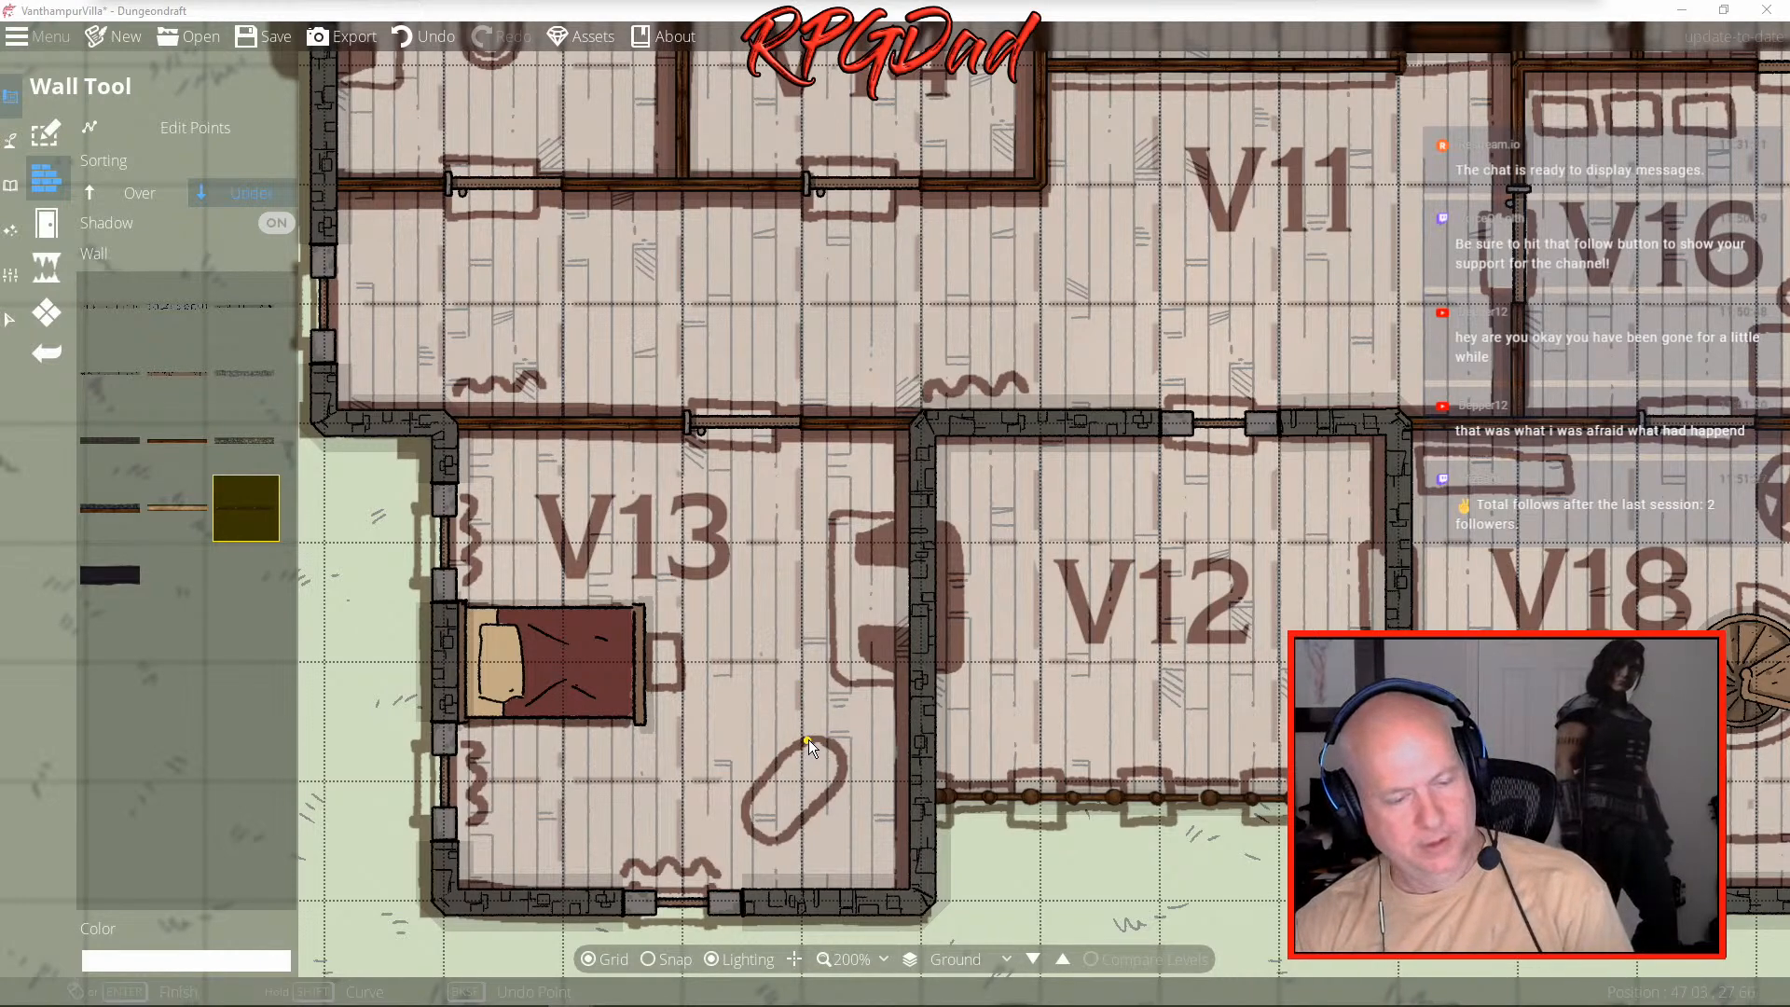
- Activate the Object Tool and filter the object library by the Rug tag
{"action": "scroll", "coordinate": [809, 740], "scroll_direction": "up", "scroll_amount": 1}
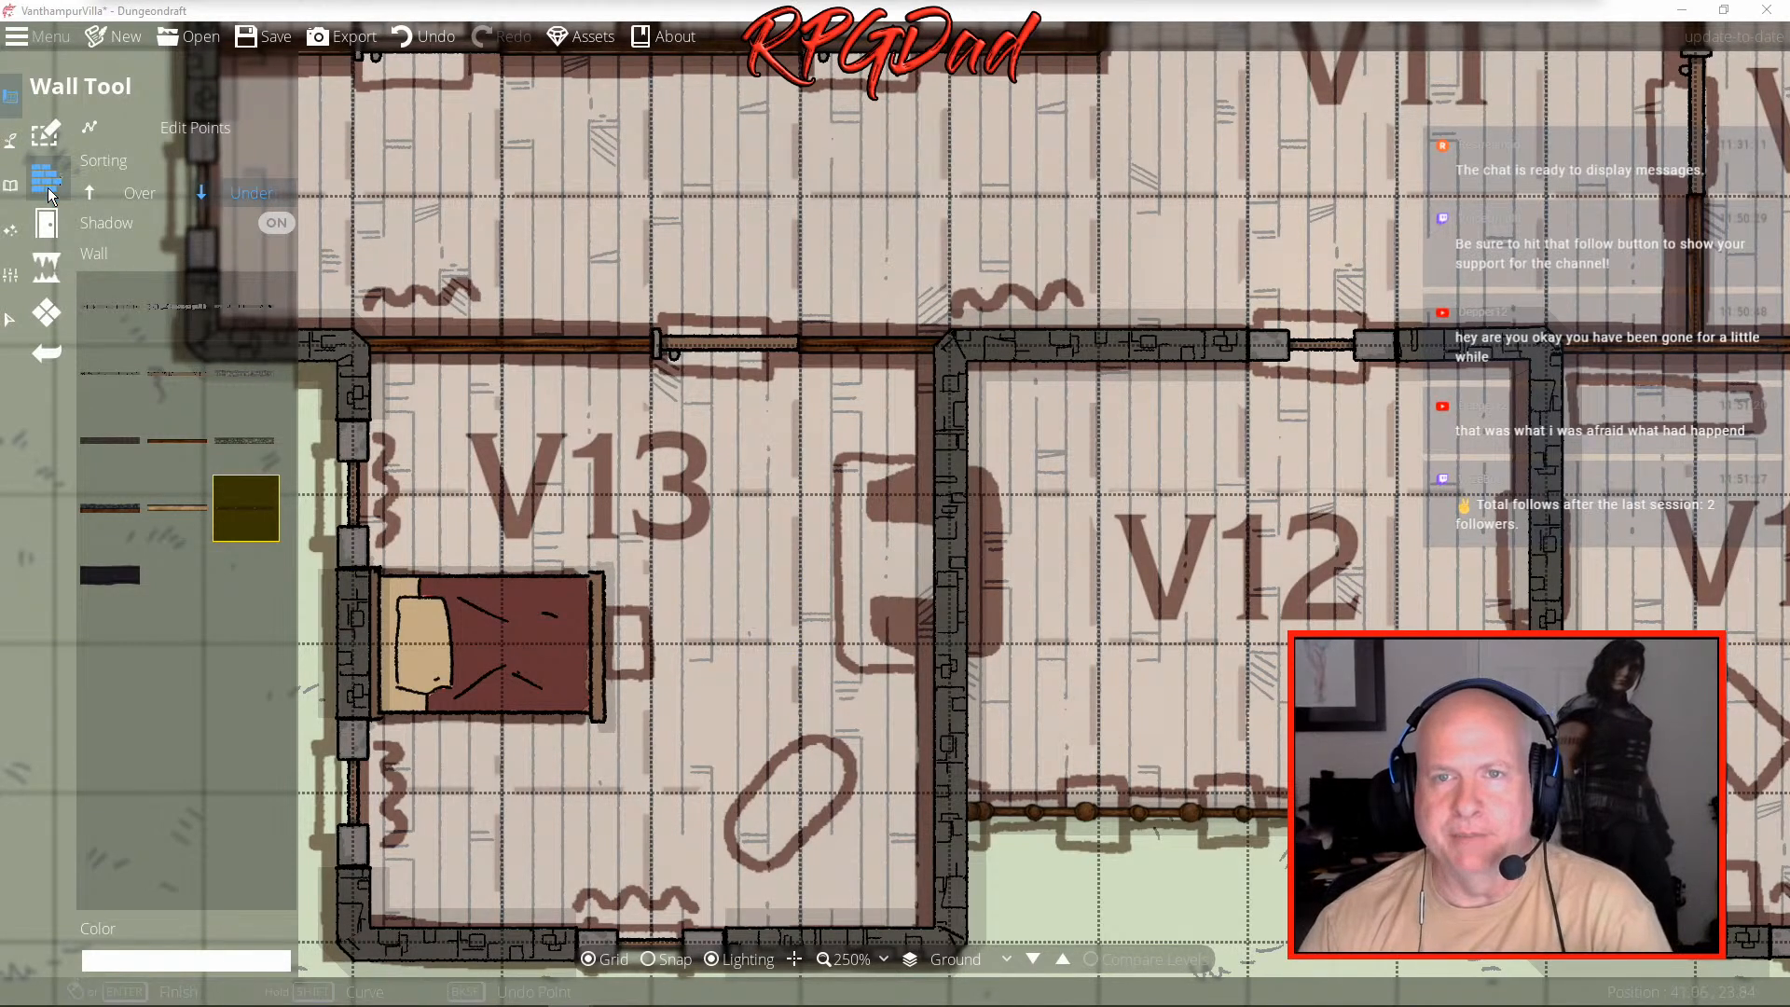
{"action": "left_click", "coordinate": [10, 146]}
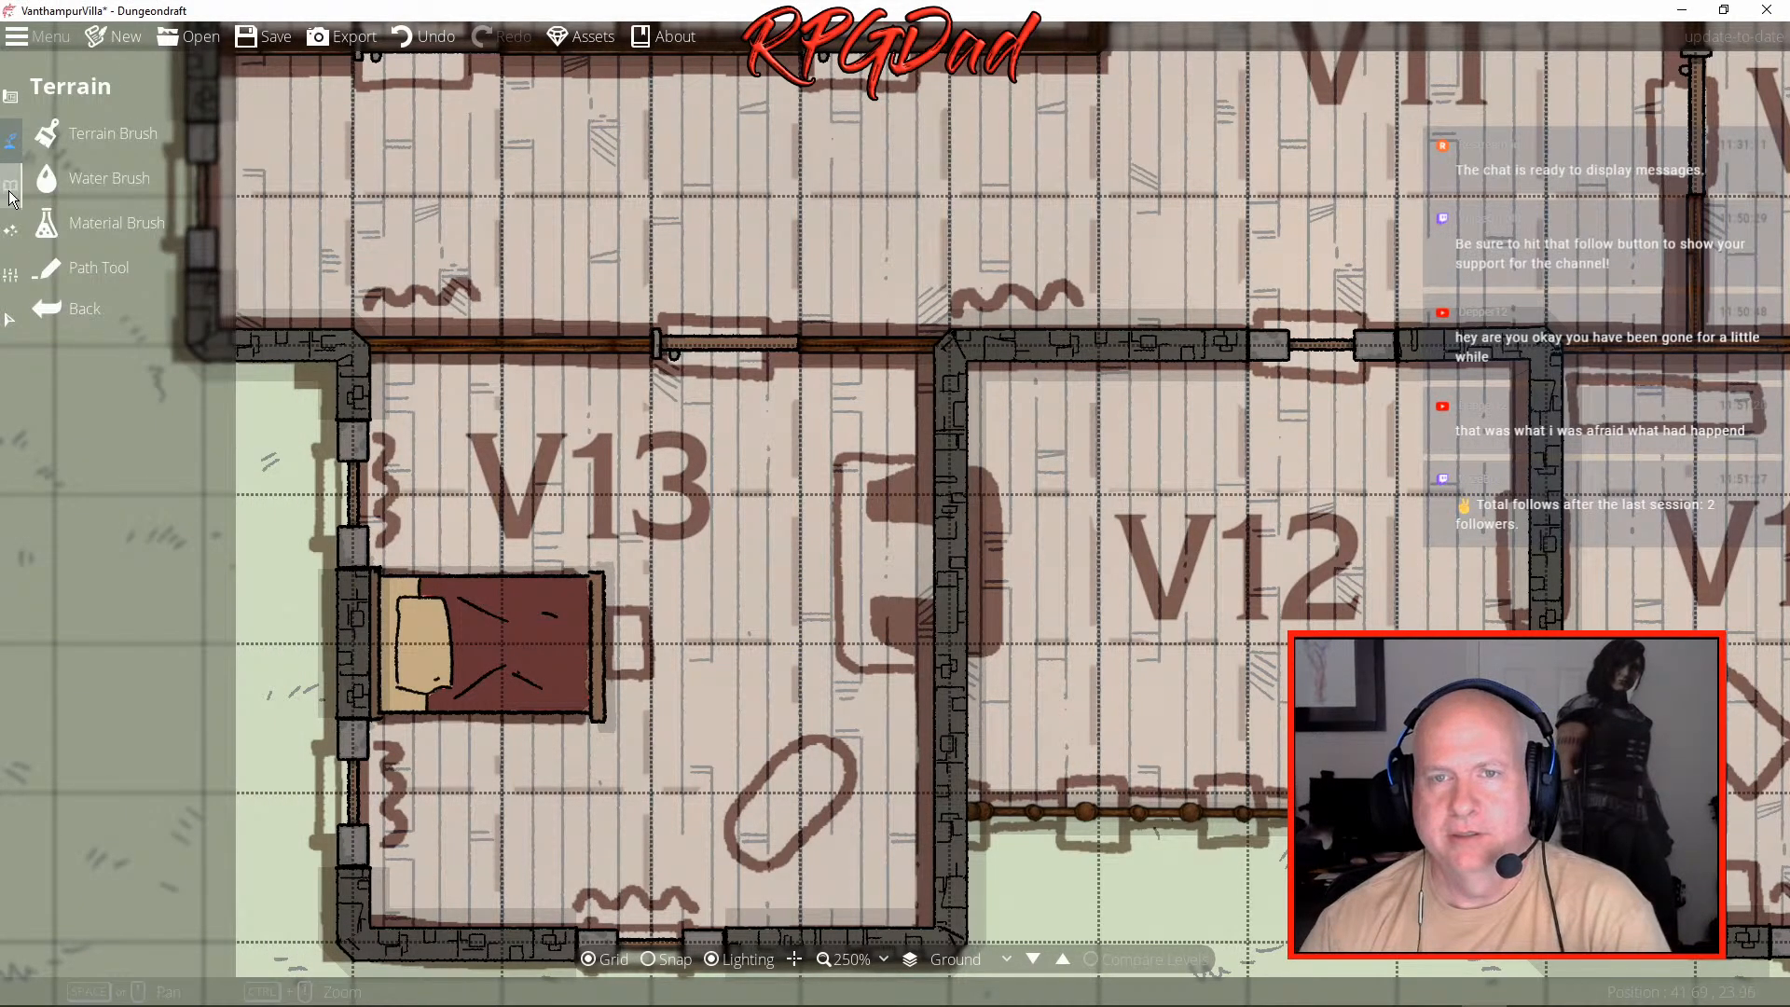
{"action": "left_click", "coordinate": [10, 185]}
{"action": "left_click", "coordinate": [98, 128]}
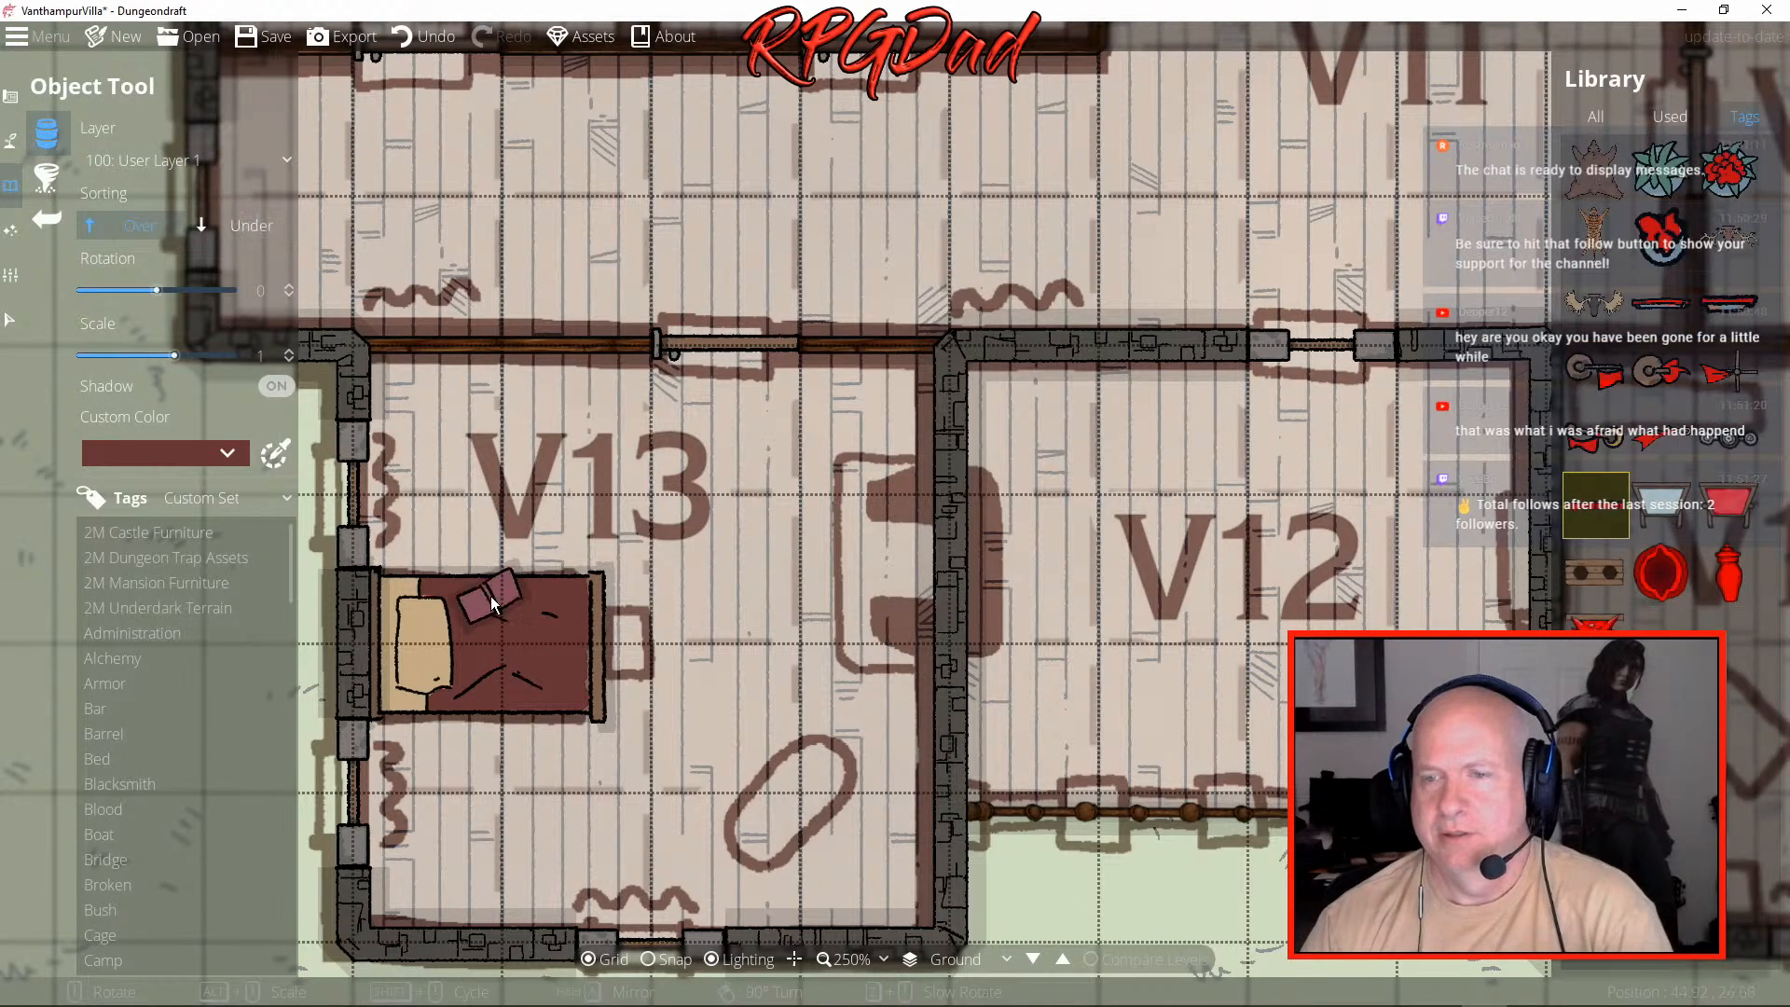
{"action": "scroll", "coordinate": [188, 775], "scroll_direction": "down", "scroll_amount": 3}
{"action": "scroll", "coordinate": [188, 776], "scroll_direction": "down", "scroll_amount": 10}
{"action": "scroll", "coordinate": [186, 774], "scroll_direction": "down", "scroll_amount": 10}
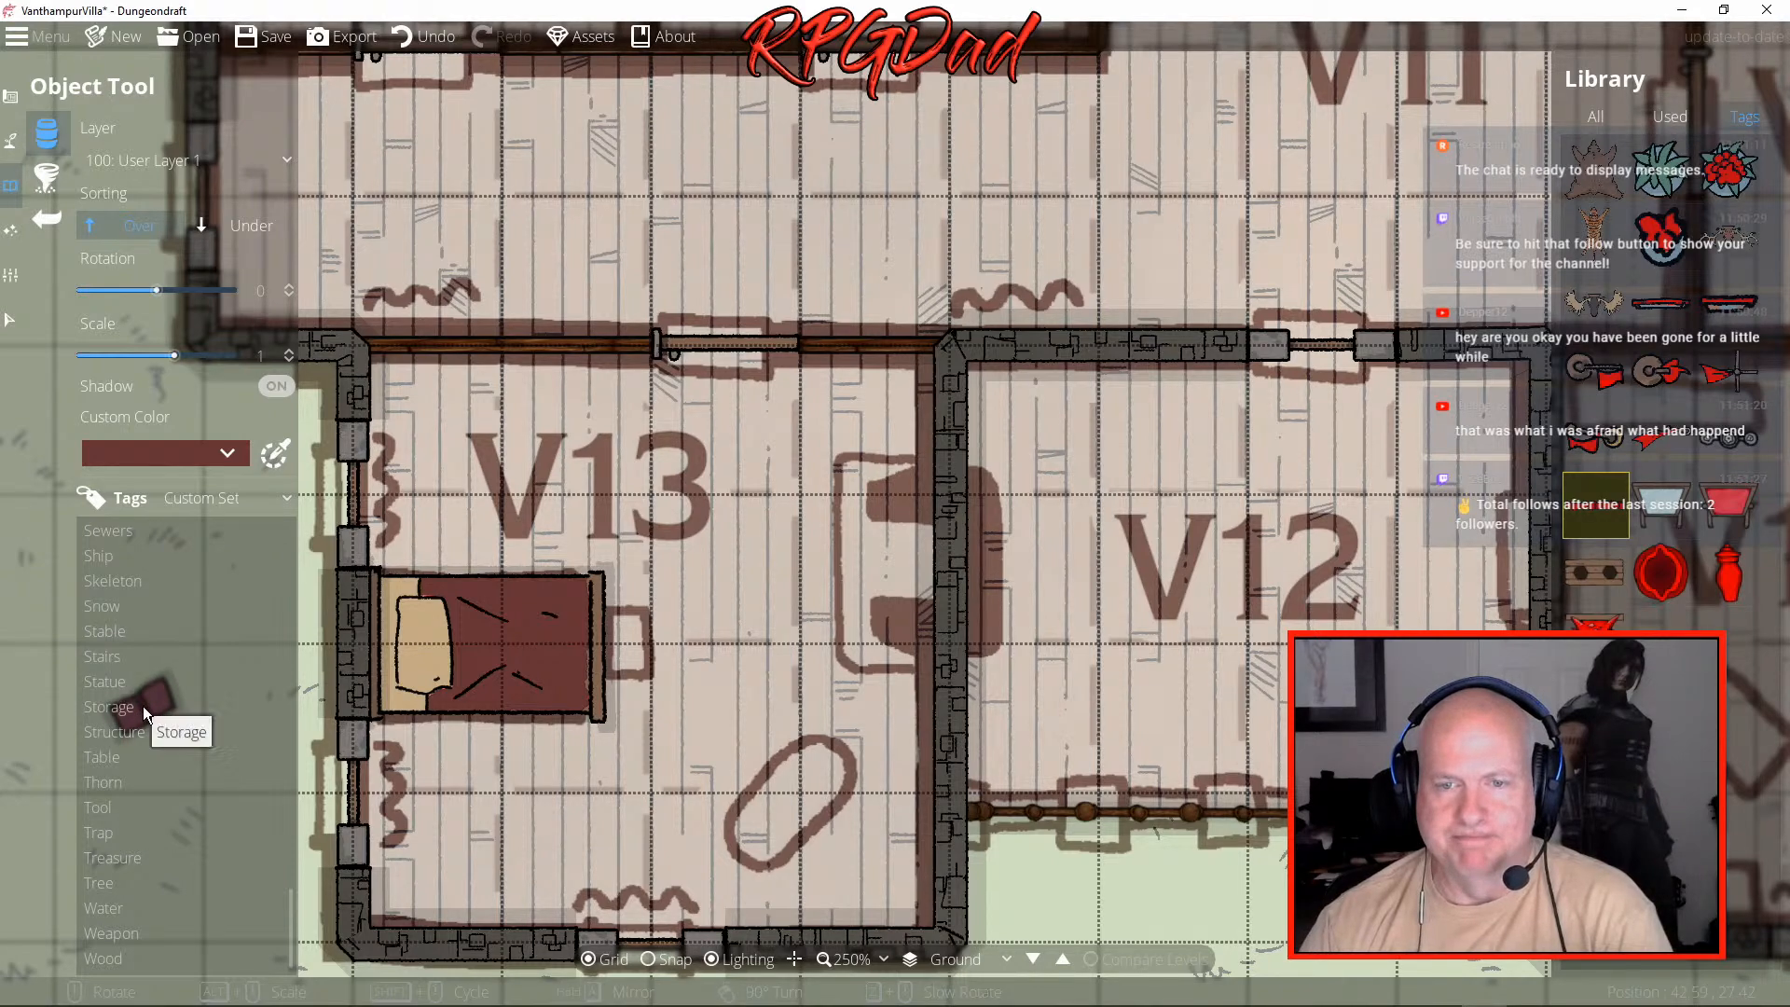
{"action": "scroll", "coordinate": [143, 707], "scroll_direction": "up", "scroll_amount": 2}
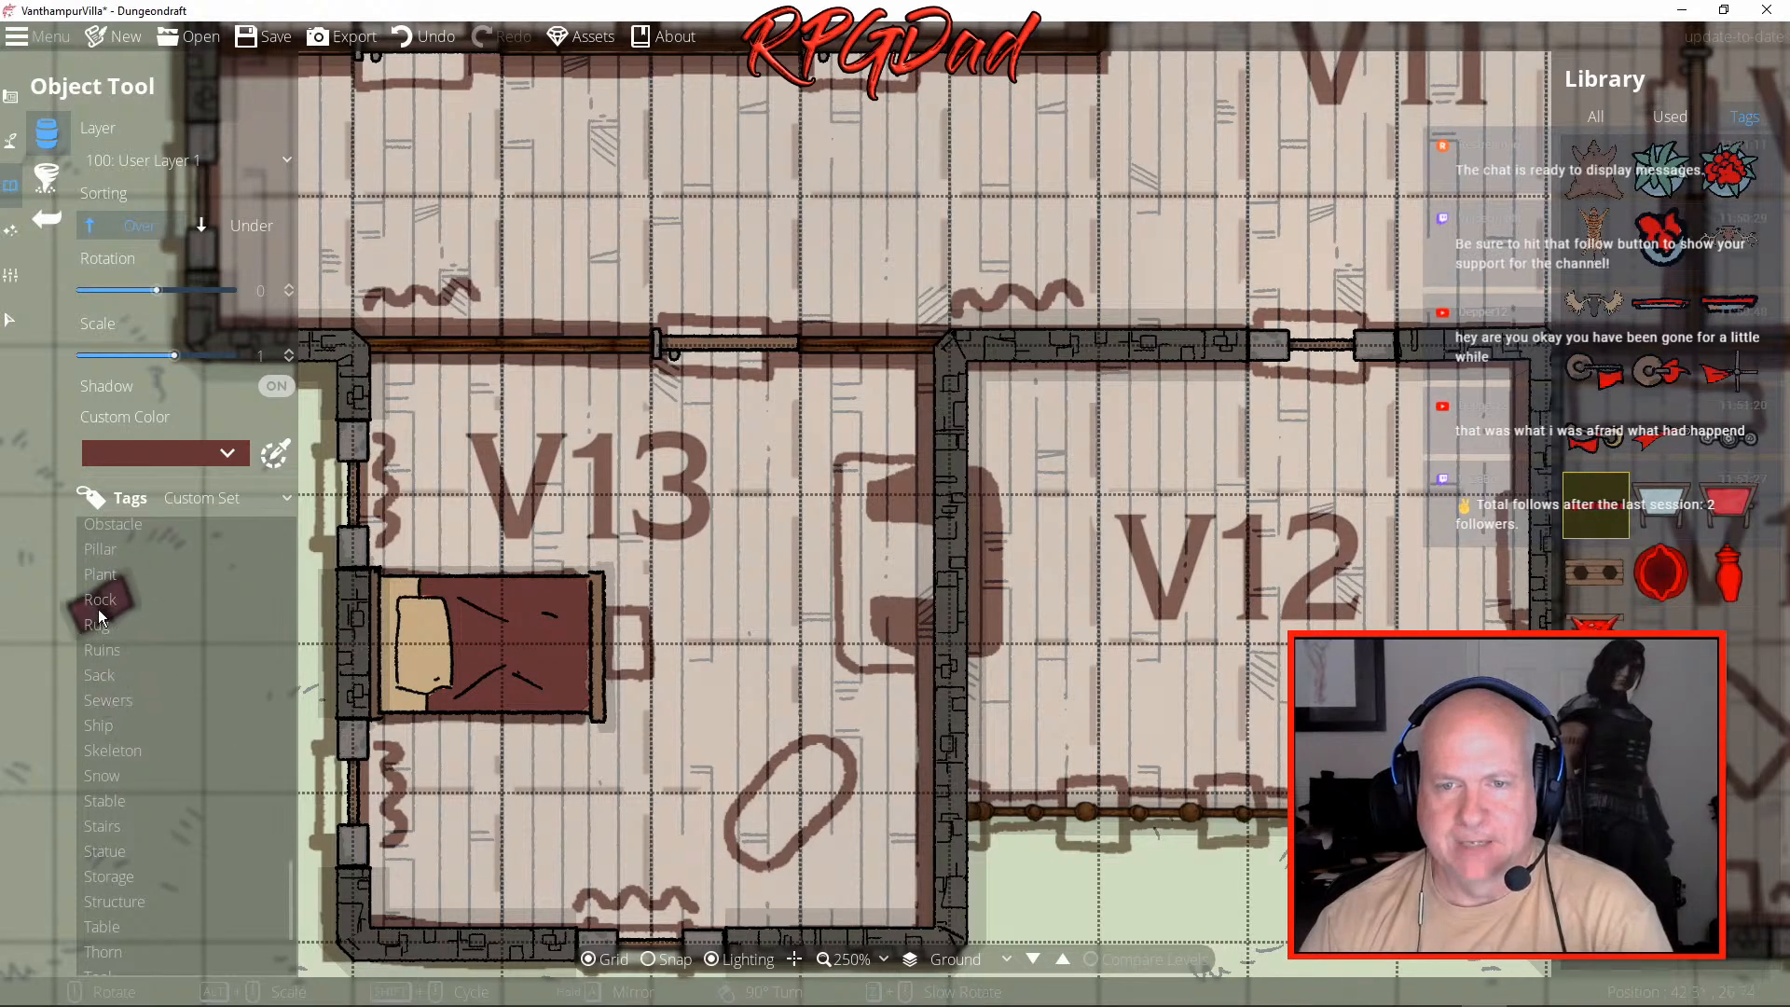
{"action": "scroll", "coordinate": [141, 690], "scroll_direction": "up", "scroll_amount": 1}
{"action": "left_click", "coordinate": [167, 625]}
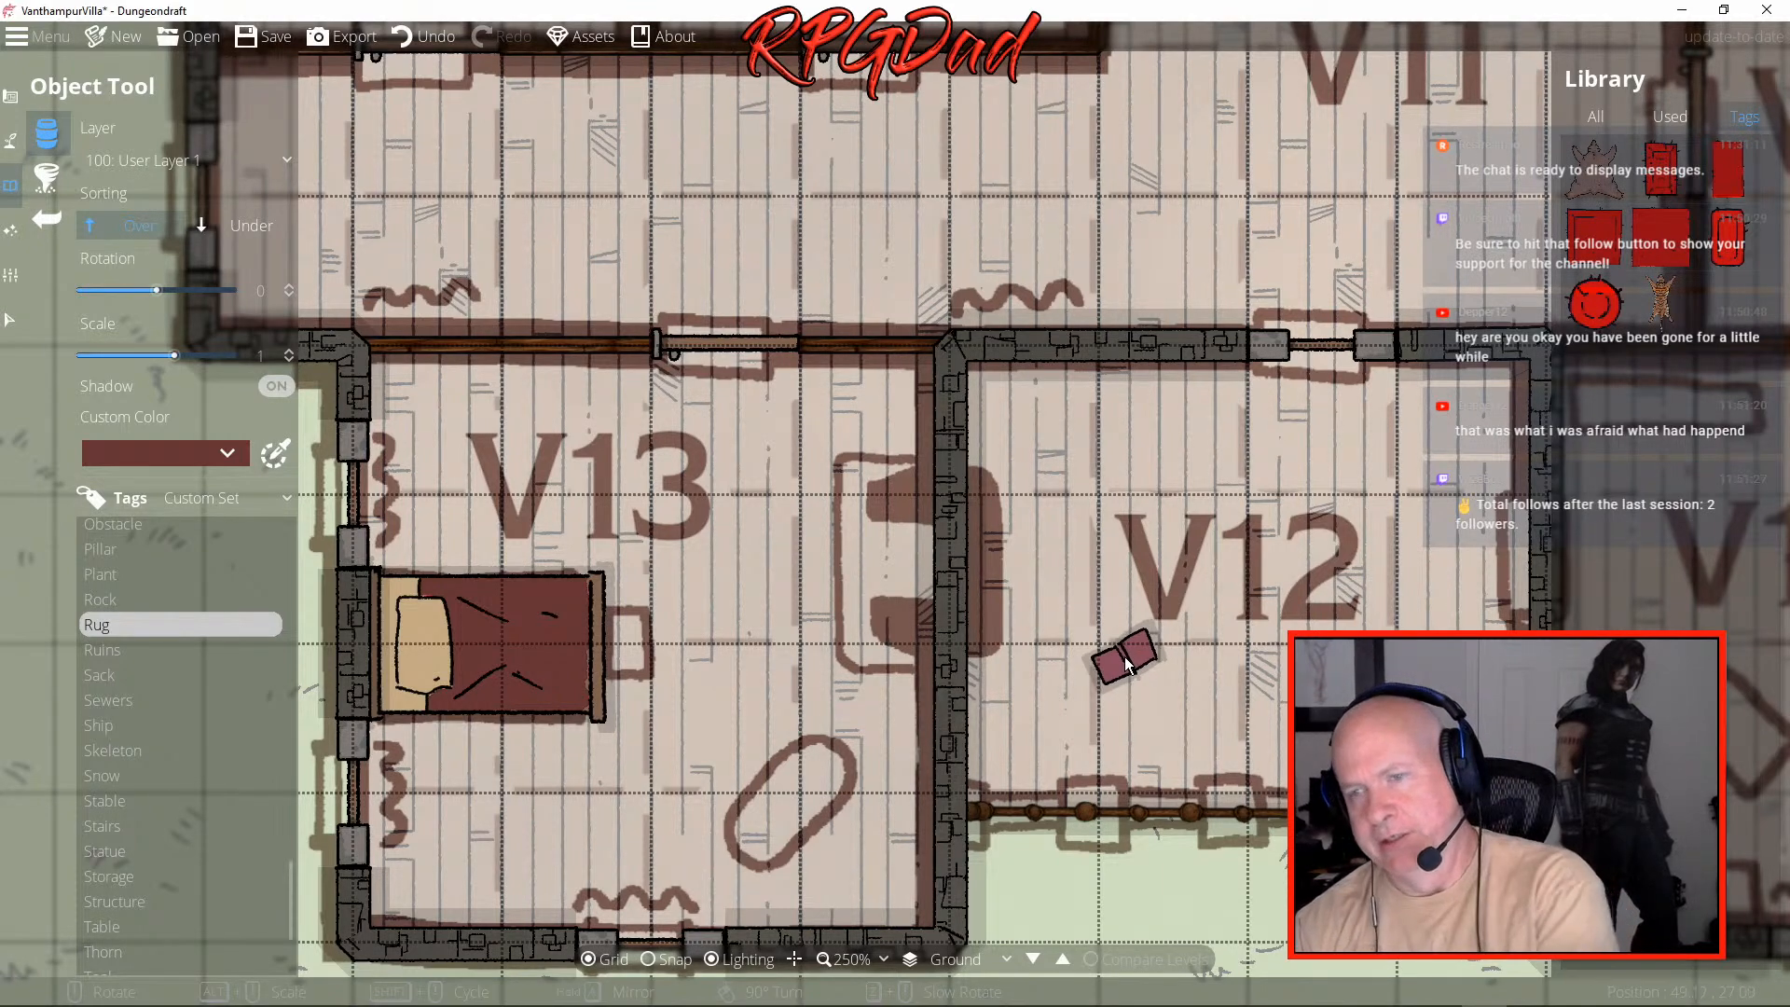
- Place Carpet 05, rotated 45 degrees, over the oval rug outline in room V13
{"action": "mouse_move", "coordinate": [1744, 253]}
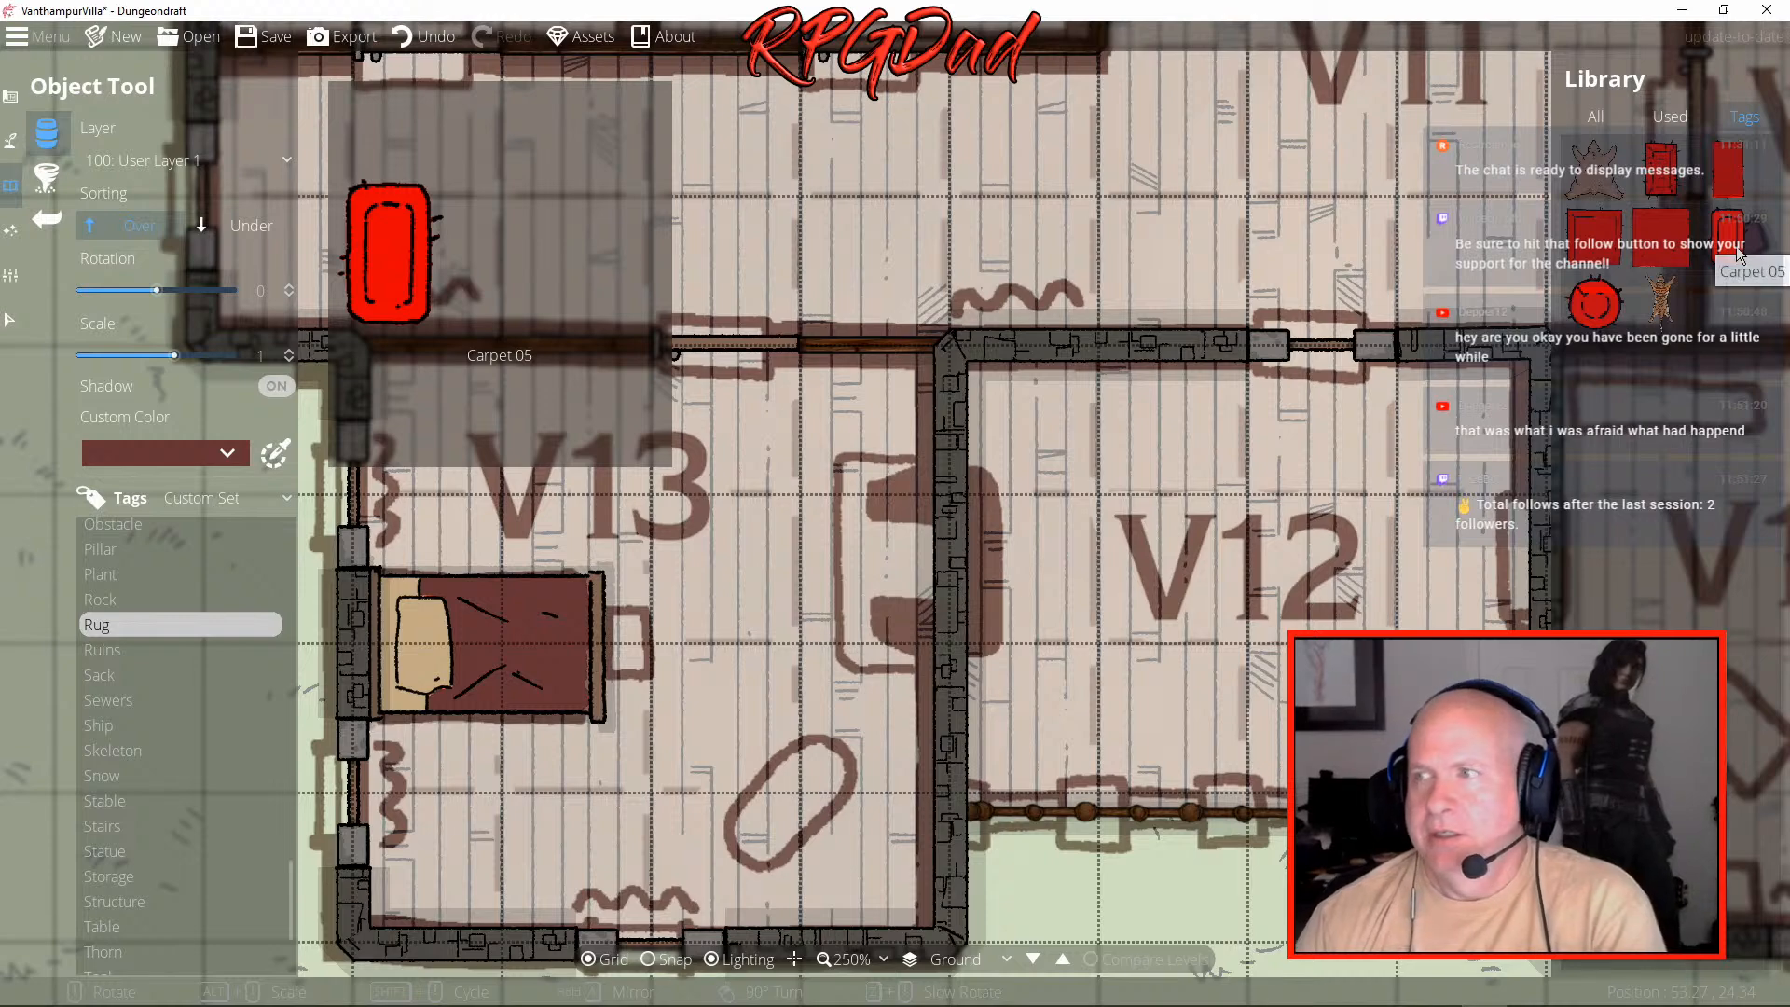
{"action": "left_click", "coordinate": [1729, 245]}
{"action": "scroll", "coordinate": [781, 787], "scroll_direction": "up", "scroll_amount": 3}
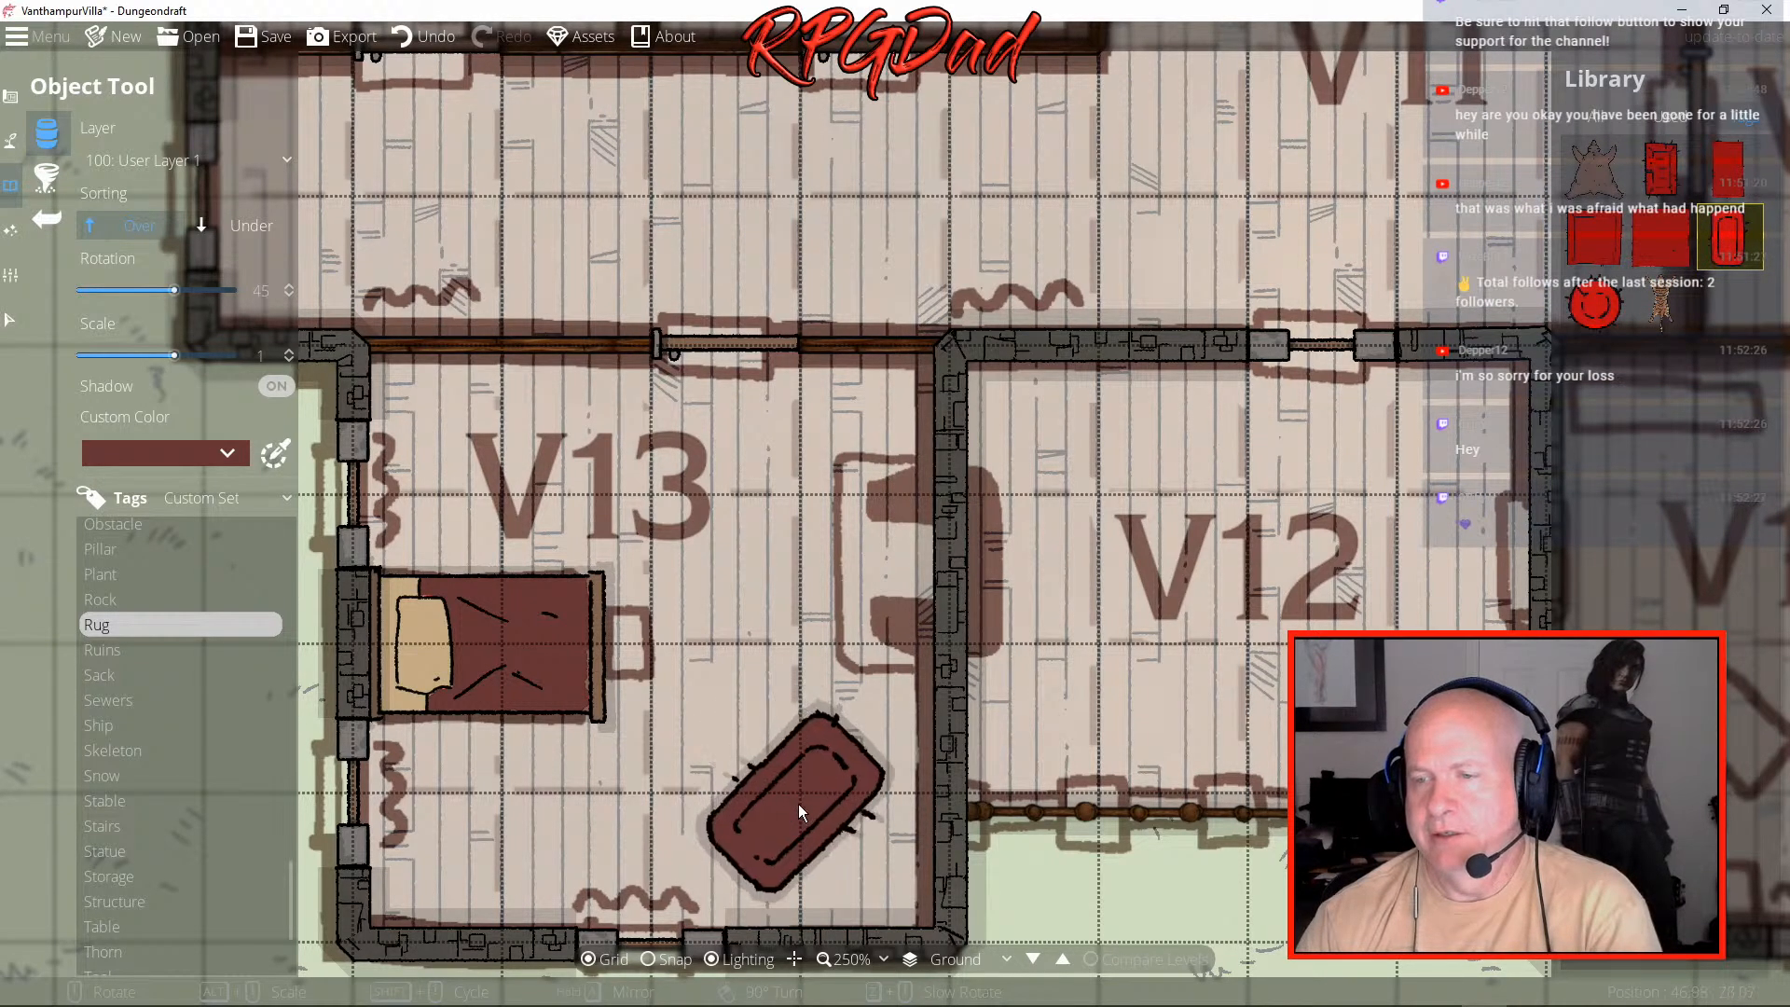
{"action": "left_click", "coordinate": [798, 803]}
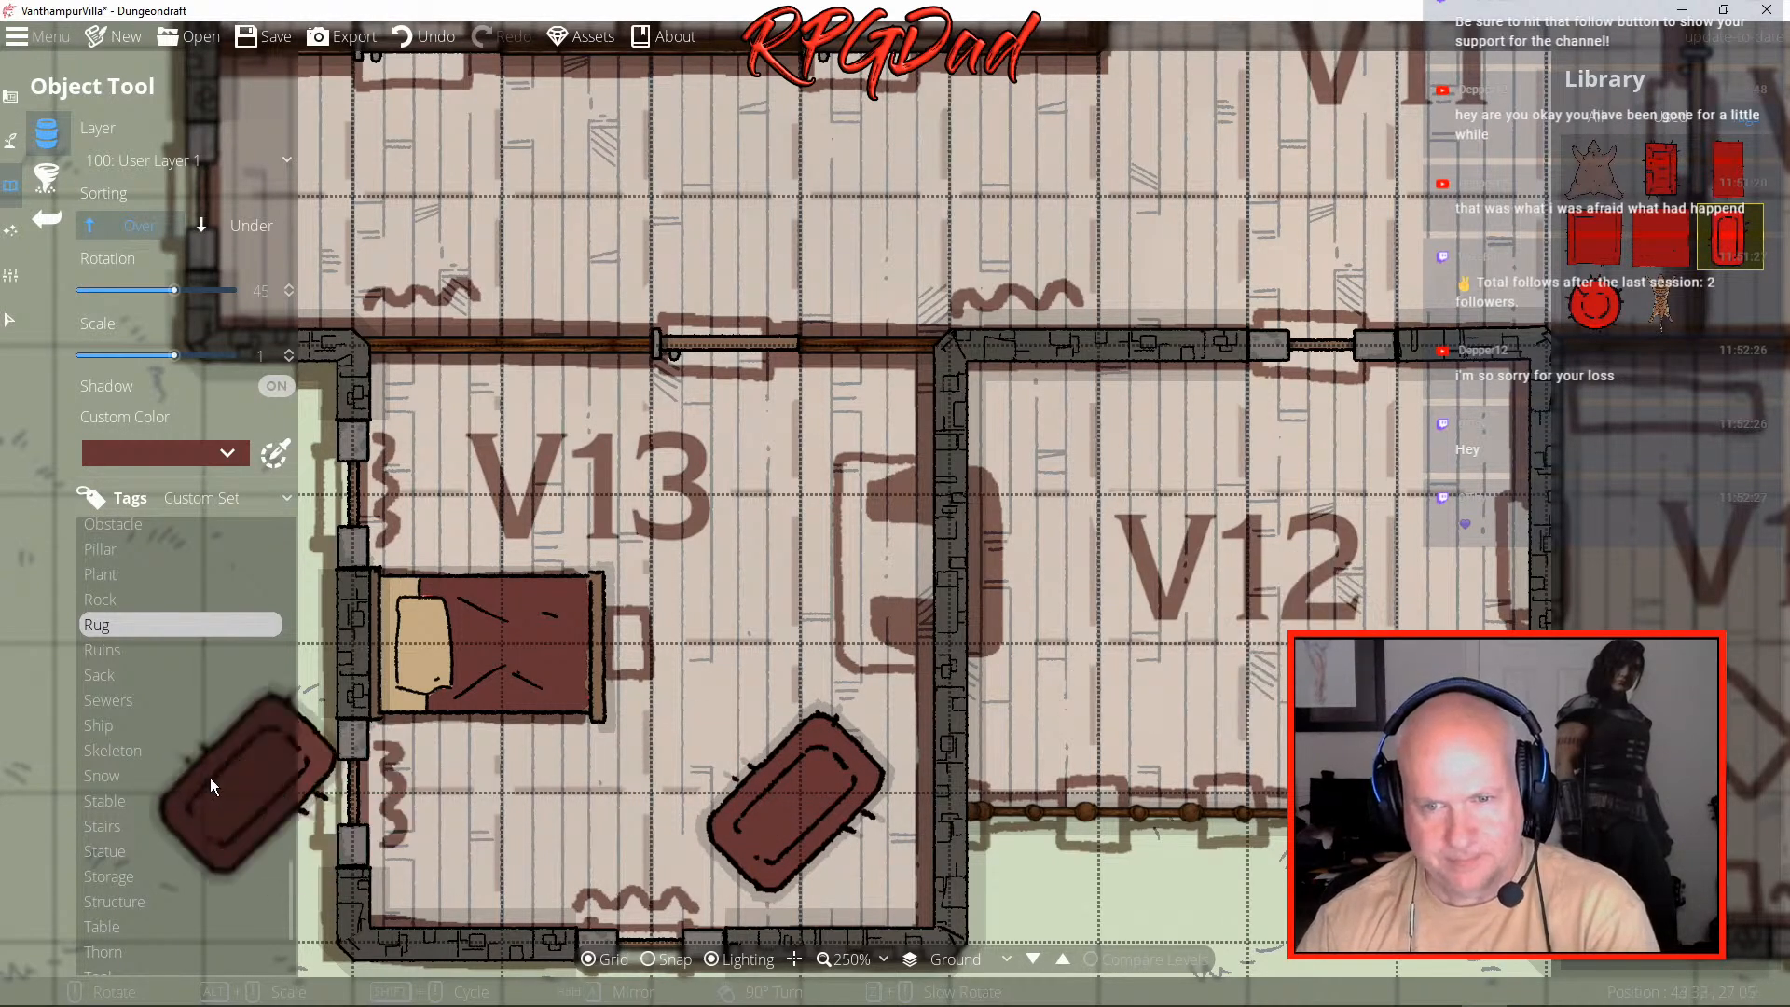
- Browse the available object tags and the Dungeon tag set for furnishing categories
{"action": "scroll", "coordinate": [182, 762], "scroll_direction": "up", "scroll_amount": 2}
{"action": "scroll", "coordinate": [183, 763], "scroll_direction": "up", "scroll_amount": 10}
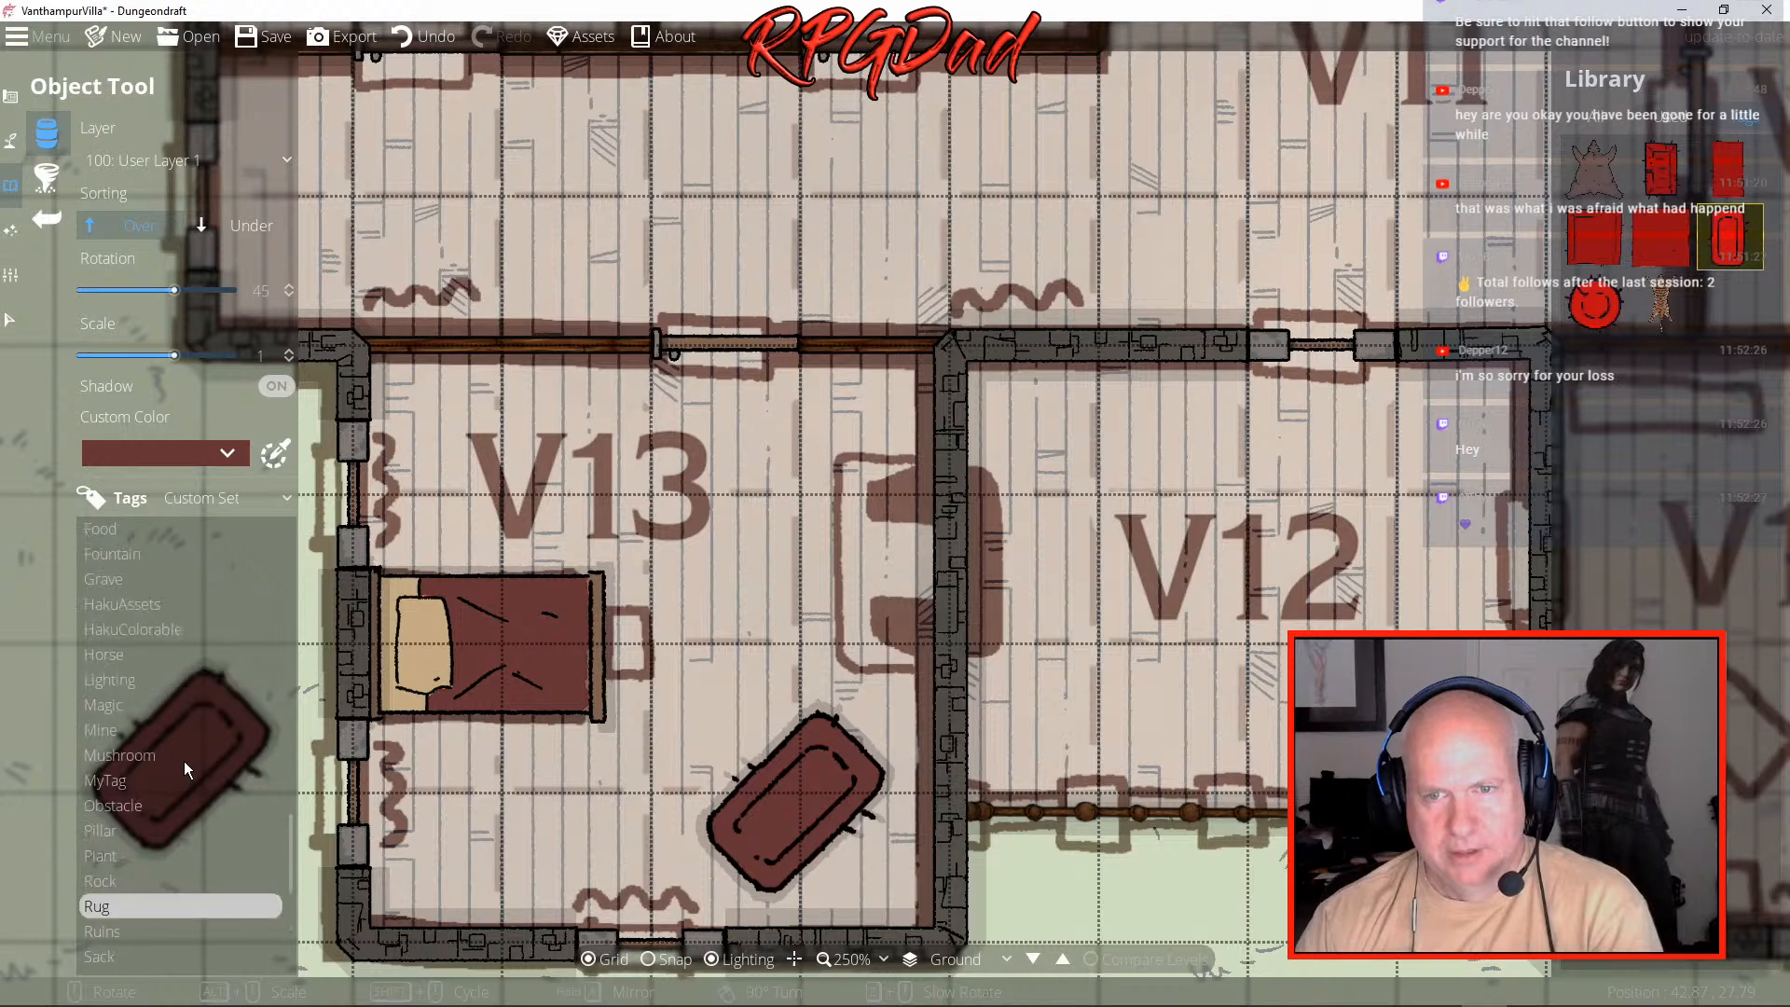
{"action": "scroll", "coordinate": [183, 762], "scroll_direction": "up", "scroll_amount": 5}
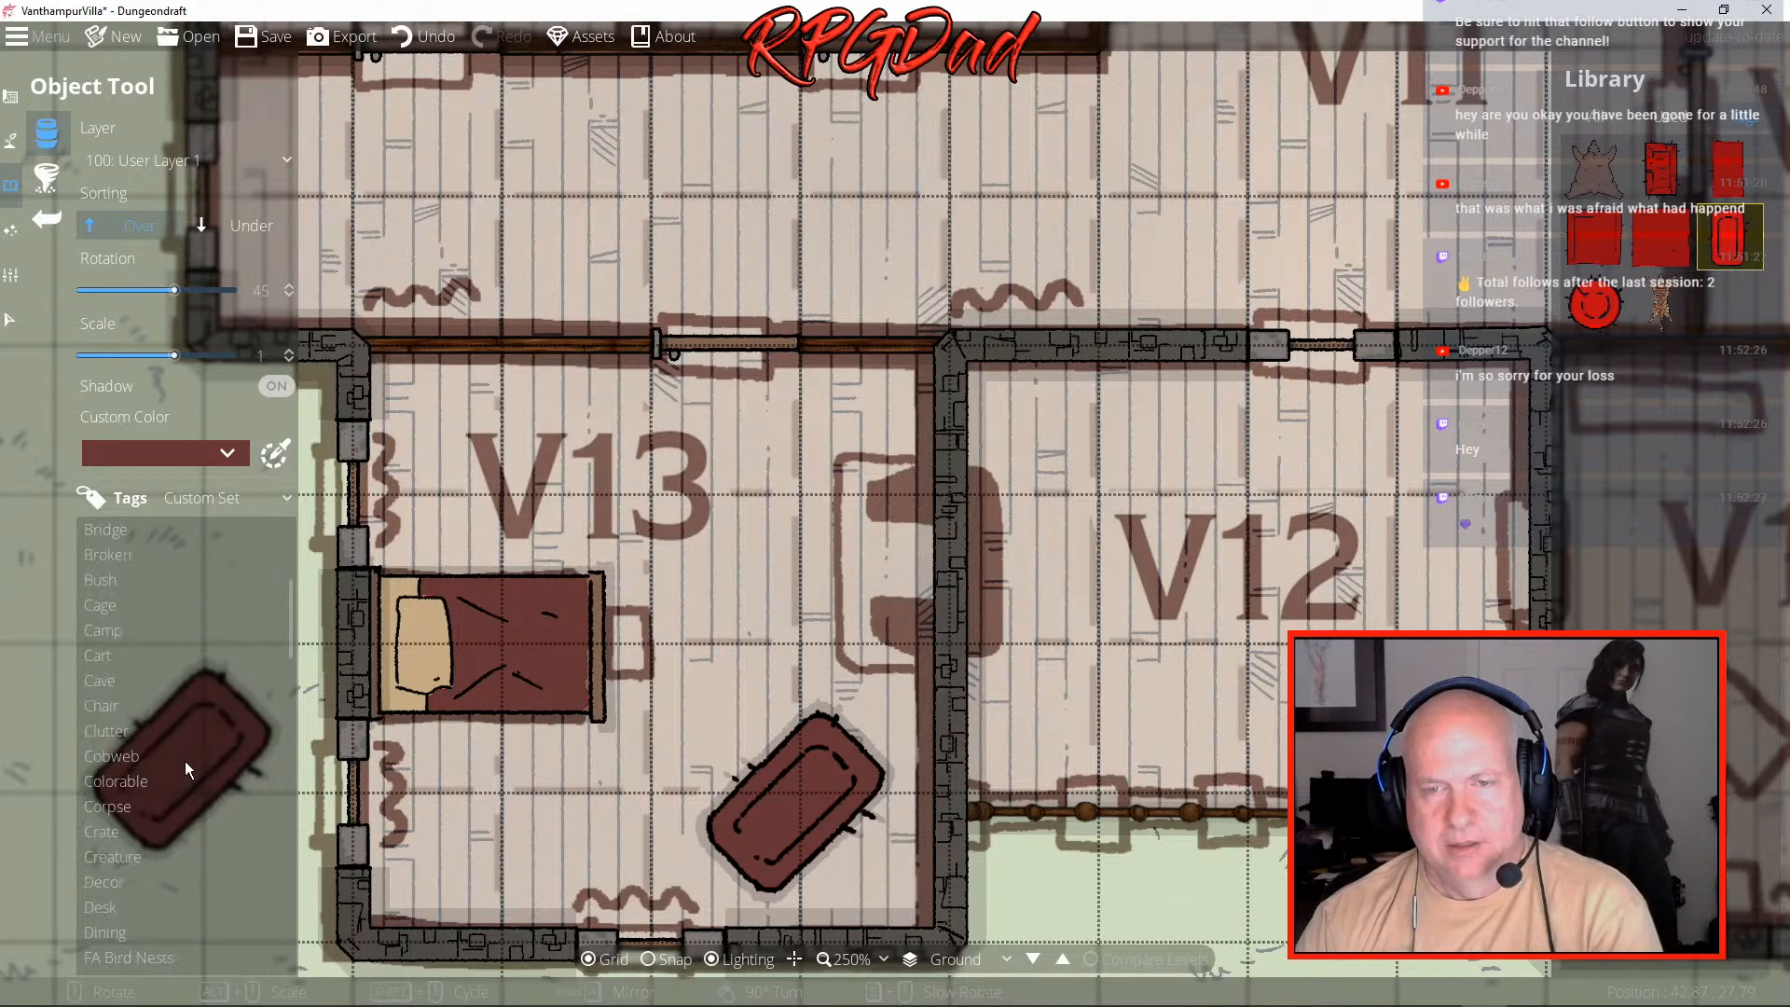
{"action": "left_click", "coordinate": [253, 498]}
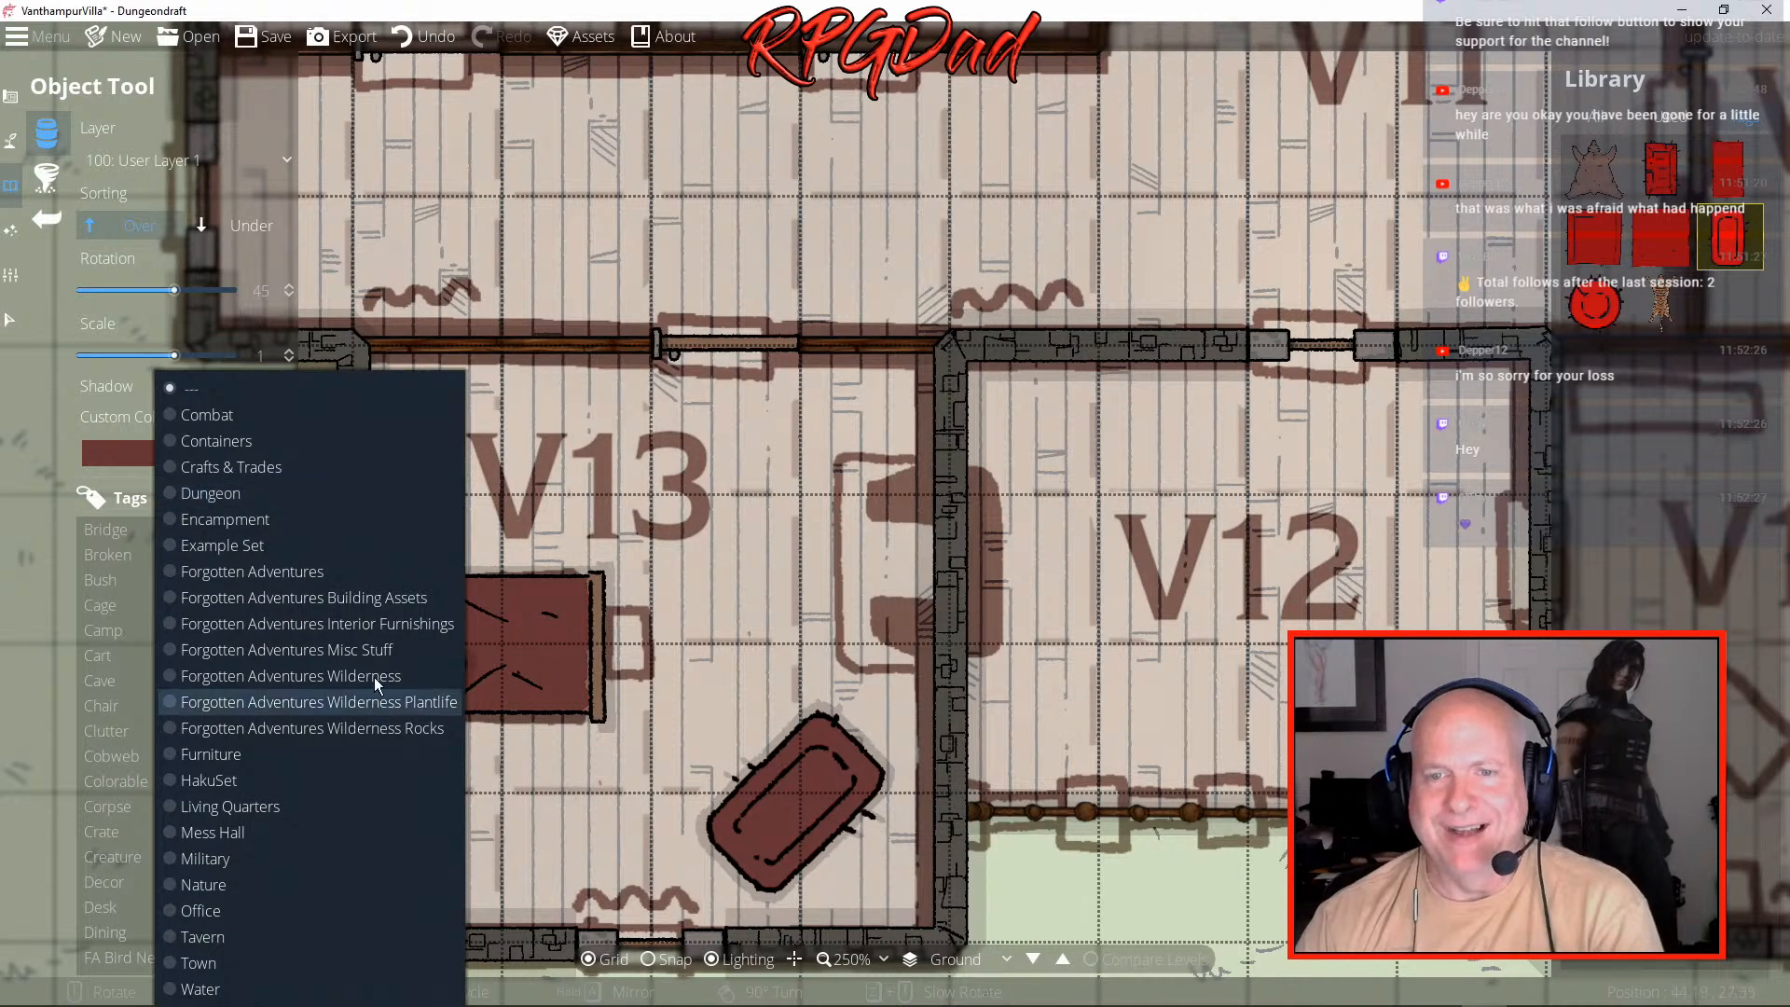
{"action": "left_click", "coordinate": [197, 494]}
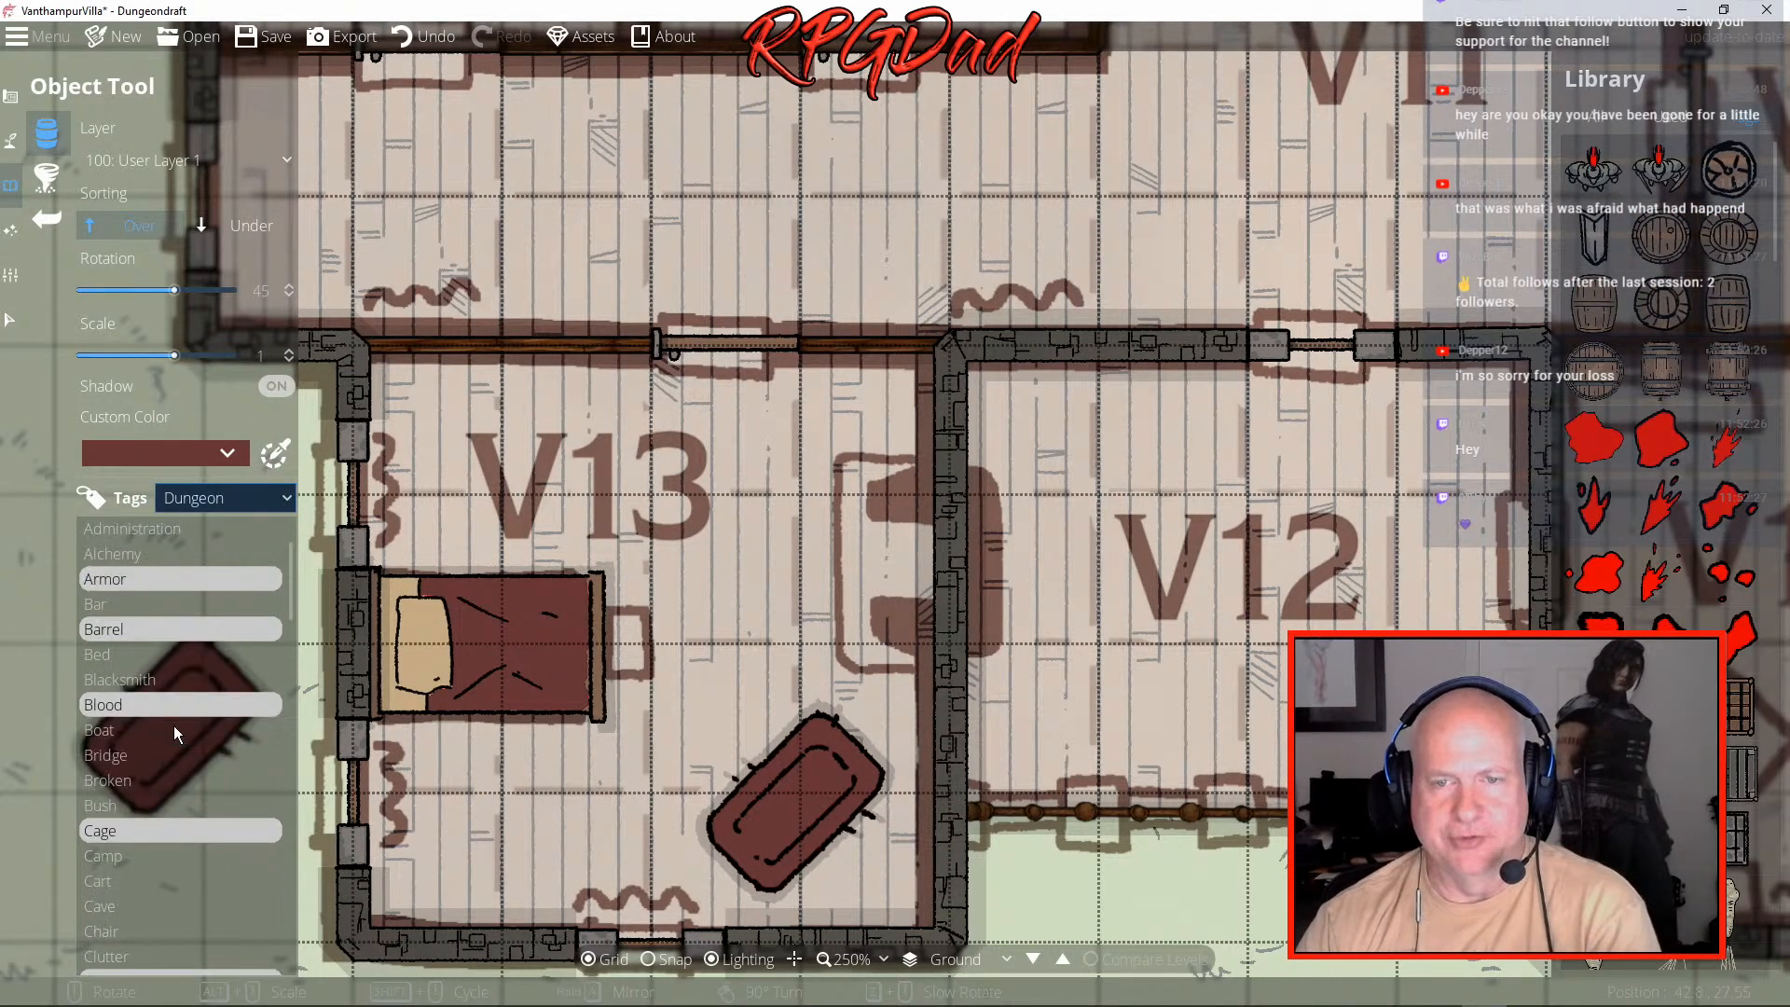
{"action": "scroll", "coordinate": [220, 711], "scroll_direction": "up", "scroll_amount": 1}
{"action": "scroll", "coordinate": [220, 710], "scroll_direction": "down", "scroll_amount": 10}
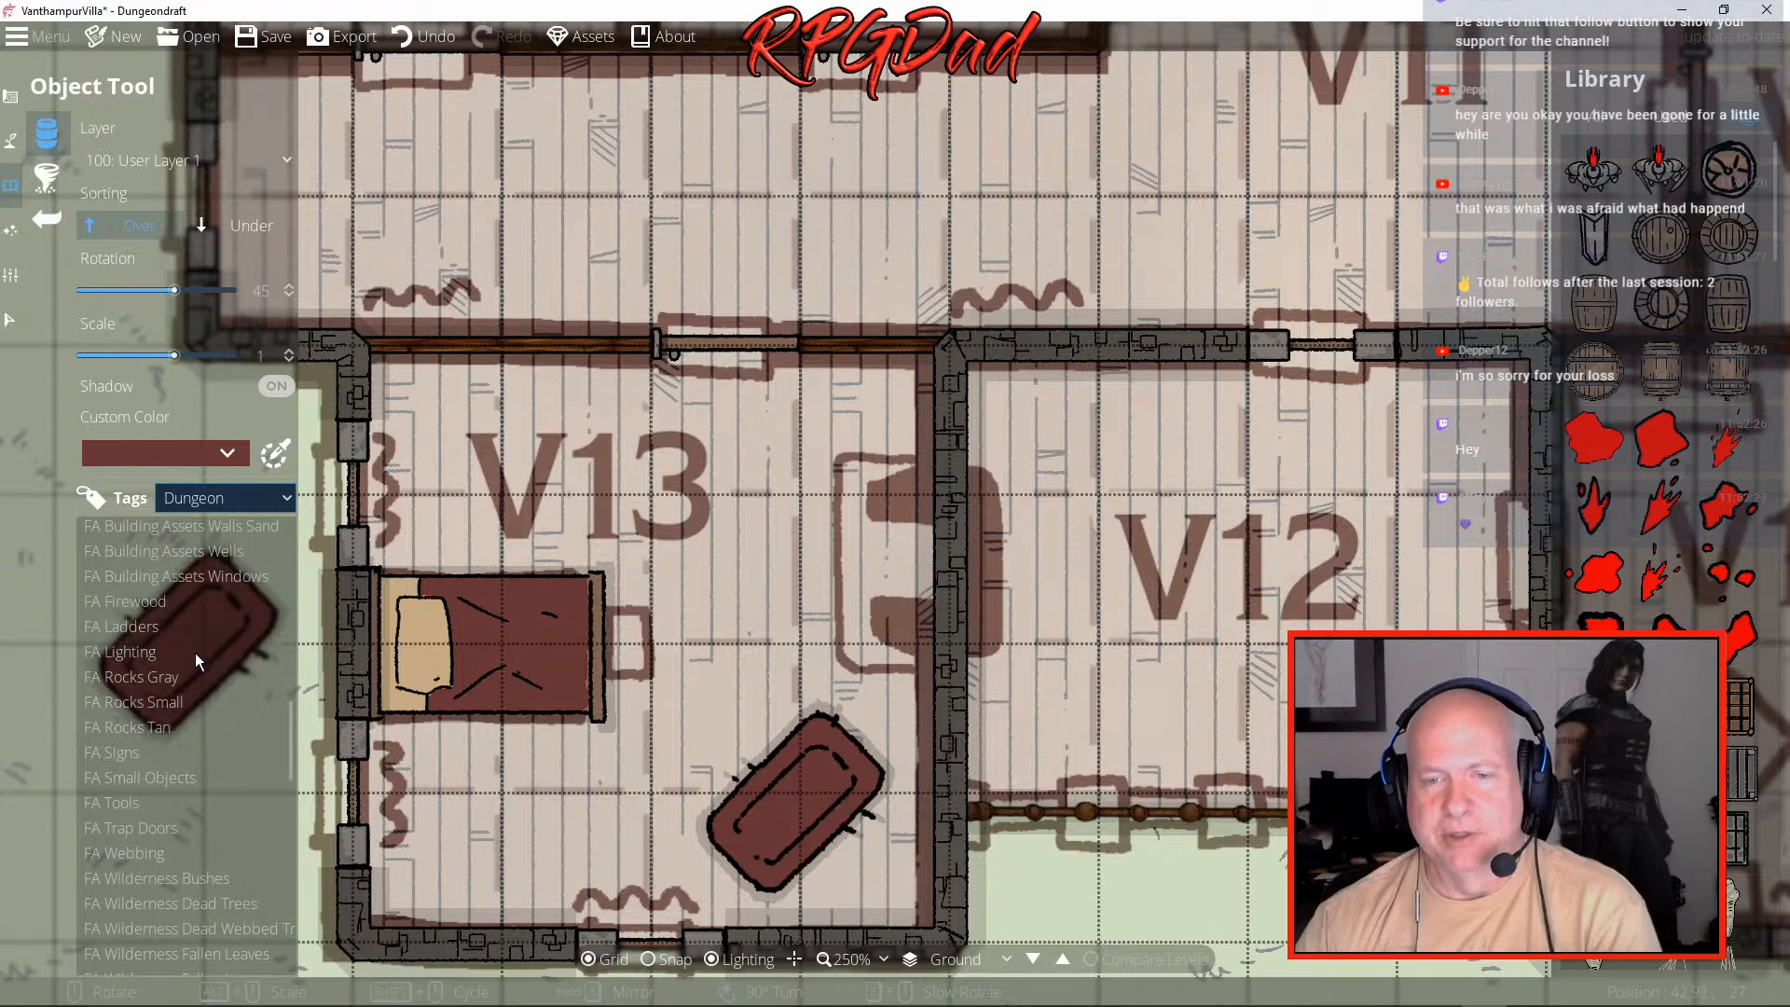
{"action": "scroll", "coordinate": [204, 668], "scroll_direction": "down", "scroll_amount": 5}
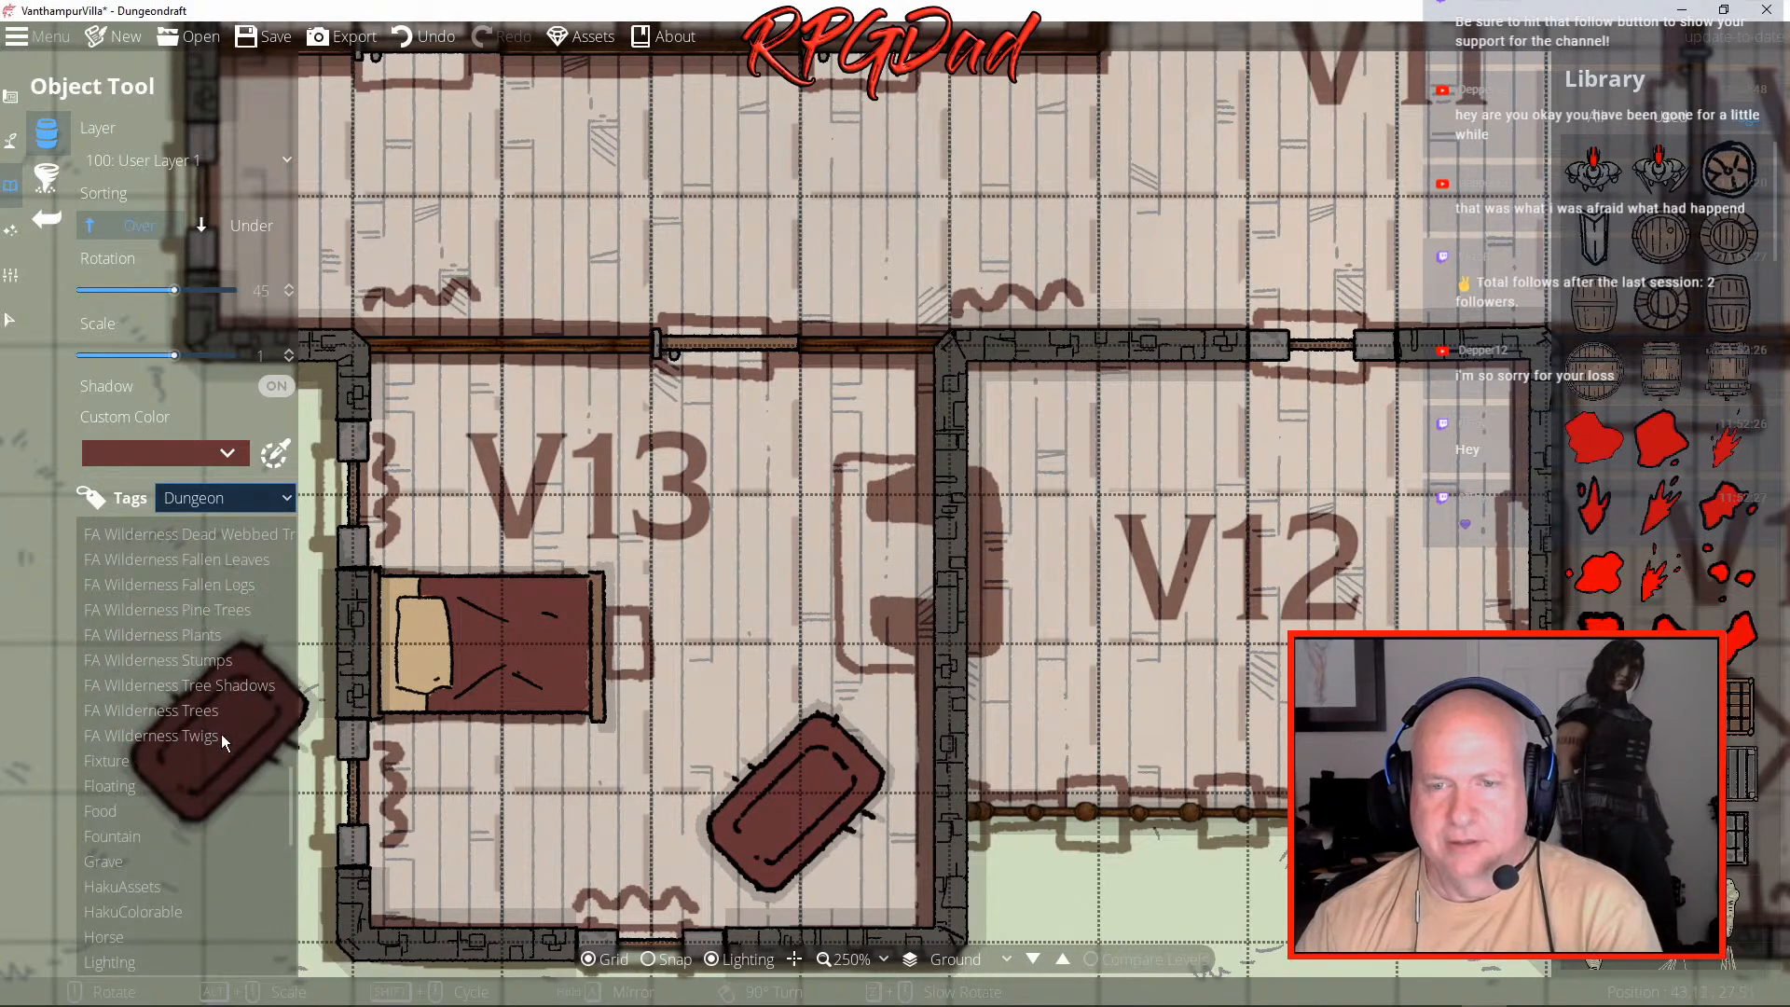
{"action": "scroll", "coordinate": [211, 679], "scroll_direction": "up", "scroll_amount": 2}
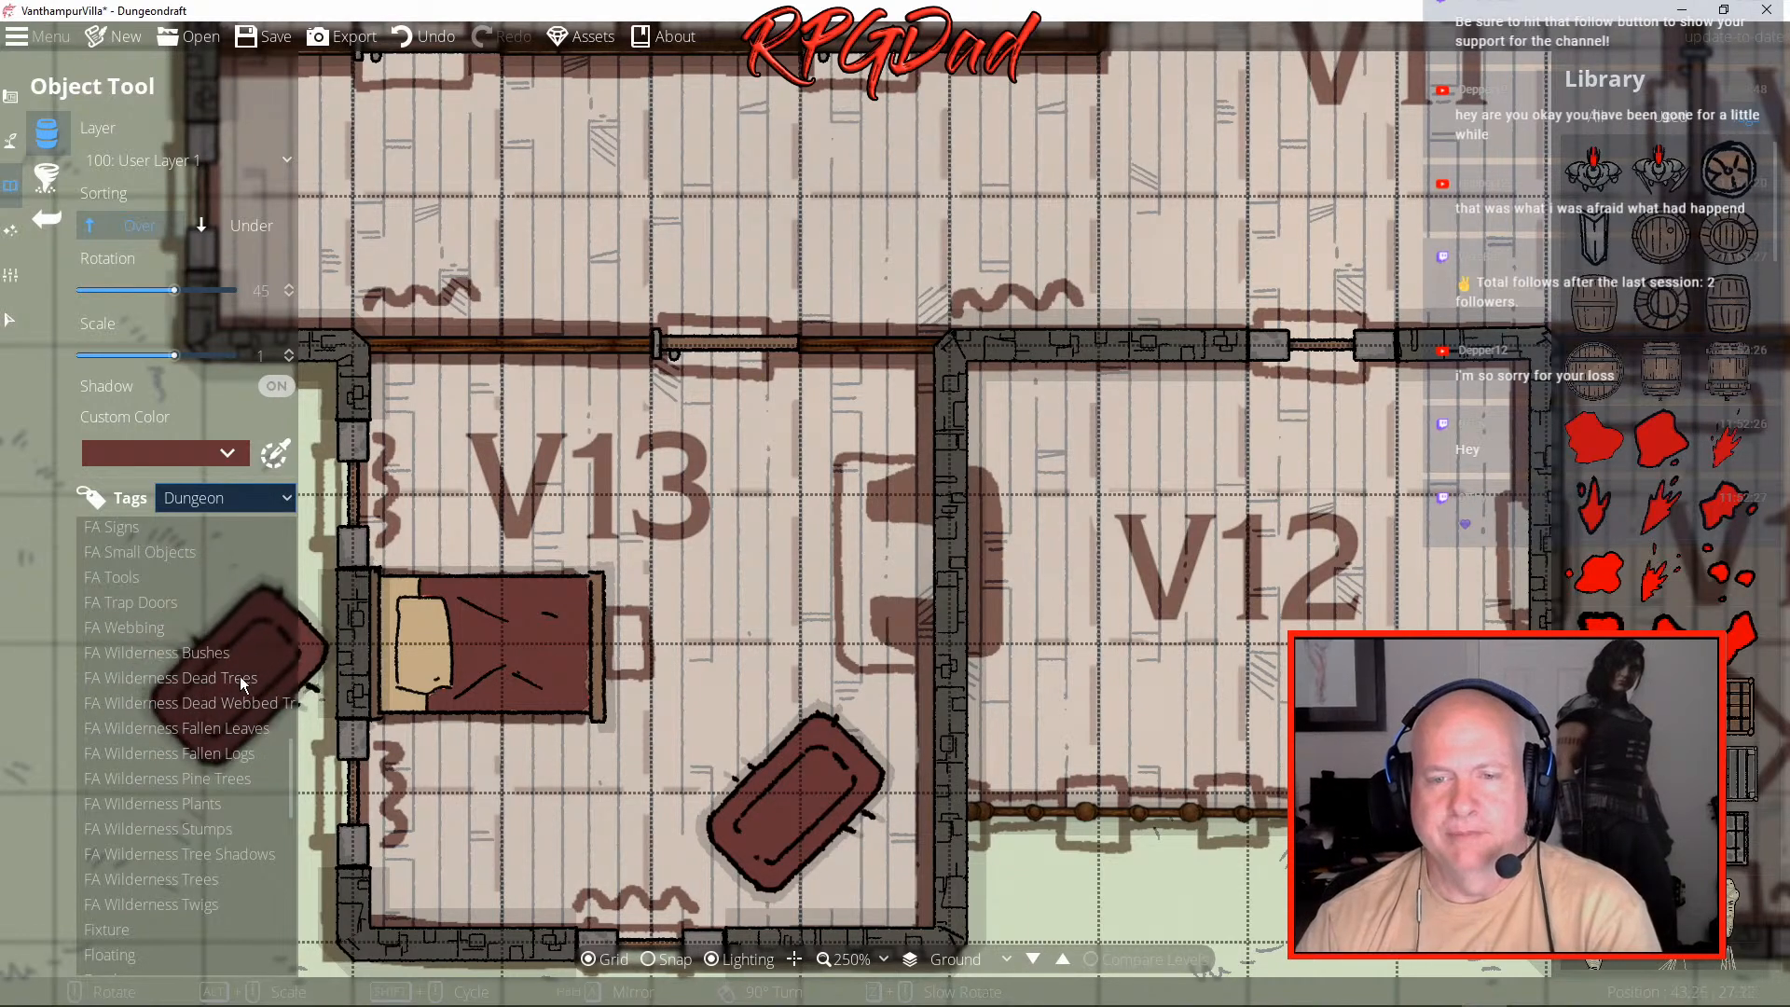
{"action": "scroll", "coordinate": [213, 692], "scroll_direction": "up", "scroll_amount": 1}
{"action": "scroll", "coordinate": [213, 692], "scroll_direction": "up", "scroll_amount": 3}
{"action": "scroll", "coordinate": [175, 703], "scroll_direction": "up", "scroll_amount": 10}
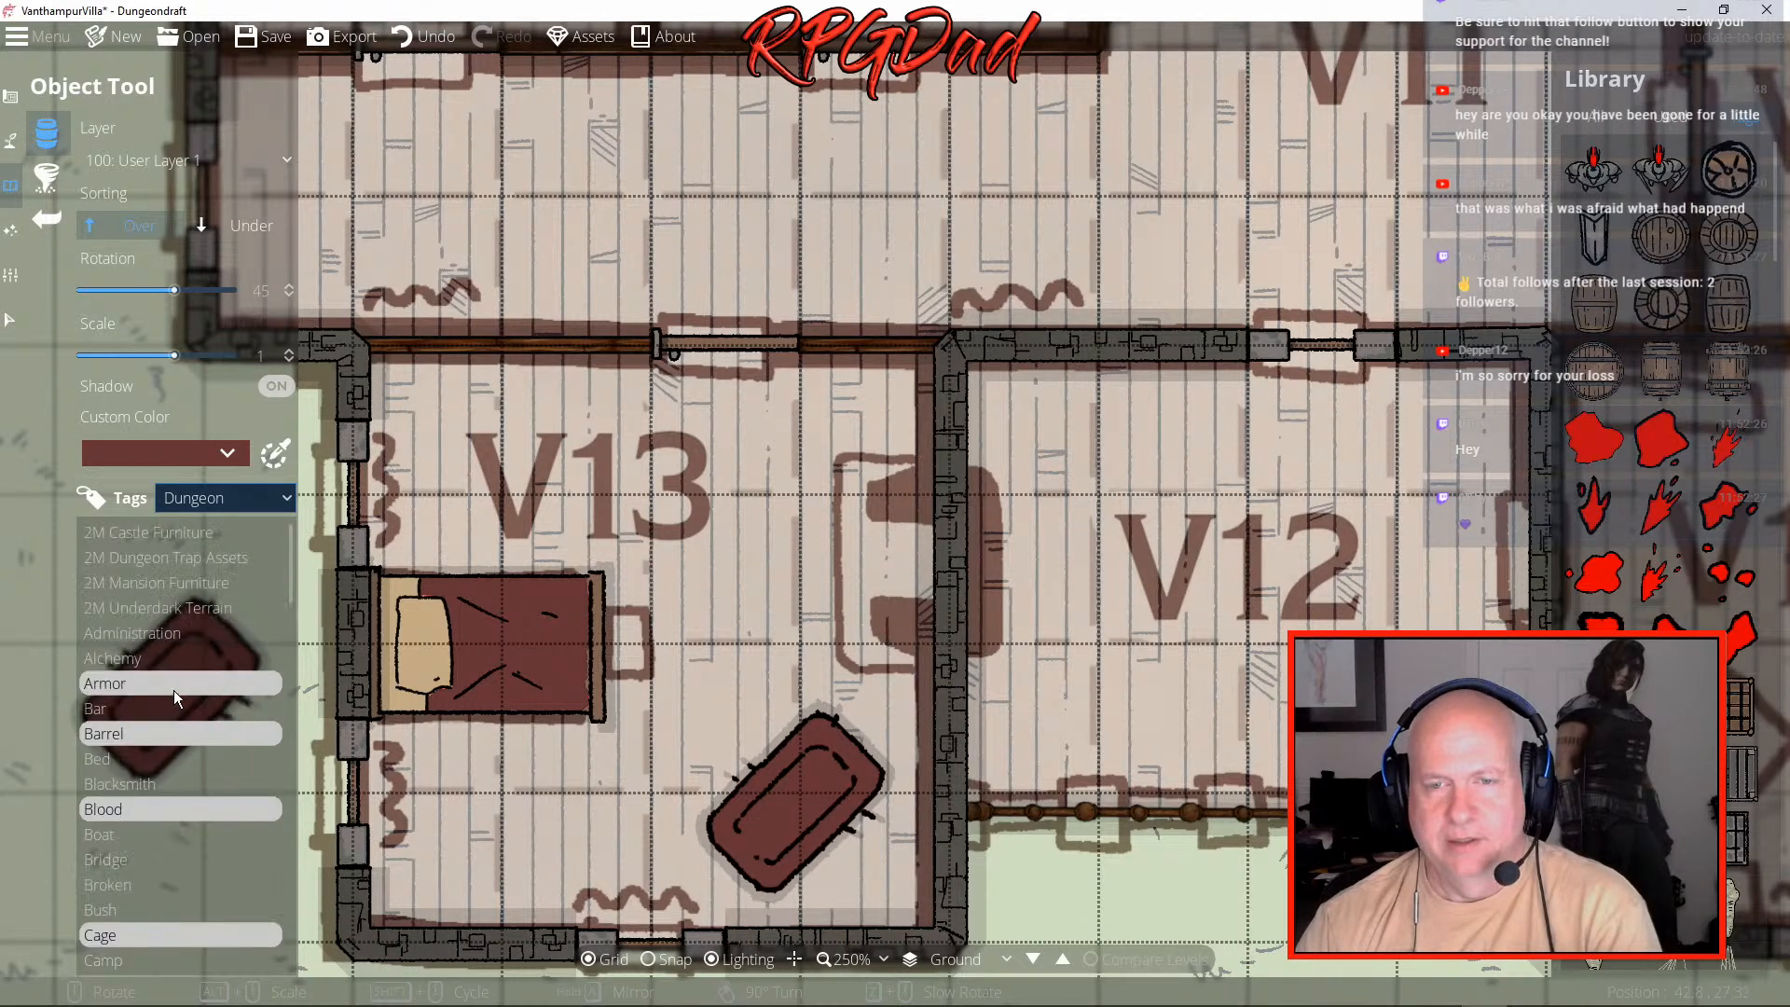
- Filter the object library by the 2M Mansion Furniture tag and look through its pieces for room V18
{"action": "left_click", "coordinate": [177, 579]}
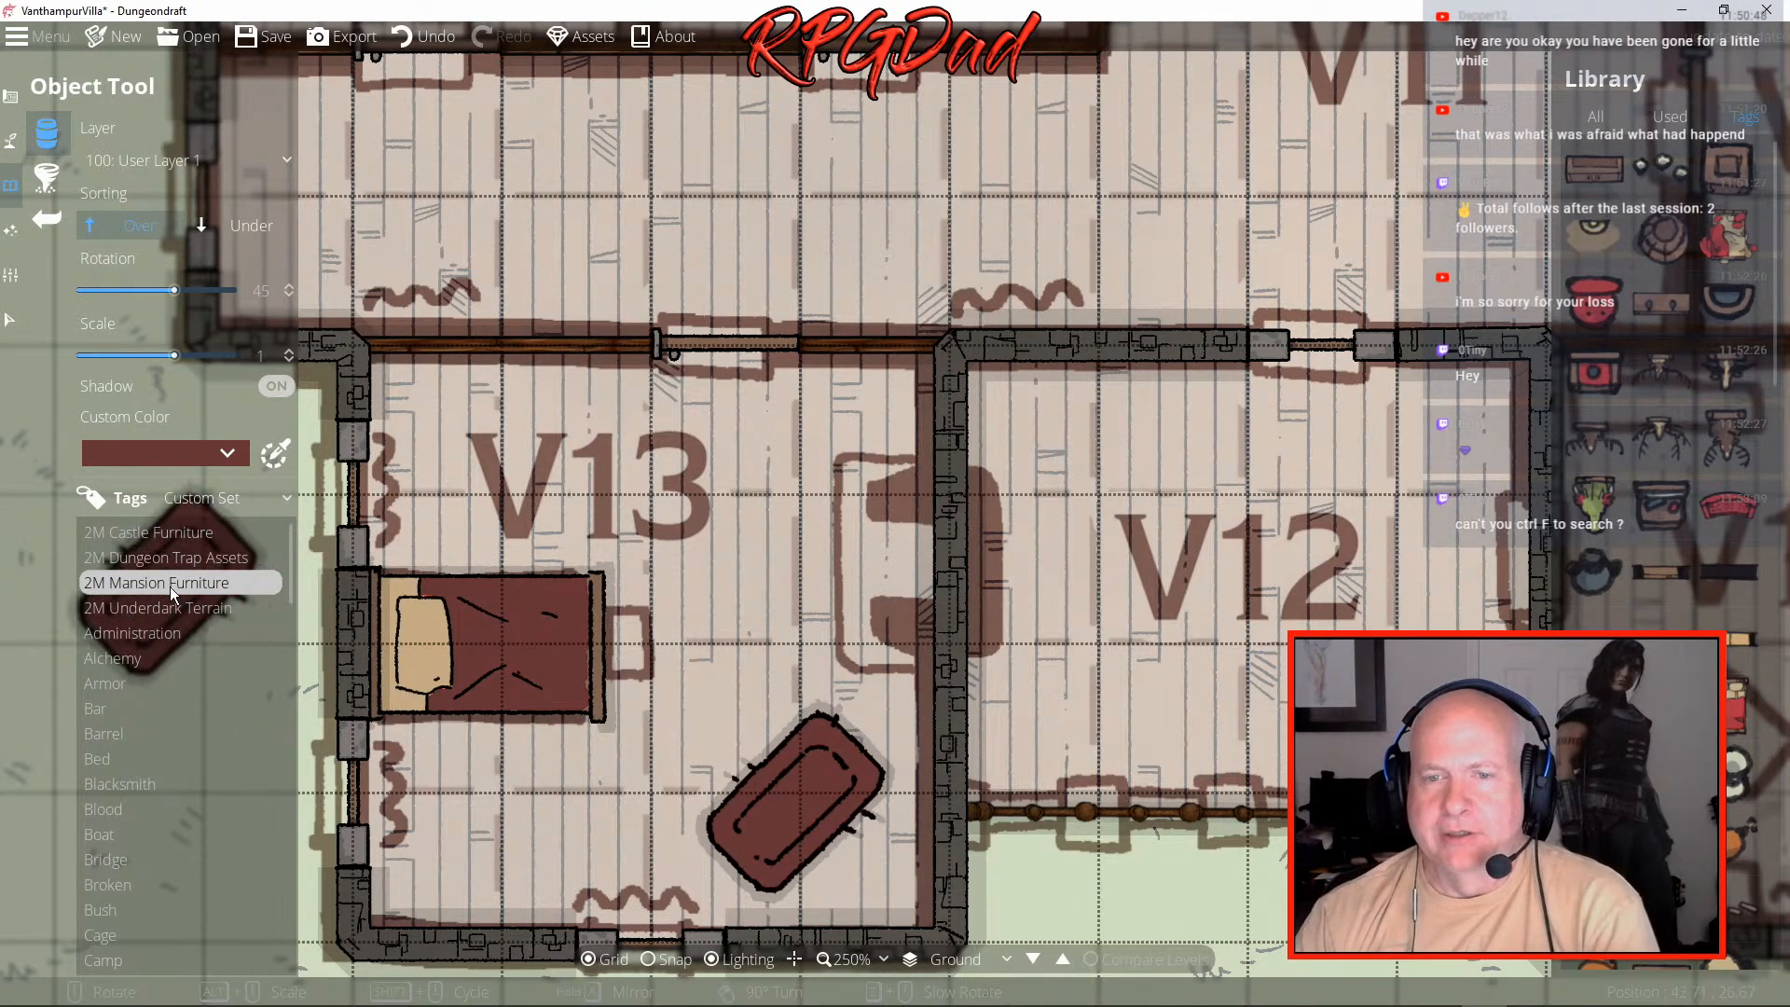
{"action": "scroll", "coordinate": [184, 728], "scroll_direction": "down", "scroll_amount": 15}
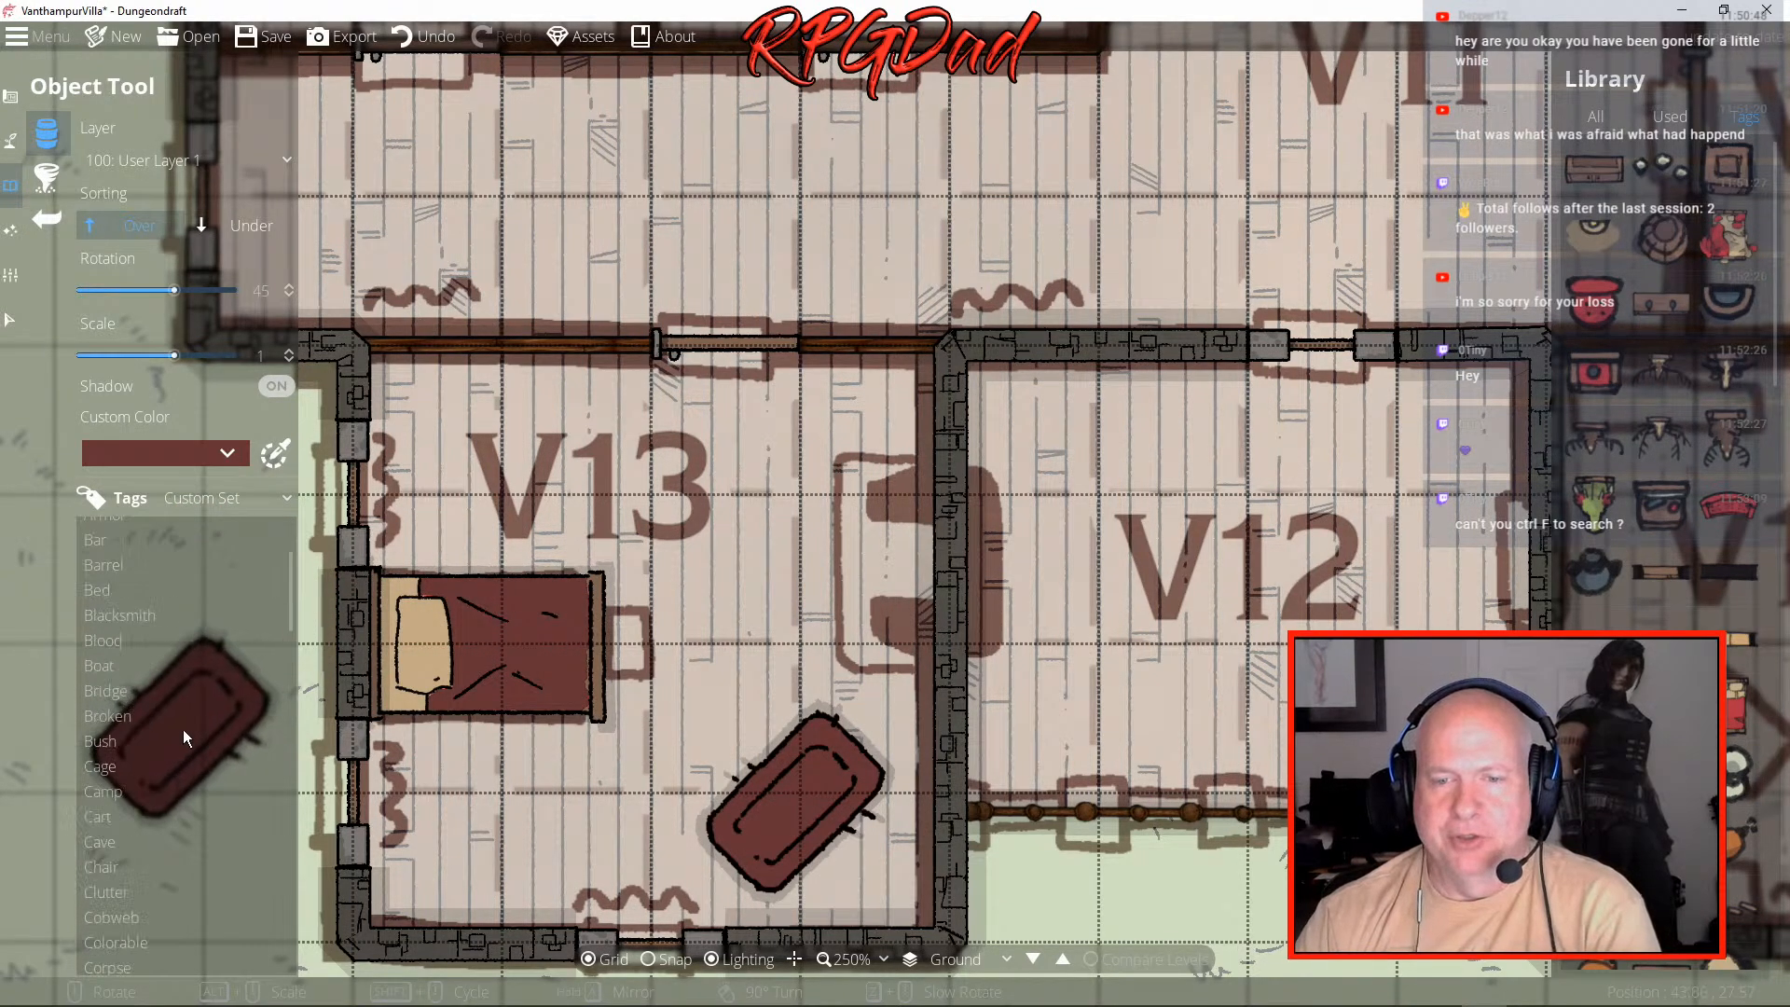
{"action": "scroll", "coordinate": [181, 723], "scroll_direction": "down", "scroll_amount": 15}
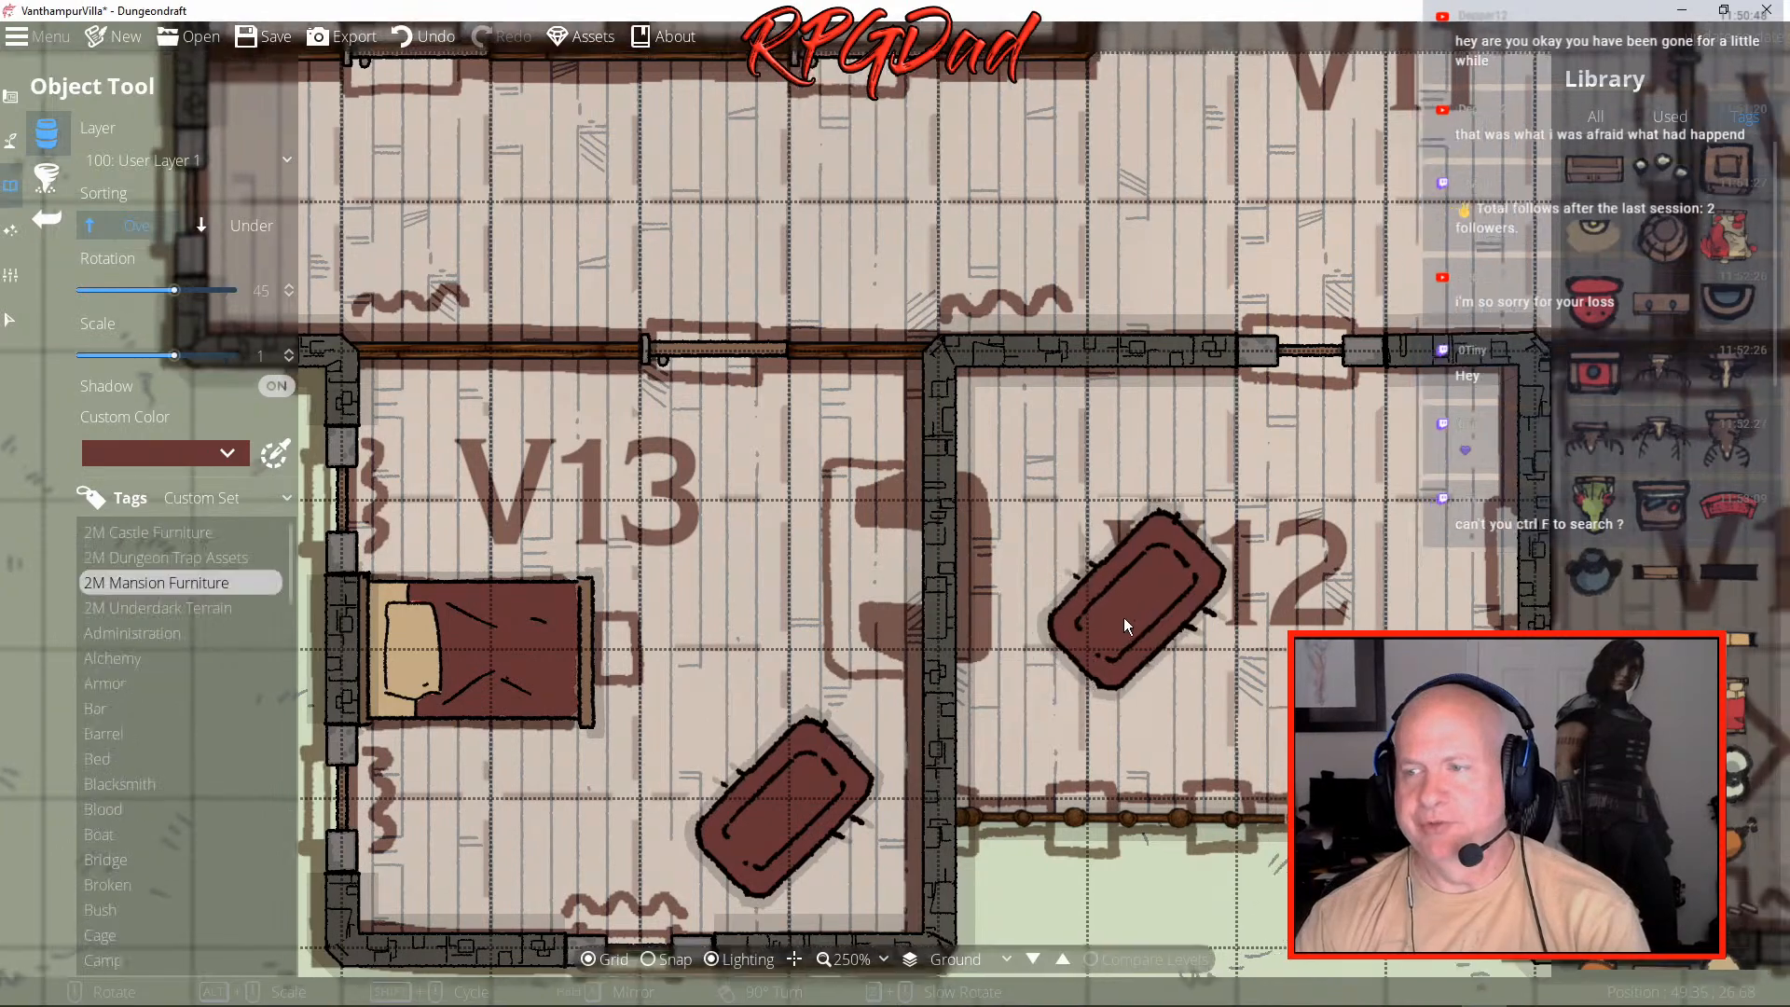
{"action": "left_click_drag", "start_coordinate": [1123, 617], "coordinate": [414, 490]}
{"action": "left_click_drag", "start_coordinate": [919, 599], "coordinate": [686, 536]}
{"action": "scroll", "coordinate": [686, 535], "scroll_direction": "down", "scroll_amount": 5}
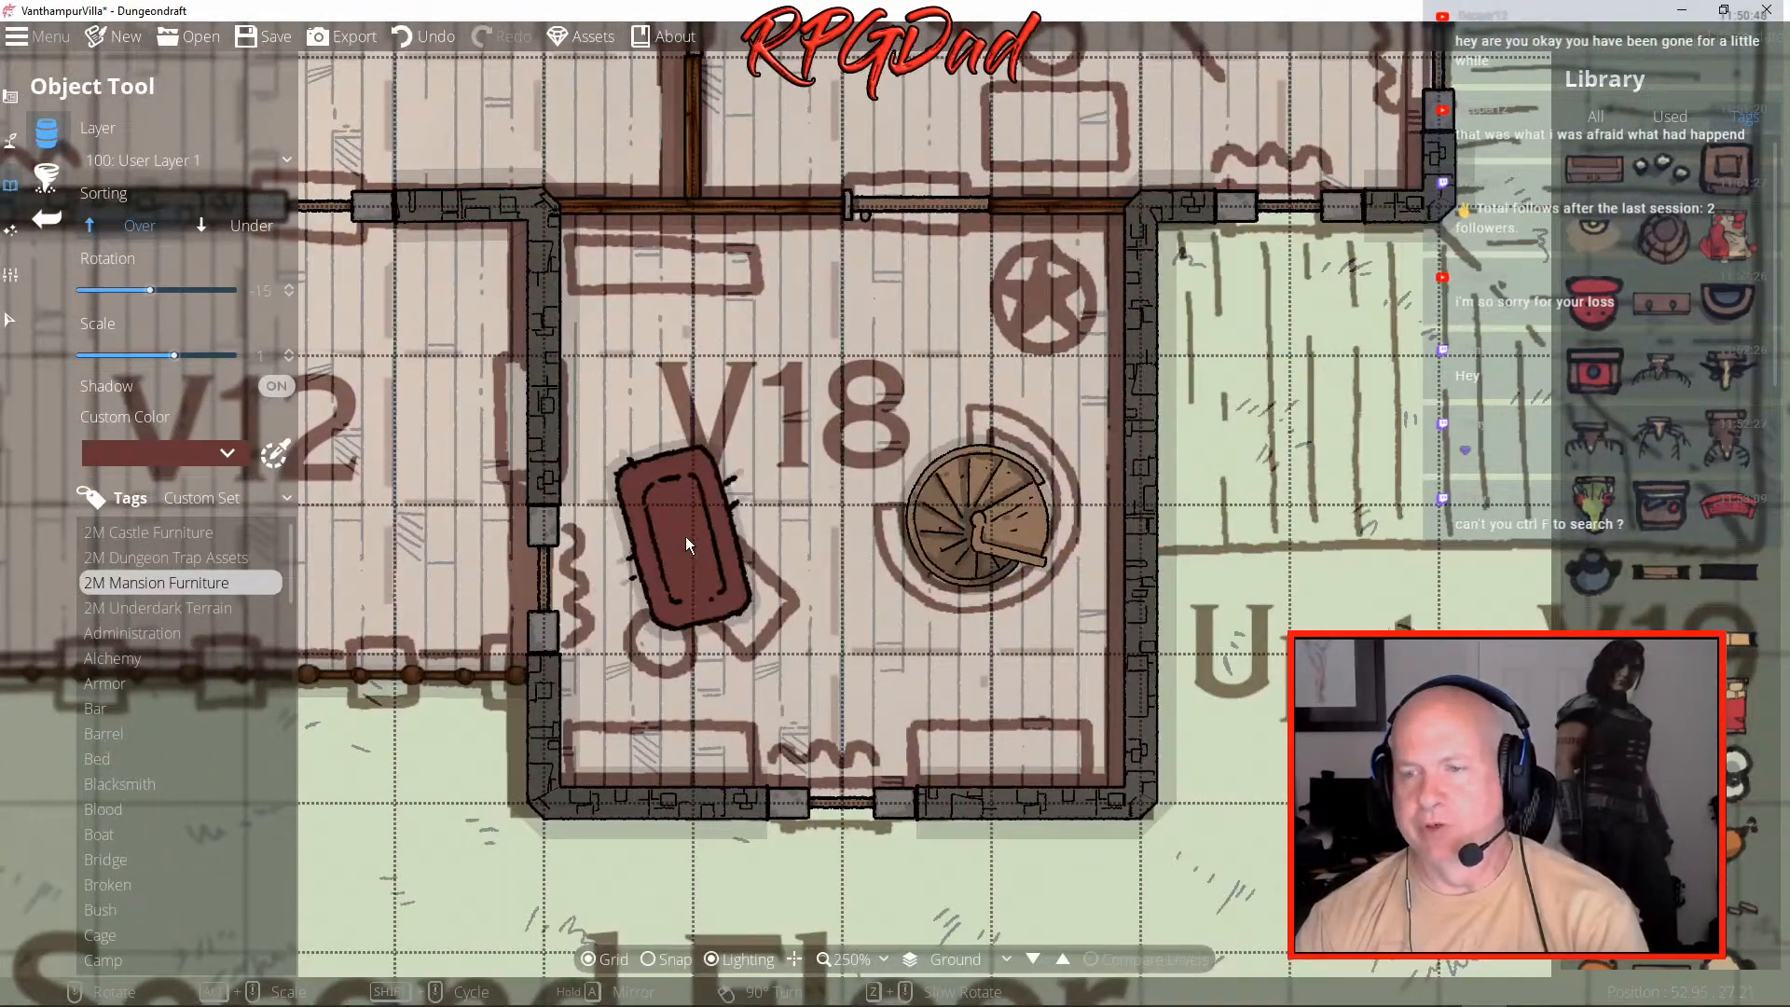
{"action": "scroll", "coordinate": [888, 583], "scroll_direction": "down", "scroll_amount": 1}
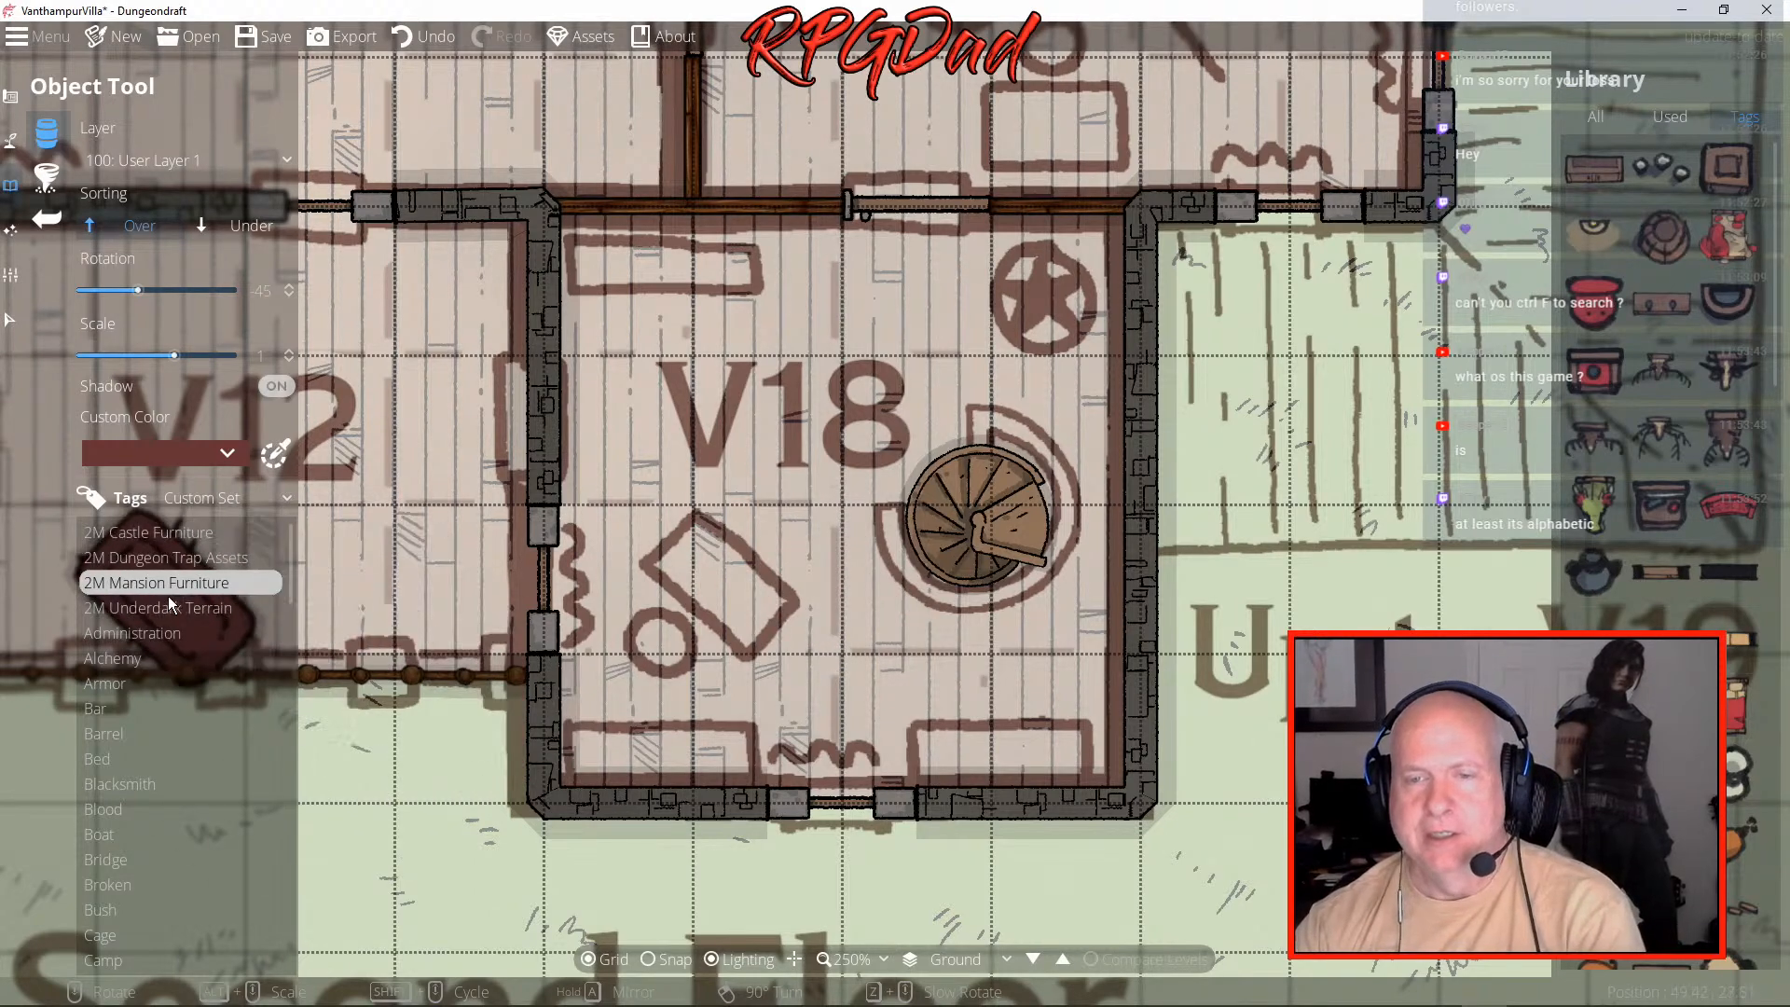
{"action": "left_click", "coordinate": [270, 495]}
{"action": "left_click", "coordinate": [194, 391]}
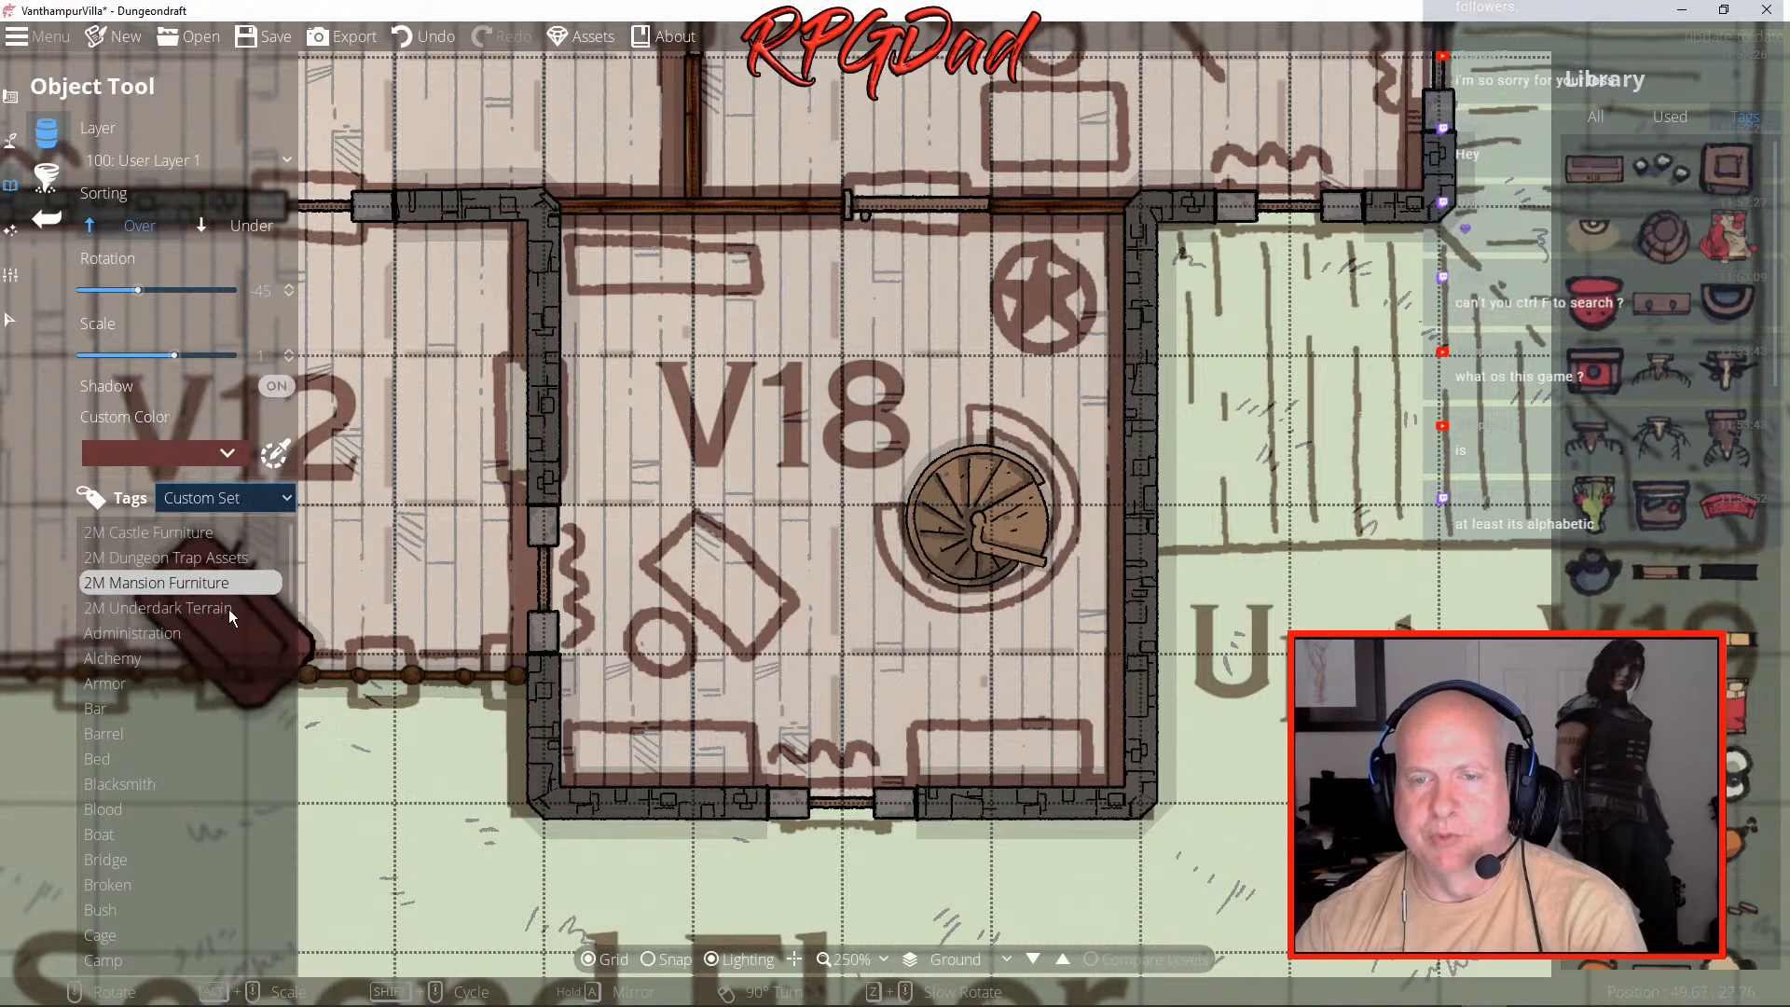
{"action": "left_click", "coordinate": [216, 584]}
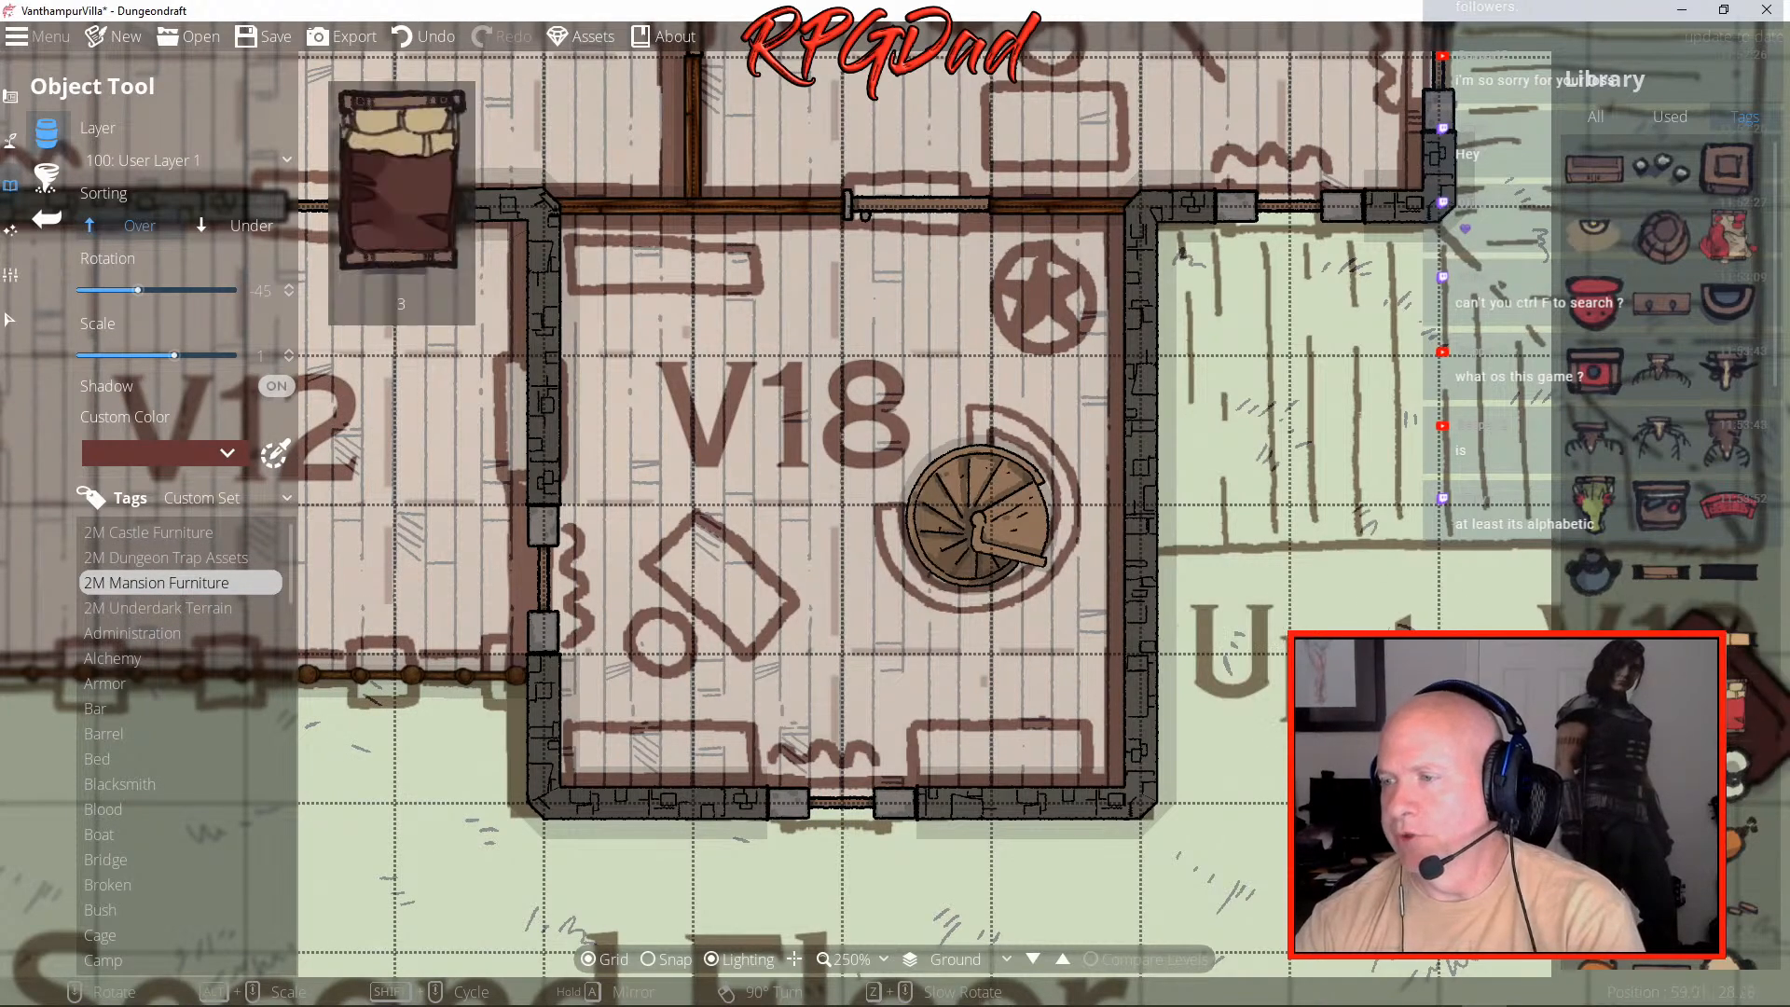
{"action": "scroll", "coordinate": [1694, 473], "scroll_direction": "down", "scroll_amount": 10}
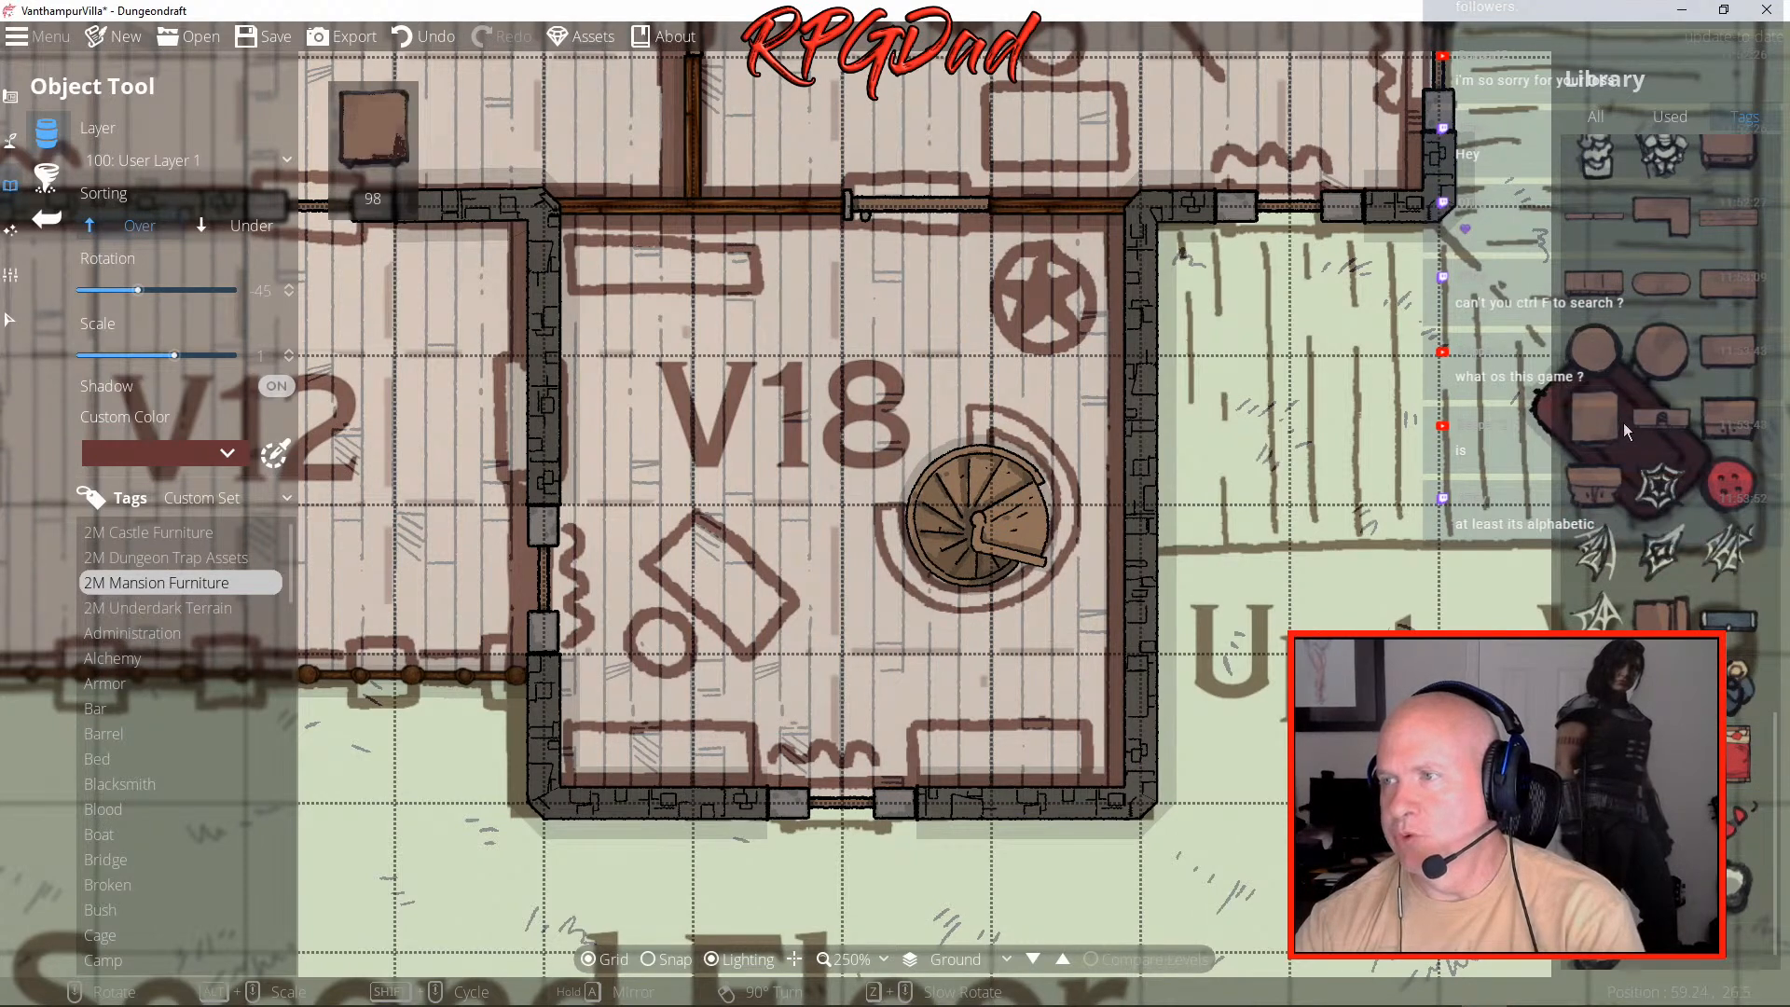
{"action": "left_click", "coordinate": [1595, 483]}
{"action": "left_click", "coordinate": [1729, 620]}
{"action": "scroll", "coordinate": [1660, 373], "scroll_direction": "down", "scroll_amount": 10}
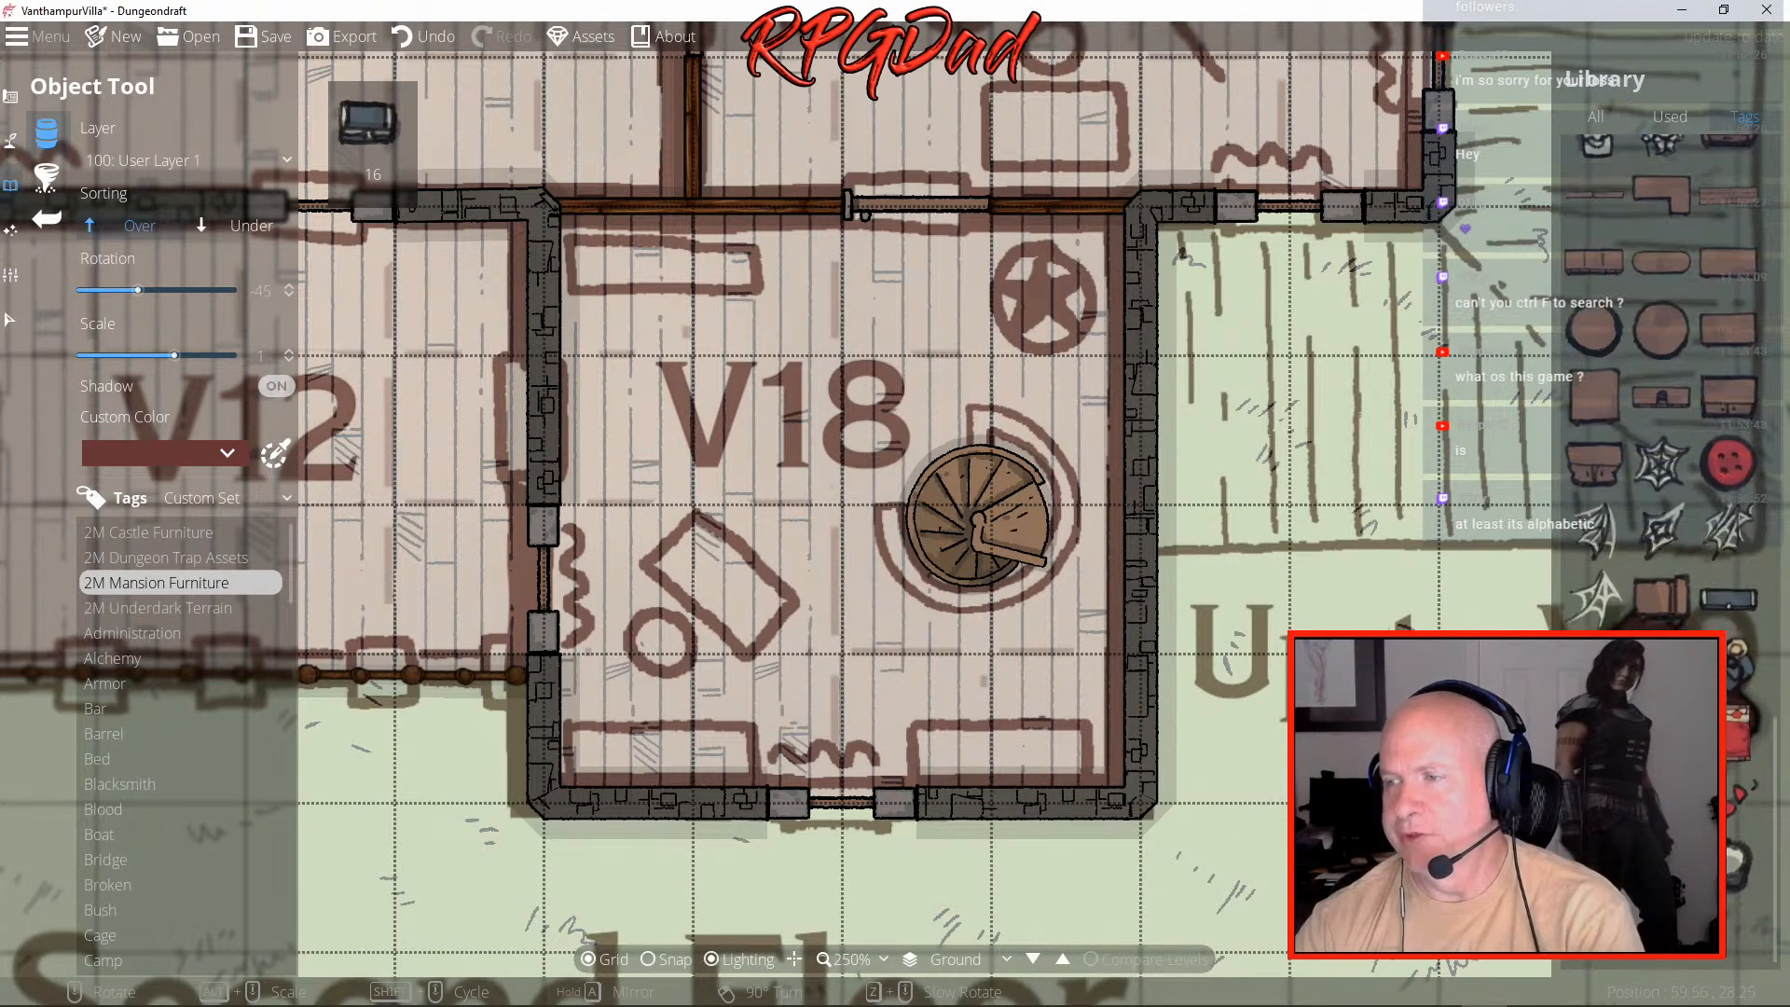
{"action": "scroll", "coordinate": [1660, 373], "scroll_direction": "down", "scroll_amount": 5}
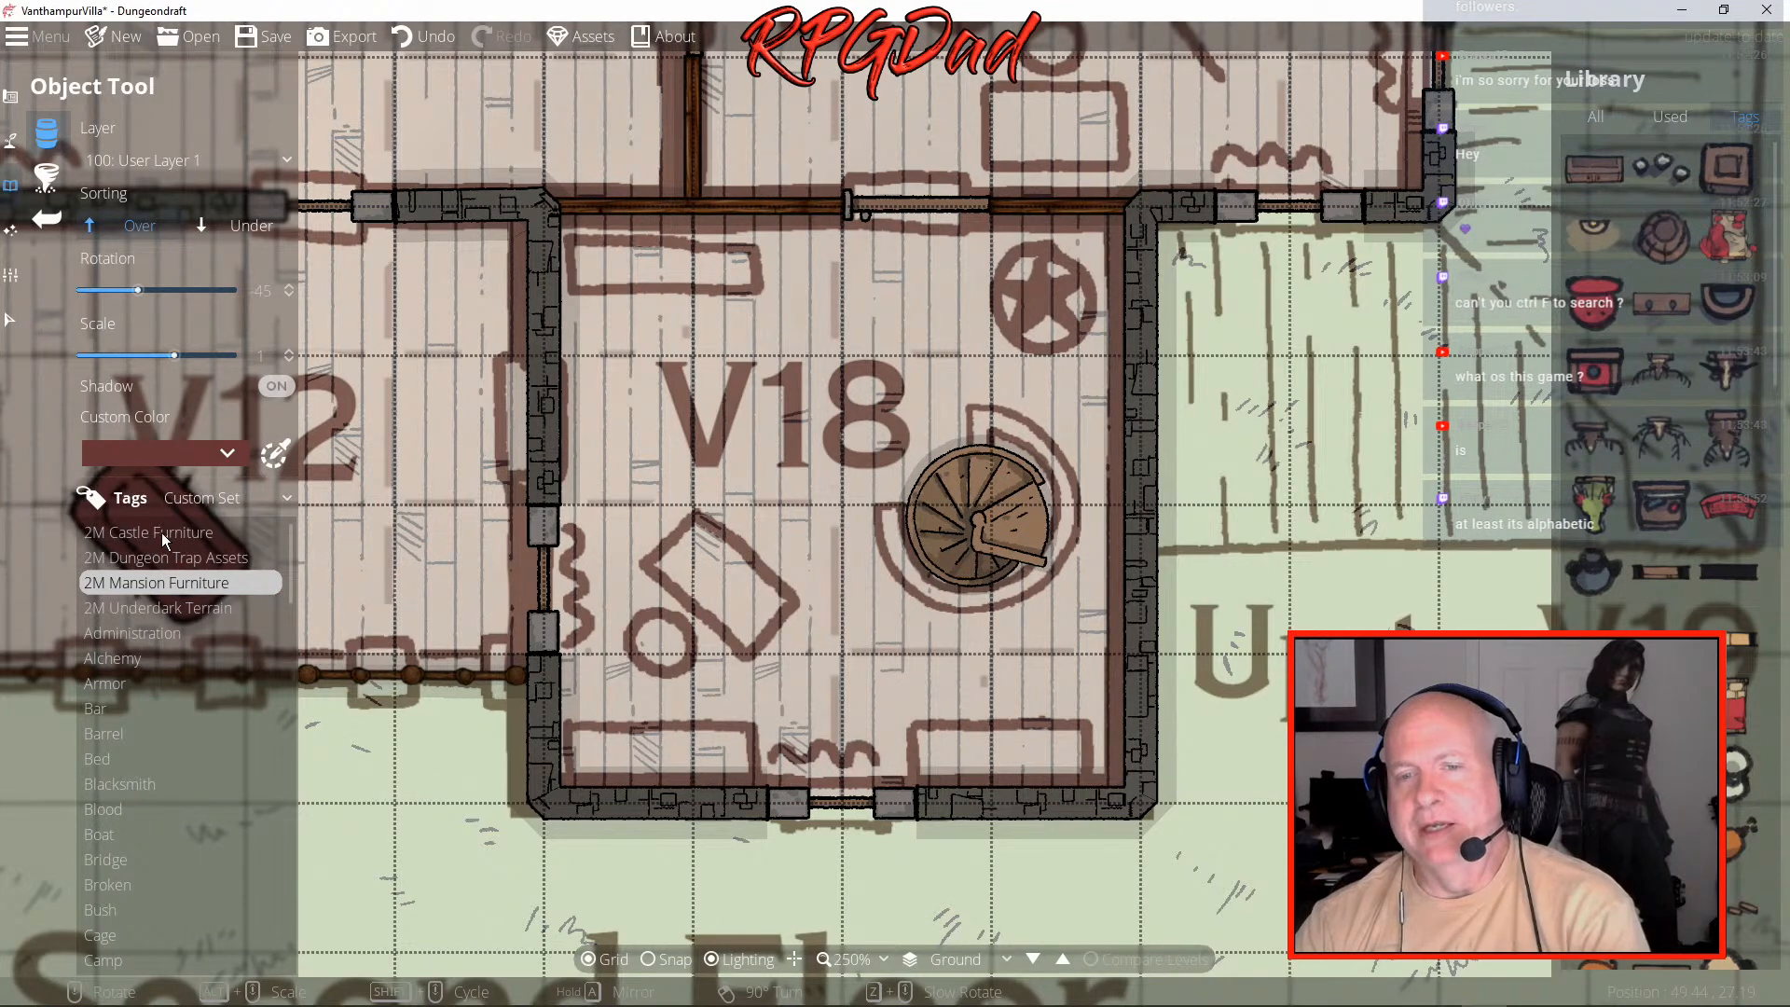
- Filter the object library by the Desk tag
{"action": "scroll", "coordinate": [196, 816], "scroll_direction": "down", "scroll_amount": 5}
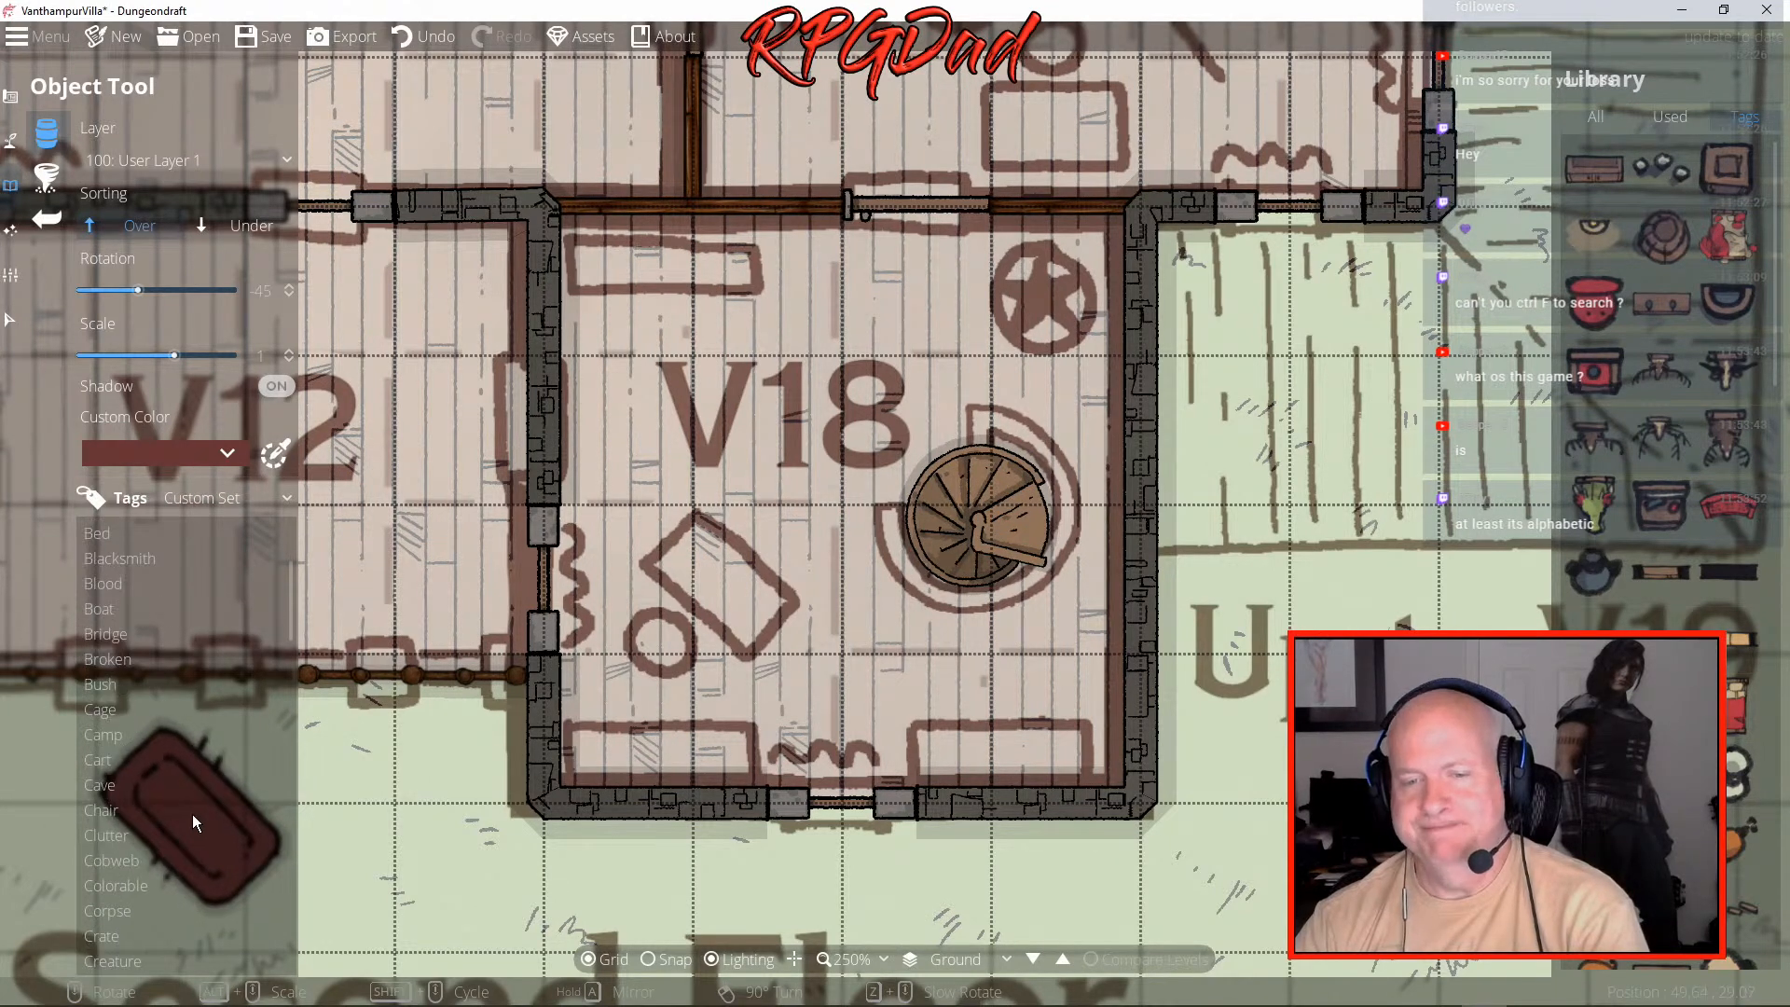
{"action": "scroll", "coordinate": [192, 814], "scroll_direction": "down", "scroll_amount": 2}
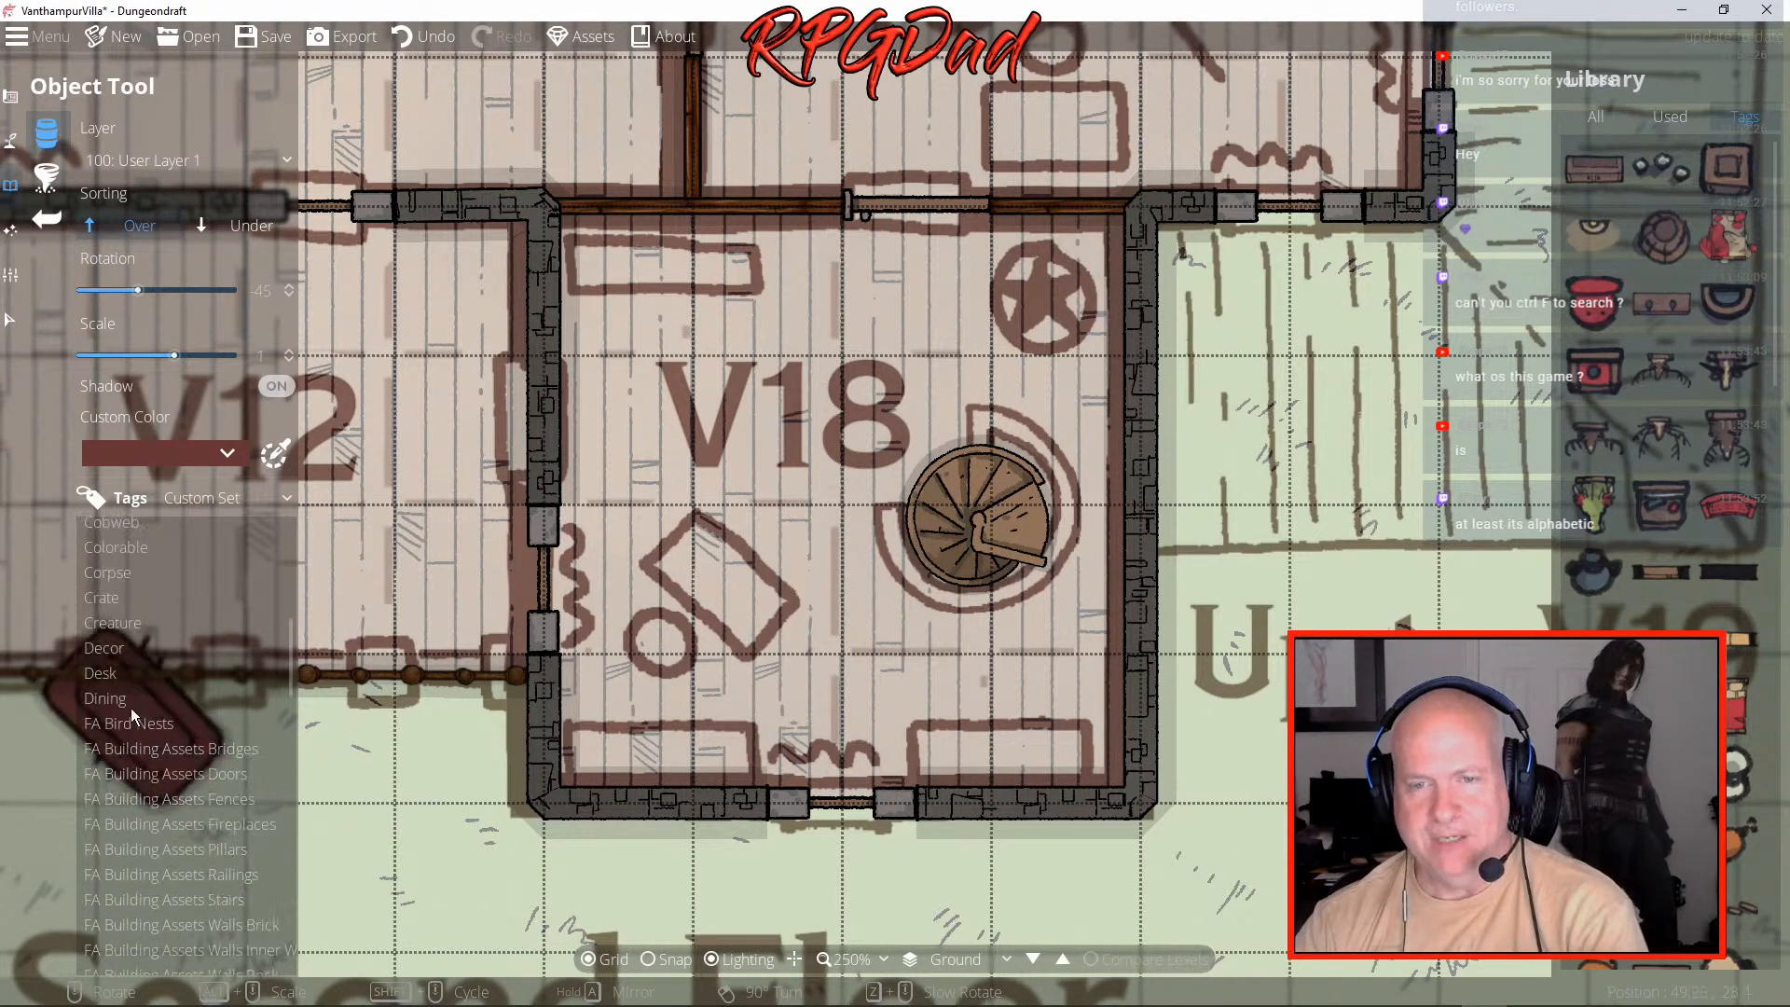
{"action": "left_click", "coordinate": [106, 675]}
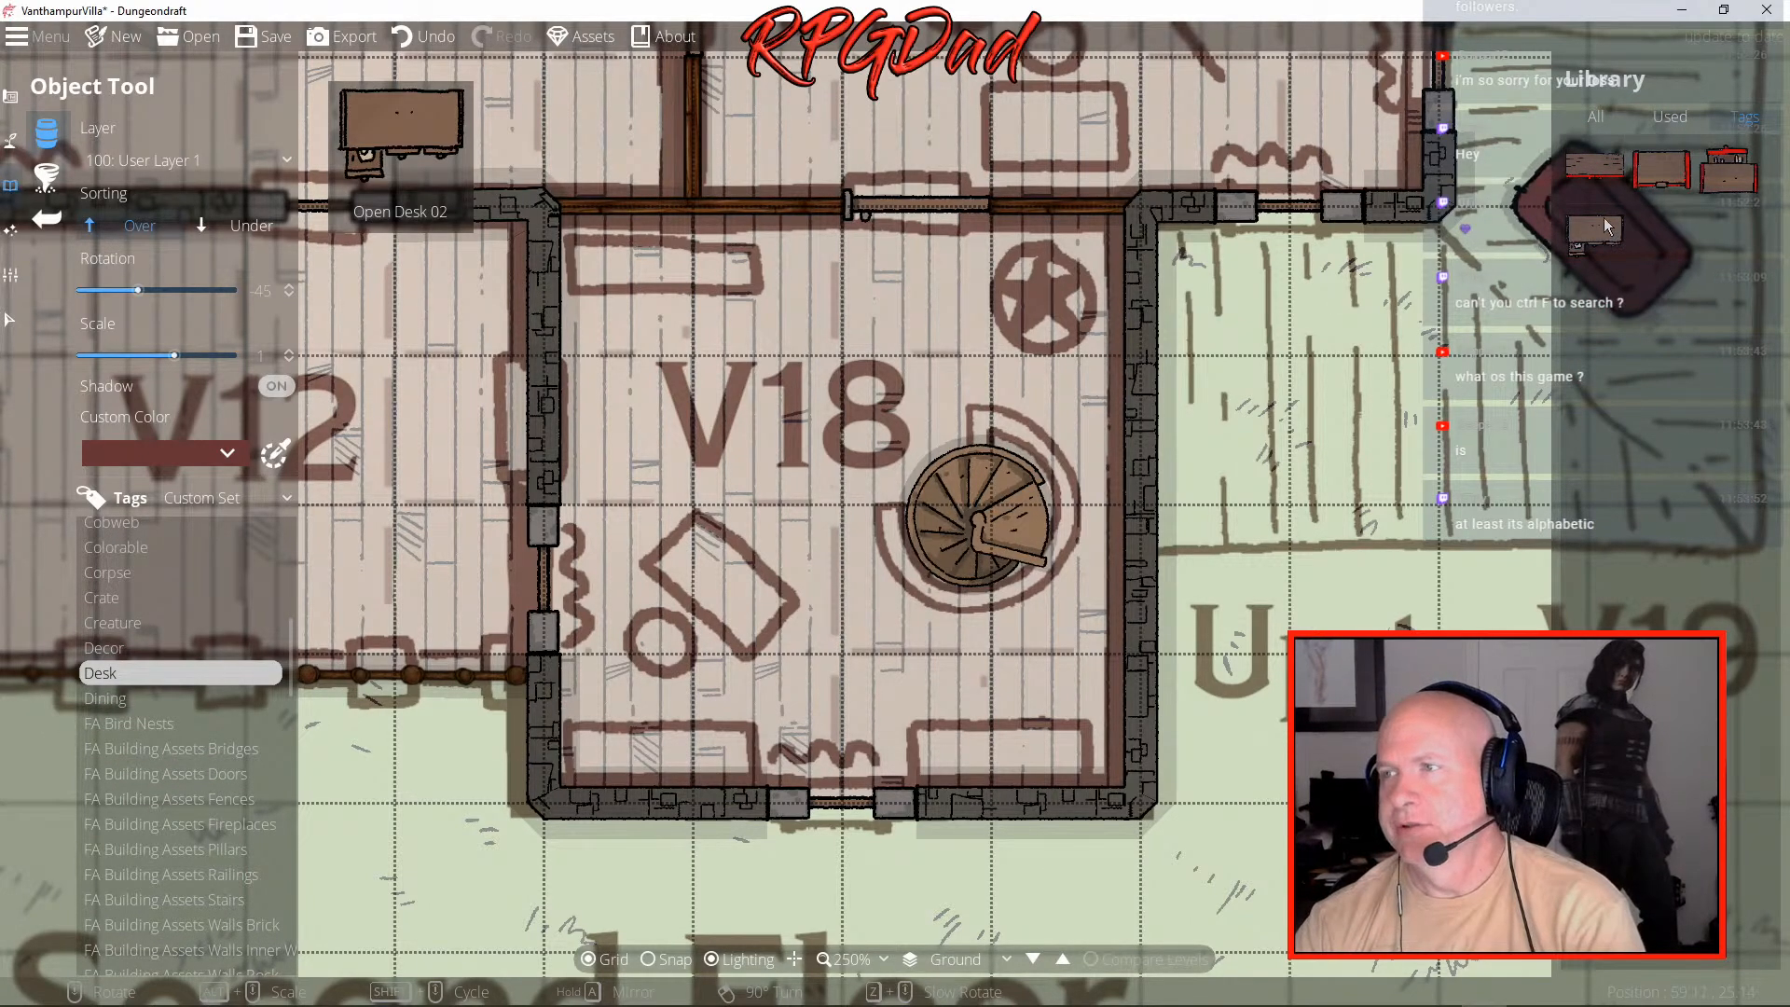
- Place Desk 02, rotated -135 degrees, over the slanted rectangular outline in room V18
{"action": "mouse_move", "coordinate": [1607, 178]}
{"action": "left_click", "coordinate": [1668, 175]}
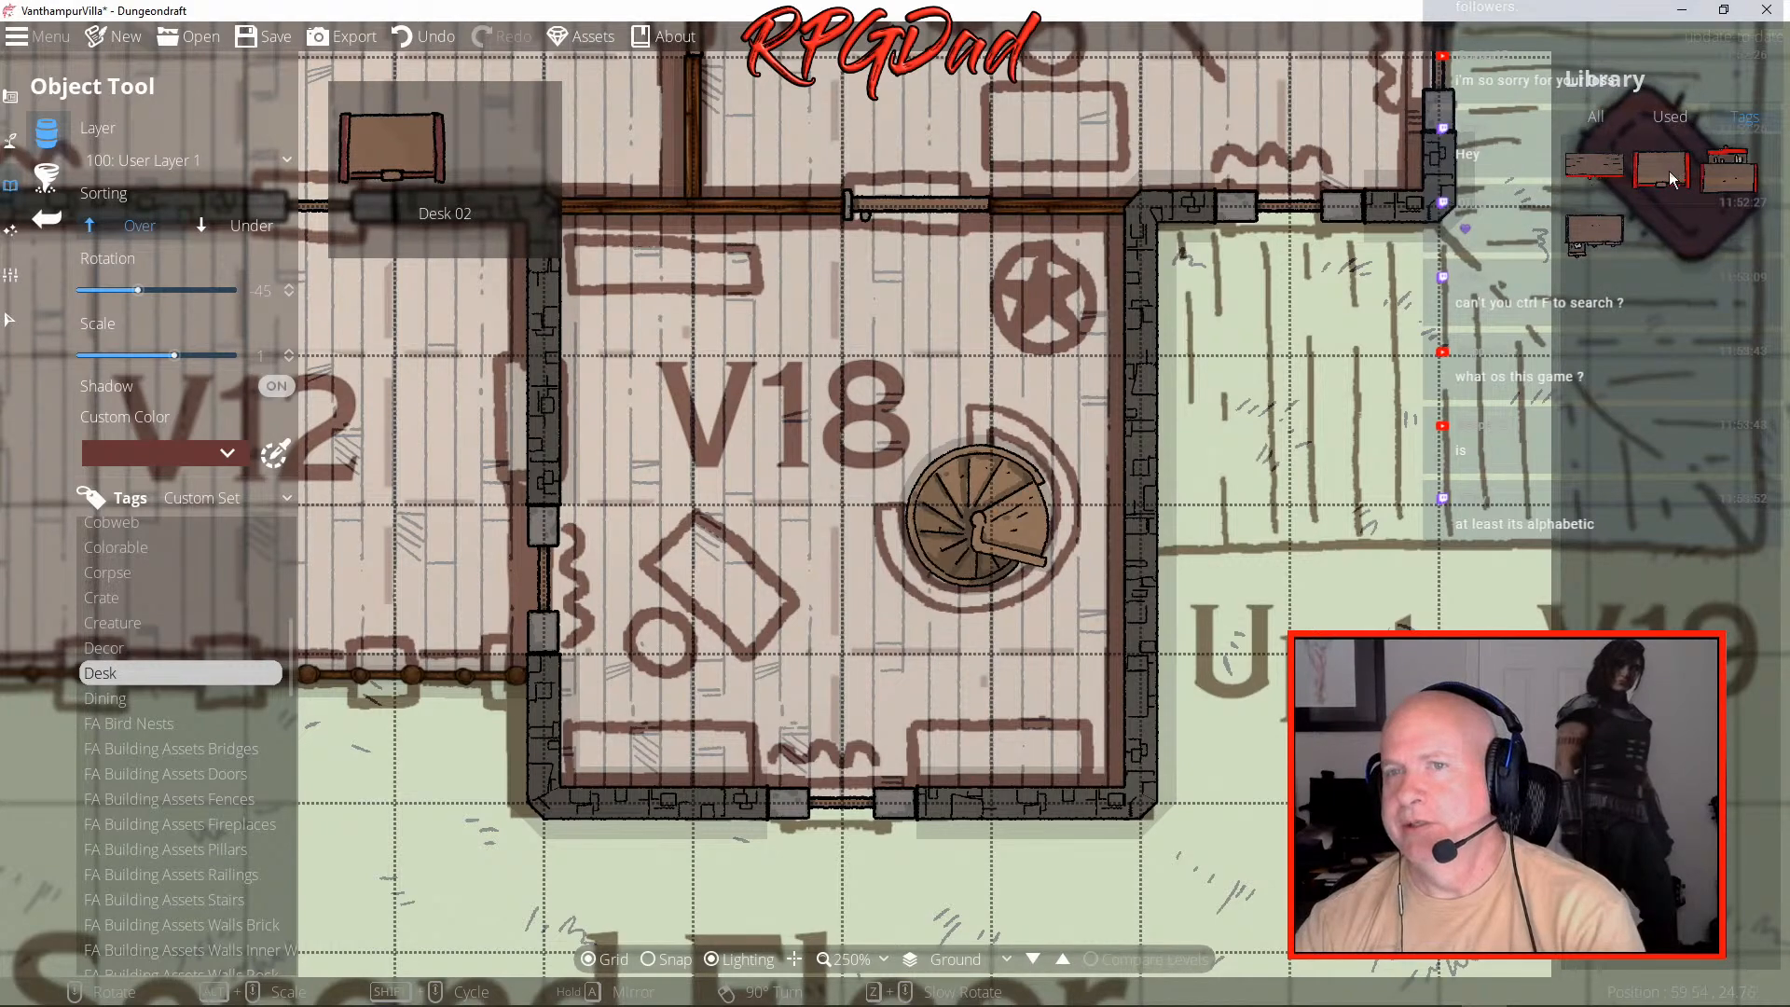
{"action": "scroll", "coordinate": [792, 604], "scroll_direction": "down", "scroll_amount": 4}
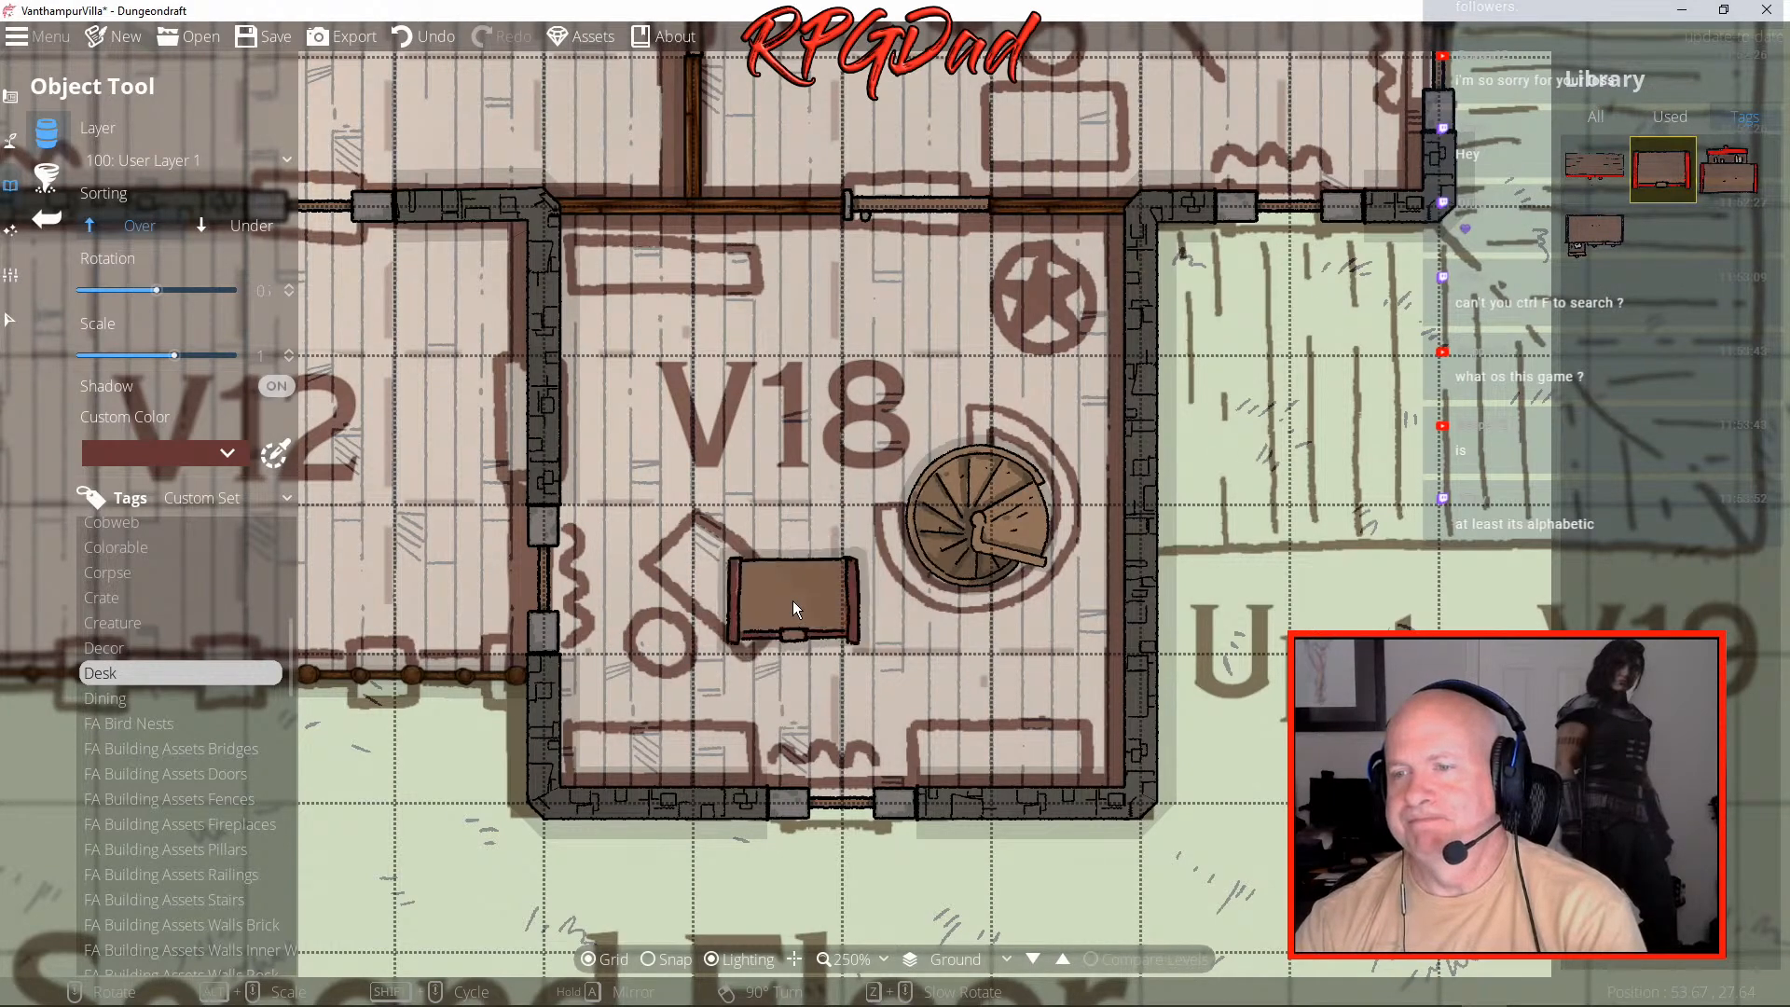
{"action": "scroll", "coordinate": [793, 601], "scroll_direction": "up", "scroll_amount": 11}
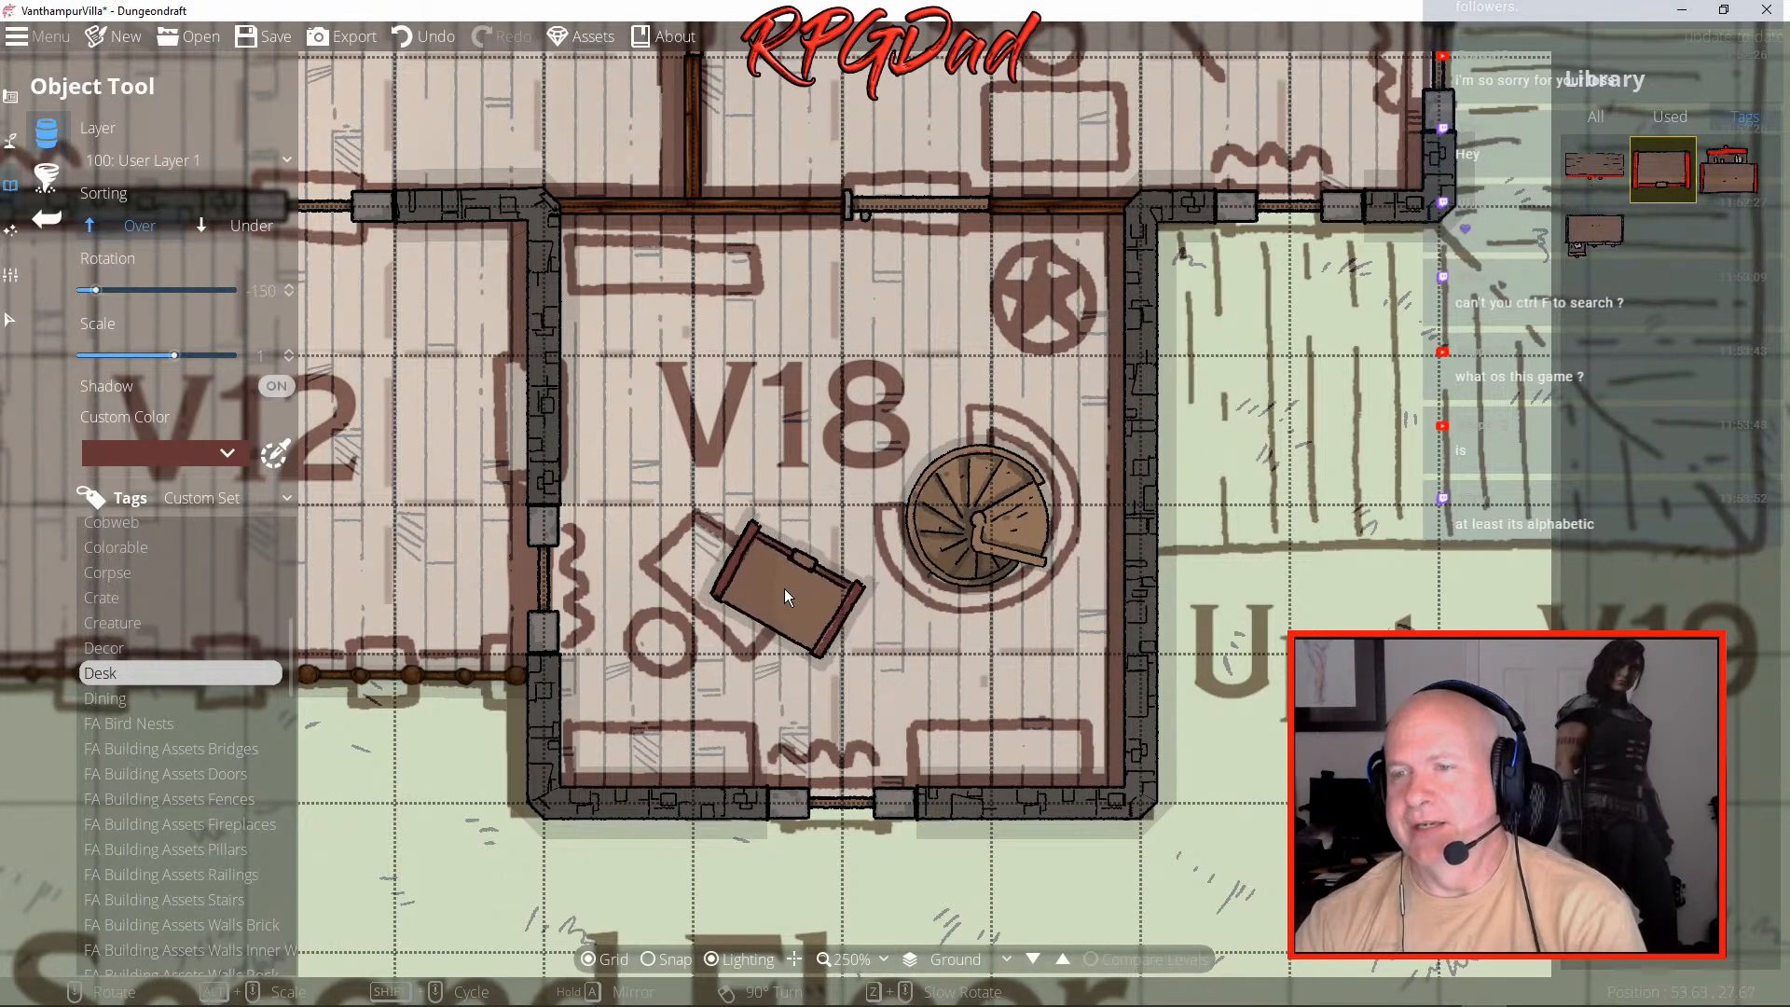
{"action": "scroll", "coordinate": [783, 586], "scroll_direction": "down", "scroll_amount": 1}
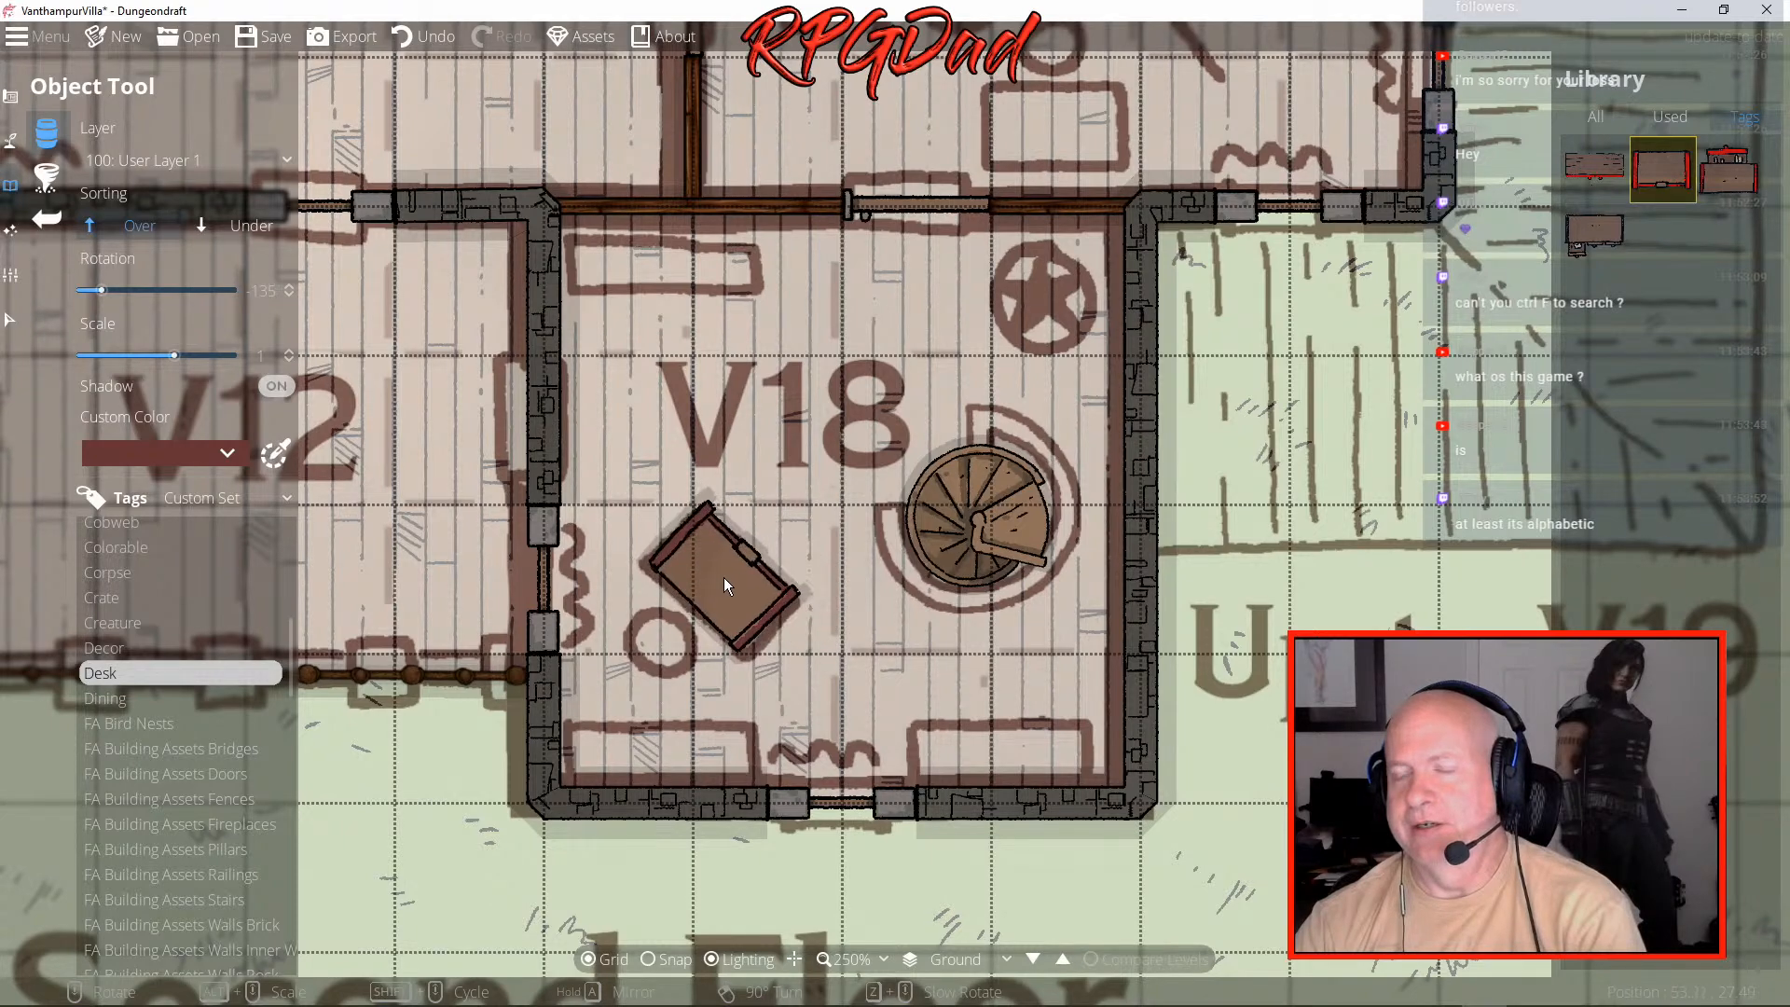
{"action": "left_click", "coordinate": [724, 578]}
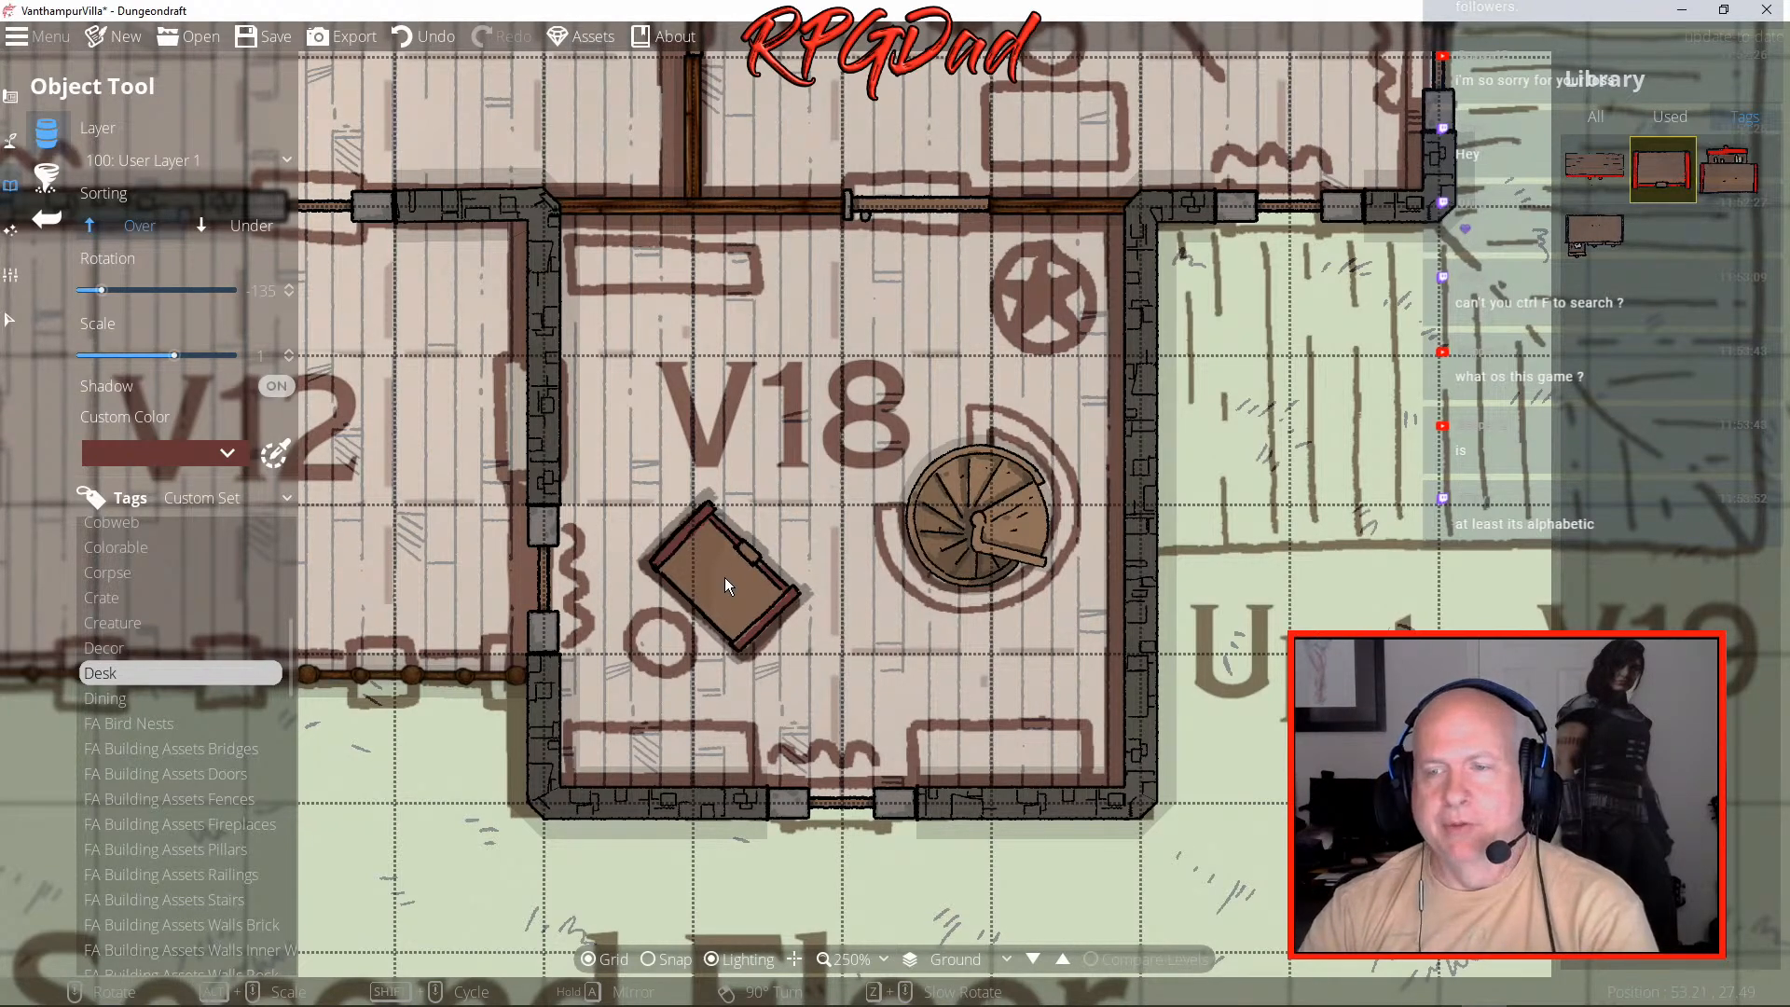
- Set down the rotated desk on the slanted outline between the round outline and the spiral staircase in room V18
{"action": "left_click", "coordinate": [724, 578]}
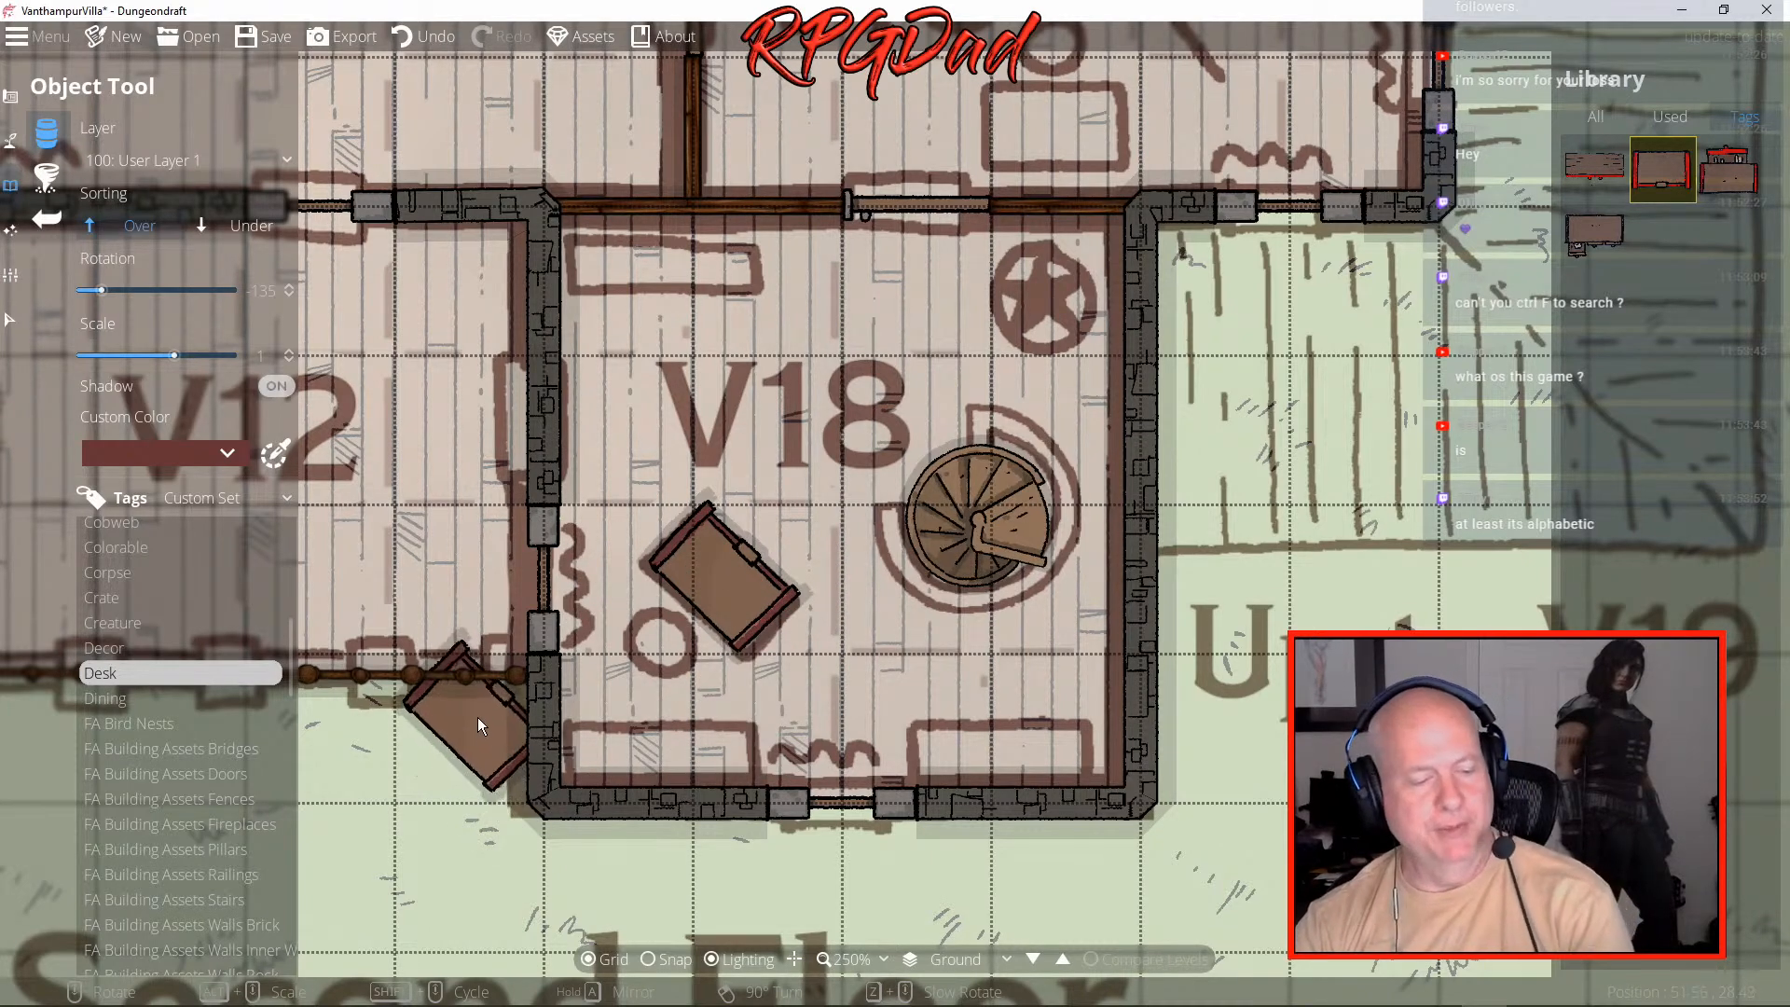
- Survey the second floor and the furnished ground floor rooms of the villa map
{"action": "scroll", "coordinate": [481, 711], "scroll_direction": "down", "scroll_amount": 5}
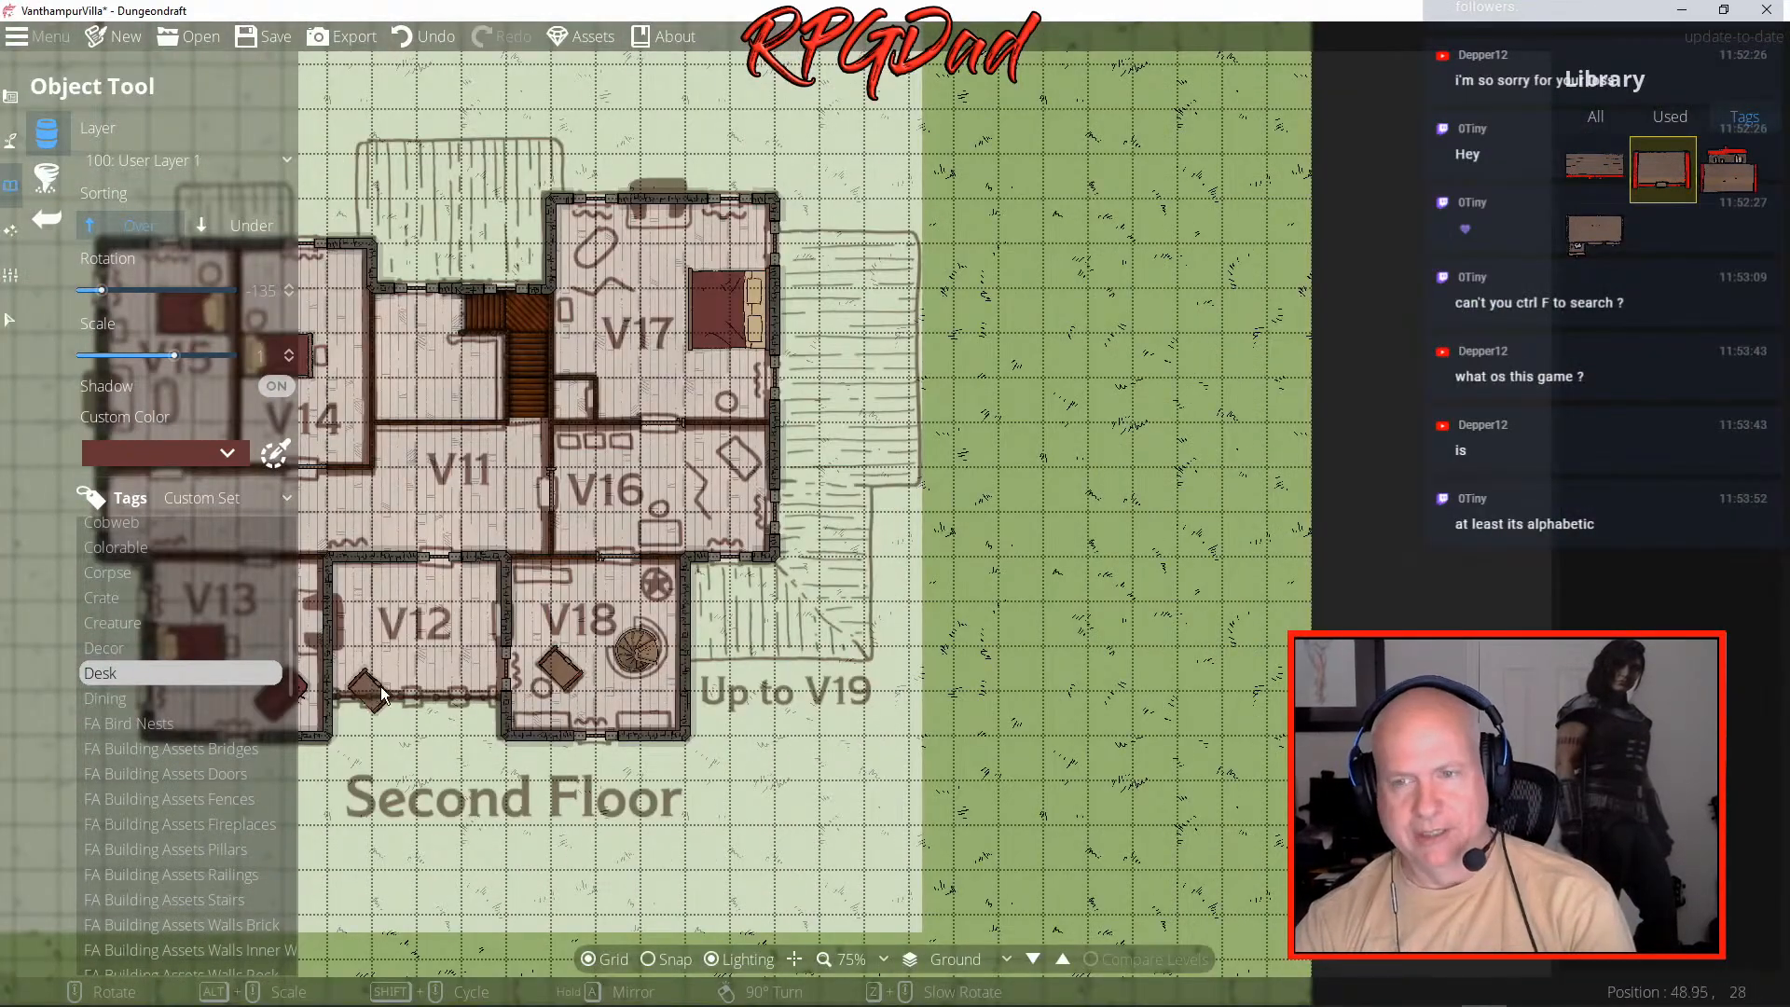
{"action": "key", "text": "Left"}
{"action": "scroll", "coordinate": [772, 298], "scroll_direction": "down", "scroll_amount": 2}
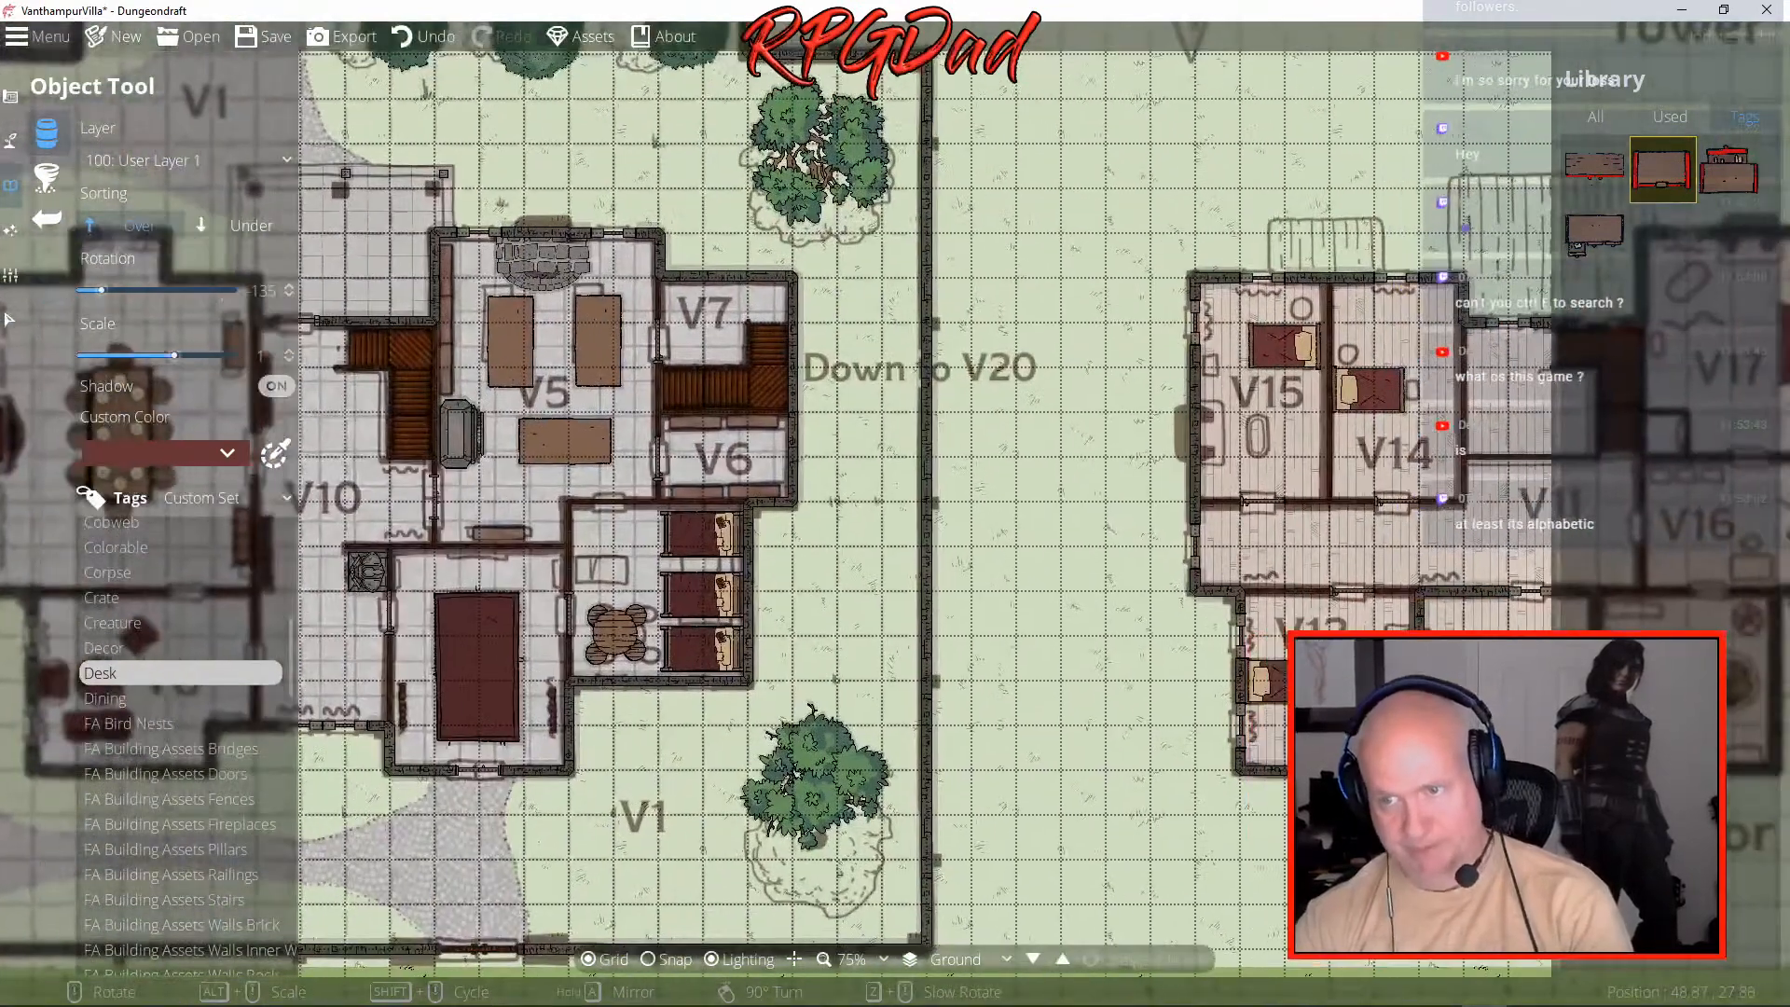
{"action": "scroll", "coordinate": [993, 578], "scroll_direction": "down", "scroll_amount": 2}
{"action": "scroll", "coordinate": [993, 578], "scroll_direction": "up", "scroll_amount": 2}
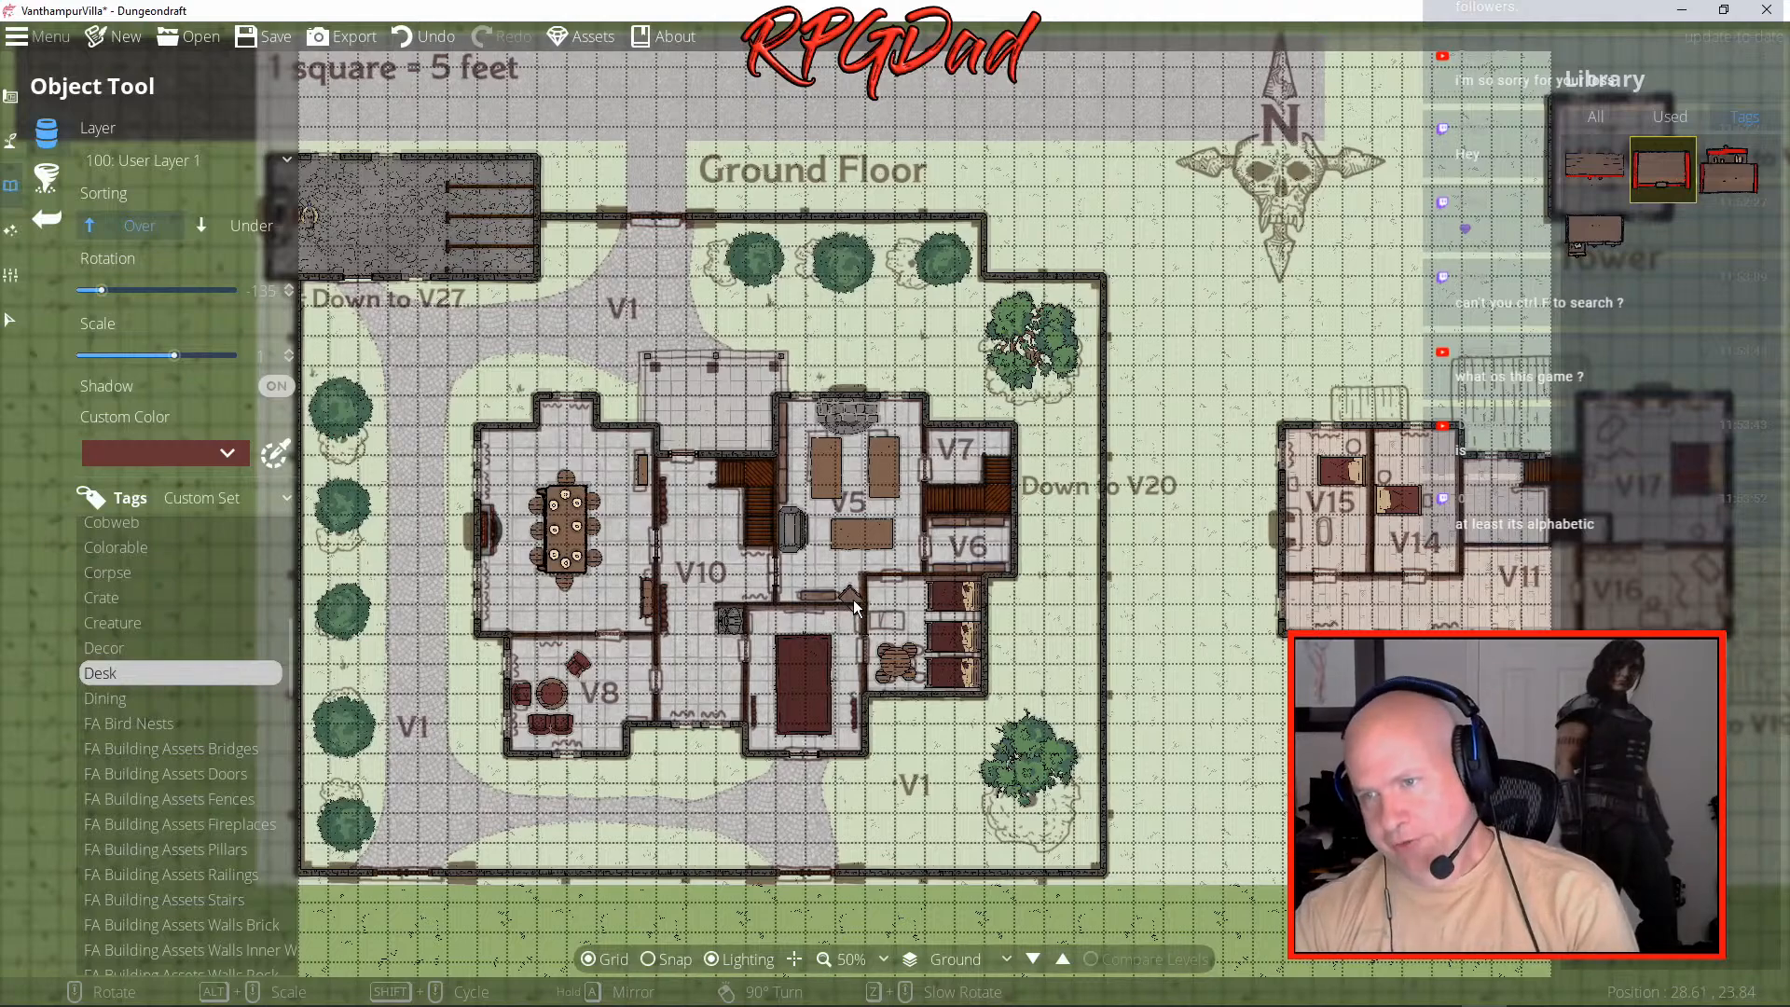
{"action": "scroll", "coordinate": [853, 606], "scroll_direction": "up", "scroll_amount": 4}
{"action": "scroll", "coordinate": [852, 600], "scroll_direction": "down", "scroll_amount": 2}
{"action": "scroll", "coordinate": [853, 591], "scroll_direction": "down", "scroll_amount": 1}
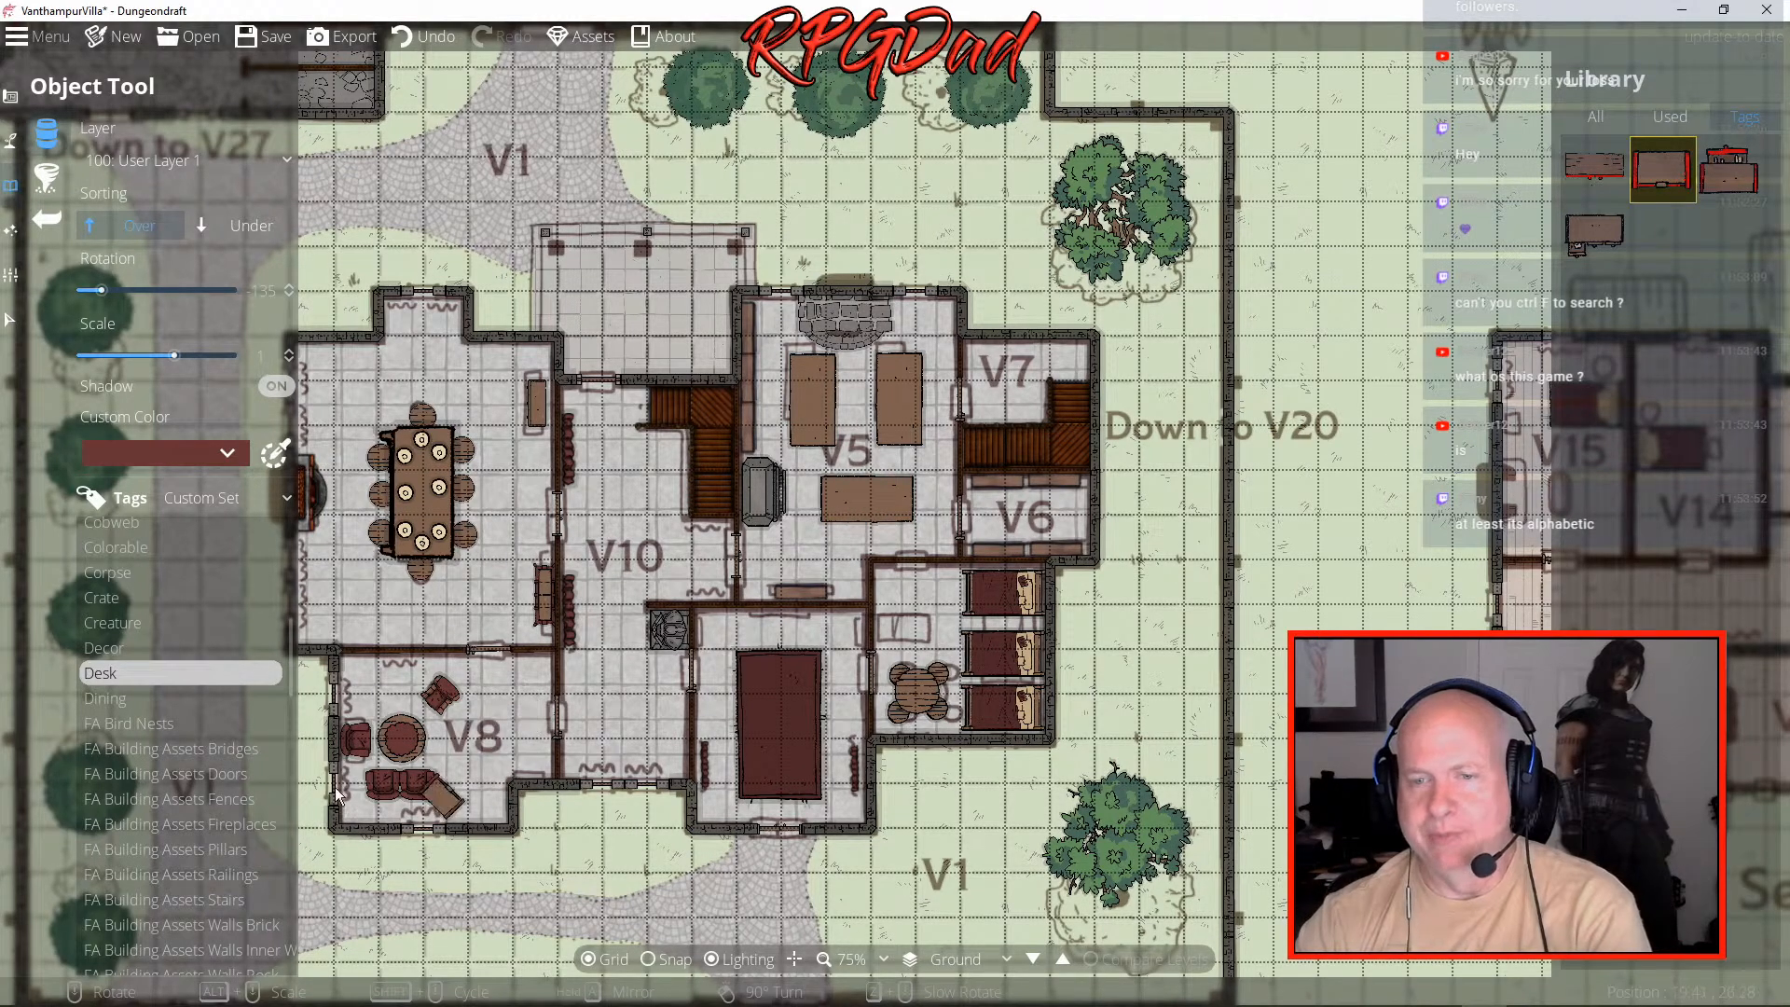
- Raise the trace image's opacity to the maximum so the original floor plan covers the terrain
{"action": "left_click", "coordinate": [12, 275]}
{"action": "left_click", "coordinate": [58, 222]}
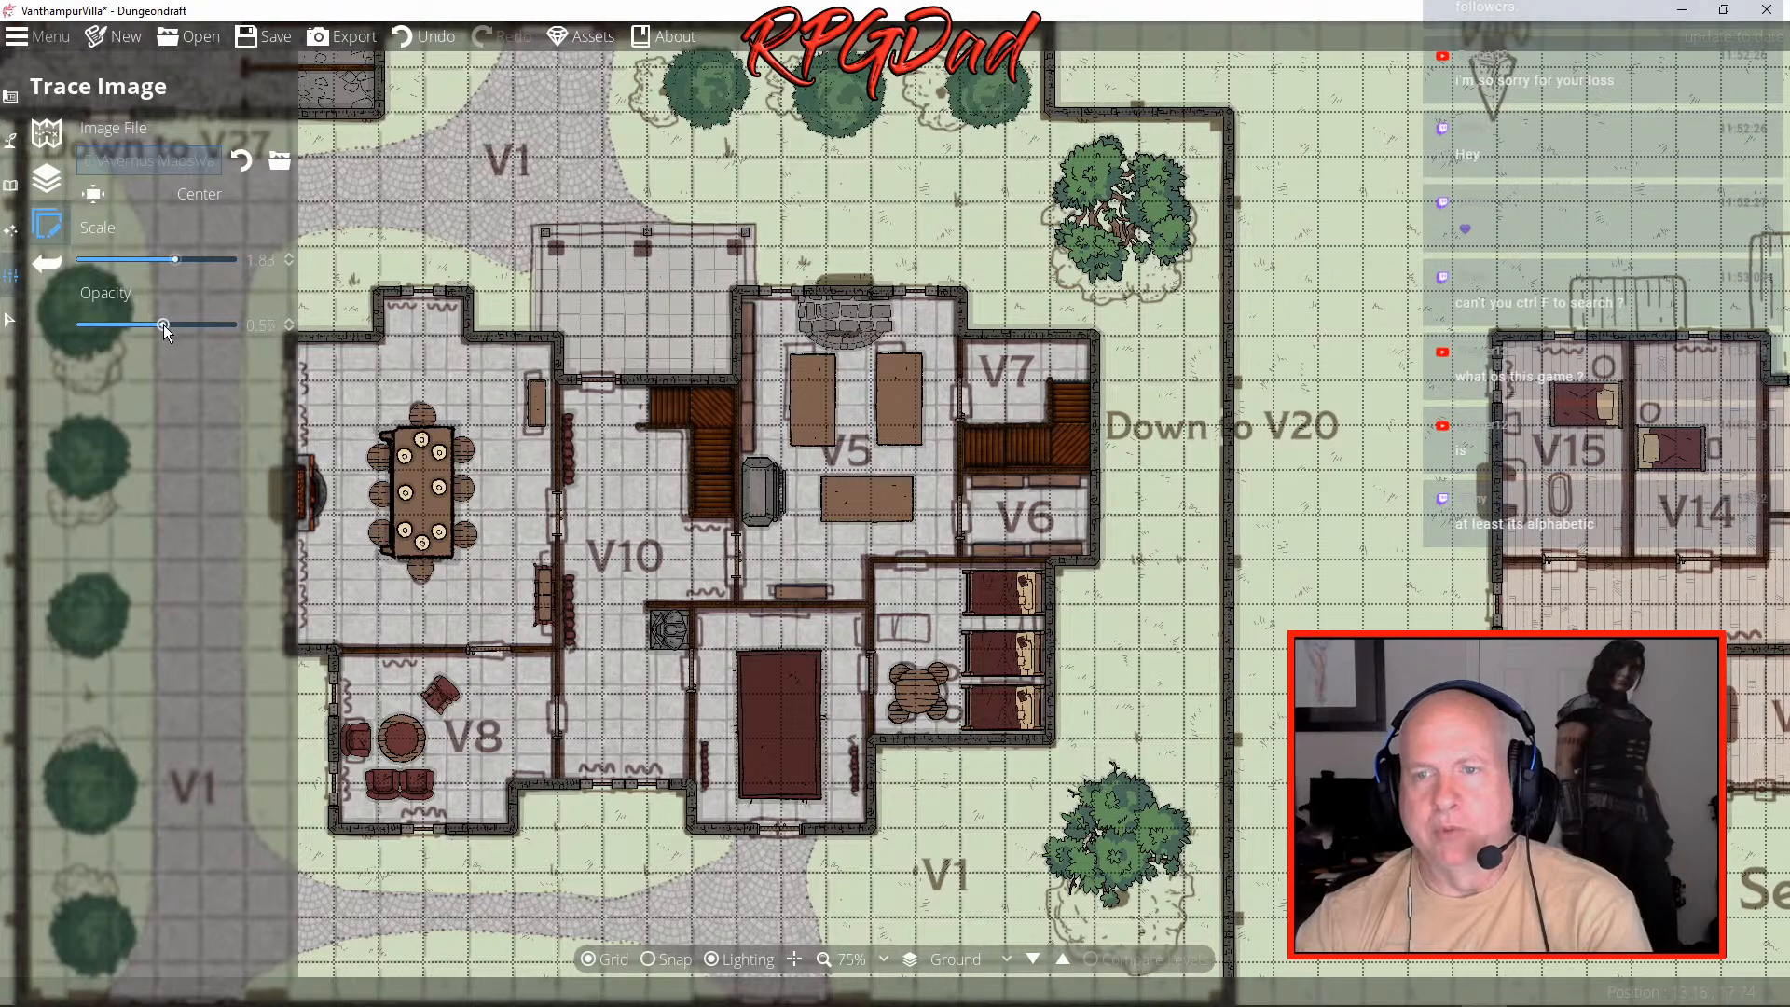
{"action": "left_click_drag", "start_coordinate": [166, 324], "coordinate": [274, 330]}
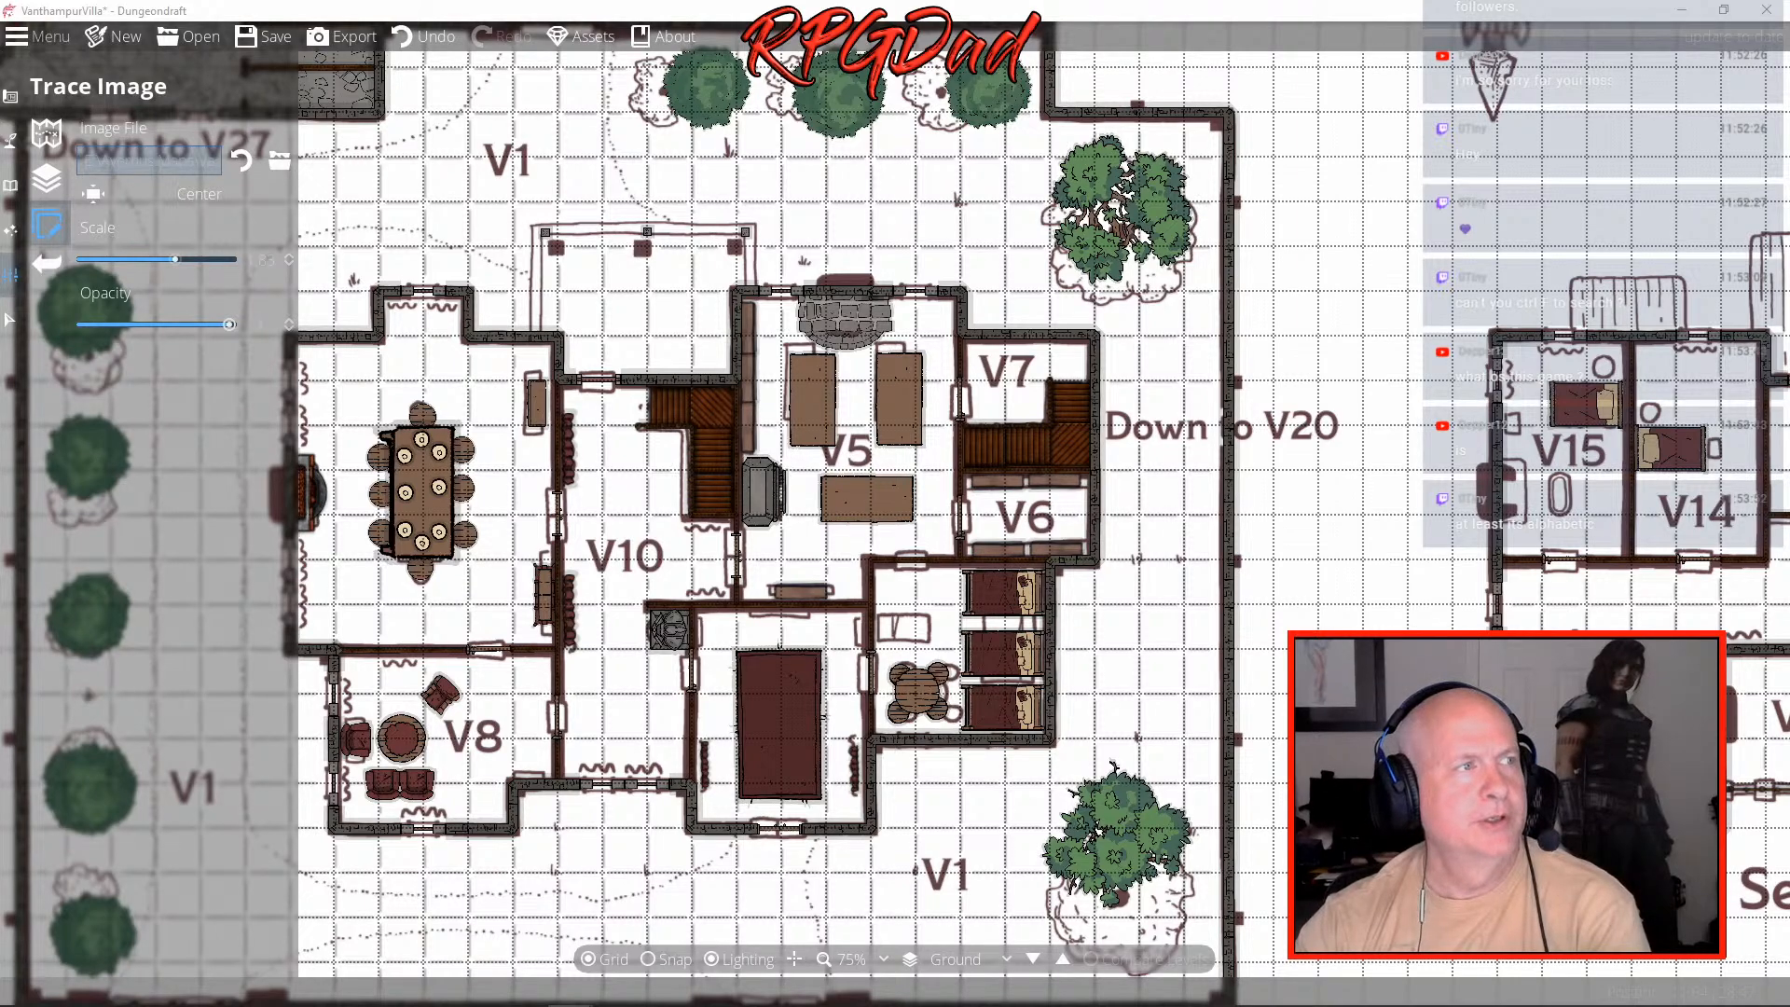
- Switch to the browser to examine the Under the Villa source map, and return to Dungeondraft
{"action": "key", "text": "alt+Tab"}
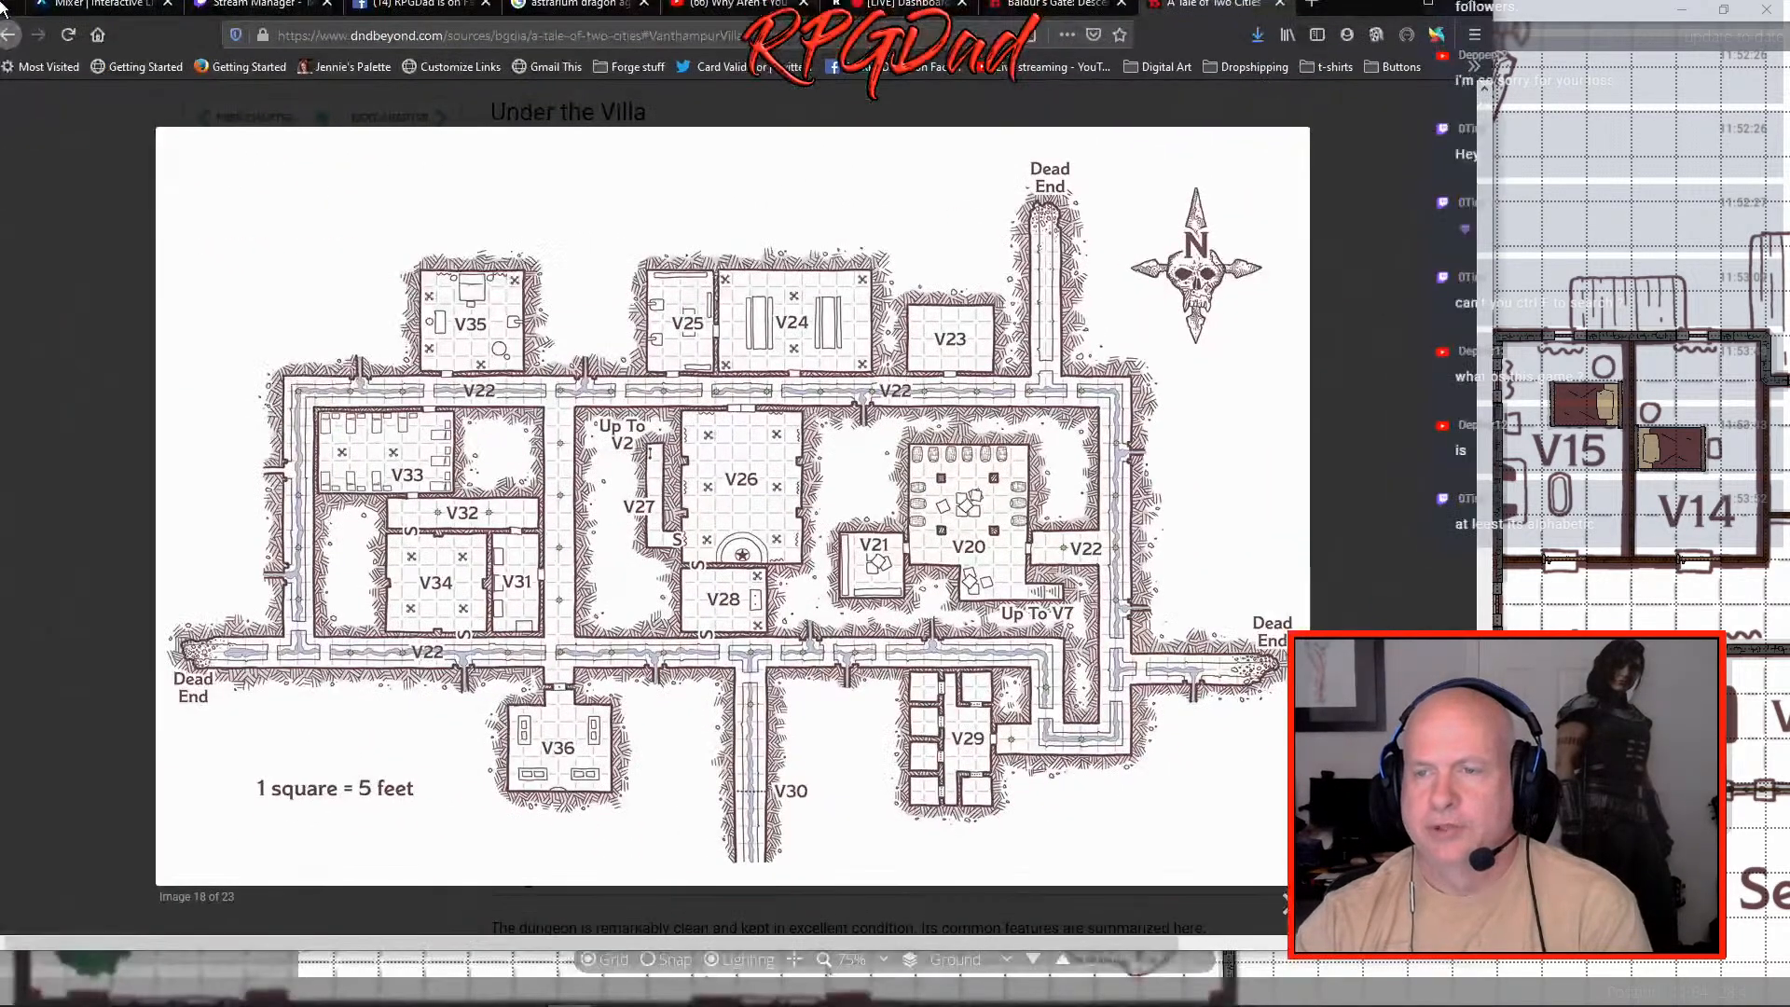
{"action": "left_click_drag", "start_coordinate": [3, 25], "coordinate": [199, 64]}
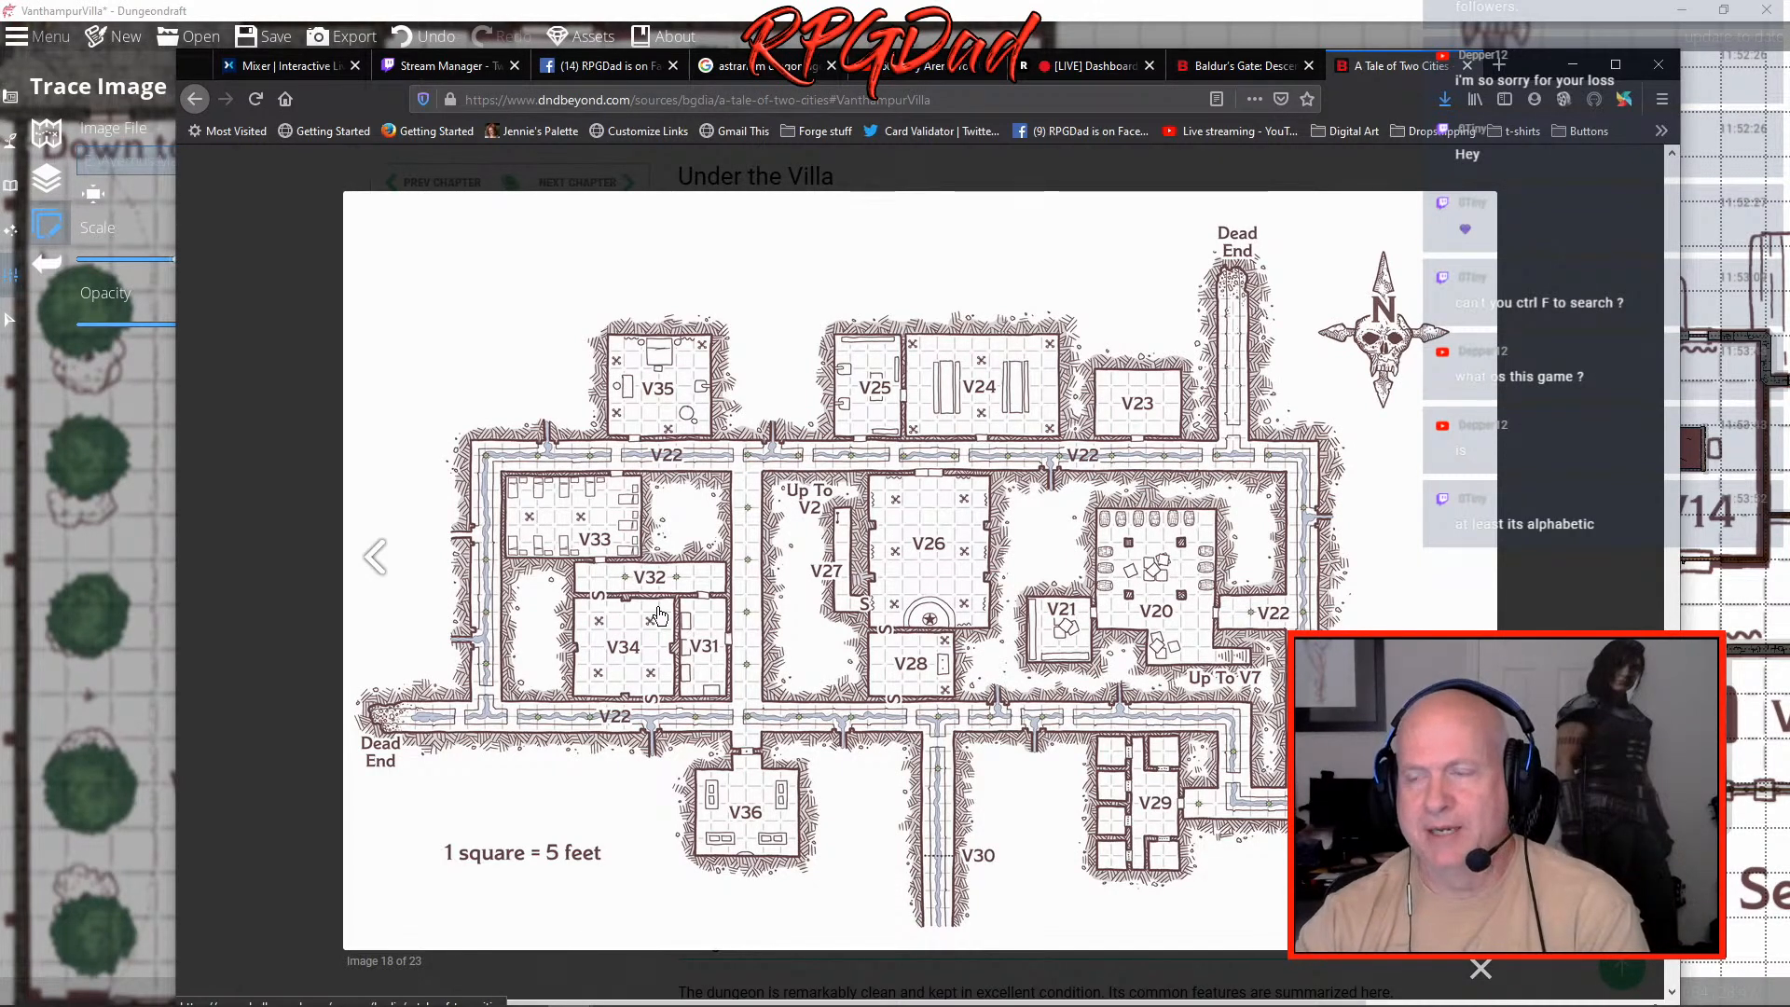
{"action": "left_click_drag", "start_coordinate": [199, 65], "coordinate": [65, 123]}
{"action": "left_click", "coordinate": [65, 124]}
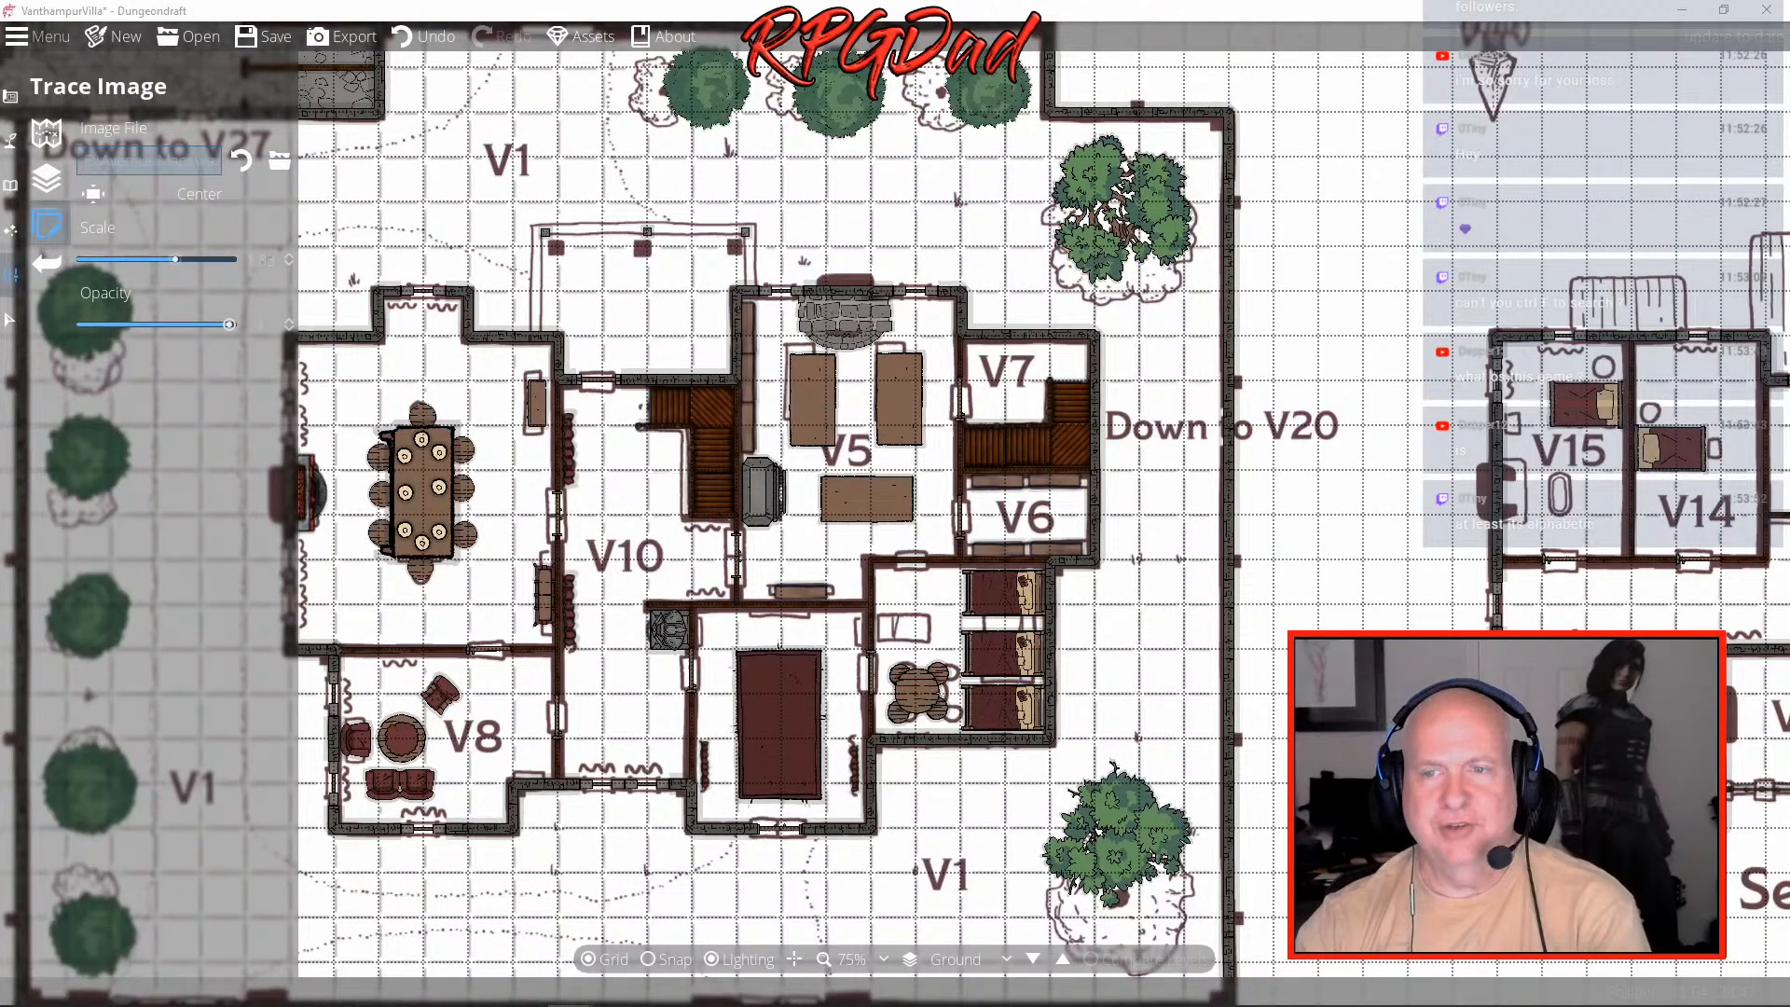
- Set the trace image's opacity to 0.5 and bring up the building and wall tools
{"action": "left_click_drag", "start_coordinate": [231, 329], "coordinate": [160, 329]}
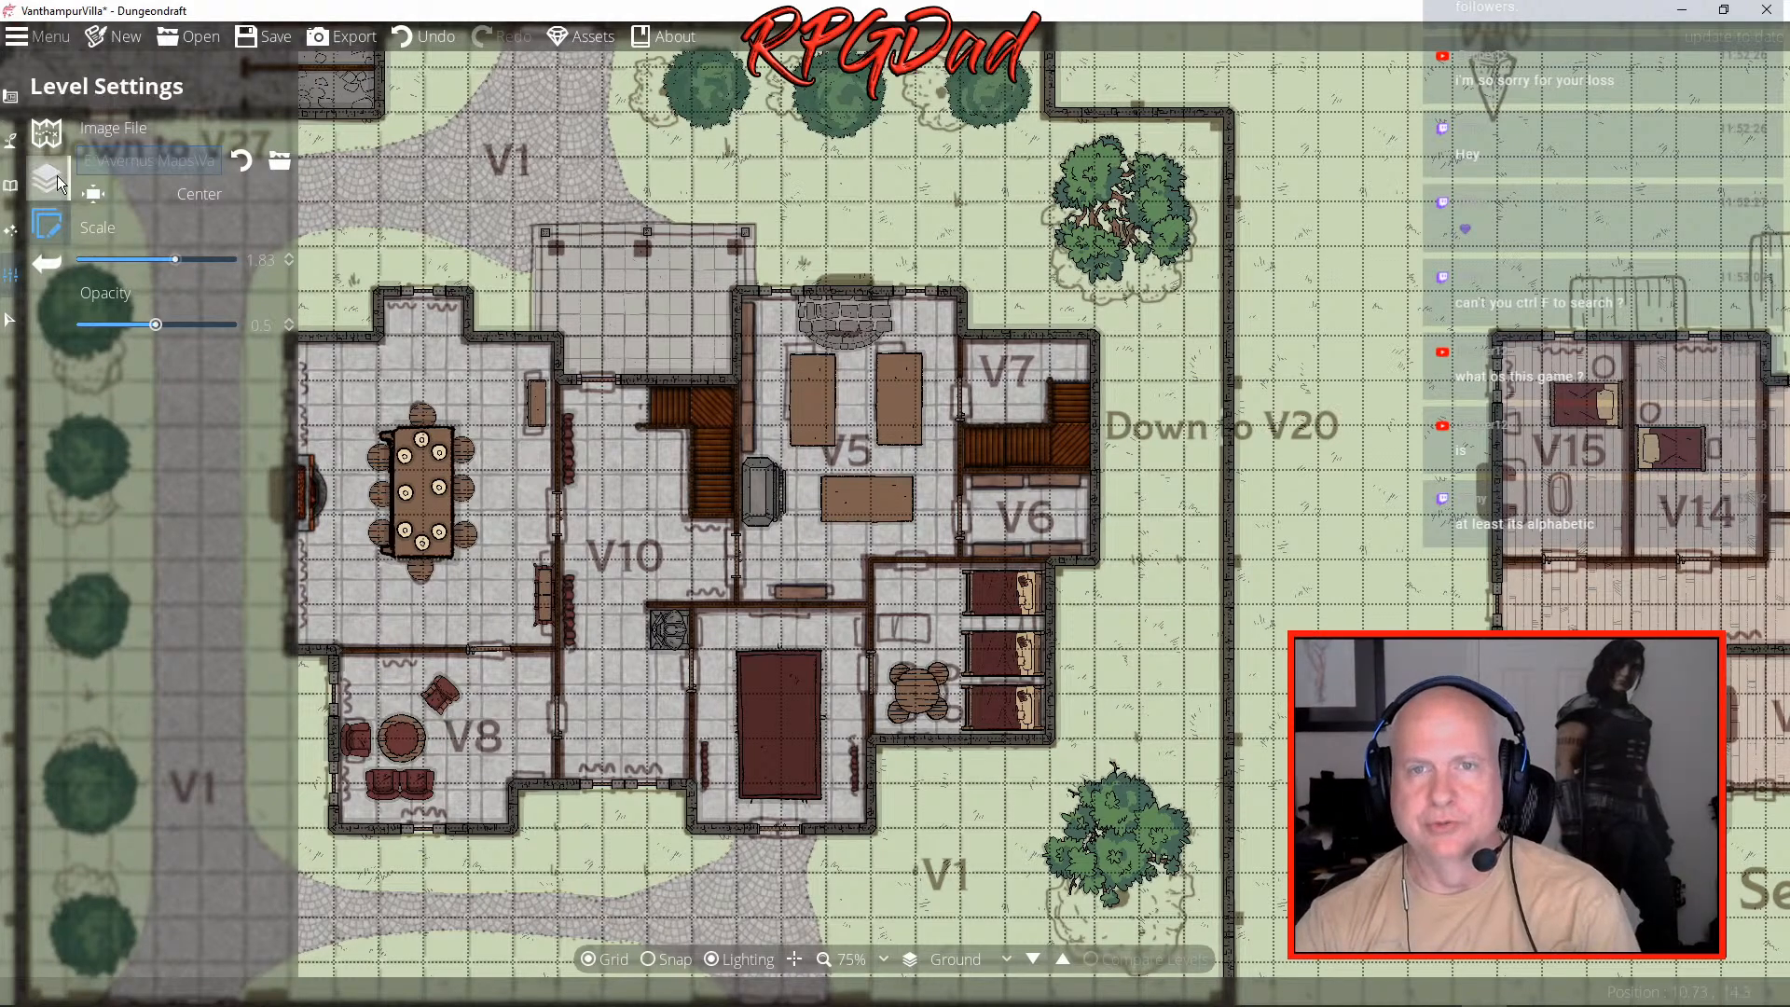
{"action": "left_click", "coordinate": [10, 96]}
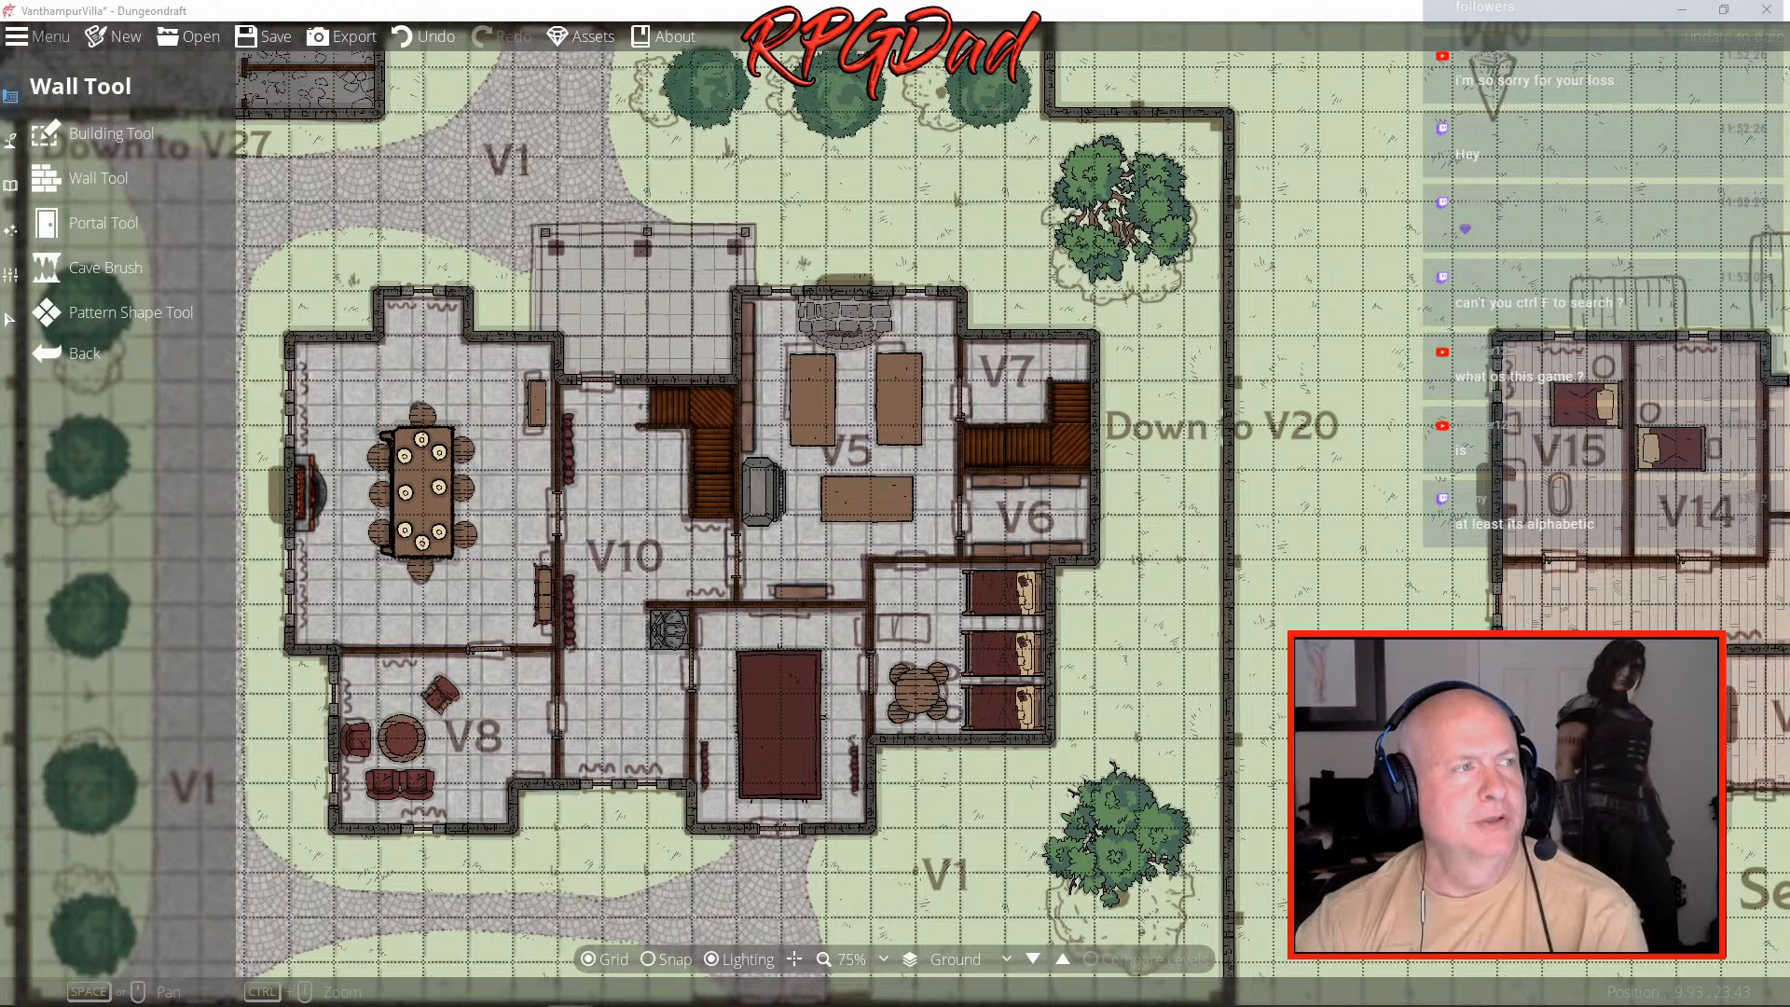
- Switch to the browser and open the Level 1: Dungeon Level chapter of Waterdeep: Dungeon of the Mad Mage on D&D Beyond
{"action": "key", "text": "alt+Tab"}
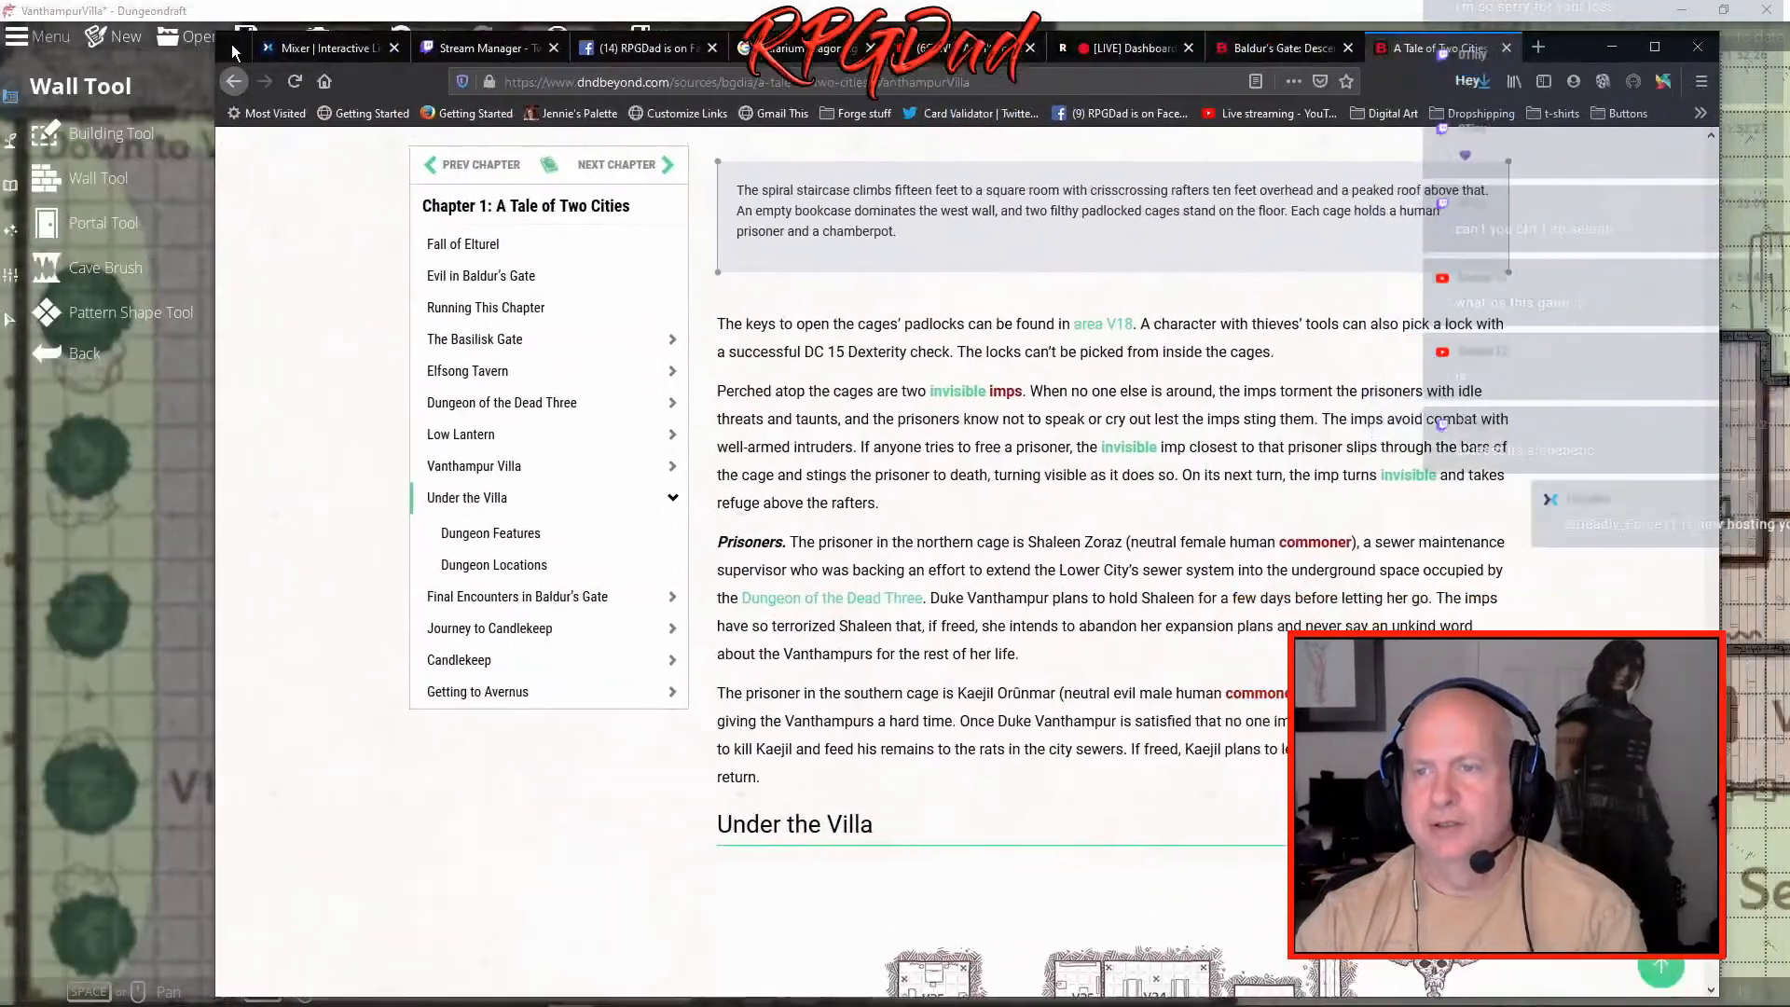
{"action": "left_click_drag", "start_coordinate": [233, 51], "coordinate": [209, 44]}
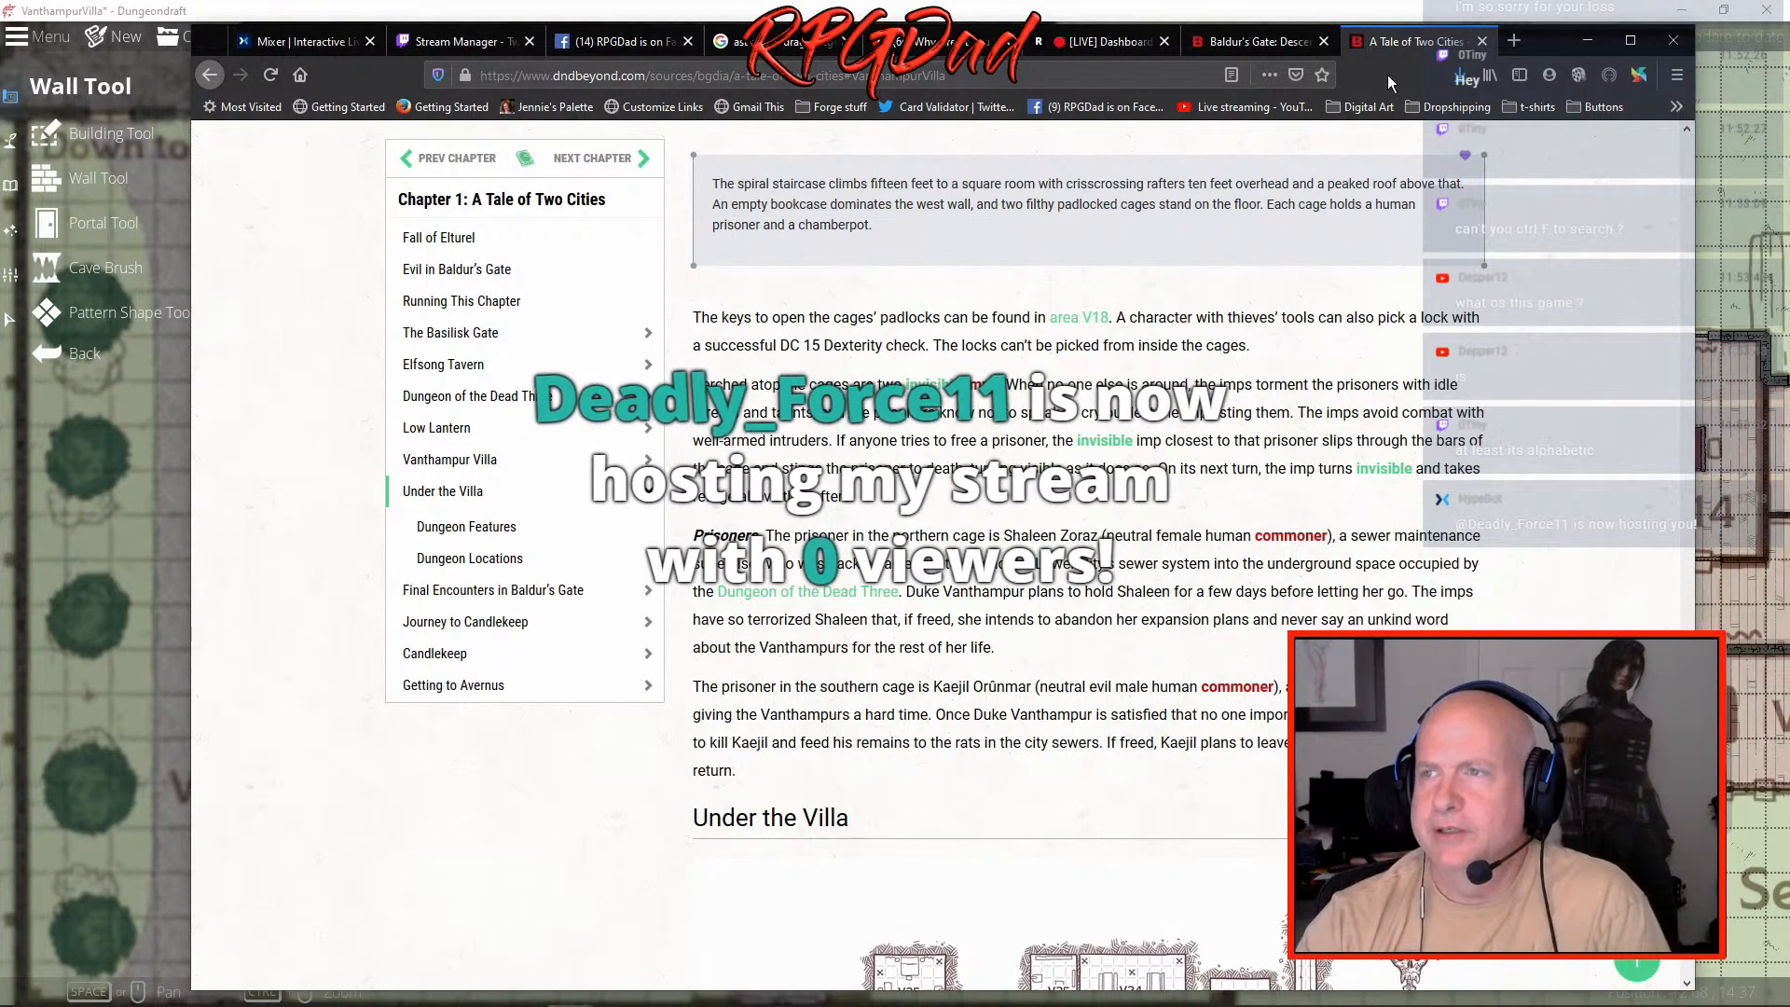
{"action": "left_click", "coordinate": [1242, 43]}
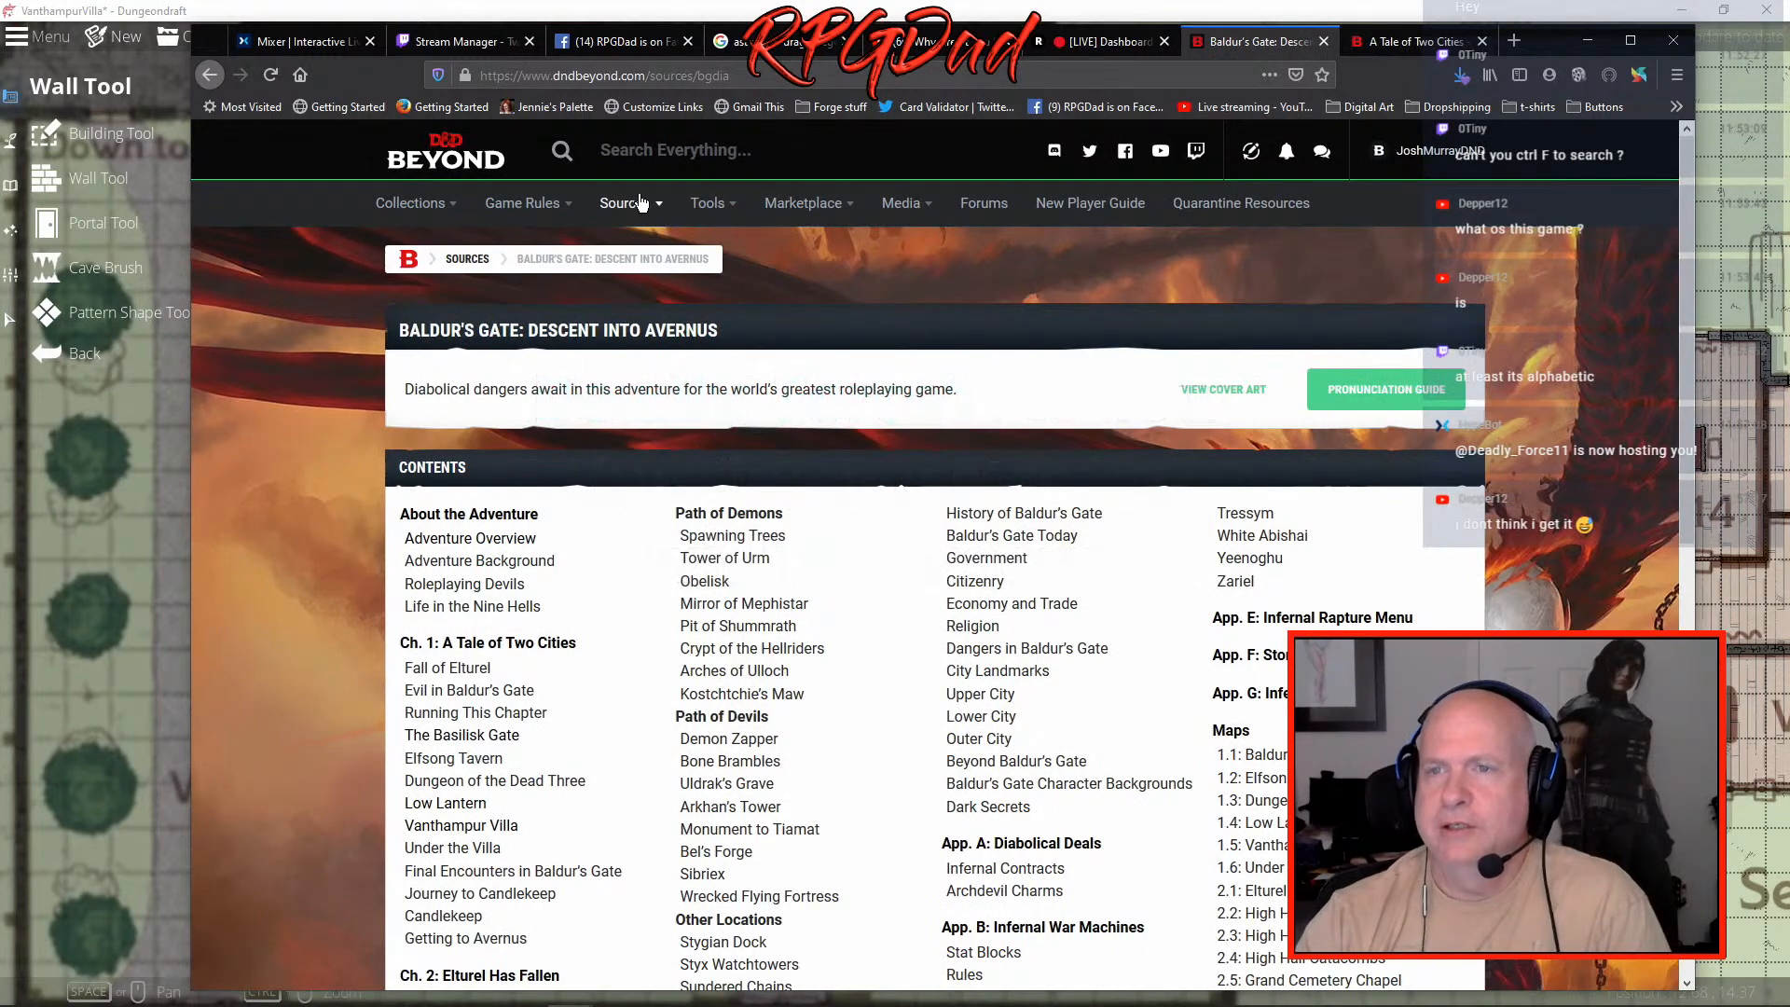
{"action": "mouse_move", "coordinate": [639, 209]}
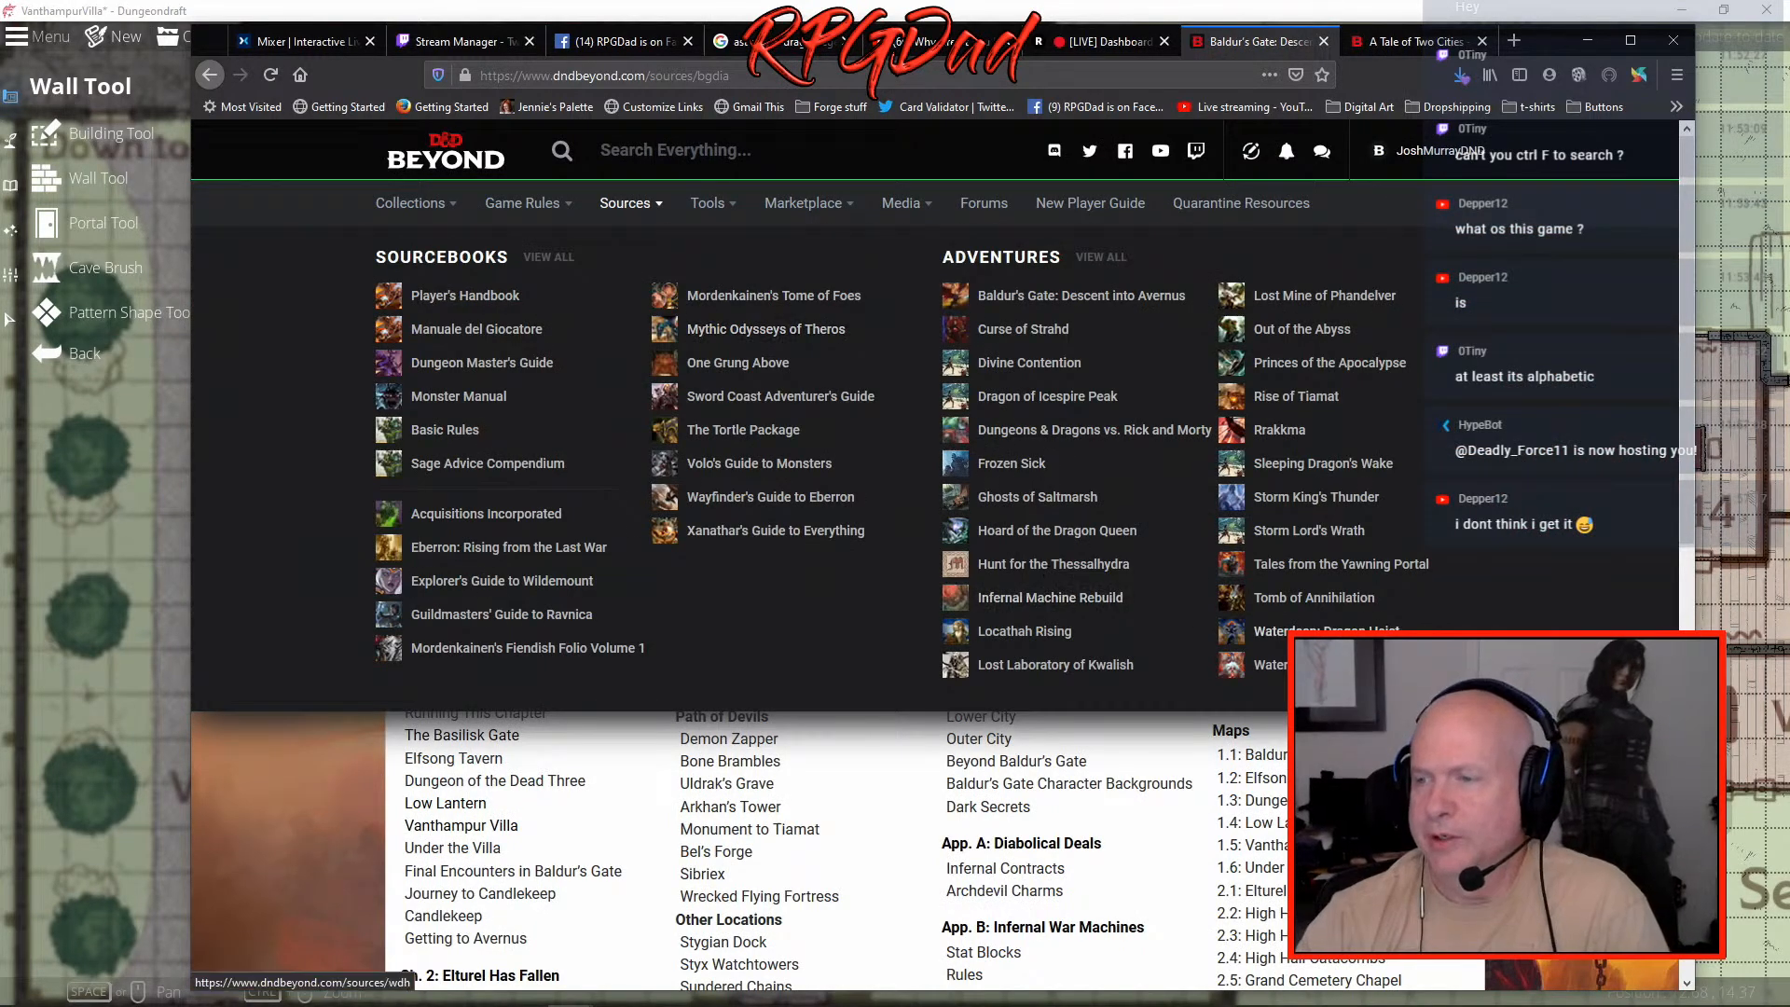
{"action": "left_click", "coordinate": [1268, 663]}
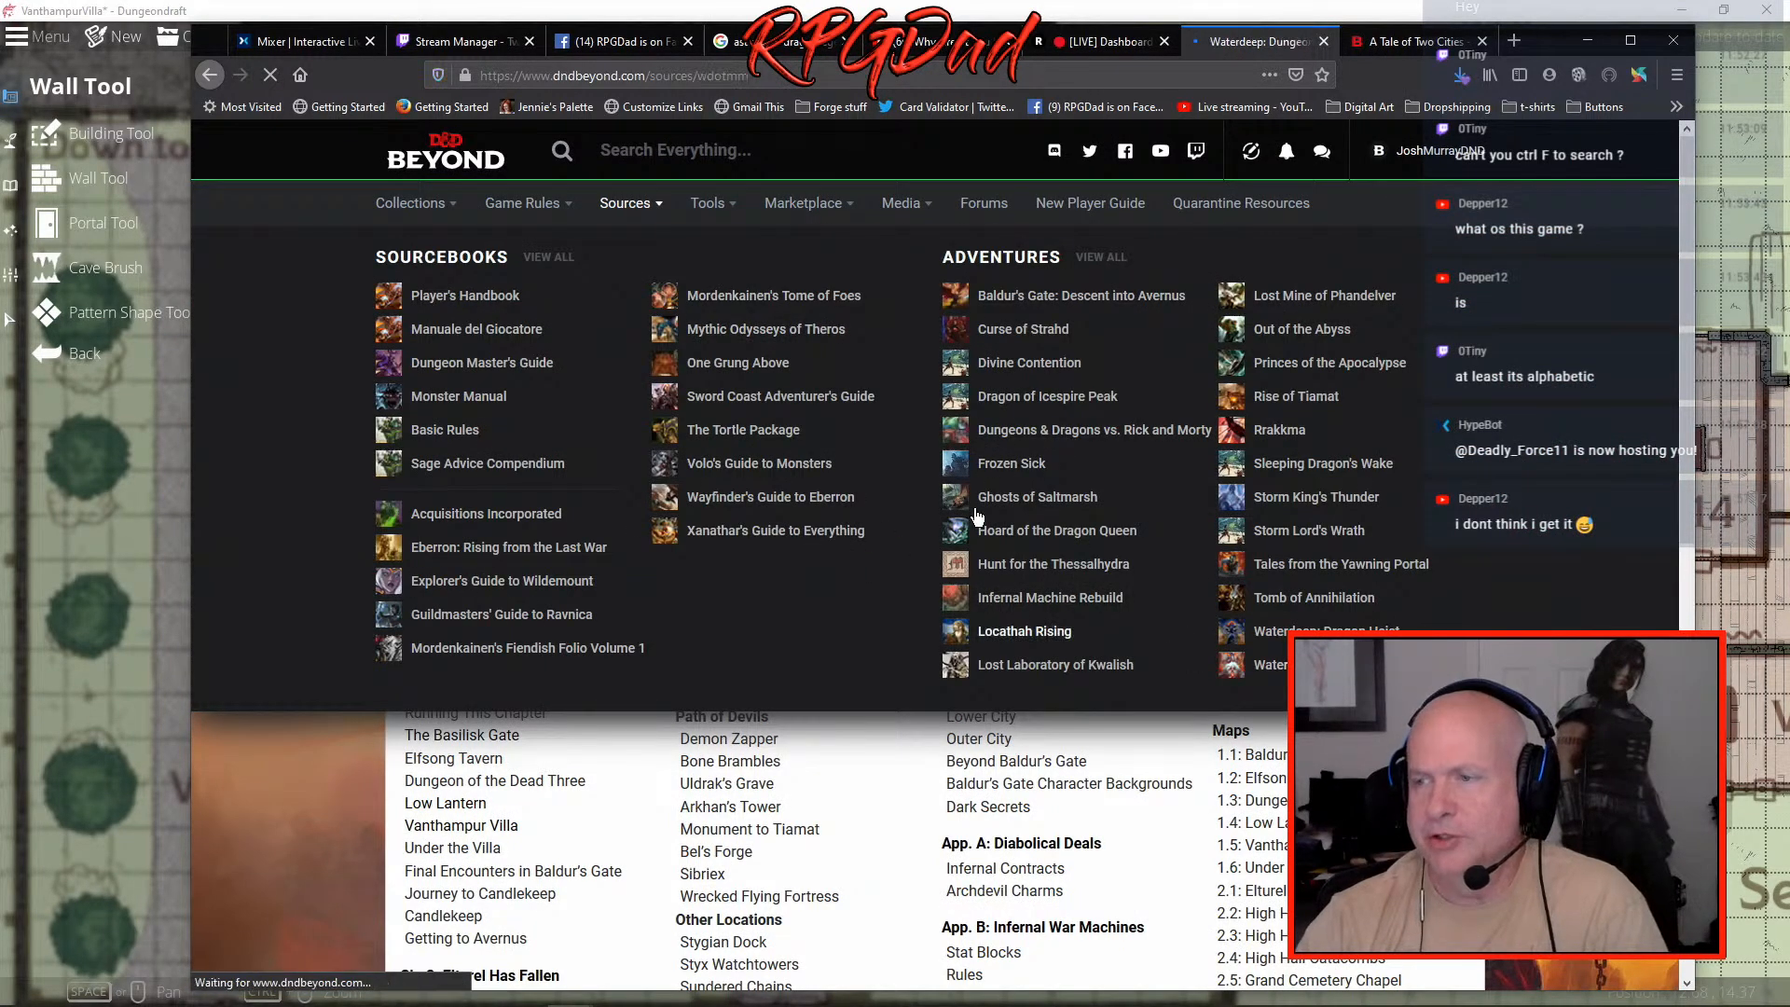
{"action": "scroll", "coordinate": [538, 638], "scroll_direction": "down", "scroll_amount": 4}
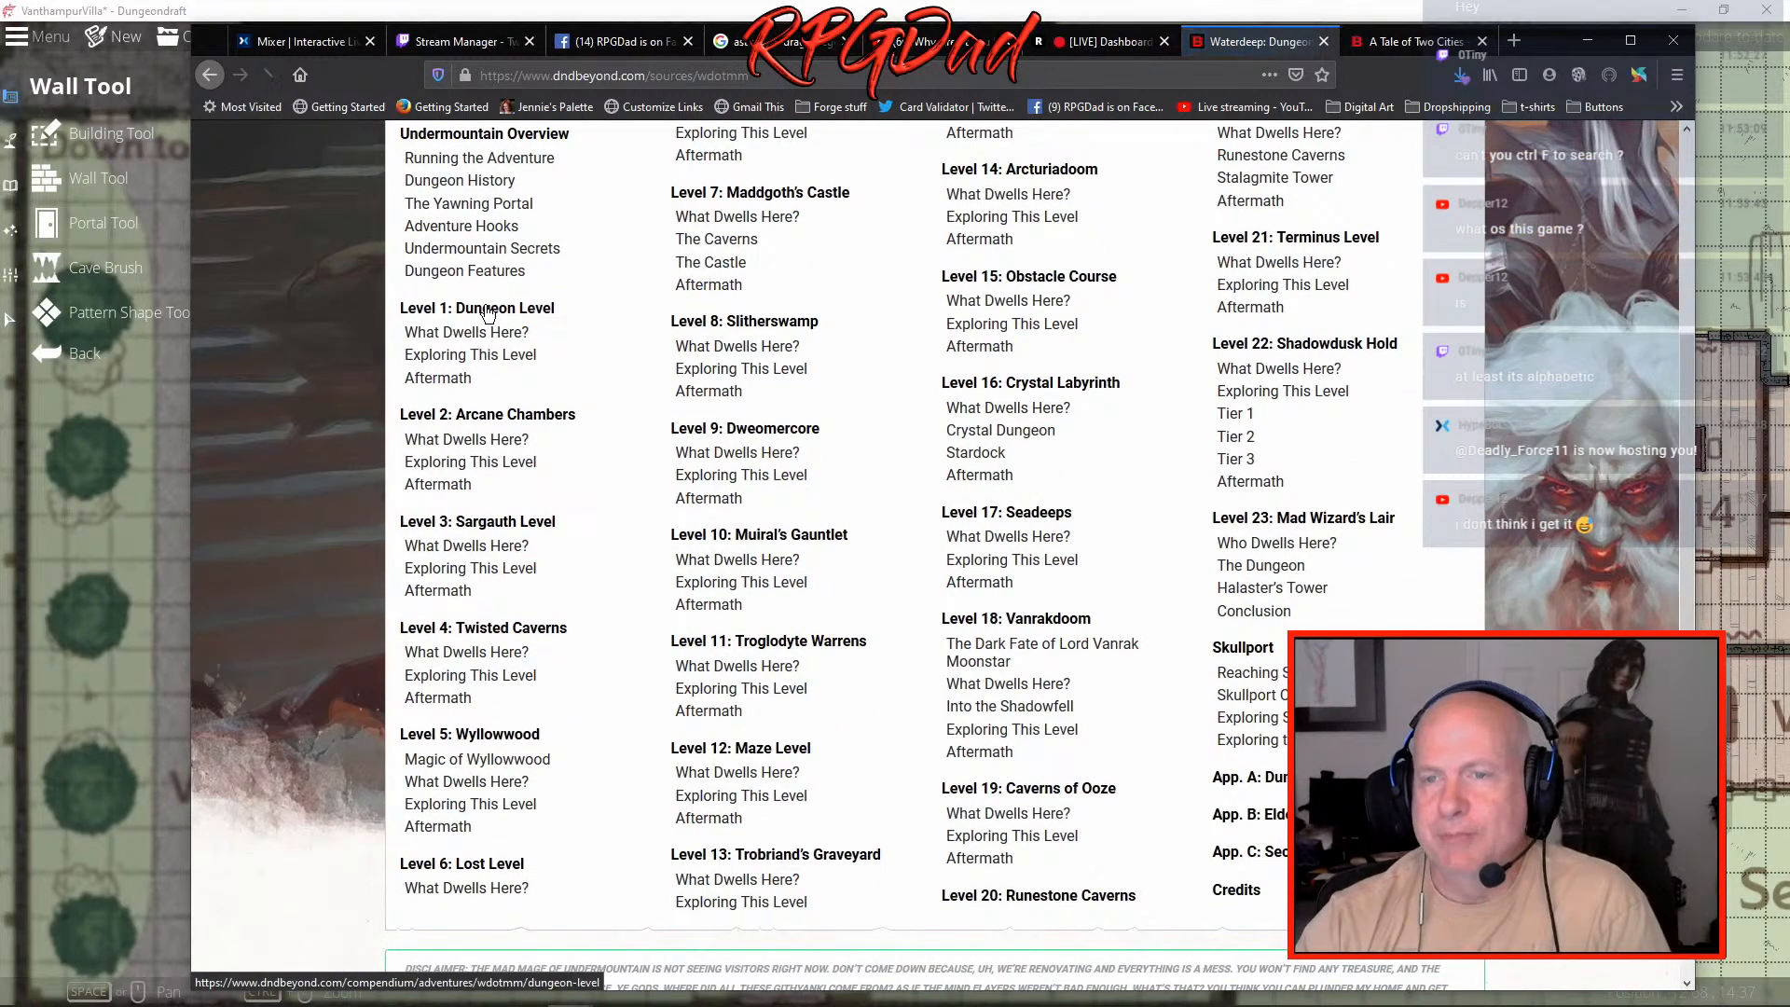
{"action": "left_click", "coordinate": [485, 311]}
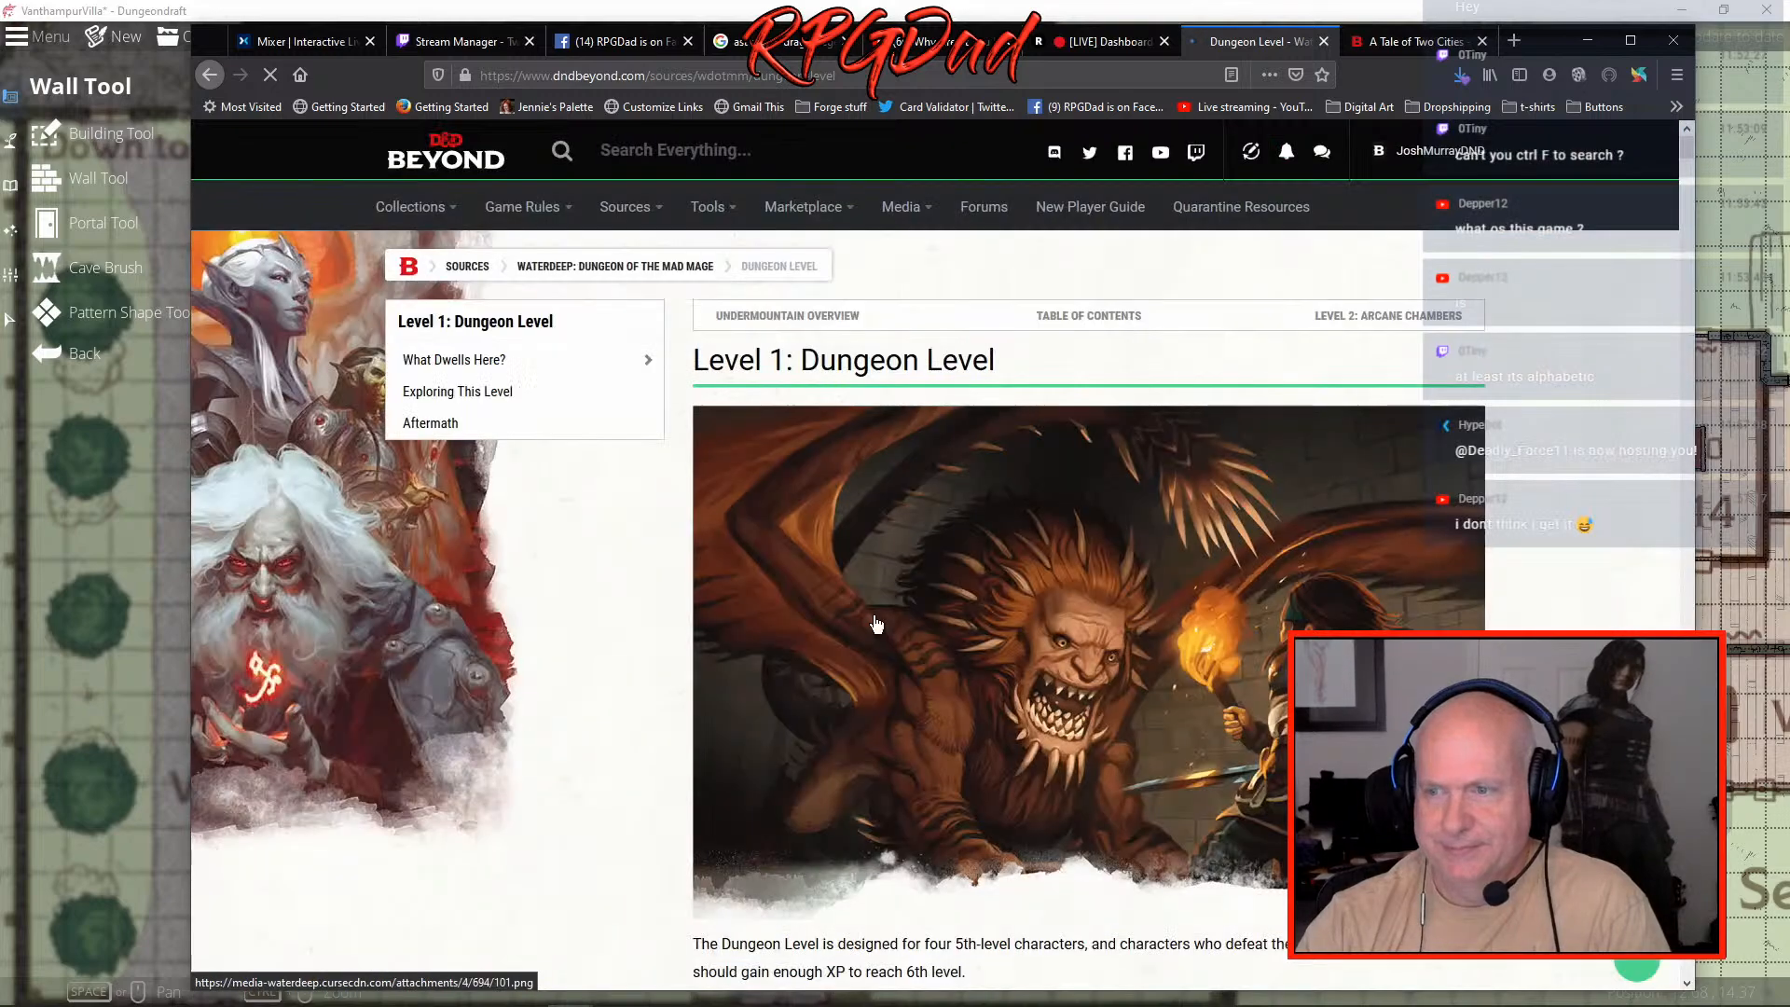
- Examine the enlarged Level 1 dungeon map, go back to the adventure's contents page, and return to Dungeondraft
{"action": "scroll", "coordinate": [876, 624], "scroll_direction": "down", "scroll_amount": 20}
{"action": "scroll", "coordinate": [874, 605], "scroll_direction": "down", "scroll_amount": 6}
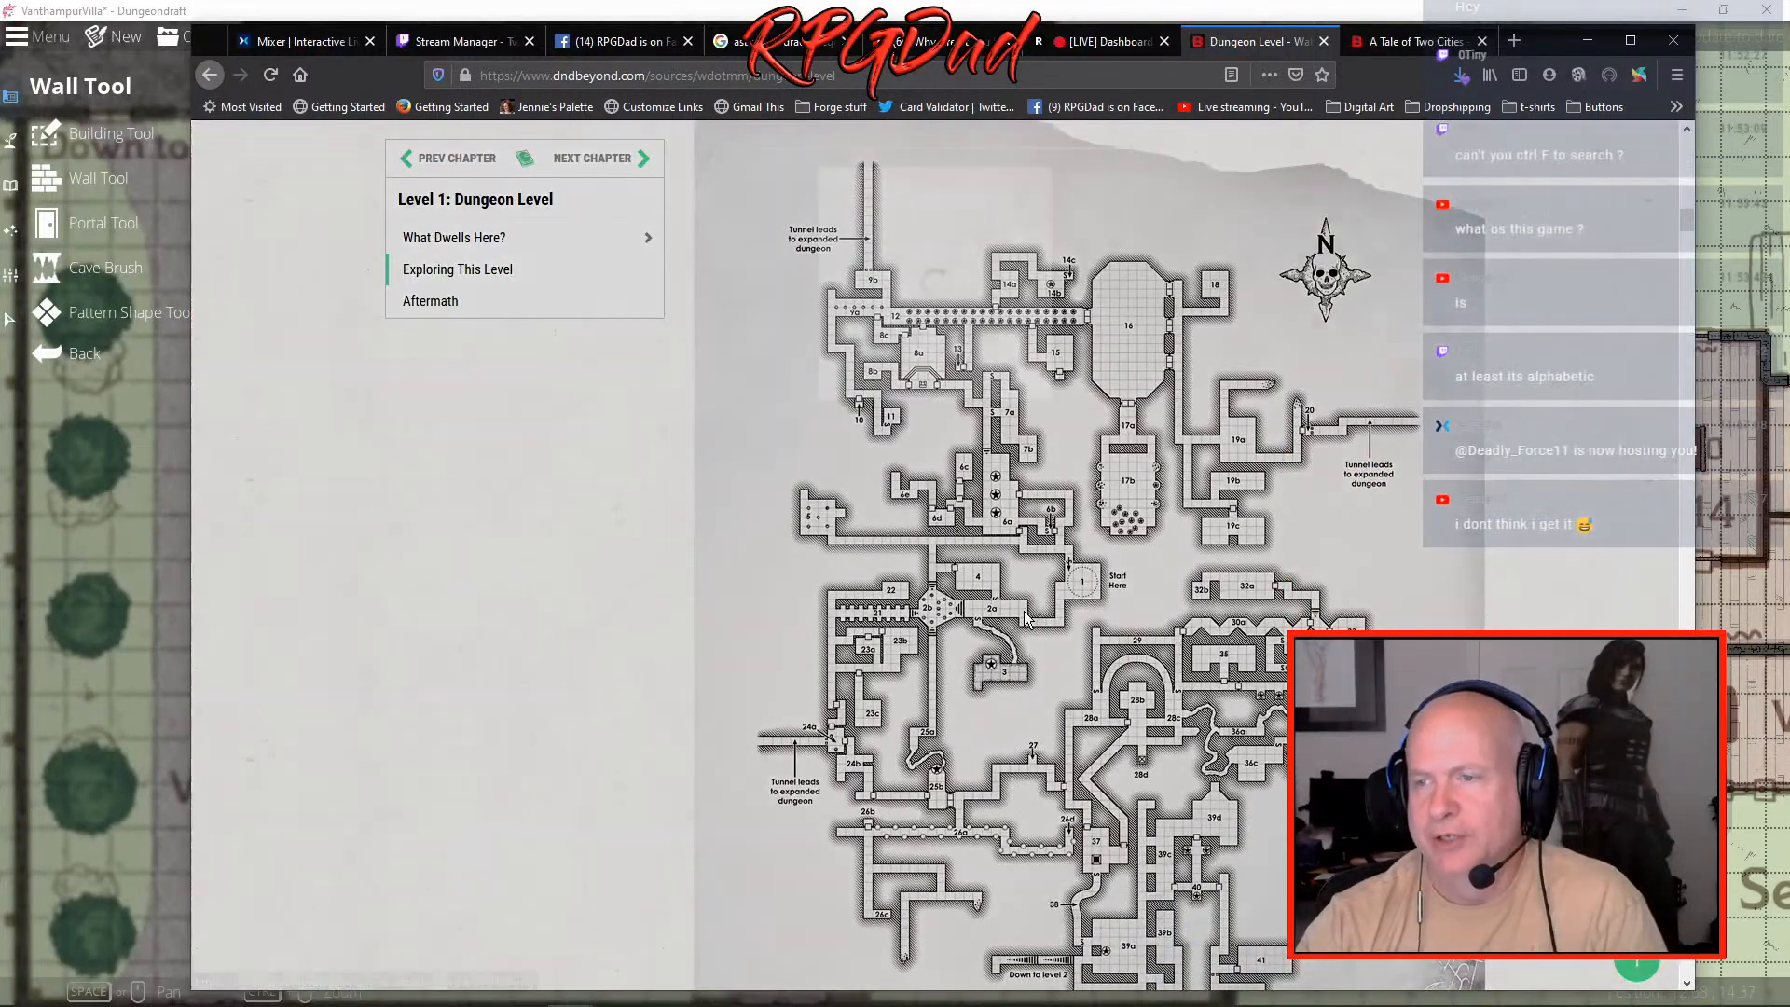
{"action": "left_click", "coordinate": [1026, 618]}
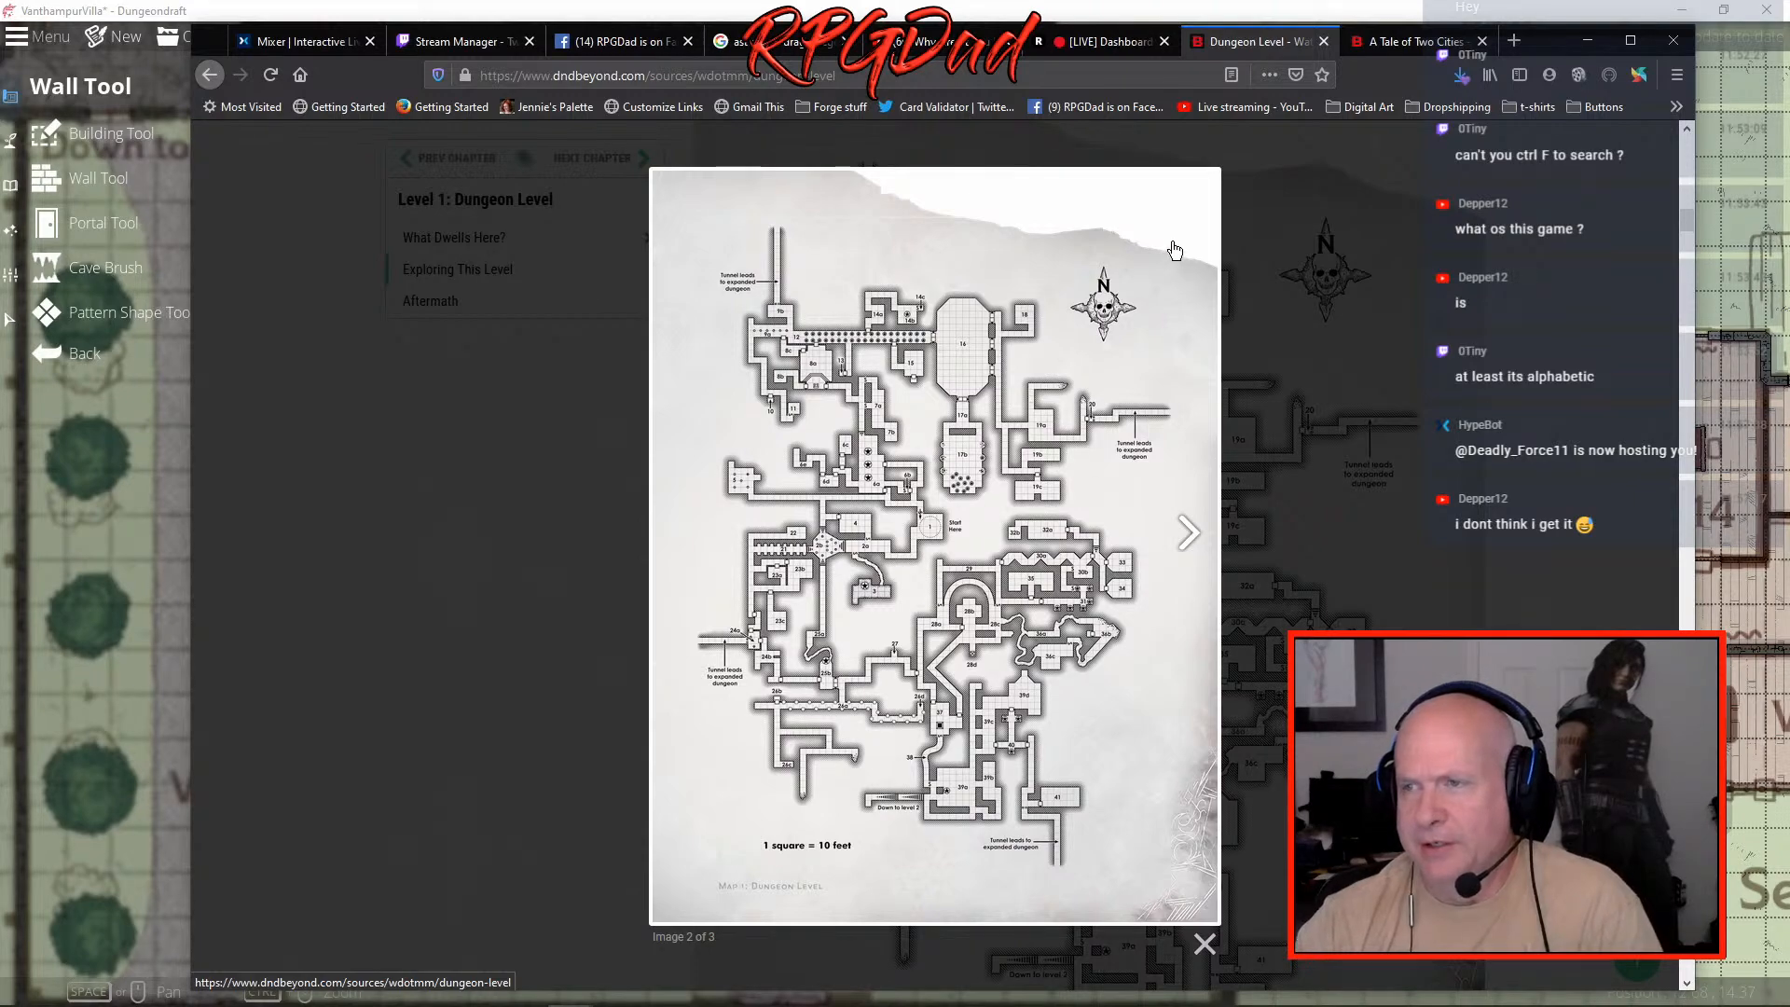
{"action": "left_click", "coordinate": [1401, 517]}
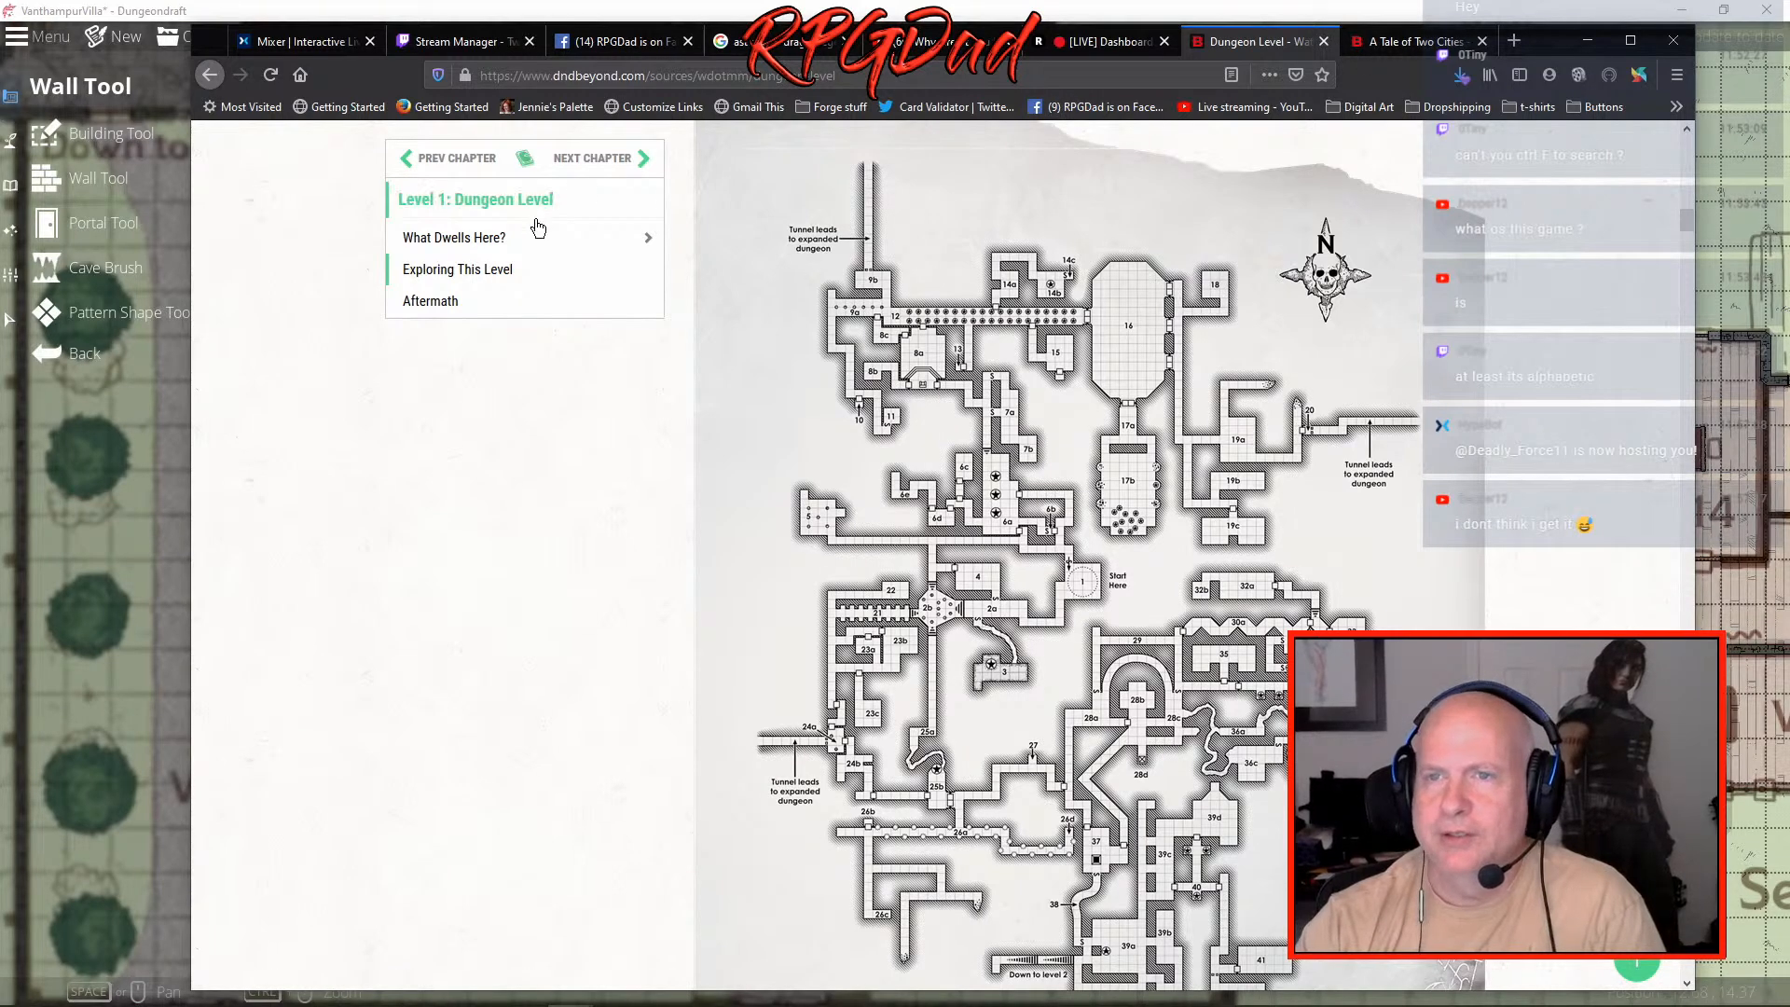
{"action": "left_click", "coordinate": [525, 157]}
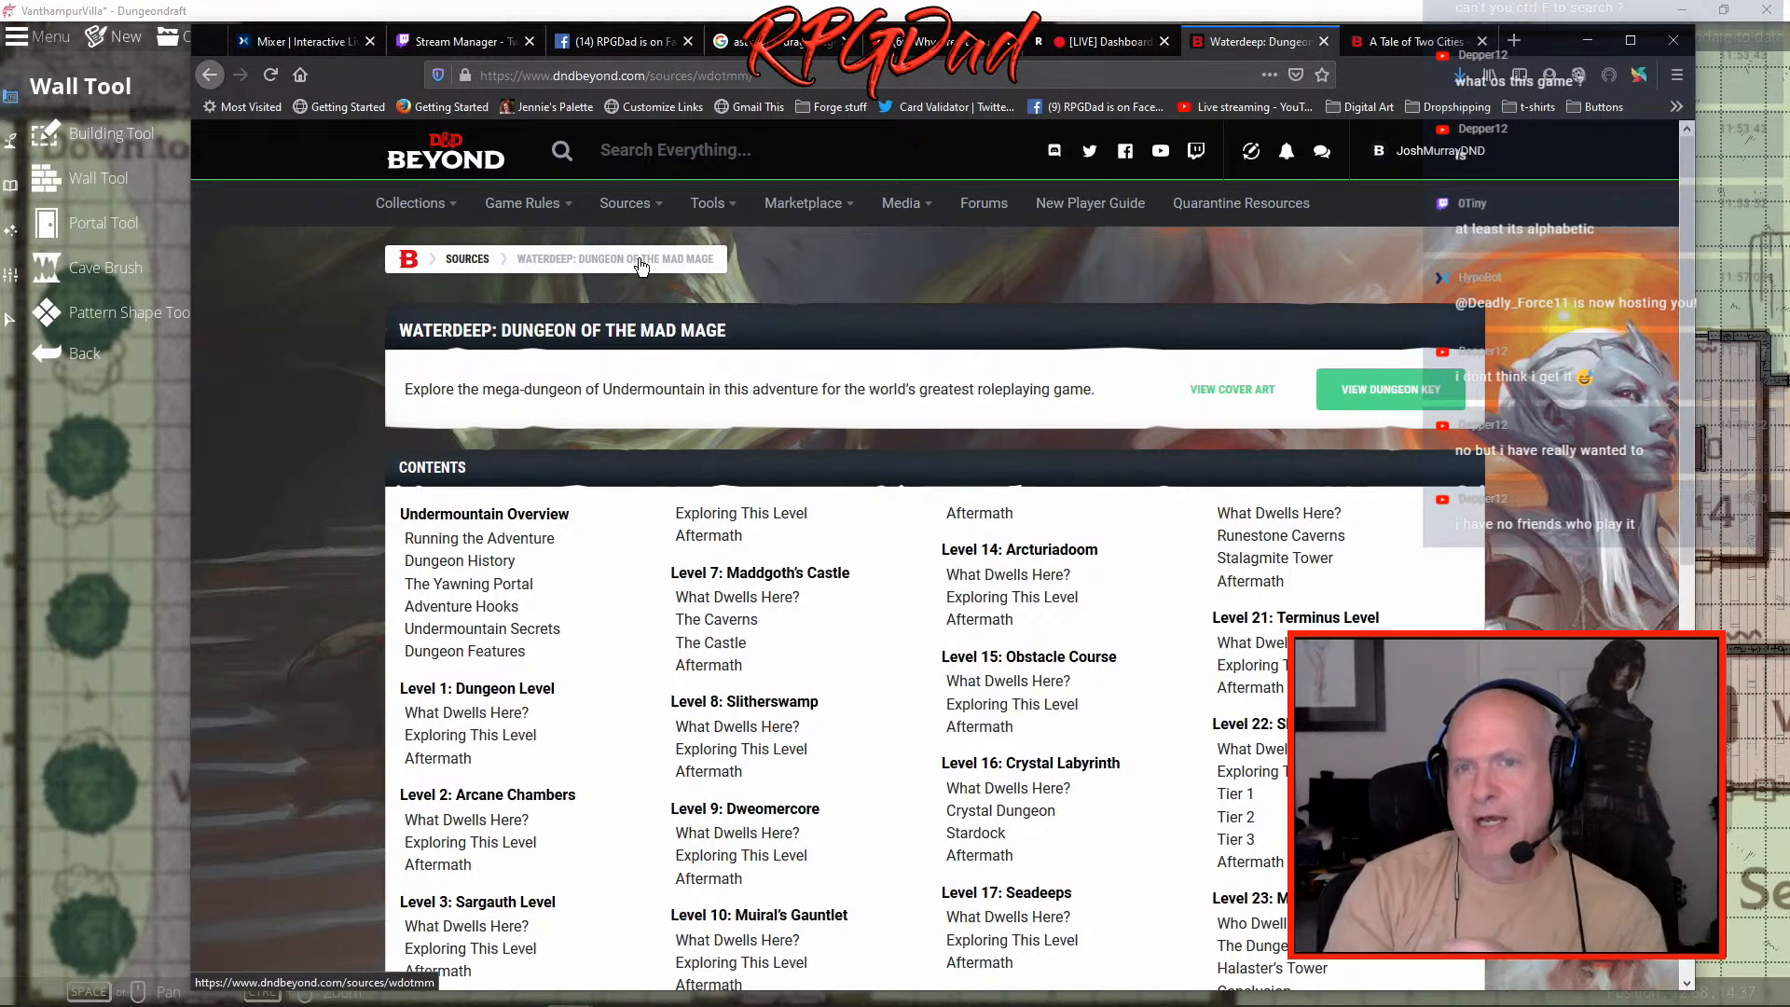
{"action": "key", "text": "super+Down"}
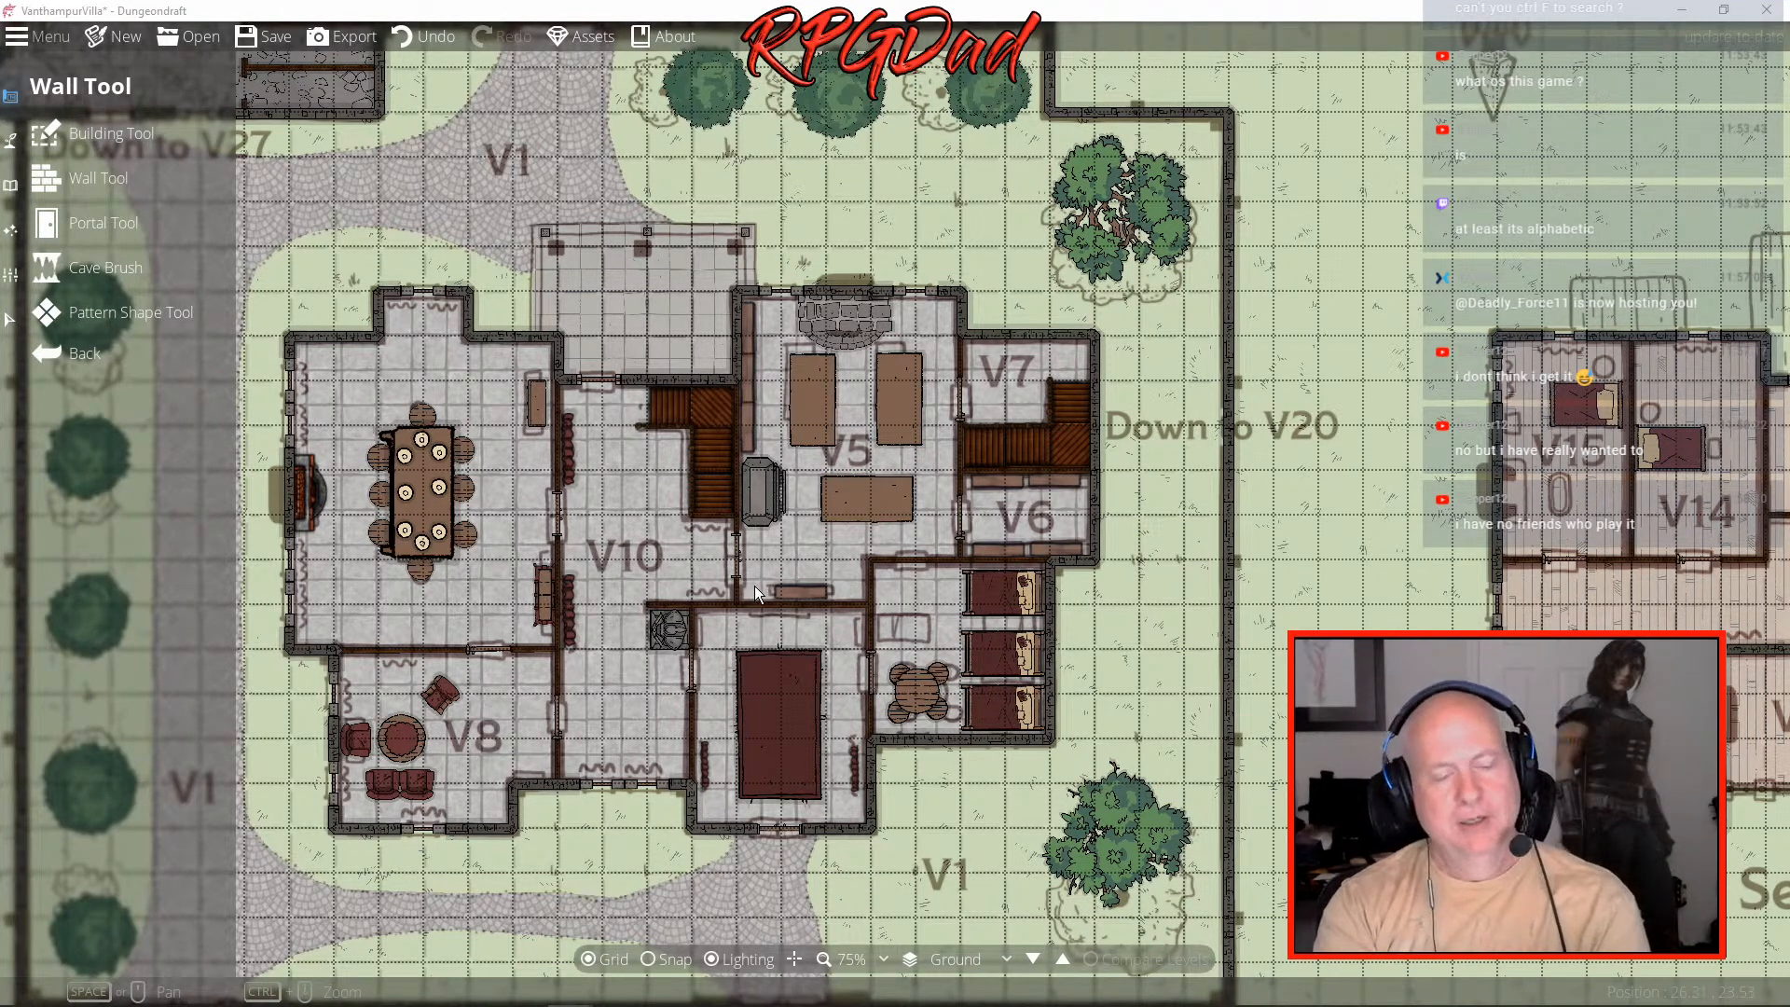
- Inspect the rooms around V10 on the ground floor and the rooms around V12 on the second floor
{"action": "scroll", "coordinate": [757, 586], "scroll_direction": "up", "scroll_amount": 6}
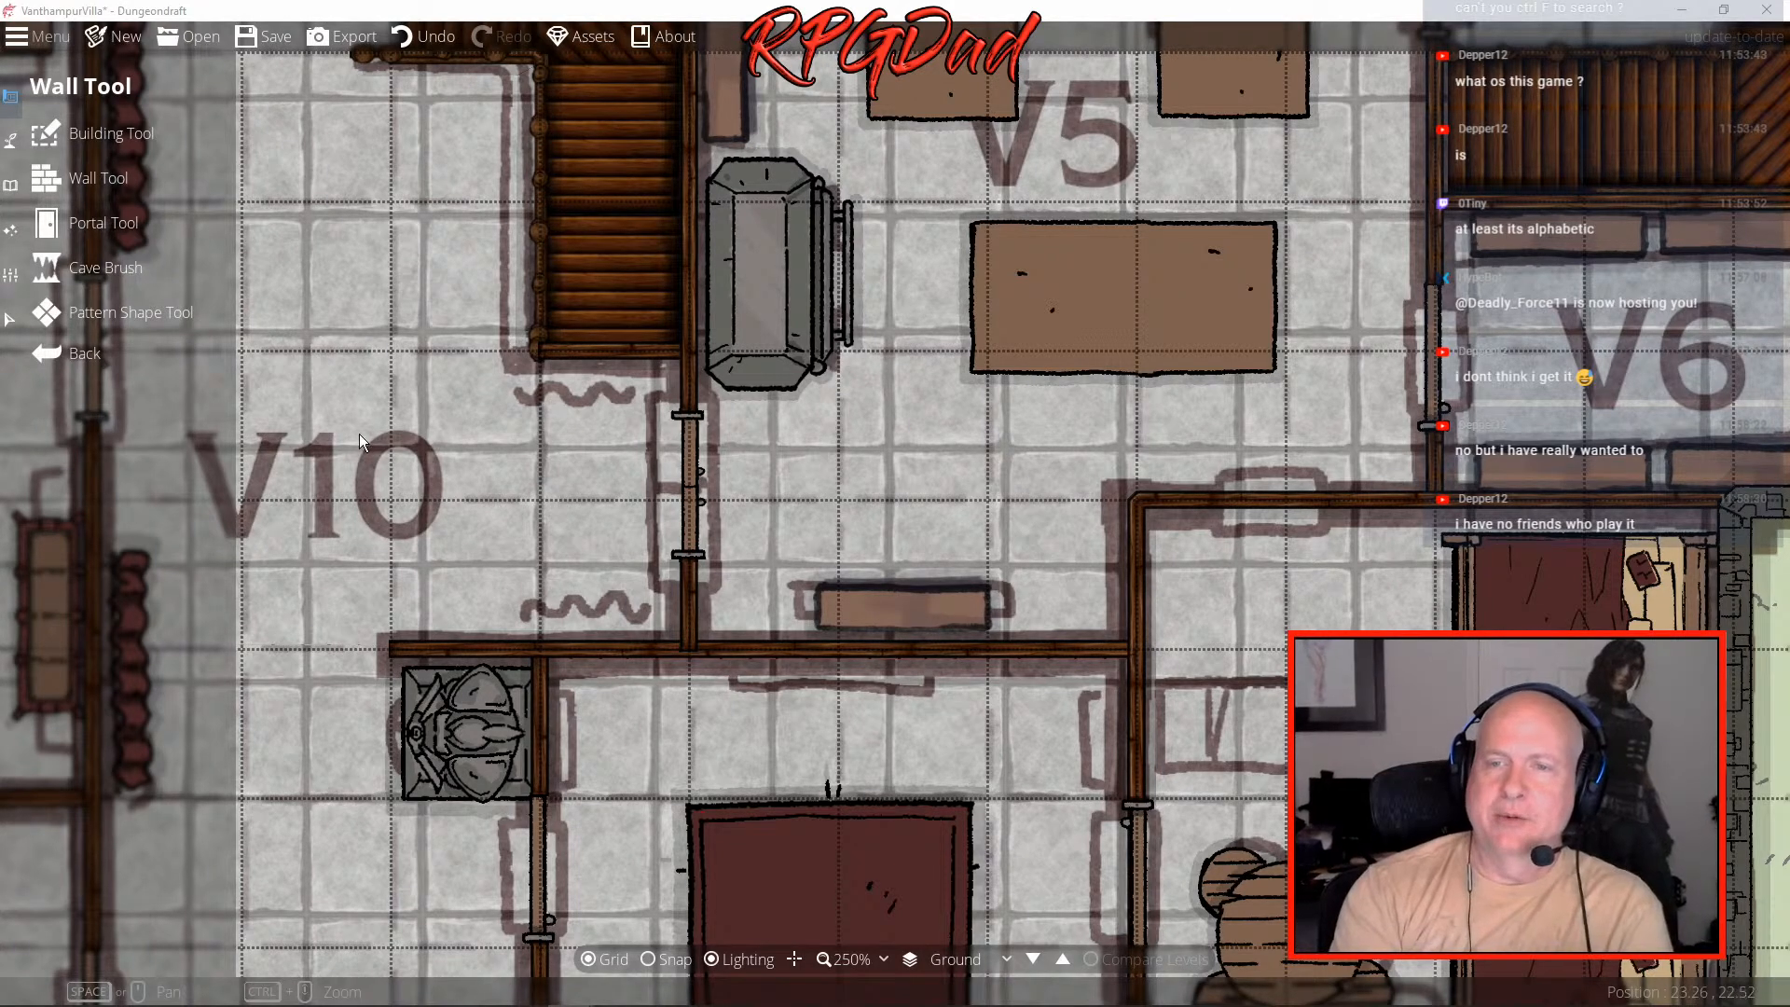
{"action": "scroll", "coordinate": [361, 463], "scroll_direction": "down", "scroll_amount": 4}
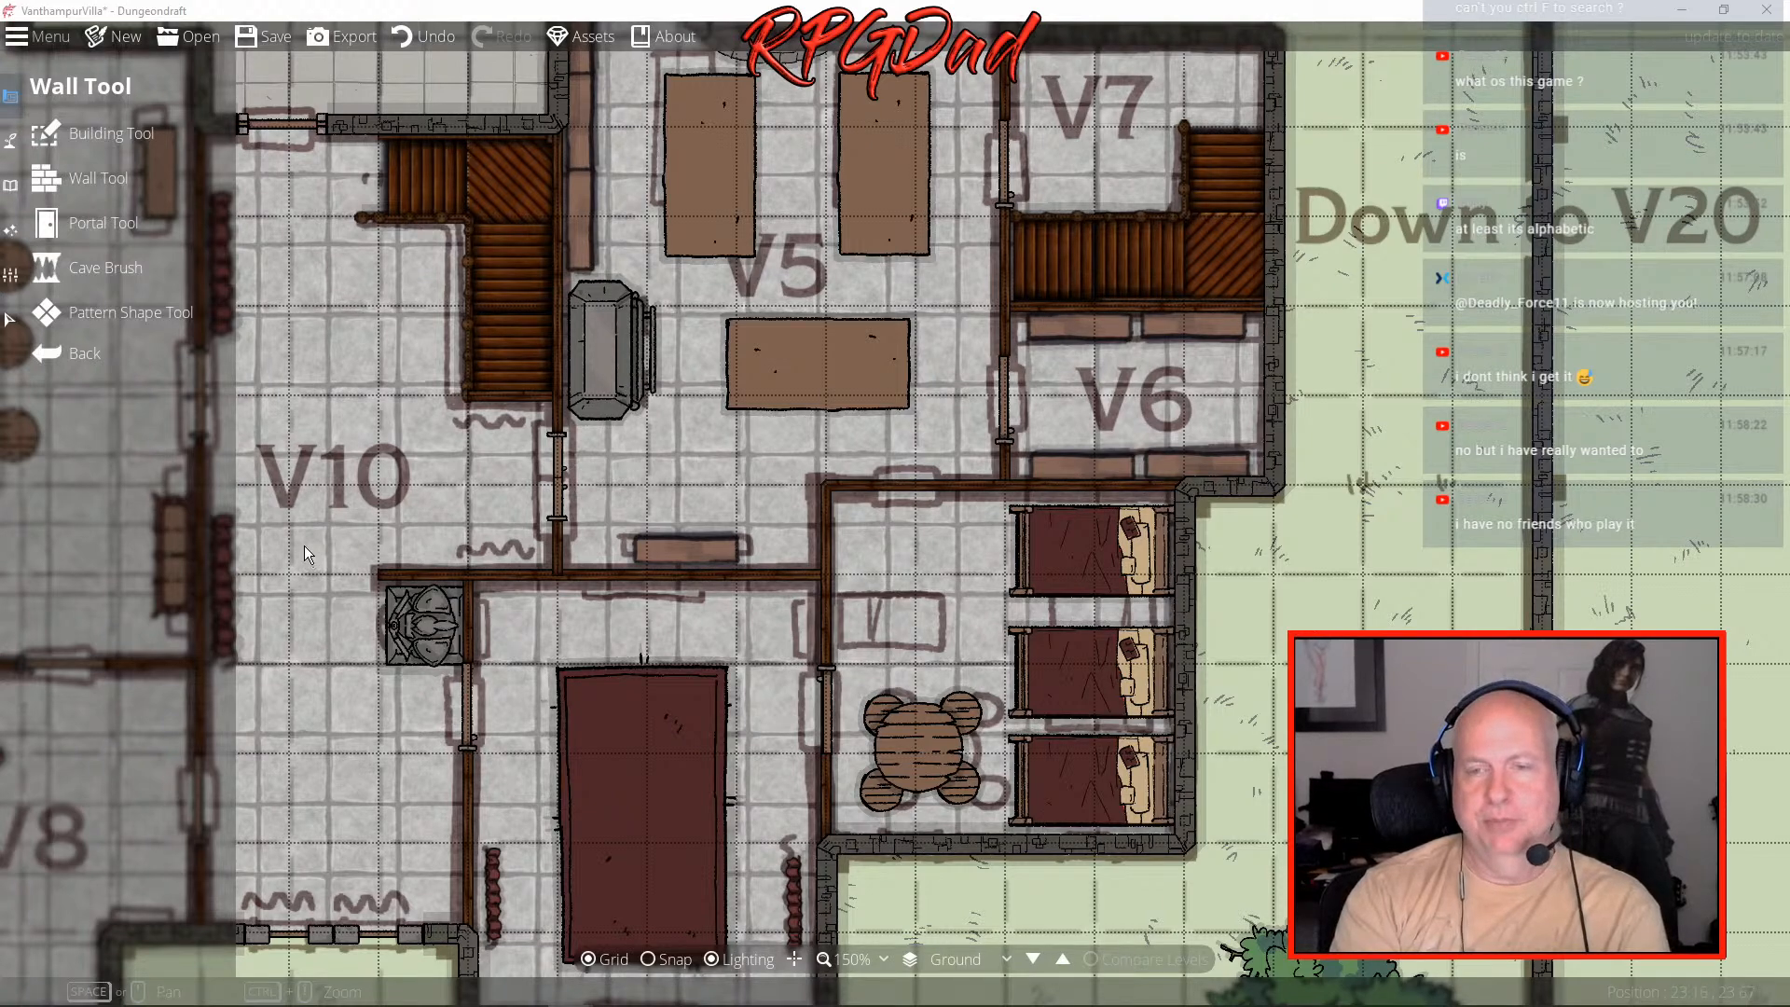
{"action": "left_click_drag", "start_coordinate": [344, 490], "coordinate": [829, 463]}
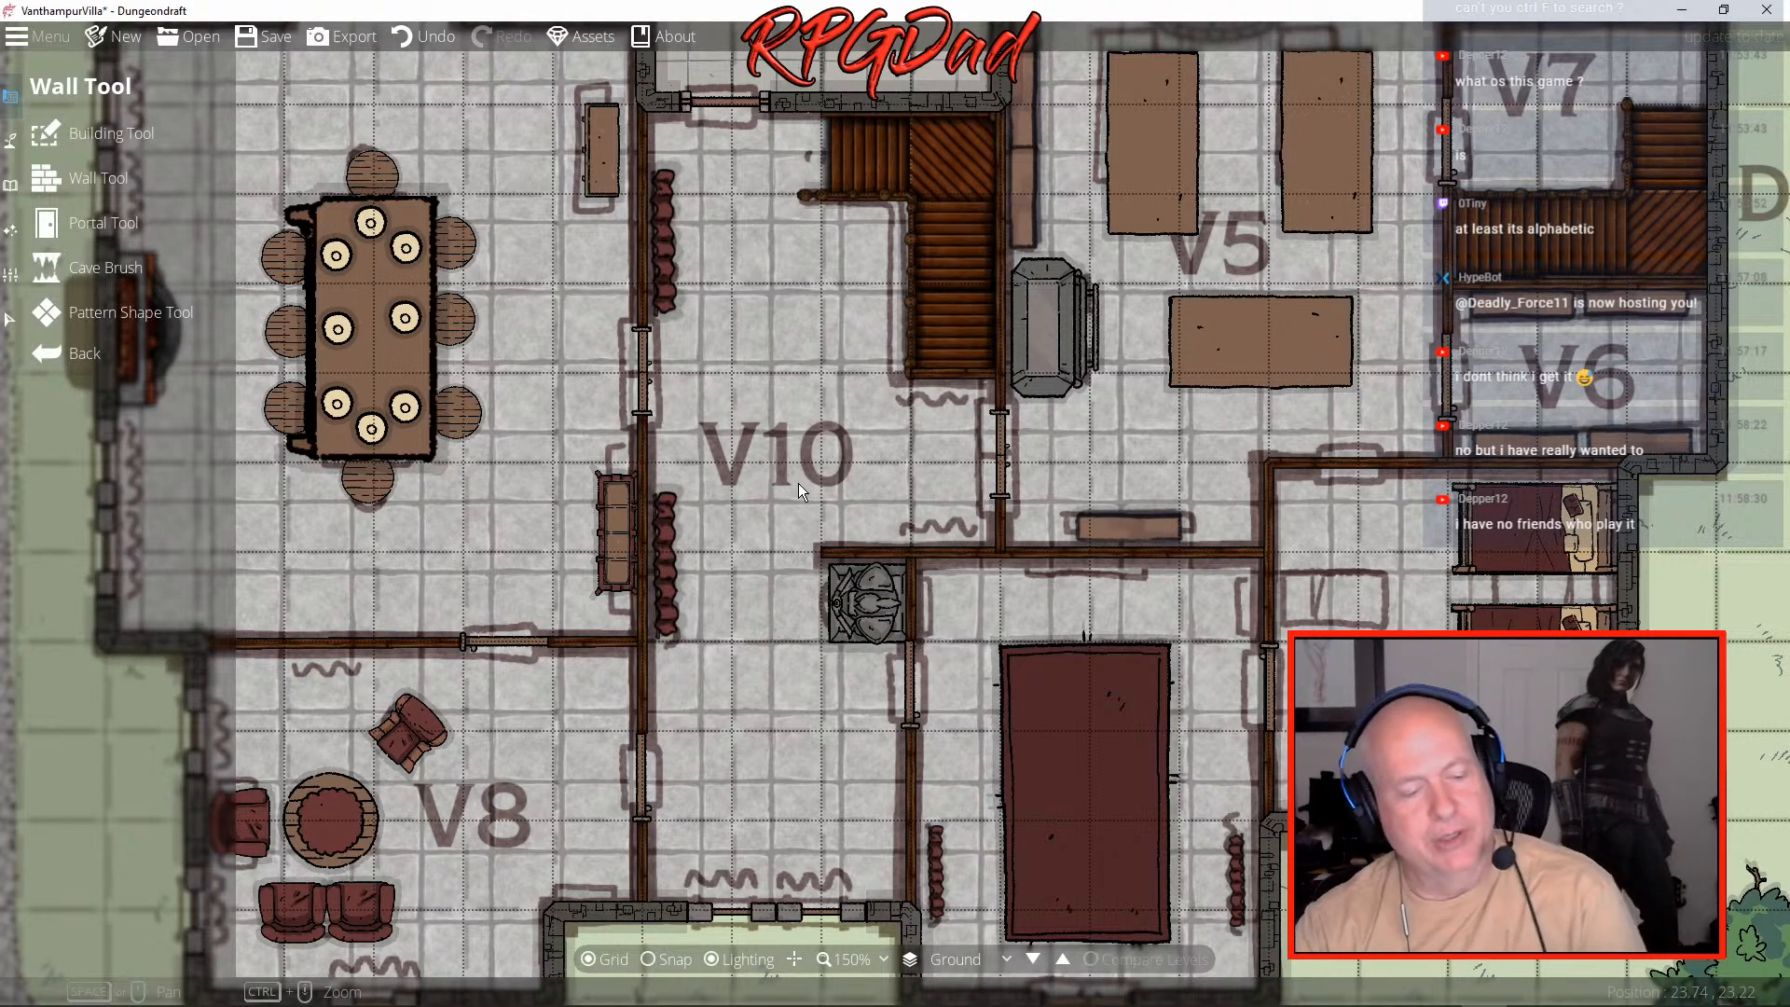
{"action": "scroll", "coordinate": [798, 483], "scroll_direction": "down", "scroll_amount": 1}
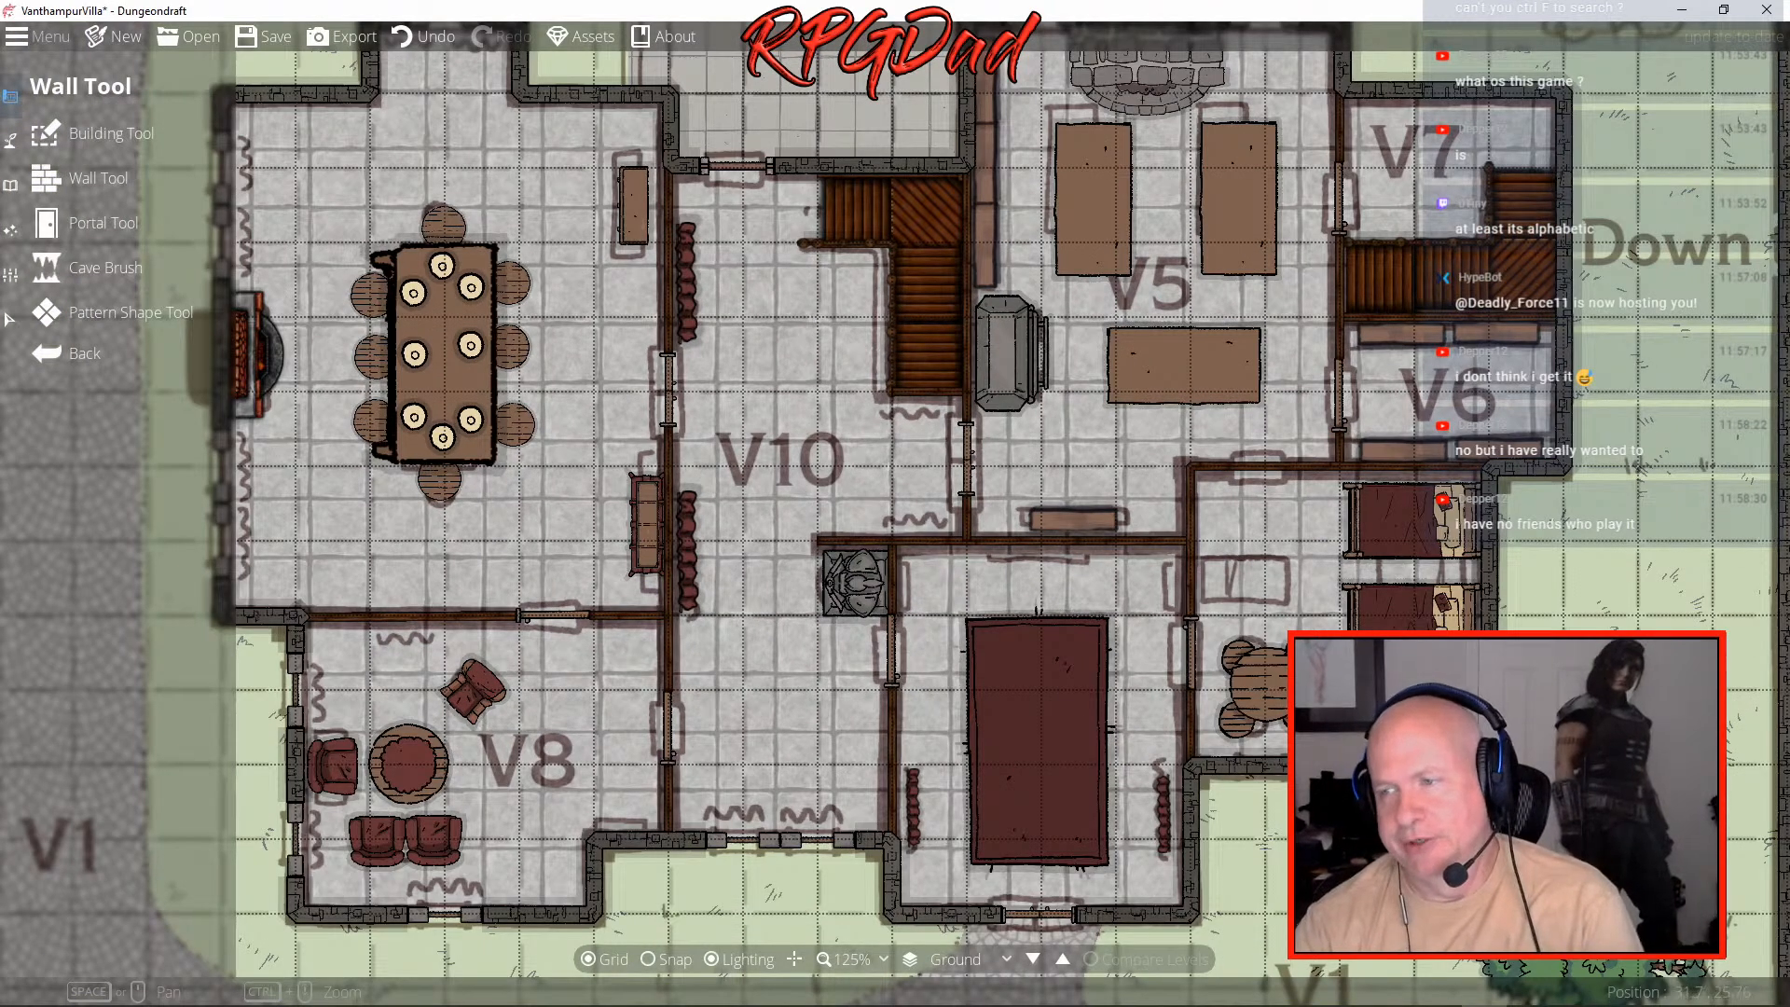
{"action": "left_click_drag", "start_coordinate": [1540, 645], "coordinate": [463, 639]}
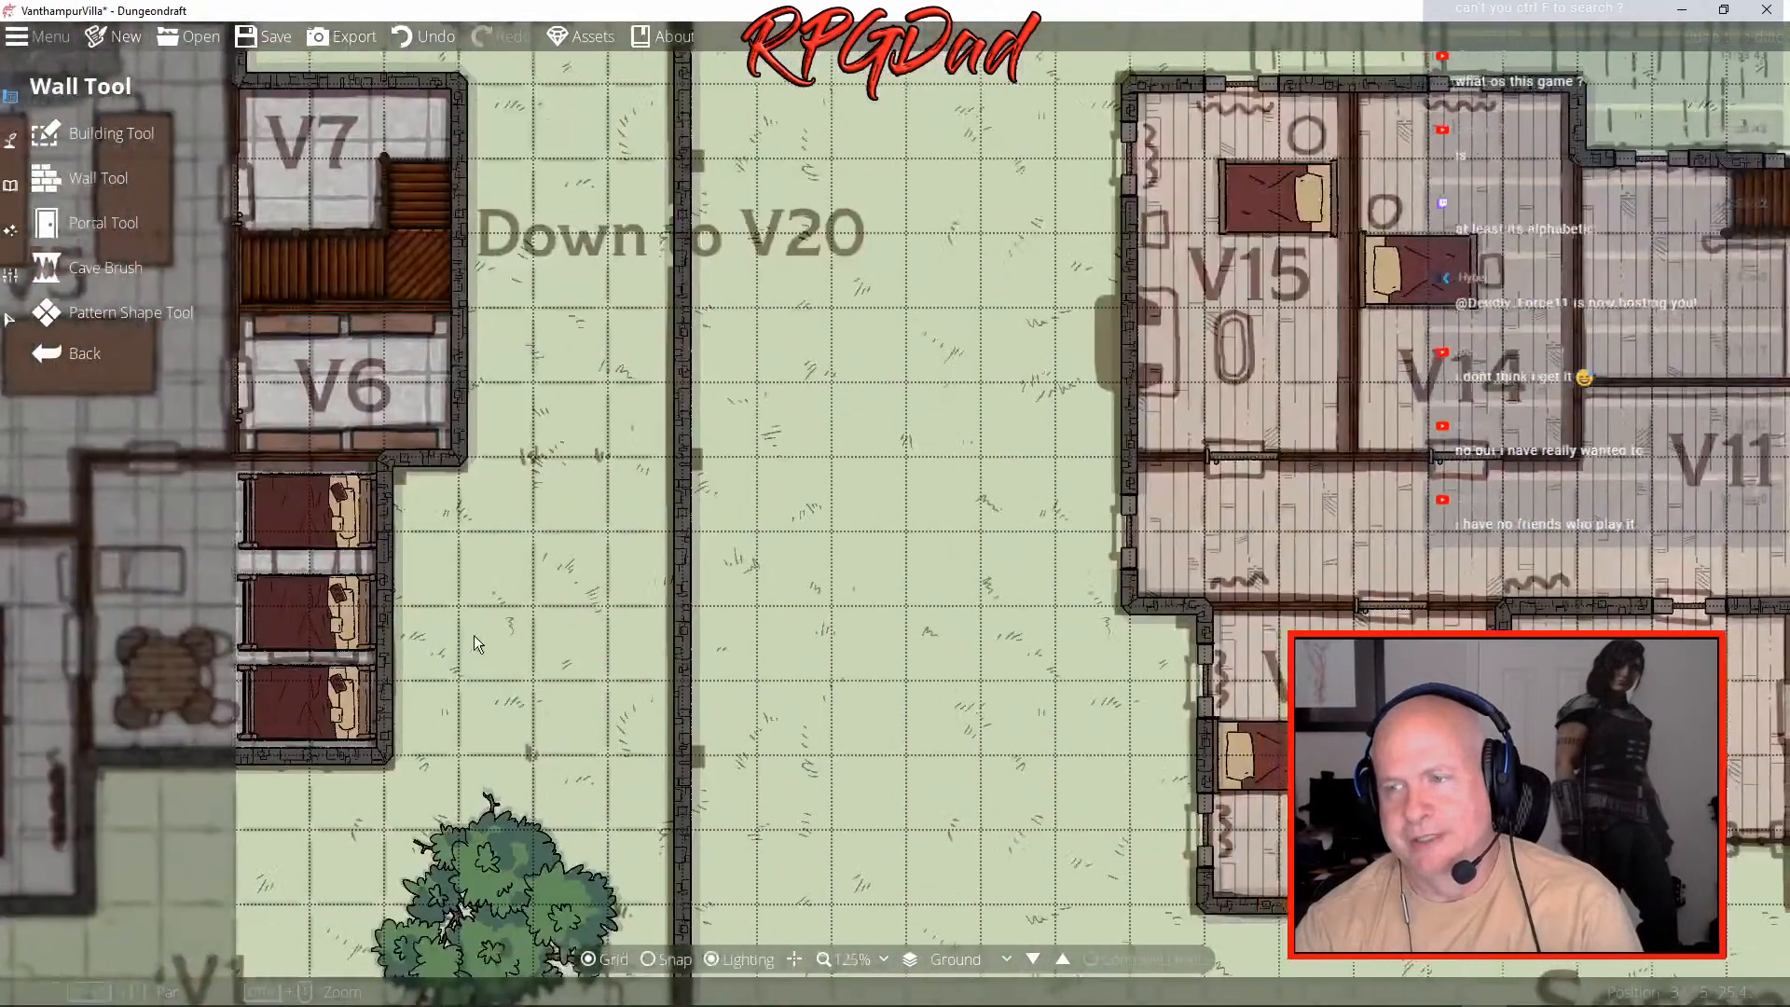
{"action": "left_click_drag", "start_coordinate": [961, 667], "coordinate": [413, 628]}
{"action": "left_click_drag", "start_coordinate": [875, 506], "coordinate": [675, 606]}
{"action": "left_click_drag", "start_coordinate": [959, 776], "coordinate": [1017, 572]}
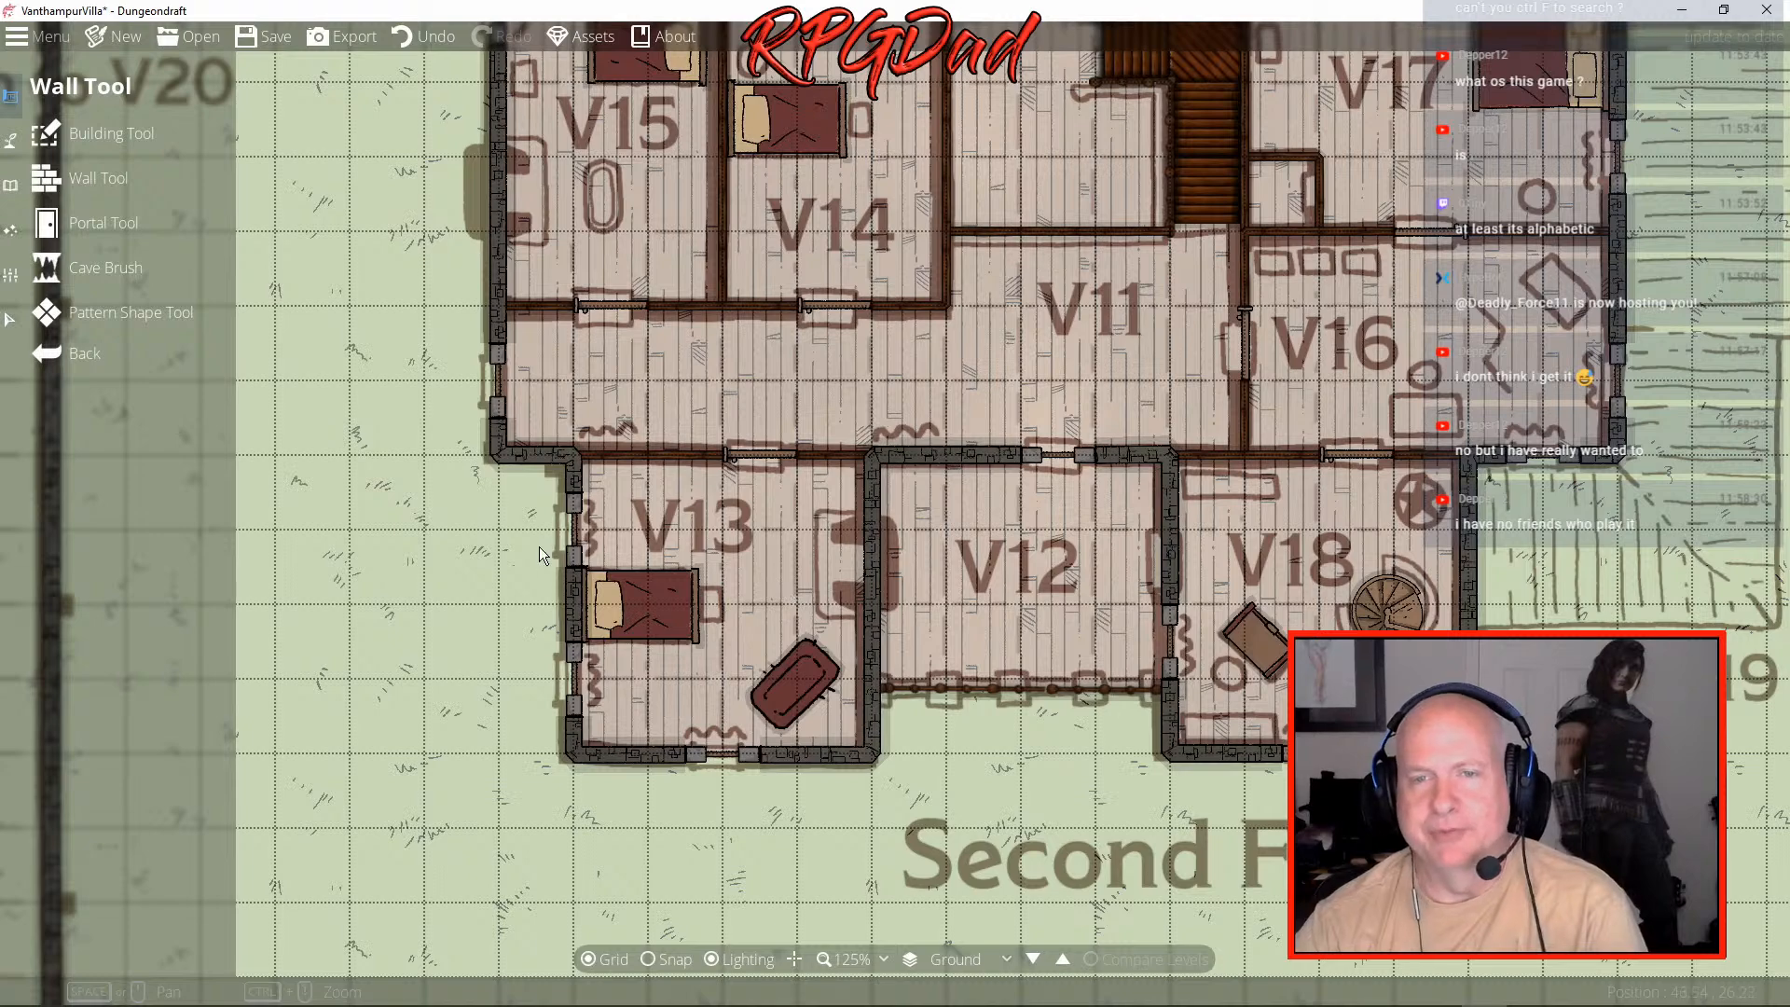
- Place a Round Chair 01 from the Chair tag on the circle outline beside V18's desk, with sorting set to Under
{"action": "left_click", "coordinate": [10, 185]}
{"action": "left_click", "coordinate": [100, 140]}
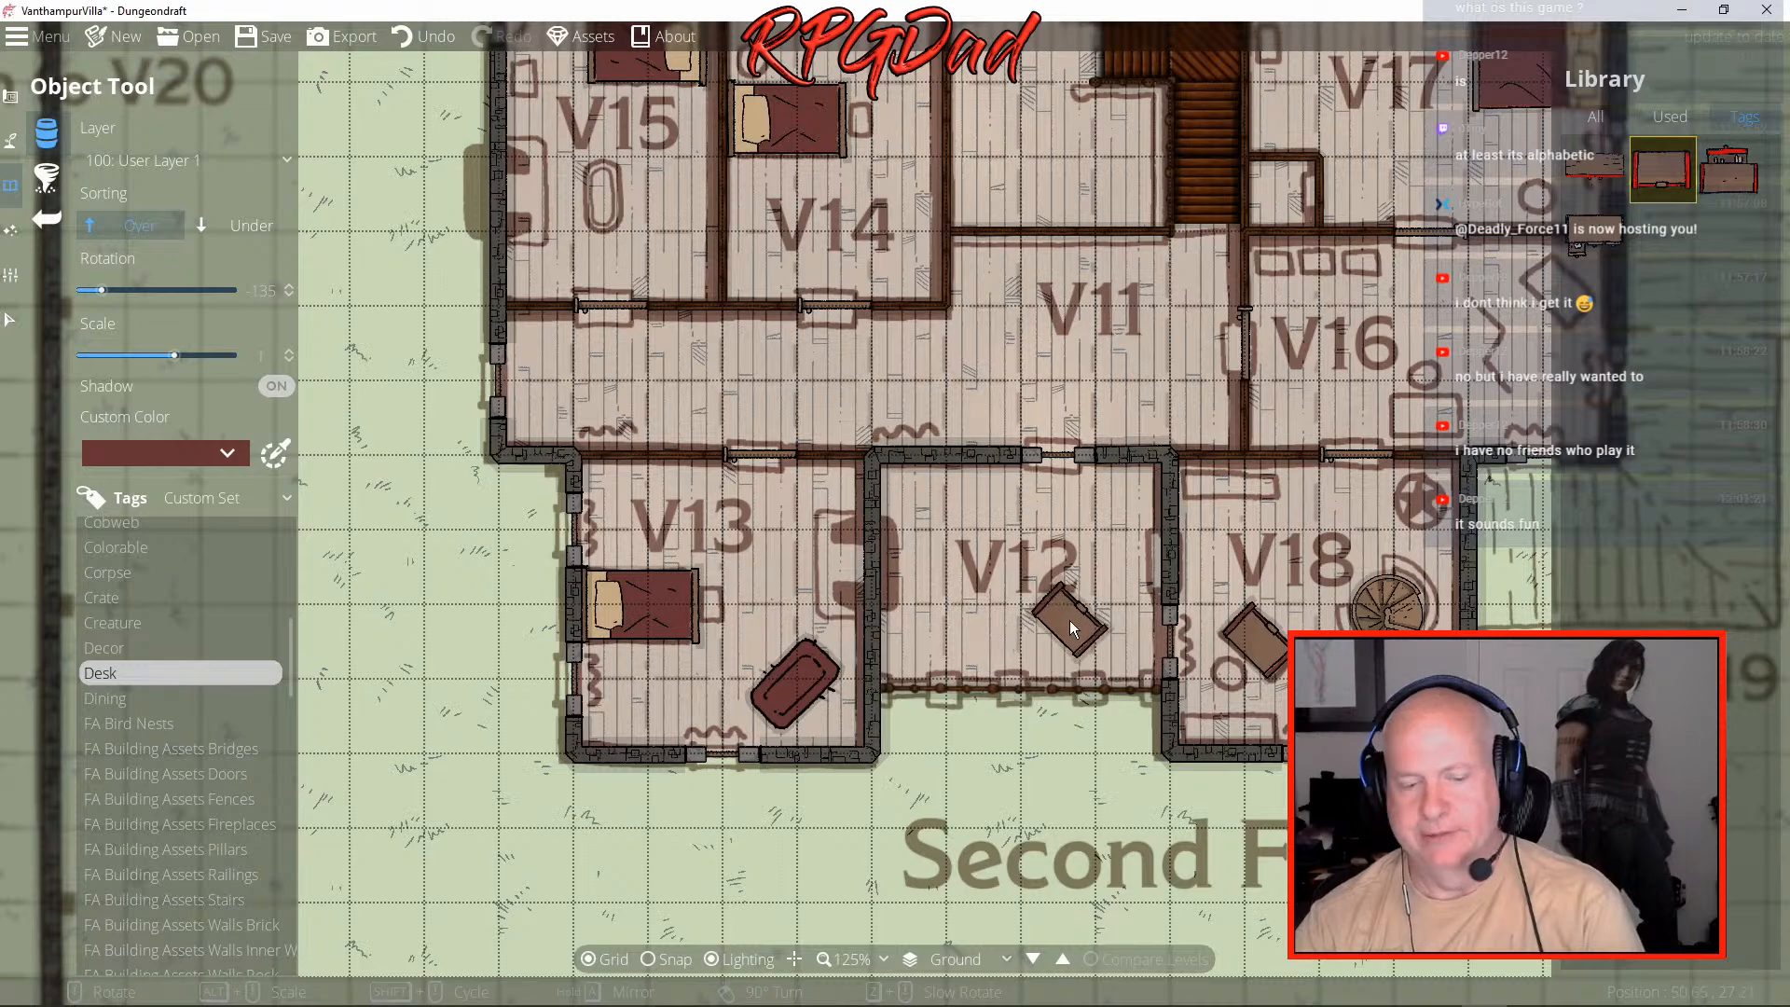
{"action": "left_click_drag", "start_coordinate": [1065, 620], "coordinate": [790, 580]}
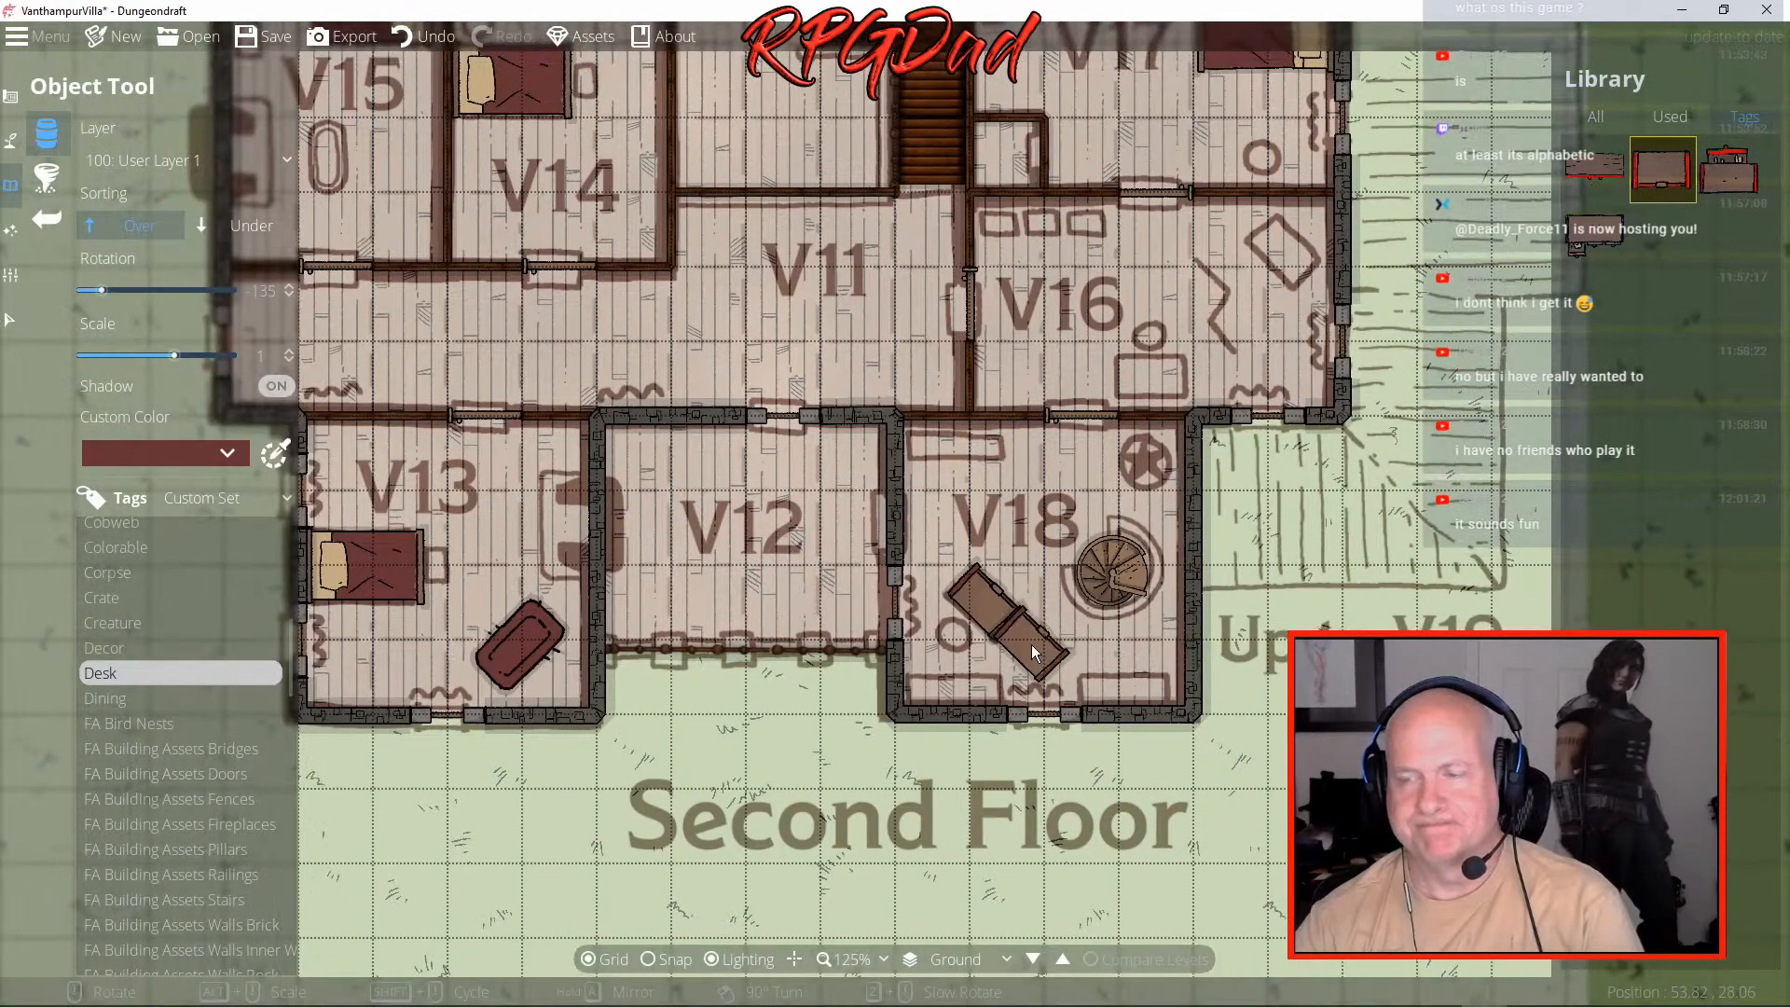
{"action": "scroll", "coordinate": [1032, 645], "scroll_direction": "up", "scroll_amount": 5}
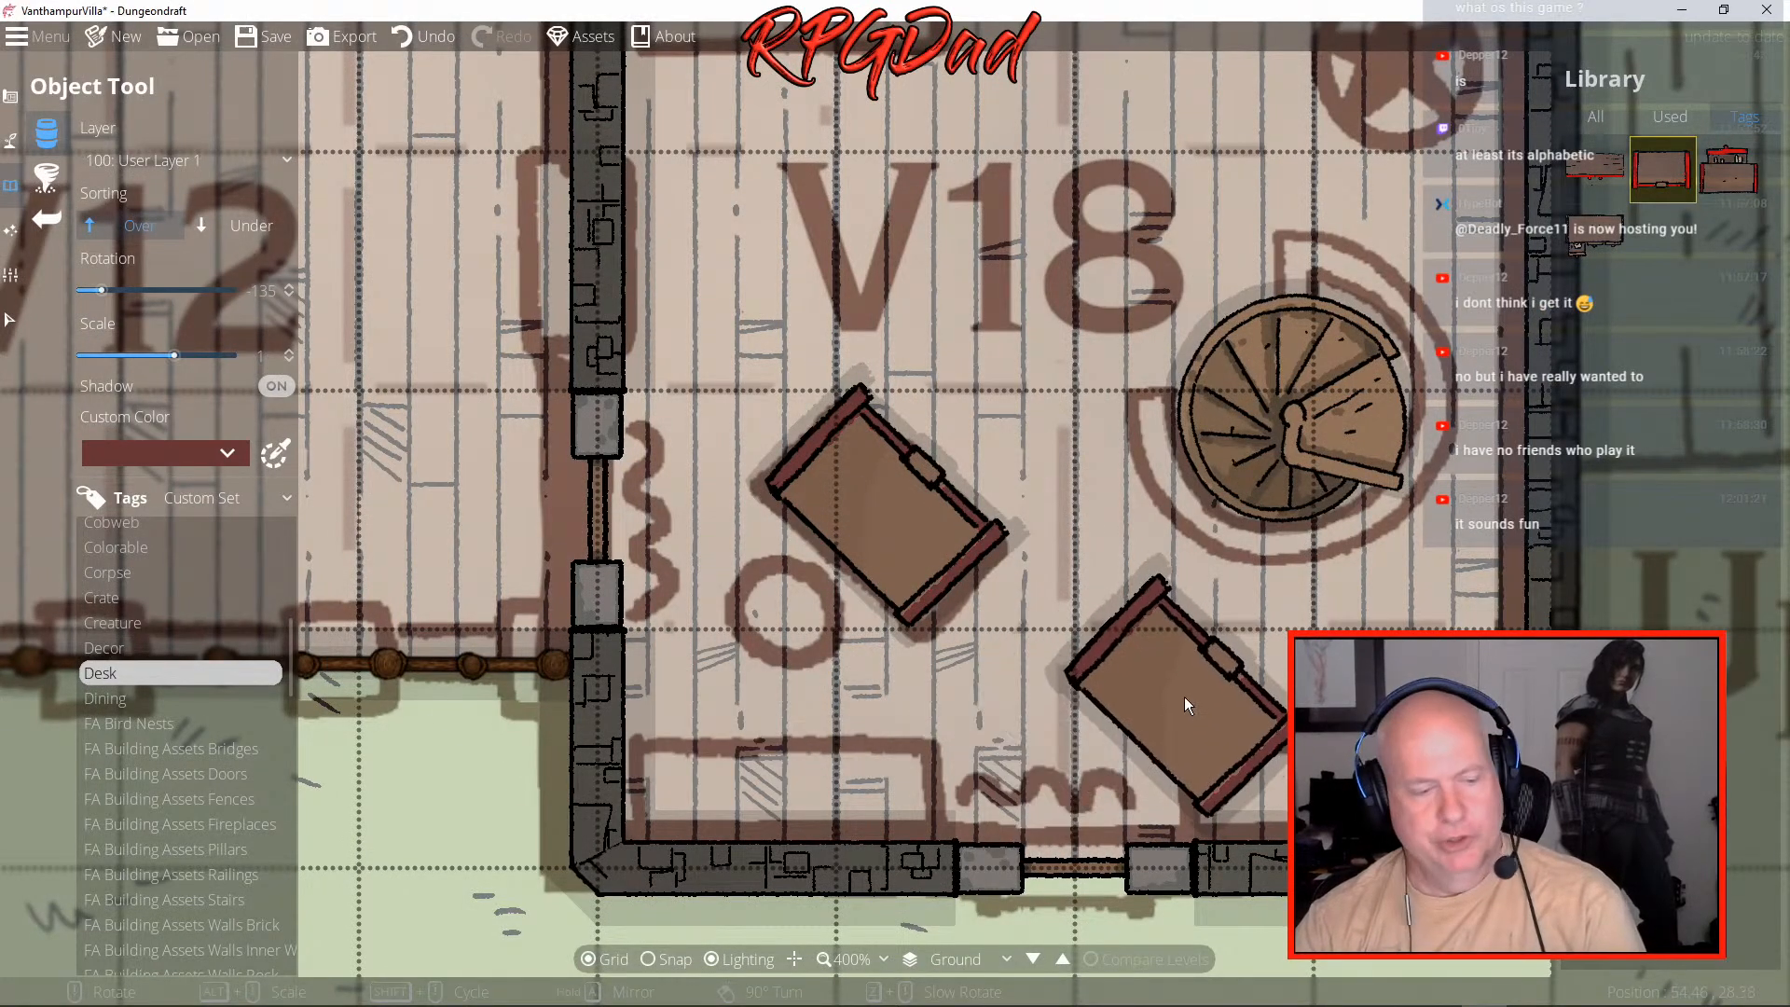
{"action": "scroll", "coordinate": [1183, 693], "scroll_direction": "down", "scroll_amount": 1}
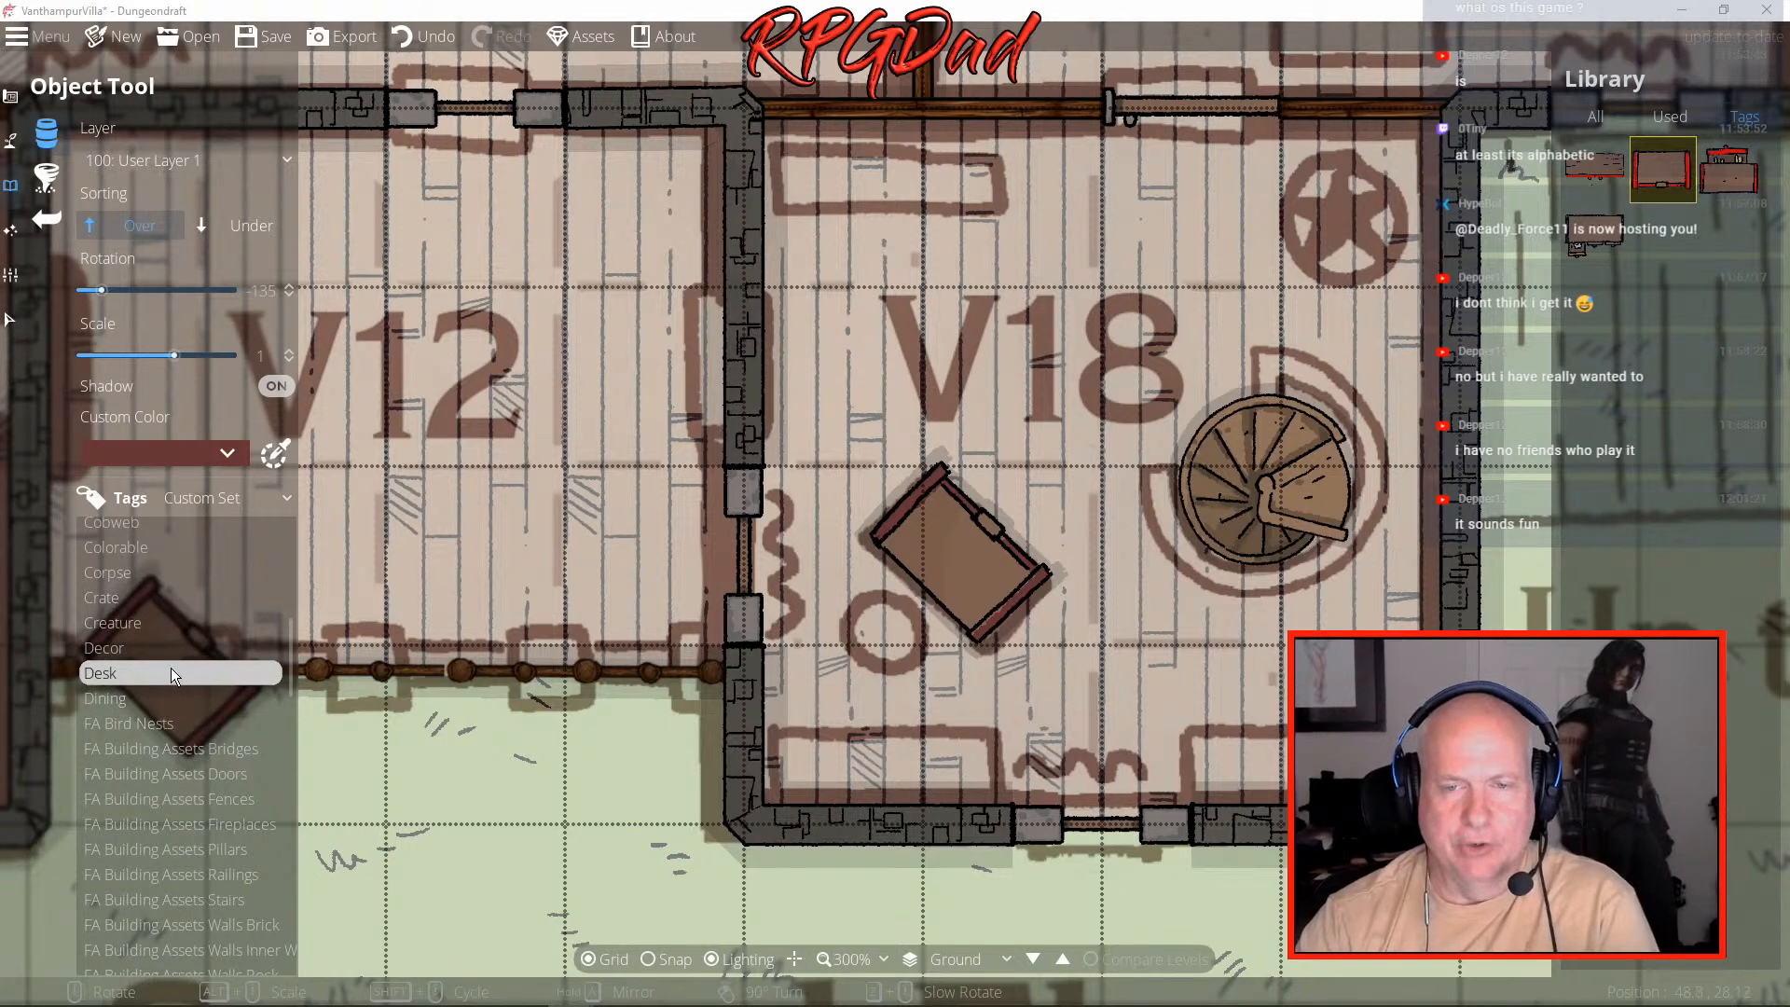
{"action": "scroll", "coordinate": [135, 623], "scroll_direction": "up", "scroll_amount": 1}
{"action": "scroll", "coordinate": [131, 617], "scroll_direction": "up", "scroll_amount": 1}
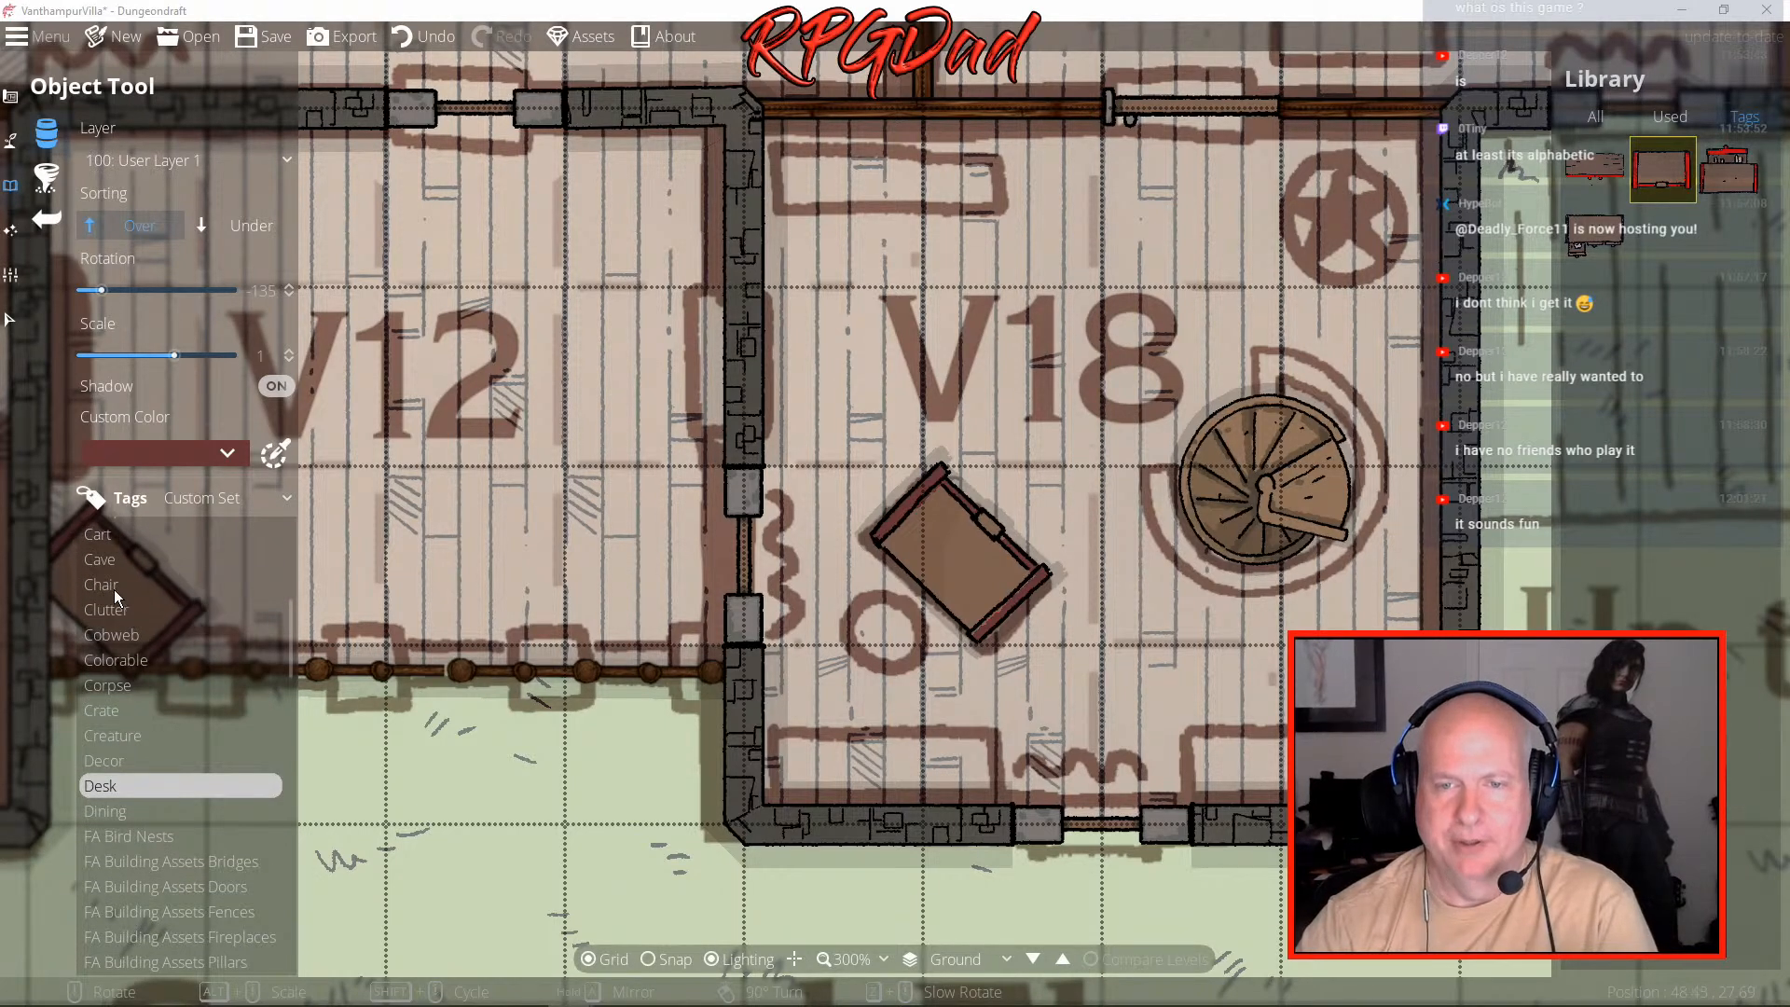
{"action": "left_click", "coordinate": [107, 585]}
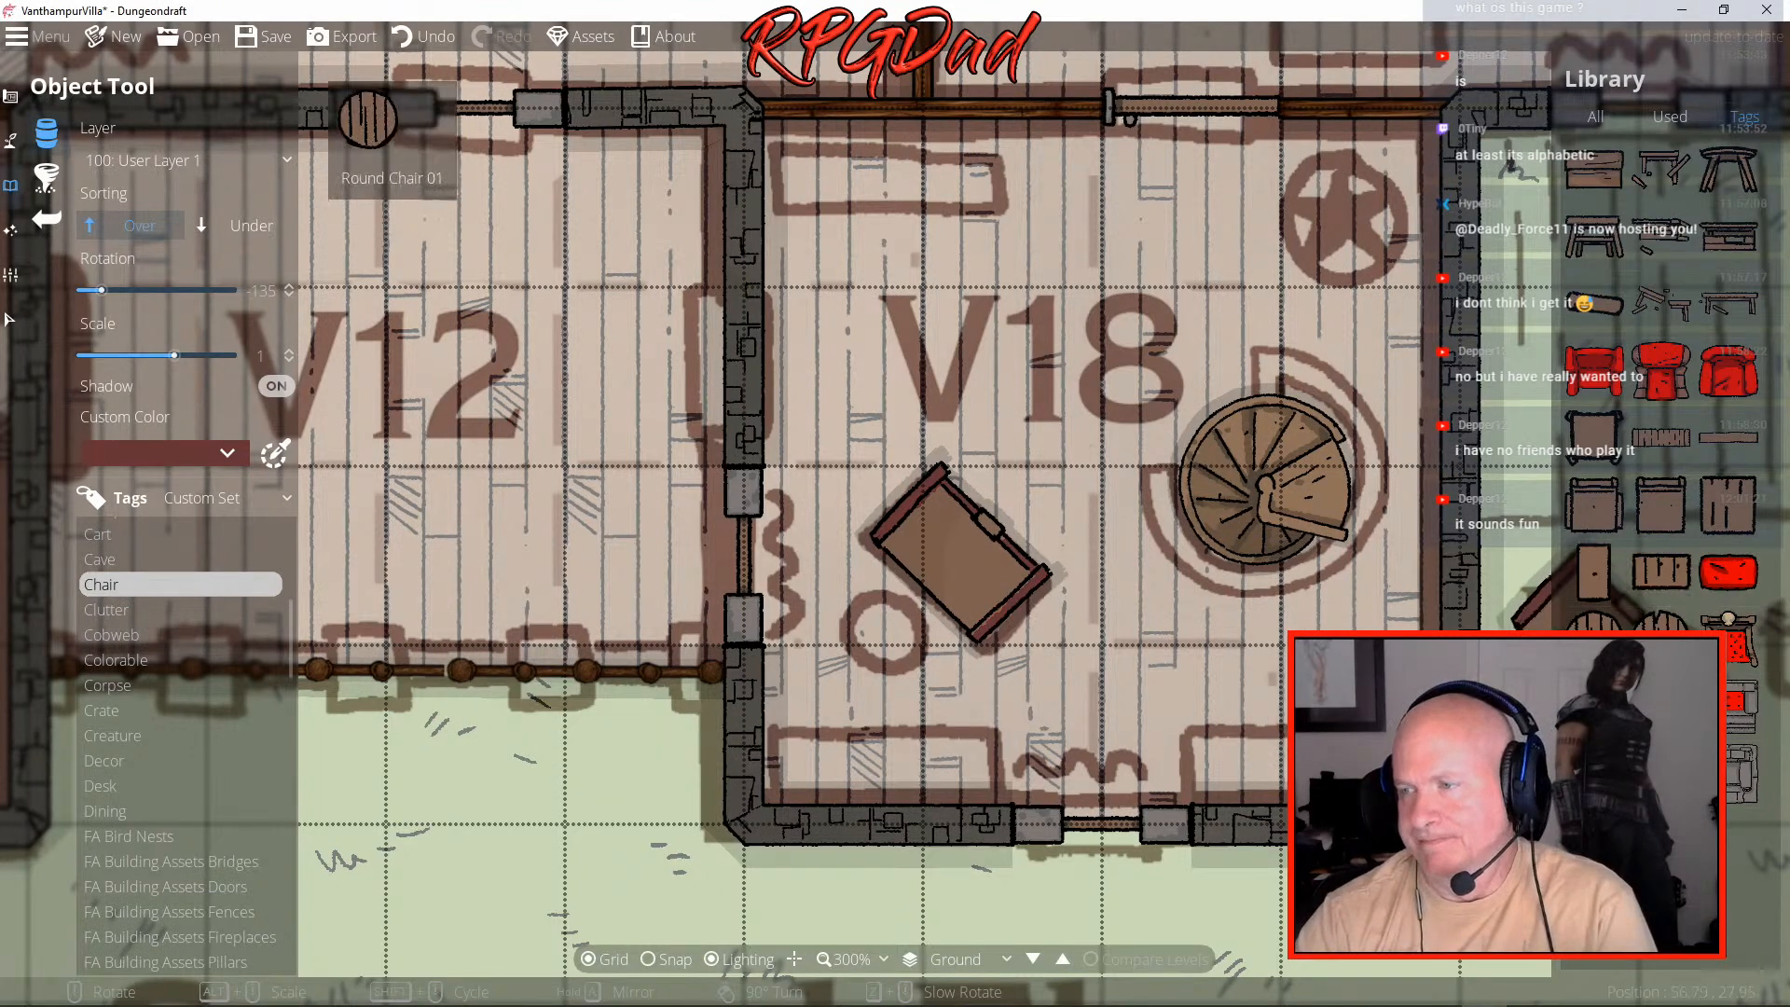
{"action": "left_click", "coordinate": [252, 227]}
{"action": "left_click", "coordinate": [898, 615]}
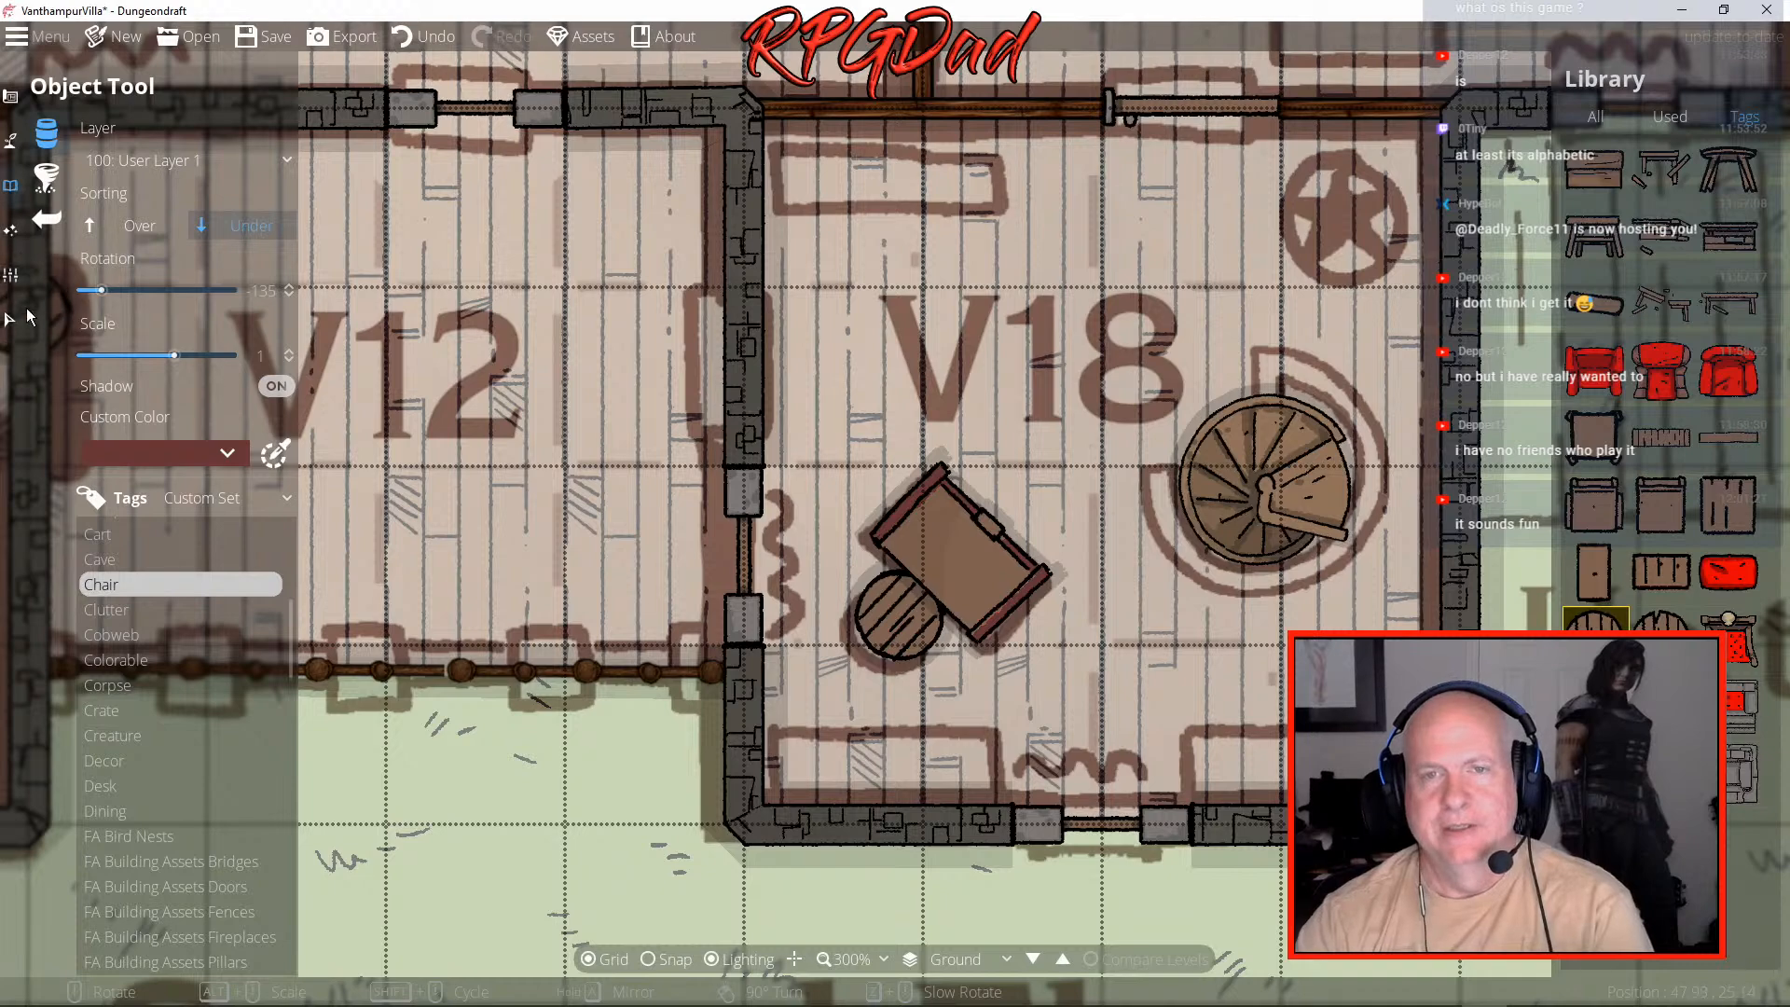
- Fade the trace image to 0.01 opacity to view the bare map, and bring it back to 0.65
{"action": "left_click", "coordinate": [10, 275]}
{"action": "left_click", "coordinate": [108, 223]}
{"action": "left_click_drag", "start_coordinate": [202, 324], "coordinate": [4, 321]}
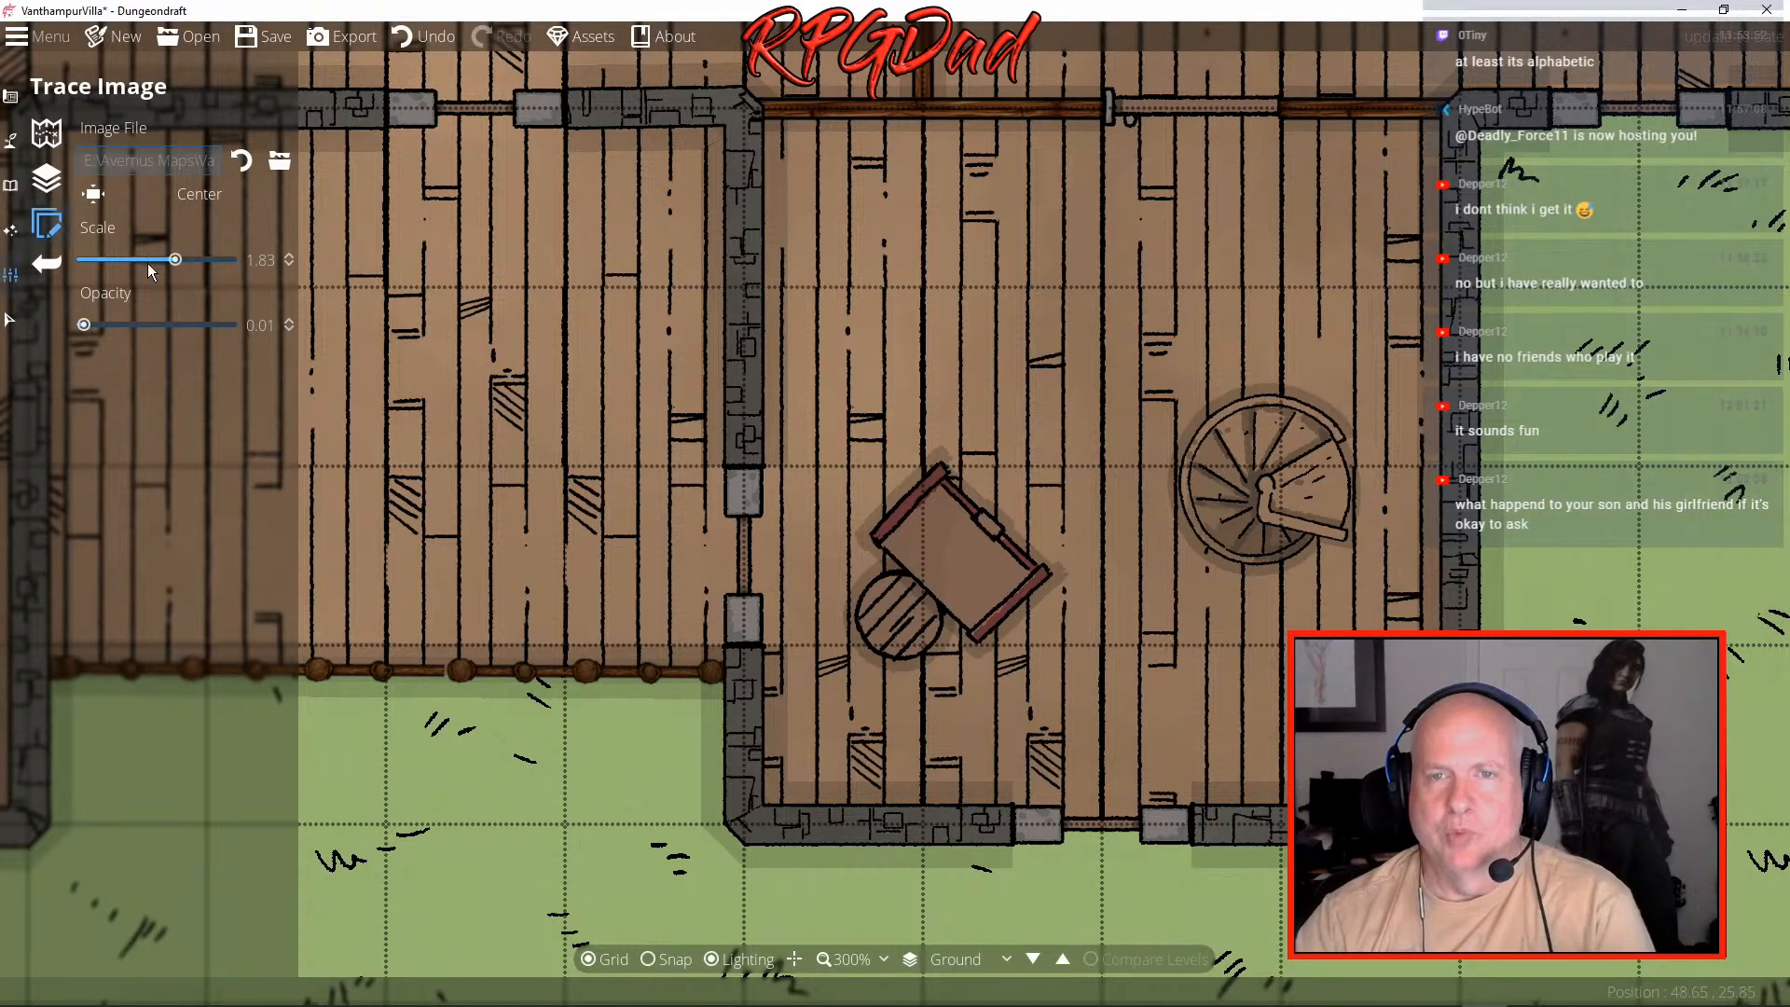
{"action": "left_click_drag", "start_coordinate": [84, 324], "coordinate": [177, 329]}
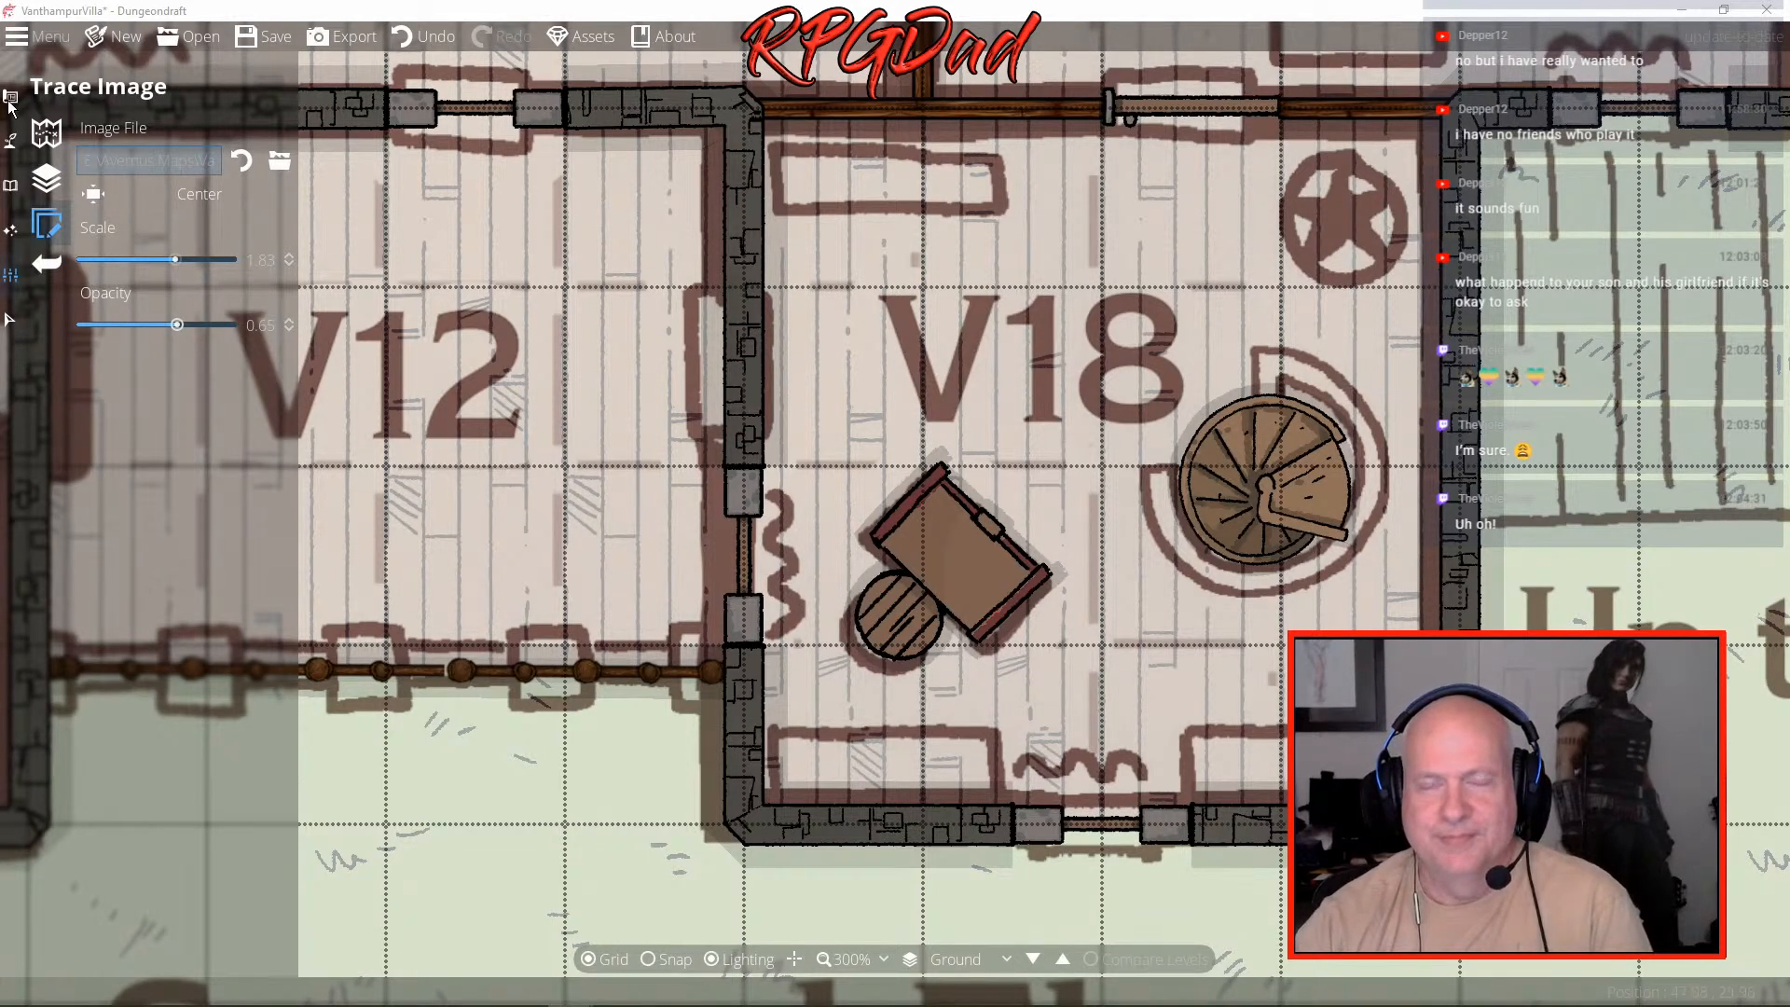
{"action": "left_click", "coordinate": [11, 186]}
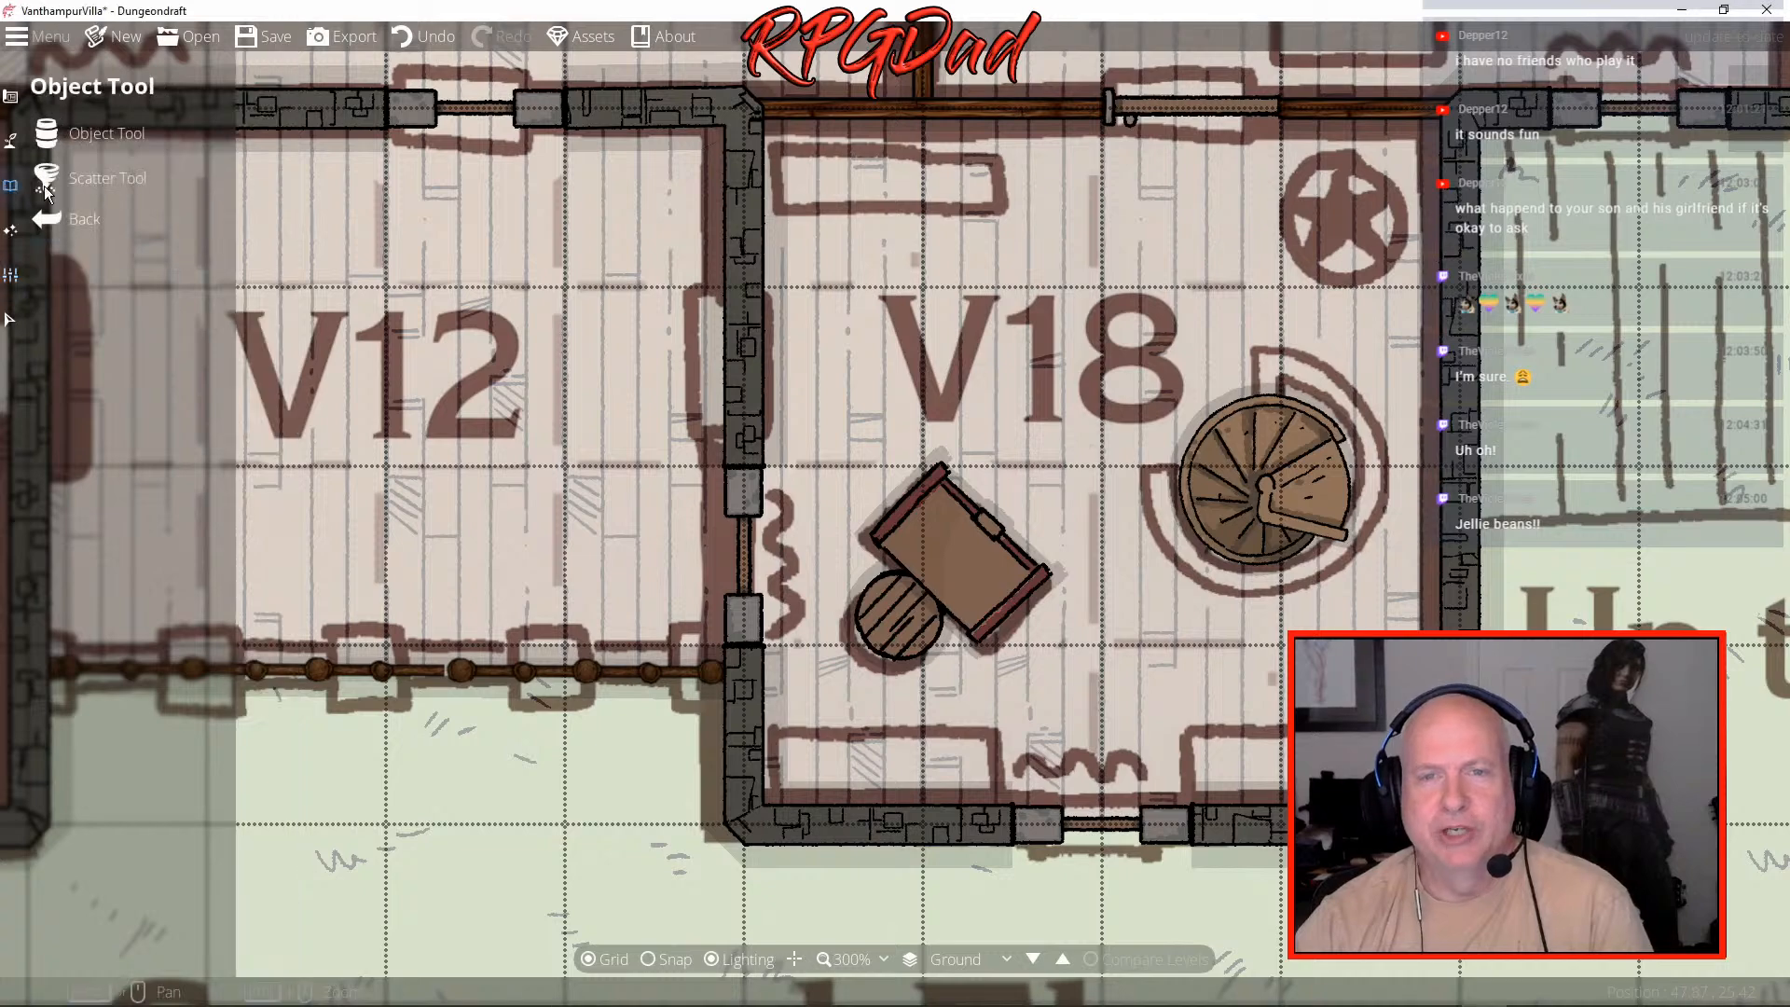
{"action": "left_click", "coordinate": [93, 136]}
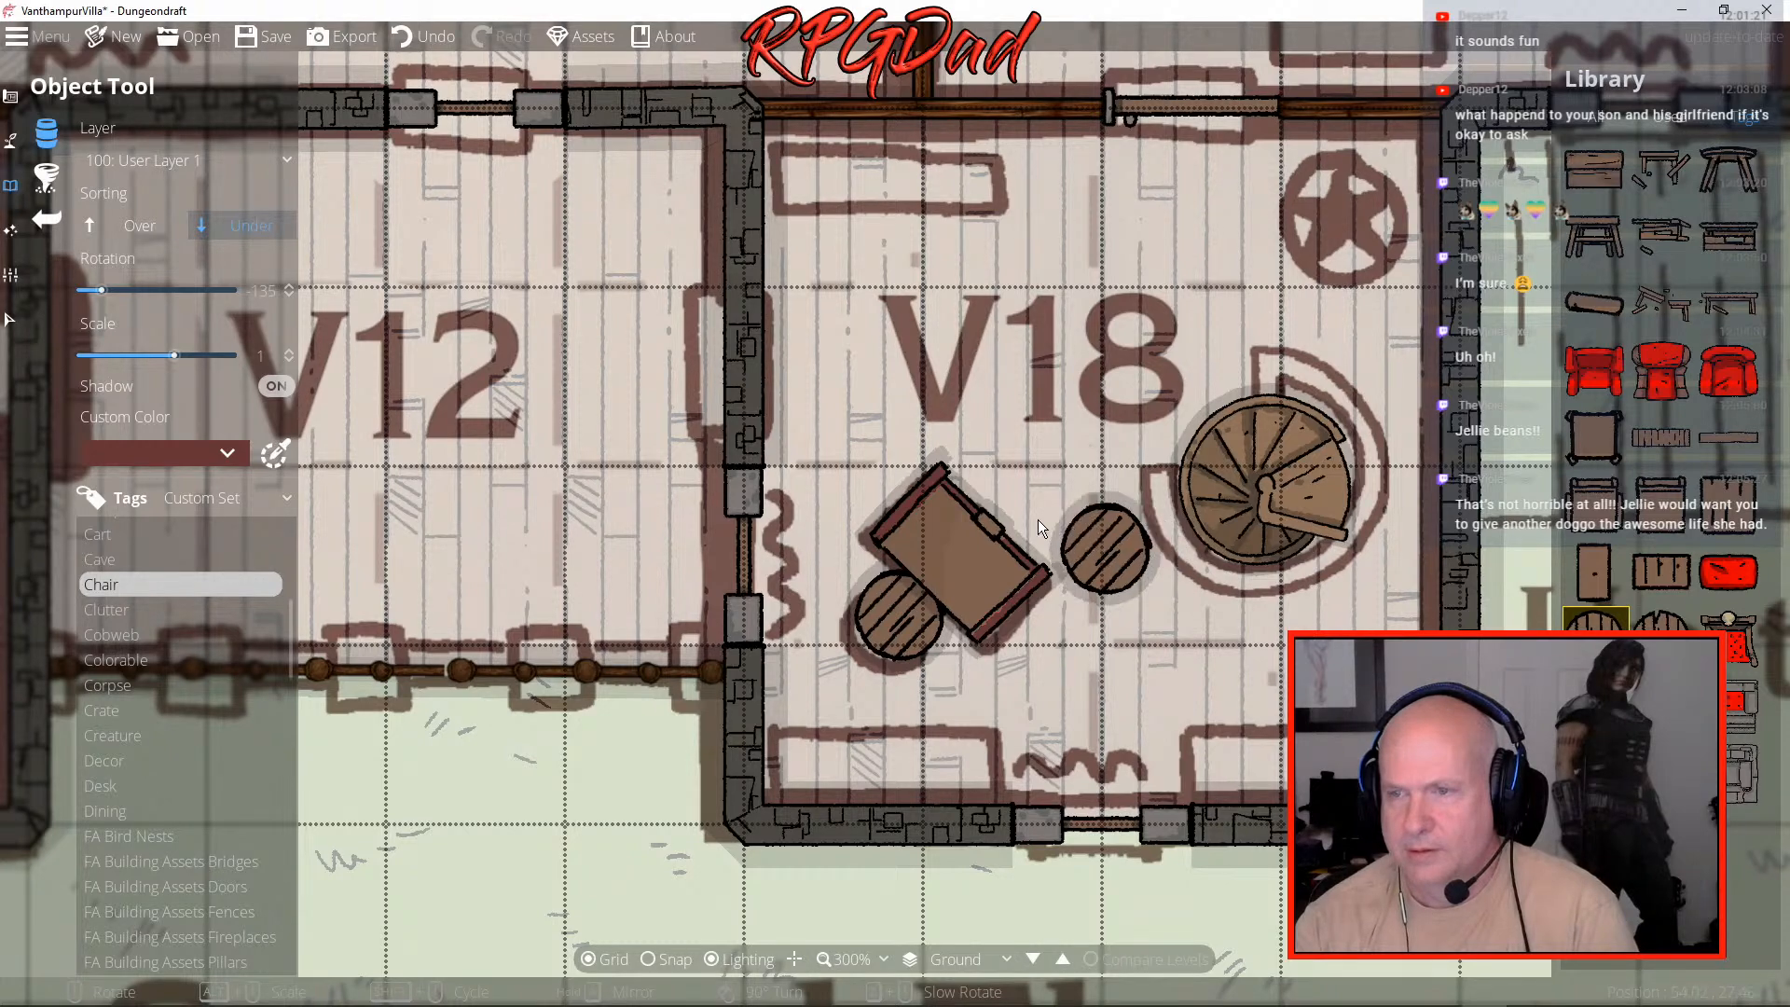
{"action": "left_click", "coordinate": [37, 177]}
{"action": "left_click", "coordinate": [46, 219]}
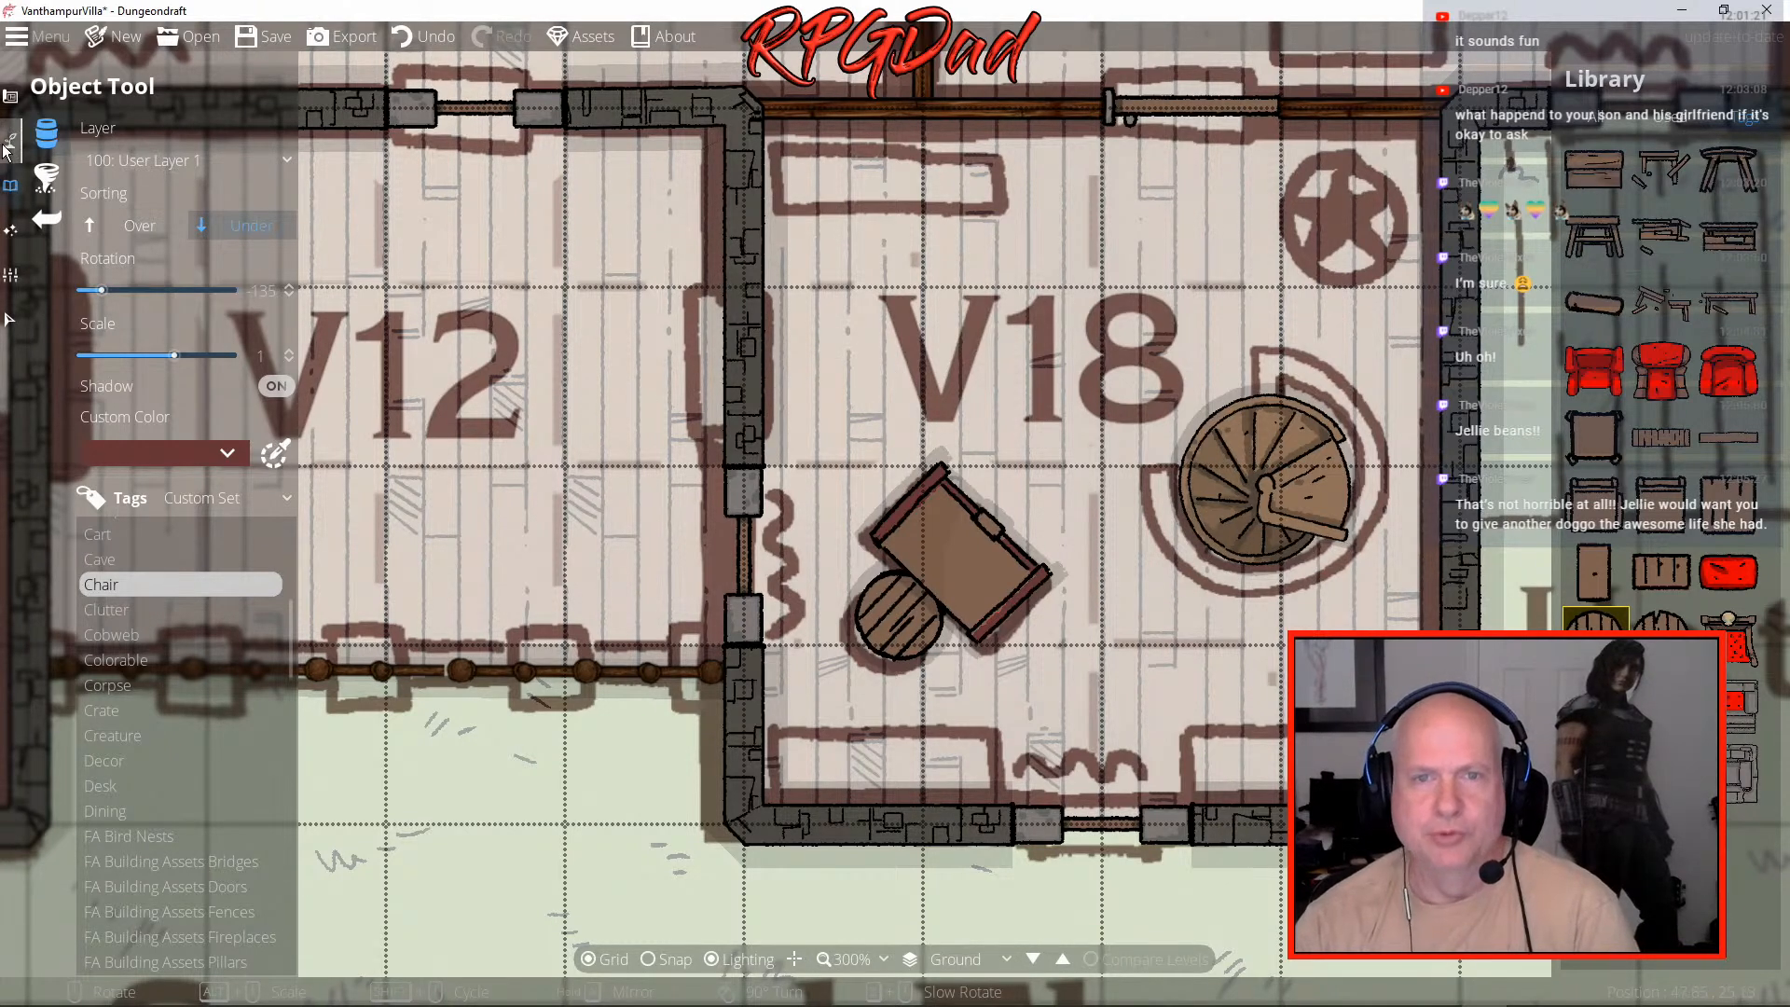
- Place a door portal in the stone wall between V12 and V18, over the traced door outline
{"action": "left_click", "coordinate": [11, 140]}
{"action": "left_click", "coordinate": [42, 223]}
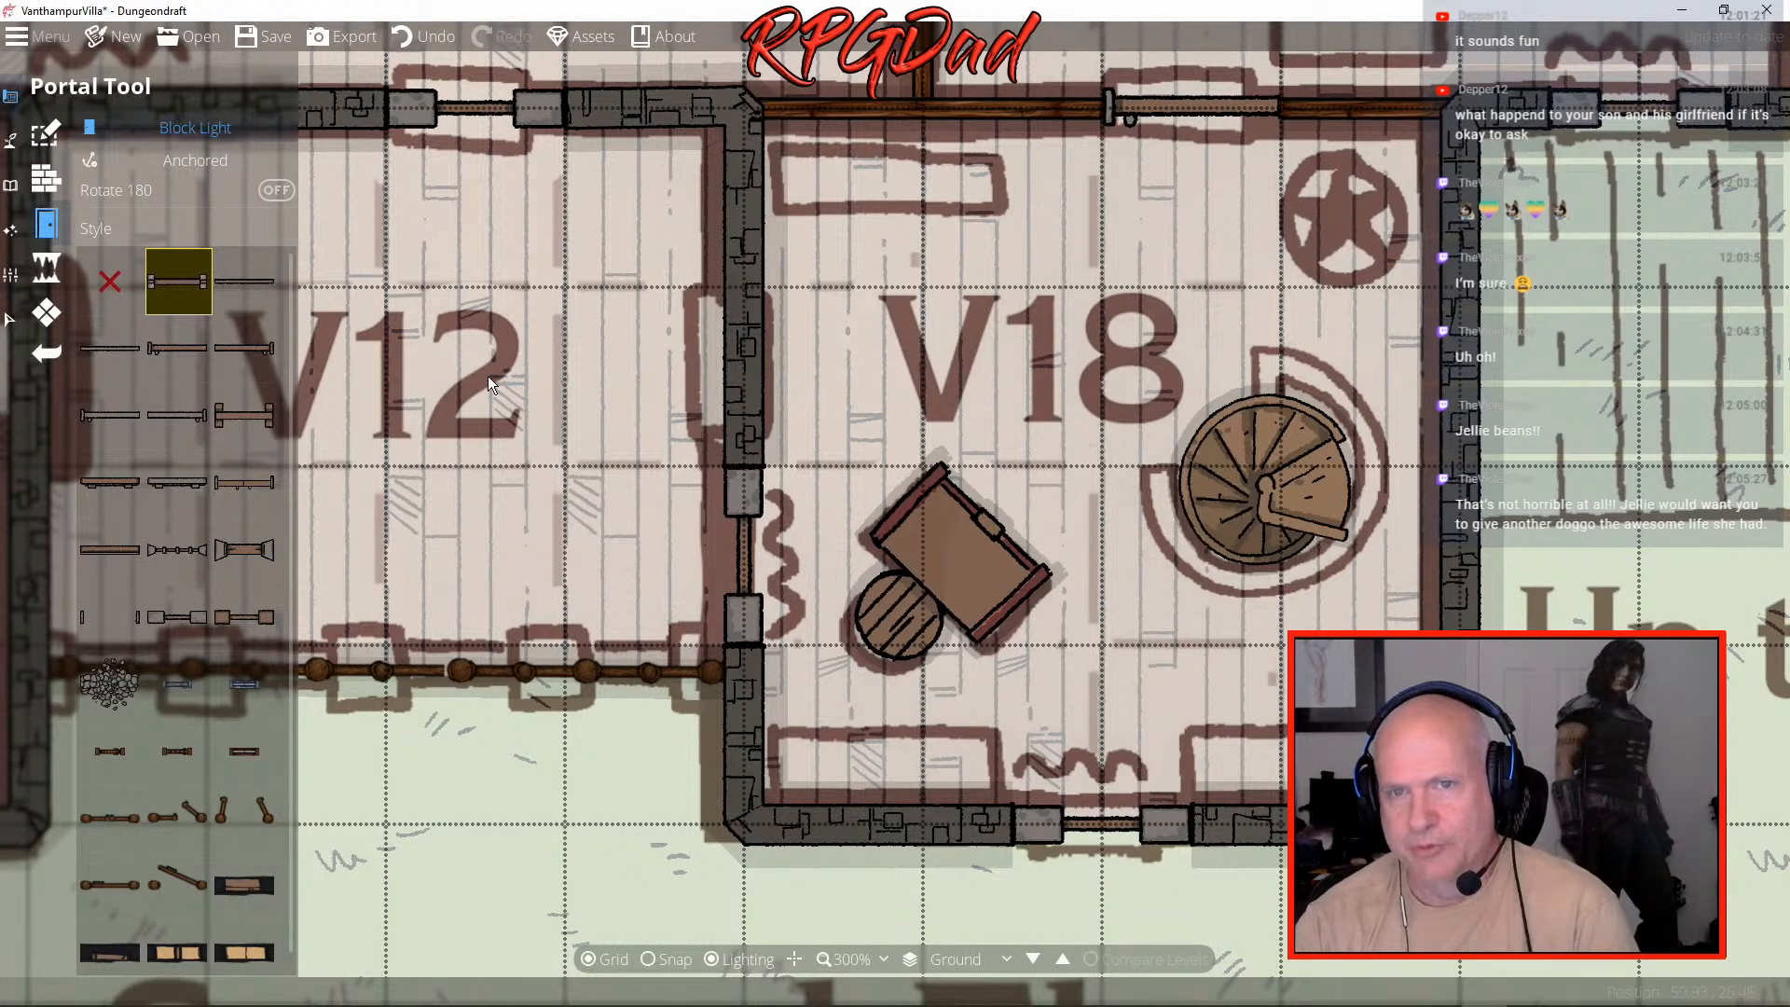
{"action": "left_click", "coordinate": [177, 347]}
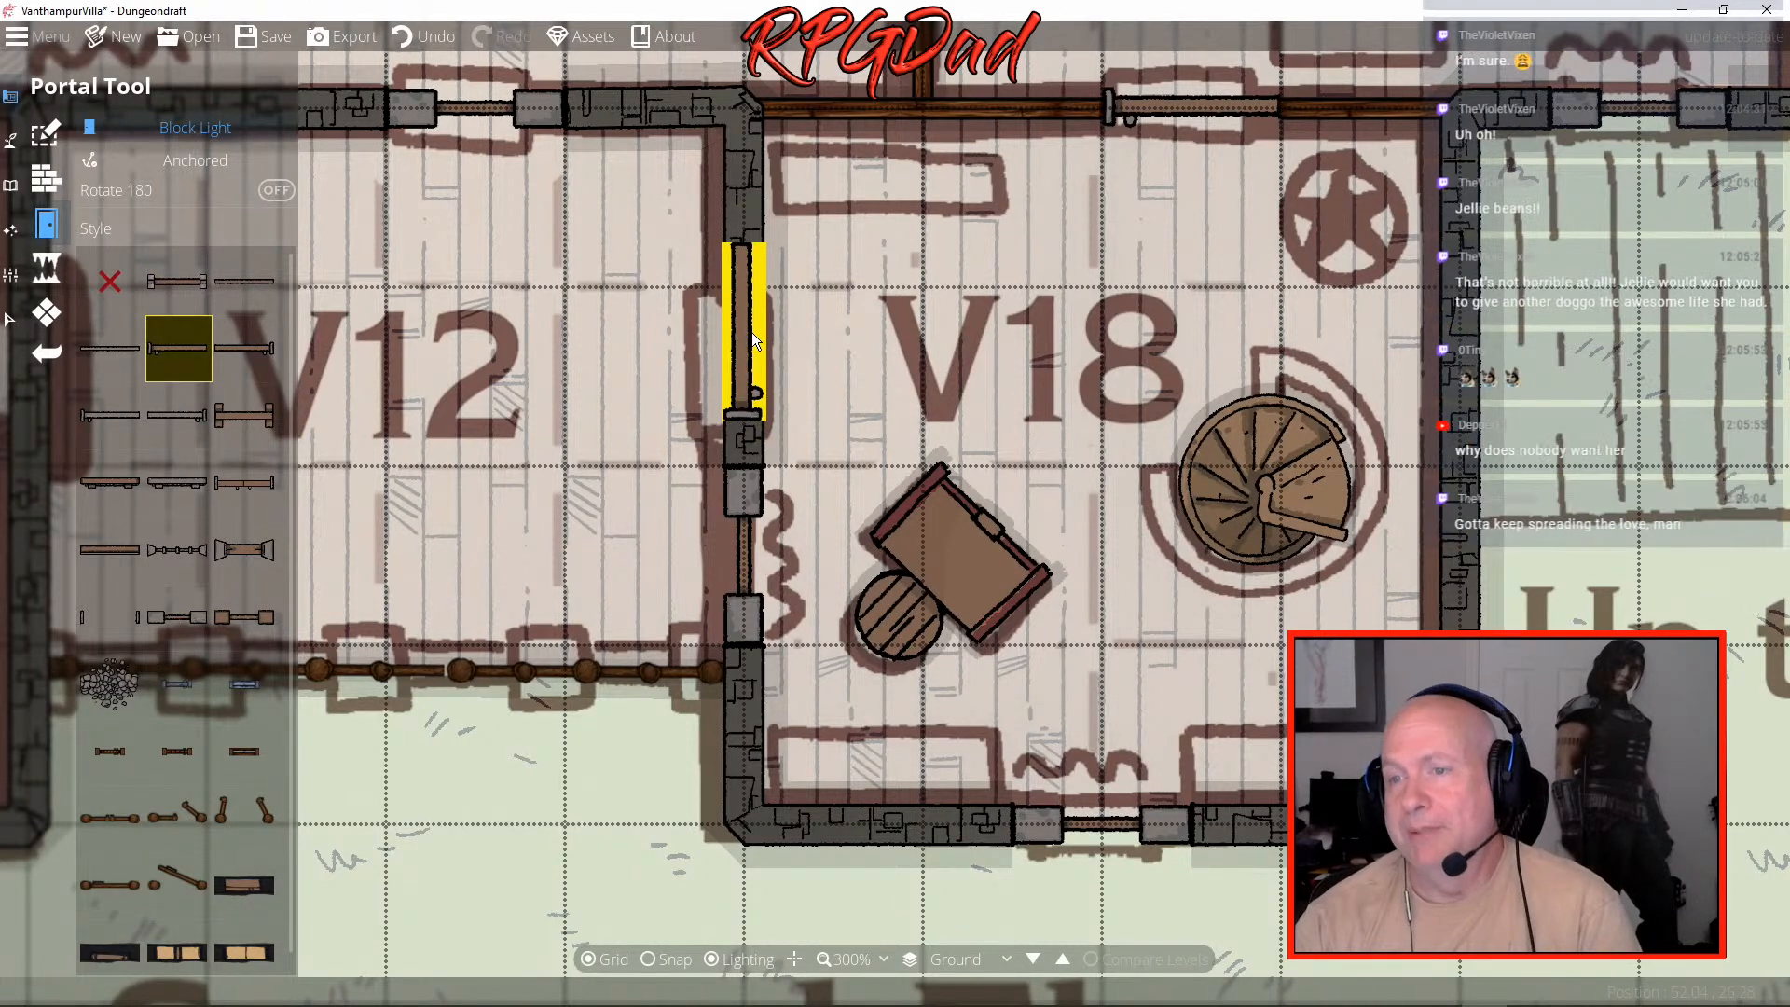
{"action": "left_click", "coordinate": [751, 332]}
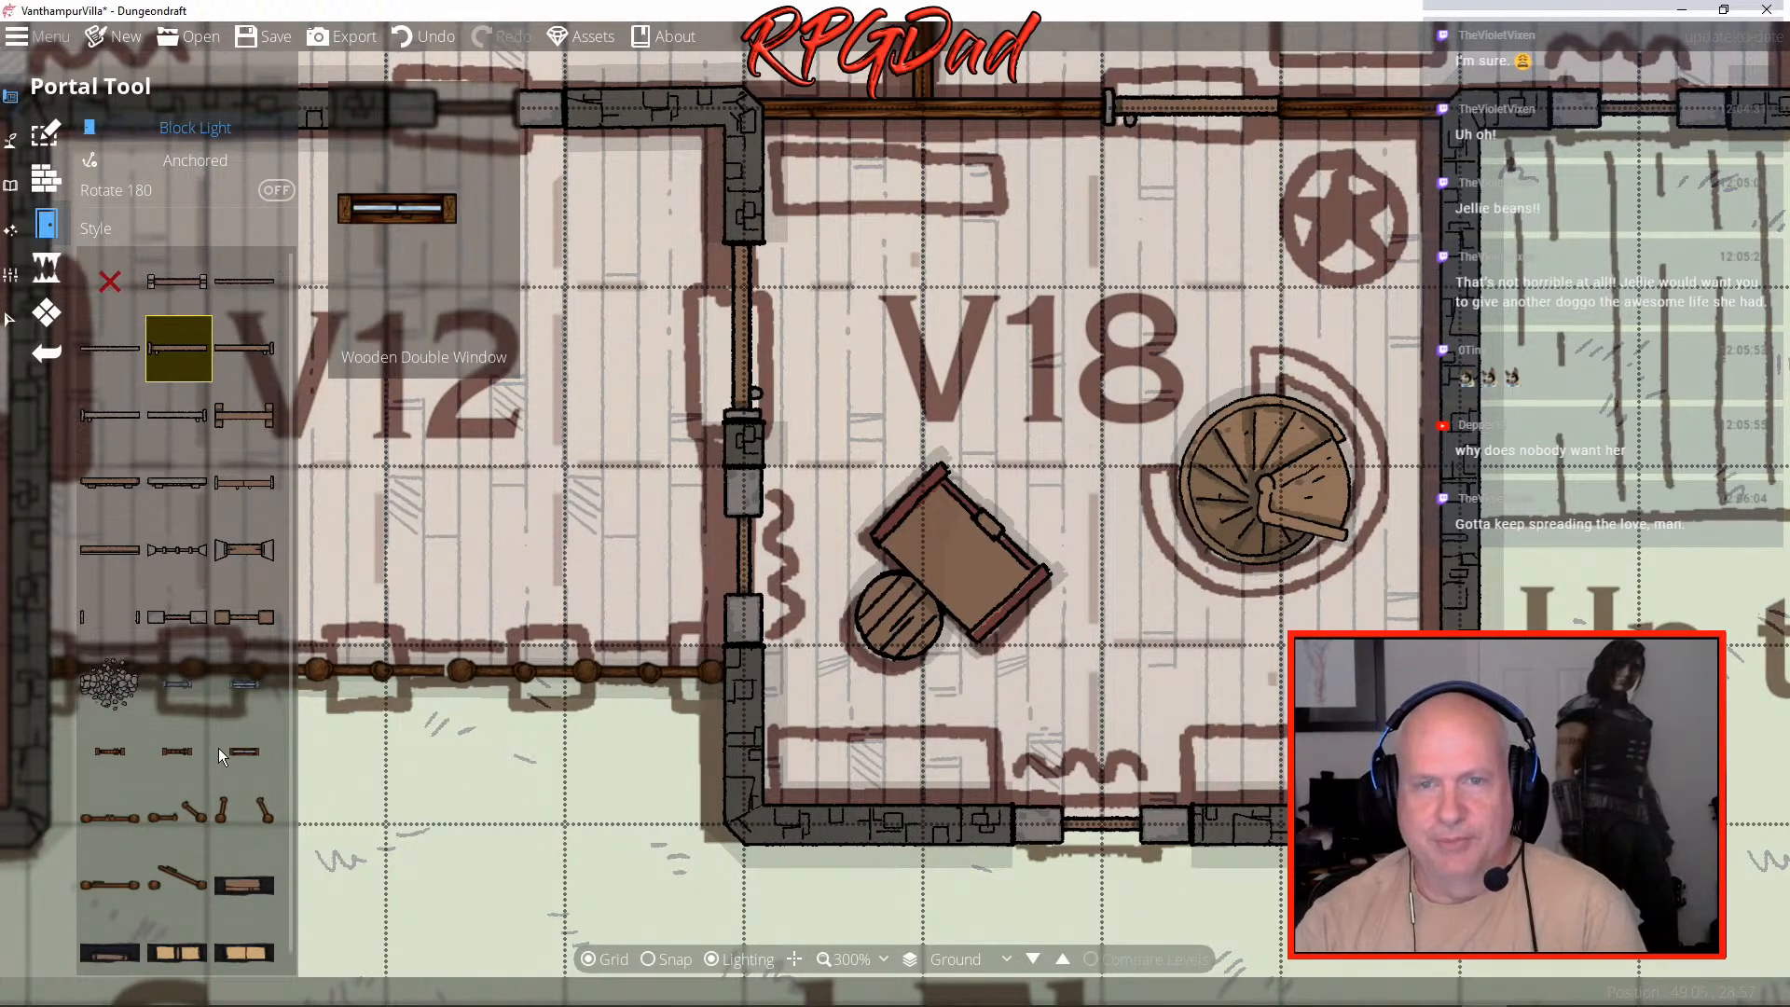
- Return to placing objects and filter the object library to the 2M Mansion Furniture tag
{"action": "left_click", "coordinate": [9, 226]}
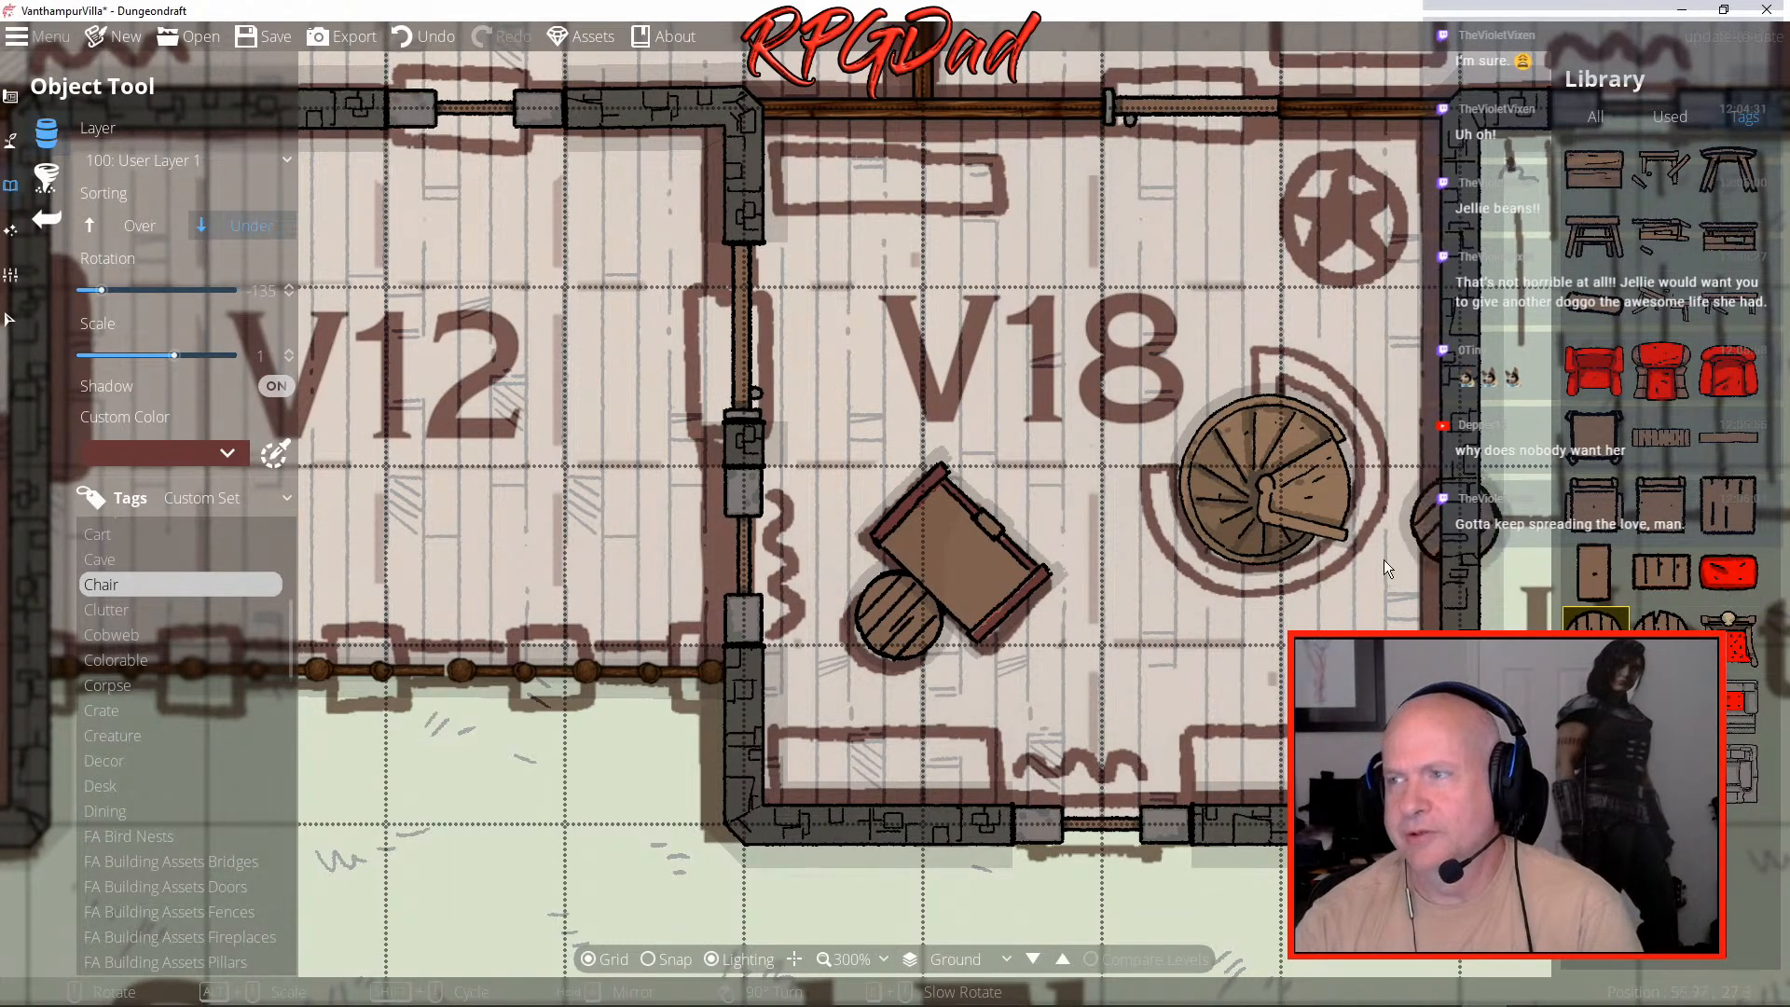
{"action": "scroll", "coordinate": [178, 720], "scroll_direction": "down", "scroll_amount": 10}
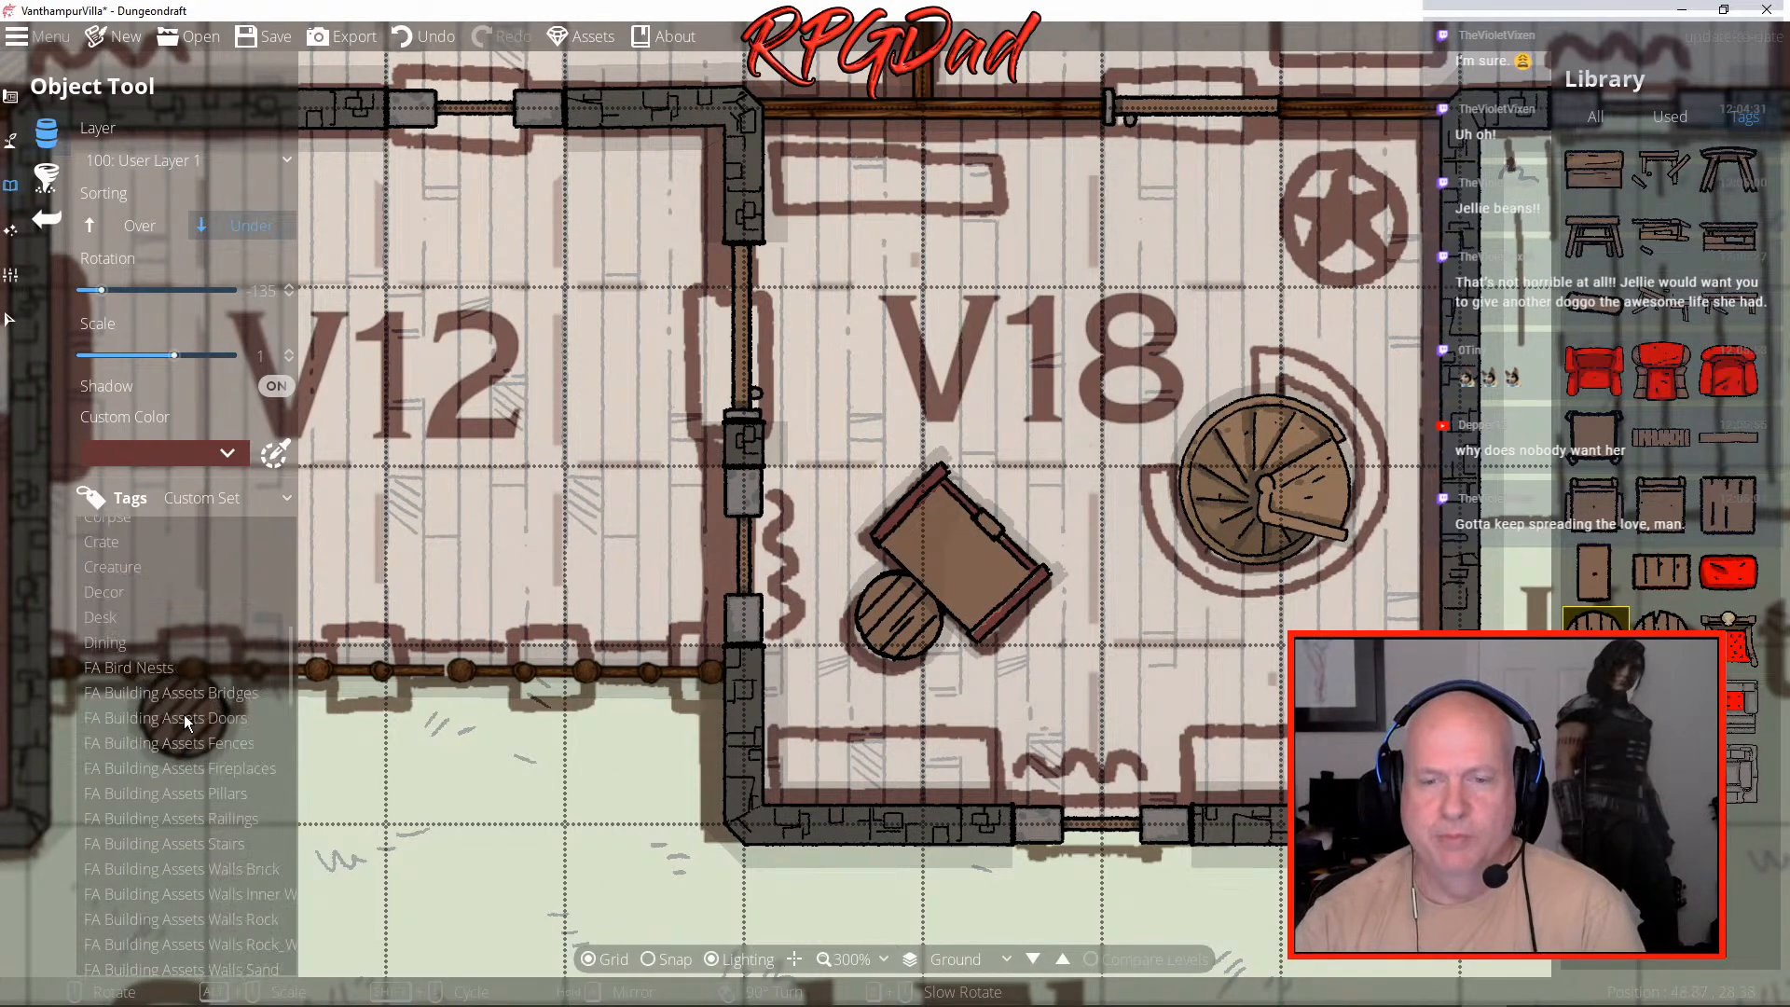
{"action": "scroll", "coordinate": [187, 714], "scroll_direction": "down", "scroll_amount": 3}
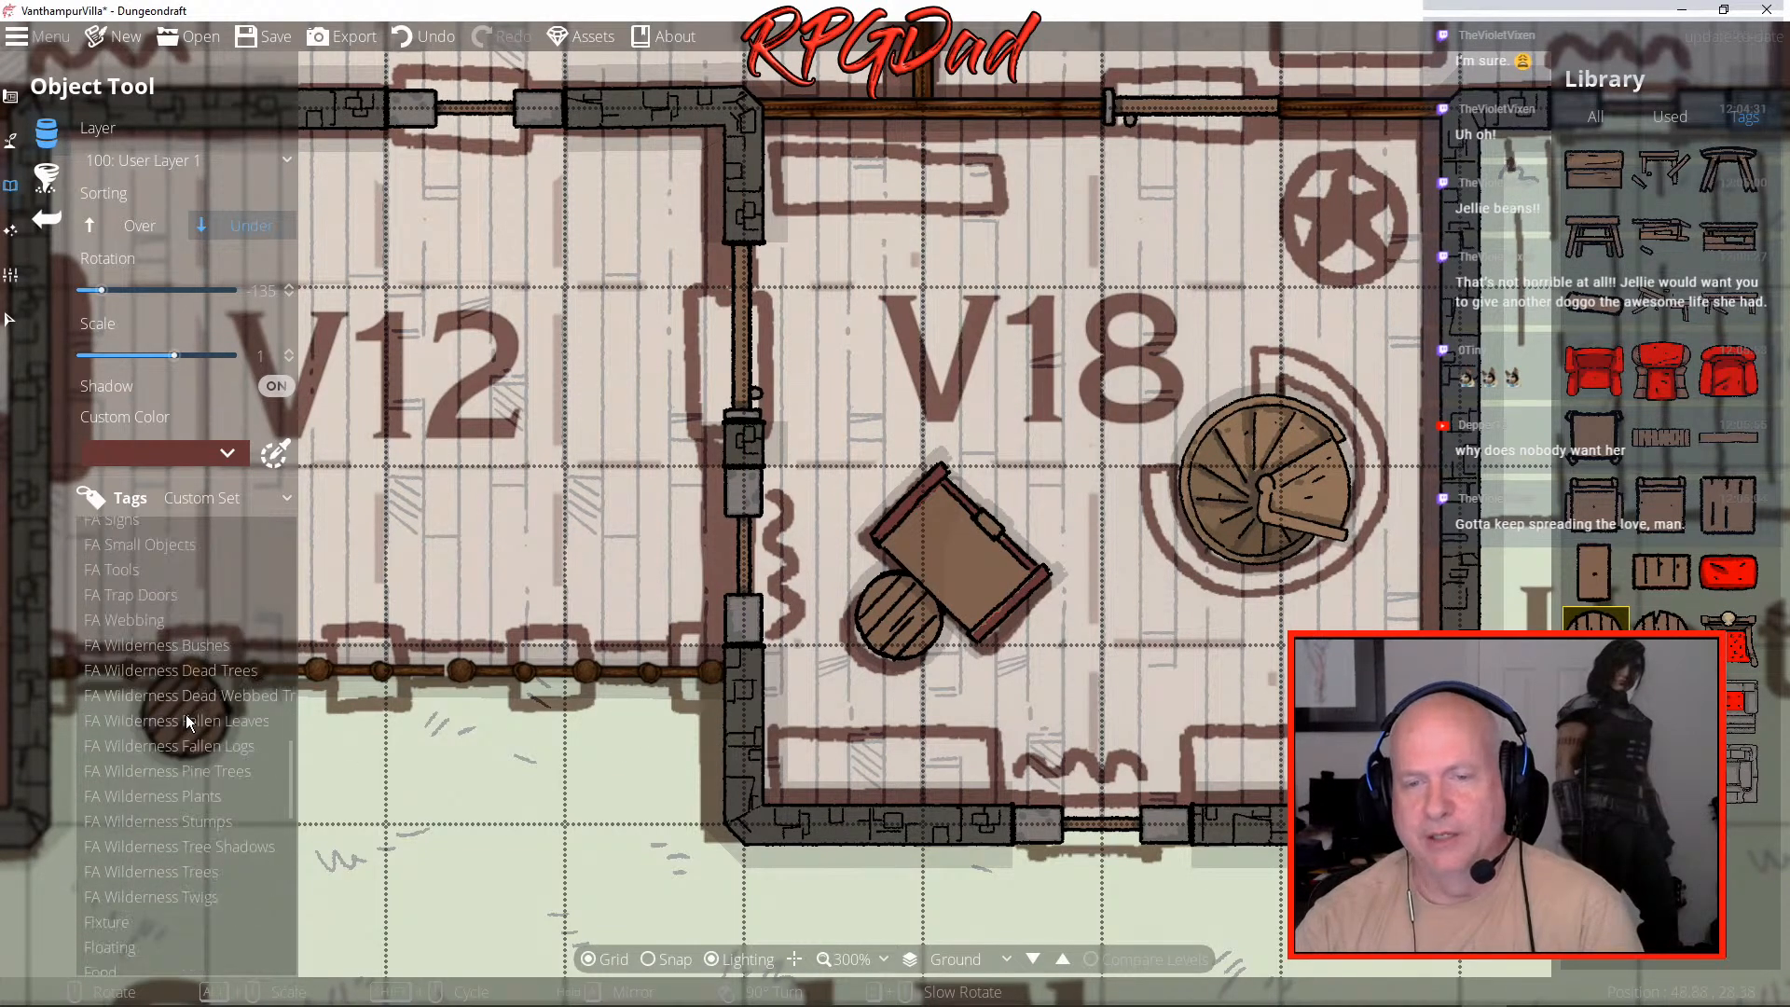
{"action": "scroll", "coordinate": [186, 712], "scroll_direction": "up", "scroll_amount": 3}
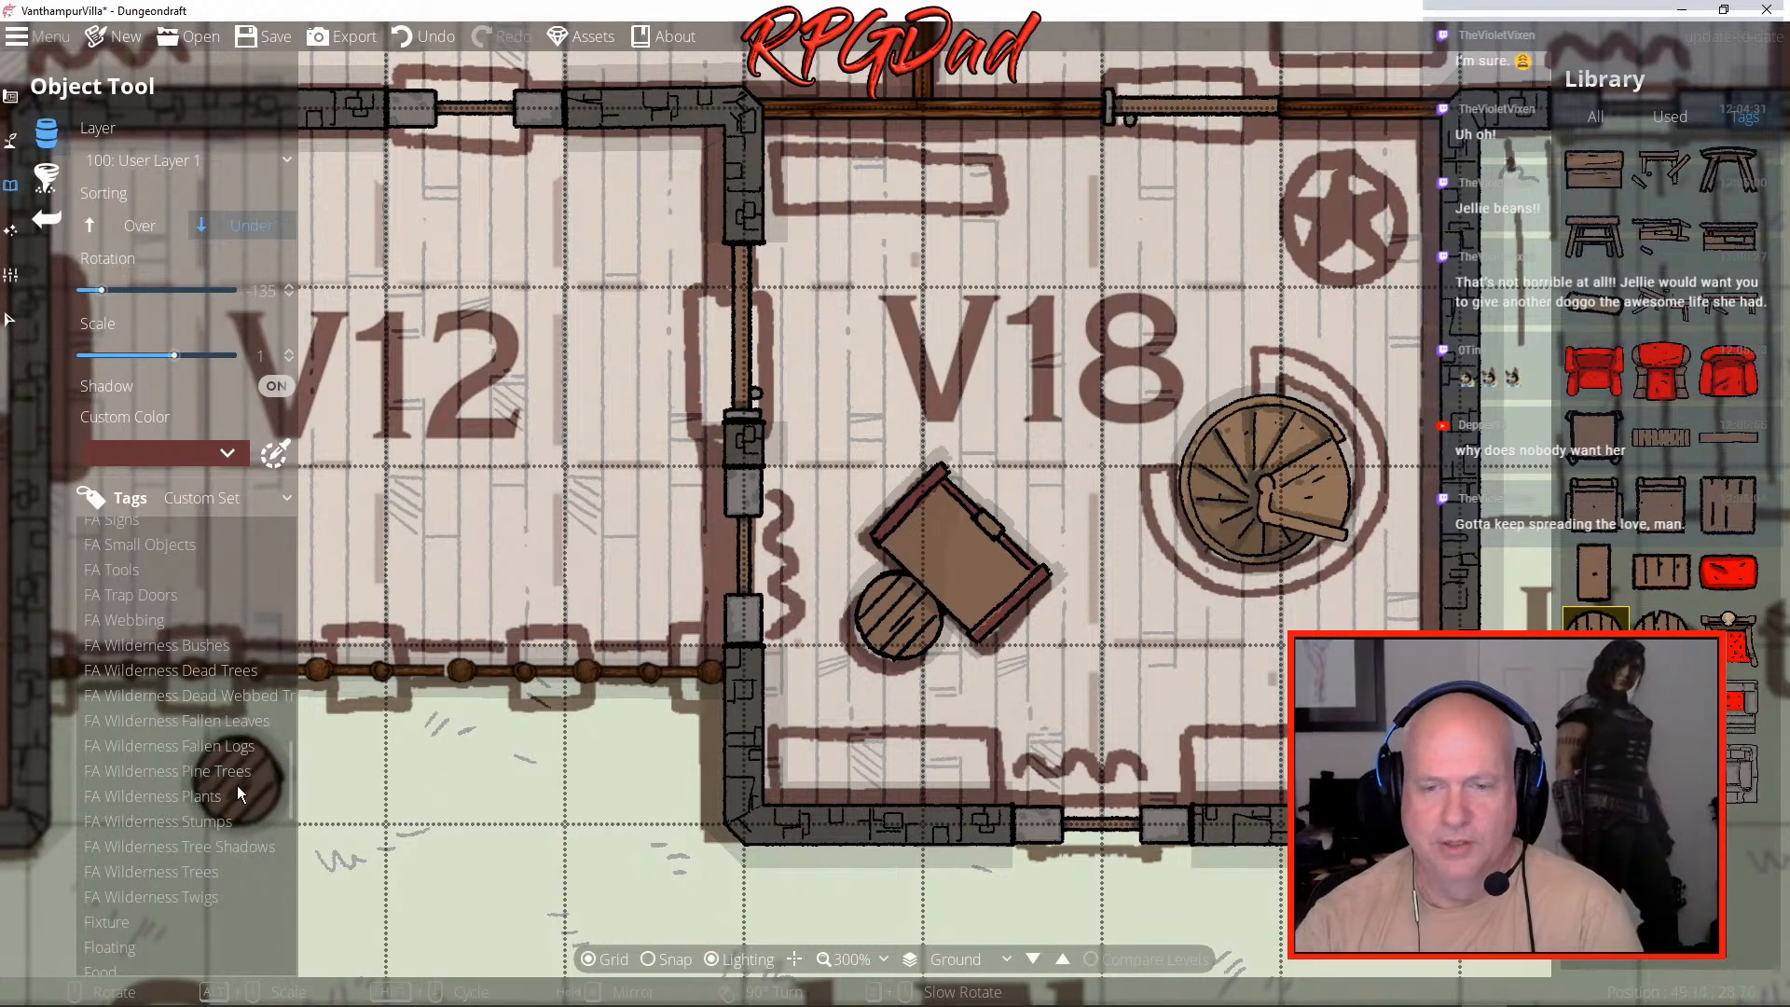
{"action": "scroll", "coordinate": [199, 778], "scroll_direction": "up", "scroll_amount": 3}
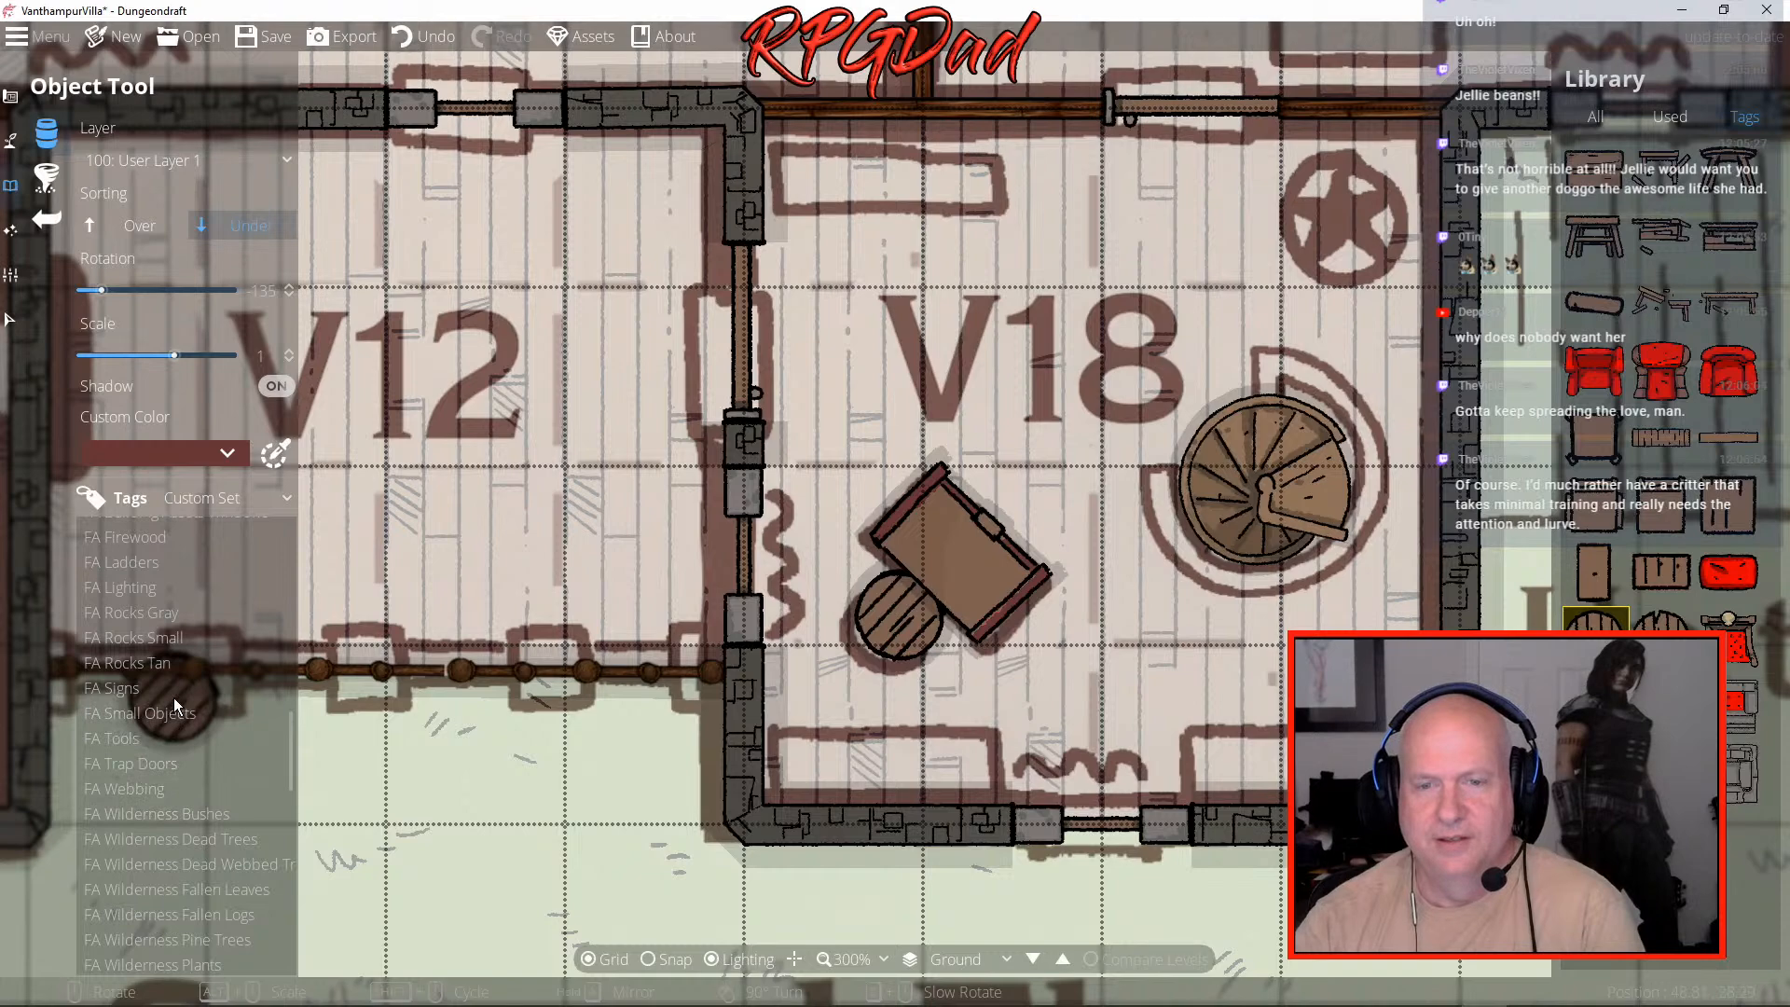
{"action": "scroll", "coordinate": [173, 698], "scroll_direction": "up", "scroll_amount": 2}
{"action": "scroll", "coordinate": [173, 698], "scroll_direction": "up", "scroll_amount": 10}
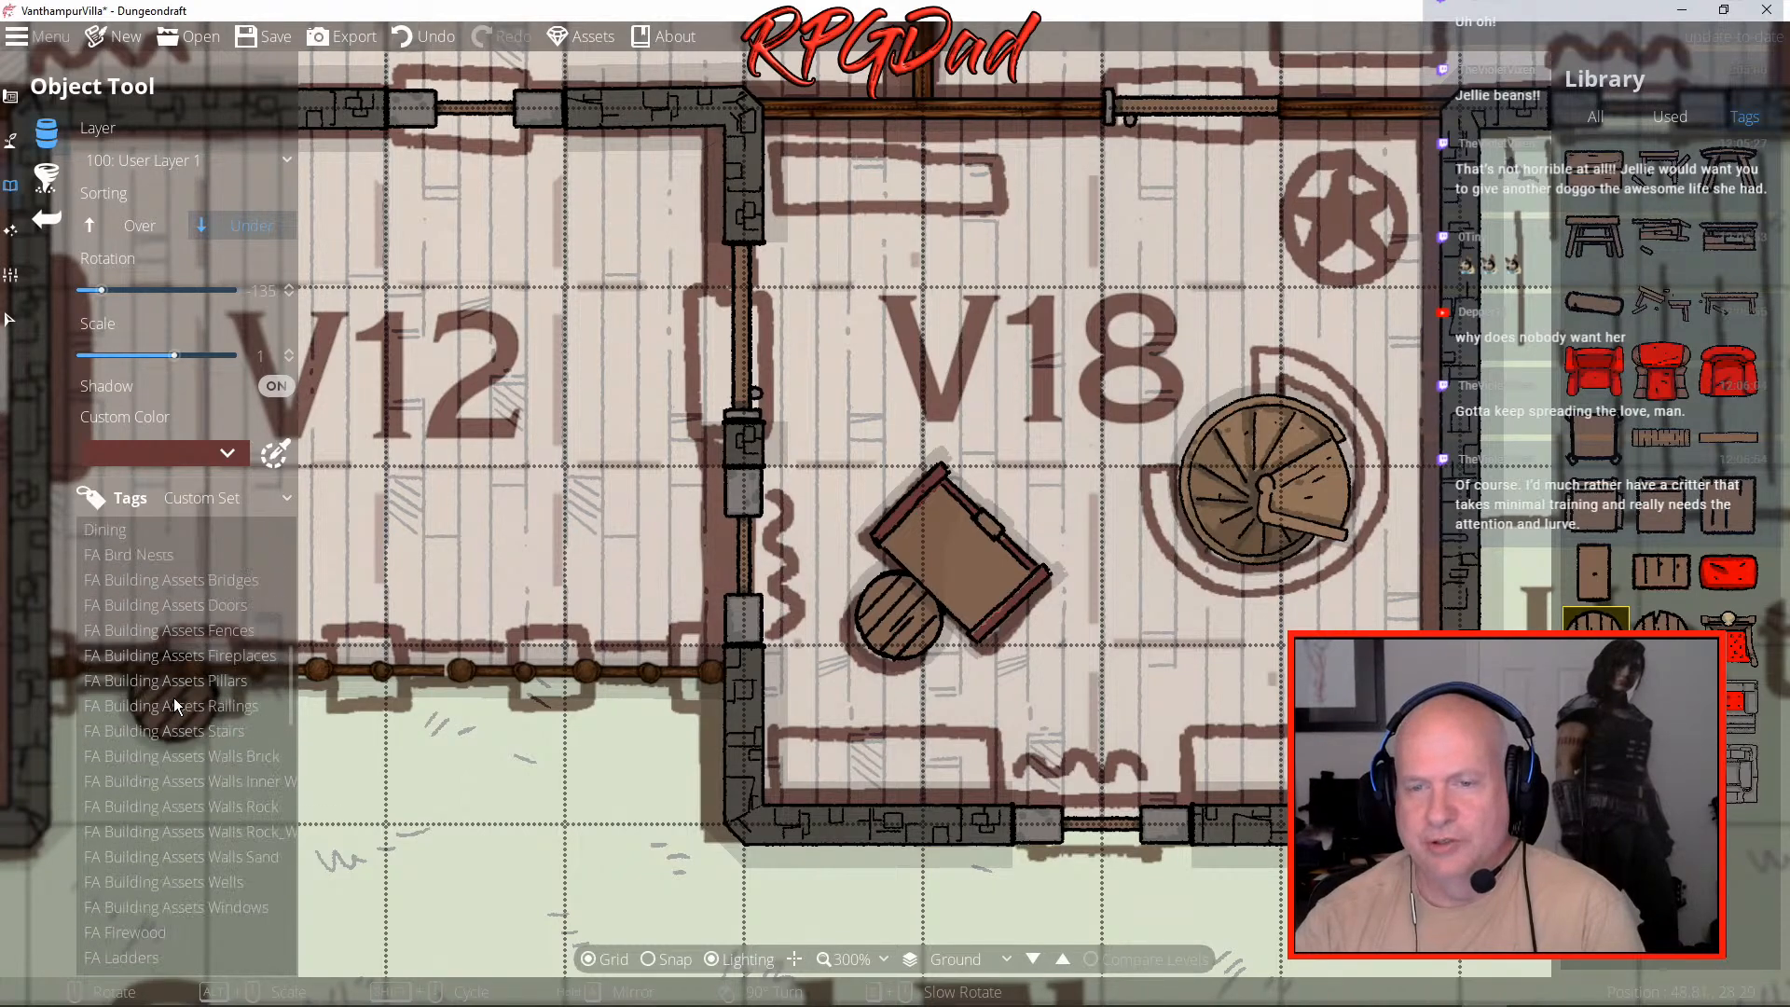
{"action": "scroll", "coordinate": [174, 698], "scroll_direction": "up", "scroll_amount": 5}
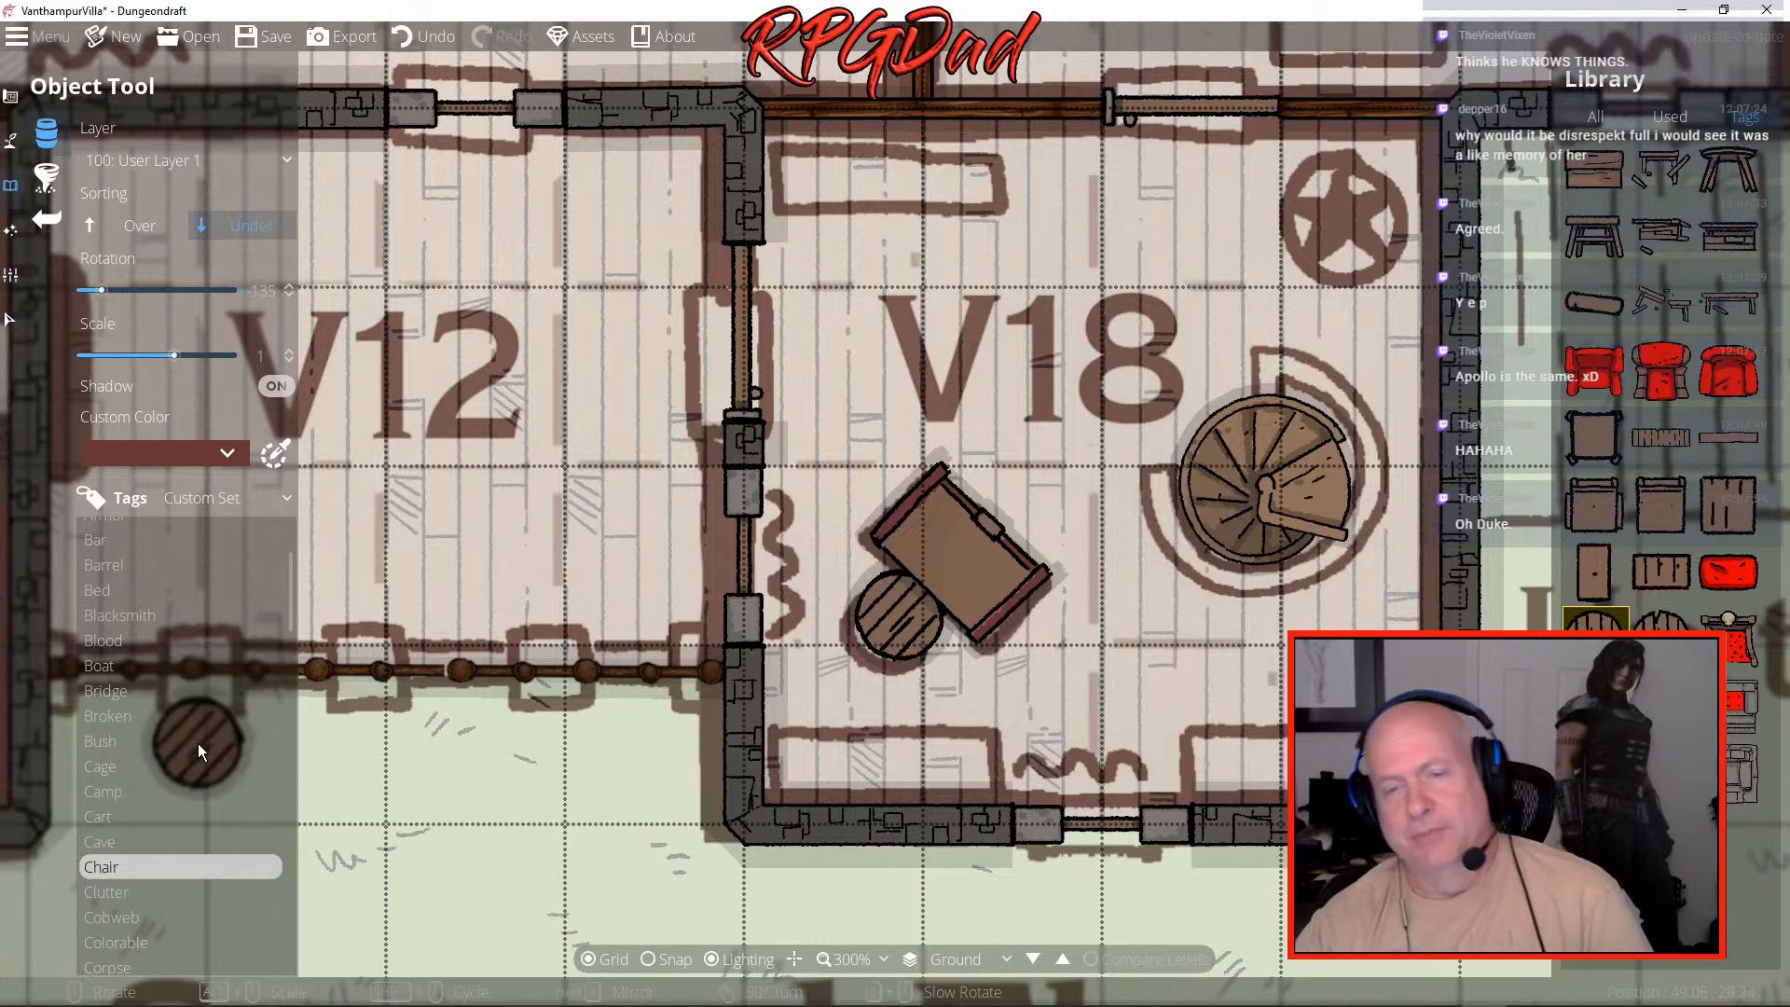
{"action": "scroll", "coordinate": [198, 740], "scroll_direction": "up", "scroll_amount": 3}
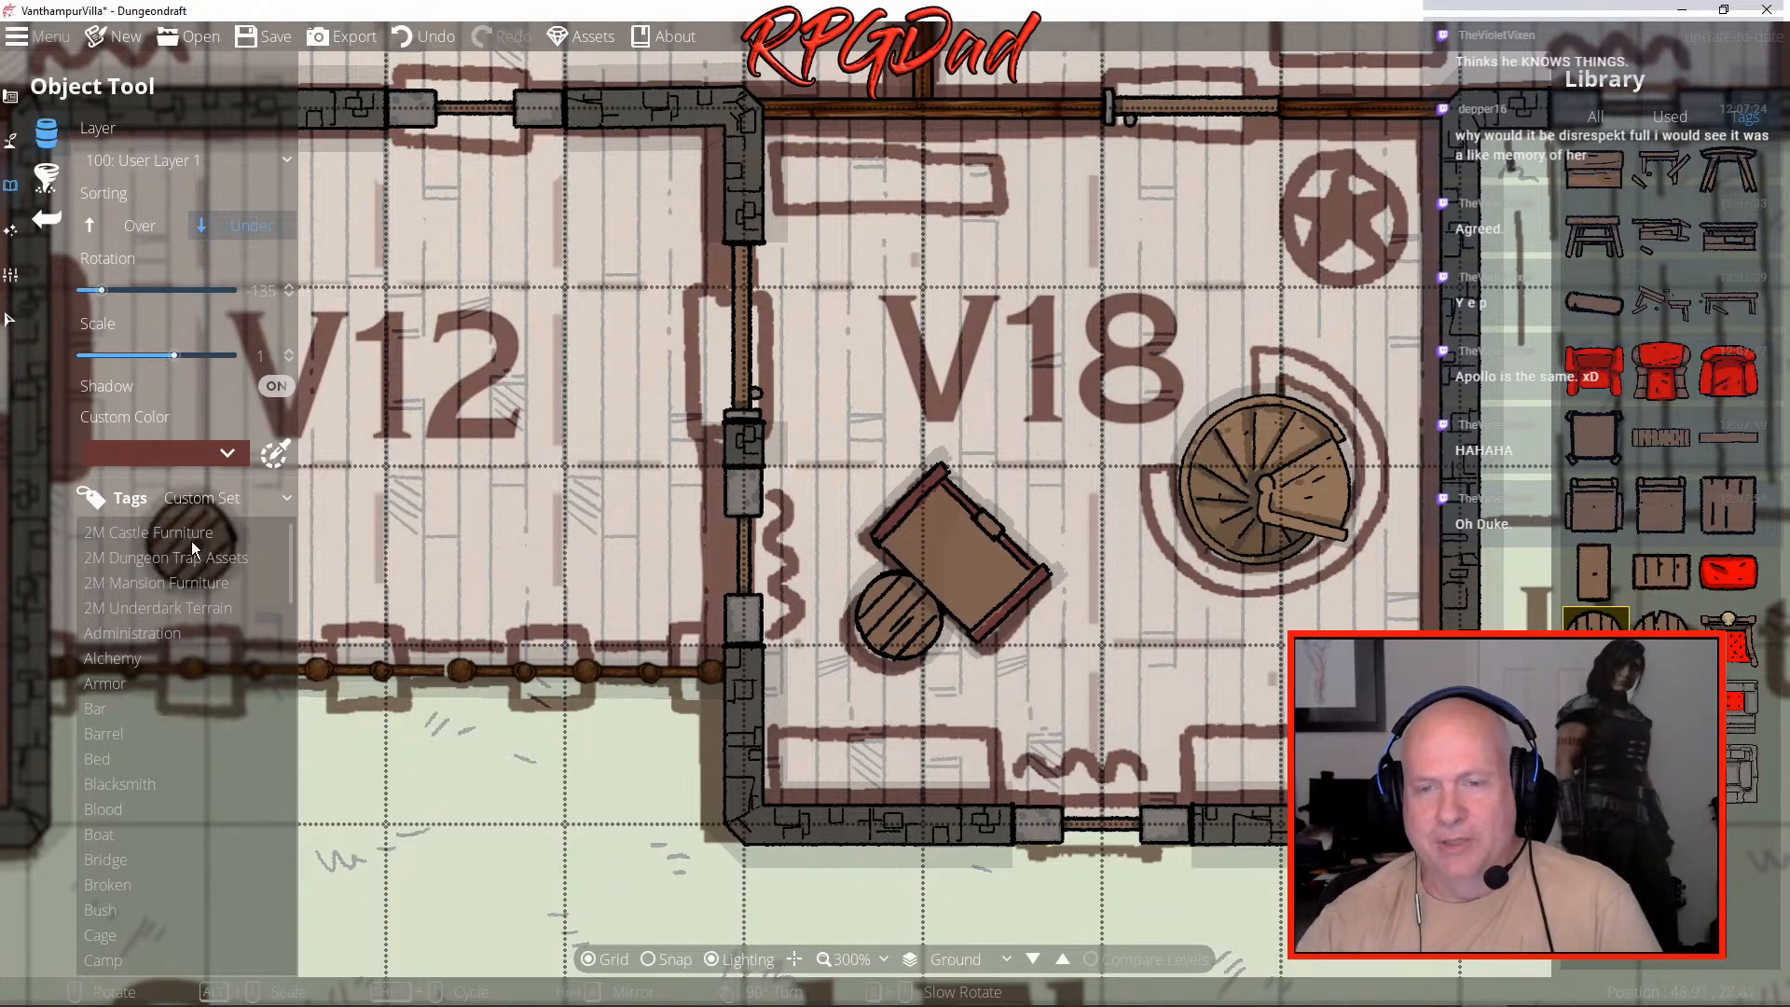
{"action": "left_click", "coordinate": [187, 588]}
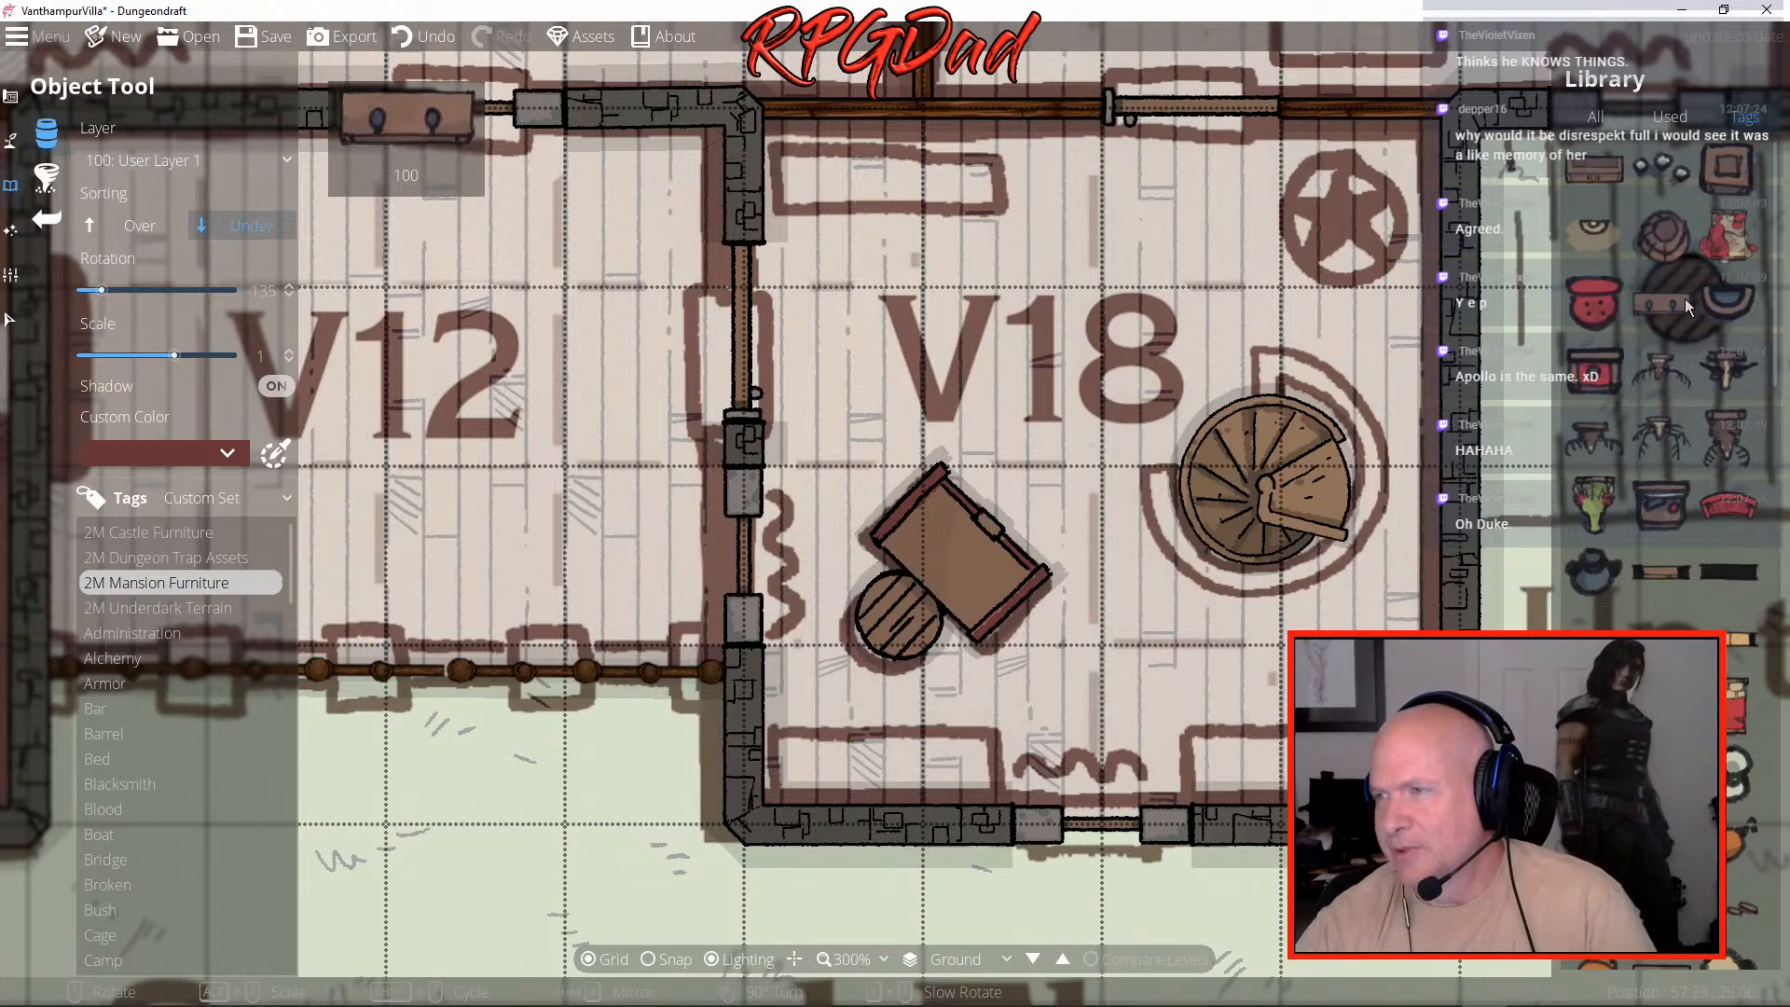
- Place two long wooden shelves, rotated 180 degrees, over the two rectangular outlines along V18's south wall
{"action": "scroll", "coordinate": [1728, 727], "scroll_direction": "down", "scroll_amount": 5}
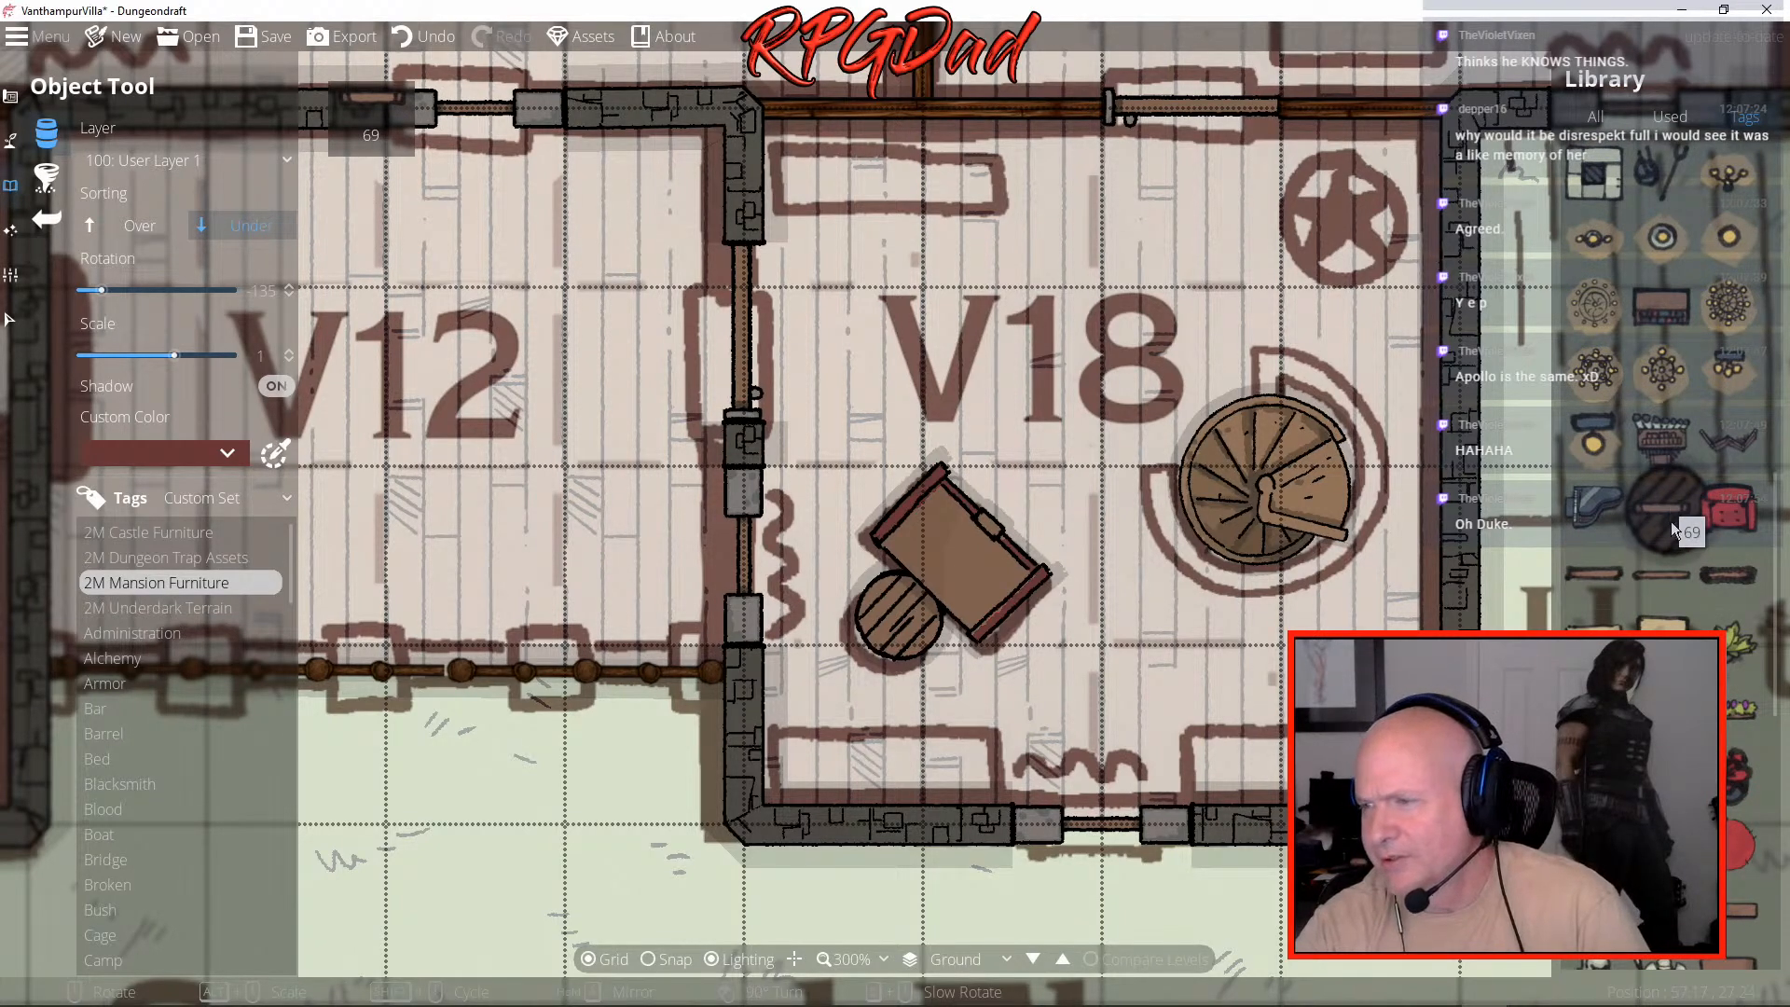
{"action": "scroll", "coordinate": [1725, 733], "scroll_direction": "down", "scroll_amount": 4}
{"action": "left_click", "coordinate": [1728, 733]}
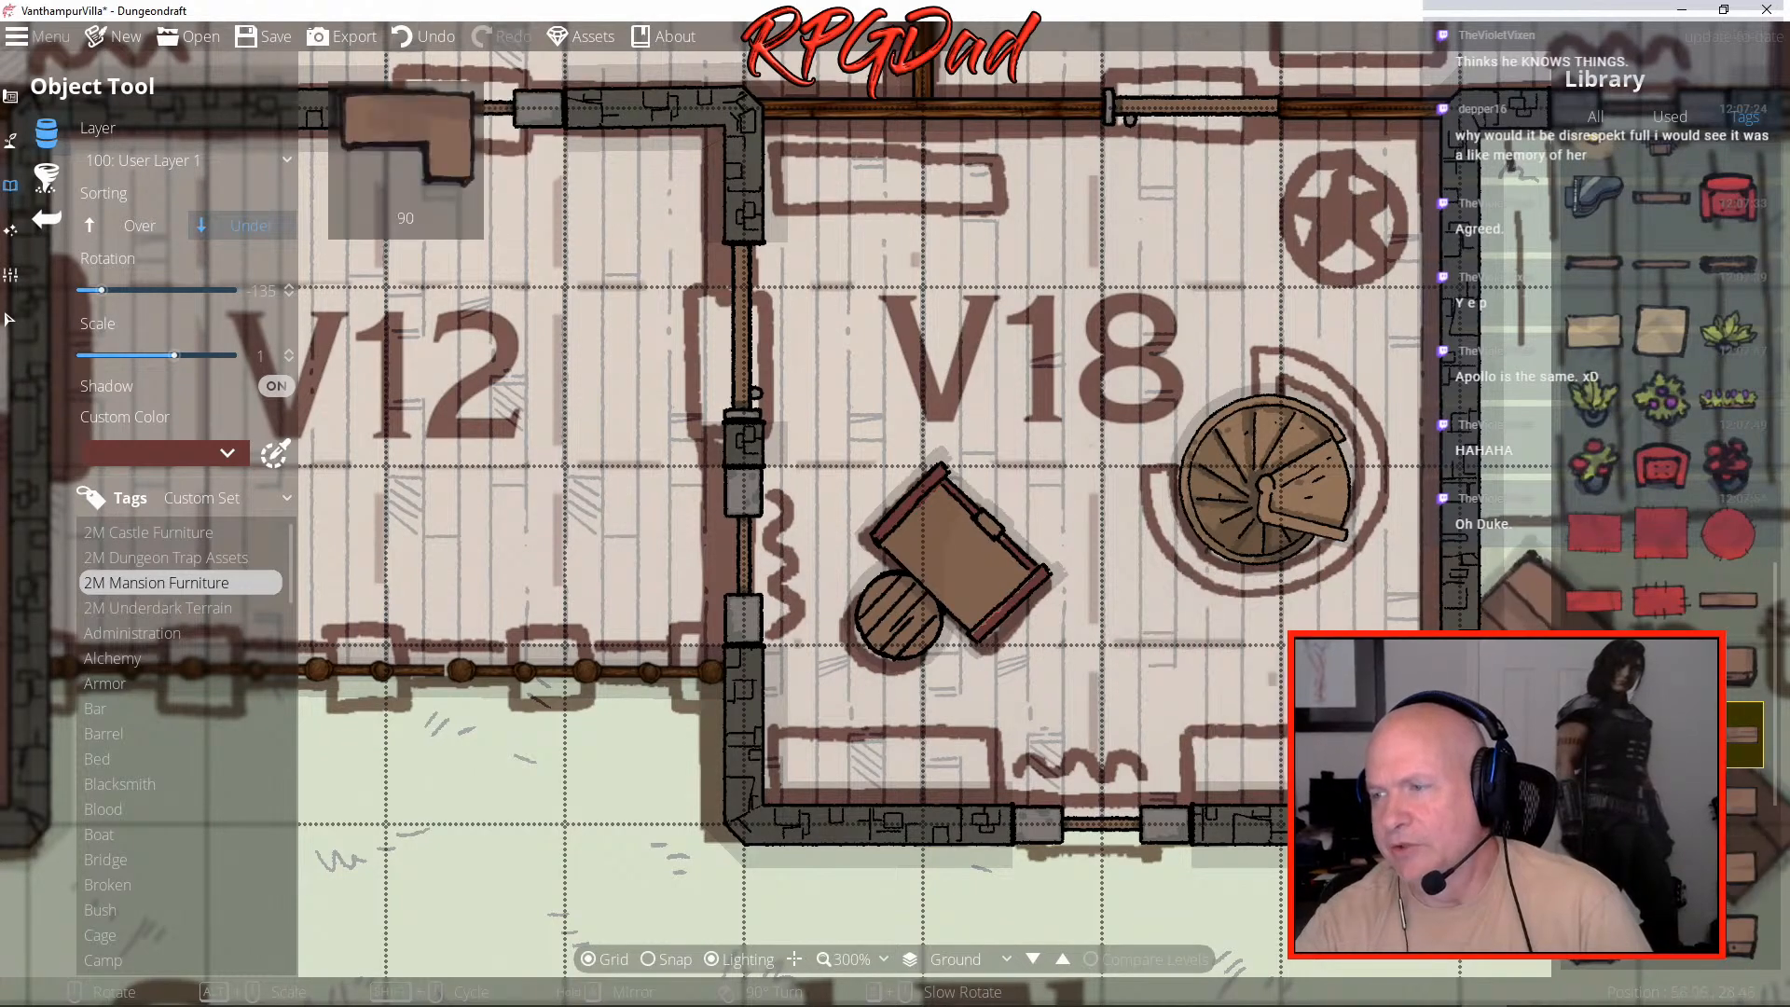
{"action": "left_click", "coordinate": [1732, 606]}
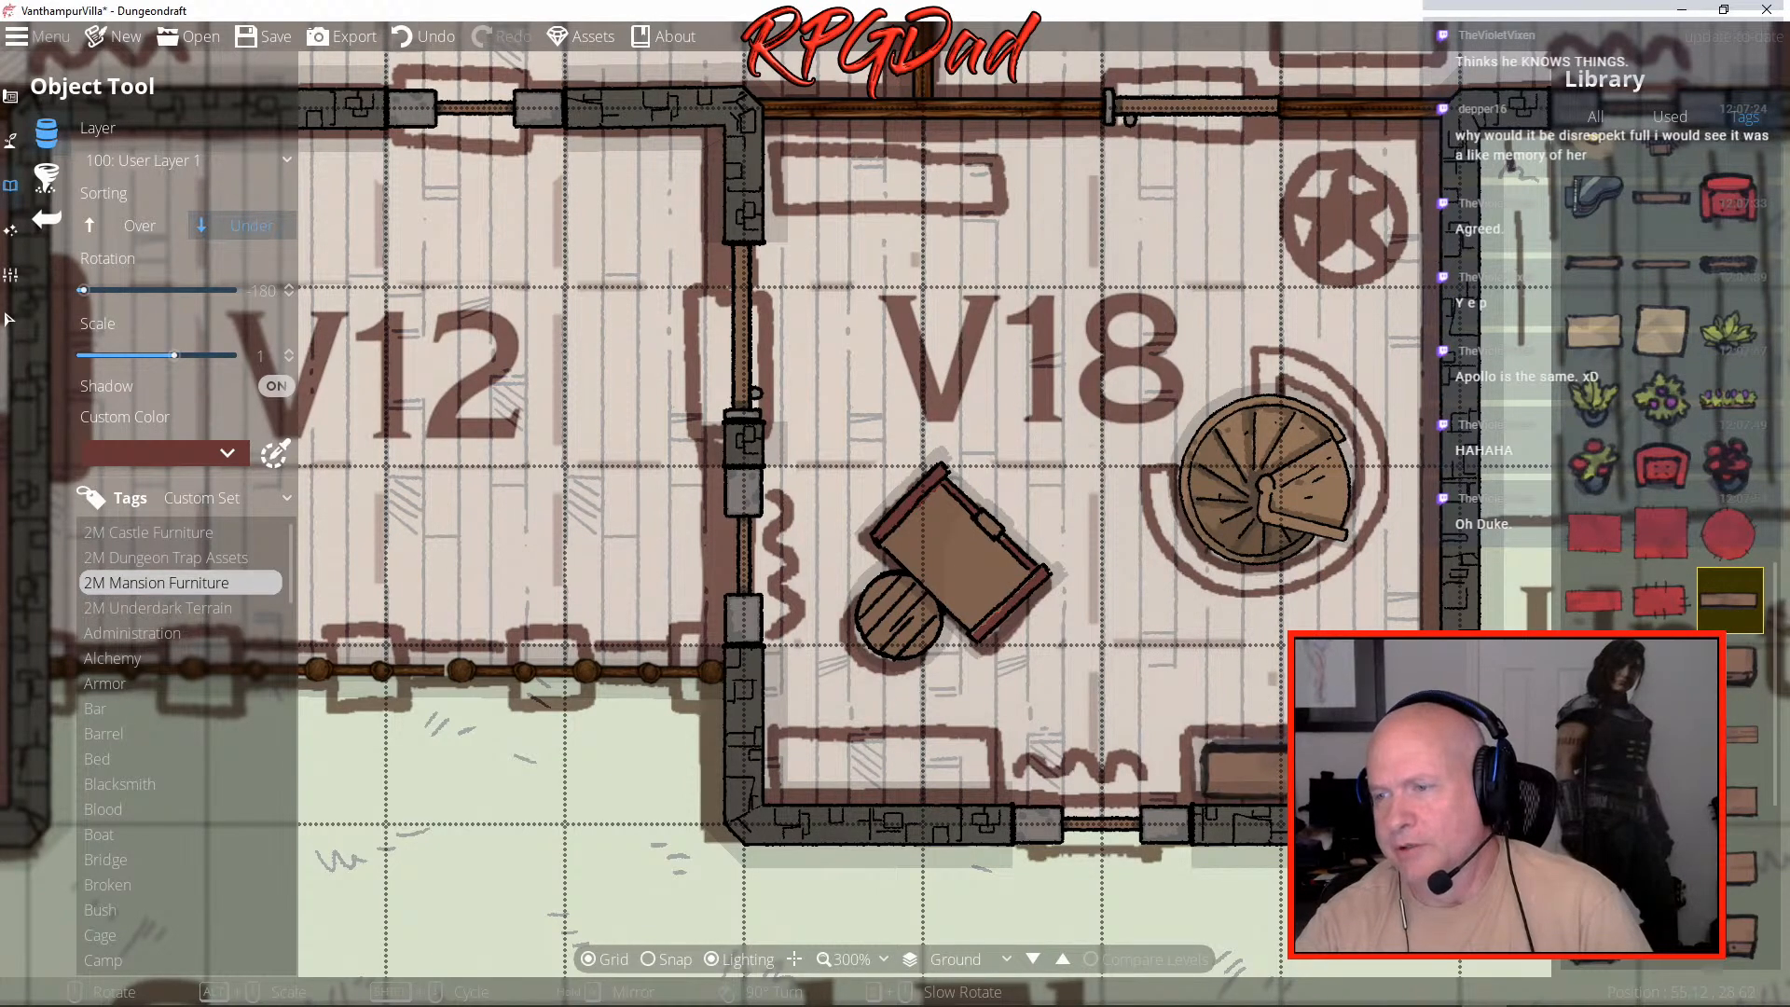
{"action": "left_click", "coordinate": [881, 768]}
- Rotate the shelf to 0 degrees and place a copy over the rectangular outline along V18's north wall
{"action": "scroll", "coordinate": [971, 316], "scroll_direction": "up", "scroll_amount": 4}
{"action": "scroll", "coordinate": [971, 316], "scroll_direction": "up", "scroll_amount": 8}
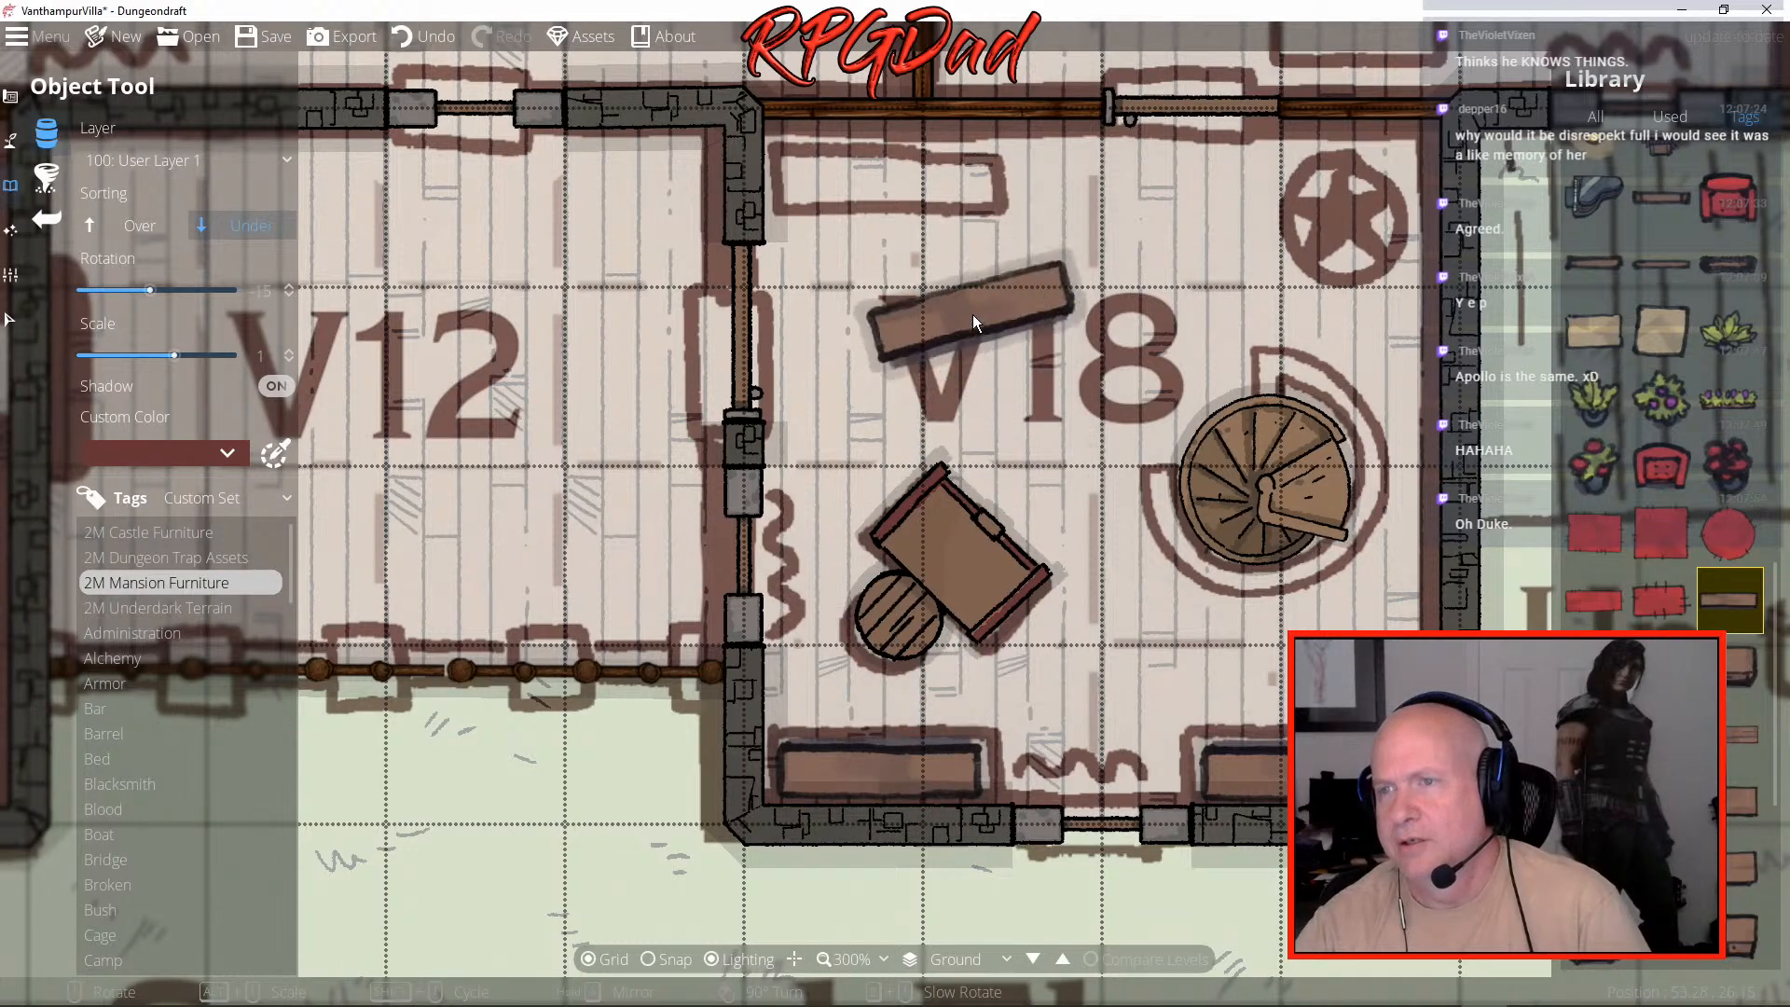
{"action": "left_click", "coordinate": [892, 170]}
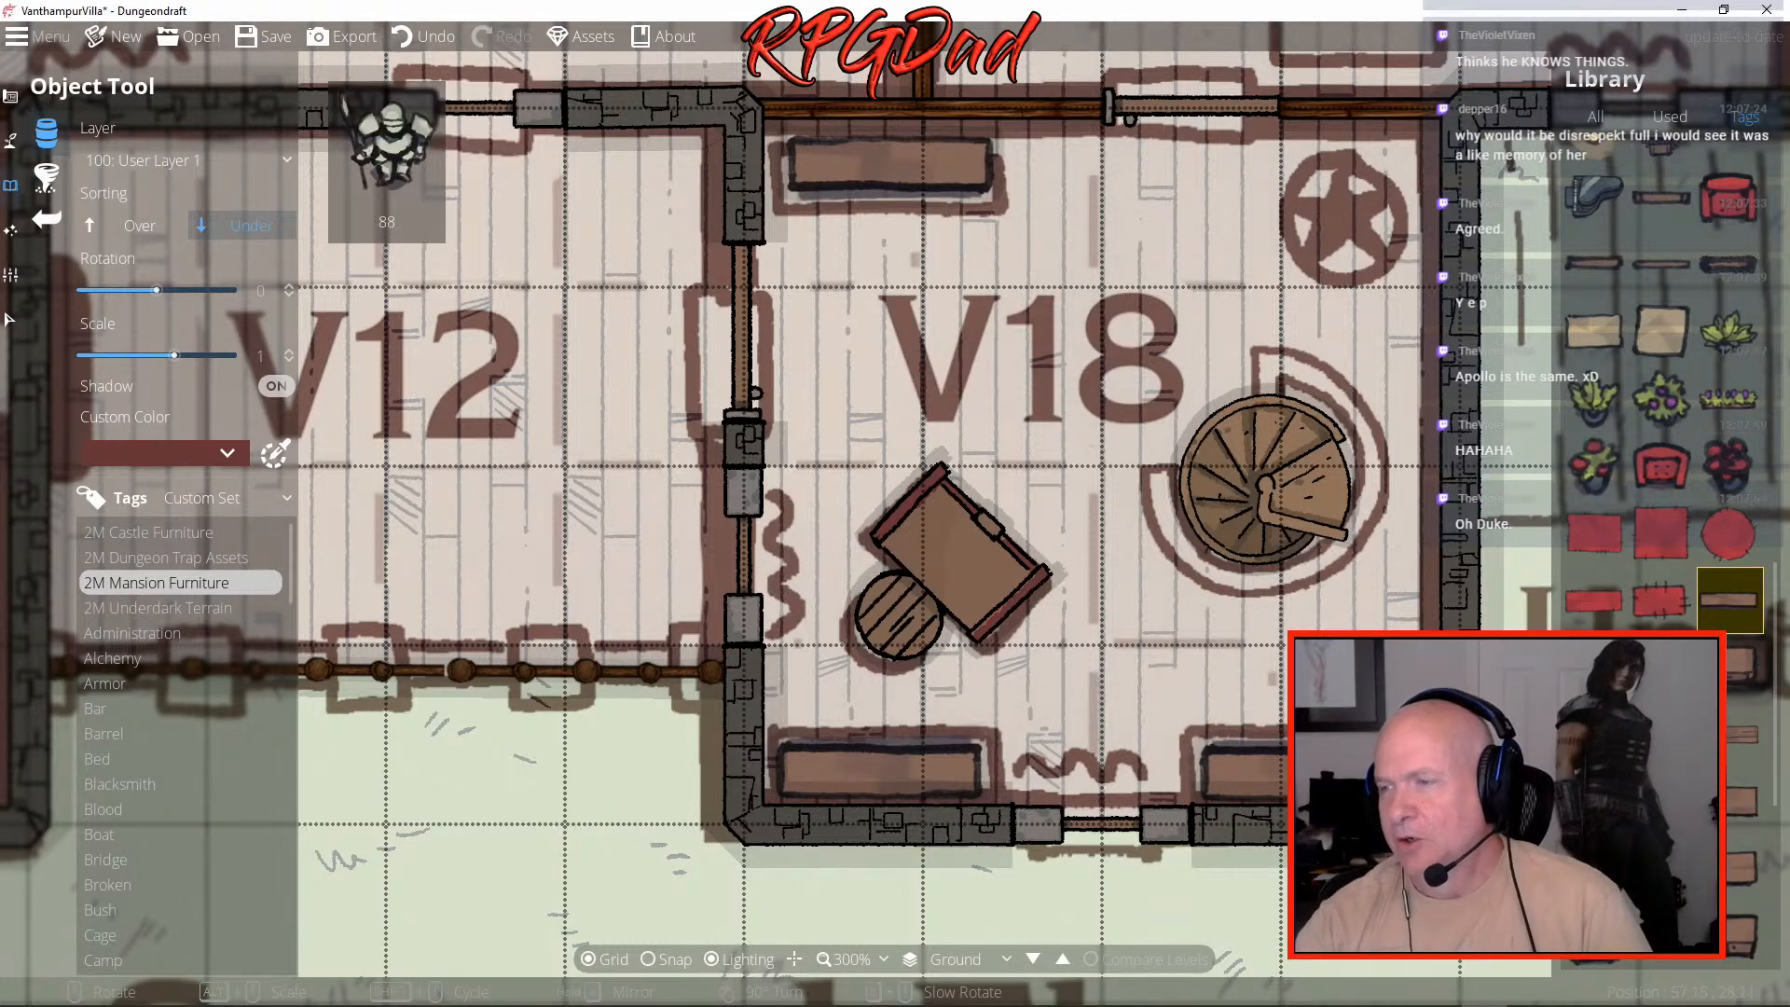
- Filter the object library to the Statue tag and place the first statue, rotated 45 degrees, over the star-in-circle outline in V18's northeast corner
{"action": "left_click", "coordinate": [1740, 667]}
{"action": "scroll", "coordinate": [1365, 231], "scroll_direction": "down", "scroll_amount": 3}
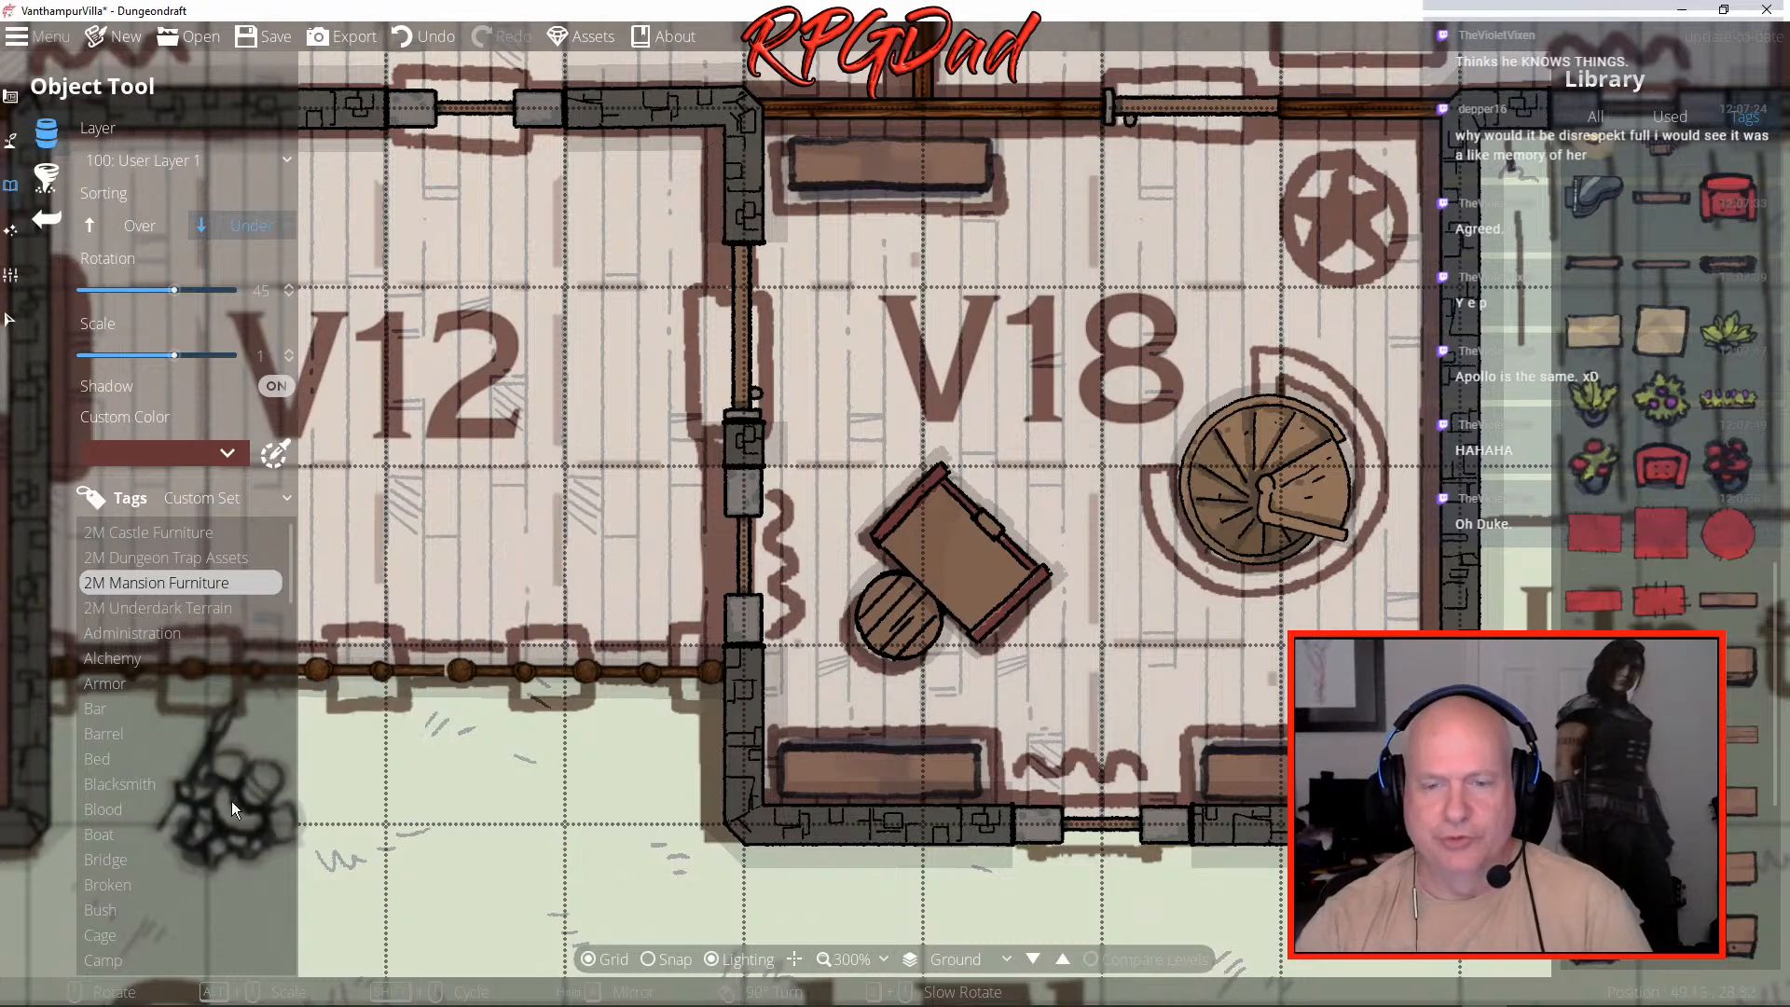
{"action": "scroll", "coordinate": [231, 802], "scroll_direction": "down", "scroll_amount": 5}
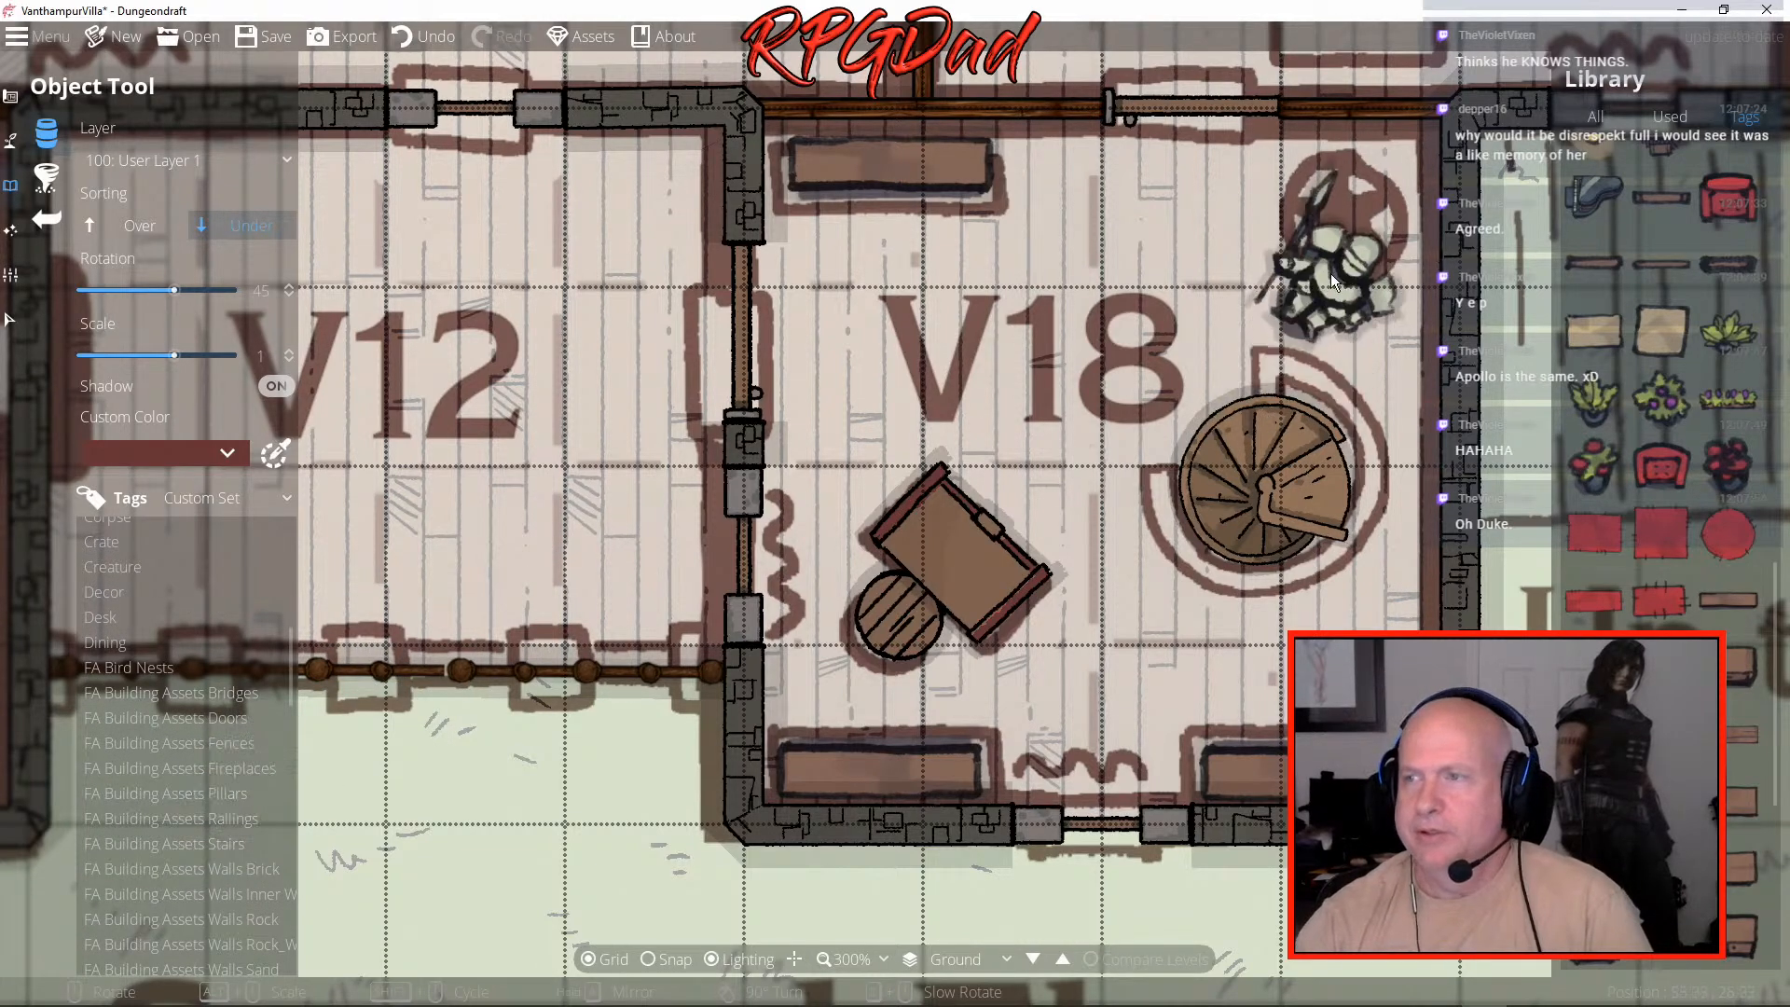
{"action": "scroll", "coordinate": [202, 759], "scroll_direction": "down", "scroll_amount": 5}
{"action": "scroll", "coordinate": [203, 757], "scroll_direction": "down", "scroll_amount": 10}
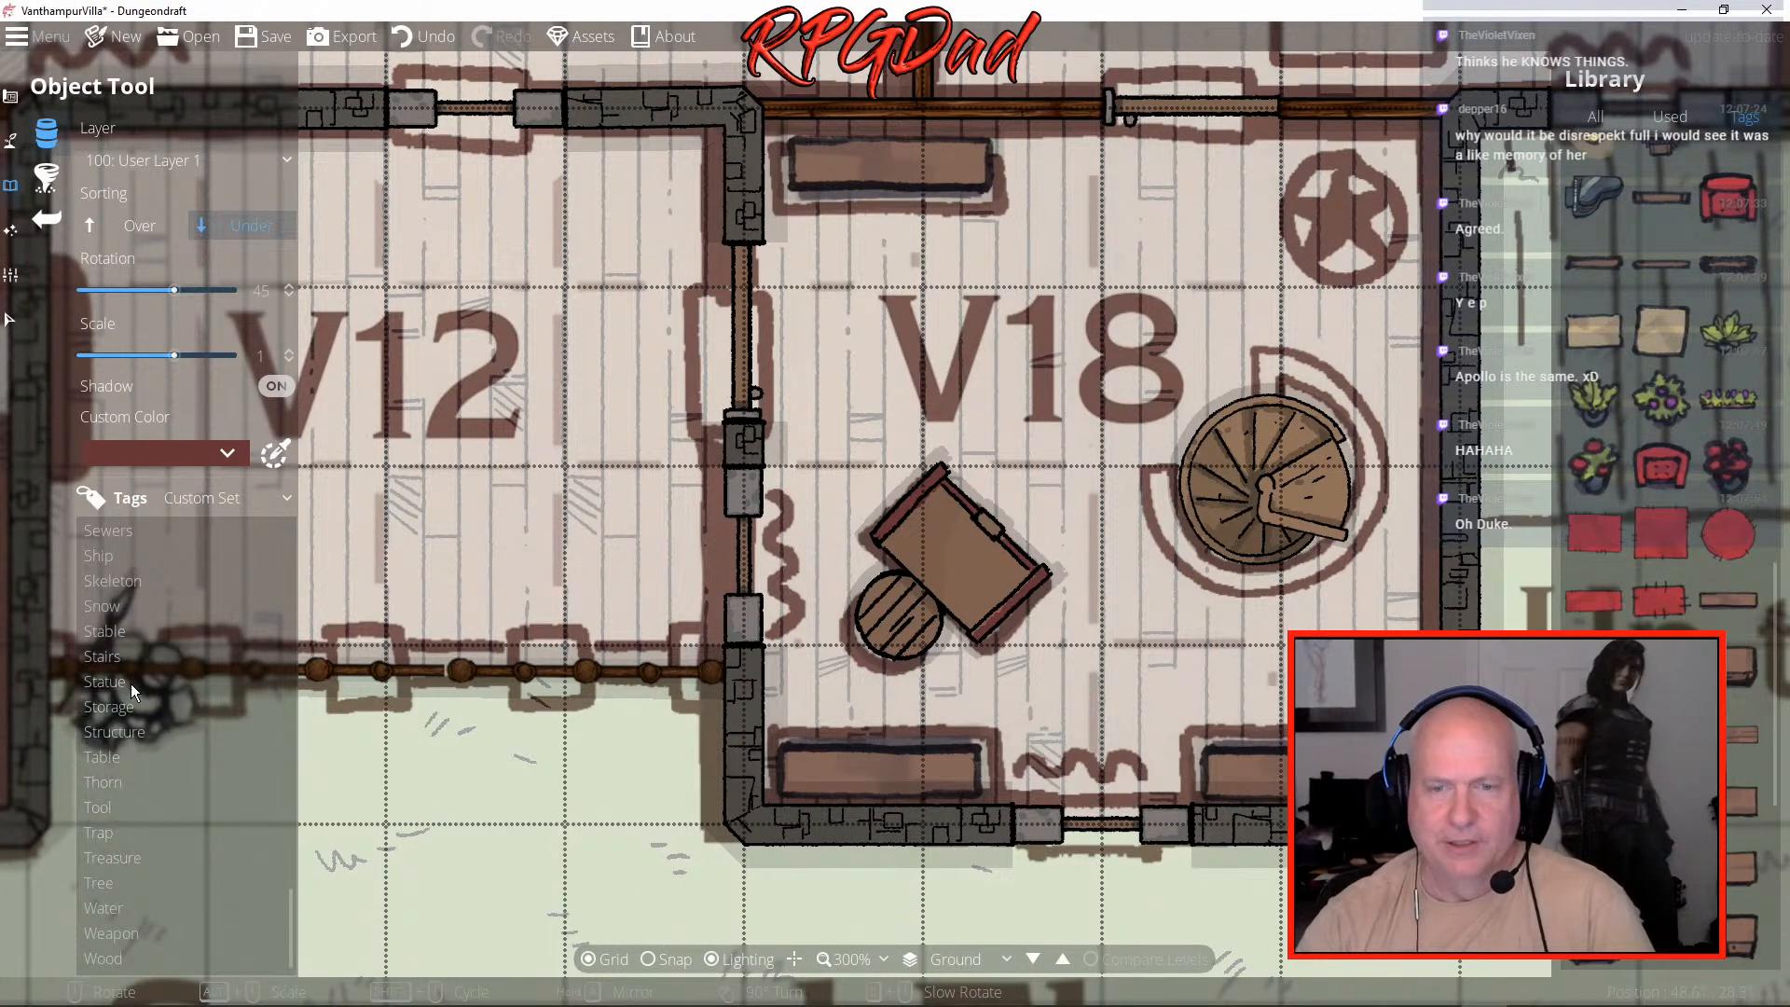
{"action": "left_click", "coordinate": [105, 681]}
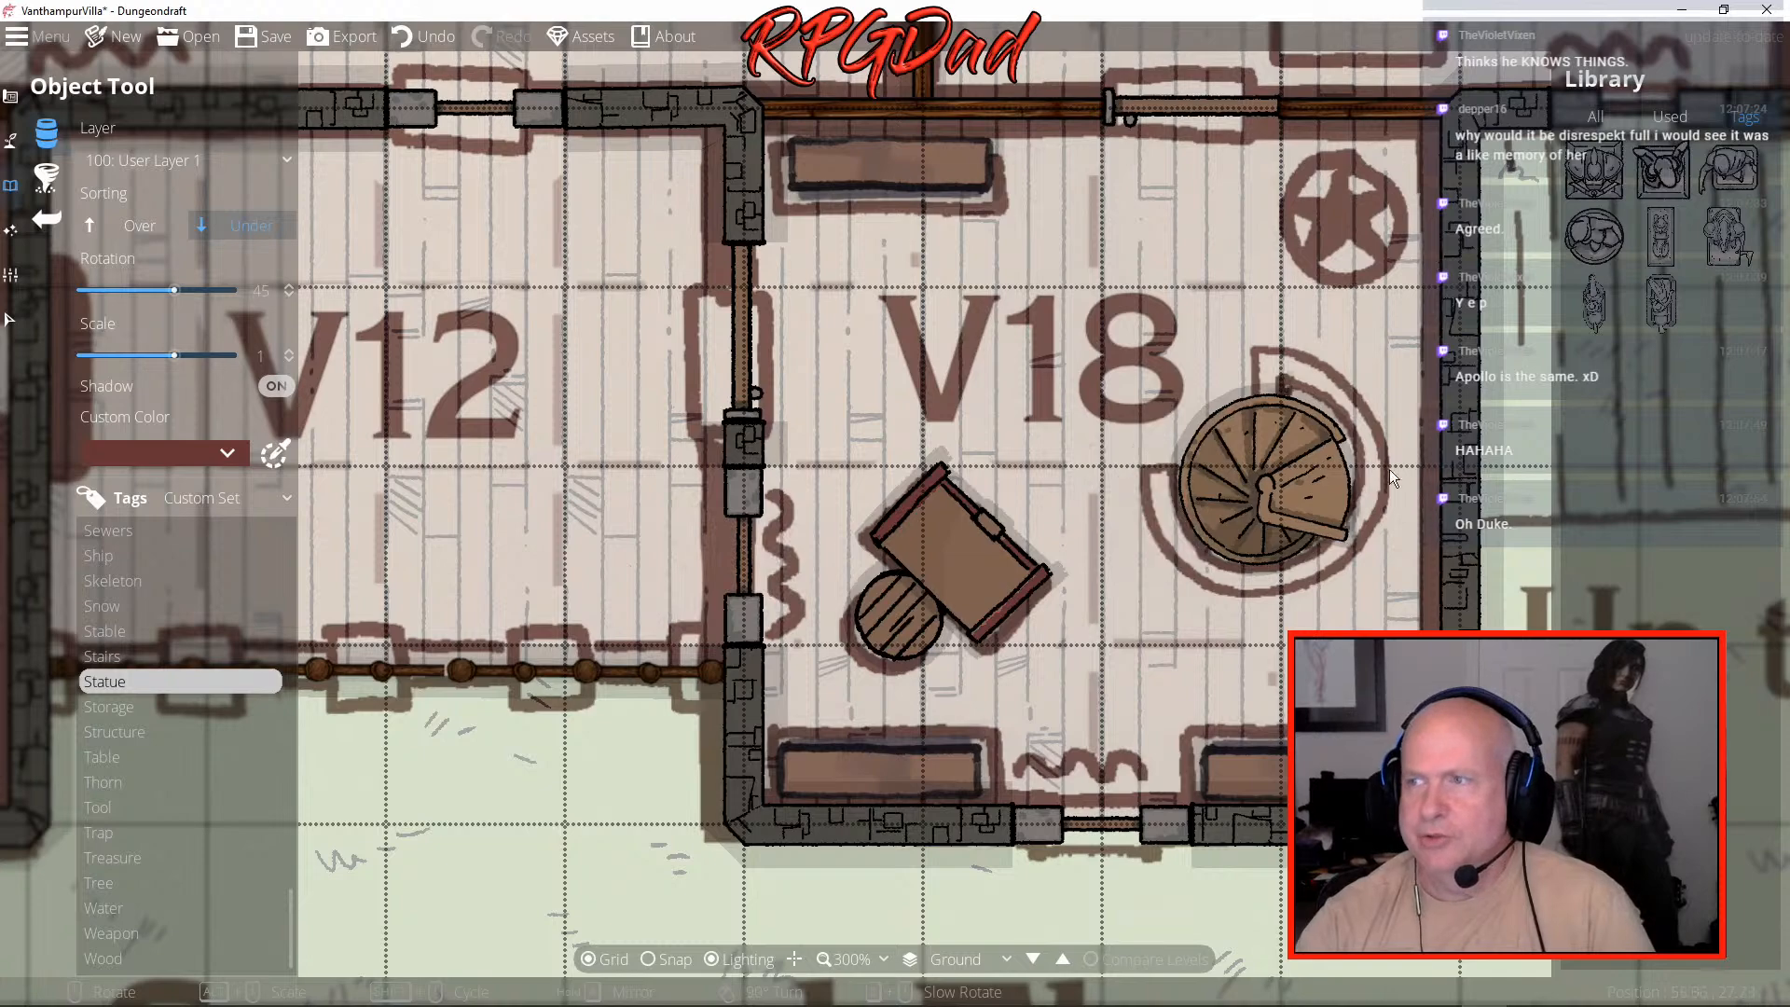
{"action": "mouse_move", "coordinate": [1658, 174]}
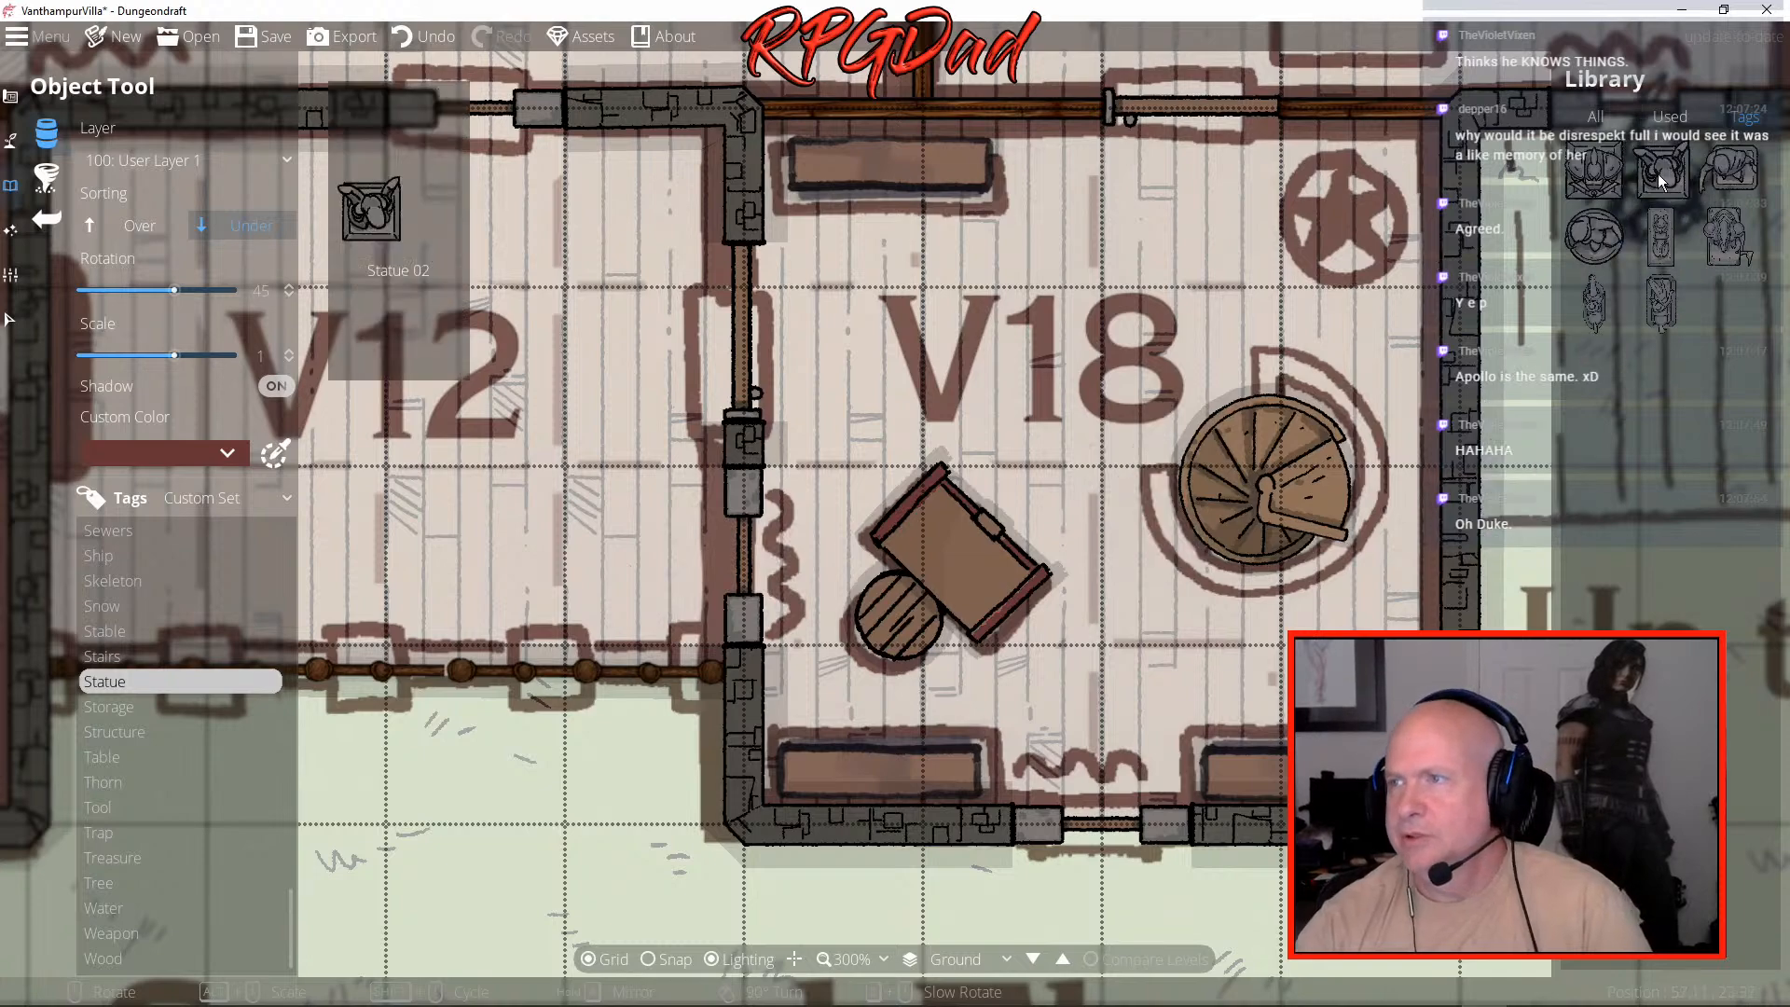
{"action": "left_click", "coordinate": [1597, 175]}
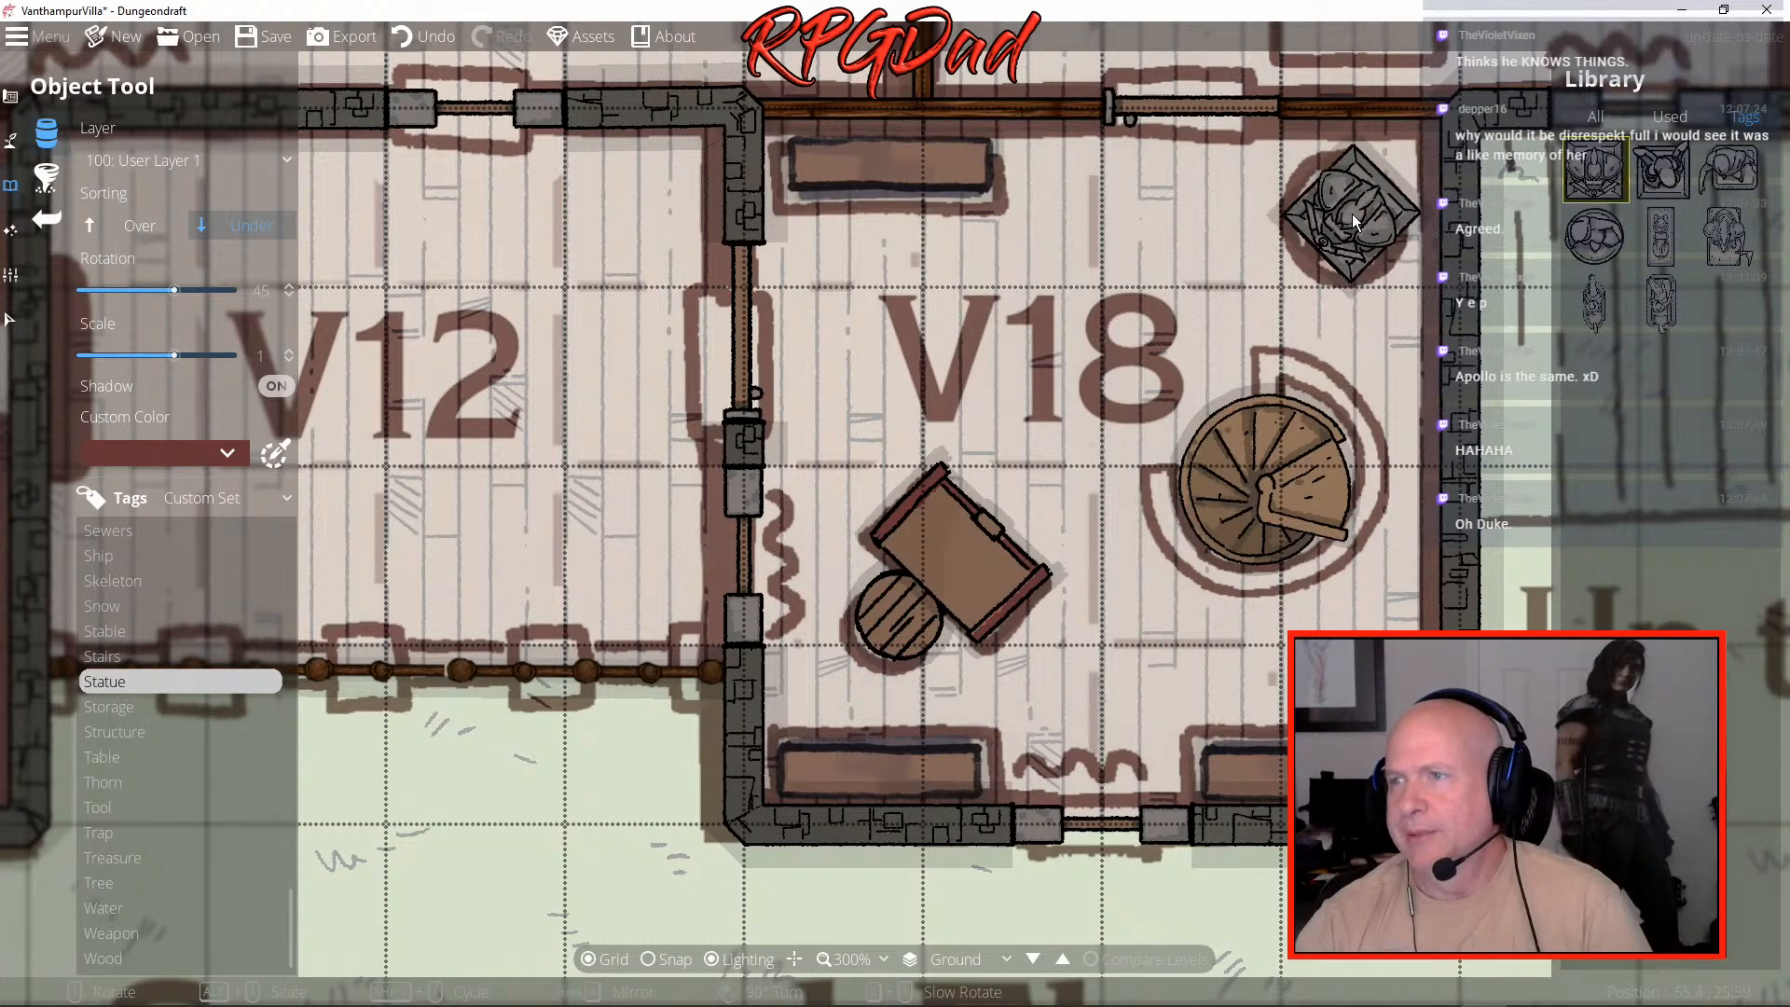
{"action": "left_click", "coordinate": [1351, 208]}
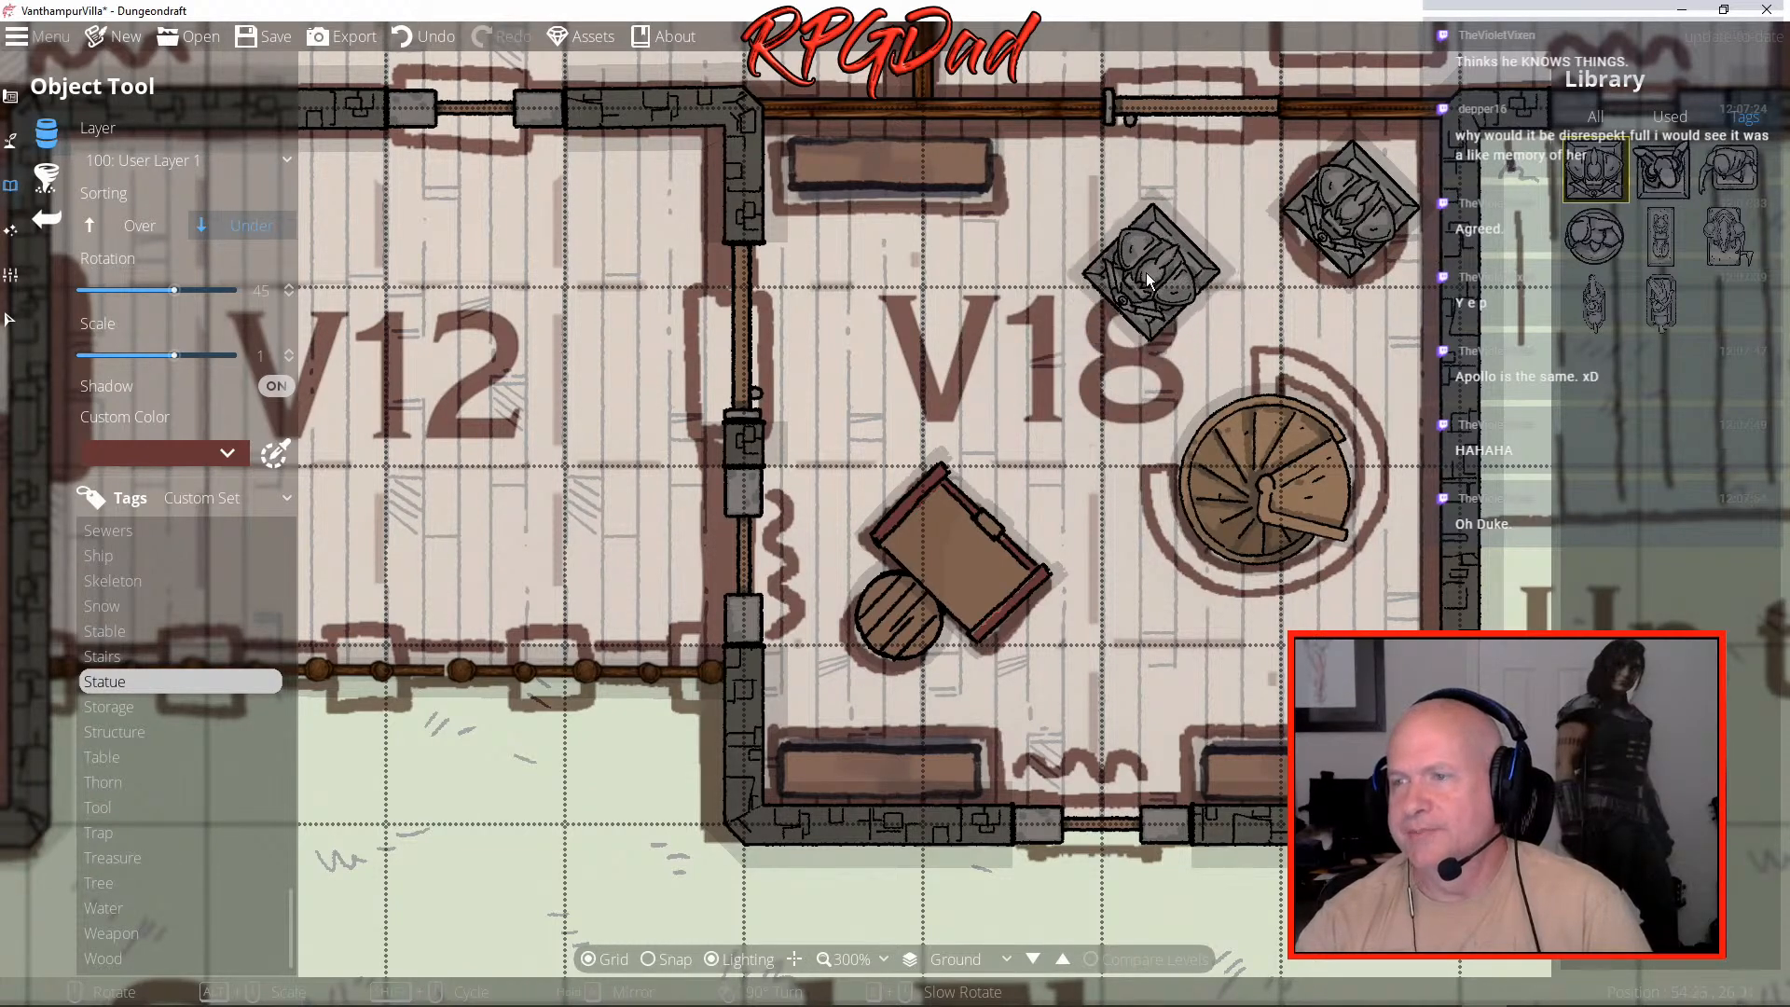
- Return the object rotation to 0 and filter the object library to the FA Building Assets Fireplaces tag
{"action": "scroll", "coordinate": [1111, 433], "scroll_direction": "down", "scroll_amount": 3}
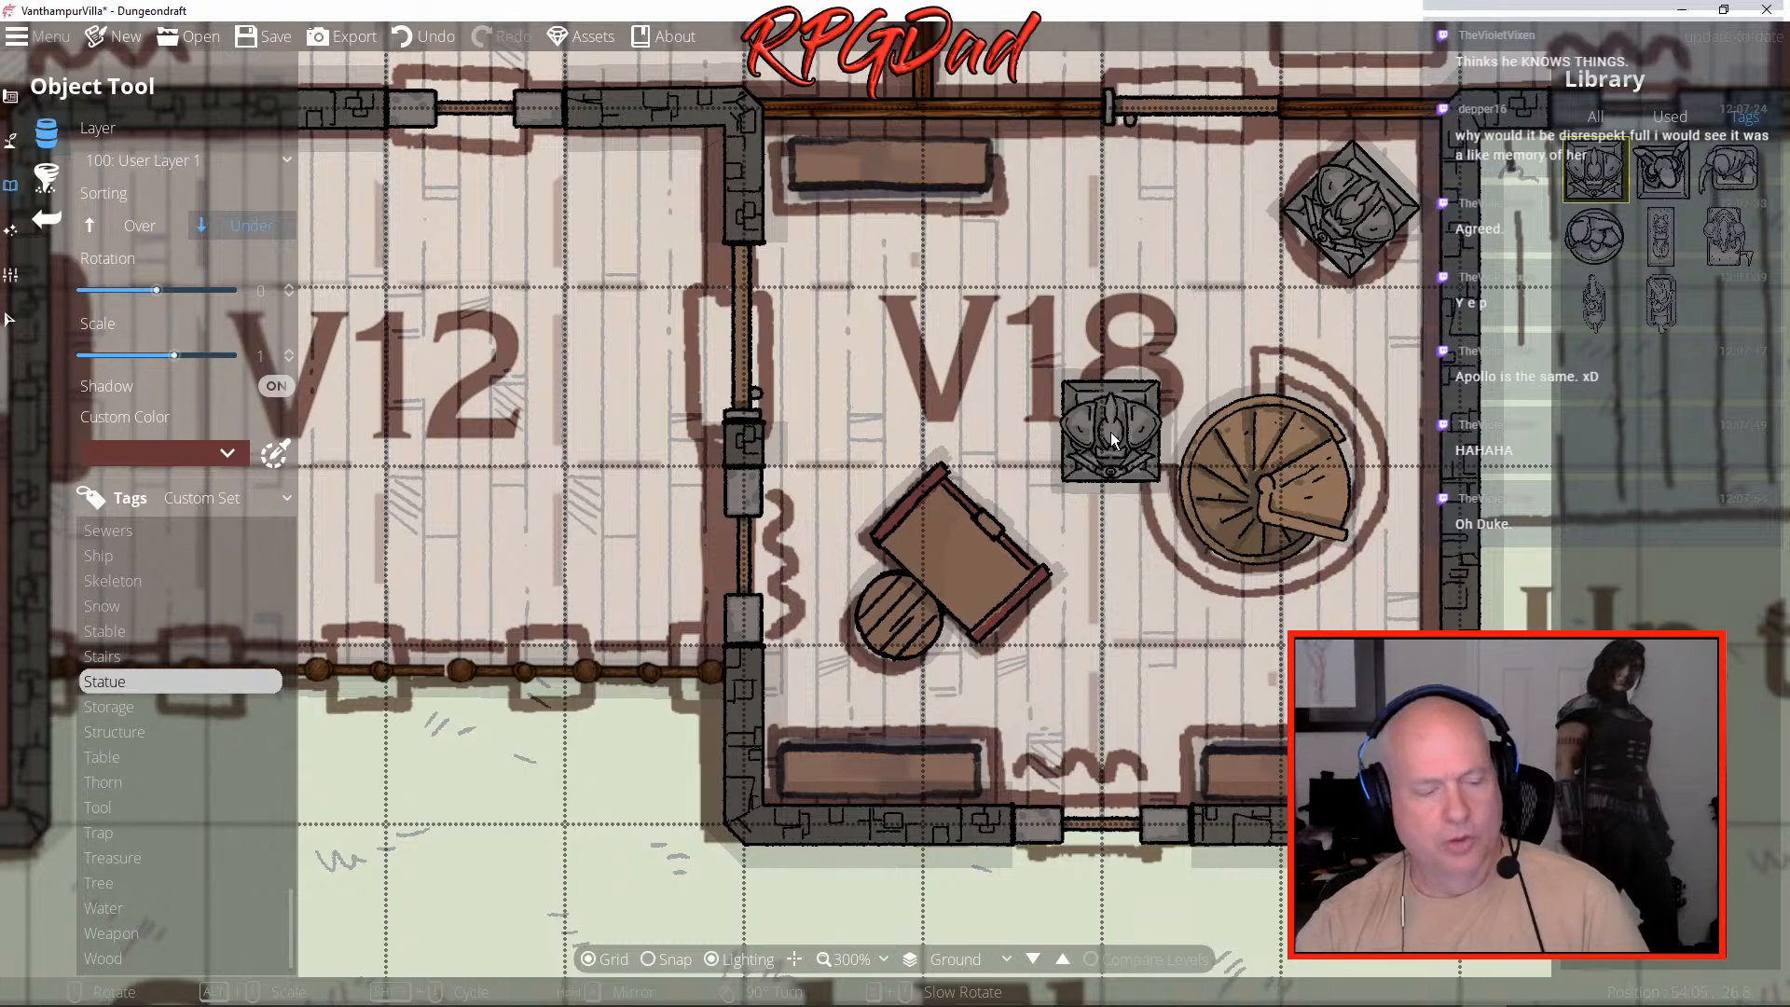
{"action": "scroll", "coordinate": [1110, 433], "scroll_direction": "down", "scroll_amount": 5}
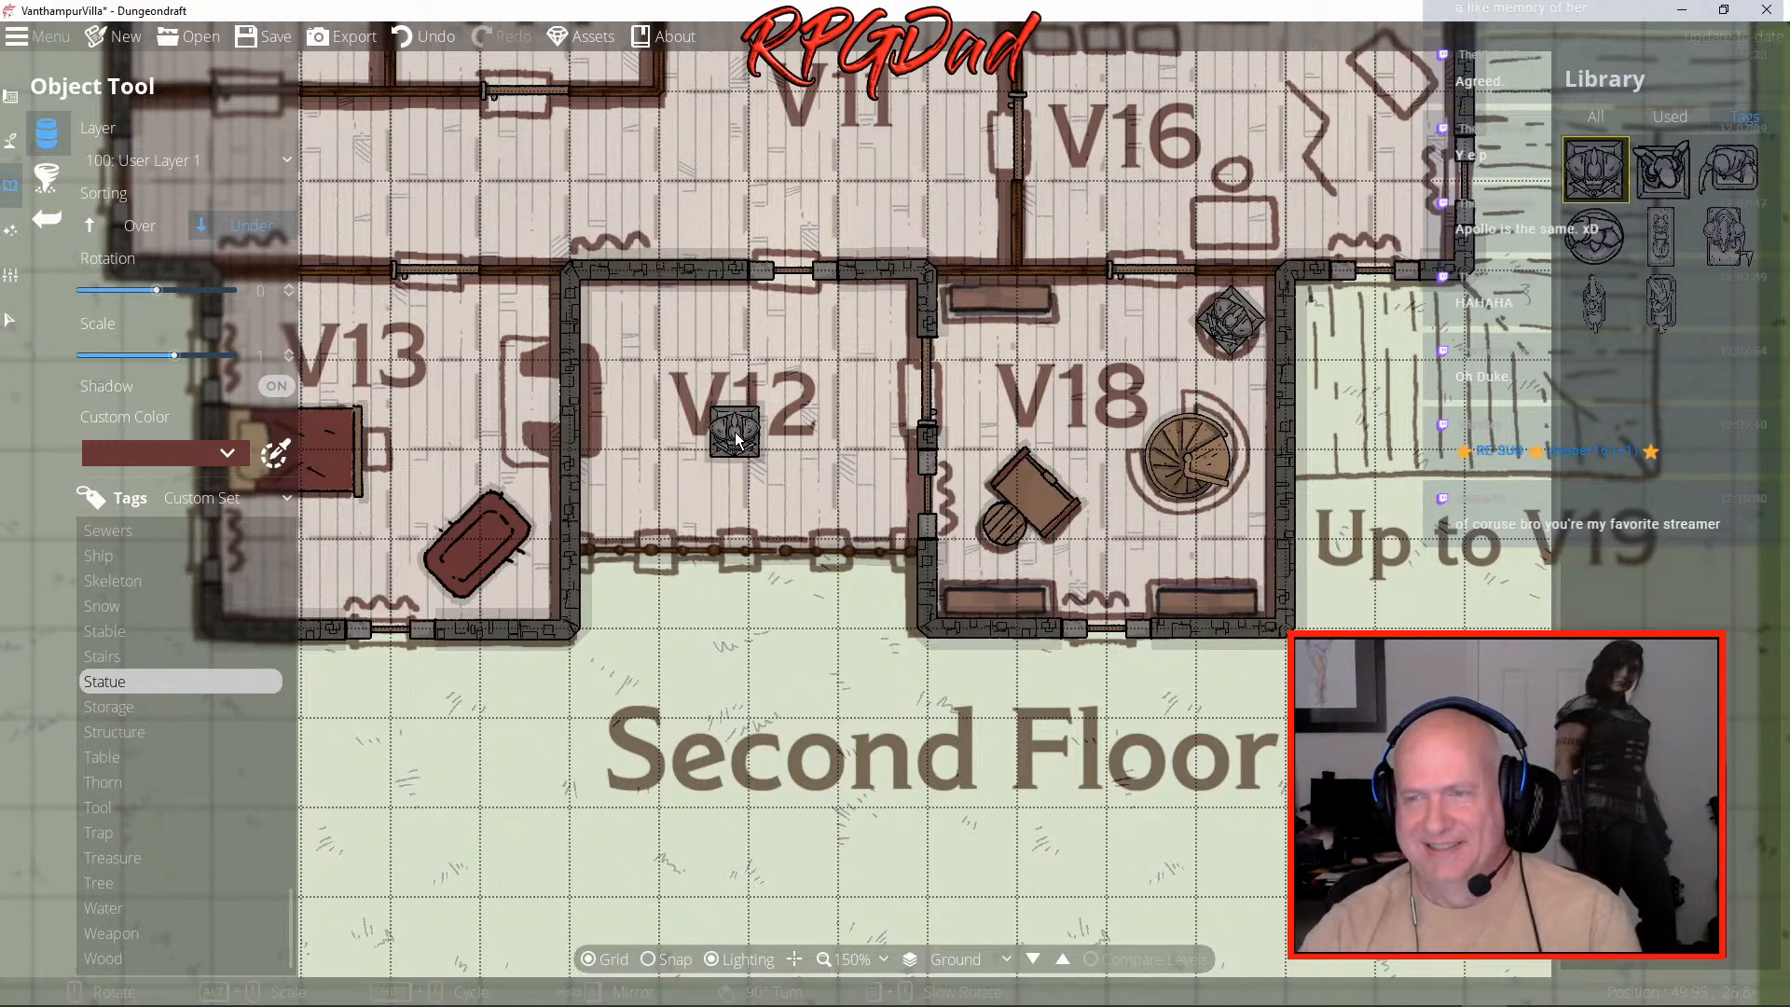
{"action": "left_click_drag", "start_coordinate": [671, 431], "coordinate": [960, 473]}
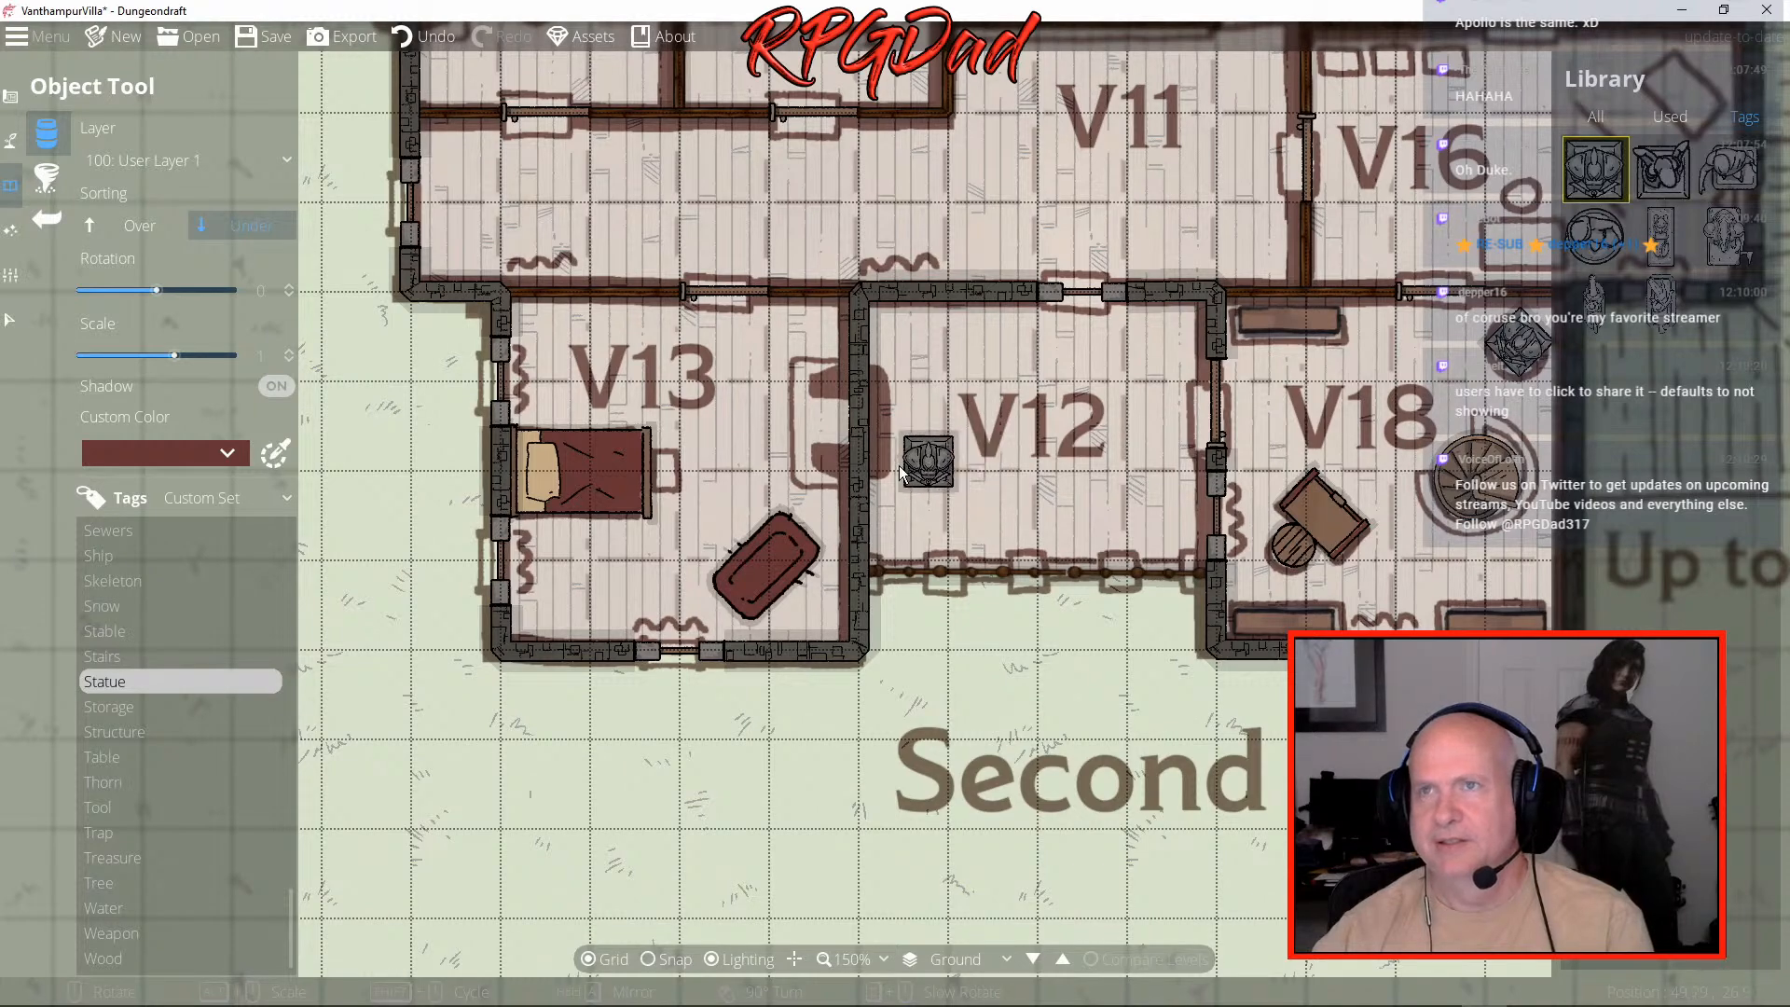
{"action": "scroll", "coordinate": [160, 717], "scroll_direction": "up", "scroll_amount": 4}
{"action": "scroll", "coordinate": [161, 716], "scroll_direction": "up", "scroll_amount": 10}
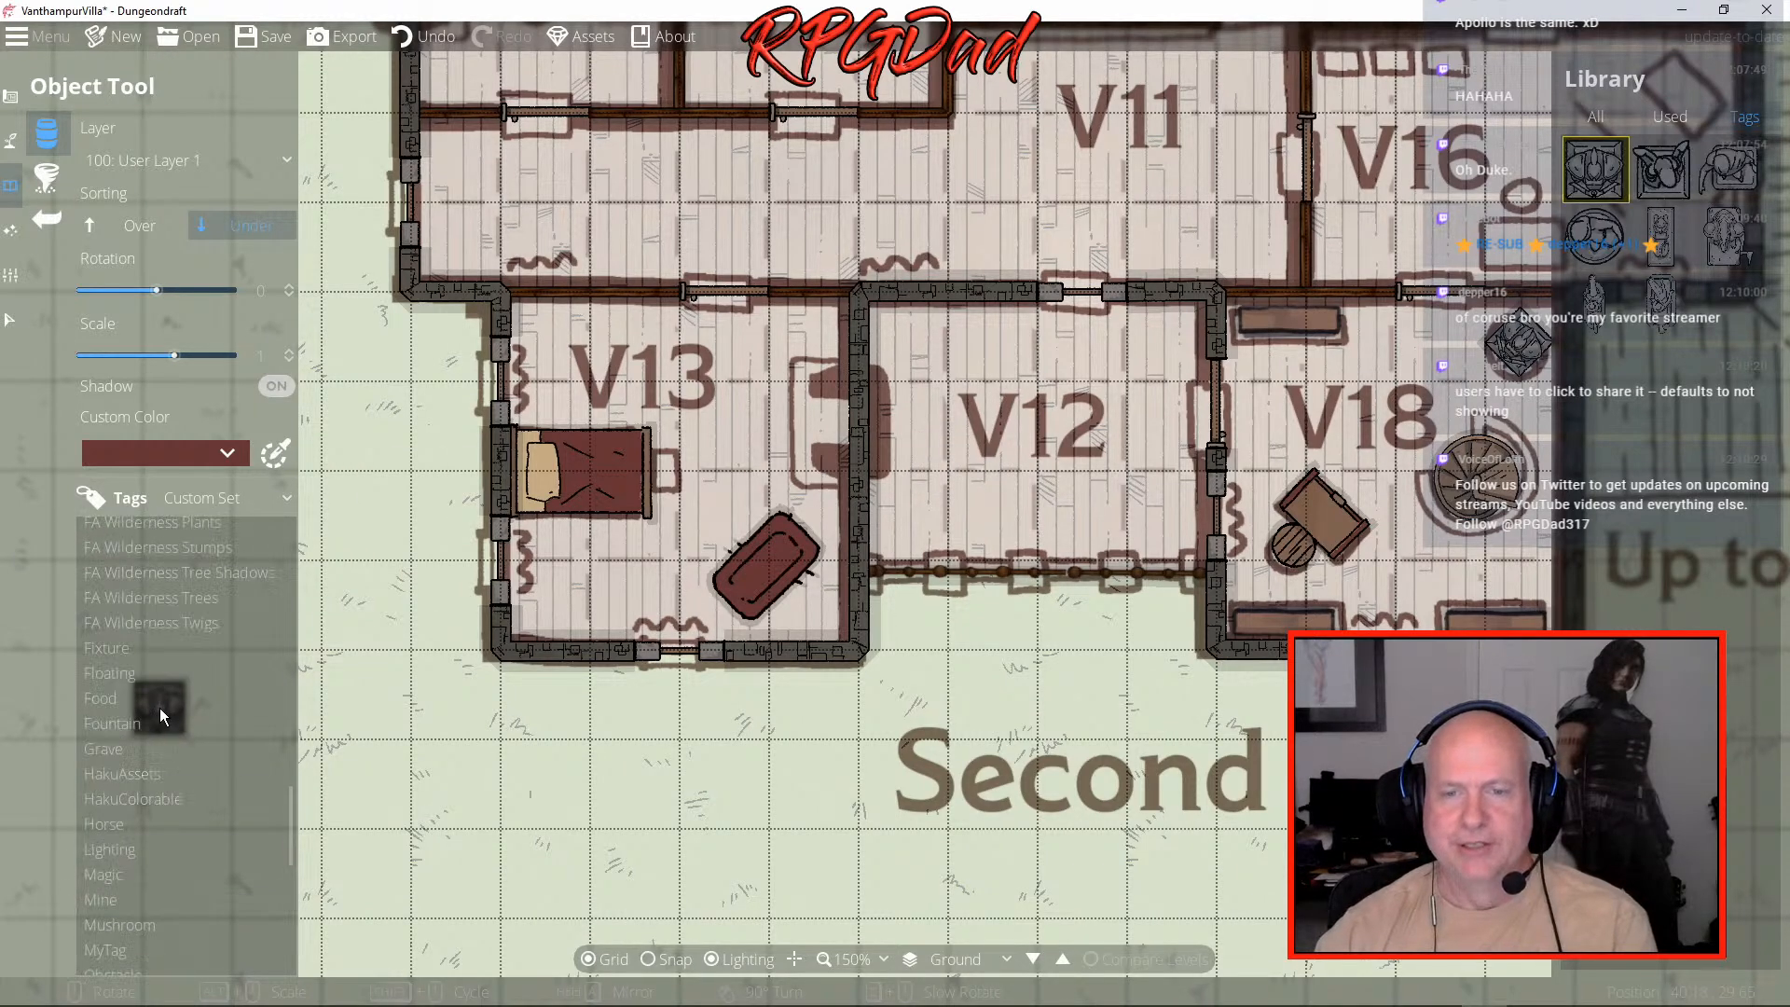
{"action": "scroll", "coordinate": [161, 716], "scroll_direction": "up", "scroll_amount": 5}
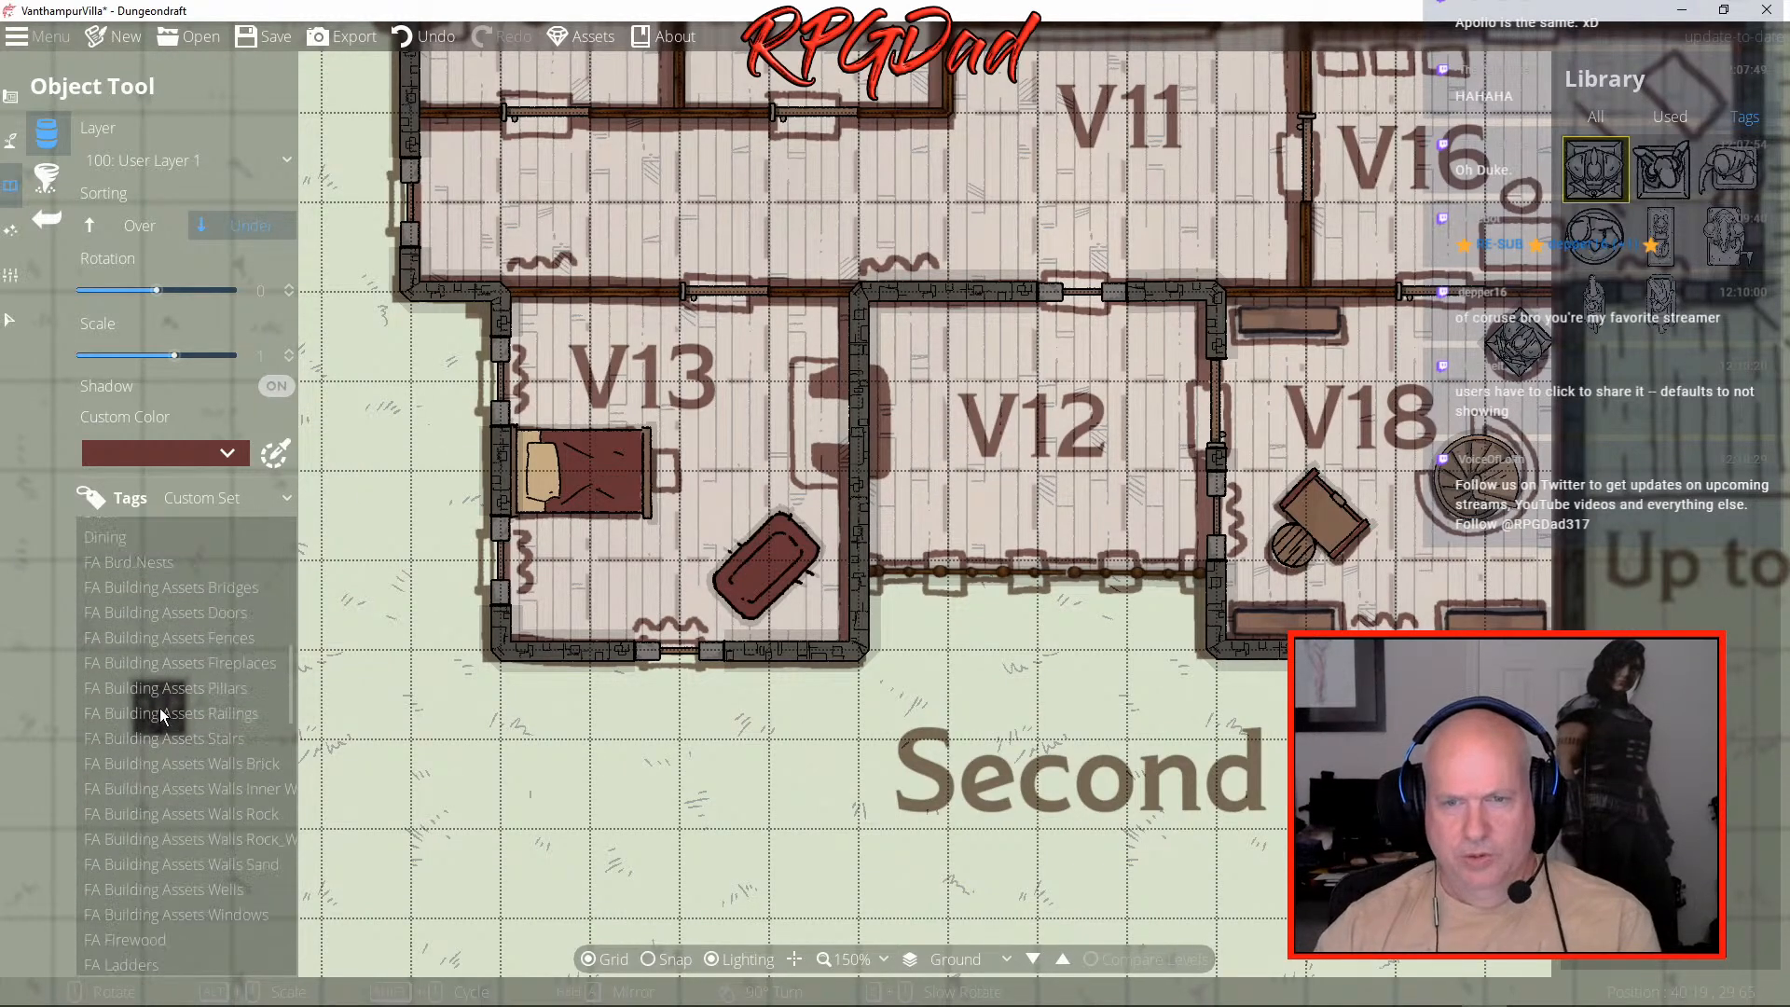
{"action": "scroll", "coordinate": [160, 717], "scroll_direction": "down", "scroll_amount": 2}
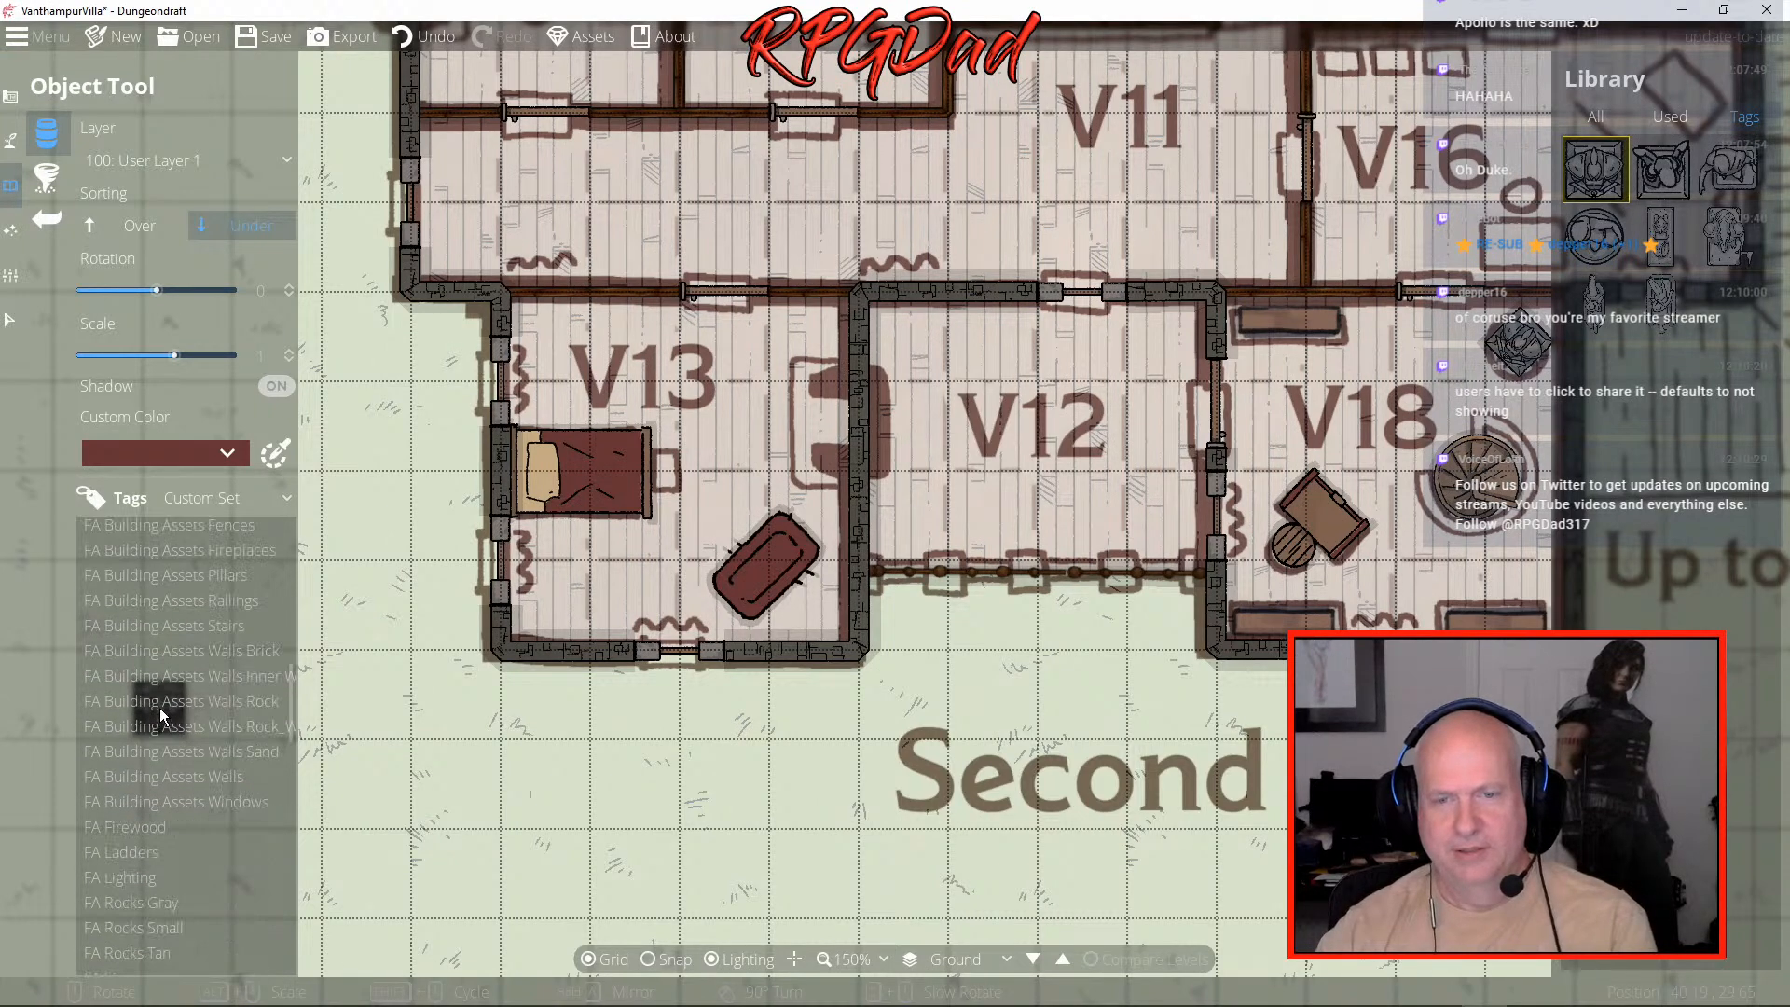
{"action": "left_click", "coordinate": [179, 552]}
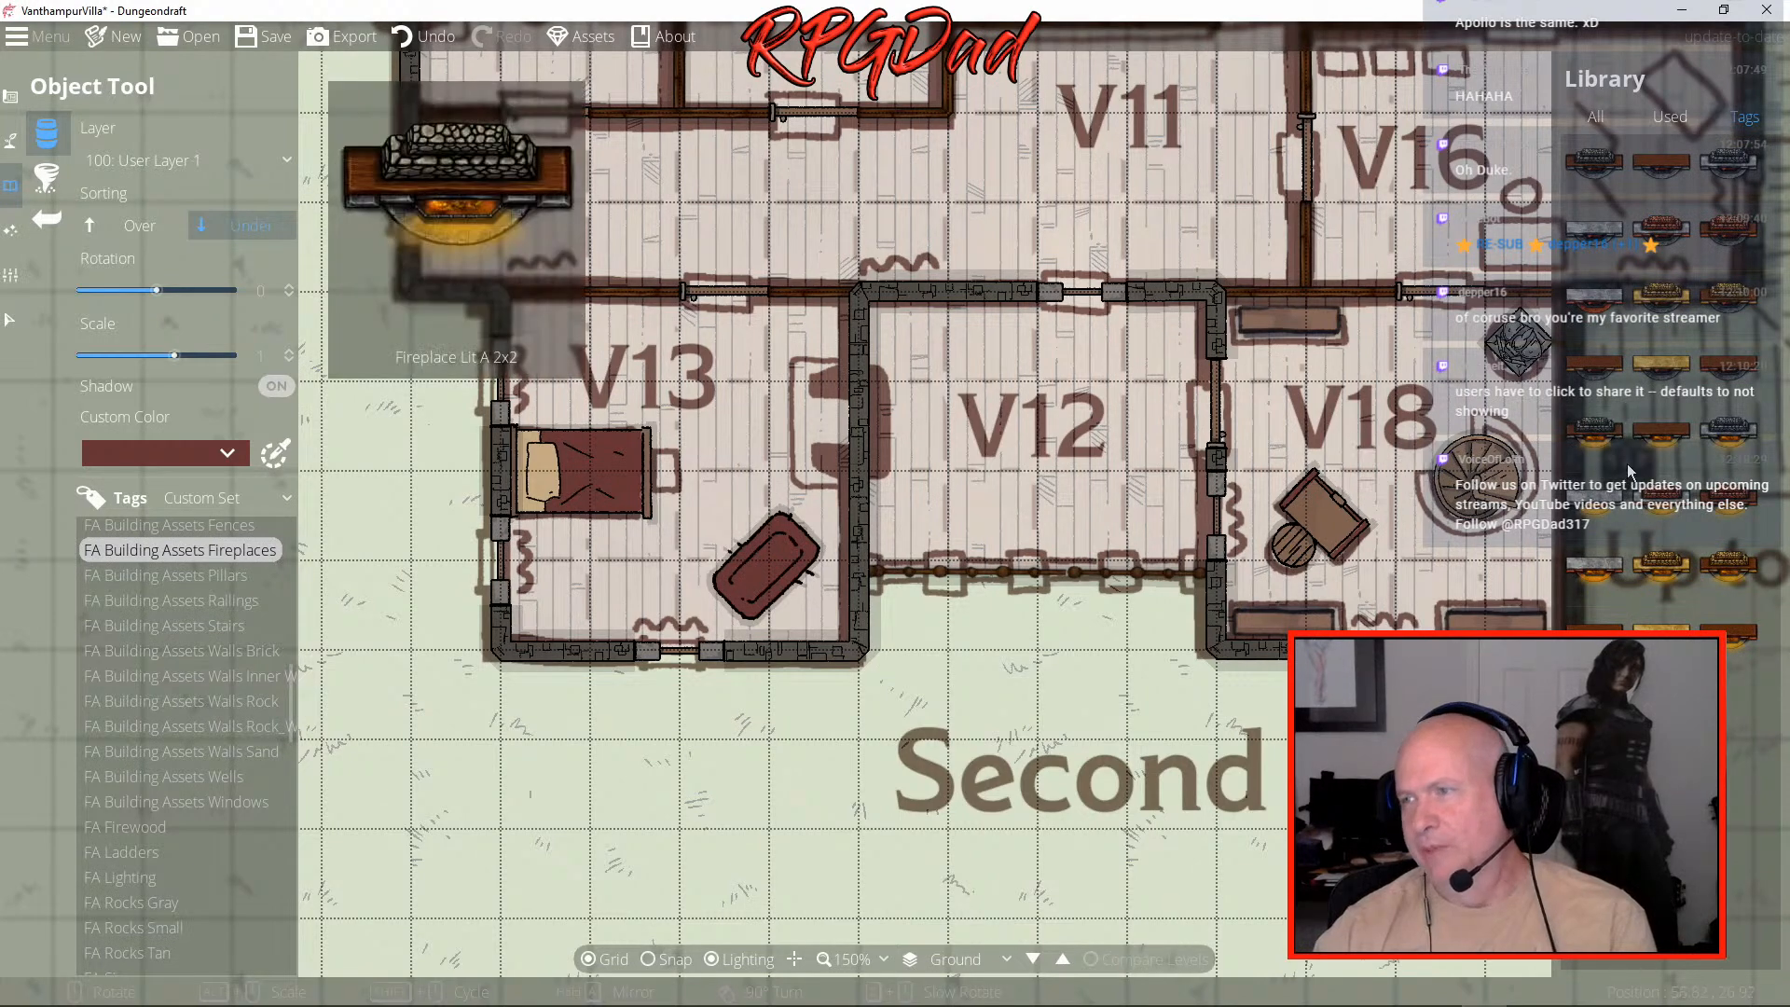
- Place Fireplace D 2x2, rotated 90 degrees, over the fireplace outline along V13's east wall
{"action": "mouse_move", "coordinate": [1601, 240]}
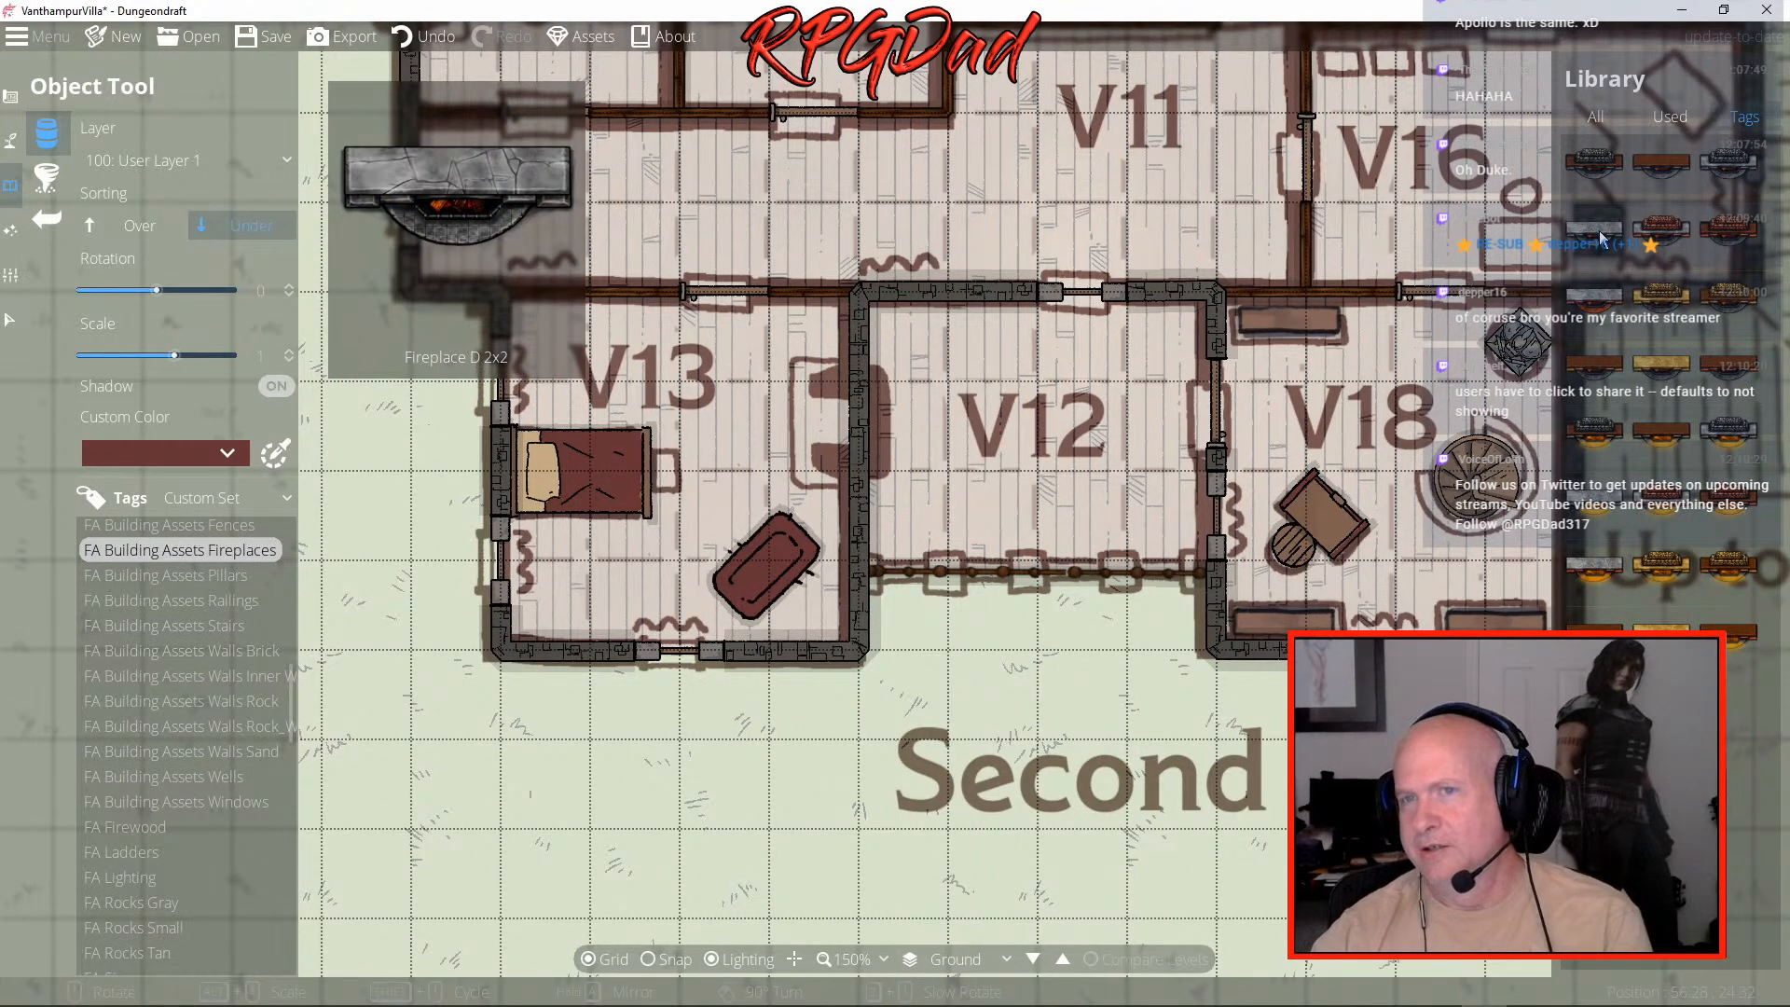
{"action": "left_click", "coordinate": [1600, 239]}
{"action": "scroll", "coordinate": [819, 431], "scroll_direction": "down", "scroll_amount": 5}
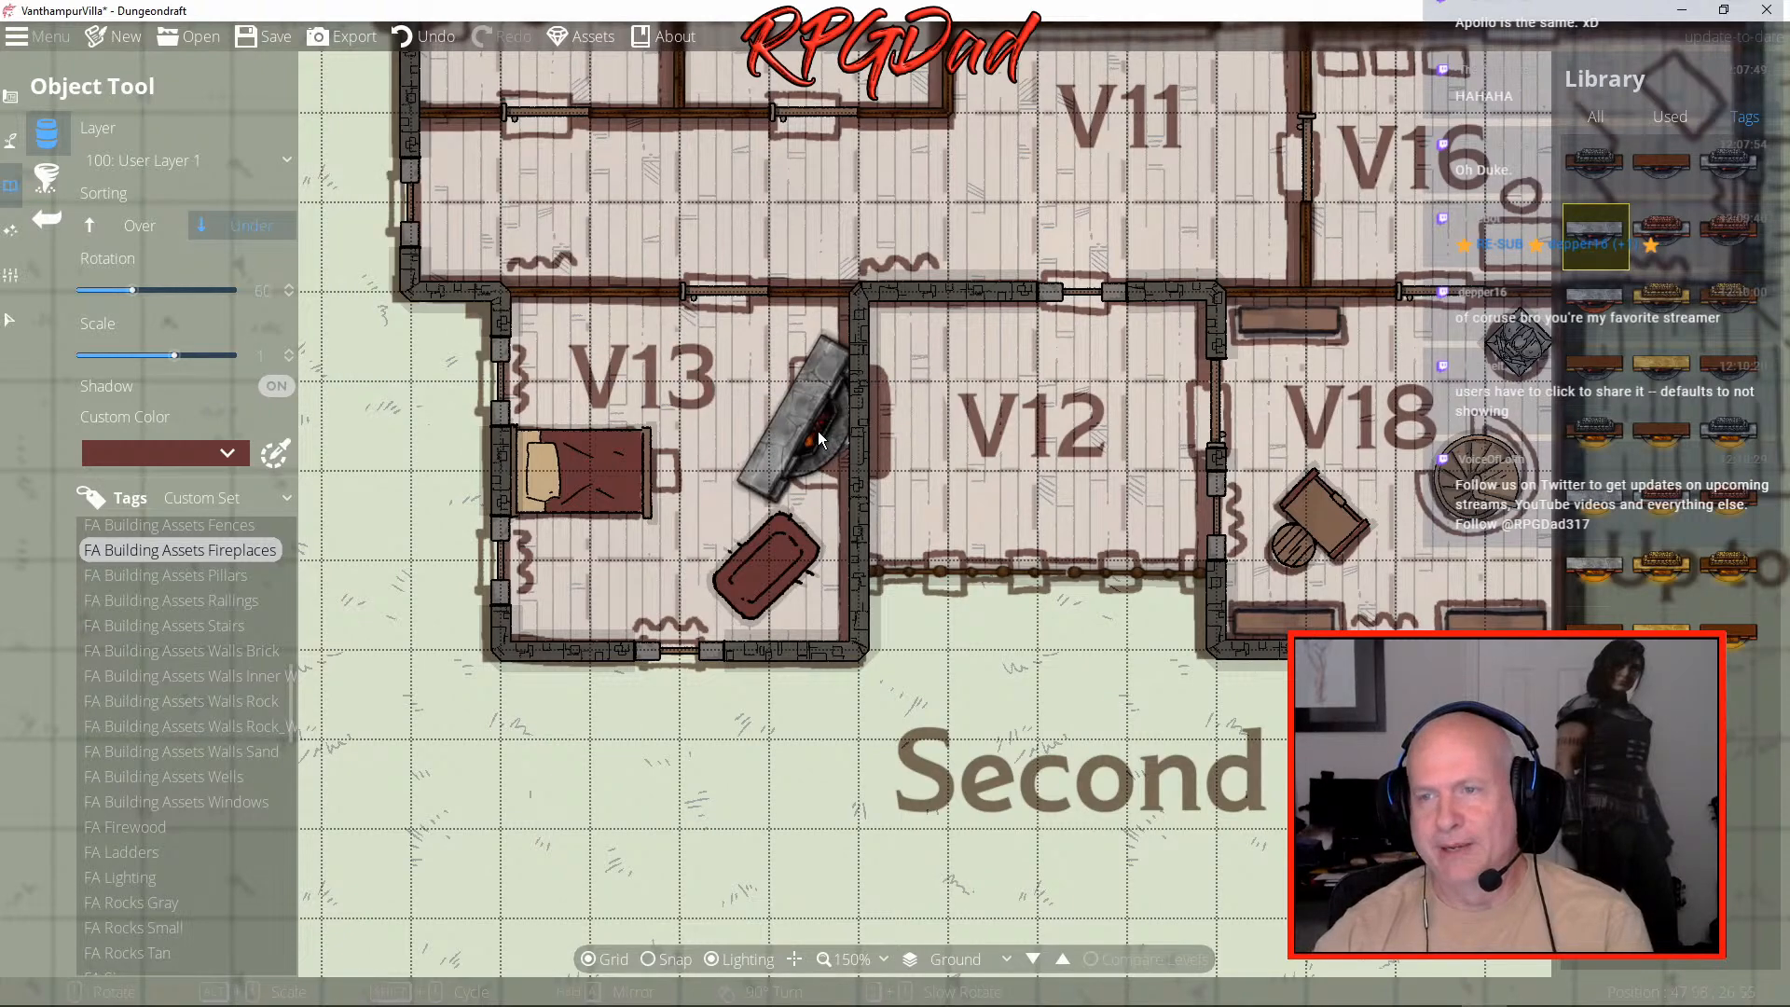
{"action": "scroll", "coordinate": [818, 430], "scroll_direction": "down", "scroll_amount": 5}
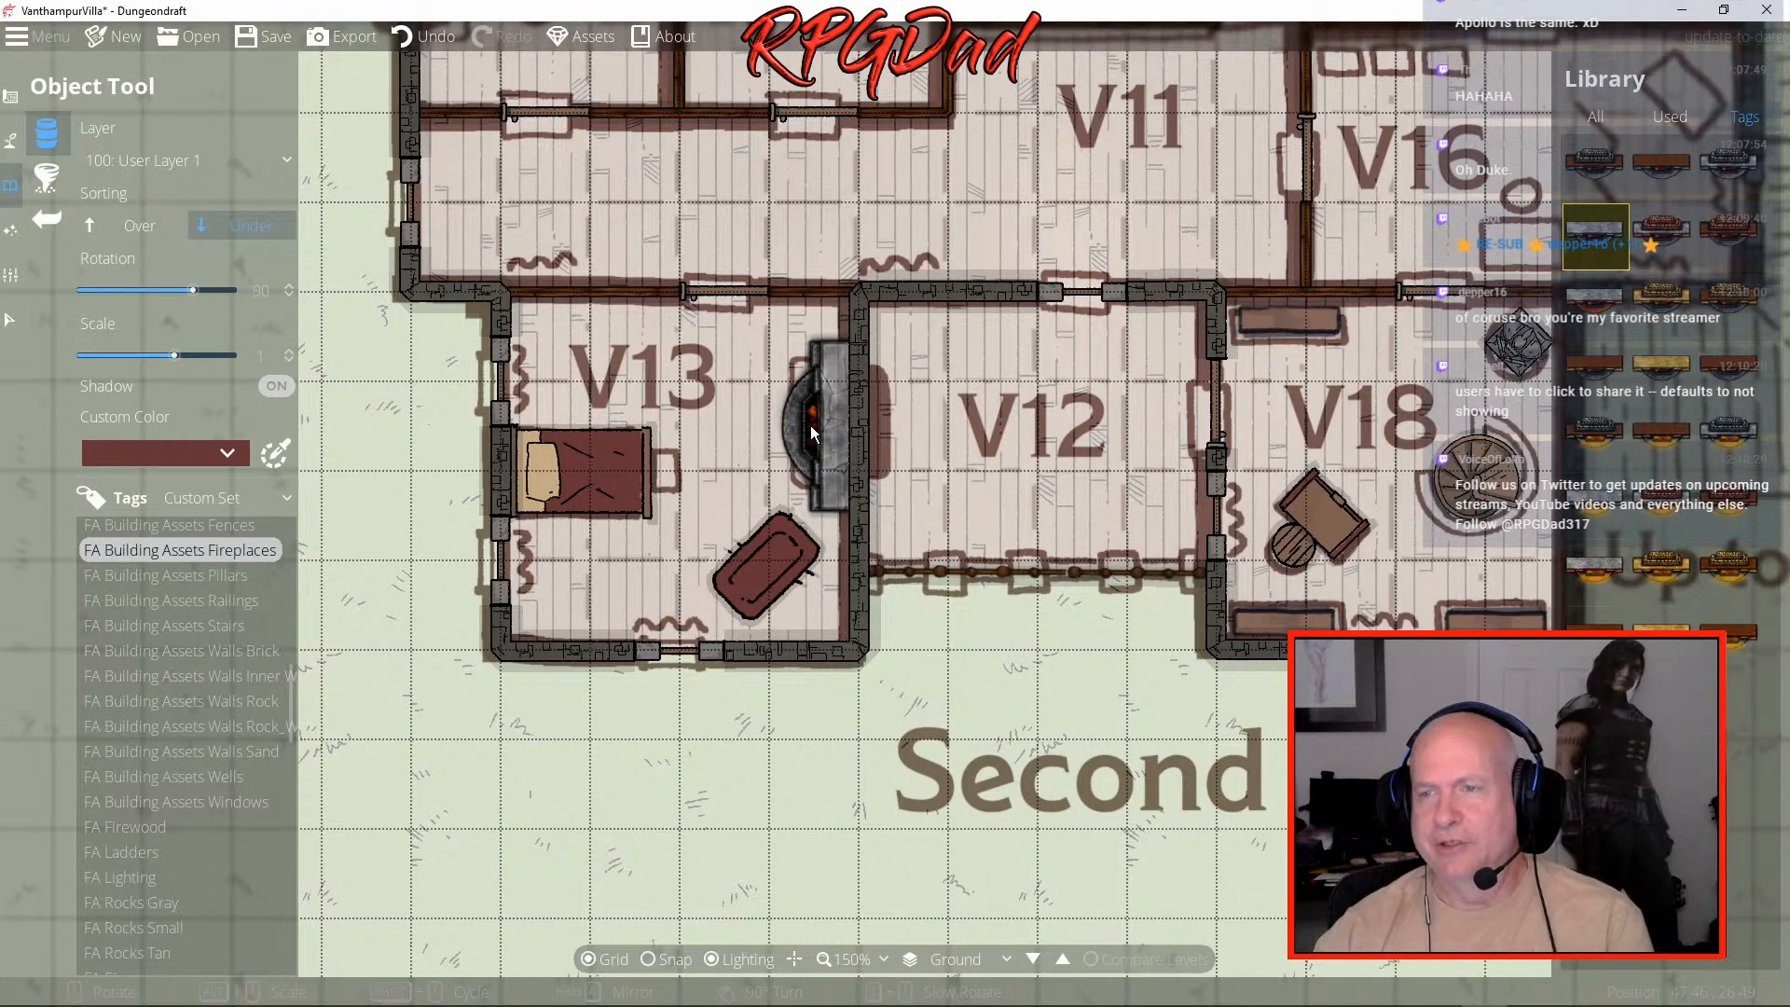
{"action": "left_click", "coordinate": [811, 431]}
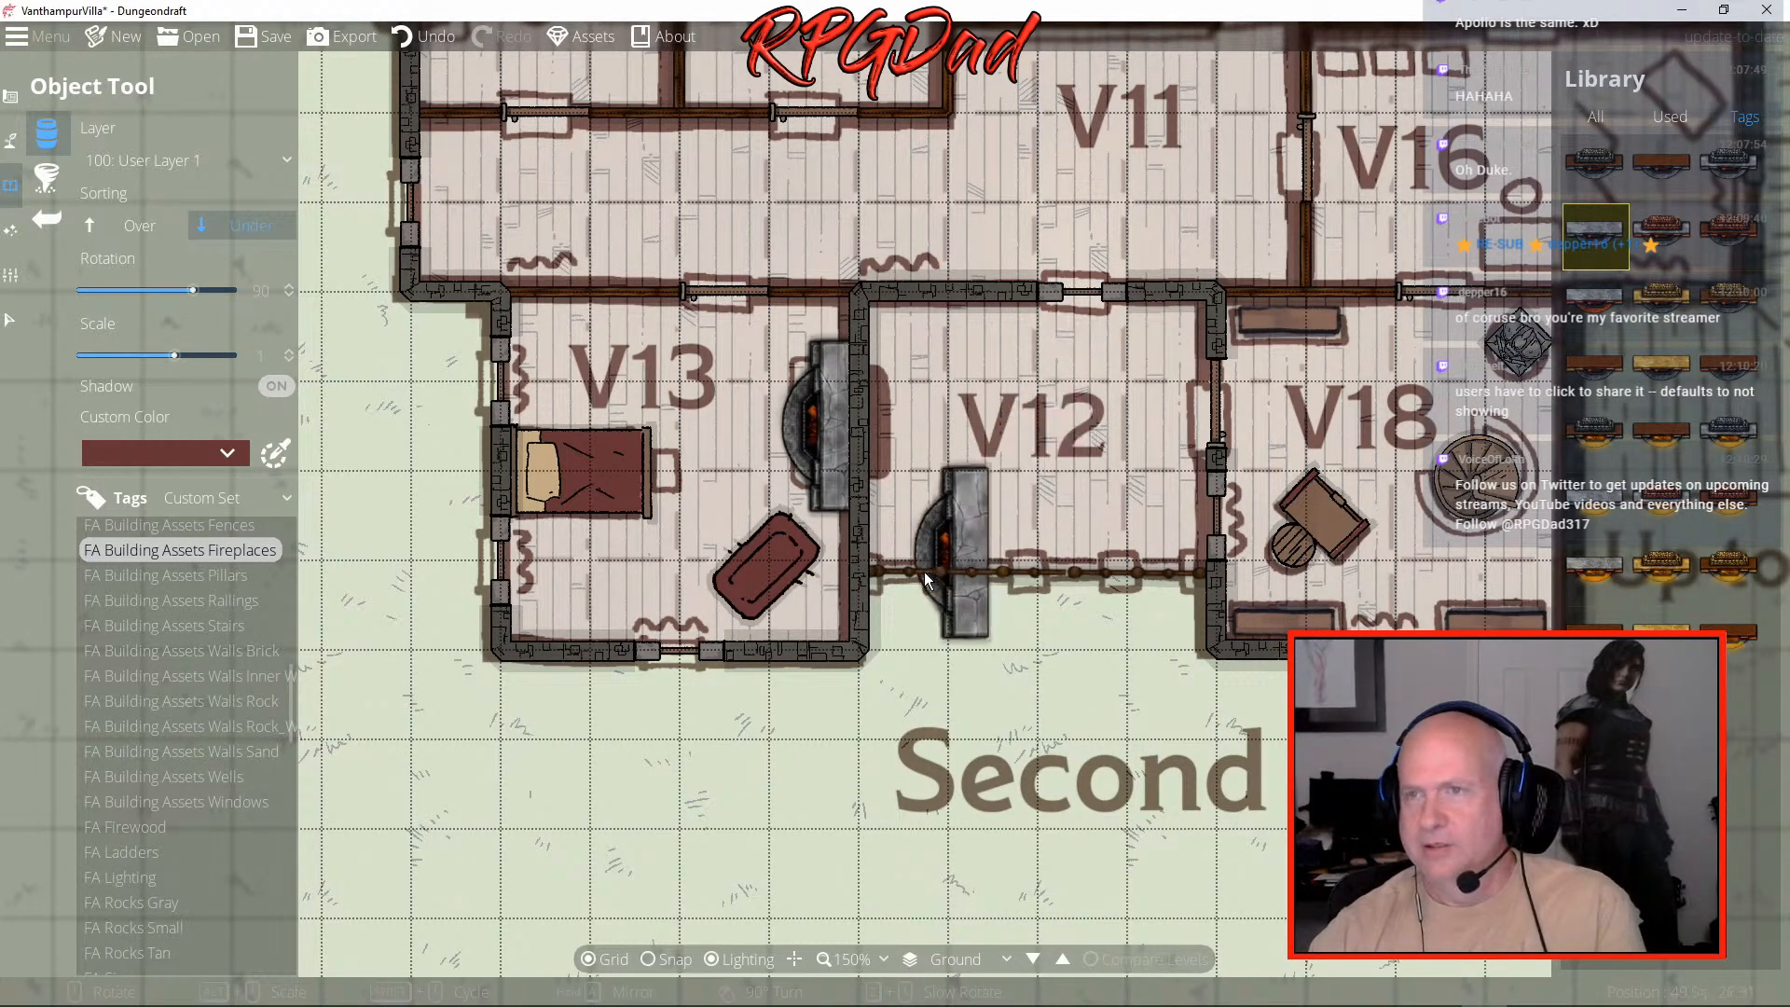
- Place a second copy of the fireplace, rotated -90 degrees, over the fireplace outline along V15's west wall
{"action": "left_click_drag", "start_coordinate": [1042, 398], "coordinate": [1067, 690]}
{"action": "left_click_drag", "start_coordinate": [534, 589], "coordinate": [942, 575]}
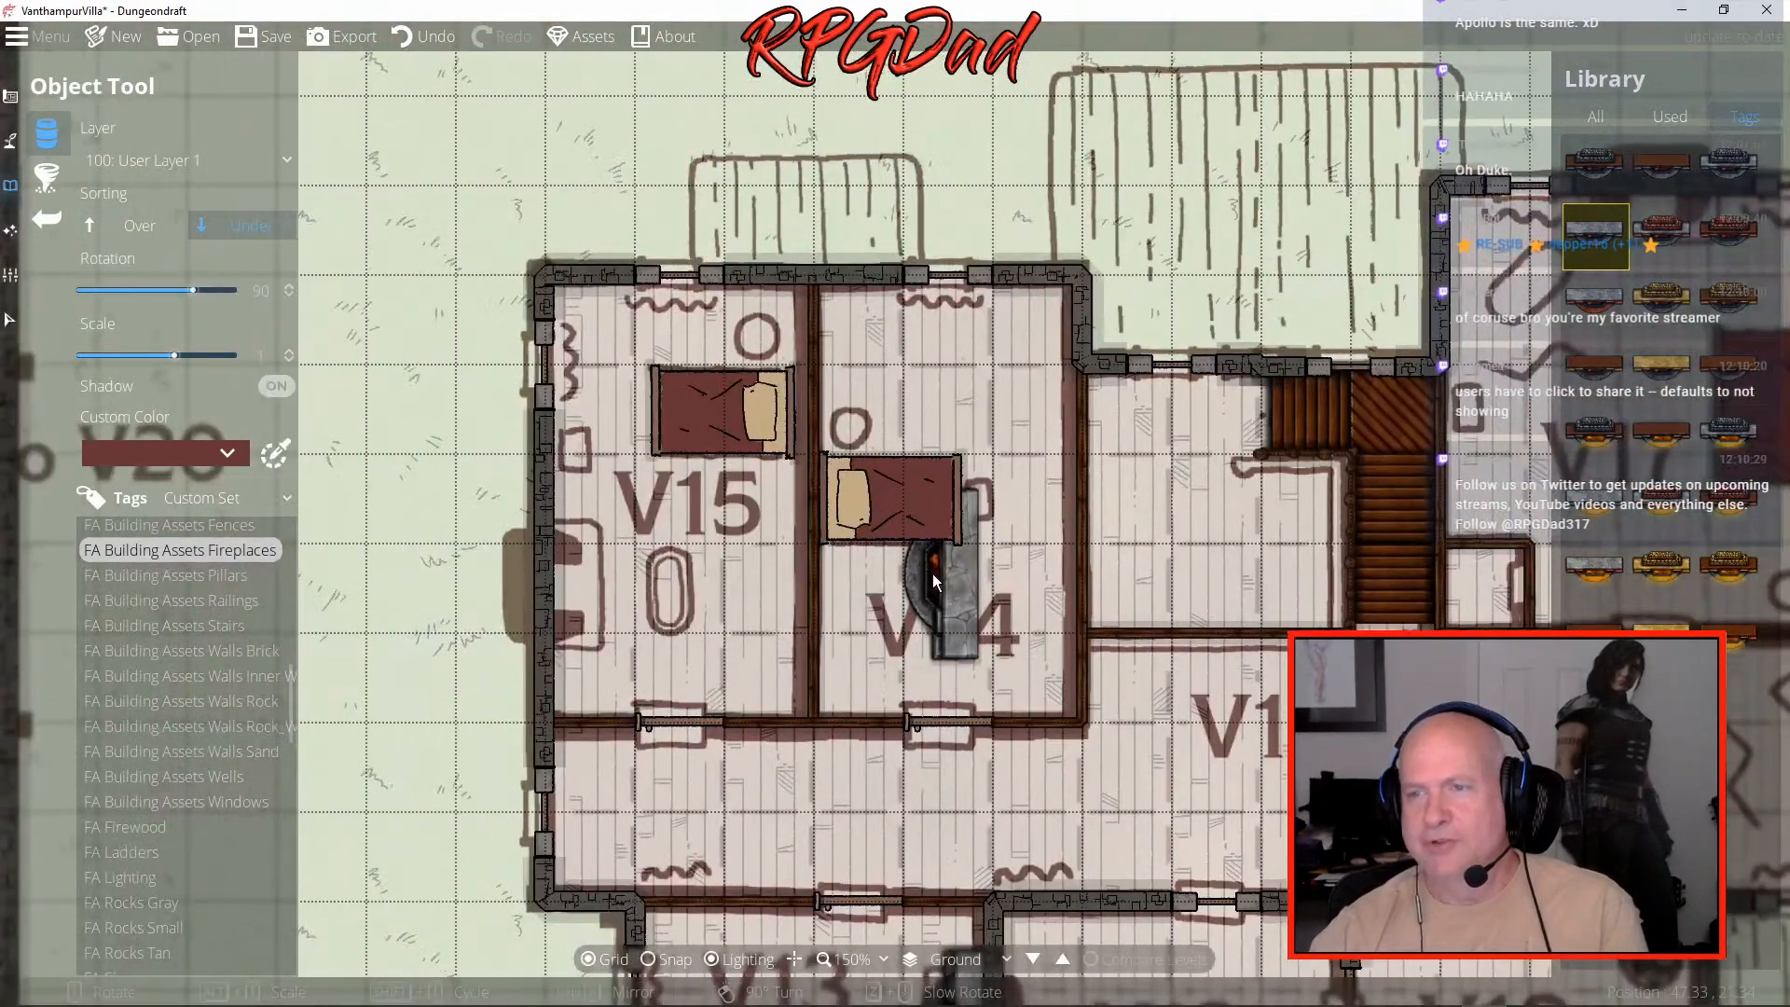
{"action": "scroll", "coordinate": [585, 576], "scroll_direction": "down", "scroll_amount": 8}
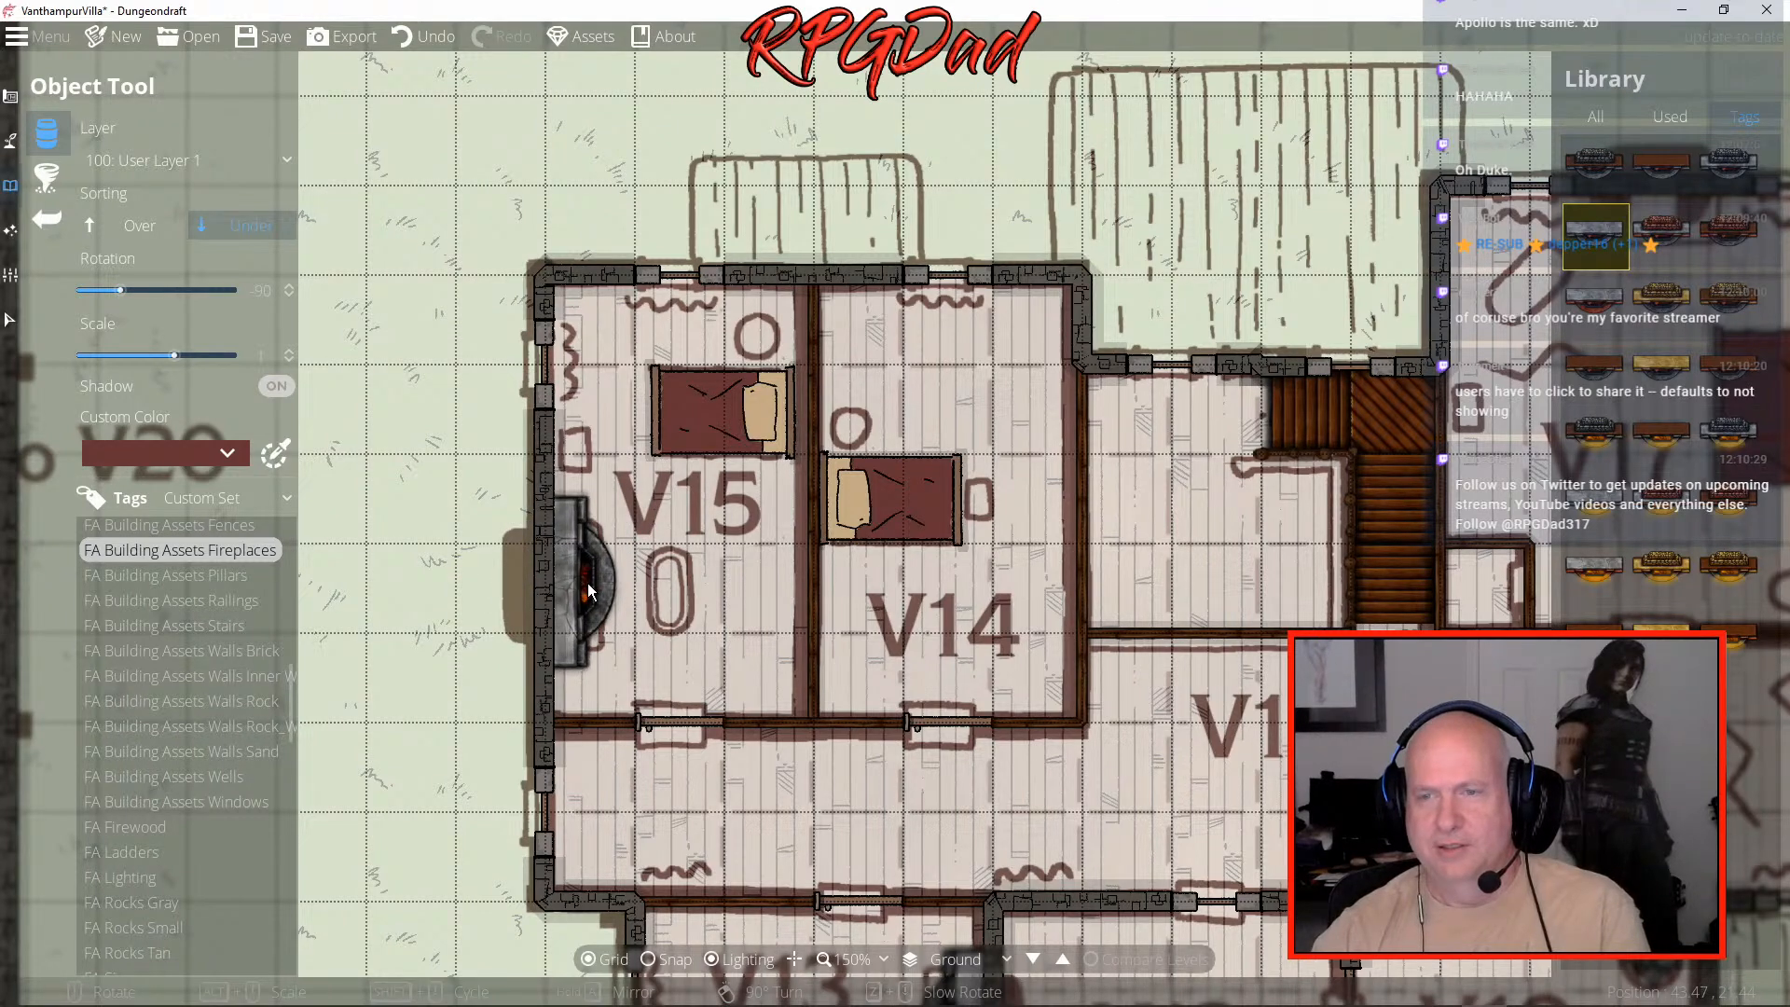
{"action": "left_click", "coordinate": [588, 590]}
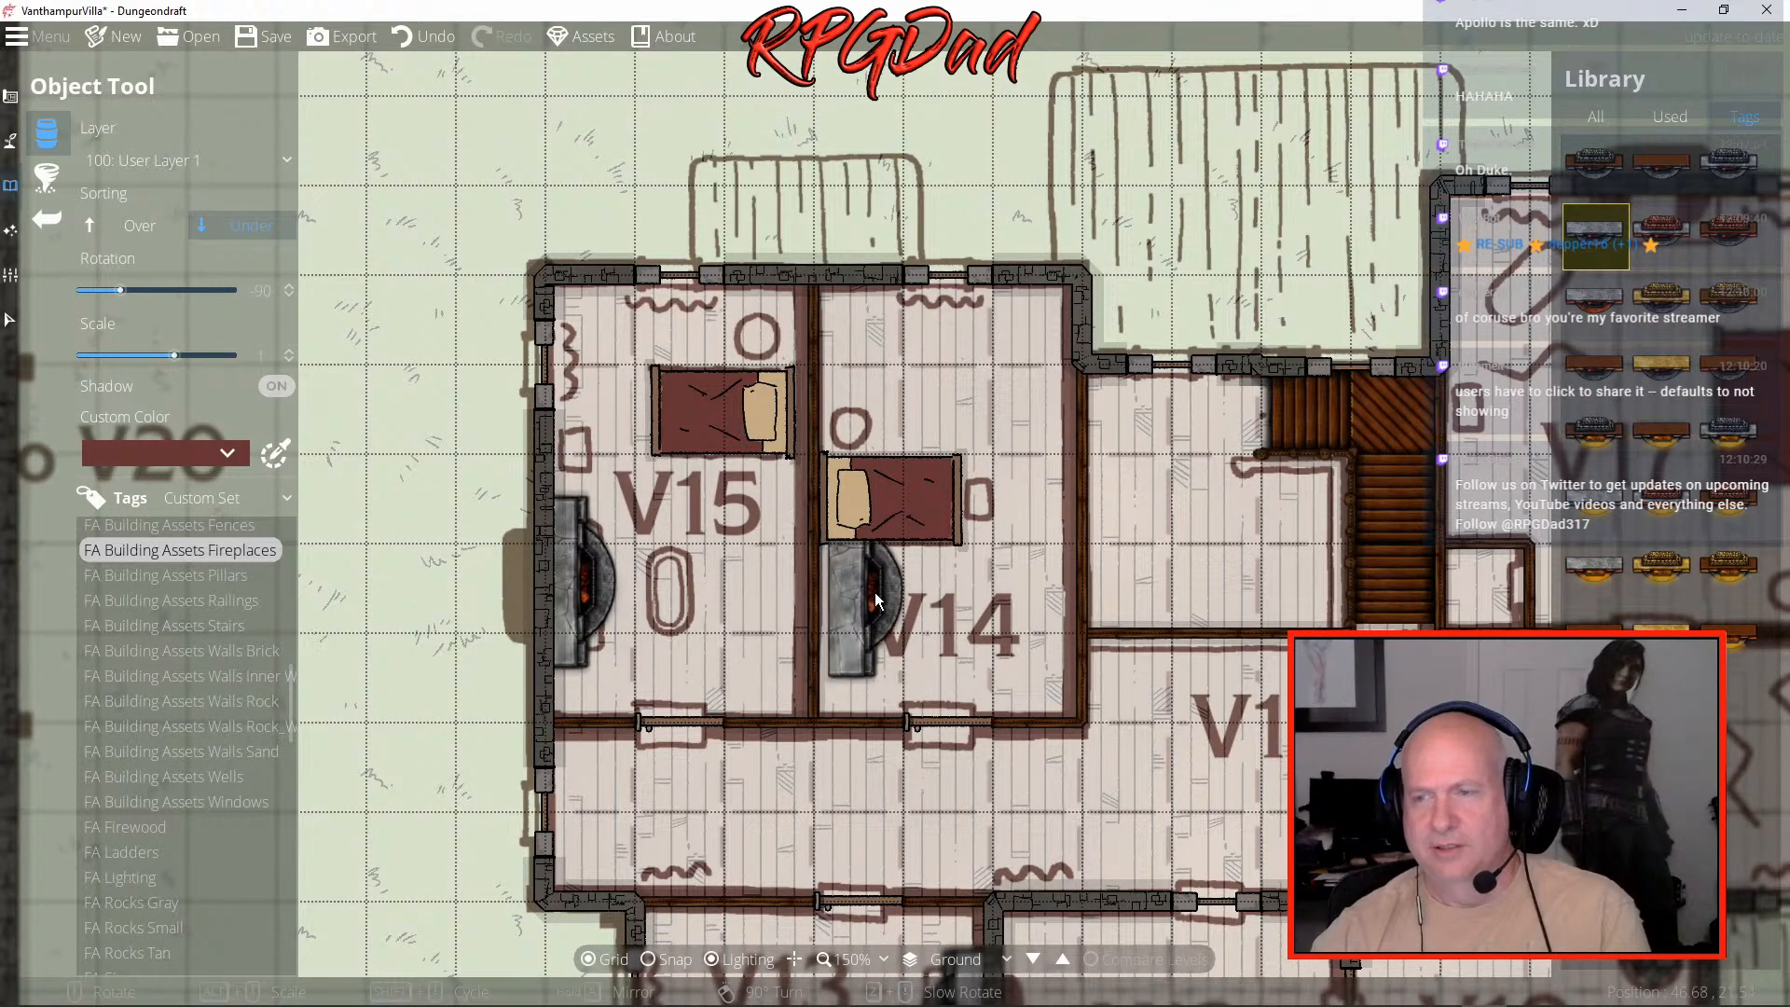
- Filter the object library to the Rug tag and place Carpet 05, rotated -180 degrees, over the oval outline in V15
{"action": "scroll", "coordinate": [198, 759], "scroll_direction": "down", "scroll_amount": 10}
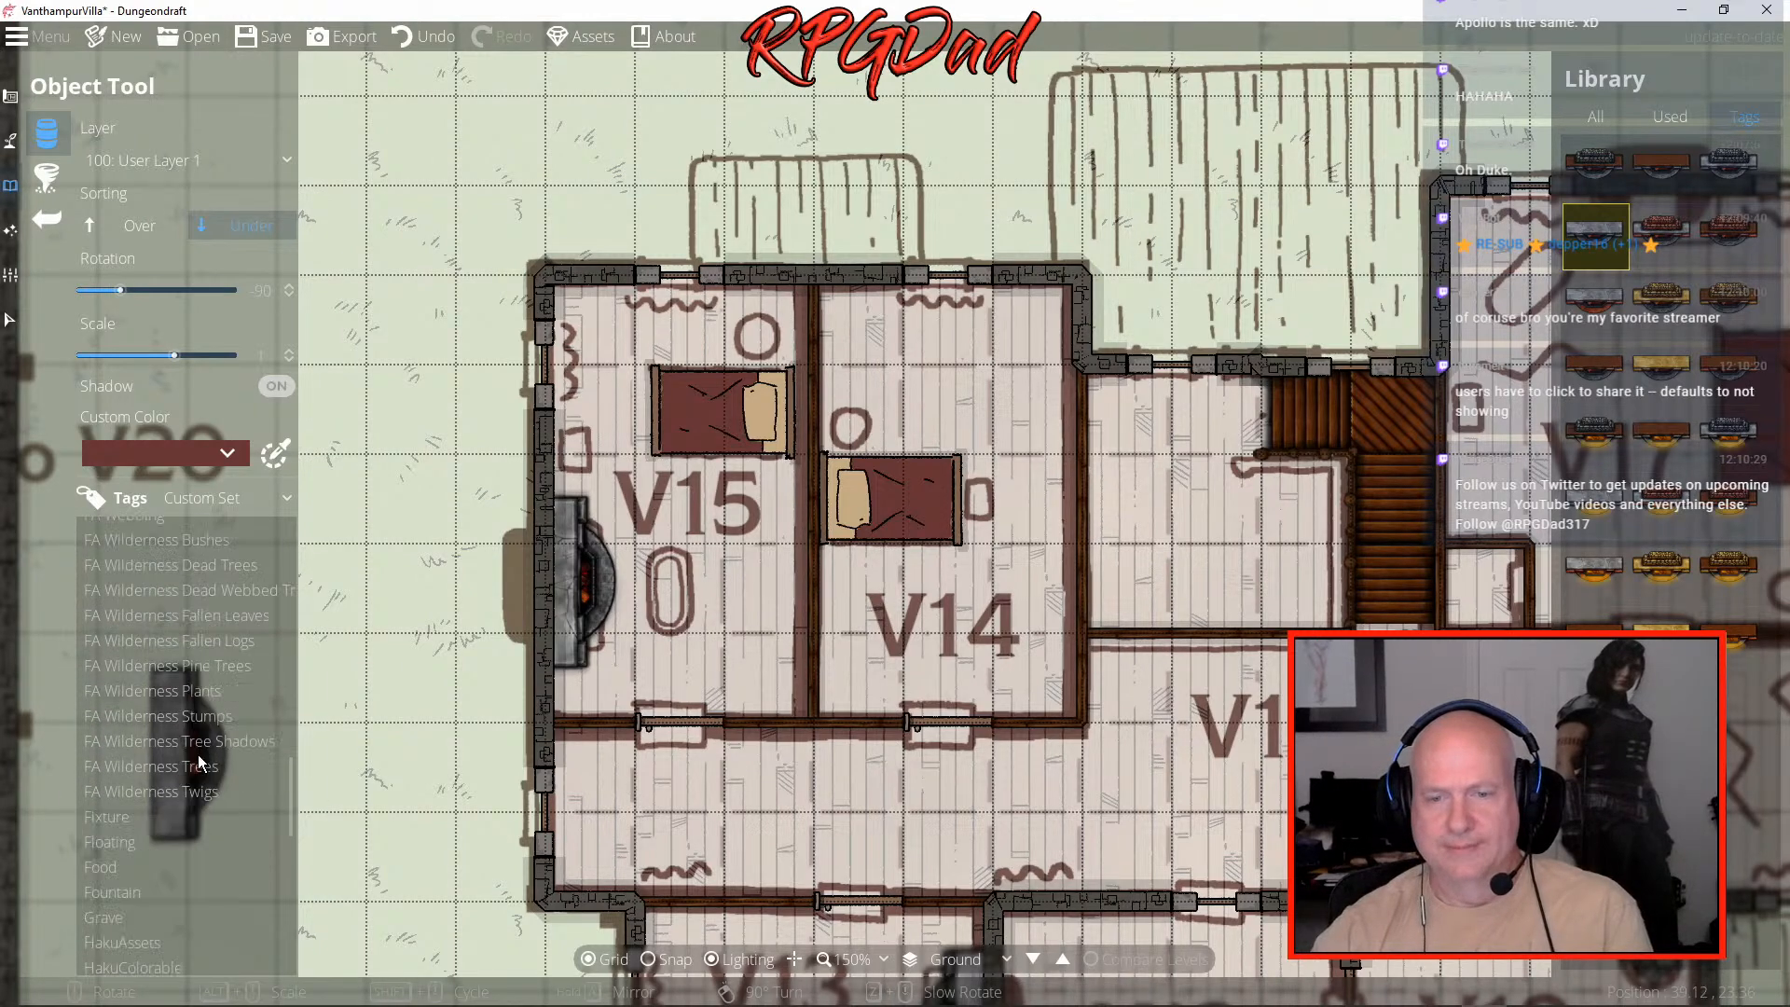
{"action": "scroll", "coordinate": [200, 751], "scroll_direction": "down", "scroll_amount": 4}
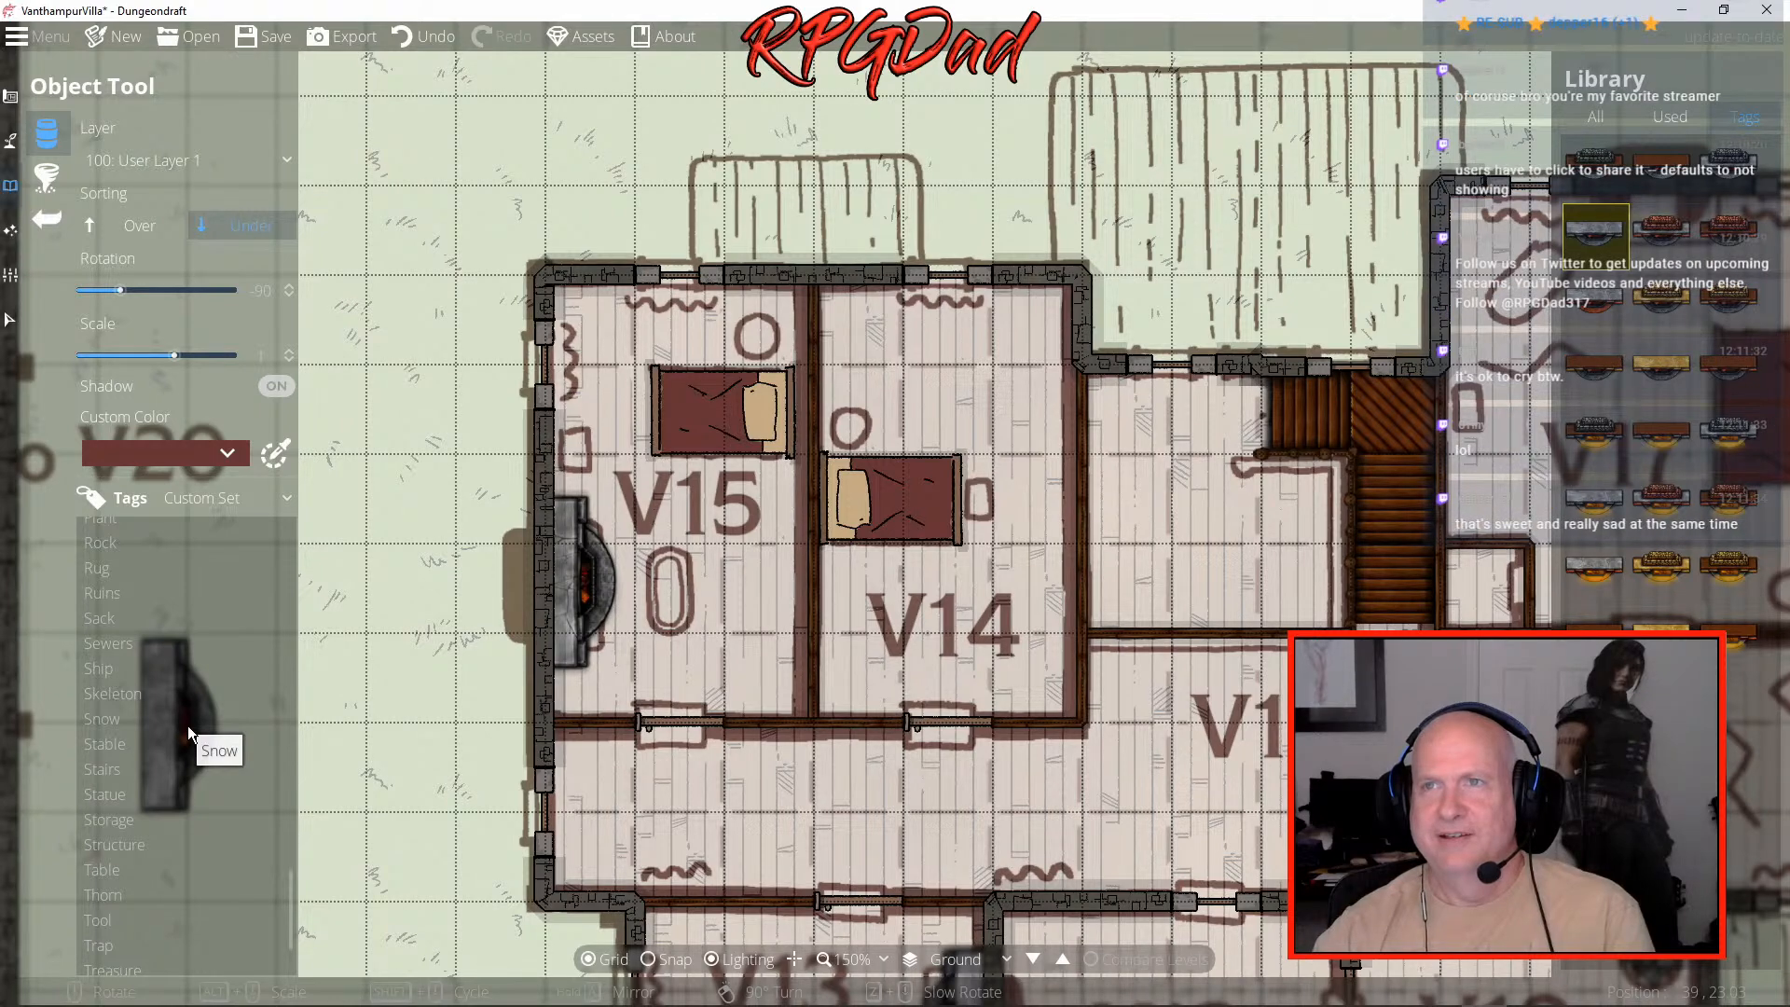
{"action": "left_click", "coordinate": [109, 569]}
{"action": "mouse_move", "coordinate": [1736, 247]}
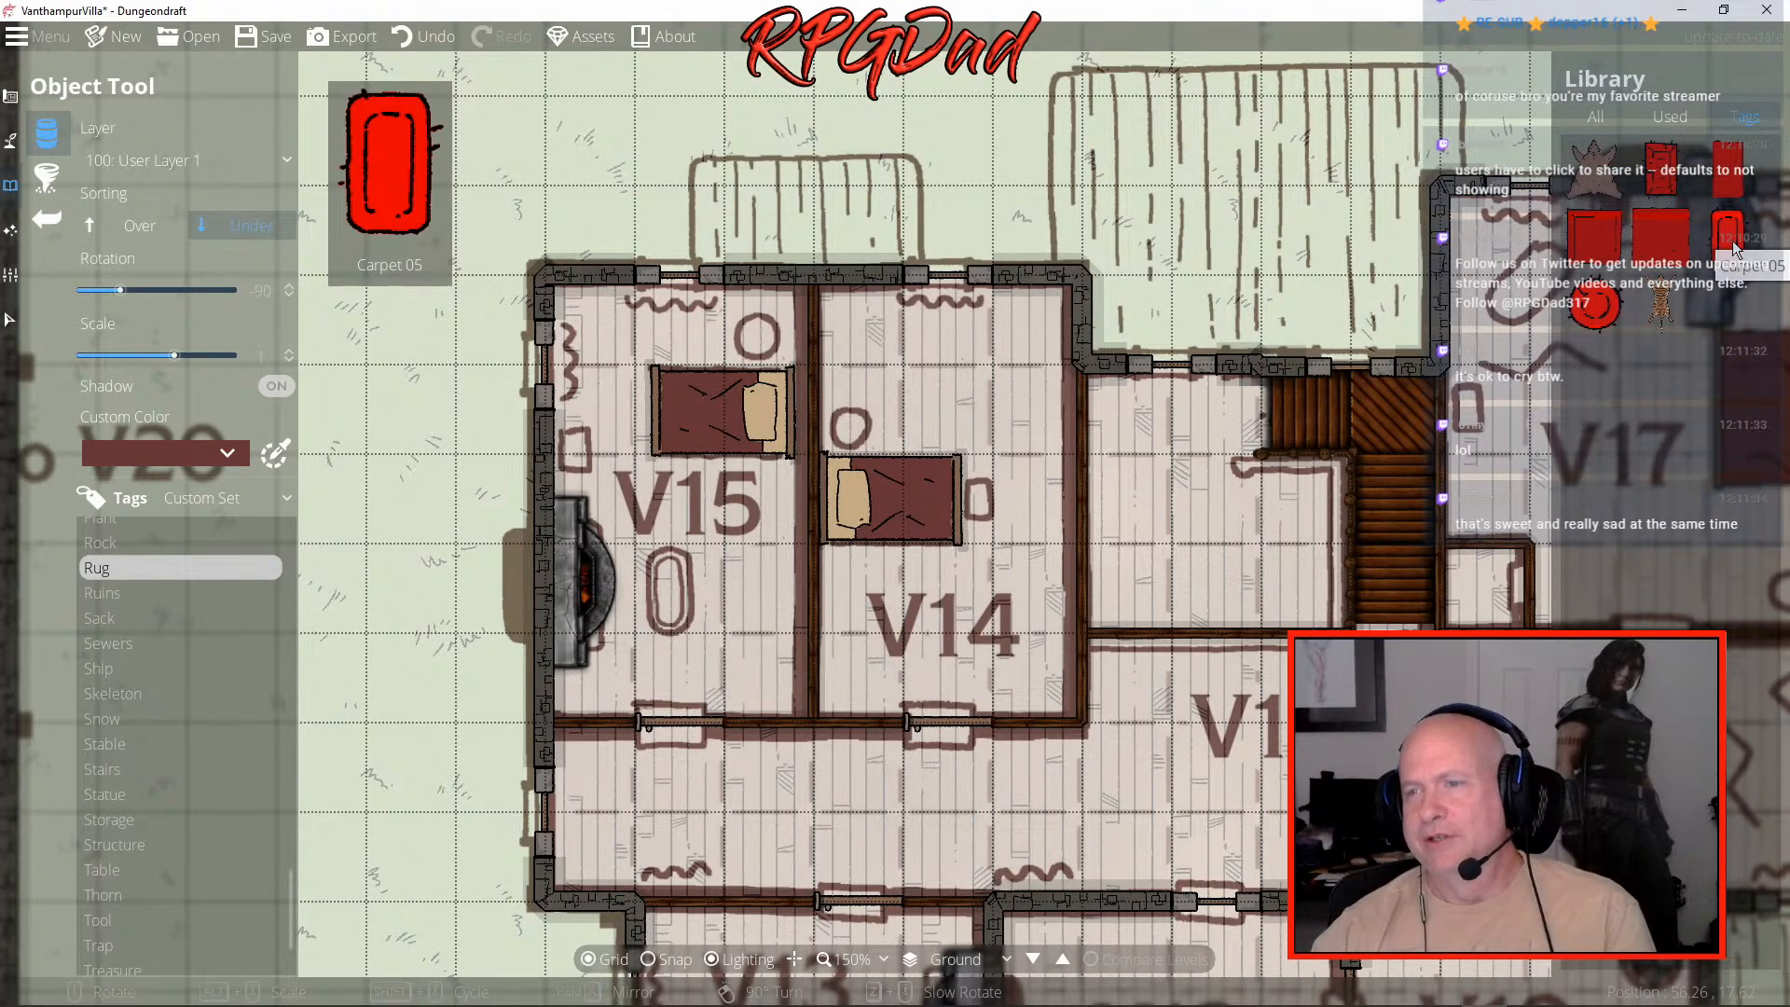
{"action": "left_click", "coordinate": [1728, 240]}
{"action": "scroll", "coordinate": [702, 586], "scroll_direction": "down", "scroll_amount": 6}
{"action": "left_click", "coordinate": [678, 590]}
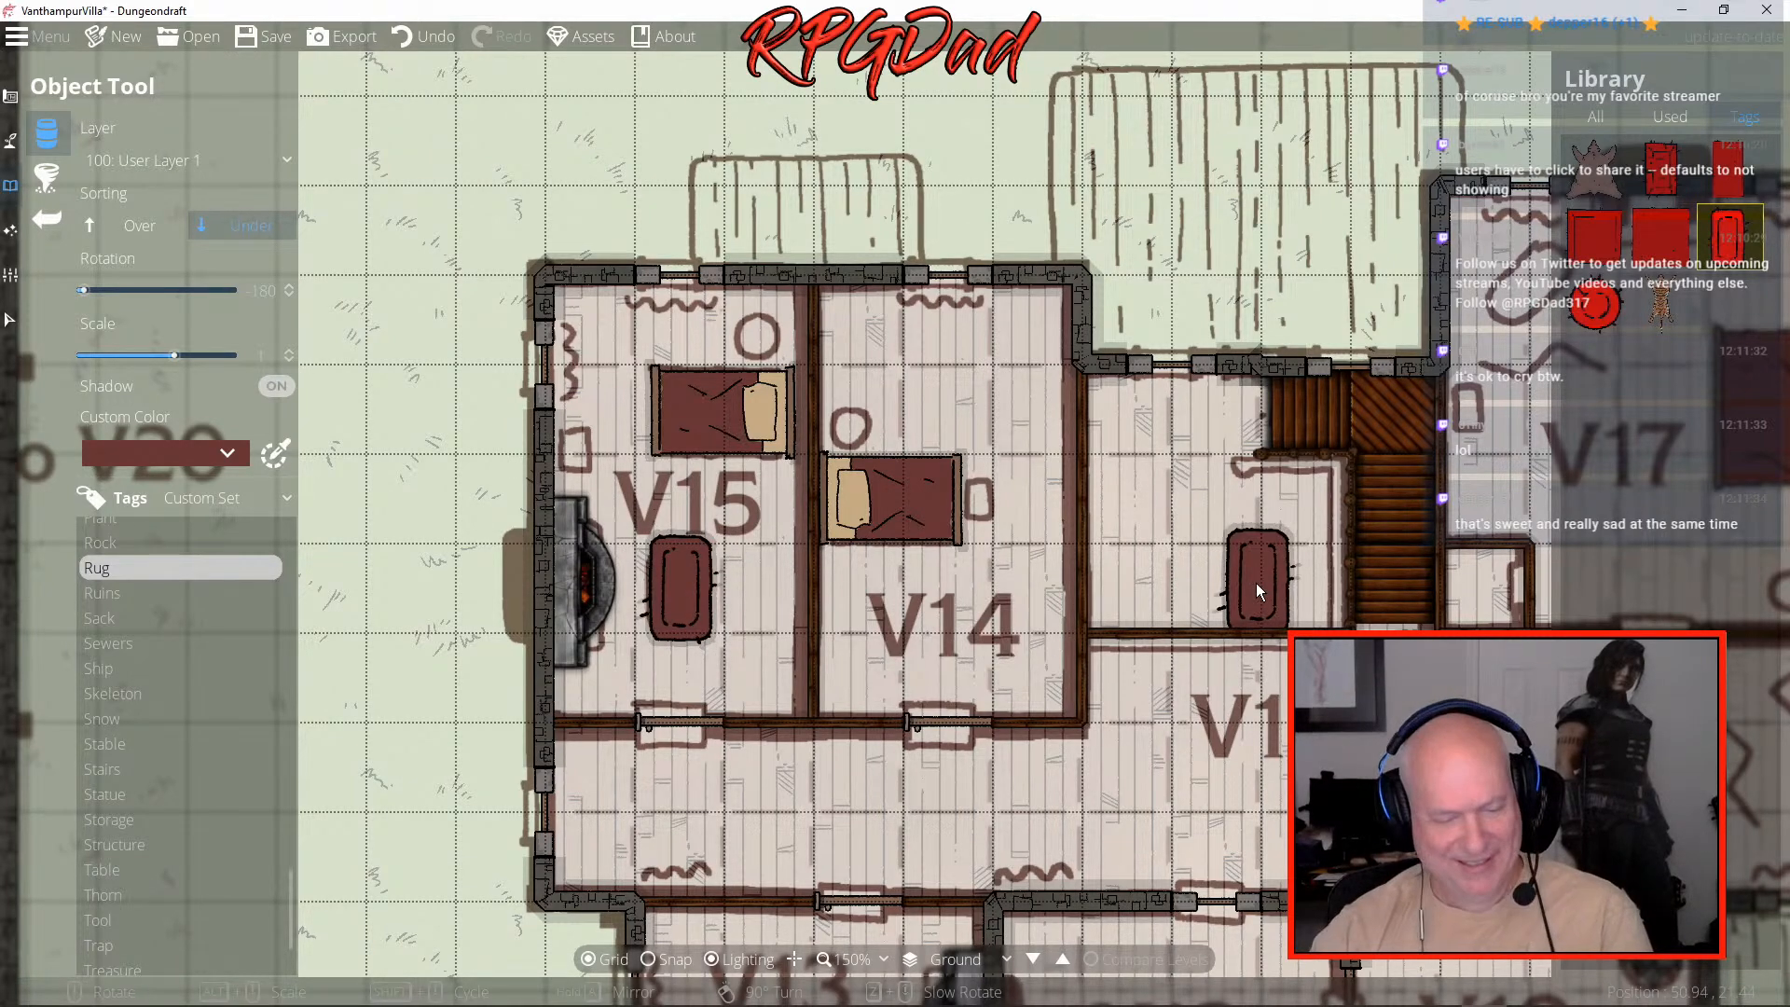
- Place another Carpet 05, rotated -135 degrees, over the slanted rug outline in V17's northwest corner
{"action": "key", "text": "d"}
{"action": "scroll", "coordinate": [1212, 338], "scroll_direction": "up", "scroll_amount": 3}
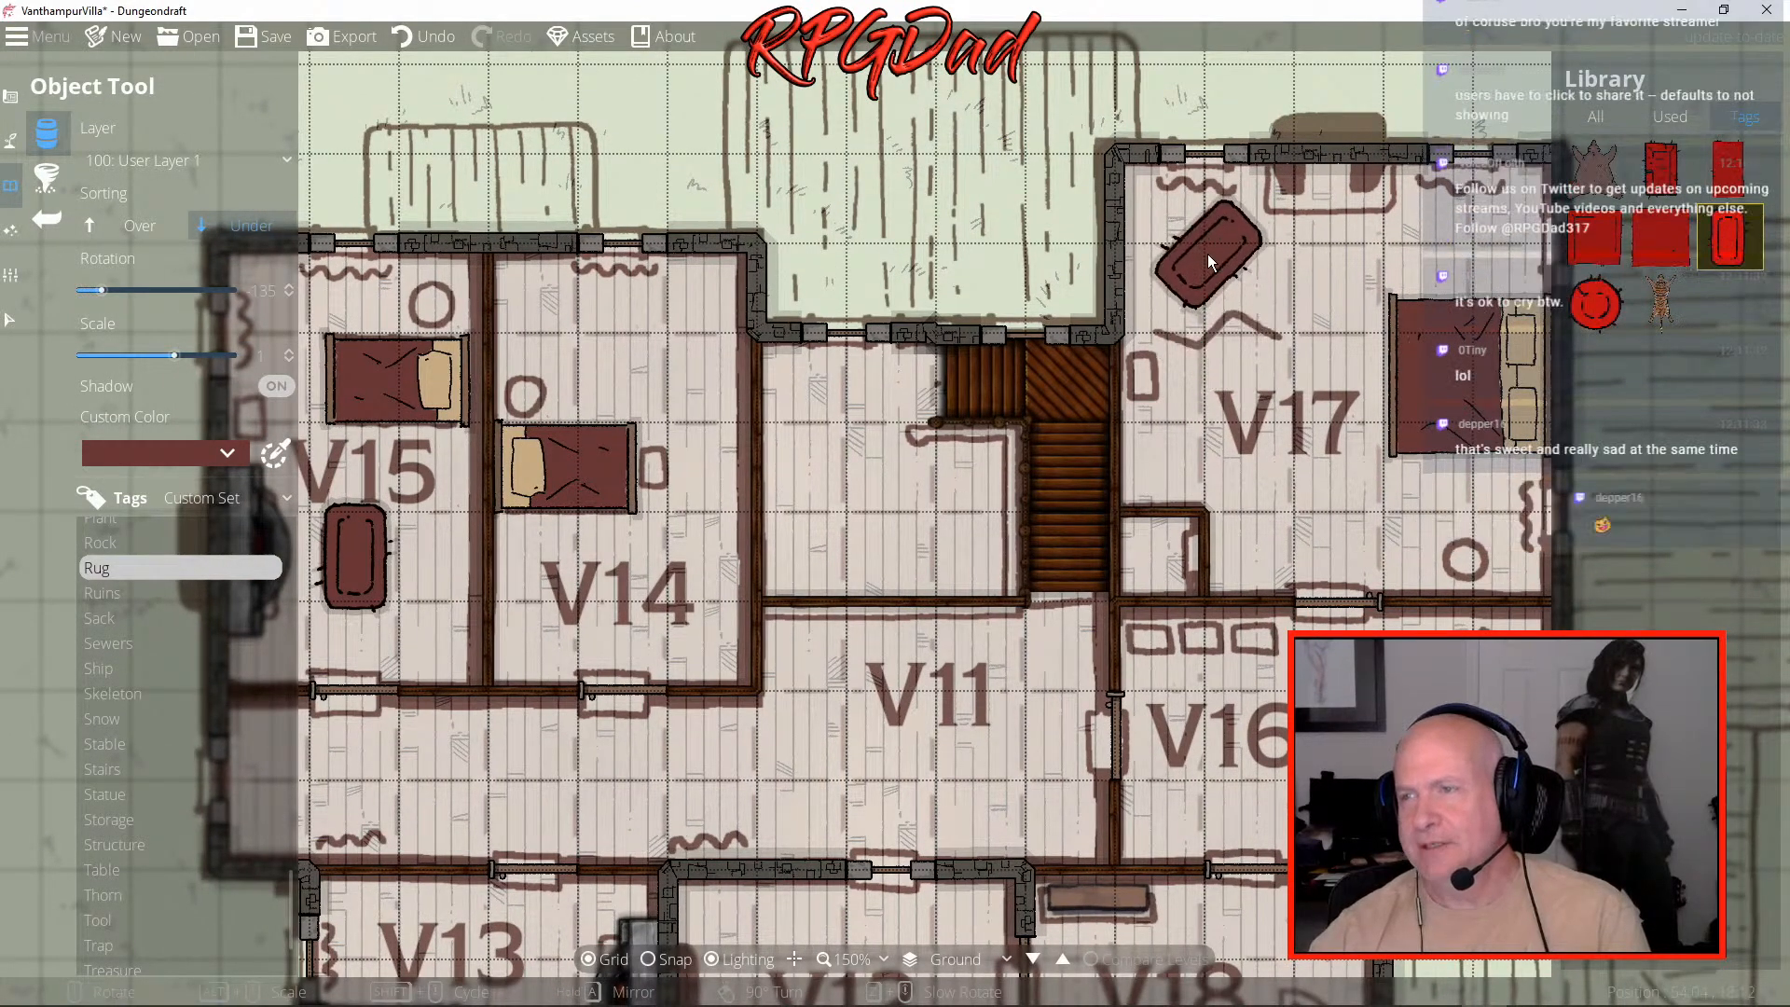
{"action": "left_click", "coordinate": [1207, 254]}
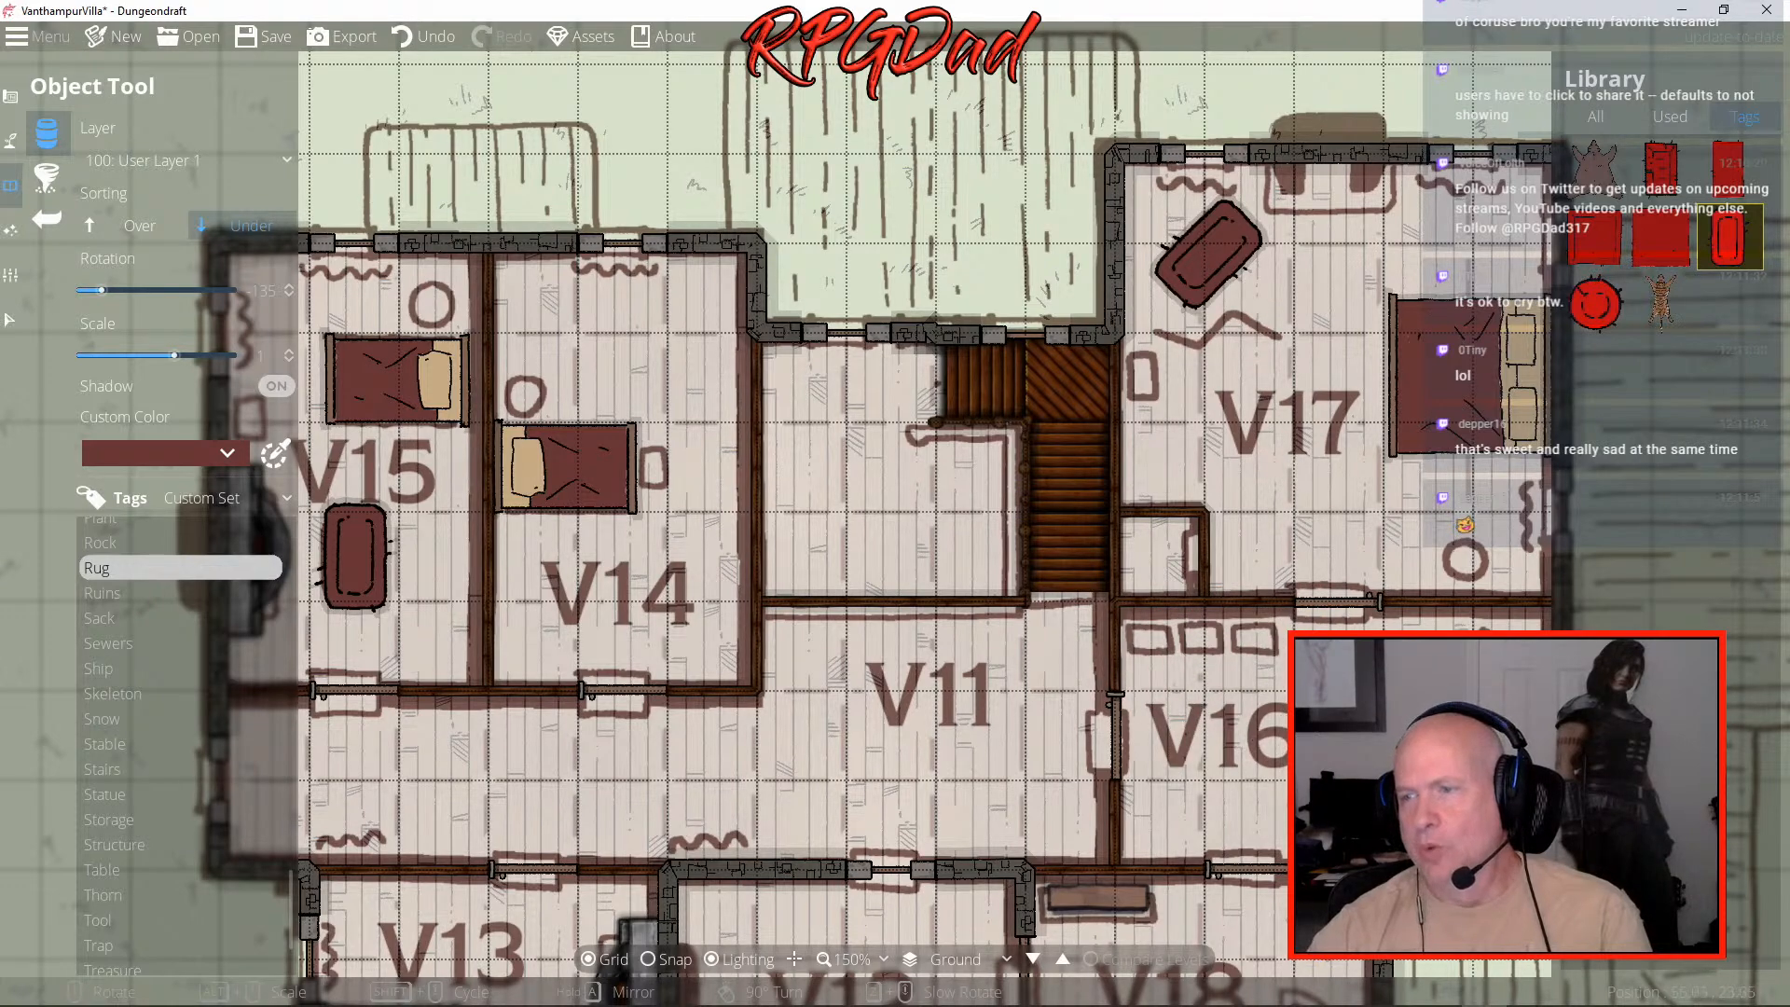
- Look over the V19 tower and the ground floor areas of the map for outlines still lacking objects
{"action": "left_click_drag", "start_coordinate": [1259, 727], "coordinate": [1134, 494]}
{"action": "left_click_drag", "start_coordinate": [1038, 386], "coordinate": [1334, 758]}
{"action": "left_click_drag", "start_coordinate": [837, 281], "coordinate": [1186, 785]}
{"action": "left_click_drag", "start_coordinate": [1368, 494], "coordinate": [588, 666]}
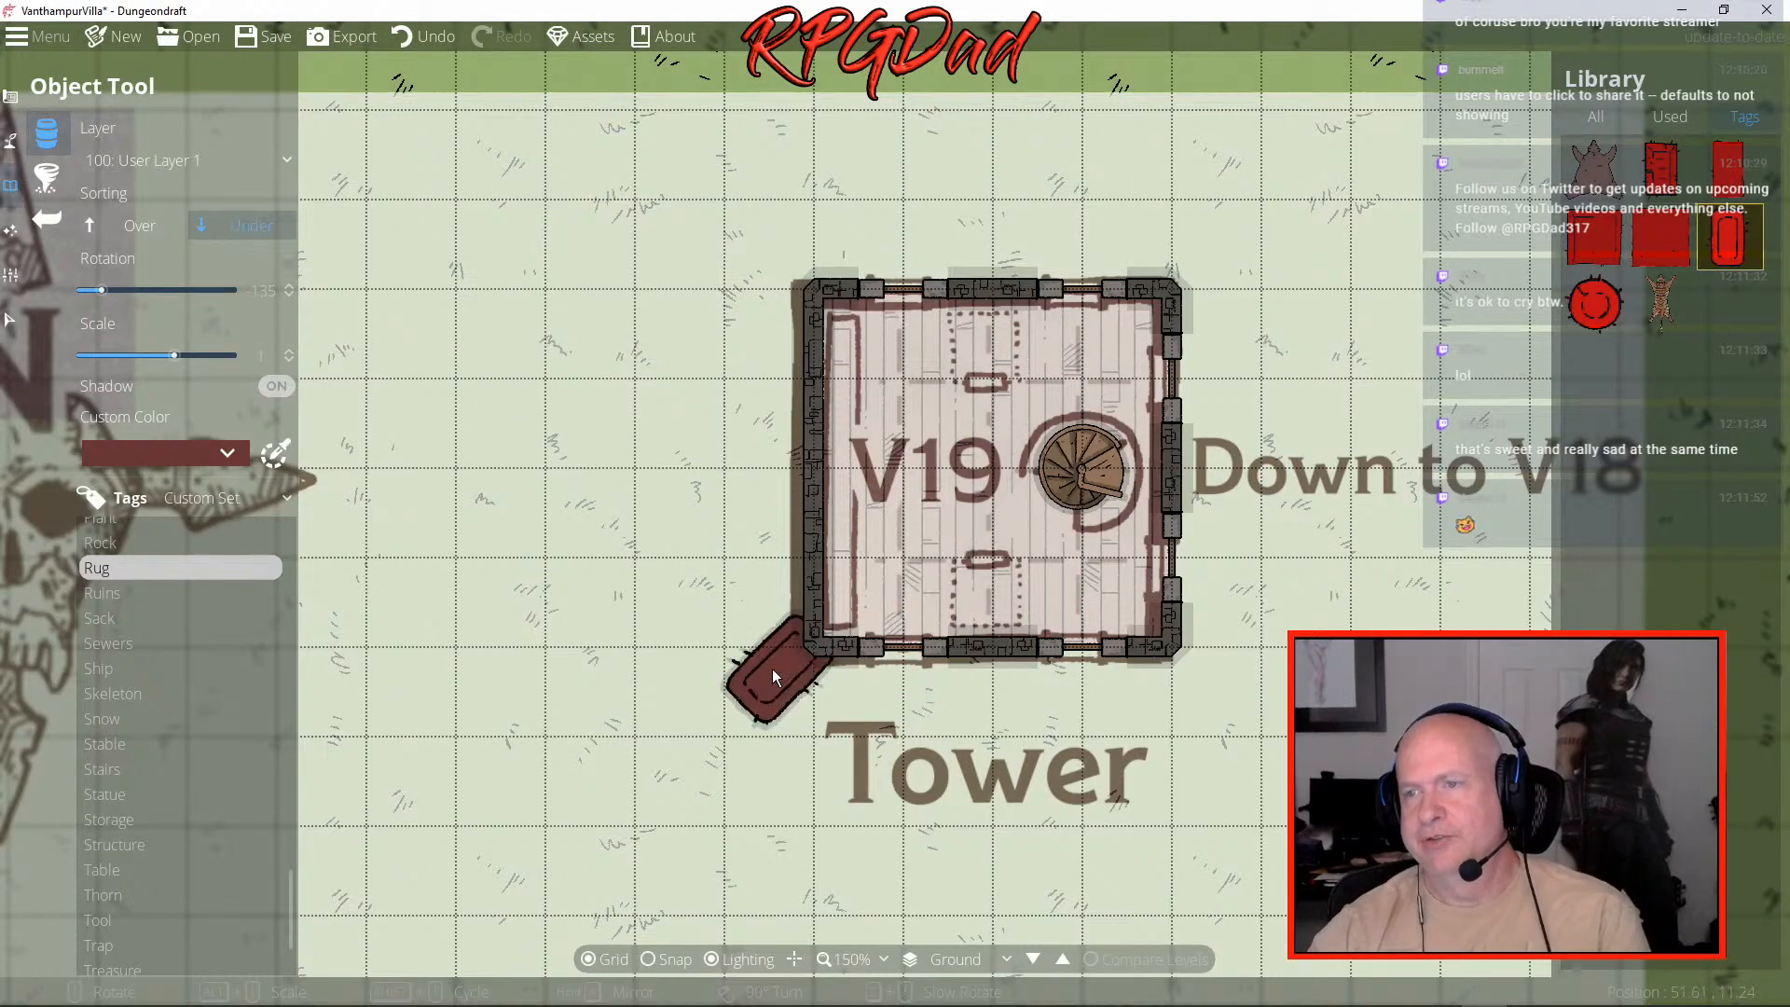
{"action": "left_click_drag", "start_coordinate": [680, 687], "coordinate": [1191, 473]}
{"action": "left_click_drag", "start_coordinate": [400, 619], "coordinate": [1536, 456]}
{"action": "scroll", "coordinate": [1537, 457], "scroll_direction": "down", "scroll_amount": 4}
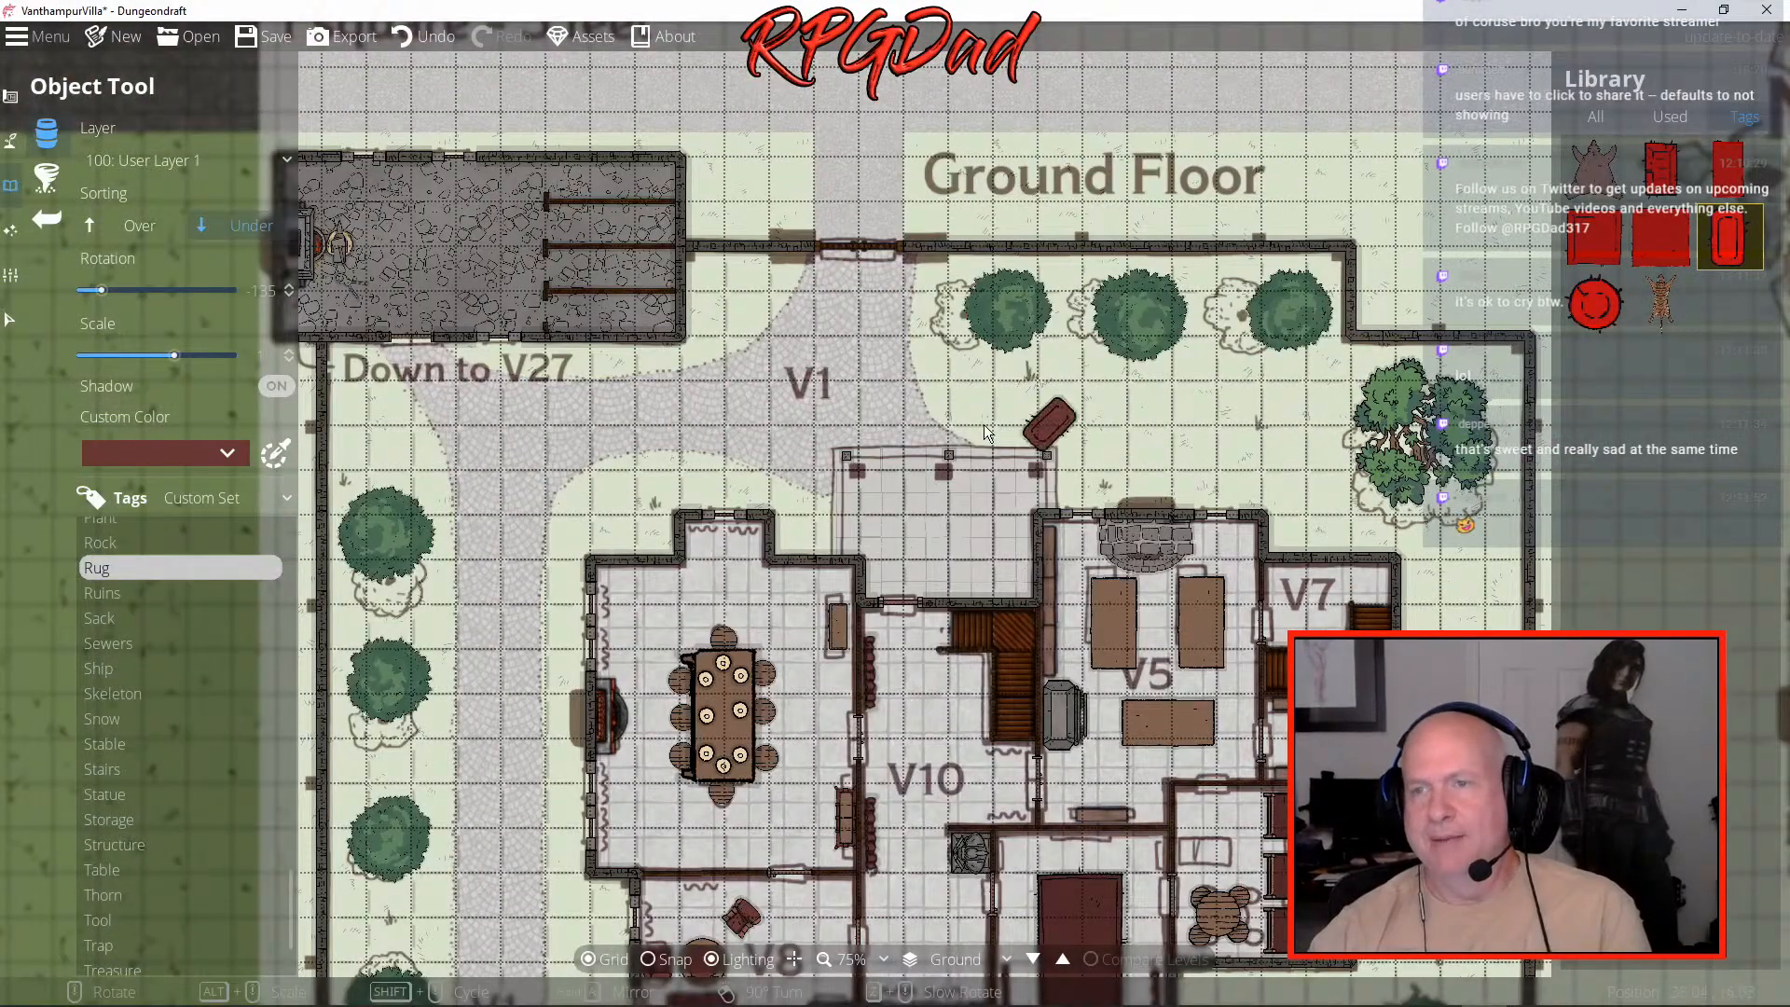
{"action": "left_click_drag", "start_coordinate": [532, 413], "coordinate": [842, 477]}
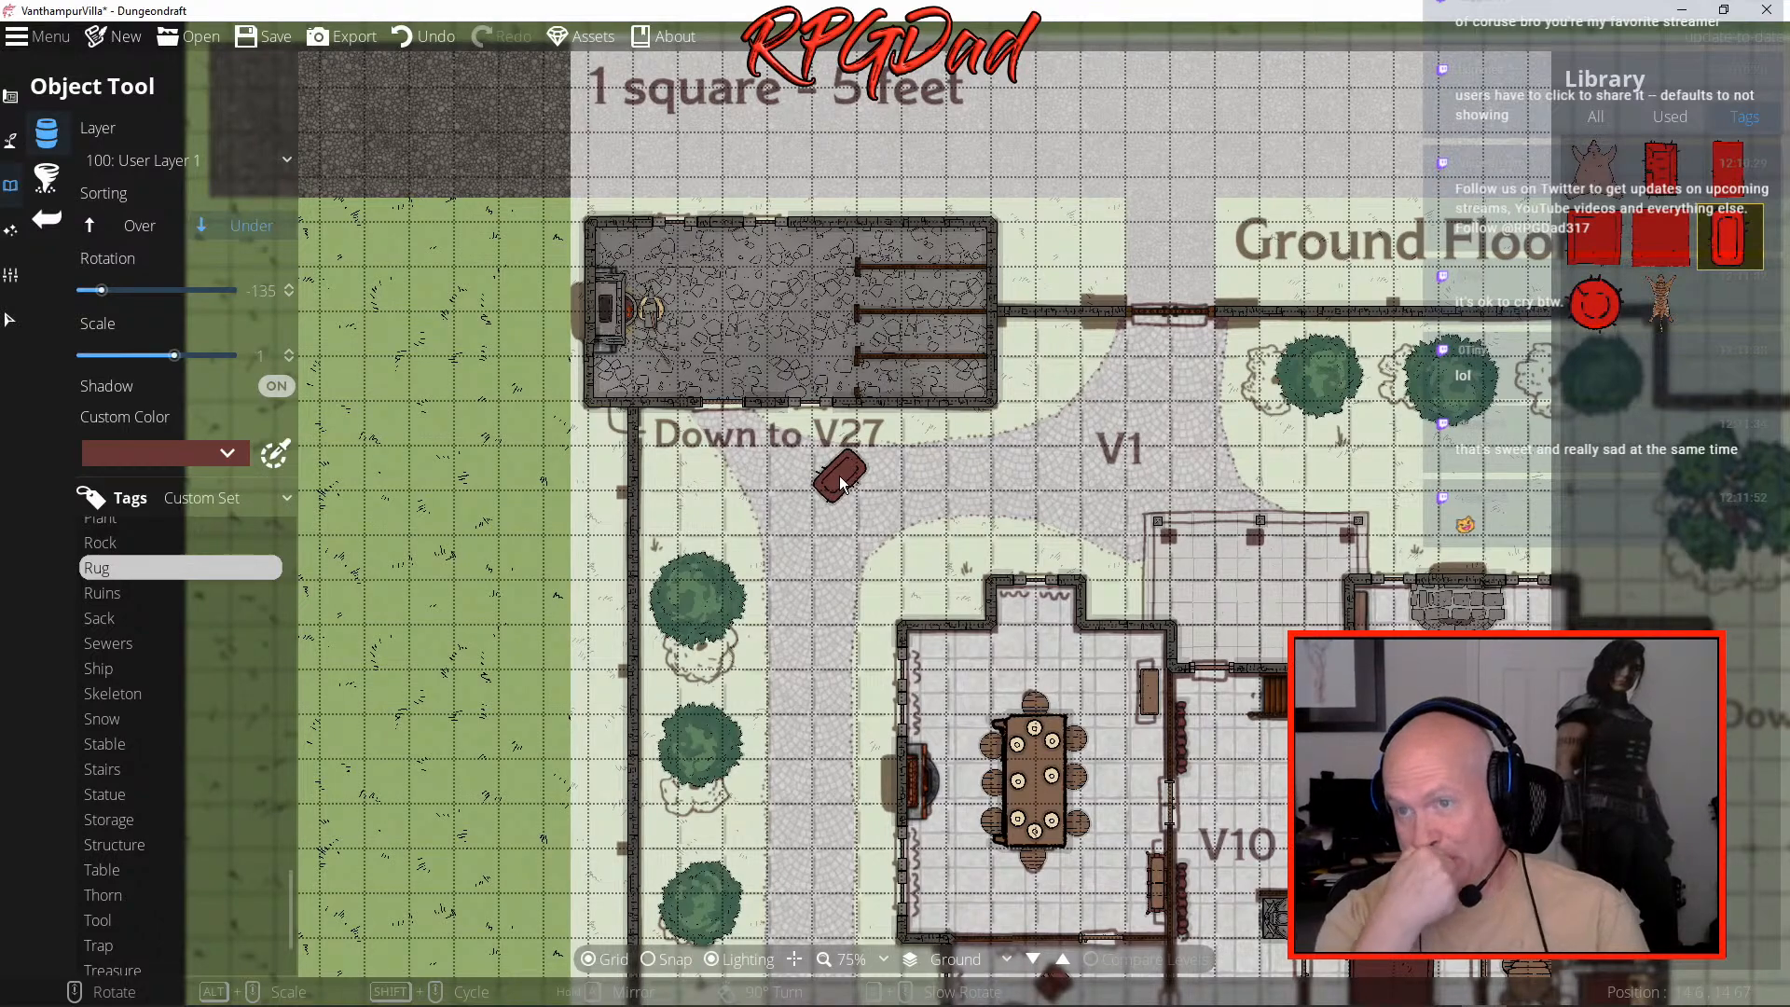
- Set the trace image's opacity to 0.01 and inspect the ground floor and grounds without the tracing
{"action": "left_click", "coordinate": [11, 276]}
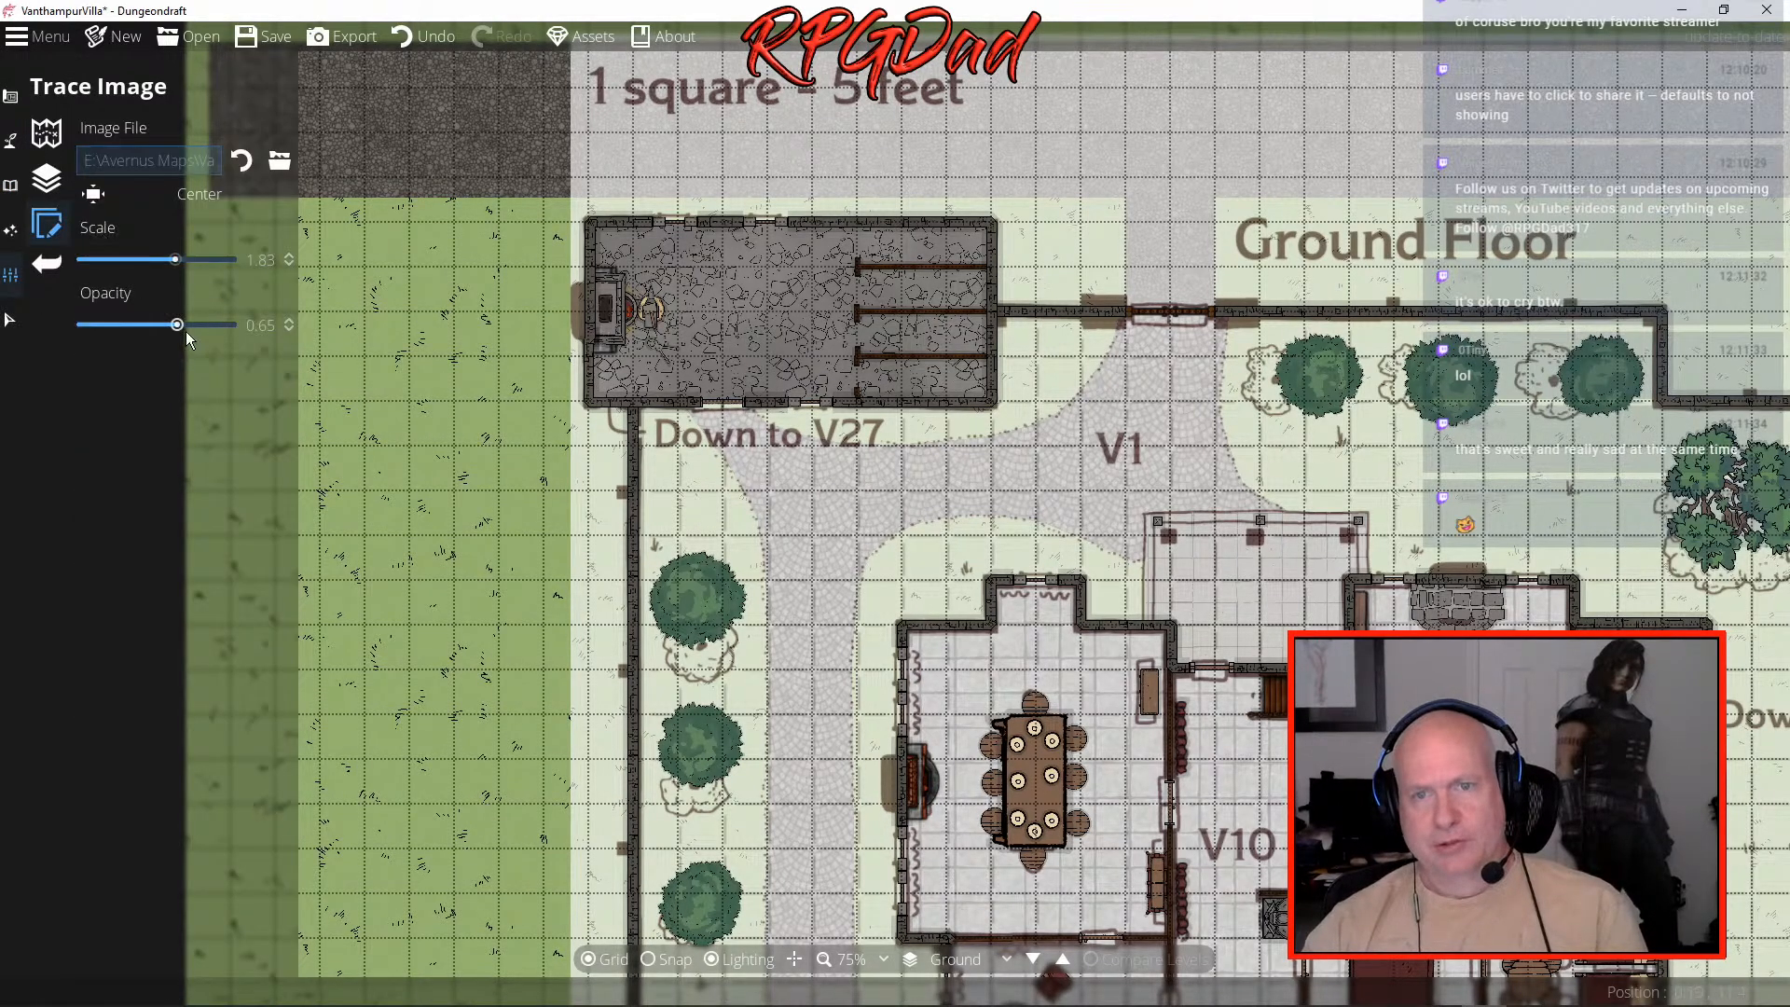
{"action": "left_click_drag", "start_coordinate": [177, 324], "coordinate": [46, 345]}
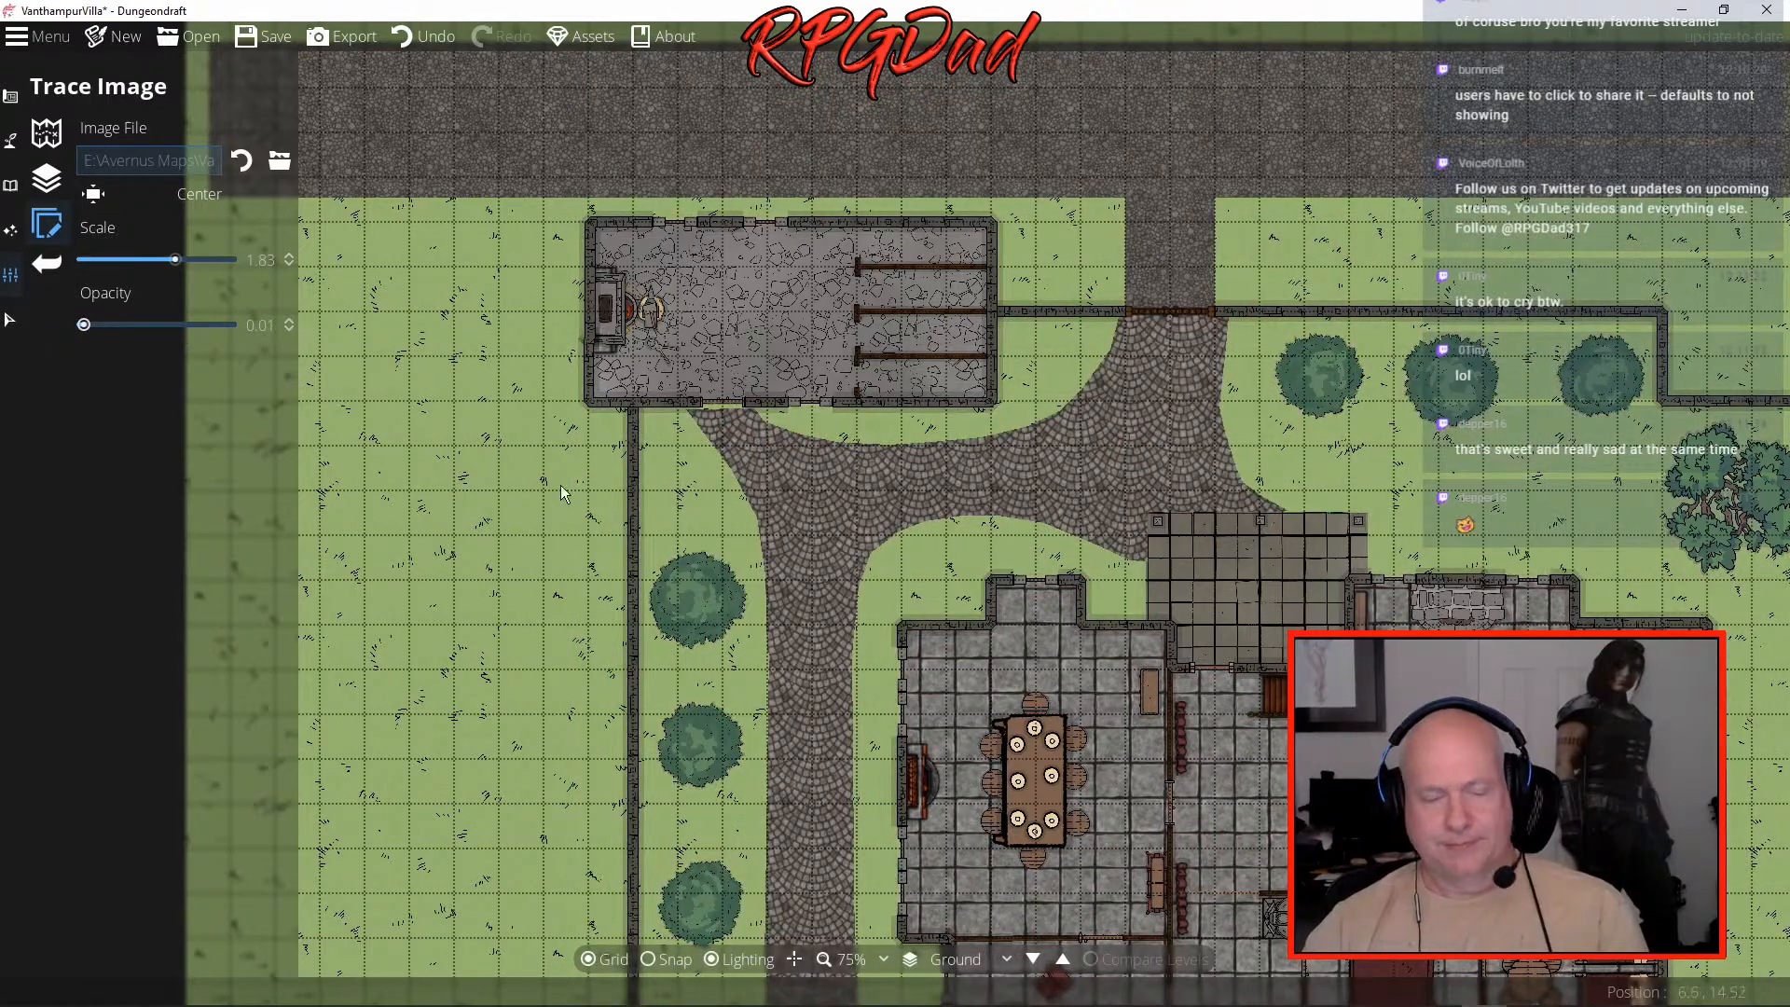
{"action": "key", "text": "Right"}
{"action": "key", "text": "Down"}
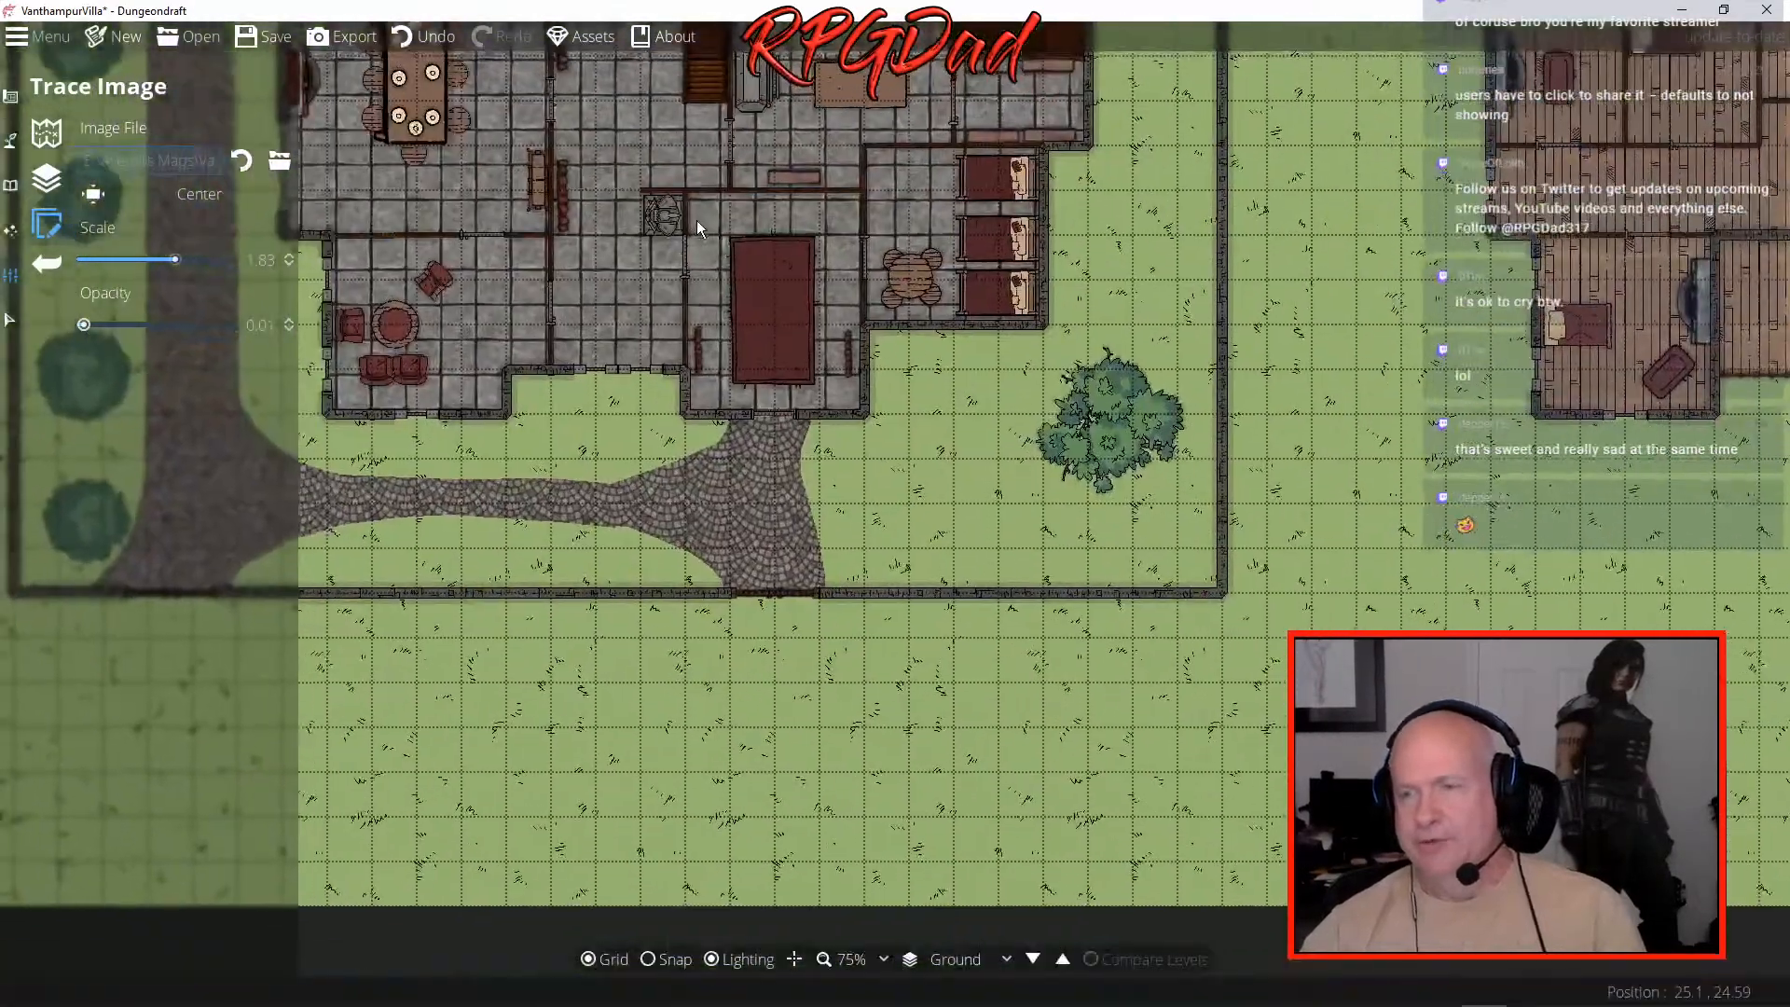
{"action": "left_click_drag", "start_coordinate": [696, 220], "coordinate": [1087, 309]}
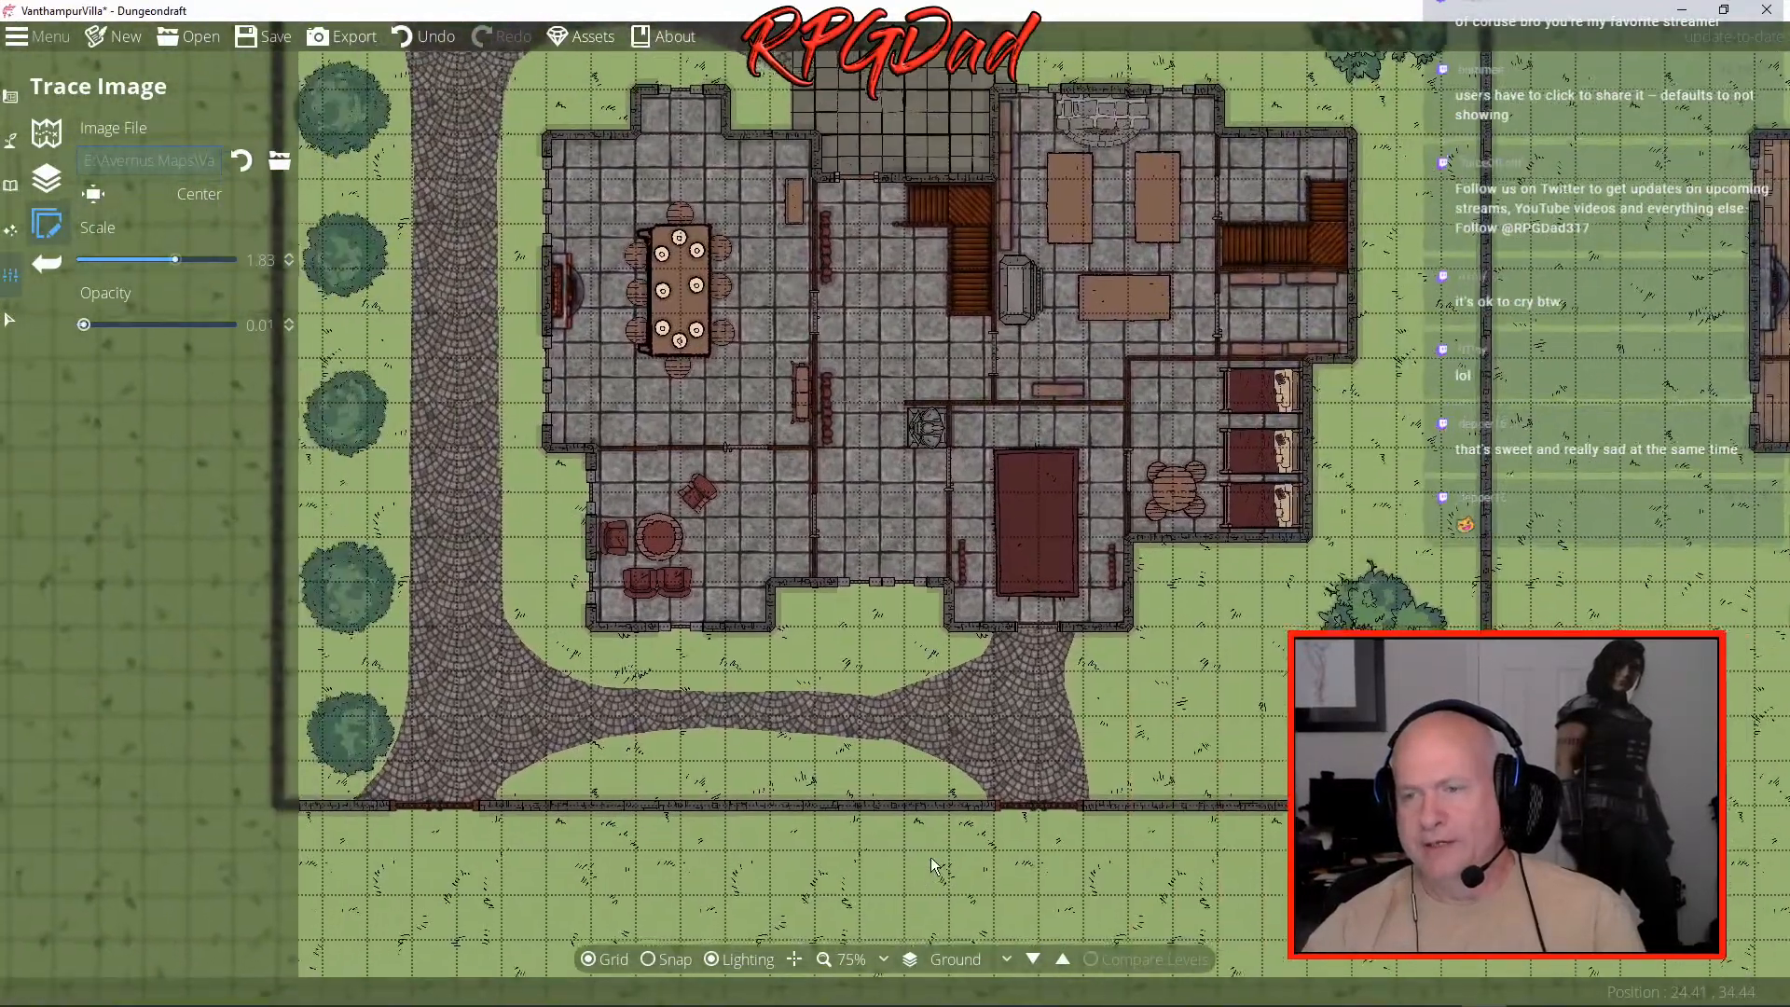
{"action": "key", "text": "Down"}
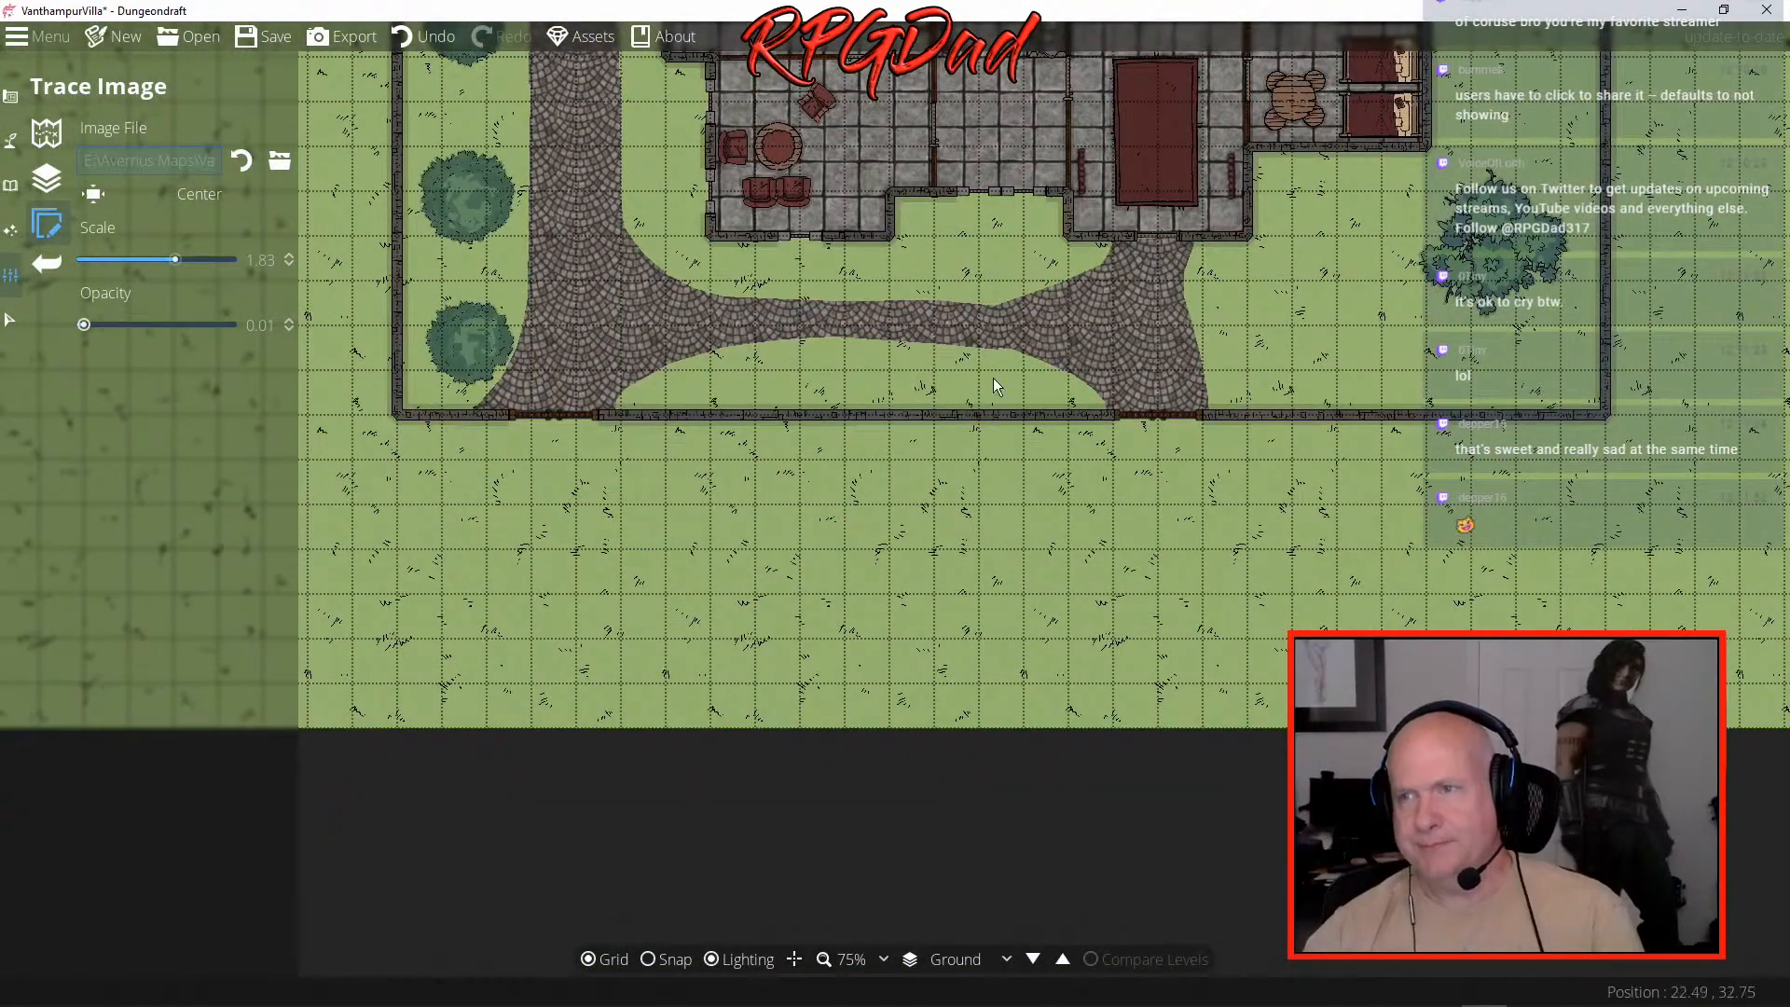
- Inspect the villa grounds, ground floor rooms and upper floor rooms with the trace image hidden
{"action": "key", "text": "Up"}
{"action": "key", "text": "Right"}
{"action": "left_click_drag", "start_coordinate": [935, 294], "coordinate": [960, 822]}
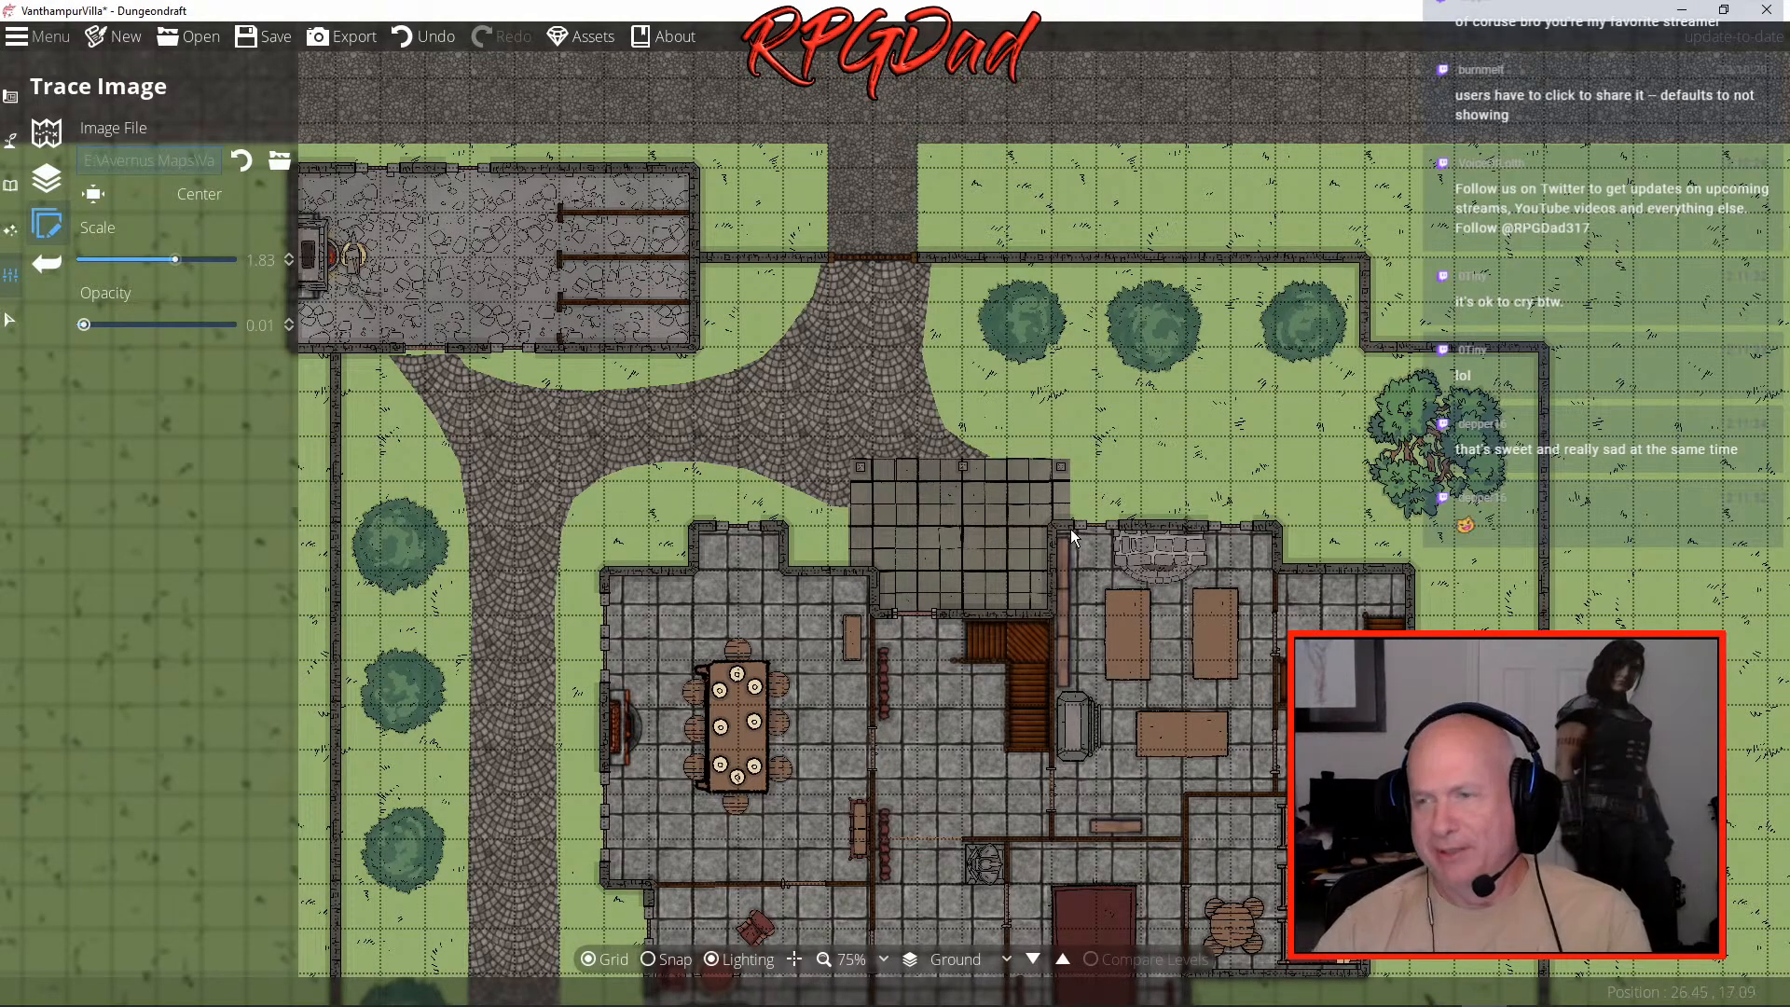
{"action": "left_click_drag", "start_coordinate": [1027, 600], "coordinate": [848, 322]}
{"action": "mouse_move", "coordinate": [1086, 643]}
{"action": "left_mouse_down"}
{"action": "mouse_move", "coordinate": [509, 540]}
{"action": "mouse_move", "coordinate": [914, 453]}
{"action": "left_mouse_up"}
{"action": "left_click_drag", "start_coordinate": [1108, 524], "coordinate": [484, 588]}
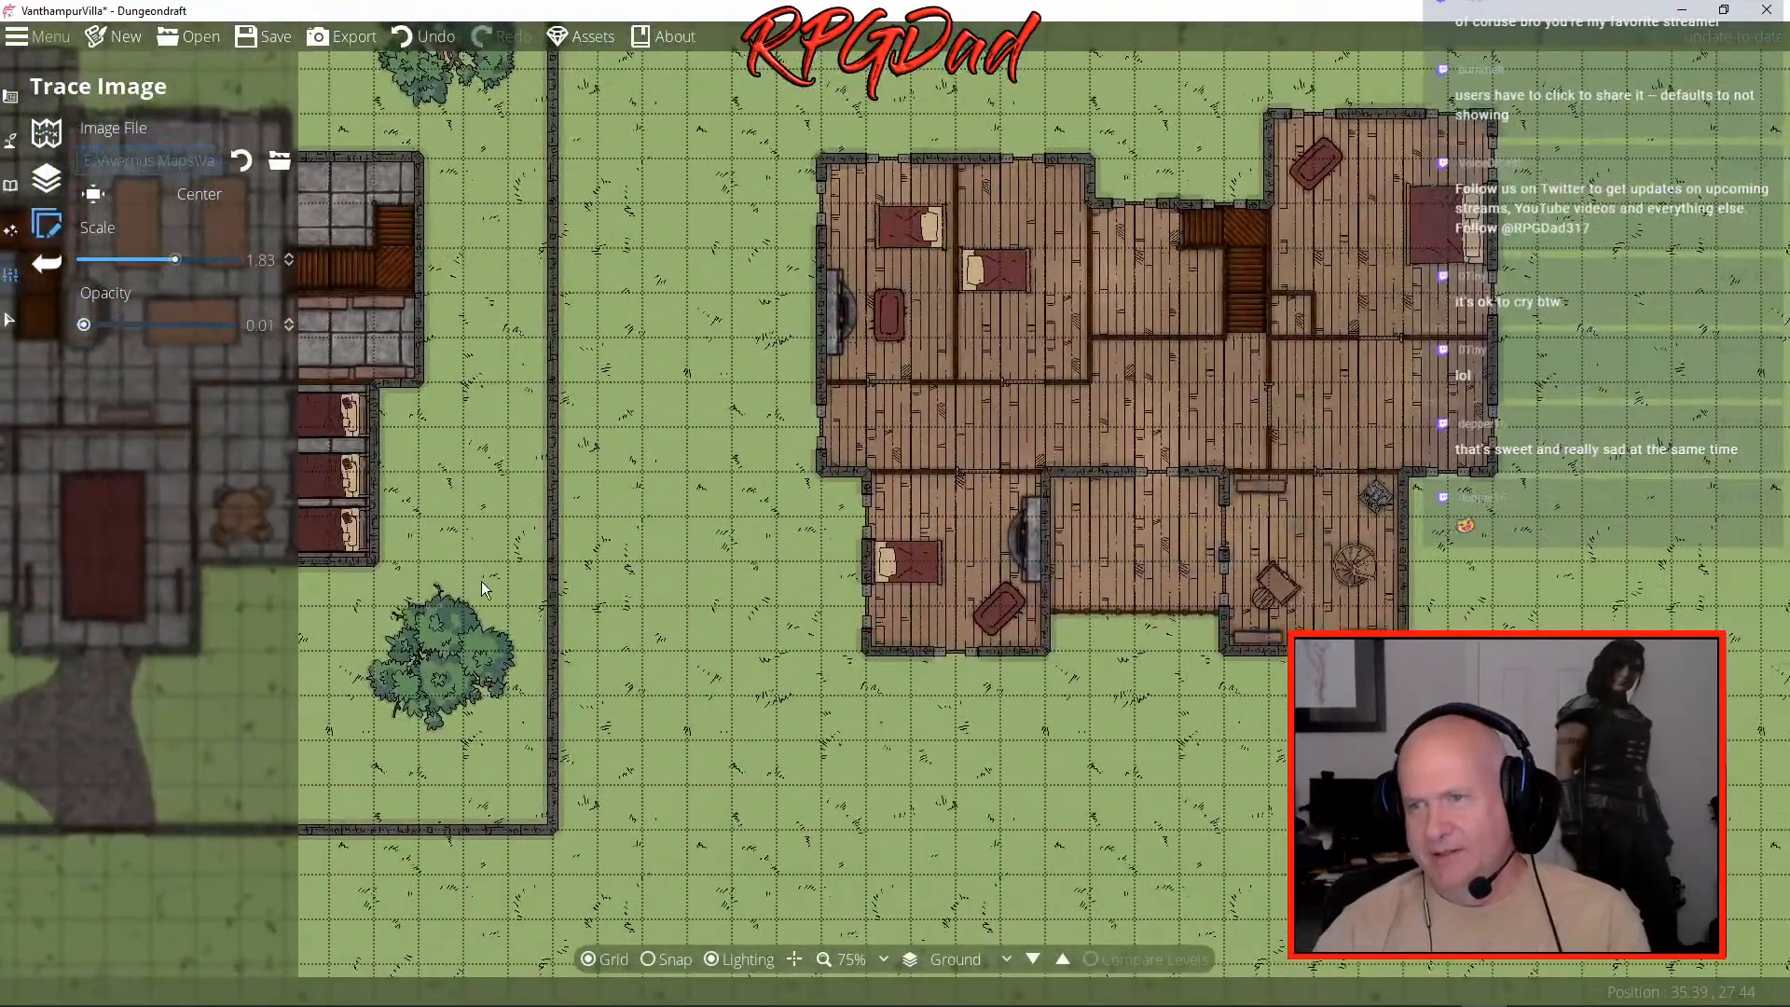
{"action": "left_click_drag", "start_coordinate": [1163, 519], "coordinate": [841, 607]}
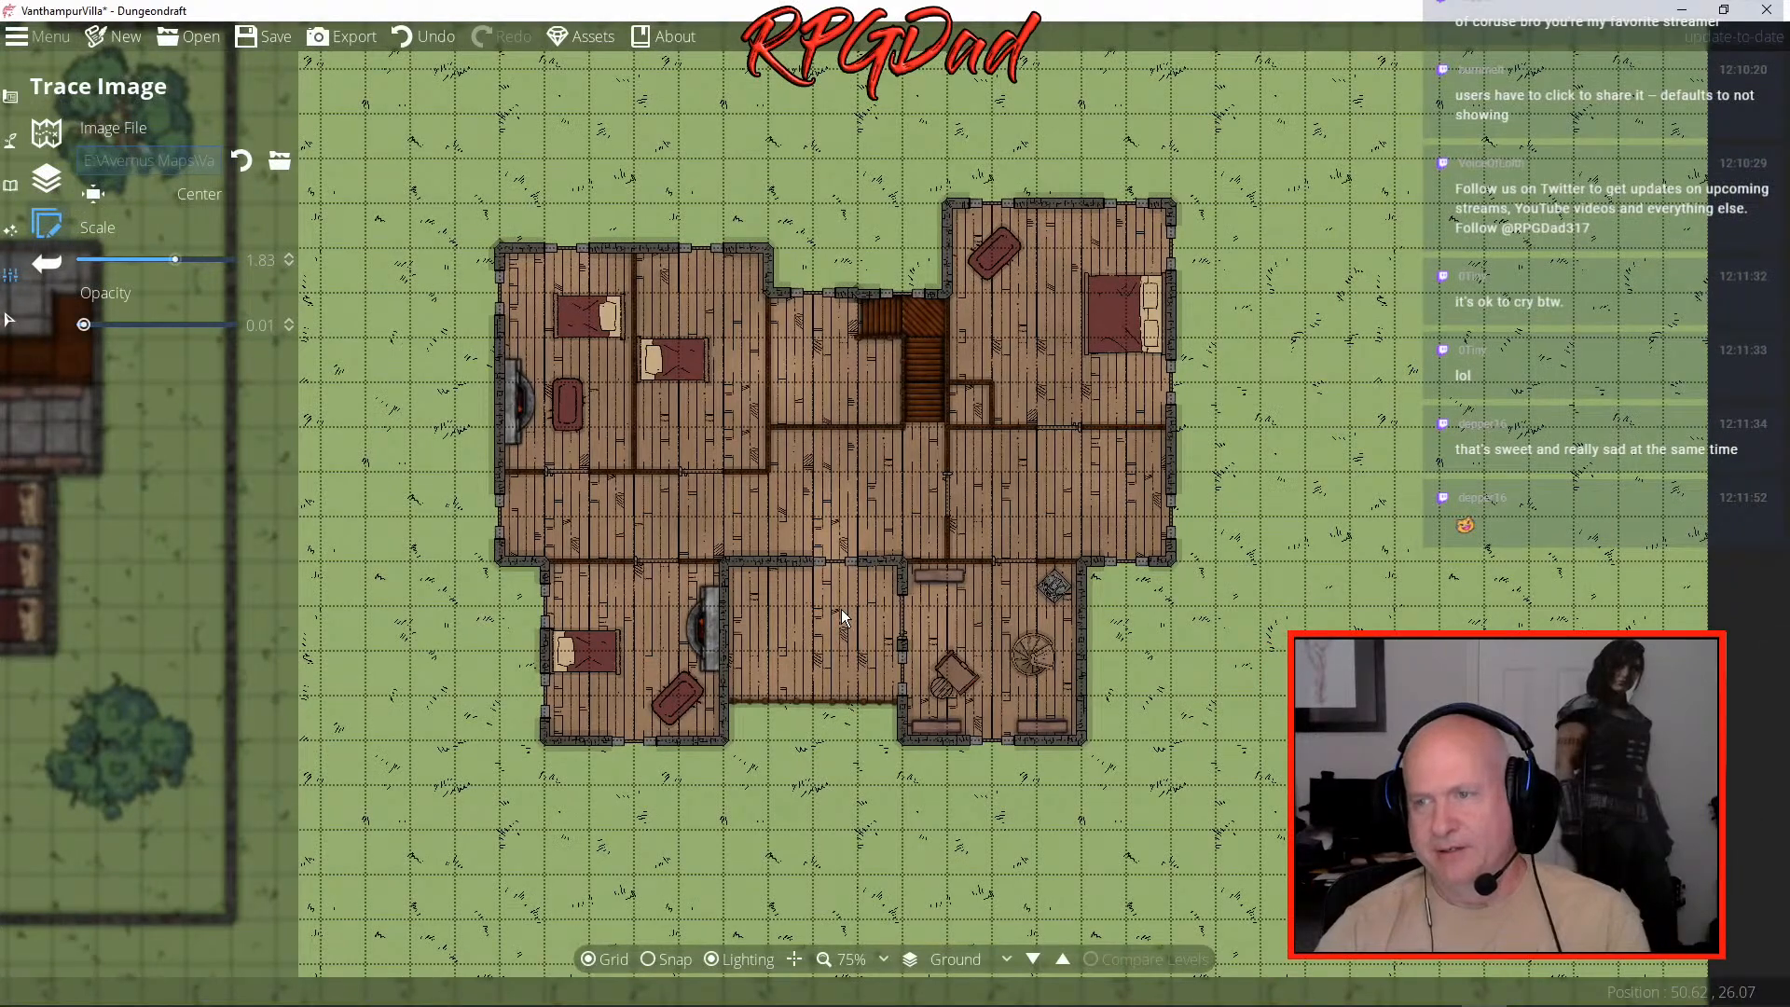
{"action": "left_click_drag", "start_coordinate": [841, 608], "coordinate": [1074, 660]}
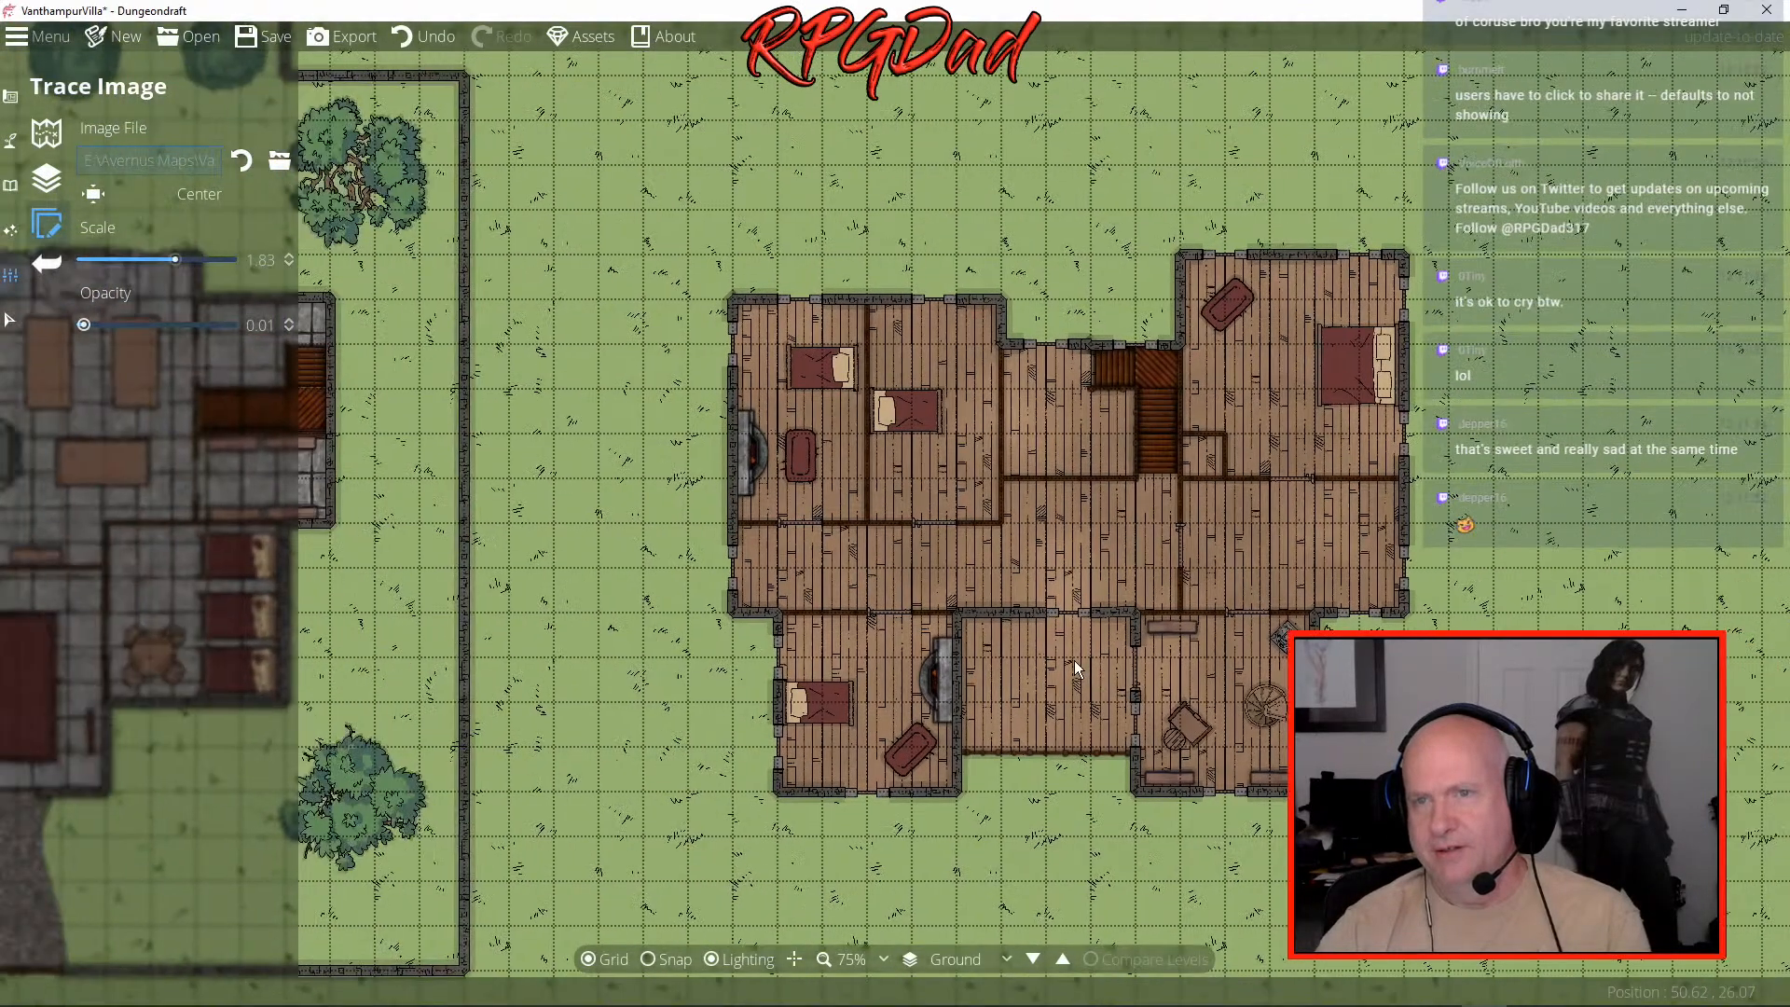
{"action": "left_click_drag", "start_coordinate": [640, 573], "coordinate": [1145, 606]}
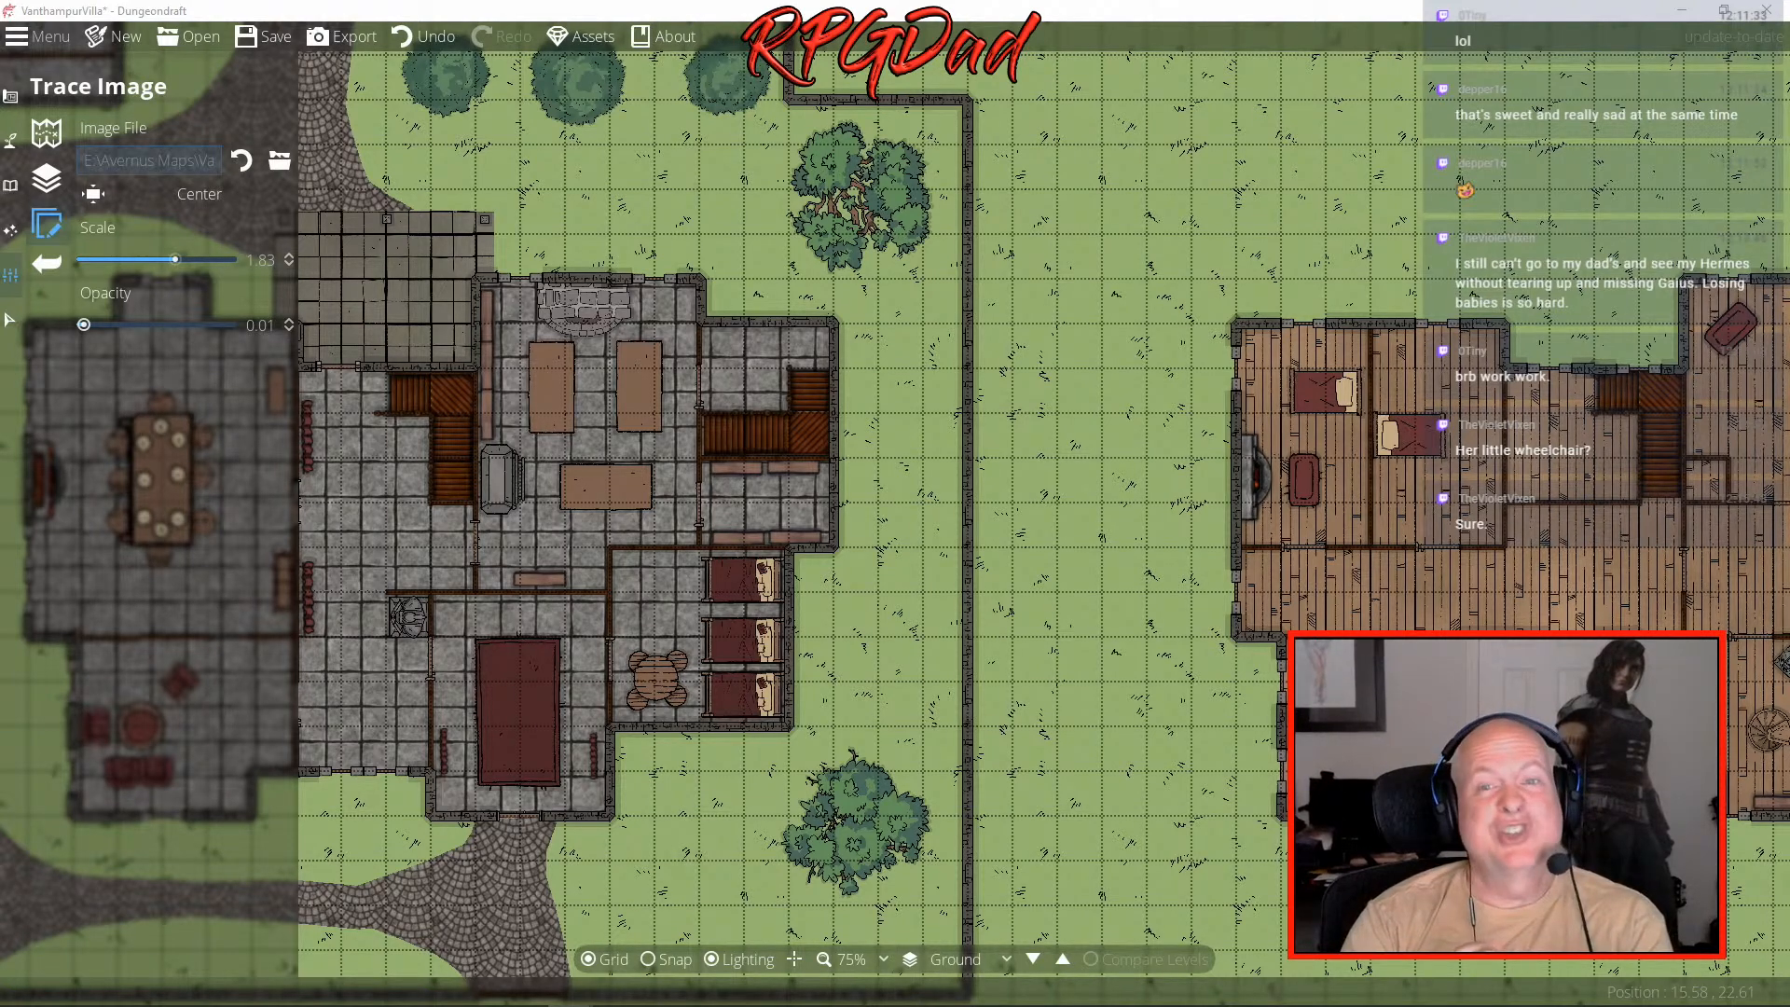
- Switch to the web browser and look through the Walkin' Scooter page's overview, customer photos and videos
{"action": "left_click_drag", "start_coordinate": [0, 93], "coordinate": [138, 56]}
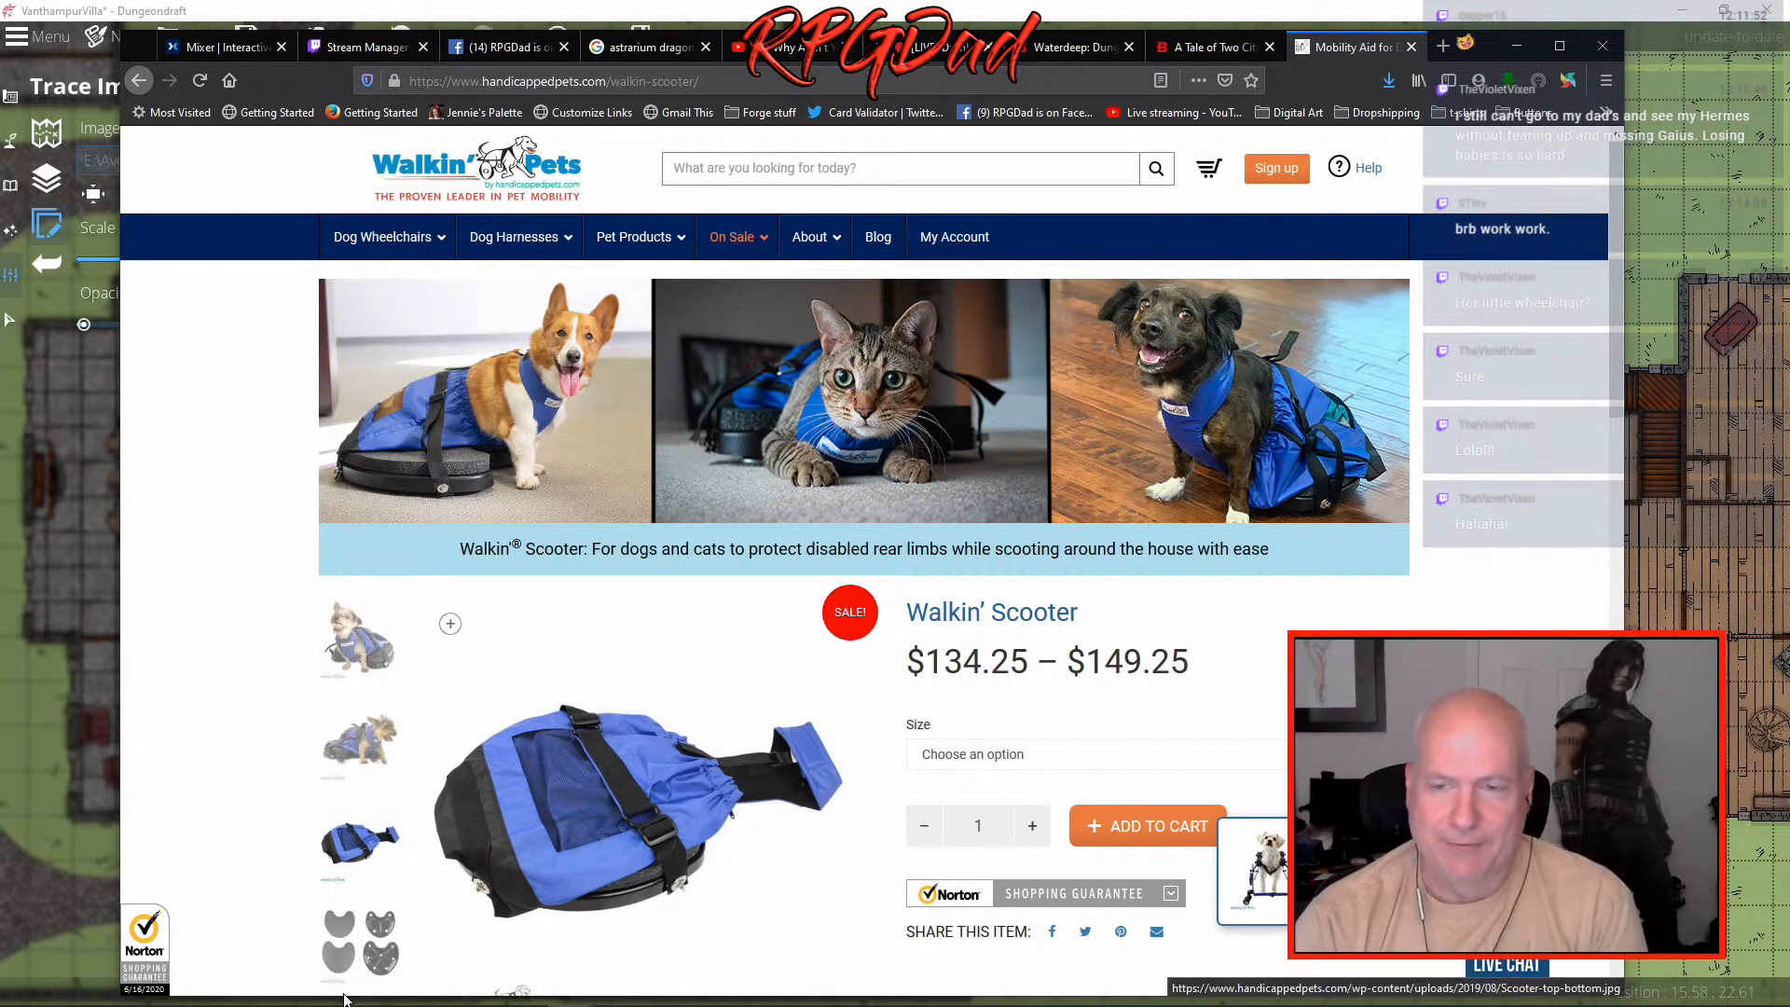
{"action": "scroll", "coordinate": [515, 778], "scroll_direction": "down", "scroll_amount": 3}
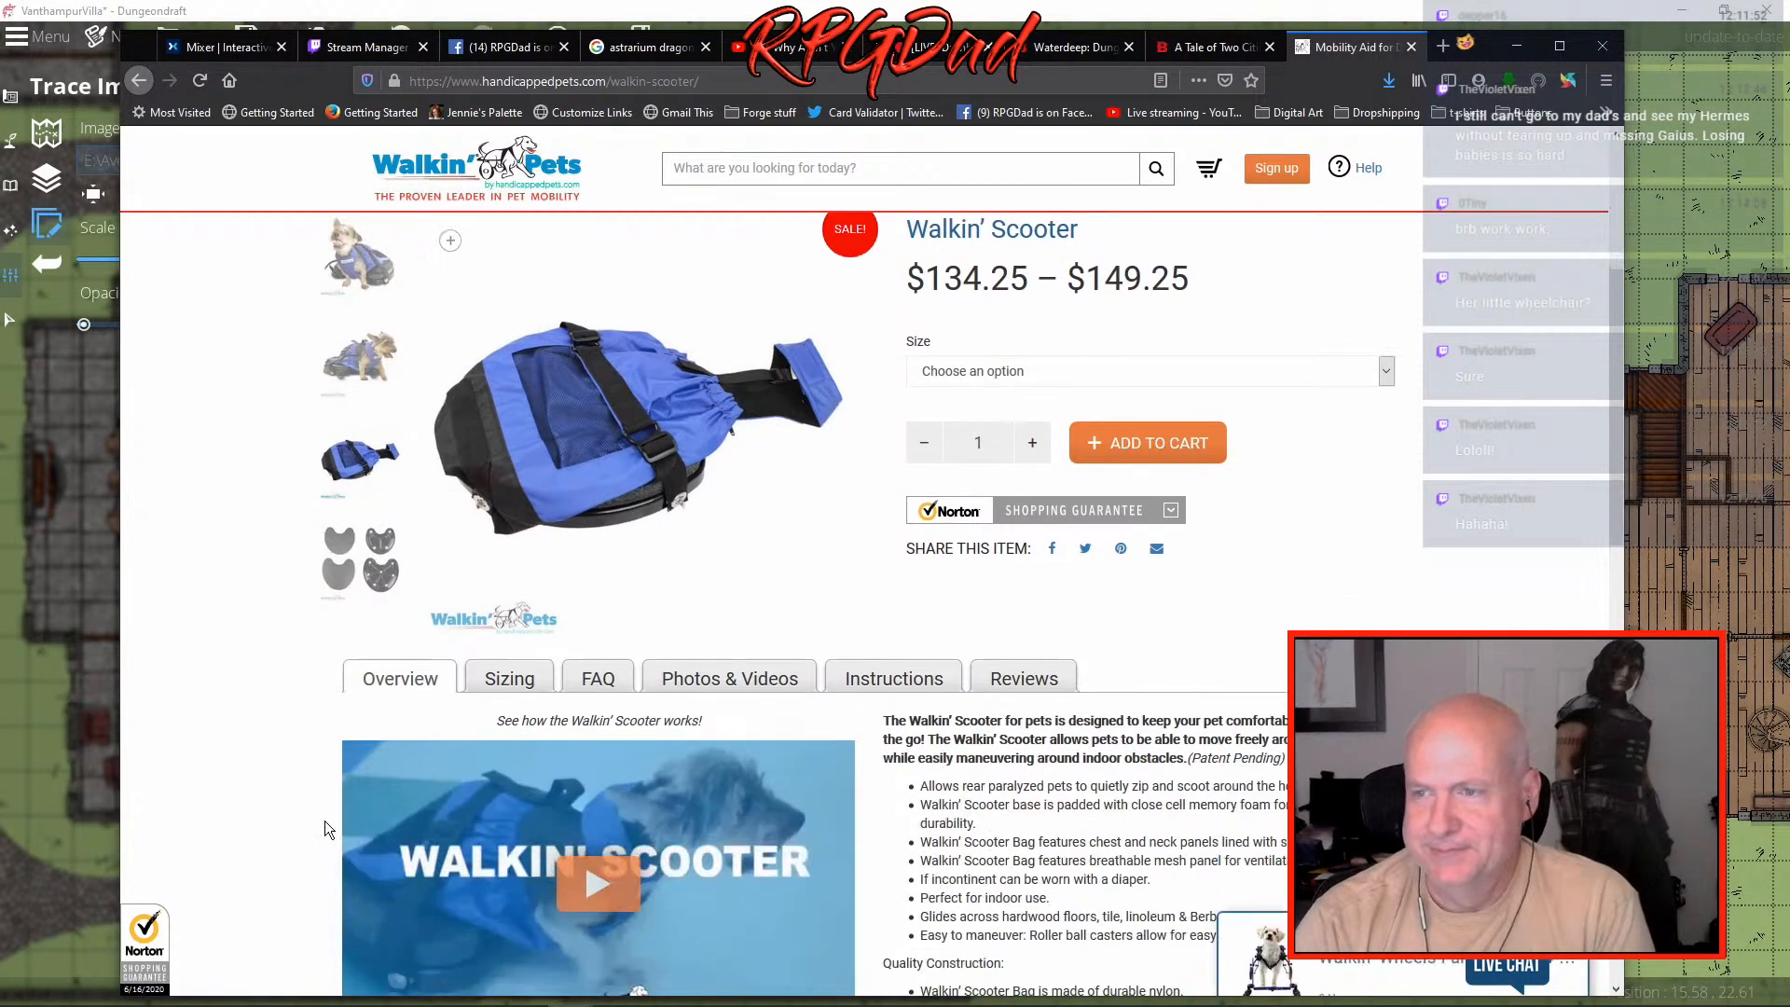
{"action": "scroll", "coordinate": [816, 751], "scroll_direction": "down", "scroll_amount": 3}
{"action": "scroll", "coordinate": [816, 750], "scroll_direction": "up", "scroll_amount": 3}
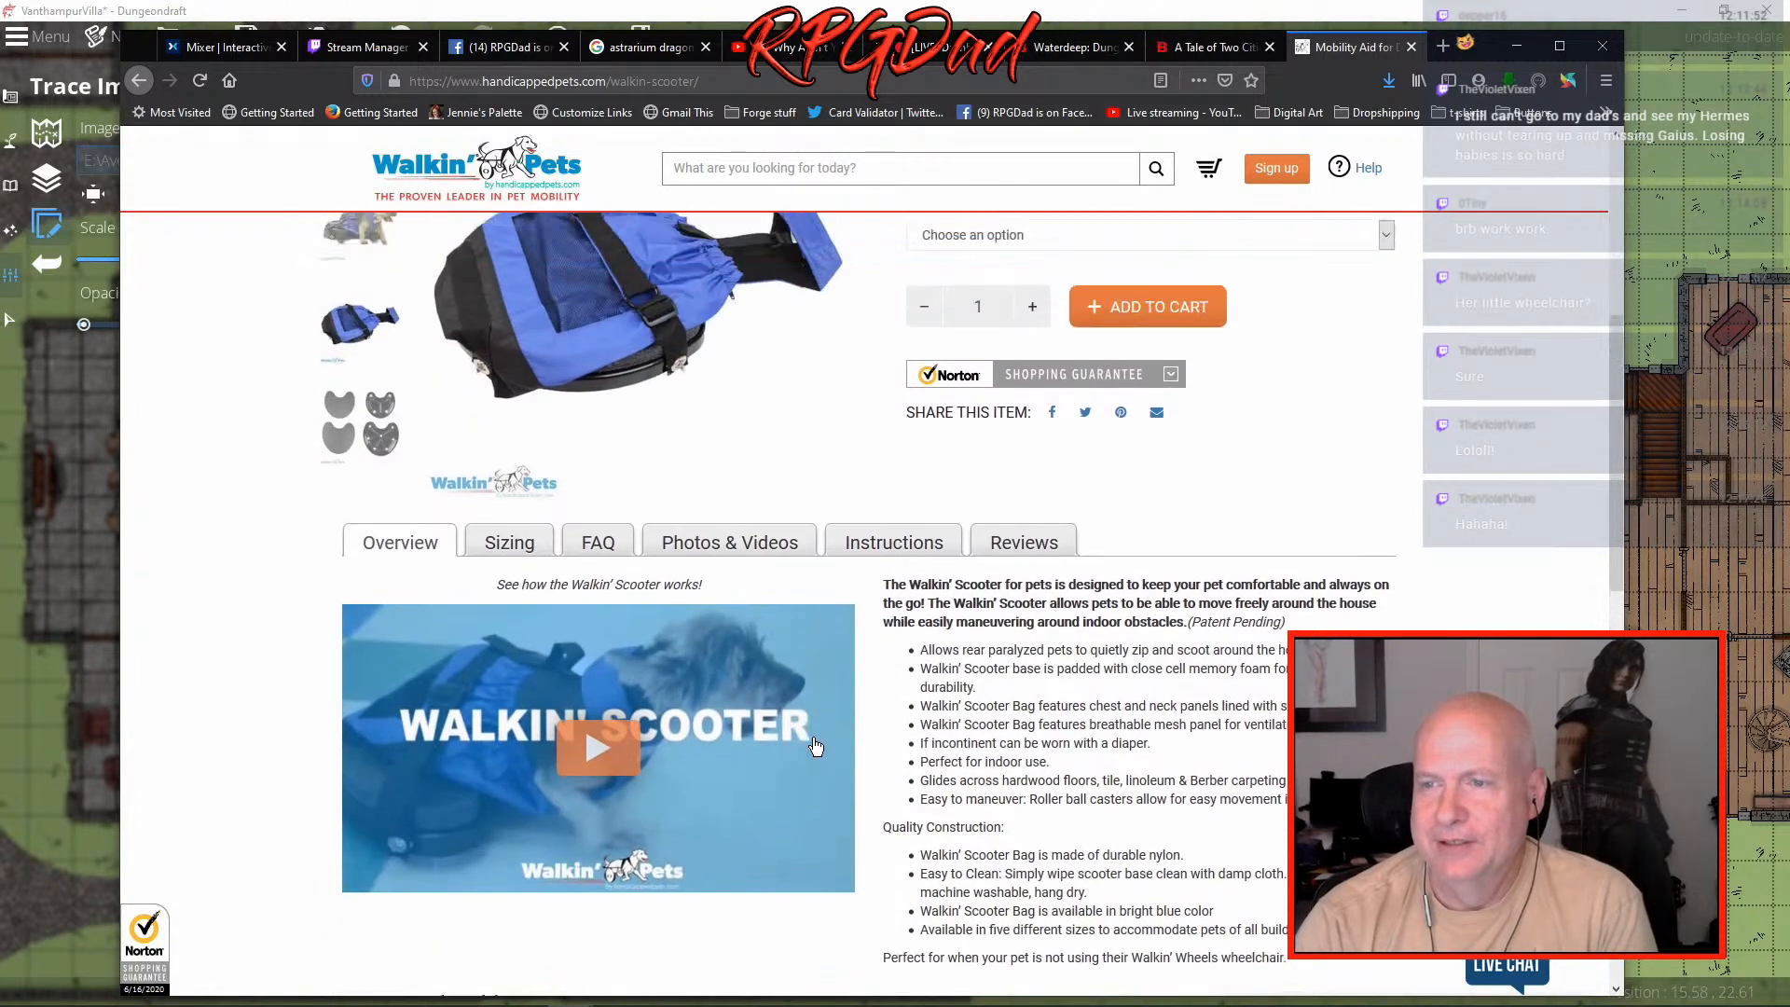
{"action": "left_click", "coordinate": [751, 681]}
{"action": "scroll", "coordinate": [560, 695], "scroll_direction": "down", "scroll_amount": 4}
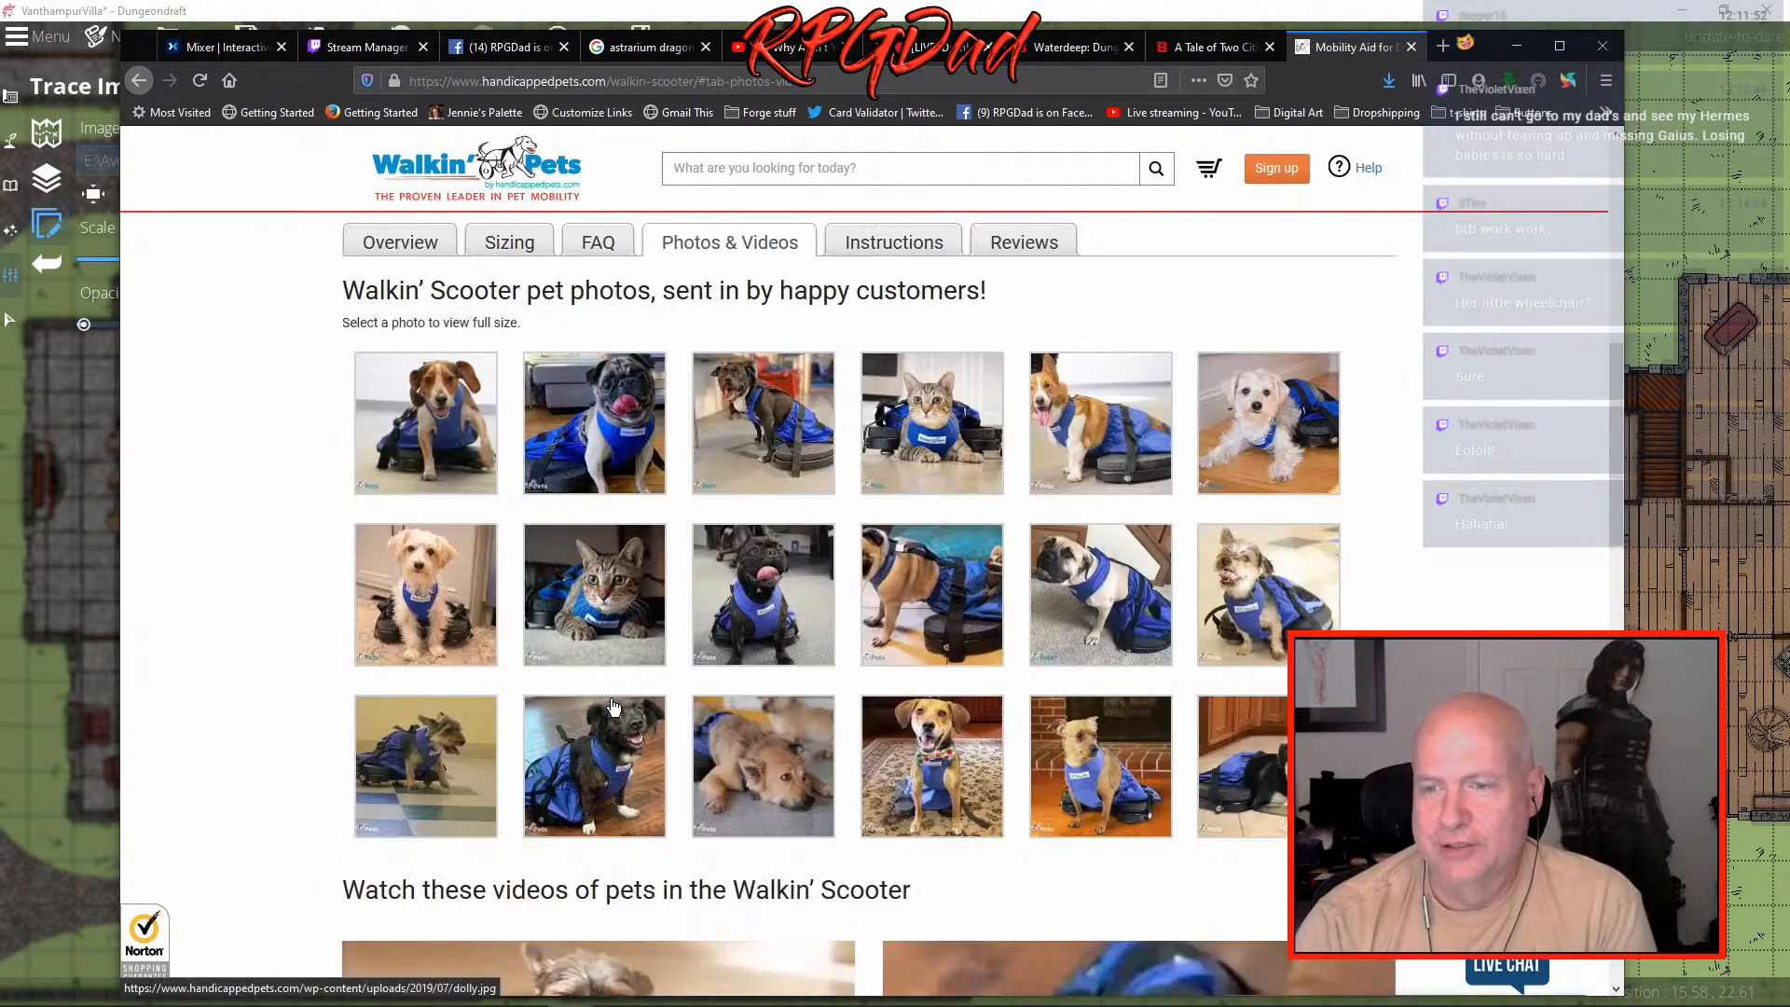
{"action": "scroll", "coordinate": [430, 670], "scroll_direction": "down", "scroll_amount": 3}
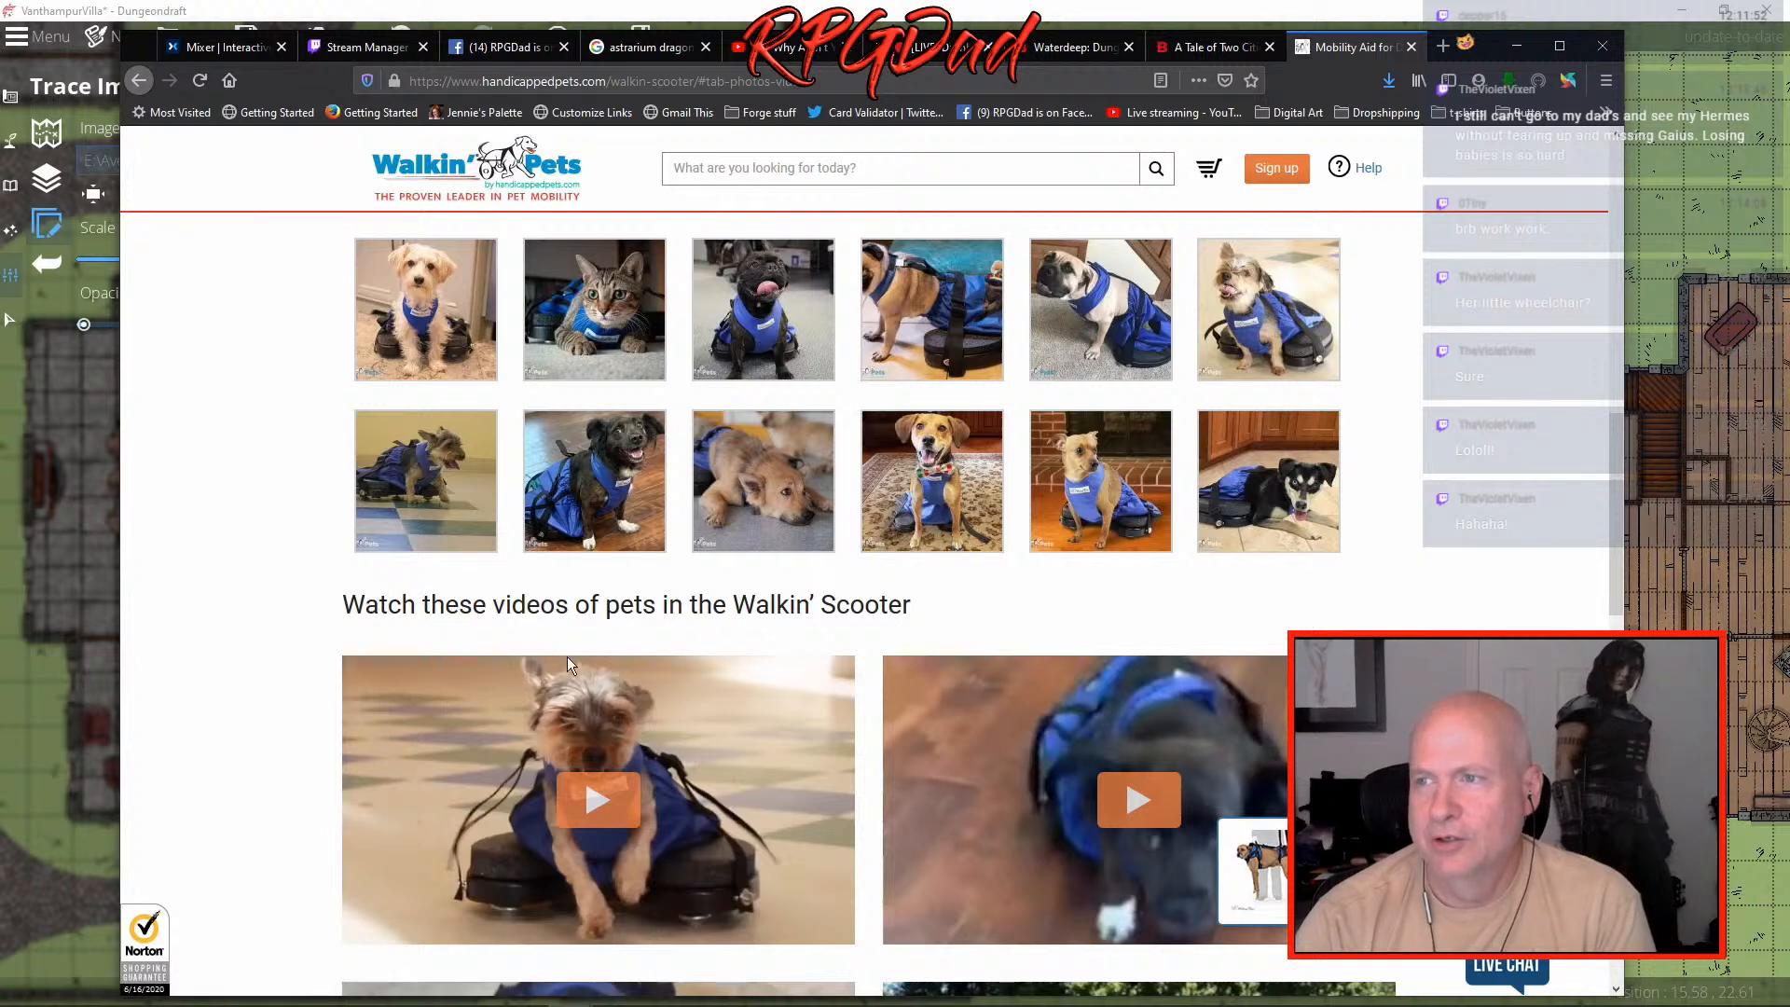
{"action": "scroll", "coordinate": [793, 643], "scroll_direction": "down", "scroll_amount": 2}
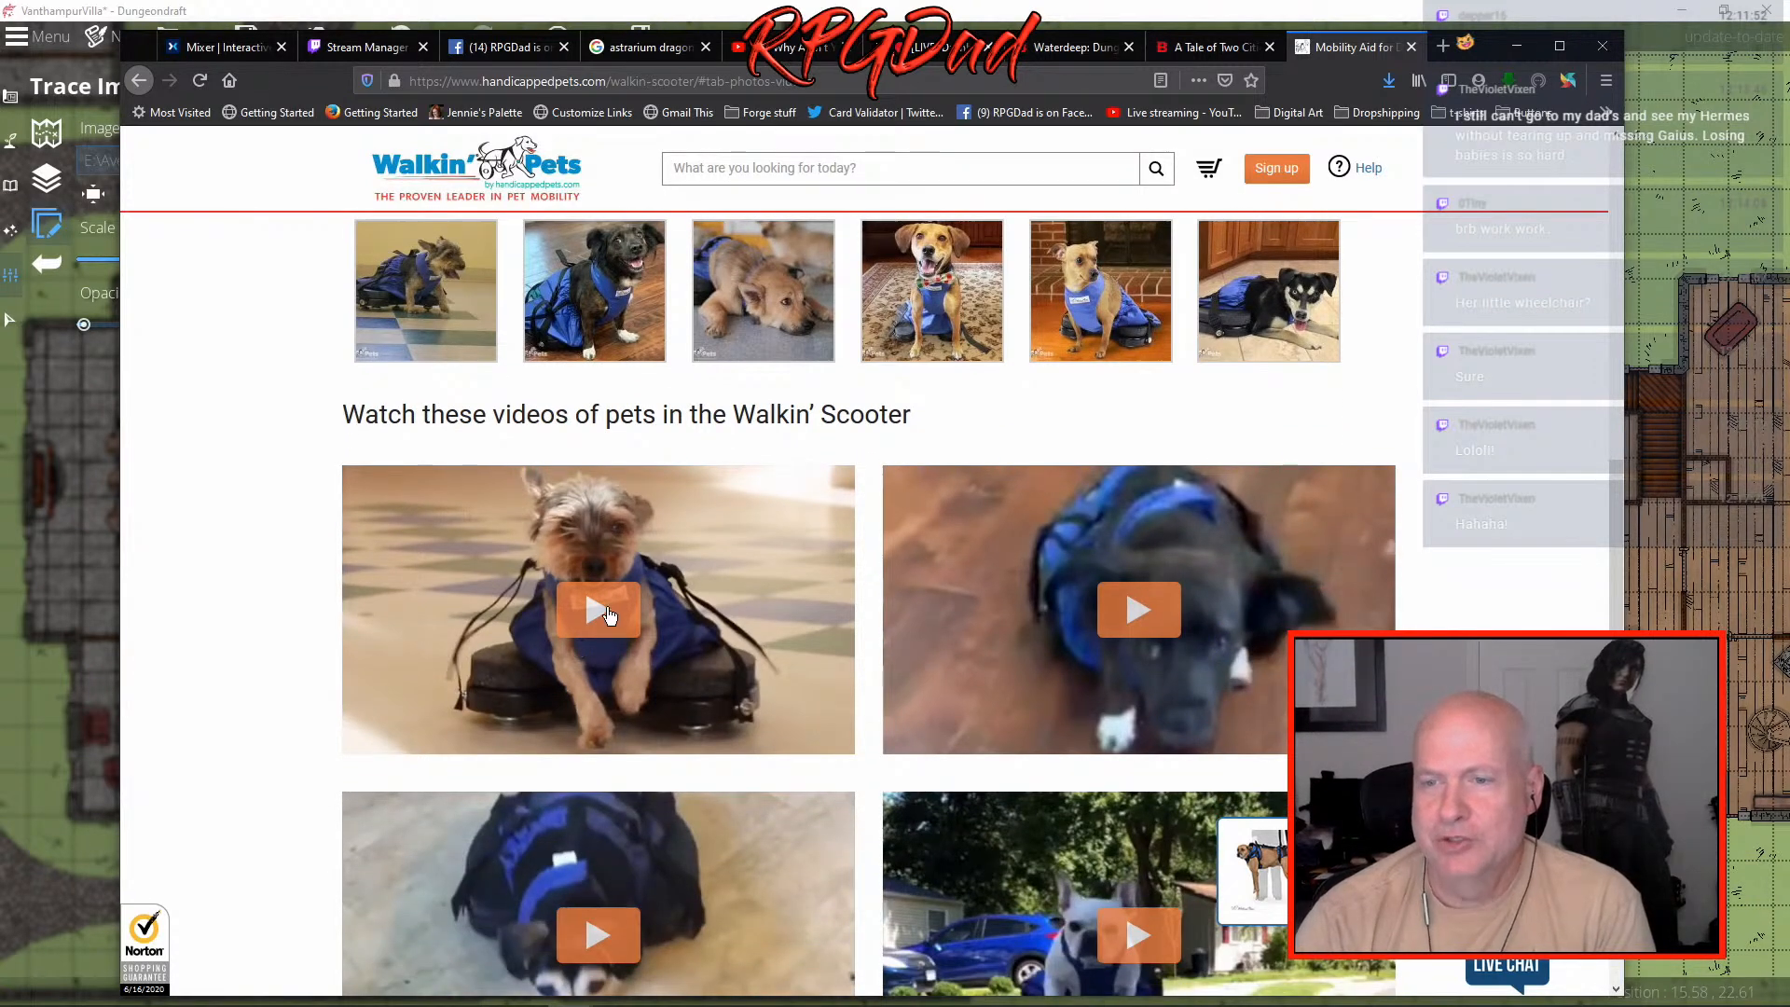
- Play part of the "Disabled Yorkie Zooms Around in Walkin' Scooter!" video, pause it and return to Dungeondraft
{"action": "left_click", "coordinate": [607, 612]}
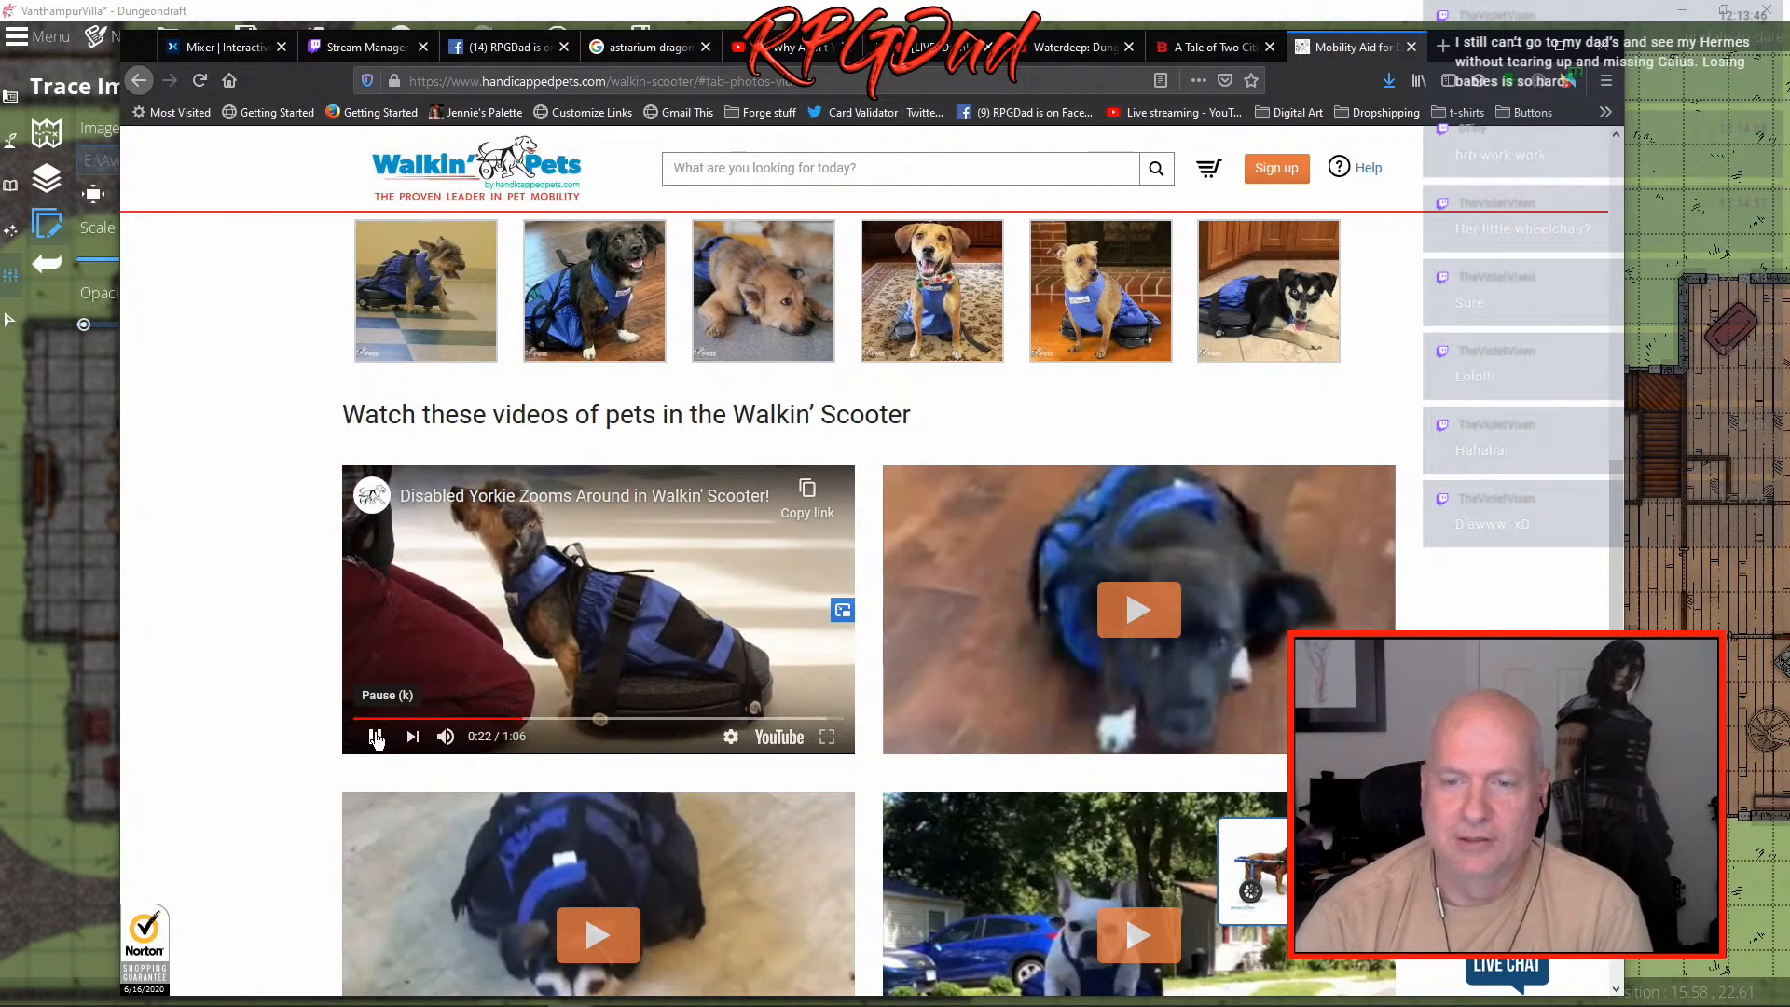
{"action": "left_click", "coordinate": [376, 736]}
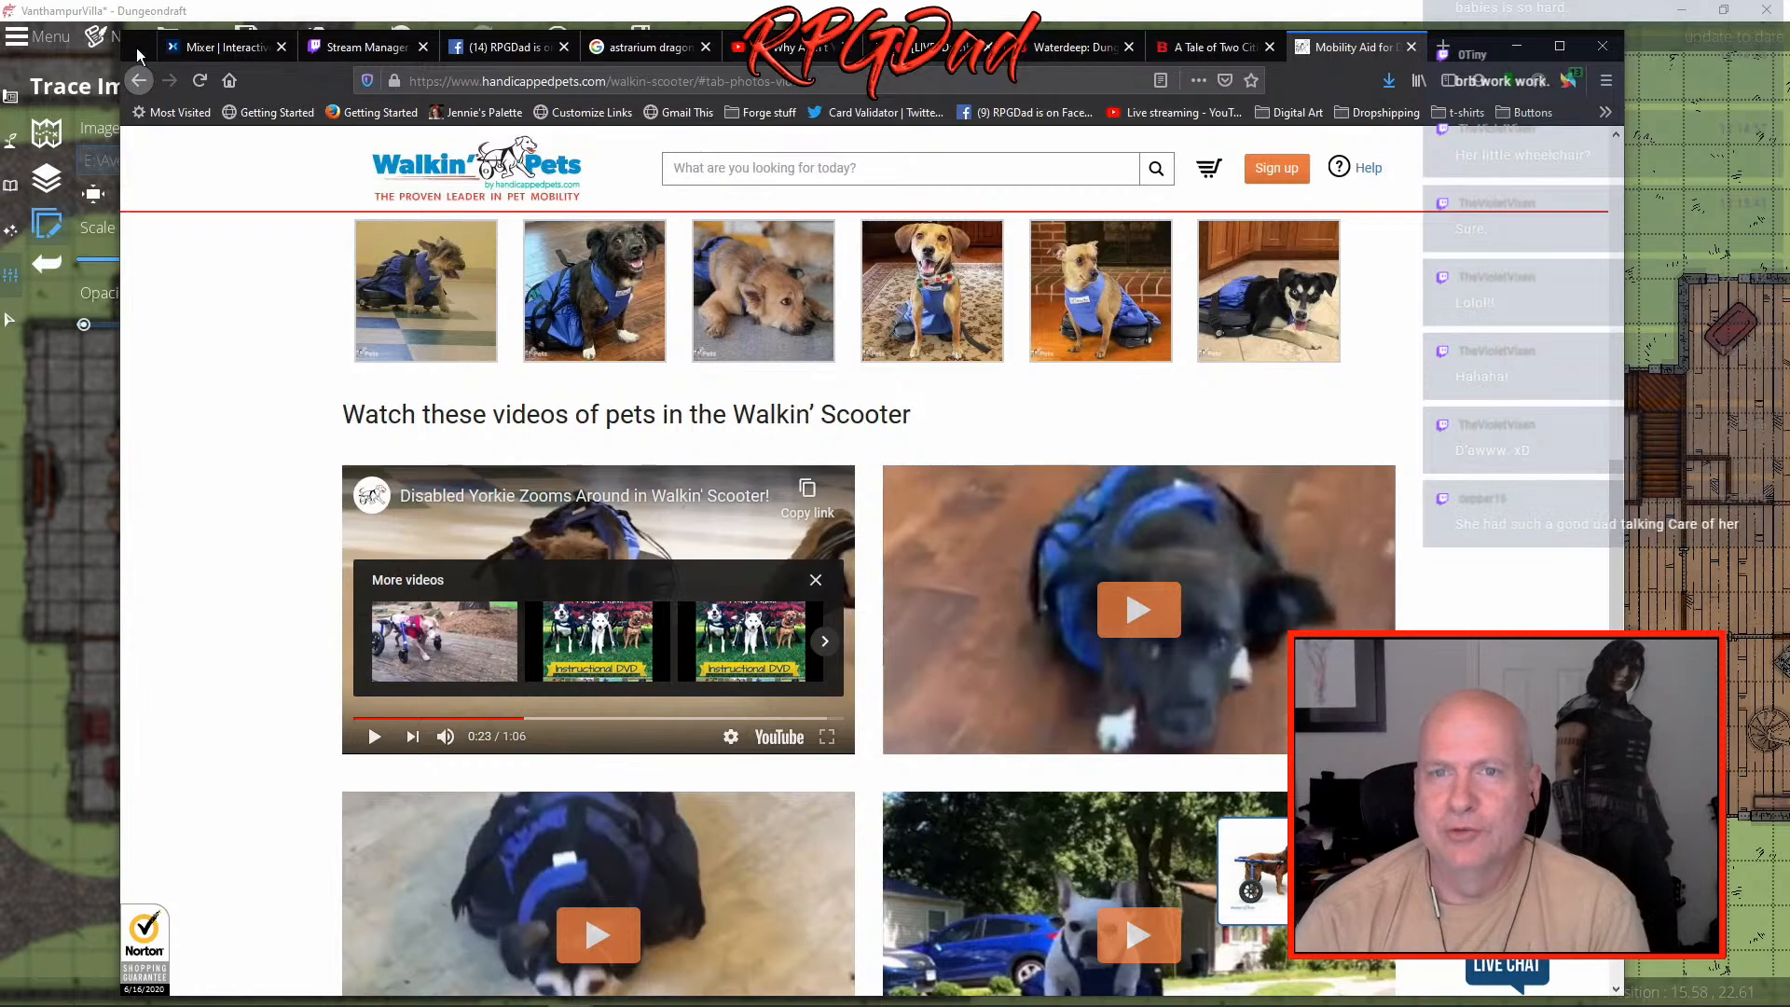
{"action": "left_click_drag", "start_coordinate": [137, 48], "coordinate": [0, 170]}
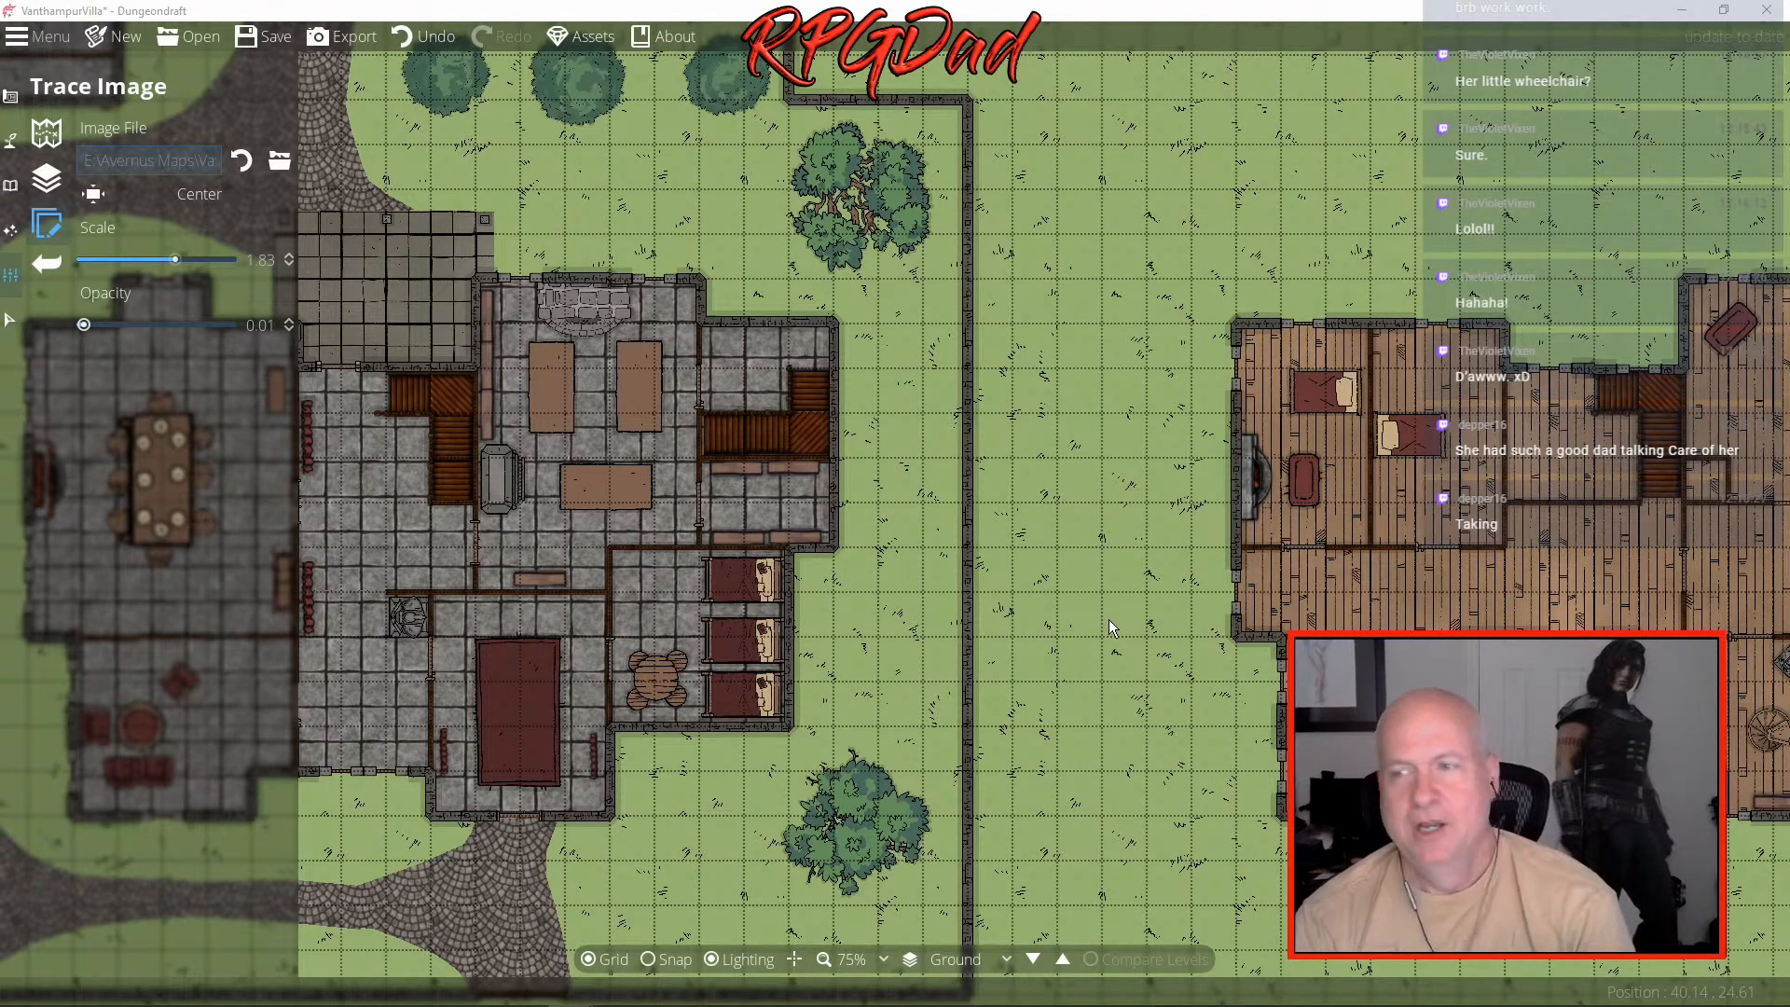
- Bring the tracing back over the upper floor rooms by setting the trace image's opacity to 0.41
{"action": "scroll", "coordinate": [1110, 619], "scroll_direction": "up", "scroll_amount": 5}
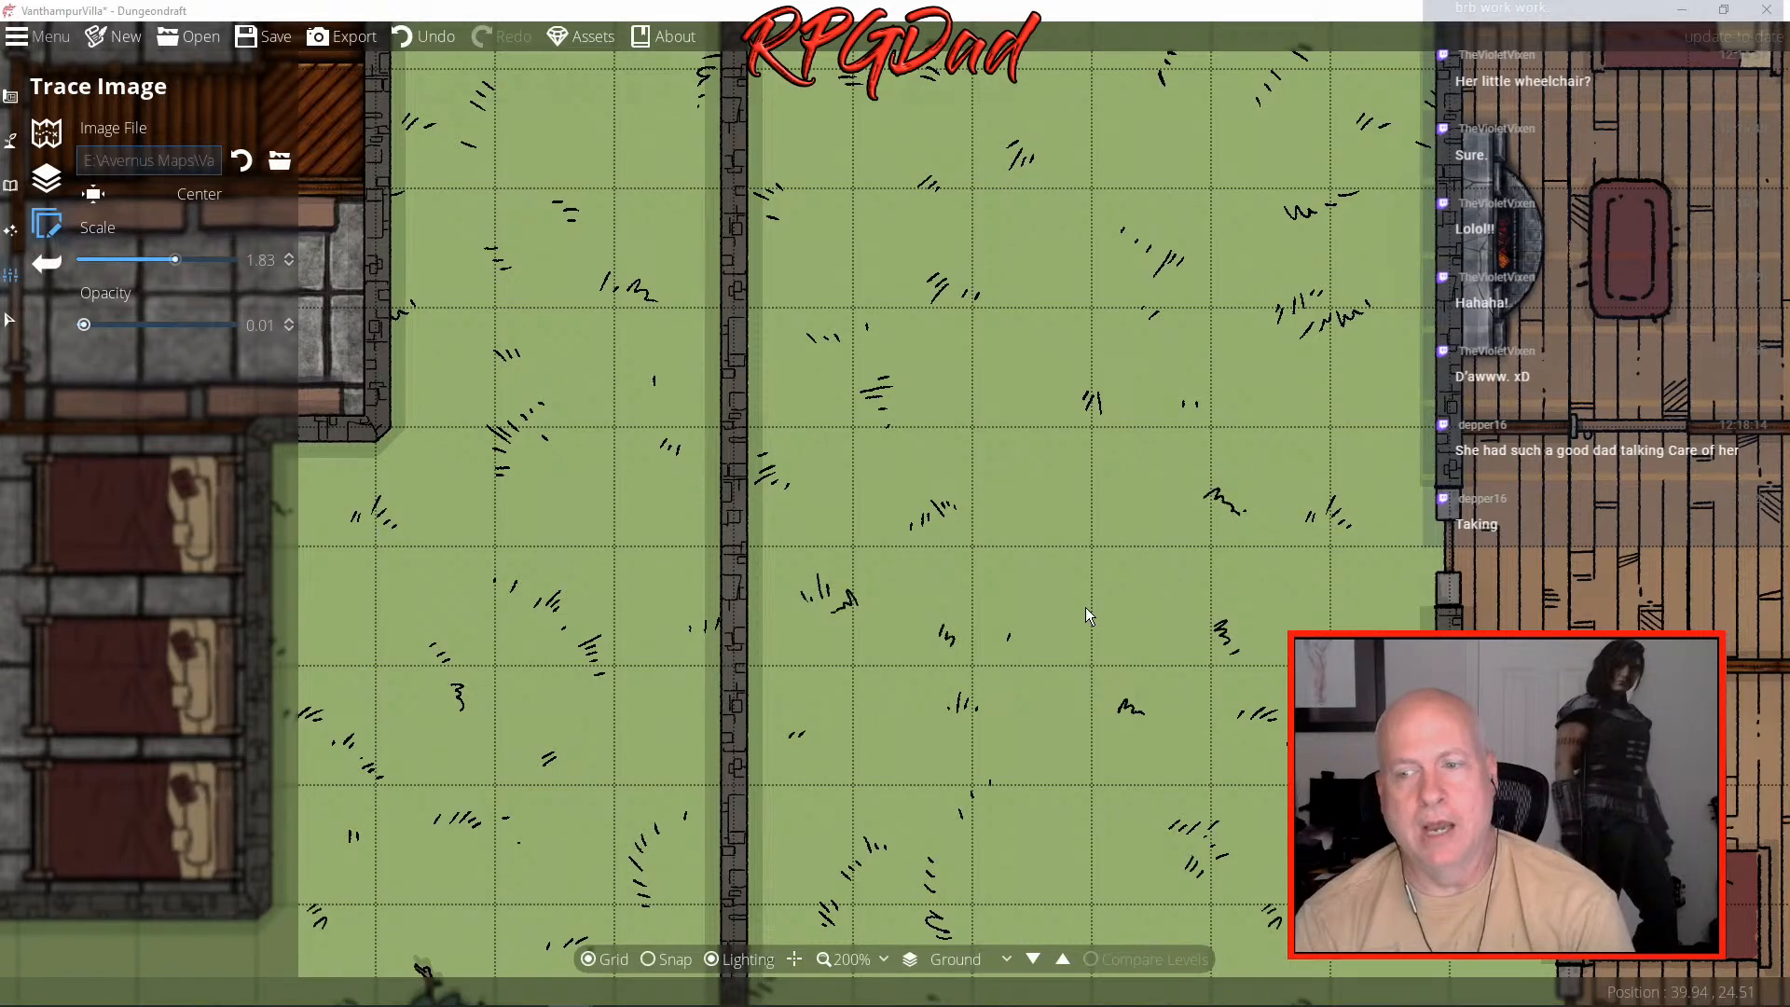
{"action": "left_click_drag", "start_coordinate": [1277, 576], "coordinate": [184, 601]}
{"action": "left_click_drag", "start_coordinate": [1091, 543], "coordinate": [989, 657]}
{"action": "scroll", "coordinate": [989, 656], "scroll_direction": "down", "scroll_amount": 3}
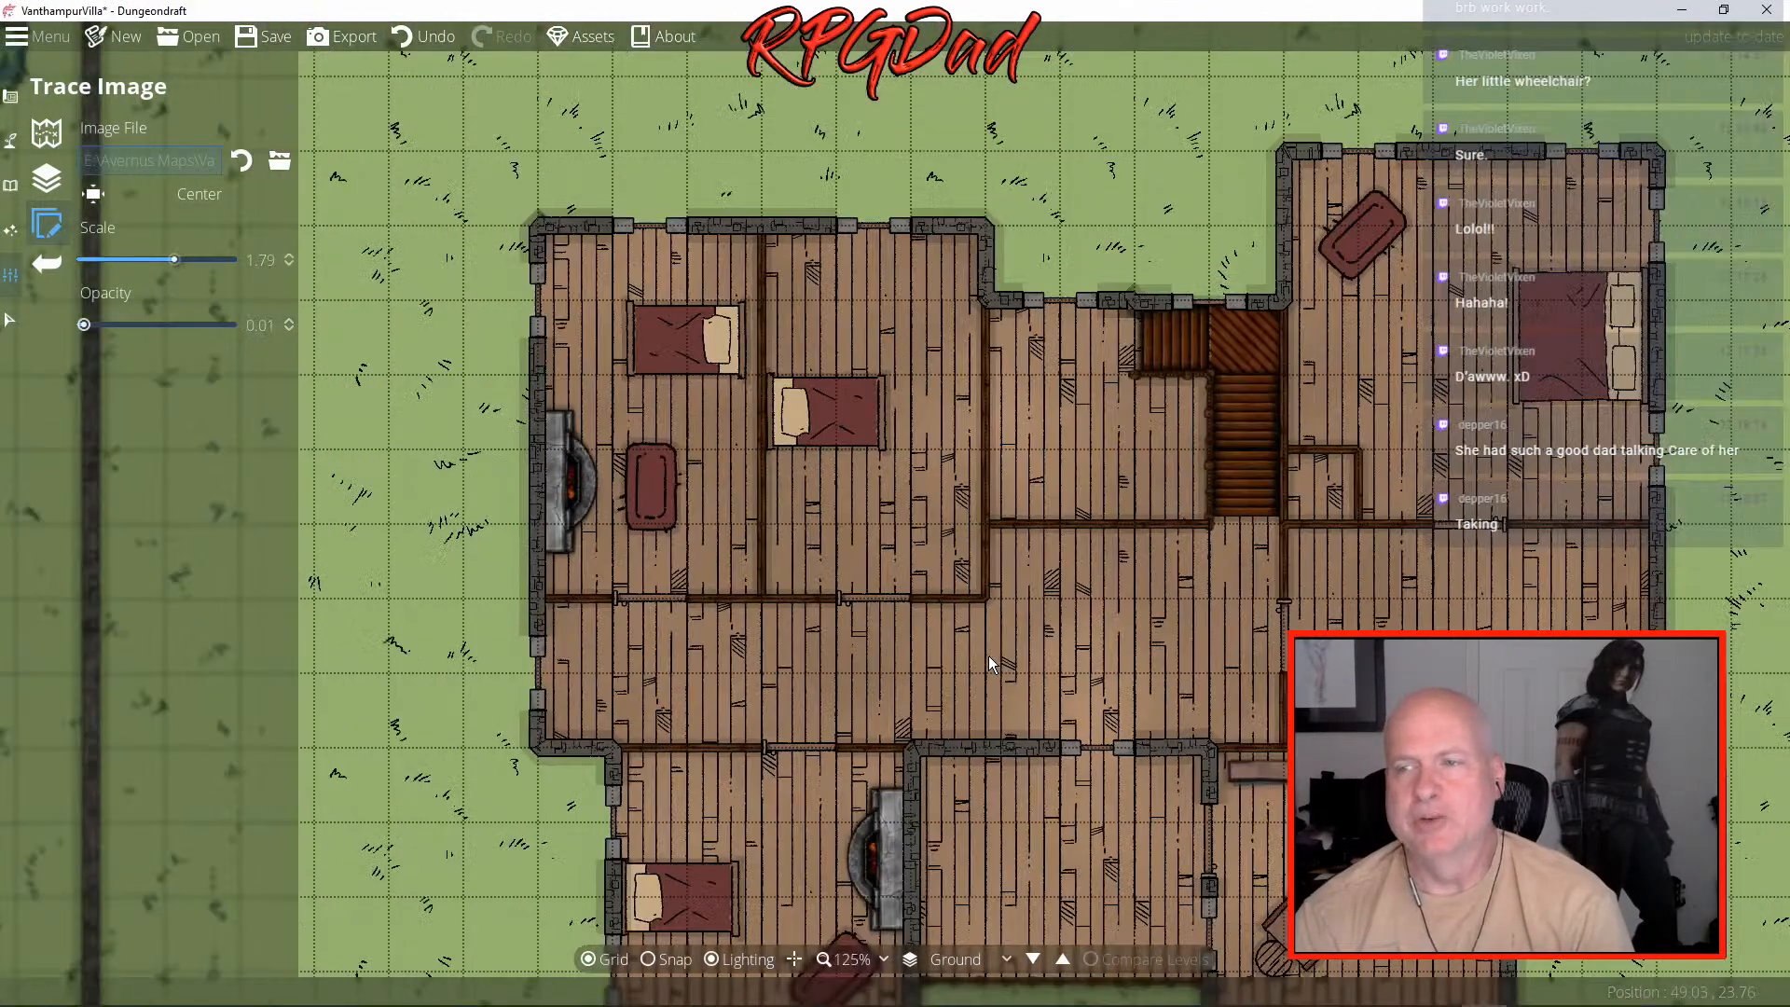
{"action": "scroll", "coordinate": [988, 657], "scroll_direction": "up", "scroll_amount": 2}
{"action": "scroll", "coordinate": [988, 656], "scroll_direction": "down", "scroll_amount": 2}
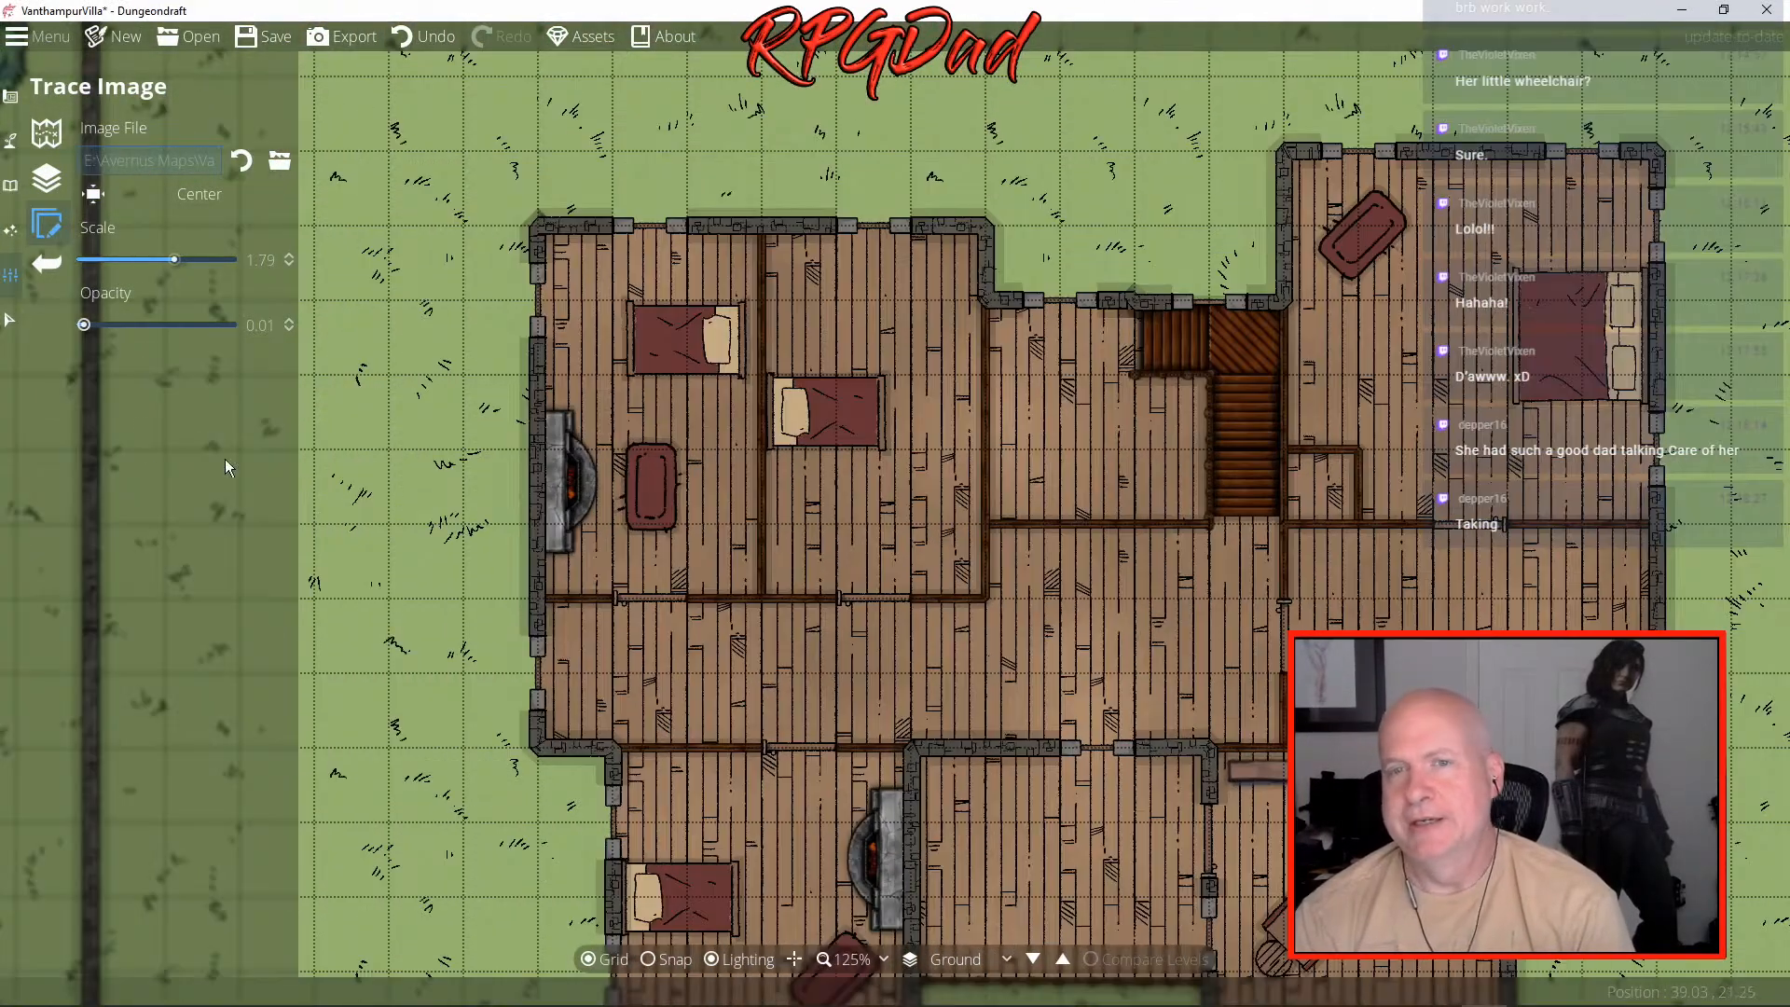
{"action": "left_click_drag", "start_coordinate": [83, 324], "coordinate": [142, 325]}
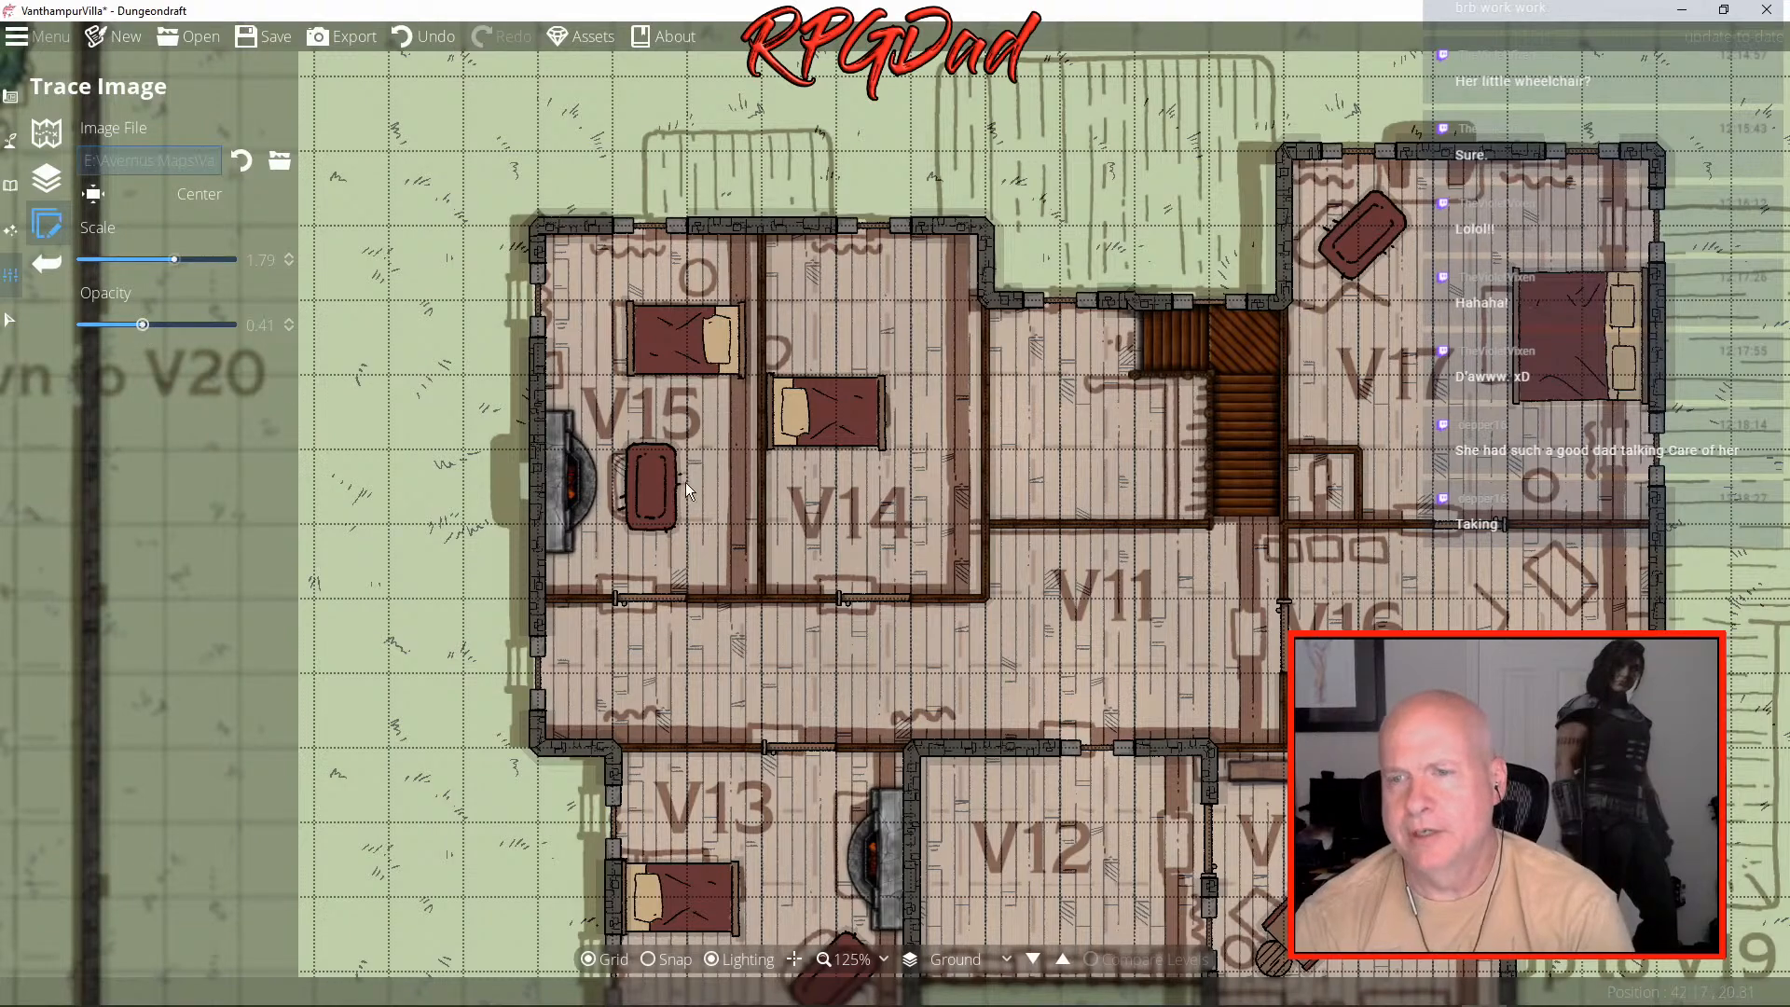
- Nudge the trace image toward the walls and doors around V14 and V15 and set its scale to 1.8
{"action": "left_click_drag", "start_coordinate": [670, 643], "coordinate": [696, 651]}
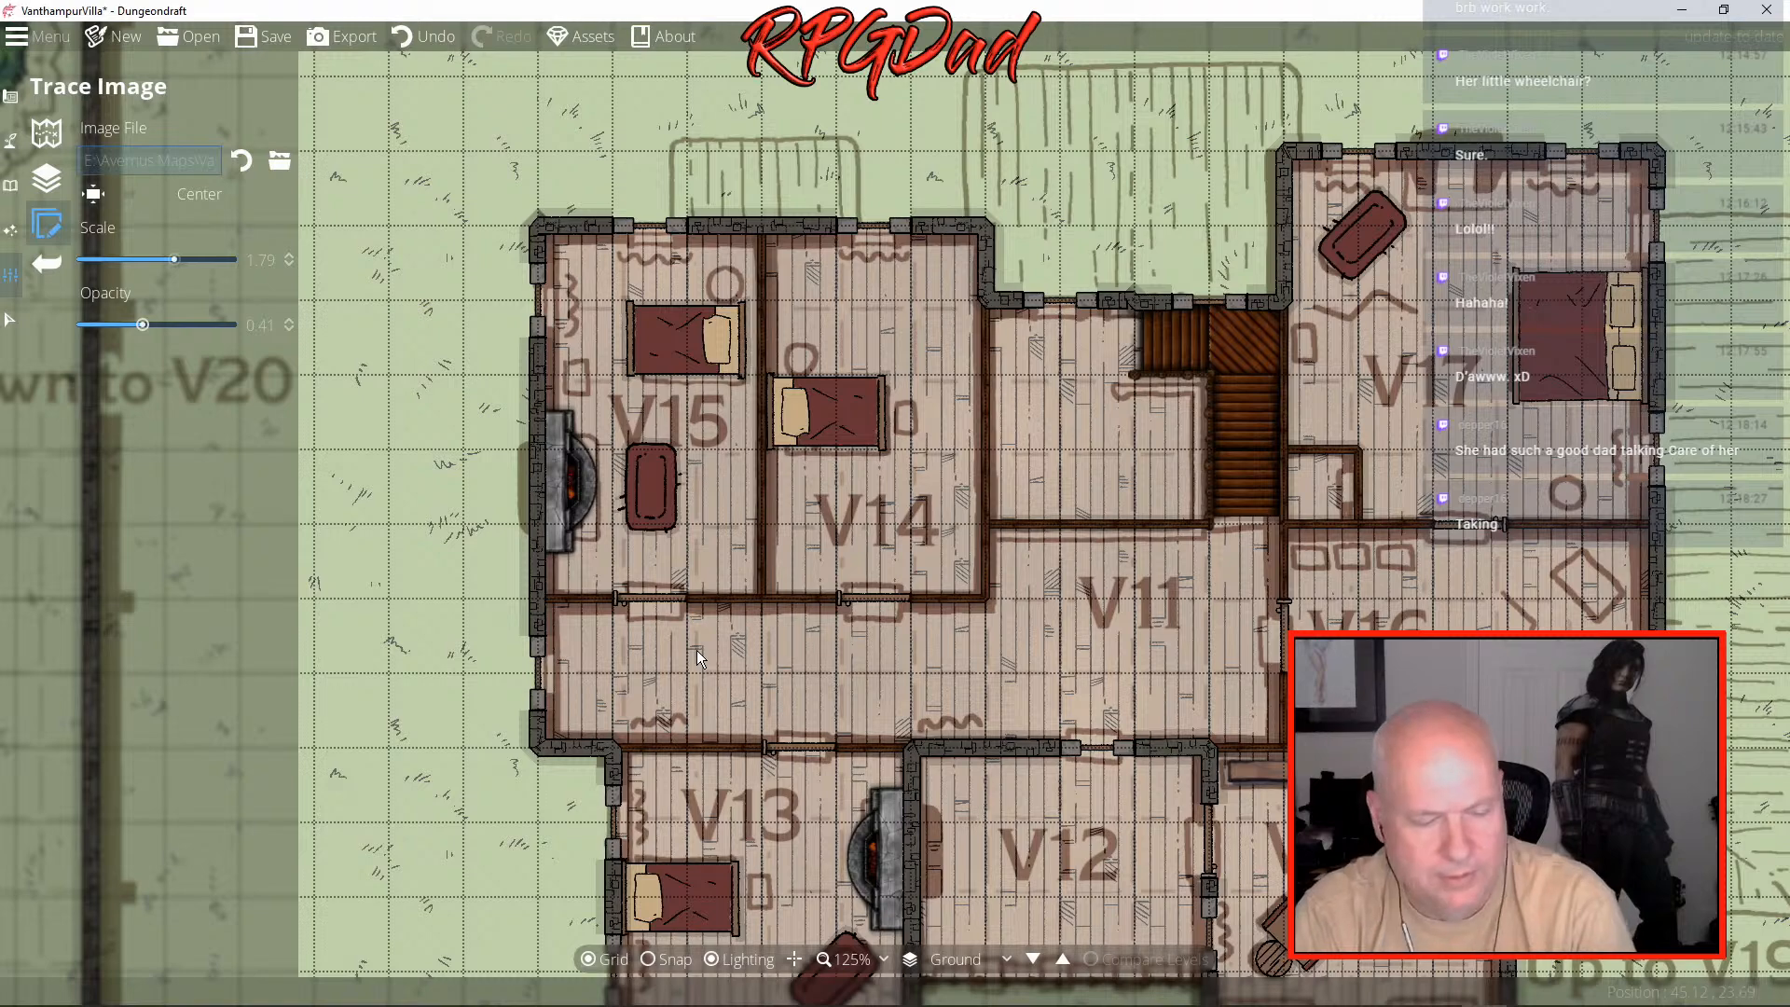
{"action": "scroll", "coordinate": [697, 651], "scroll_direction": "up", "scroll_amount": 3}
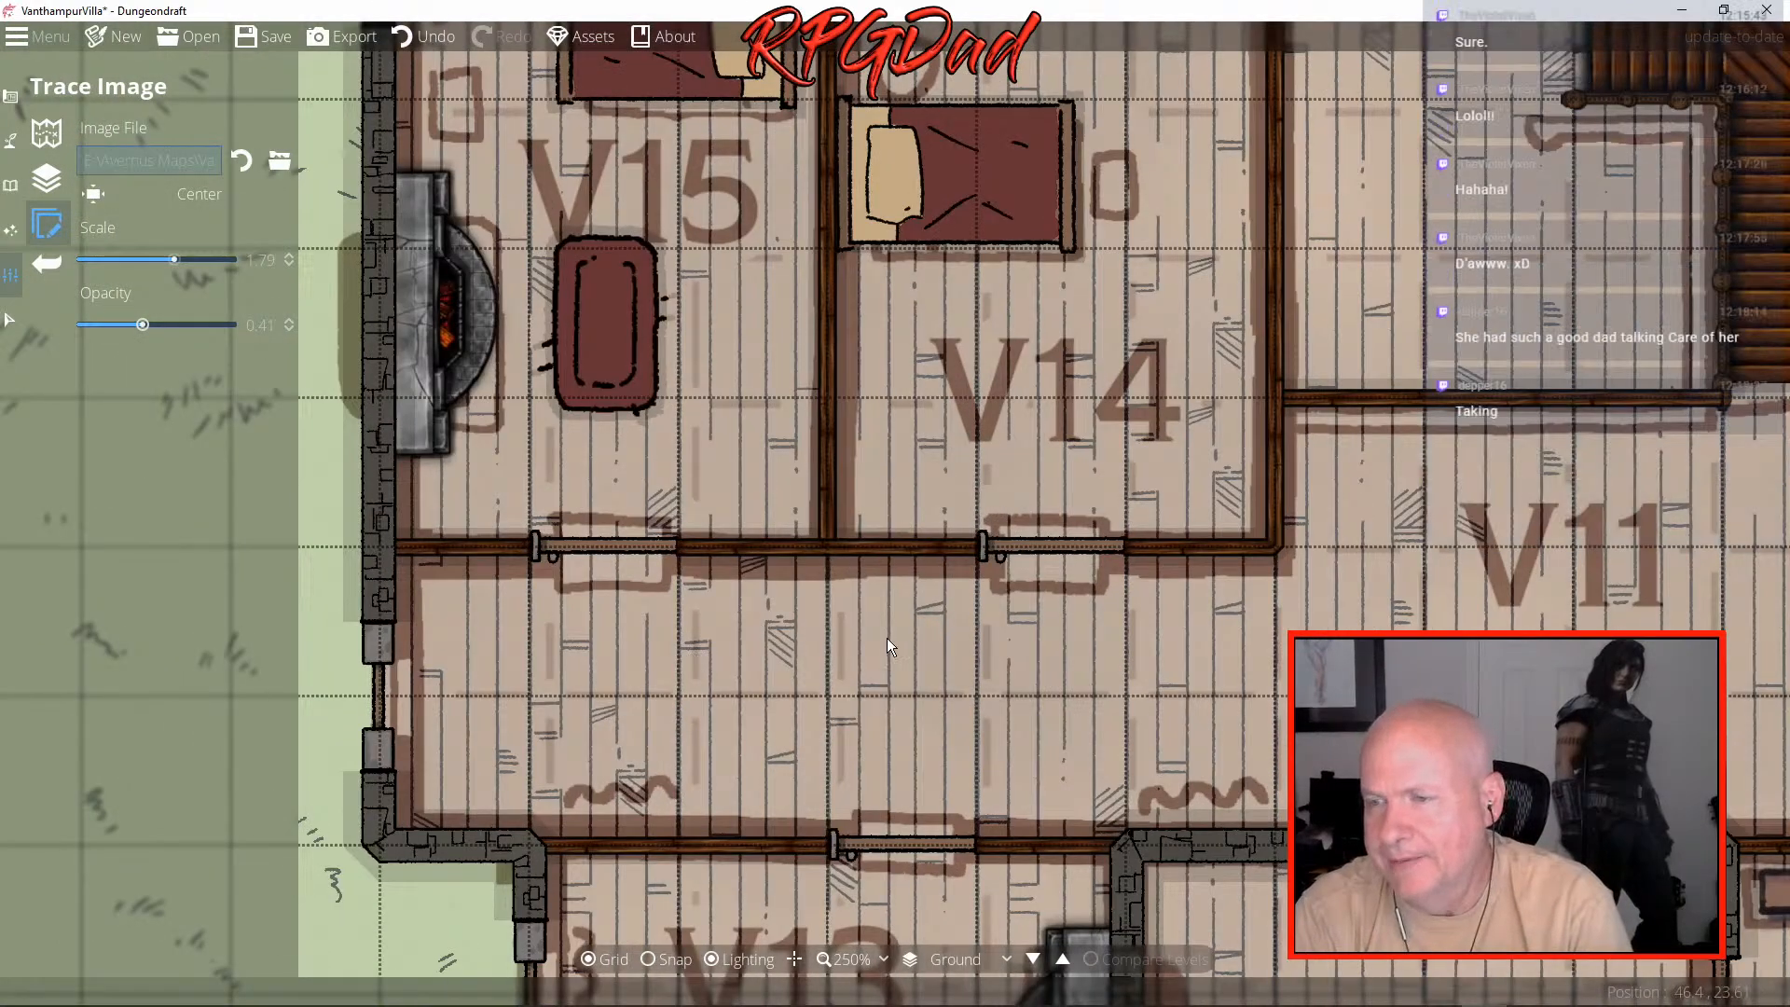
{"action": "left_click_drag", "start_coordinate": [886, 640], "coordinate": [880, 641]}
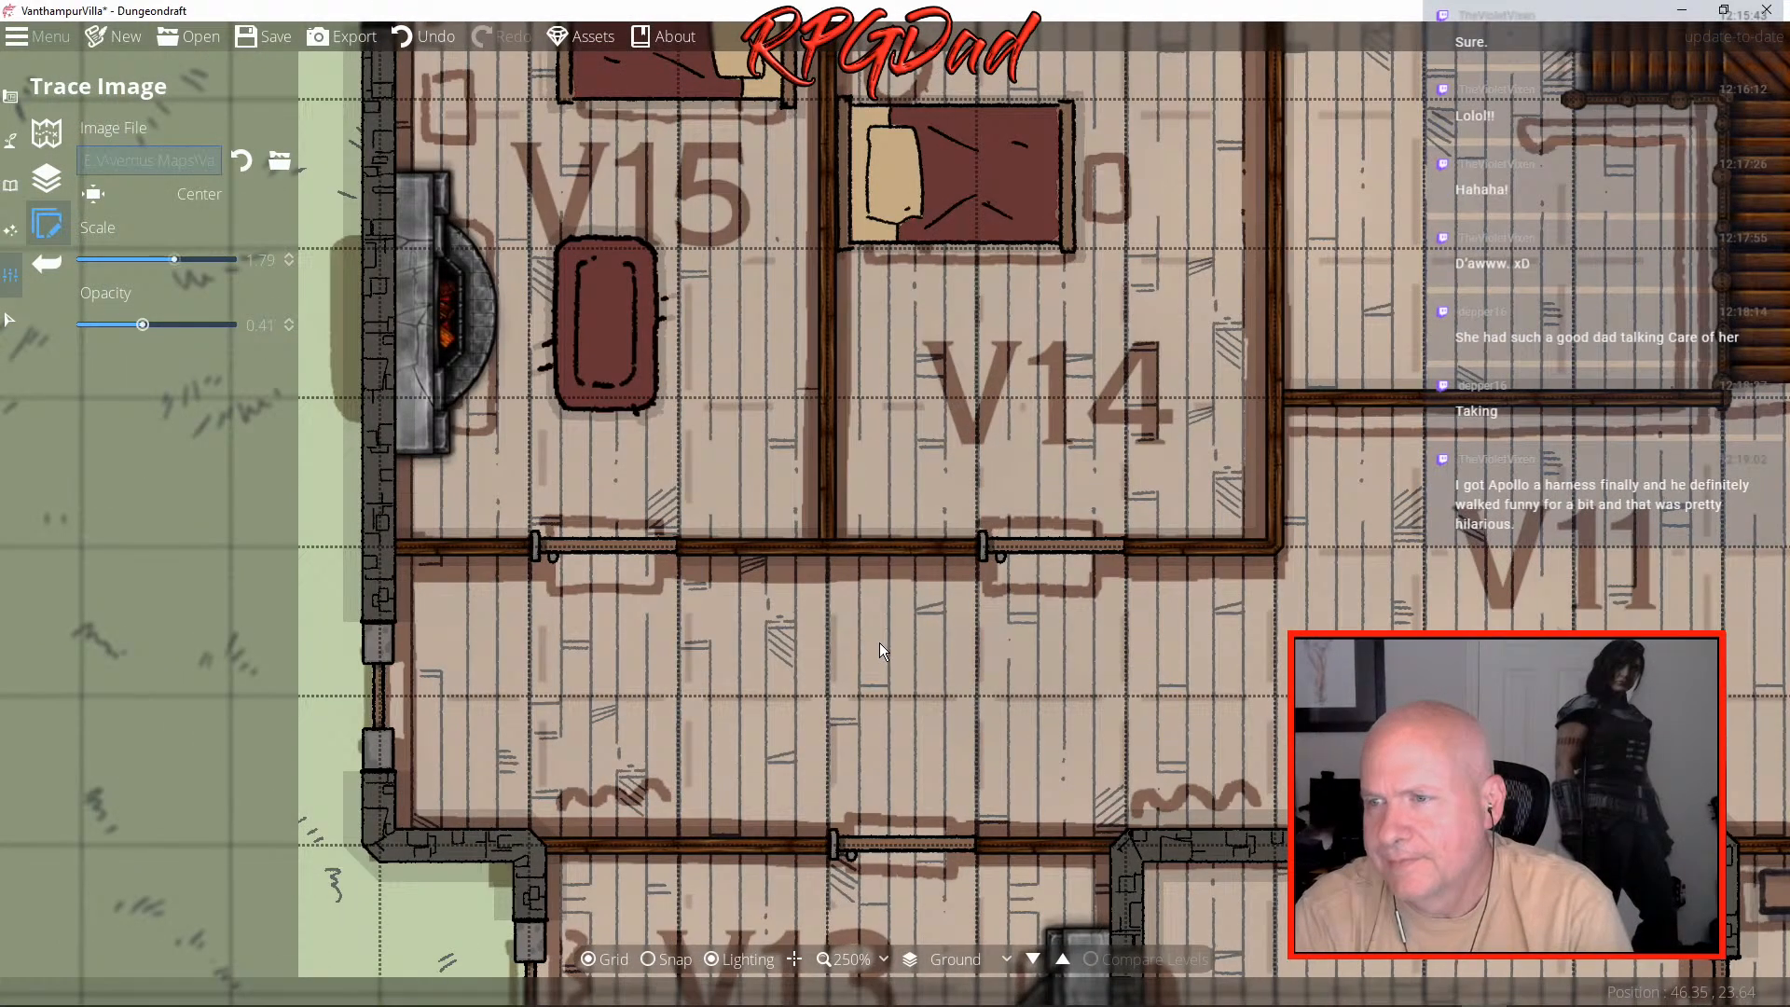
{"action": "left_click_drag", "start_coordinate": [881, 641], "coordinate": [886, 639]}
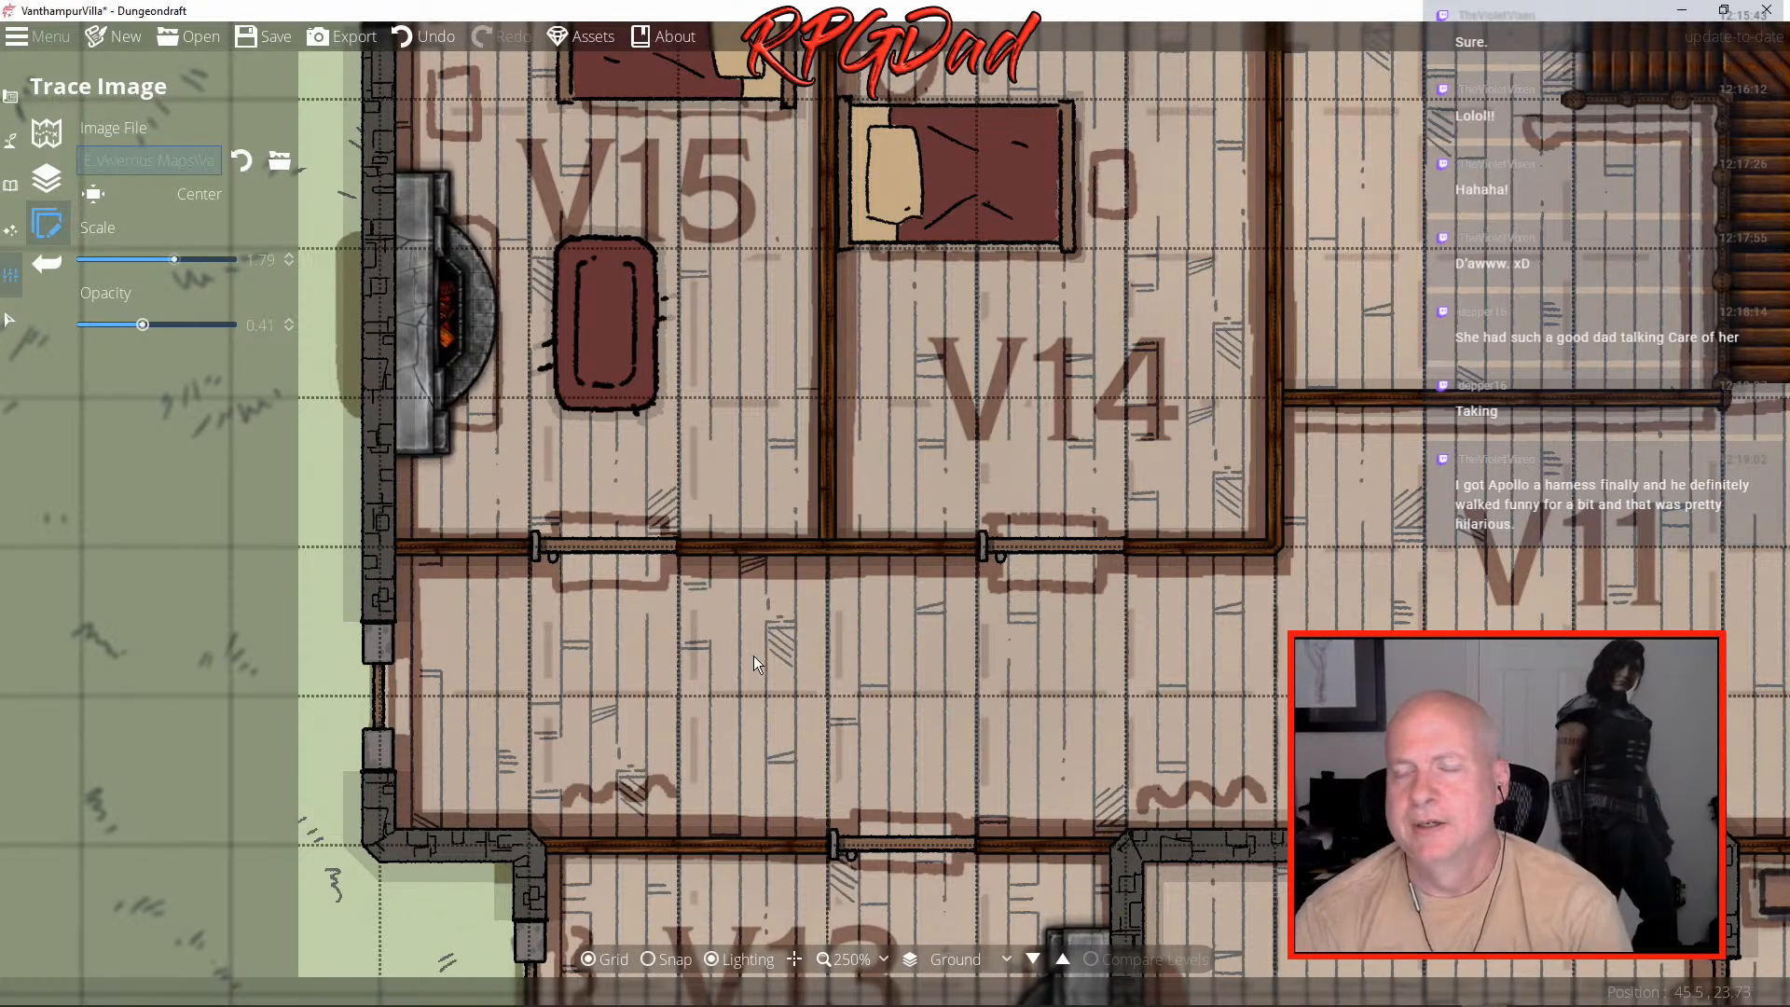
{"action": "scroll", "coordinate": [753, 656], "scroll_direction": "up", "scroll_amount": 1}
{"action": "scroll", "coordinate": [753, 663], "scroll_direction": "down", "scroll_amount": 1}
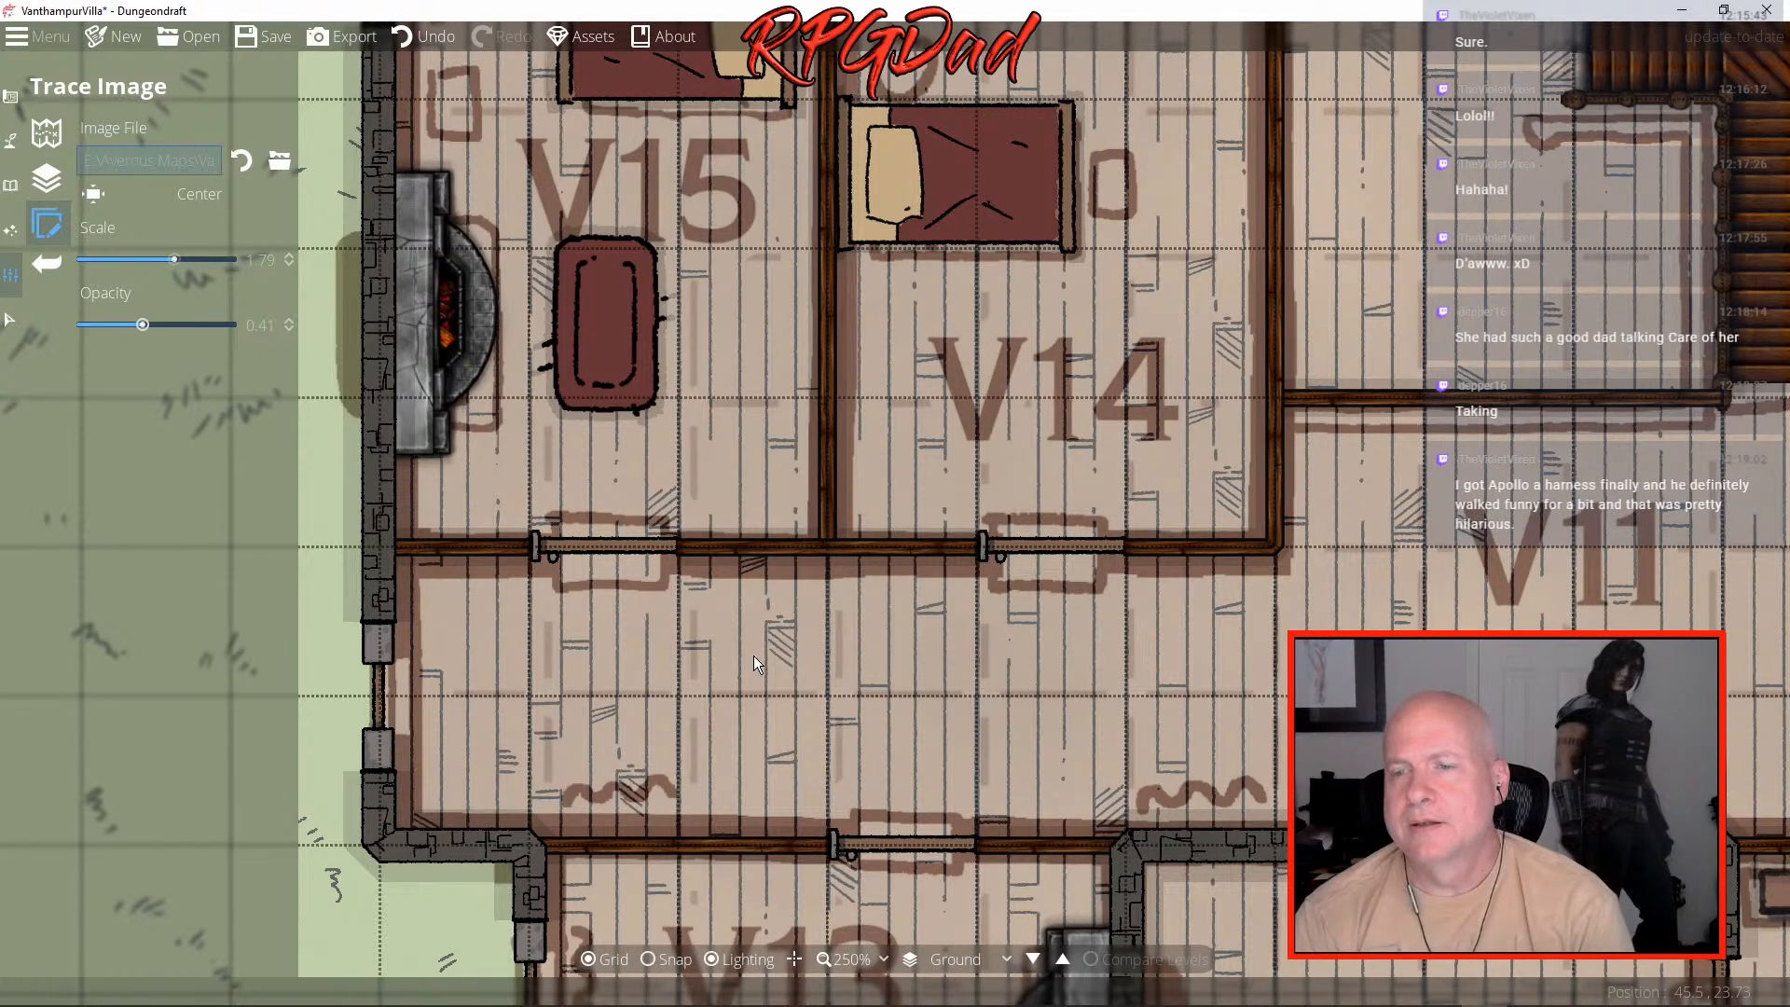
{"action": "scroll", "coordinate": [754, 657], "scroll_direction": "down", "scroll_amount": 1}
{"action": "scroll", "coordinate": [754, 656], "scroll_direction": "up", "scroll_amount": 2}
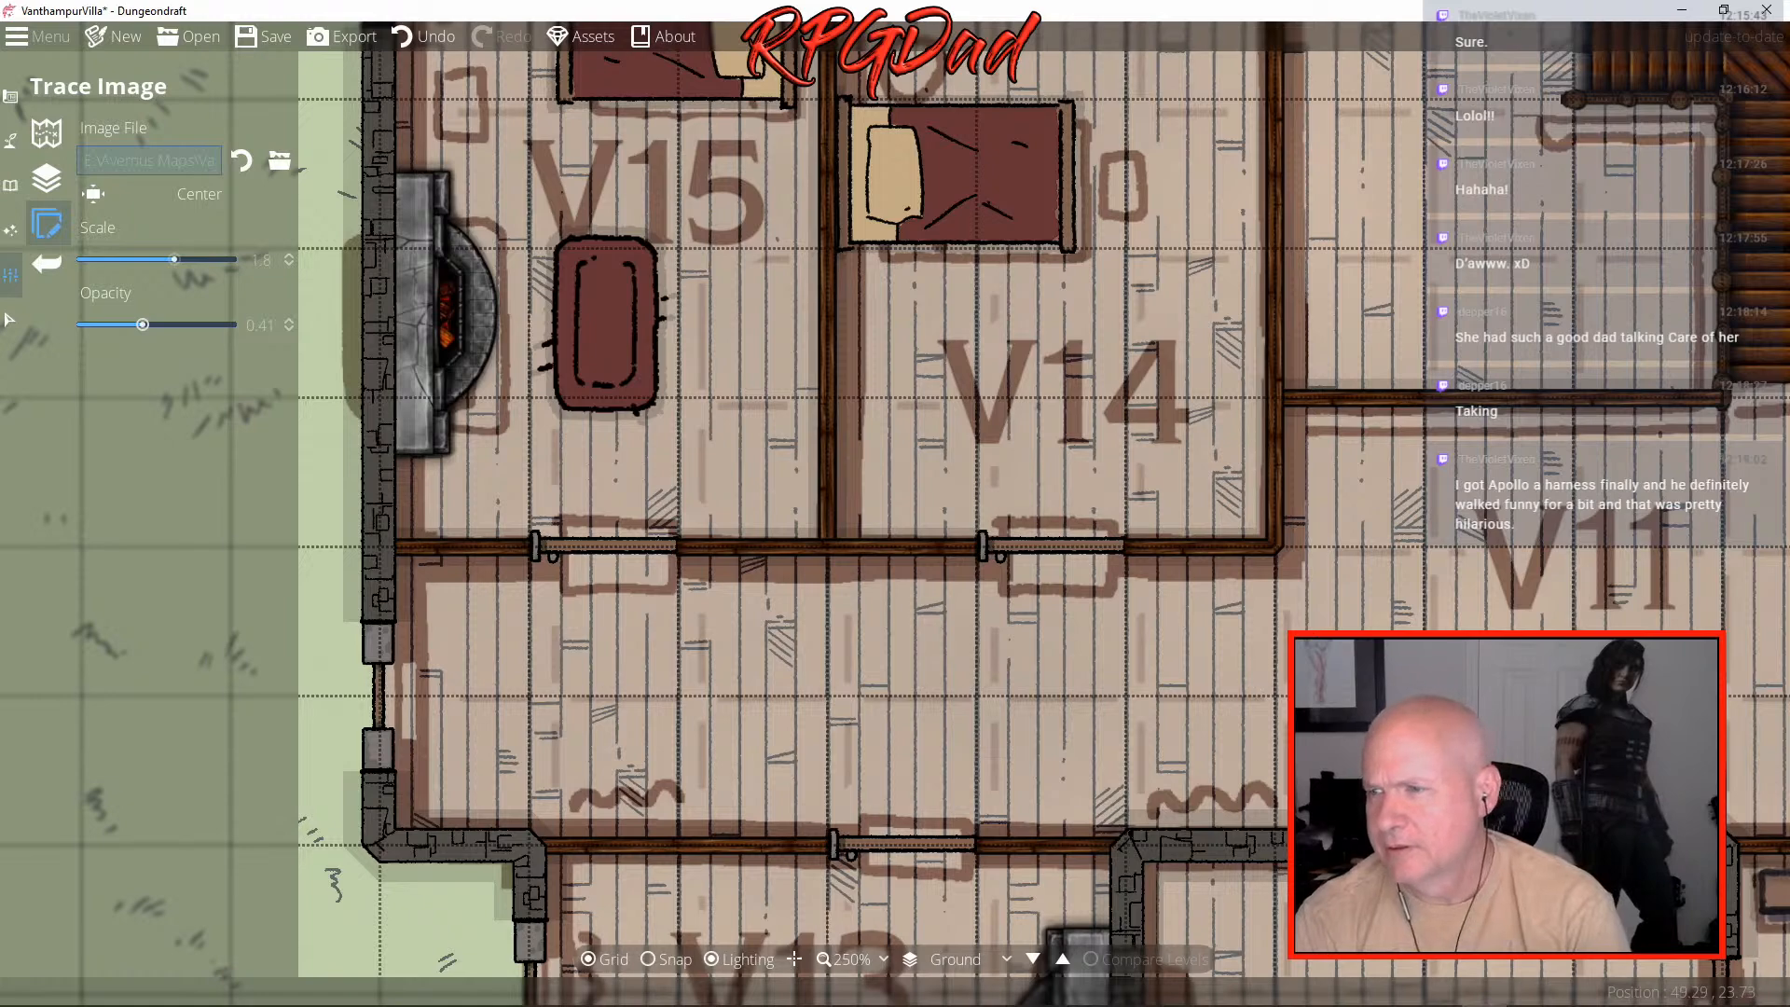
- Try smaller trace image scales down to 1.74, shifting the image over the V14 and V15 walls and doors
{"action": "left_click_drag", "start_coordinate": [893, 646], "coordinate": [905, 649]}
{"action": "scroll", "coordinate": [882, 644], "scroll_direction": "down", "scroll_amount": 1}
{"action": "scroll", "coordinate": [894, 649], "scroll_direction": "down", "scroll_amount": 1}
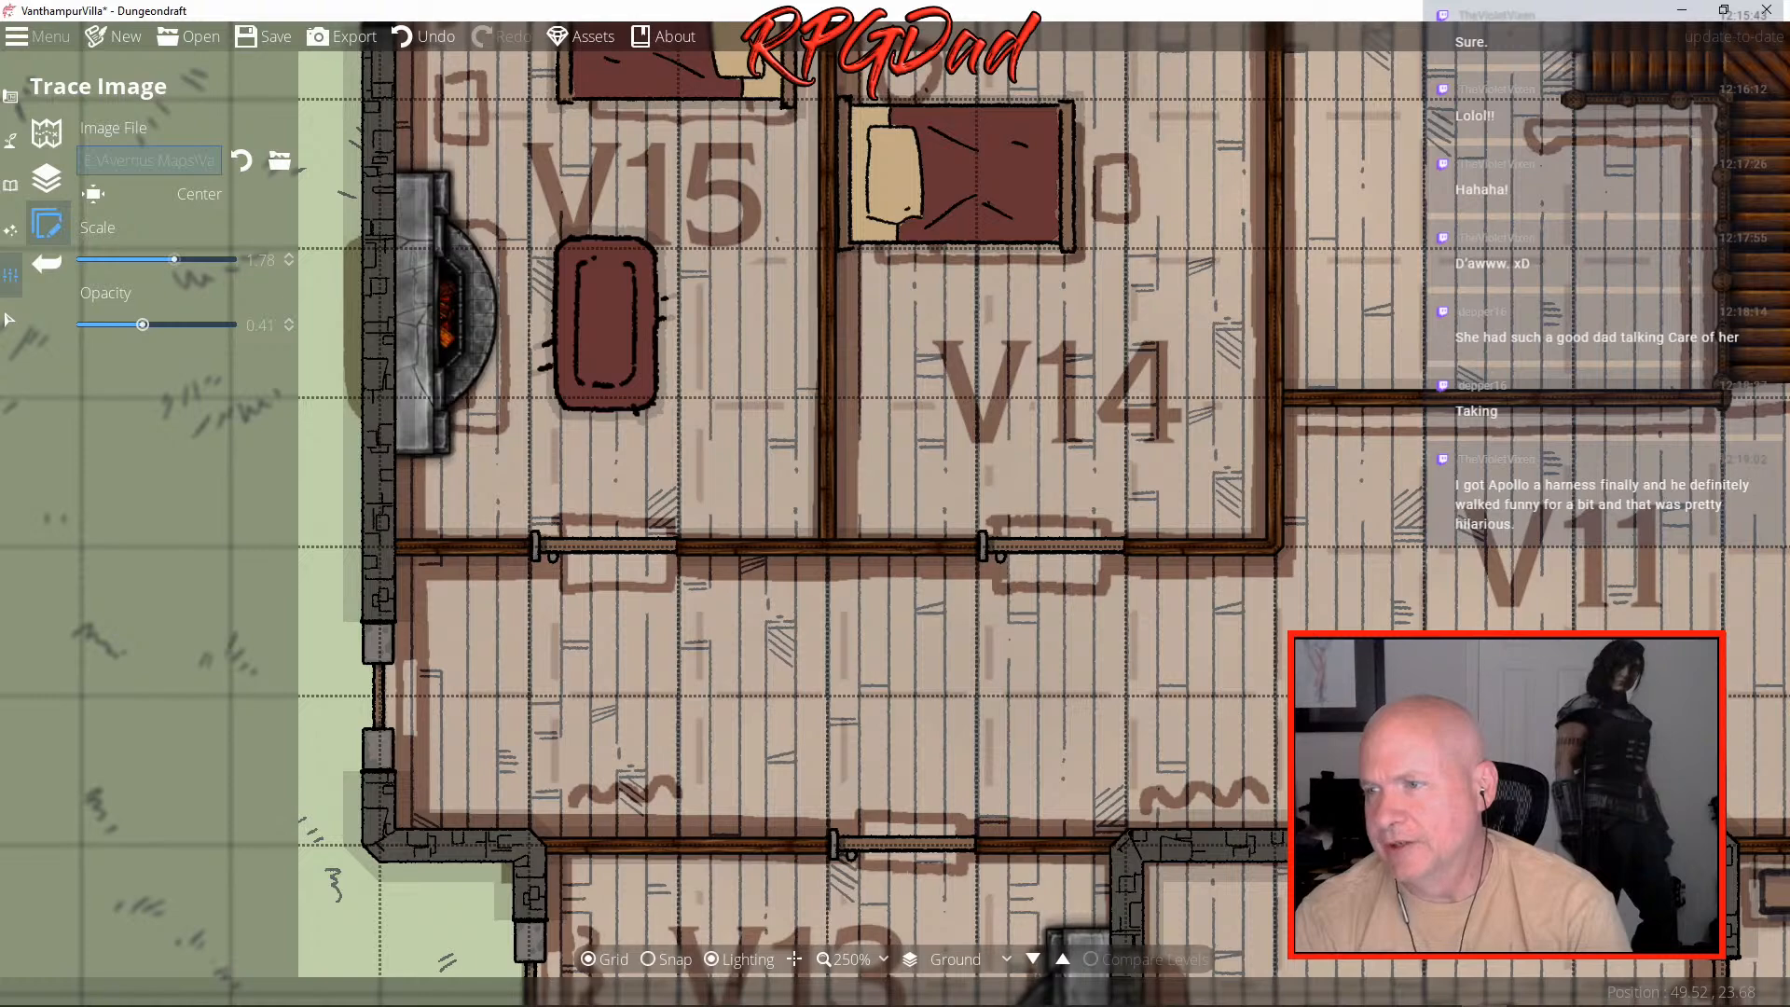
{"action": "scroll", "coordinate": [905, 649], "scroll_direction": "down", "scroll_amount": 1}
{"action": "left_click_drag", "start_coordinate": [904, 649], "coordinate": [911, 650]}
{"action": "scroll", "coordinate": [910, 650], "scroll_direction": "down", "scroll_amount": 3}
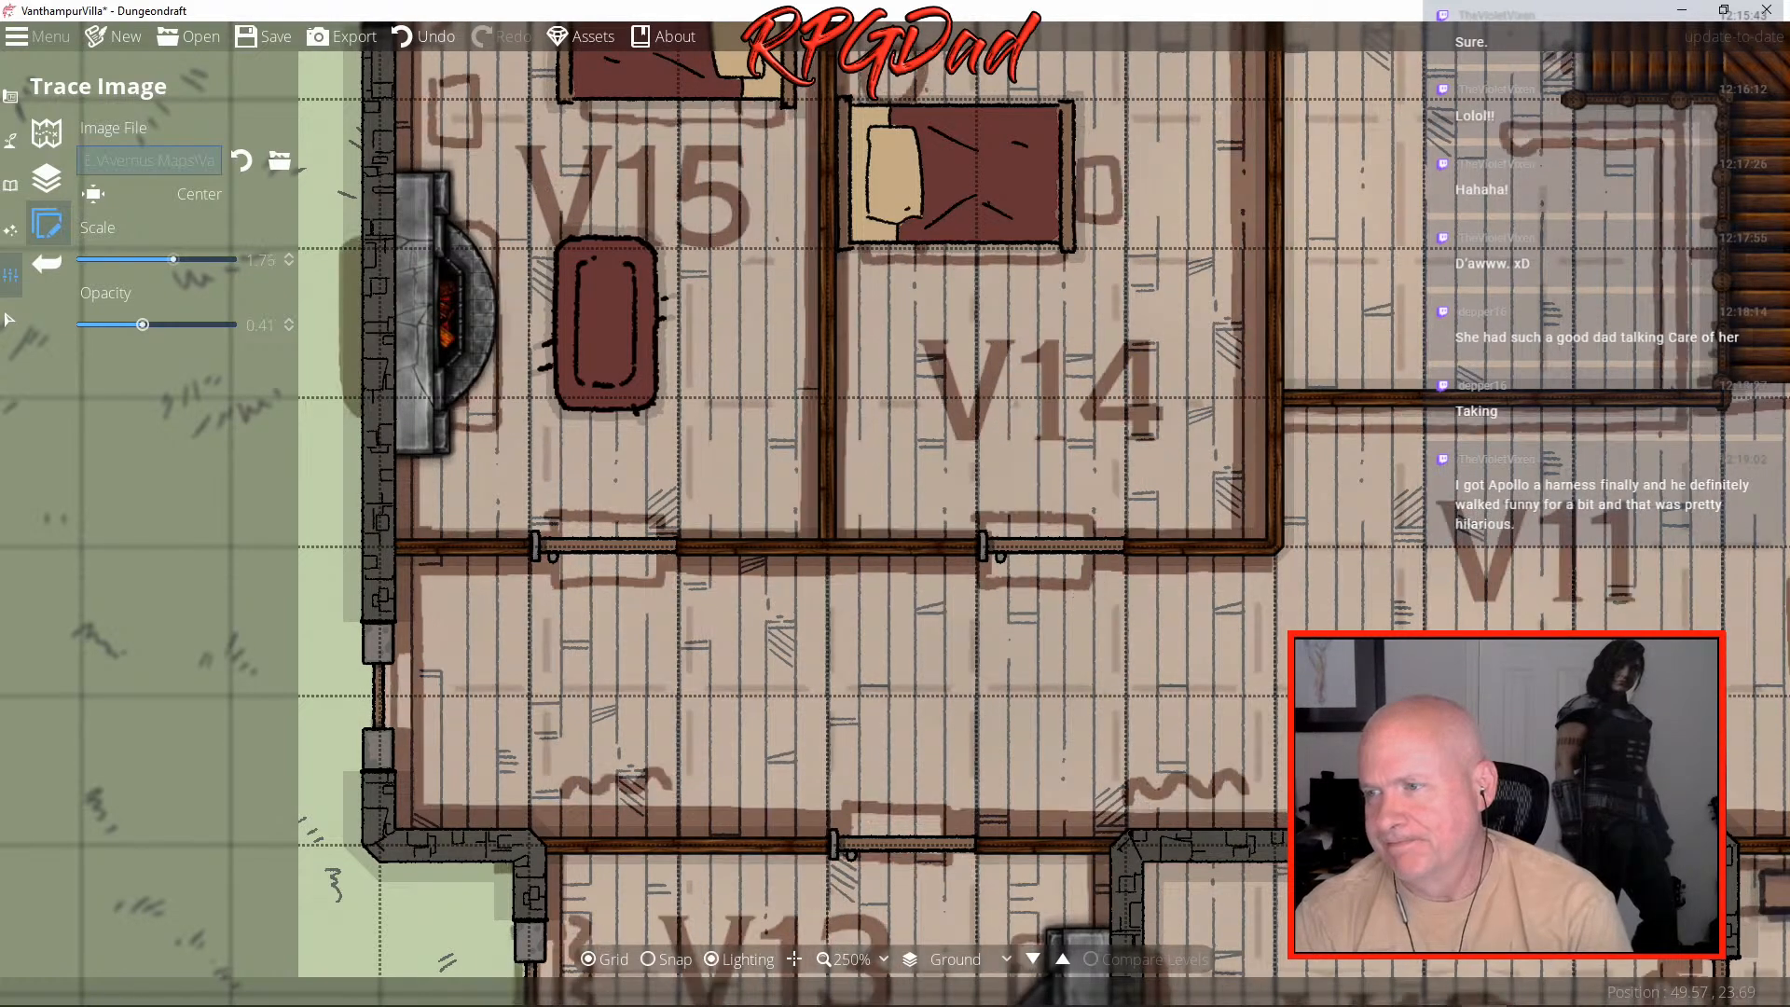
{"action": "left_click_drag", "start_coordinate": [906, 640], "coordinate": [930, 650]}
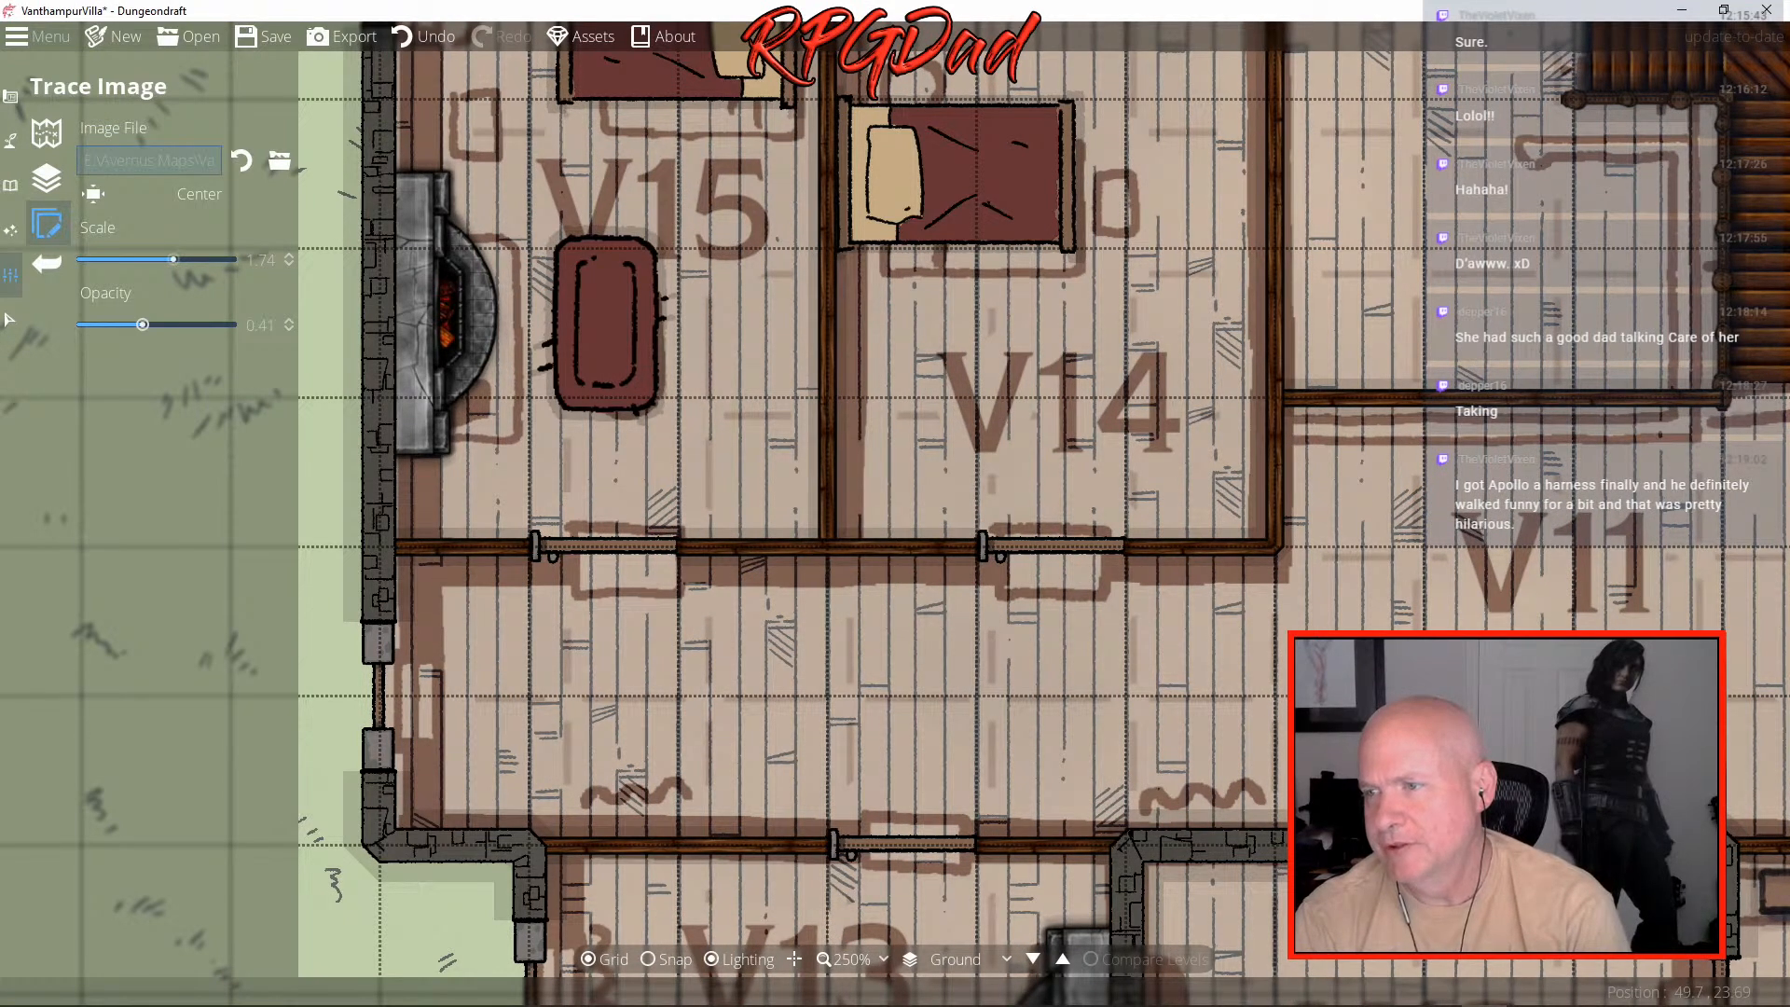
{"action": "scroll", "coordinate": [930, 650], "scroll_direction": "up", "scroll_amount": 3}
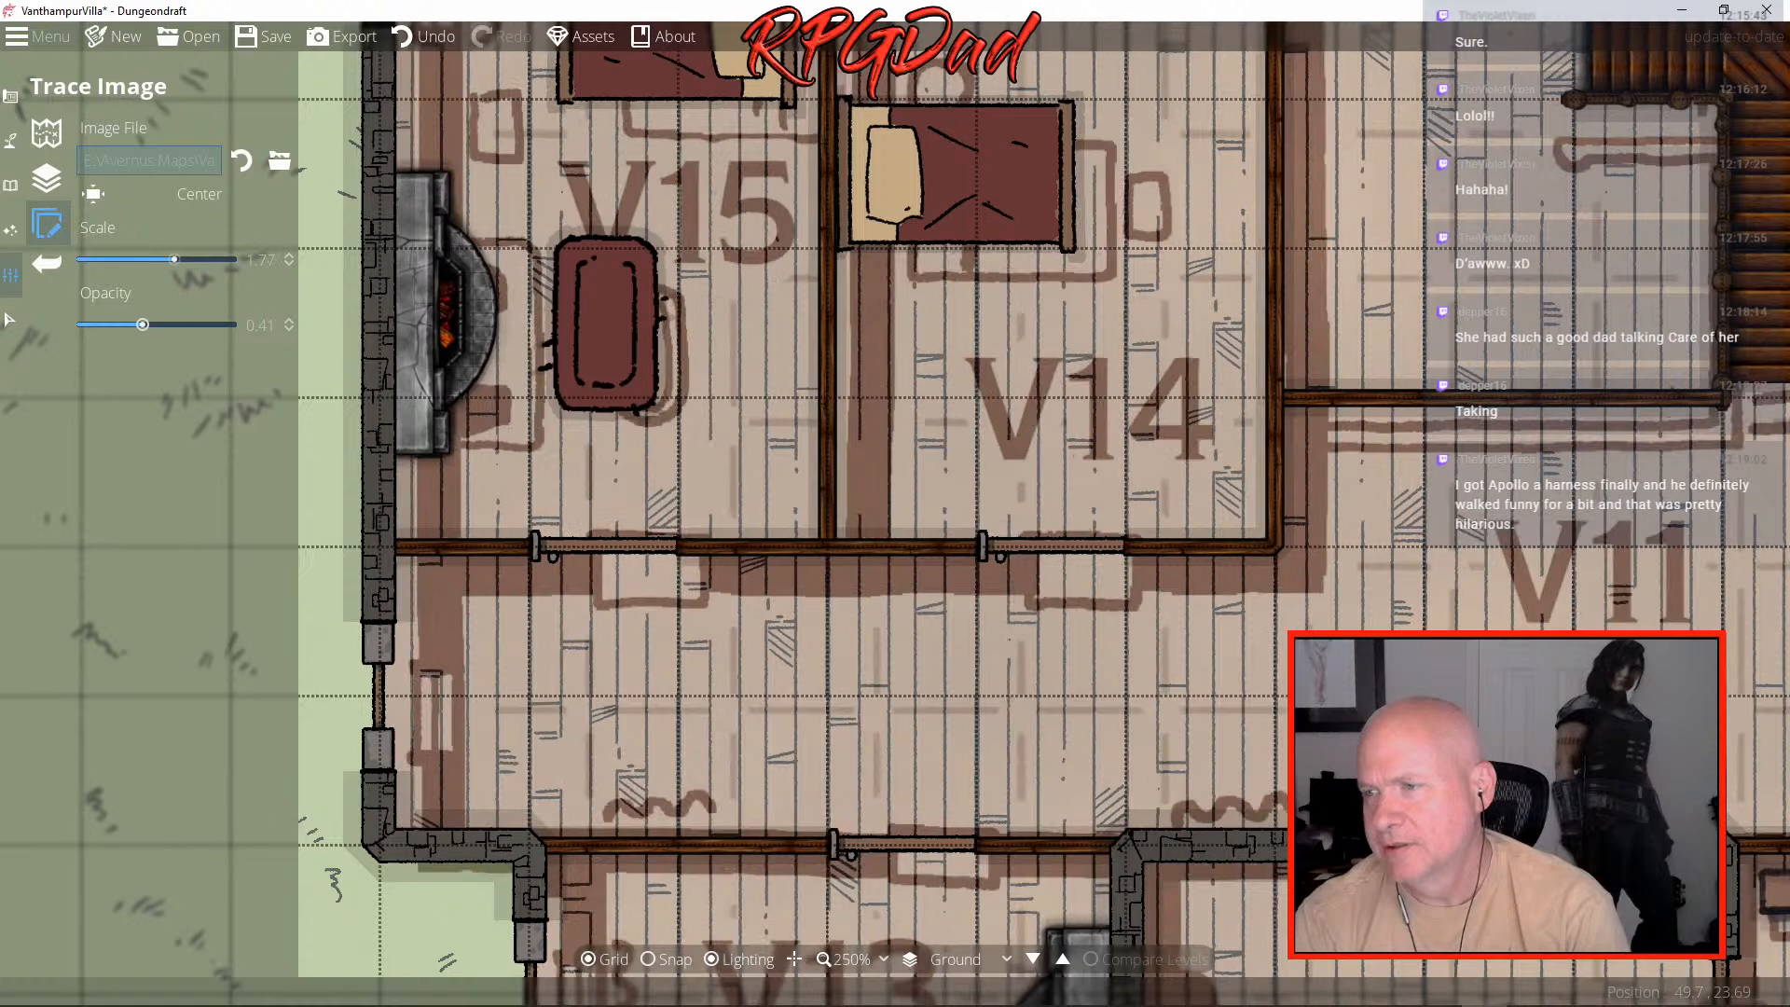
- Enlarge the trace image to a scale of 1.84 and reposition it against the walls and doors of V14 and V15
{"action": "left_click_drag", "start_coordinate": [931, 650], "coordinate": [893, 632]}
{"action": "scroll", "coordinate": [1352, 632], "scroll_direction": "up", "scroll_amount": 3}
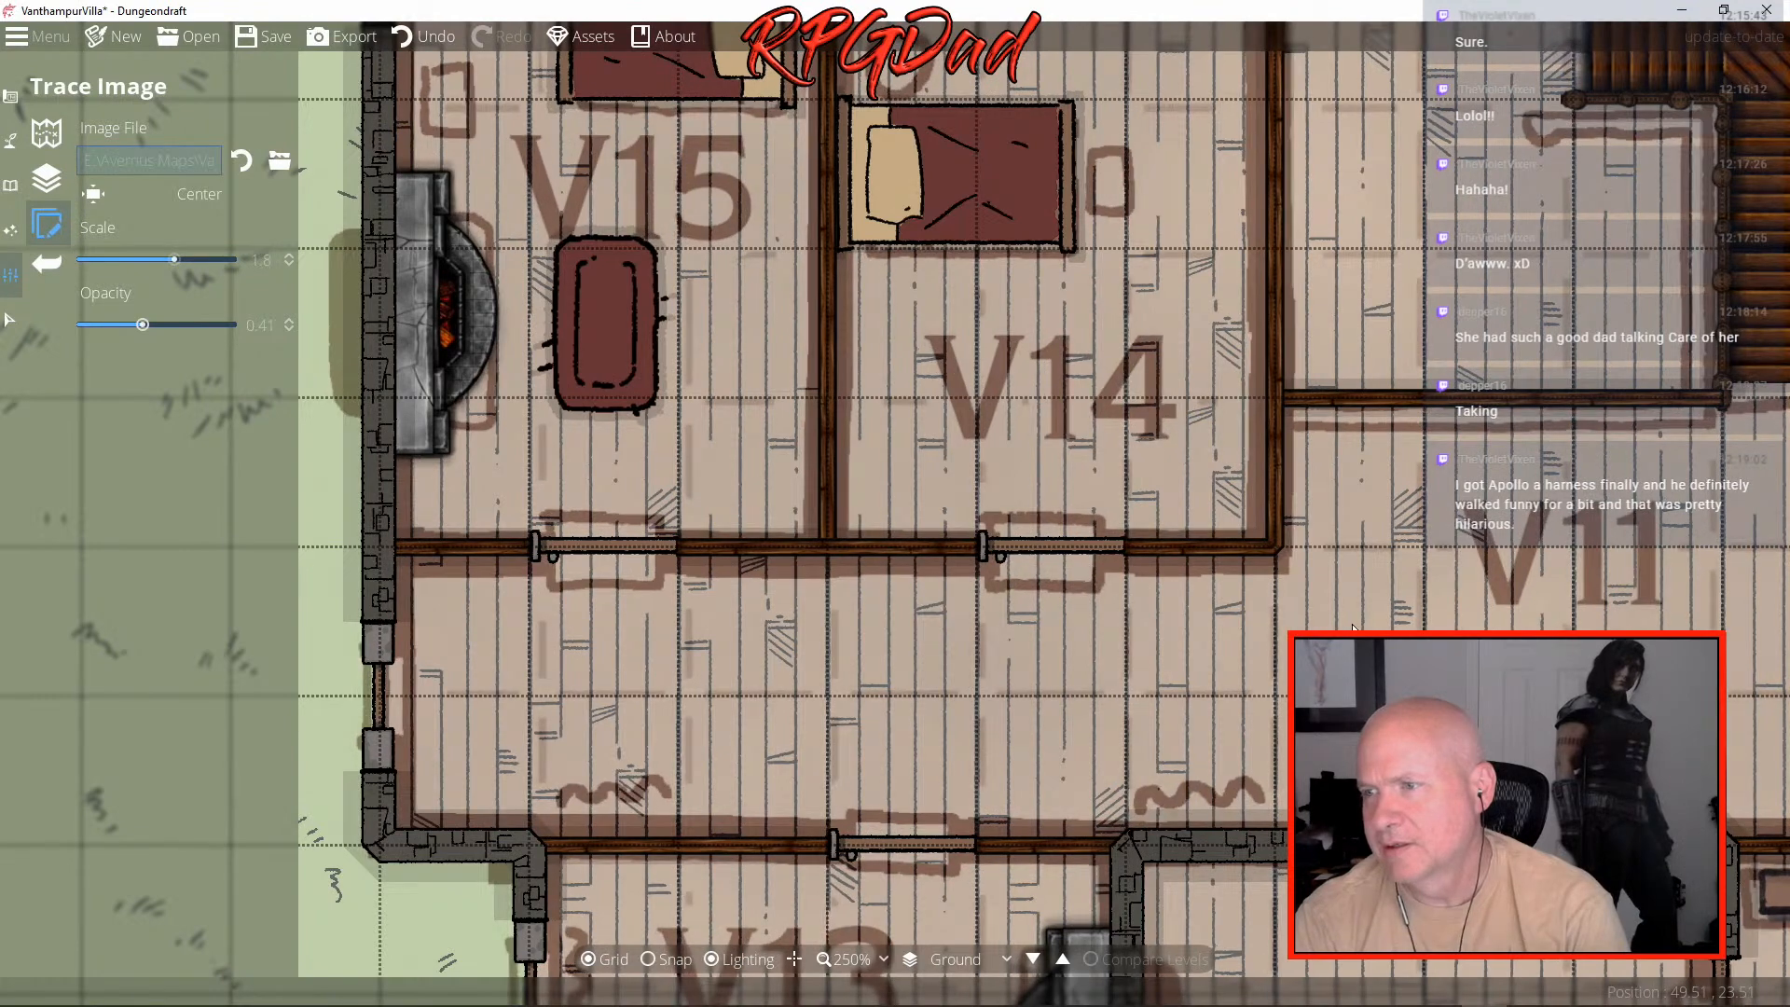
{"action": "scroll", "coordinate": [1352, 628], "scroll_direction": "up", "scroll_amount": 3}
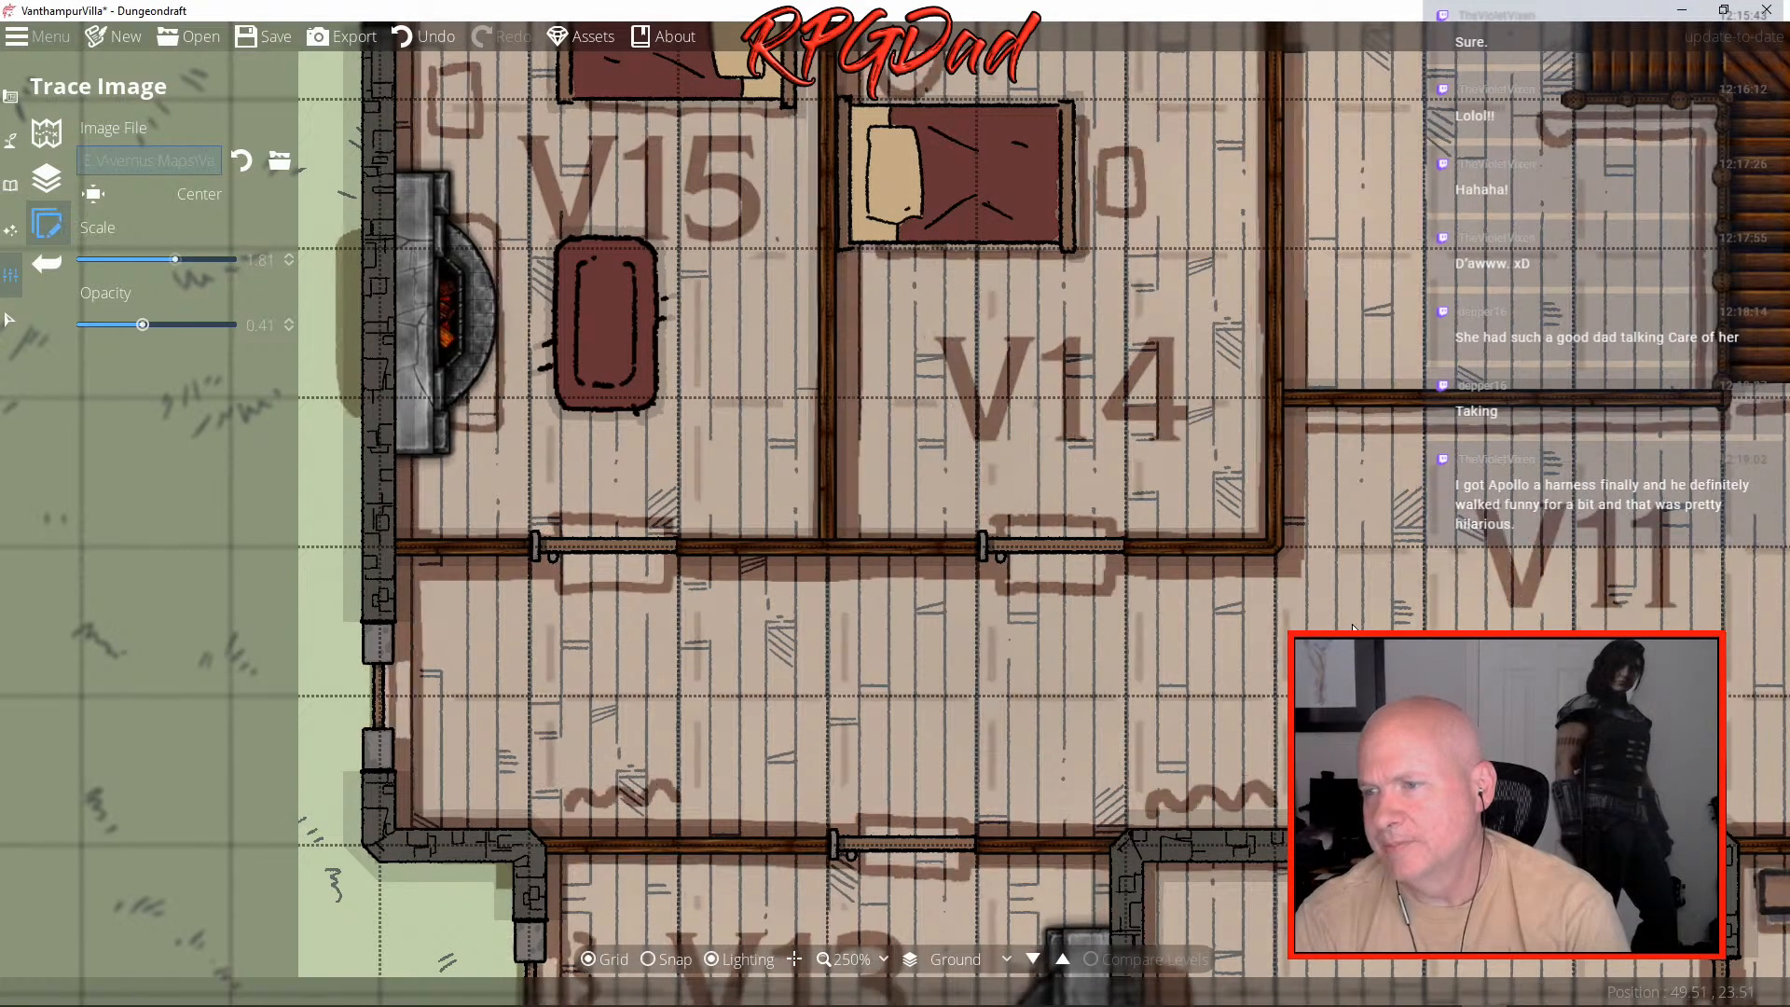
{"action": "left_click_drag", "start_coordinate": [1335, 631], "coordinate": [1332, 620]}
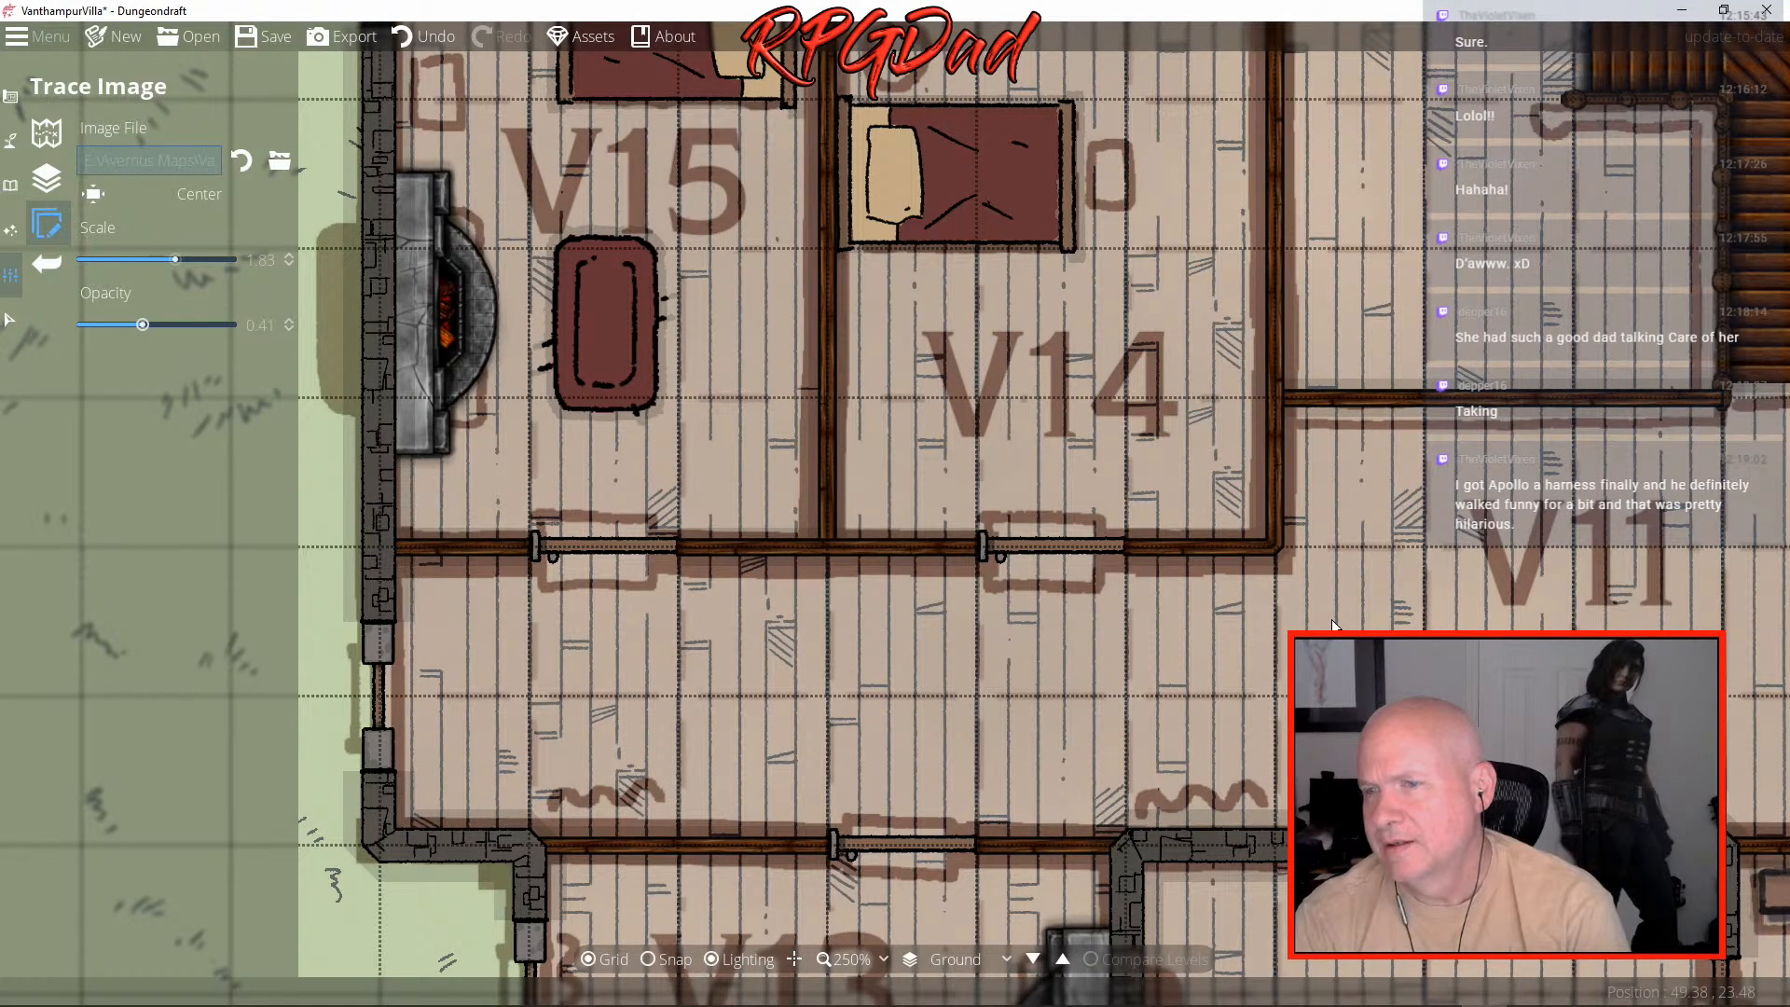
{"action": "scroll", "coordinate": [1334, 619], "scroll_direction": "up", "scroll_amount": 1}
{"action": "left_click_drag", "start_coordinate": [1333, 618], "coordinate": [1322, 615]}
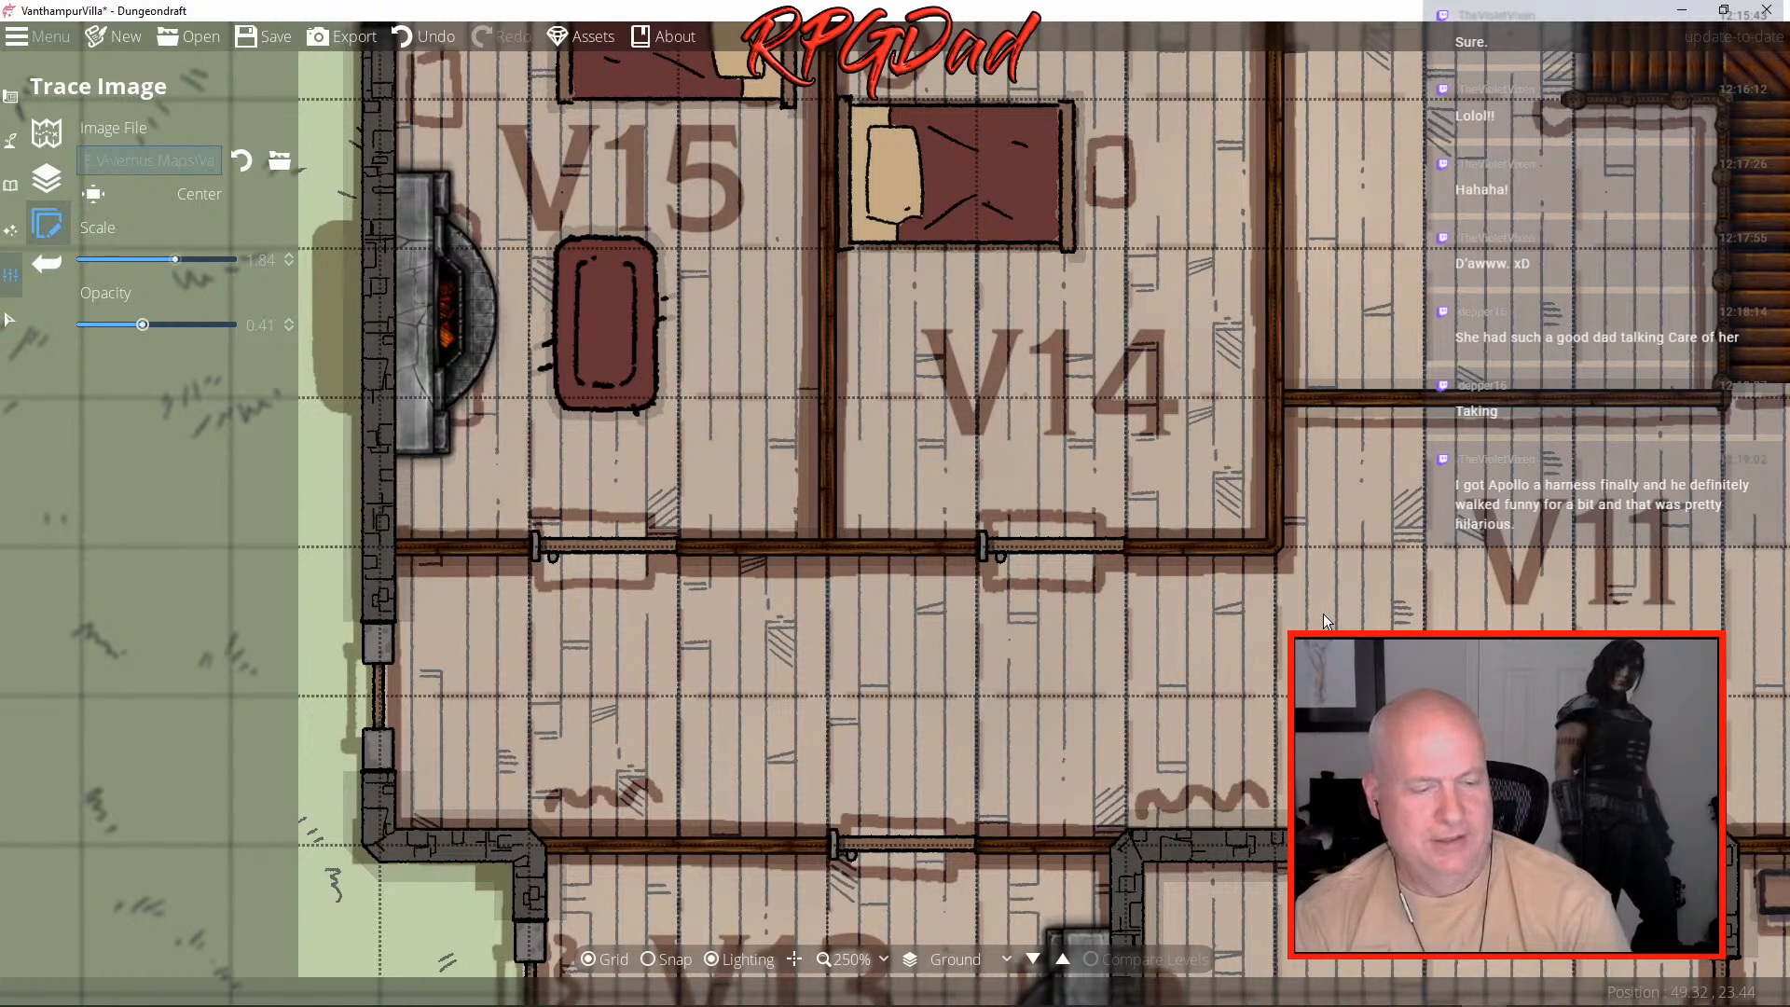
- Check how the scaled trace lines up with the walls and doors from V14 and V15 across V6 to V11 and V16
{"action": "left_click_drag", "start_coordinate": [1323, 613], "coordinate": [1563, 606]}
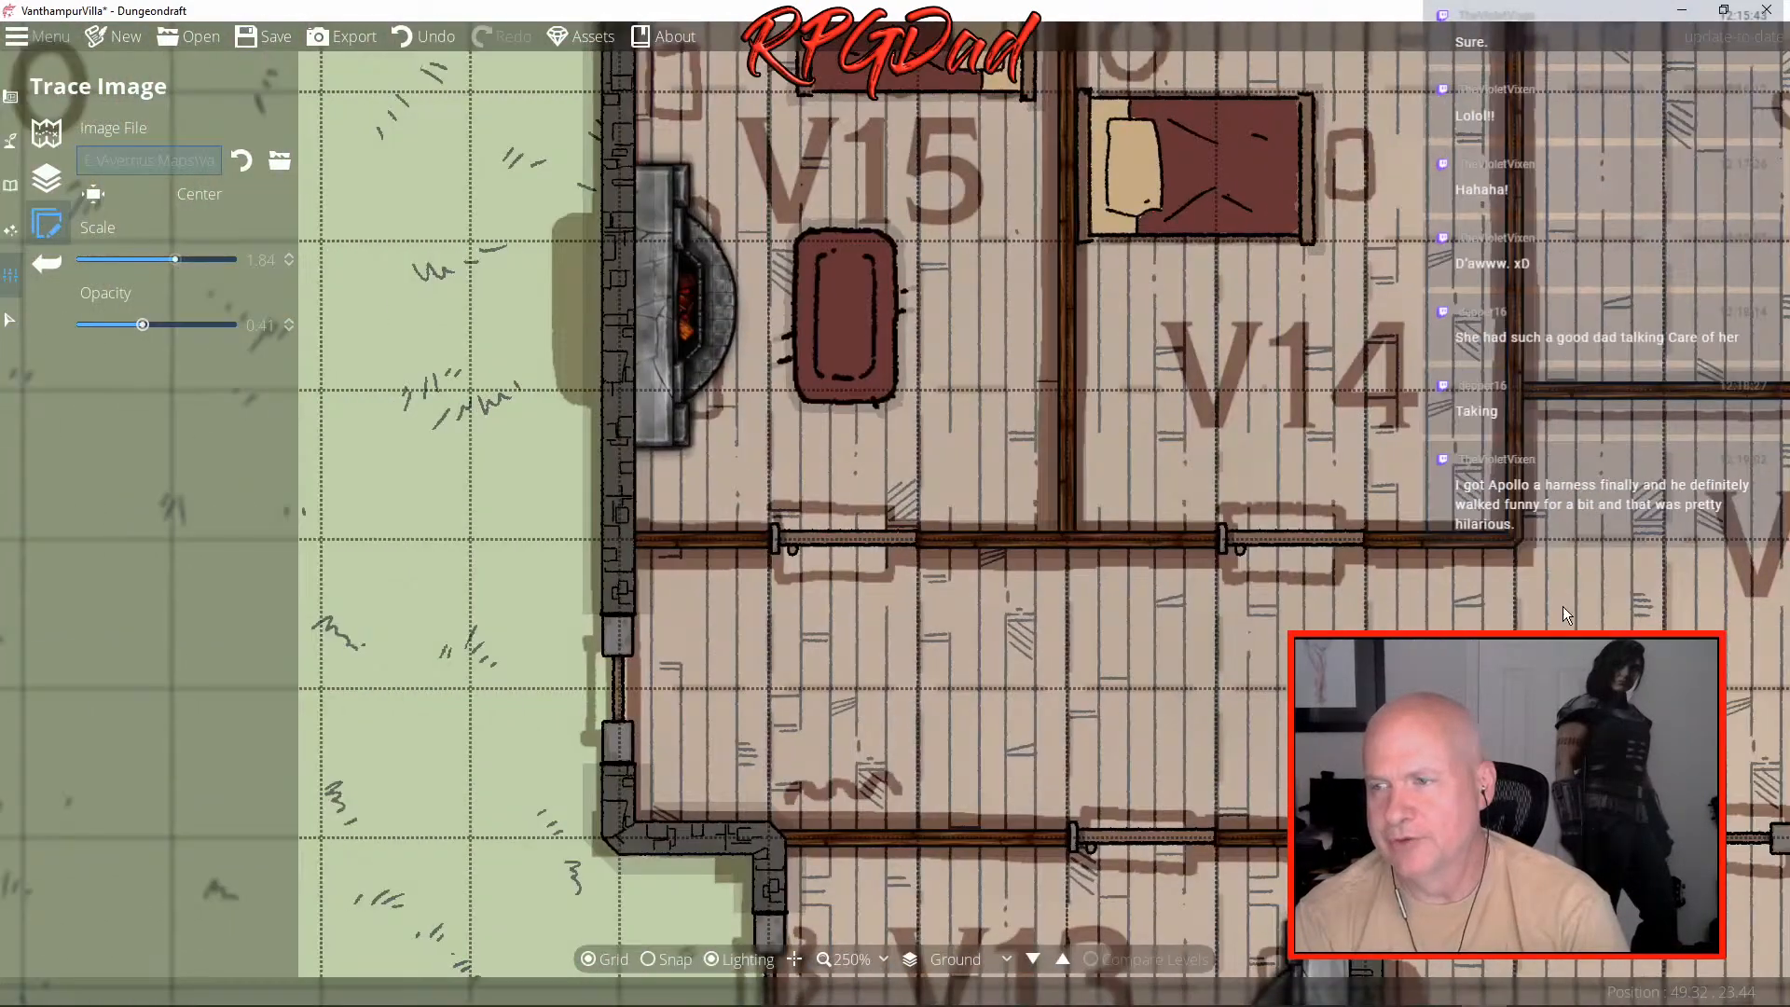
{"action": "left_click_drag", "start_coordinate": [812, 668], "coordinate": [1482, 653]}
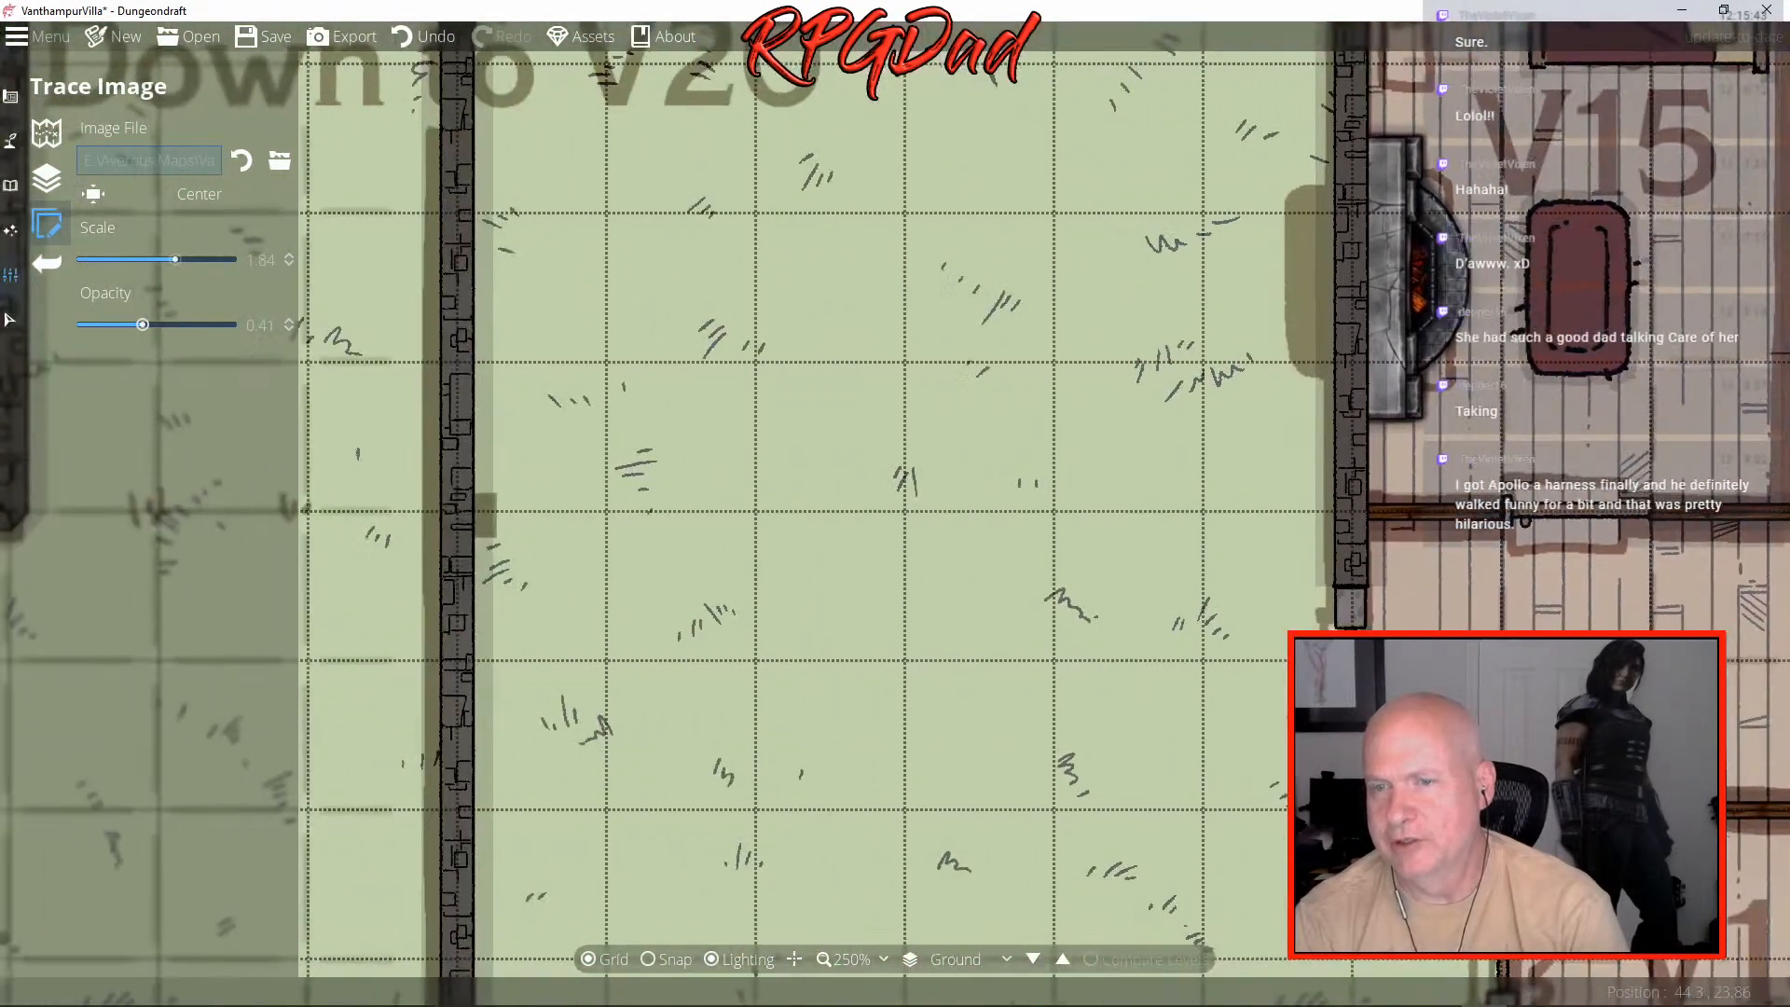
{"action": "left_click_drag", "start_coordinate": [712, 669], "coordinate": [1542, 669]}
{"action": "left_click_drag", "start_coordinate": [955, 699], "coordinate": [603, 727]}
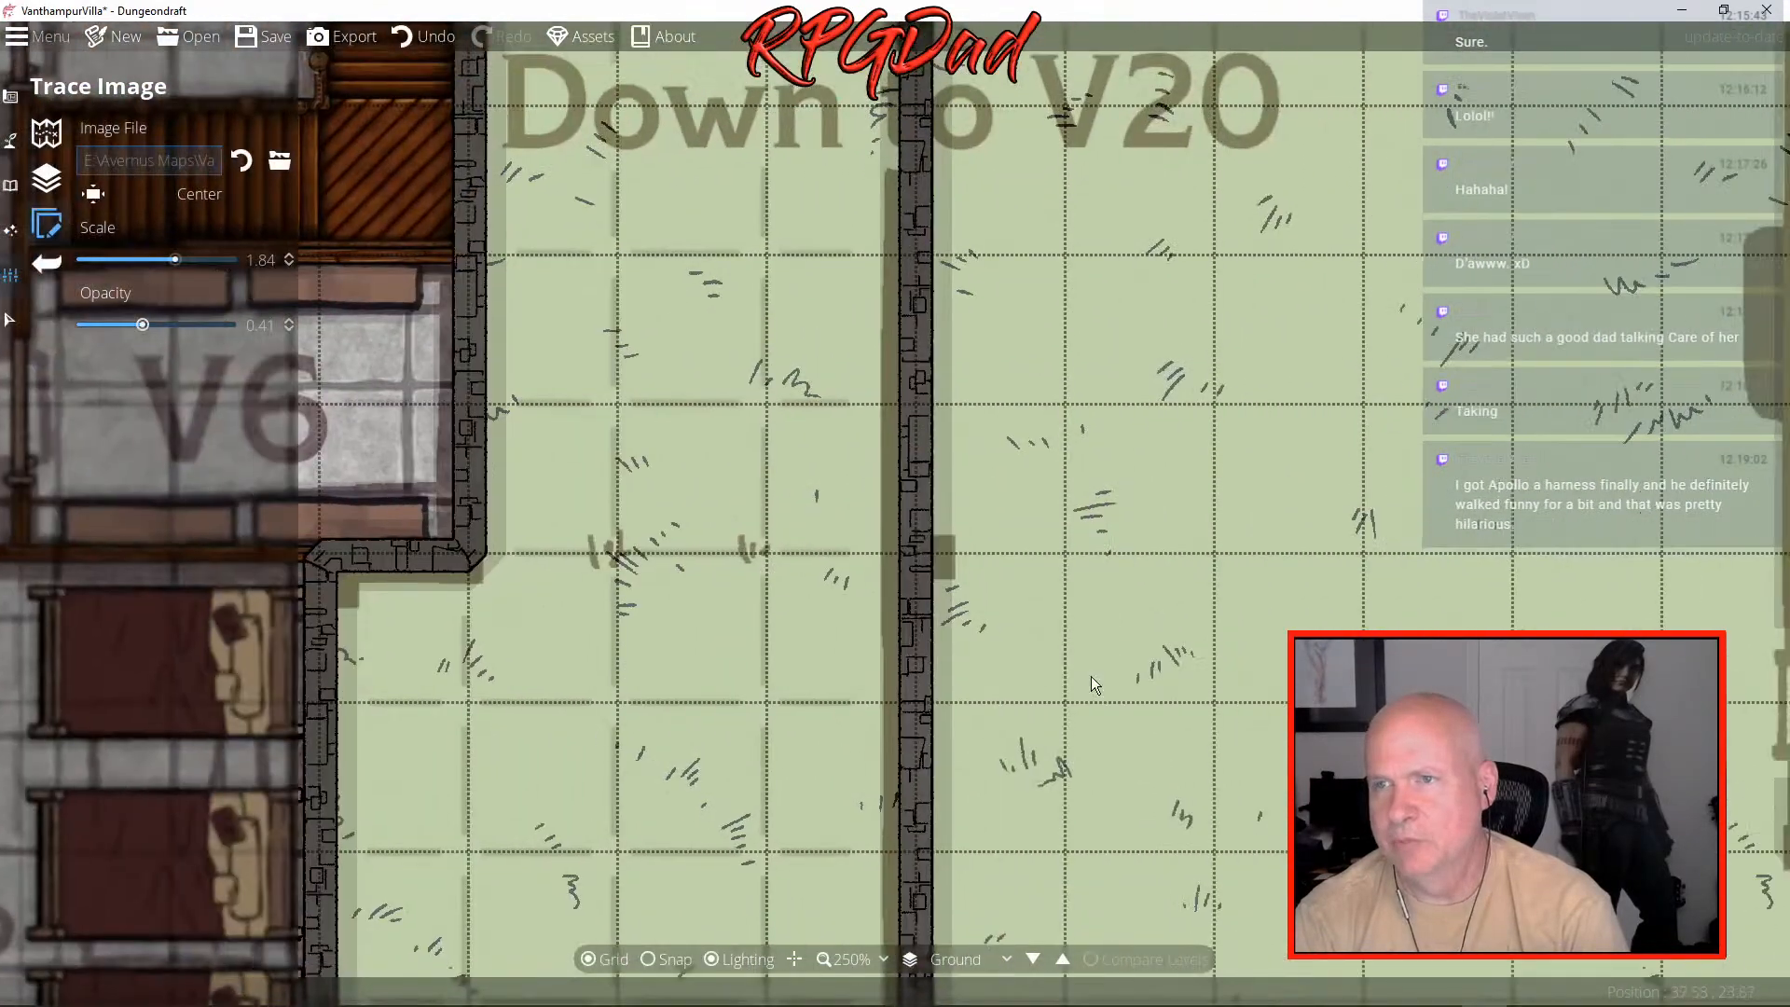
{"action": "left_click_drag", "start_coordinate": [964, 688], "coordinate": [825, 690]}
{"action": "left_click_drag", "start_coordinate": [1337, 700], "coordinate": [684, 701]}
{"action": "mouse_move", "coordinate": [1391, 690]}
{"action": "left_mouse_down"}
{"action": "mouse_move", "coordinate": [875, 715]}
{"action": "mouse_move", "coordinate": [561, 640]}
{"action": "mouse_move", "coordinate": [555, 608]}
{"action": "left_mouse_up"}
{"action": "left_click_drag", "start_coordinate": [1312, 626], "coordinate": [949, 619]}
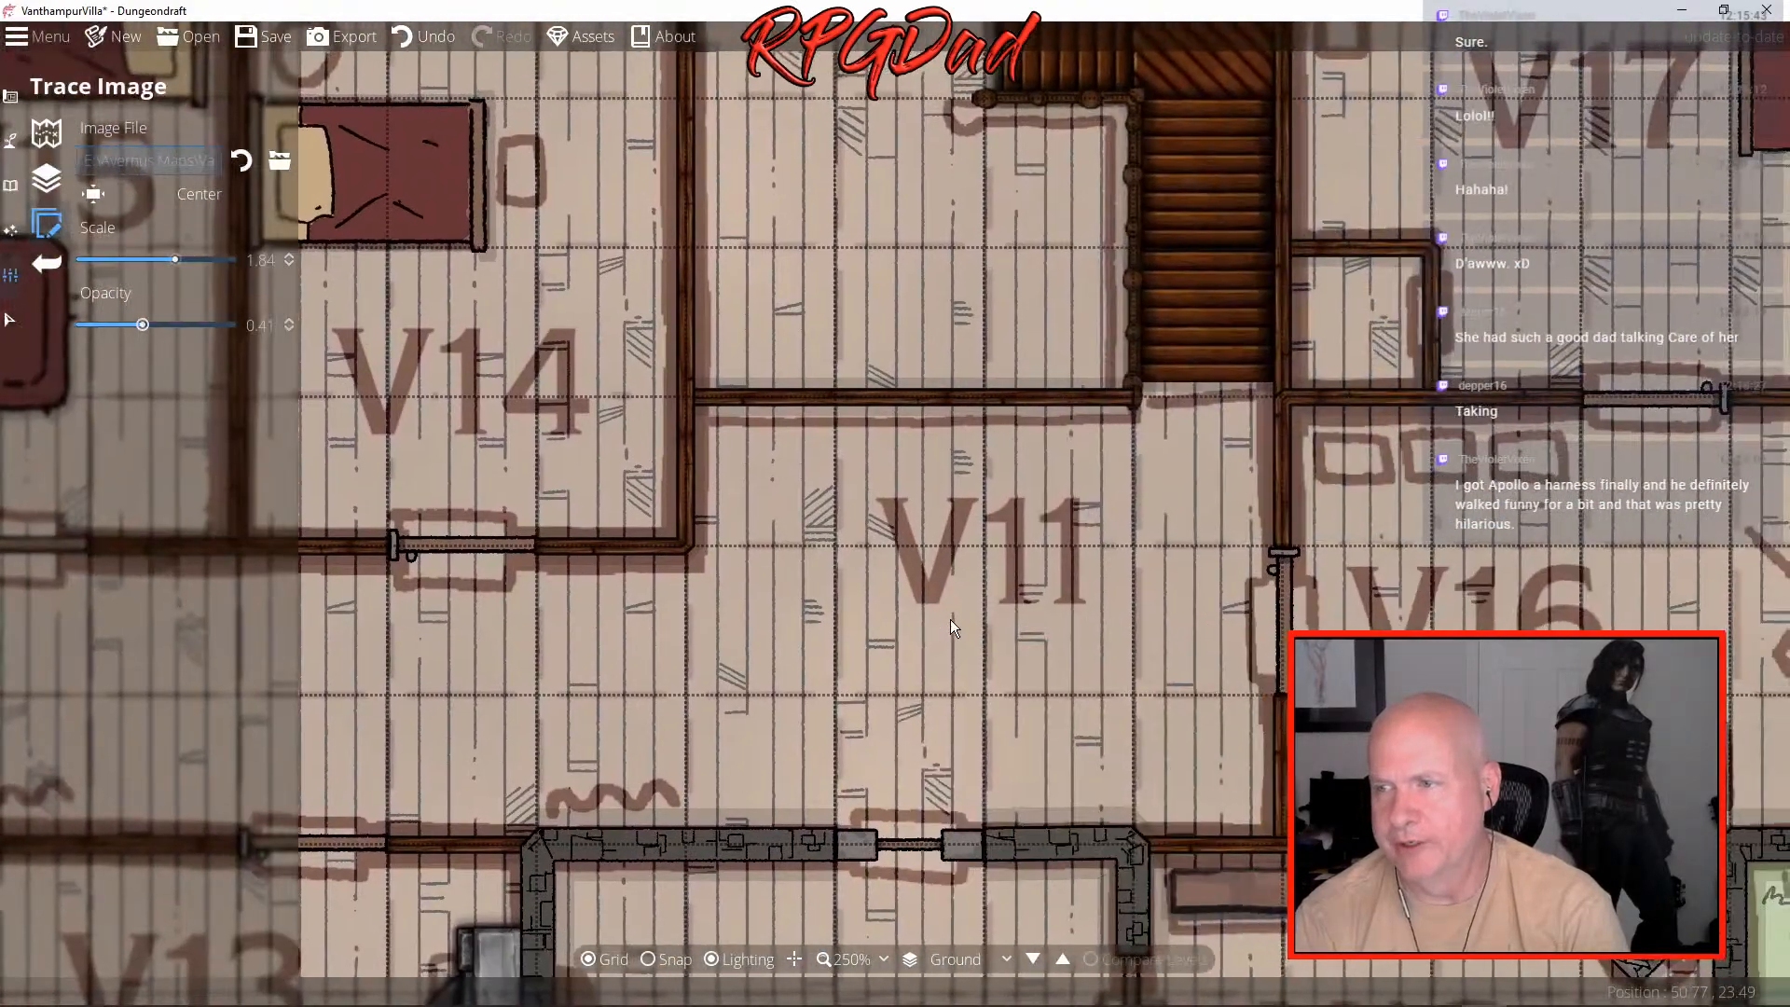
{"action": "left_click_drag", "start_coordinate": [1282, 615], "coordinate": [824, 619]}
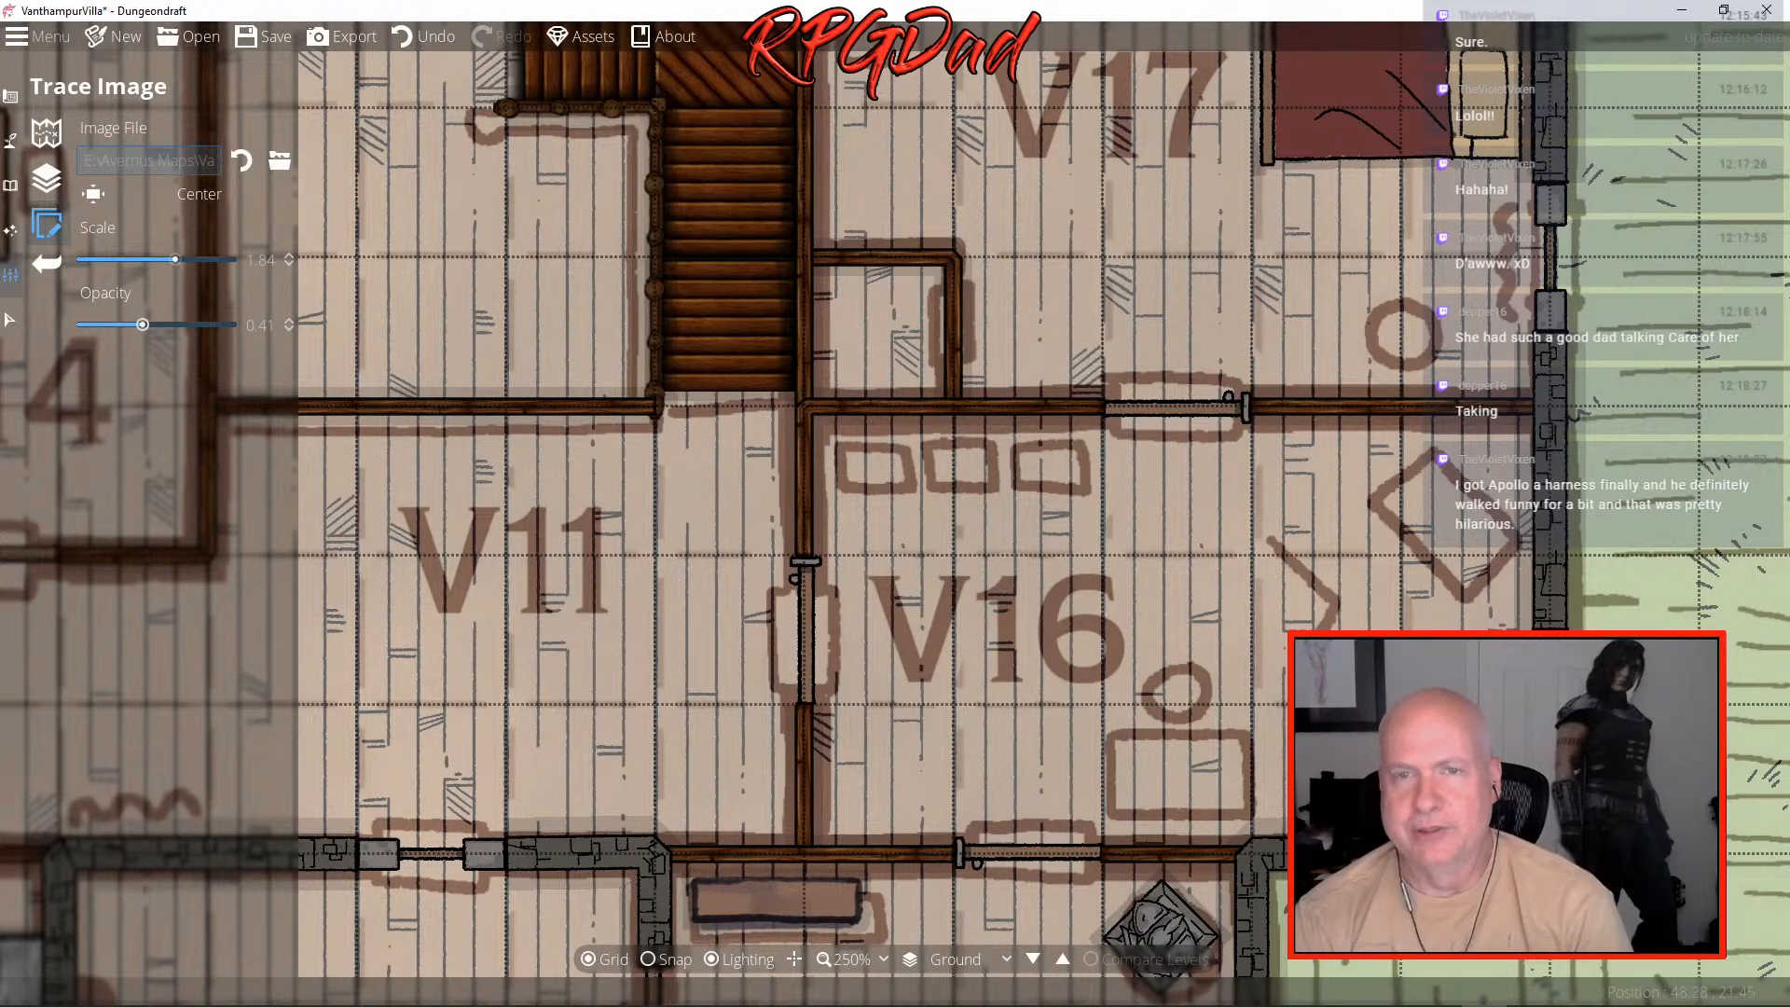
{"action": "left_click", "coordinate": [10, 97]}
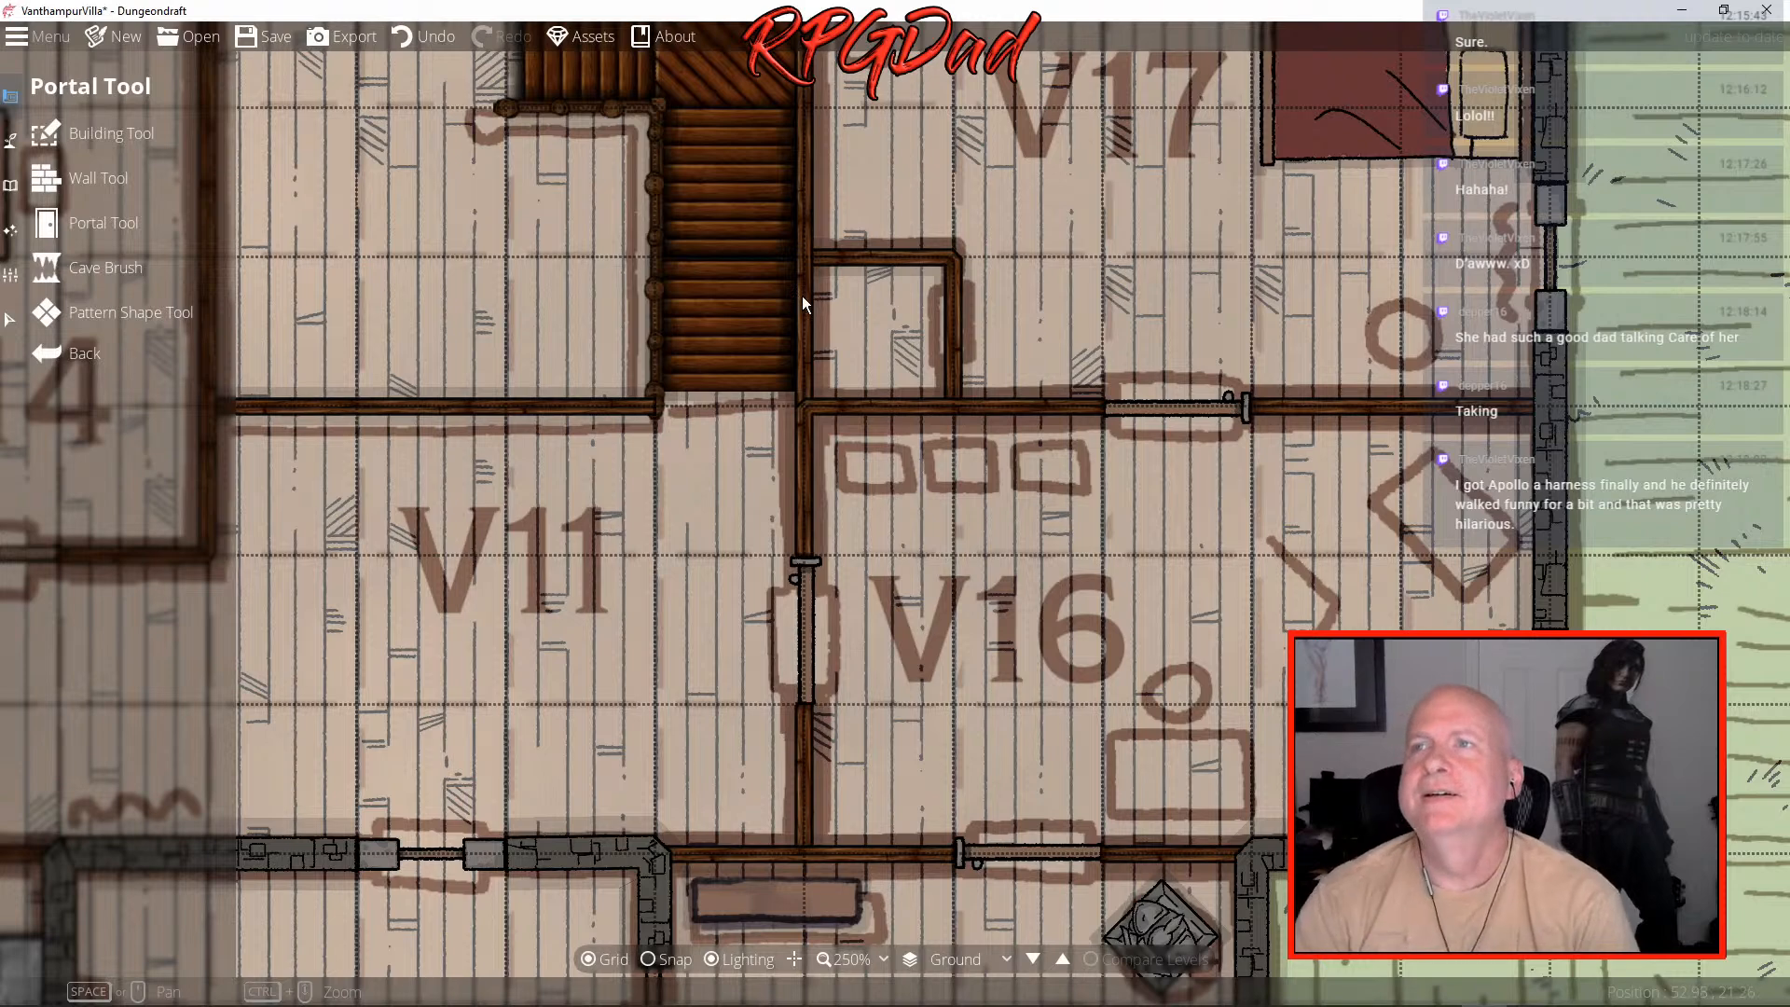
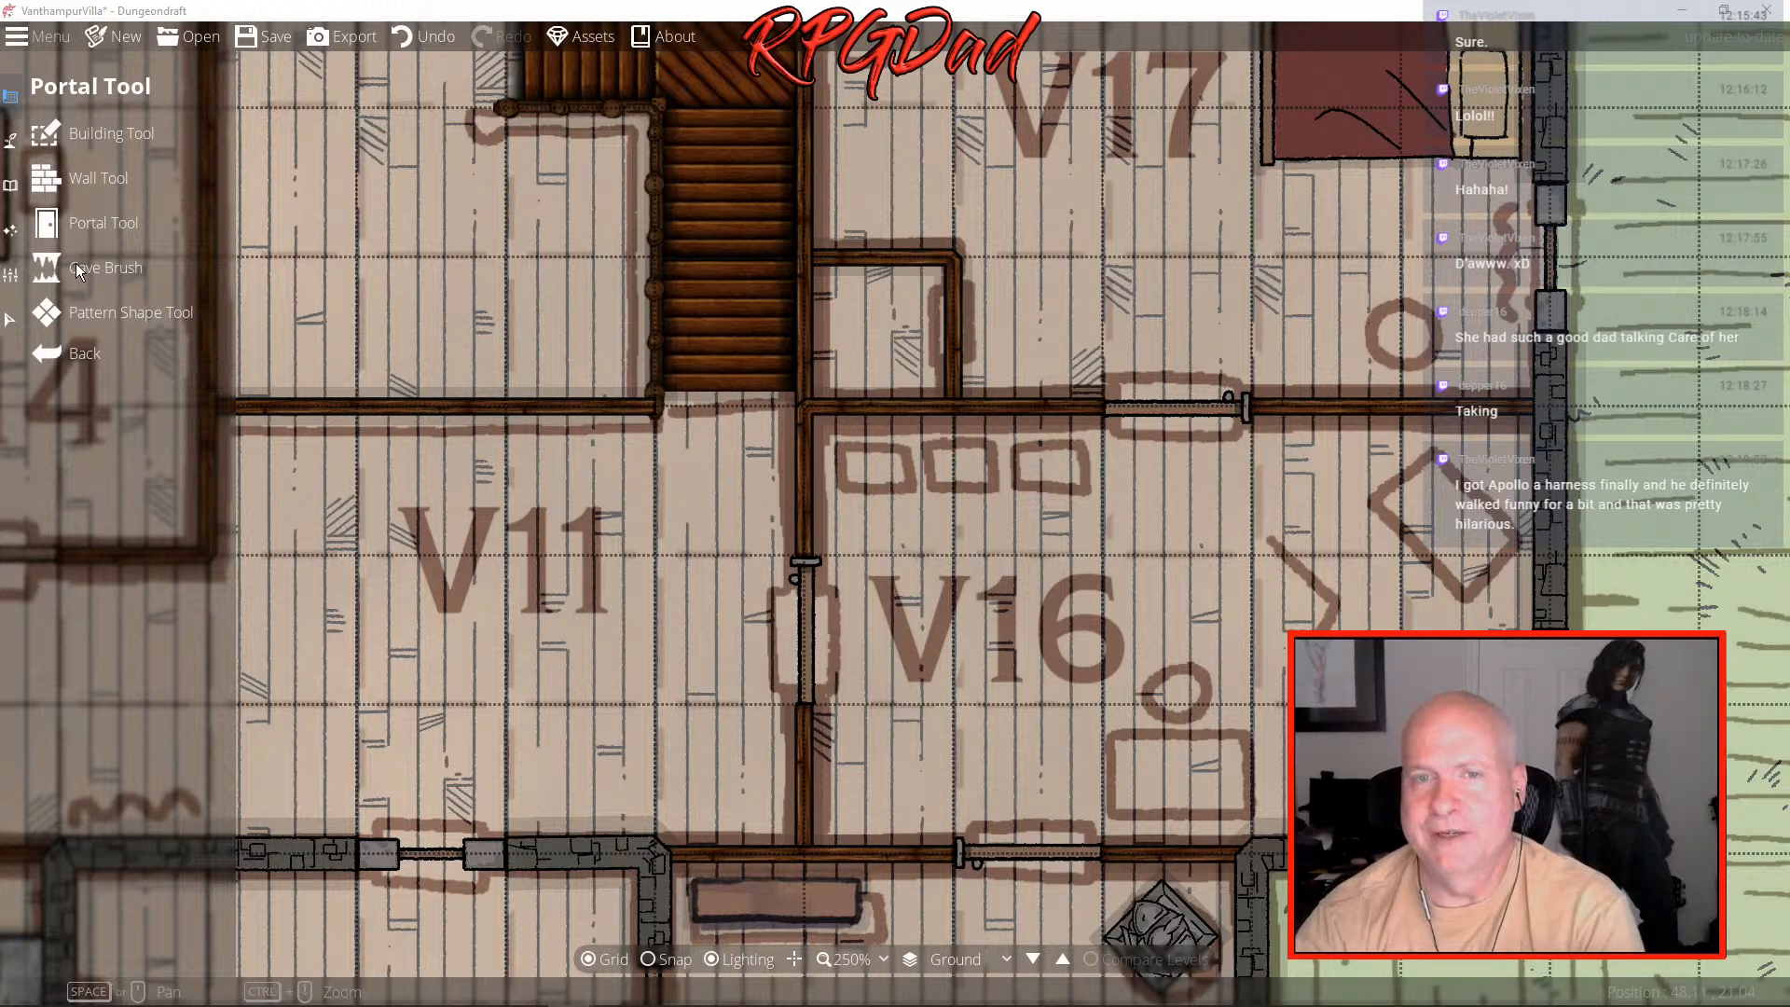
{"action": "left_click", "coordinate": [10, 185]}
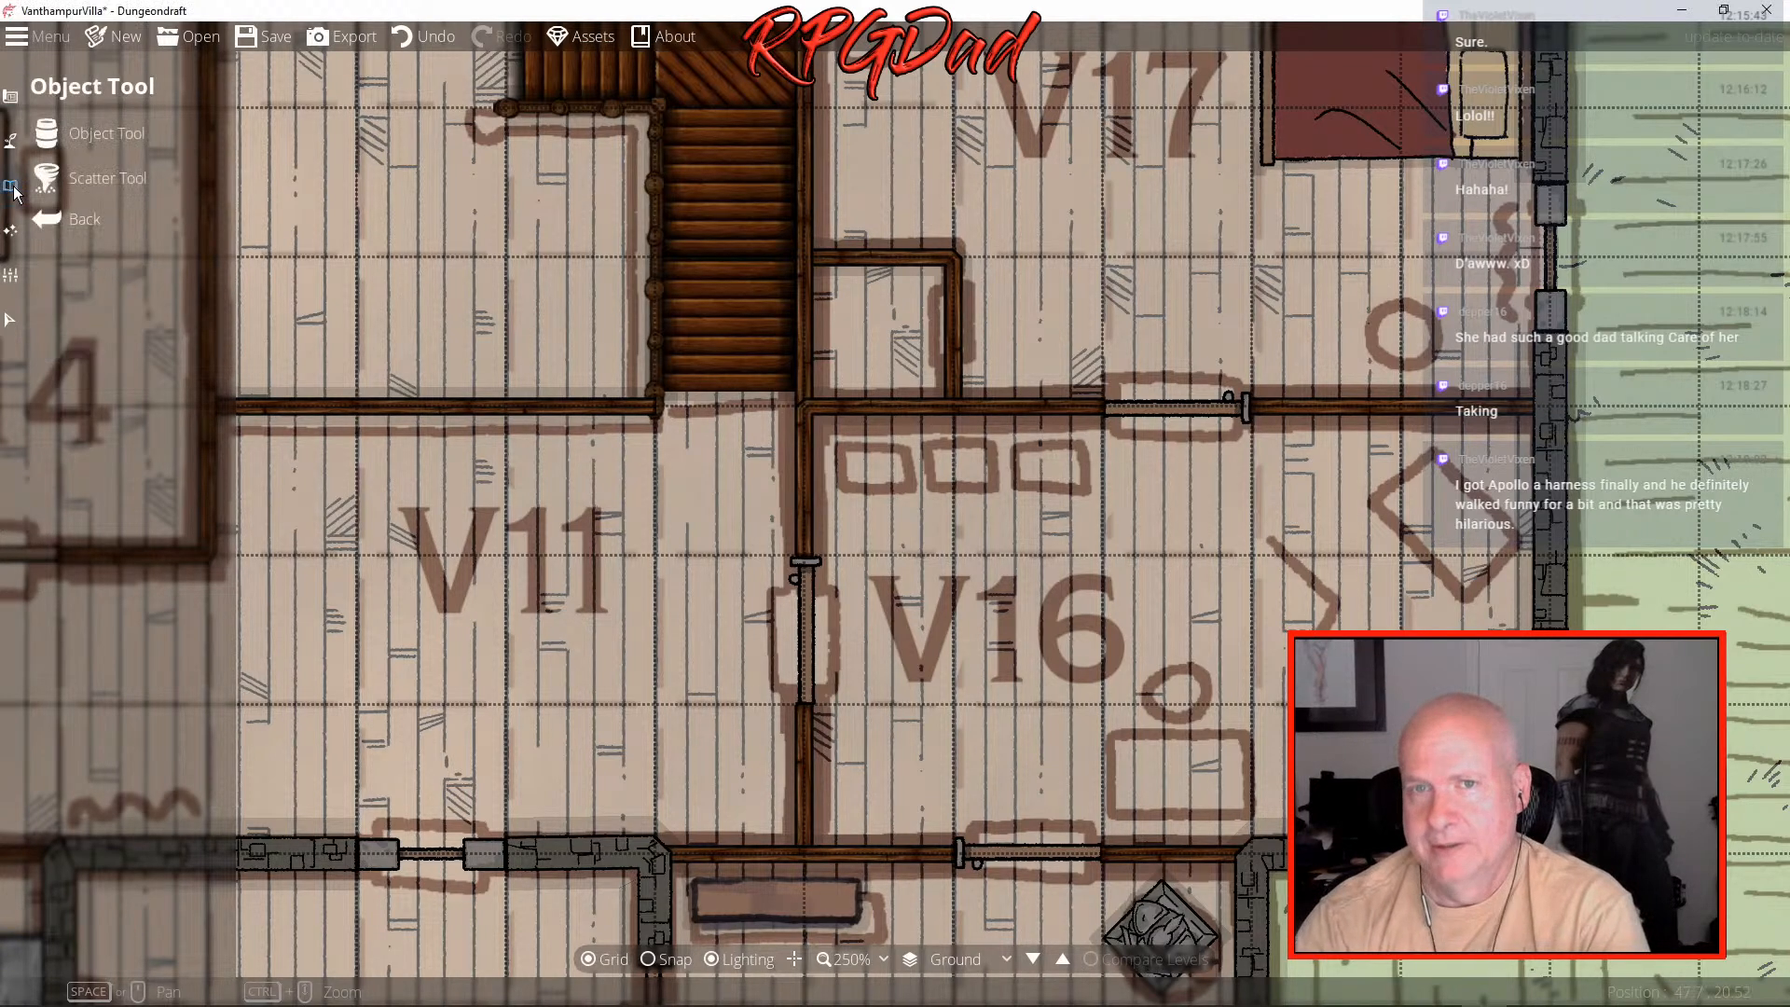
{"action": "left_click", "coordinate": [99, 131]}
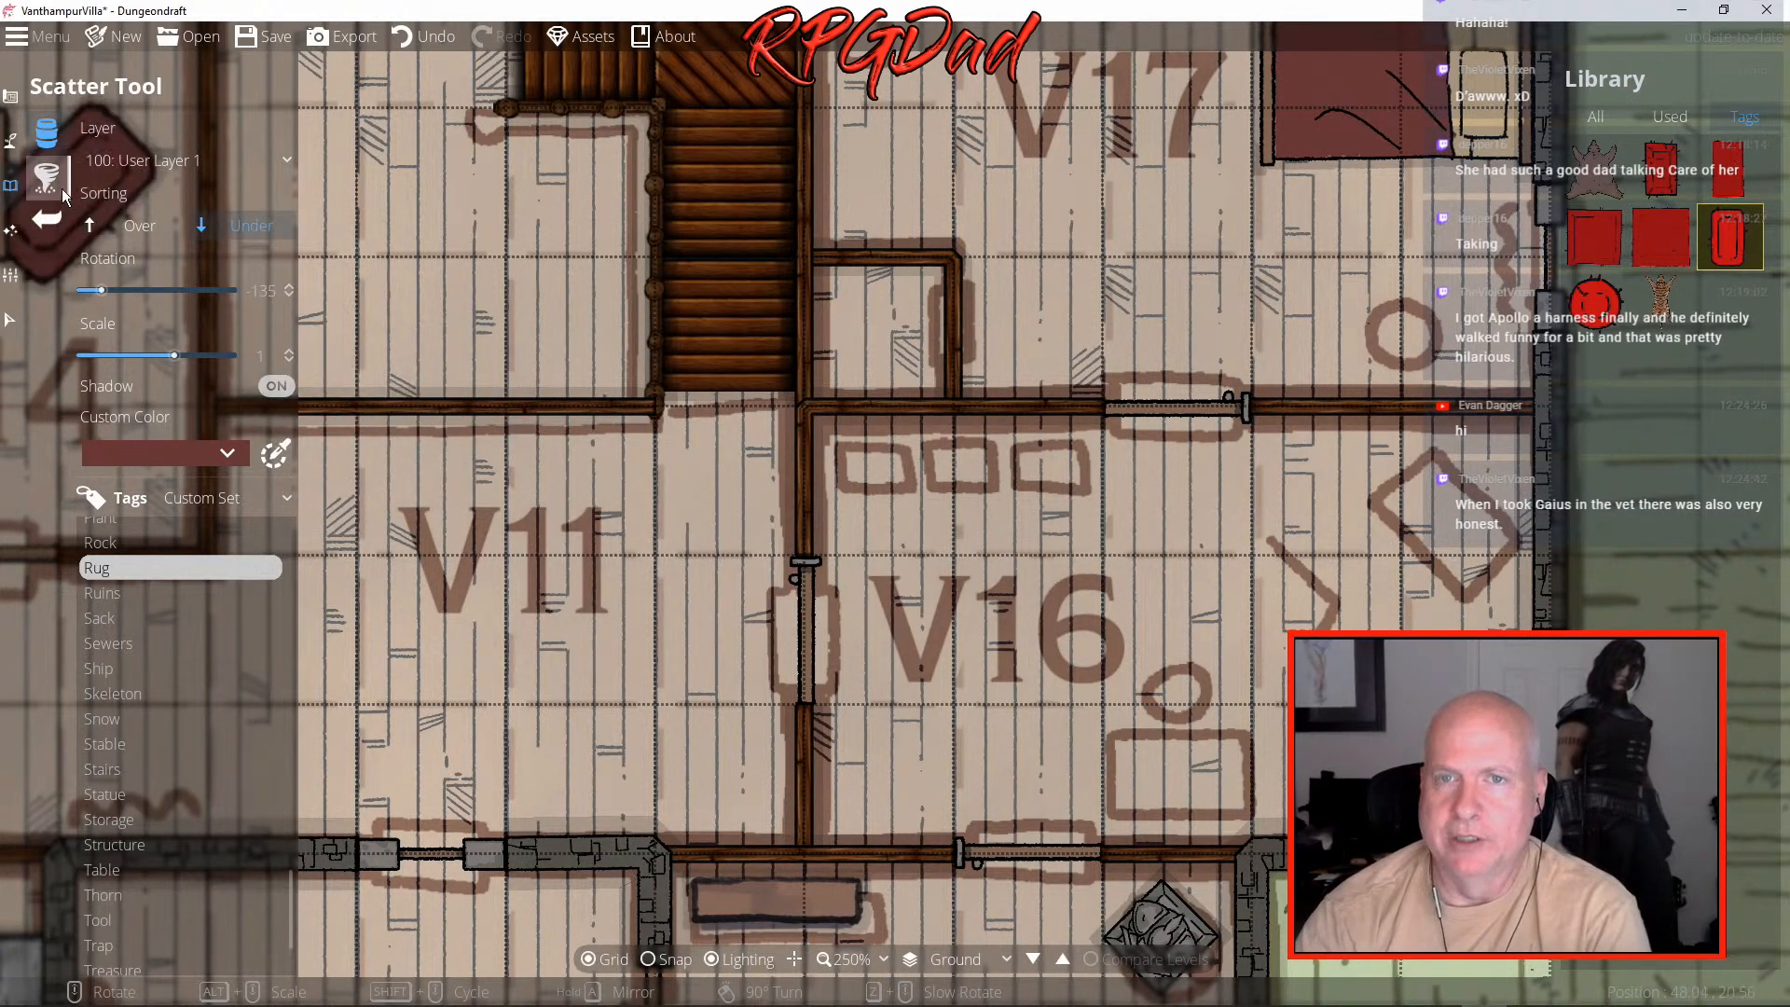
{"action": "left_click", "coordinate": [14, 140]}
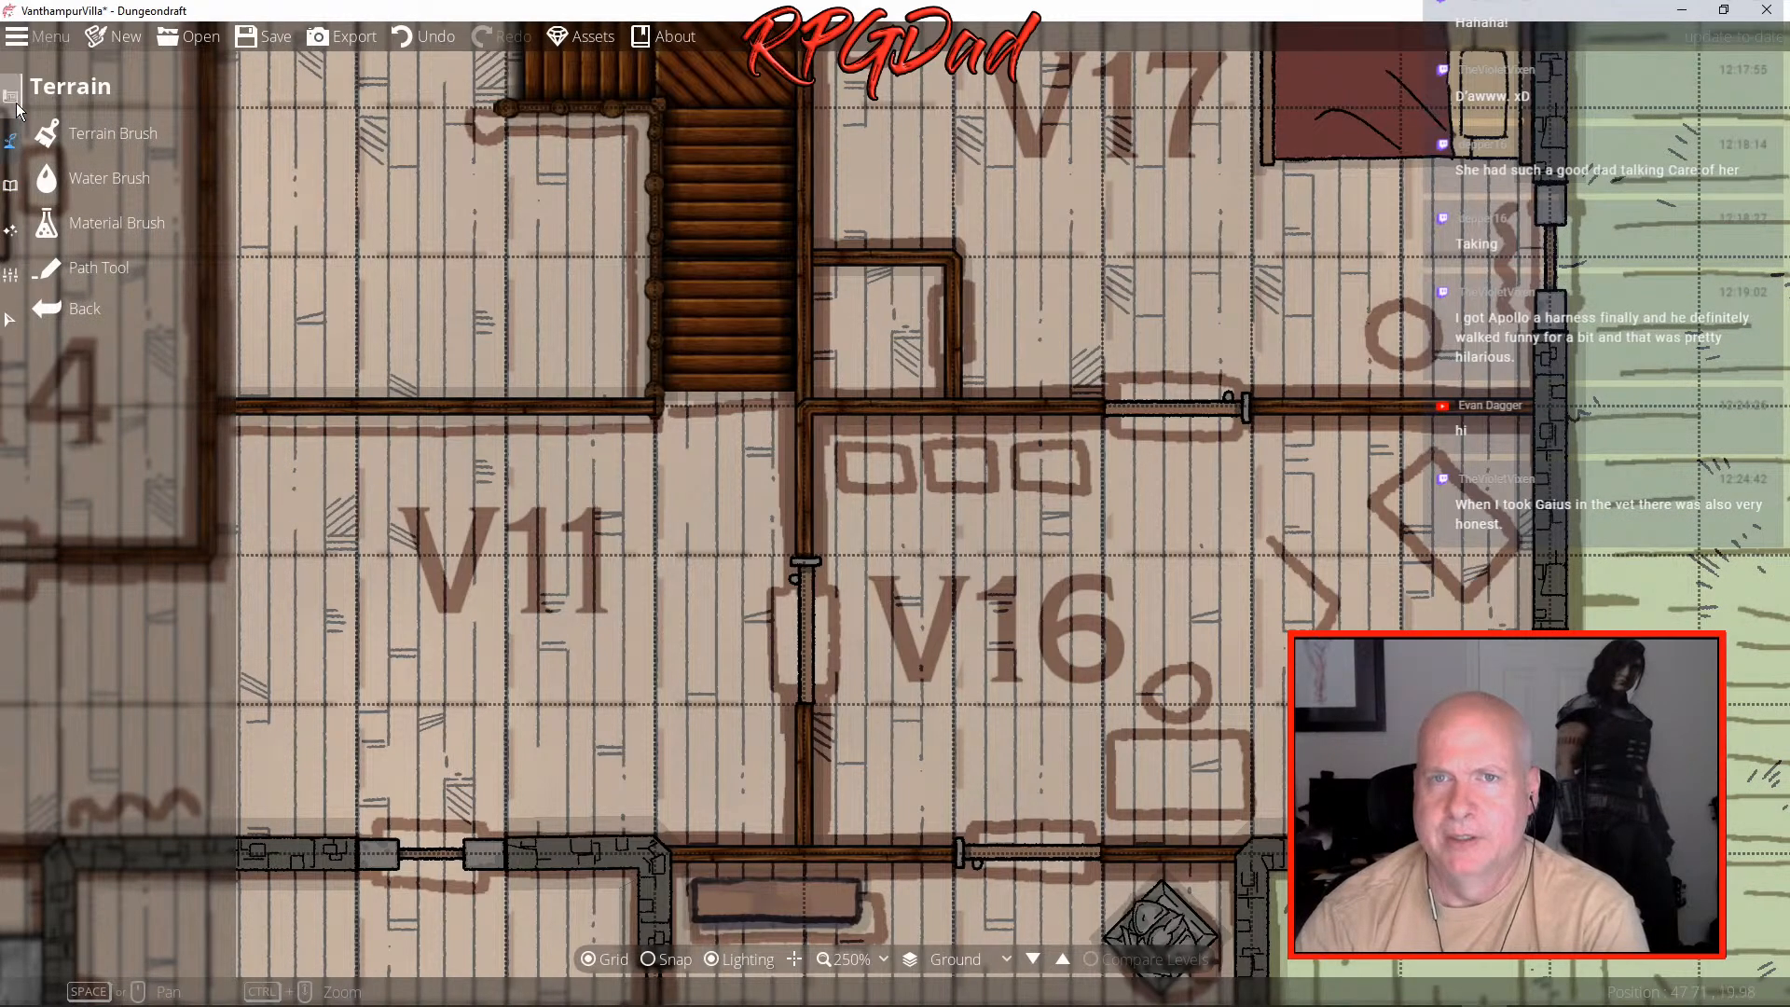
{"action": "left_click", "coordinate": [13, 184]}
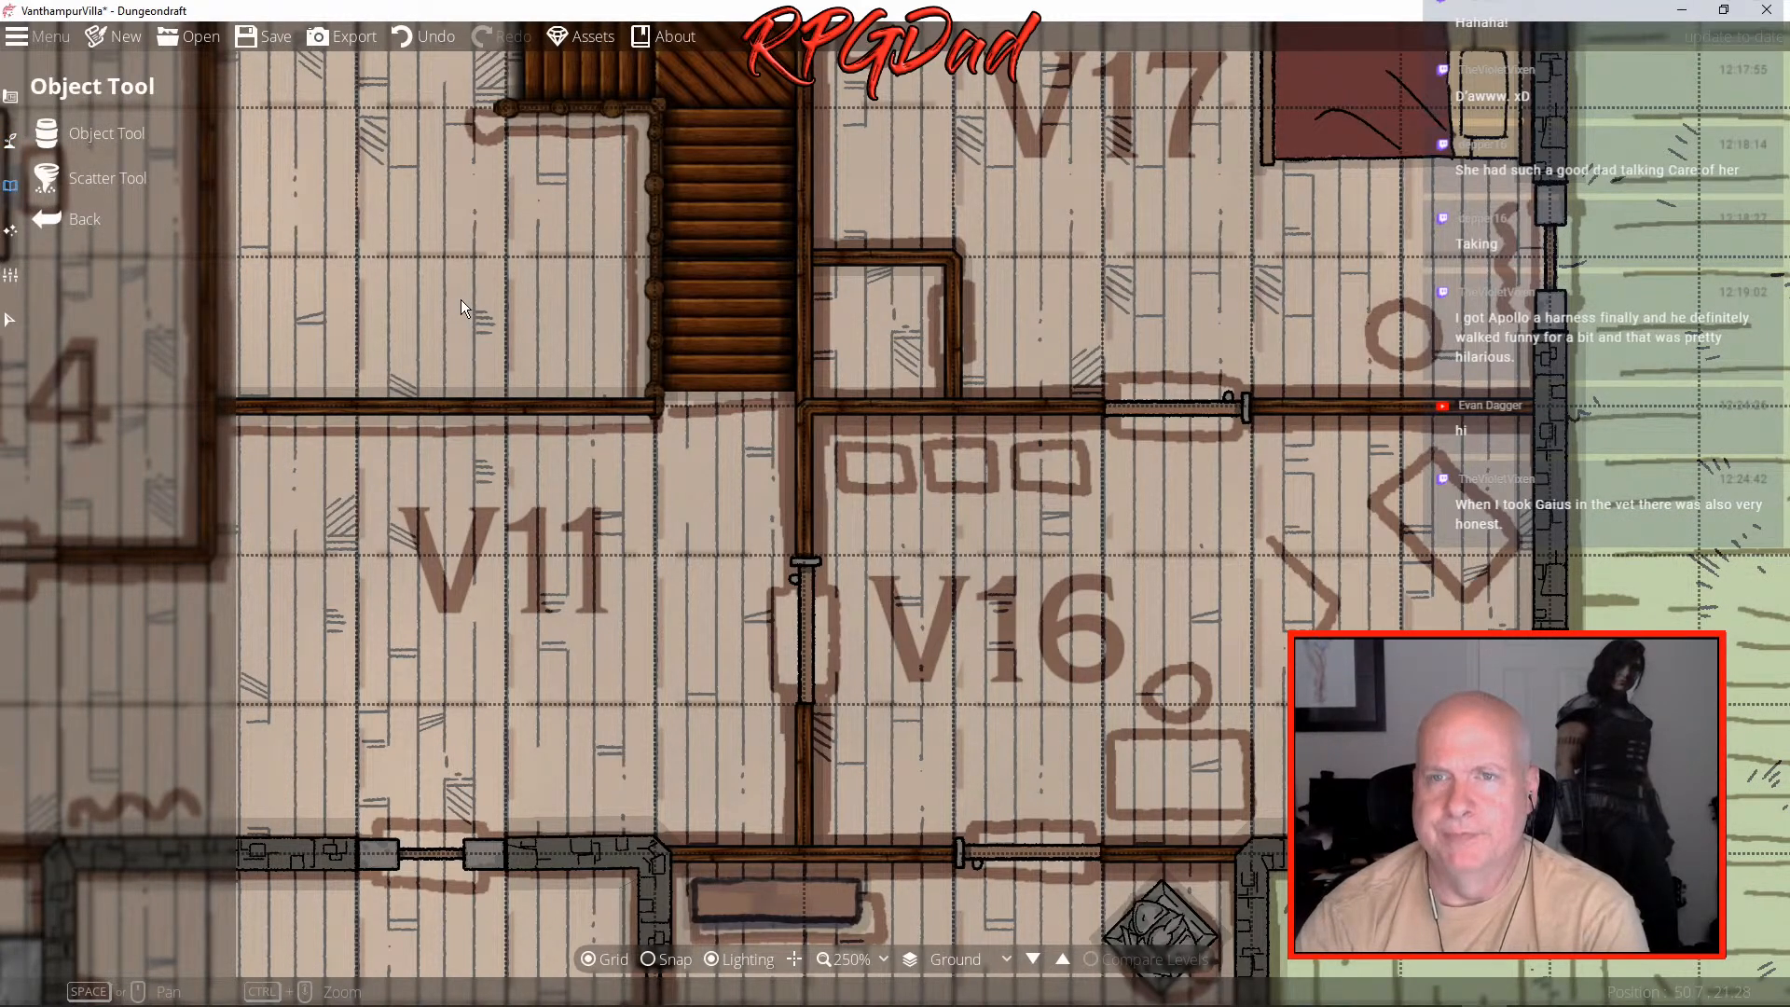
{"action": "left_click", "coordinate": [105, 134]}
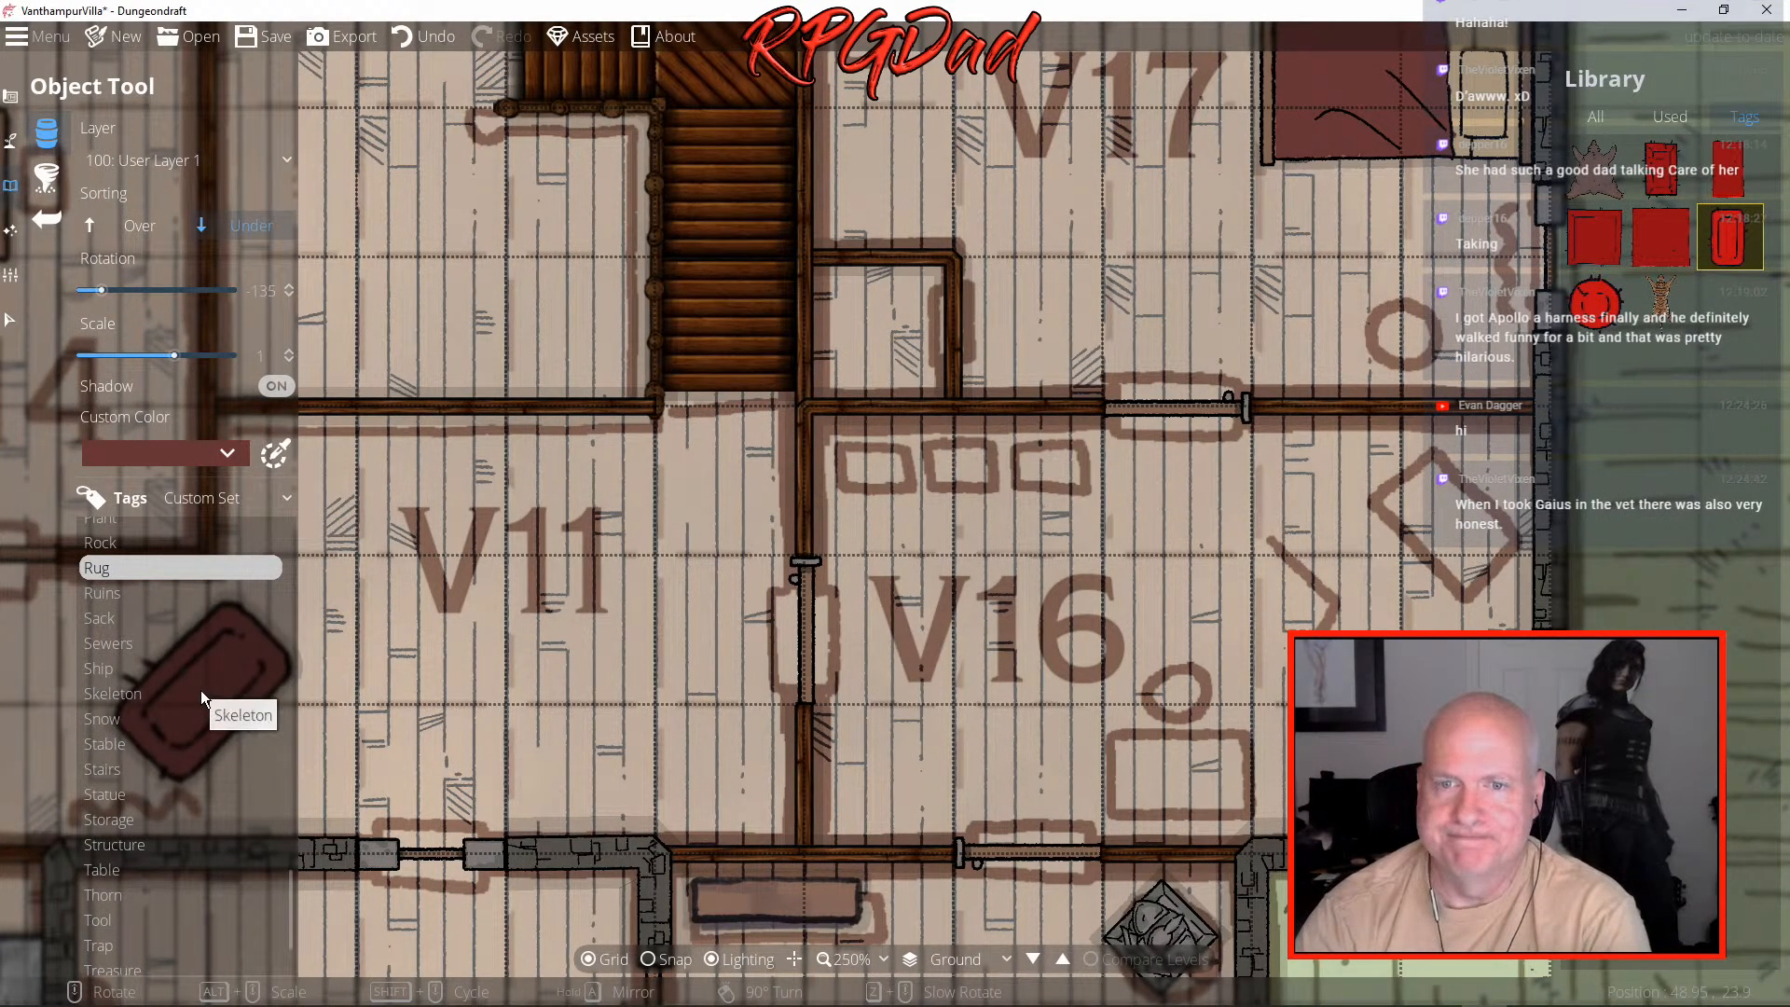
{"action": "scroll", "coordinate": [199, 690], "scroll_direction": "up", "scroll_amount": 15}
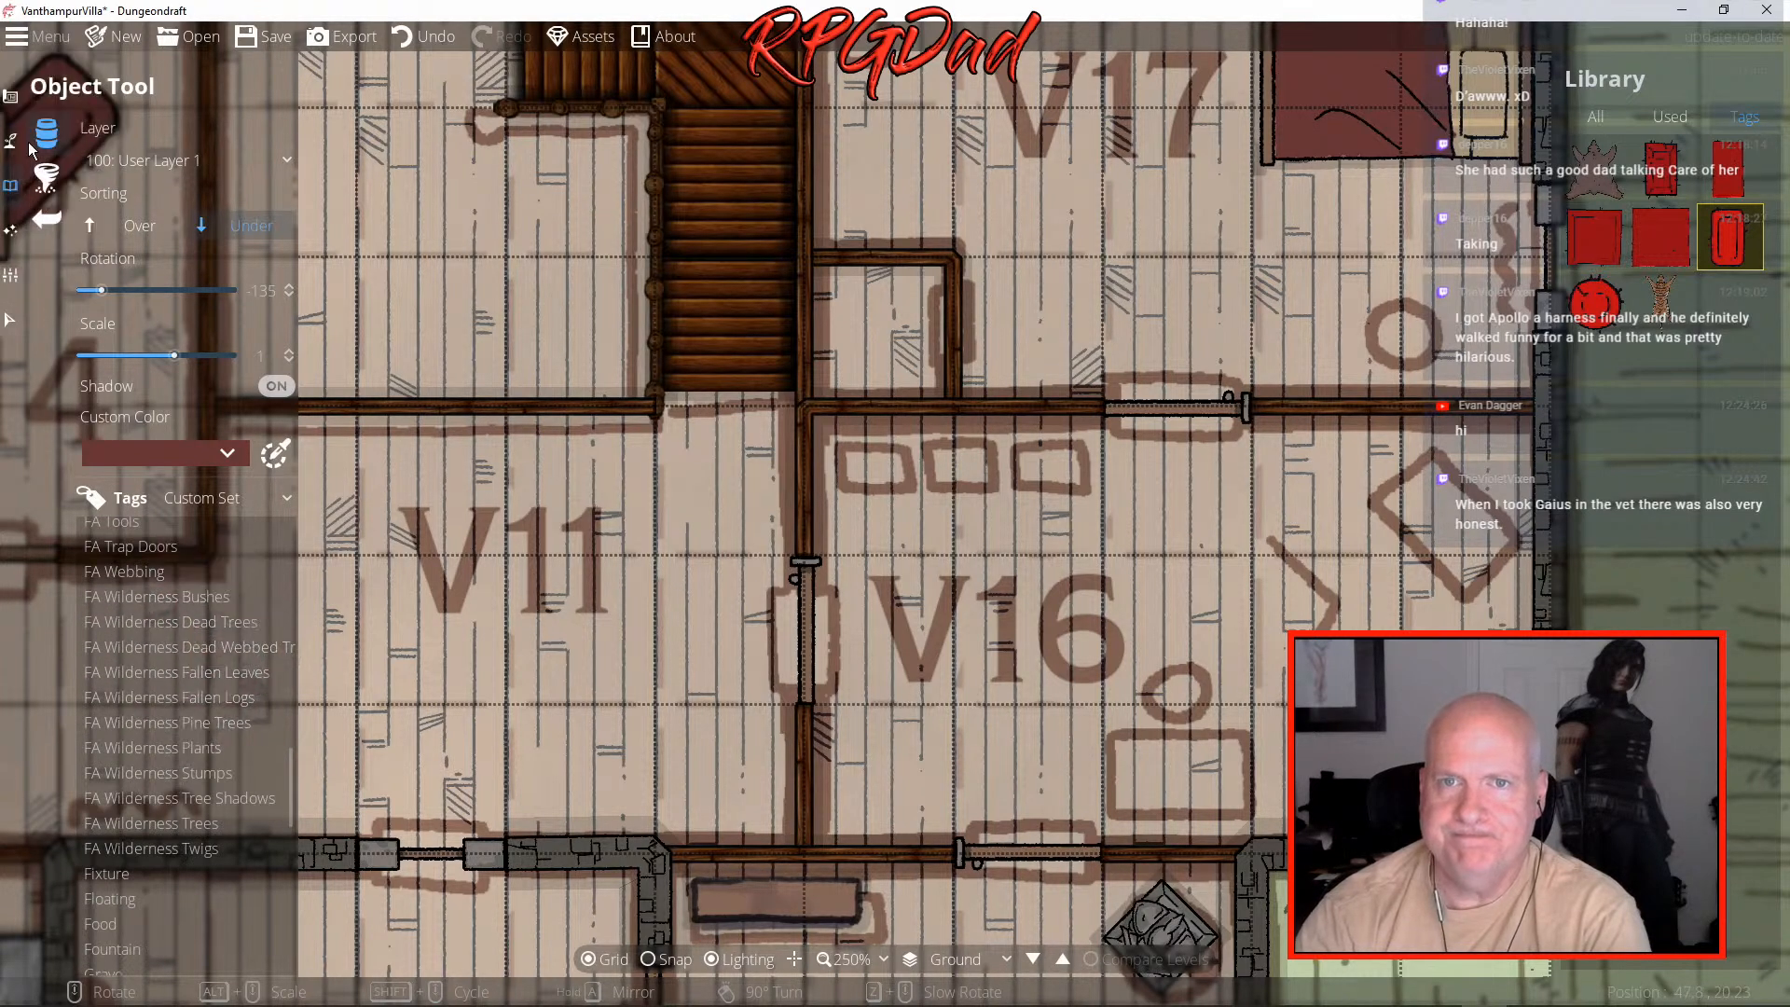
- Choose the portal style with posts at both ends for the small closet beside the stairs in V17
{"action": "left_click", "coordinate": [10, 96]}
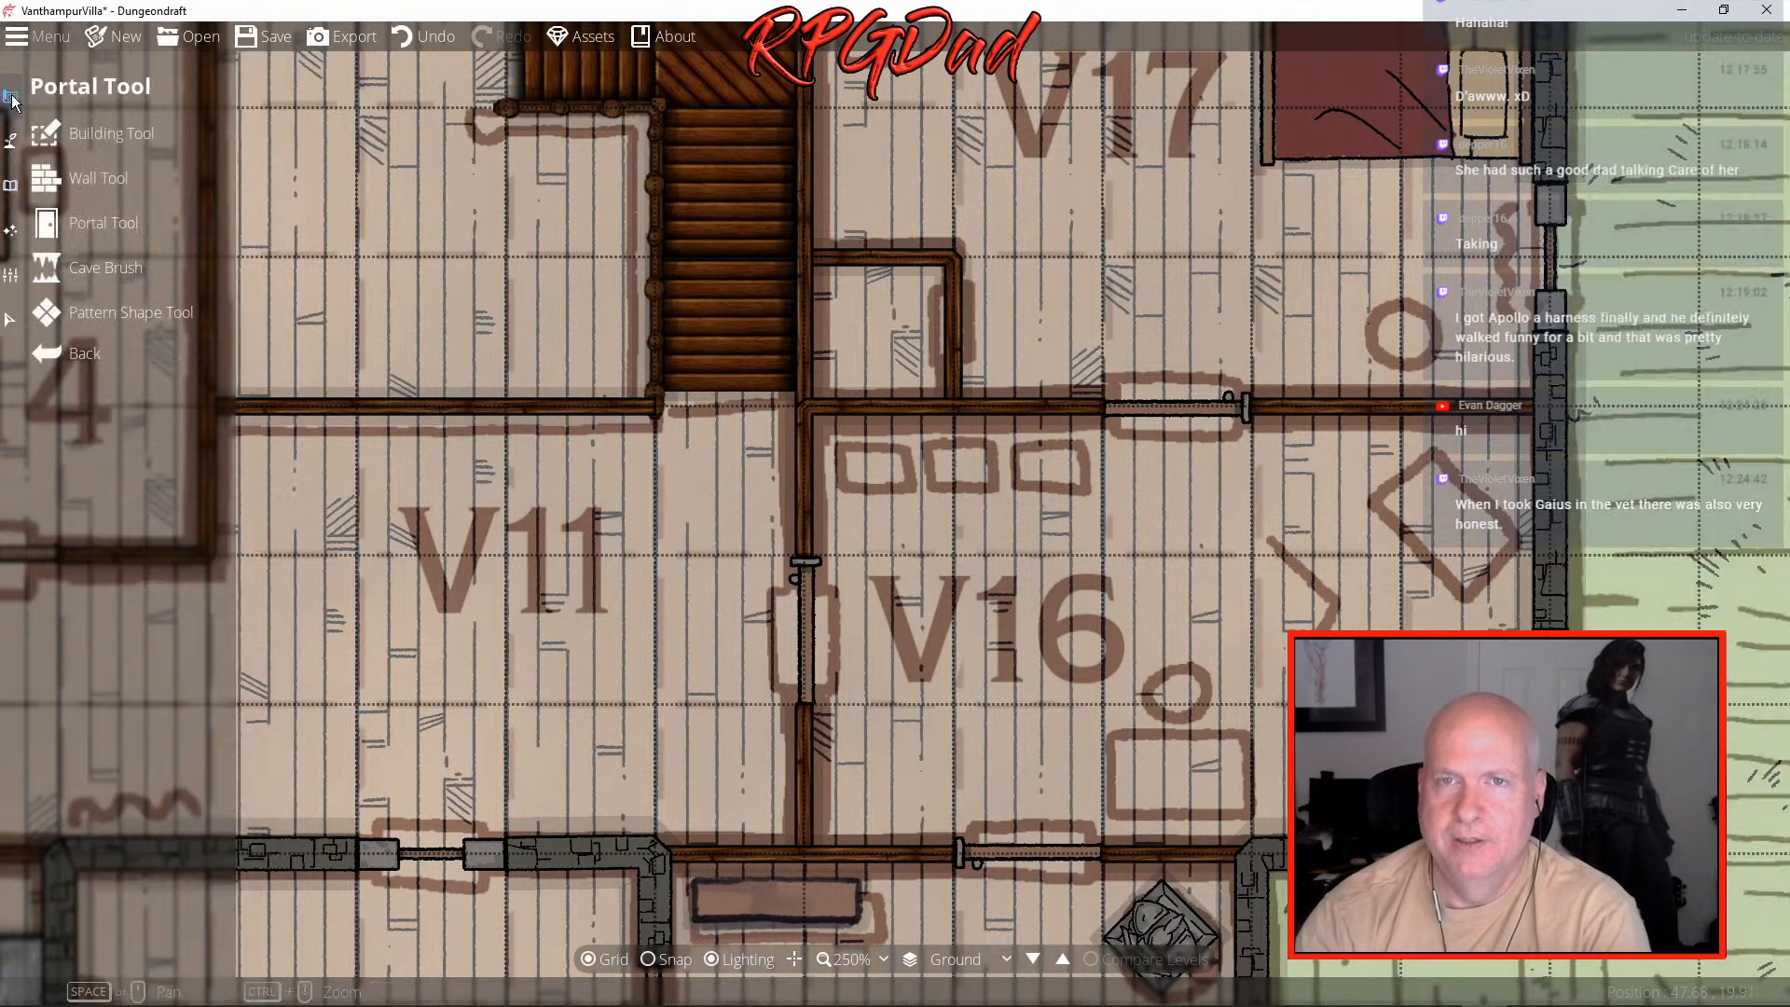
{"action": "left_click", "coordinate": [82, 226]}
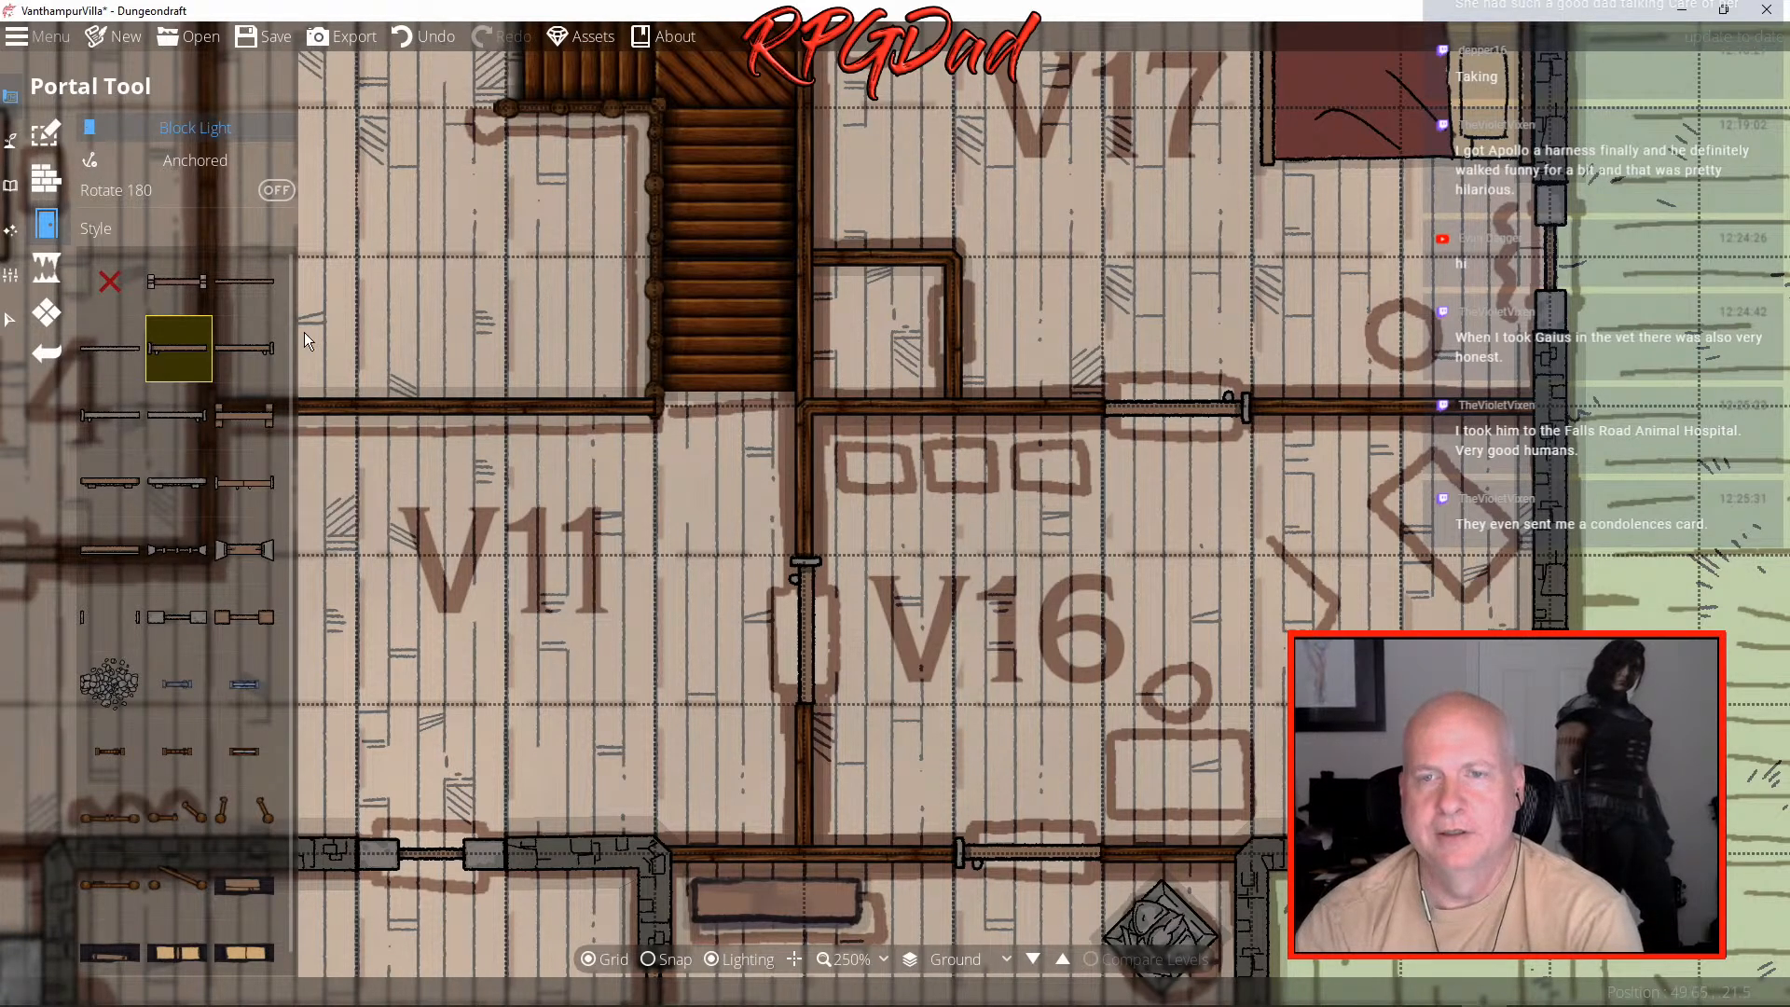
{"action": "left_click", "coordinate": [168, 282]}
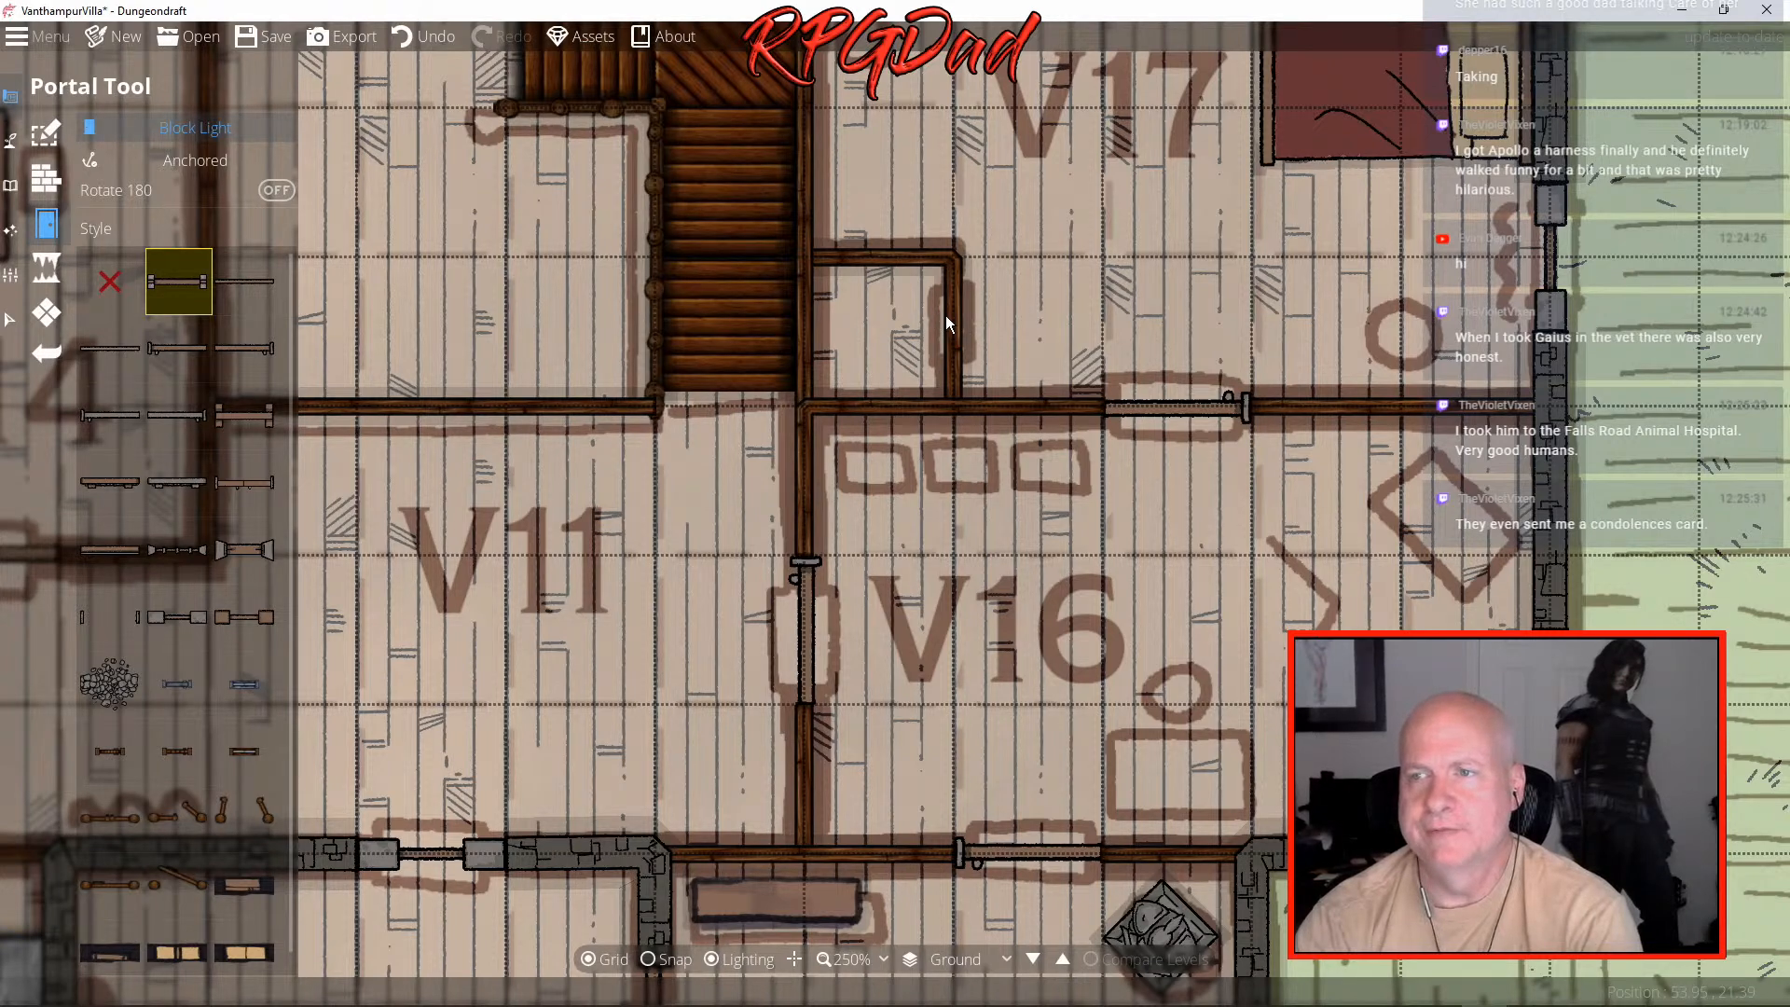
- Shift the small V17 closet's north wall slightly north by its two corner points and place a door in the closet's east wall
{"action": "left_click", "coordinate": [52, 137]}
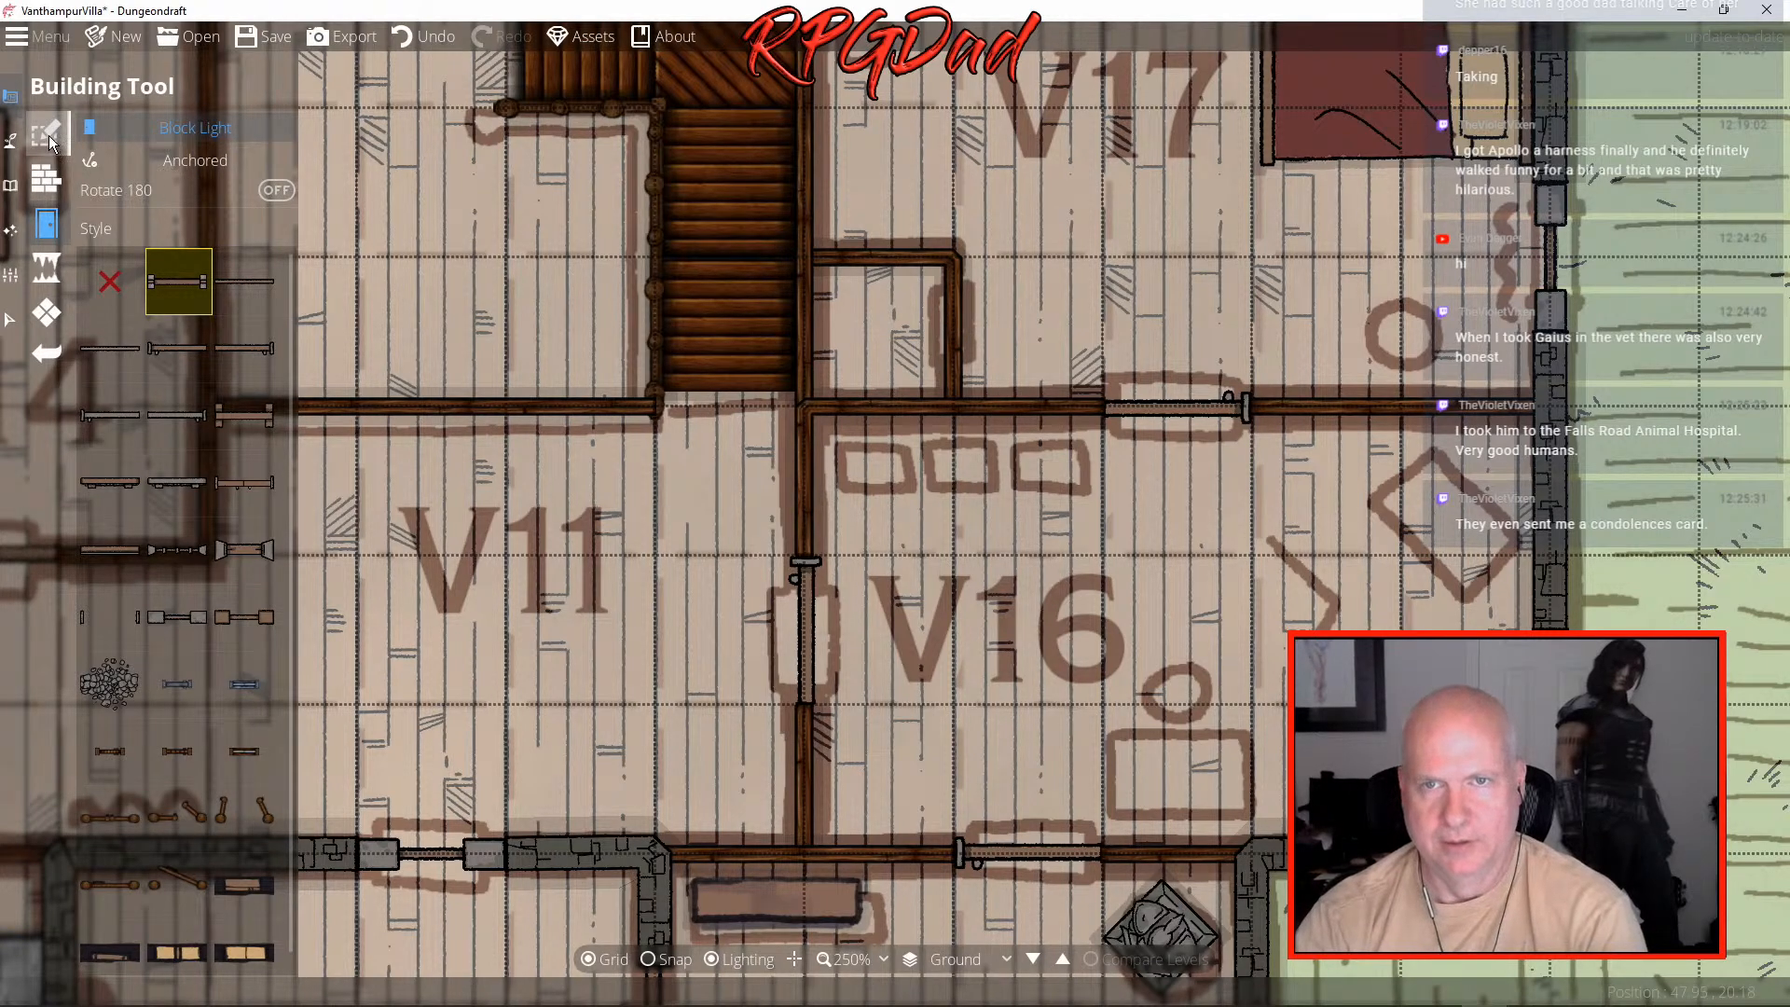
{"action": "left_click", "coordinate": [45, 179]}
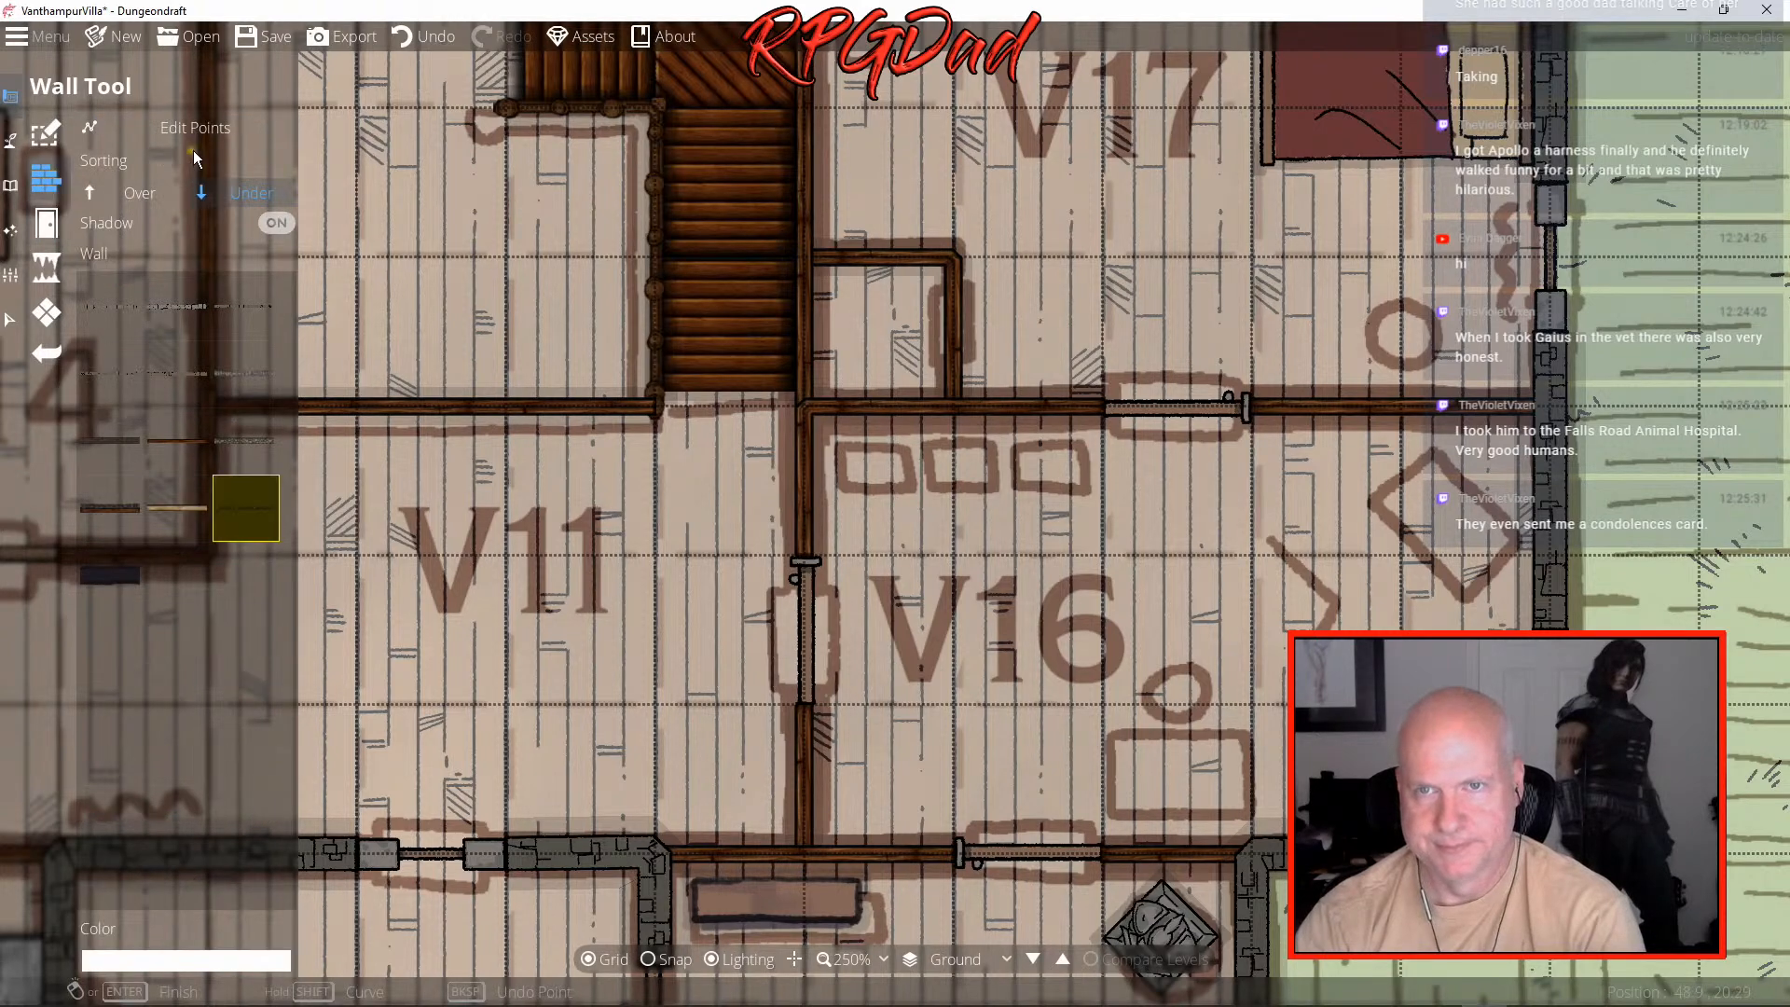
{"action": "left_click", "coordinate": [104, 126]}
{"action": "left_click", "coordinate": [955, 268]}
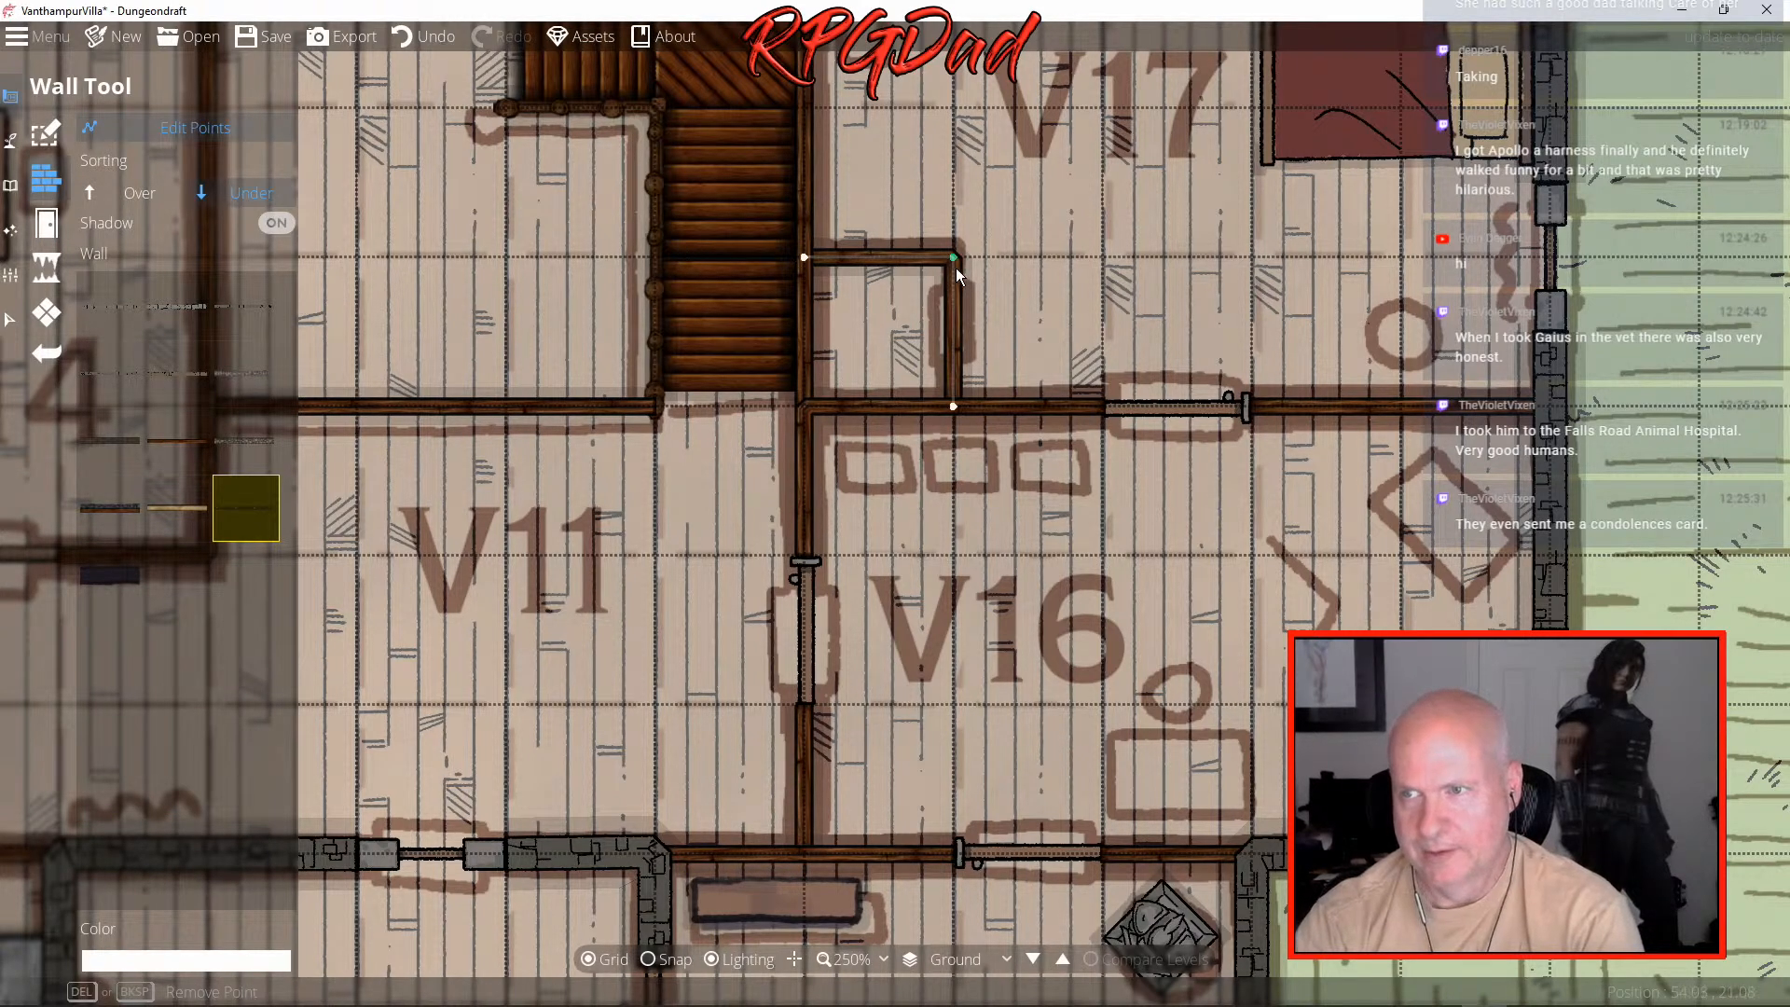
{"action": "left_click_drag", "start_coordinate": [949, 255], "coordinate": [954, 237]}
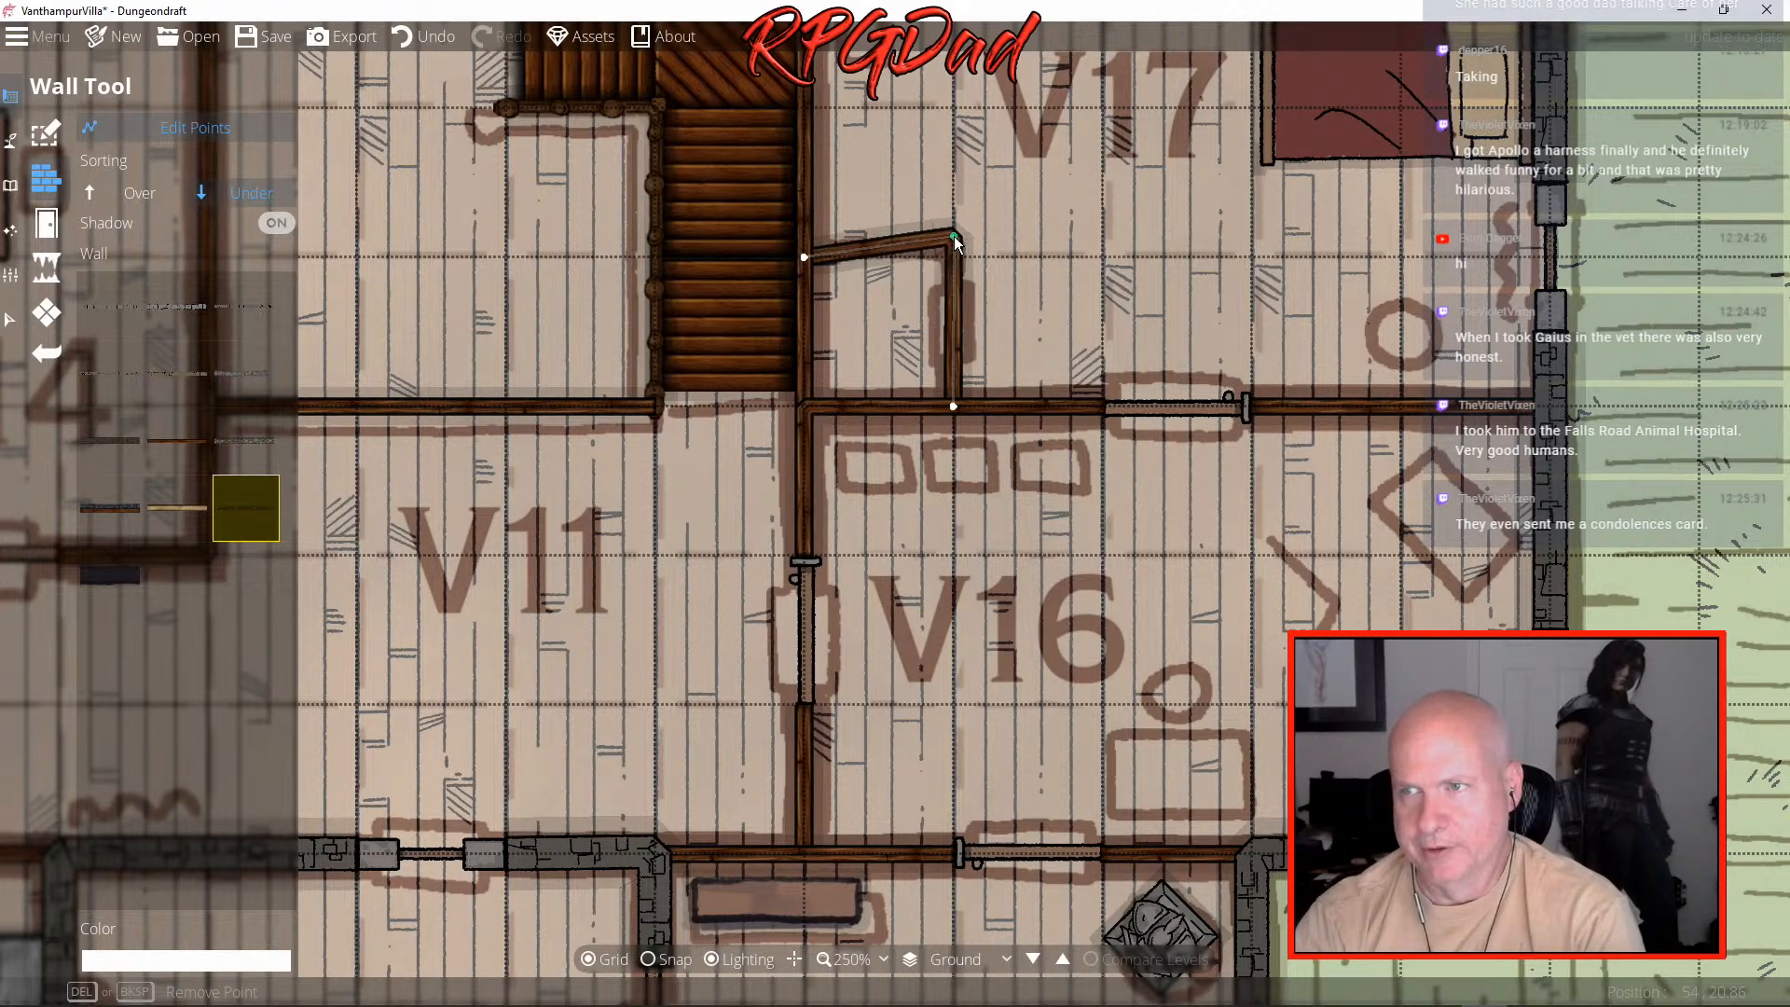
{"action": "left_click_drag", "start_coordinate": [806, 259], "coordinate": [806, 237]}
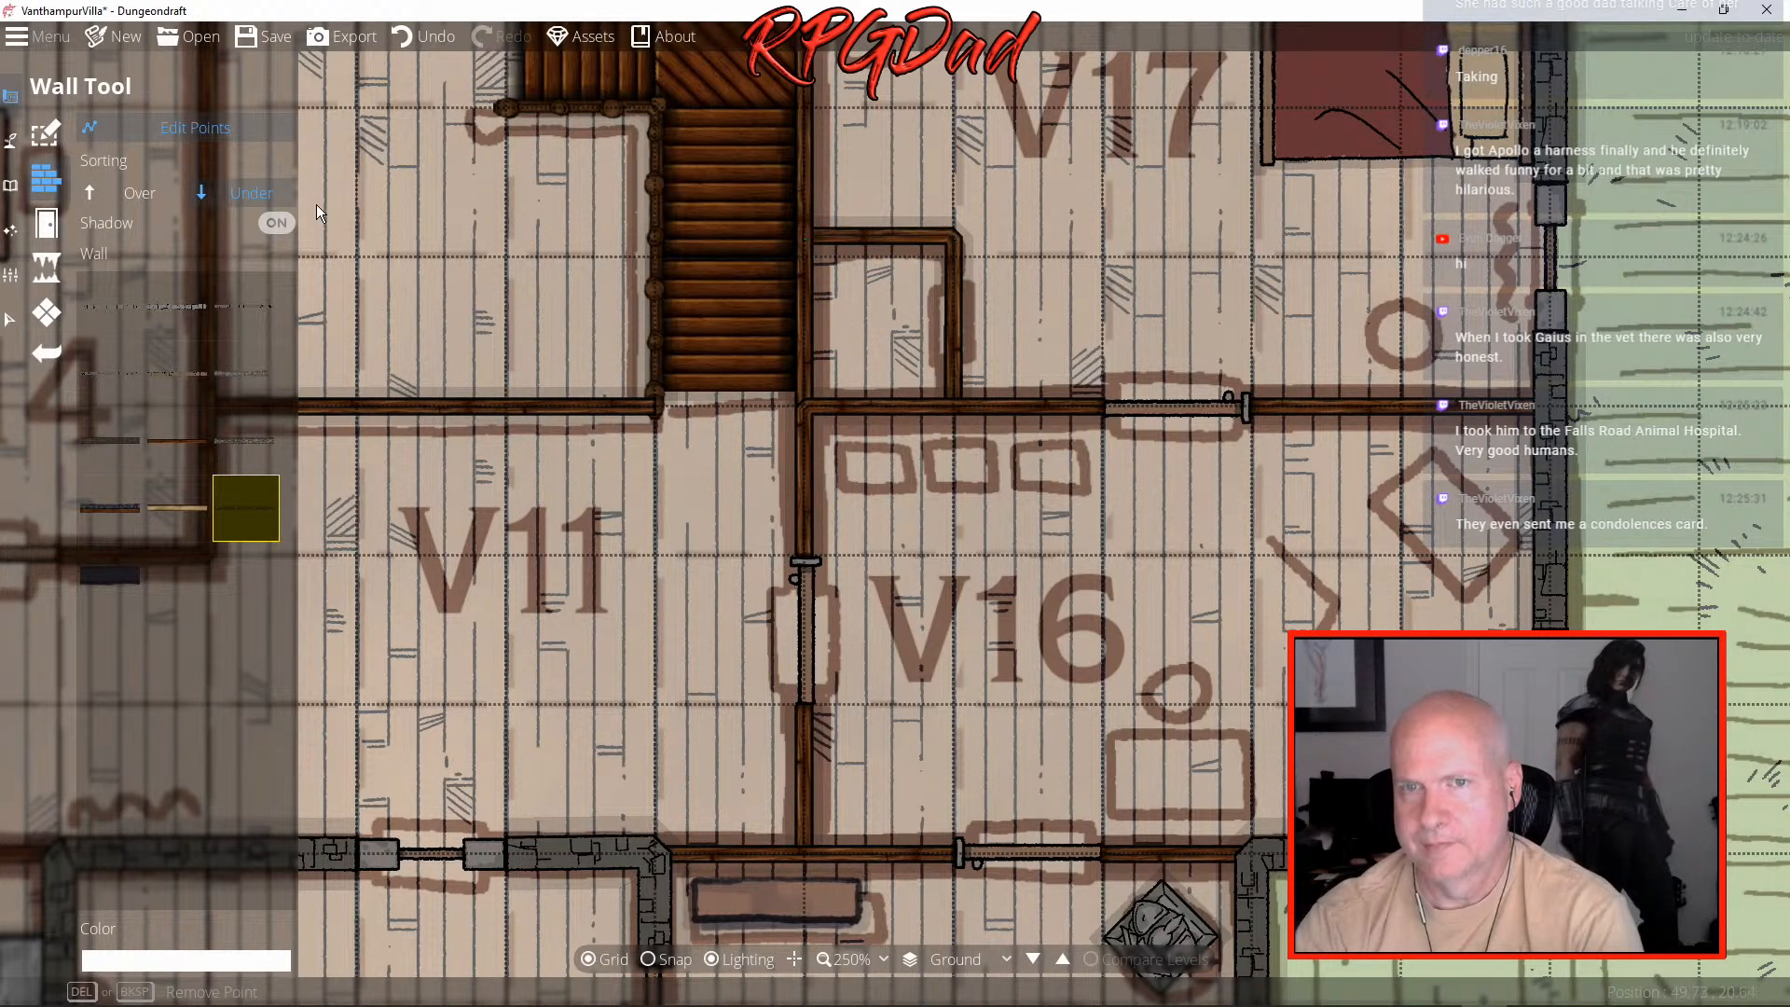
{"action": "left_click", "coordinate": [48, 225]}
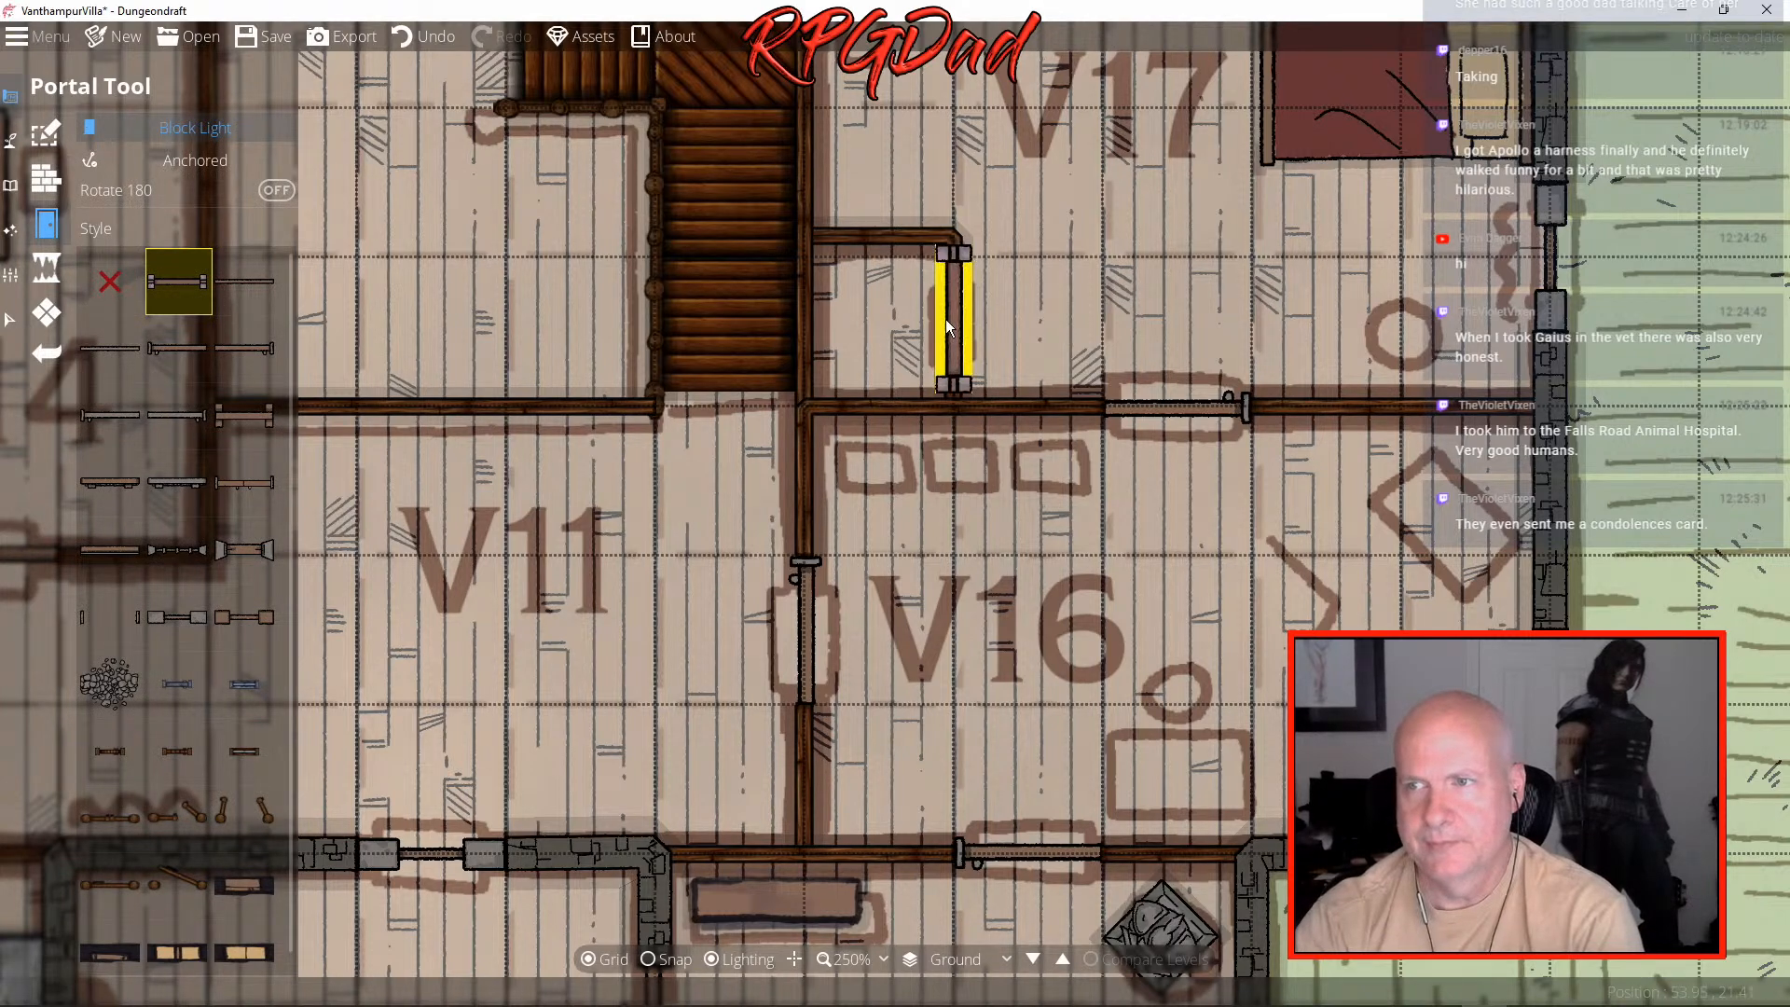
{"action": "left_click", "coordinate": [945, 319]}
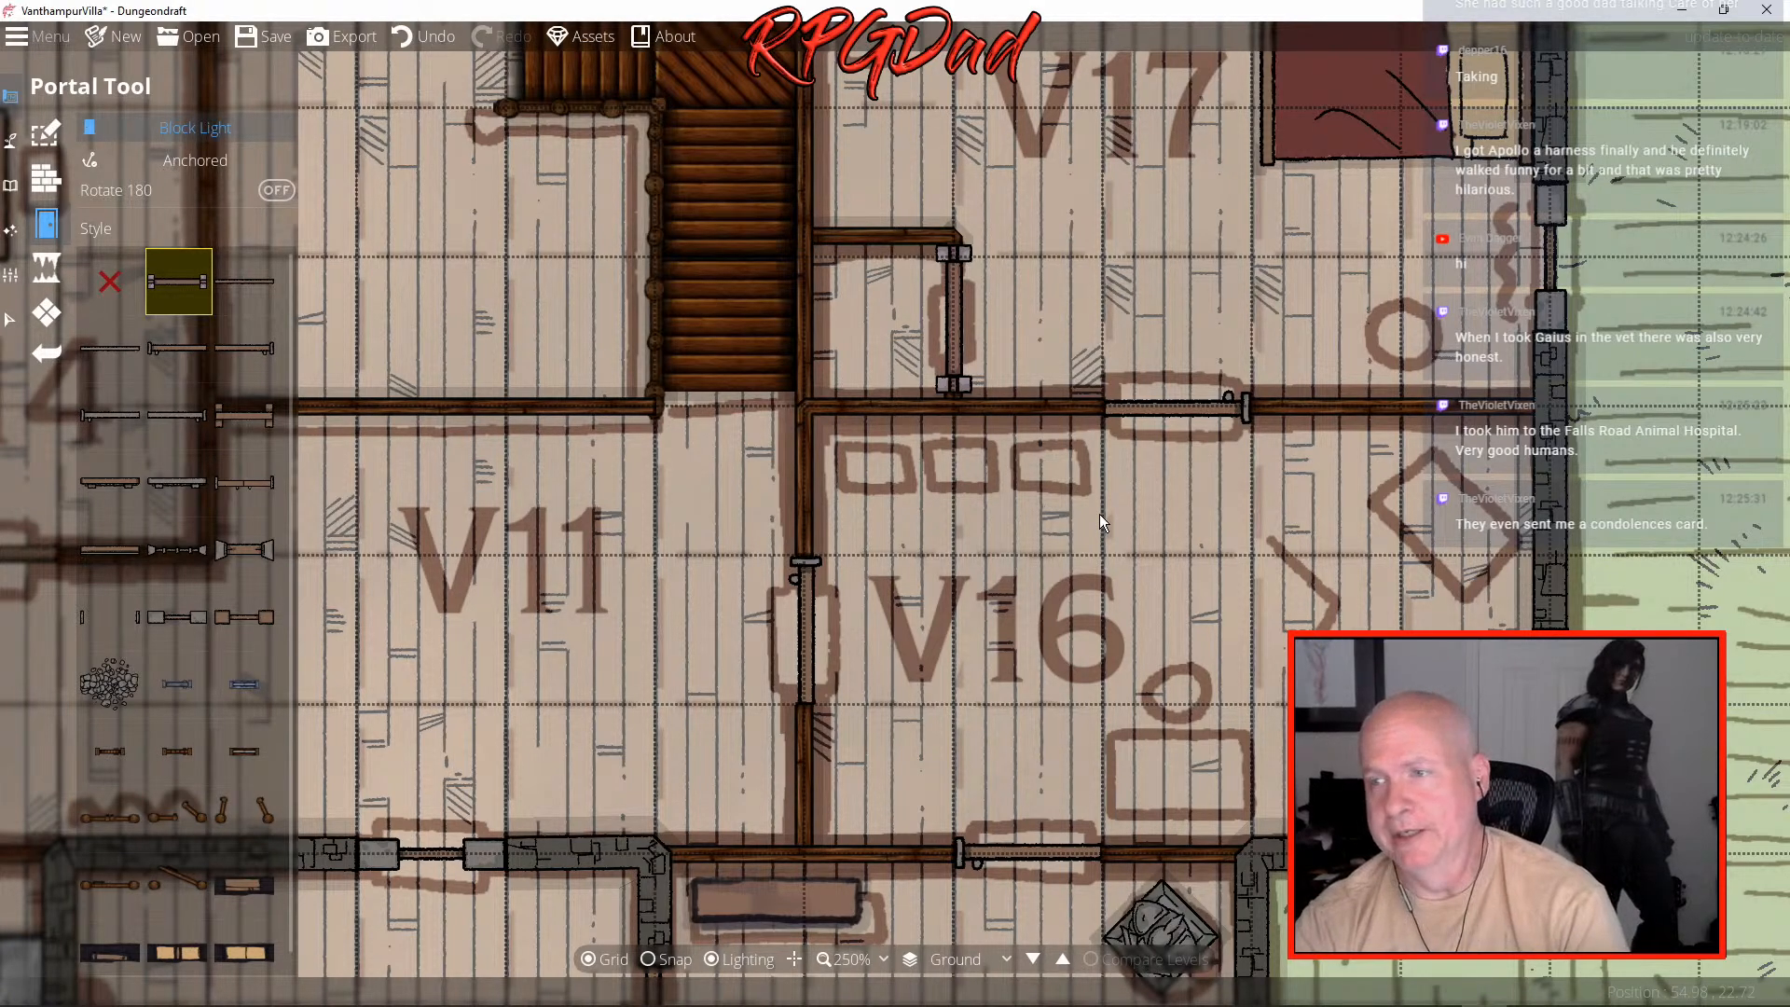
- Look through the object tags for furniture that suits the upper floor rooms
{"action": "scroll", "coordinate": [1100, 513], "scroll_direction": "down", "scroll_amount": 3}
{"action": "left_click_drag", "start_coordinate": [1111, 330], "coordinate": [1093, 599]}
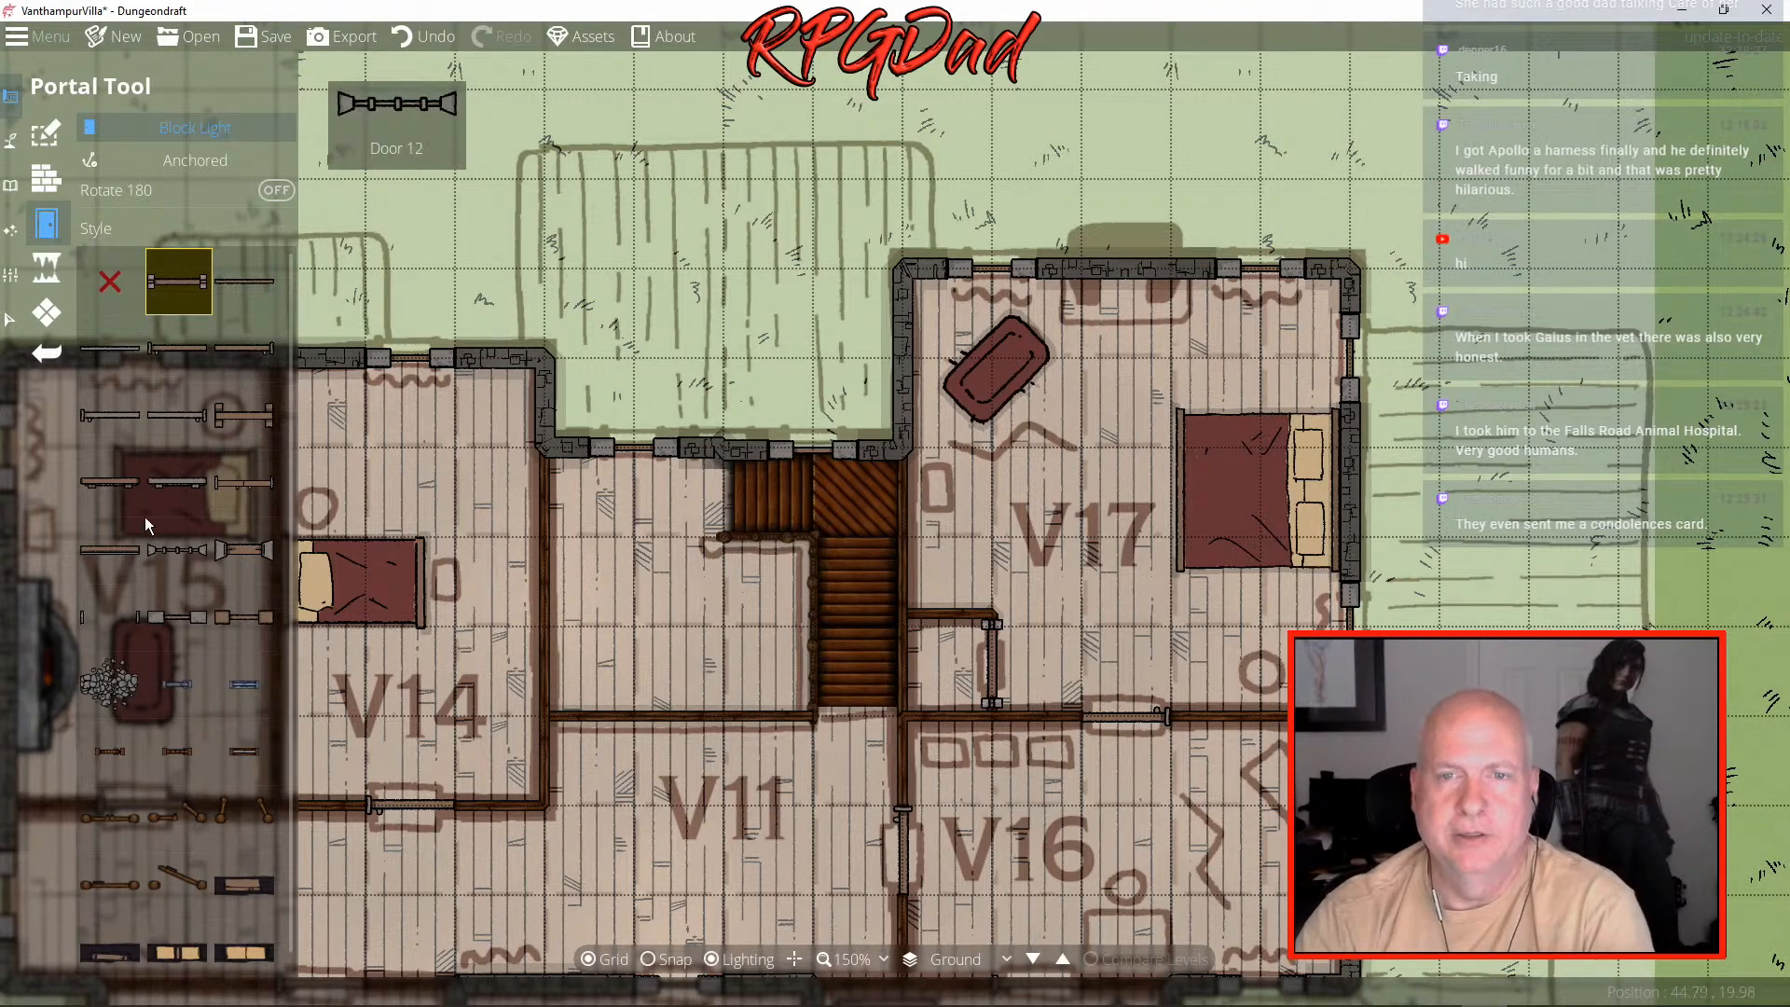
{"action": "left_click", "coordinate": [33, 262]}
{"action": "left_click", "coordinate": [10, 184]}
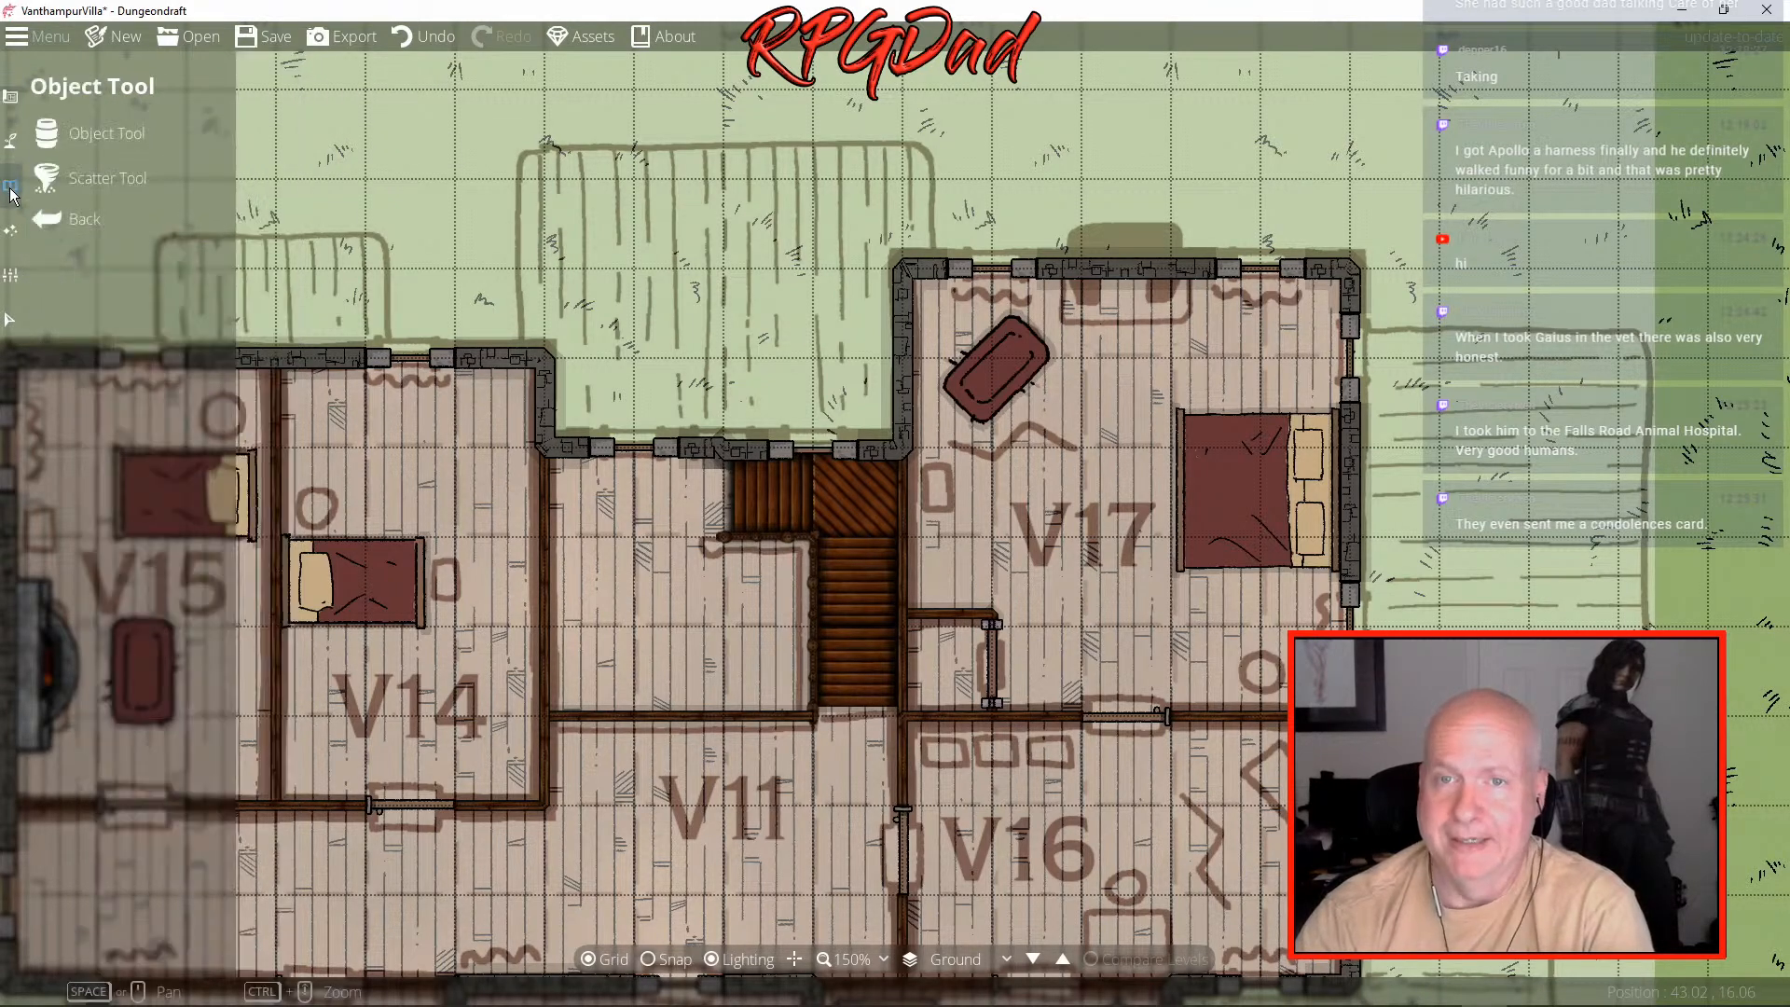
{"action": "left_click", "coordinate": [93, 140]}
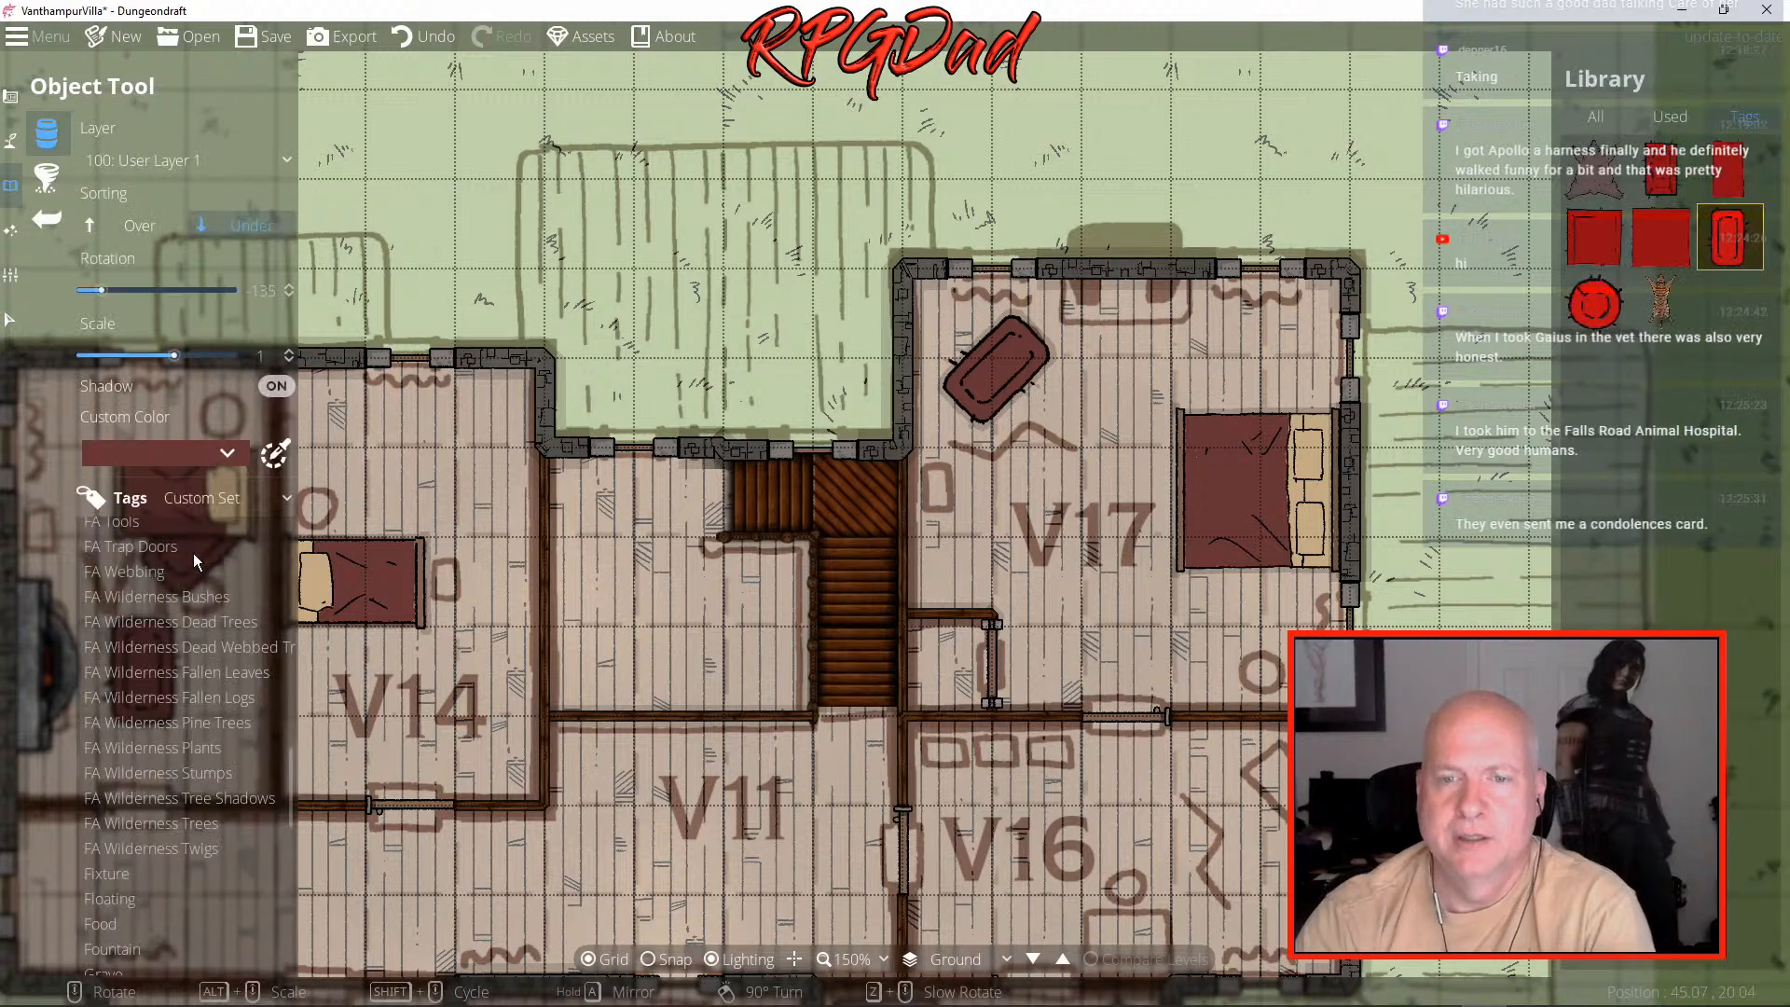
{"action": "scroll", "coordinate": [164, 716], "scroll_direction": "down", "scroll_amount": 2}
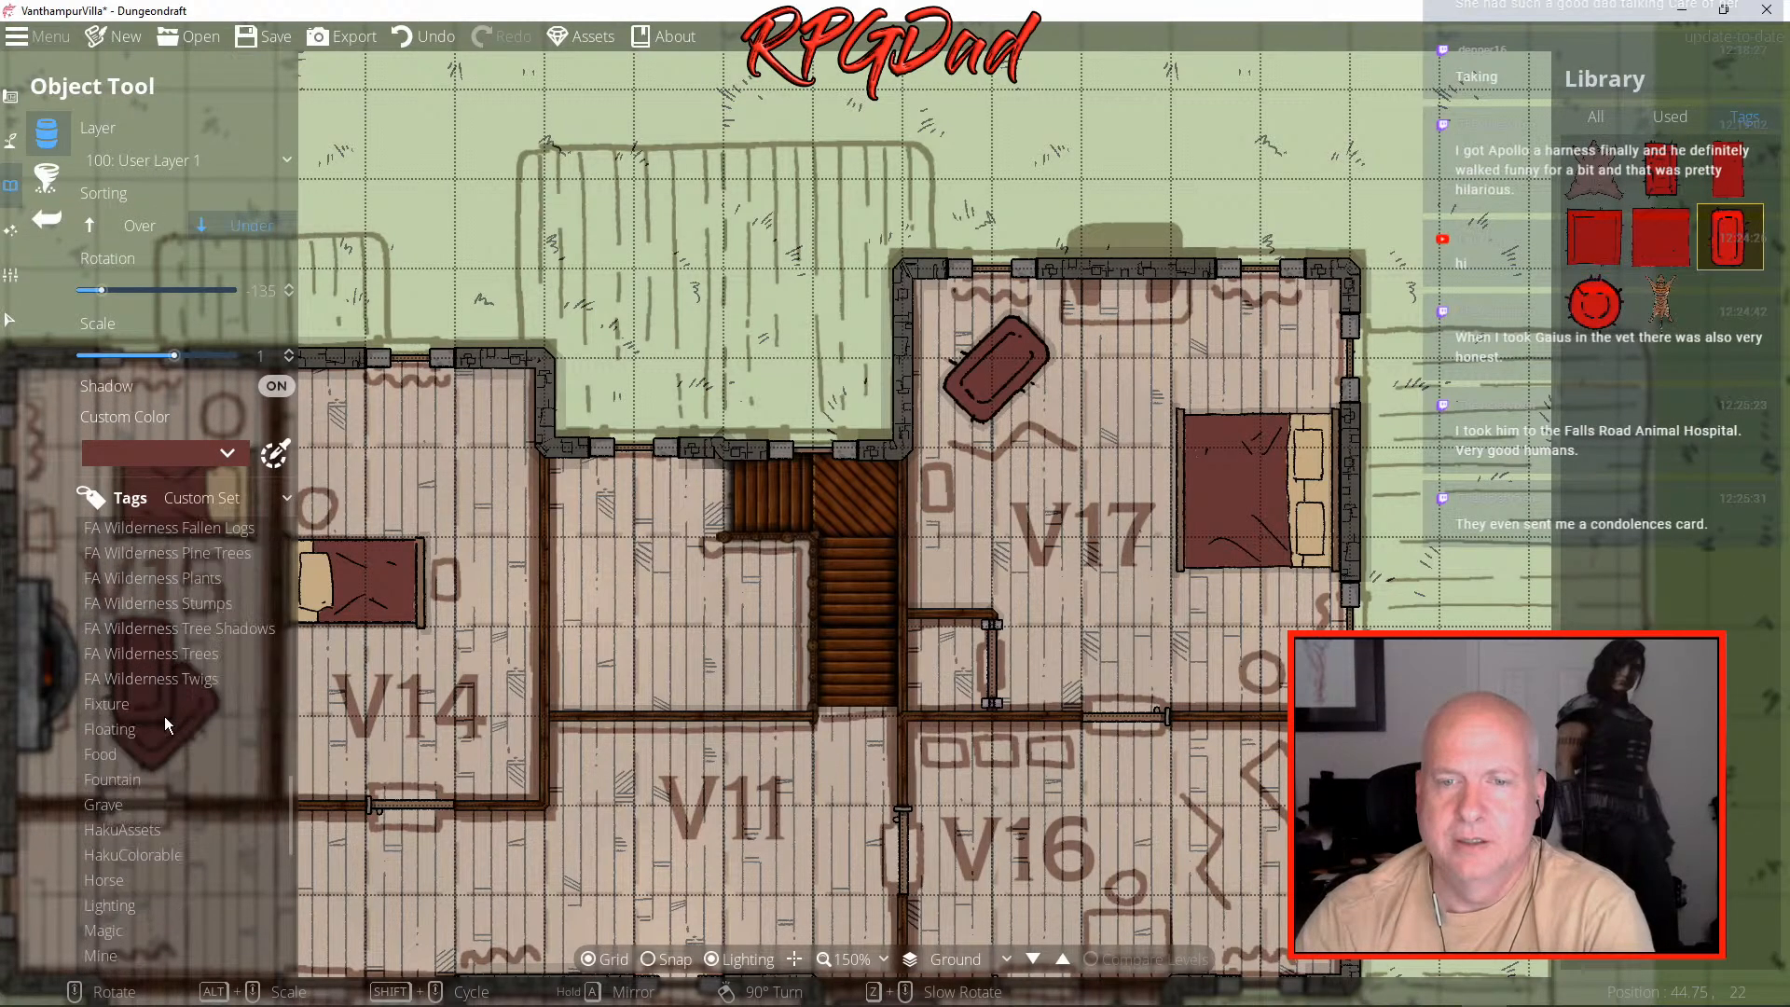
{"action": "scroll", "coordinate": [162, 765], "scroll_direction": "up", "scroll_amount": 2}
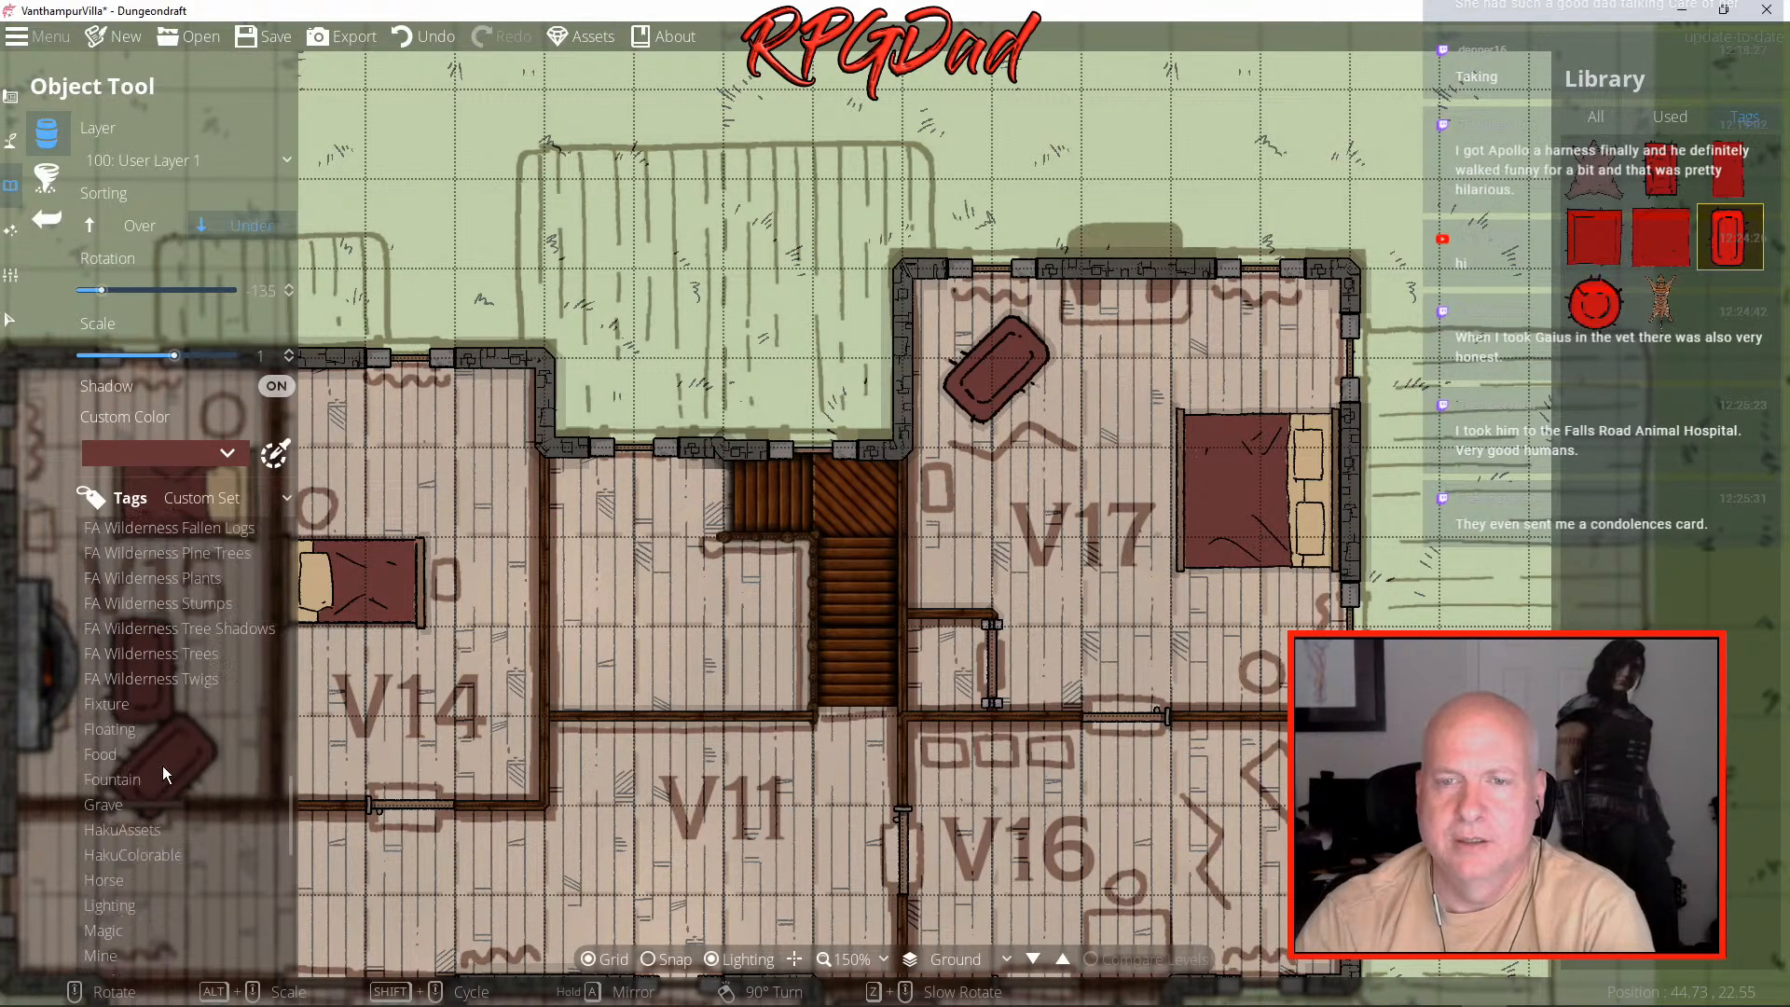
{"action": "scroll", "coordinate": [163, 764], "scroll_direction": "up", "scroll_amount": 3}
{"action": "scroll", "coordinate": [164, 763], "scroll_direction": "down", "scroll_amount": 3}
{"action": "scroll", "coordinate": [149, 697], "scroll_direction": "up", "scroll_amount": 6}
{"action": "scroll", "coordinate": [149, 698], "scroll_direction": "up", "scroll_amount": 5}
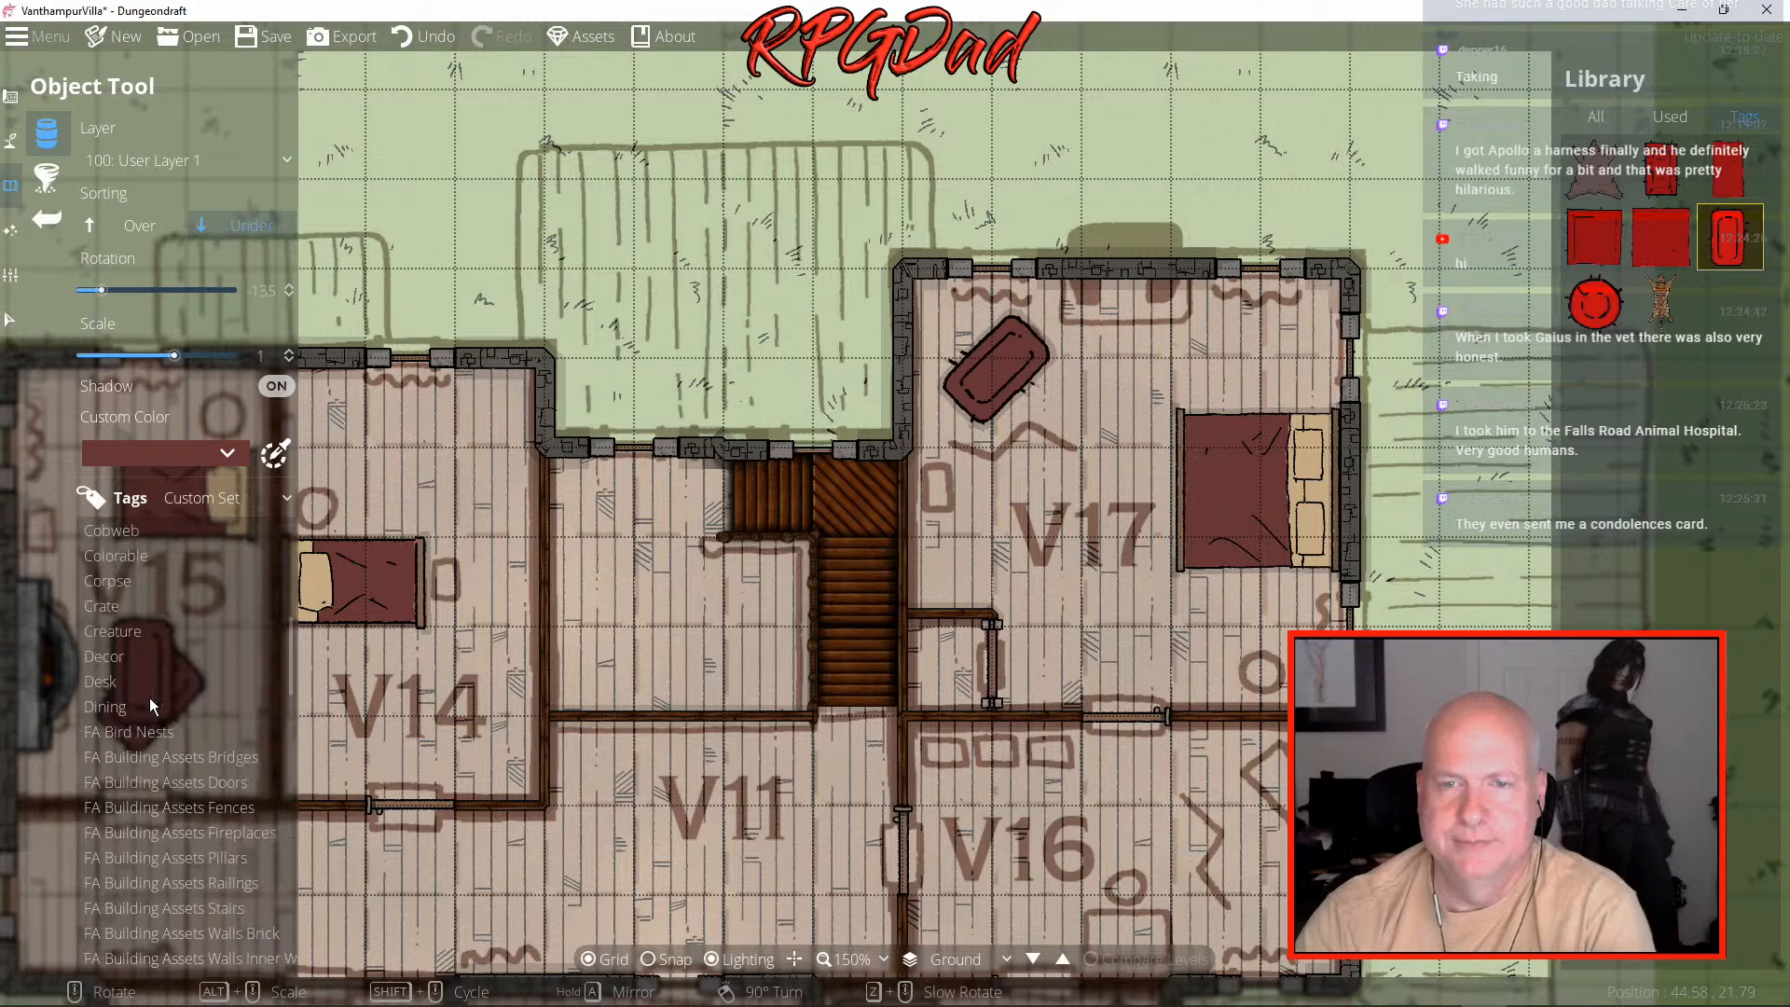
- Browse the objects of the Living Quarters tag set and reset the tag set to none
{"action": "left_click", "coordinate": [231, 496]}
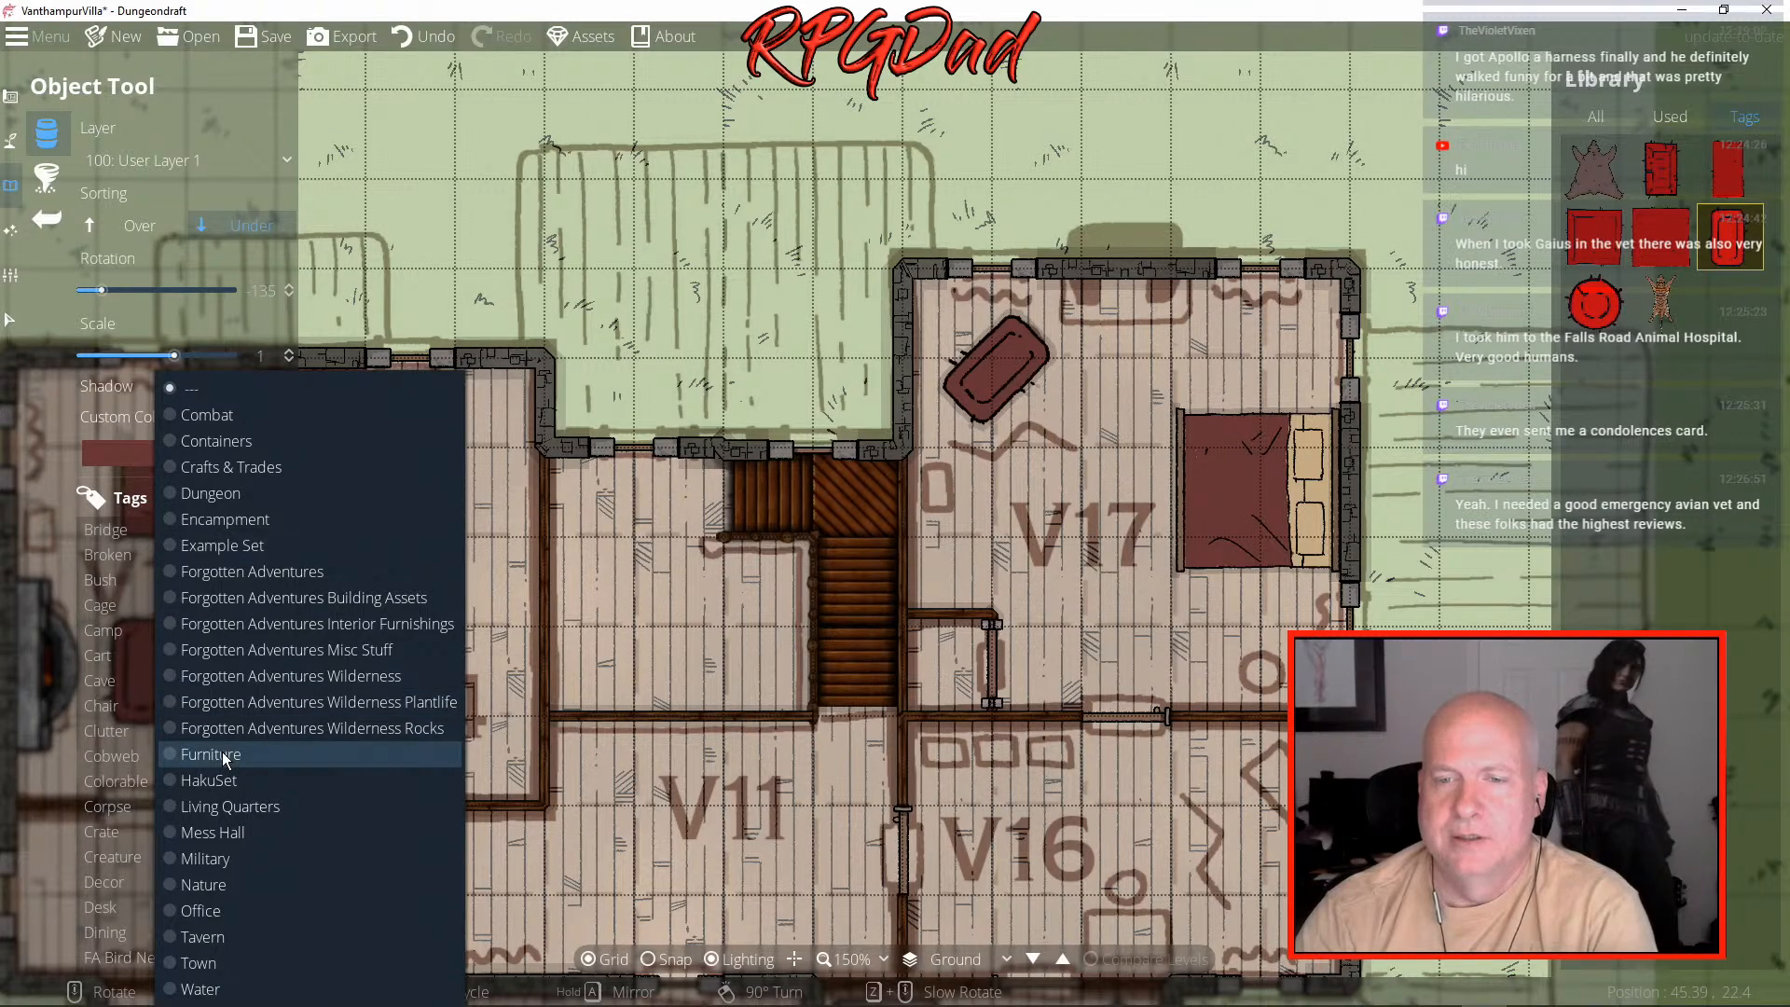
{"action": "left_click", "coordinate": [234, 803]}
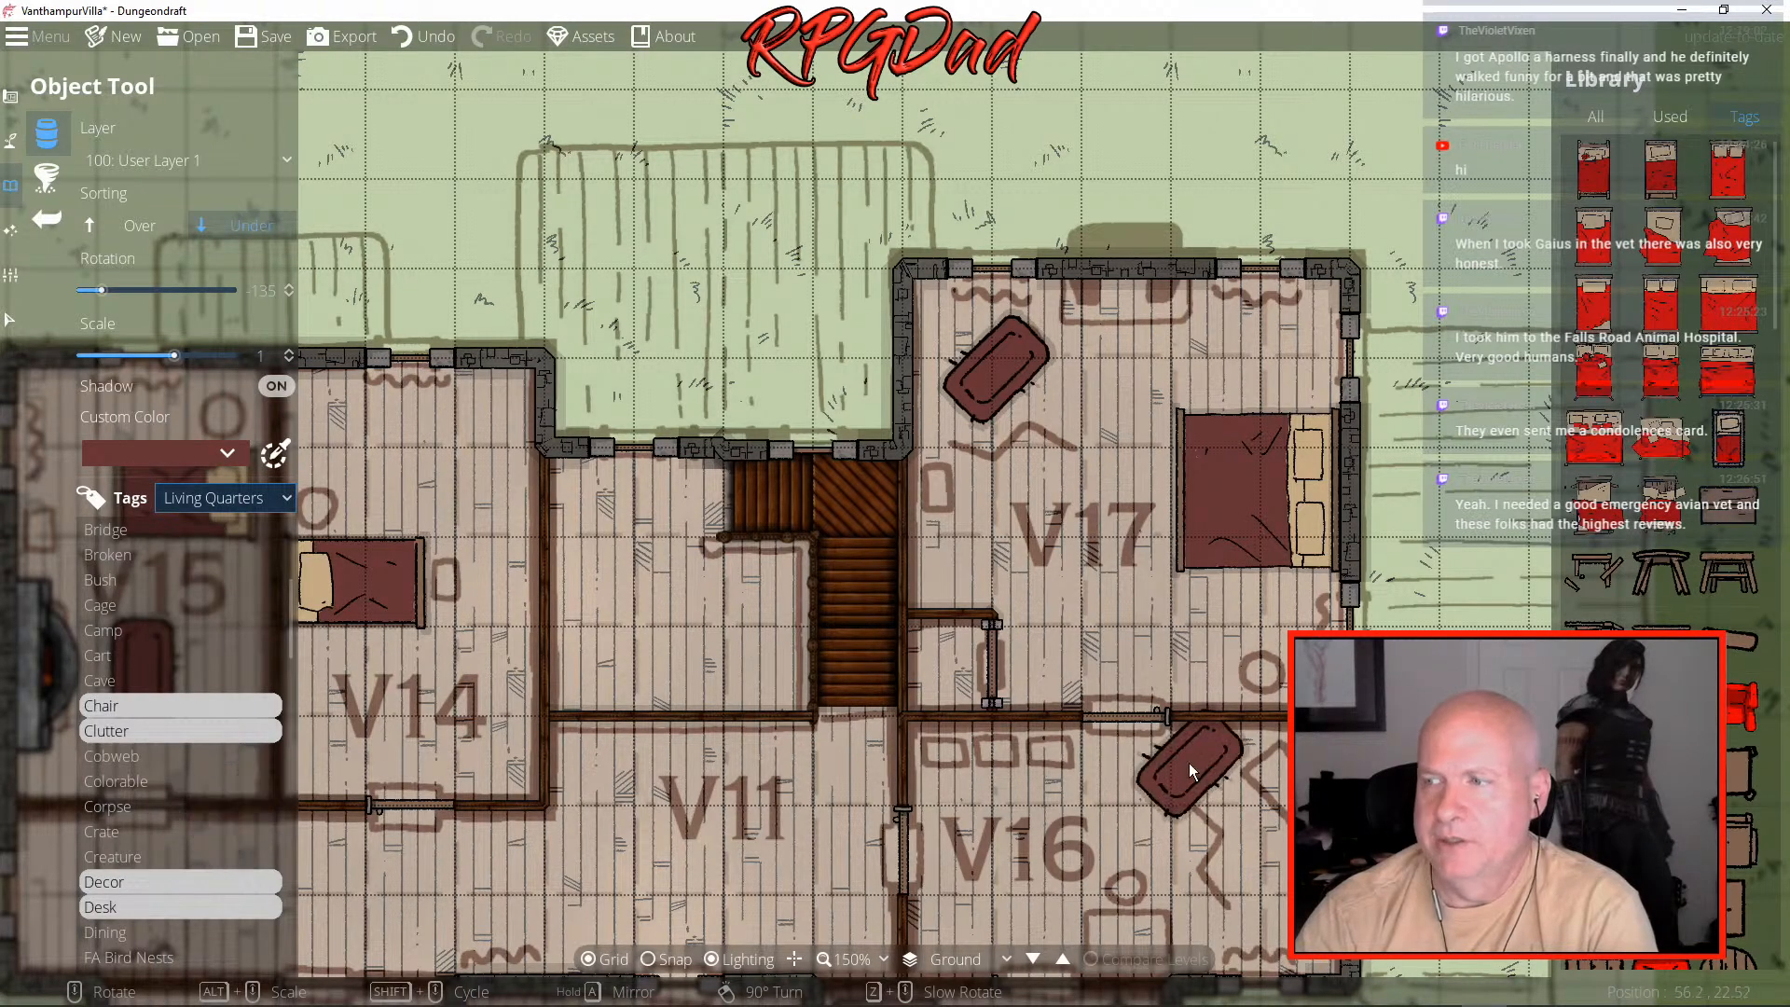
{"action": "scroll", "coordinate": [1727, 769], "scroll_direction": "down", "scroll_amount": 5}
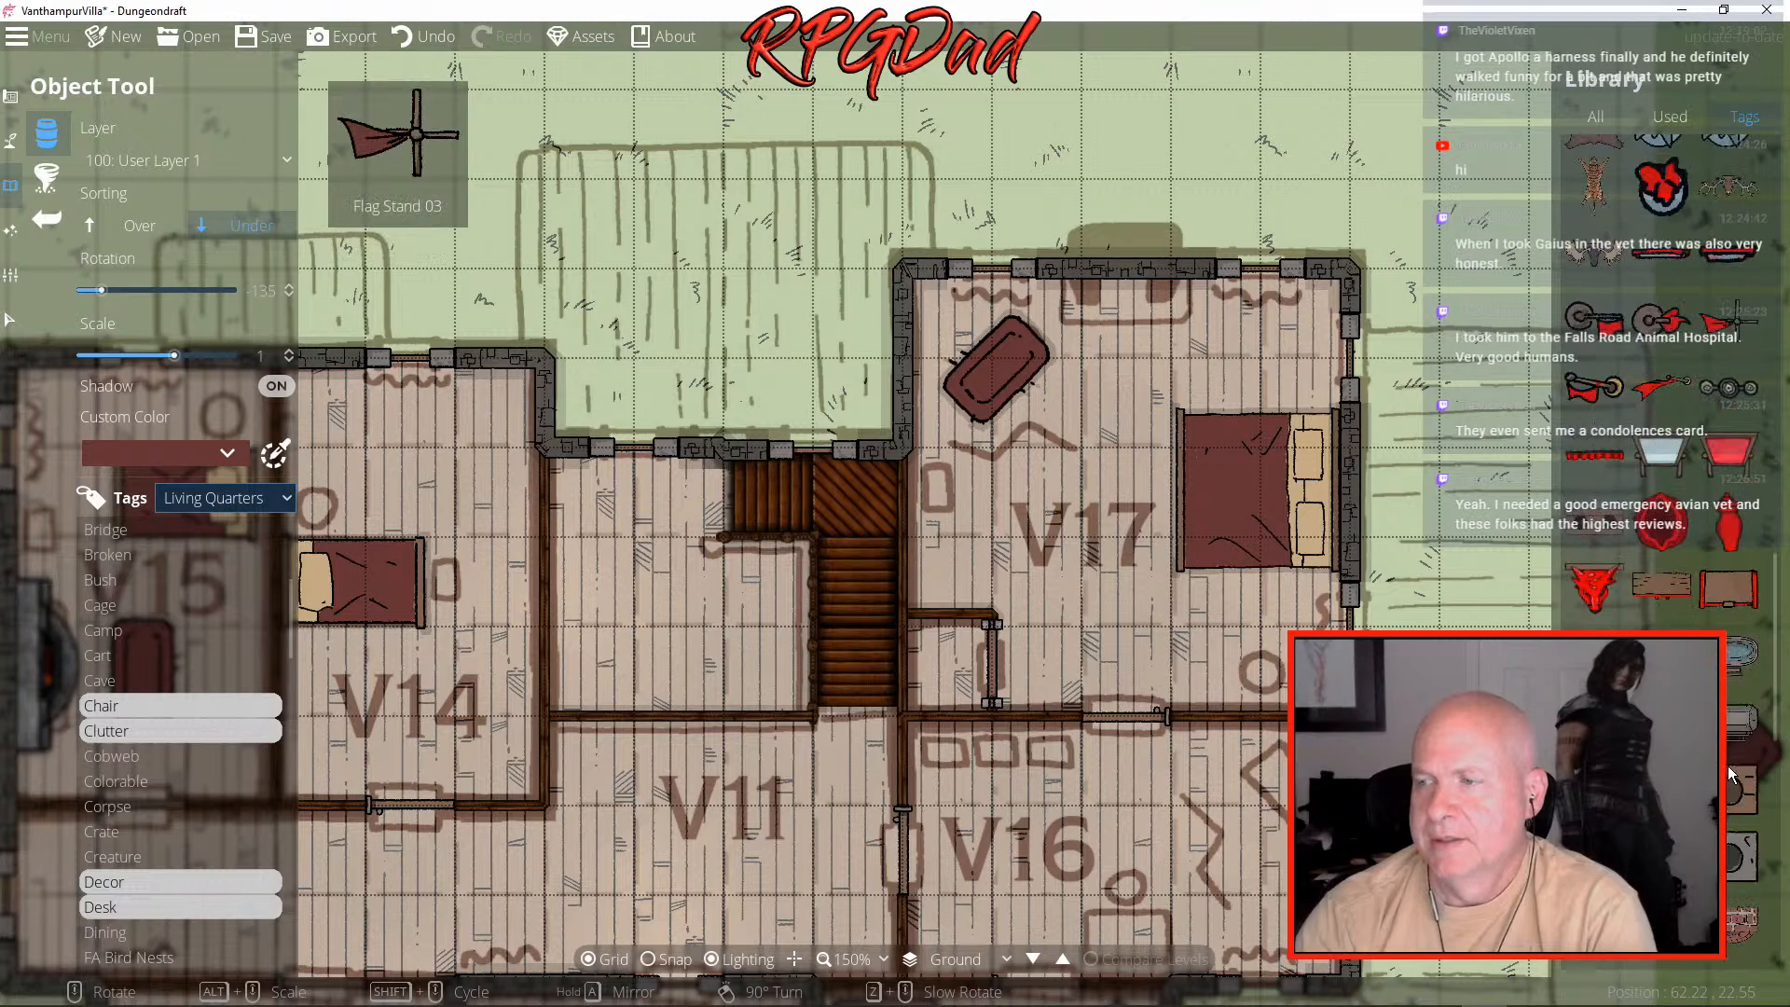
{"action": "scroll", "coordinate": [1731, 761], "scroll_direction": "down", "scroll_amount": 3}
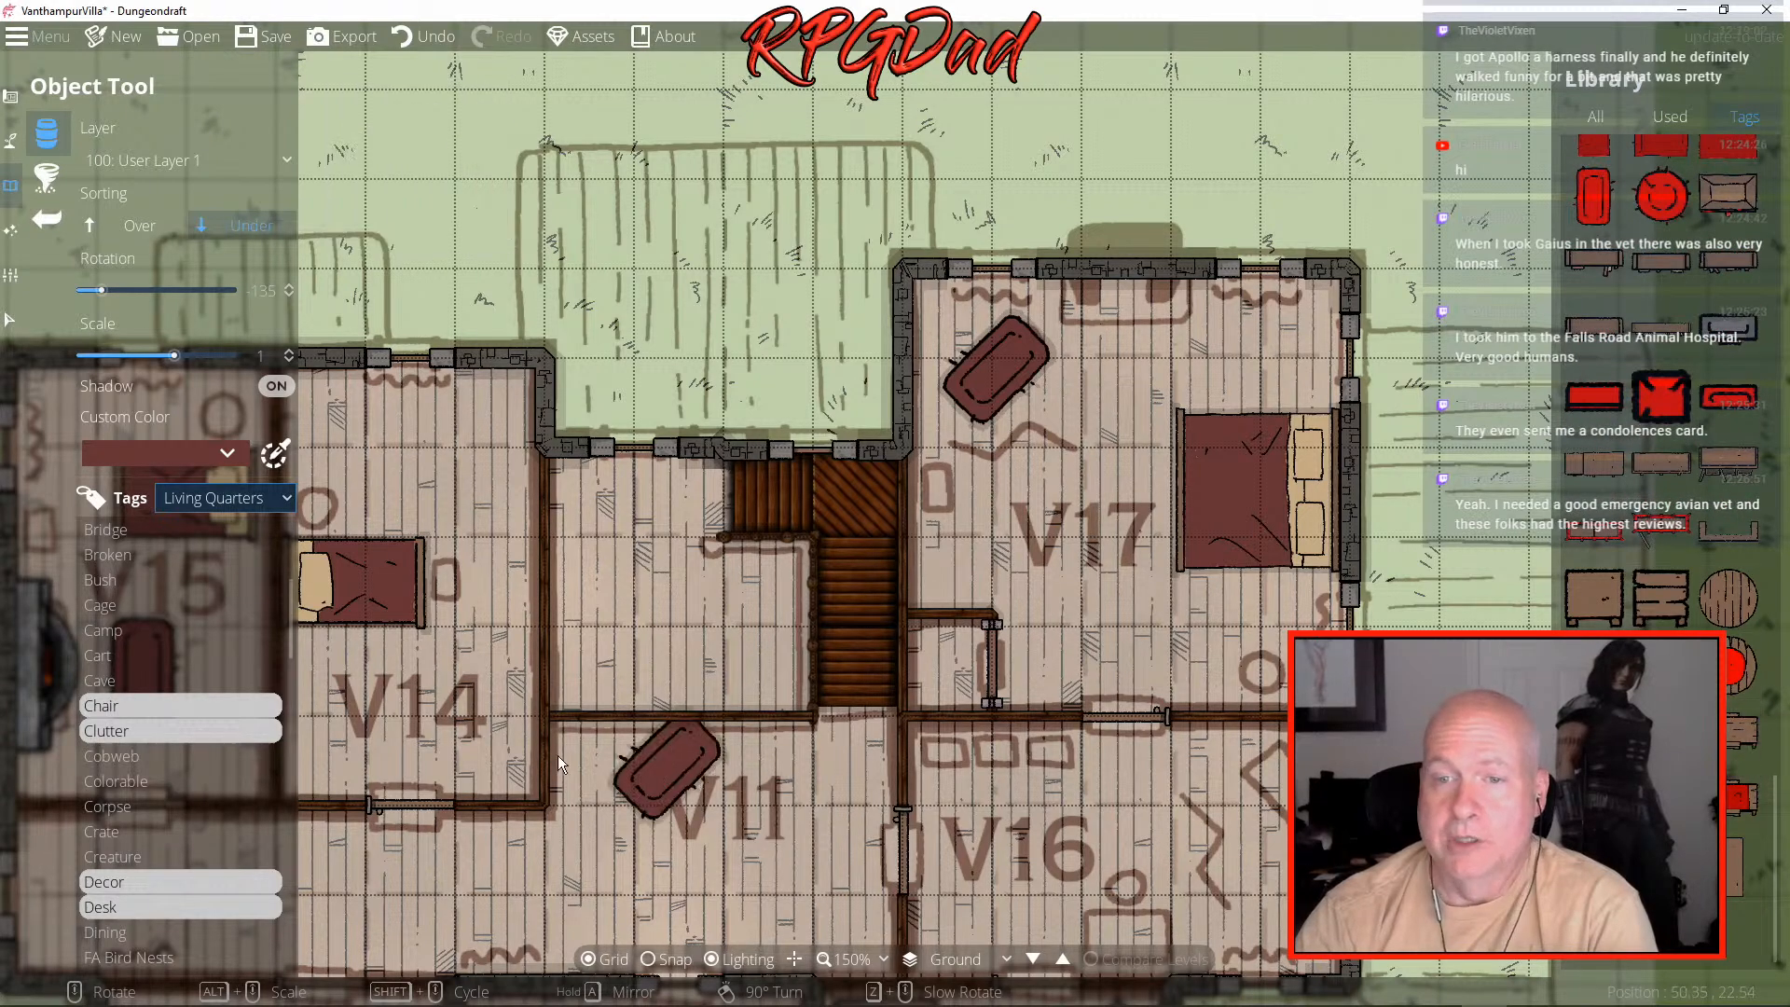
{"action": "left_click", "coordinate": [270, 498]}
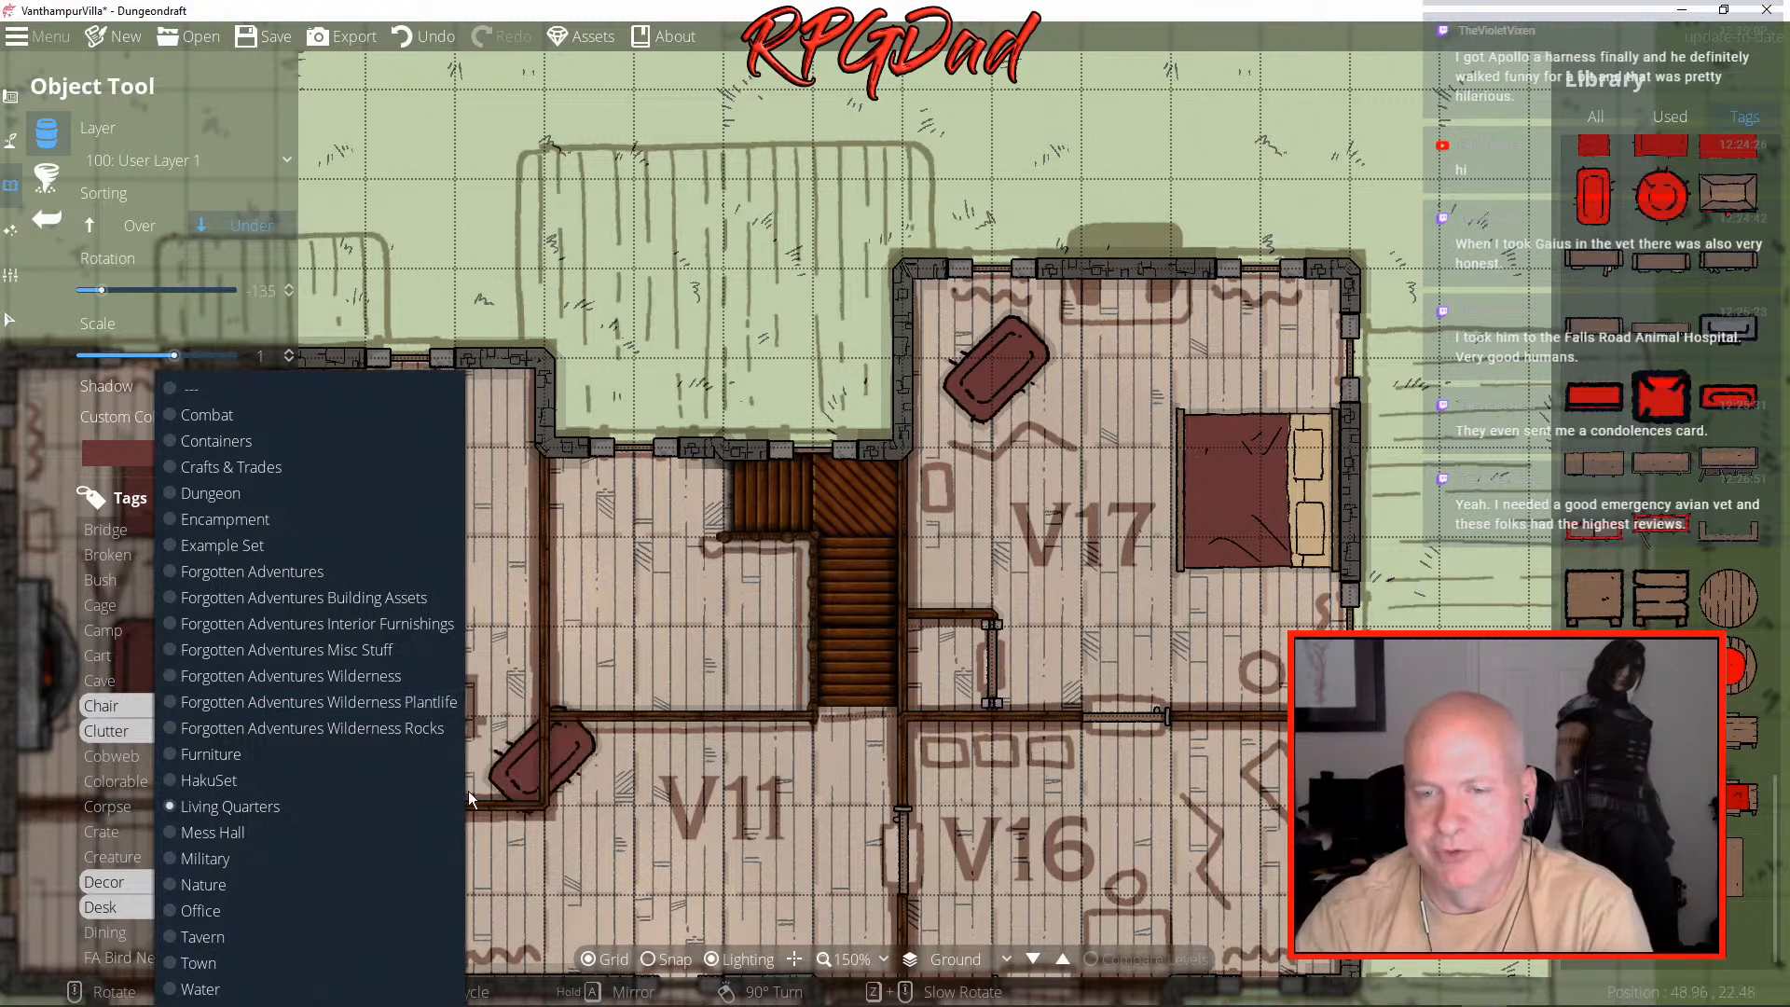
{"action": "left_click", "coordinate": [198, 391]}
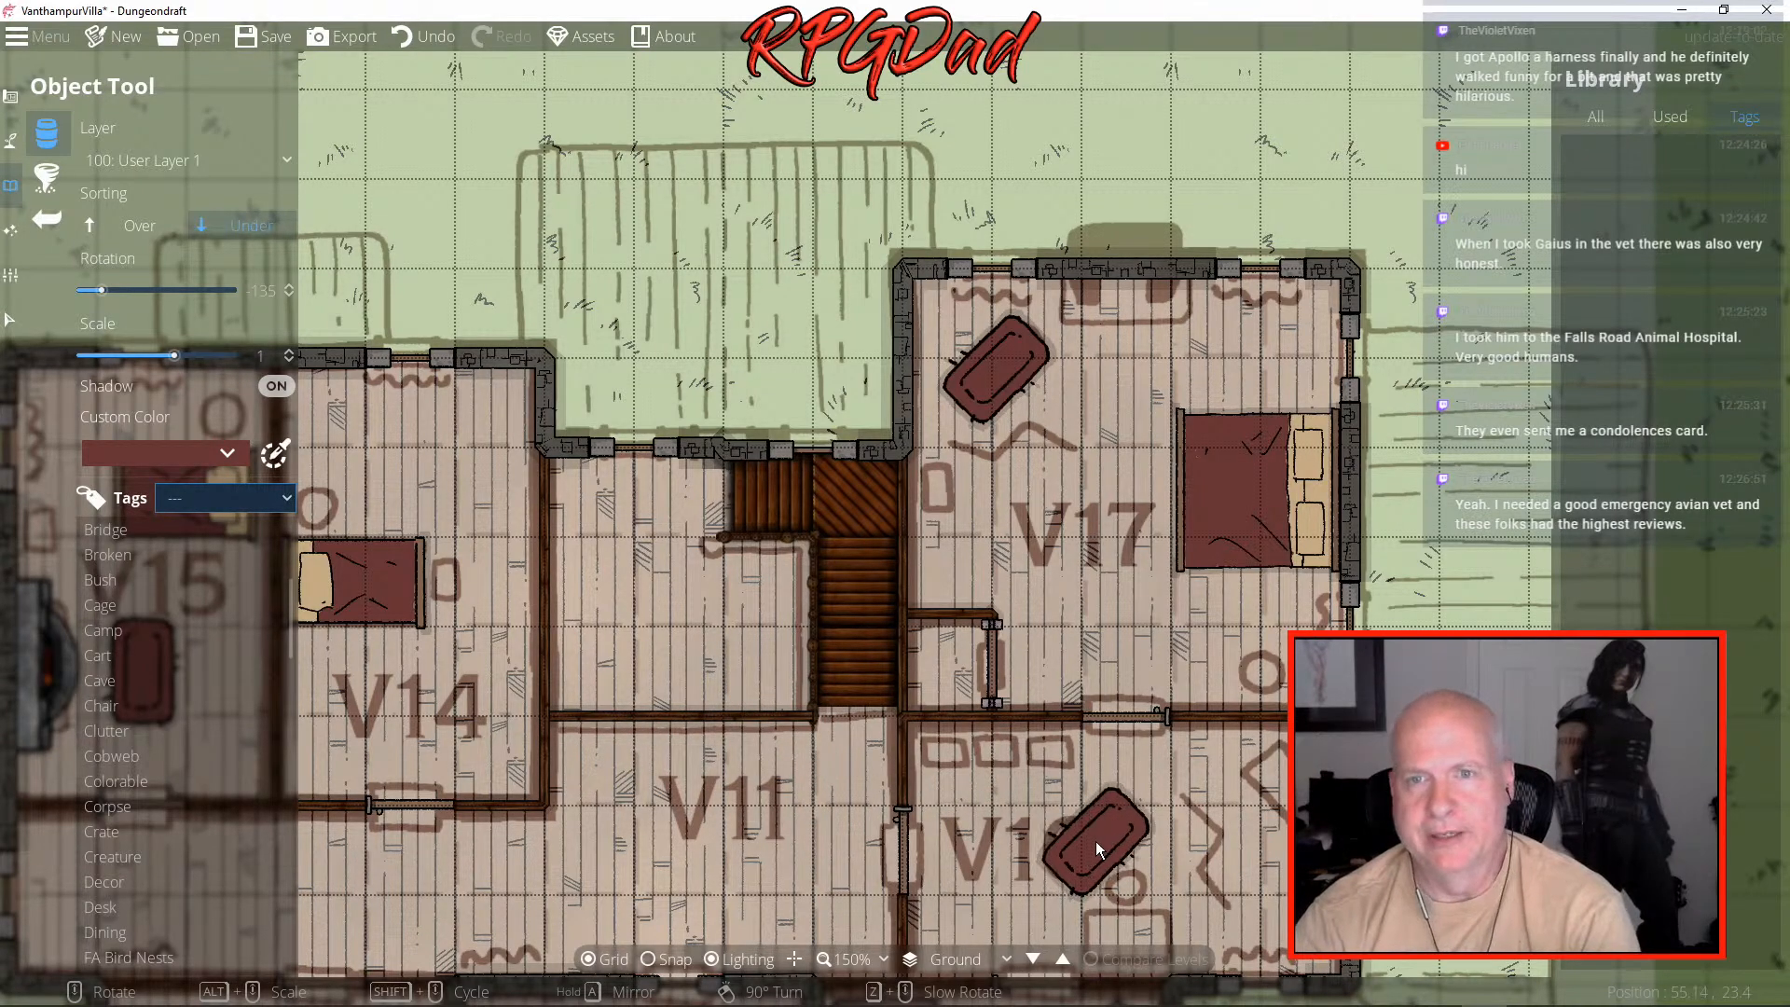
- Place the small desk from the Desk tag against V16's south wall at 0° rotation, over the traced desk outline
{"action": "left_click_drag", "start_coordinate": [1096, 841], "coordinate": [1126, 561]}
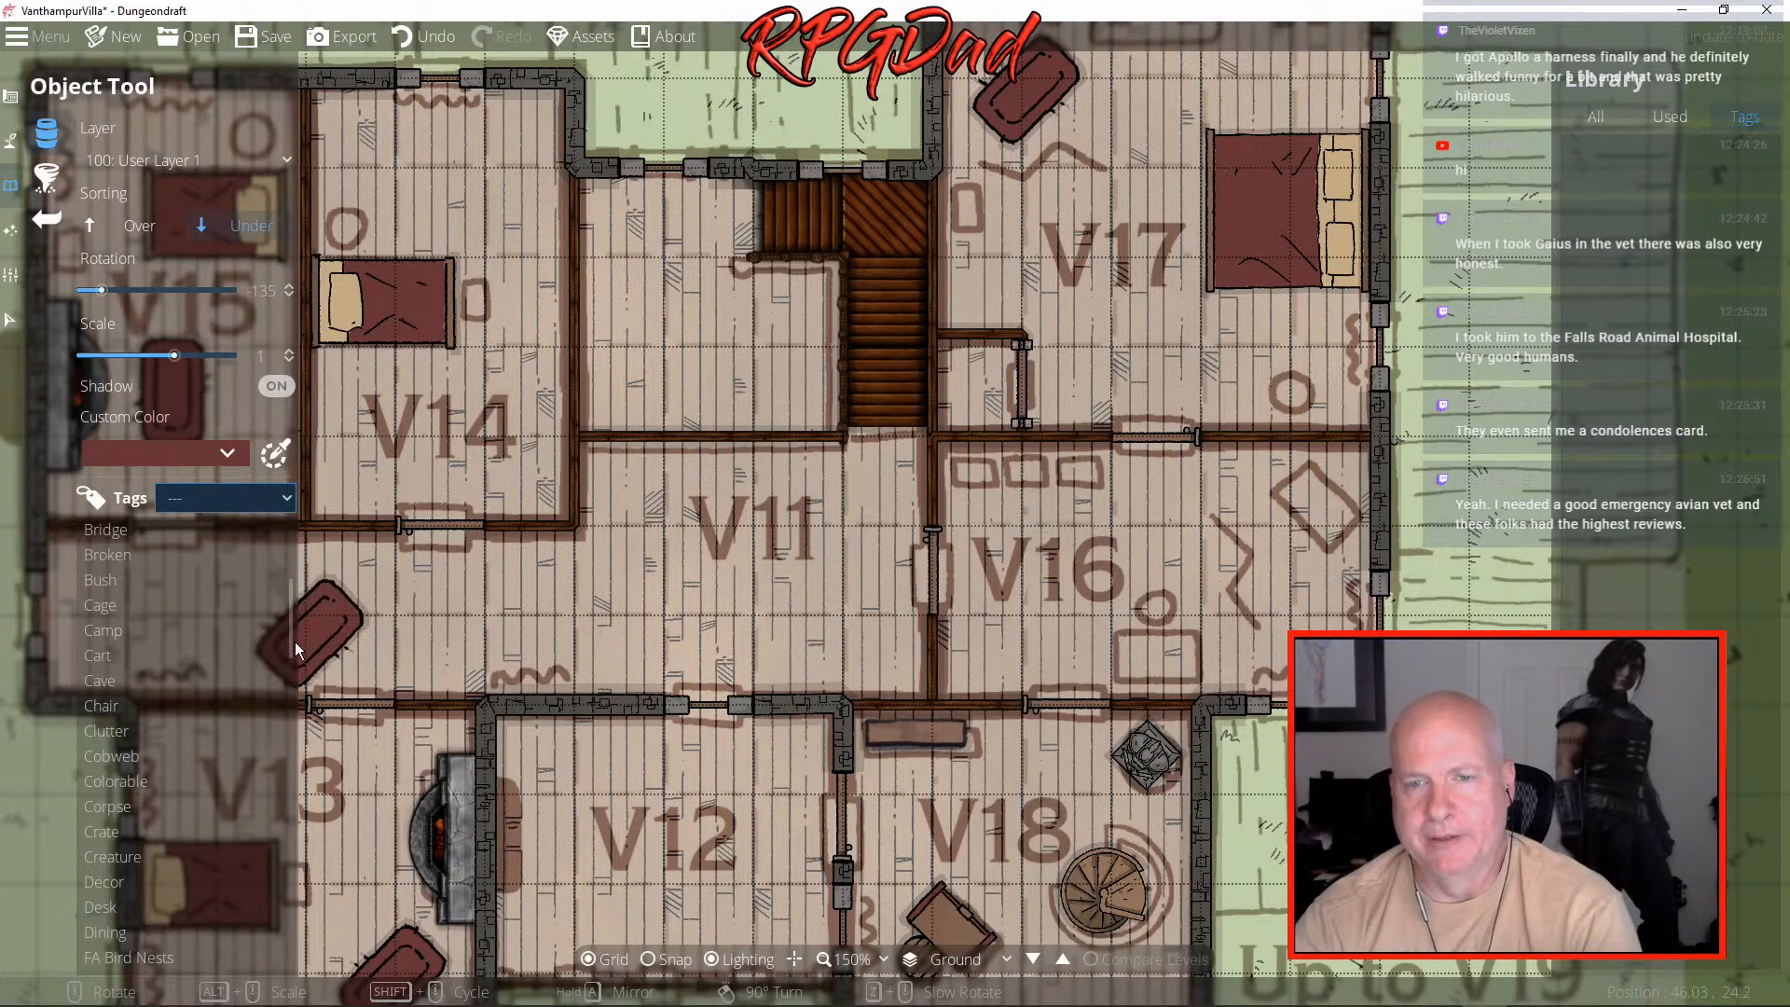
{"action": "scroll", "coordinate": [221, 764], "scroll_direction": "down", "scroll_amount": 2}
{"action": "scroll", "coordinate": [220, 767], "scroll_direction": "down", "scroll_amount": 2}
{"action": "left_click", "coordinate": [114, 794]}
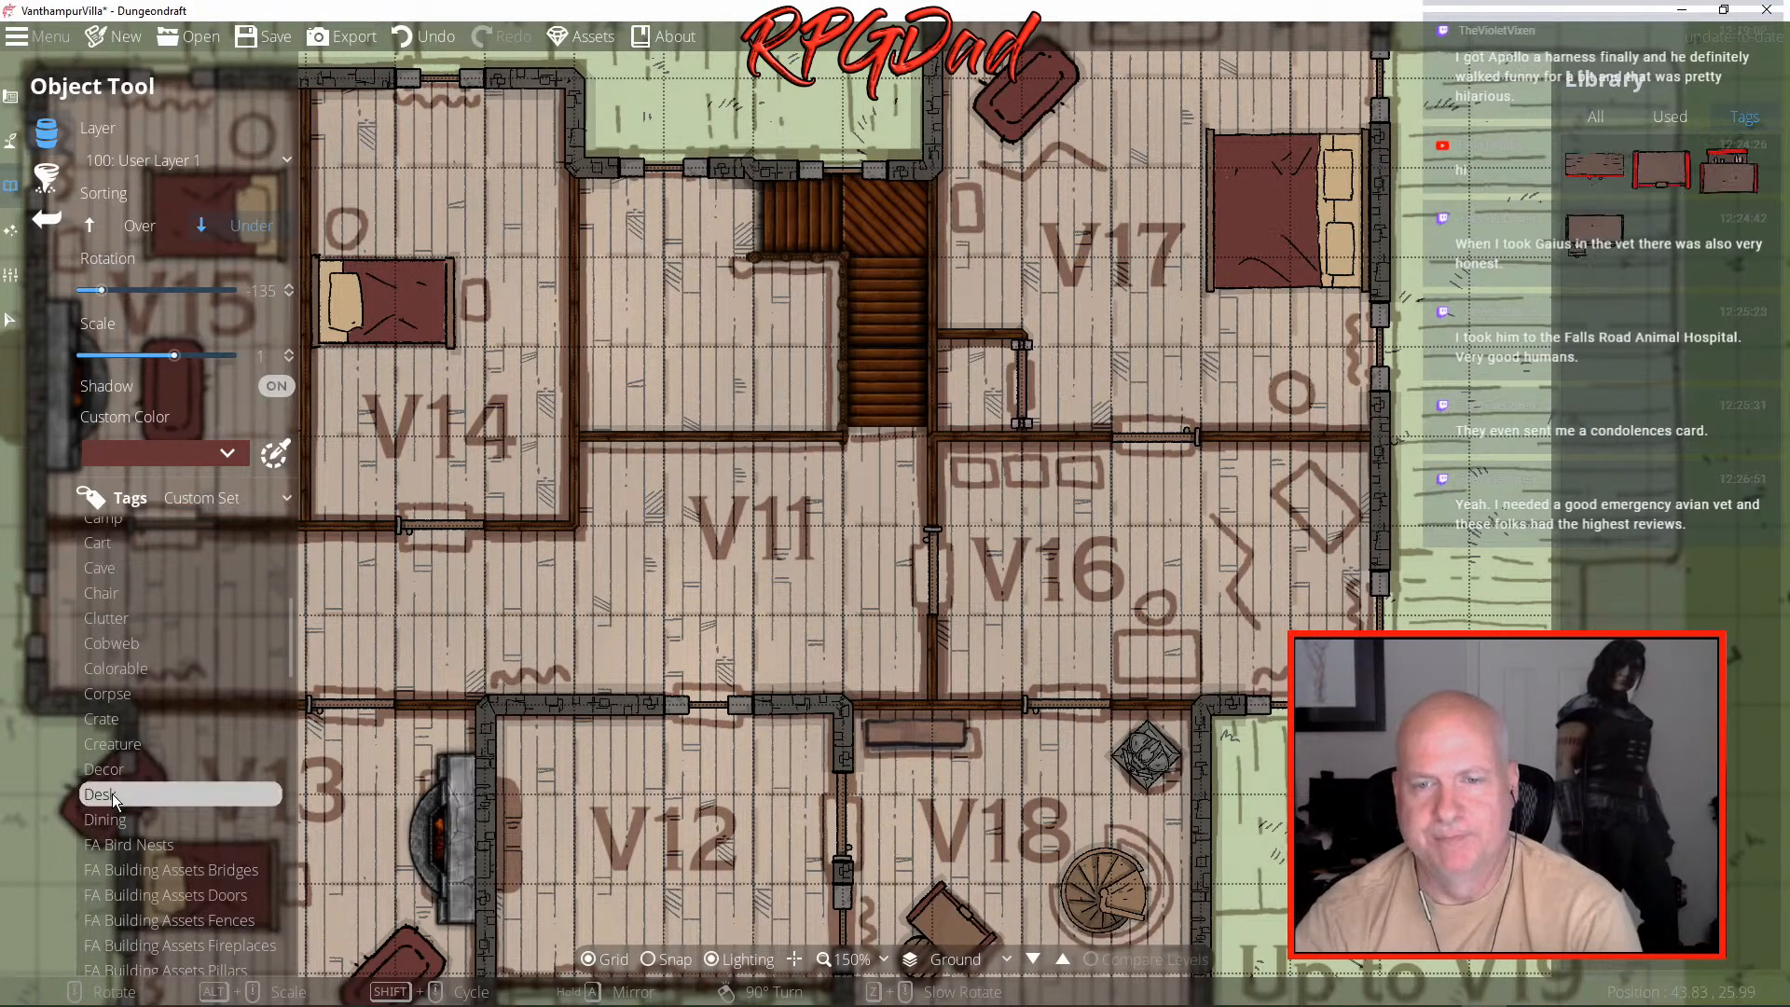
{"action": "left_click", "coordinate": [1607, 175]}
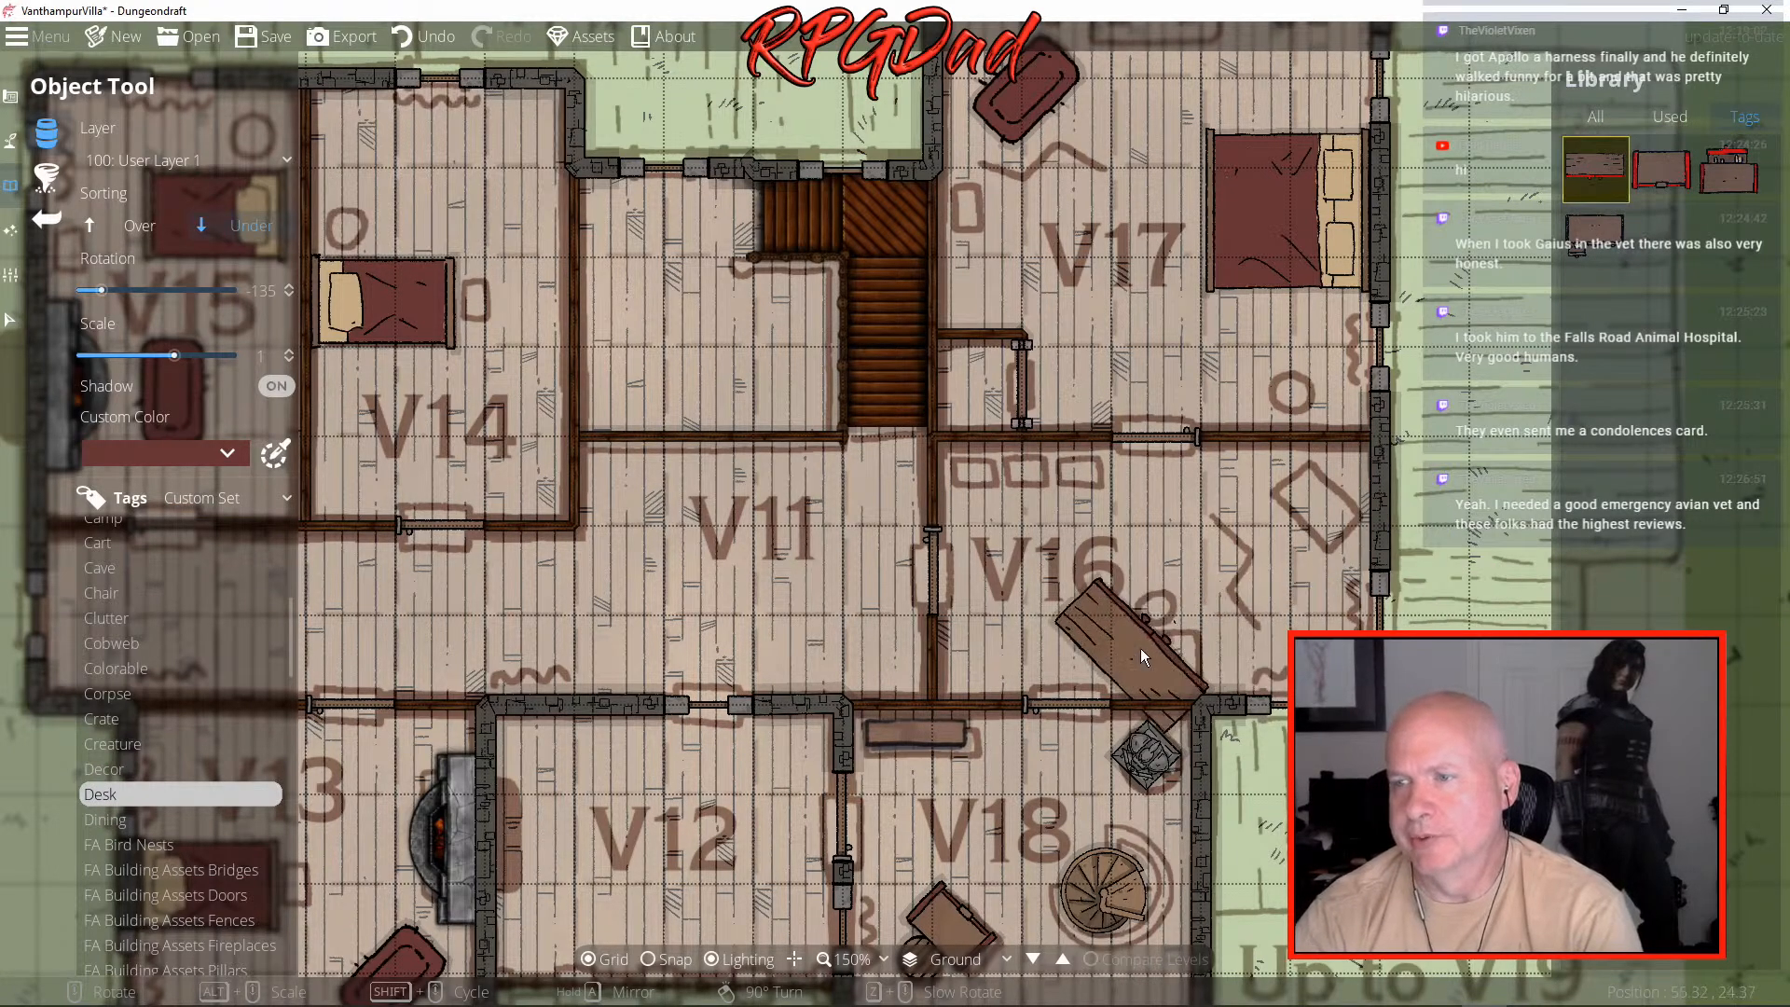
{"action": "scroll", "coordinate": [1140, 647], "scroll_direction": "down", "scroll_amount": 1}
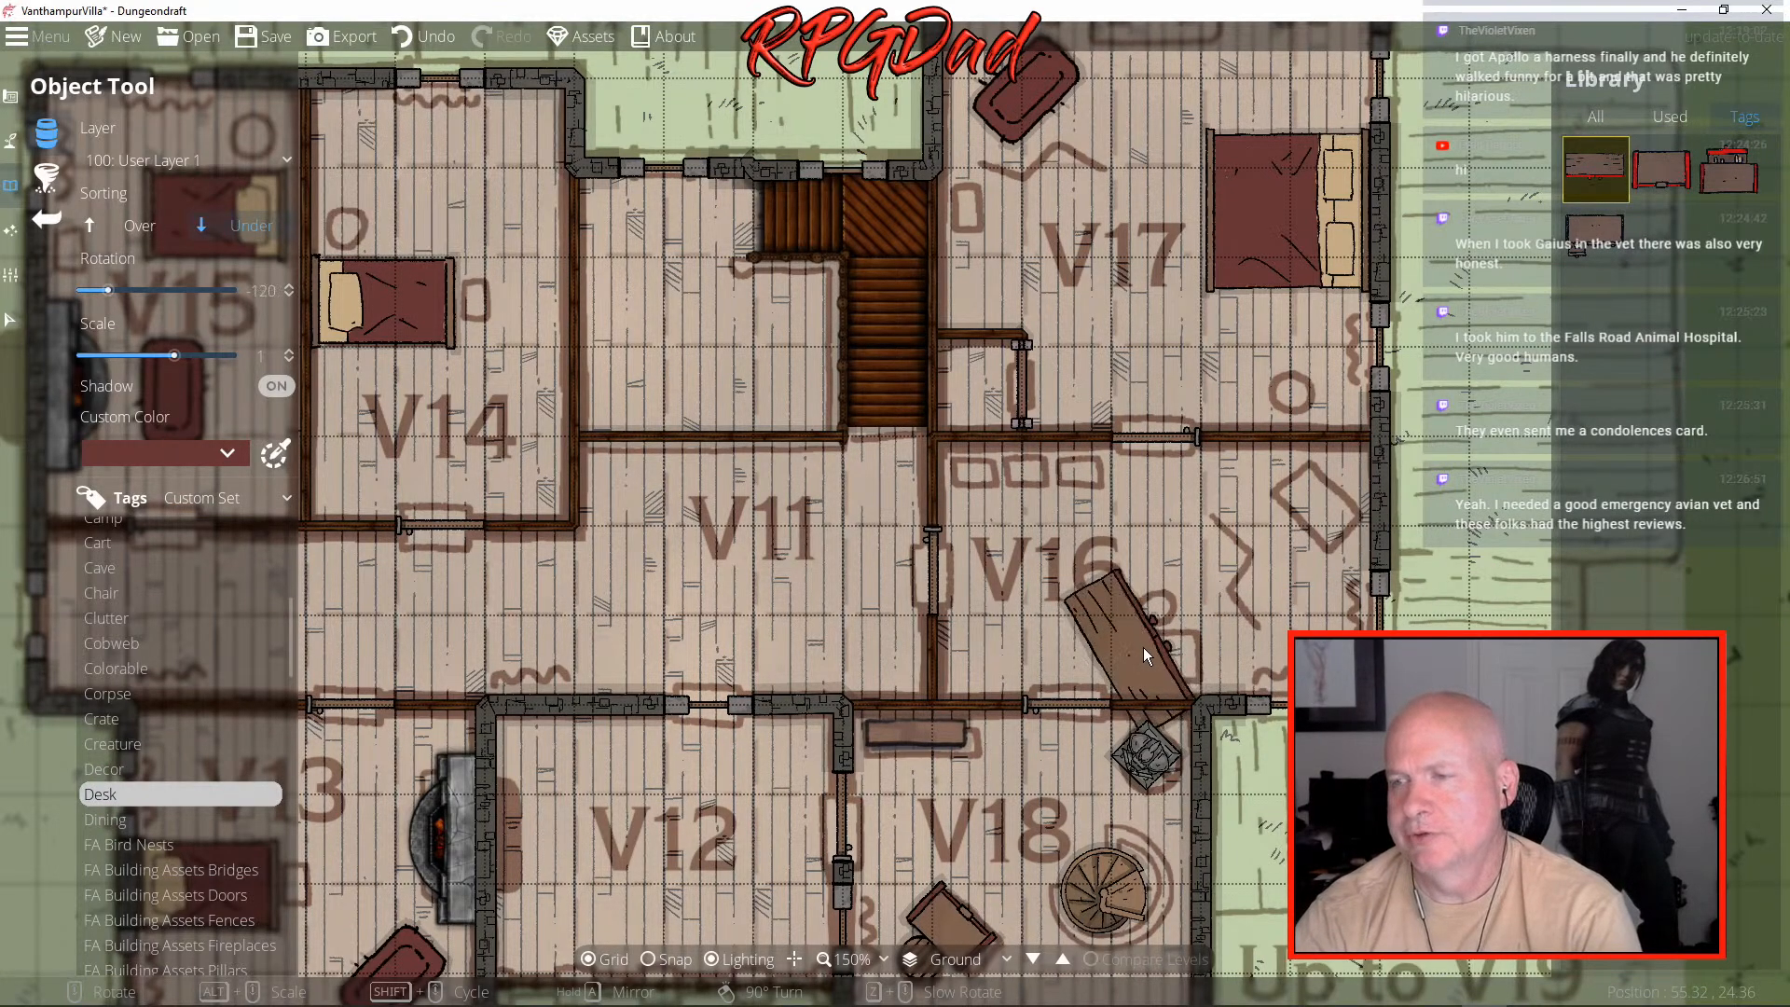
{"action": "left_click", "coordinate": [1663, 170]}
{"action": "scroll", "coordinate": [1151, 660], "scroll_direction": "down", "scroll_amount": 2}
{"action": "scroll", "coordinate": [1151, 660], "scroll_direction": "up", "scroll_amount": 10}
{"action": "scroll", "coordinate": [1151, 660], "scroll_direction": "up", "scroll_amount": 2}
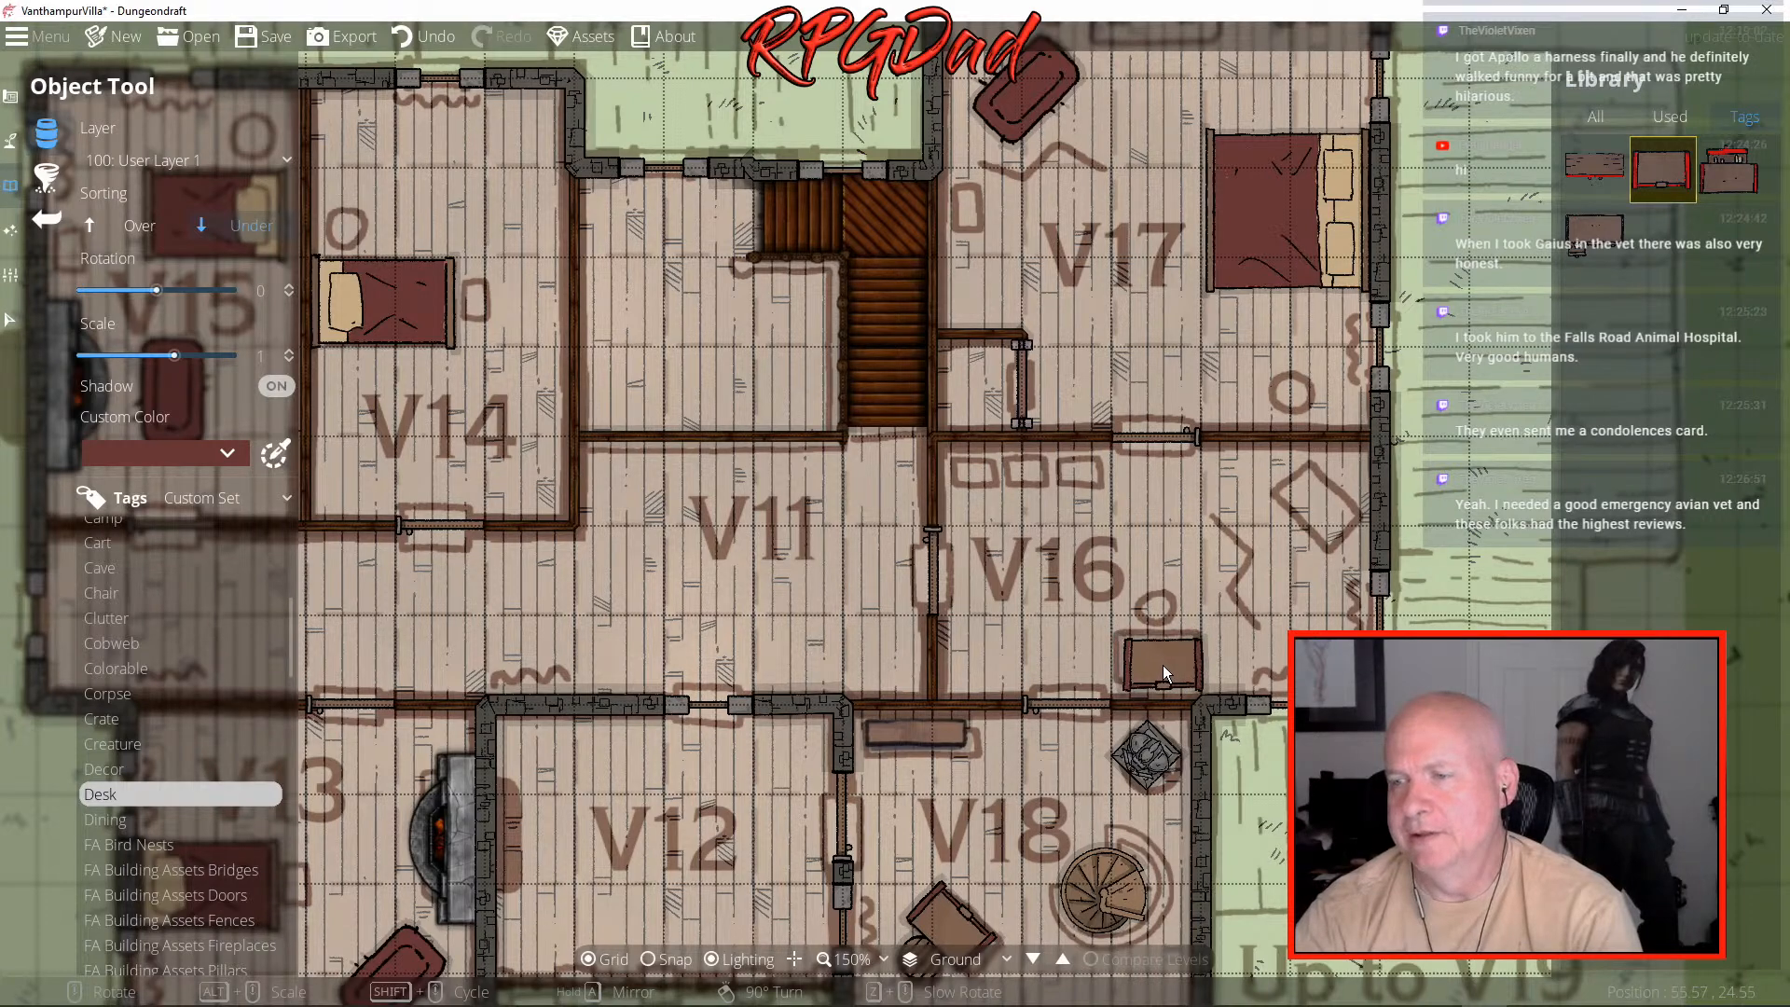
{"action": "left_click", "coordinate": [1160, 668]}
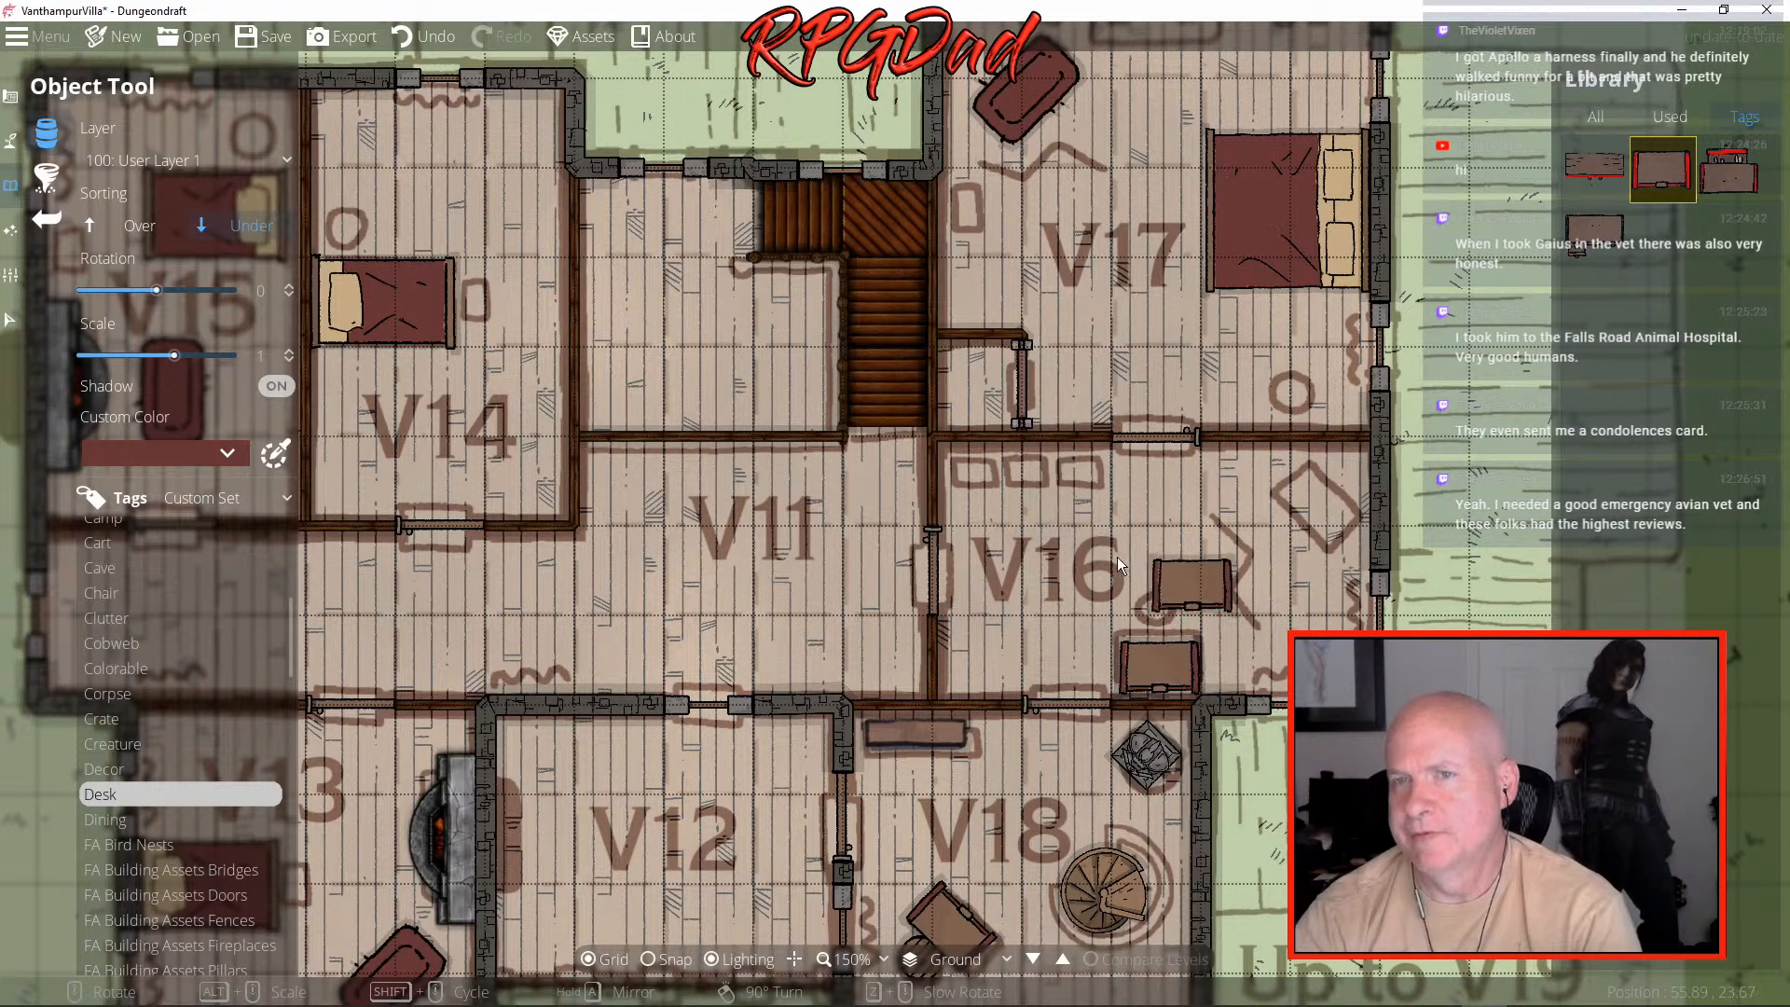
- Place a round wooden seat from the Chair tag just north of the desk in V16
{"action": "left_click", "coordinate": [106, 594]}
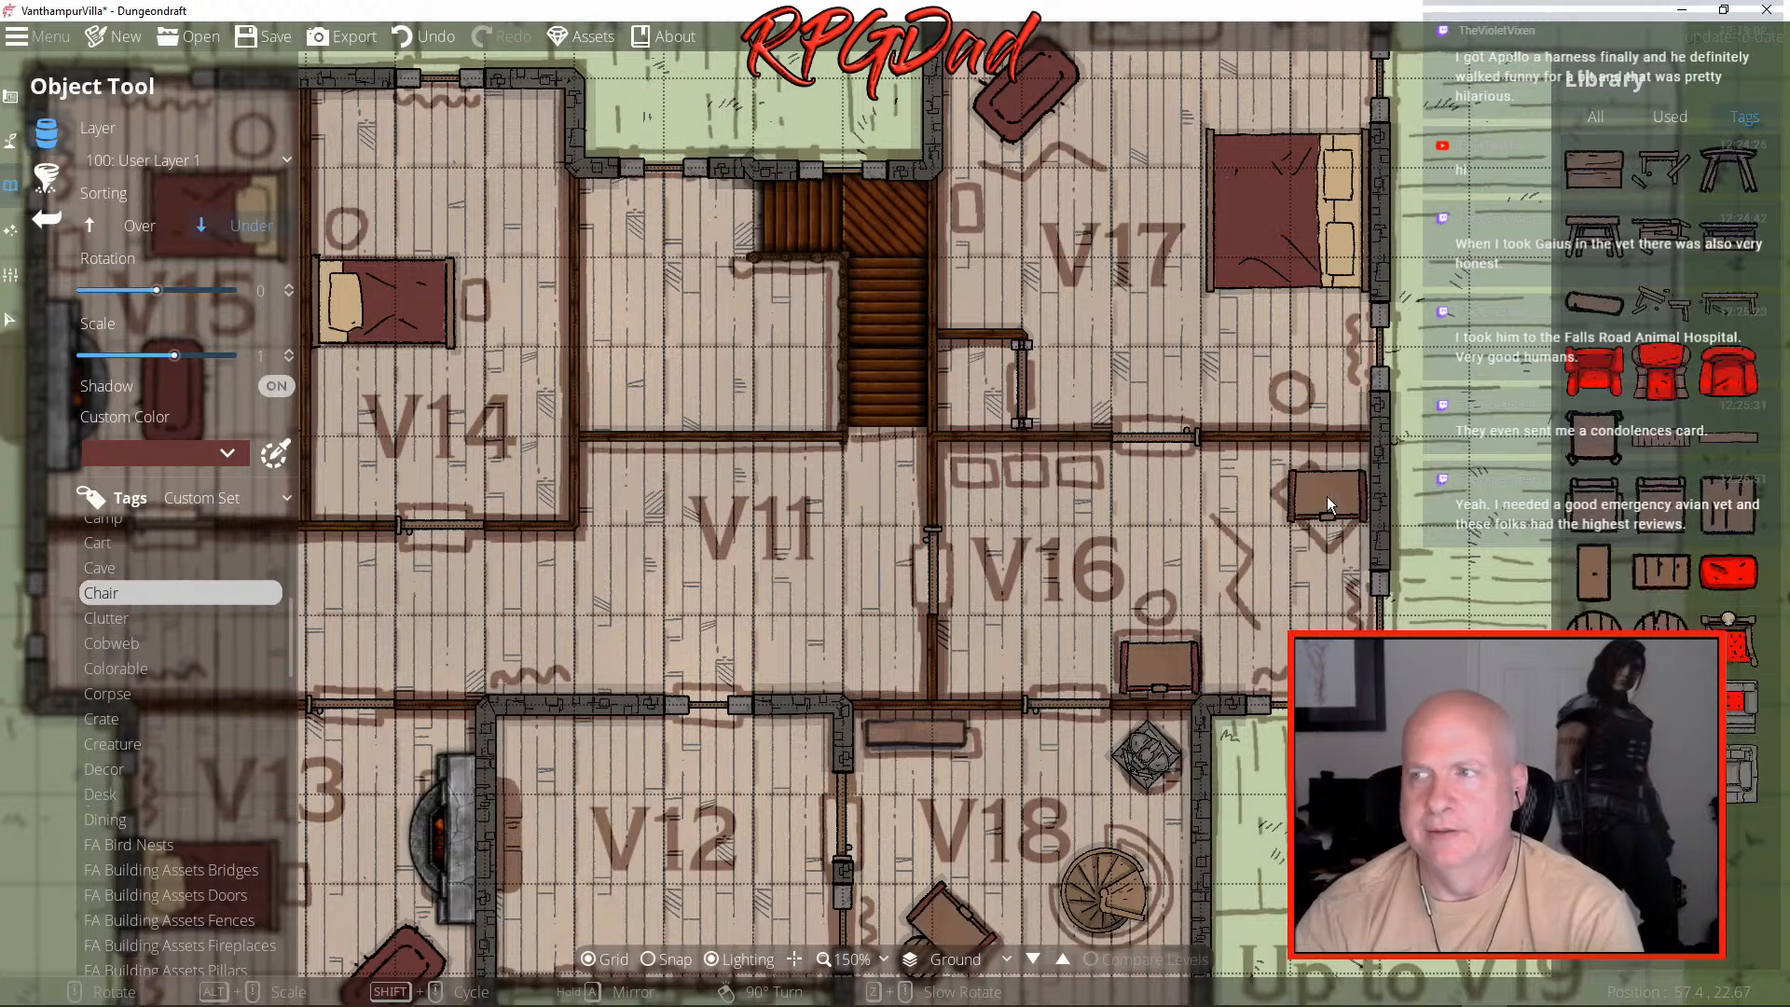
{"action": "left_click", "coordinate": [1594, 620]}
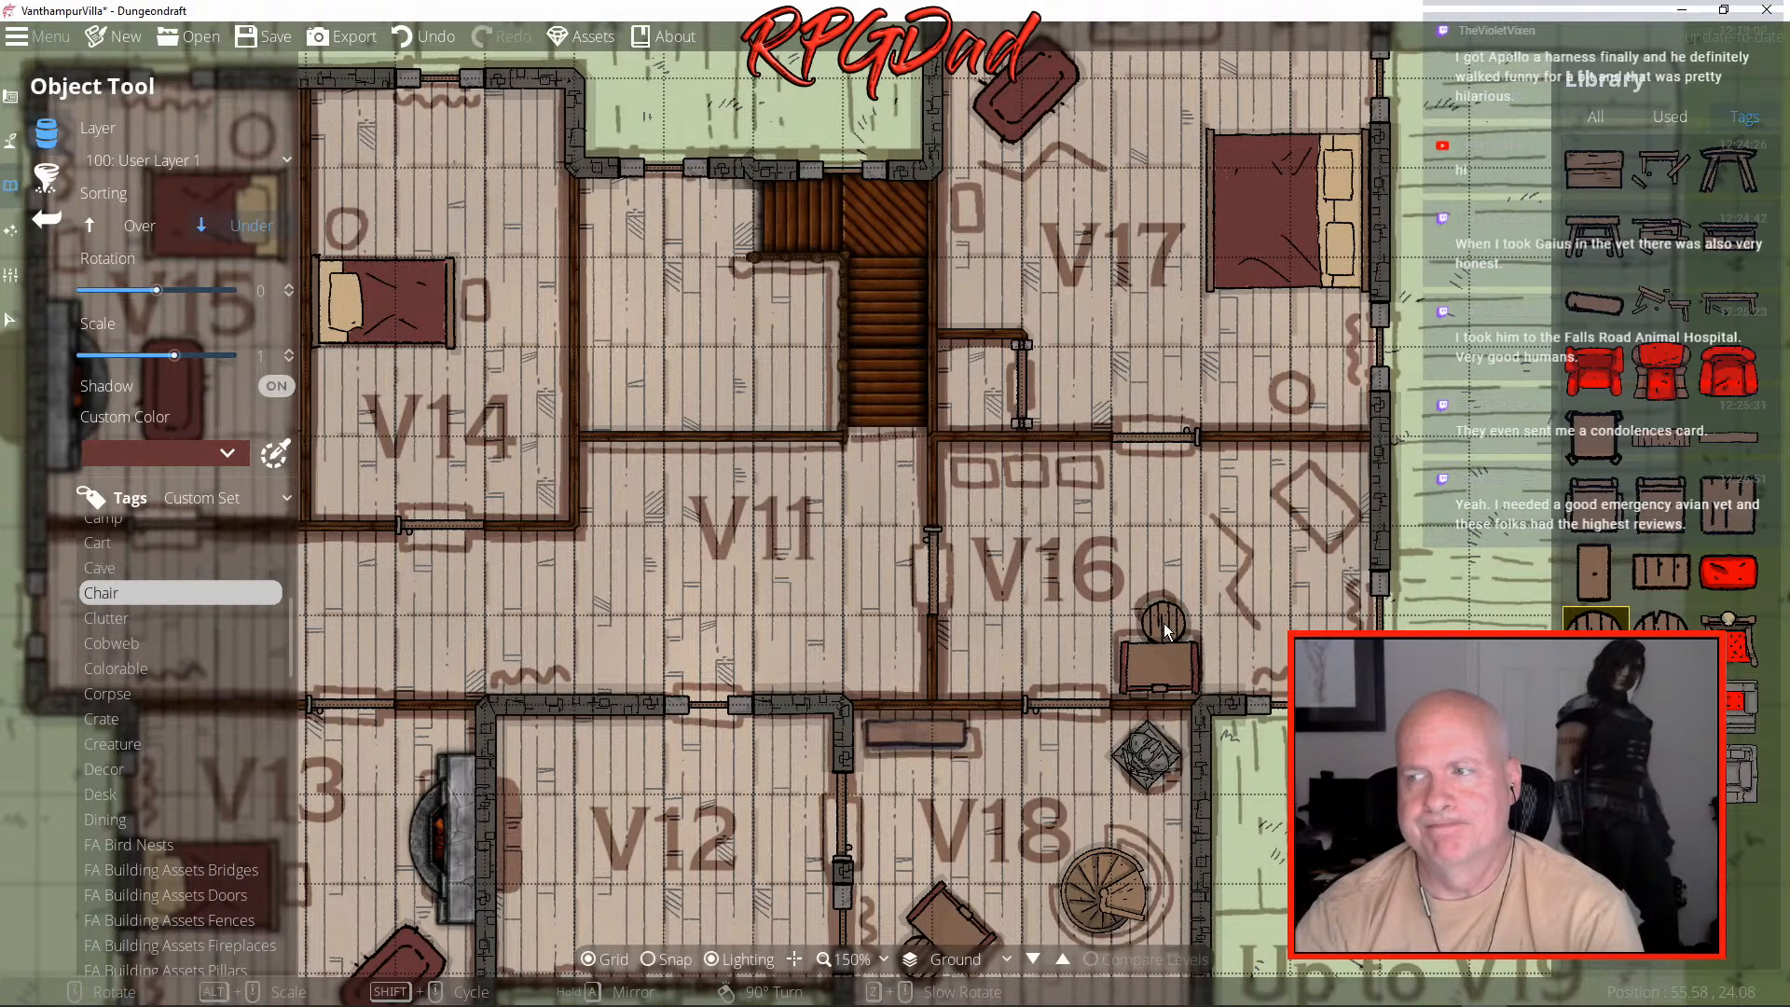
{"action": "left_click", "coordinate": [1164, 623]}
- Check the Crate tag's objects and look through the tag list for containers that suit the traced boxes in V16
{"action": "left_click", "coordinate": [92, 720]}
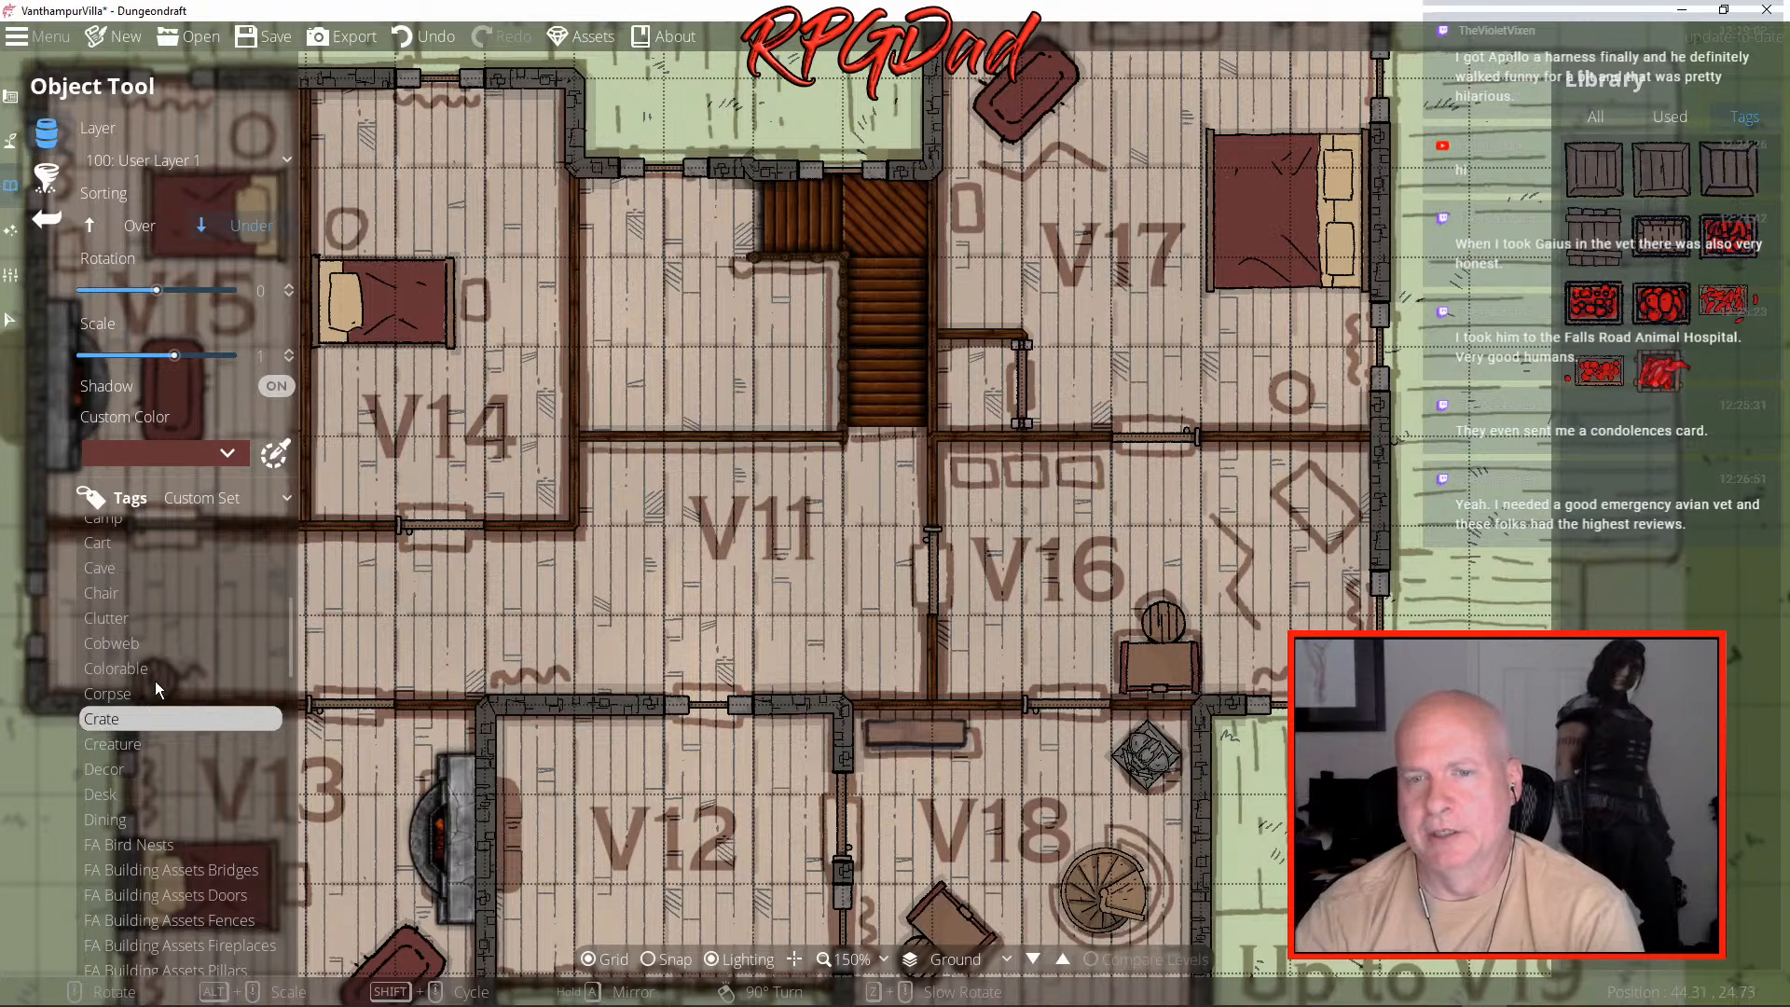
{"action": "scroll", "coordinate": [155, 680], "scroll_direction": "up", "scroll_amount": 2}
{"action": "scroll", "coordinate": [157, 688], "scroll_direction": "up", "scroll_amount": 3}
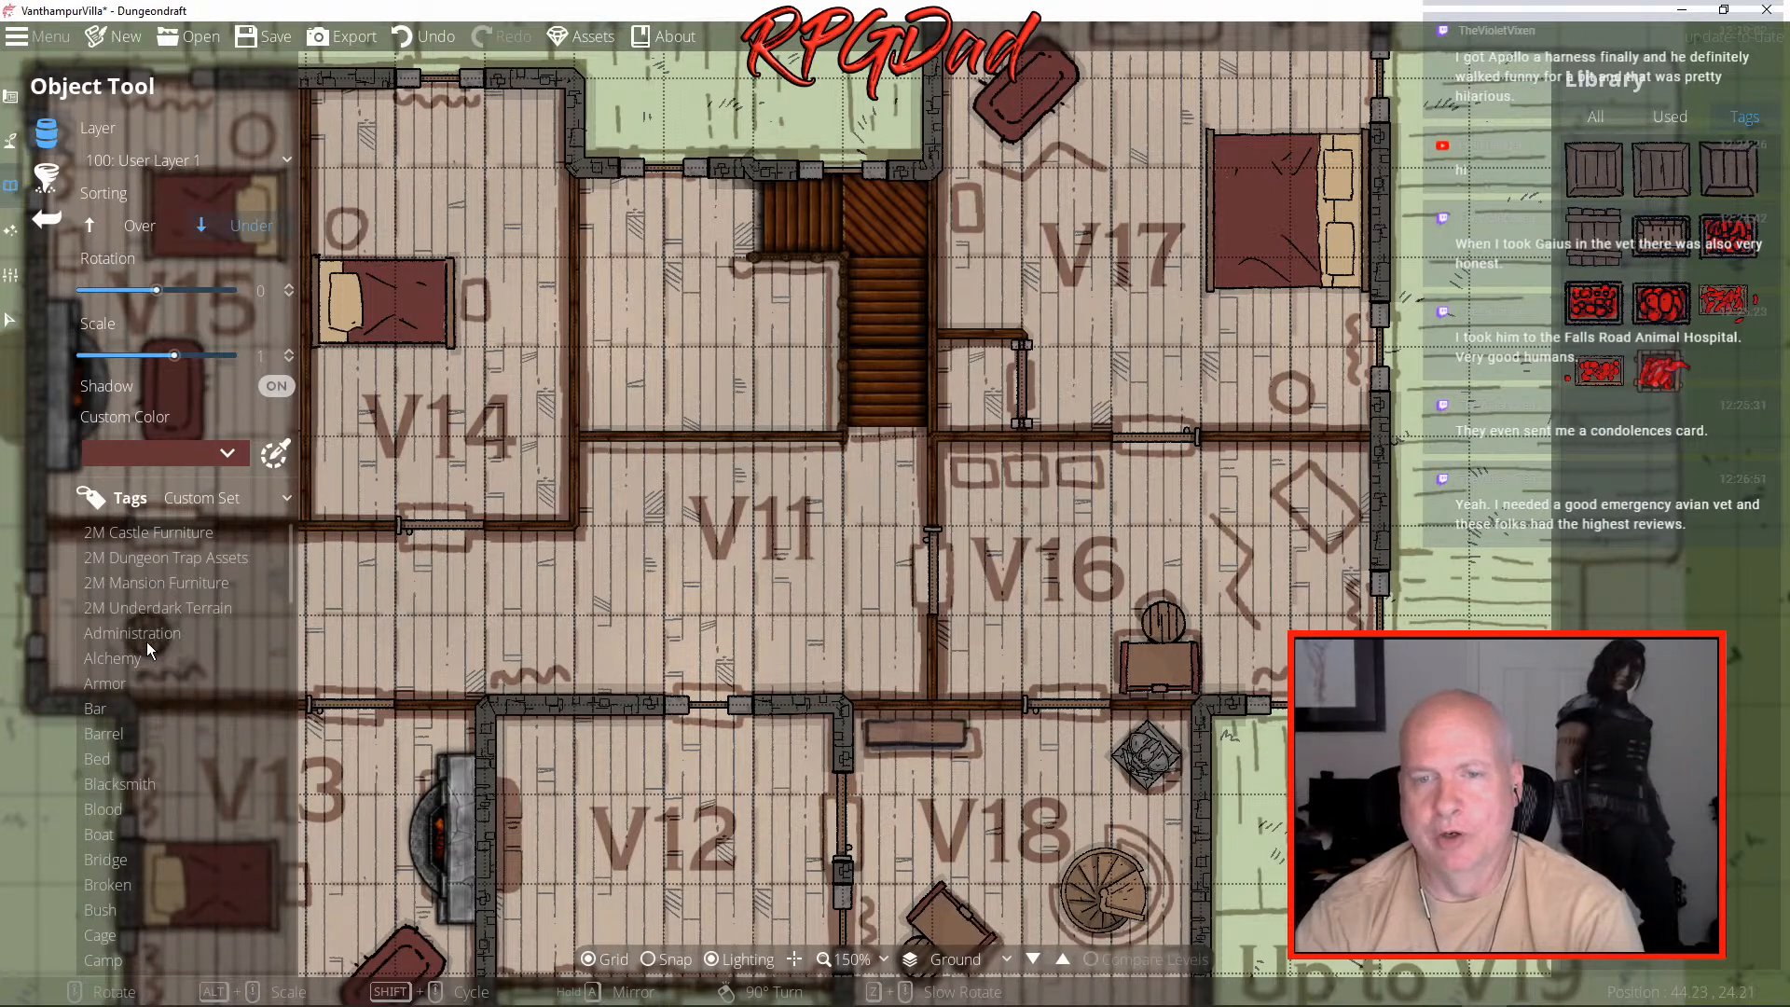
{"action": "scroll", "coordinate": [166, 647], "scroll_direction": "down", "scroll_amount": 4}
{"action": "scroll", "coordinate": [170, 647], "scroll_direction": "down", "scroll_amount": 9}
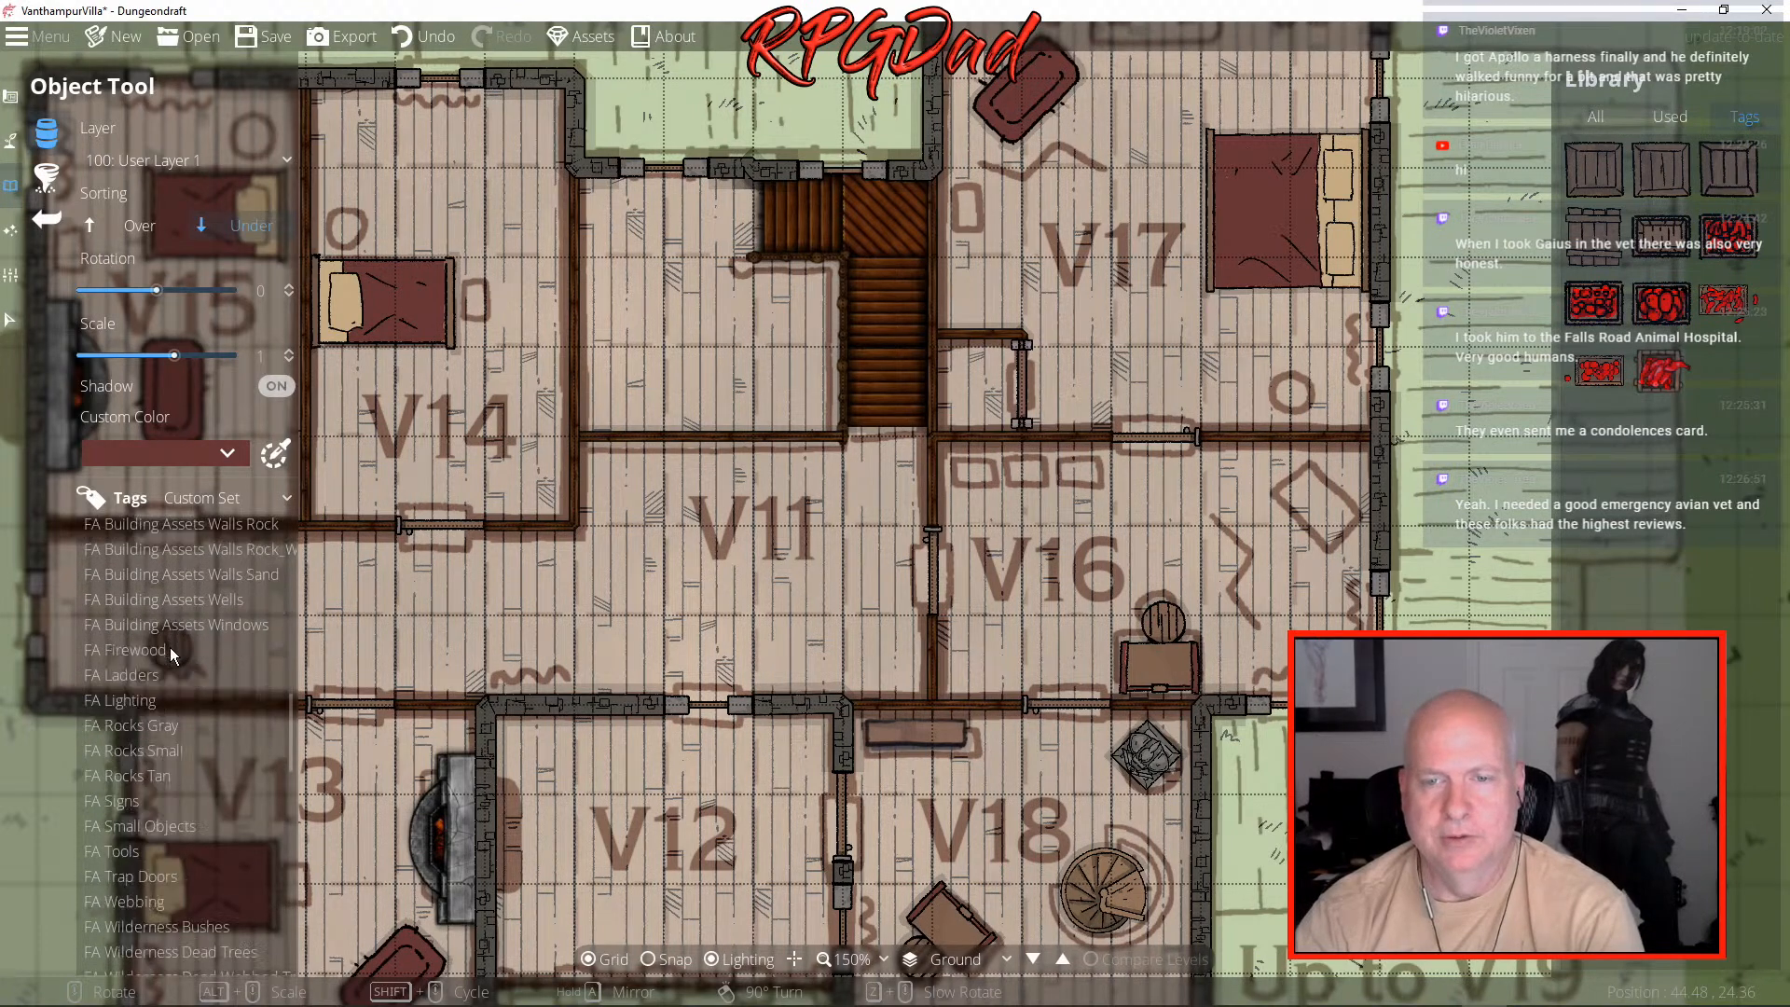
{"action": "scroll", "coordinate": [191, 764], "scroll_direction": "down", "scroll_amount": 5}
{"action": "scroll", "coordinate": [190, 770], "scroll_direction": "down", "scroll_amount": 2}
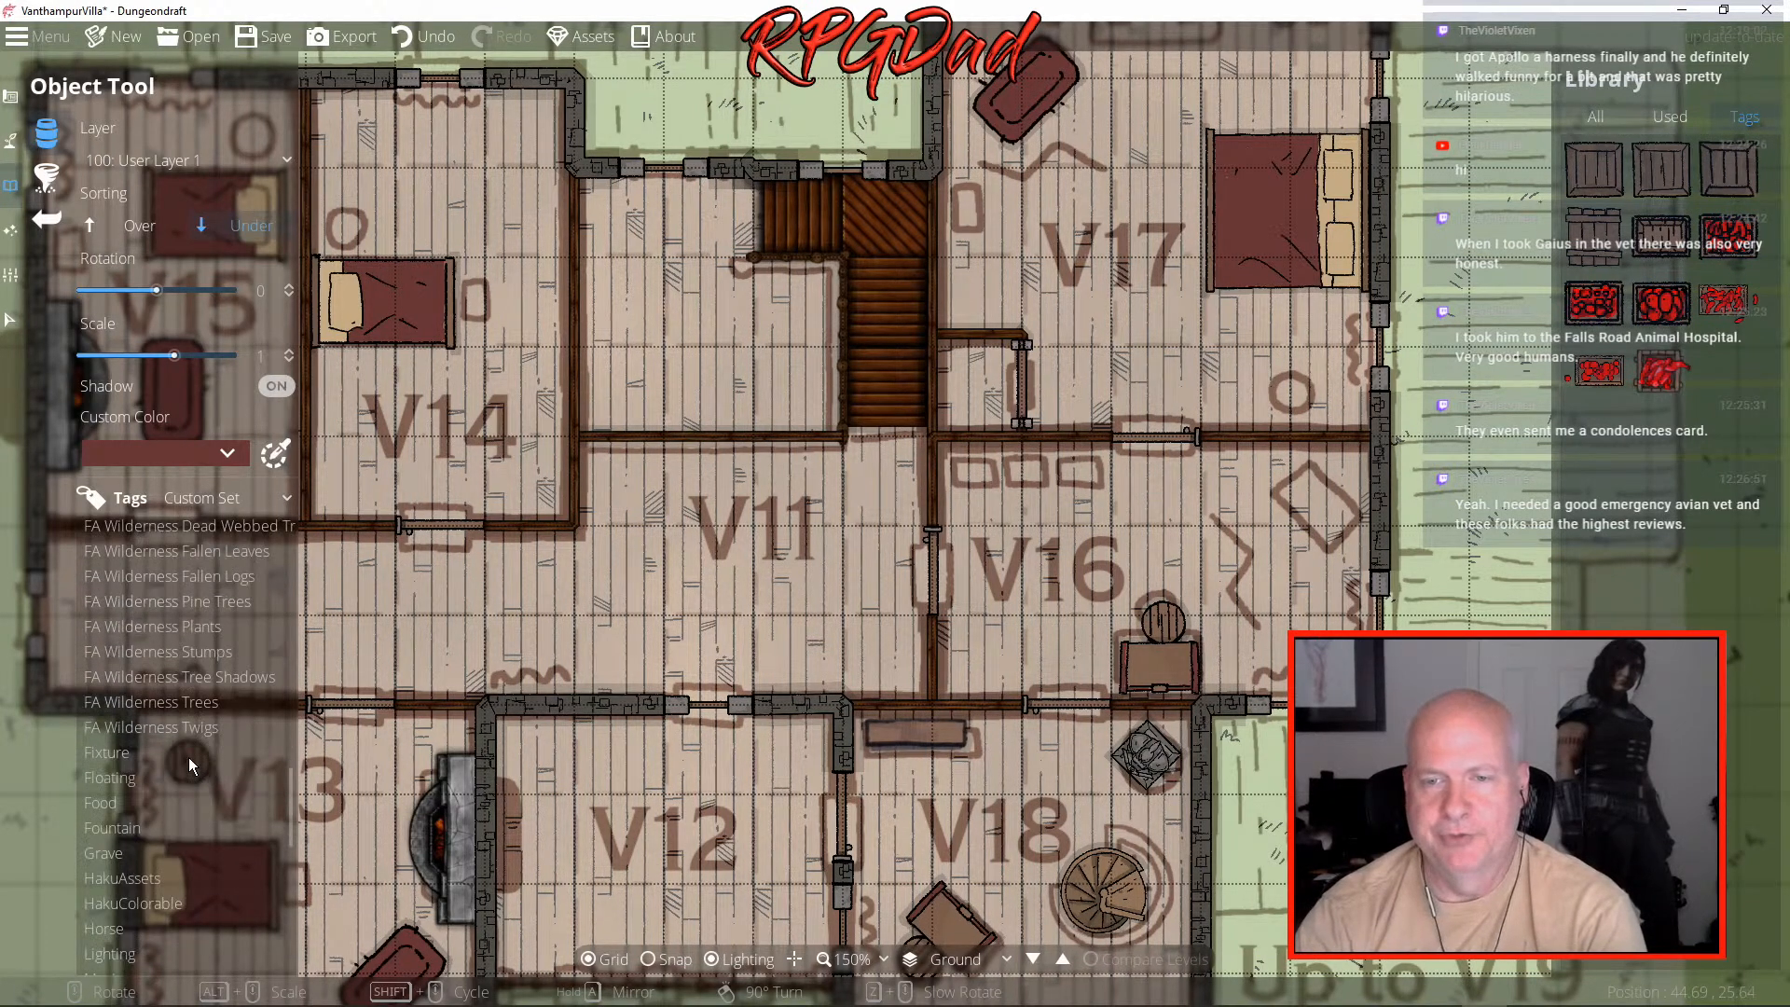
{"action": "scroll", "coordinate": [209, 841], "scroll_direction": "down", "scroll_amount": 8}
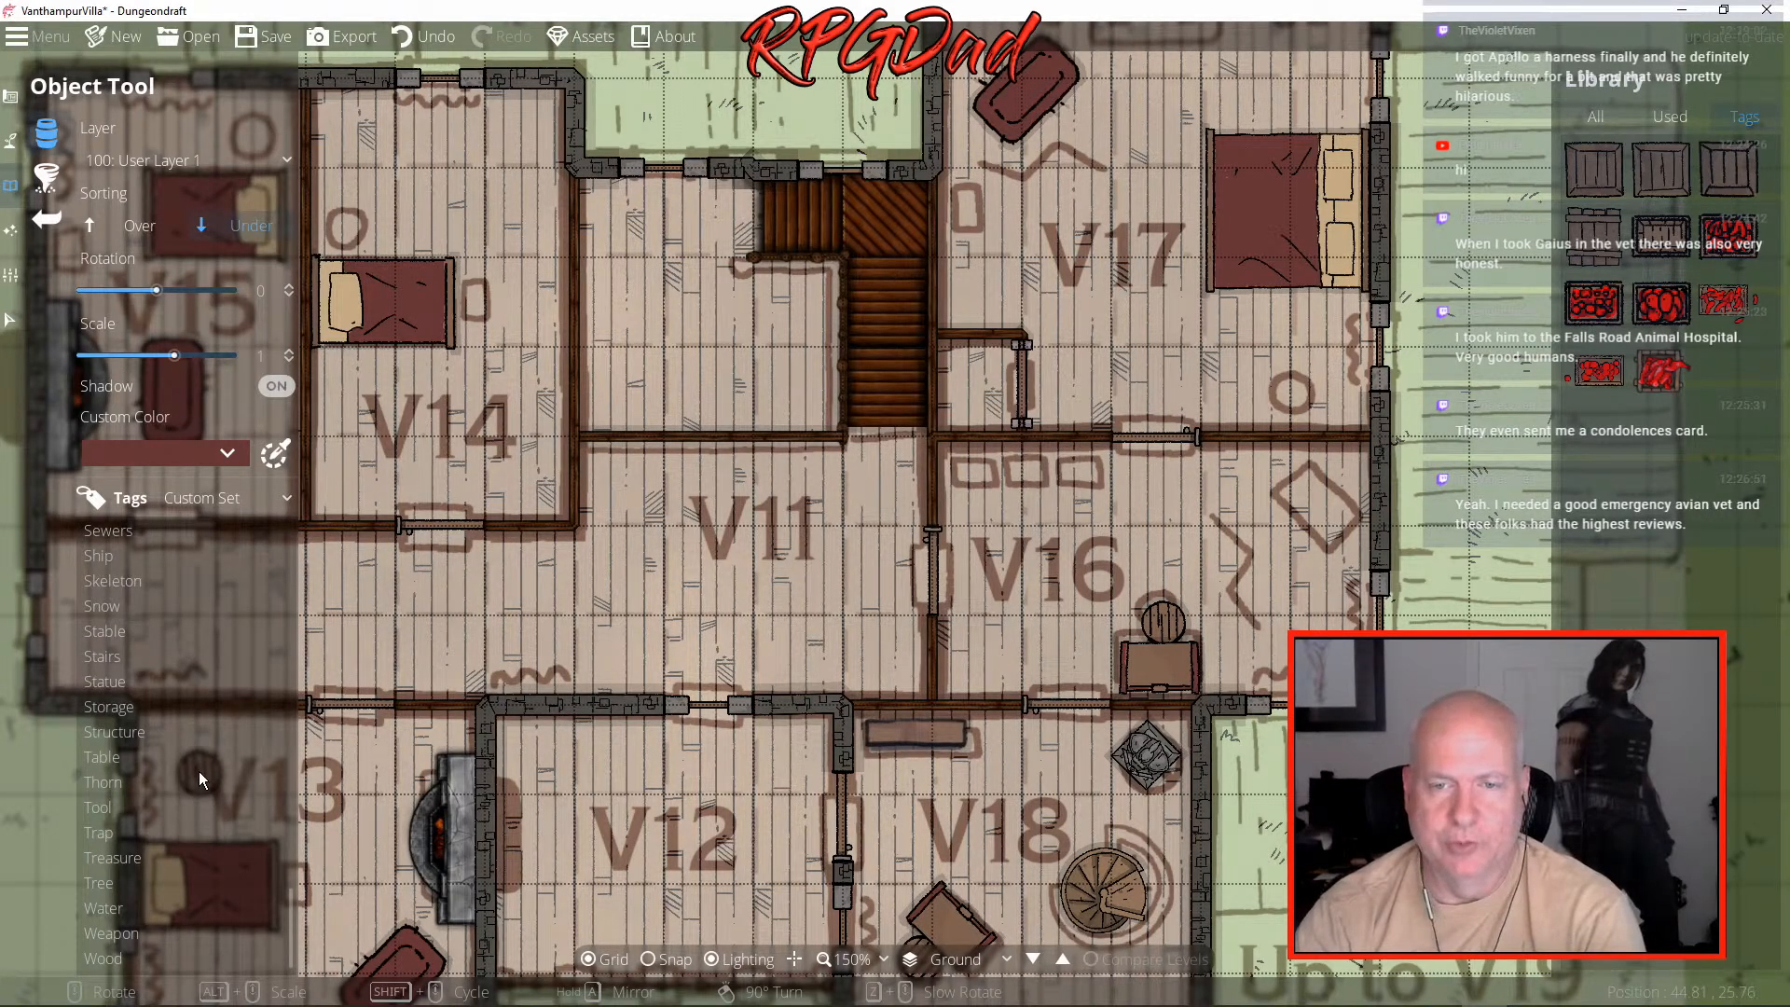
{"action": "scroll", "coordinate": [198, 768], "scroll_direction": "up", "scroll_amount": 7}
{"action": "scroll", "coordinate": [198, 766], "scroll_direction": "up", "scroll_amount": 7}
{"action": "scroll", "coordinate": [198, 766], "scroll_direction": "up", "scroll_amount": 5}
{"action": "scroll", "coordinate": [197, 772], "scroll_direction": "up", "scroll_amount": 8}
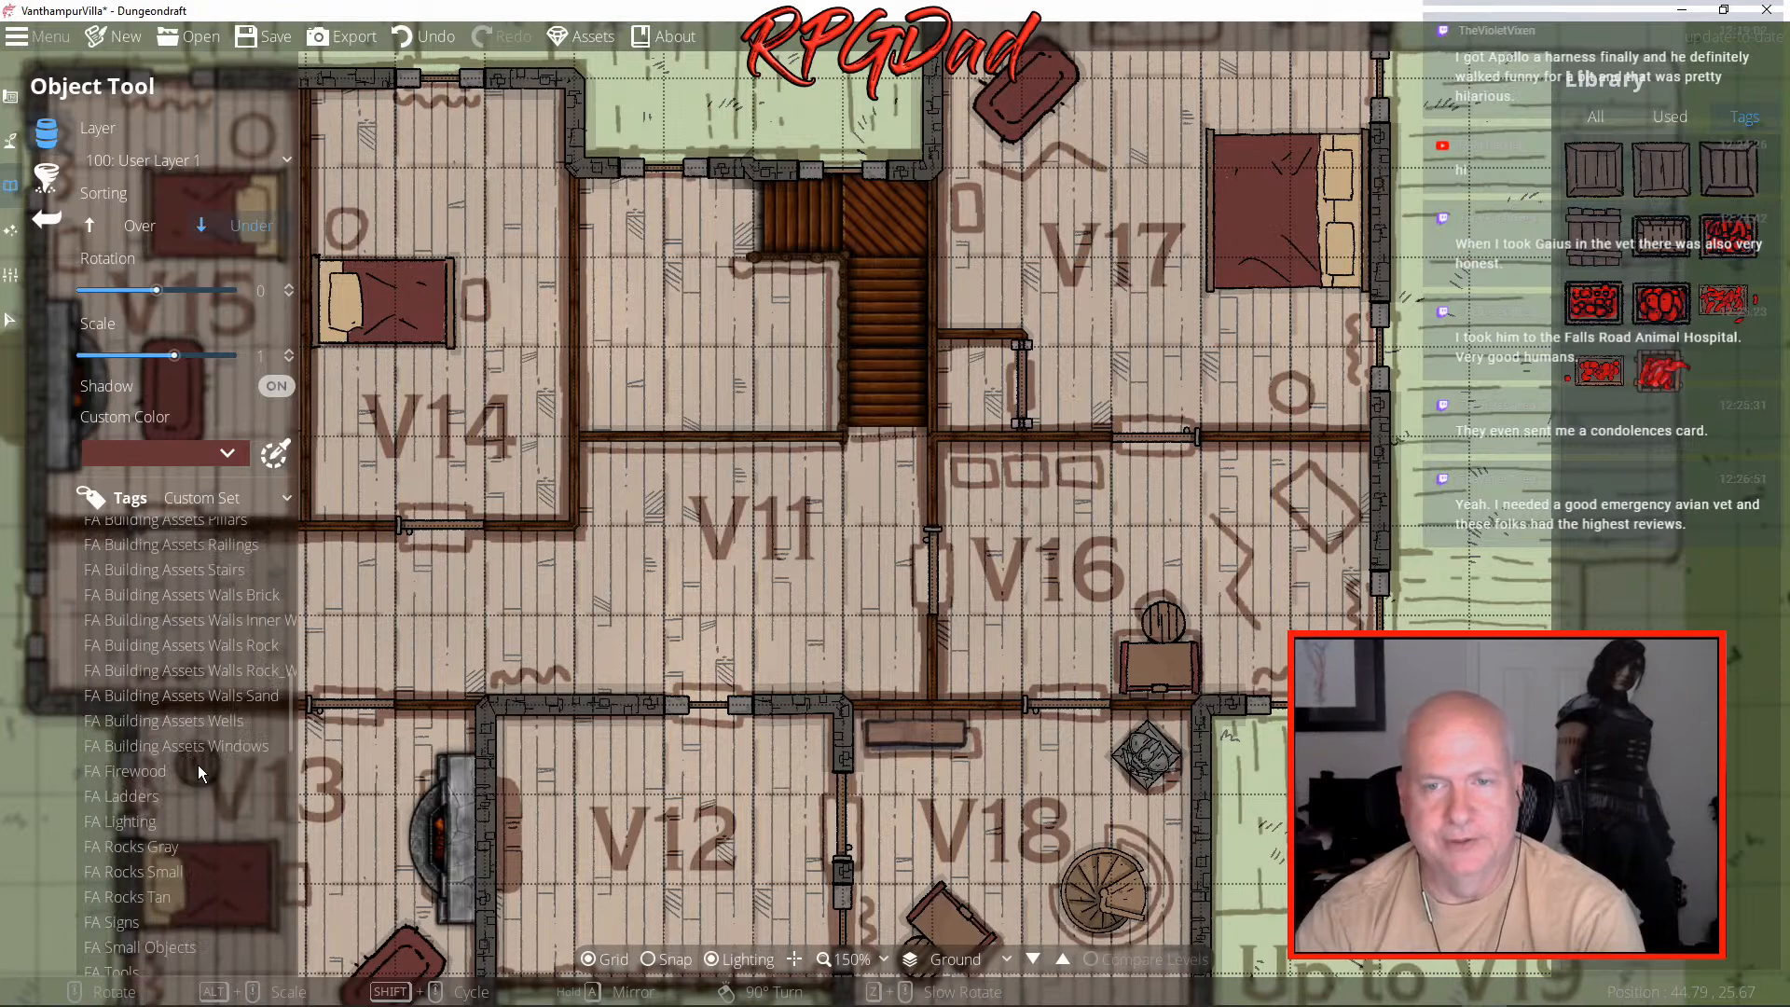
{"action": "scroll", "coordinate": [198, 770], "scroll_direction": "down", "scroll_amount": 3}
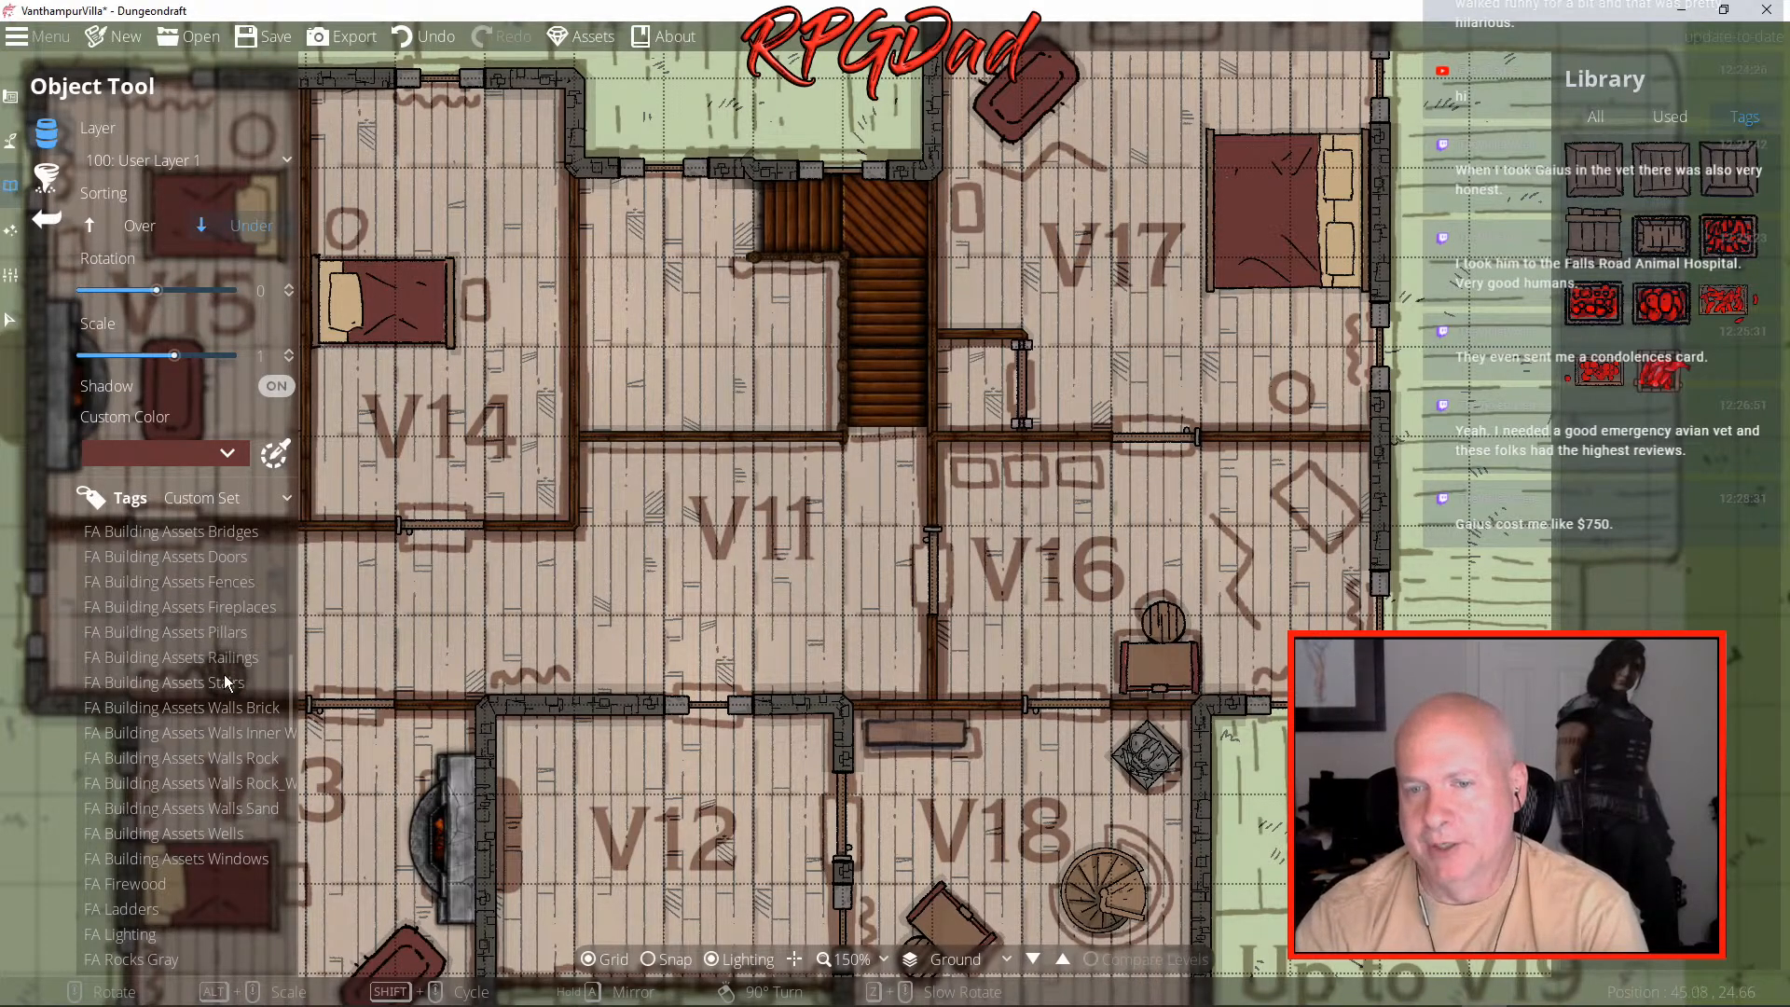
- Browse the 2M Castle Furniture objects for a piece that fits the three traced boxes in V16
{"action": "scroll", "coordinate": [224, 676], "scroll_direction": "up", "scroll_amount": 3}
{"action": "scroll", "coordinate": [224, 669], "scroll_direction": "up", "scroll_amount": 3}
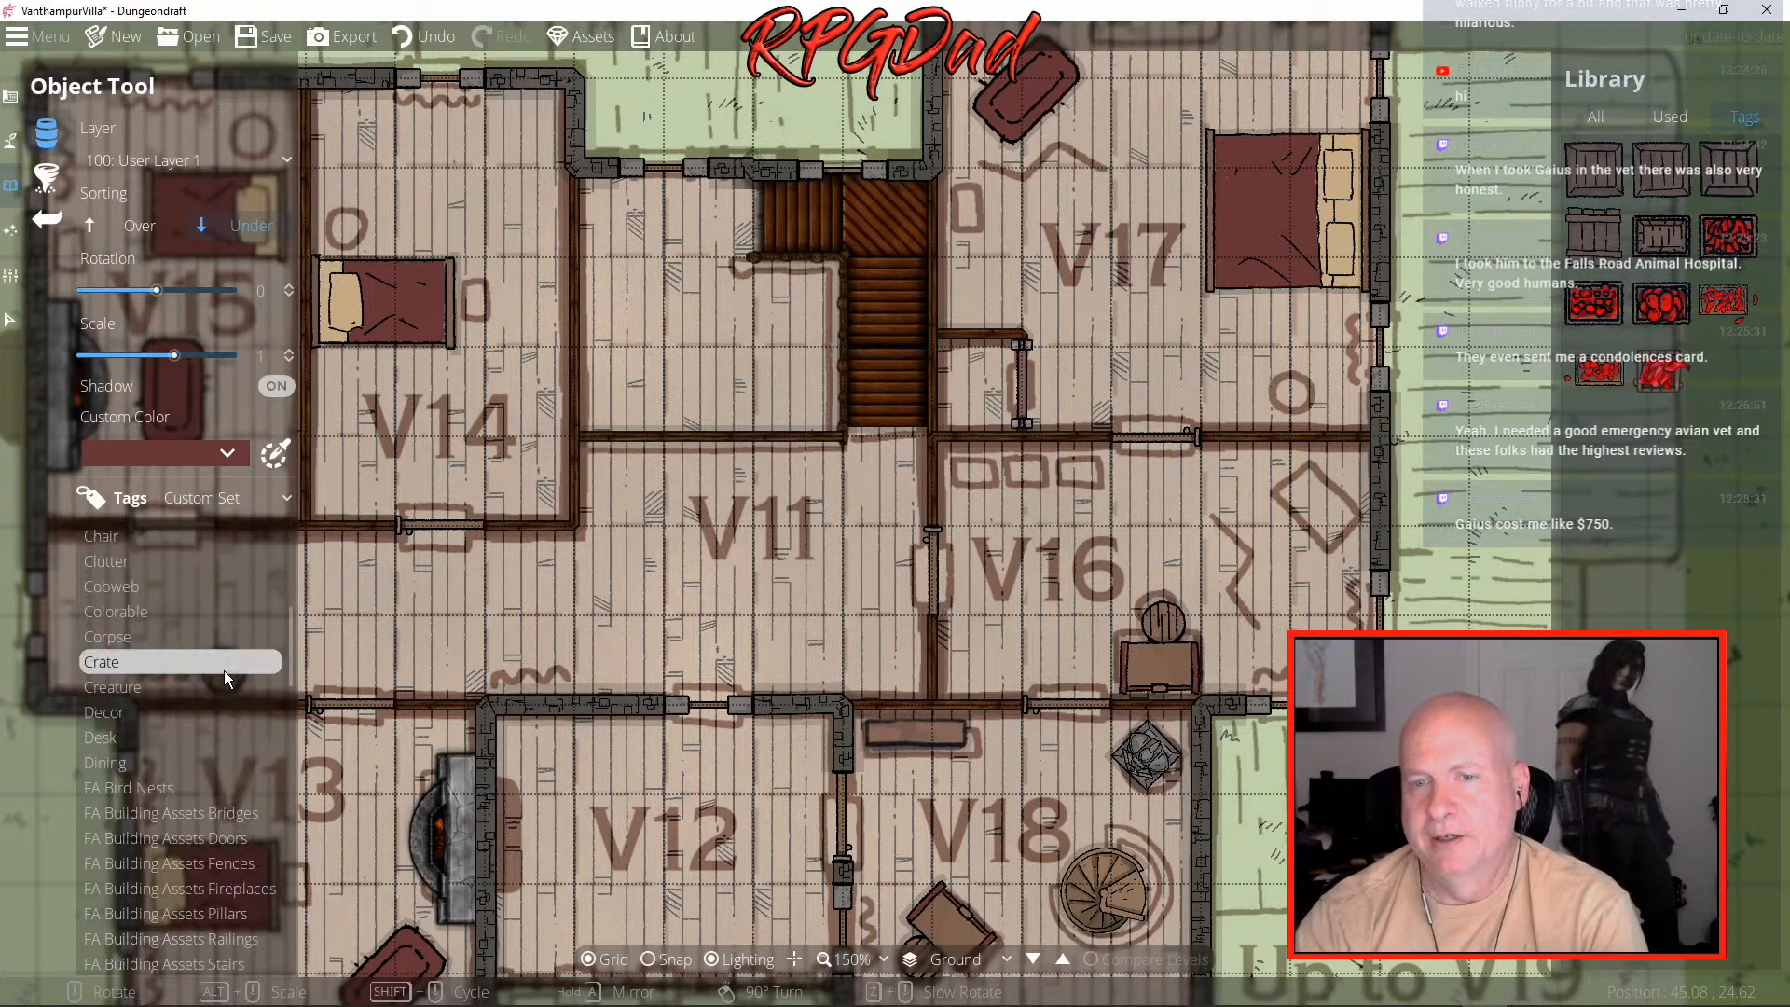
{"action": "scroll", "coordinate": [224, 669], "scroll_direction": "up", "scroll_amount": 3}
{"action": "scroll", "coordinate": [224, 670], "scroll_direction": "up", "scroll_amount": 5}
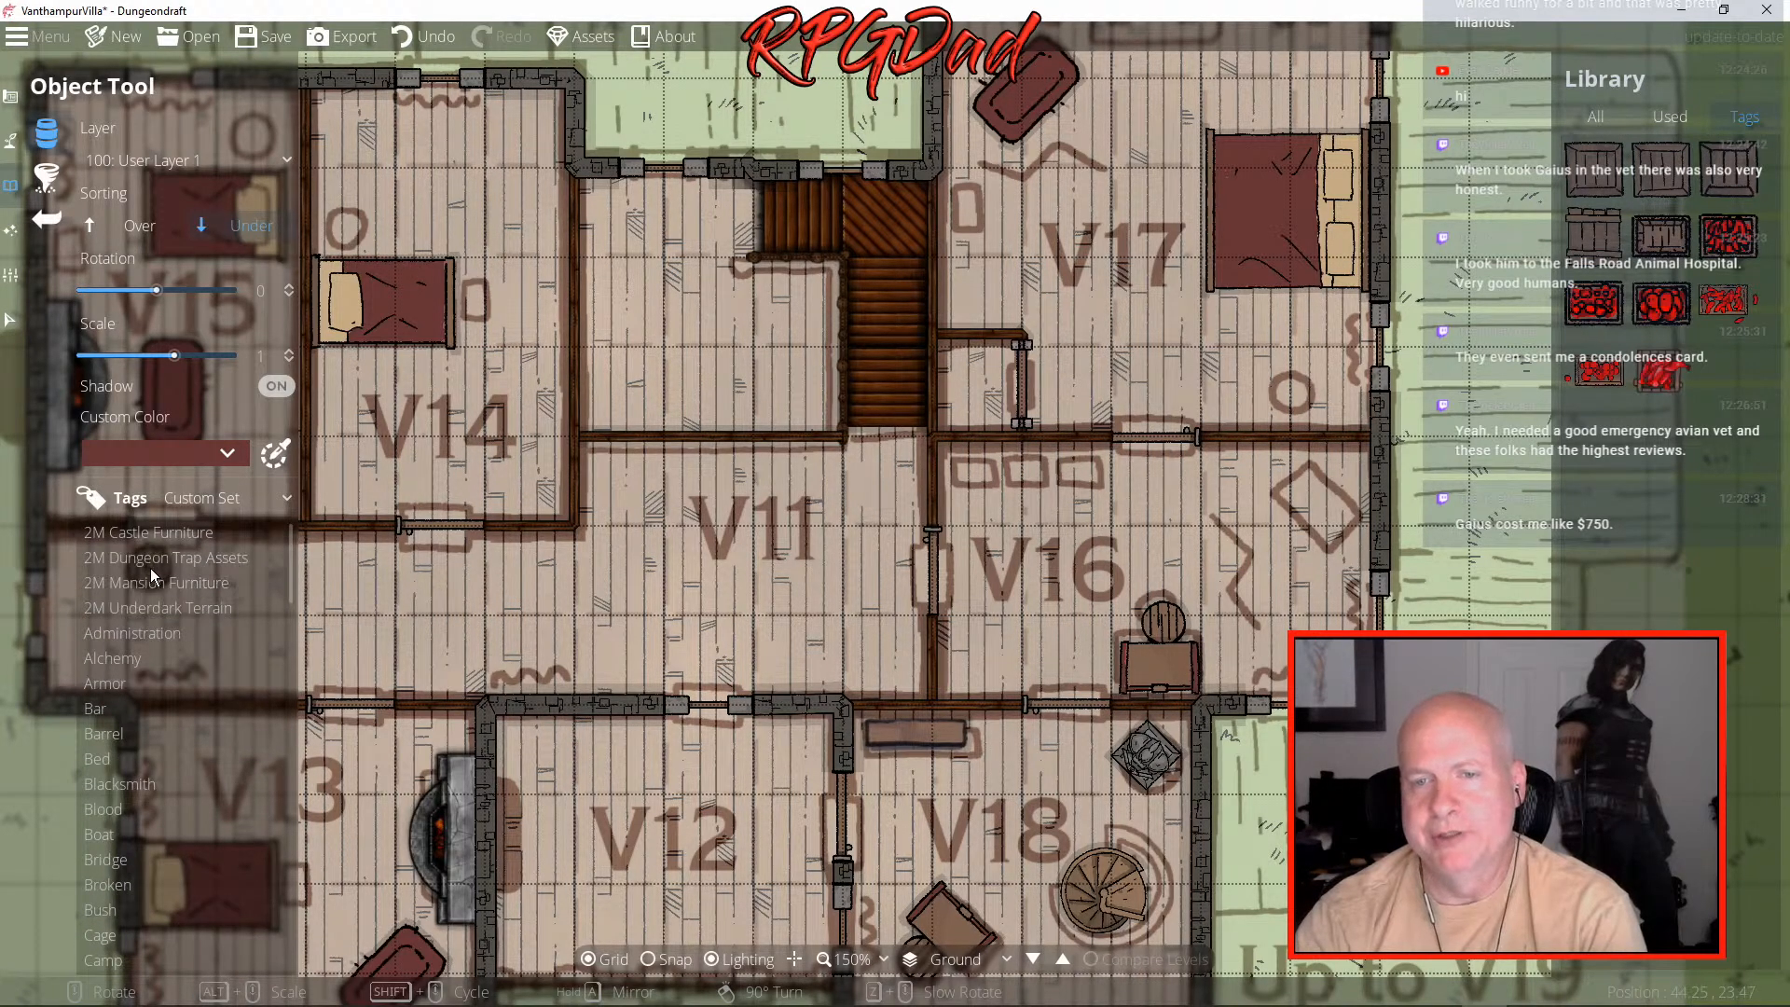
{"action": "left_click", "coordinate": [142, 538]}
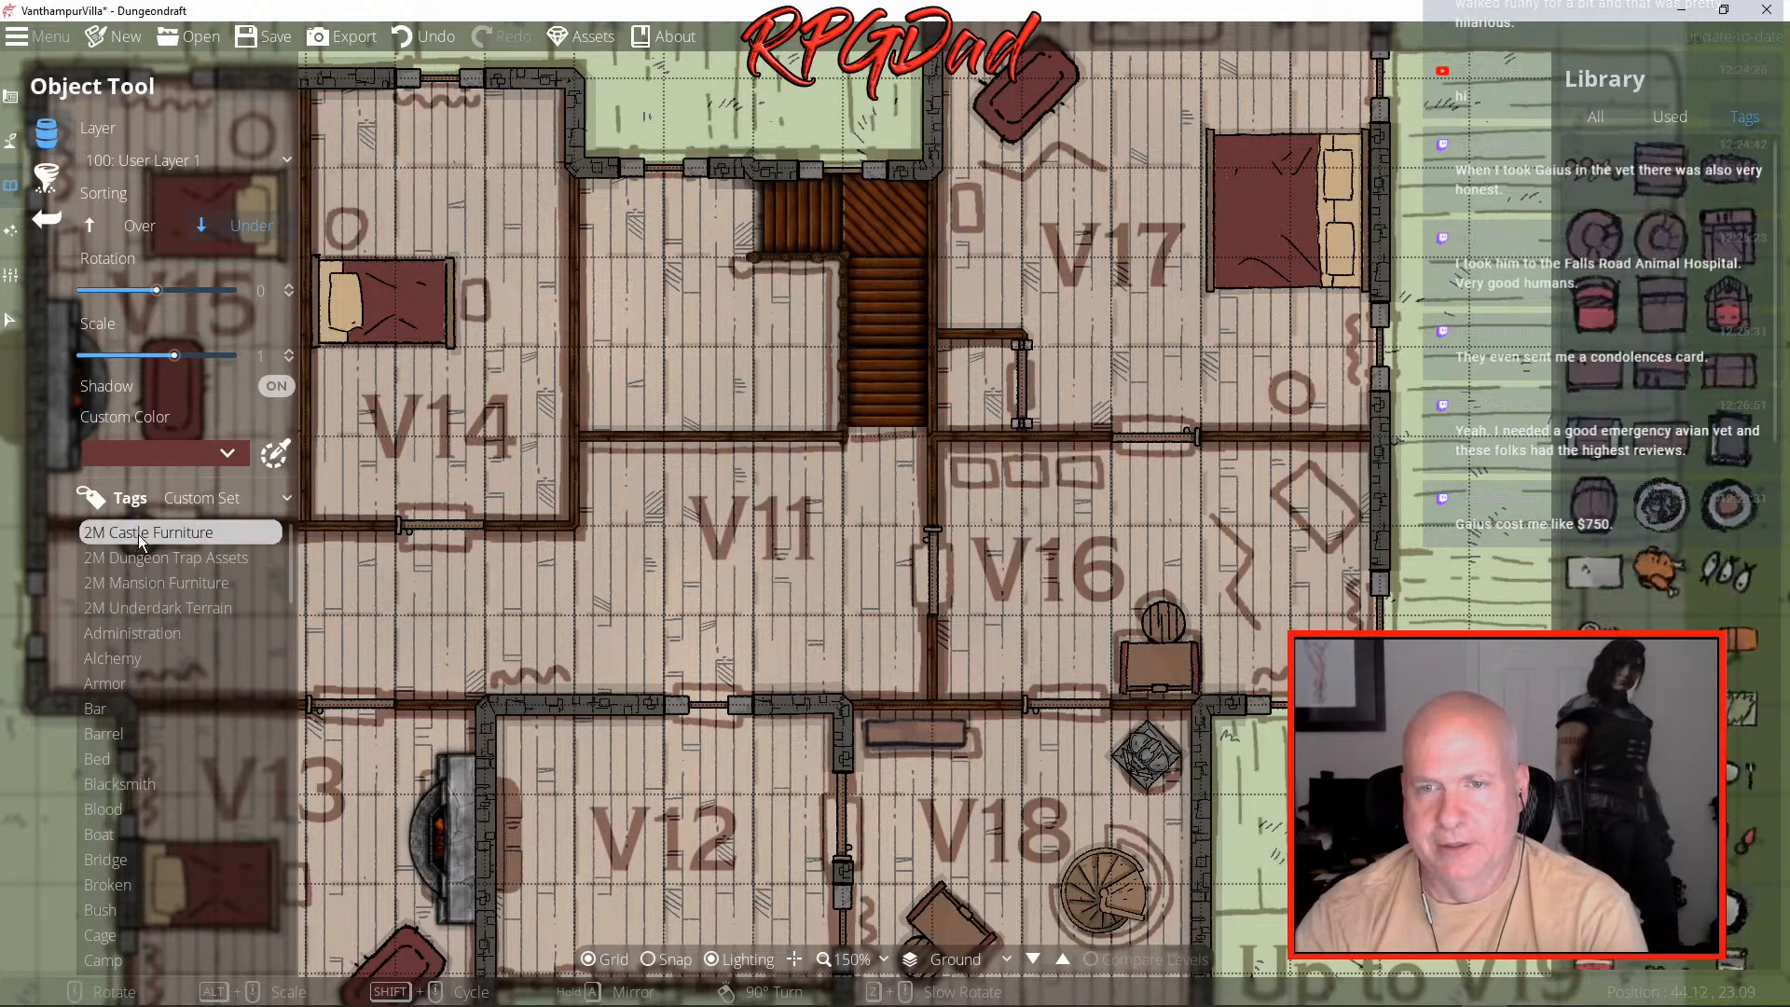
{"action": "scroll", "coordinate": [1701, 564], "scroll_direction": "down", "scroll_amount": 5}
{"action": "scroll", "coordinate": [1706, 583], "scroll_direction": "down", "scroll_amount": 5}
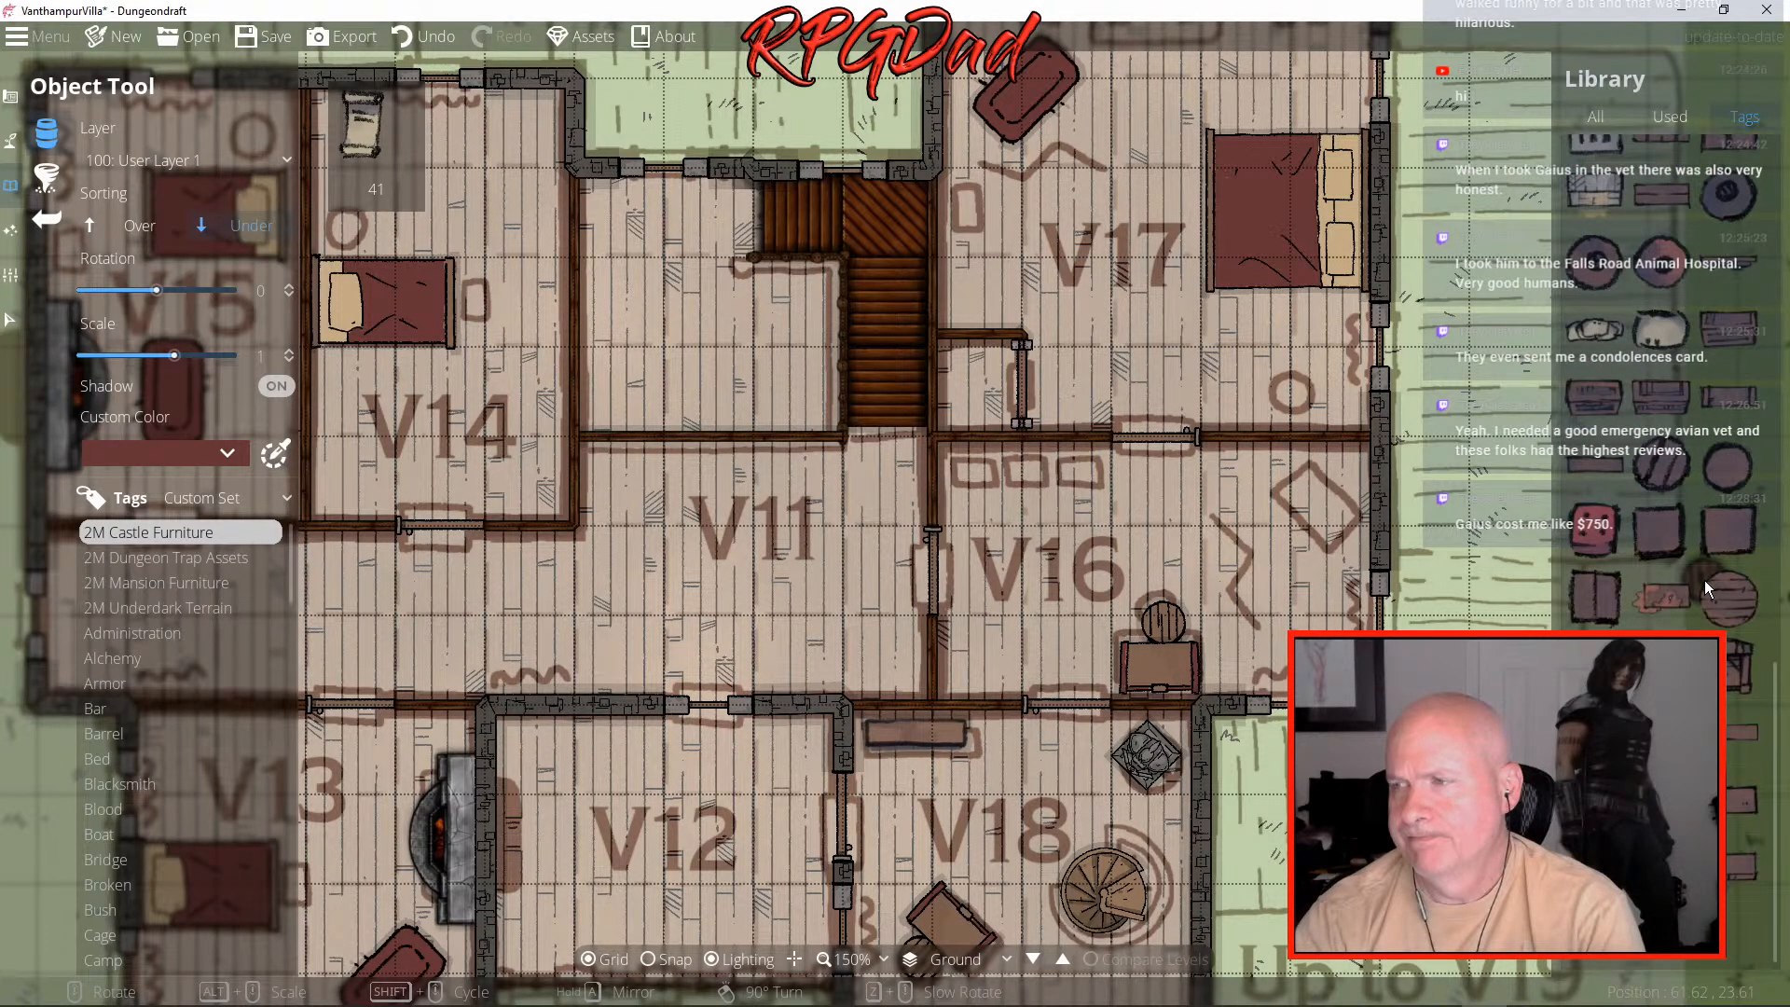
{"action": "scroll", "coordinate": [1704, 580], "scroll_direction": "up", "scroll_amount": 3}
- Filter the objects to the Dungeon tag set and place three wooden chests in a row along V16's north wall
{"action": "left_click", "coordinate": [213, 501]}
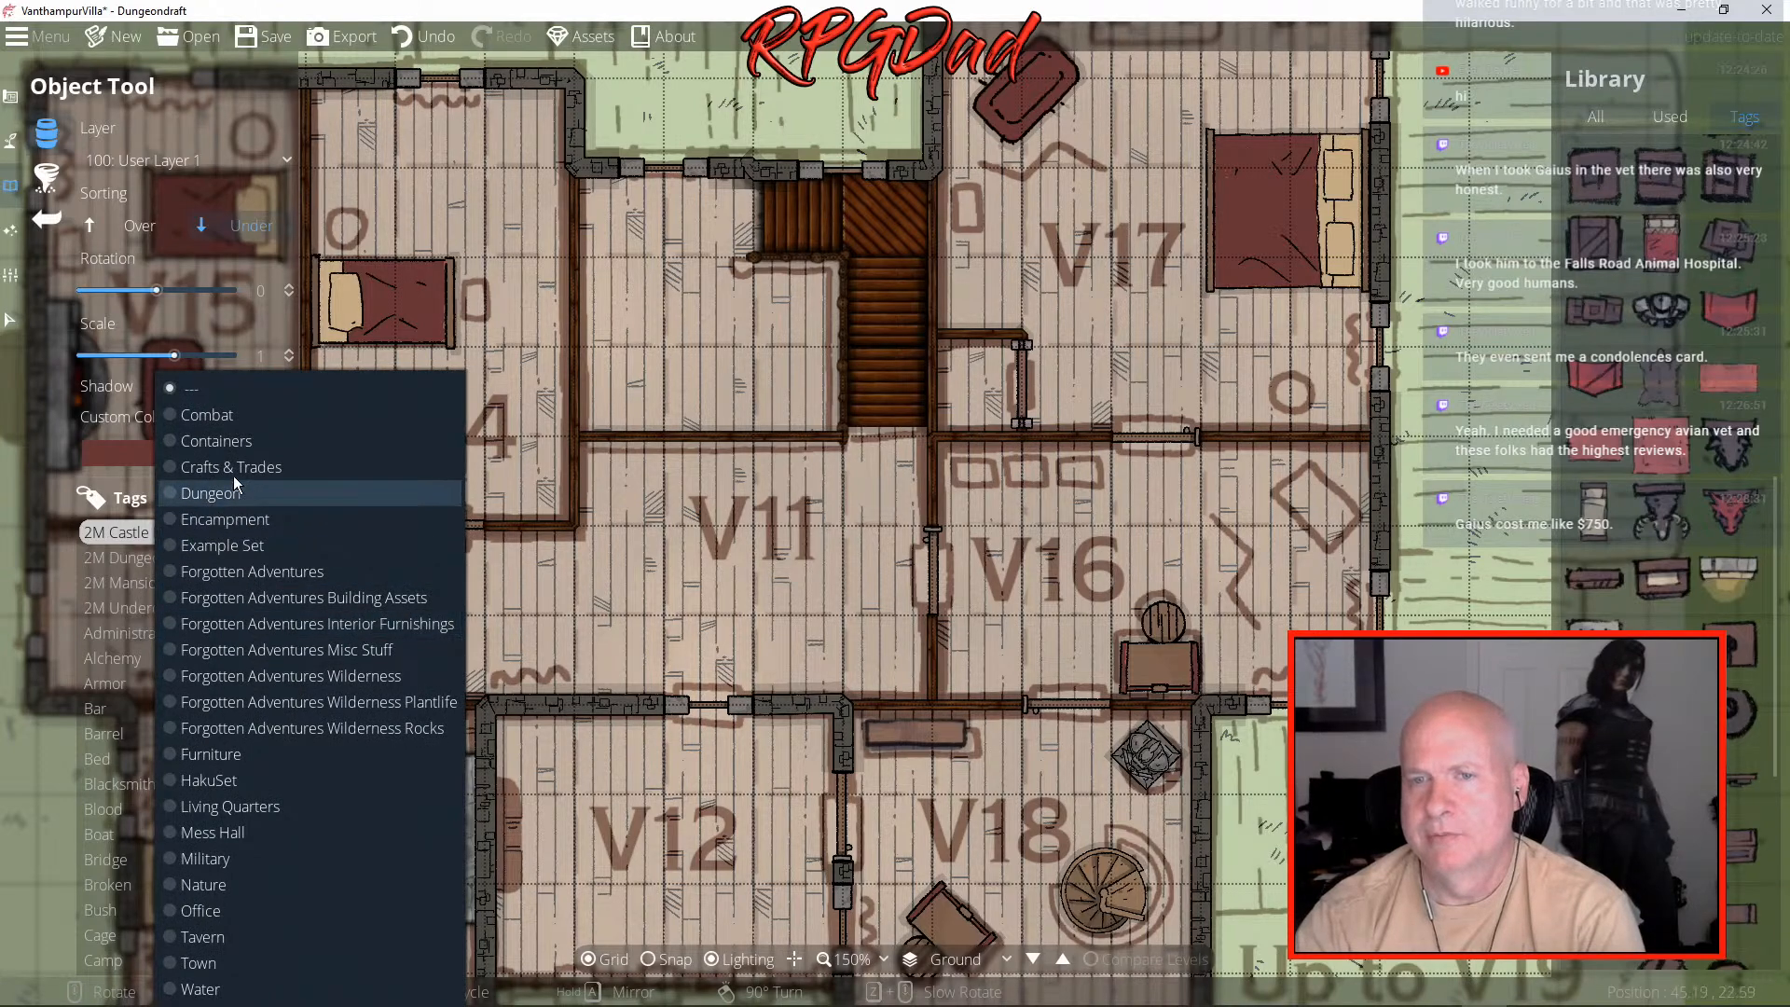
{"action": "left_click", "coordinate": [222, 494]}
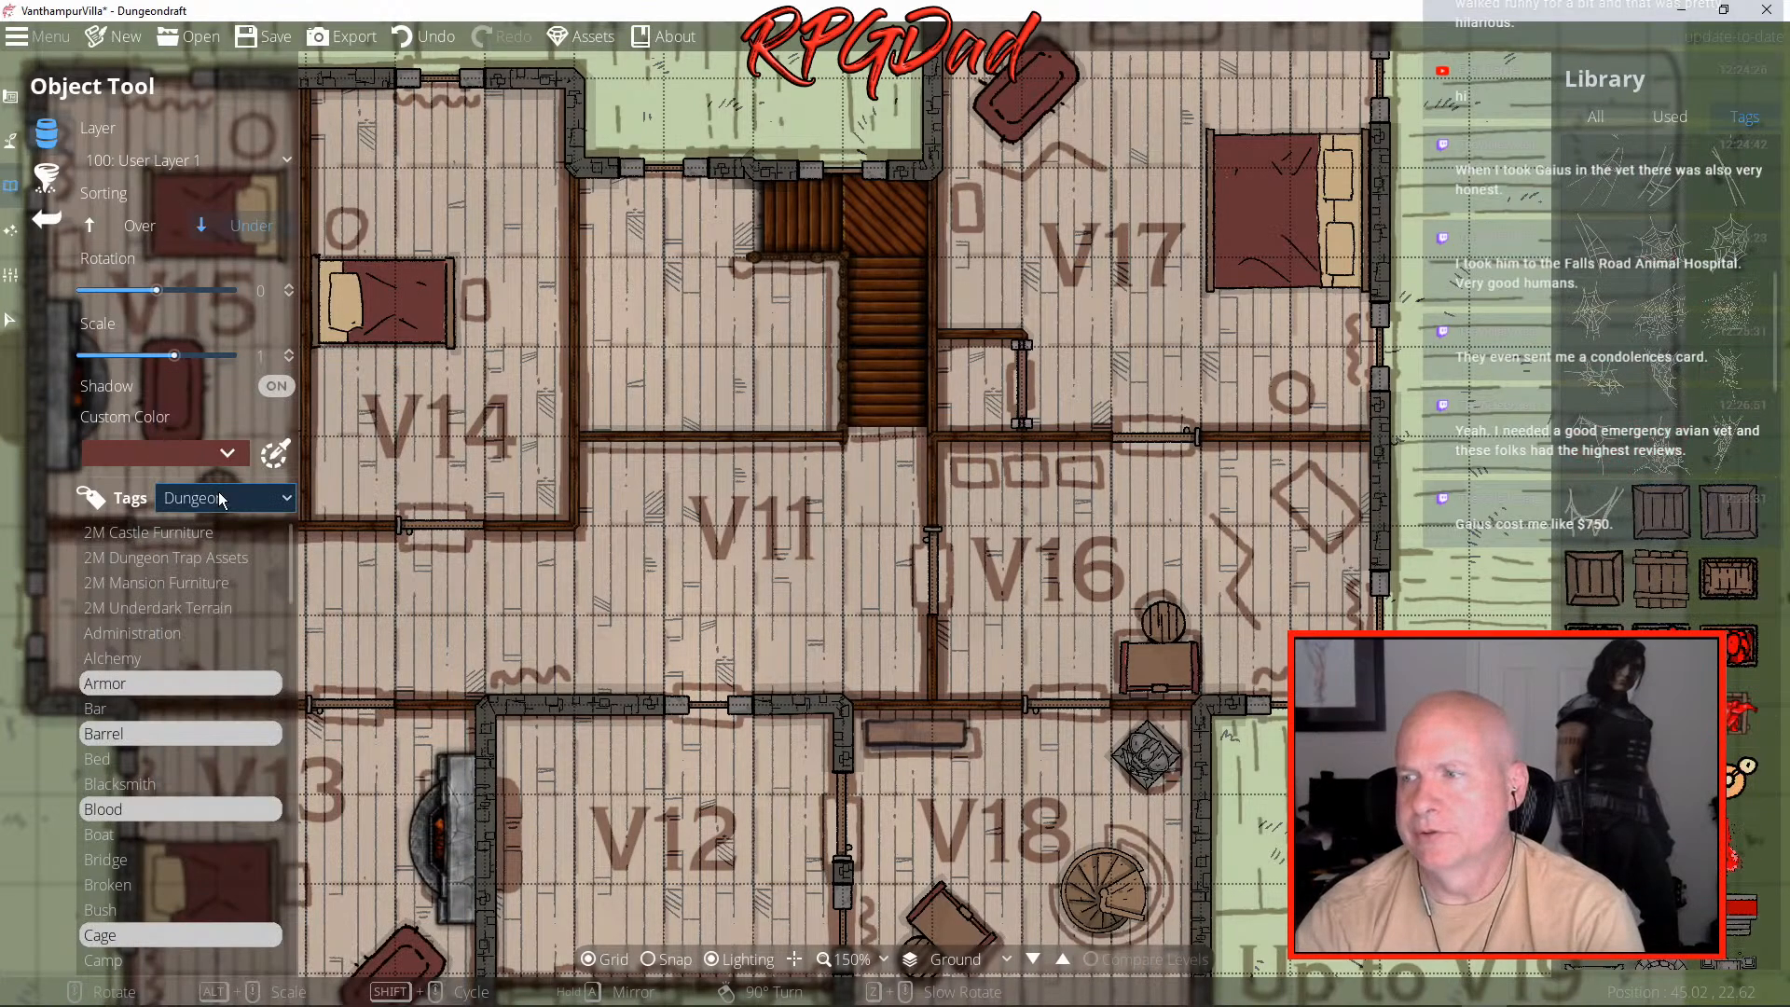
{"action": "scroll", "coordinate": [348, 160], "scroll_direction": "down", "scroll_amount": 8, "text": "shift"}
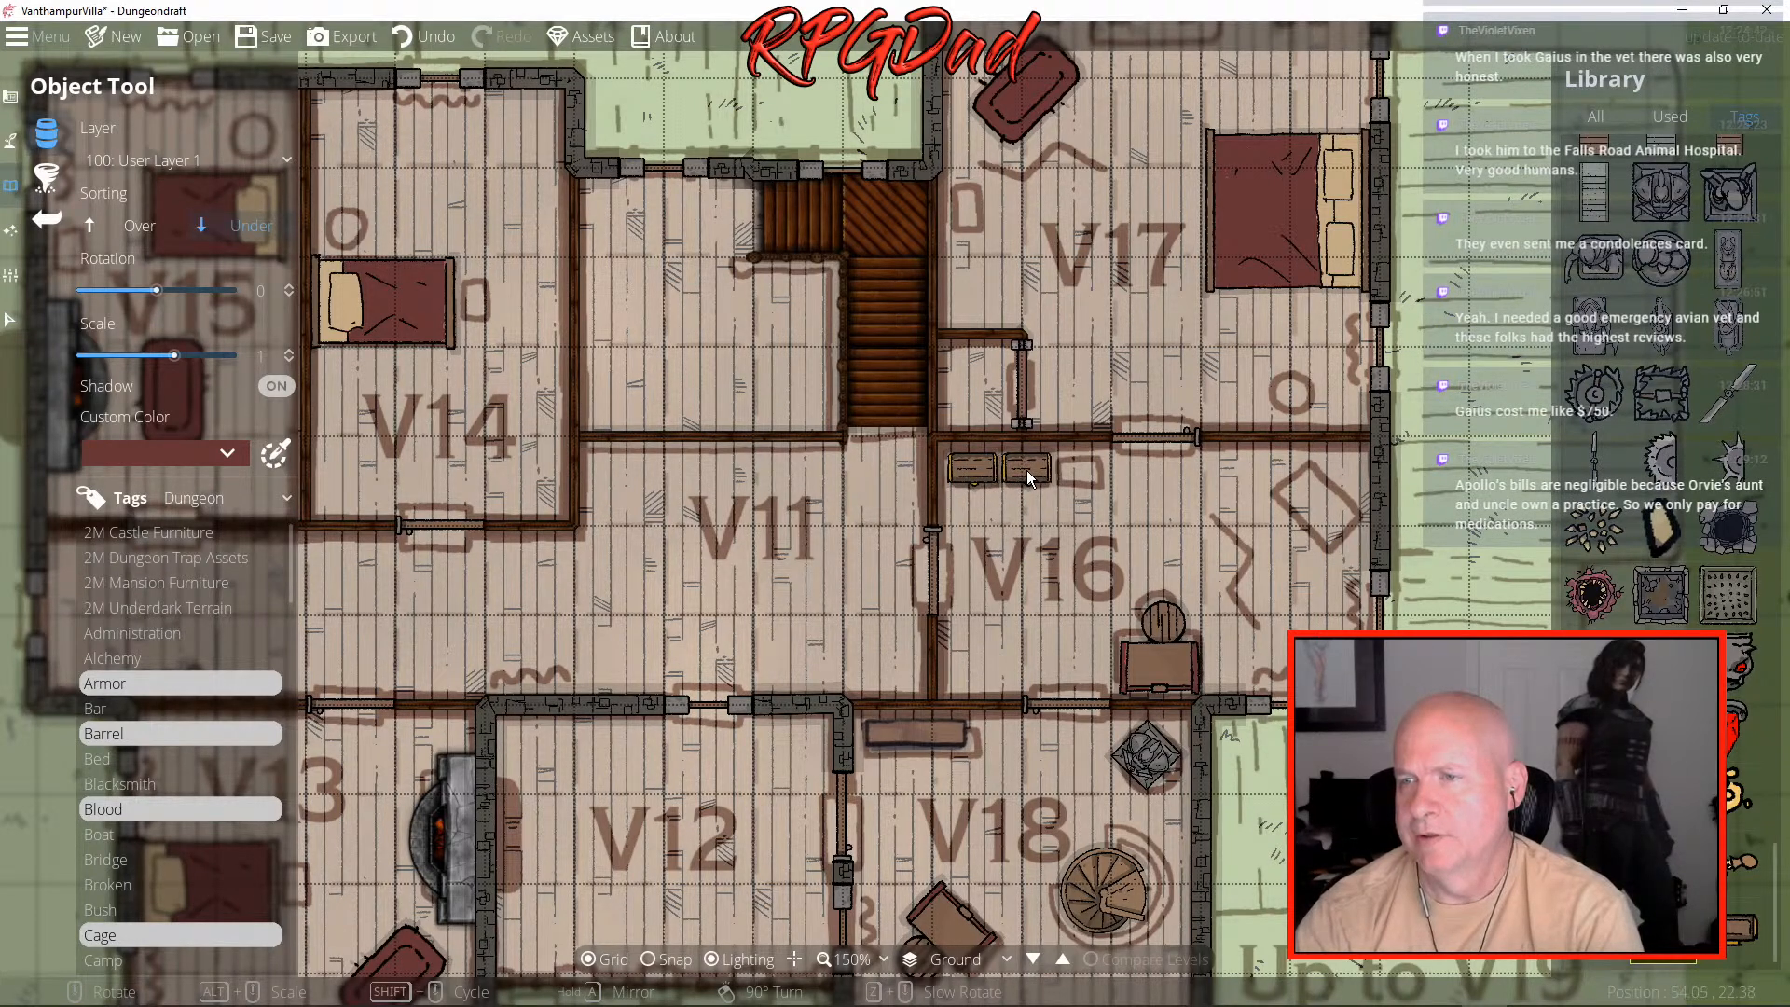
{"action": "left_click", "coordinate": [1026, 469]}
{"action": "left_click", "coordinate": [1082, 470]}
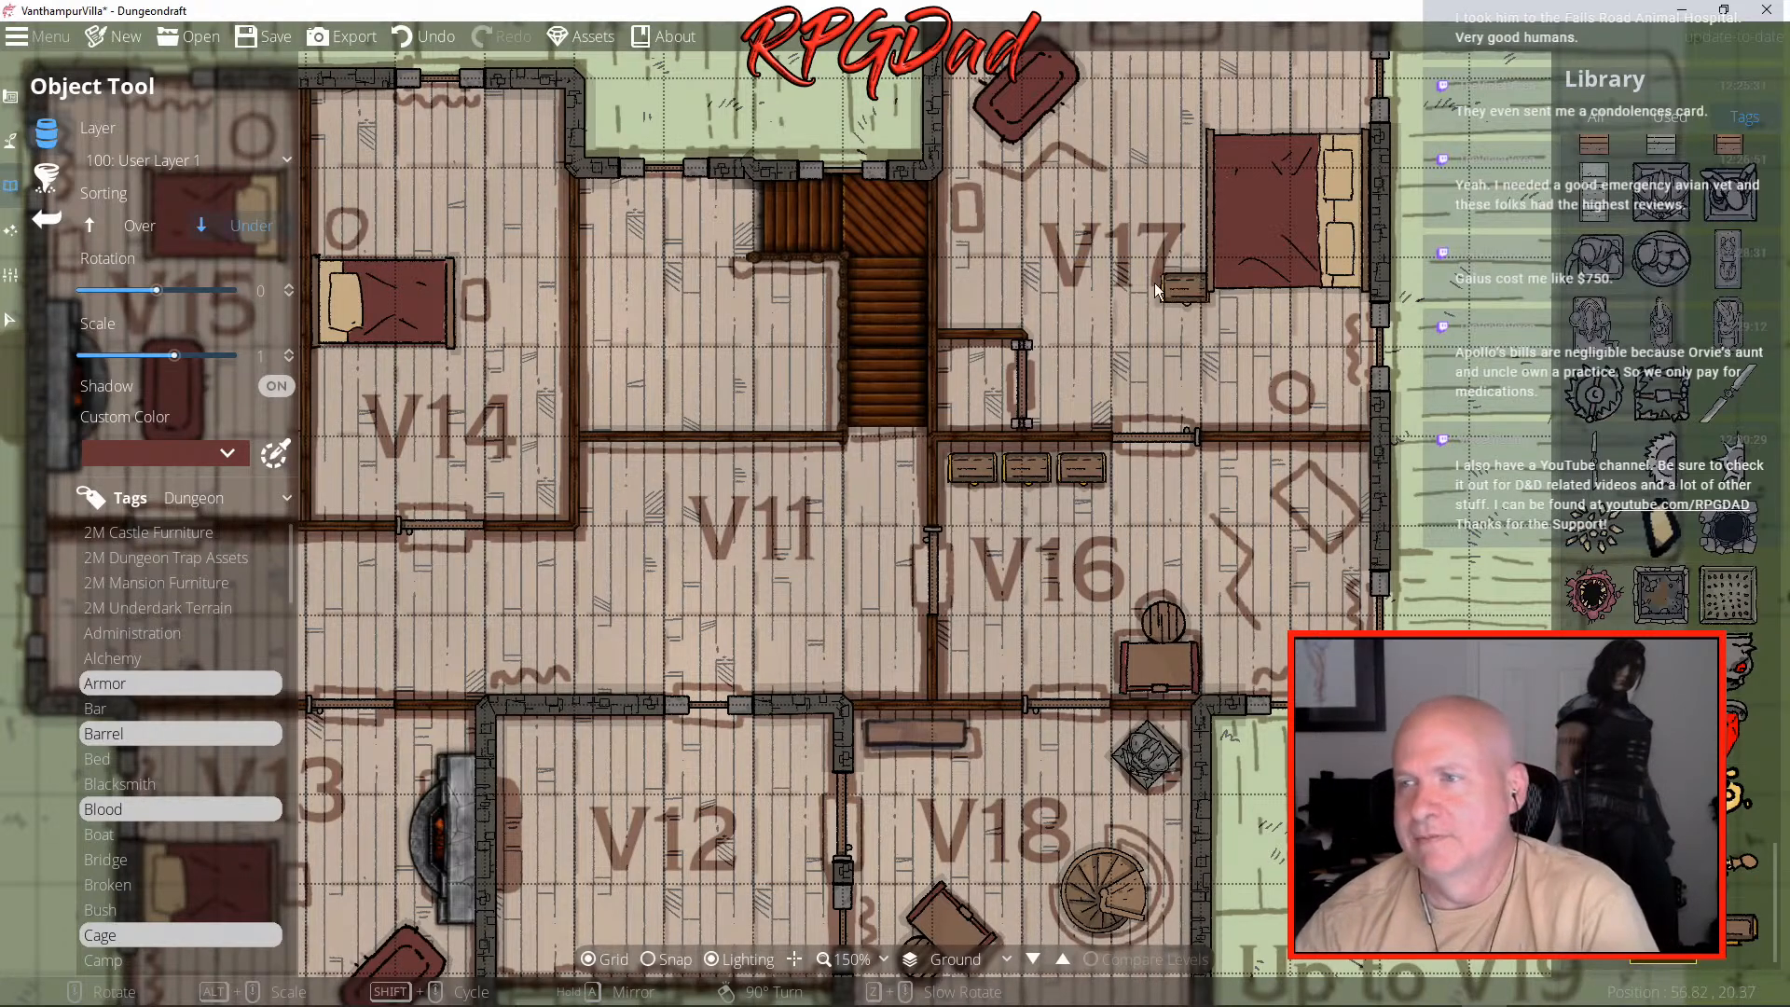
- Rotate the chest to -90° and place one against V17's west wall, over the traced box
{"action": "scroll", "coordinate": [1041, 233], "scroll_direction": "up", "scroll_amount": 2}
{"action": "scroll", "coordinate": [1041, 233], "scroll_direction": "down", "scroll_amount": 7}
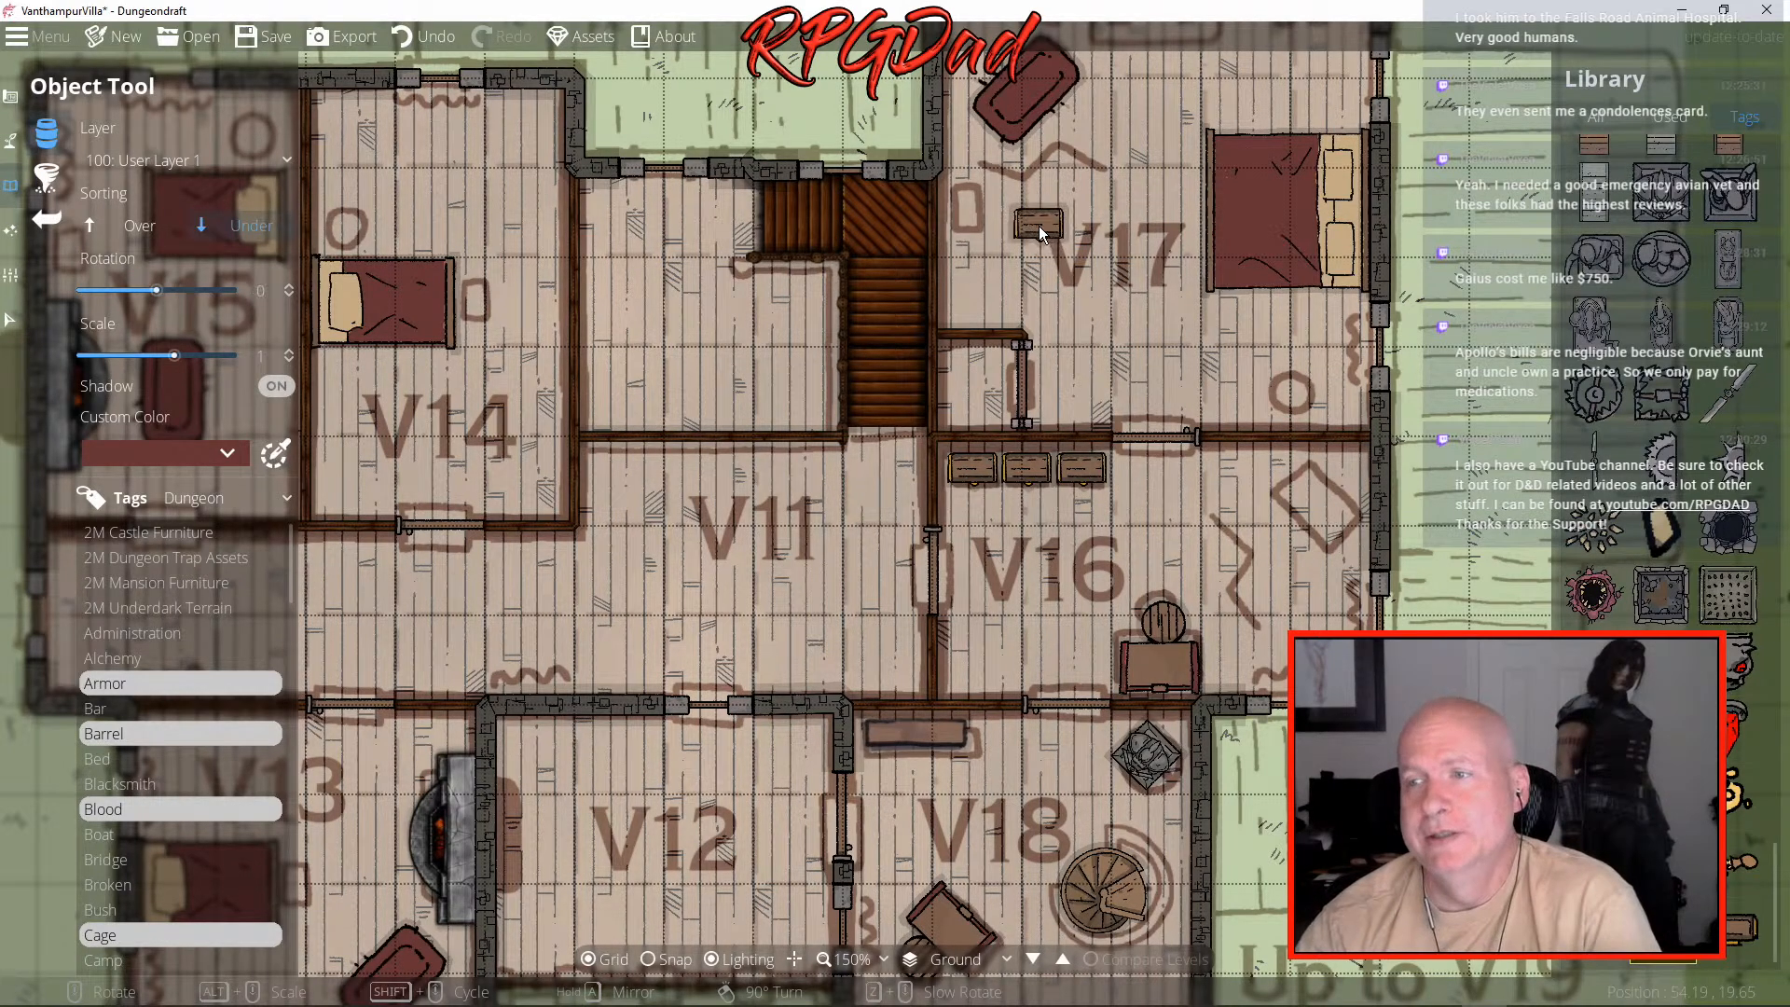
{"action": "scroll", "coordinate": [1042, 234], "scroll_direction": "down", "scroll_amount": 1}
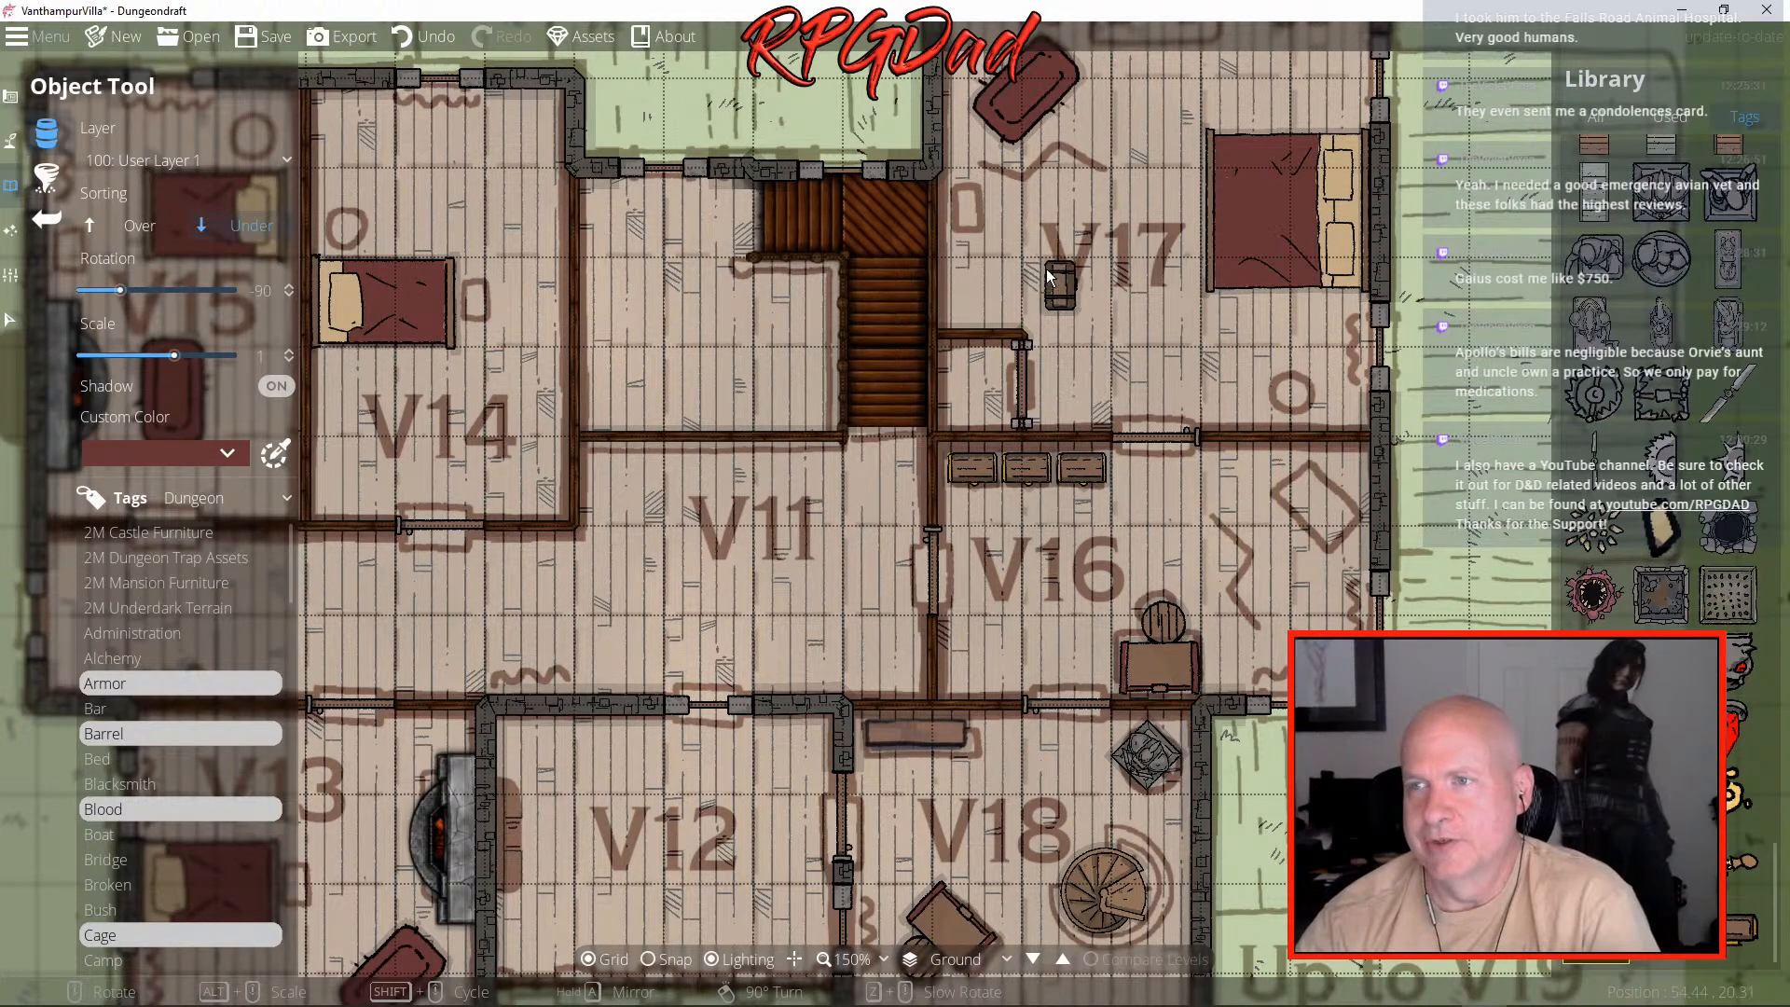
{"action": "left_click", "coordinate": [969, 211]}
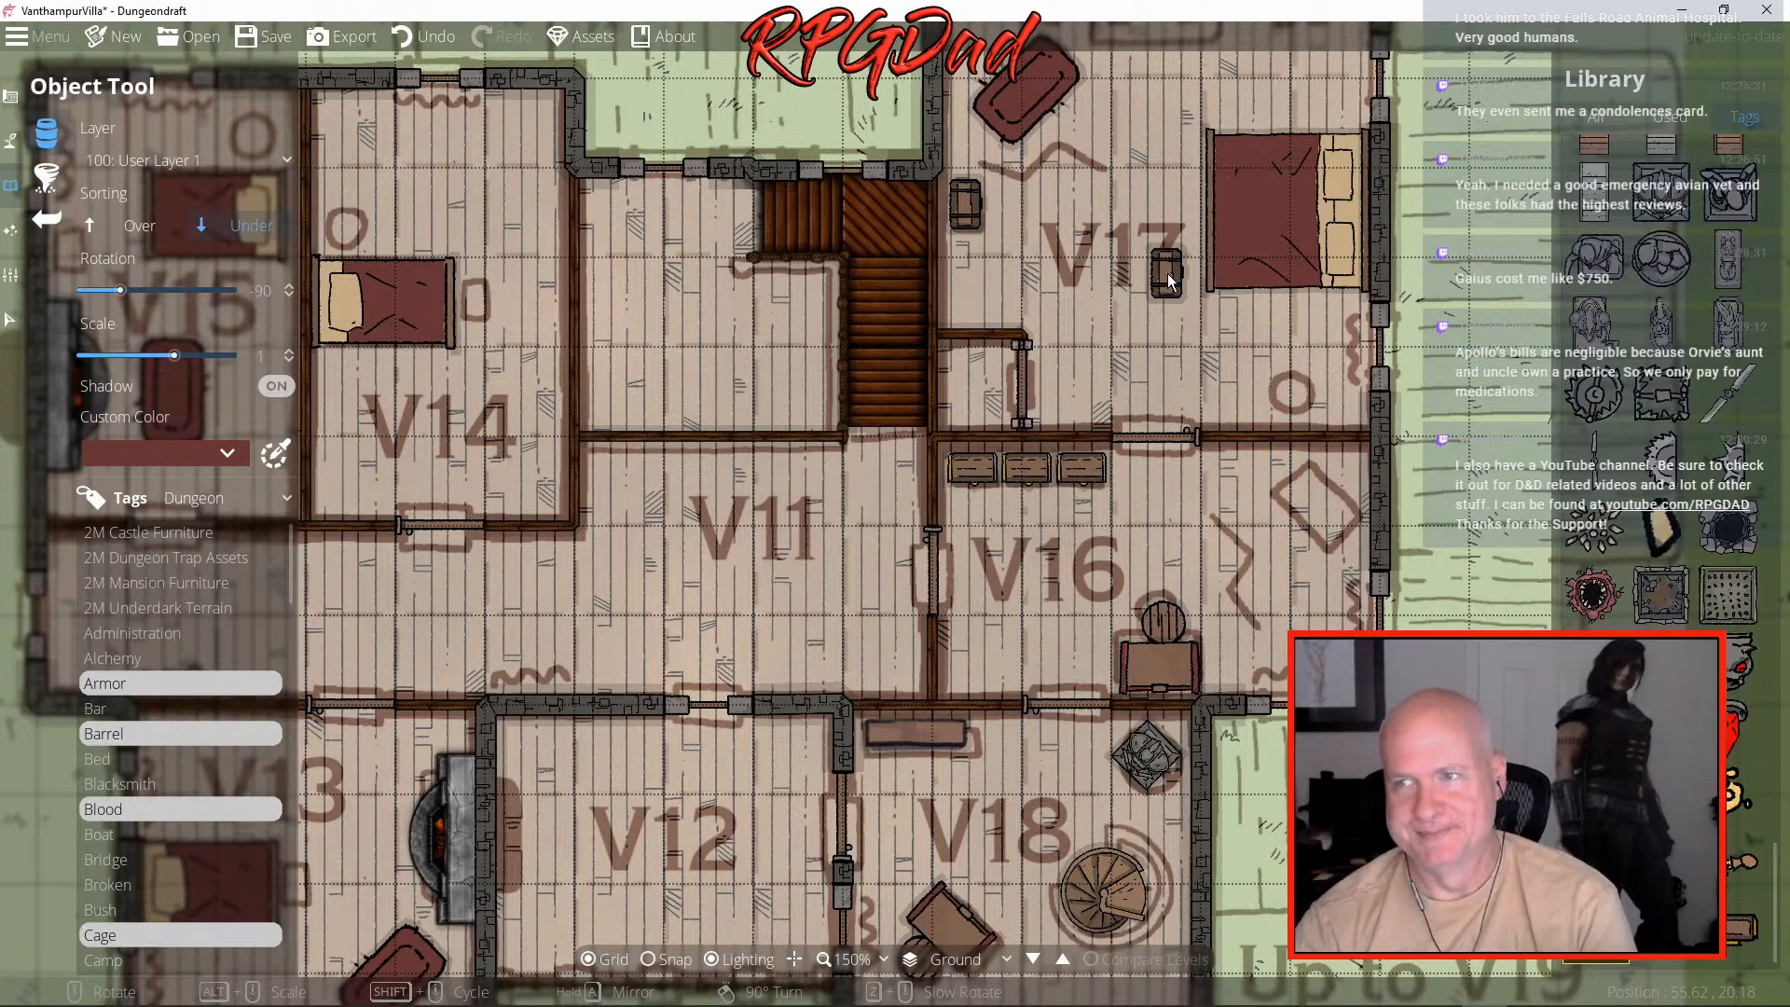
- Look through the Dungeon set's objects and the full tag list for a category that suits V17's remaining traced furnishings
{"action": "left_click_drag", "start_coordinate": [1170, 280], "coordinate": [926, 573]}
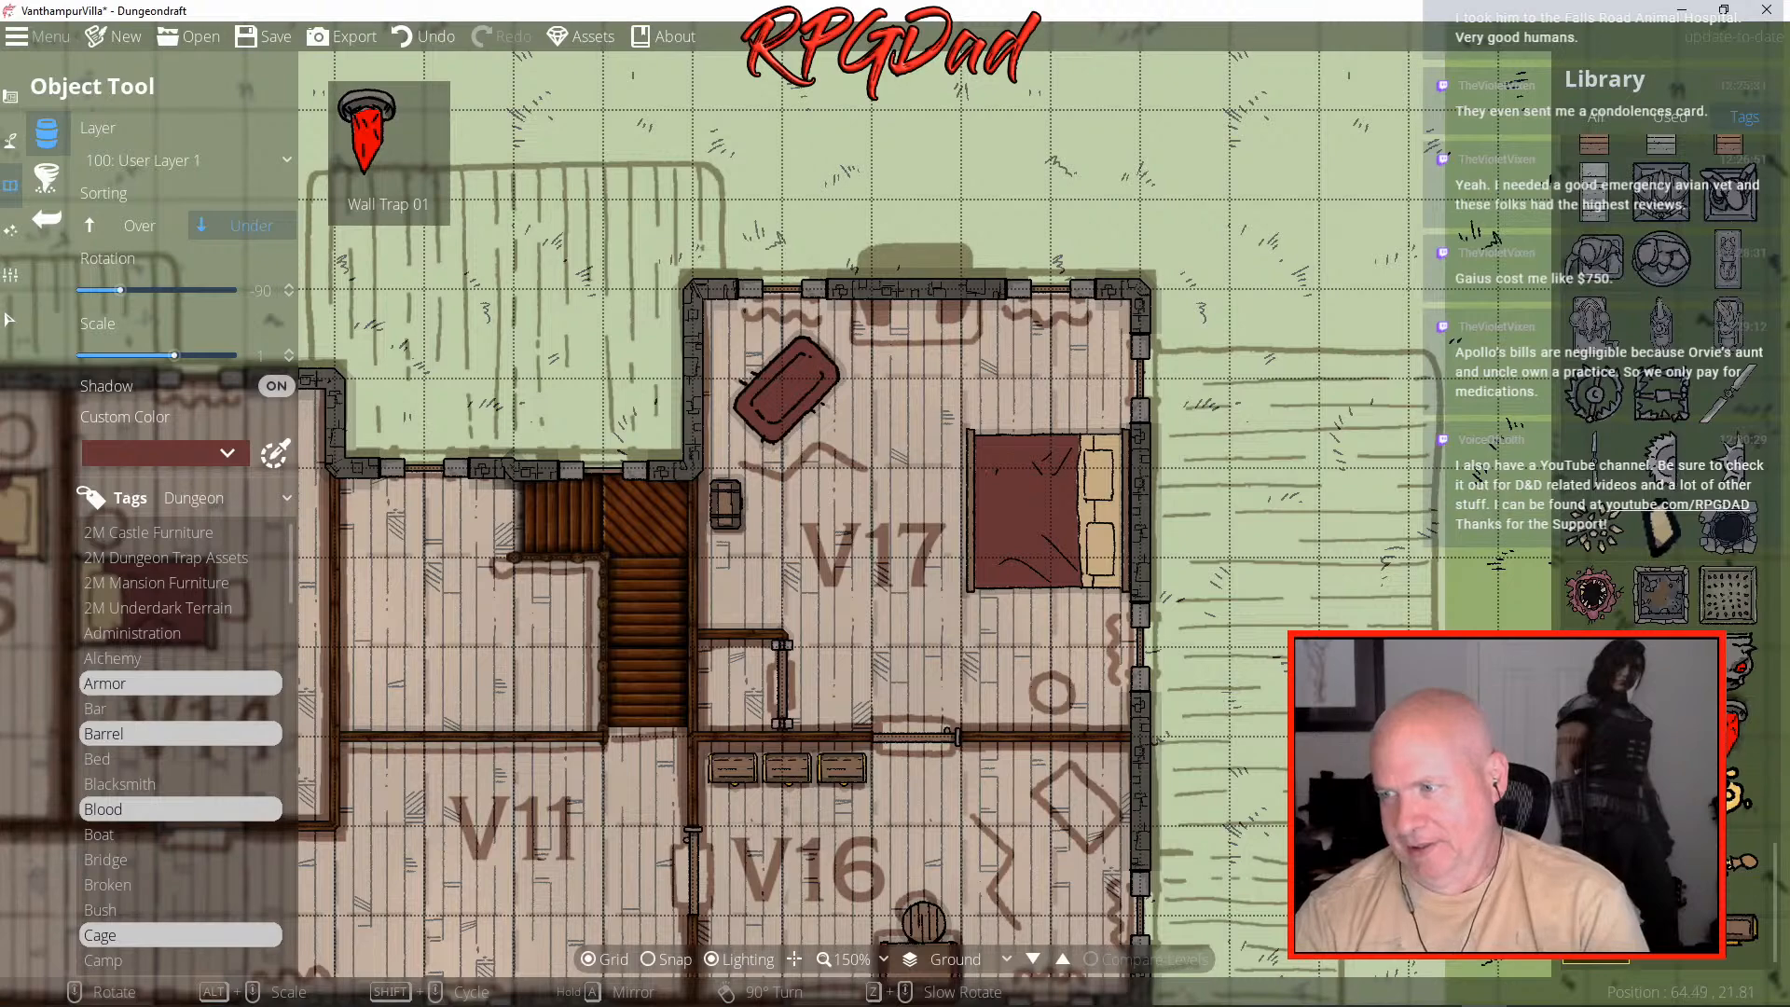
{"action": "scroll", "coordinate": [1734, 736], "scroll_direction": "down", "scroll_amount": 5}
{"action": "scroll", "coordinate": [1735, 737], "scroll_direction": "down", "scroll_amount": 10}
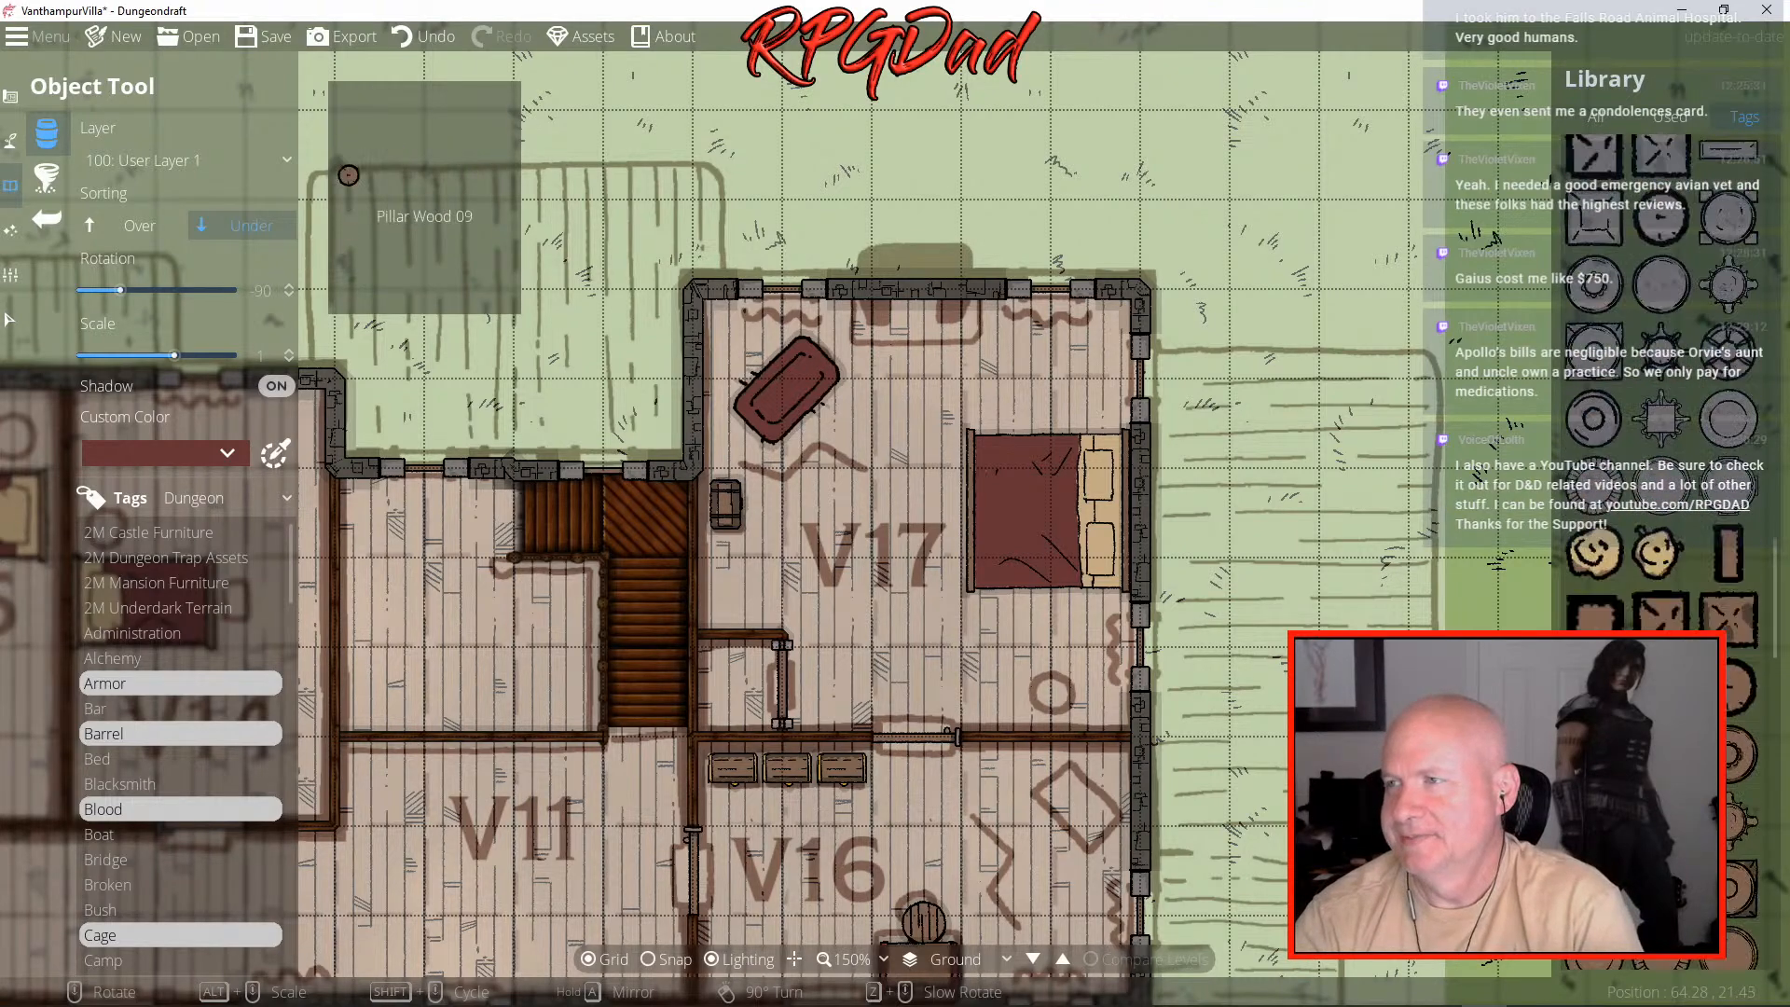
{"action": "scroll", "coordinate": [1734, 737], "scroll_direction": "down", "scroll_amount": 6}
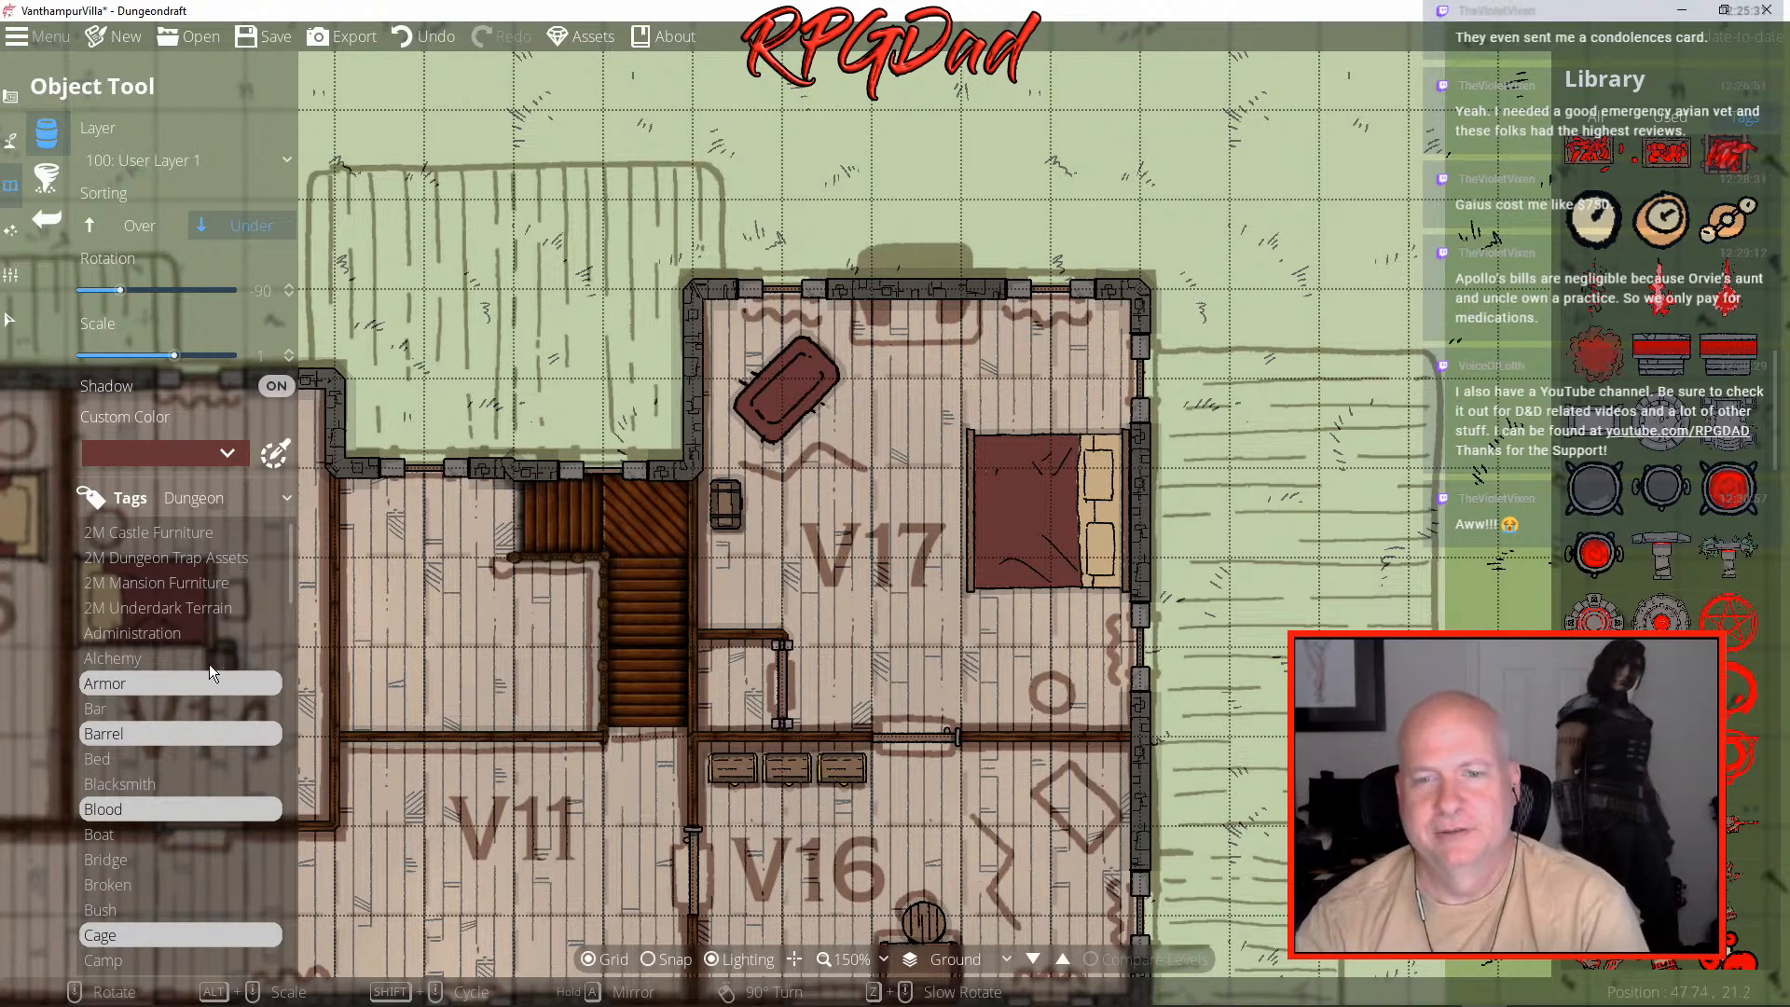
{"action": "scroll", "coordinate": [204, 664], "scroll_direction": "down", "scroll_amount": 5}
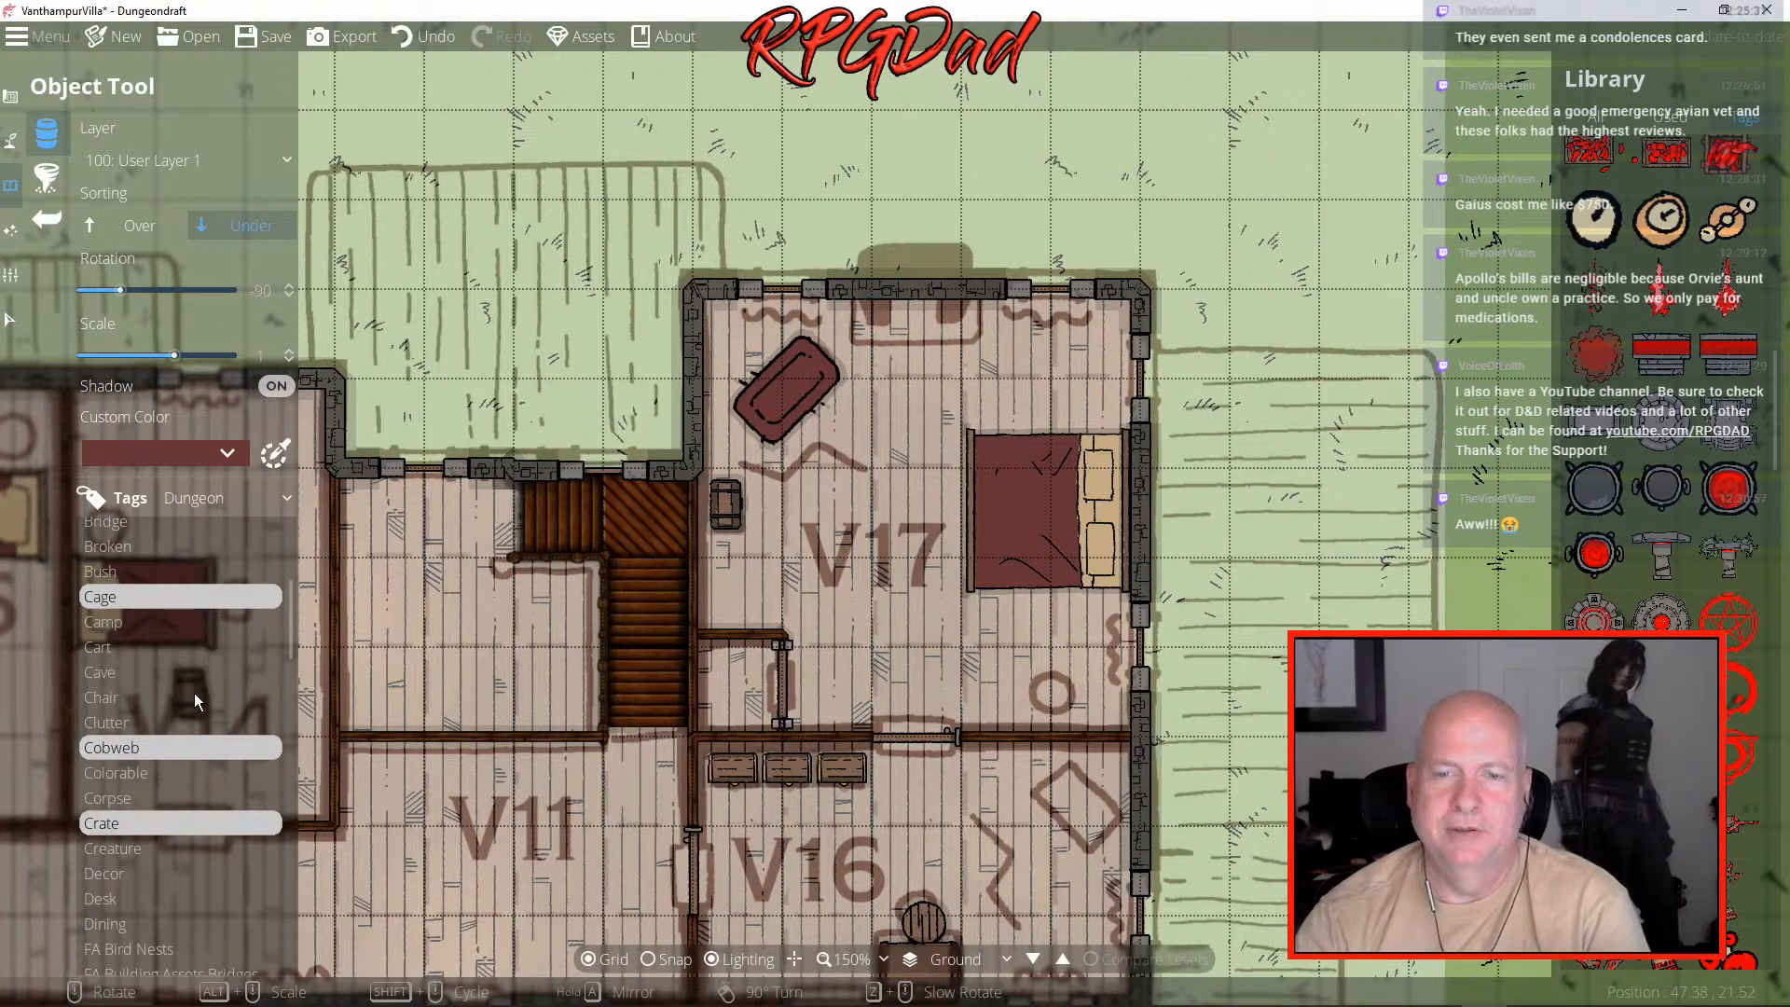
{"action": "scroll", "coordinate": [194, 691], "scroll_direction": "down", "scroll_amount": 3}
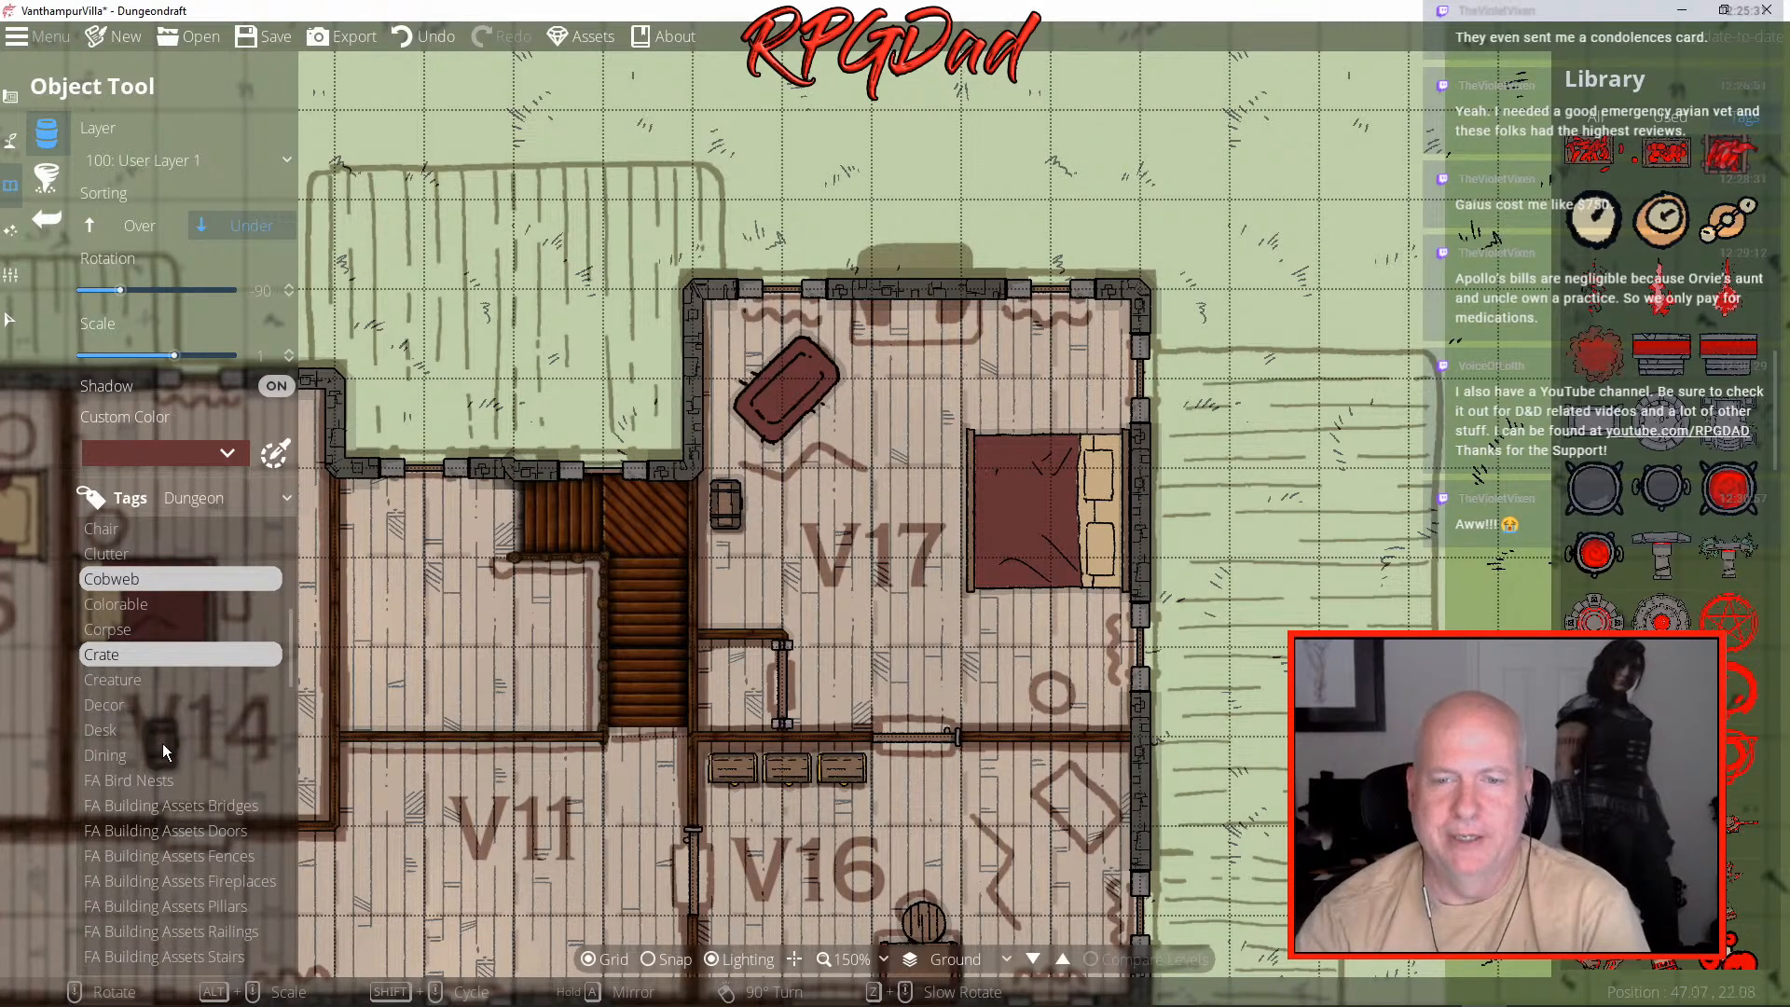
{"action": "scroll", "coordinate": [213, 727], "scroll_direction": "down", "scroll_amount": 8}
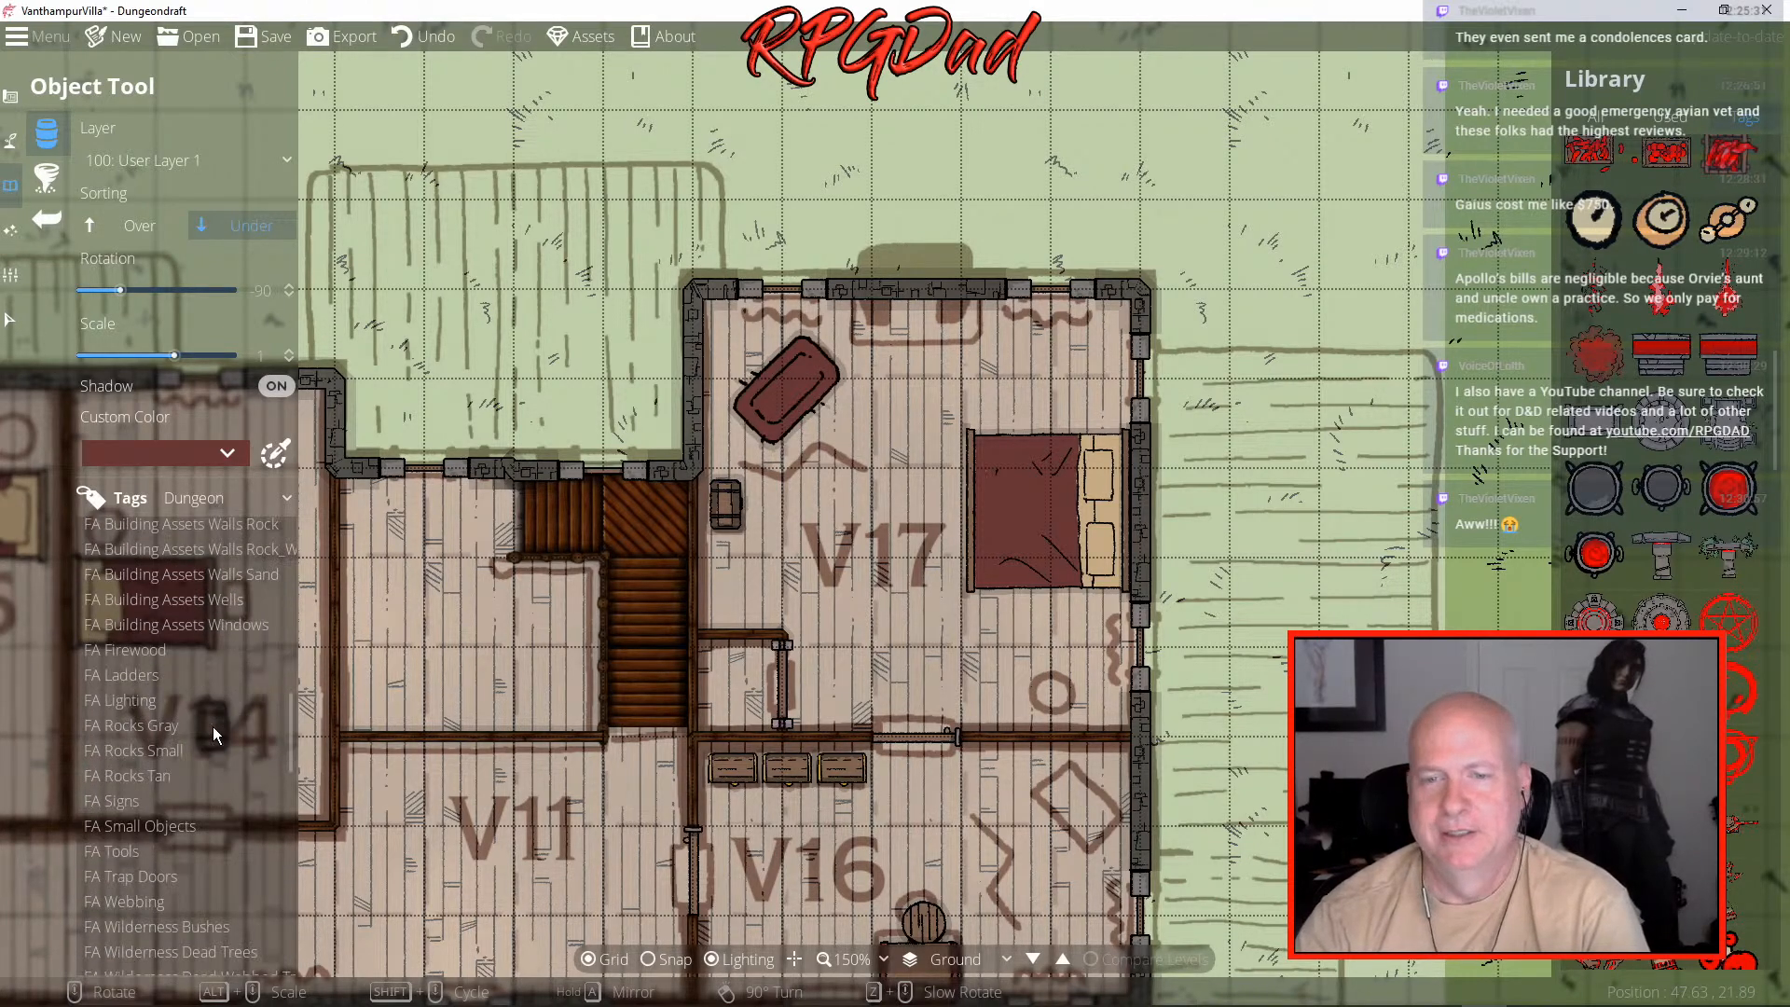
{"action": "scroll", "coordinate": [210, 718], "scroll_direction": "down", "scroll_amount": 7}
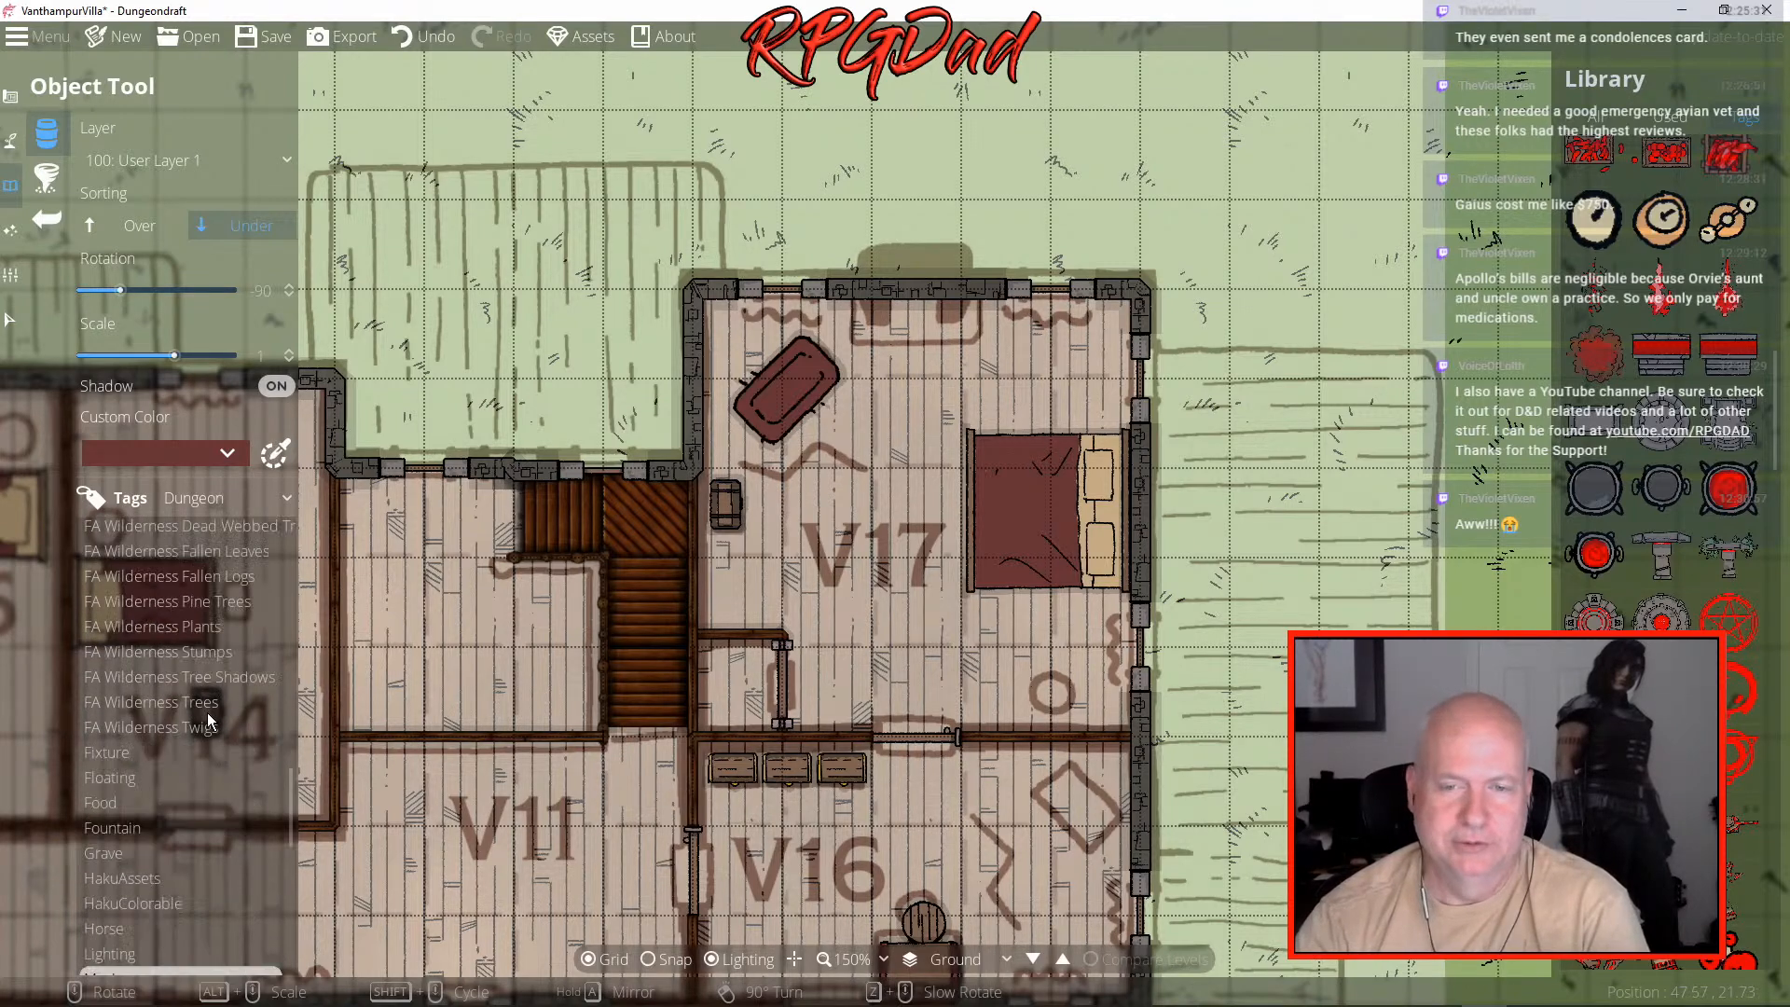
{"action": "scroll", "coordinate": [194, 647], "scroll_direction": "up", "scroll_amount": 2}
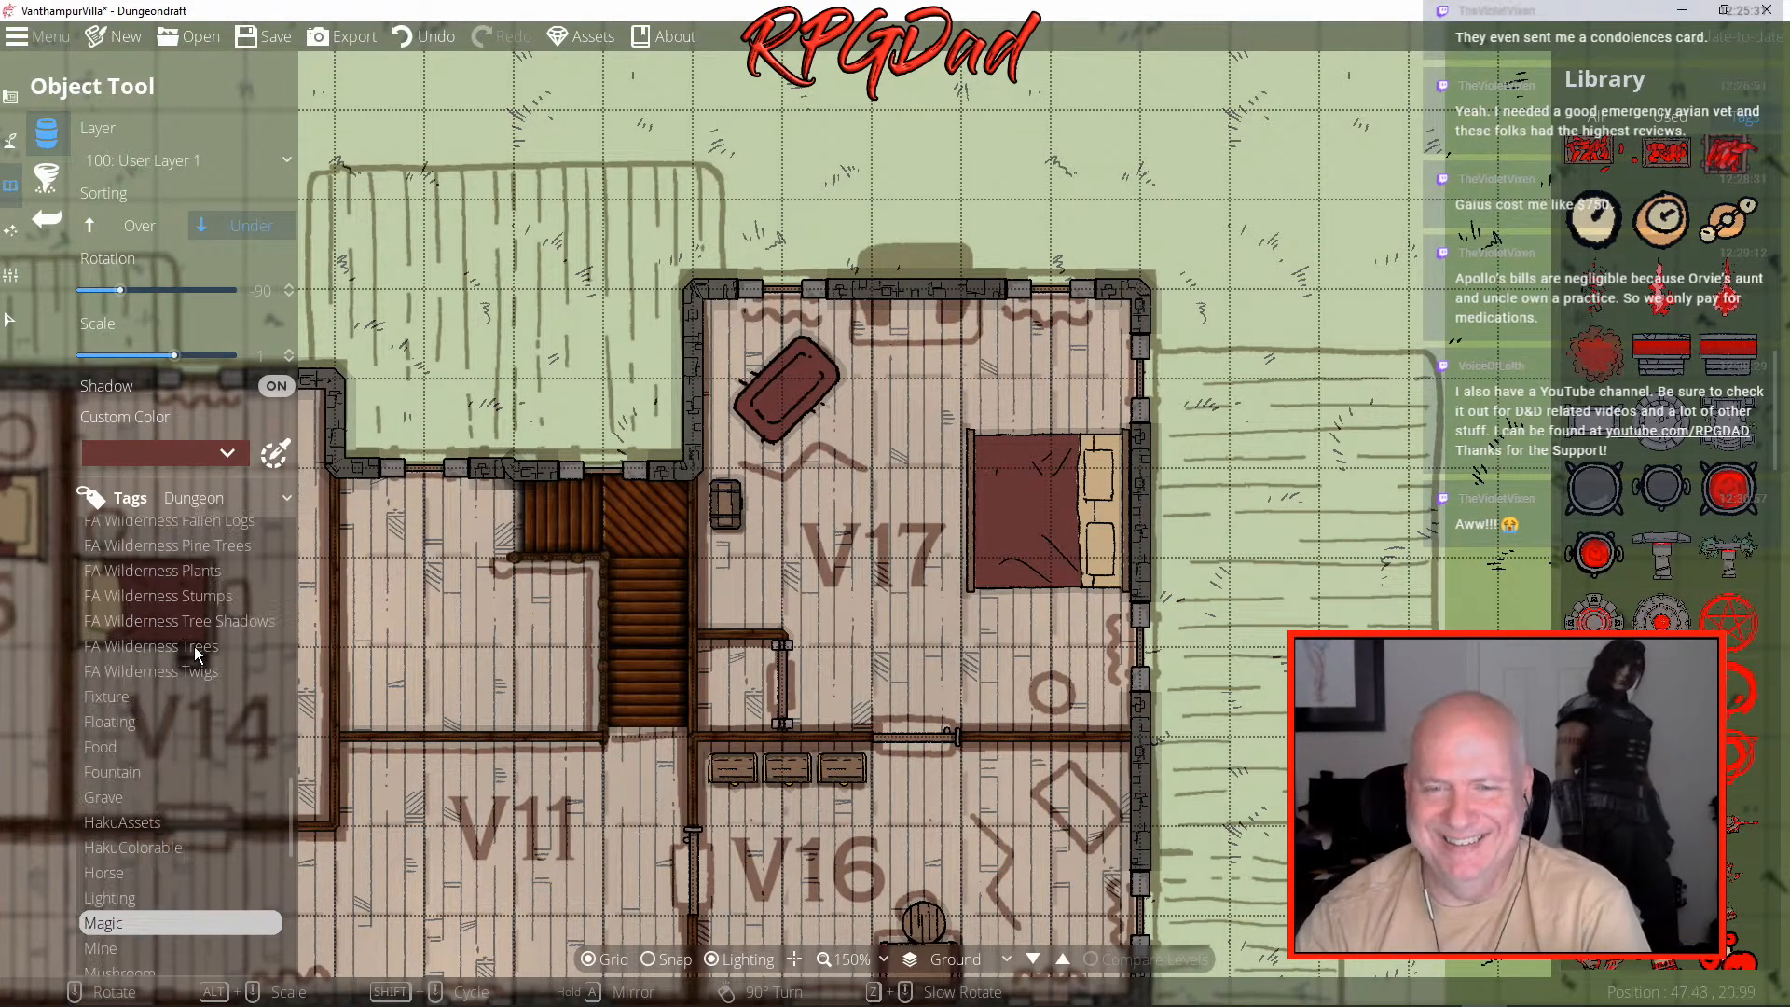
{"action": "scroll", "coordinate": [267, 723], "scroll_direction": "down", "scroll_amount": 6}
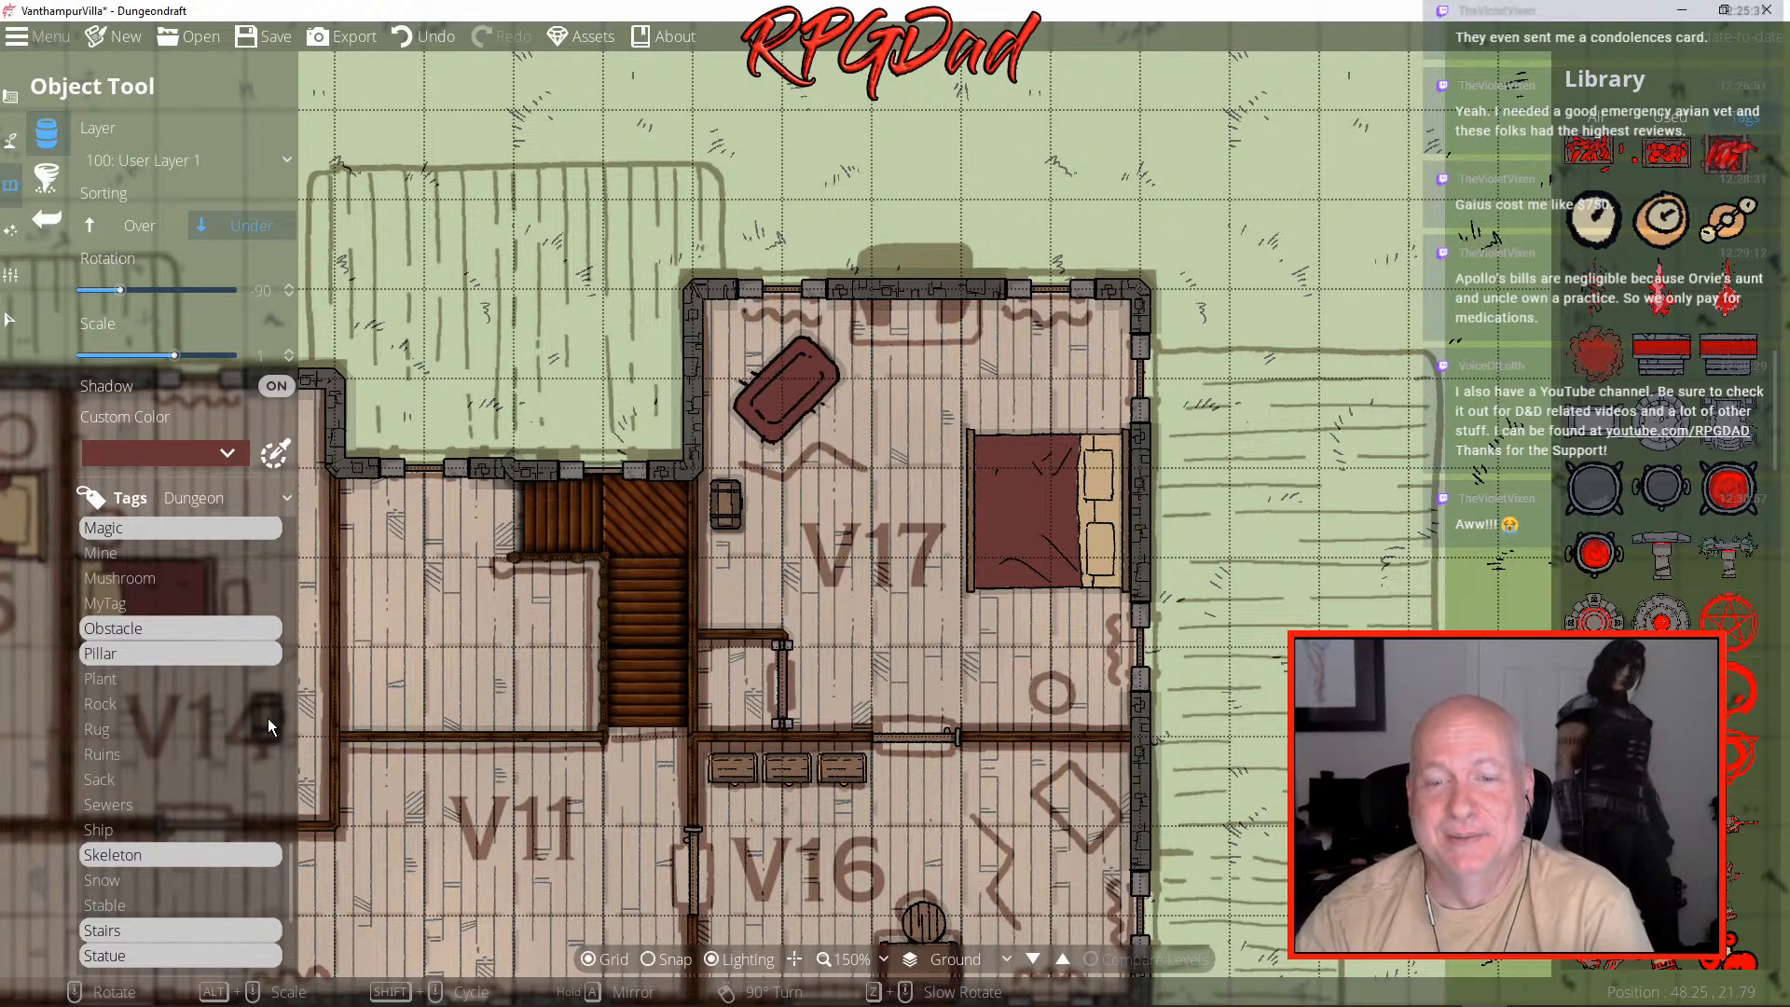
{"action": "scroll", "coordinate": [266, 724], "scroll_direction": "down", "scroll_amount": 4}
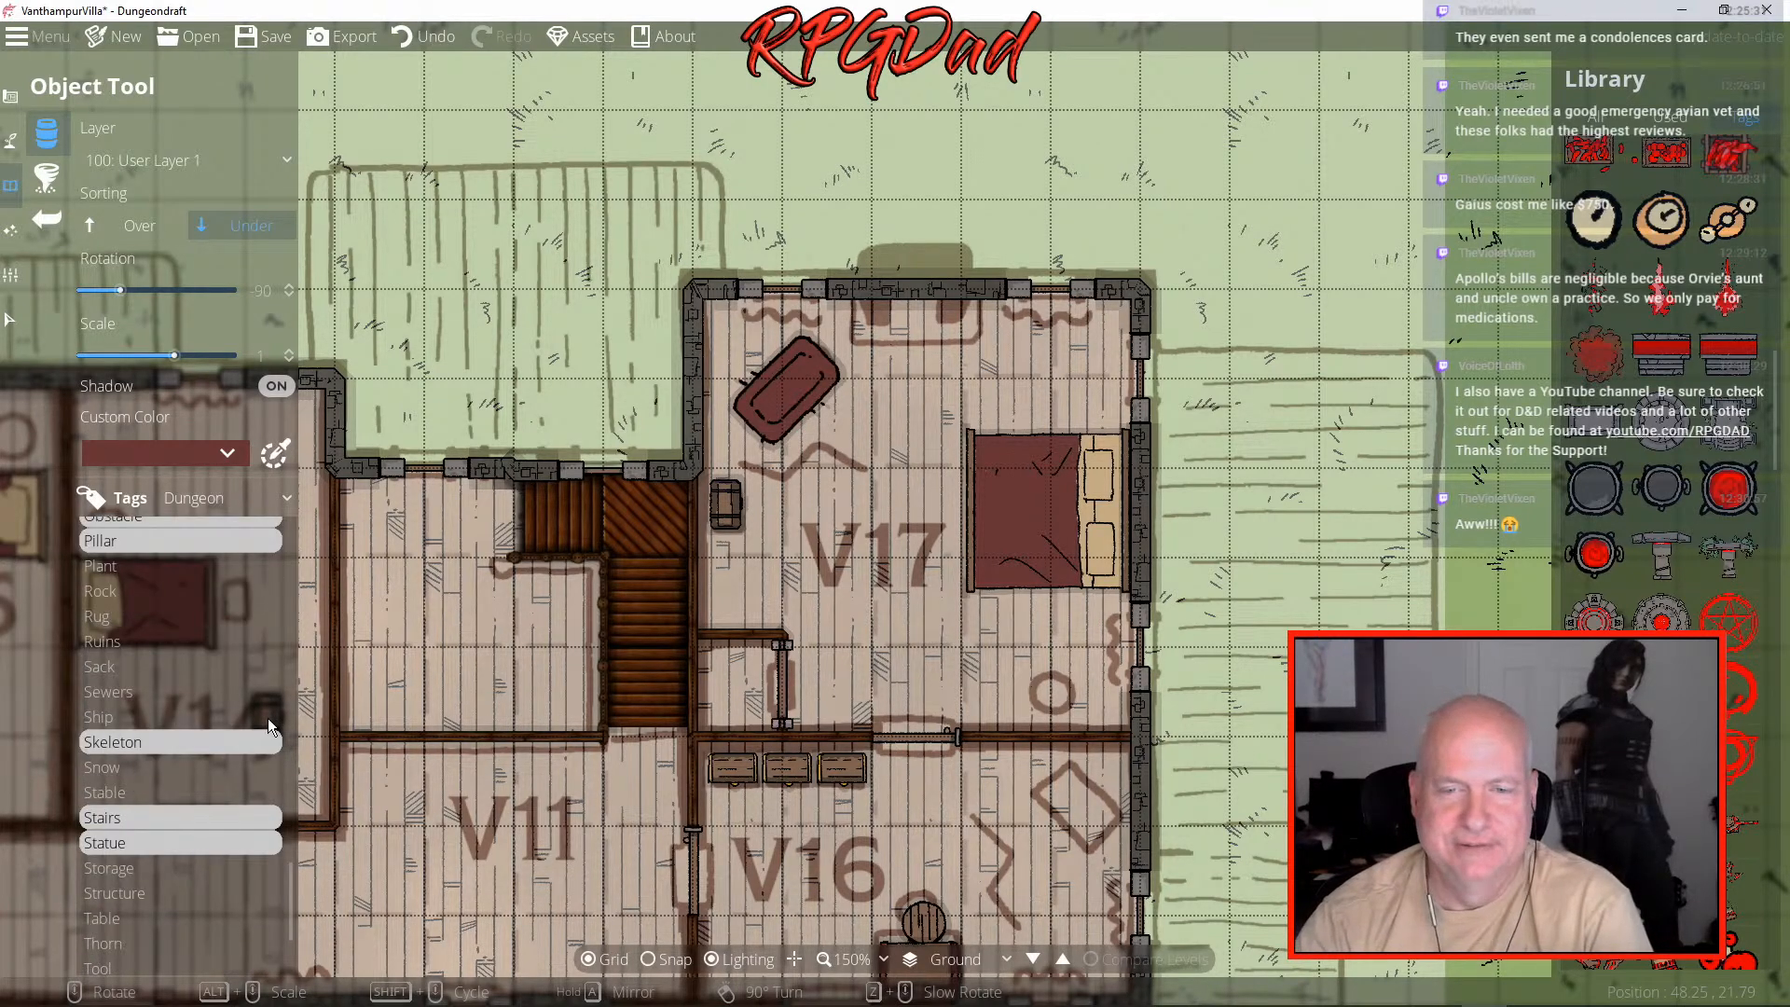
{"action": "scroll", "coordinate": [269, 726], "scroll_direction": "down", "scroll_amount": 1}
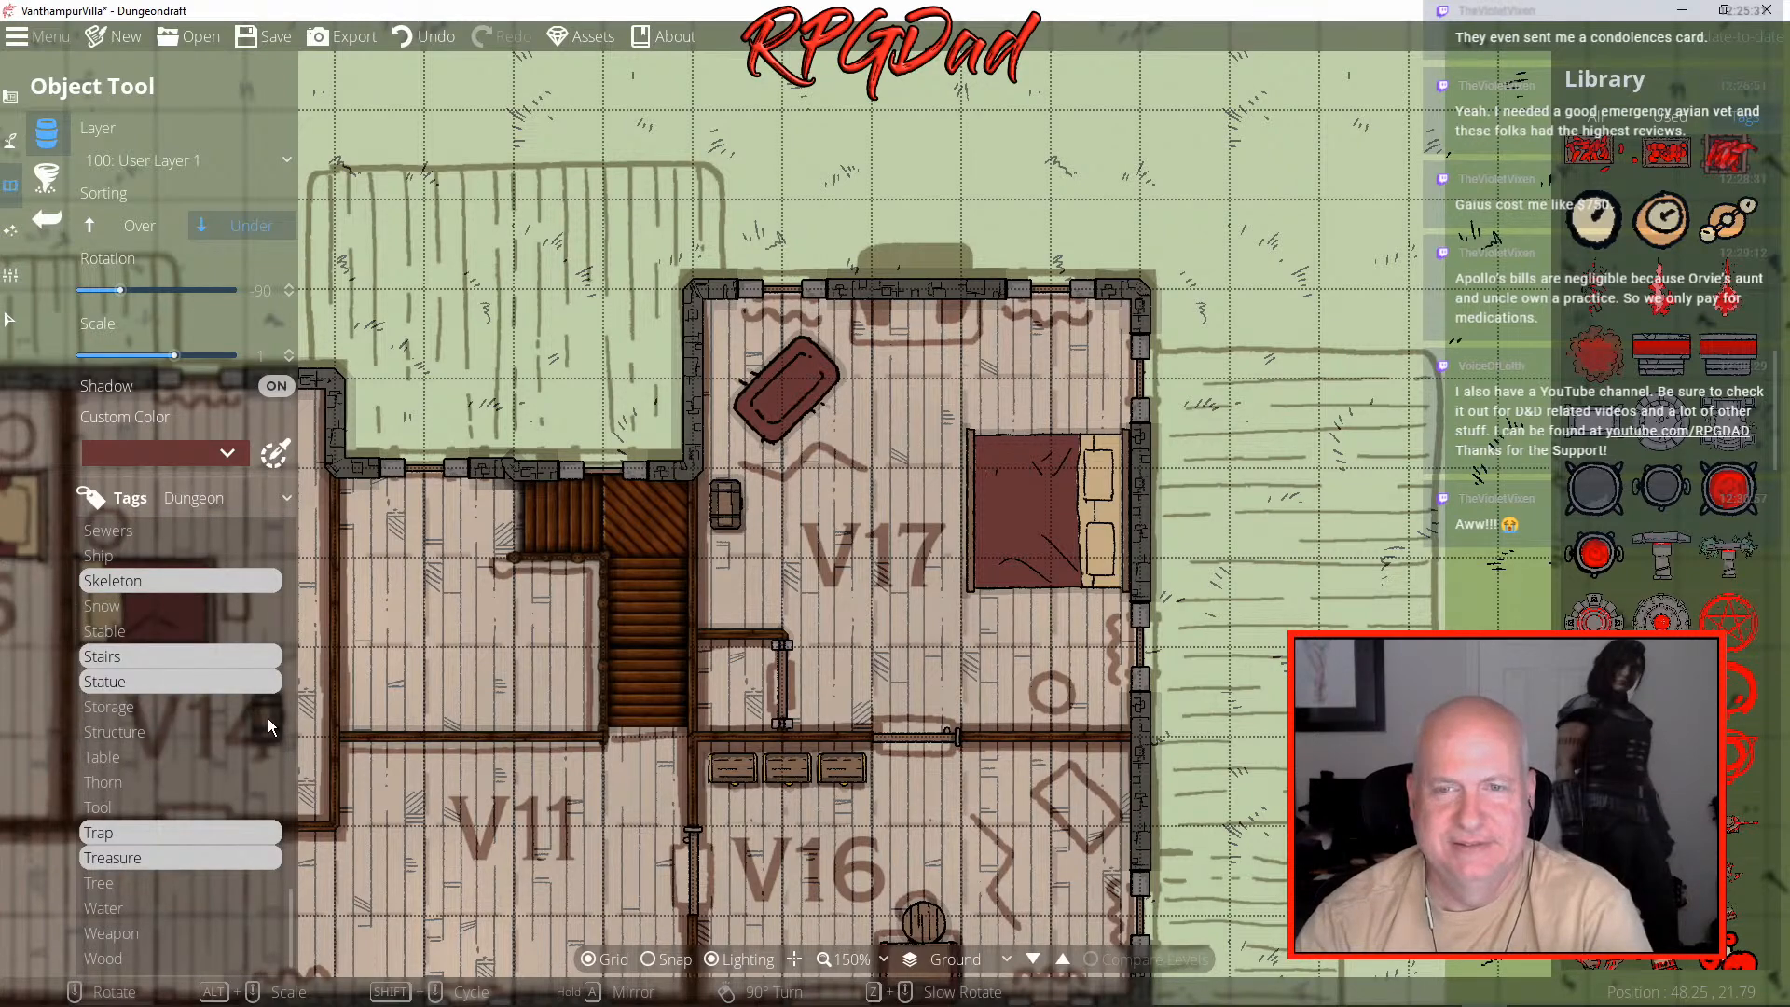
{"action": "scroll", "coordinate": [269, 727], "scroll_direction": "up", "scroll_amount": 8}
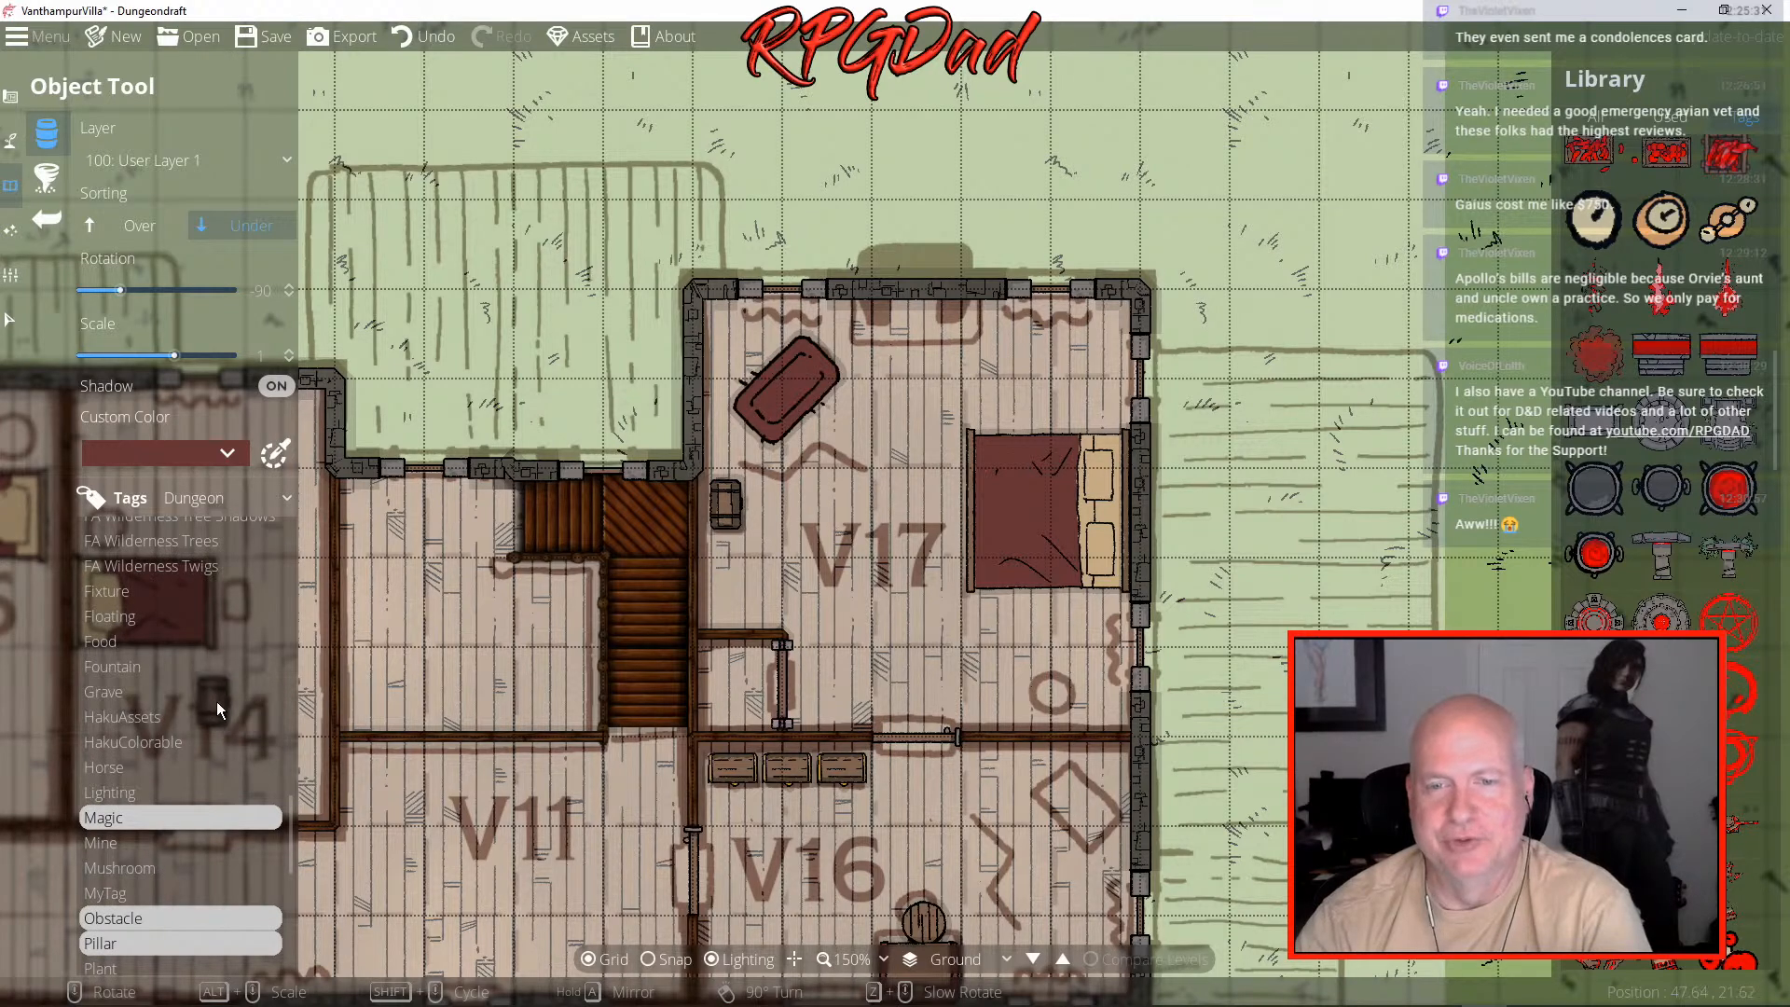
{"action": "scroll", "coordinate": [221, 699], "scroll_direction": "up", "scroll_amount": 6}
{"action": "scroll", "coordinate": [221, 695], "scroll_direction": "up", "scroll_amount": 15}
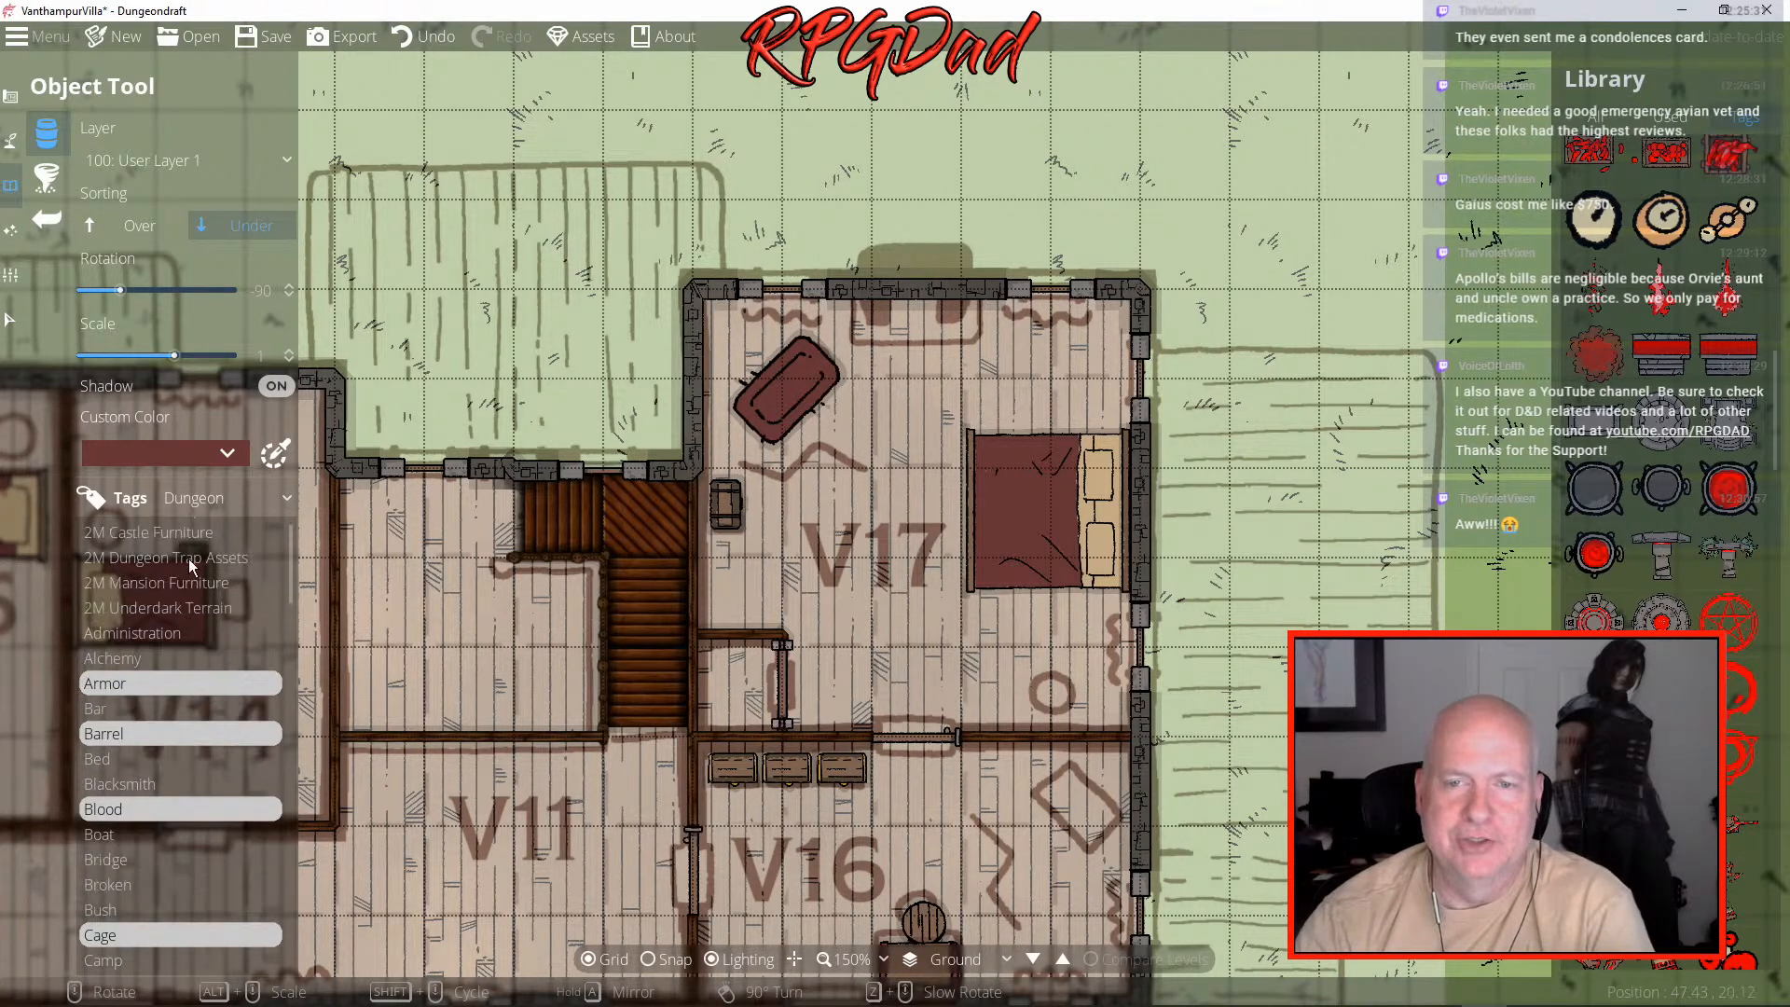
- Filter the objects to FA Building Assets Fireplaces and place a wooden-mantel fireplace at 0° rotation against V17's north wall, over the traced hearth
{"action": "left_click", "coordinate": [168, 534]}
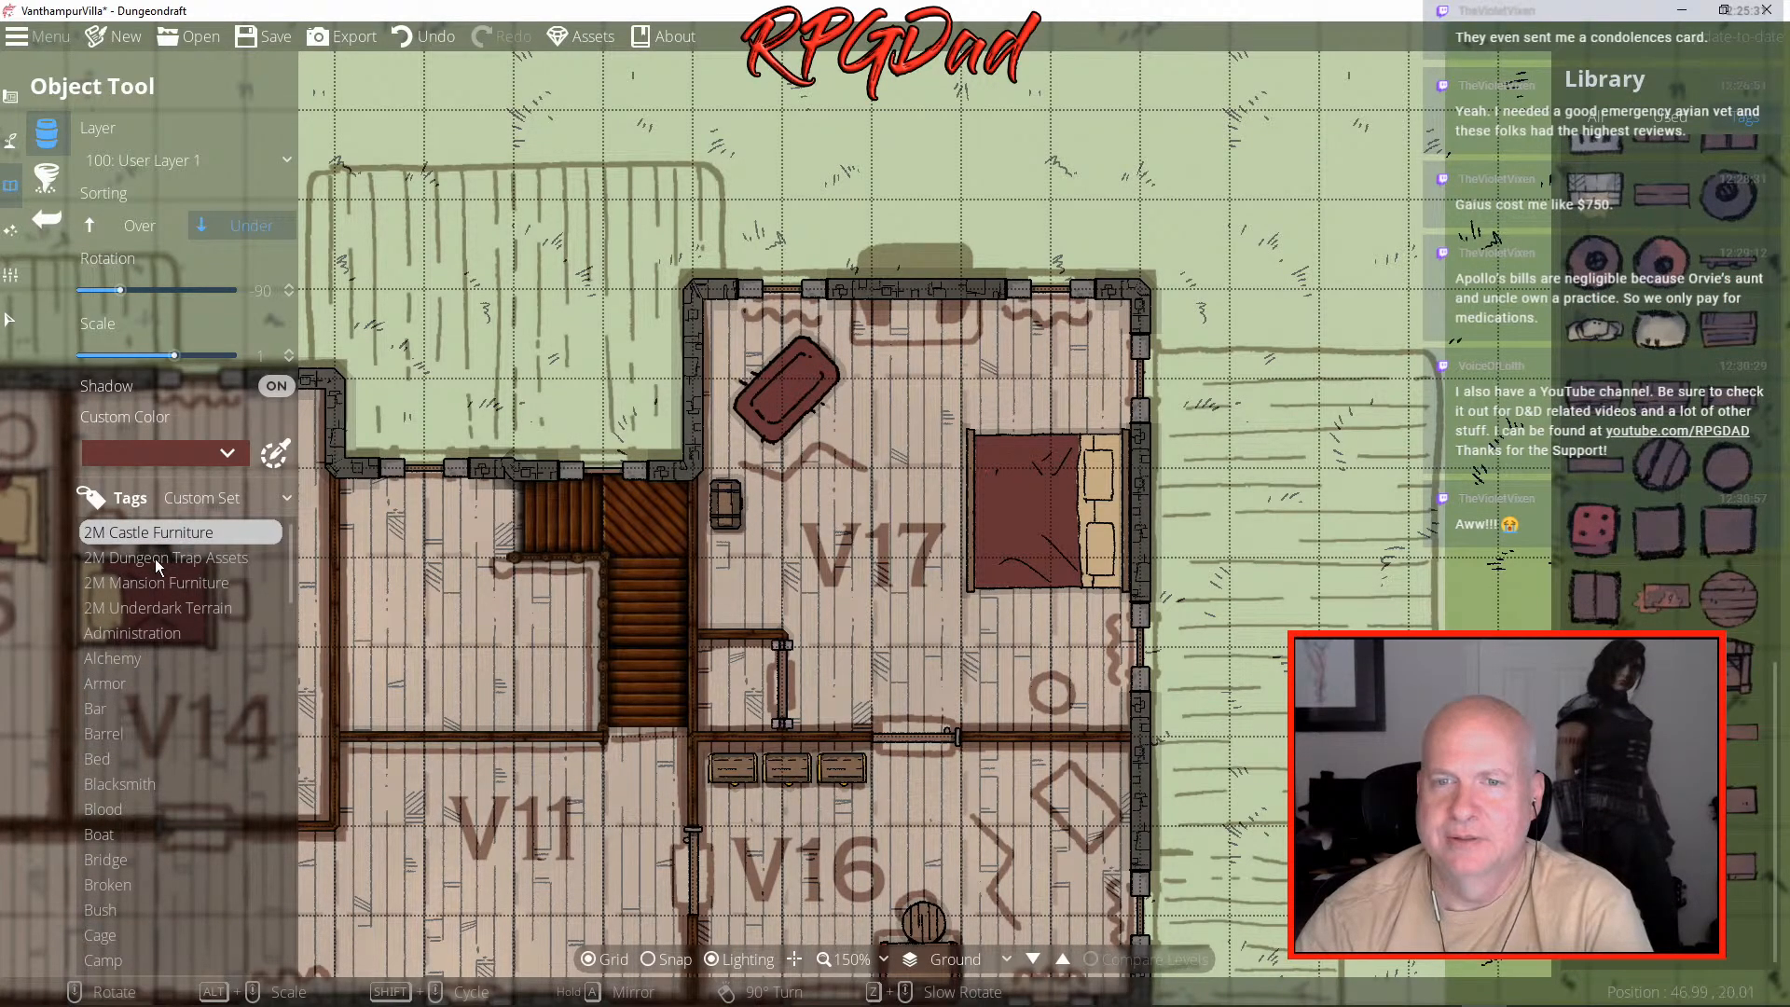
{"action": "scroll", "coordinate": [160, 653], "scroll_direction": "down", "scroll_amount": 8}
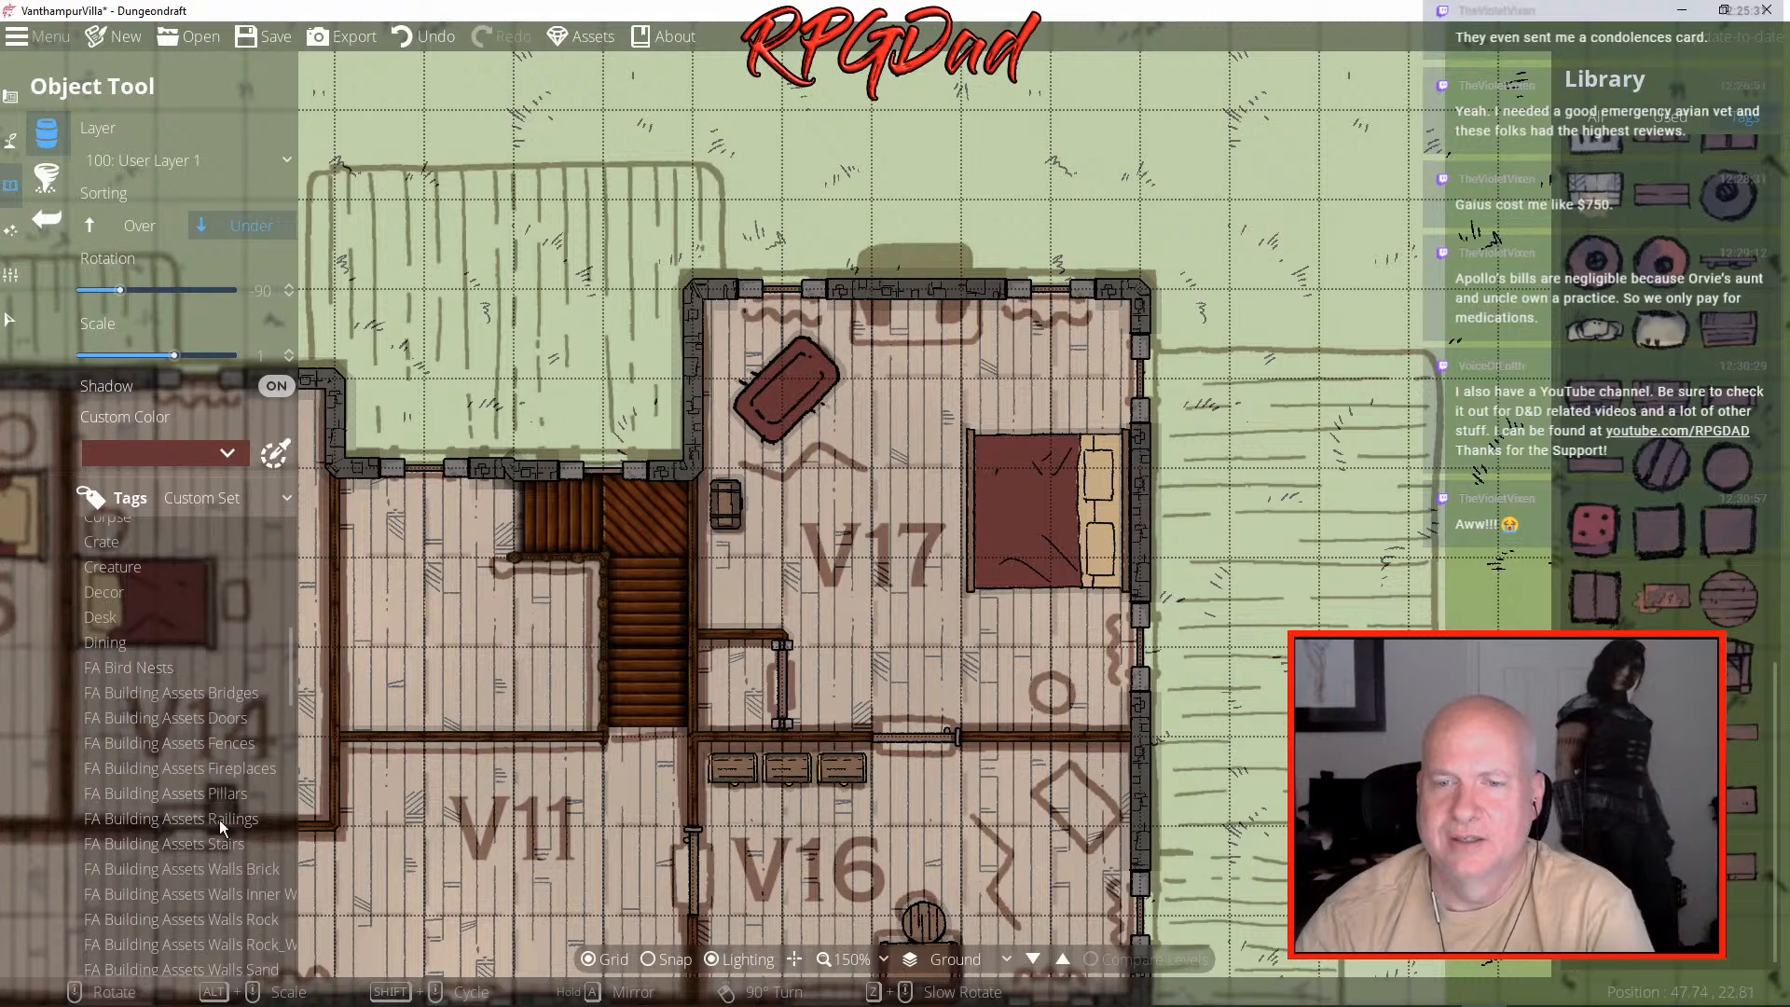
{"action": "left_click", "coordinate": [244, 769]}
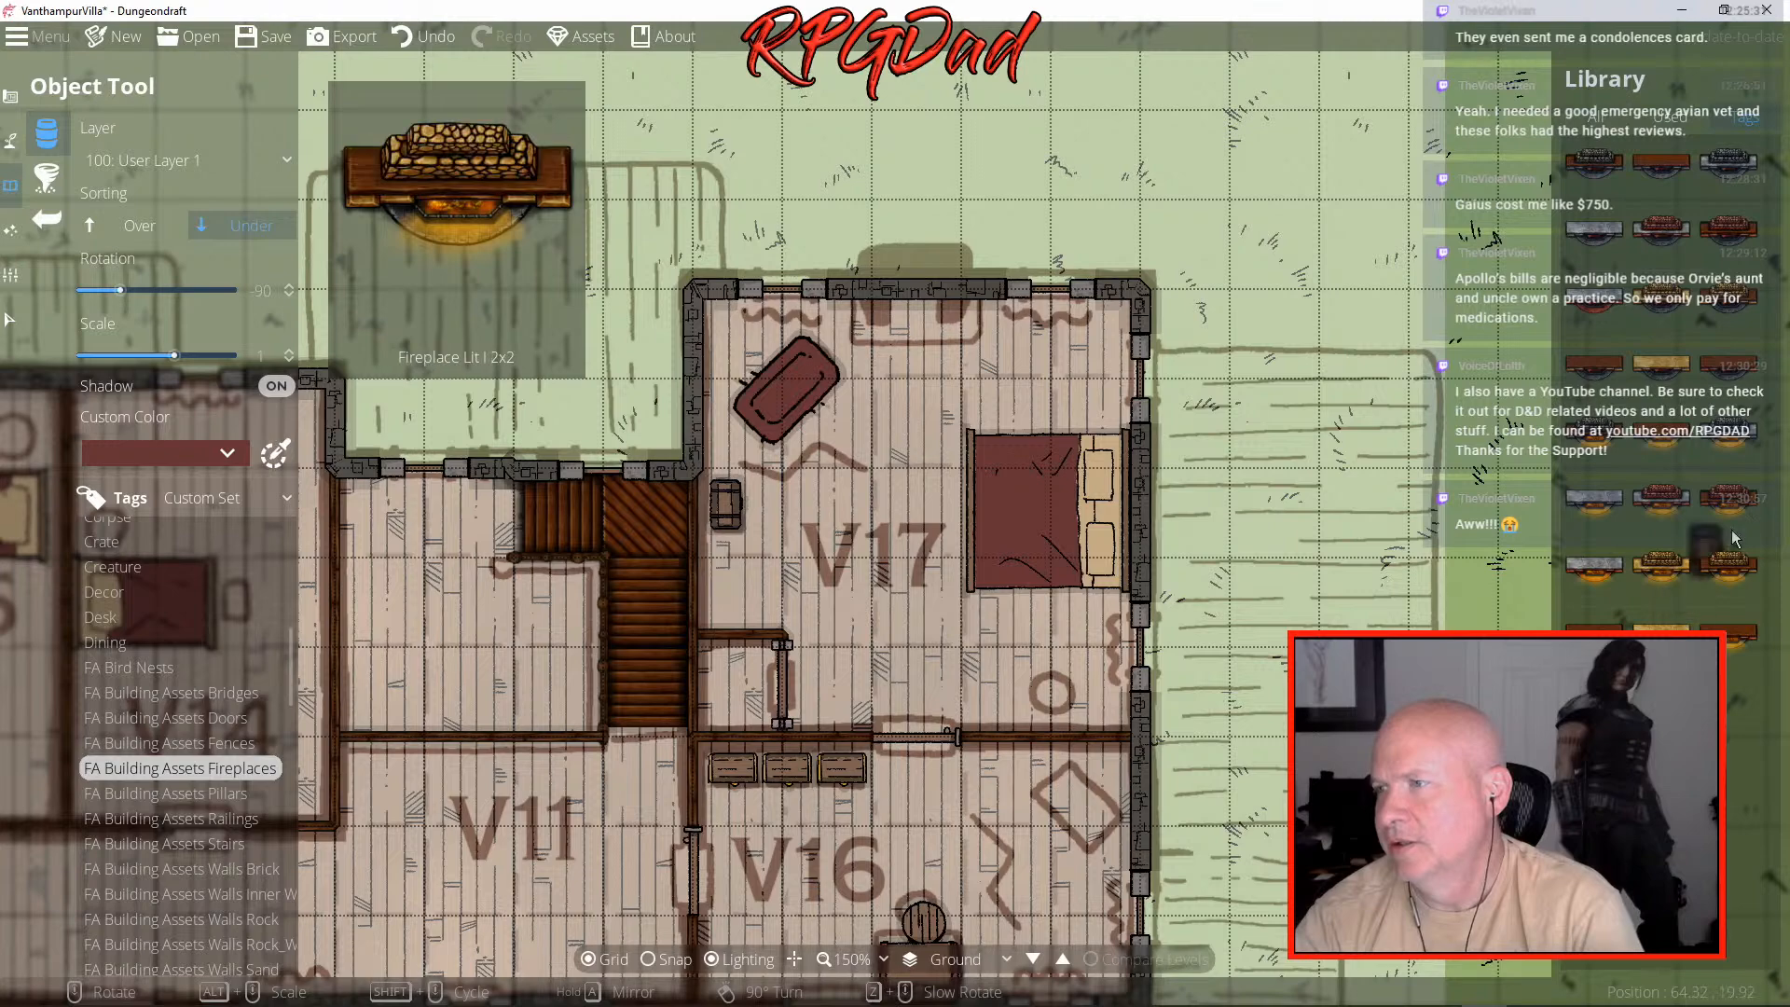
{"action": "left_click", "coordinate": [1729, 368]}
{"action": "scroll", "coordinate": [948, 374], "scroll_direction": "up", "scroll_amount": 6}
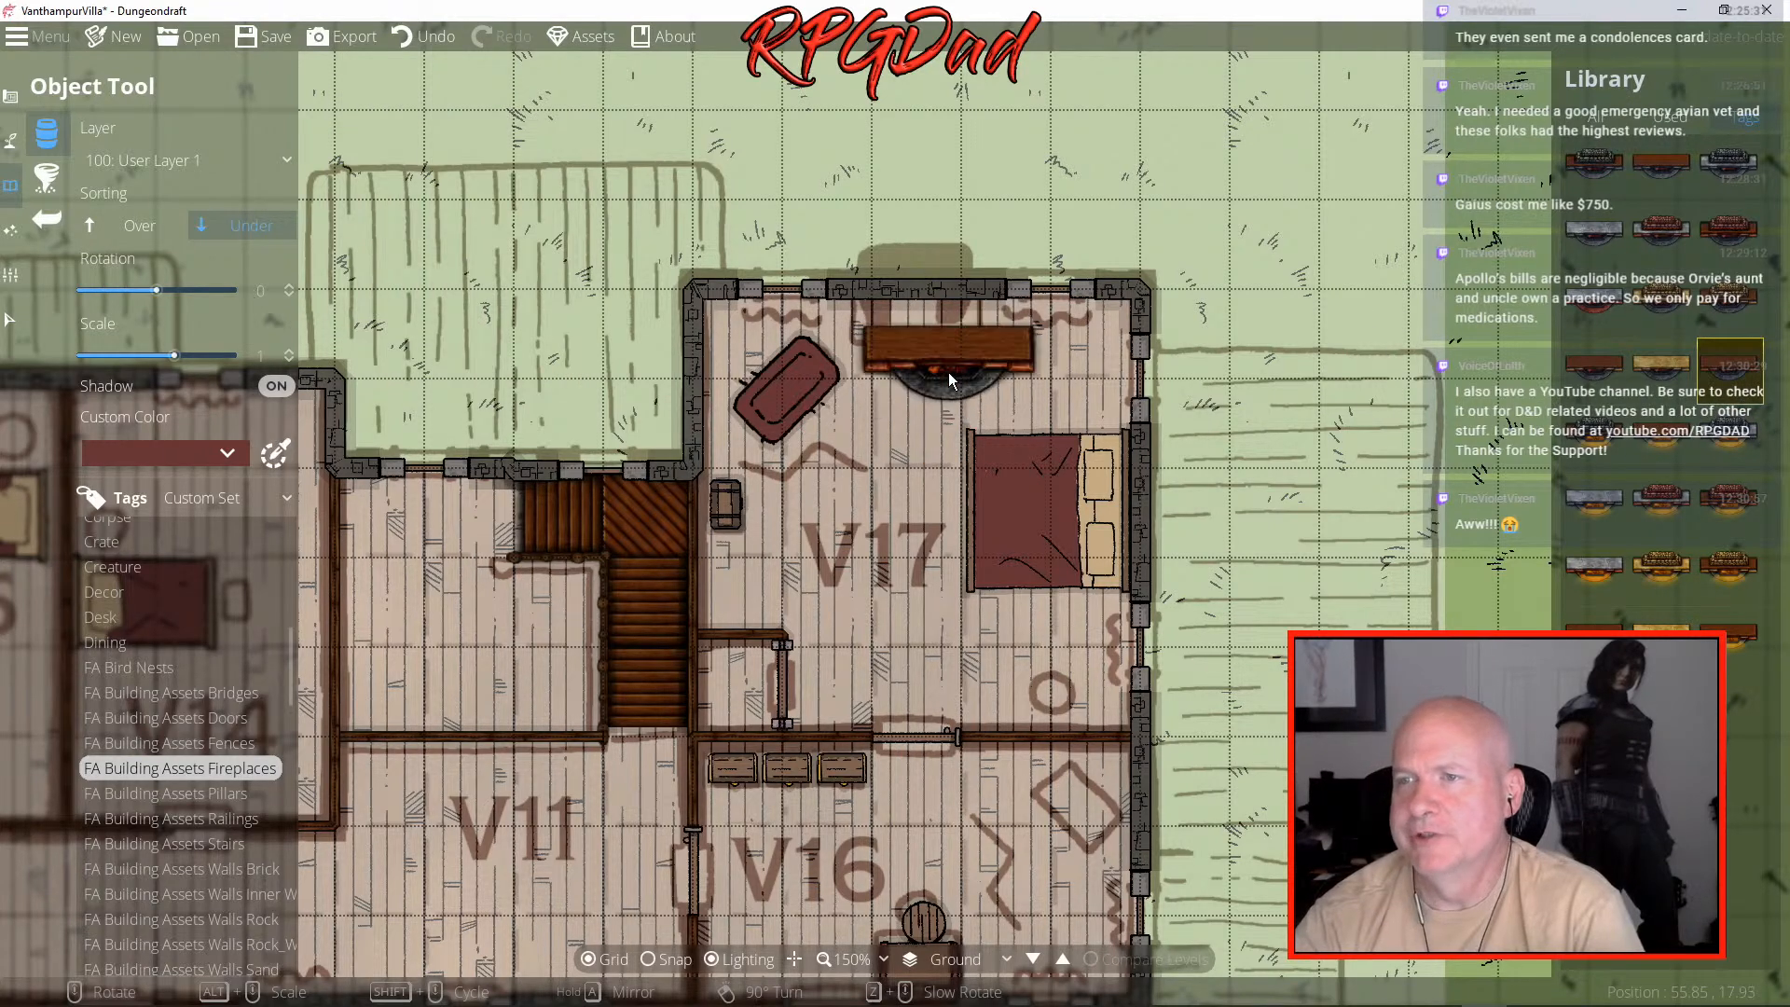
{"action": "left_click", "coordinate": [914, 338]}
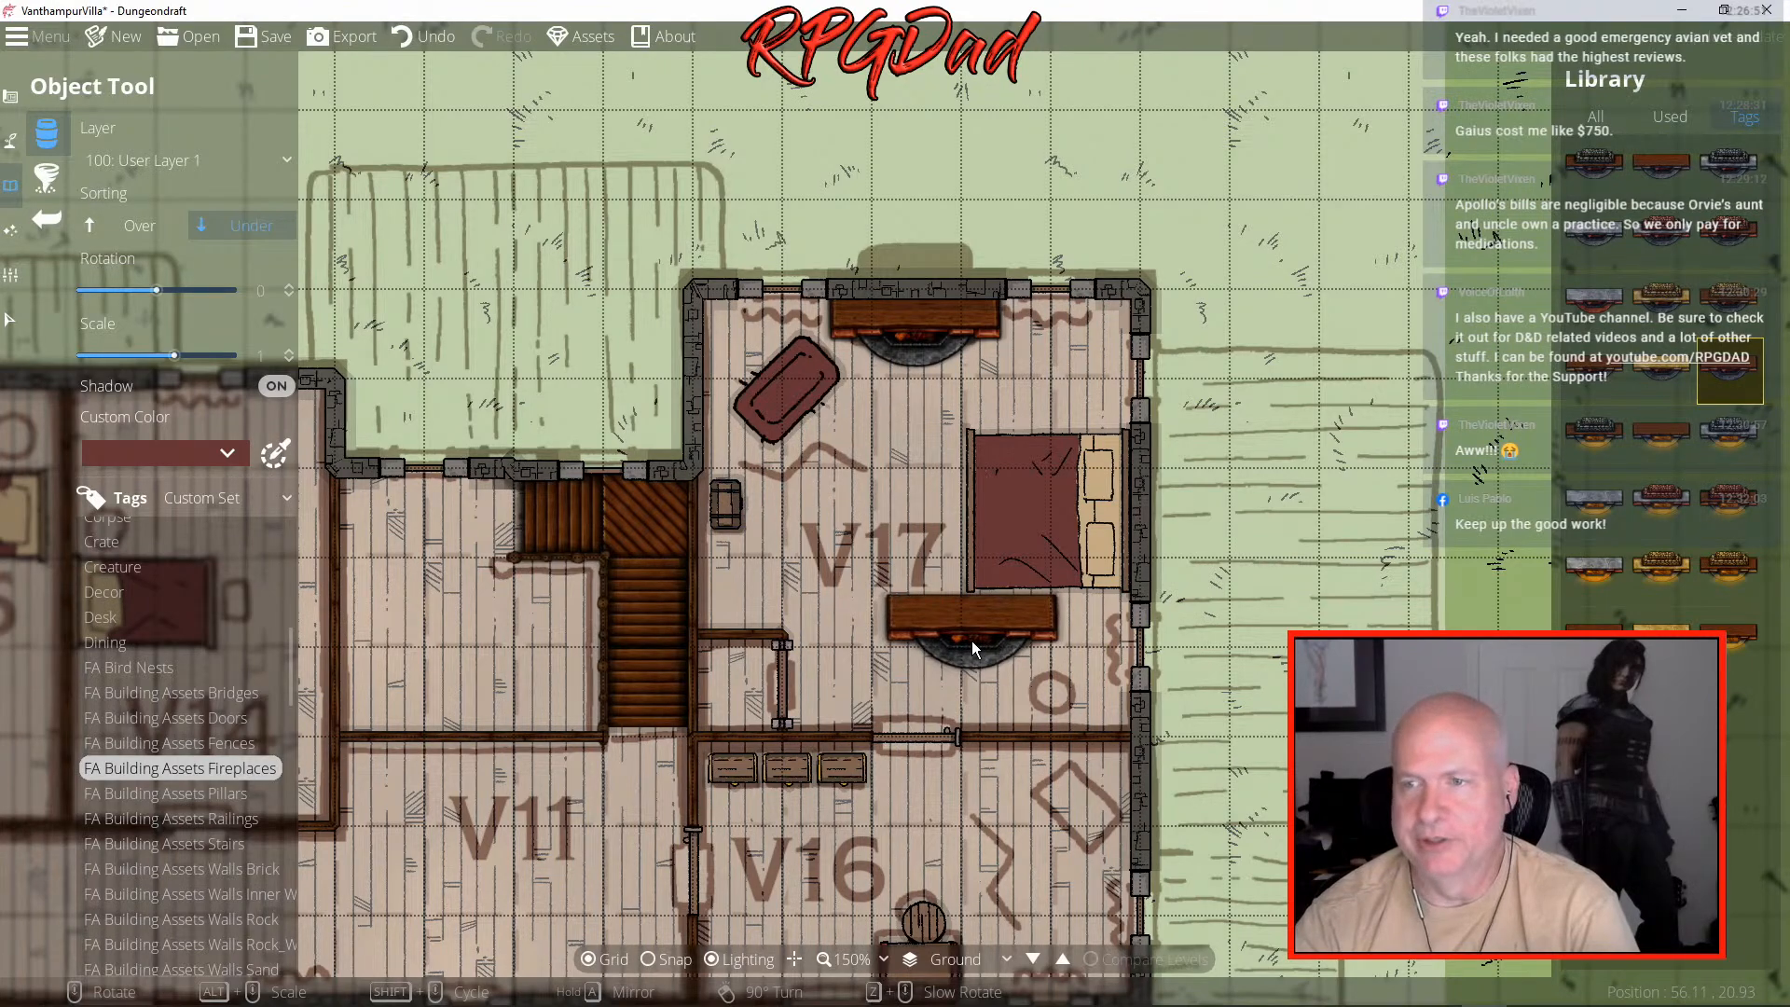
- Review the furnished rooms on both the second floor and the first floor, comparing their furniture with the trace image
{"action": "left_click_drag", "start_coordinate": [975, 640], "coordinate": [1225, 317]}
{"action": "left_click_drag", "start_coordinate": [1157, 634], "coordinate": [1327, 260]}
{"action": "left_click_drag", "start_coordinate": [793, 415], "coordinate": [1094, 758]}
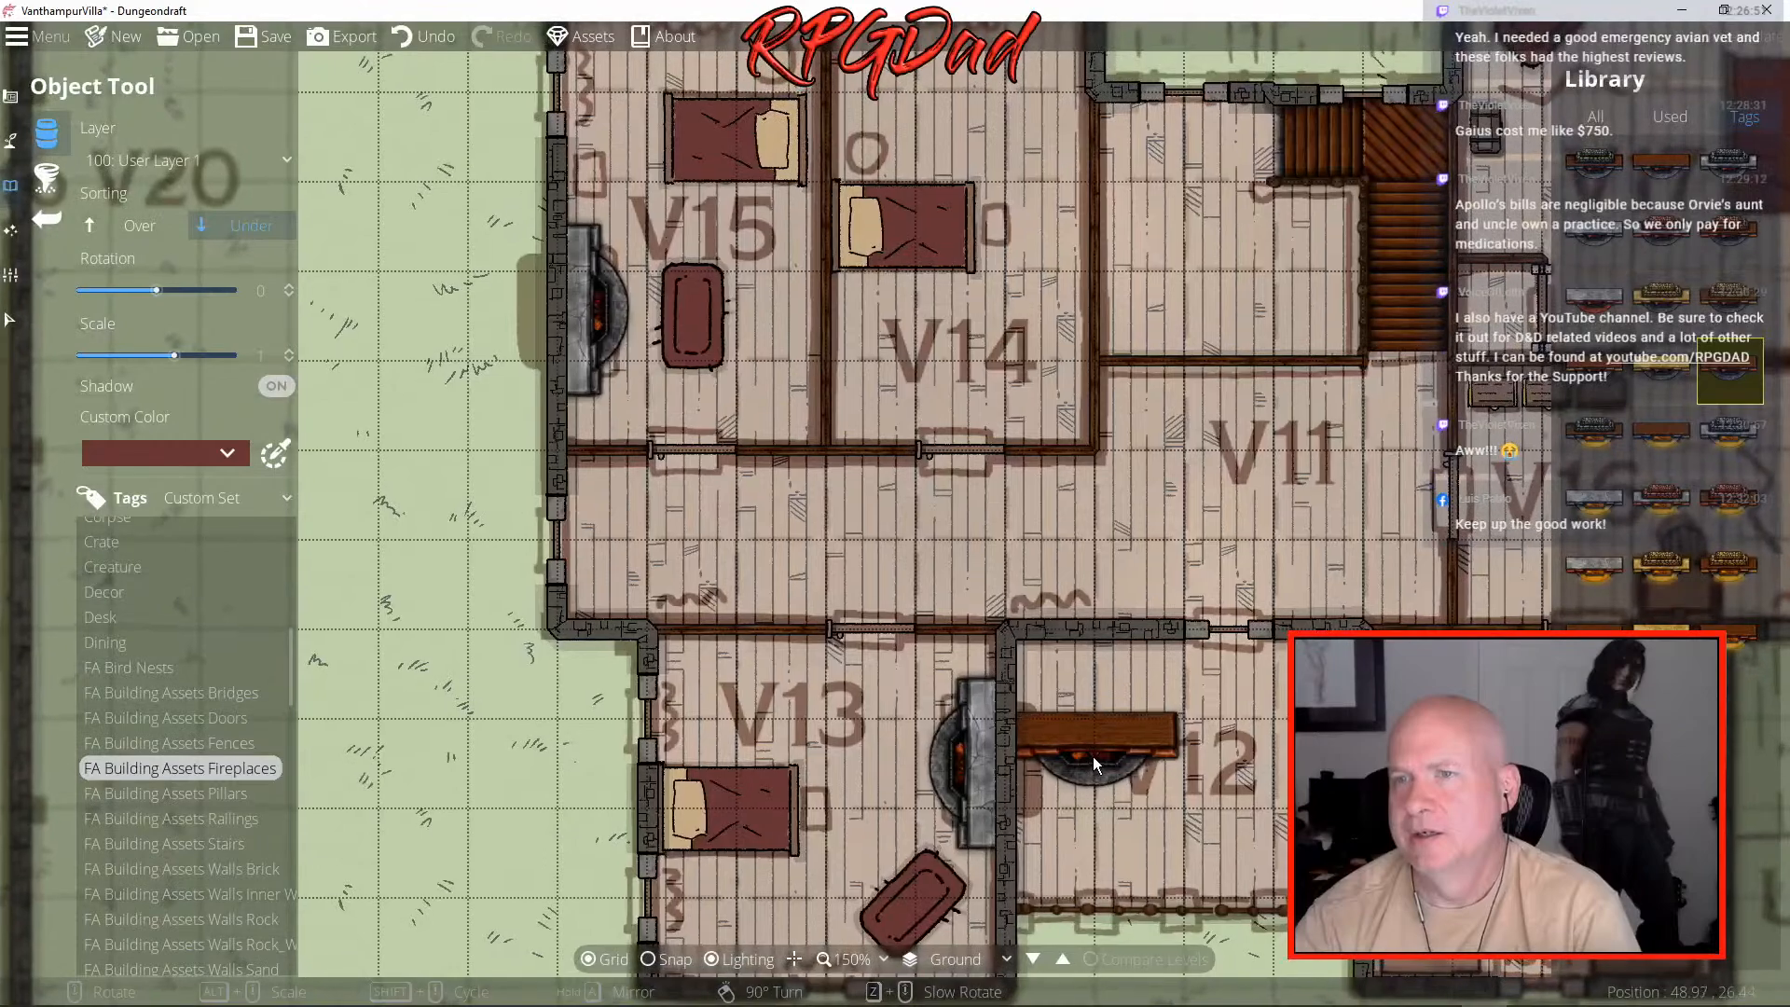
{"action": "left_click_drag", "start_coordinate": [909, 391], "coordinate": [1302, 618]}
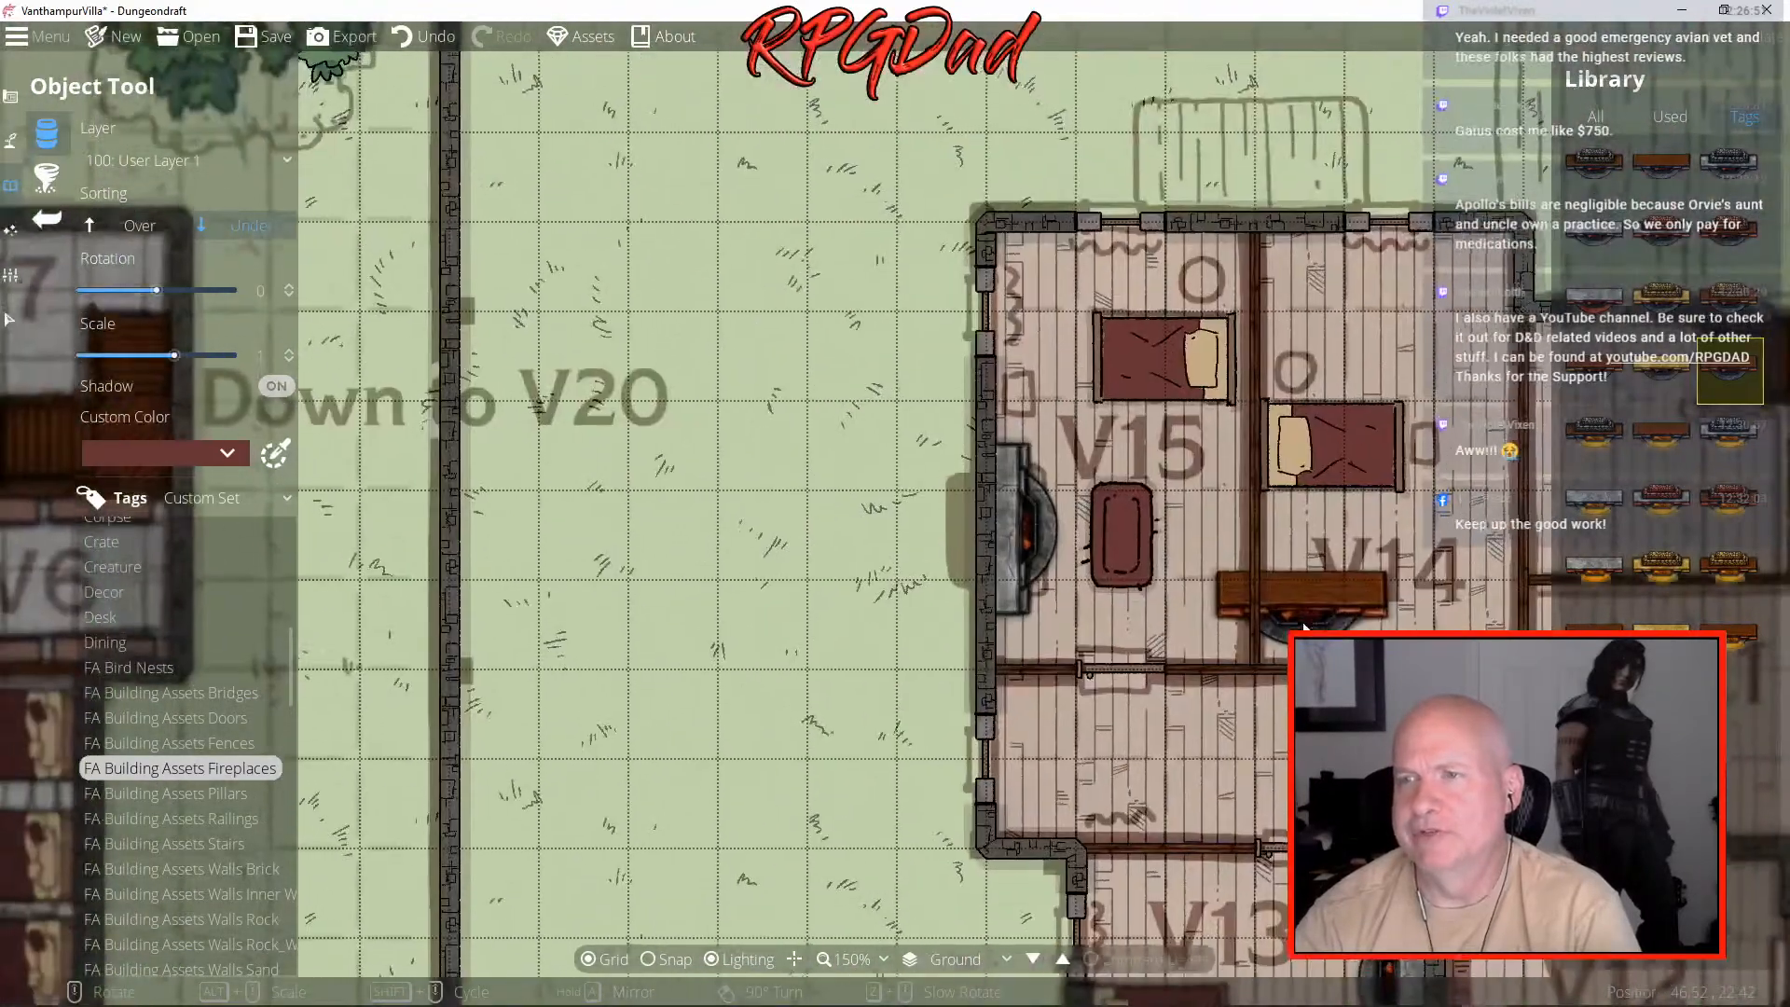
{"action": "left_click_drag", "start_coordinate": [499, 508], "coordinate": [1391, 524]}
{"action": "scroll", "coordinate": [1392, 524], "scroll_direction": "down", "scroll_amount": 1}
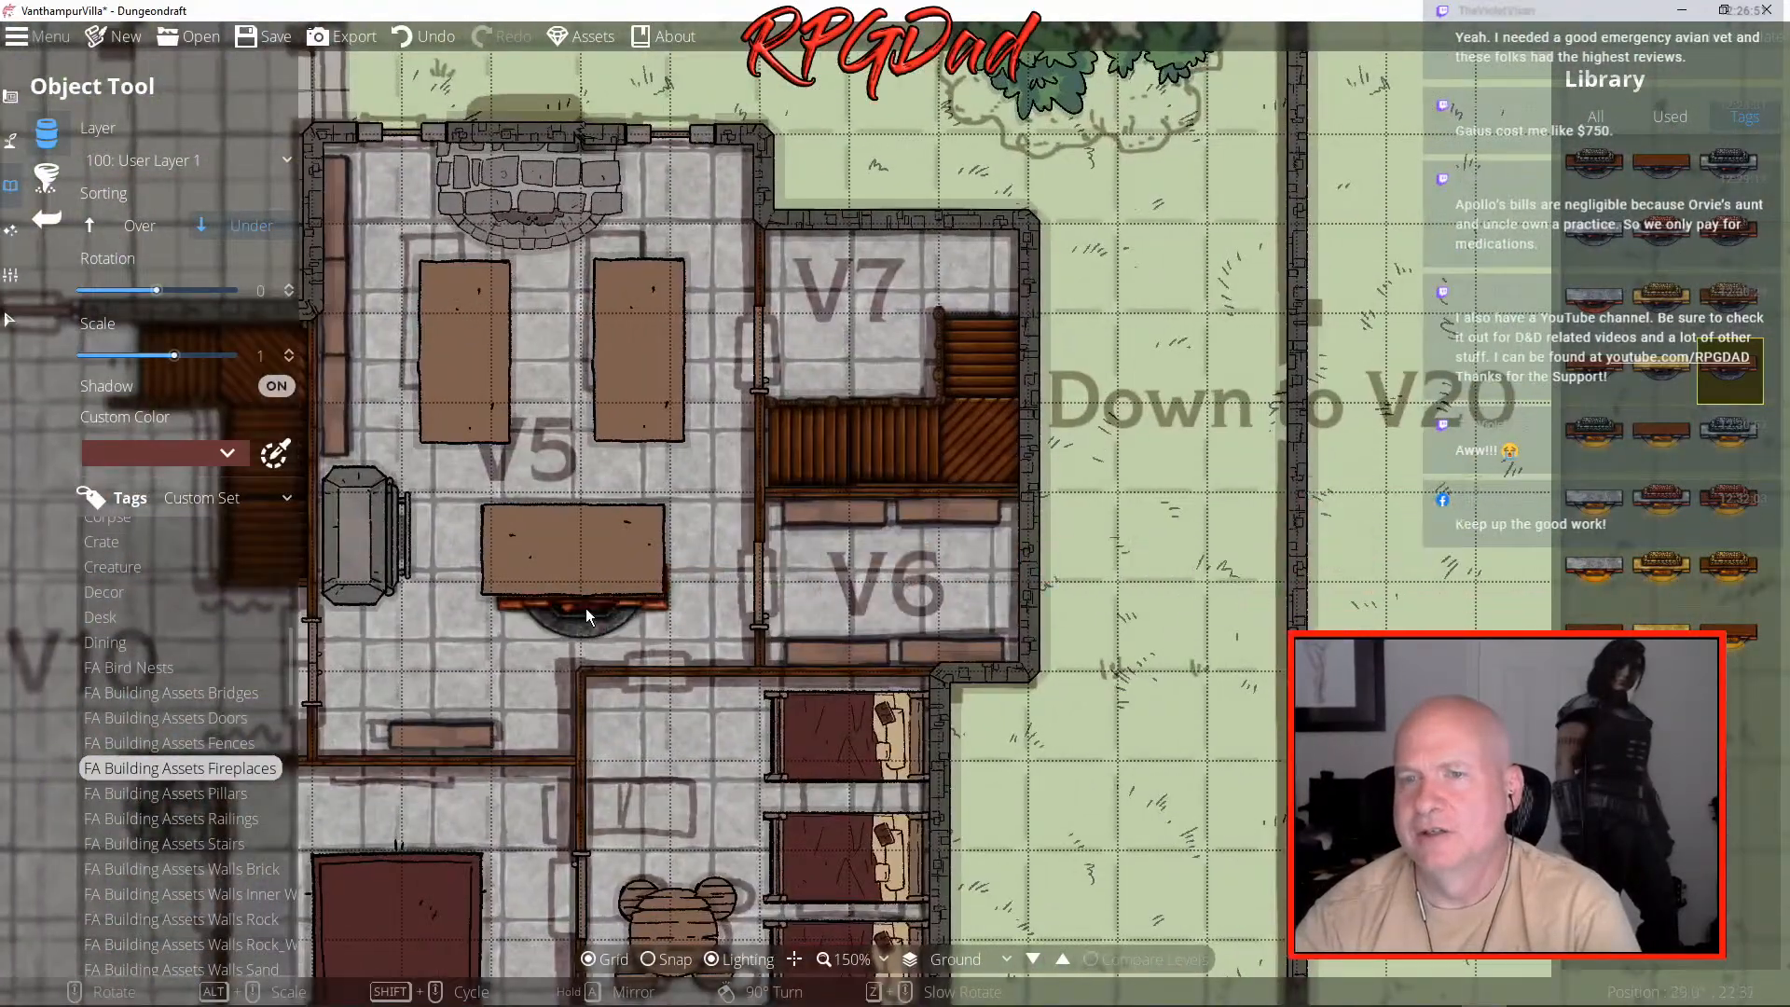
{"action": "scroll", "coordinate": [668, 598], "scroll_direction": "down", "scroll_amount": 1}
{"action": "left_click_drag", "start_coordinate": [525, 601], "coordinate": [1275, 459]}
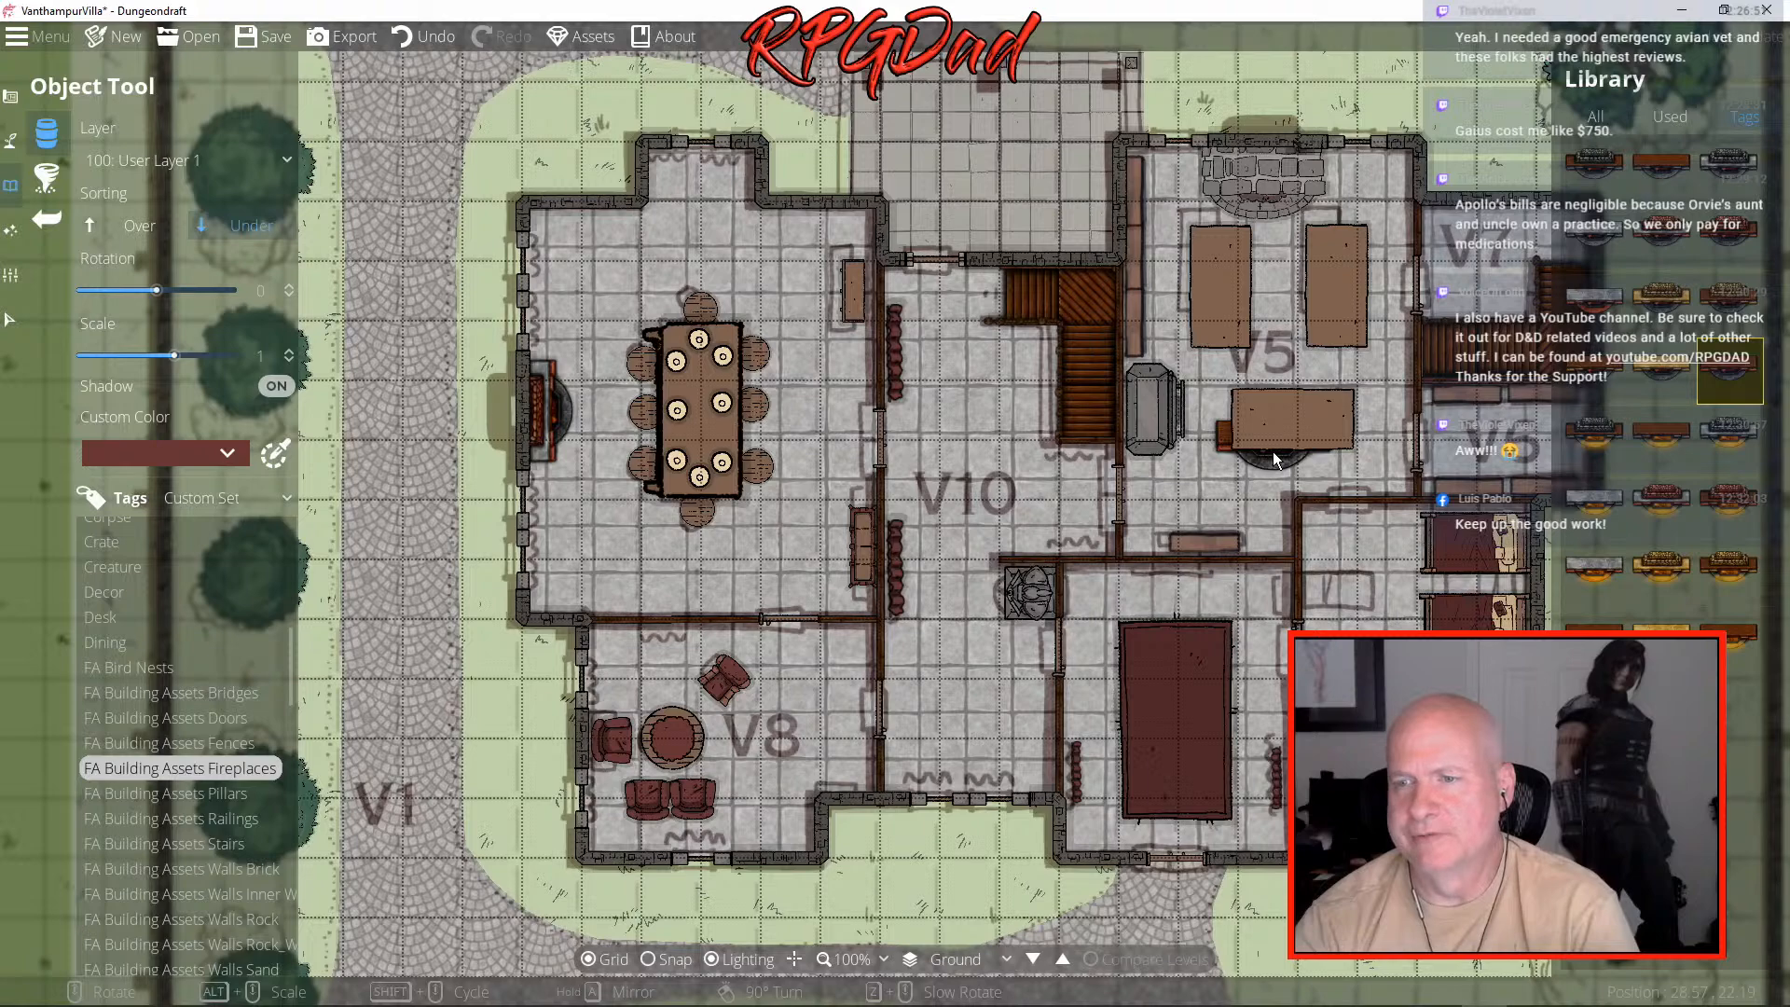
{"action": "left_click_drag", "start_coordinate": [1275, 459], "coordinate": [1171, 456]}
{"action": "left_click_drag", "start_coordinate": [1235, 622], "coordinate": [641, 490]}
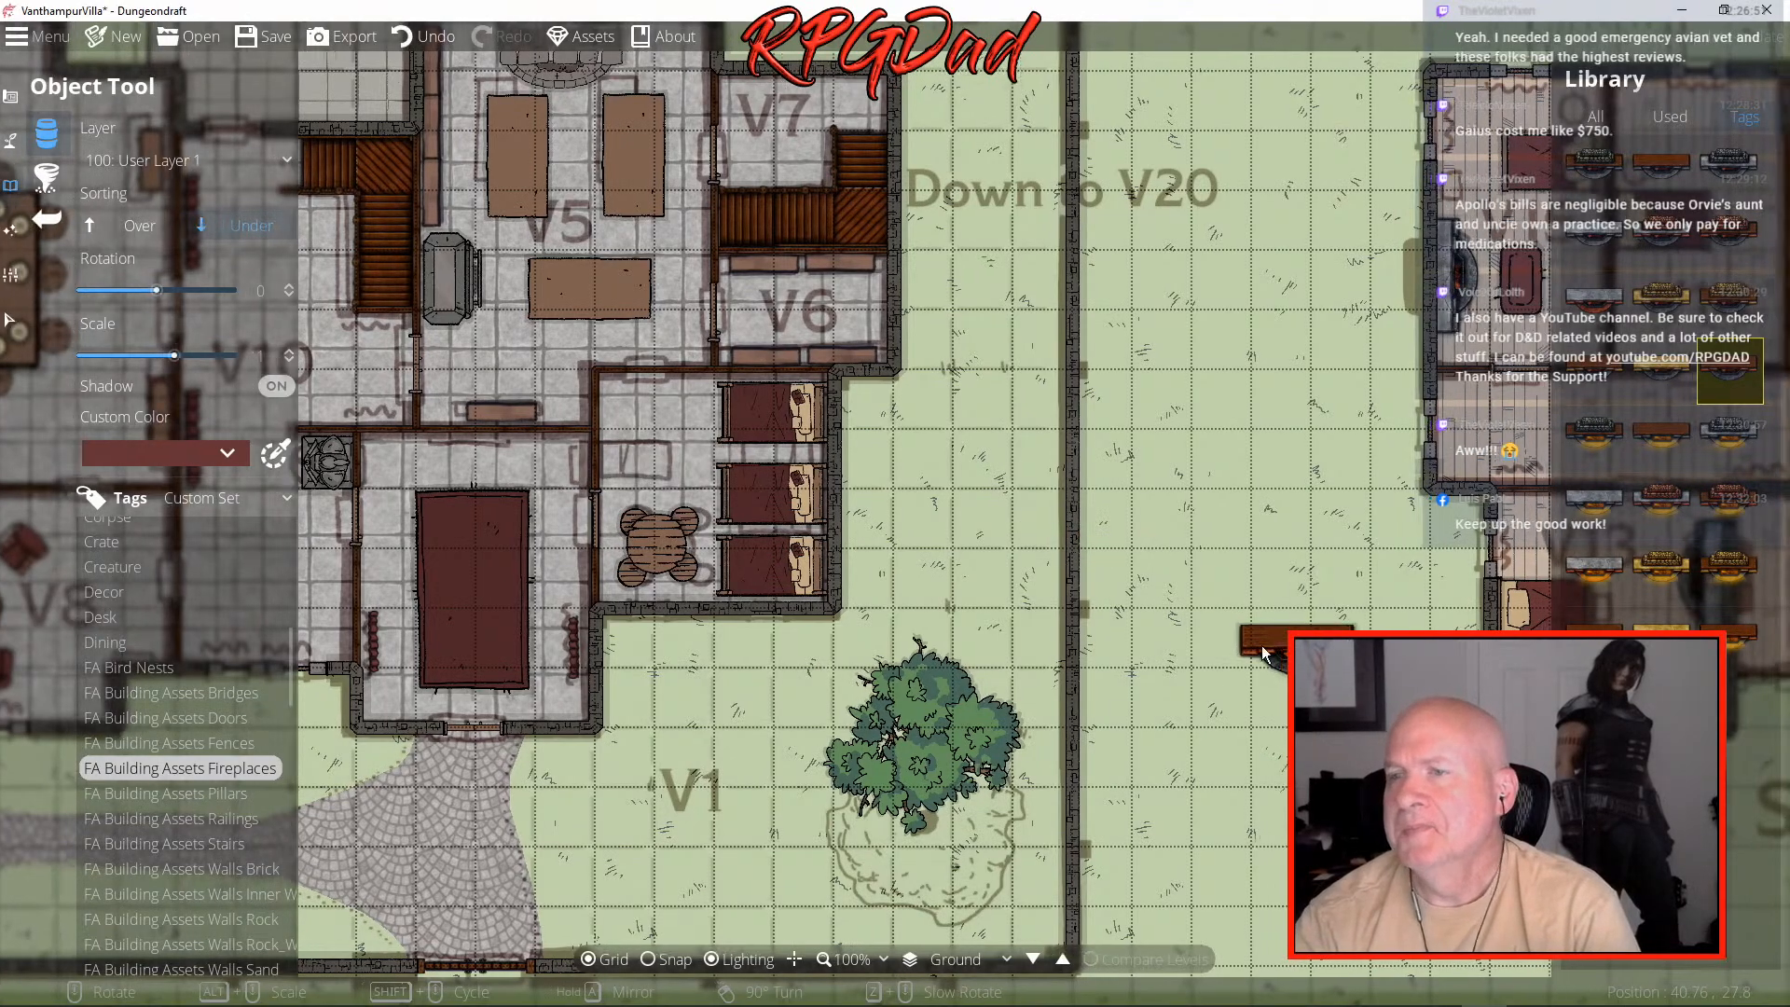
{"action": "left_click_drag", "start_coordinate": [1262, 645], "coordinate": [740, 619]}
{"action": "left_click_drag", "start_coordinate": [1215, 619], "coordinate": [777, 681]}
{"action": "left_click_drag", "start_coordinate": [1106, 429], "coordinate": [1134, 550]}
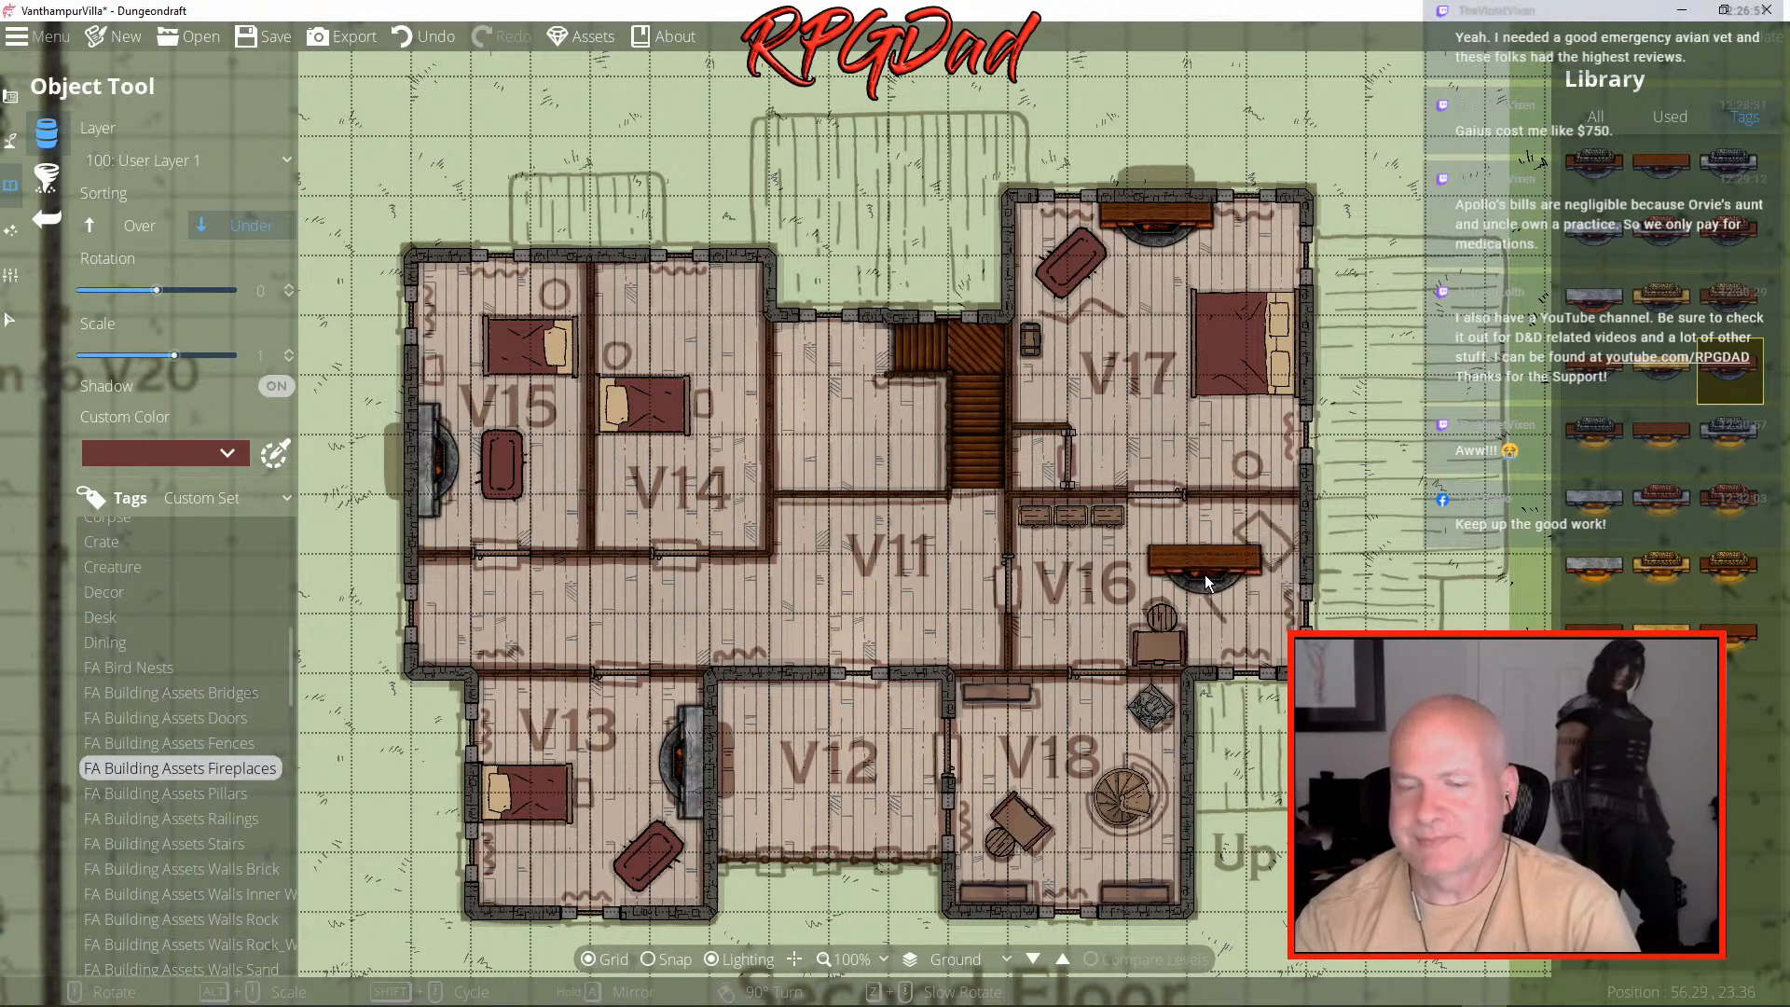
{"action": "left_click_drag", "start_coordinate": [1203, 578], "coordinate": [971, 562]}
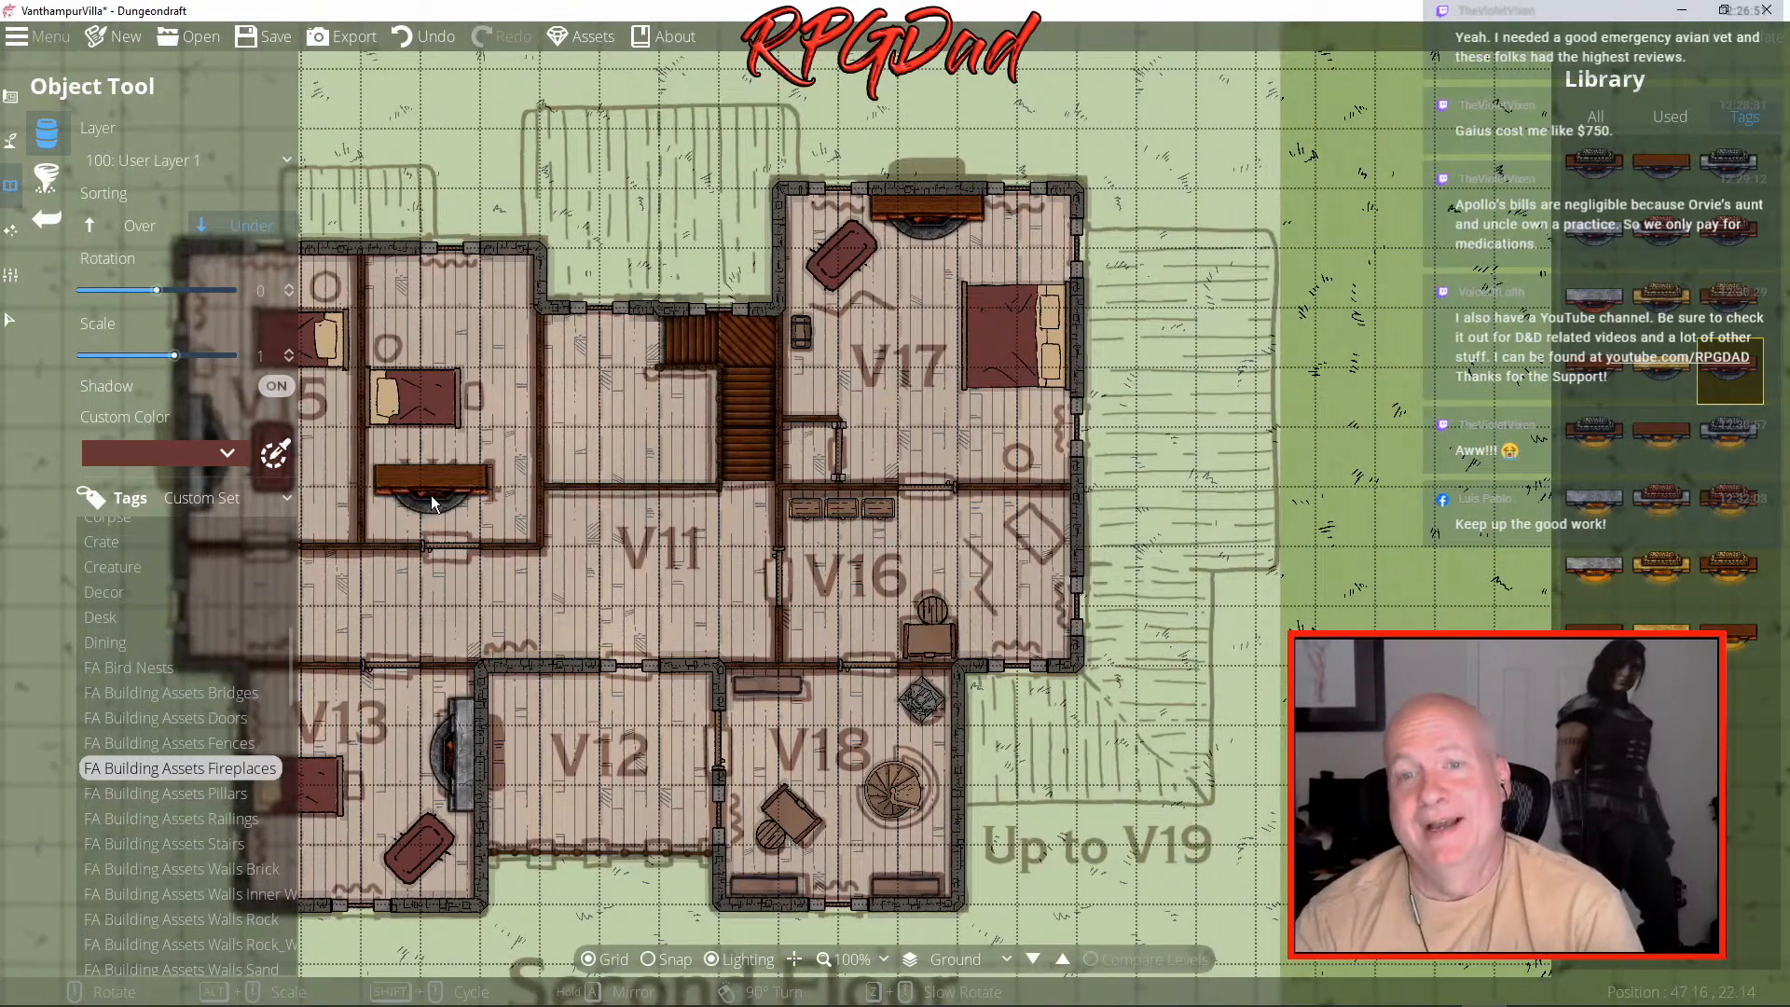
- Look through the full object tag list and check the second floor and Tower for traced furnishings that are still missing
{"action": "scroll", "coordinate": [164, 635], "scroll_direction": "up", "scroll_amount": 3}
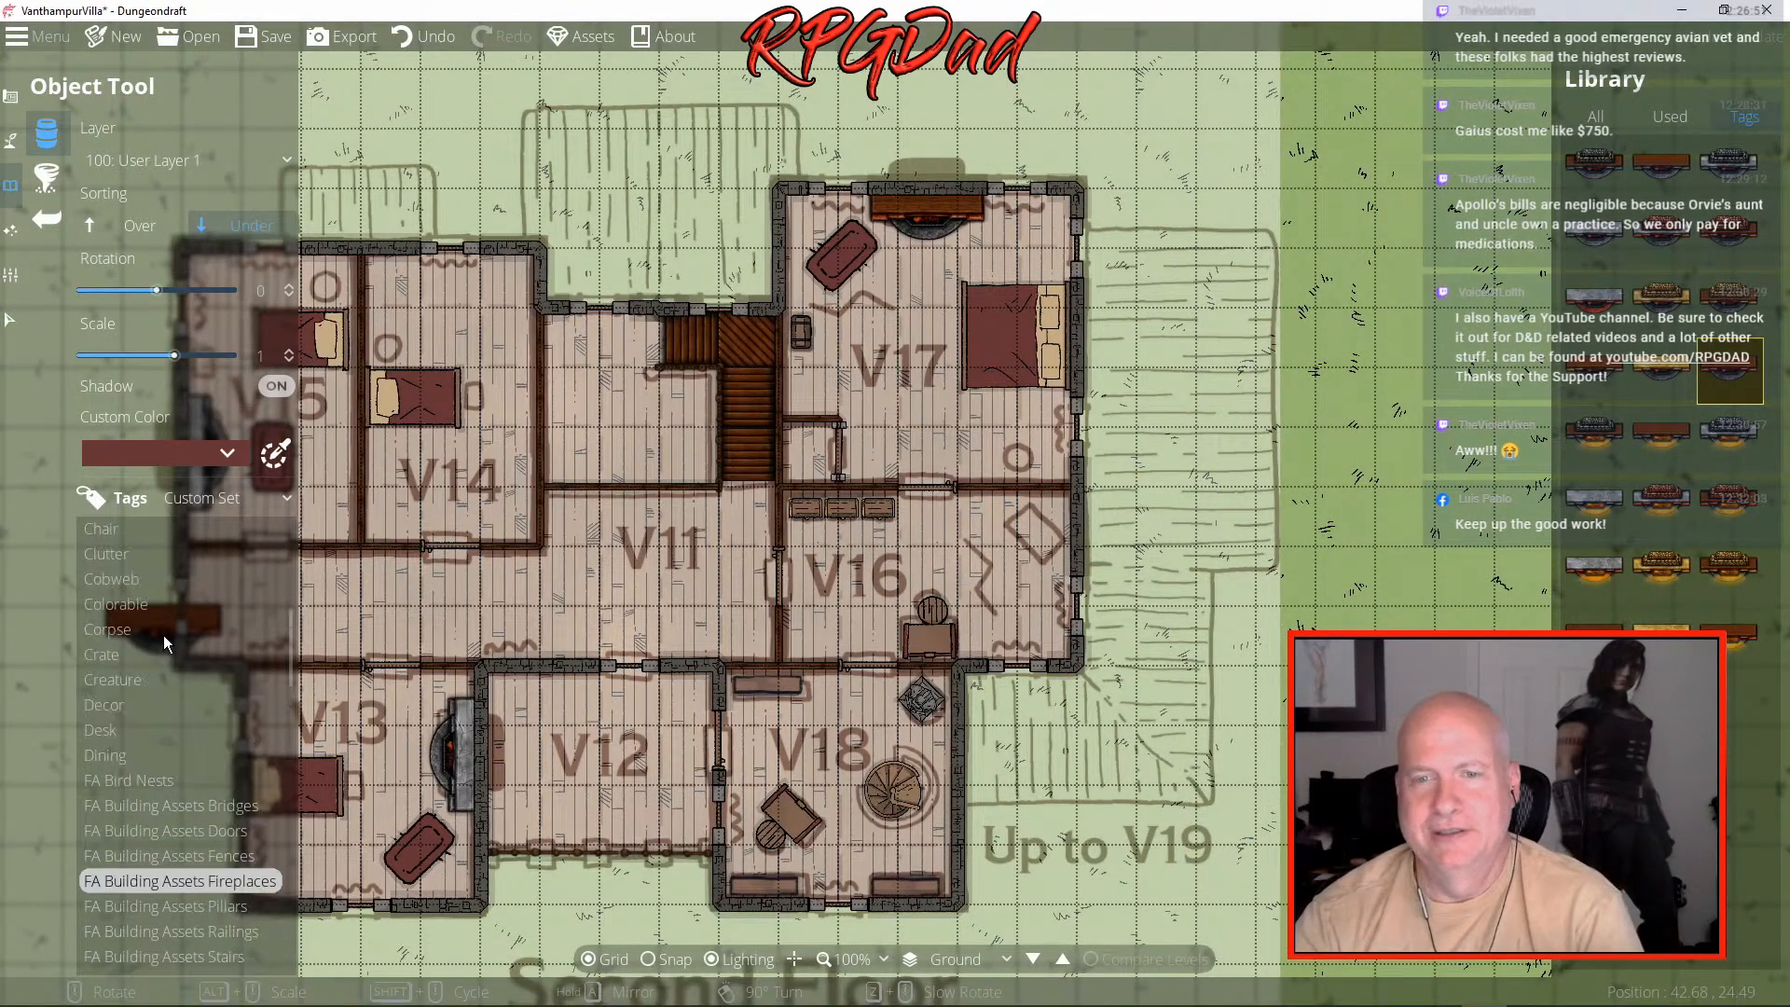
{"action": "scroll", "coordinate": [164, 634], "scroll_direction": "up", "scroll_amount": 2}
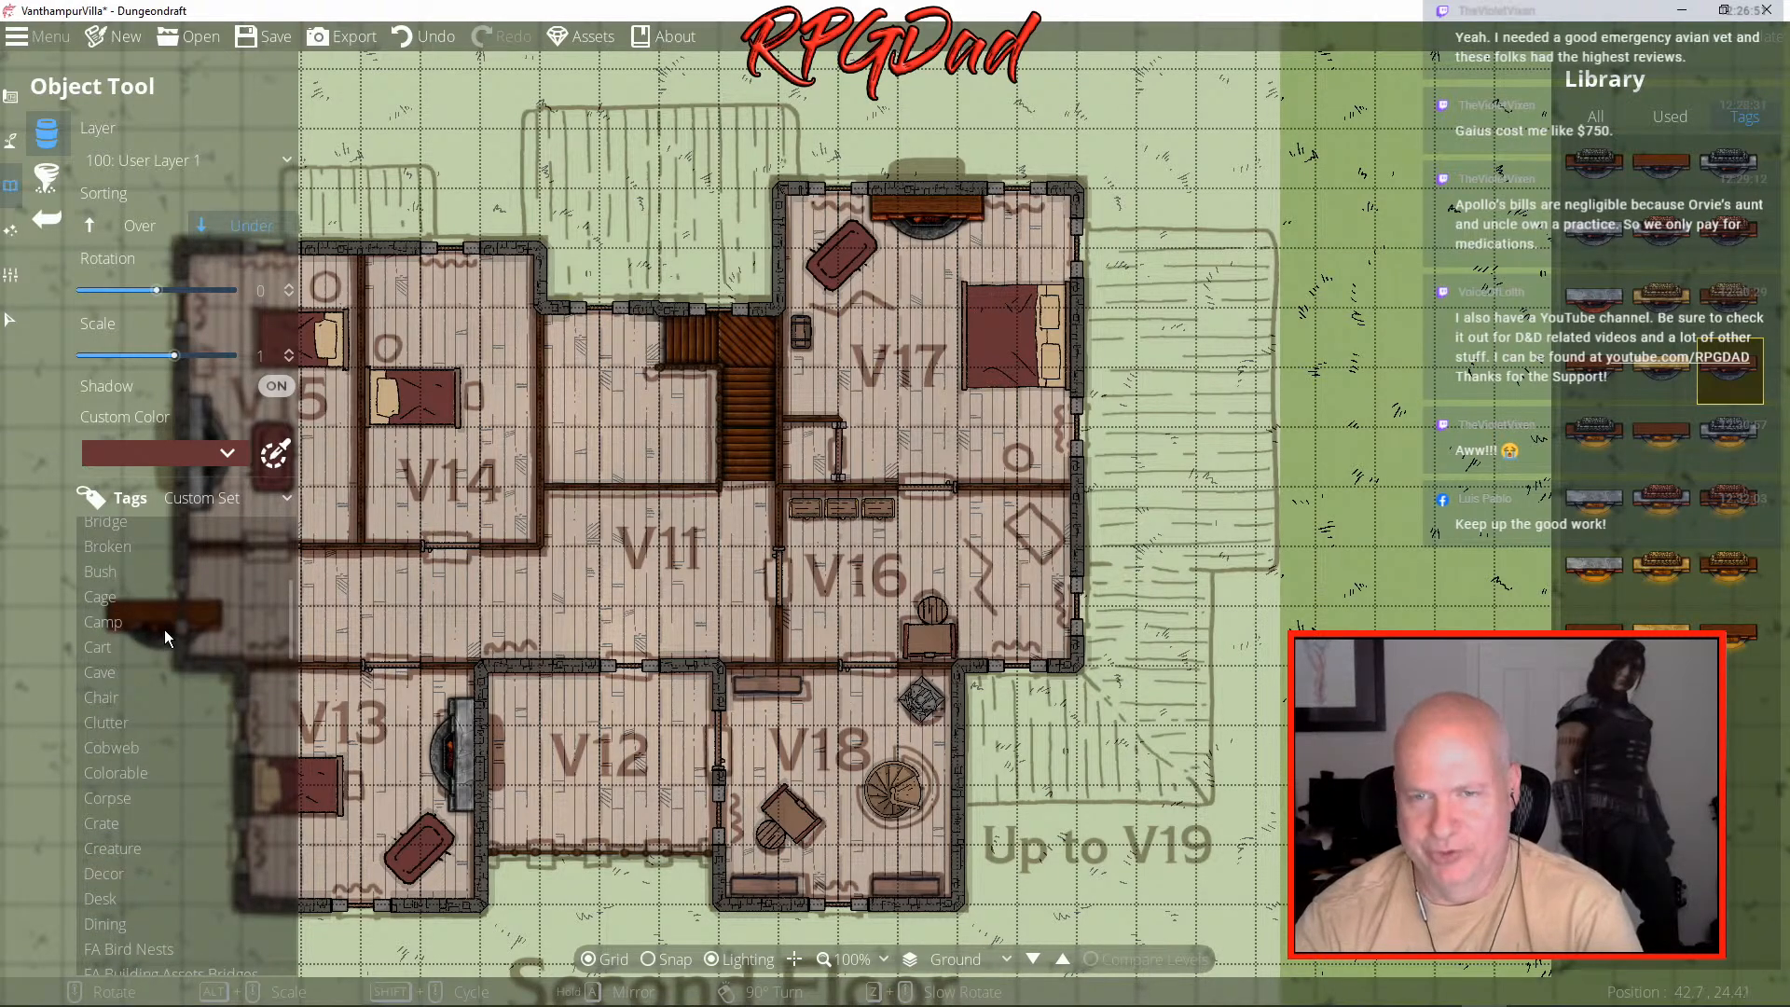
{"action": "left_click_drag", "start_coordinate": [200, 796], "coordinate": [491, 747]}
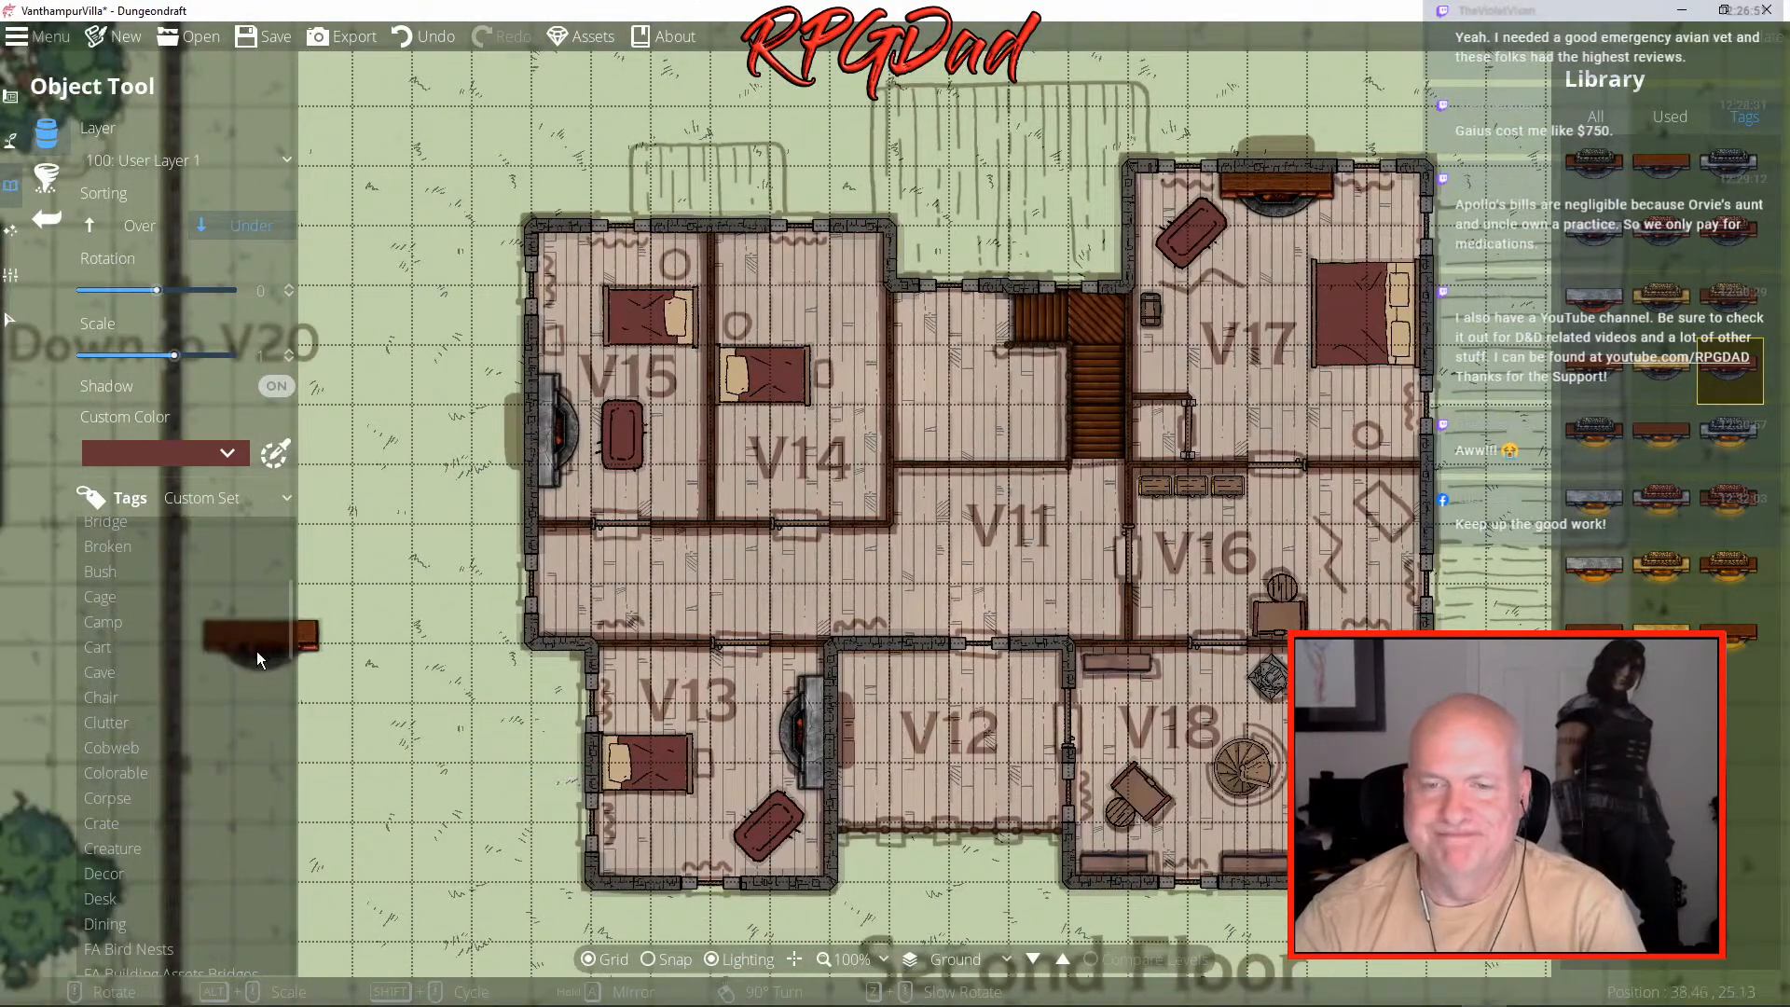
{"action": "scroll", "coordinate": [244, 651], "scroll_direction": "up", "scroll_amount": 5}
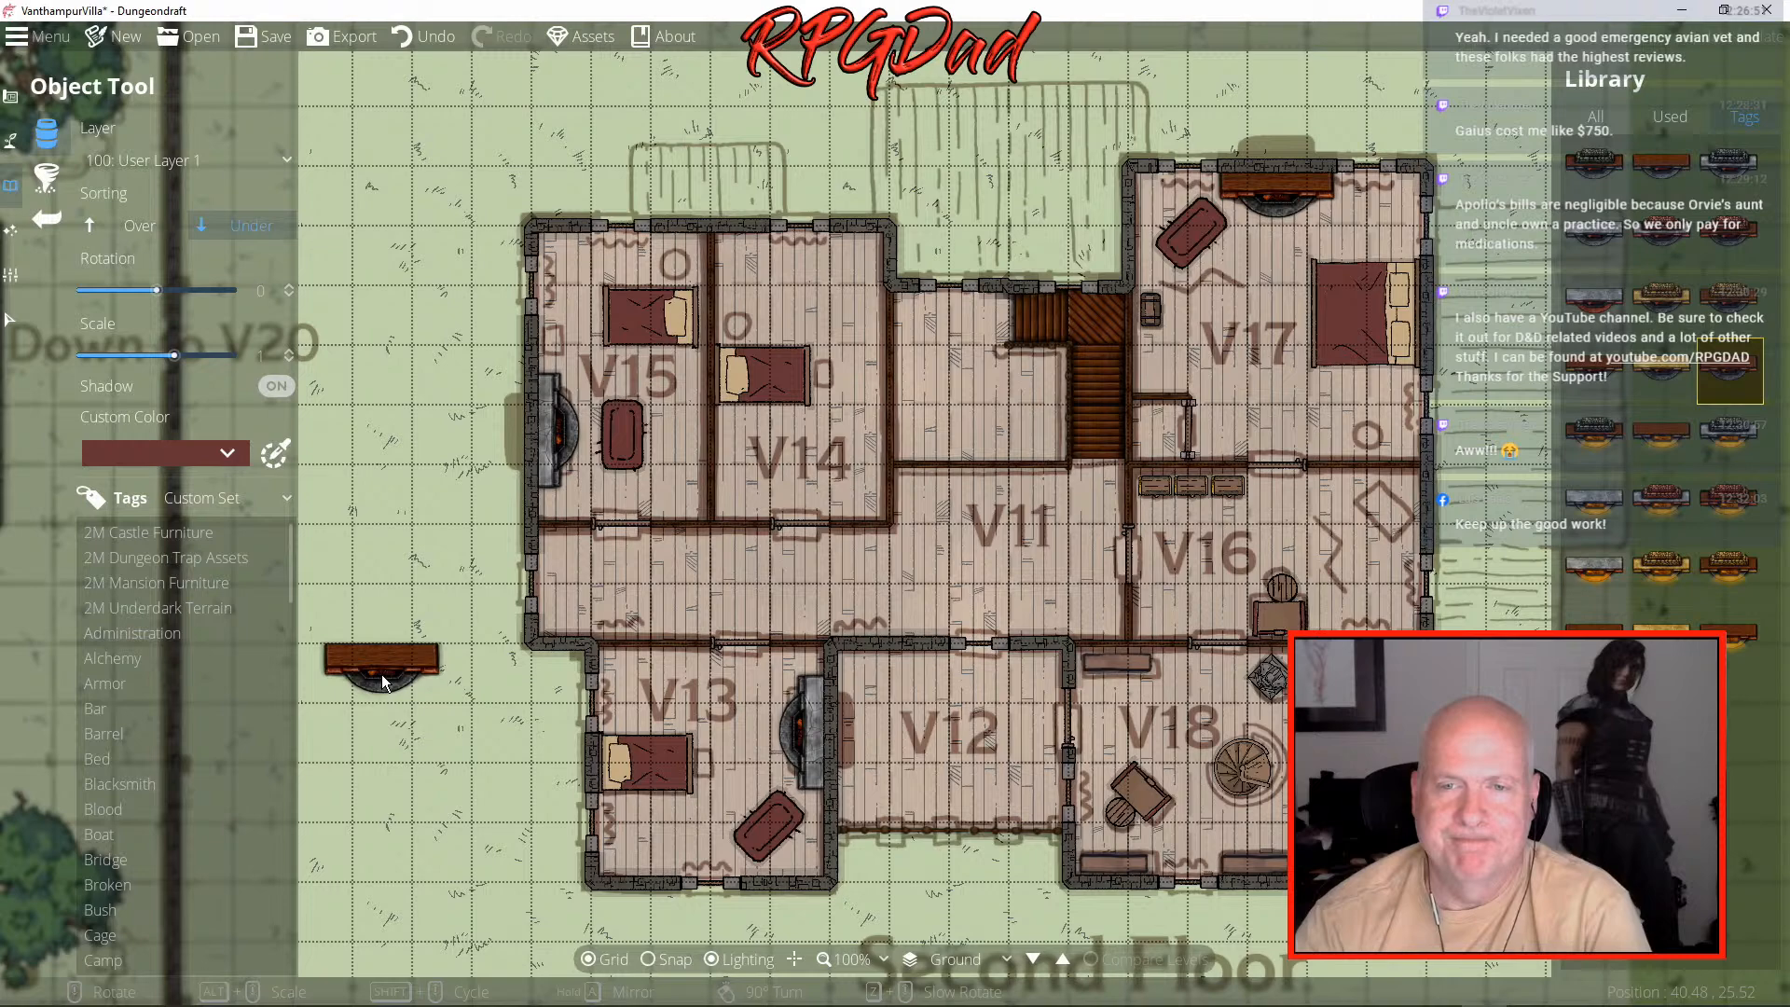
{"action": "scroll", "coordinate": [210, 658], "scroll_direction": "down", "scroll_amount": 2}
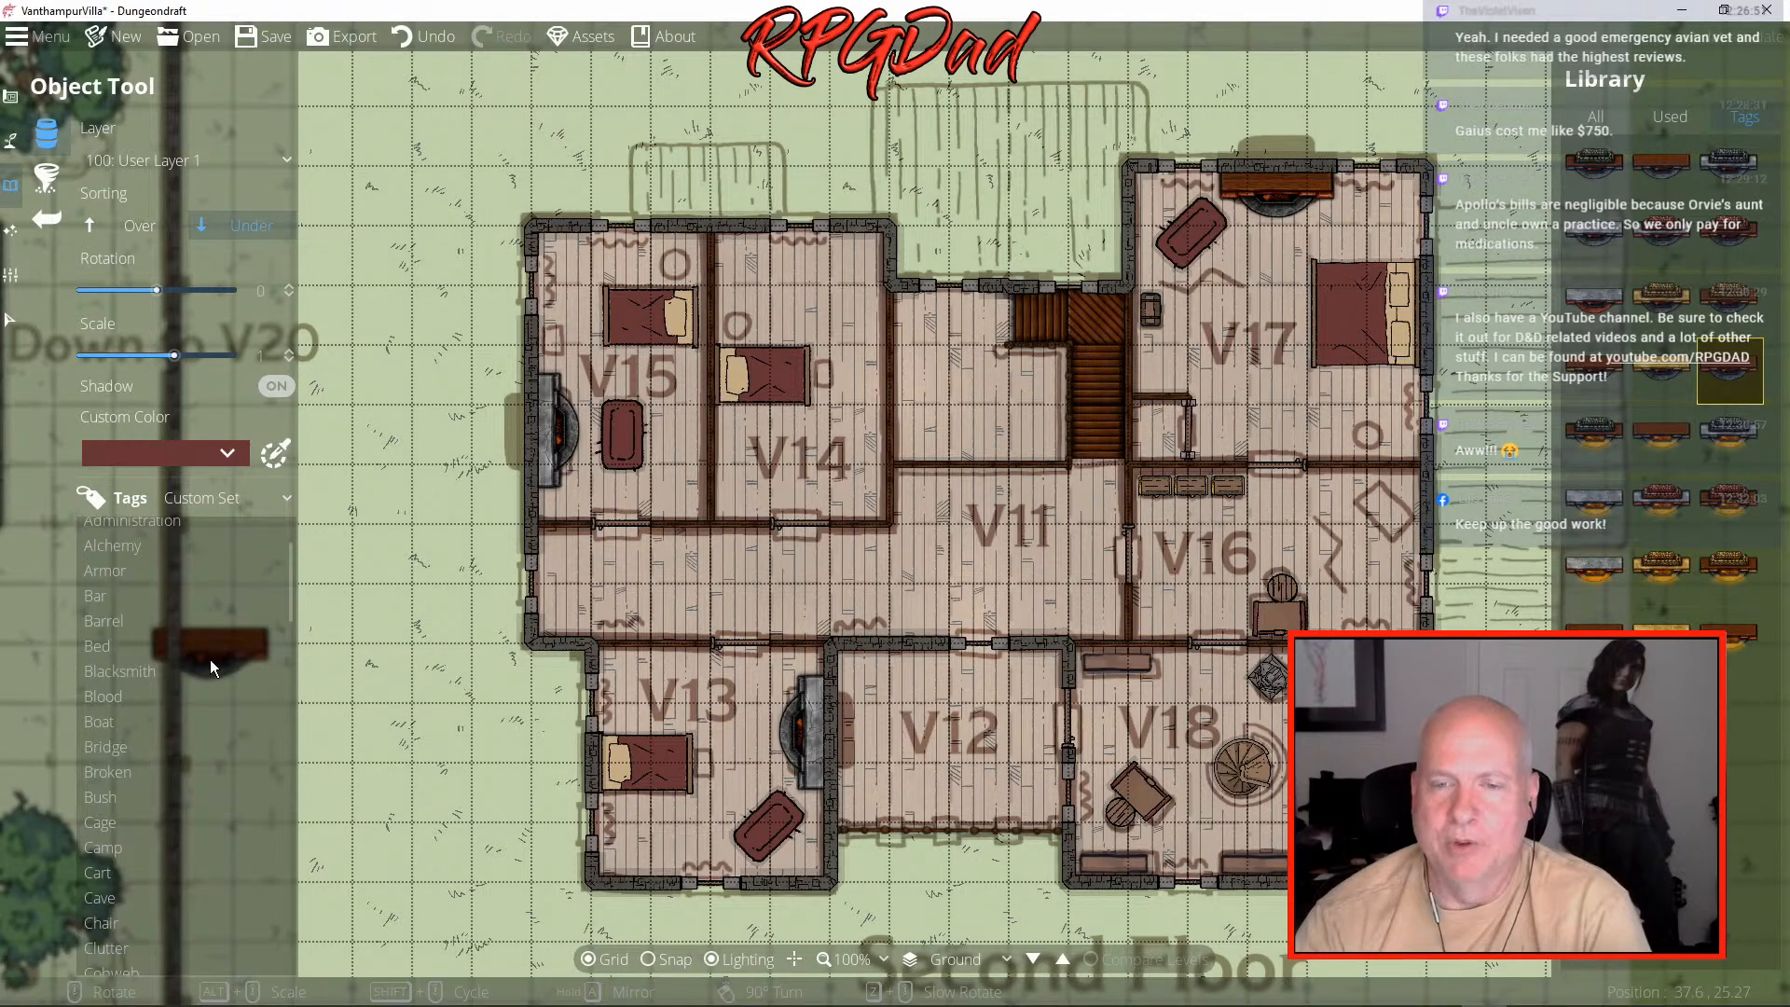
{"action": "scroll", "coordinate": [210, 659], "scroll_direction": "down", "scroll_amount": 4}
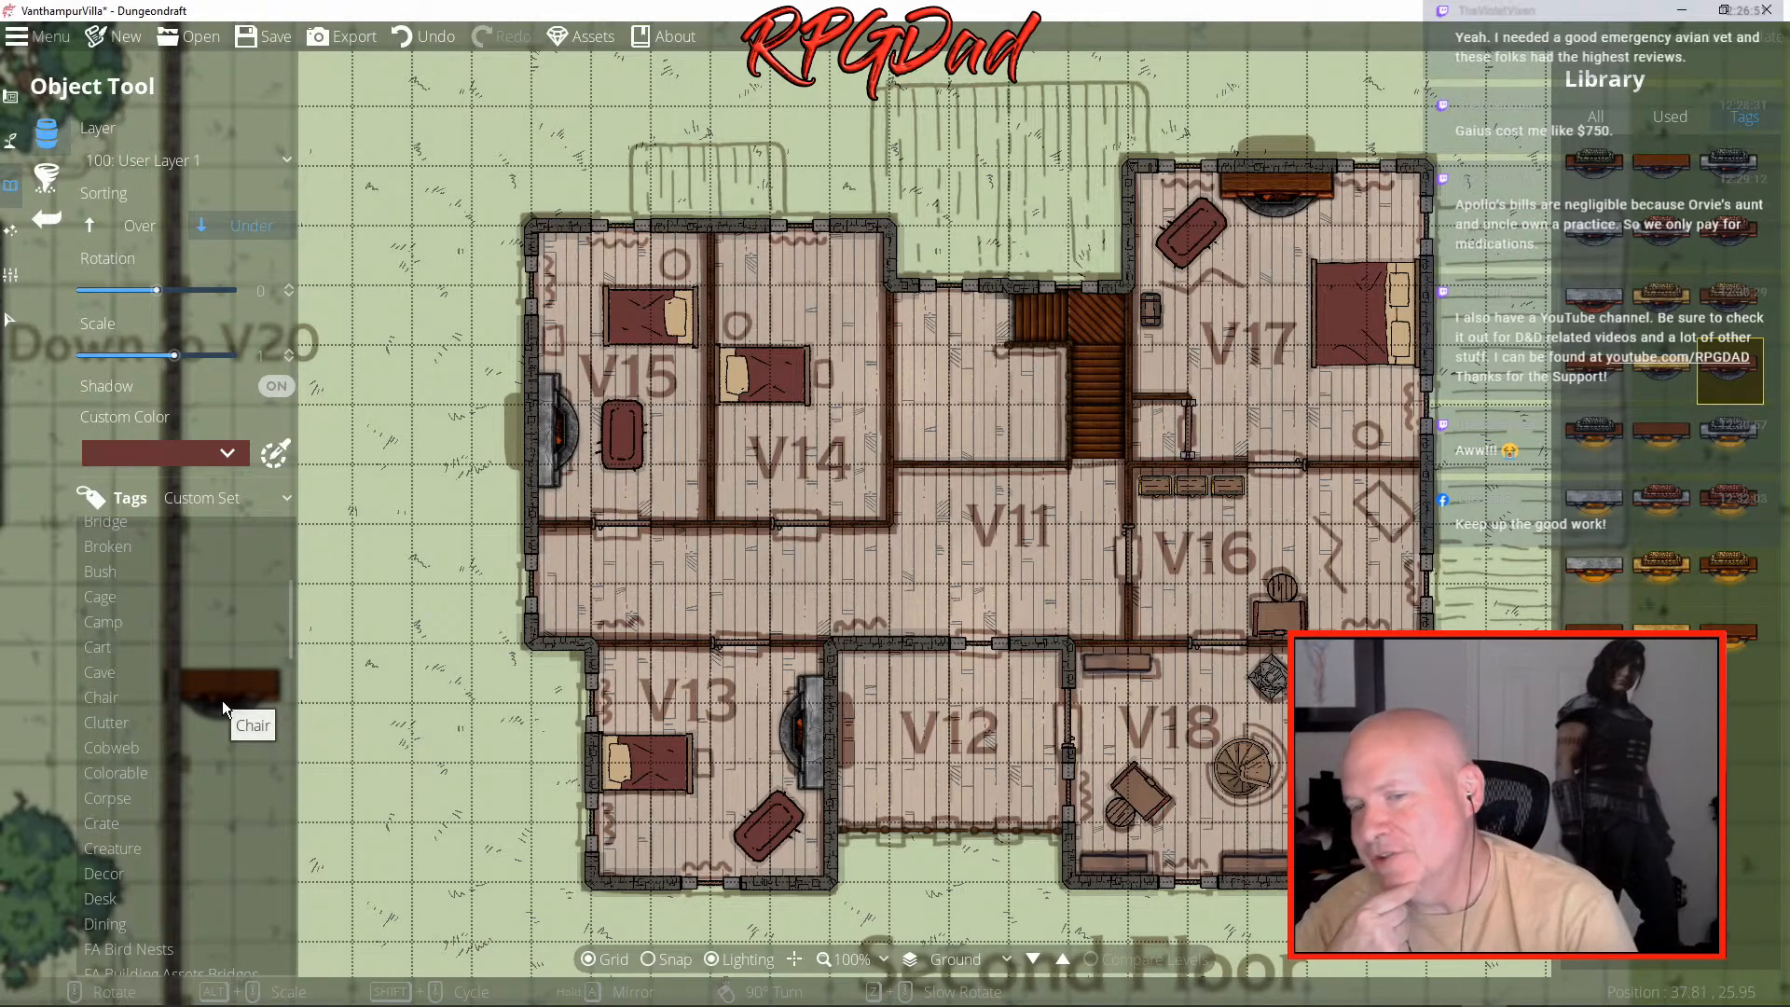
{"action": "scroll", "coordinate": [210, 701], "scroll_direction": "down", "scroll_amount": 6}
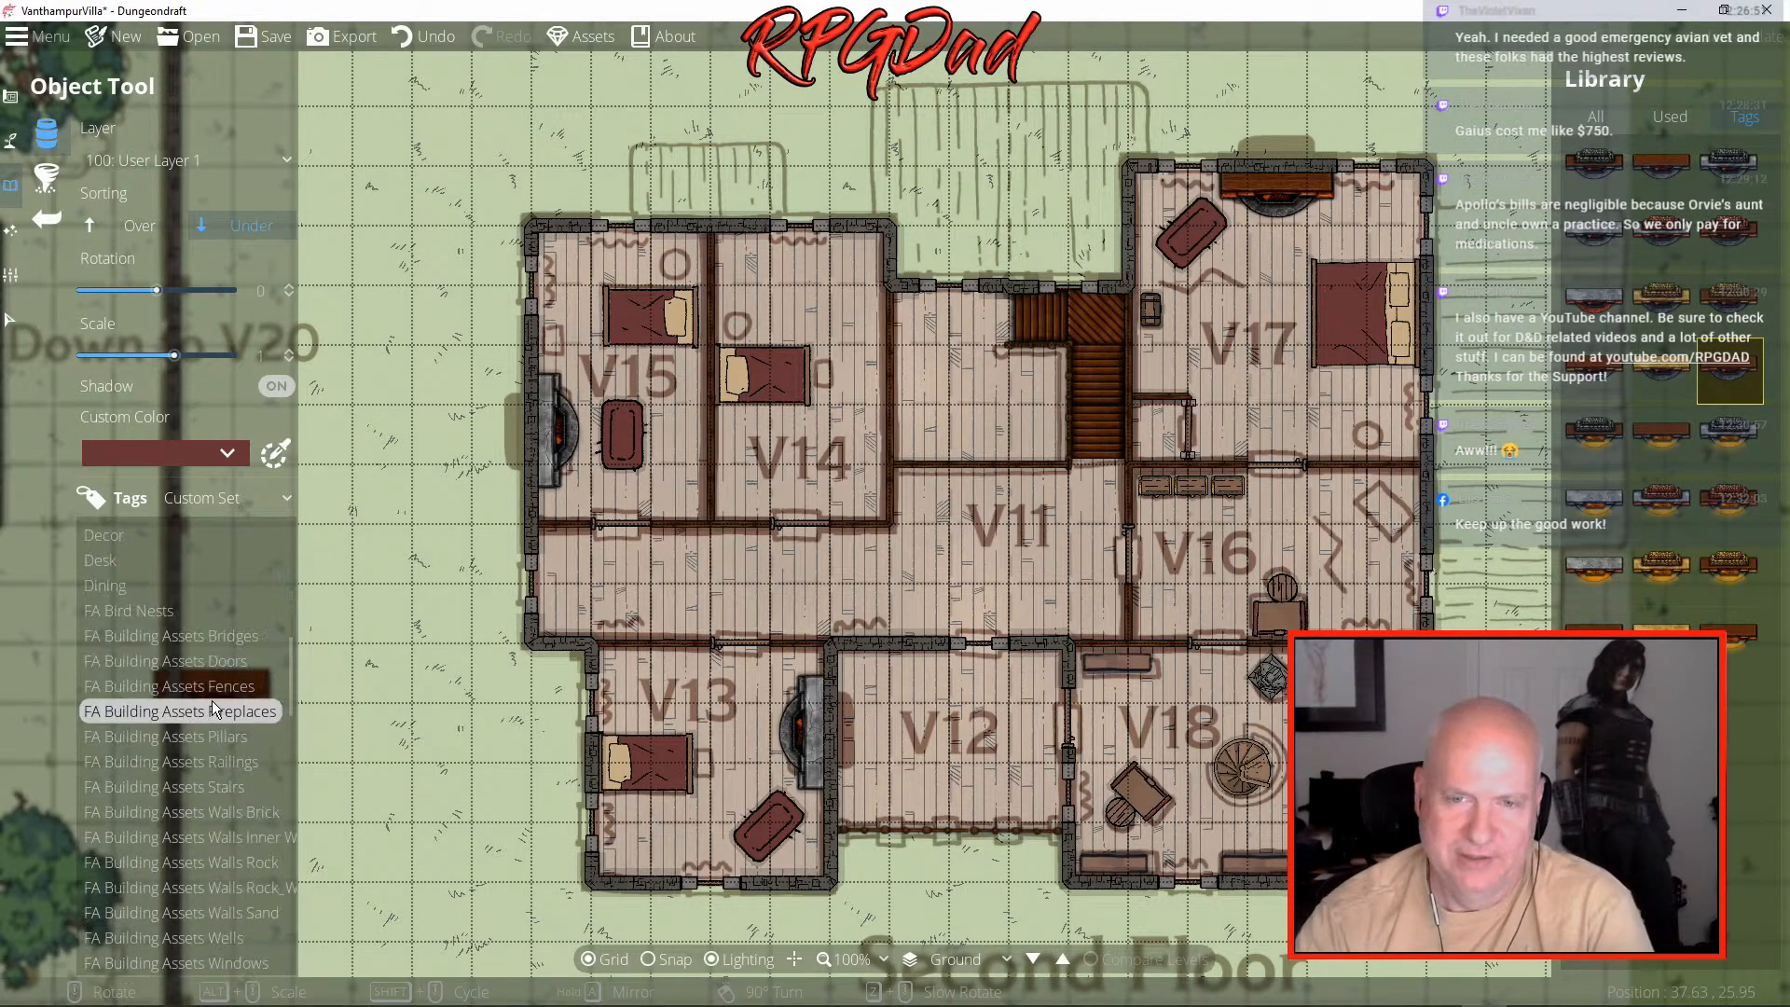
{"action": "scroll", "coordinate": [198, 656], "scroll_direction": "down", "scroll_amount": 2}
{"action": "scroll", "coordinate": [197, 657], "scroll_direction": "down", "scroll_amount": 4}
{"action": "scroll", "coordinate": [207, 713], "scroll_direction": "down", "scroll_amount": 10}
{"action": "scroll", "coordinate": [208, 714], "scroll_direction": "down", "scroll_amount": 2}
{"action": "scroll", "coordinate": [207, 705], "scroll_direction": "down", "scroll_amount": 1}
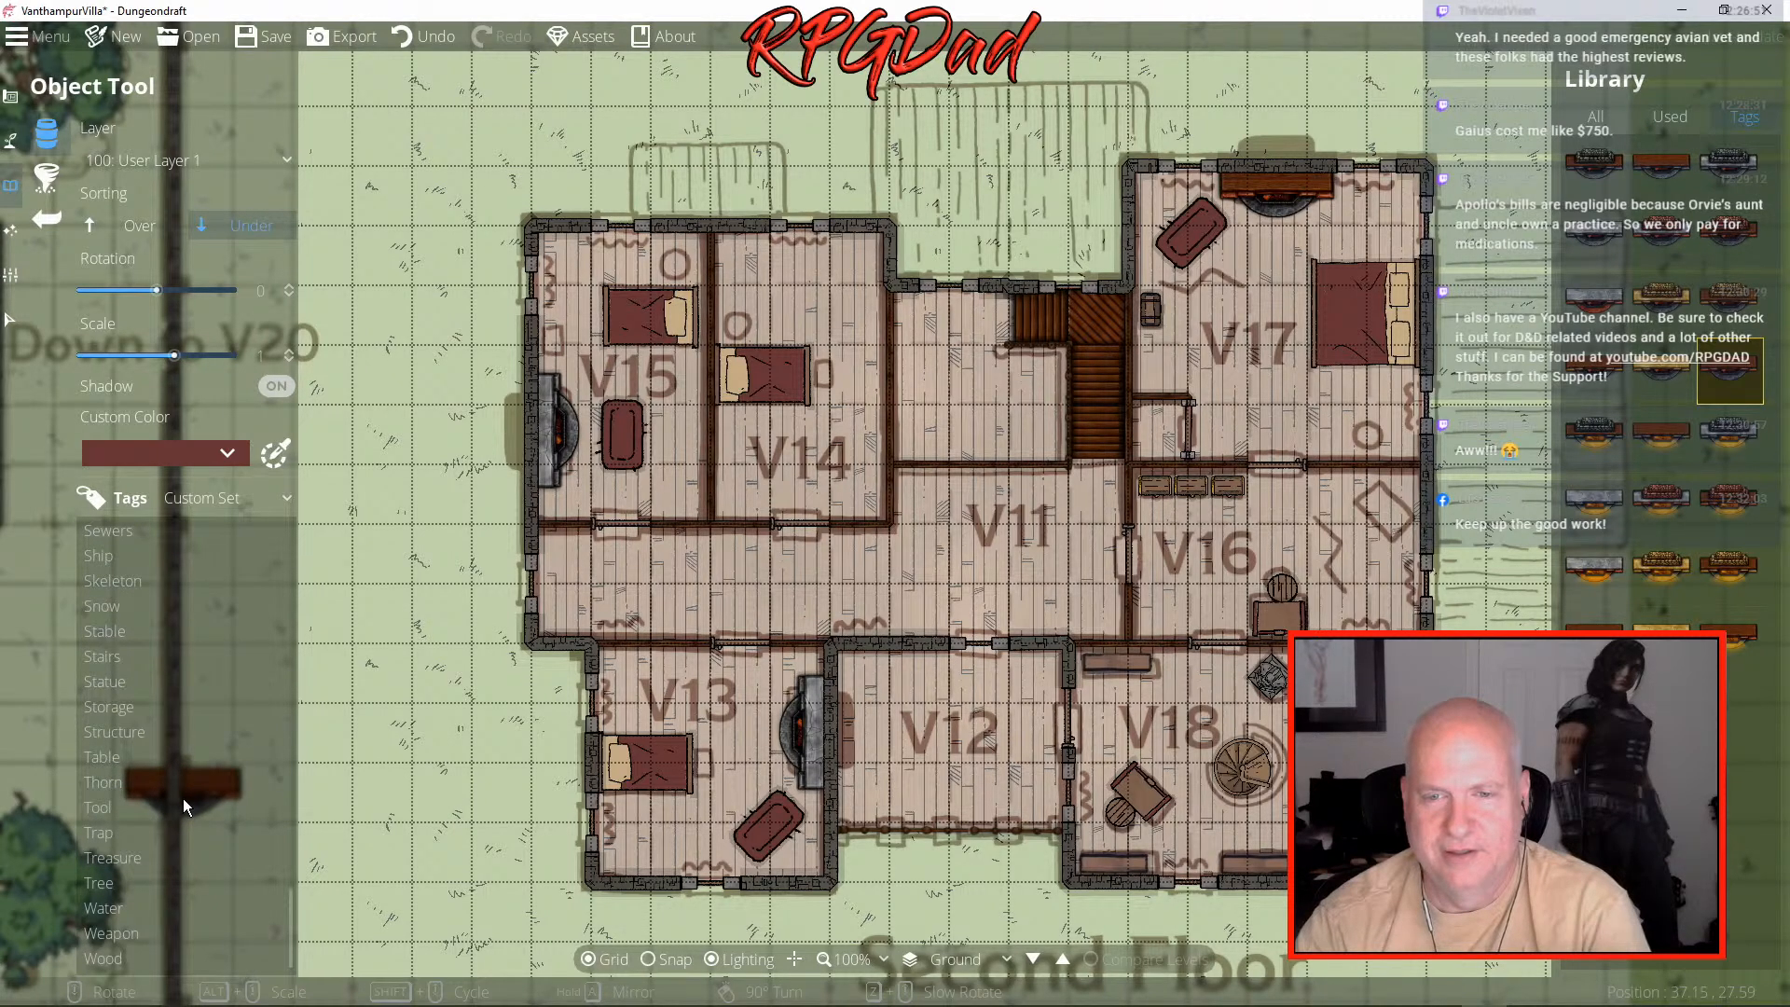
{"action": "scroll", "coordinate": [182, 798], "scroll_direction": "up", "scroll_amount": 3}
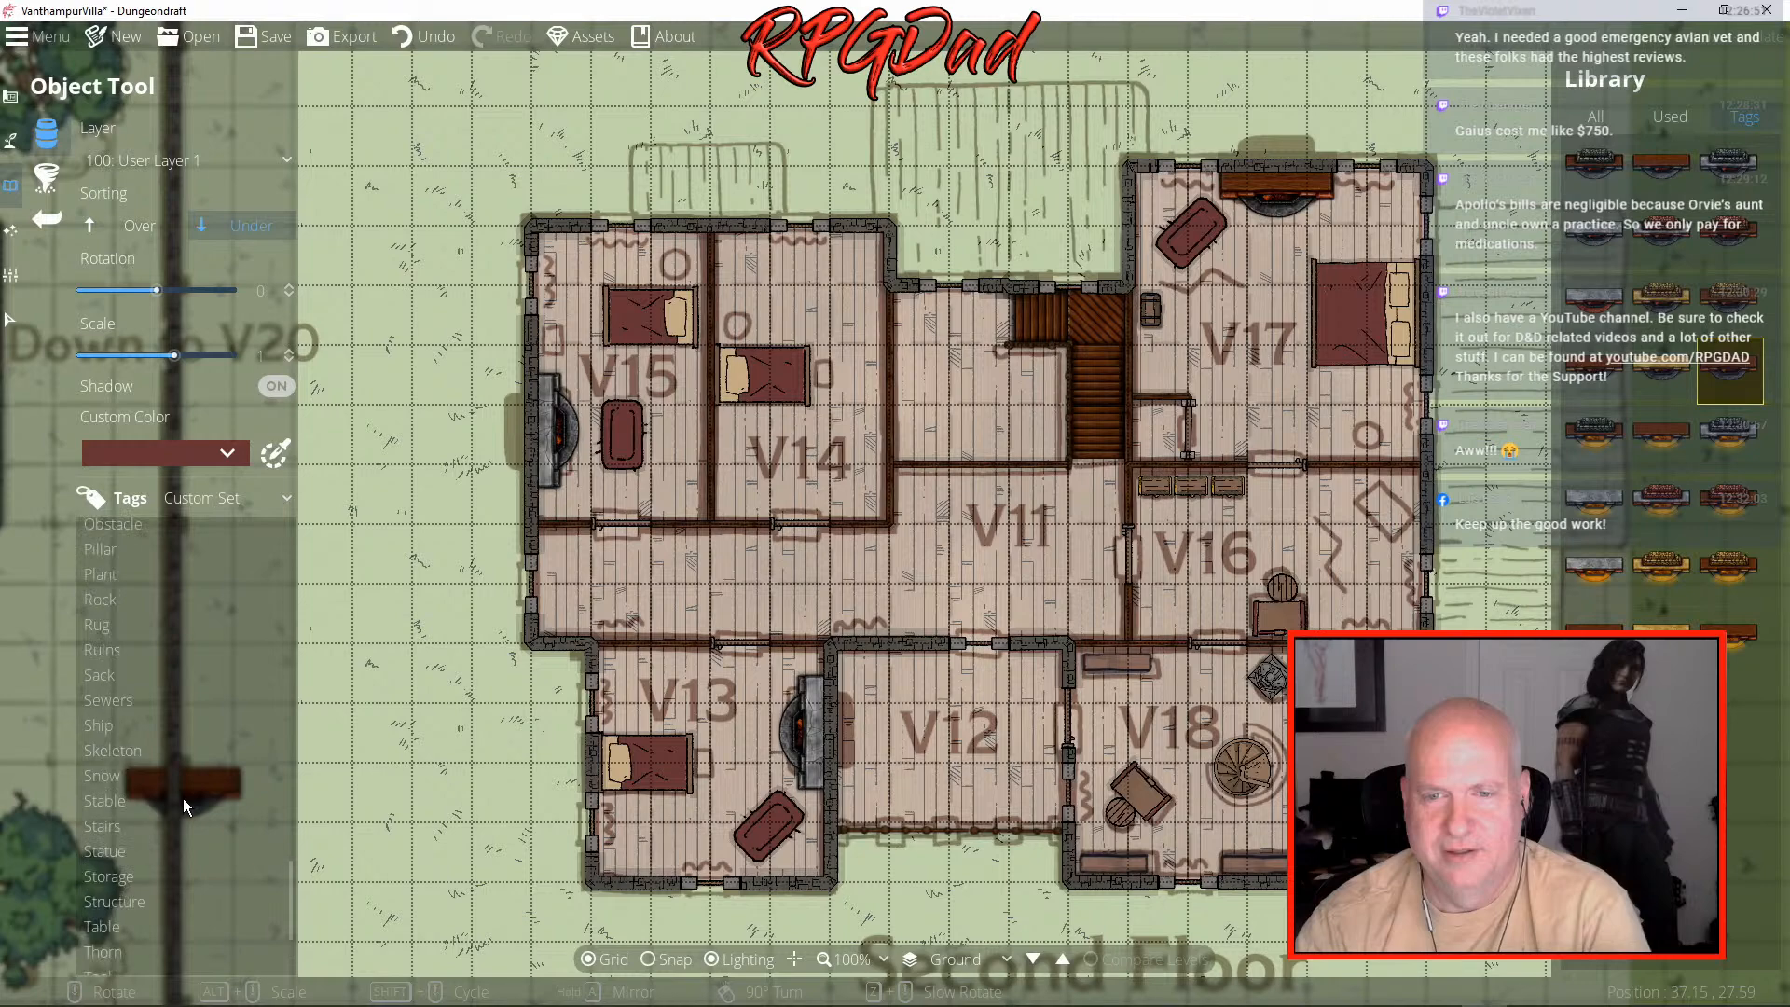
{"action": "scroll", "coordinate": [182, 798], "scroll_direction": "up", "scroll_amount": 6}
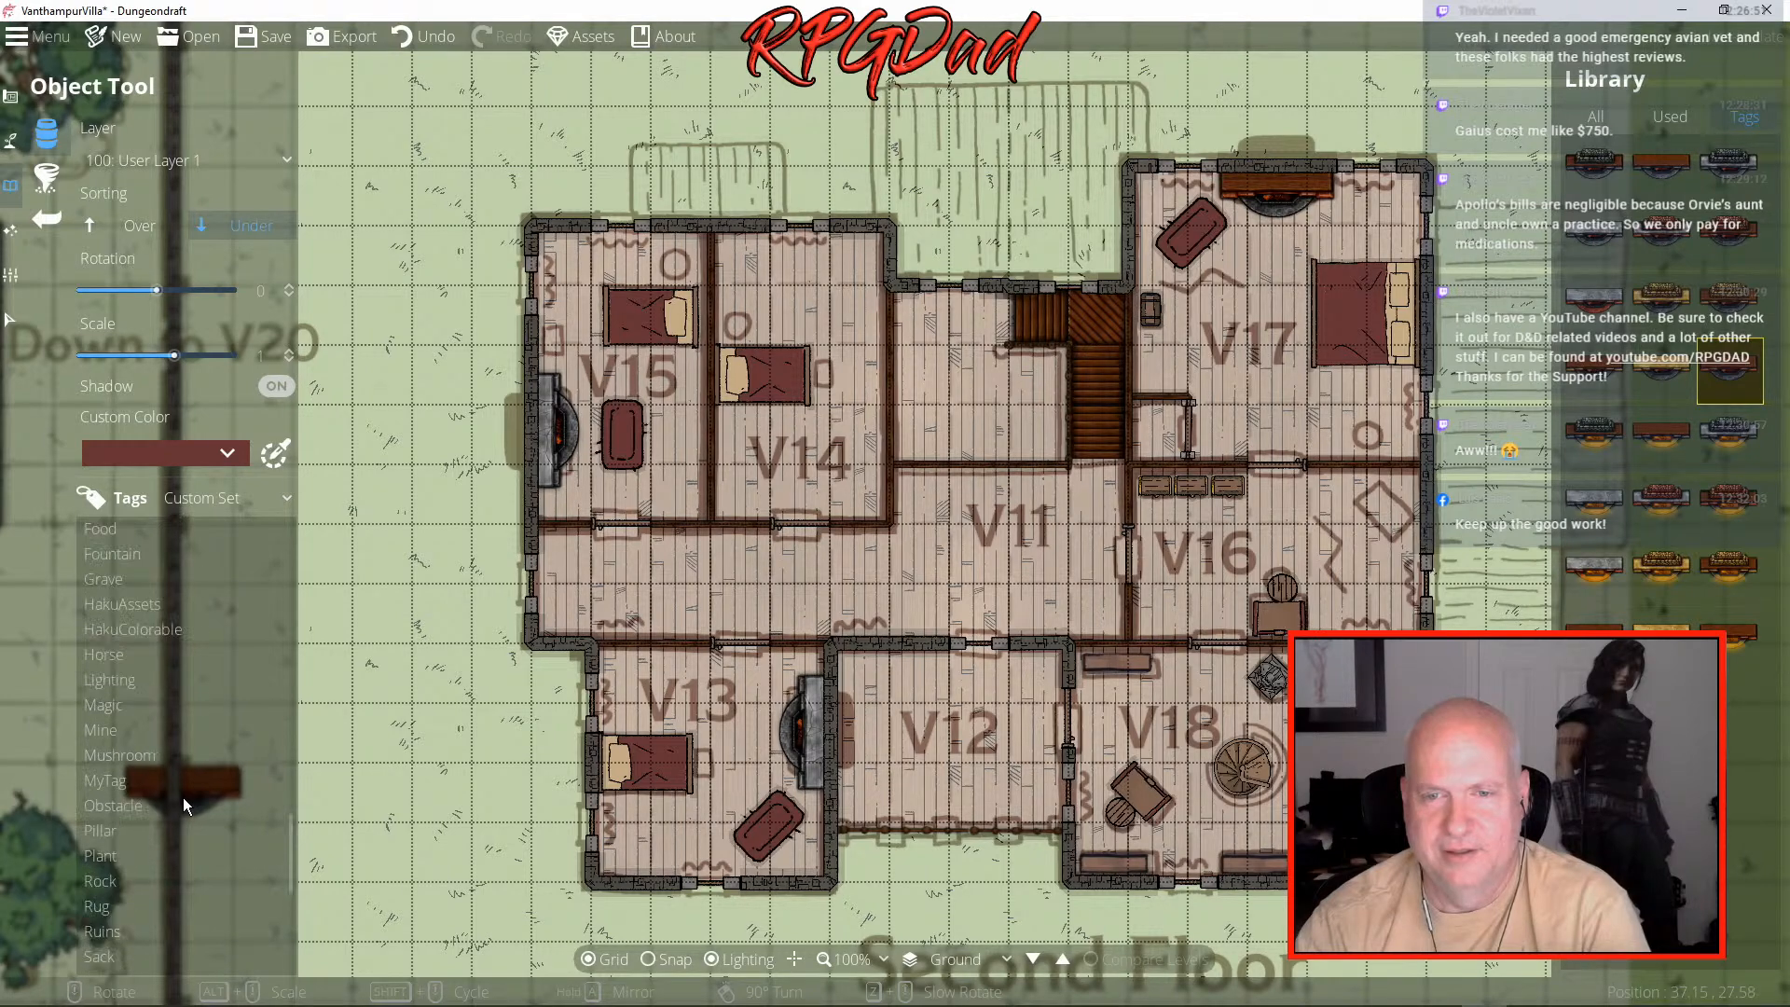
{"action": "scroll", "coordinate": [183, 797], "scroll_direction": "up", "scroll_amount": 3}
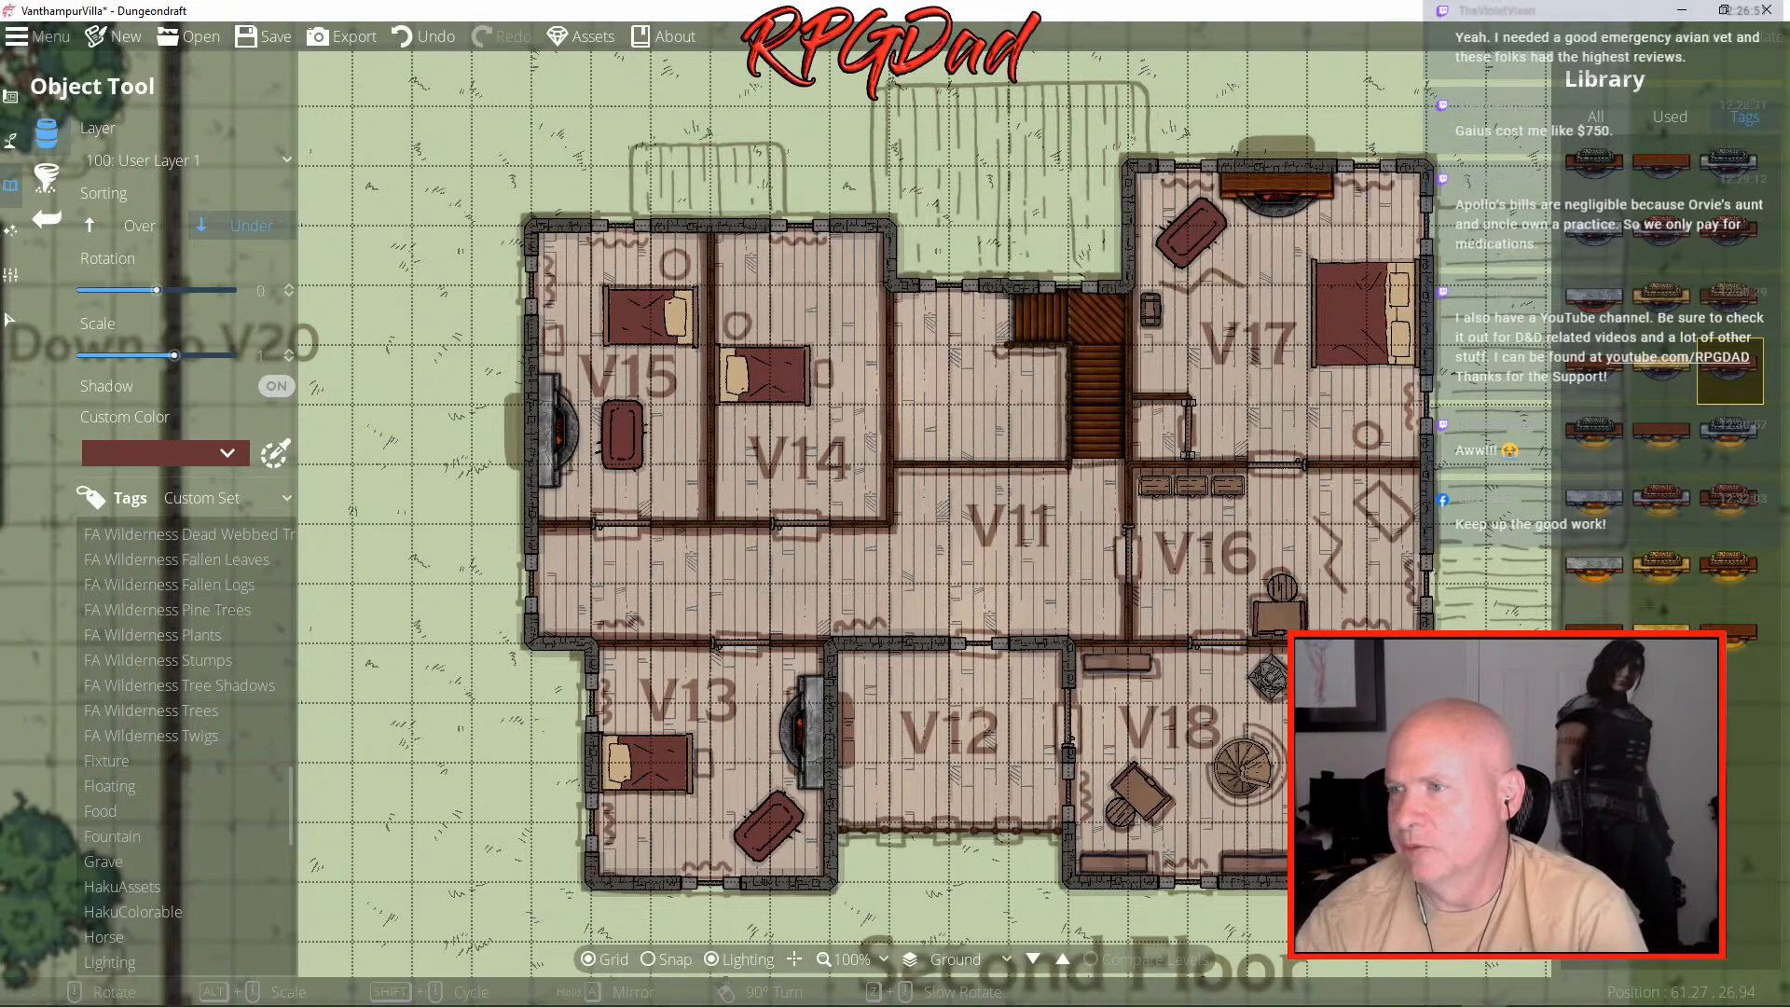
{"action": "left_click_drag", "start_coordinate": [1427, 690], "coordinate": [1437, 1005]}
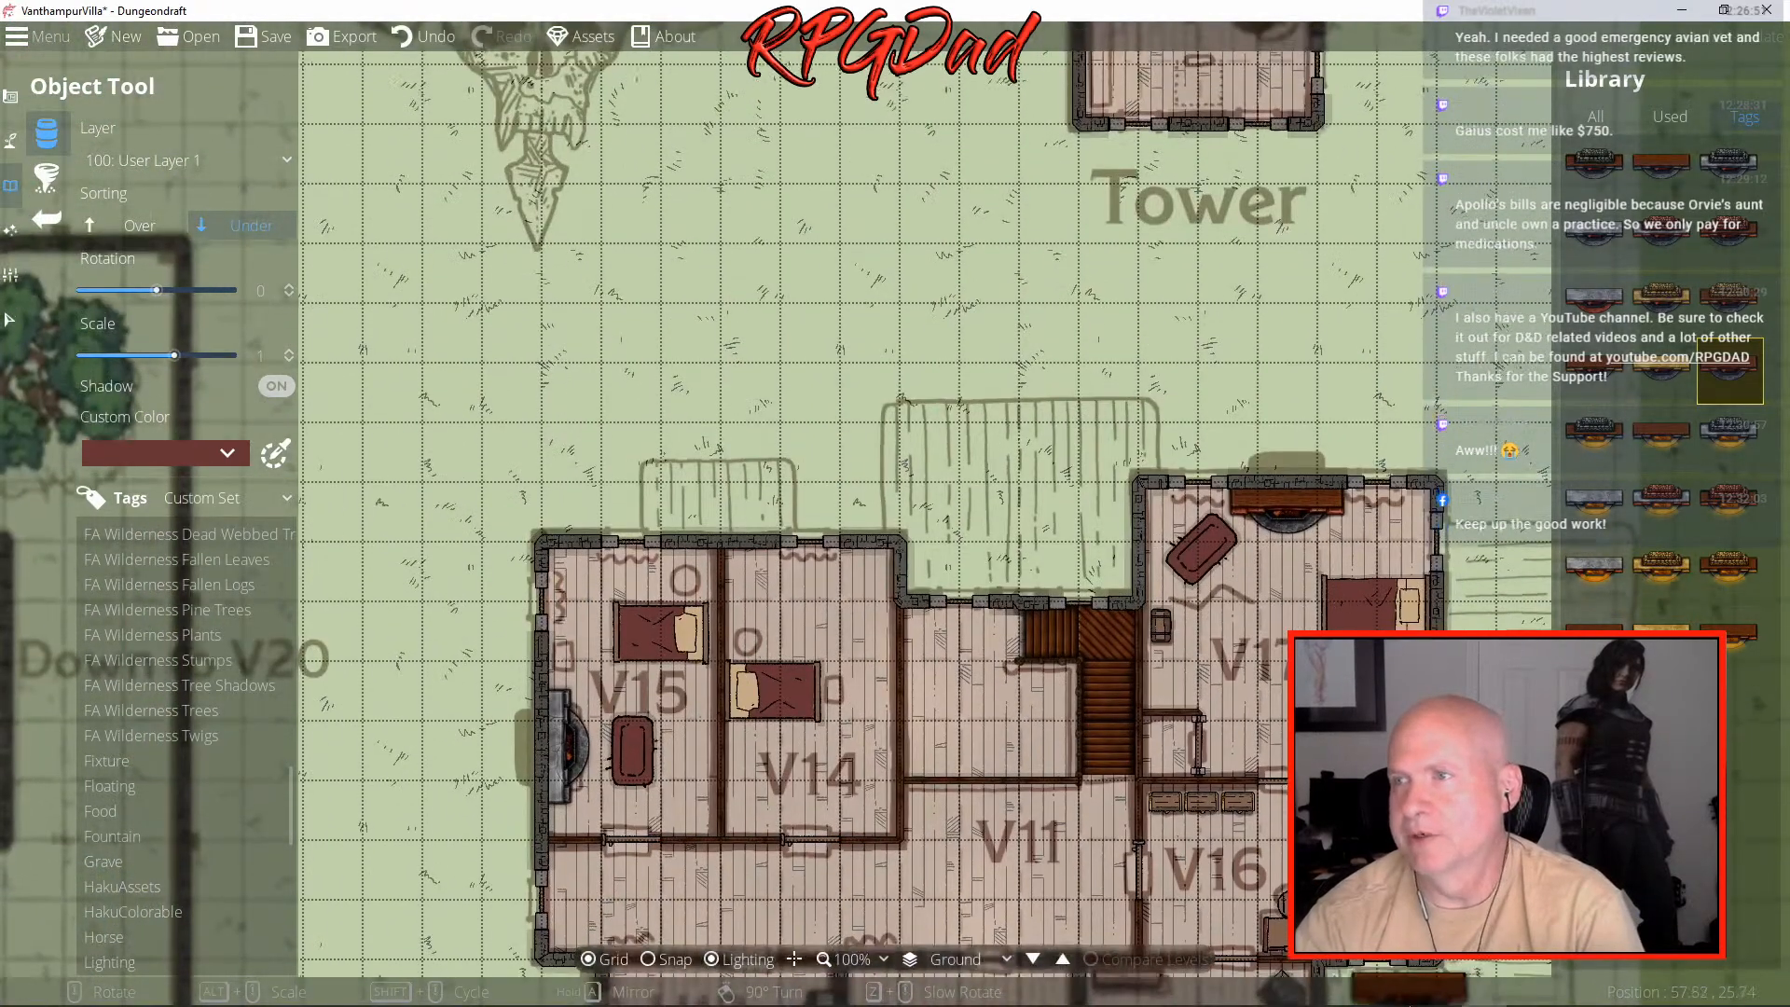
{"action": "left_click_drag", "start_coordinate": [1421, 353], "coordinate": [1310, 653]}
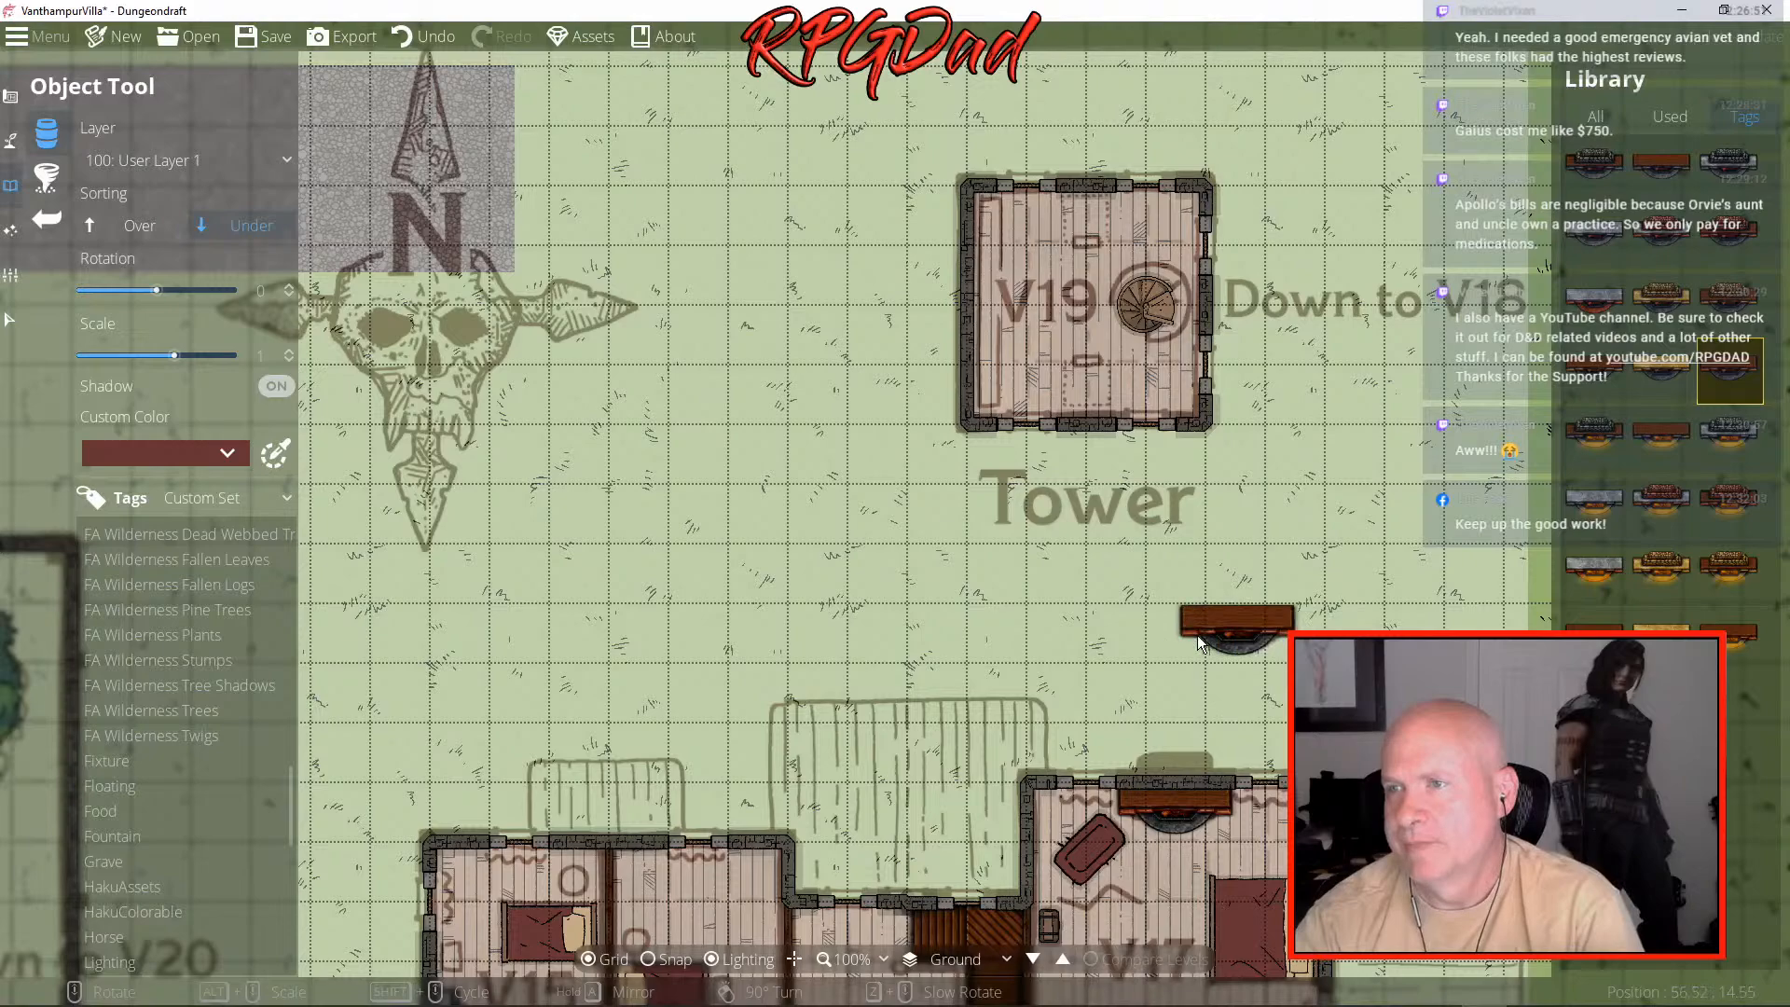
{"action": "left_click_drag", "start_coordinate": [1149, 629], "coordinate": [1343, 289]}
{"action": "left_click_drag", "start_coordinate": [1362, 625], "coordinate": [1082, 483]}
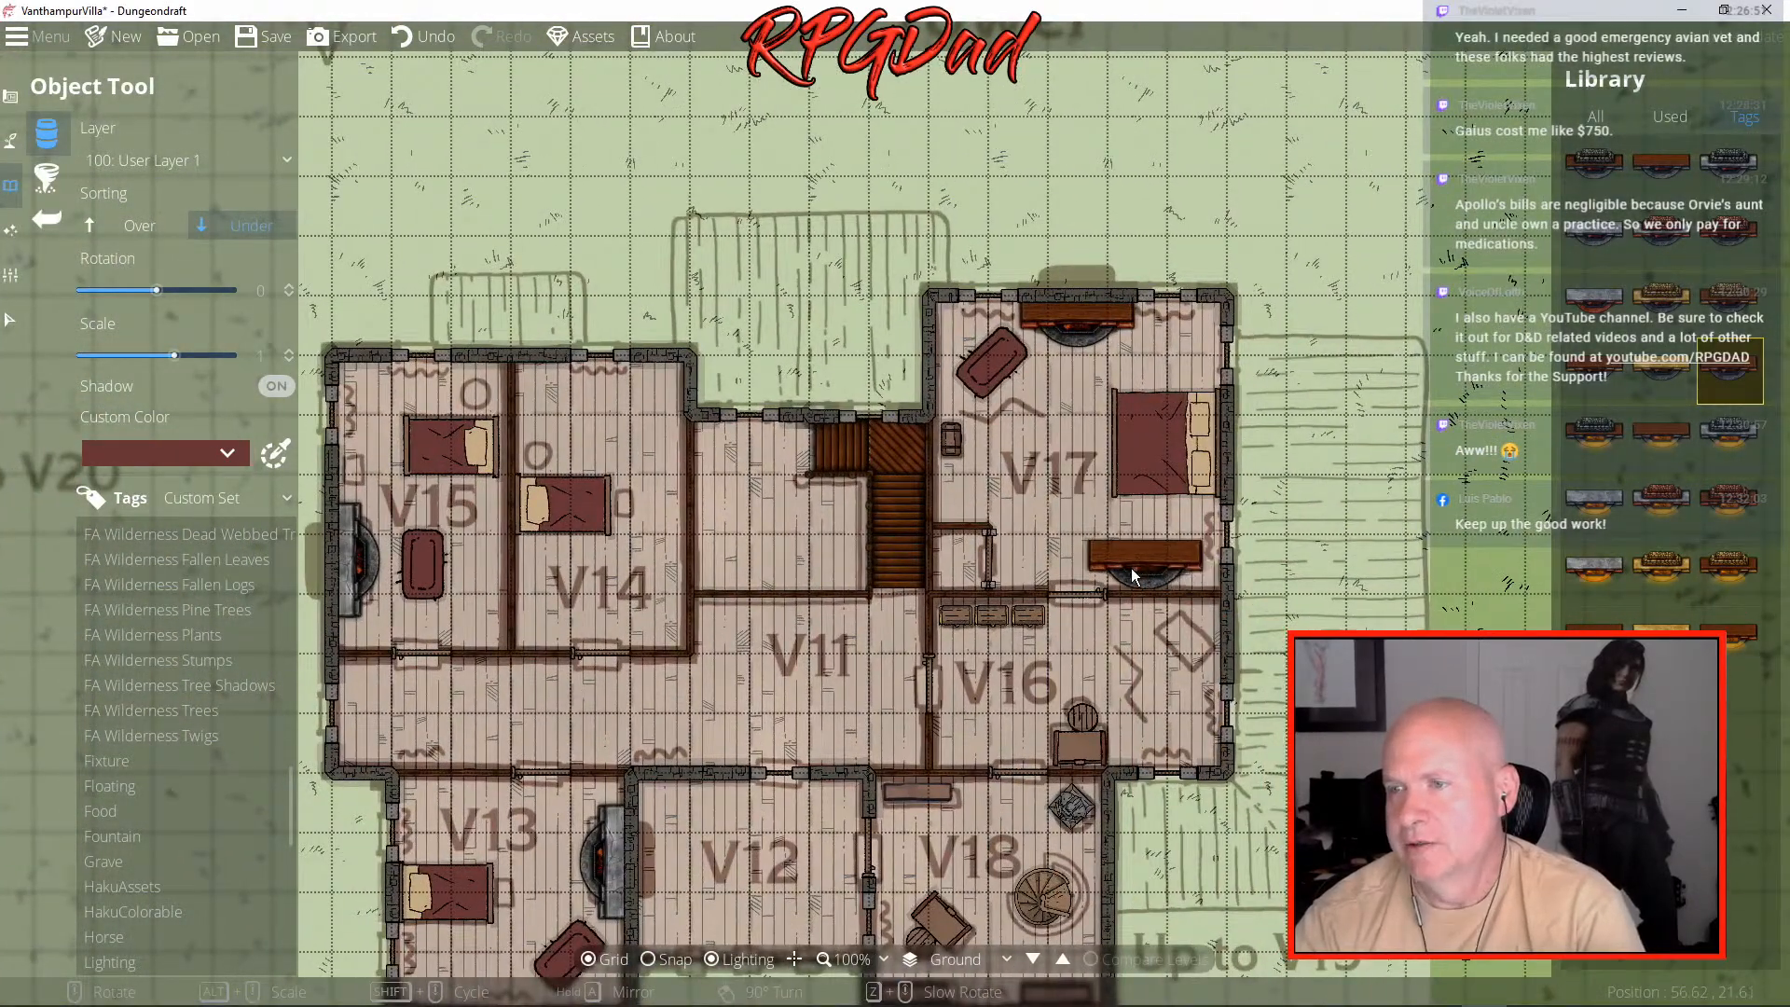
{"action": "left_click_drag", "start_coordinate": [1157, 639], "coordinate": [1259, 553]}
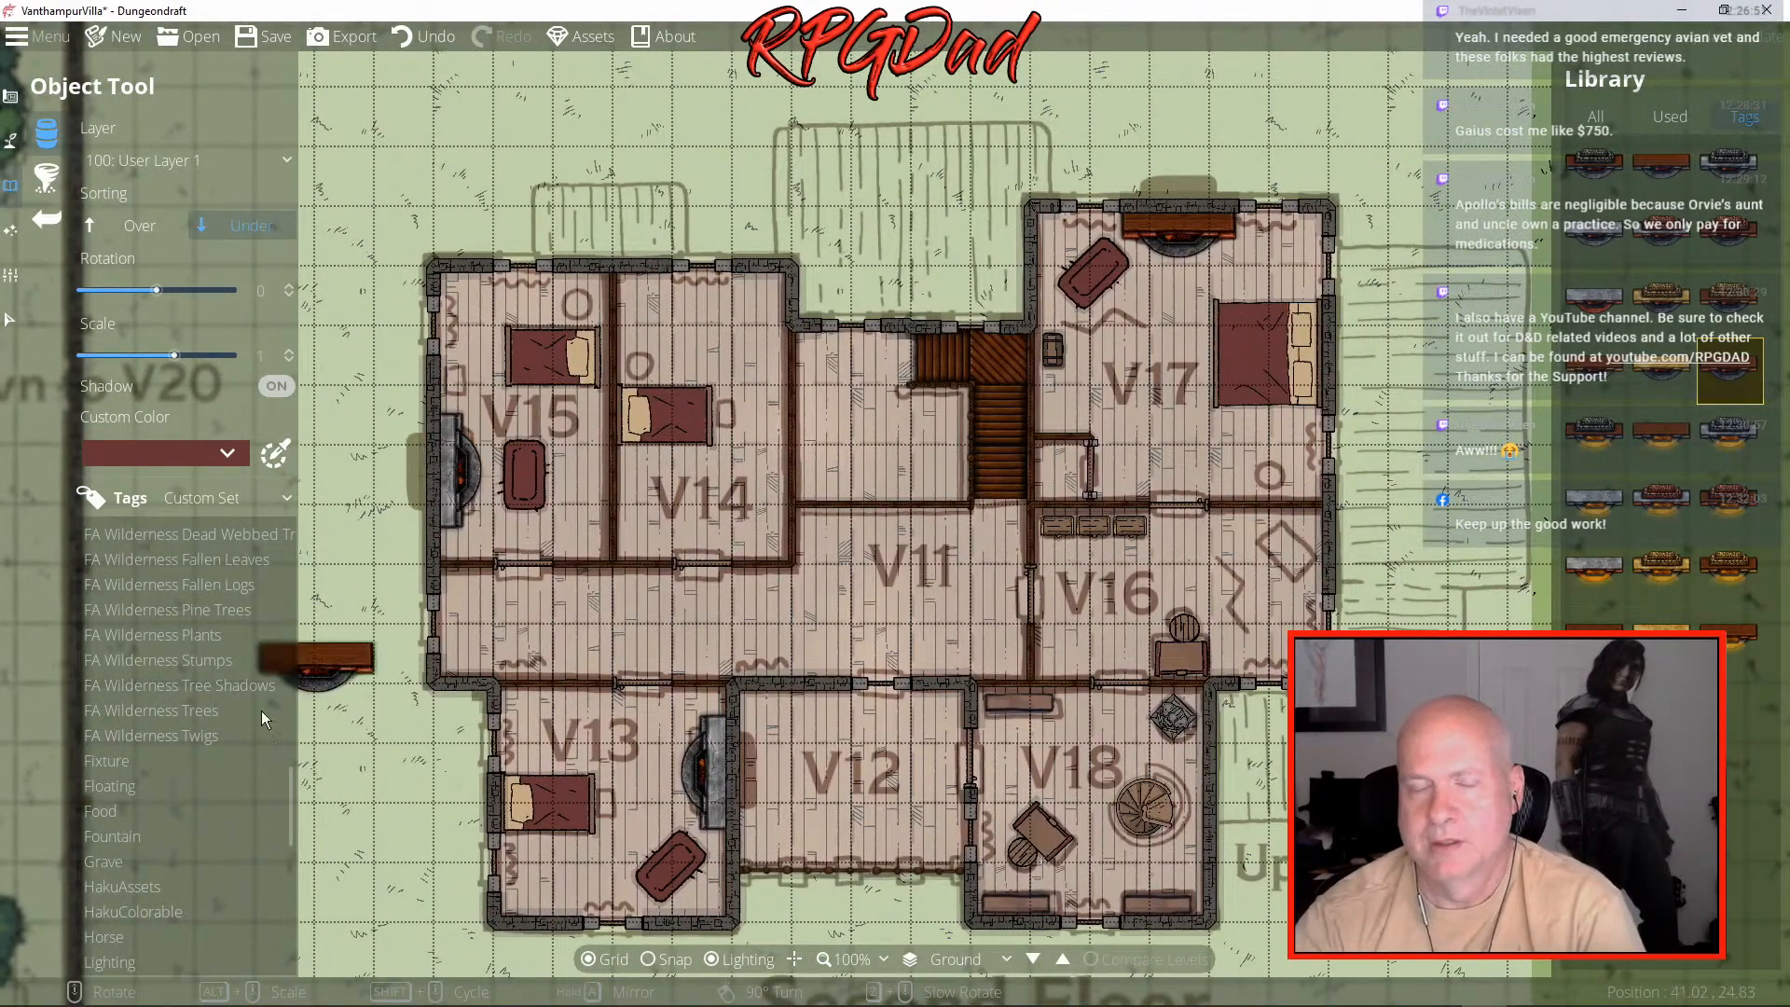
- Filter the objects to 2M Castle Furniture and place a chest rotated to -90° at the foot of V14's bed
{"action": "scroll", "coordinate": [229, 768], "scroll_direction": "up", "scroll_amount": 3}
{"action": "scroll", "coordinate": [229, 768], "scroll_direction": "up", "scroll_amount": 10}
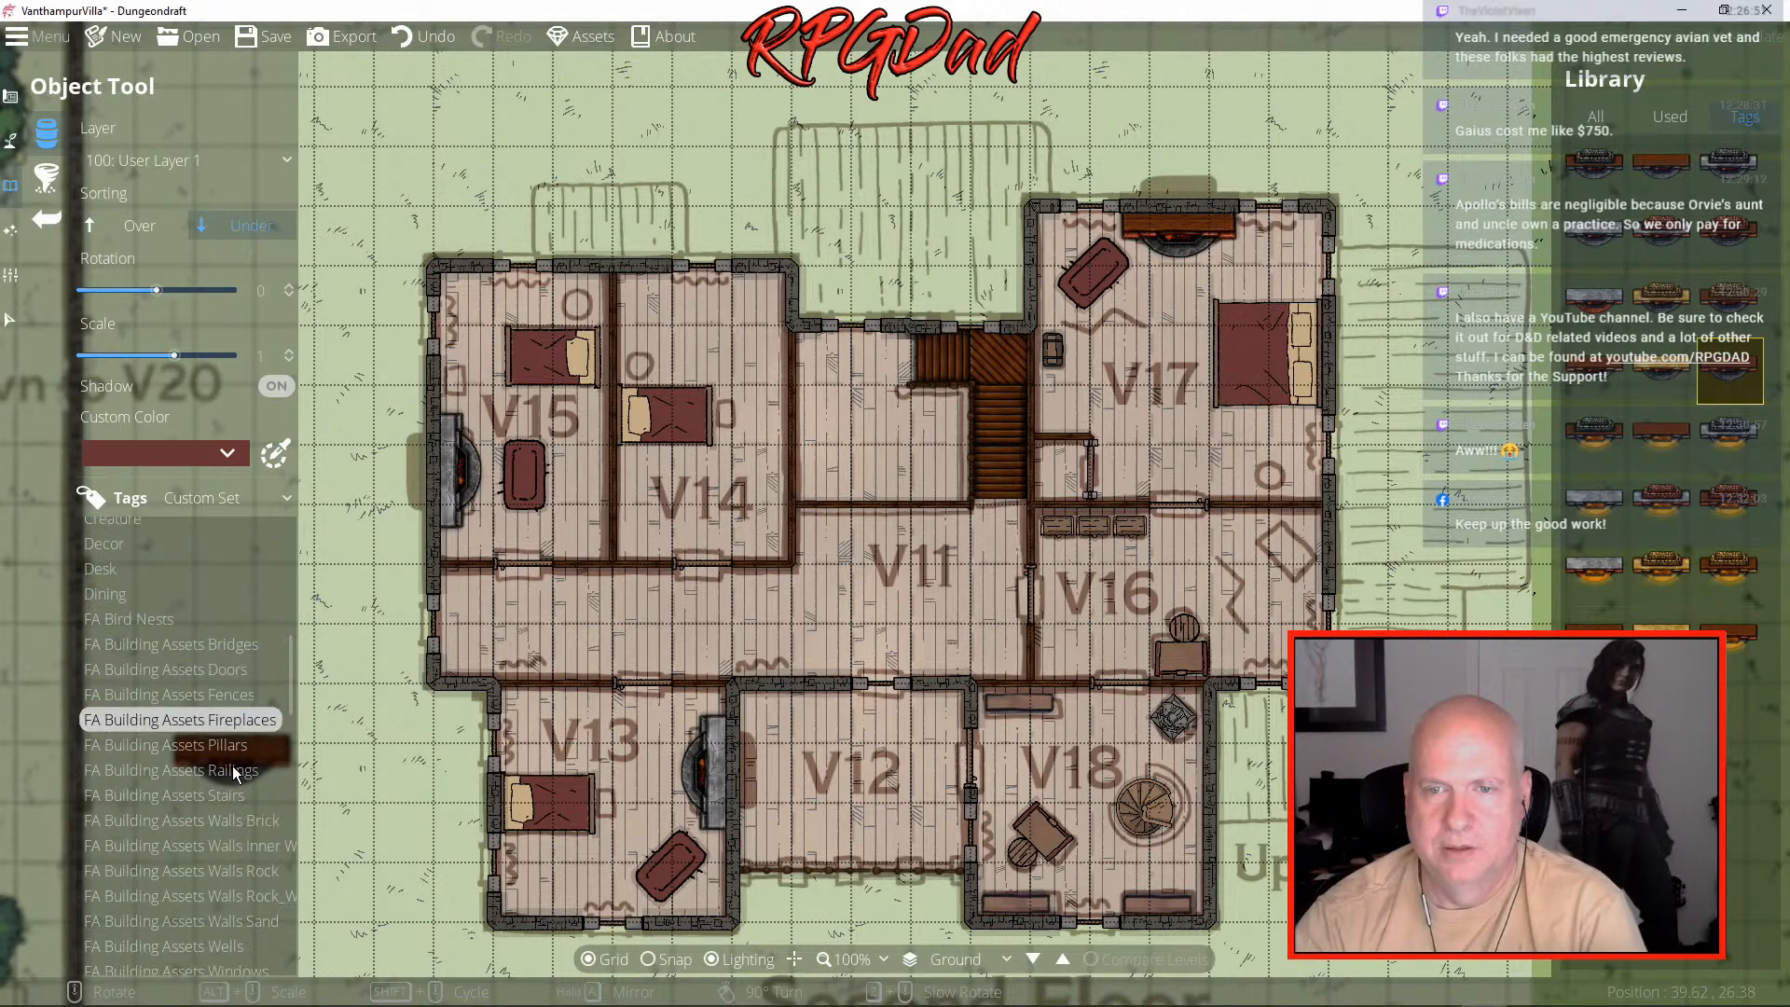
{"action": "scroll", "coordinate": [213, 644], "scroll_direction": "up", "scroll_amount": 5}
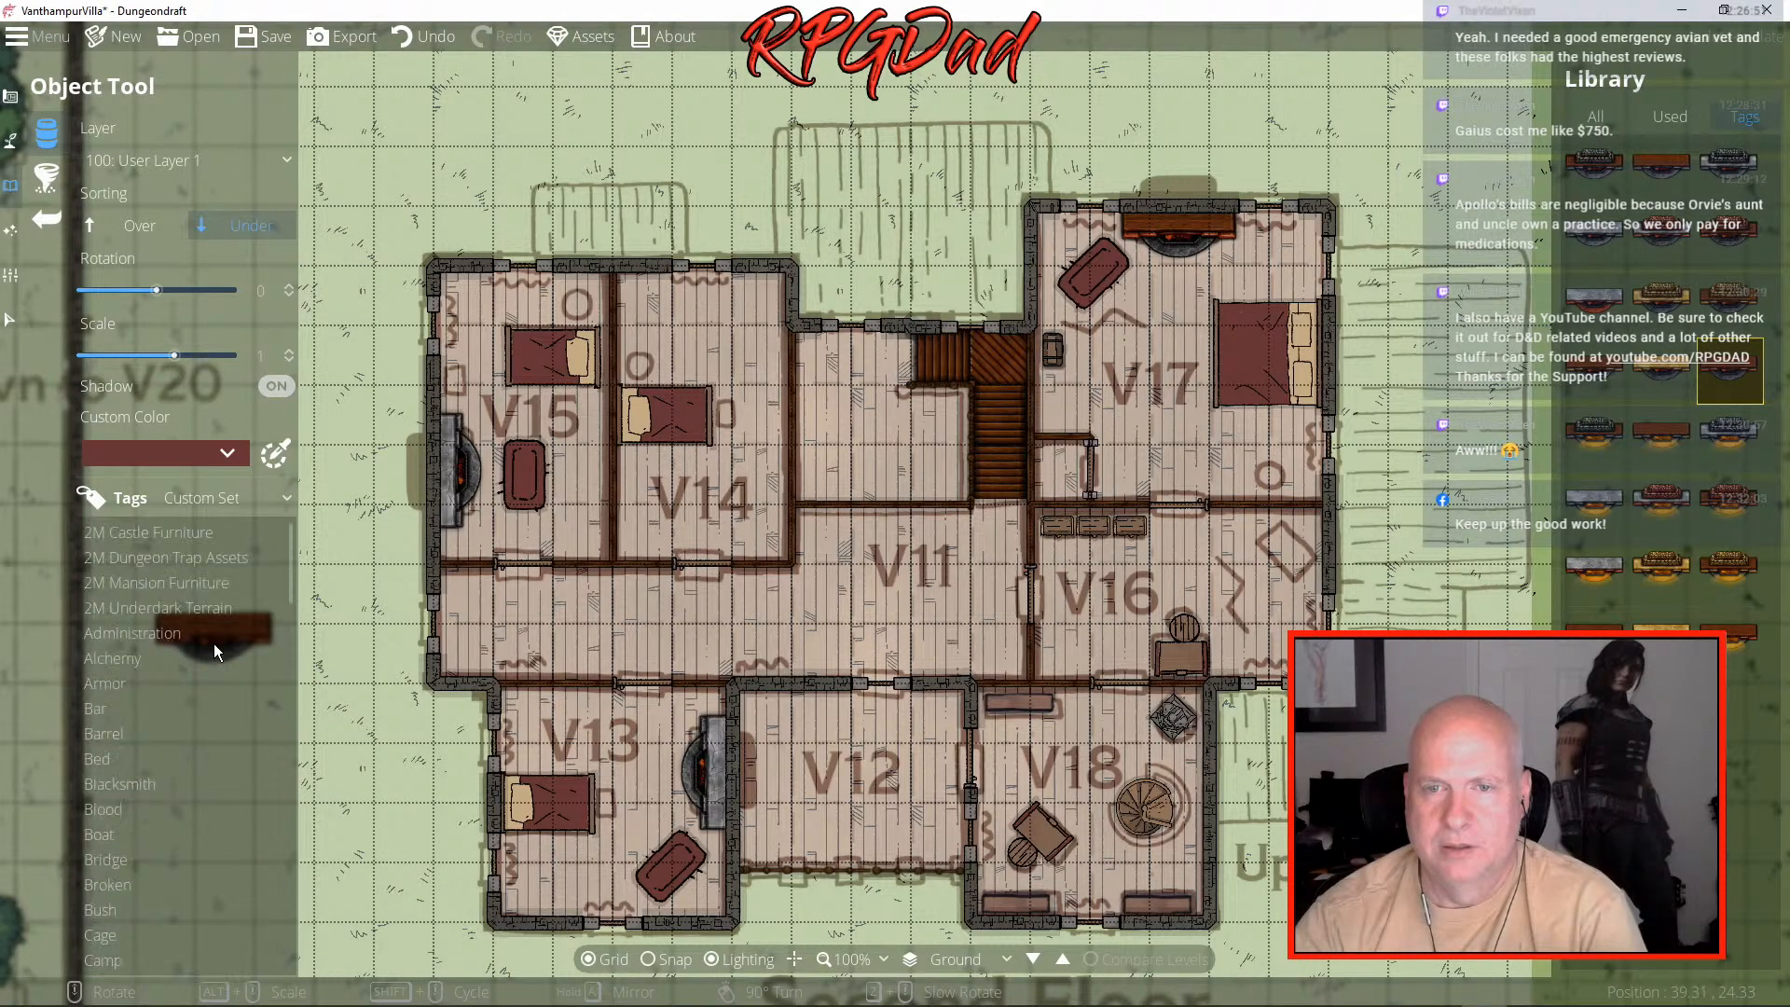
{"action": "left_click", "coordinate": [159, 540]}
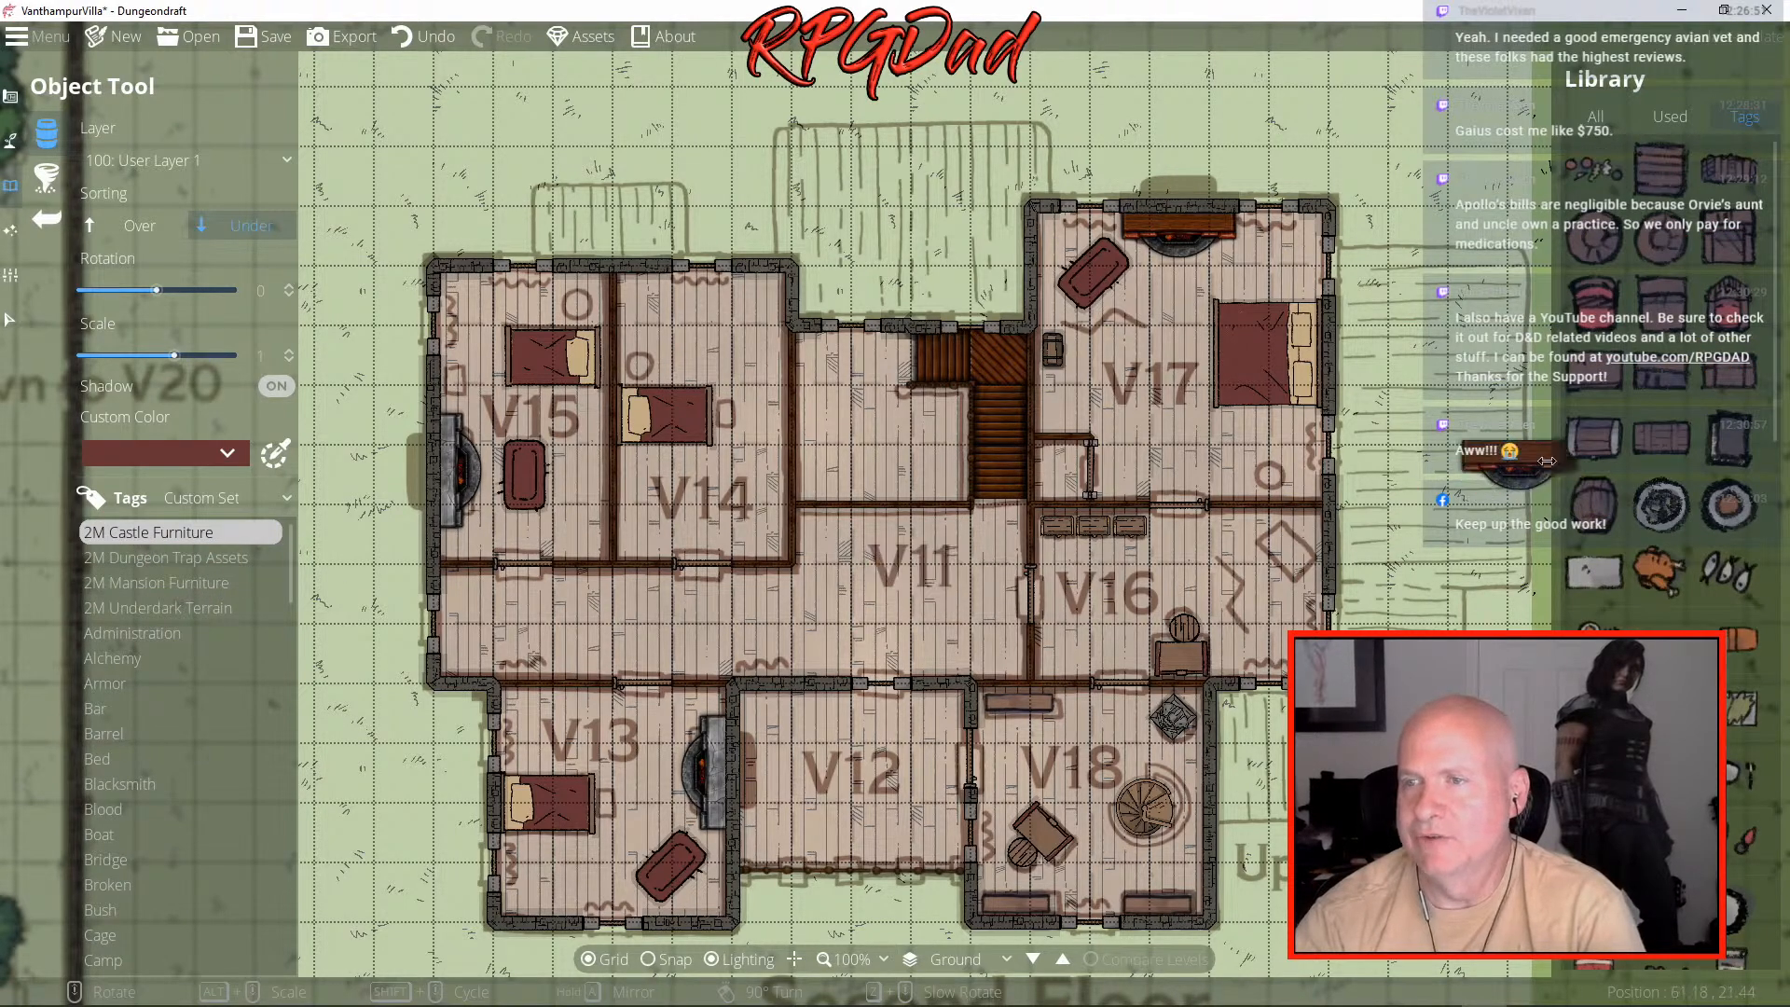
{"action": "left_click", "coordinate": [1596, 440]}
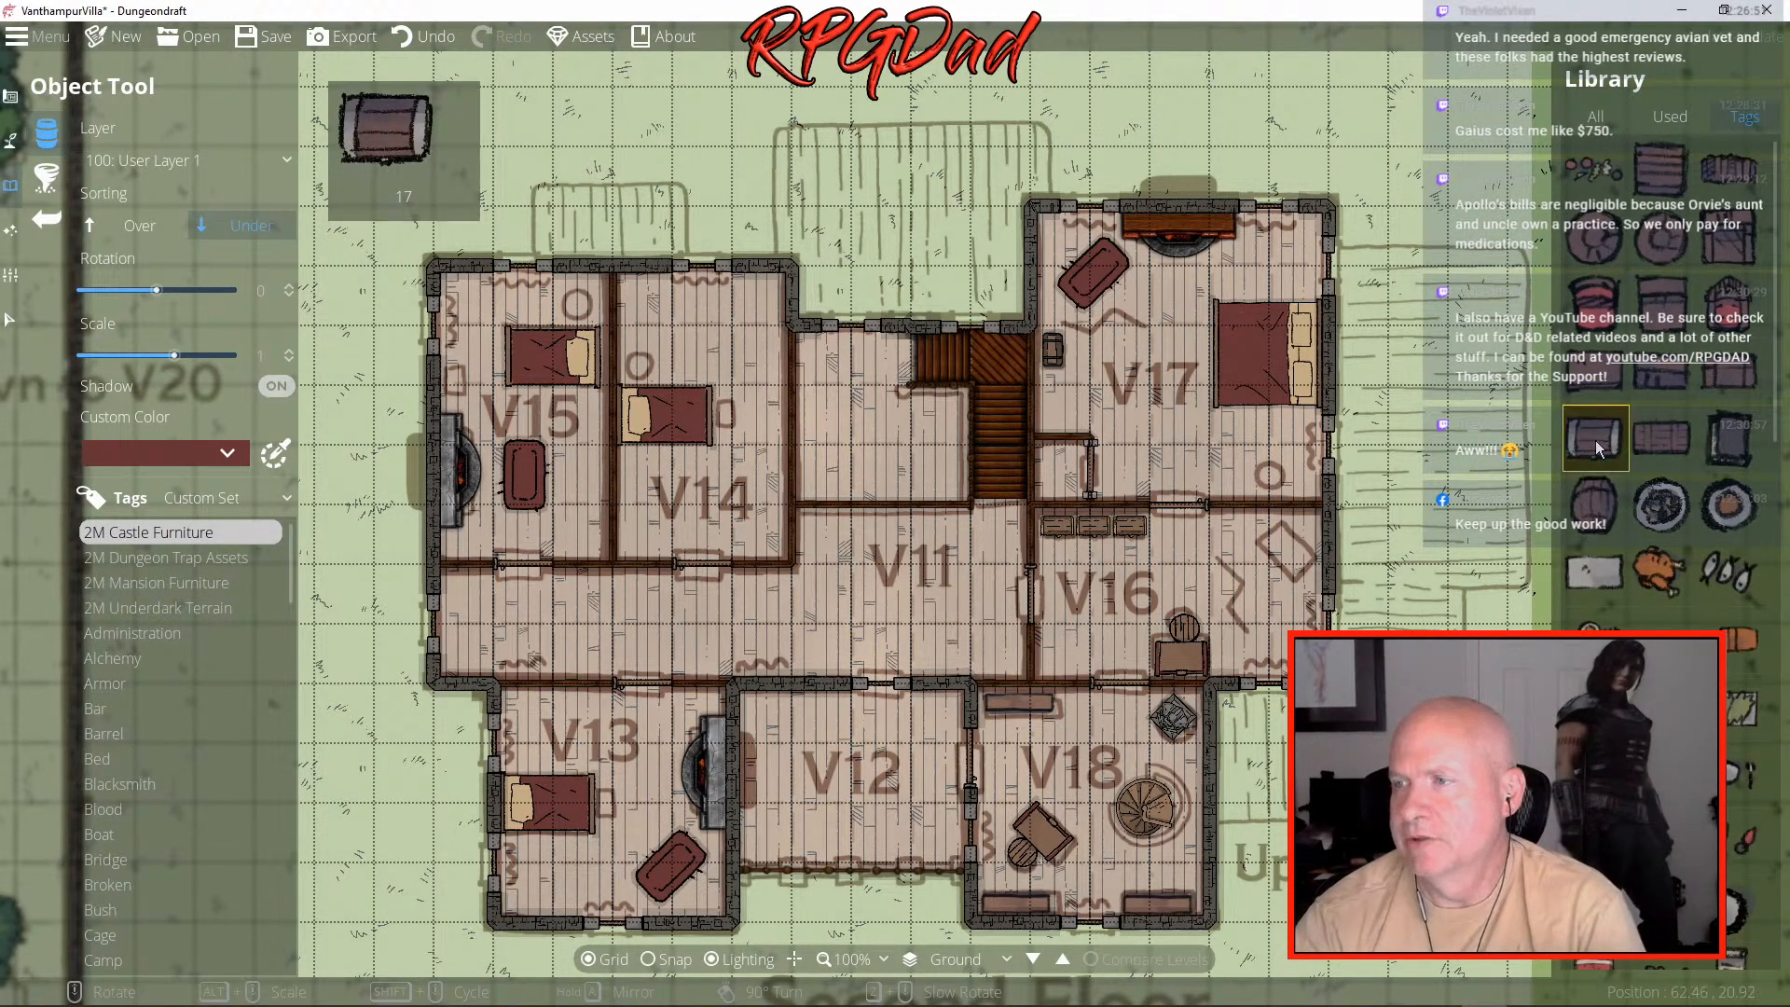
{"action": "scroll", "coordinate": [743, 447], "scroll_direction": "up", "scroll_amount": 1}
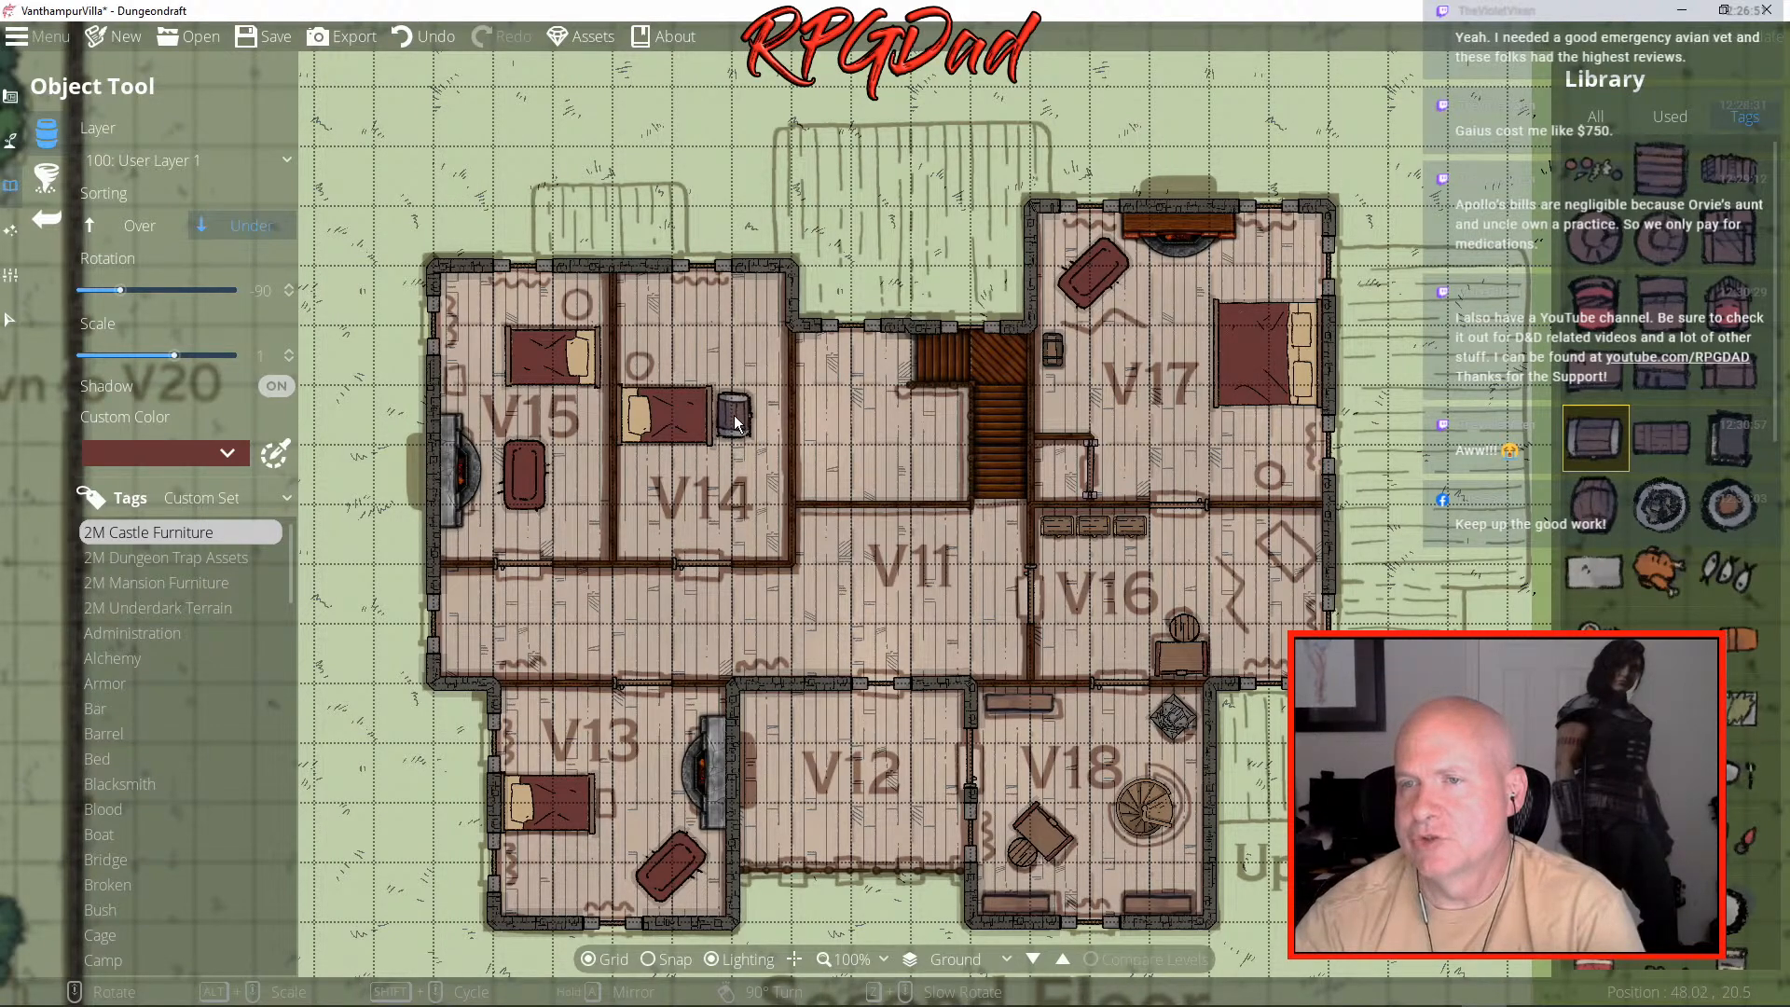
{"action": "left_click", "coordinate": [735, 416]}
- Filter the objects to Chair and place round wooden stools over the traced circles in V15, V14 and V17
{"action": "scroll", "coordinate": [1709, 607], "scroll_direction": "down", "scroll_amount": 5}
{"action": "scroll", "coordinate": [1708, 607], "scroll_direction": "down", "scroll_amount": 2}
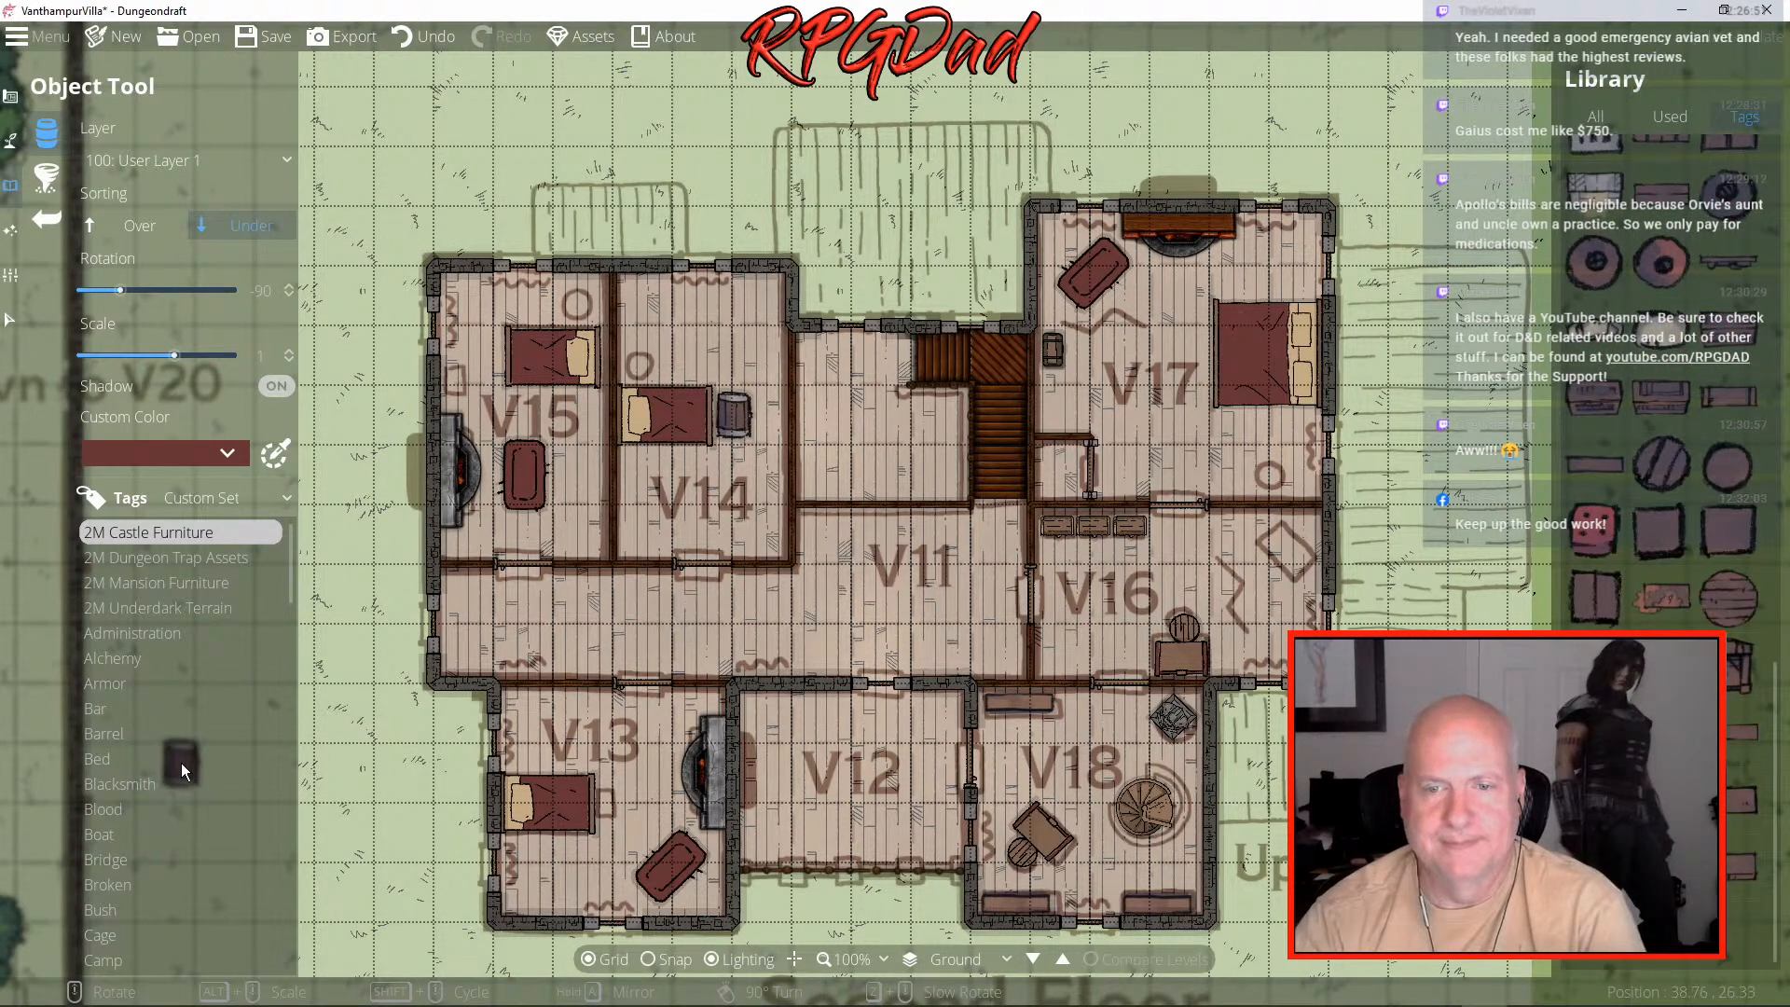
{"action": "scroll", "coordinate": [181, 762], "scroll_direction": "down", "scroll_amount": 3}
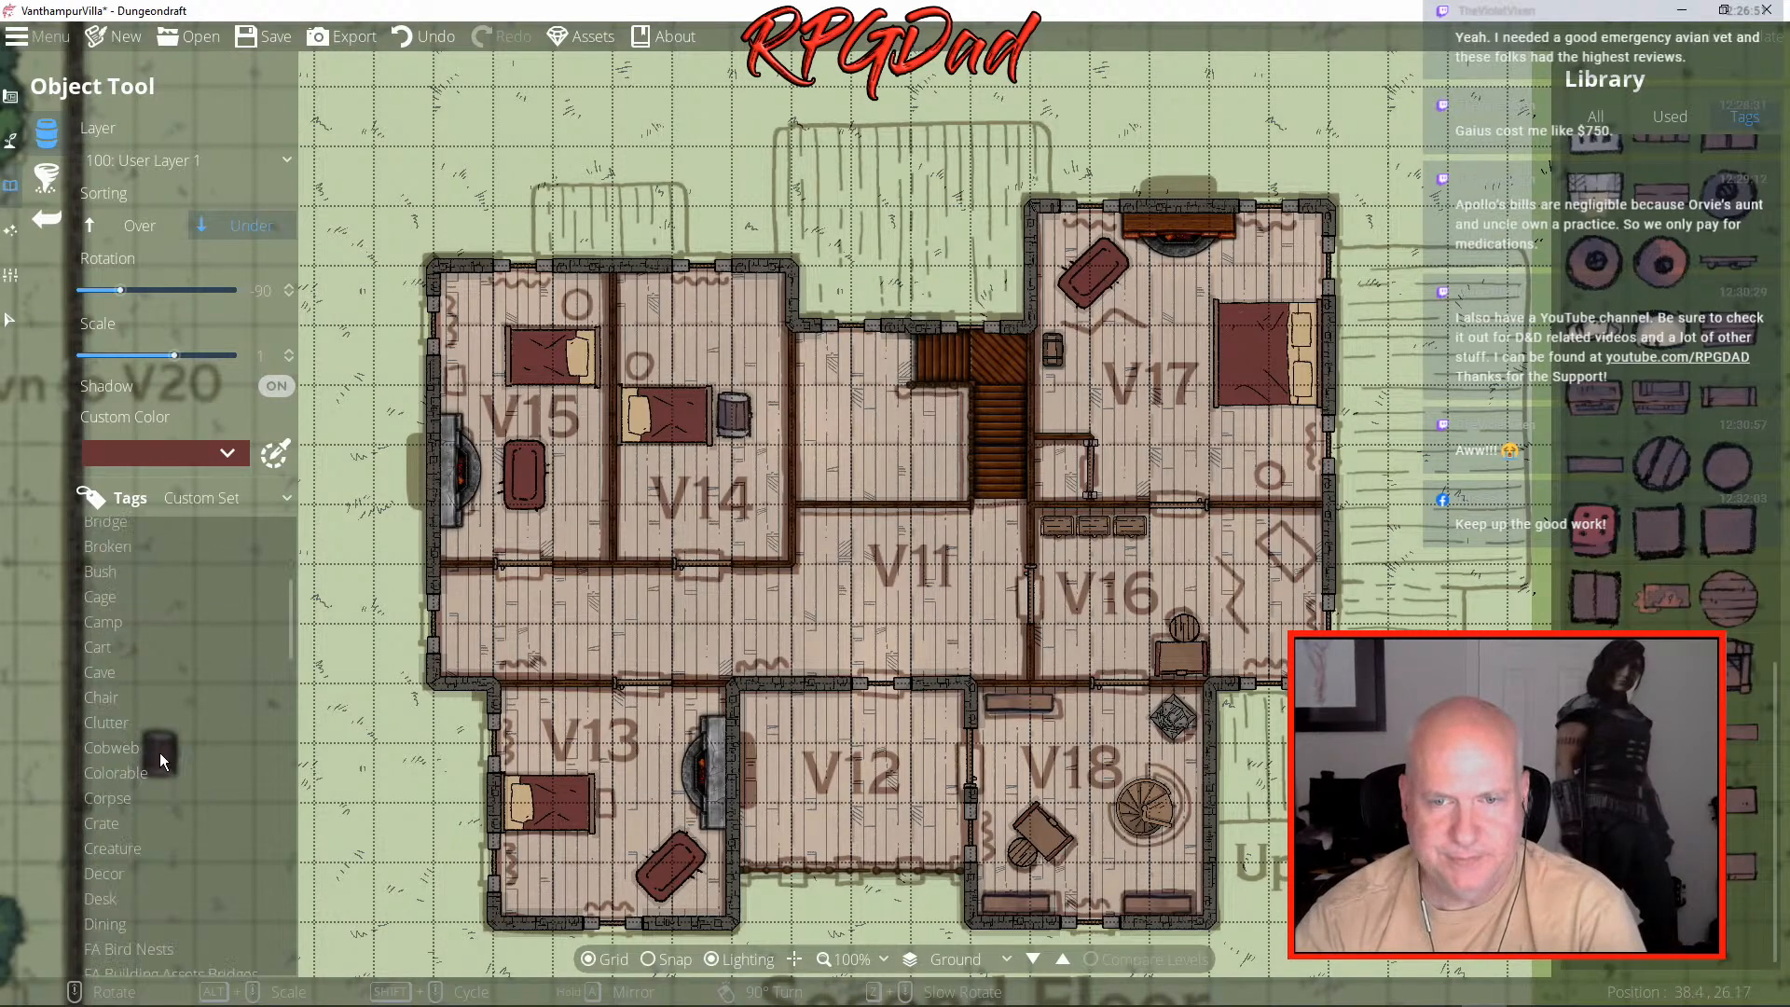
{"action": "left_click", "coordinate": [112, 699]}
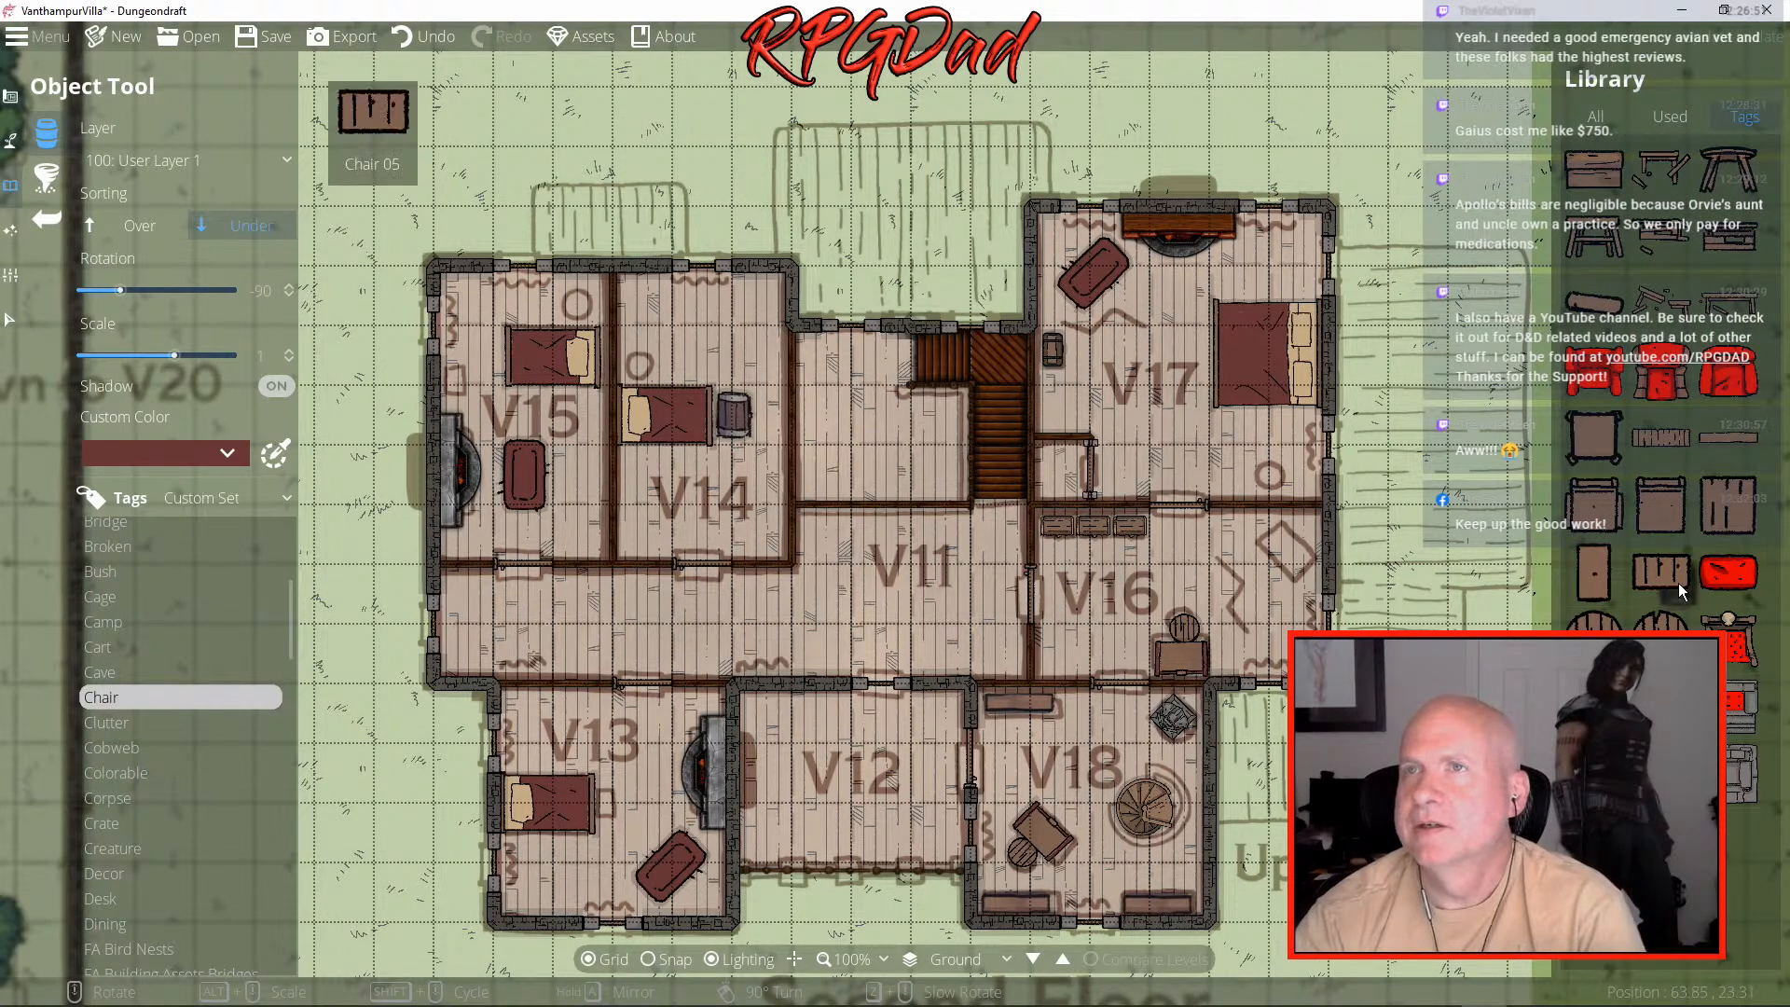
{"action": "left_click", "coordinate": [1705, 535]}
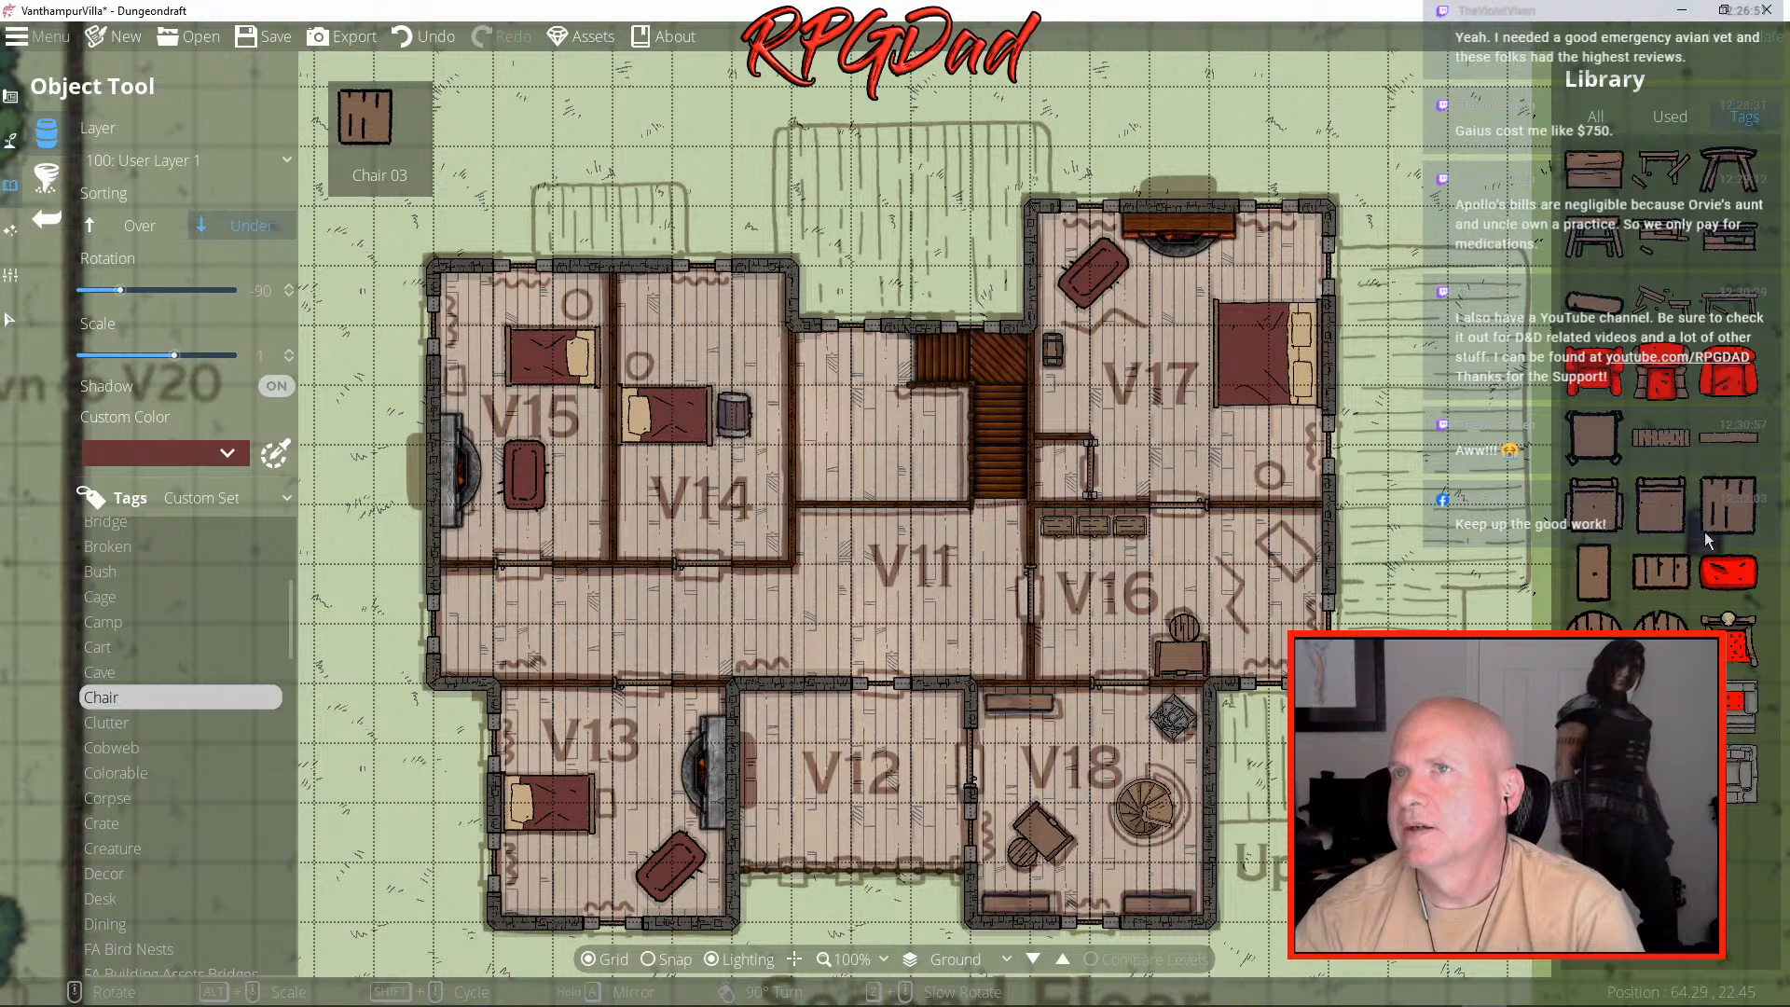
{"action": "left_click", "coordinate": [1597, 620]}
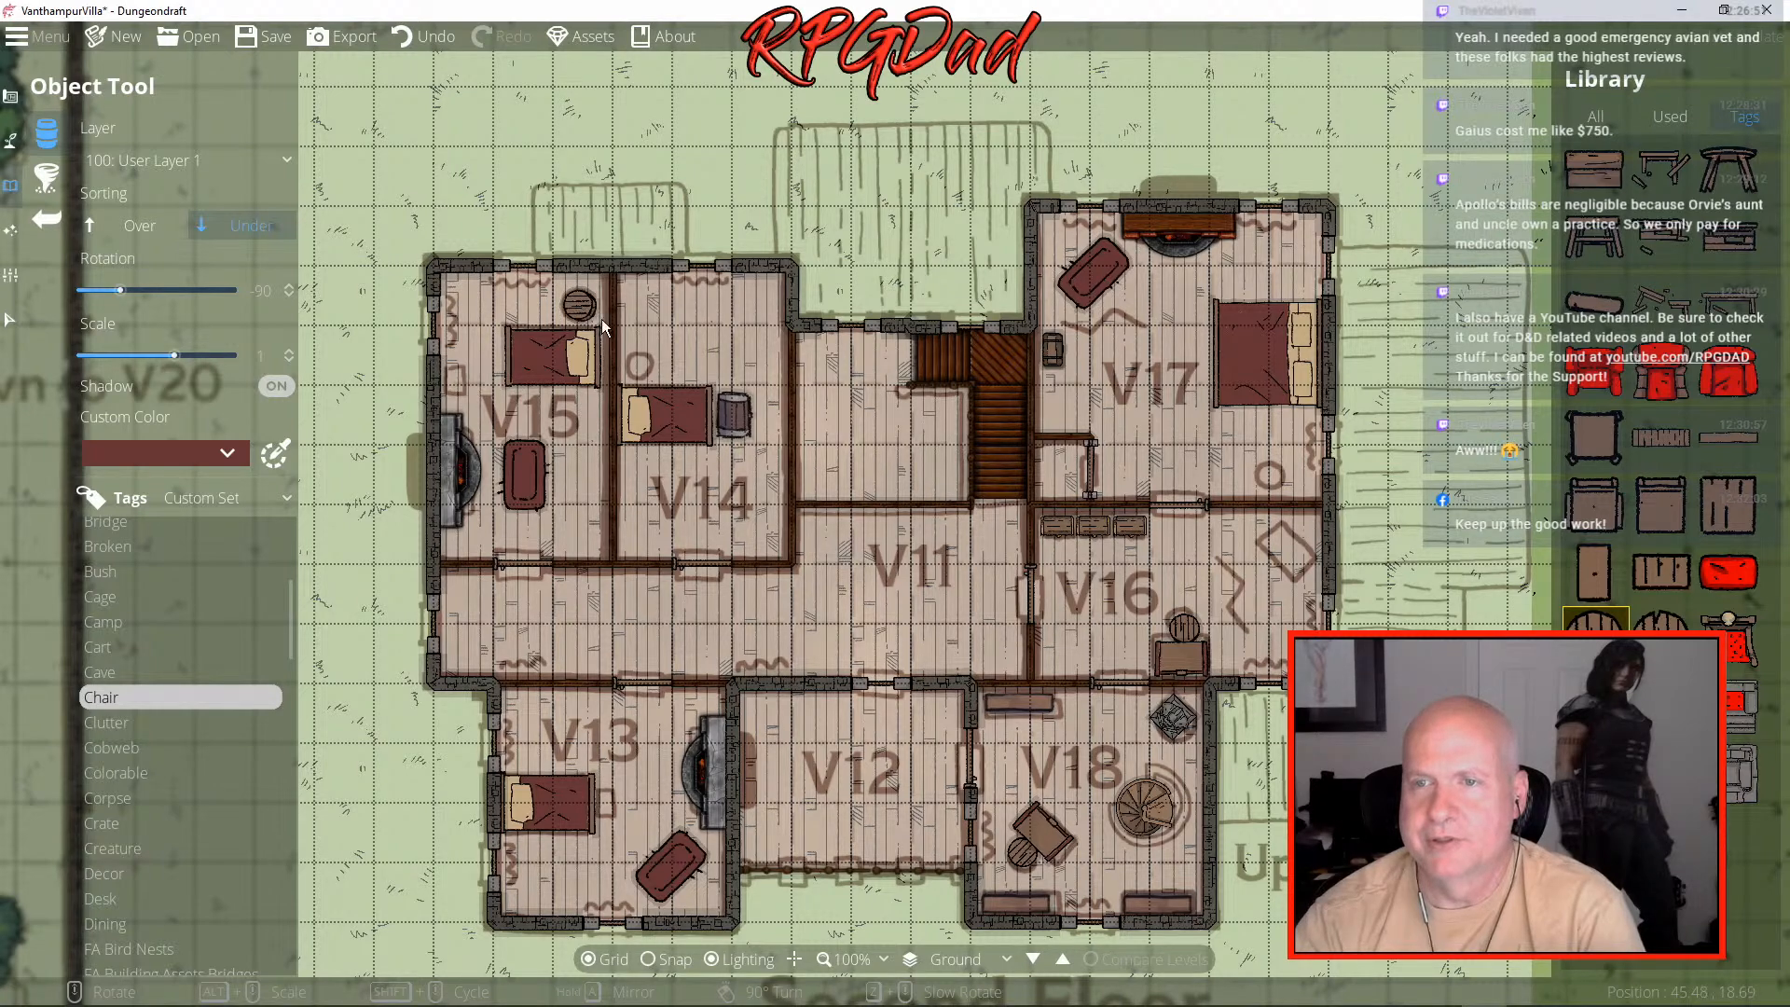
{"action": "left_click", "coordinate": [640, 377]}
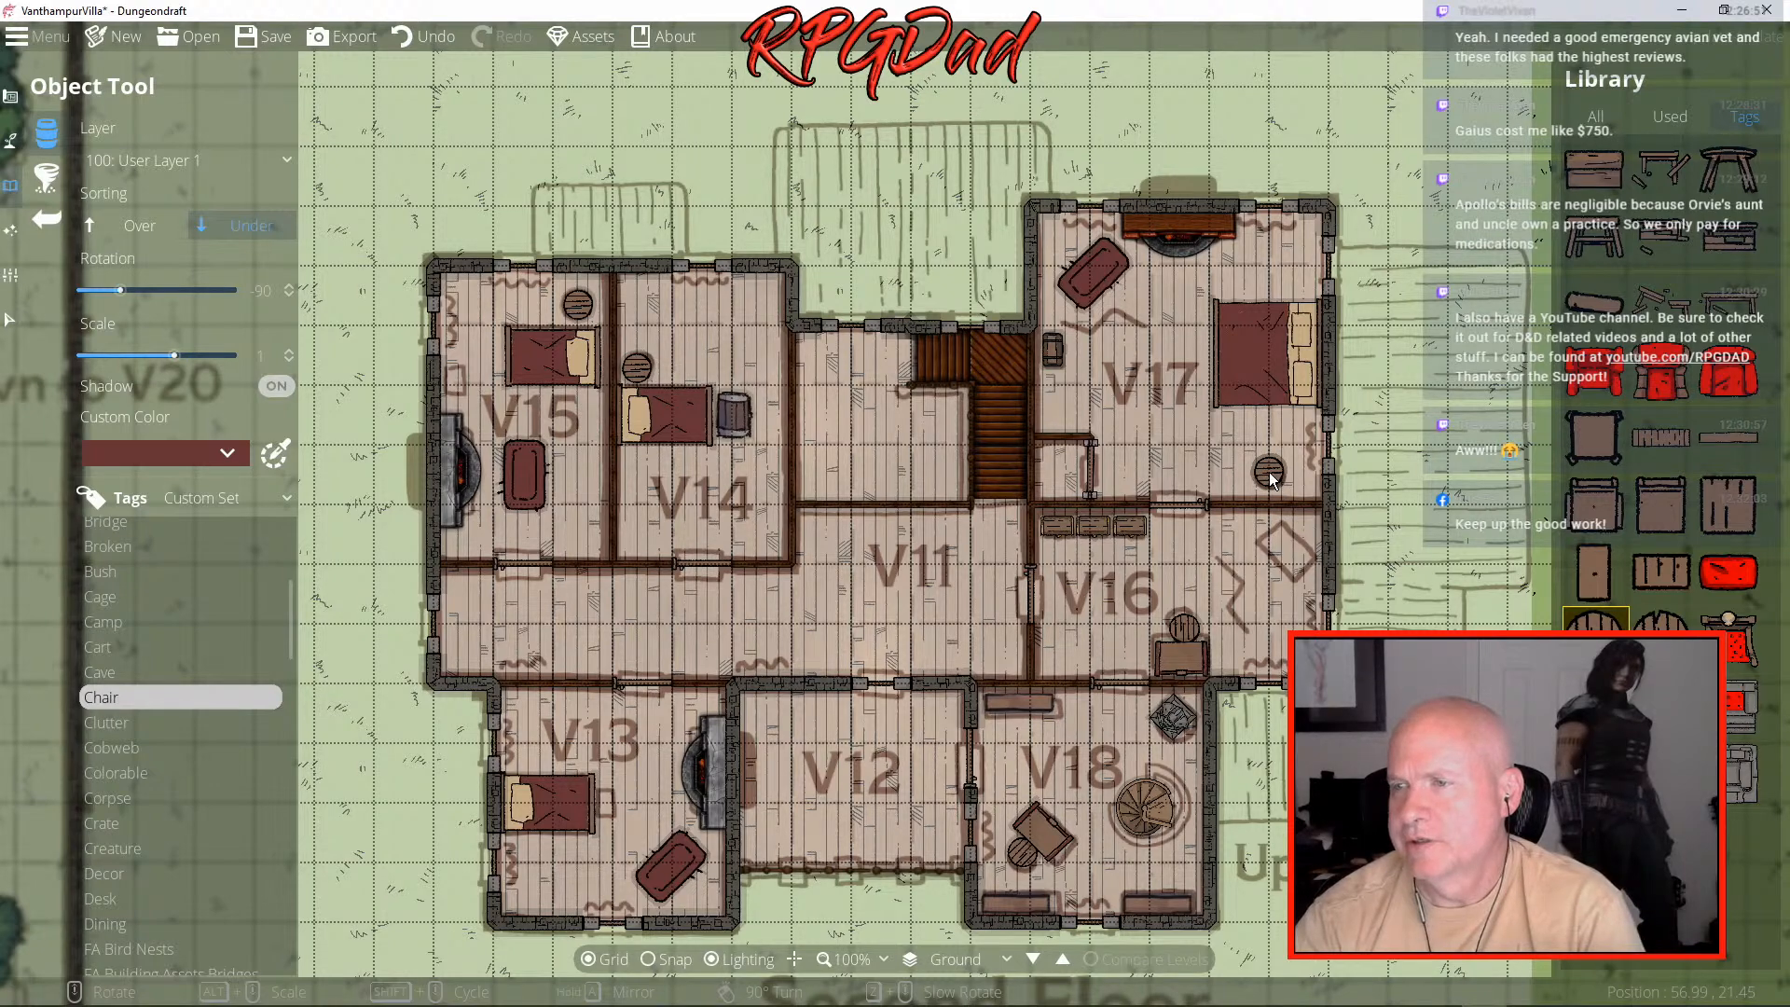
{"action": "left_click", "coordinate": [1268, 472]}
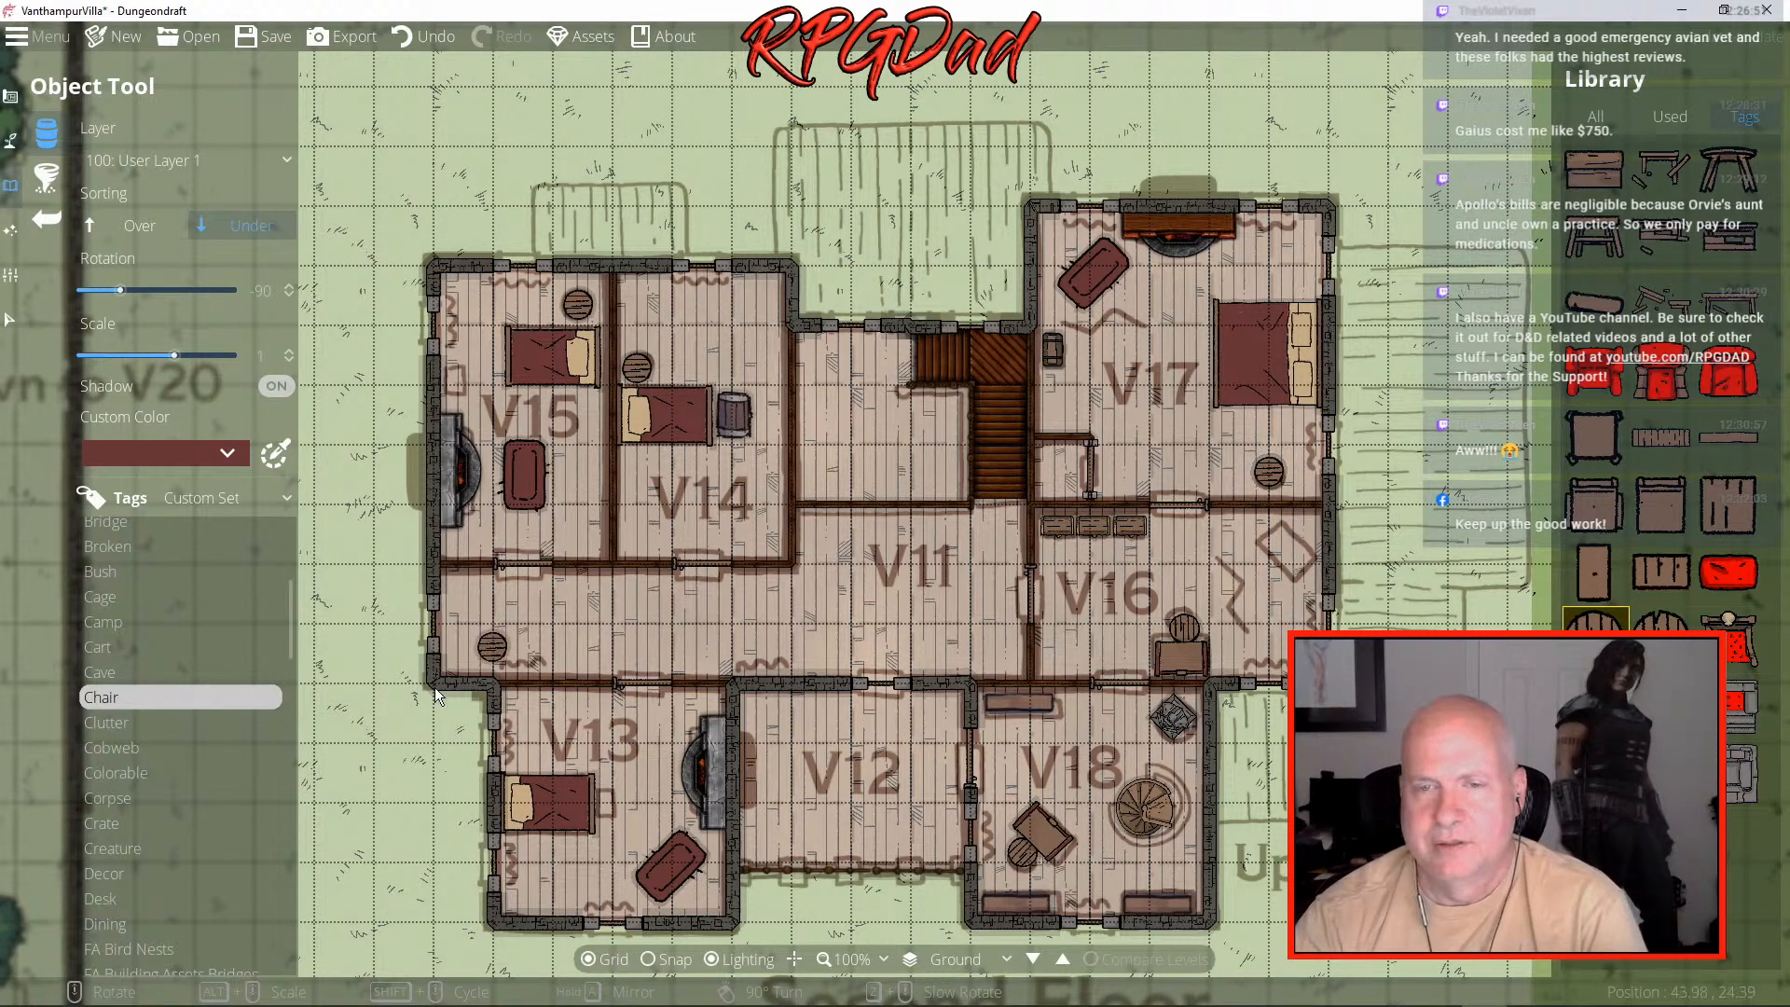
- Filter the objects to Rug and place the small patterned carpet at -45° over the traced rectangle in V16's northeast corner
{"action": "scroll", "coordinate": [164, 802], "scroll_direction": "down", "scroll_amount": 4}
{"action": "scroll", "coordinate": [165, 800], "scroll_direction": "down", "scroll_amount": 8}
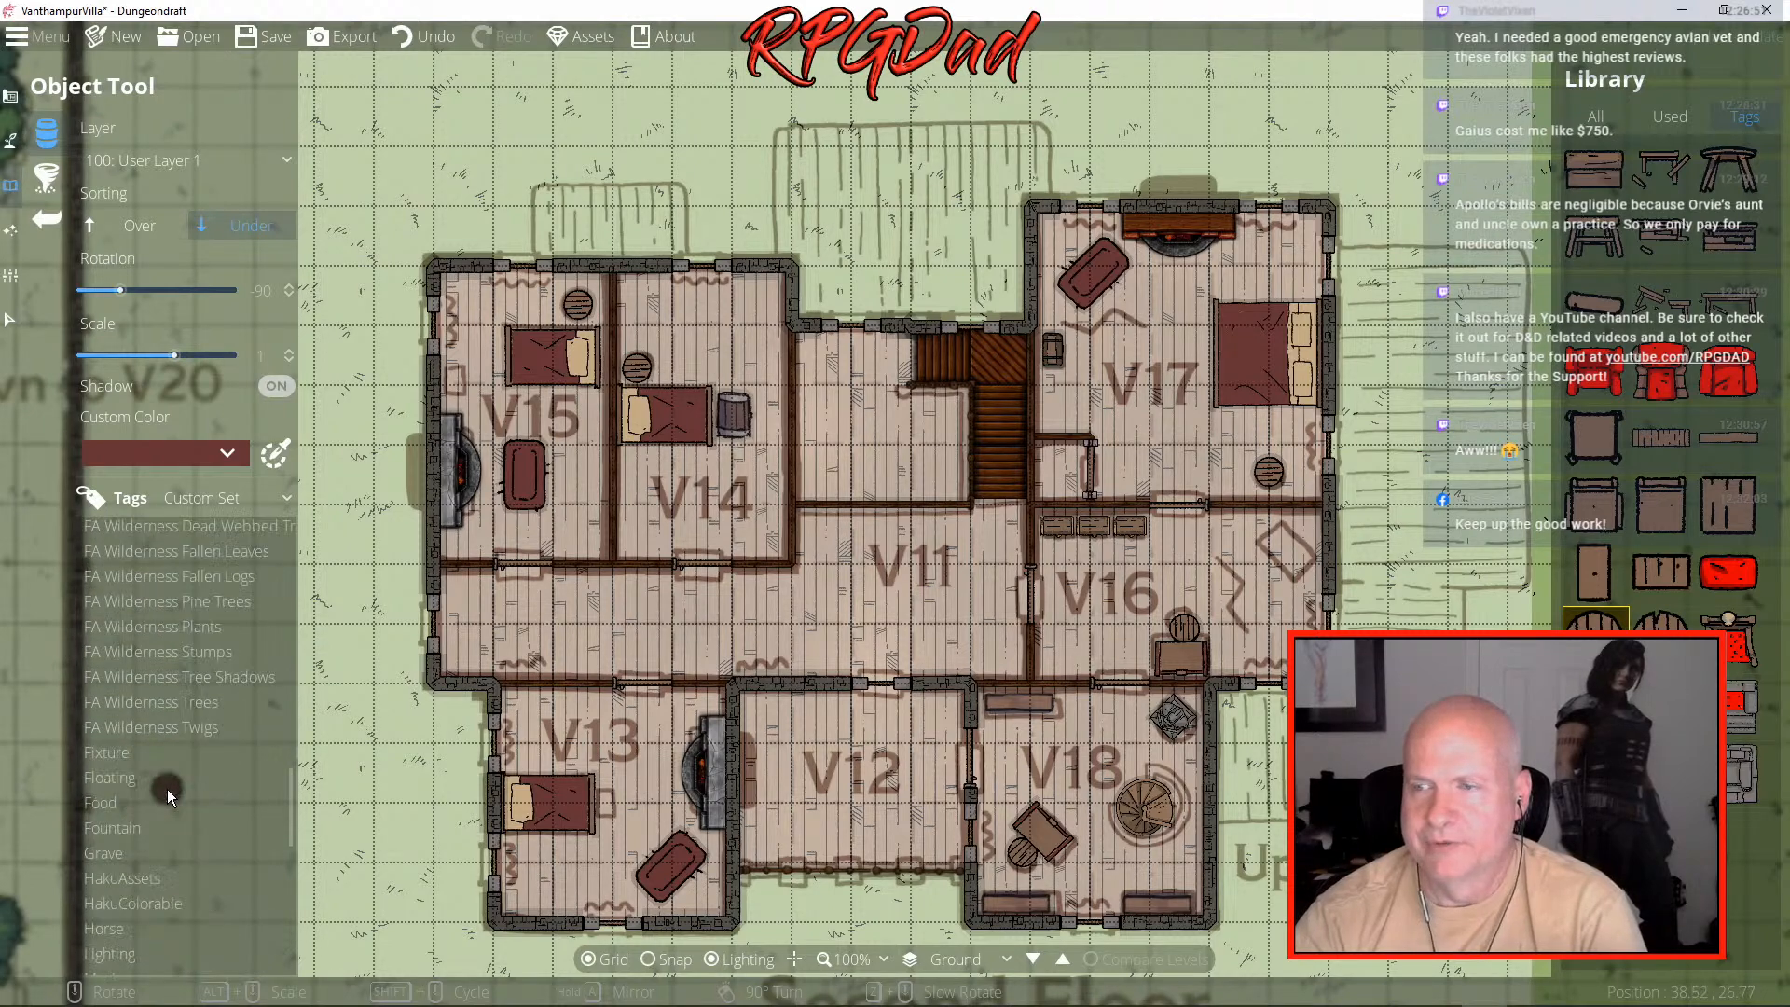
{"action": "scroll", "coordinate": [165, 789], "scroll_direction": "down", "scroll_amount": 3}
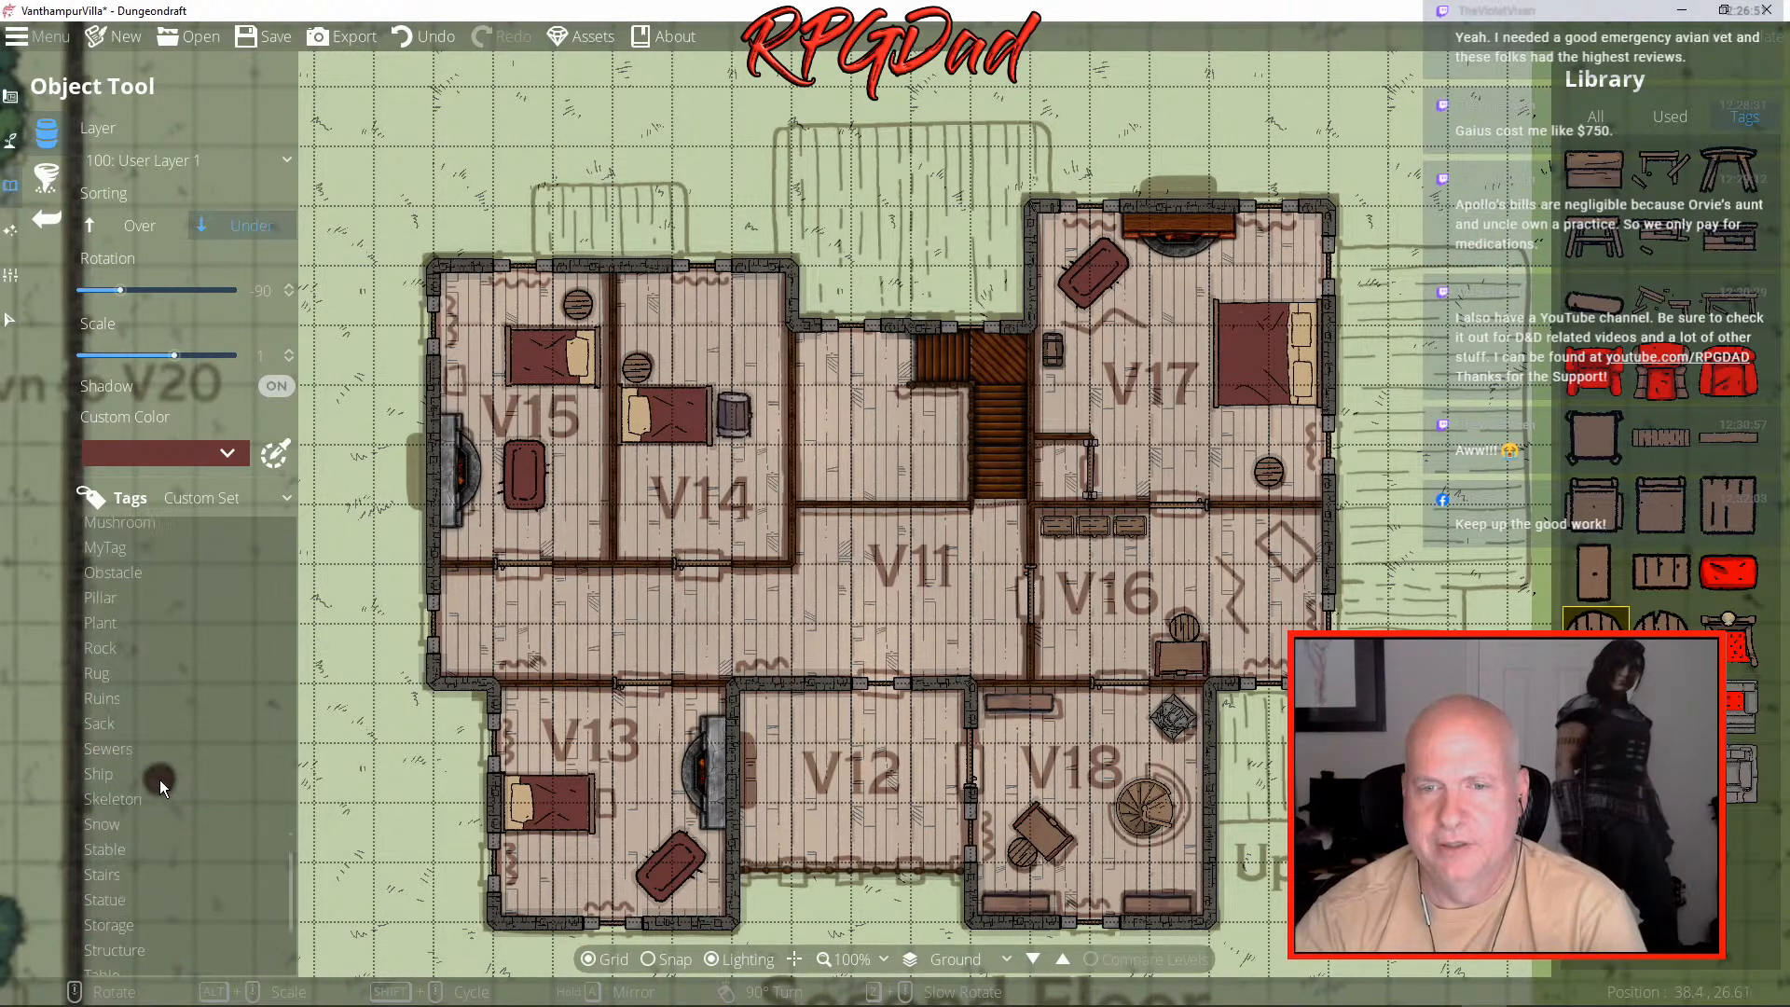
{"action": "left_click", "coordinate": [108, 674]}
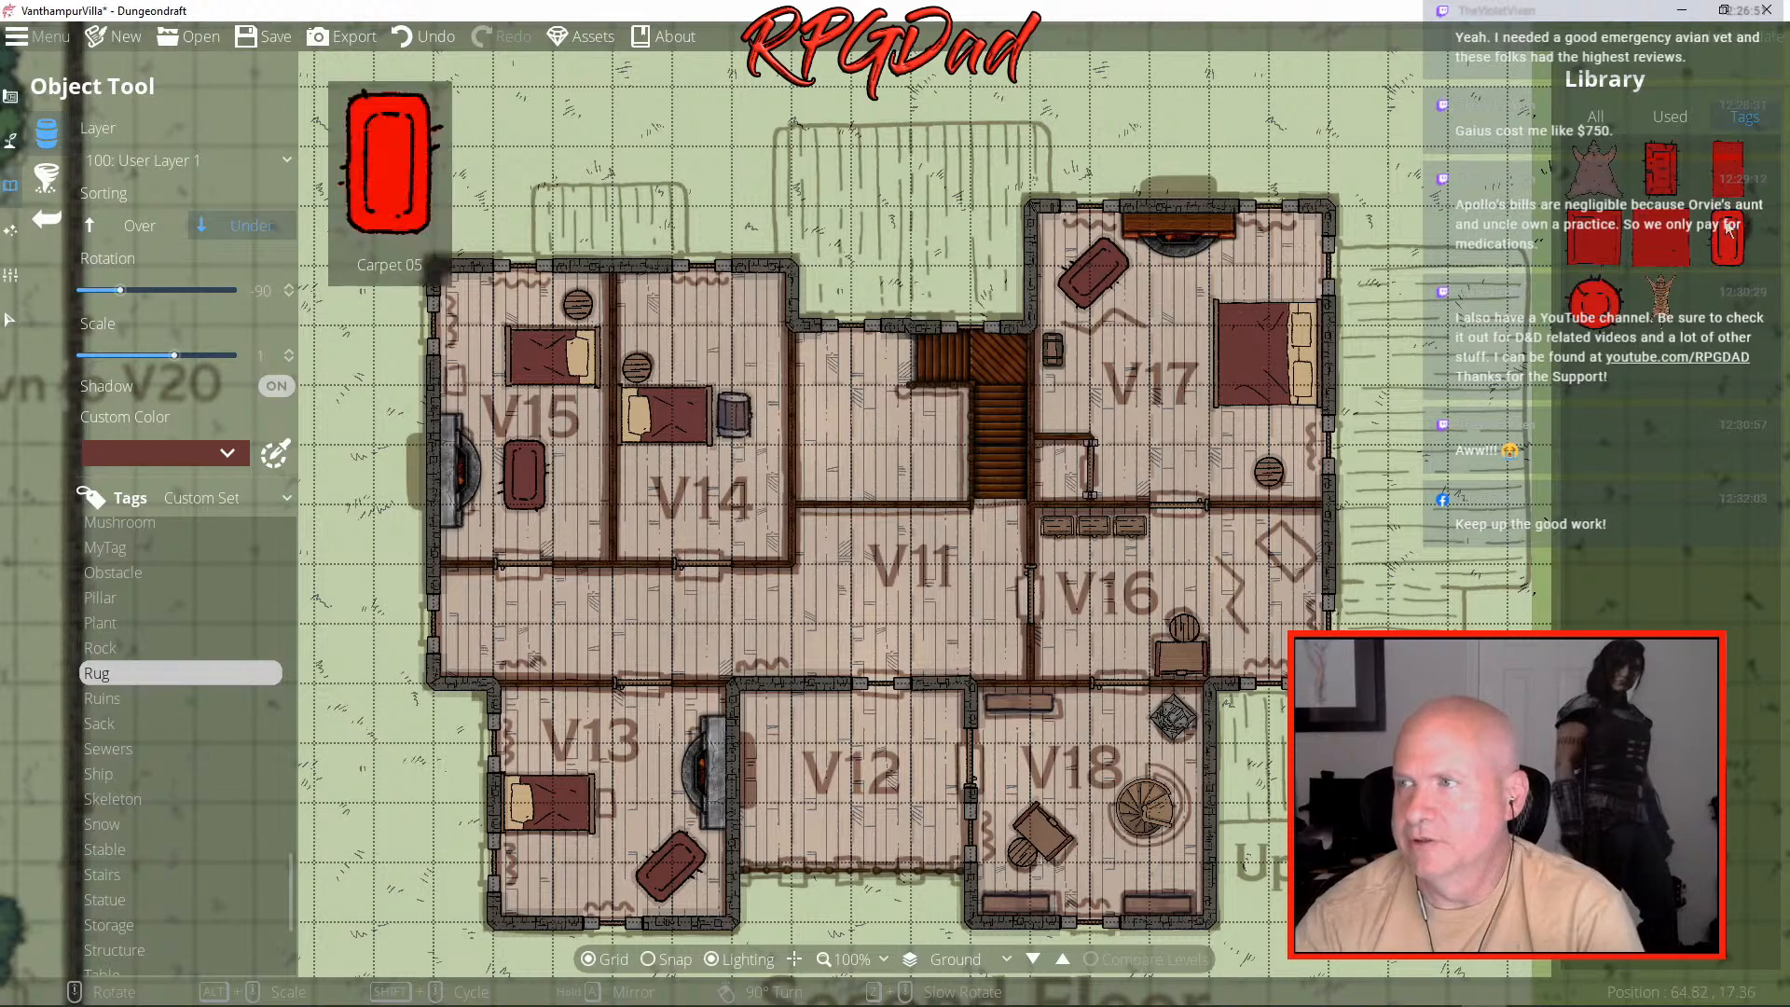
{"action": "left_click", "coordinate": [1663, 173]}
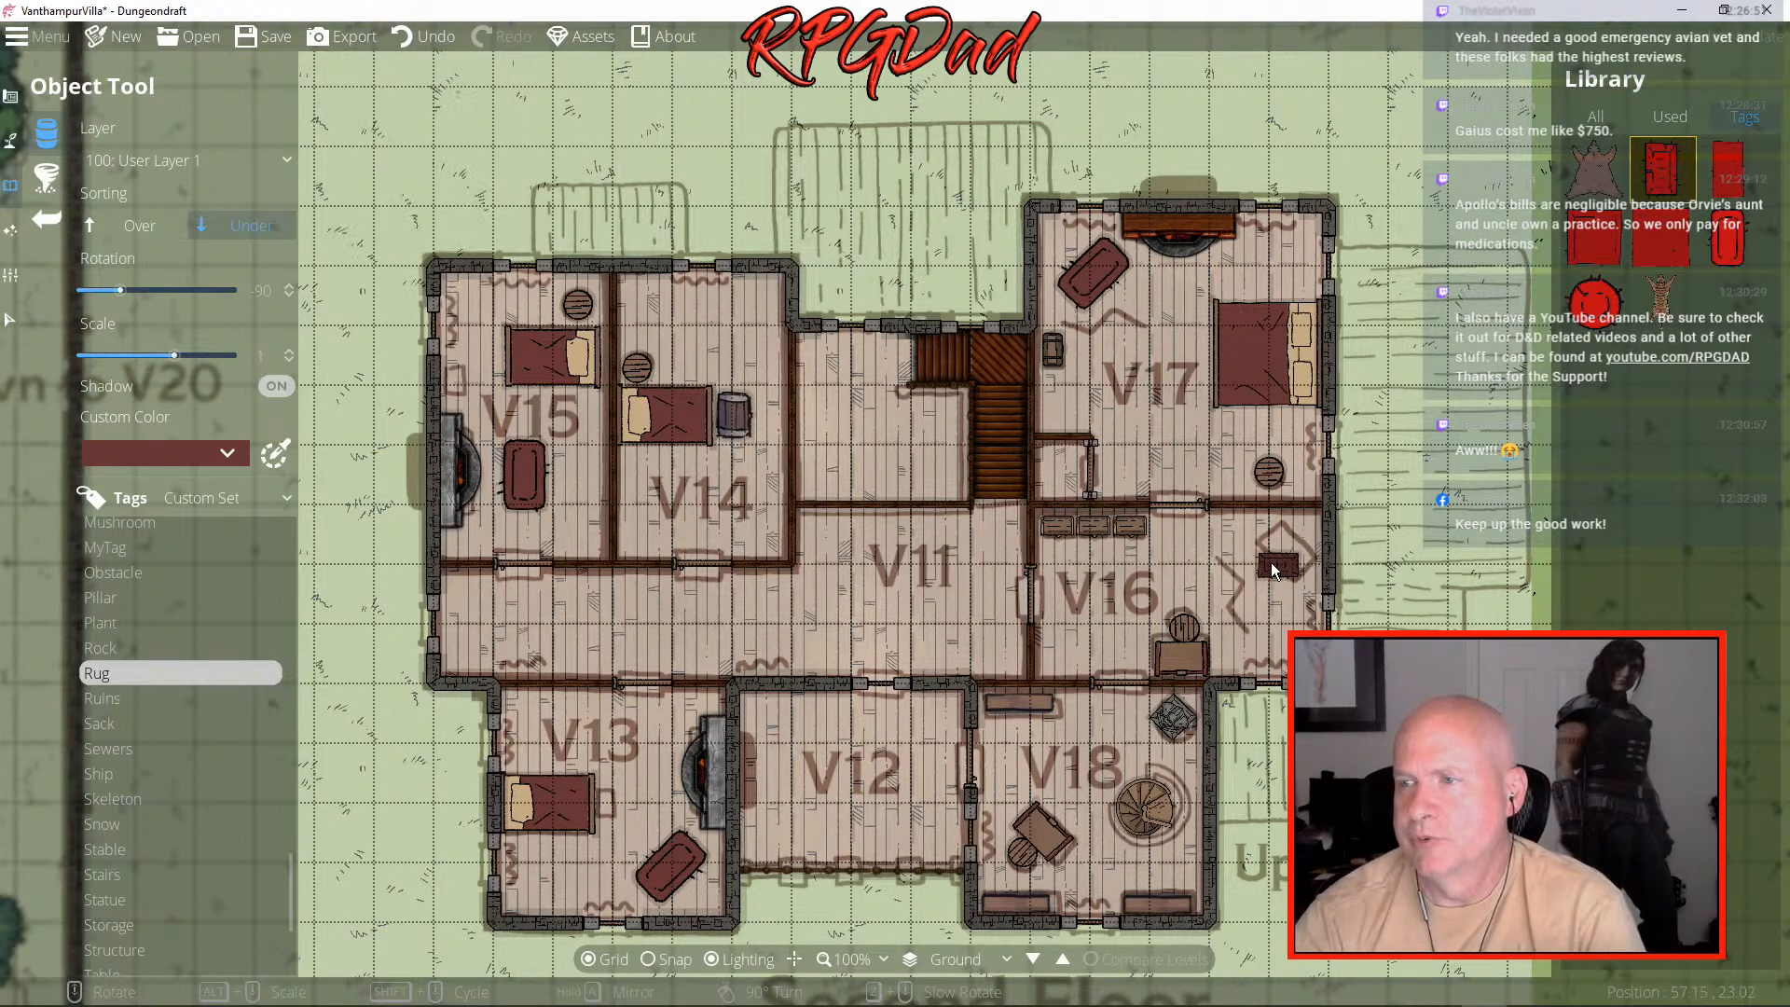
{"action": "scroll", "coordinate": [1272, 561], "scroll_direction": "up", "scroll_amount": 4}
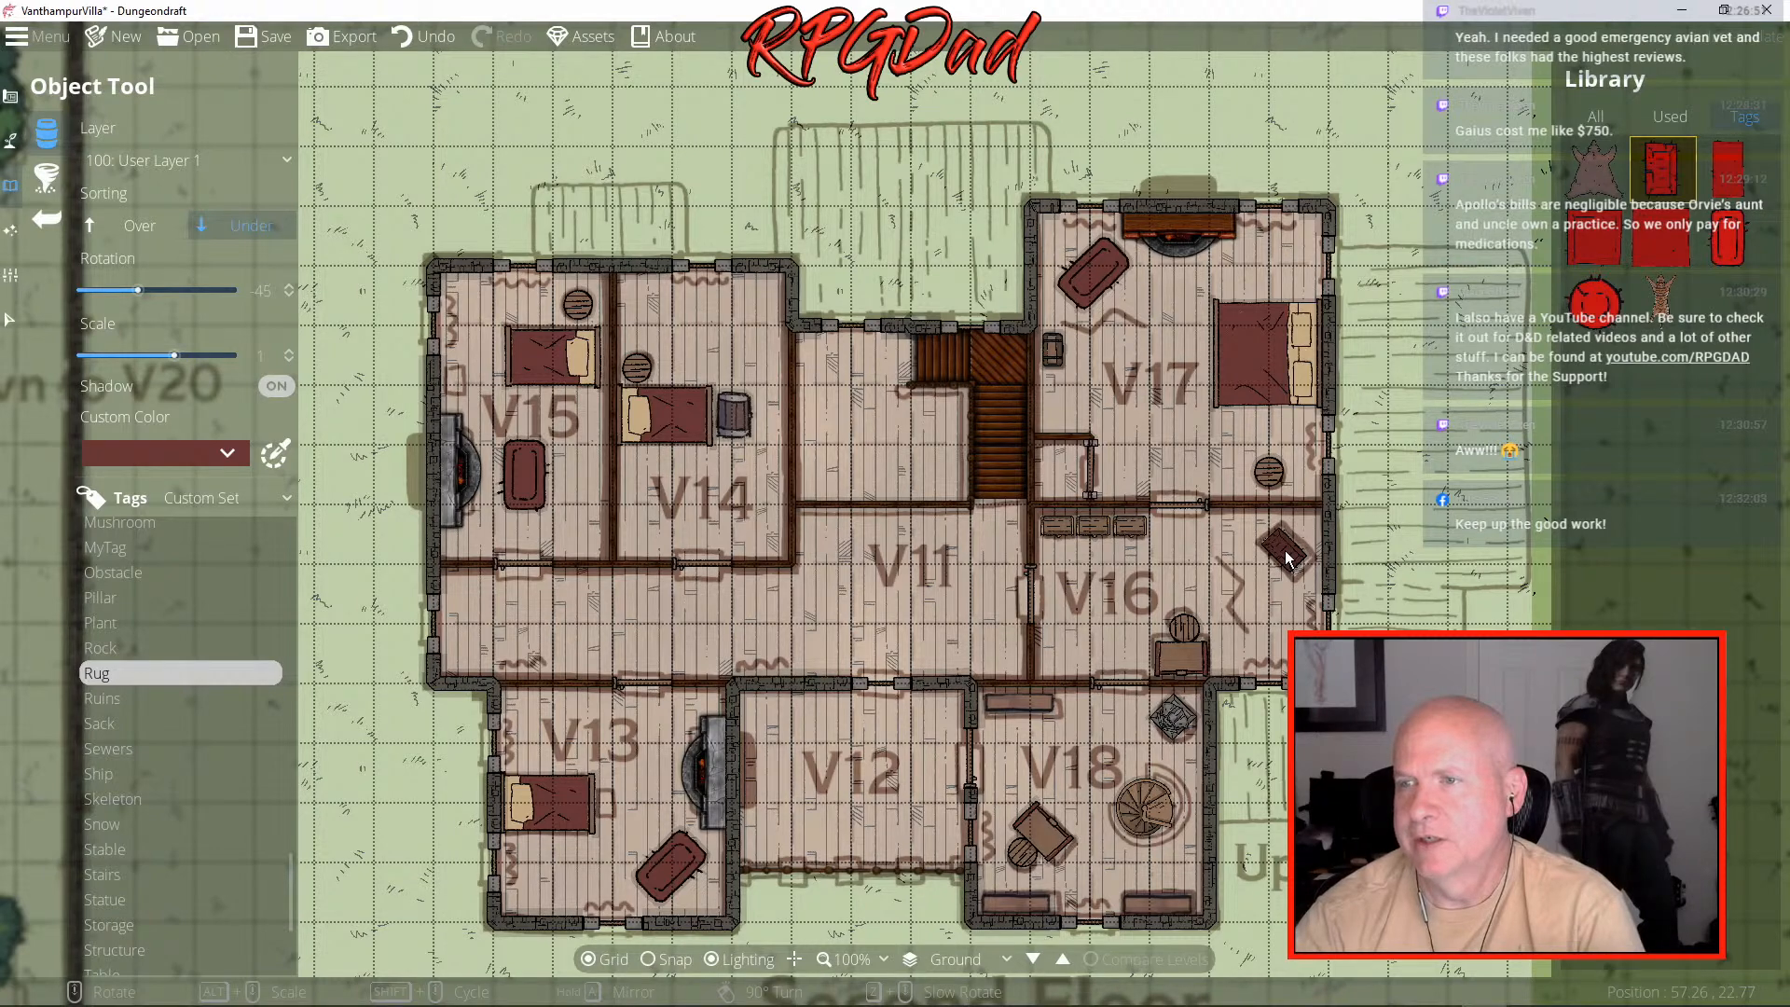
{"action": "left_click", "coordinate": [1286, 557]}
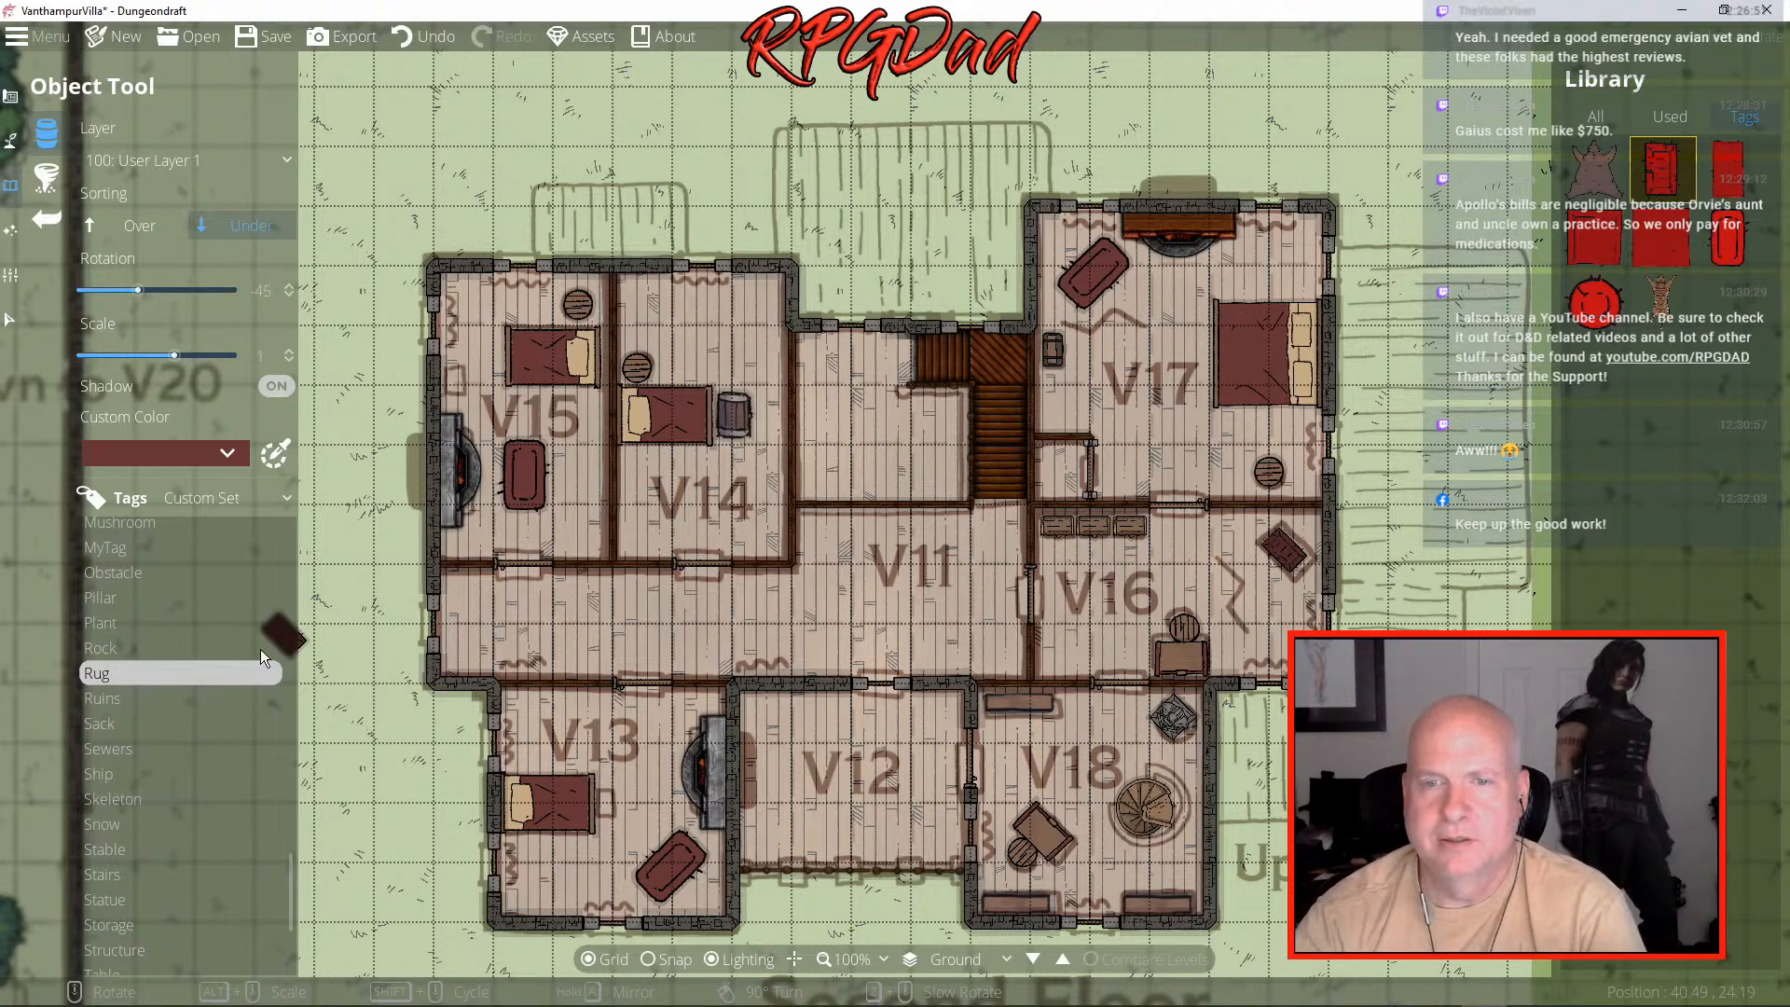
- Filter the objects to Decor and choose the Hcurtains object
{"action": "scroll", "coordinate": [203, 664], "scroll_direction": "up", "scroll_amount": 5}
{"action": "scroll", "coordinate": [203, 664], "scroll_direction": "up", "scroll_amount": 10}
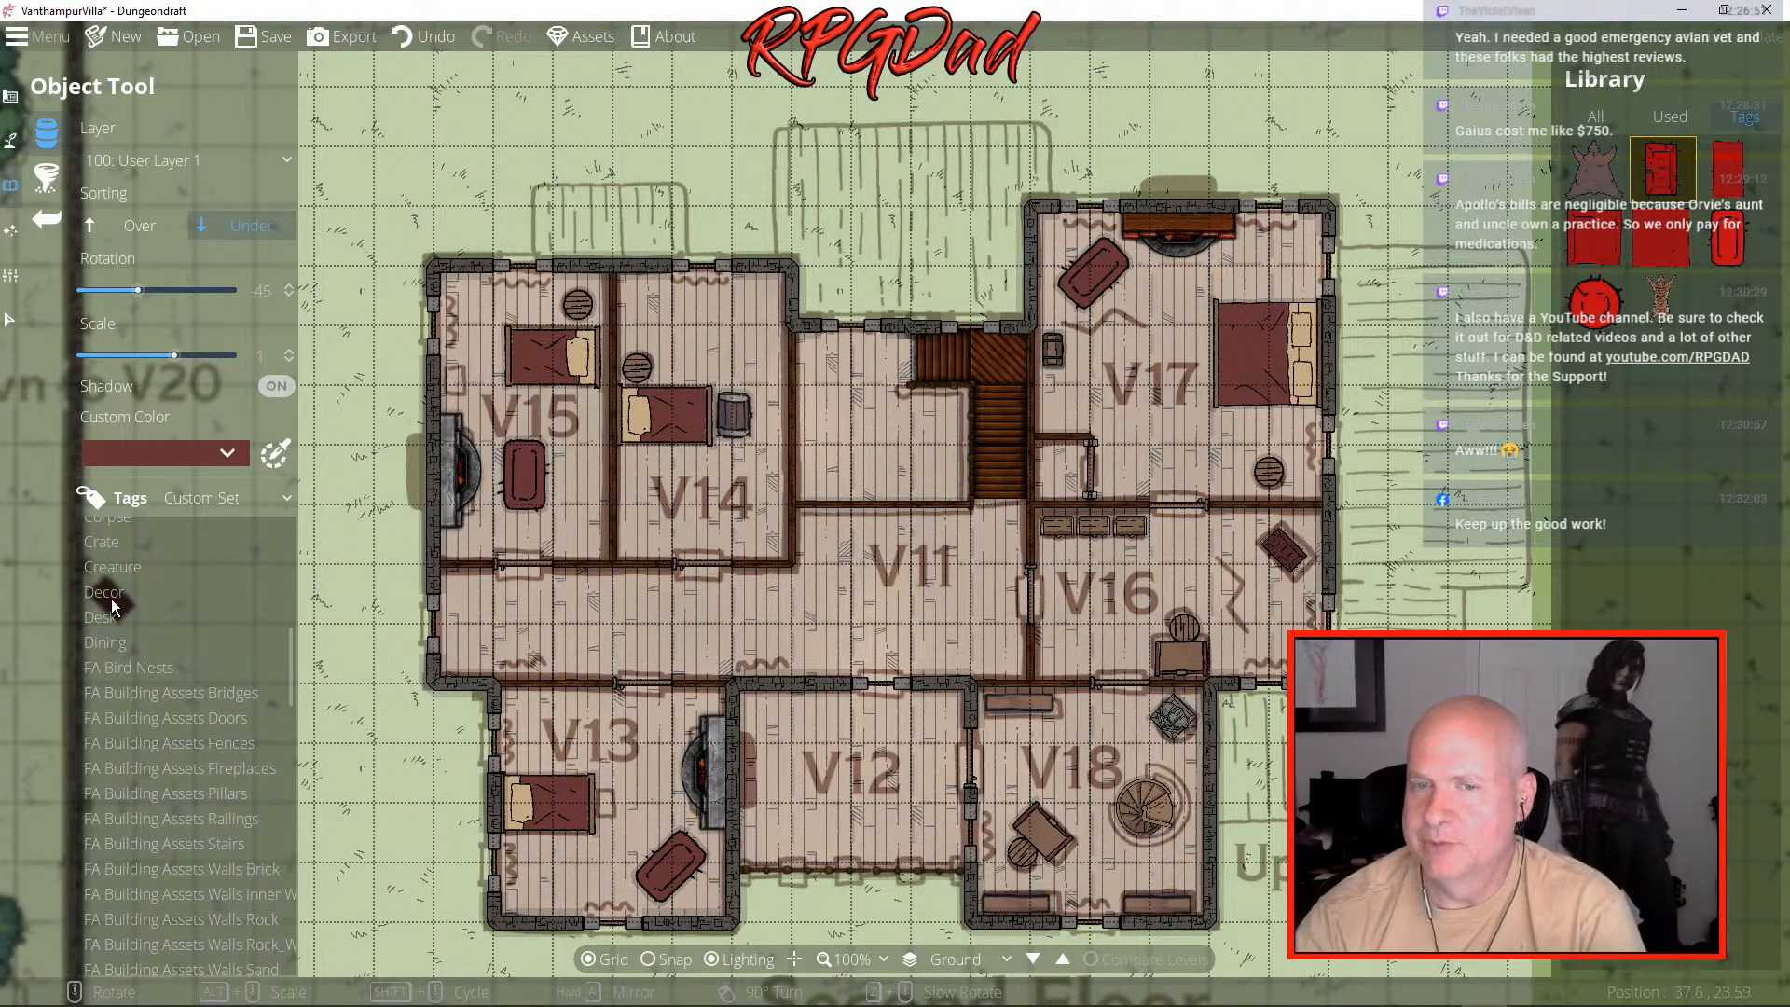
{"action": "left_click", "coordinate": [111, 600]}
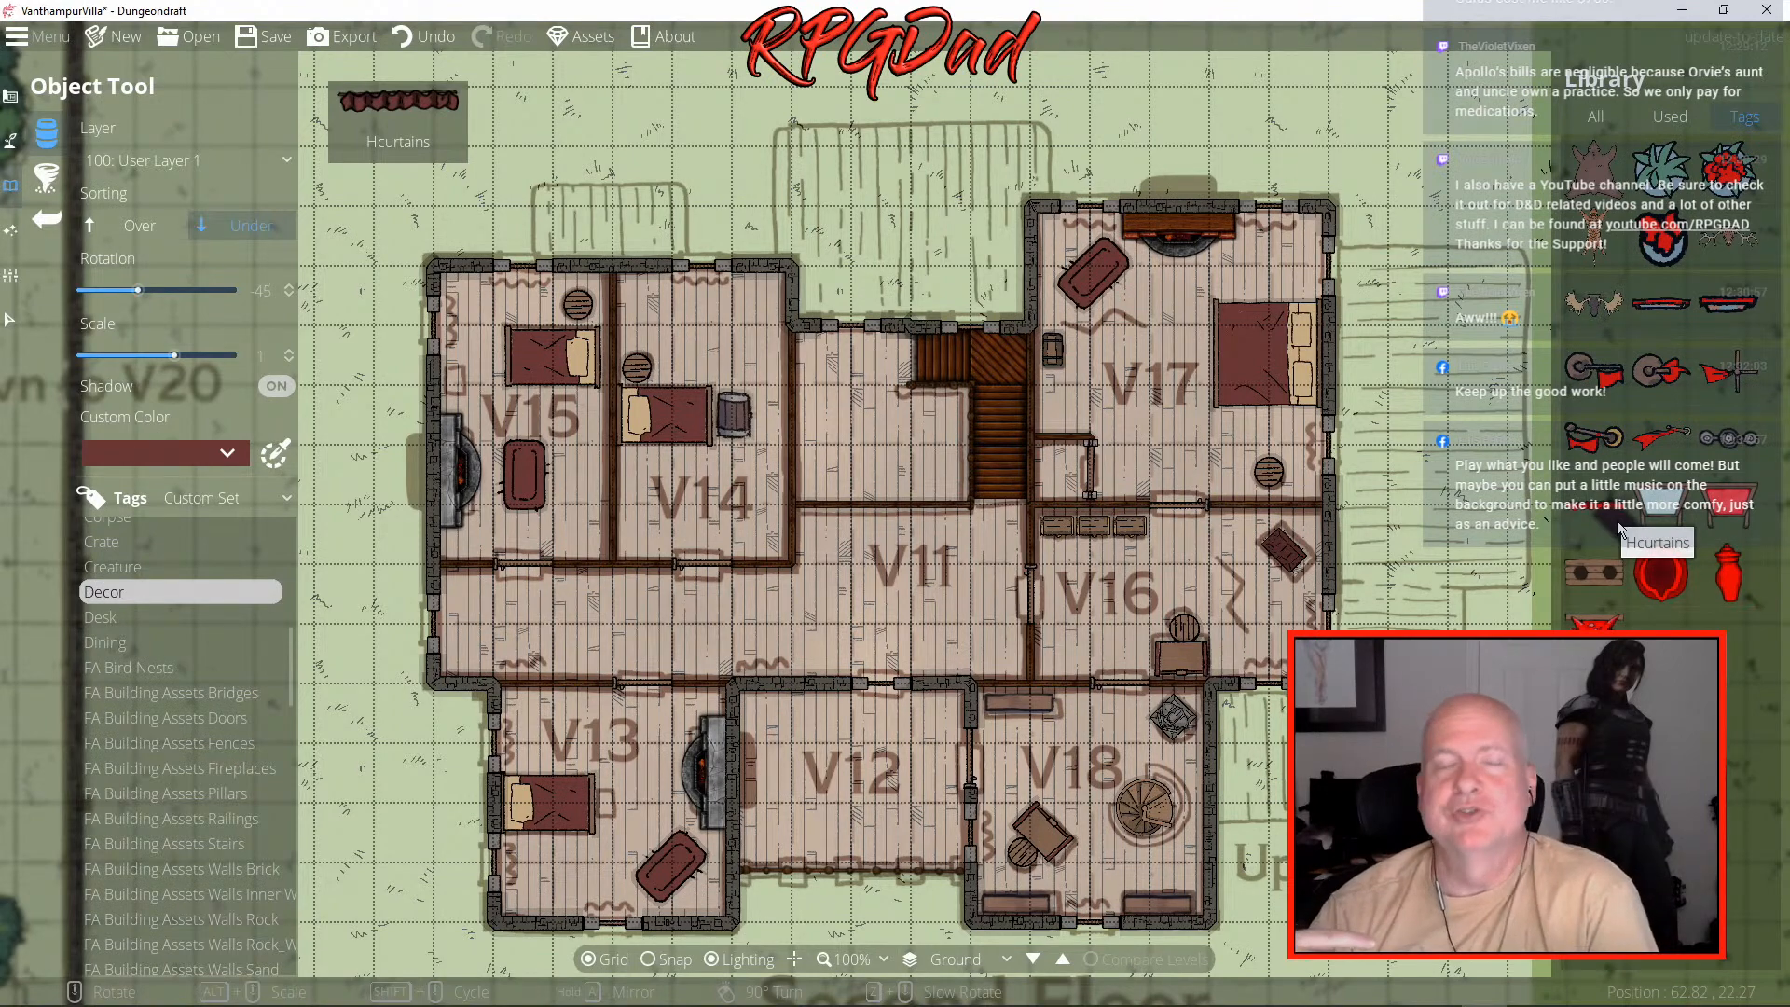
{"action": "left_click", "coordinate": [1675, 306]}
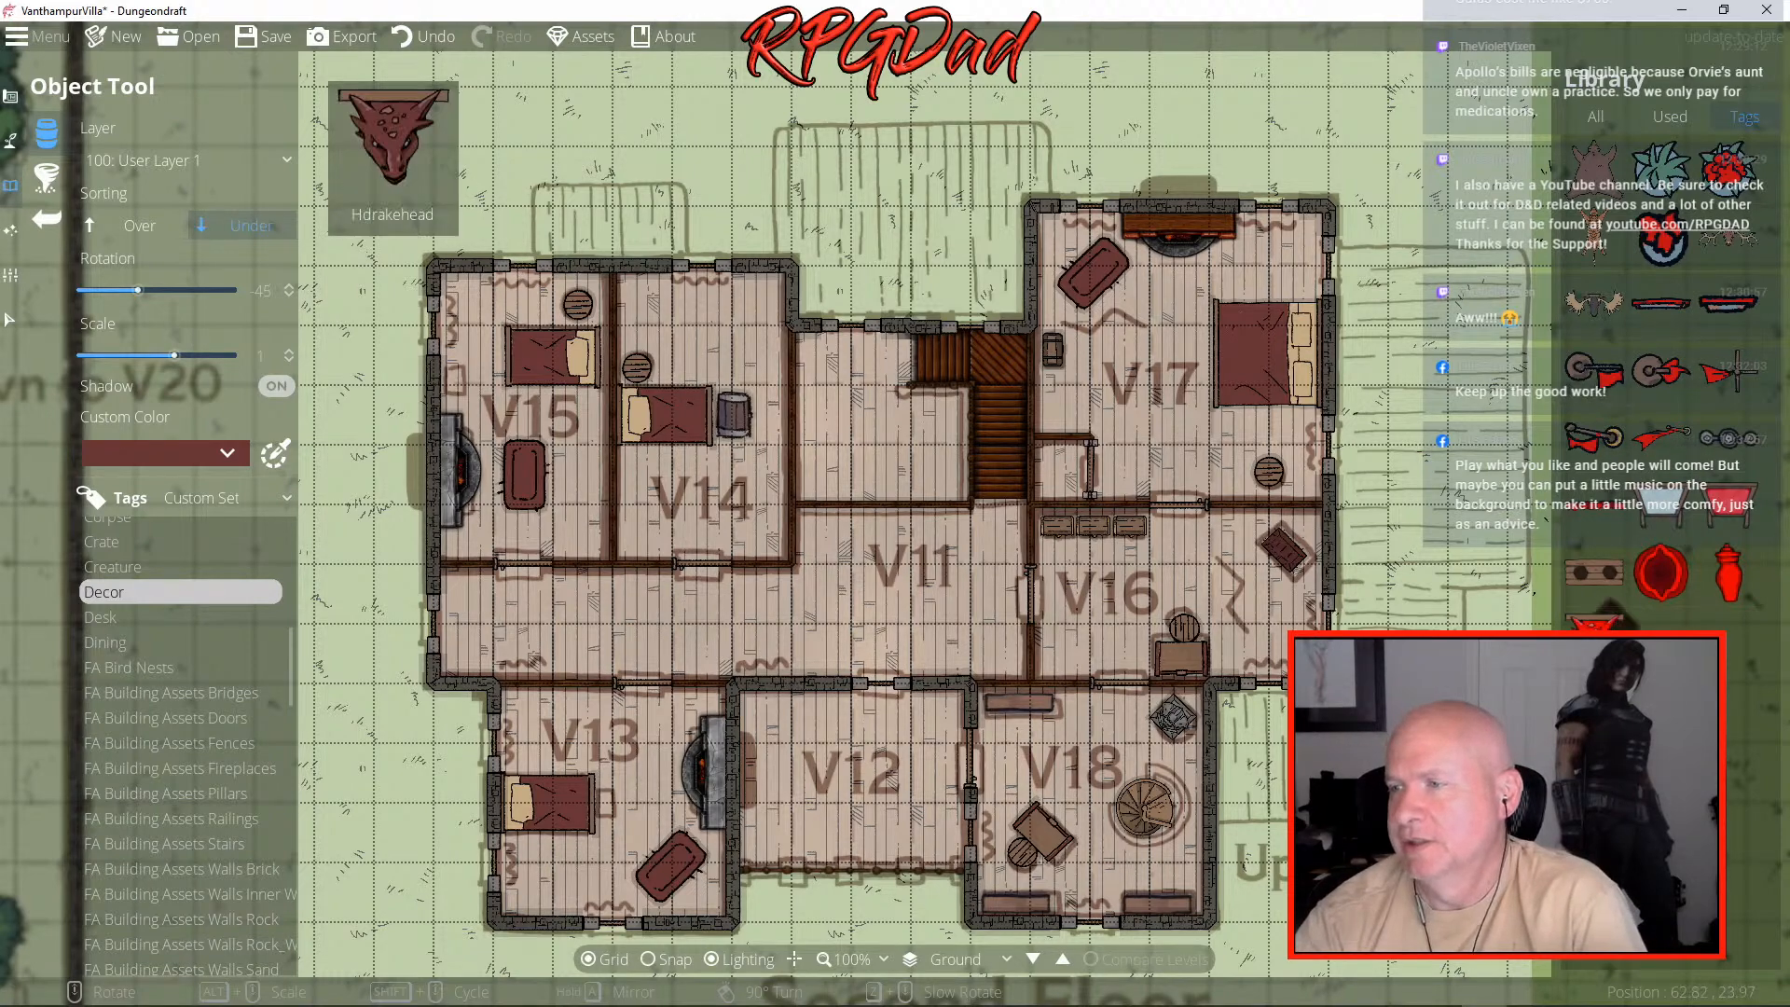
{"action": "left_click", "coordinate": [1598, 509]}
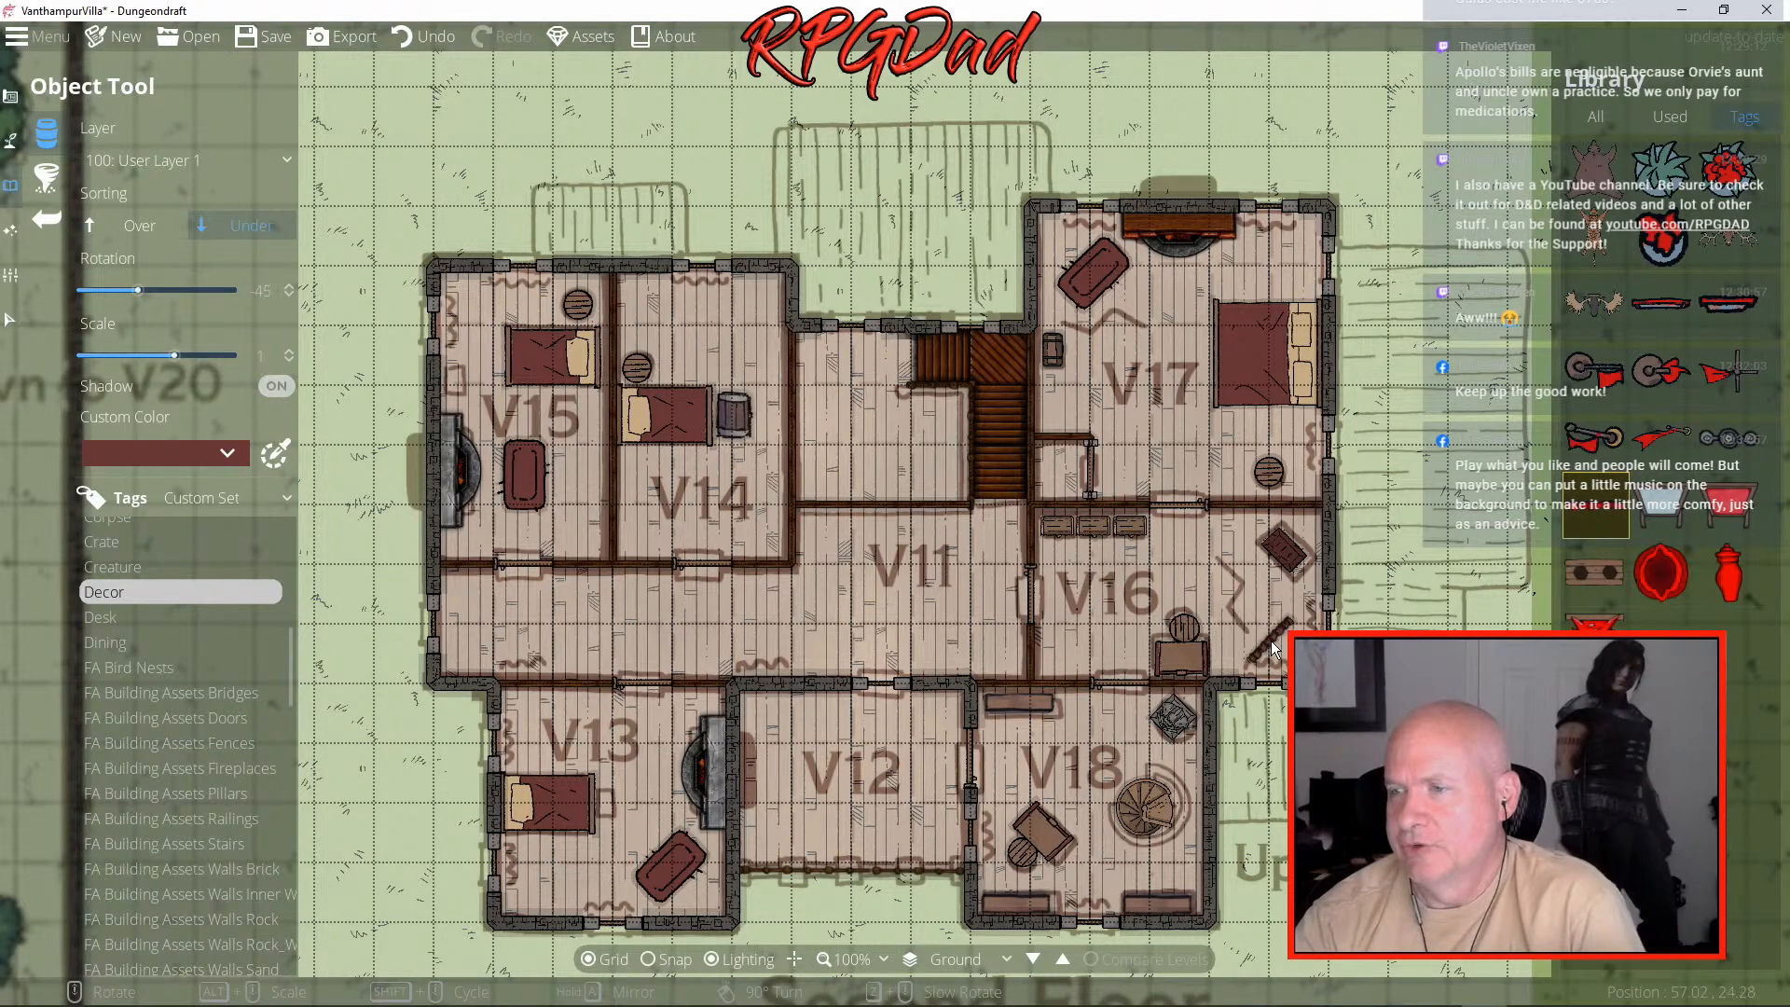
- Place a curtain rotated to -180° over the traced curtain at the window in V16's south wall
{"action": "scroll", "coordinate": [1274, 646], "scroll_direction": "down", "scroll_amount": 12}
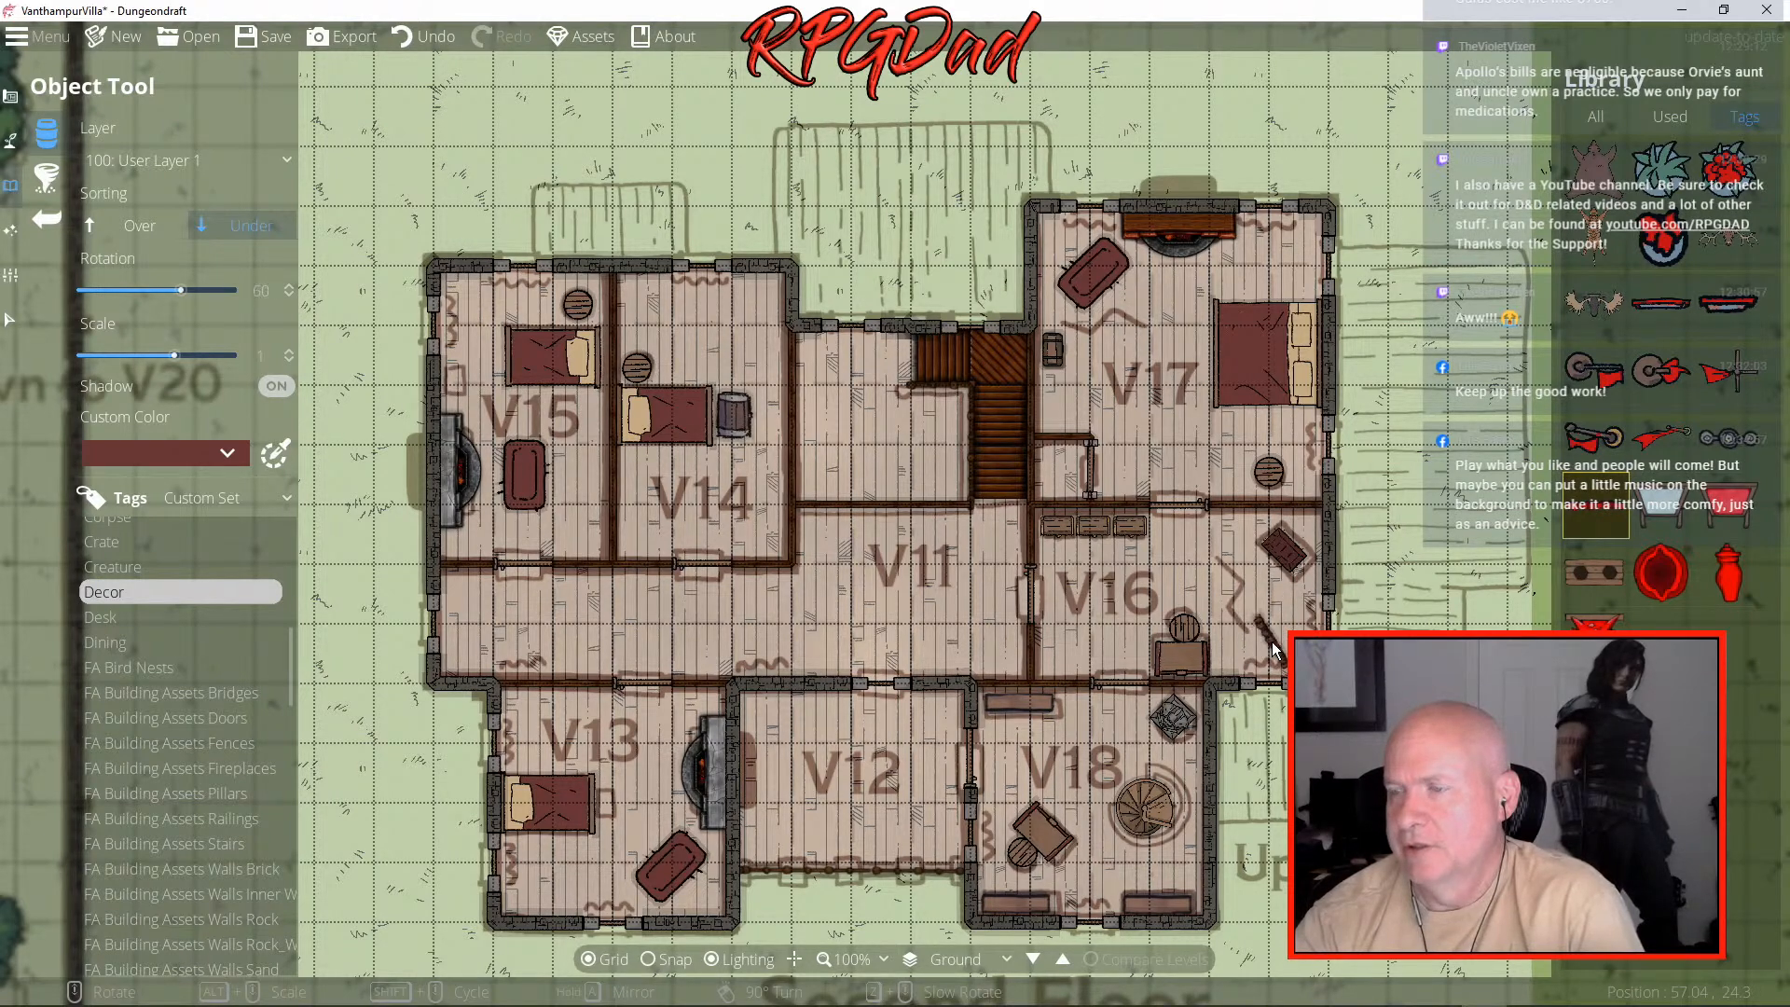
{"action": "scroll", "coordinate": [1274, 645], "scroll_direction": "down", "scroll_amount": 4}
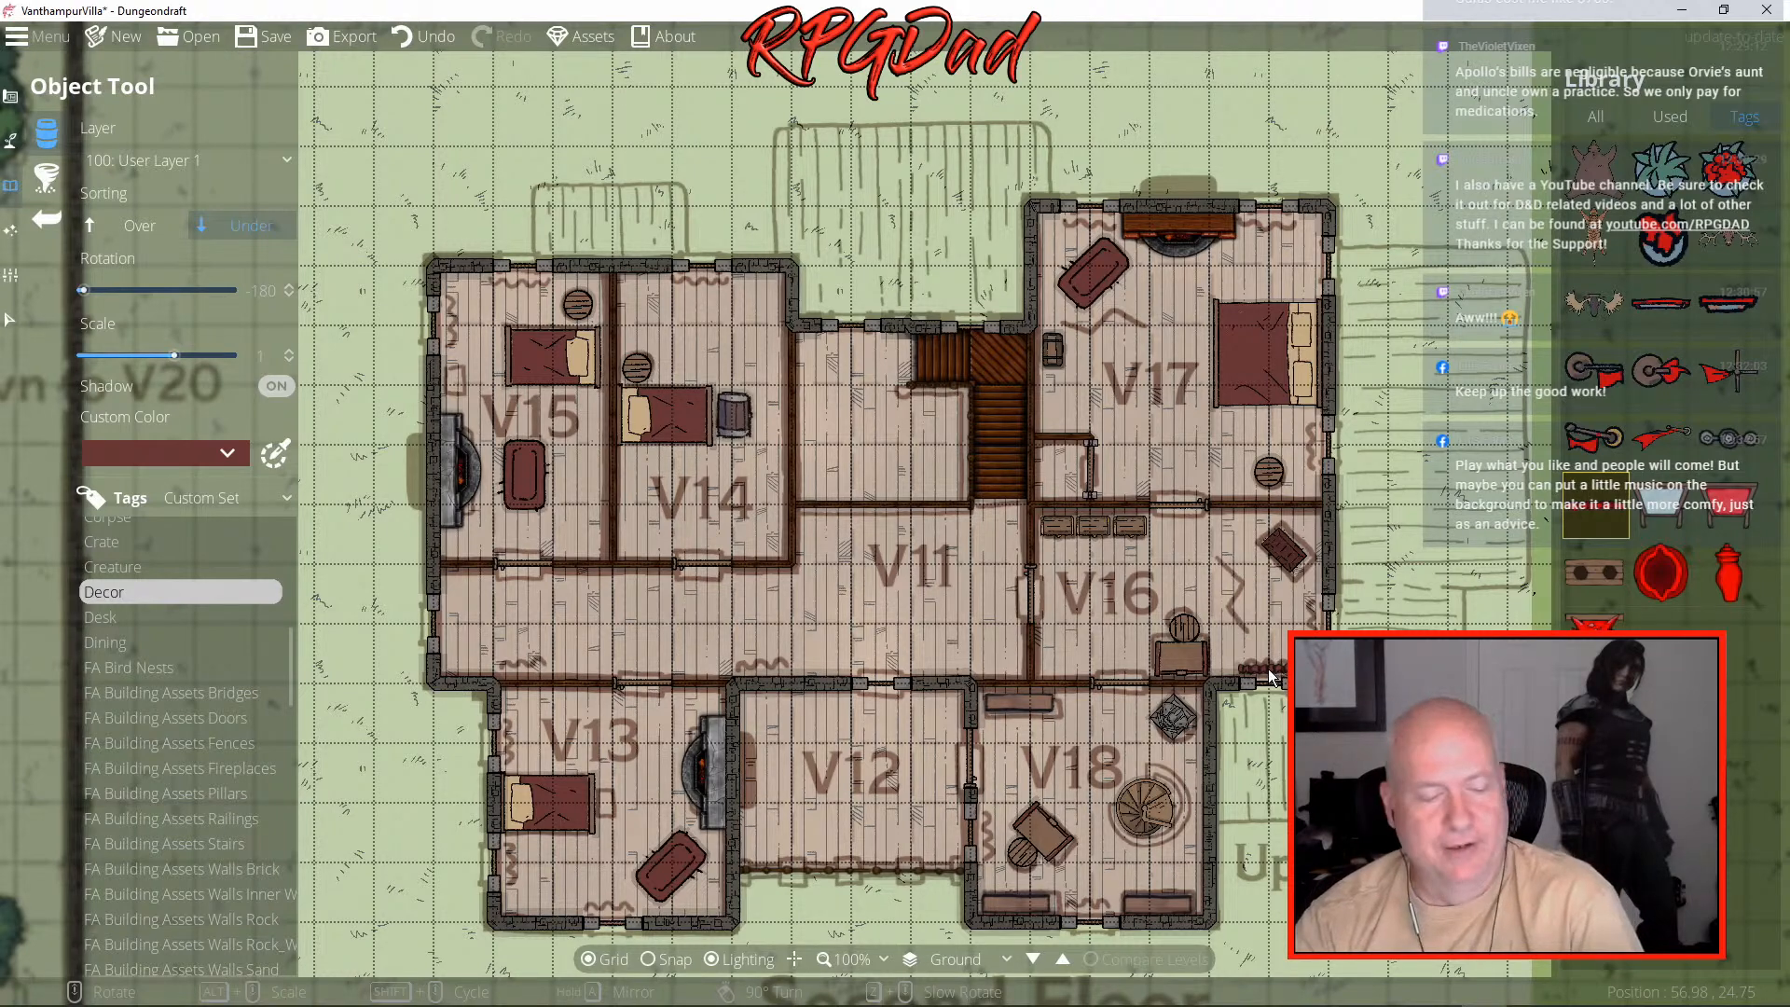
{"action": "scroll", "coordinate": [1268, 668], "scroll_direction": "up", "scroll_amount": 2}
{"action": "scroll", "coordinate": [1268, 668], "scroll_direction": "up", "scroll_amount": 3}
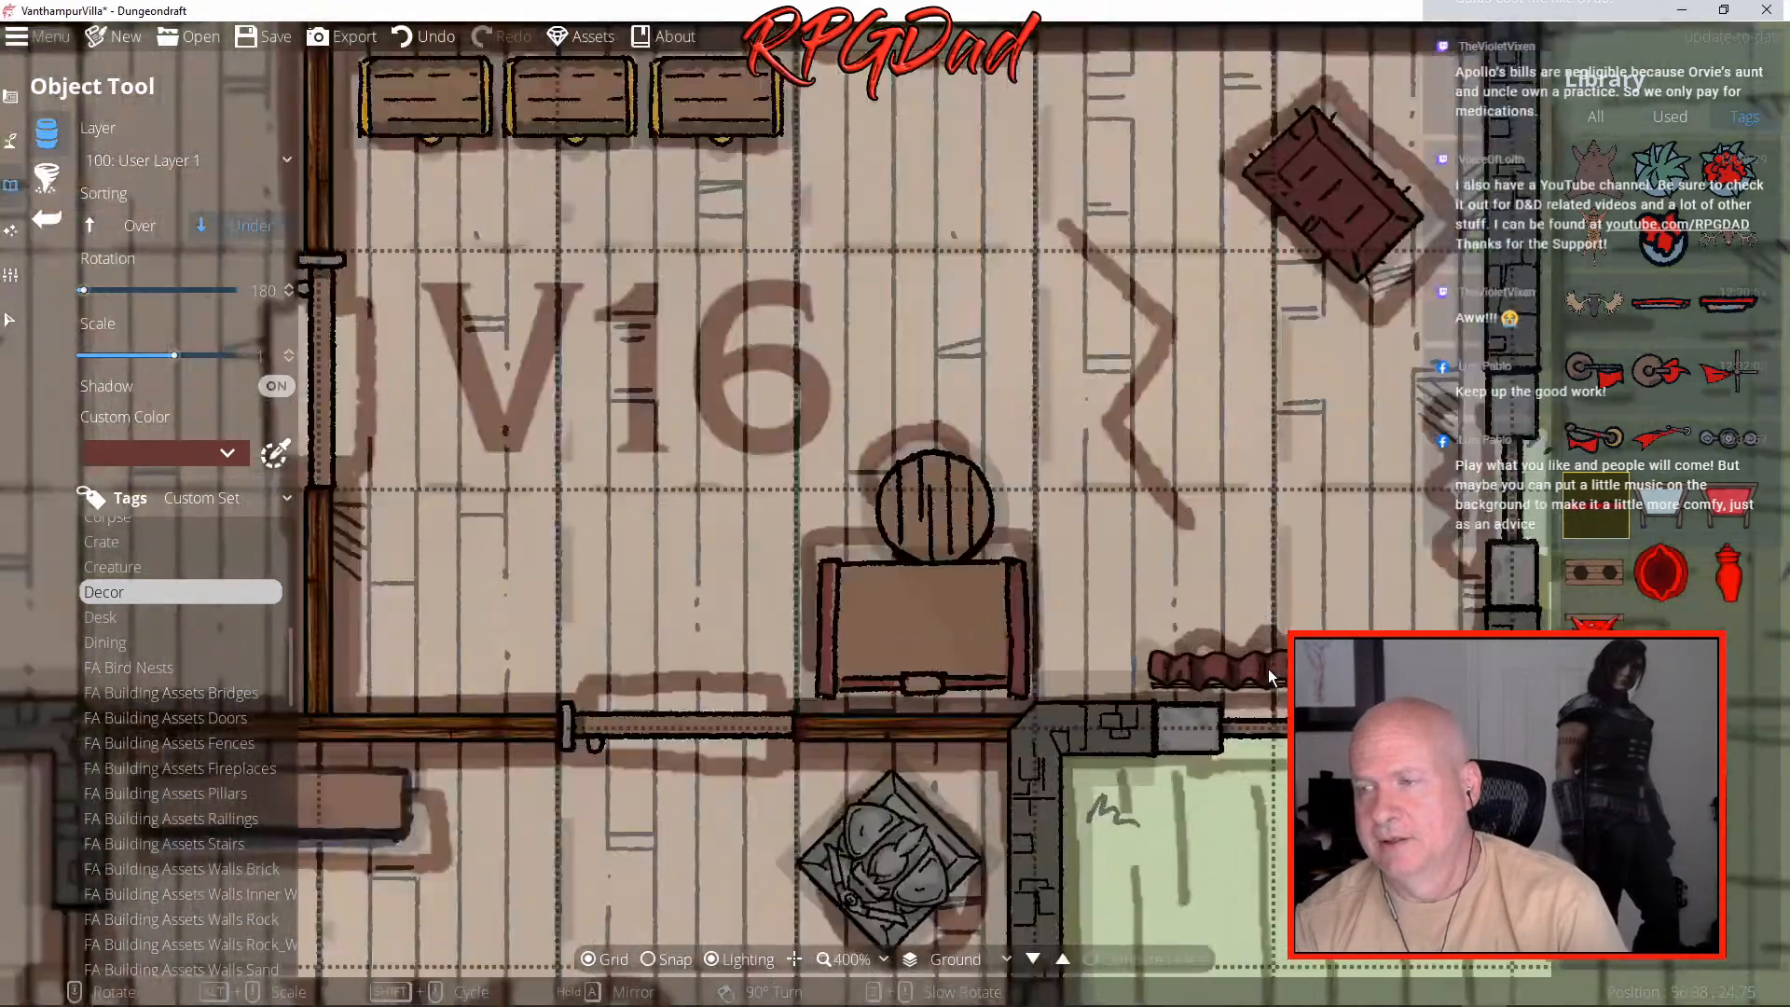
{"action": "scroll", "coordinate": [1268, 669], "scroll_direction": "up", "scroll_amount": 3}
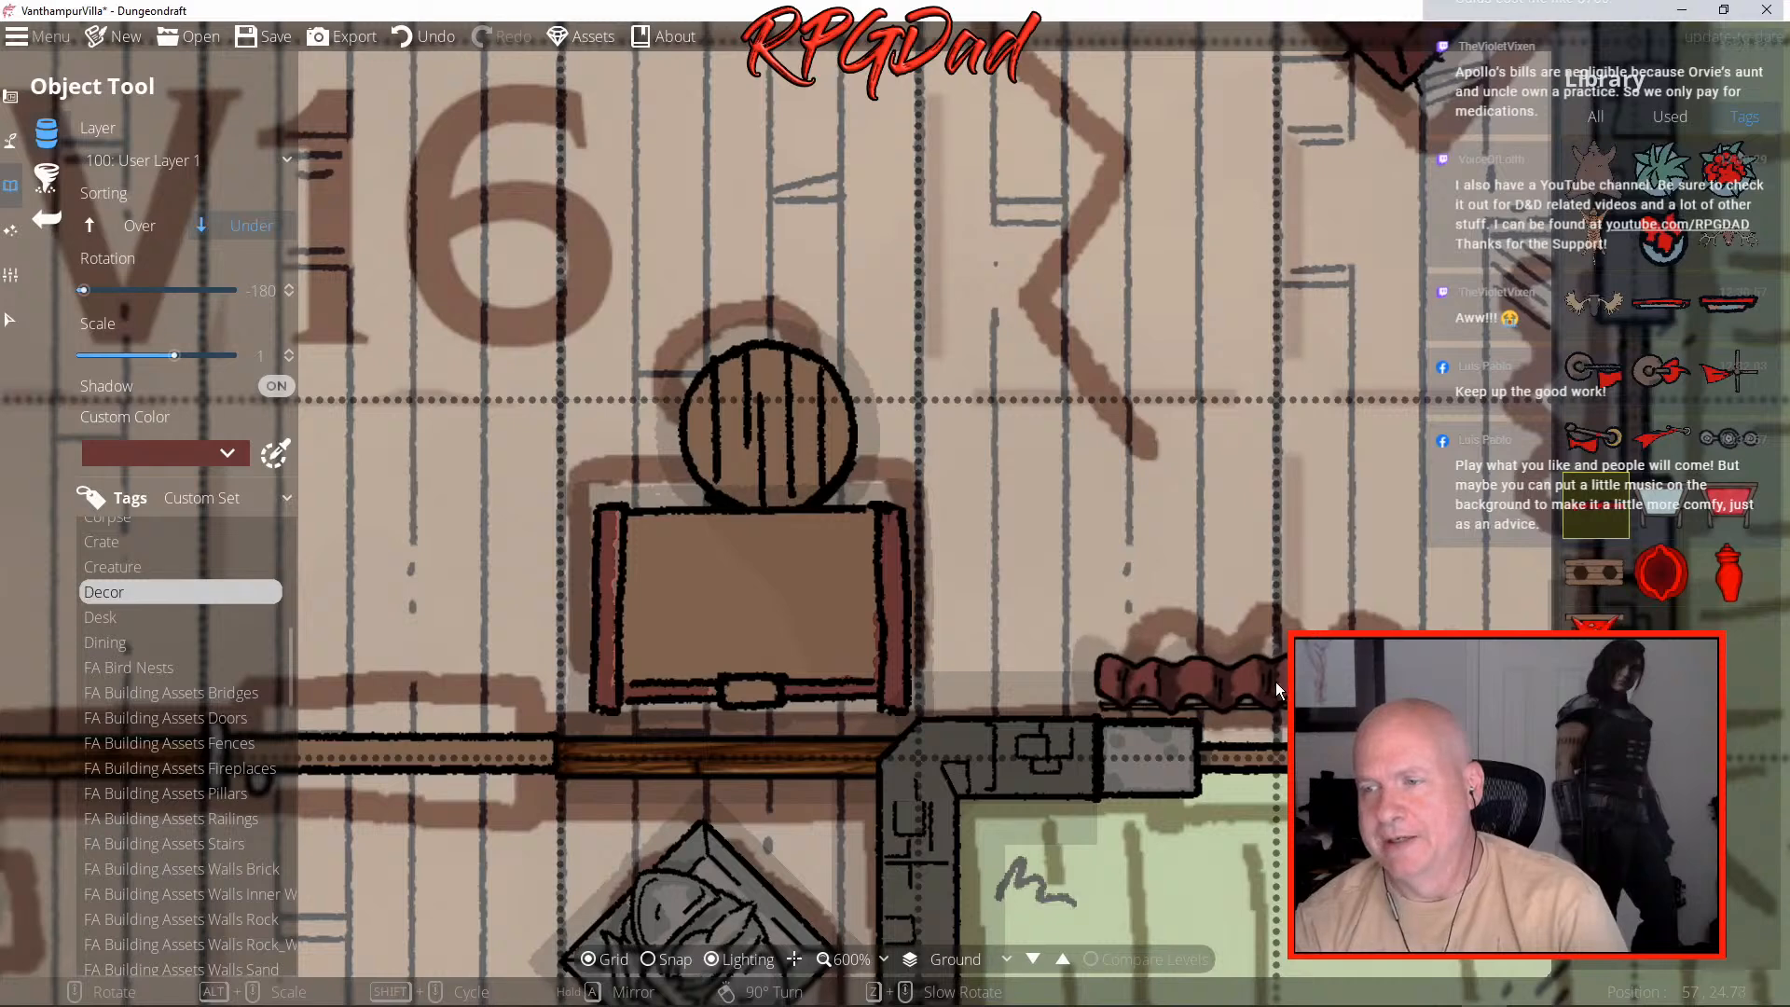
{"action": "left_click", "coordinate": [1273, 681]}
- Place a curtain rotated to 90° at the window in V16's east wall
{"action": "scroll", "coordinate": [1350, 515], "scroll_direction": "down", "scroll_amount": 6}
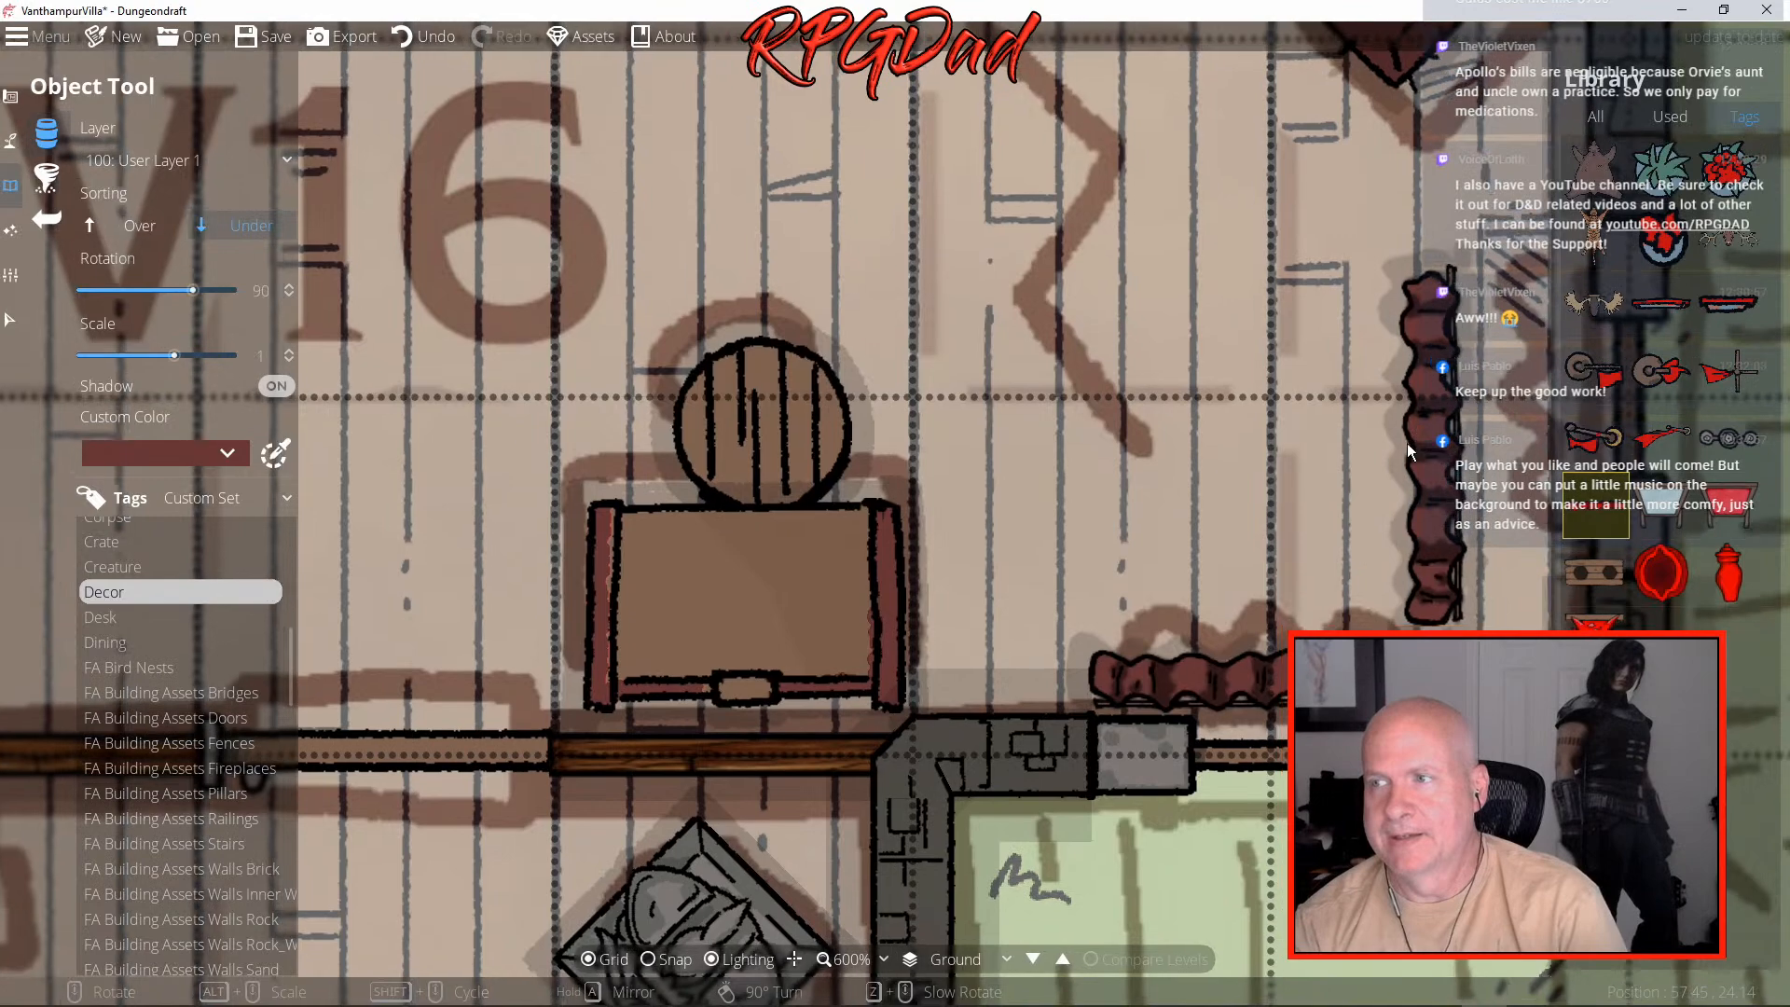
{"action": "left_click_drag", "start_coordinate": [1407, 444], "coordinate": [1059, 450]}
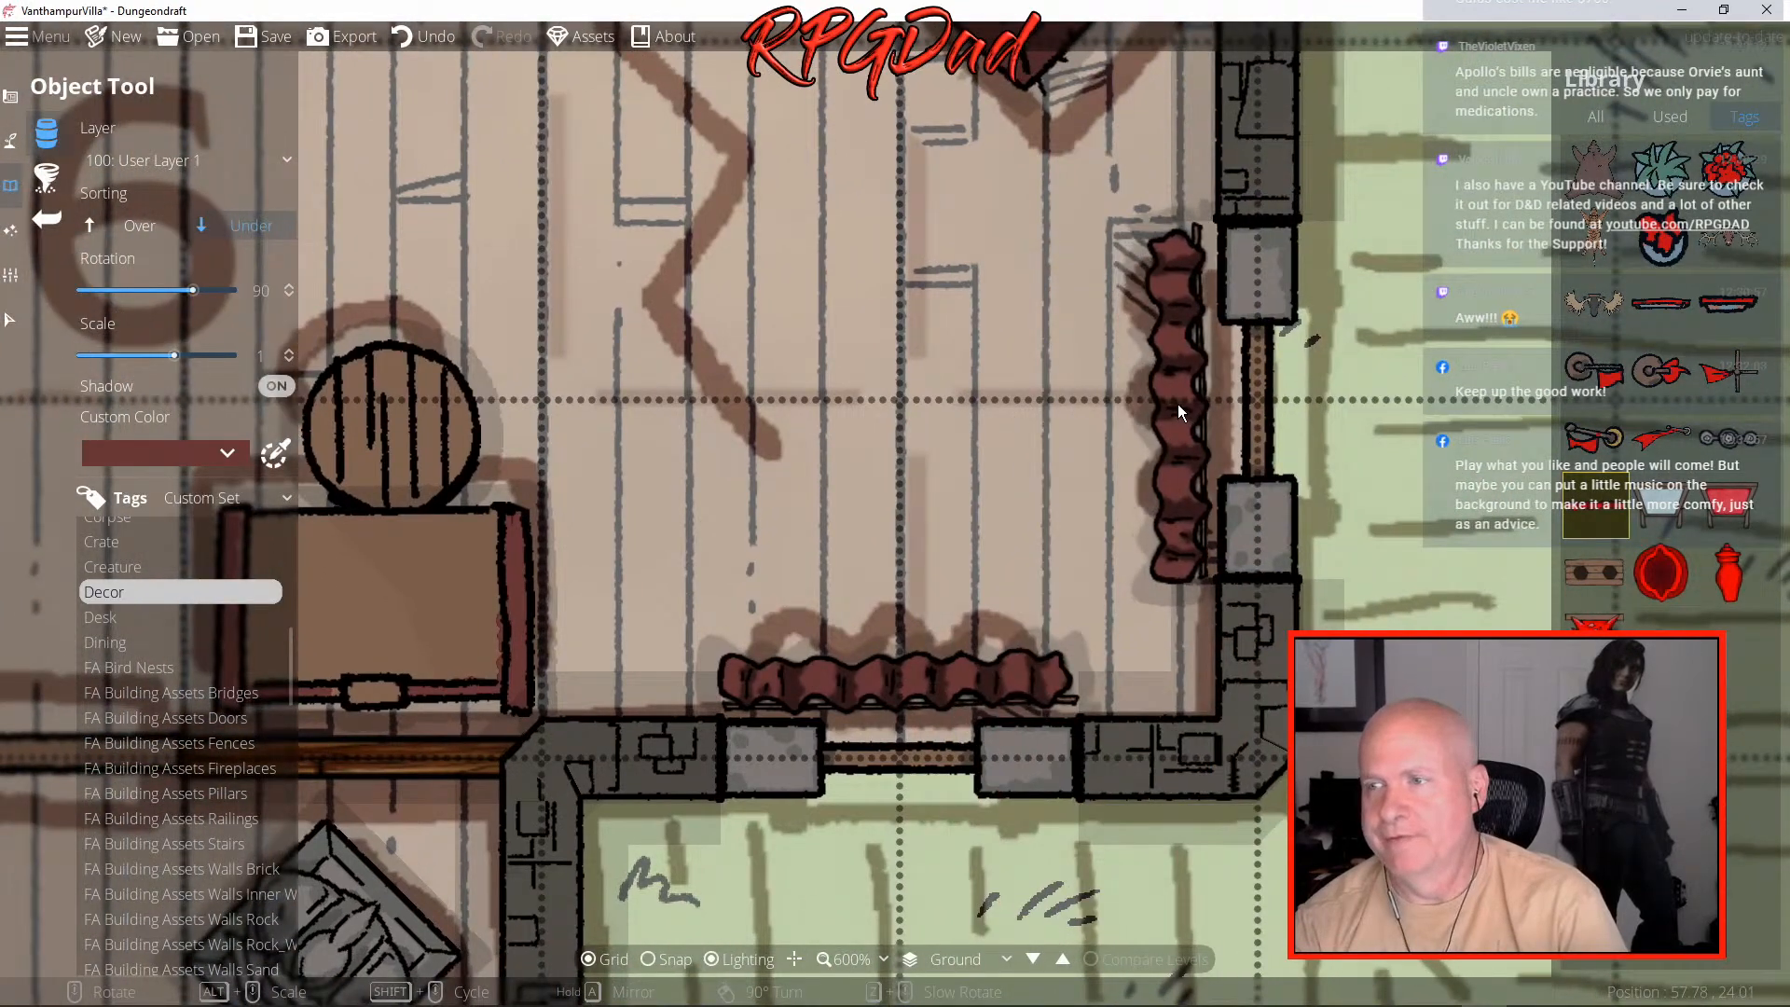
{"action": "left_click", "coordinate": [1179, 404]}
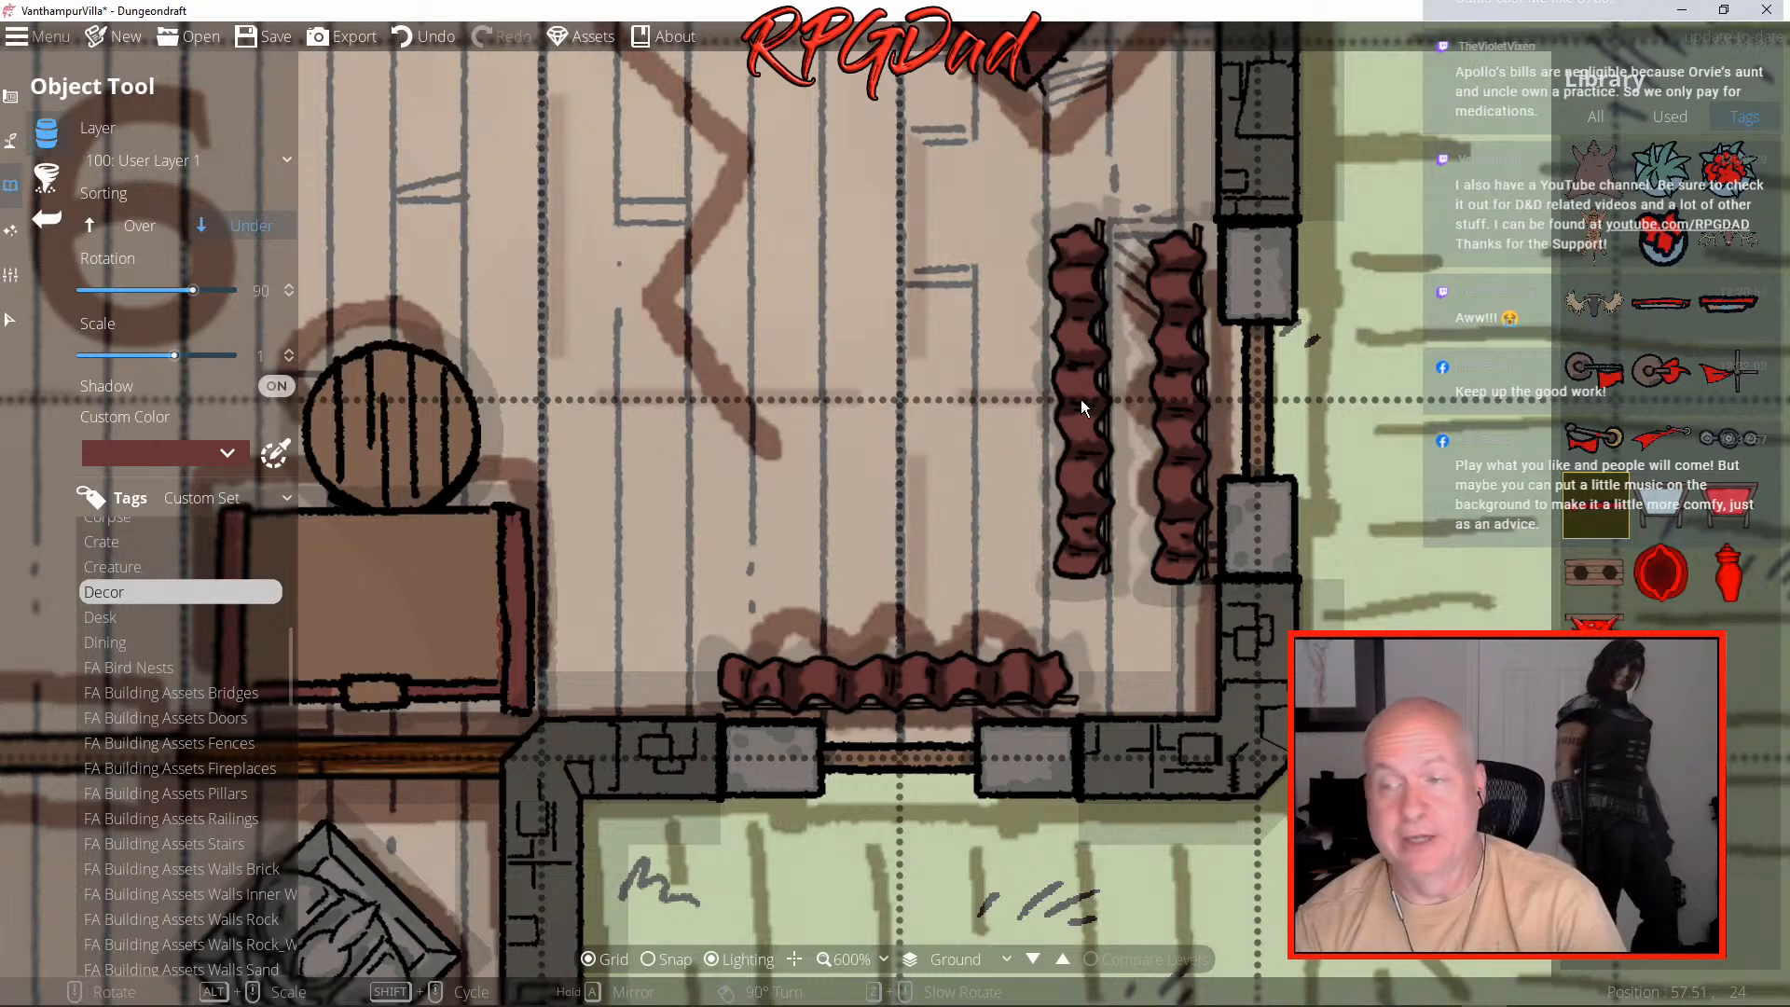
- Place a curtain rotated to -180° at V18's south window, between the two long furnishings
{"action": "scroll", "coordinate": [1081, 399], "scroll_direction": "down", "scroll_amount": 5}
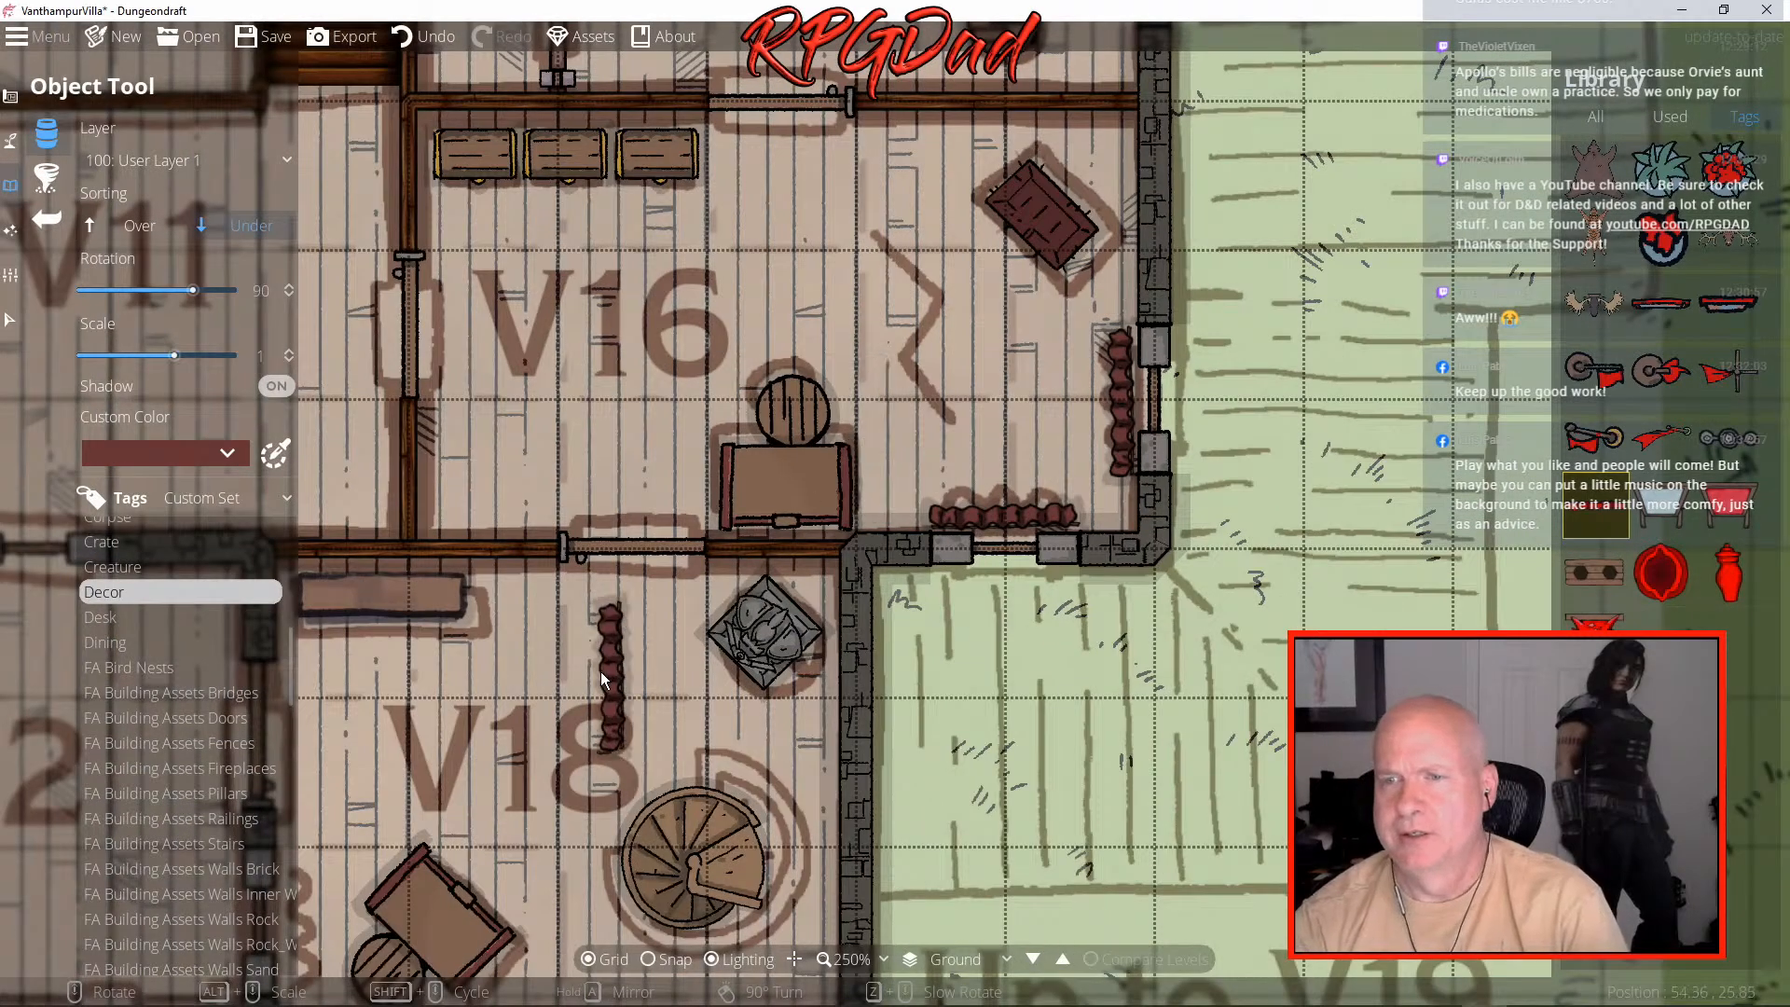
{"action": "left_click_drag", "start_coordinate": [580, 730], "coordinate": [960, 287]}
{"action": "scroll", "coordinate": [929, 530], "scroll_direction": "down", "scroll_amount": 1}
{"action": "scroll", "coordinate": [930, 529], "scroll_direction": "up", "scroll_amount": 7}
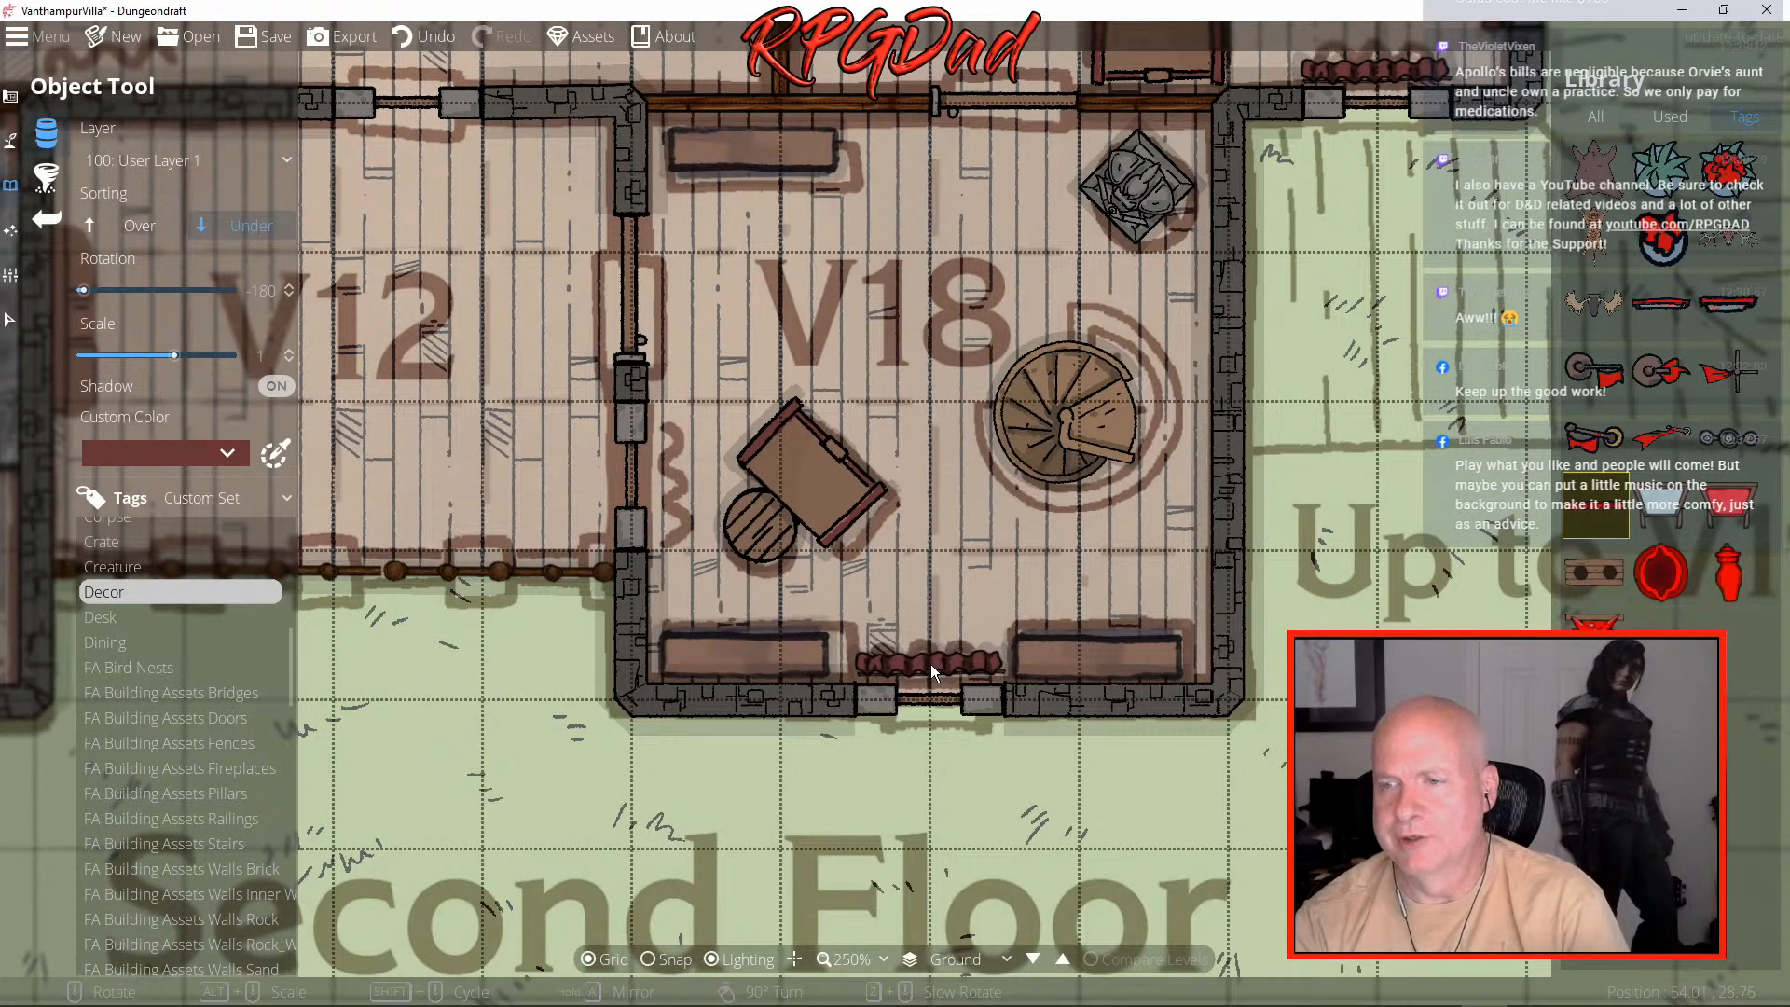
{"action": "left_click", "coordinate": [930, 666]}
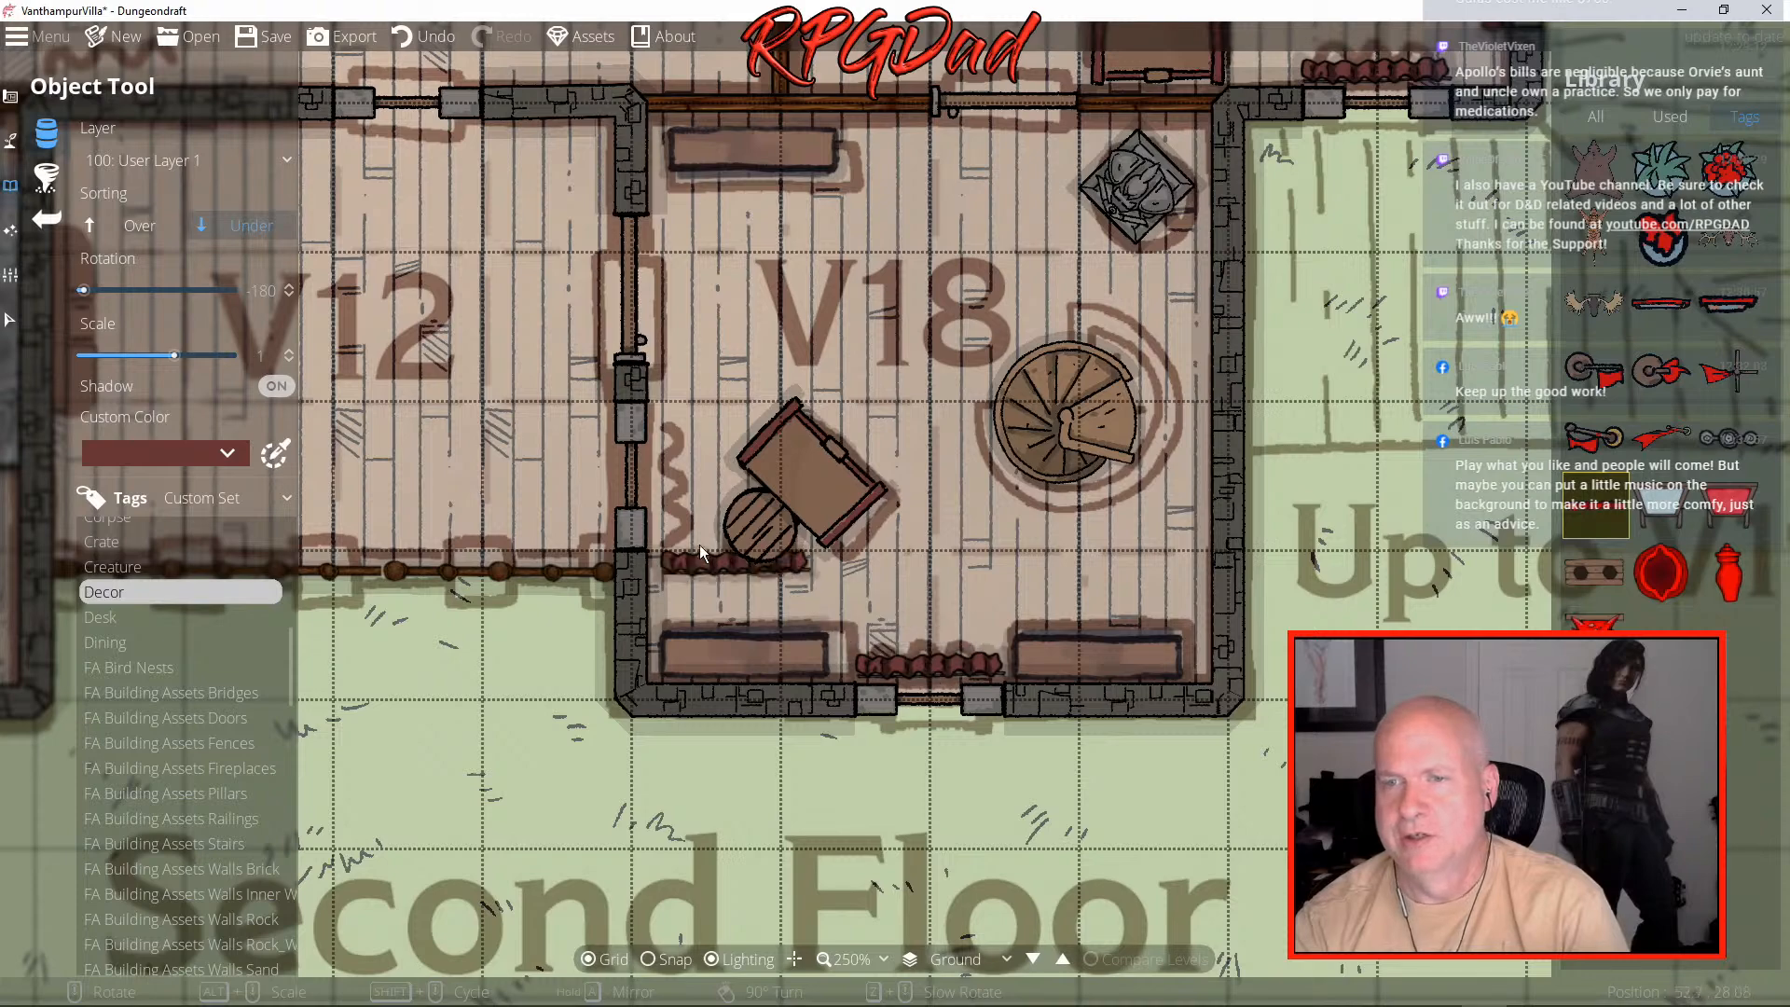
- Place a curtain at -180° over the traced curtain at V13's south window
{"action": "left_click_drag", "start_coordinate": [670, 503], "coordinate": [1238, 696]}
{"action": "left_click_drag", "start_coordinate": [686, 528], "coordinate": [1105, 513]}
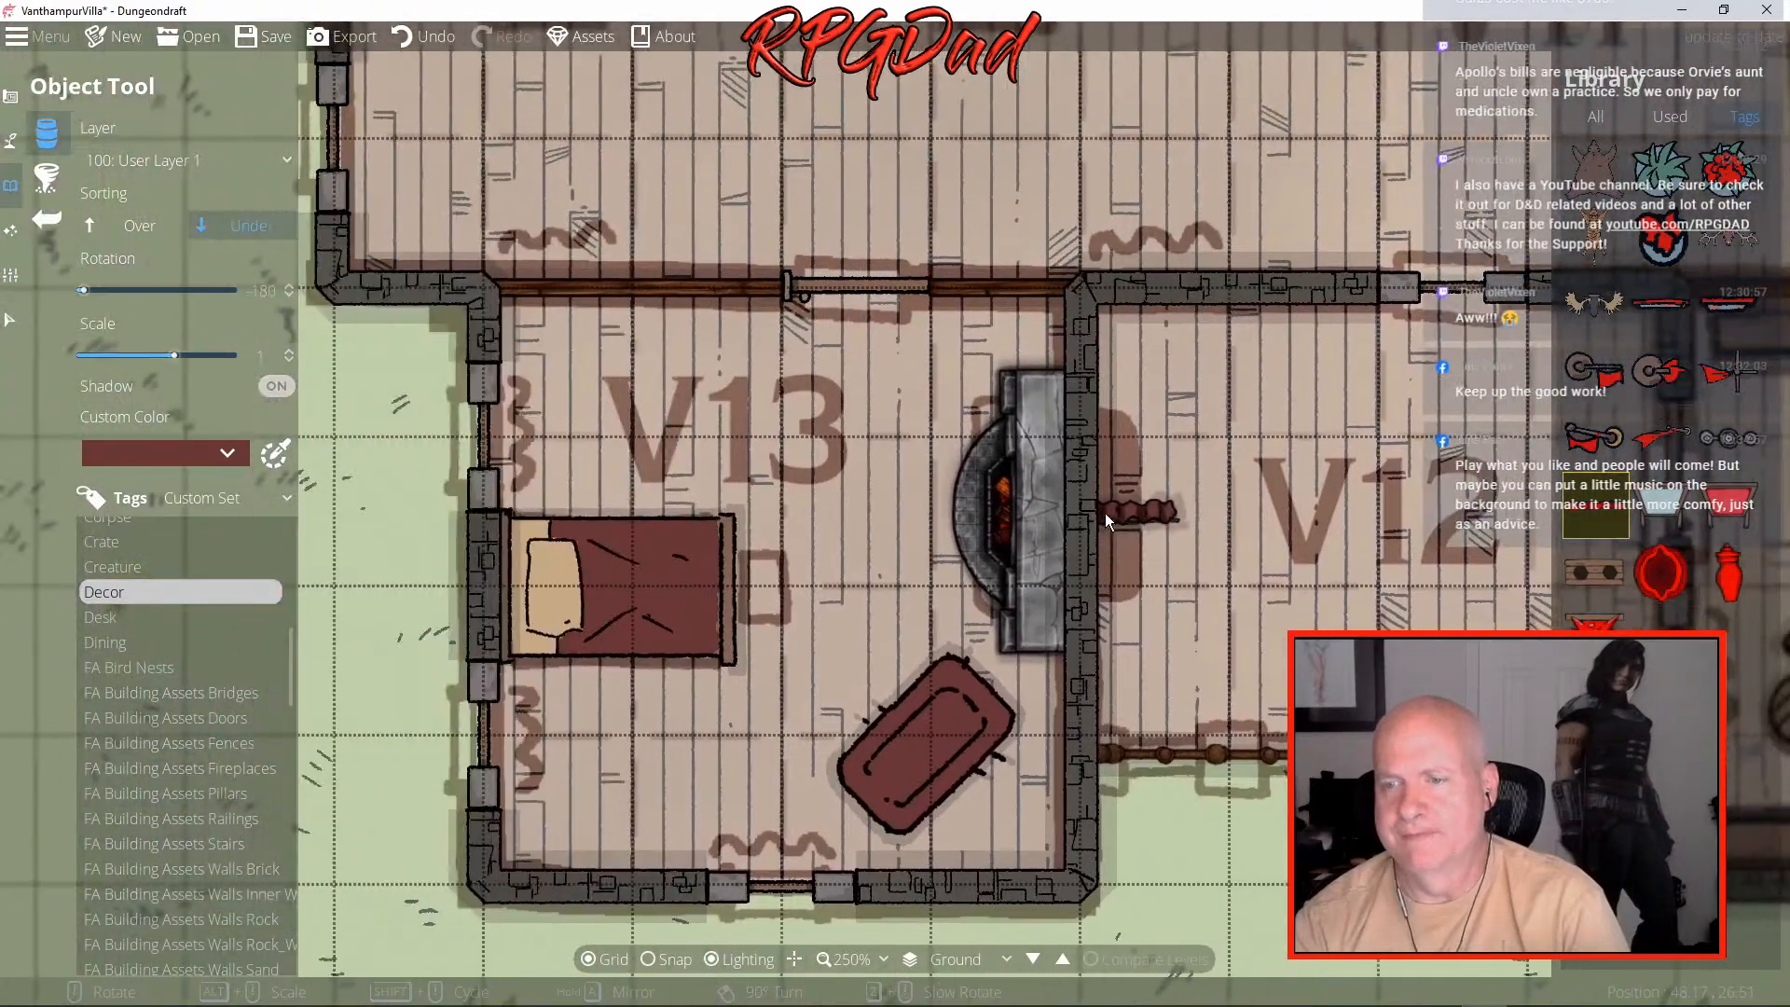
{"action": "left_click", "coordinate": [781, 850]}
- Place curtains rotated to -90° at both windows in V13's west wall, on either side of the bed
{"action": "scroll", "coordinate": [629, 757], "scroll_direction": "up", "scroll_amount": 3}
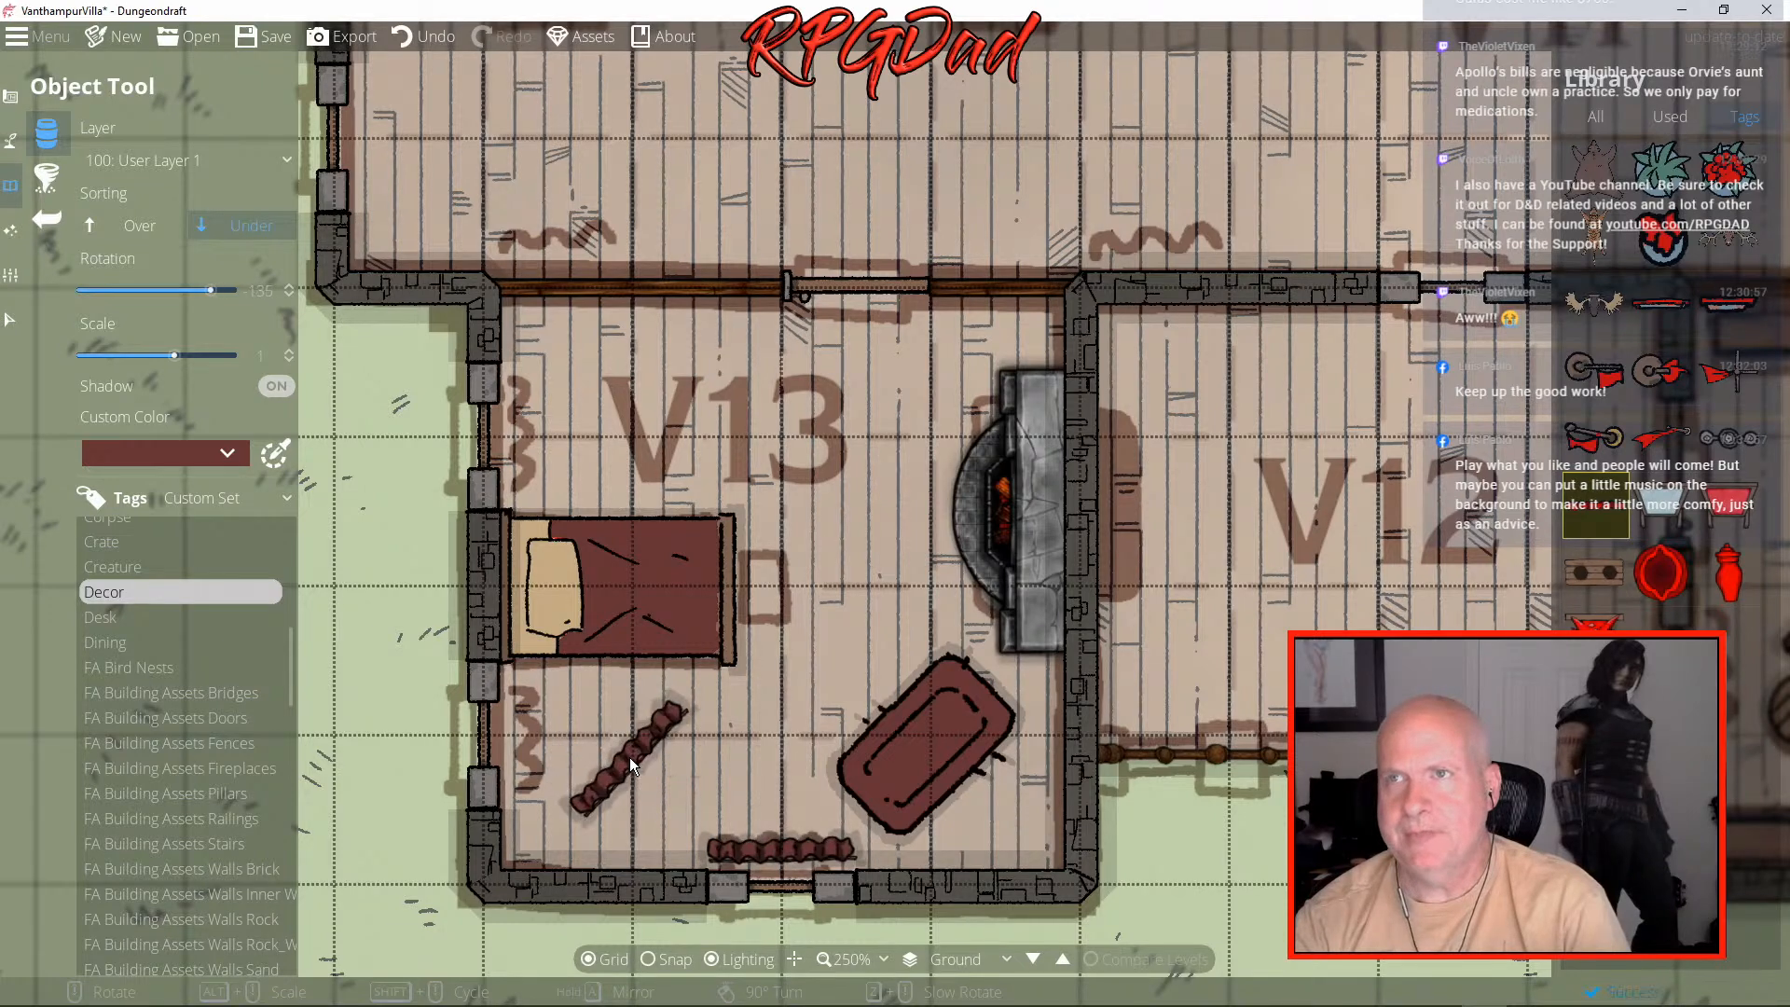
{"action": "scroll", "coordinate": [630, 757], "scroll_direction": "up", "scroll_amount": 3}
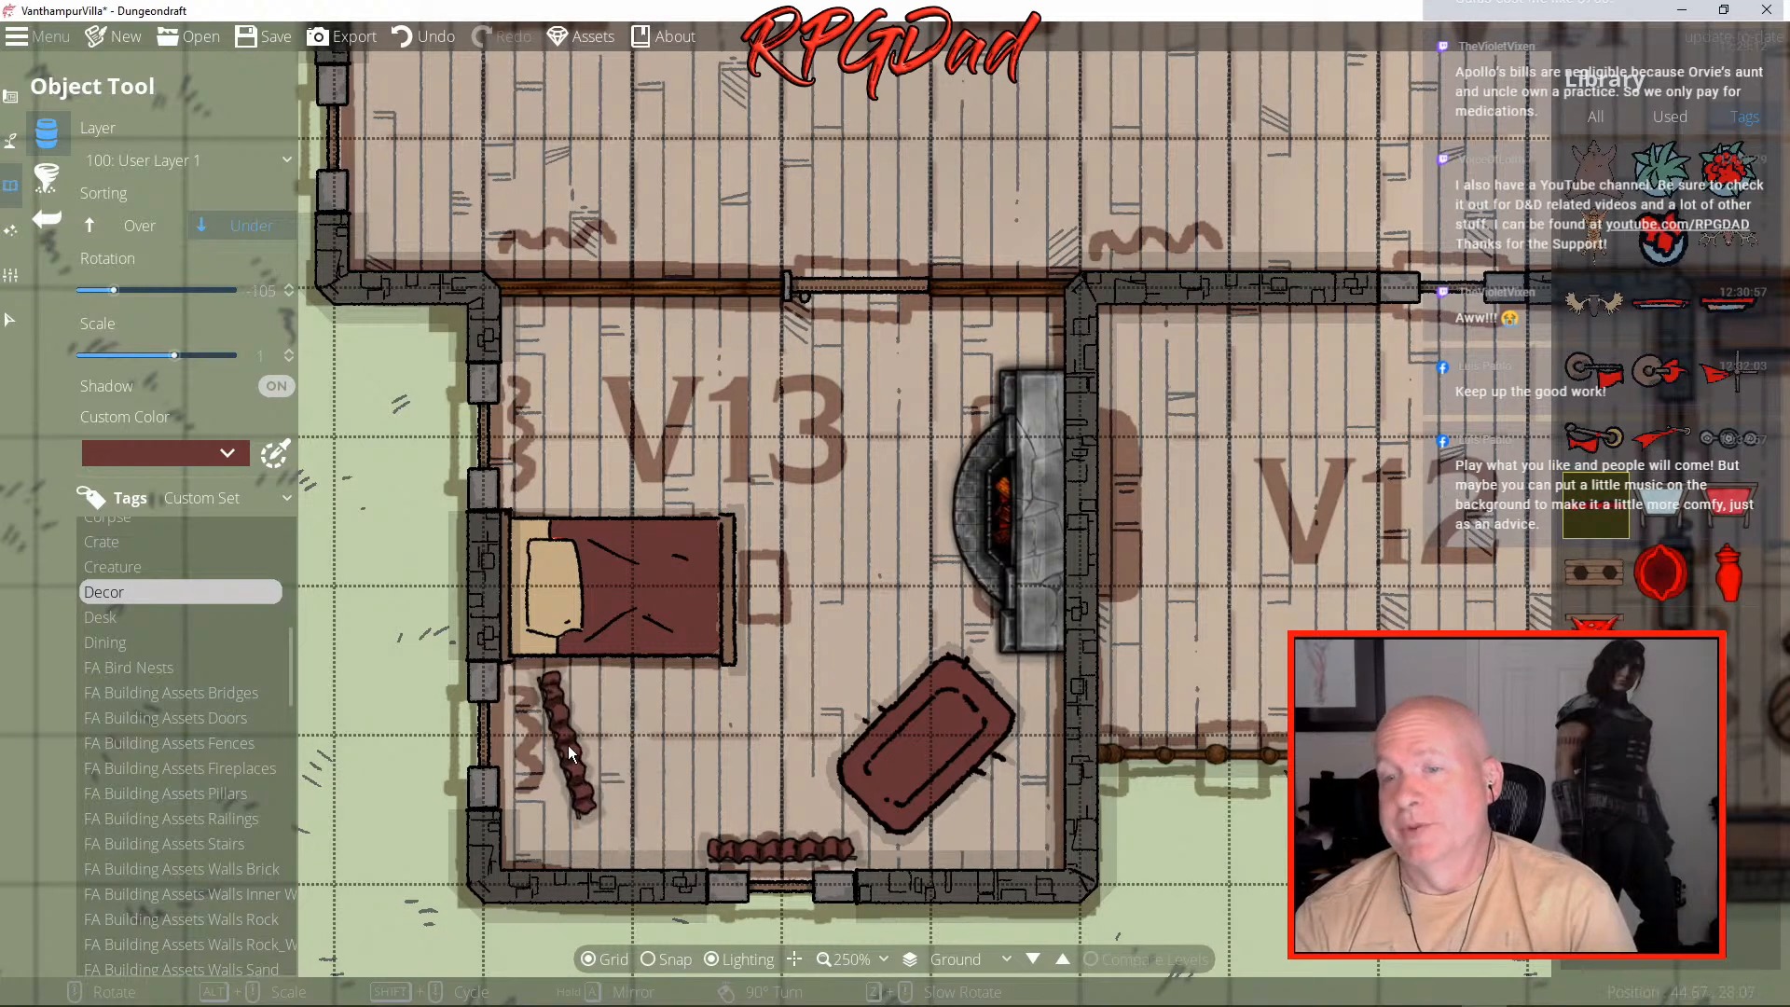
{"action": "left_click", "coordinate": [522, 744]}
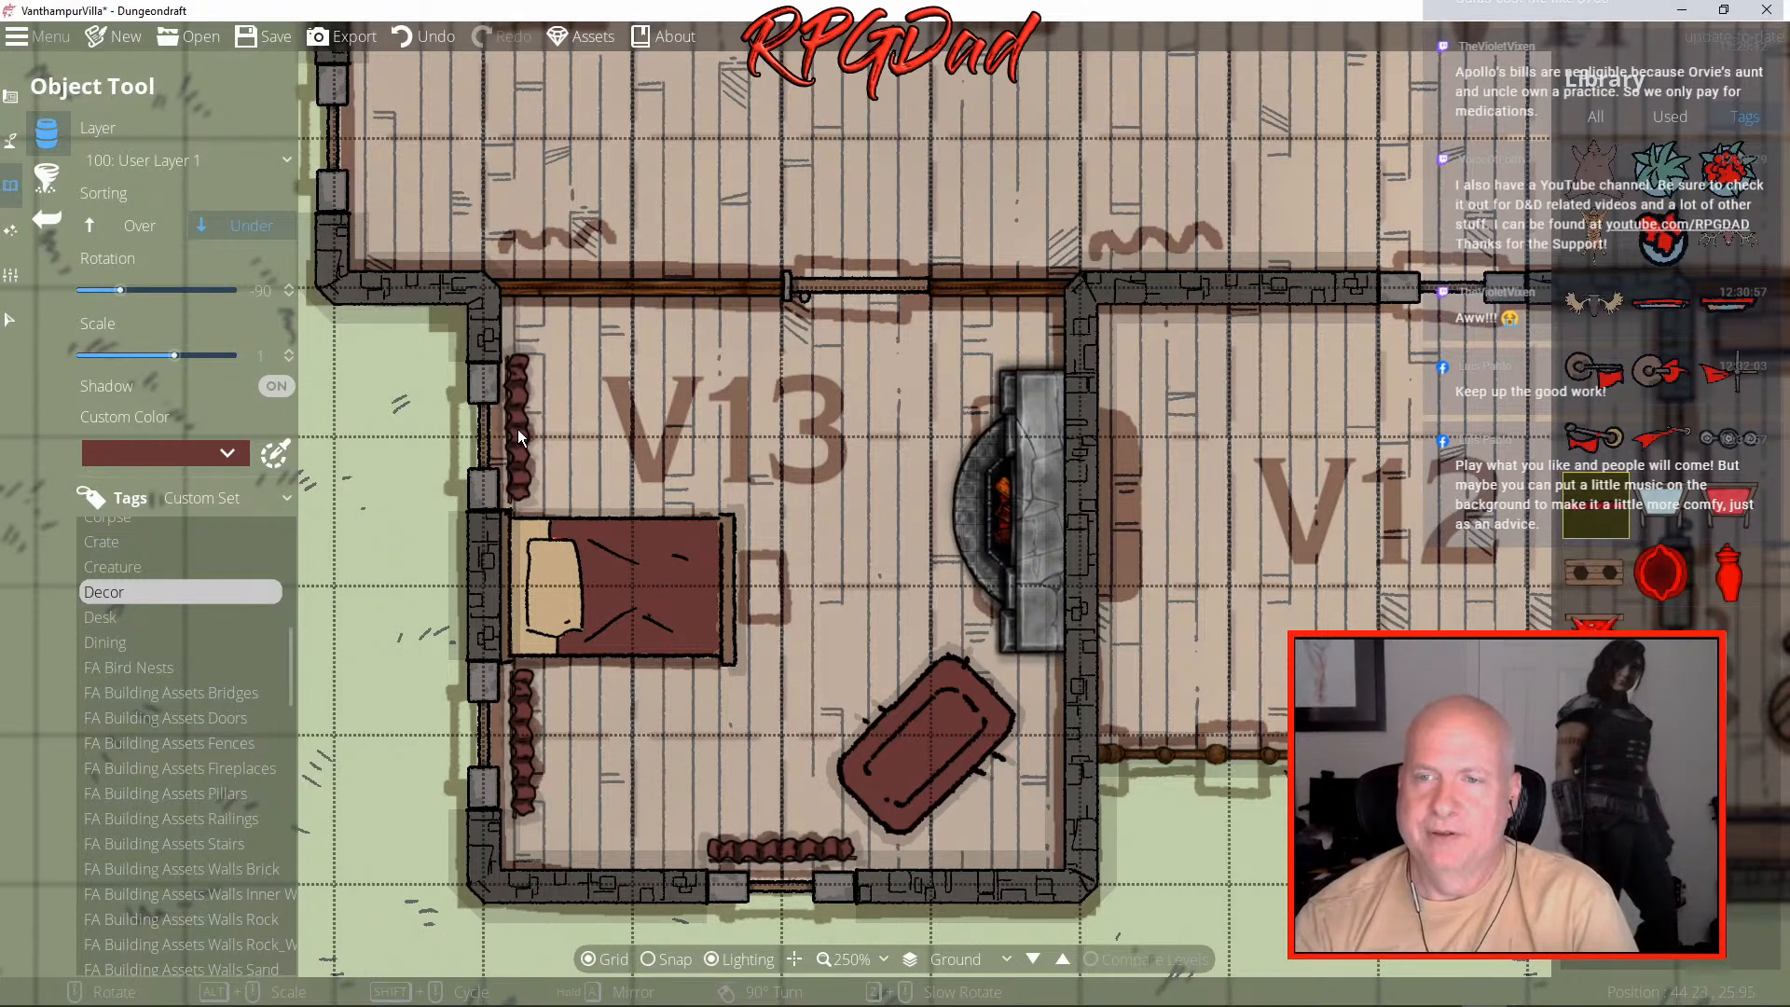
{"action": "left_click", "coordinate": [517, 429]}
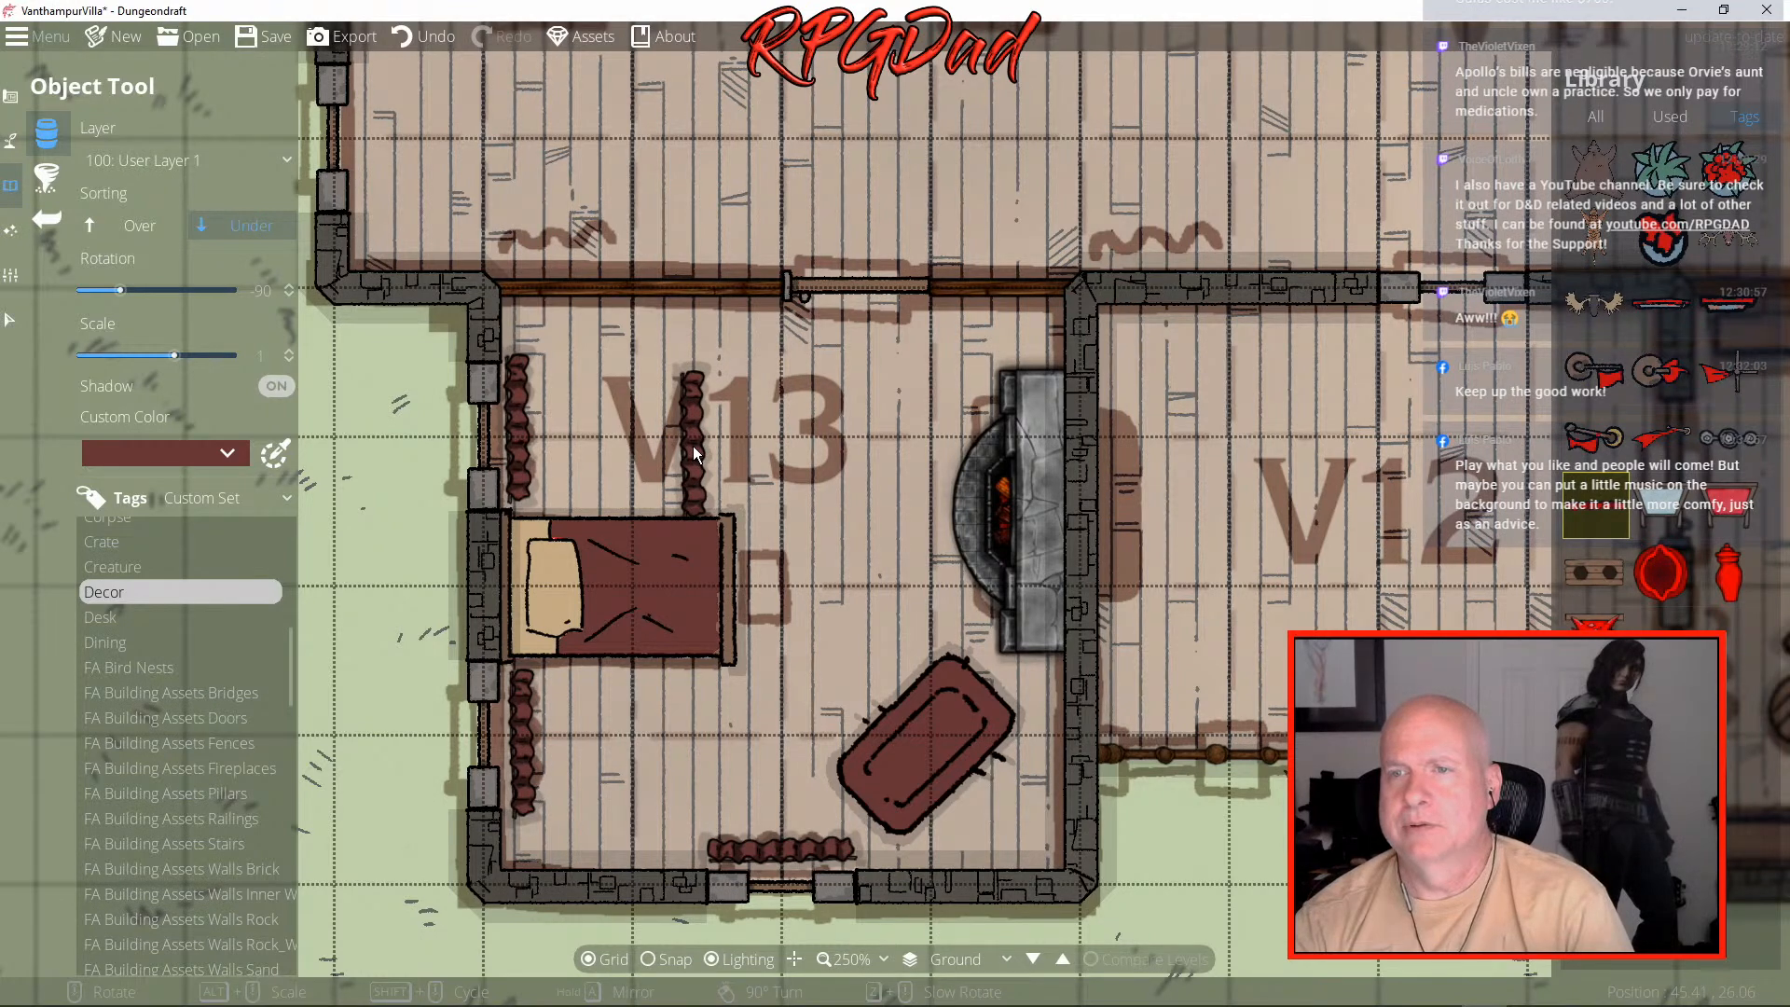
- Place a curtain at -90° at the window in V15's west wall
{"action": "left_click_drag", "start_coordinate": [691, 445], "coordinate": [1021, 703]}
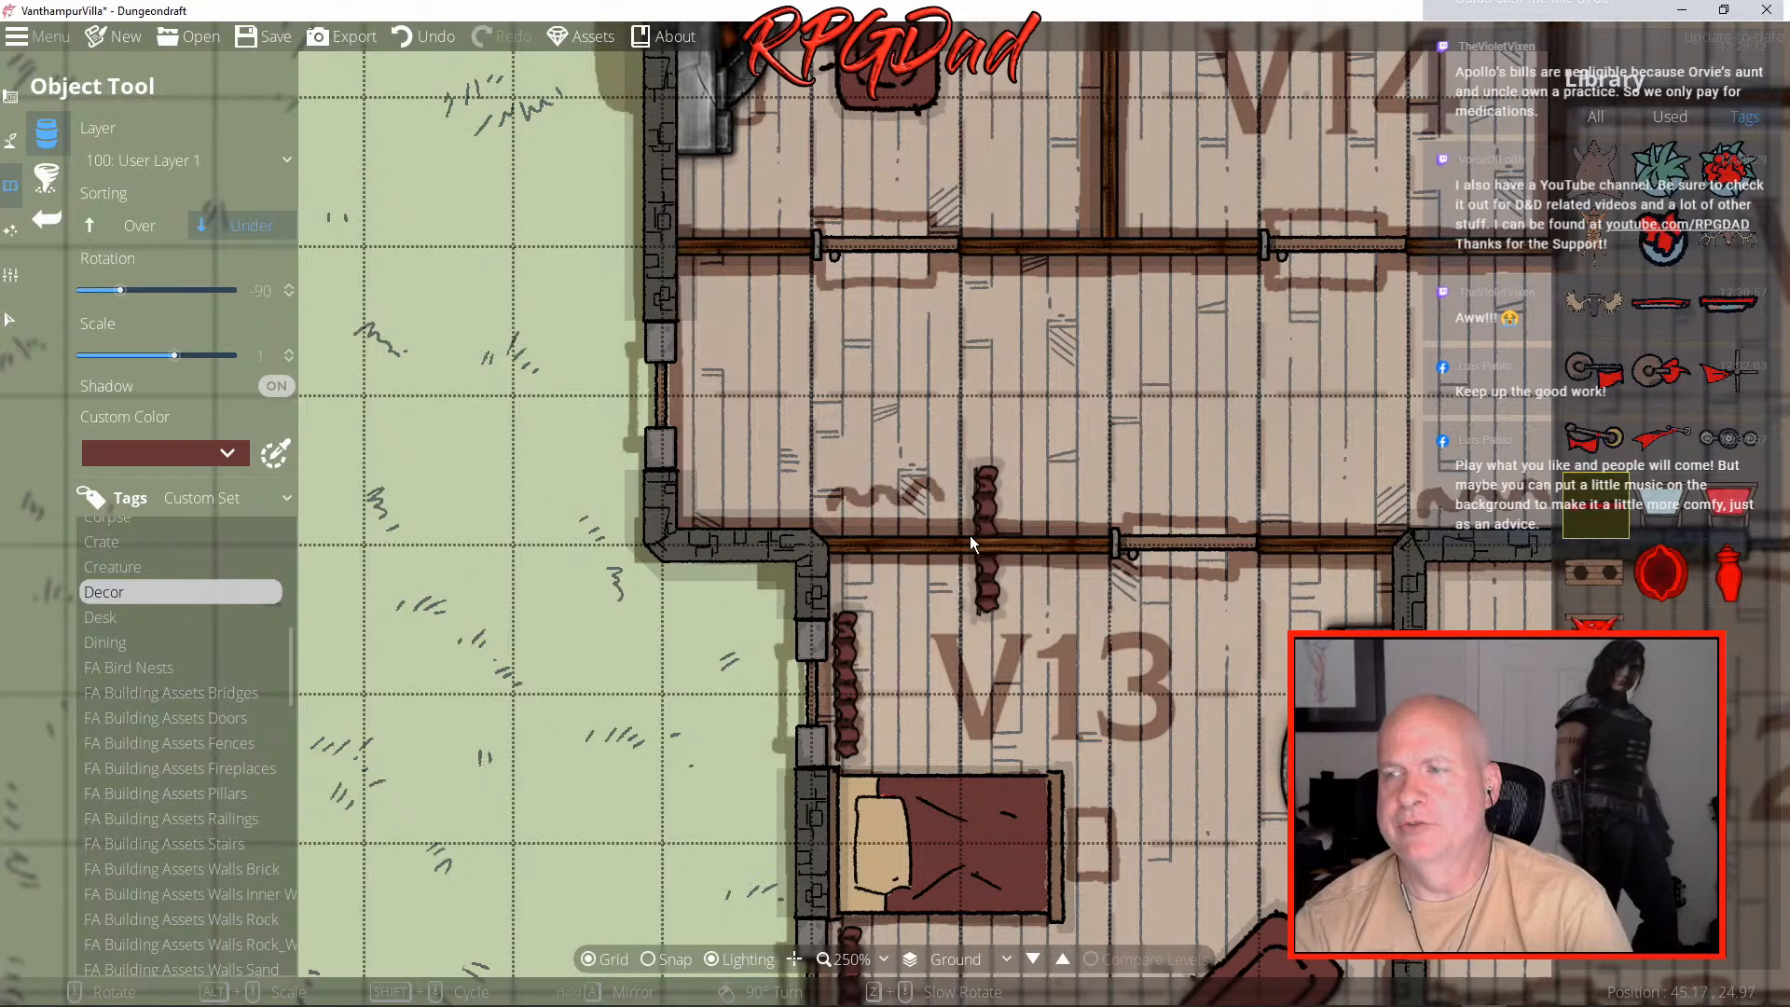
{"action": "mouse_move", "coordinate": [772, 414]}
{"action": "left_mouse_down"}
{"action": "mouse_move", "coordinate": [809, 658]}
{"action": "mouse_move", "coordinate": [808, 839]}
{"action": "mouse_move", "coordinate": [765, 723]}
{"action": "left_mouse_up"}
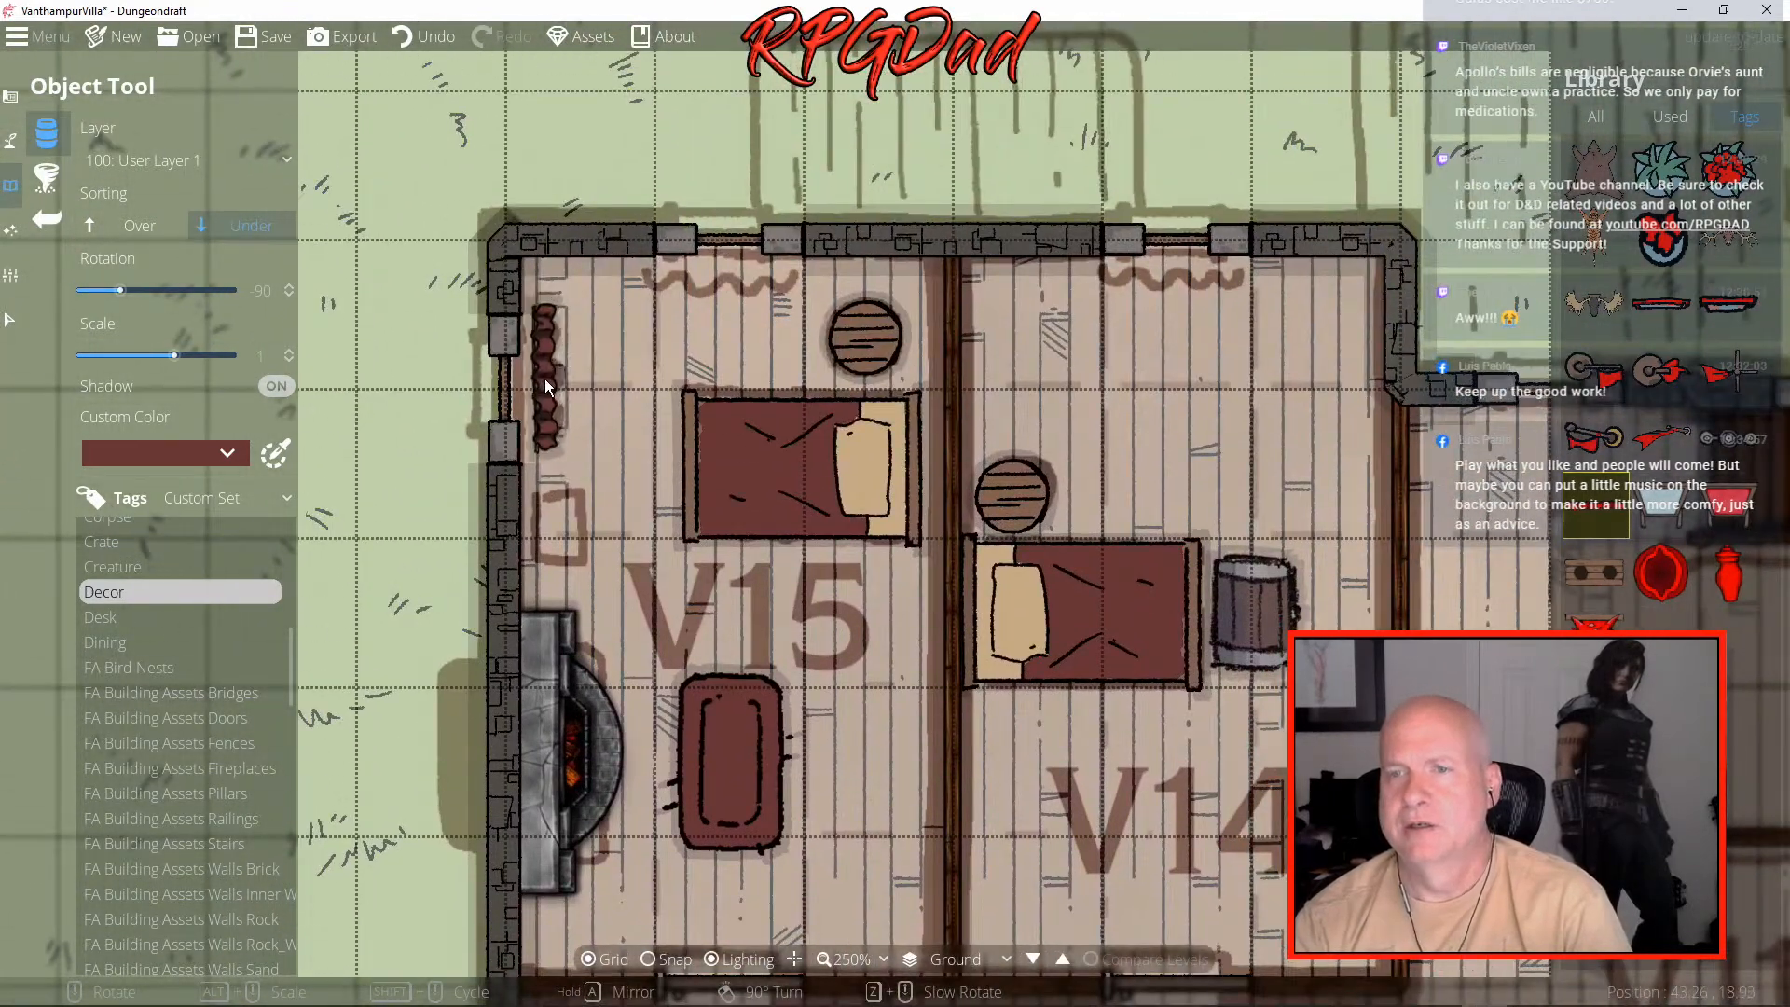
{"action": "left_click", "coordinate": [536, 384]}
- Place curtains rotated to 0° over the traced curtains at the north windows of V15 and V14
{"action": "scroll", "coordinate": [682, 377], "scroll_direction": "up", "scroll_amount": 6}
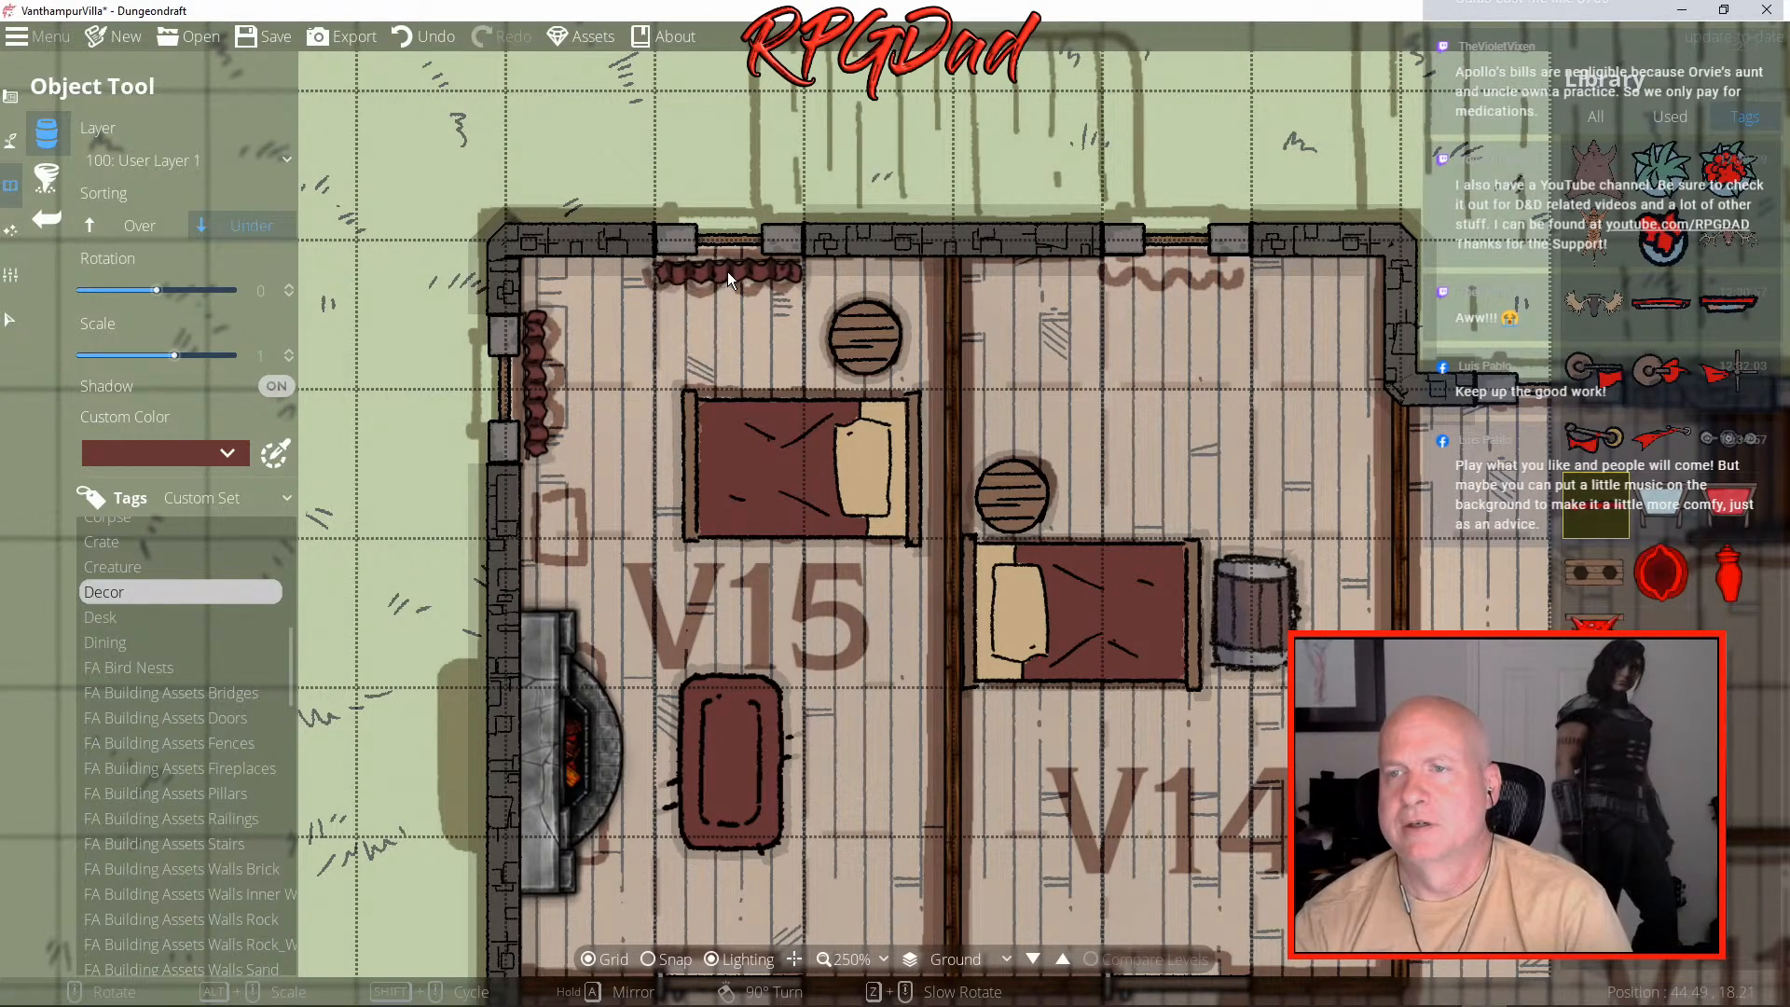
{"action": "left_click", "coordinate": [729, 270]}
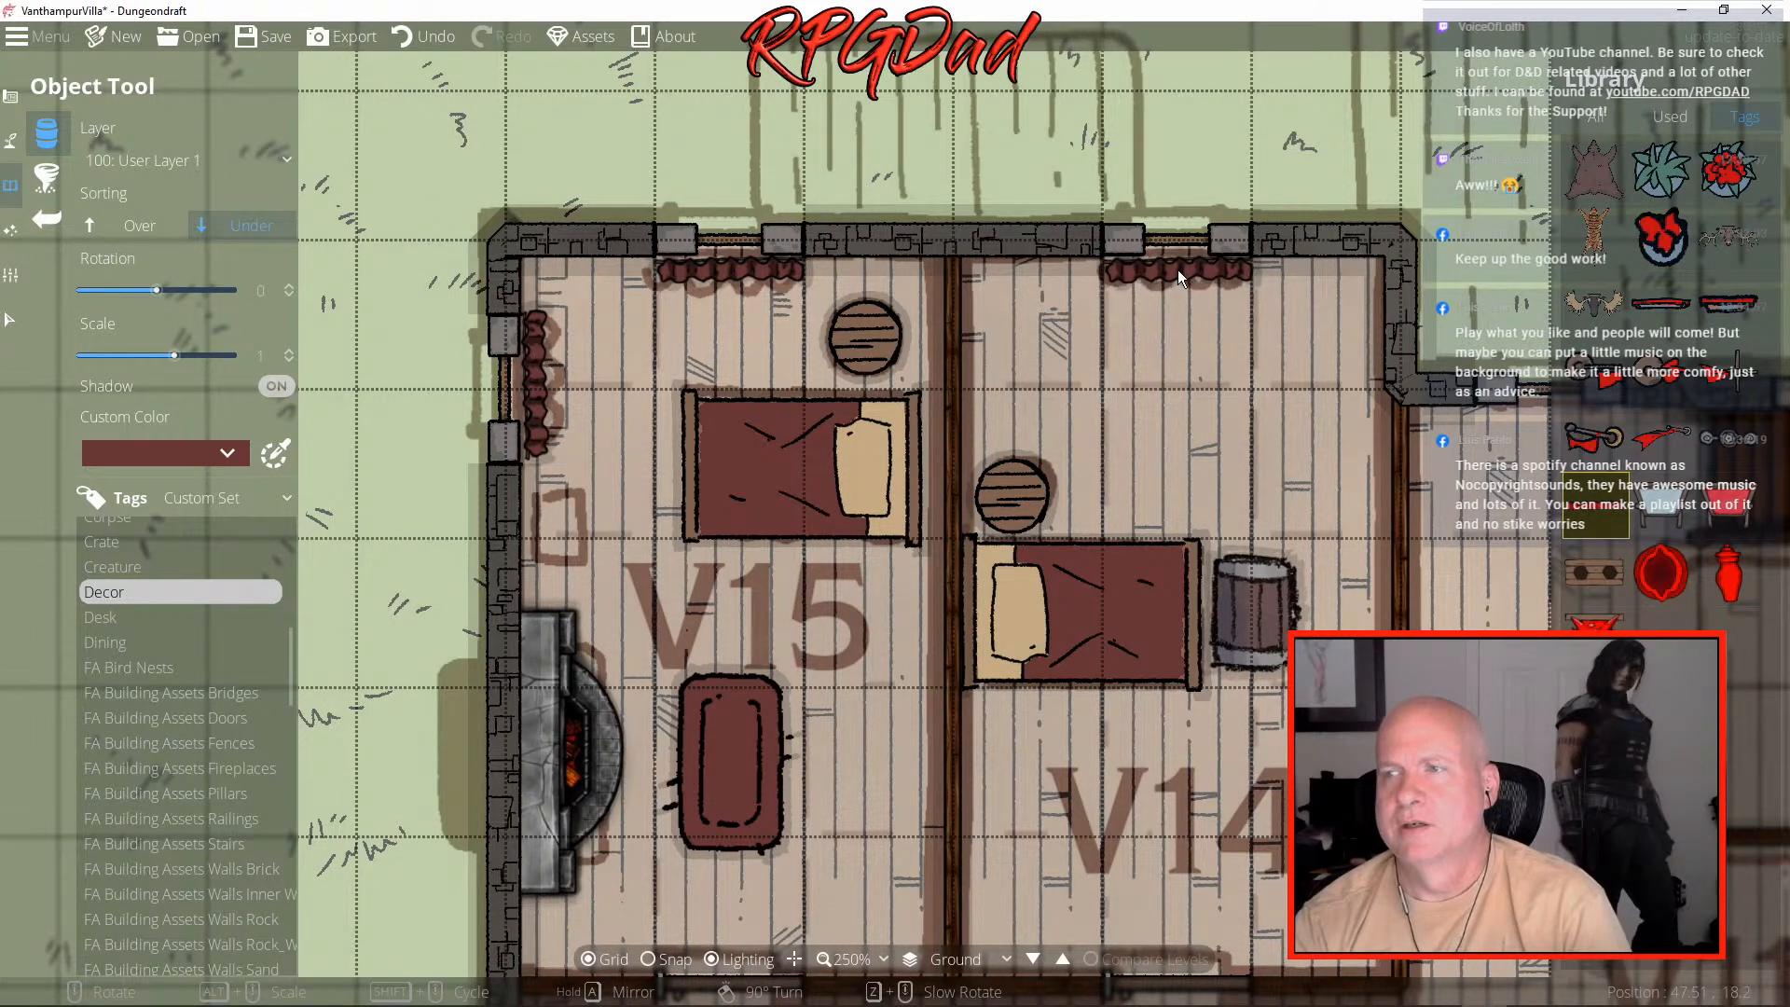
{"action": "left_click", "coordinate": [1178, 271]}
- Place a curtain rotated to 90° at the window in V17's east wall south of the bed
{"action": "left_click_drag", "start_coordinate": [1273, 455], "coordinate": [651, 388]}
{"action": "left_click_drag", "start_coordinate": [953, 447], "coordinate": [824, 338]}
{"action": "mouse_move", "coordinate": [949, 550]}
{"action": "left_mouse_down"}
{"action": "mouse_move", "coordinate": [879, 462]}
{"action": "mouse_move", "coordinate": [725, 407]}
{"action": "left_mouse_up"}
{"action": "mouse_move", "coordinate": [1228, 384]}
{"action": "left_mouse_down"}
{"action": "mouse_move", "coordinate": [642, 604]}
{"action": "mouse_move", "coordinate": [647, 587]}
{"action": "left_mouse_up"}
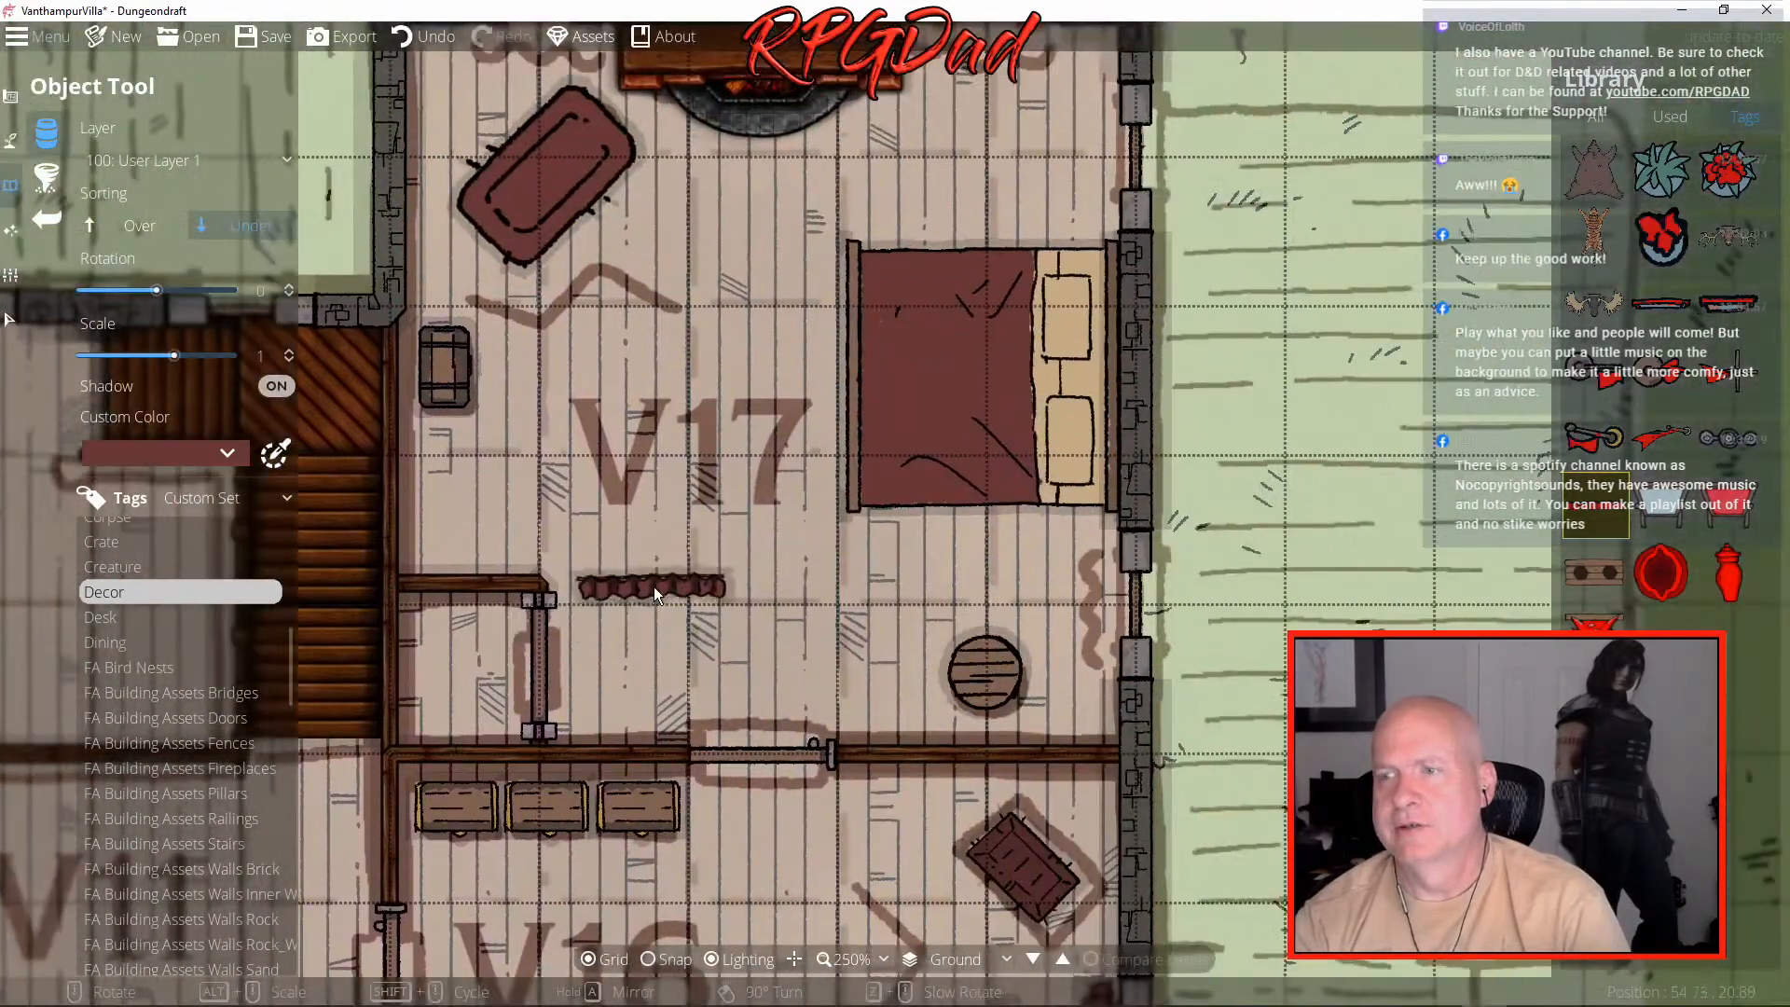
{"action": "scroll", "coordinate": [820, 625], "scroll_direction": "down", "scroll_amount": 5}
{"action": "scroll", "coordinate": [820, 625], "scroll_direction": "down", "scroll_amount": 1}
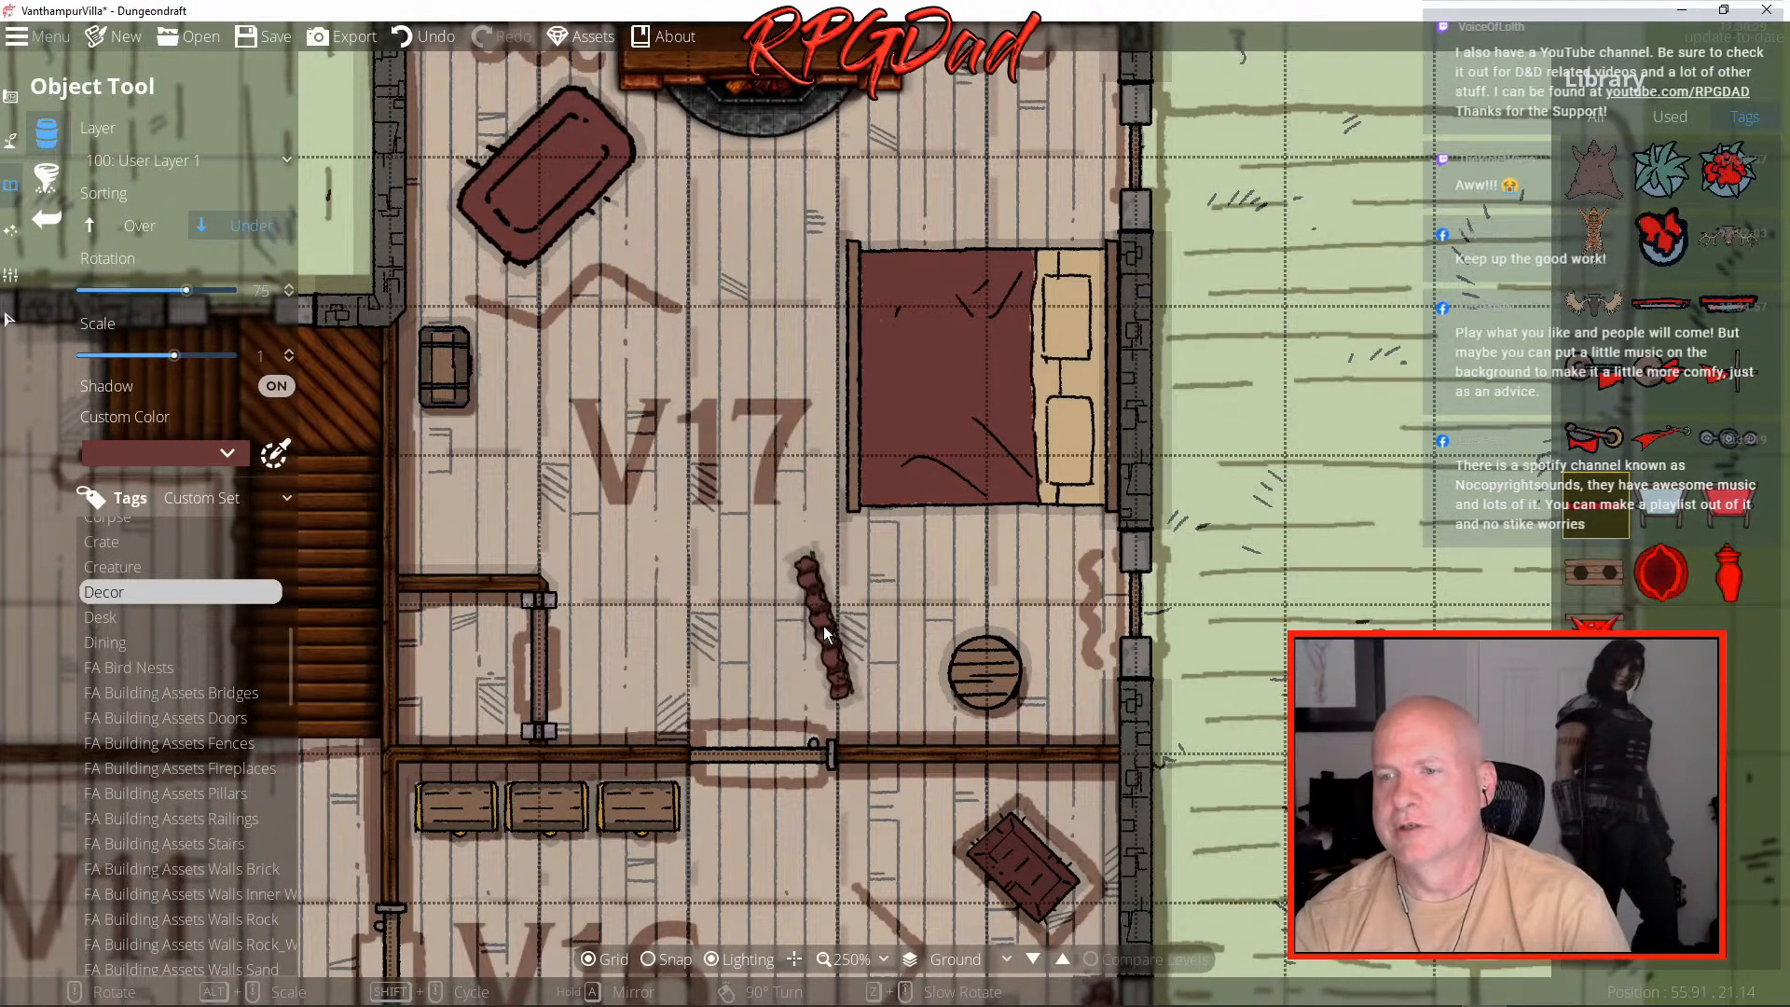
{"action": "left_click", "coordinate": [1103, 612]}
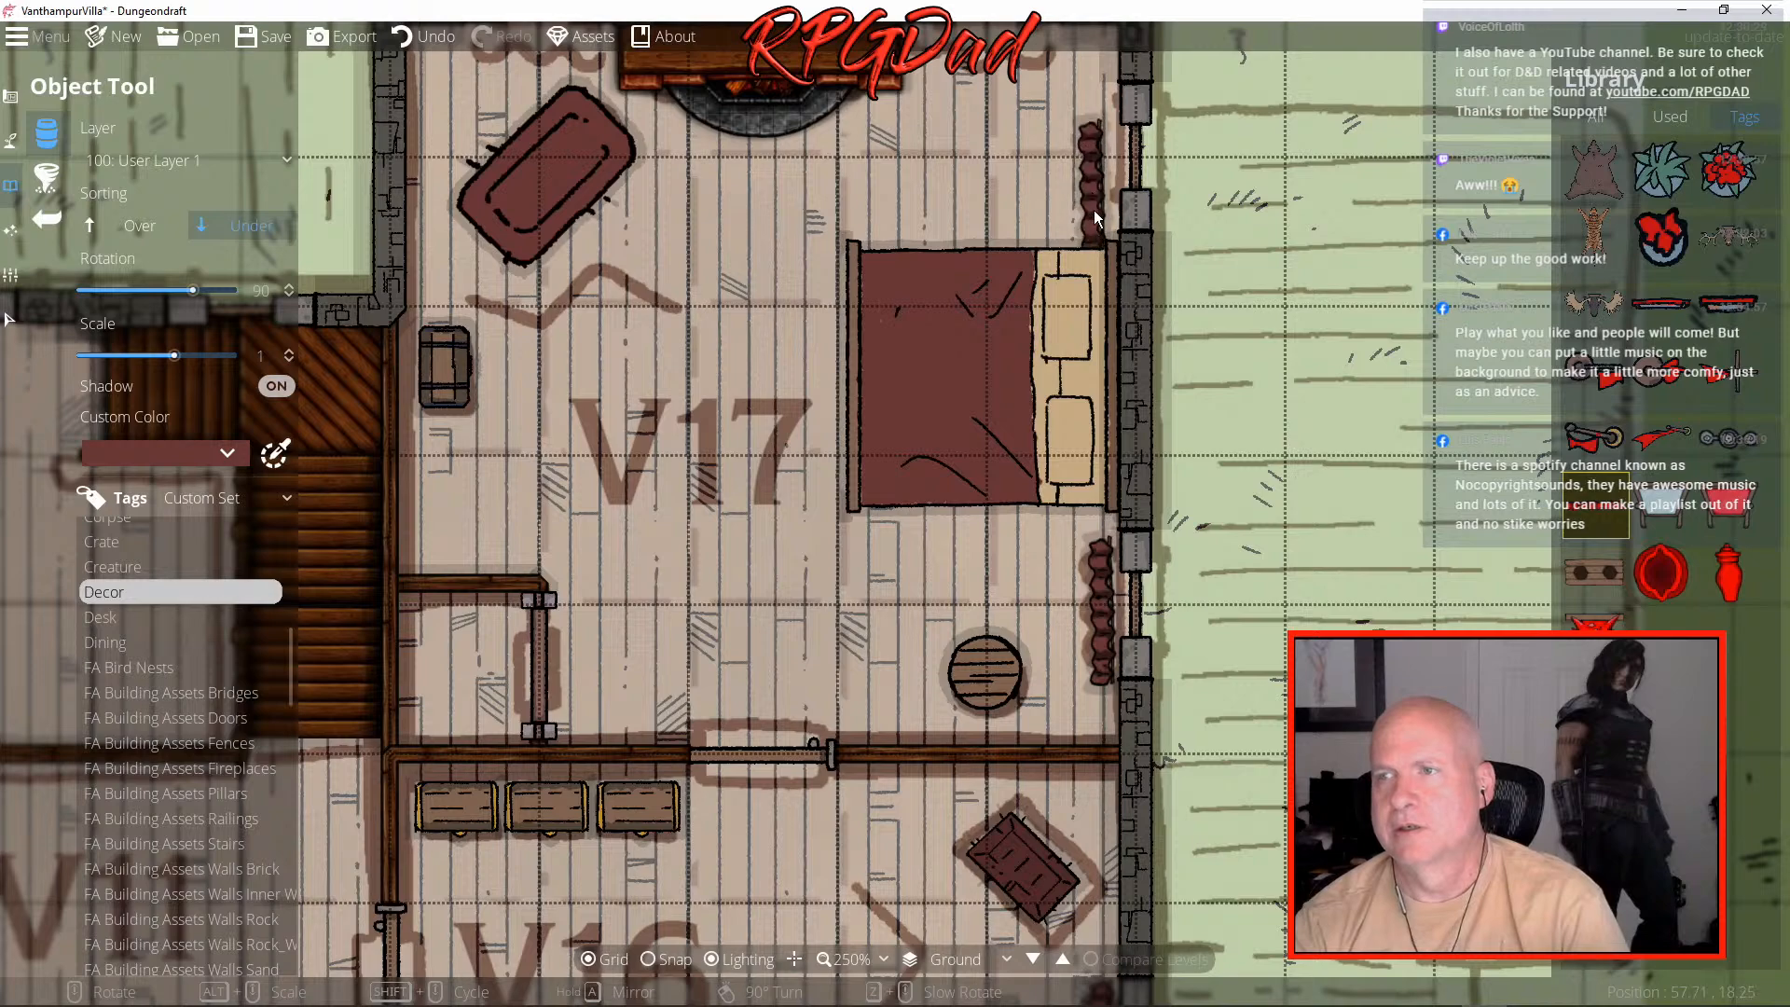
- Place V17 curtains at 90° by the east window north of the bed and at 0° by the north window east of the fireplace
{"action": "left_click_drag", "start_coordinate": [1093, 195], "coordinate": [1081, 432]}
{"action": "scroll", "coordinate": [988, 371], "scroll_direction": "down", "scroll_amount": 4}
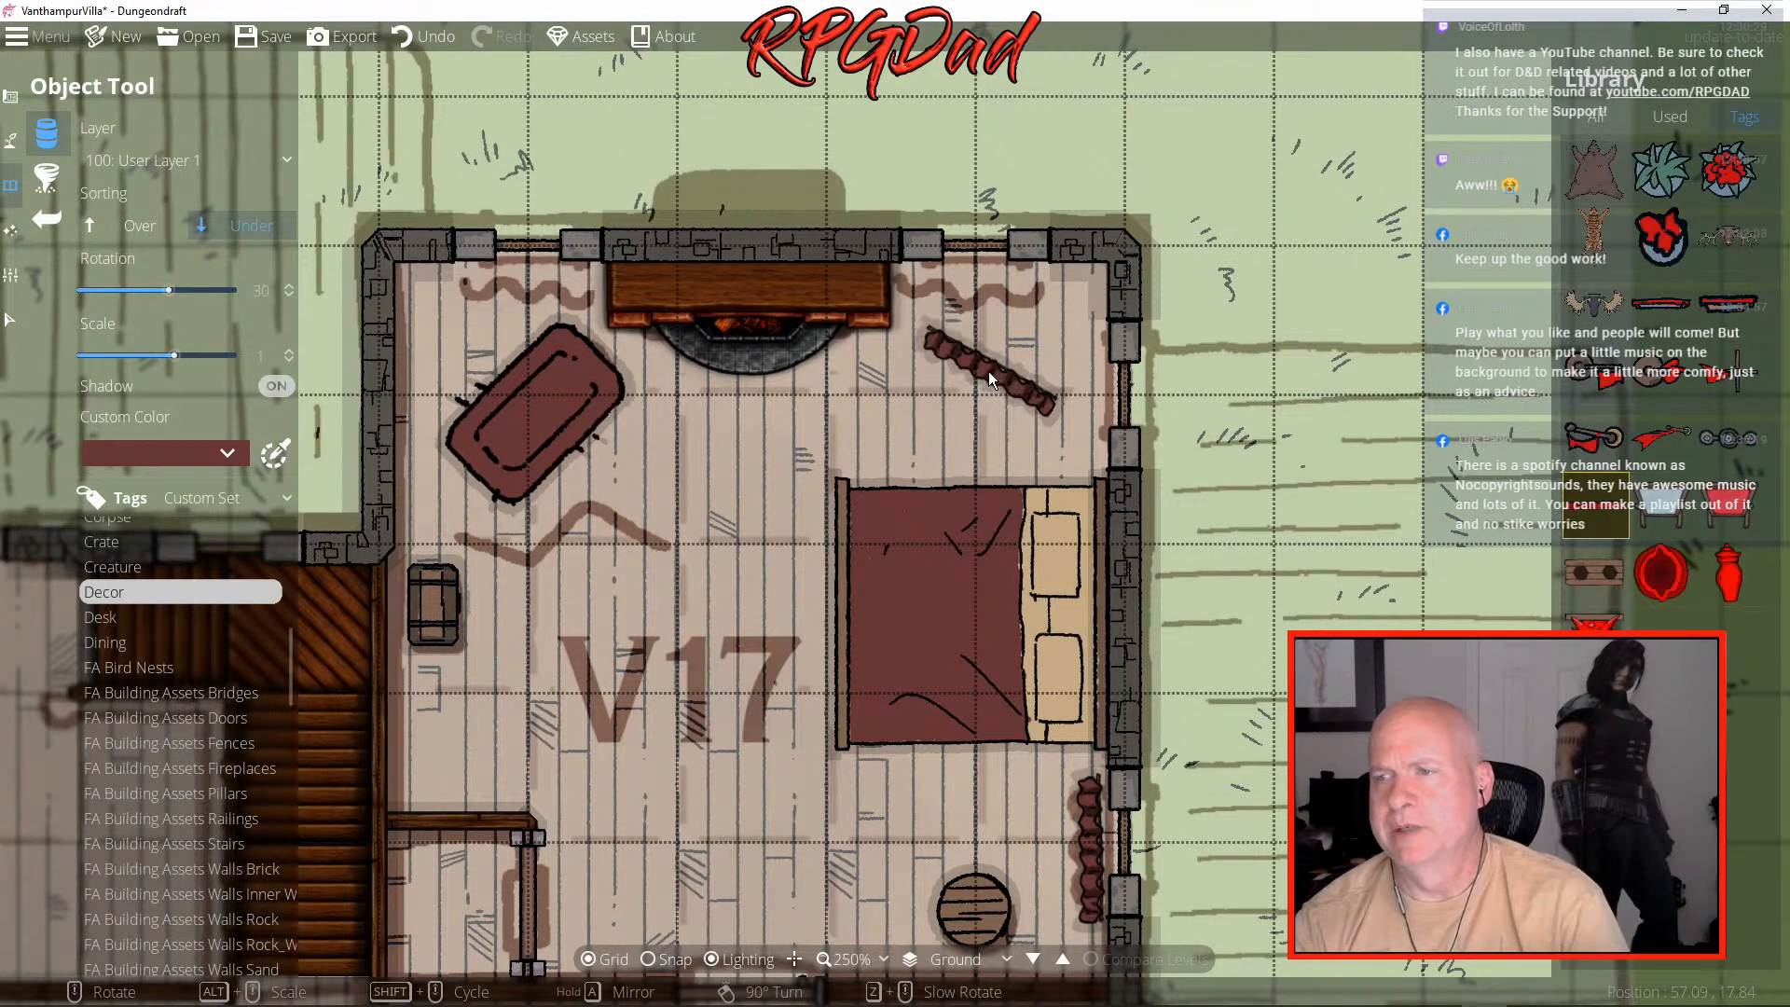
{"action": "scroll", "coordinate": [988, 371], "scroll_direction": "down", "scroll_amount": 2}
{"action": "scroll", "coordinate": [988, 371], "scroll_direction": "up", "scroll_amount": 6}
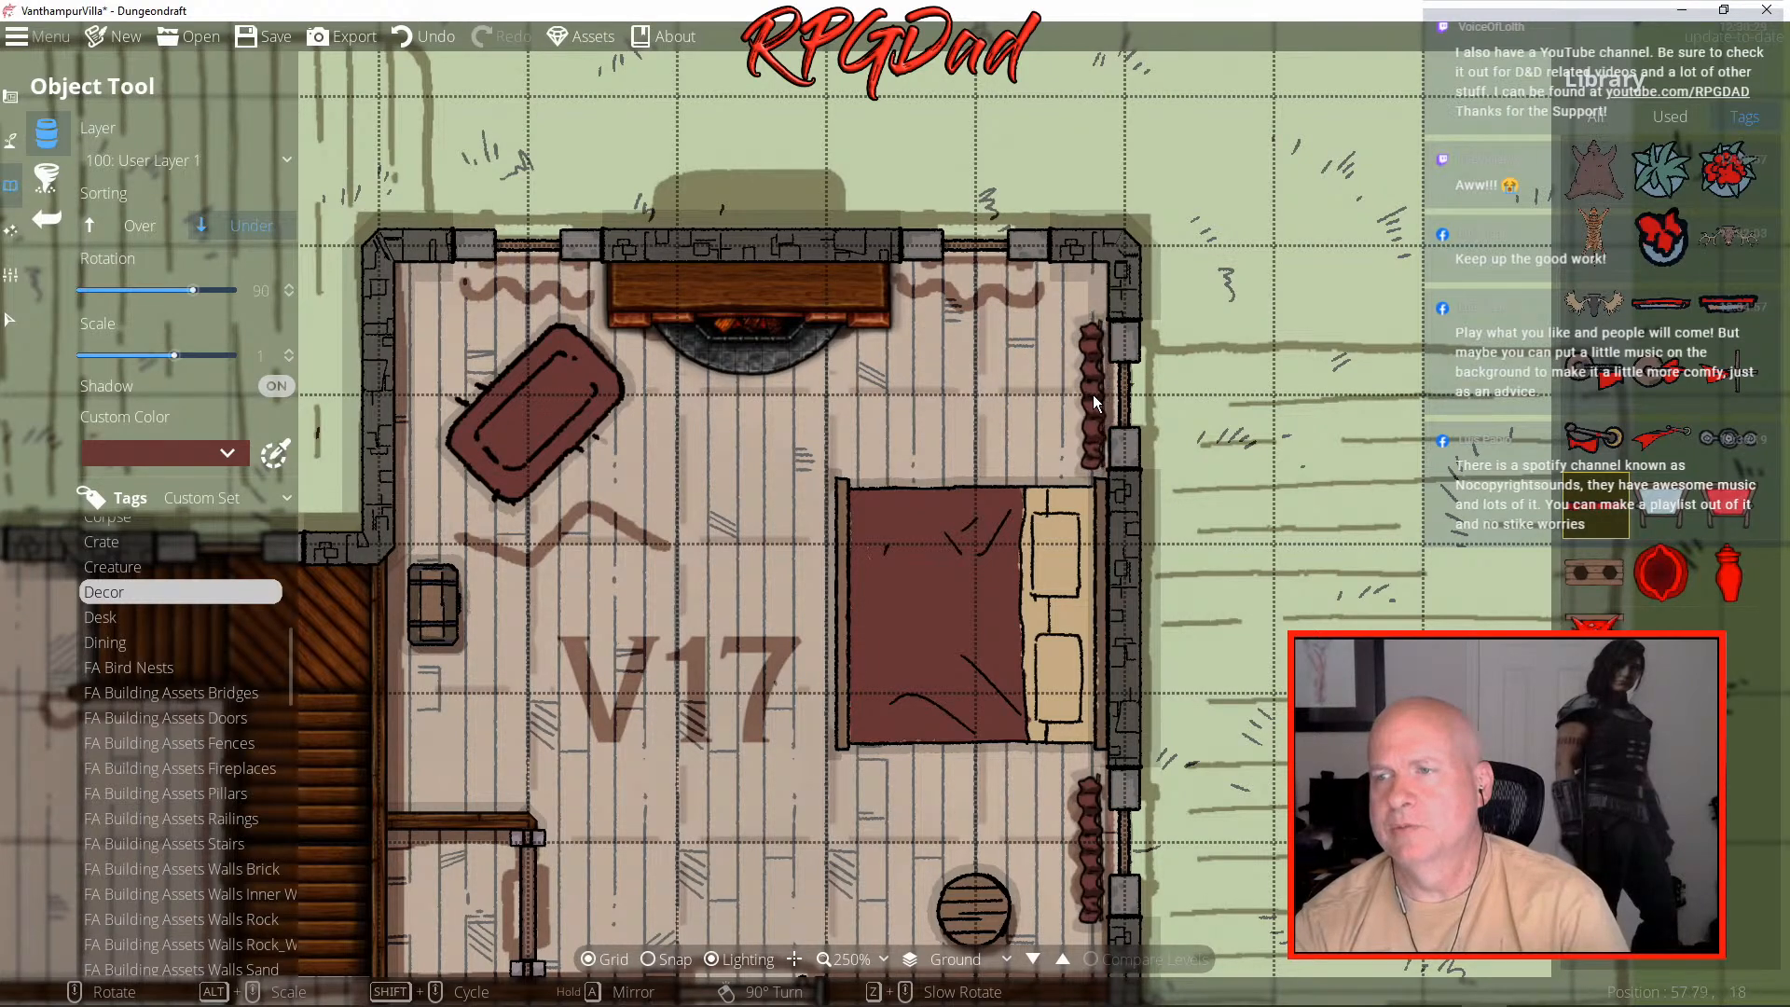
{"action": "left_click", "coordinate": [1087, 395]}
{"action": "scroll", "coordinate": [1044, 373], "scroll_direction": "down", "scroll_amount": 6}
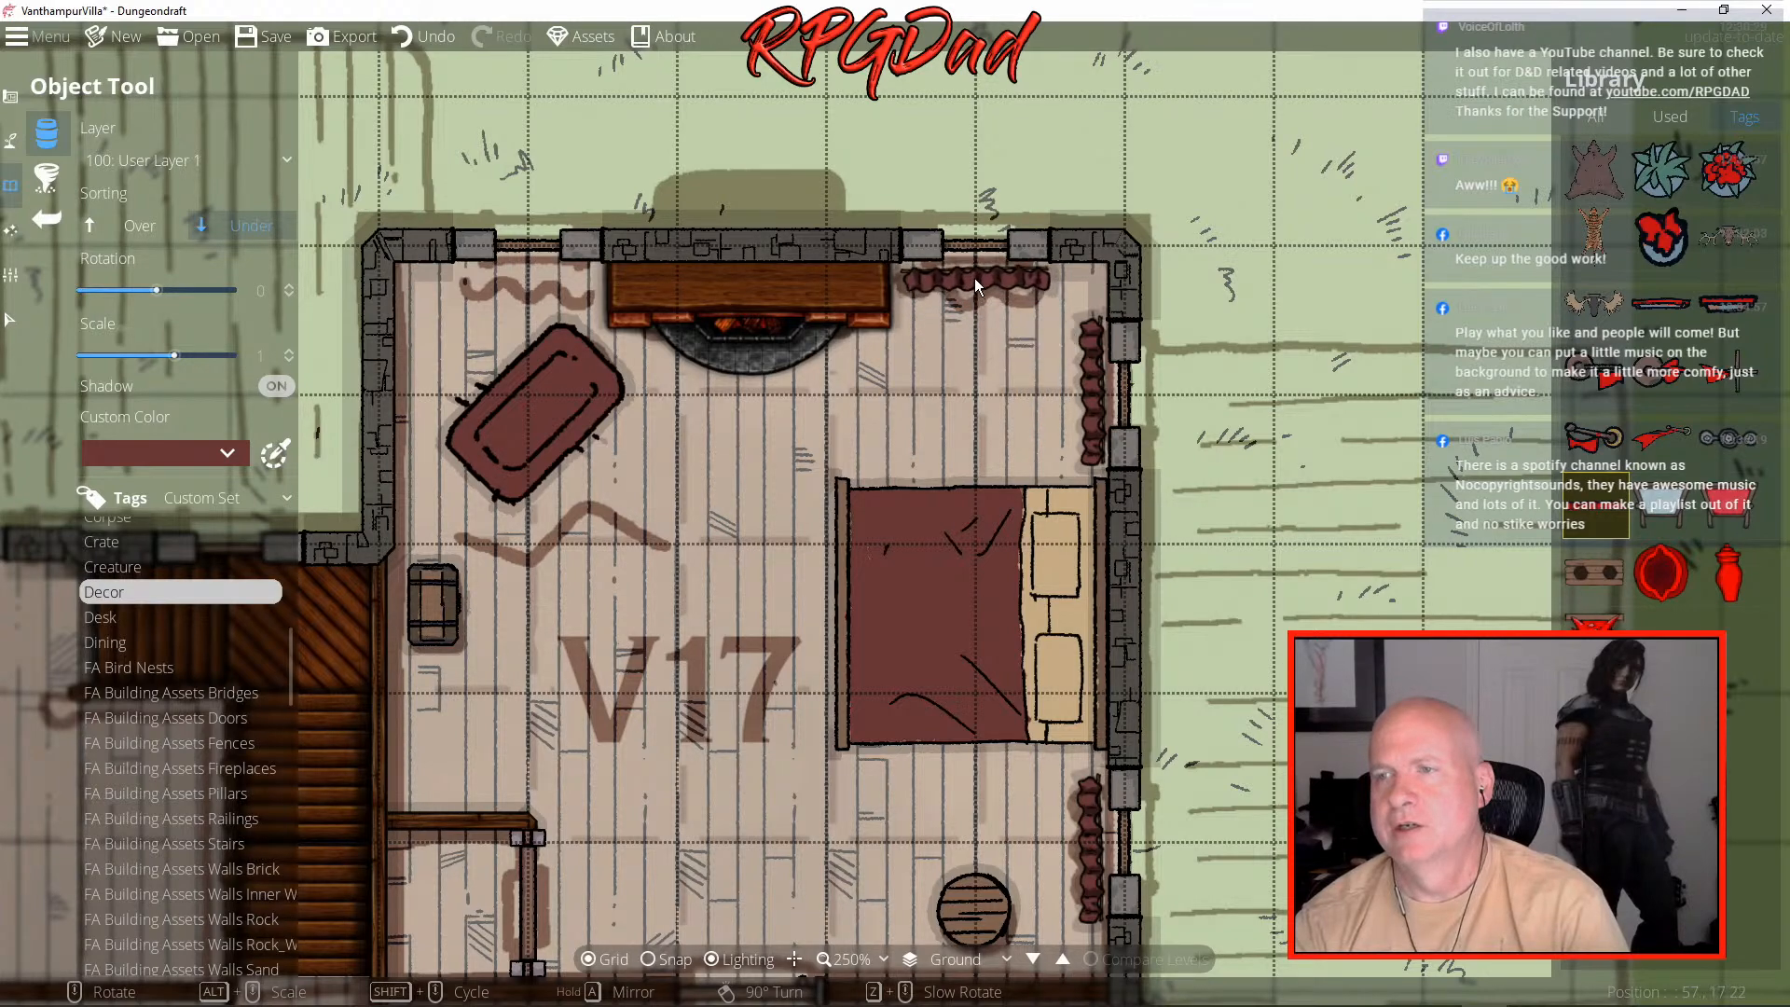
{"action": "left_click", "coordinate": [976, 276]}
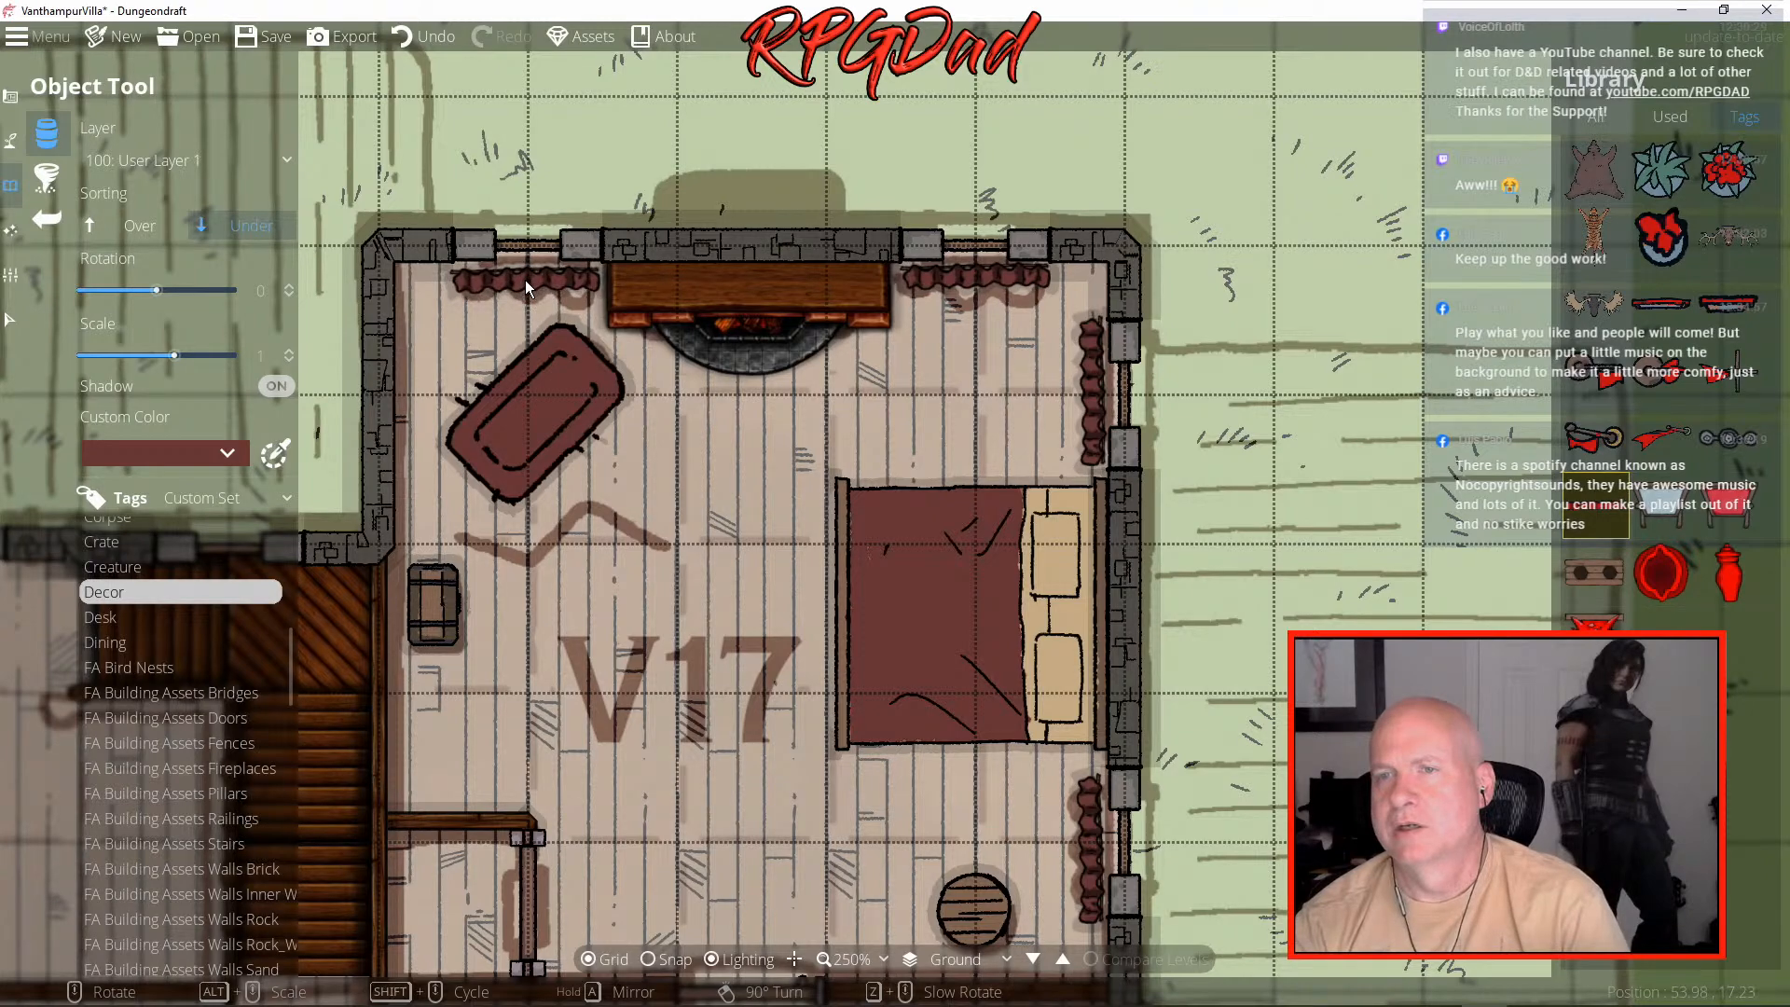
- Place a curtain along V17's north window beside the fireplace and another, rotated to -90 degrees, along V18's west window
{"action": "left_click", "coordinate": [525, 281]}
{"action": "key", "text": "s"}
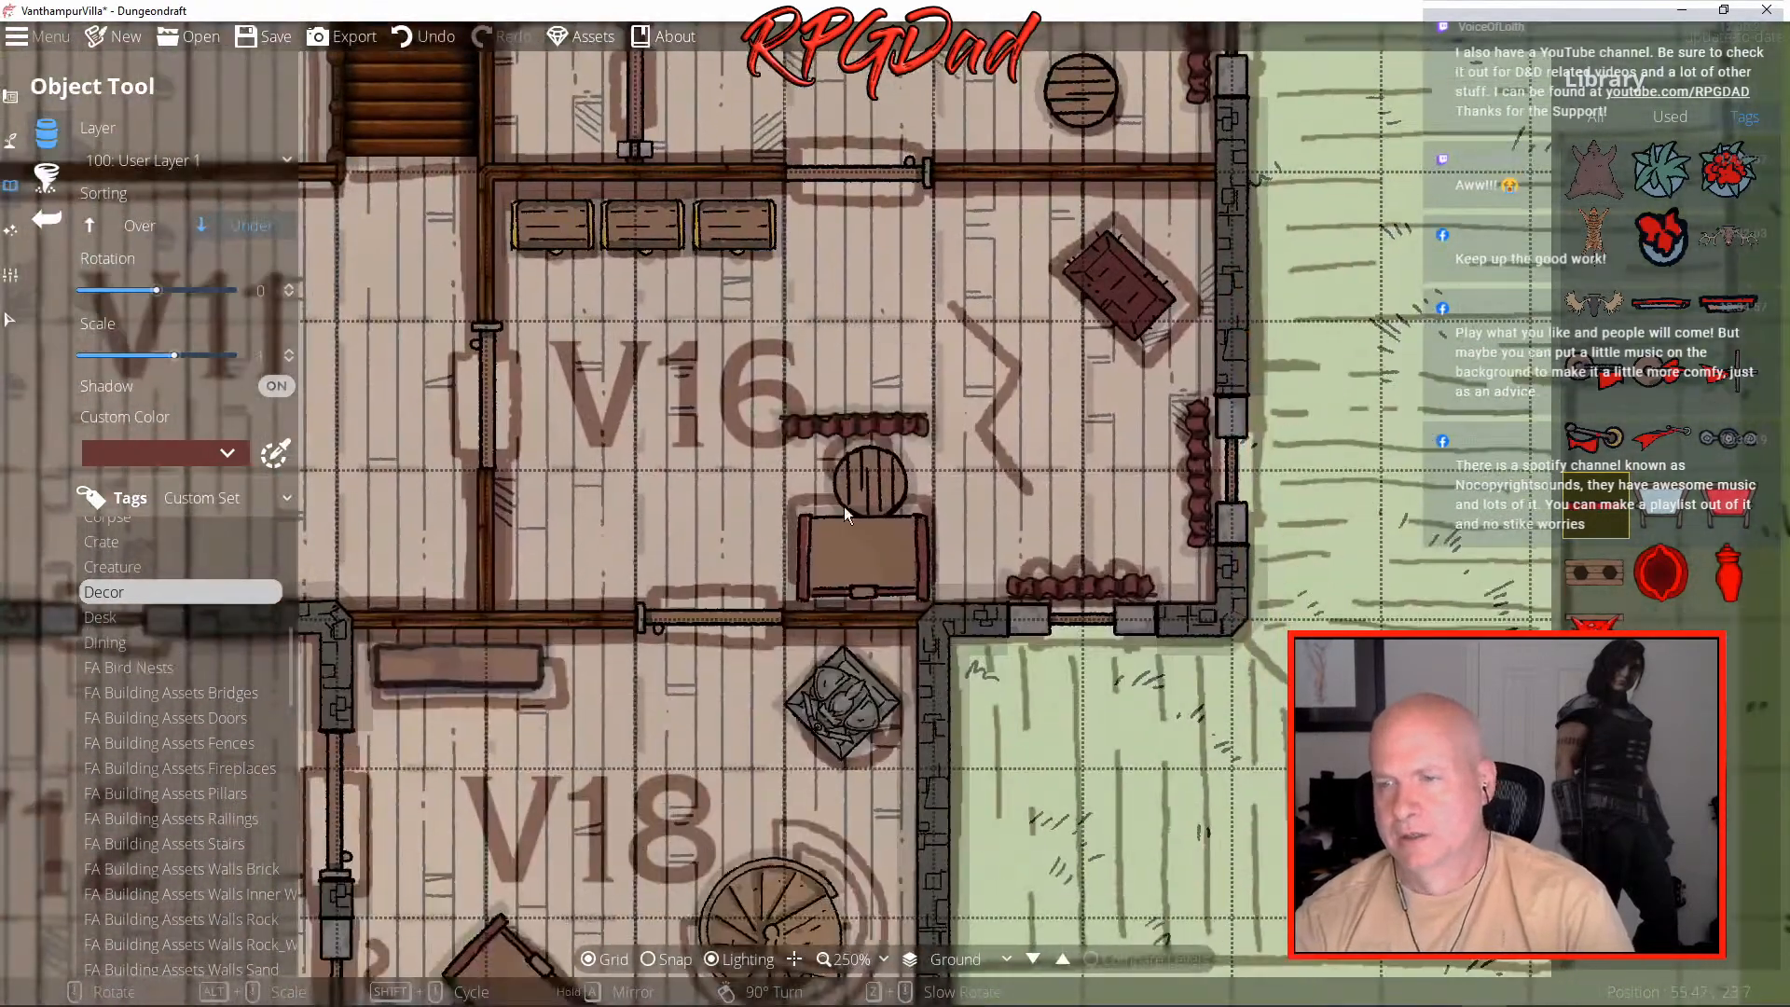
{"action": "left_click_drag", "start_coordinate": [799, 638], "coordinate": [1015, 291]}
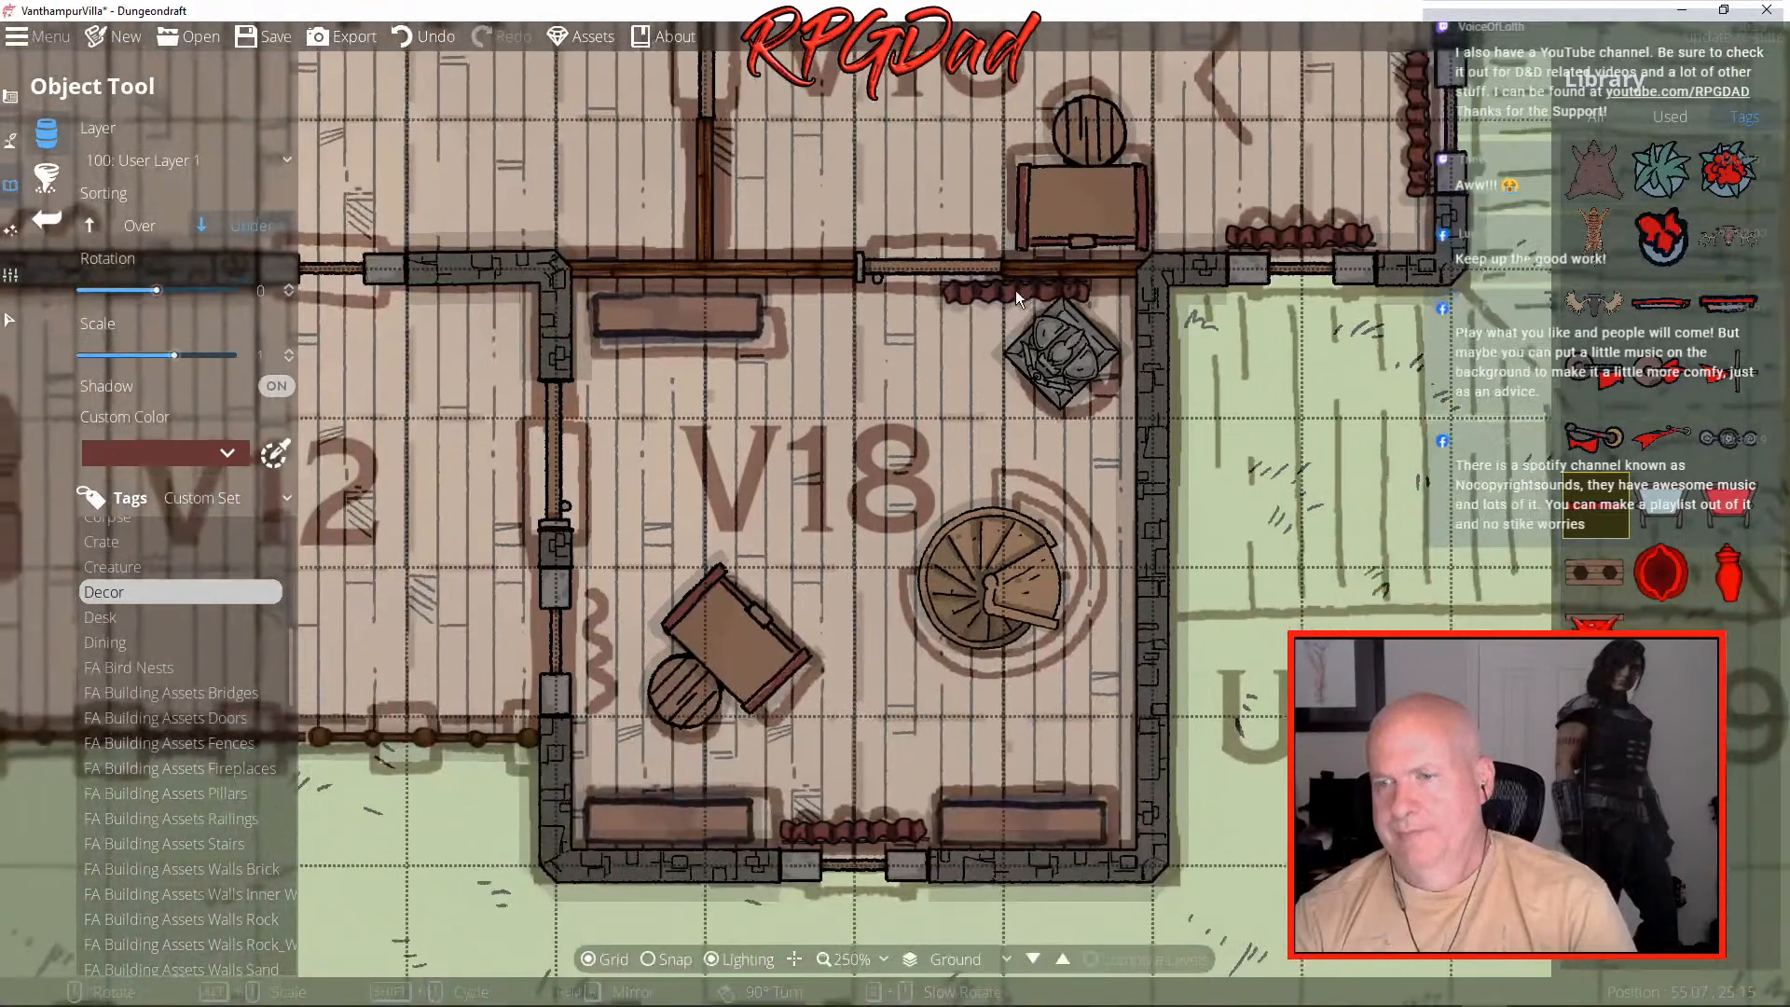
{"action": "left_click_drag", "start_coordinate": [661, 426], "coordinate": [929, 455]}
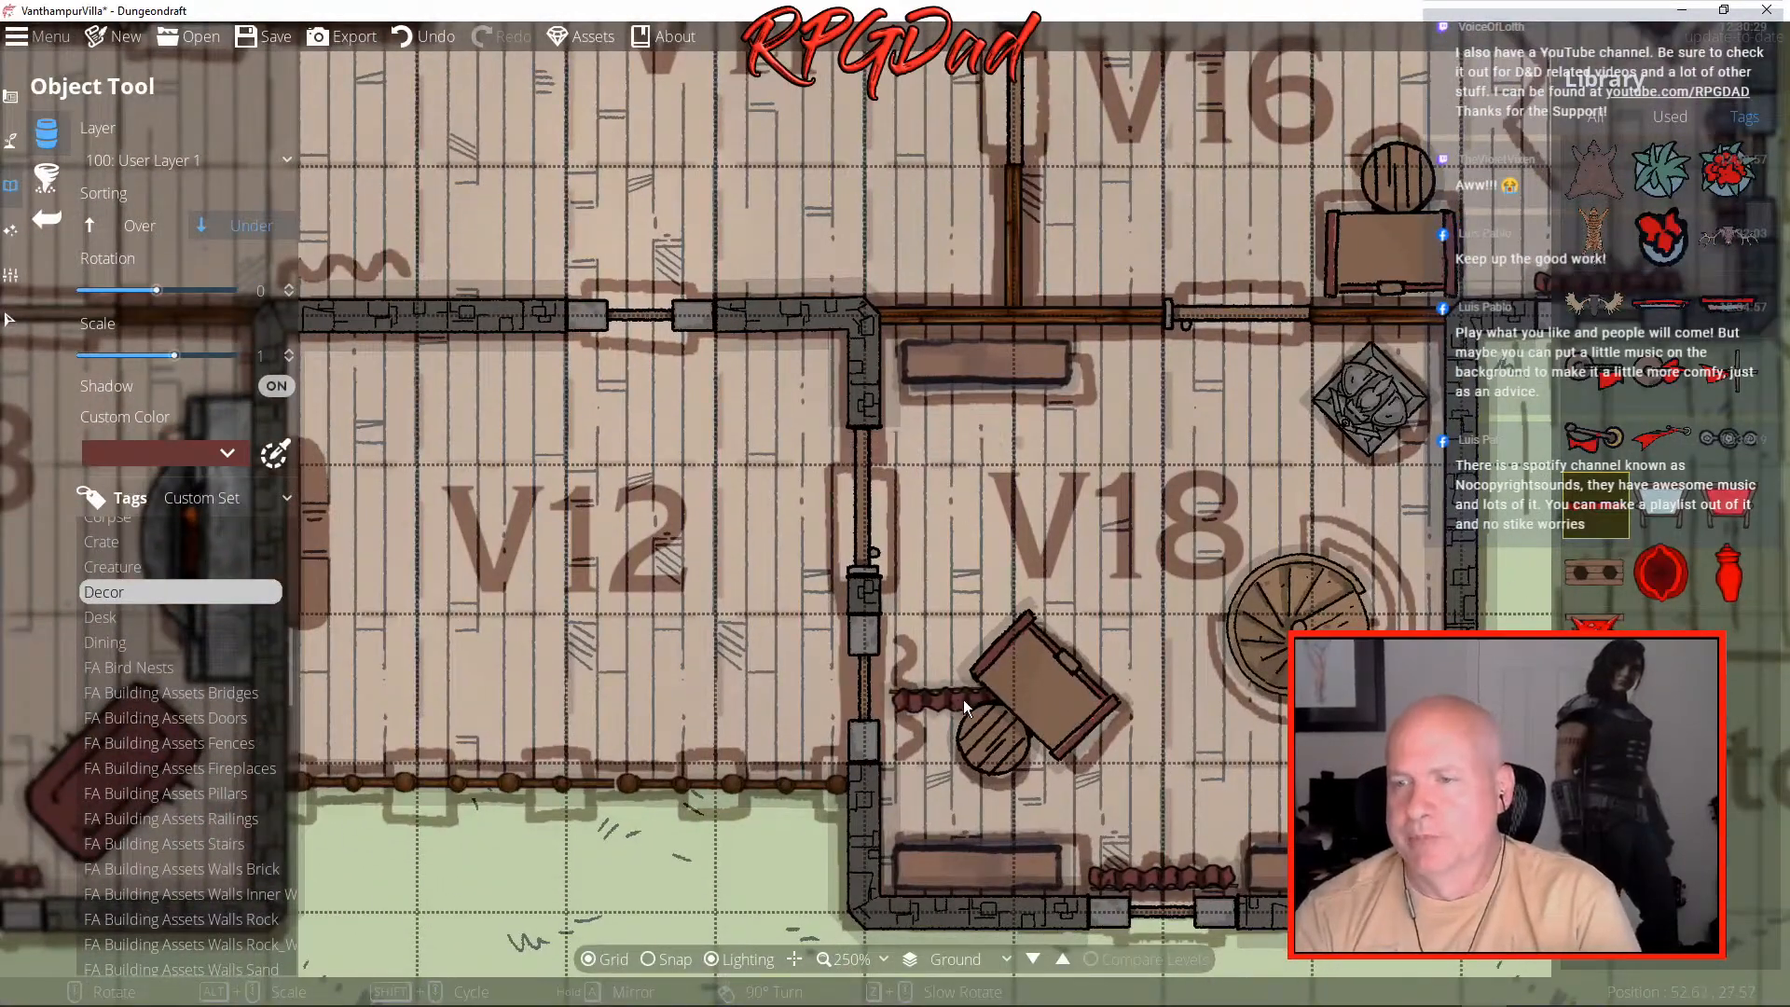
{"action": "scroll", "coordinate": [952, 699], "scroll_direction": "up", "scroll_amount": 4}
{"action": "scroll", "coordinate": [949, 699], "scroll_direction": "down", "scroll_amount": 10}
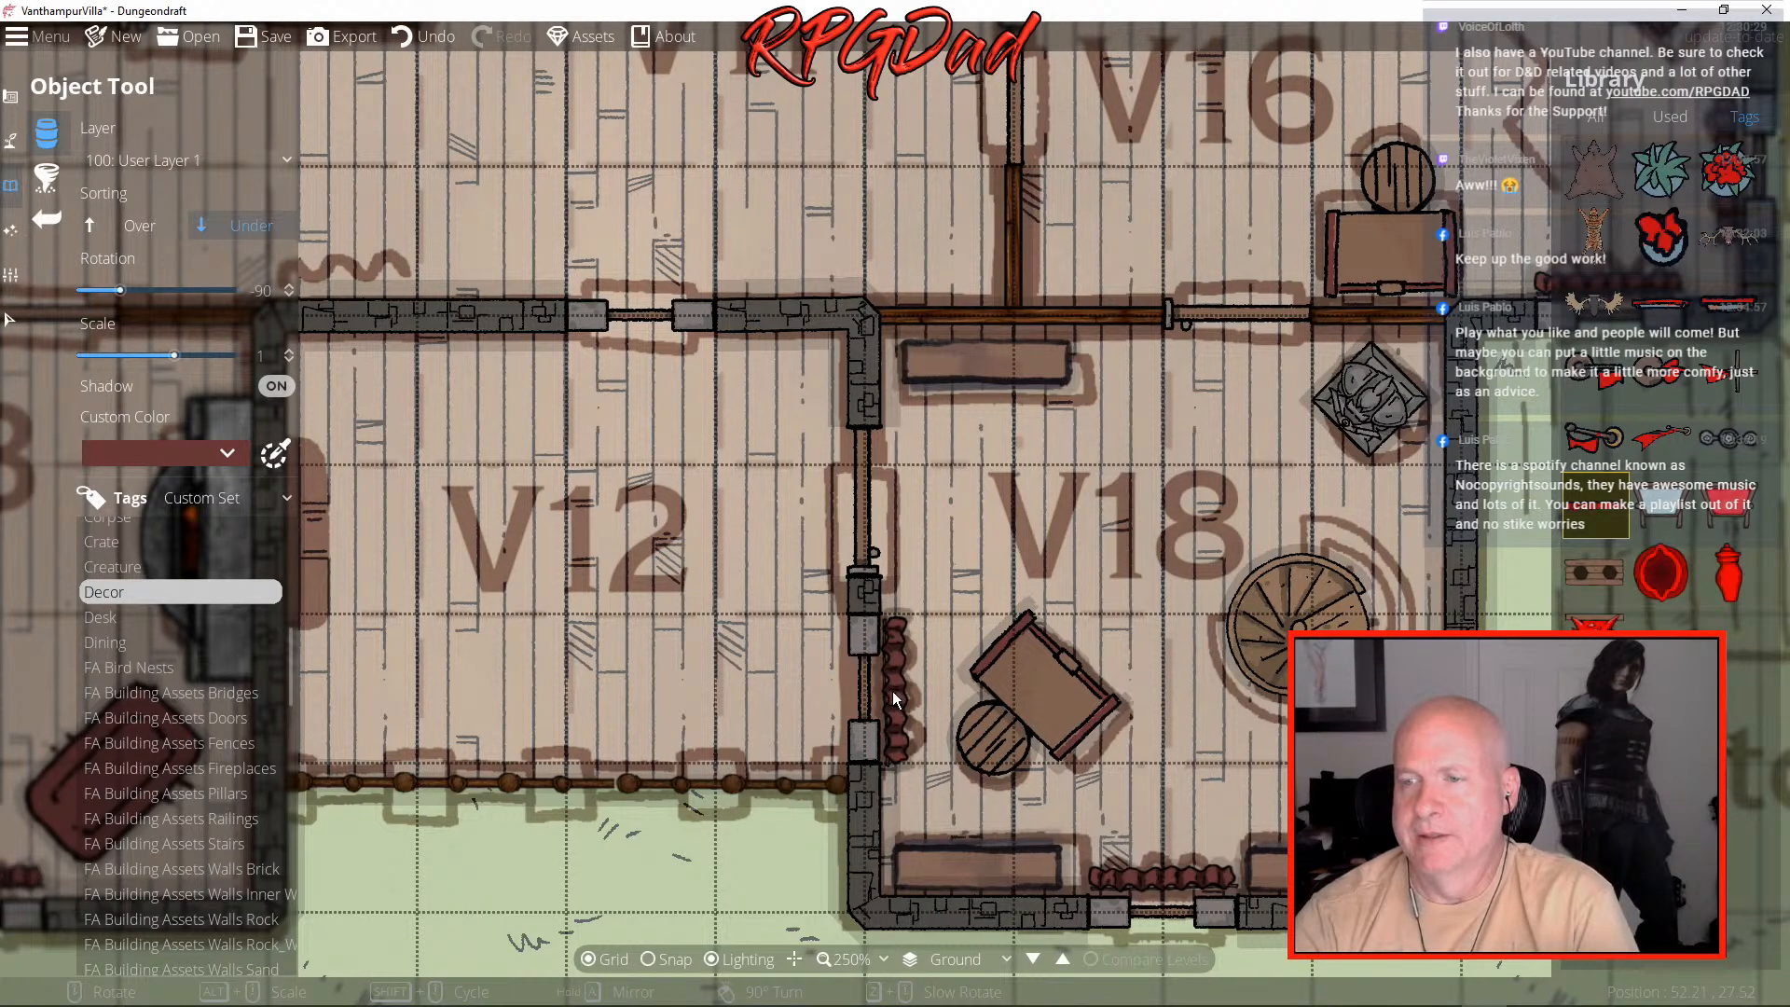
- Examine the V15 and V14 rooms, the upper hallway and the V19 tower for windows still missing curtains
{"action": "left_click_drag", "start_coordinate": [602, 575], "coordinate": [1184, 606]}
{"action": "left_click_drag", "start_coordinate": [665, 565], "coordinate": [1026, 723]}
{"action": "left_click_drag", "start_coordinate": [779, 344], "coordinate": [930, 752]}
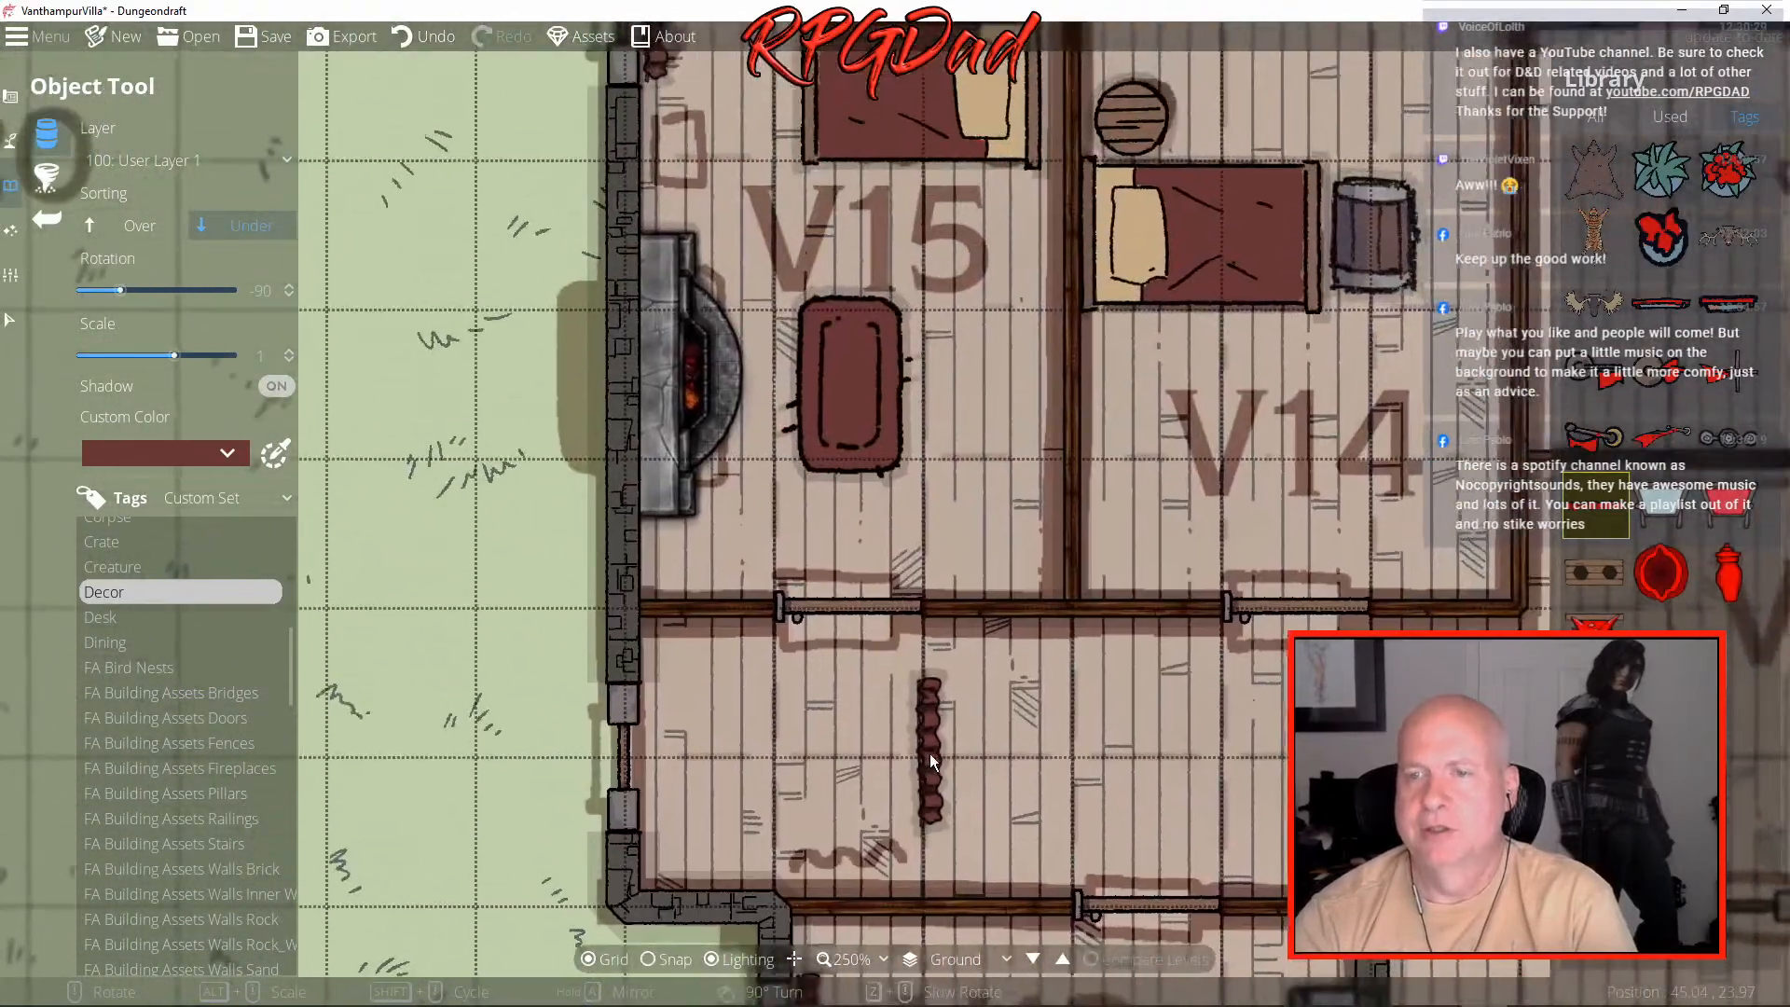
{"action": "left_click_drag", "start_coordinate": [734, 471], "coordinate": [580, 634]}
{"action": "scroll", "coordinate": [618, 588], "scroll_direction": "down", "scroll_amount": 4}
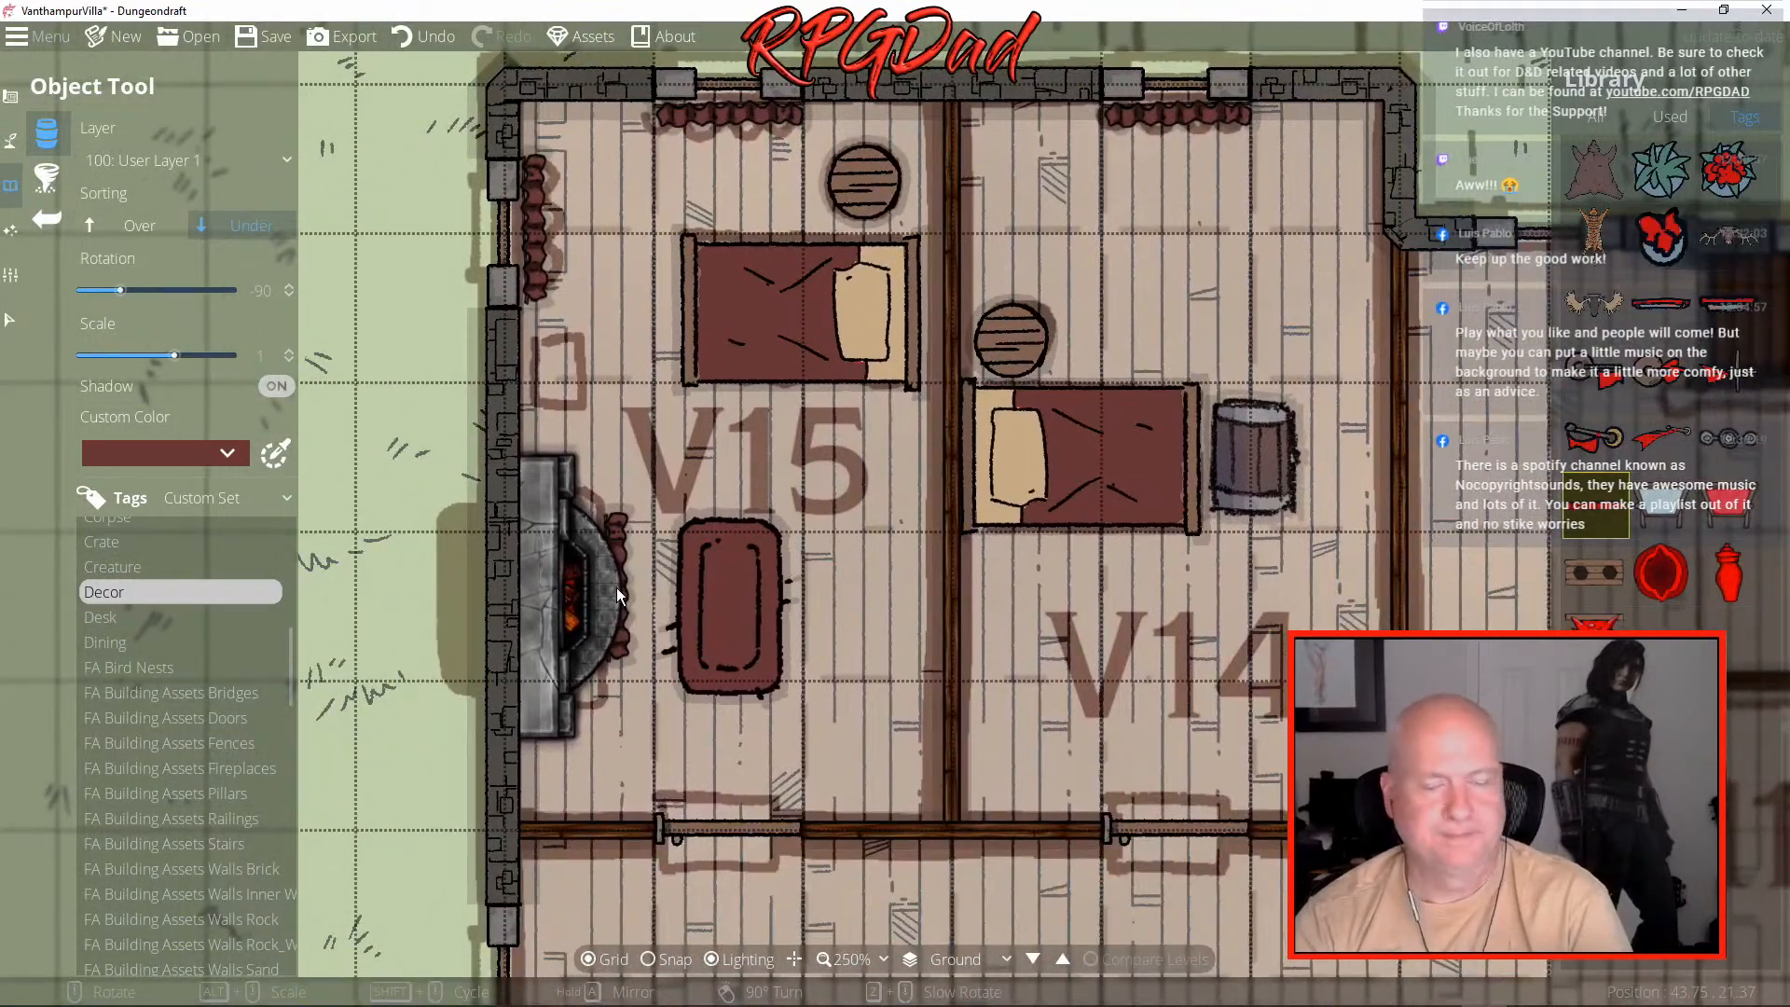
{"action": "scroll", "coordinate": [617, 587], "scroll_direction": "down", "scroll_amount": 4}
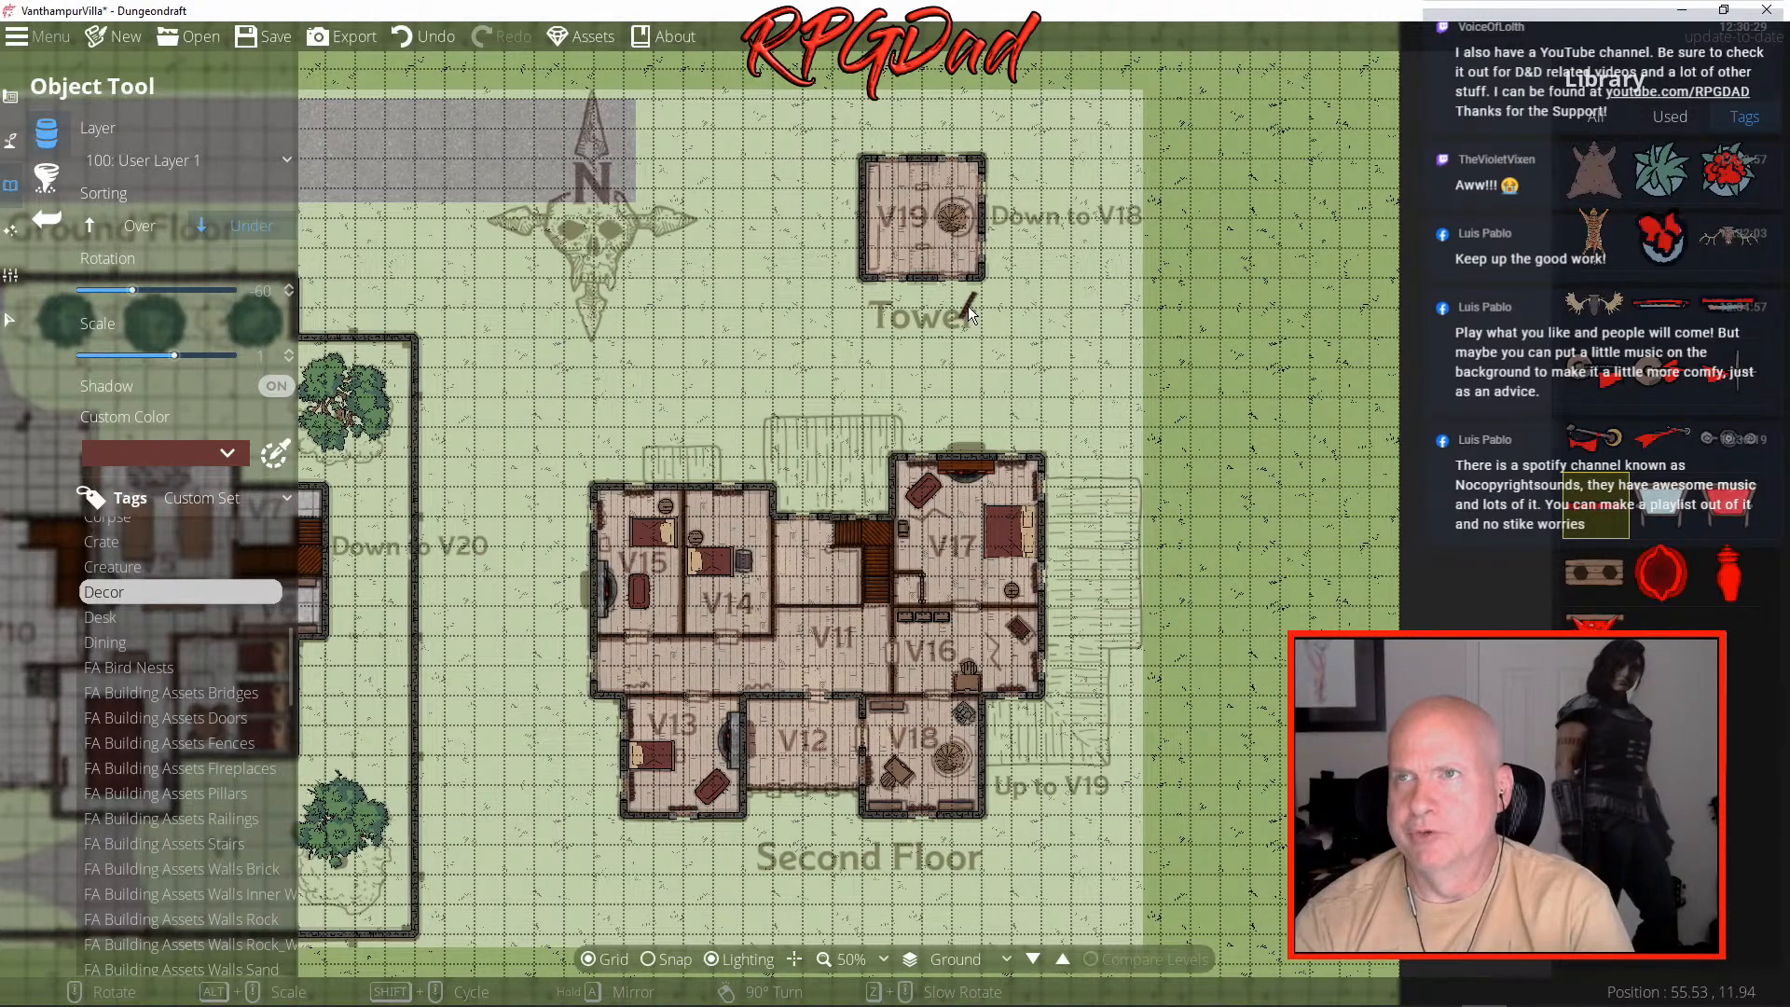
{"action": "scroll", "coordinate": [969, 313], "scroll_direction": "up", "scroll_amount": 8}
{"action": "left_click_drag", "start_coordinate": [964, 701], "coordinate": [953, 763]}
{"action": "left_click_drag", "start_coordinate": [1066, 542], "coordinate": [1518, 528]}
{"action": "left_click_drag", "start_coordinate": [640, 556], "coordinate": [931, 519]}
{"action": "scroll", "coordinate": [930, 518], "scroll_direction": "down", "scroll_amount": 5}
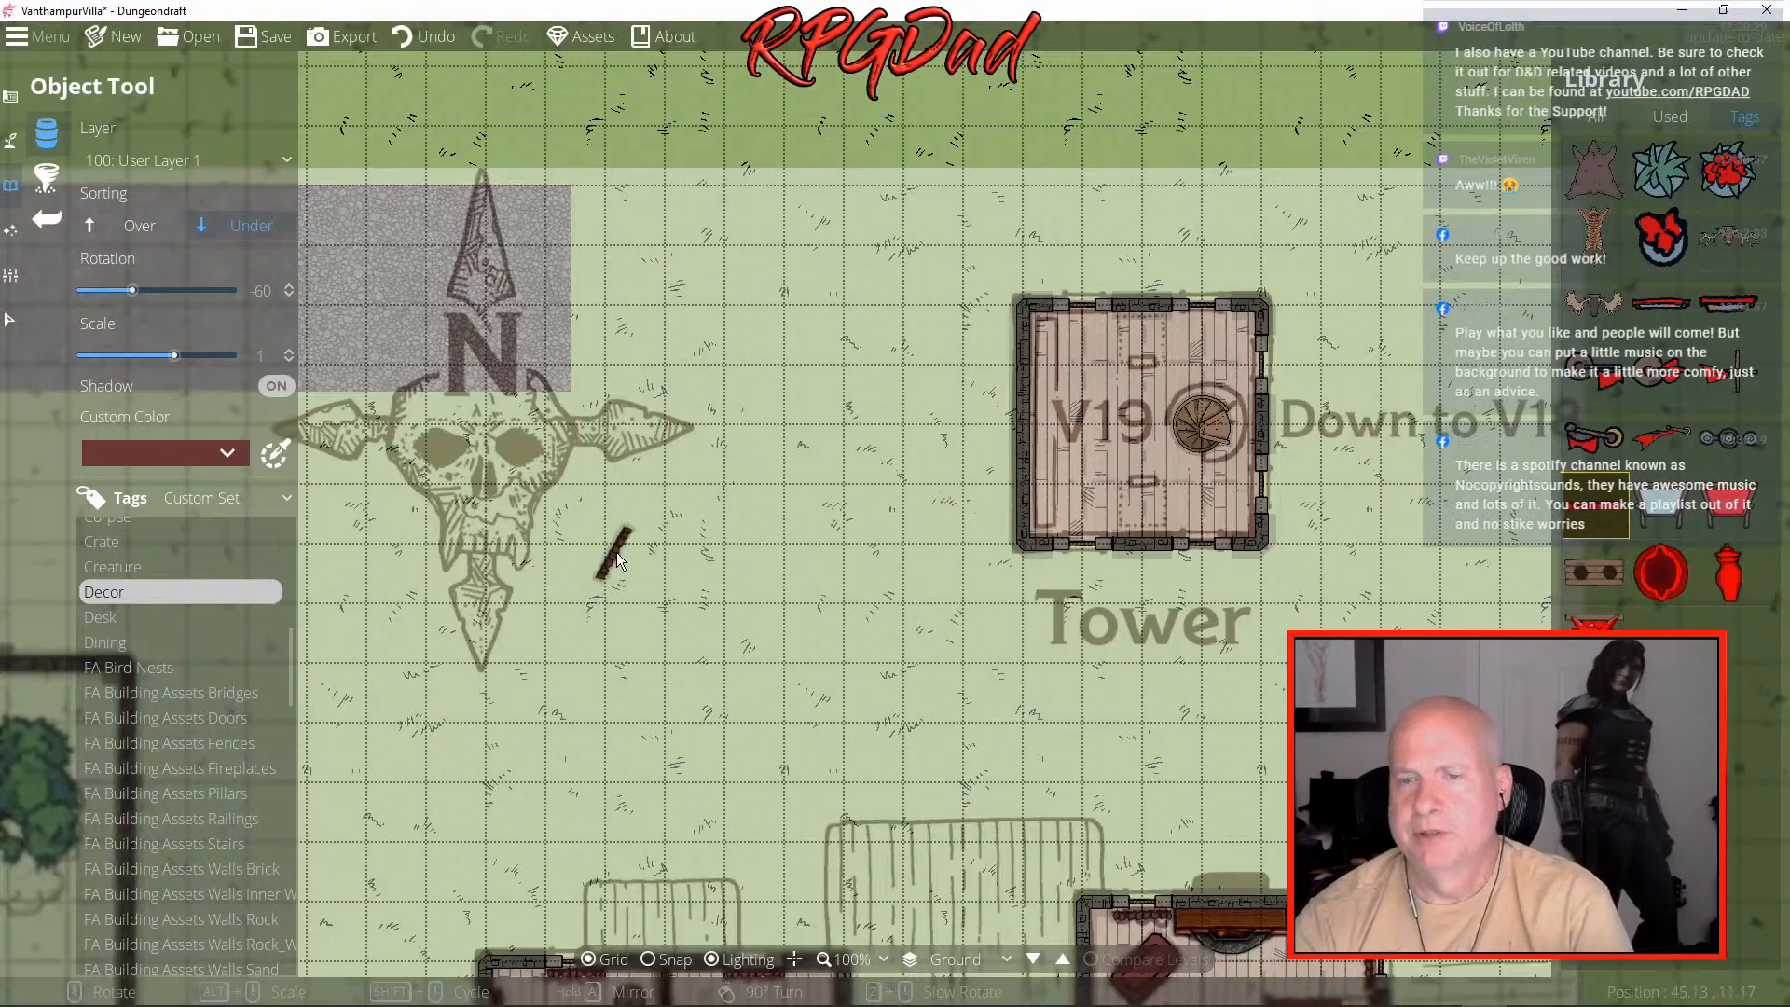
- Place a curtain rotated to 0 degrees under the north alcove window of the ground-floor dining room
{"action": "left_click_drag", "start_coordinate": [619, 553], "coordinate": [1245, 384]}
{"action": "left_click_drag", "start_coordinate": [792, 587], "coordinate": [1421, 165]}
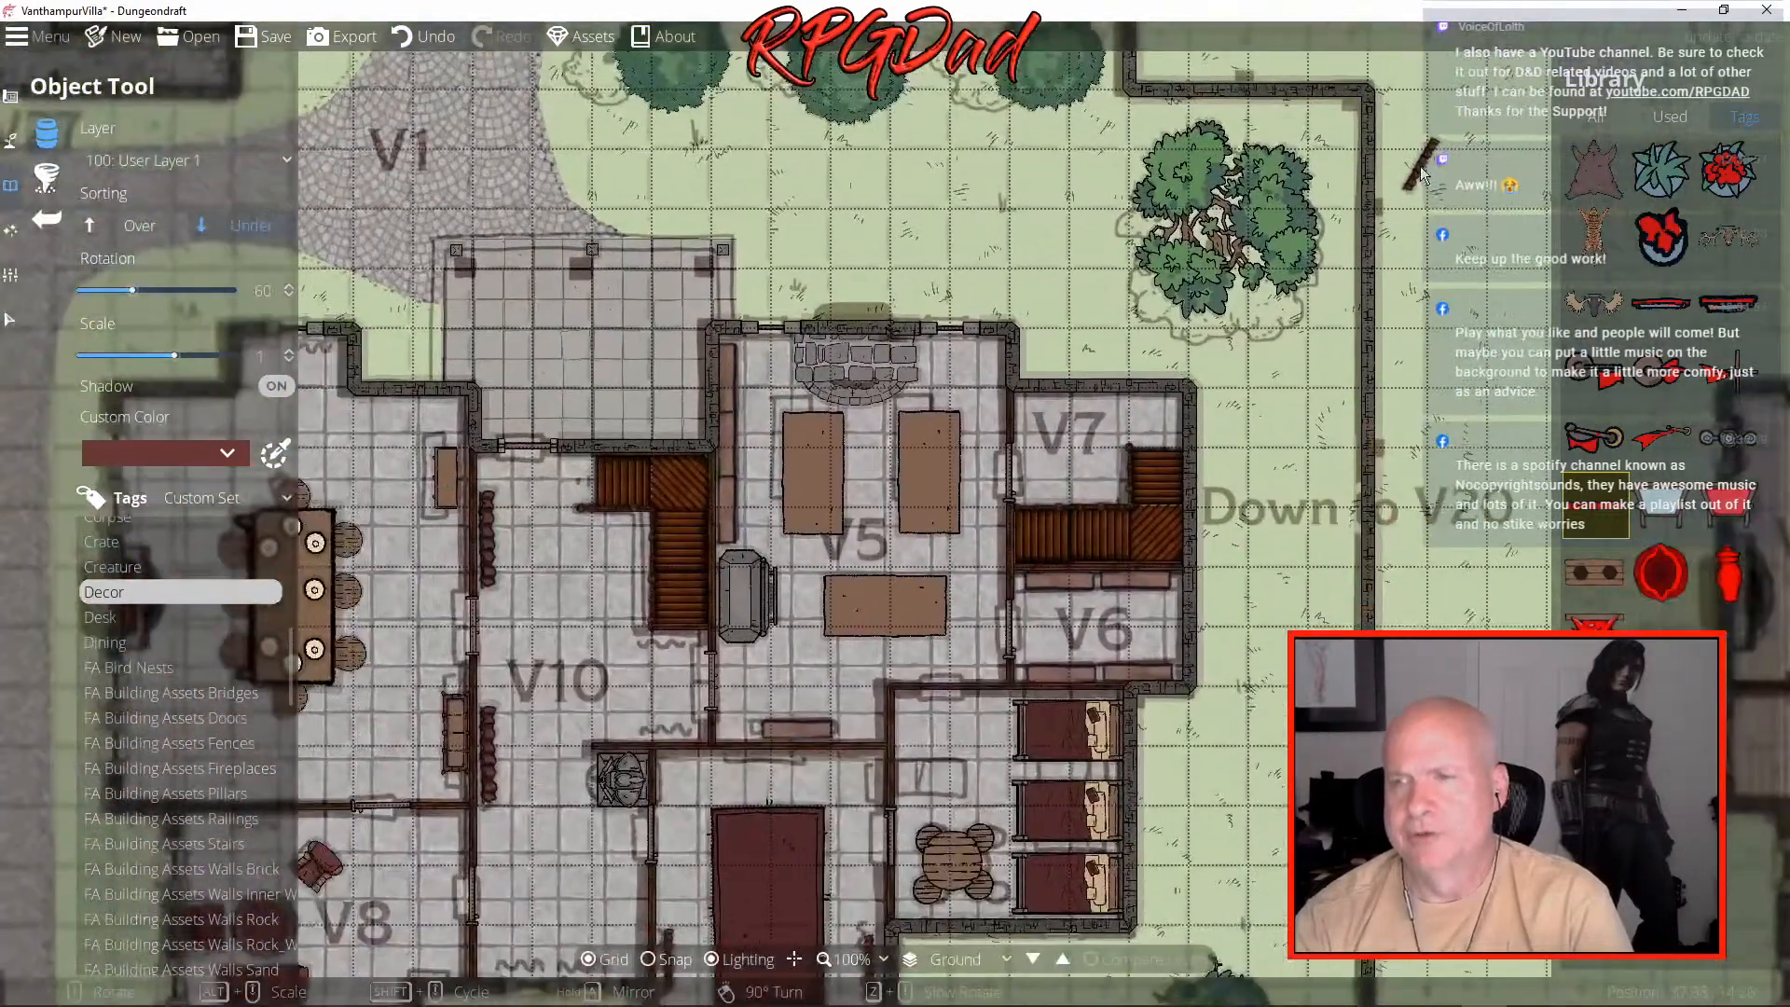
{"action": "left_click_drag", "start_coordinate": [806, 452], "coordinate": [1244, 338]}
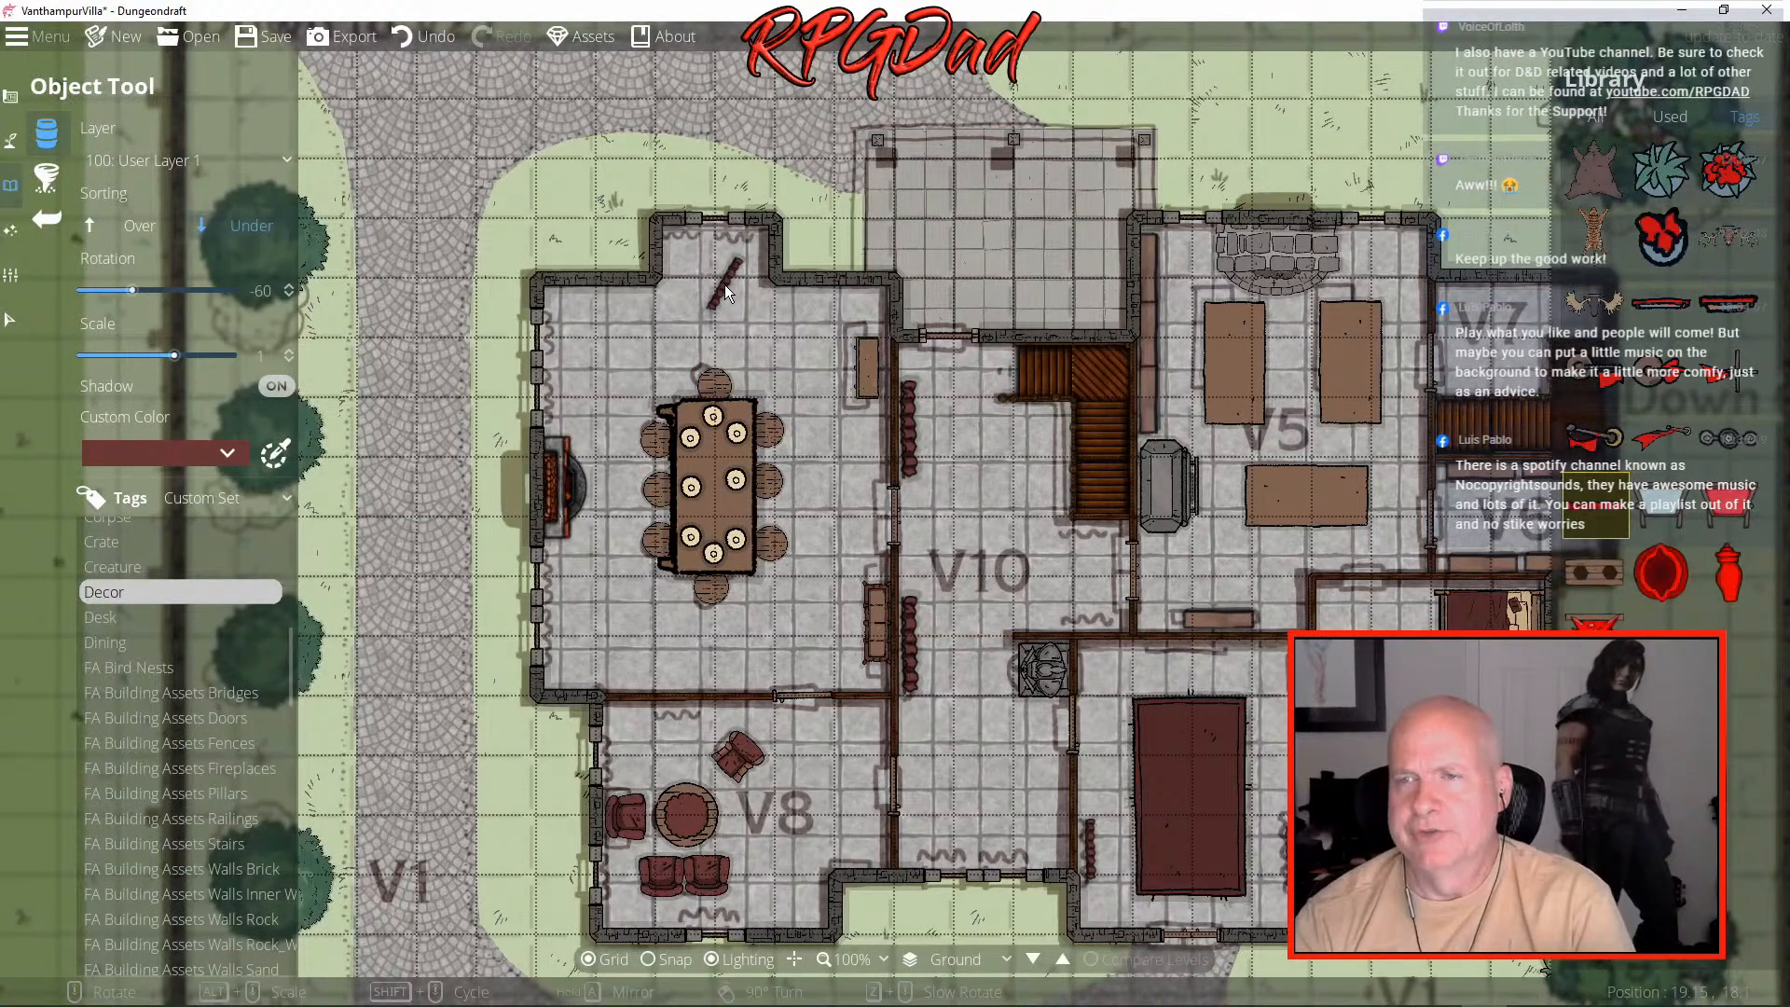
{"action": "scroll", "coordinate": [725, 283], "scroll_direction": "up", "scroll_amount": 4}
{"action": "scroll", "coordinate": [724, 283], "scroll_direction": "up", "scroll_amount": 5}
{"action": "left_click_drag", "start_coordinate": [724, 267], "coordinate": [765, 692]}
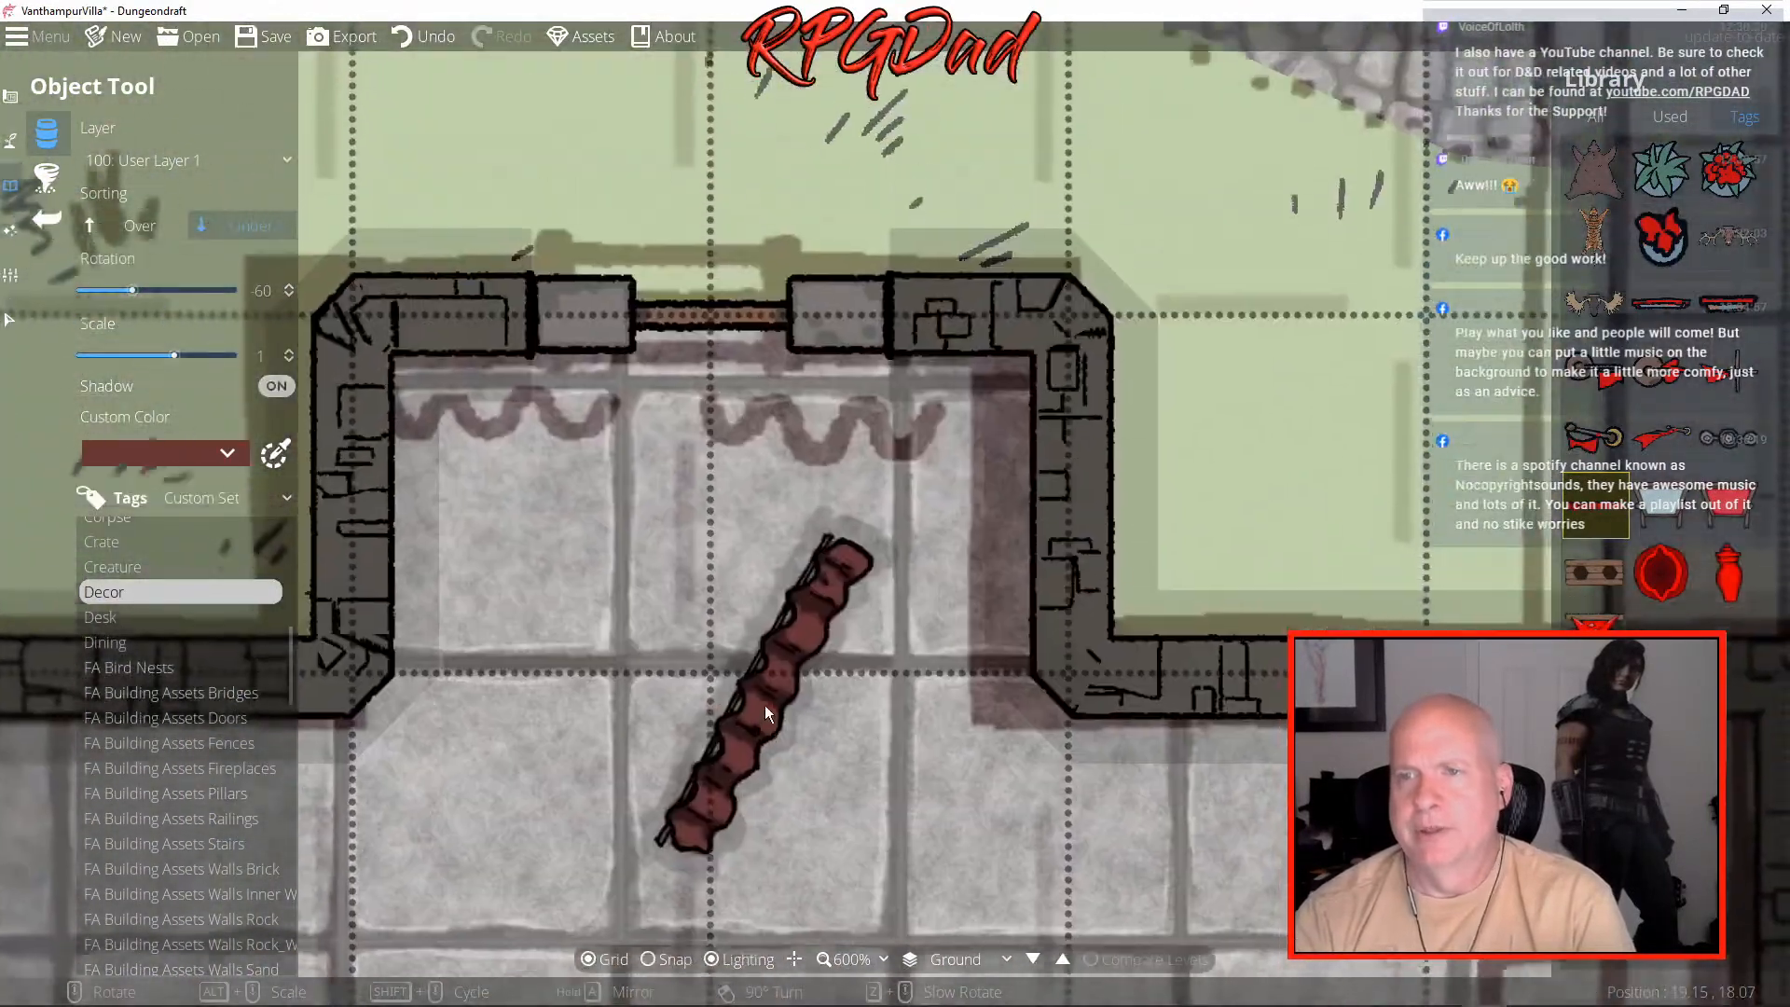
{"action": "scroll", "coordinate": [770, 608], "scroll_direction": "up", "scroll_amount": 5}
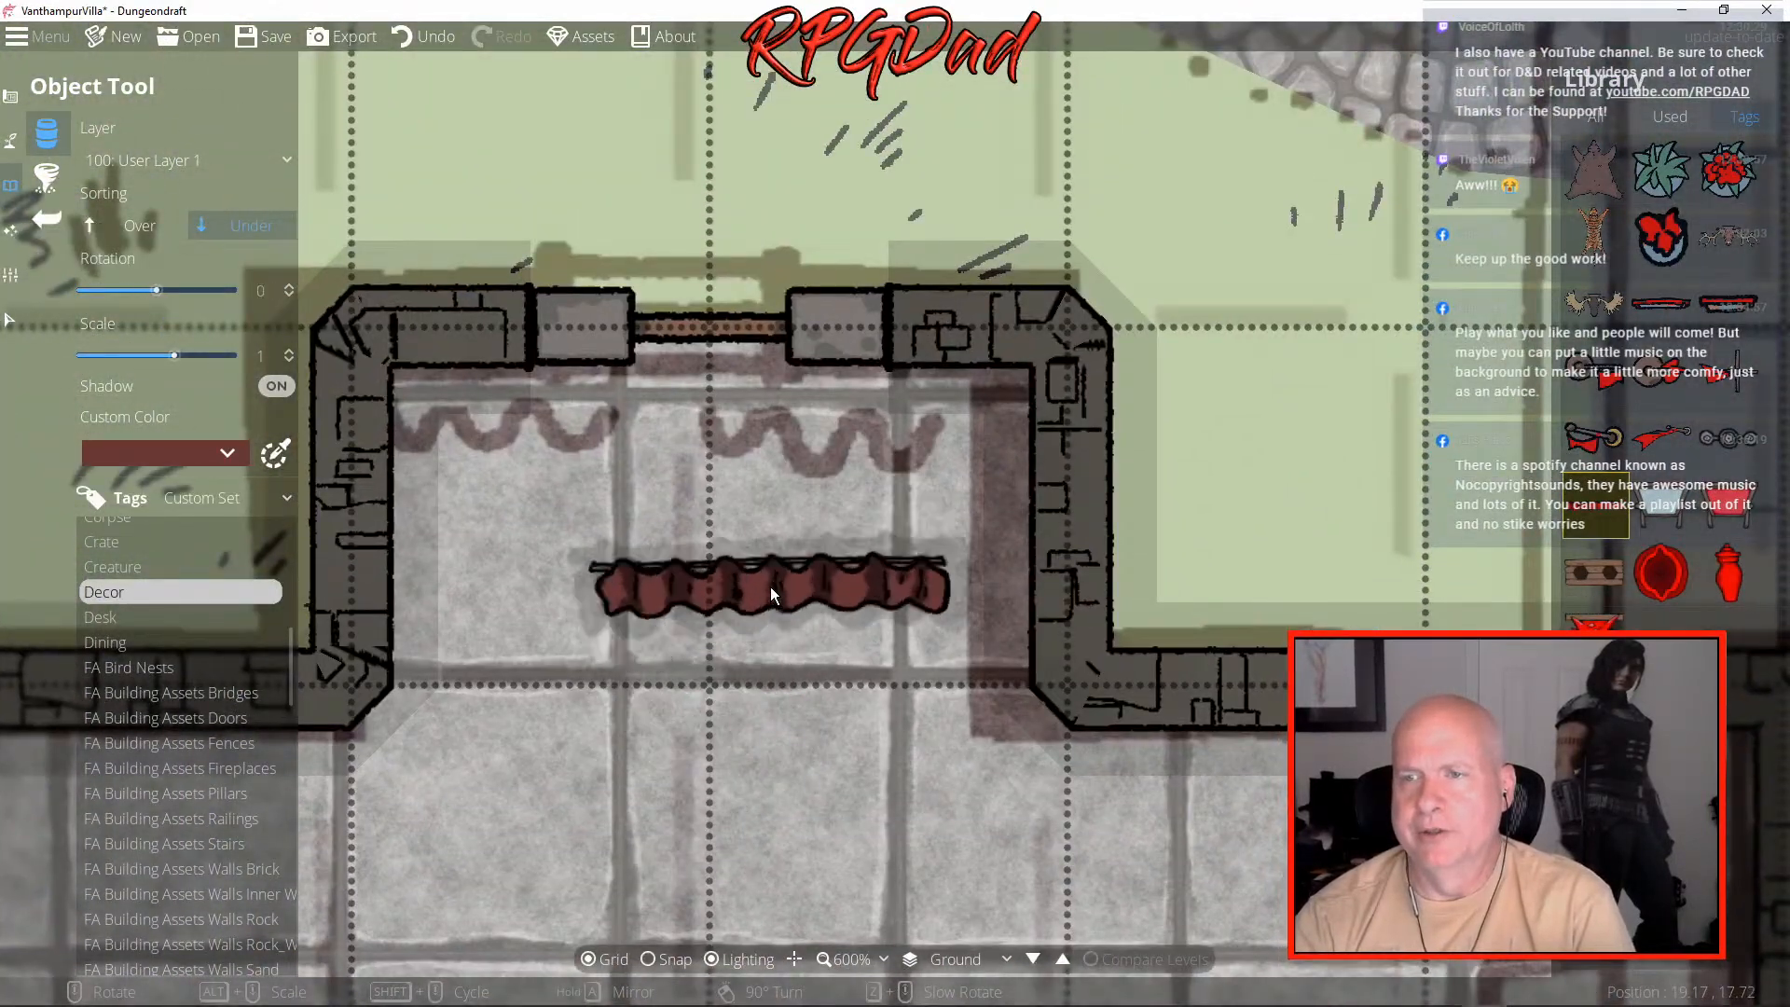
{"action": "scroll", "coordinate": [770, 584], "scroll_direction": "down", "scroll_amount": 1}
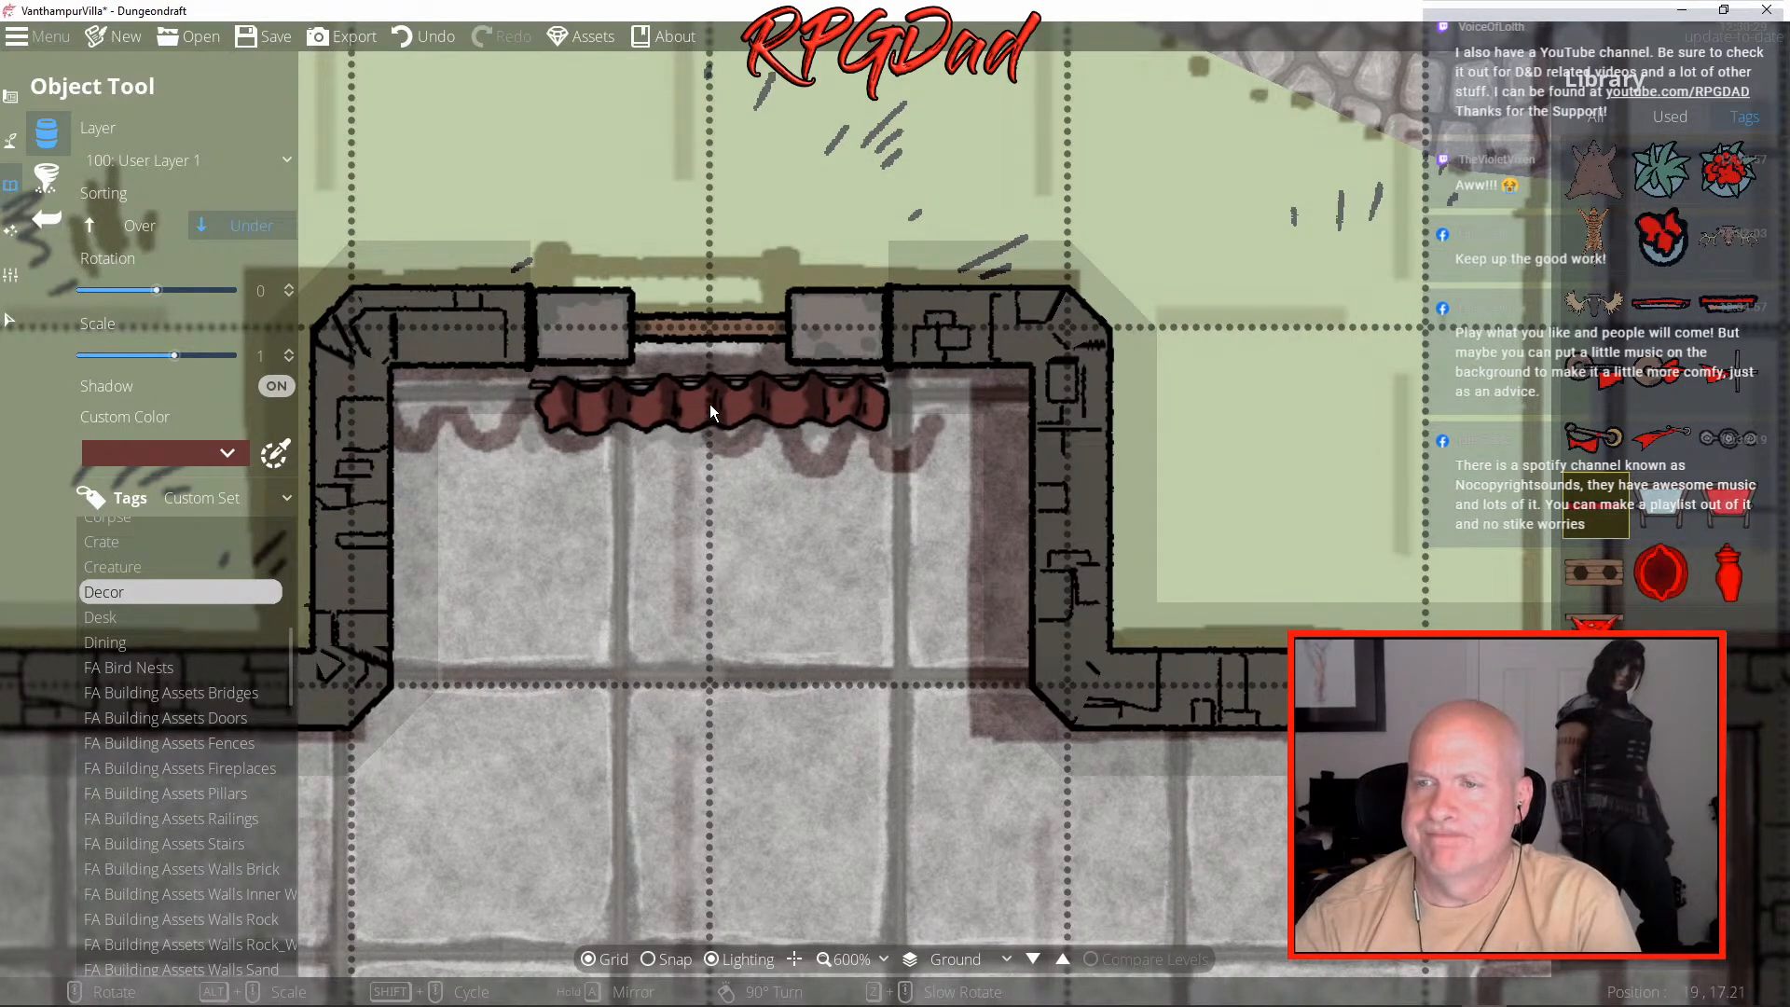
{"action": "scroll", "coordinate": [709, 407], "scroll_direction": "down", "scroll_amount": 1}
{"action": "scroll", "coordinate": [709, 407], "scroll_direction": "up", "scroll_amount": 1}
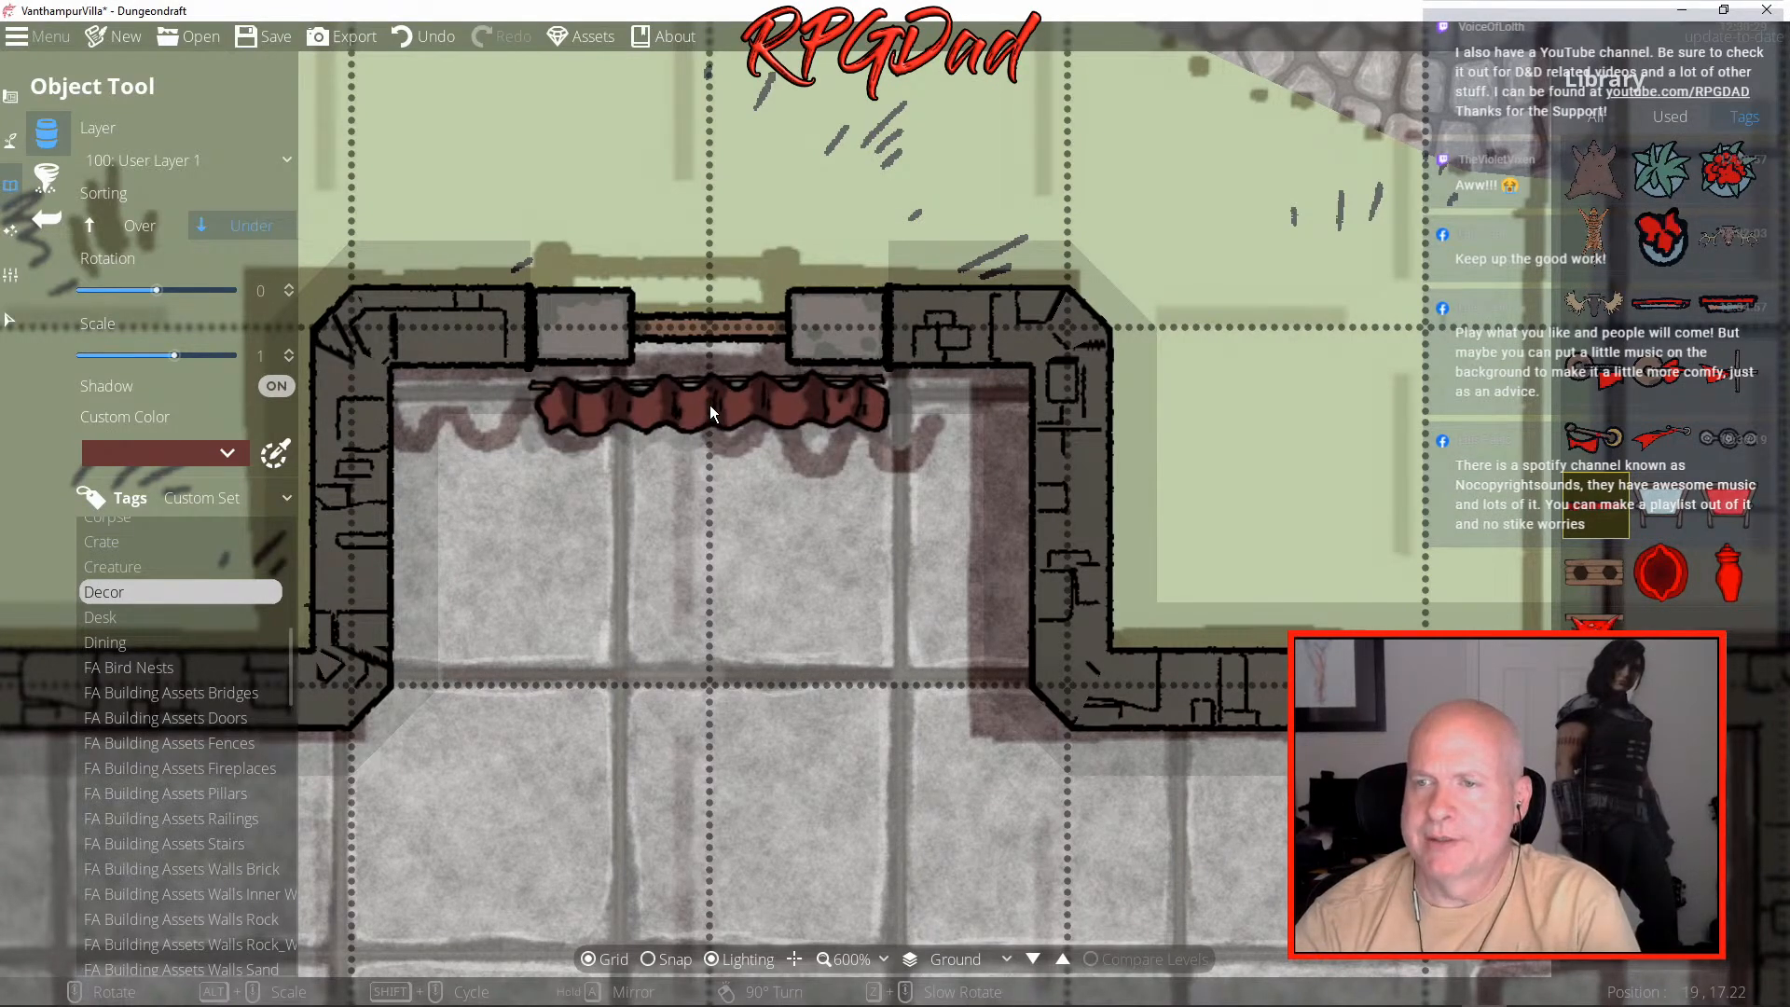
{"action": "left_click", "coordinate": [710, 399]}
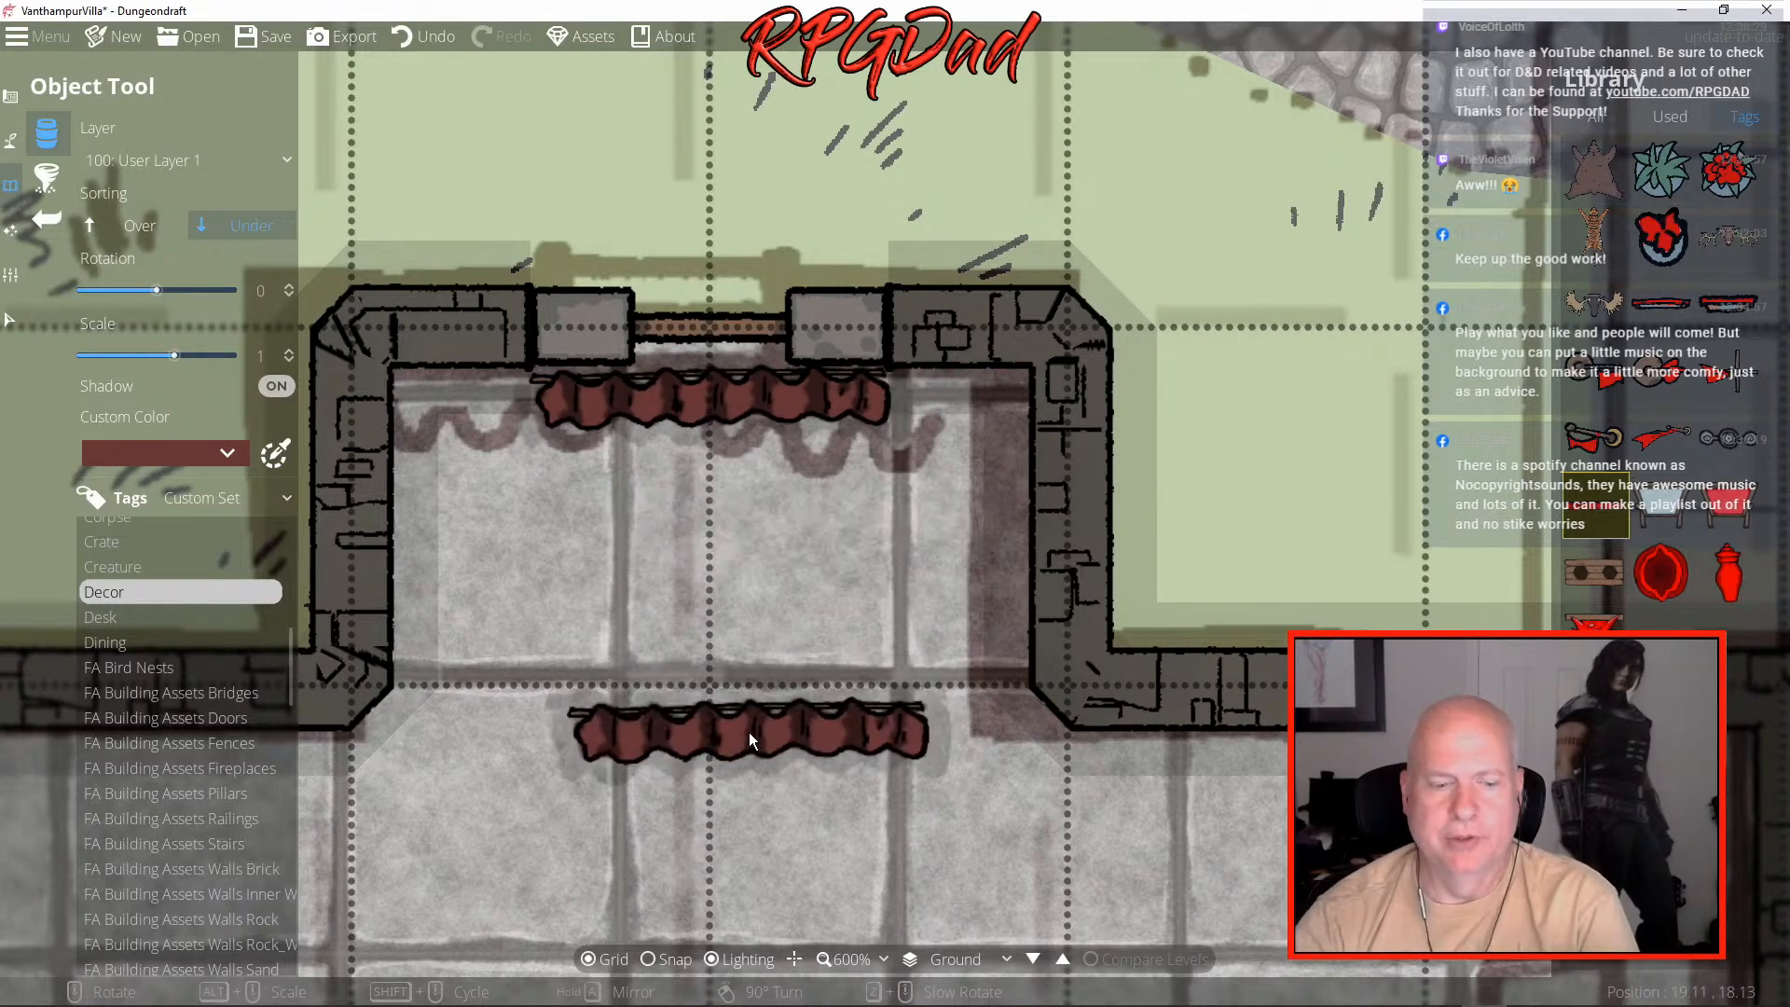
- Rotate the curtain to -90 degrees and place one along each of the two dining room west windows north of the fireplace
{"action": "left_click_drag", "start_coordinate": [747, 731], "coordinate": [1139, 373]}
{"action": "left_click_drag", "start_coordinate": [798, 662], "coordinate": [1201, 507]}
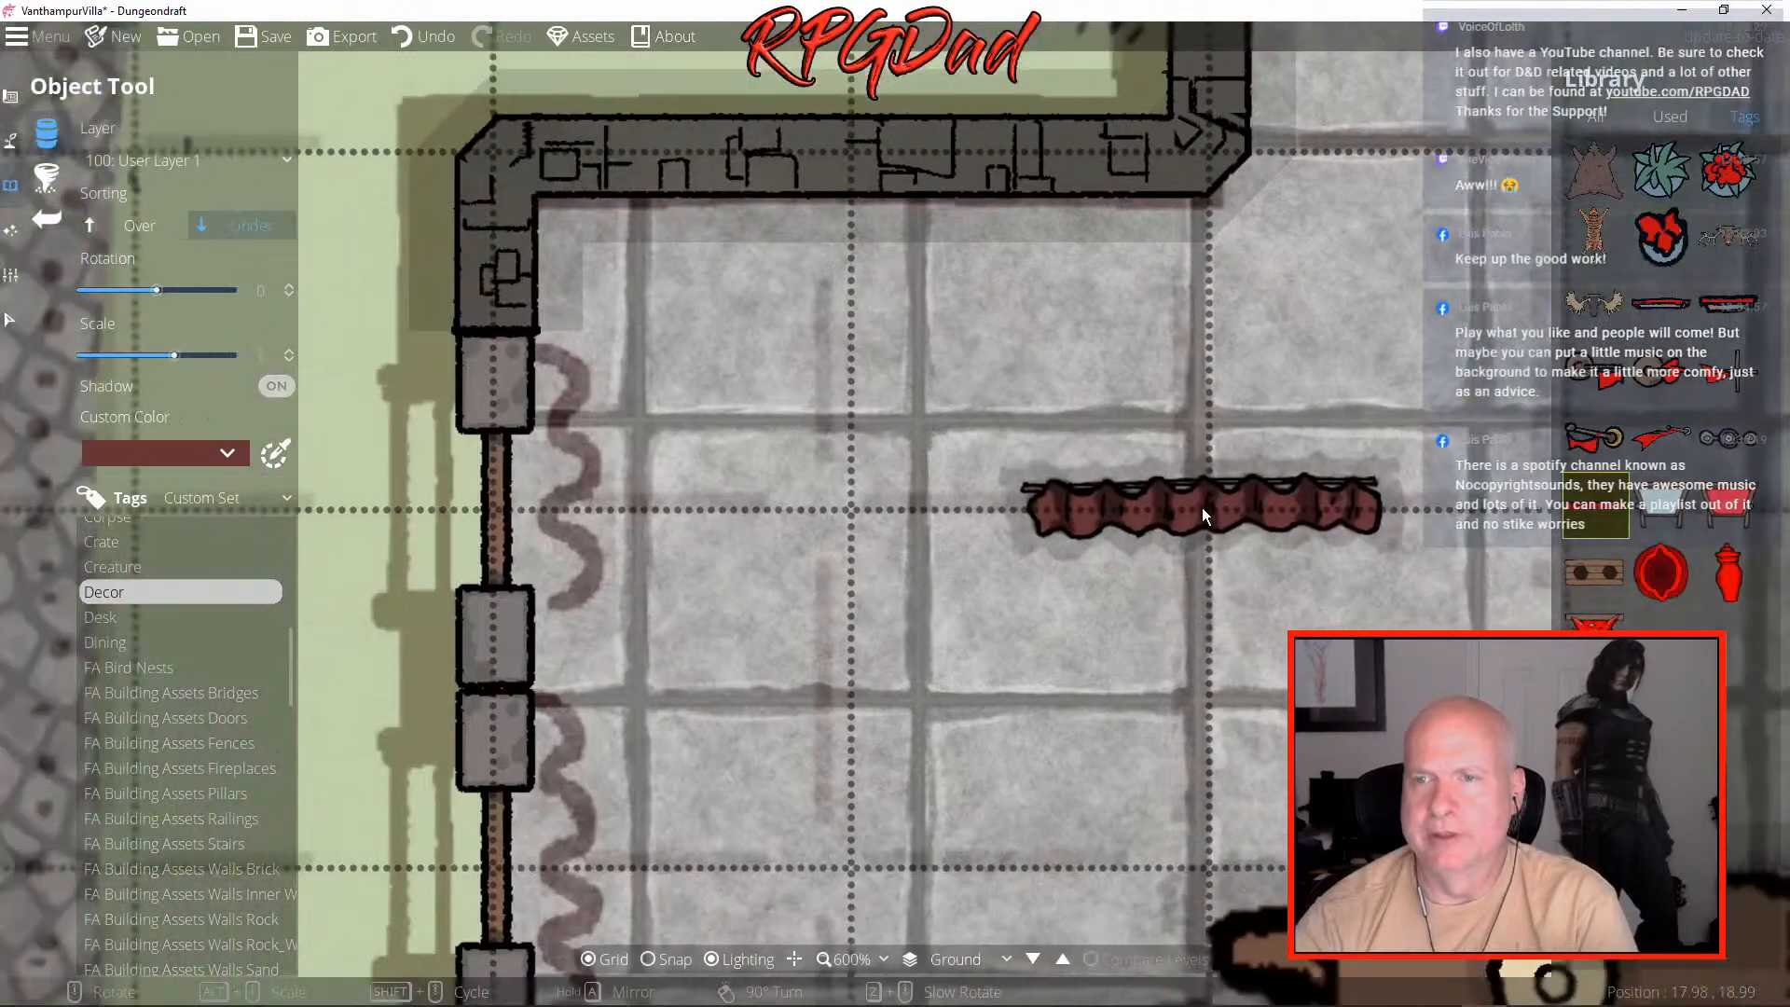
{"action": "scroll", "coordinate": [1201, 507], "scroll_direction": "up", "scroll_amount": 3}
{"action": "scroll", "coordinate": [1202, 508], "scroll_direction": "down", "scroll_amount": 8}
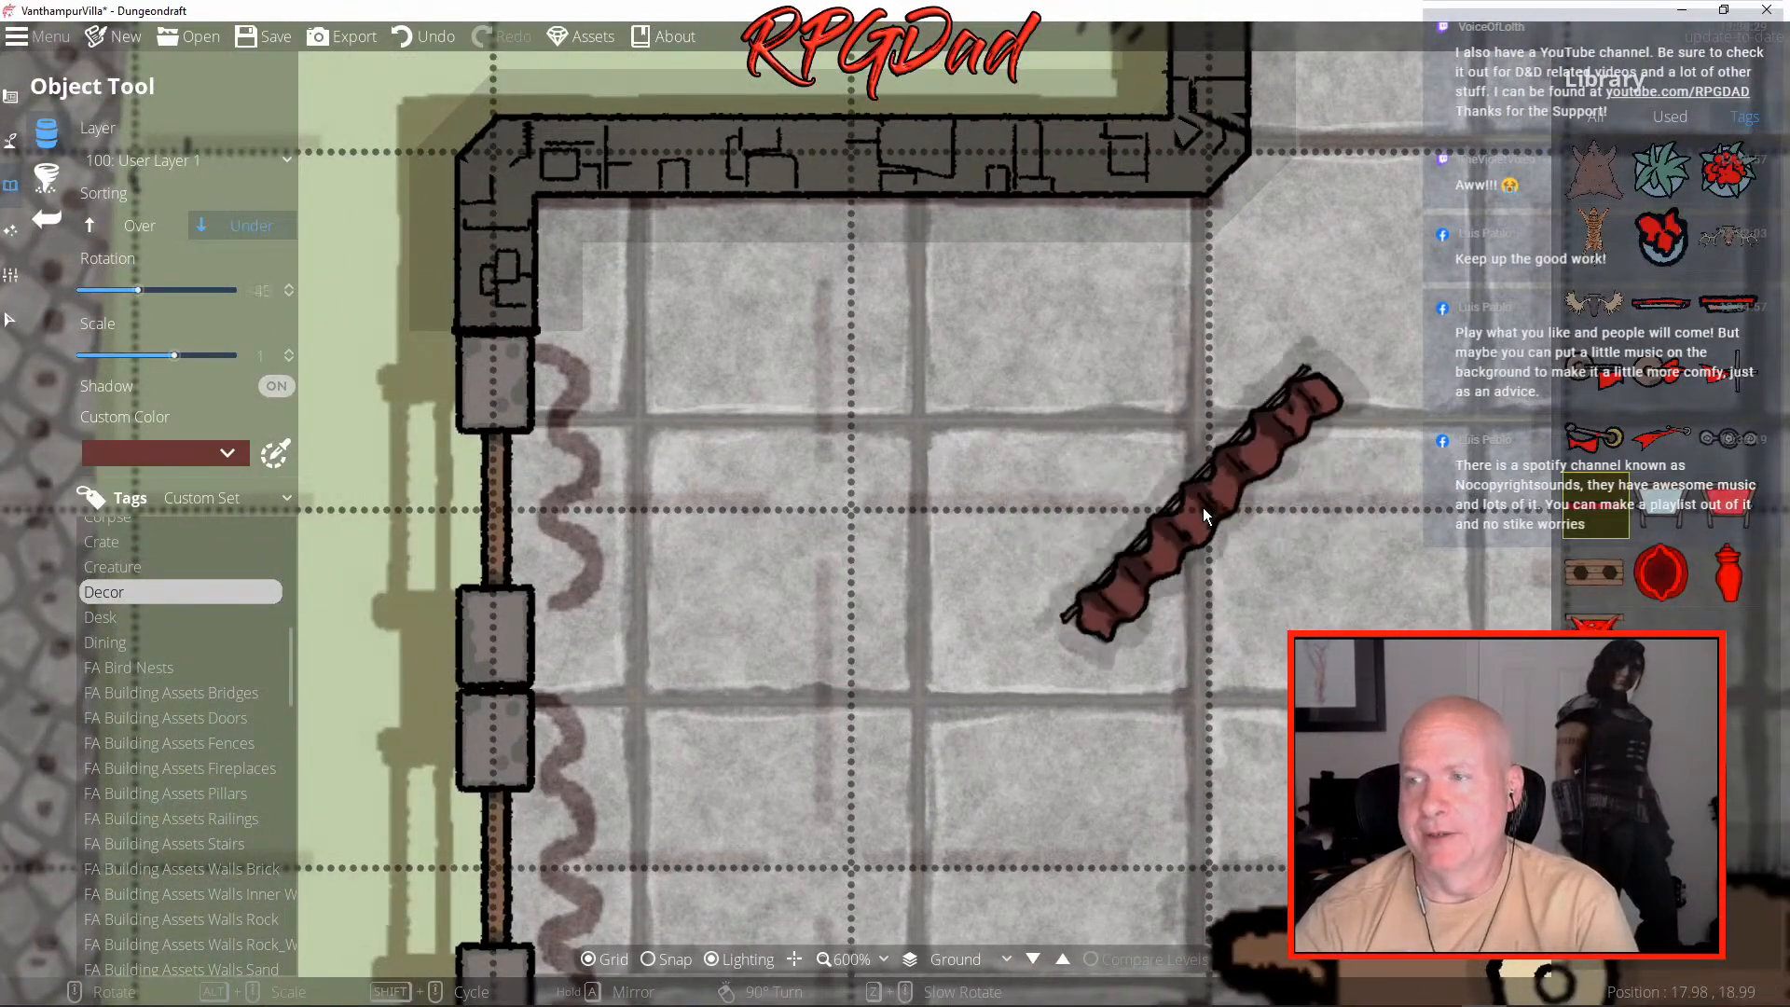
{"action": "scroll", "coordinate": [1204, 507], "scroll_direction": "down", "scroll_amount": 3}
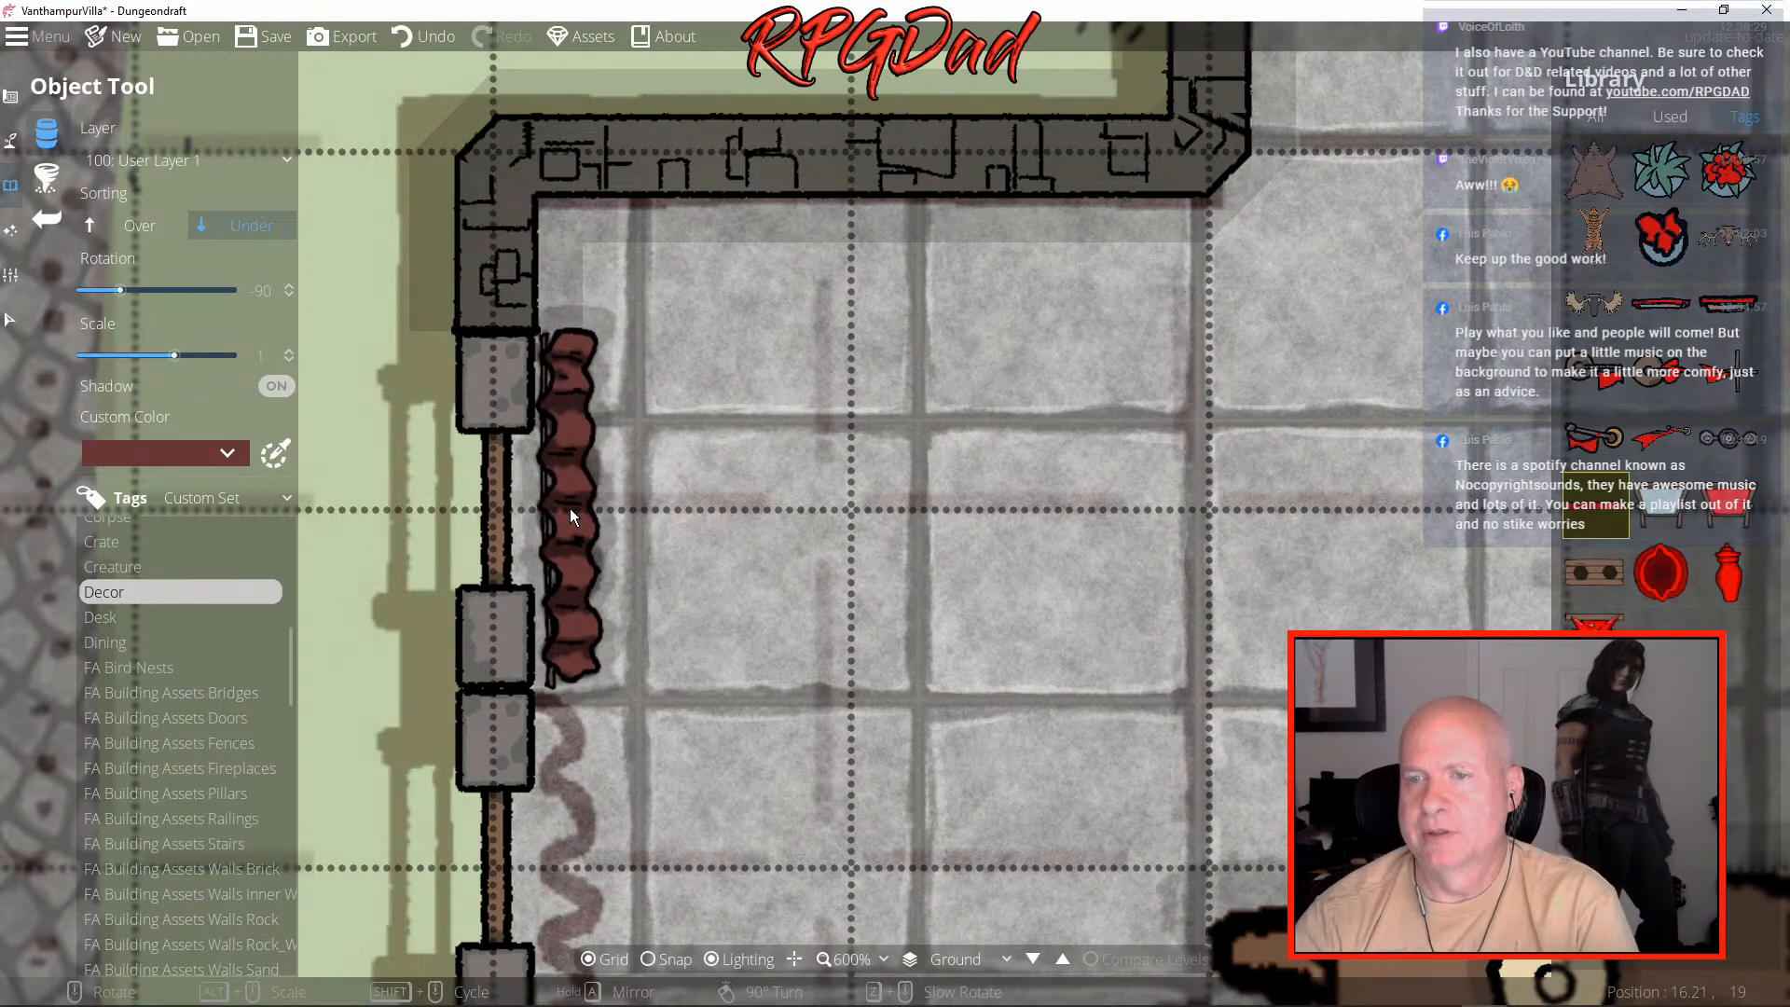
{"action": "left_click", "coordinate": [567, 509]}
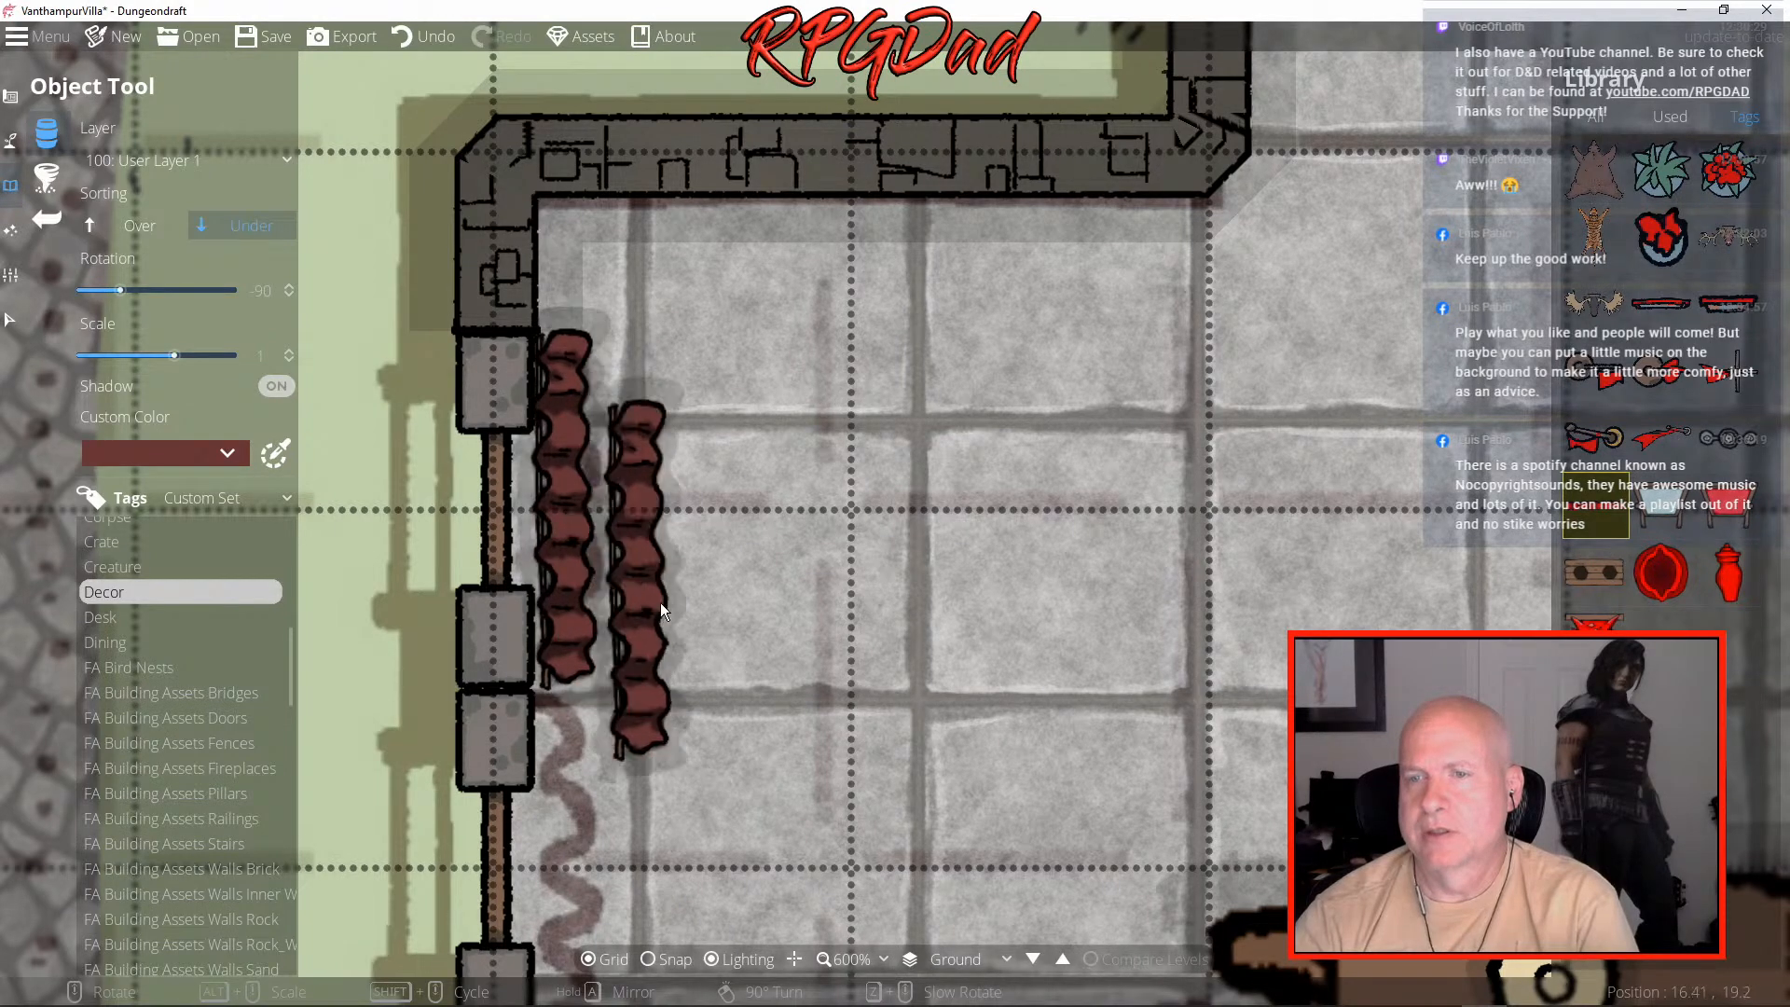
{"action": "left_click_drag", "start_coordinate": [673, 757], "coordinate": [886, 232]}
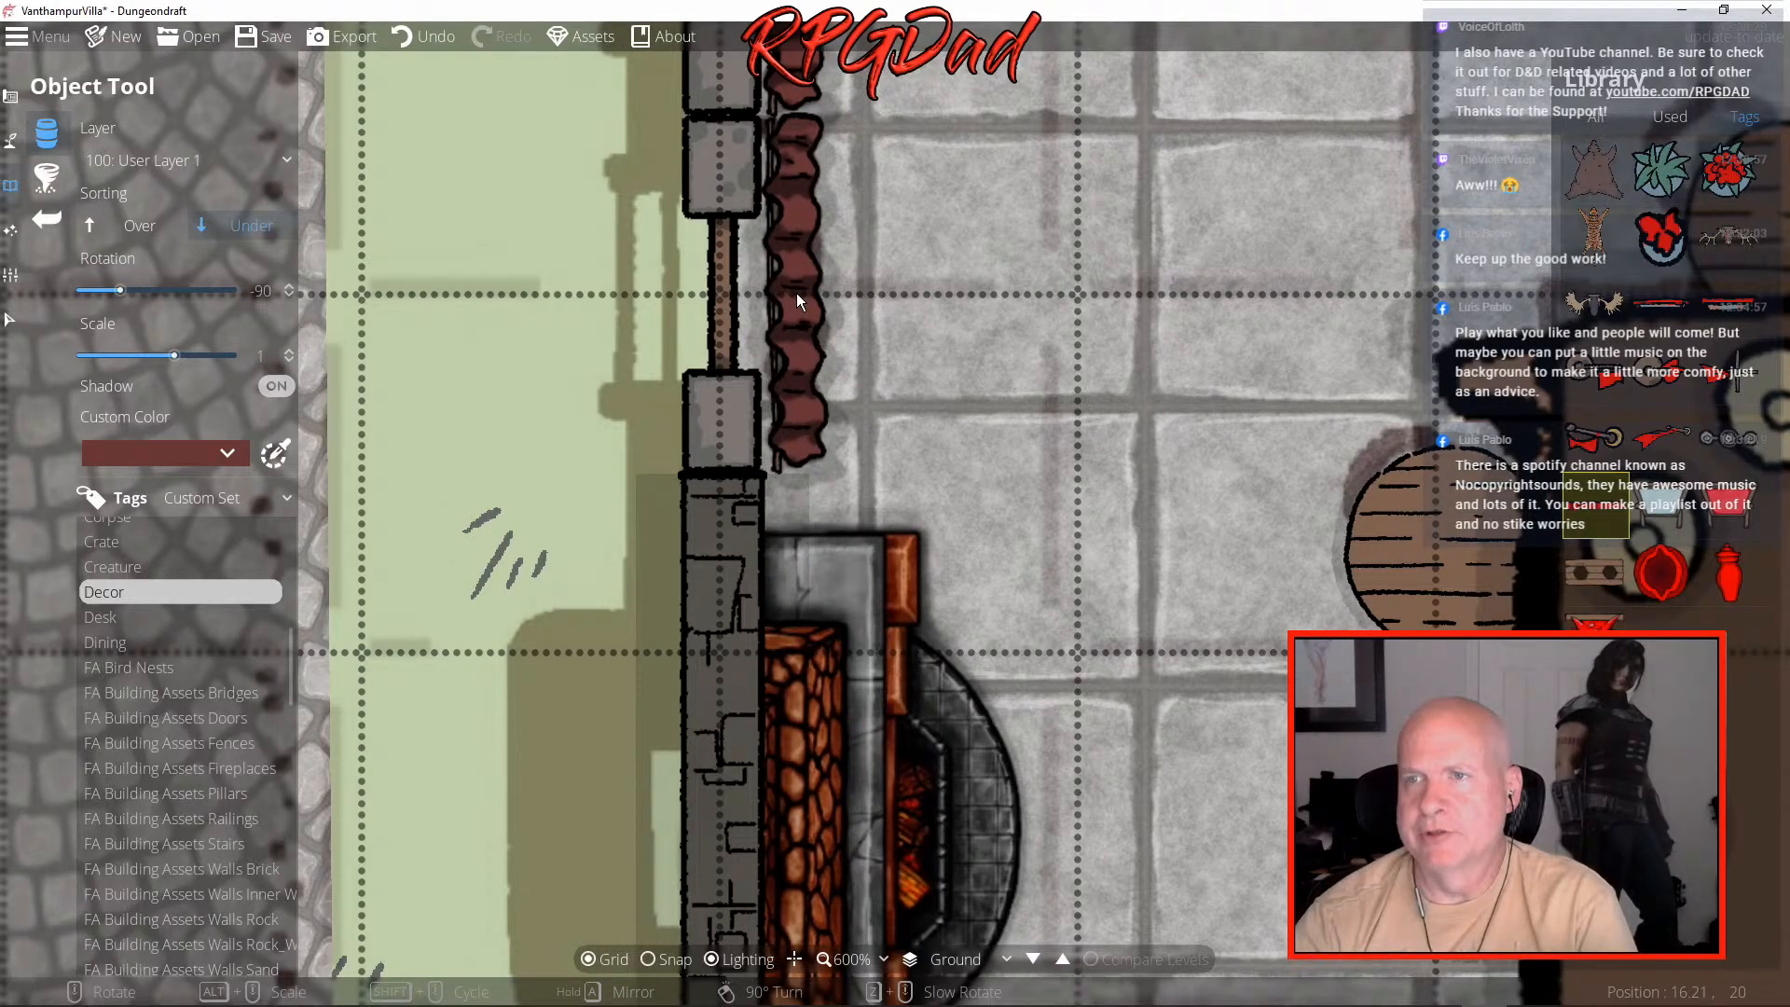
{"action": "left_click", "coordinate": [794, 294]}
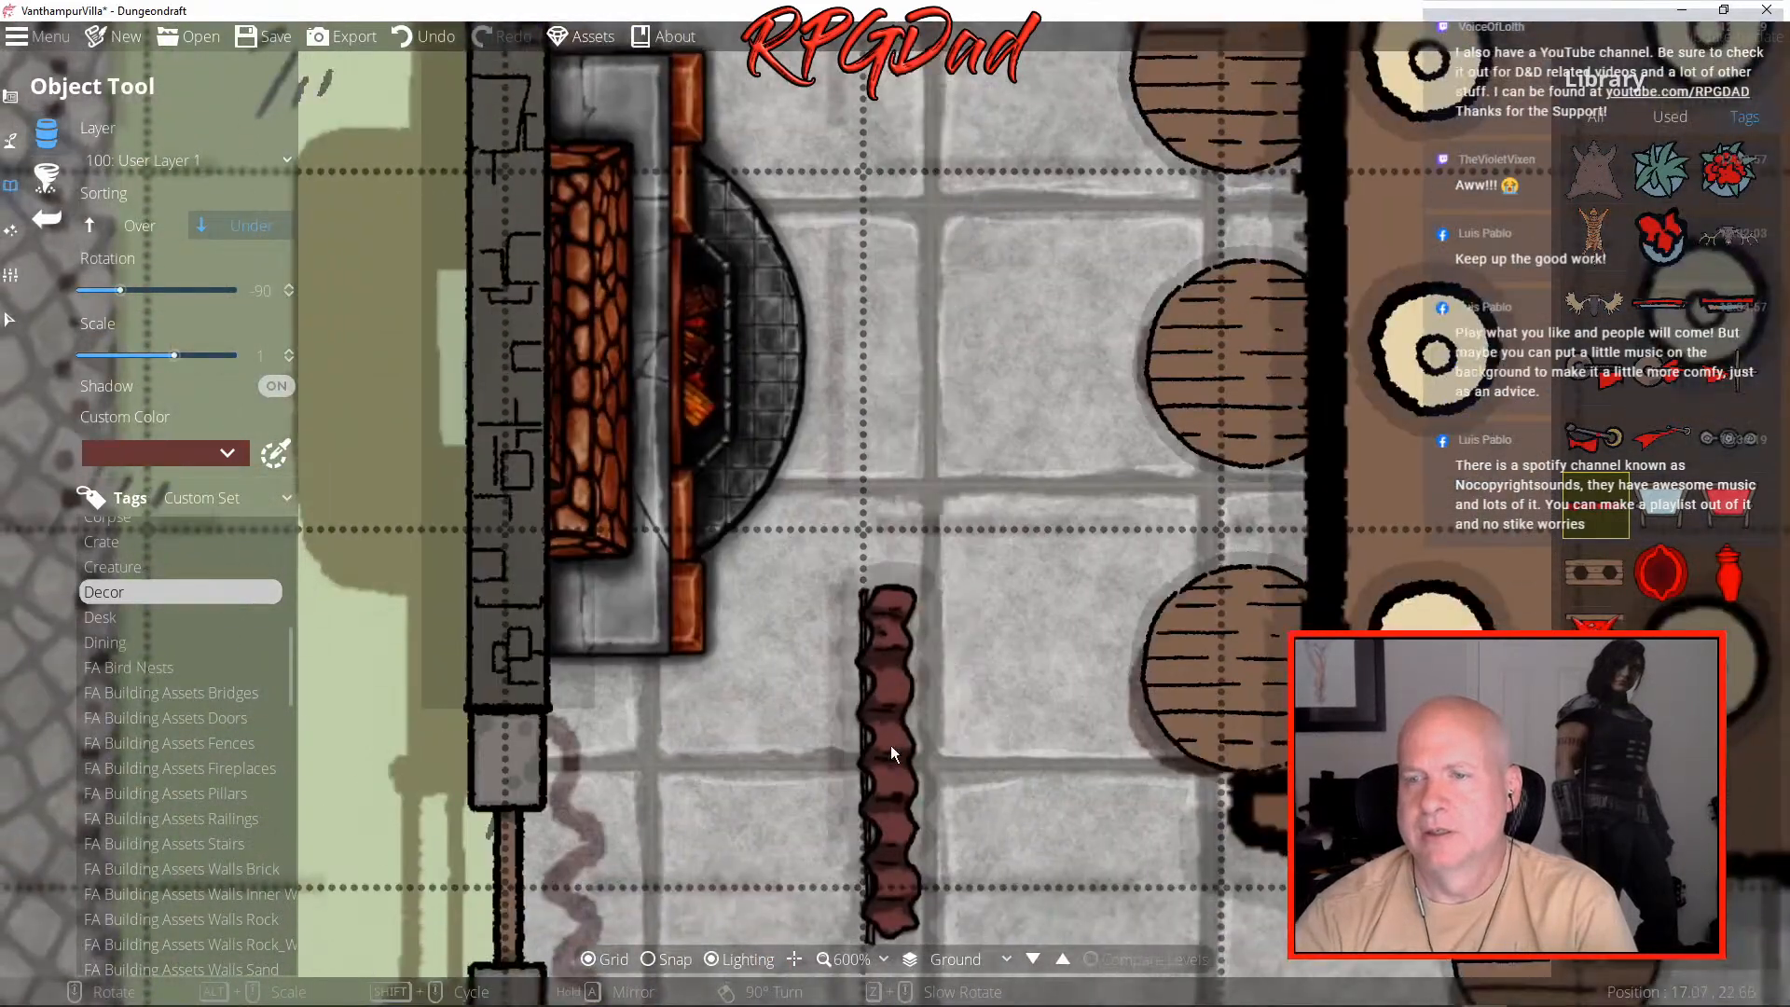
- Place a curtain along each of the two dining room west windows south of the fireplace
{"action": "left_click_drag", "start_coordinate": [889, 763], "coordinate": [1178, 209]}
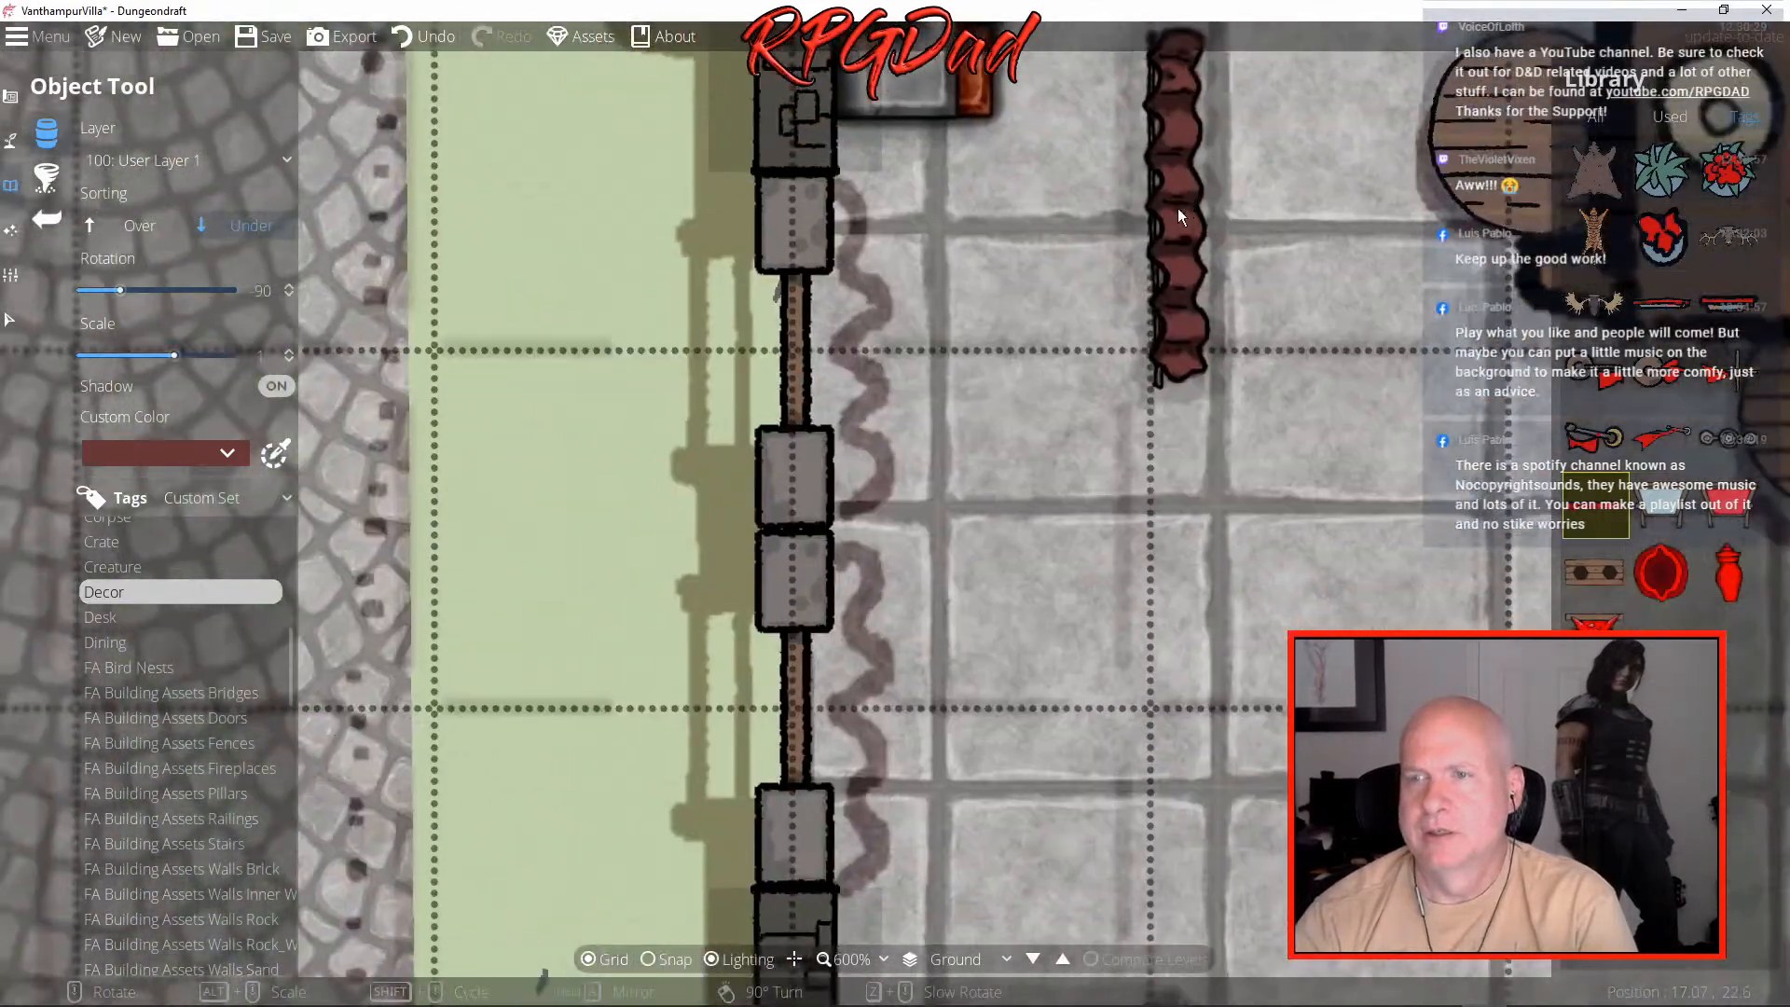
{"action": "left_click", "coordinate": [864, 351]}
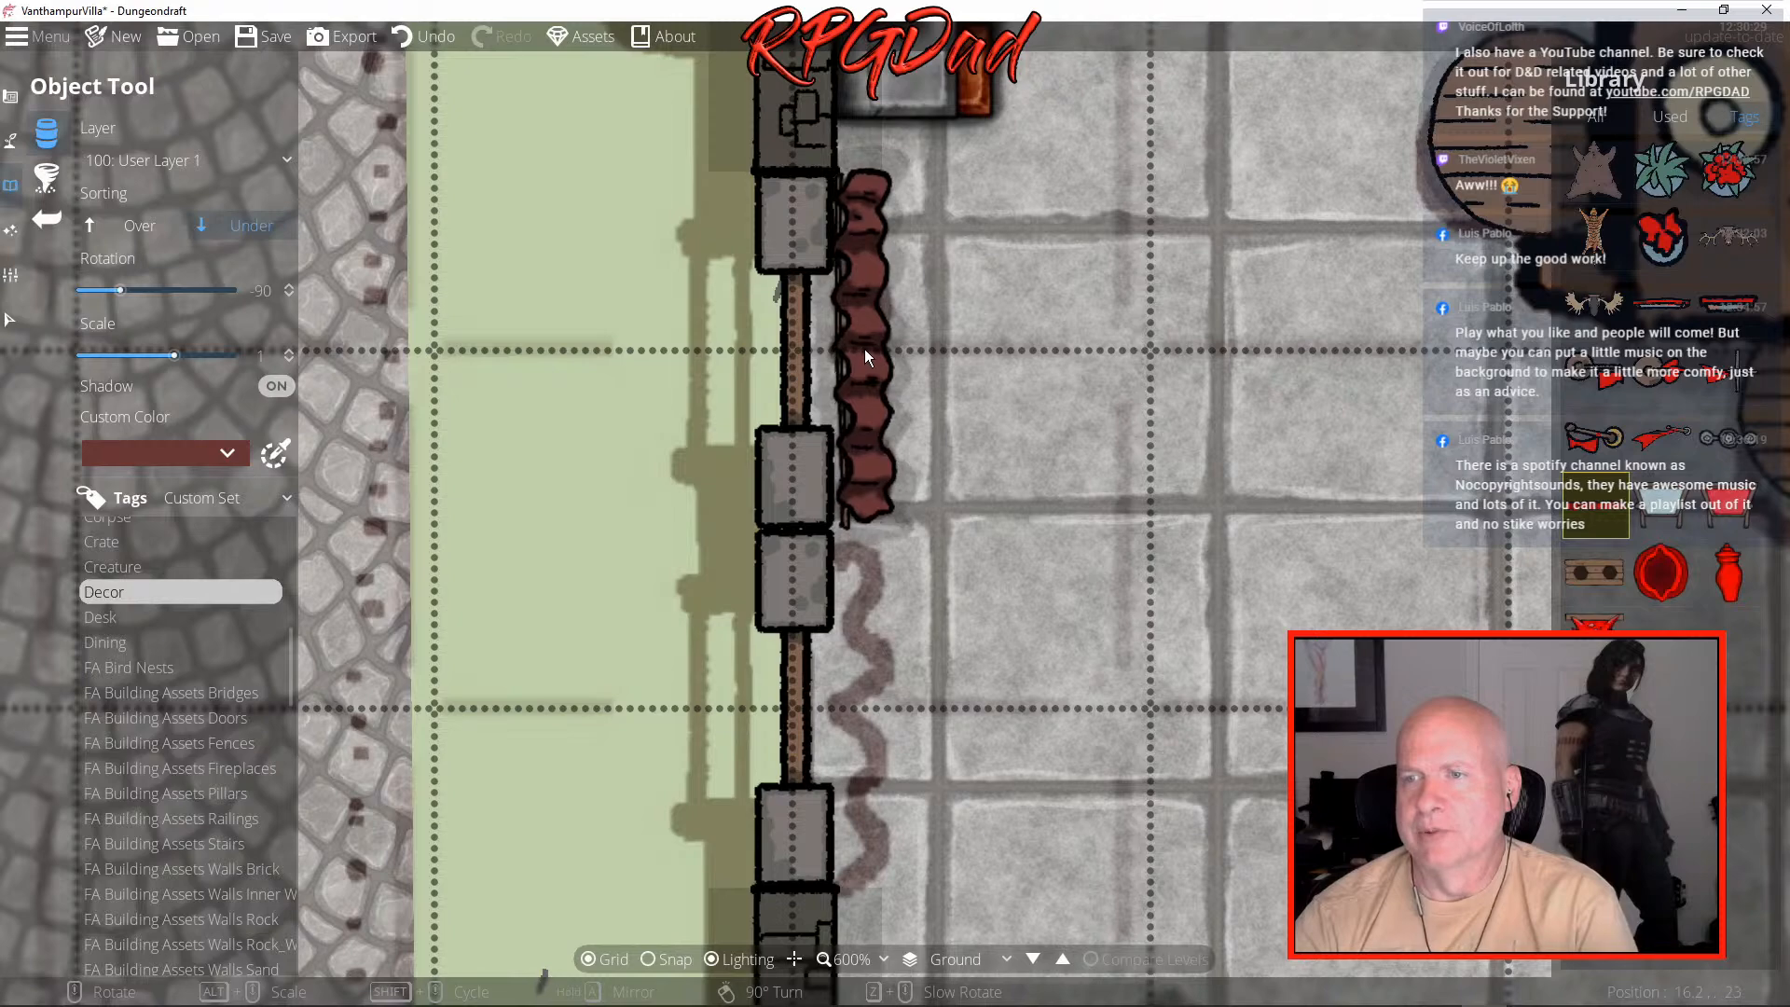
{"action": "left_click", "coordinate": [869, 709]}
- Place a curtain along each of V8's two west windows, above and below the armchair
{"action": "left_click_drag", "start_coordinate": [1249, 713], "coordinate": [906, 216]}
{"action": "mouse_move", "coordinate": [1198, 328]}
{"action": "left_mouse_down"}
{"action": "mouse_move", "coordinate": [947, 232]}
{"action": "mouse_move", "coordinate": [948, 92]}
{"action": "left_mouse_up"}
{"action": "left_click_drag", "start_coordinate": [842, 792], "coordinate": [982, 253]}
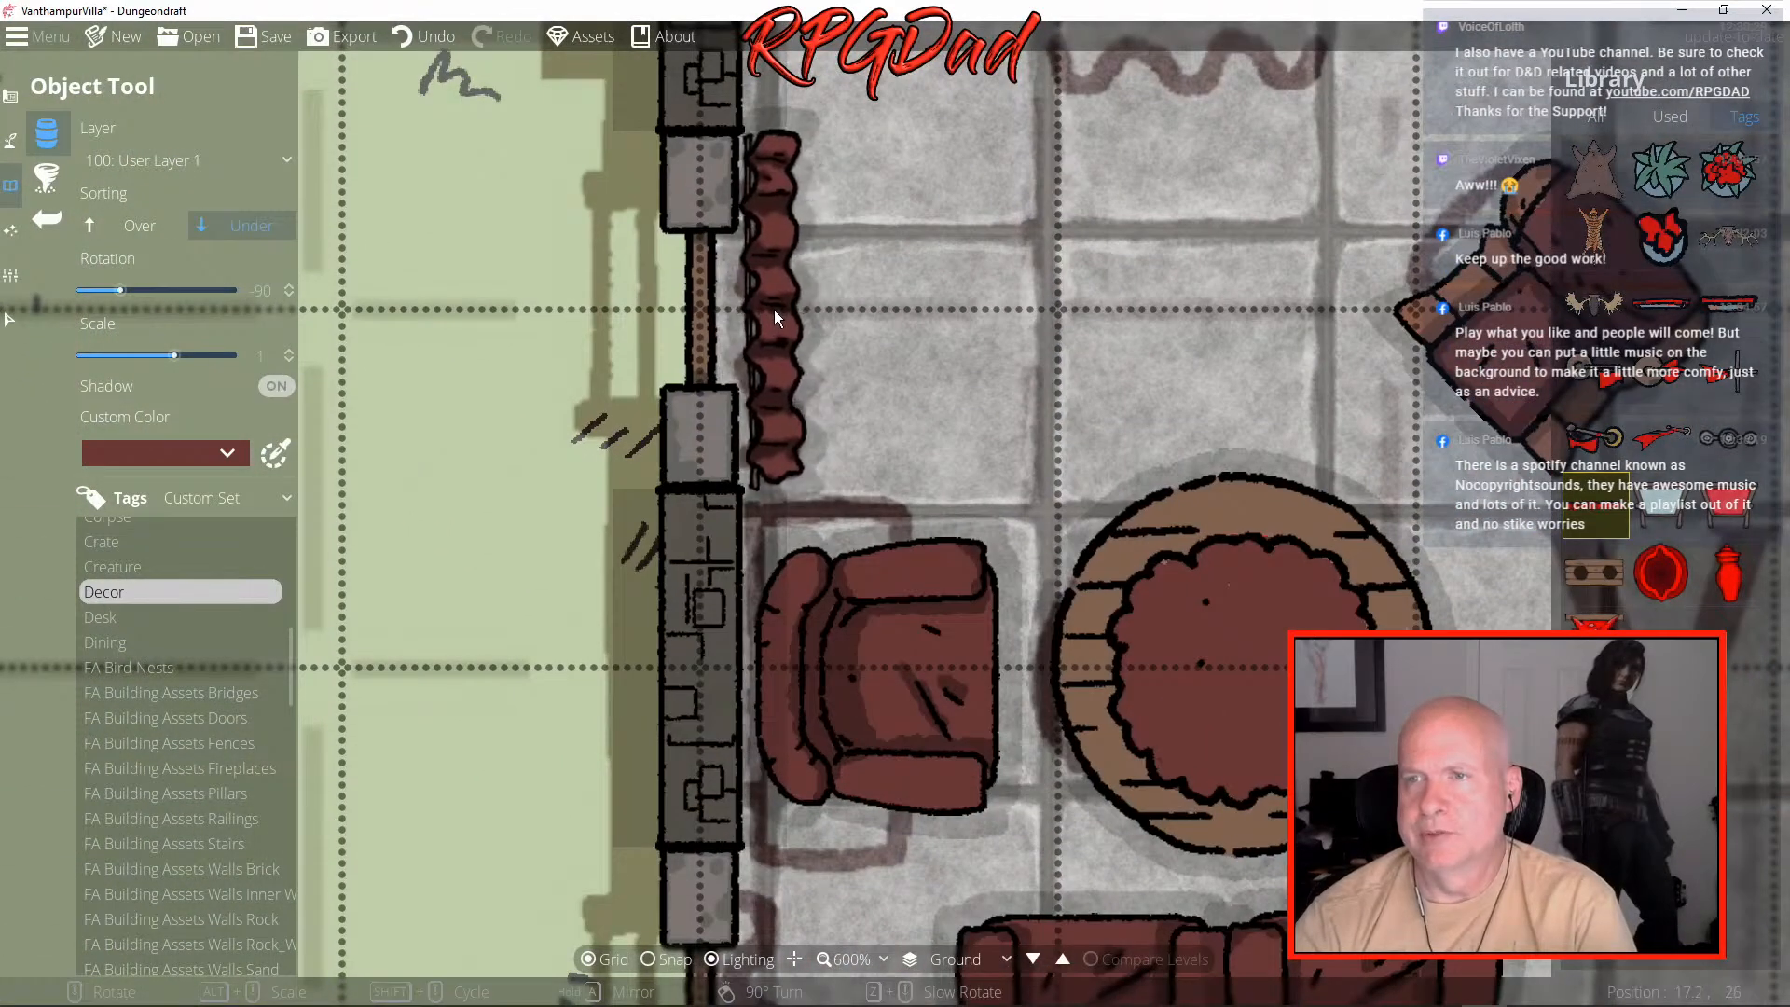
{"action": "left_click", "coordinate": [770, 310]}
{"action": "left_click_drag", "start_coordinate": [1041, 512], "coordinate": [1108, 132]}
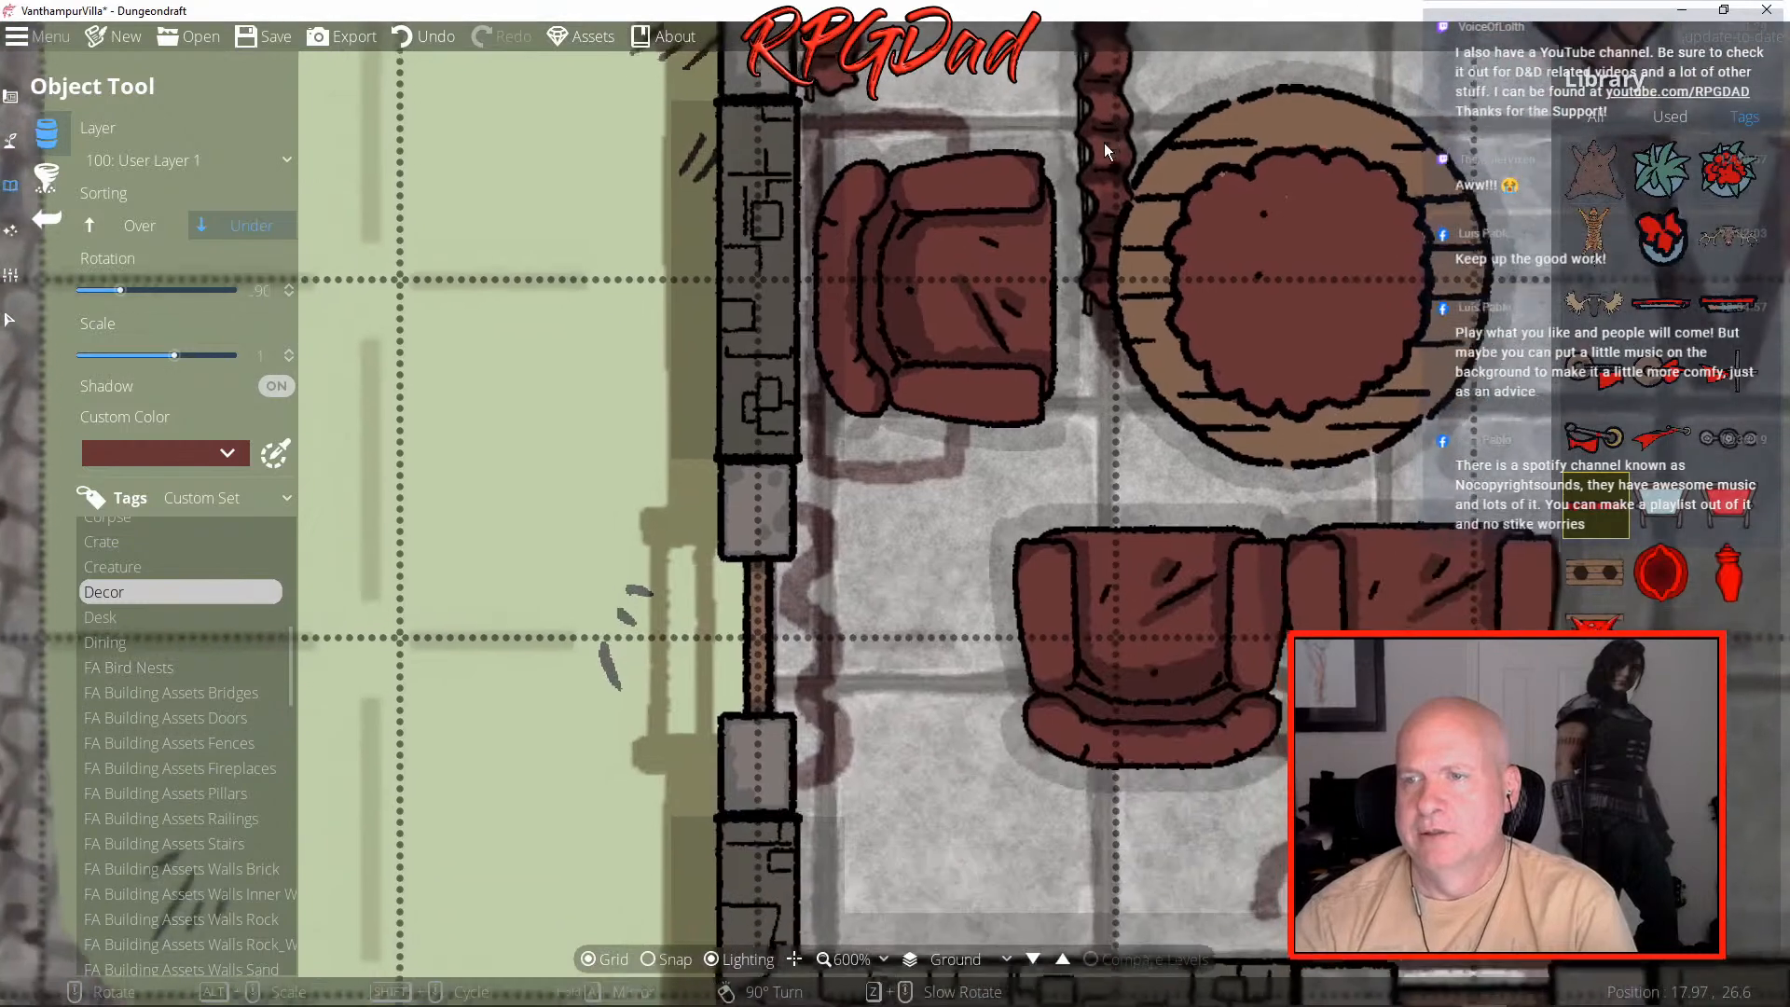
{"action": "left_click_drag", "start_coordinate": [992, 694], "coordinate": [864, 388]}
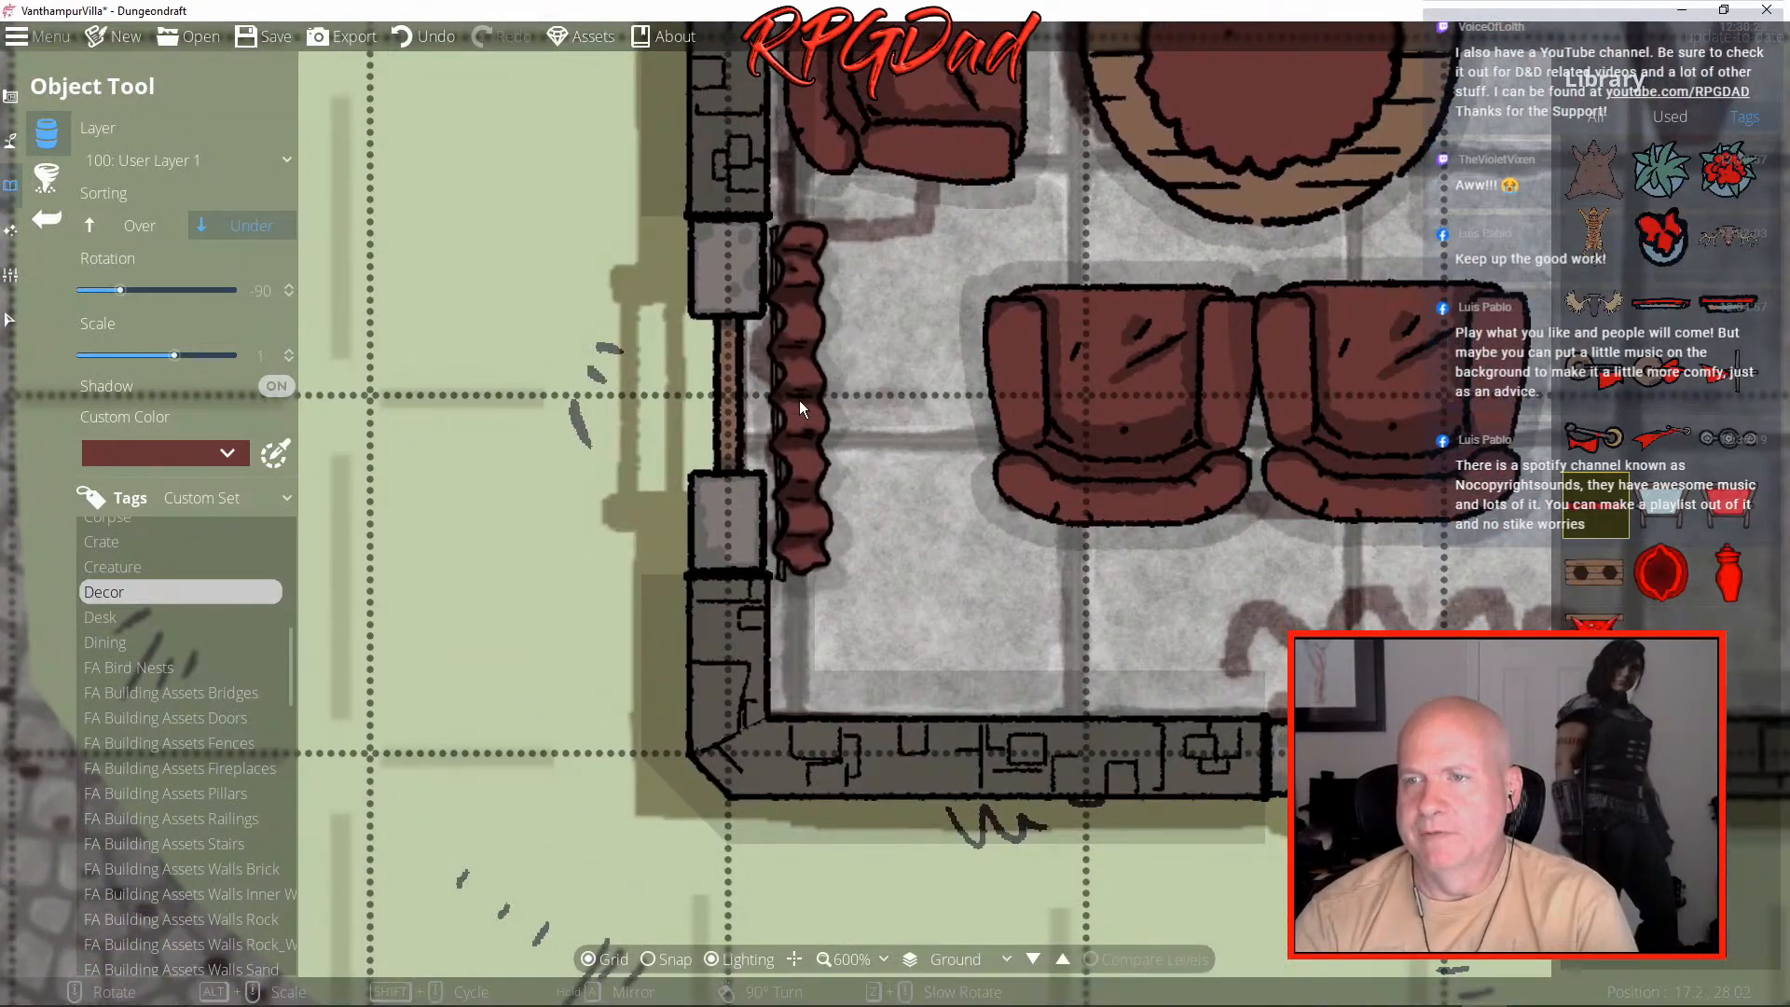
{"action": "left_click", "coordinate": [800, 399]}
- Rotate the curtain to -180 degrees and place it along V8's south window below the two armchairs
{"action": "scroll", "coordinate": [1061, 603], "scroll_direction": "down", "scroll_amount": 6}
{"action": "left_click_drag", "start_coordinate": [1204, 625], "coordinate": [619, 574]}
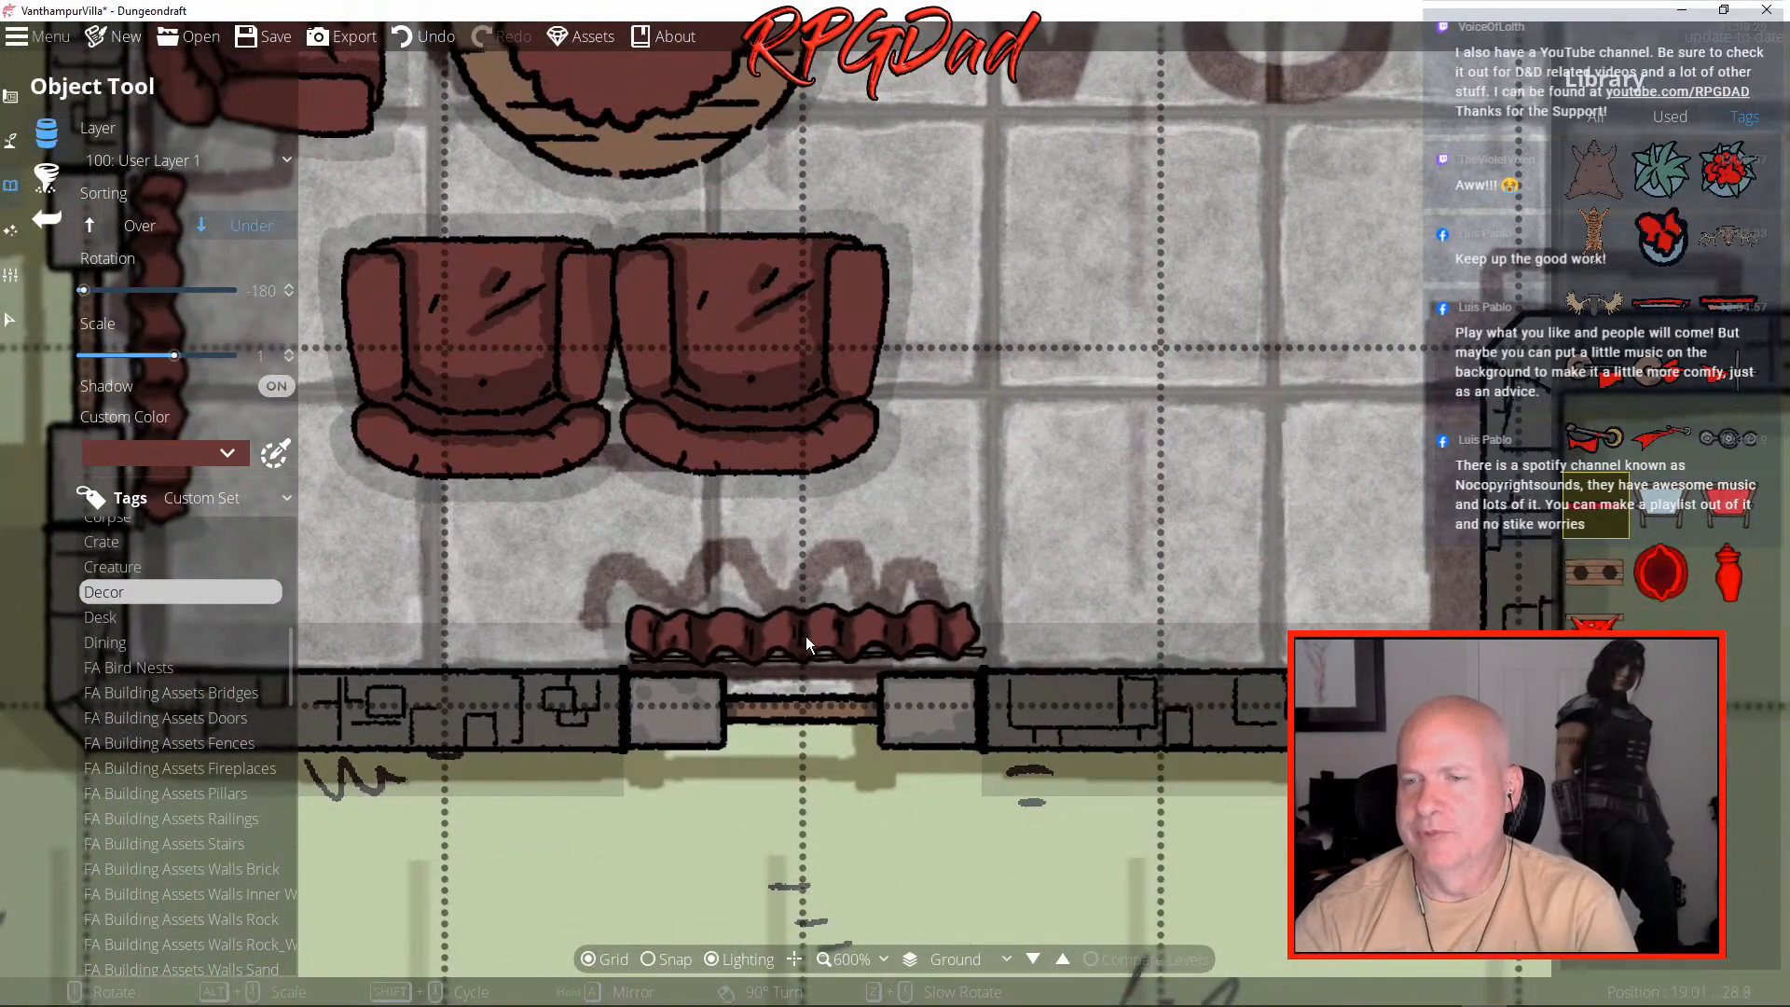
{"action": "left_click", "coordinate": [805, 640]}
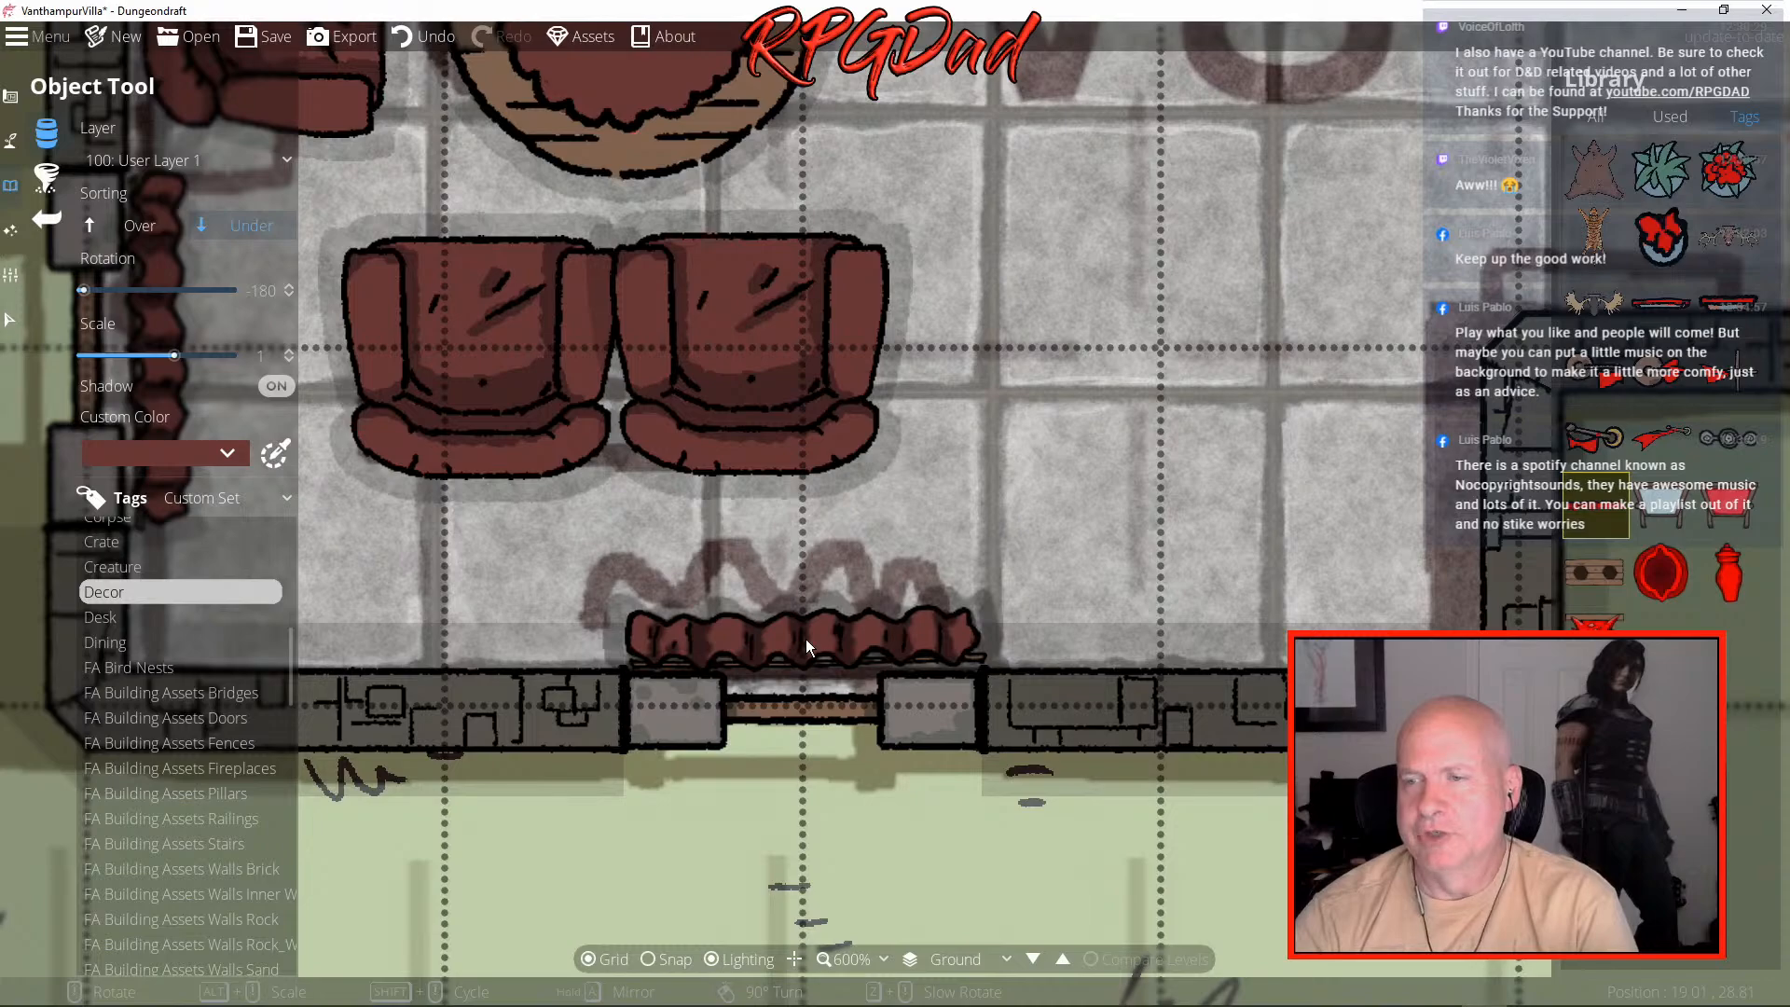
- Place two curtains side by side along the paired south windows of V10
{"action": "left_click_drag", "start_coordinate": [1239, 541], "coordinate": [340, 487]}
{"action": "left_click_drag", "start_coordinate": [877, 578], "coordinate": [702, 567]}
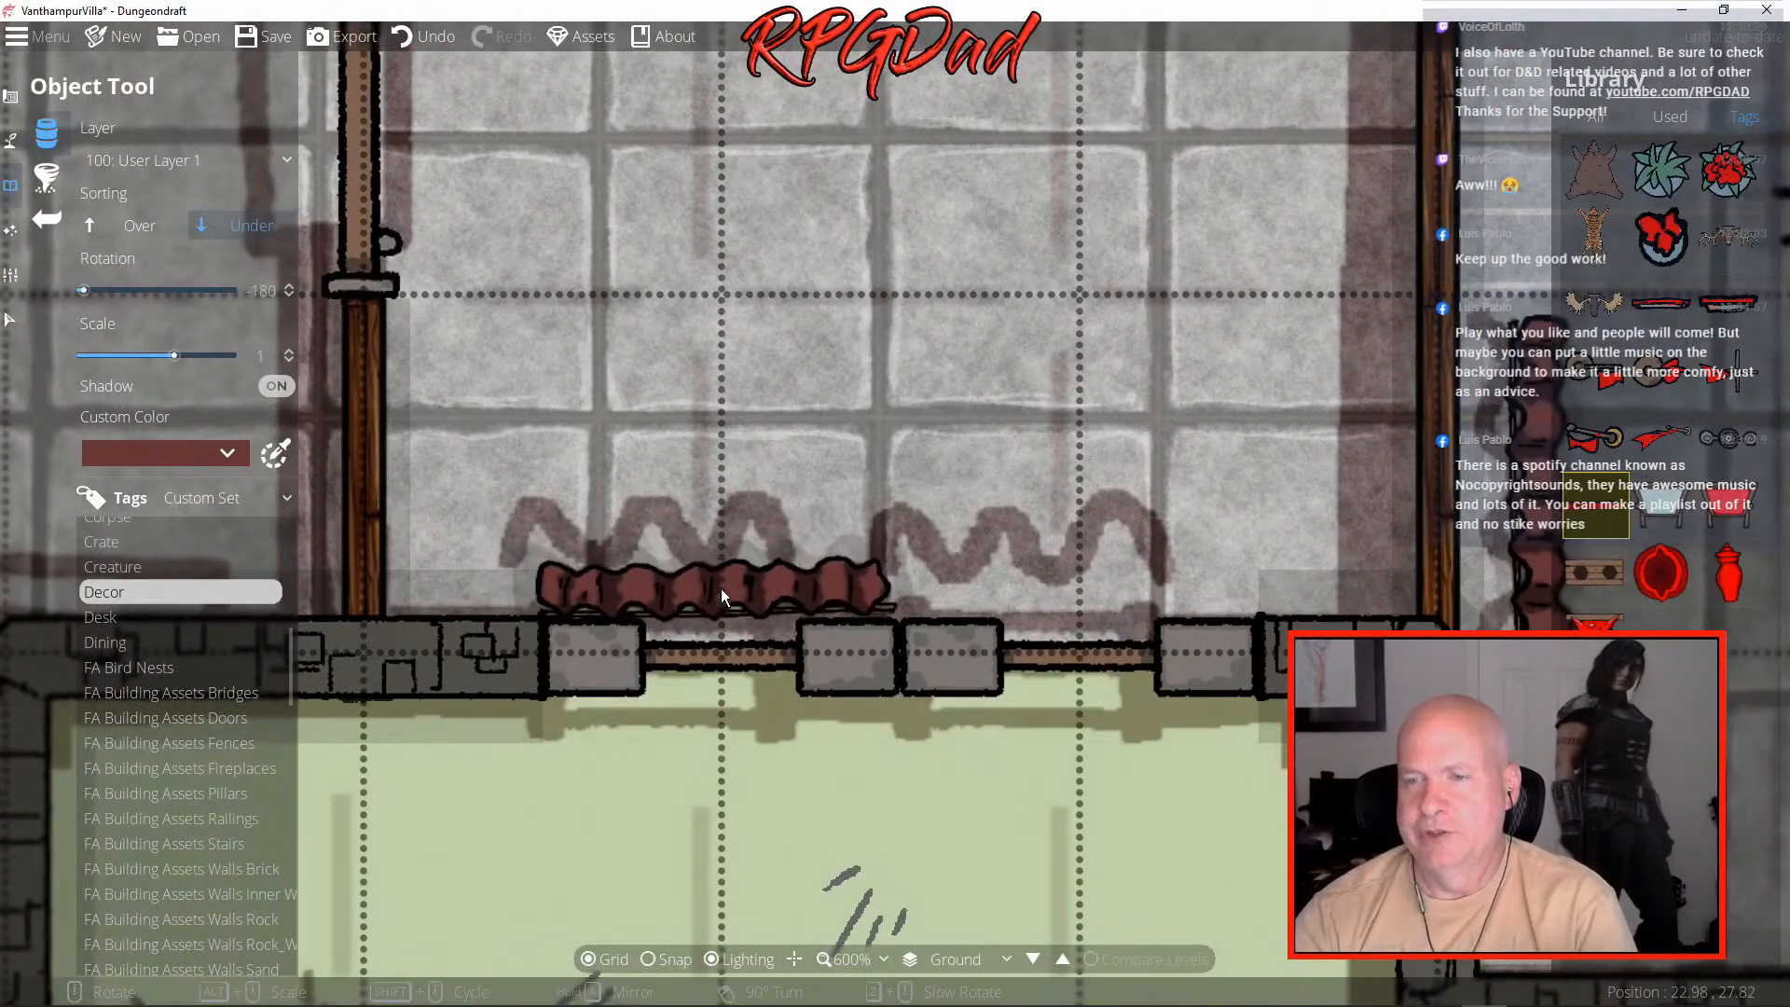
{"action": "left_click", "coordinate": [718, 589]}
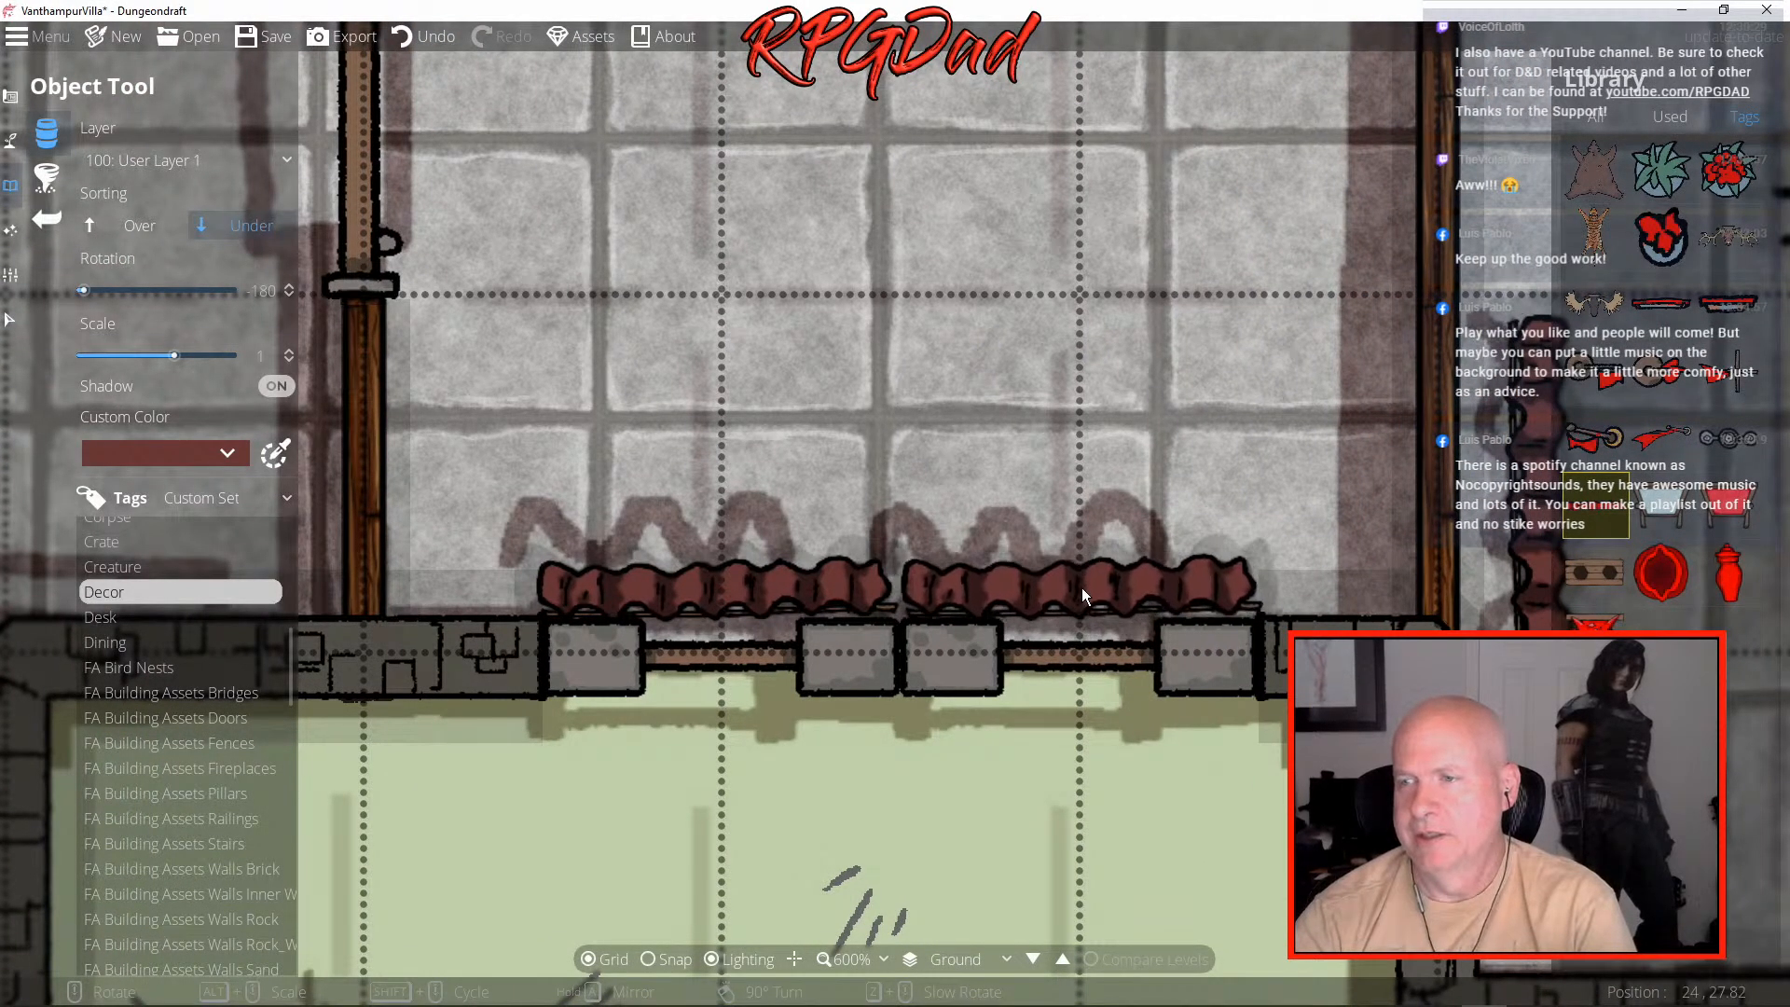
{"action": "left_click", "coordinate": [1076, 588]}
- Examine the V10 hall, the room beside it and the entrance area for remaining spots that need curtains
{"action": "left_click_drag", "start_coordinate": [1089, 375], "coordinate": [994, 758]}
{"action": "scroll", "coordinate": [994, 758], "scroll_direction": "down", "scroll_amount": 3}
{"action": "scroll", "coordinate": [995, 759], "scroll_direction": "down", "scroll_amount": 1}
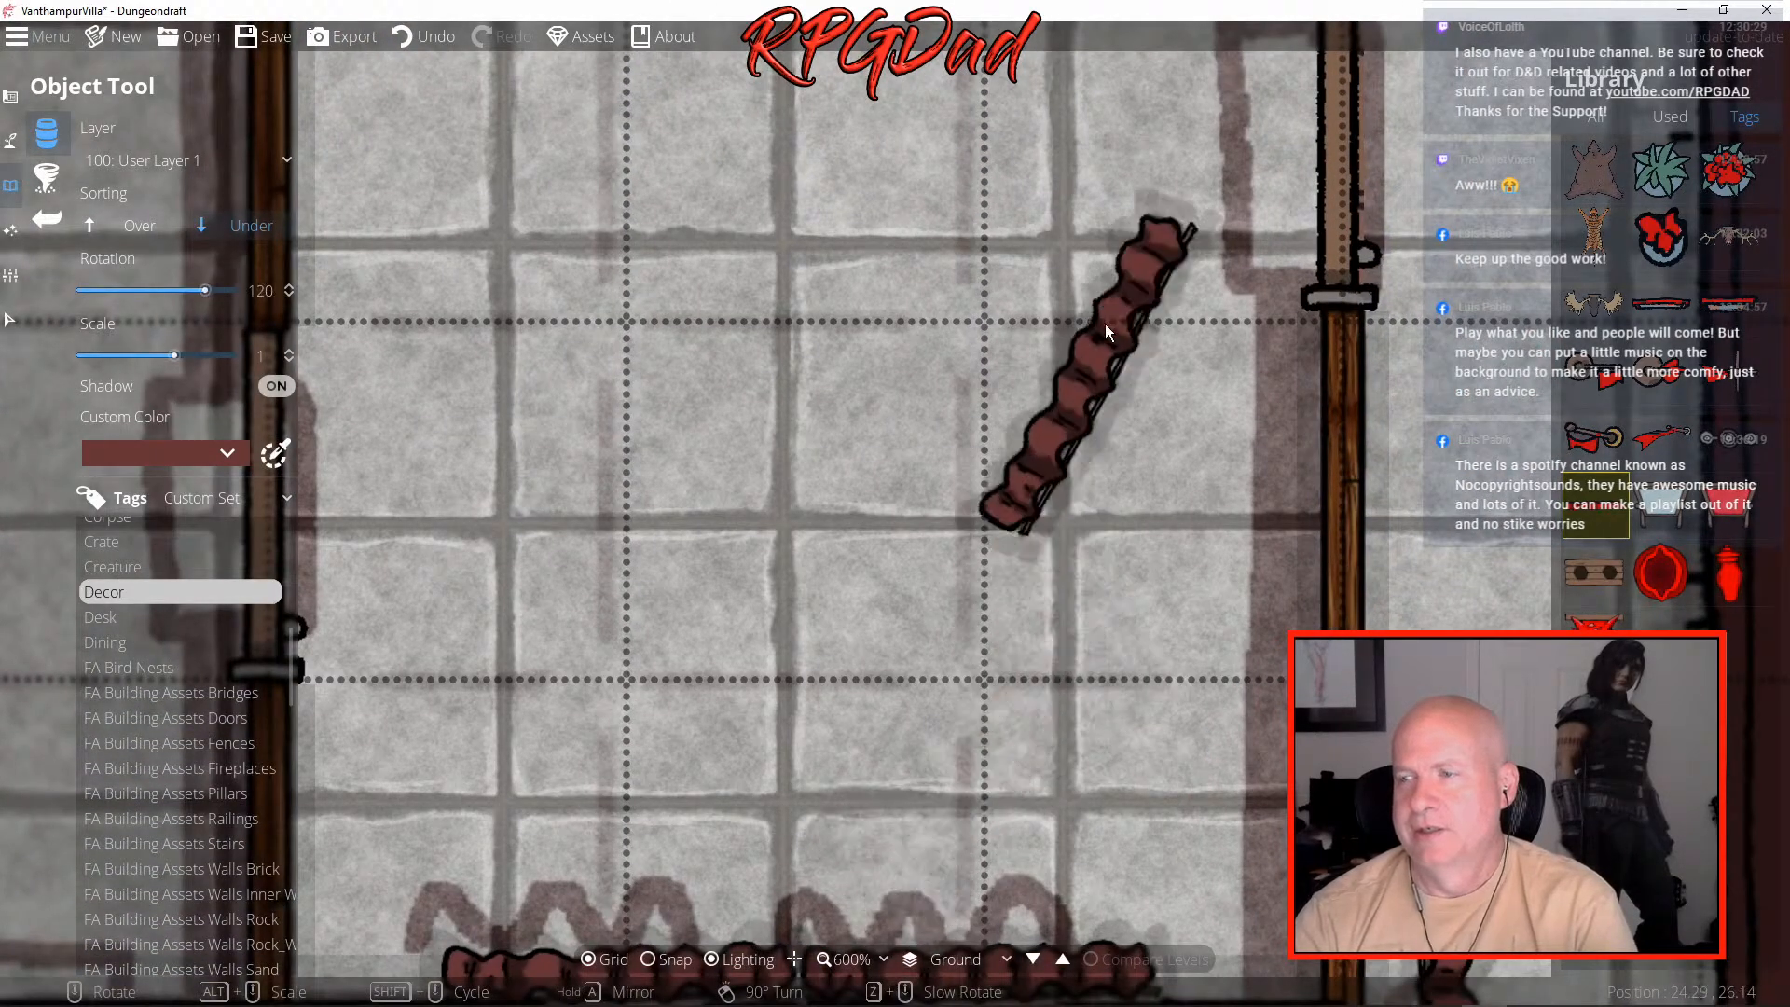
{"action": "left_click_drag", "start_coordinate": [1147, 571], "coordinate": [814, 229]}
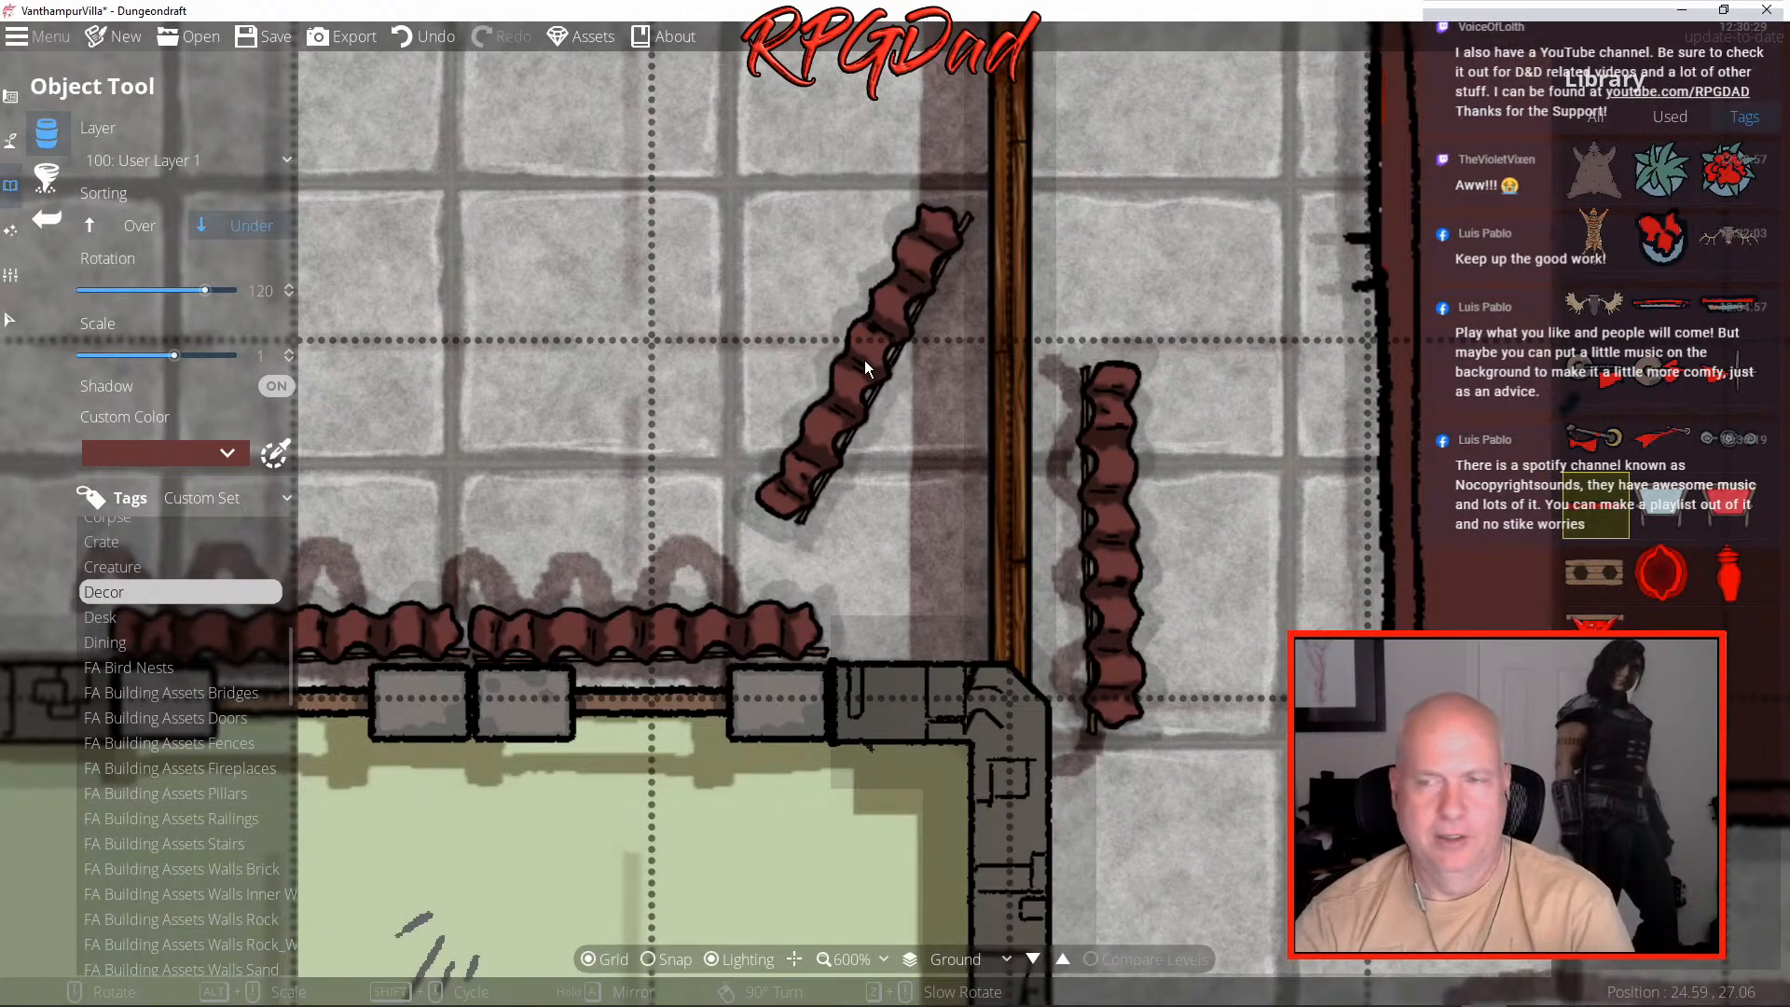
{"action": "scroll", "coordinate": [864, 359], "scroll_direction": "down", "scroll_amount": 3}
{"action": "scroll", "coordinate": [865, 362], "scroll_direction": "down", "scroll_amount": 2}
{"action": "left_click_drag", "start_coordinate": [1016, 435], "coordinate": [1003, 758]}
{"action": "scroll", "coordinate": [1004, 758], "scroll_direction": "up", "scroll_amount": 1}
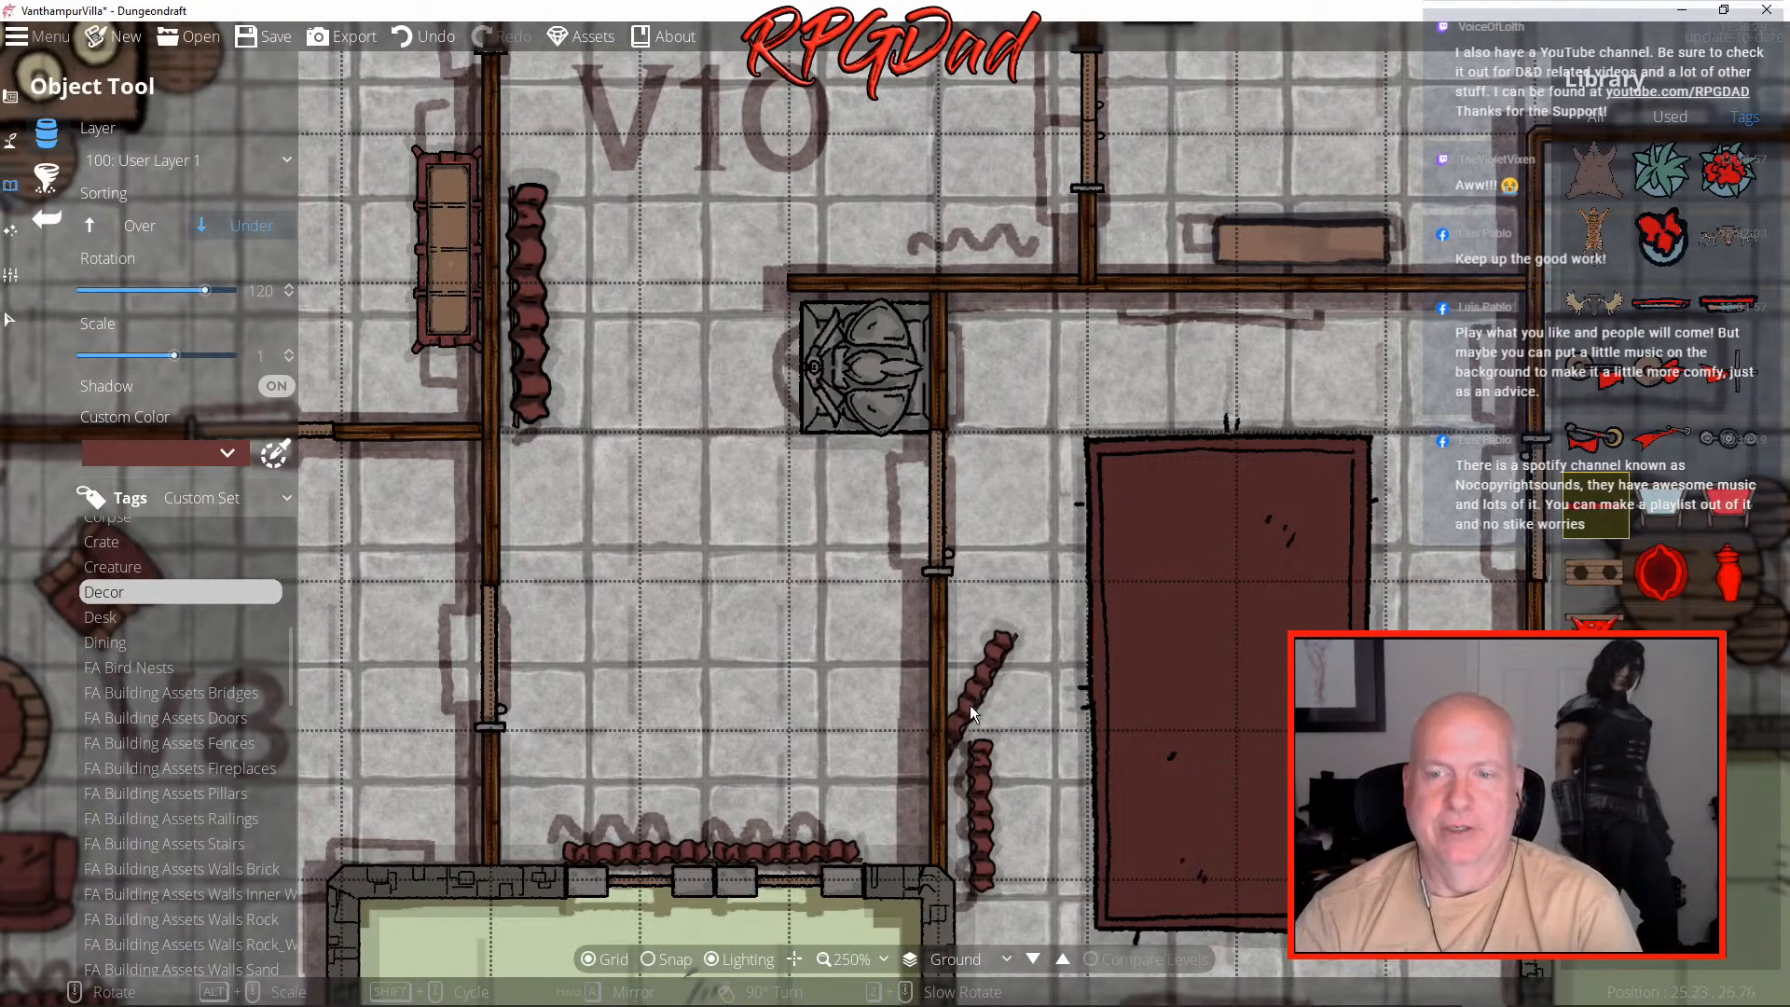
{"action": "left_click_drag", "start_coordinate": [597, 667], "coordinate": [1046, 886]}
{"action": "left_click_drag", "start_coordinate": [655, 460], "coordinate": [688, 856]}
{"action": "left_click_drag", "start_coordinate": [792, 508], "coordinate": [712, 949]}
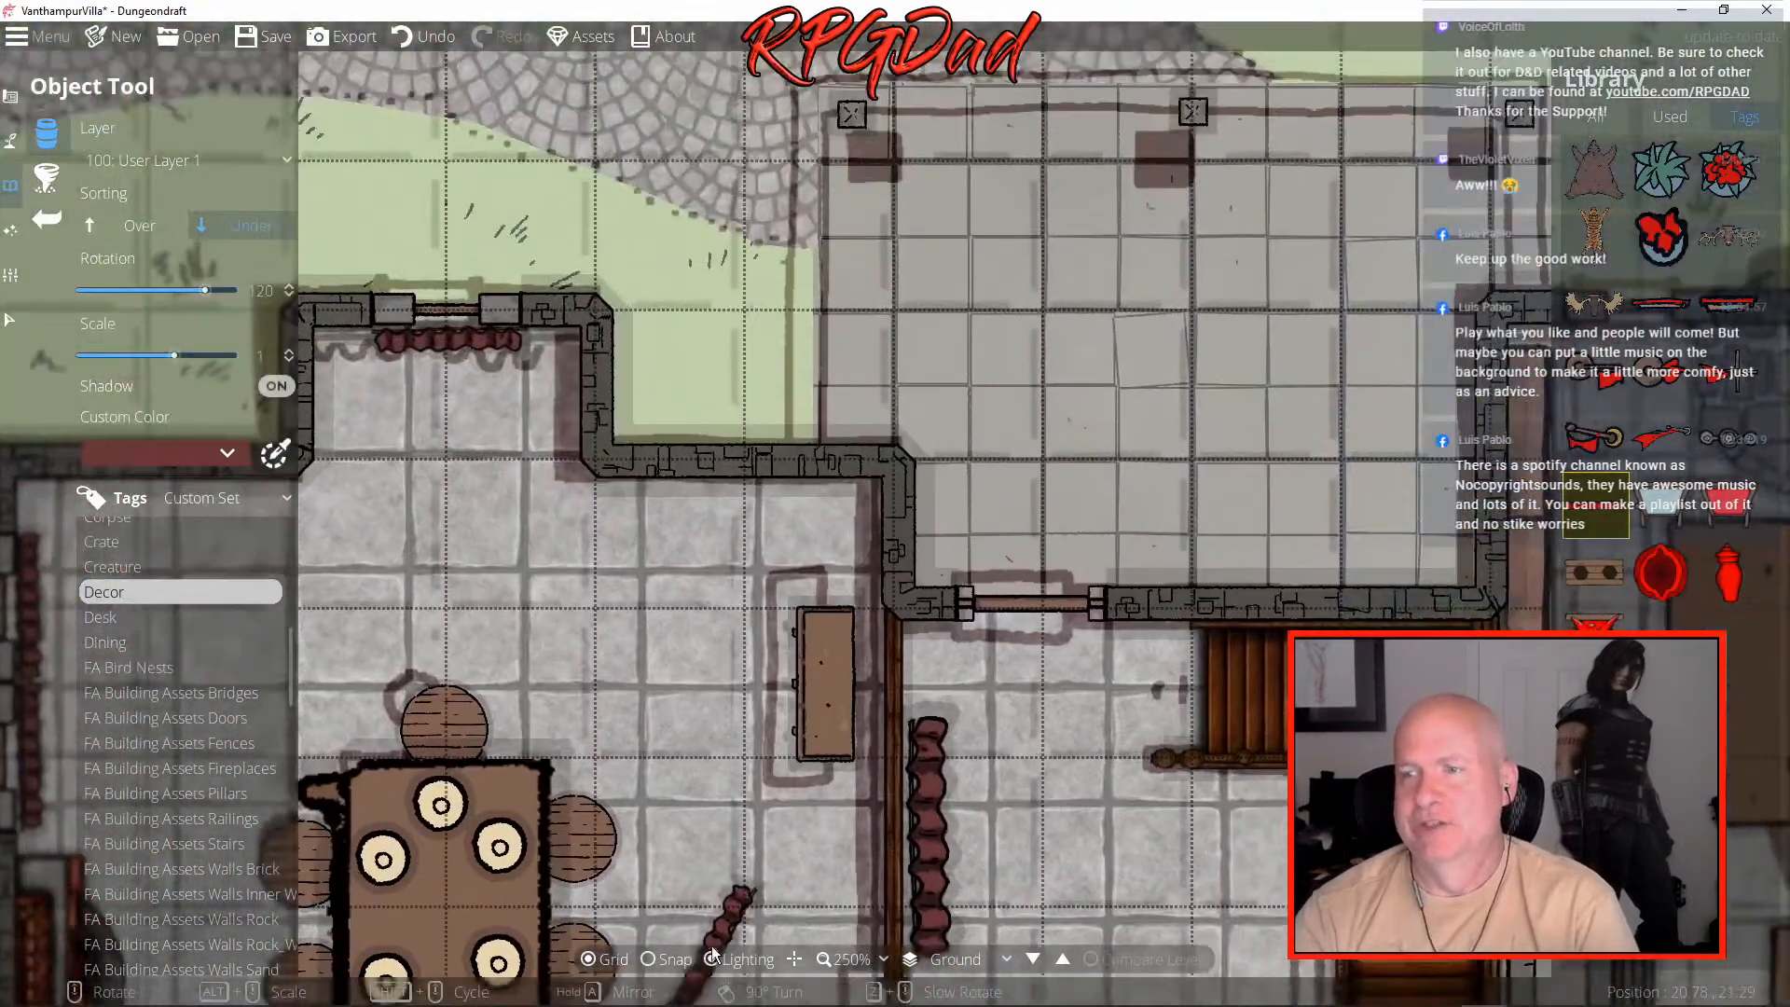
{"action": "left_click_drag", "start_coordinate": [636, 586], "coordinate": [420, 477]}
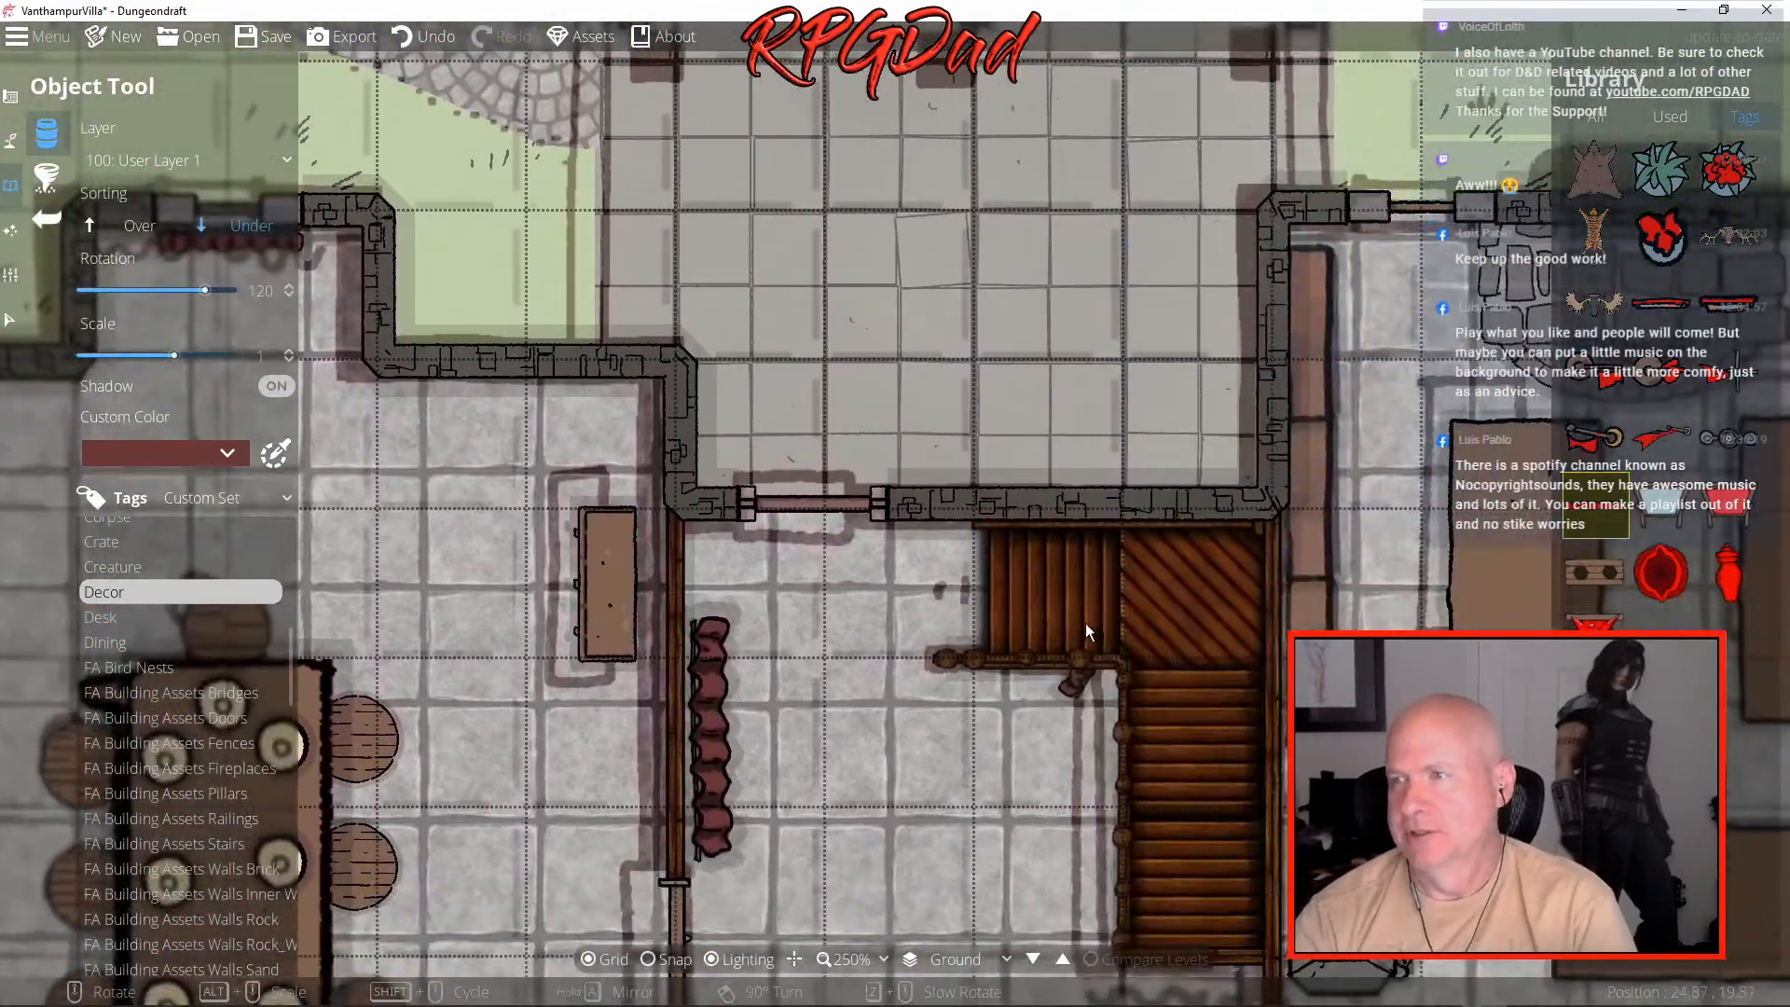
- Examine the ground-floor rooms V5 to V7 and the second-floor rooms for furnishings that are still missing
{"action": "left_click_drag", "start_coordinate": [1103, 631], "coordinate": [608, 547]}
{"action": "left_click_drag", "start_coordinate": [1199, 444], "coordinate": [775, 630]}
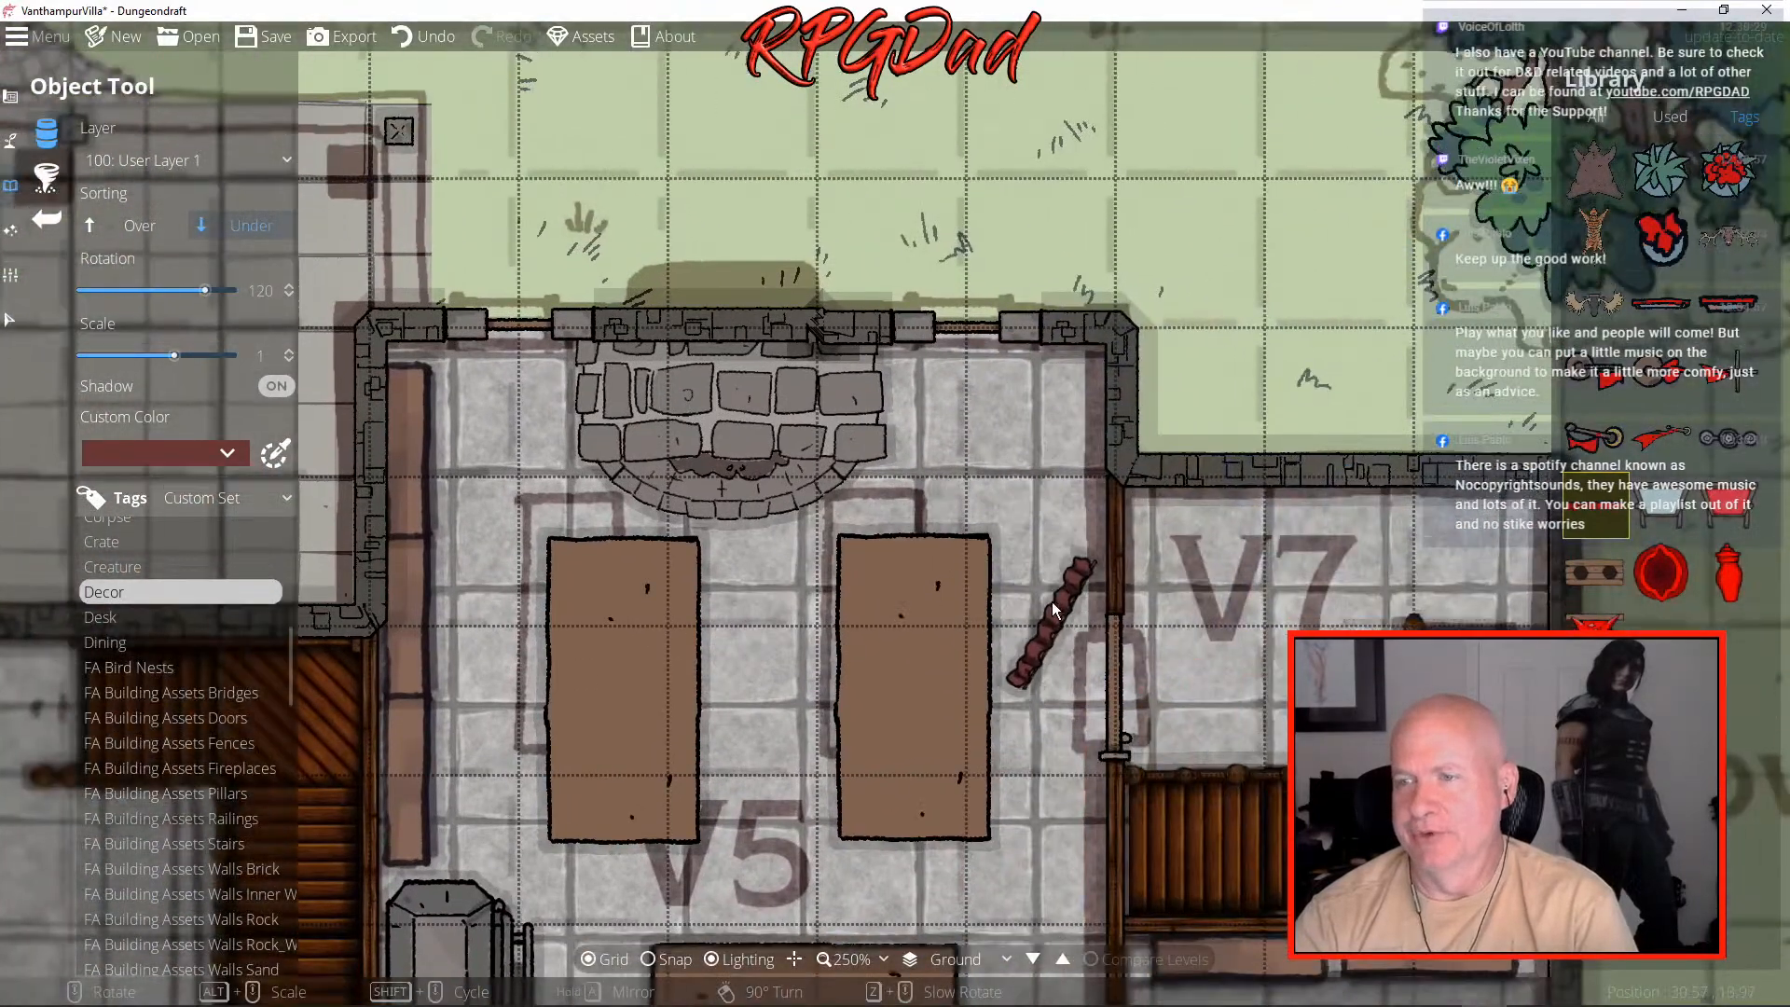
{"action": "left_click_drag", "start_coordinate": [1068, 660], "coordinate": [930, 406]}
{"action": "left_click_drag", "start_coordinate": [1221, 629], "coordinate": [880, 436]}
{"action": "scroll", "coordinate": [938, 478], "scroll_direction": "down", "scroll_amount": 5}
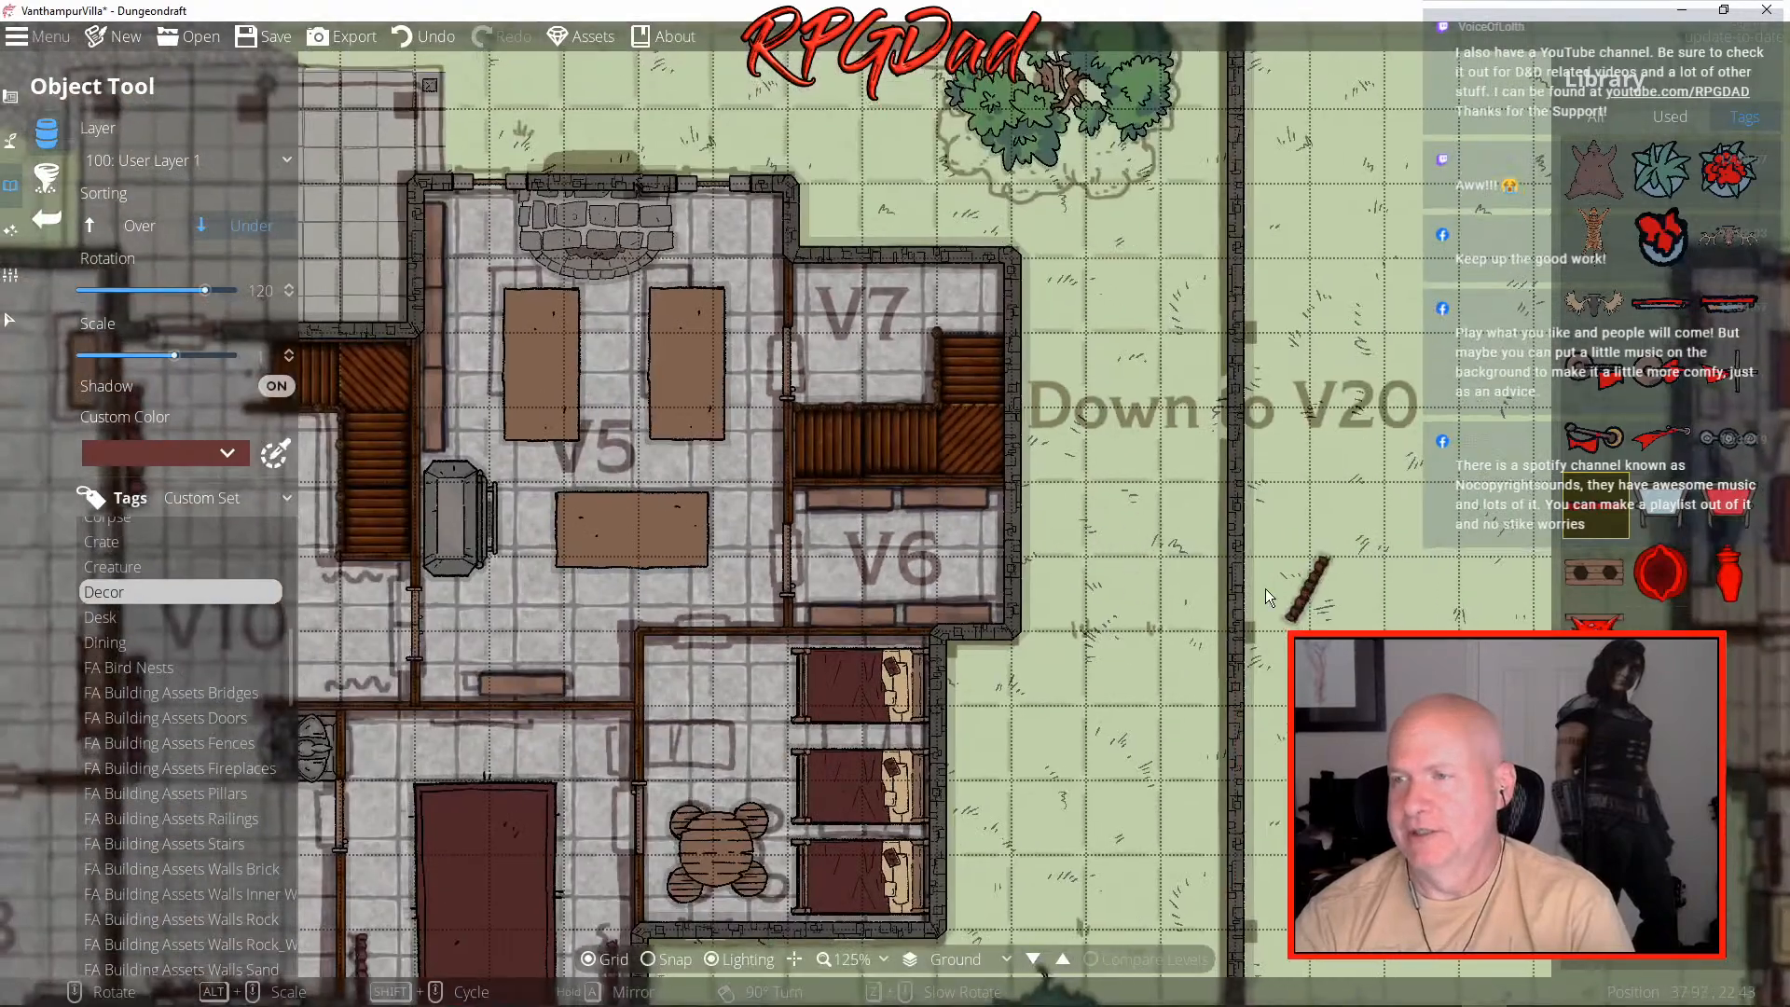
{"action": "left_click_drag", "start_coordinate": [1266, 589], "coordinate": [744, 523]}
{"action": "left_click_drag", "start_coordinate": [1335, 559], "coordinate": [987, 569]}
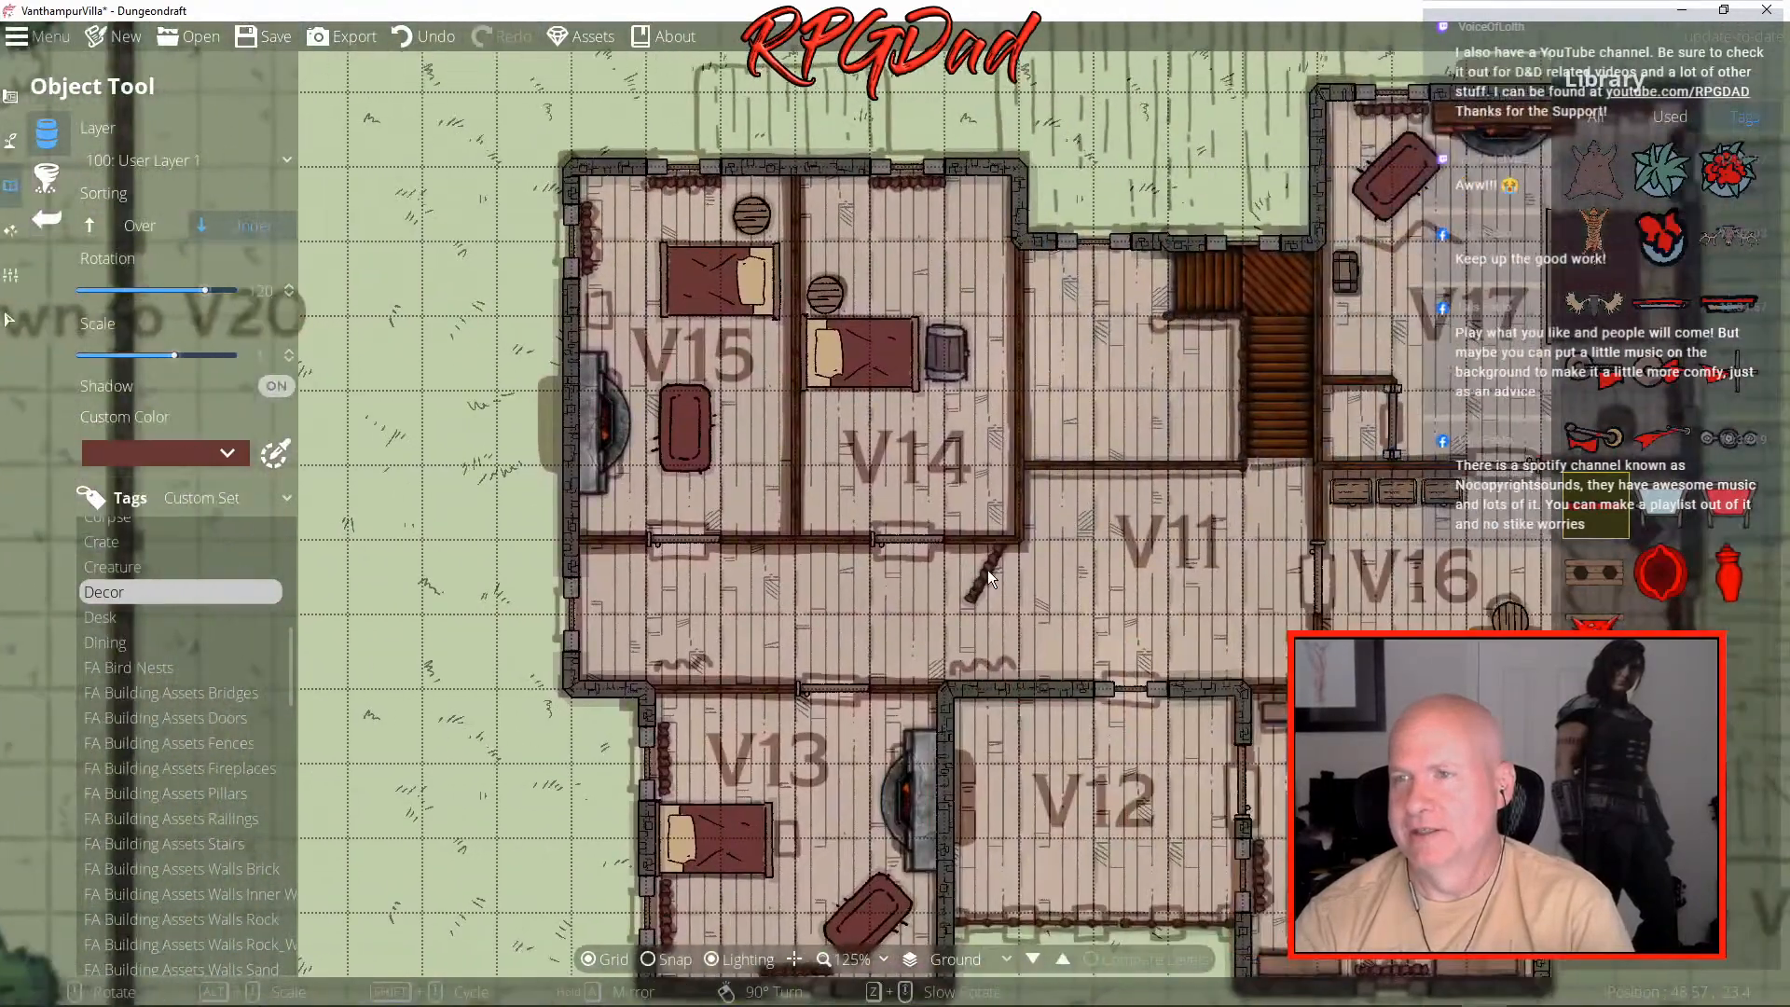
{"action": "left_click_drag", "start_coordinate": [1104, 596], "coordinate": [649, 563]}
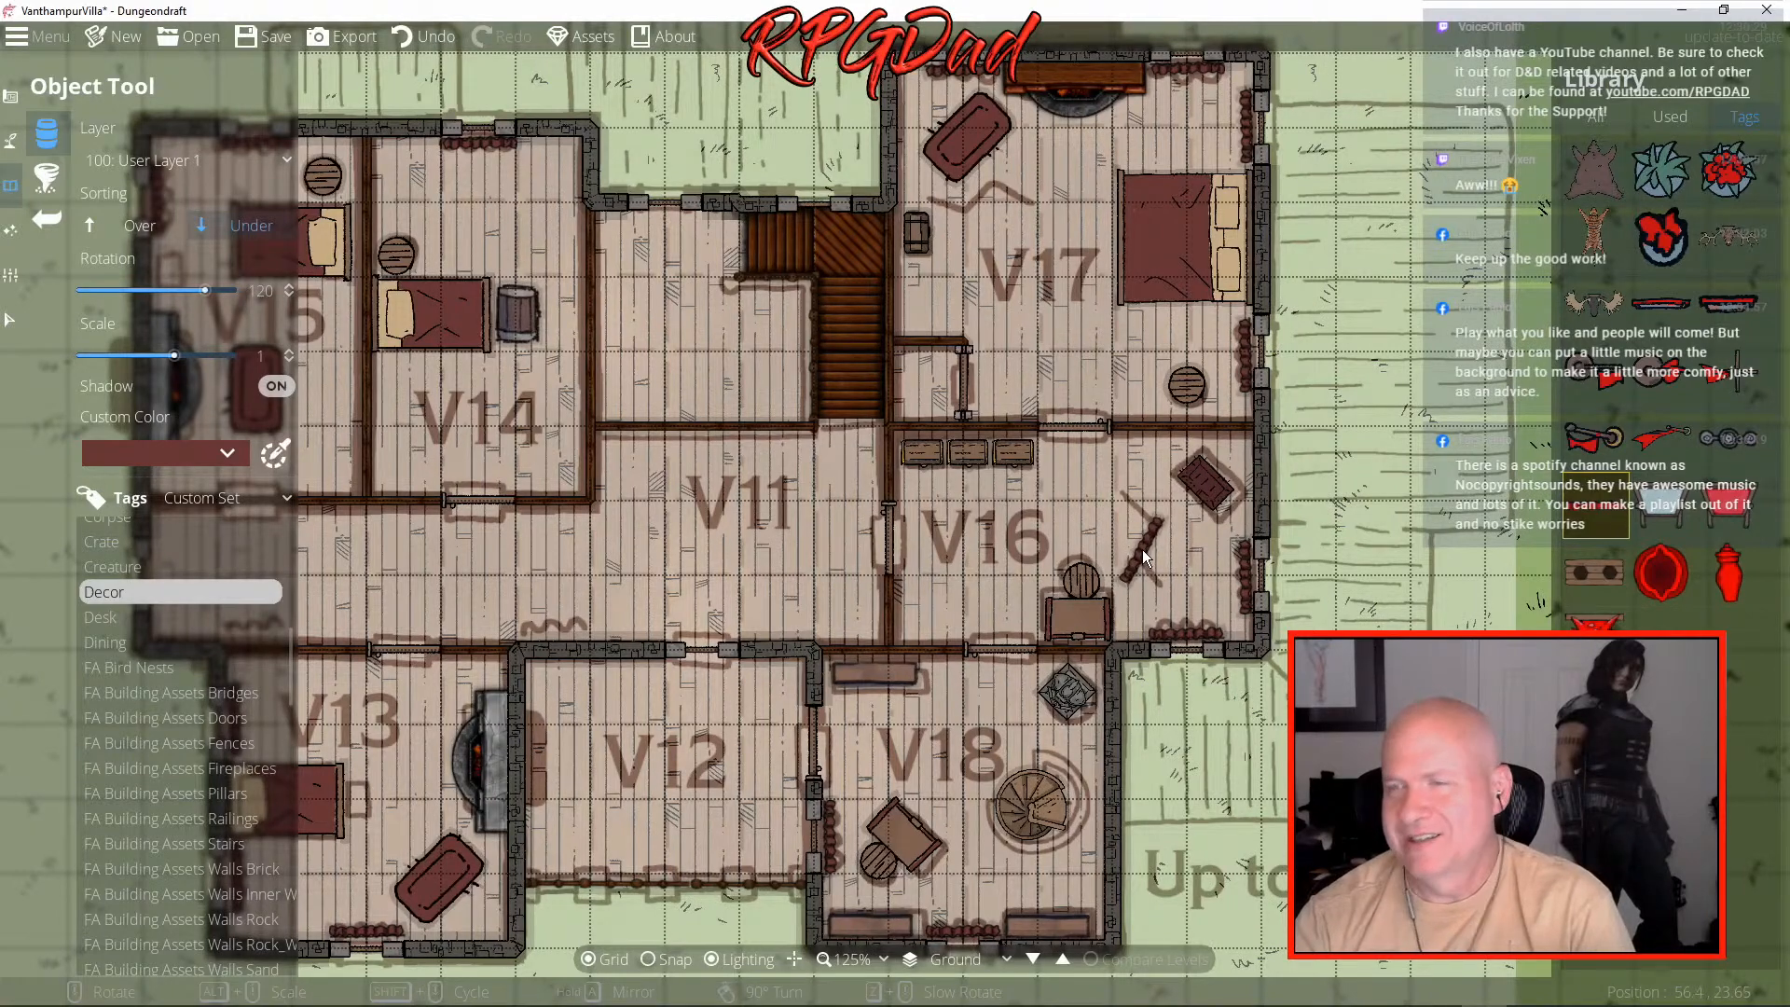
{"action": "left_click_drag", "start_coordinate": [1138, 544], "coordinate": [1207, 663]}
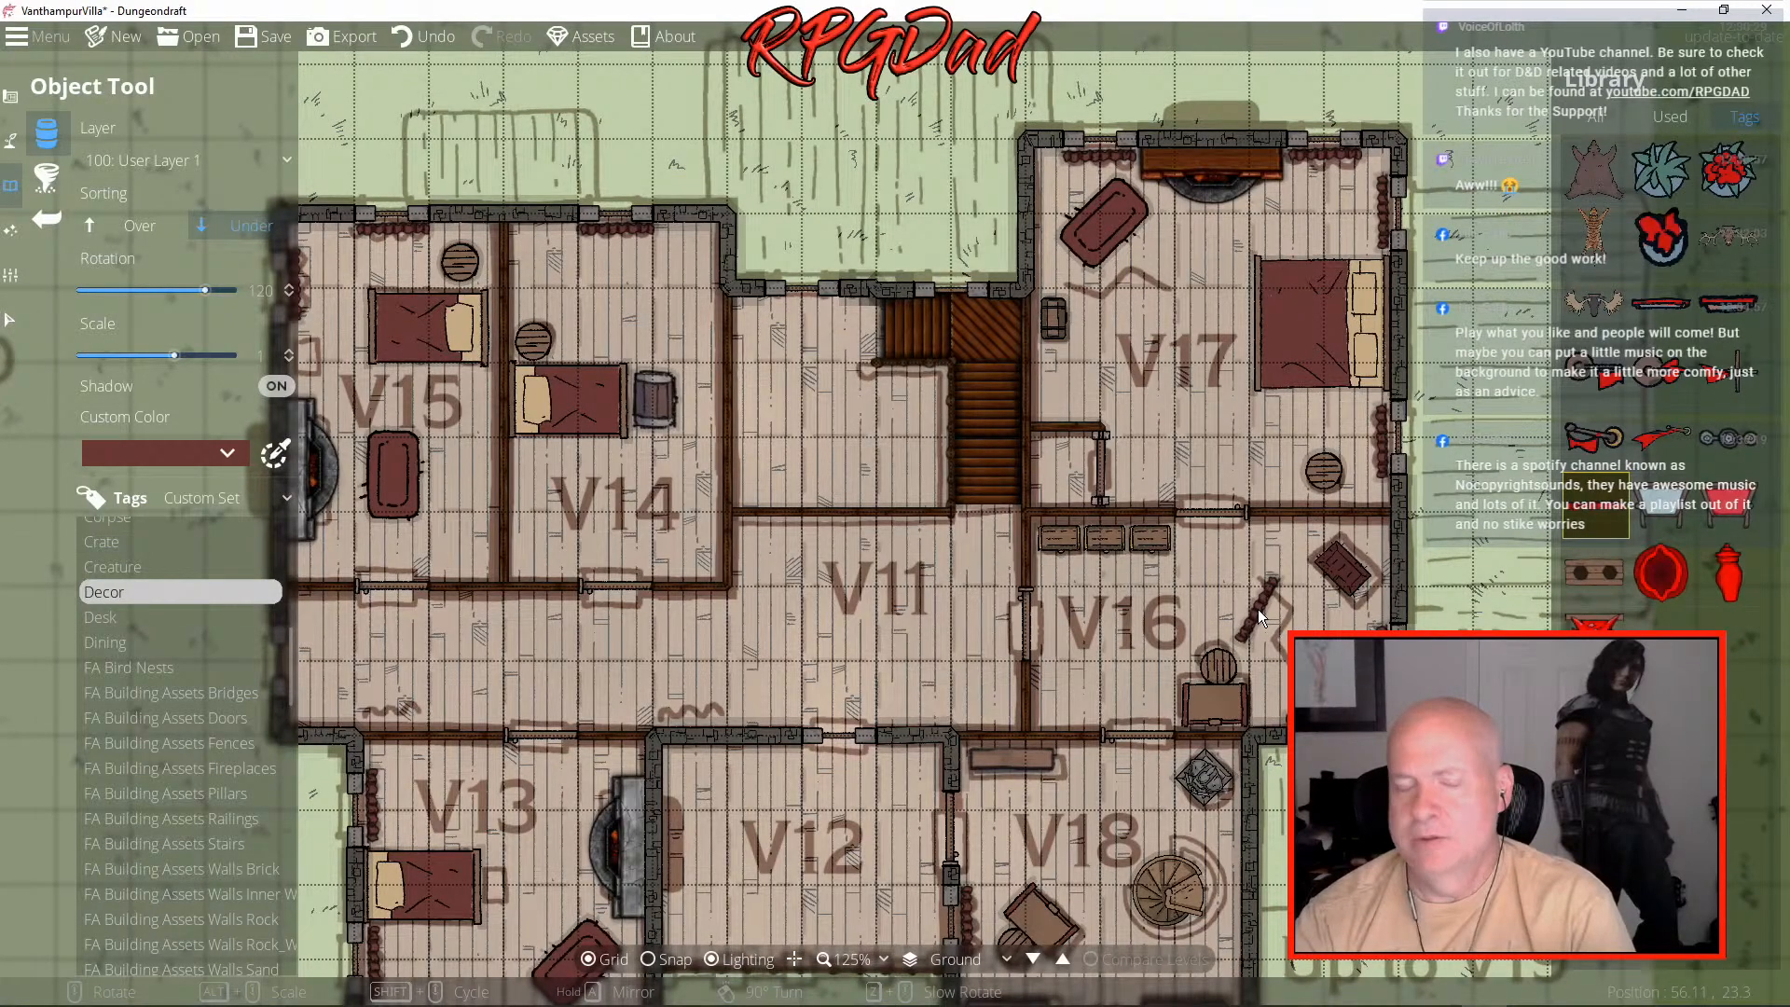
- Pick the thin wooden panel from the 2M Mansion Furniture objects for V16's folding screen
{"action": "scroll", "coordinate": [1257, 608], "scroll_direction": "up", "scroll_amount": 1}
{"action": "scroll", "coordinate": [1257, 608], "scroll_direction": "up", "scroll_amount": 2}
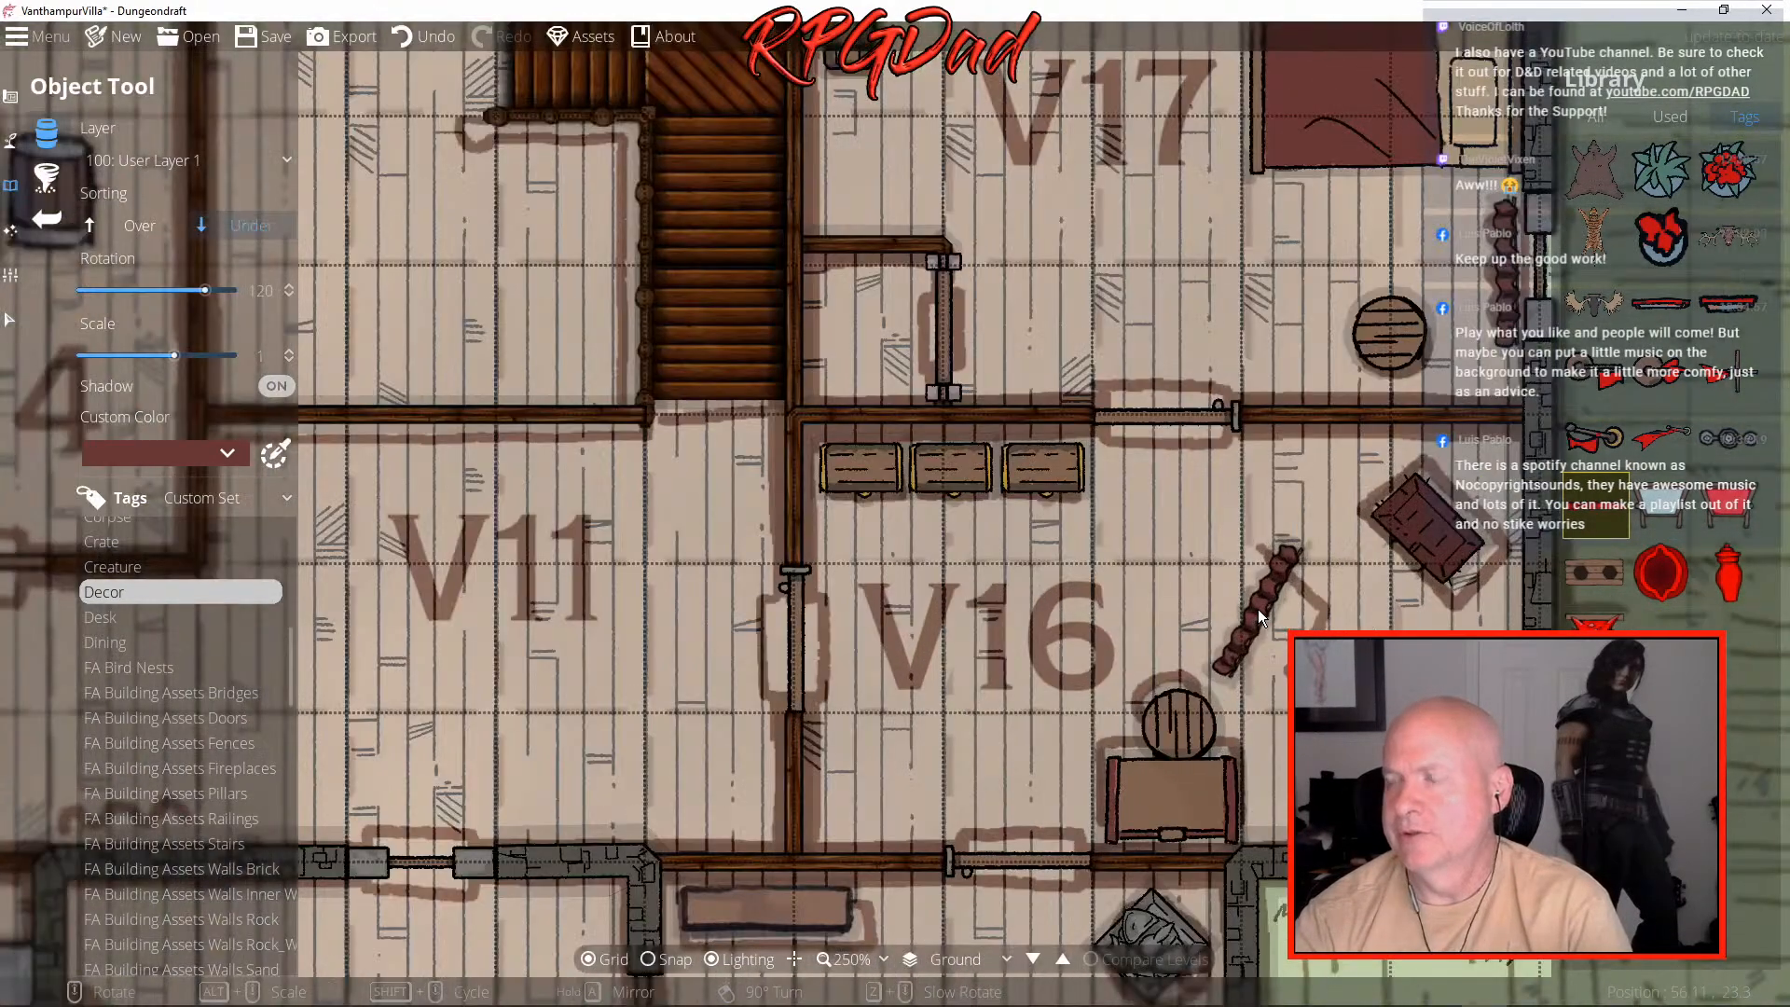
{"action": "scroll", "coordinate": [1257, 608], "scroll_direction": "up", "scroll_amount": 1}
{"action": "left_click_drag", "start_coordinate": [1257, 608], "coordinate": [248, 787]}
{"action": "scroll", "coordinate": [231, 813], "scroll_direction": "down", "scroll_amount": 3}
{"action": "scroll", "coordinate": [231, 813], "scroll_direction": "up", "scroll_amount": 6}
{"action": "scroll", "coordinate": [232, 813], "scroll_direction": "up", "scroll_amount": 3}
{"action": "left_click", "coordinate": [108, 703]}
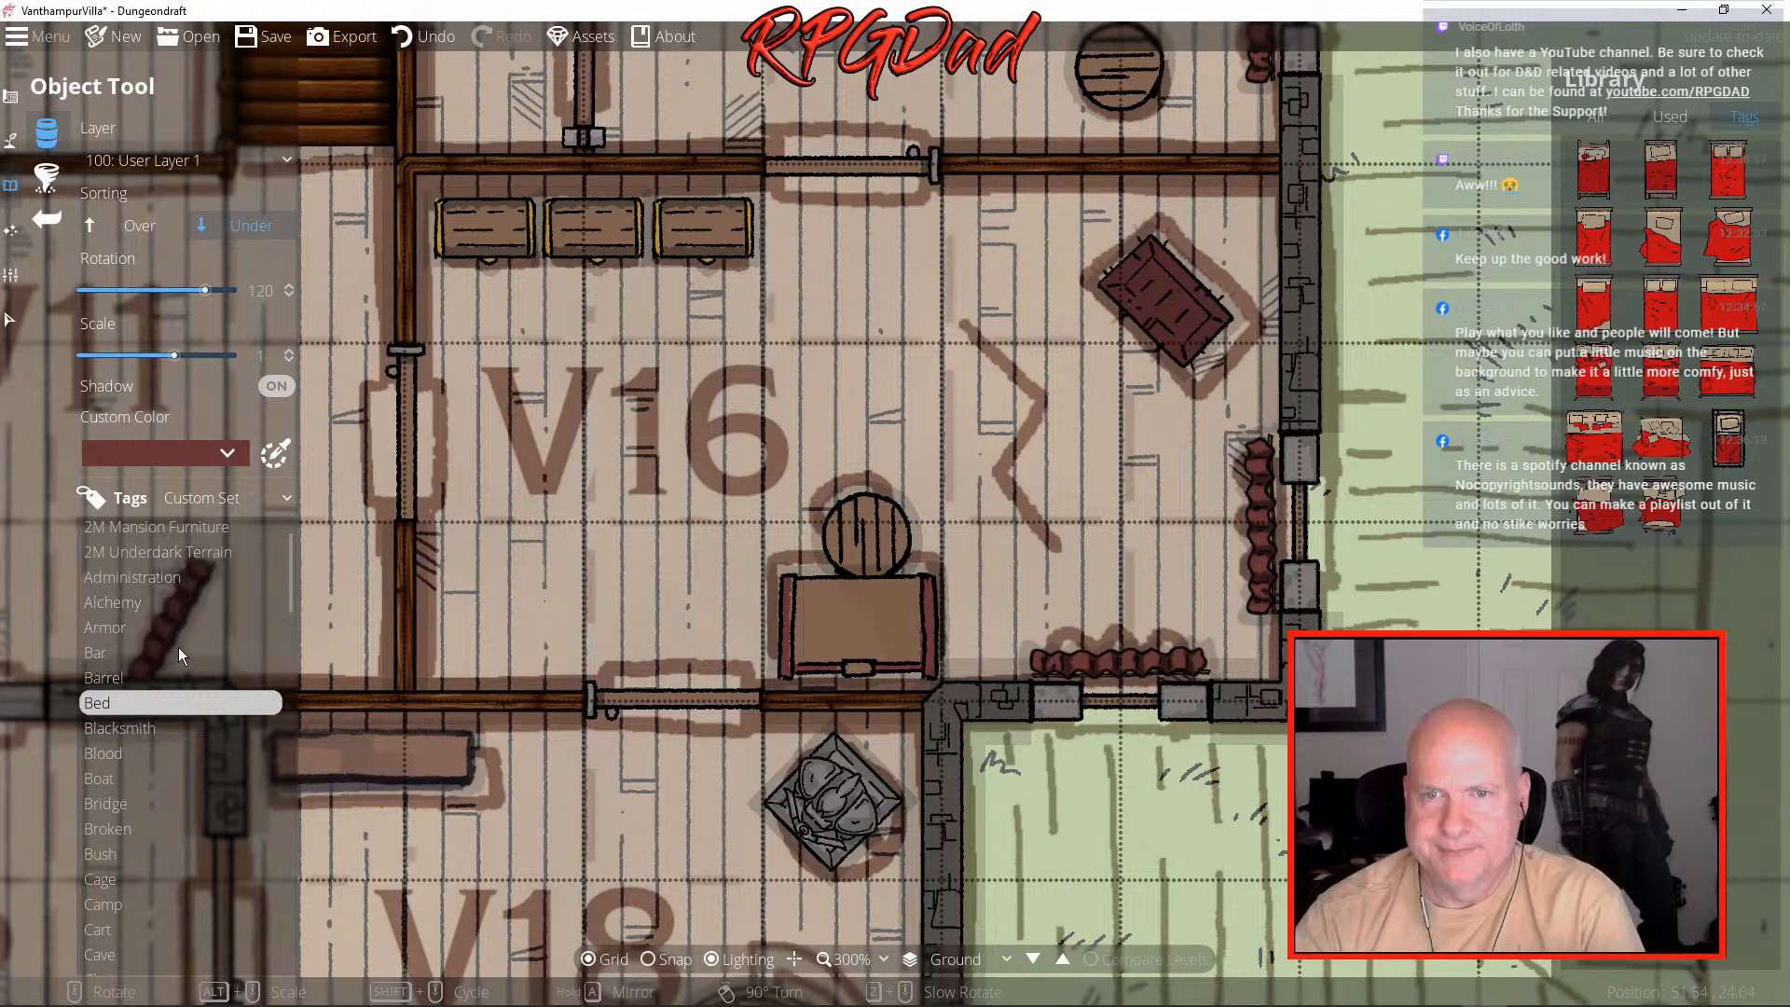
{"action": "scroll", "coordinate": [186, 652], "scroll_direction": "up", "scroll_amount": 1}
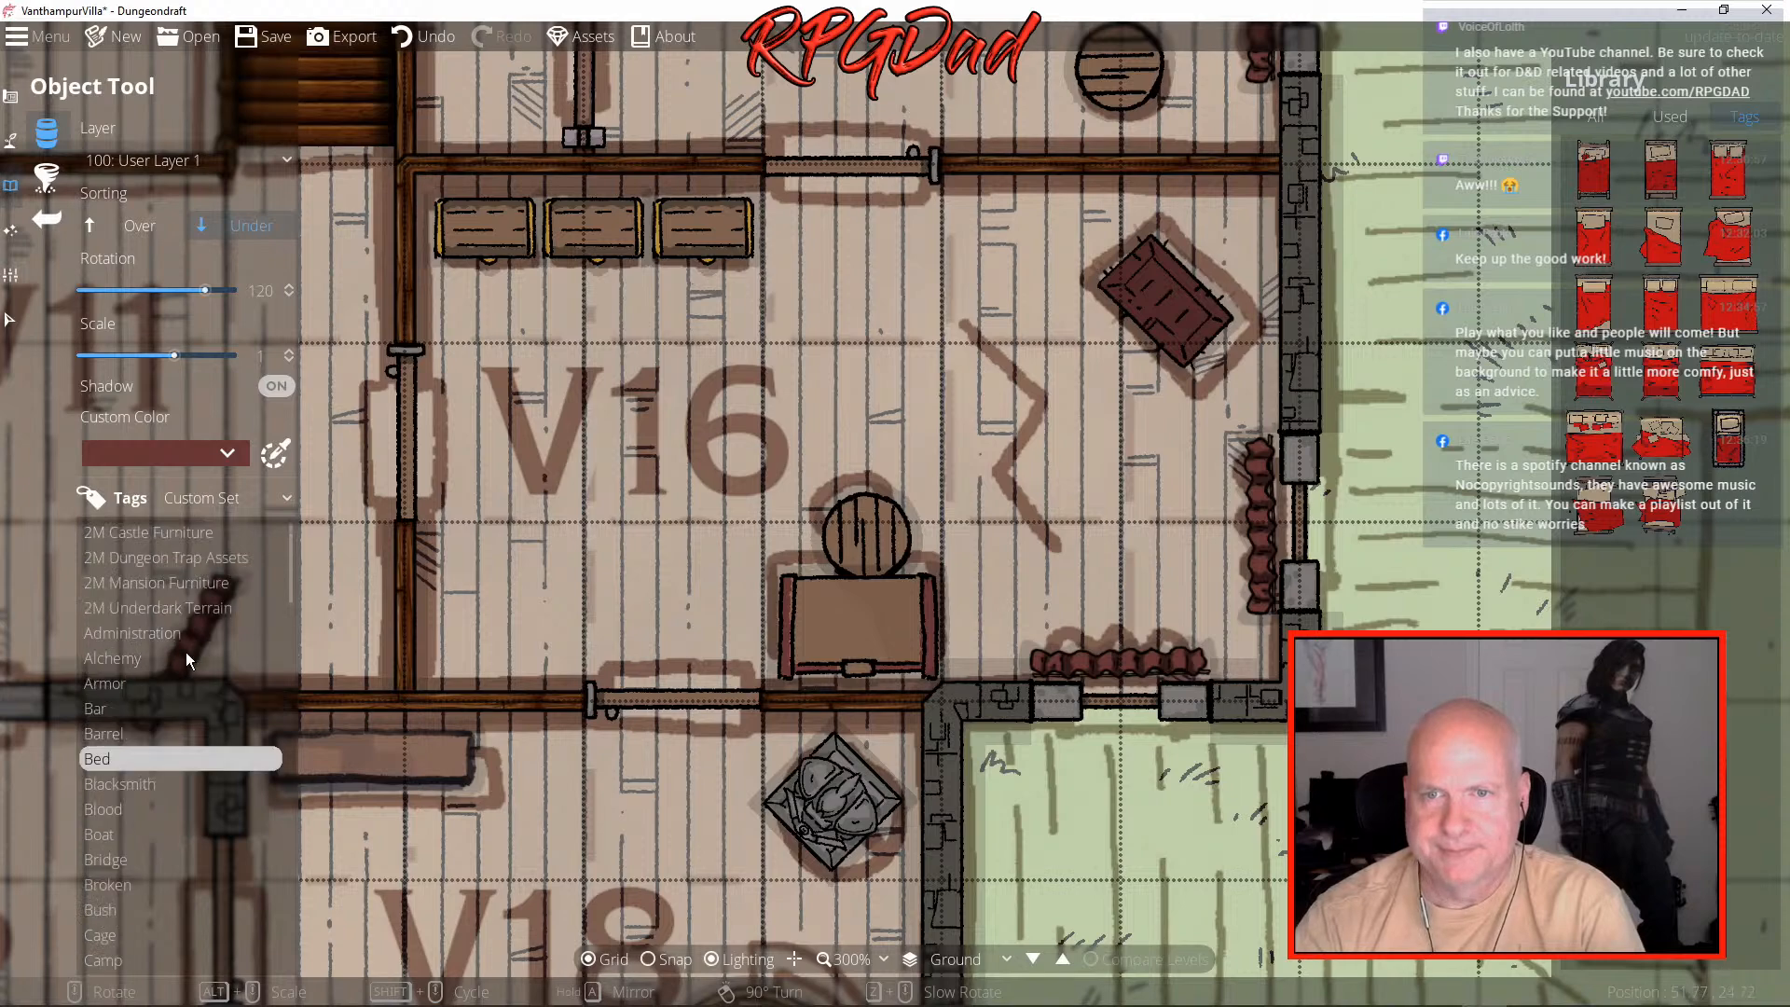
{"action": "left_click", "coordinate": [183, 582]}
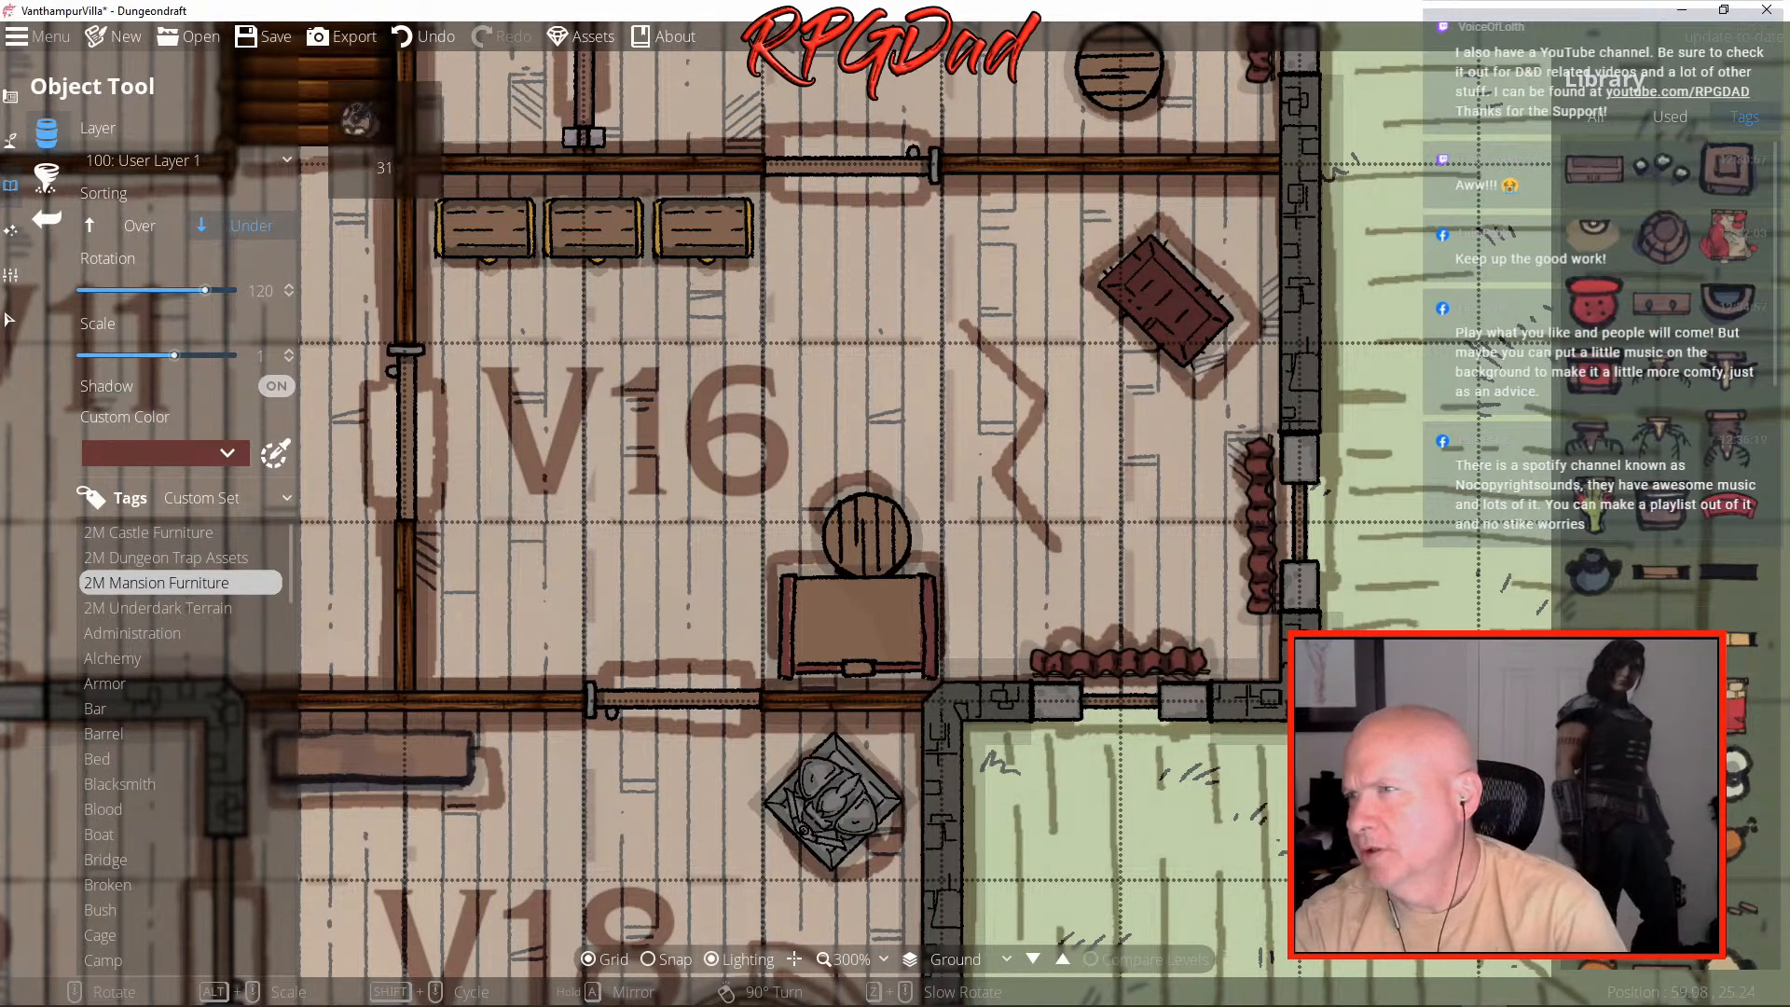
{"action": "scroll", "coordinate": [1665, 601], "scroll_direction": "down", "scroll_amount": 5}
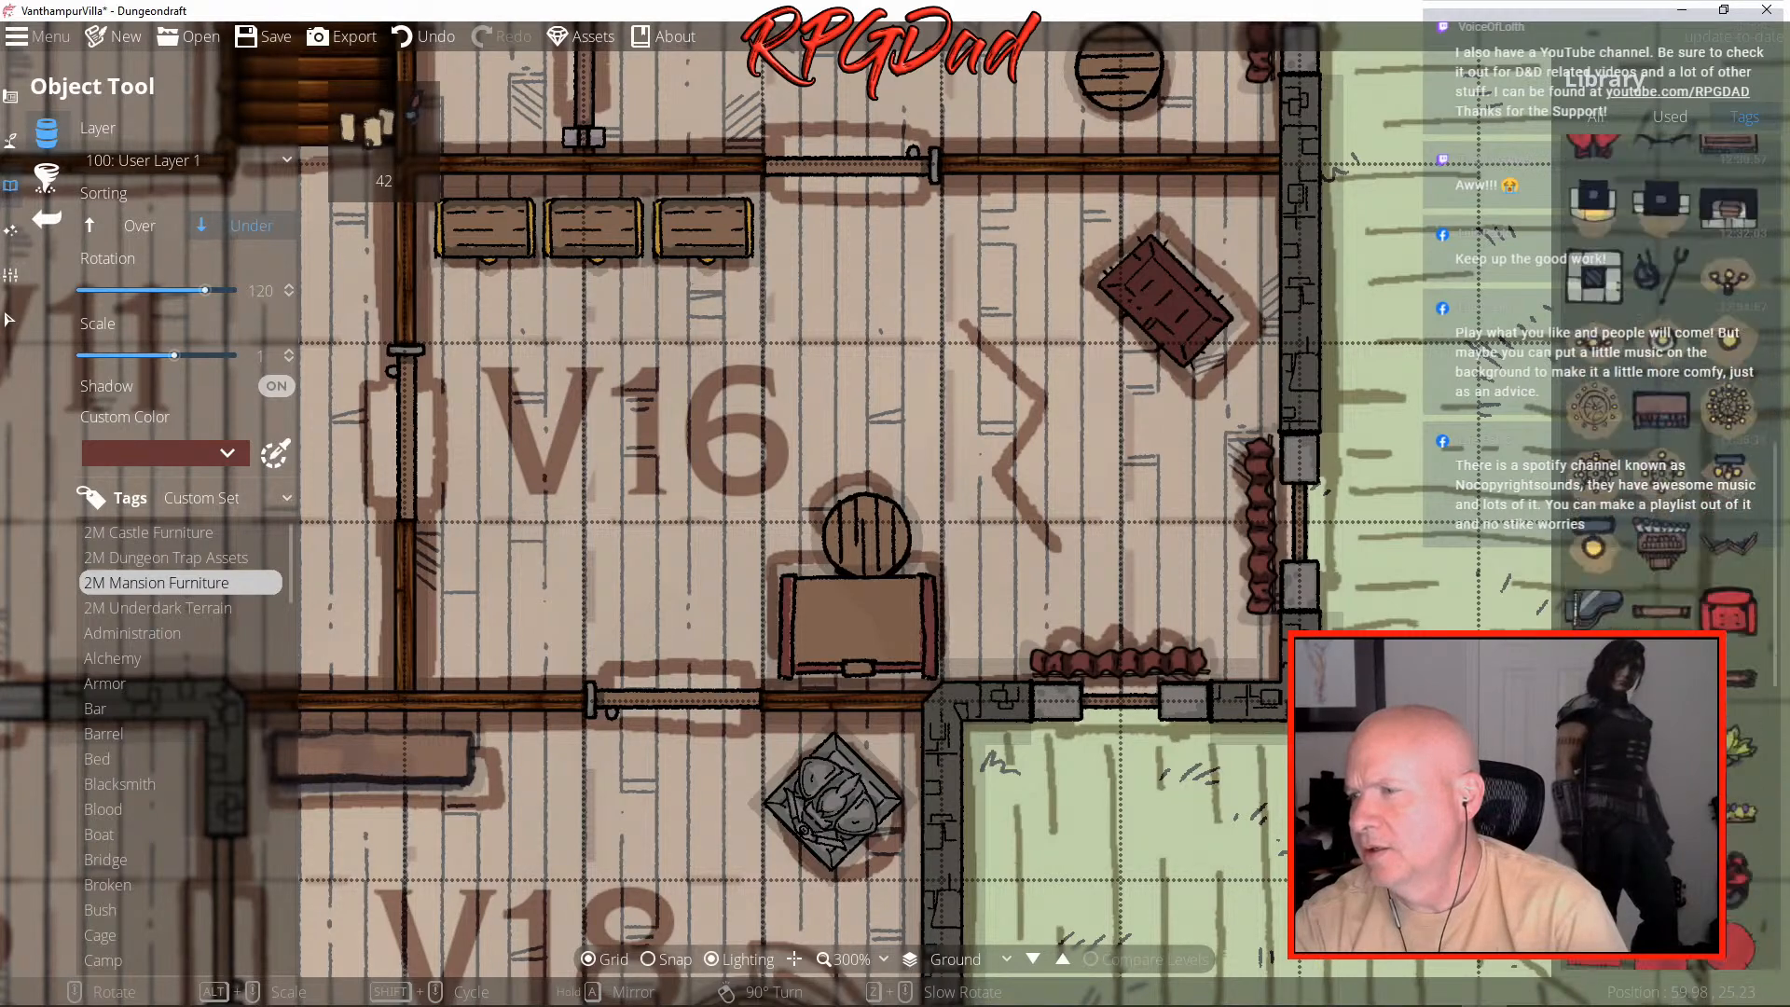
{"action": "left_click", "coordinate": [1665, 601]}
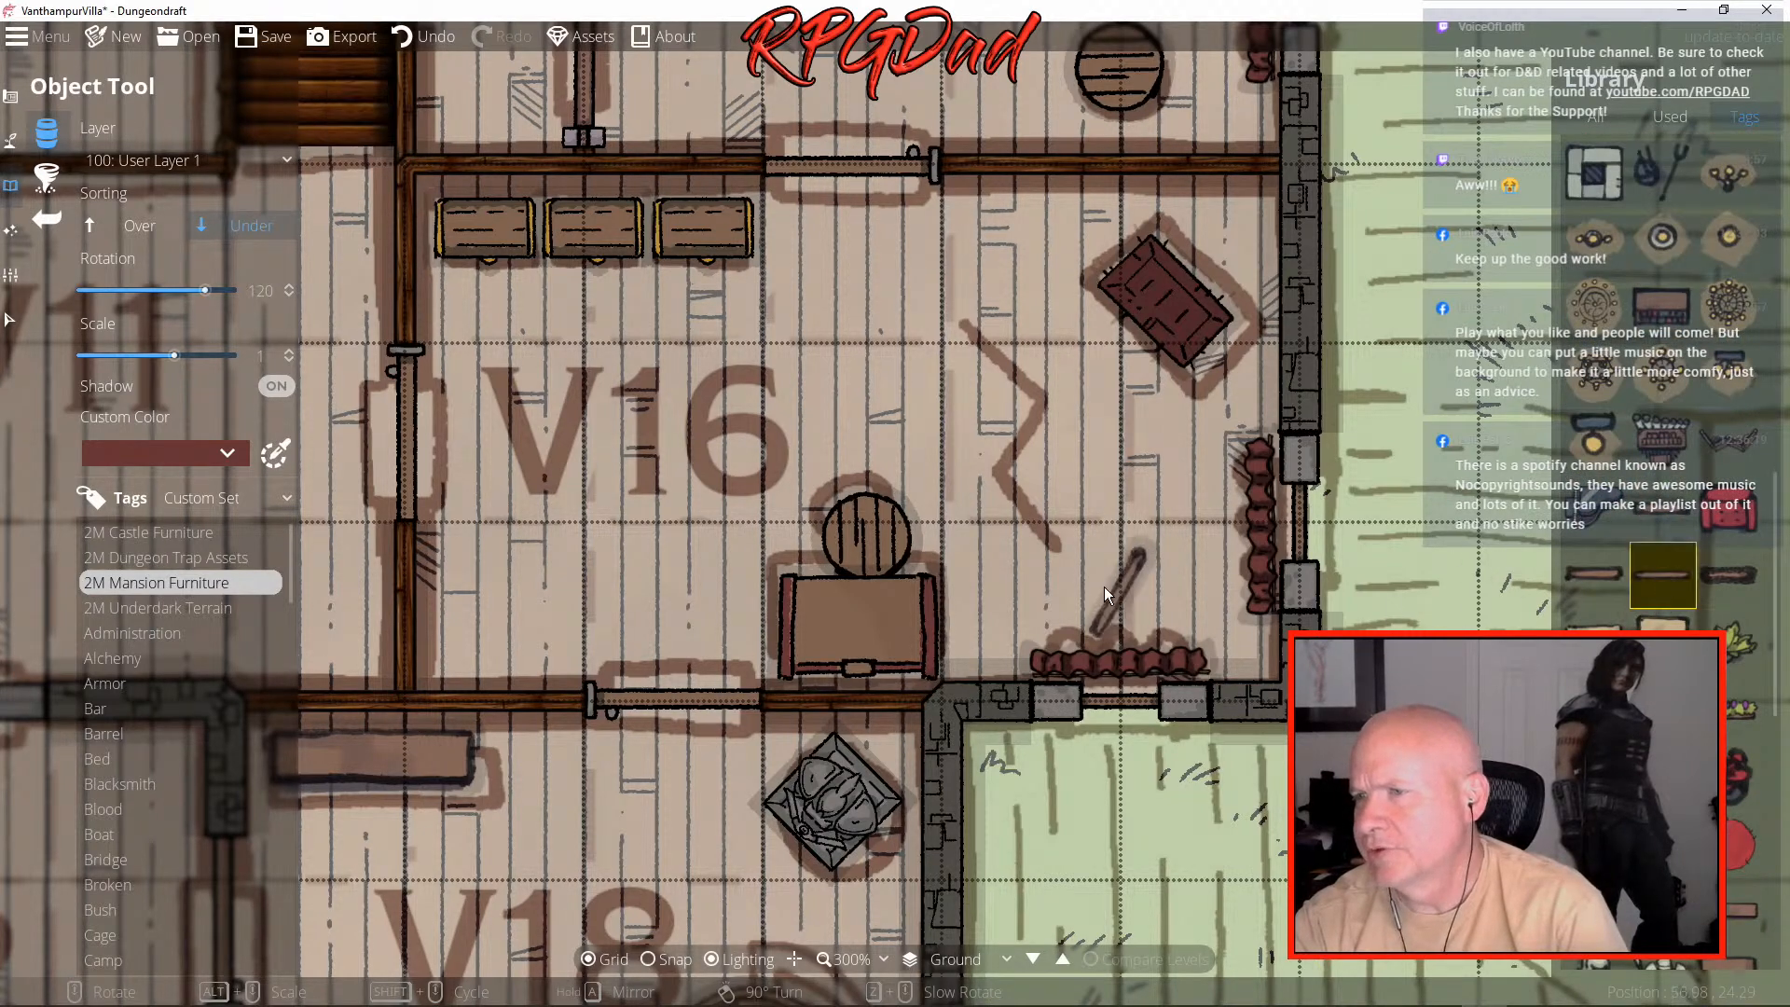
- Place three panels in a zigzag over V16's folding-screen outline, with the two outer panels rotated to 45 degrees
{"action": "scroll", "coordinate": [1083, 522], "scroll_direction": "down", "scroll_amount": 4}
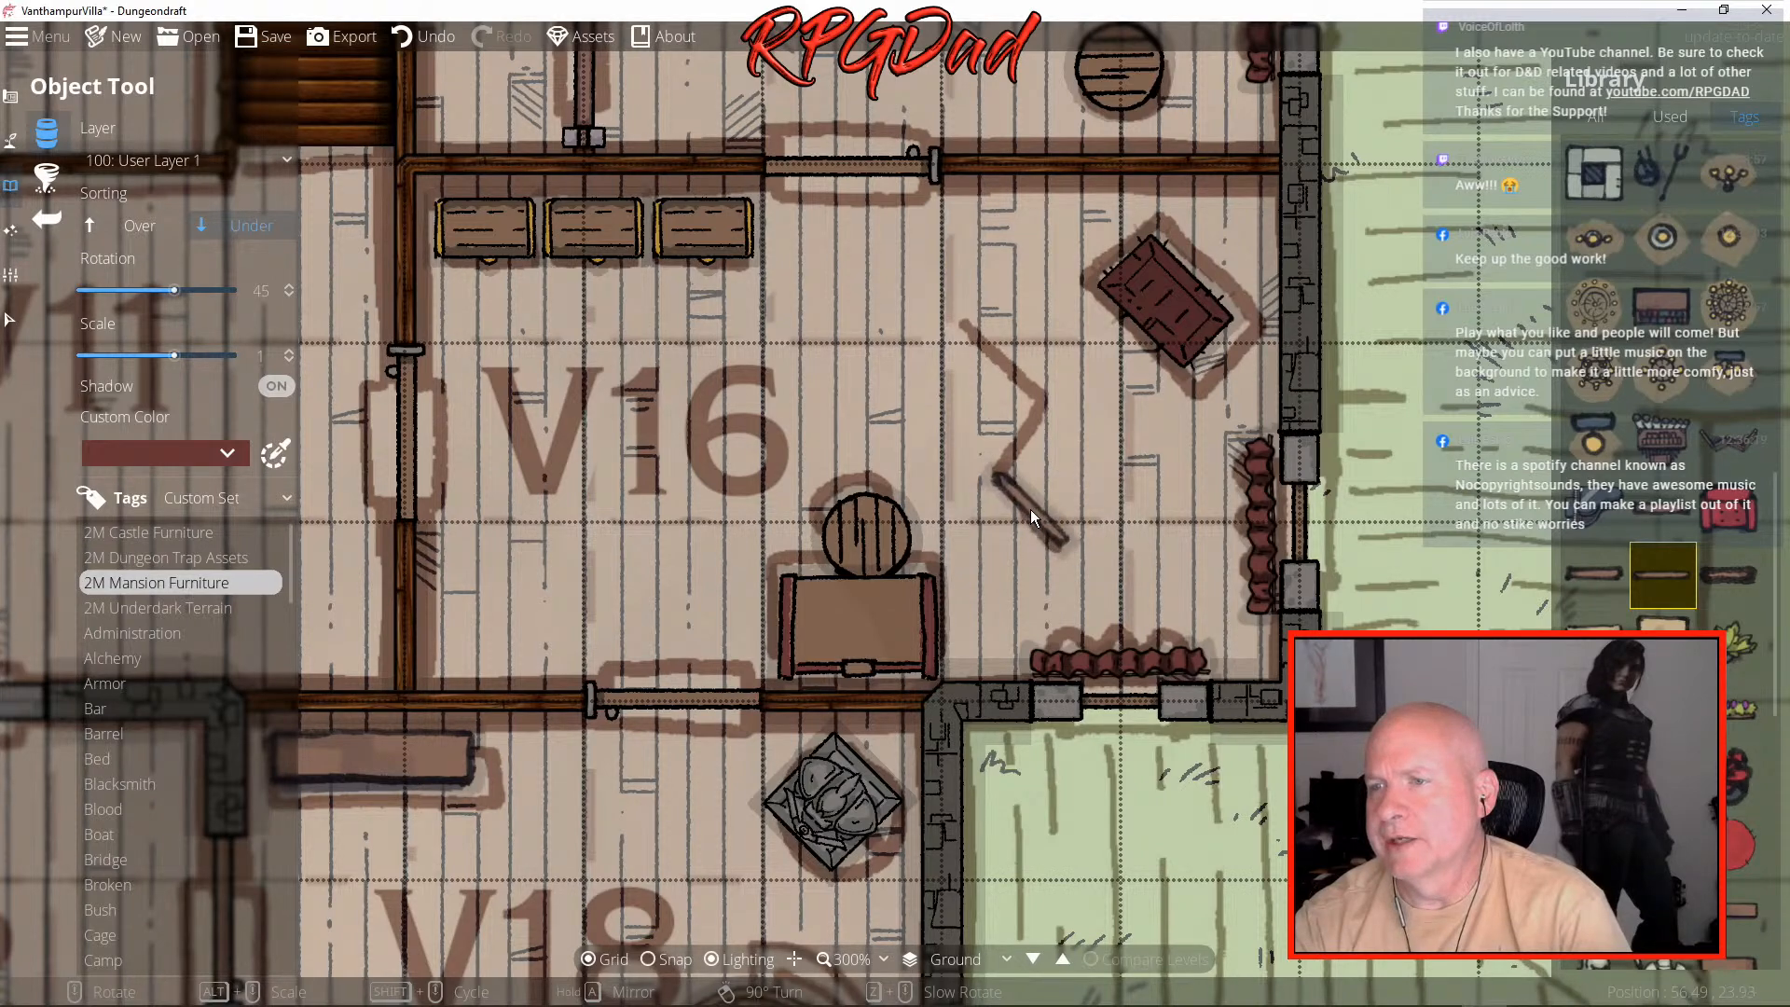
{"action": "left_click", "coordinate": [1029, 507]}
{"action": "scroll", "coordinate": [1045, 492], "scroll_direction": "down", "scroll_amount": 6}
{"action": "scroll", "coordinate": [1033, 439], "scroll_direction": "down", "scroll_amount": 2}
{"action": "left_click", "coordinate": [1026, 440]}
{"action": "scroll", "coordinate": [1032, 420], "scroll_direction": "up", "scroll_amount": 7}
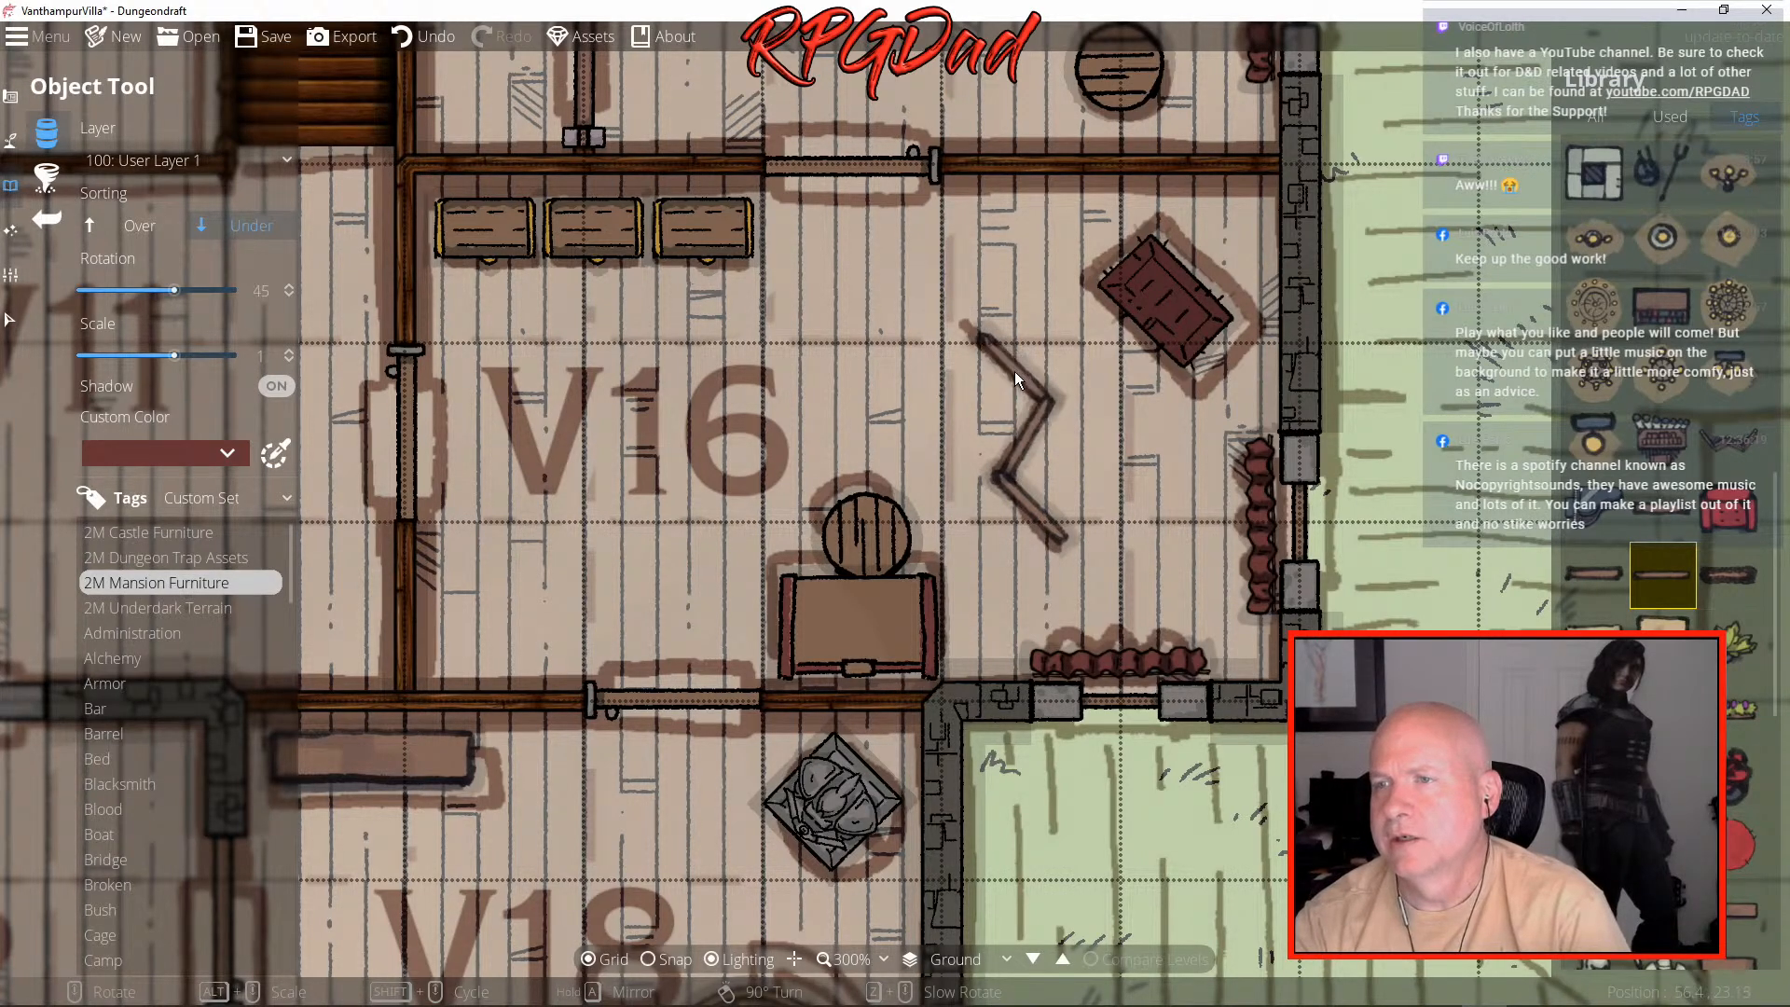
{"action": "left_click", "coordinate": [1009, 371]}
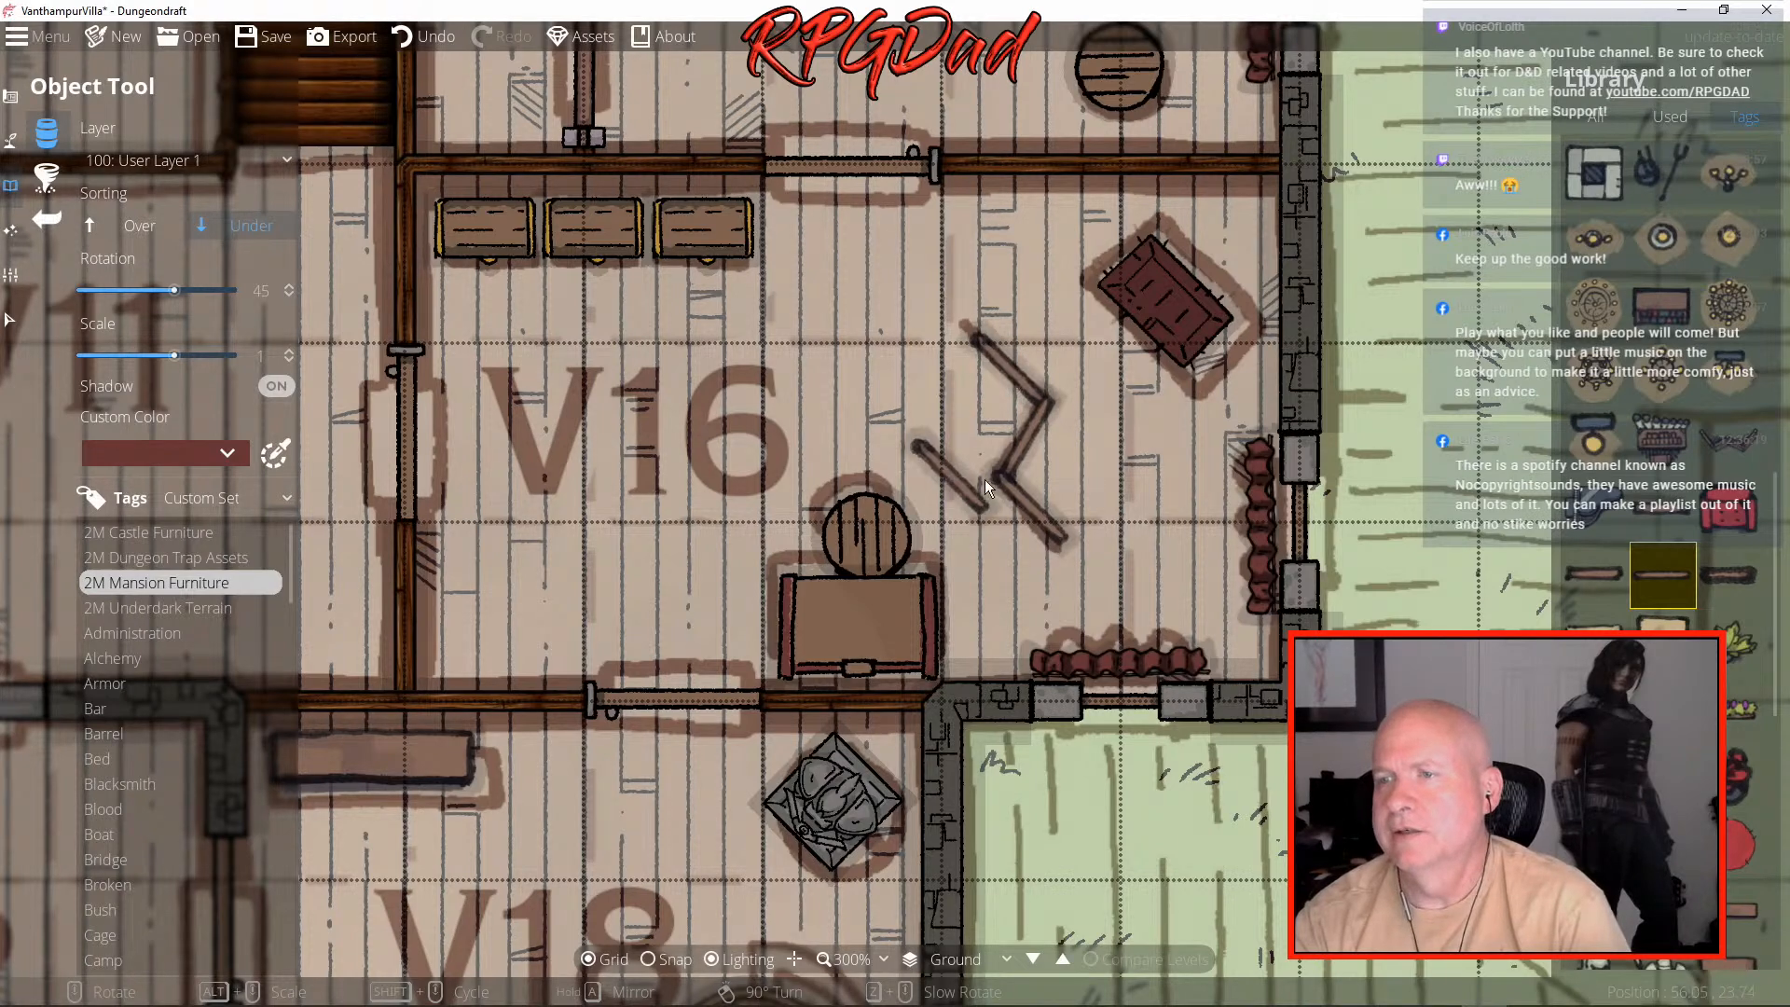
- Place three panels along V17's folding-screen outline below the rug, rotated from east to west to 30, -30 and 15 degrees
{"action": "left_click_drag", "start_coordinate": [1110, 413], "coordinate": [1067, 734]}
{"action": "left_click_drag", "start_coordinate": [829, 295], "coordinate": [973, 767]}
{"action": "scroll", "coordinate": [835, 416], "scroll_direction": "down", "scroll_amount": 1}
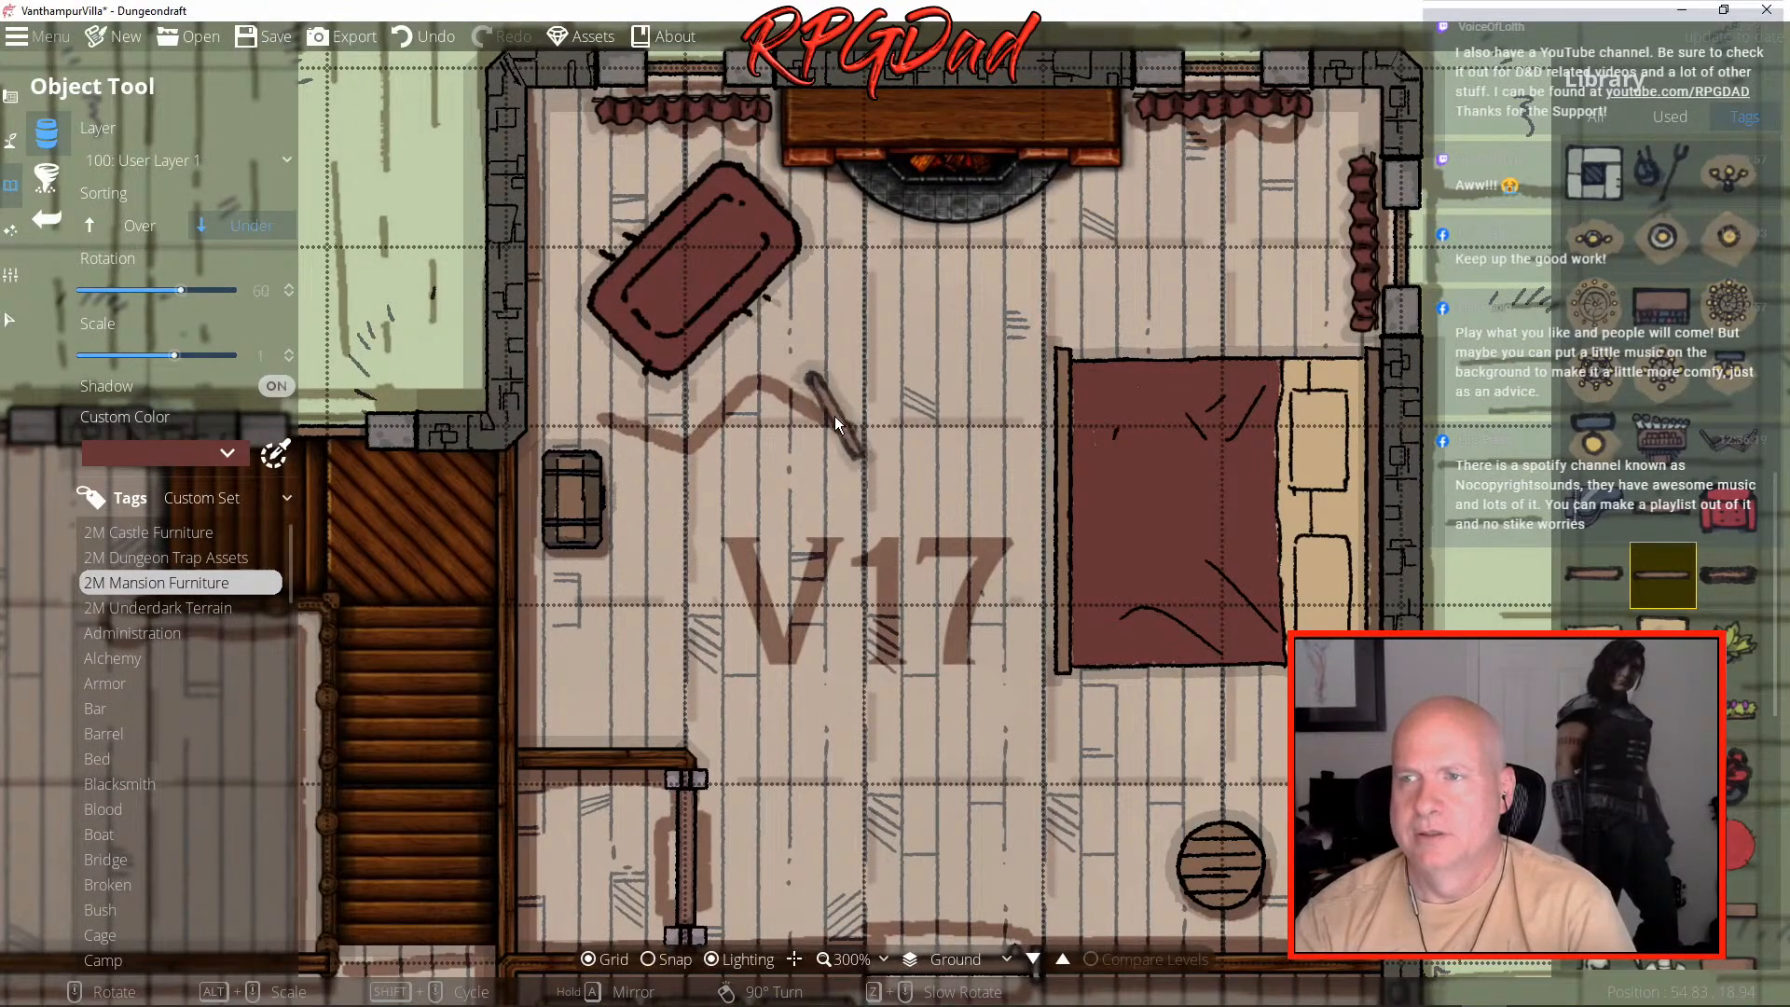
{"action": "left_click", "coordinate": [799, 404]}
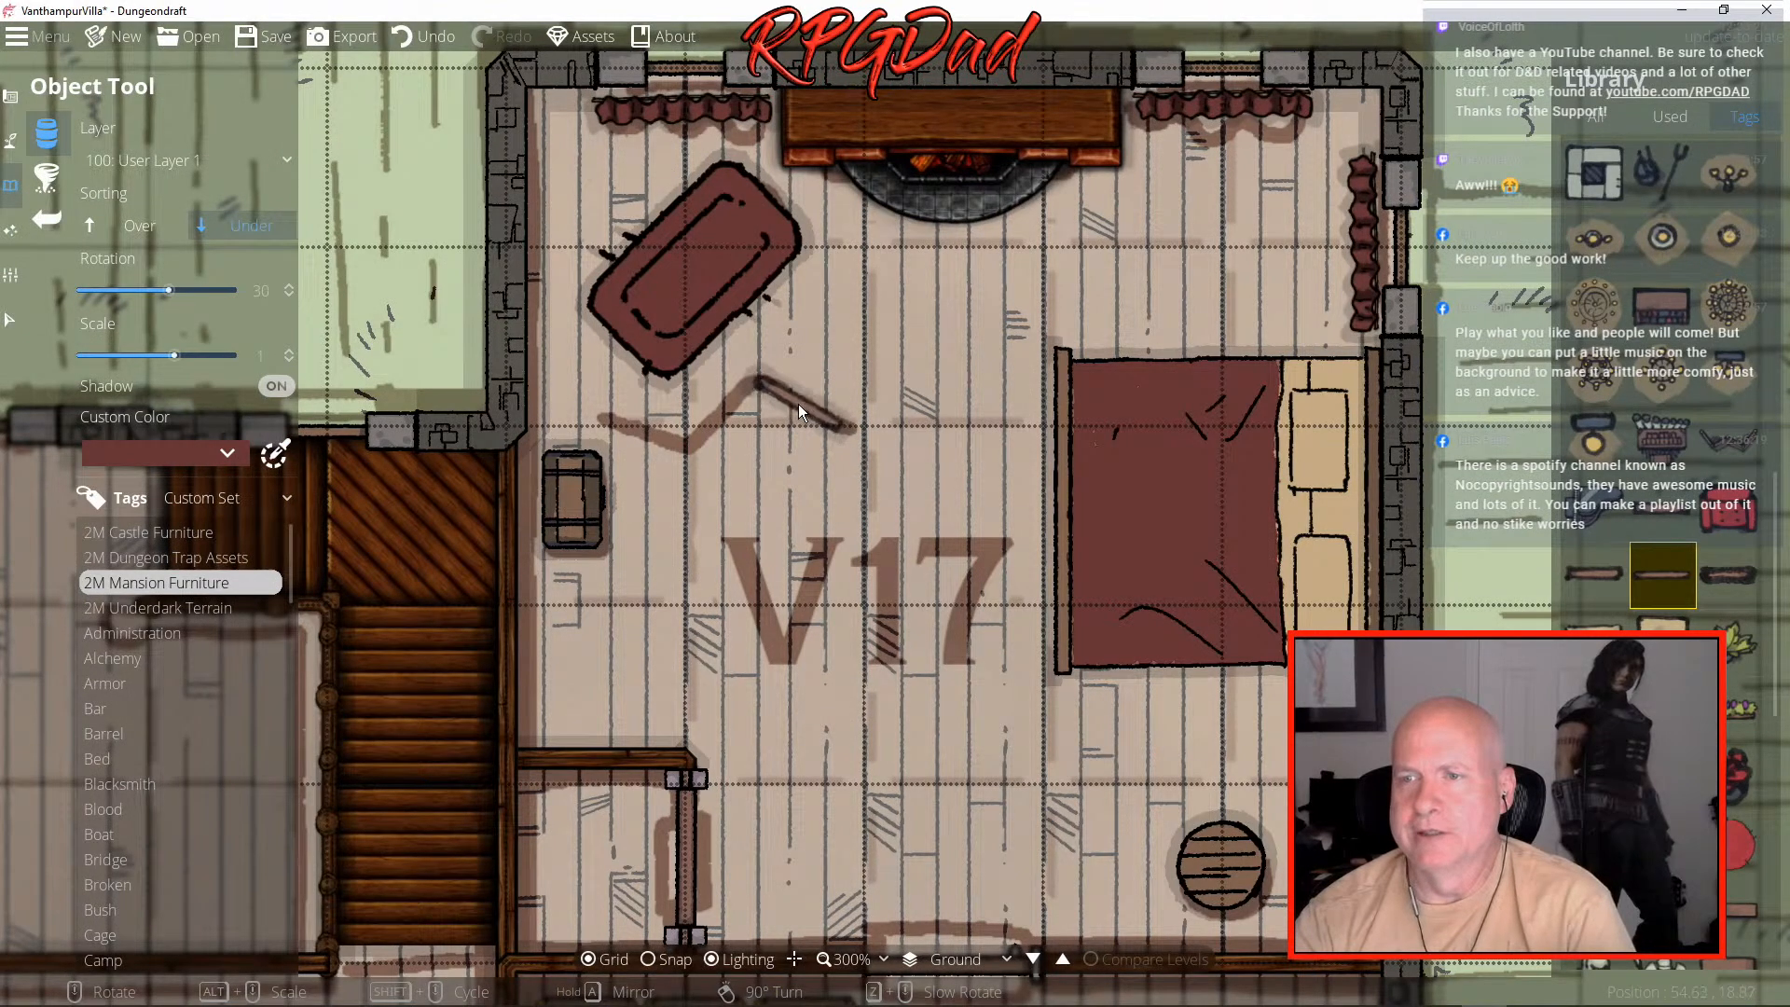
{"action": "scroll", "coordinate": [729, 419], "scroll_direction": "up", "scroll_amount": 1}
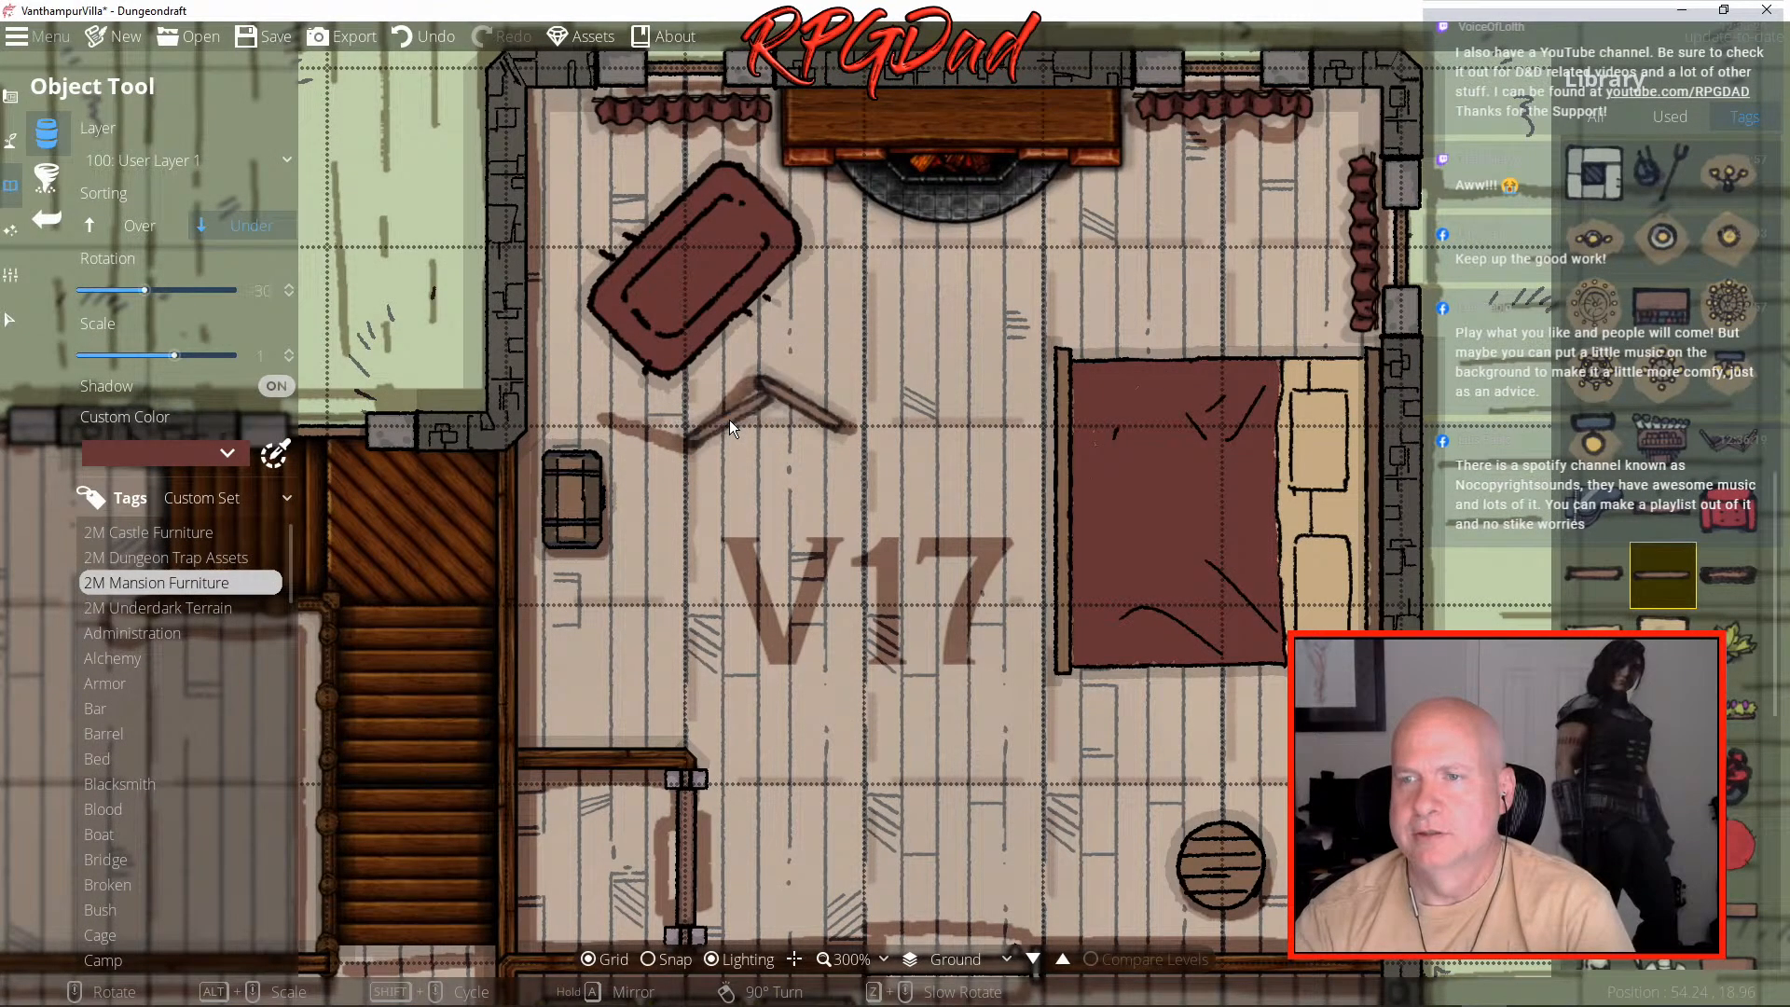
{"action": "scroll", "coordinate": [721, 418], "scroll_direction": "down", "scroll_amount": 1}
{"action": "scroll", "coordinate": [656, 428], "scroll_direction": "down", "scroll_amount": 1}
{"action": "left_click", "coordinate": [652, 438]}
- Examine the second floor, V18 and the V19 tower for remaining furniture outlines
{"action": "left_click_drag", "start_coordinate": [921, 571], "coordinate": [974, 307]}
{"action": "left_click_drag", "start_coordinate": [1028, 565], "coordinate": [1173, 347]}
{"action": "left_click_drag", "start_coordinate": [1167, 610], "coordinate": [1257, 320]}
{"action": "left_click_drag", "start_coordinate": [598, 594], "coordinate": [938, 338]}
{"action": "left_click_drag", "start_coordinate": [765, 794], "coordinate": [435, 520]}
{"action": "left_click_drag", "start_coordinate": [1160, 475], "coordinate": [787, 509]}
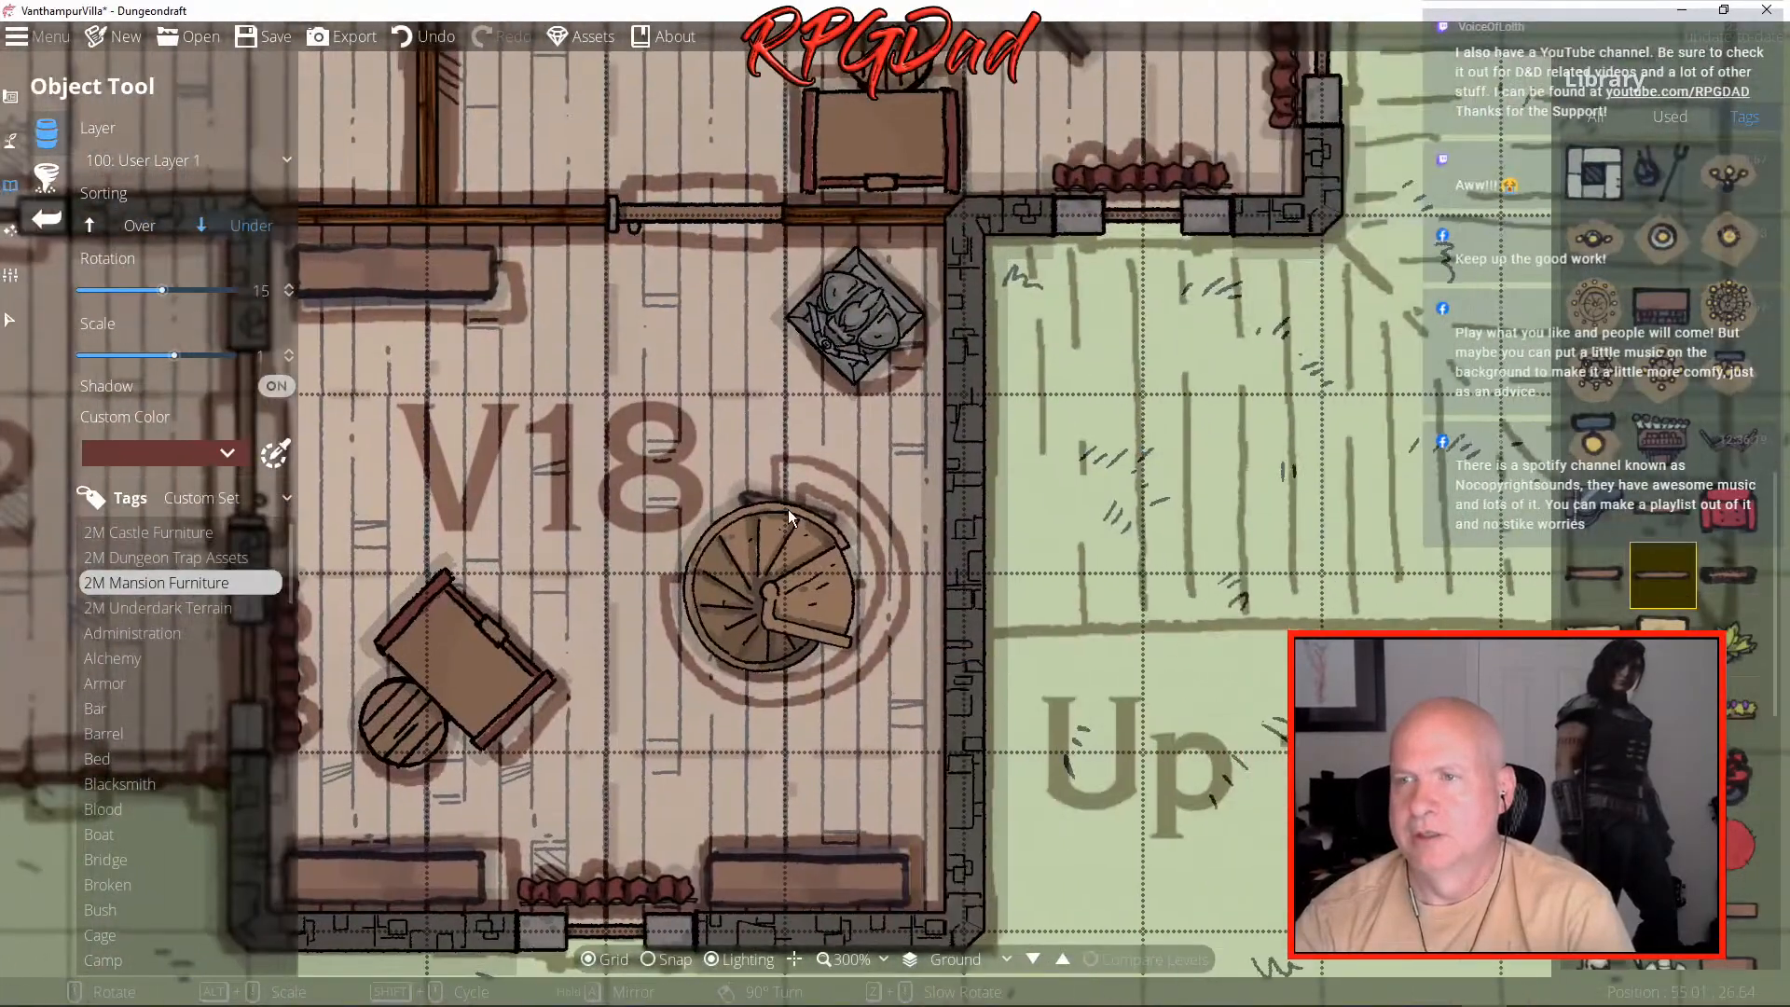
{"action": "scroll", "coordinate": [787, 509], "scroll_direction": "down", "scroll_amount": 5}
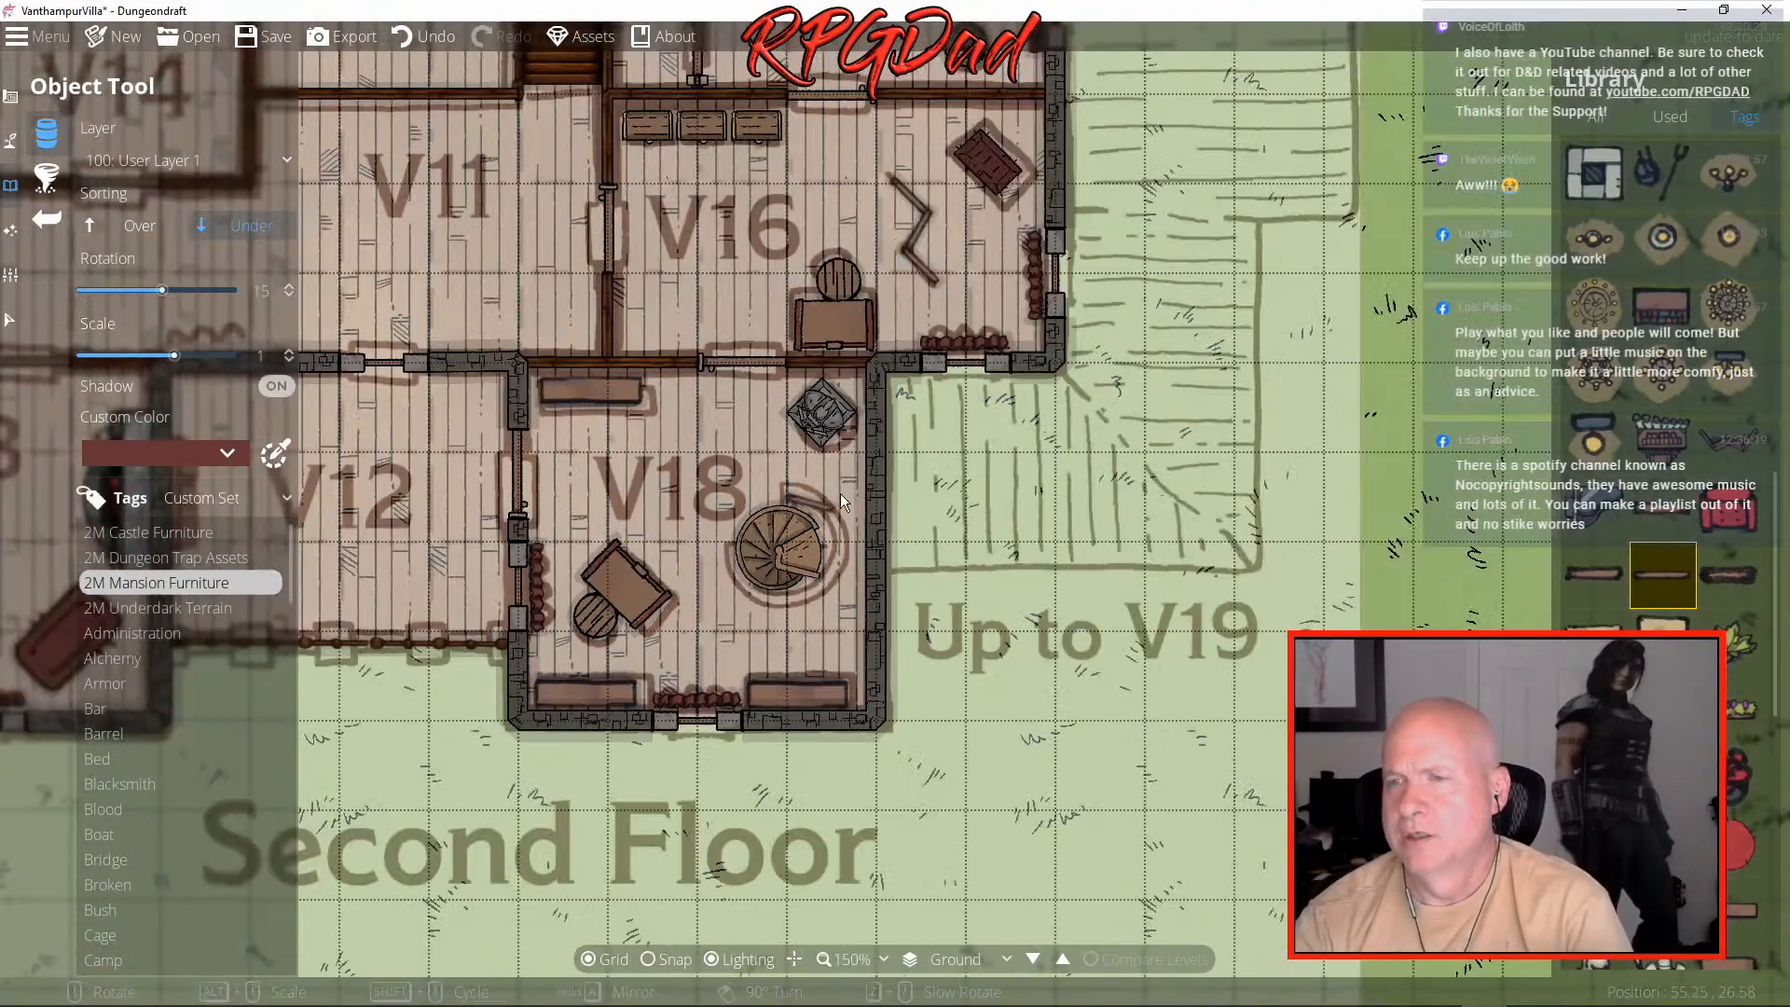
{"action": "left_click_drag", "start_coordinate": [1037, 364], "coordinate": [1016, 725]}
{"action": "left_click_drag", "start_coordinate": [1104, 524], "coordinate": [1123, 814]}
{"action": "left_click_drag", "start_coordinate": [1065, 509], "coordinate": [962, 731]}
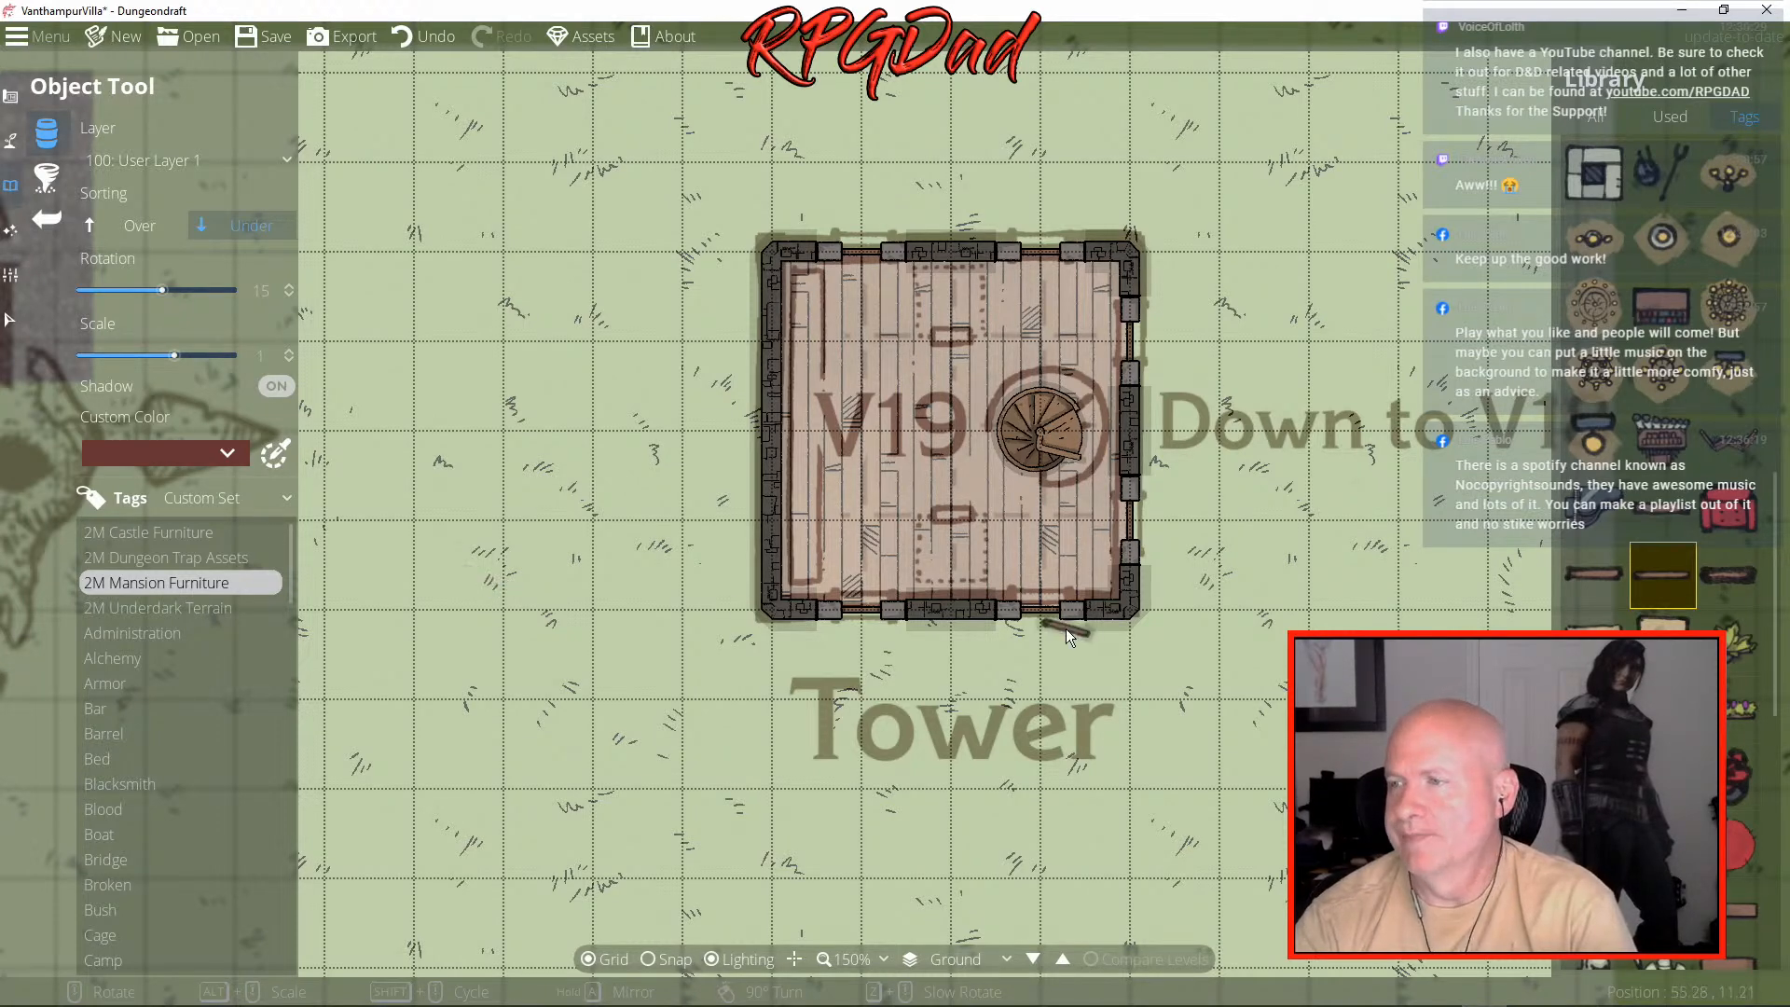
- Place a Cage 04 grate at 0 degrees rotation on each of V19's two dotted squares, north and south
{"action": "left_click_drag", "start_coordinate": [483, 602], "coordinate": [986, 652]}
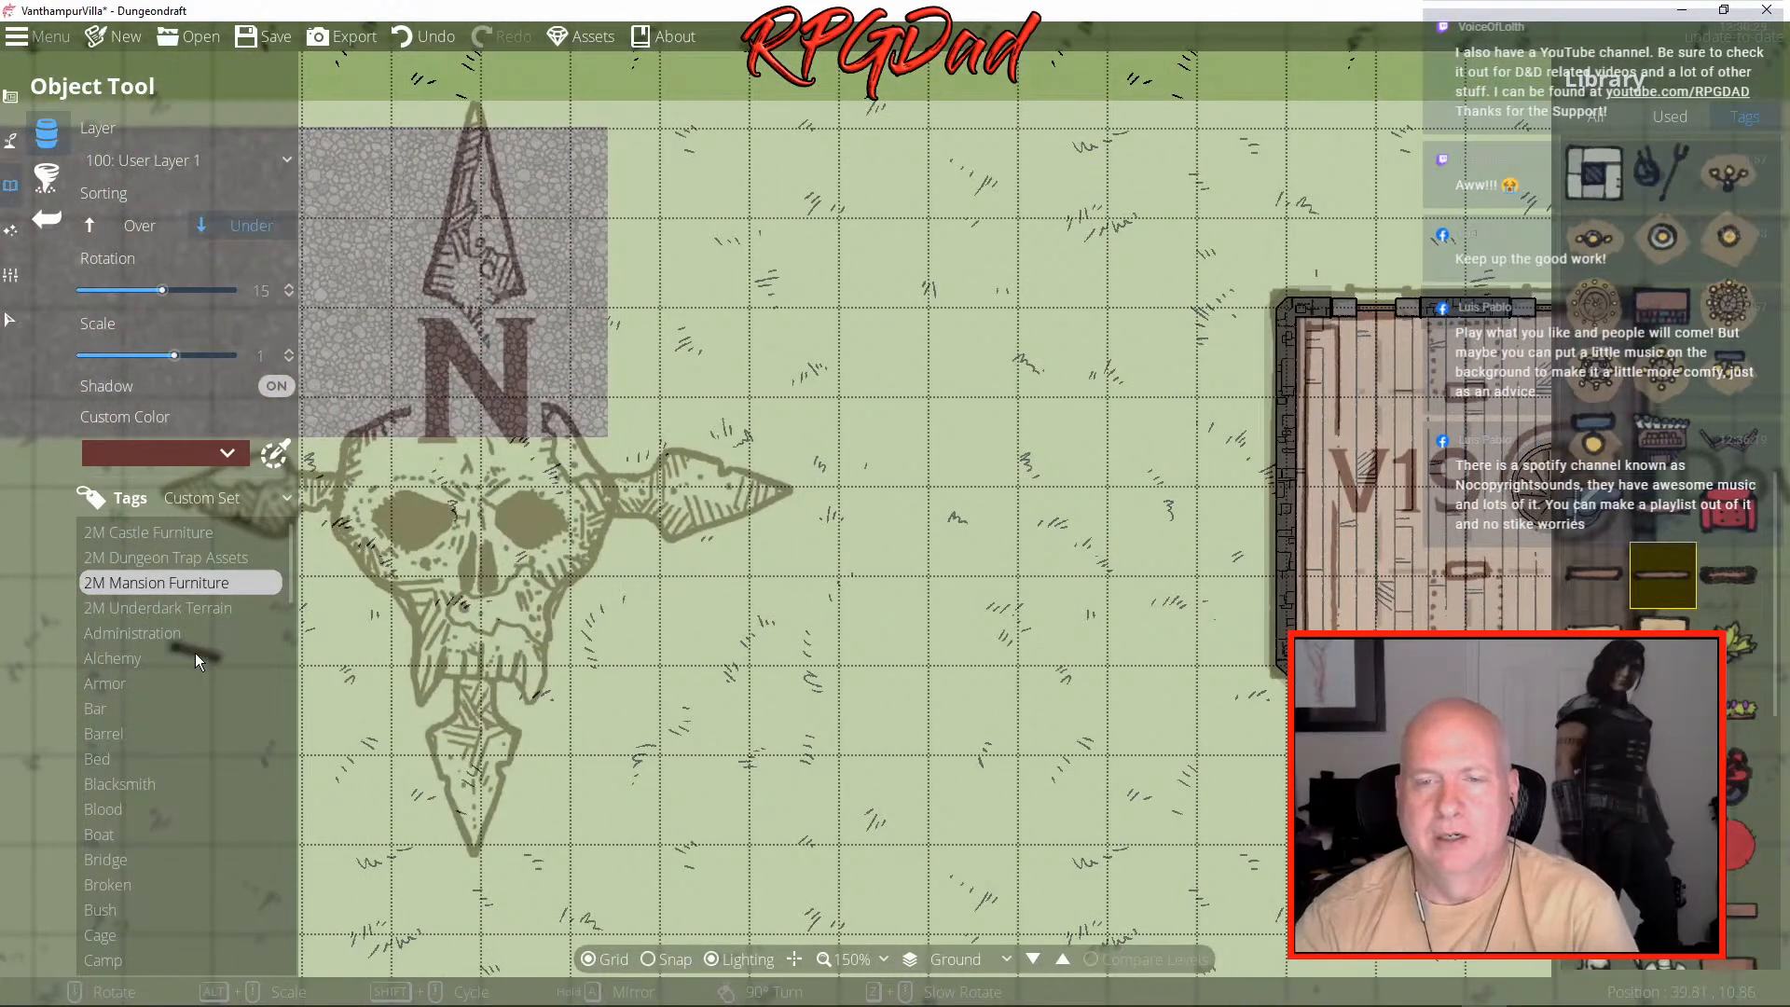
{"action": "scroll", "coordinate": [194, 652], "scroll_direction": "down", "scroll_amount": 3}
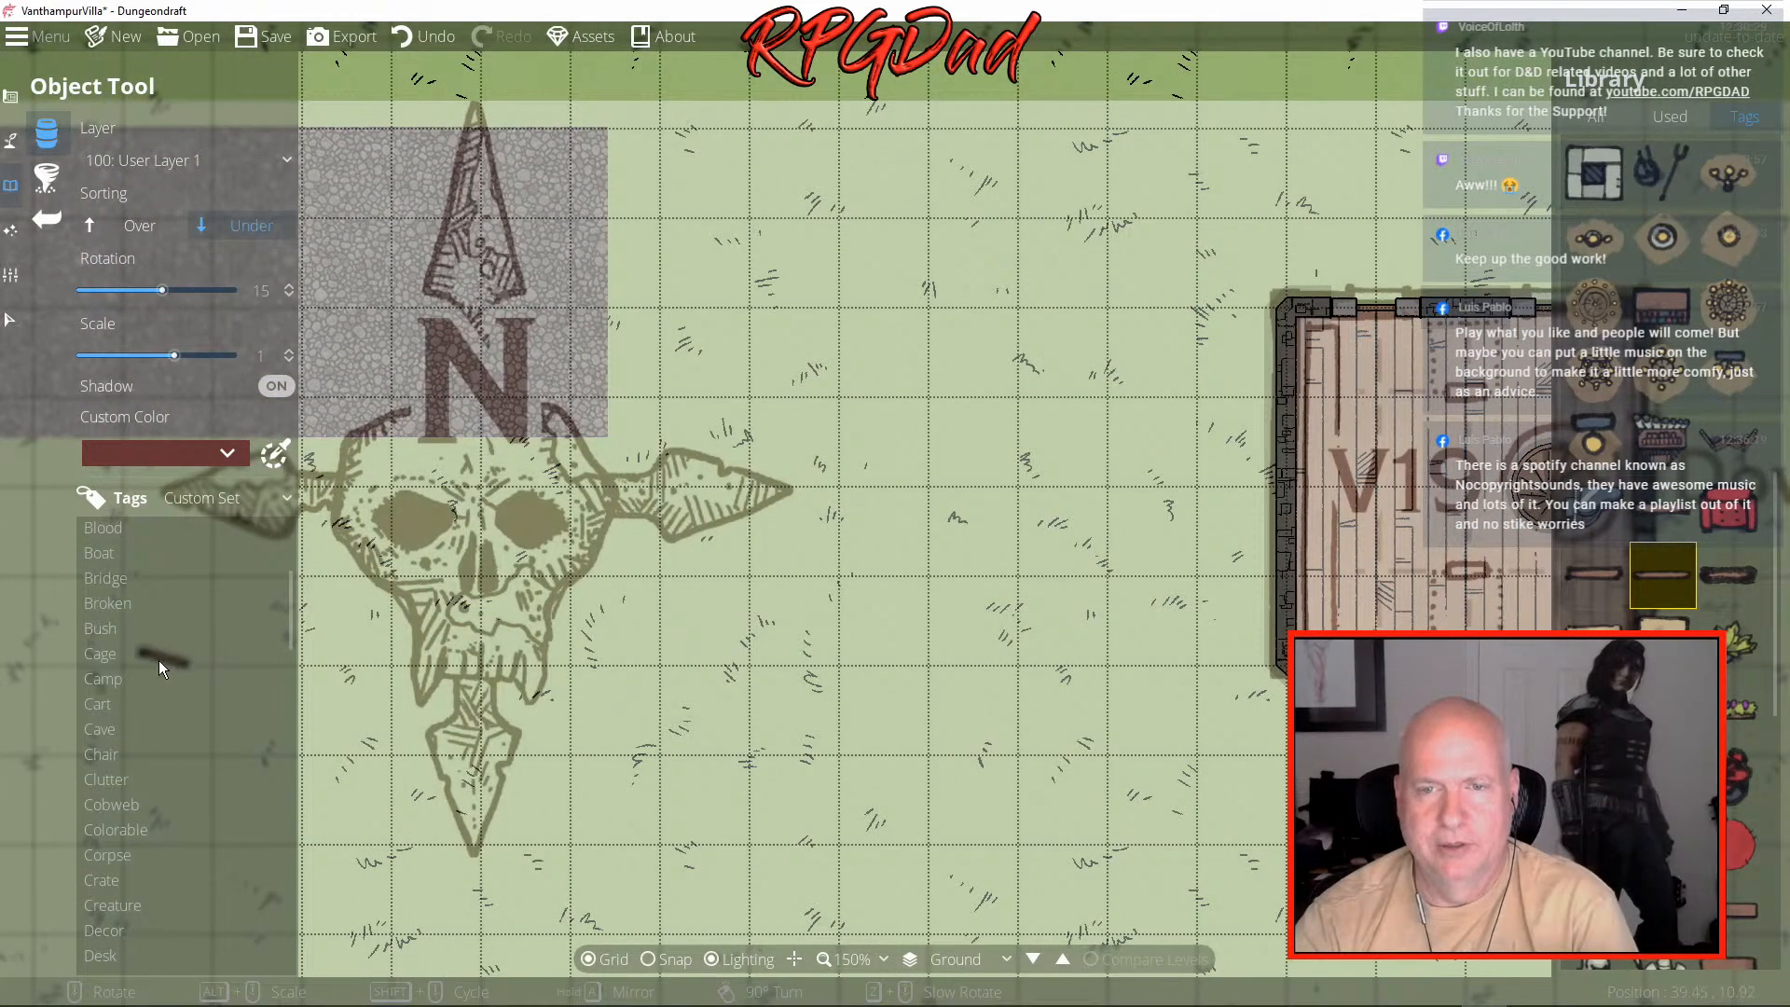
{"action": "left_click", "coordinate": [108, 653]}
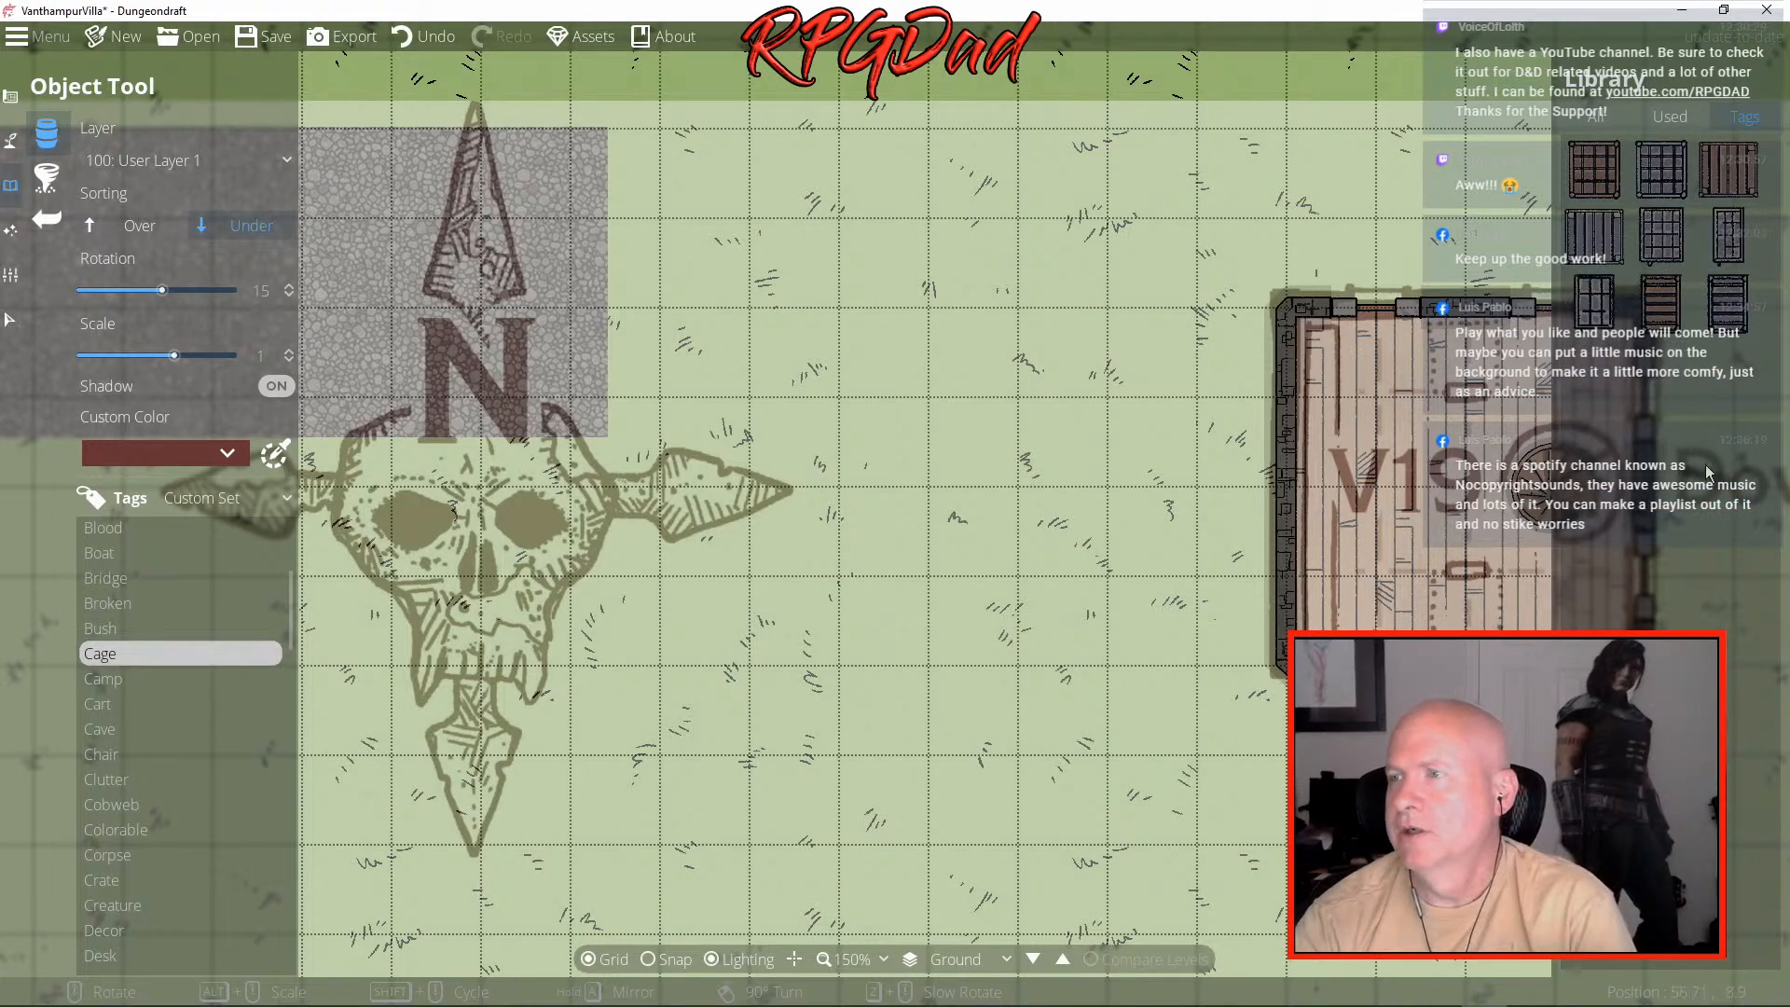
{"action": "mouse_move", "coordinate": [1662, 173]}
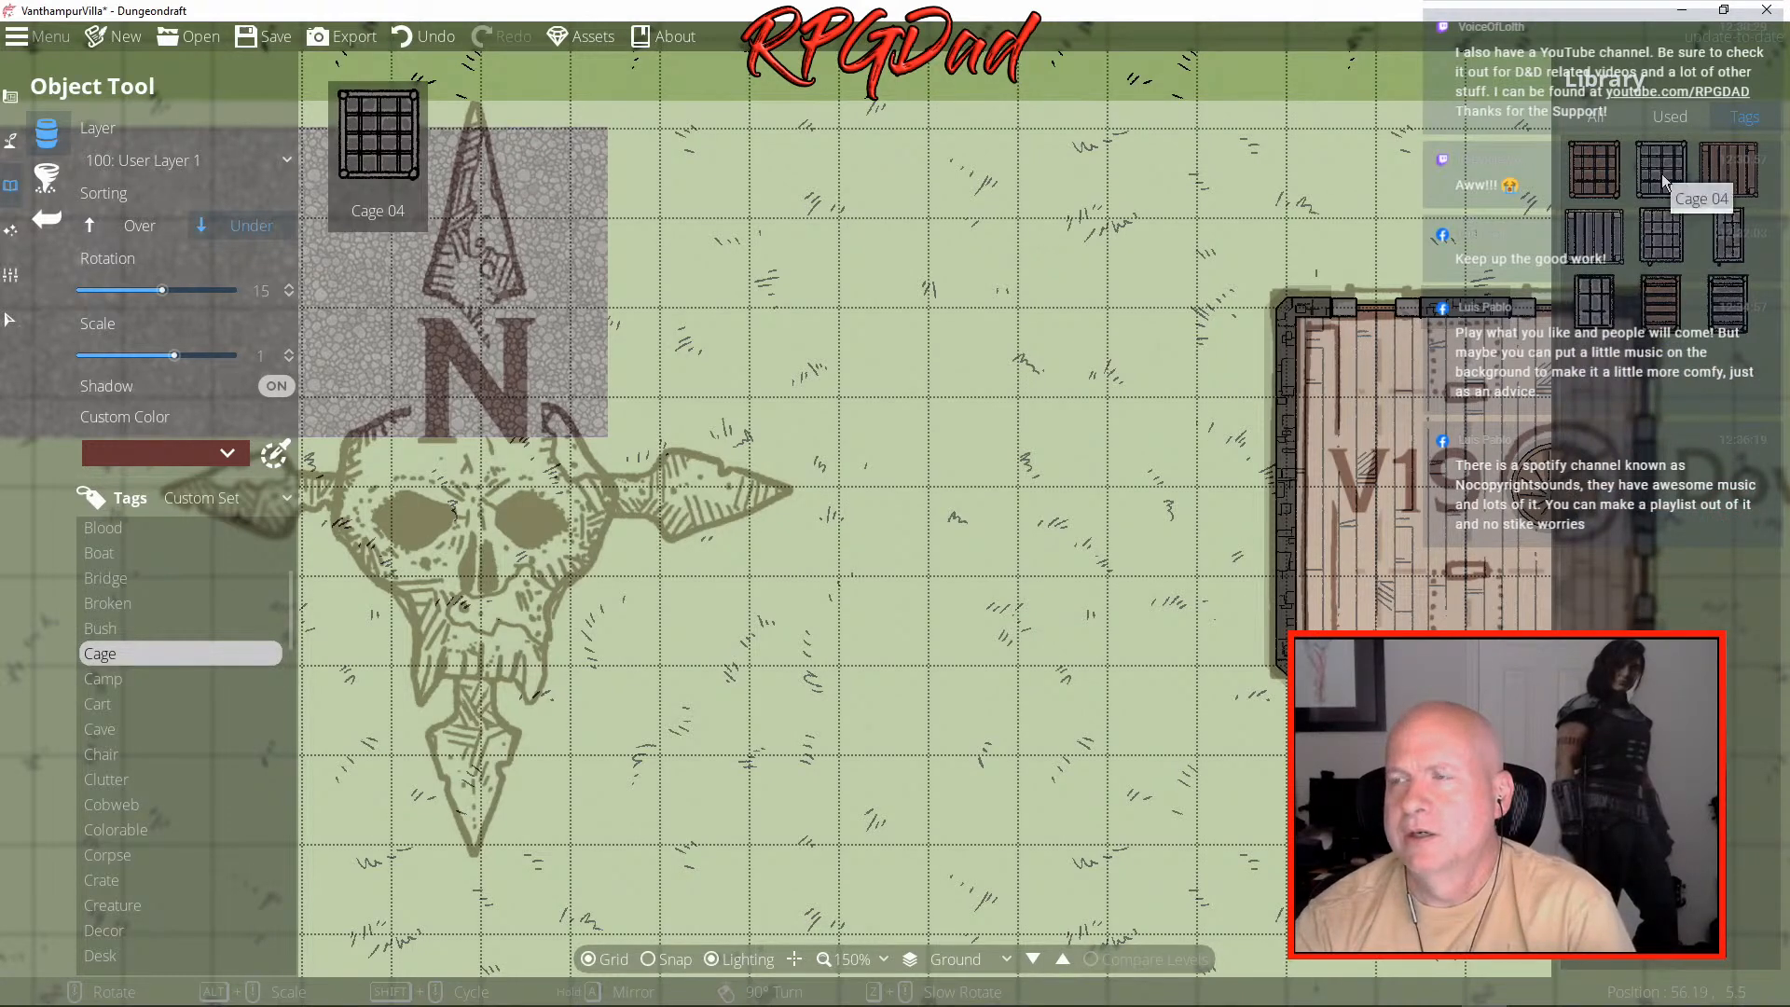
{"action": "left_click", "coordinate": [1669, 172]}
{"action": "scroll", "coordinate": [1478, 369], "scroll_direction": "down", "scroll_amount": 1}
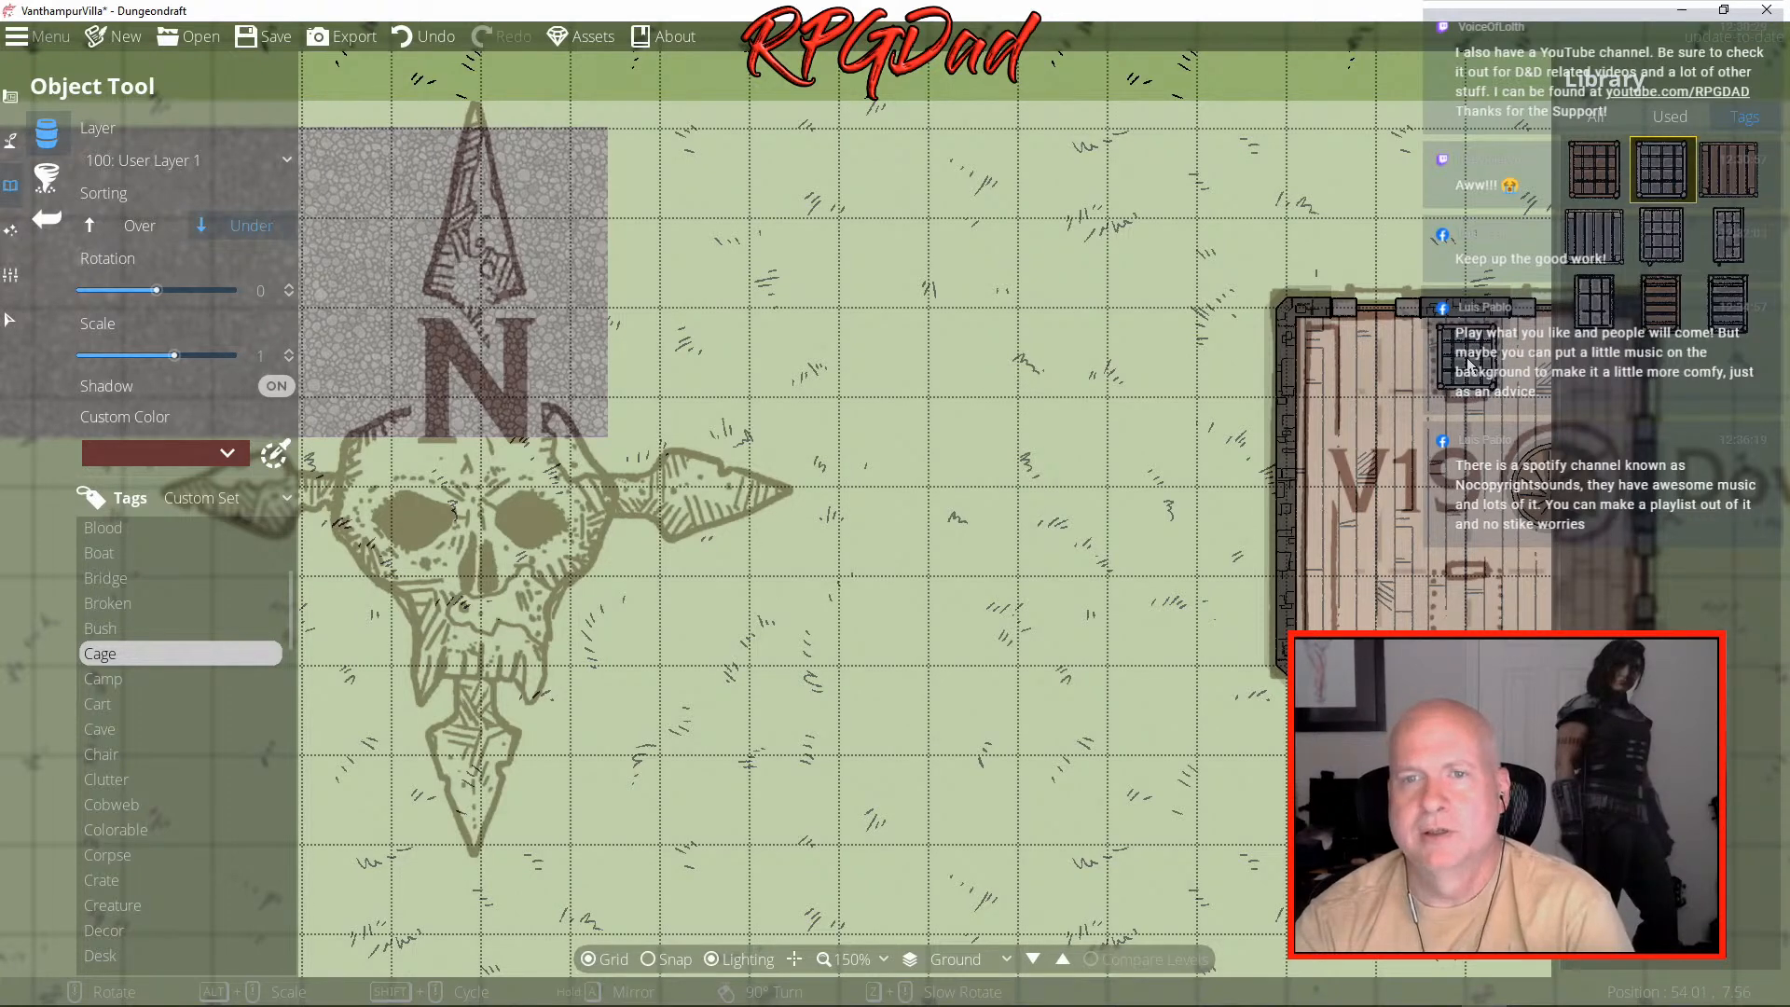
{"action": "left_click", "coordinate": [1469, 364]}
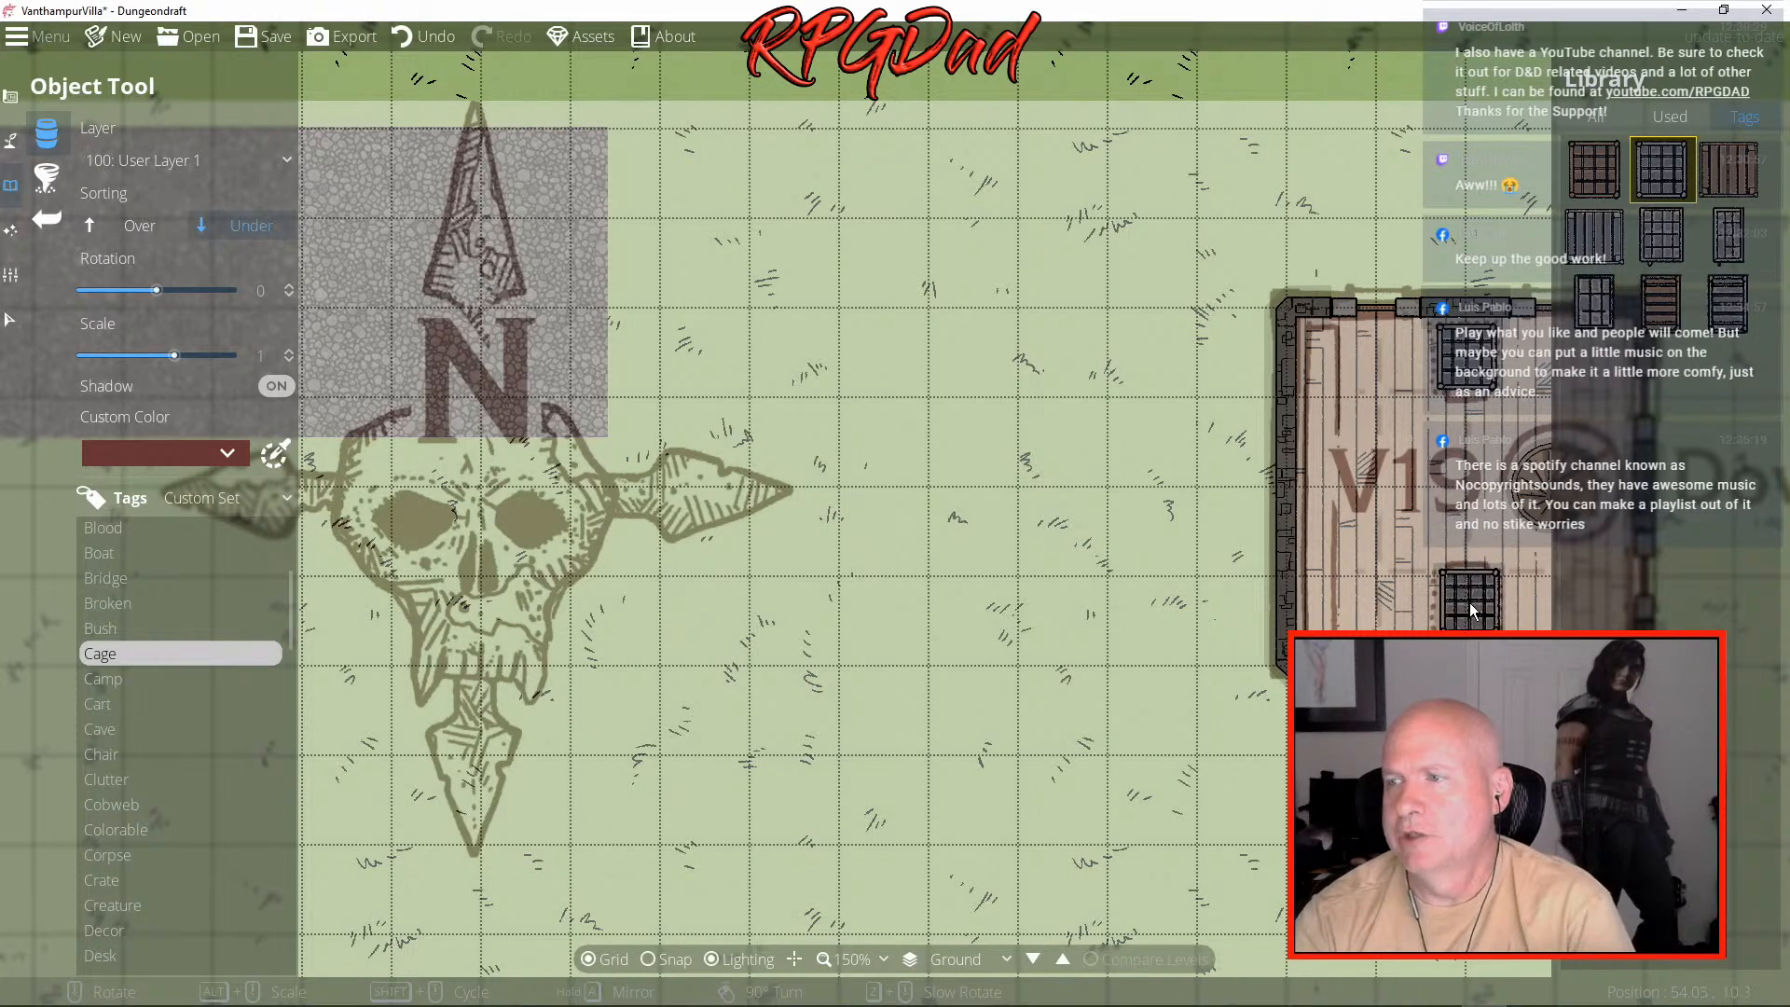
{"action": "left_click", "coordinate": [1468, 610]}
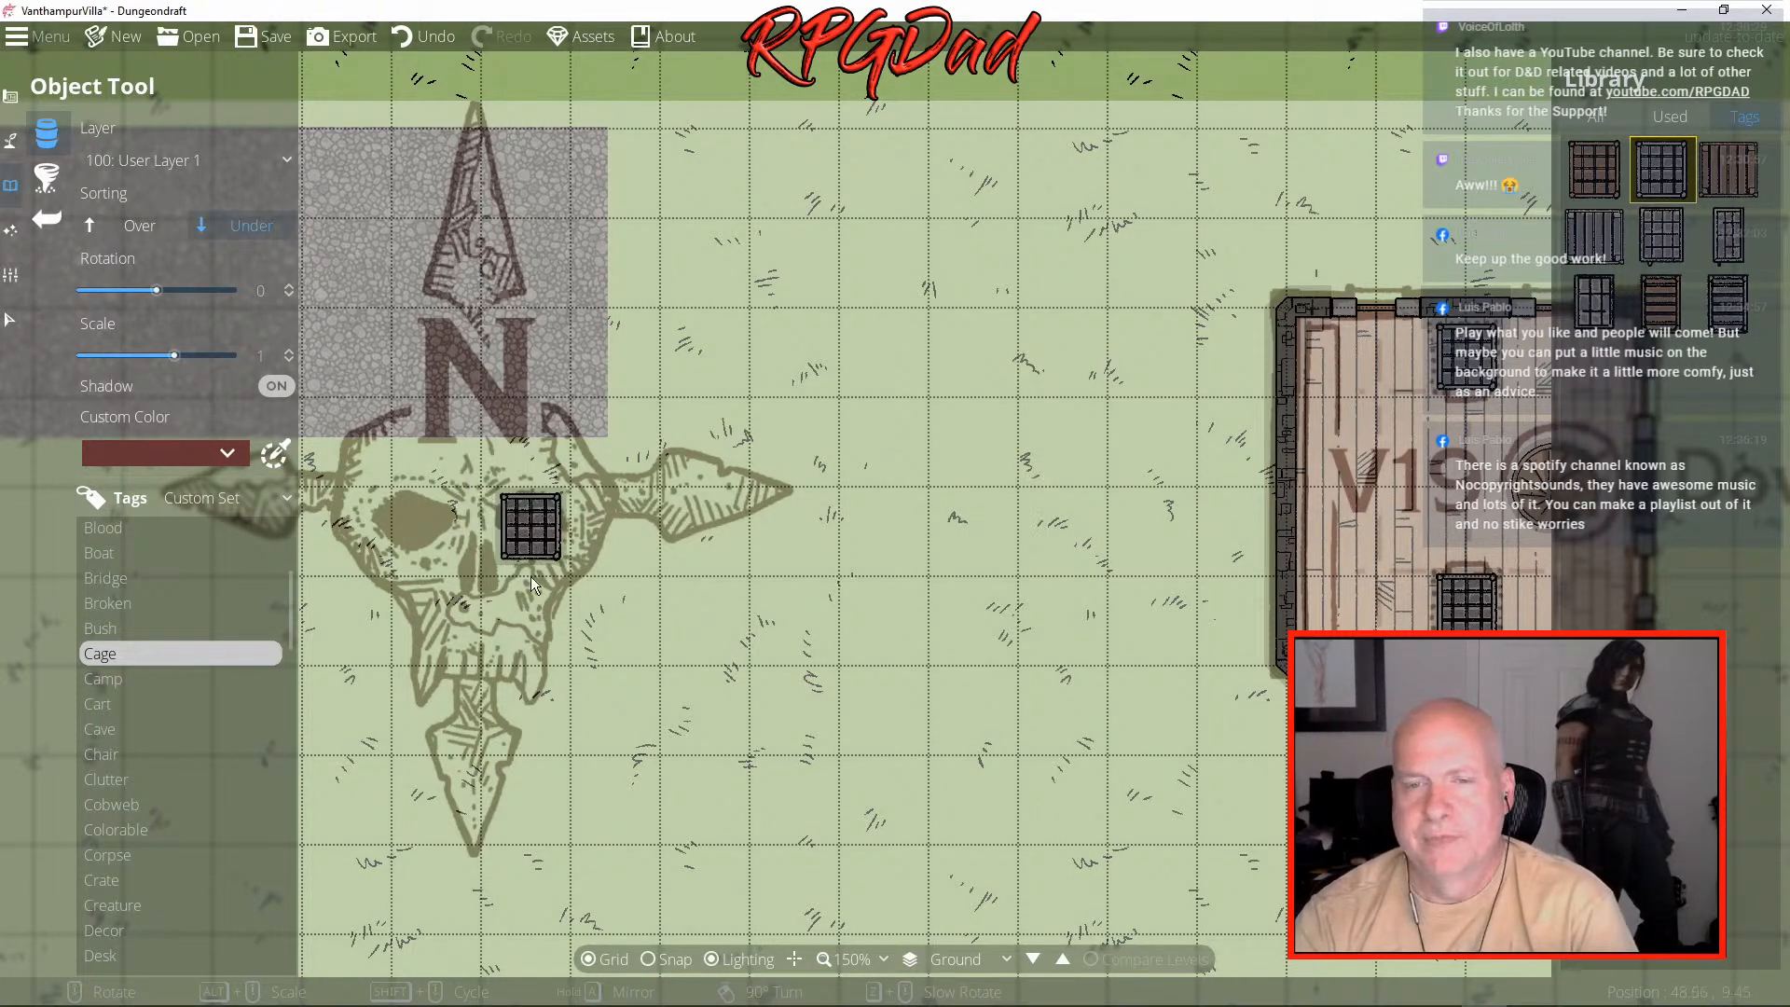
- Place narrow tables from the 2M Castle Furniture objects end to end along V19's west wall, rotated to -90 degrees
{"action": "scroll", "coordinate": [244, 725], "scroll_direction": "up", "scroll_amount": 3}
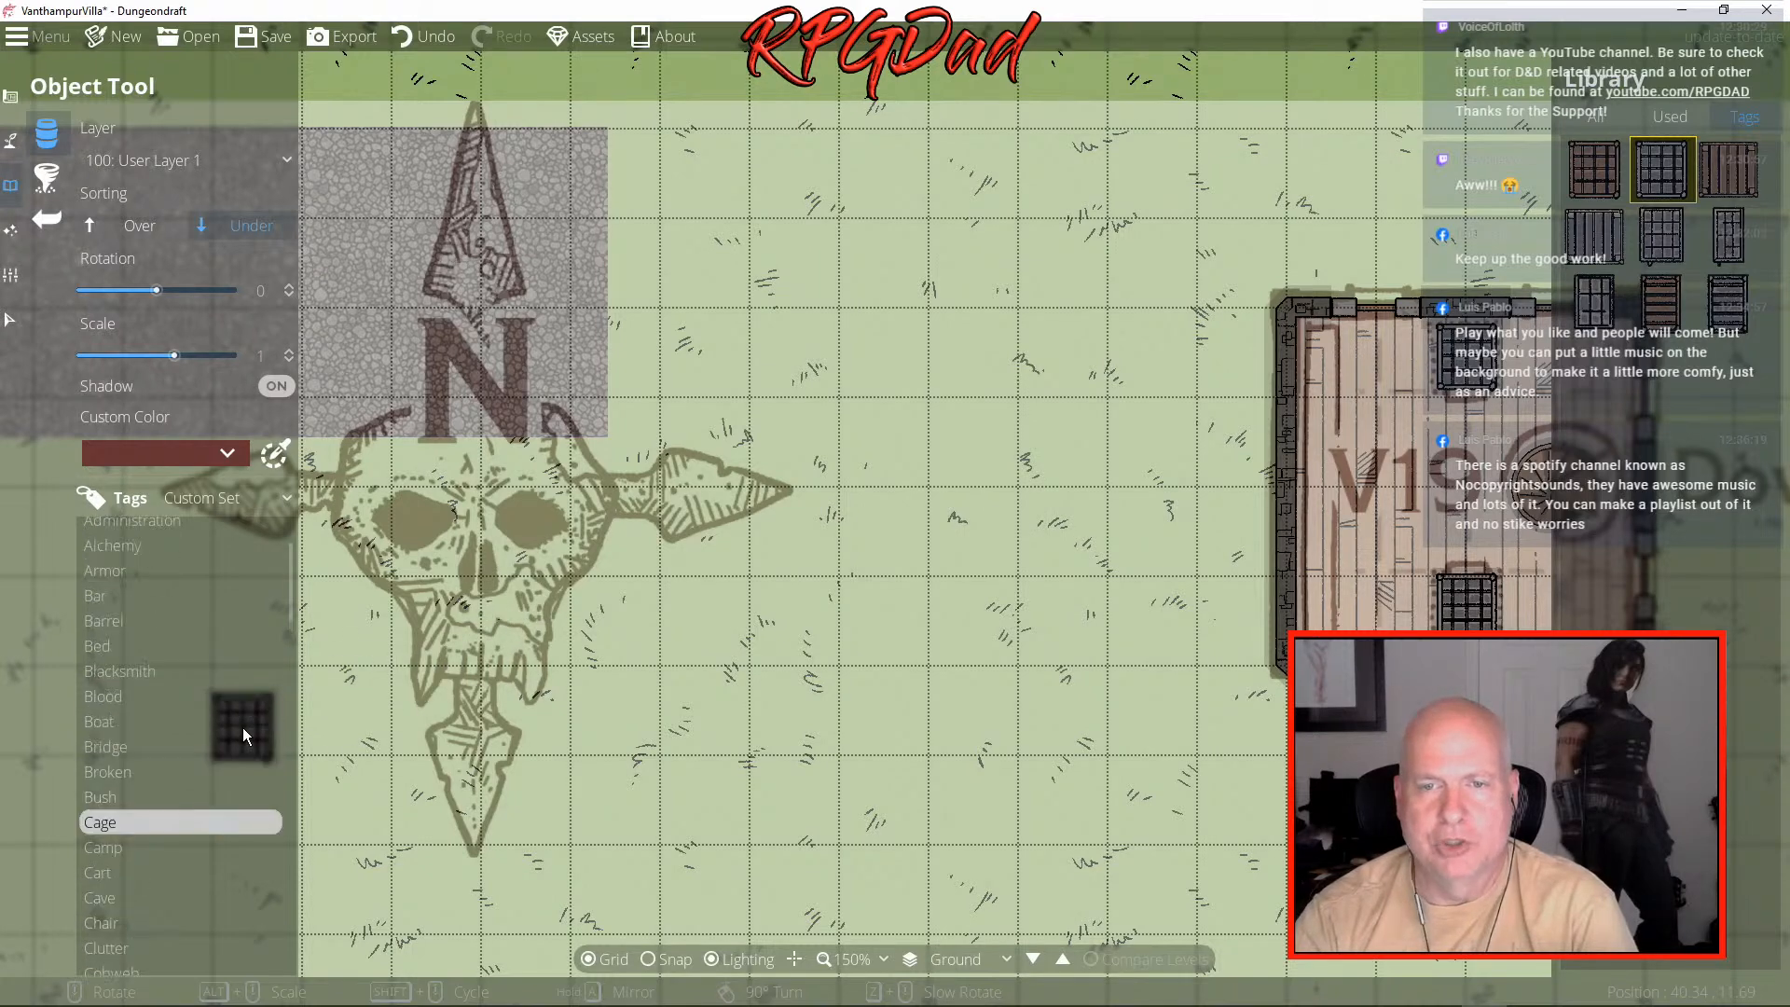
{"action": "scroll", "coordinate": [243, 735], "scroll_direction": "up", "scroll_amount": 2}
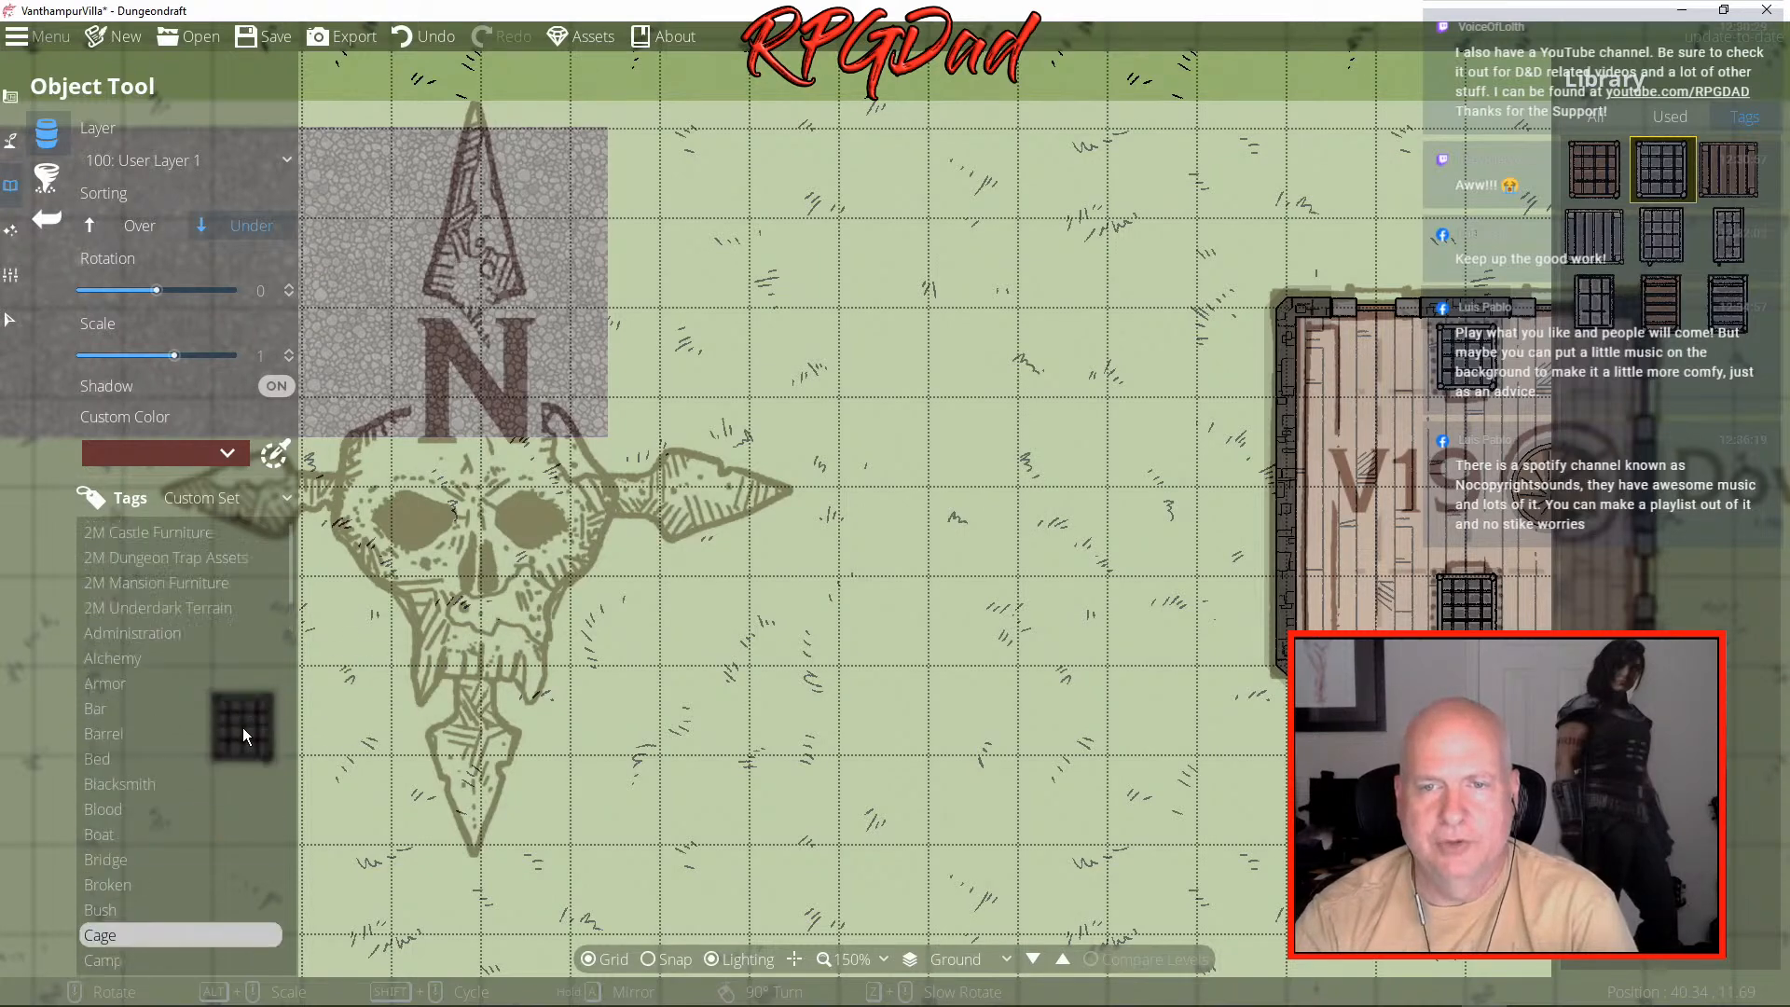
{"action": "left_click", "coordinate": [155, 534]}
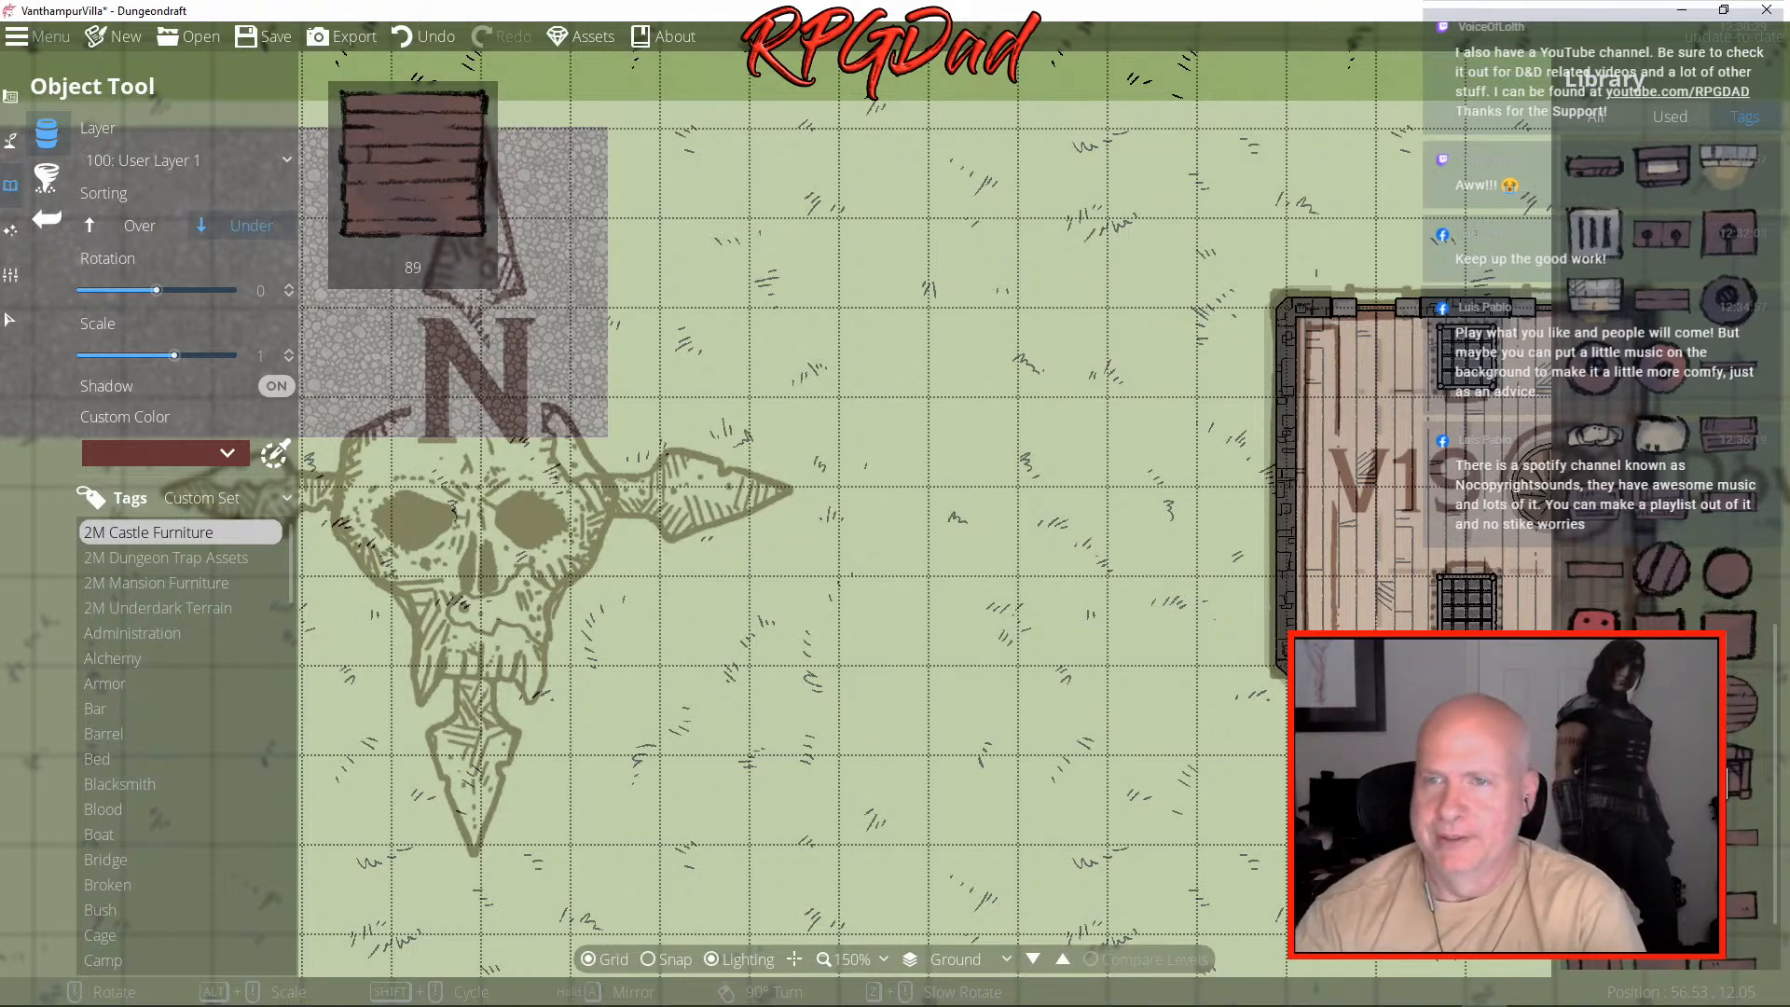
{"action": "left_click", "coordinate": [1595, 568]}
{"action": "scroll", "coordinate": [1376, 558], "scroll_direction": "down", "scroll_amount": 6}
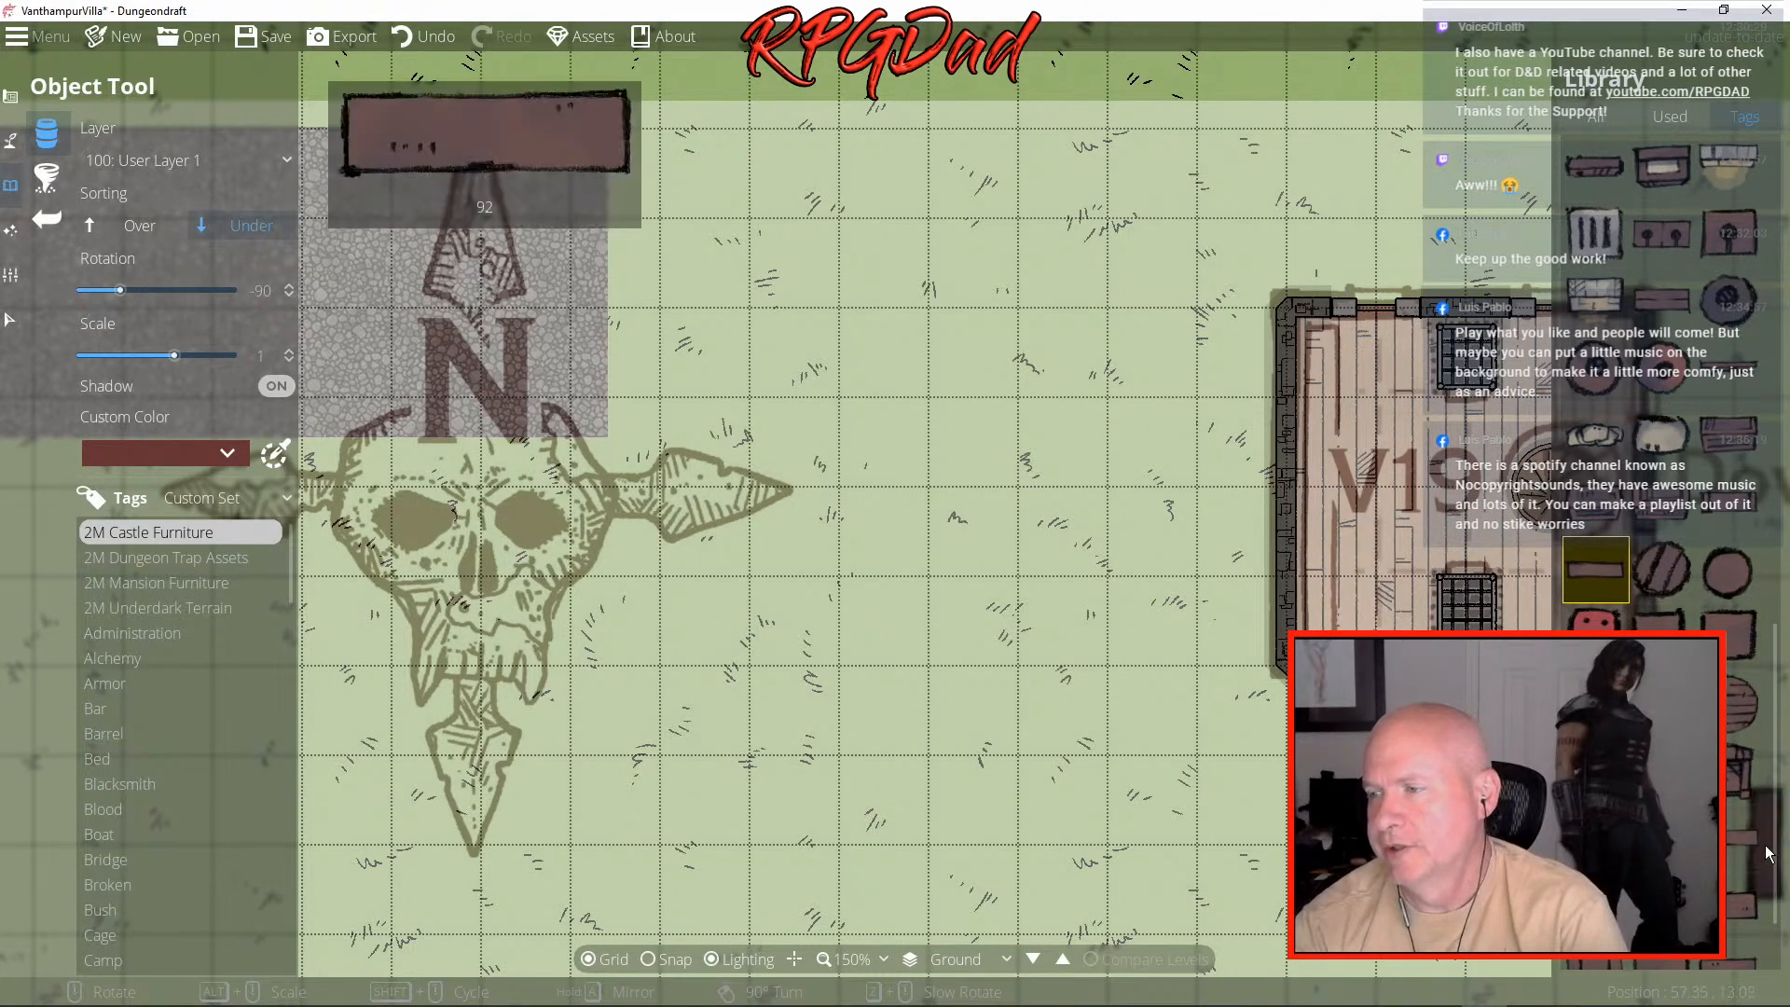
{"action": "left_click", "coordinate": [1662, 837]}
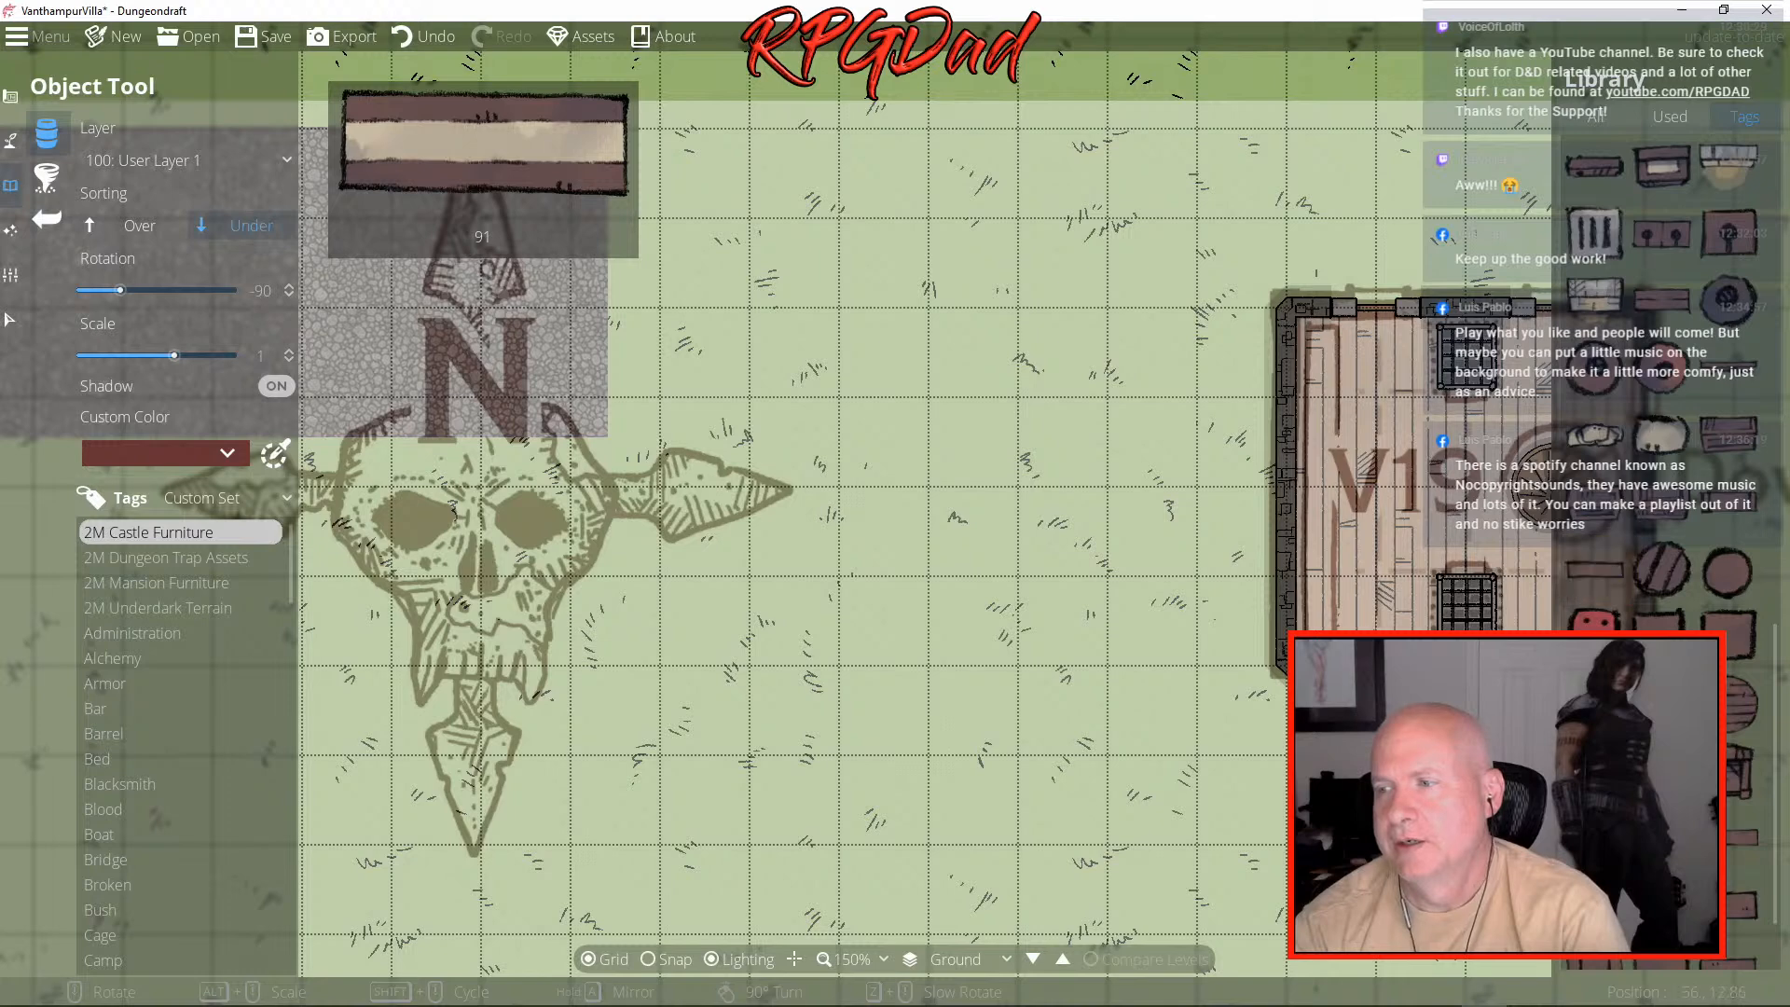
{"action": "left_click", "coordinate": [1730, 838]}
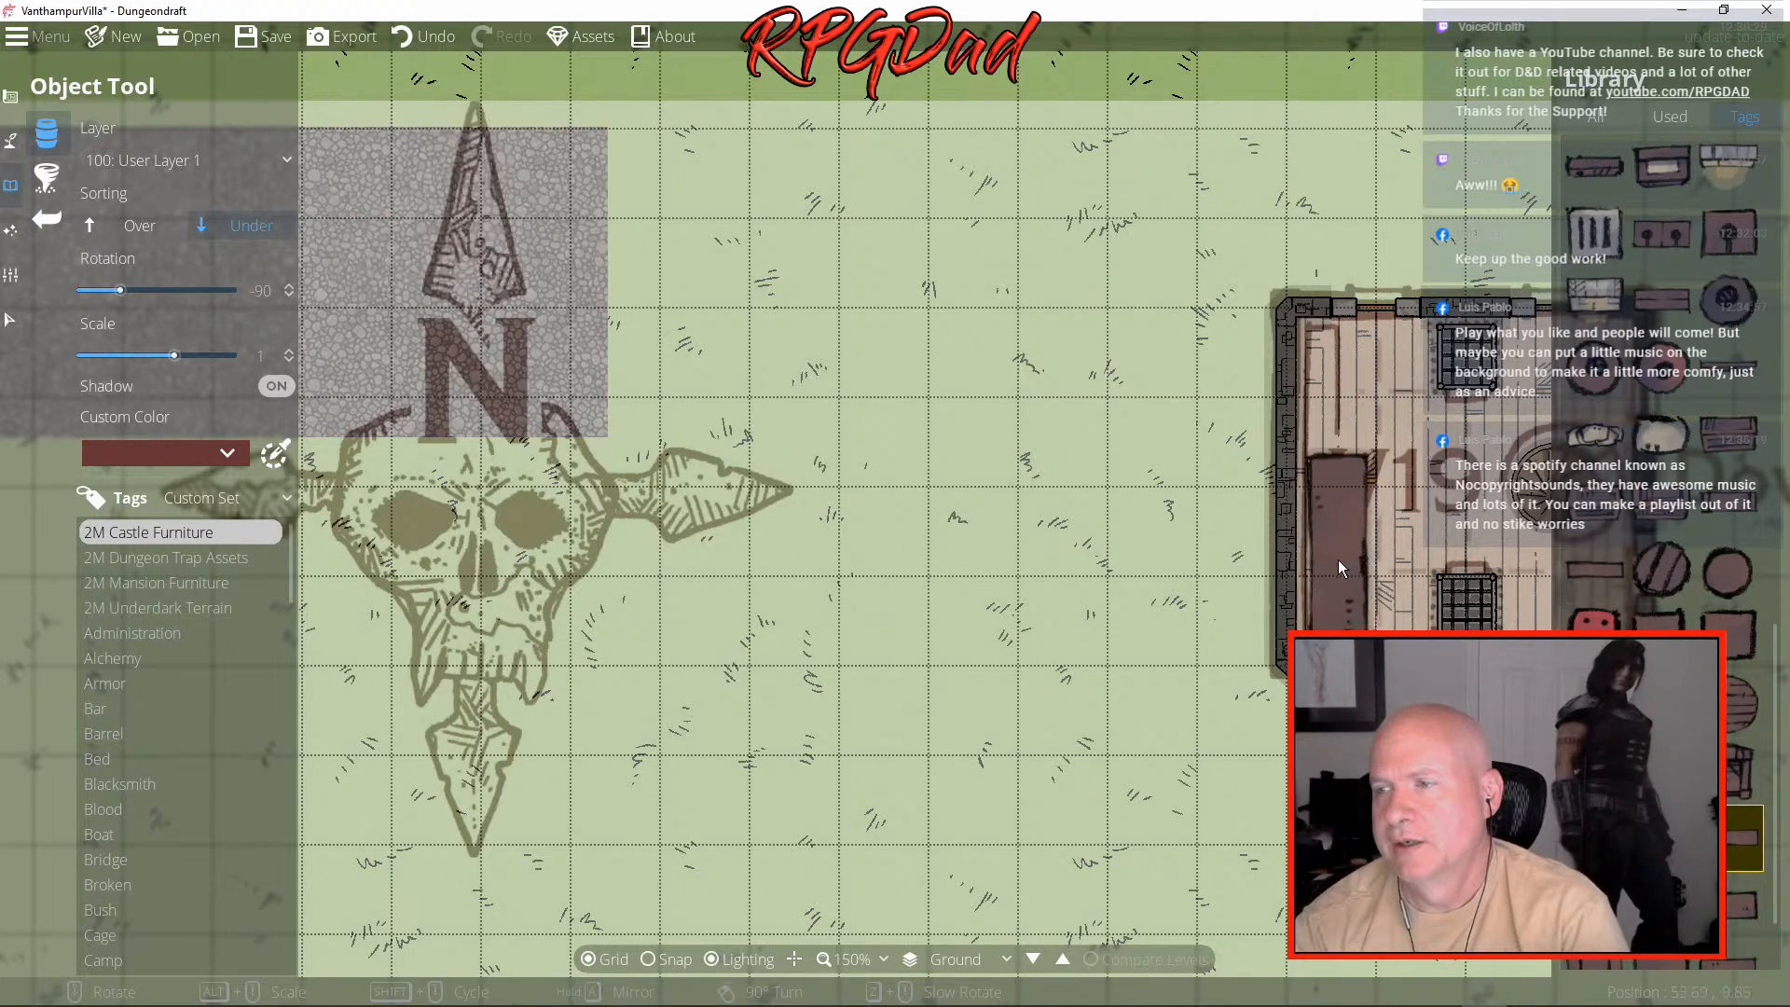
{"action": "scroll", "coordinate": [1664, 447], "scroll_direction": "down", "scroll_amount": 2}
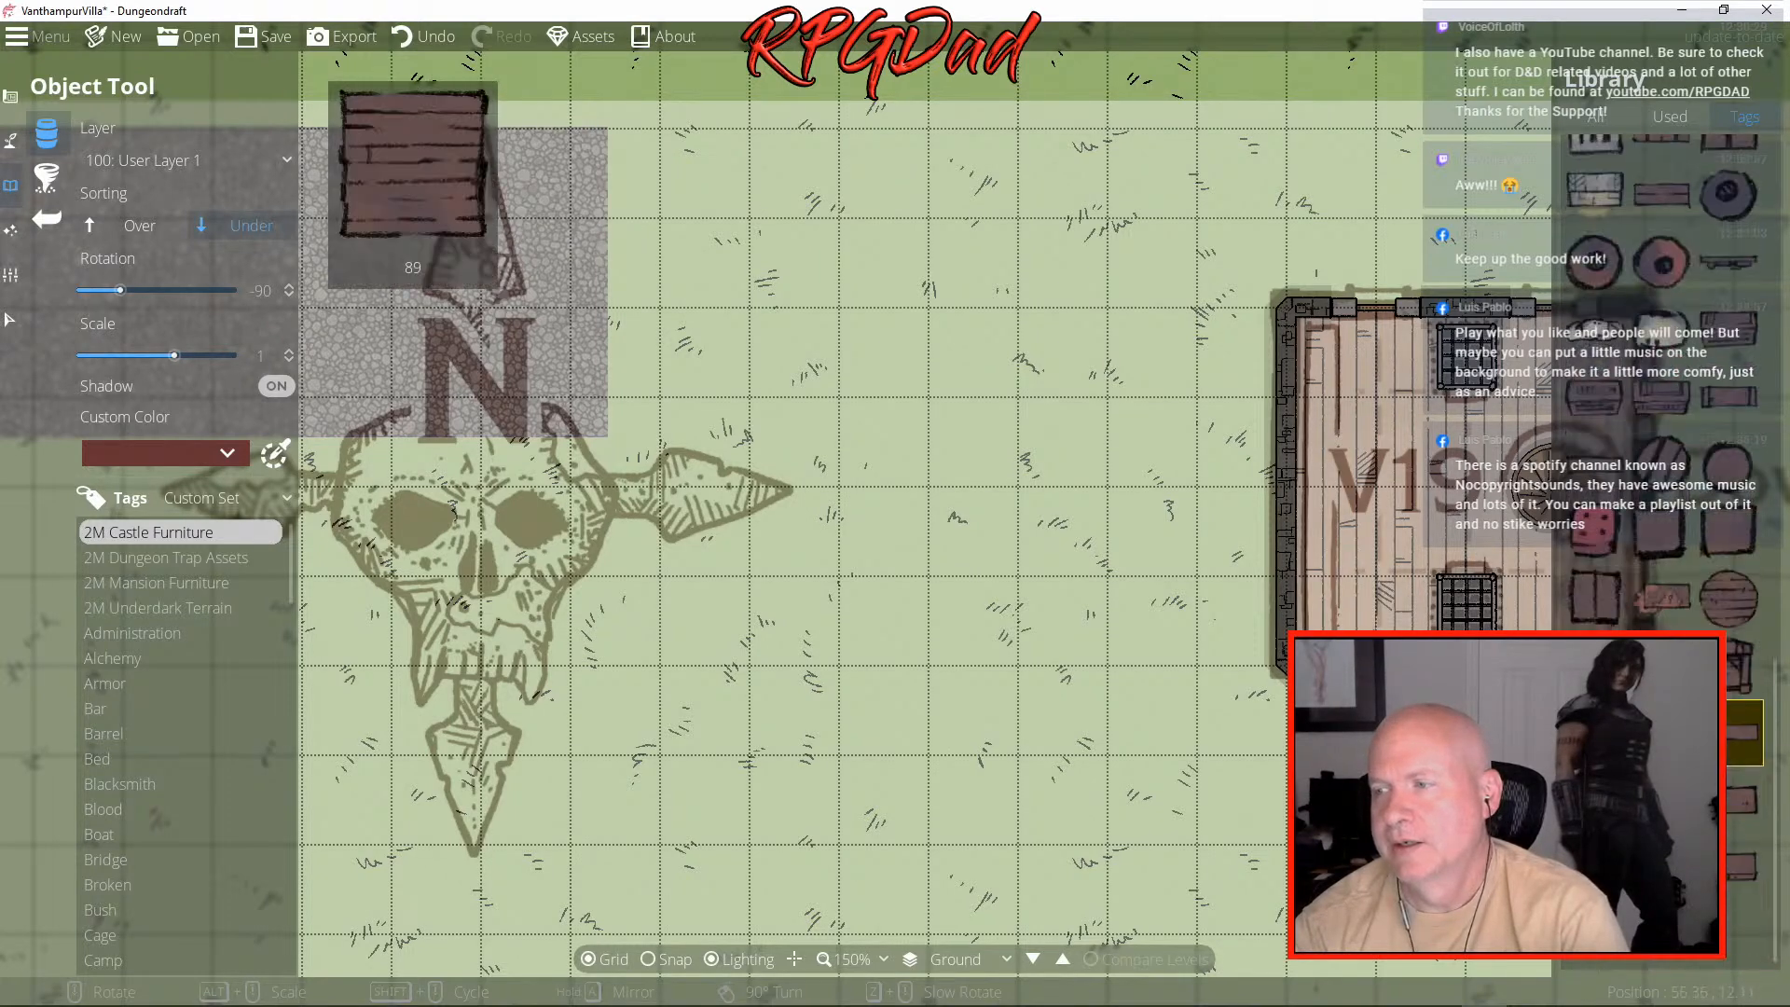
{"action": "scroll", "coordinate": [1664, 448], "scroll_direction": "up", "scroll_amount": 5}
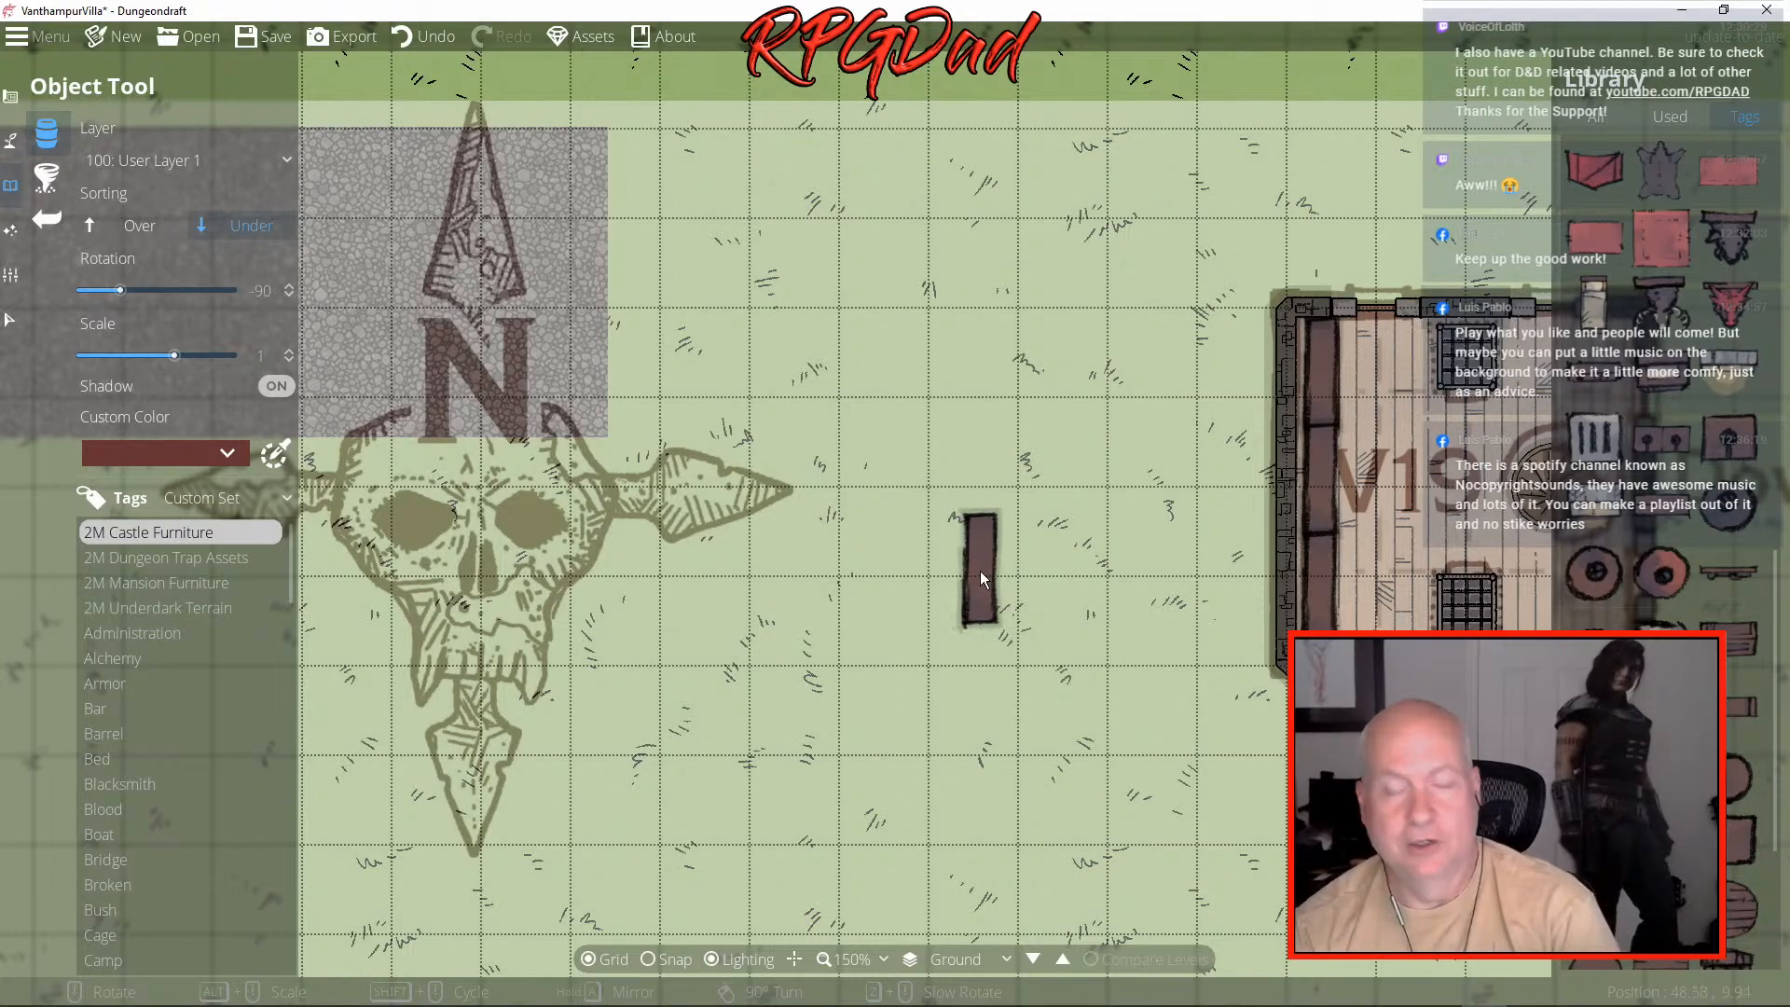
- Examine the second floor and the ground floor rooms, from V17 across to V8 and the south wall, for remaining unfurnished outlines
{"action": "scroll", "coordinate": [981, 570], "scroll_direction": "down", "scroll_amount": 1}
{"action": "scroll", "coordinate": [981, 571], "scroll_direction": "down", "scroll_amount": 1}
{"action": "left_click_drag", "start_coordinate": [933, 612], "coordinate": [1100, 419]}
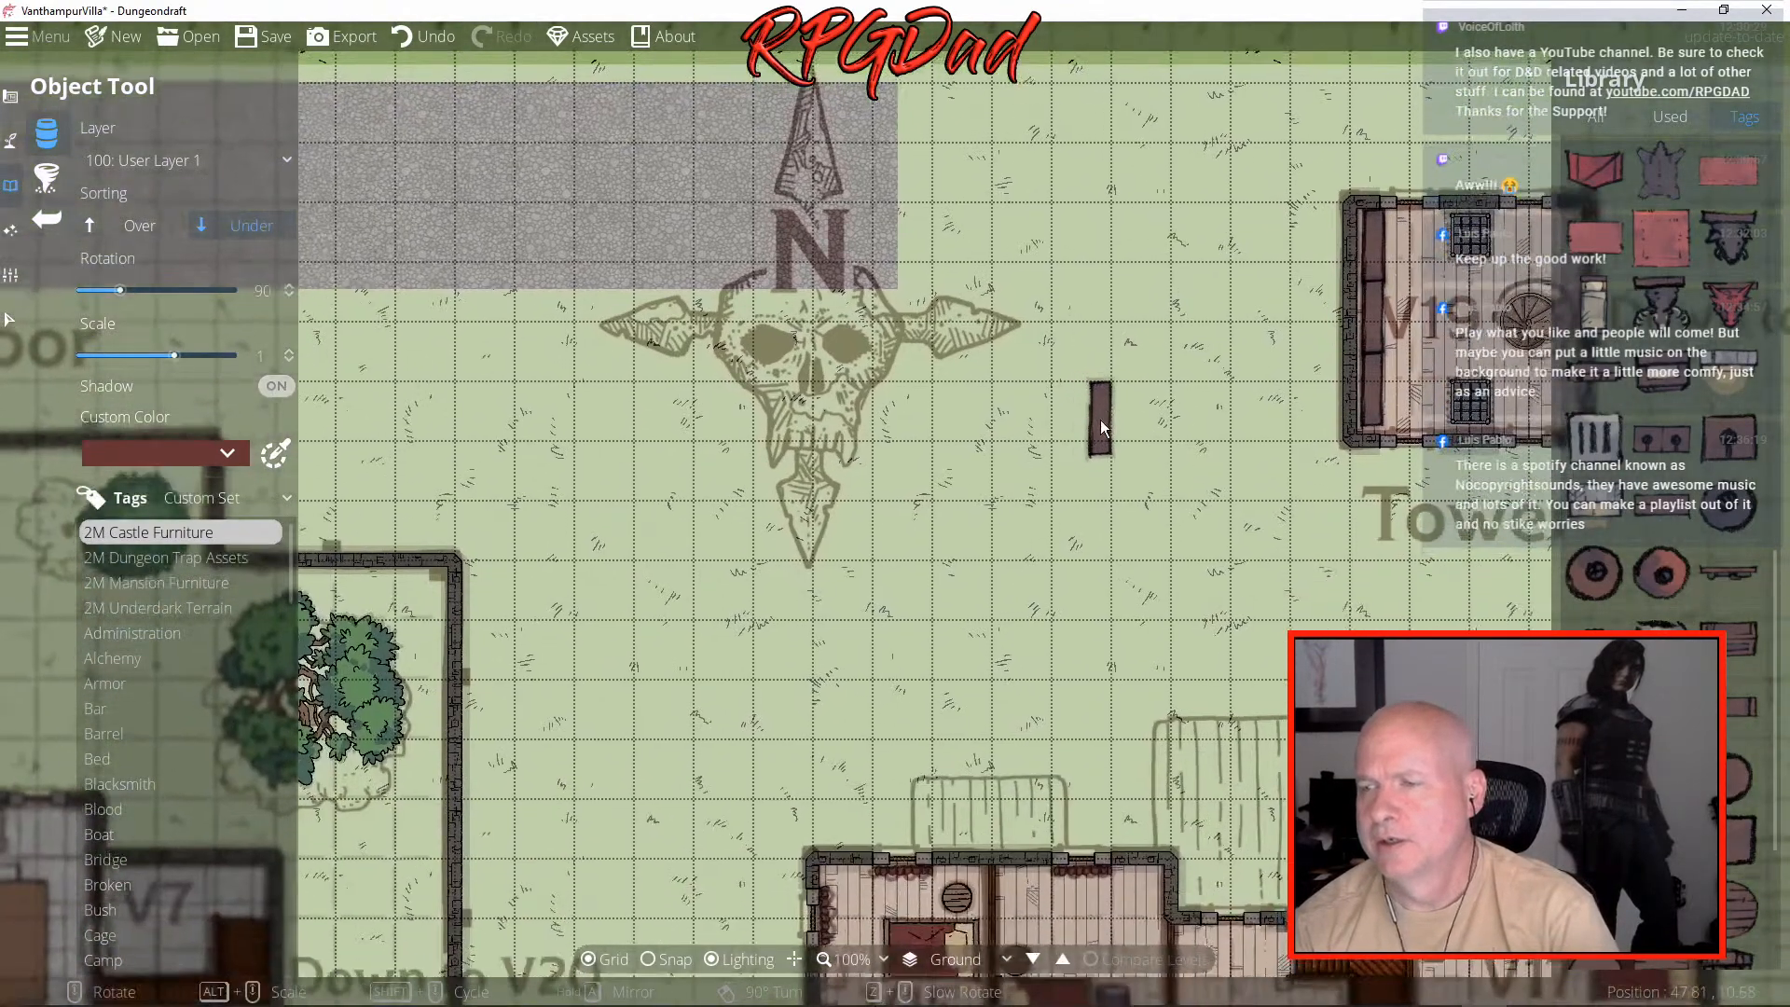
{"action": "left_click_drag", "start_coordinate": [998, 792], "coordinate": [830, 160]}
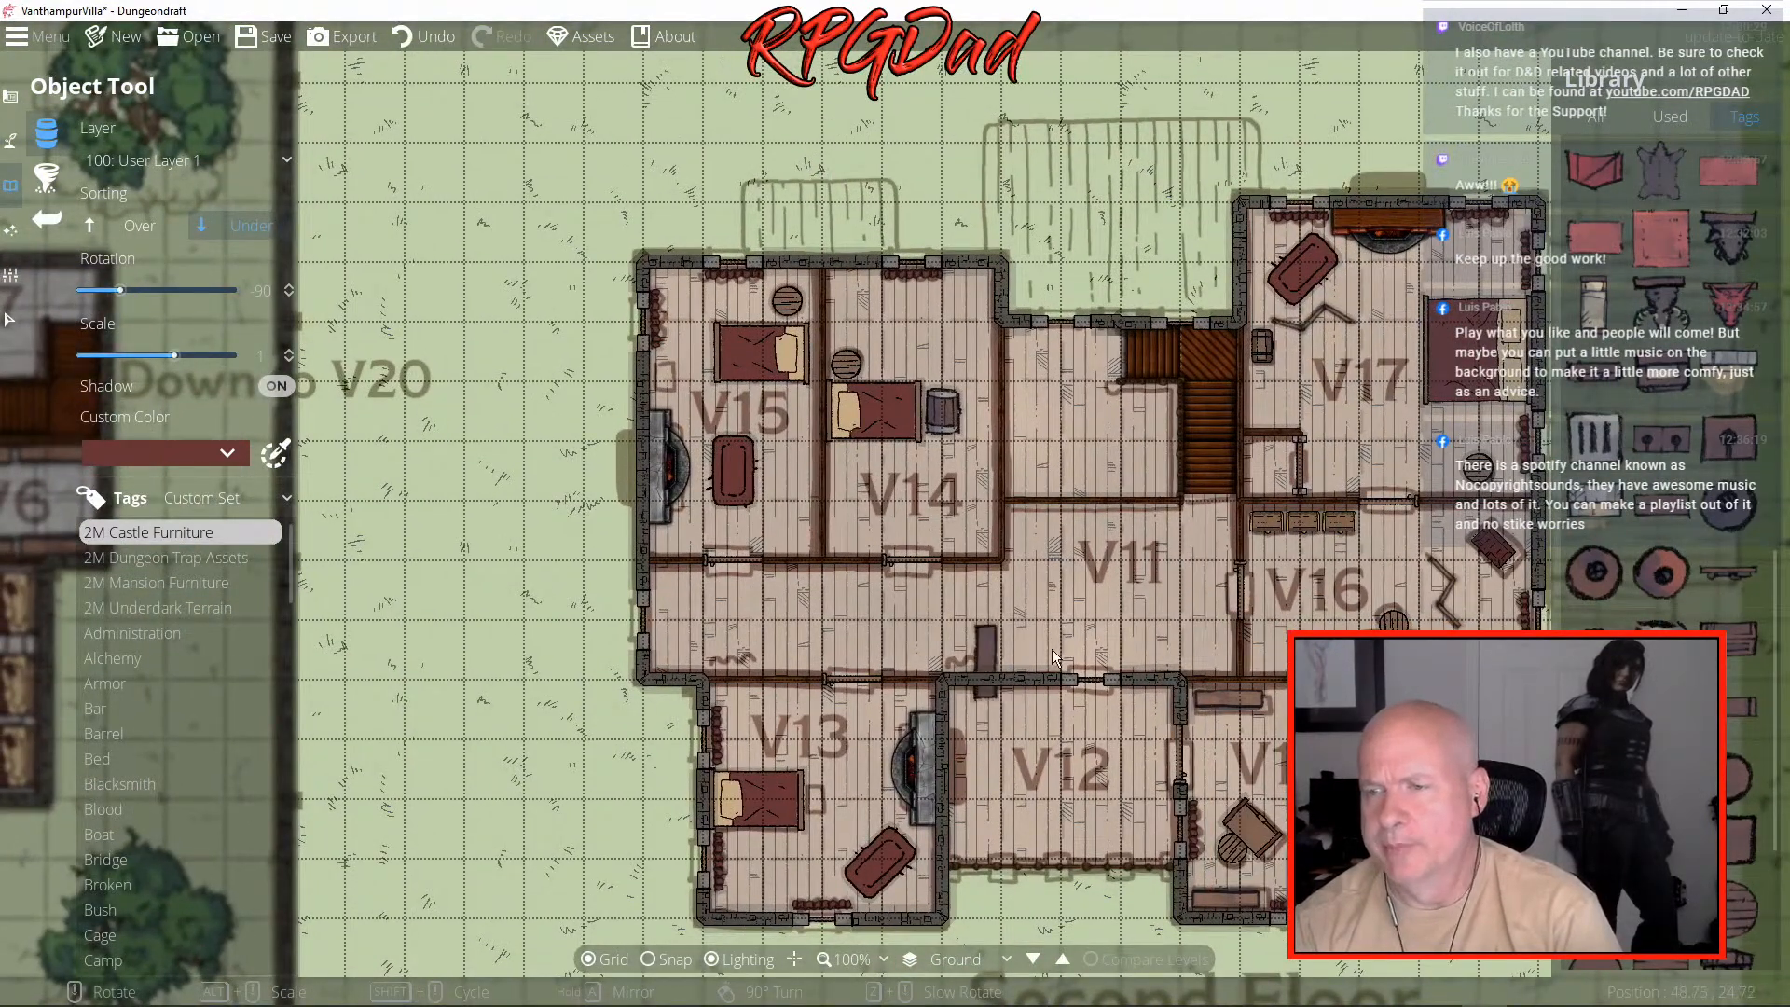
{"action": "left_click_drag", "start_coordinate": [1194, 645], "coordinate": [651, 563]}
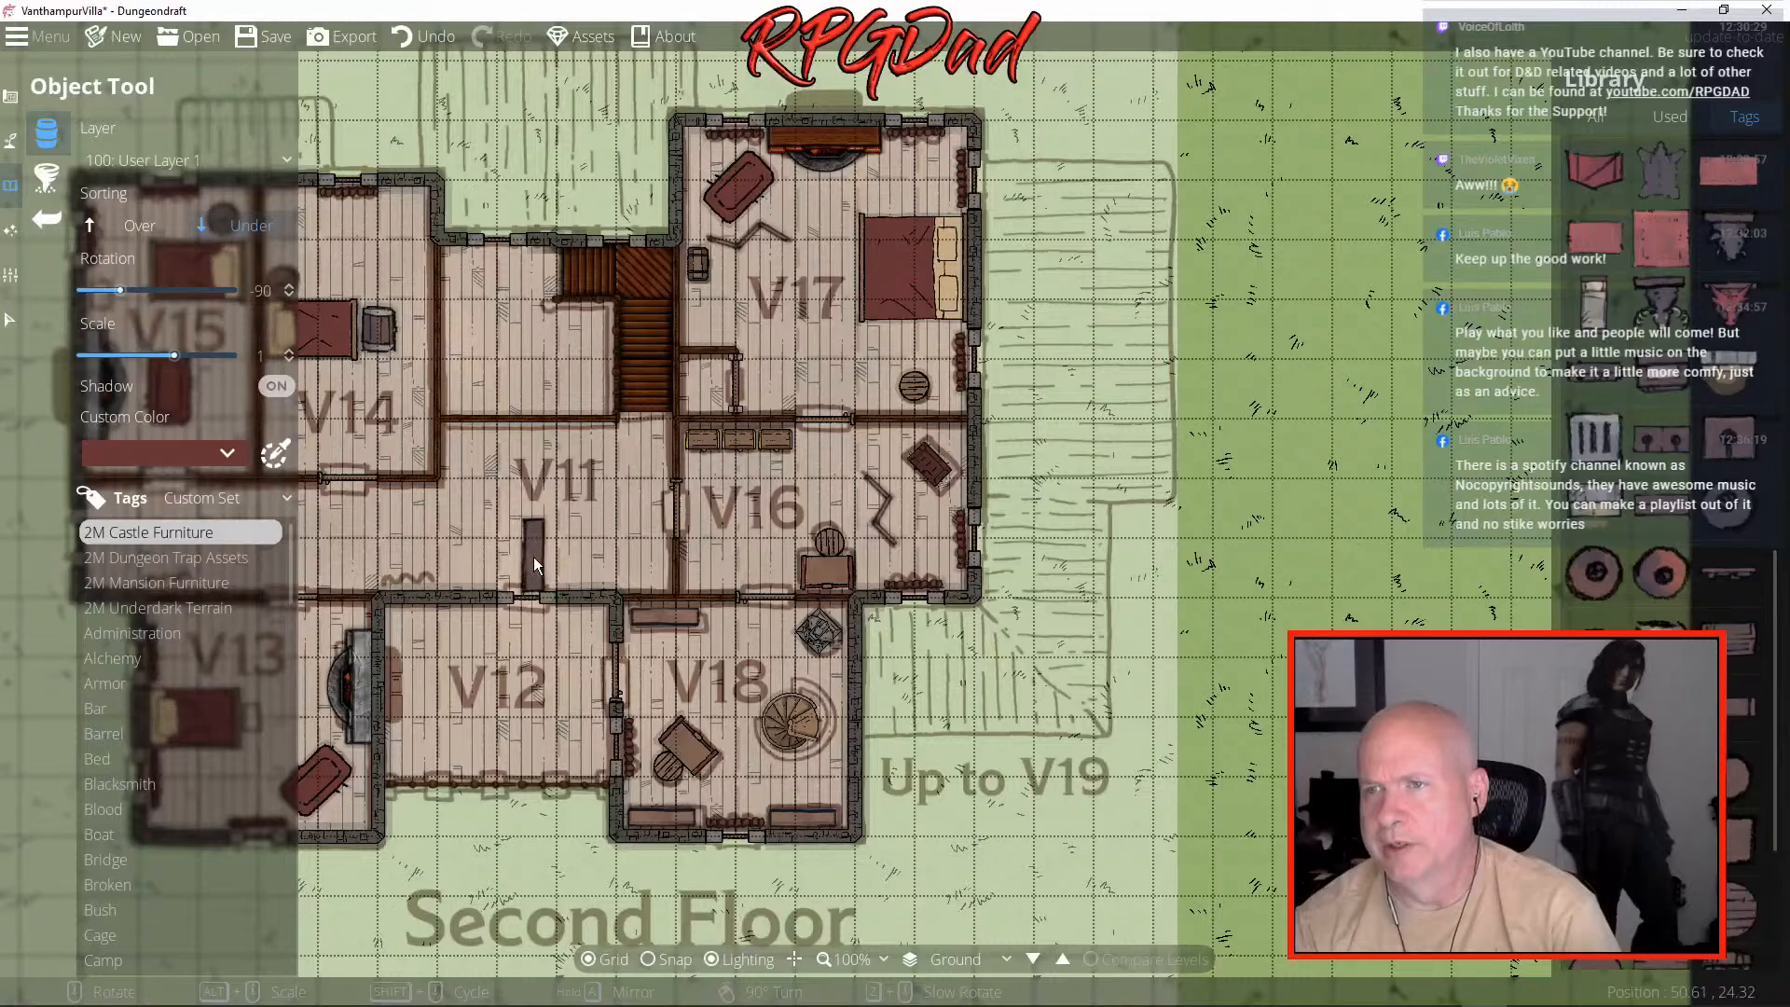
{"action": "left_click_drag", "start_coordinate": [536, 556], "coordinate": [1229, 556]}
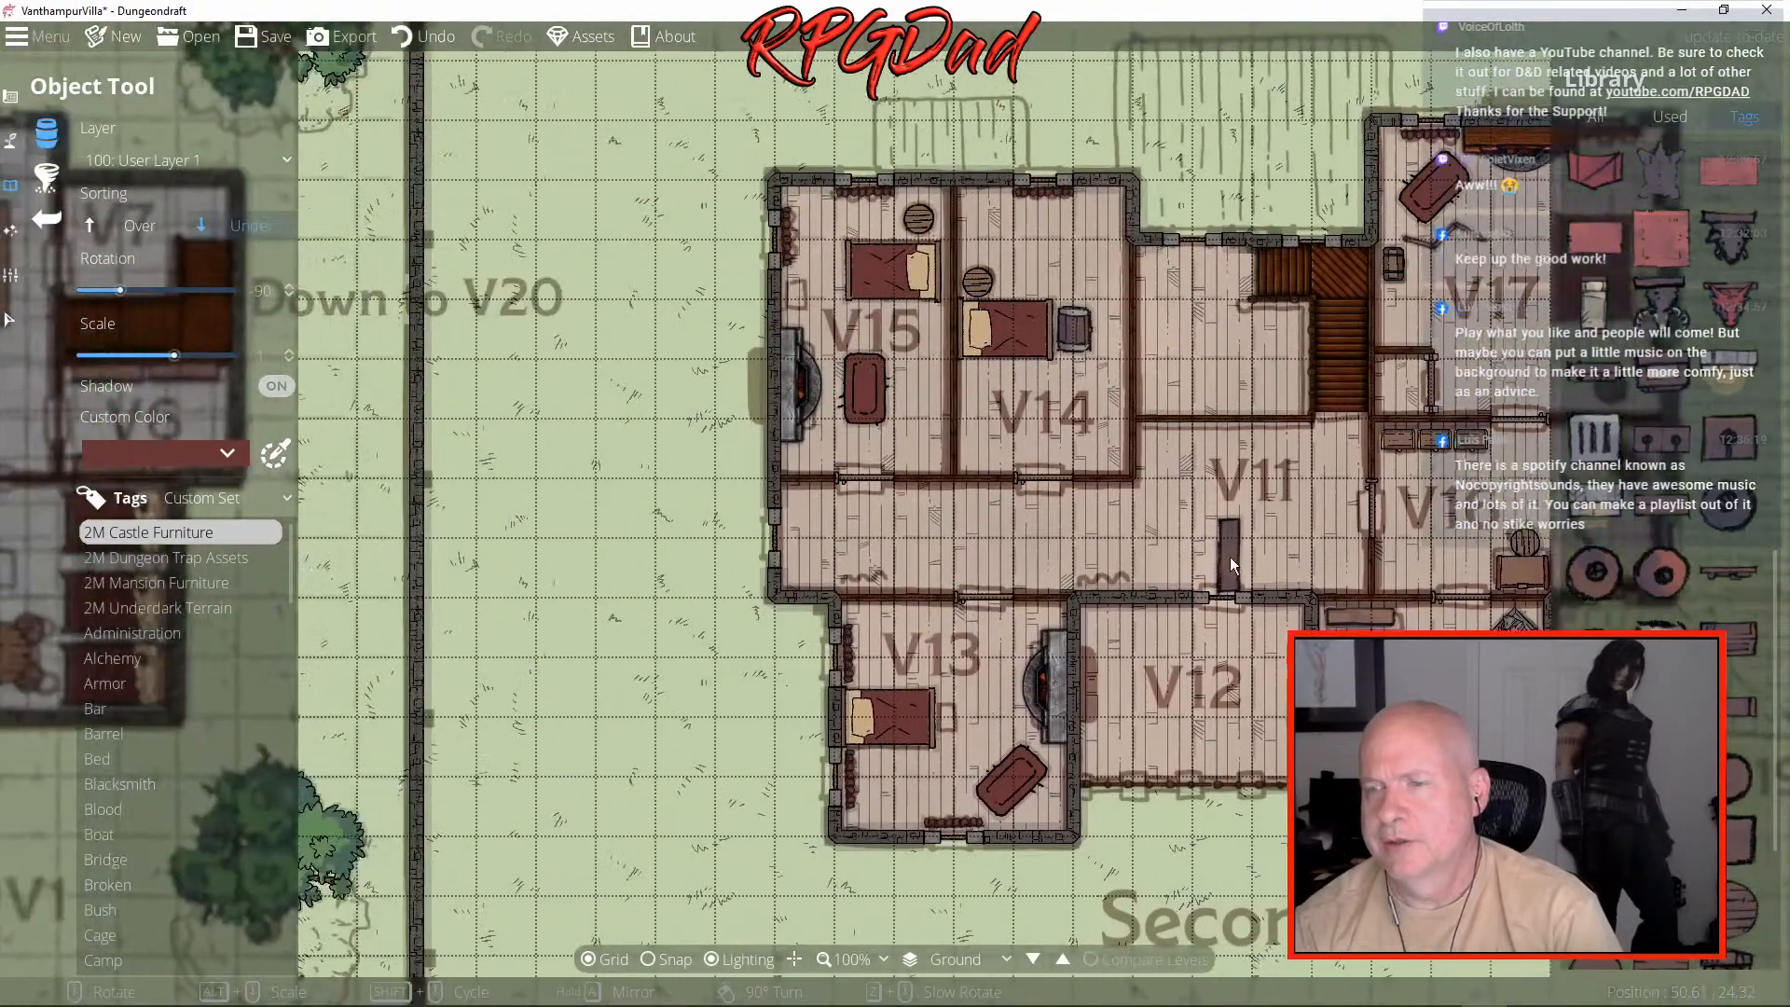
{"action": "left_click_drag", "start_coordinate": [602, 572], "coordinate": [1228, 552]}
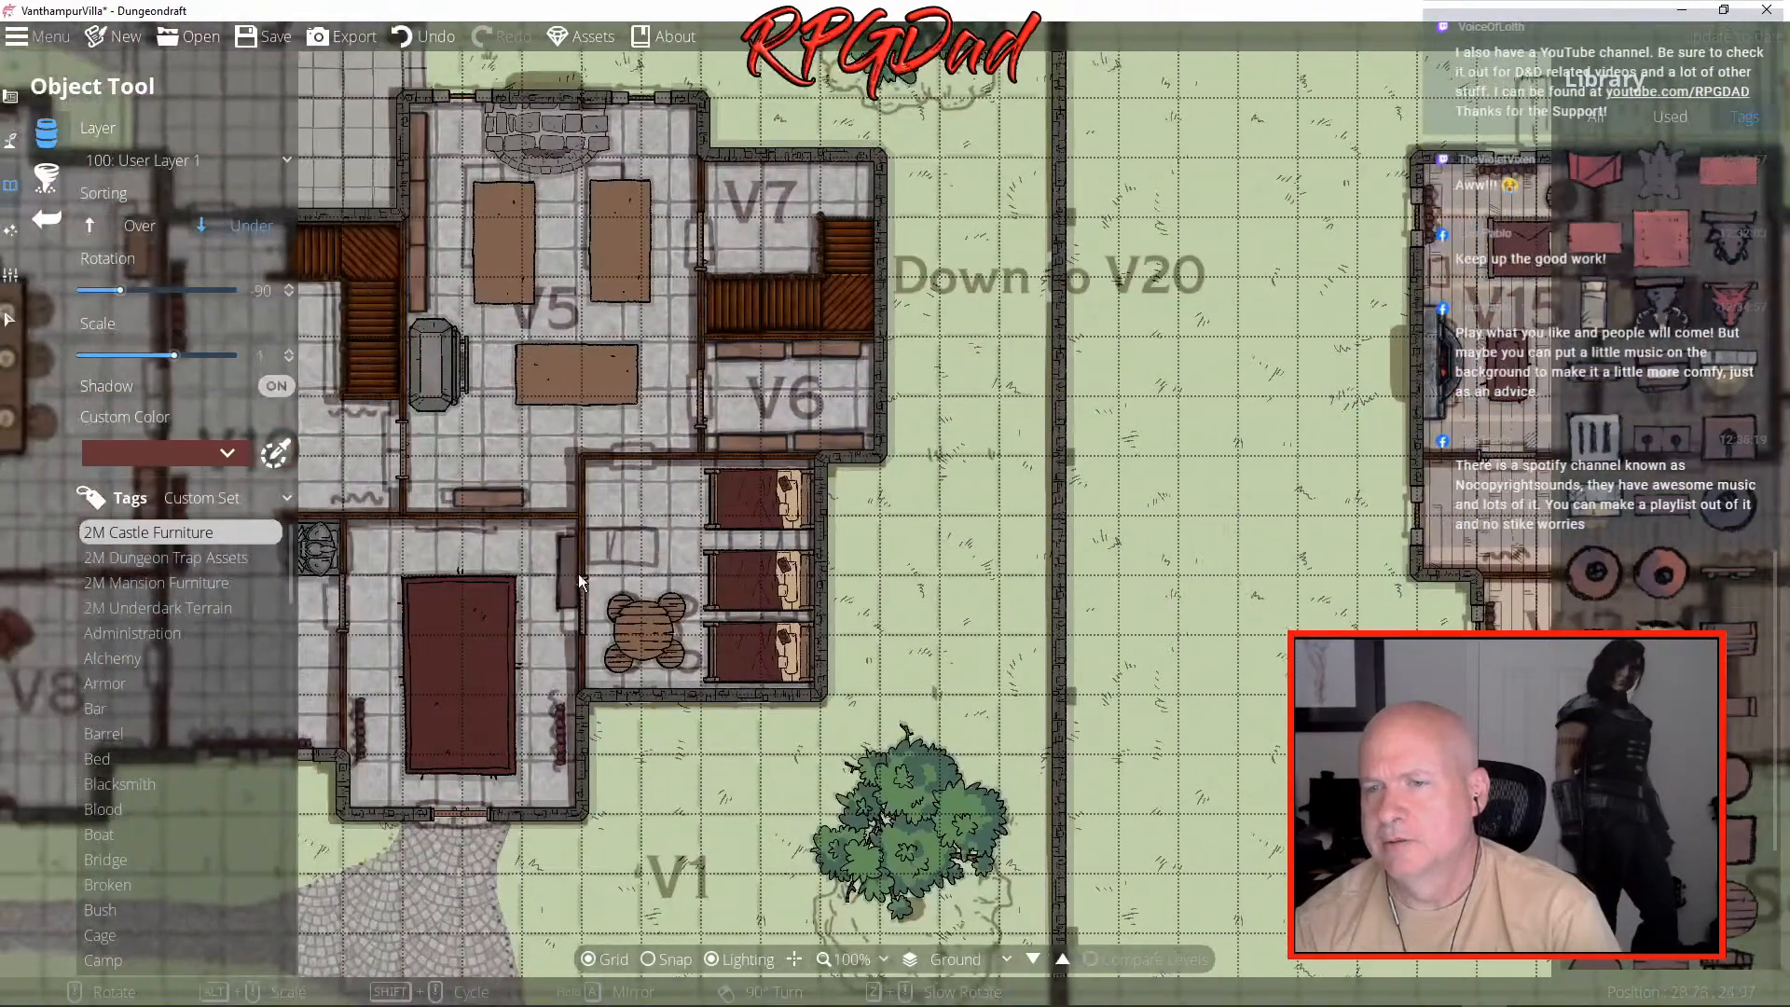
{"action": "left_click_drag", "start_coordinate": [567, 574], "coordinate": [987, 590]}
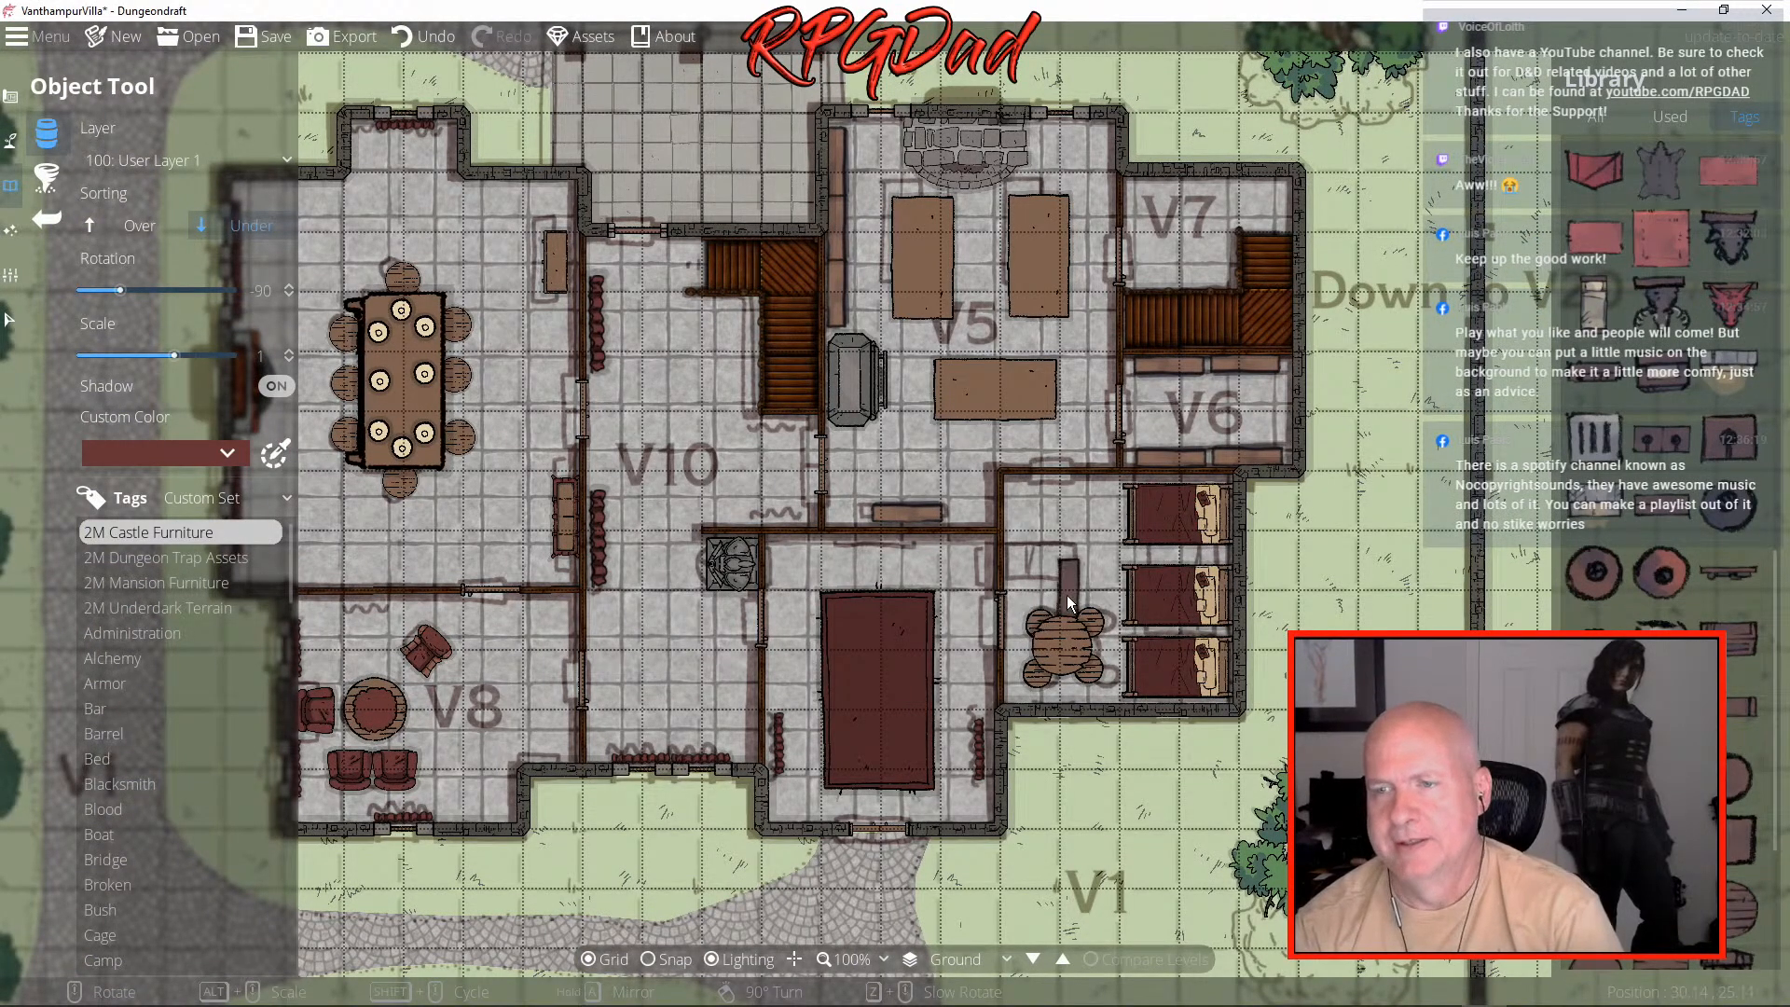
{"action": "left_click_drag", "start_coordinate": [641, 619], "coordinate": [692, 679]}
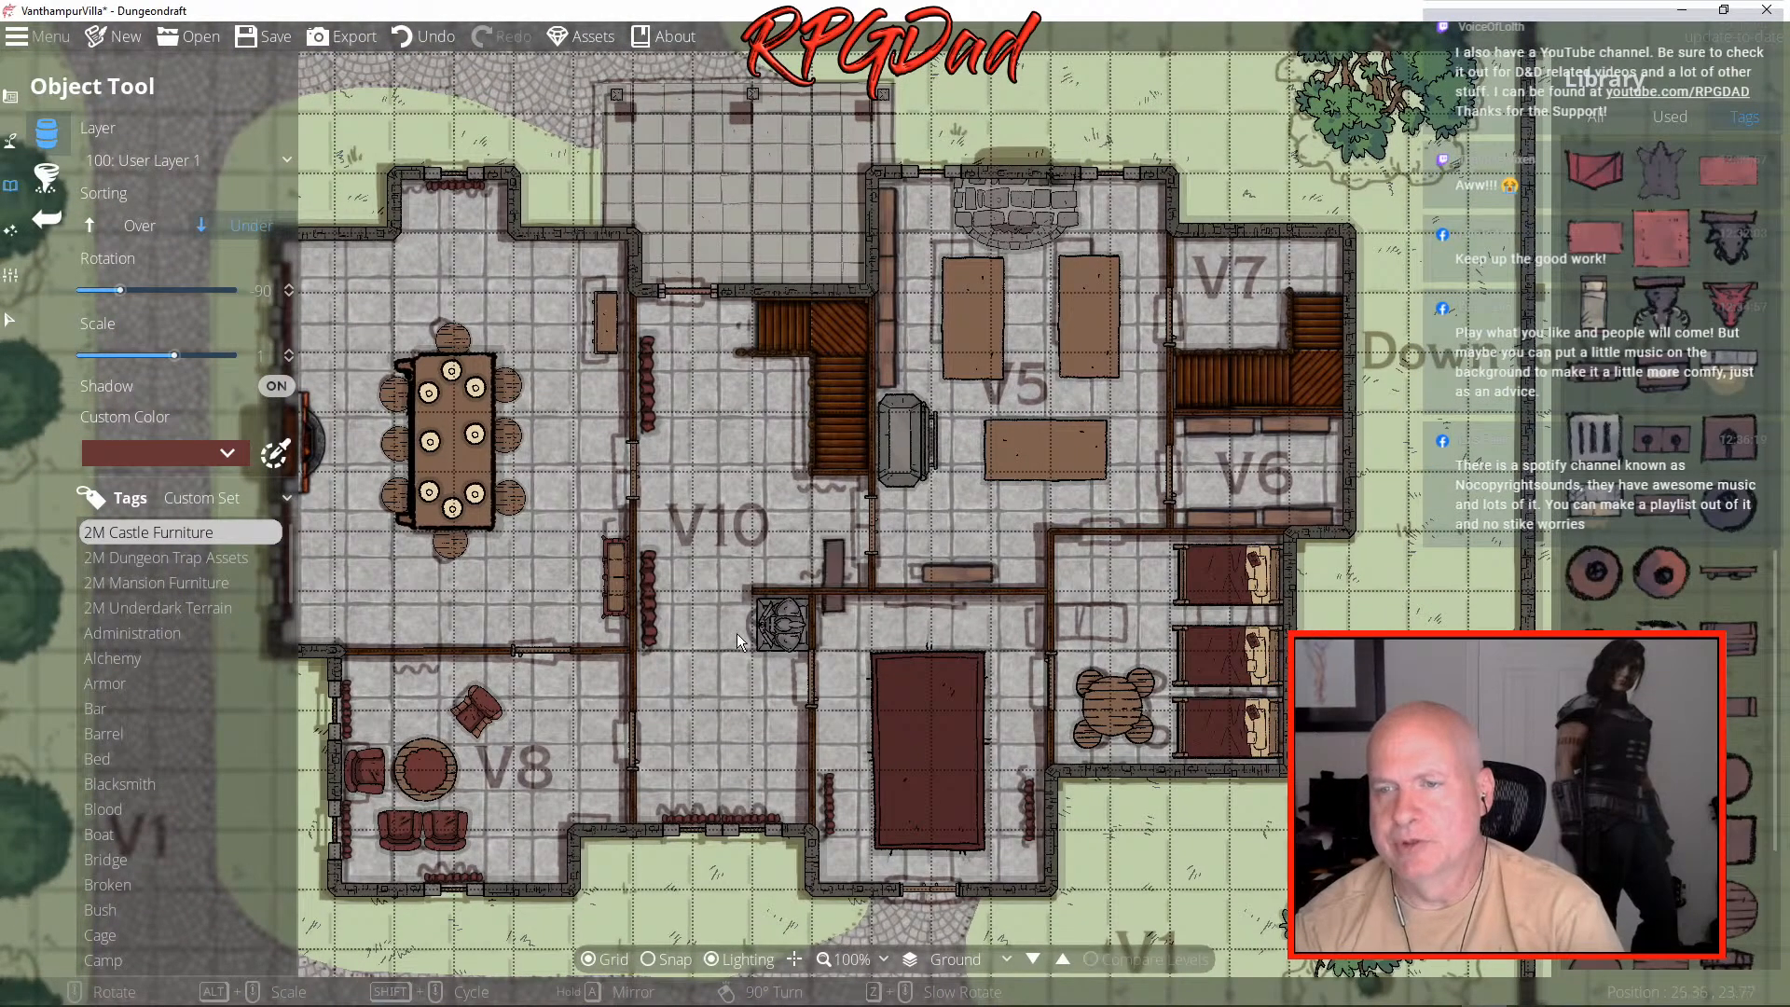
{"action": "scroll", "coordinate": [714, 643], "scroll_direction": "down", "scroll_amount": 2}
{"action": "scroll", "coordinate": [721, 635], "scroll_direction": "up", "scroll_amount": 2}
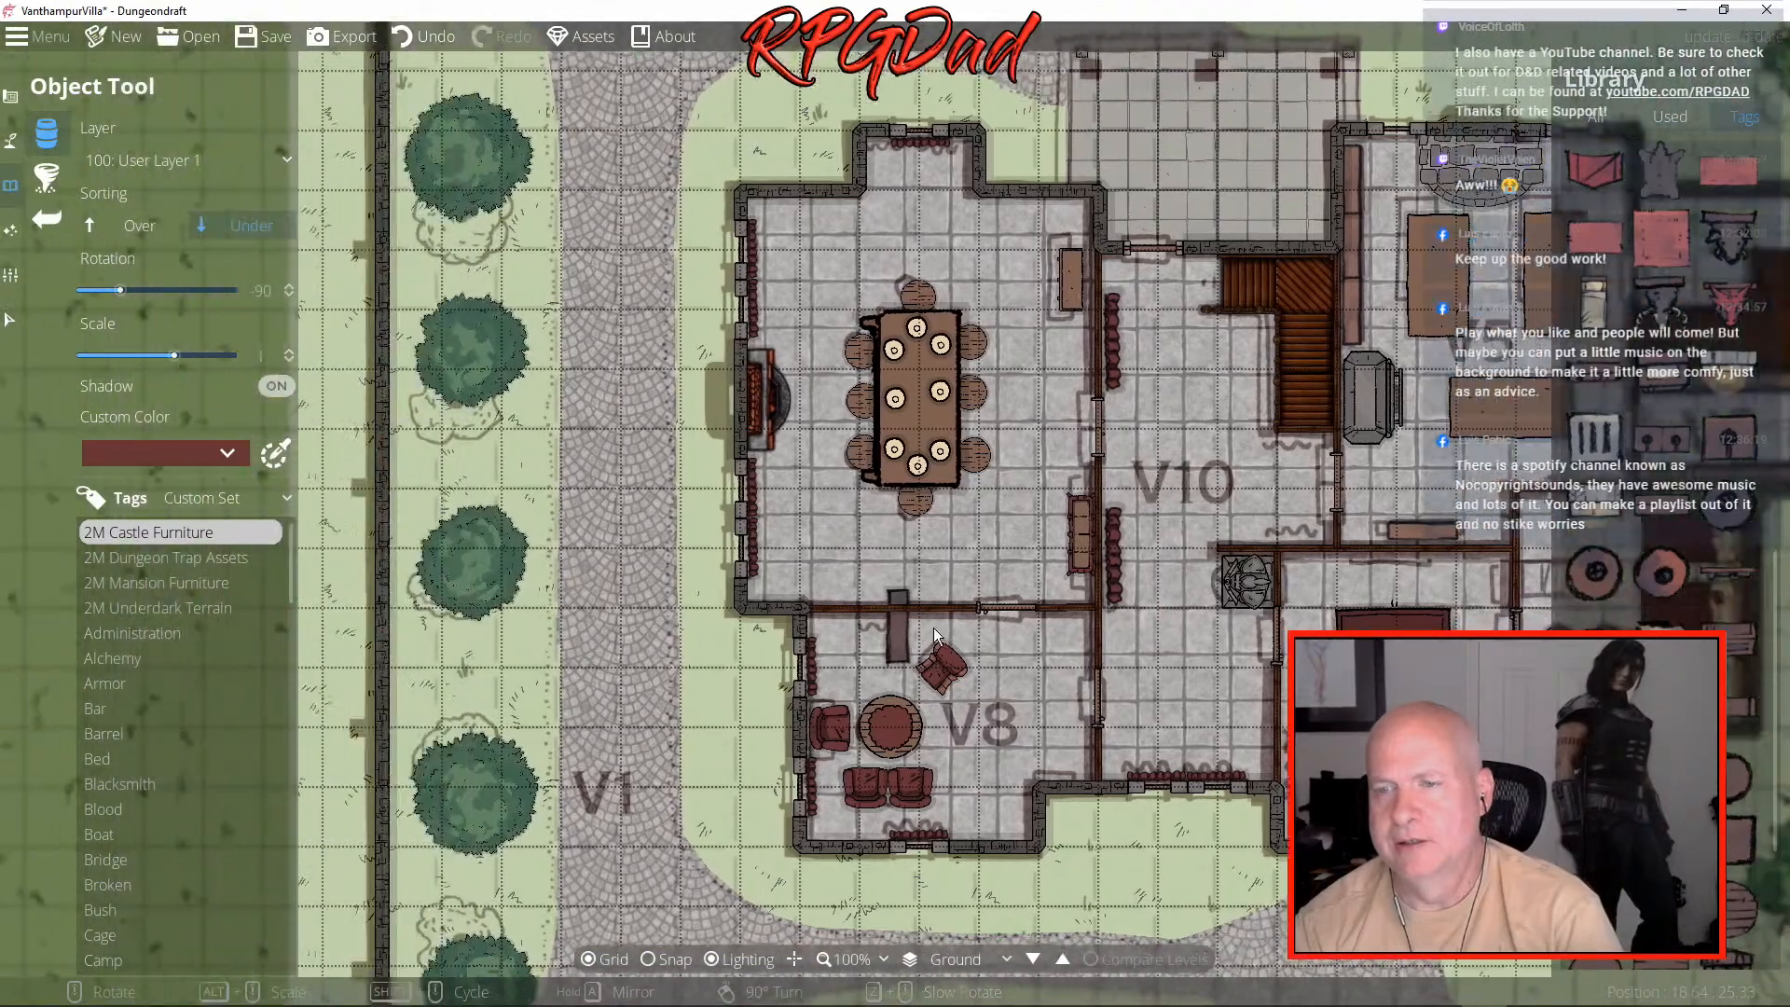
{"action": "left_click_drag", "start_coordinate": [932, 250], "coordinate": [890, 204]}
{"action": "left_click_drag", "start_coordinate": [1011, 563], "coordinate": [957, 483]}
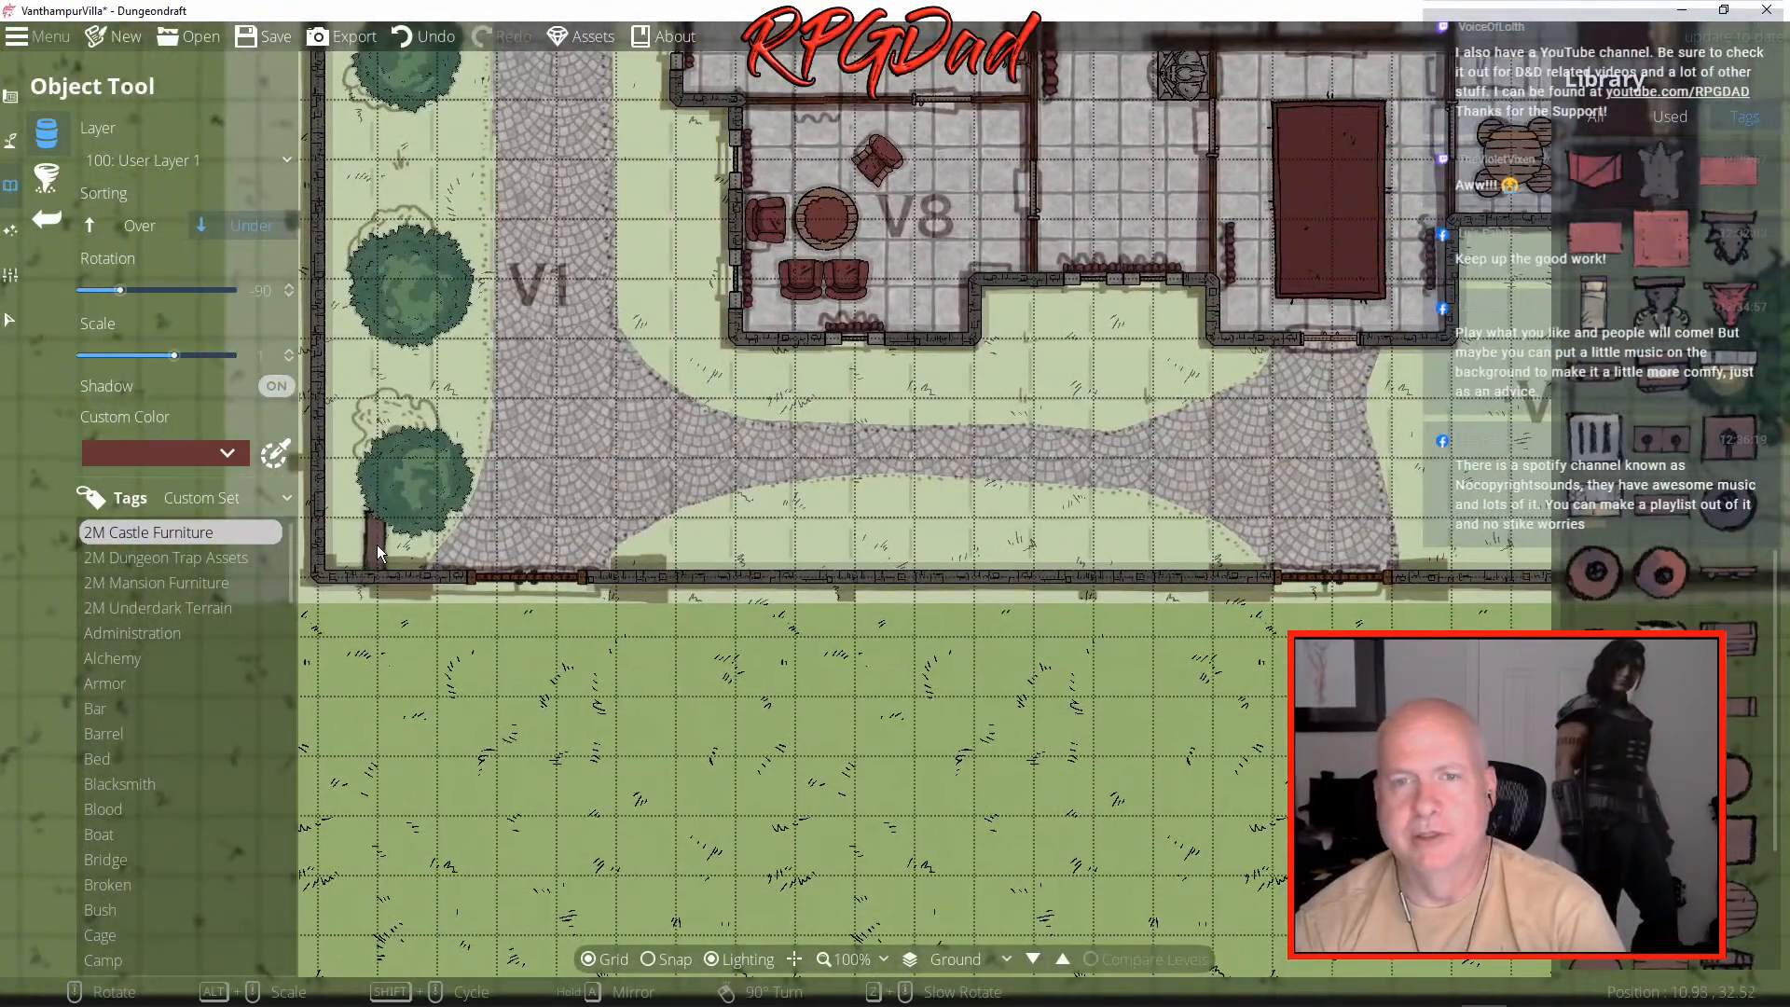
- Try a black cobblestone rectangle about 9 by 2 squares with the Pattern Shape Tool on the grass south of the villa wall, and undo it
{"action": "left_click", "coordinate": [10, 139]}
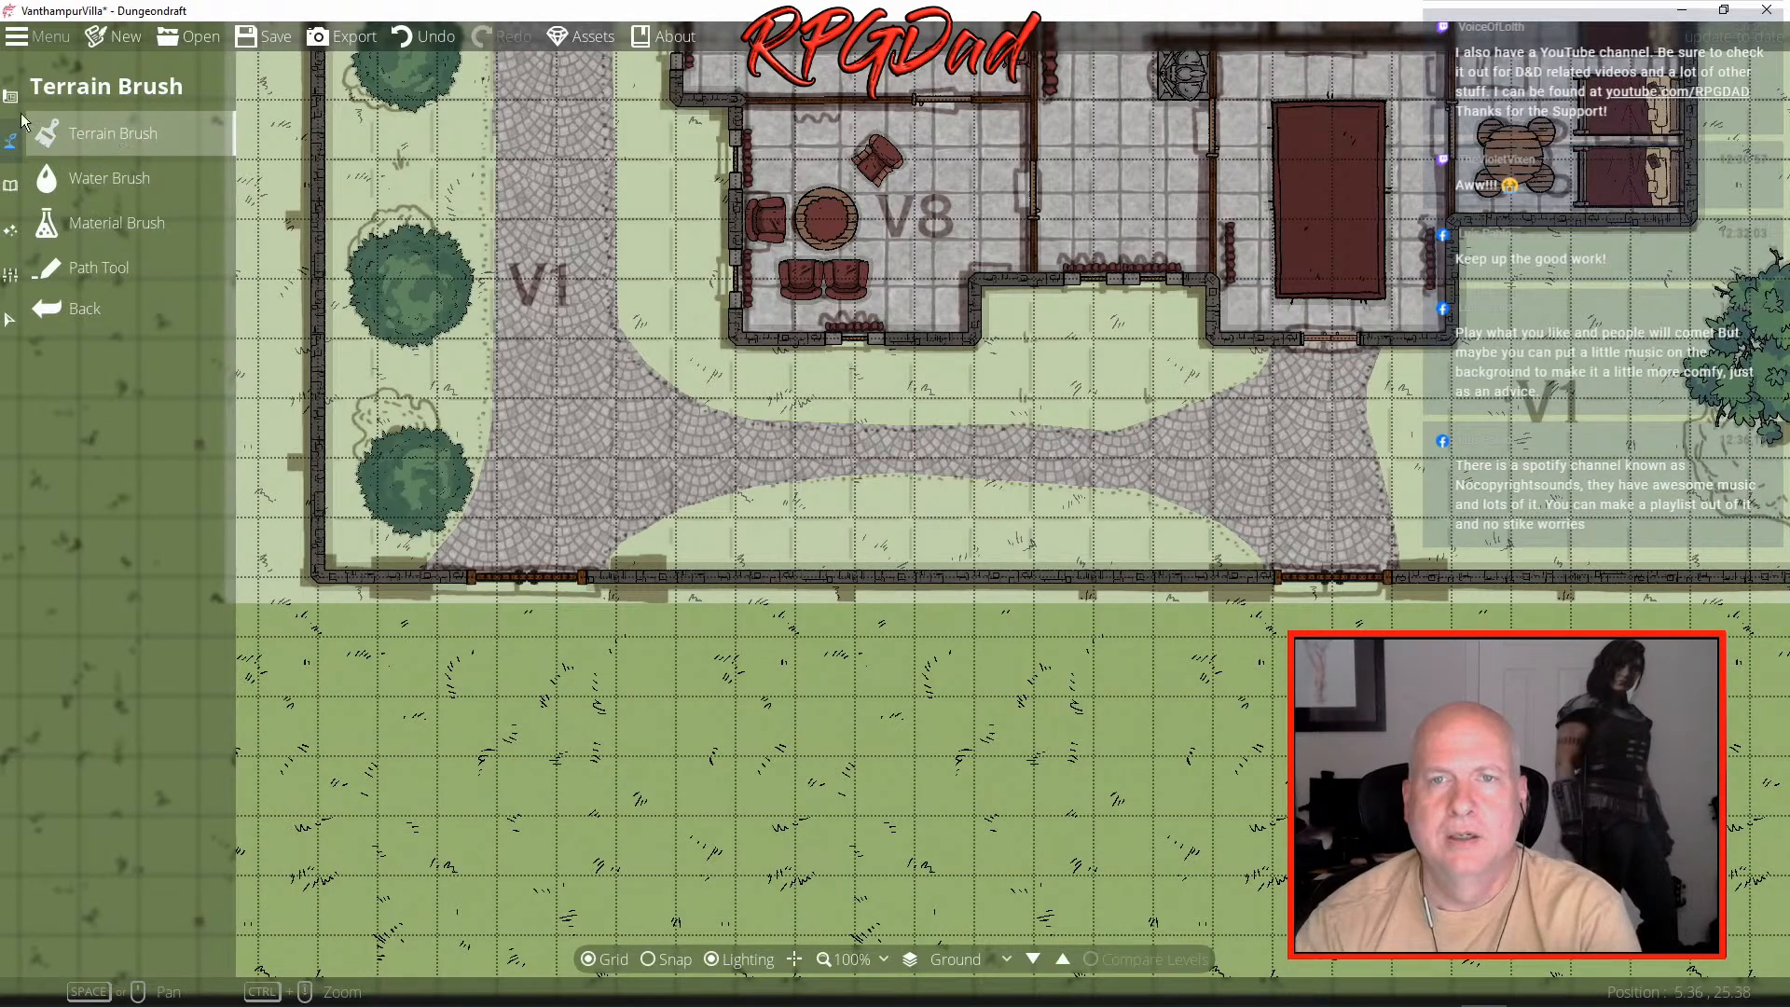
{"action": "left_click", "coordinate": [10, 96]}
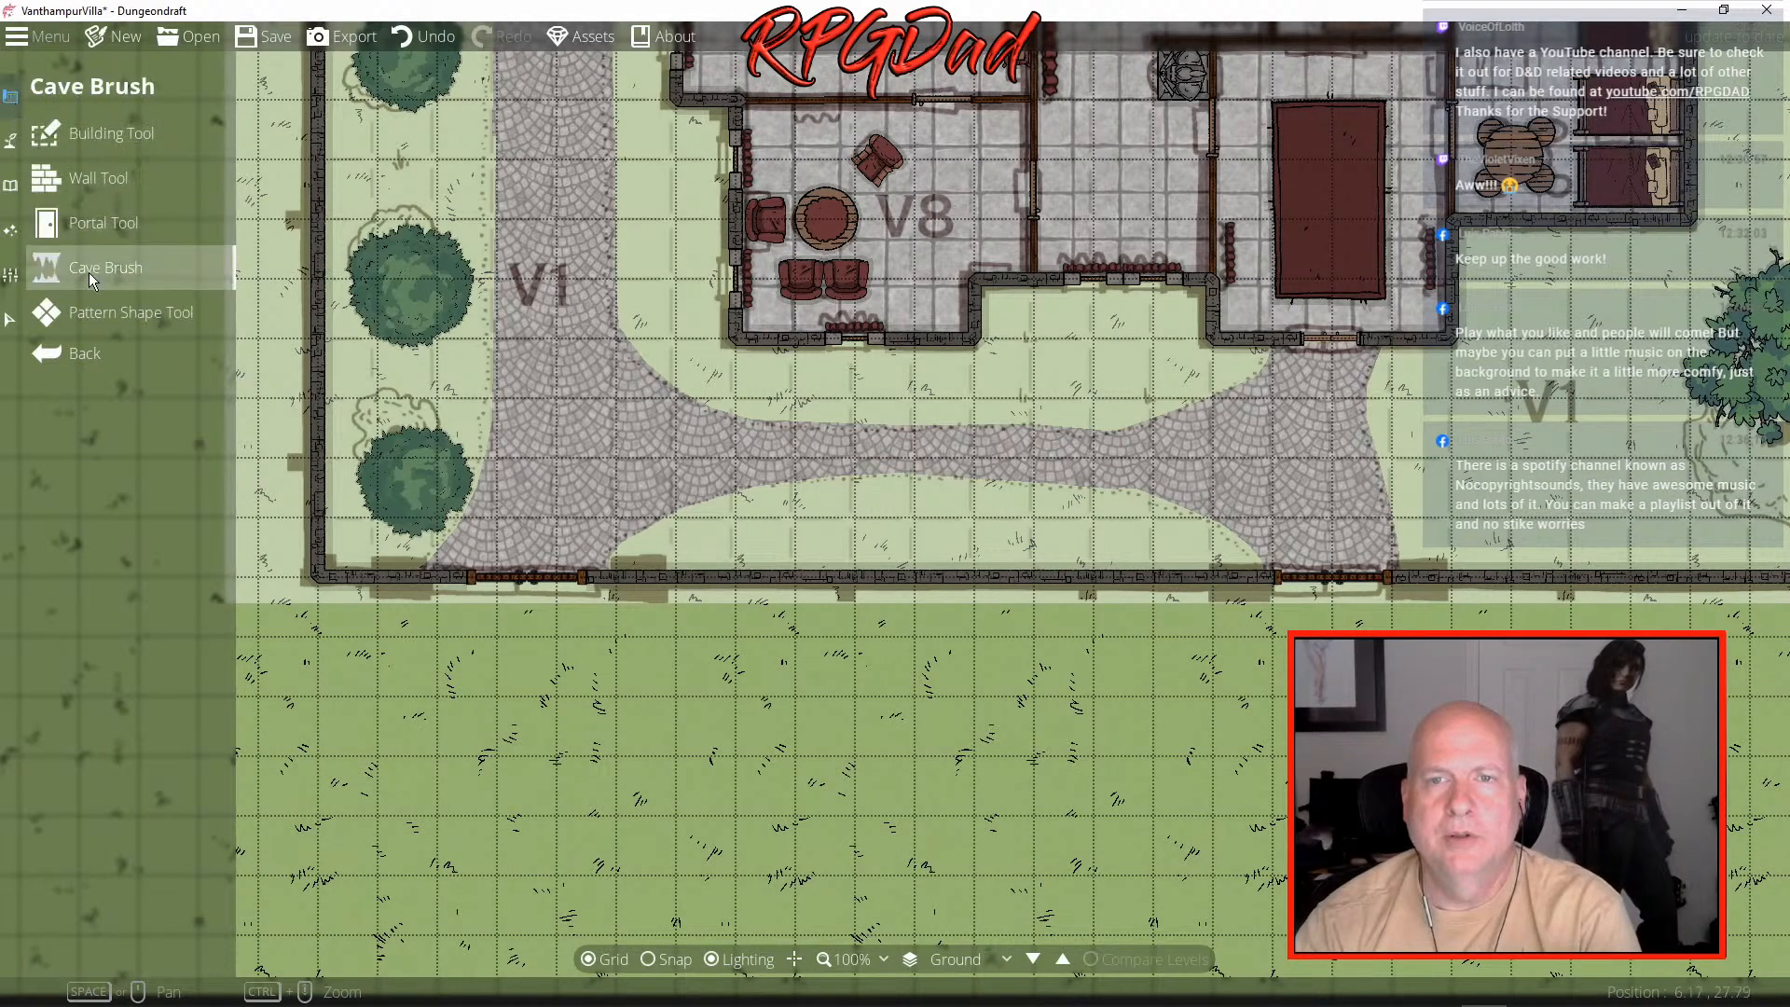
{"action": "left_click", "coordinate": [89, 315]}
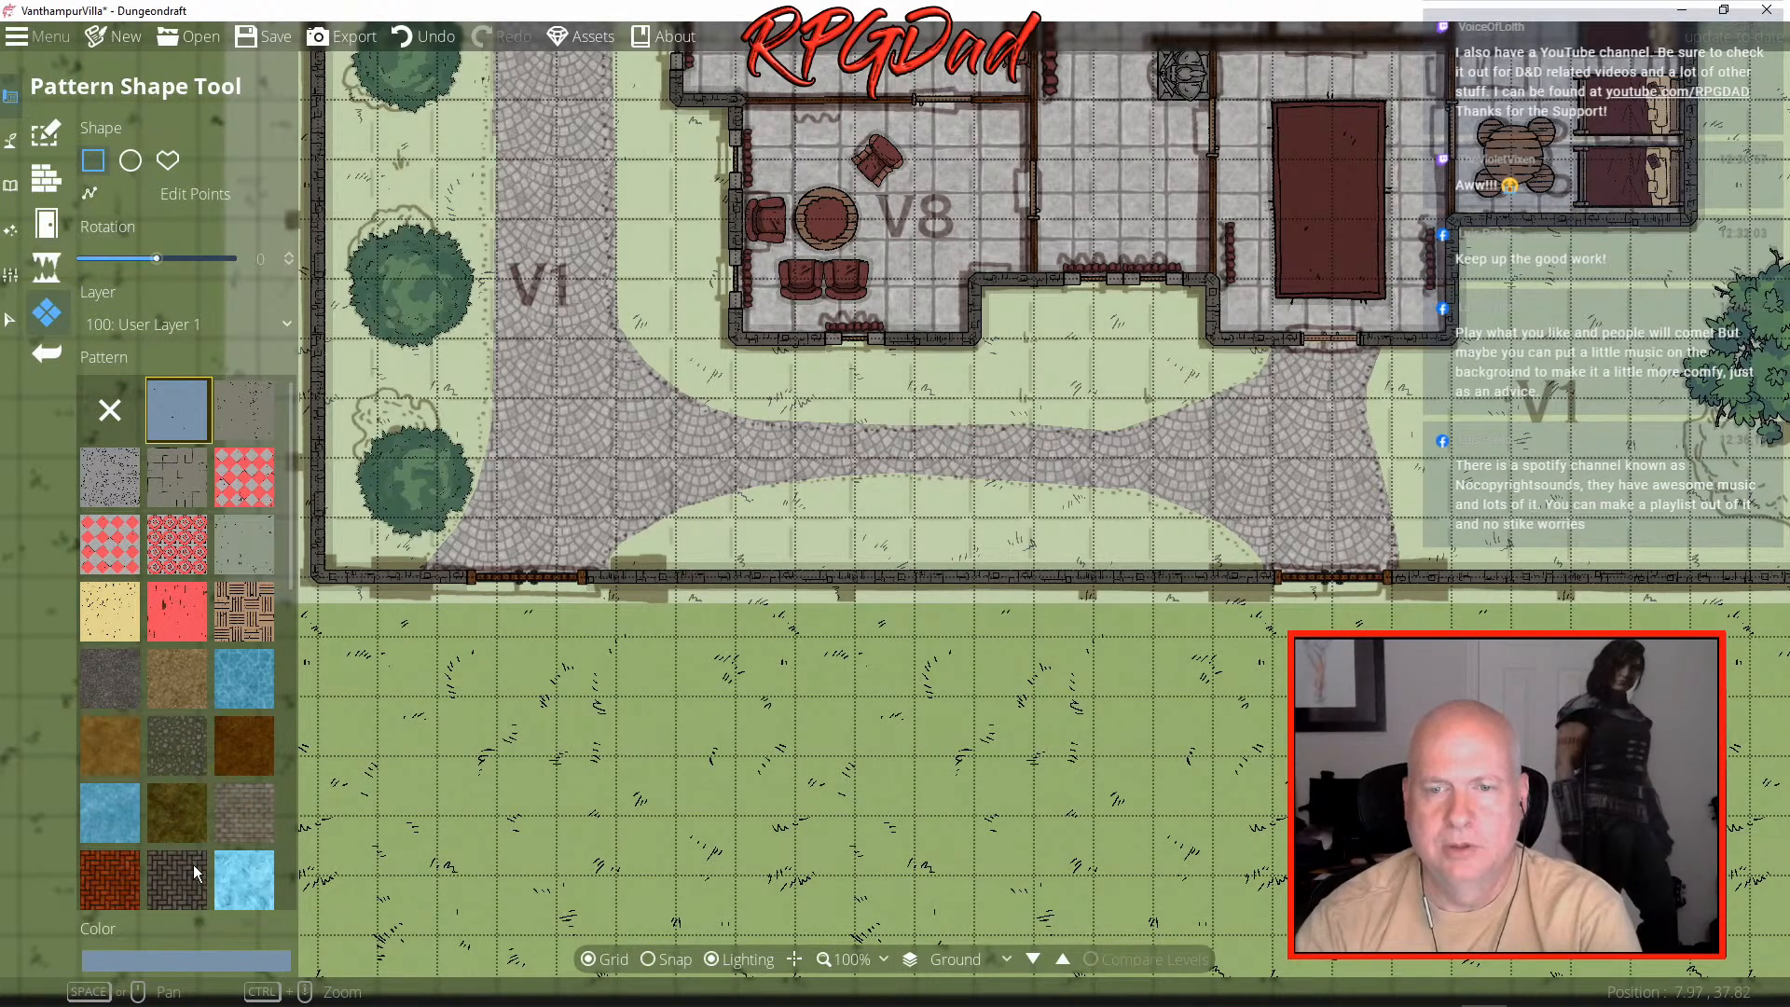
{"action": "scroll", "coordinate": [192, 842], "scroll_direction": "down", "scroll_amount": 10}
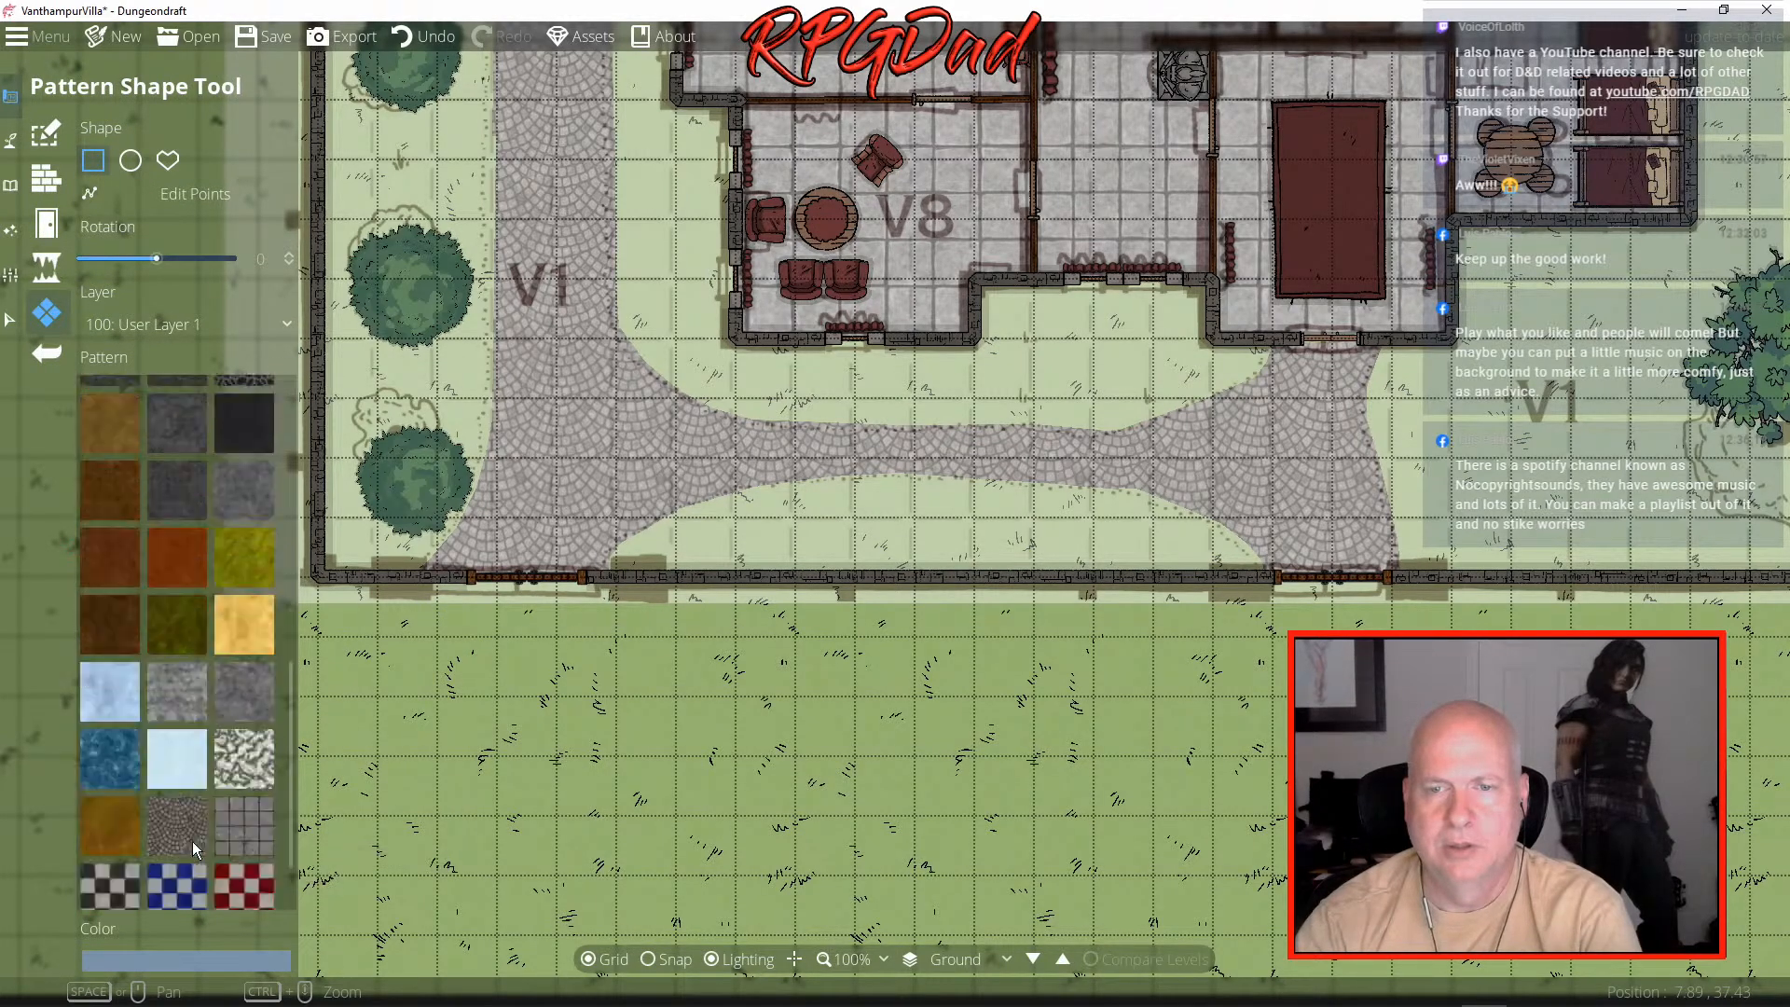
{"action": "scroll", "coordinate": [192, 842], "scroll_direction": "down", "scroll_amount": 2}
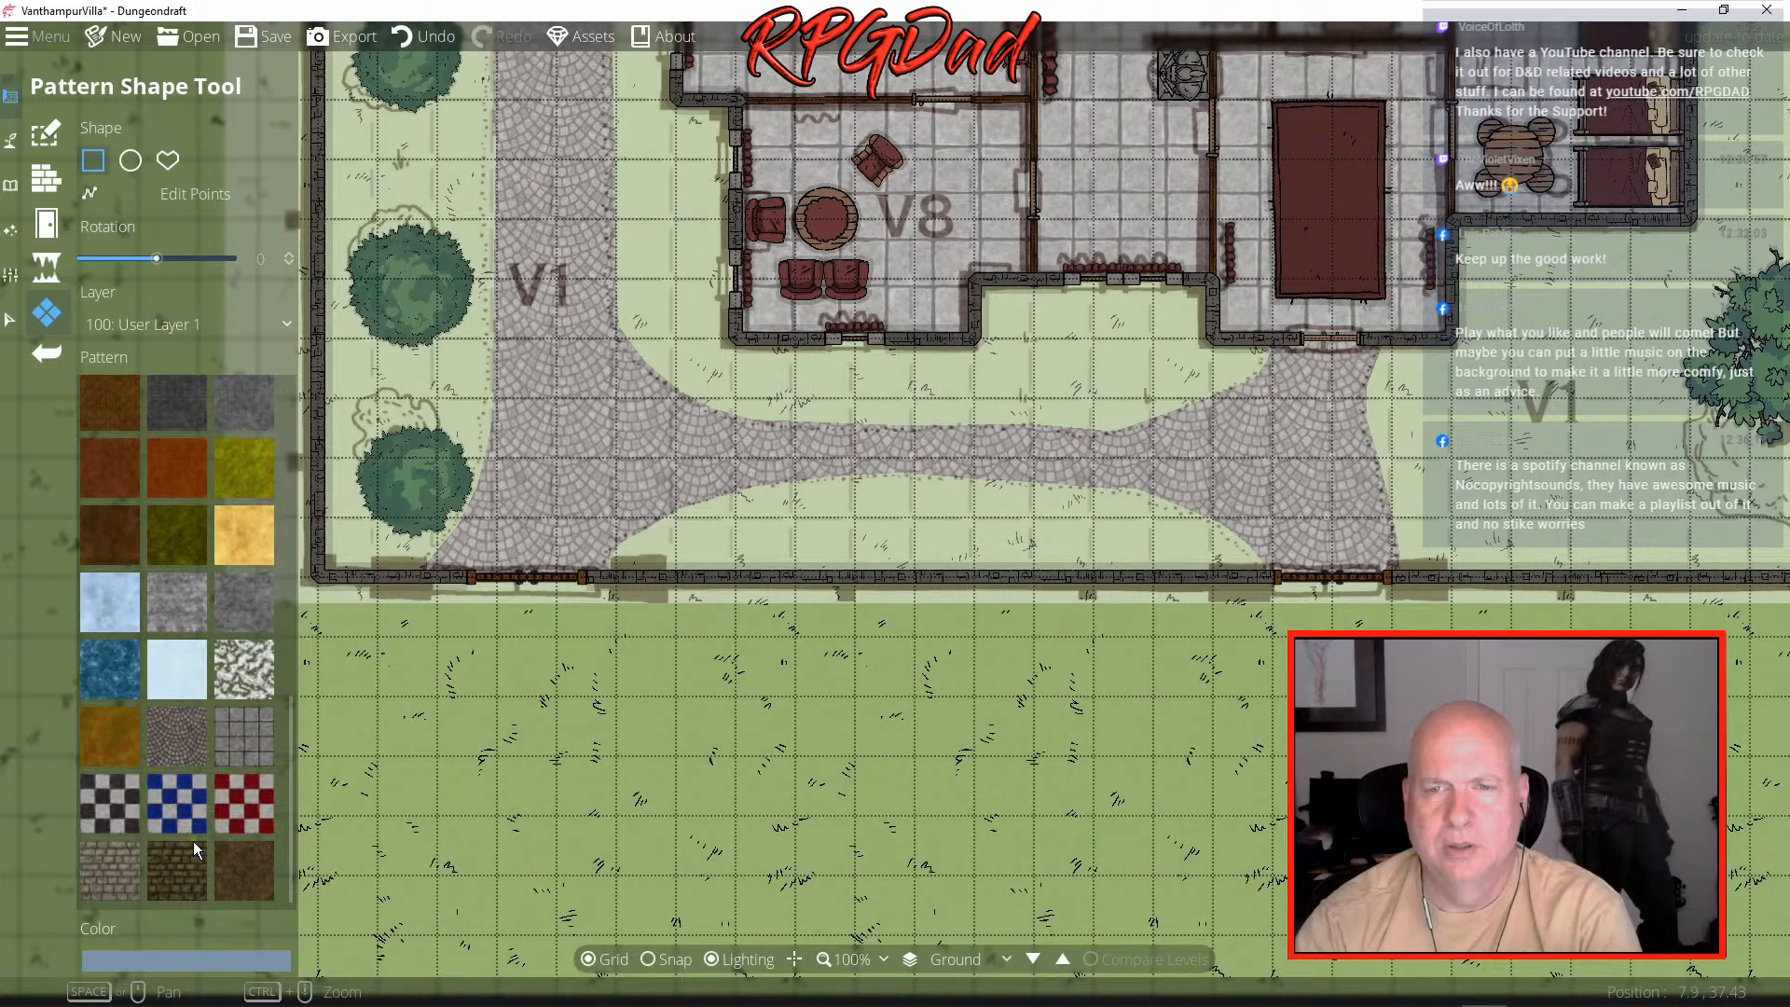
{"action": "scroll", "coordinate": [193, 830], "scroll_direction": "up", "scroll_amount": 6}
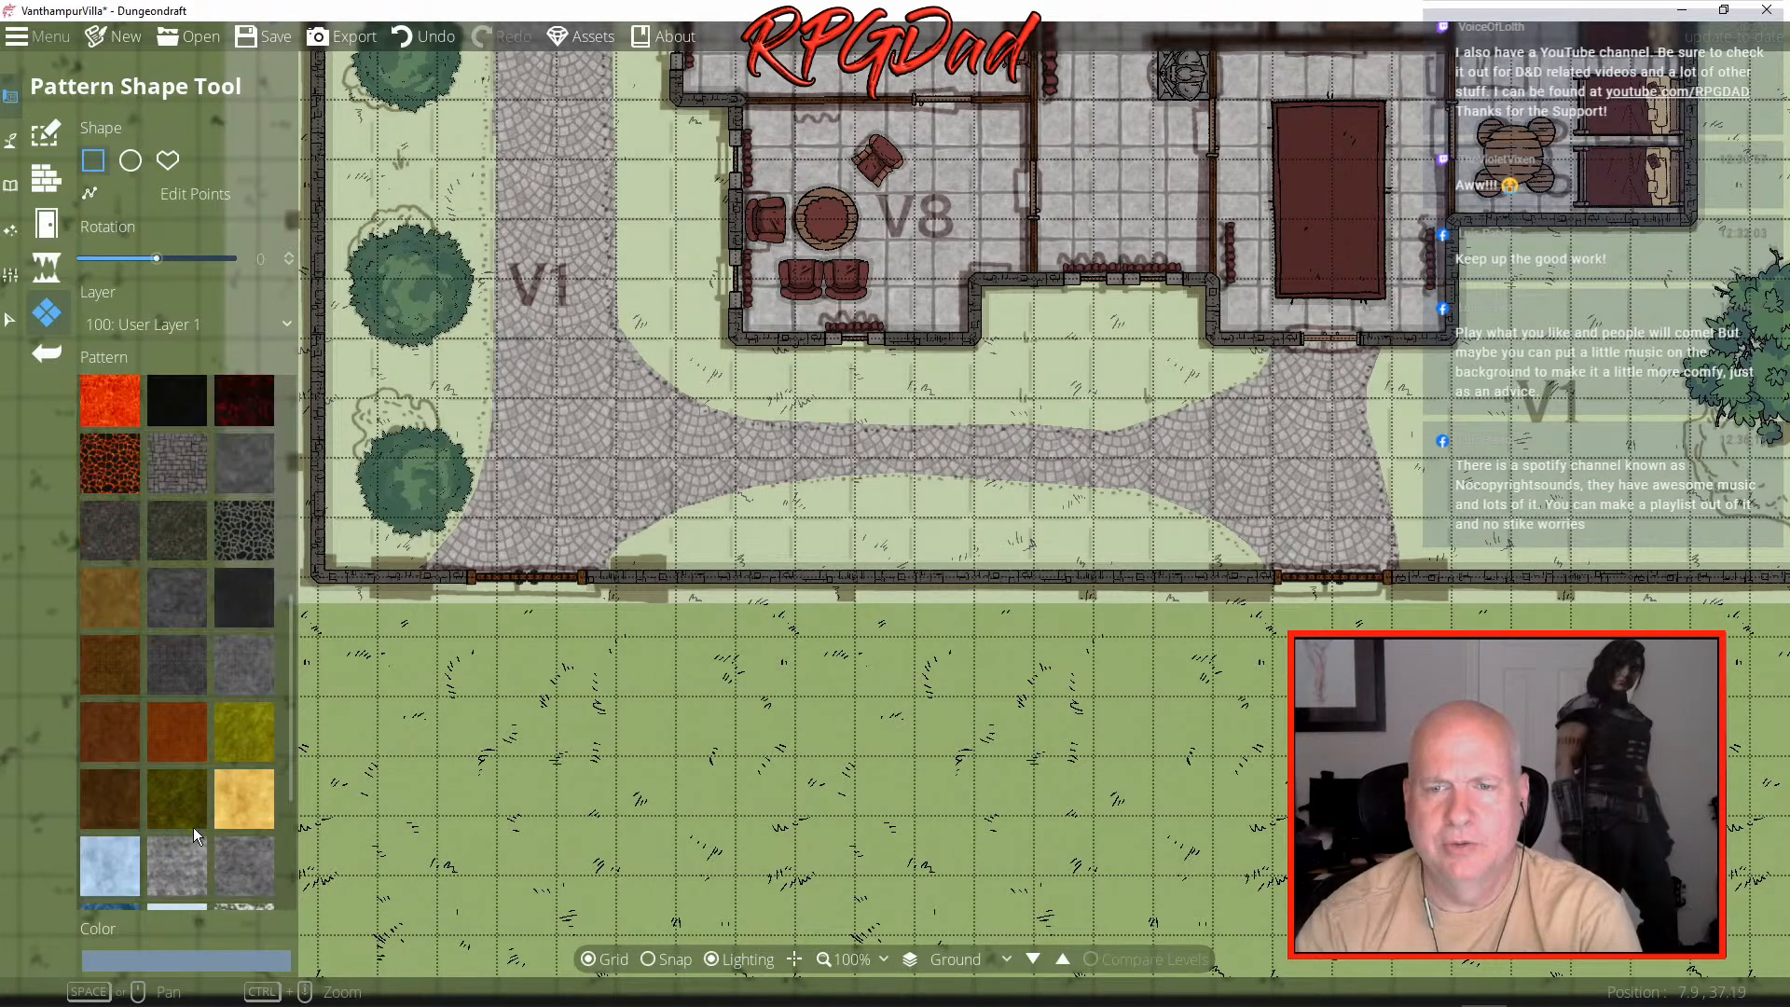
{"action": "left_click", "coordinate": [250, 532]}
{"action": "left_click_drag", "start_coordinate": [458, 688], "coordinate": [1007, 799]}
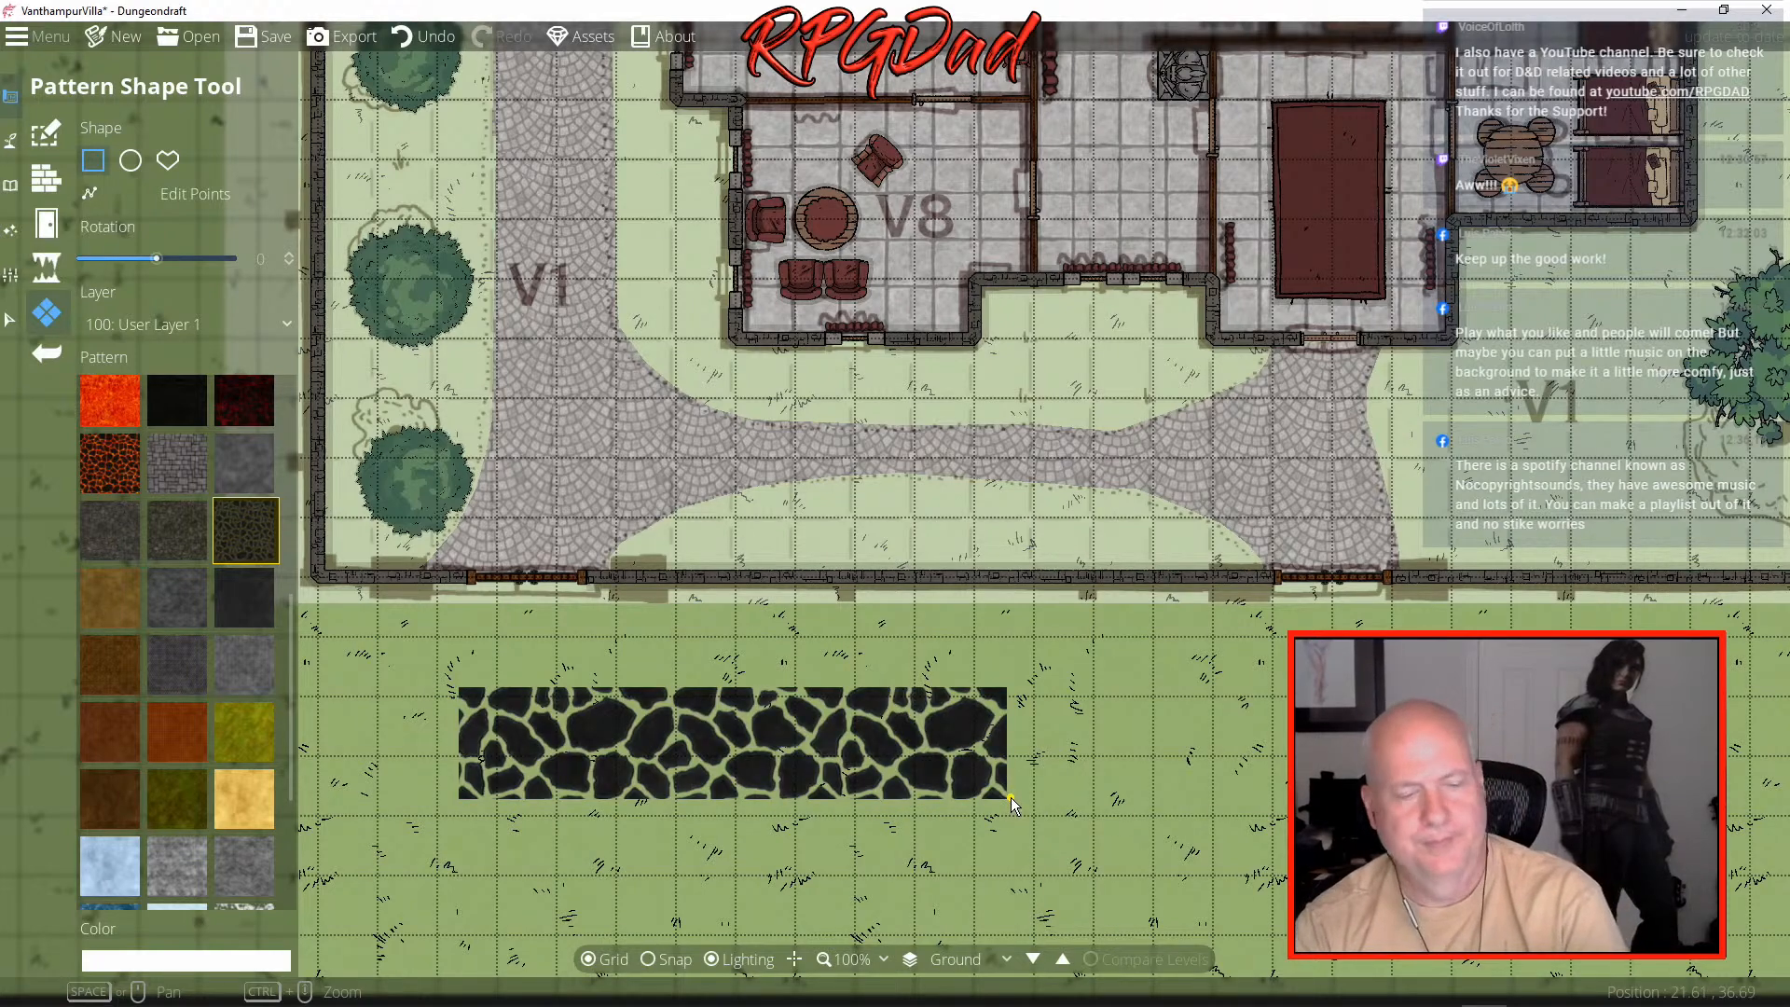
{"action": "key", "text": "ctrl+z"}
- Compare the northern road's paving, try a dark loose-cobble rectangle about 9 by 2 squares south of the villa wall, and undo it
{"action": "scroll", "coordinate": [151, 540], "scroll_direction": "up", "scroll_amount": 4}
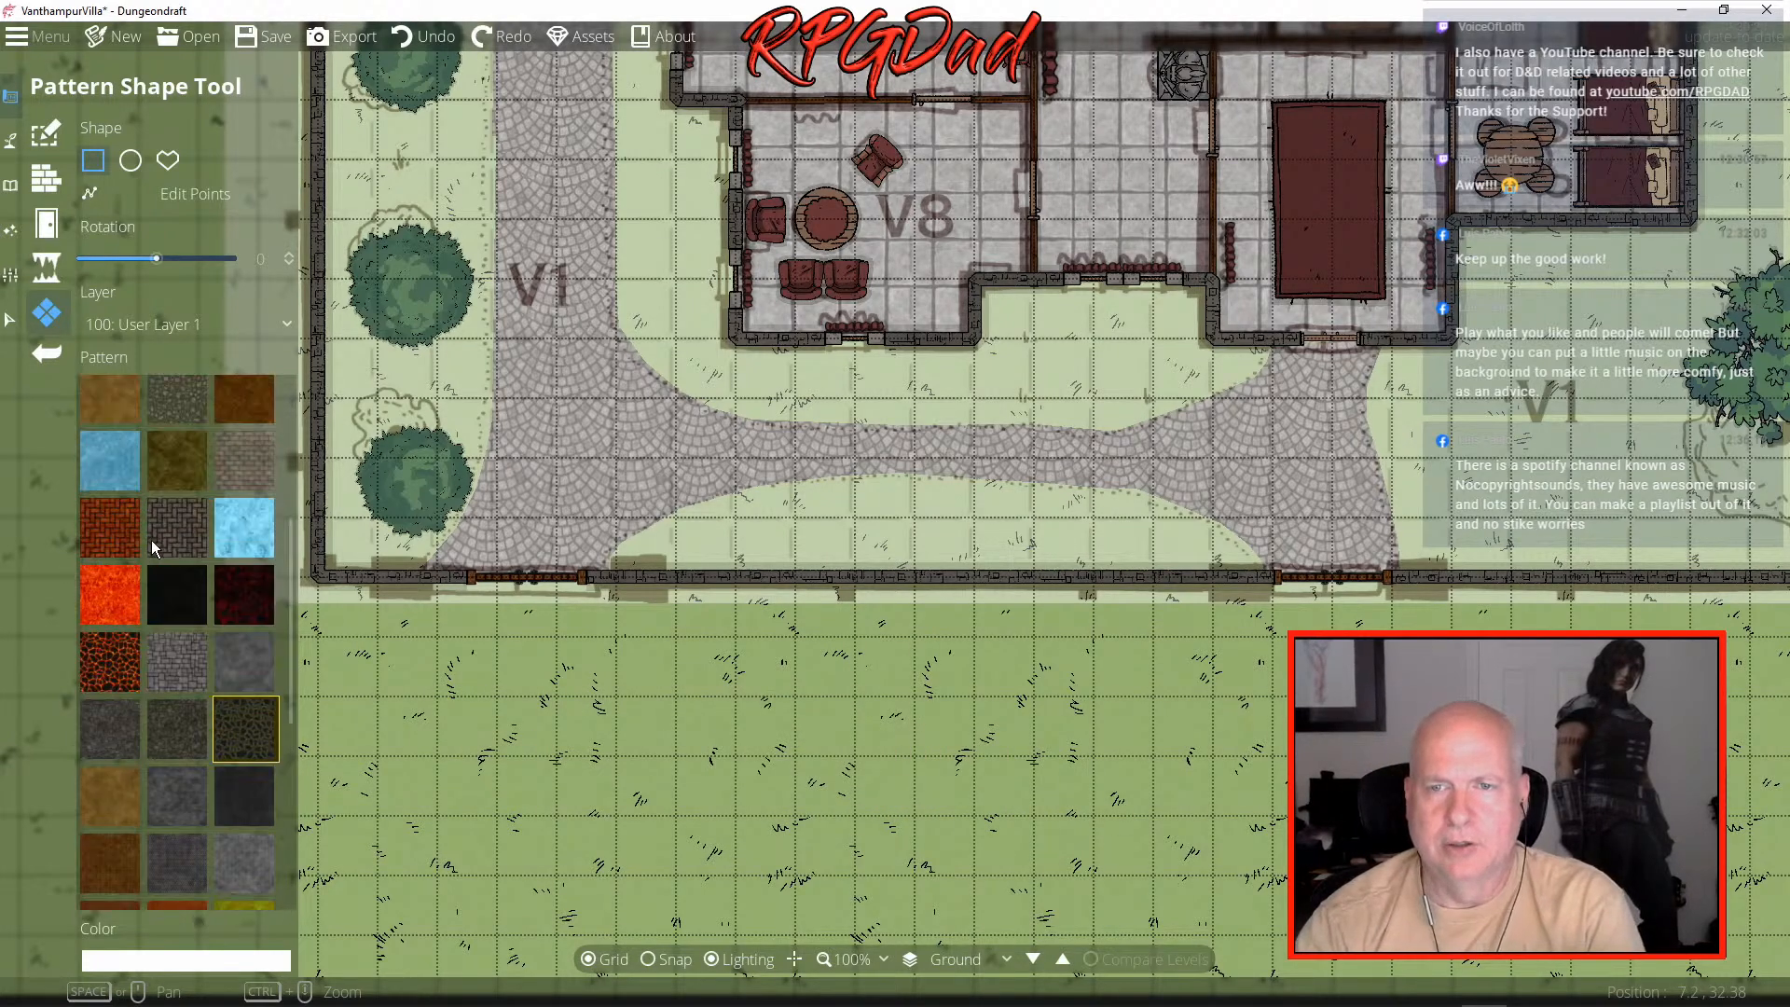
{"action": "scroll", "coordinate": [166, 535], "scroll_direction": "up", "scroll_amount": 3}
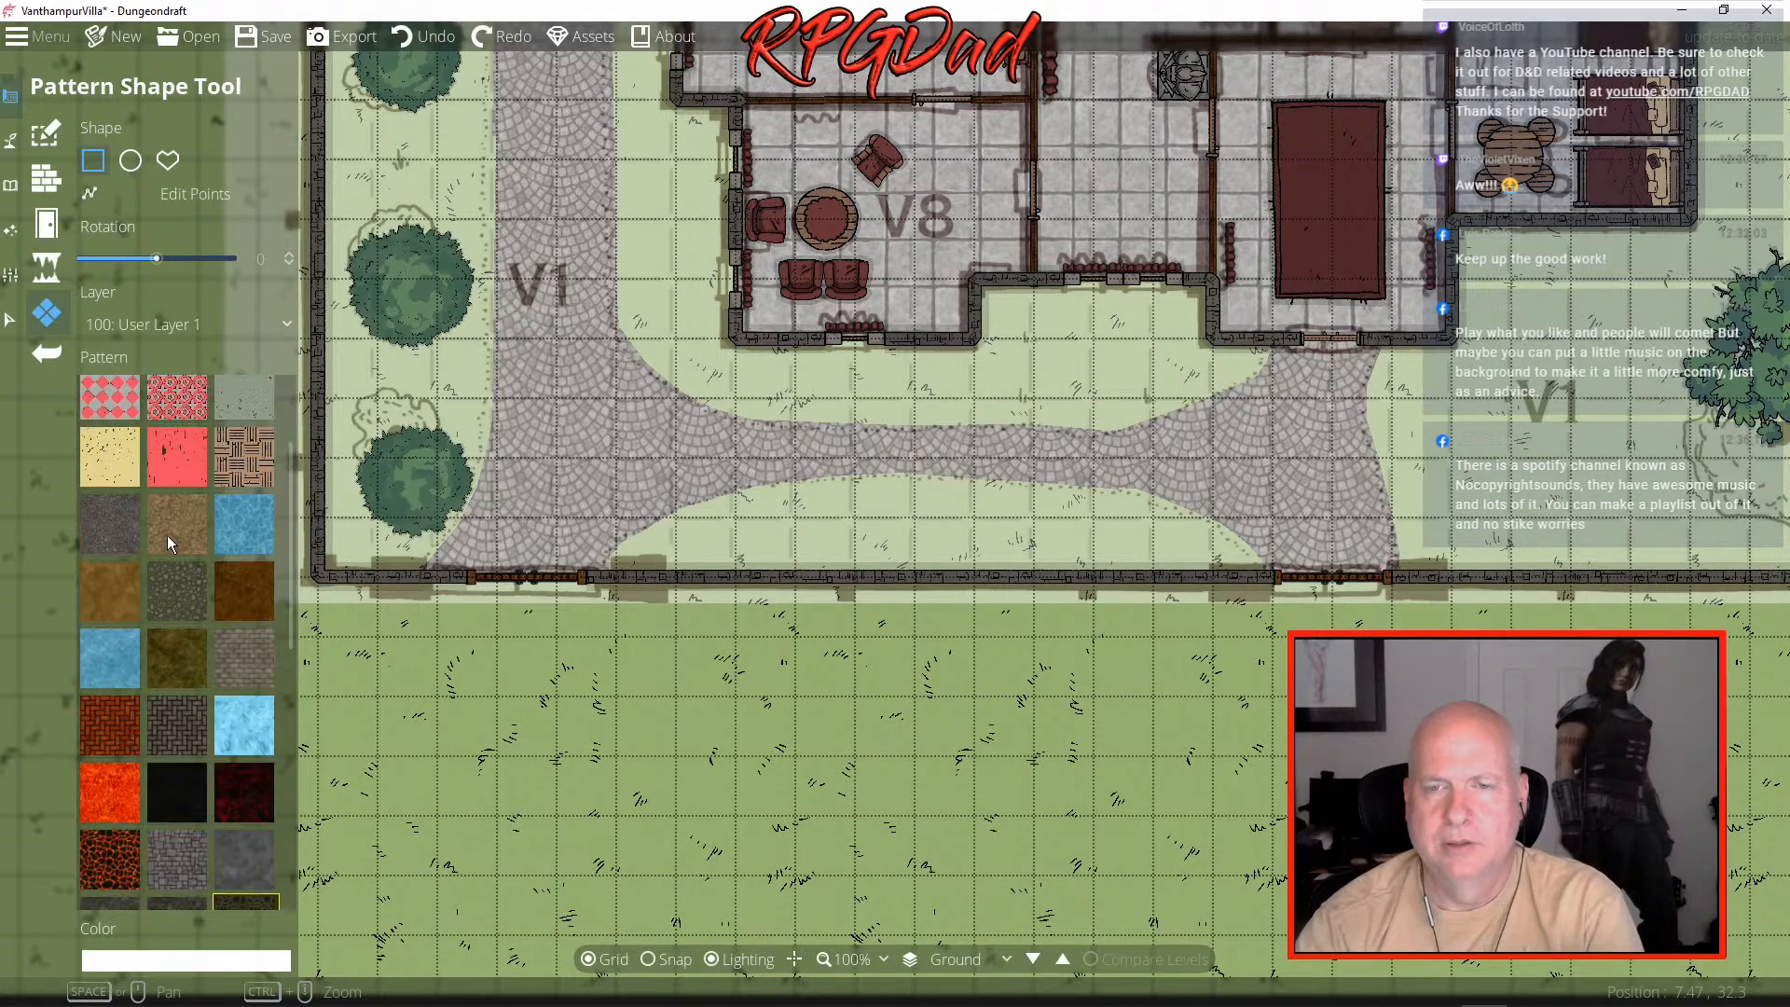
{"action": "scroll", "coordinate": [783, 341], "scroll_direction": "up", "scroll_amount": 10}
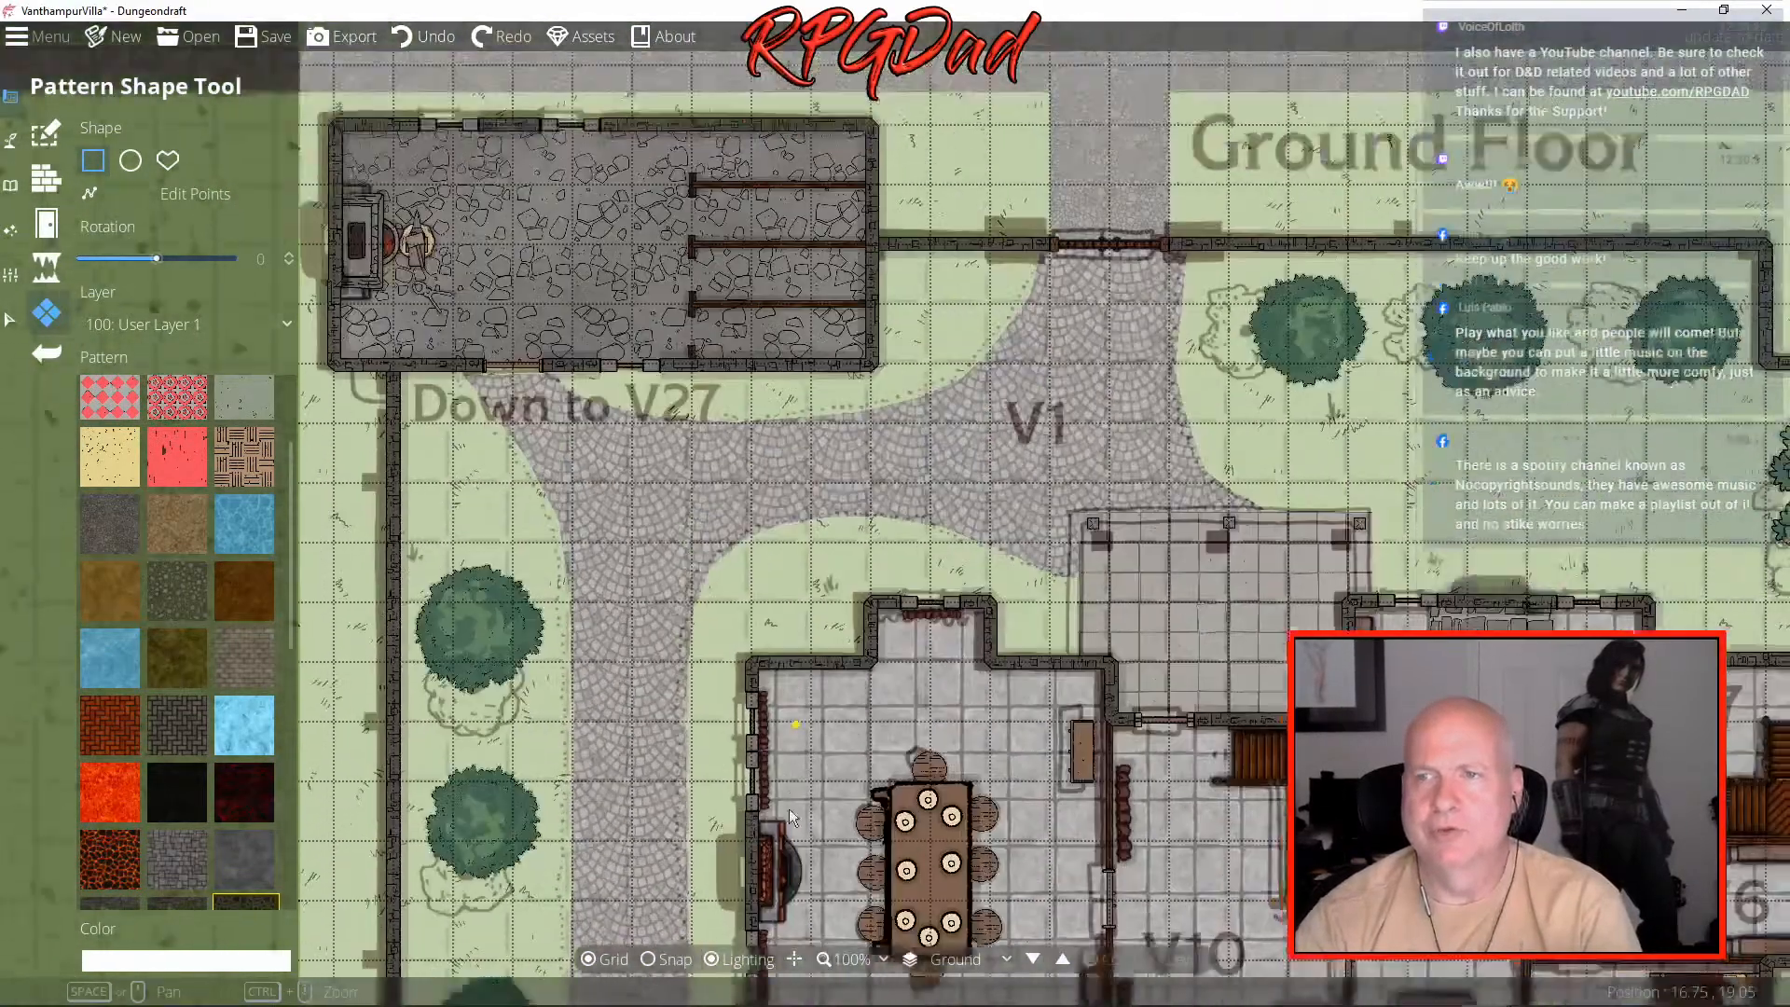
{"action": "scroll", "coordinate": [784, 340], "scroll_direction": "up", "scroll_amount": 3}
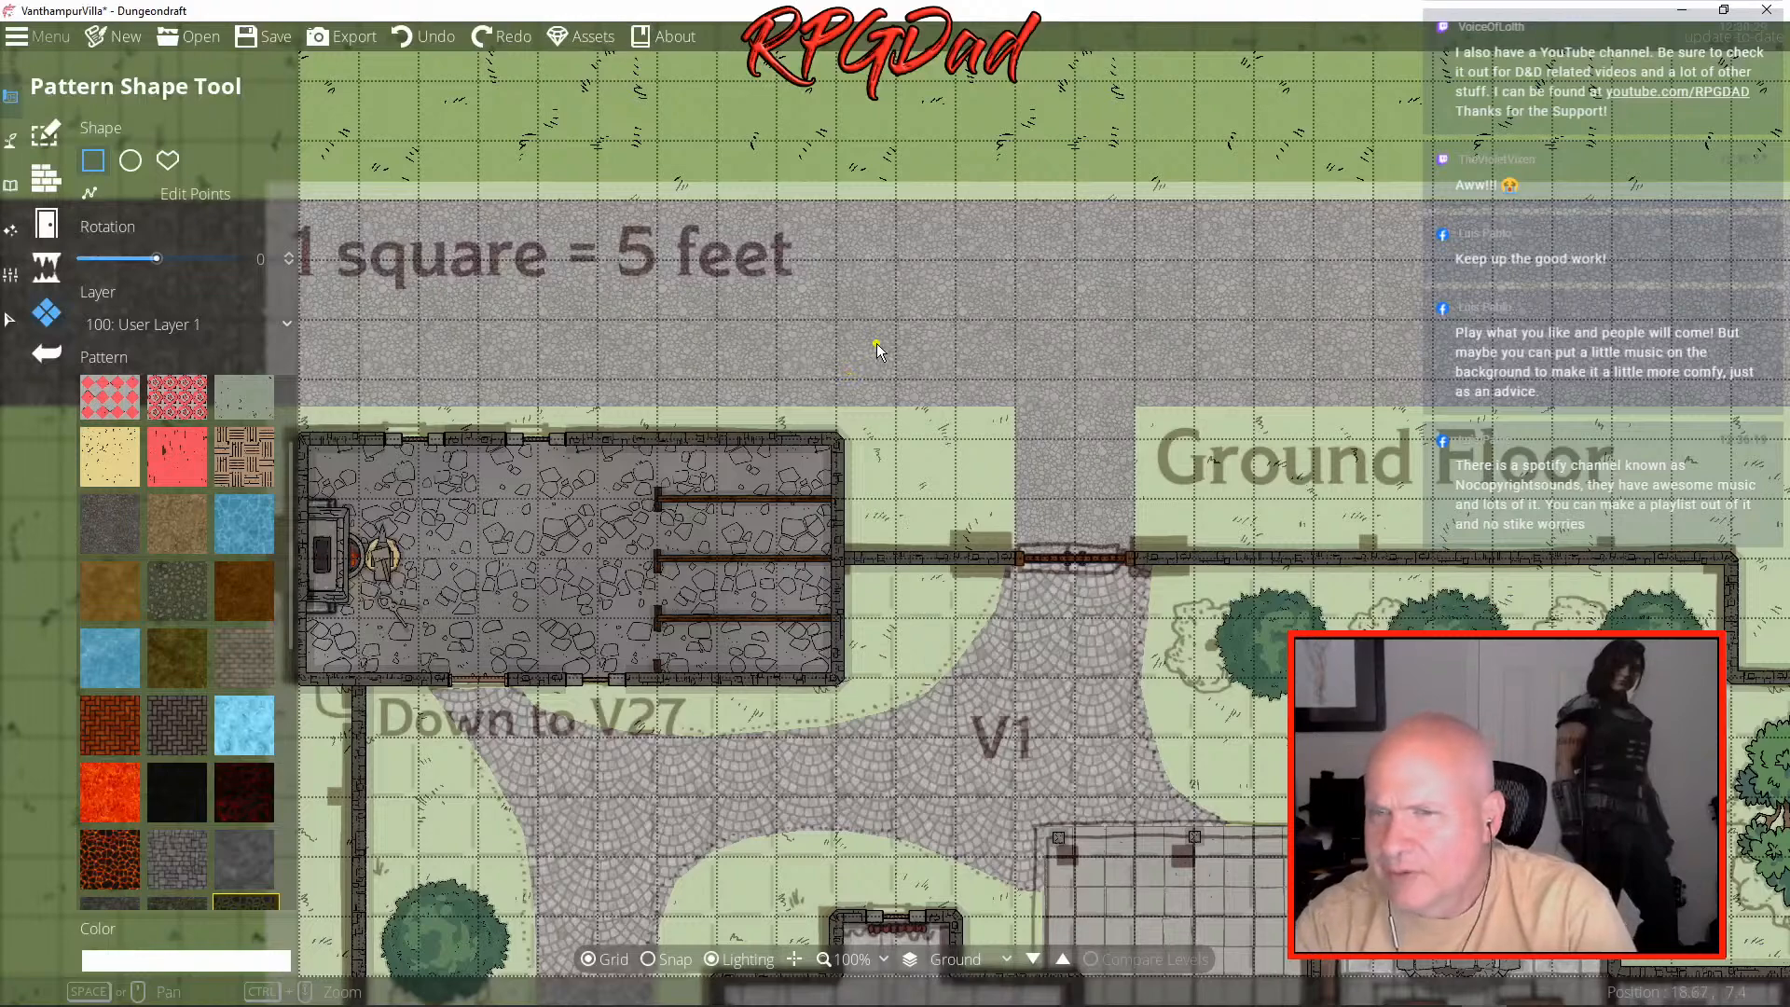
{"action": "left_click", "coordinate": [172, 598]}
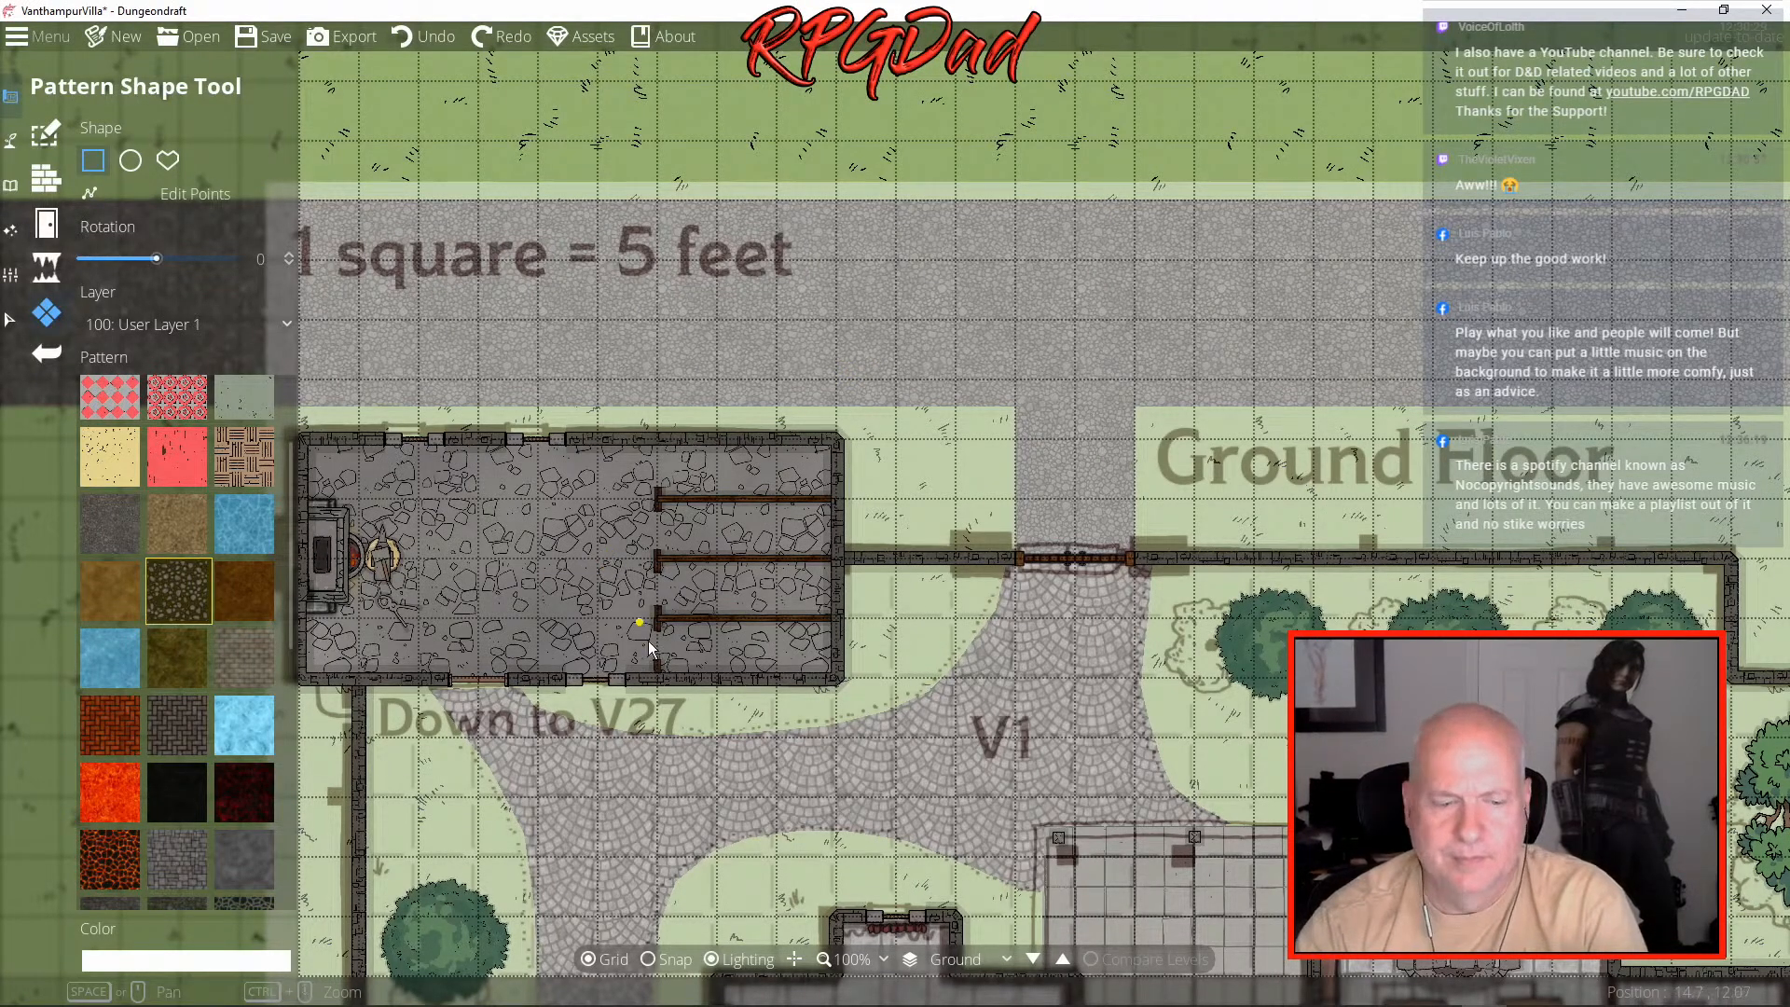
{"action": "scroll", "coordinate": [653, 620], "scroll_direction": "down", "scroll_amount": 15}
{"action": "scroll", "coordinate": [652, 419], "scroll_direction": "right", "scroll_amount": 8}
{"action": "scroll", "coordinate": [606, 273], "scroll_direction": "down", "scroll_amount": 6}
{"action": "scroll", "coordinate": [606, 273], "scroll_direction": "left", "scroll_amount": 4}
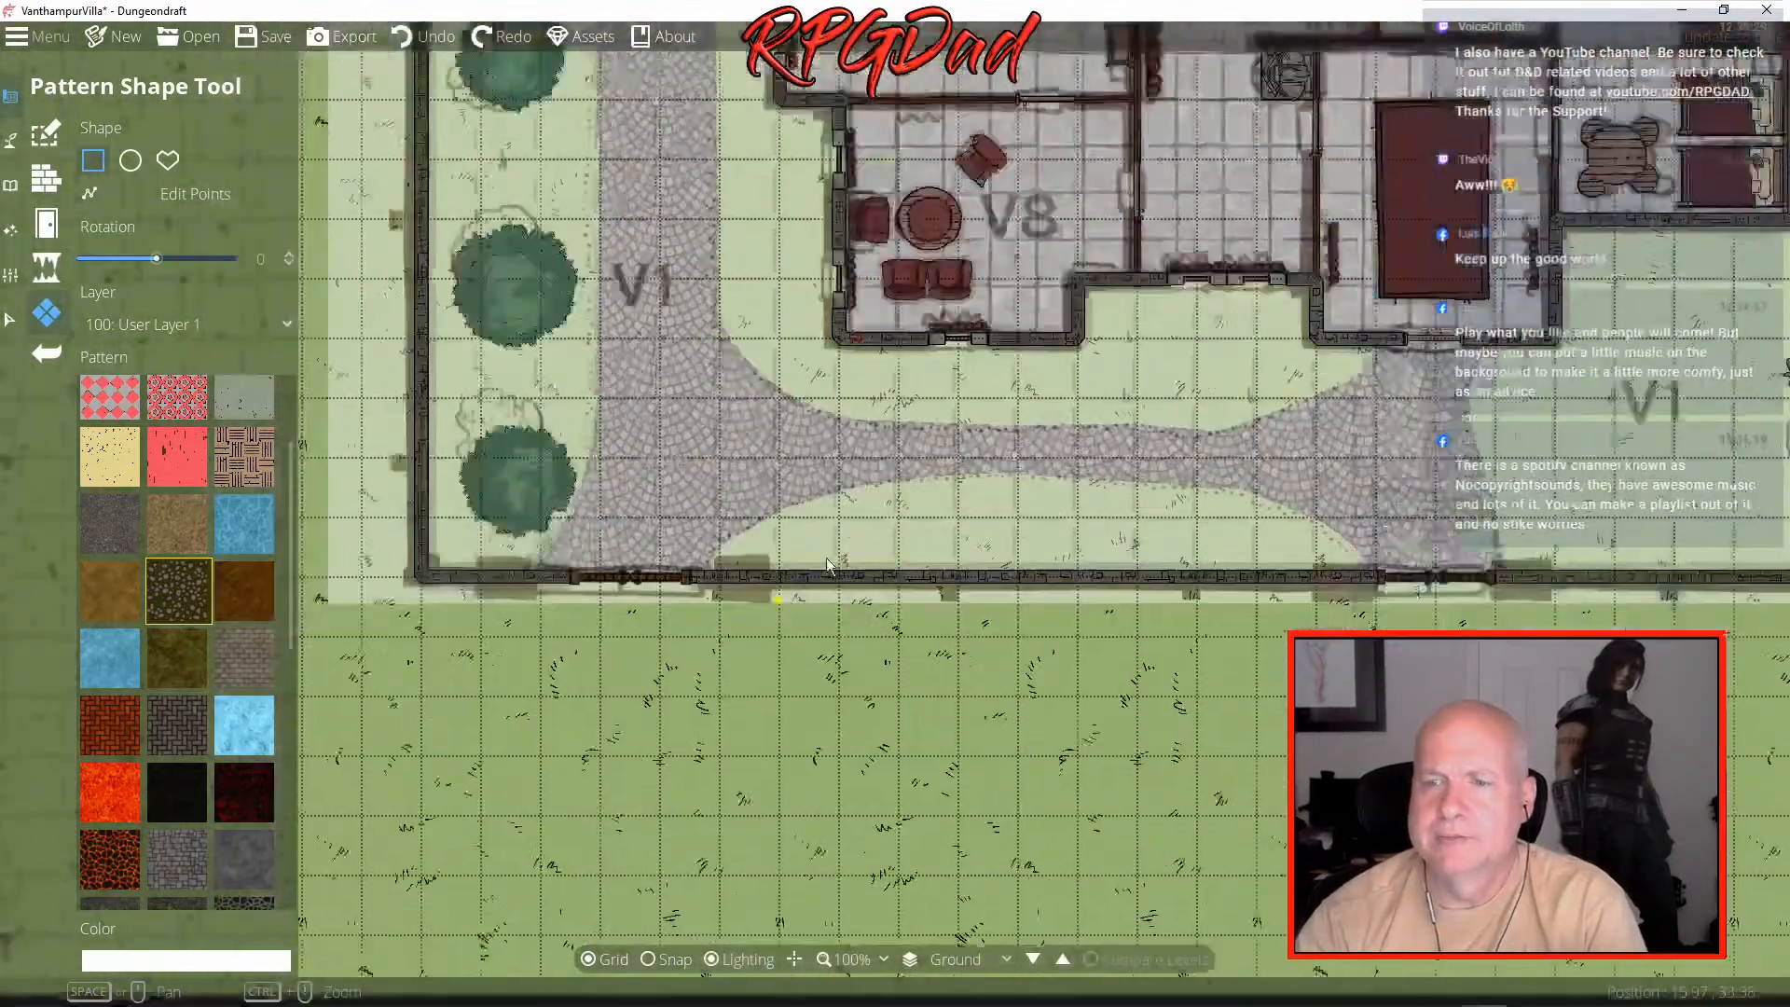
{"action": "left_click_drag", "start_coordinate": [463, 622], "coordinate": [666, 697]}
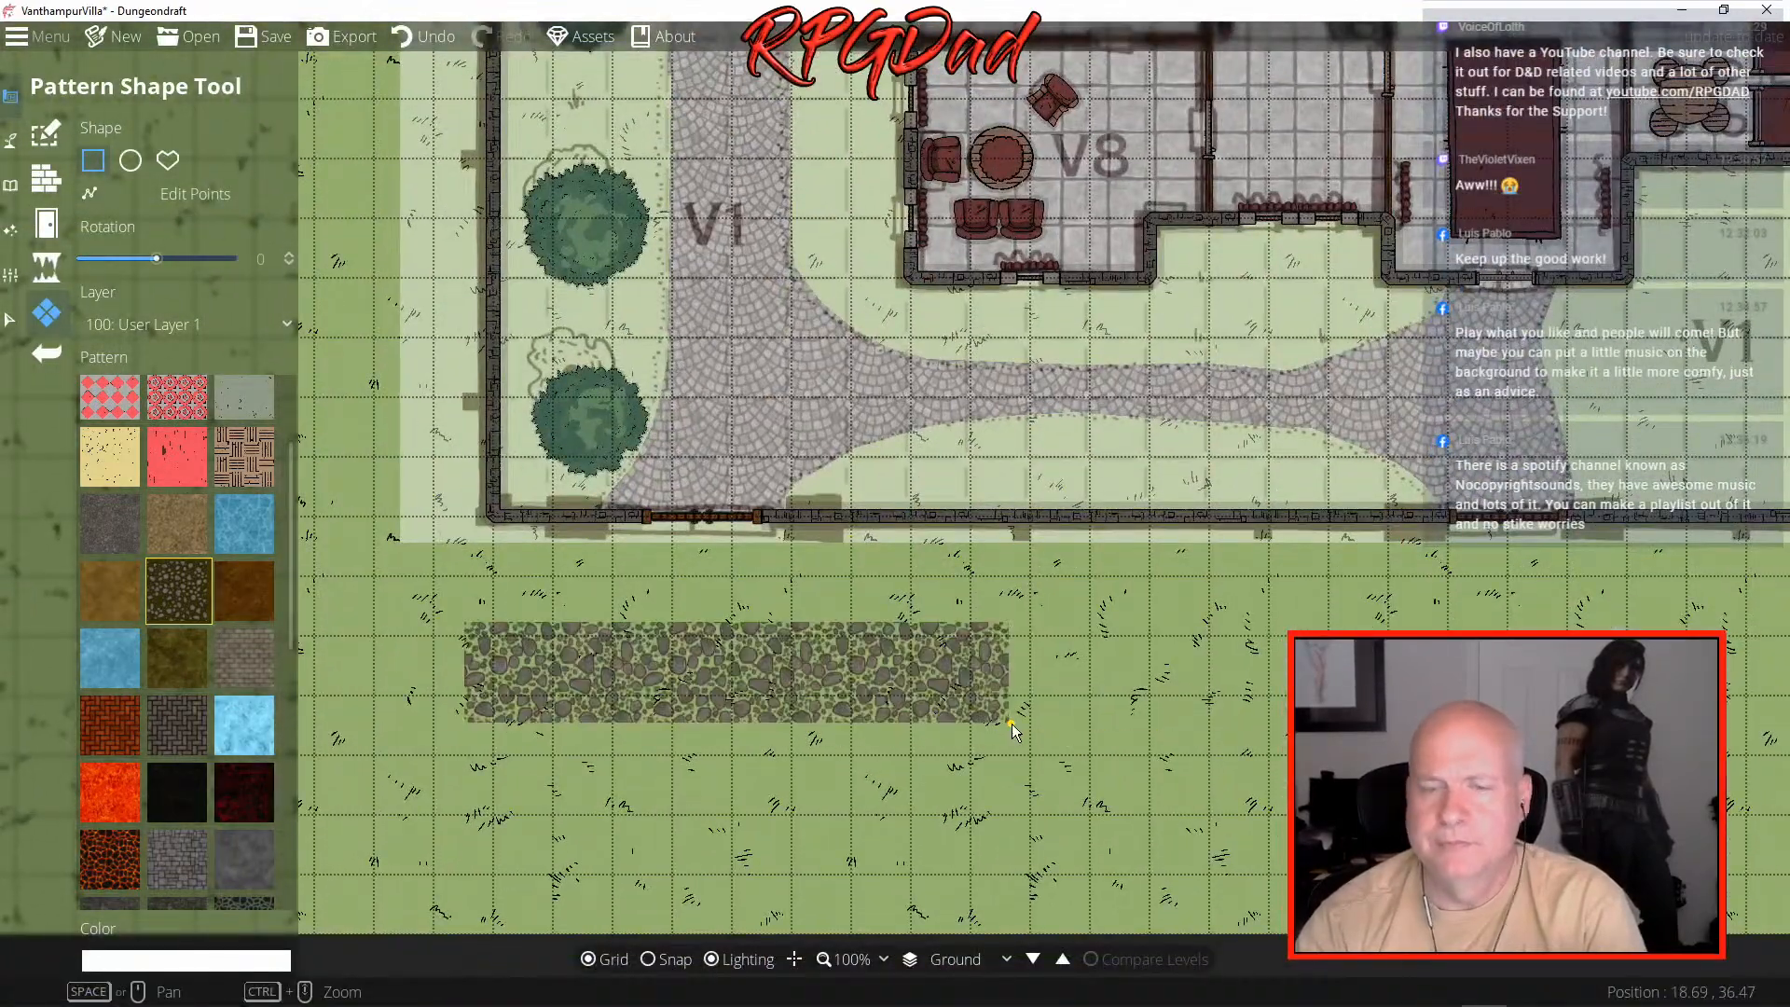
{"action": "key", "text": "ctrl+z"}
- Try the grey cracked-stone floor pattern as a rectangle about 12 by 2.5 squares south of the villa wall, and undo it
{"action": "scroll", "coordinate": [209, 511], "scroll_direction": "up", "scroll_amount": 3}
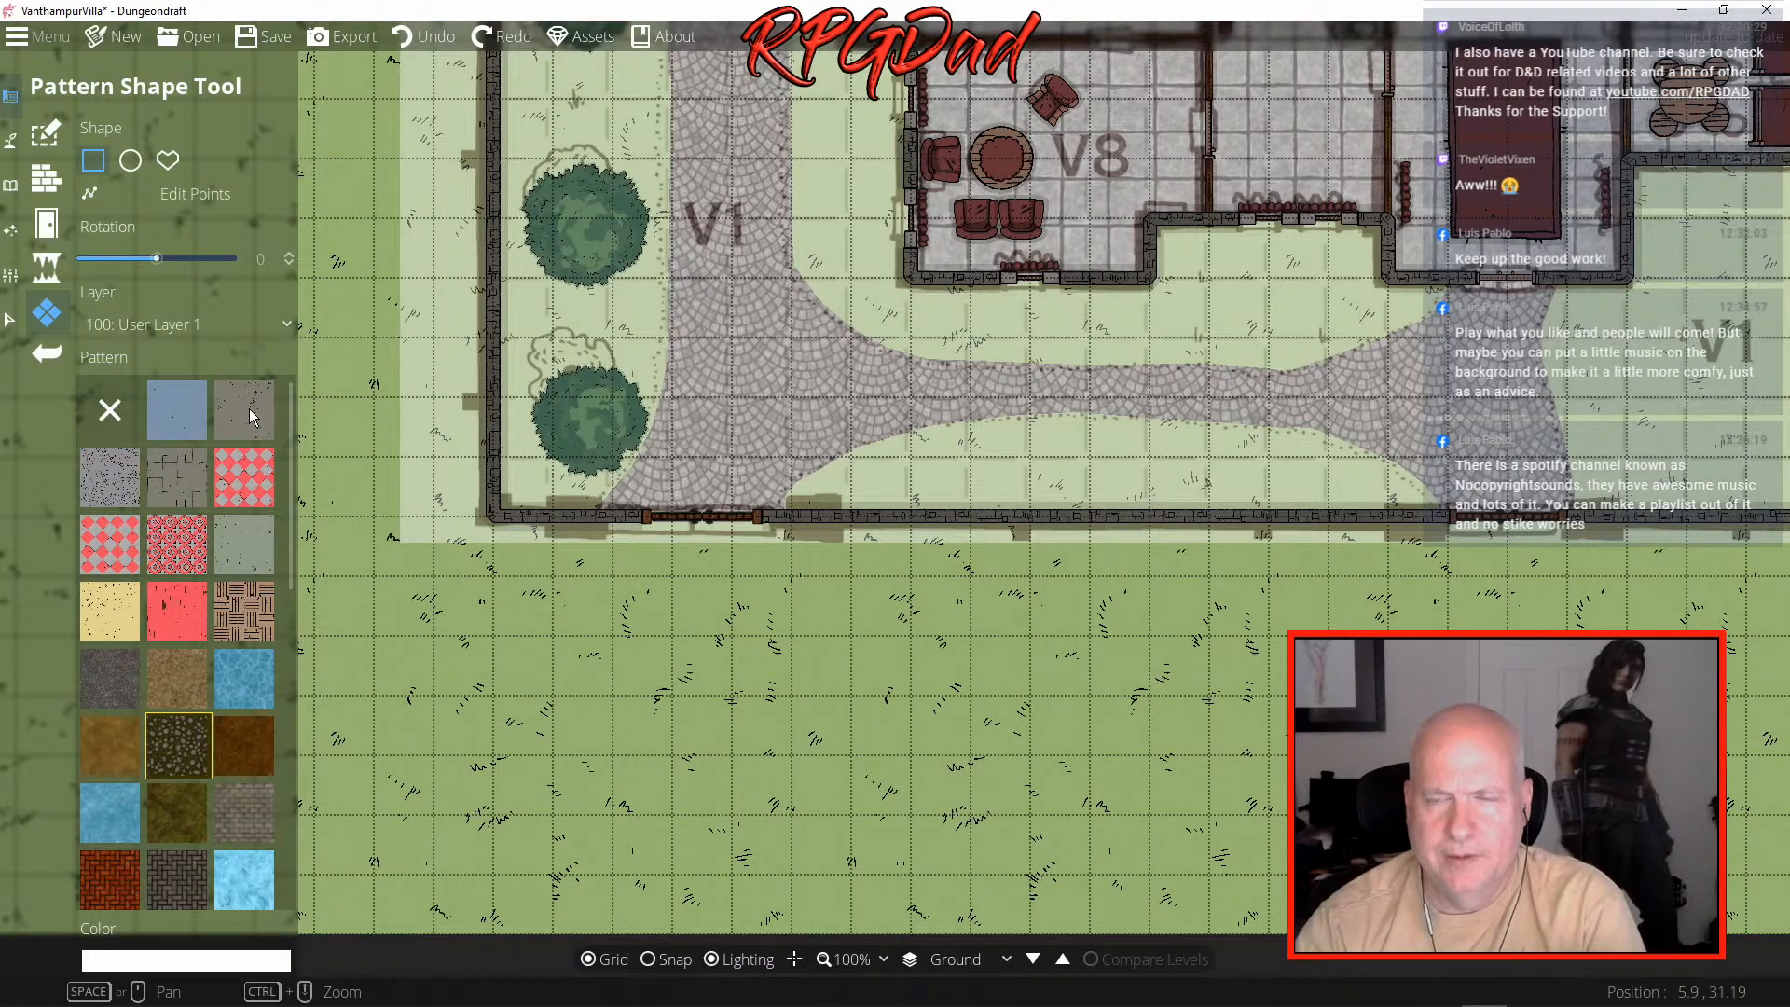
{"action": "left_click", "coordinate": [104, 468]}
{"action": "mouse_move", "coordinate": [431, 602]}
{"action": "left_mouse_down"}
{"action": "mouse_move", "coordinate": [439, 619]}
{"action": "mouse_move", "coordinate": [1172, 761]}
{"action": "left_mouse_up"}
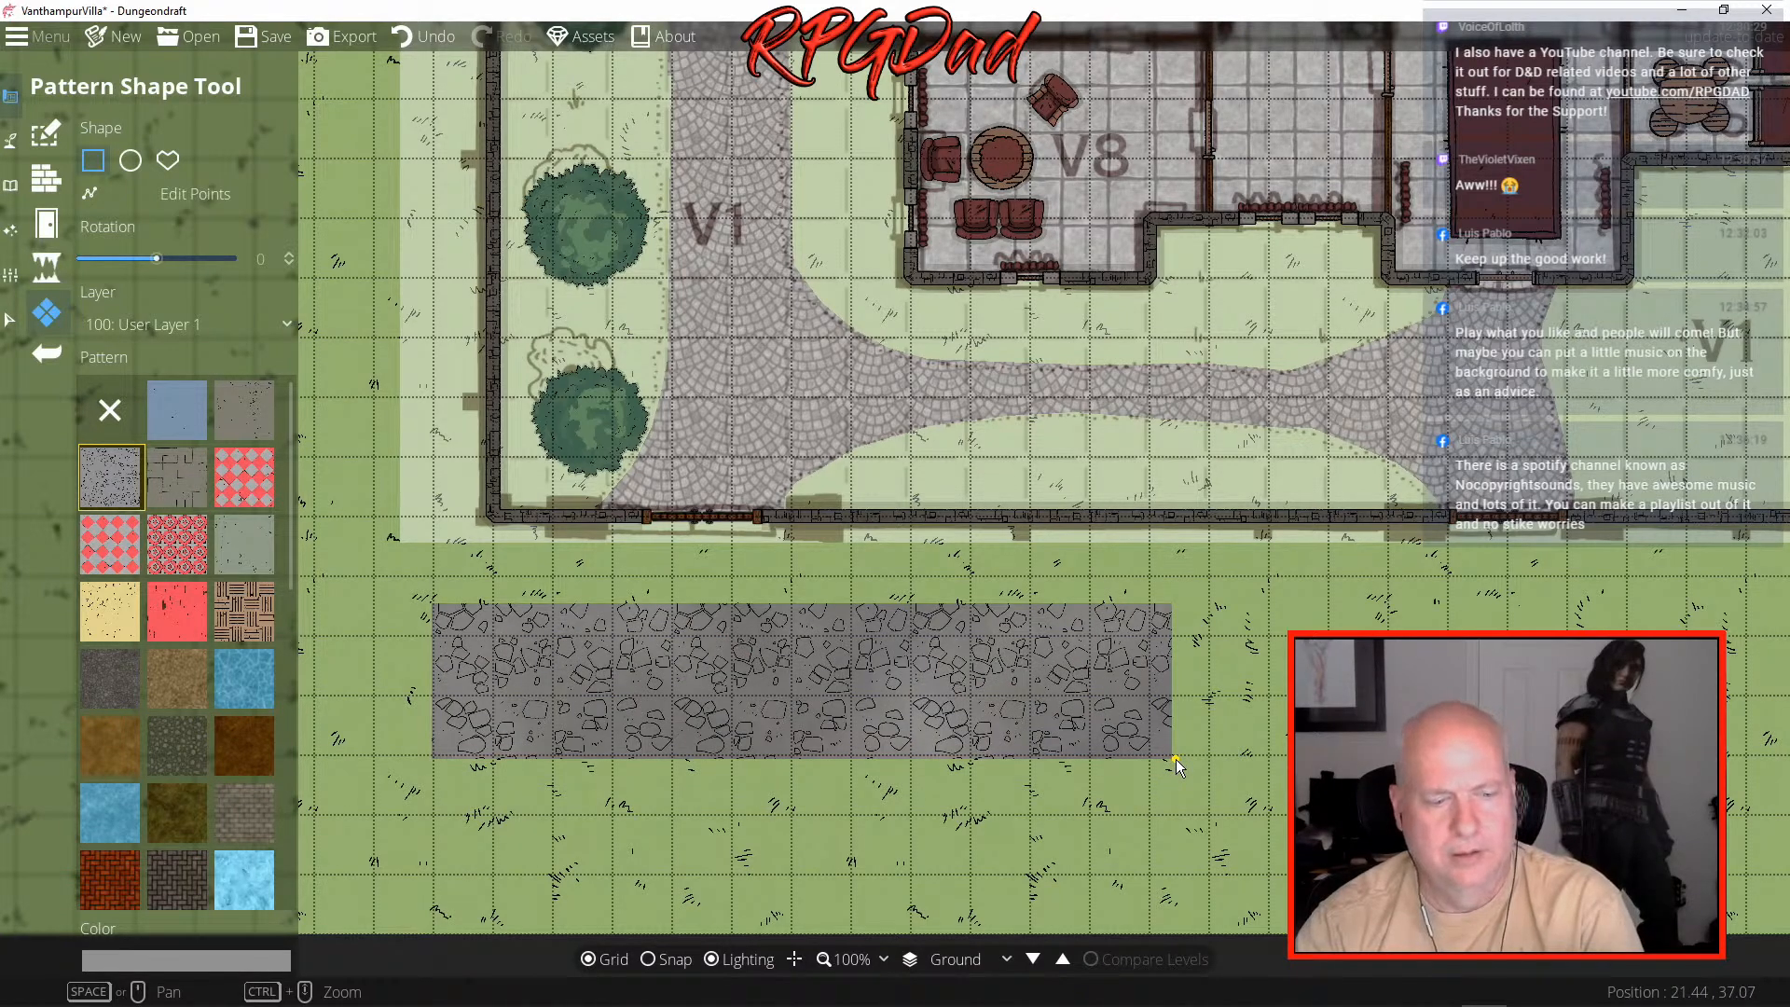
{"action": "key", "text": "ctrl+z"}
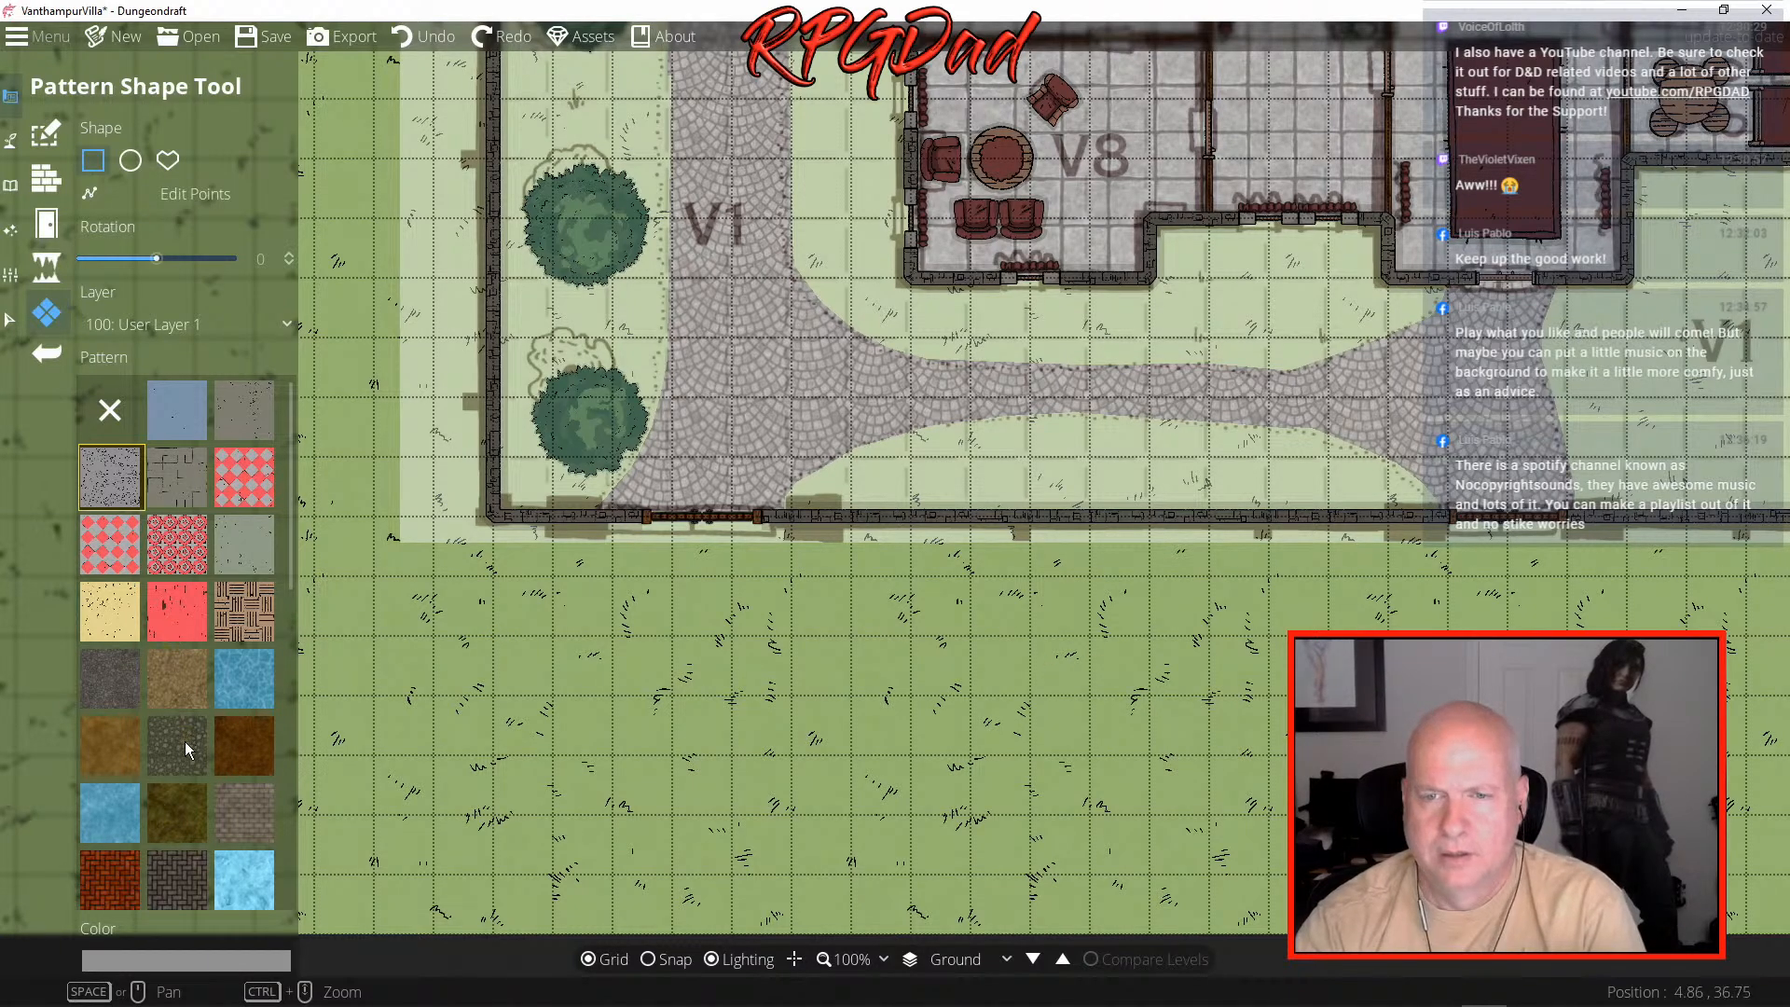
- Browse the remaining patterns, try the grey stone-block paving as a rectangle about 10 by 2 squares south of the wall, and undo it
{"action": "scroll", "coordinate": [226, 762], "scroll_direction": "down", "scroll_amount": 3}
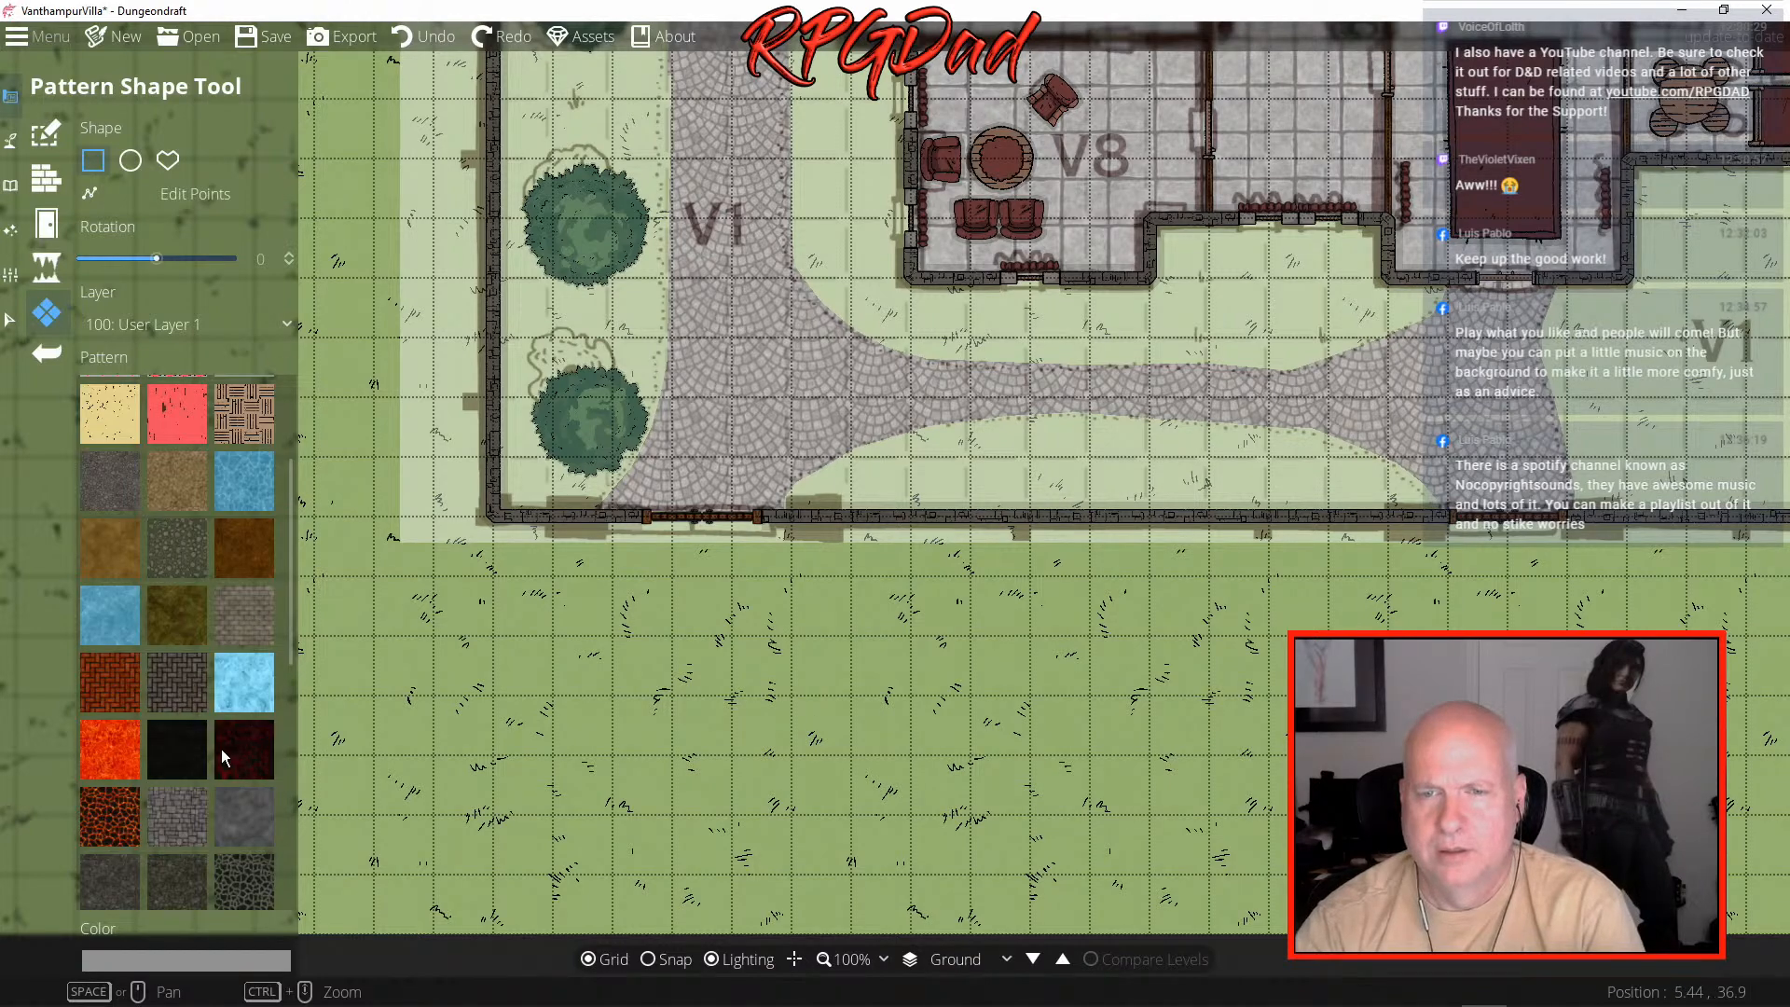
{"action": "scroll", "coordinate": [221, 747], "scroll_direction": "down", "scroll_amount": 2}
{"action": "scroll", "coordinate": [245, 683], "scroll_direction": "down", "scroll_amount": 2}
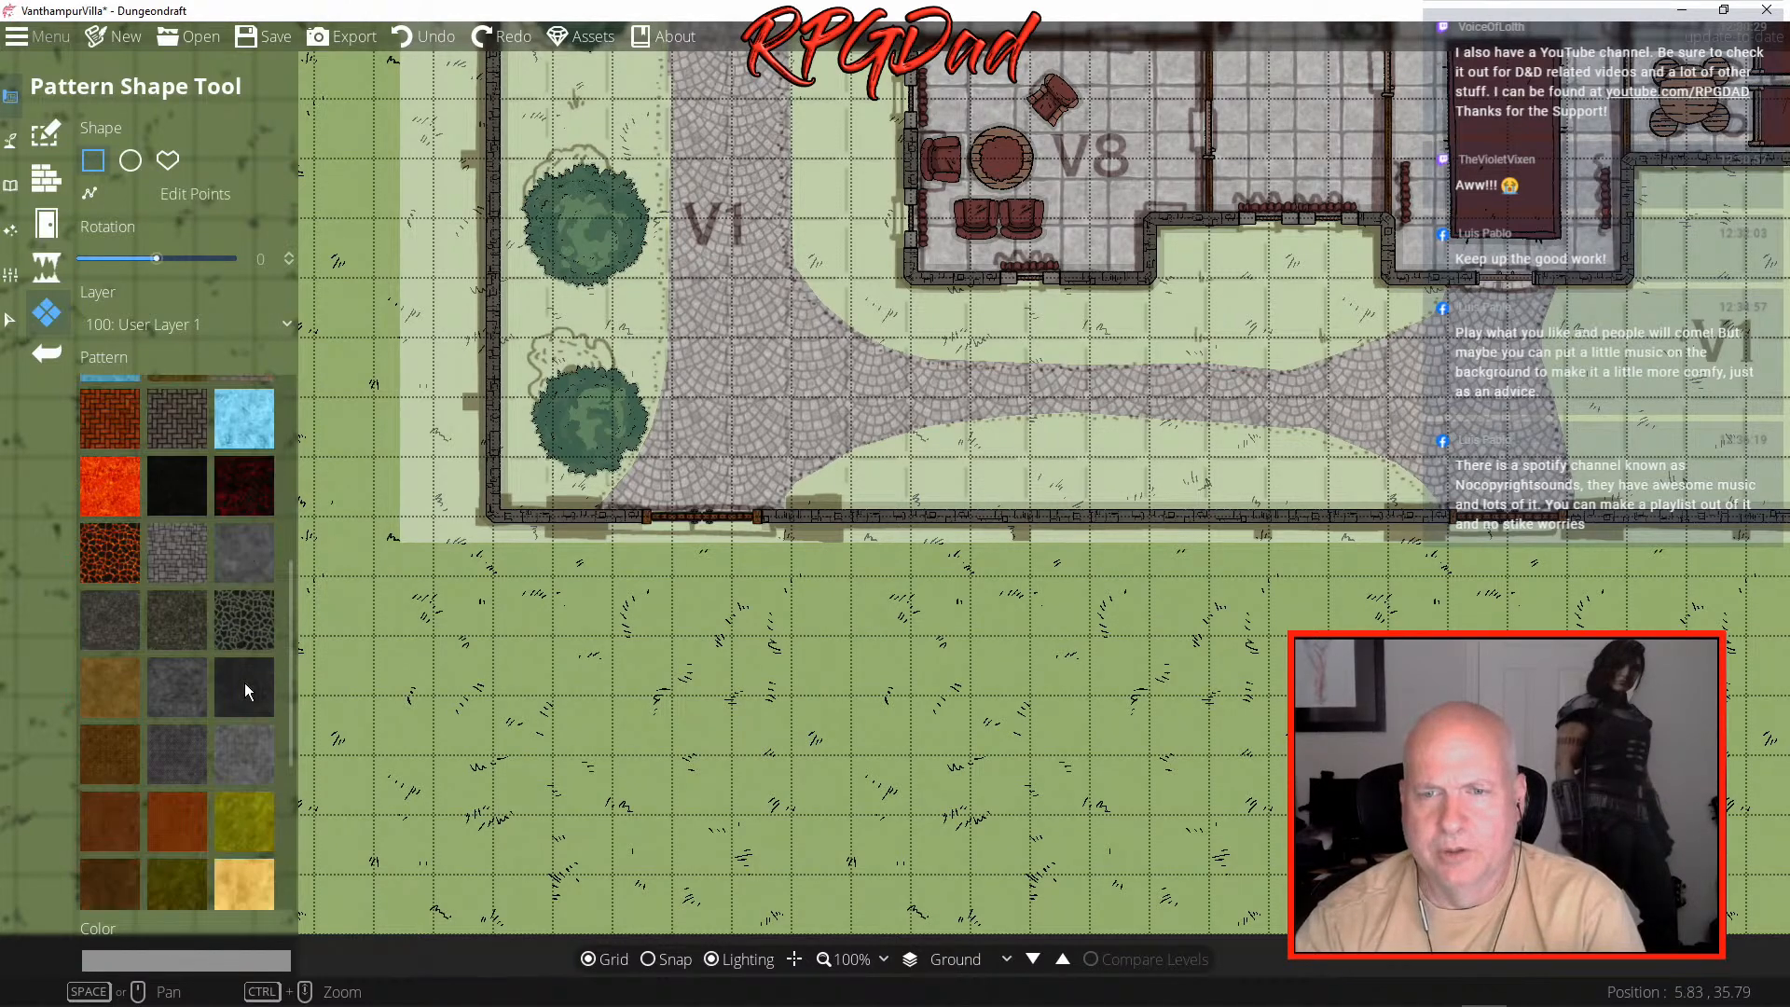
{"action": "scroll", "coordinate": [244, 682], "scroll_direction": "down", "scroll_amount": 2}
{"action": "scroll", "coordinate": [242, 680], "scroll_direction": "down", "scroll_amount": 3}
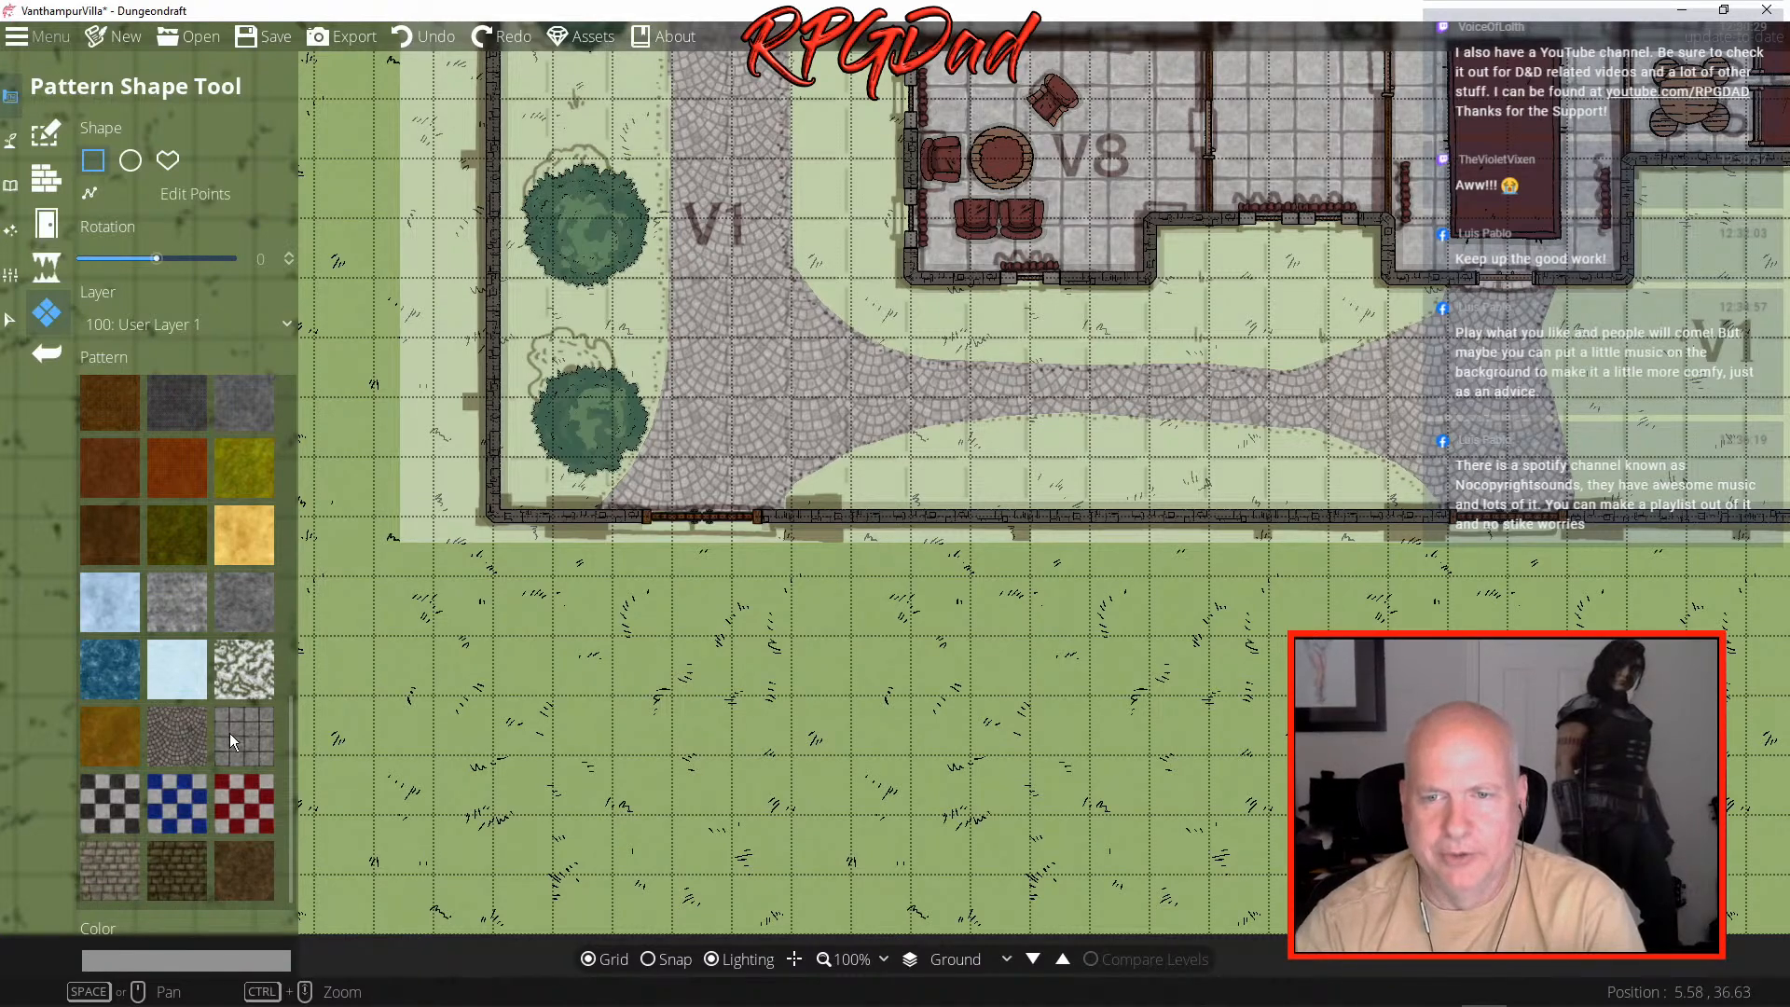
{"action": "scroll", "coordinate": [248, 618], "scroll_direction": "up", "scroll_amount": 3}
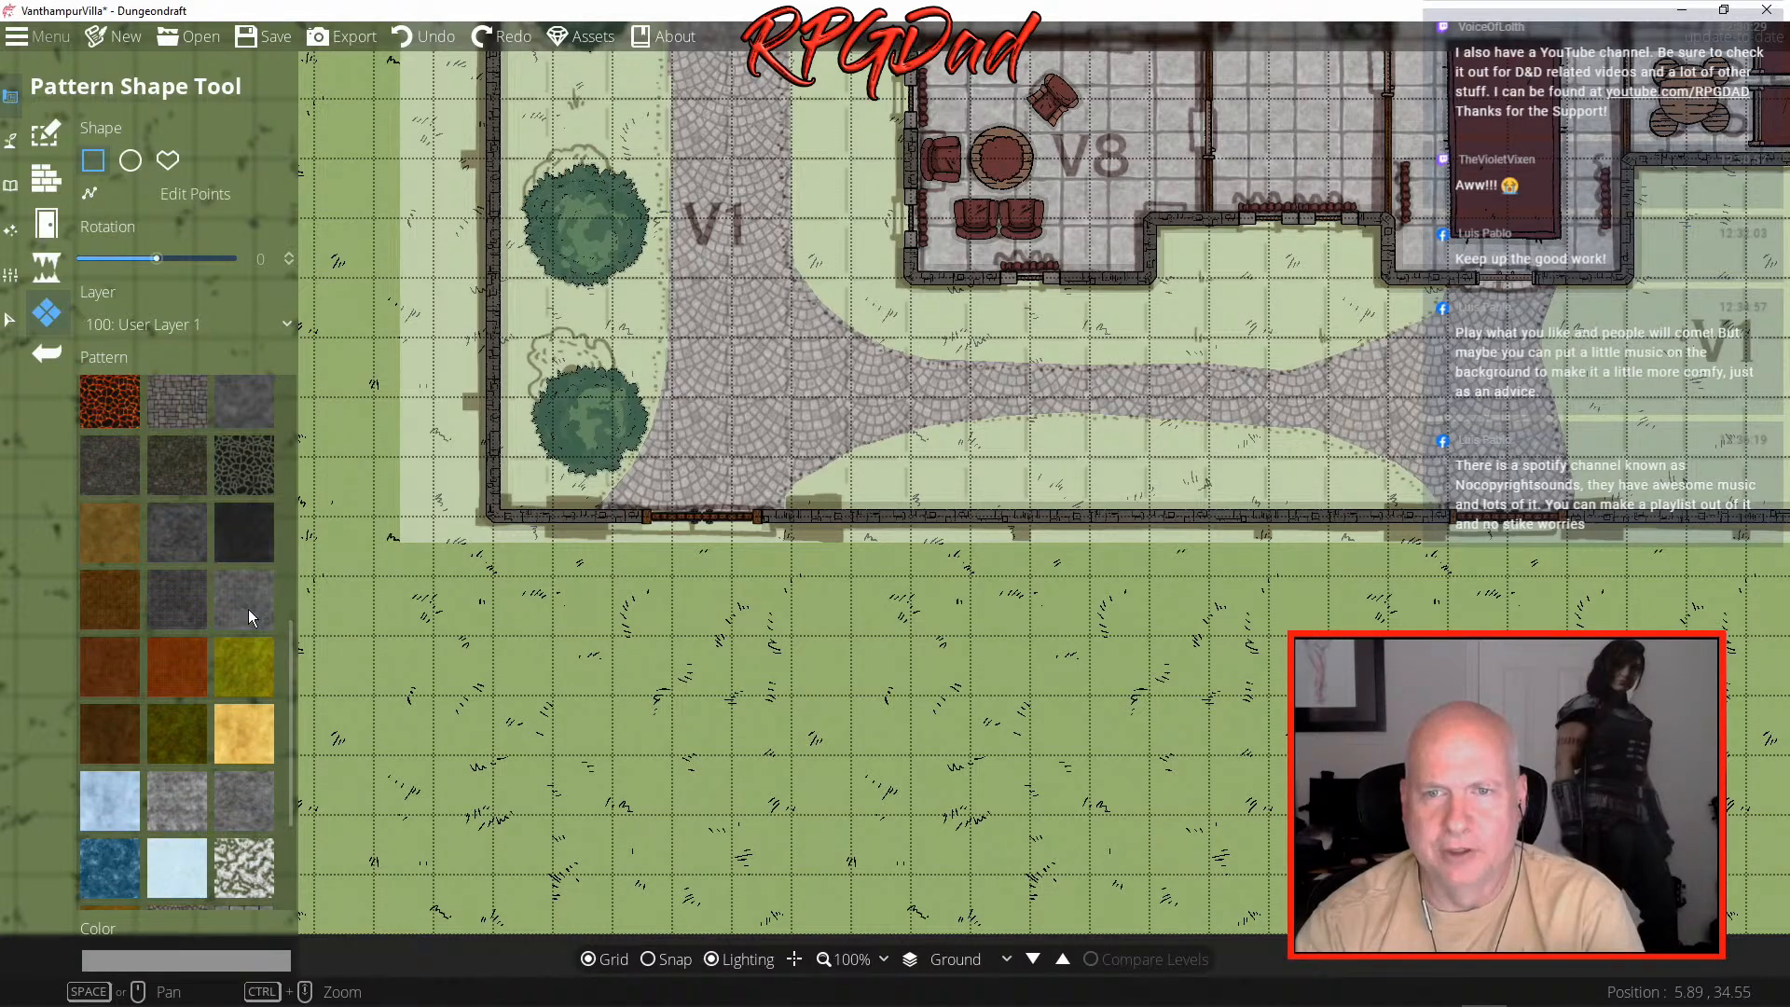
{"action": "scroll", "coordinate": [248, 608], "scroll_direction": "up", "scroll_amount": 3}
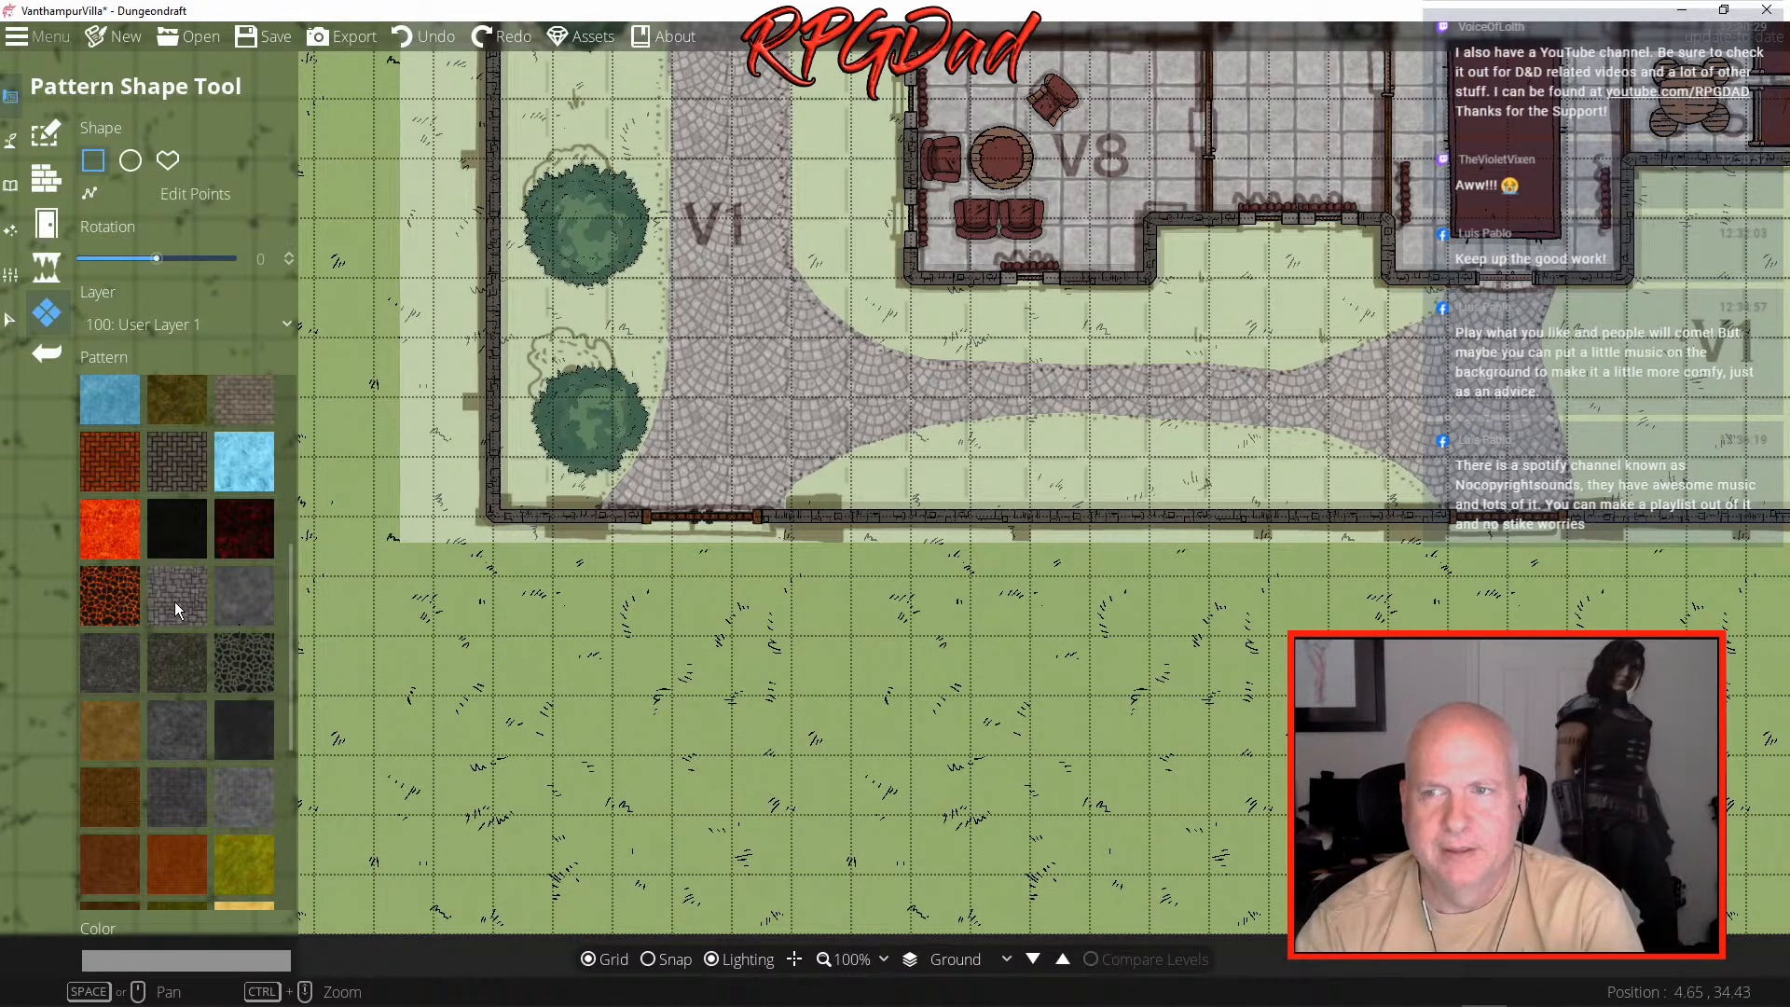
{"action": "left_click", "coordinate": [175, 601]}
{"action": "mouse_move", "coordinate": [494, 631]}
{"action": "left_mouse_down"}
{"action": "mouse_move", "coordinate": [988, 763]}
{"action": "mouse_move", "coordinate": [1099, 763]}
{"action": "left_mouse_up"}
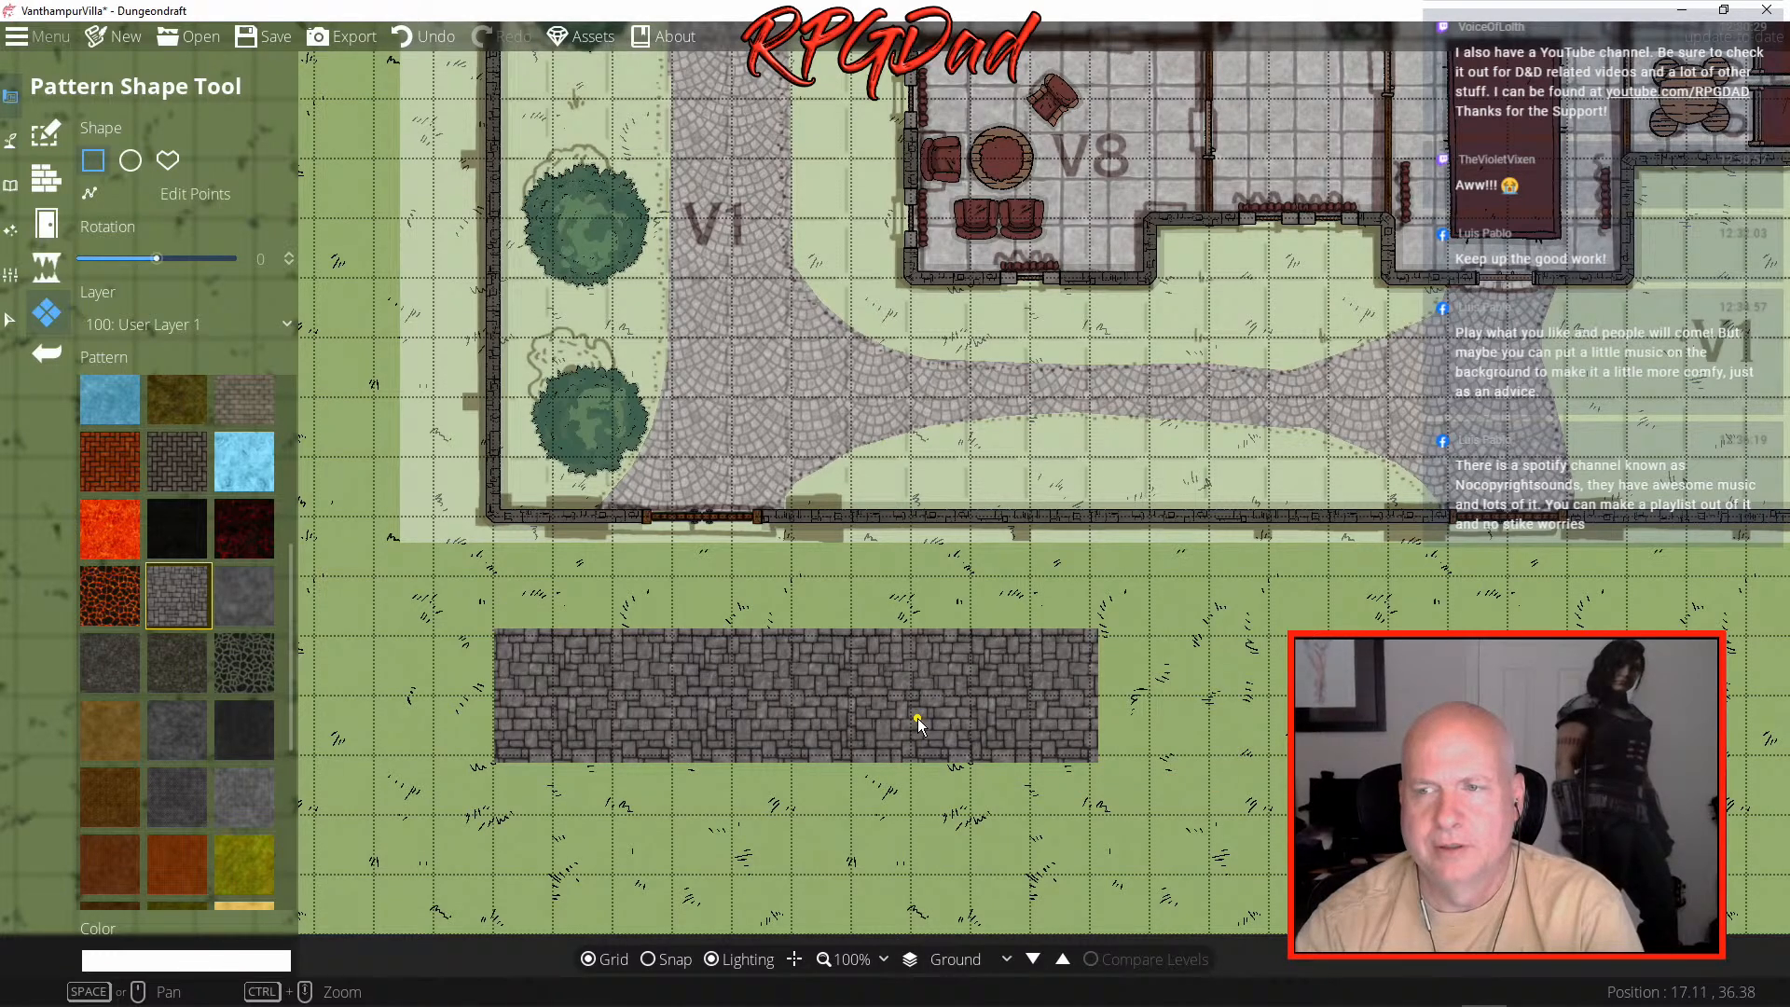
{"action": "key", "text": "ctrl+z"}
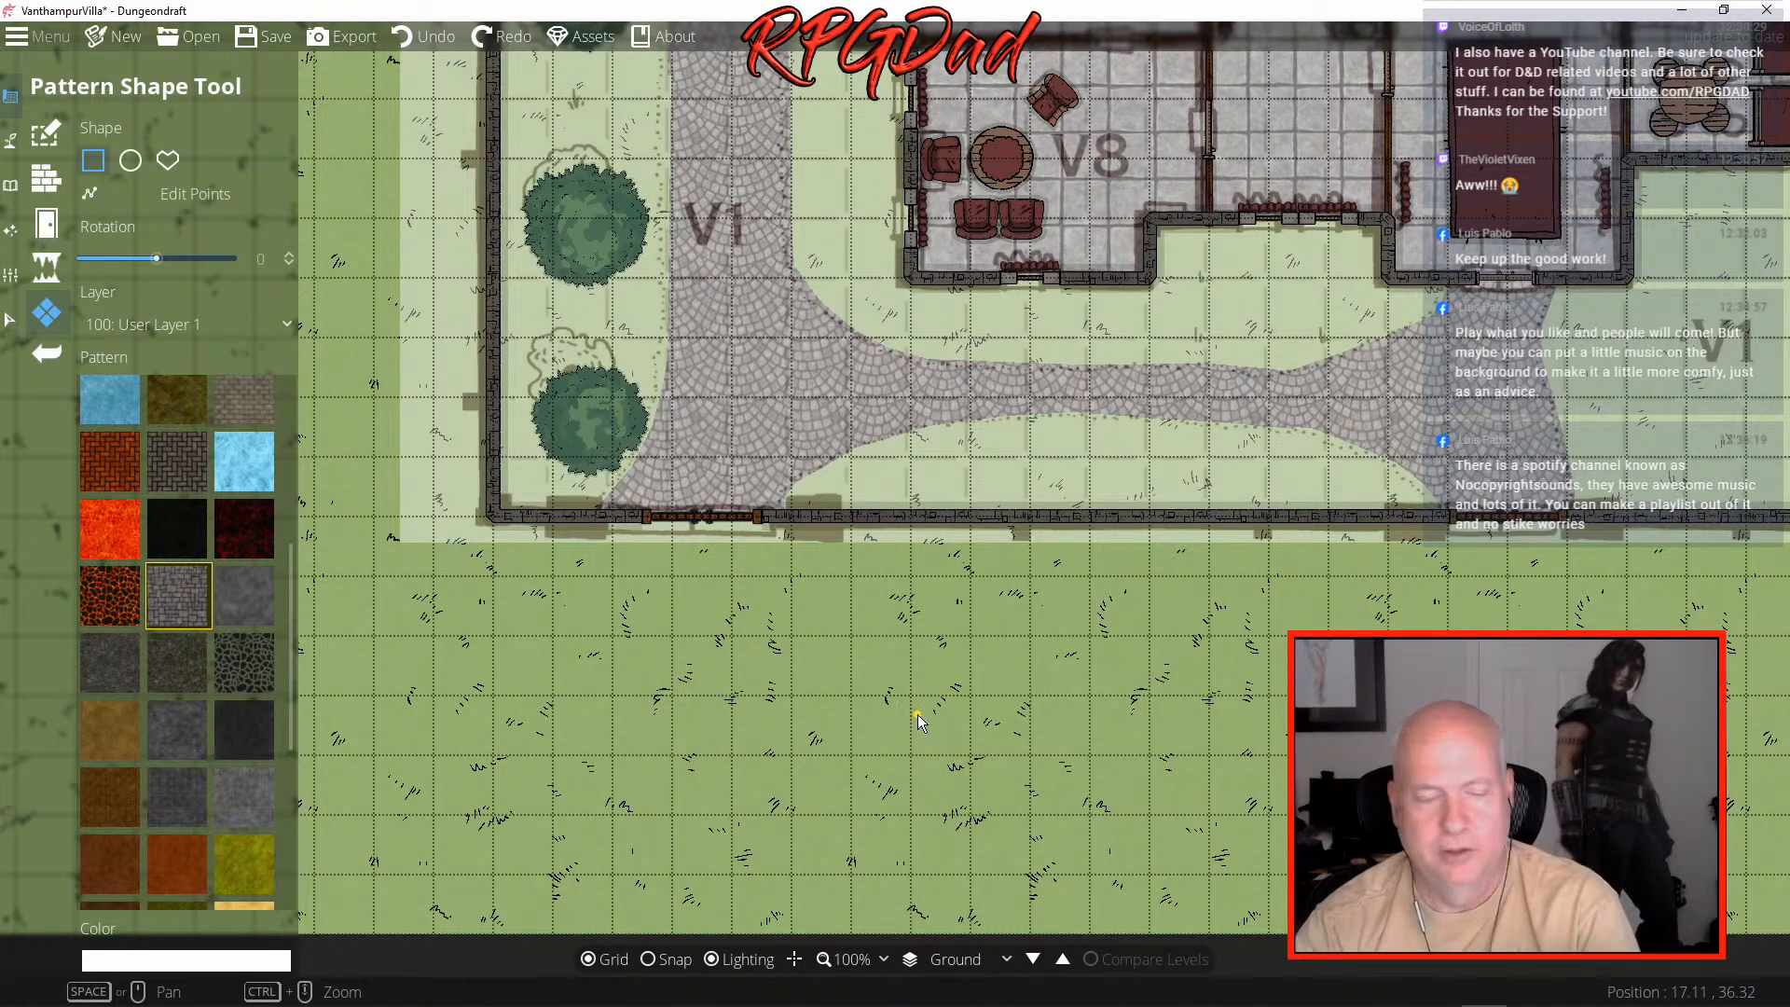
- Lay a grey stone-block paving rectangle about 38 by 4 squares along the outside of the villa's south wall
{"action": "scroll", "coordinate": [917, 715], "scroll_direction": "down", "scroll_amount": 2}
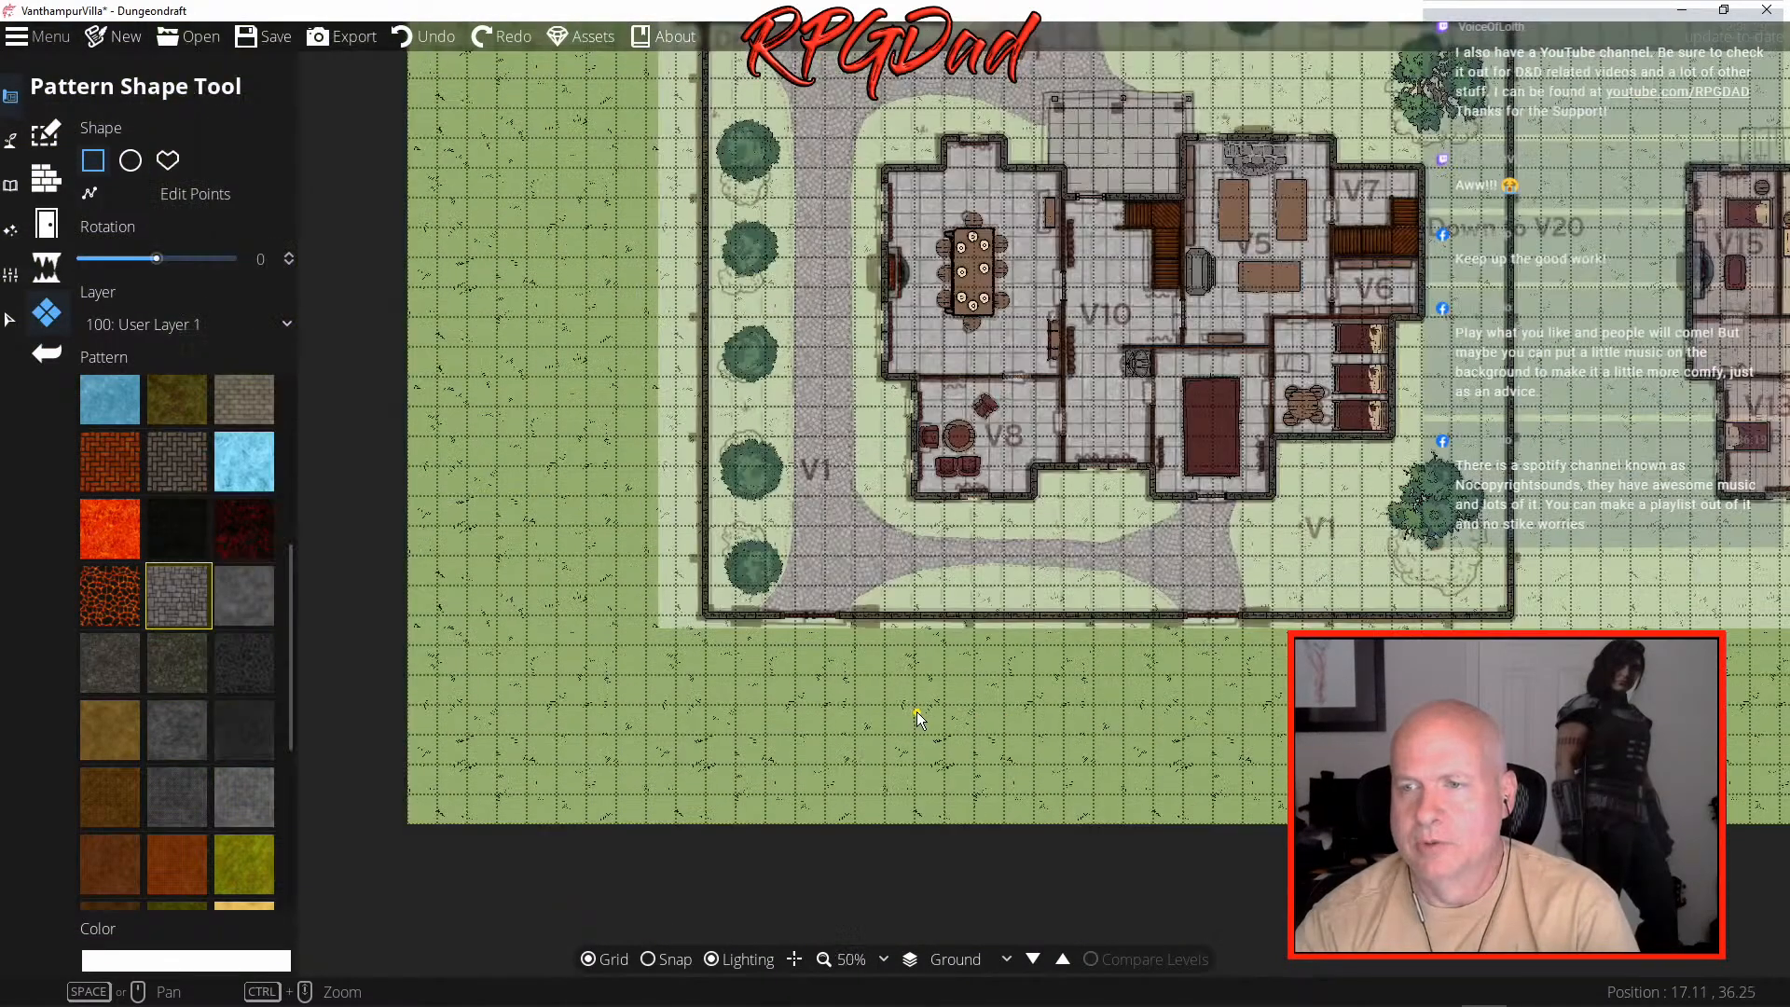
{"action": "scroll", "coordinate": [907, 740], "scroll_direction": "down", "scroll_amount": 1}
{"action": "left_click_drag", "start_coordinate": [907, 740], "coordinate": [814, 725]}
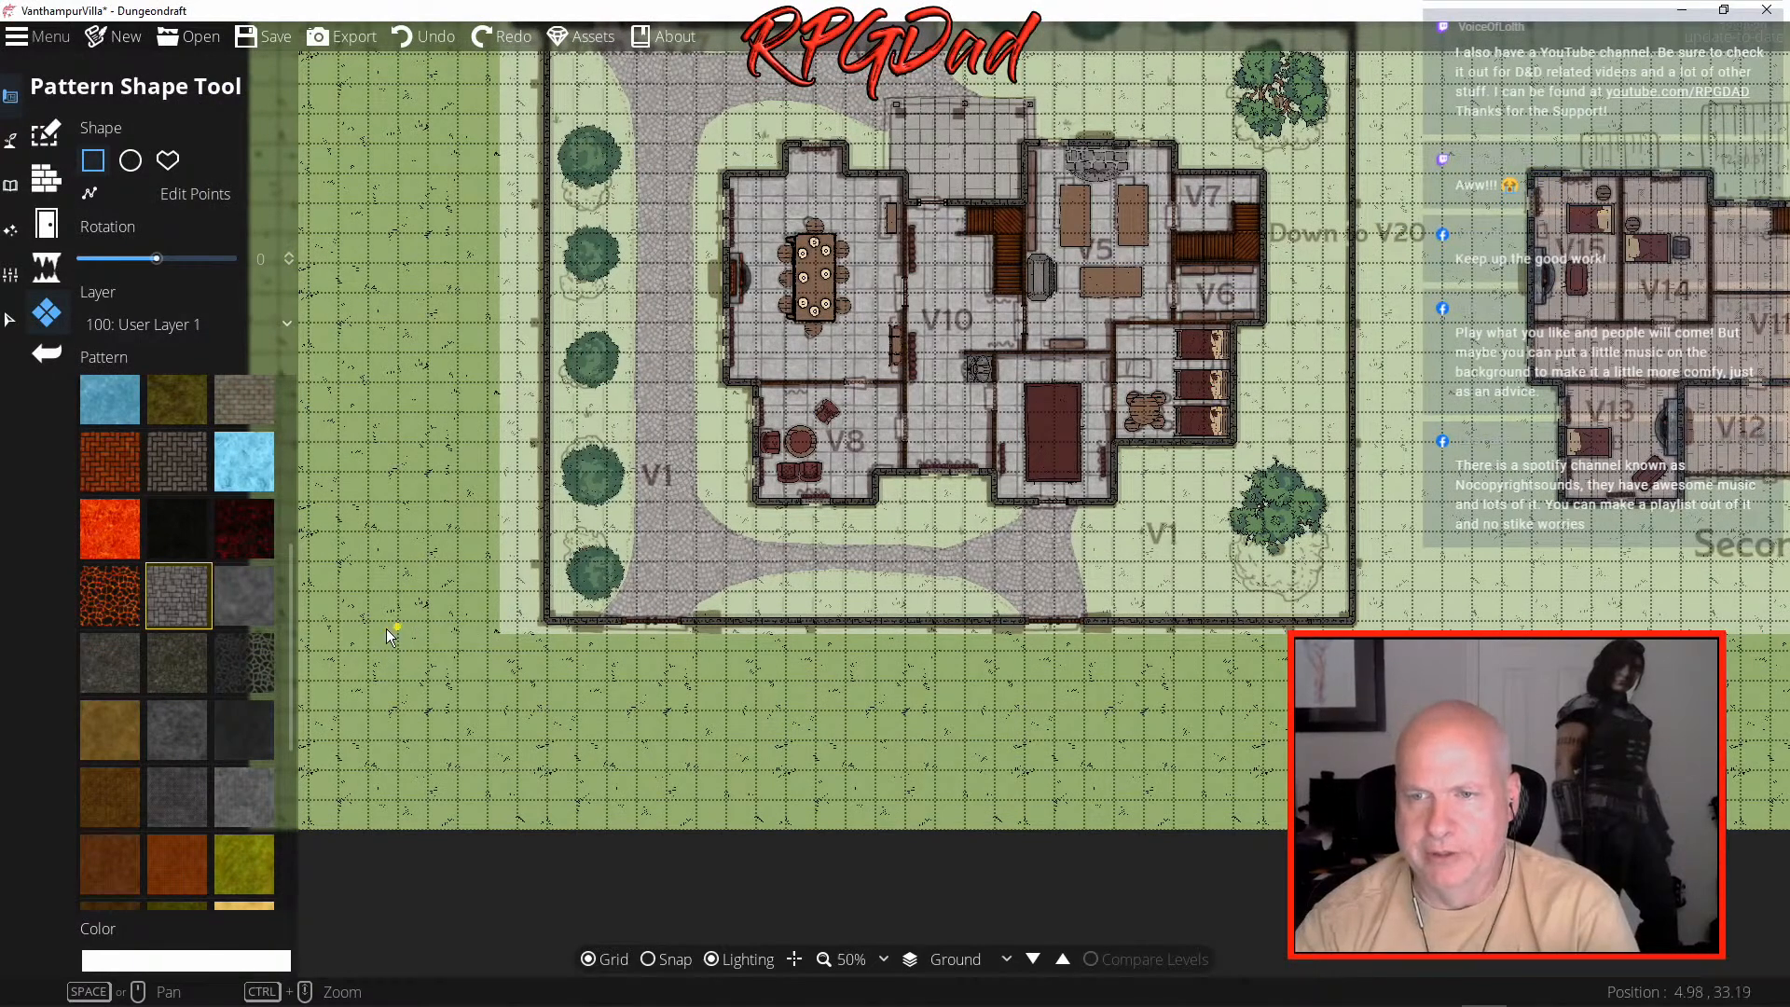
{"action": "left_click_drag", "start_coordinate": [331, 624], "coordinate": [1357, 819]}
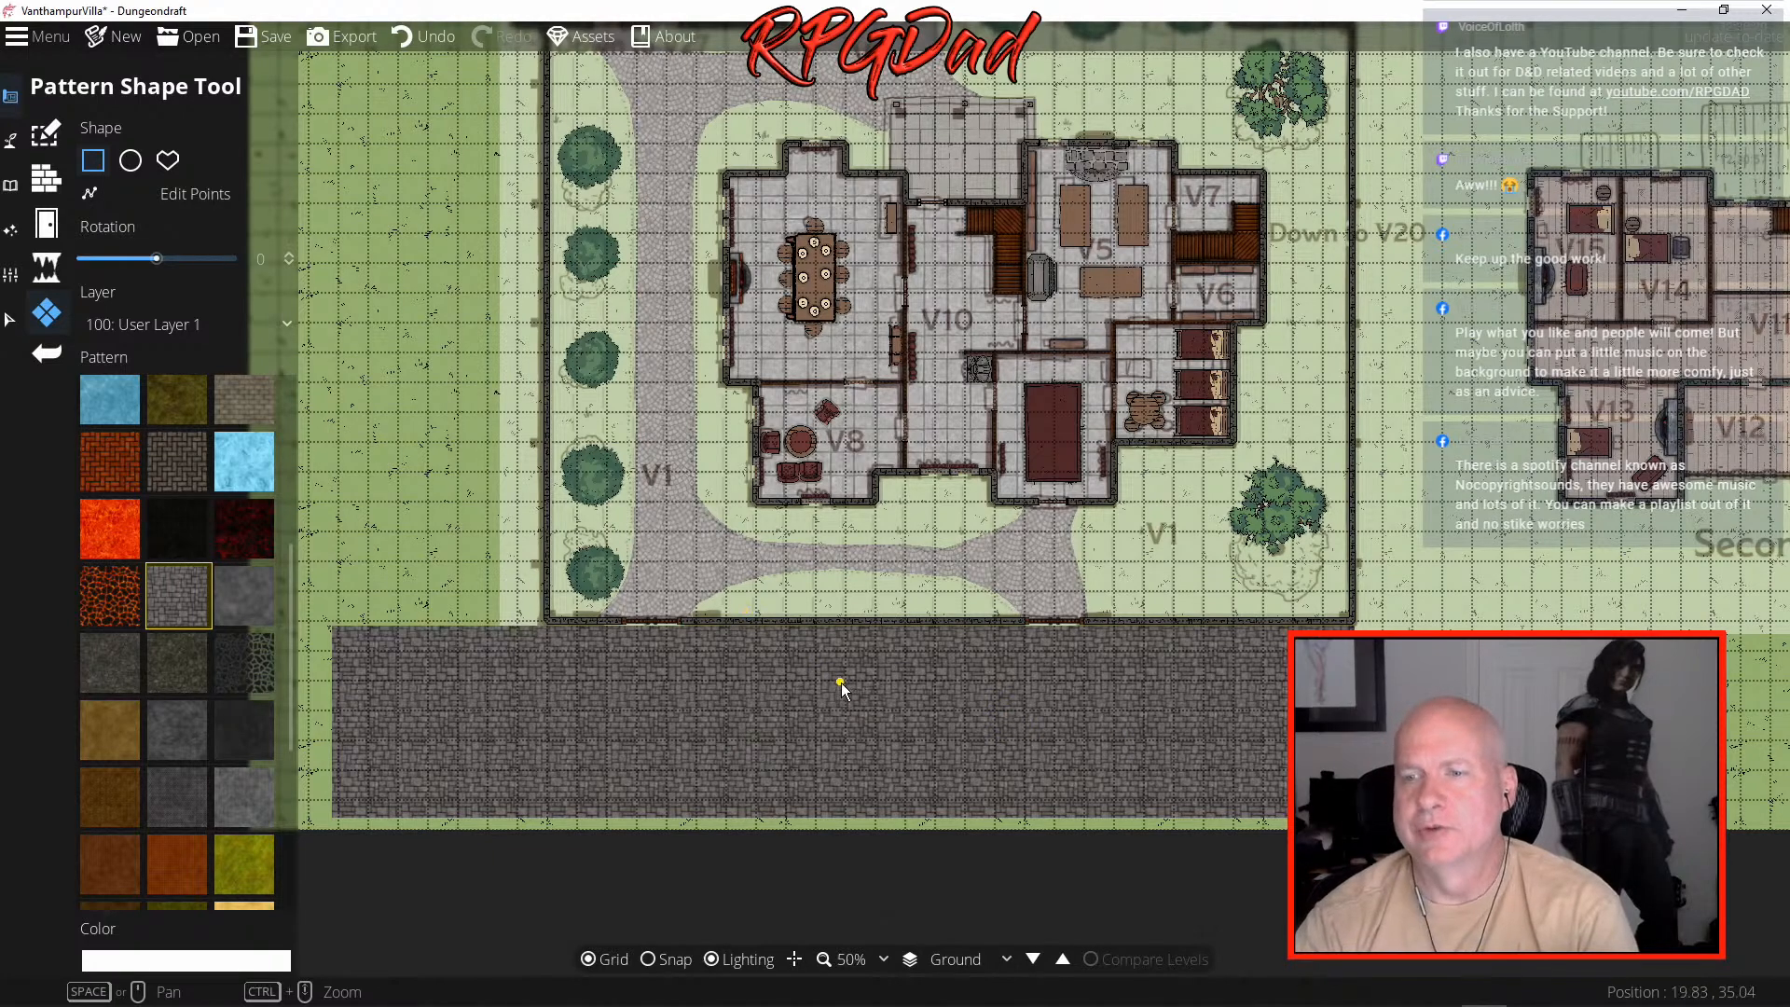
{"action": "key", "text": "ctrl+z"}
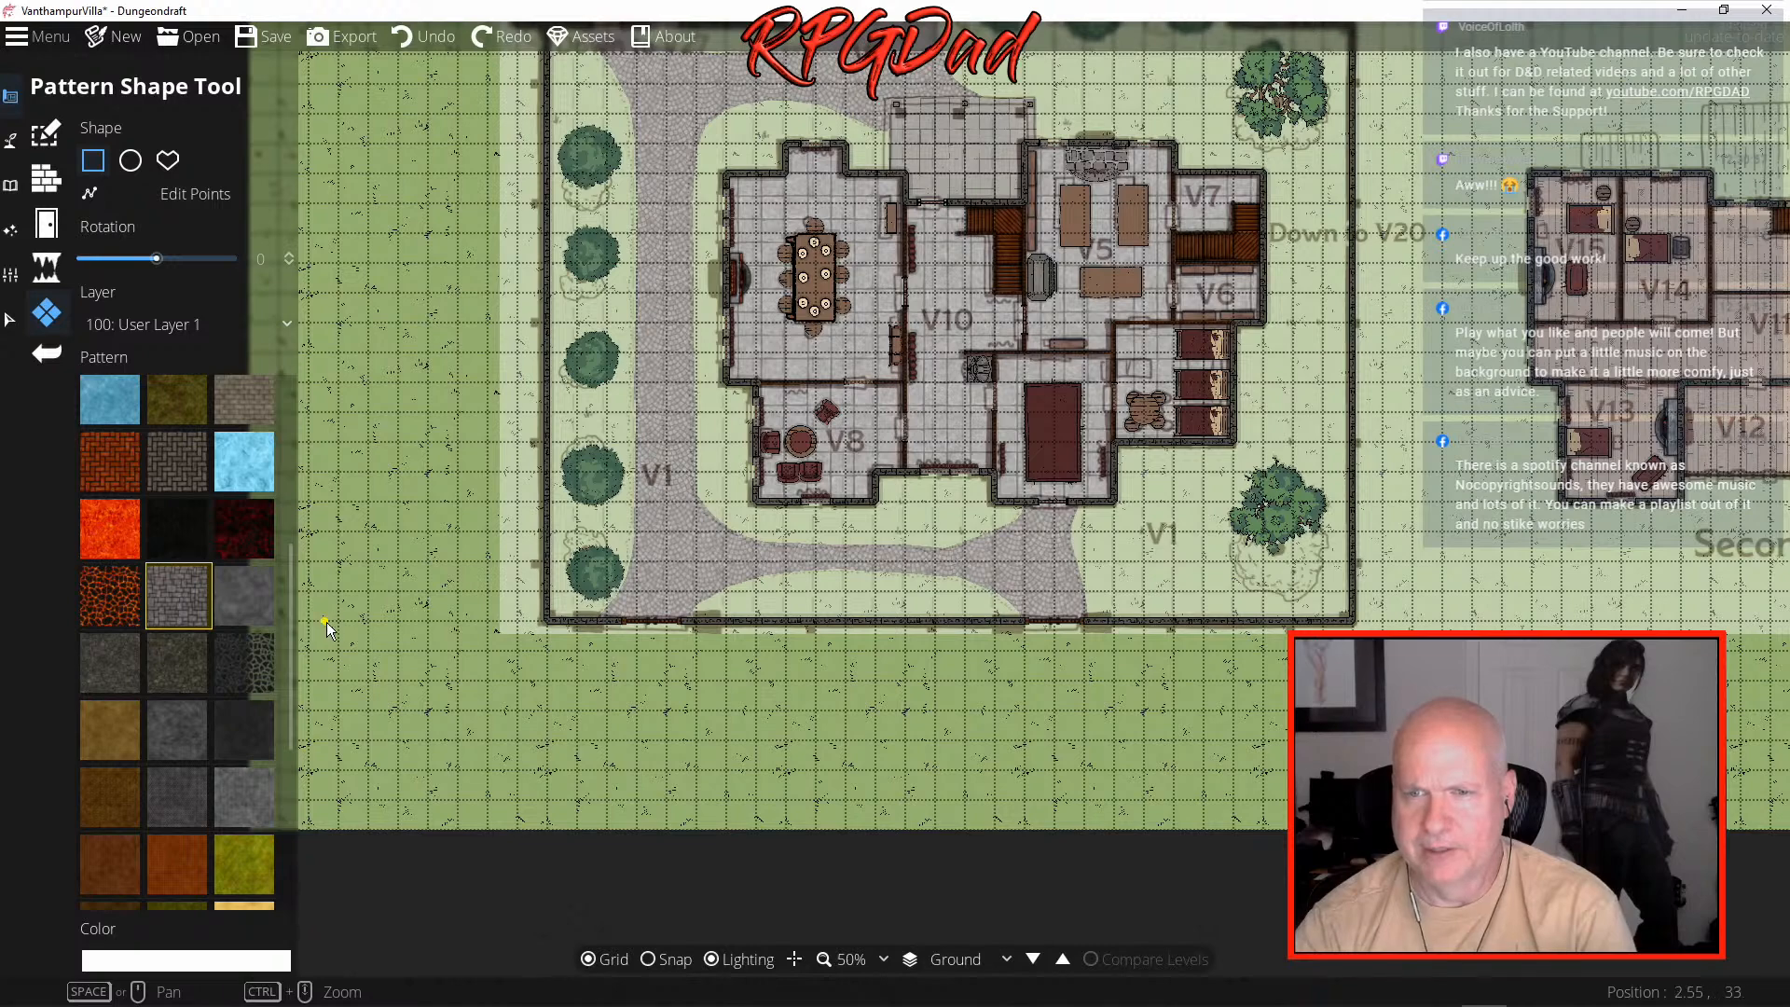
{"action": "left_click_drag", "start_coordinate": [337, 621], "coordinate": [1479, 741]}
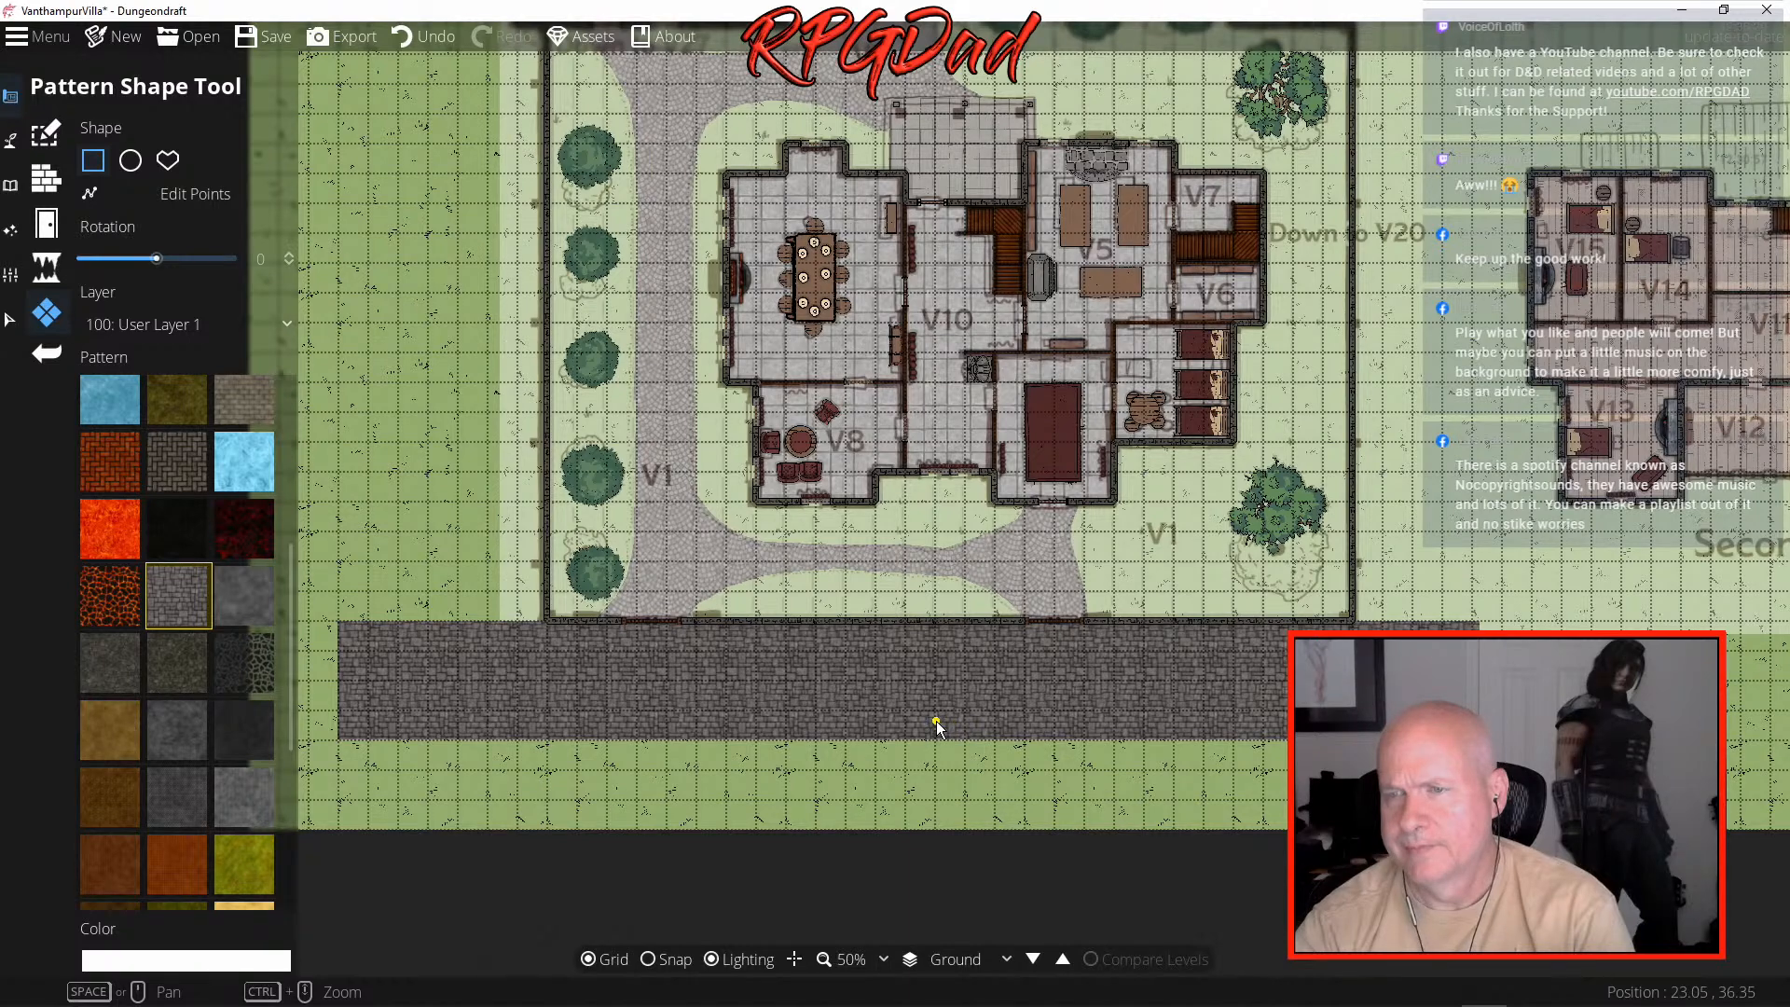
- Lower the traced reference image's opacity to 0.01
{"action": "left_click", "coordinate": [10, 276]}
{"action": "left_click", "coordinate": [110, 224]}
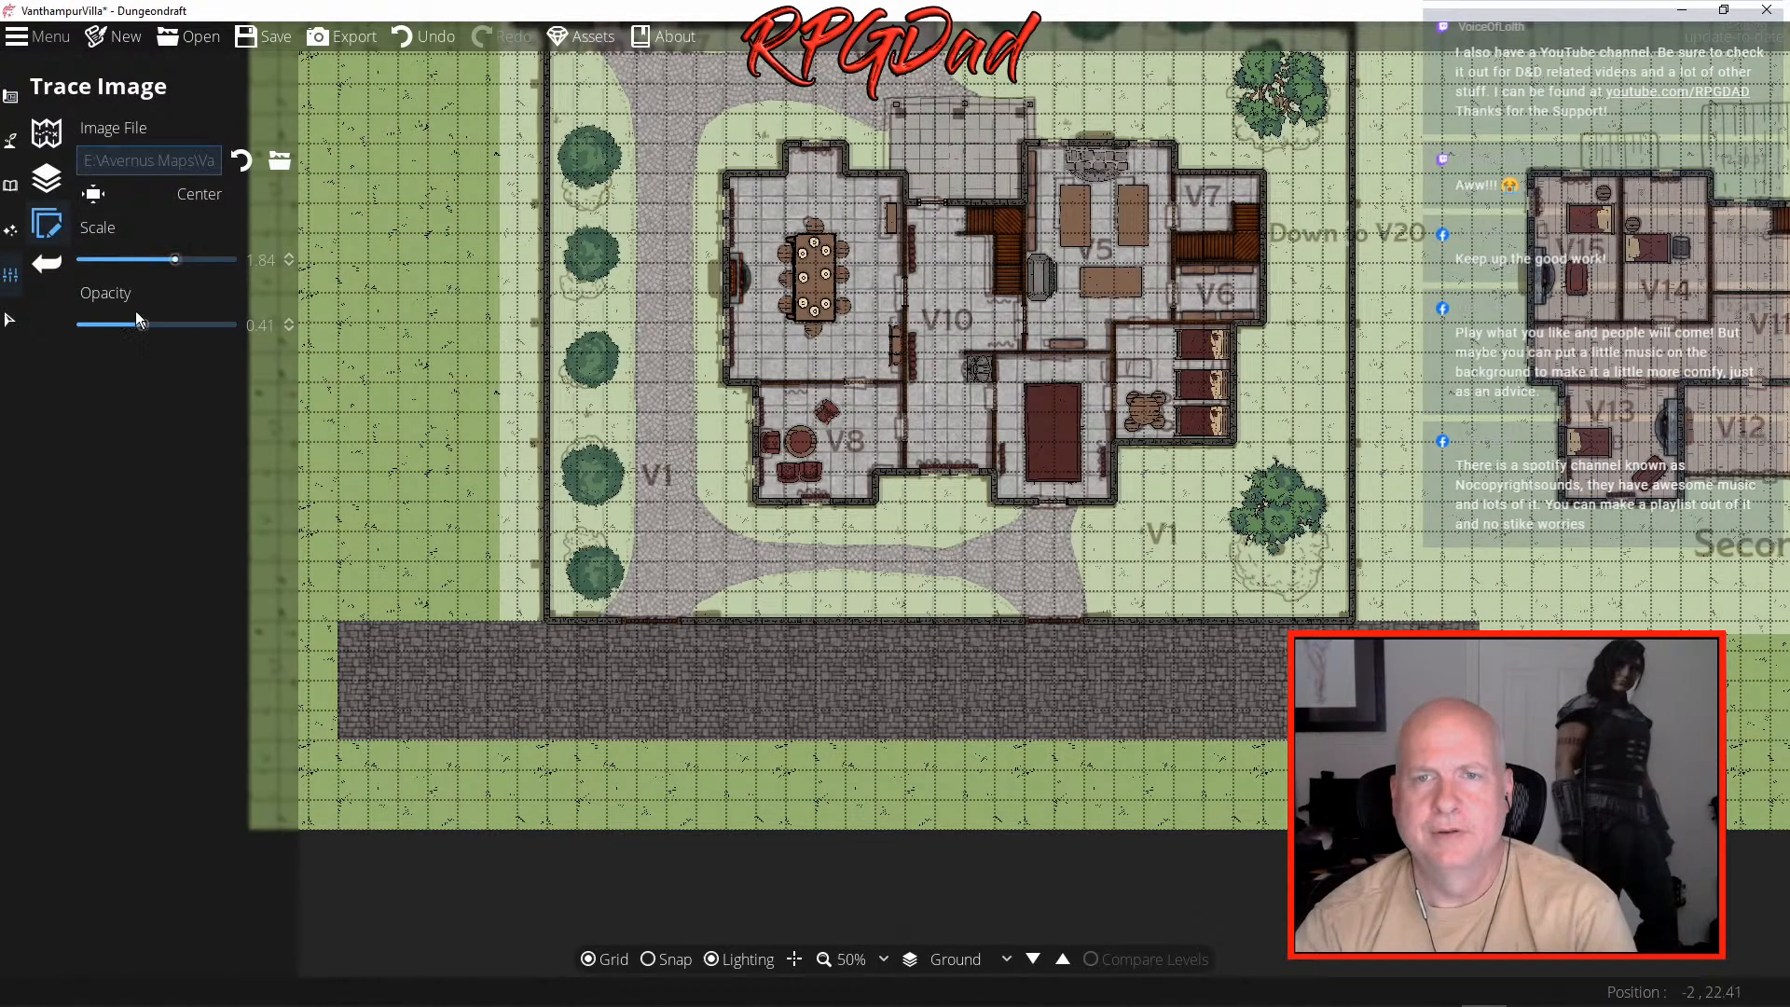
{"action": "left_click_drag", "start_coordinate": [143, 326], "coordinate": [72, 333]}
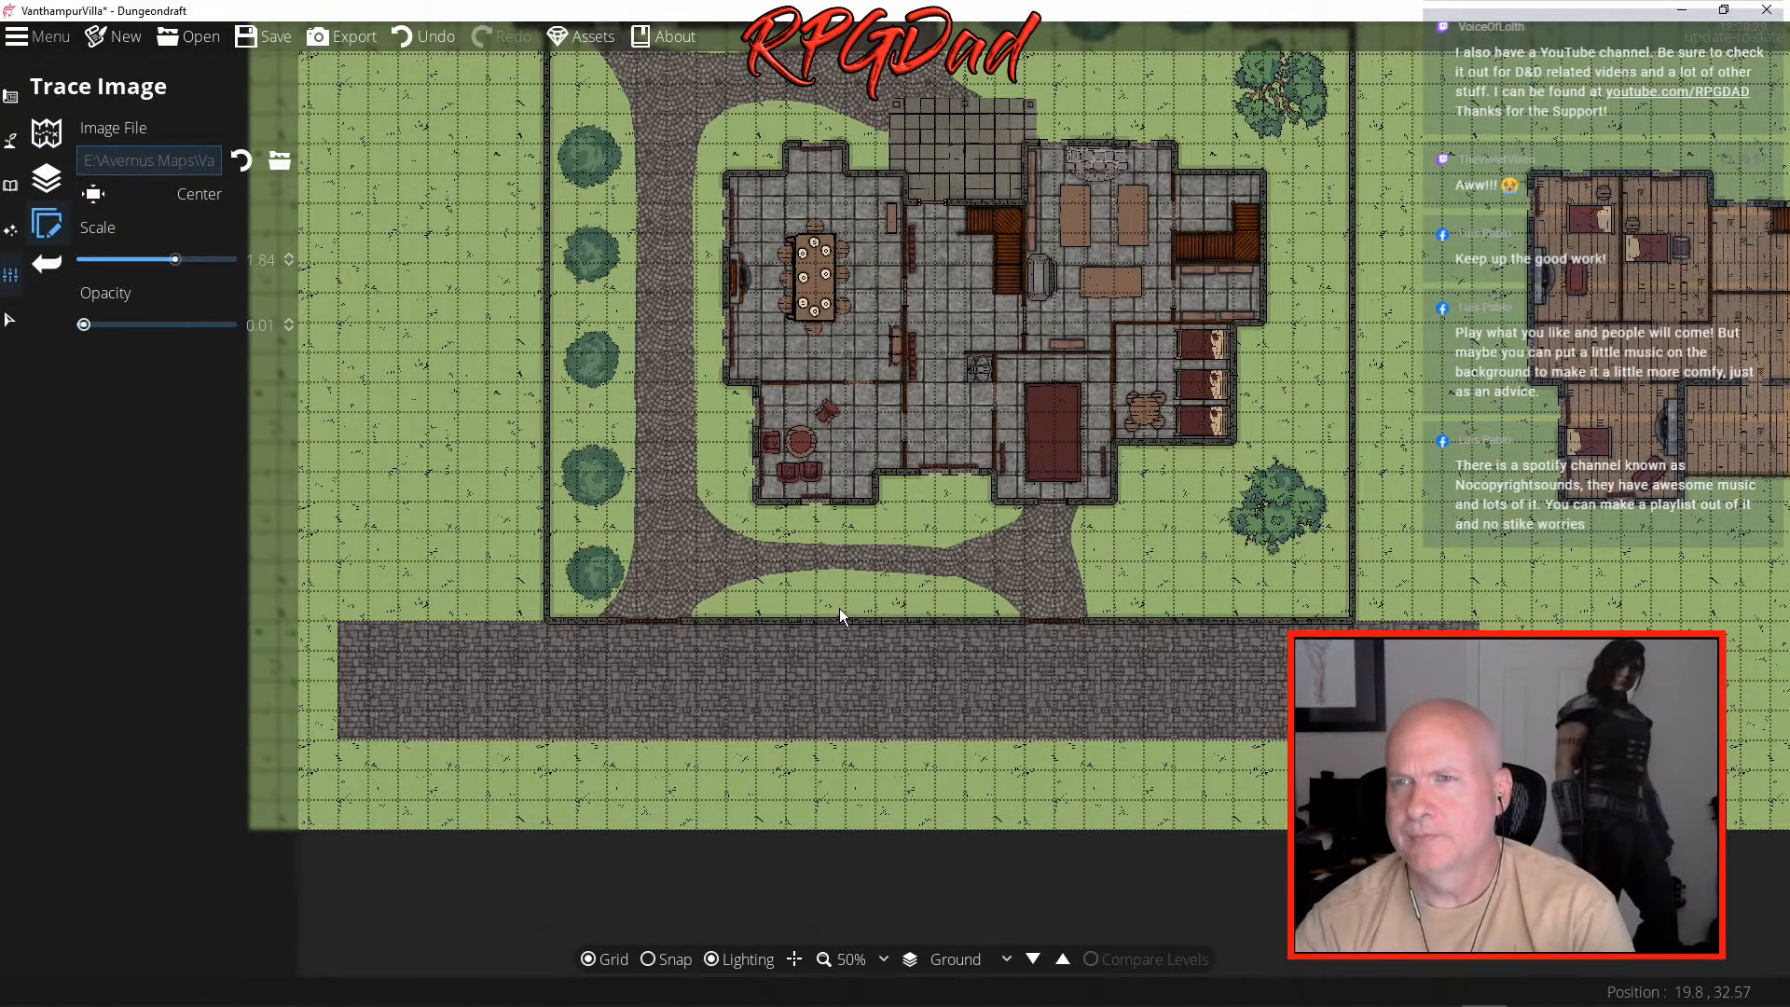
- Inspect the finished map up close, covering the upper floor rooms, the stable, the cobbled drives and the ground floor
{"action": "left_click_drag", "start_coordinate": [839, 608], "coordinate": [843, 825]}
{"action": "left_click_drag", "start_coordinate": [965, 596], "coordinate": [721, 442]}
{"action": "left_click_drag", "start_coordinate": [1230, 658], "coordinate": [918, 673]}
{"action": "left_click_drag", "start_coordinate": [1113, 684], "coordinate": [902, 616]}
{"action": "scroll", "coordinate": [1050, 614], "scroll_direction": "up", "scroll_amount": 6}
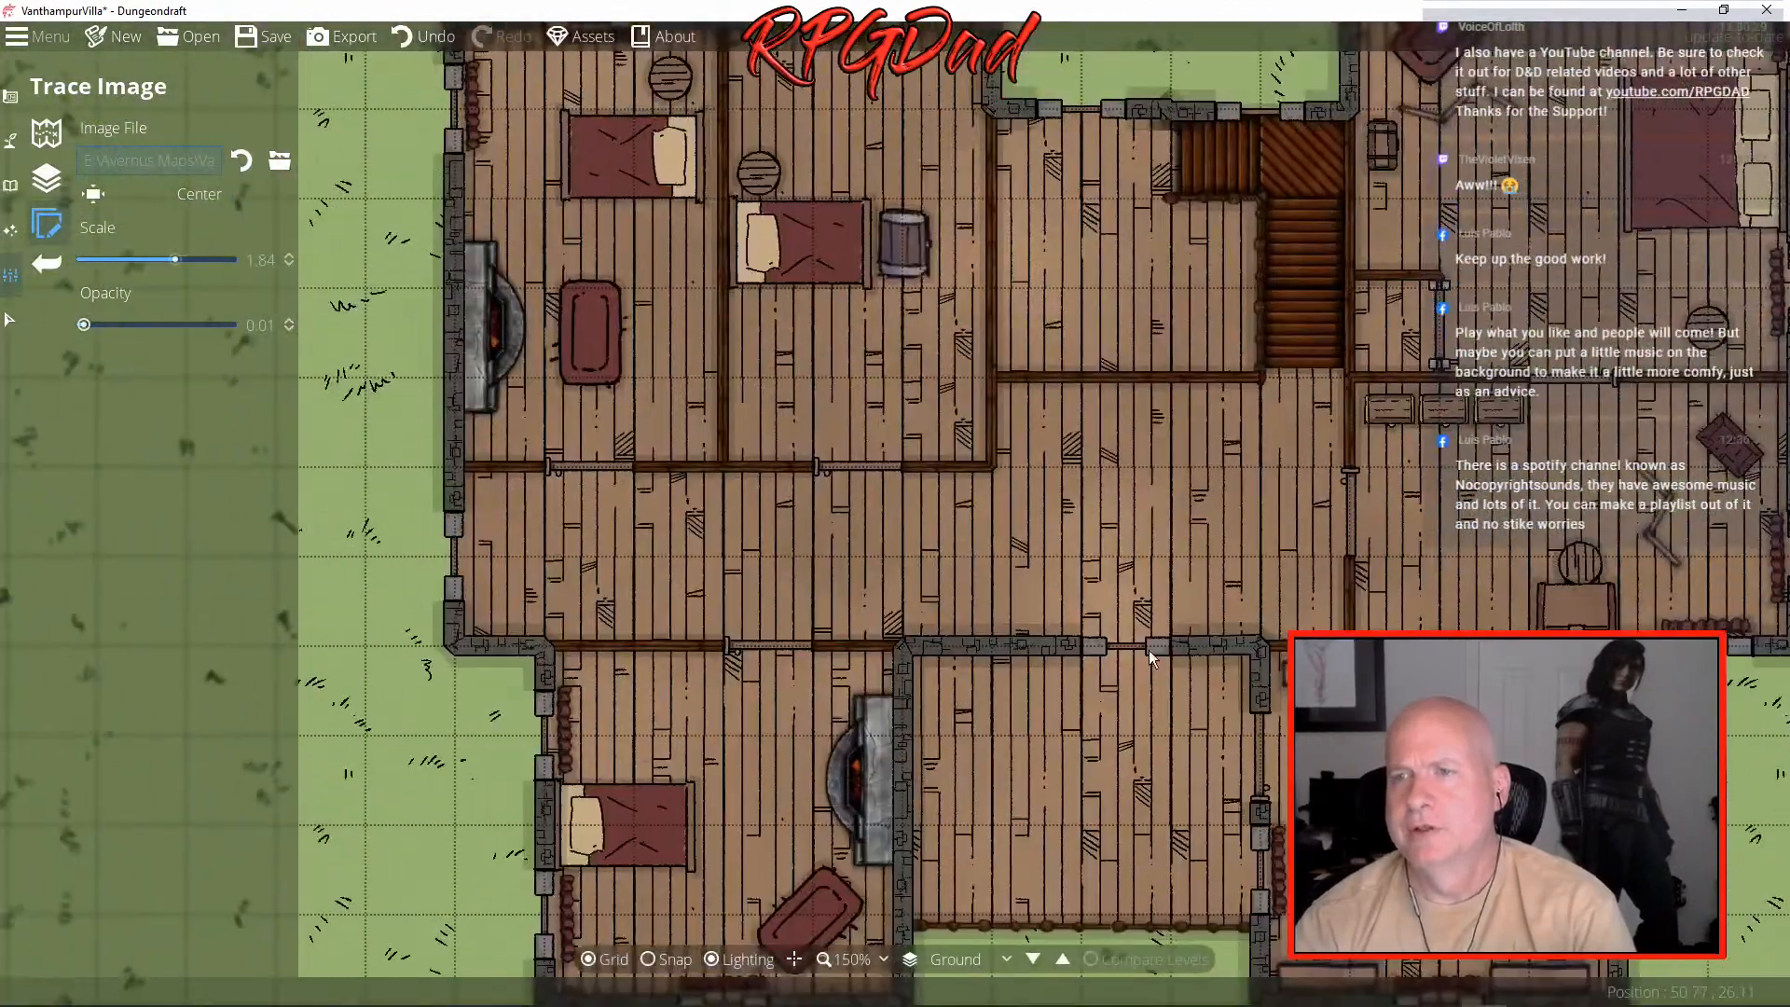
{"action": "left_click_drag", "start_coordinate": [1116, 365], "coordinate": [792, 417]}
{"action": "scroll", "coordinate": [964, 409], "scroll_direction": "down", "scroll_amount": 6}
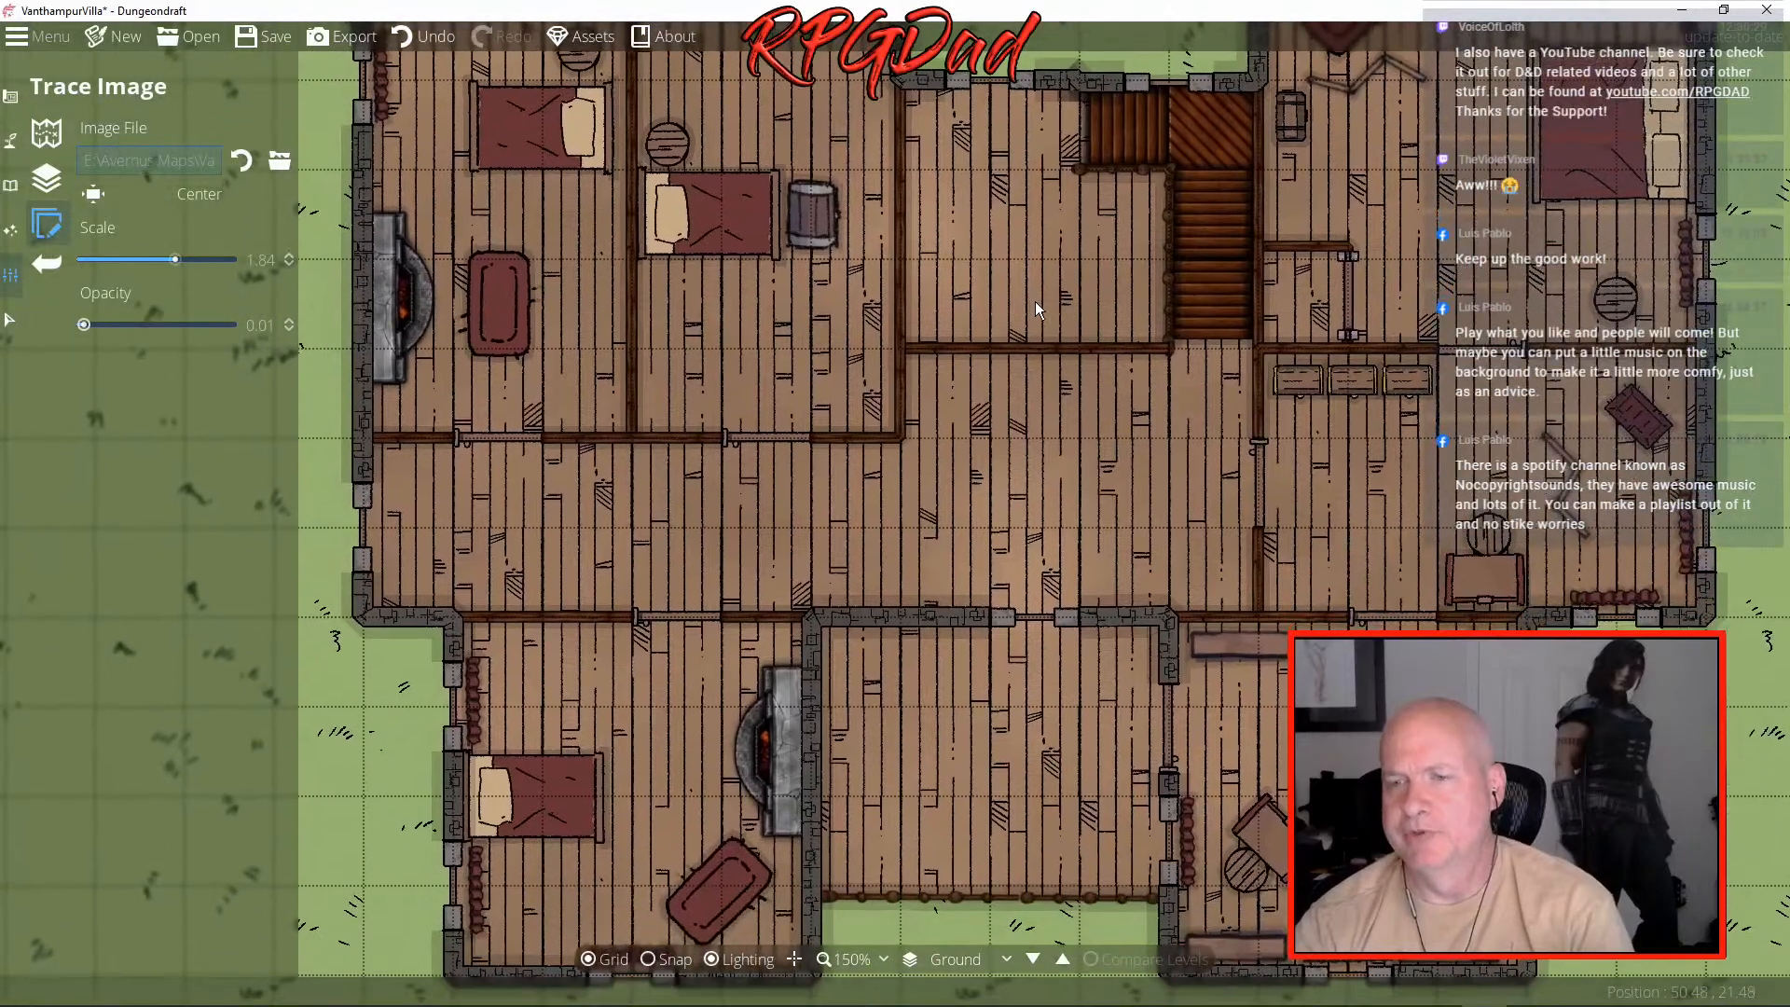
{"action": "scroll", "coordinate": [1035, 300], "scroll_direction": "up", "scroll_amount": 6}
{"action": "left_click_drag", "start_coordinate": [1055, 507], "coordinate": [1434, 489]}
{"action": "left_click_drag", "start_coordinate": [655, 523], "coordinate": [1430, 527]}
{"action": "left_click_drag", "start_coordinate": [490, 473], "coordinate": [1278, 546]}
{"action": "left_click_drag", "start_coordinate": [794, 494], "coordinate": [1308, 738]}
{"action": "scroll", "coordinate": [902, 563], "scroll_direction": "down", "scroll_amount": 1}
{"action": "left_click_drag", "start_coordinate": [773, 513], "coordinate": [666, 716]}
{"action": "left_click_drag", "start_coordinate": [890, 382], "coordinate": [1351, 395]}
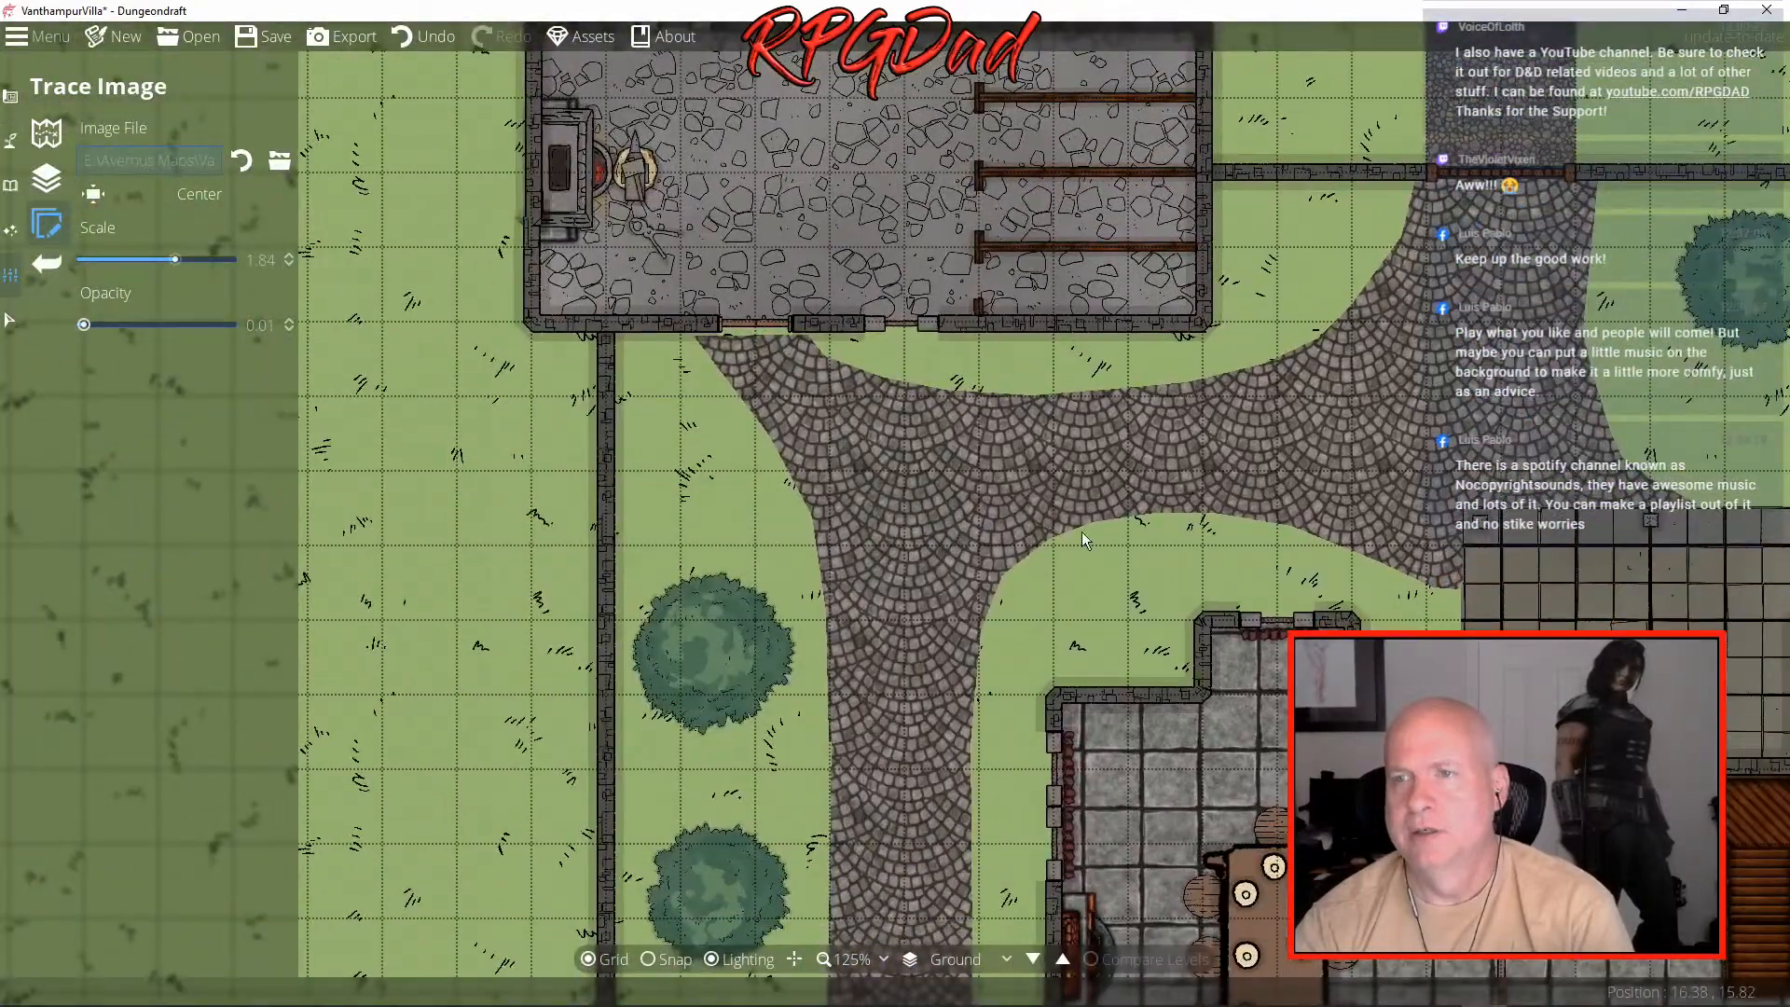
{"action": "left_click_drag", "start_coordinate": [1350, 453], "coordinate": [1313, 568]}
{"action": "left_click_drag", "start_coordinate": [851, 391], "coordinate": [783, 416]}
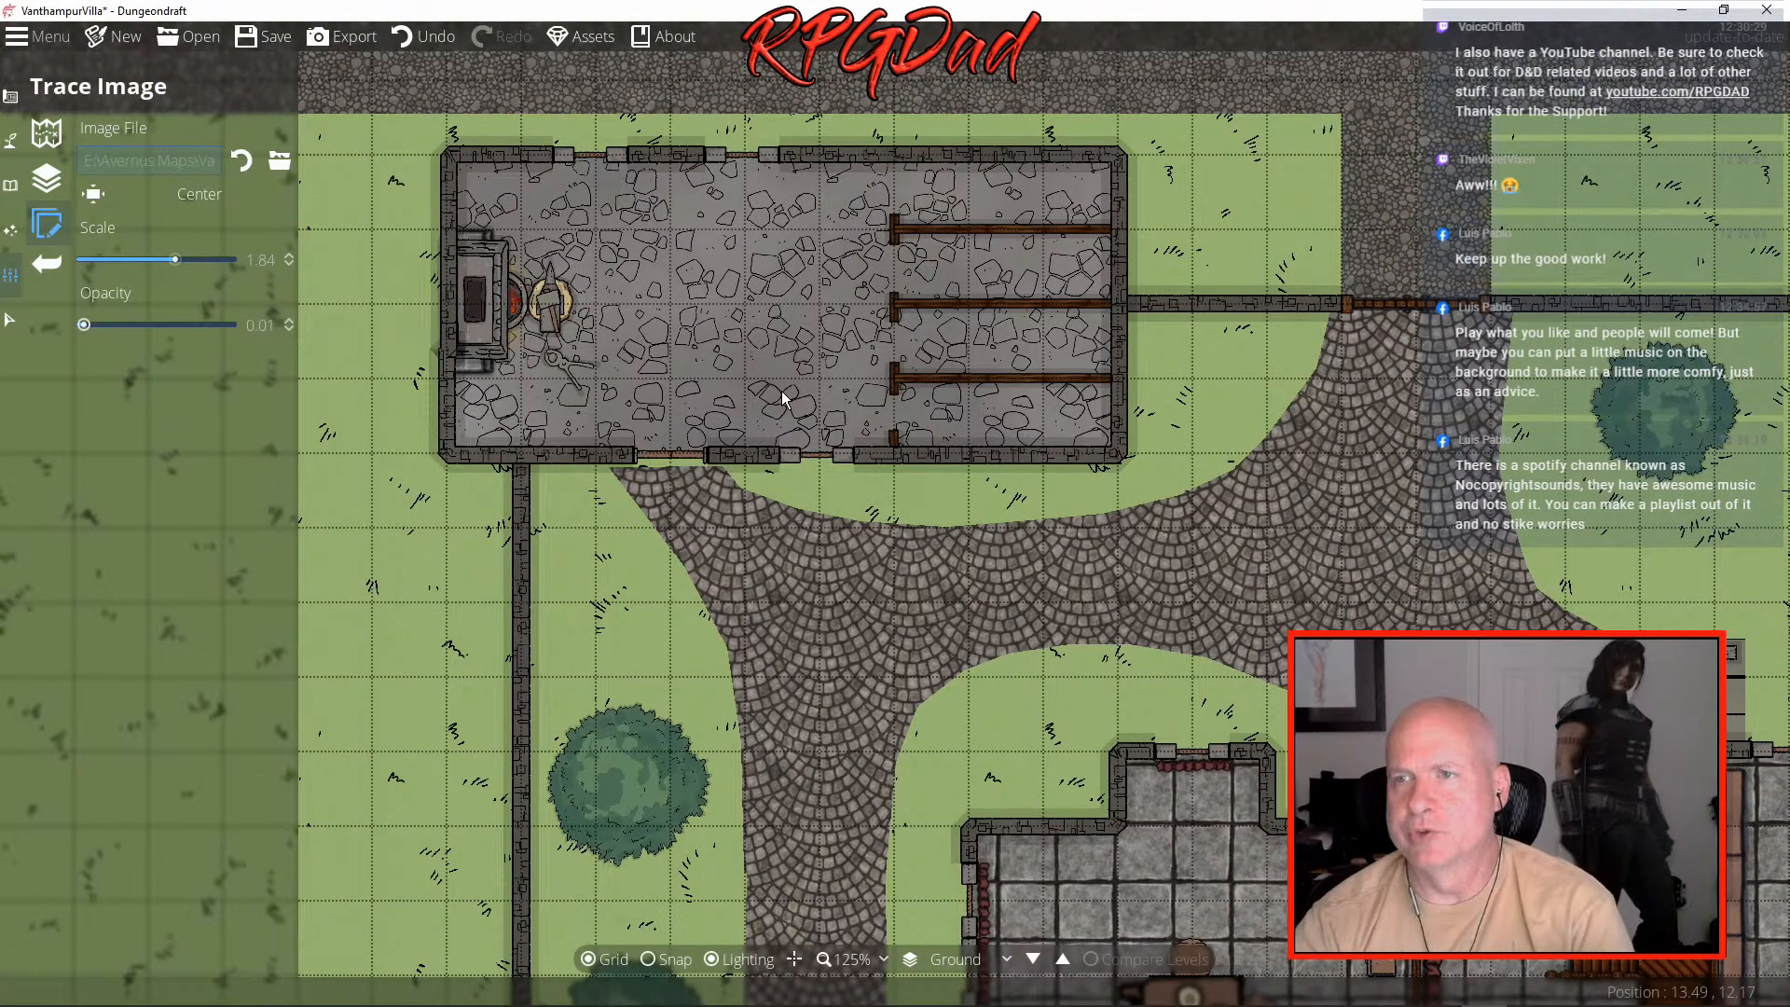
{"action": "left_click_drag", "start_coordinate": [1216, 517], "coordinate": [817, 219]}
{"action": "left_click_drag", "start_coordinate": [1101, 732], "coordinate": [1329, 713]}
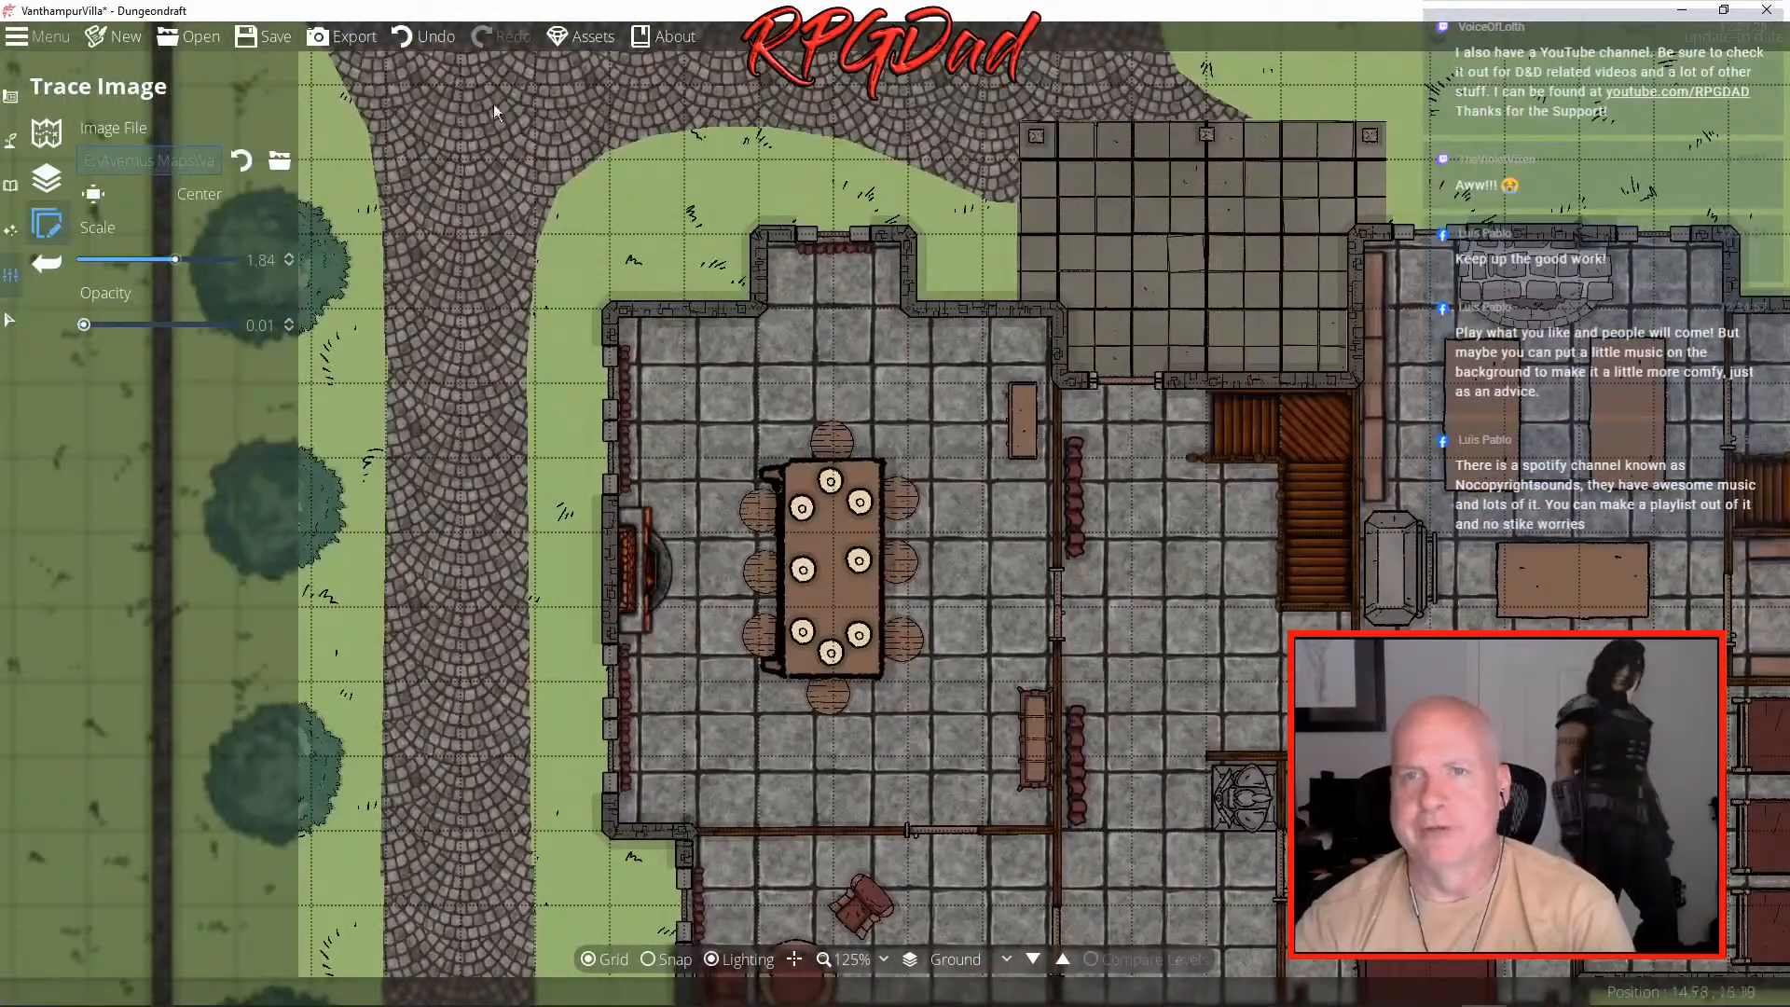
- Save the map and export it as a PNG named VanthampurMansion in the Avernus Maps folder
{"action": "left_click", "coordinate": [259, 33]}
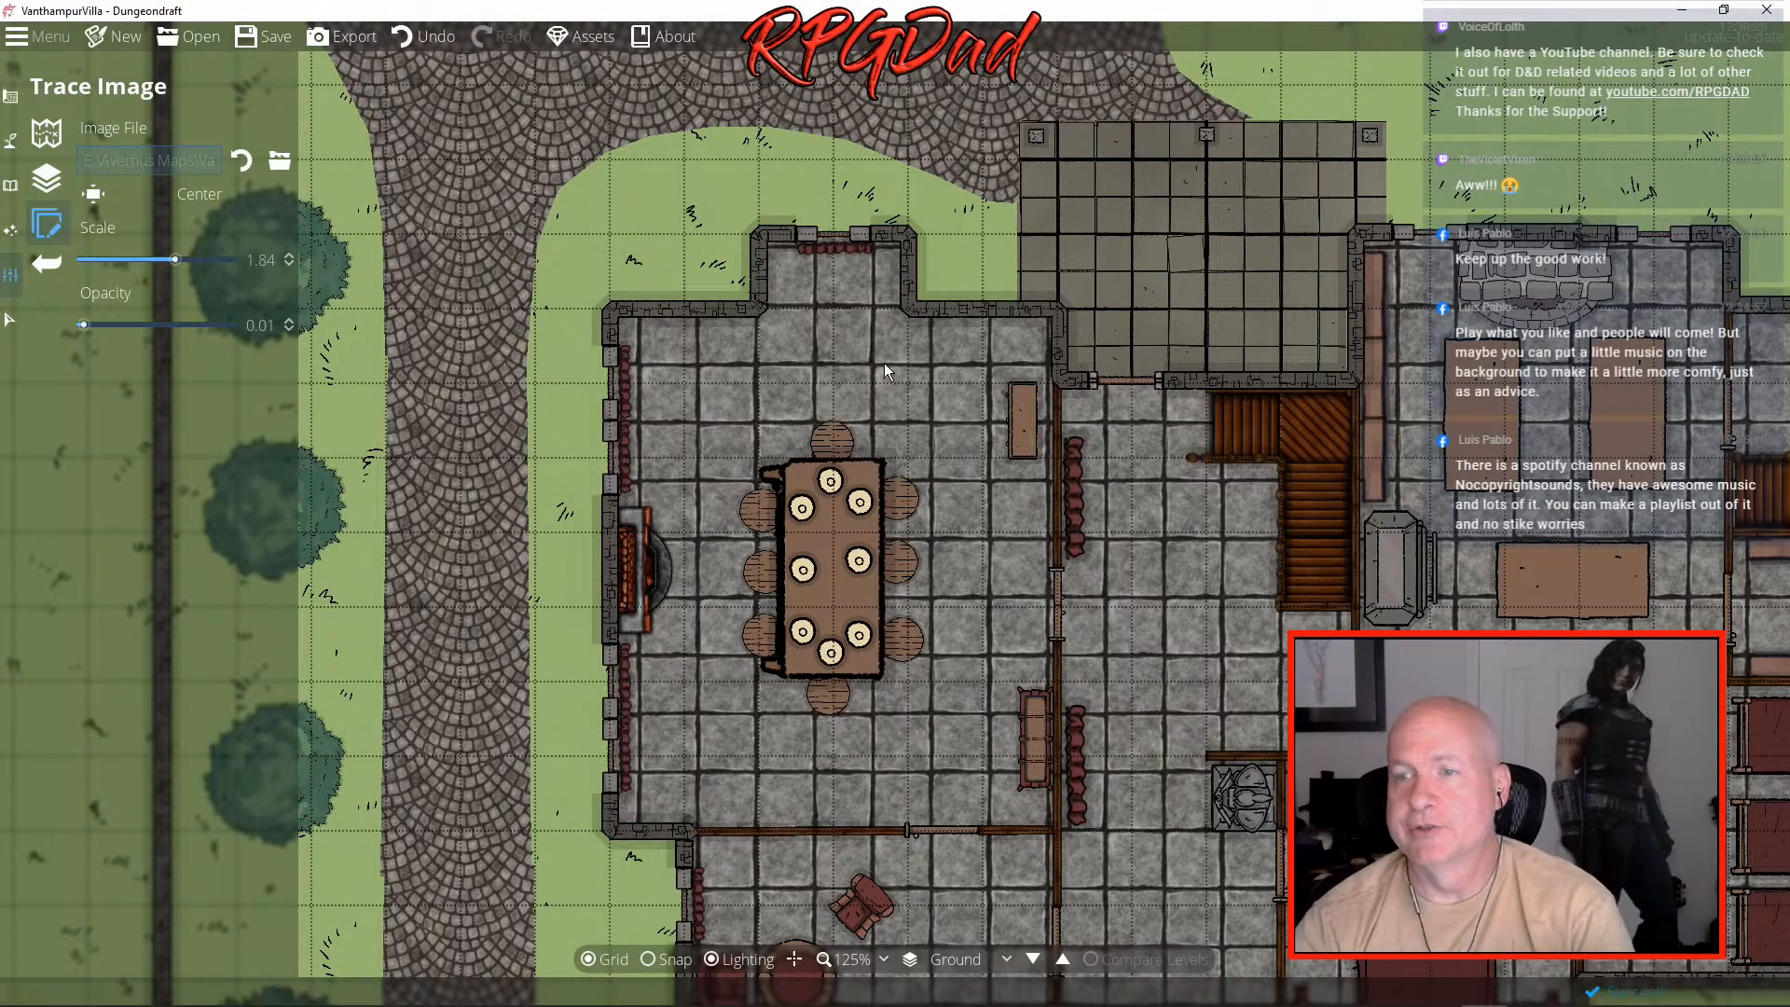
{"action": "left_click", "coordinate": [342, 36]}
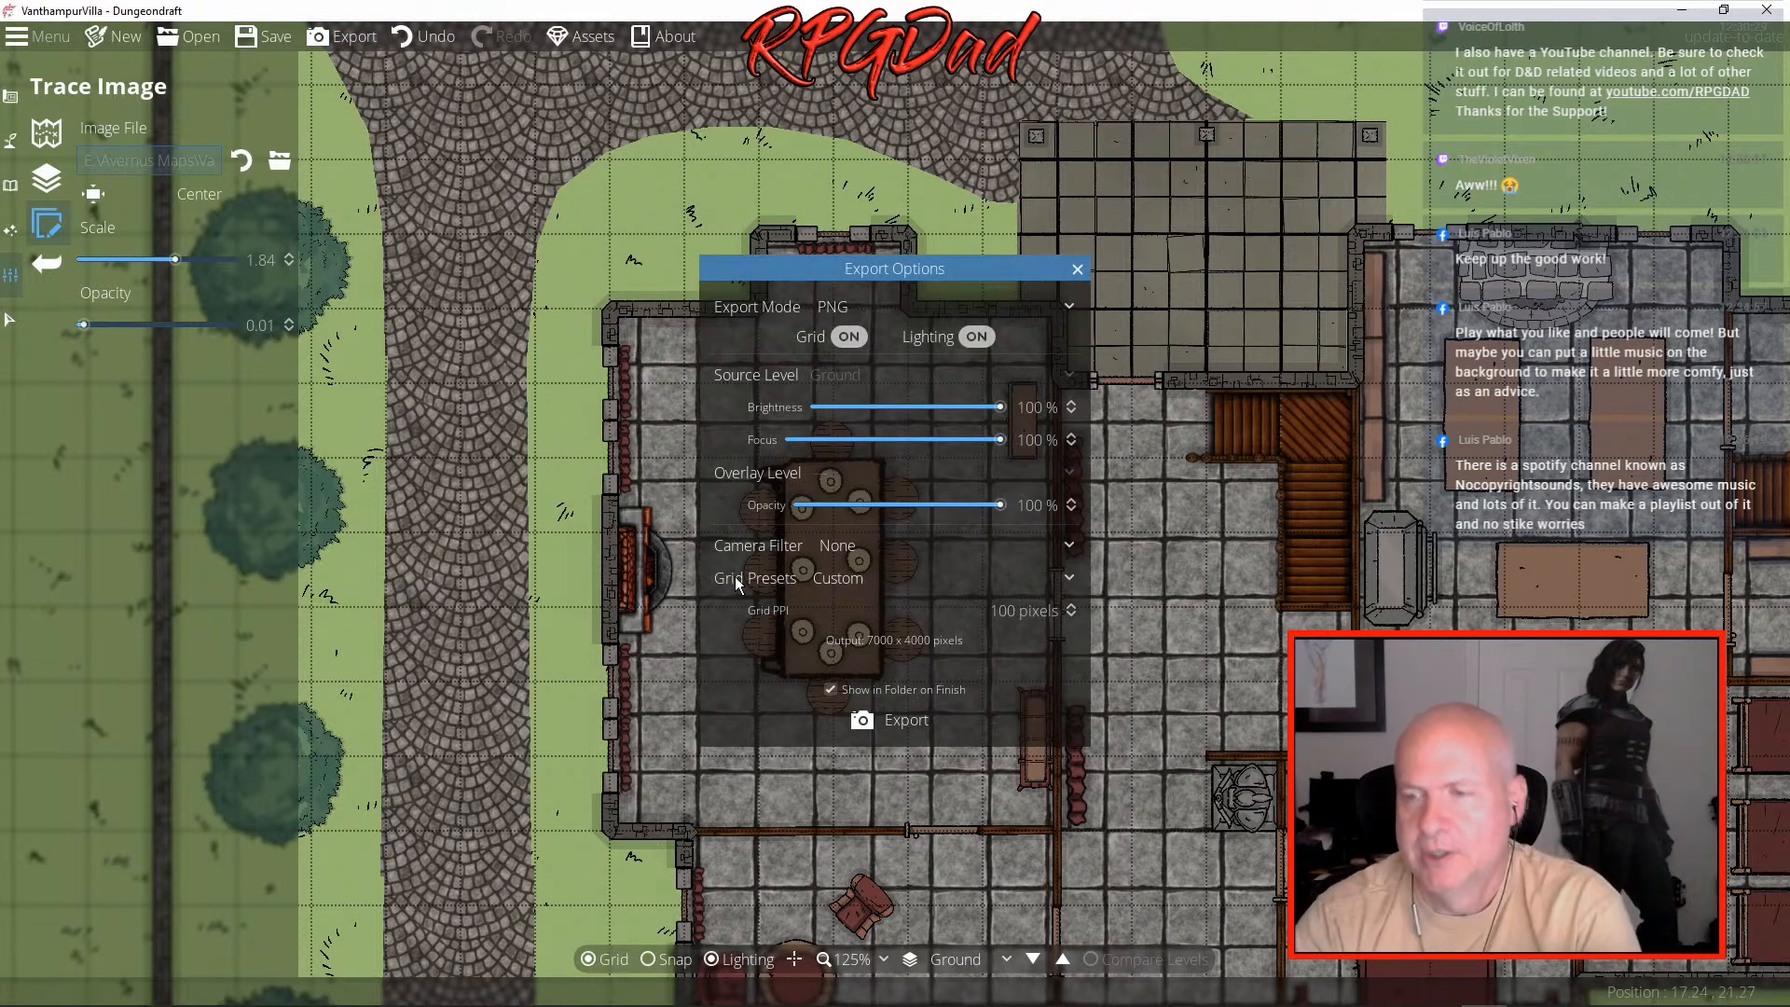
{"action": "left_click", "coordinate": [919, 724]}
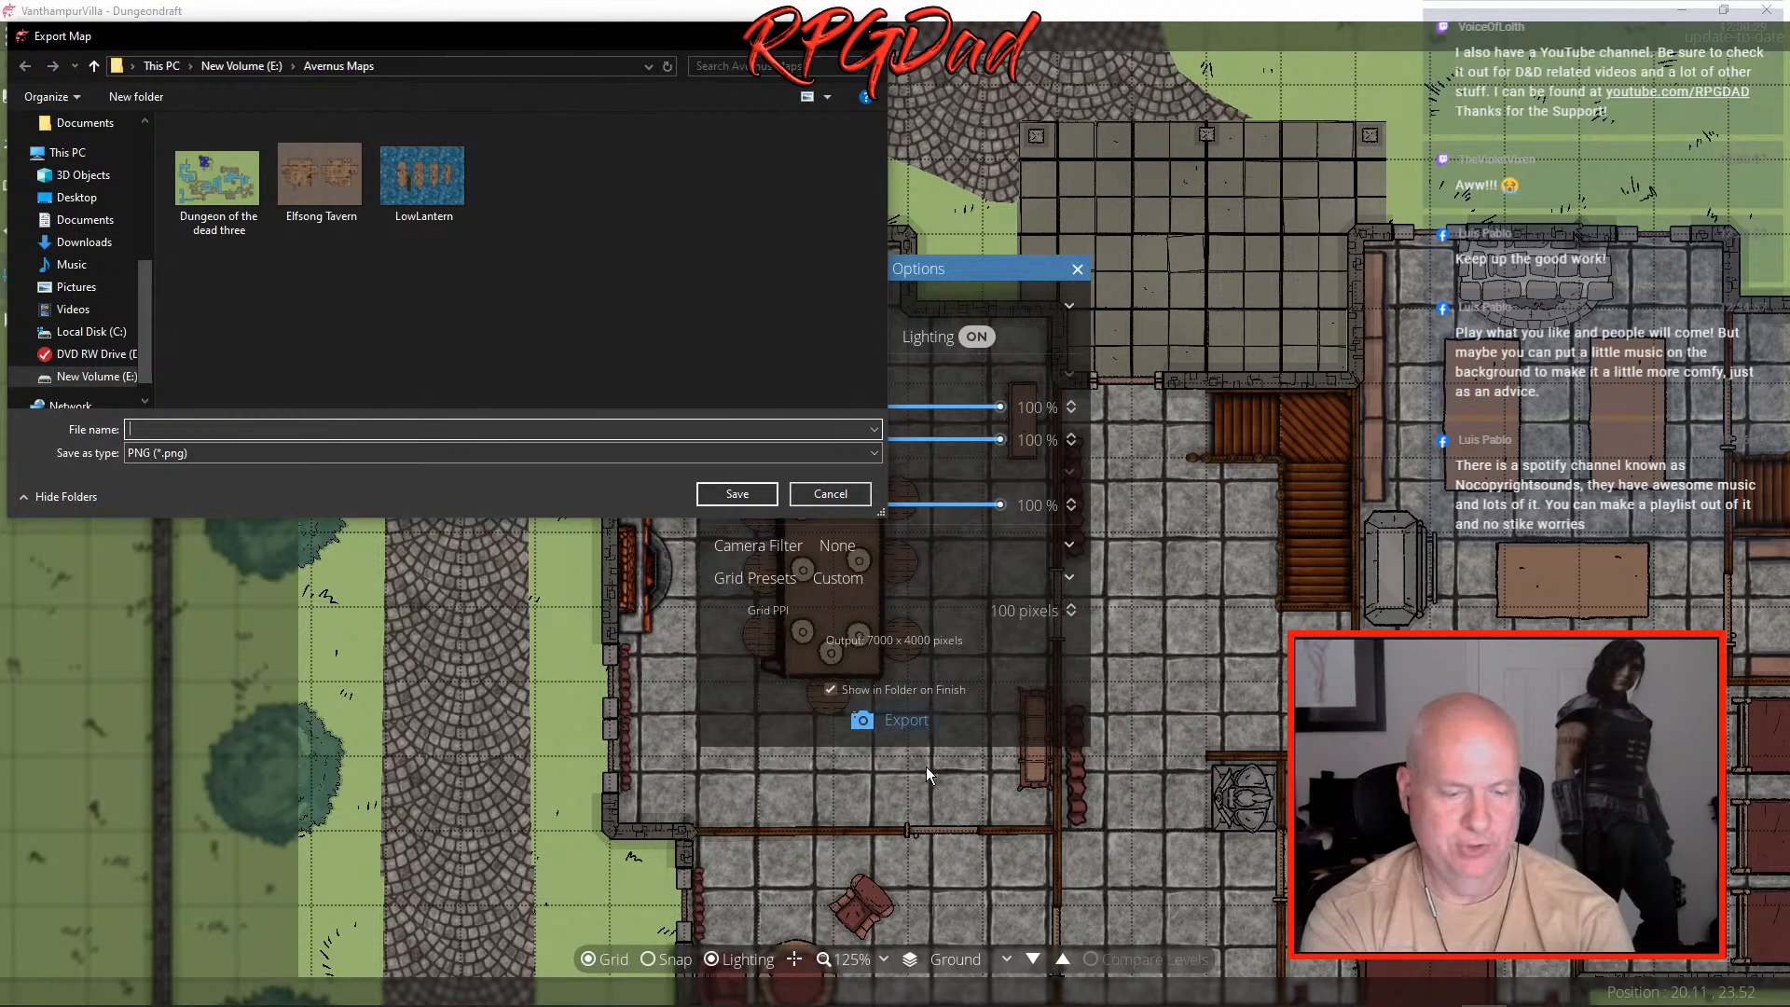
{"action": "type", "text": "Vanthamp"}
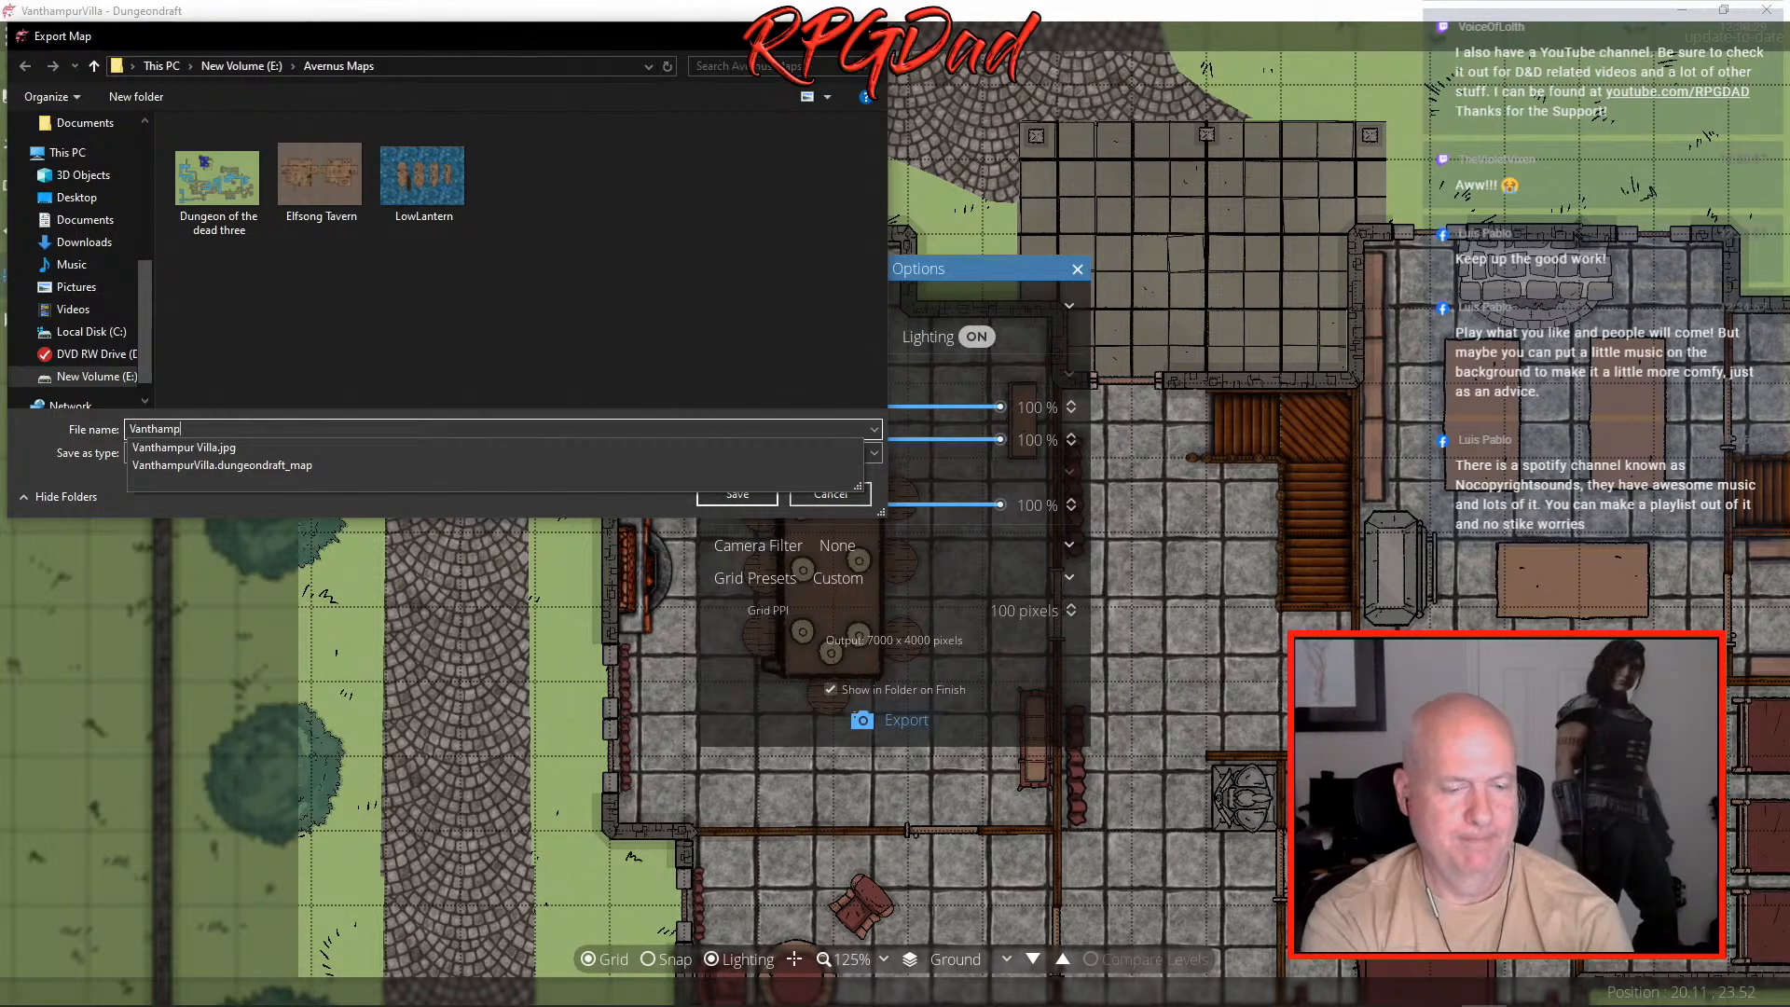
{"action": "type", "text": "urMansion"}
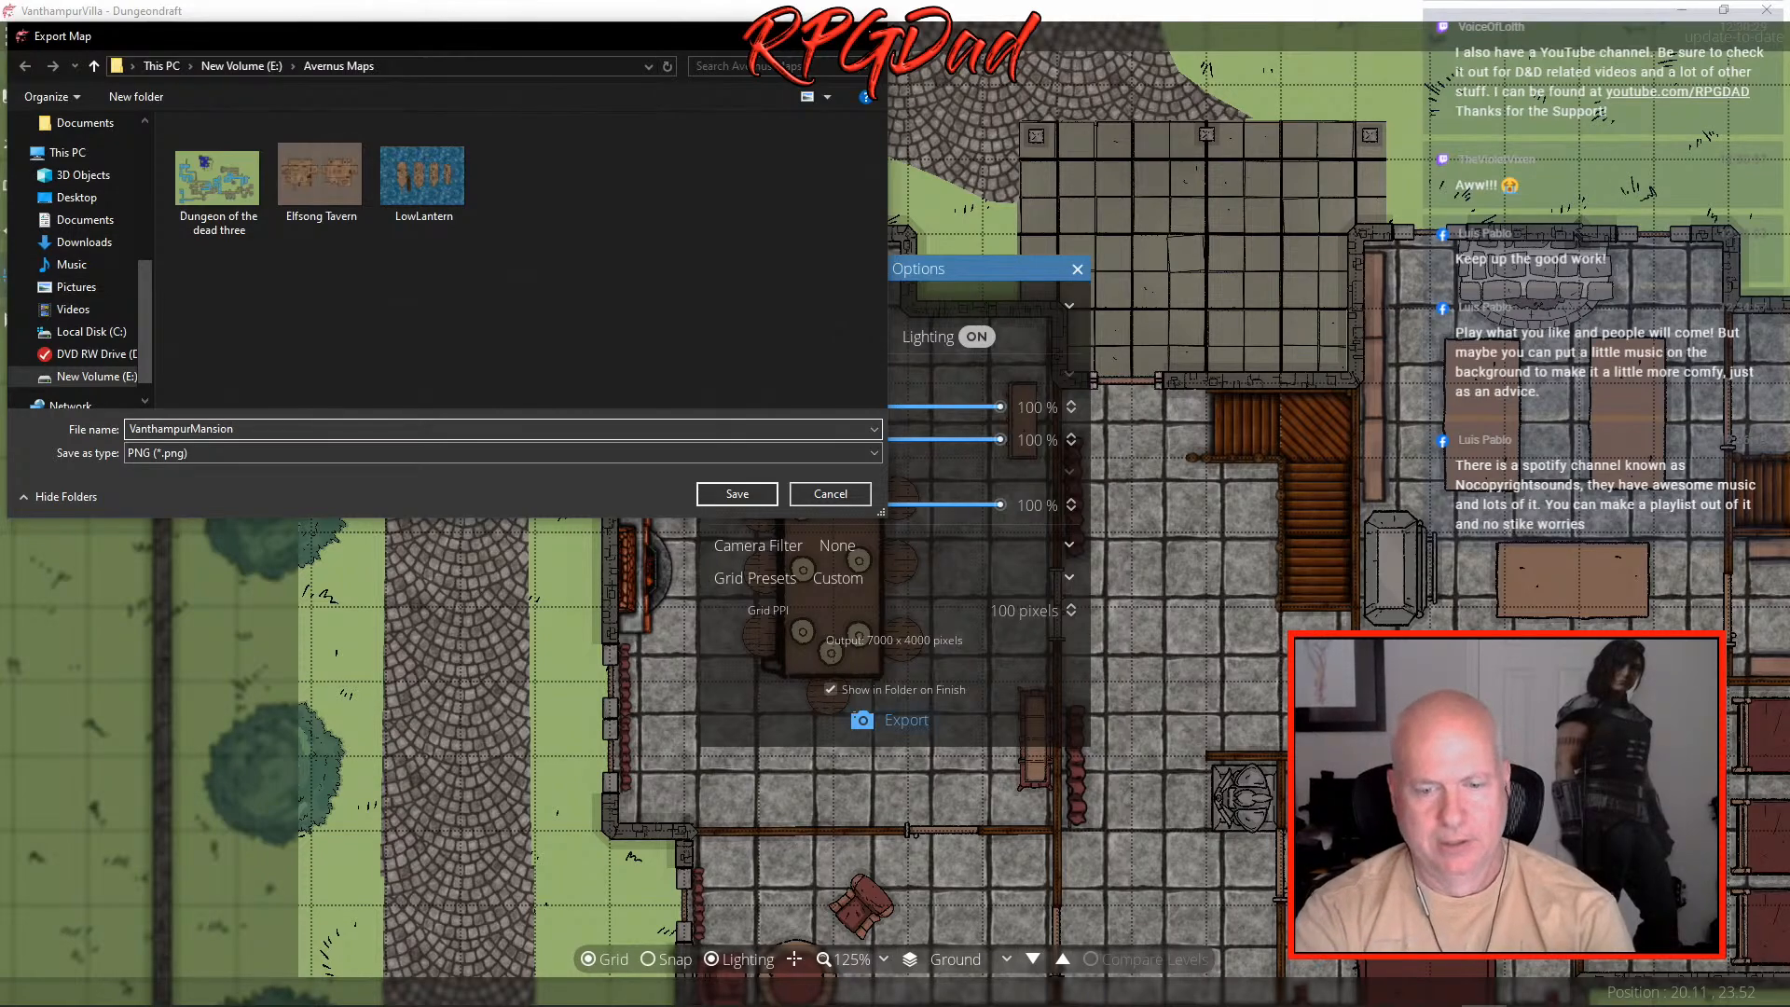
{"action": "key", "text": "Return"}
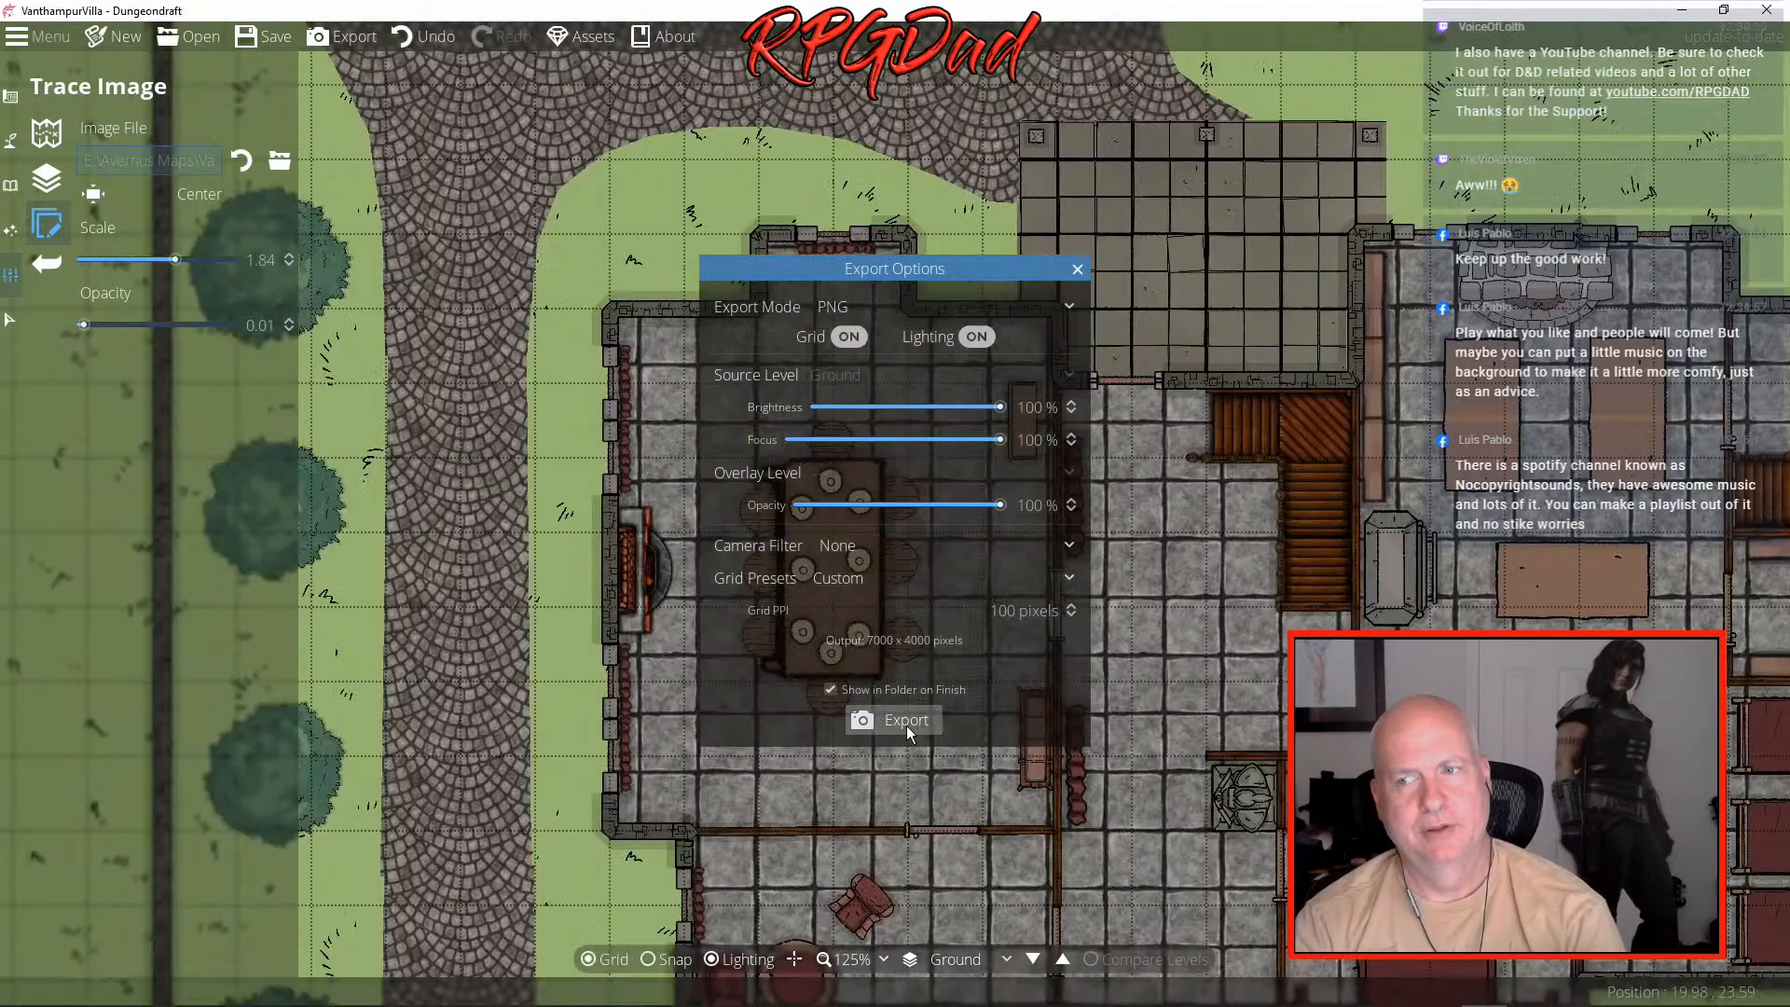
- Export the map in JPEG mode as VanthampurVilla in the Avernus Maps folder
{"action": "left_click", "coordinate": [893, 307]}
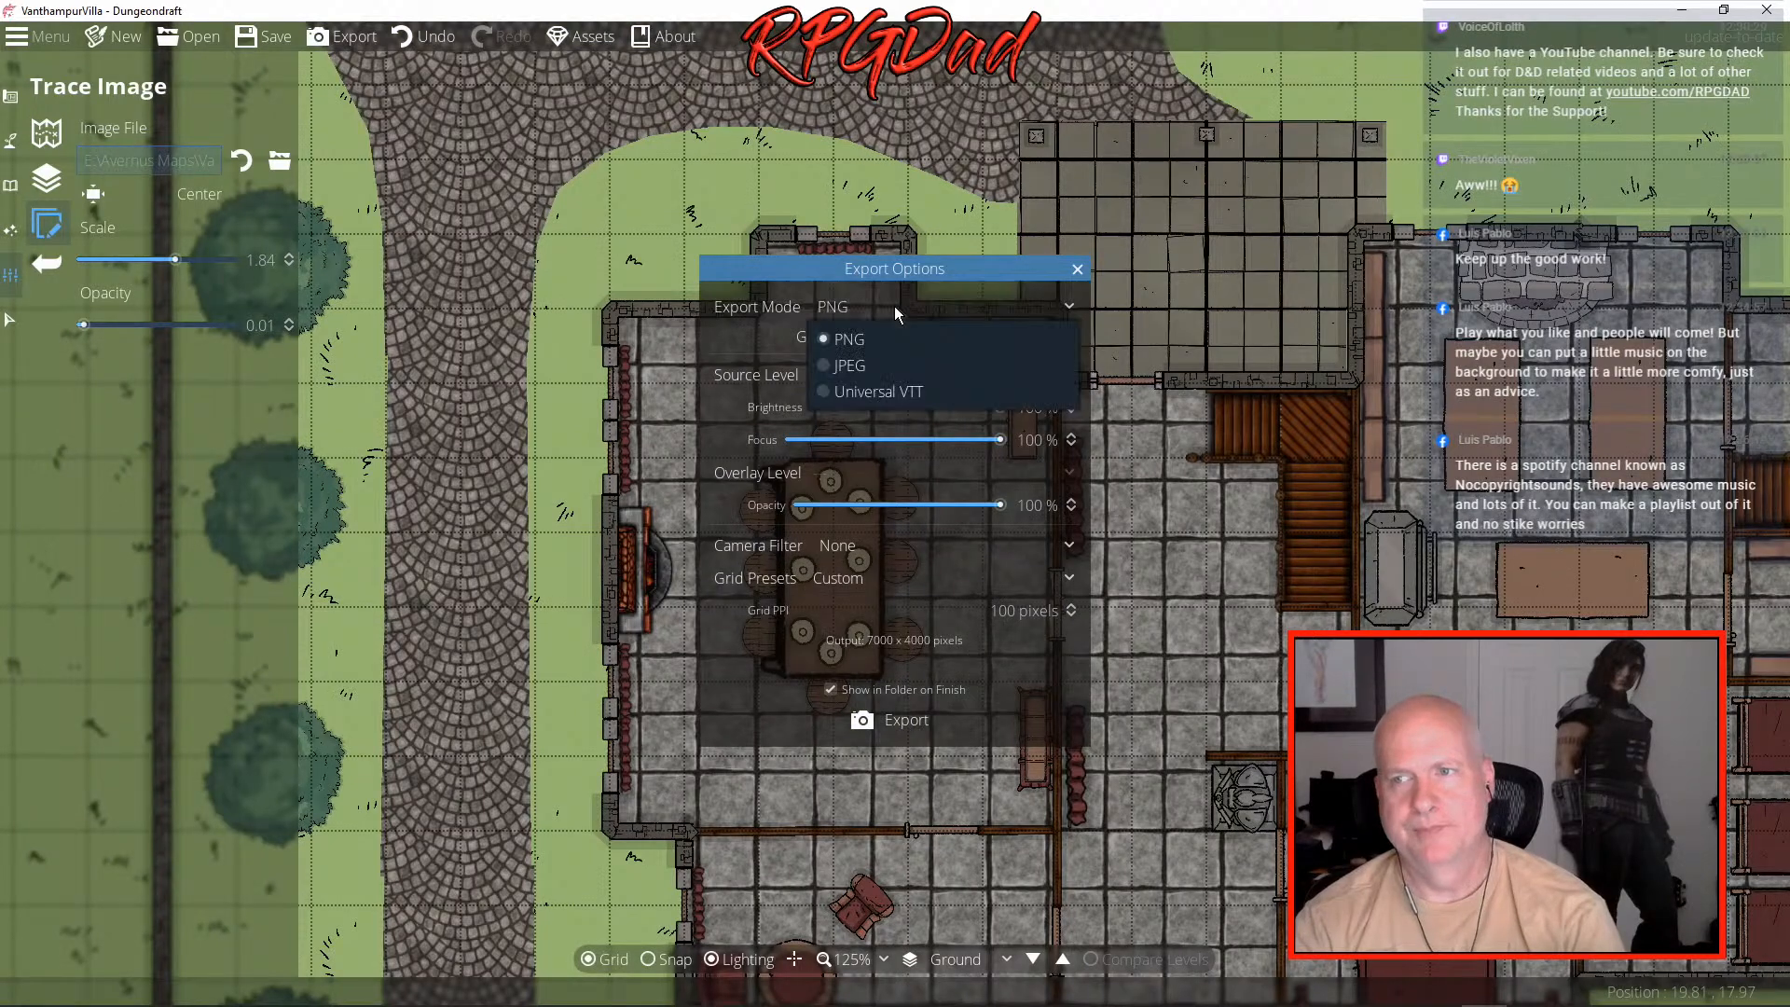
{"action": "left_click", "coordinate": [859, 368]}
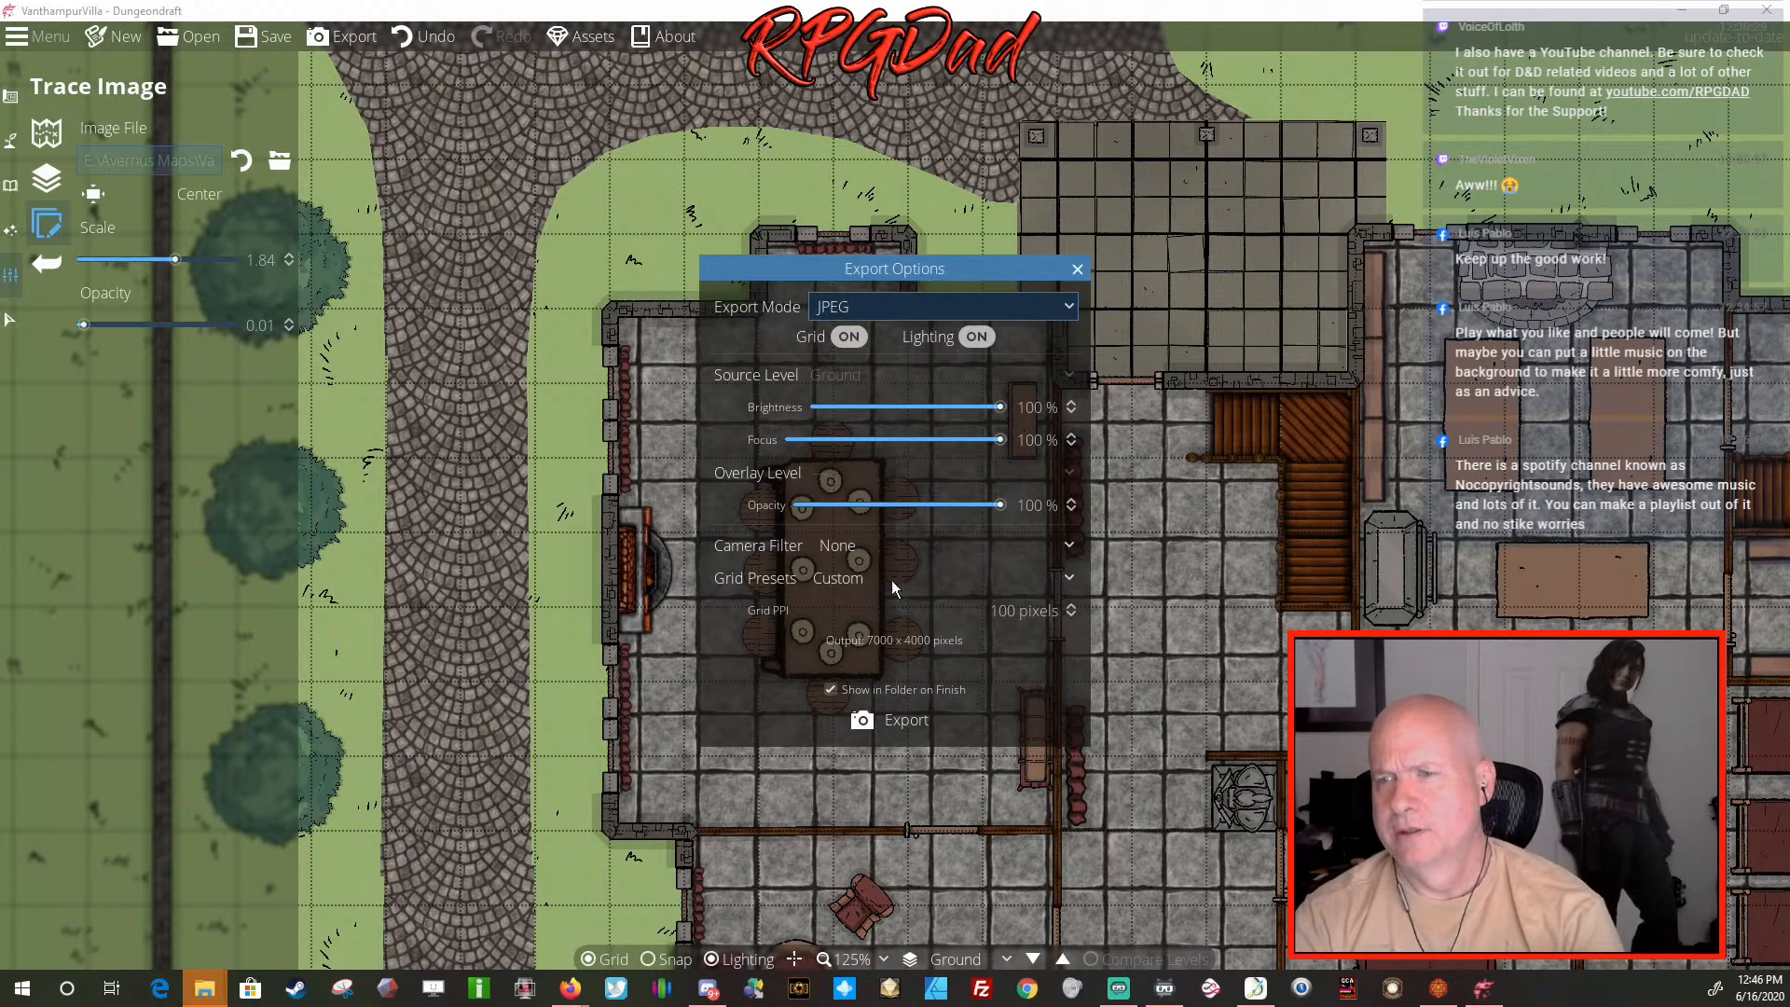
{"action": "left_click", "coordinate": [900, 725]}
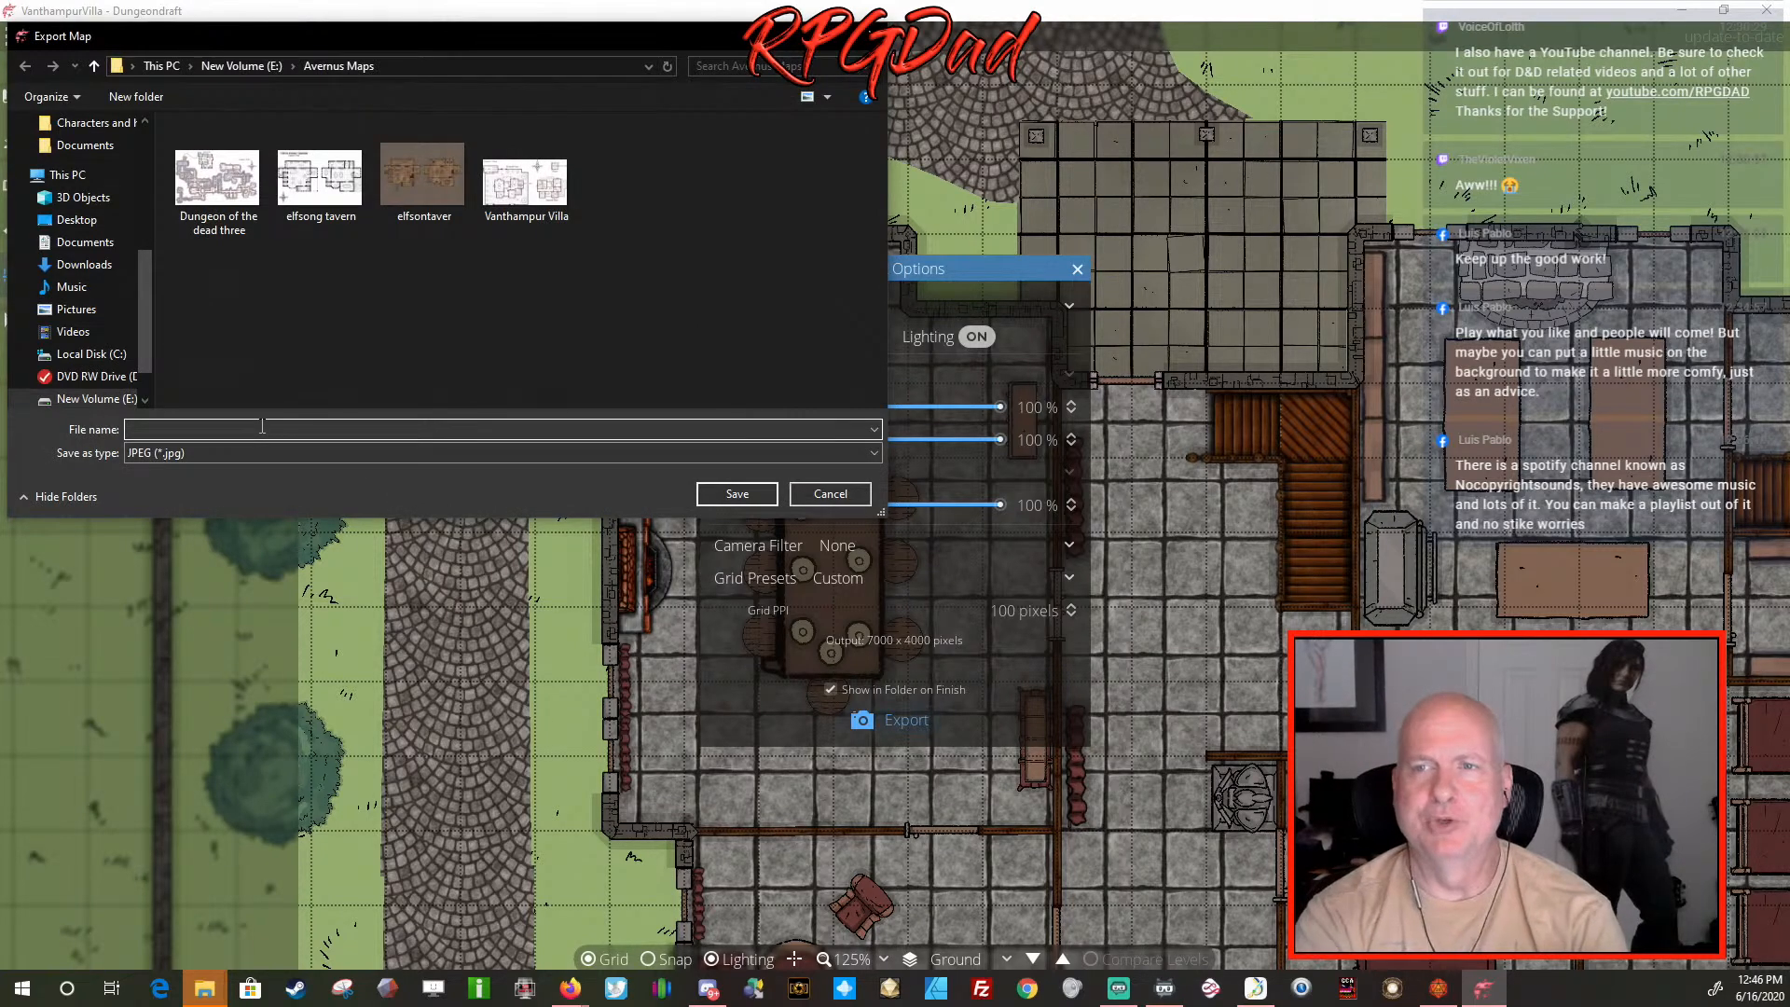
{"action": "type", "text": "Vanth"}
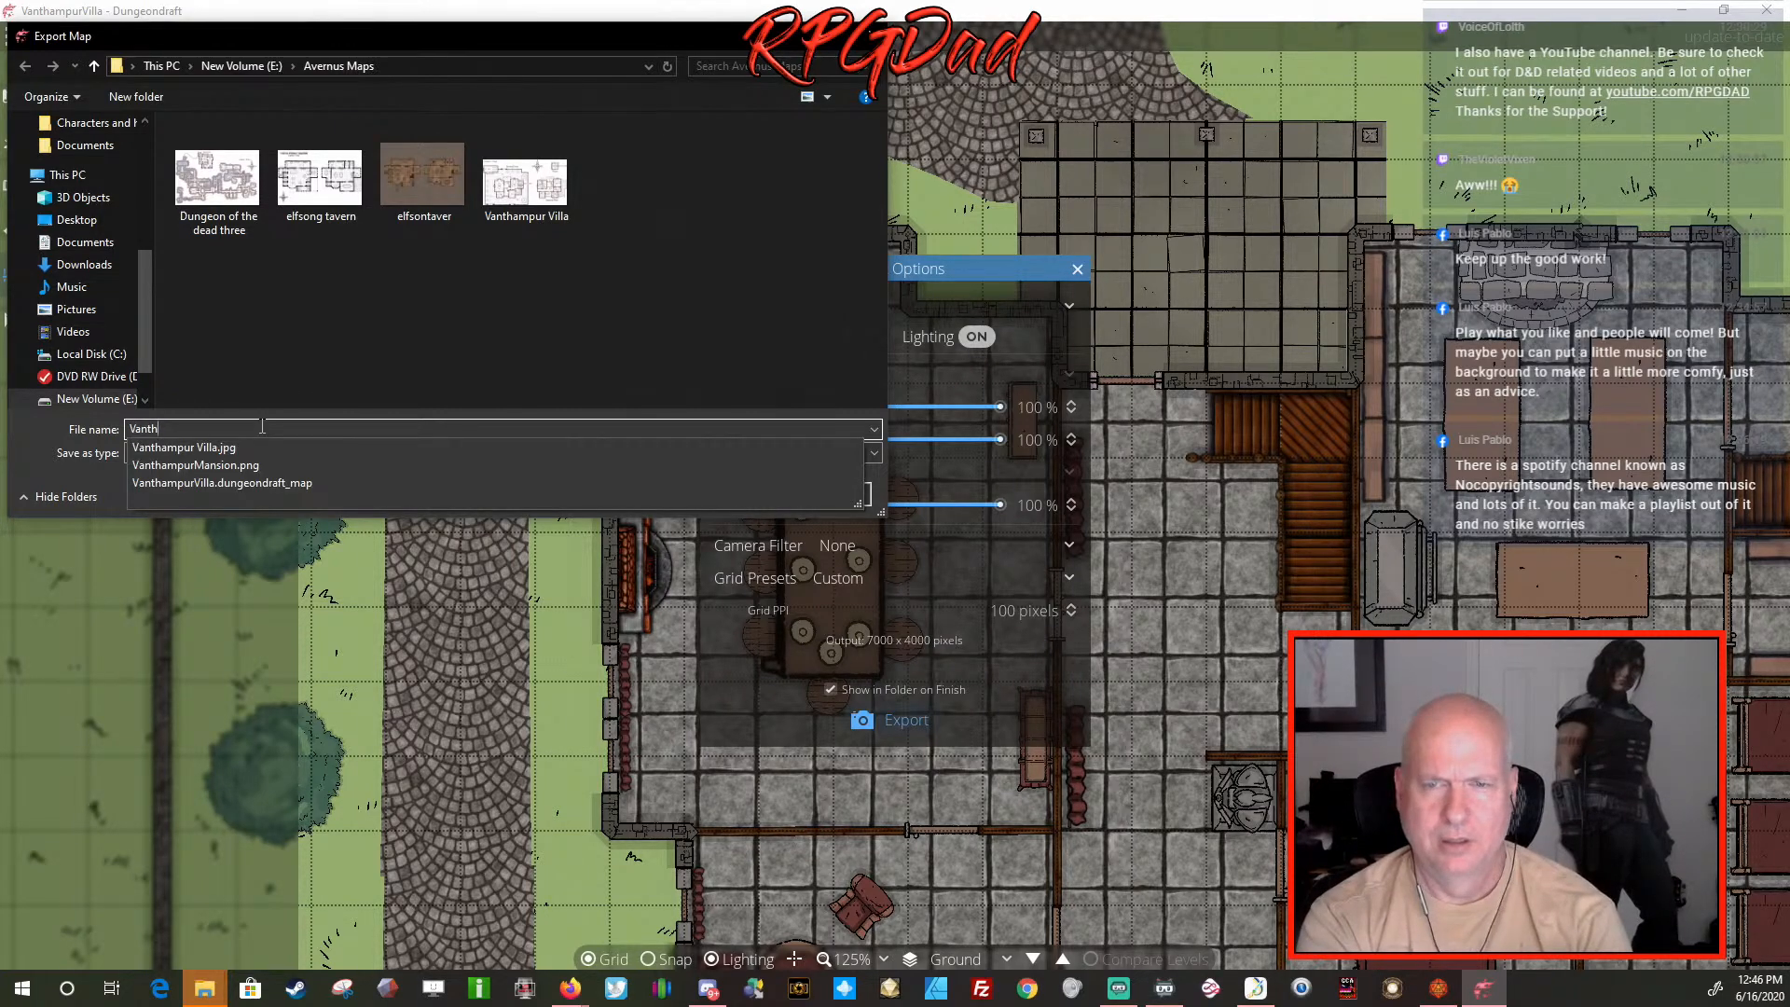
{"action": "type", "text": "ampu"}
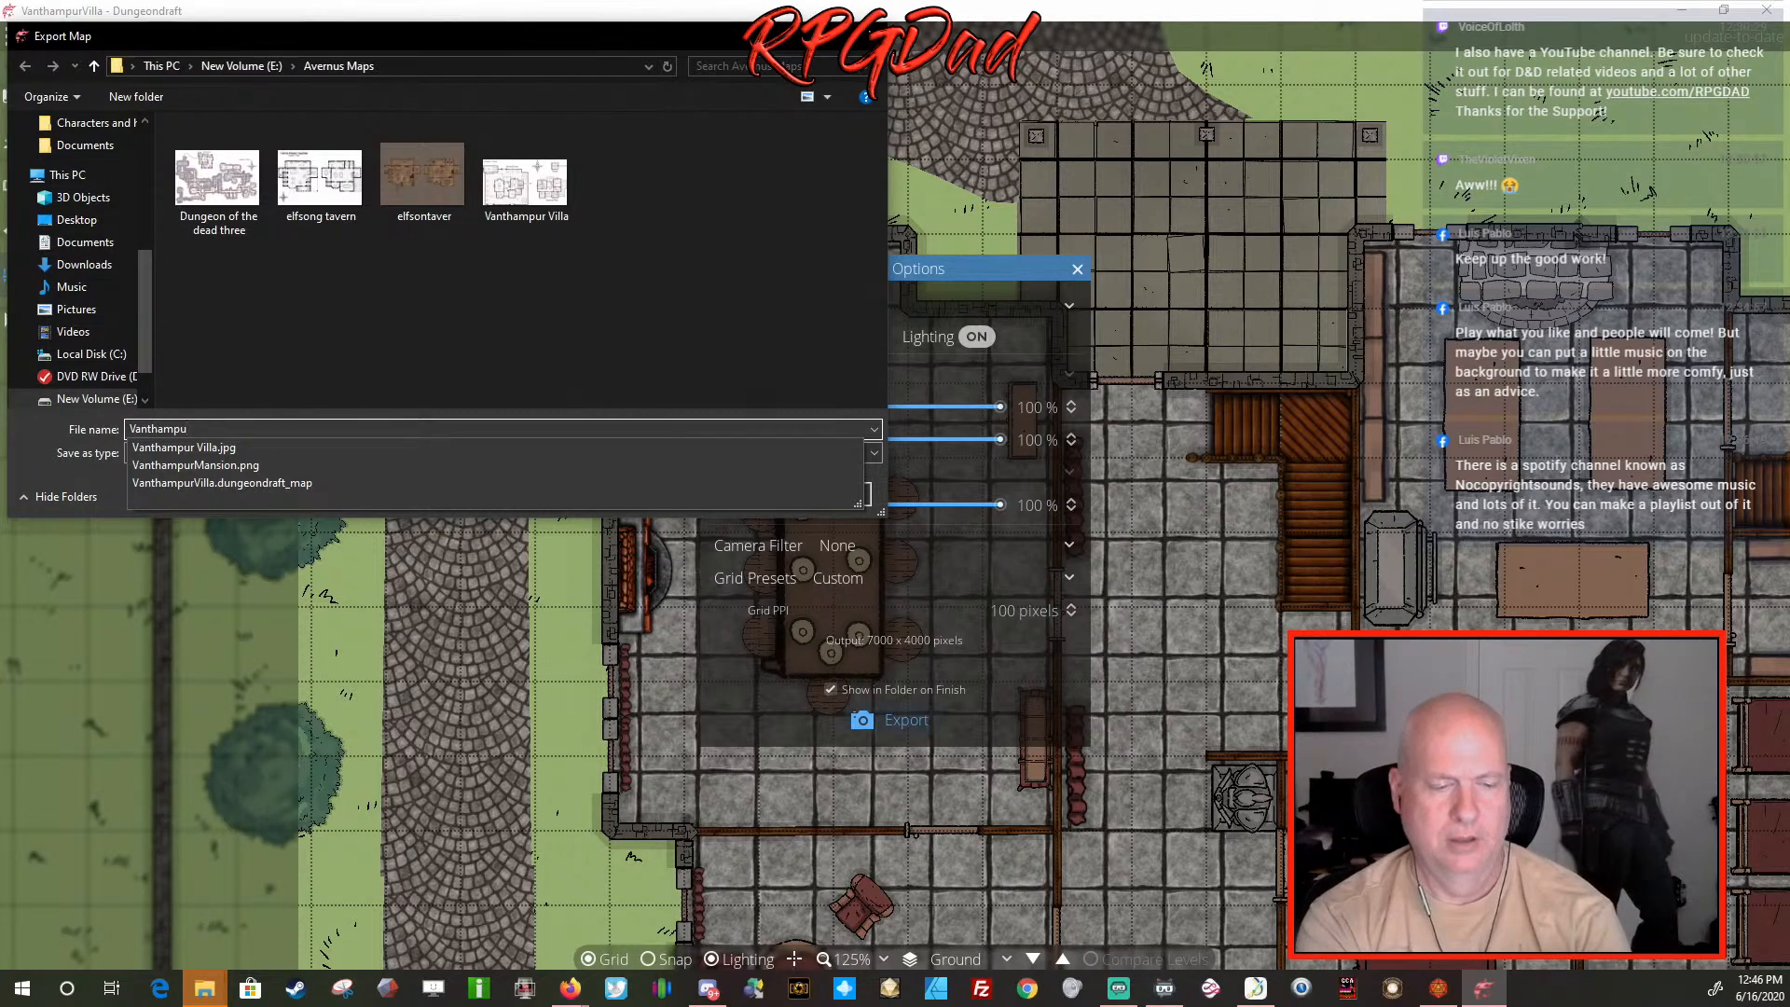
{"action": "type", "text": "rVilla"}
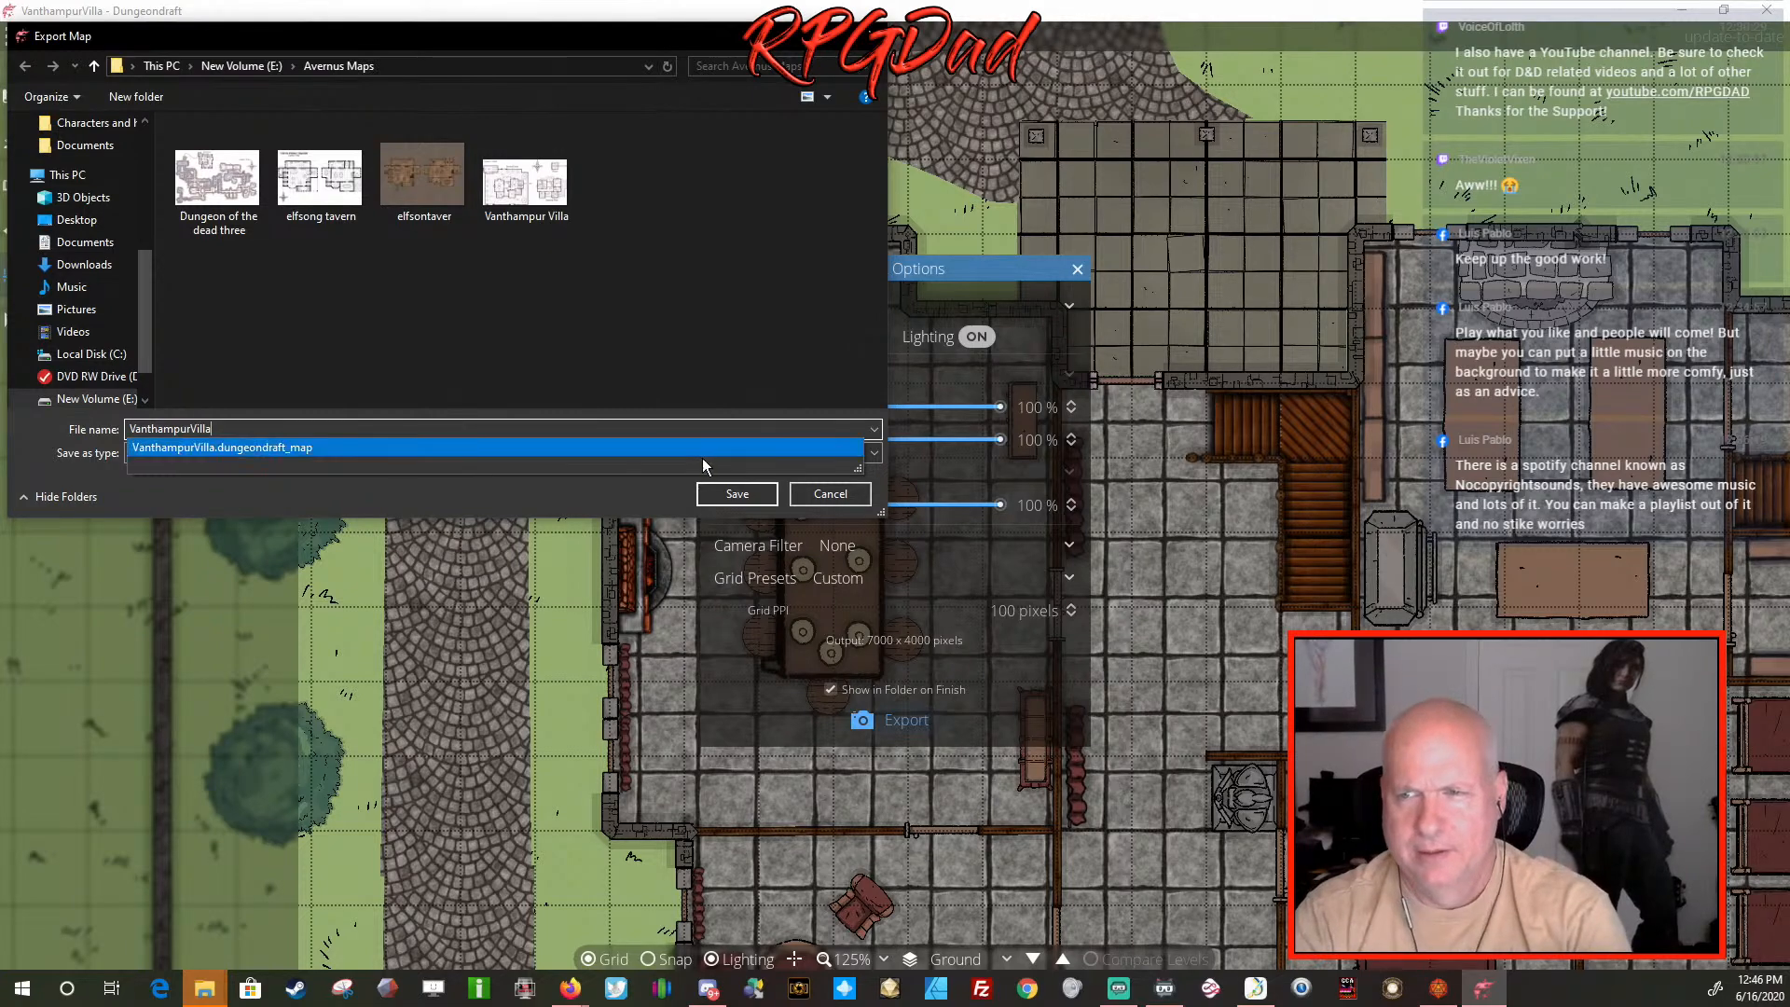
{"action": "left_click", "coordinate": [741, 501]}
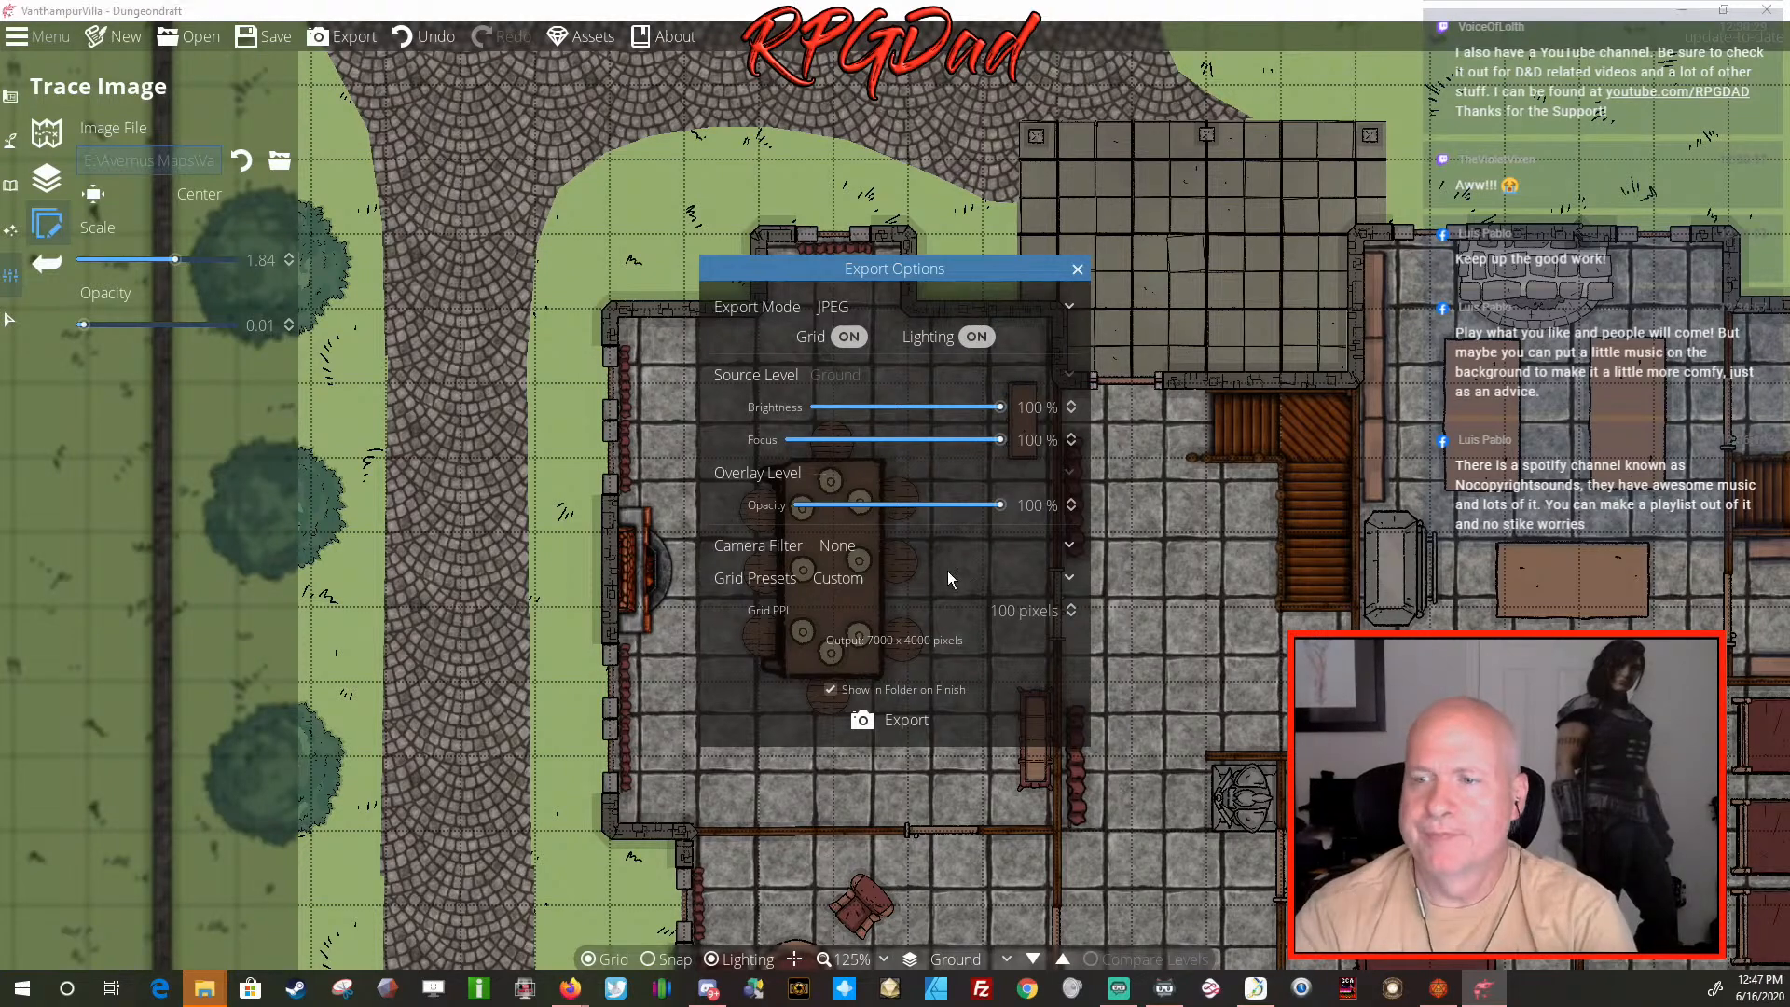
- Export the map in Universal VTT mode as VanthampurVilla in the Avernus Maps folder, and close the export options
{"action": "left_click", "coordinate": [903, 723]}
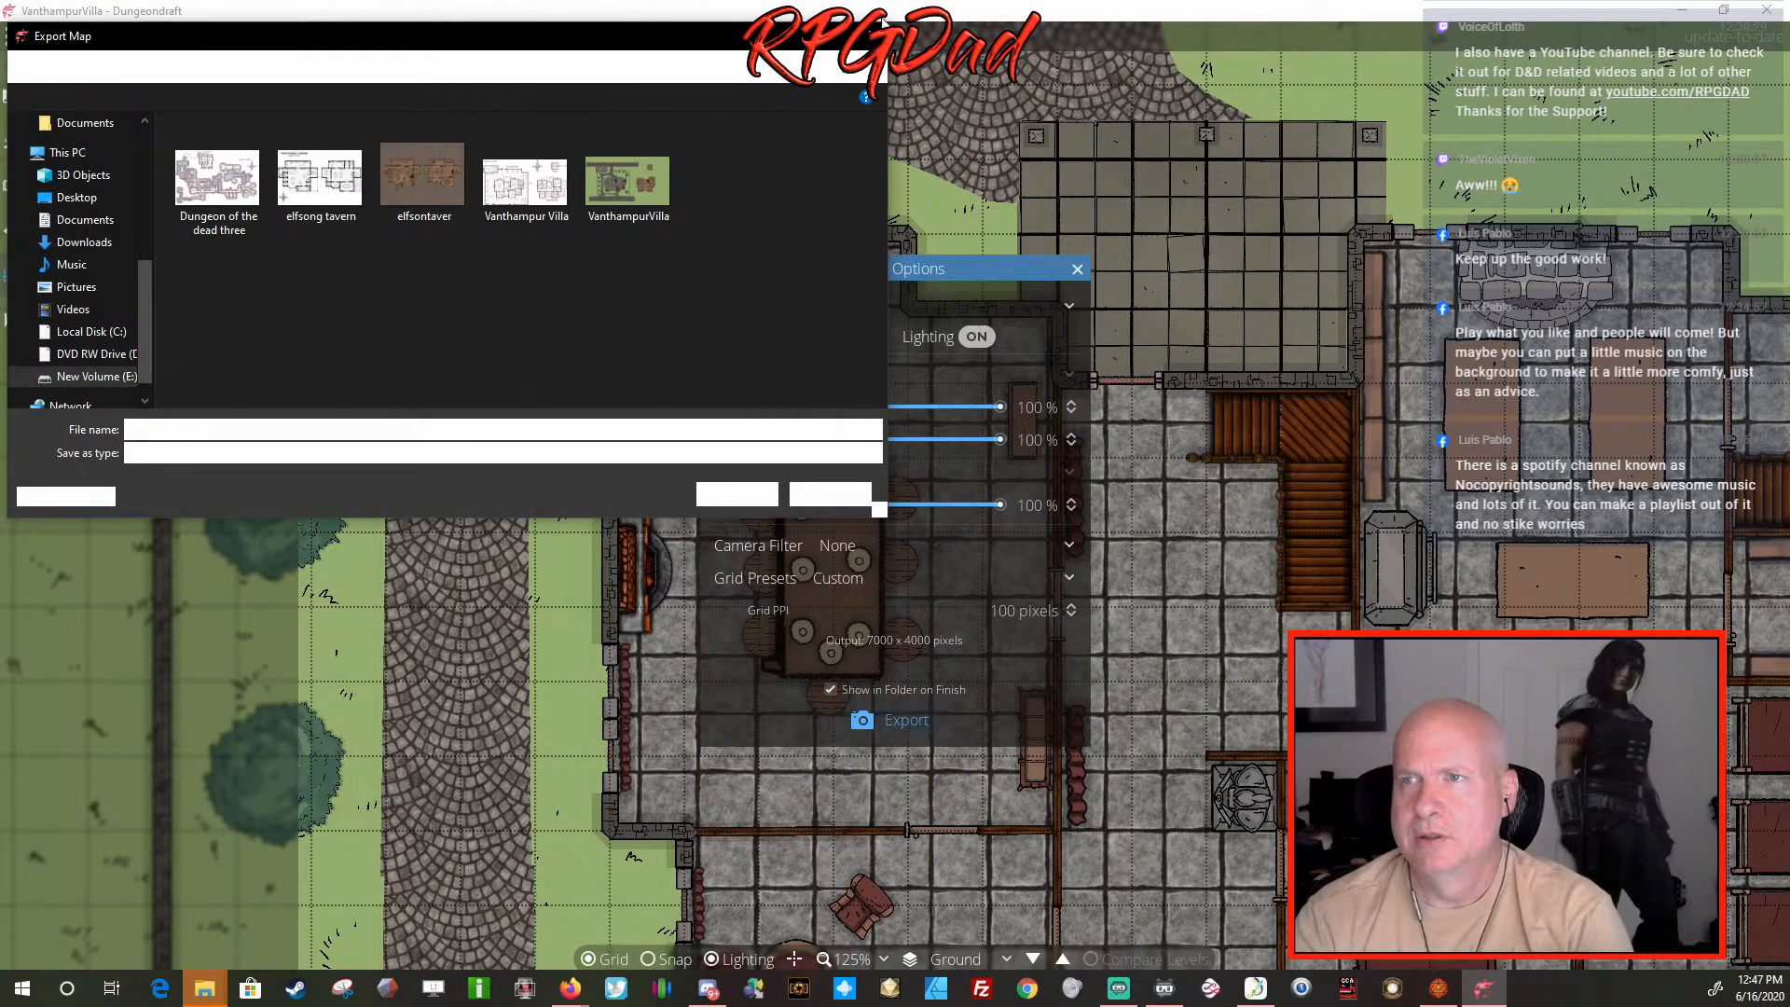
{"action": "key", "text": "Escape"}
{"action": "left_click", "coordinate": [928, 306]}
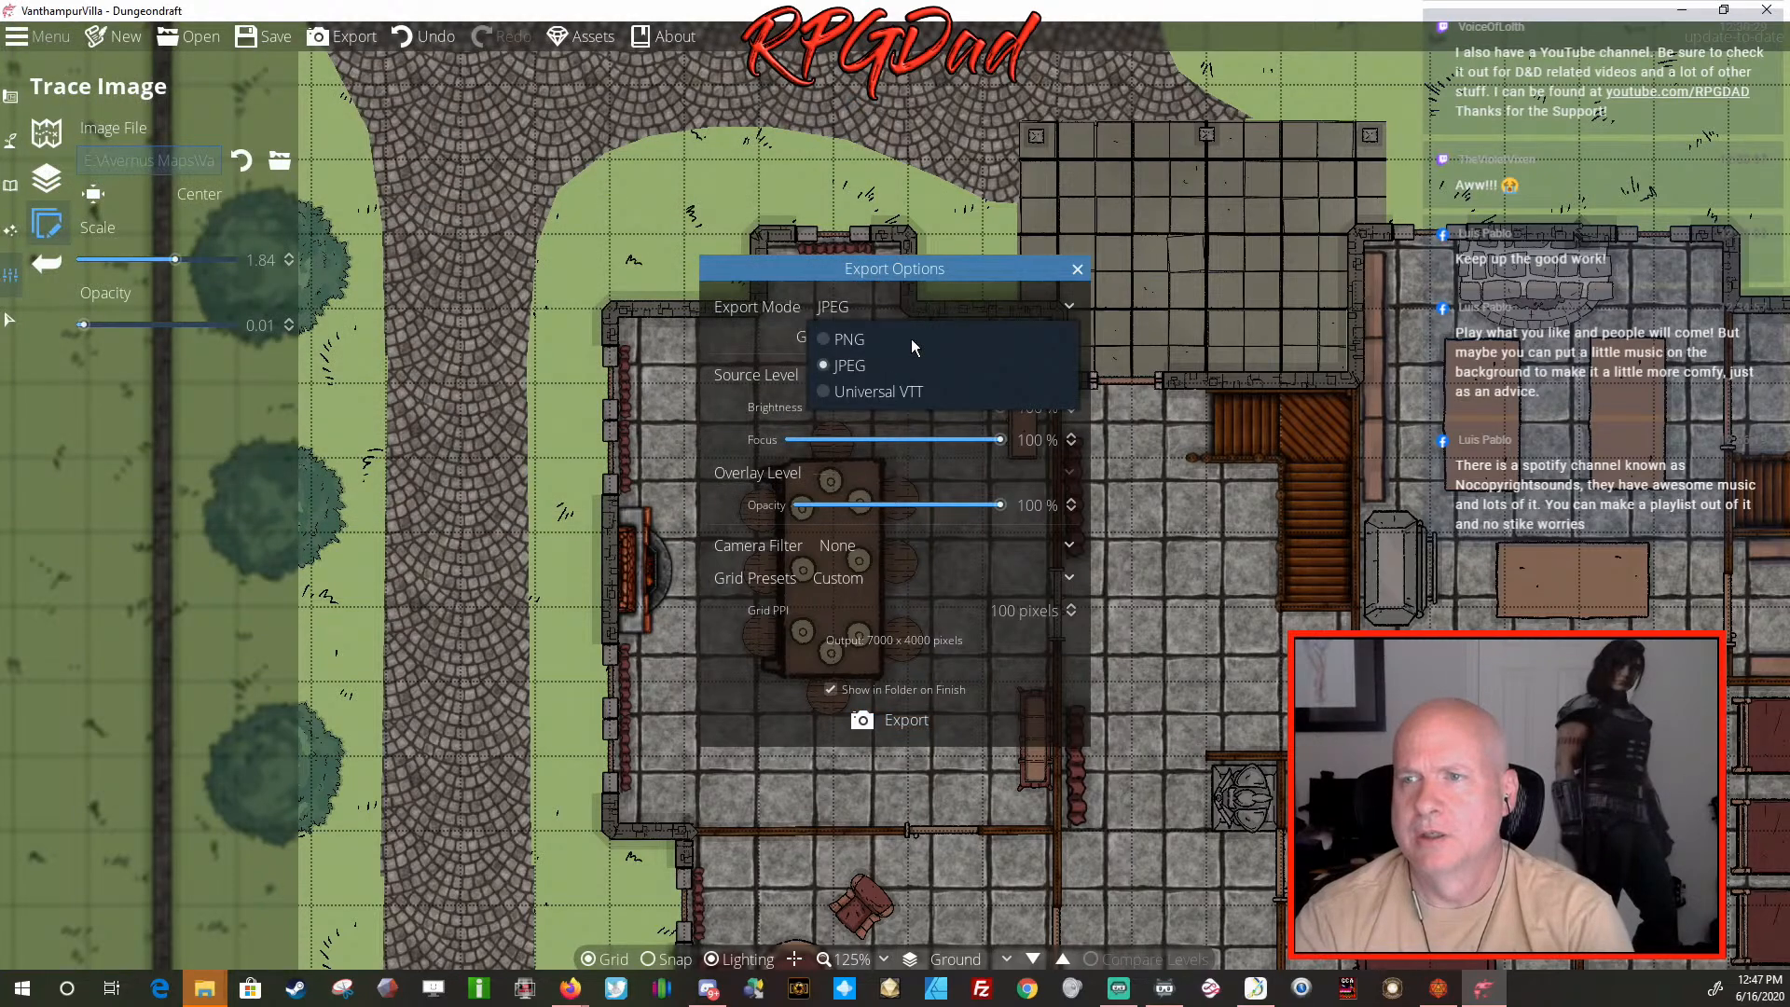
{"action": "left_click", "coordinate": [881, 395]}
{"action": "left_click", "coordinate": [897, 730]}
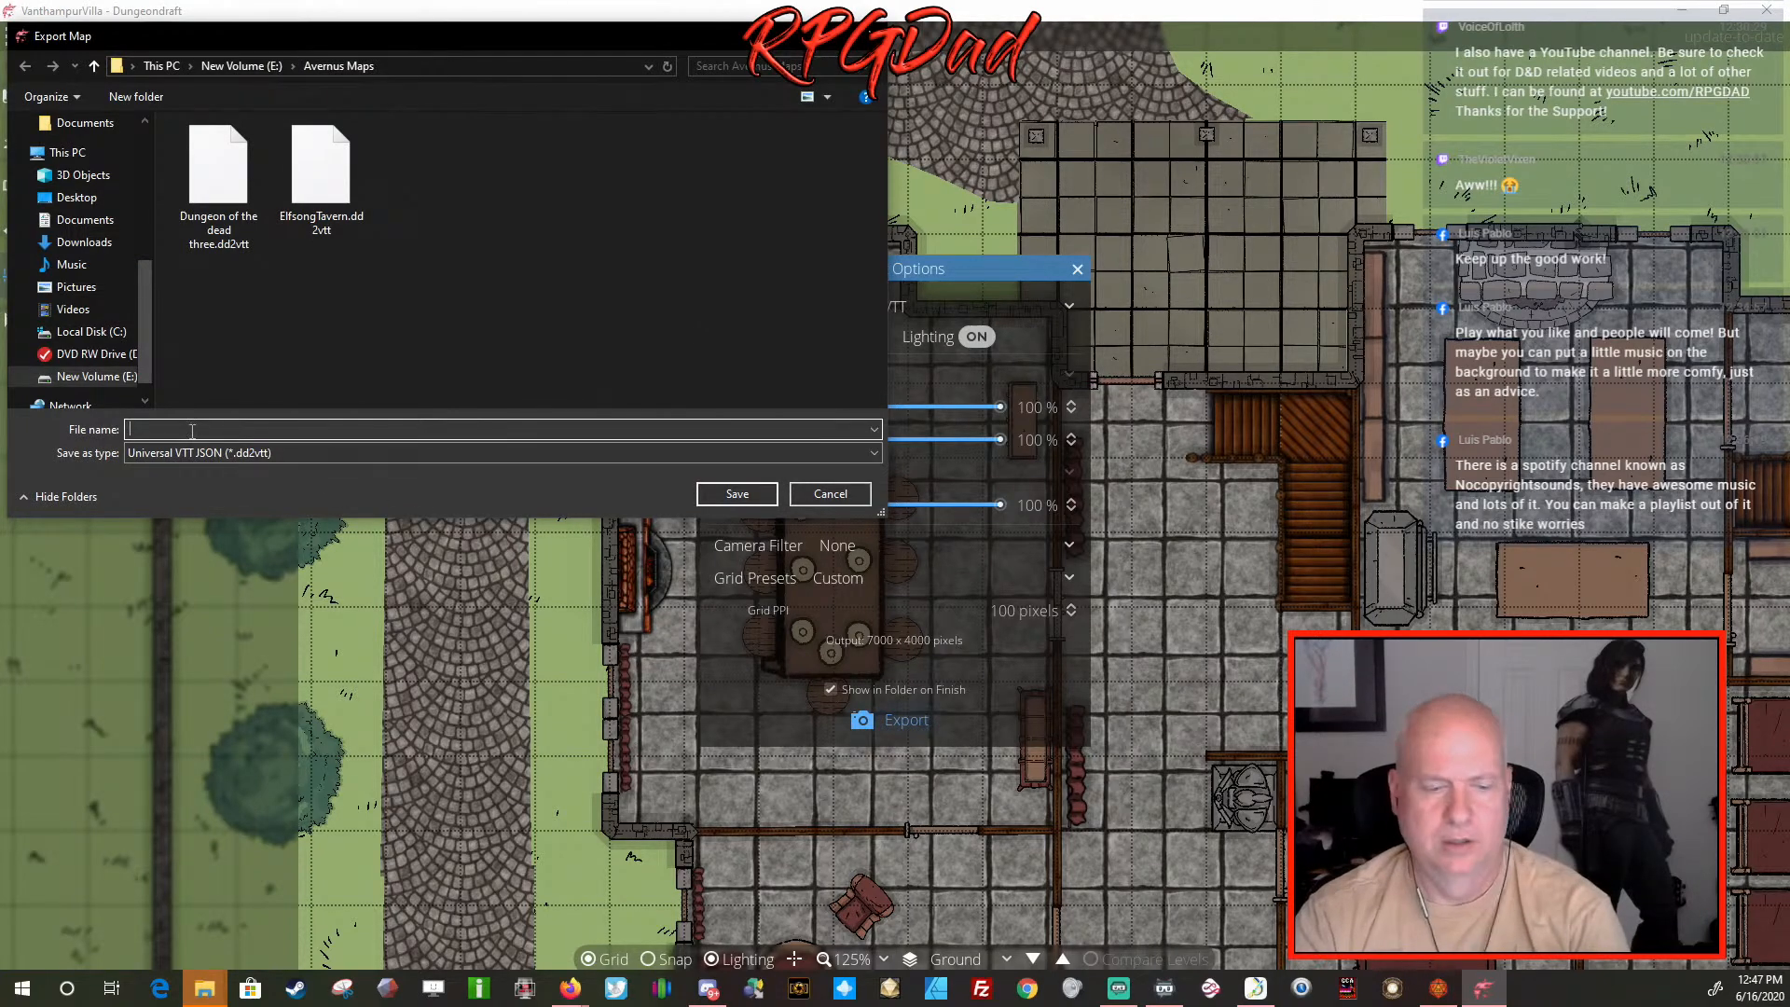
{"action": "type", "text": "Vanth"}
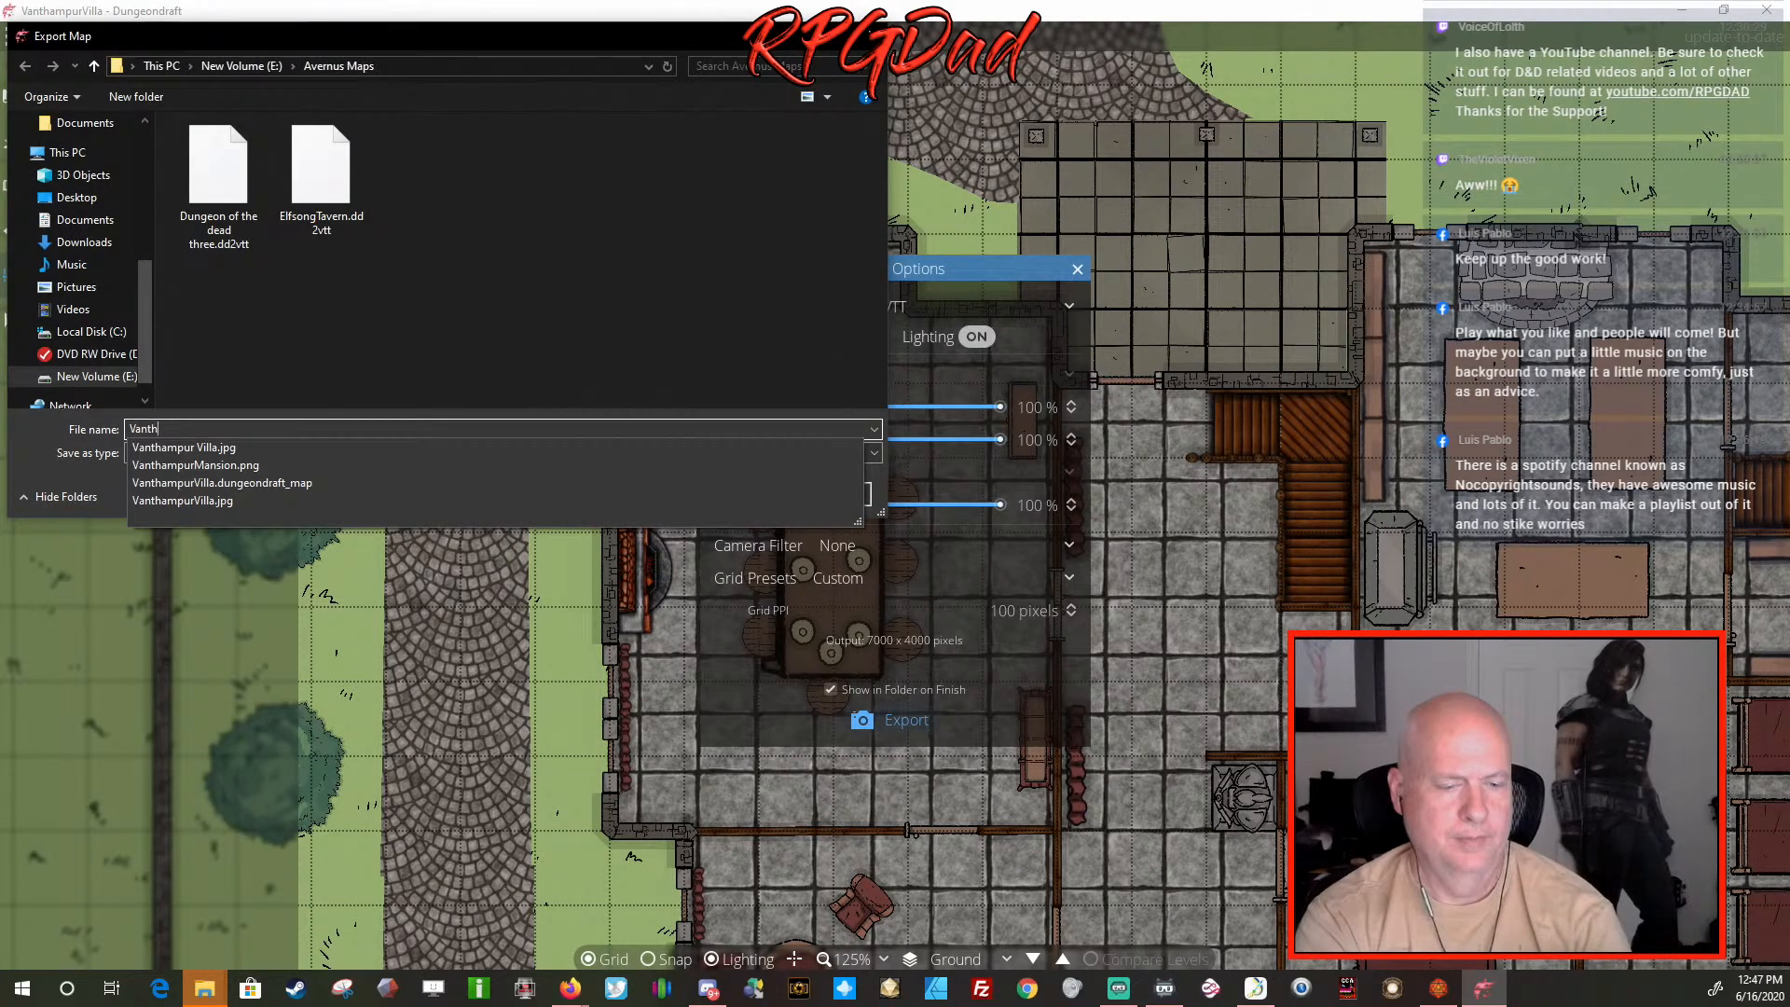
{"action": "type", "text": "ampurVilla"}
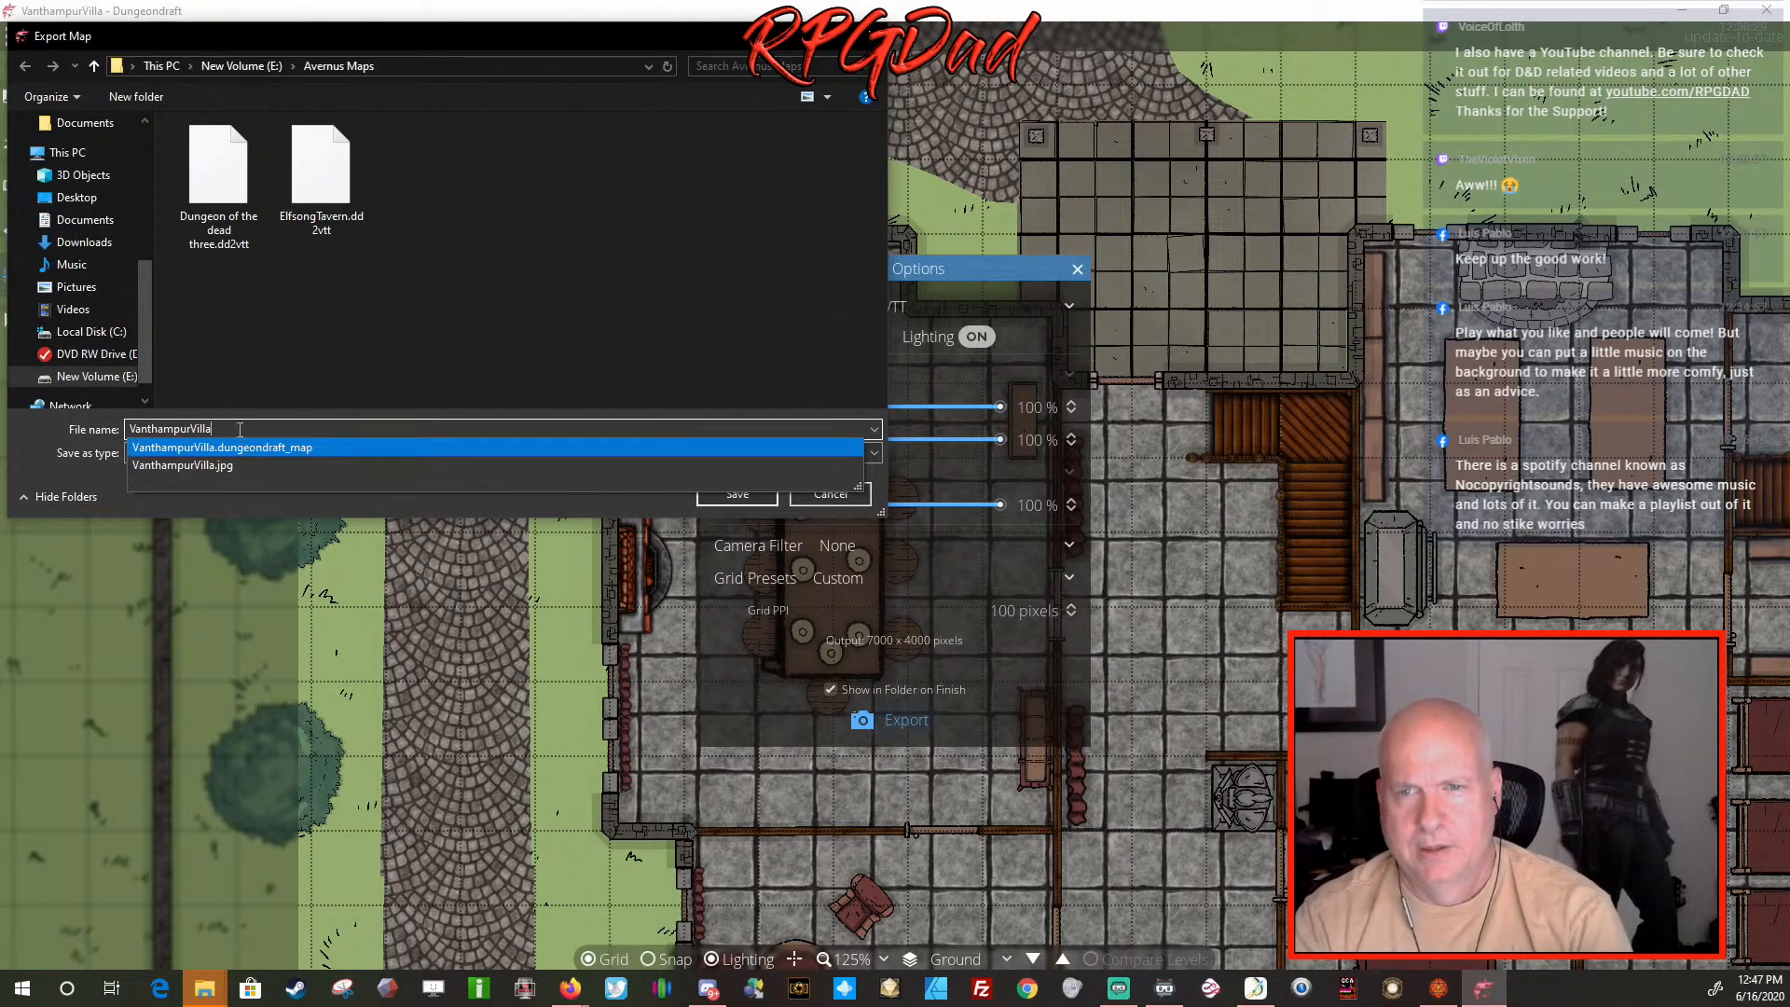
{"action": "left_click", "coordinate": [688, 503]}
{"action": "left_click", "coordinate": [736, 494]}
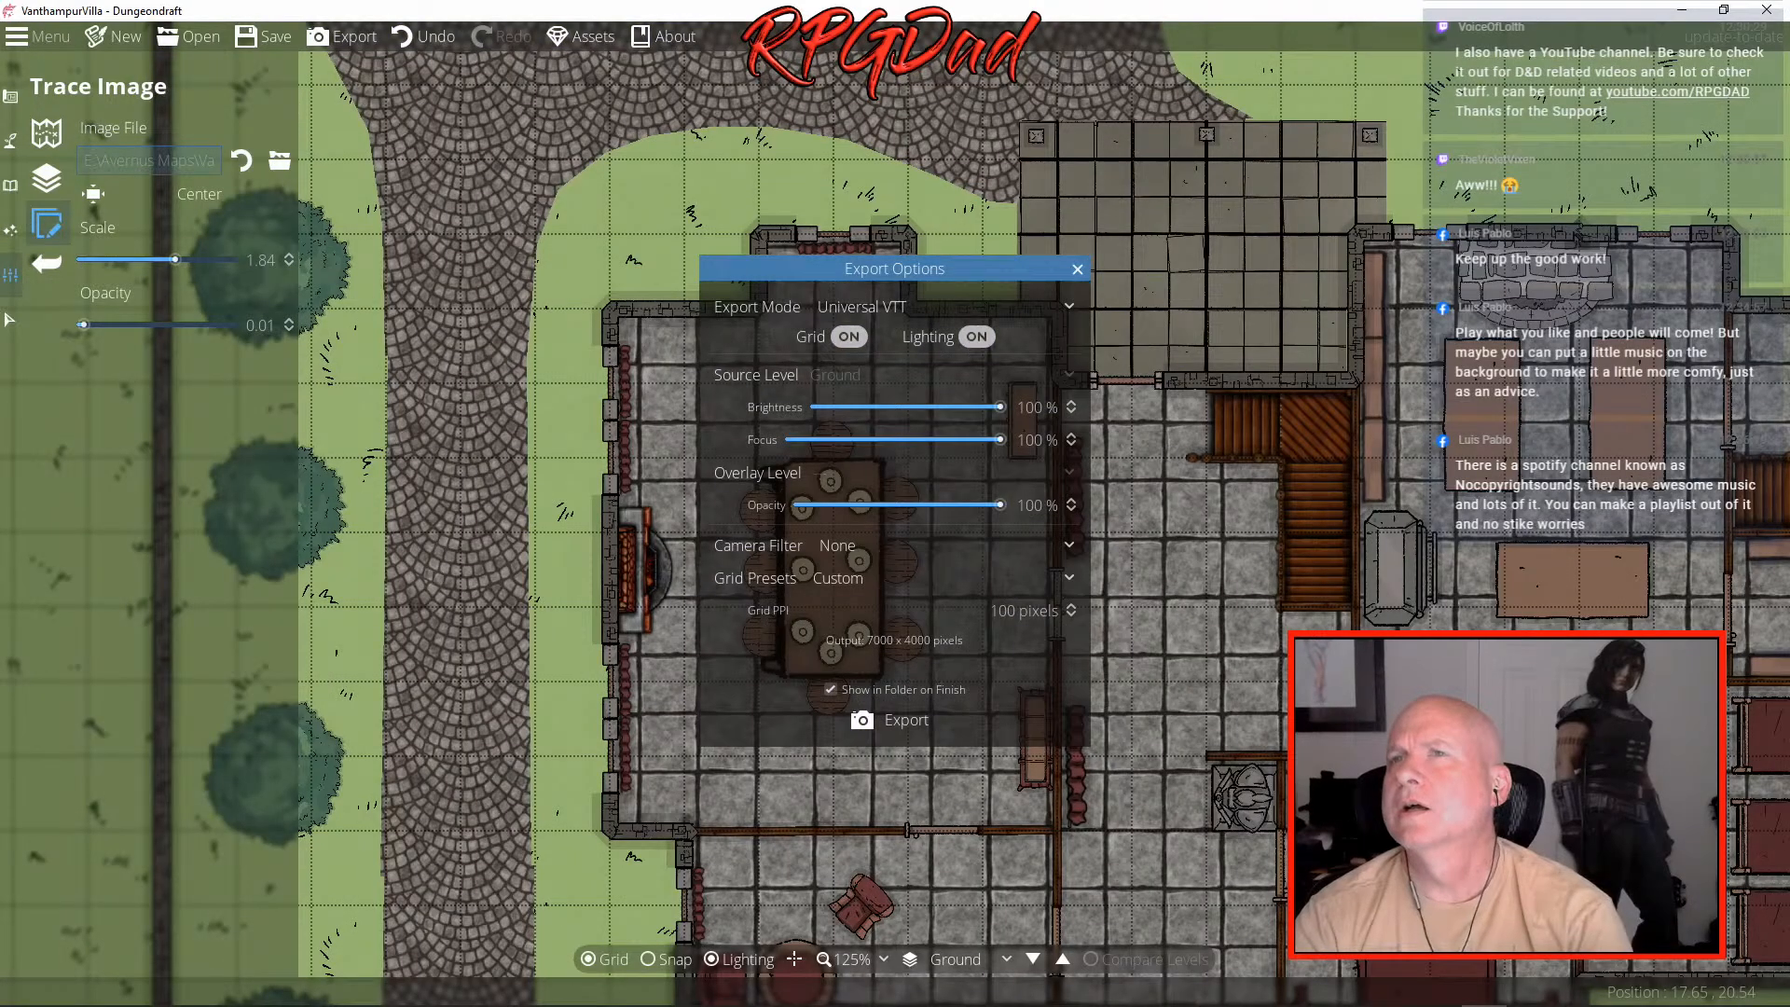
{"action": "left_click", "coordinate": [1077, 272]}
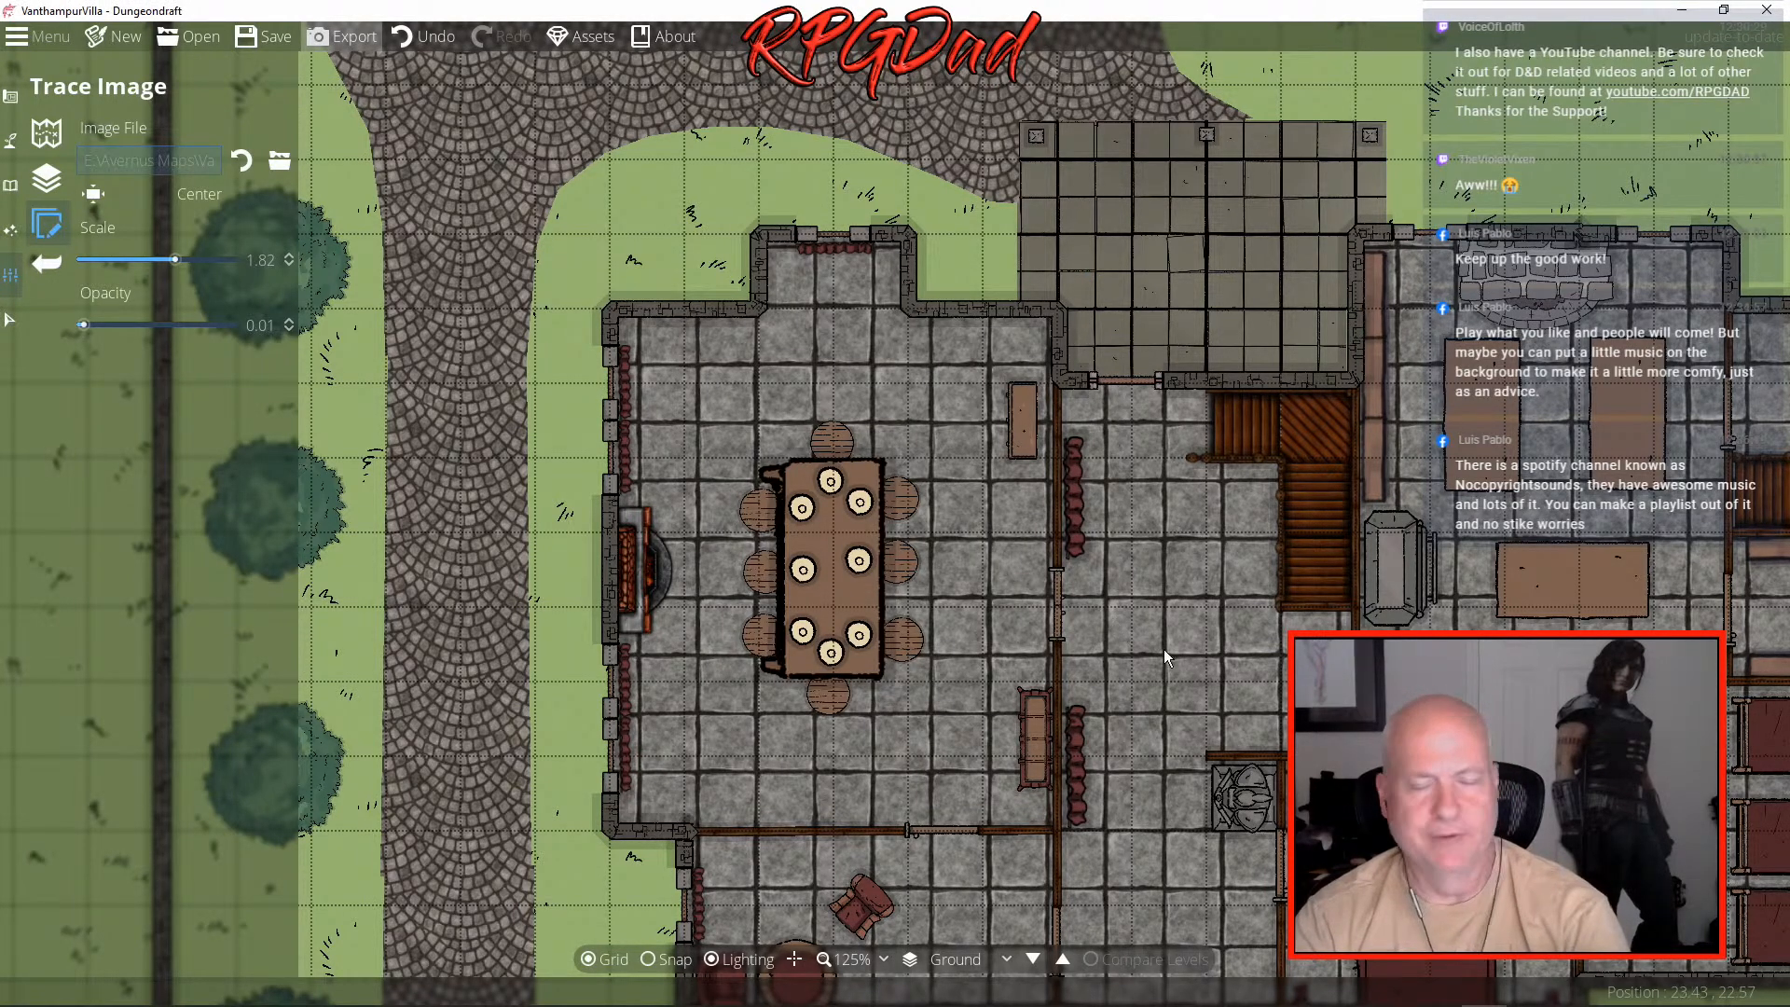
- Review the villa's ground floor, its grounds and the paved roads north and south of the wall
{"action": "scroll", "coordinate": [1165, 647], "scroll_direction": "down", "scroll_amount": 1}
{"action": "scroll", "coordinate": [1166, 647], "scroll_direction": "down", "scroll_amount": 1}
{"action": "left_click_drag", "start_coordinate": [1189, 658], "coordinate": [1067, 408]}
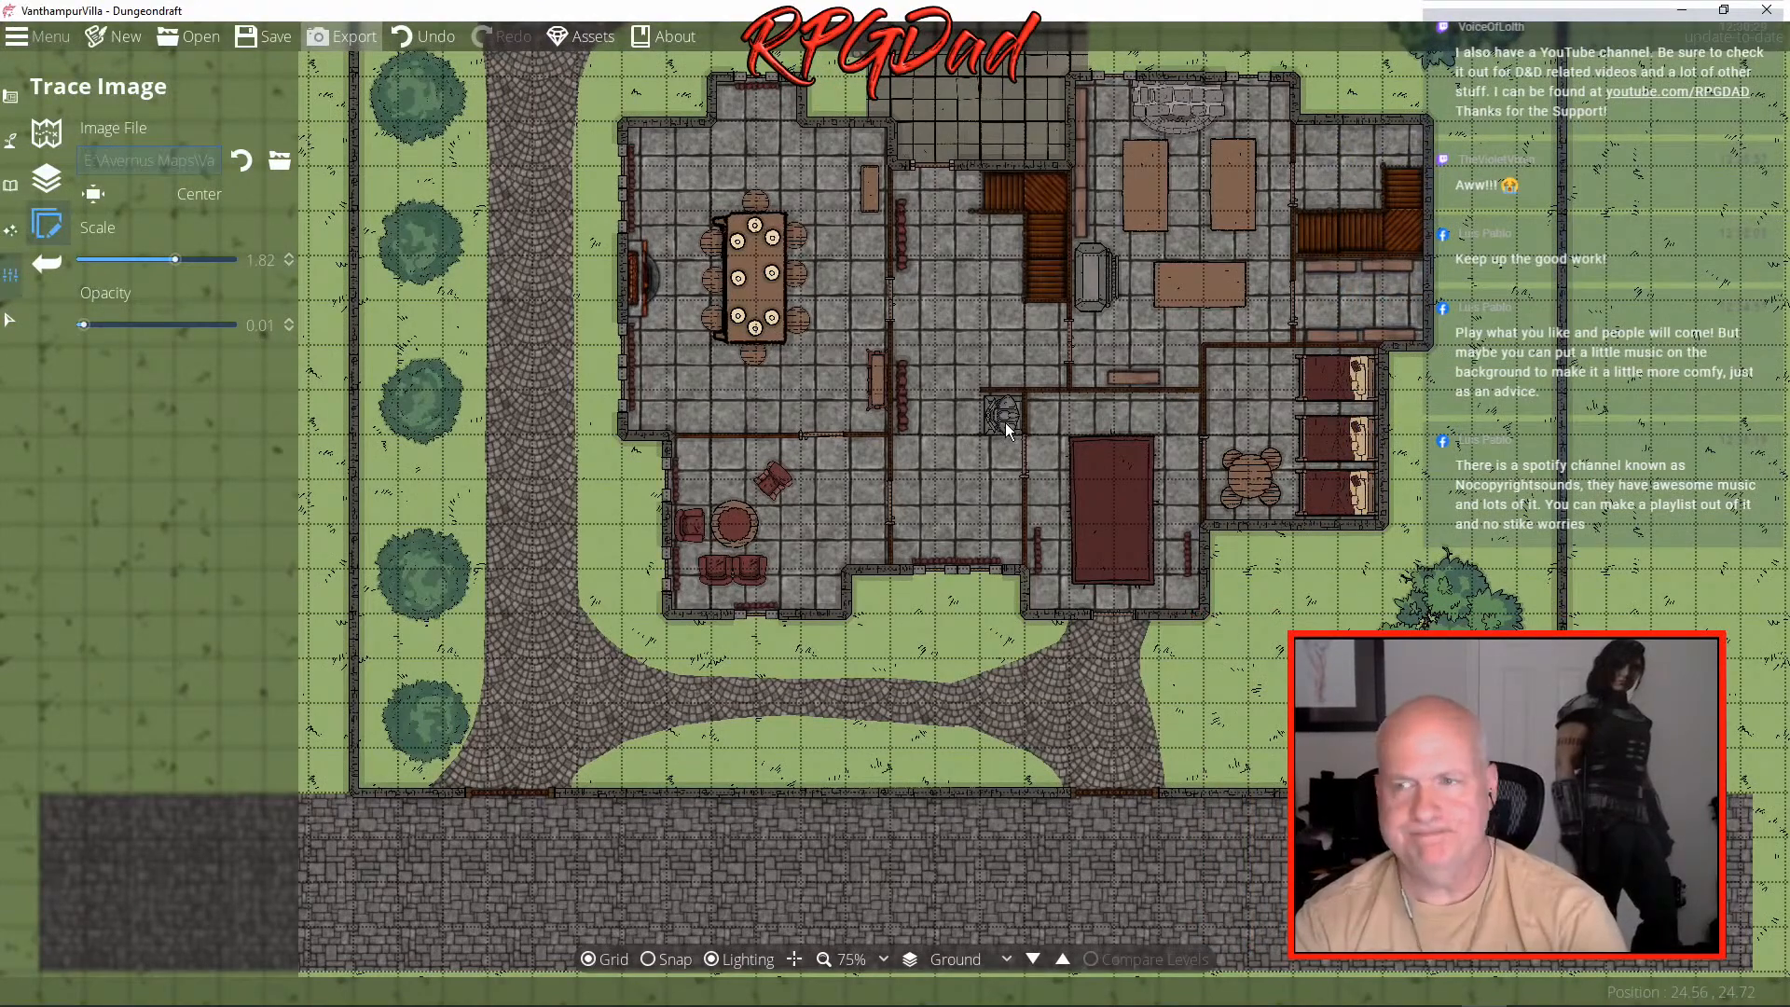
{"action": "scroll", "coordinate": [1005, 422], "scroll_direction": "down", "scroll_amount": 1}
{"action": "left_click_drag", "start_coordinate": [1173, 321], "coordinate": [979, 463]}
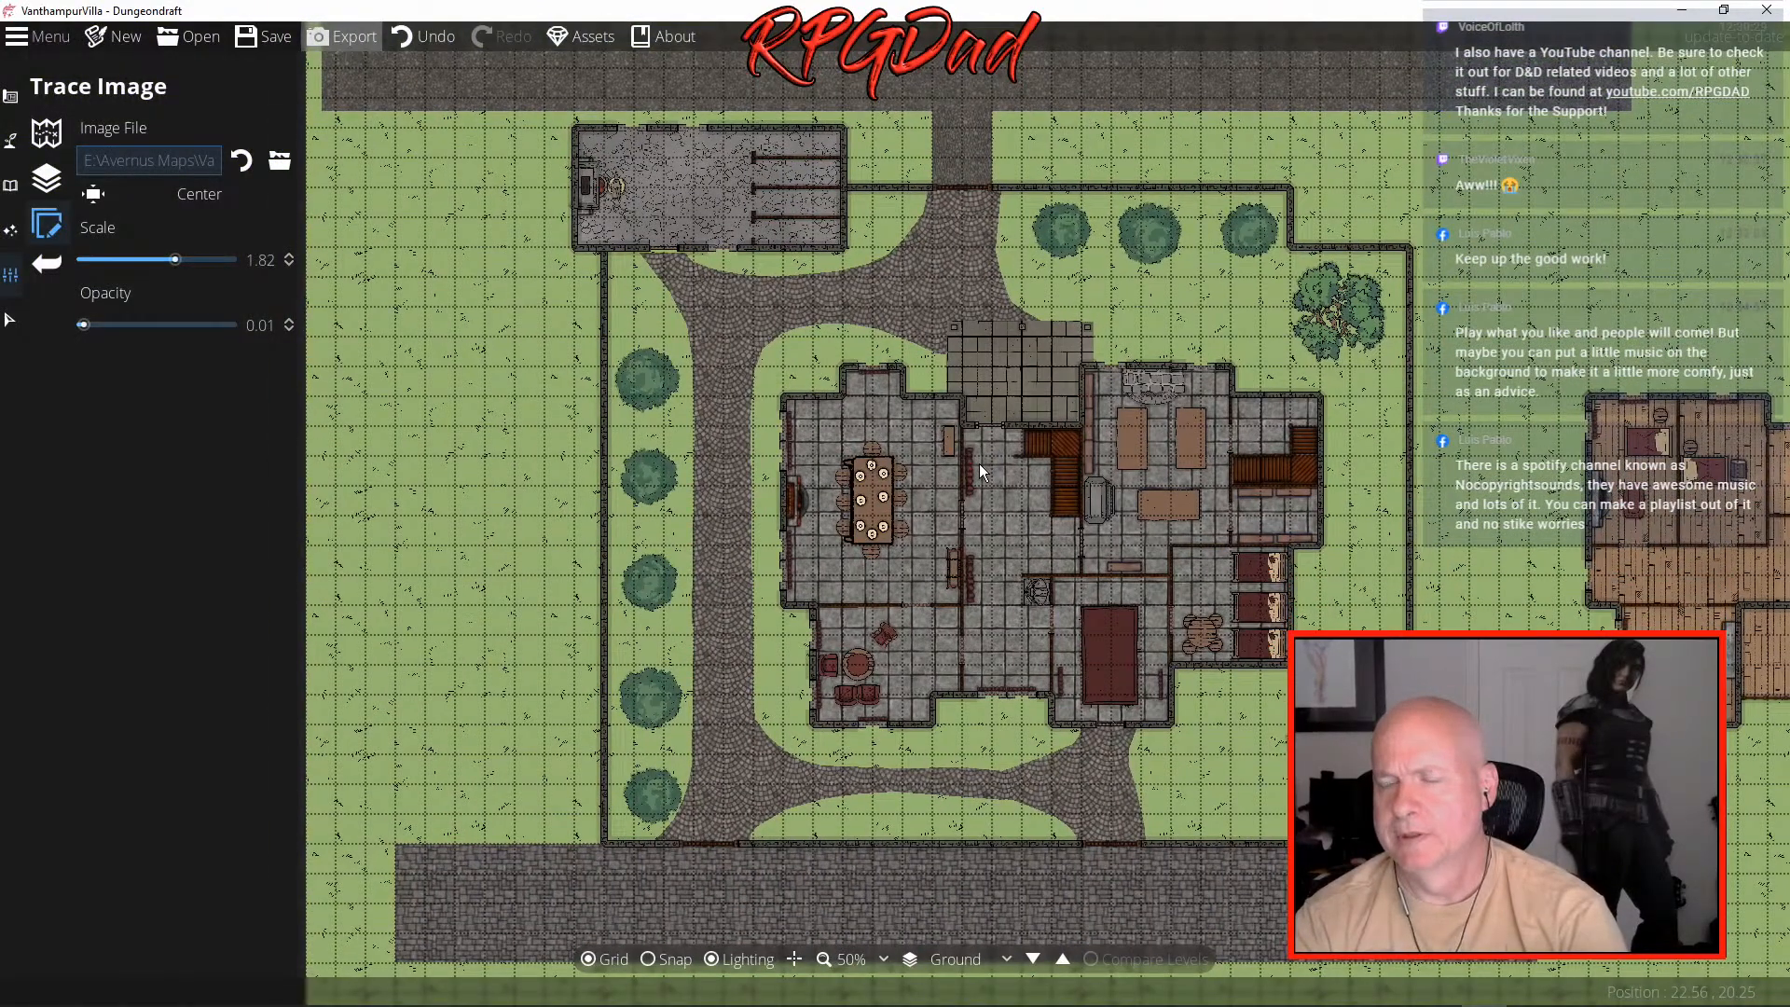
{"action": "scroll", "coordinate": [979, 462], "scroll_direction": "up", "scroll_amount": 2}
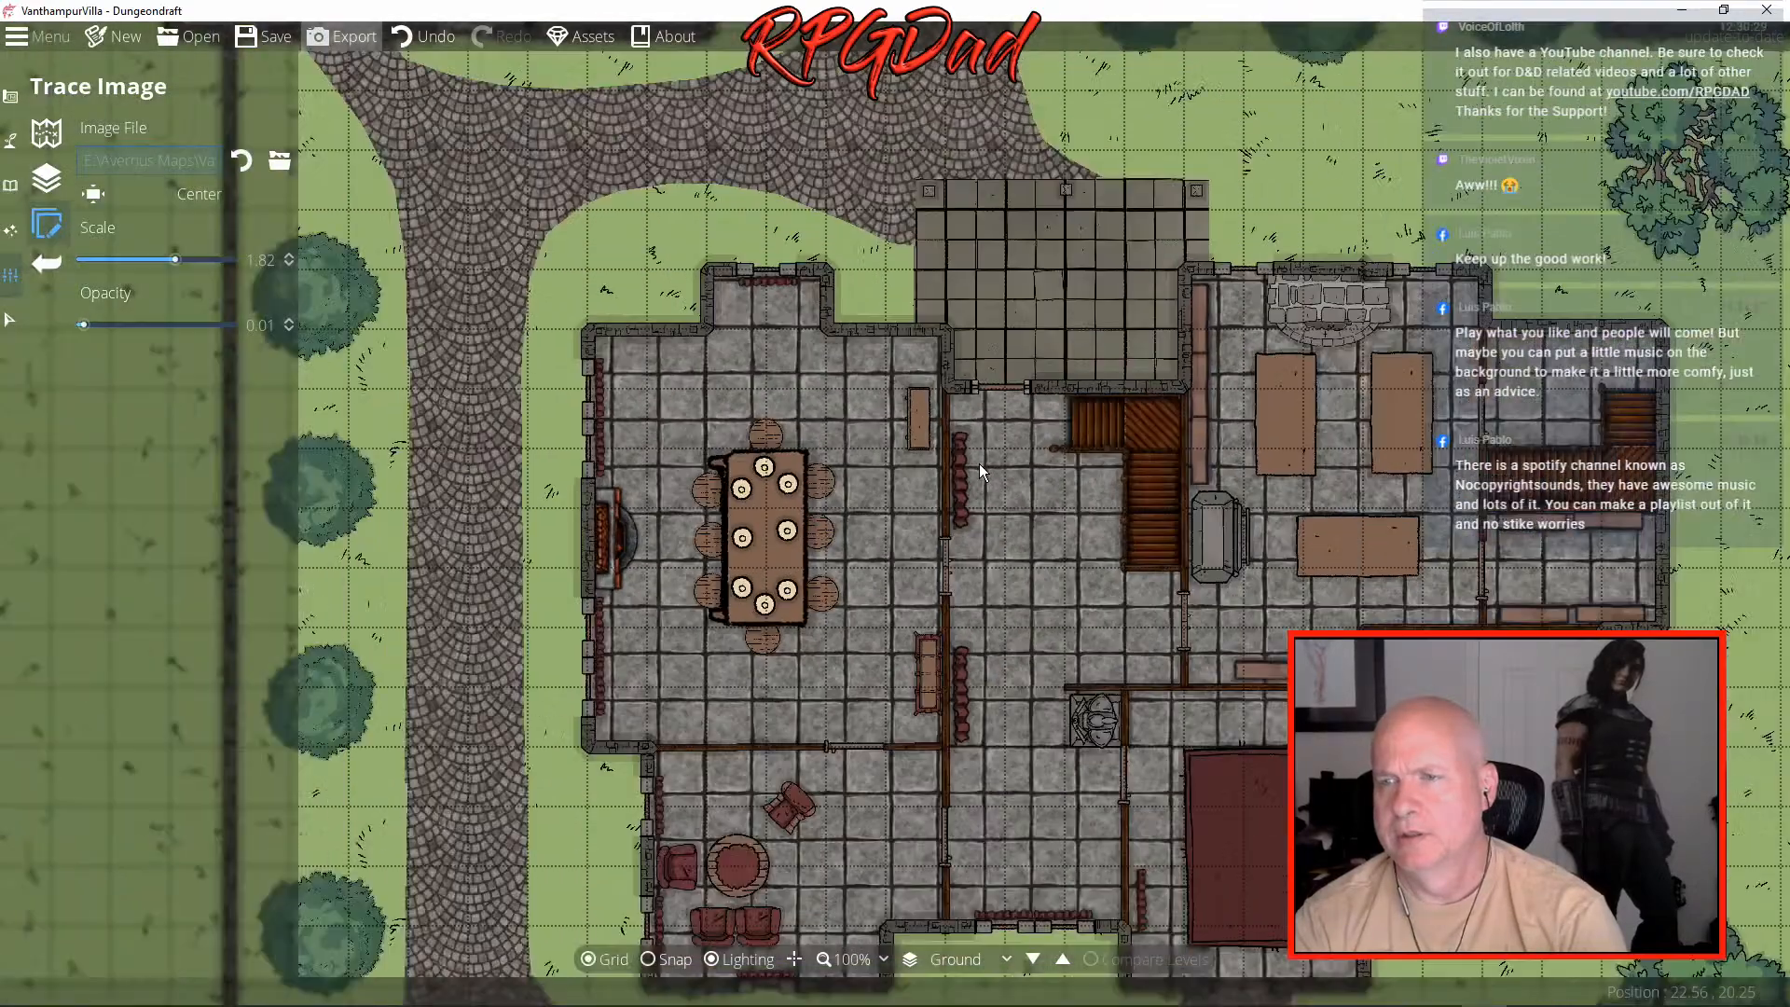
{"action": "scroll", "coordinate": [979, 463], "scroll_direction": "down", "scroll_amount": 2}
{"action": "left_click_drag", "start_coordinate": [1162, 557], "coordinate": [1124, 568]}
{"action": "scroll", "coordinate": [643, 490], "scroll_direction": "up", "scroll_amount": 1}
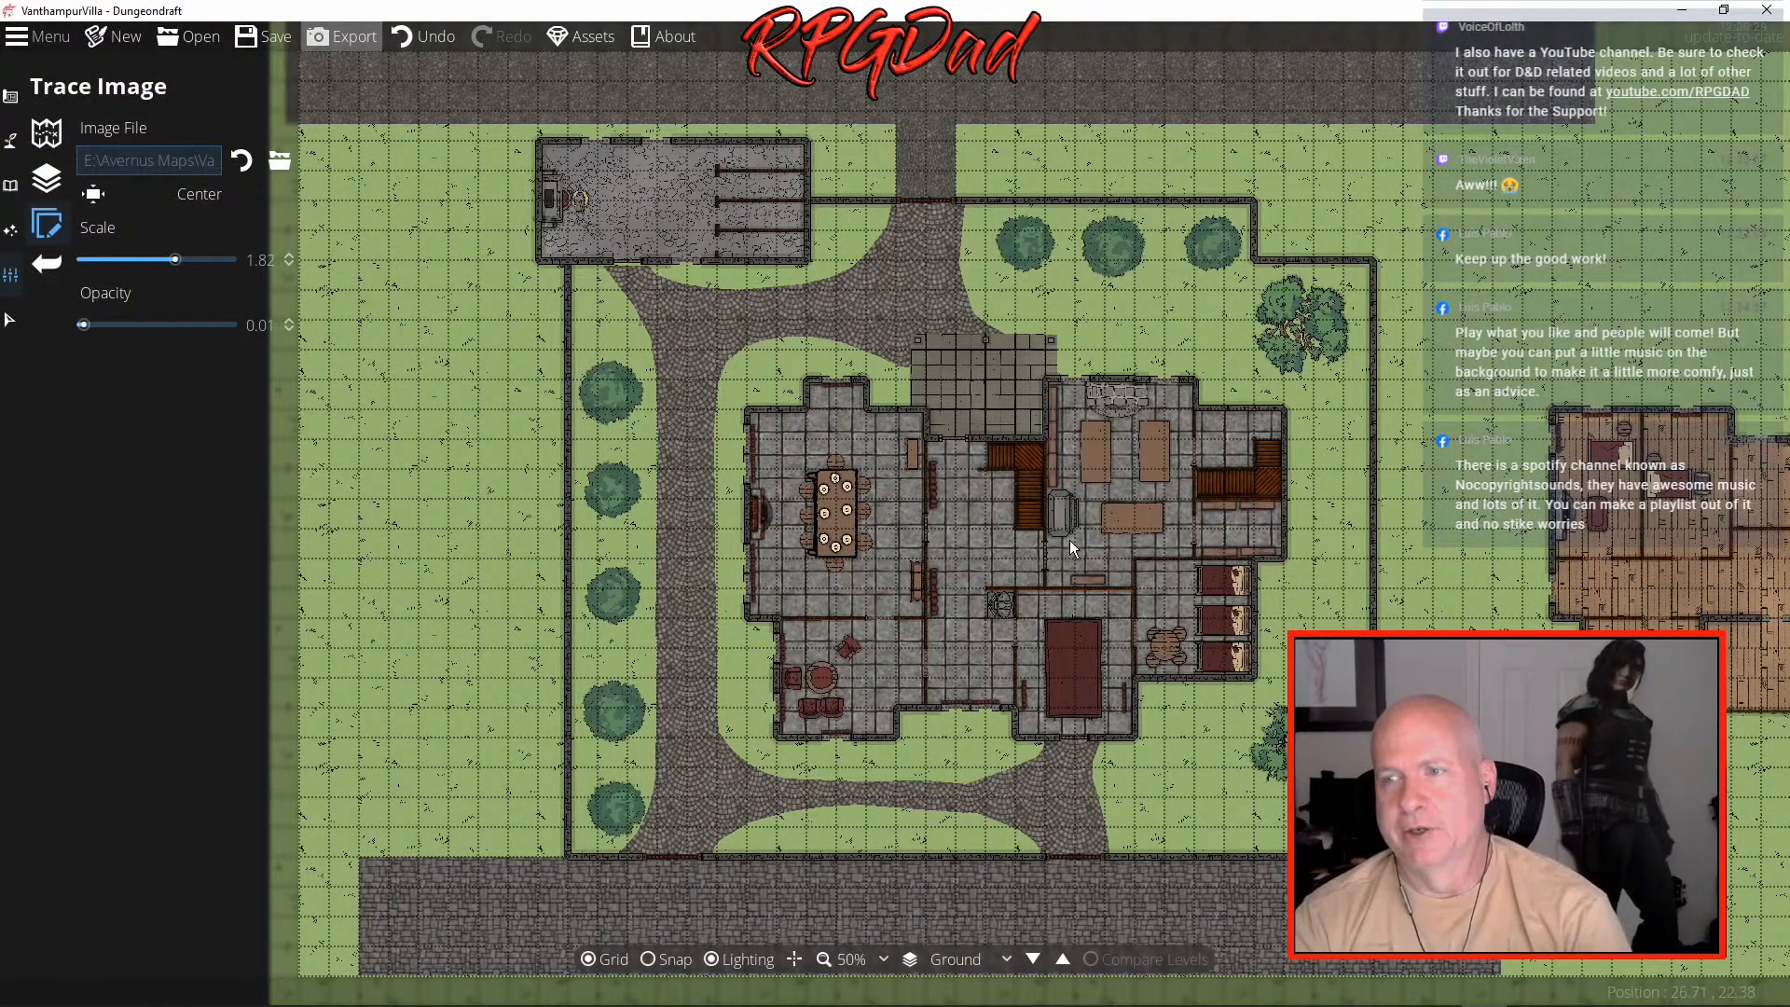
{"action": "left_click_drag", "start_coordinate": [1104, 547], "coordinate": [1095, 568]}
{"action": "scroll", "coordinate": [1095, 568], "scroll_direction": "up", "scroll_amount": 2}
{"action": "scroll", "coordinate": [1095, 568], "scroll_direction": "down", "scroll_amount": 4}
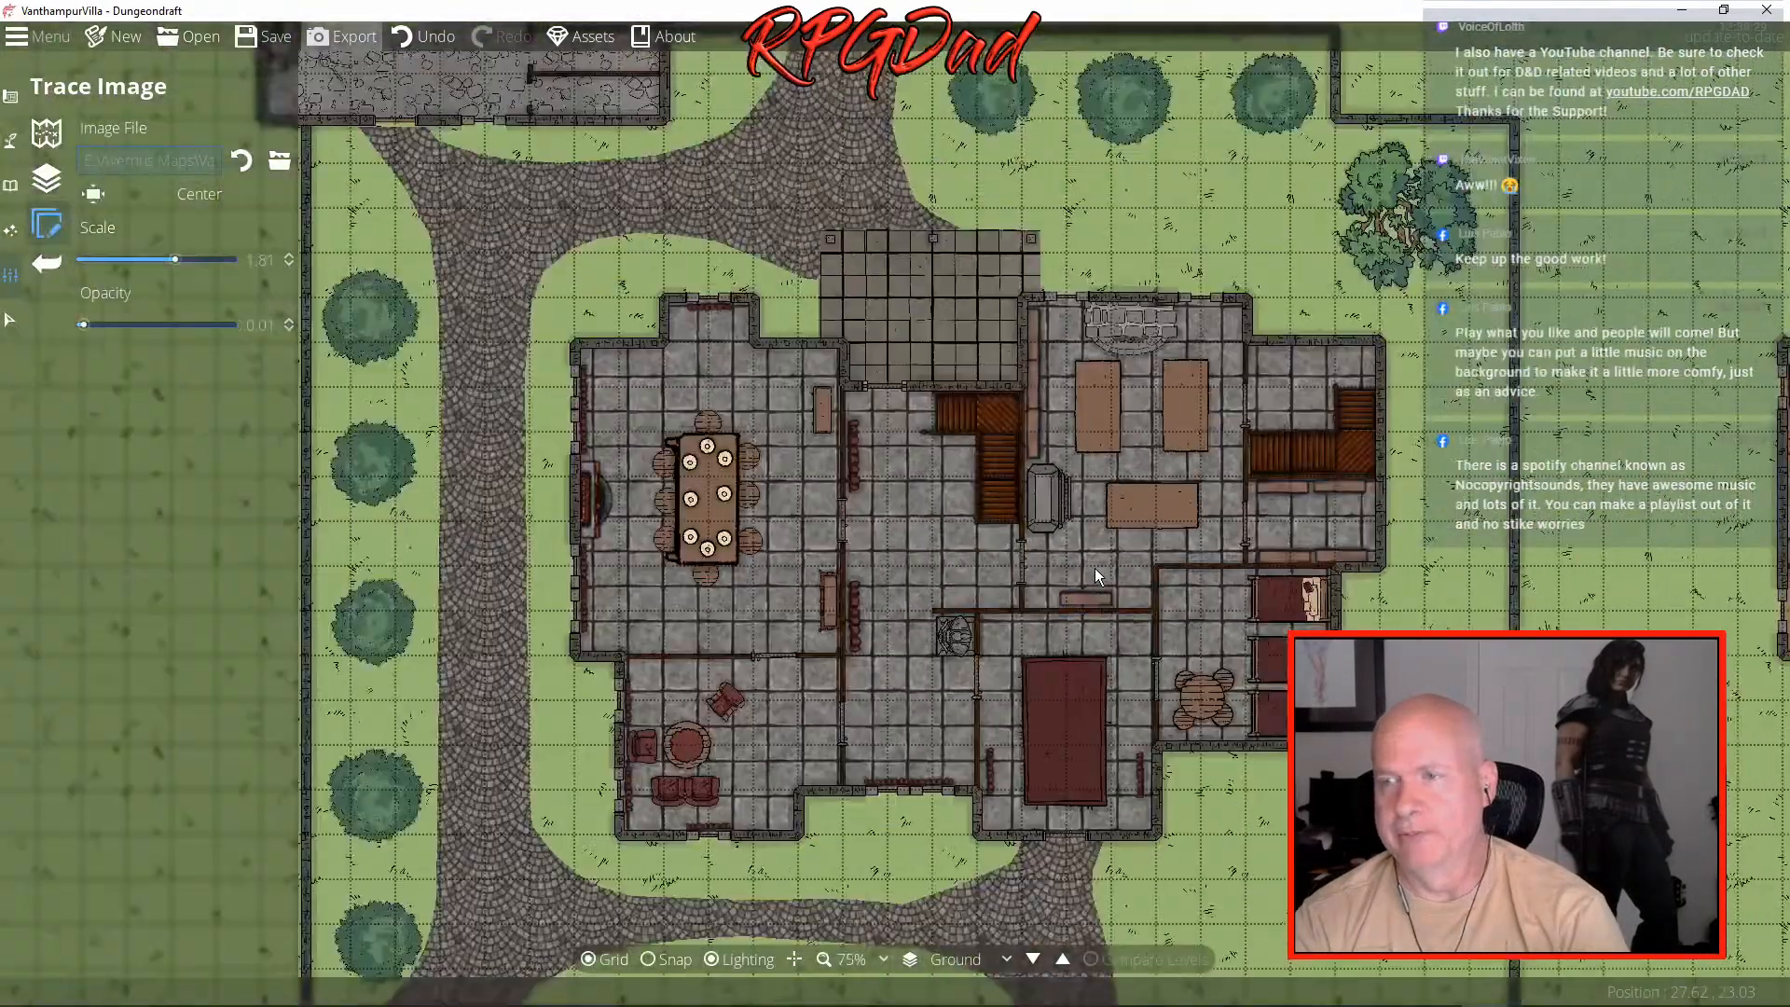
{"action": "scroll", "coordinate": [1095, 568], "scroll_direction": "up", "scroll_amount": 2}
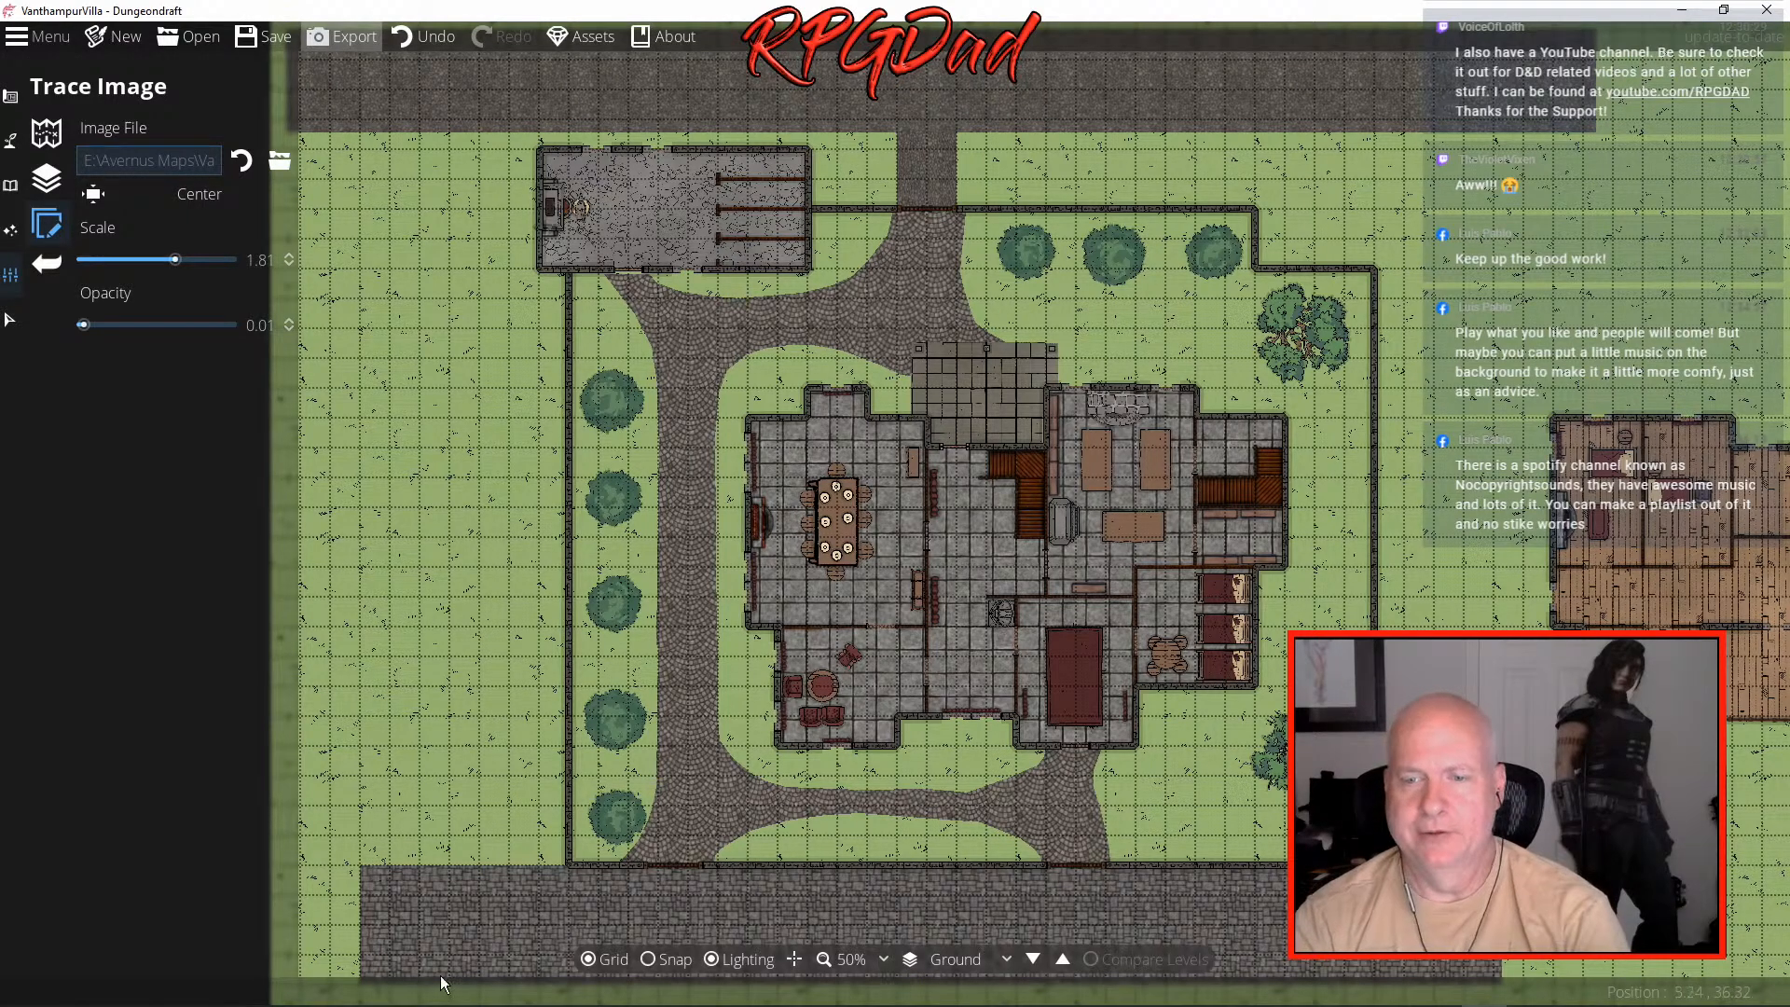
- Switch to Foundry Virtual Tabletop, show the list of game worlds and move its window off the map
{"action": "mouse_move", "coordinate": [1069, 1004]}
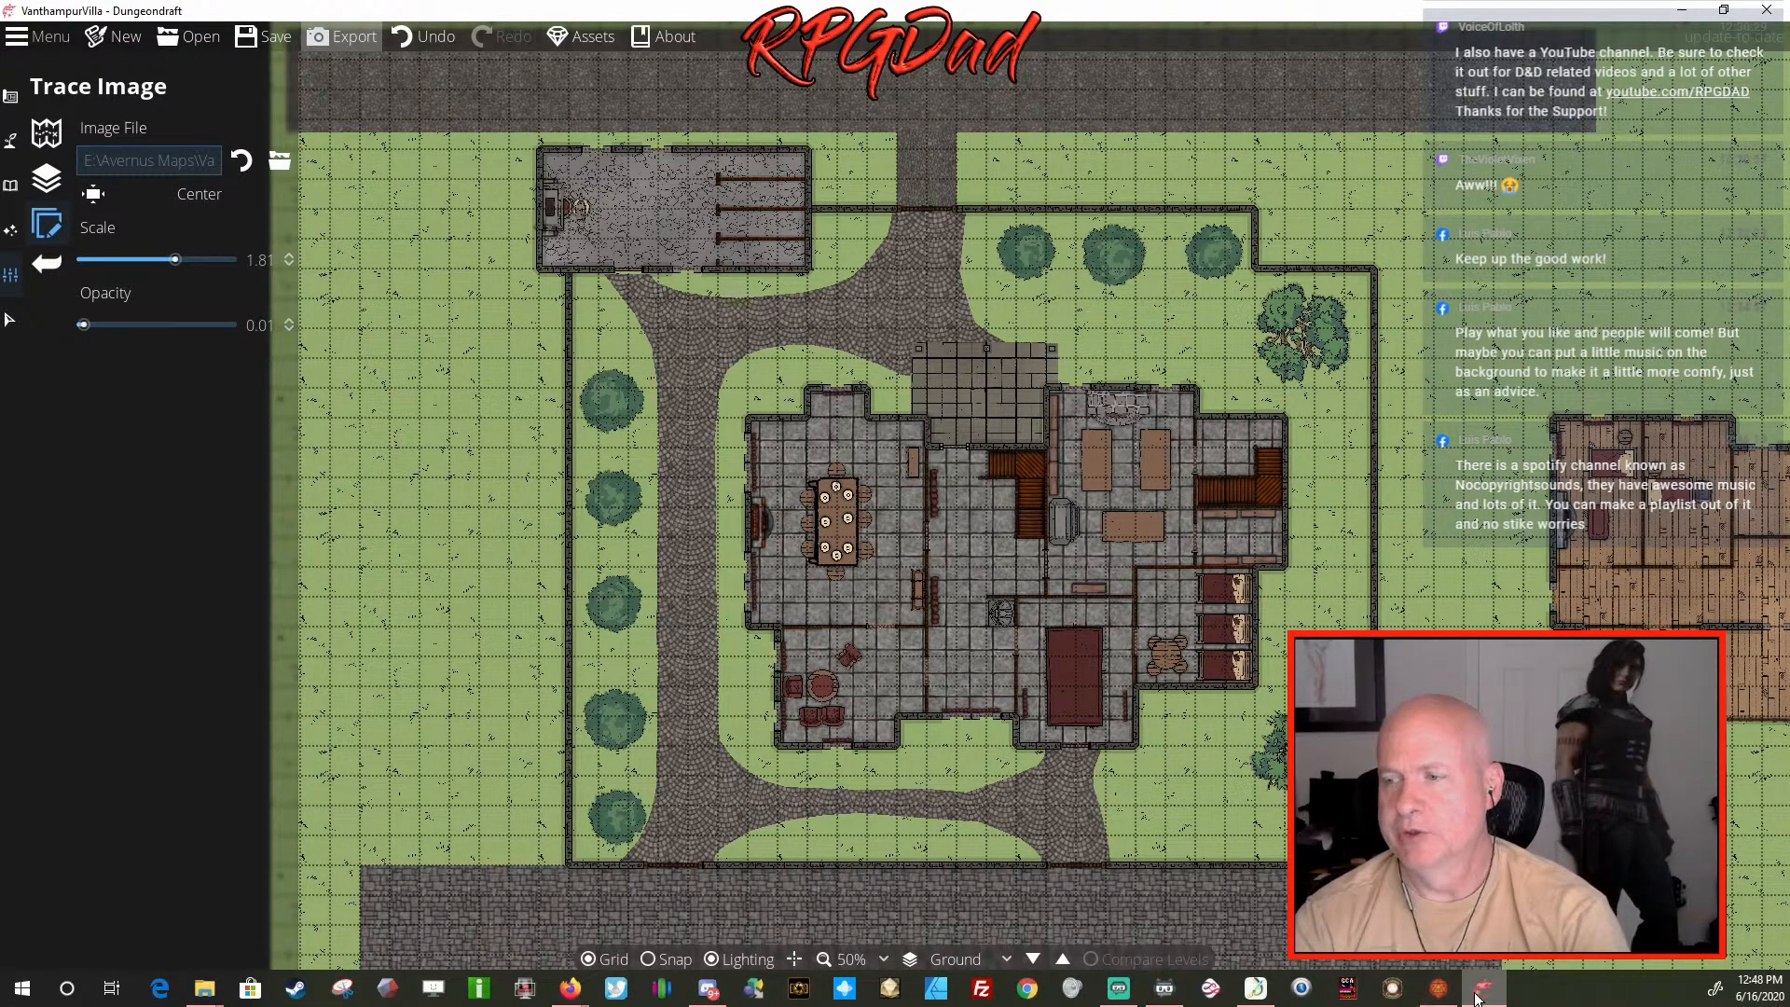
{"action": "left_click", "coordinate": [1439, 987]}
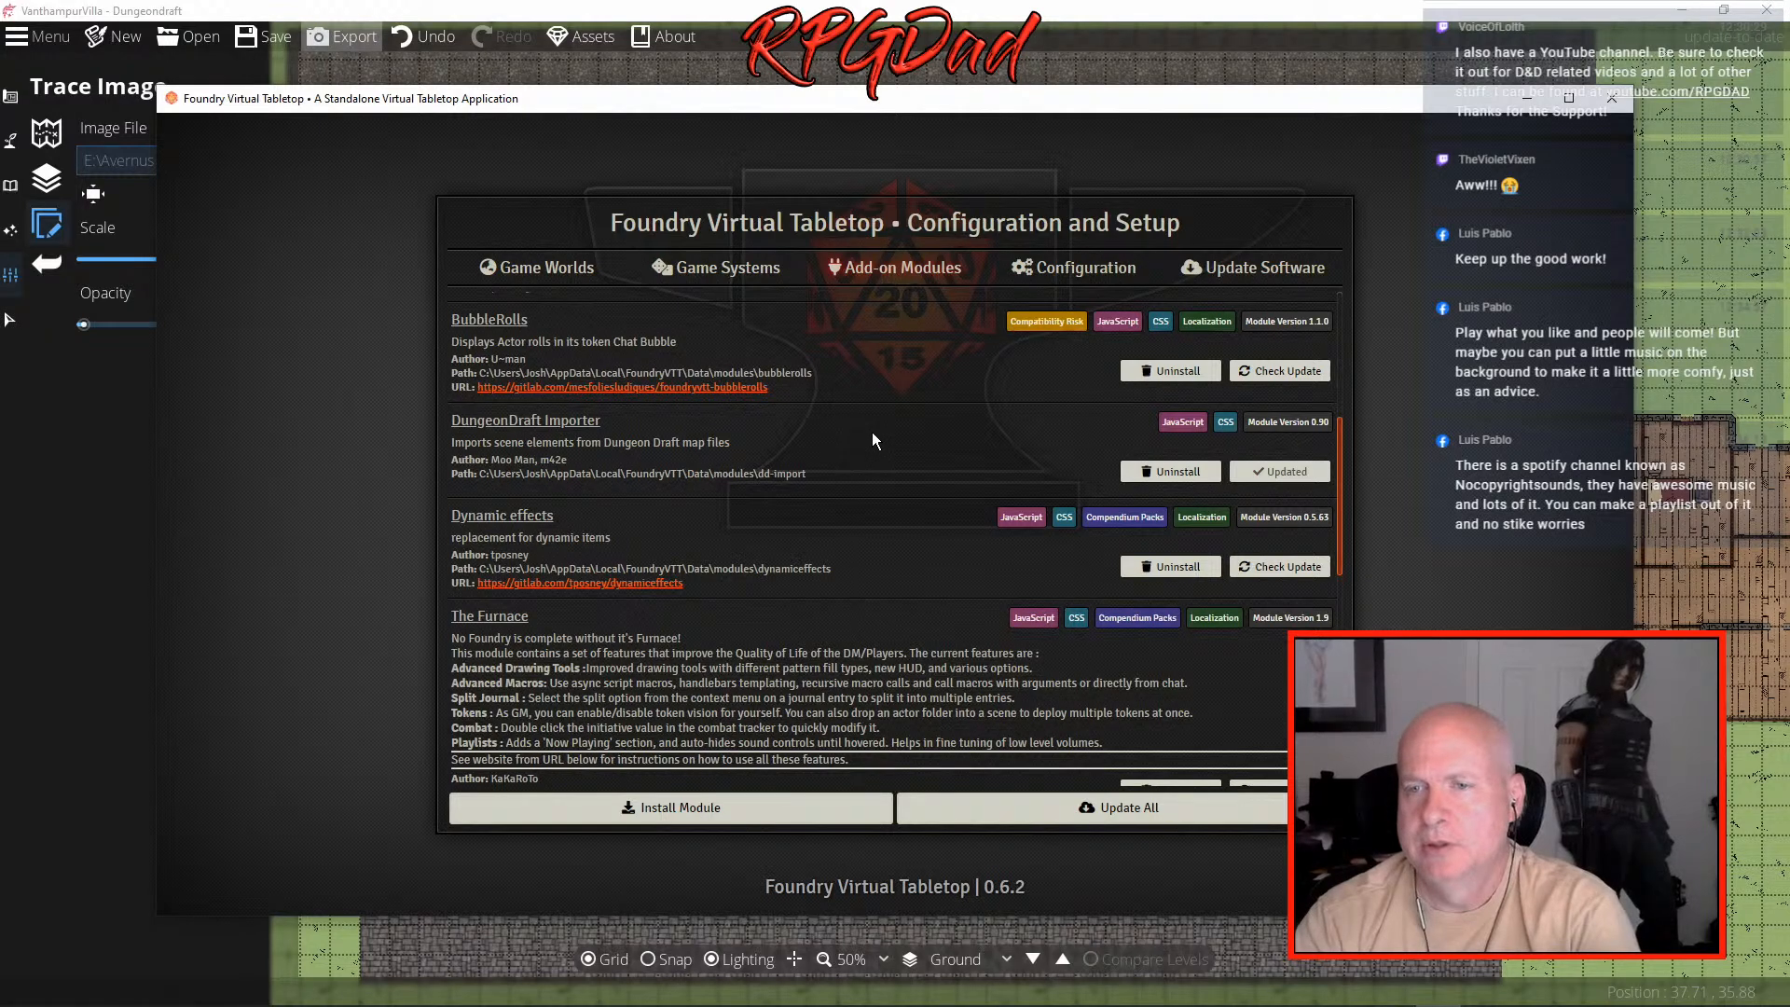
{"action": "left_click", "coordinate": [530, 273]}
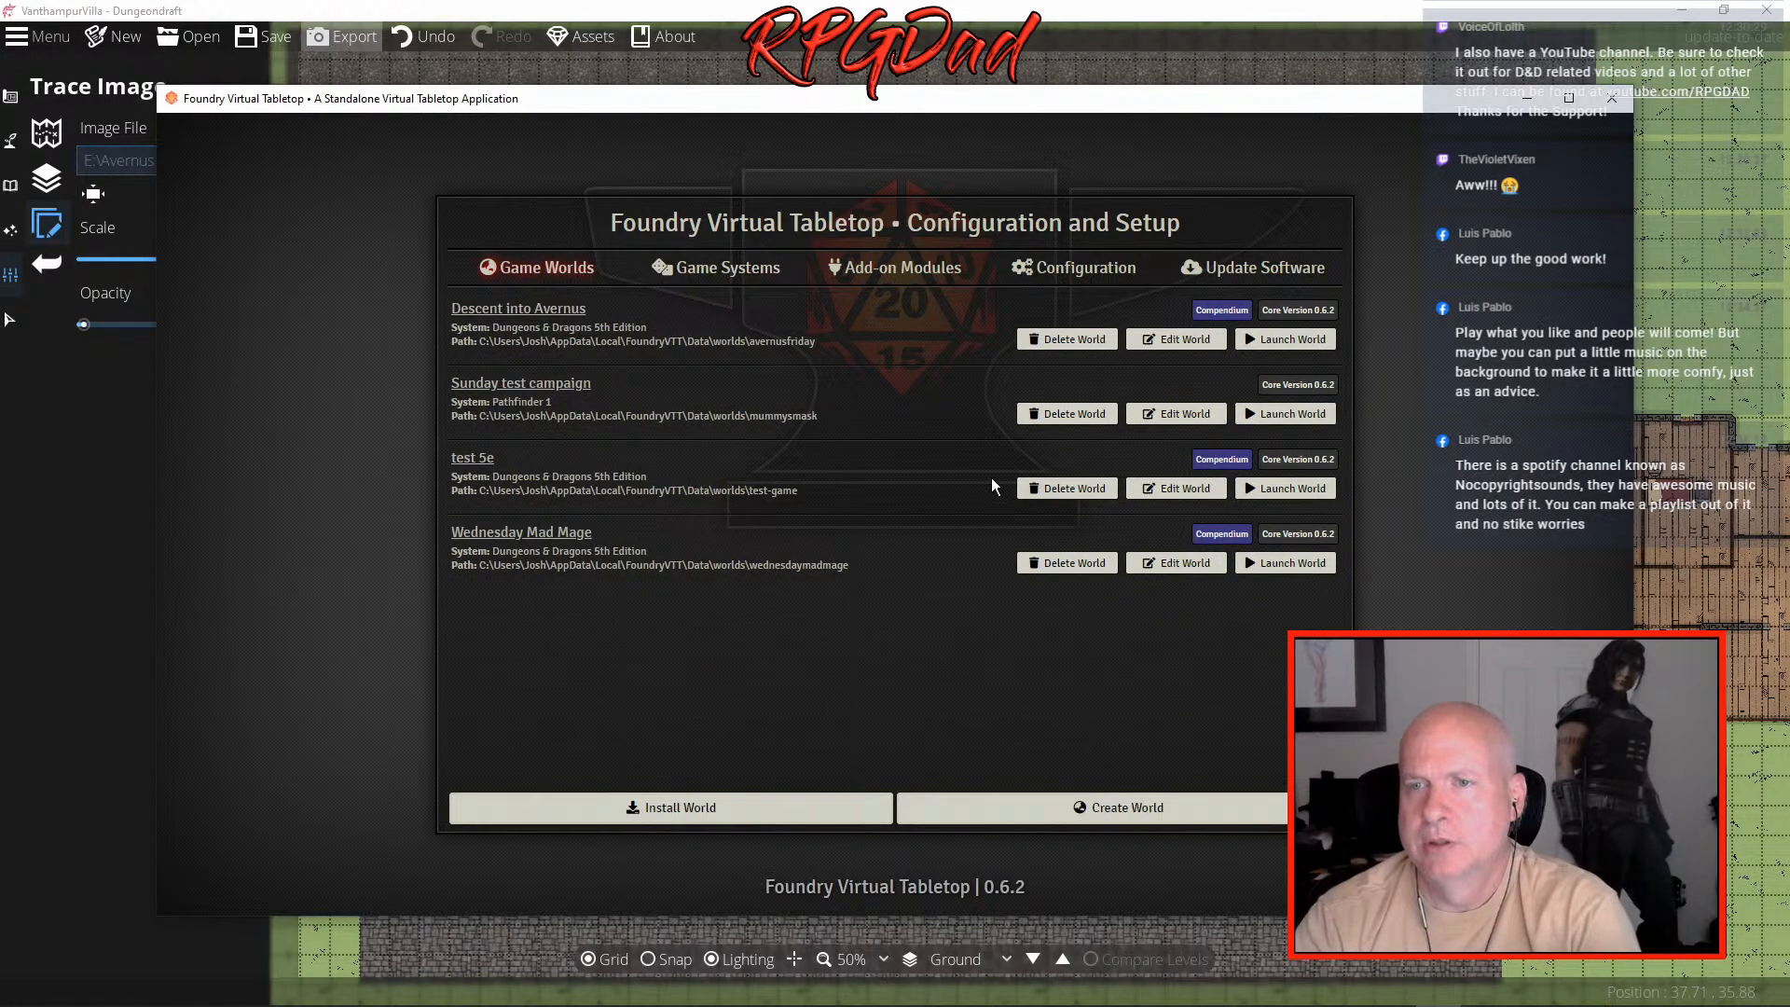
{"action": "left_click_drag", "start_coordinate": [948, 100], "coordinate": [0, 145]}
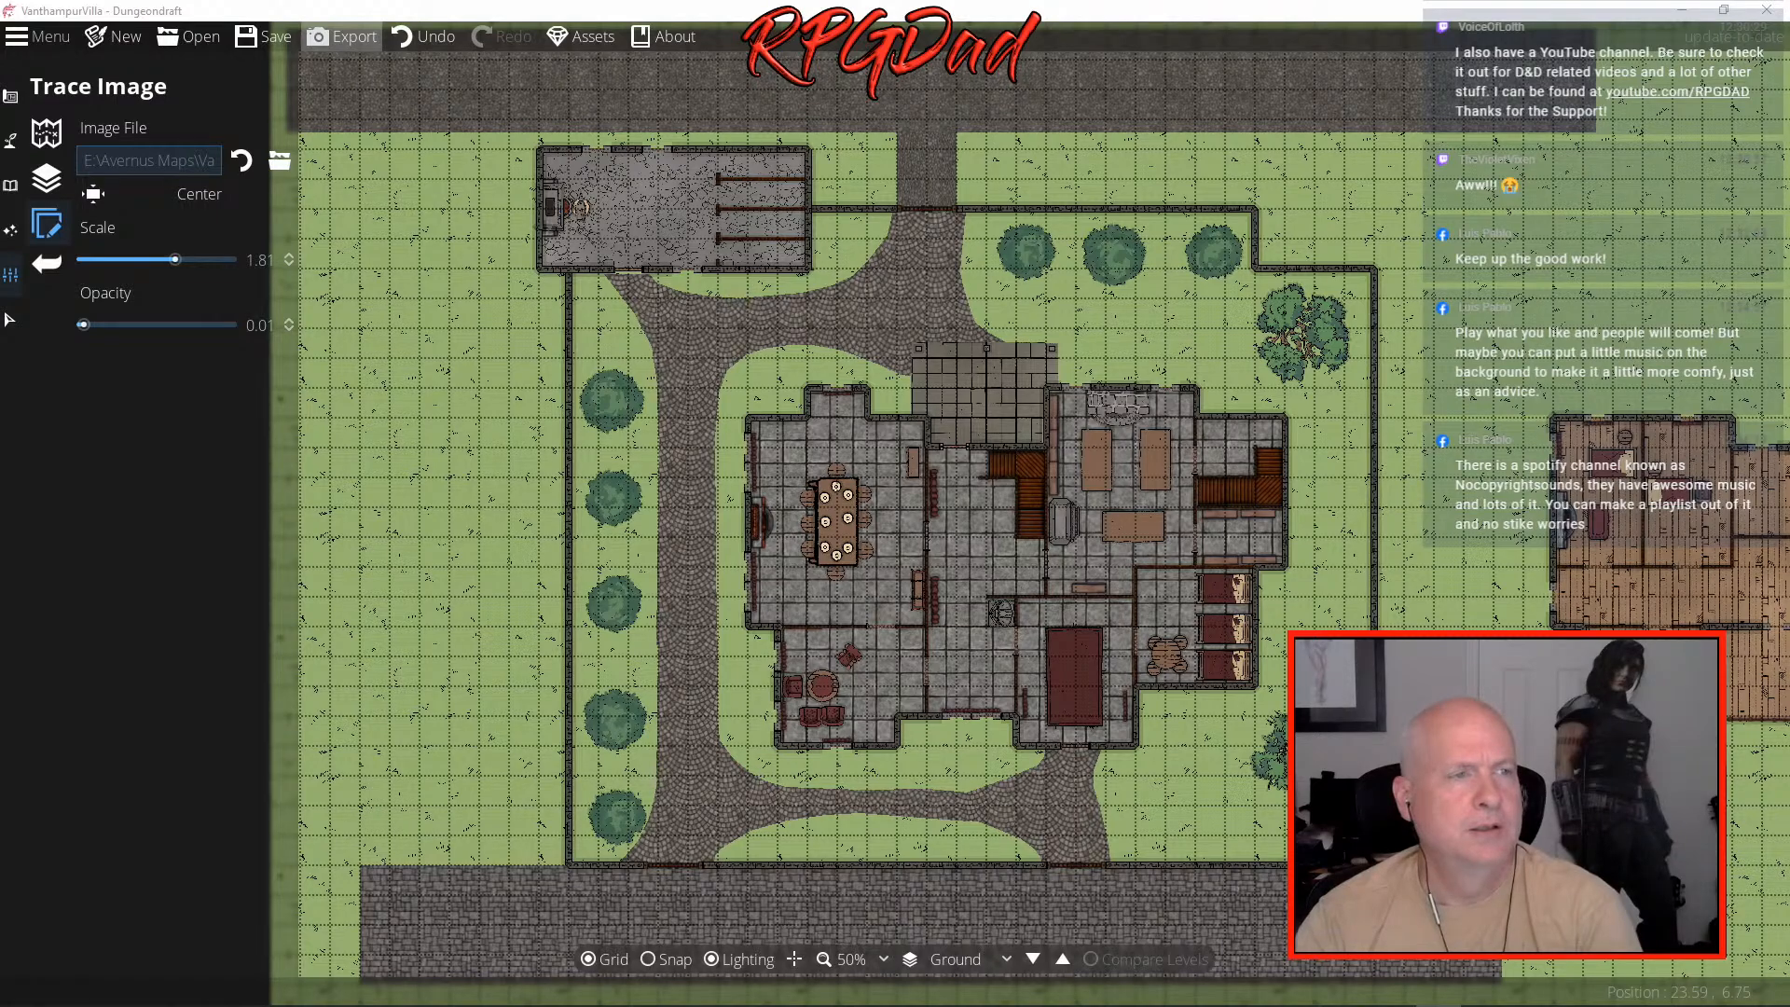
- Bring the Foundry window back over the map and dismiss the VTTA D&D Beyond Integration notice
{"action": "key", "text": "alt+Tab"}
{"action": "left_click_drag", "start_coordinate": [999, 138], "coordinate": [634, 97]}
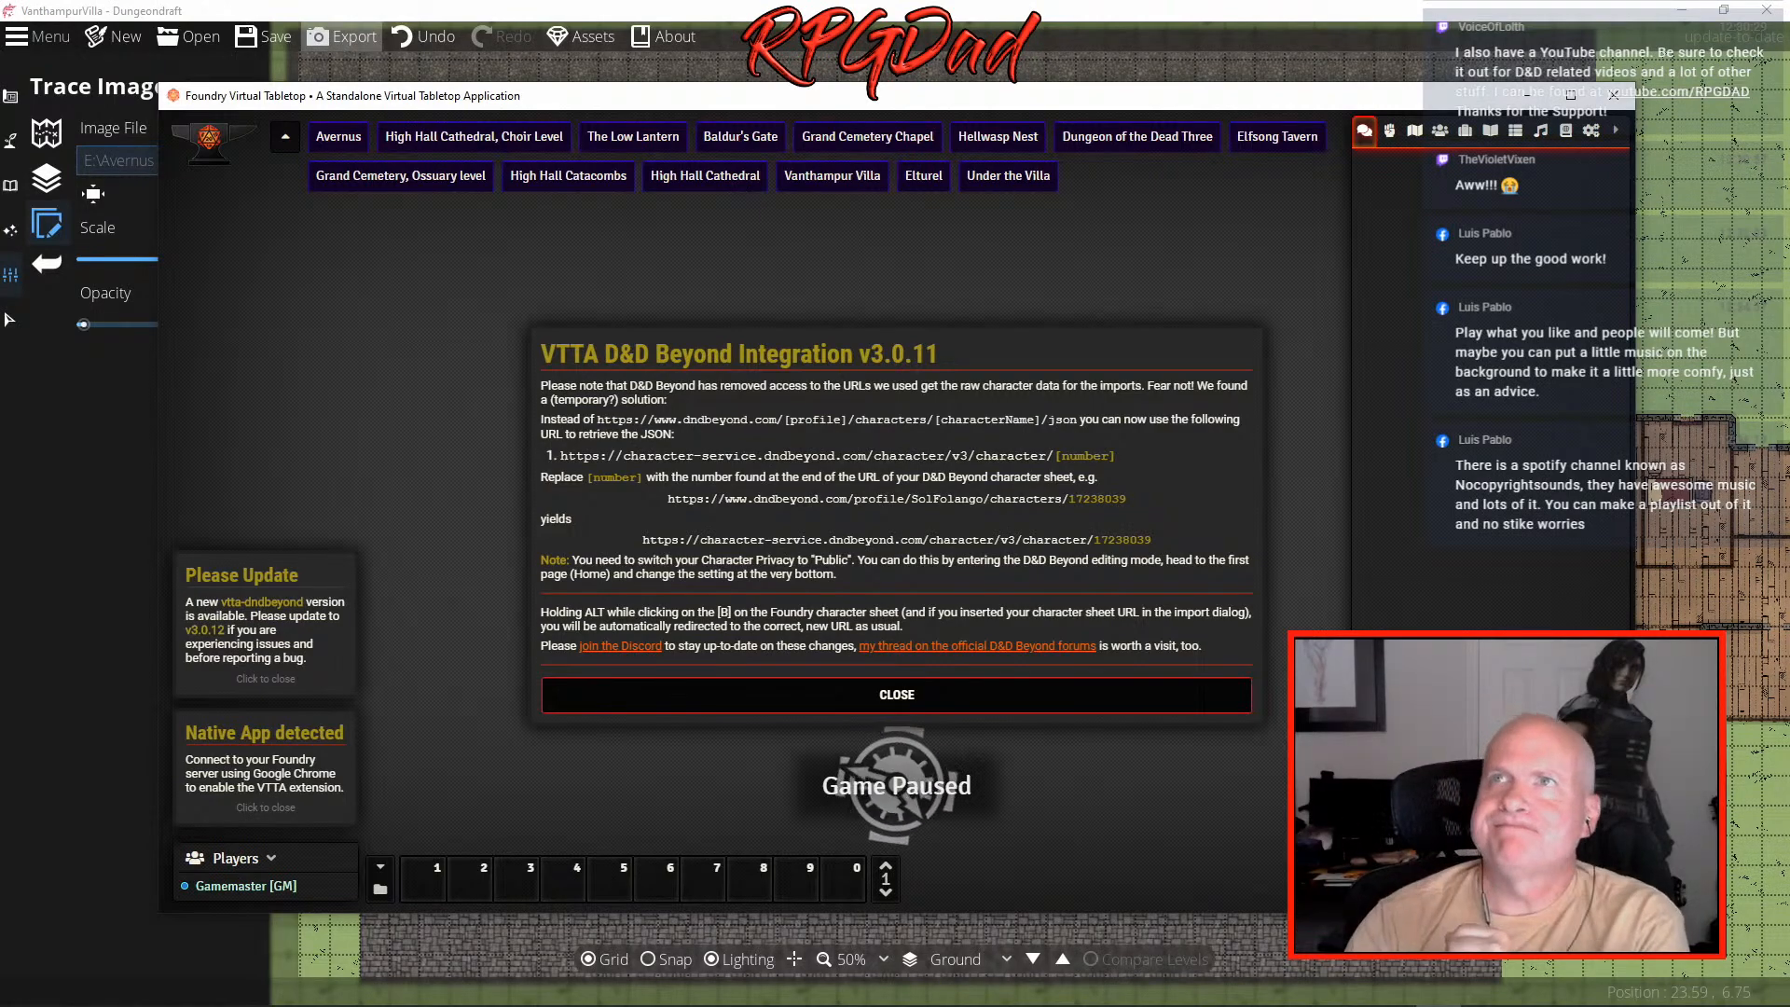
{"action": "left_click_drag", "start_coordinate": [653, 0], "coordinate": [1022, 0]}
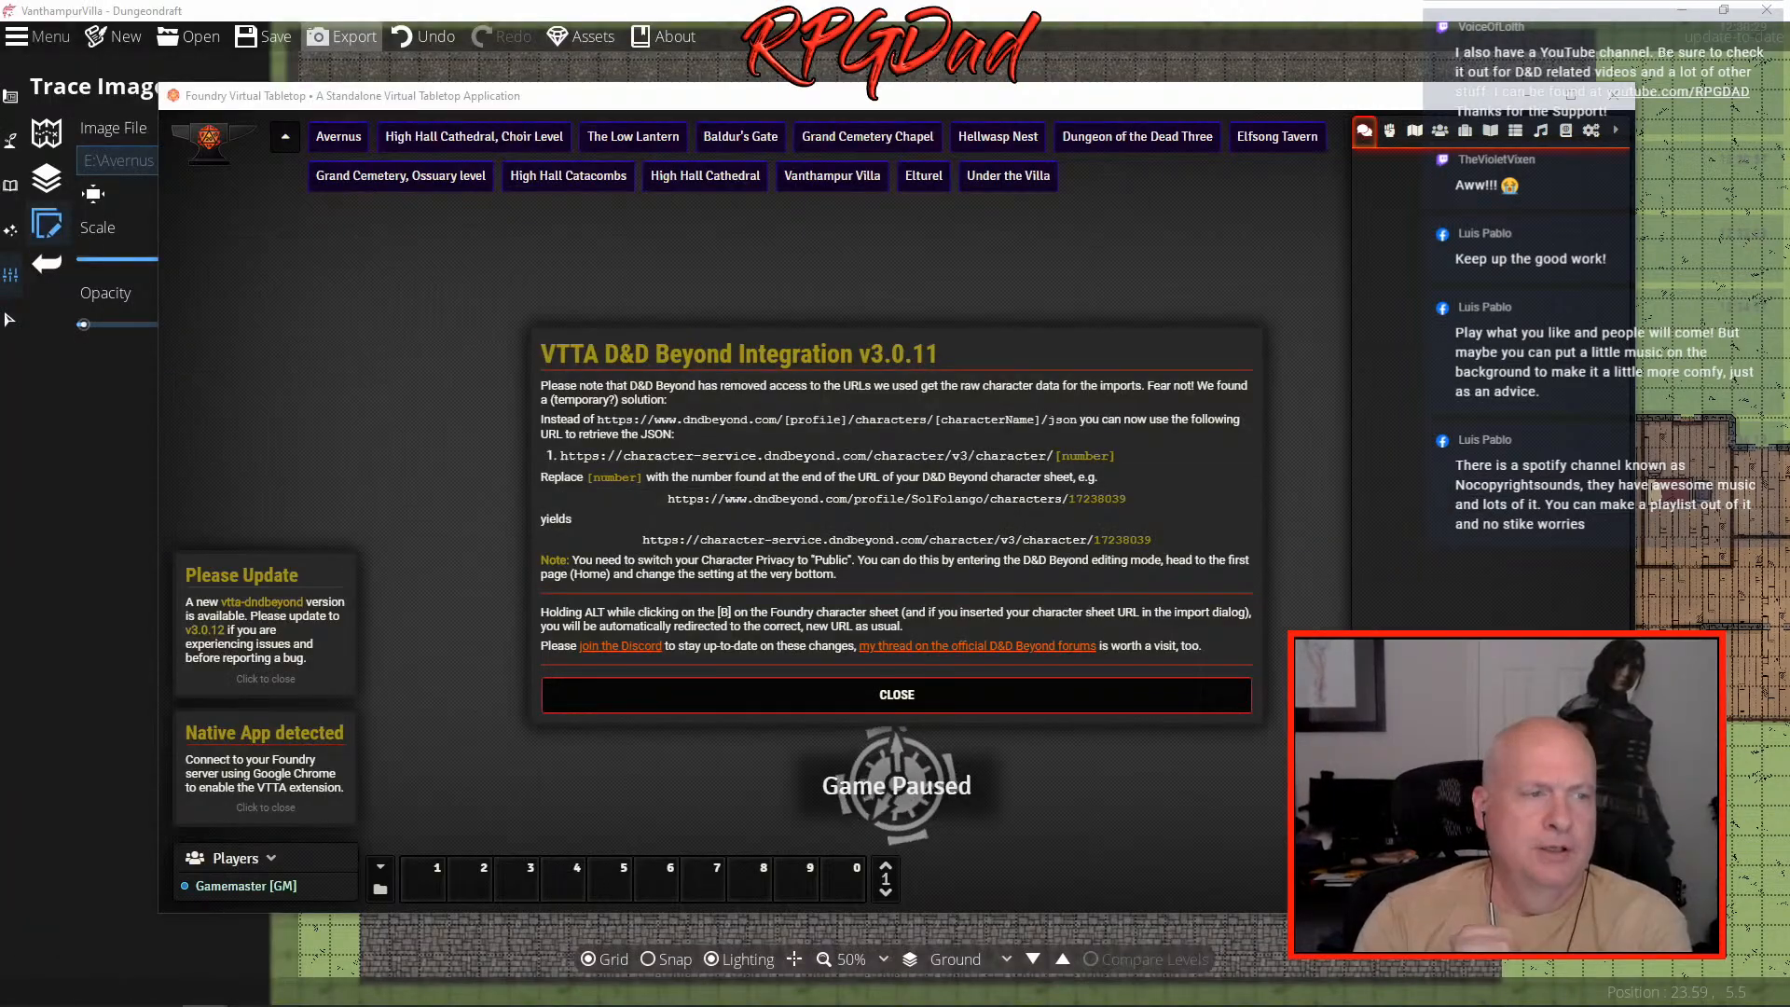
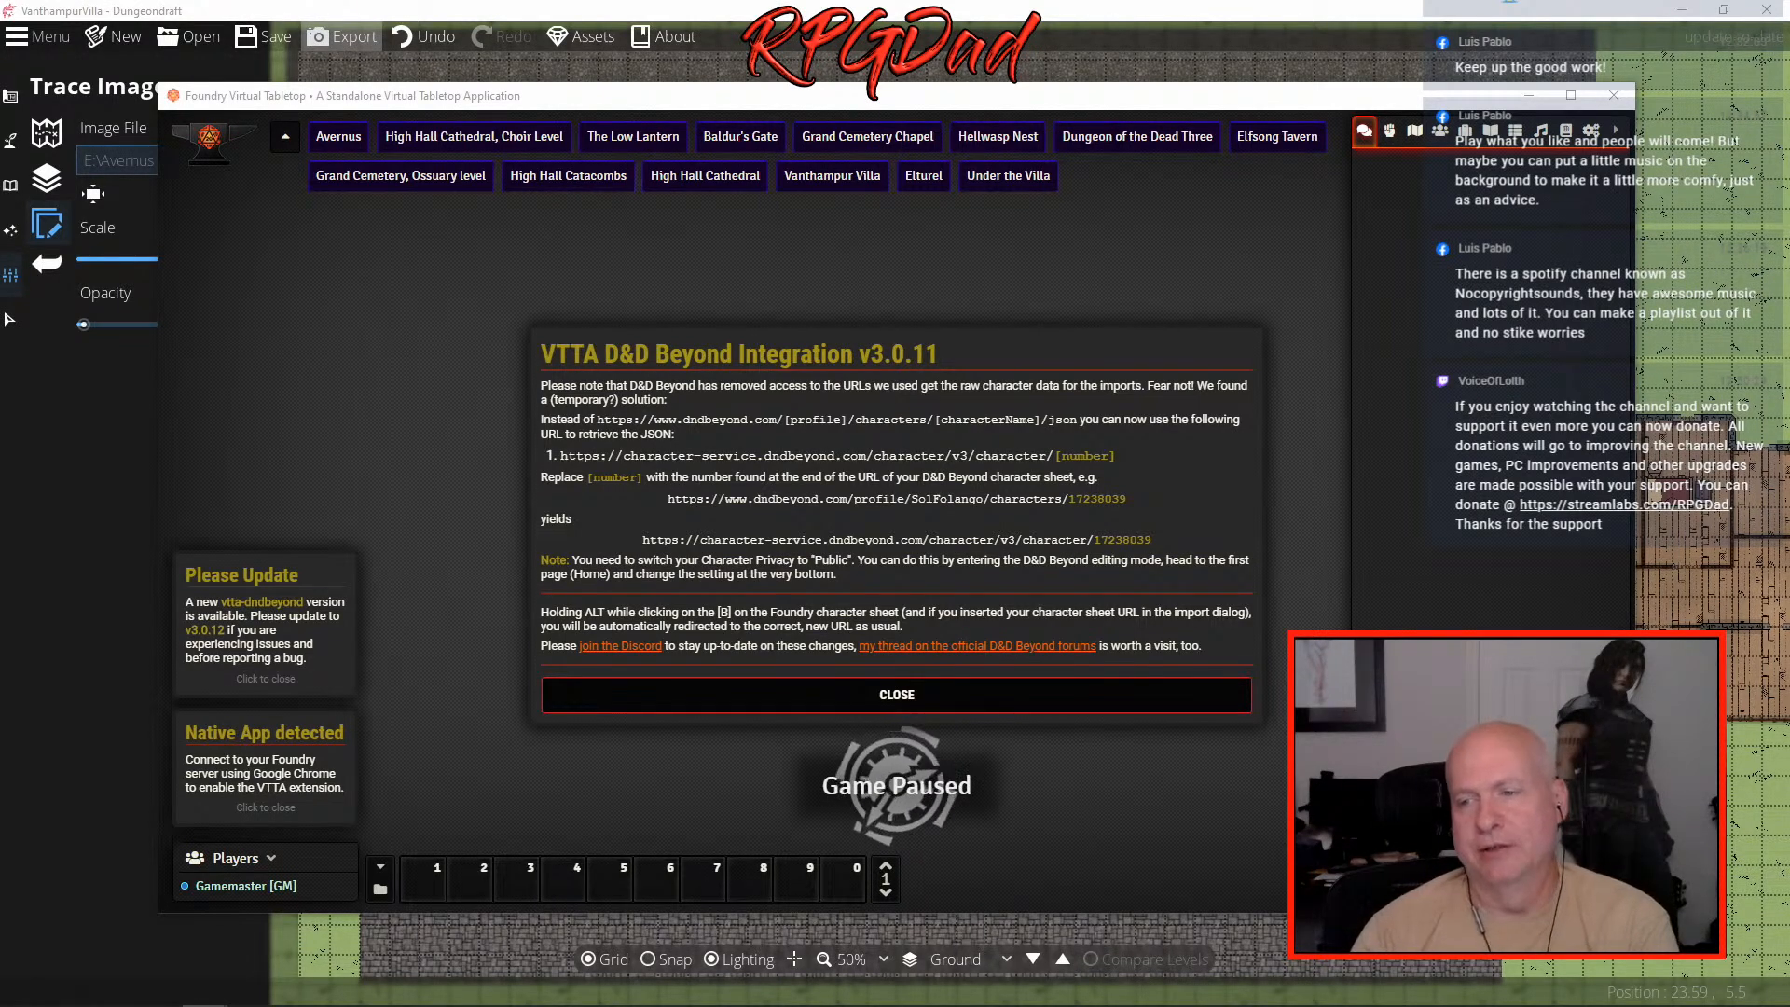
{"action": "left_click", "coordinate": [839, 695]}
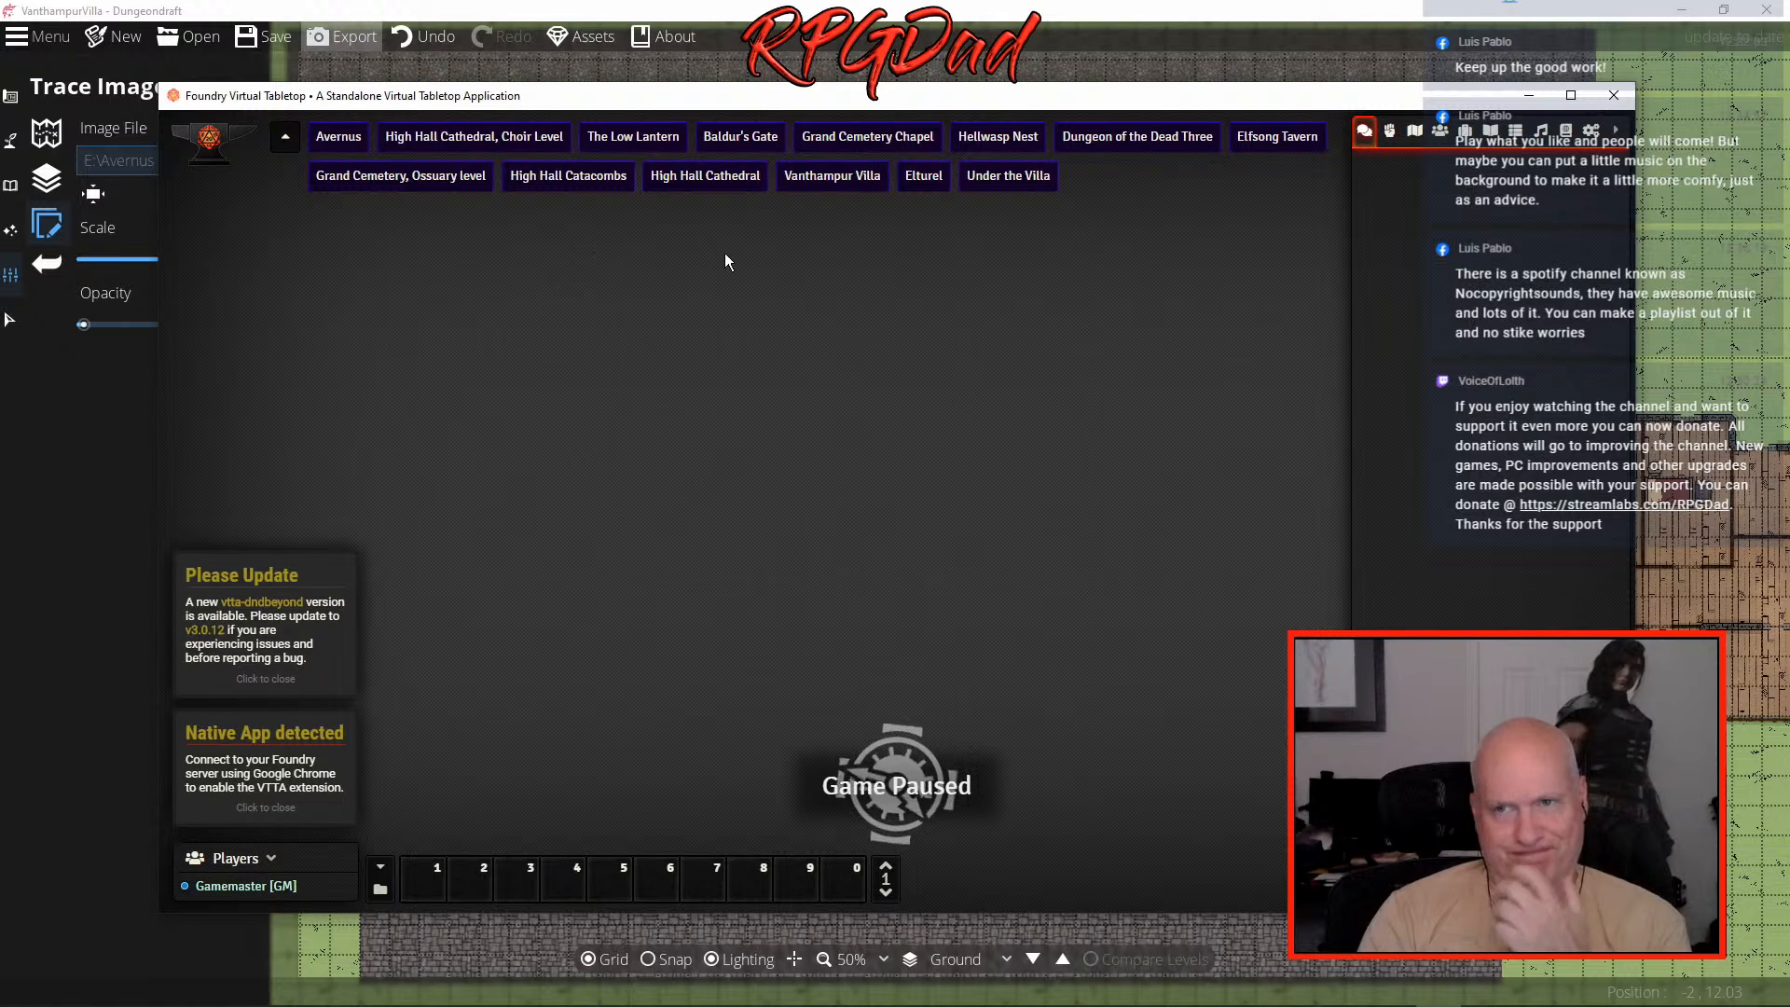
- Load the Vanthampur Villa scene and move the Foundry window aside
{"action": "left_click", "coordinate": [832, 176]}
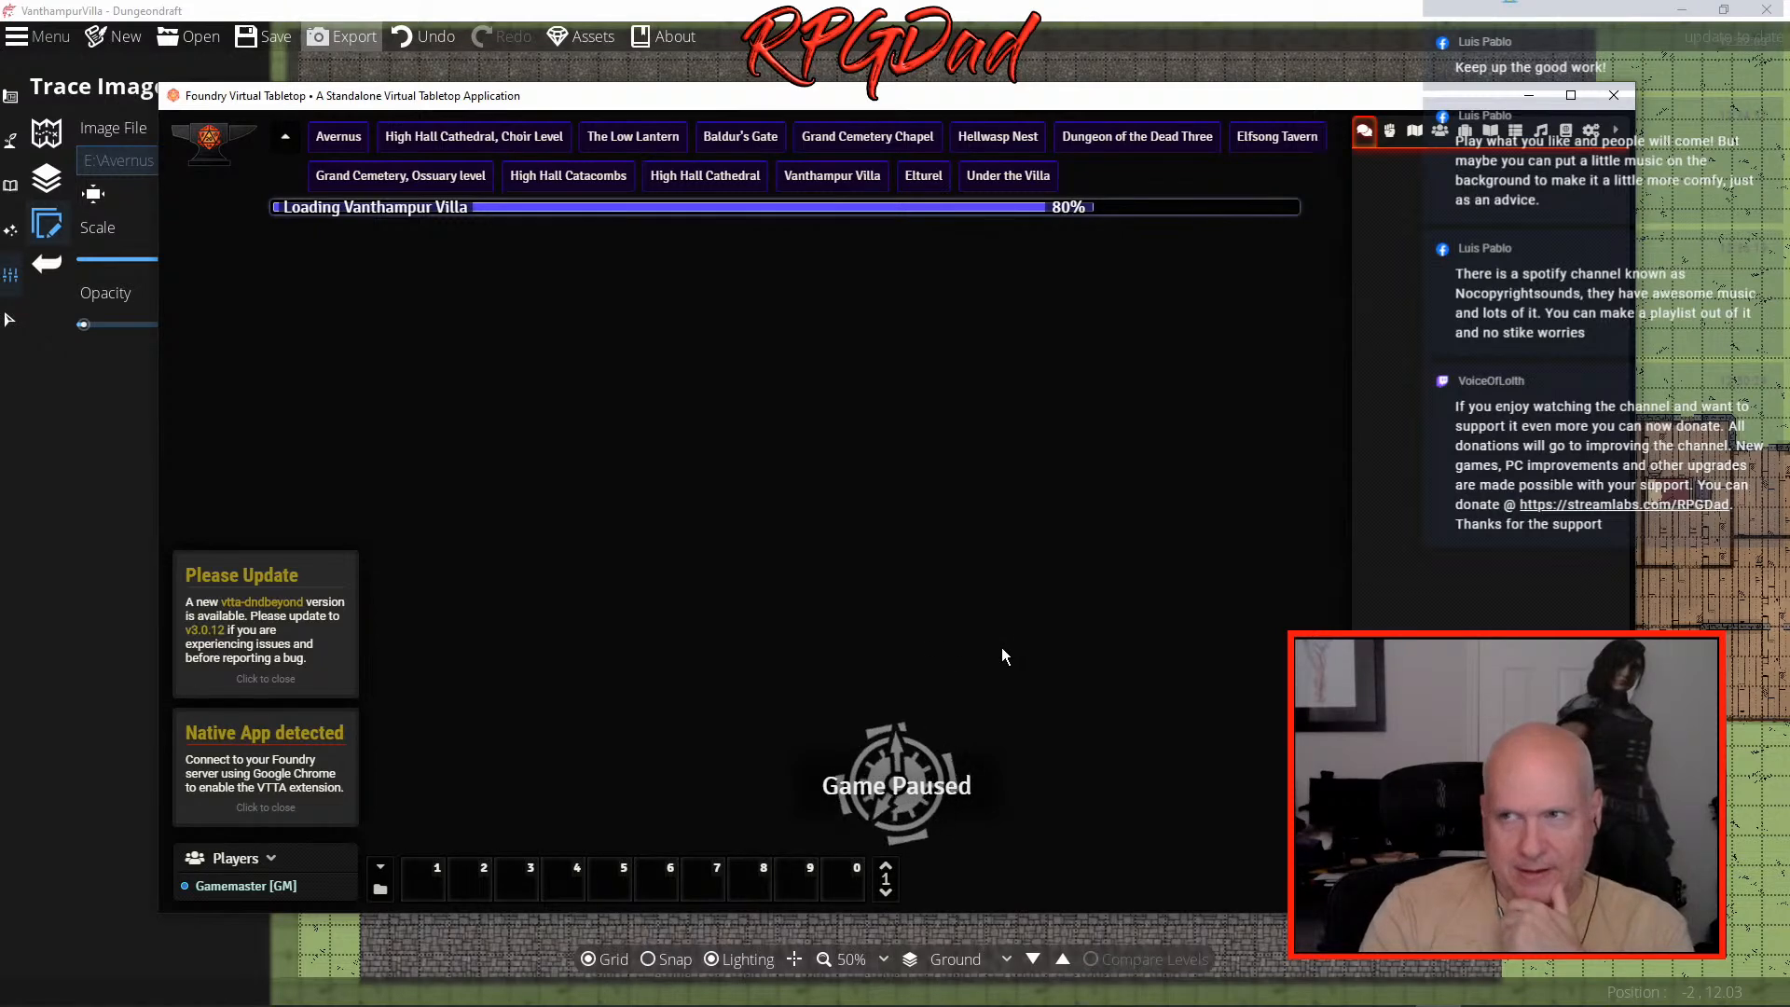
{"action": "left_click", "coordinate": [1590, 130]}
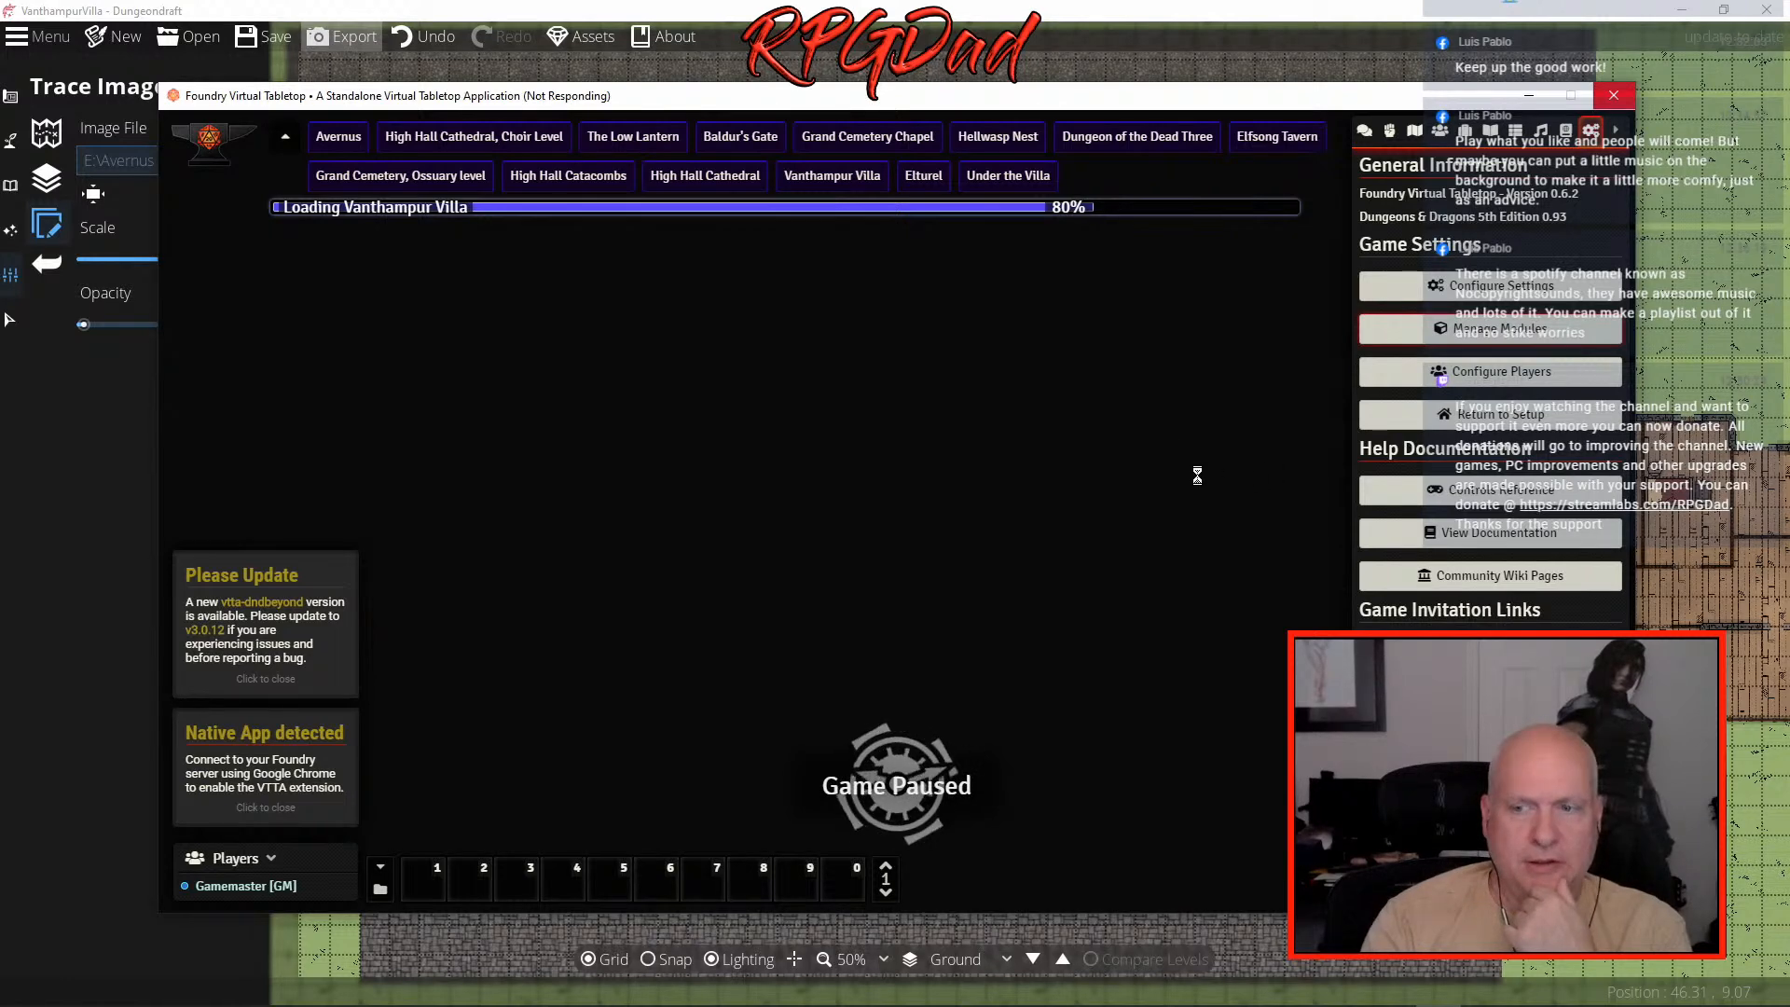
{"action": "left_click", "coordinate": [1009, 445]}
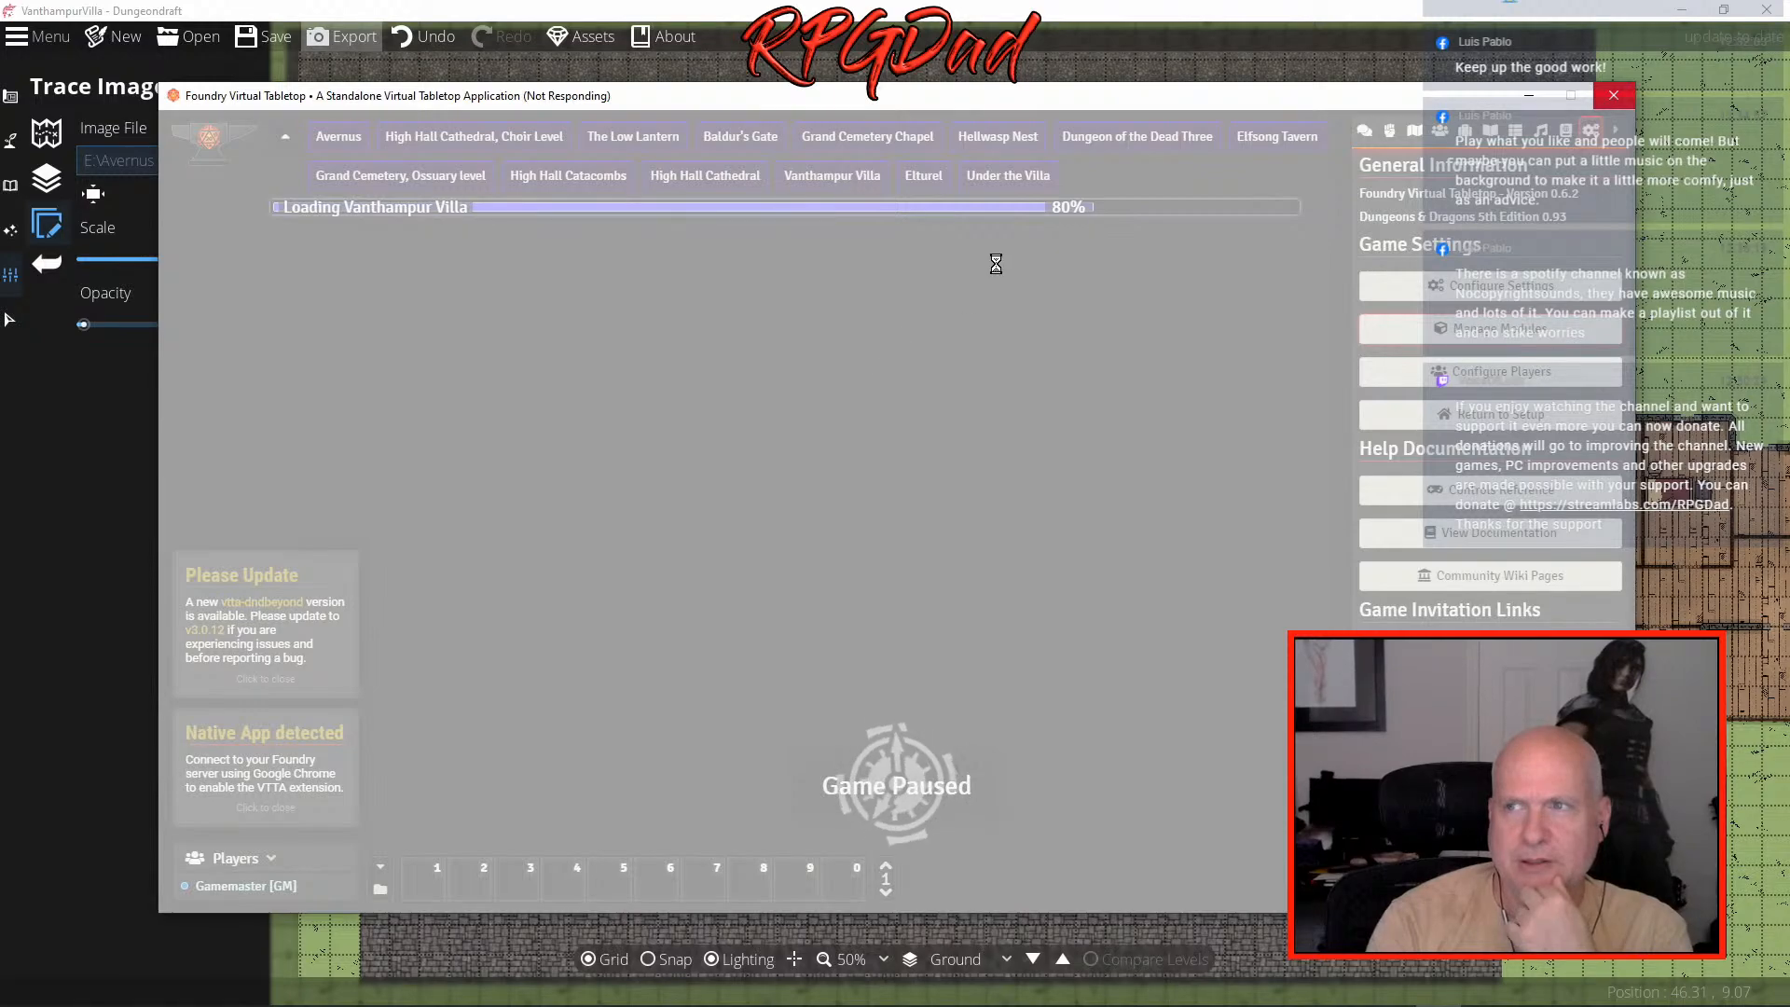
{"action": "left_click_drag", "start_coordinate": [838, 99], "coordinate": [0, 261]}
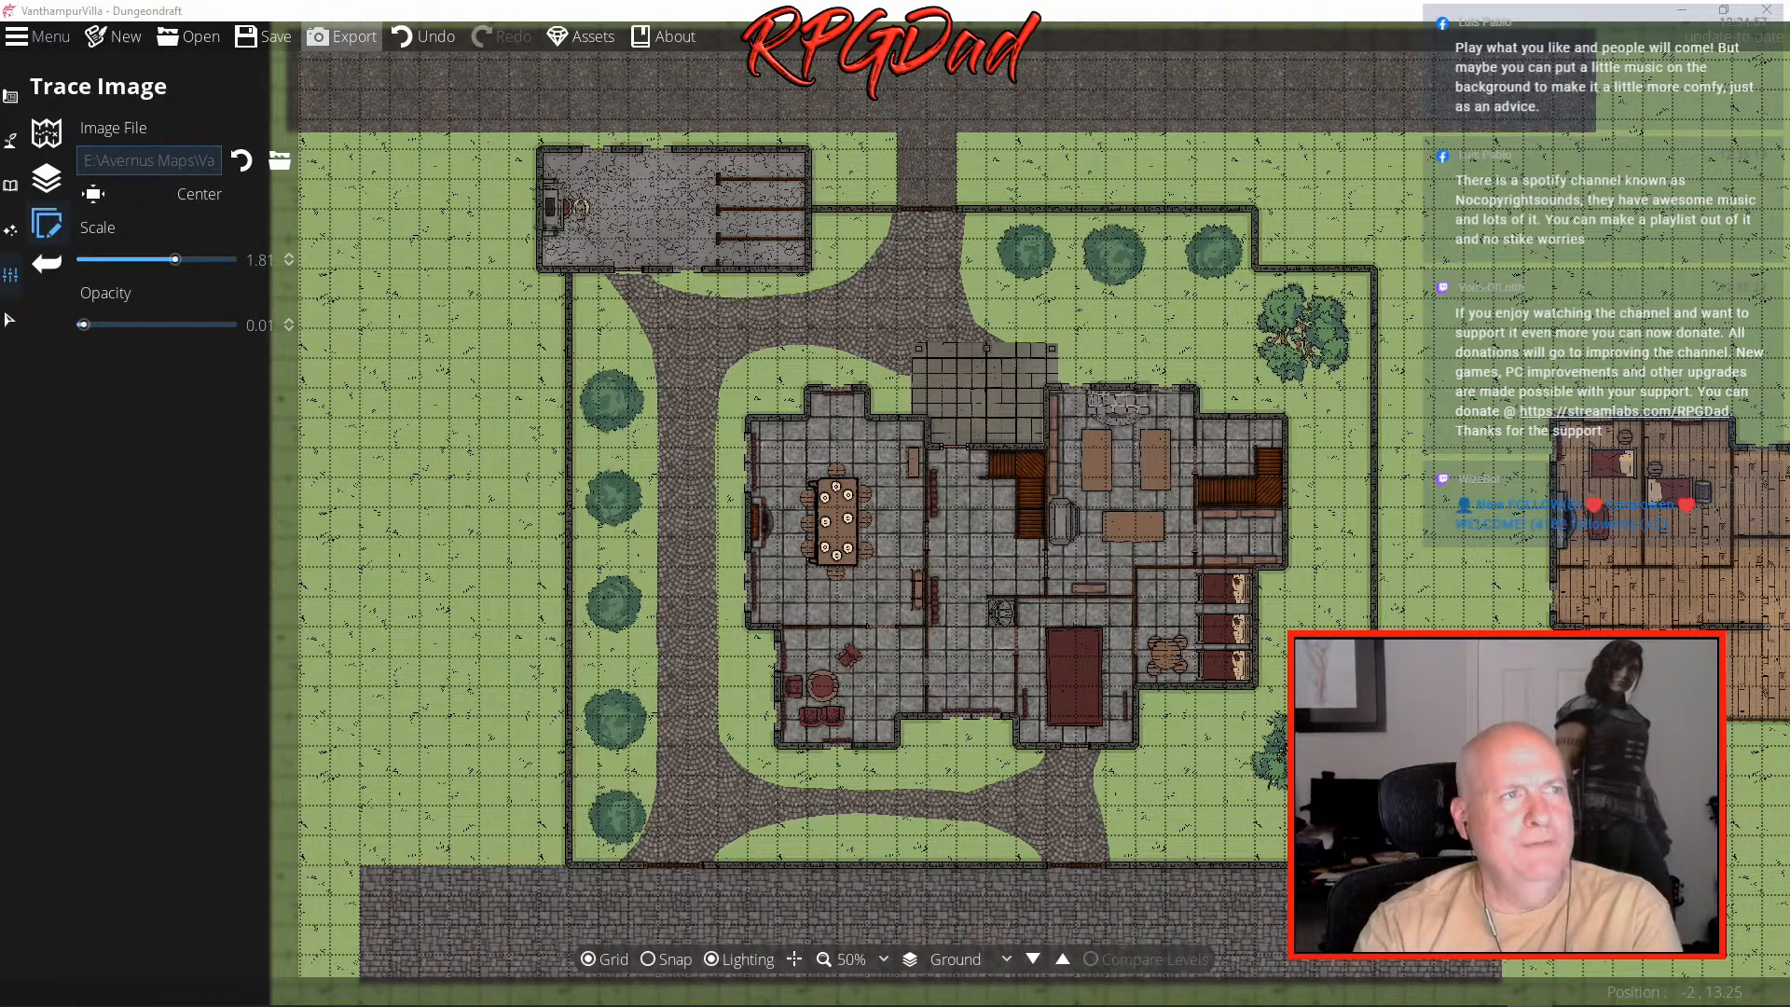
- Bring Foundry back into view, reposition its window and enlarge it
{"action": "key", "text": "alt+Tab"}
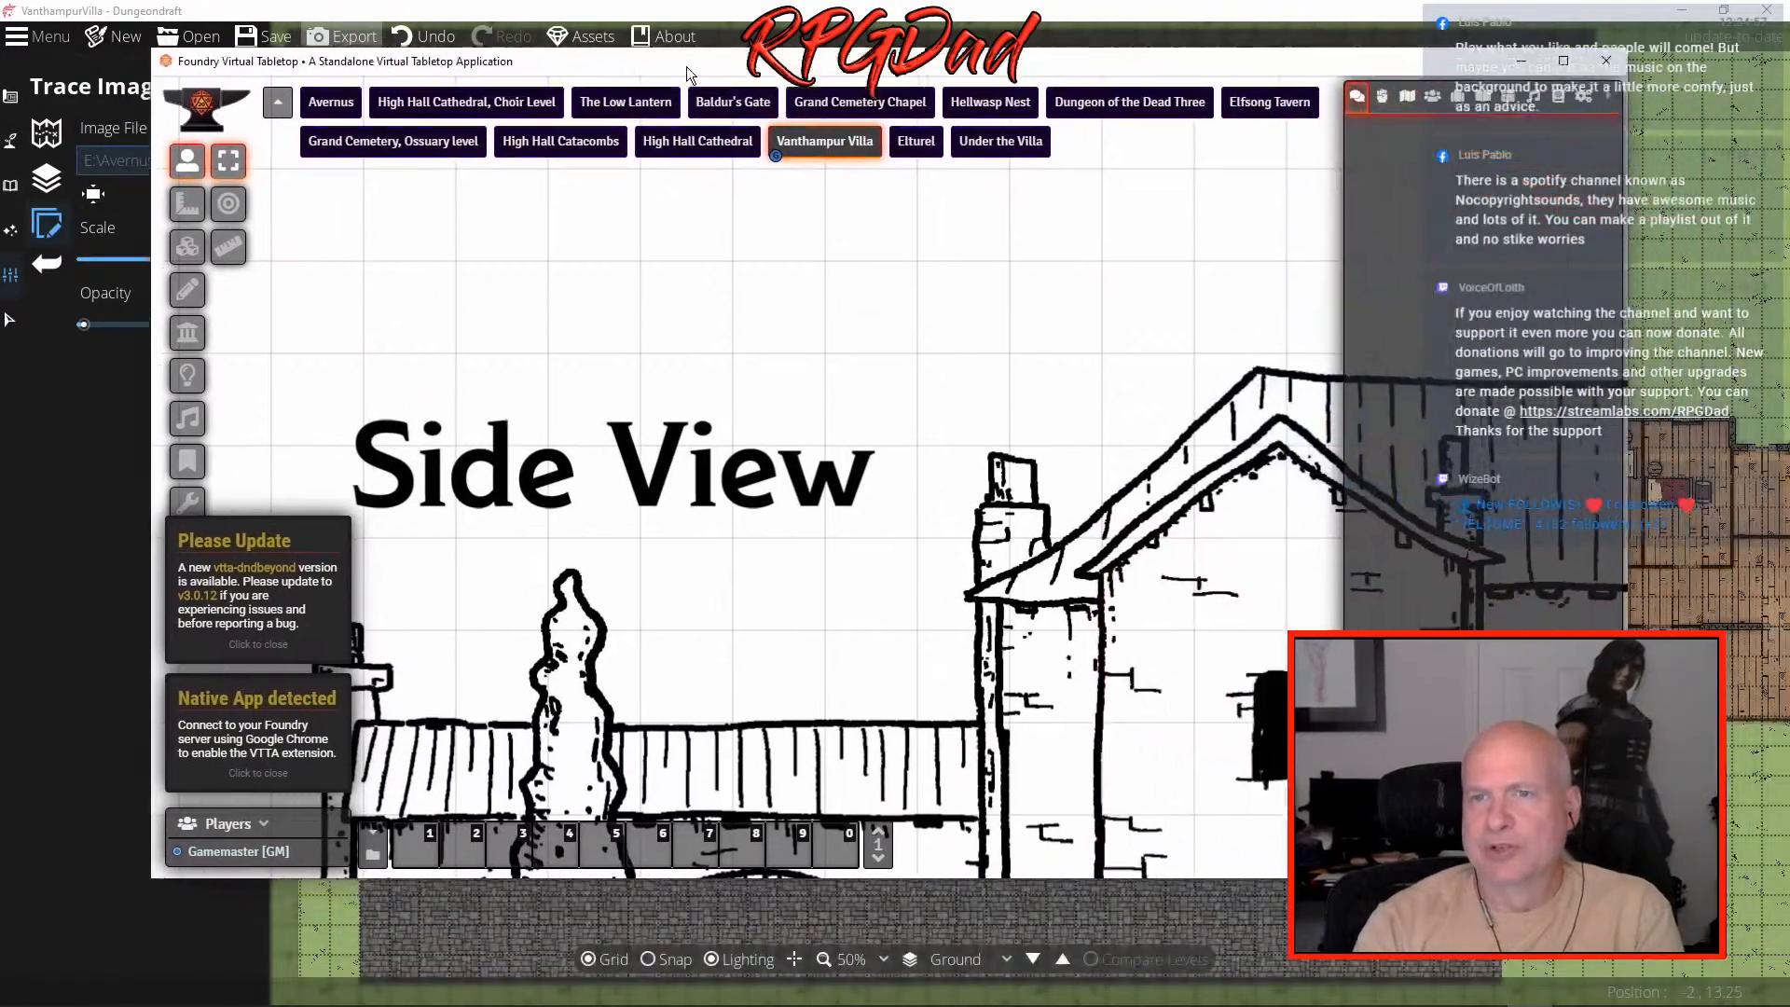
{"action": "left_click_drag", "start_coordinate": [687, 65], "coordinate": [626, 45]}
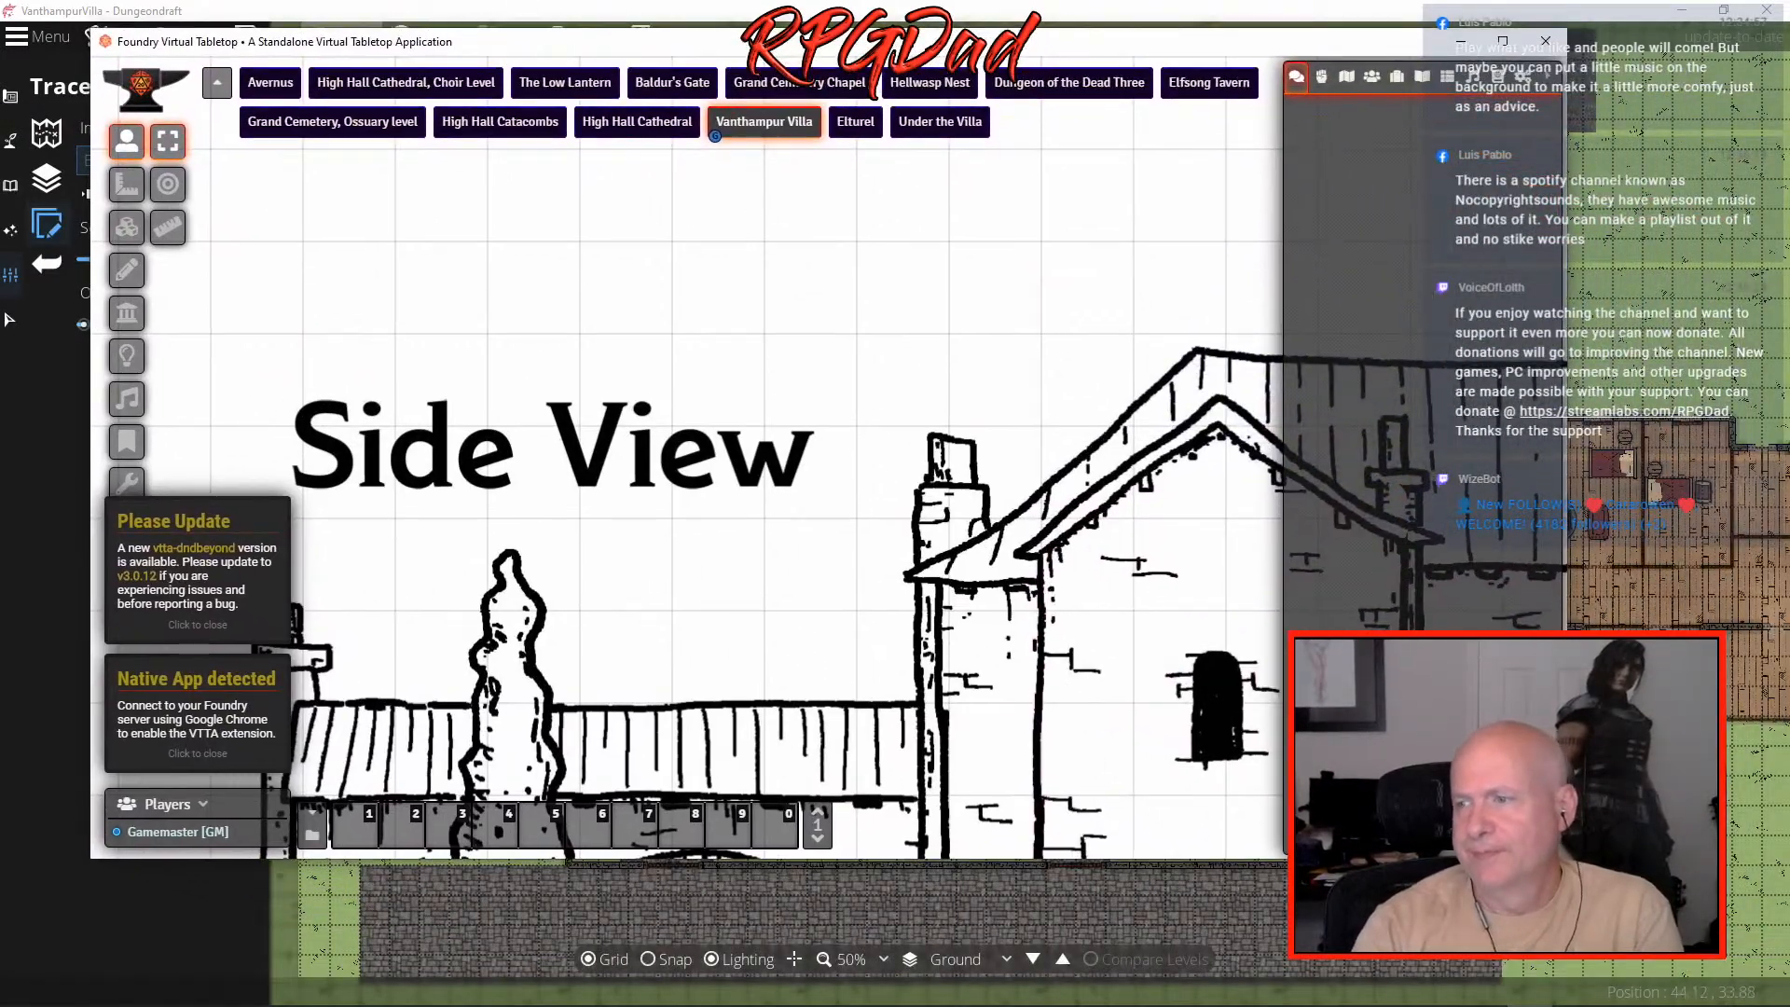
{"action": "left_click_drag", "start_coordinate": [1567, 858], "coordinate": [1689, 926]}
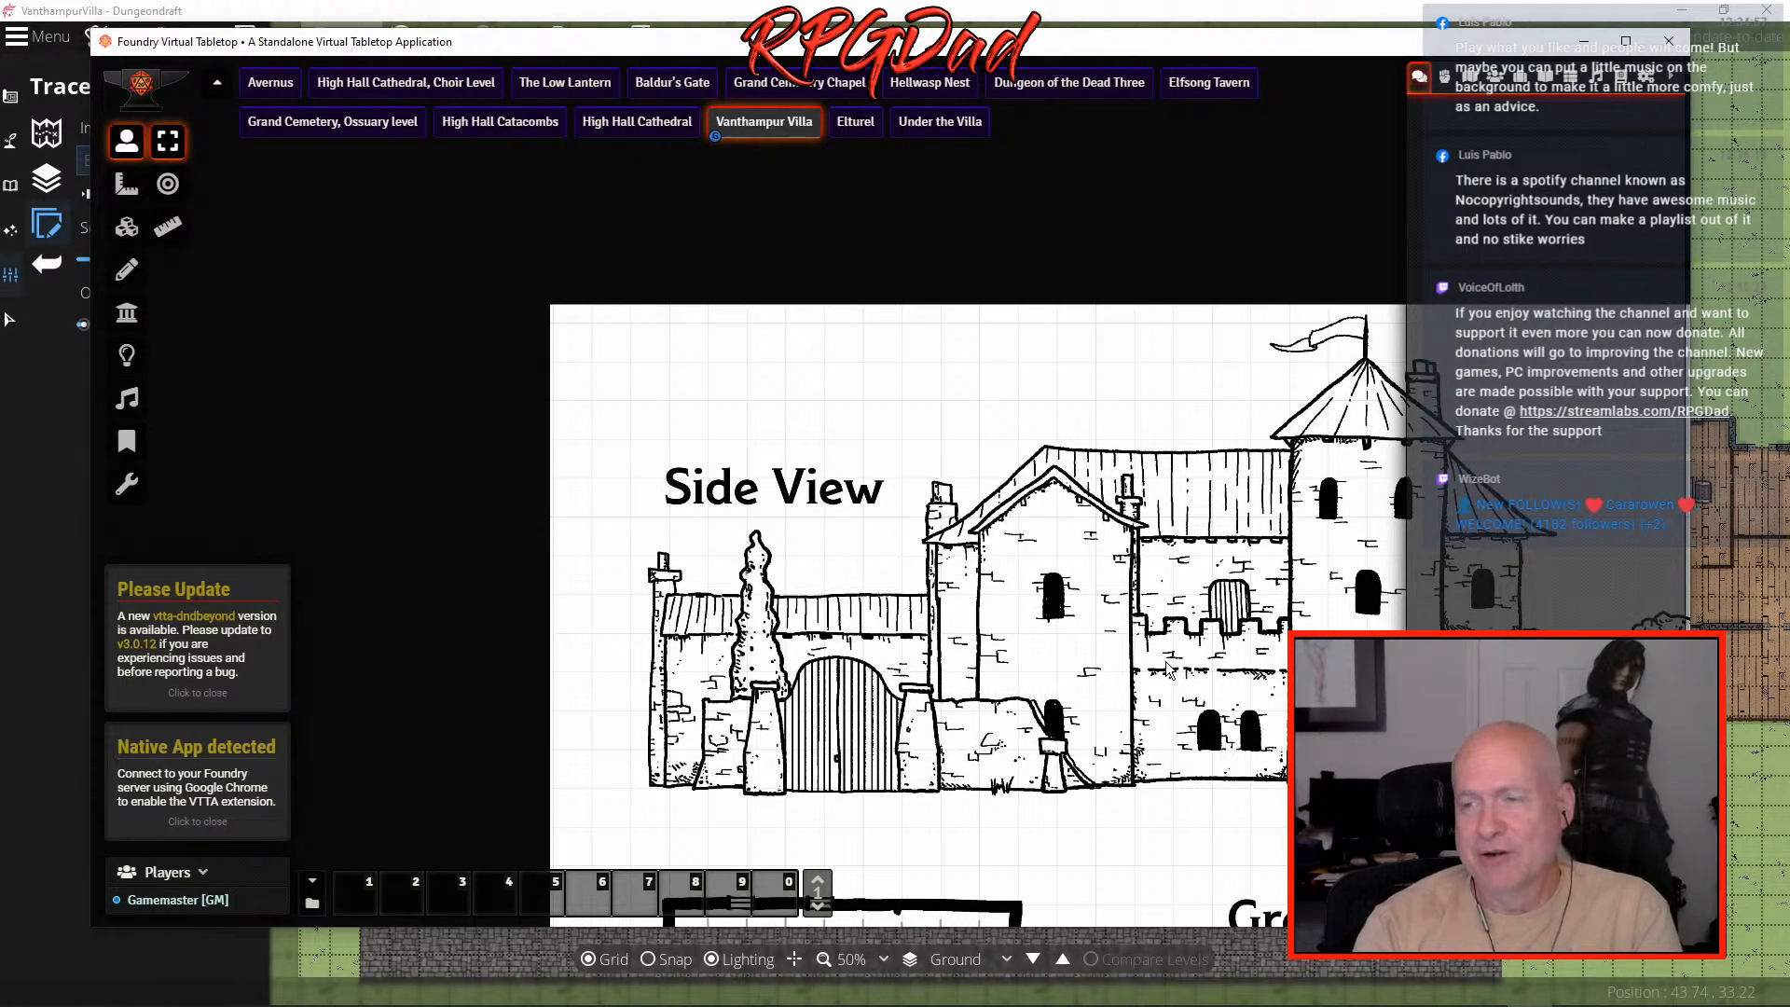
- Examine the ground floor plan and its grounds in the Vanthampur Villa scene
{"action": "left_click_drag", "start_coordinate": [1245, 693], "coordinate": [833, 431]}
{"action": "left_click_drag", "start_coordinate": [1039, 667], "coordinate": [1115, 444]}
{"action": "scroll", "coordinate": [988, 653], "scroll_direction": "down", "scroll_amount": 3}
{"action": "scroll", "coordinate": [986, 653], "scroll_direction": "down", "scroll_amount": 3}
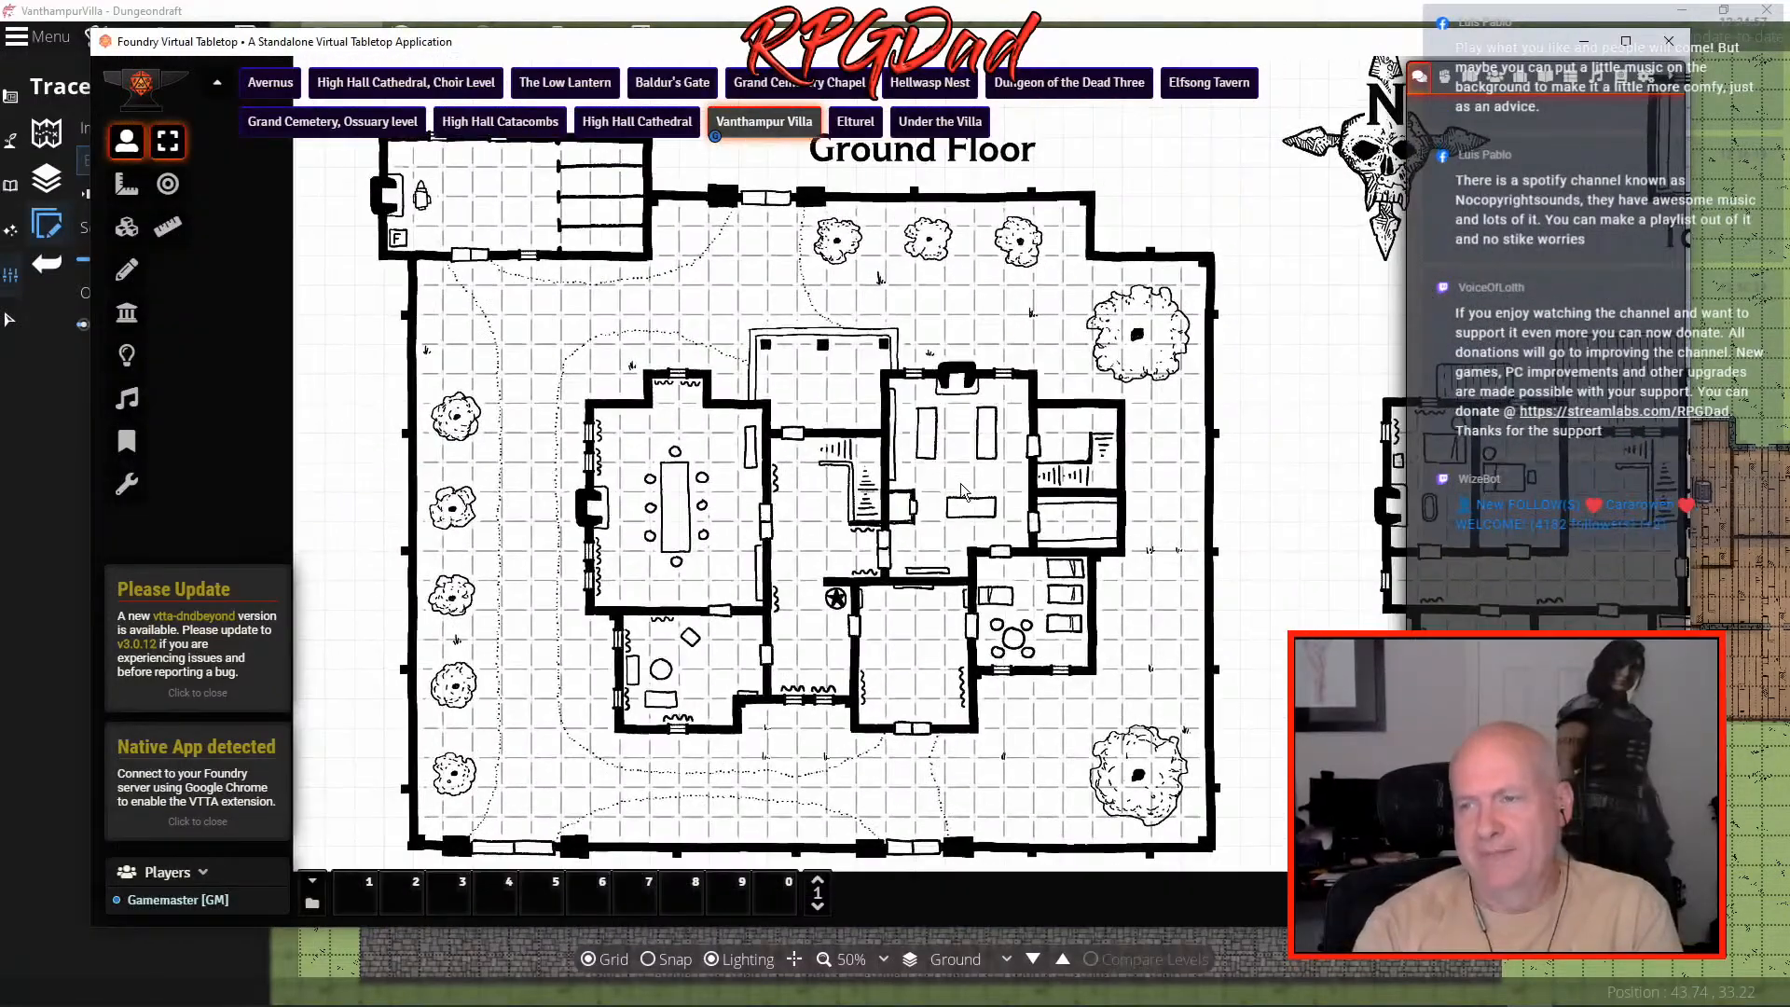
{"action": "scroll", "coordinate": [988, 546], "scroll_direction": "up", "scroll_amount": 3}
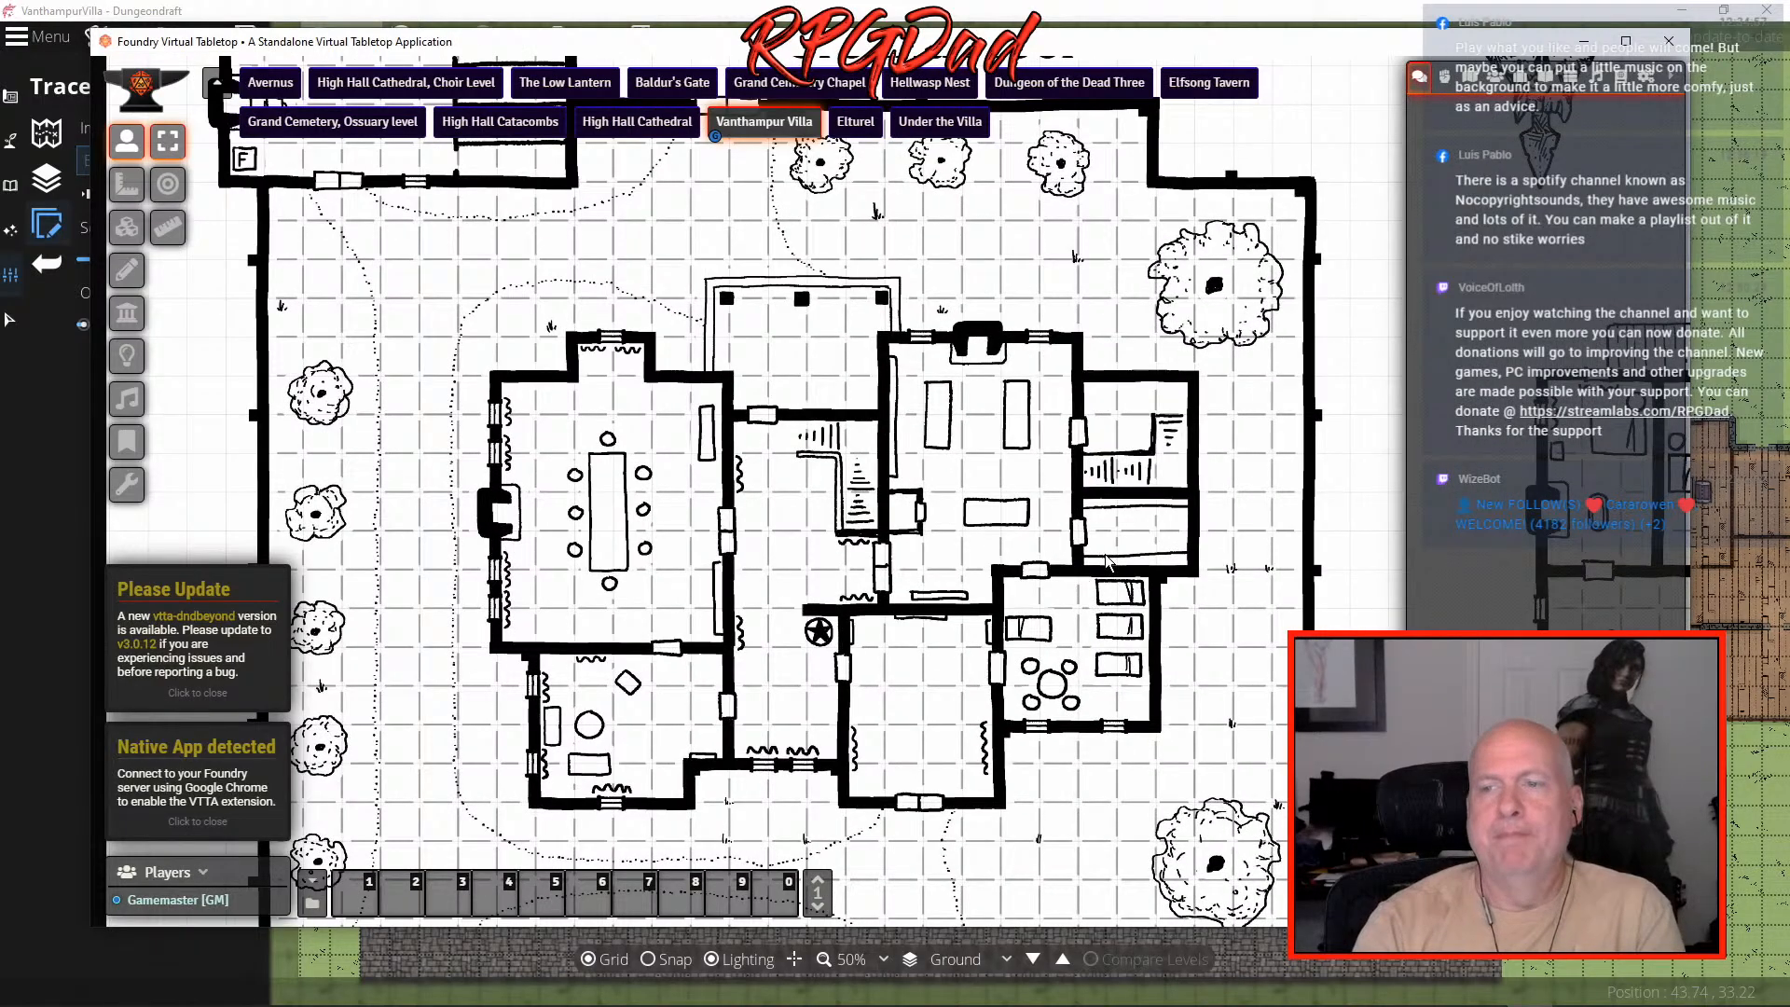
{"action": "scroll", "coordinate": [1063, 564], "scroll_direction": "up", "scroll_amount": 4}
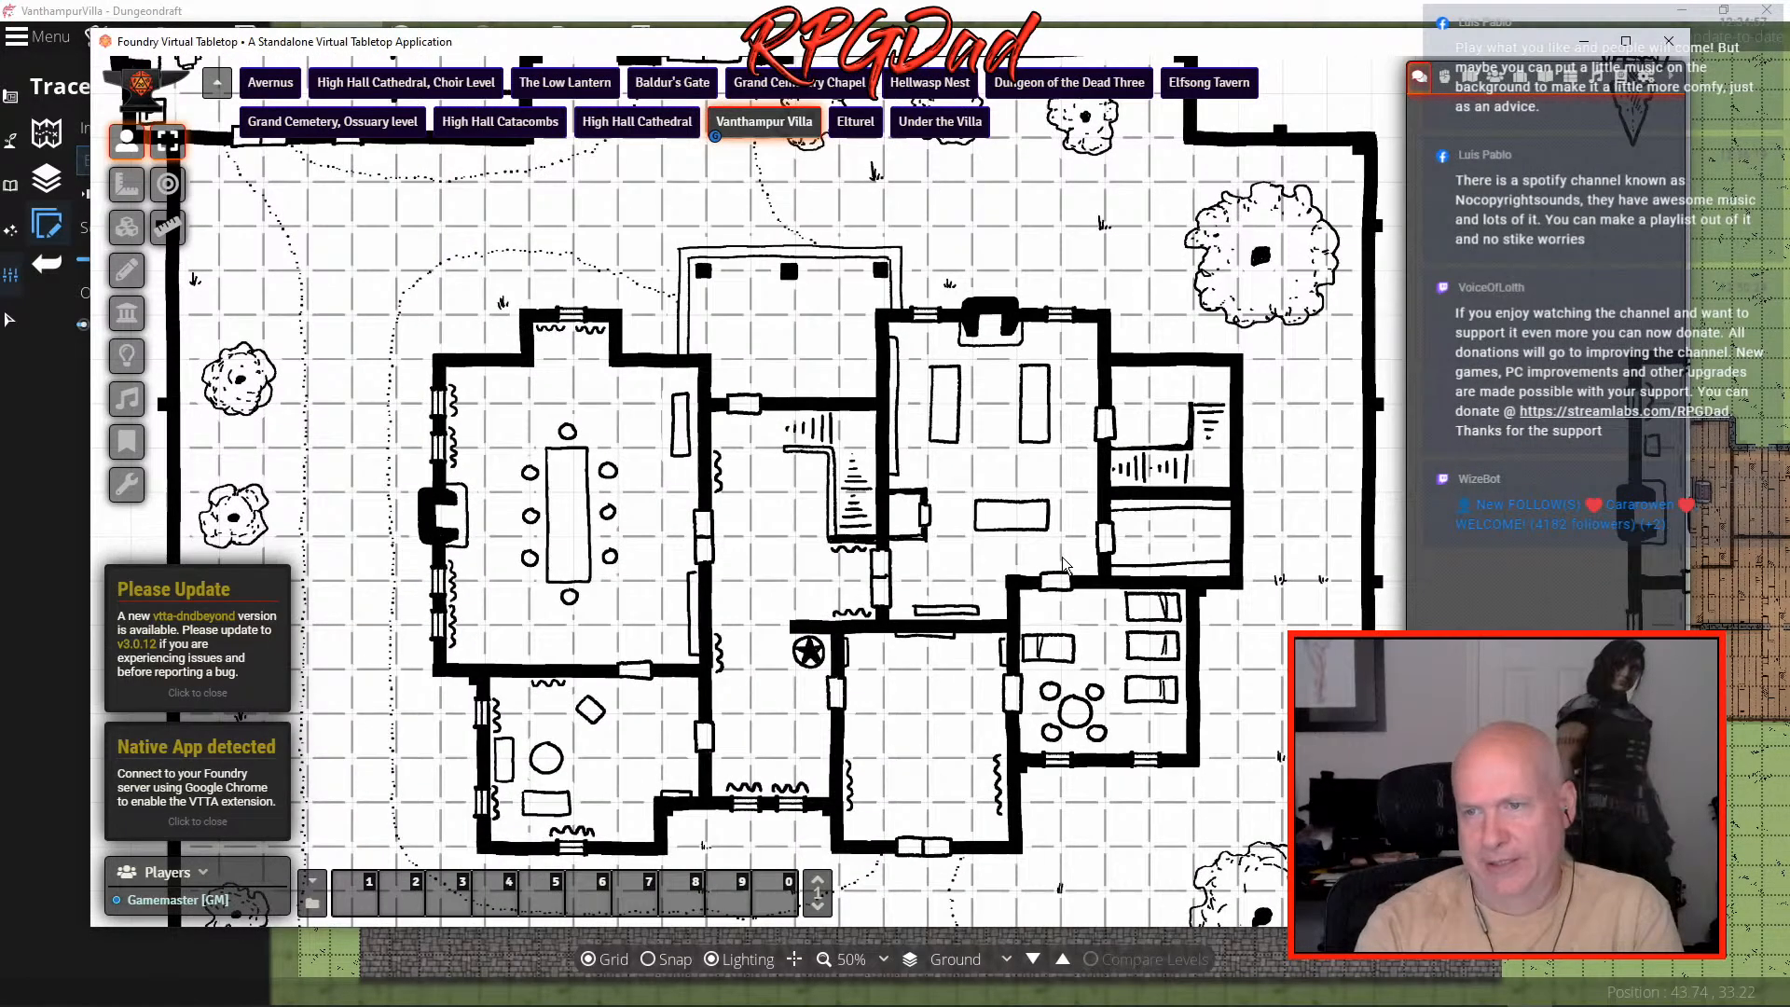
- Examine the second floor and tower plans of the Vanthampur Villa scene
{"action": "left_click_drag", "start_coordinate": [1008, 543], "coordinate": [487, 574]}
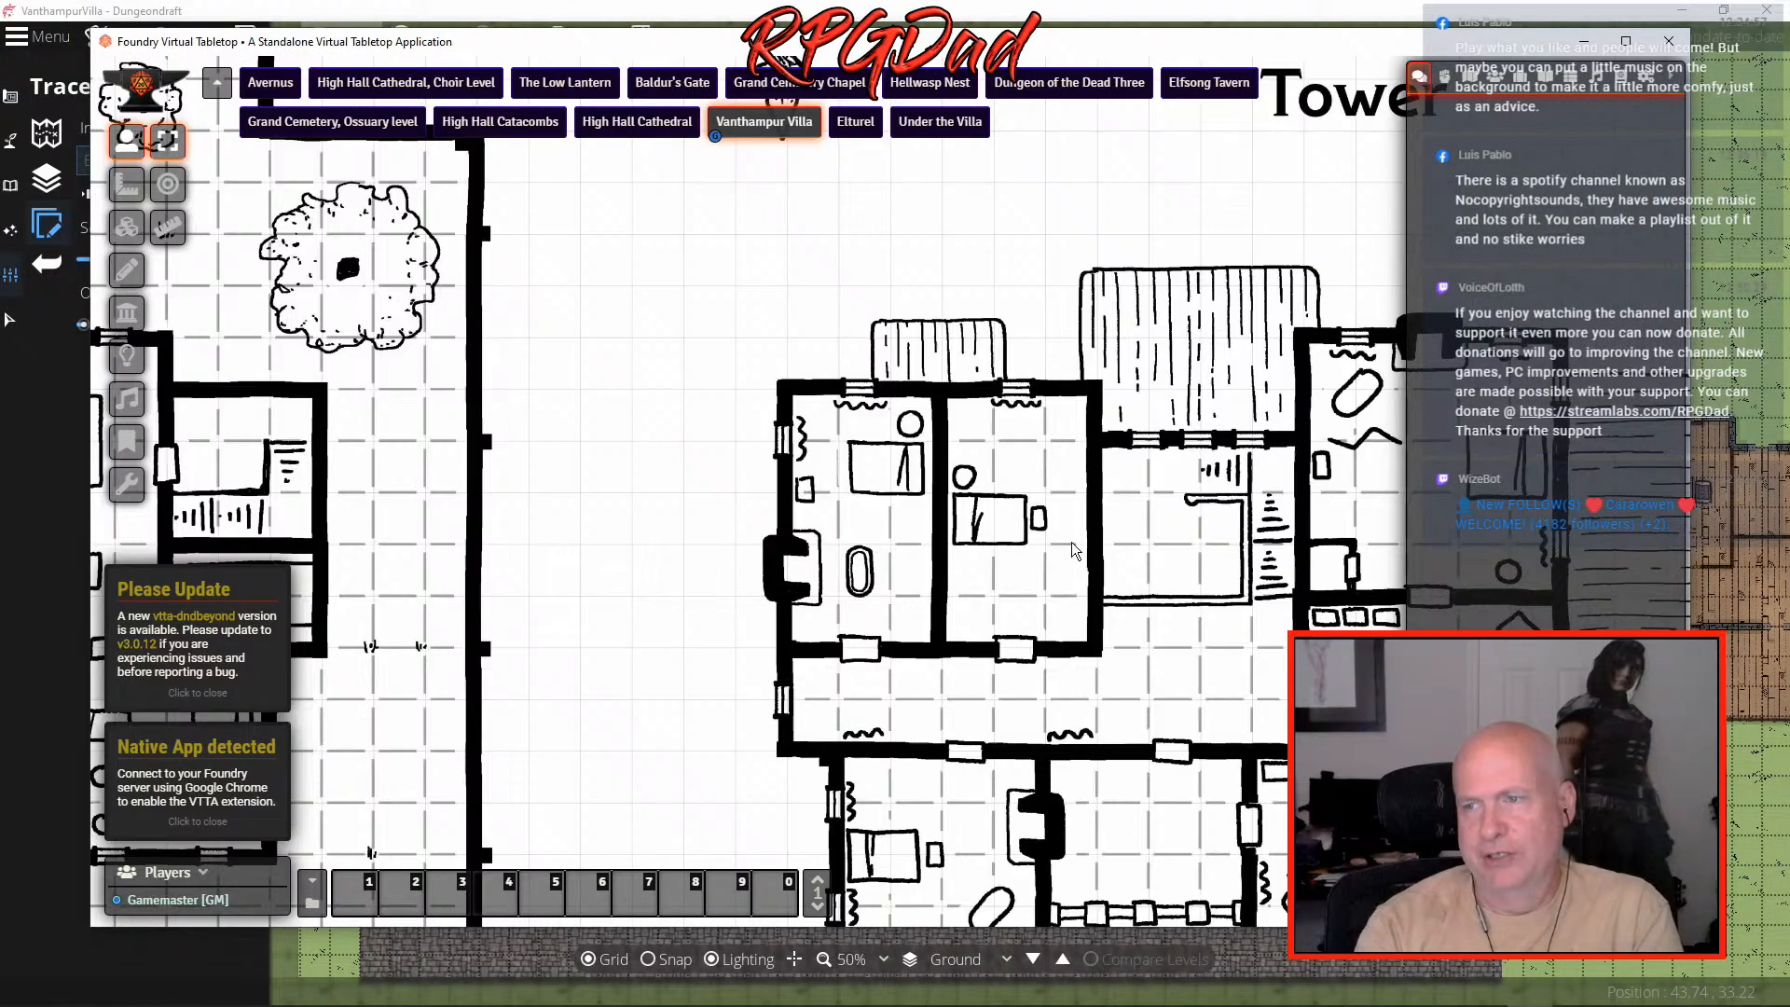
{"action": "left_click_drag", "start_coordinate": [1086, 548], "coordinate": [603, 422]}
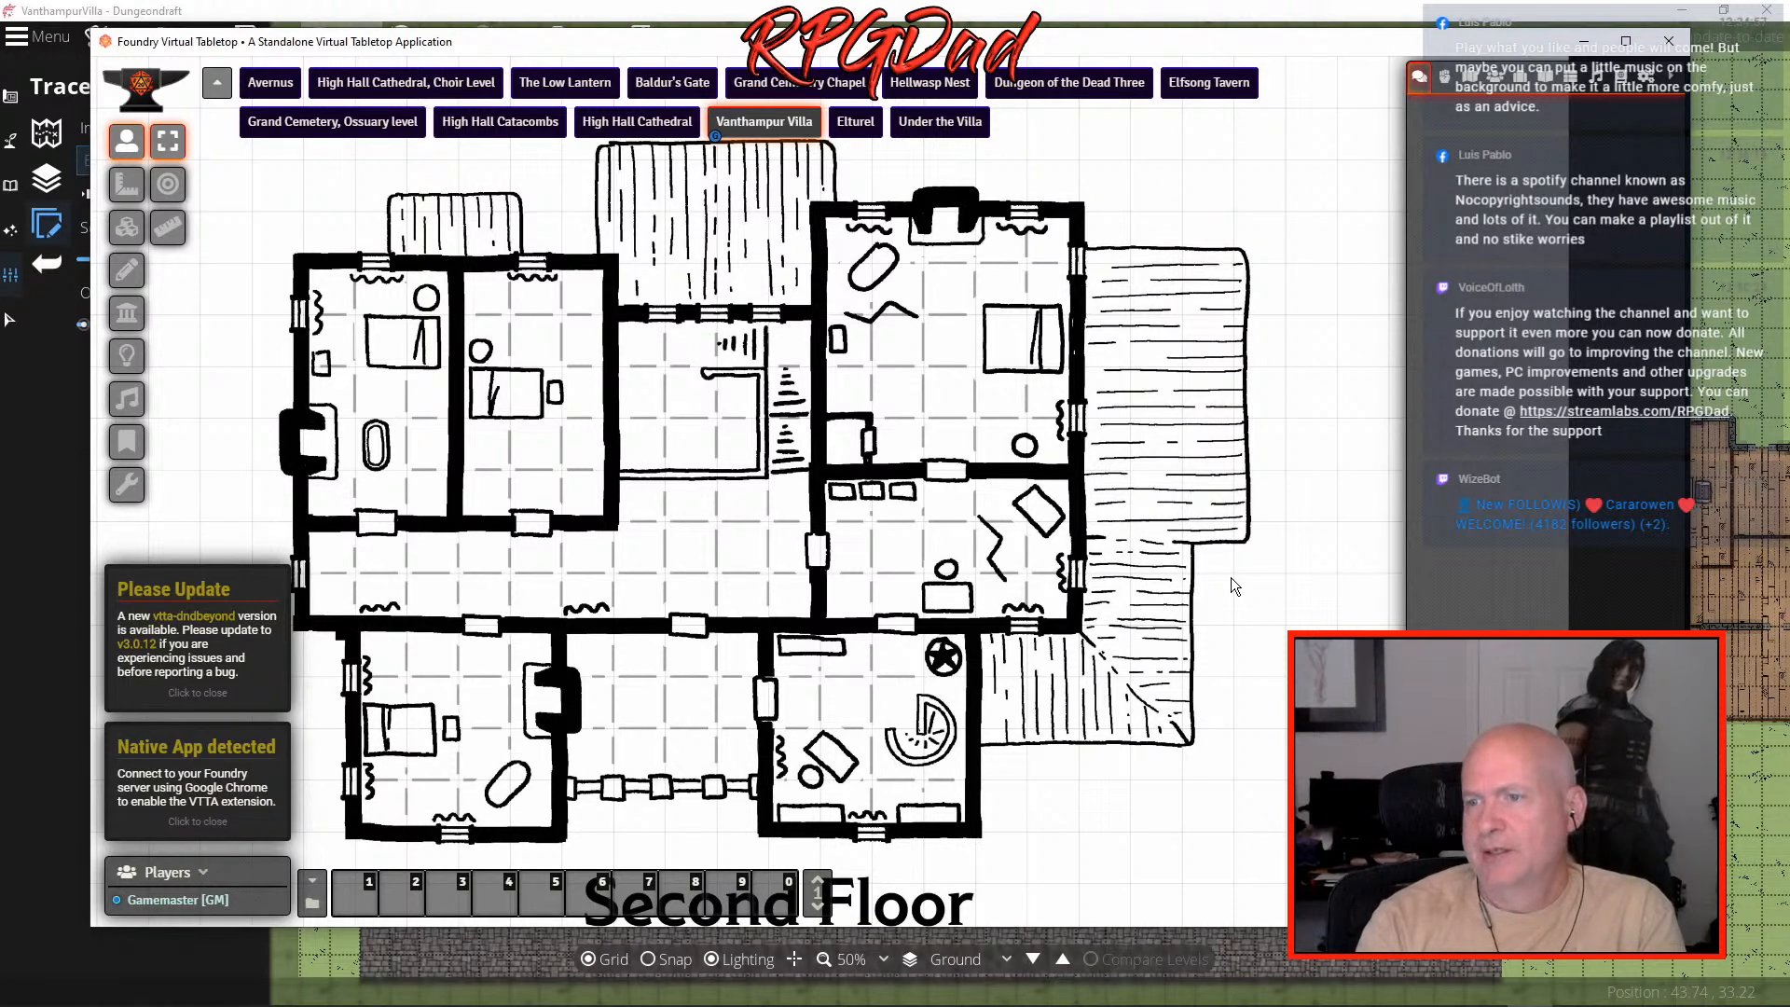
{"action": "scroll", "coordinate": [1195, 566], "scroll_direction": "down", "scroll_amount": 1}
{"action": "scroll", "coordinate": [1195, 563], "scroll_direction": "down", "scroll_amount": 2}
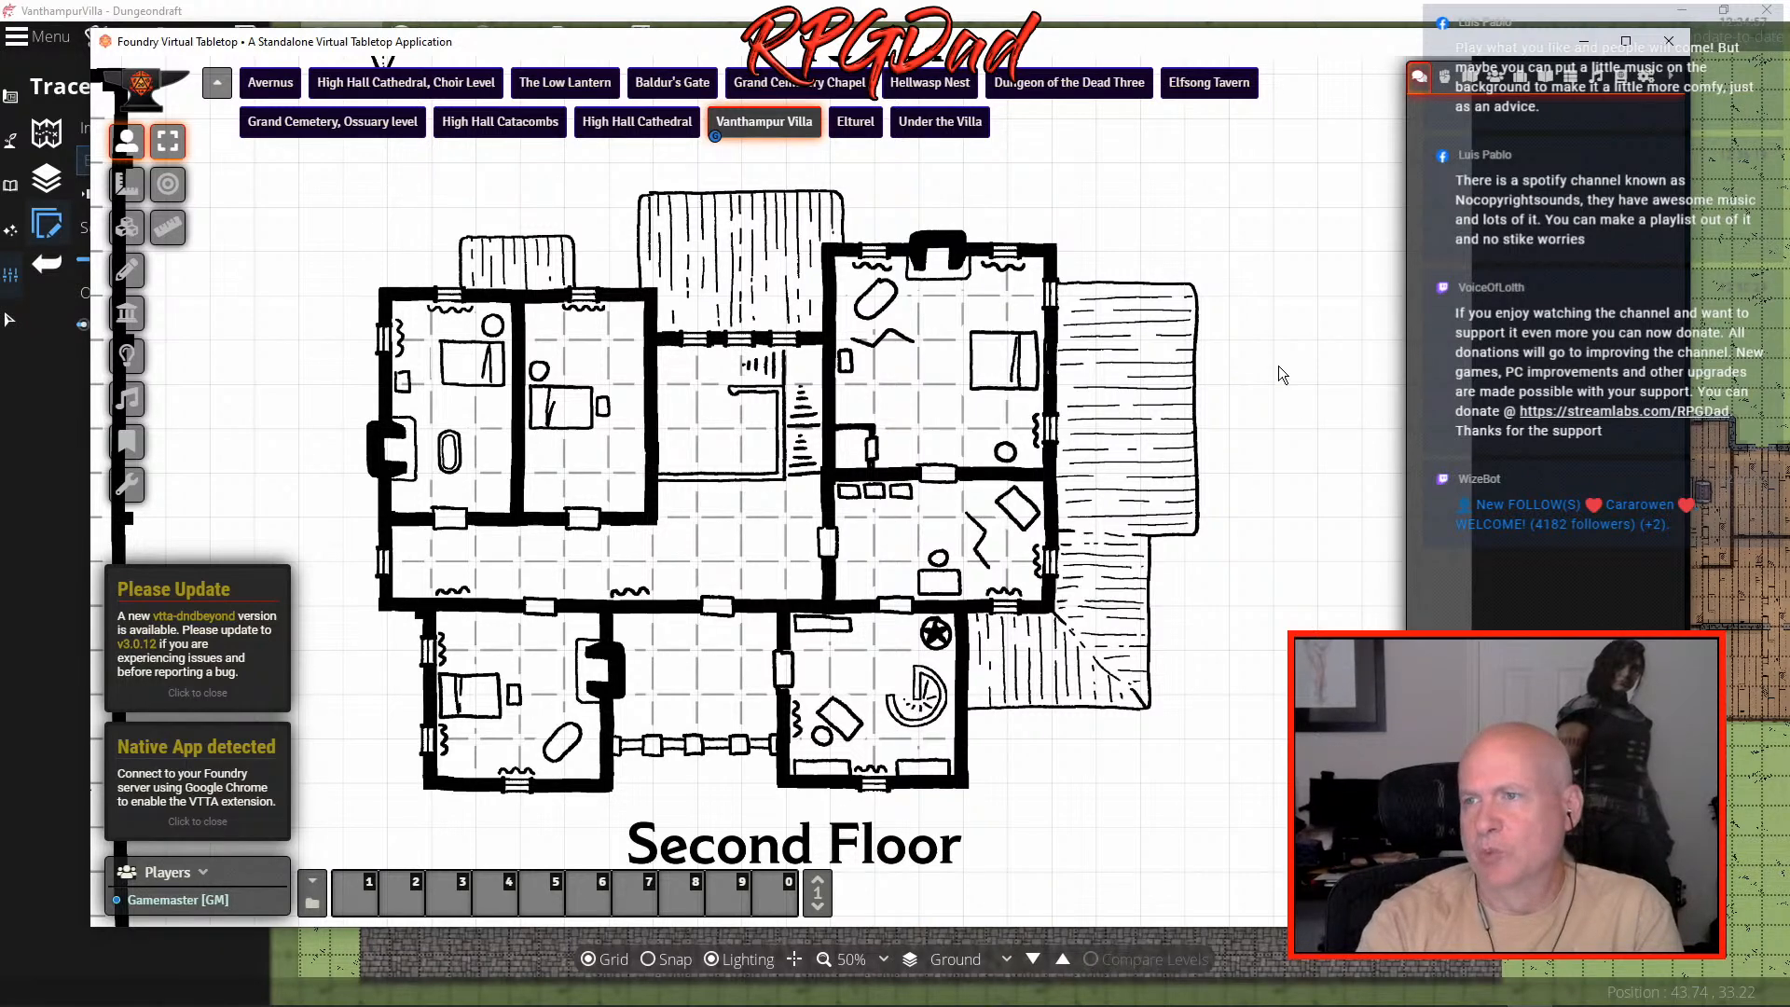
{"action": "scroll", "coordinate": [1289, 360], "scroll_direction": "up", "scroll_amount": 2}
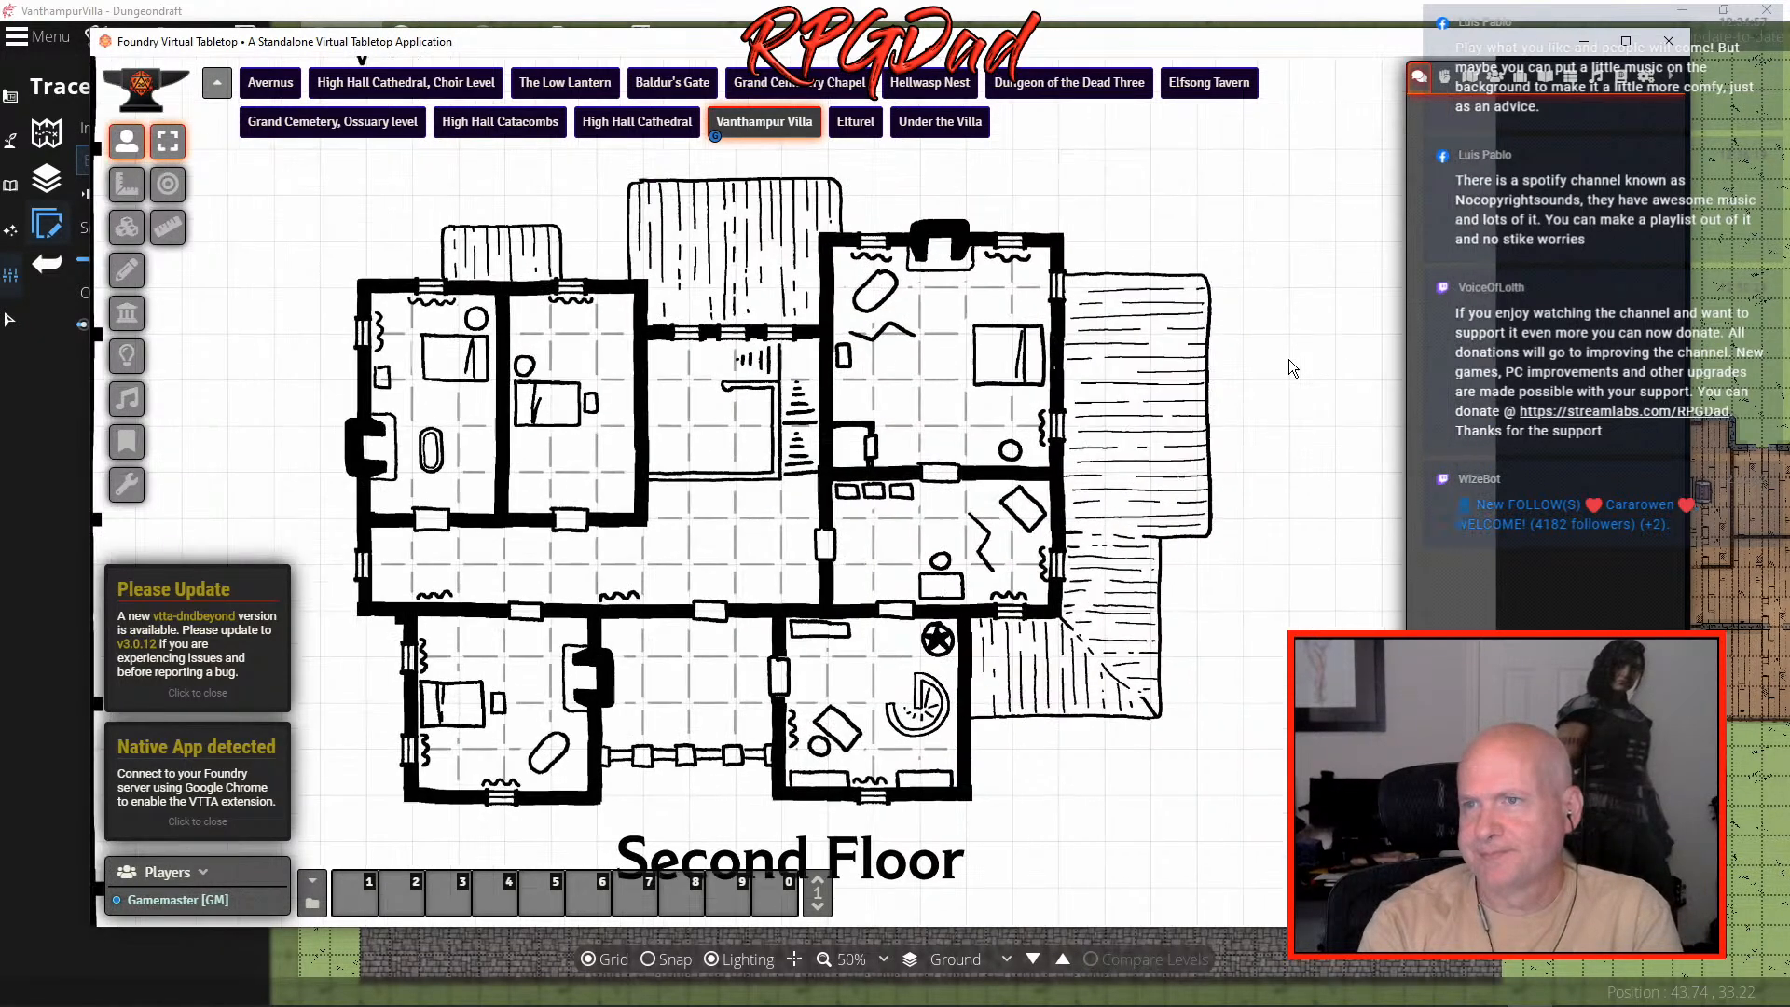
{"action": "left_click_drag", "start_coordinate": [1288, 351], "coordinate": [1223, 680]}
{"action": "left_click_drag", "start_coordinate": [1093, 319], "coordinate": [984, 378]}
{"action": "scroll", "coordinate": [1111, 463], "scroll_direction": "down", "scroll_amount": 5}
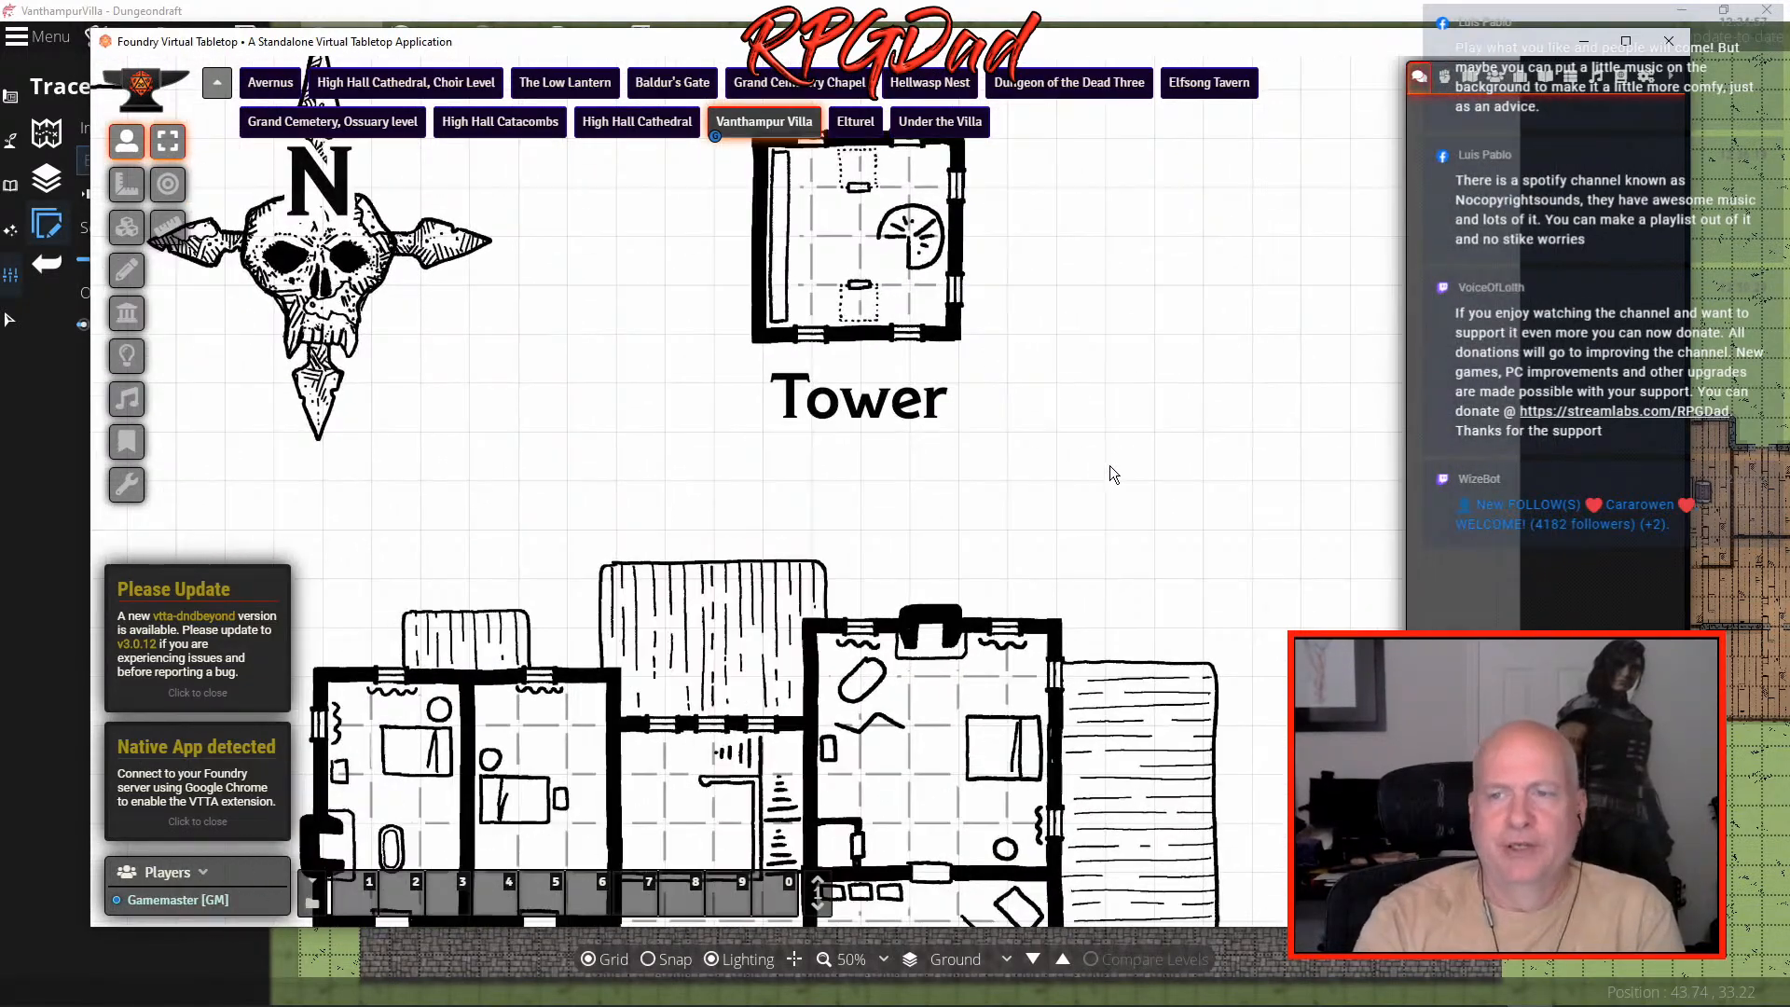
- Frame the ground floor plan and enlarge the Foundry window to nearly fill the screen
{"action": "left_click_drag", "start_coordinate": [681, 491], "coordinate": [1163, 426]}
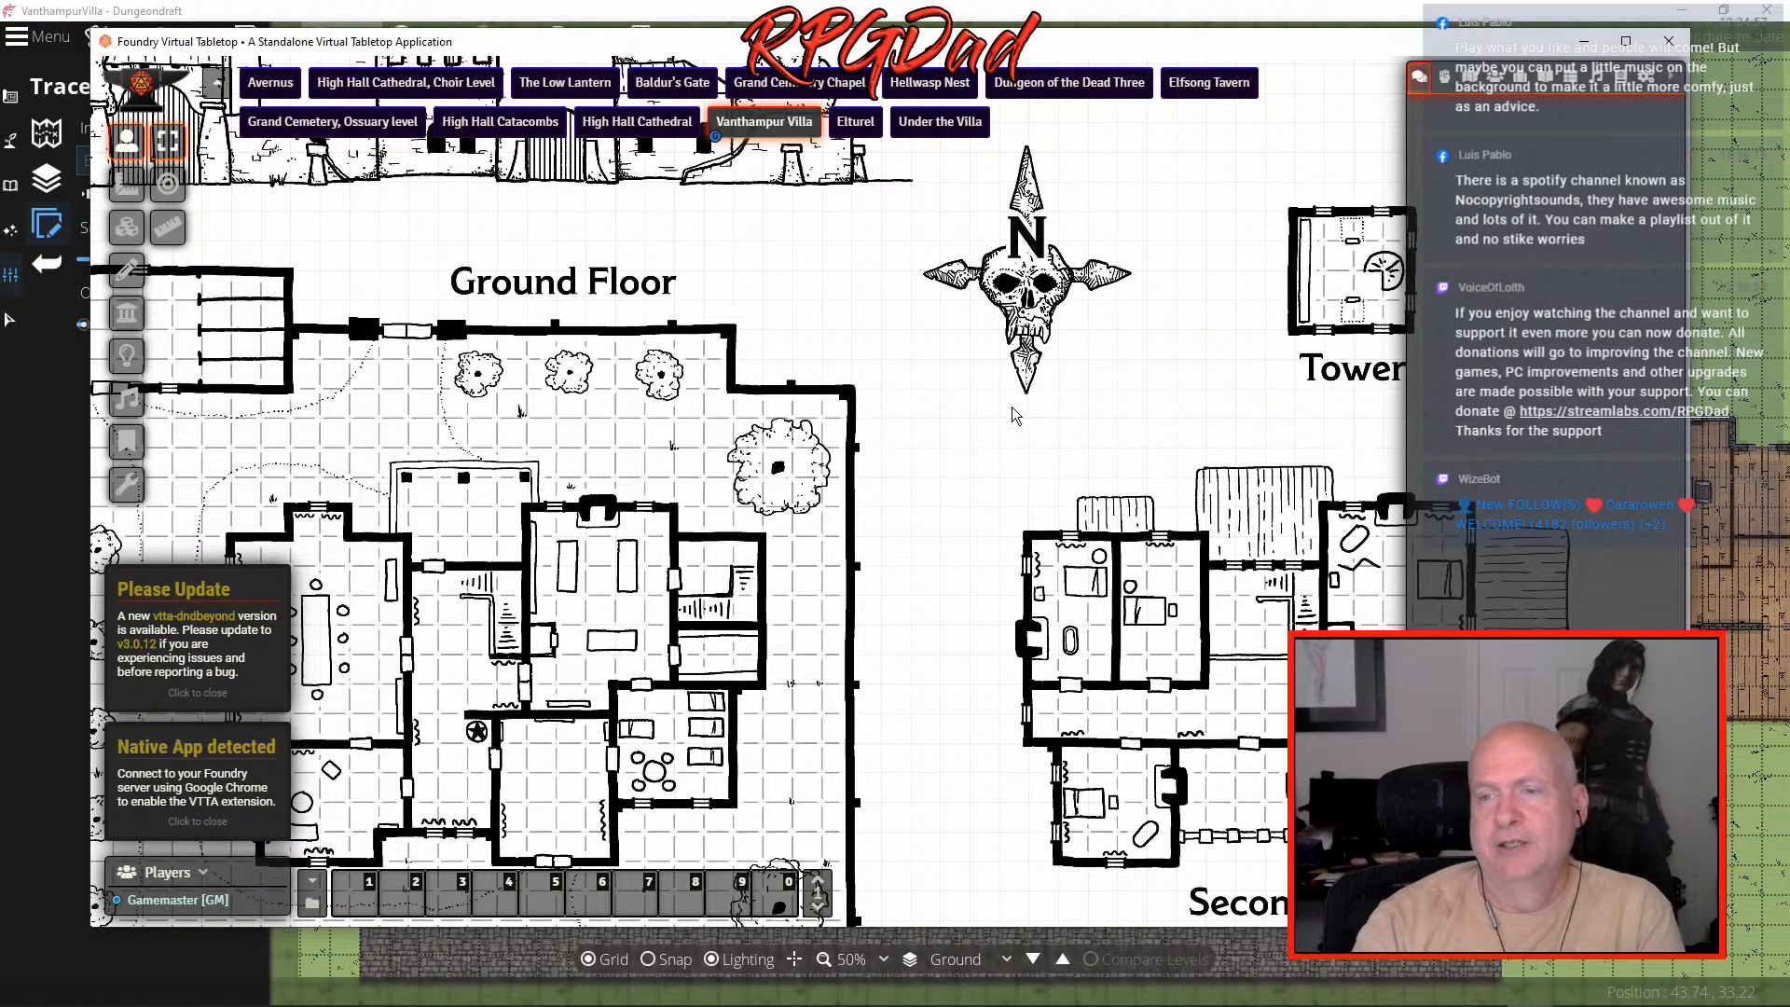
{"action": "scroll", "coordinate": [953, 518], "scroll_direction": "down", "scroll_amount": 1}
{"action": "left_click_drag", "start_coordinate": [950, 513], "coordinate": [1064, 440]}
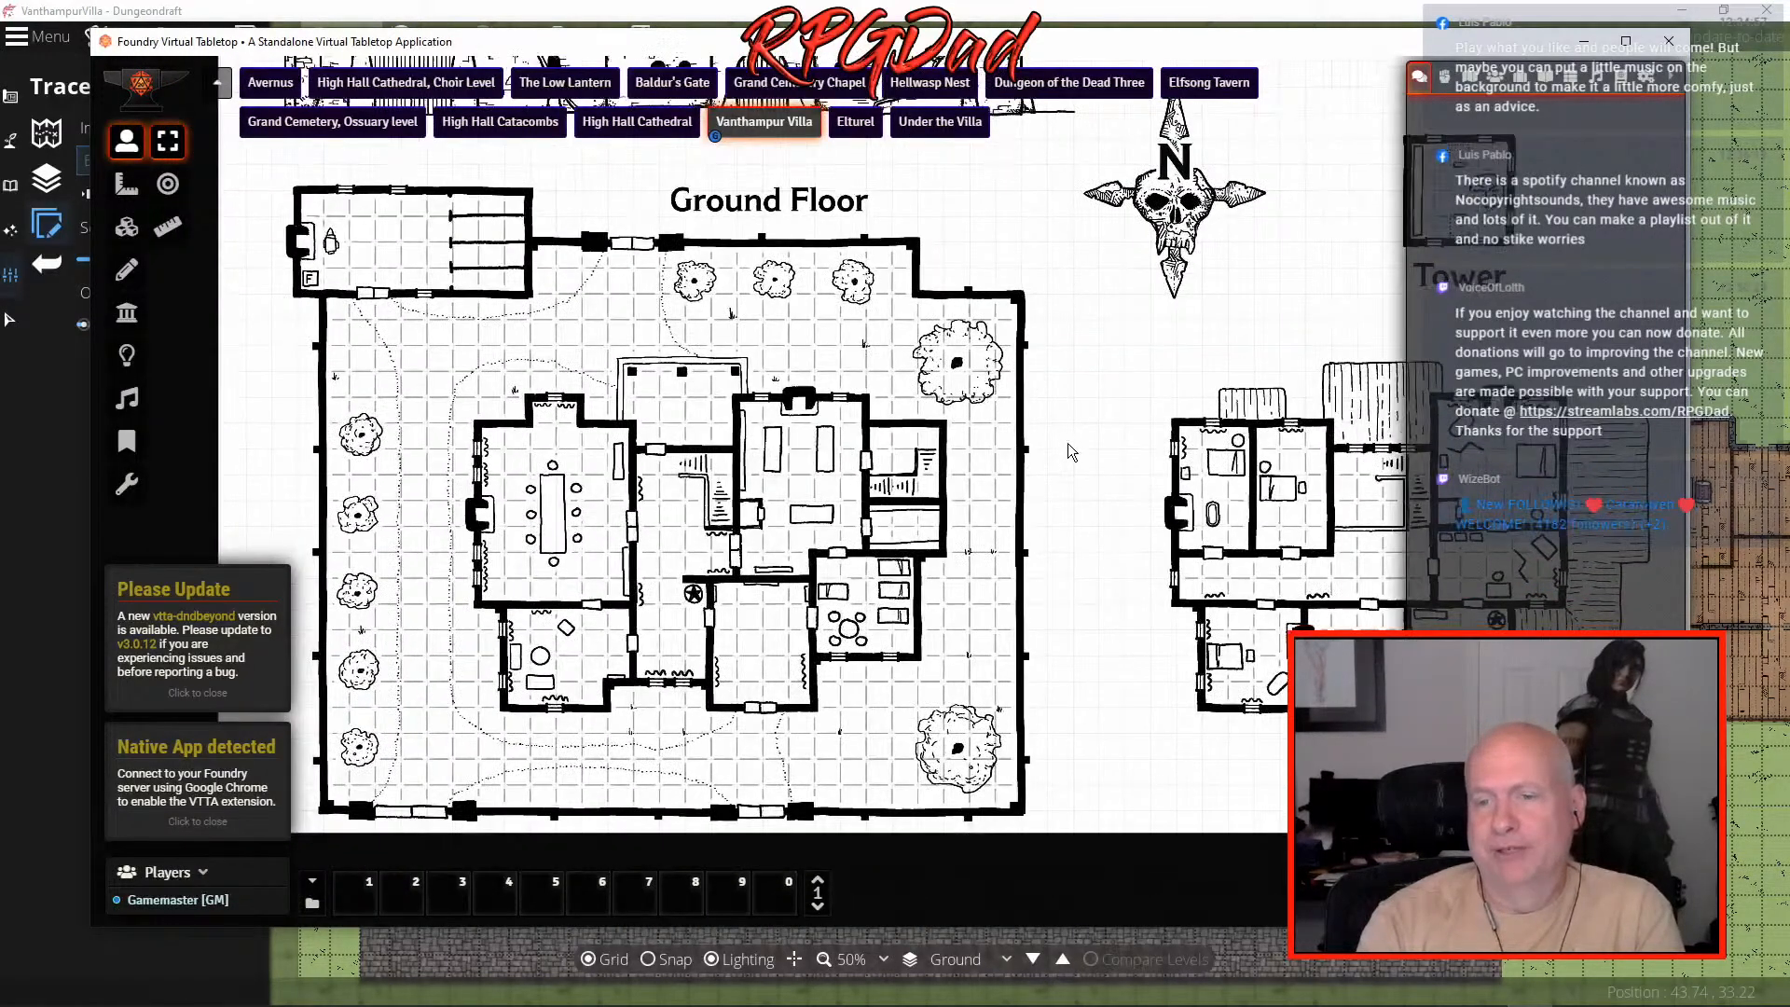
{"action": "left_click_drag", "start_coordinate": [1121, 500], "coordinate": [1152, 458]}
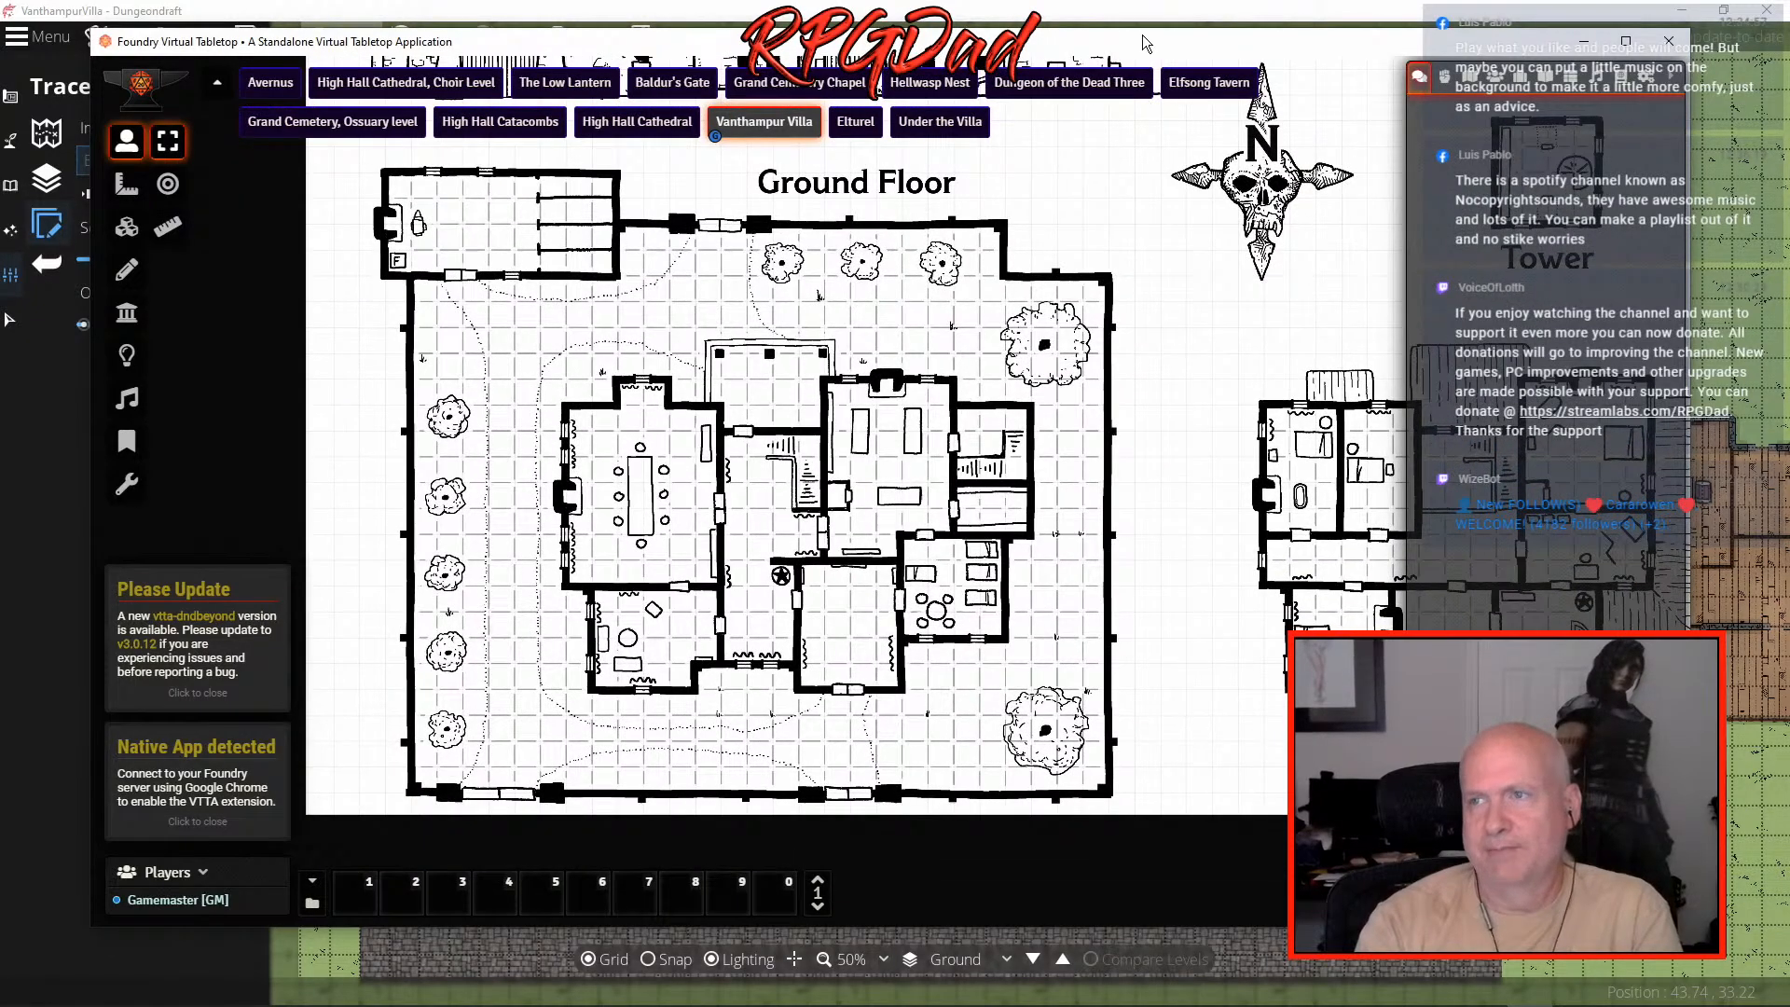
{"action": "left_click_drag", "start_coordinate": [1131, 48], "coordinate": [1058, 30]}
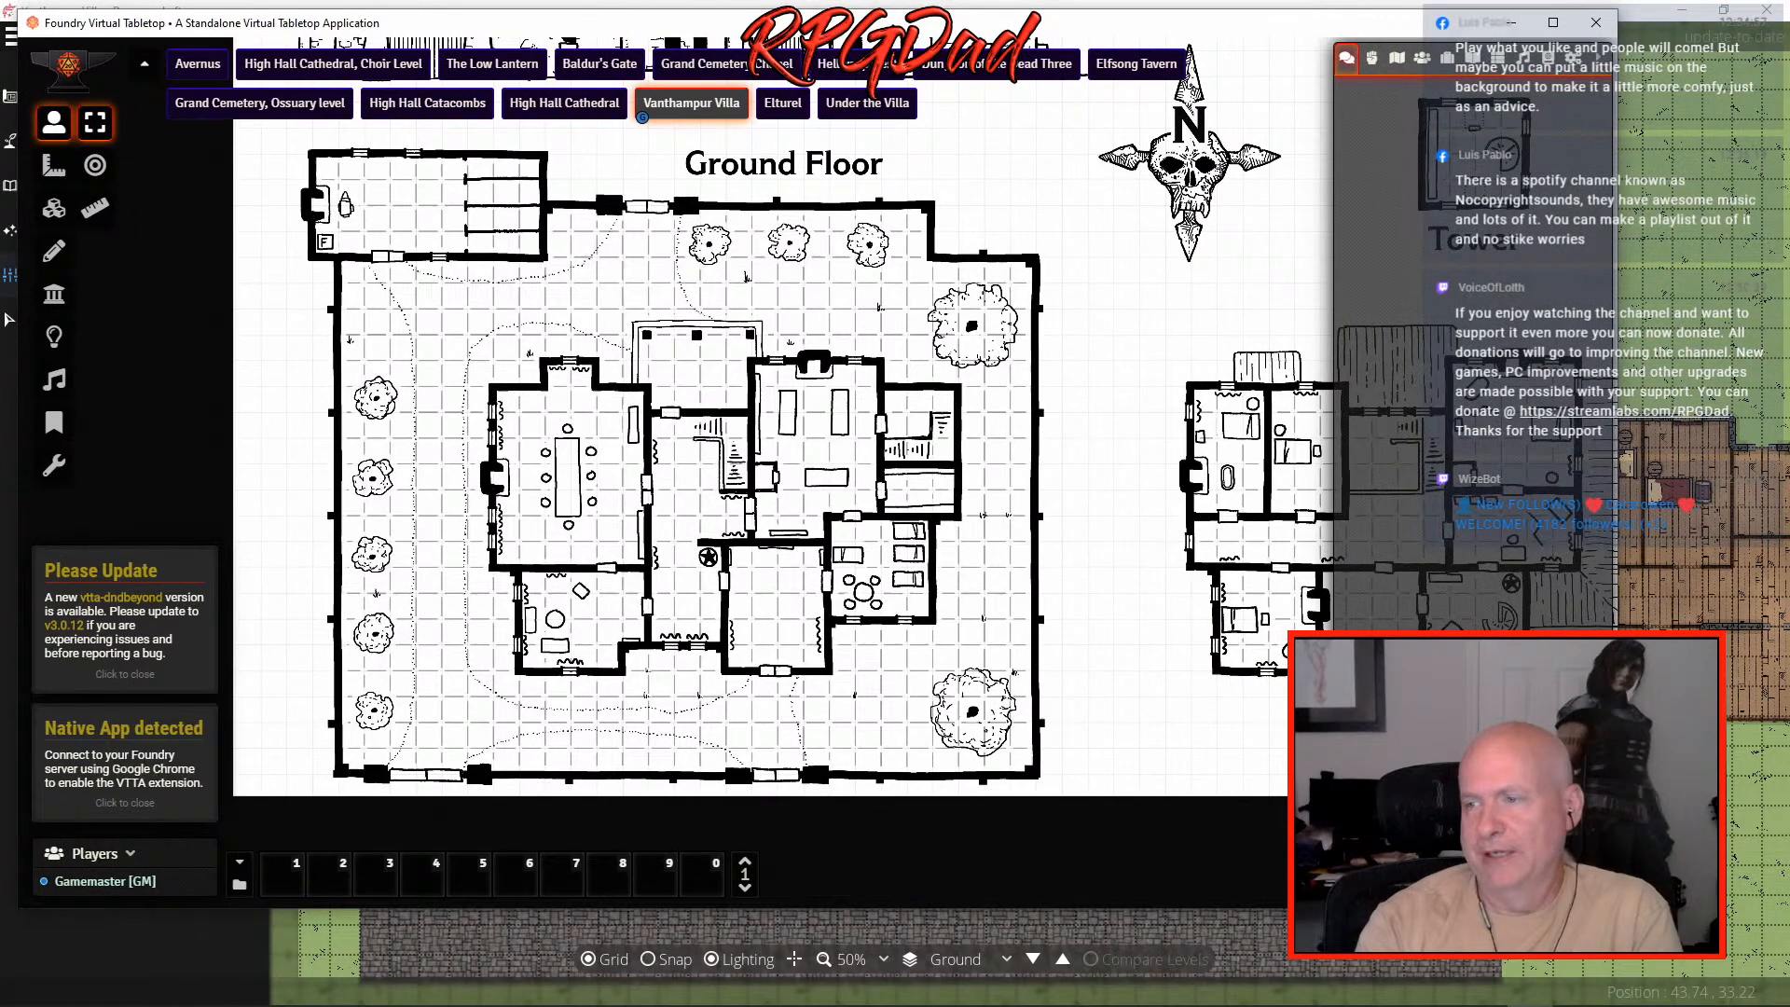
{"action": "left_click_drag", "start_coordinate": [1615, 909], "coordinate": [1776, 993]}
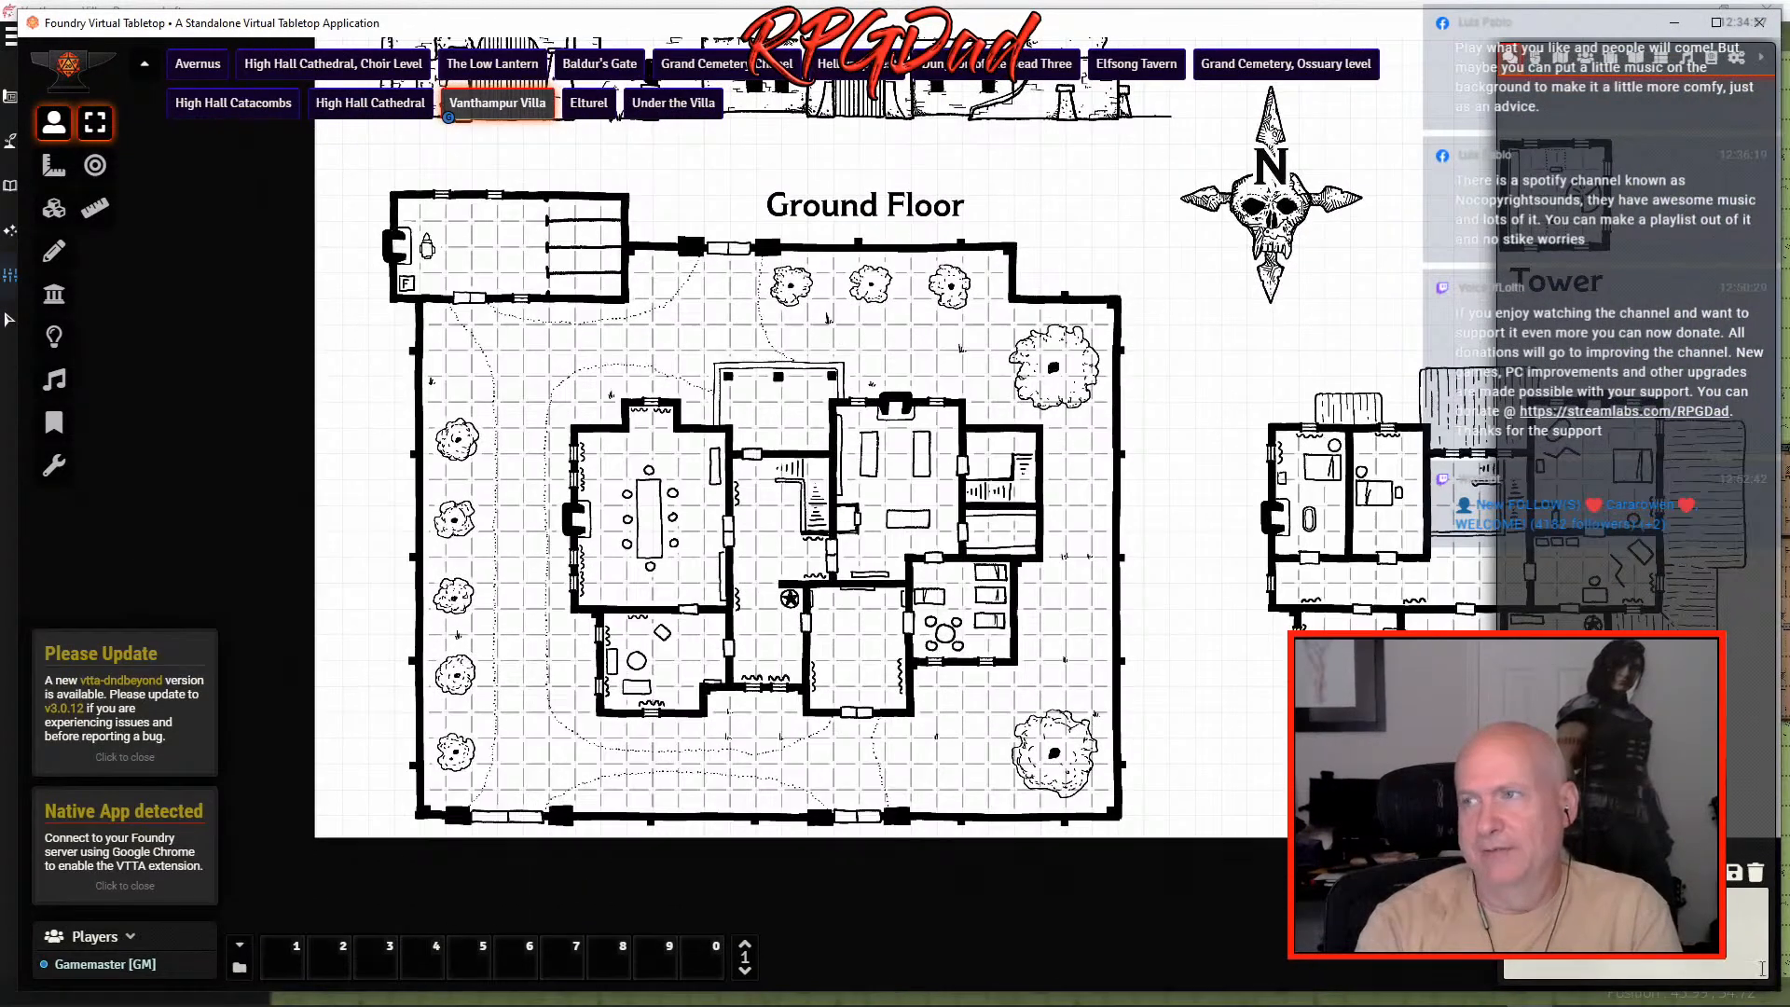
- Enable the DungeonDraft Importer module for the current world and save the module settings
{"action": "left_click", "coordinate": [1736, 58]}
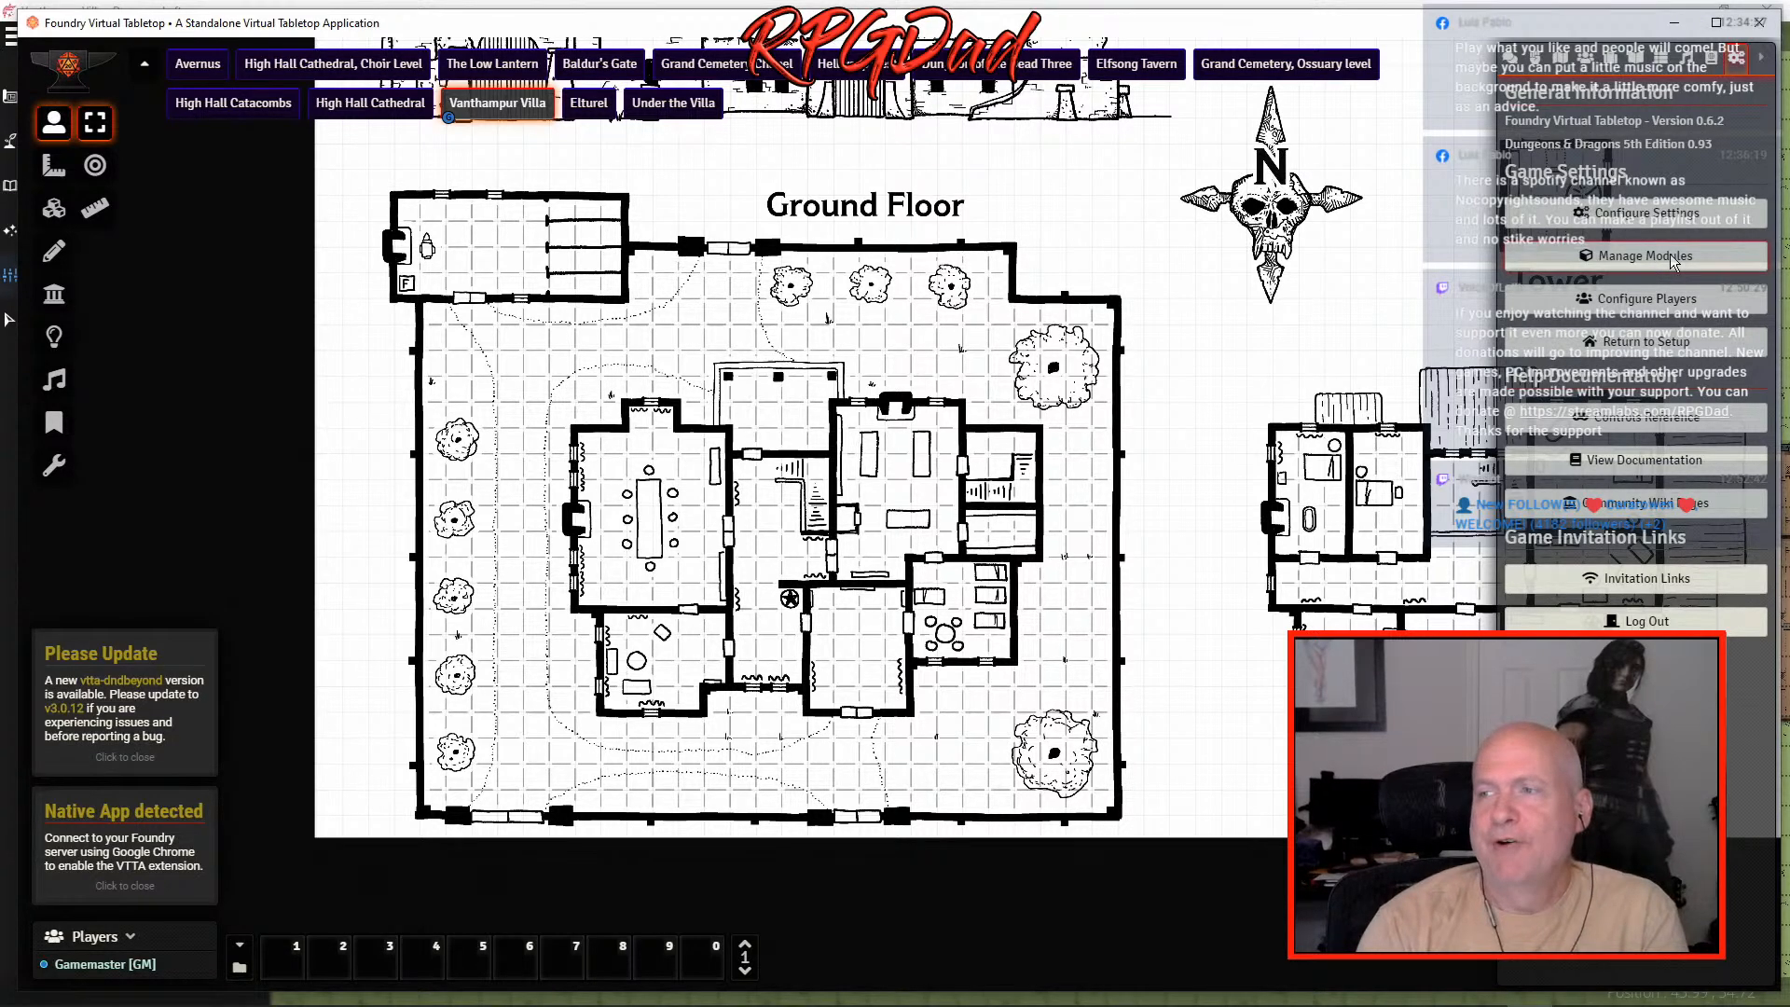
{"action": "left_click", "coordinate": [1654, 266]}
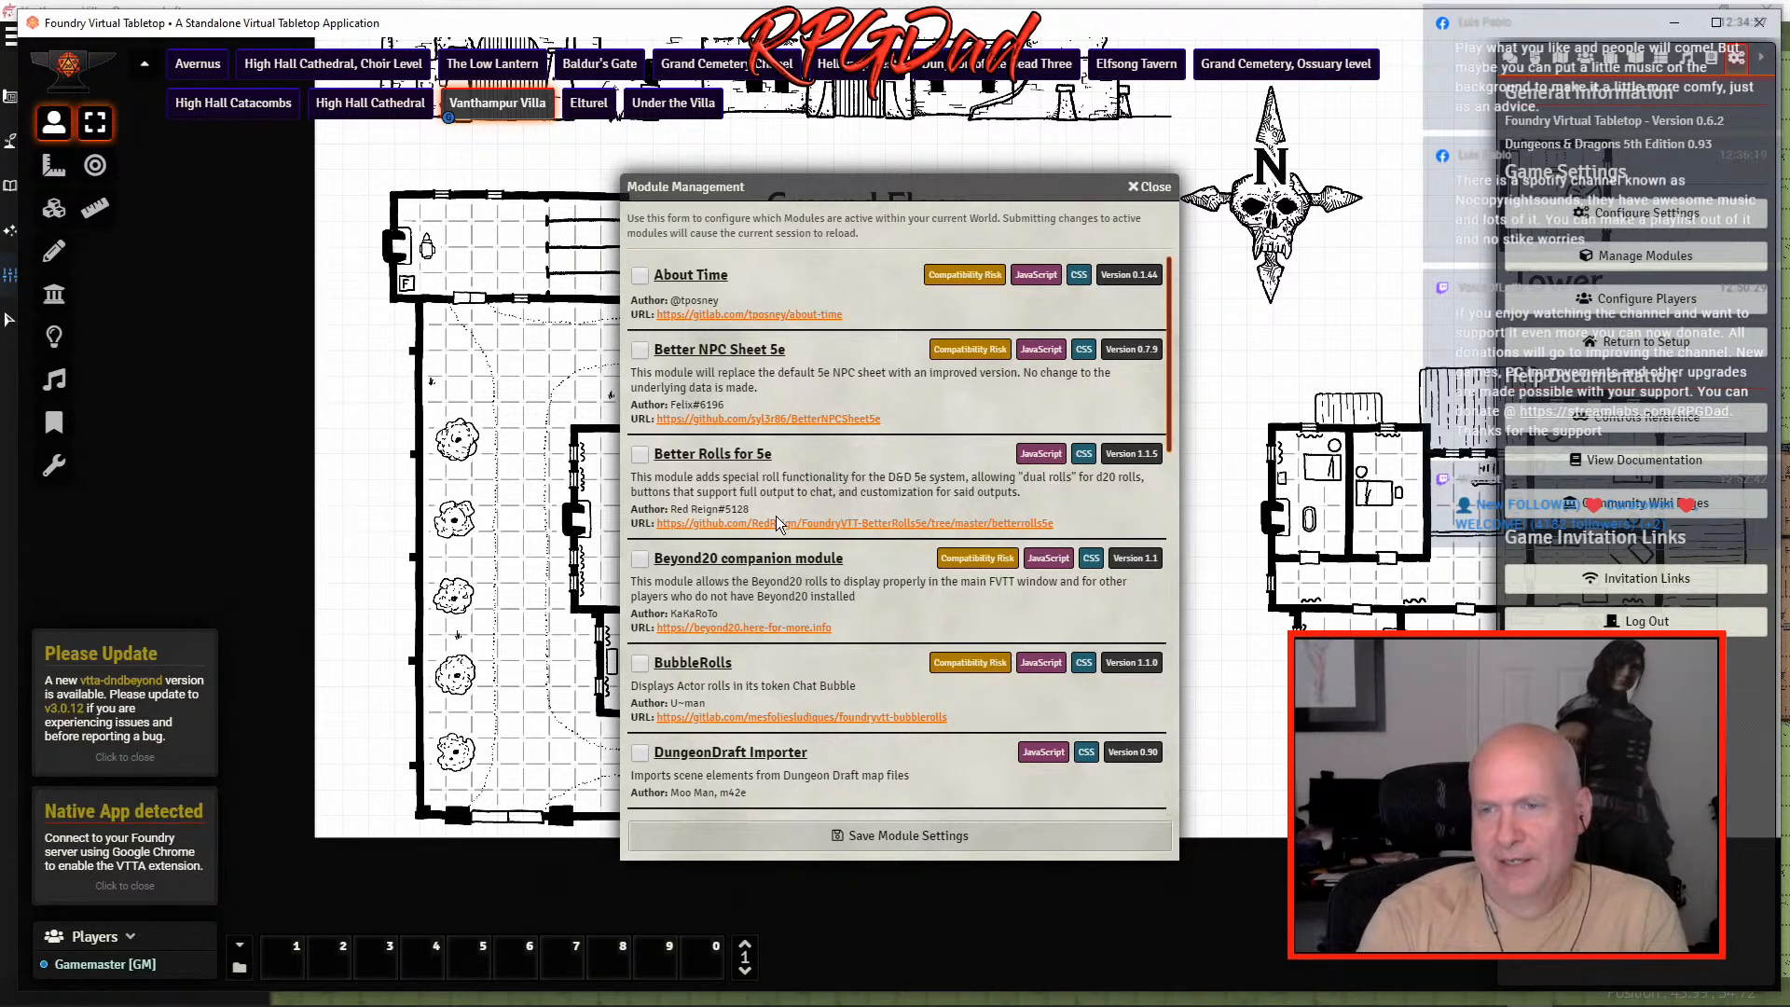
{"action": "scroll", "coordinate": [824, 511], "scroll_direction": "down", "scroll_amount": 3}
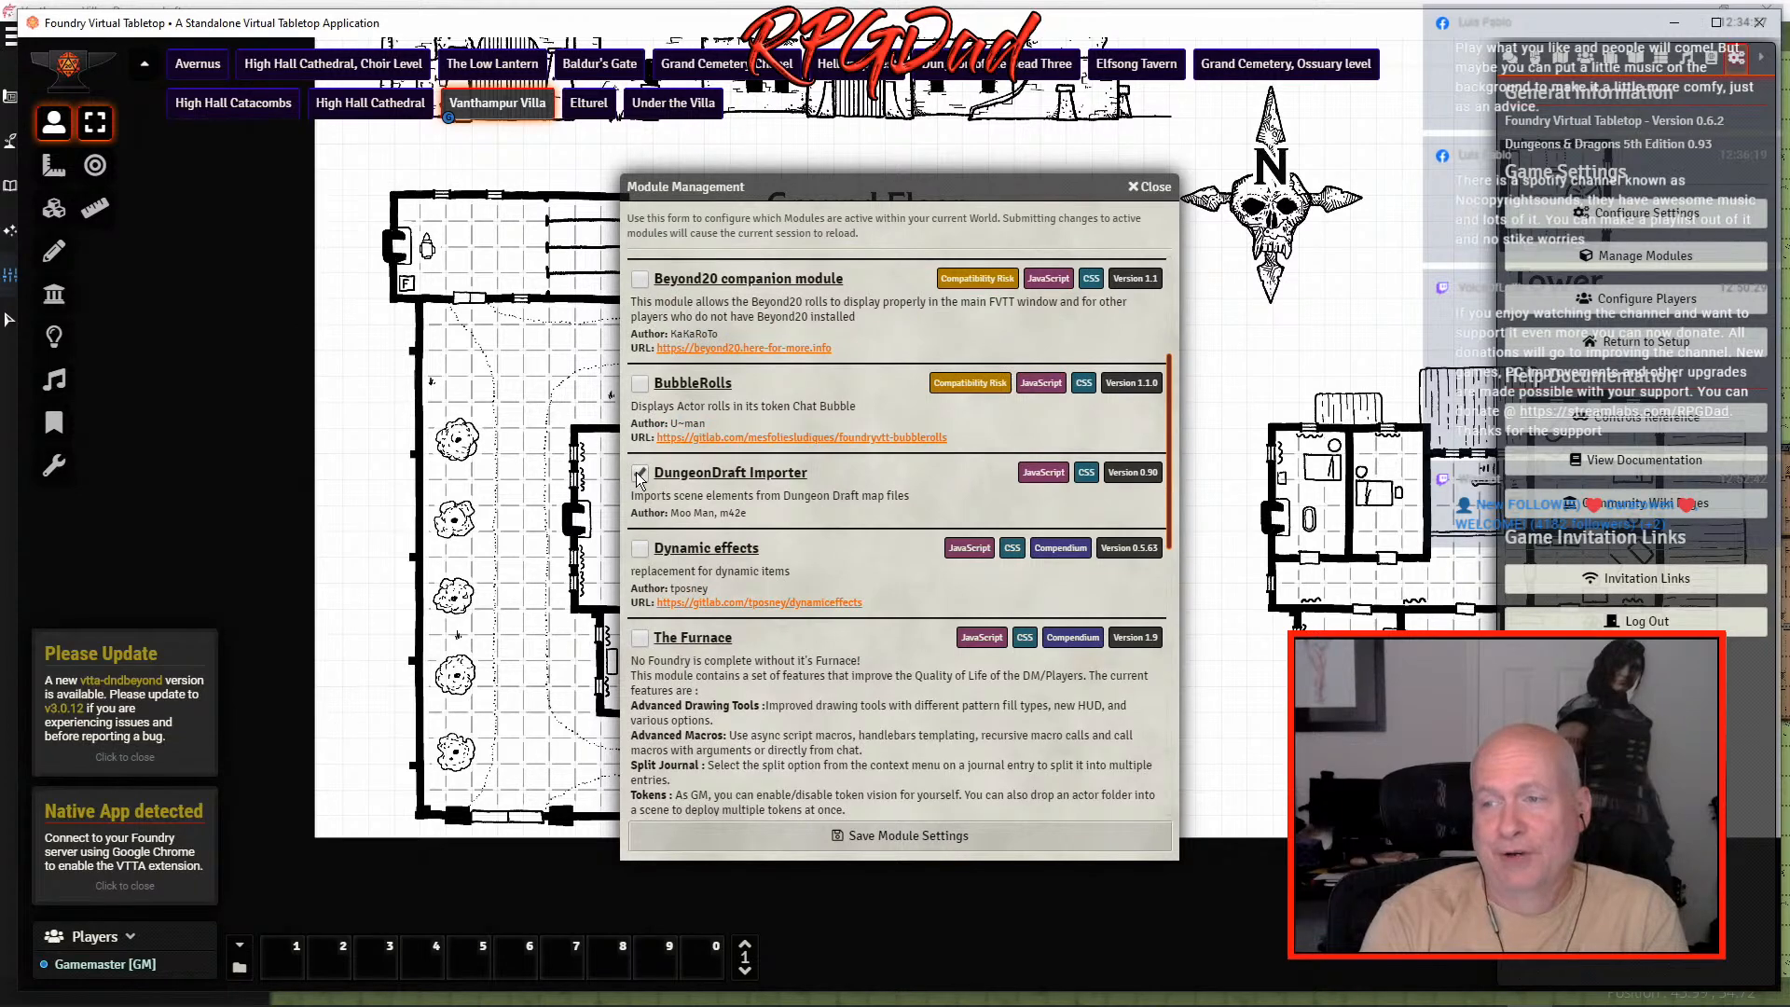
{"action": "left_click", "coordinate": [954, 833]}
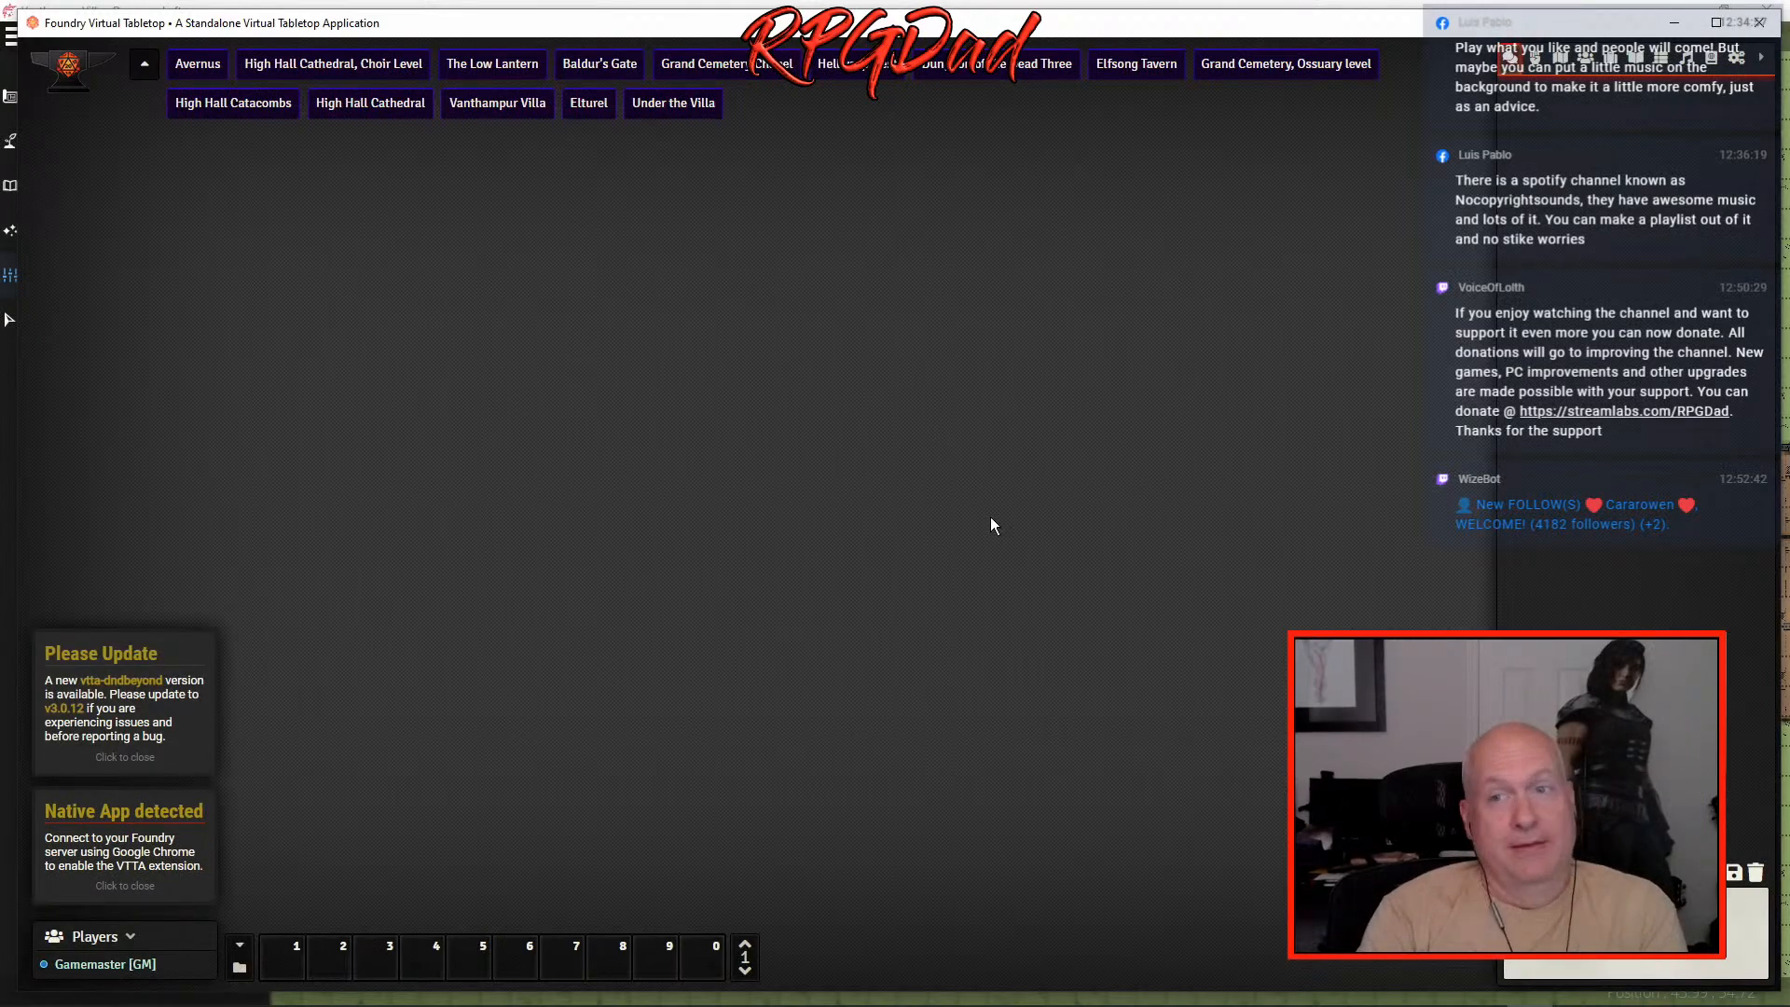
- View the Vanthampur Villa scene and expand the Baldur's Gate: Descent into Avernus scene folder down to its Chapter 1 scenes
{"action": "left_click", "coordinate": [494, 104]}
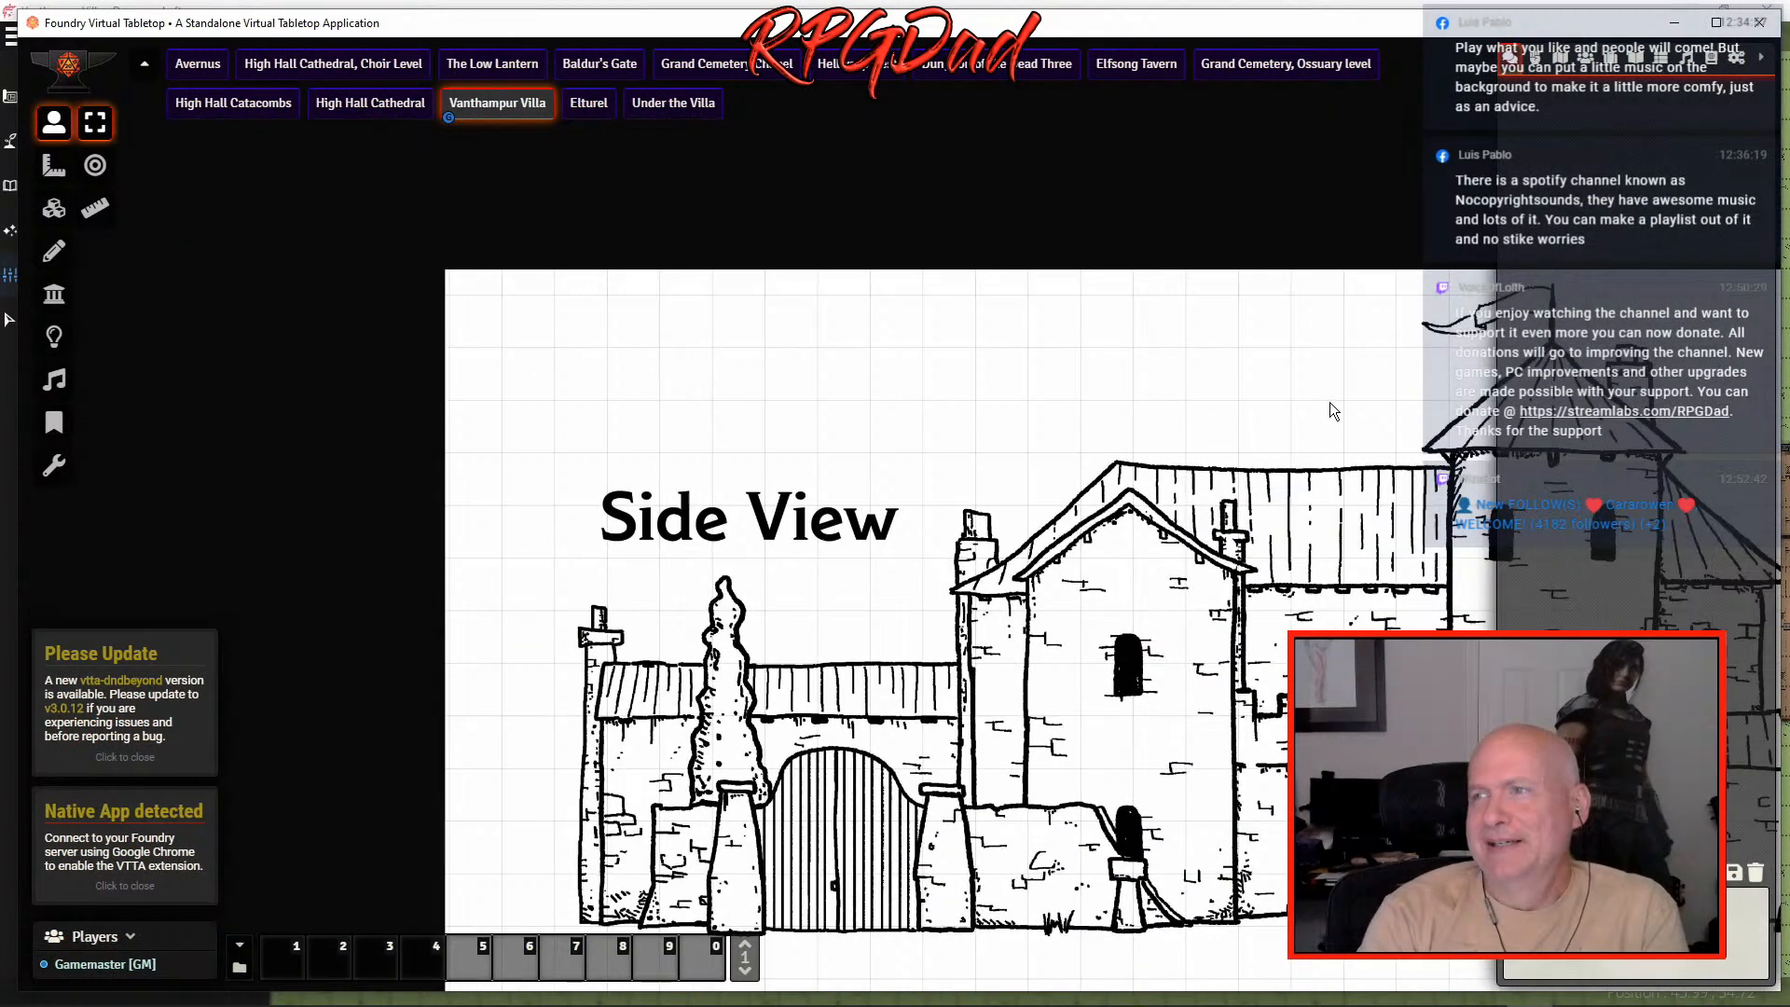
{"action": "left_click", "coordinate": [1560, 56]}
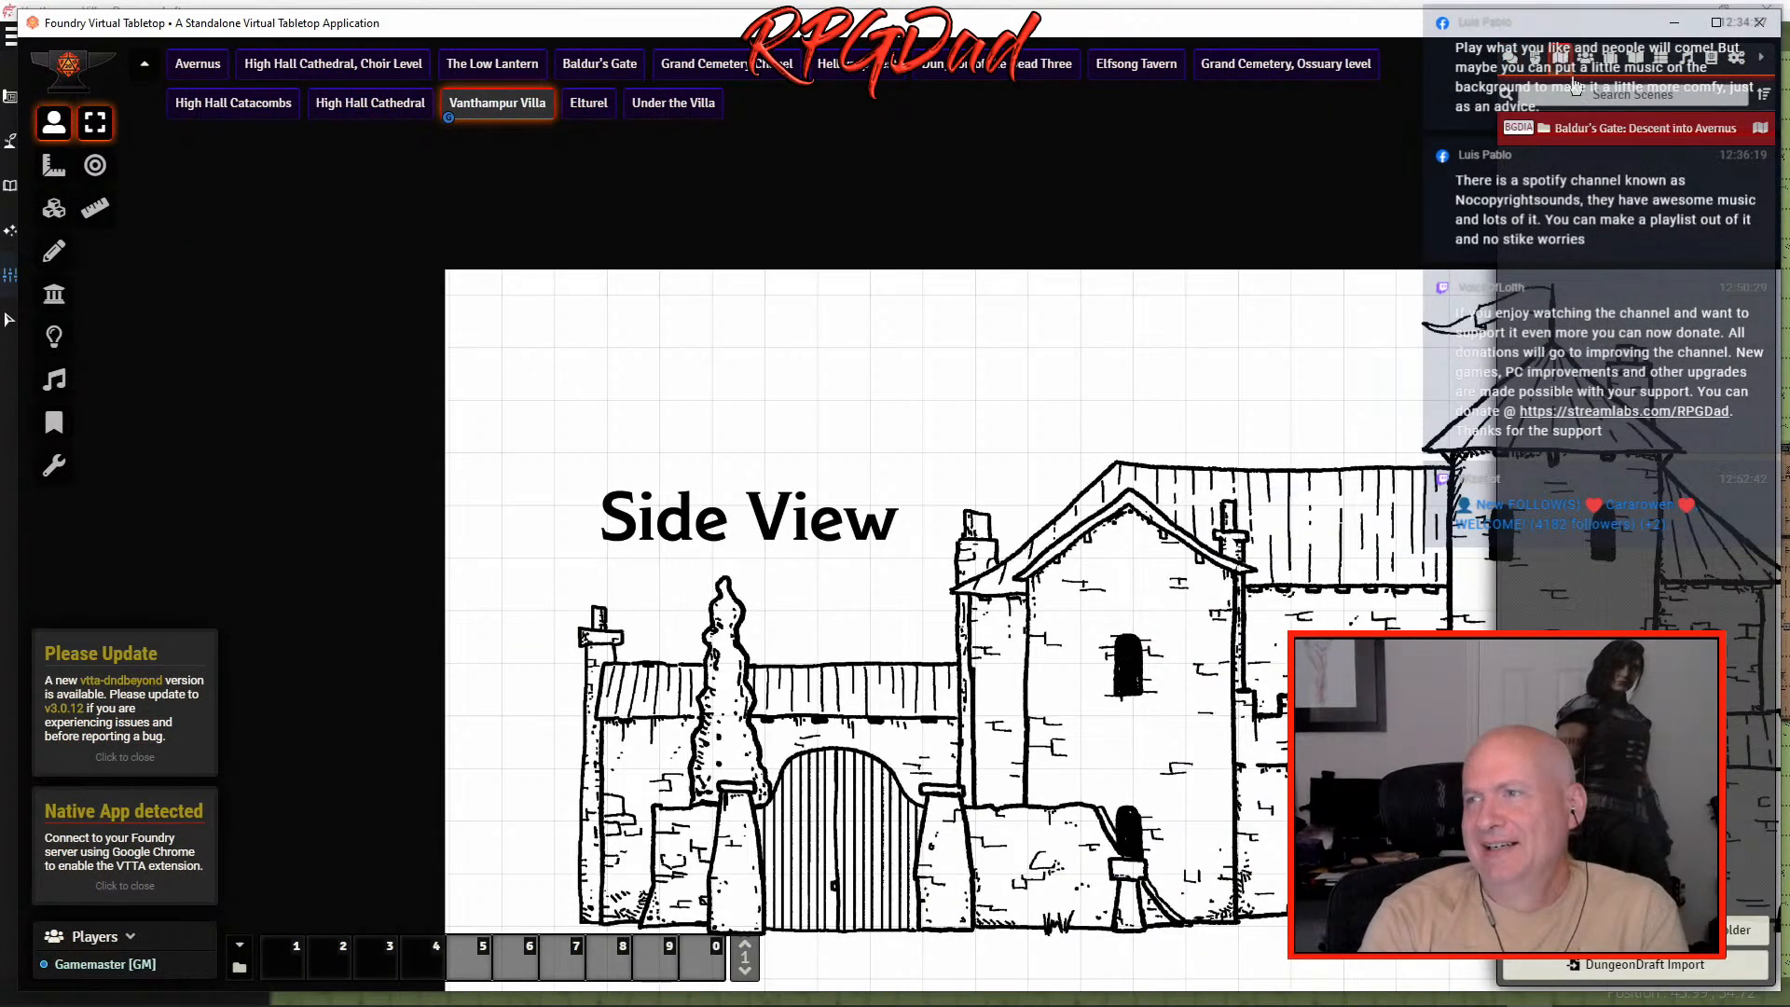
{"action": "left_click", "coordinate": [1579, 131]}
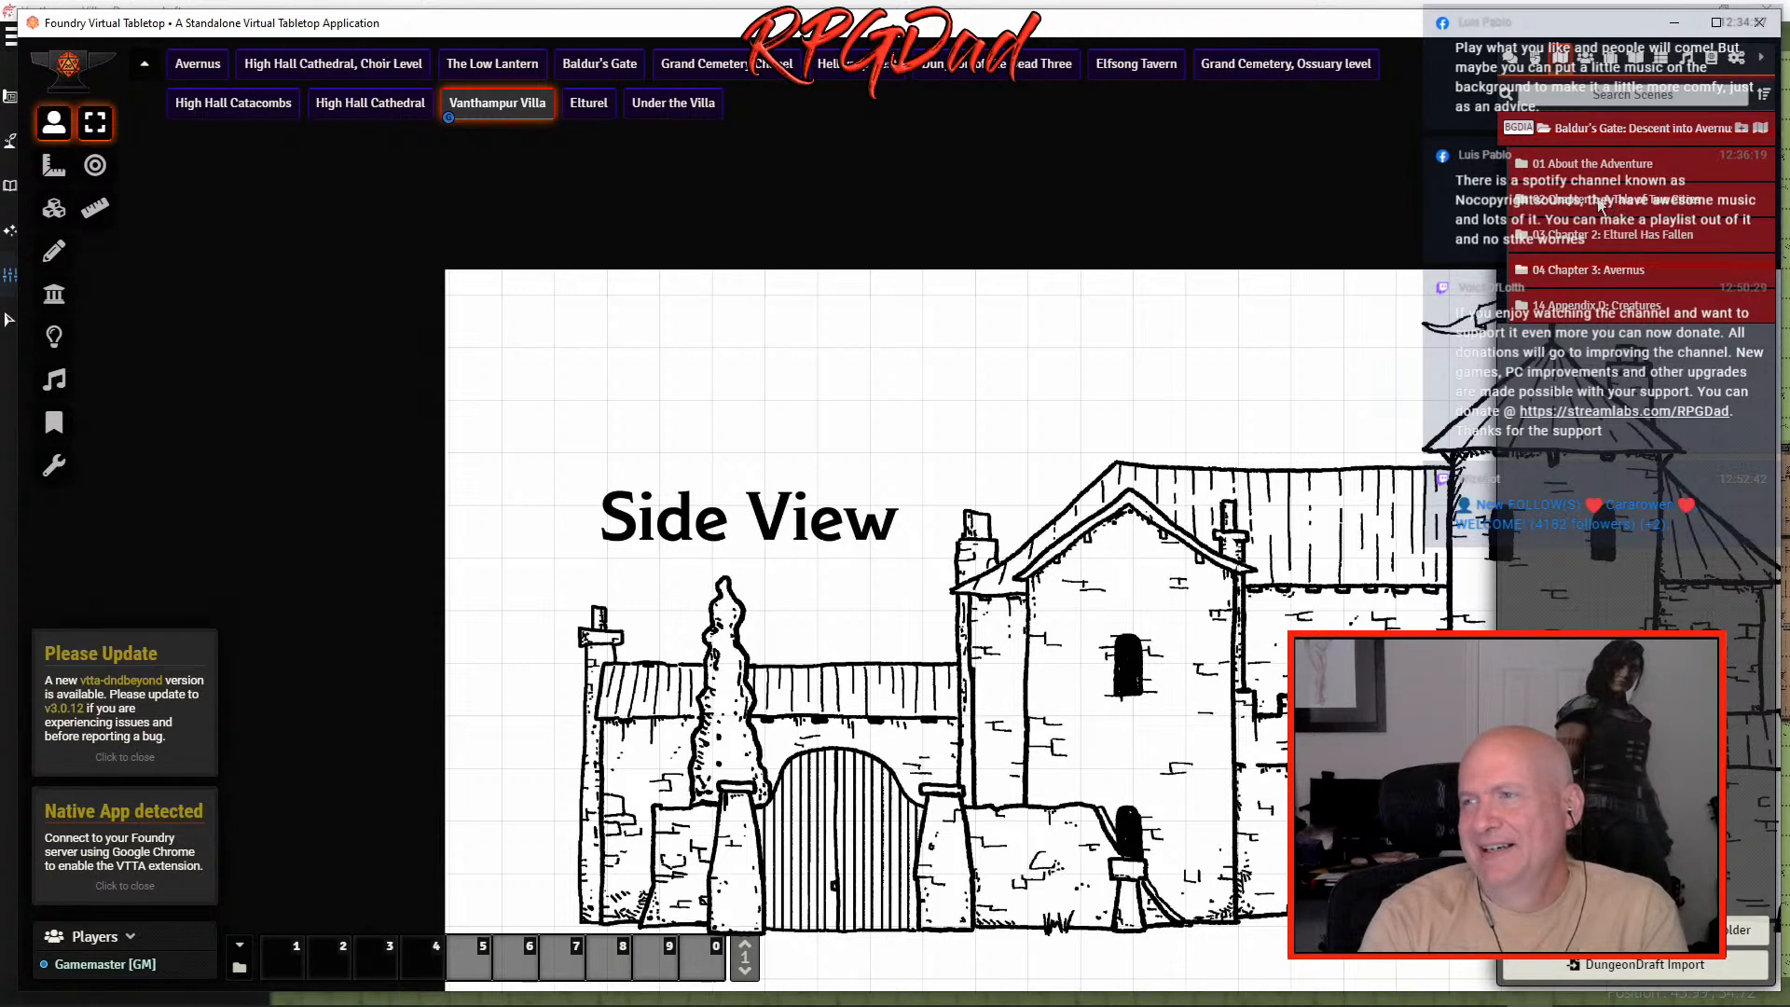
{"action": "left_click", "coordinate": [1594, 201]}
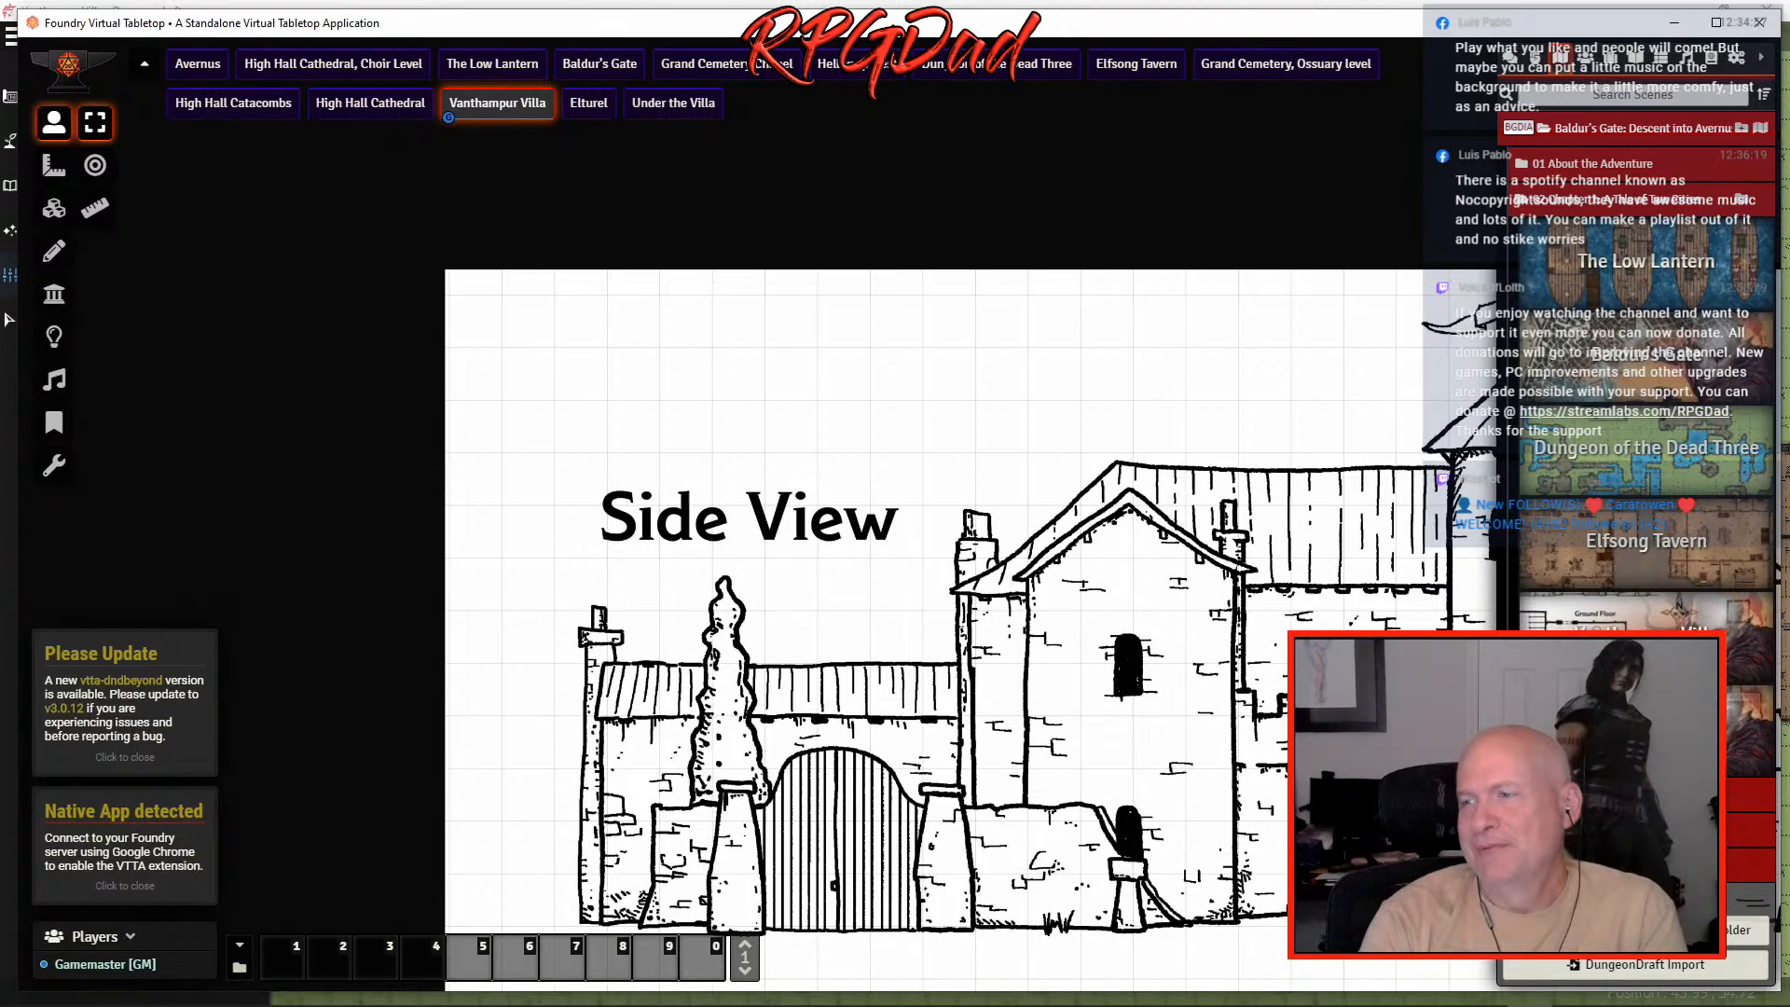
- Examine the Vanthampur Villa scene's configuration, including its background image, grid, lighting and access settings
{"action": "left_click", "coordinate": [1646, 653]}
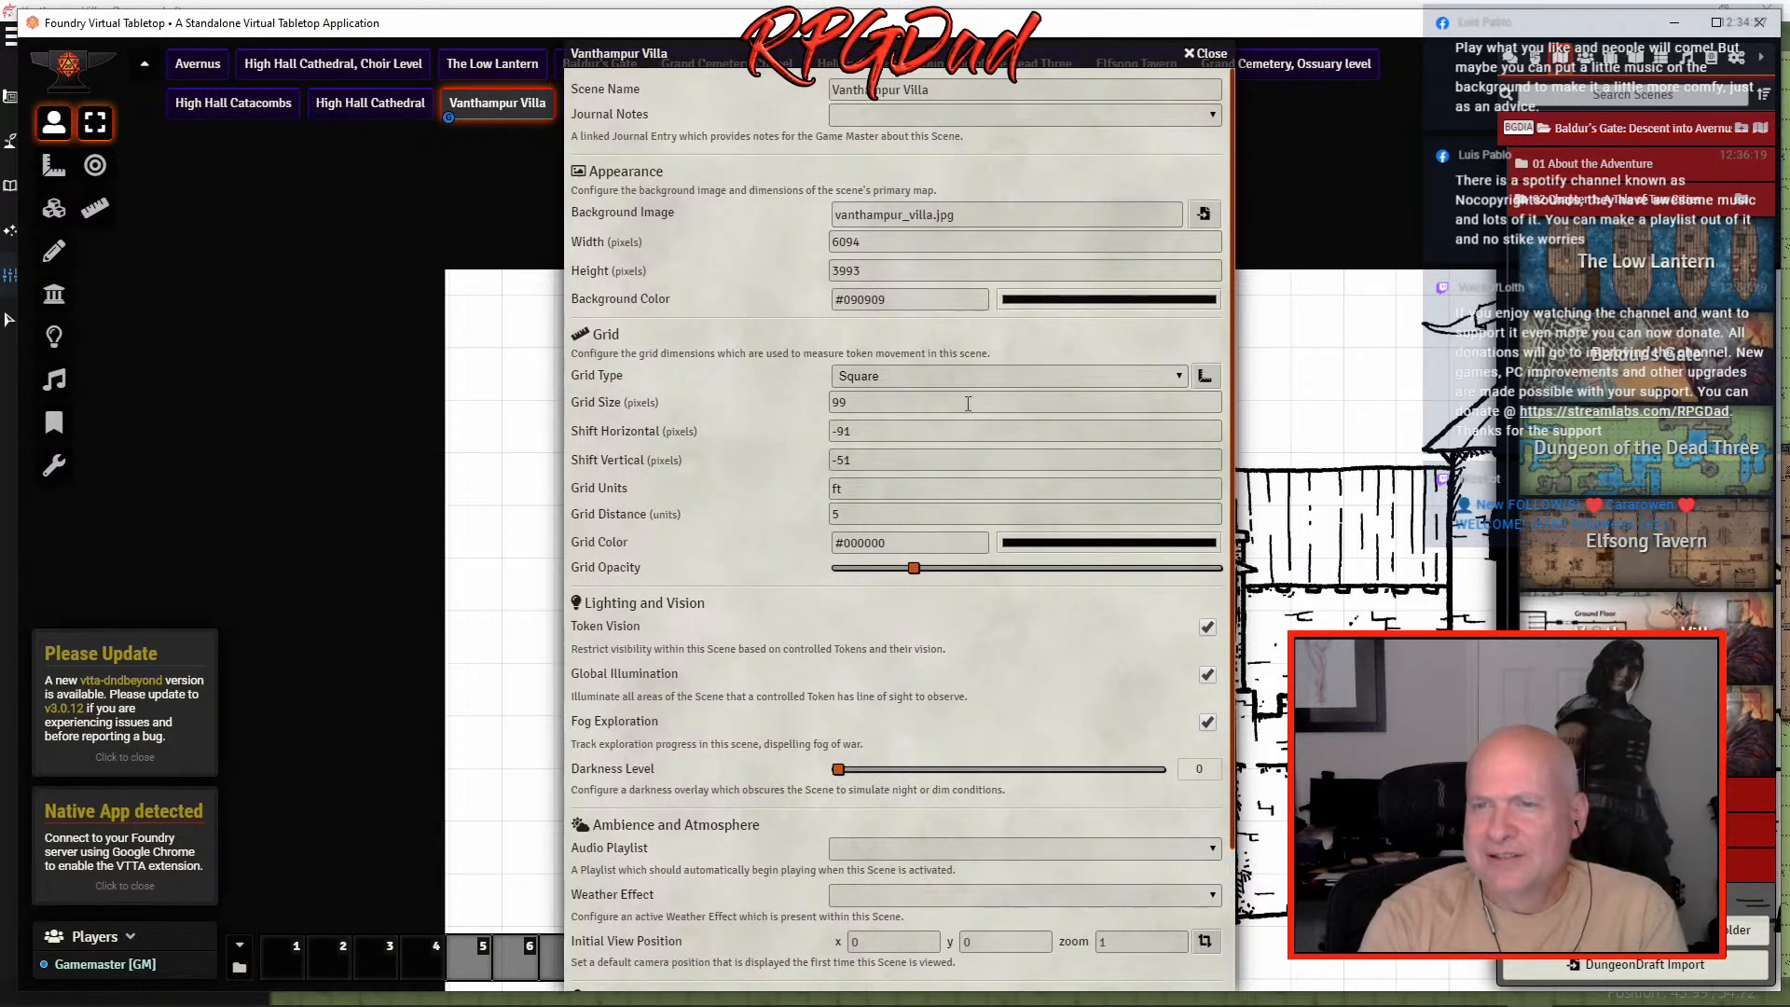
{"action": "scroll", "coordinate": [968, 404], "scroll_direction": "down", "scroll_amount": 3}
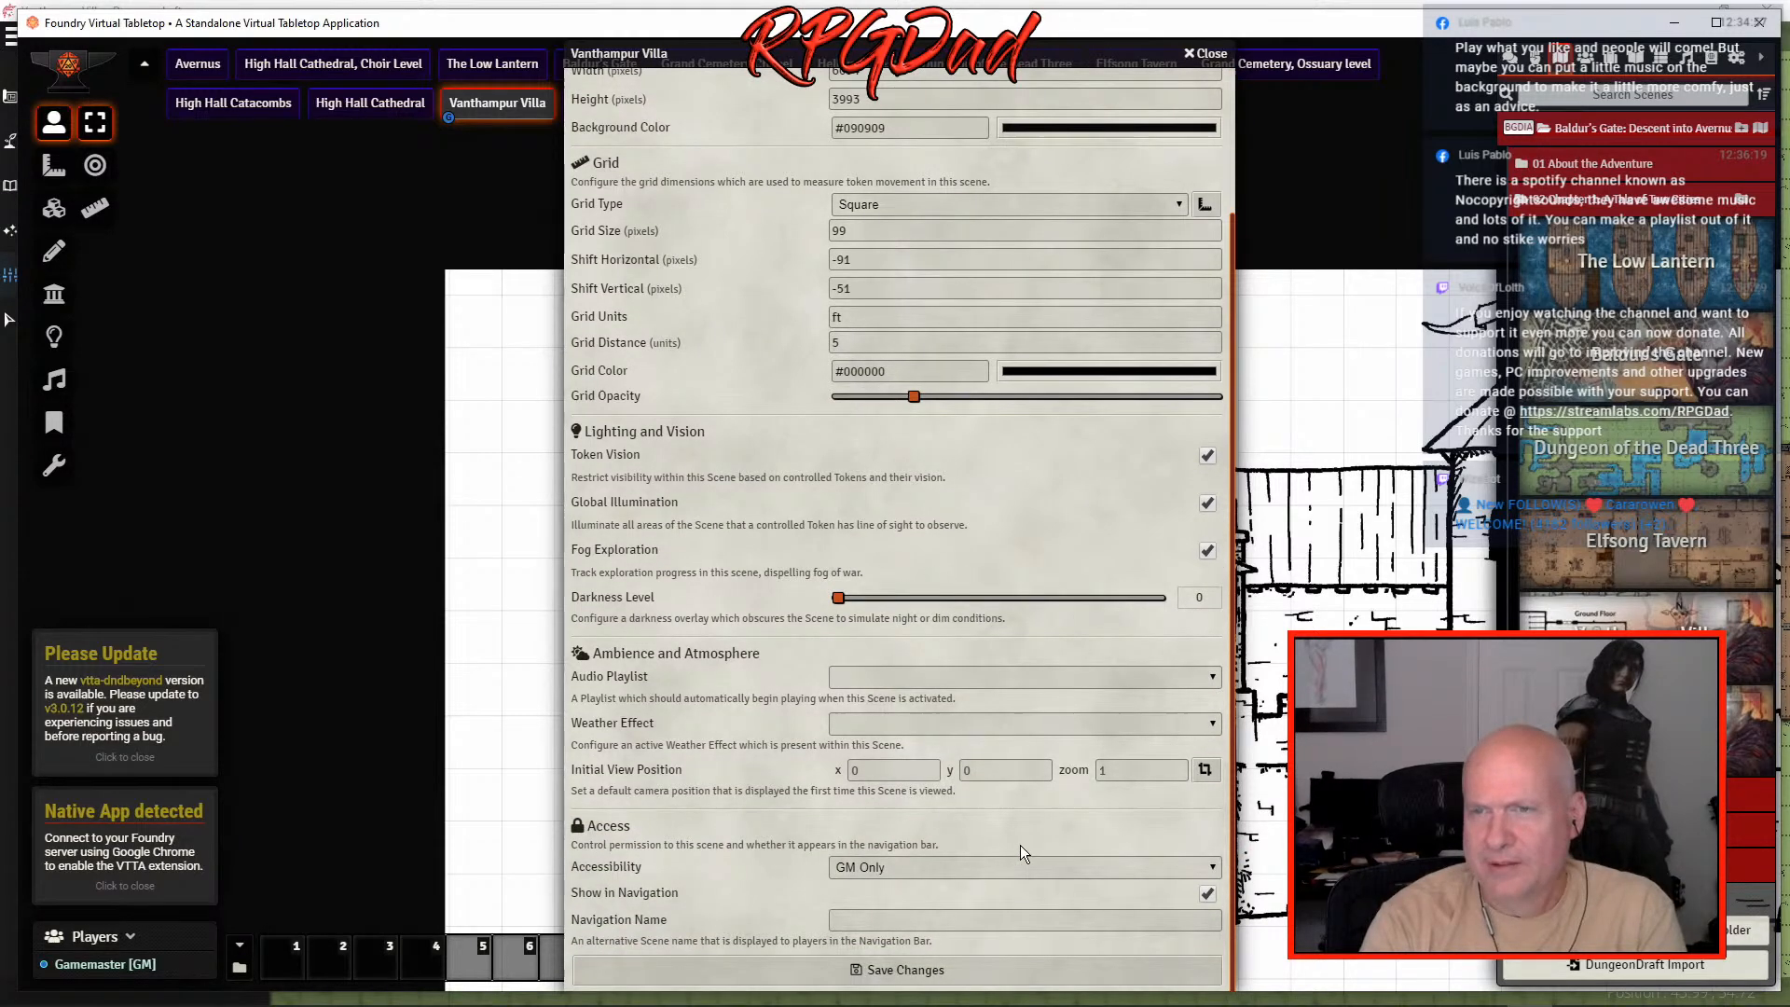
{"action": "scroll", "coordinate": [1024, 853], "scroll_direction": "up", "scroll_amount": 3}
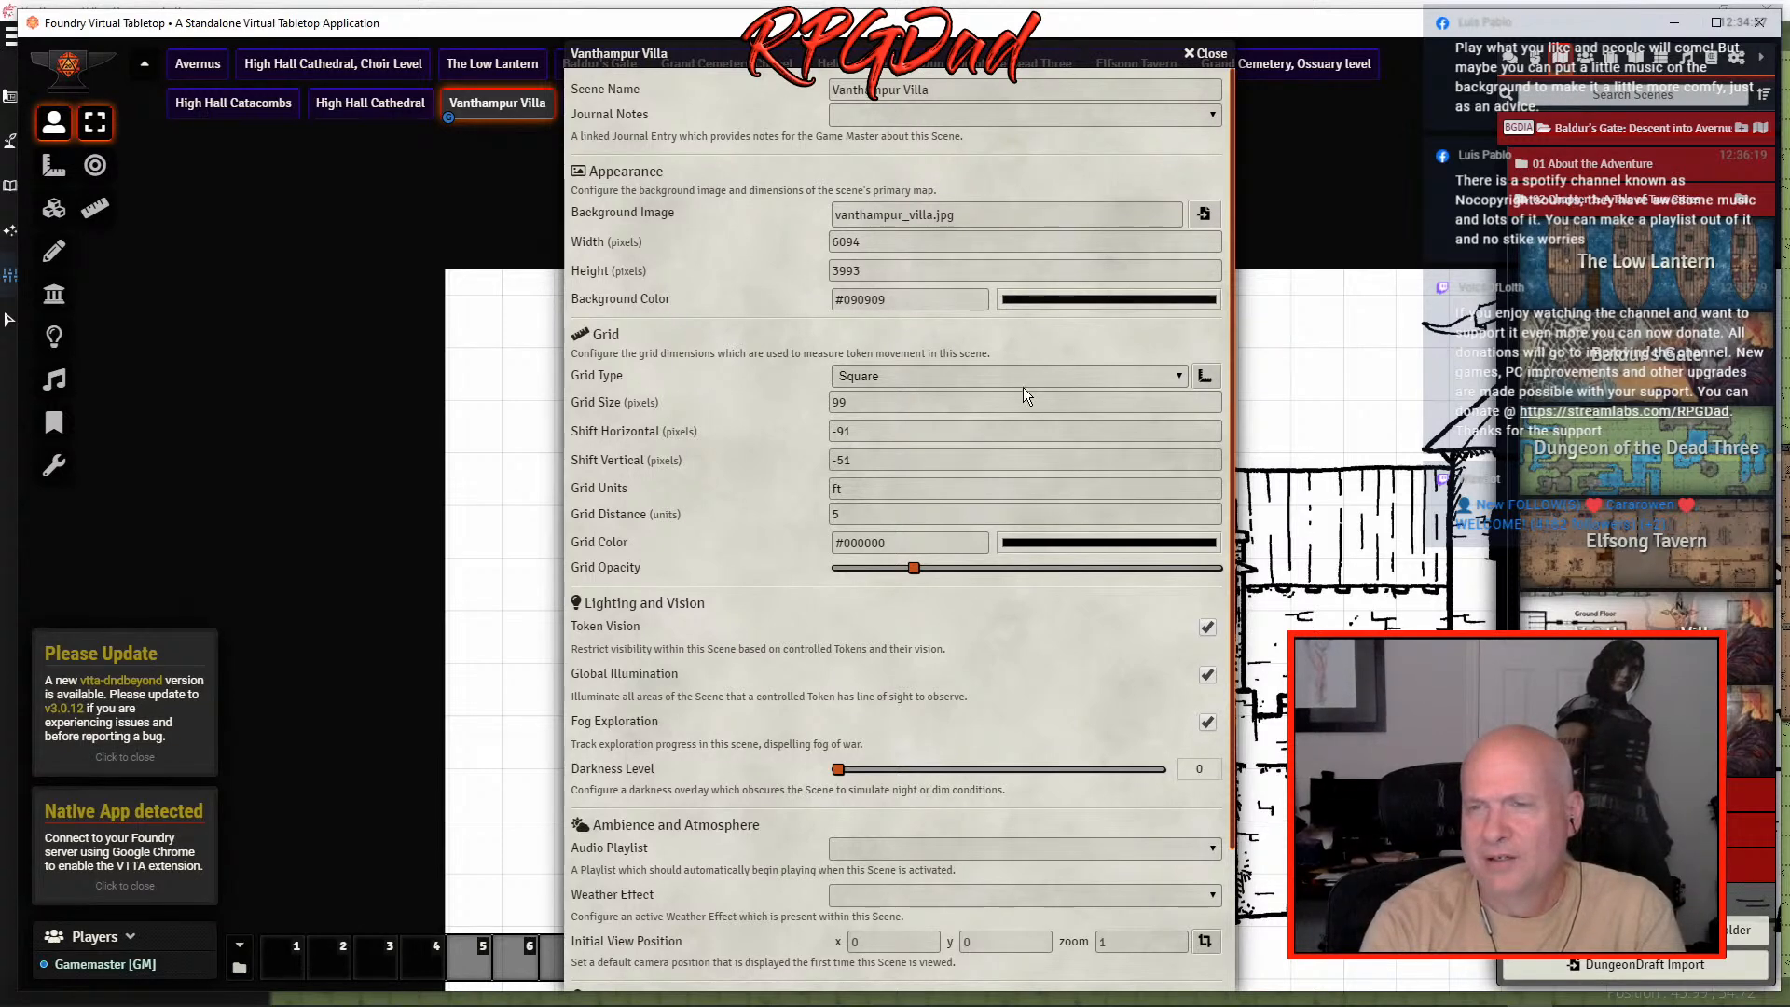
{"action": "scroll", "coordinate": [923, 631], "scroll_direction": "down", "scroll_amount": 2}
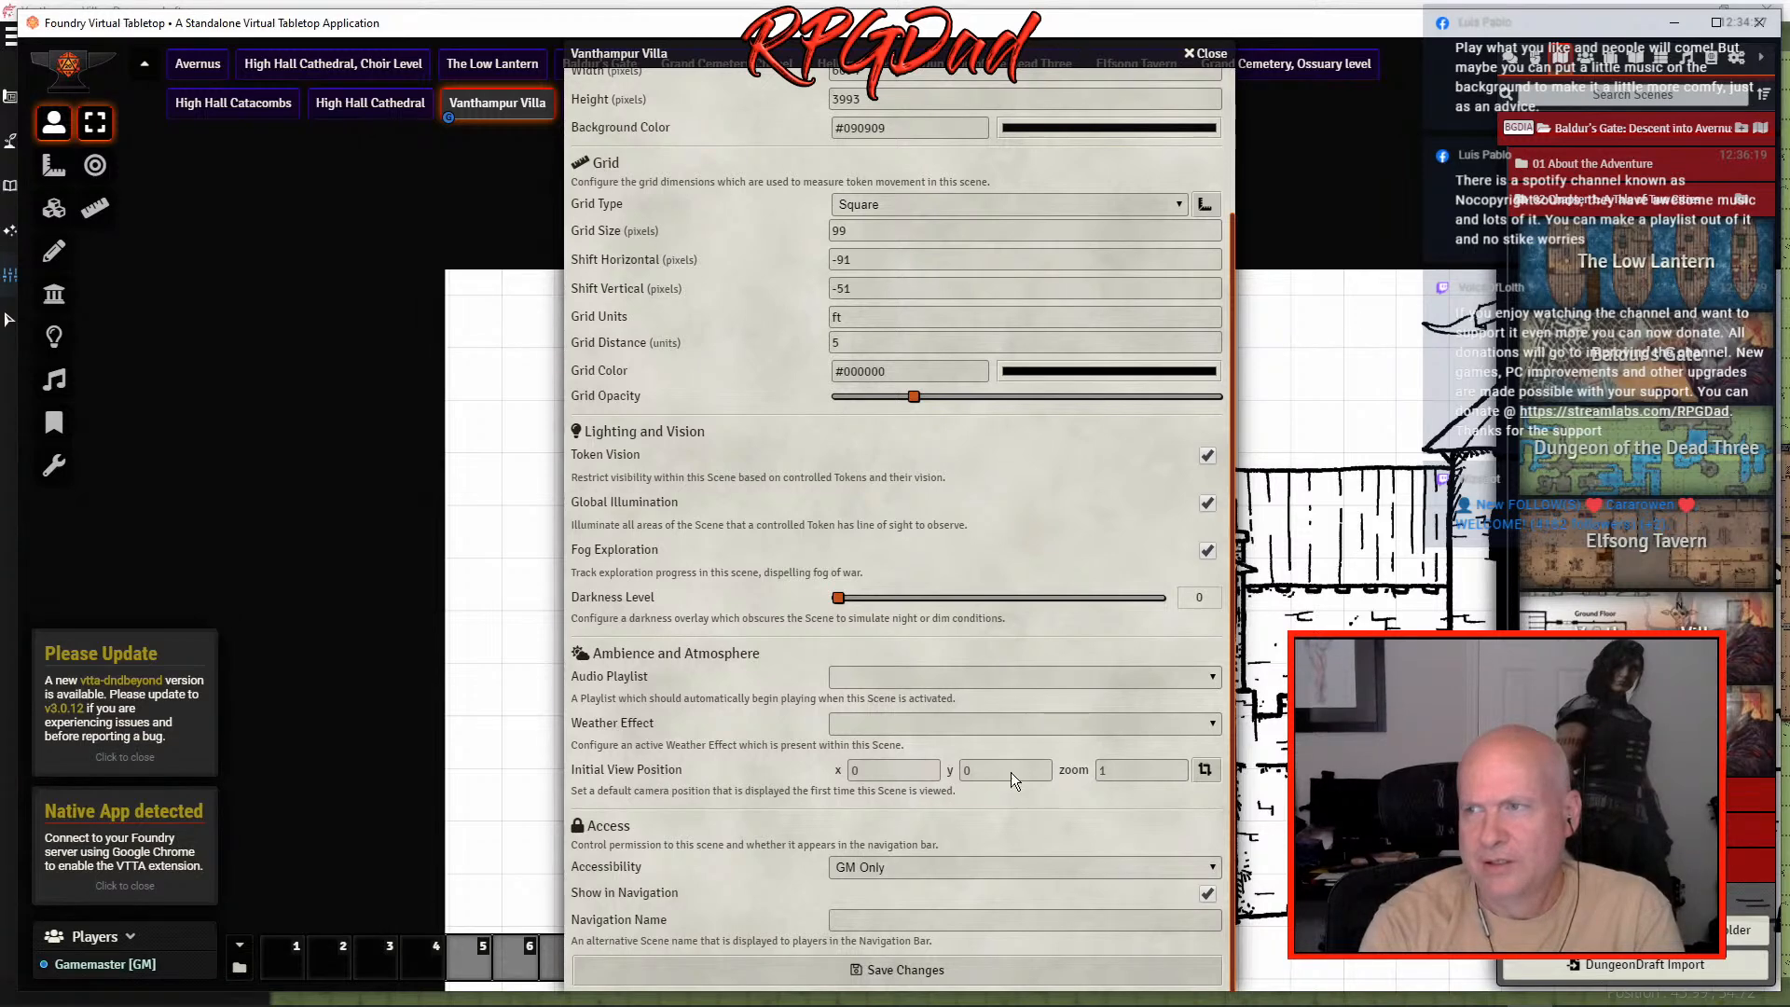
{"action": "scroll", "coordinate": [1017, 788], "scroll_direction": "up", "scroll_amount": 2}
{"action": "left_click", "coordinate": [1210, 54]}
{"action": "left_click", "coordinate": [1618, 722]}
{"action": "left_click", "coordinate": [1205, 56]}
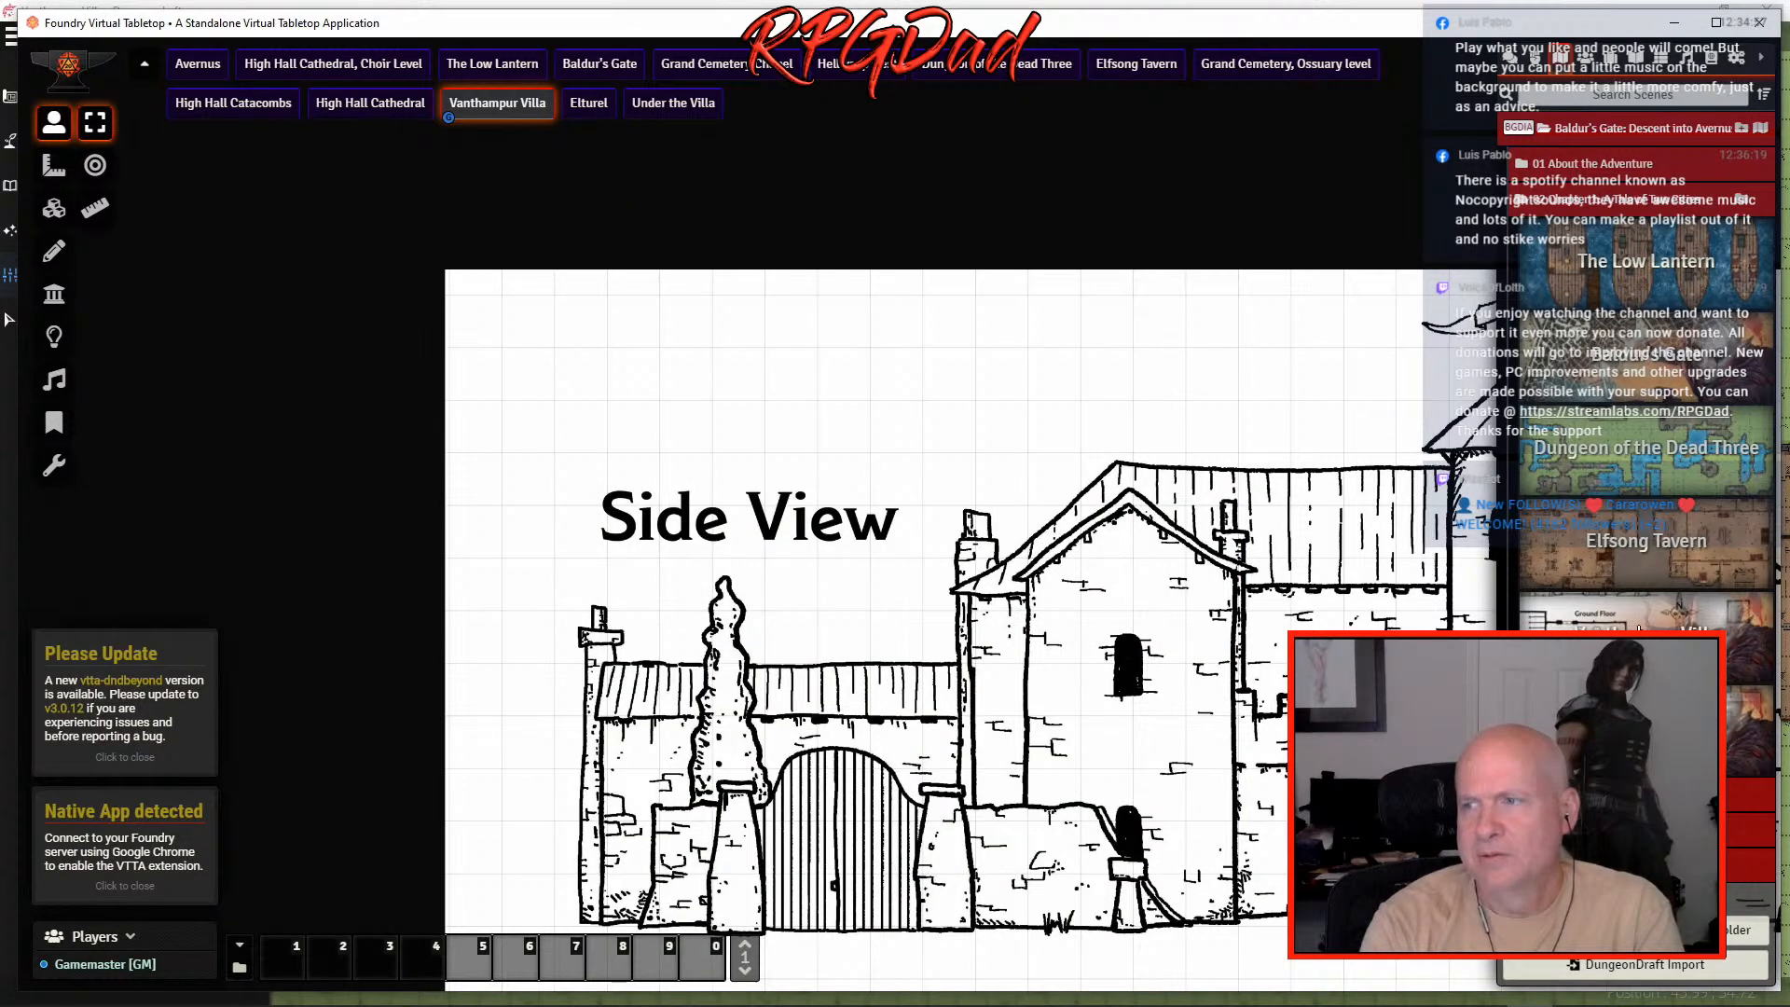
{"action": "left_click", "coordinate": [1618, 723]}
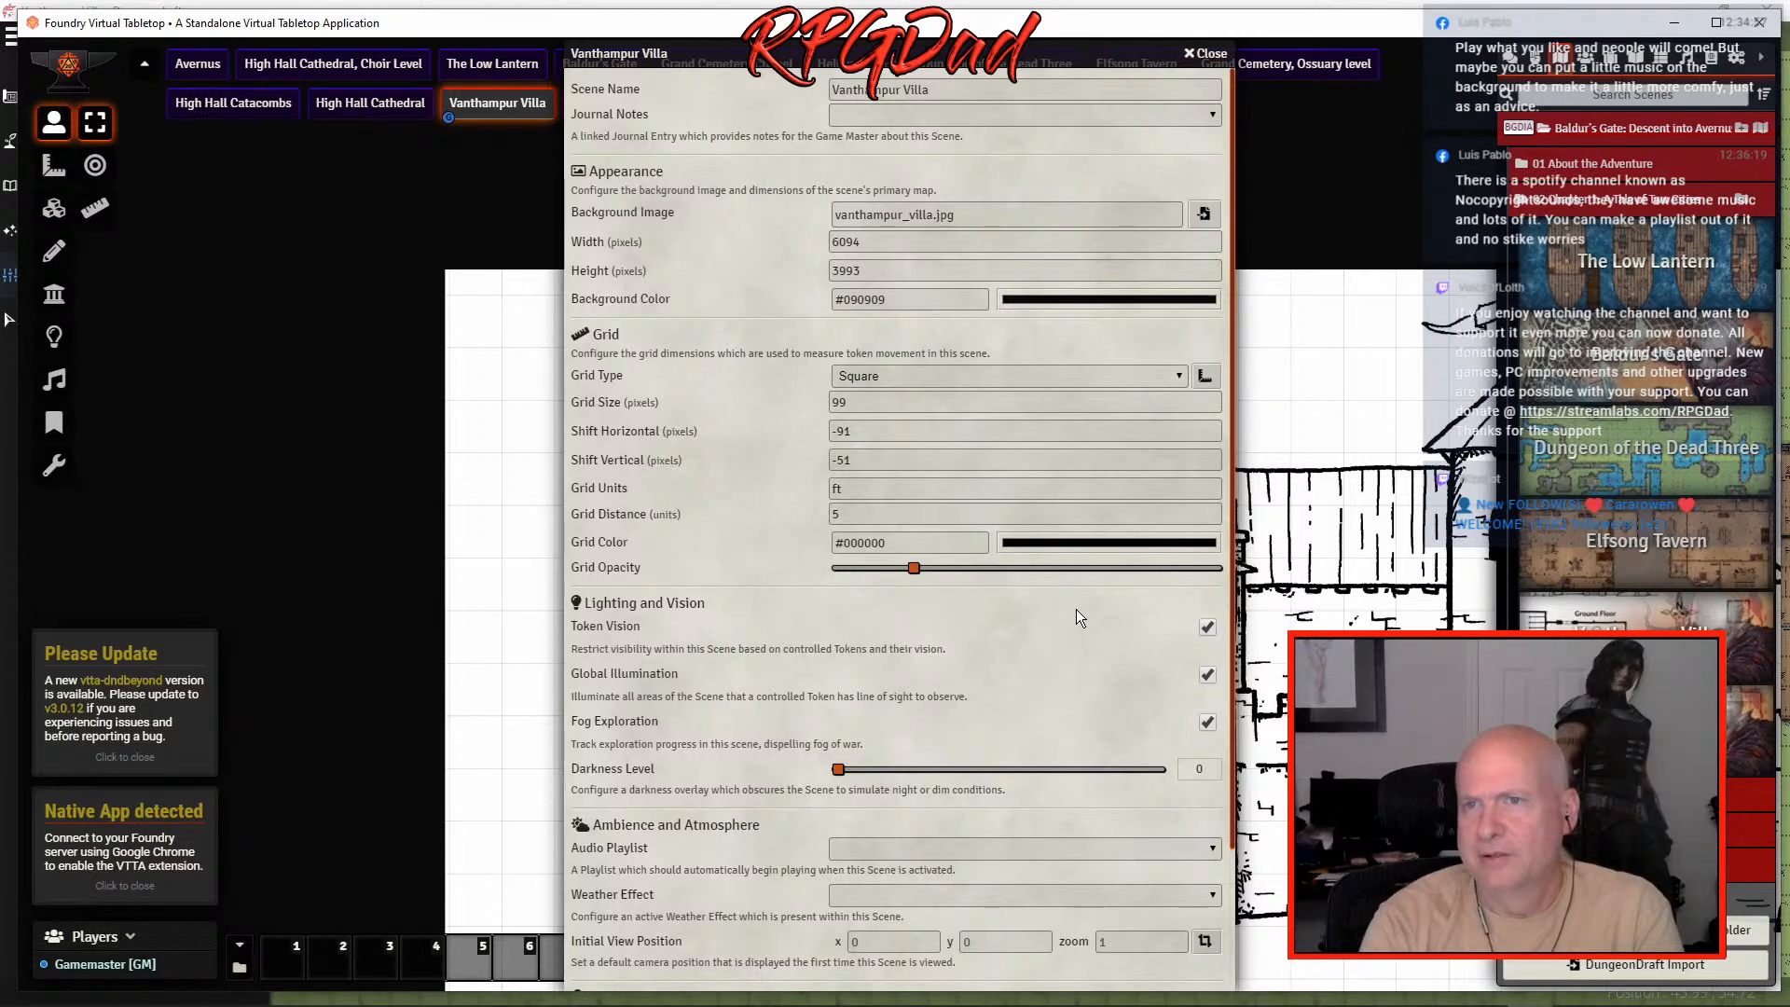
{"action": "scroll", "coordinate": [1079, 619], "scroll_direction": "down", "scroll_amount": 2}
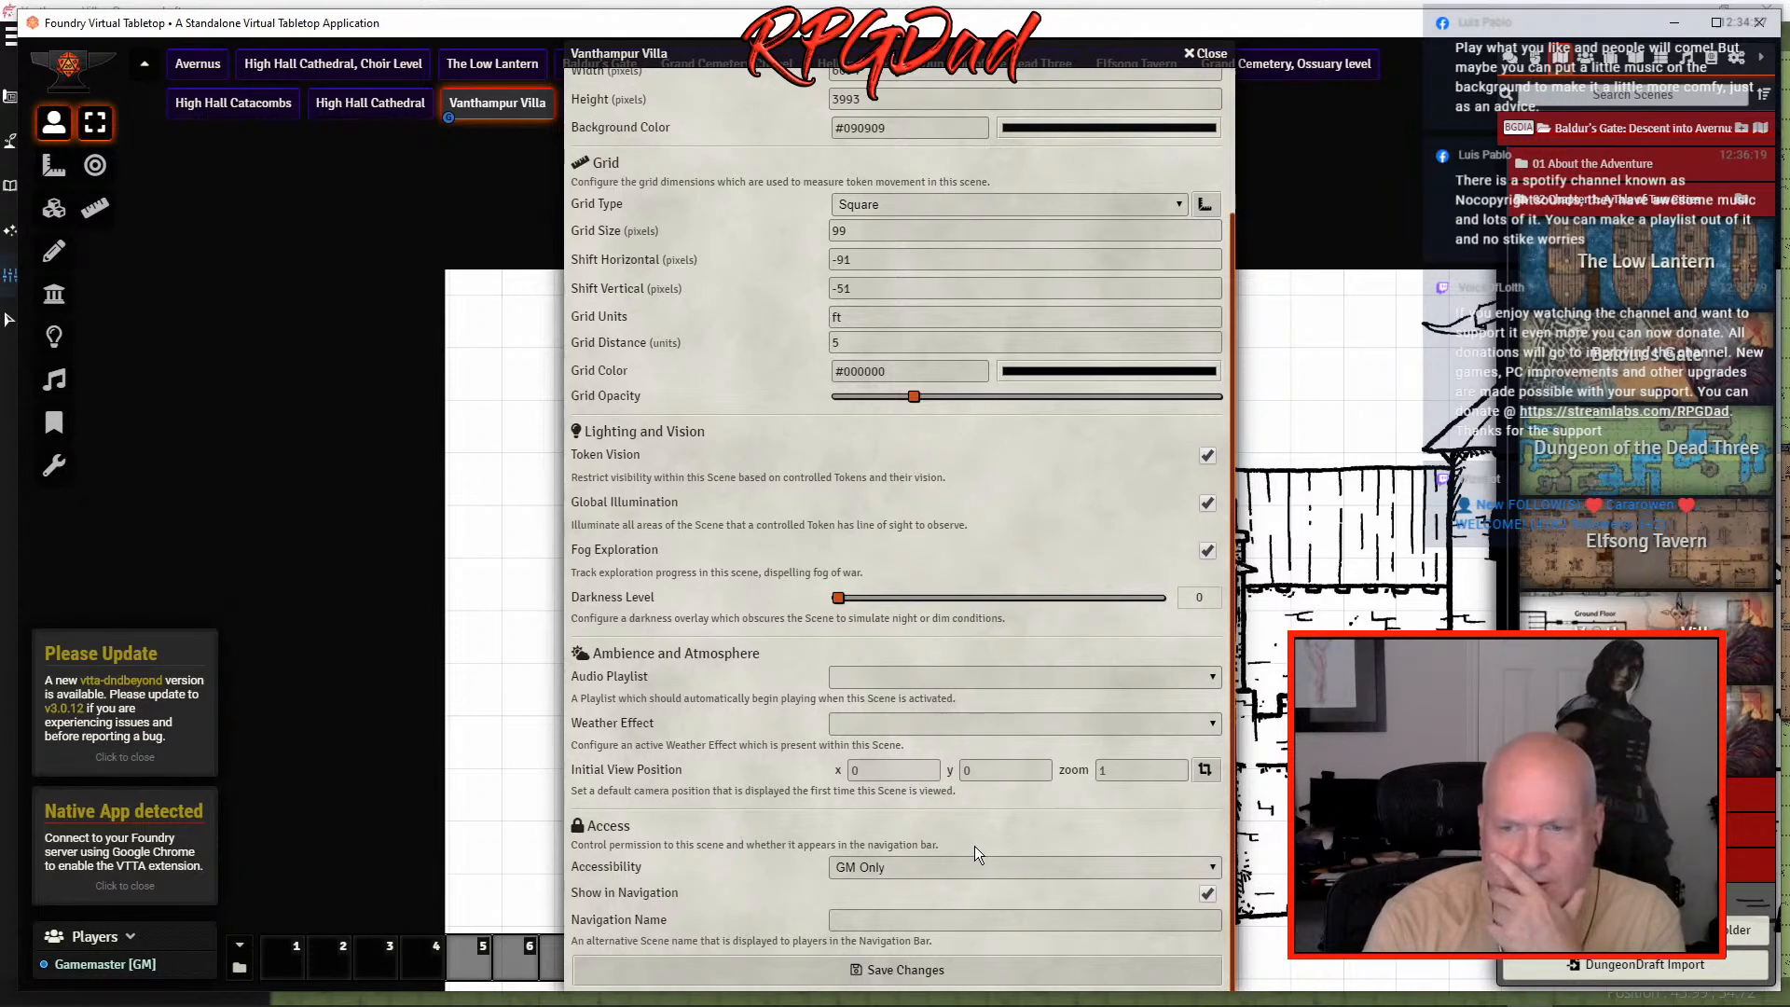
{"action": "scroll", "coordinate": [975, 847], "scroll_direction": "up", "scroll_amount": 2}
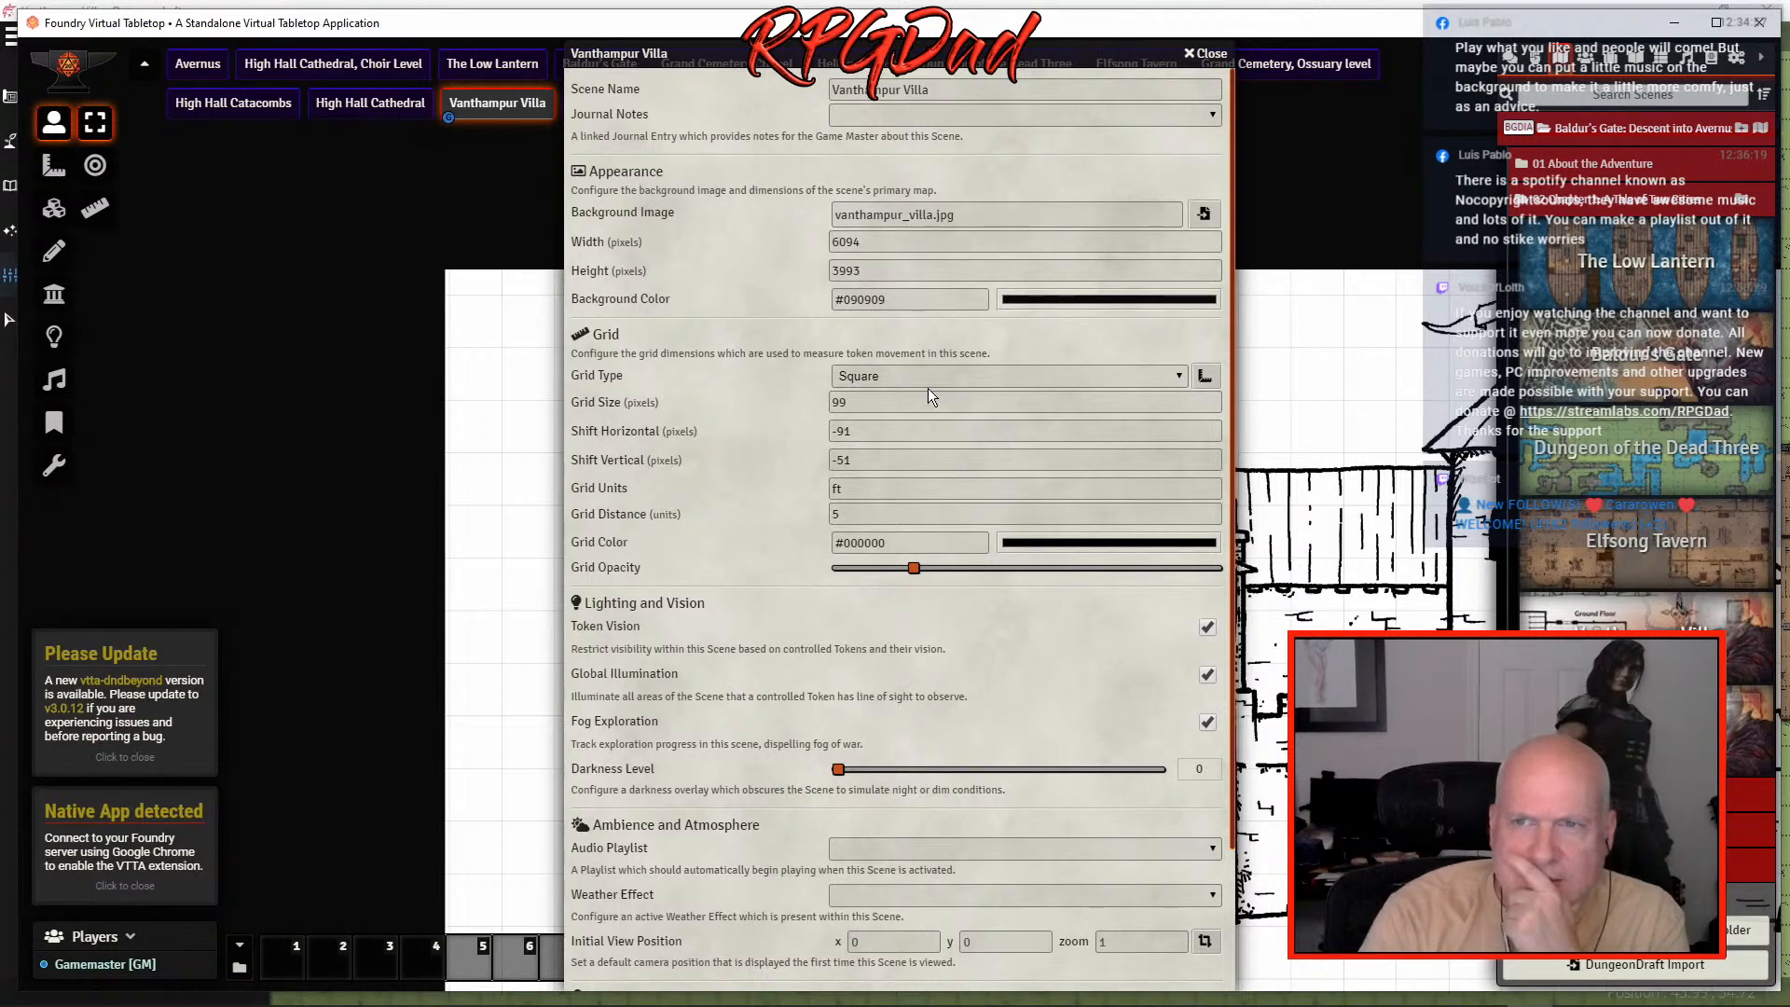
- Browse the user data files available for the scene's background image, then close the scene configuration without changes
{"action": "left_click", "coordinate": [1204, 215]}
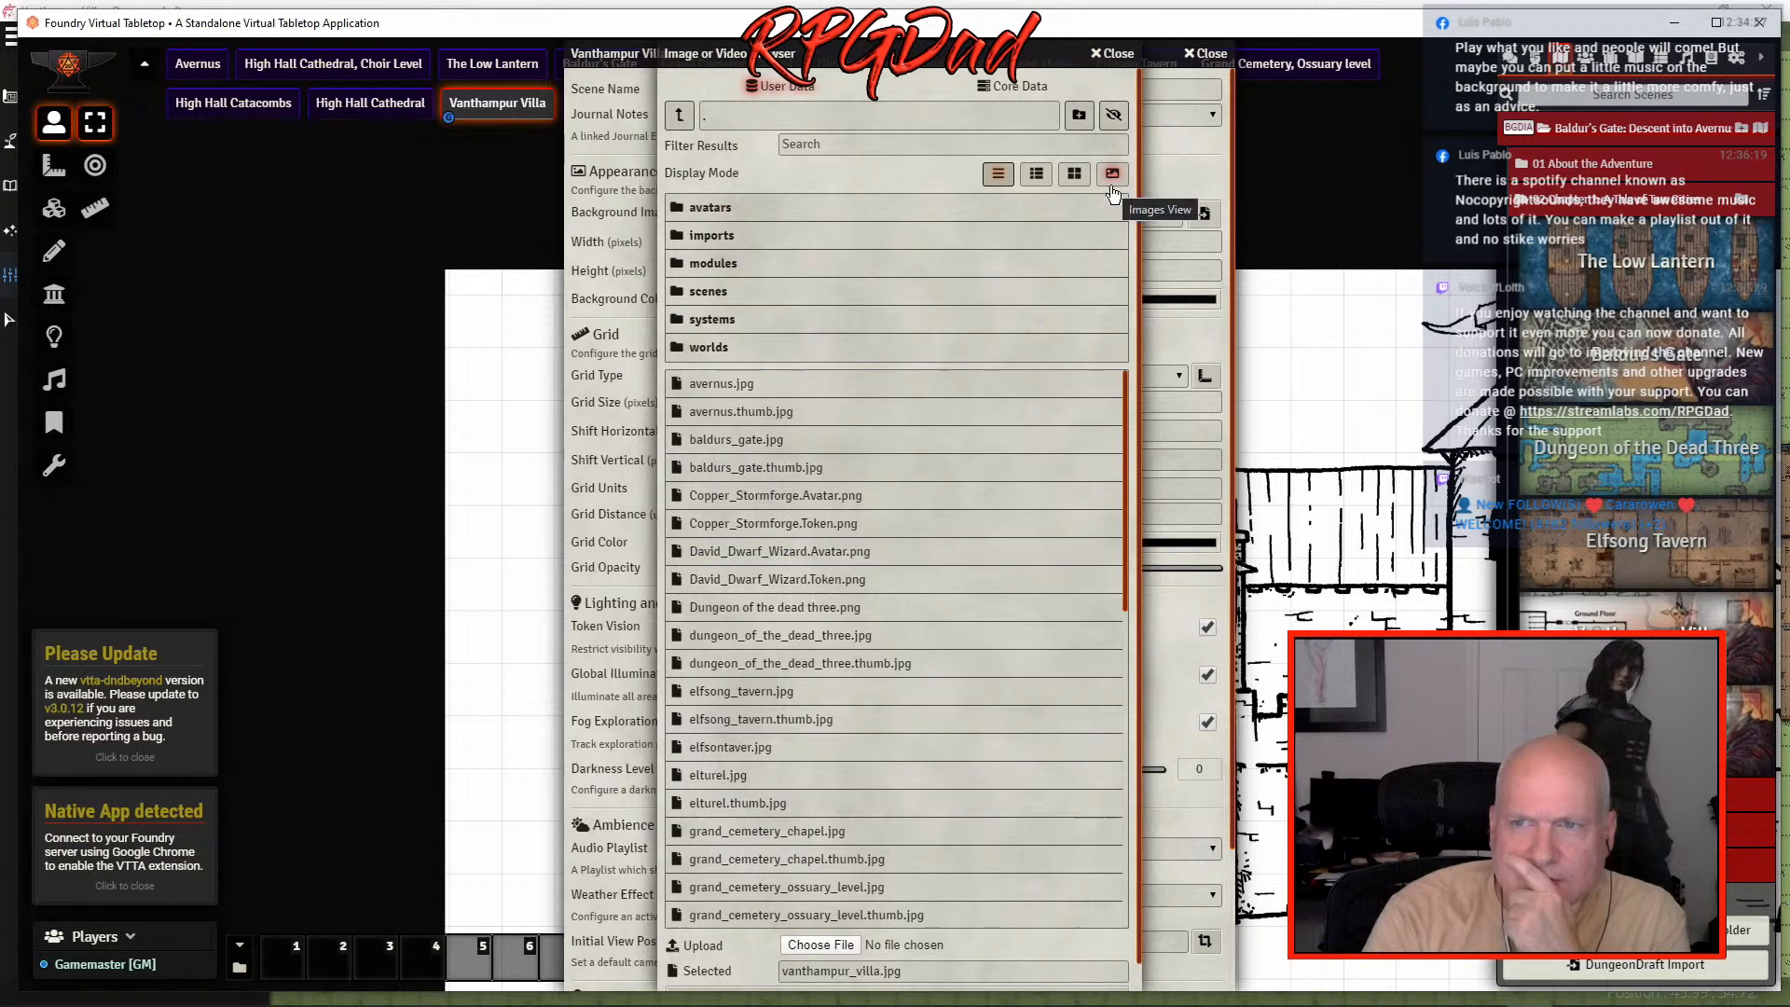
{"action": "scroll", "coordinate": [949, 342], "scroll_direction": "down", "scroll_amount": 1}
{"action": "scroll", "coordinate": [959, 519], "scroll_direction": "down", "scroll_amount": 10}
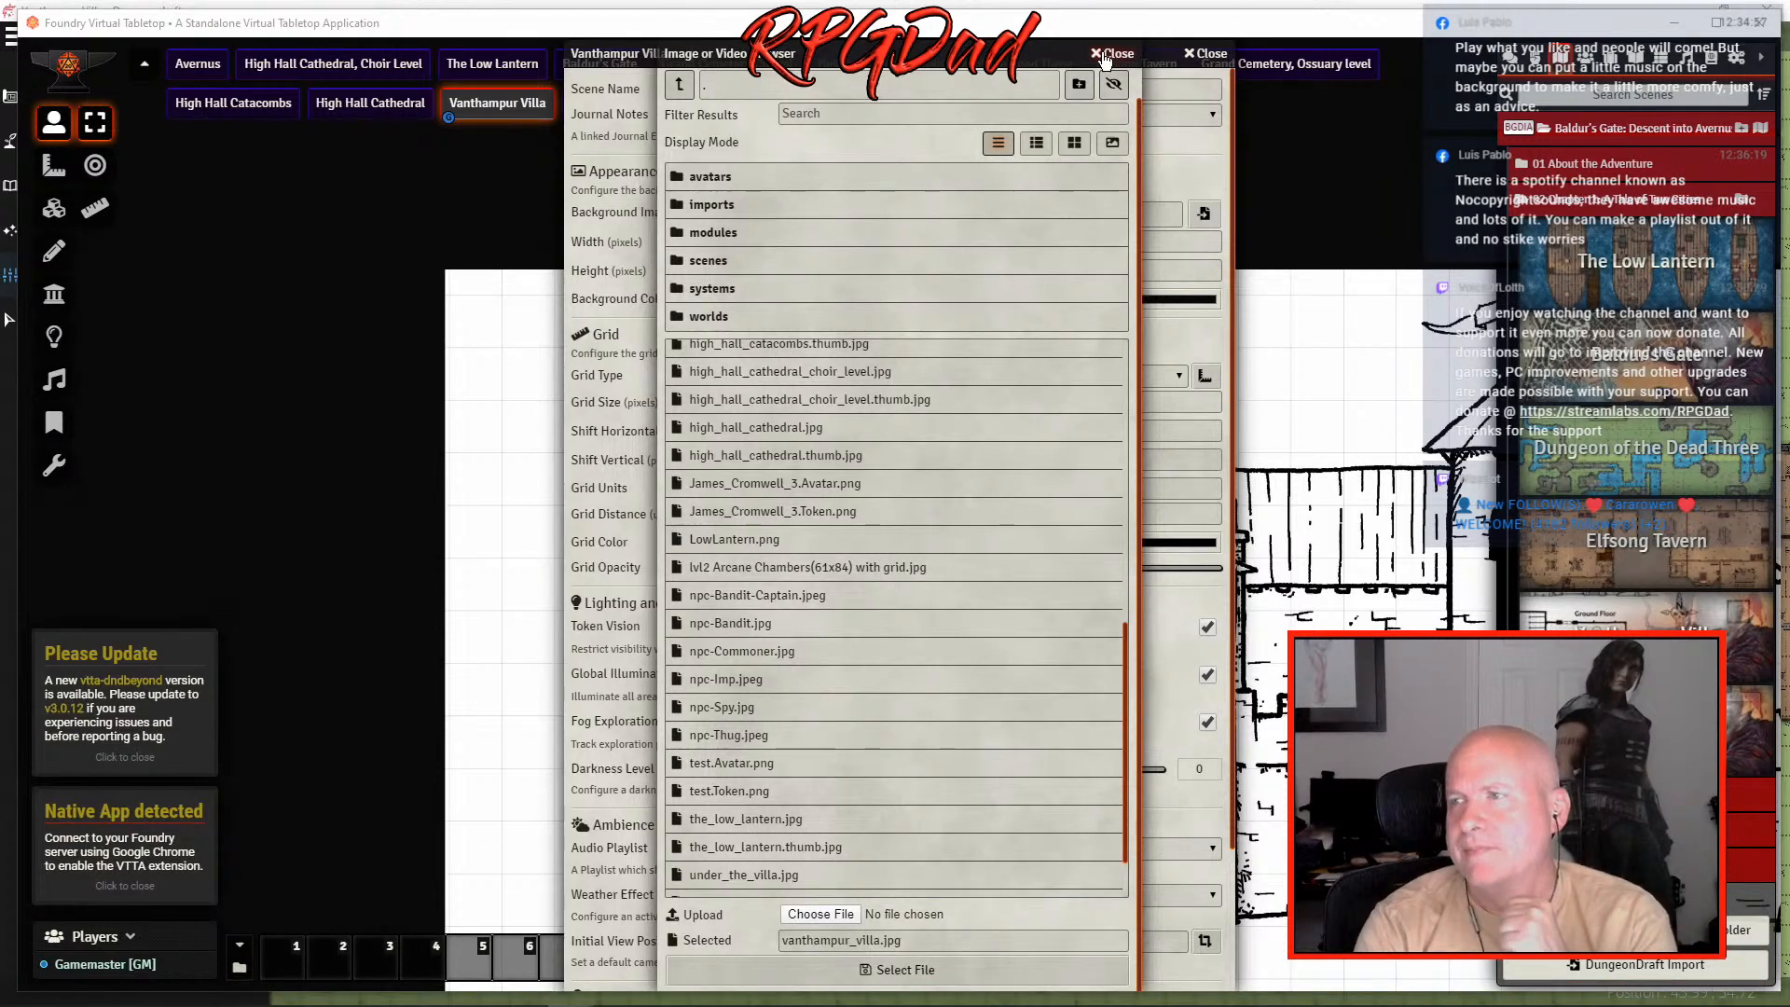
{"action": "left_click", "coordinate": [1107, 54]}
{"action": "left_click", "coordinate": [1212, 54]}
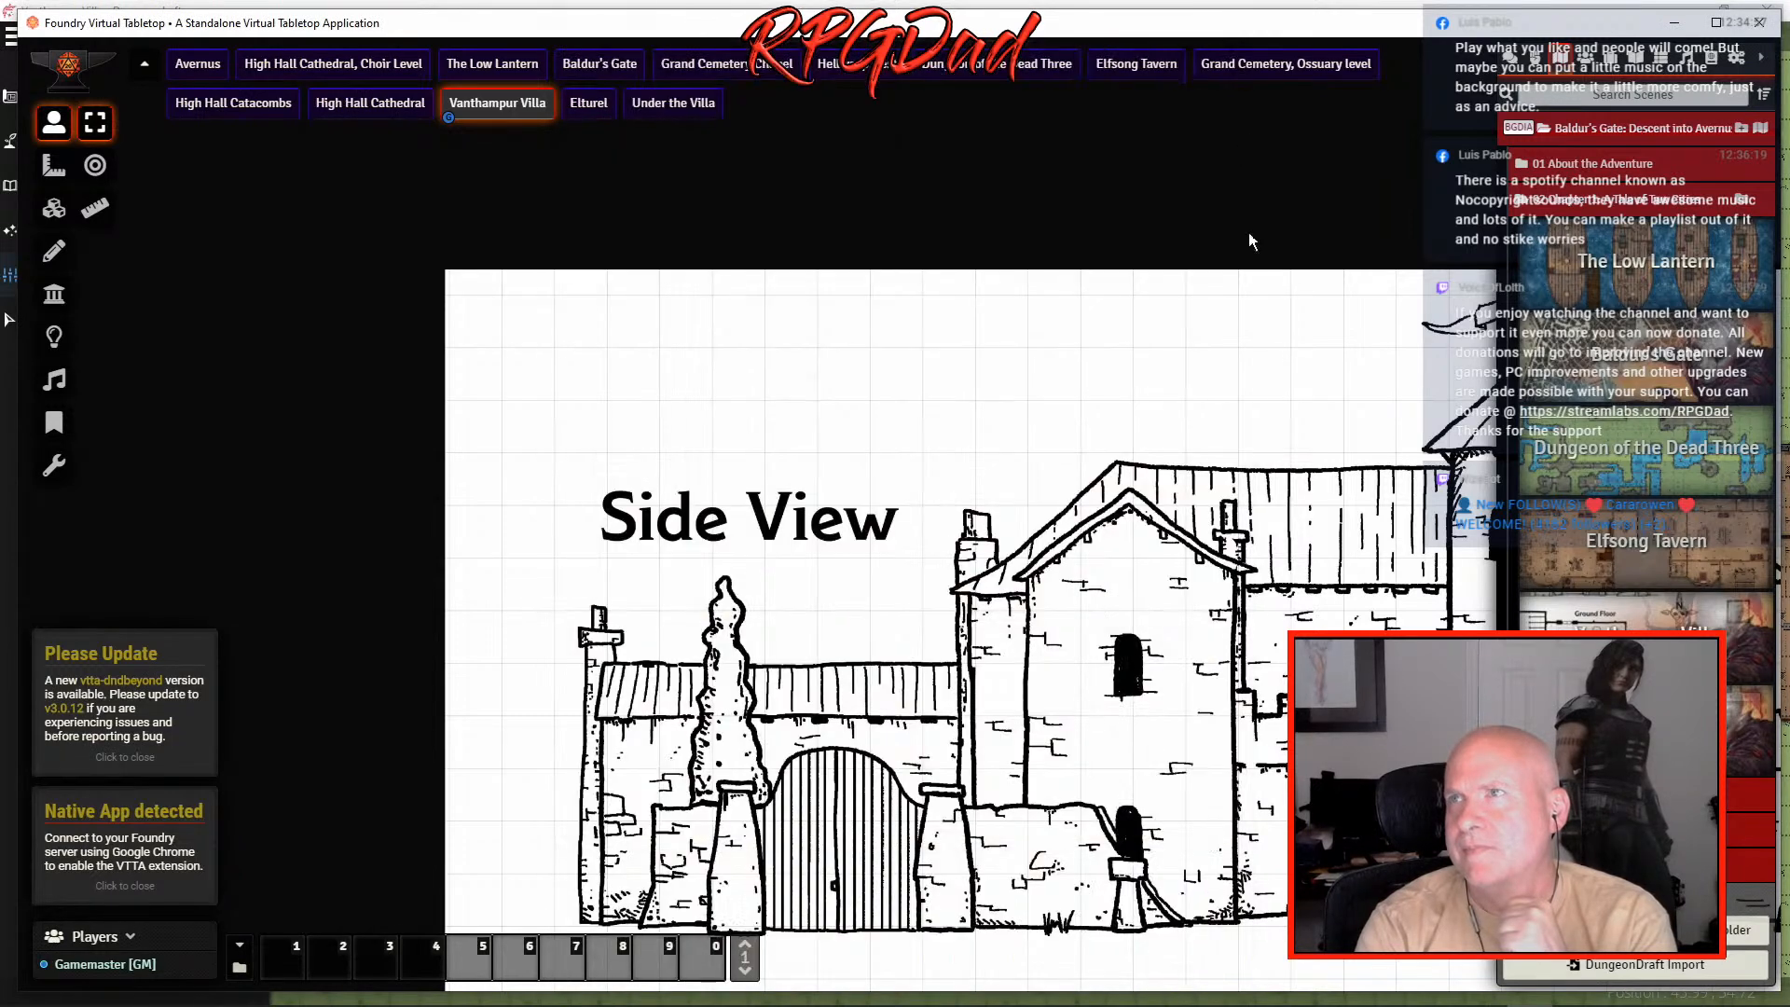
- Start a DungeonDraft import and name the scene Vanthampur Villa
{"action": "left_click", "coordinate": [1617, 966]}
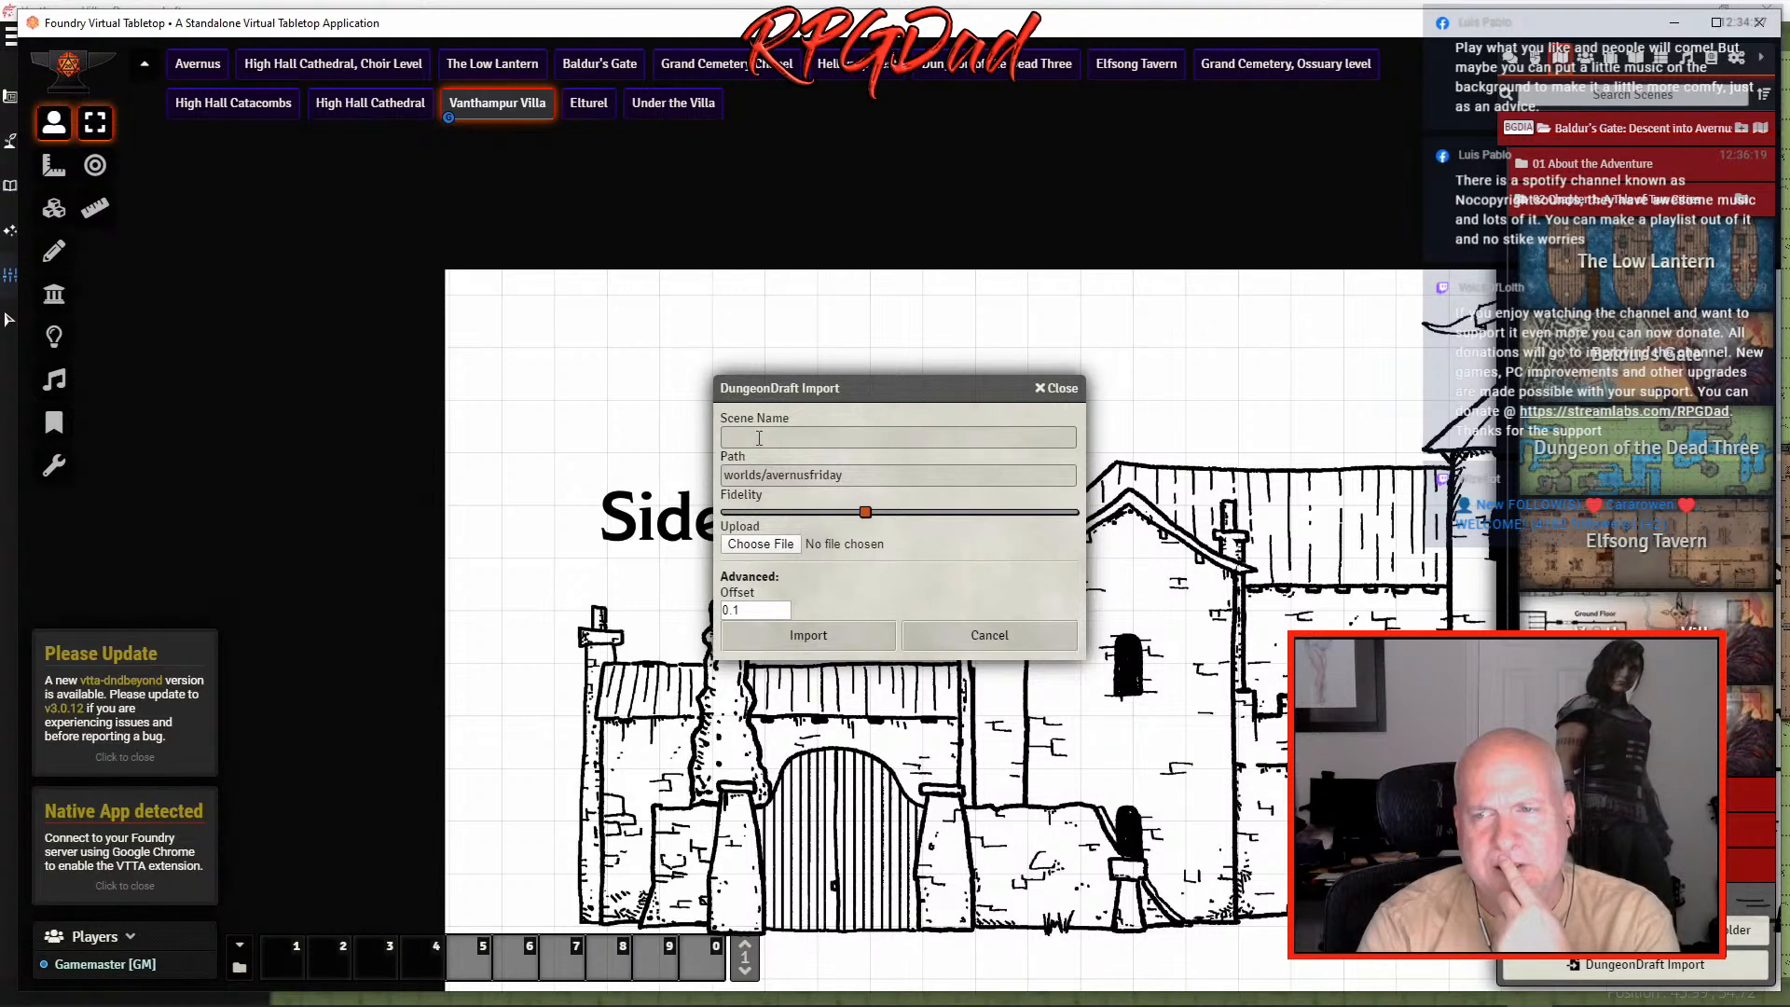
{"action": "left_click", "coordinate": [759, 438]}
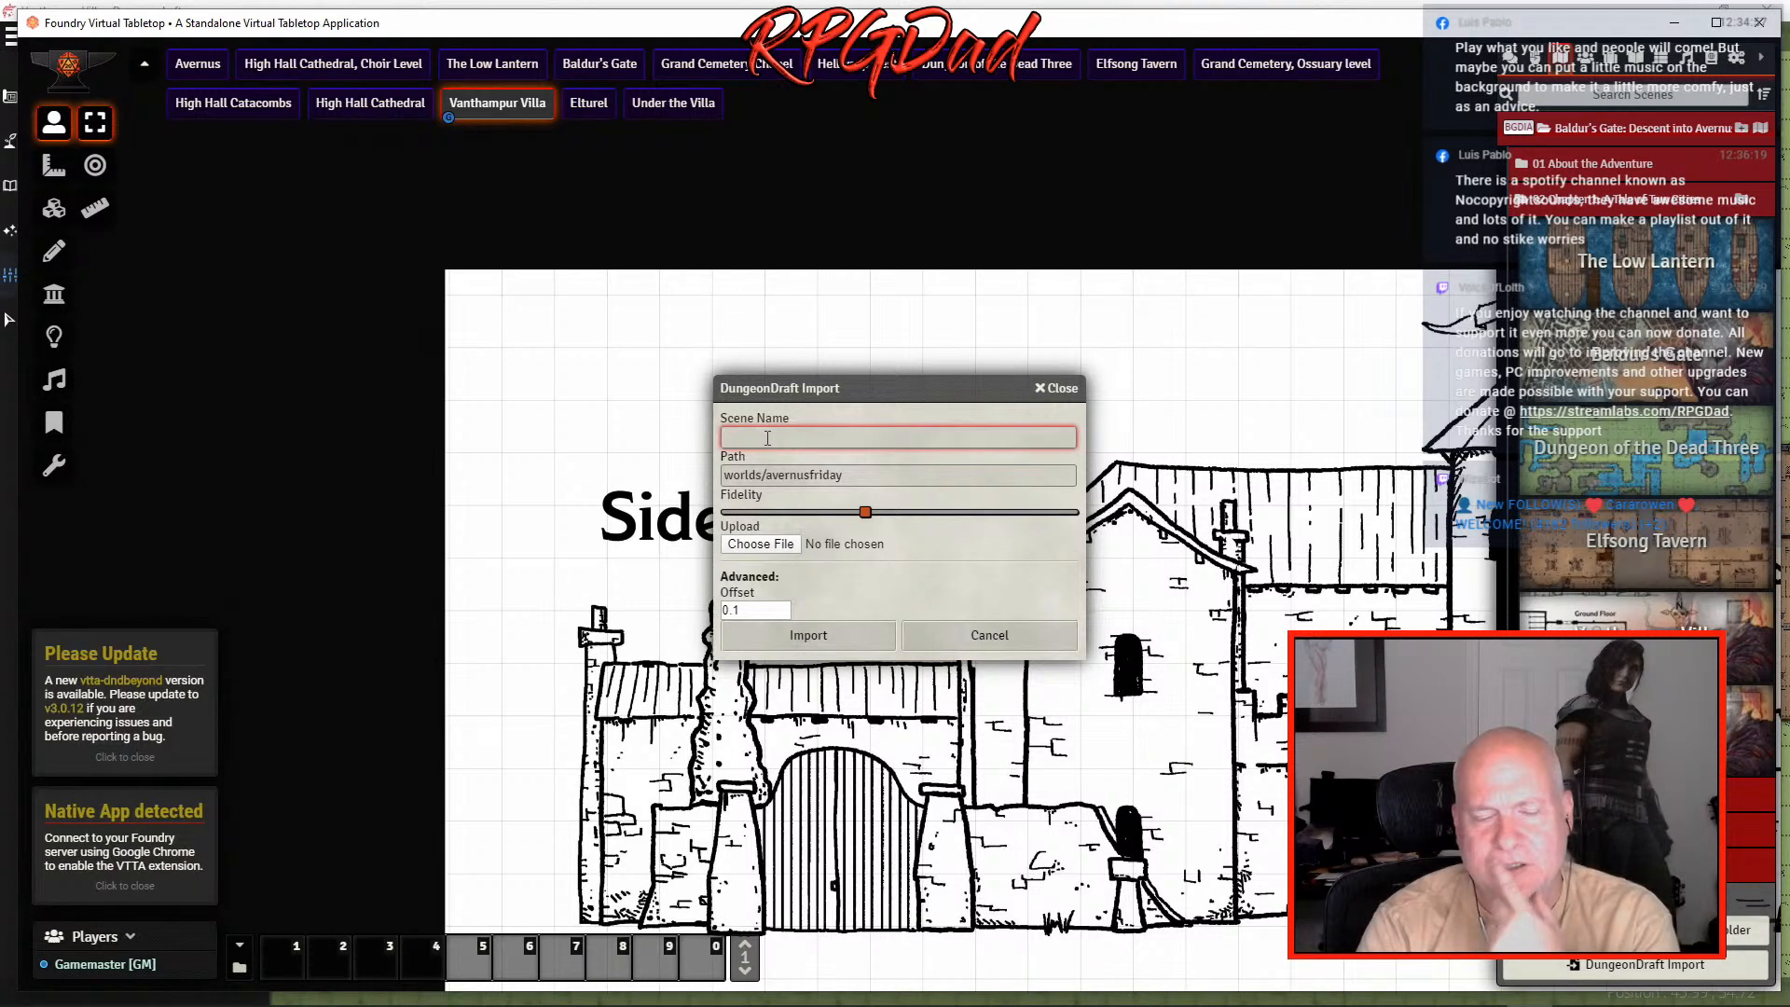
{"action": "type", "text": "Vanthampur"}
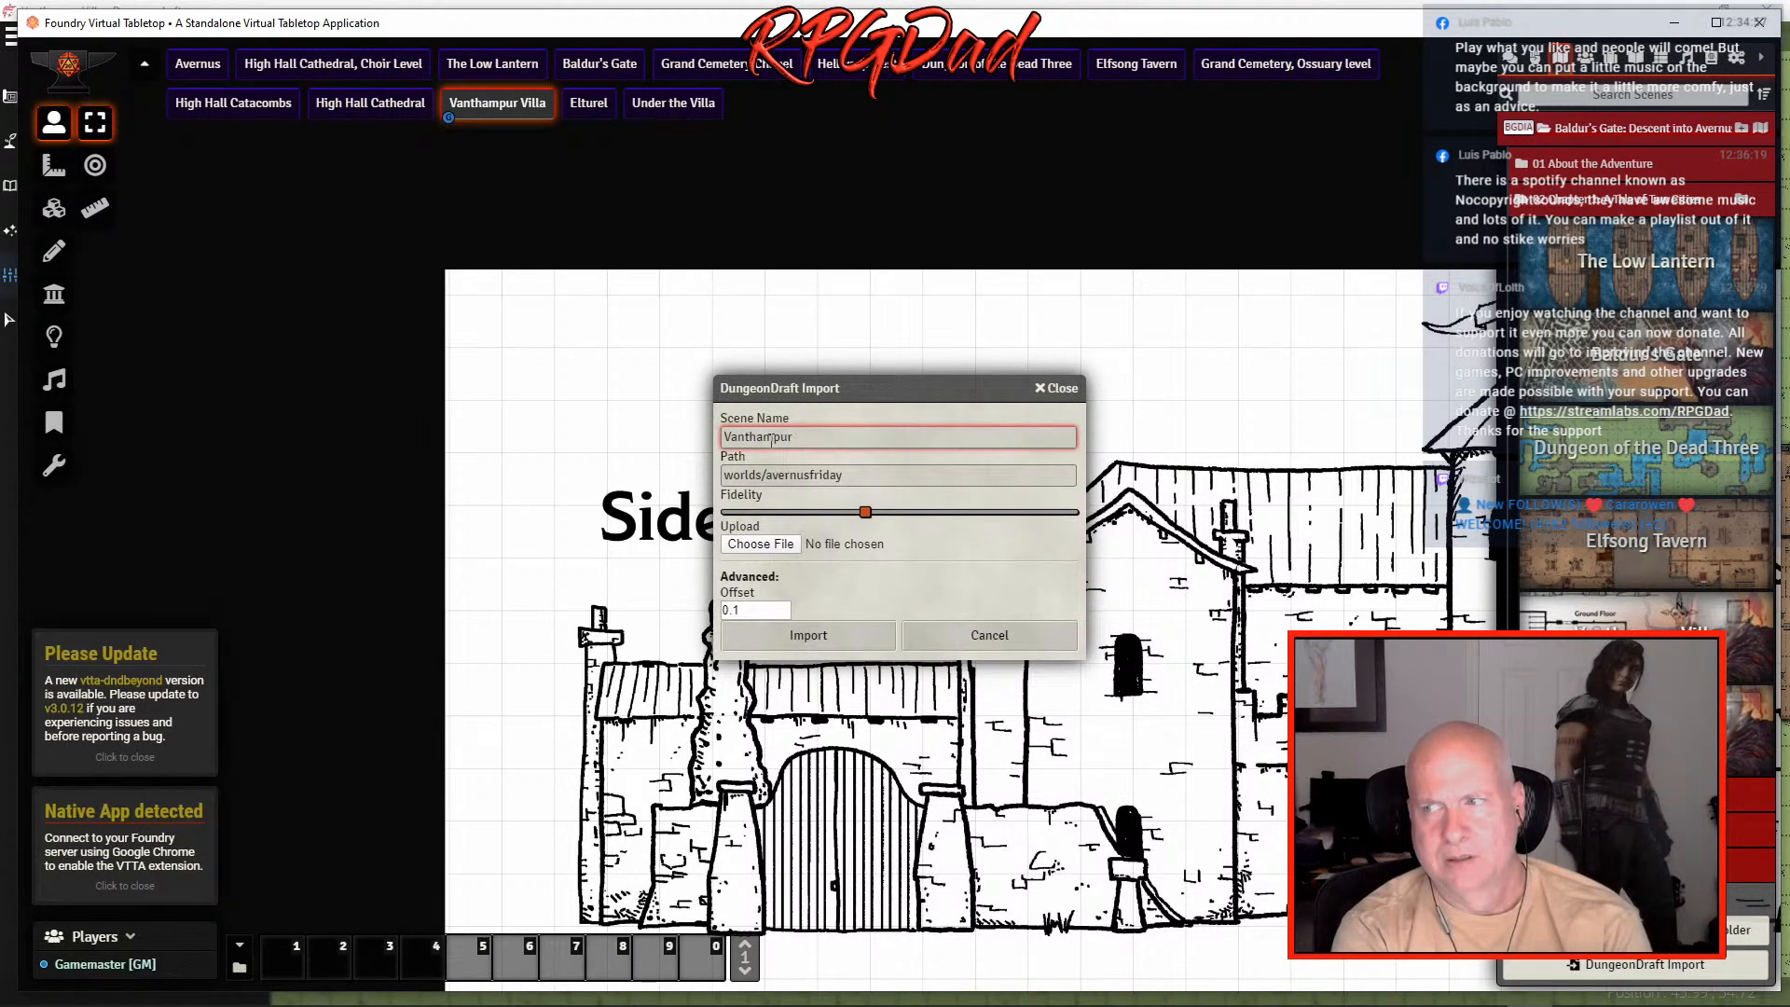
{"action": "type", "text": " Villa"}
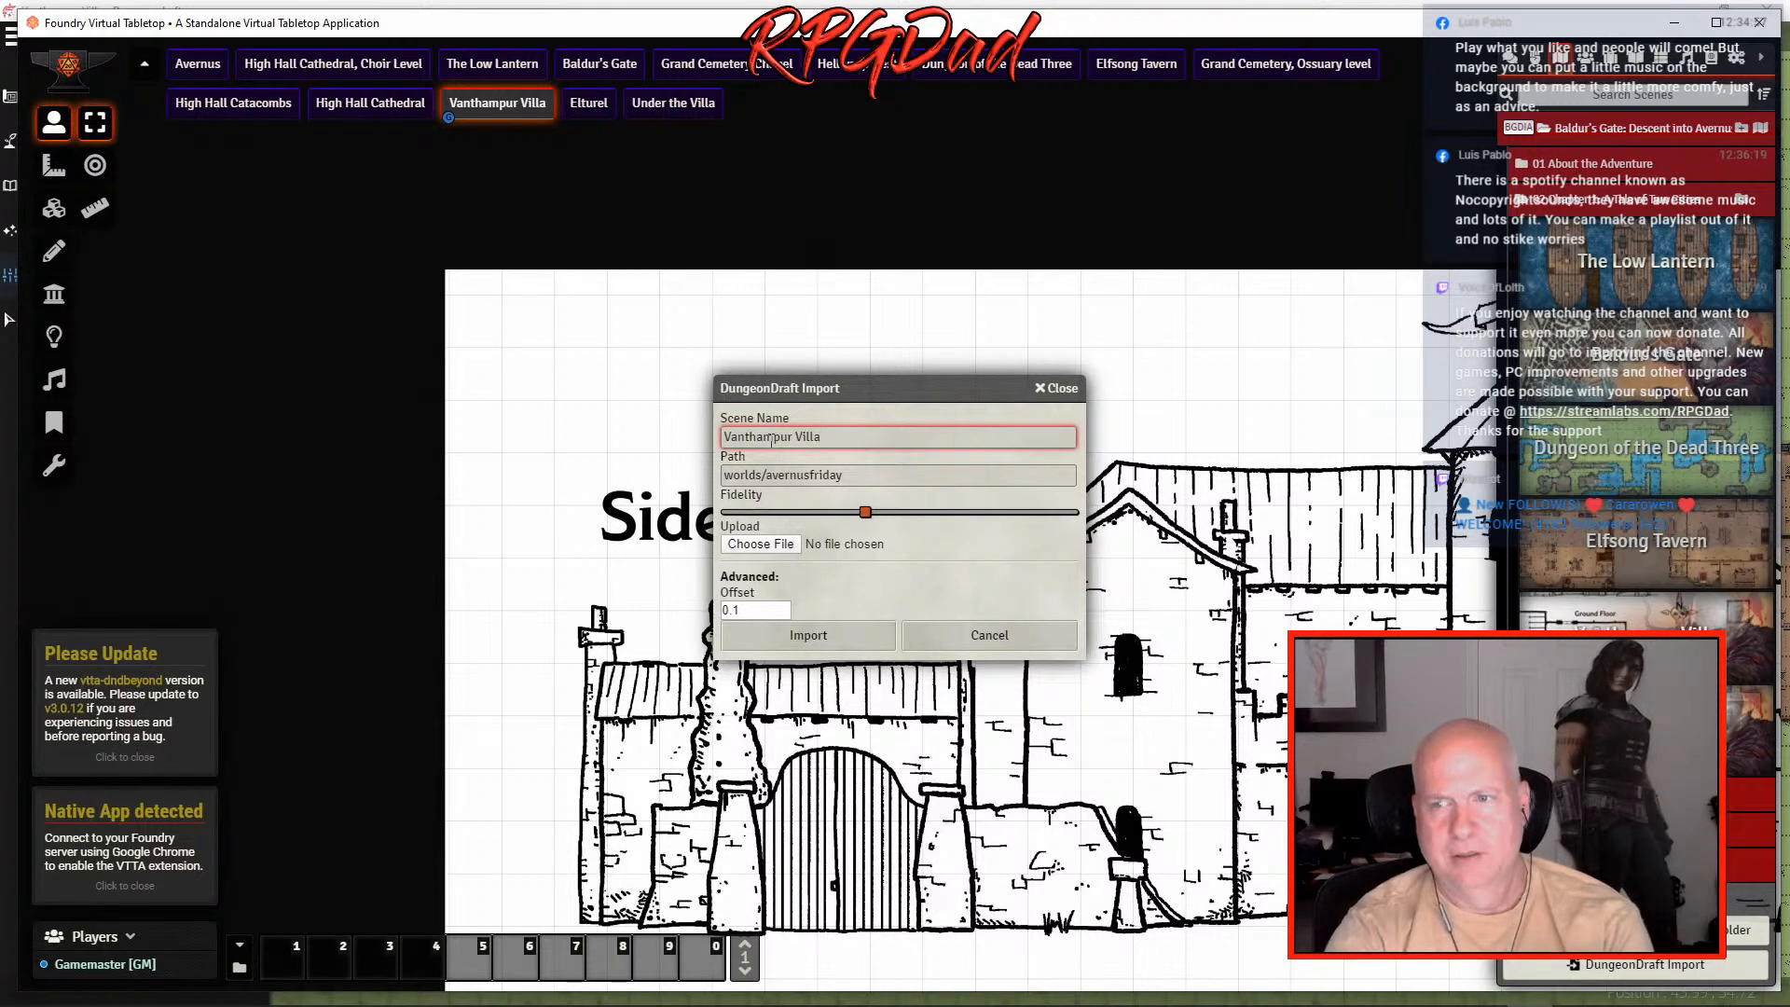
- Import VanthampurVilla.dd2vtt from the Avernus Maps folder, replacing the existing scene
{"action": "left_click", "coordinate": [779, 544]}
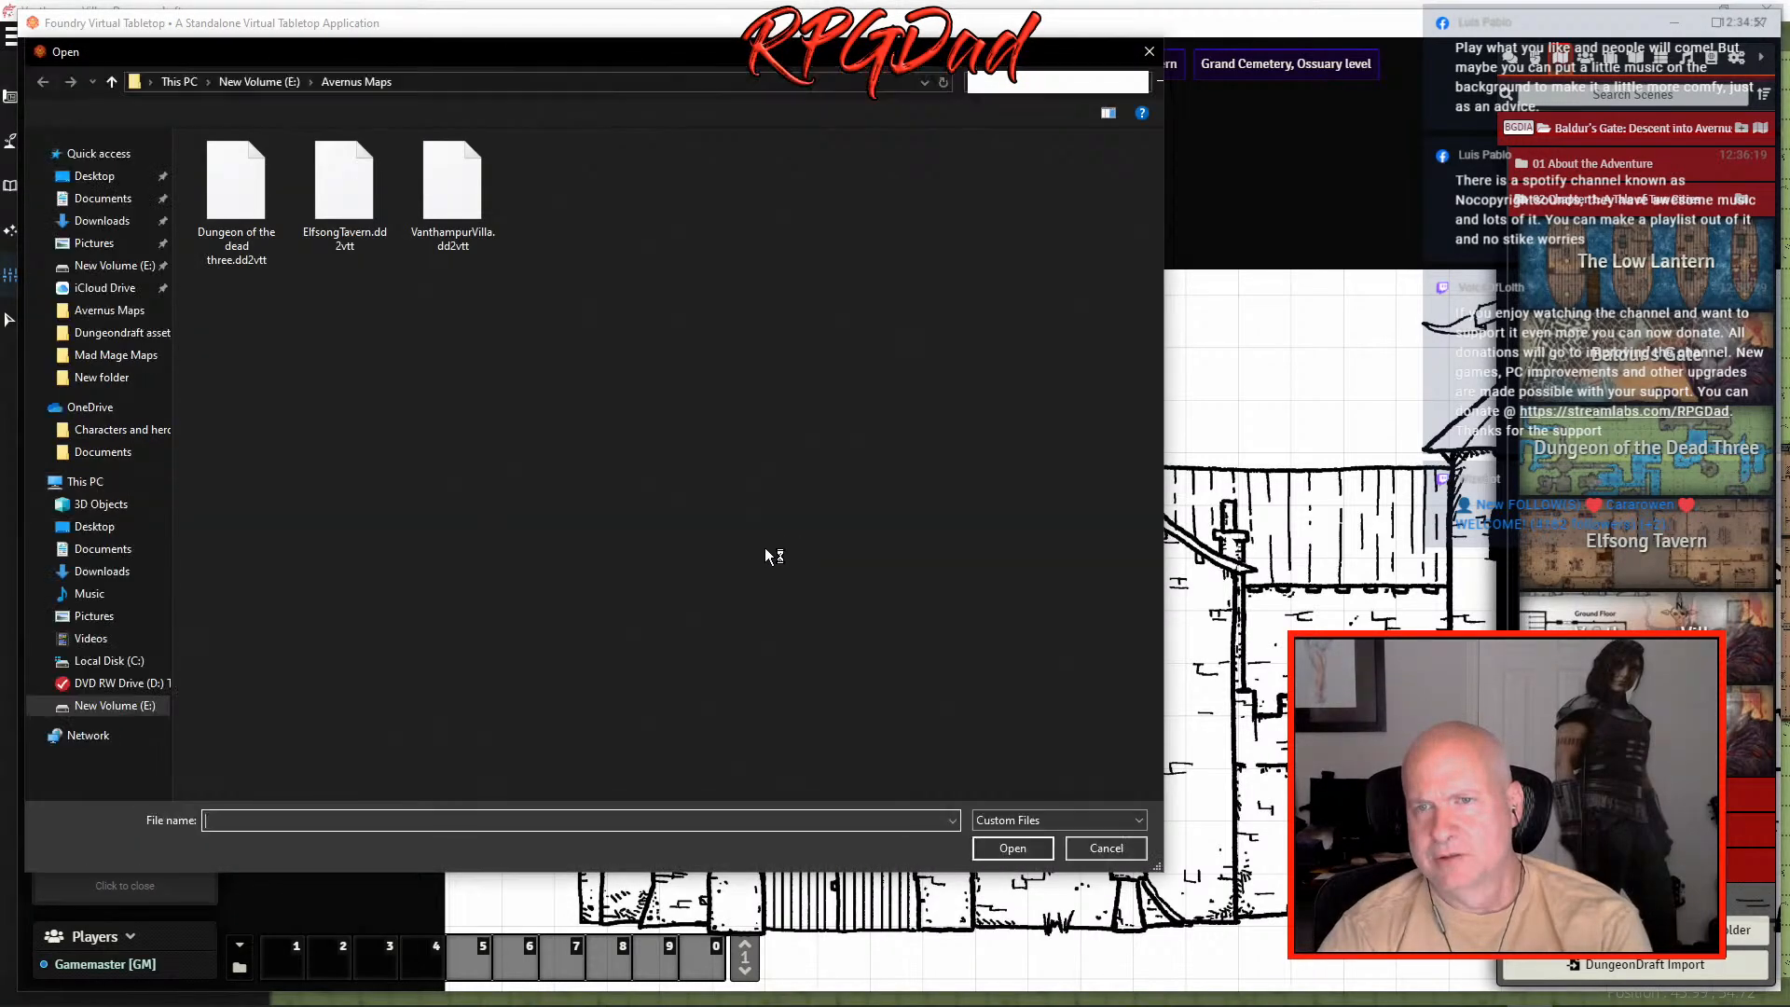
{"action": "left_click", "coordinate": [466, 200]}
{"action": "left_click", "coordinate": [1013, 849]}
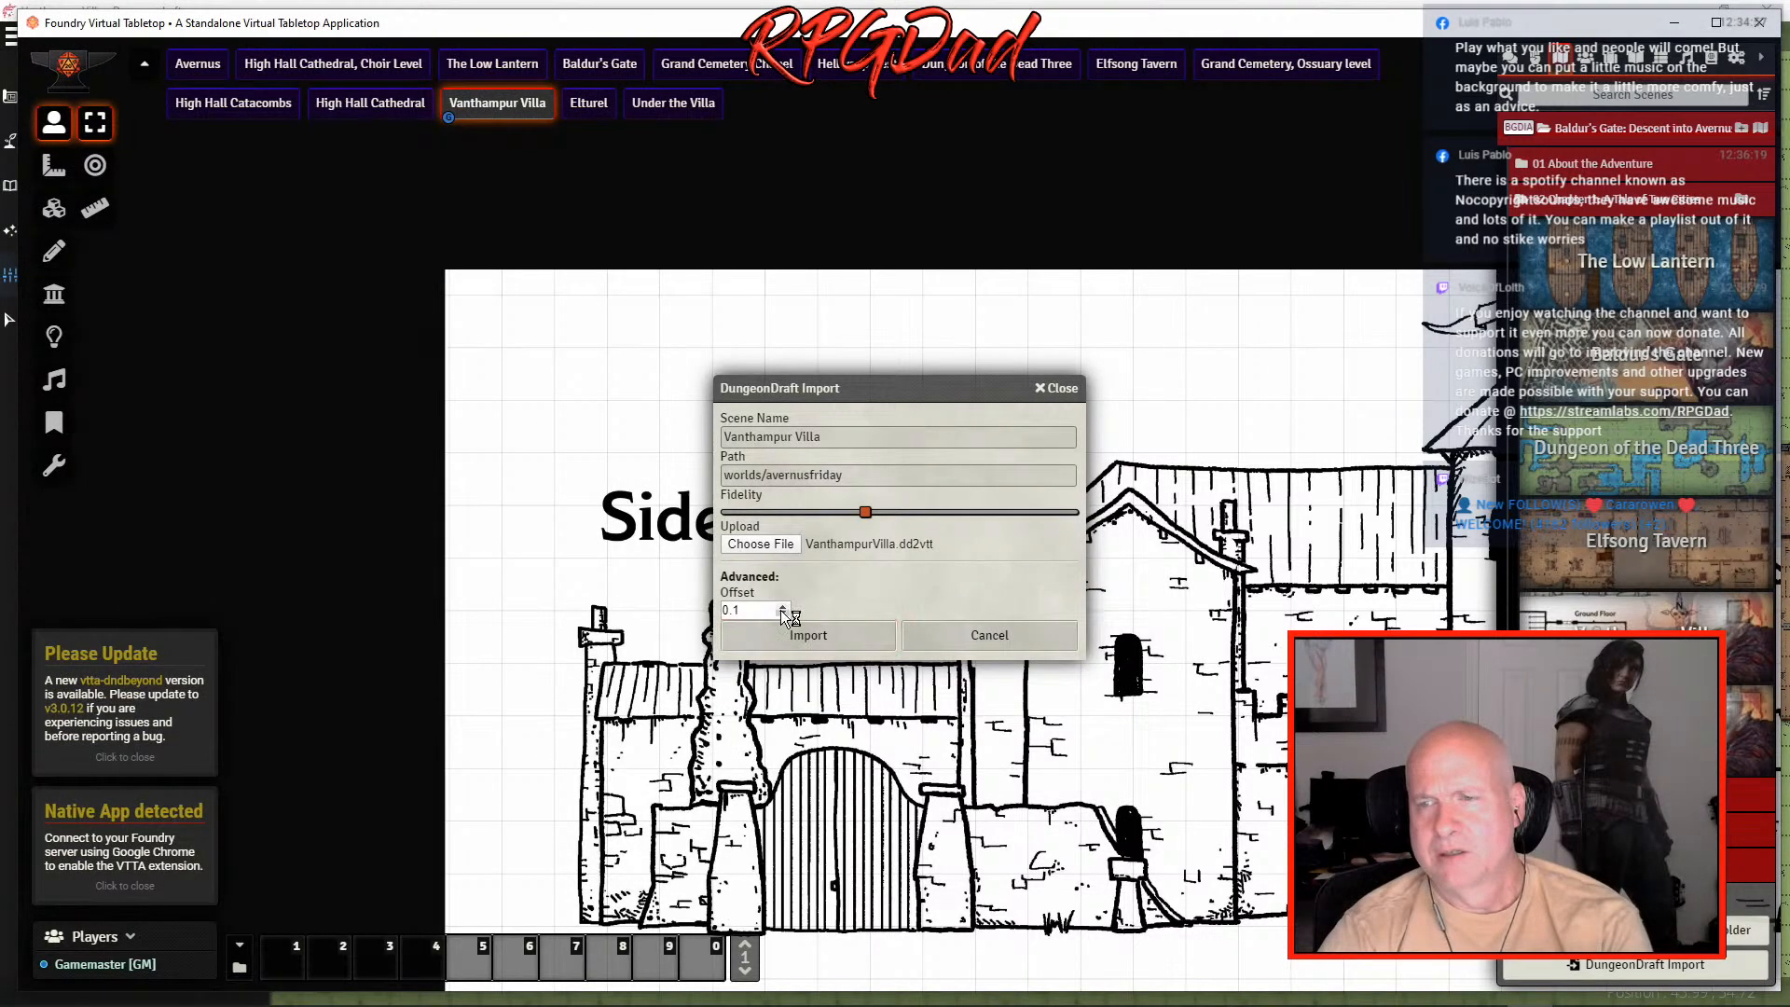
{"action": "left_click", "coordinate": [831, 642]}
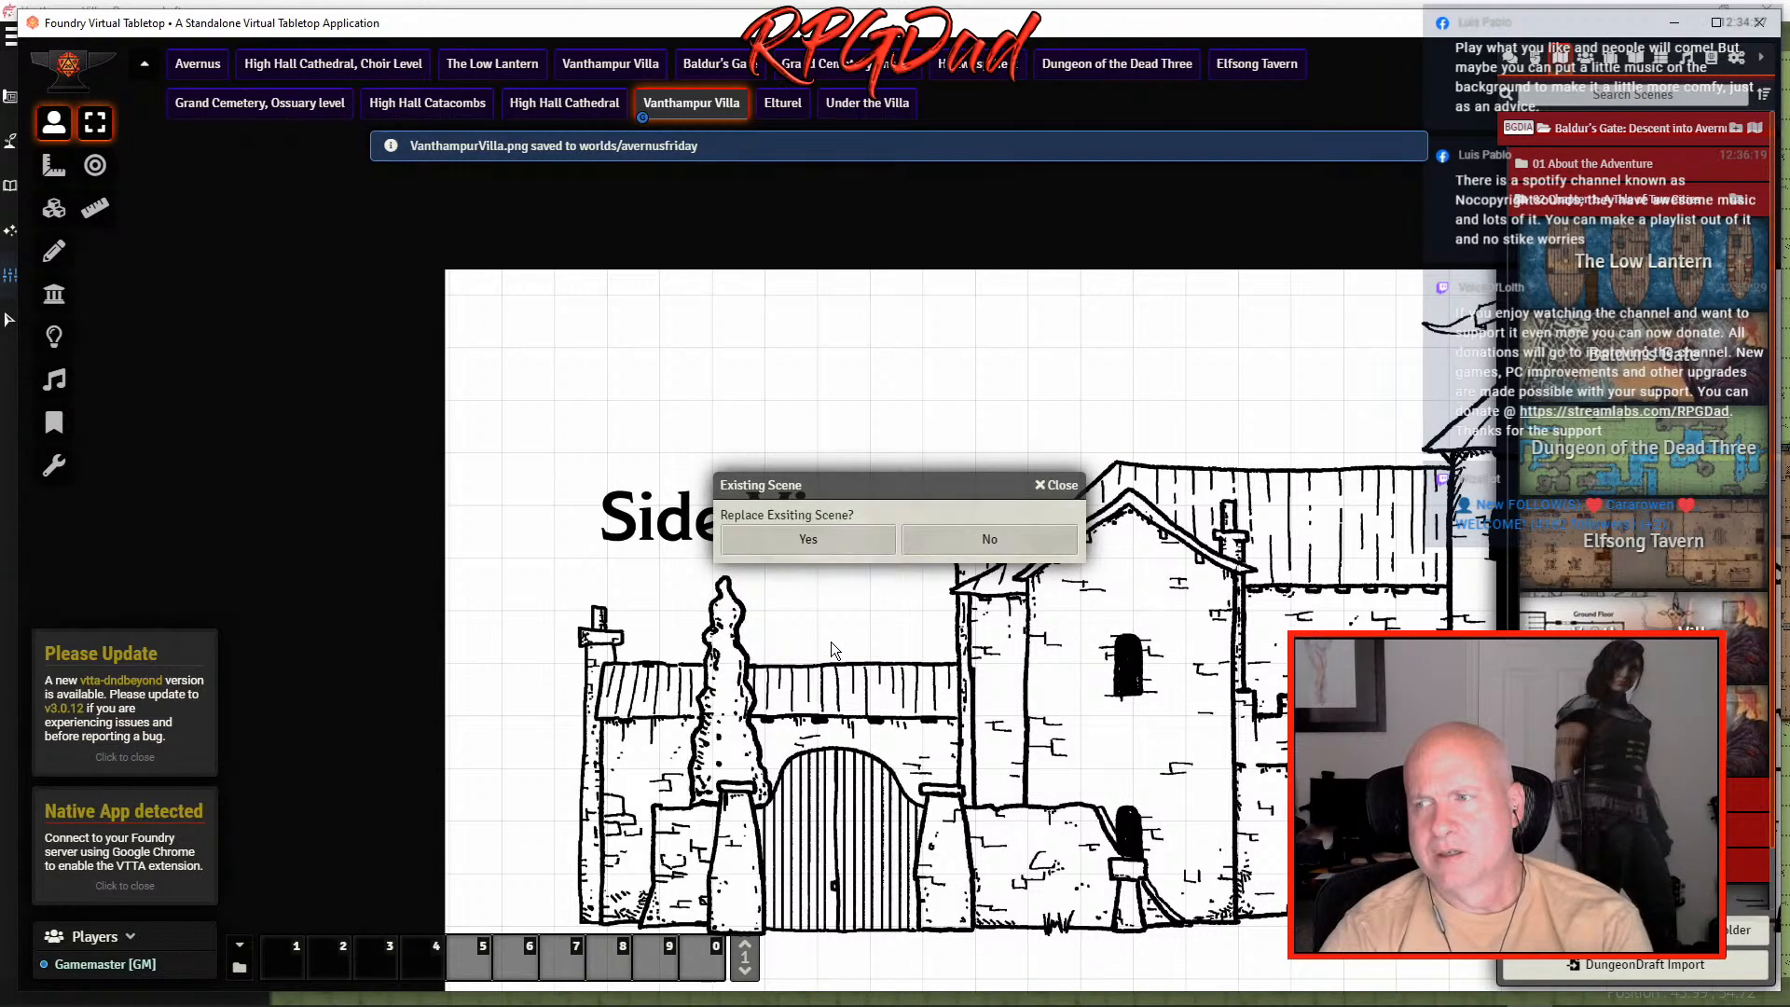
{"action": "left_click", "coordinate": [785, 539]}
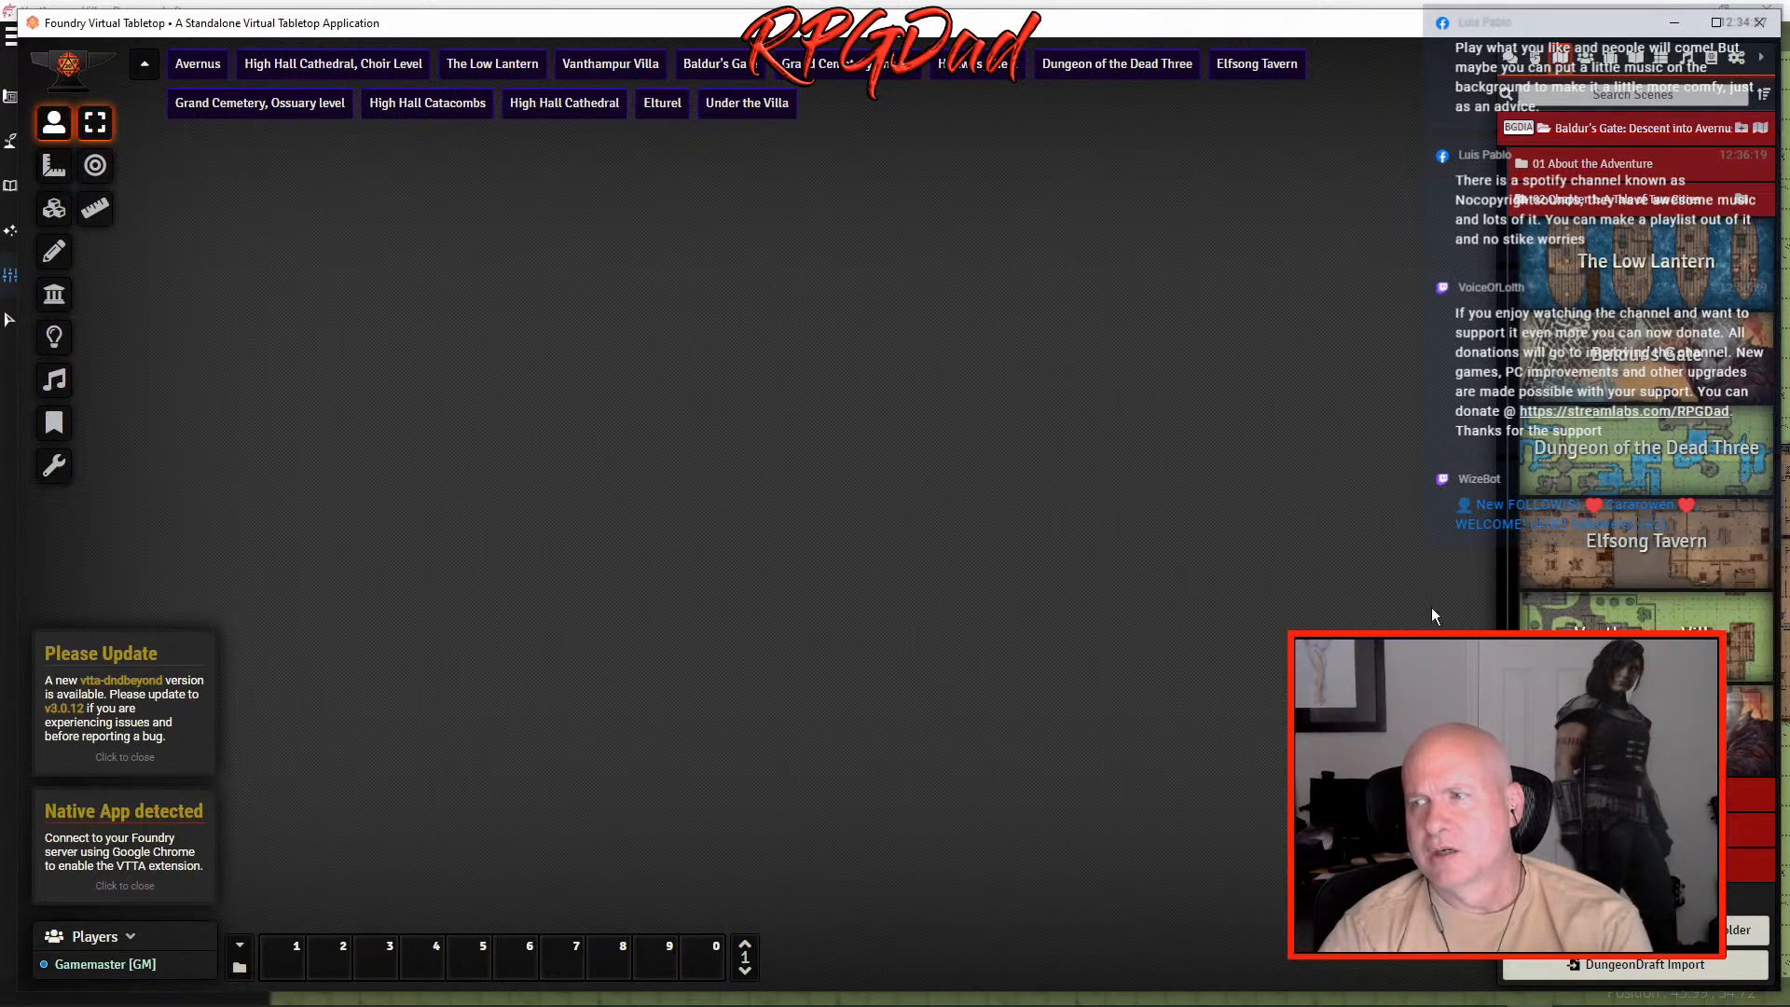
- Check the imported Vanthampur Villa scene's configuration, then view the scene and inspect the building beside the road
{"action": "left_click", "coordinate": [1540, 608]}
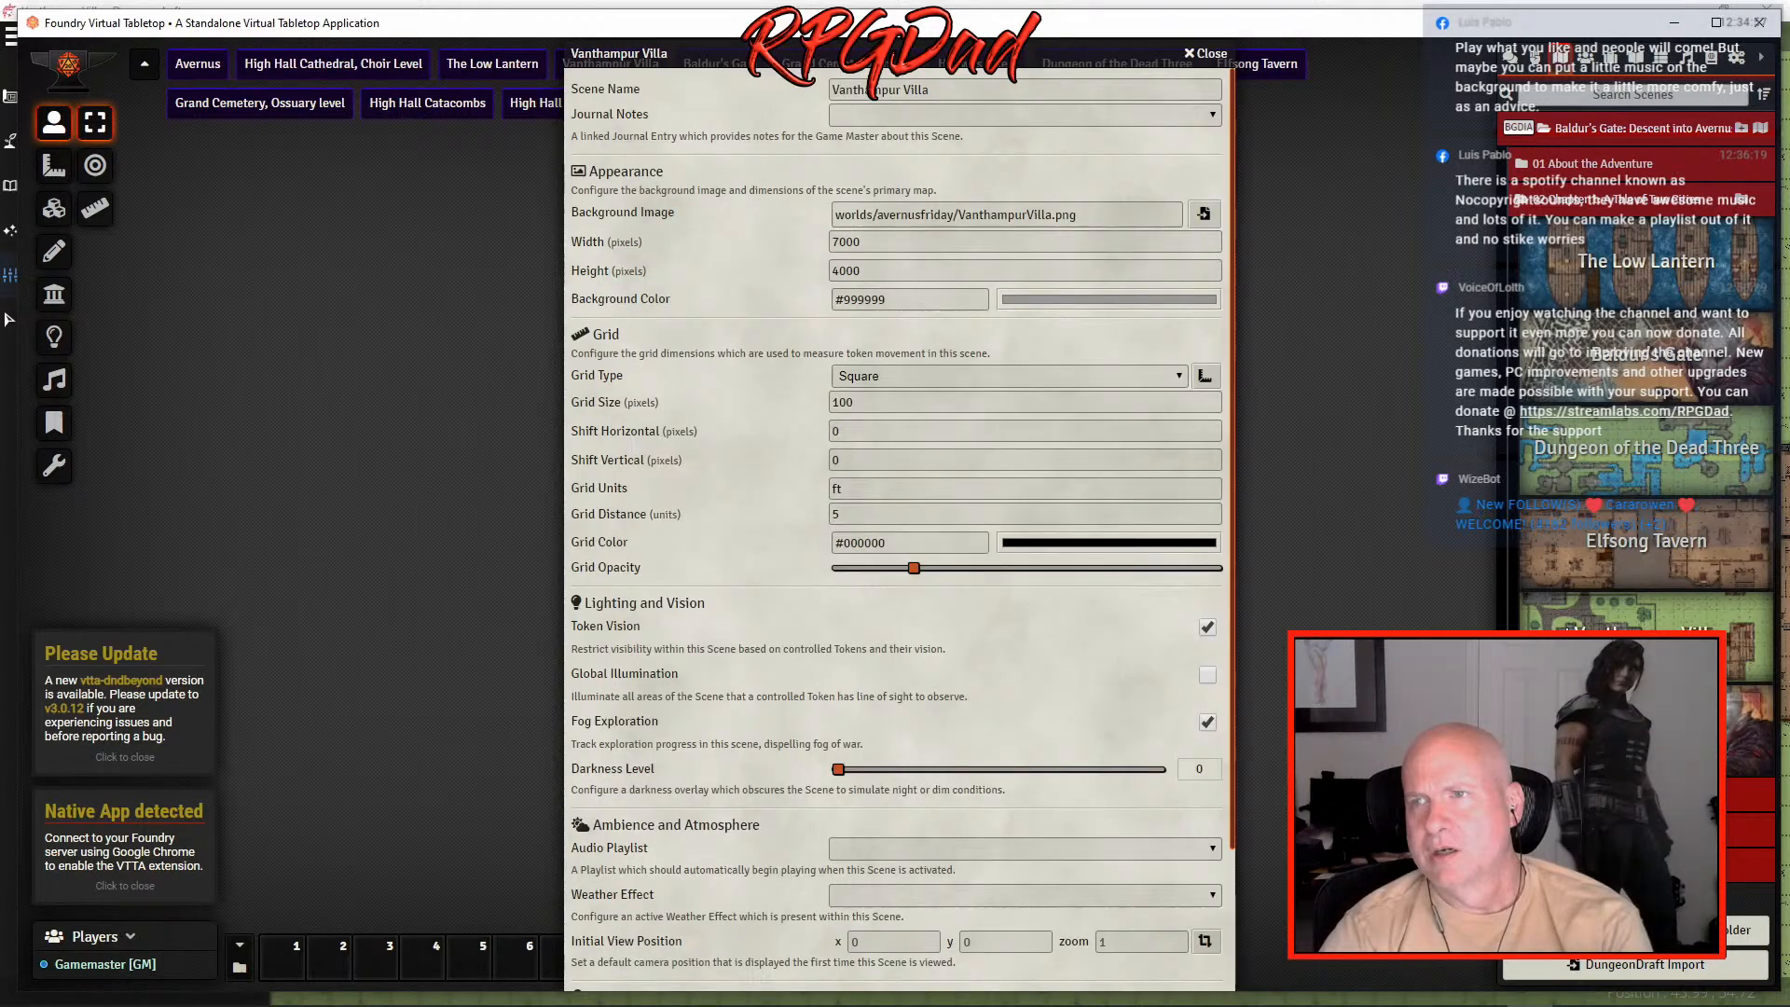
{"action": "left_click", "coordinate": [1212, 53]}
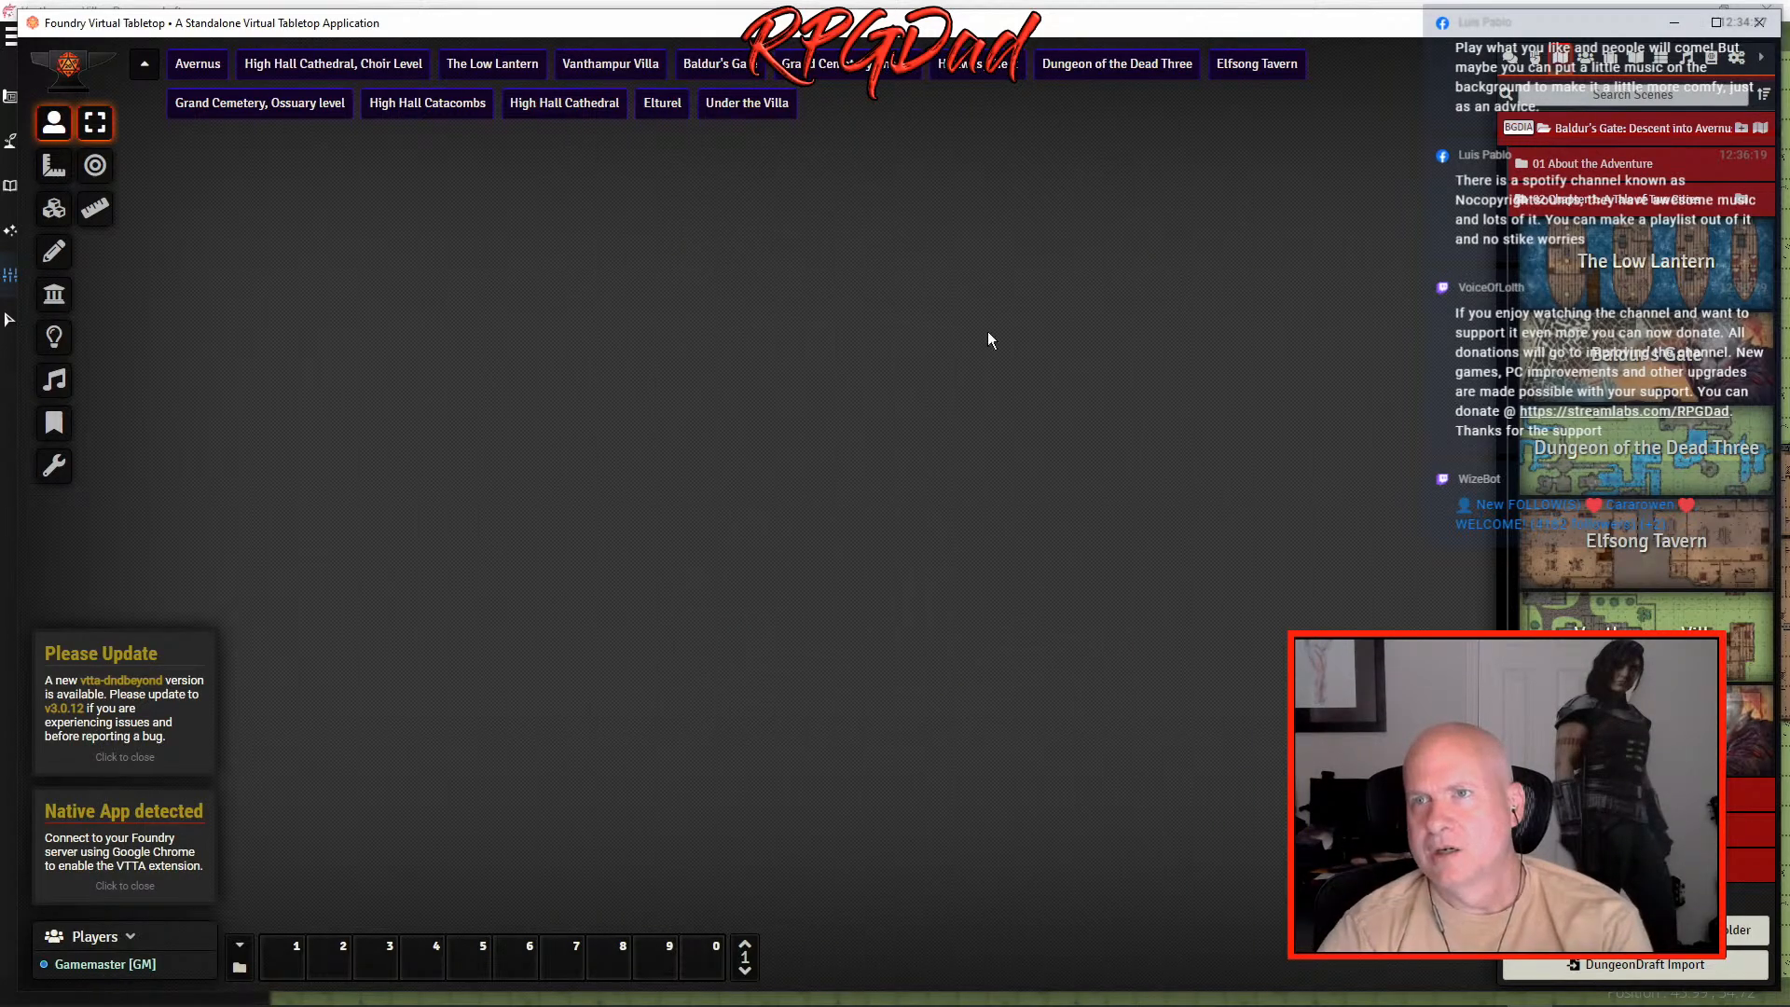
{"action": "left_click", "coordinate": [622, 66]}
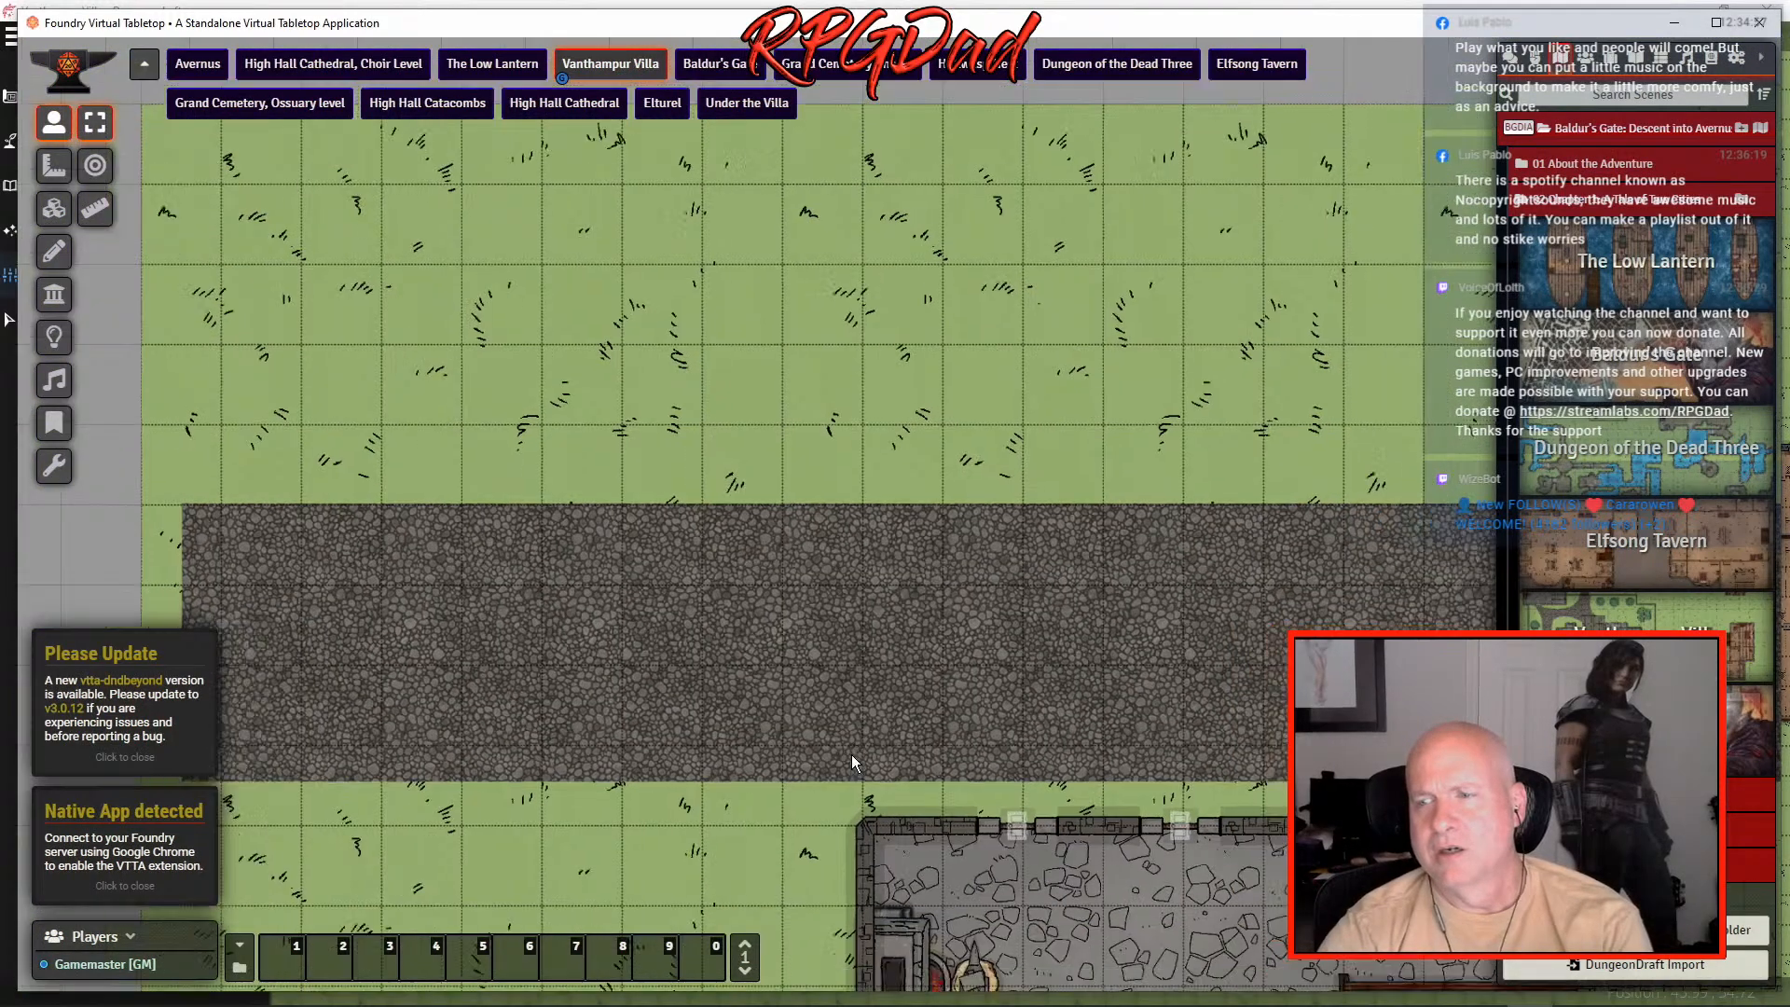
{"action": "left_click_drag", "start_coordinate": [1139, 909], "coordinate": [604, 404]}
{"action": "scroll", "coordinate": [597, 401], "scroll_direction": "up", "scroll_amount": 4}
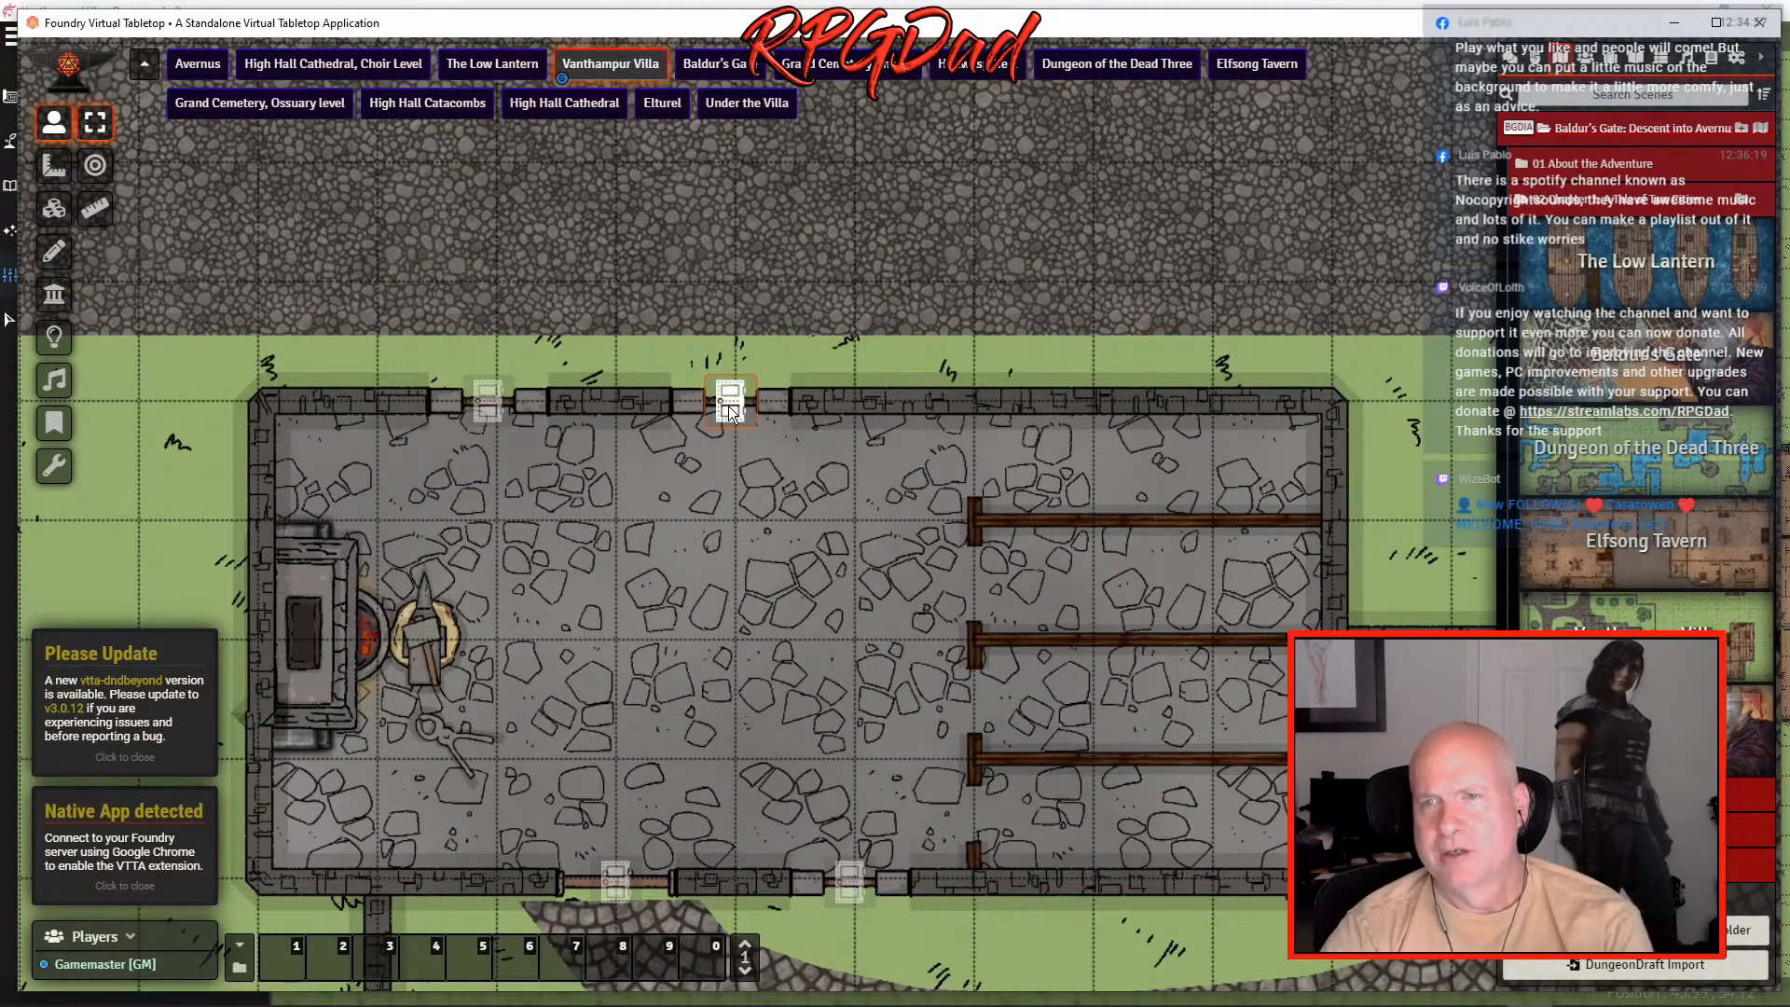
{"action": "scroll", "coordinate": [773, 480], "scroll_direction": "down", "scroll_amount": 1}
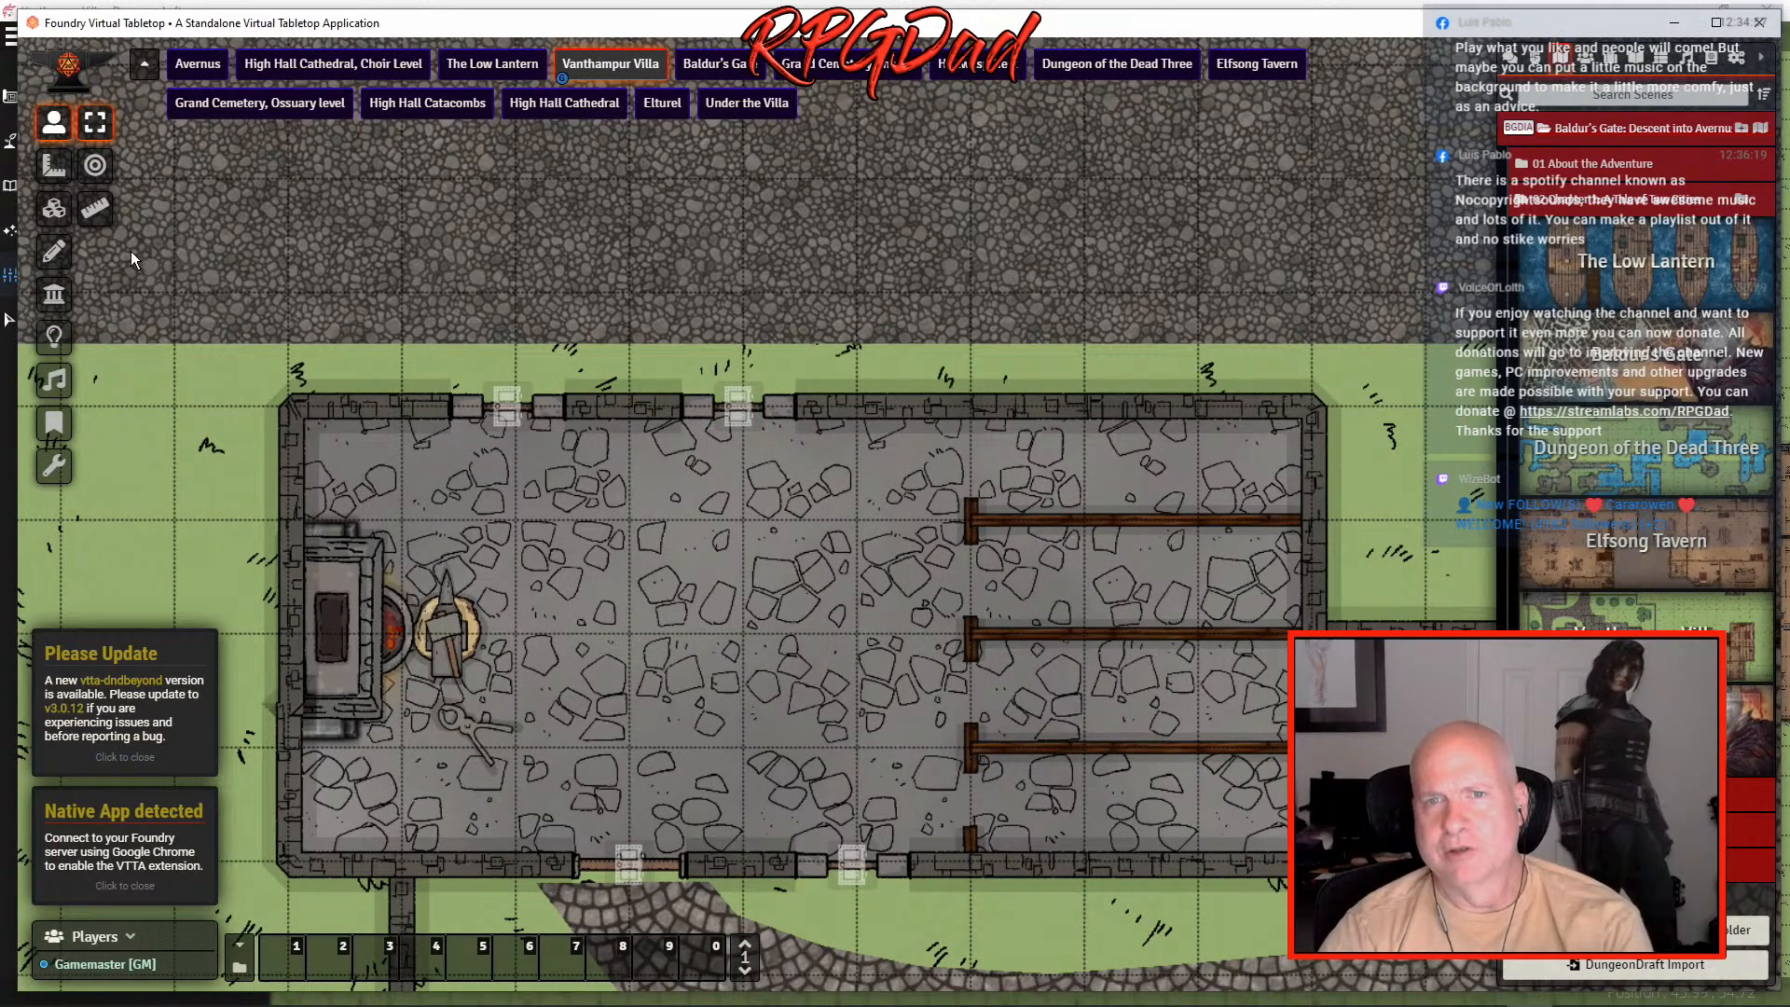
- Show the scene's wall layer and examine the imported walls around the outbuilding and courtyard
{"action": "left_click", "coordinate": [54, 295]}
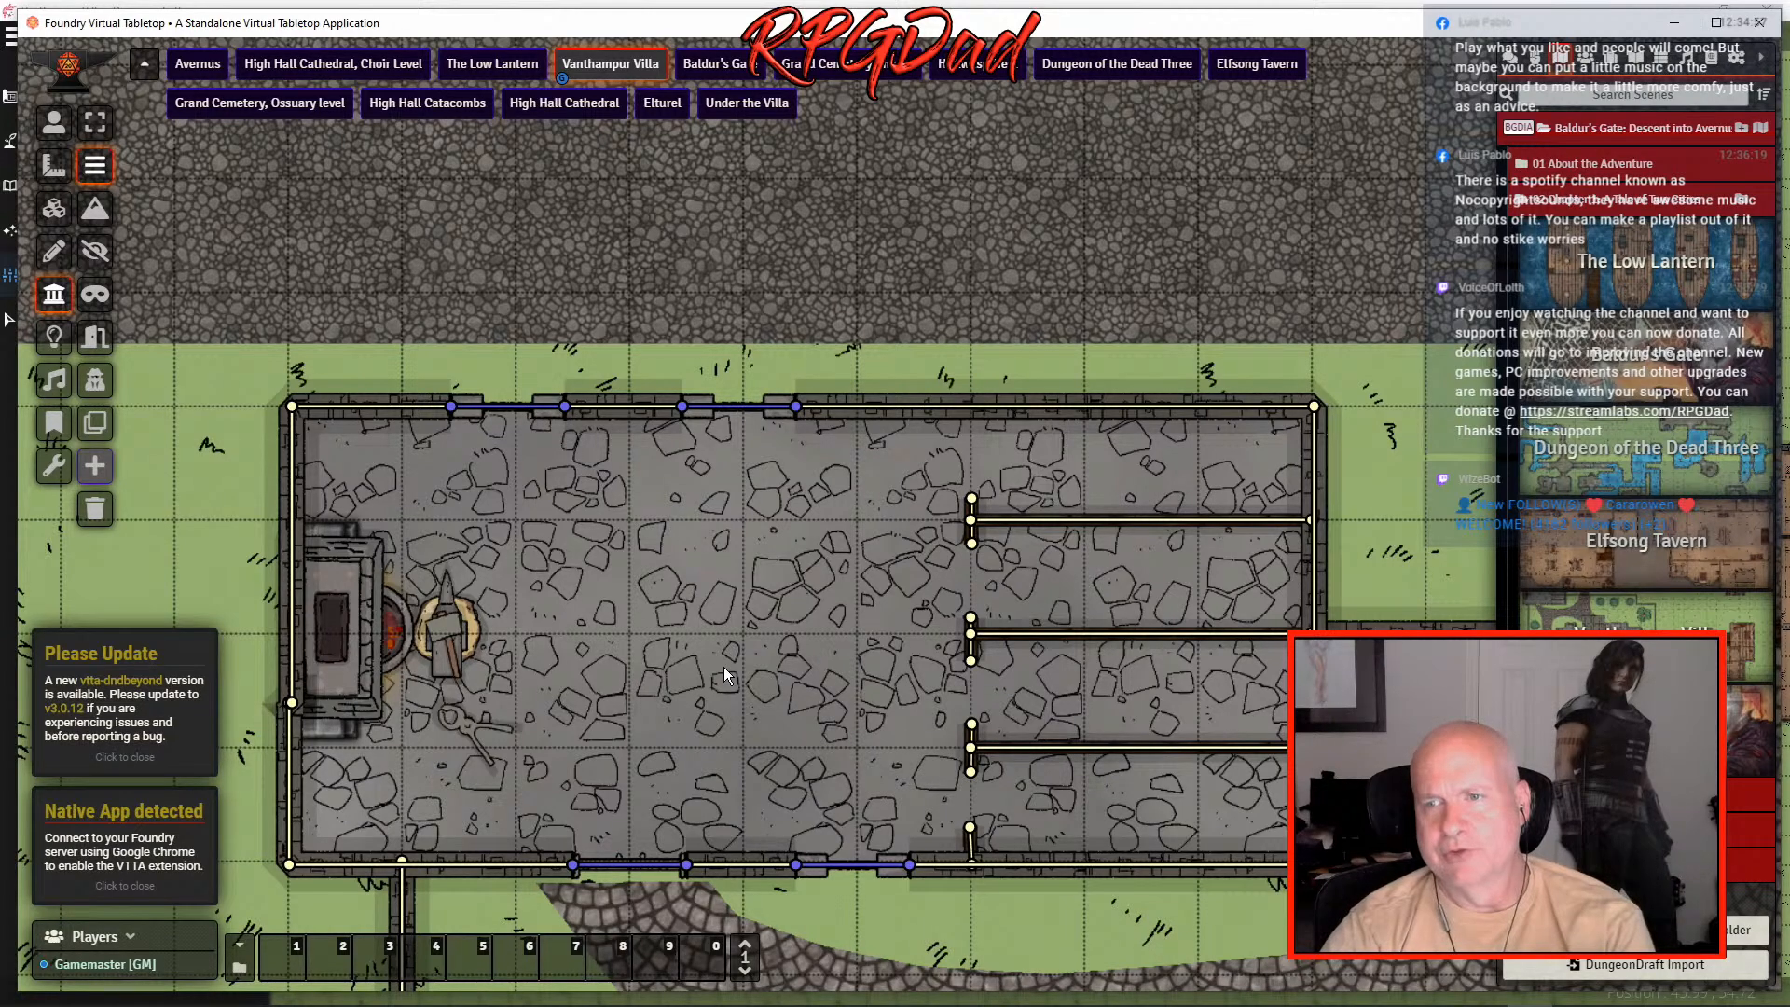
{"action": "scroll", "coordinate": [731, 678], "scroll_direction": "down", "scroll_amount": 3}
{"action": "left_click_drag", "start_coordinate": [758, 716], "coordinate": [685, 593]}
{"action": "left_click_drag", "start_coordinate": [989, 800], "coordinate": [722, 511]}
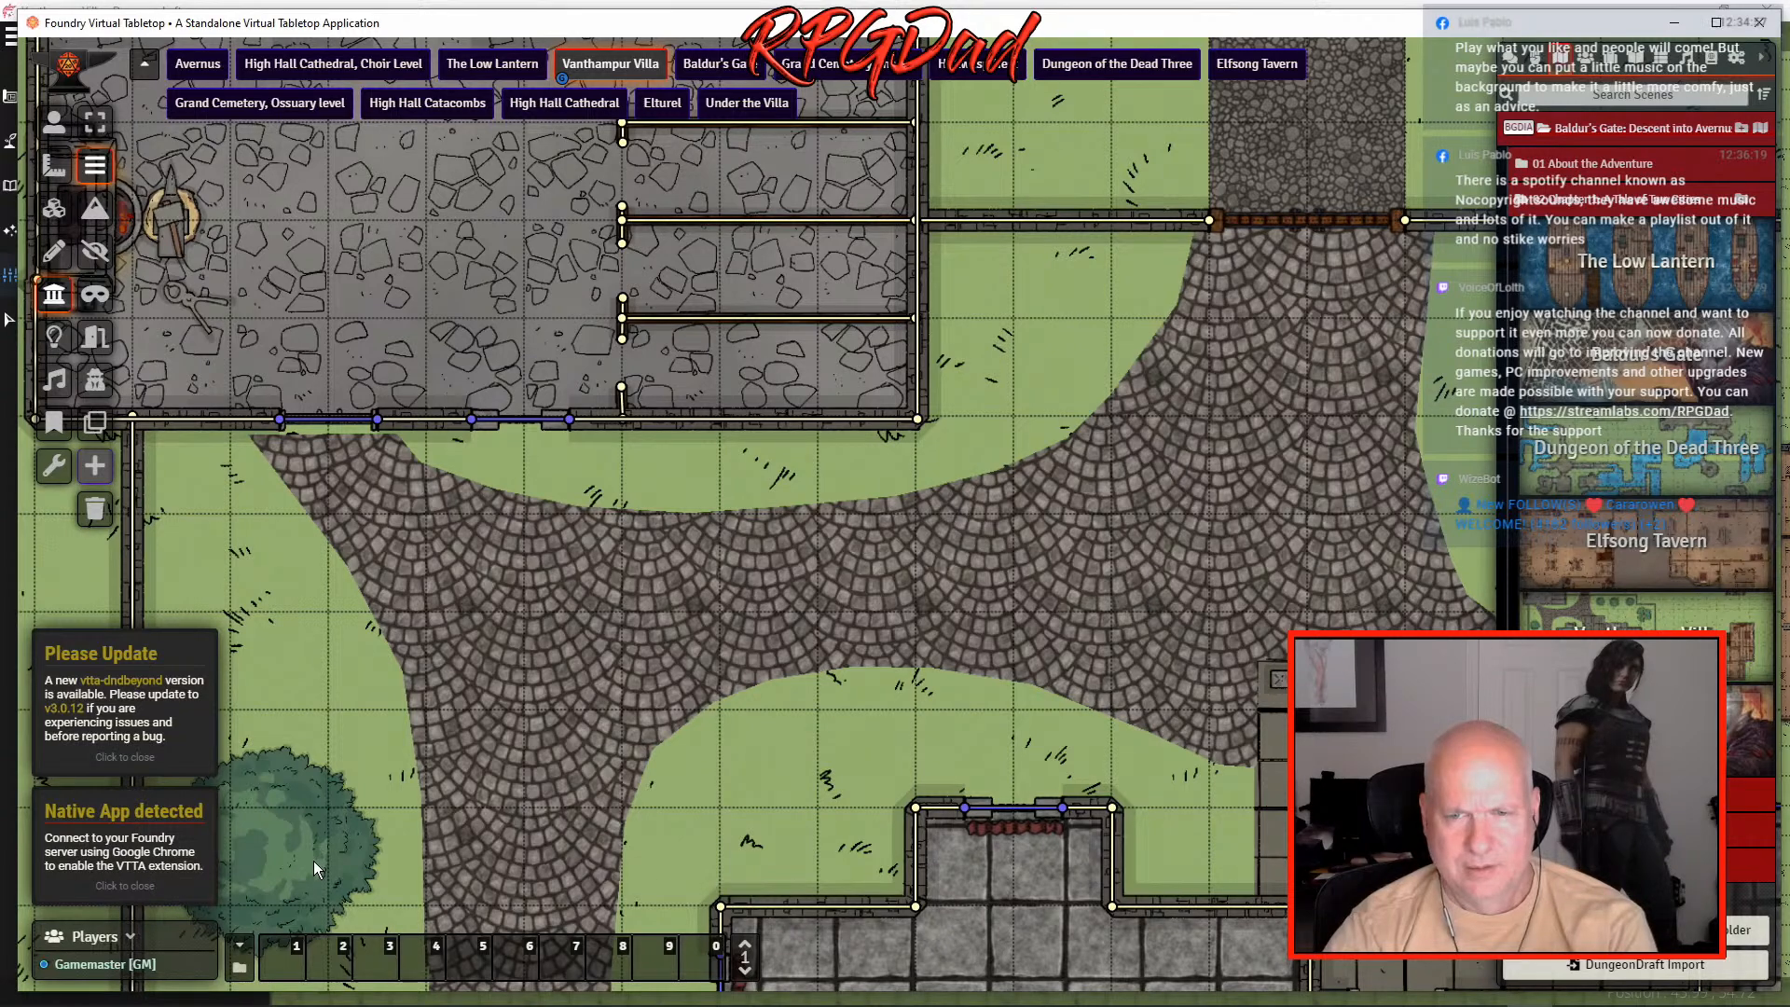
- Dismiss the module update and native app notifications, and toggle the game pause on and off
{"action": "left_click", "coordinate": [188, 686]}
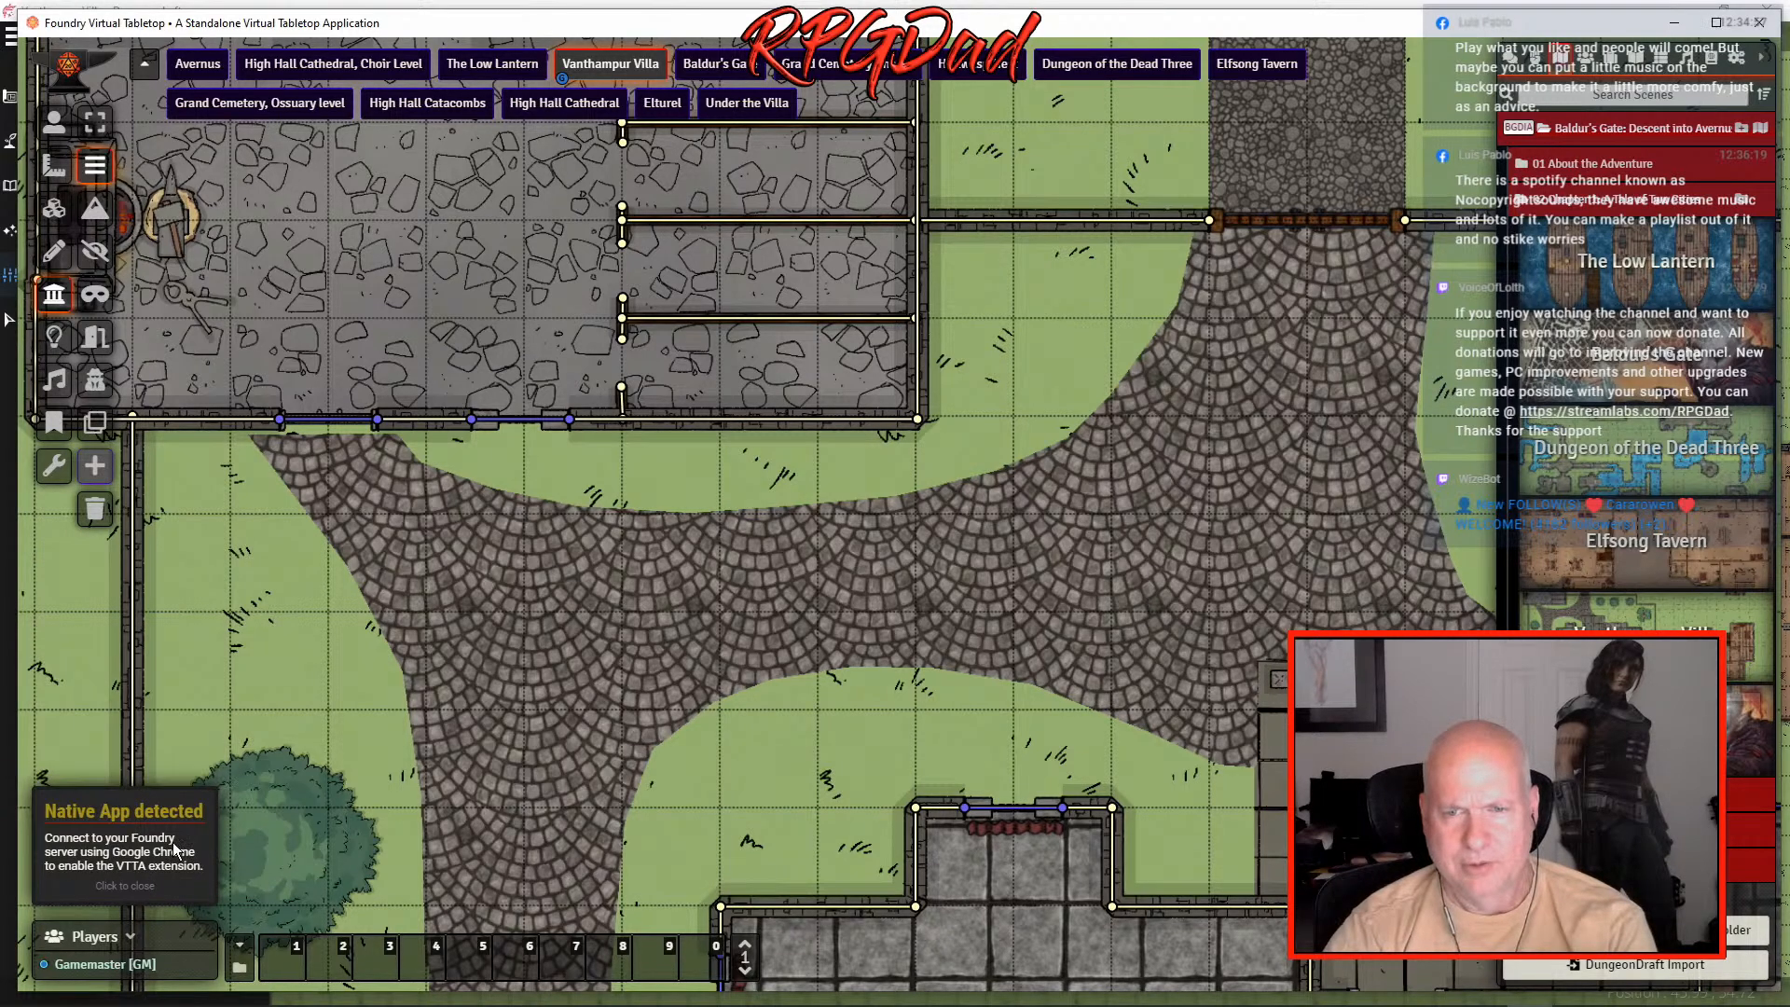
{"action": "left_click", "coordinate": [177, 850]}
{"action": "key", "text": "space"}
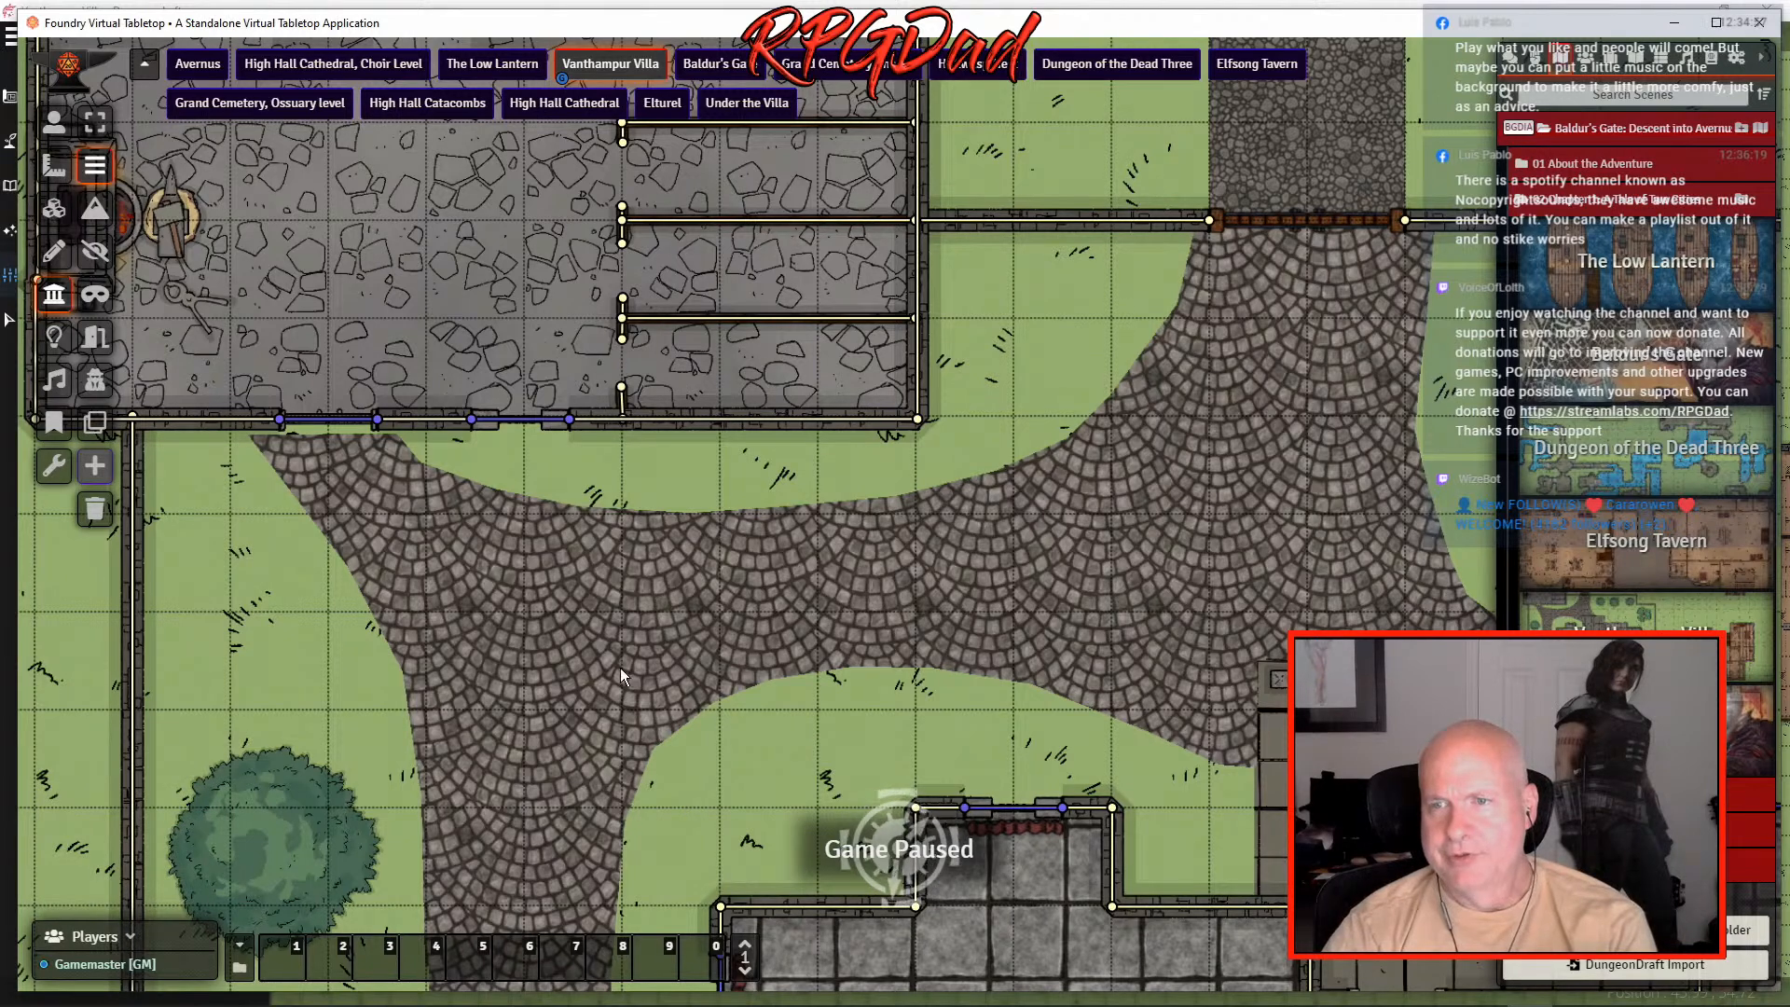
{"action": "key", "text": "space"}
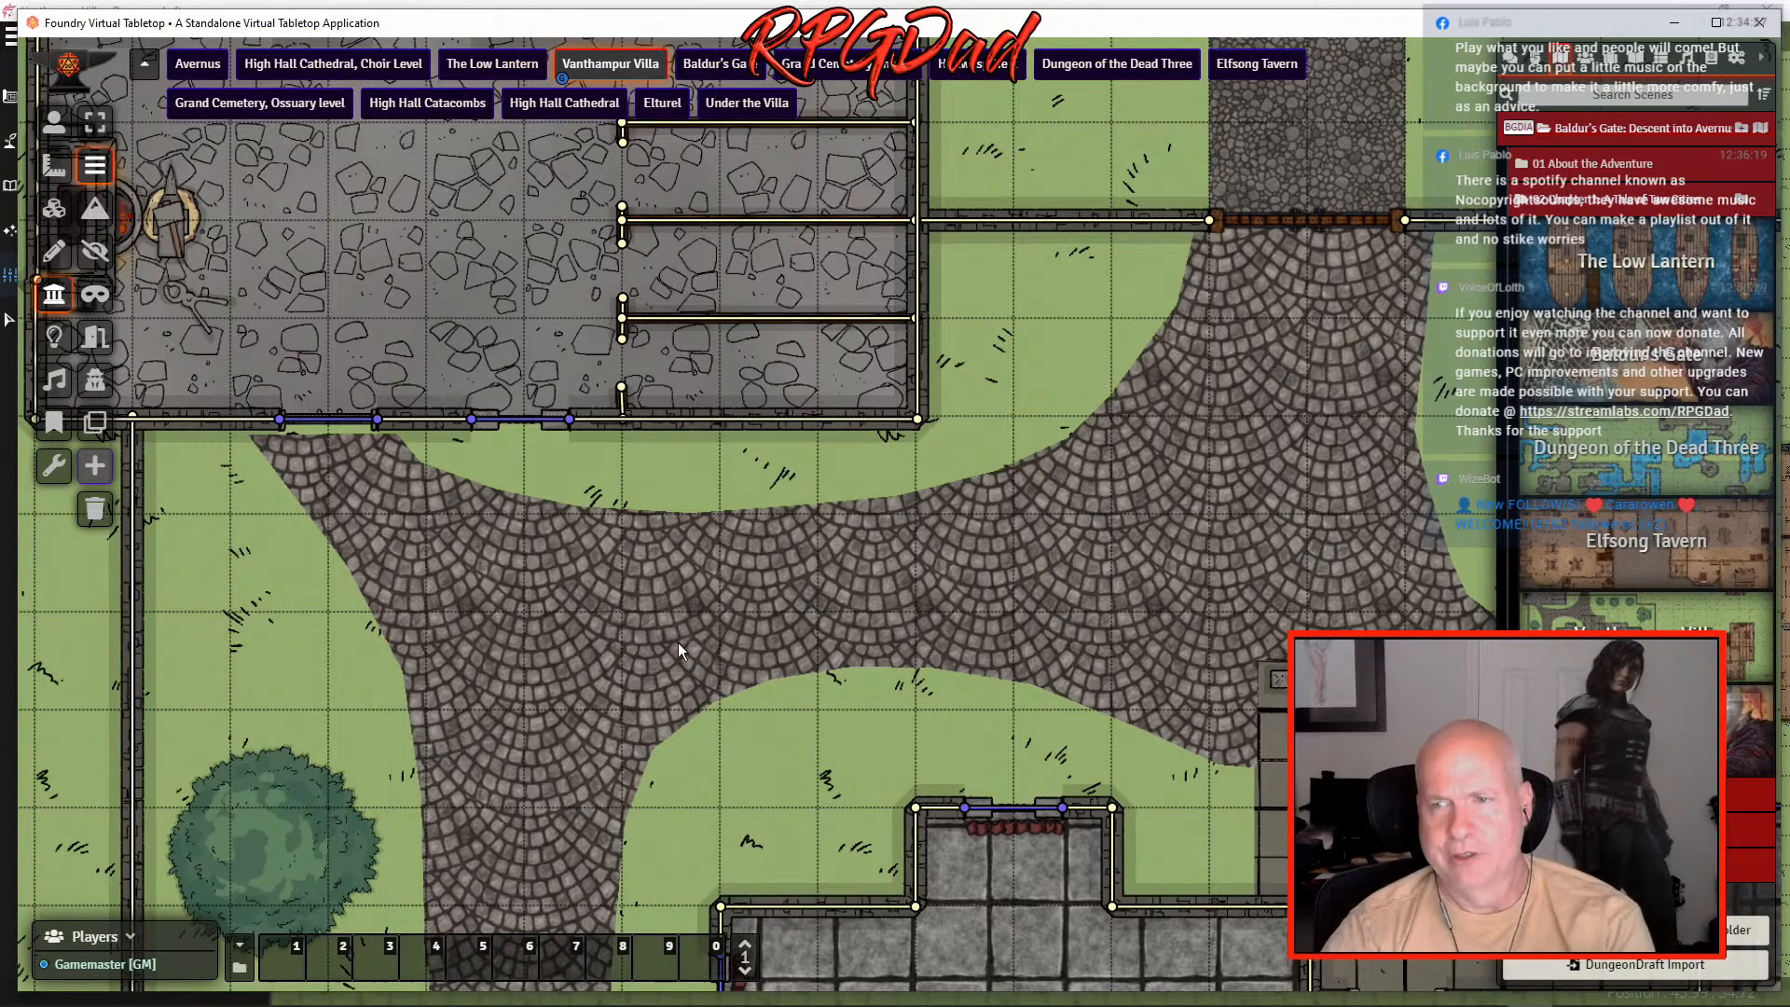
{"action": "key", "text": "space"}
{"action": "key", "text": "space"}
- Examine the imported walls and doors throughout the villa's ground floor rooms
{"action": "left_click_drag", "start_coordinate": [790, 729], "coordinate": [463, 408]}
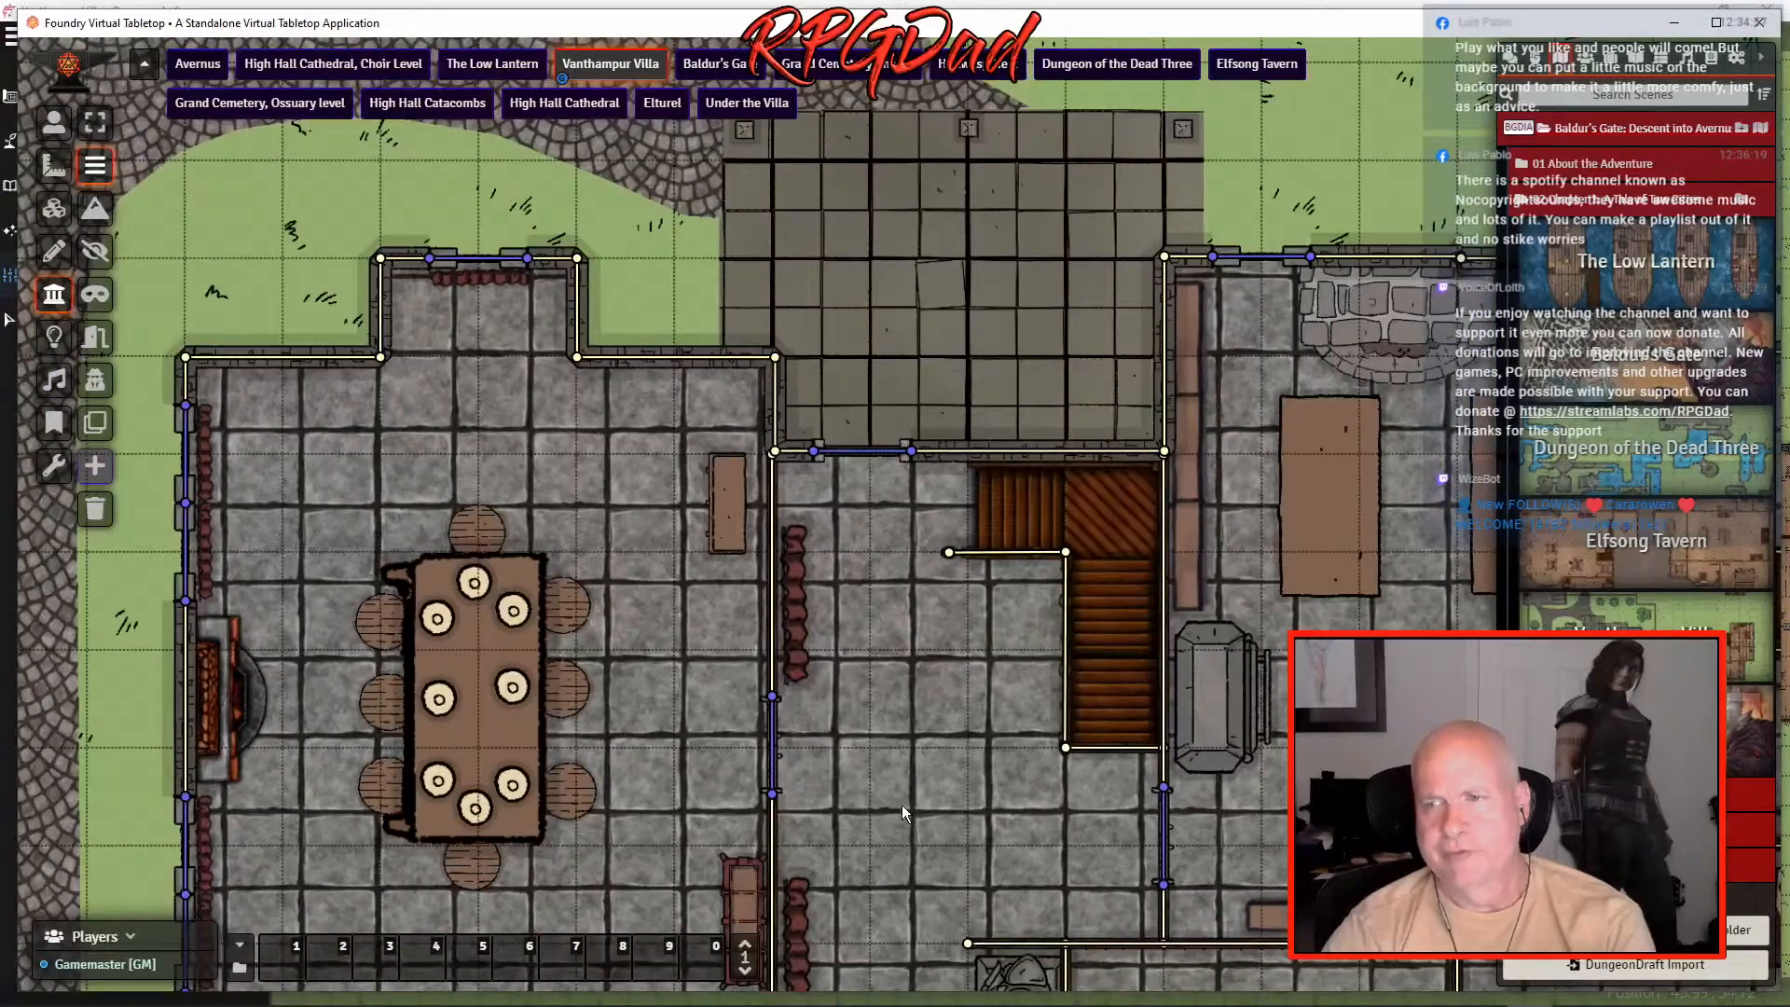
{"action": "left_click_drag", "start_coordinate": [903, 804], "coordinate": [582, 540]}
{"action": "left_click_drag", "start_coordinate": [1053, 586], "coordinate": [714, 480]}
{"action": "left_click_drag", "start_coordinate": [869, 604], "coordinate": [647, 367]}
{"action": "left_click_drag", "start_coordinate": [724, 701], "coordinate": [1172, 440]}
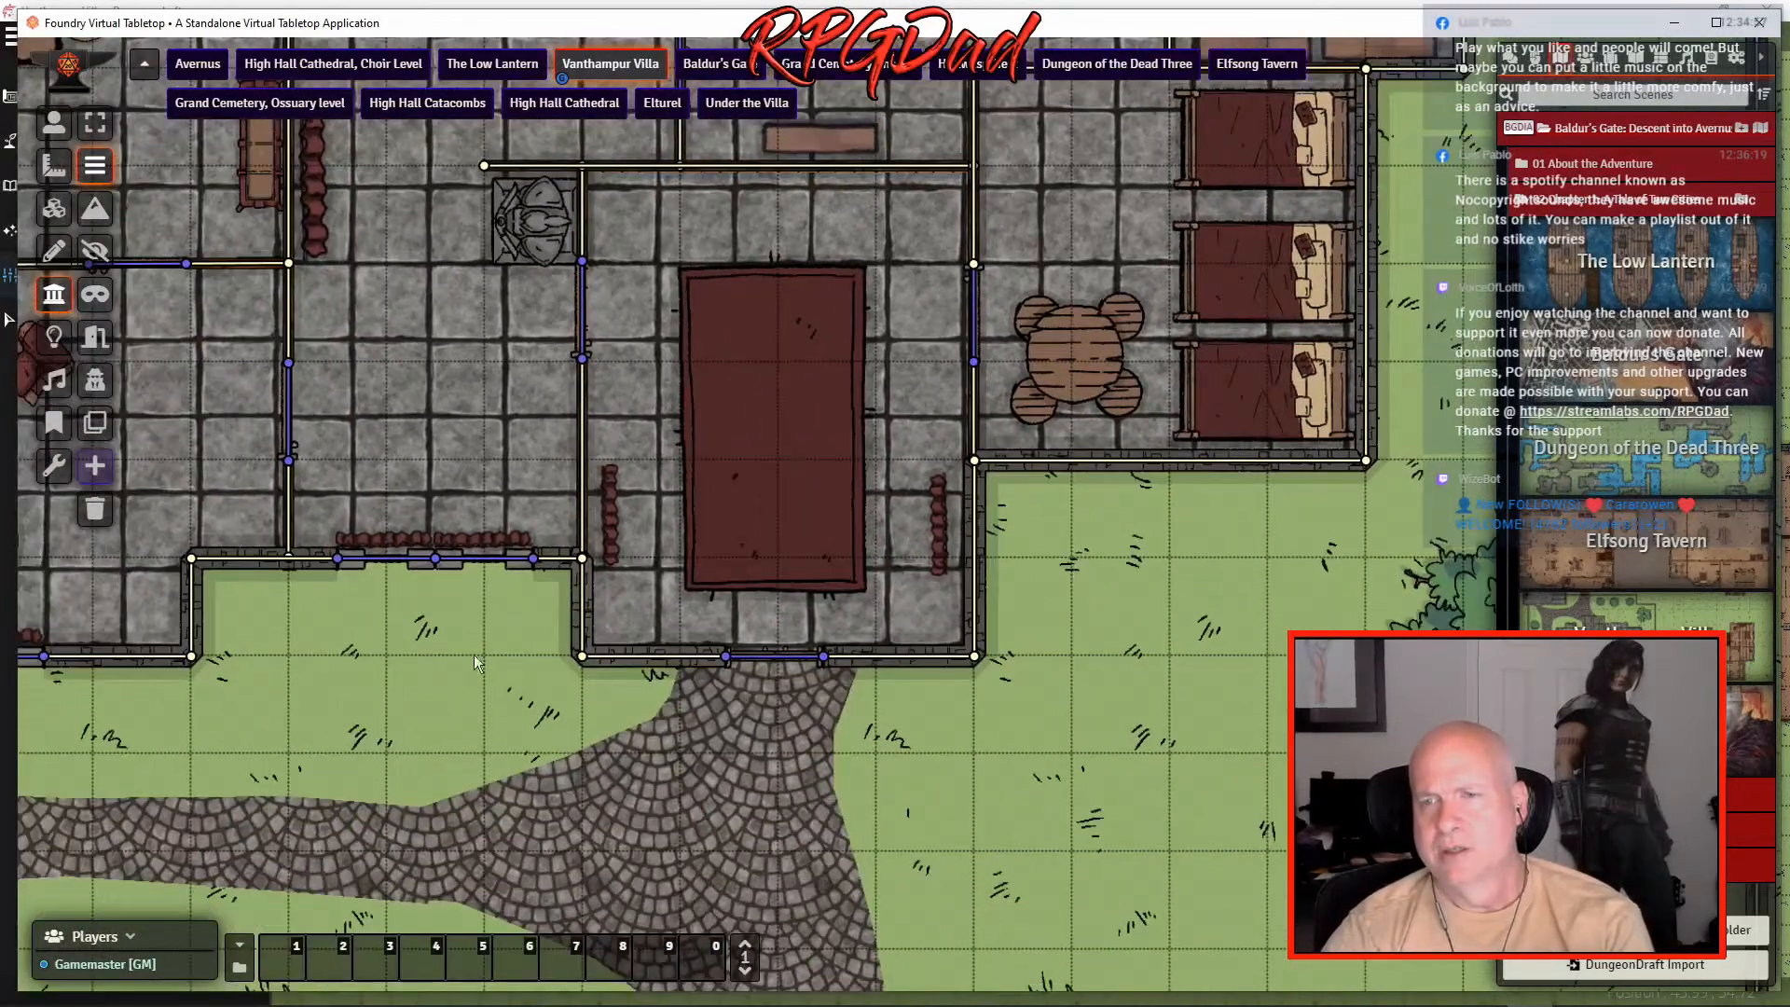
- Examine the walls and doors around the villa's front entrance, kitchen, rear terrace, dining room and sitting room
{"action": "left_click_drag", "start_coordinate": [427, 673], "coordinate": [813, 599]}
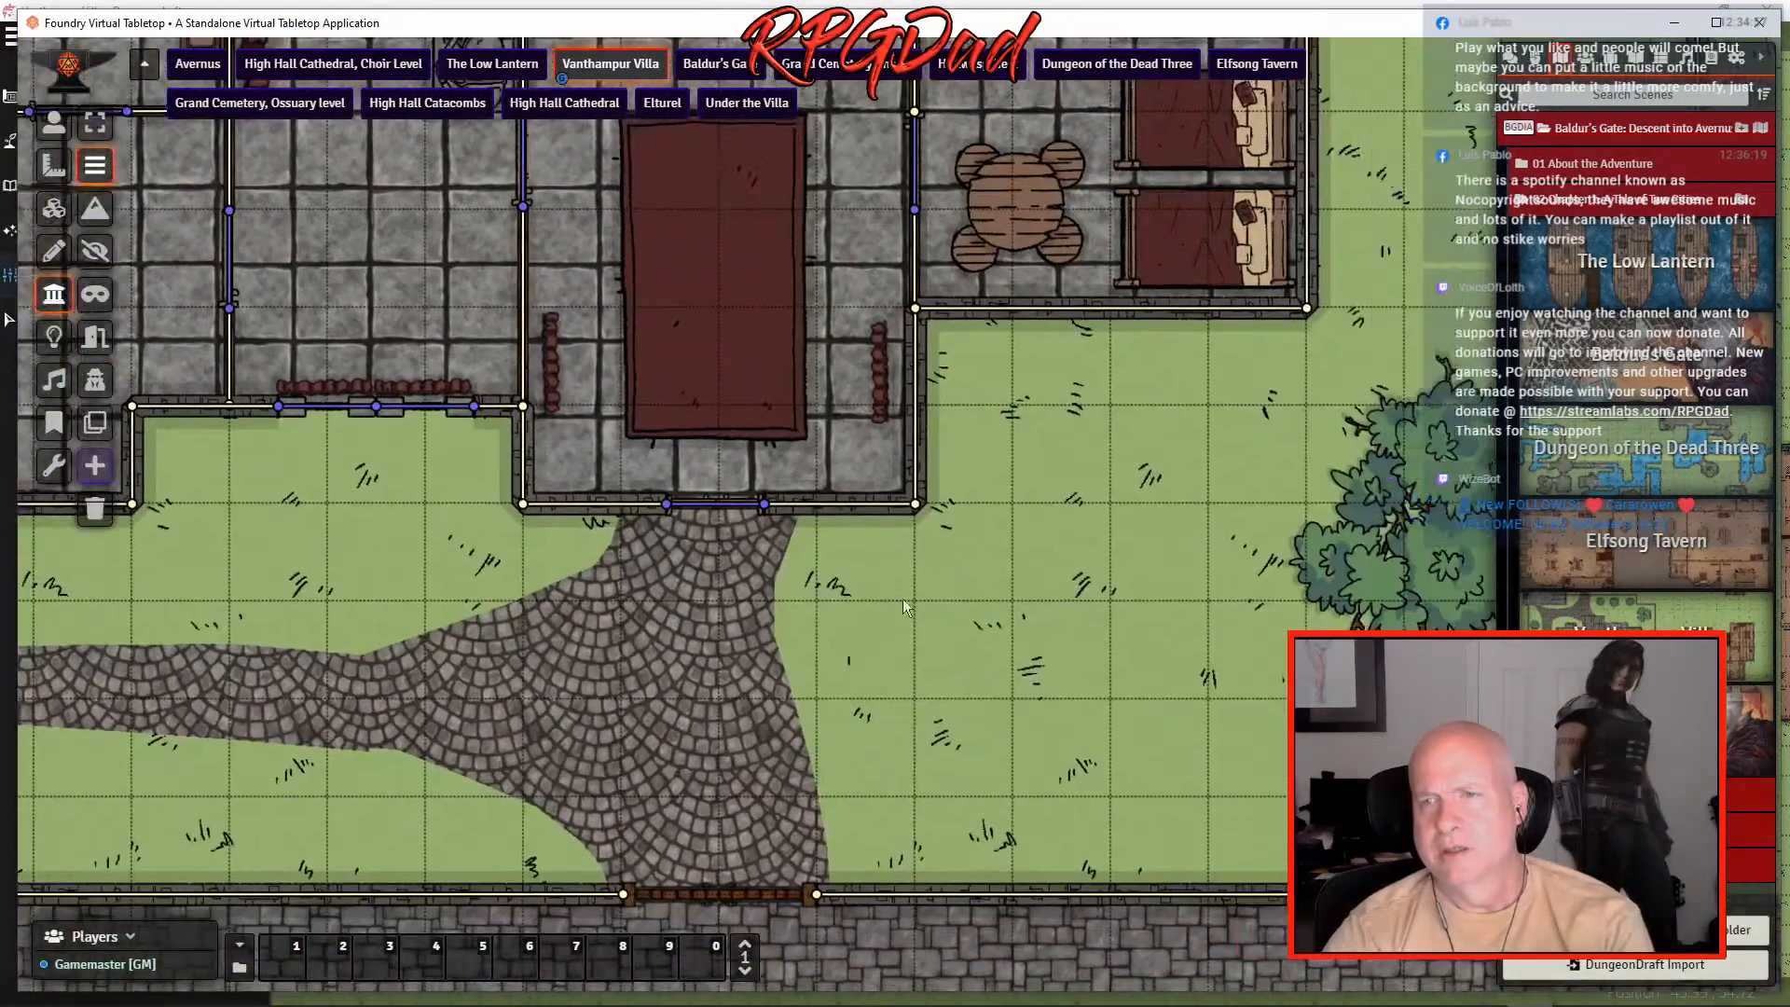
{"action": "left_click_drag", "start_coordinate": [1071, 641], "coordinate": [1059, 744]}
{"action": "left_click_drag", "start_coordinate": [1140, 677], "coordinate": [1028, 833]}
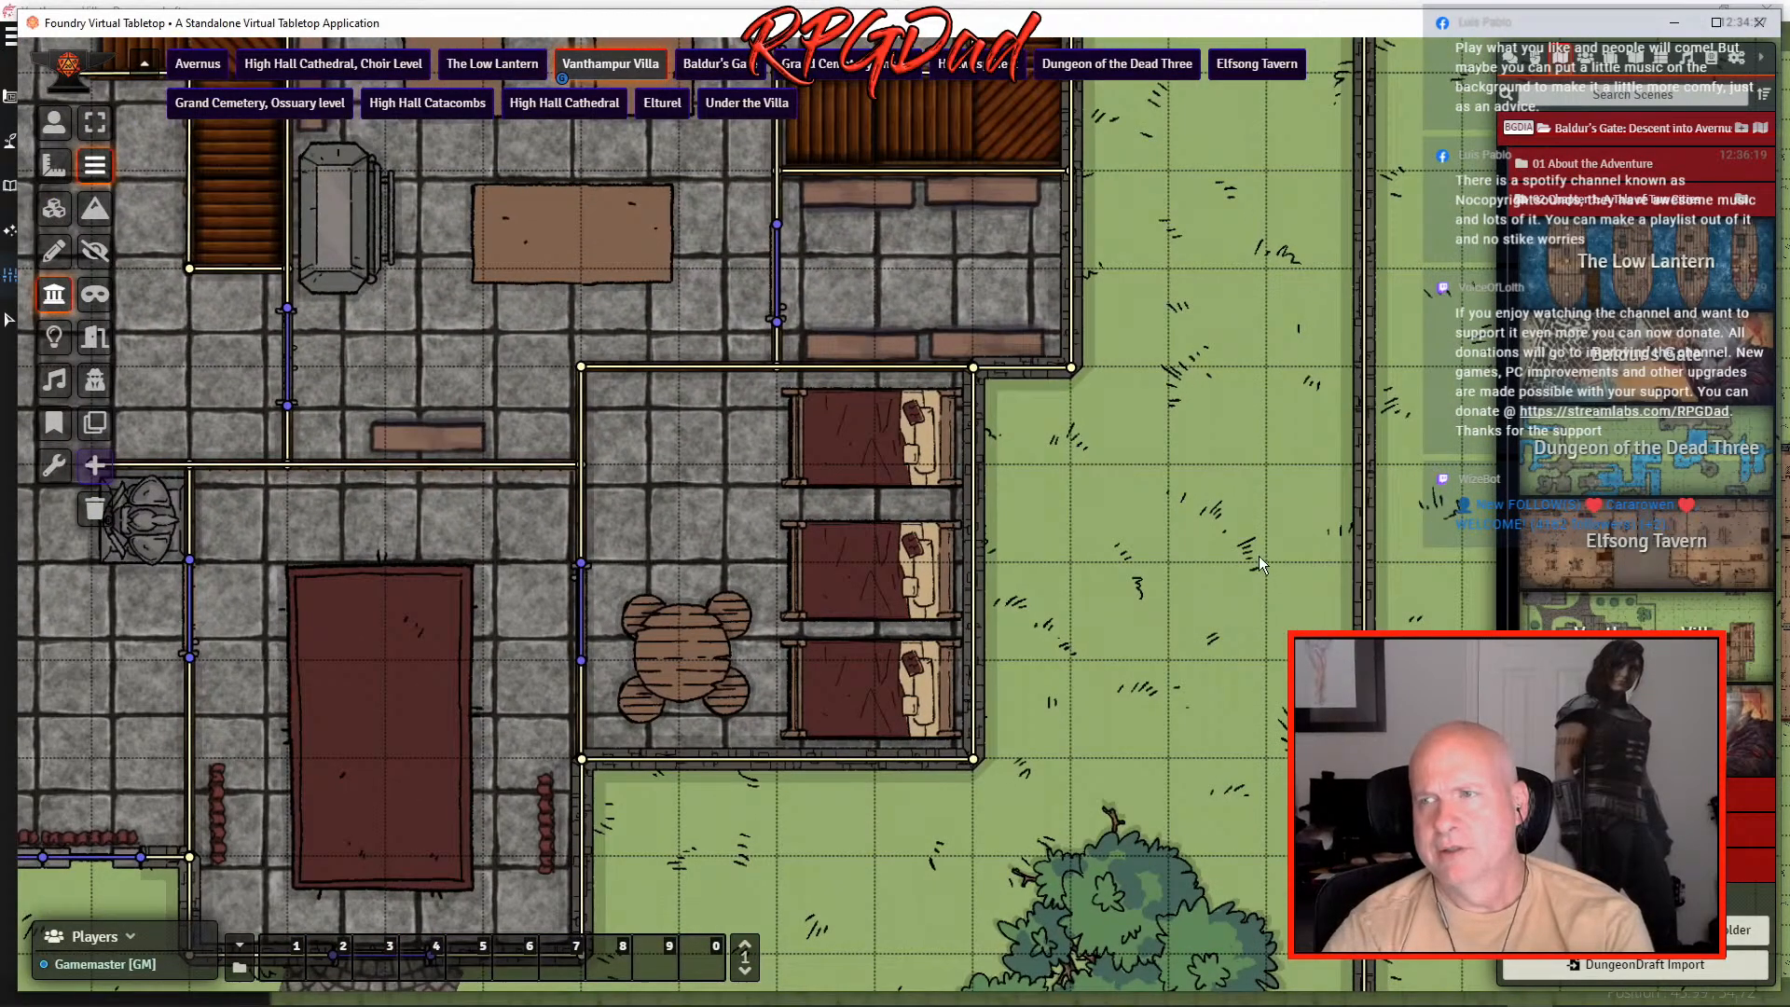
{"action": "left_click_drag", "start_coordinate": [1259, 555], "coordinate": [926, 830]}
{"action": "left_click_drag", "start_coordinate": [1270, 540], "coordinate": [1203, 775]}
{"action": "left_click_drag", "start_coordinate": [818, 384], "coordinate": [1290, 537]}
{"action": "left_click_drag", "start_coordinate": [484, 496], "coordinate": [870, 434]}
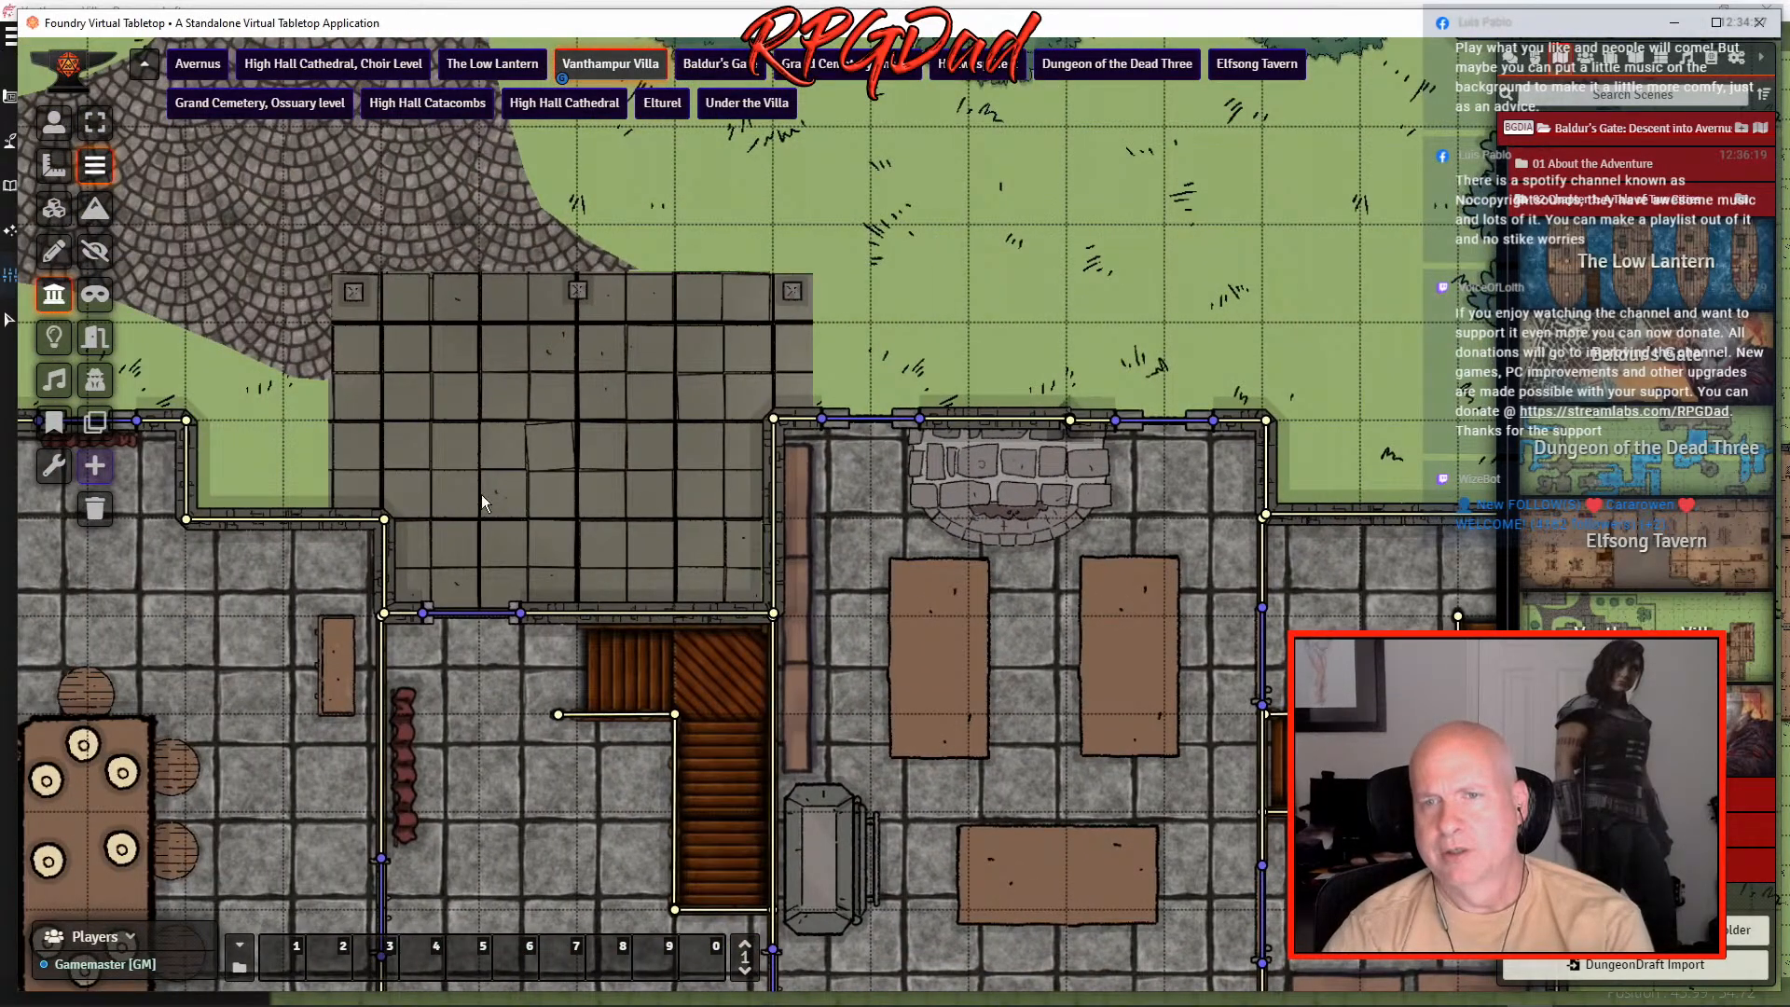
{"action": "left_click_drag", "start_coordinate": [472, 498], "coordinate": [981, 519]}
{"action": "left_click_drag", "start_coordinate": [487, 564], "coordinate": [1119, 541]}
{"action": "left_click_drag", "start_coordinate": [822, 610], "coordinate": [788, 513]}
{"action": "left_click_drag", "start_coordinate": [976, 665], "coordinate": [545, 399]}
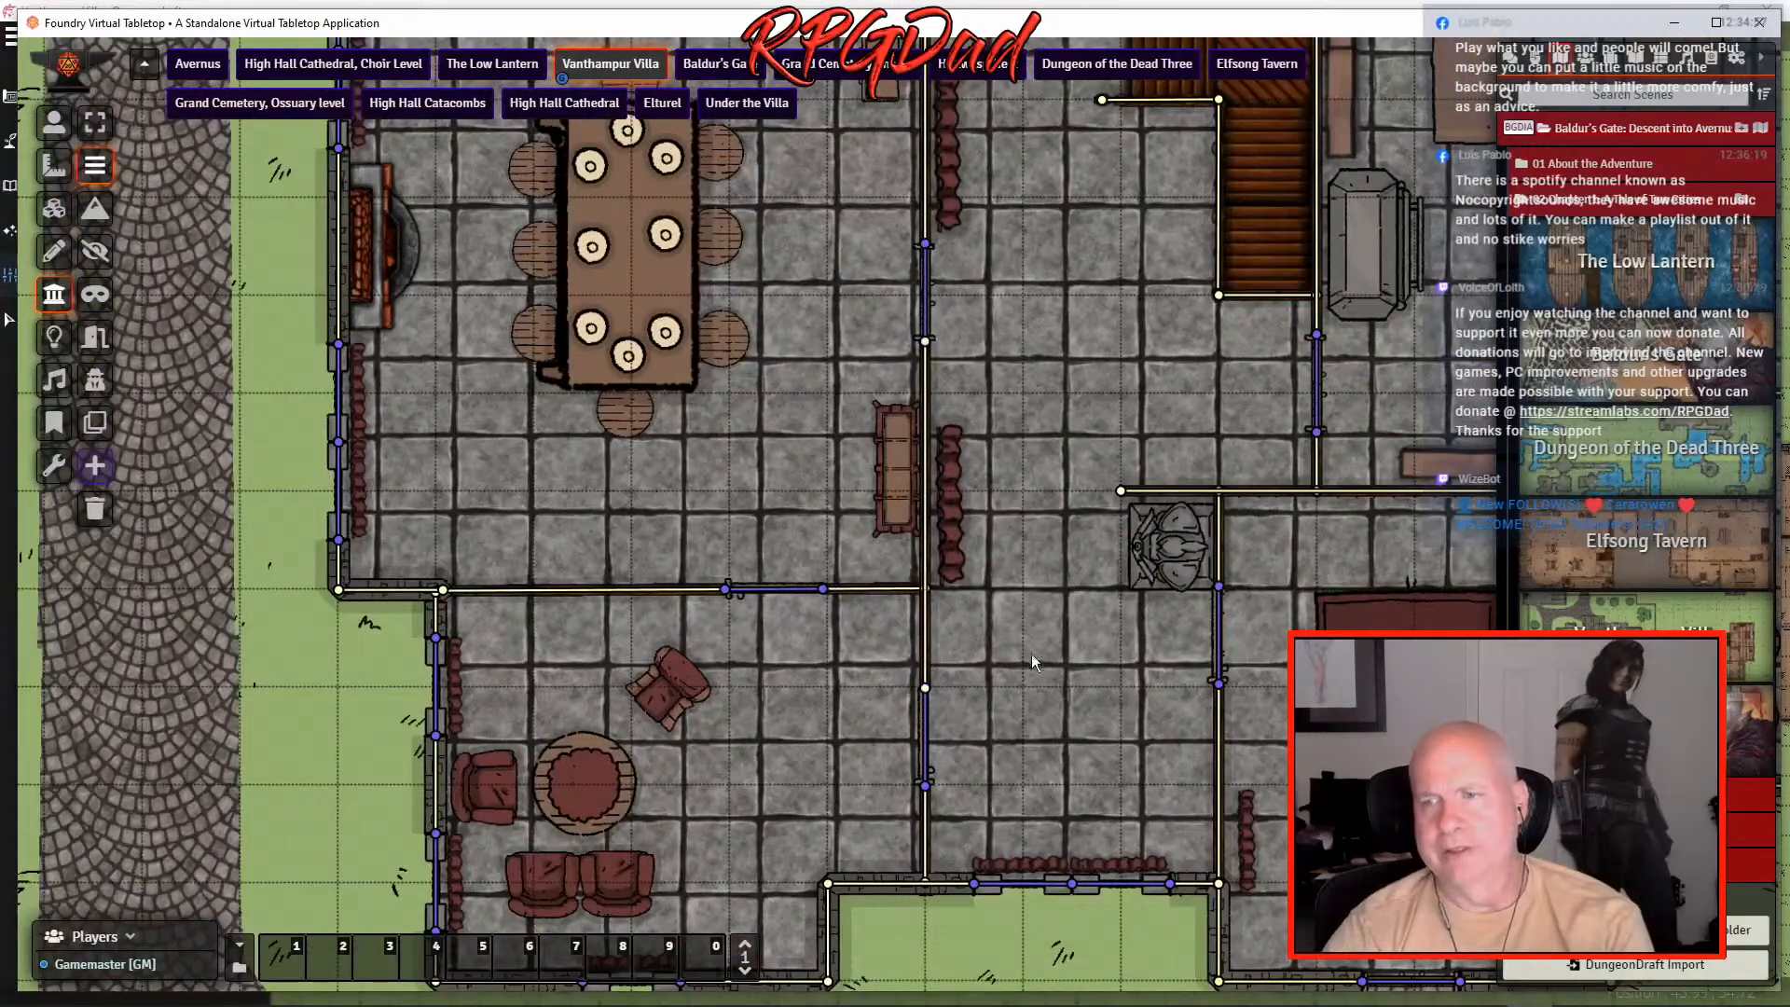
{"action": "left_click_drag", "start_coordinate": [951, 630], "coordinate": [625, 539]}
{"action": "left_click_drag", "start_coordinate": [626, 546], "coordinate": [557, 595]}
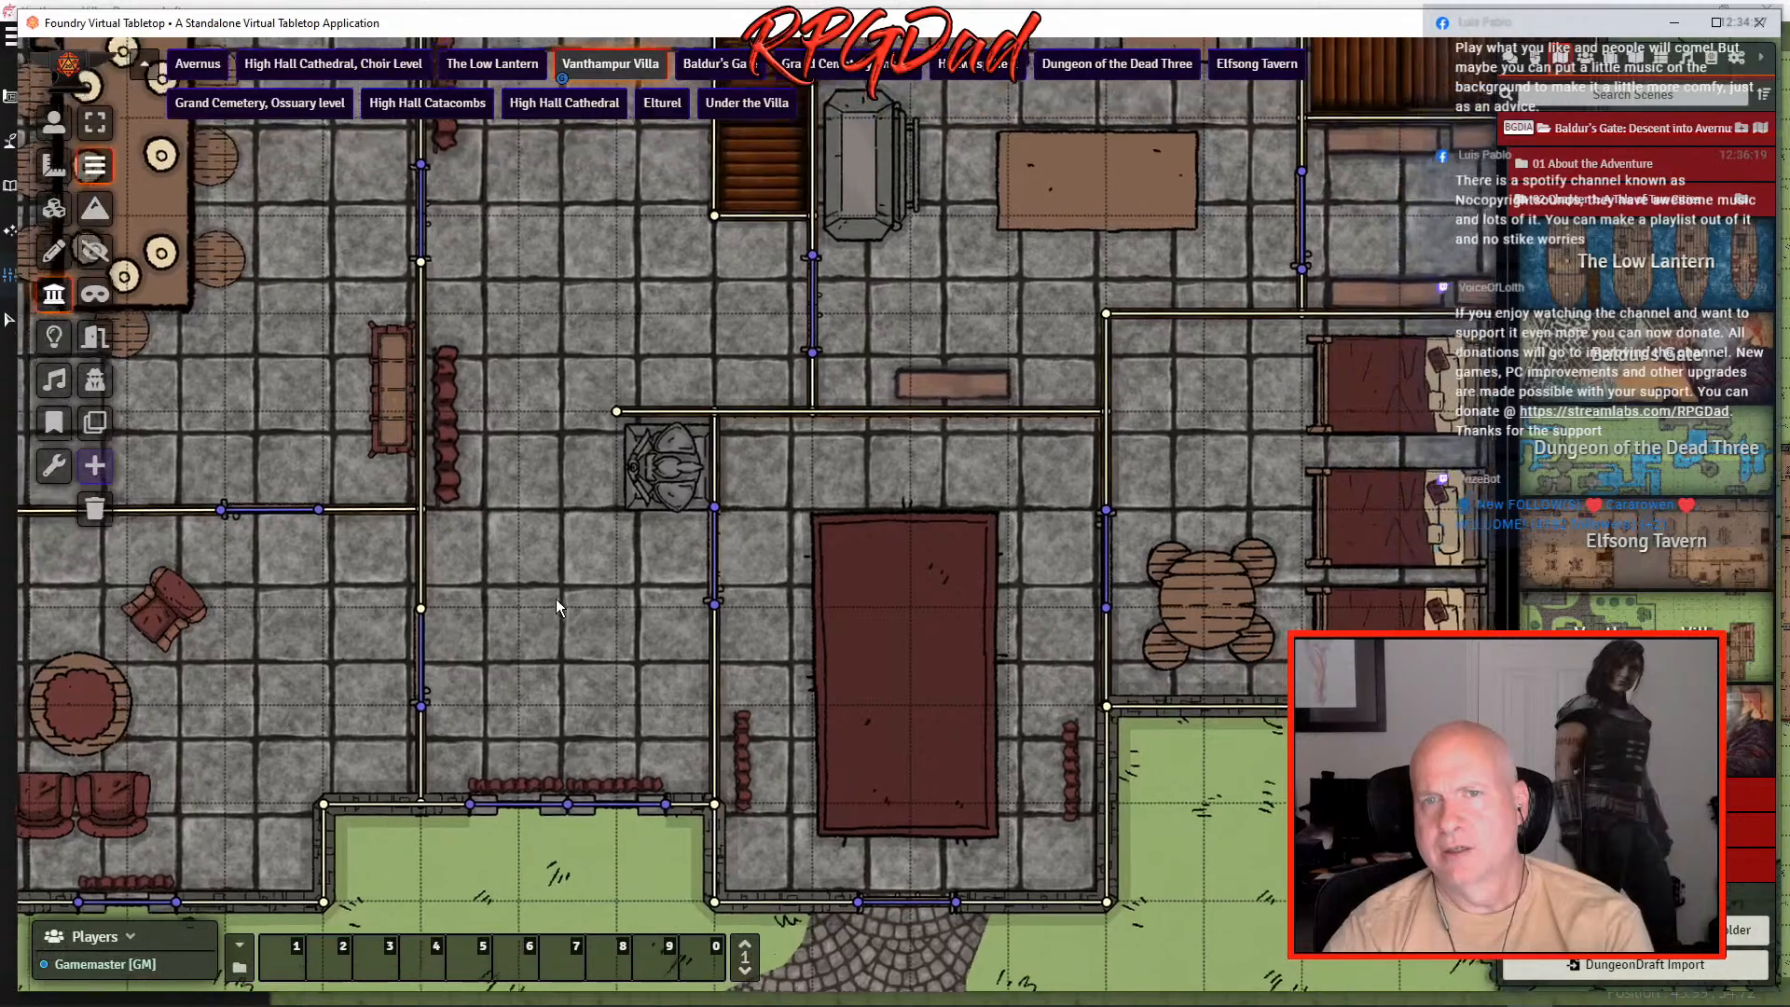
- Examine the imported walls, doors and windows of the villa's upper floor
{"action": "left_click_drag", "start_coordinate": [1132, 761], "coordinate": [576, 598]}
{"action": "left_click_drag", "start_coordinate": [1137, 457], "coordinate": [601, 594]}
{"action": "left_click_drag", "start_coordinate": [1277, 595], "coordinate": [640, 671]}
{"action": "left_click_drag", "start_coordinate": [1108, 707], "coordinate": [804, 502]}
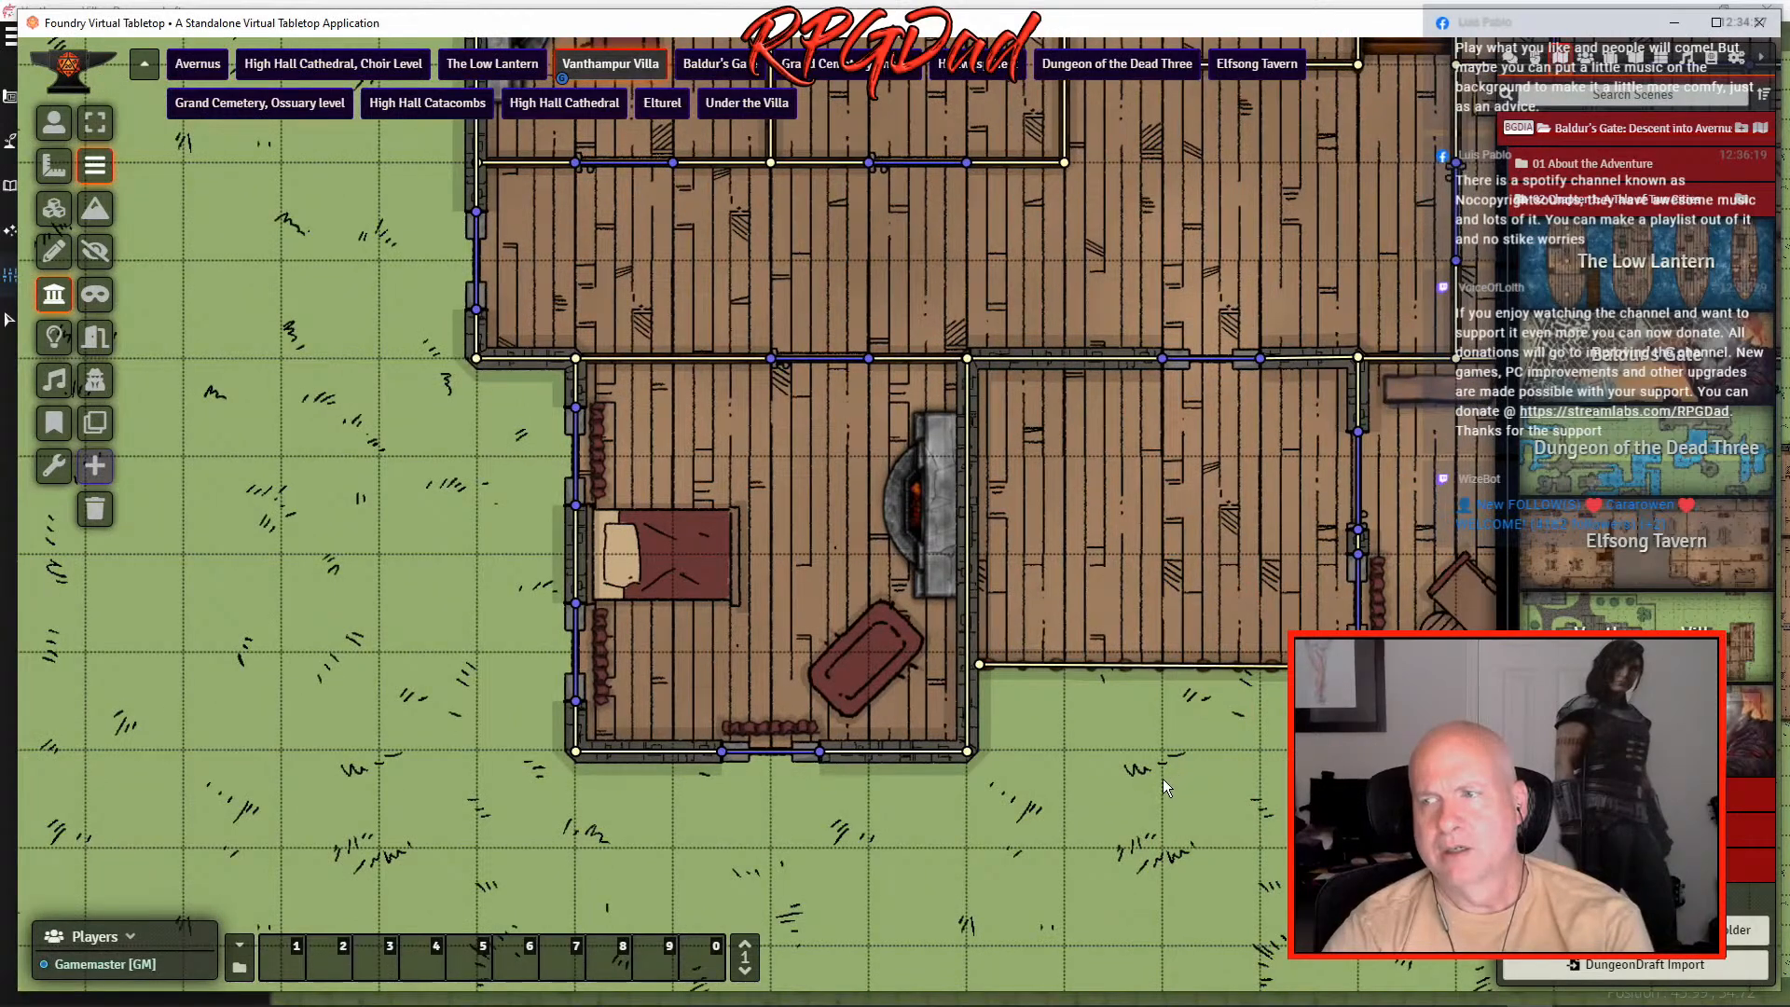
{"action": "left_click_drag", "start_coordinate": [1171, 776], "coordinate": [736, 746]}
{"action": "left_click_drag", "start_coordinate": [1283, 803], "coordinate": [1171, 847]}
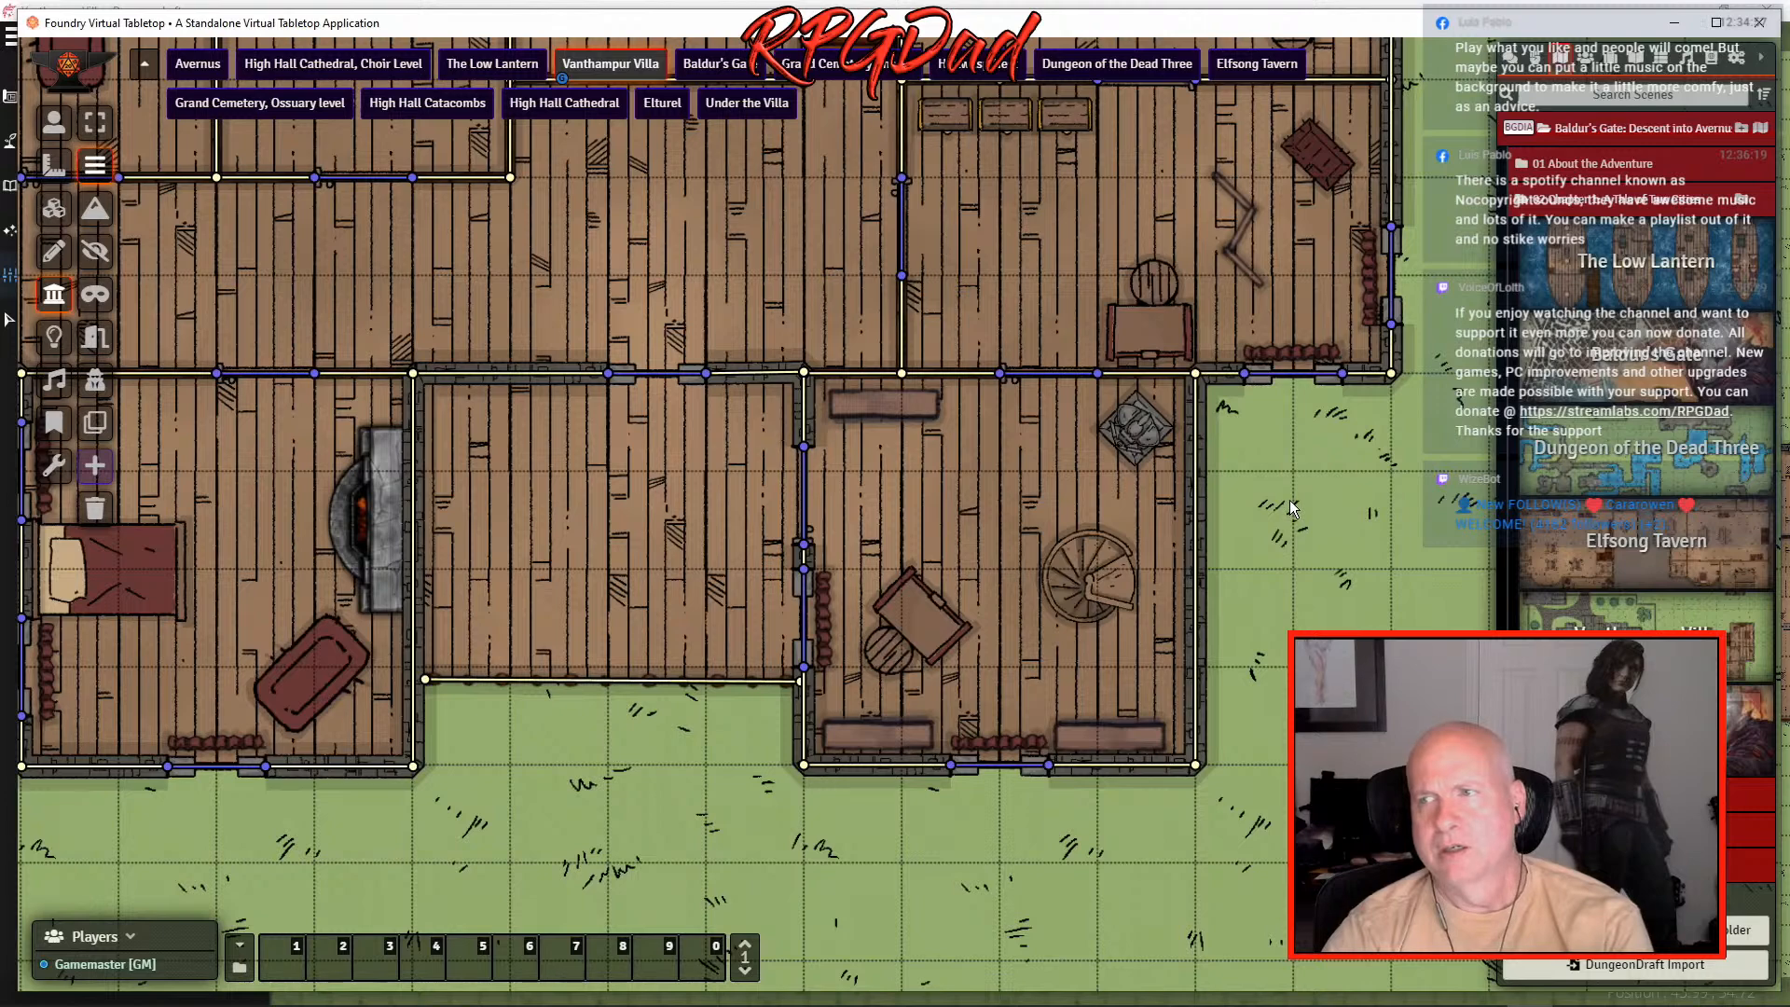
{"action": "left_click_drag", "start_coordinate": [1210, 322], "coordinate": [1144, 703]}
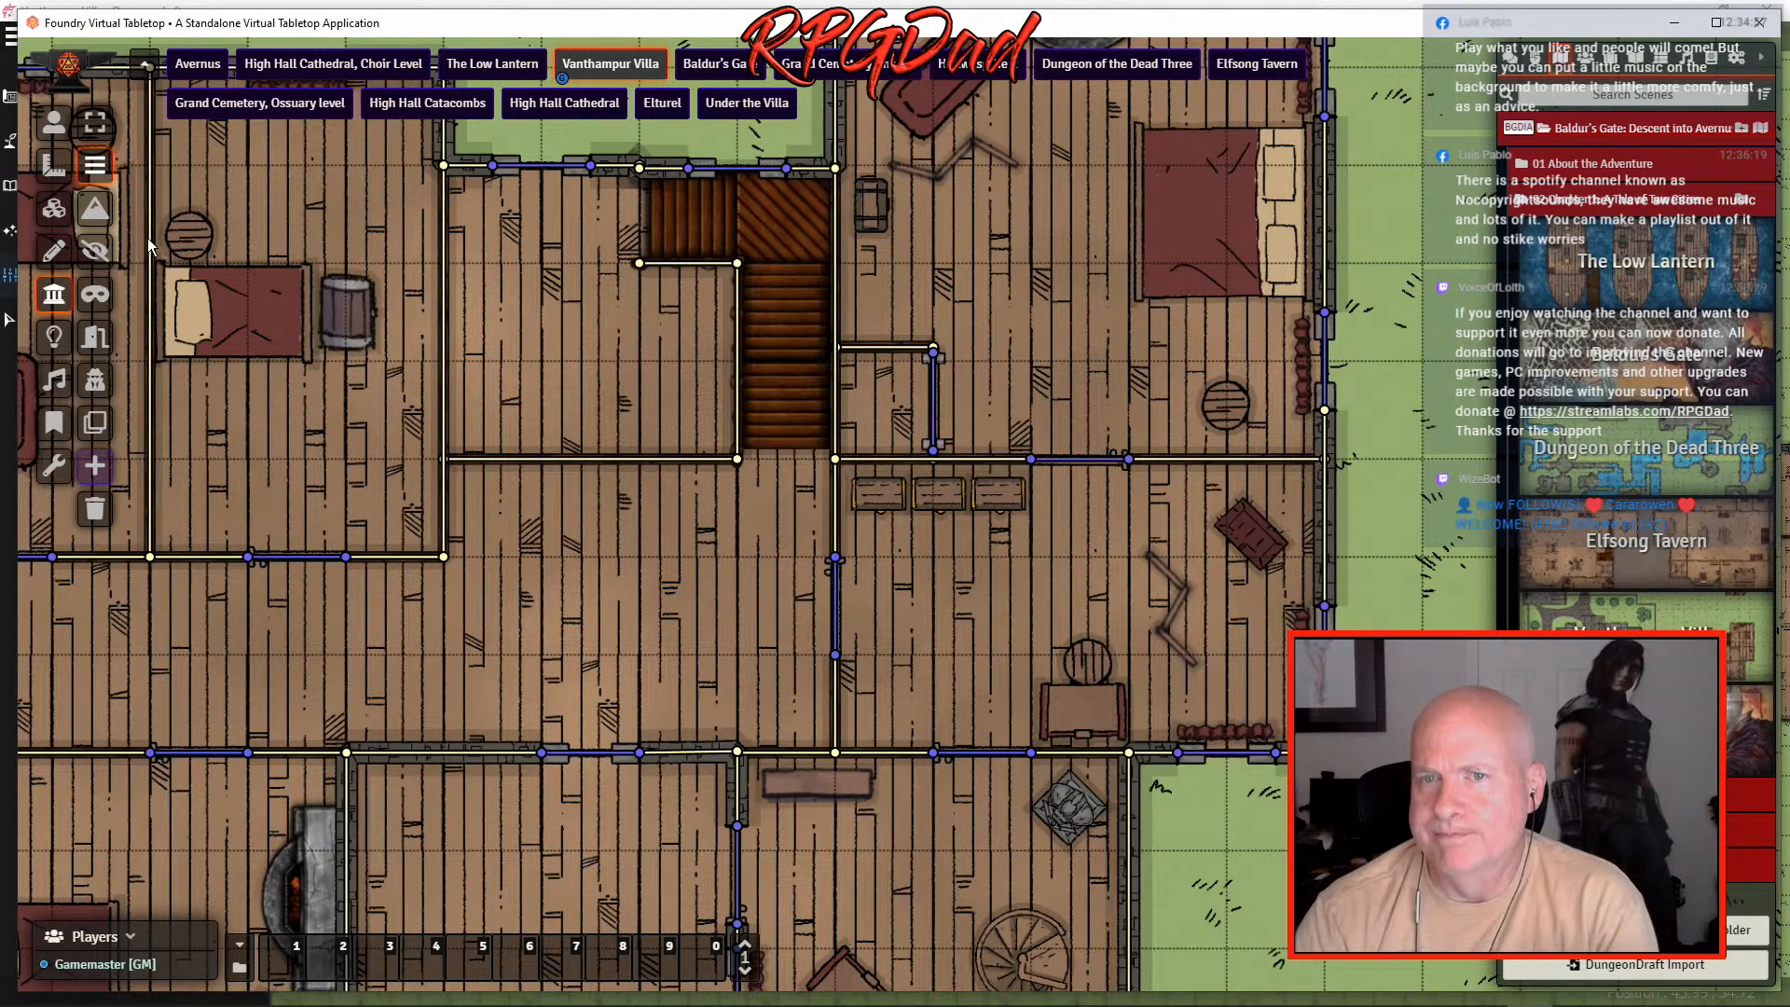
- Draw an invisible wall across the window in the outer wall of the upper-floor study
{"action": "left_click", "coordinate": [94, 122]}
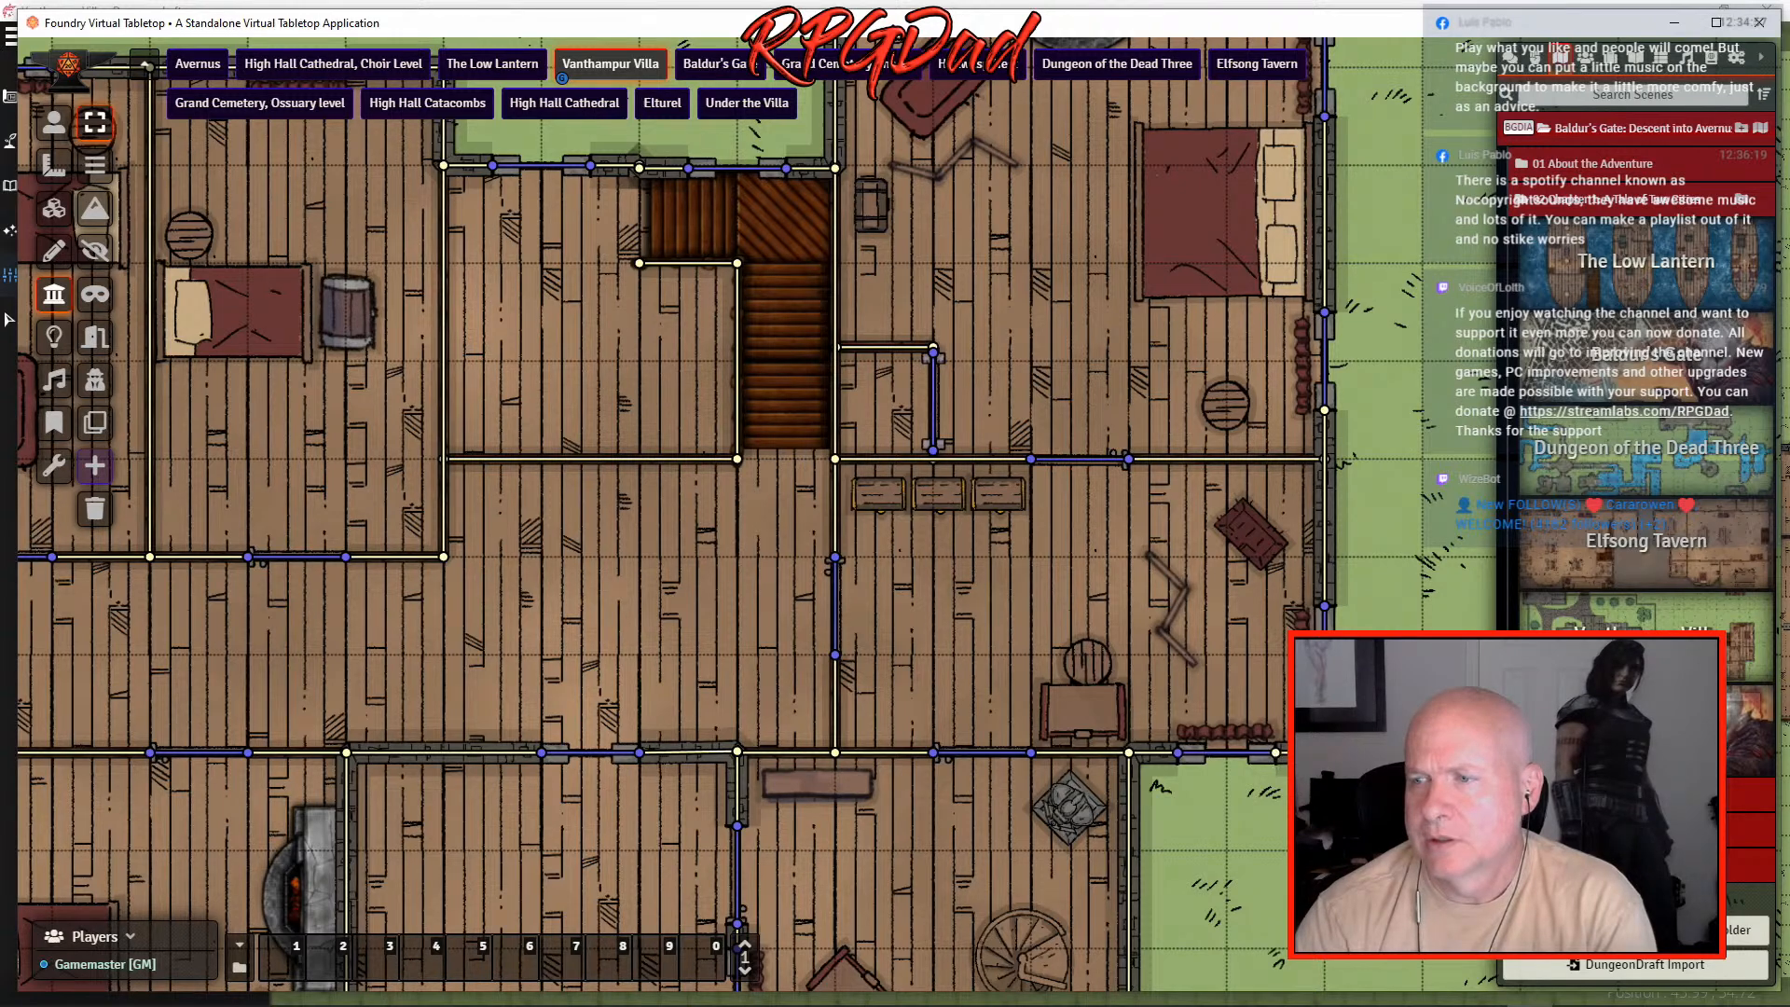
{"action": "left_click", "coordinate": [1276, 753]}
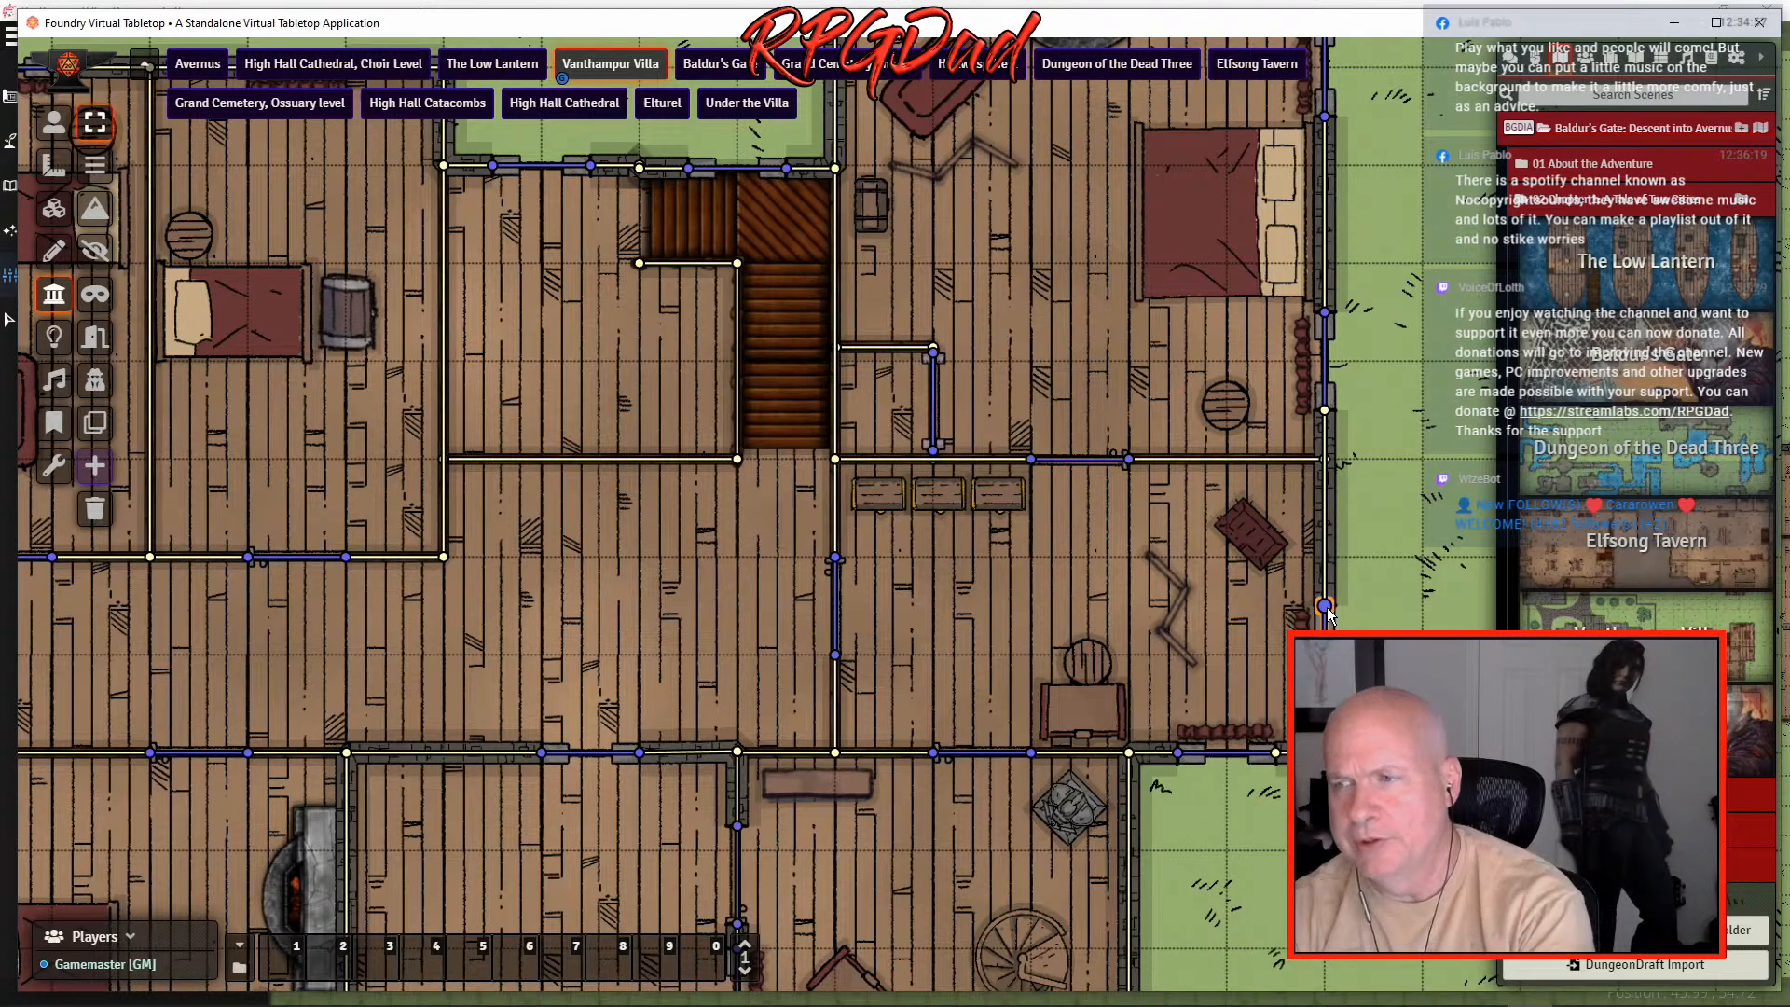
{"action": "left_click", "coordinate": [93, 252]}
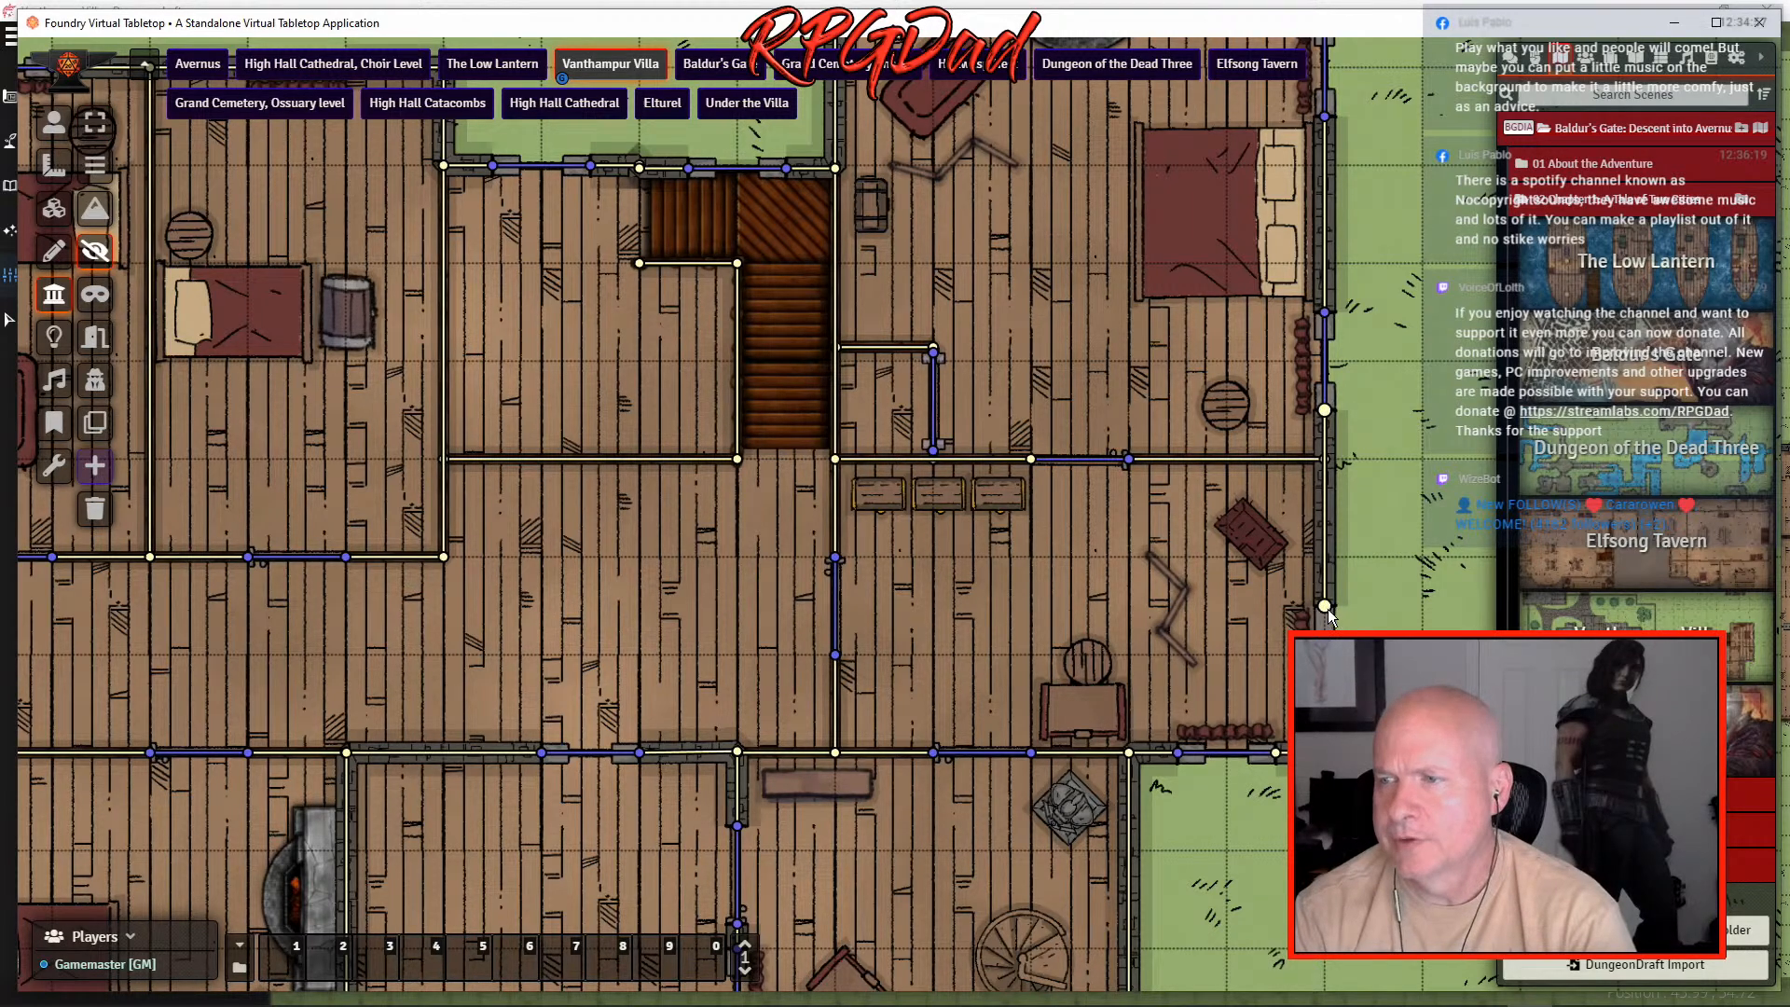
{"action": "left_click_drag", "start_coordinate": [1327, 608], "coordinate": [1333, 664]}
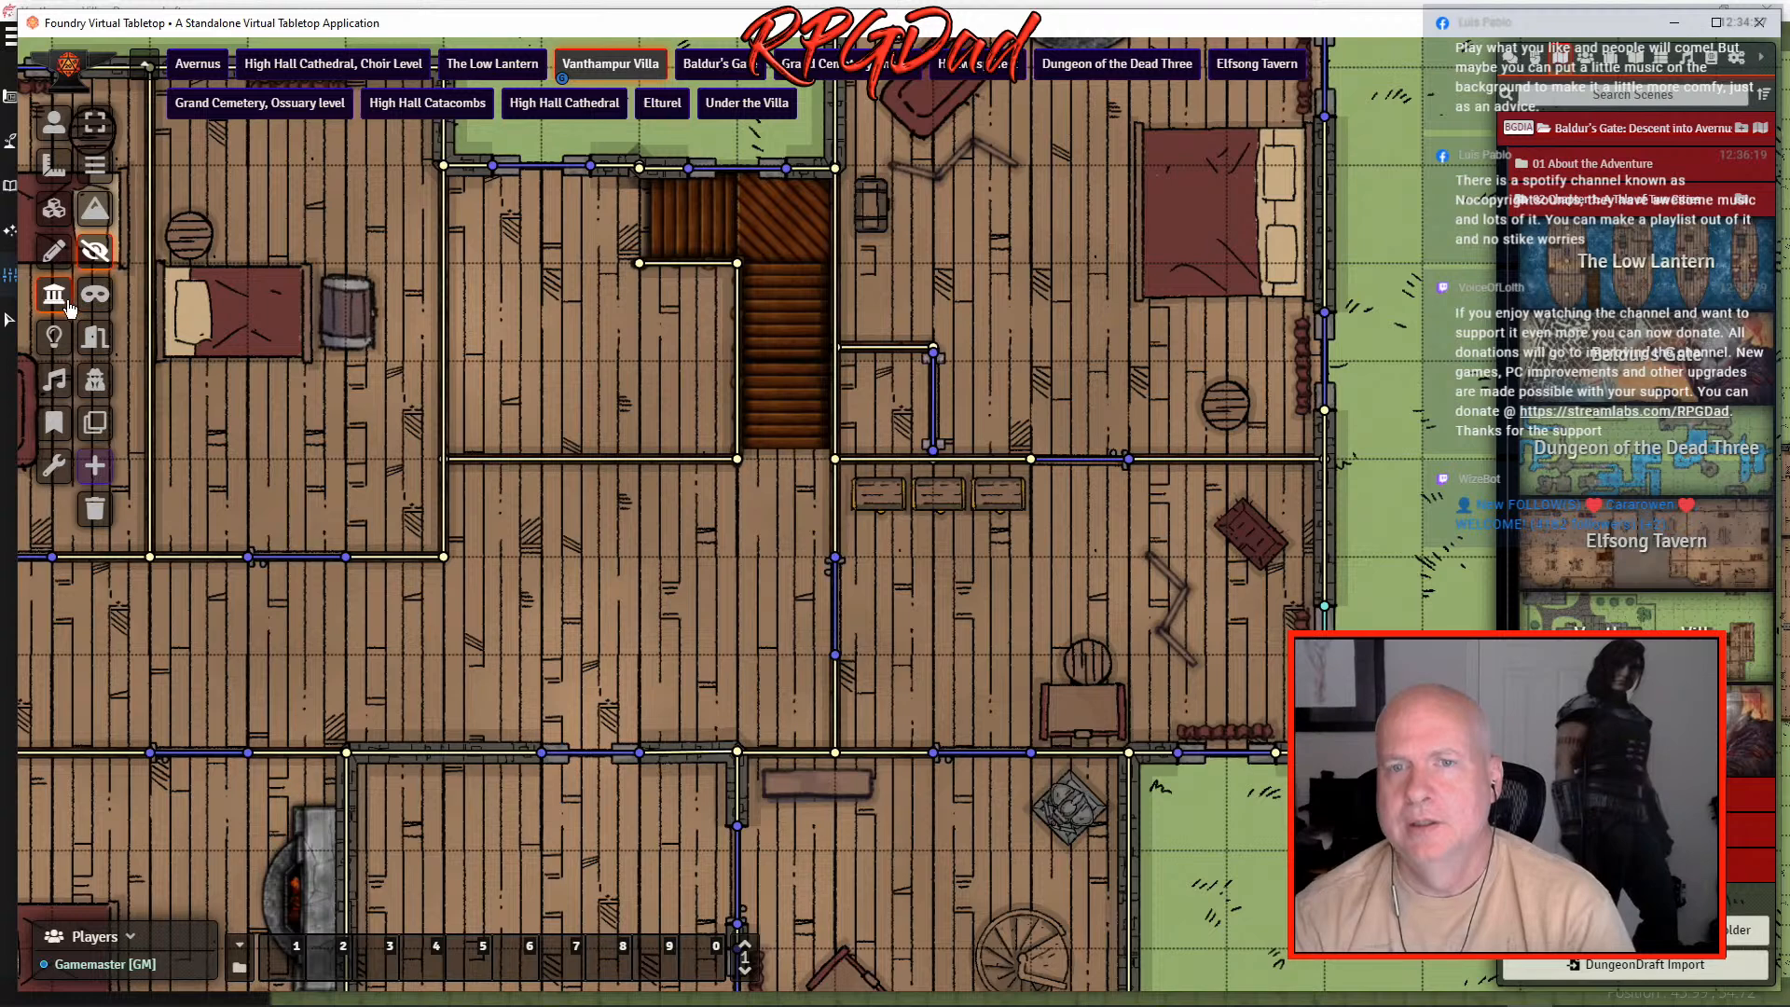
- Show the token layer, try the window in the upper-floor bedroom's outer wall, and check the door and window markers across the floor
{"action": "left_click", "coordinate": [53, 122]}
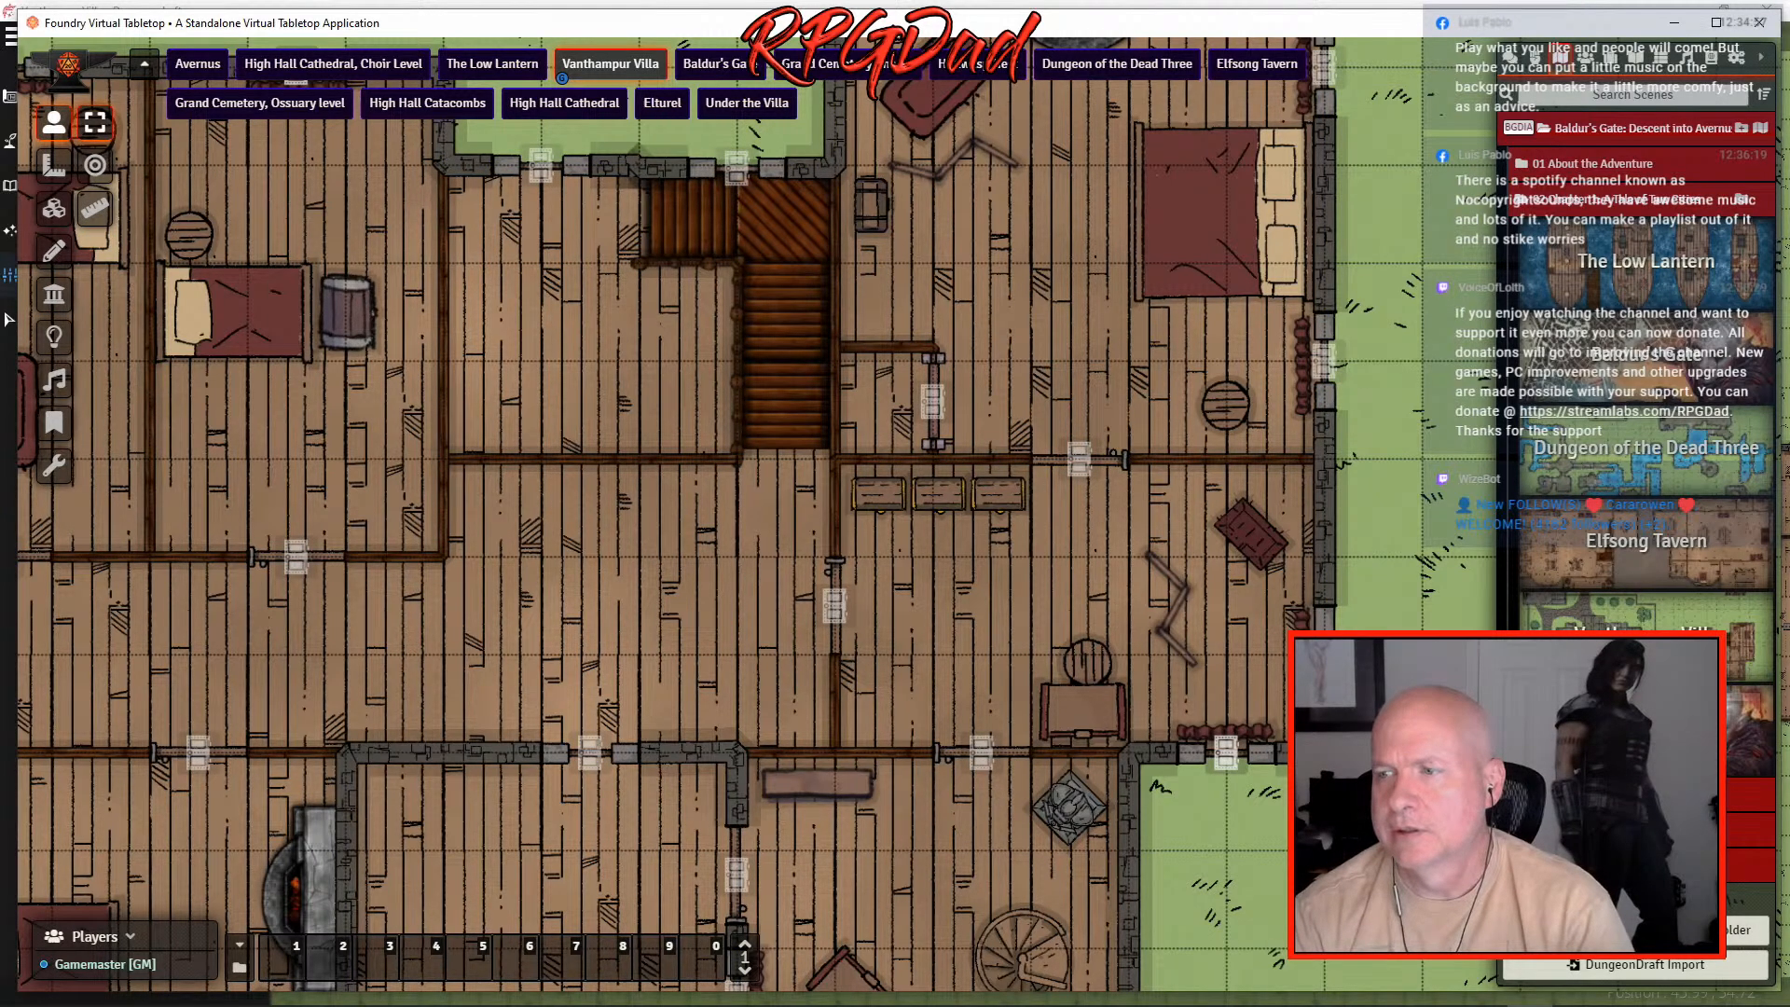
{"action": "left_click", "coordinate": [1326, 366]}
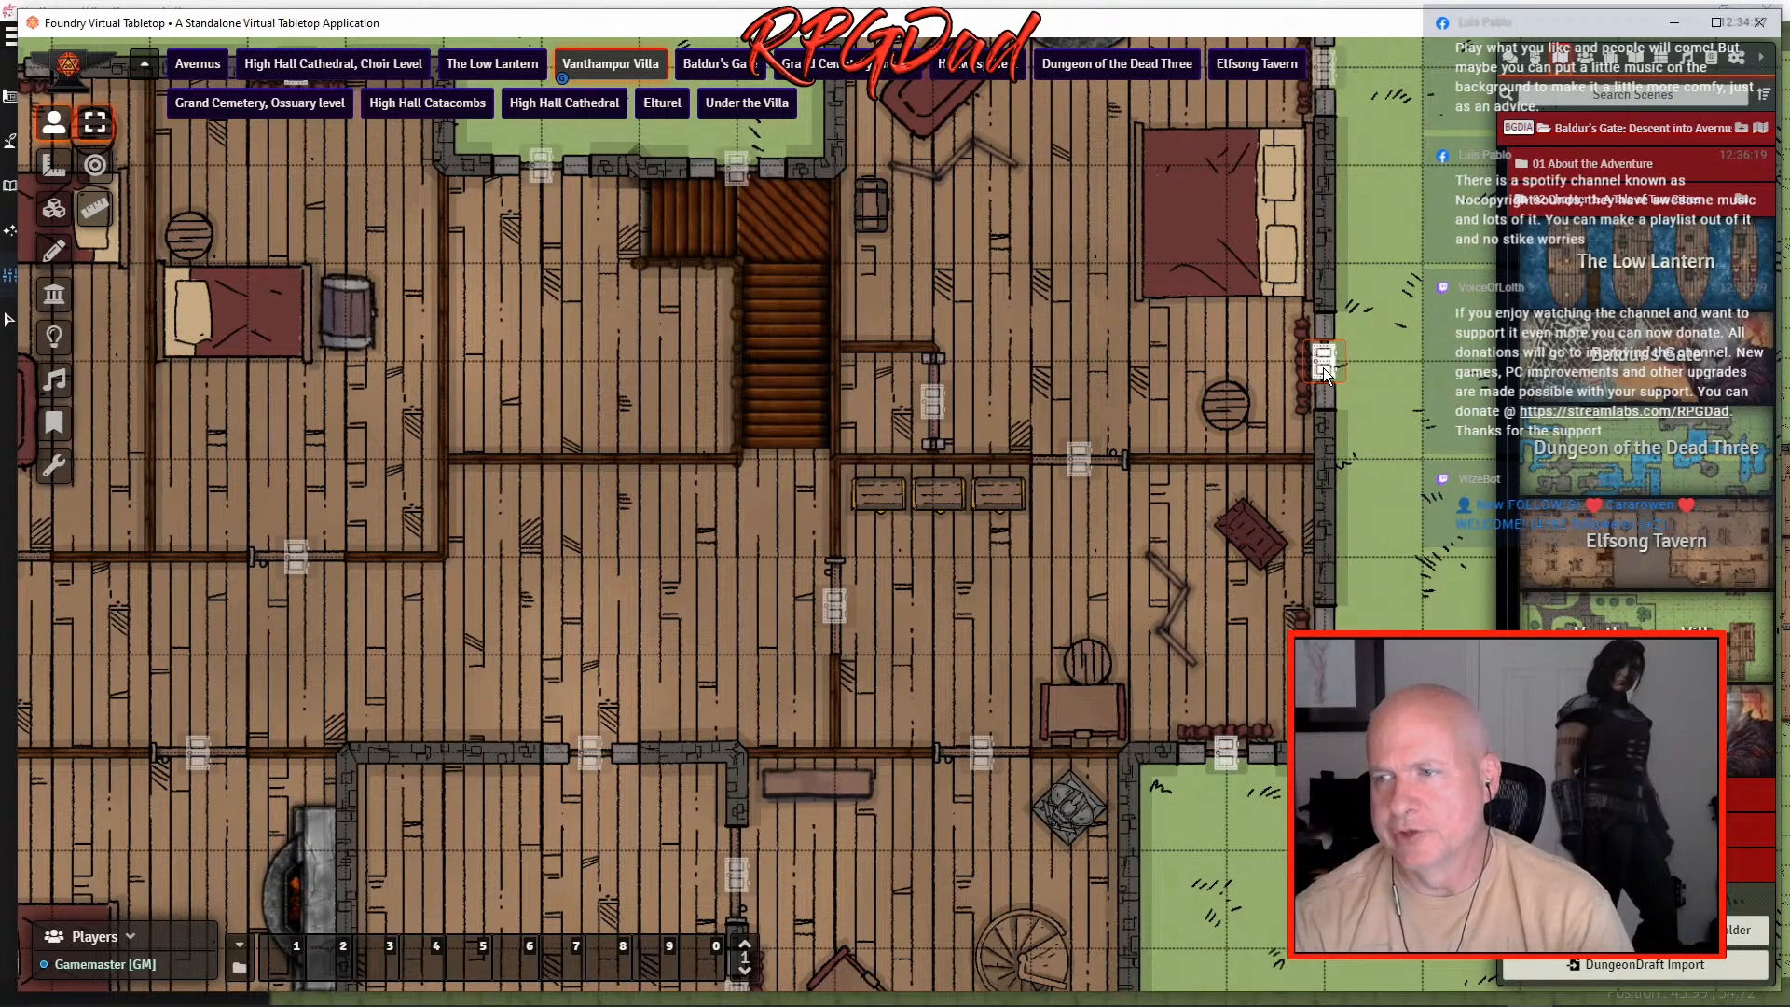
{"action": "scroll", "coordinate": [1085, 674], "scroll_direction": "down", "scroll_amount": 3}
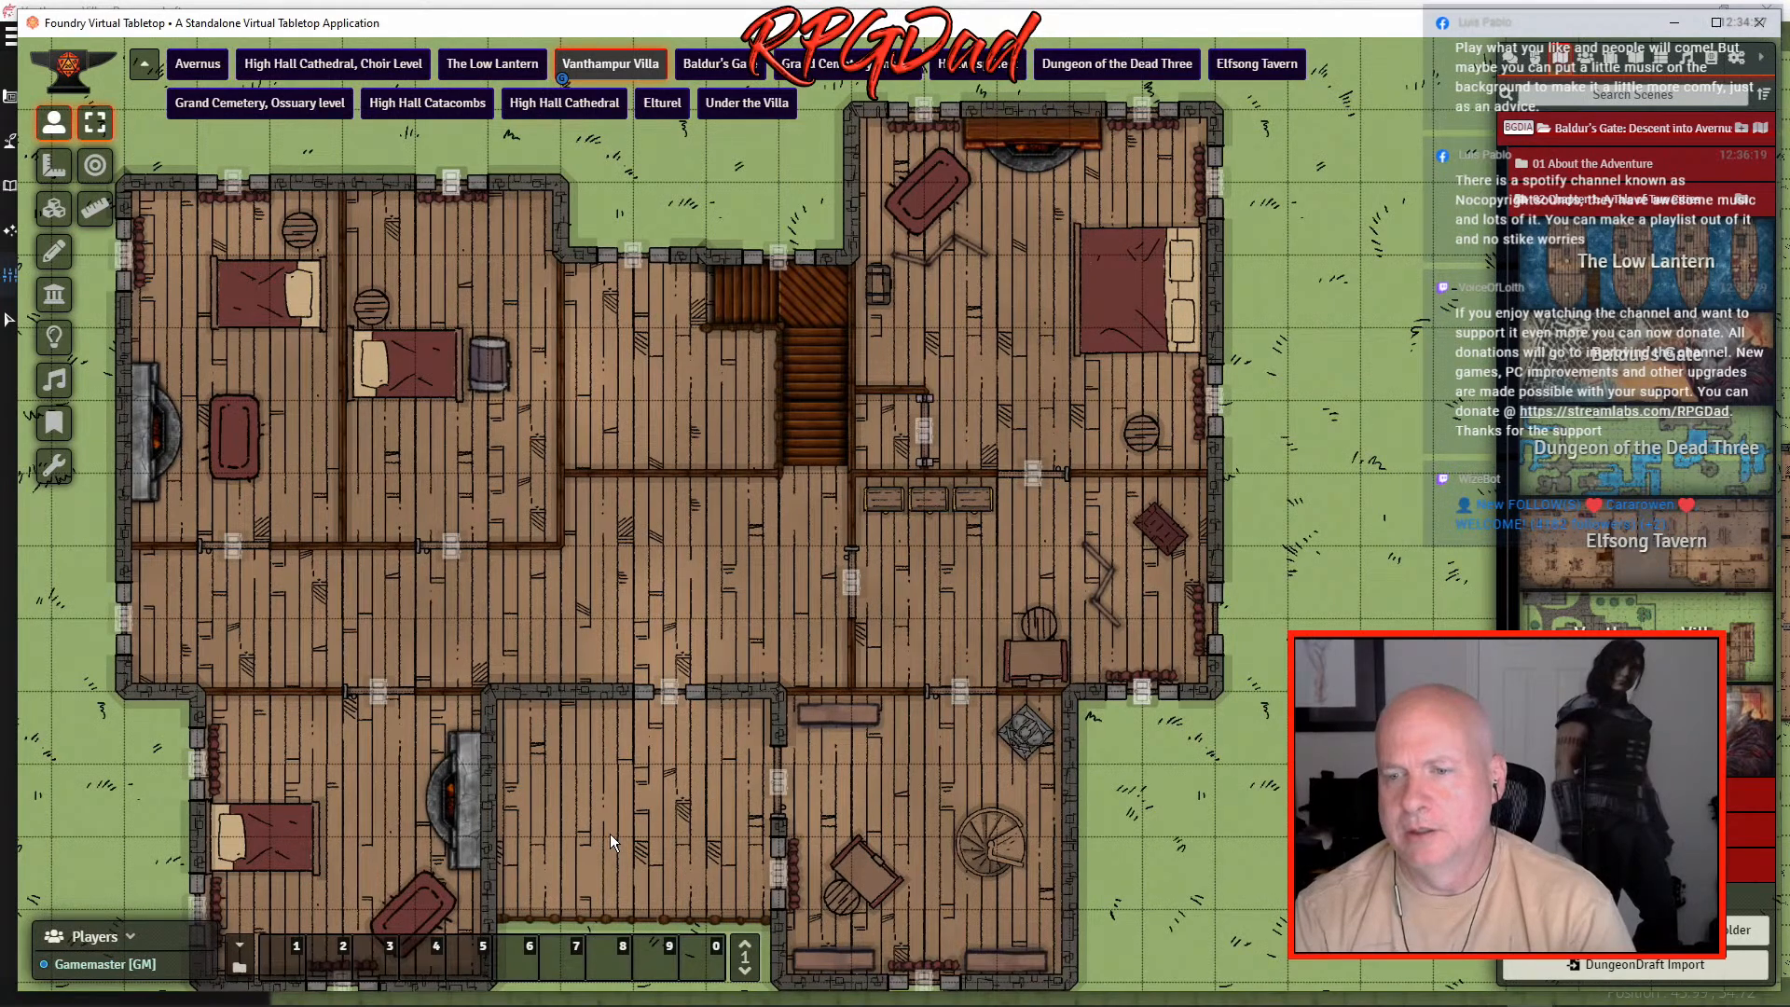
{"action": "key", "text": "space"}
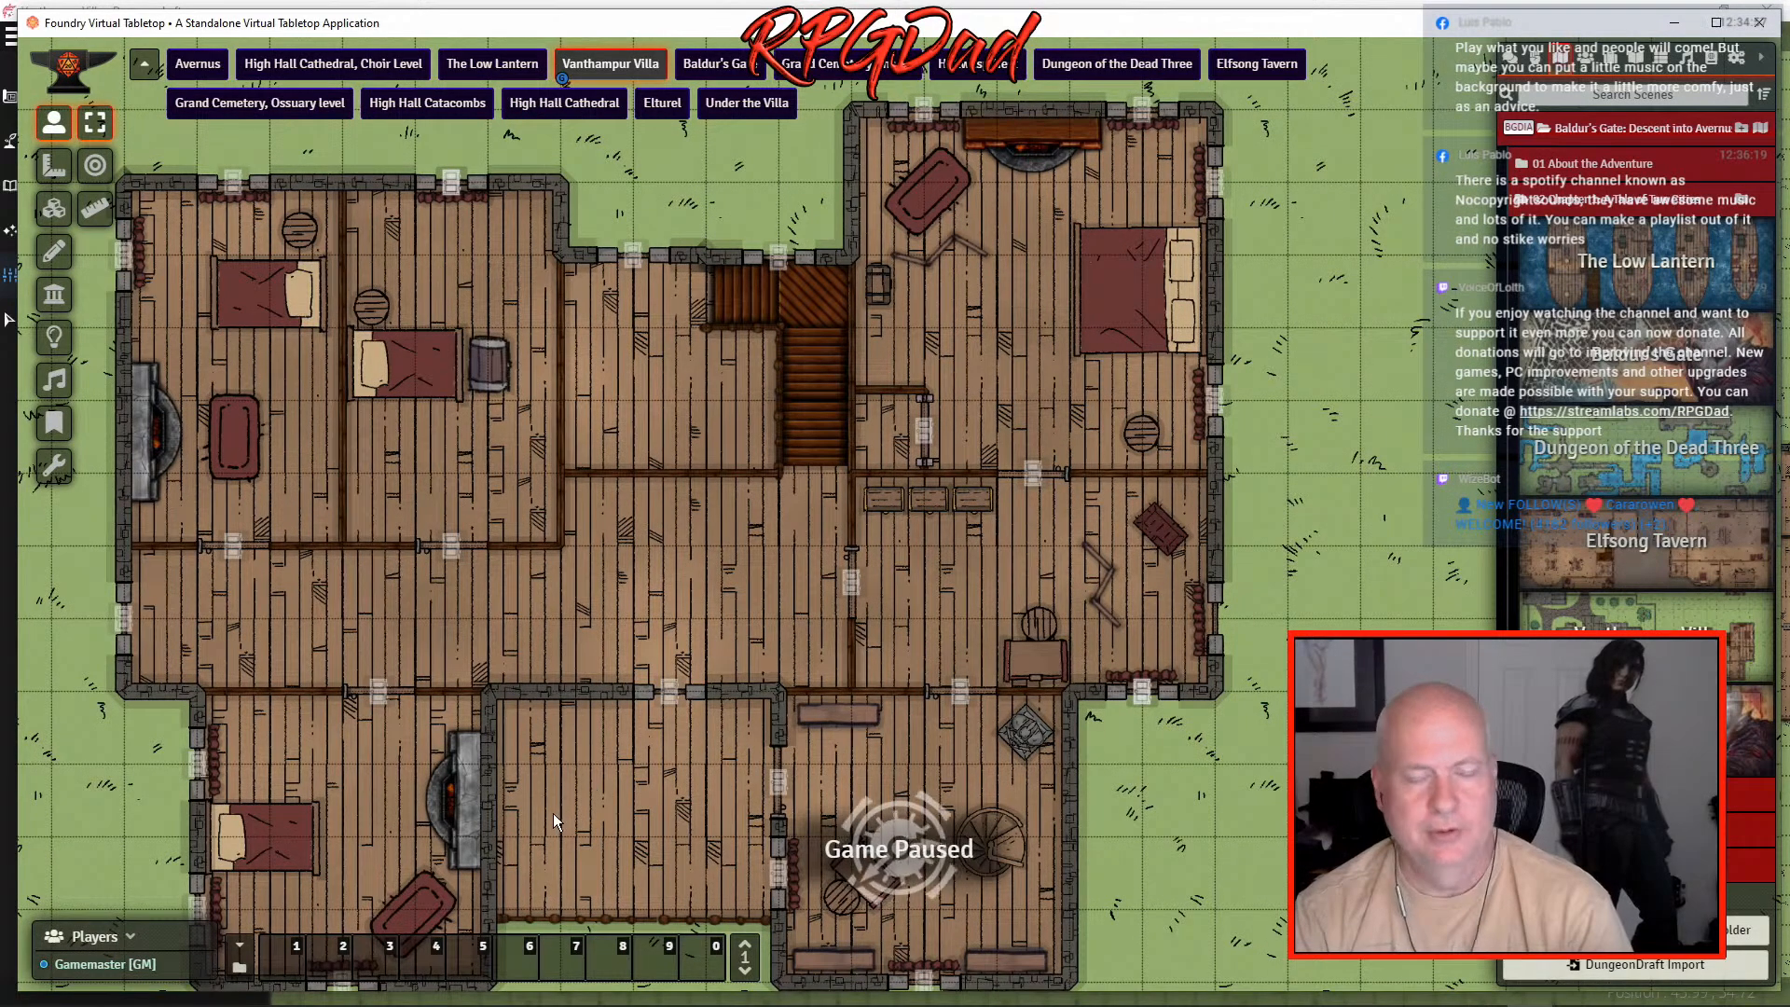
{"action": "key", "text": "space"}
{"action": "left_click_drag", "start_coordinate": [552, 813], "coordinate": [982, 567]}
{"action": "key", "text": "Left"}
{"action": "key", "text": "Left"}
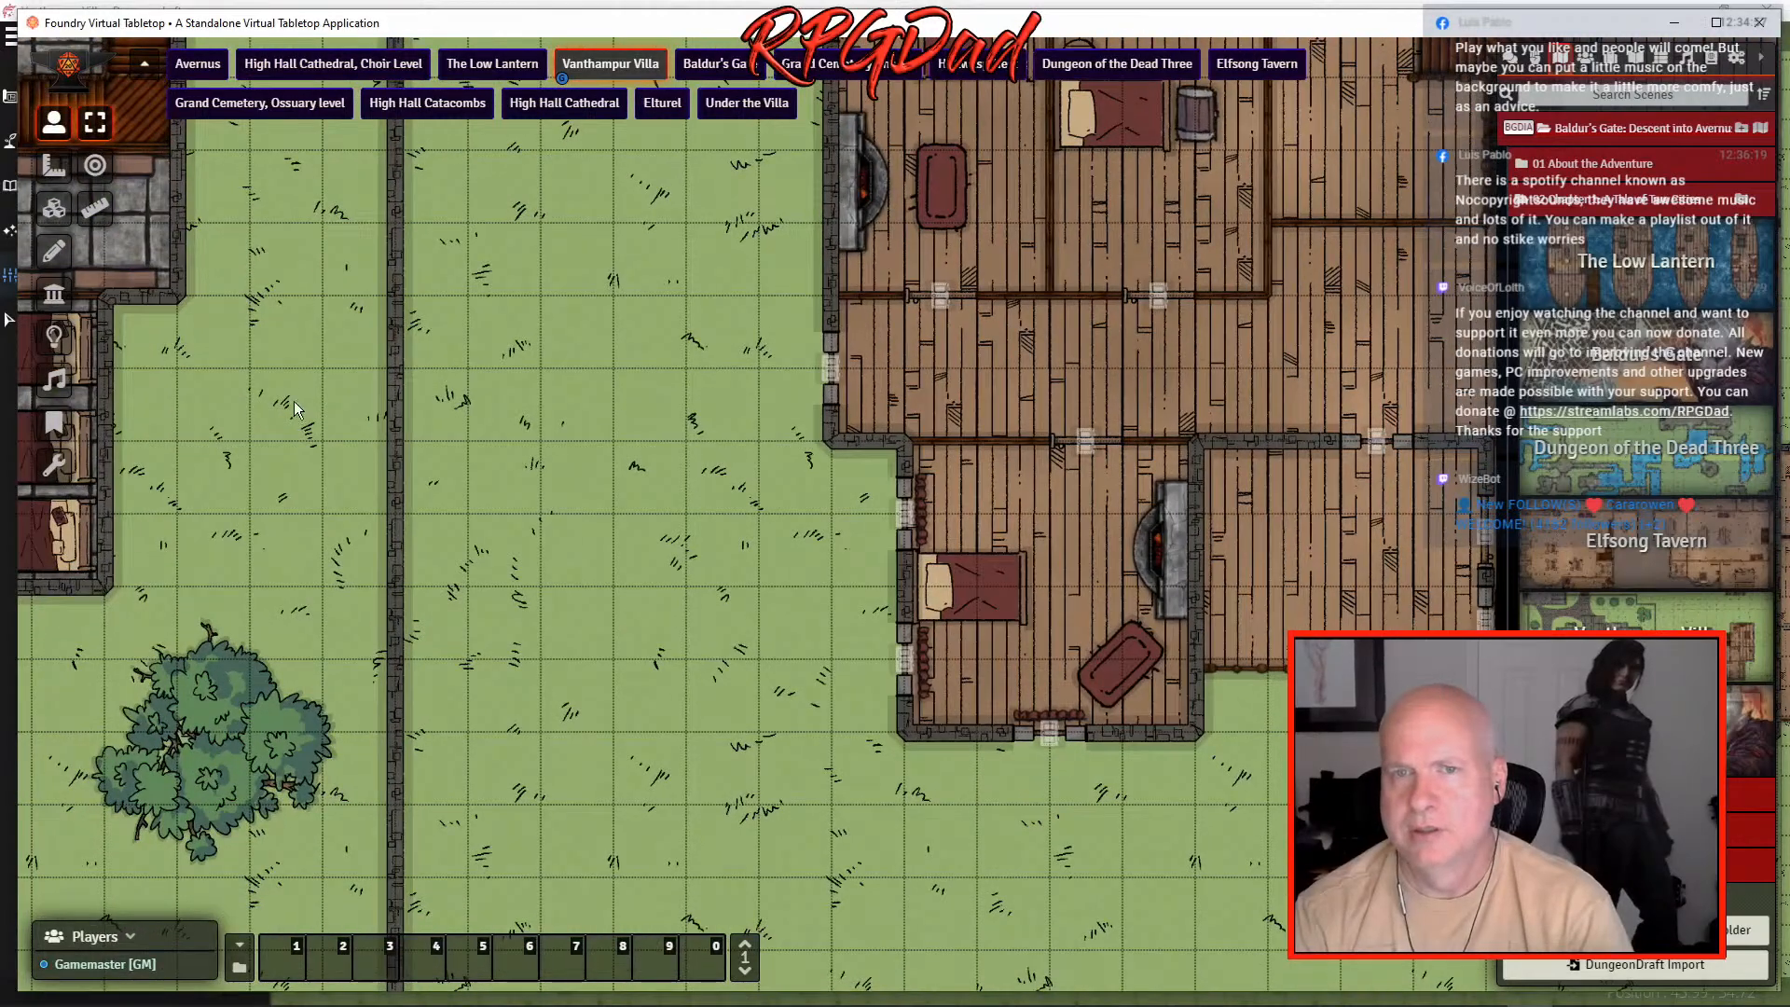
- Show the wall layer and survey the whole map, from the courtyard boundary to the upper floor and tower
{"action": "left_click", "coordinate": [54, 295]}
{"action": "key", "text": "Down"}
{"action": "key", "text": "Down"}
{"action": "key", "text": "Down"}
{"action": "key", "text": "Right"}
{"action": "key", "text": "Left"}
{"action": "key", "text": "Left"}
{"action": "key", "text": "Left"}
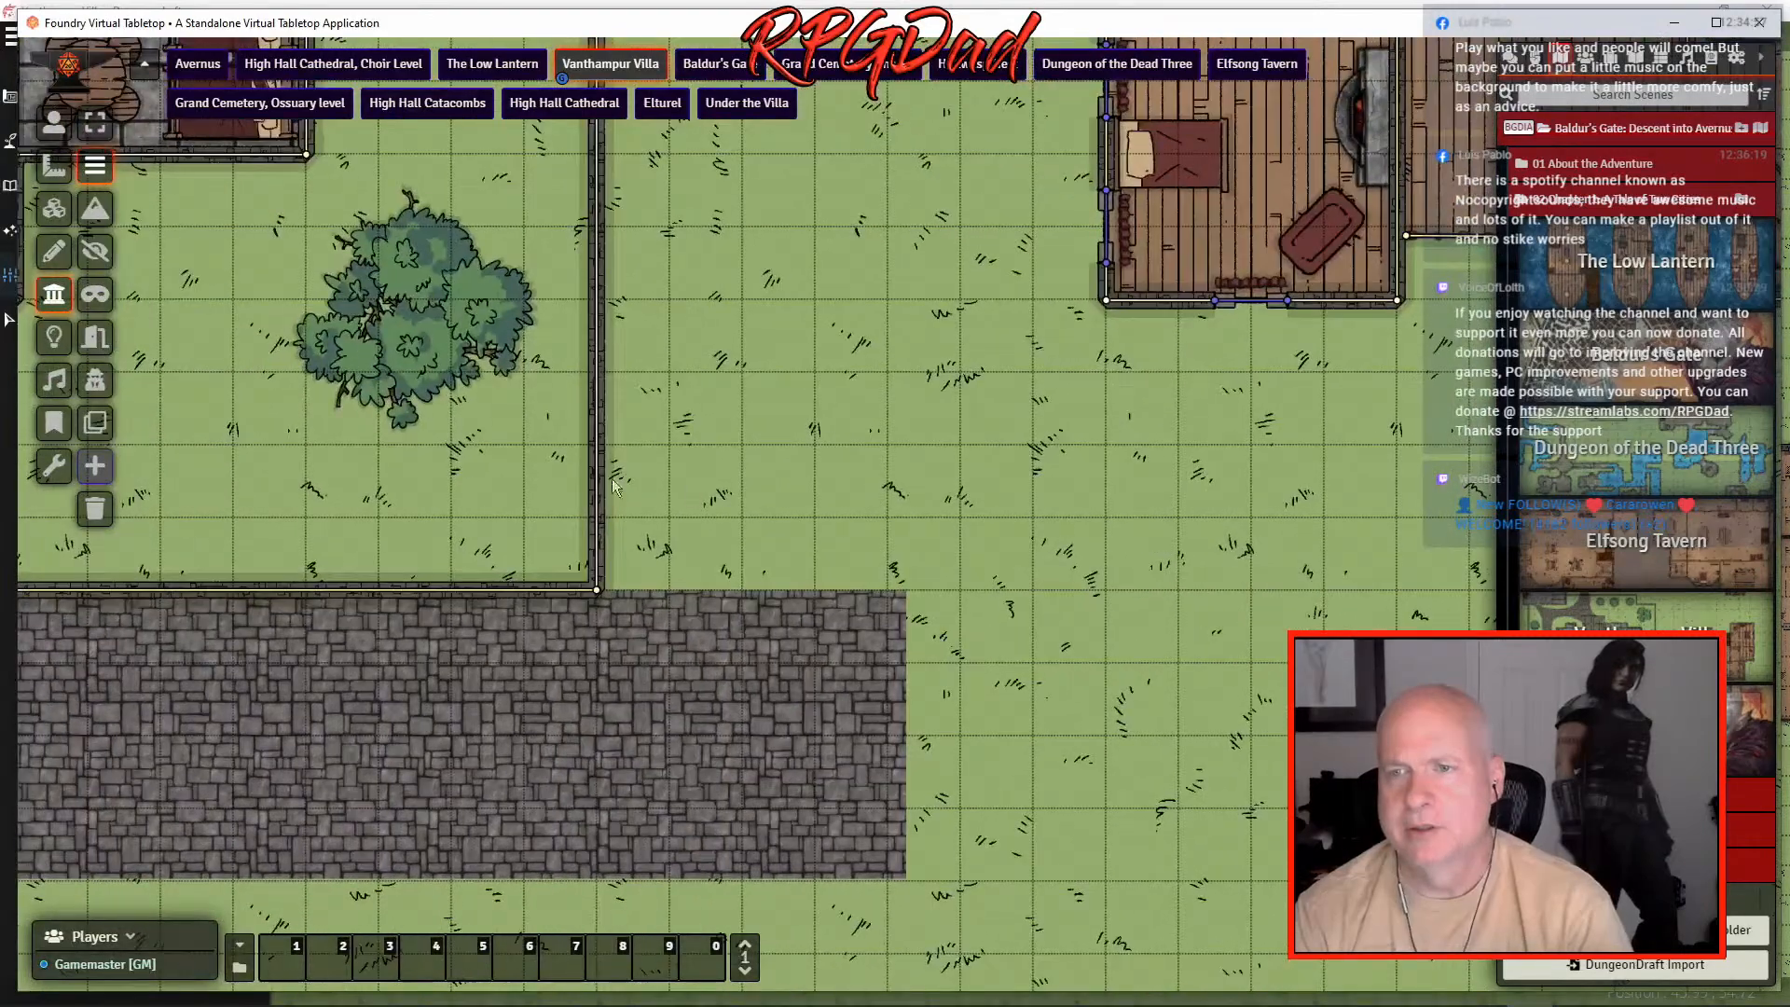
{"action": "key", "text": "Left"}
{"action": "key", "text": "Left"}
{"action": "key", "text": "Left"}
{"action": "key", "text": "Up"}
{"action": "key", "text": "Up"}
{"action": "left_click_drag", "start_coordinate": [832, 349], "coordinate": [511, 622]}
{"action": "left_click_drag", "start_coordinate": [885, 423], "coordinate": [773, 688]}
{"action": "scroll", "coordinate": [786, 658], "scroll_direction": "down", "scroll_amount": 6}
{"action": "scroll", "coordinate": [786, 657], "scroll_direction": "down", "scroll_amount": 2}
{"action": "key", "text": "Up"}
{"action": "key", "text": "Up"}
{"action": "key", "text": "Right"}
{"action": "key", "text": "Right"}
{"action": "left_click_drag", "start_coordinate": [758, 630], "coordinate": [813, 580]}
{"action": "scroll", "coordinate": [707, 606], "scroll_direction": "down", "scroll_amount": 2}
{"action": "scroll", "coordinate": [813, 580], "scroll_direction": "down", "scroll_amount": 2}
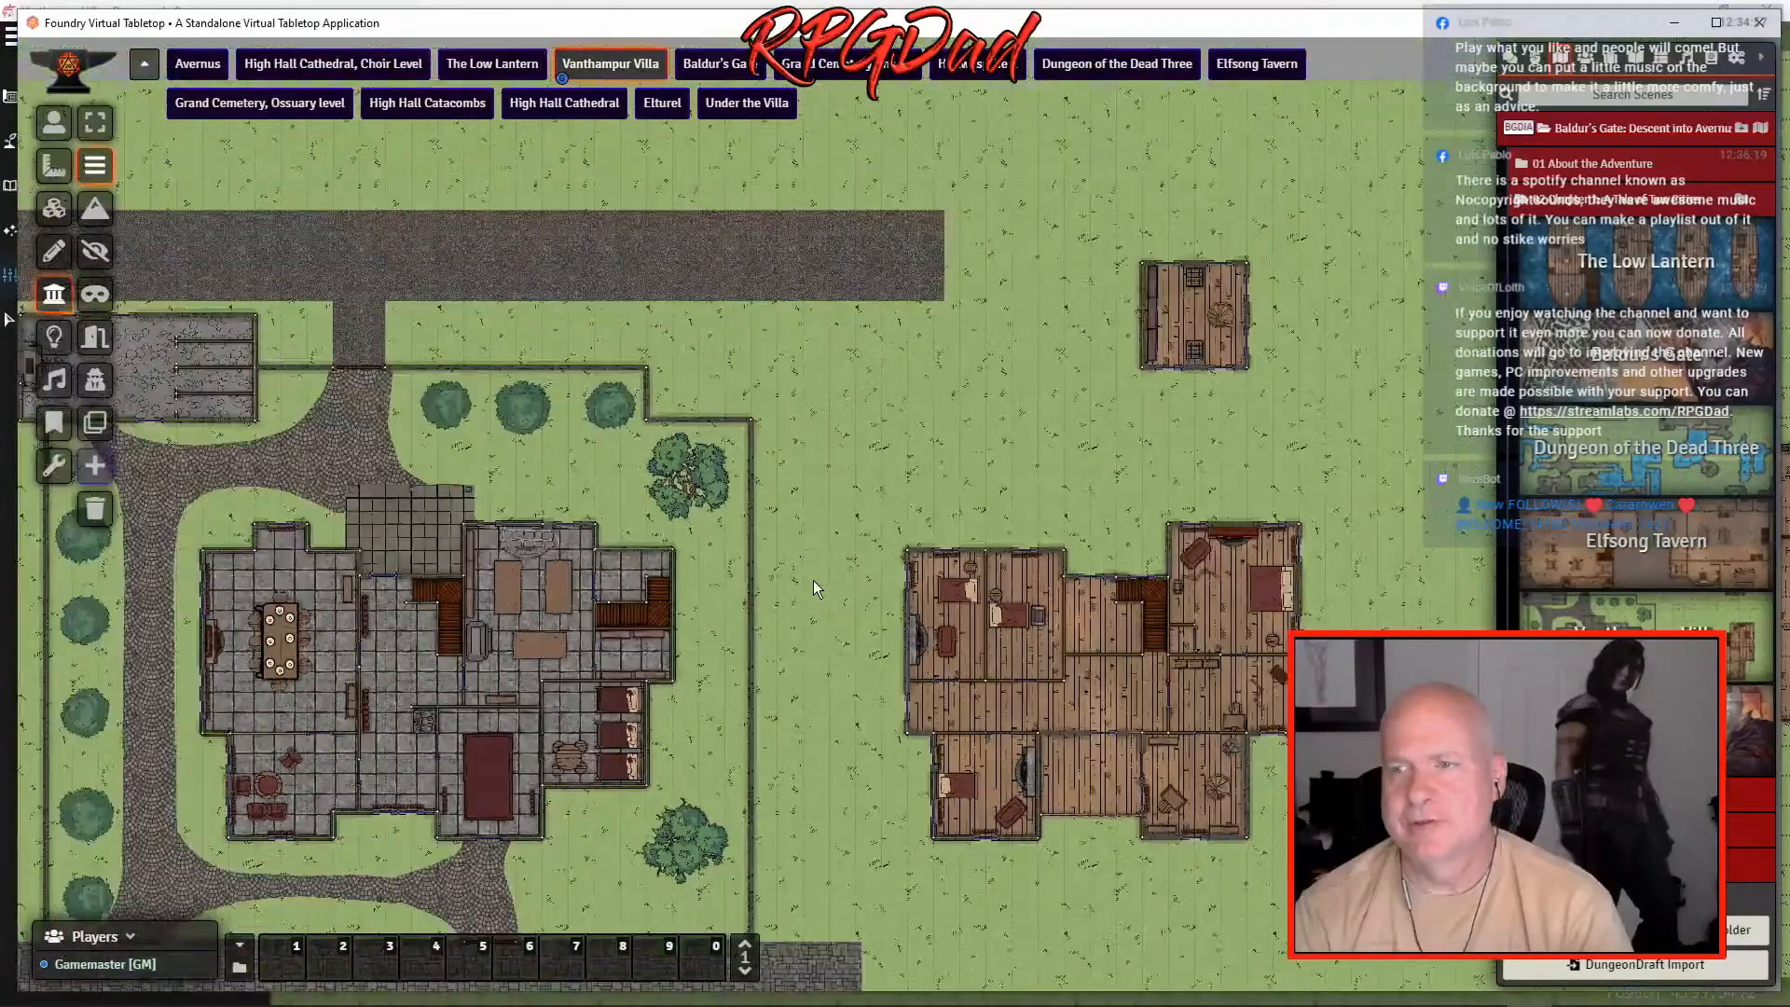
{"action": "scroll", "coordinate": [813, 580], "scroll_direction": "down", "scroll_amount": 2}
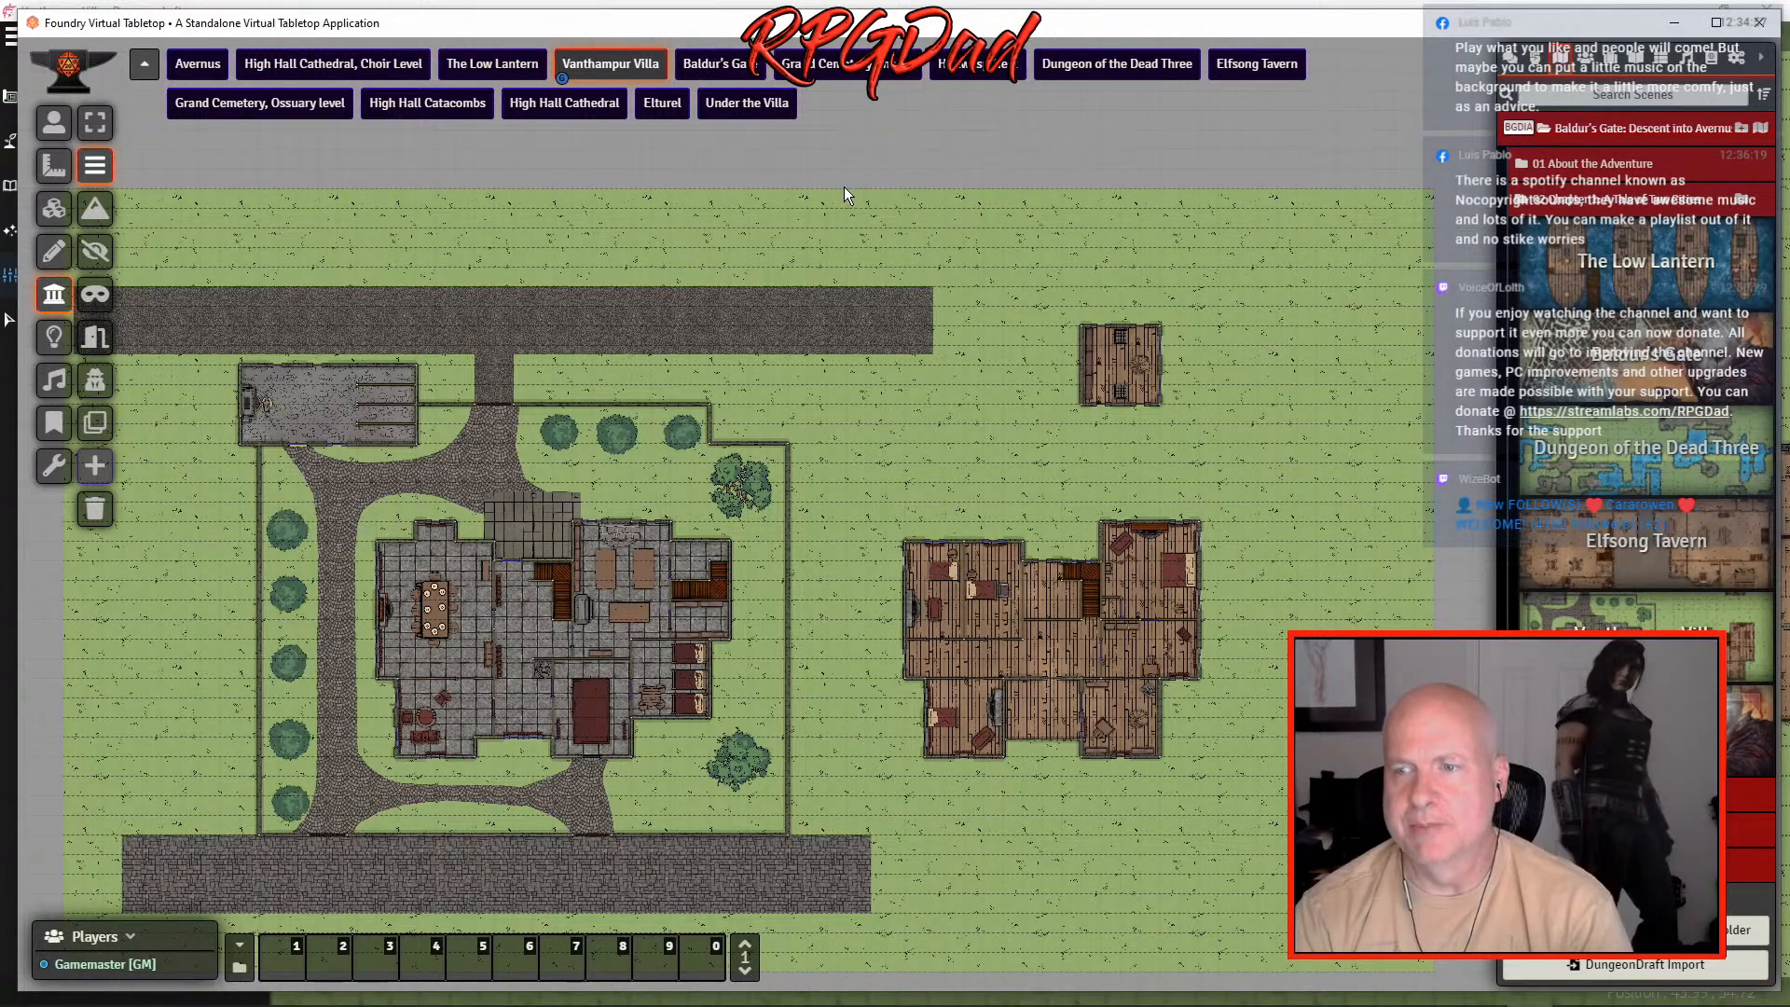
- Draw a full-height wall between the ground and upper floor plans, and a horizontal wall from it to the map edge below the tower
{"action": "left_click_drag", "start_coordinate": [847, 189], "coordinate": [853, 403]}
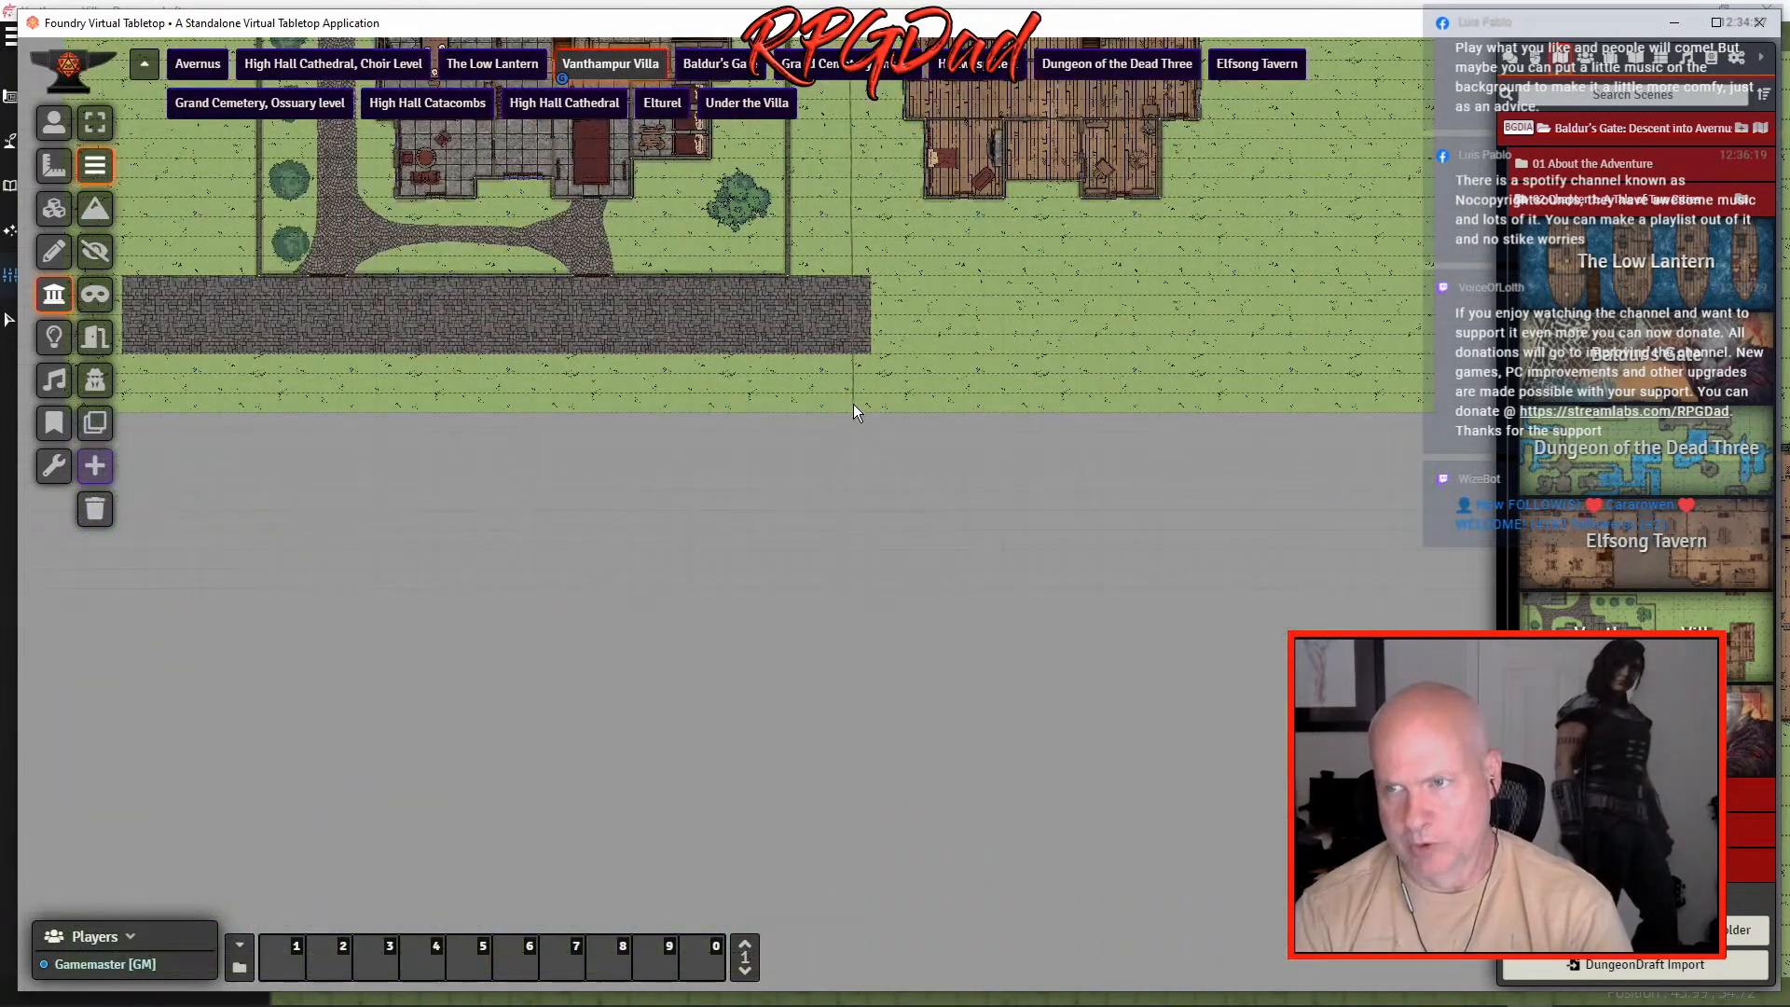
{"action": "left_click_drag", "start_coordinate": [1106, 327], "coordinate": [817, 861]}
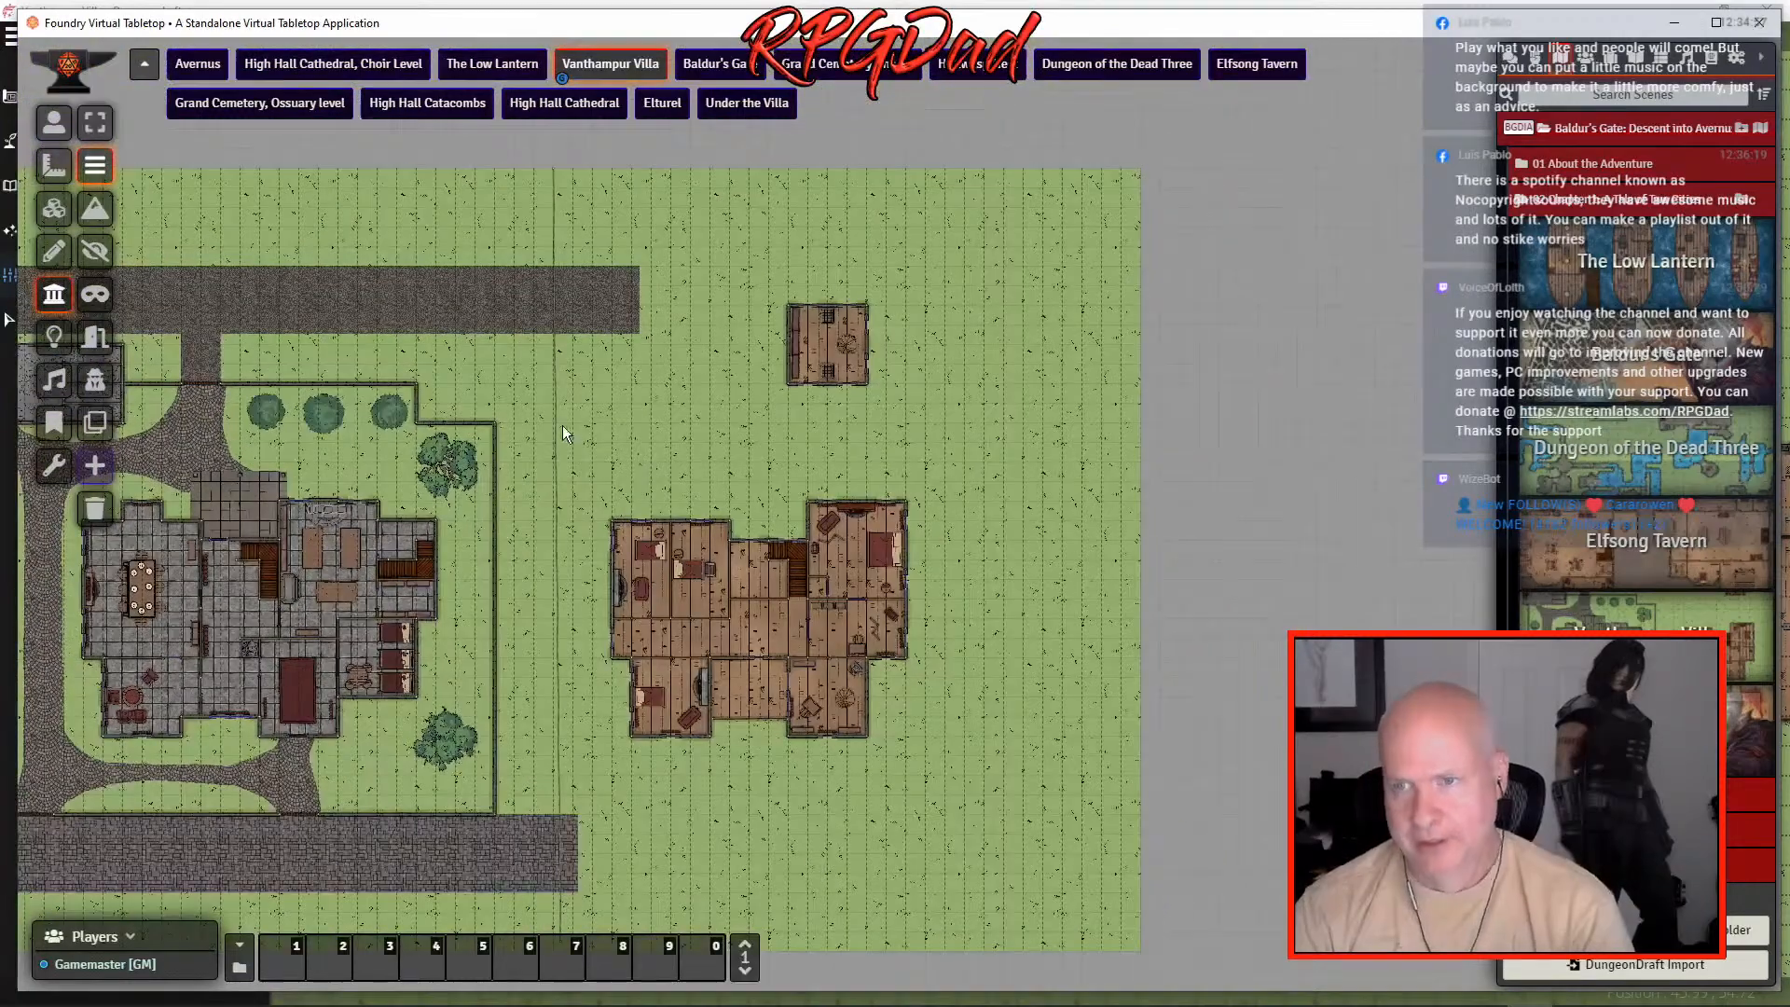
{"action": "mouse_move", "coordinate": [555, 422]}
{"action": "left_mouse_down"}
{"action": "mouse_move", "coordinate": [848, 429]}
{"action": "mouse_move", "coordinate": [1099, 406]}
{"action": "mouse_move", "coordinate": [1139, 423]}
{"action": "left_mouse_up"}
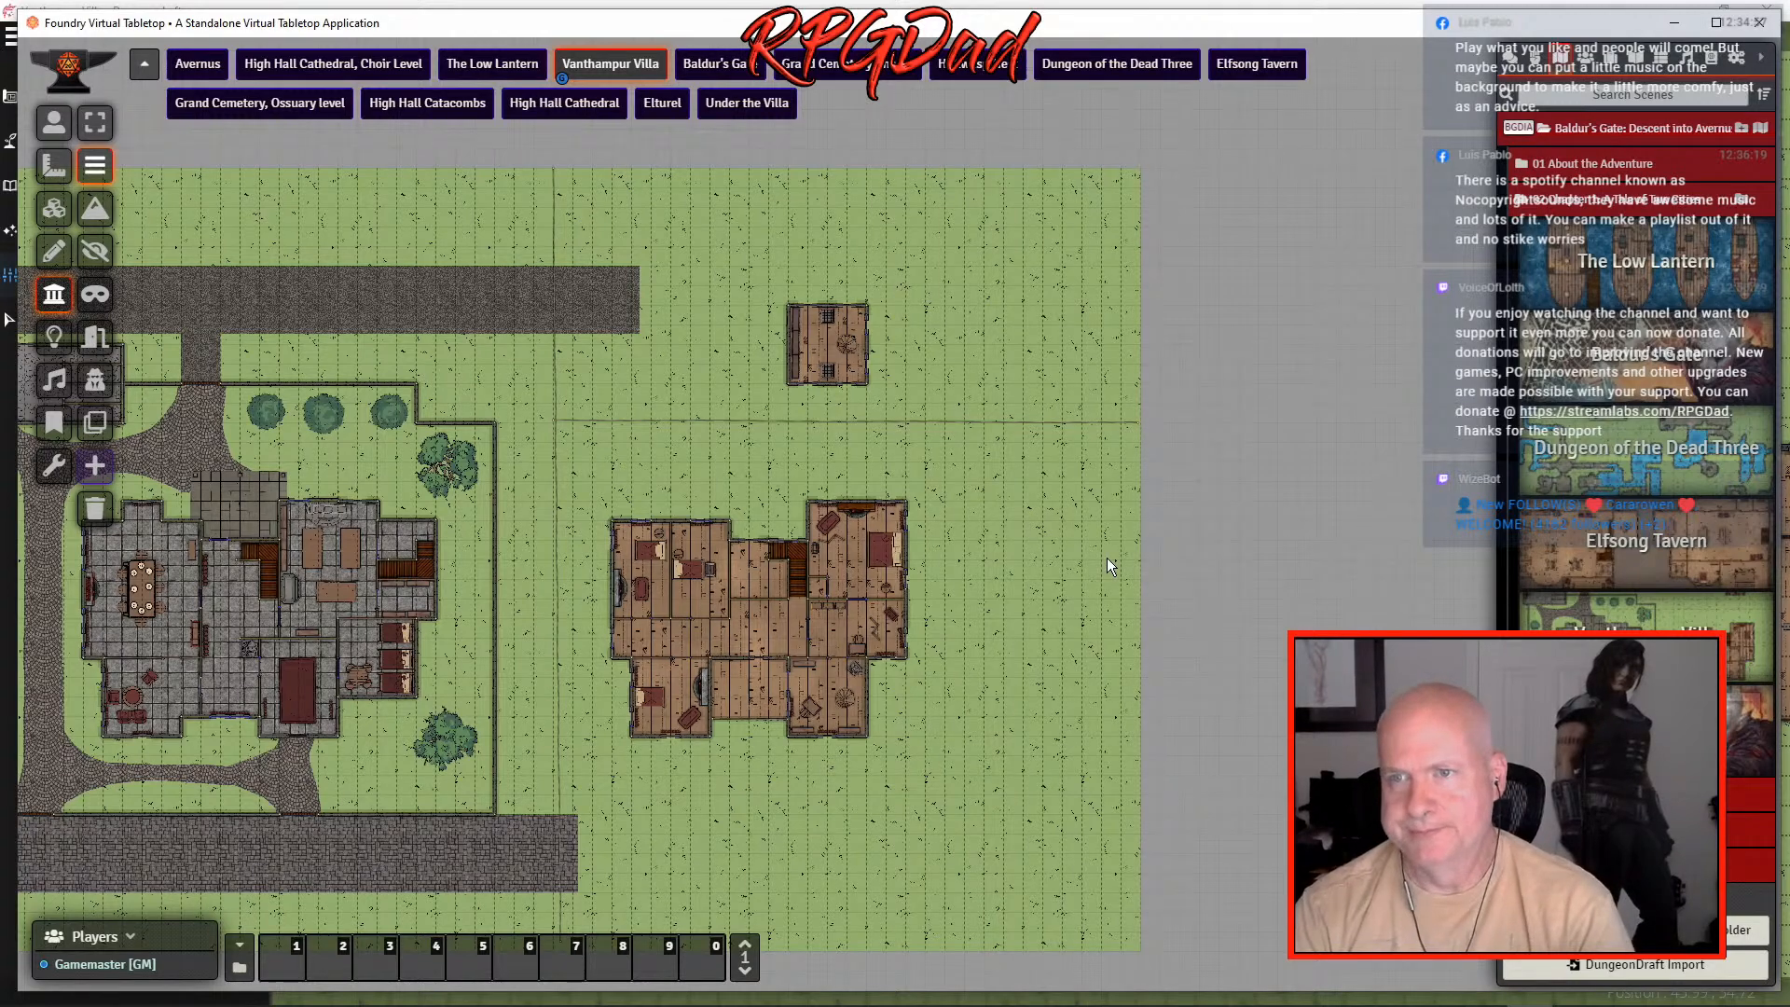
- Enclose the courtyard section with walls along the map's left, bottom and top edges up to the vertical dividing wall
{"action": "scroll", "coordinate": [1108, 556], "scroll_direction": "down", "scroll_amount": 2}
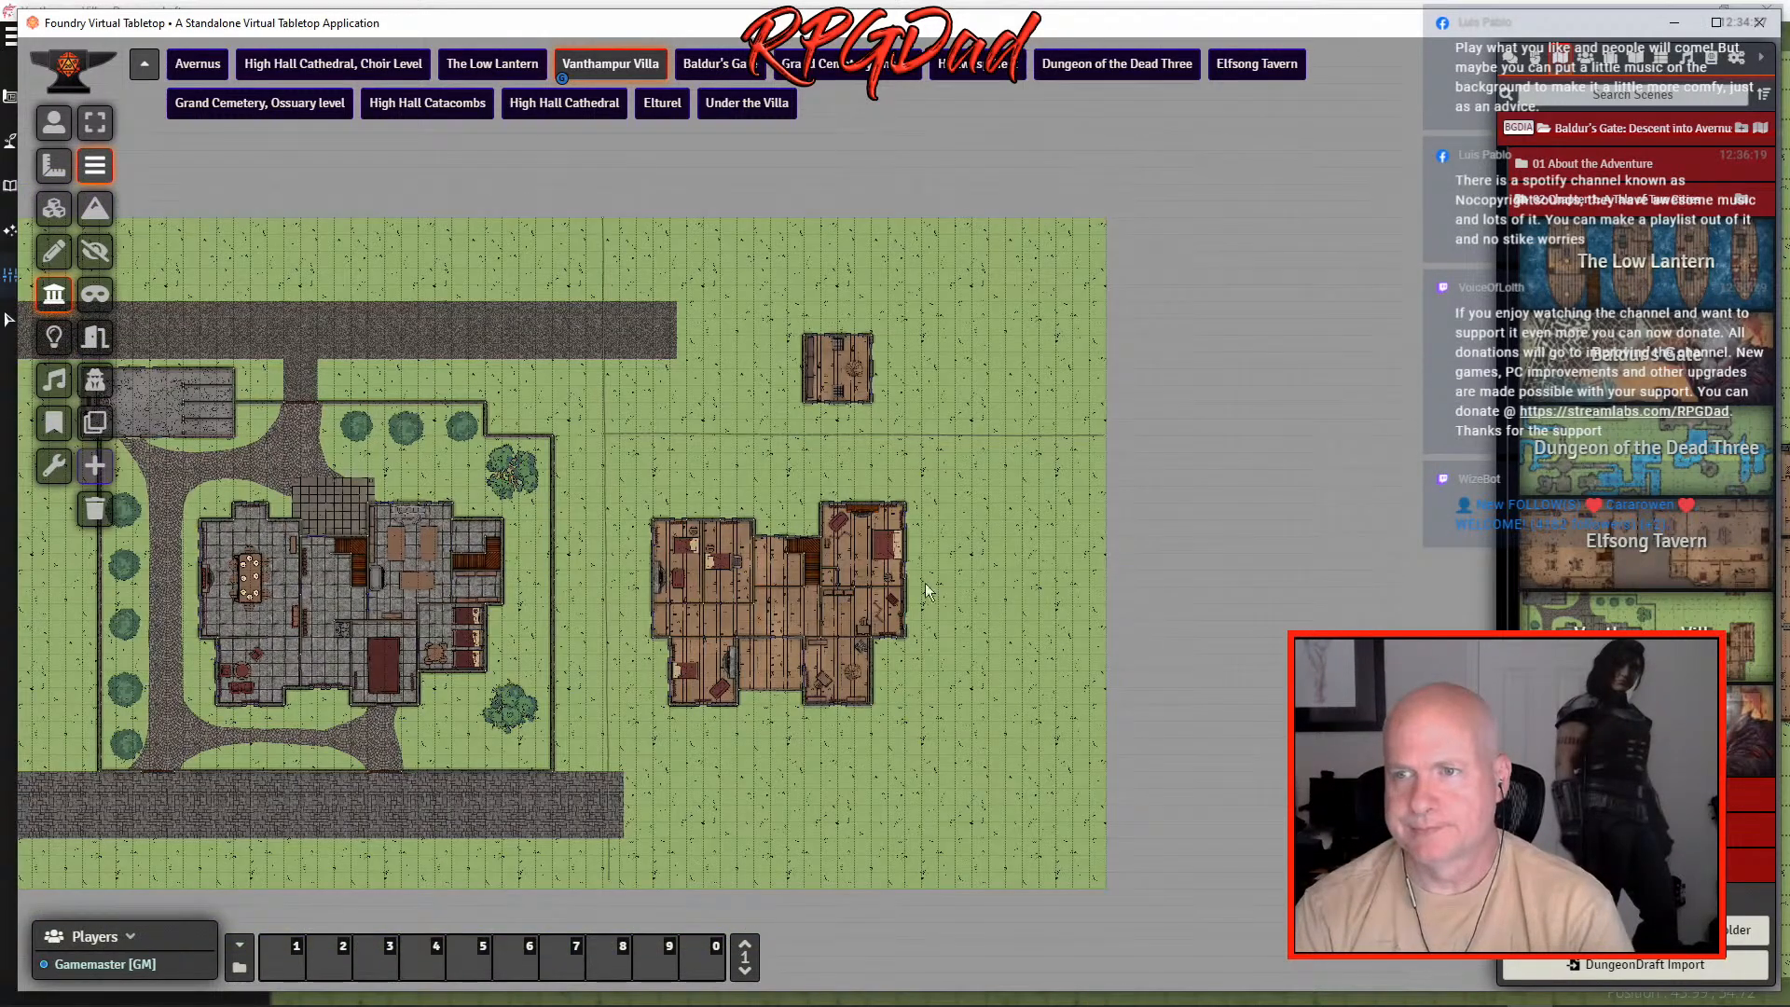
{"action": "left_click_drag", "start_coordinate": [691, 779], "coordinate": [1106, 703]}
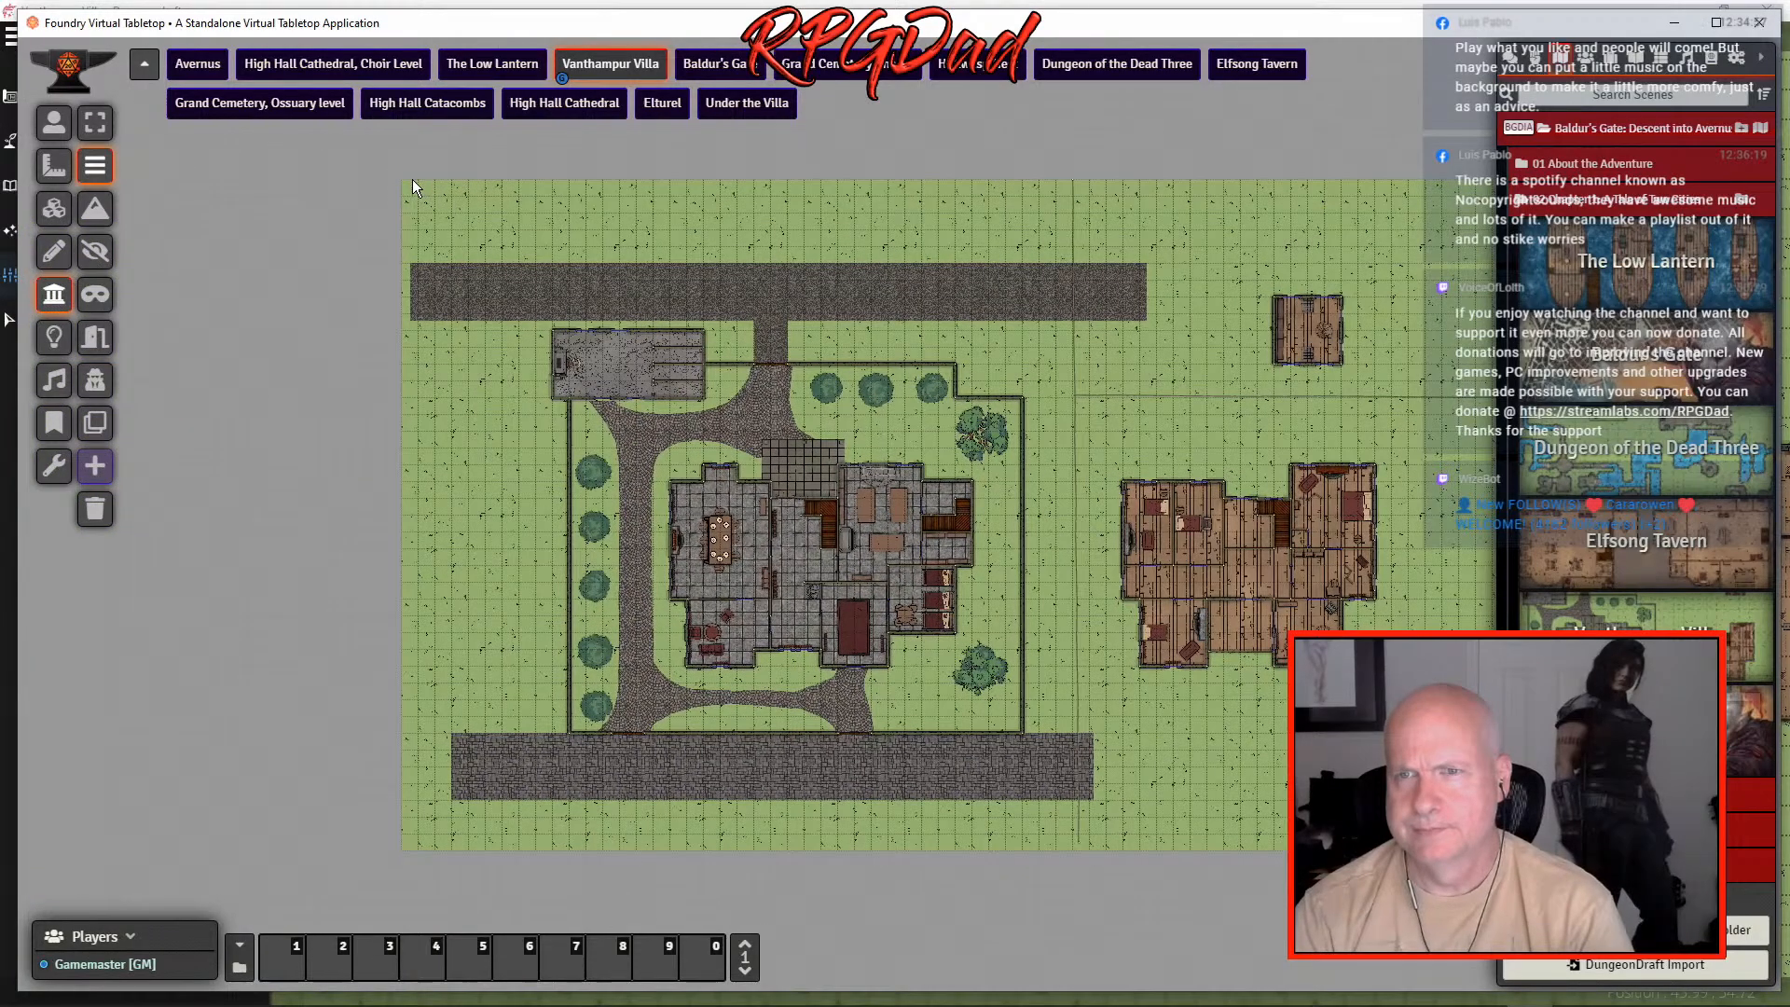
{"action": "left_click_drag", "start_coordinate": [412, 179], "coordinate": [1078, 842]}
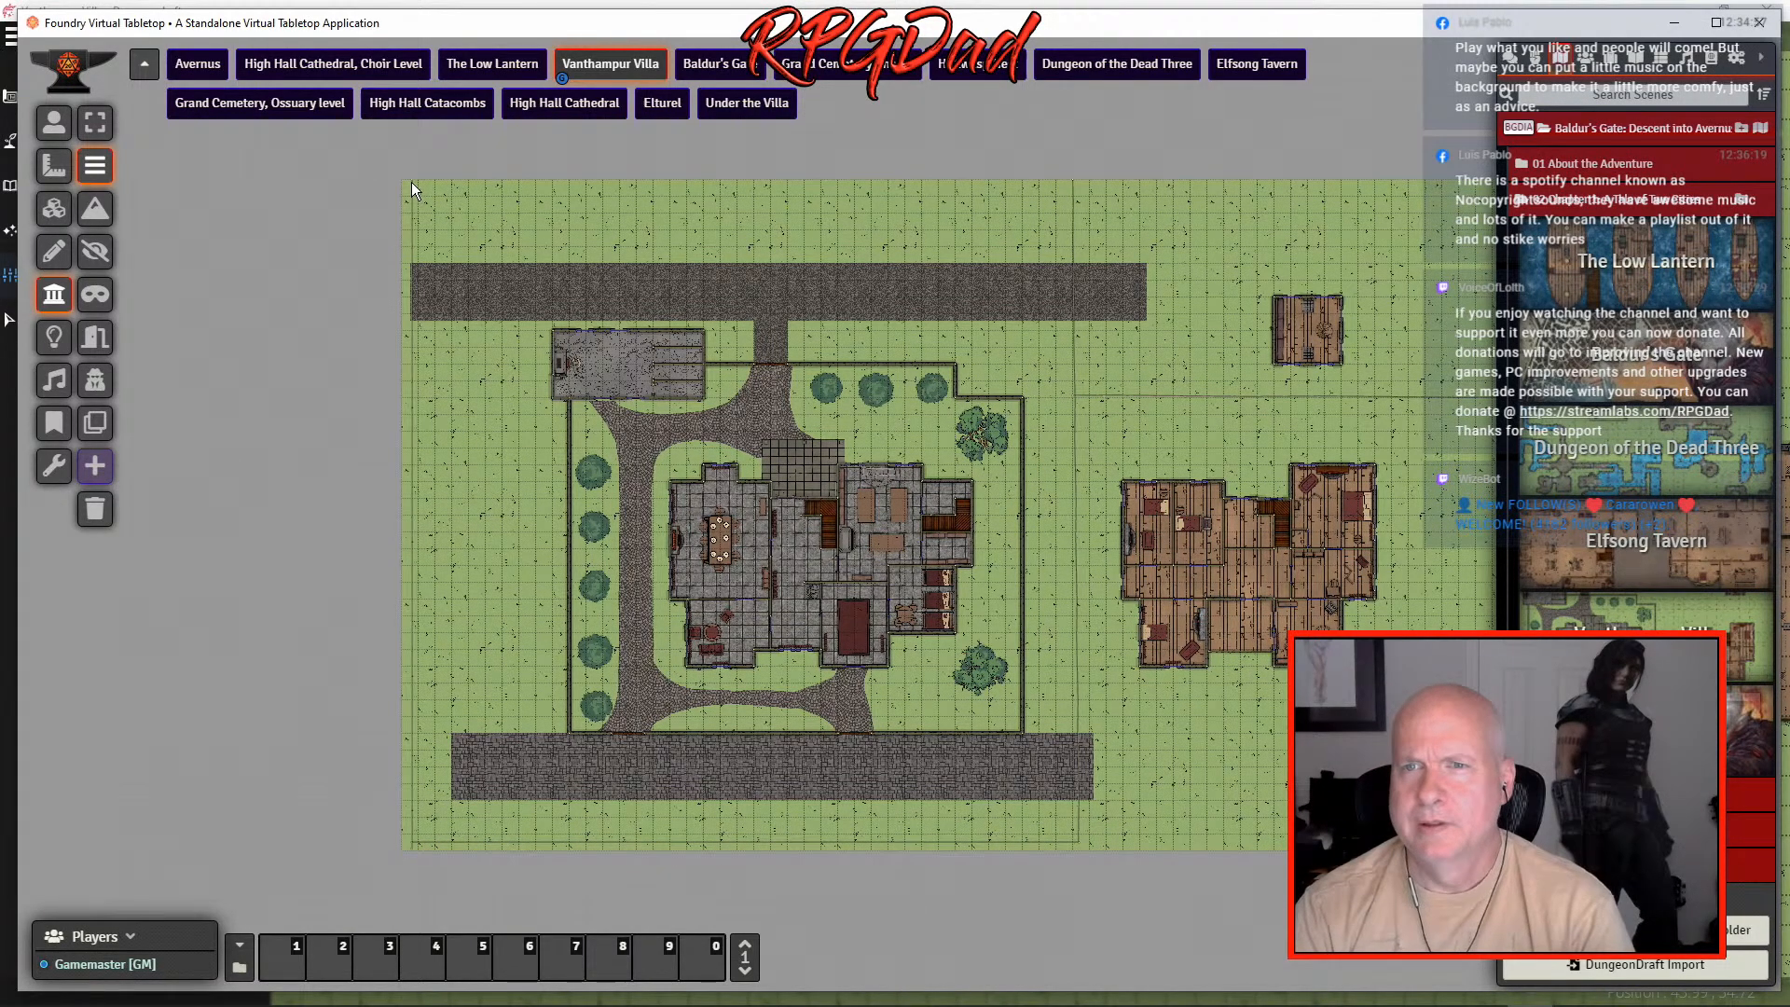
{"action": "left_click_drag", "start_coordinate": [411, 183], "coordinate": [1071, 180]}
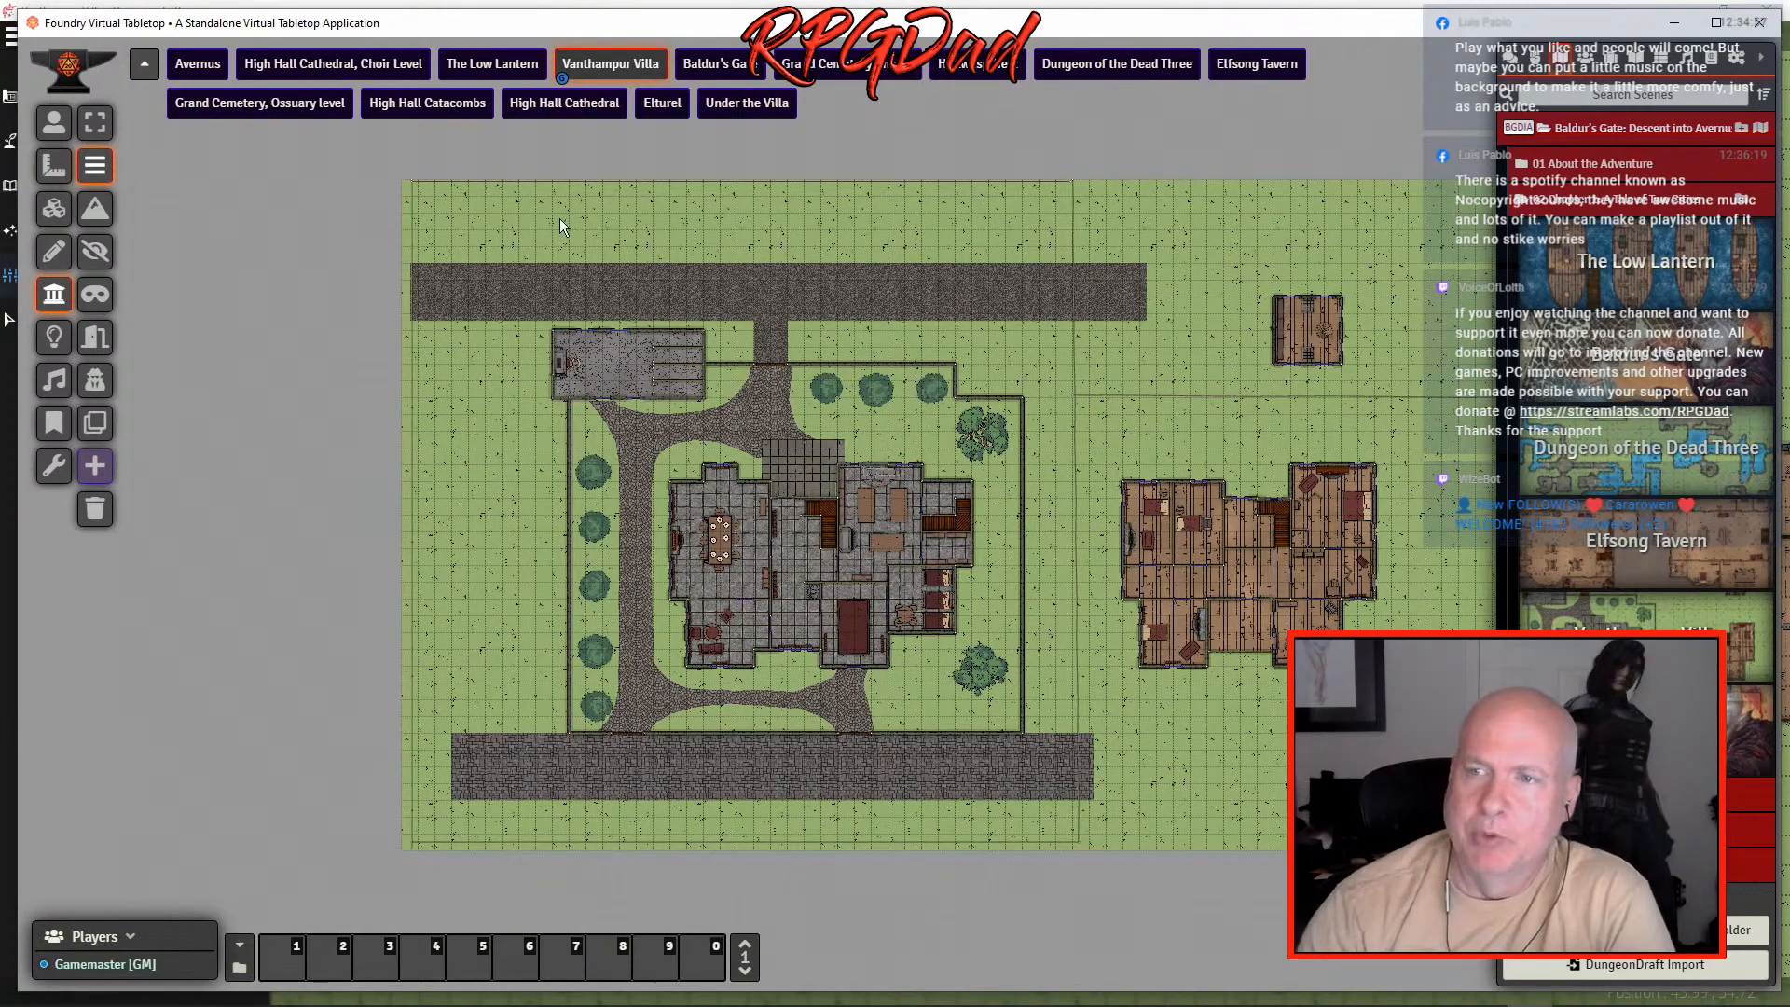
- Examine the ground floor walls from the kitchen and hall down to the sitting room and front entrance
{"action": "scroll", "coordinate": [800, 640], "scroll_direction": "up", "scroll_amount": 10}
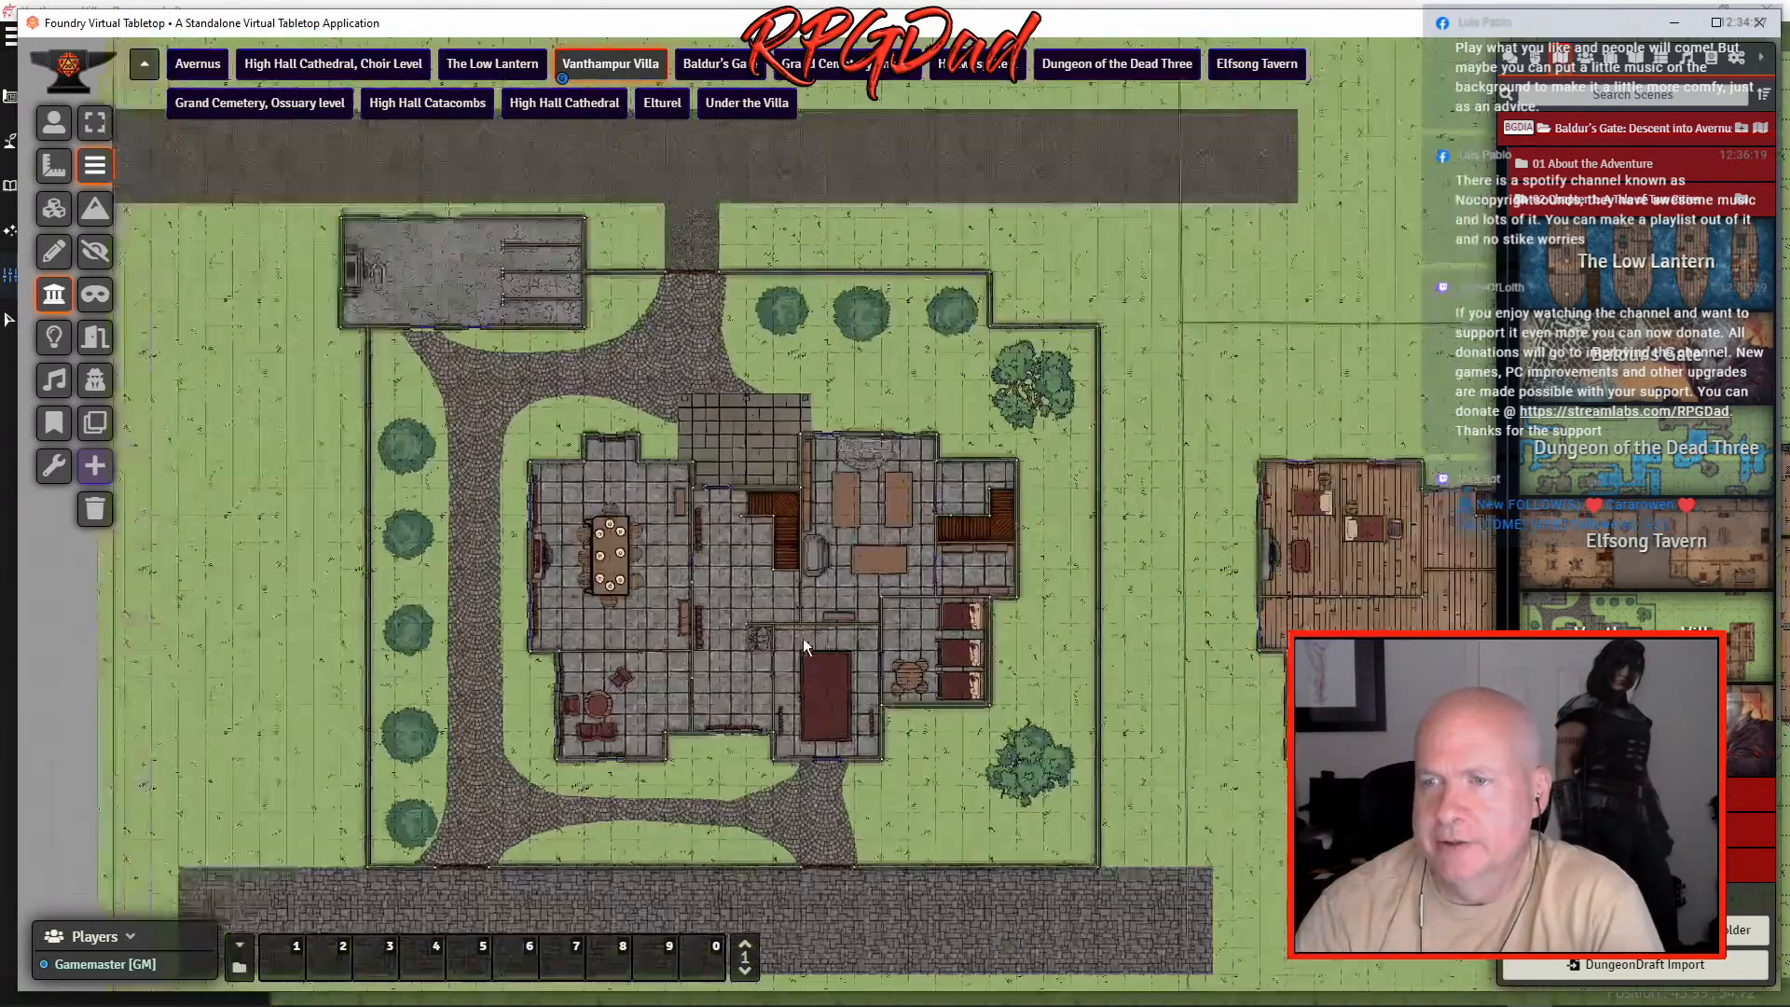
{"action": "scroll", "coordinate": [804, 636], "scroll_direction": "up", "scroll_amount": 5}
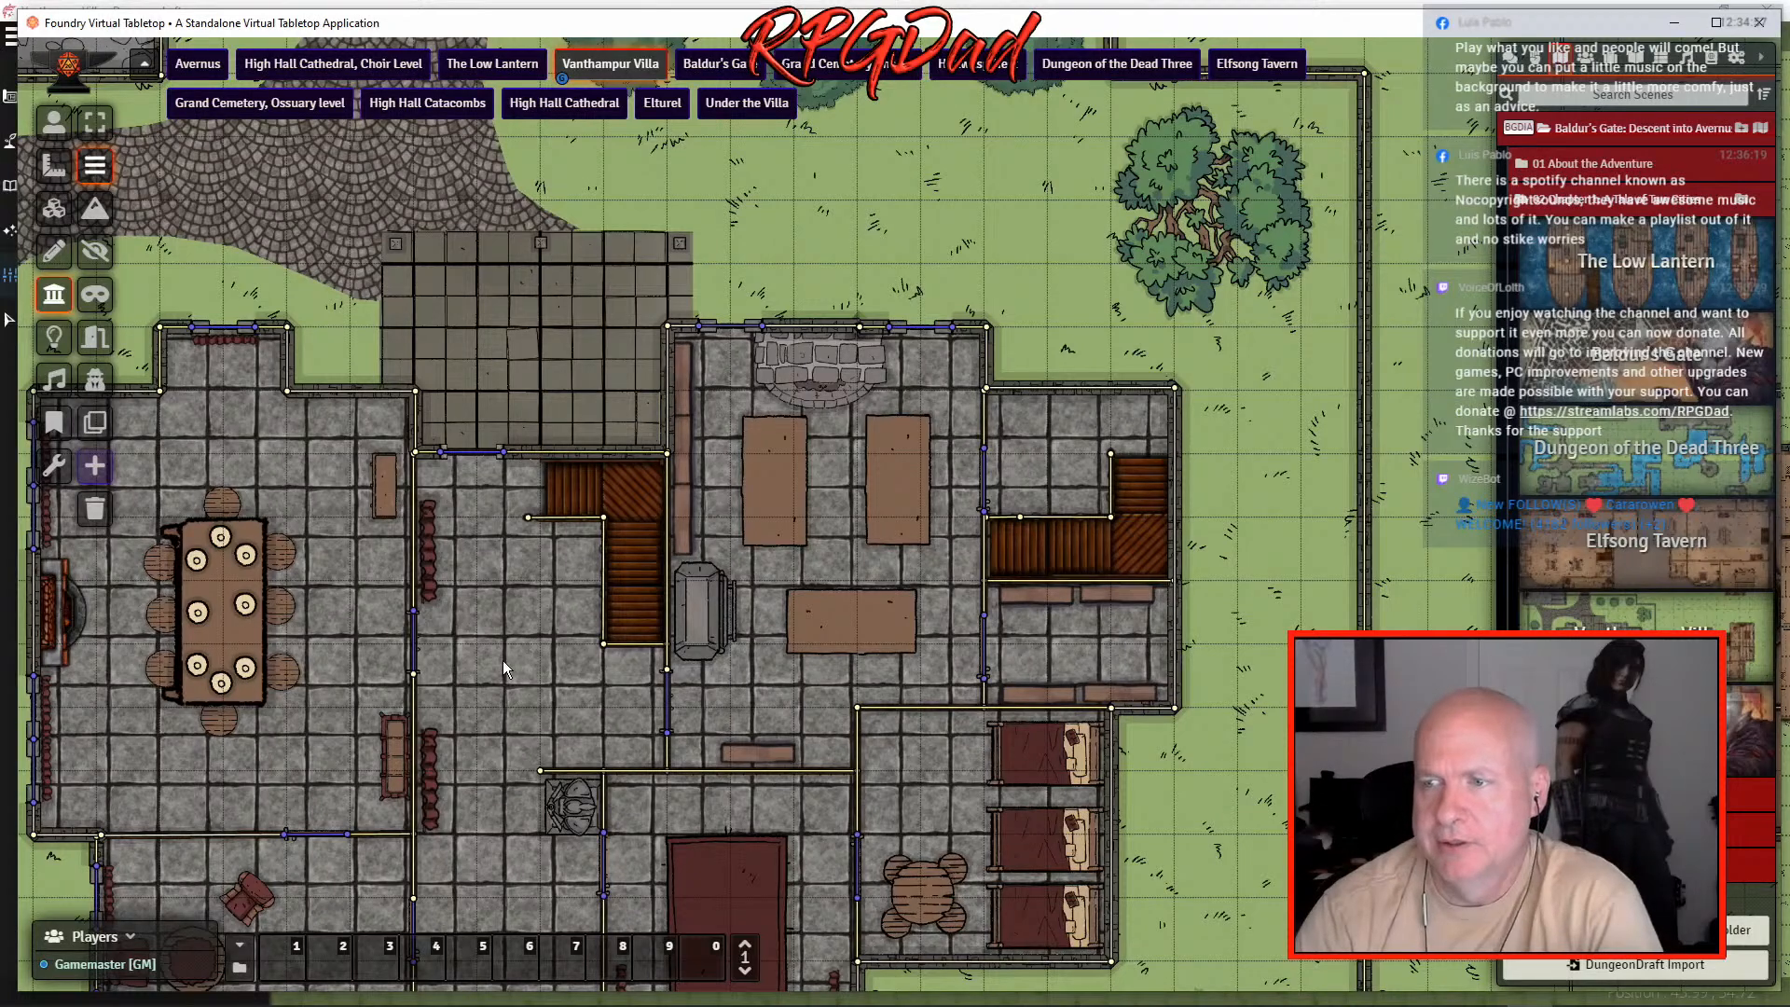
{"action": "left_click_drag", "start_coordinate": [502, 661], "coordinate": [959, 578]}
{"action": "scroll", "coordinate": [960, 578], "scroll_direction": "down", "scroll_amount": 2}
{"action": "scroll", "coordinate": [959, 578], "scroll_direction": "down", "scroll_amount": 1}
{"action": "left_click_drag", "start_coordinate": [926, 775], "coordinate": [853, 522]}
{"action": "scroll", "coordinate": [853, 522], "scroll_direction": "up", "scroll_amount": 4}
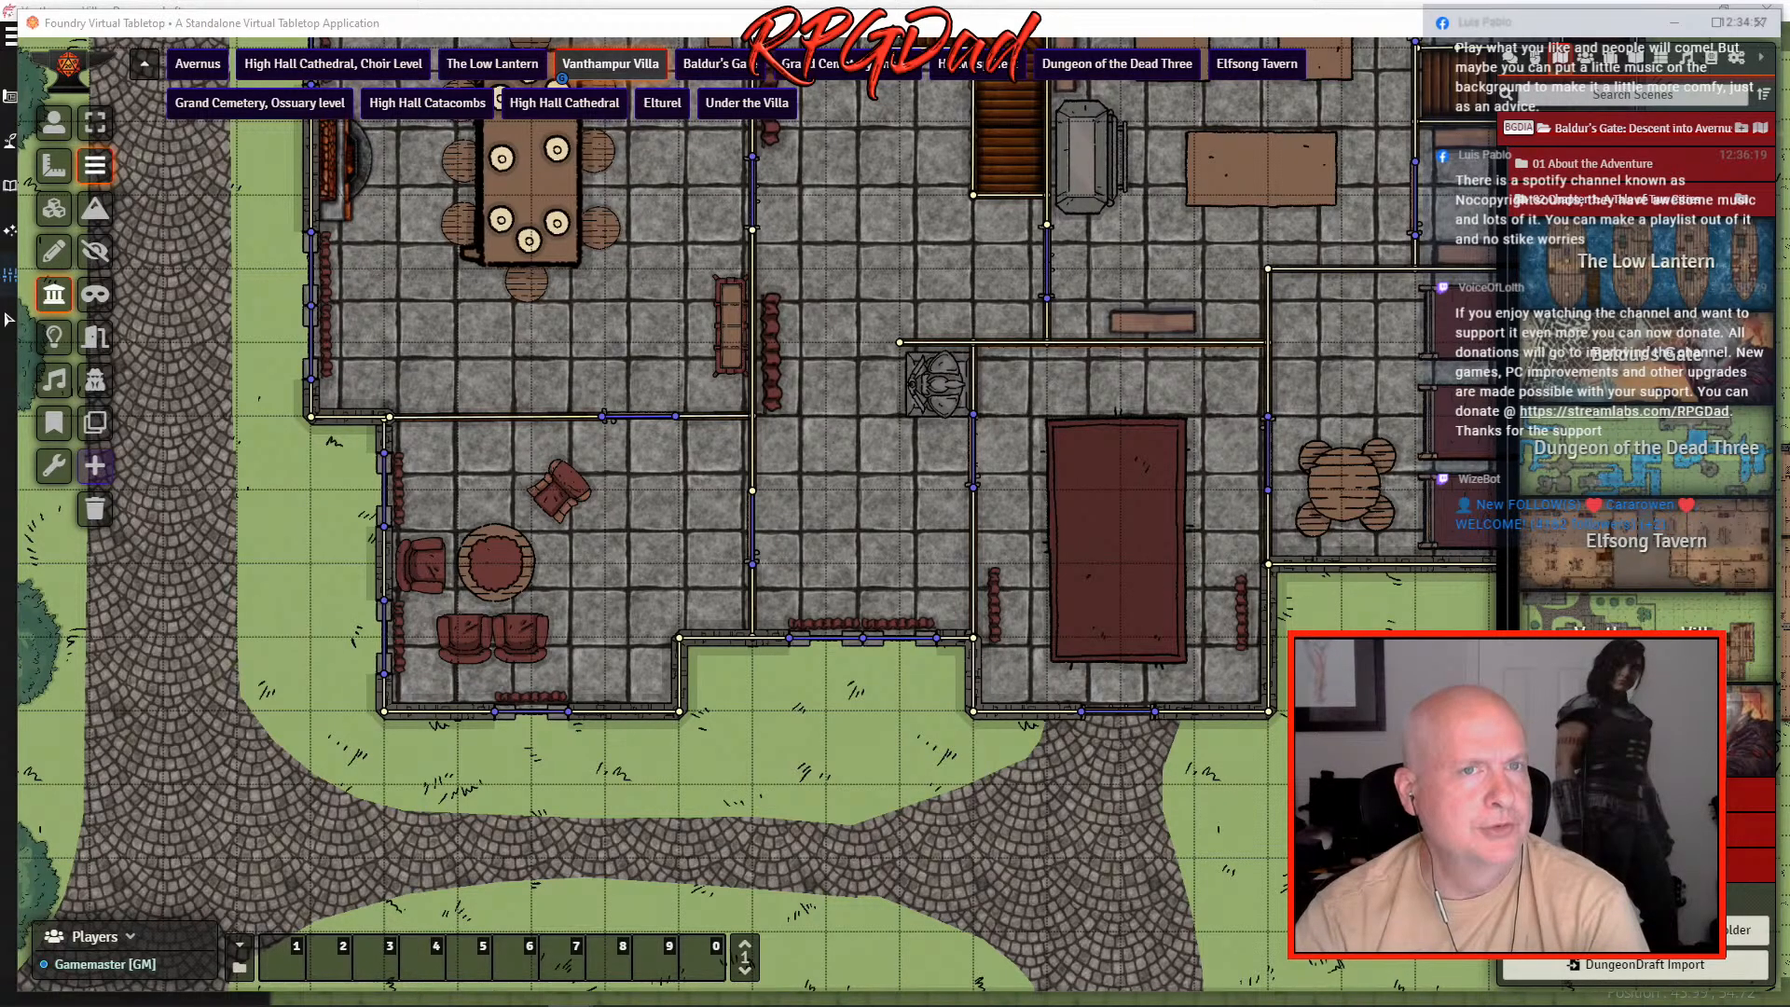
- List the Vanthampur Villa journal entries in the folder 02 Chapter 1: A Tale of Two Cities
{"action": "left_click", "coordinate": [1635, 62]}
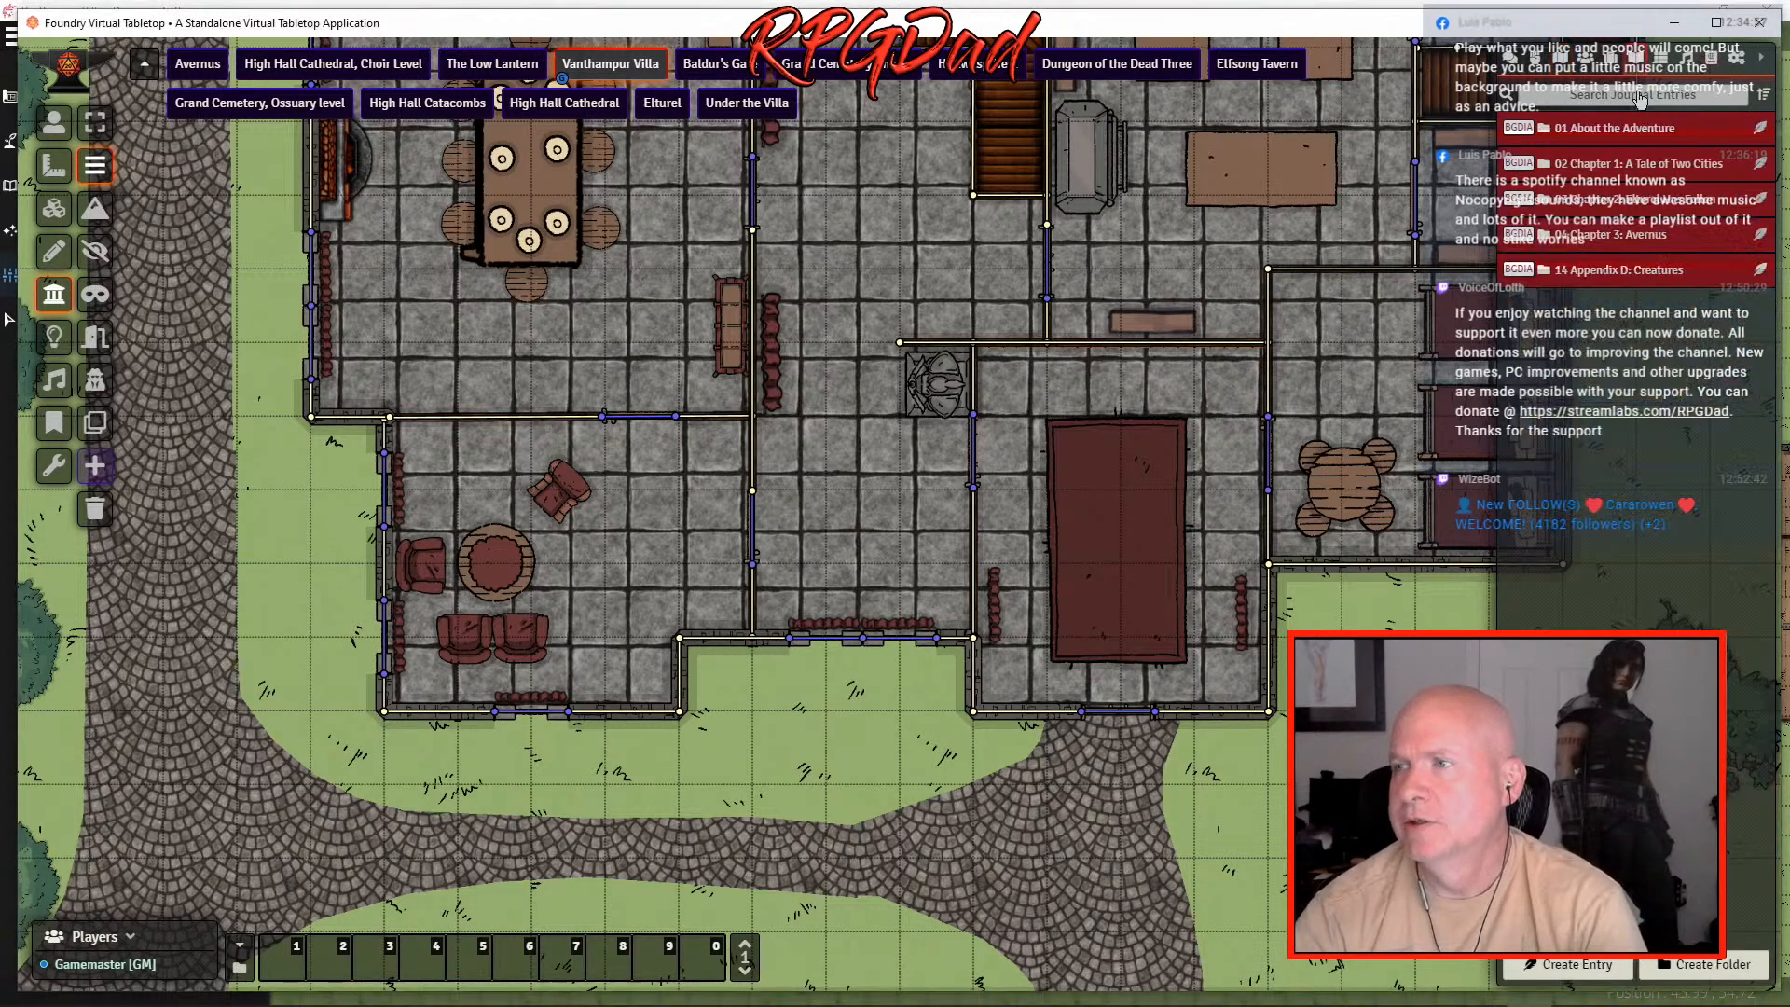
{"action": "left_click", "coordinate": [1630, 166]}
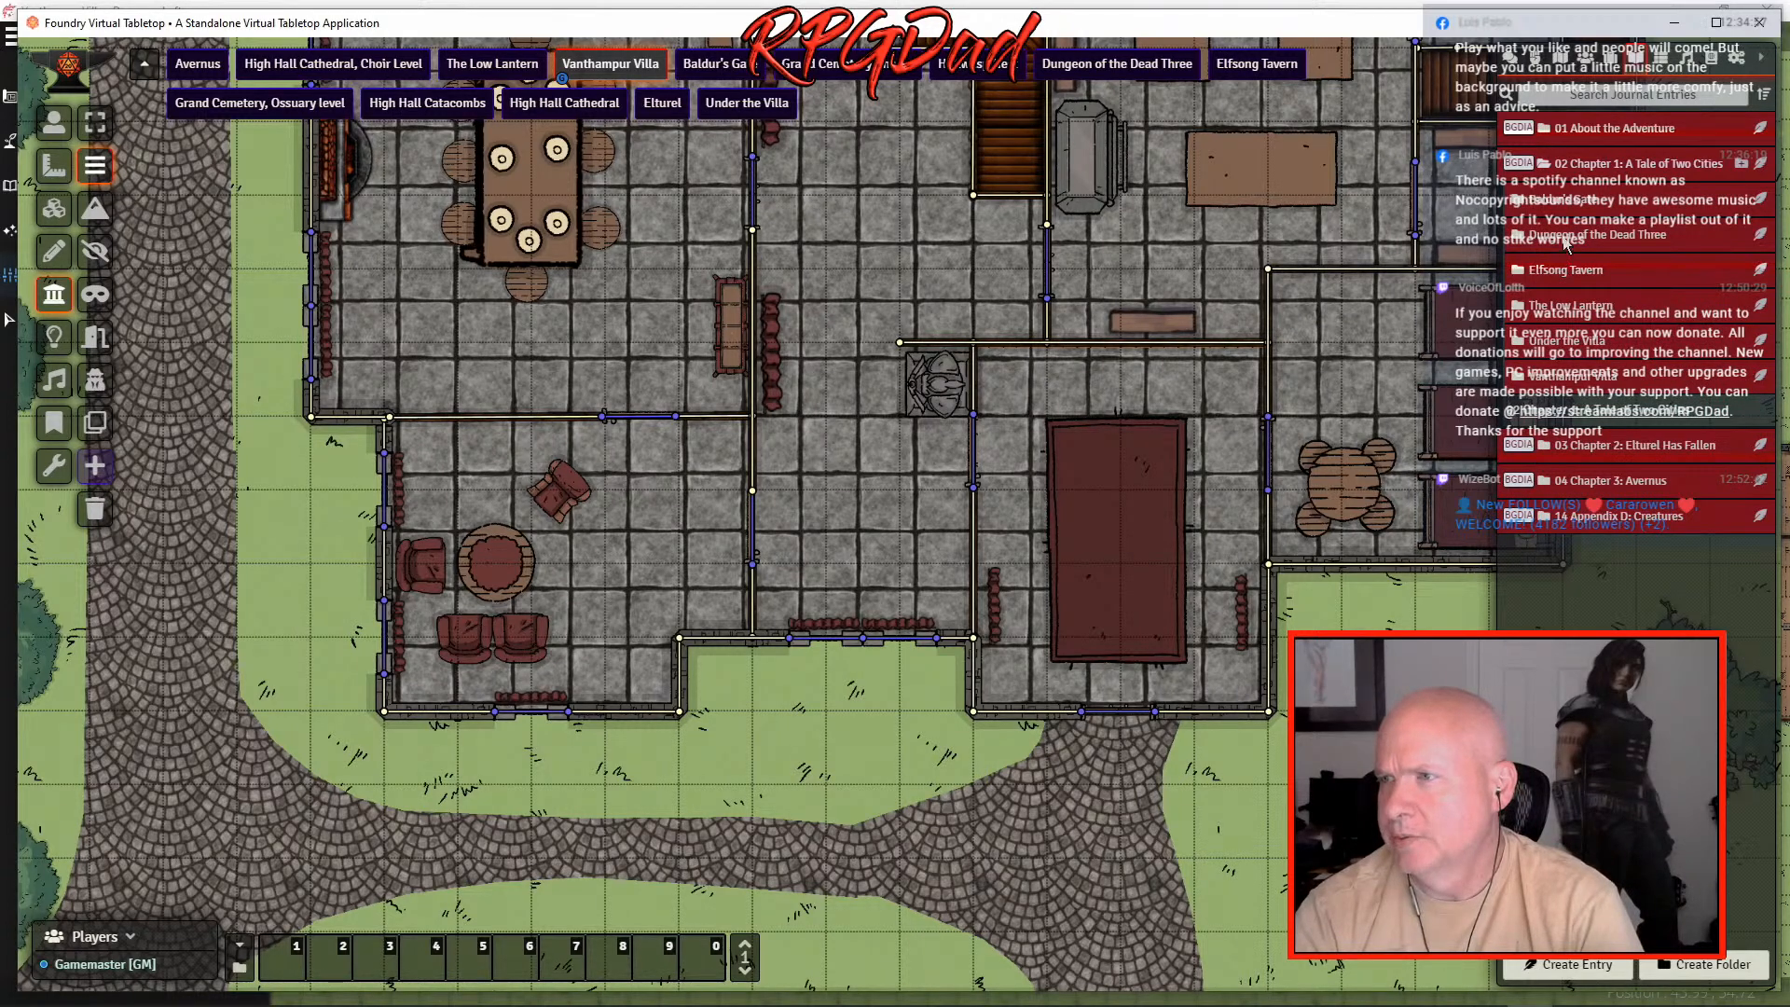
{"action": "left_click", "coordinate": [1569, 378]}
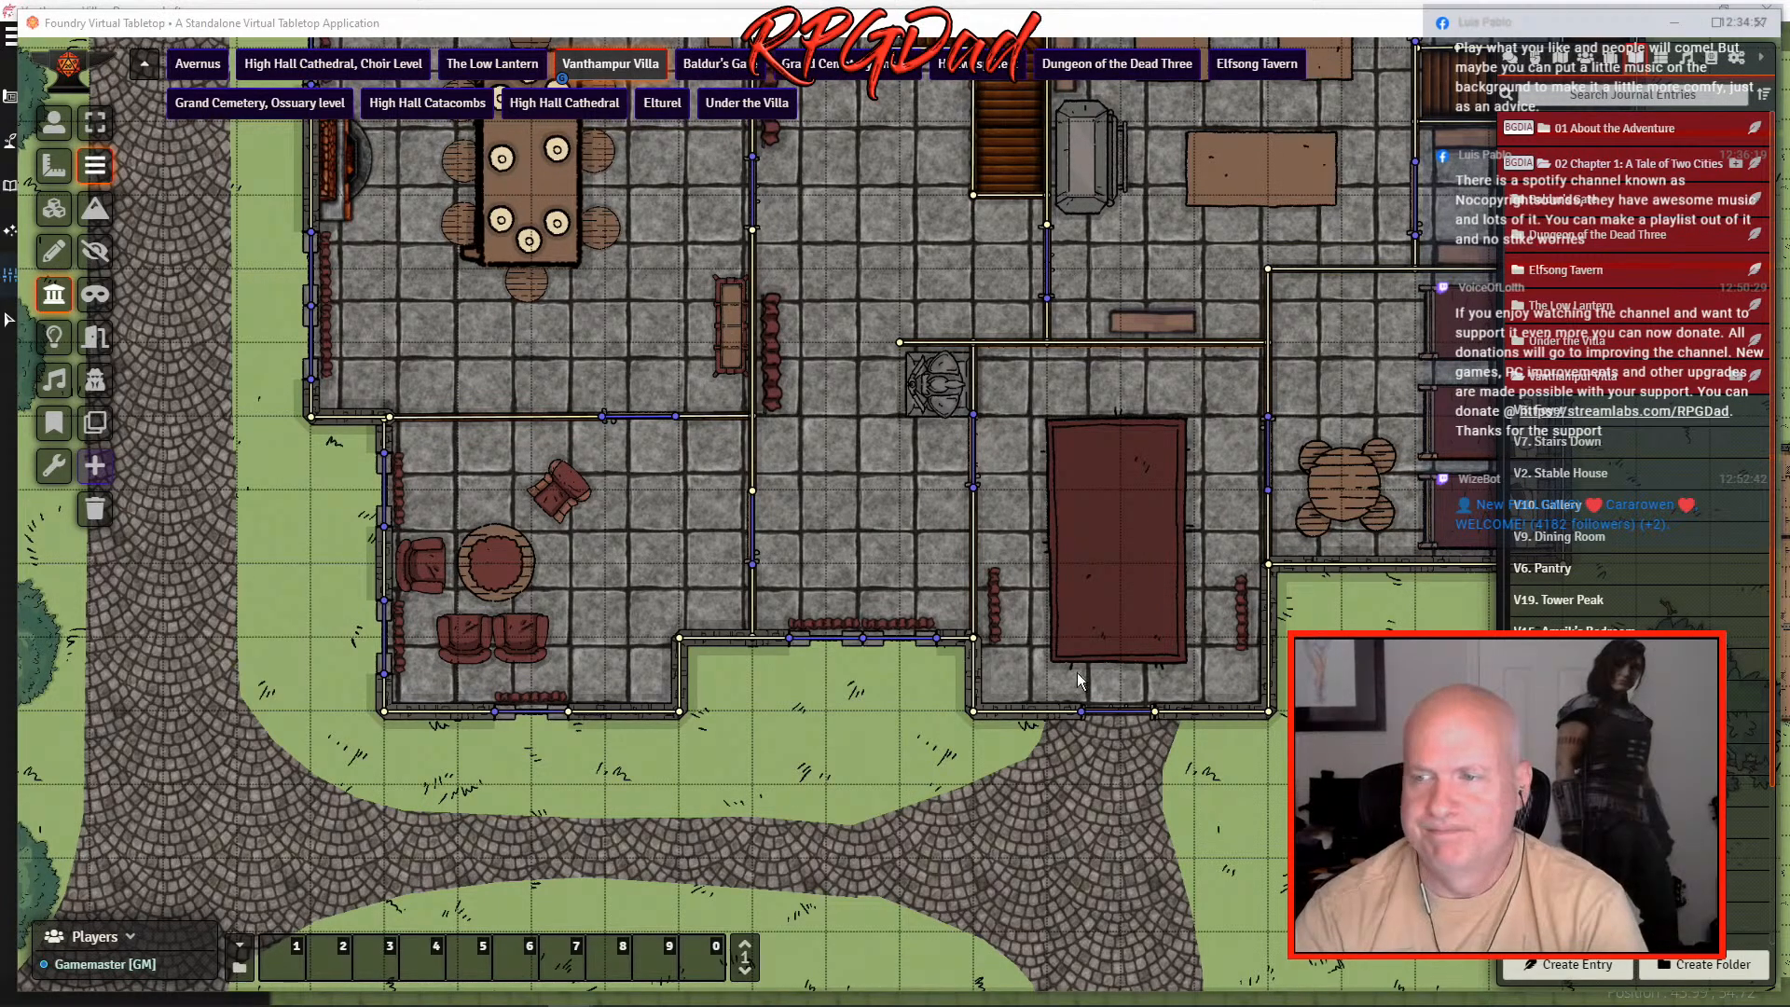
- Undo the last change on the scene's wall layer
{"action": "scroll", "coordinate": [1089, 617], "scroll_direction": "up", "scroll_amount": 5}
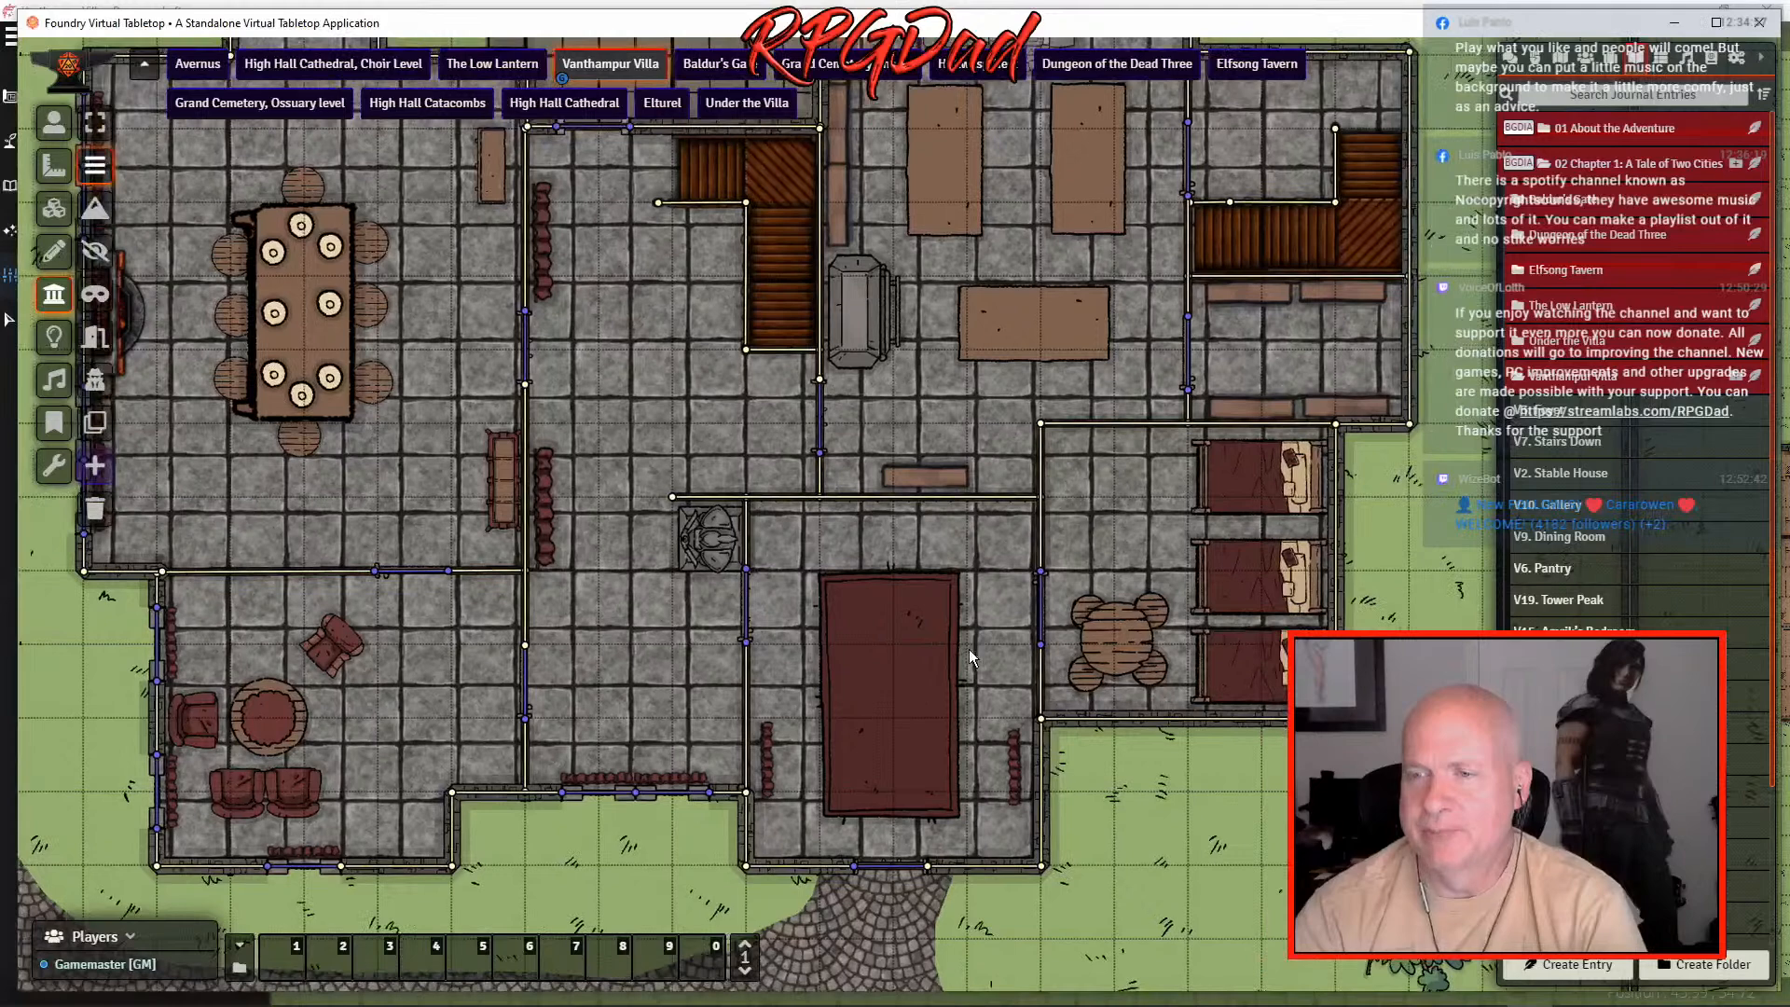
{"action": "key", "text": "ctrl+z"}
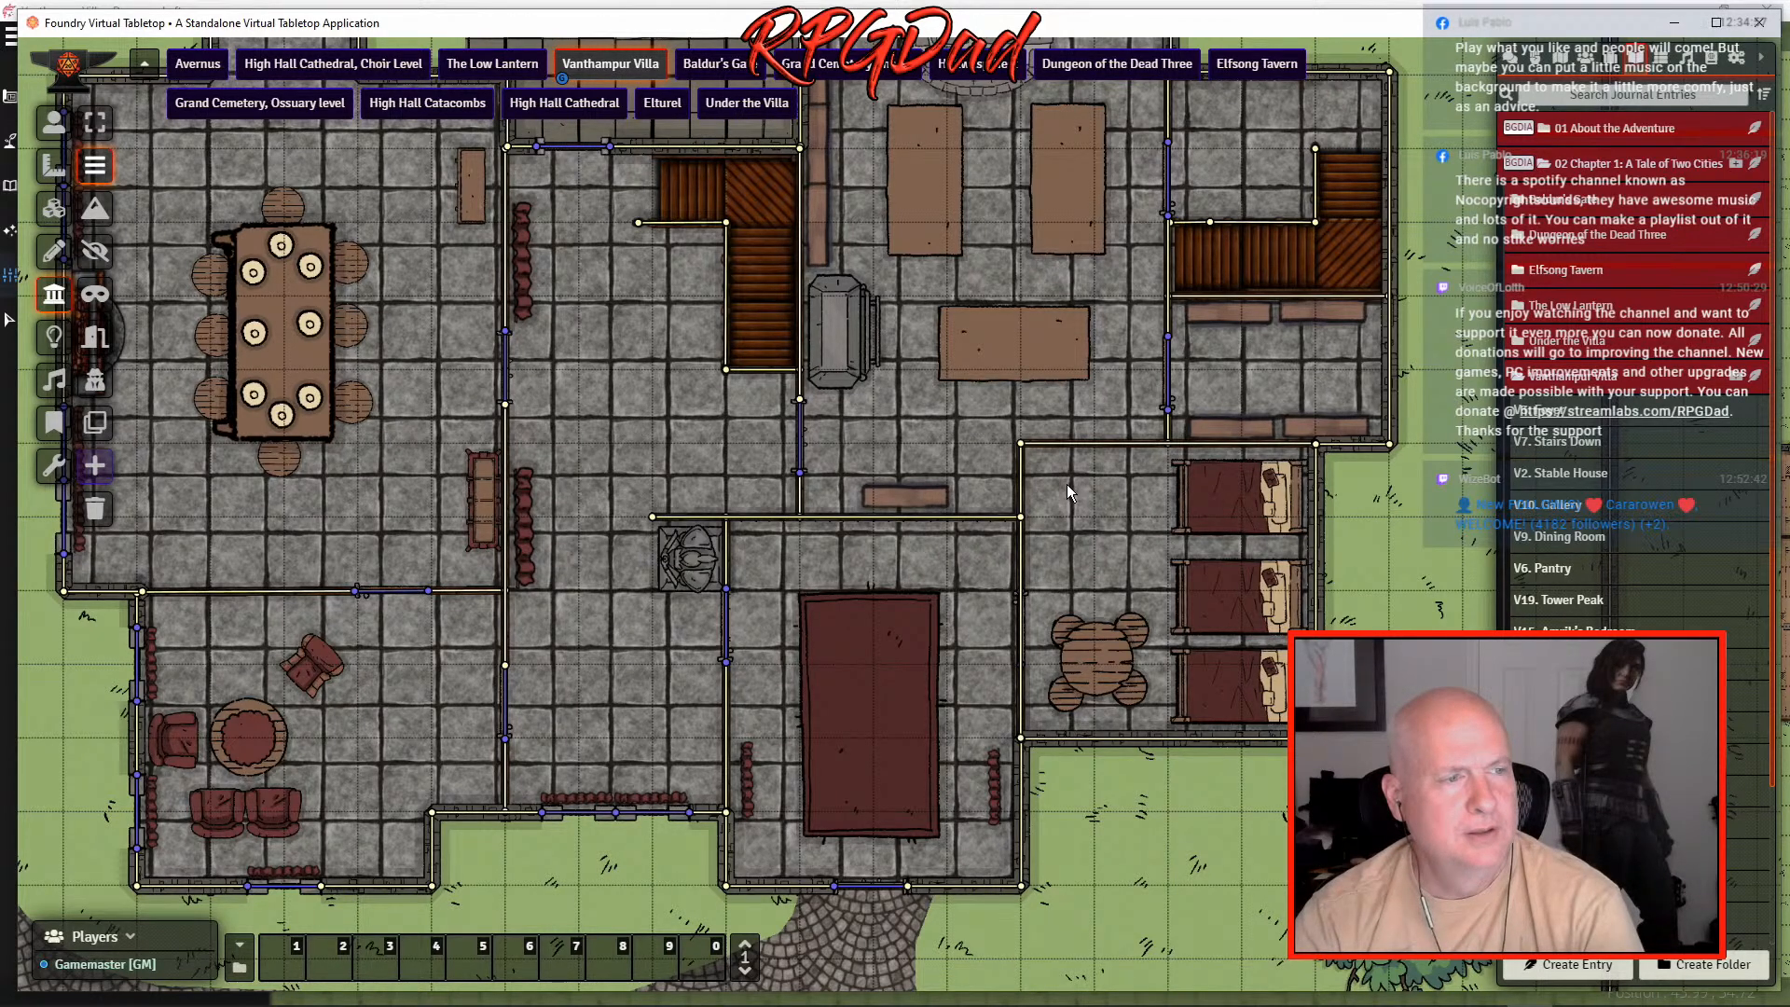
- Draw a door in the wall between the front entrance hall and the bunk room with the round table
{"action": "scroll", "coordinate": [1007, 646], "scroll_direction": "up", "scroll_amount": 3}
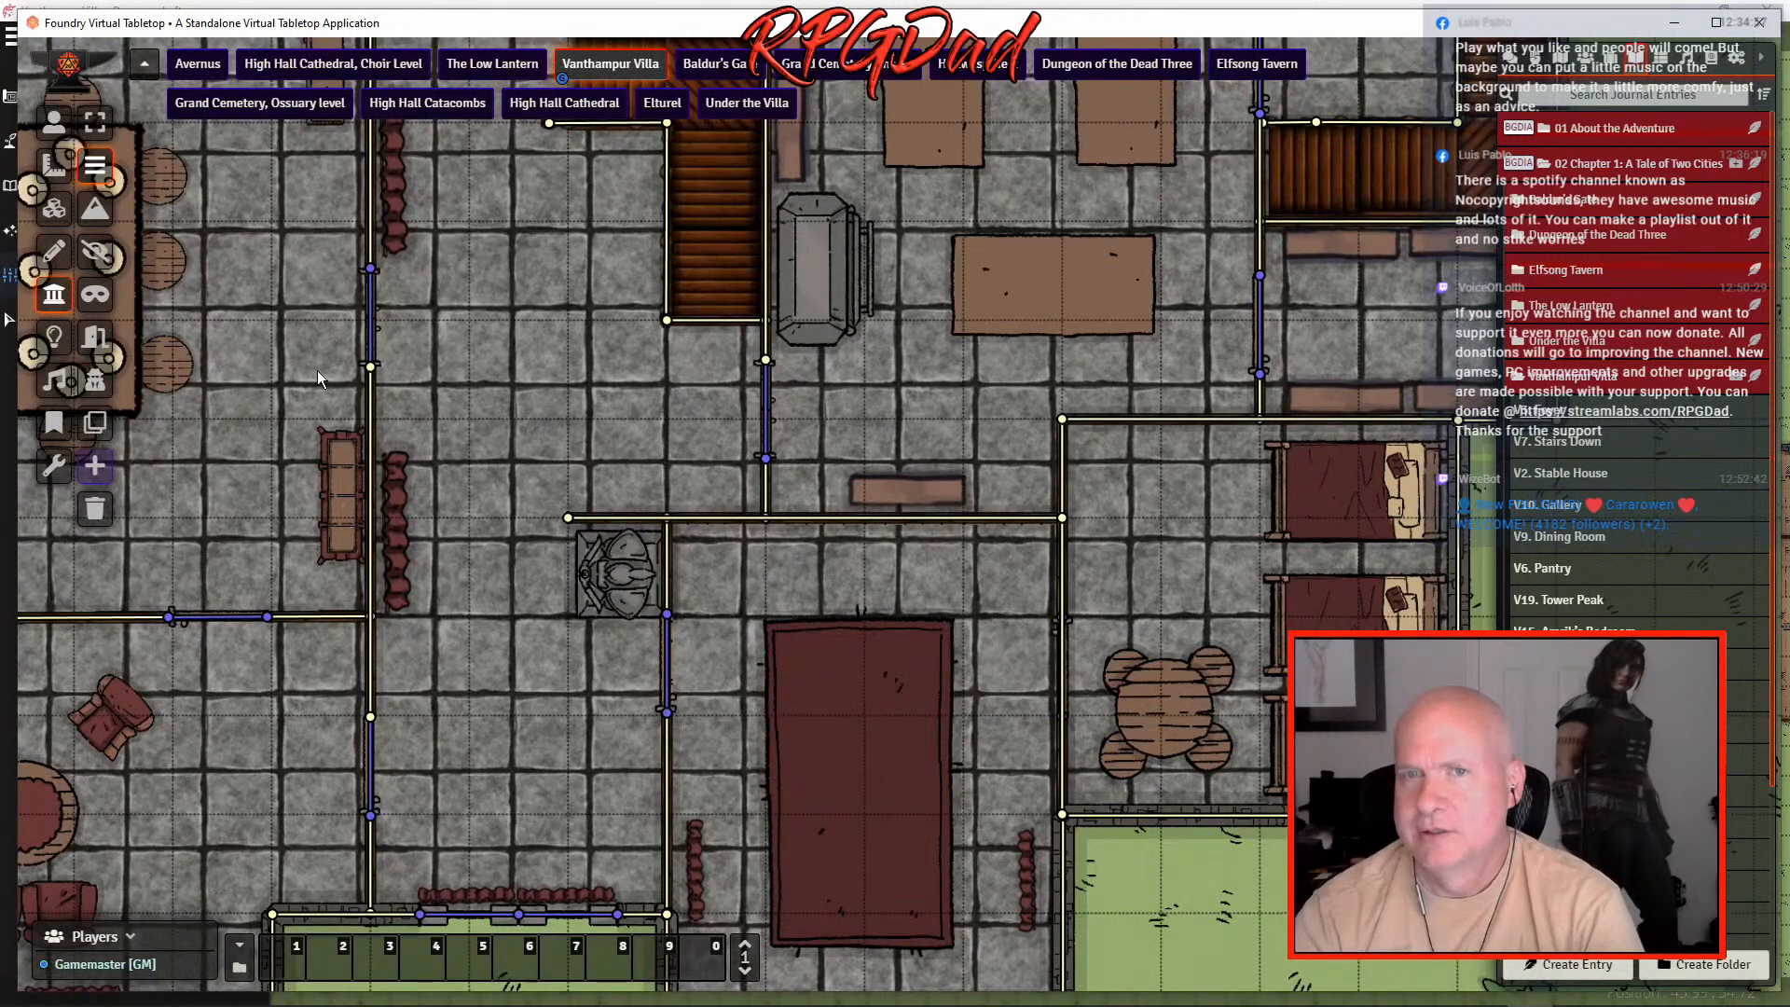
{"action": "left_click", "coordinate": [95, 336]}
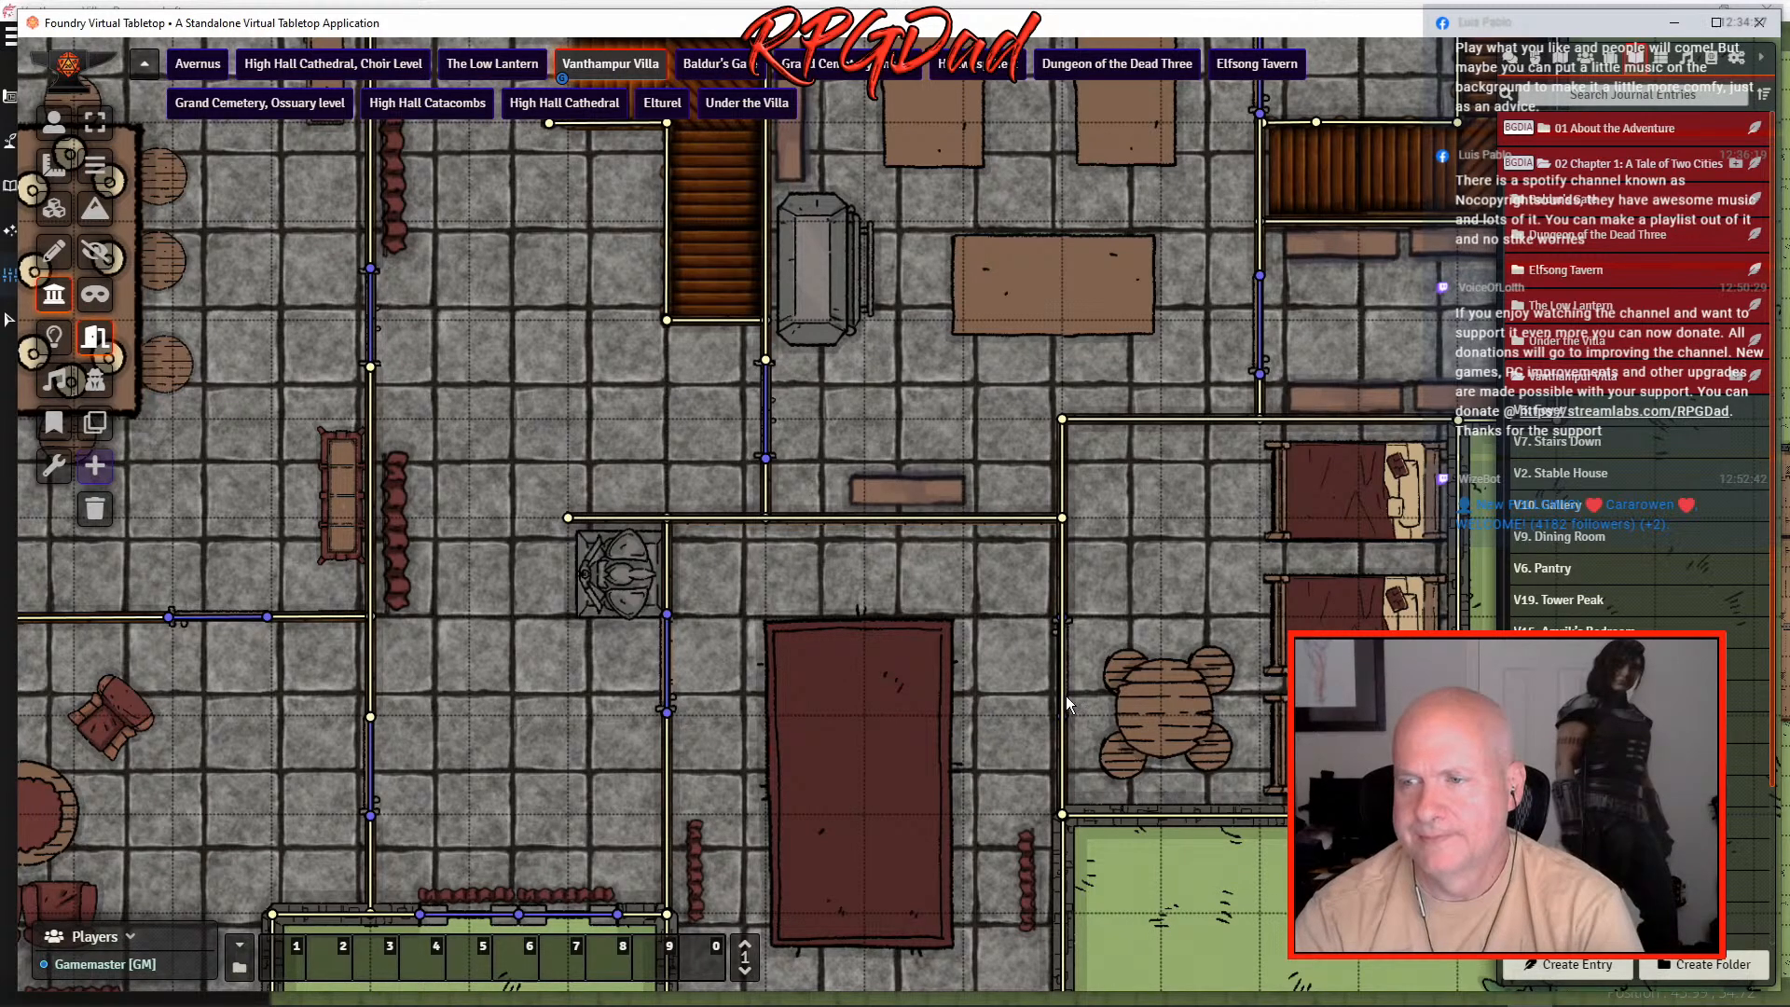
{"action": "left_click_drag", "start_coordinate": [1063, 692], "coordinate": [1066, 629]}
{"action": "right_click", "coordinate": [1066, 629]}
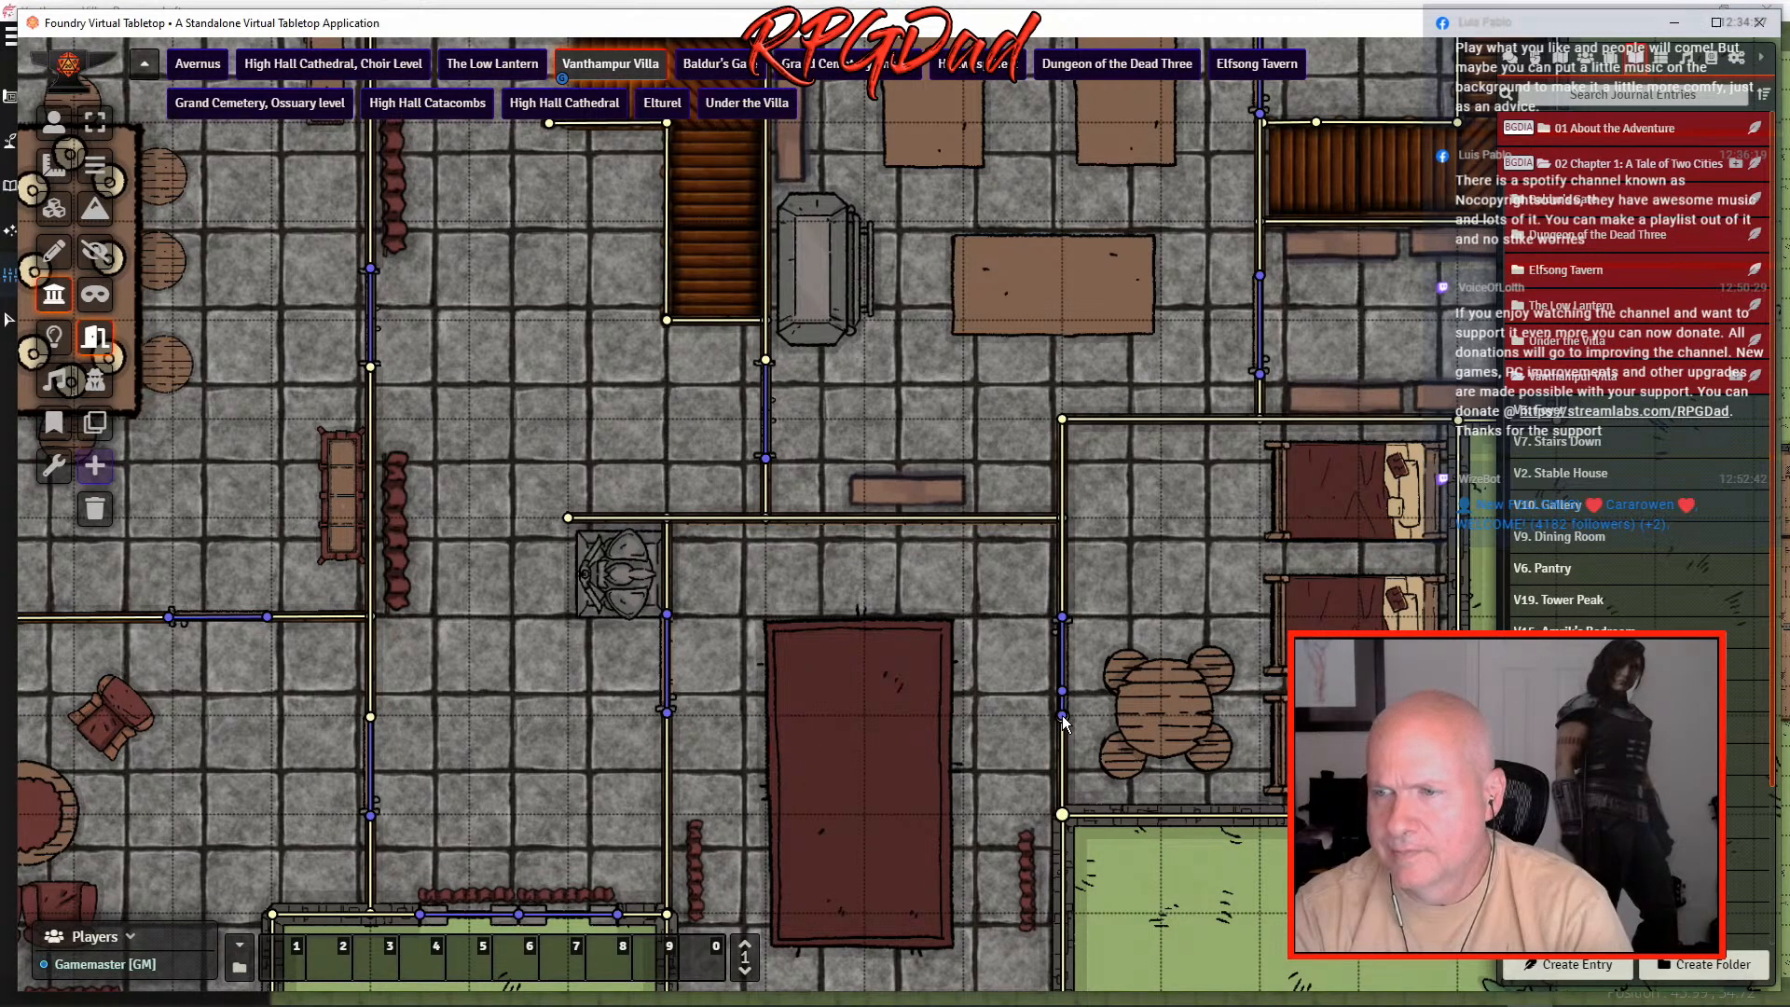
{"action": "left_click_drag", "start_coordinate": [1063, 718], "coordinate": [971, 705]}
{"action": "key", "text": "Escape"}
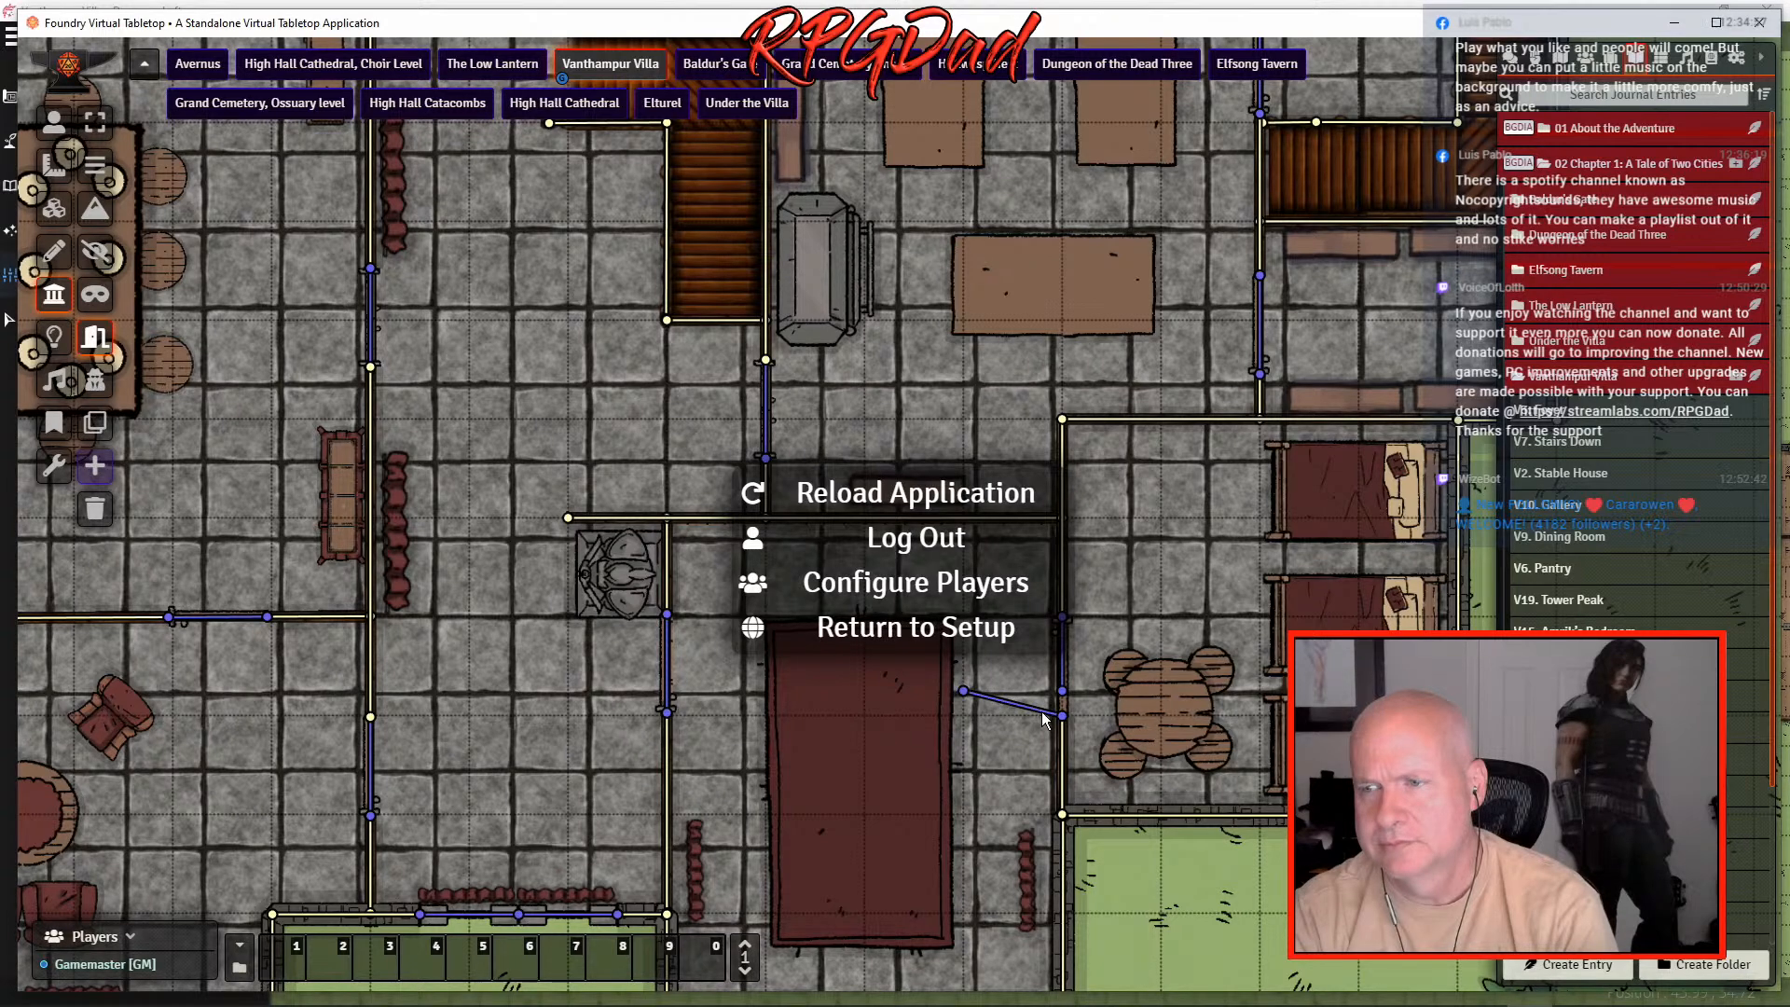
{"action": "left_click", "coordinate": [95, 122]}
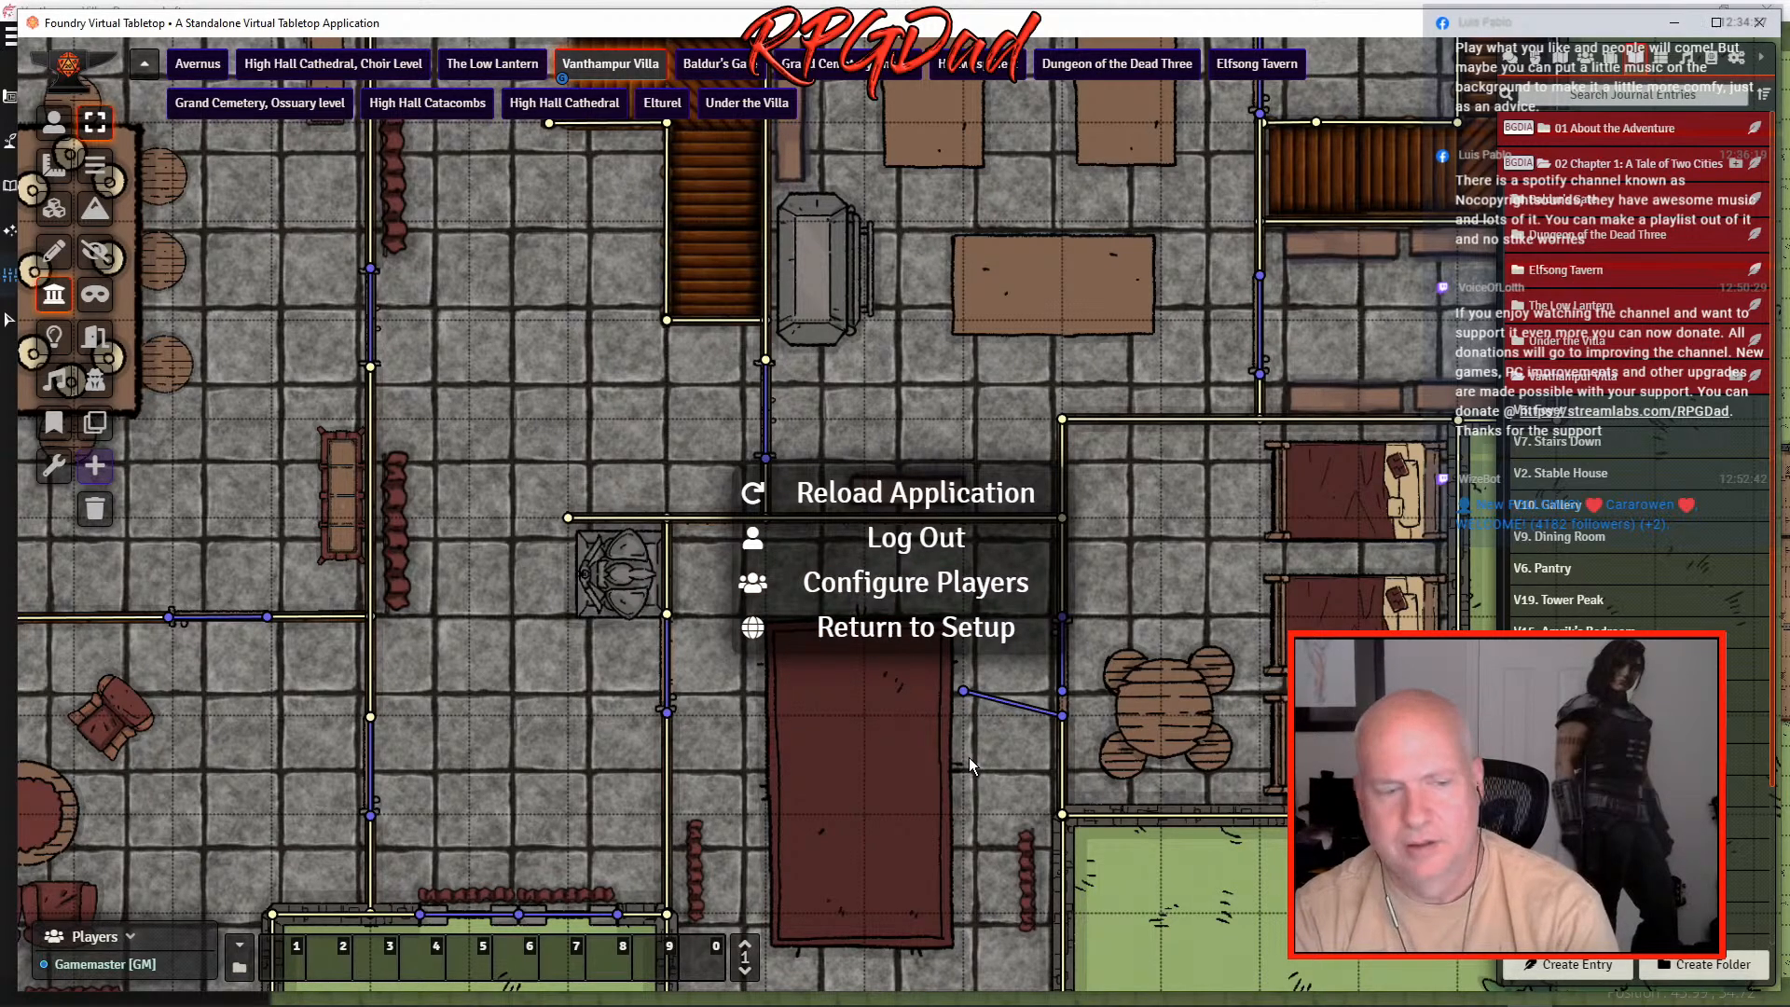
{"action": "key", "text": "Escape"}
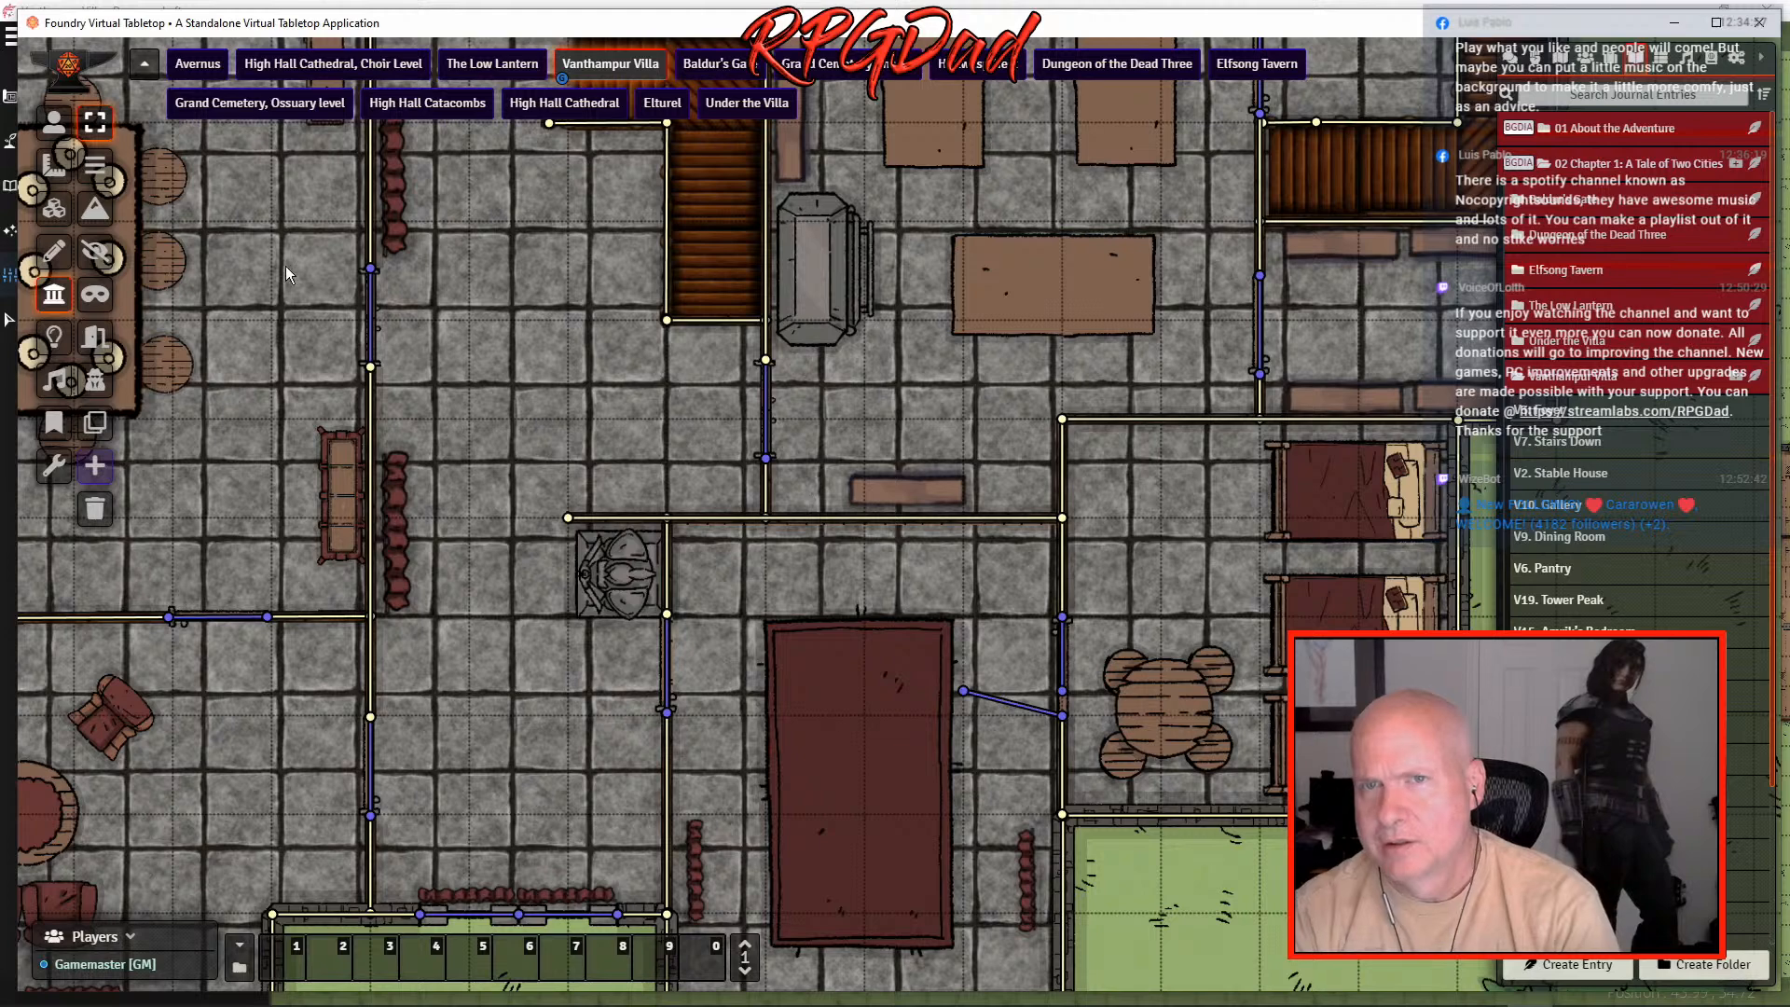
{"action": "left_click_drag", "start_coordinate": [937, 657], "coordinate": [1016, 736]}
{"action": "key", "text": "Delete"}
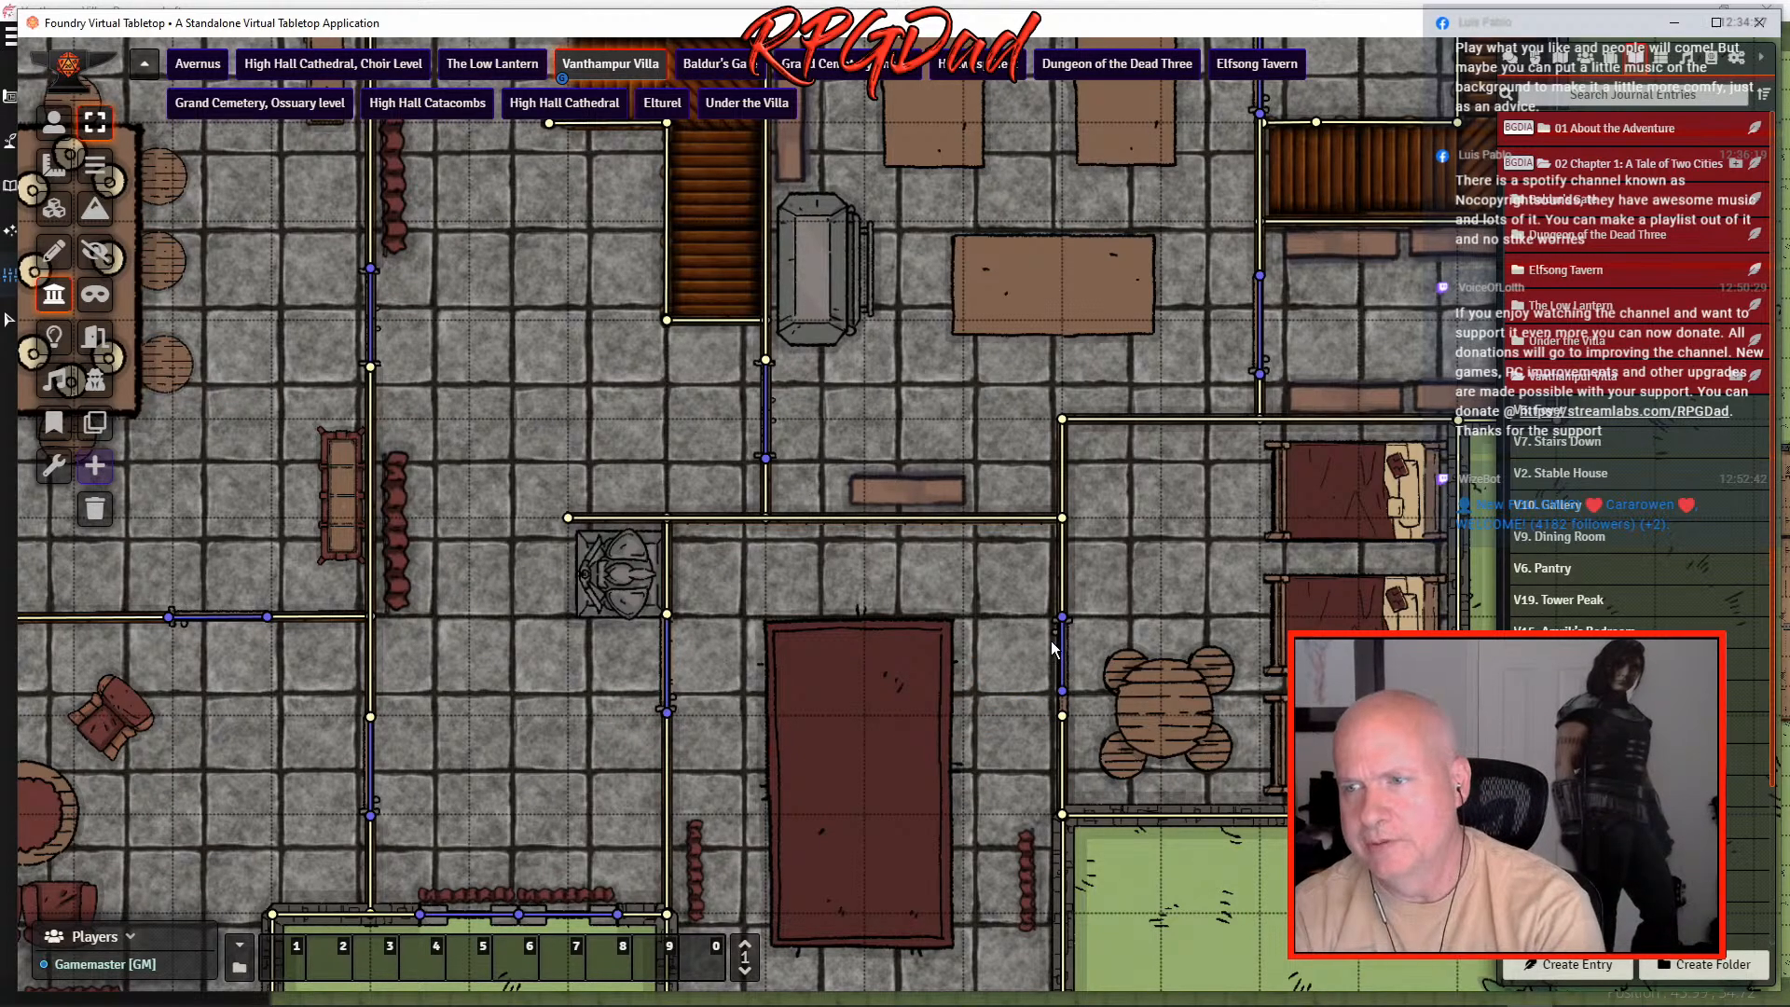
- Extend the bunk room door's lower end to meet the adjoining wall endpoint, and display the token layer
{"action": "left_click", "coordinate": [1065, 695]}
{"action": "left_click_drag", "start_coordinate": [1064, 694], "coordinate": [1062, 716]}
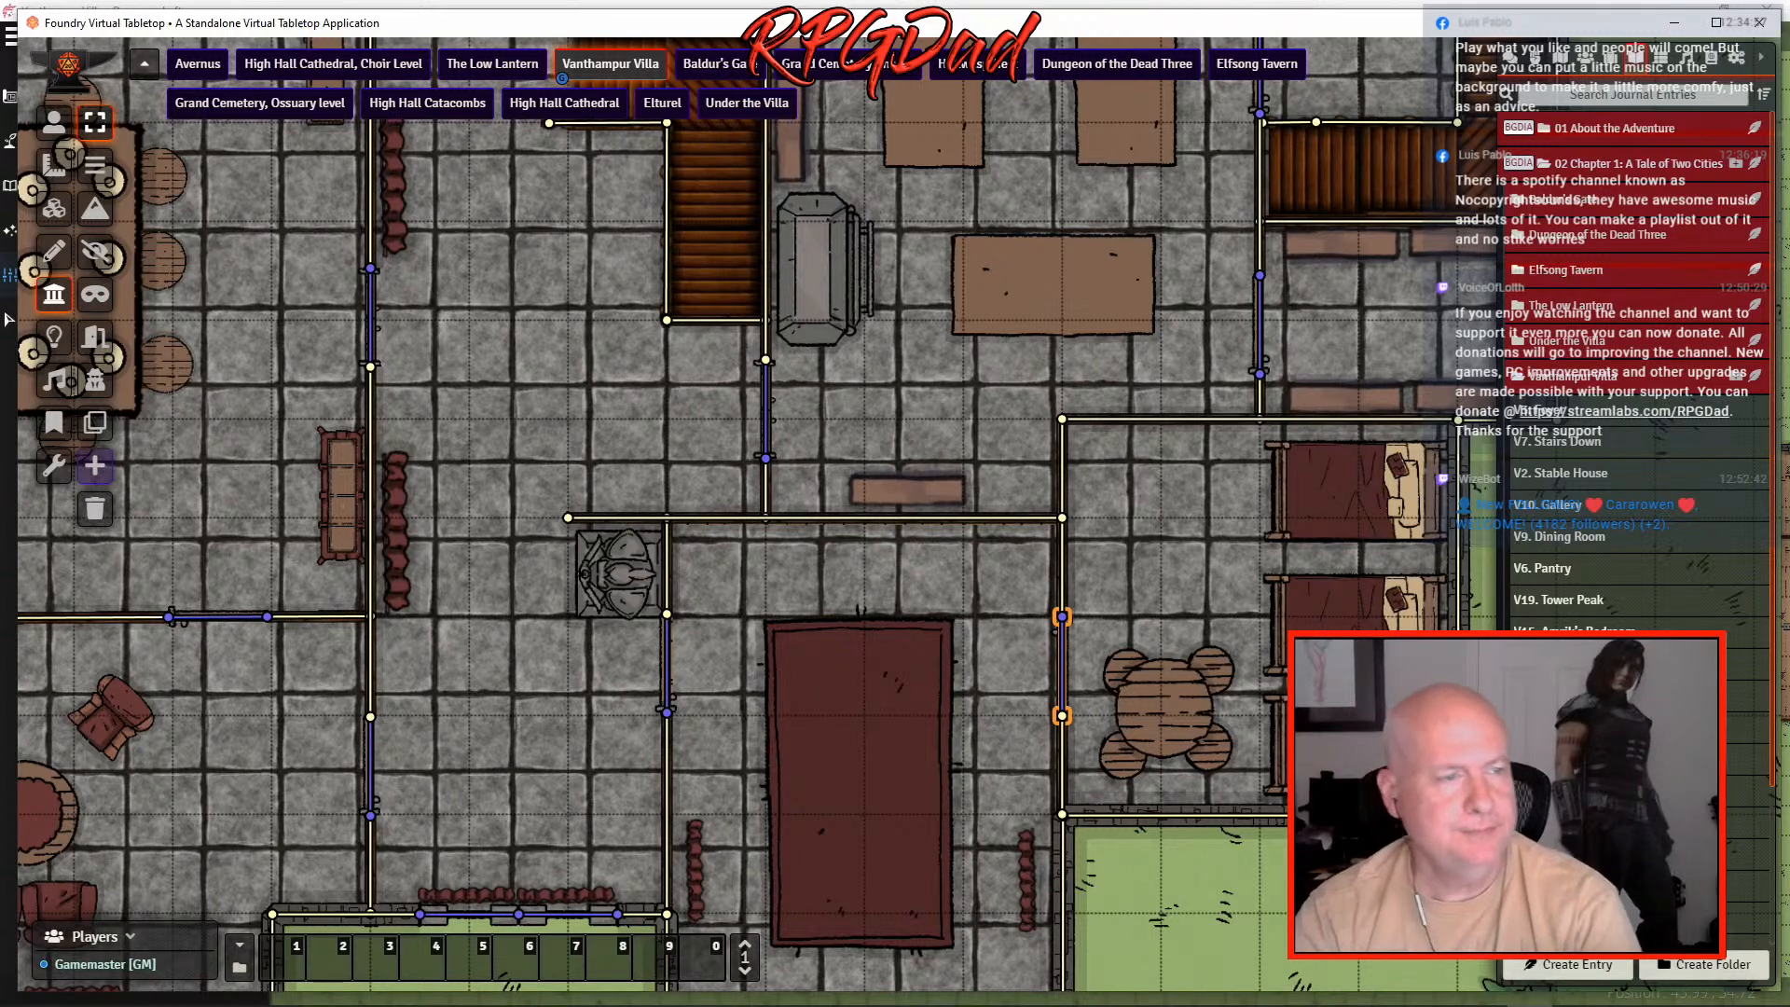
{"action": "left_click", "coordinate": [53, 121]}
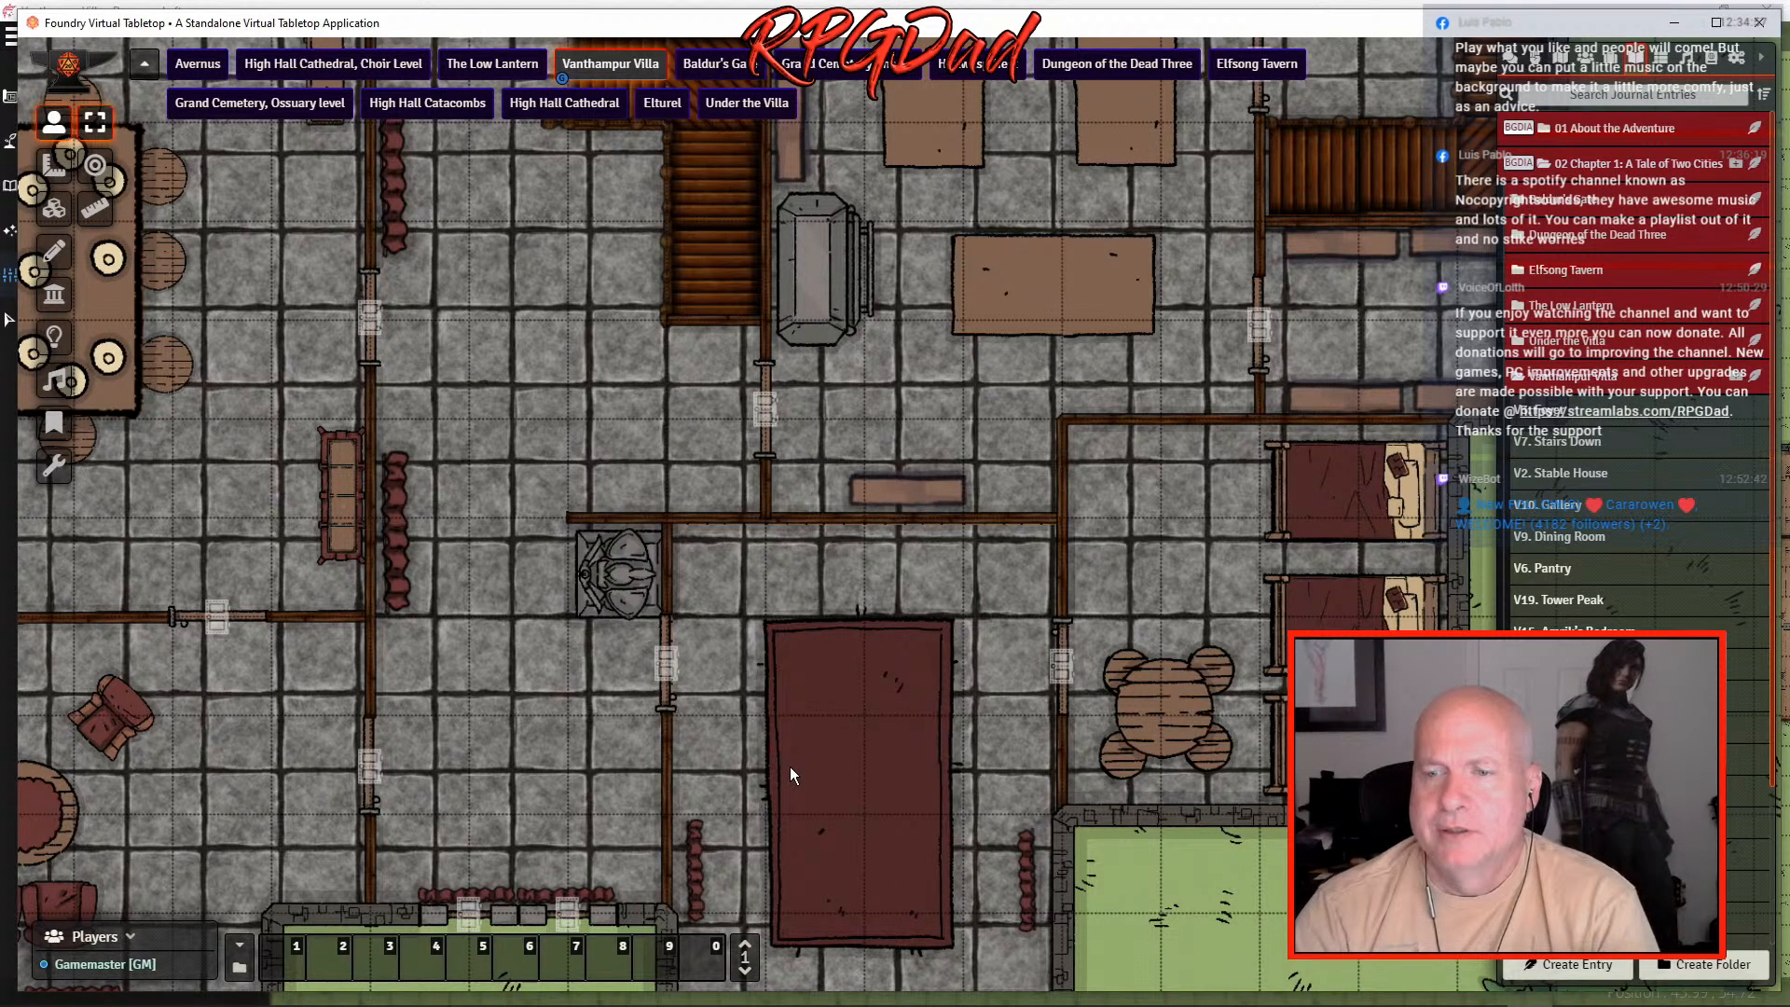
- Place V1. Yard journal notes just inside the two gates in the villa's southern boundary wall, keeping the default note settings
{"action": "left_click_drag", "start_coordinate": [790, 768], "coordinate": [745, 539]}
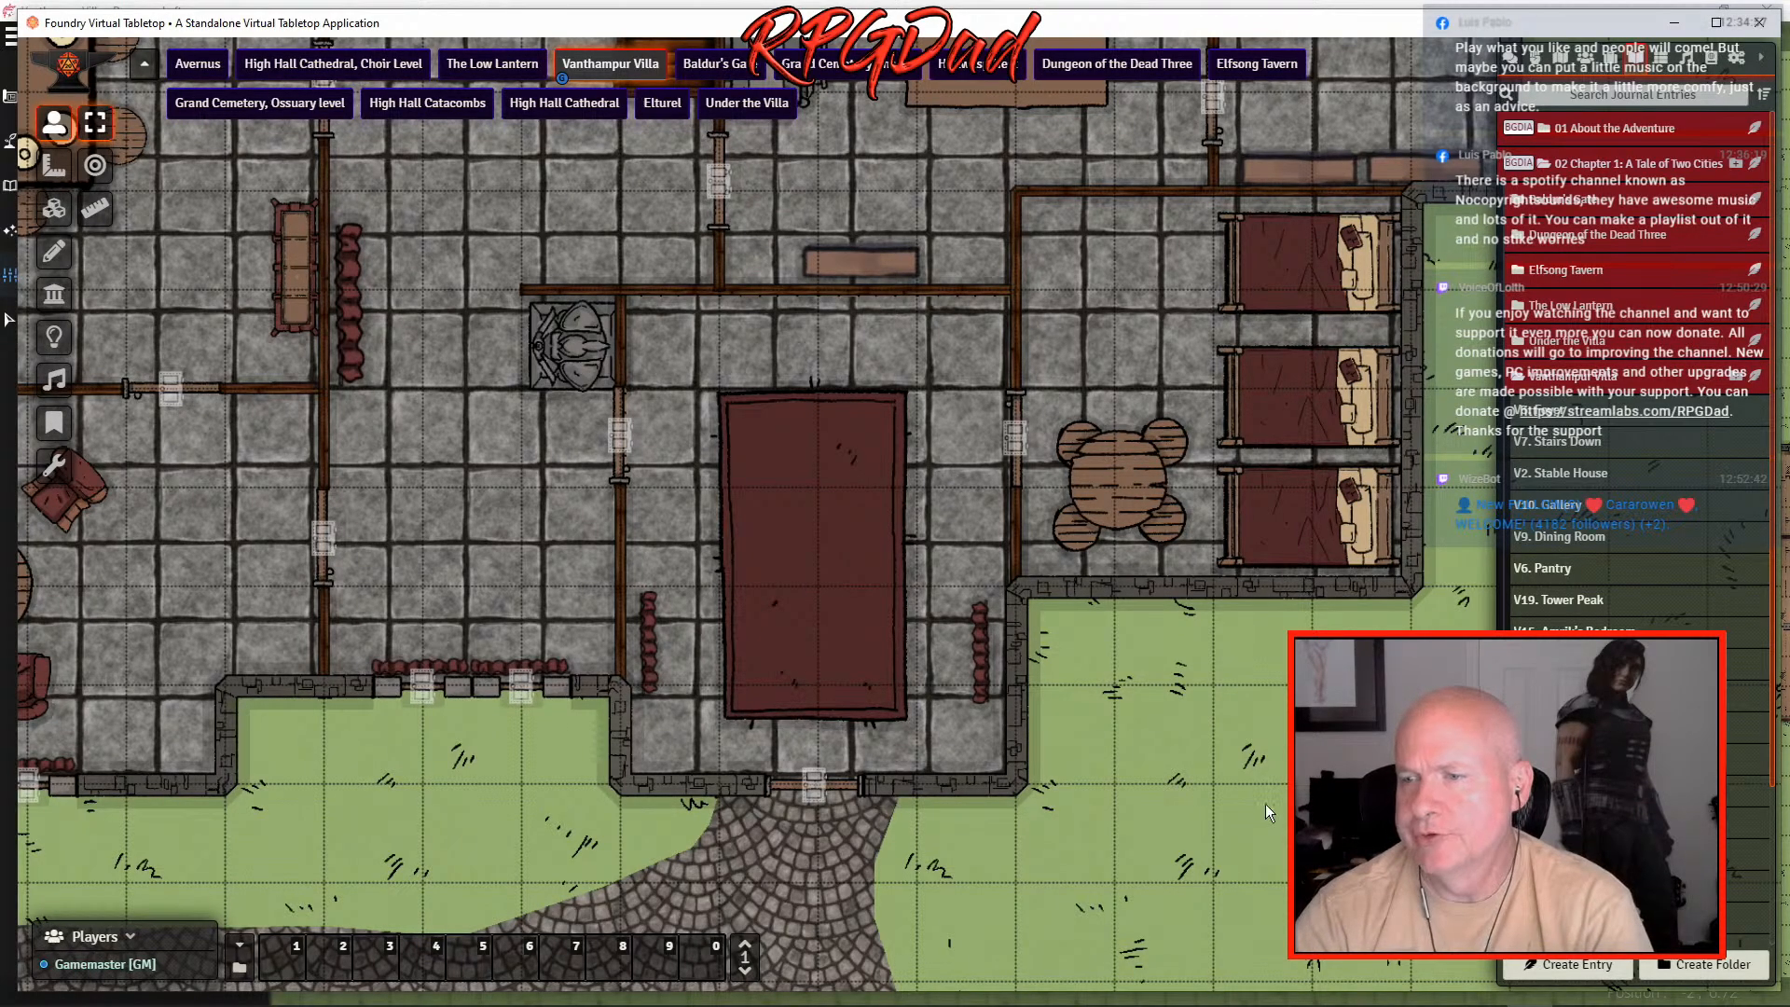
{"action": "scroll", "coordinate": [1197, 787], "scroll_direction": "down", "scroll_amount": 10}
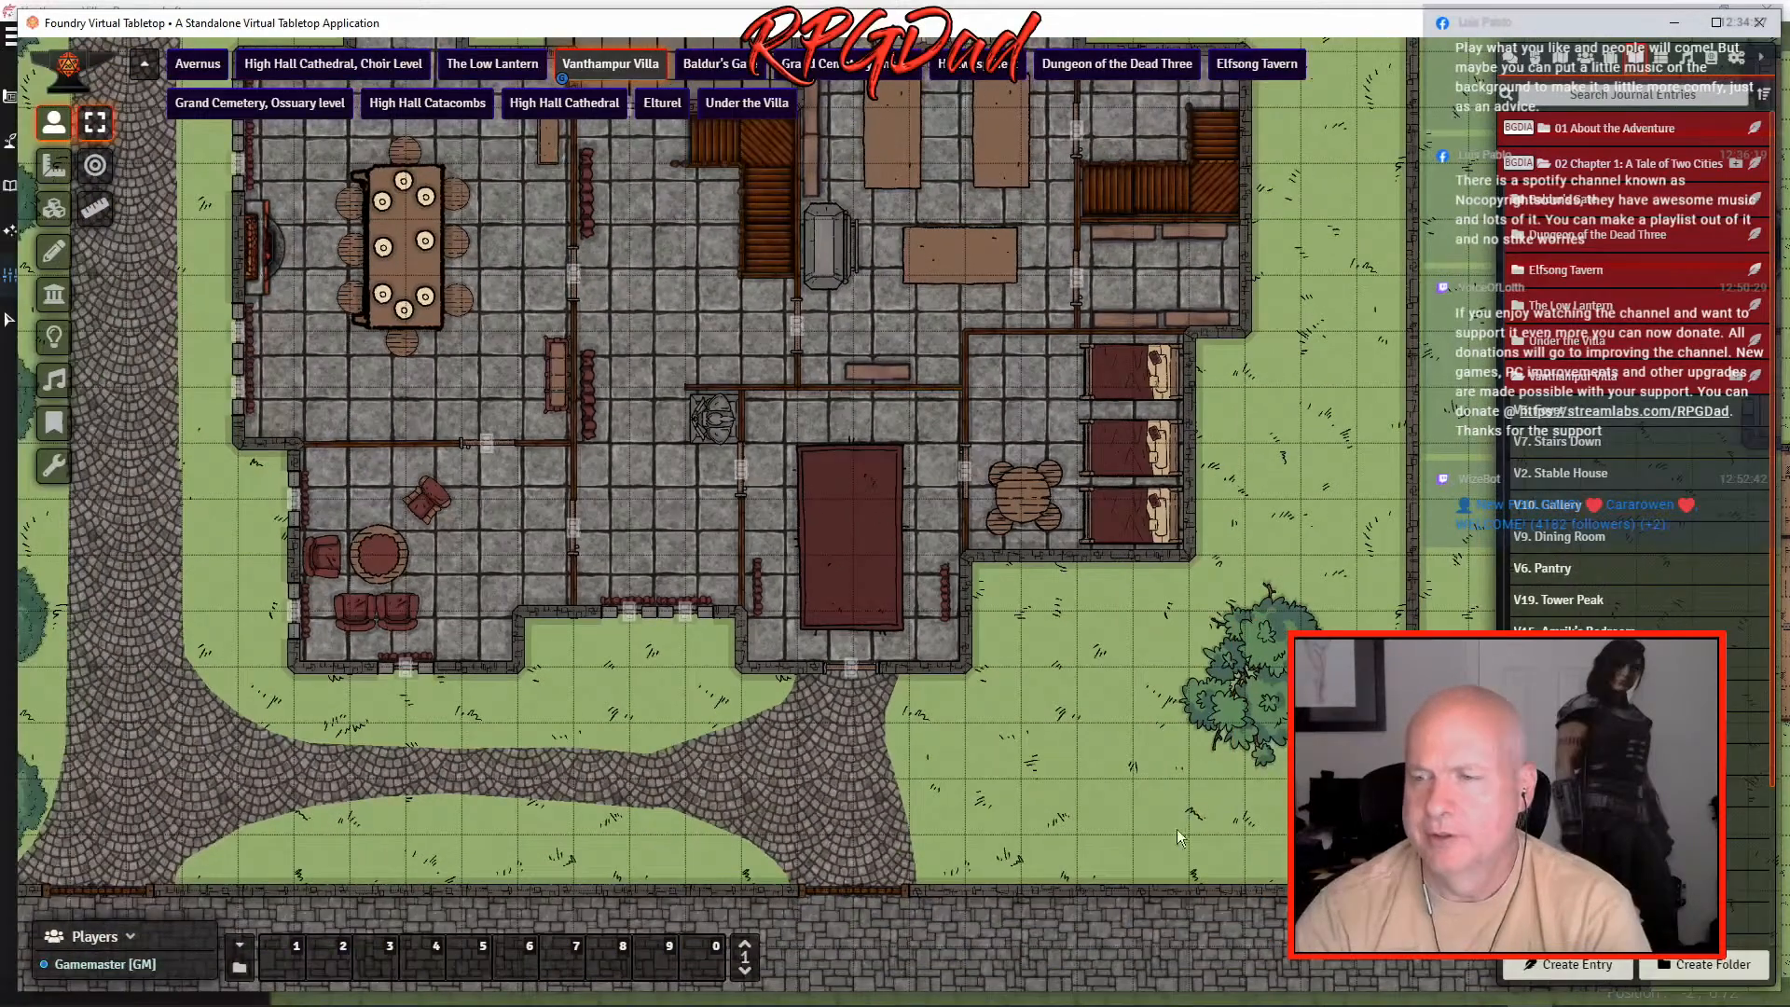
{"action": "right_click", "coordinate": [840, 861]}
{"action": "left_click_drag", "start_coordinate": [1524, 889], "coordinate": [164, 841]}
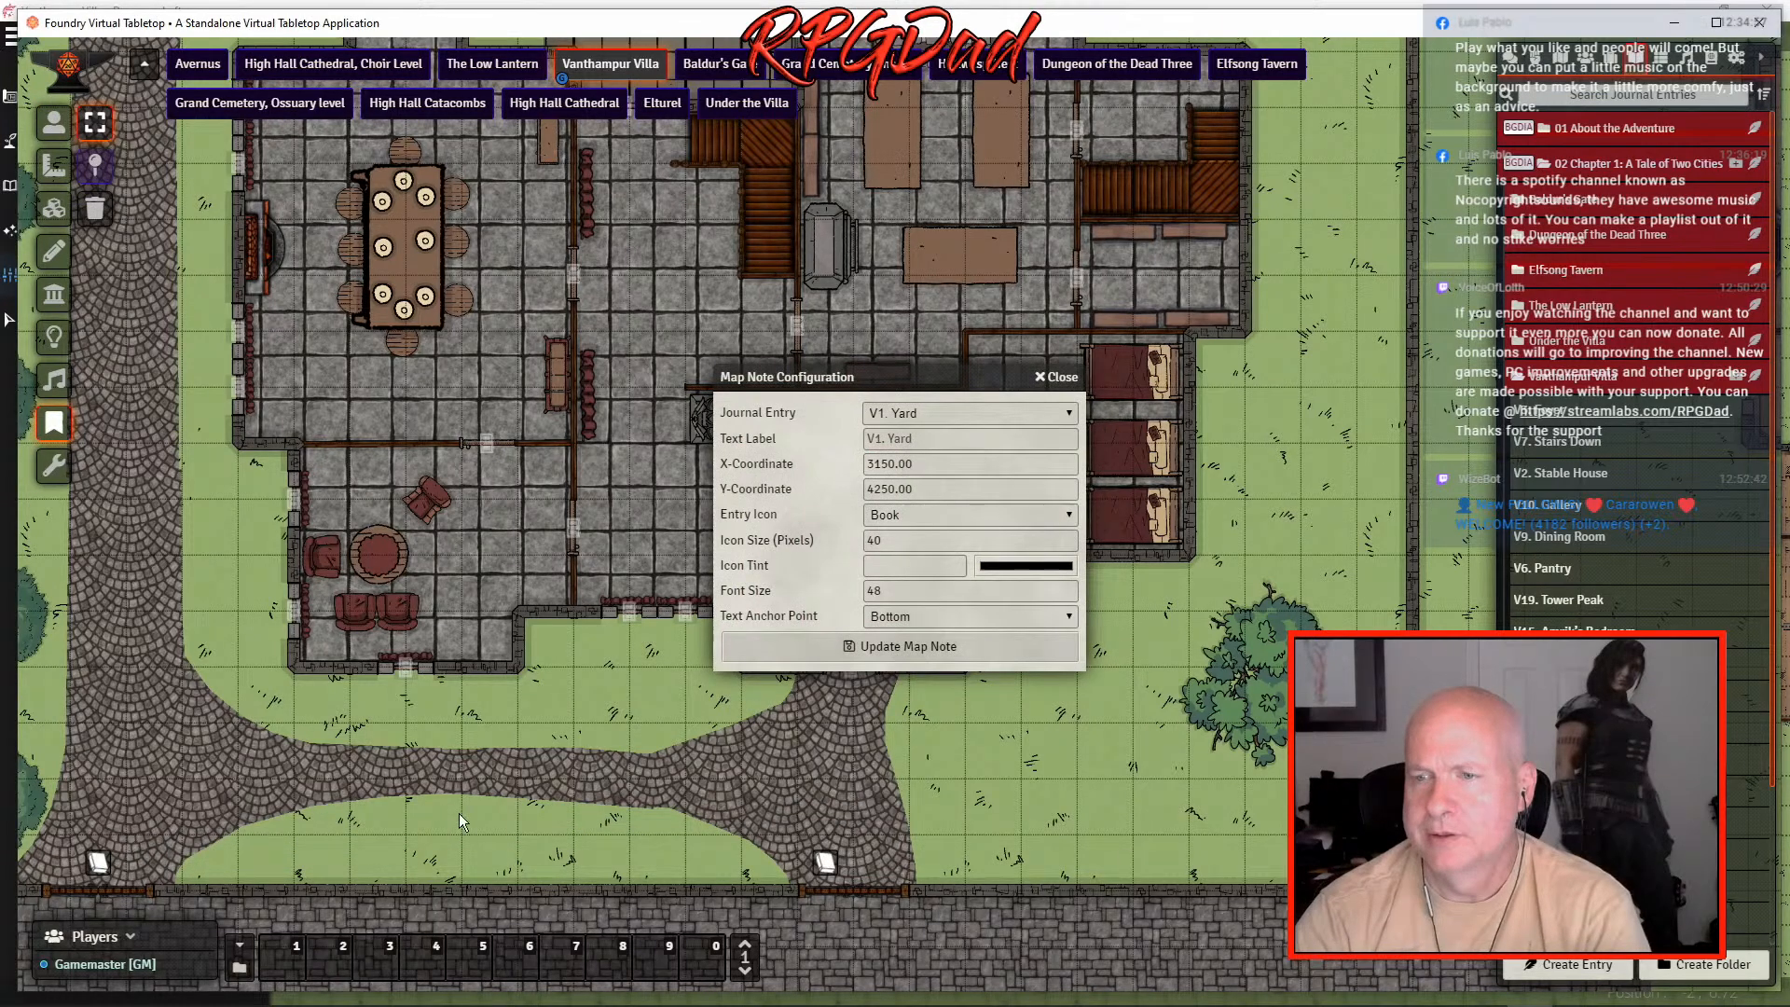
{"action": "left_click", "coordinate": [914, 648]}
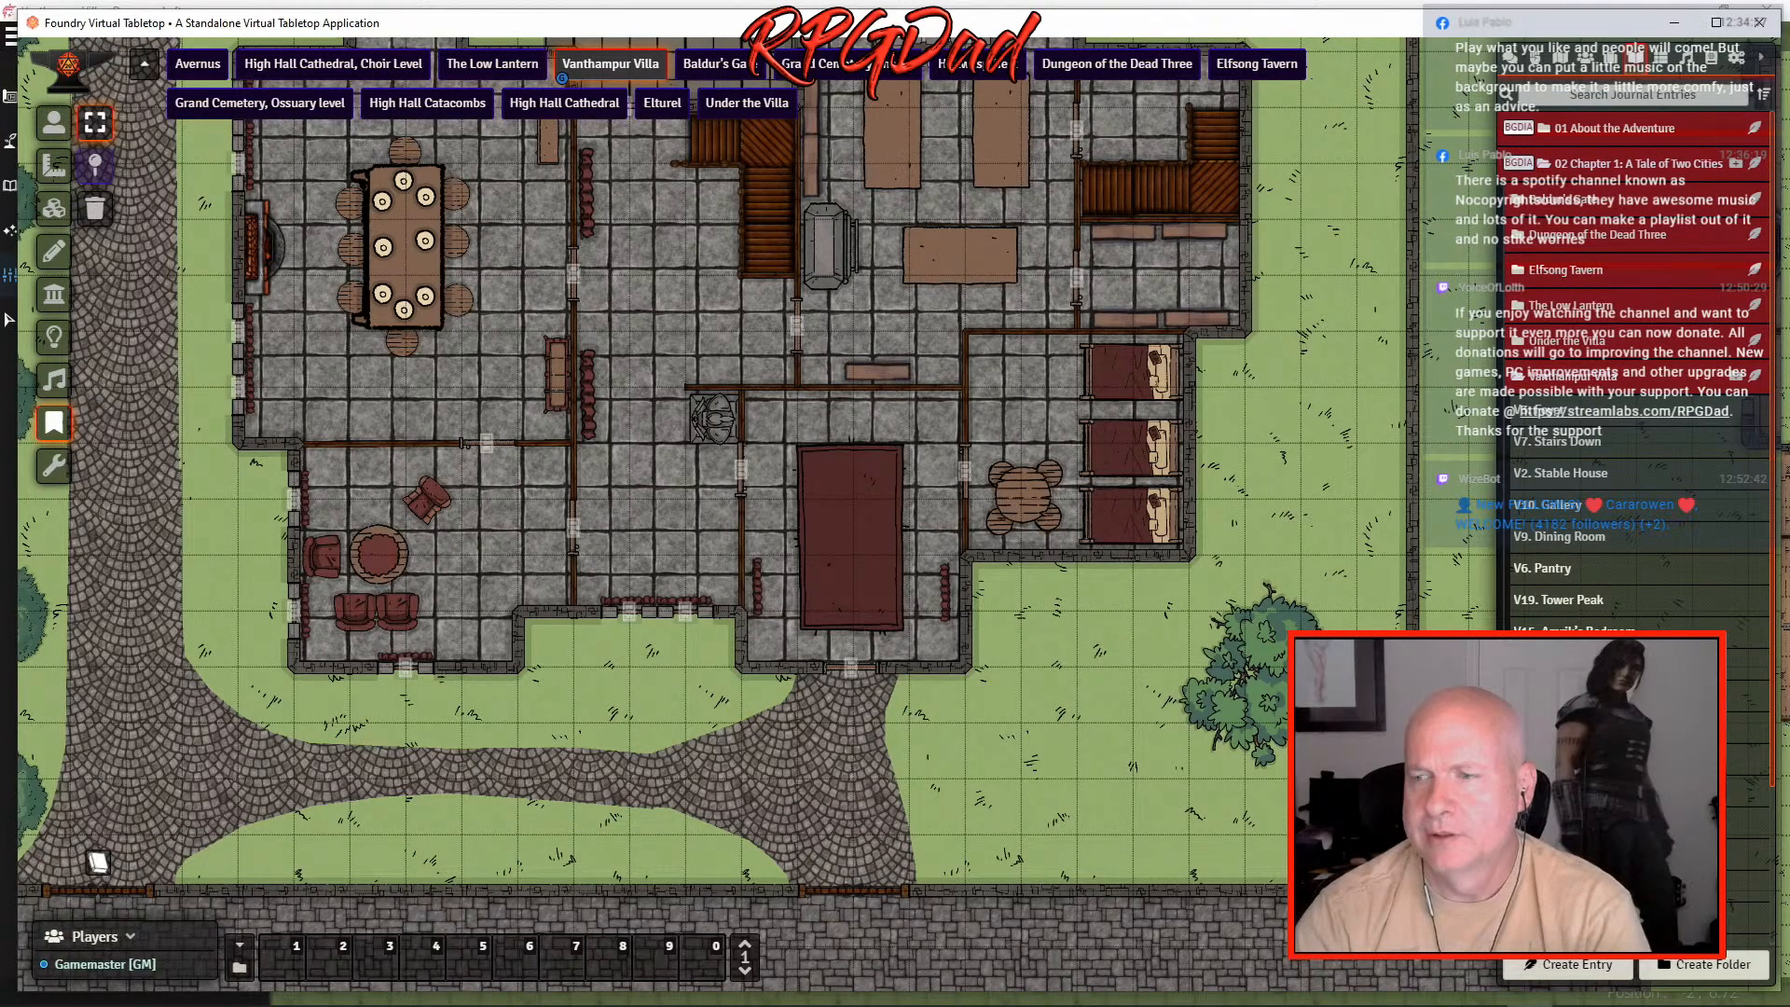
{"action": "left_click_drag", "start_coordinate": [1524, 888], "coordinate": [843, 848]}
{"action": "left_click", "coordinate": [902, 648]}
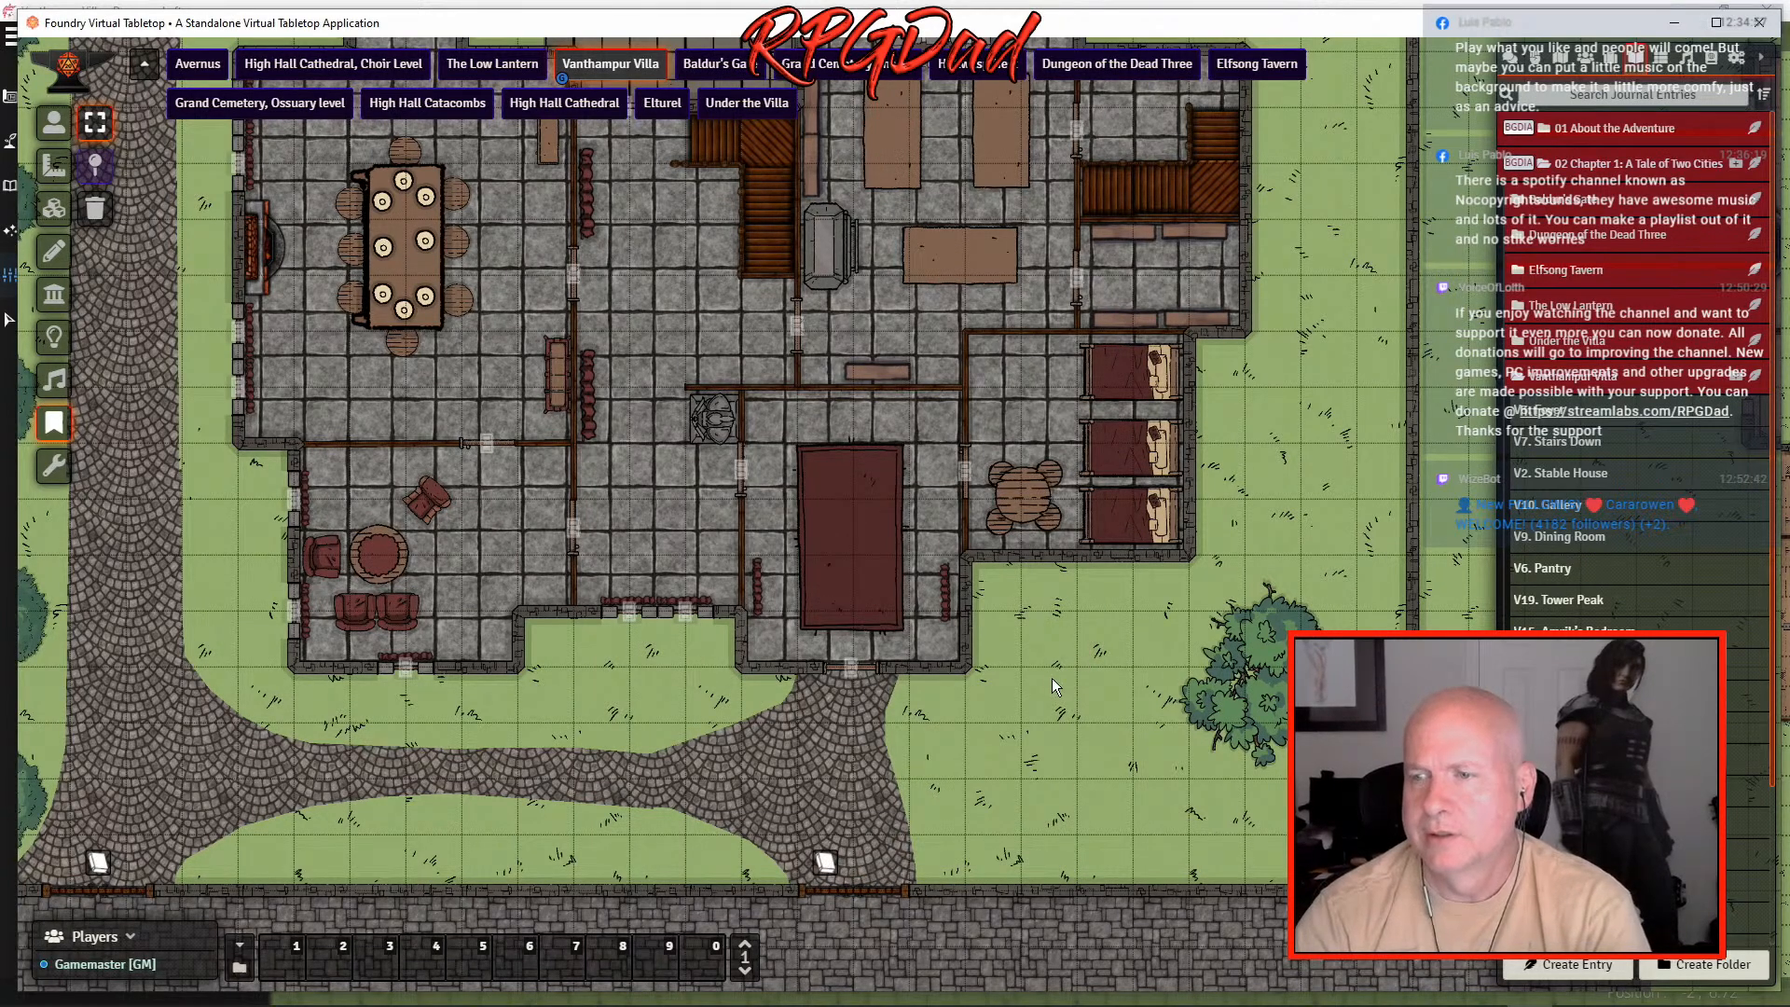
- Place another V1. Yard journal note just inside the northern gate of the grounds
{"action": "left_click_drag", "start_coordinate": [1285, 355], "coordinate": [1361, 746]}
{"action": "left_click_drag", "start_coordinate": [943, 229], "coordinate": [1098, 452]}
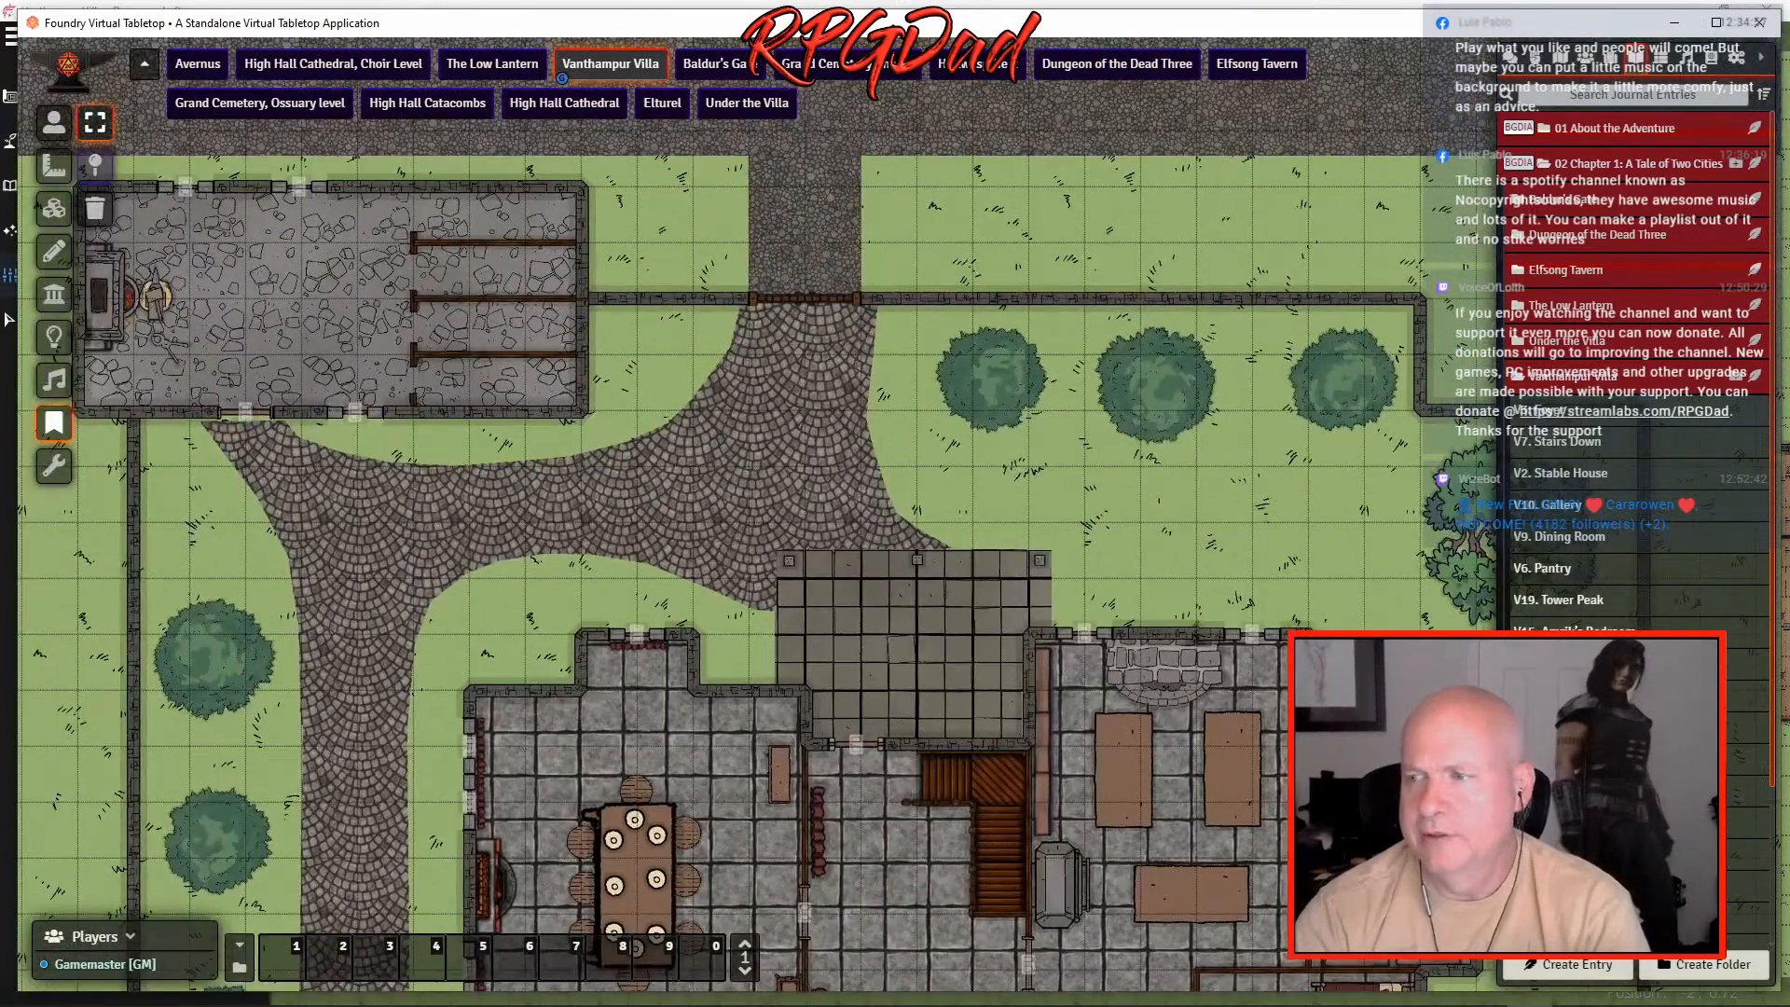
{"action": "left_click_drag", "start_coordinate": [1548, 766], "coordinate": [795, 347]}
{"action": "left_click", "coordinate": [915, 646]}
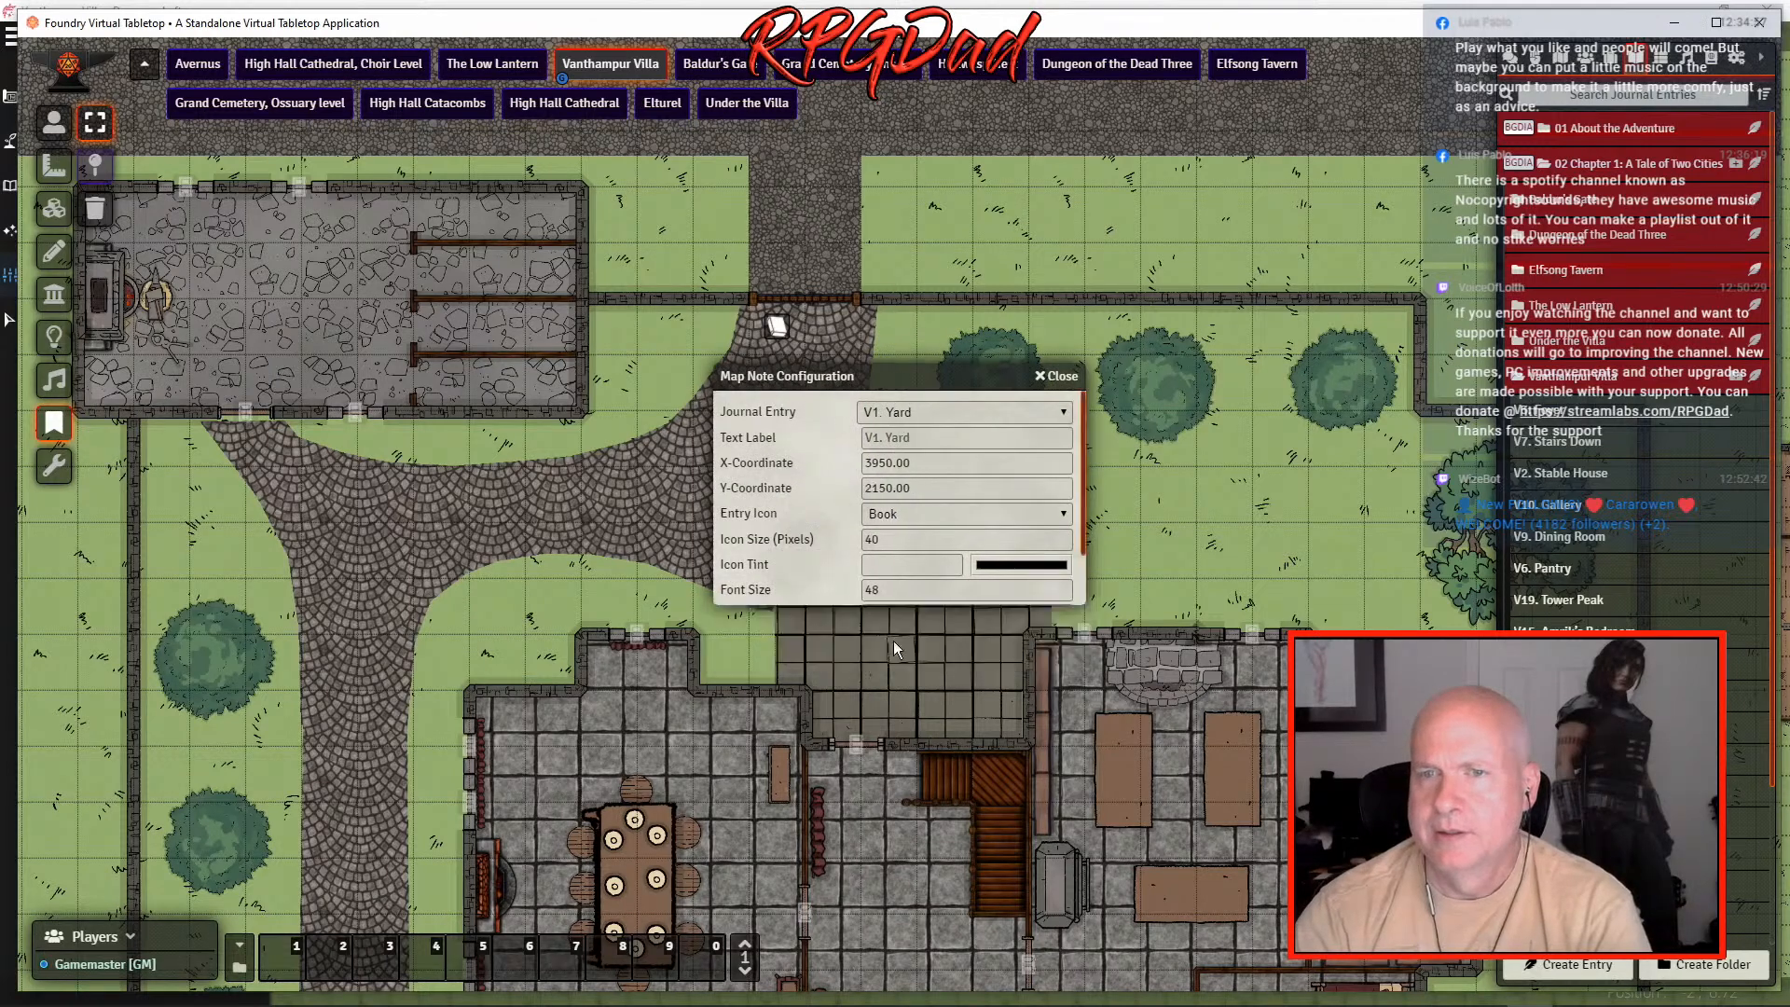
- Place the V2. Stable House journal note in the middle of the stable building
{"action": "left_click_drag", "start_coordinate": [512, 545], "coordinate": [690, 559]}
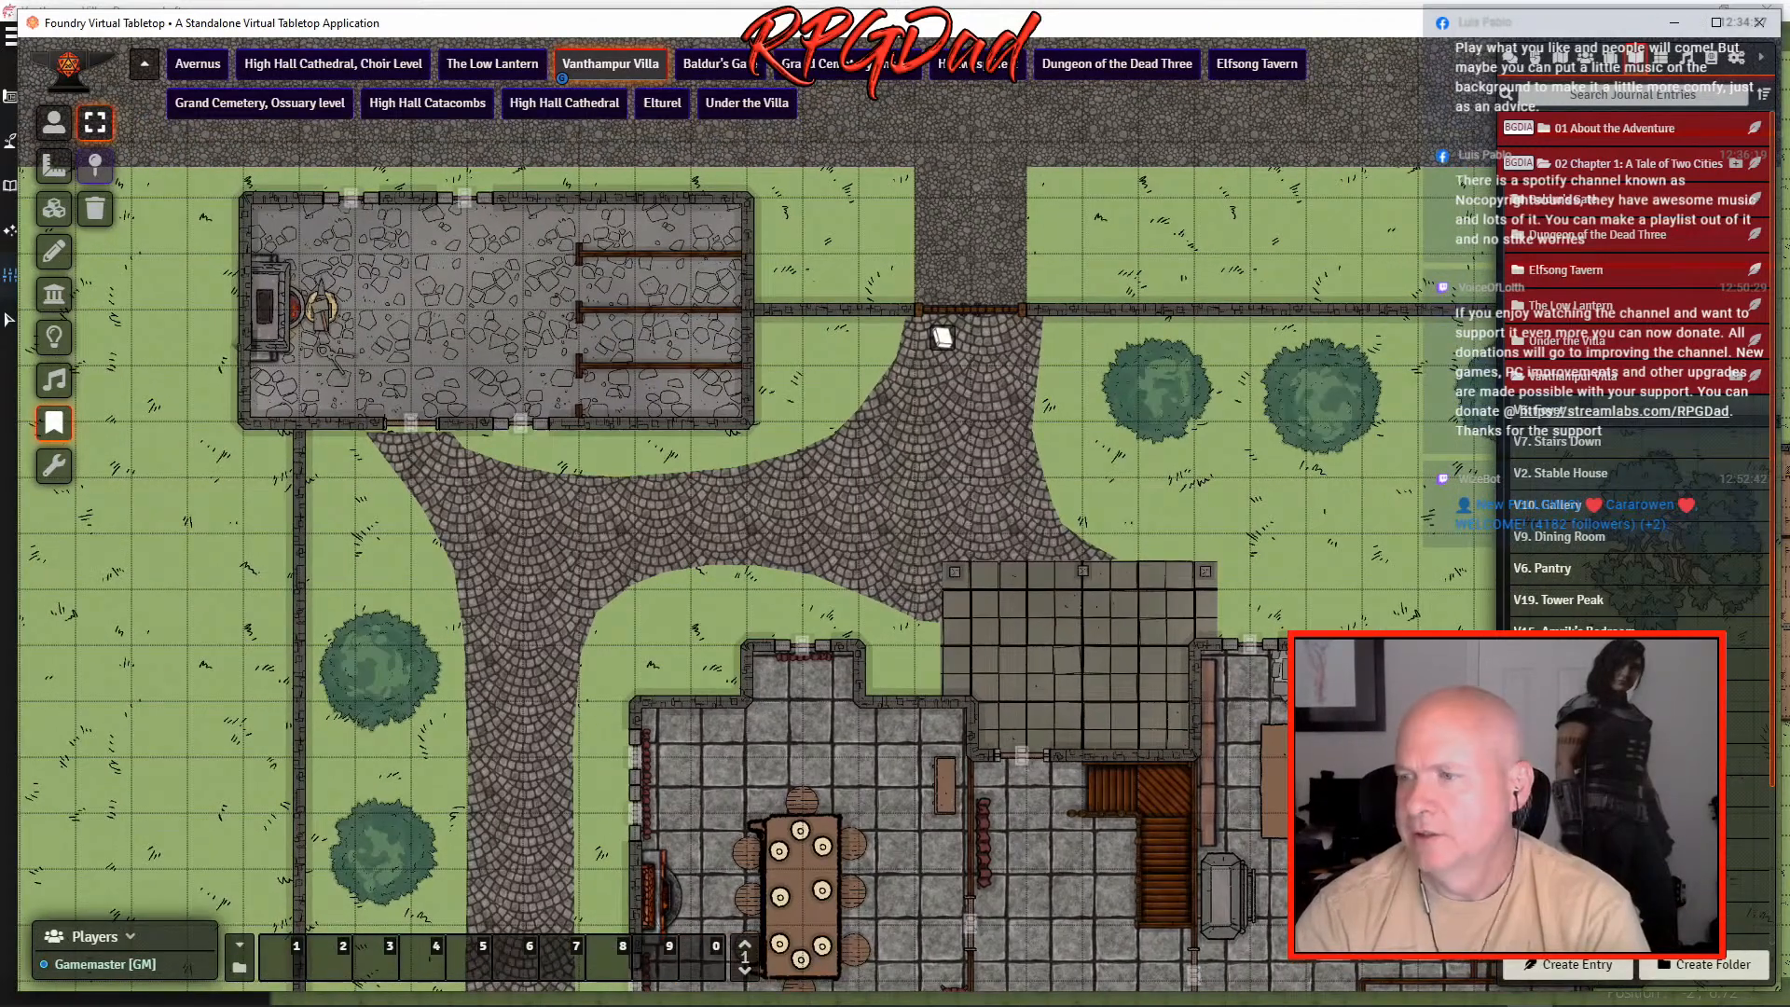
{"action": "left_click_drag", "start_coordinate": [1549, 483], "coordinate": [508, 338]}
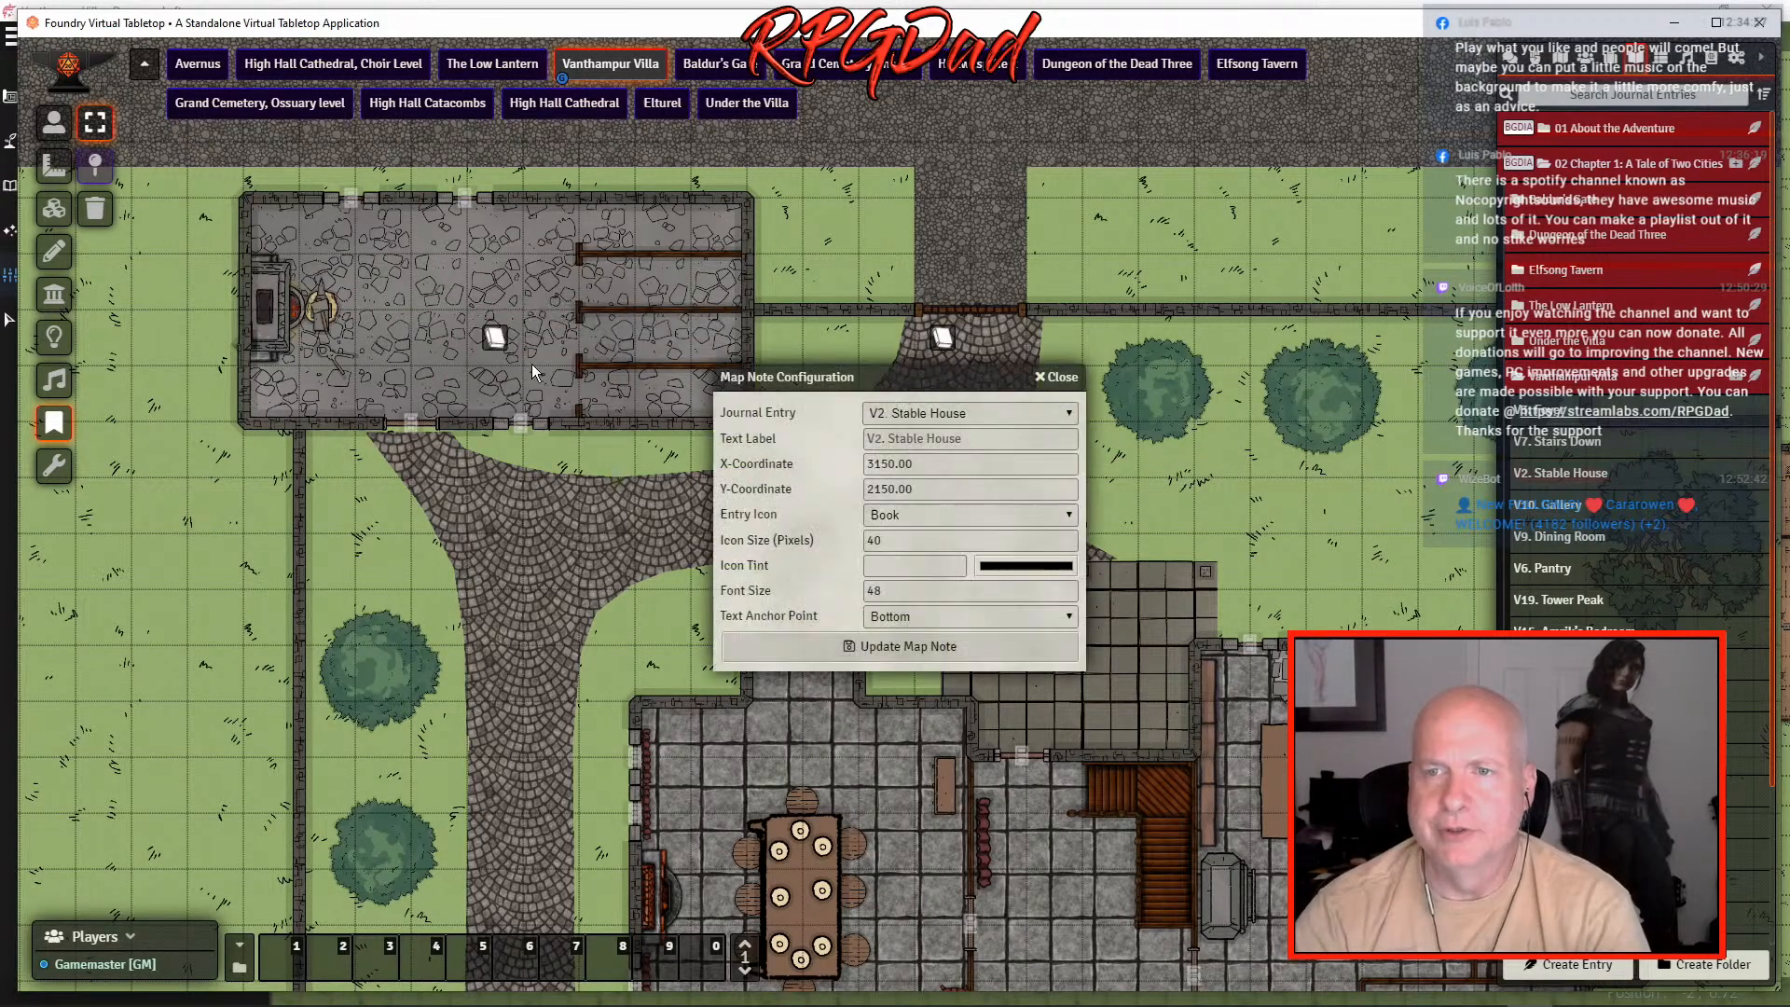
{"action": "left_click", "coordinate": [983, 647]}
- Add the text label "Down to V27" on the map beside the stable's southwest corner
{"action": "left_click_drag", "start_coordinate": [1386, 563], "coordinate": [1087, 327]}
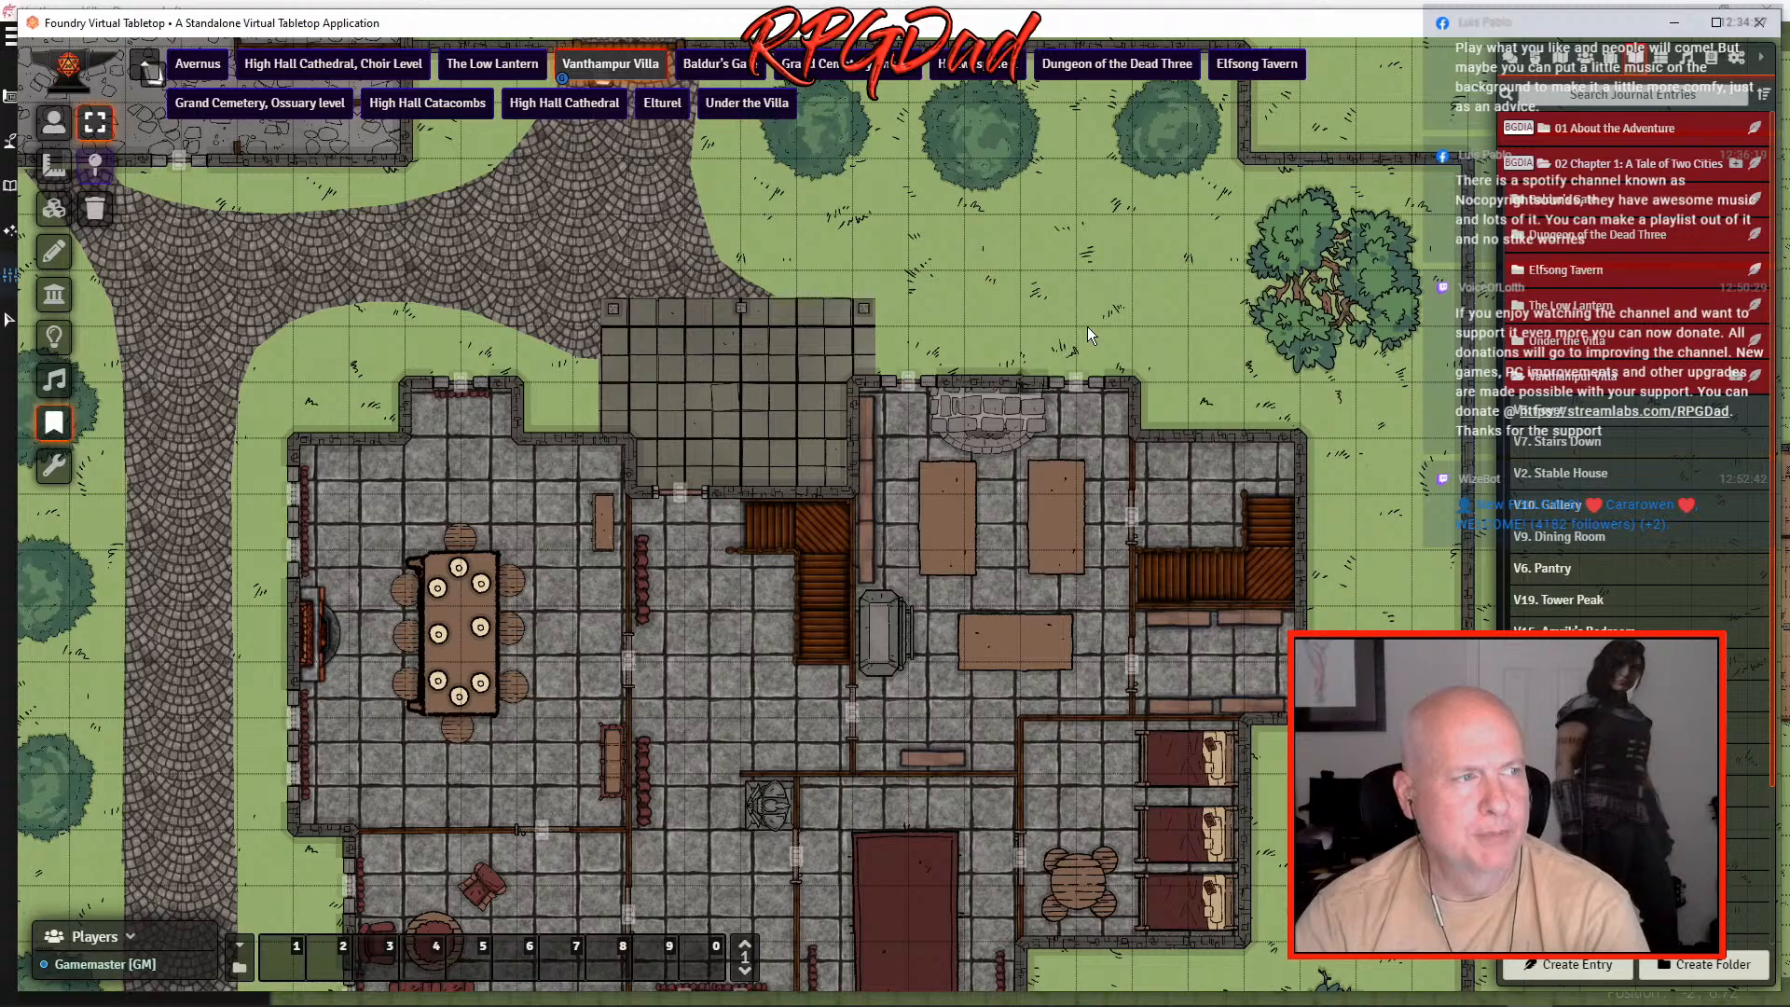
{"action": "left_click_drag", "start_coordinate": [932, 267], "coordinate": [1504, 525]}
{"action": "left_click_drag", "start_coordinate": [975, 481], "coordinate": [1110, 510]}
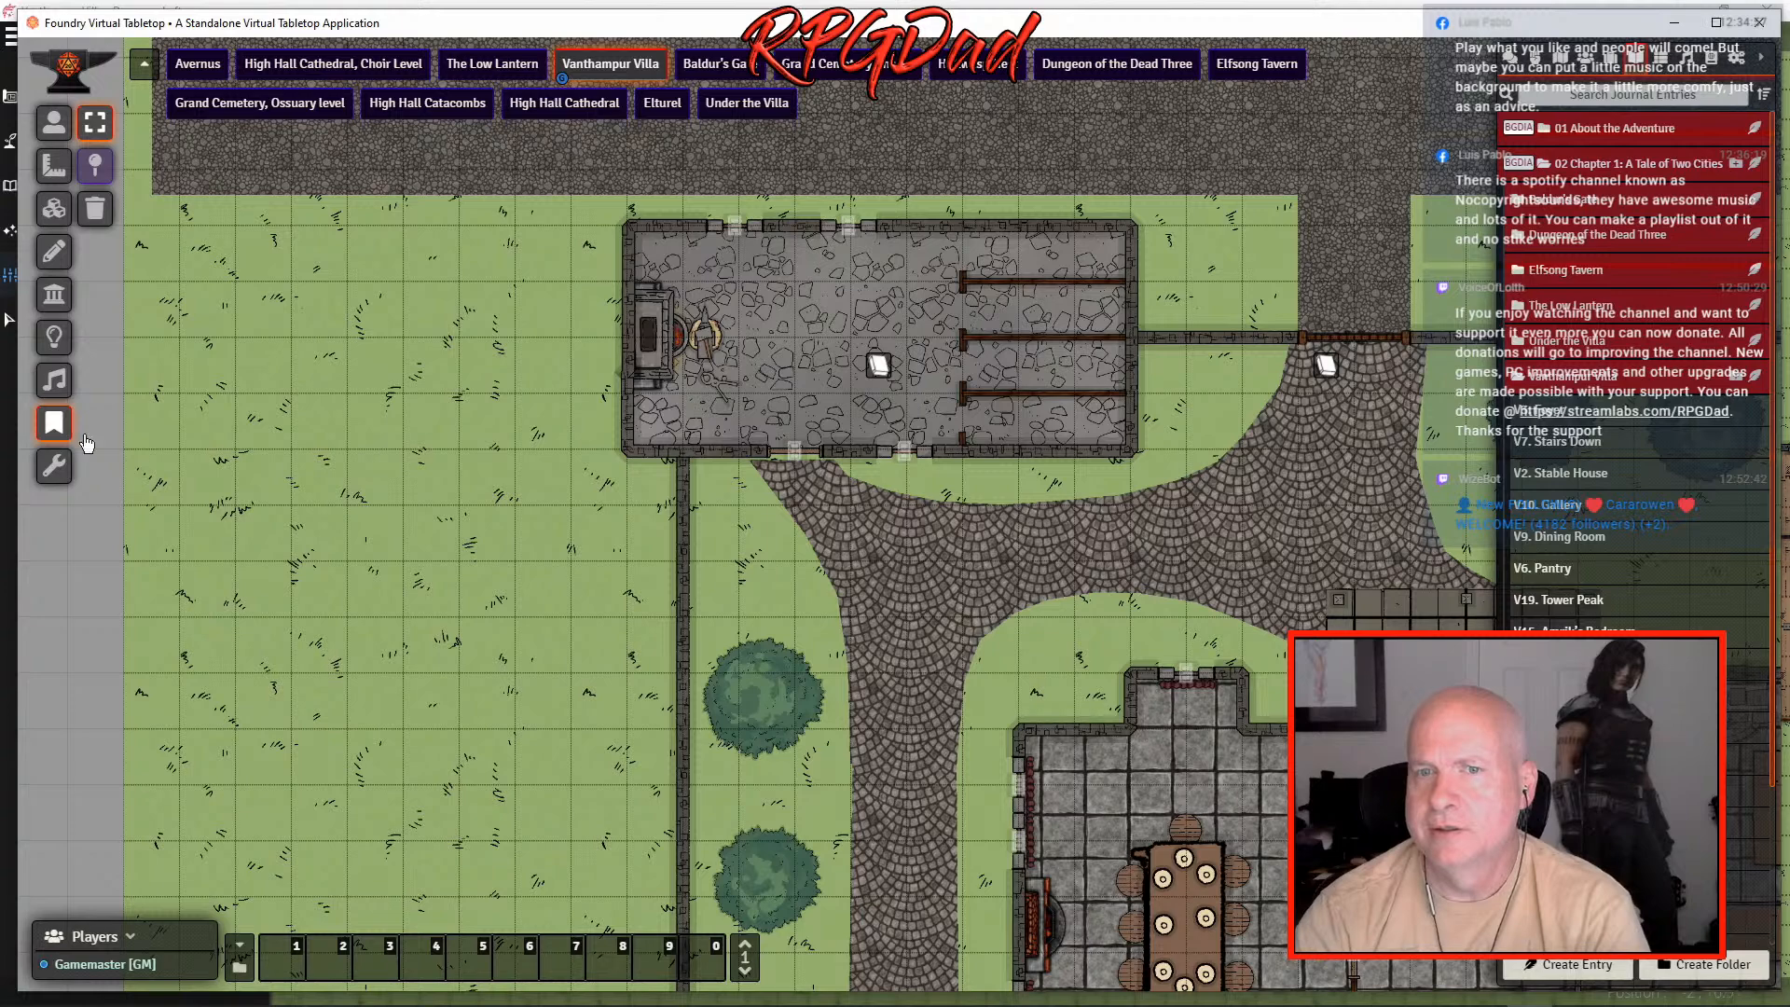
{"action": "left_click", "coordinate": [55, 257]}
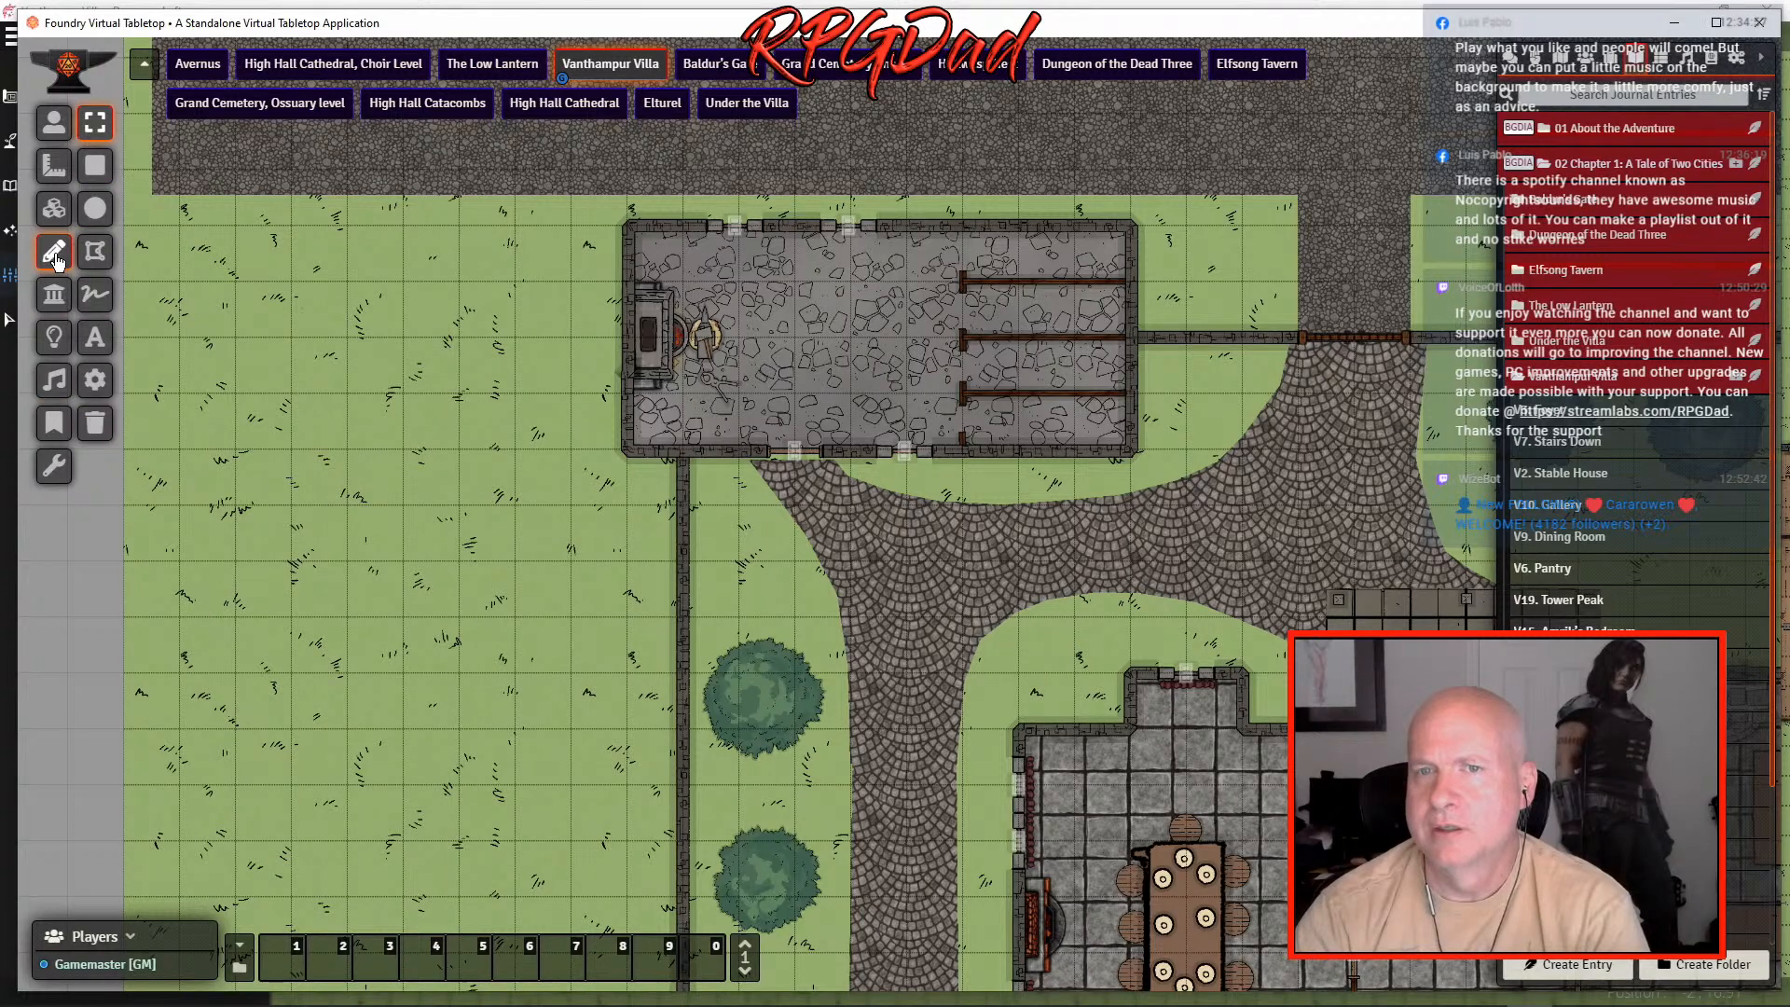
{"action": "left_click", "coordinate": [95, 337]}
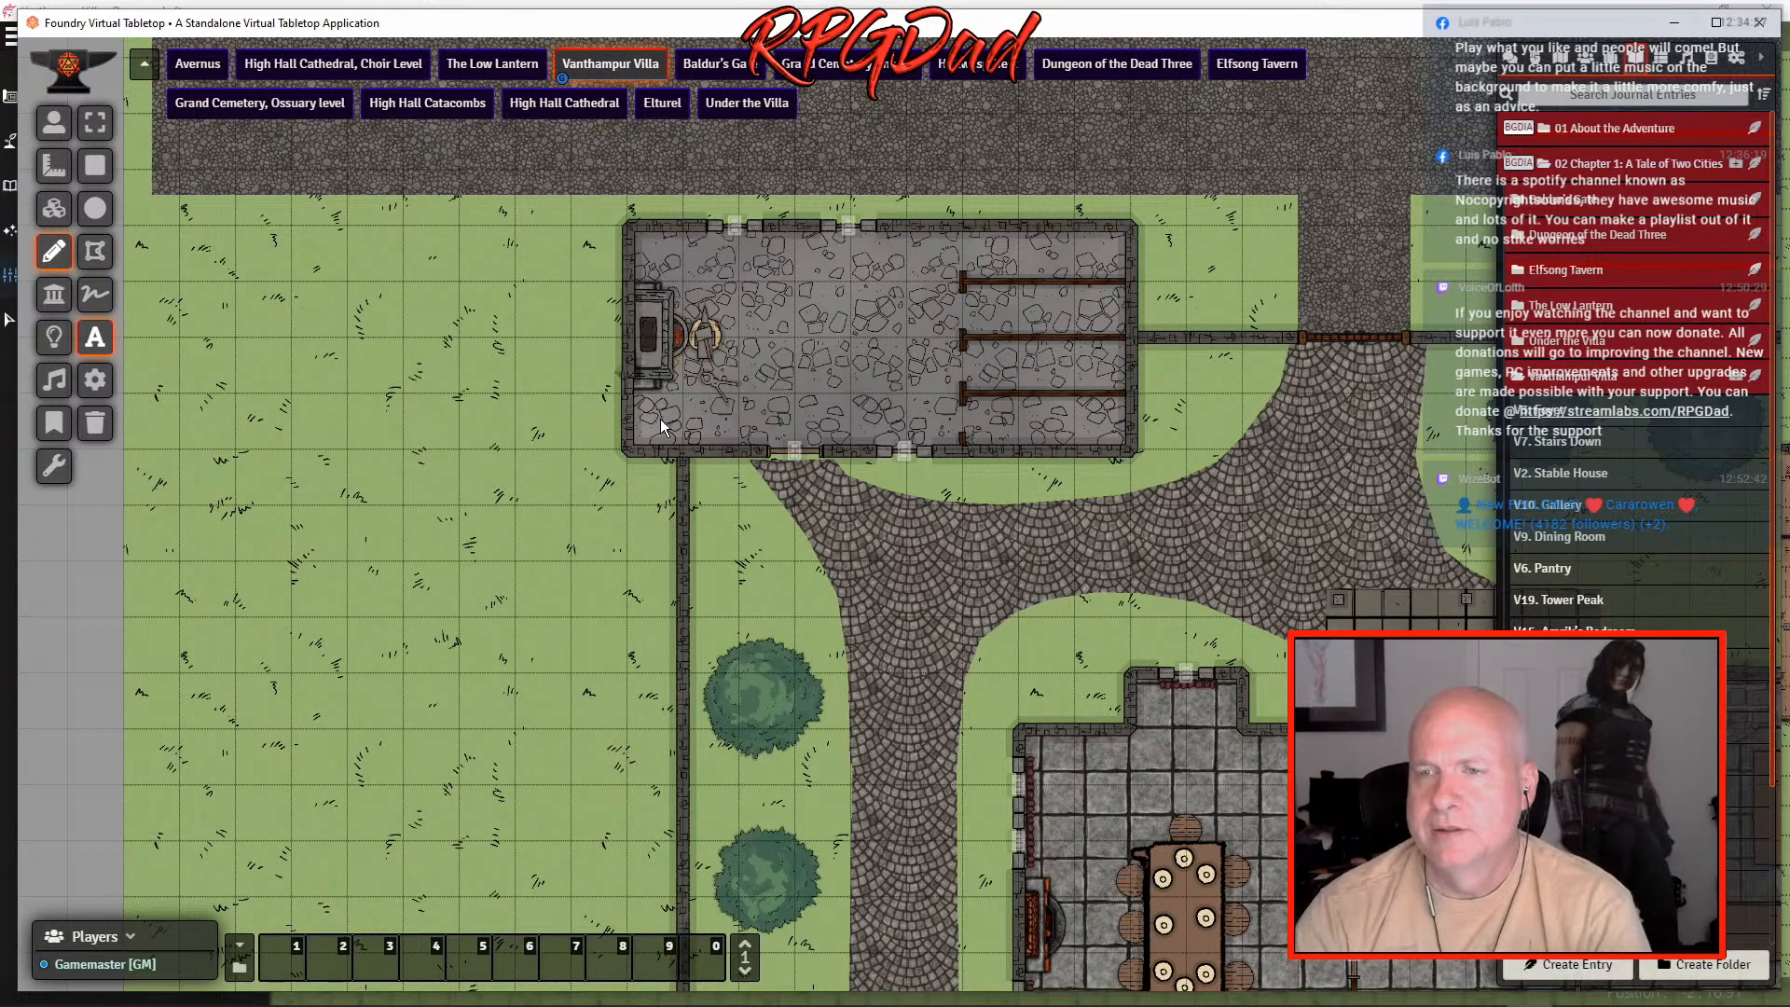
{"action": "left_click_drag", "start_coordinate": [561, 452], "coordinate": [667, 525]}
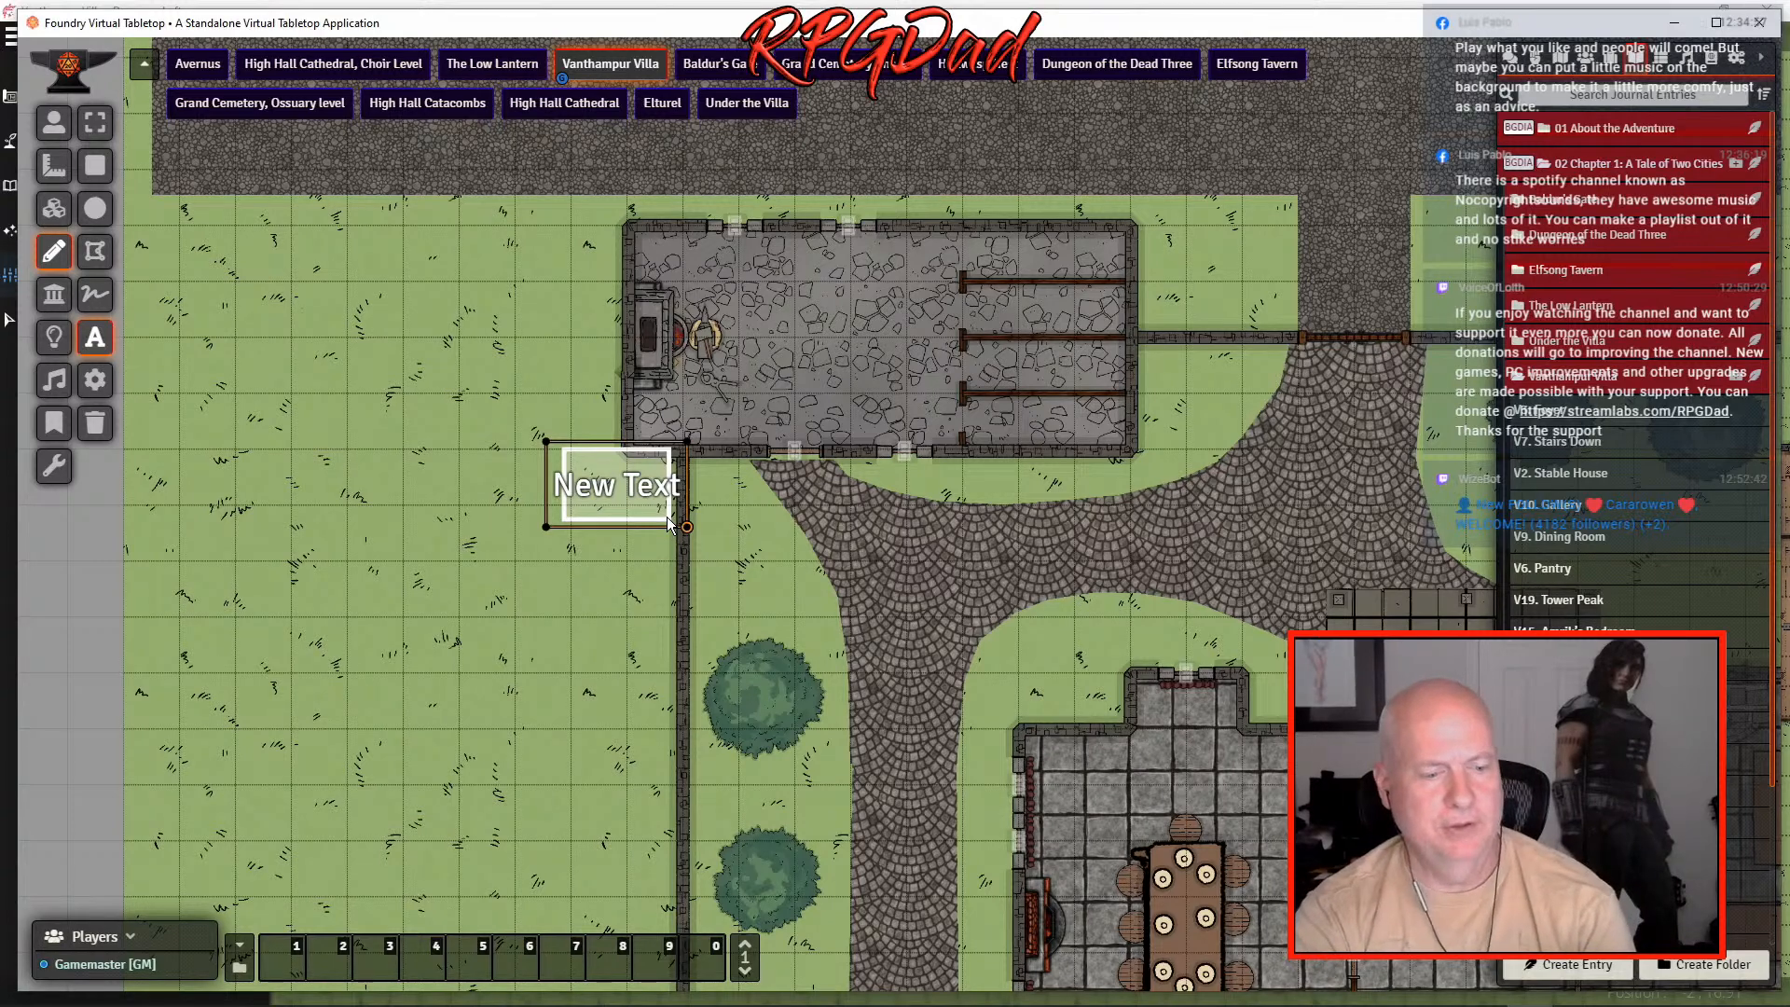
{"action": "type", "text": "Down to V"}
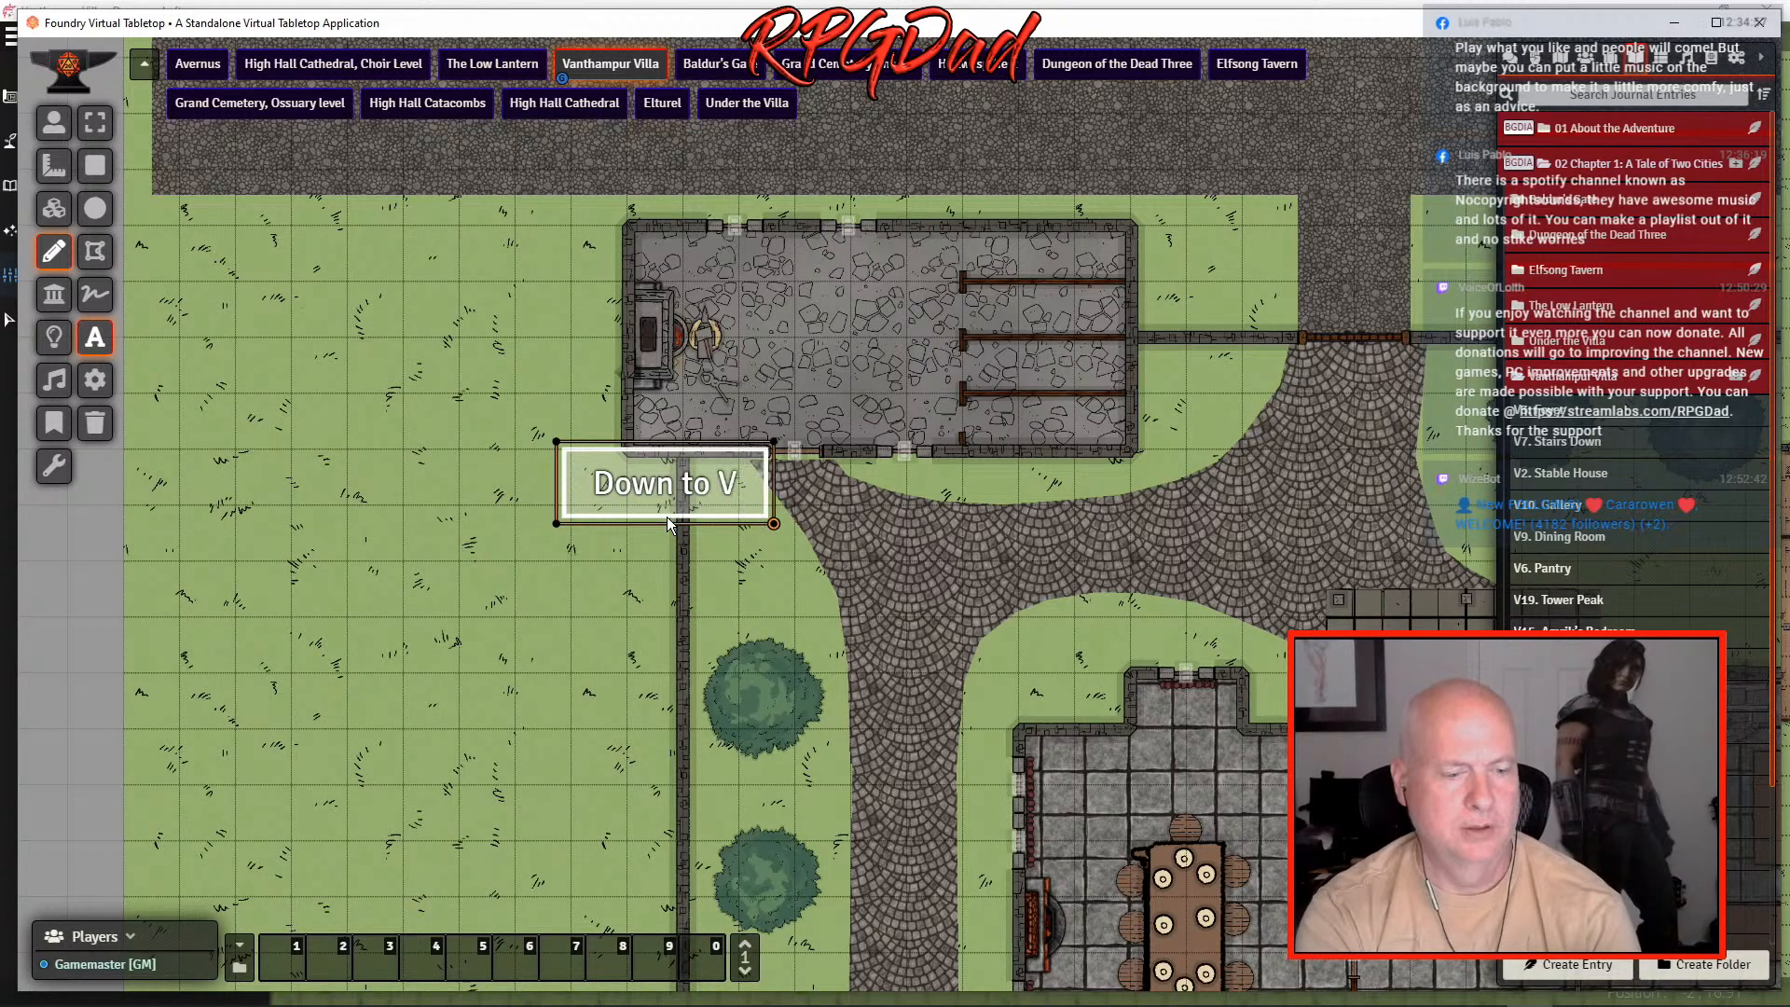
{"action": "type", "text": "27"}
{"action": "key", "text": "Escape"}
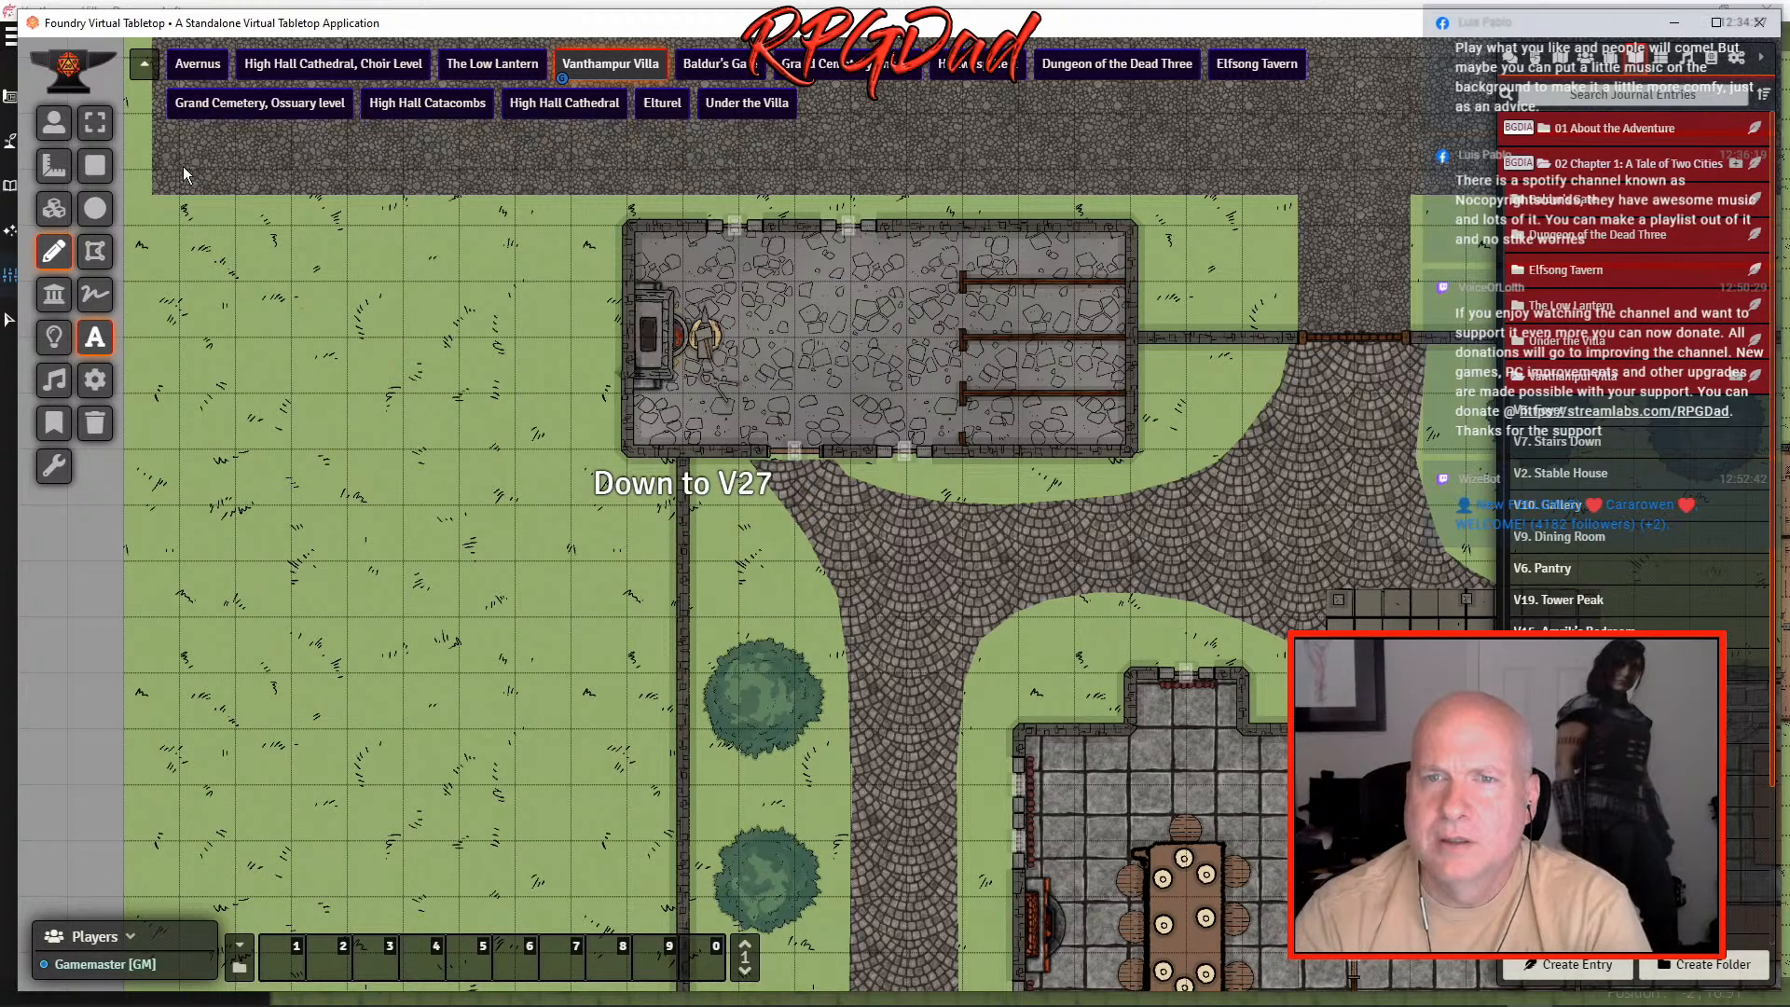
- Move the "Down to V27" label onto the grass just west of the stable and hide it from players
{"action": "left_click", "coordinate": [97, 124]}
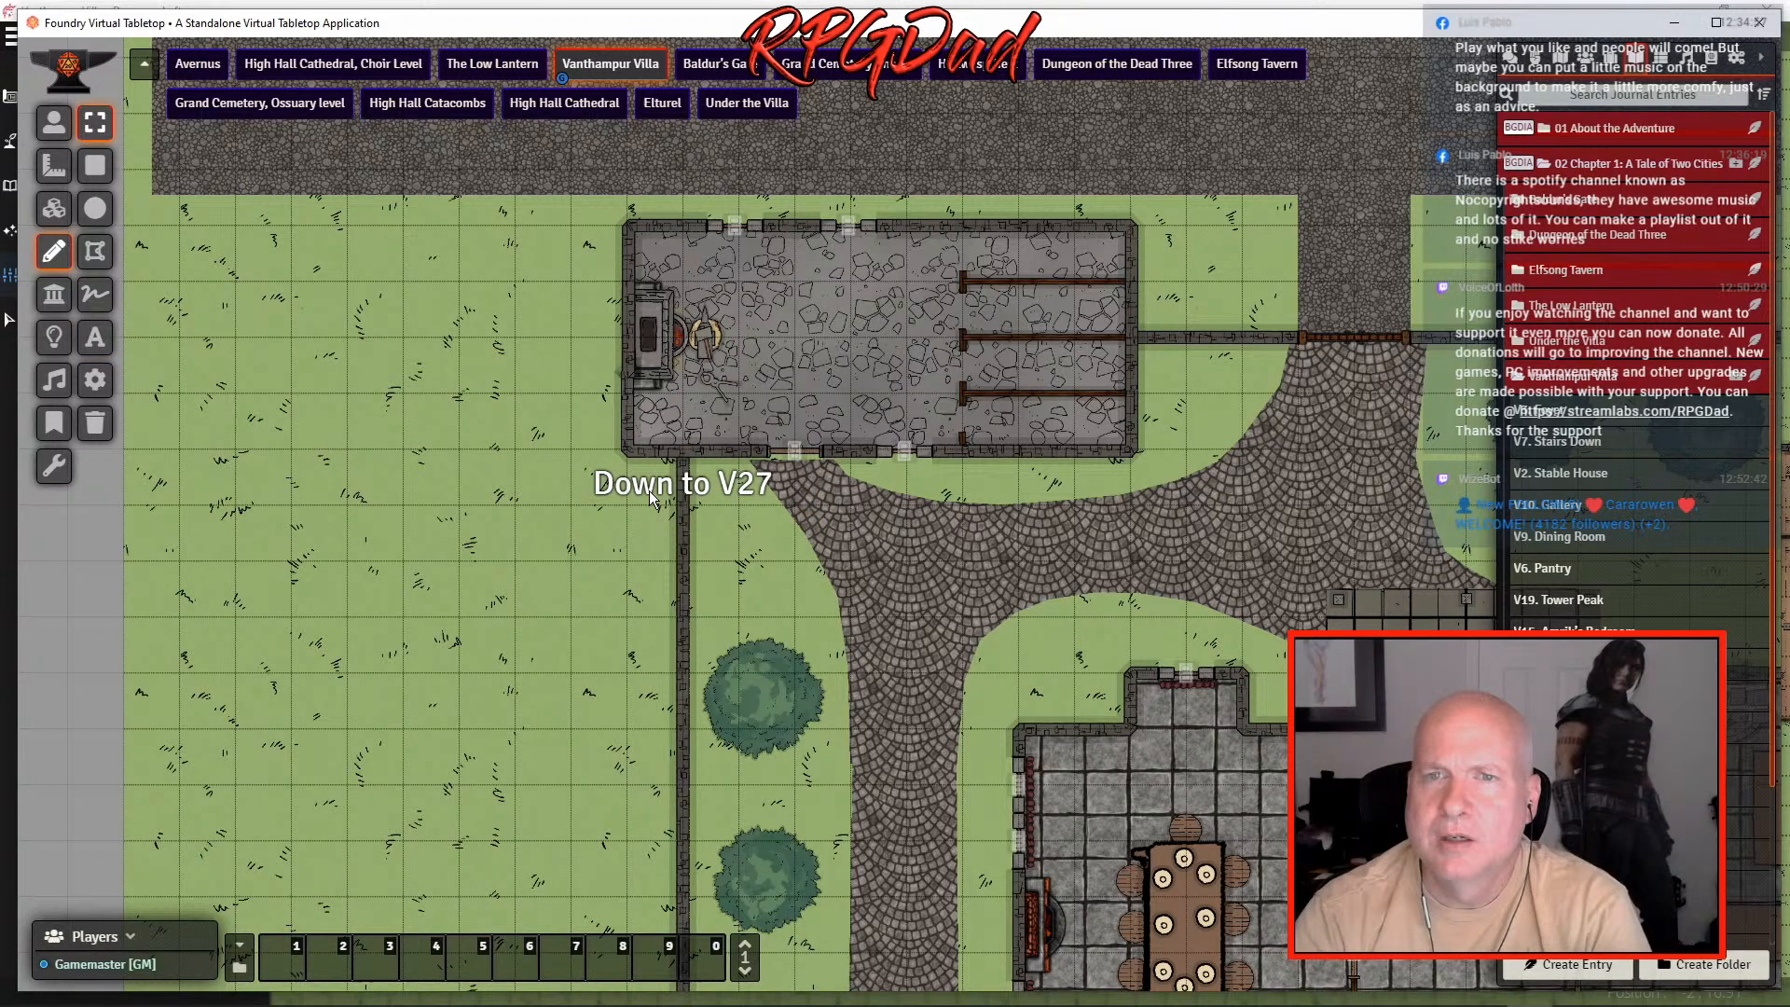
{"action": "mouse_move", "coordinate": [642, 490]}
{"action": "left_mouse_down"}
{"action": "mouse_move", "coordinate": [580, 429]}
{"action": "mouse_move", "coordinate": [504, 425]}
{"action": "left_mouse_up"}
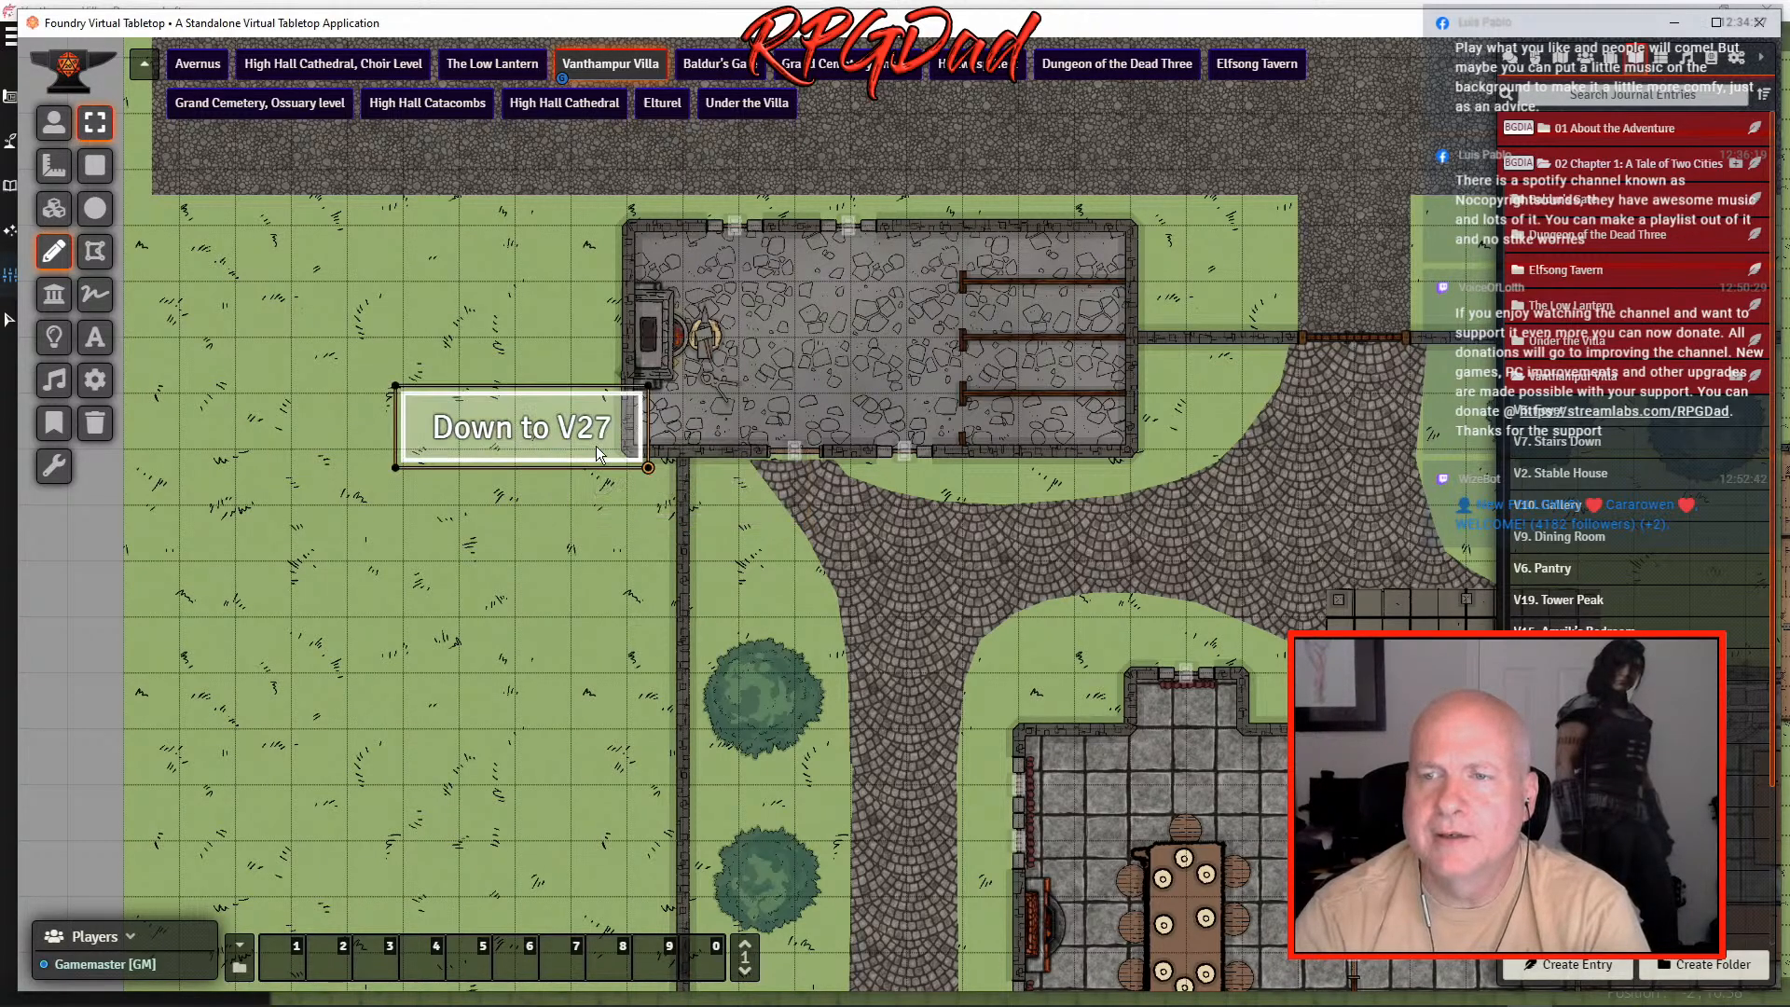
{"action": "right_click", "coordinate": [539, 438]}
{"action": "left_click", "coordinate": [667, 396]}
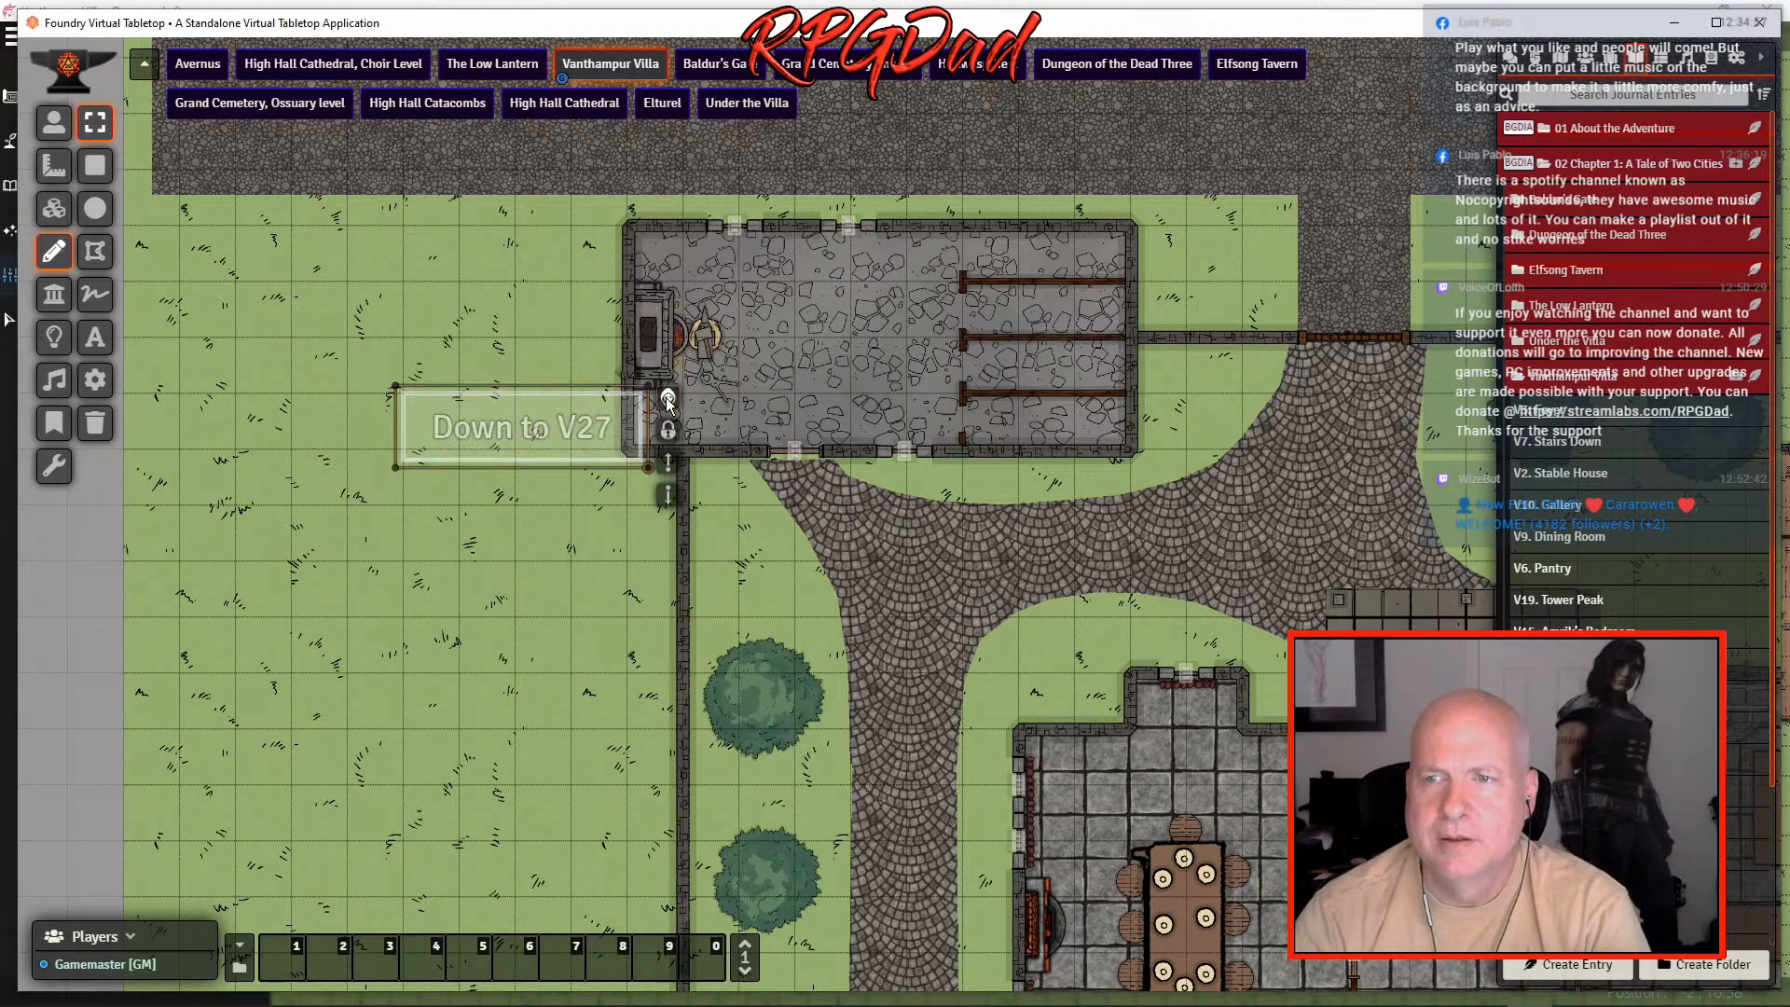
{"action": "left_click", "coordinate": [53, 122]}
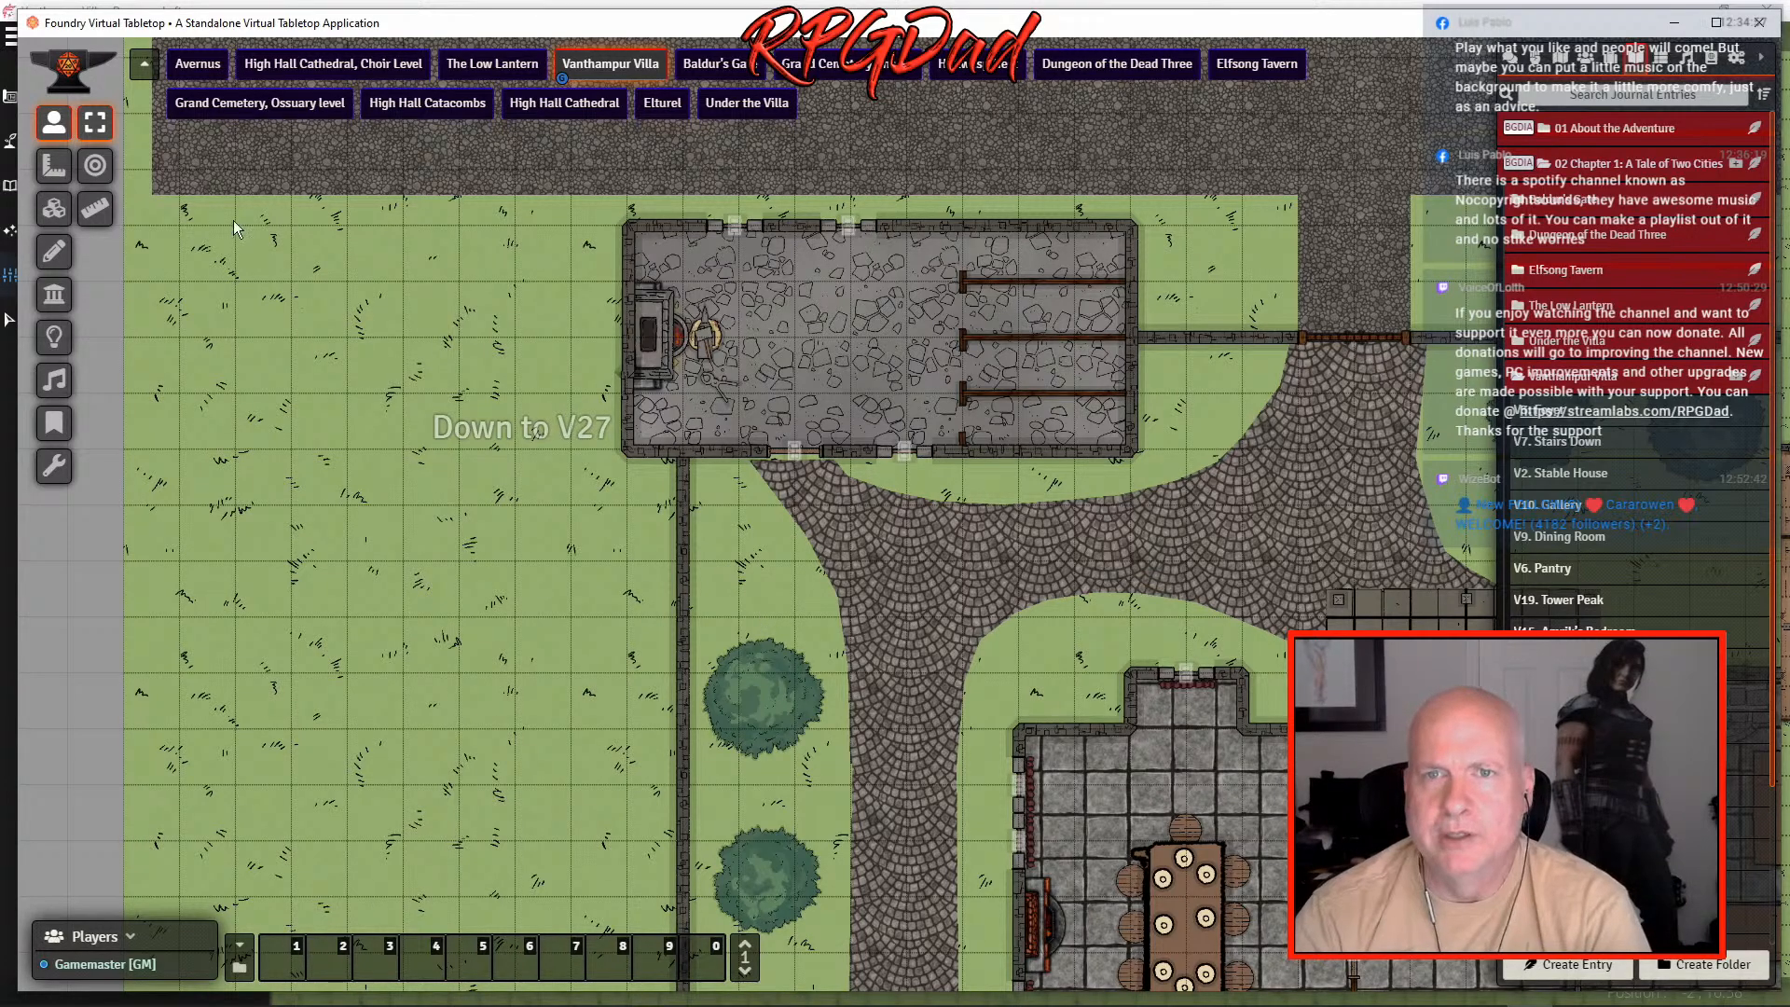
- Draw a small rectangle over the stable's southwest corner and hide the drawing from players
{"action": "left_click", "coordinate": [53, 251]}
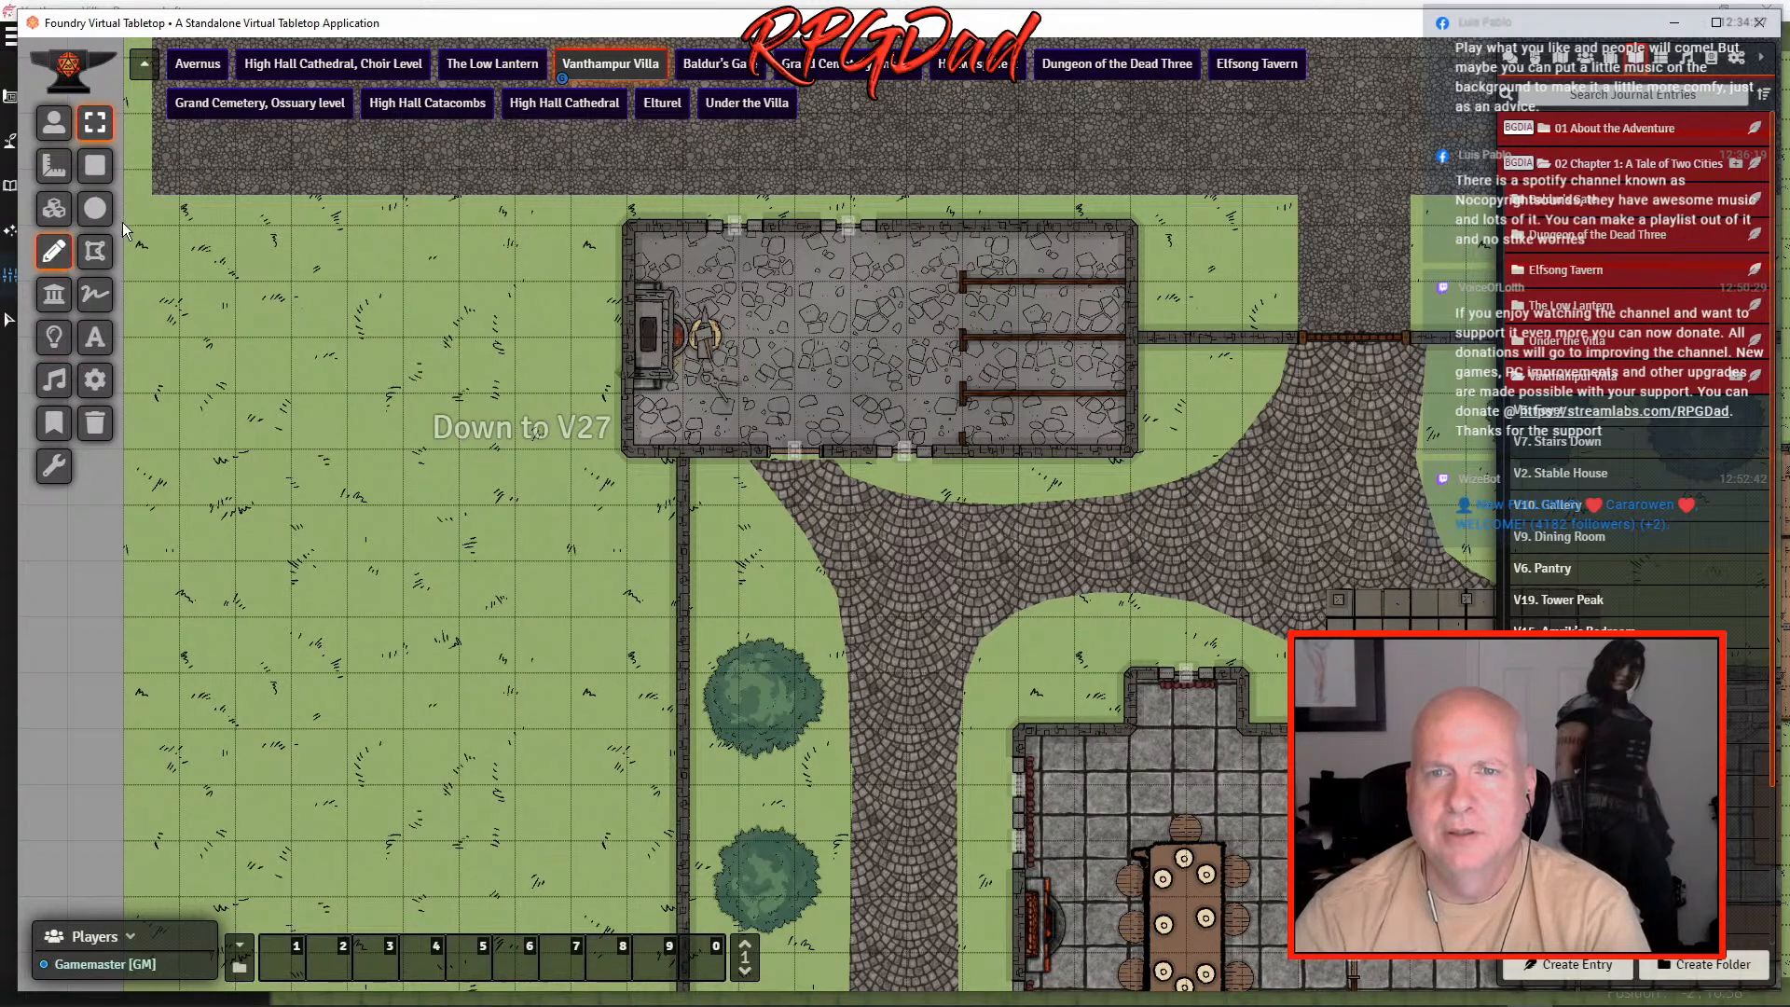
{"action": "left_click", "coordinate": [94, 166]}
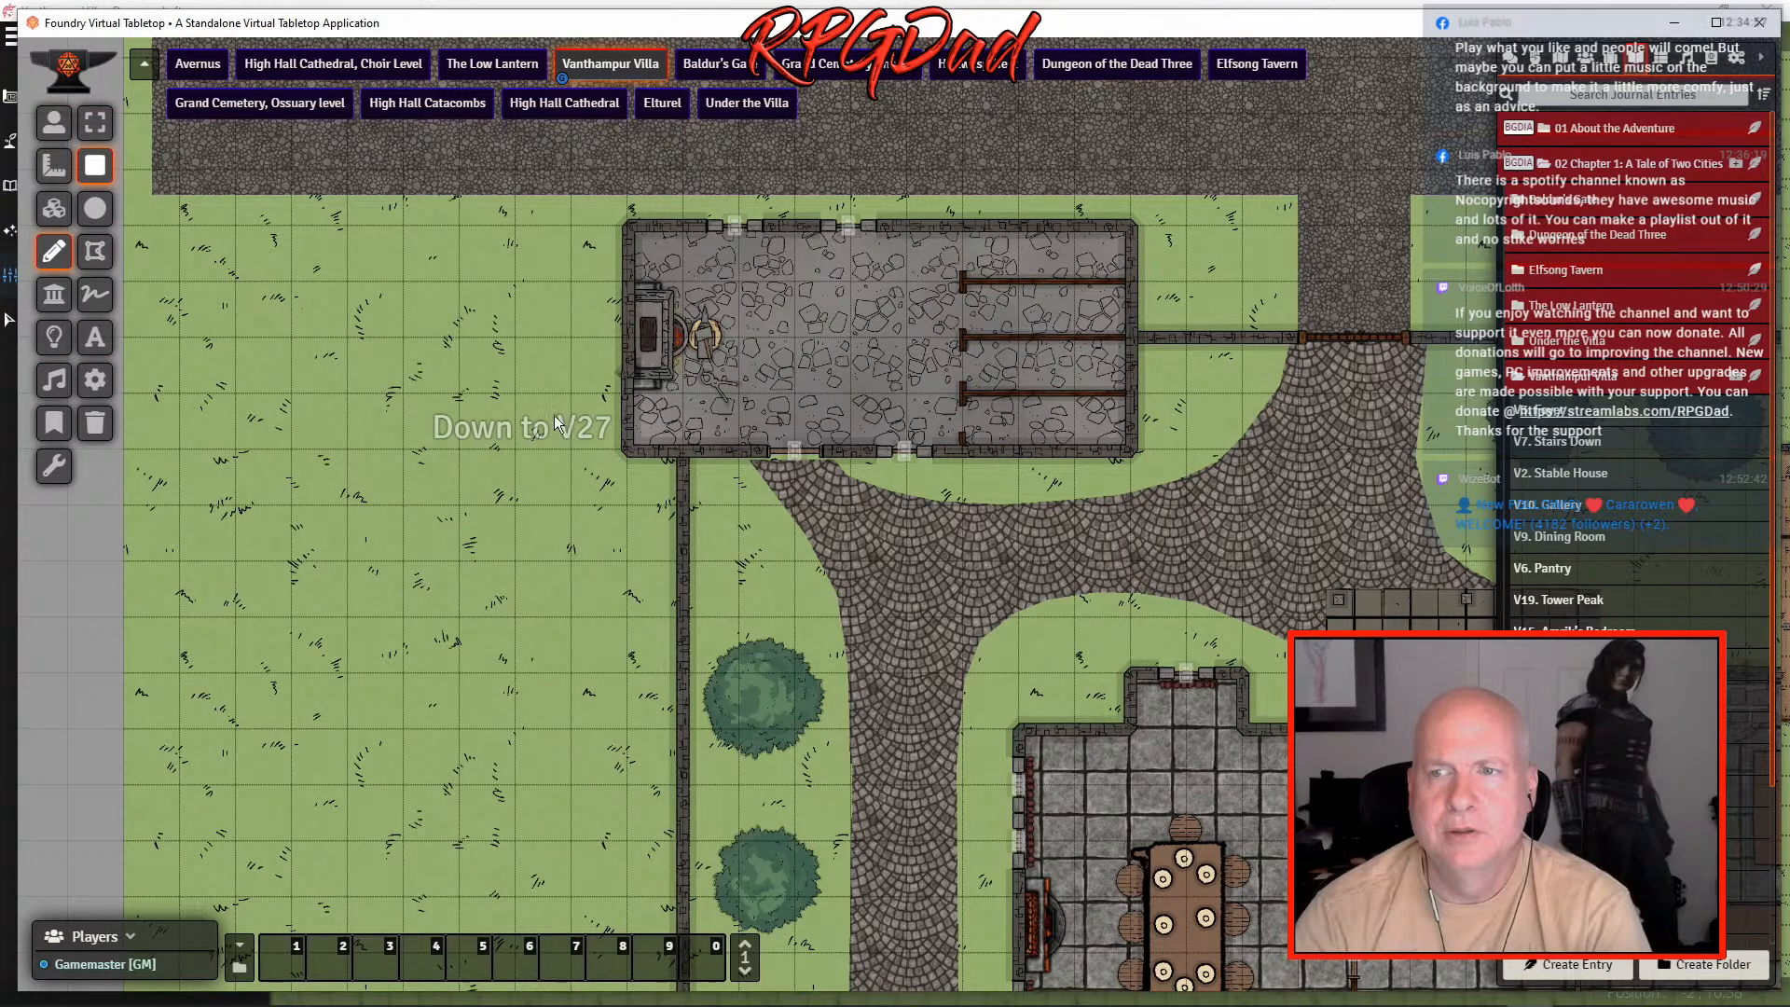
{"action": "left_click_drag", "start_coordinate": [636, 395], "coordinate": [688, 442]}
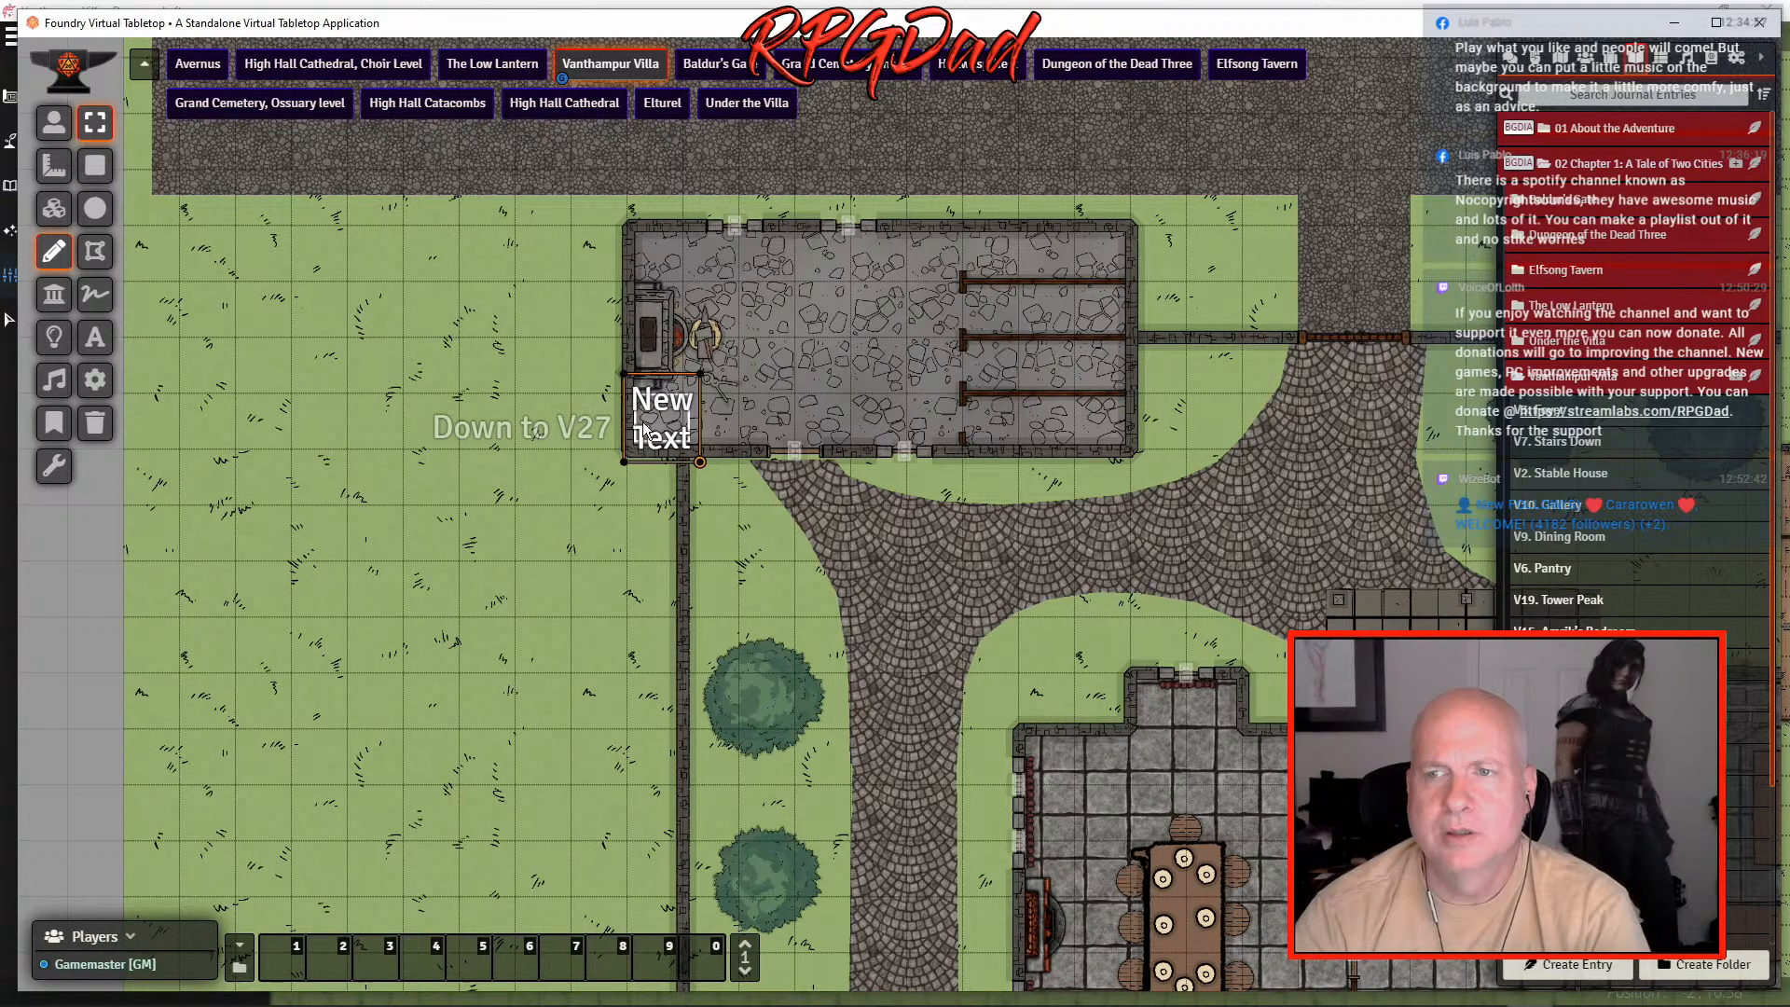
{"action": "right_click", "coordinate": [675, 432]}
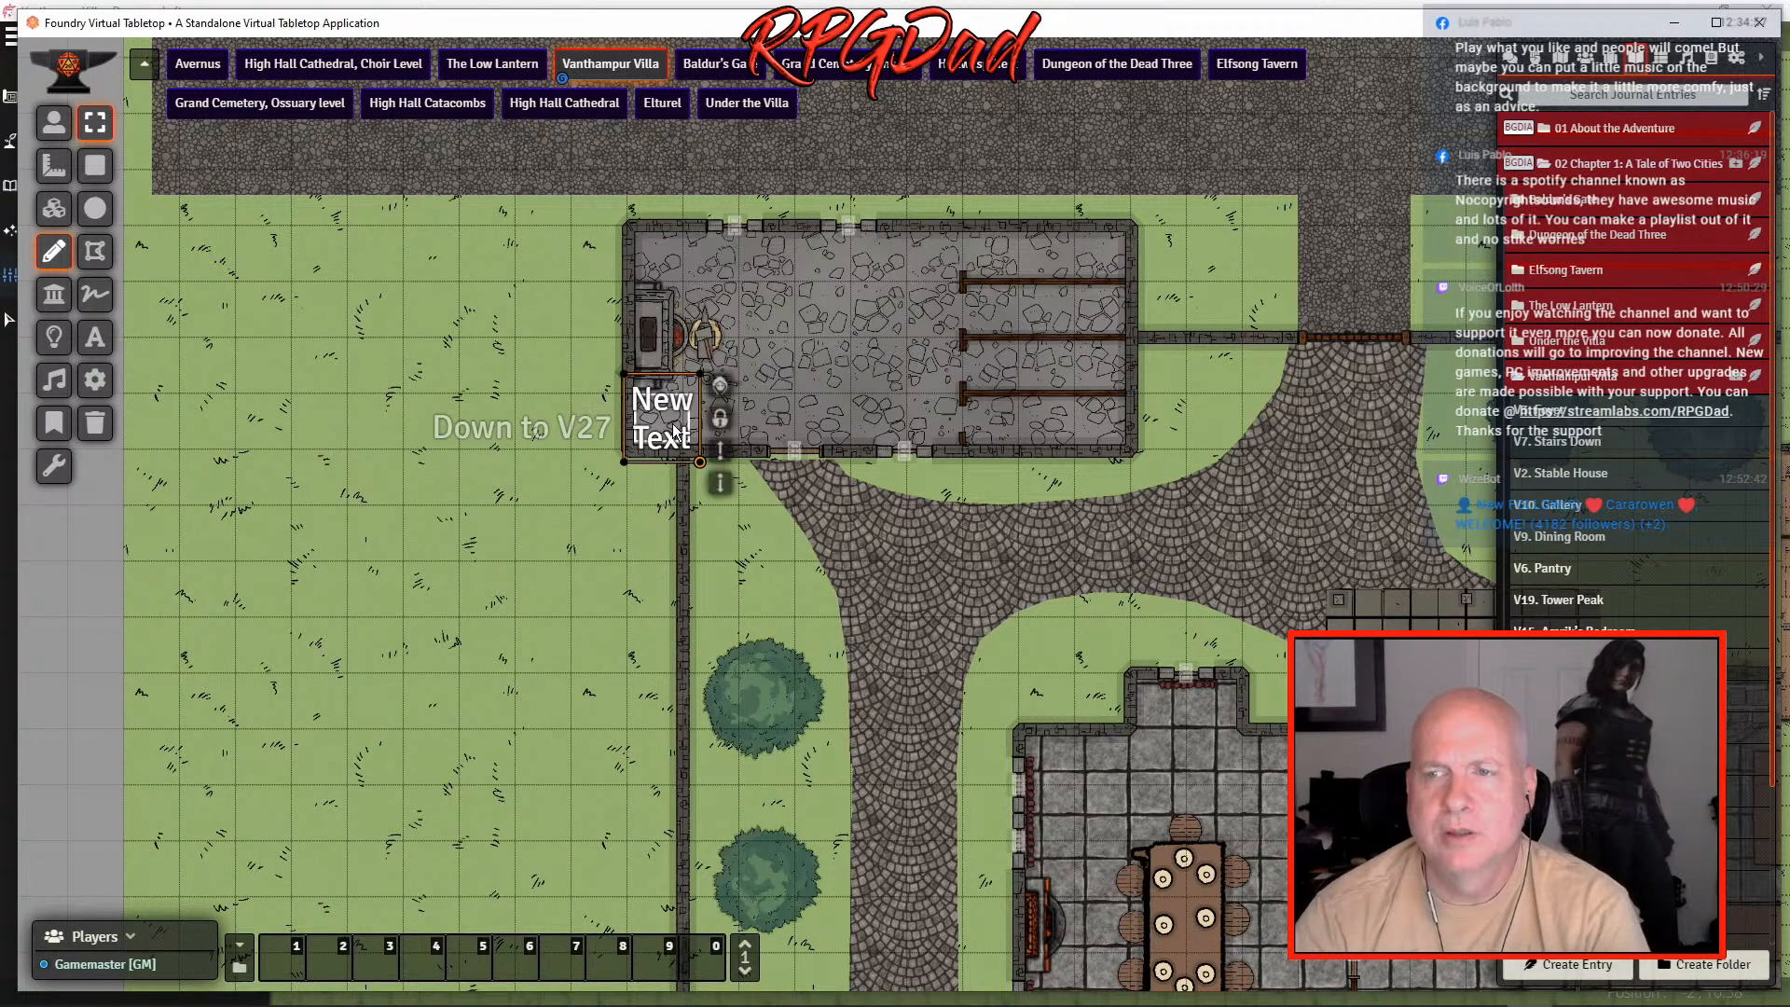
{"action": "left_click", "coordinate": [721, 388]}
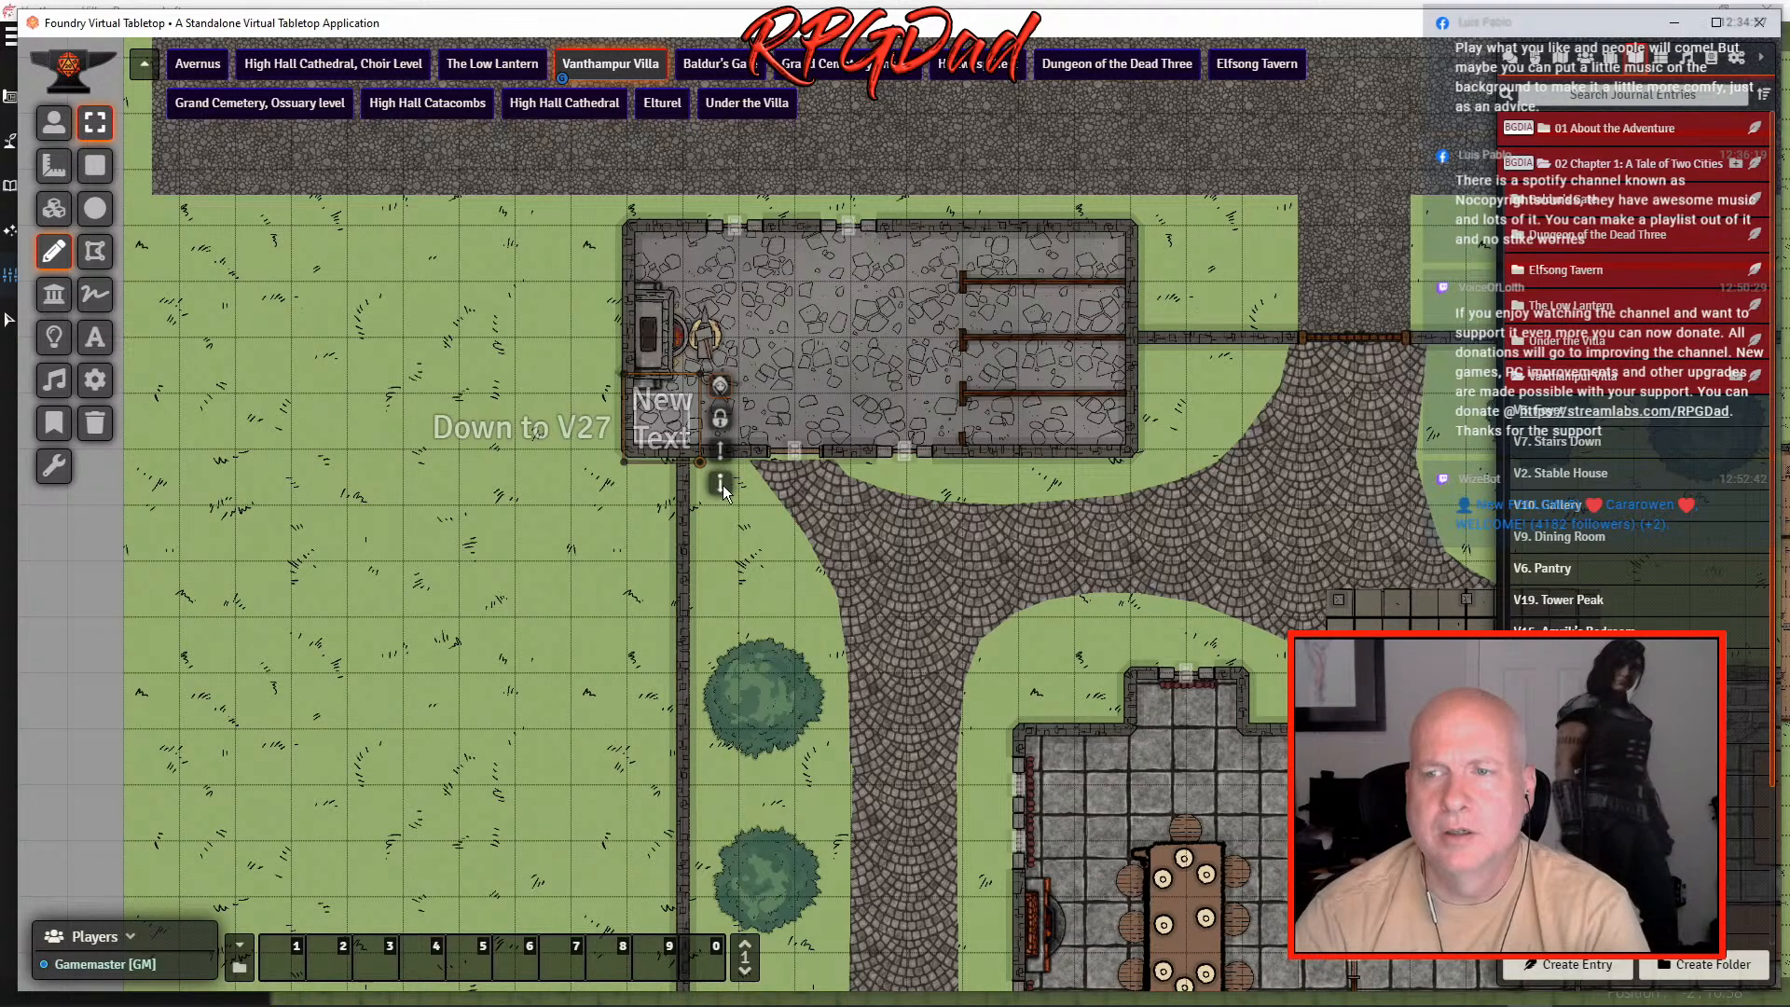
{"action": "left_click", "coordinate": [666, 427]}
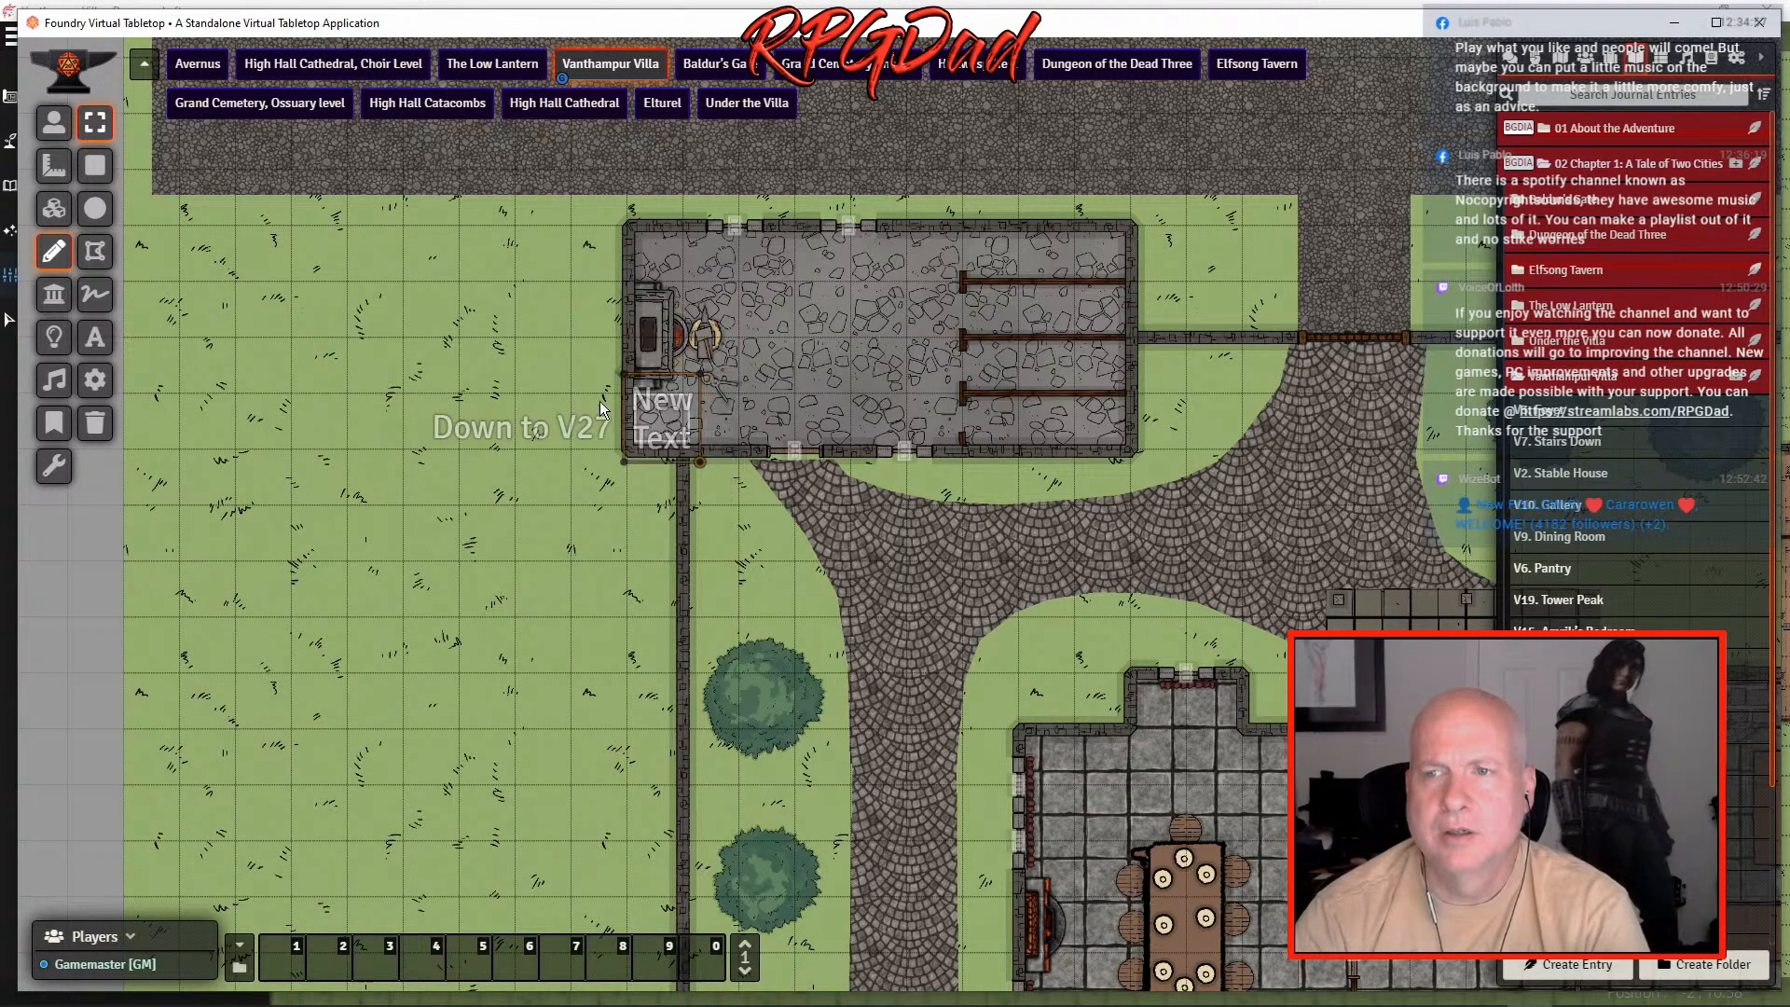
- Change the text label of the hidden rectangle at the stable's southwest corner to "trap door"
{"action": "double_click", "coordinate": [675, 431]}
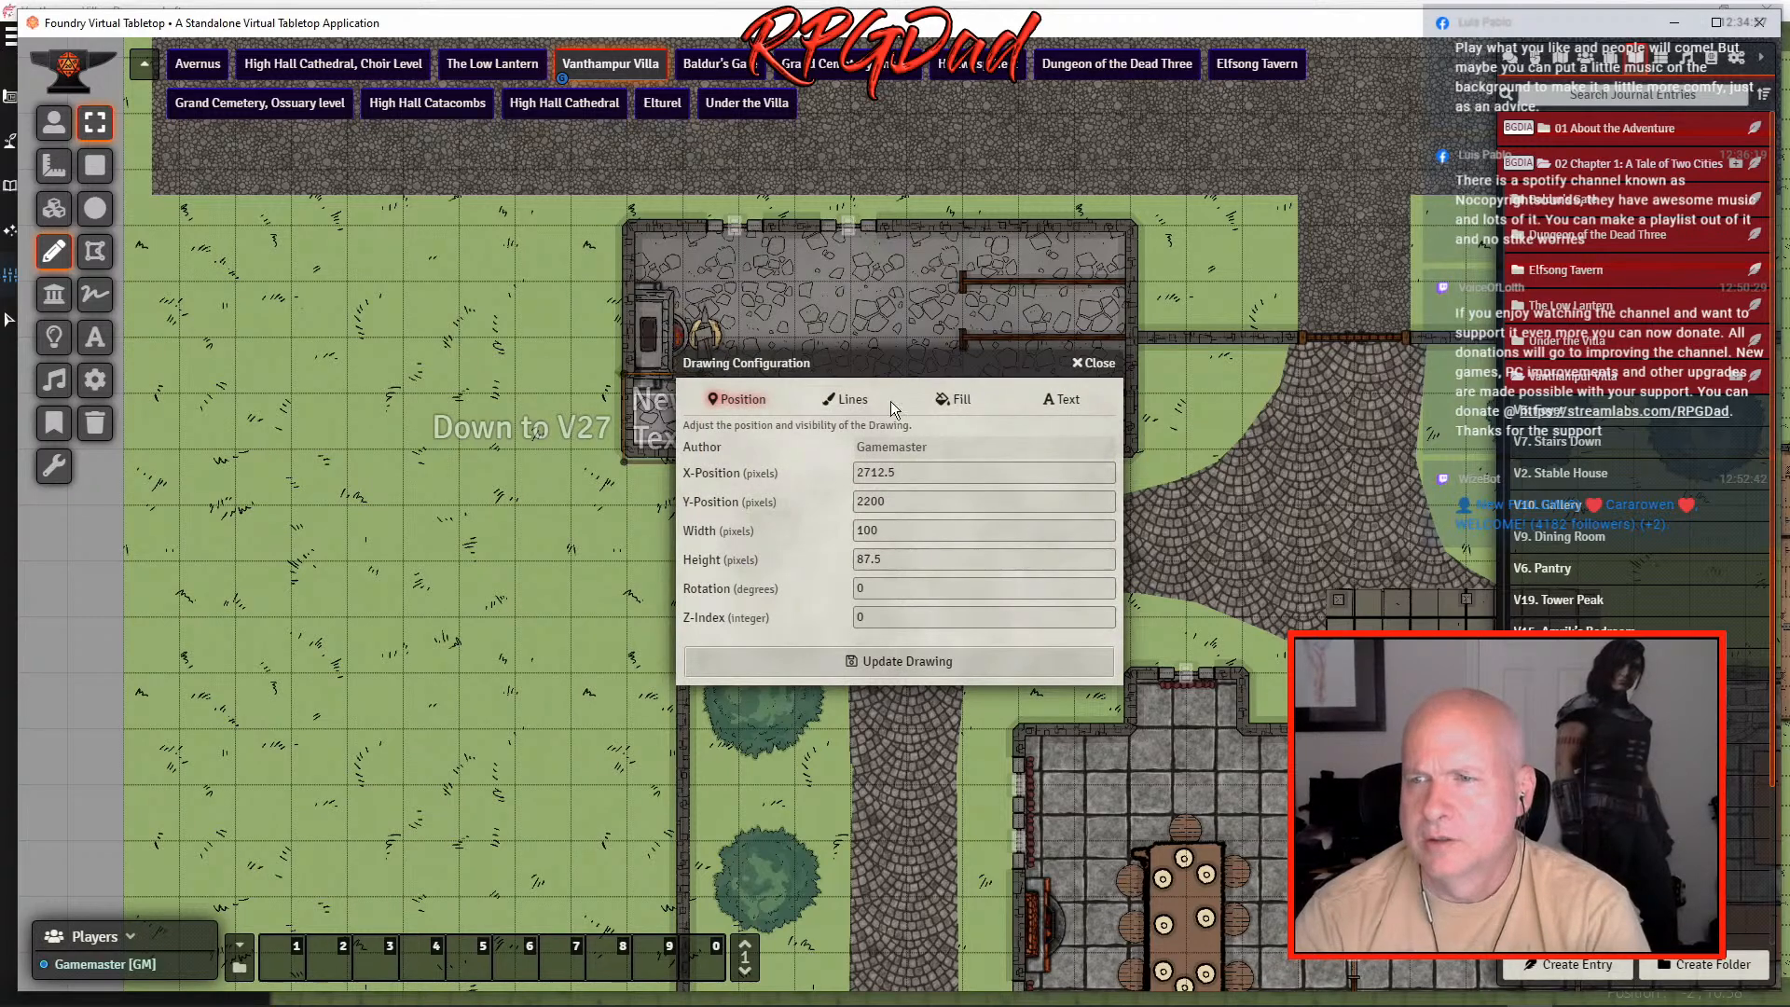
{"action": "left_click", "coordinate": [1062, 400]}
{"action": "left_click_drag", "start_coordinate": [921, 451], "coordinate": [798, 448]}
{"action": "key", "text": "BackSpace"}
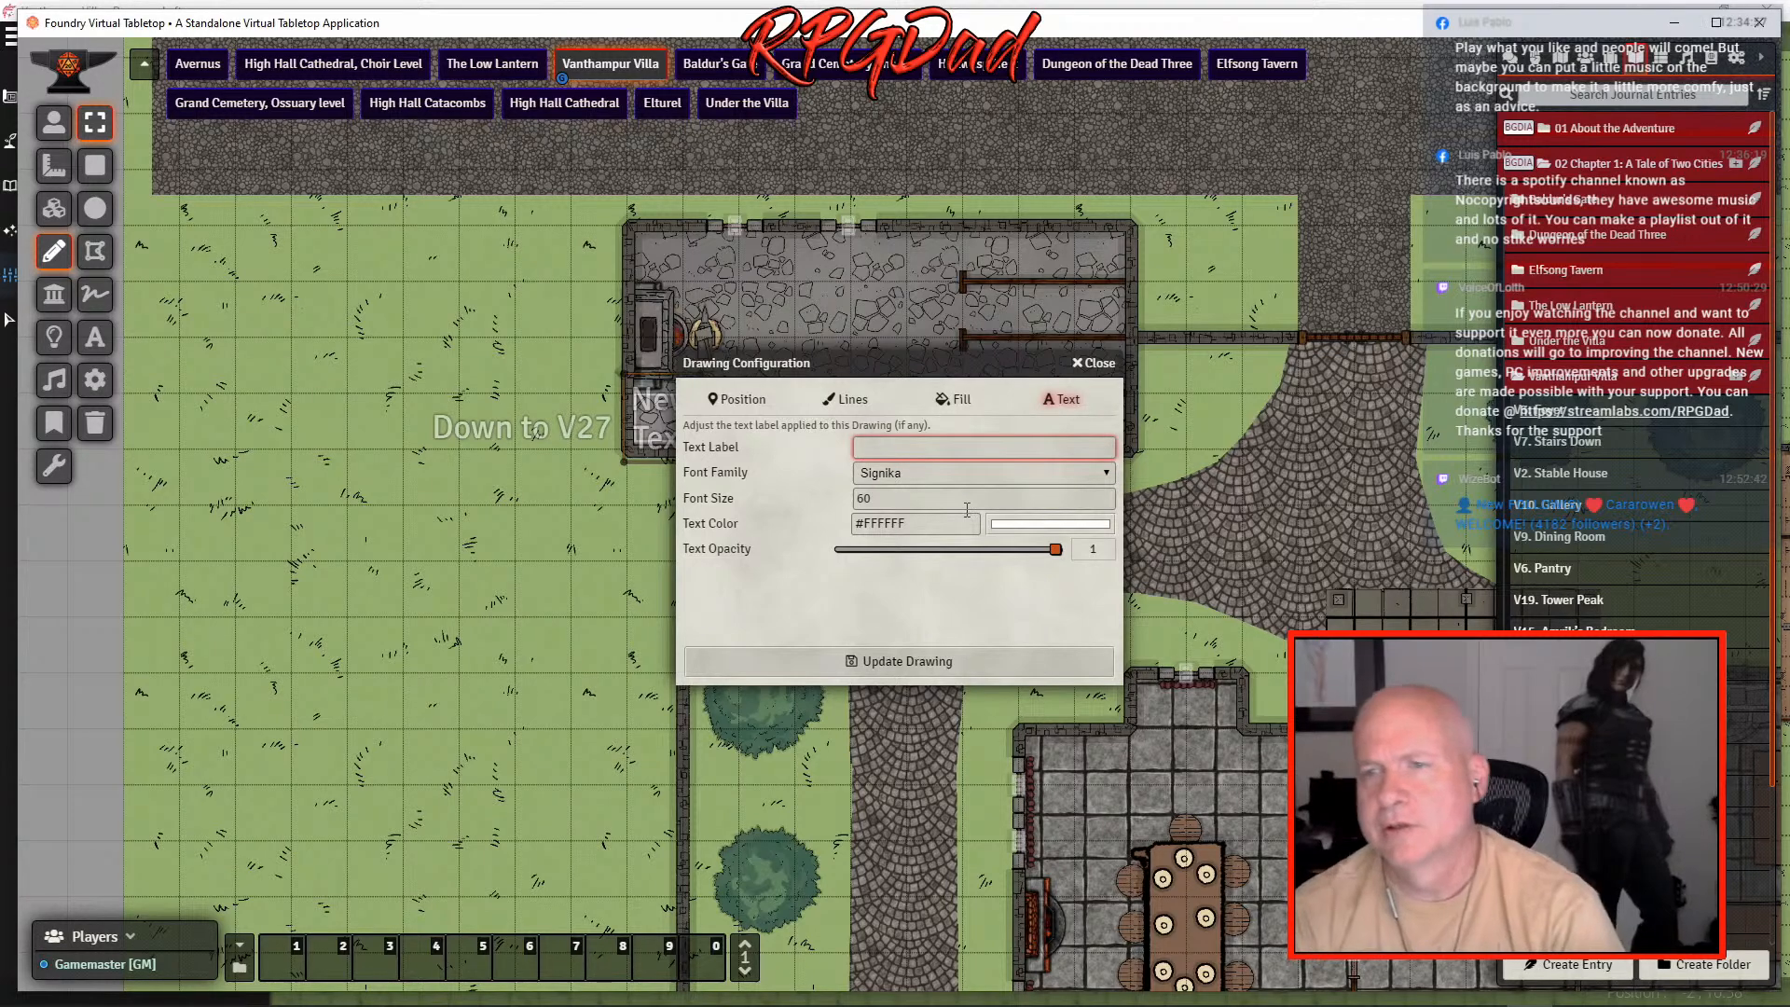
{"action": "type", "text": "trap door"}
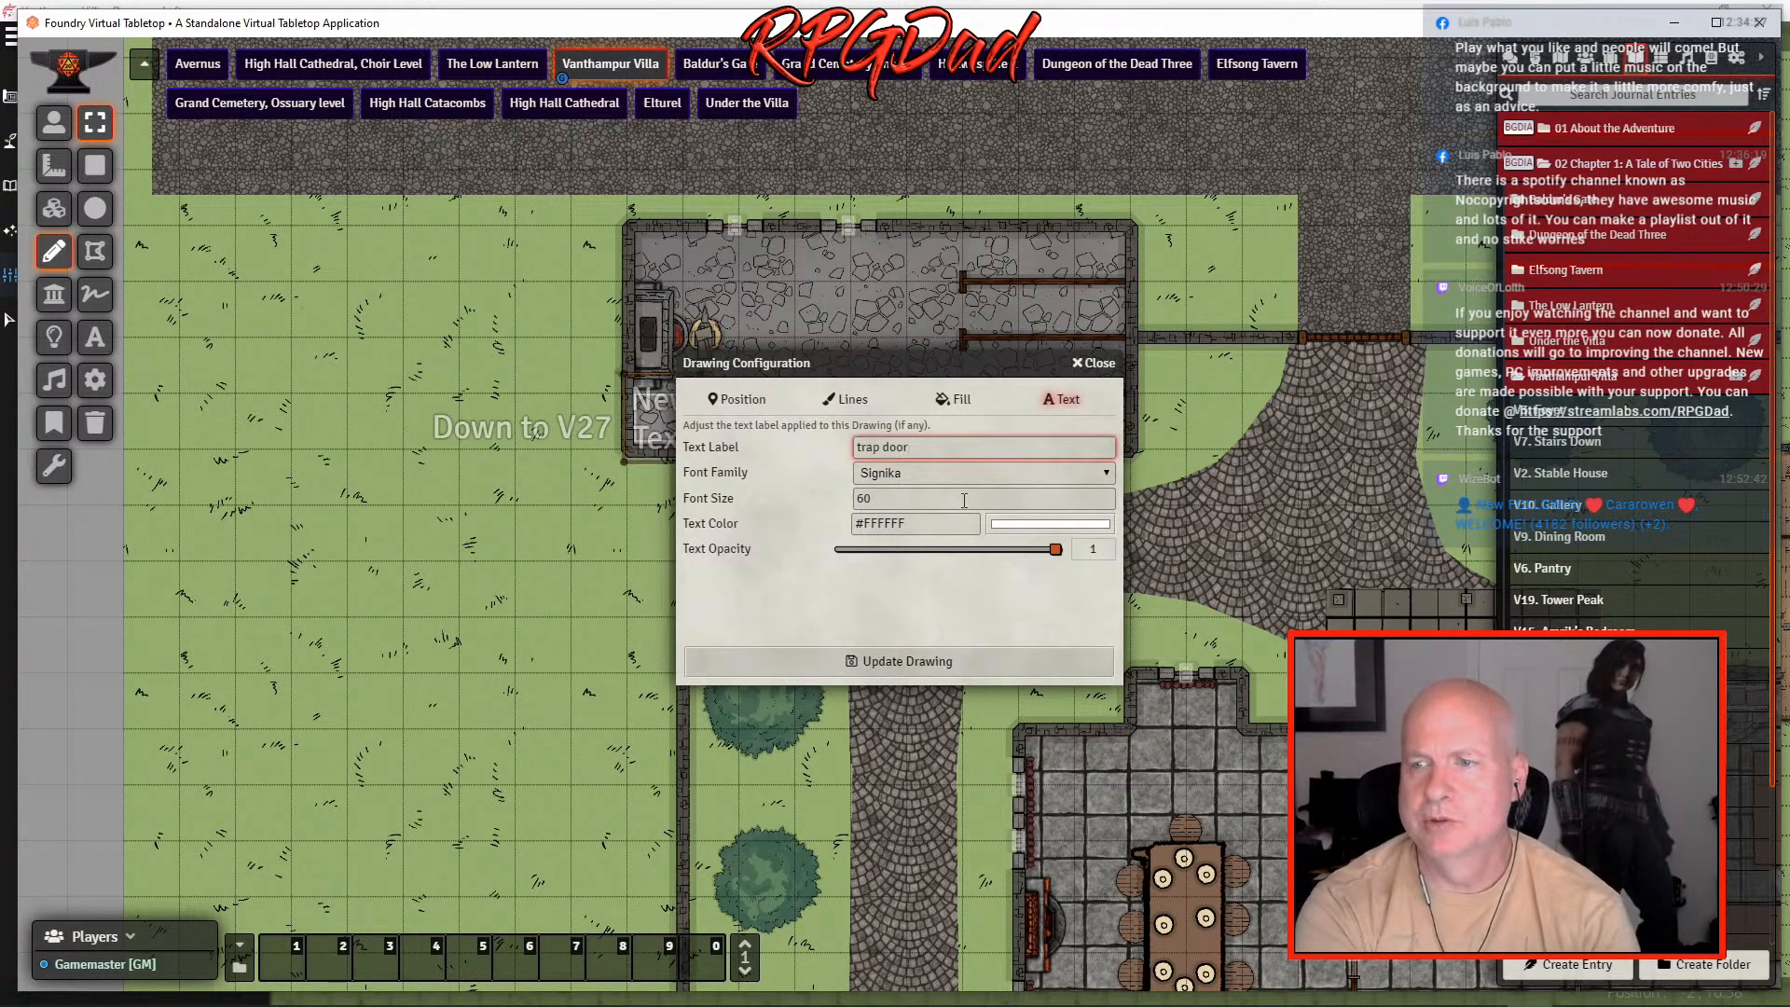
{"action": "left_click", "coordinate": [892, 664]}
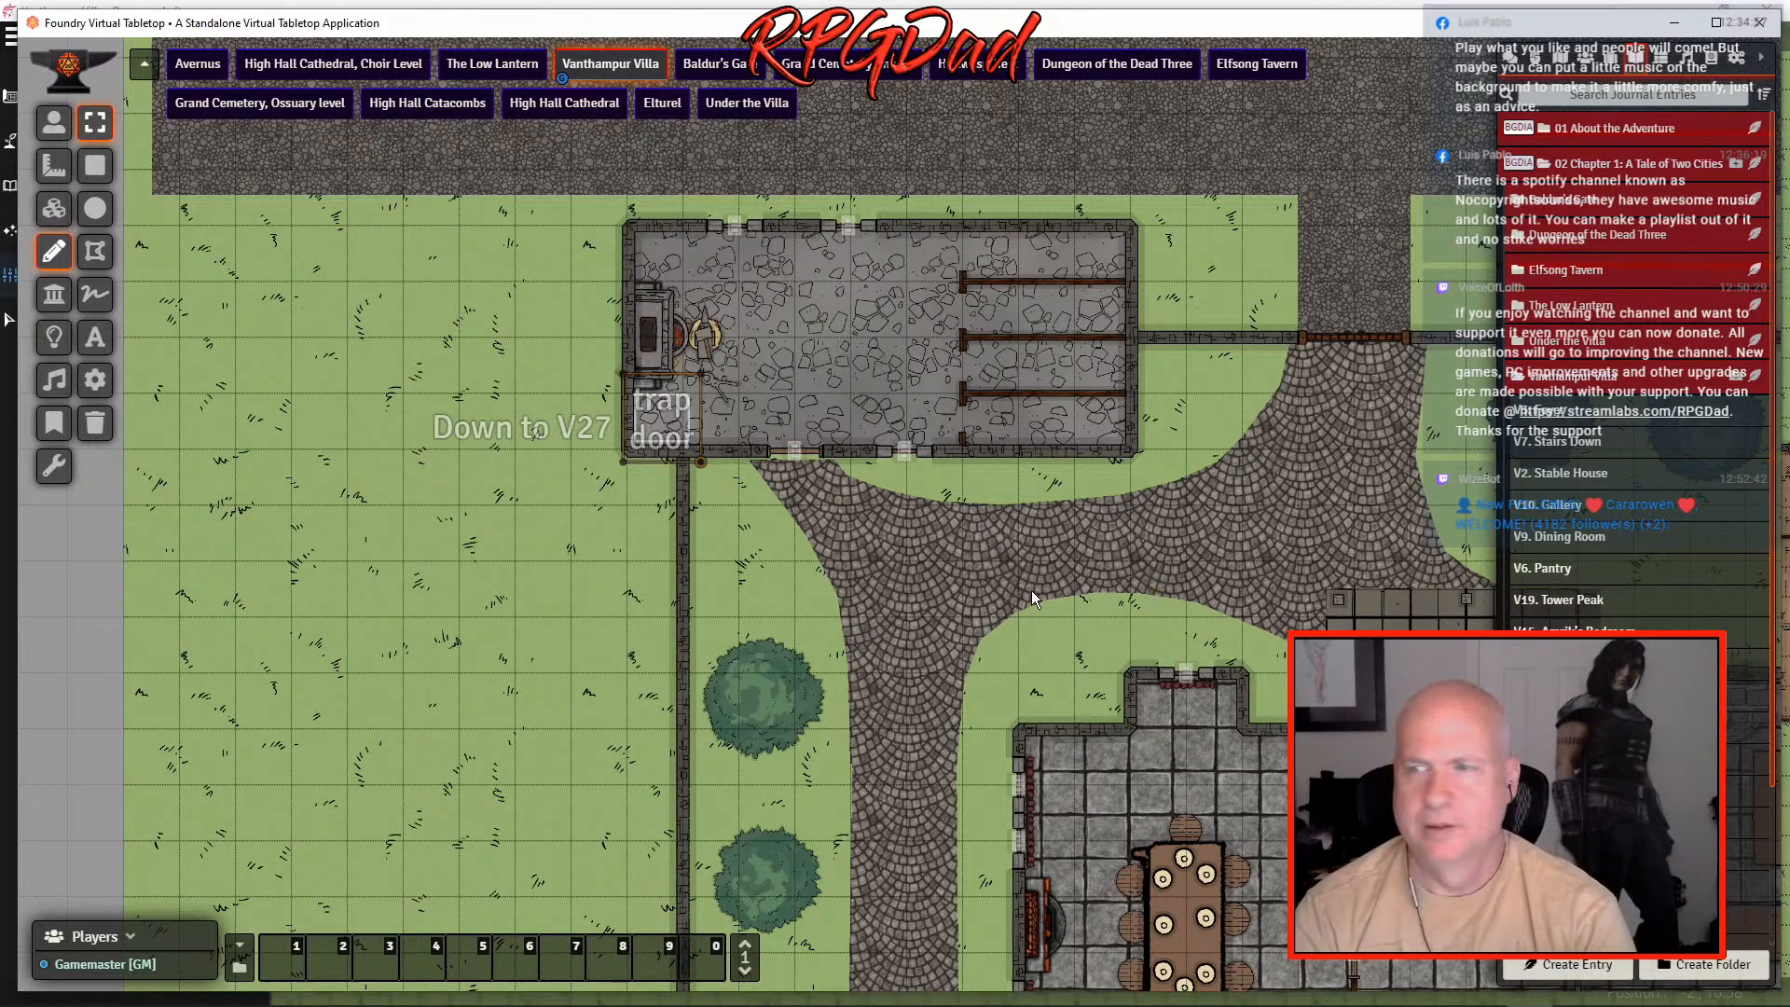
- Place the V9. Dining Room journal note just south of the dining table and the V8. Parlor note in the parlor's northeast corner
{"action": "left_click_drag", "start_coordinate": [1149, 686], "coordinate": [542, 243]}
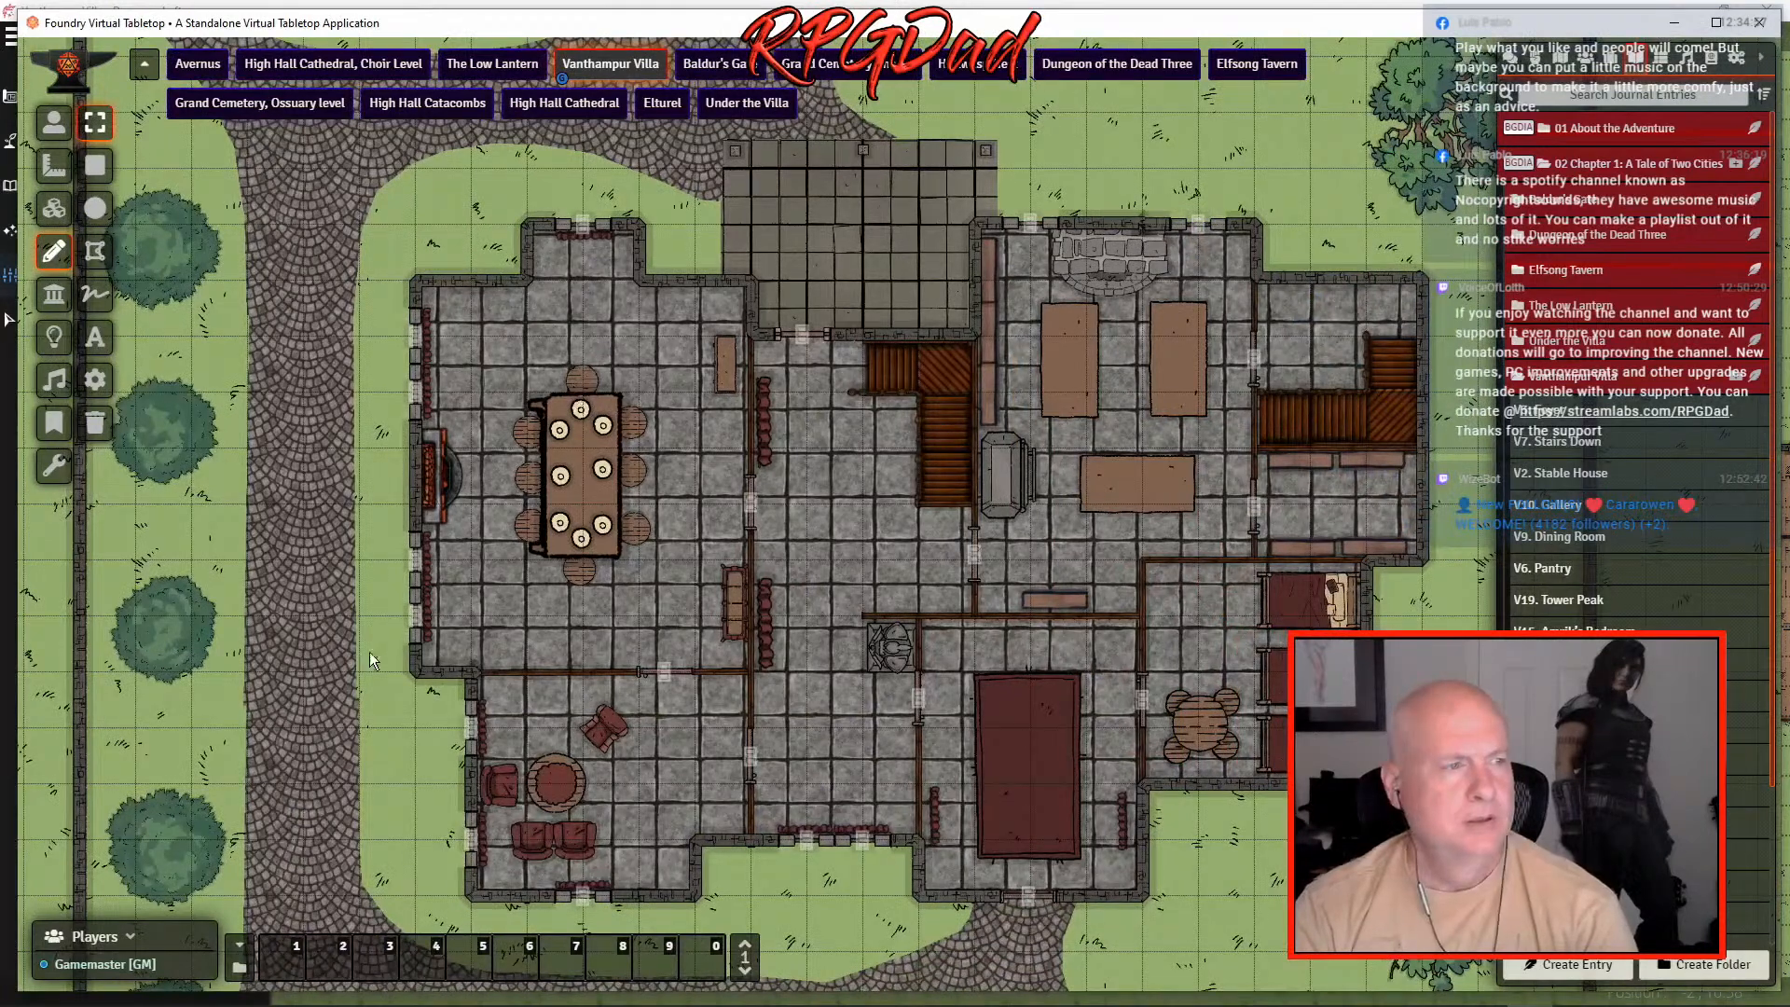
{"action": "left_click_drag", "start_coordinate": [1555, 537], "coordinate": [611, 587]}
{"action": "left_click", "coordinate": [981, 640]}
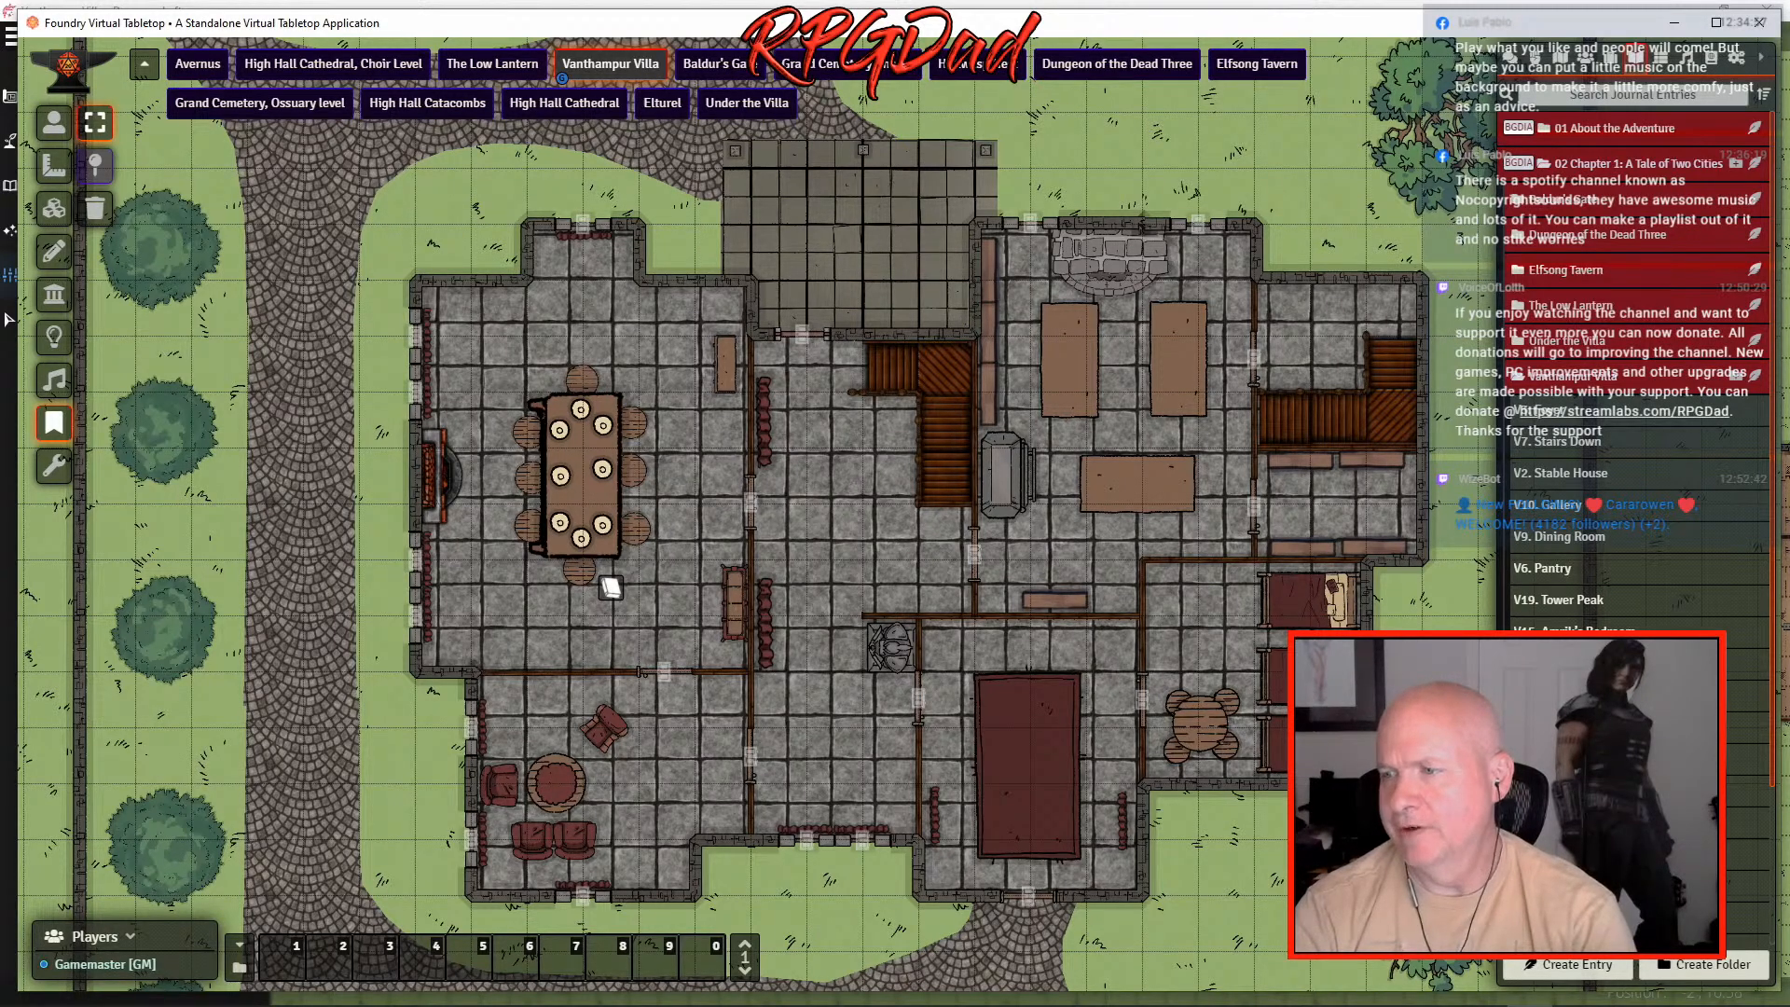
{"action": "scroll", "coordinate": [1637, 373], "scroll_direction": "down", "scroll_amount": 2}
{"action": "left_click_drag", "start_coordinate": [1585, 779], "coordinate": [719, 699]}
{"action": "key", "text": "Escape"}
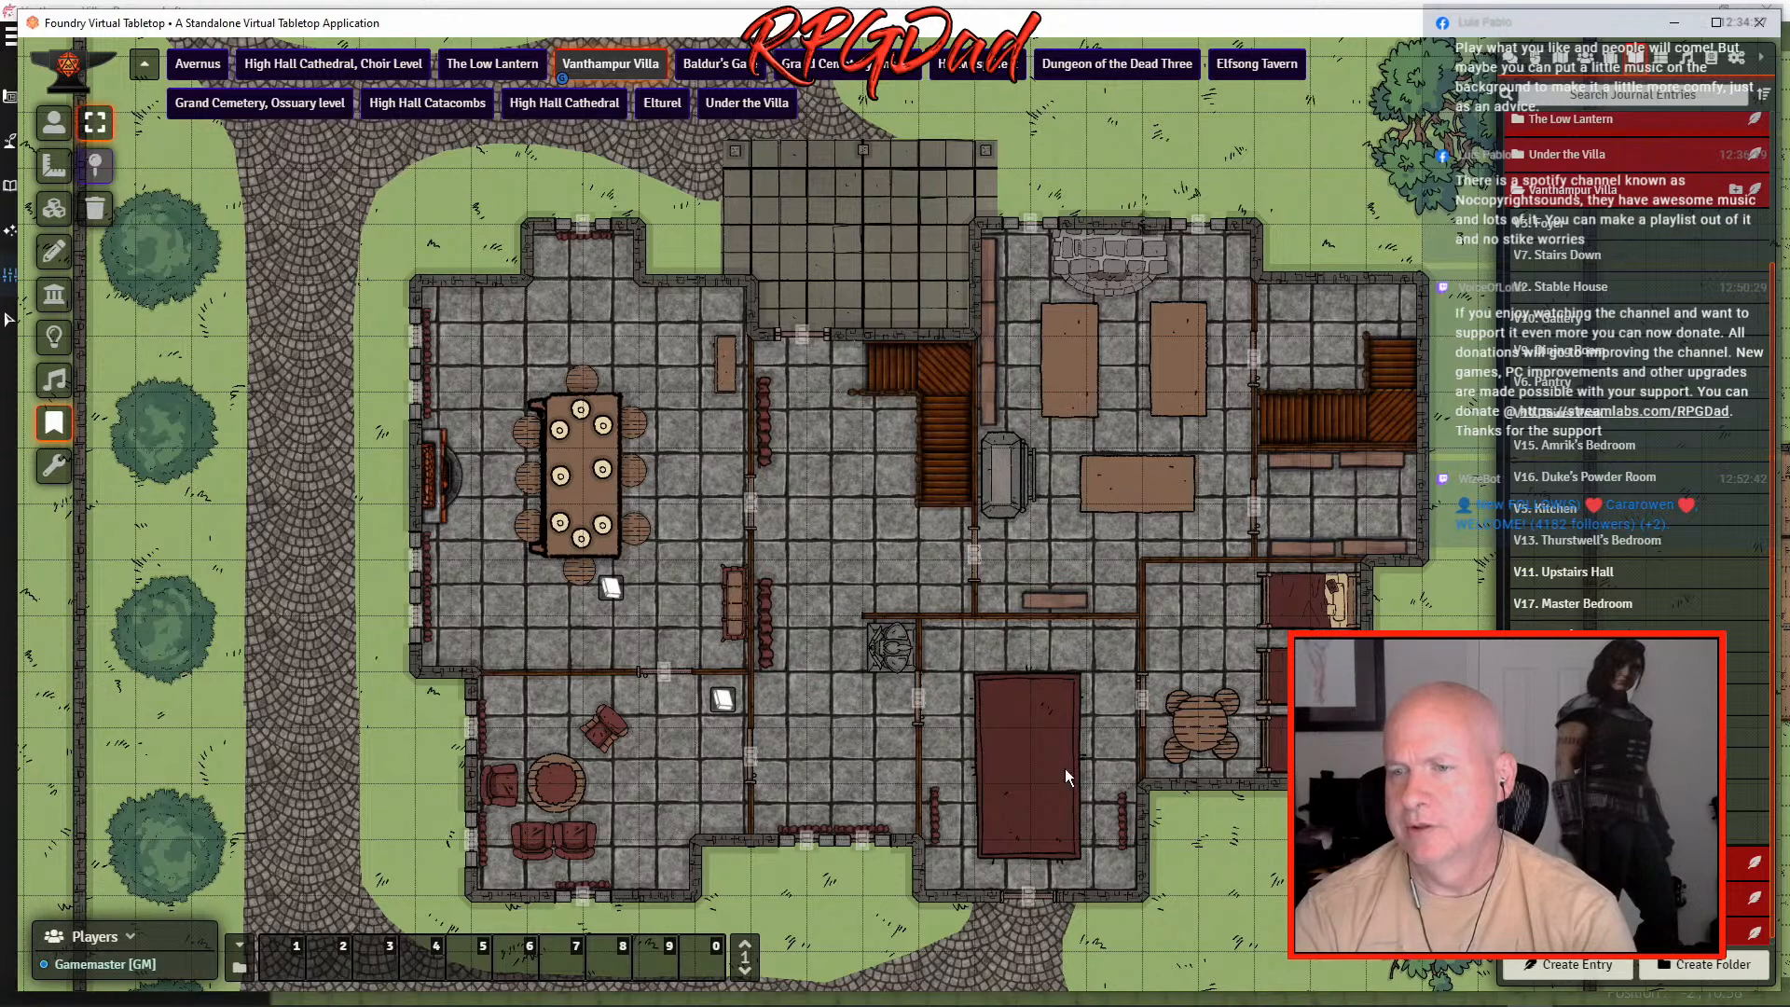
- Read the V8. Parlor and V9. Dining Room journal entries from their map notes
{"action": "double_click", "coordinate": [721, 700]}
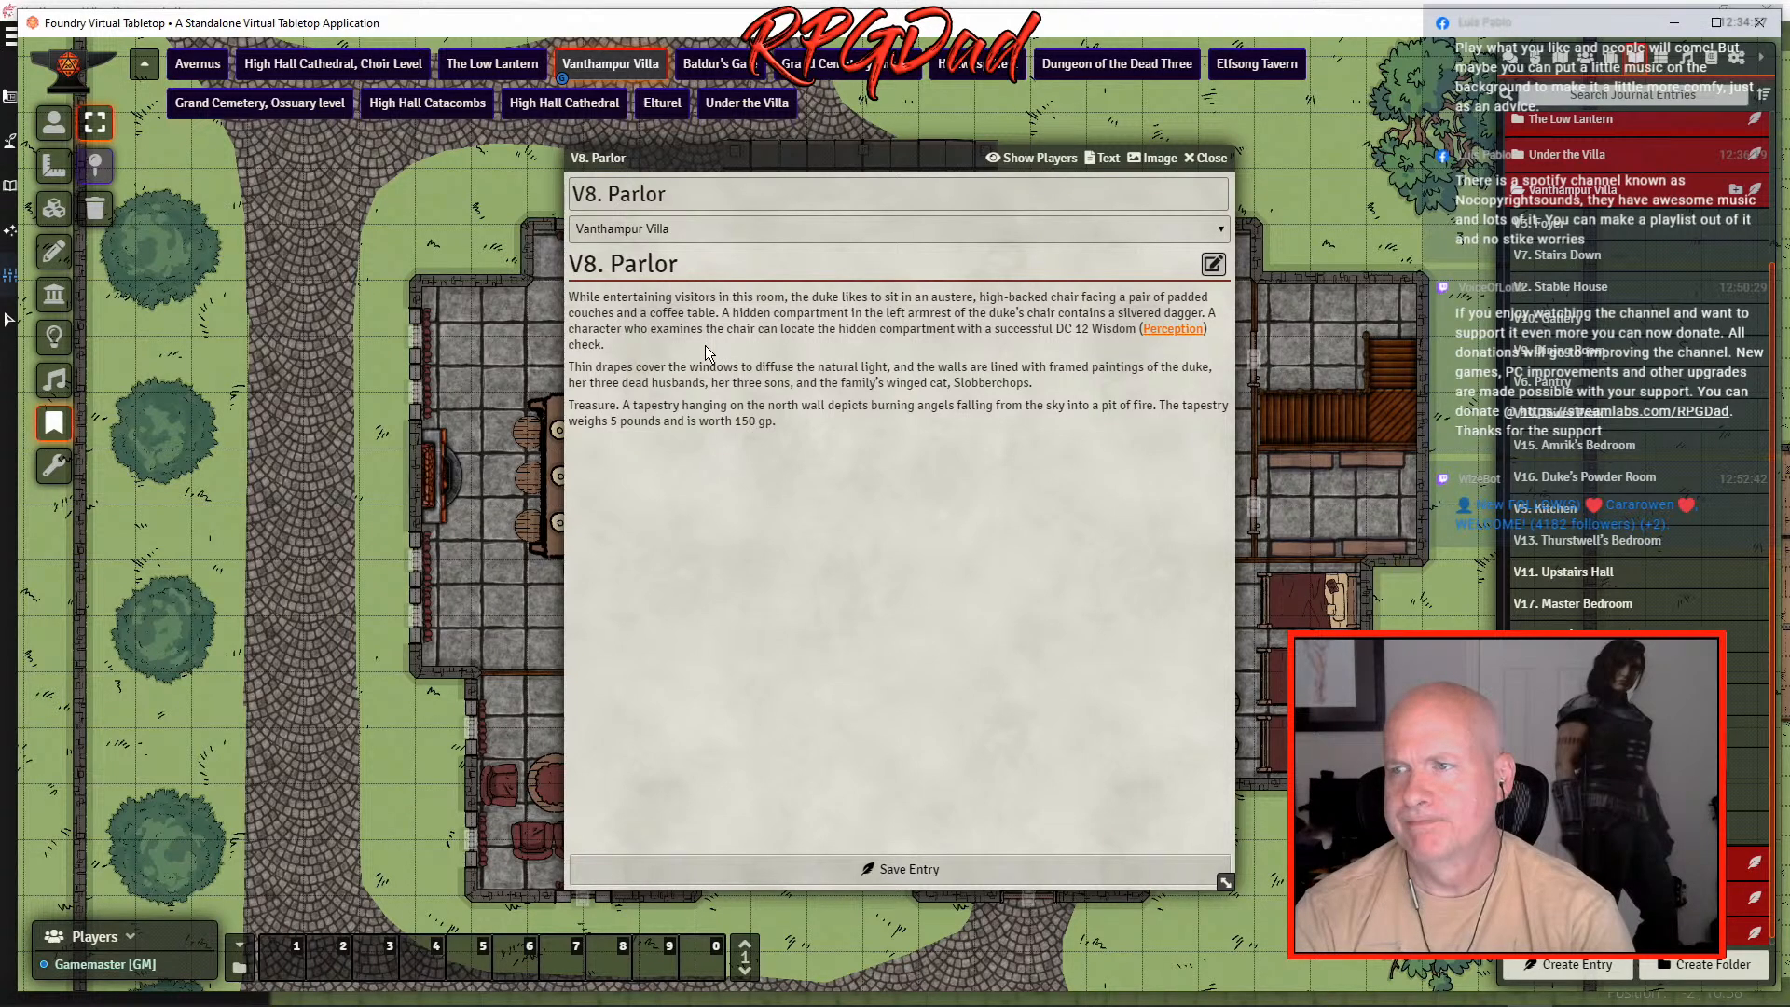
{"action": "left_click", "coordinate": [1205, 157]}
{"action": "double_click", "coordinate": [611, 587]}
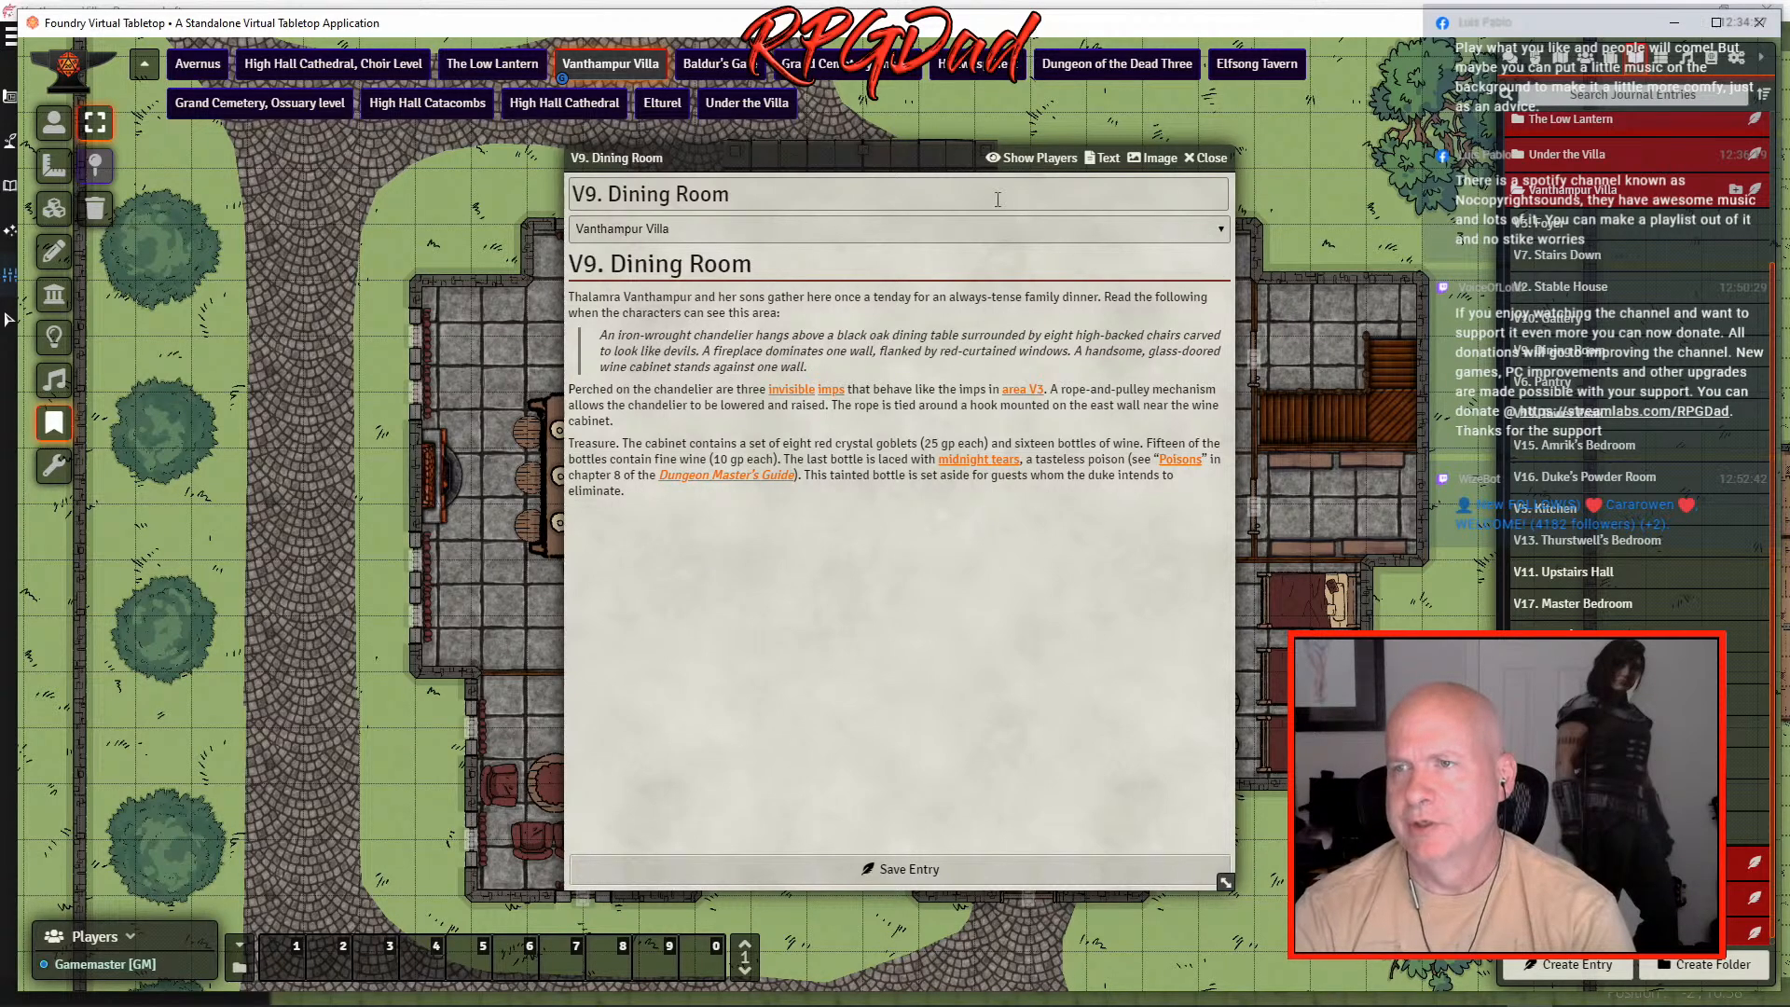
{"action": "left_click", "coordinate": [1211, 158]}
- Place three Imp tokens from the D&D Beyond Import monster actors on the dining room table
{"action": "left_click_drag", "start_coordinate": [1189, 635], "coordinate": [987, 570]}
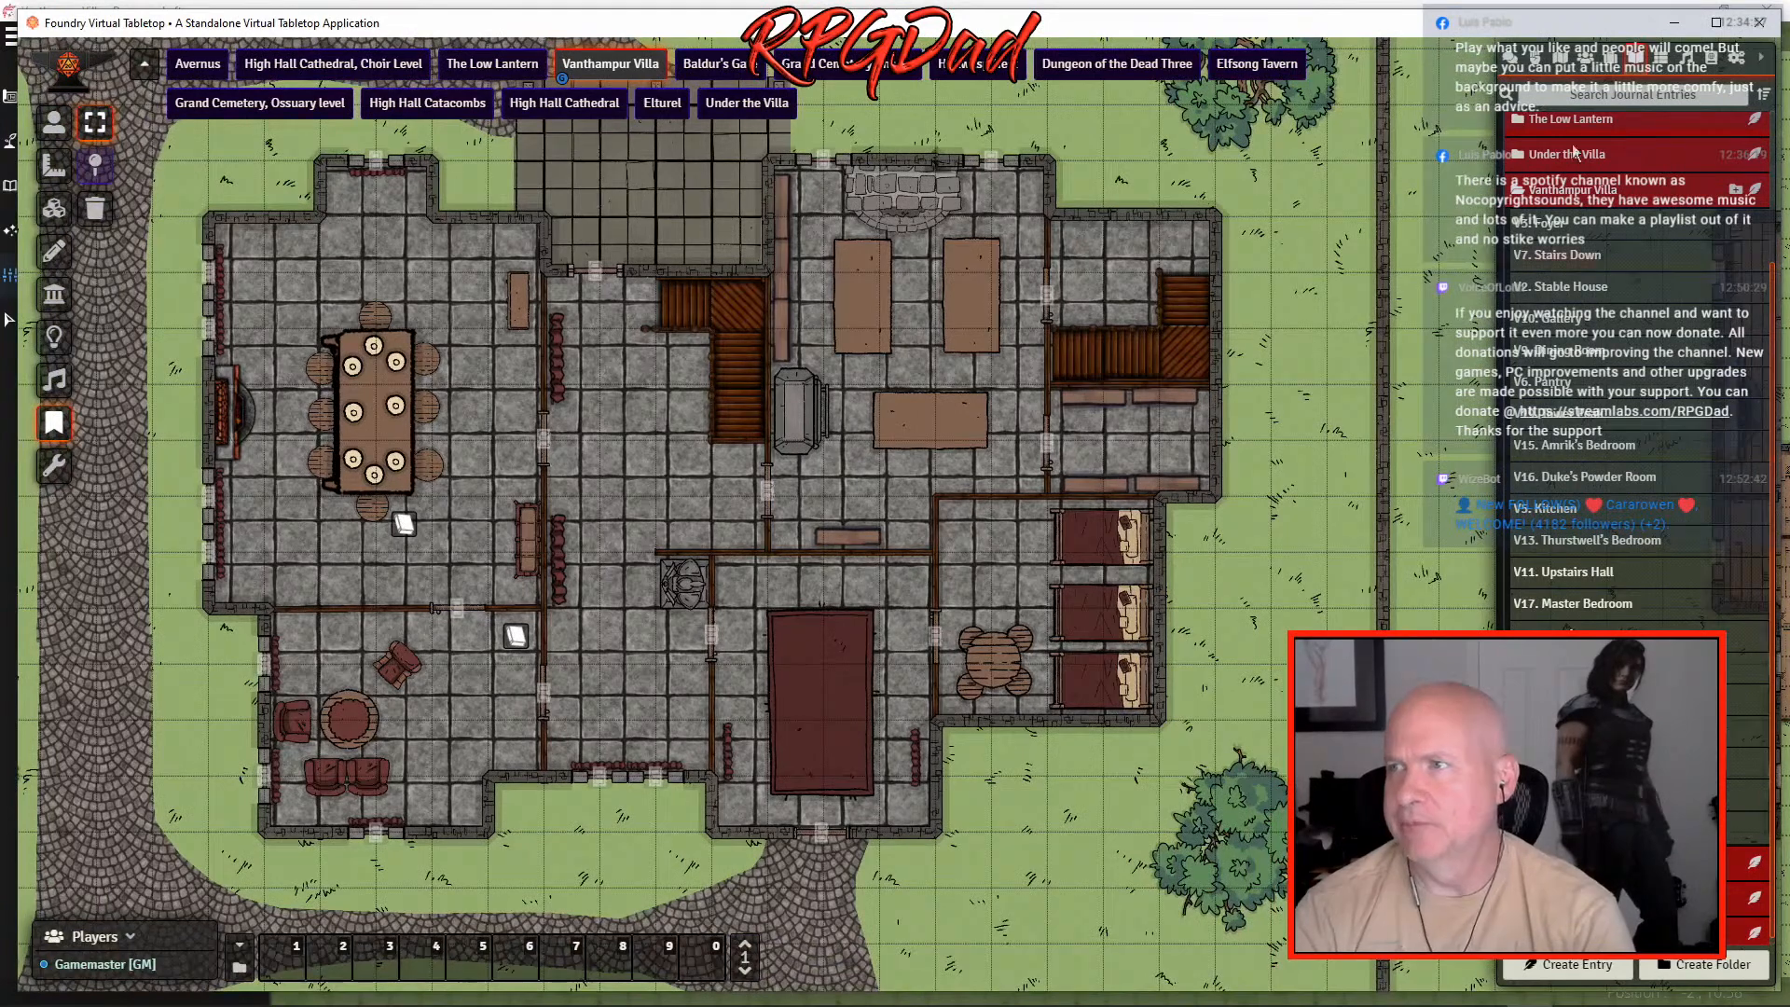
{"action": "left_click", "coordinate": [1593, 59]}
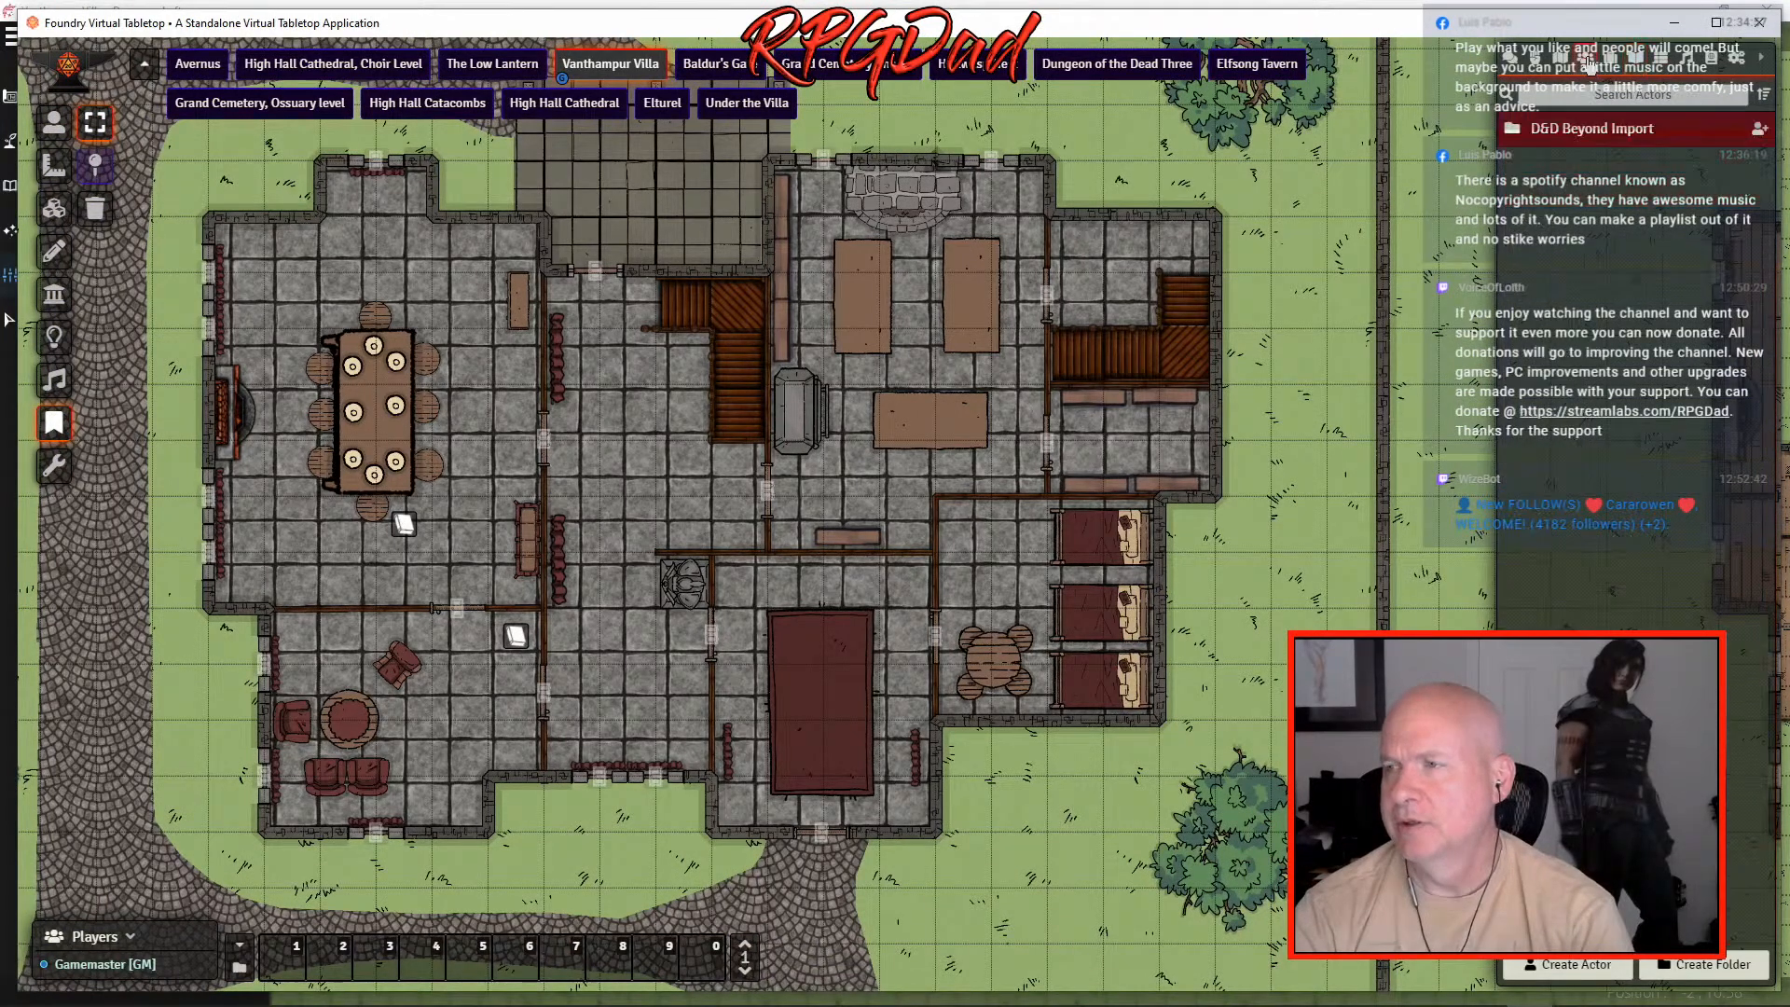
{"action": "left_click", "coordinate": [1575, 168]}
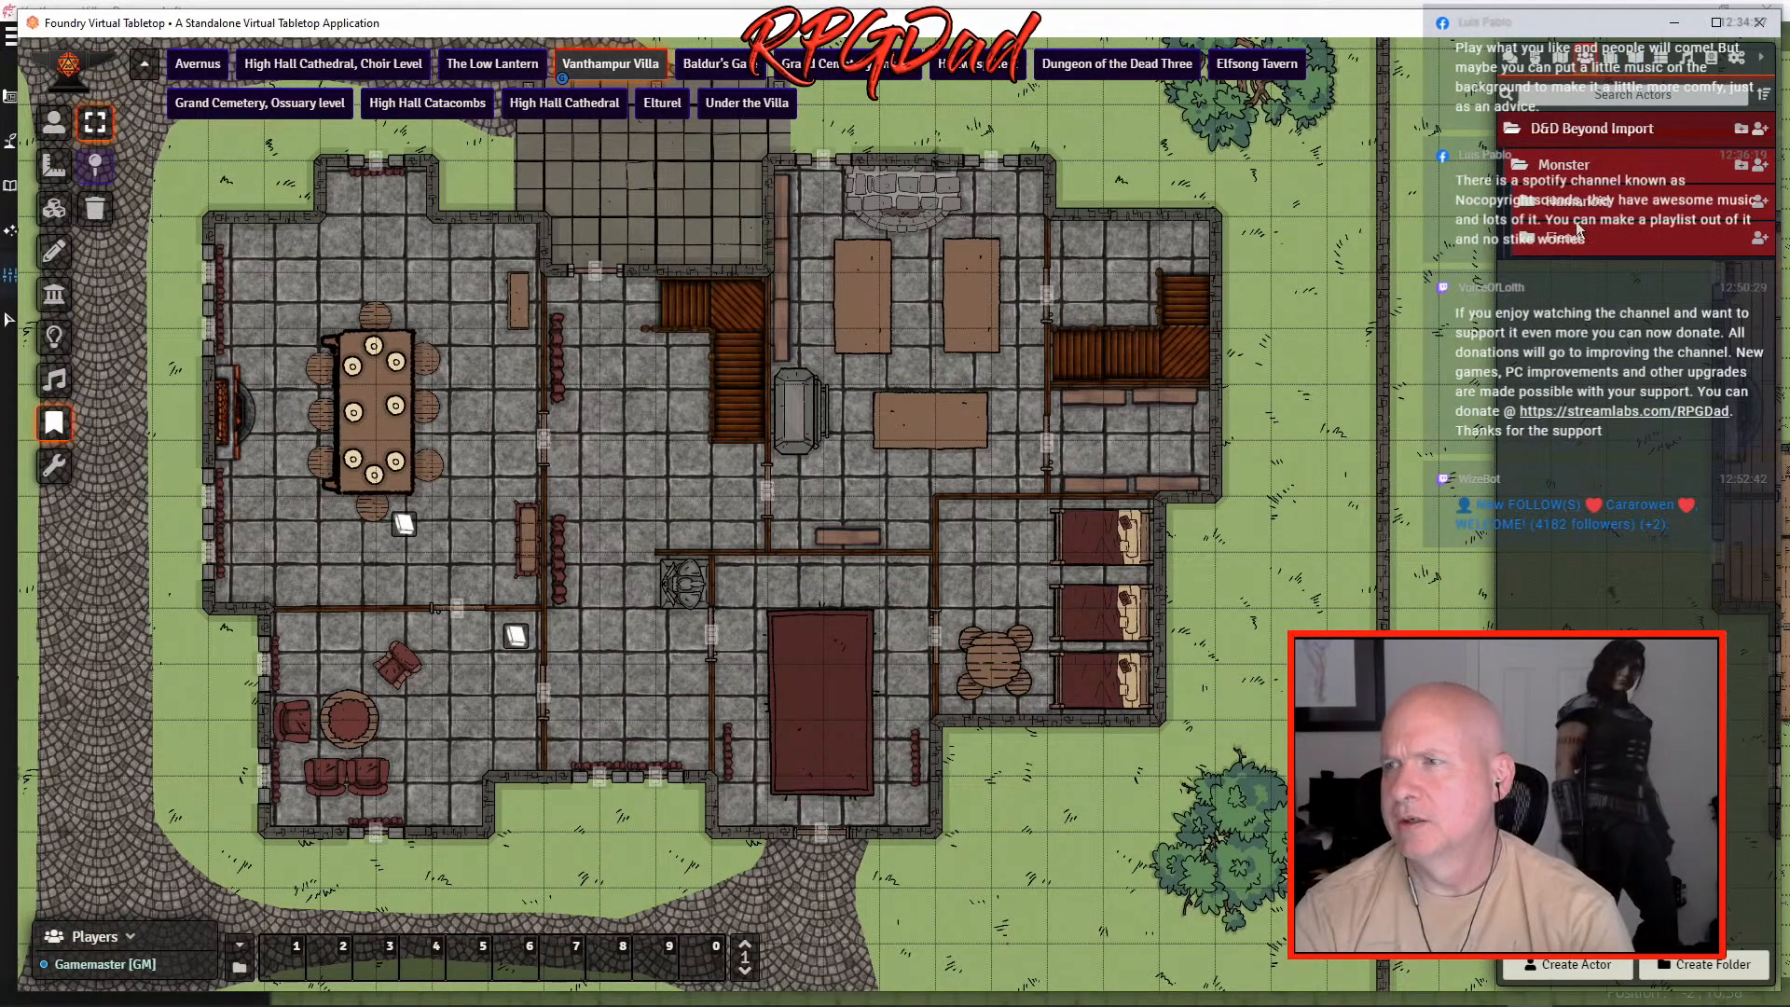
{"action": "left_click", "coordinate": [1574, 245]}
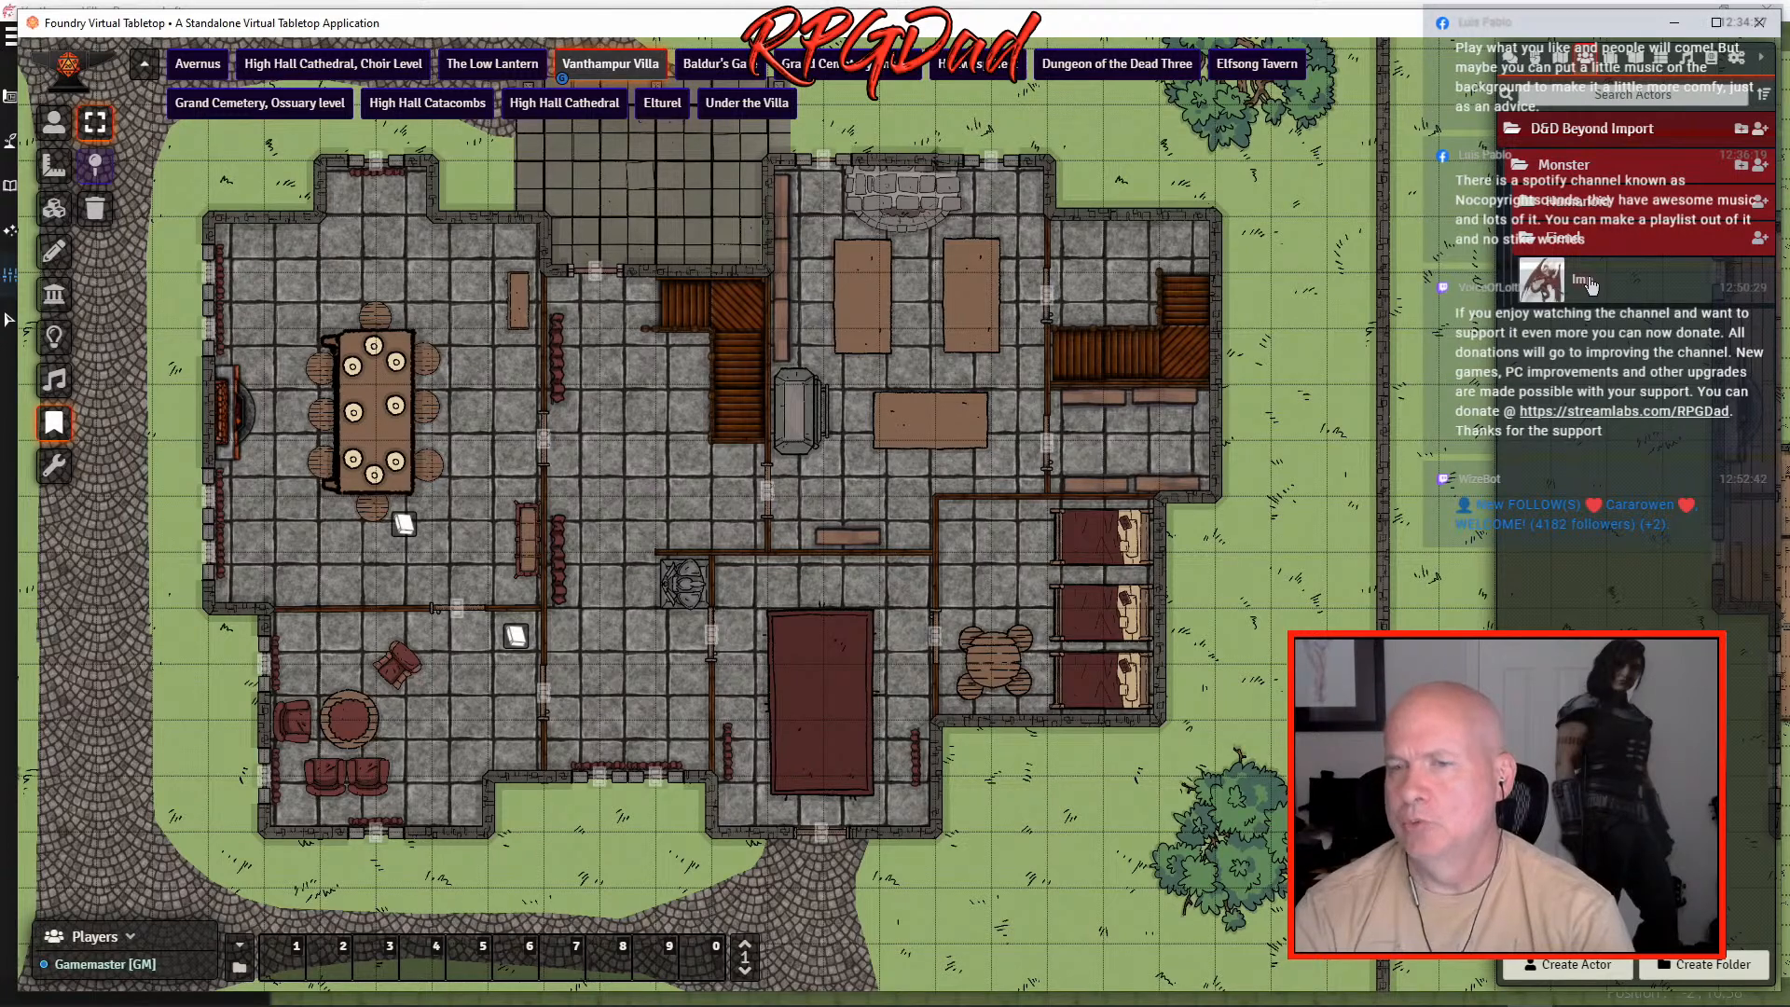
{"action": "left_click_drag", "start_coordinate": [1590, 285], "coordinate": [382, 333]}
{"action": "left_click_drag", "start_coordinate": [399, 363], "coordinate": [401, 364]}
{"action": "left_click_drag", "start_coordinate": [1602, 291], "coordinate": [350, 411]}
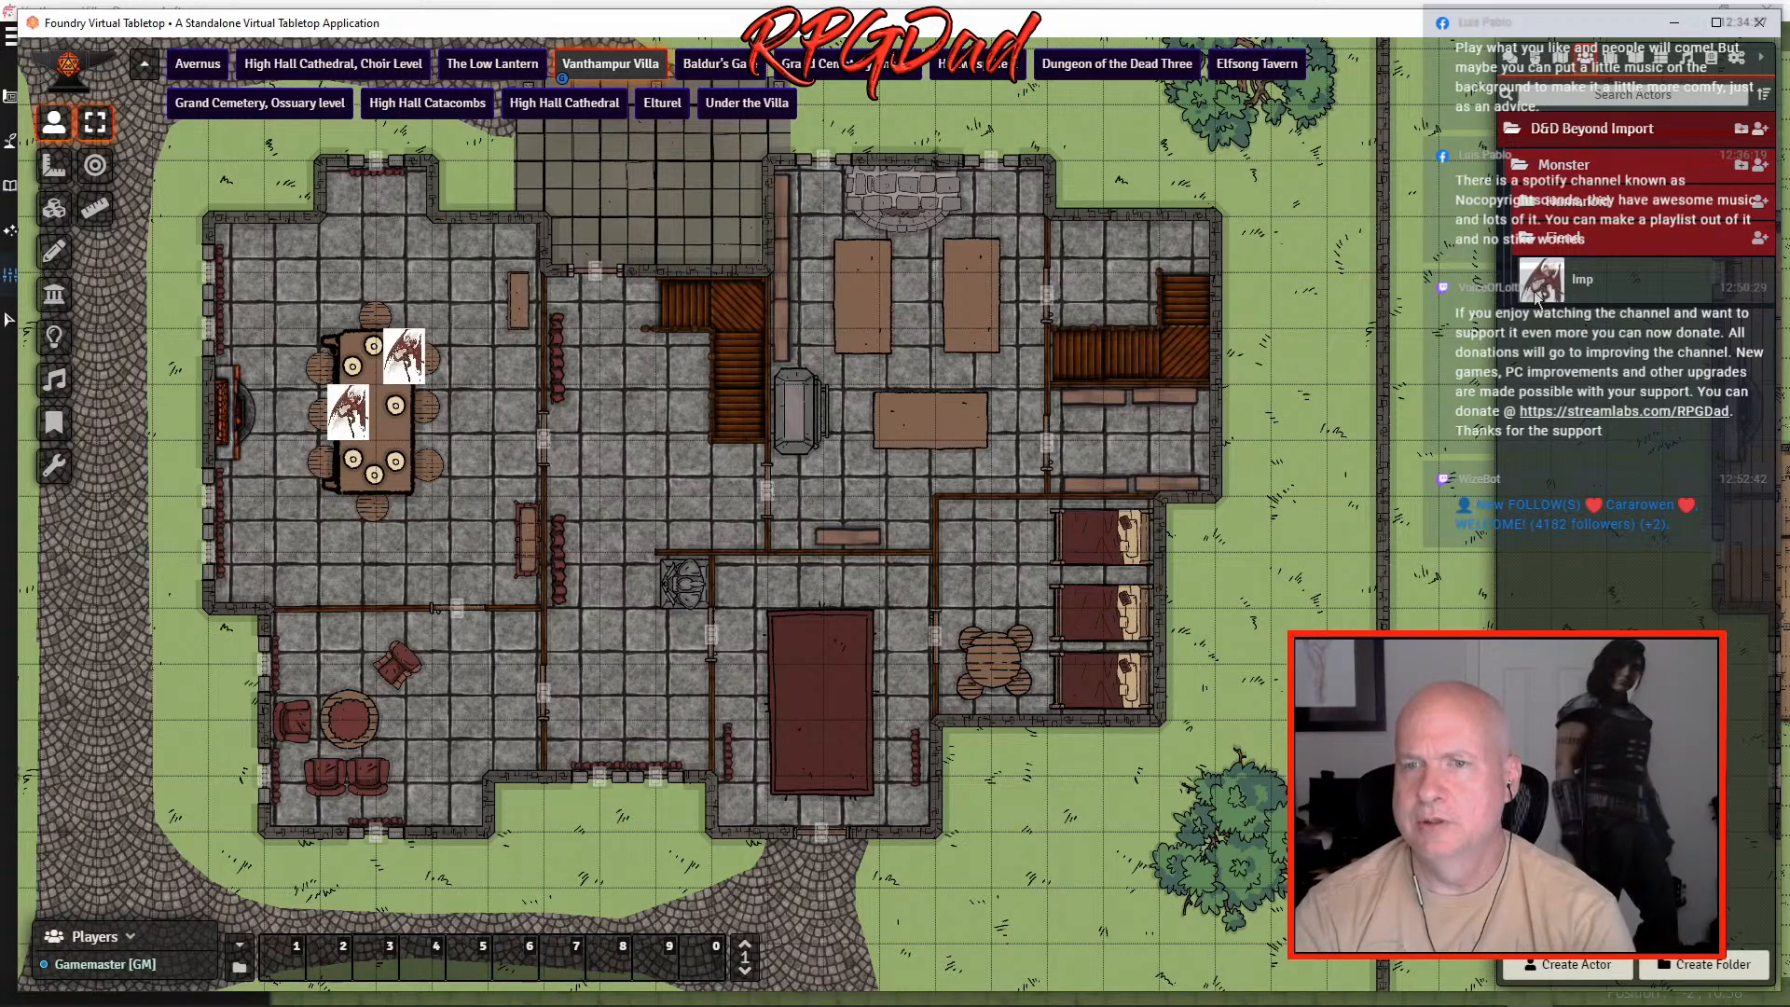
{"action": "left_click_drag", "start_coordinate": [410, 422], "coordinate": [410, 423]}
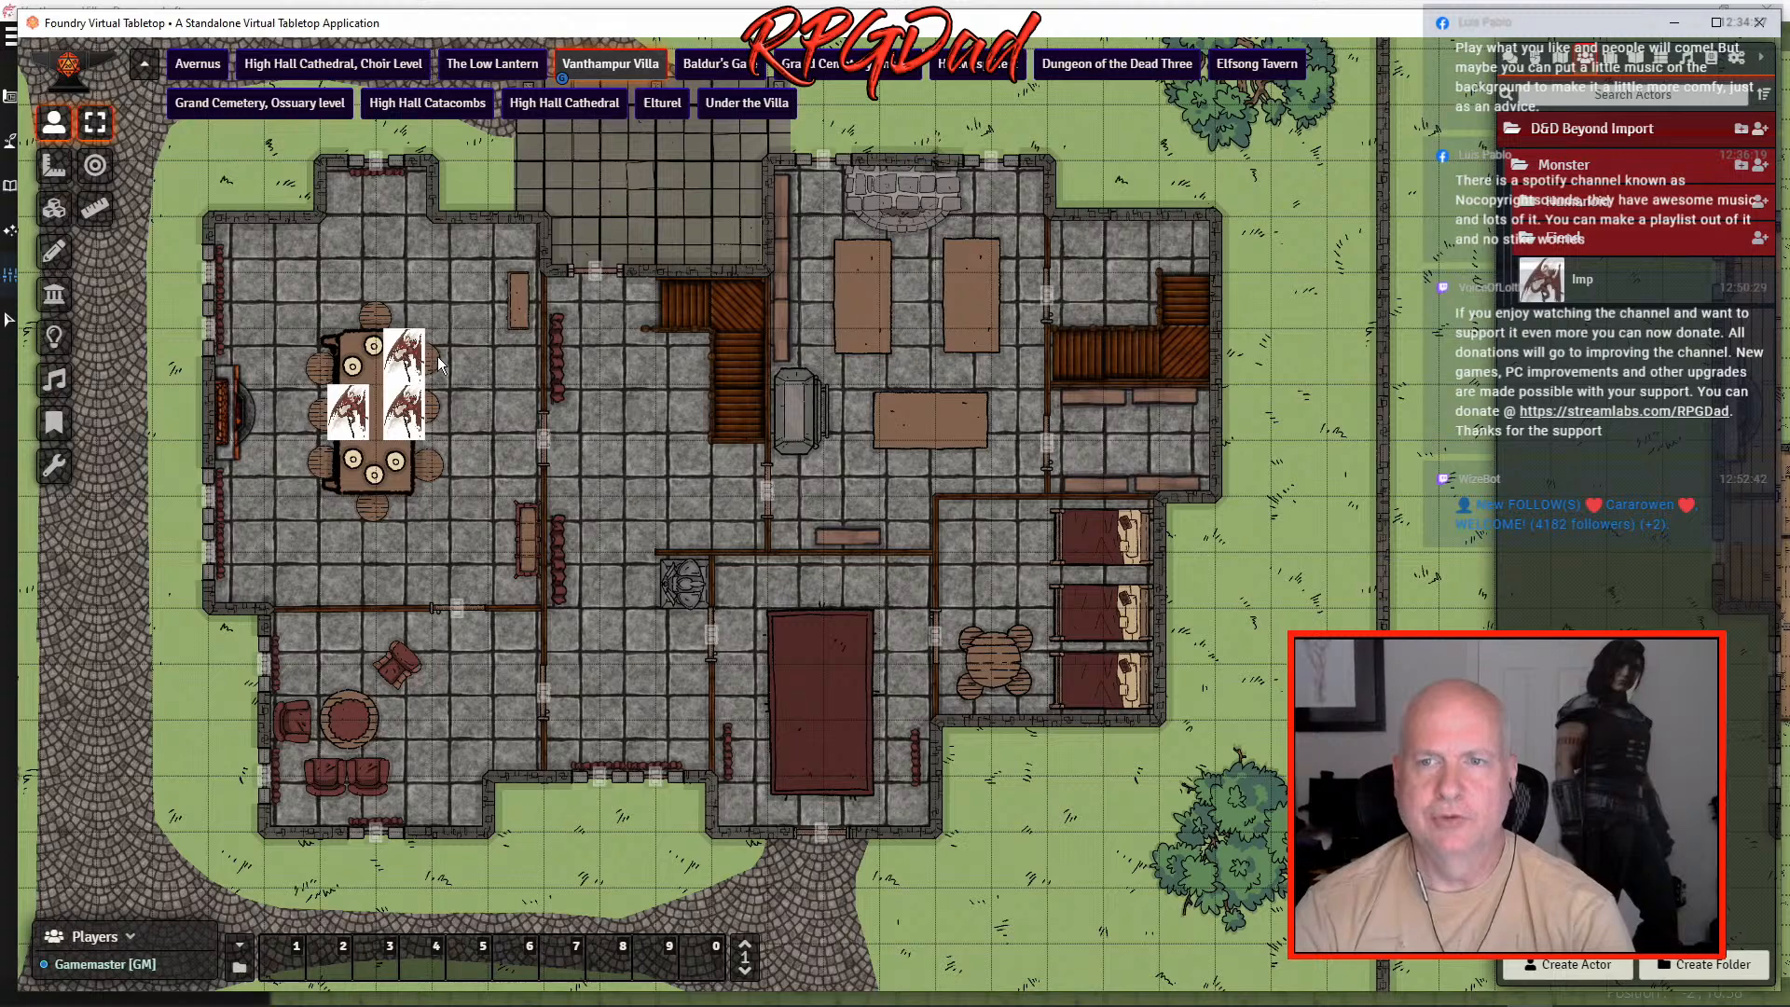
- Select all three Imp tokens at the dining table and hide them from players
{"action": "left_click_drag", "start_coordinate": [305, 322], "coordinate": [453, 467]}
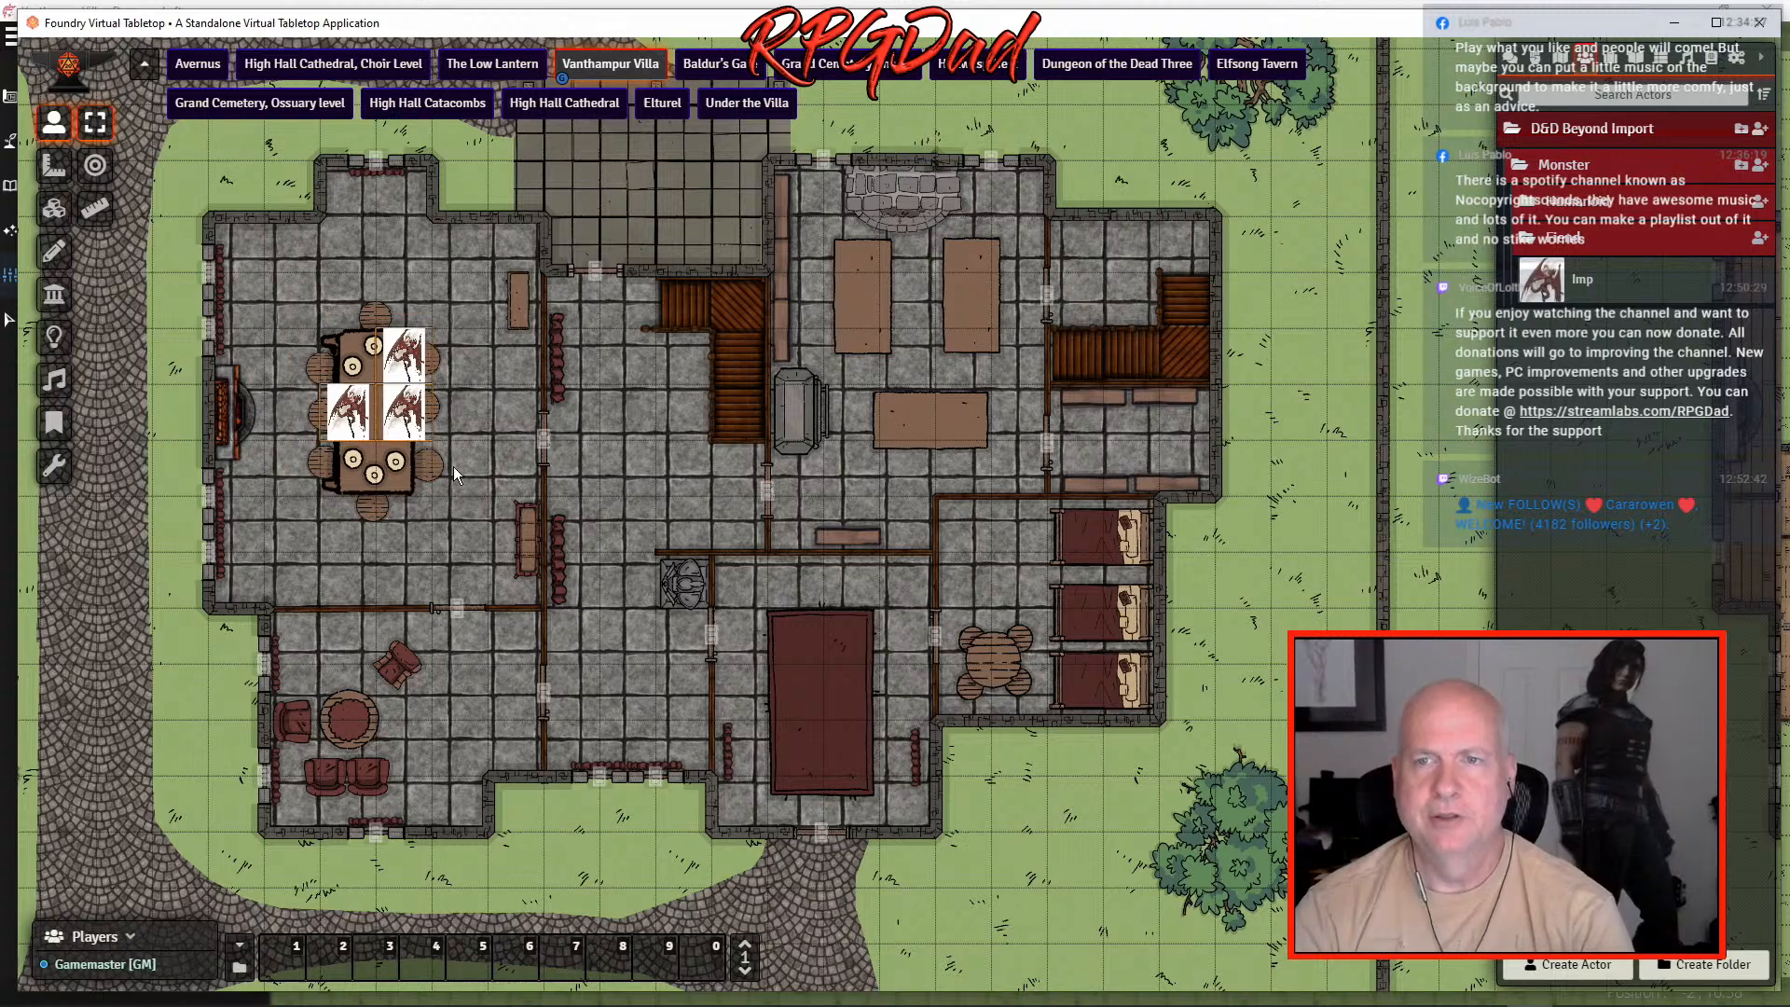
{"action": "right_click", "coordinate": [433, 357]}
{"action": "left_click", "coordinate": [452, 322]}
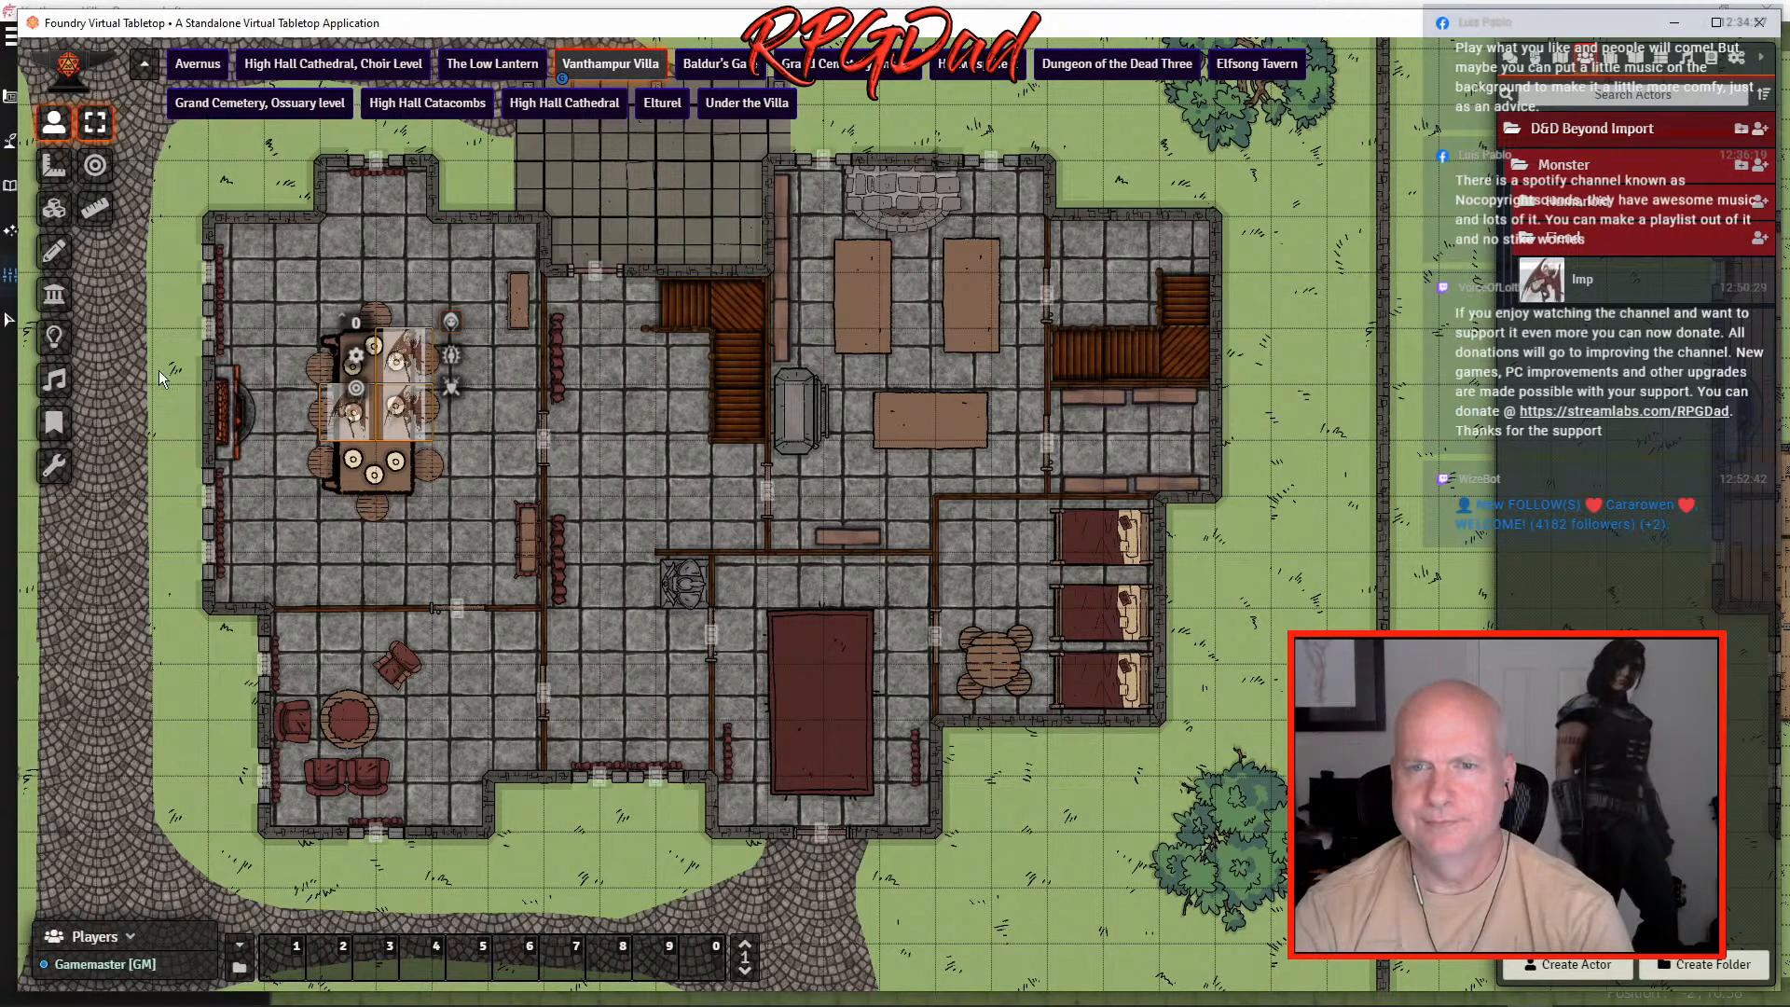
- Place the V10. Gallery journal note in the hall east of the dining room and read its entry
{"action": "left_click", "coordinate": [54, 424]}
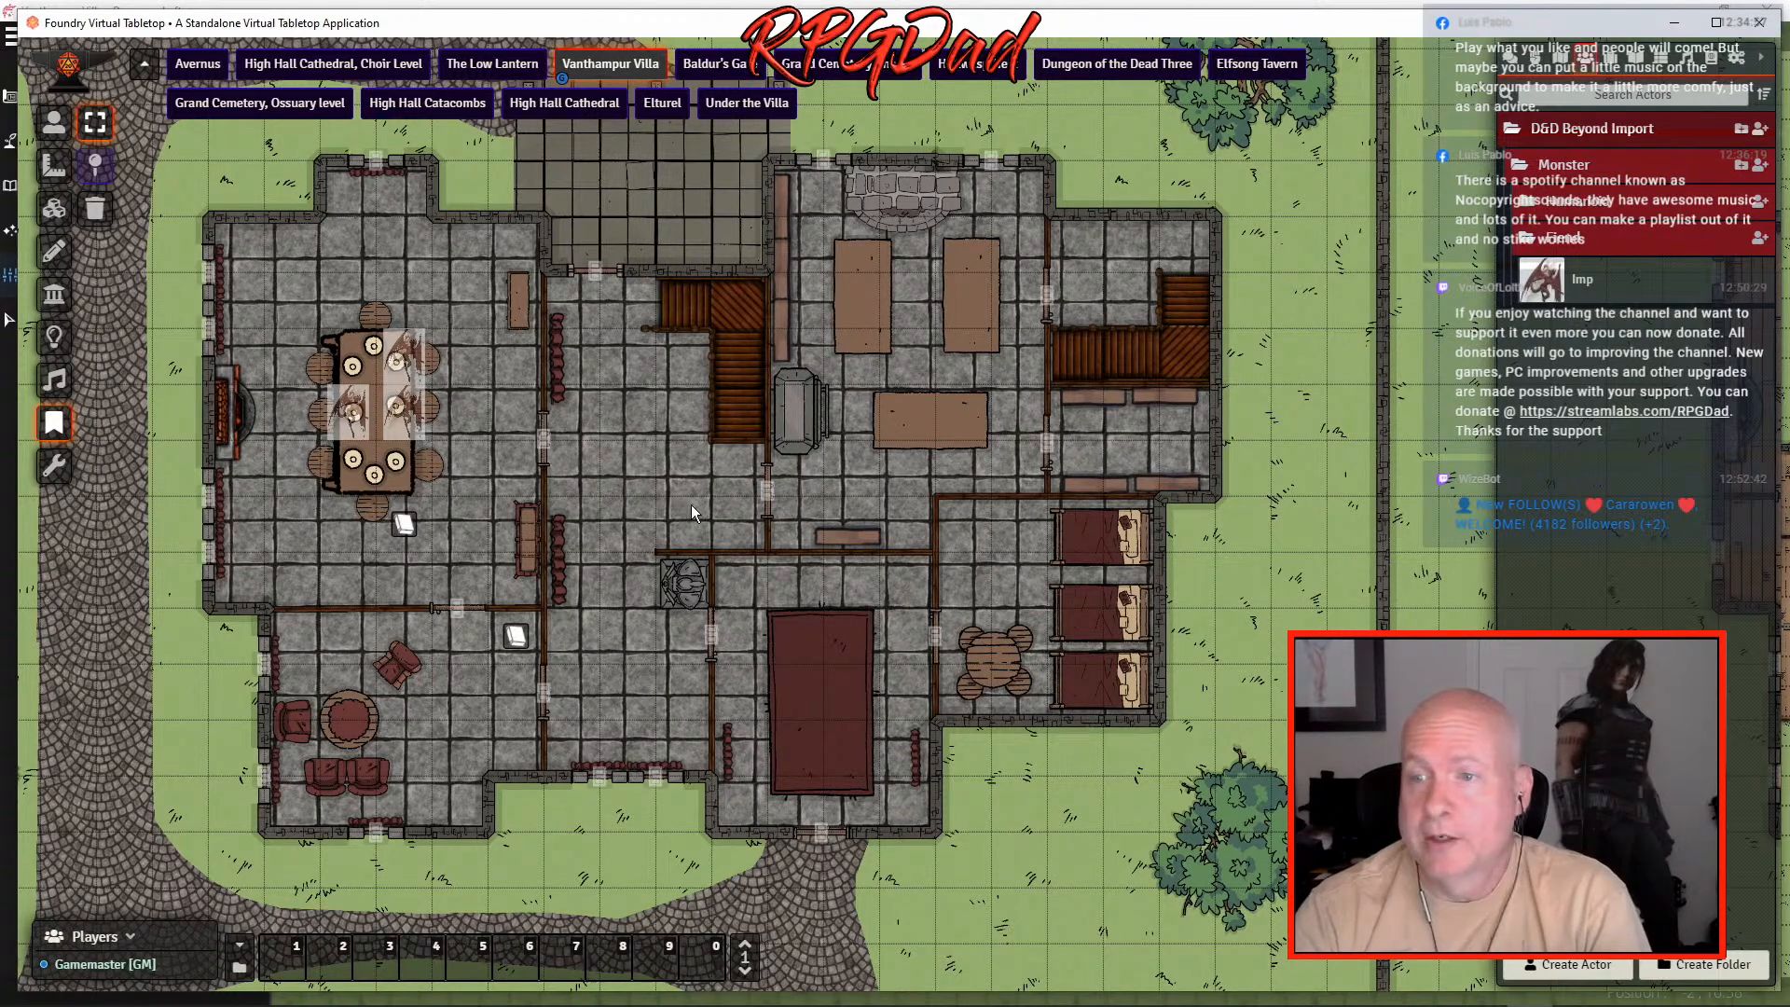
{"action": "left_click", "coordinate": [1638, 58]}
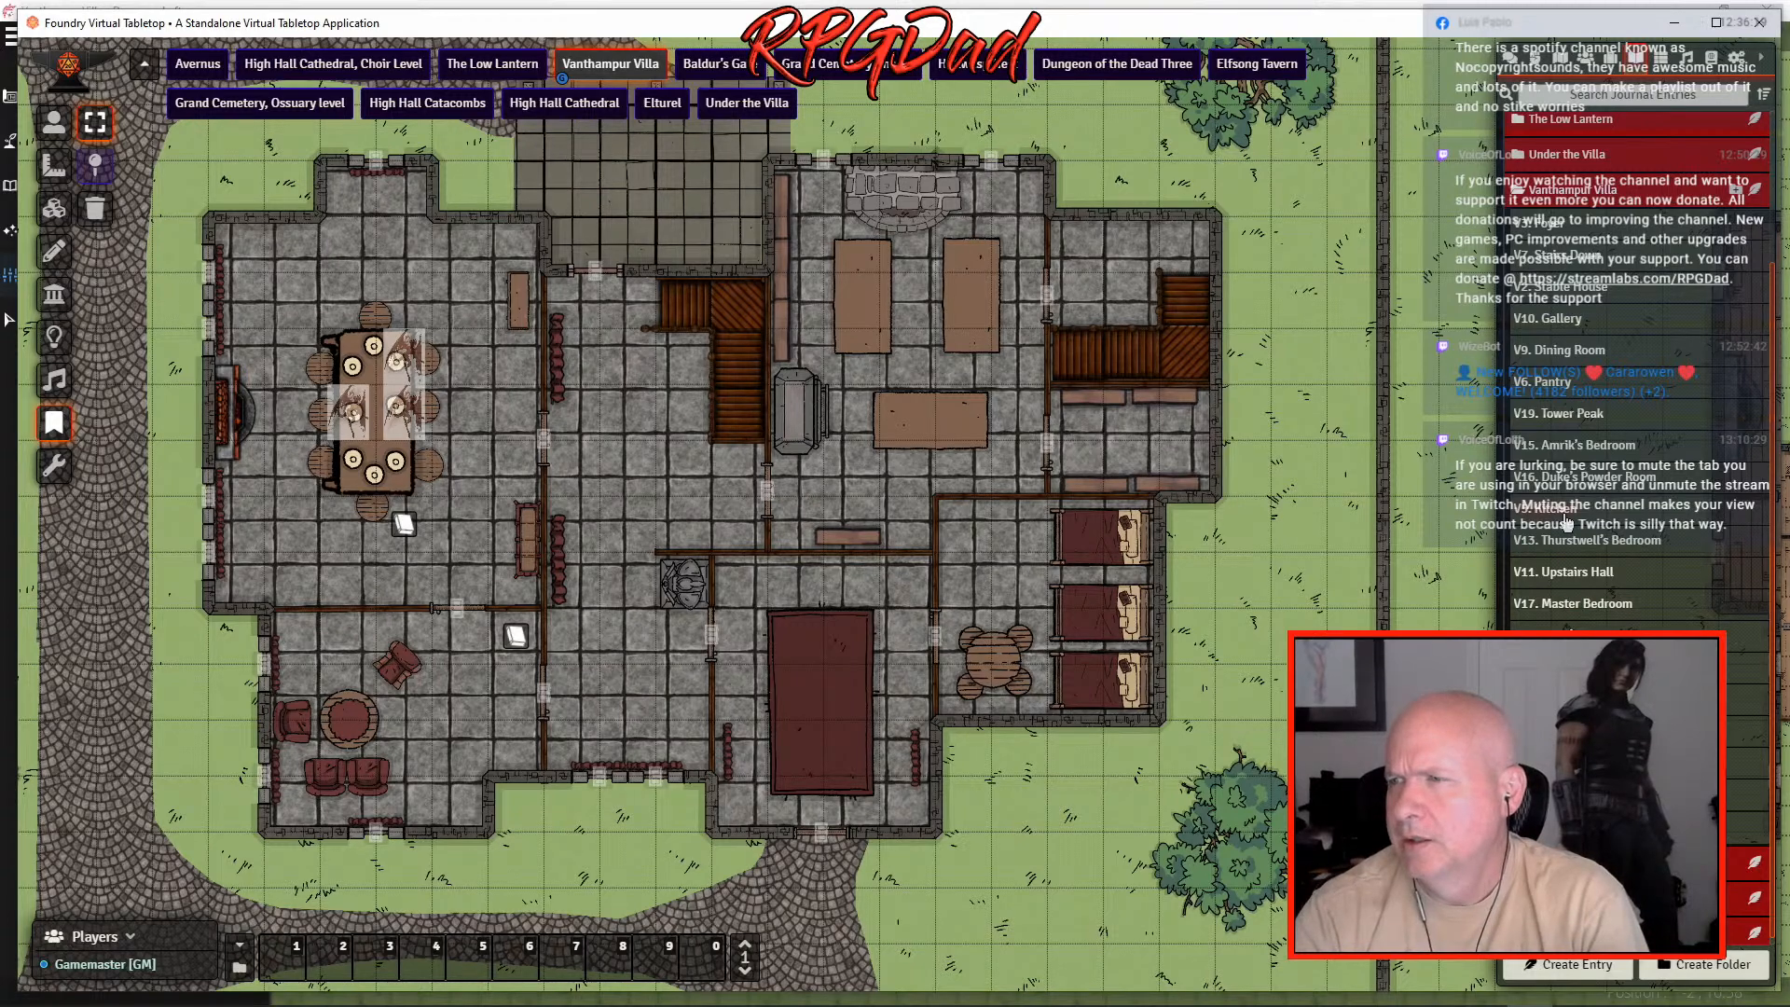
{"action": "left_click_drag", "start_coordinate": [1539, 320], "coordinate": [635, 465]}
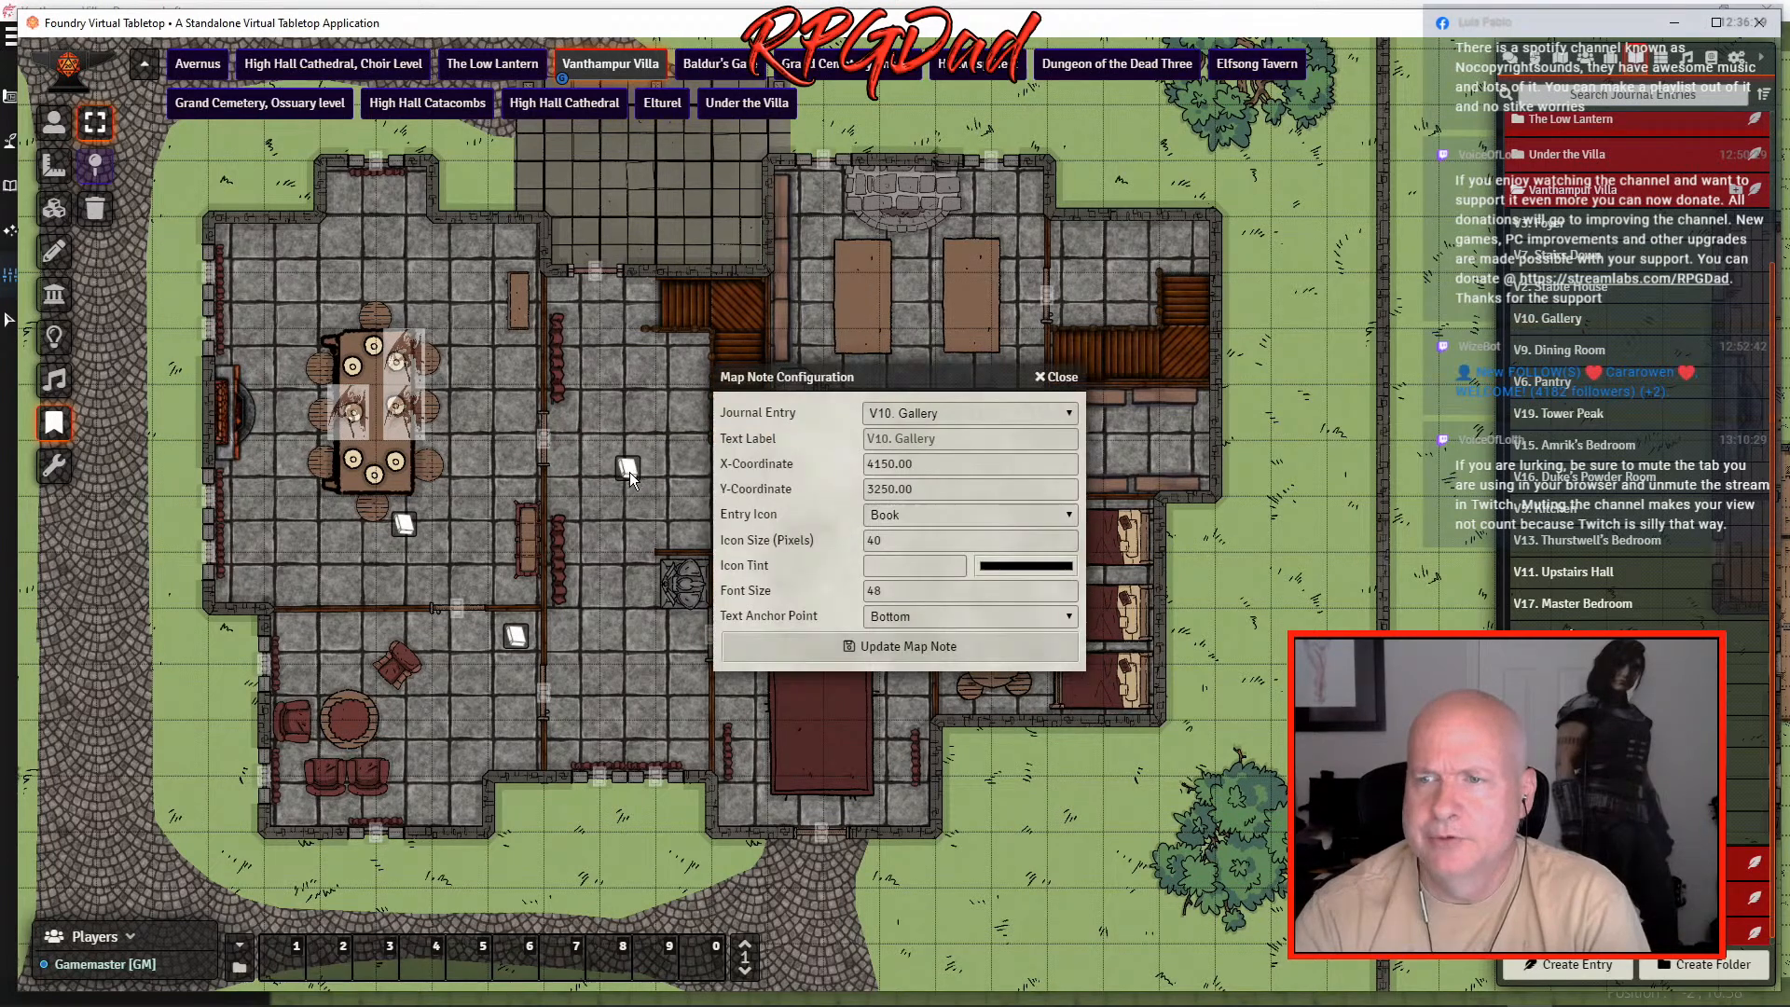
{"action": "left_click", "coordinate": [906, 650]}
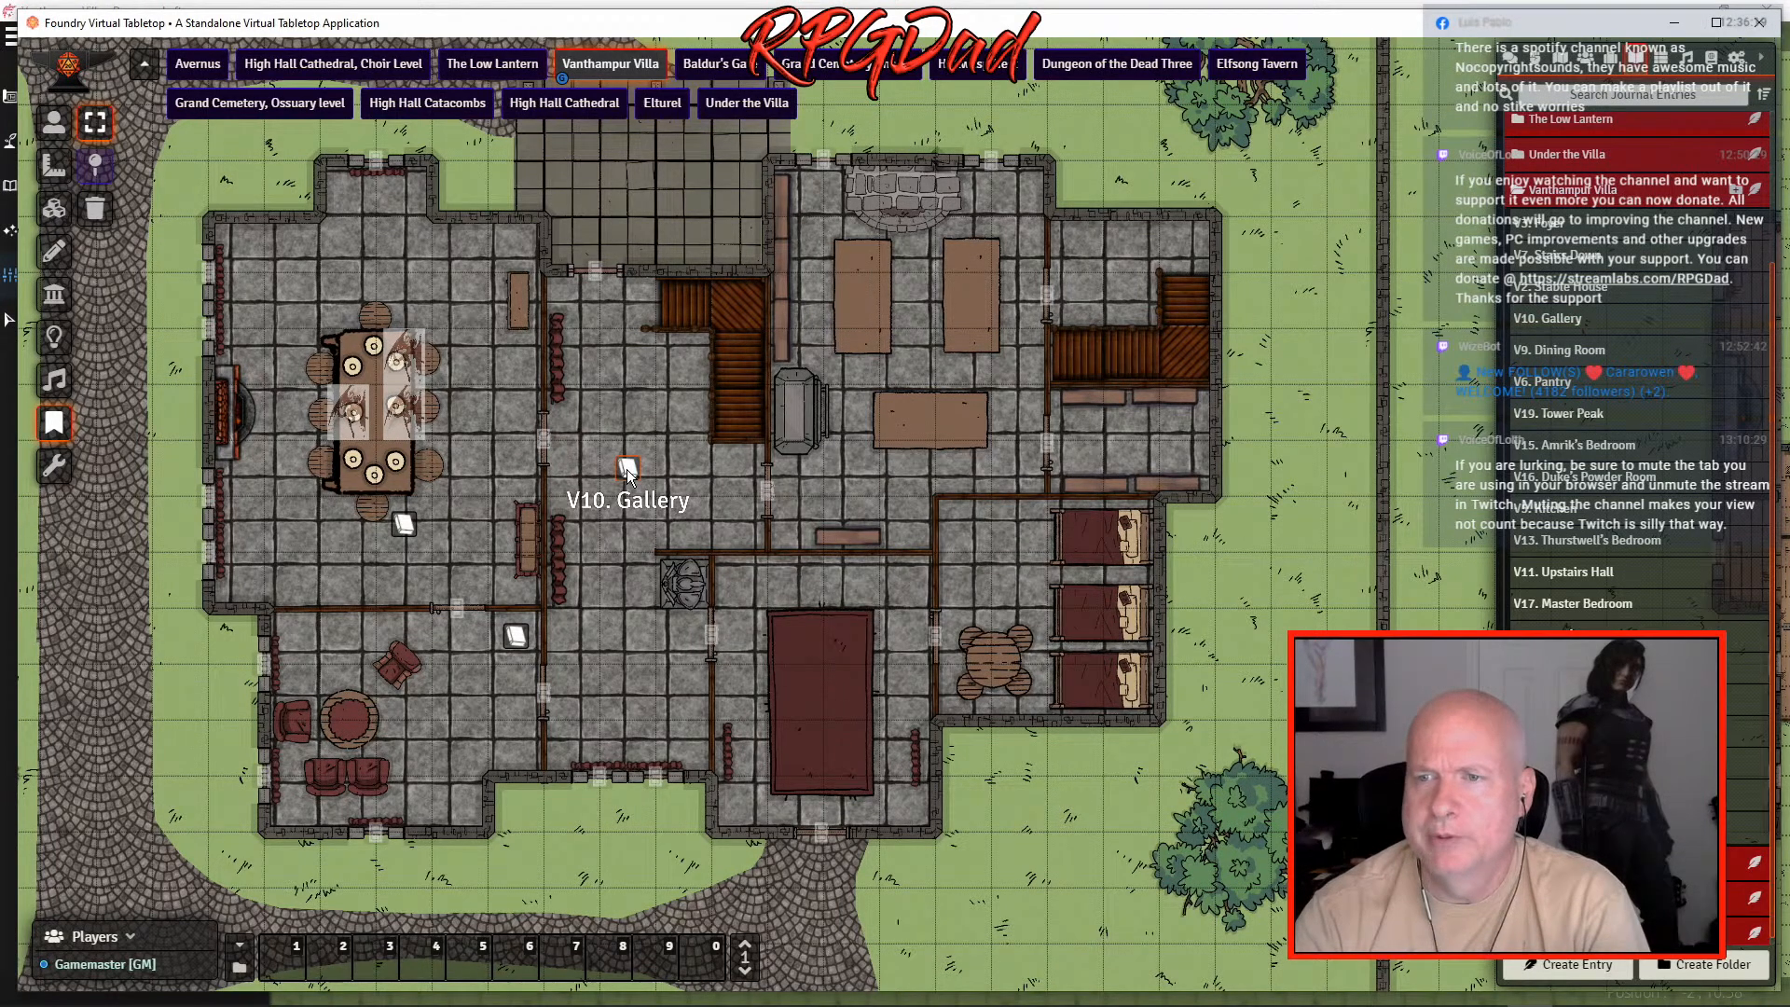
{"action": "double_click", "coordinate": [629, 471]}
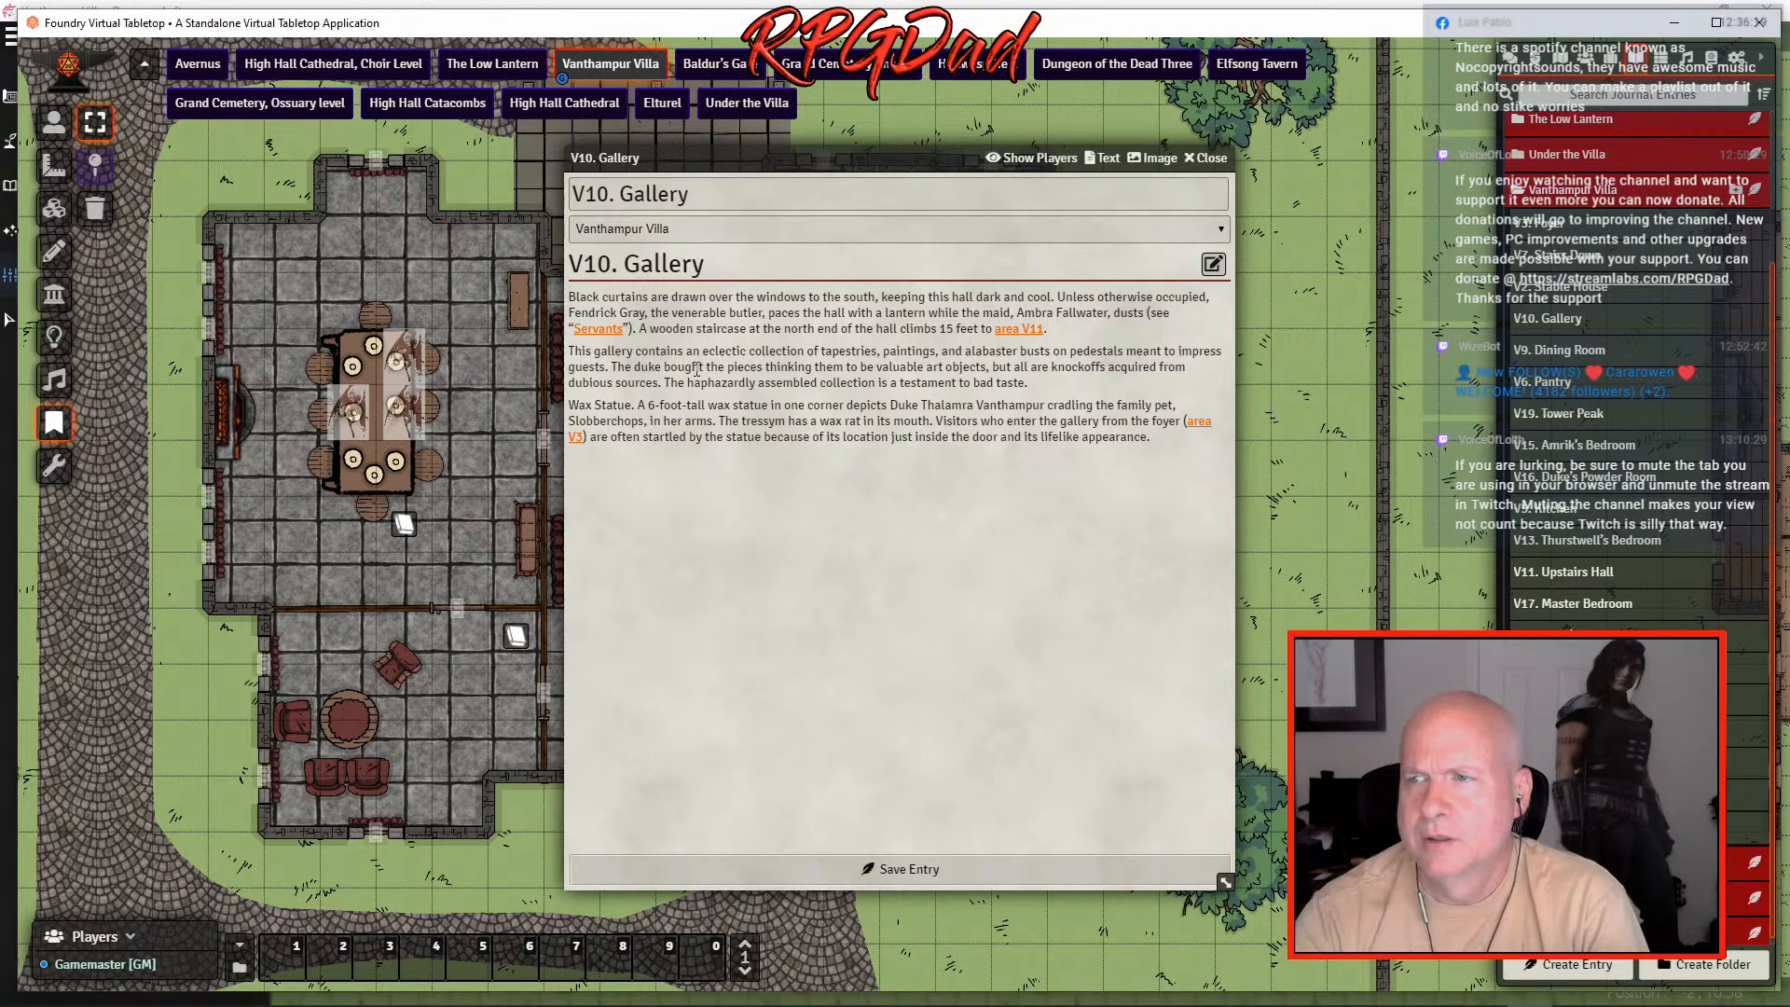
{"action": "left_click_drag", "start_coordinate": [730, 161], "coordinate": [1025, 161]}
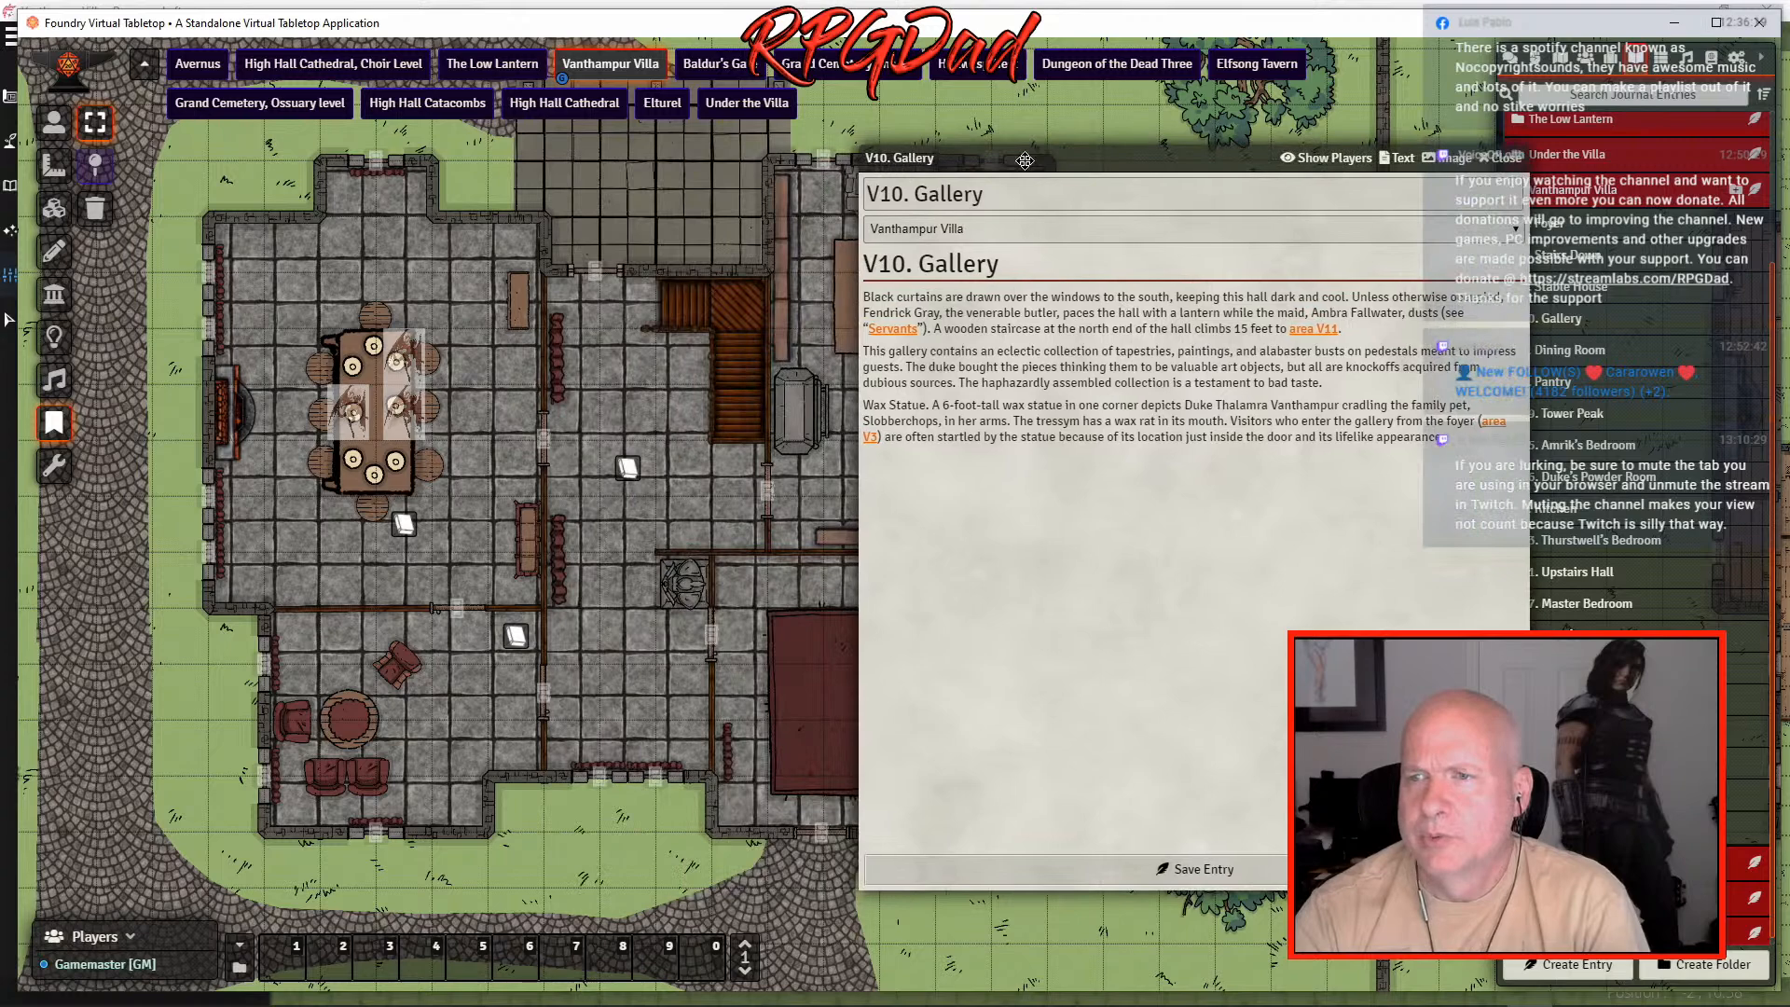
{"action": "left_click", "coordinate": [1501, 158]}
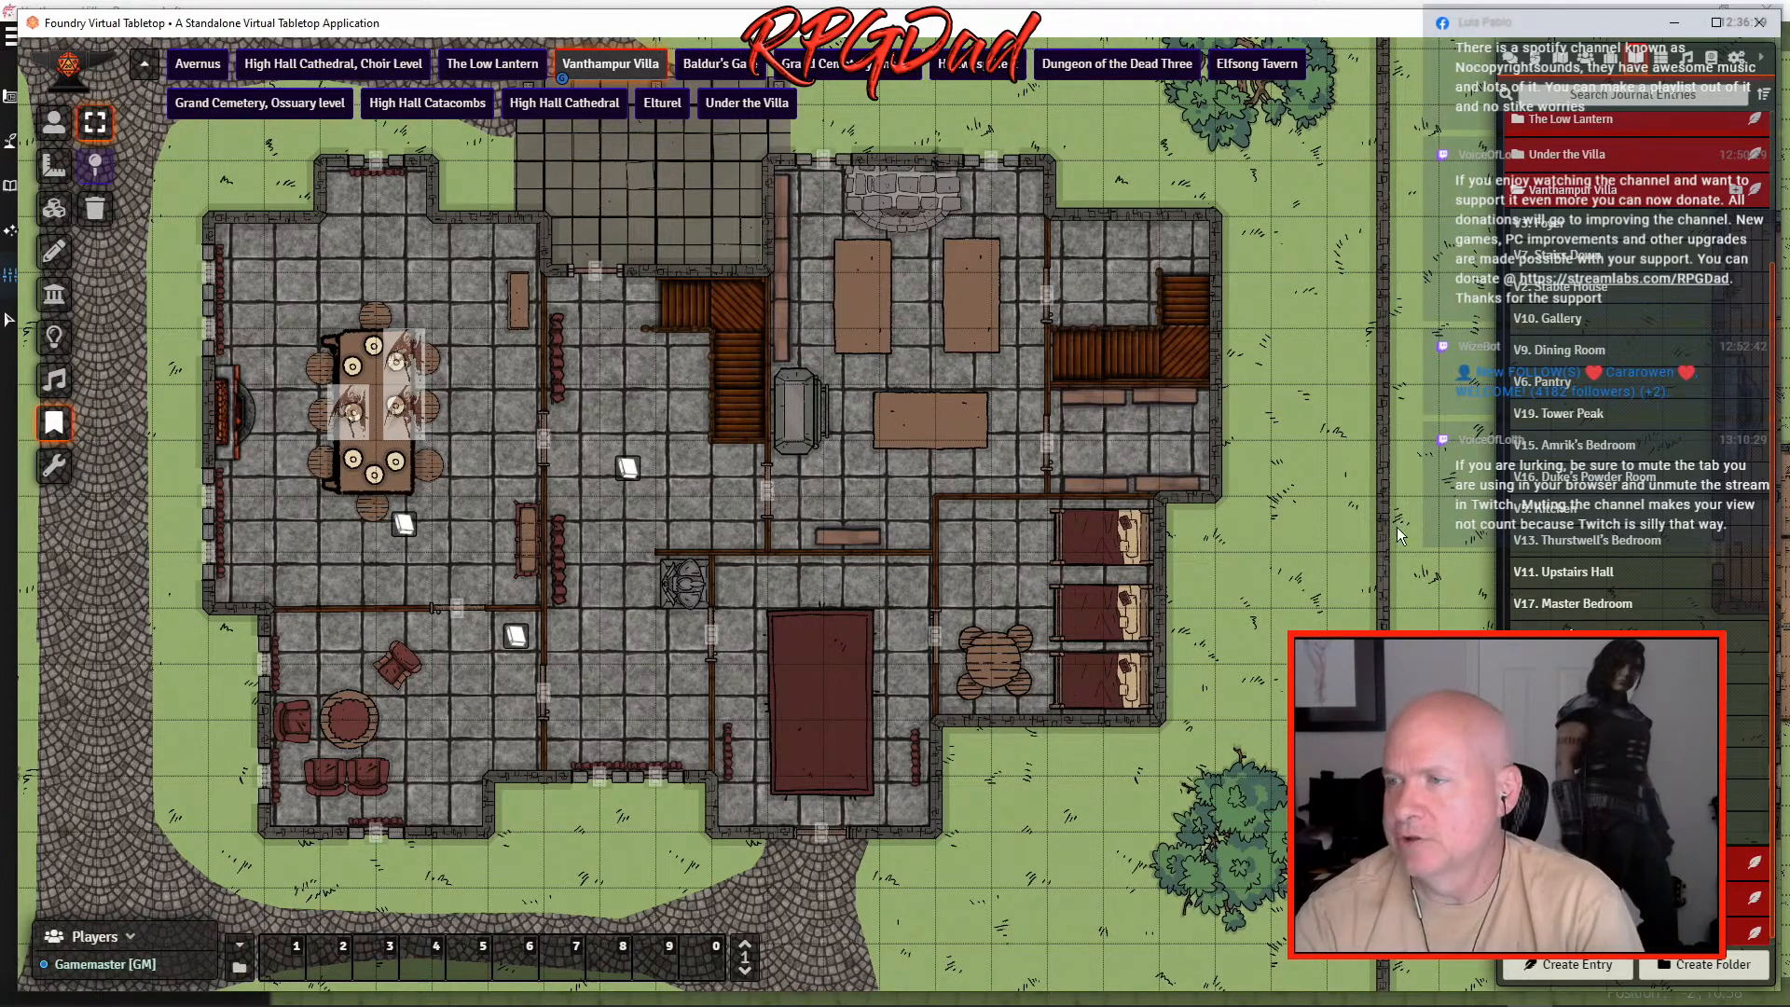
- Place the V5. Kitchen journal note between the kitchen tables and the V7. Stairs Down note beside the villa's east staircase
{"action": "left_click_drag", "start_coordinate": [1550, 511], "coordinate": [916, 373]}
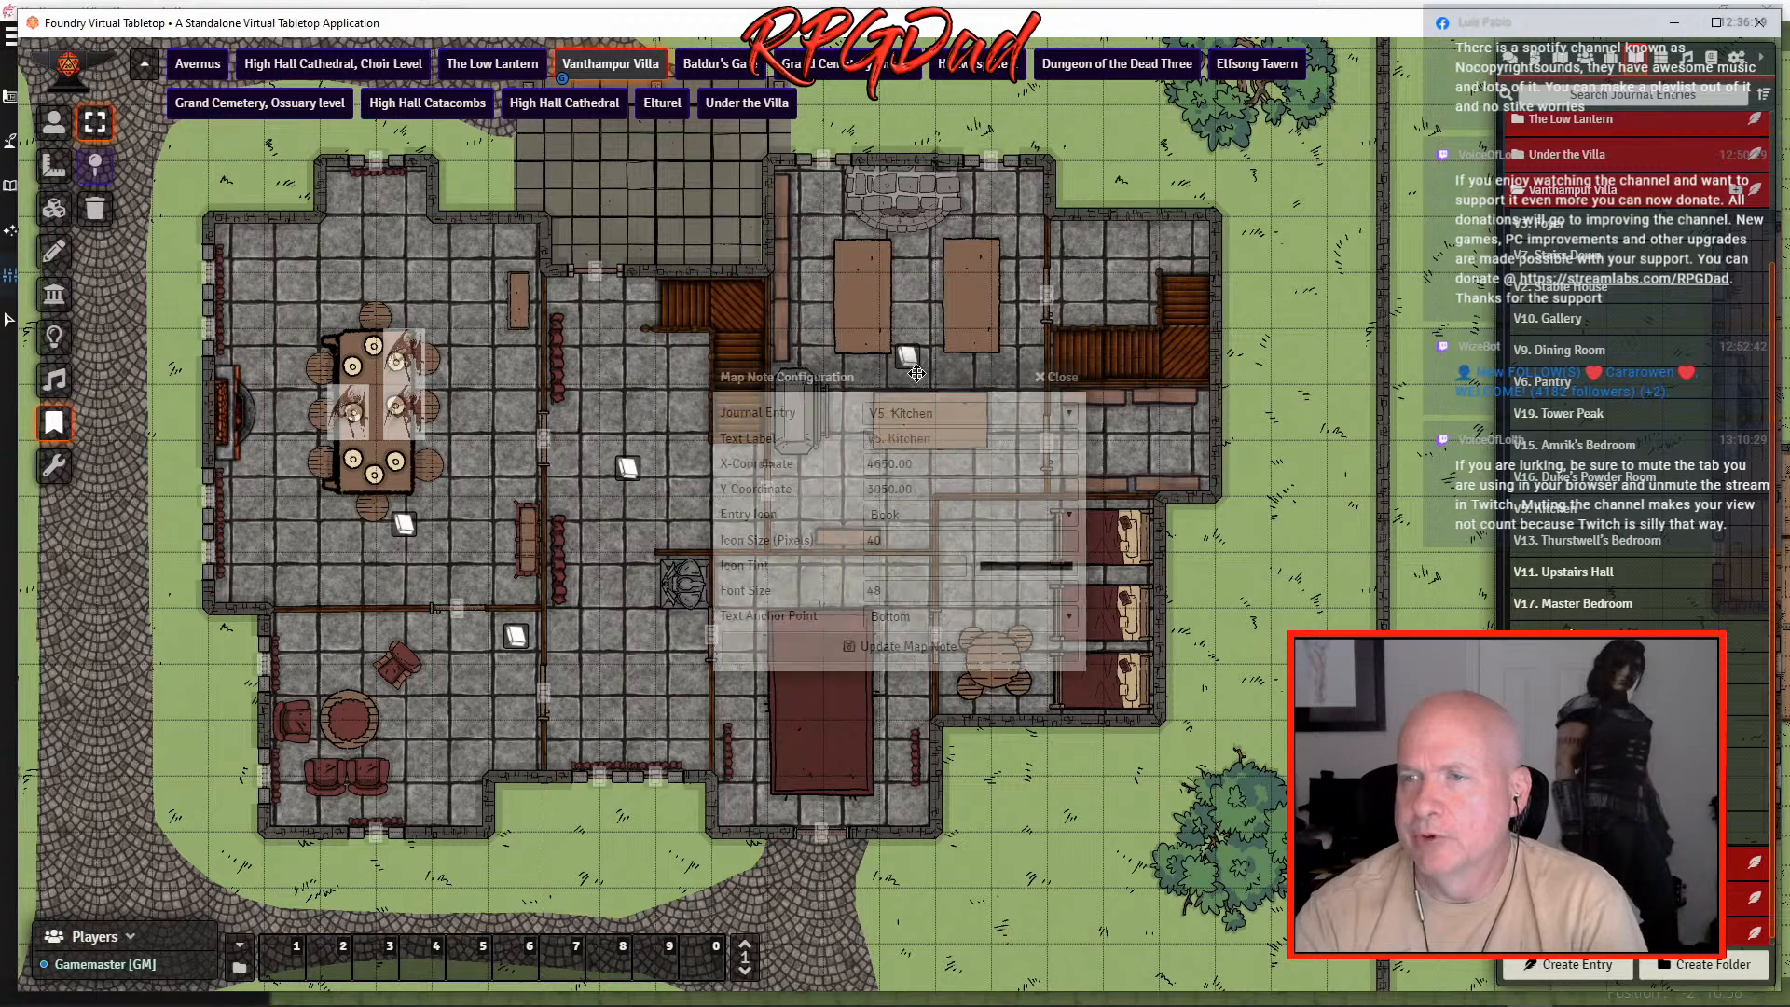
{"action": "left_click", "coordinate": [910, 649]}
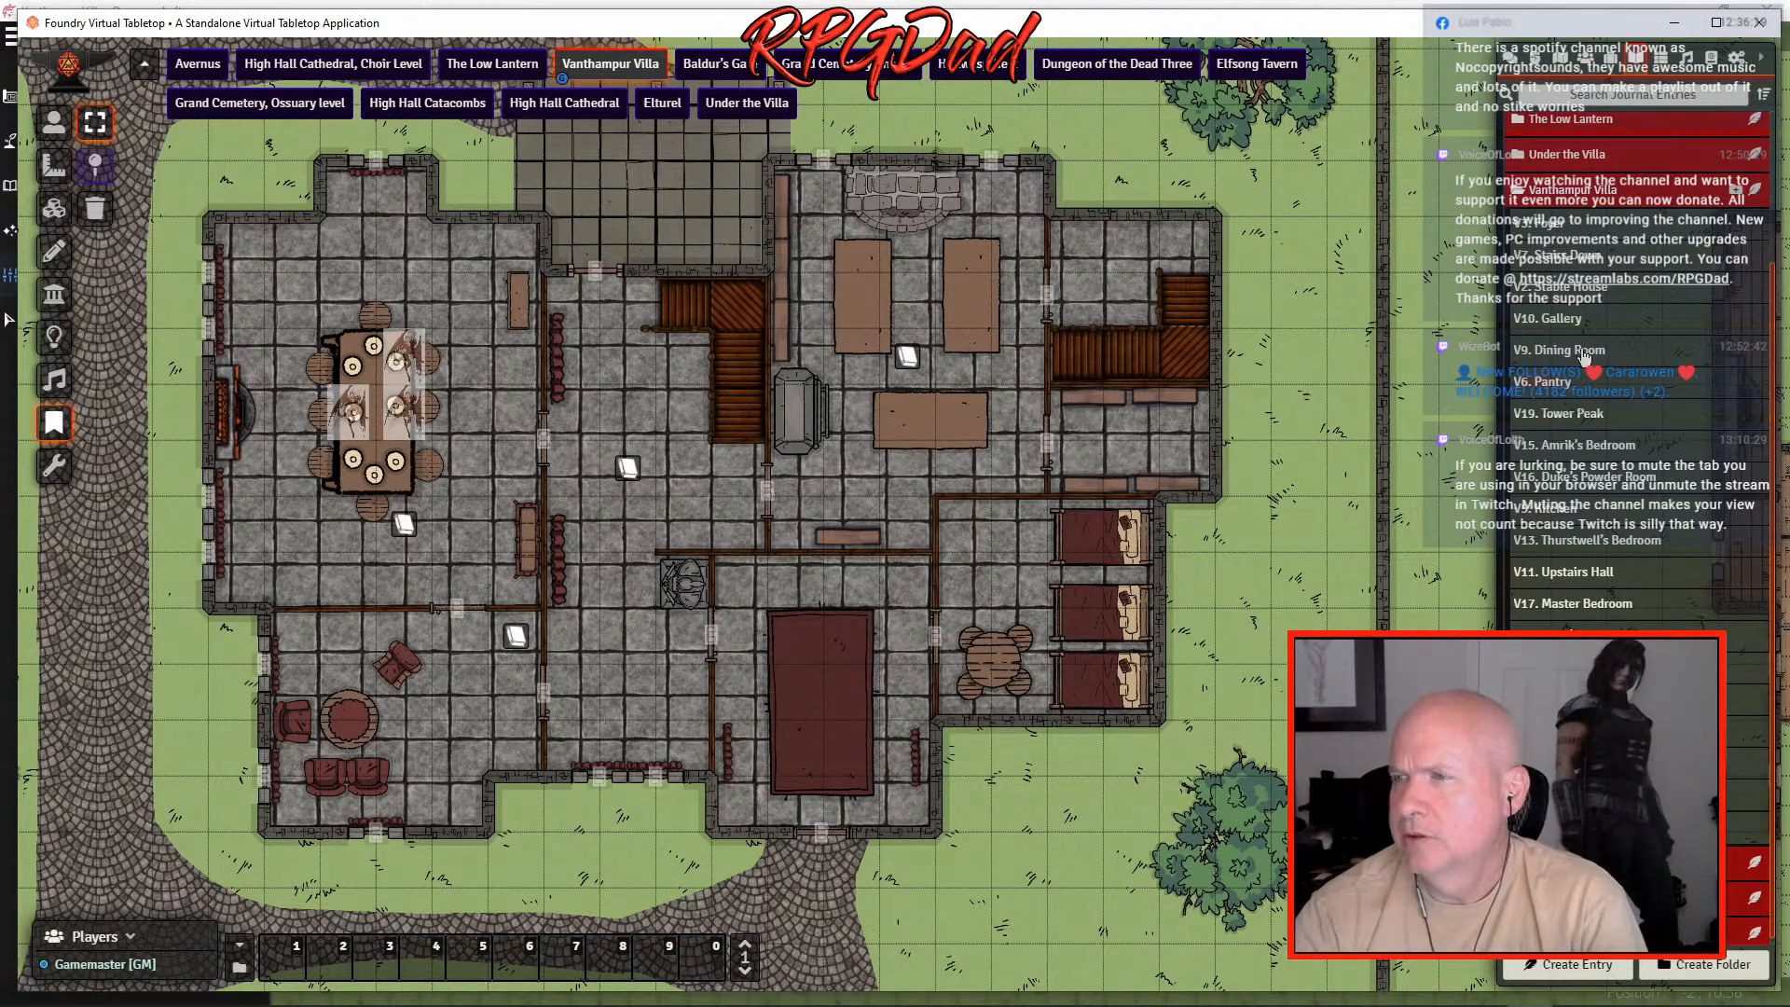
{"action": "left_click_drag", "start_coordinate": [1550, 261], "coordinate": [1131, 299]}
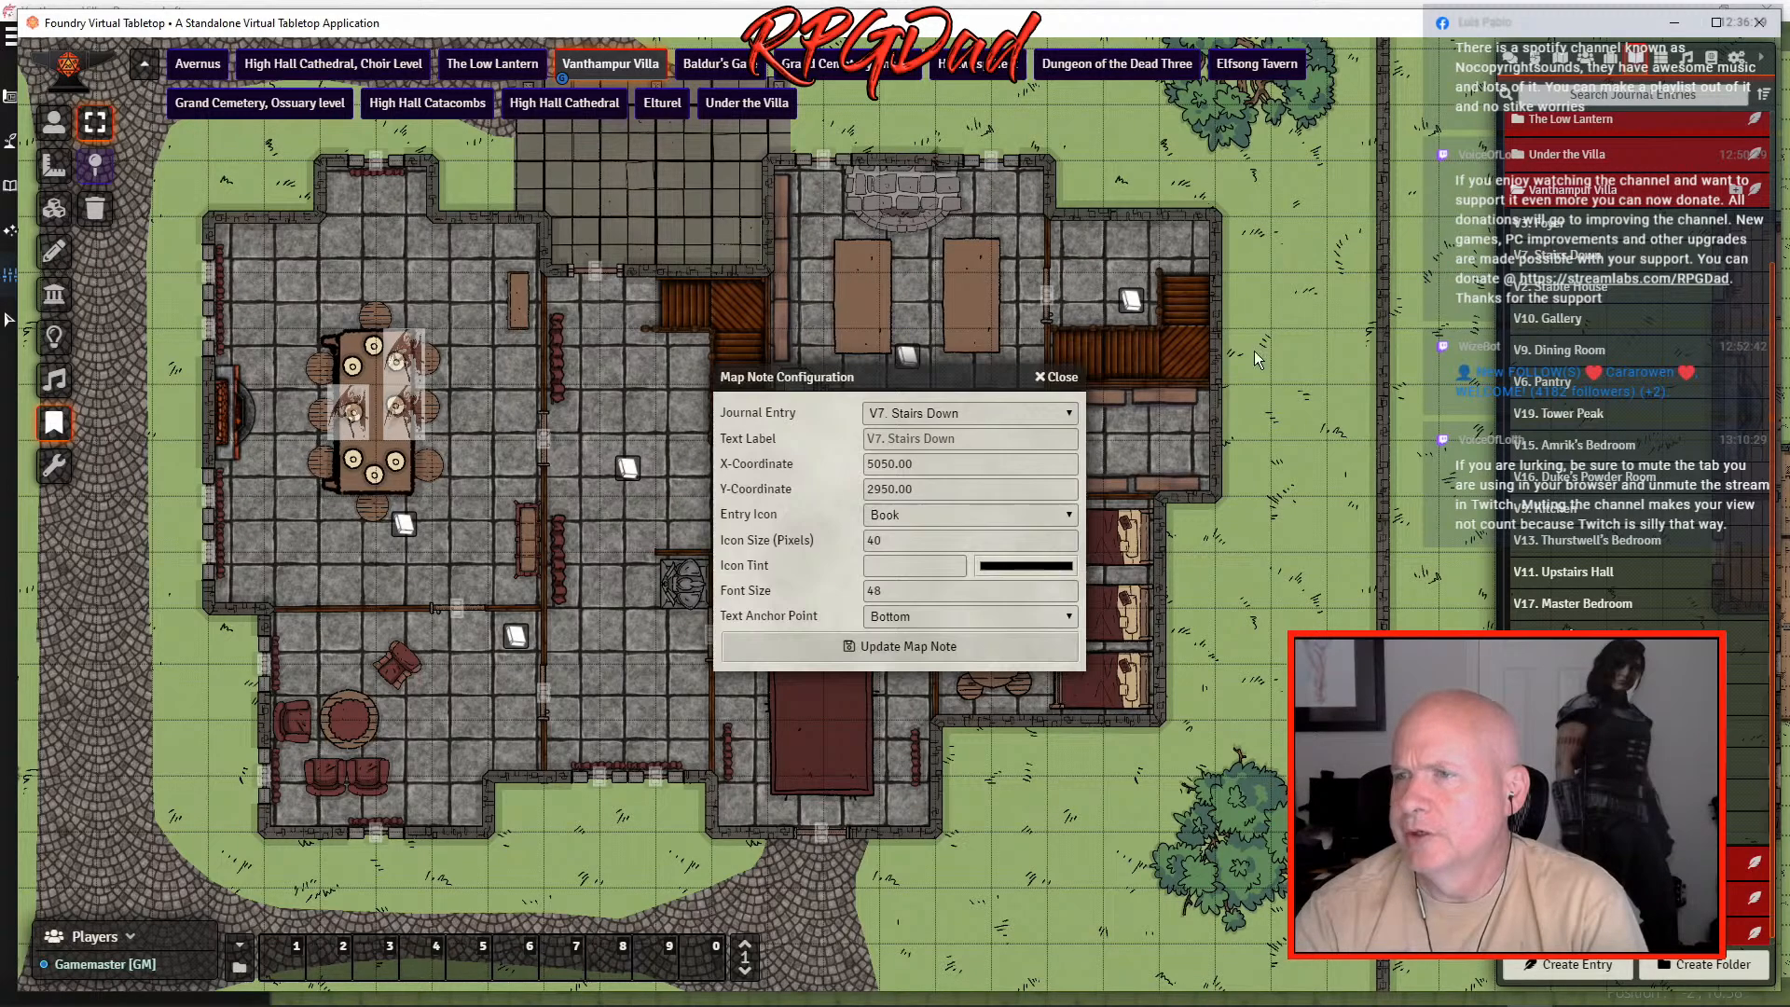
{"action": "left_click", "coordinate": [897, 643]}
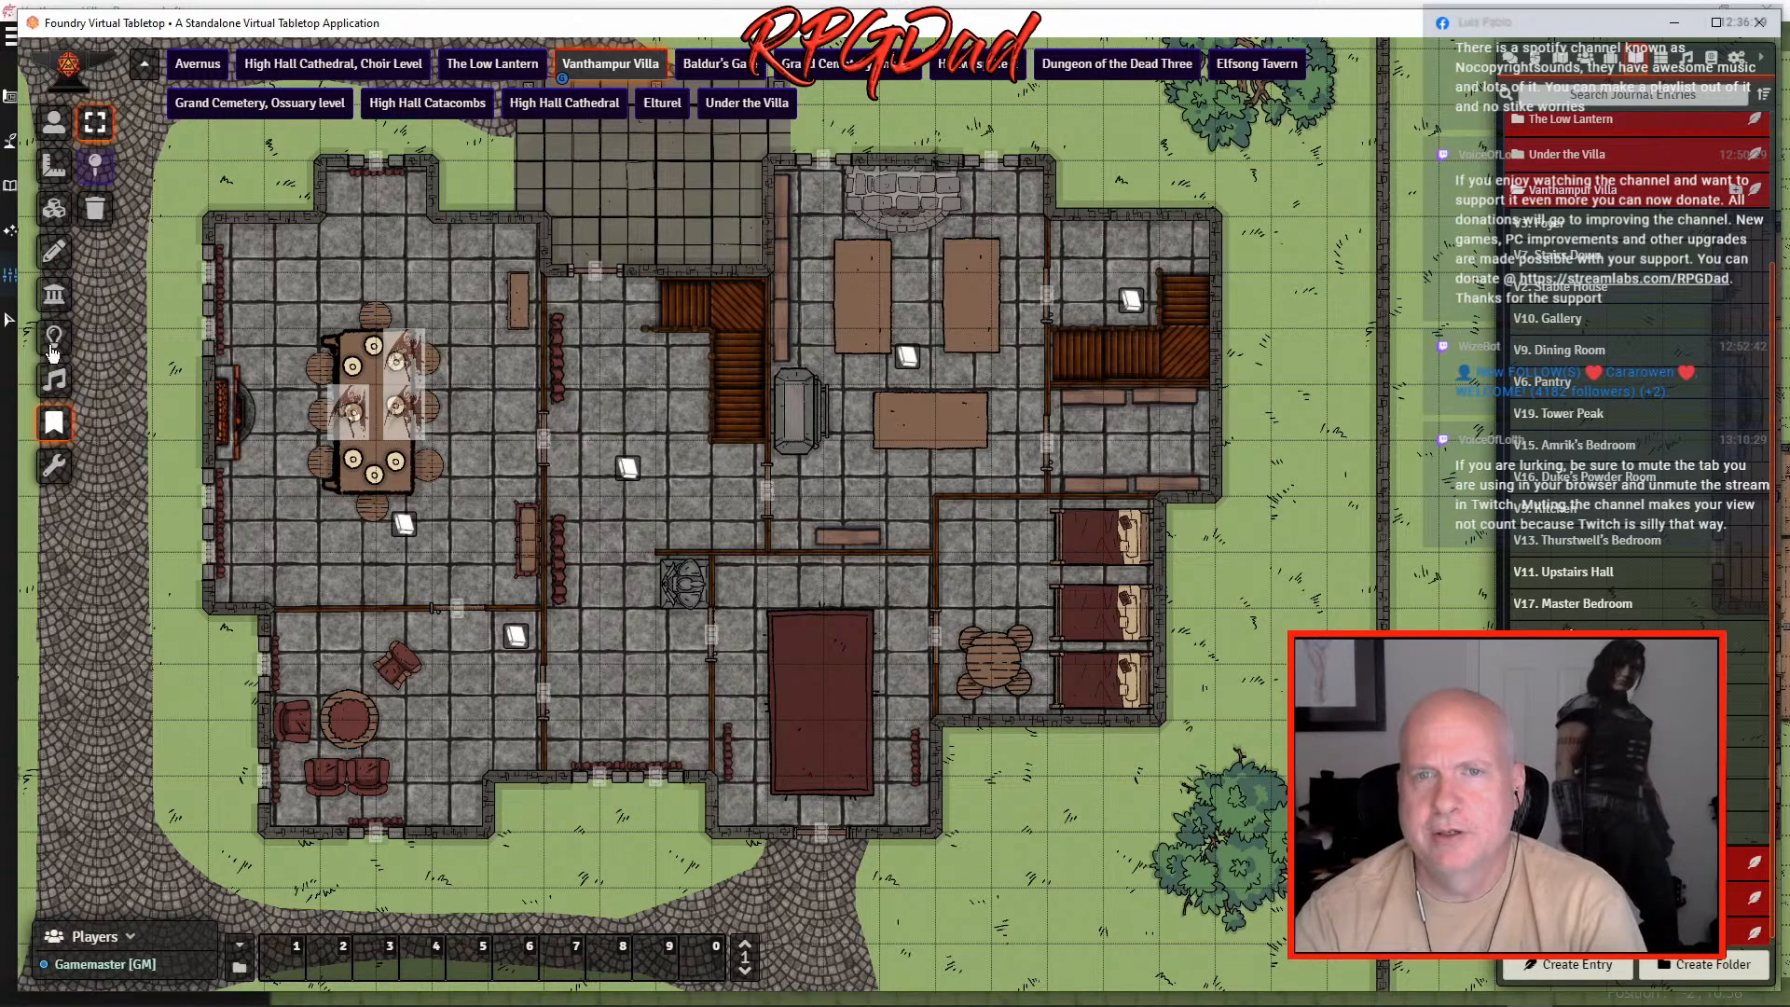
- Add the text label "Down to V20" on the grass just east of the villa's east staircase
{"action": "left_click", "coordinate": [54, 251]}
{"action": "left_click", "coordinate": [94, 337]}
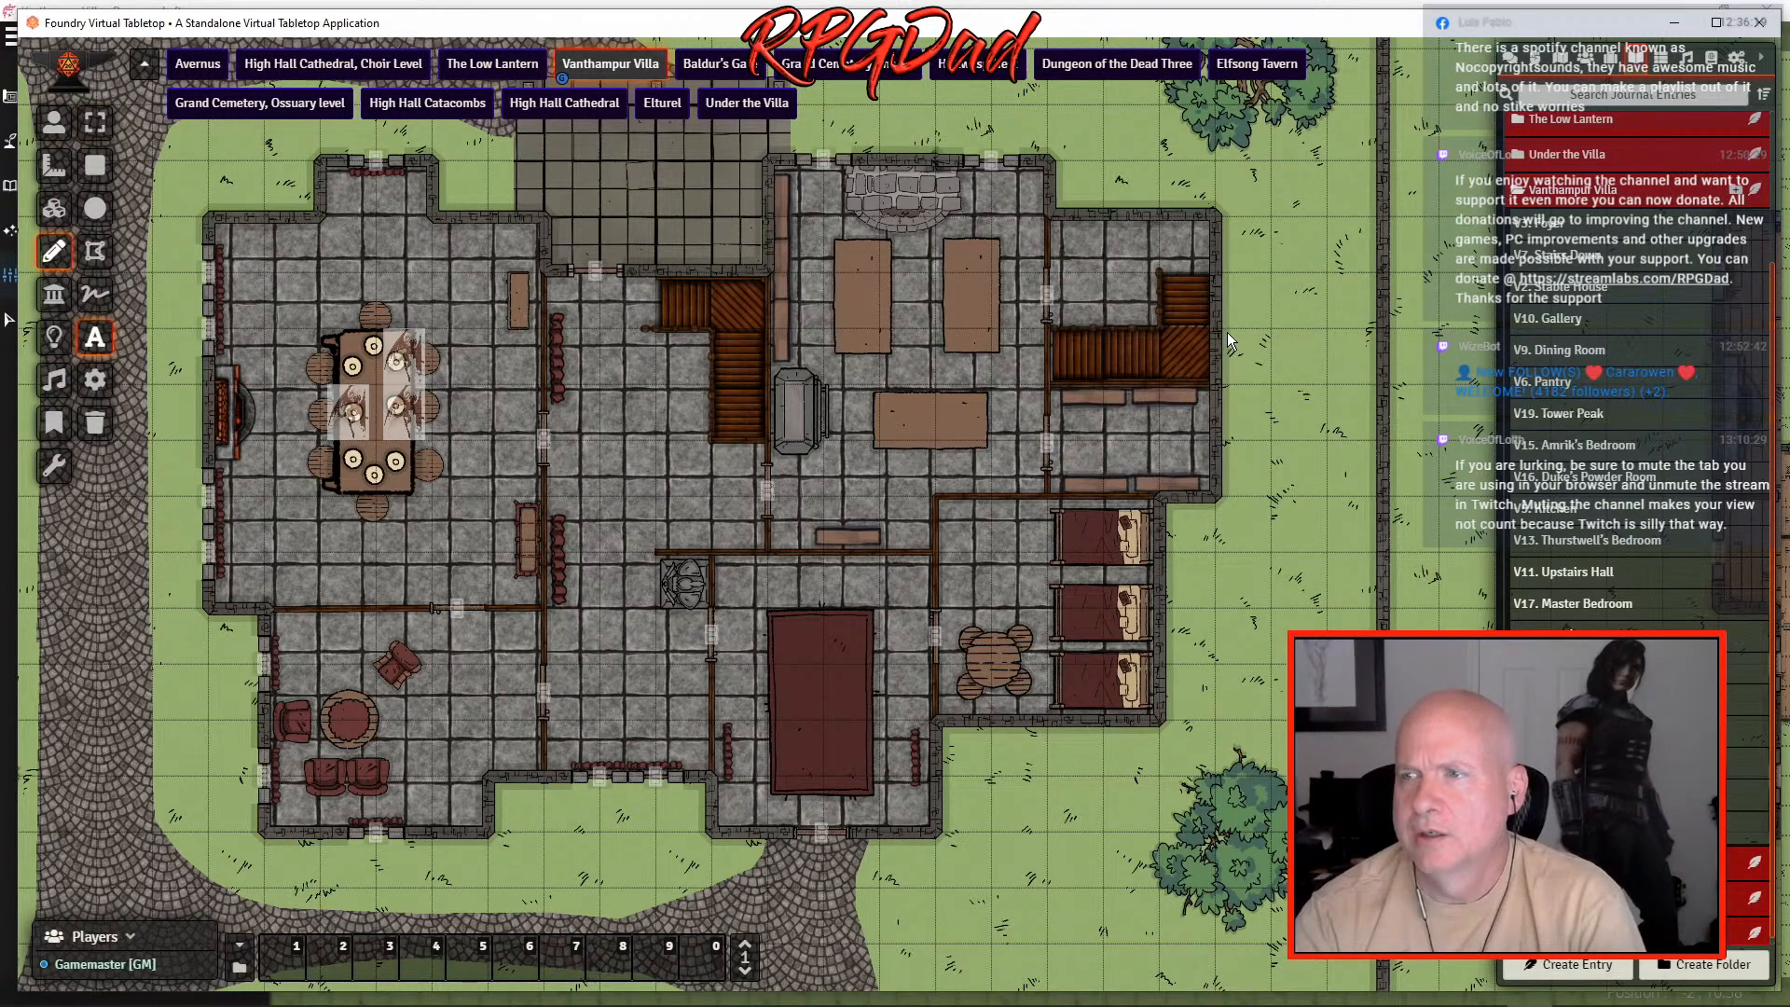
{"action": "left_click_drag", "start_coordinate": [1231, 323], "coordinate": [1418, 394]}
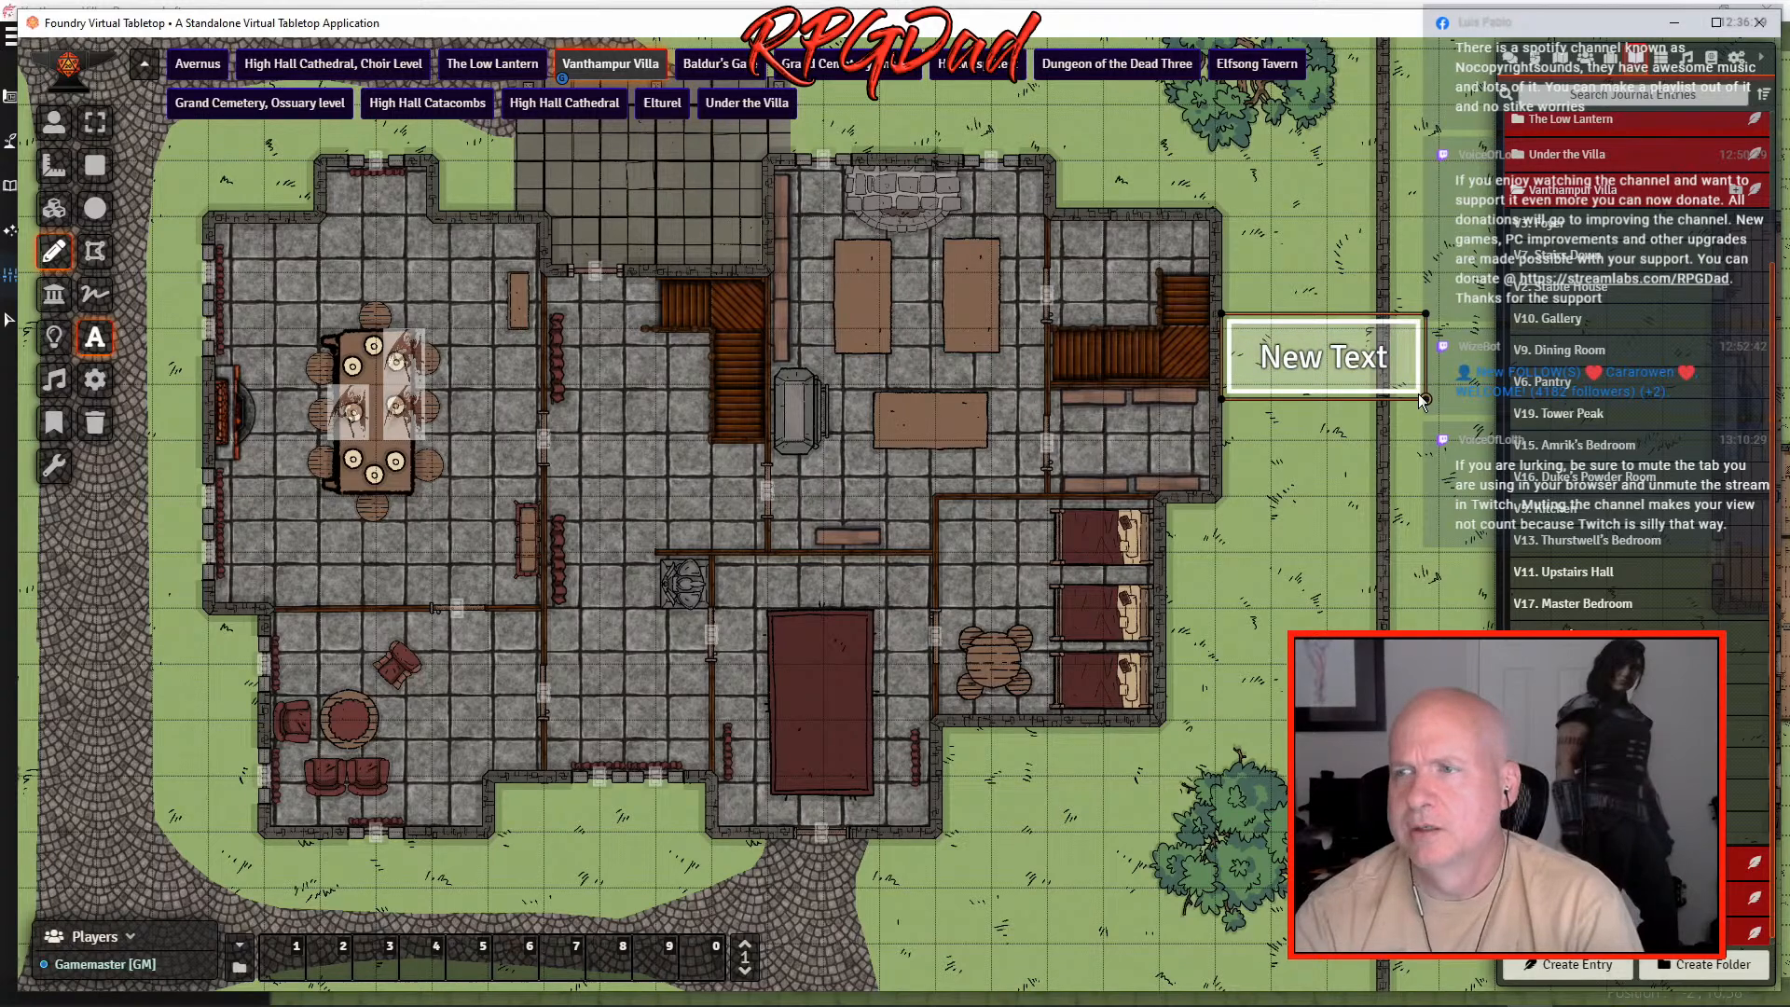
{"action": "type", "text": "Down"}
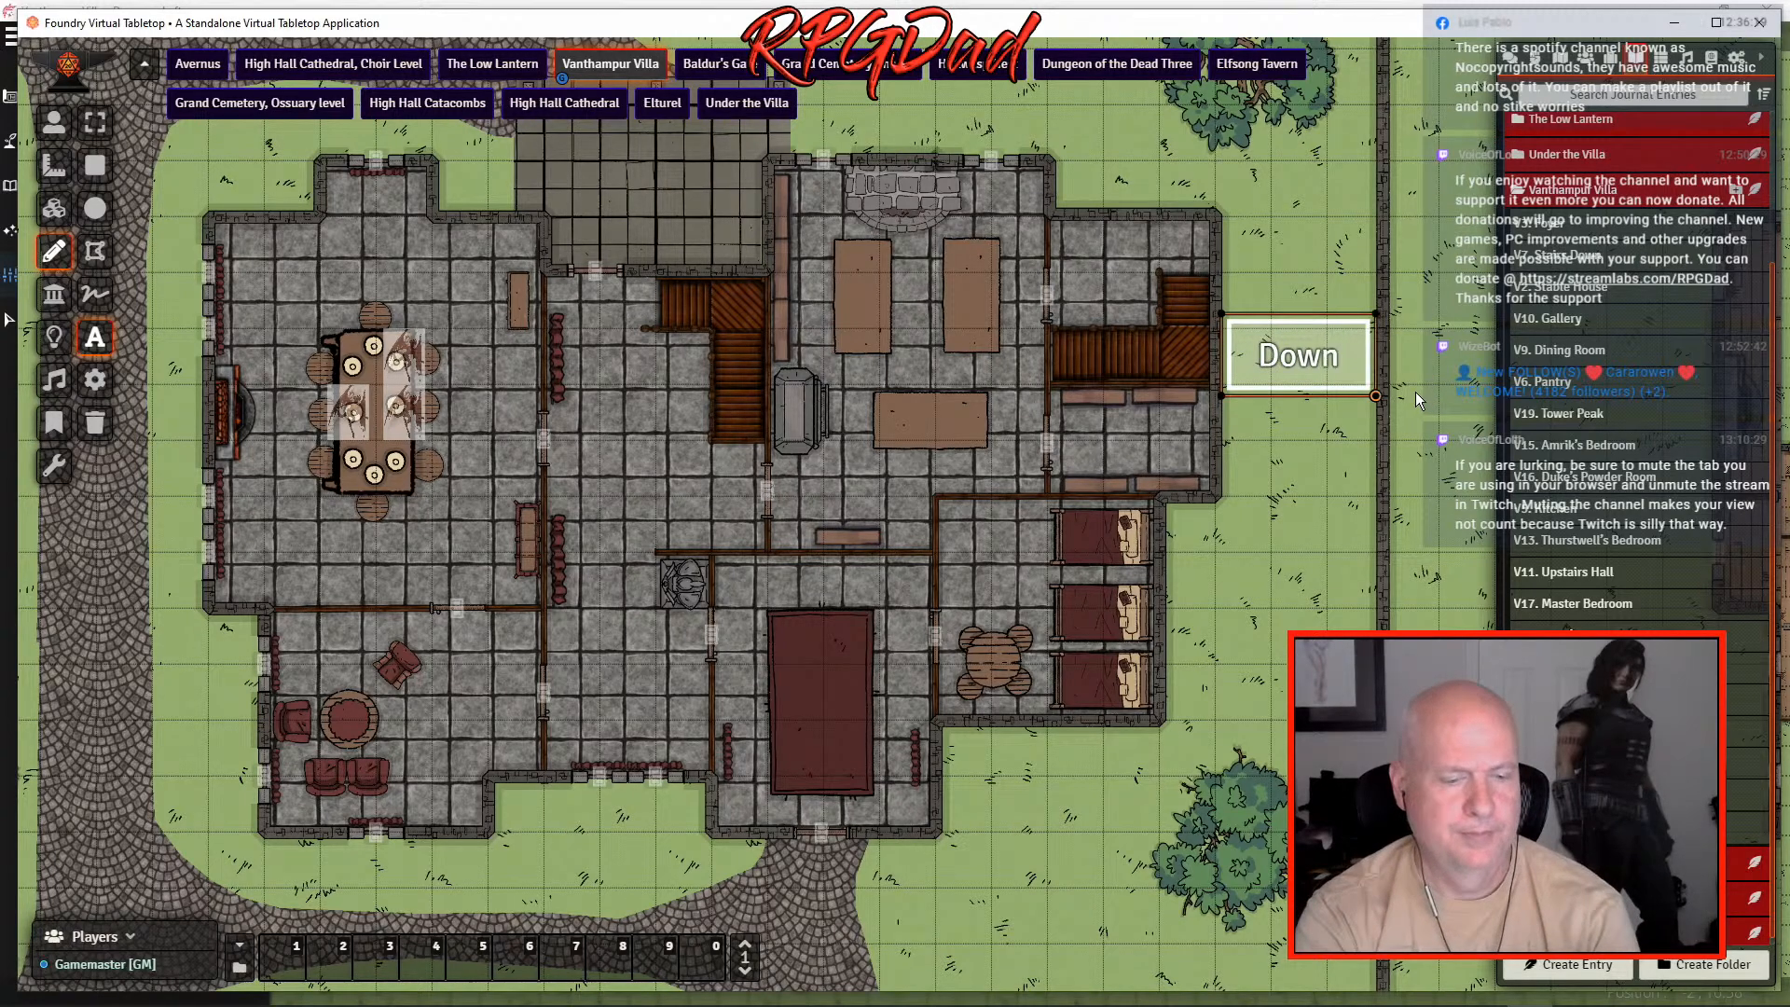
{"action": "type", "text": " to V20"}
{"action": "key", "text": "Return"}
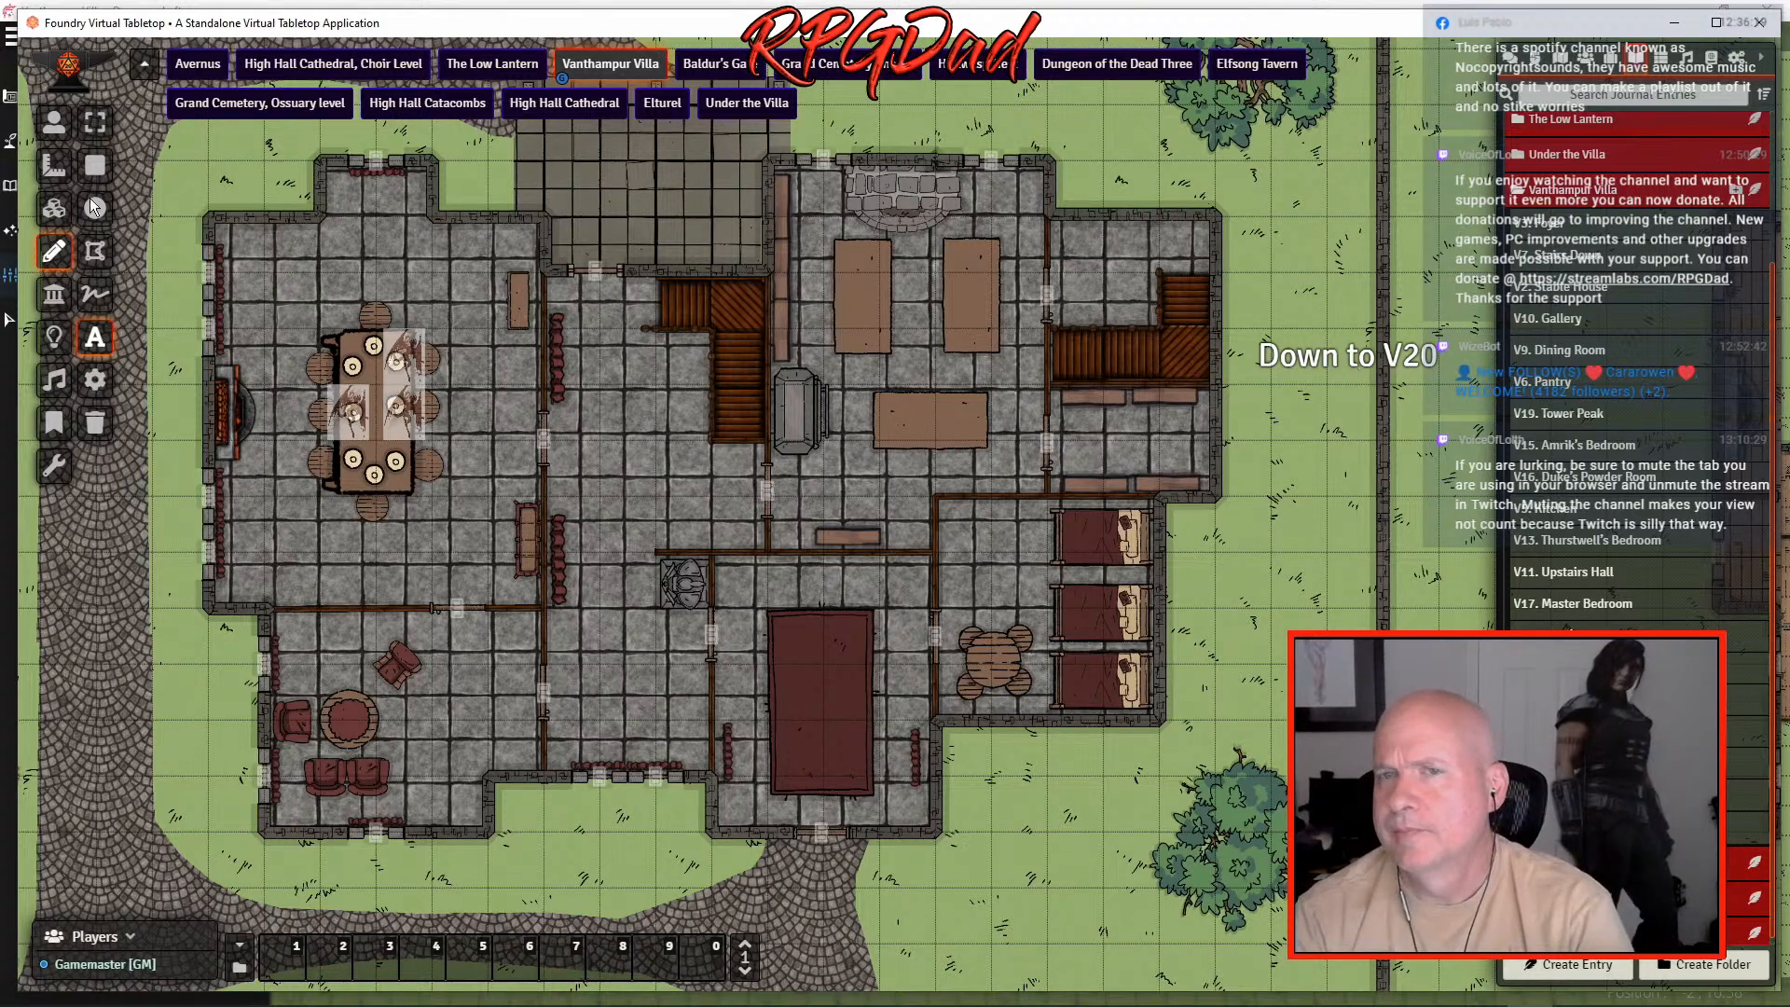
- Move the "Down to V20" text label next to the ground floor's northeast stairs and hide it from players
{"action": "left_click", "coordinate": [96, 123]}
{"action": "mouse_move", "coordinate": [1378, 354]}
{"action": "left_mouse_down"}
{"action": "mouse_move", "coordinate": [1306, 252]}
{"action": "mouse_move", "coordinate": [1335, 257]}
{"action": "left_mouse_up"}
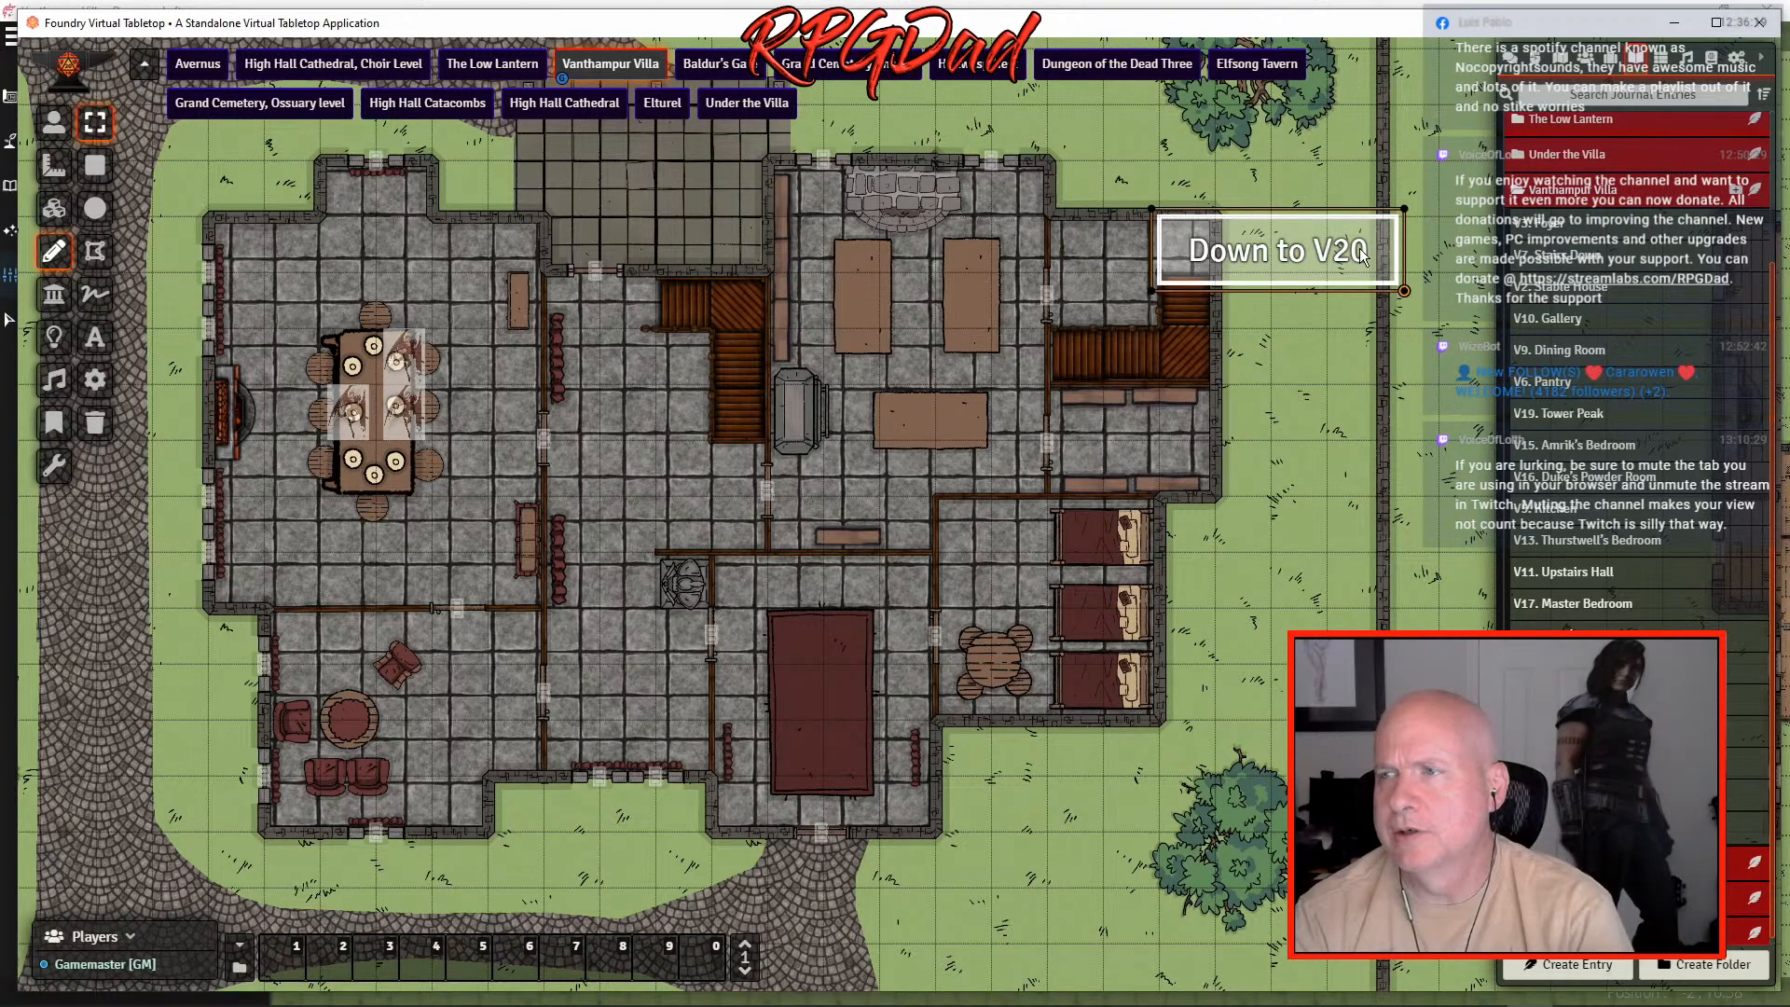
{"action": "right_click", "coordinate": [1362, 254]}
{"action": "left_click", "coordinate": [1422, 222]}
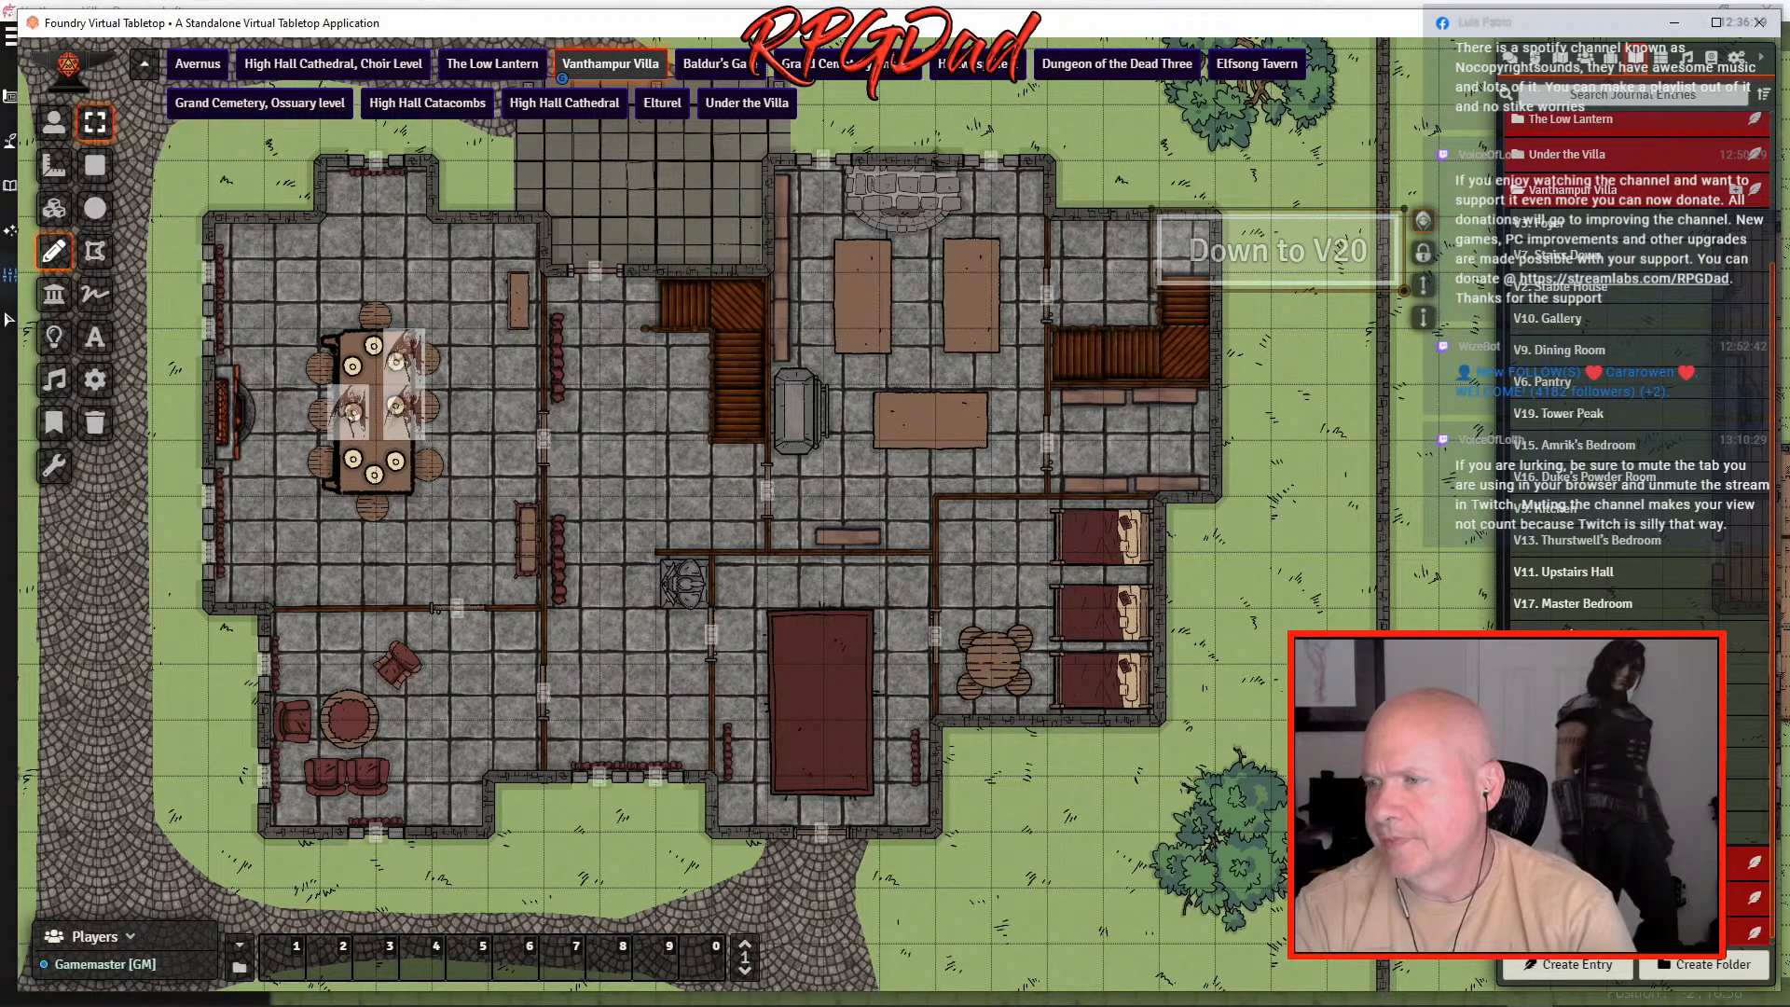
- Reorder the Vanthampur Villa journal entries so V4. Servants' Quarters, V5. Kitchen and V6. Pantry follow V3. Foyer in numerical order
{"action": "left_click_drag", "start_coordinate": [1567, 730], "coordinate": [1551, 233]}
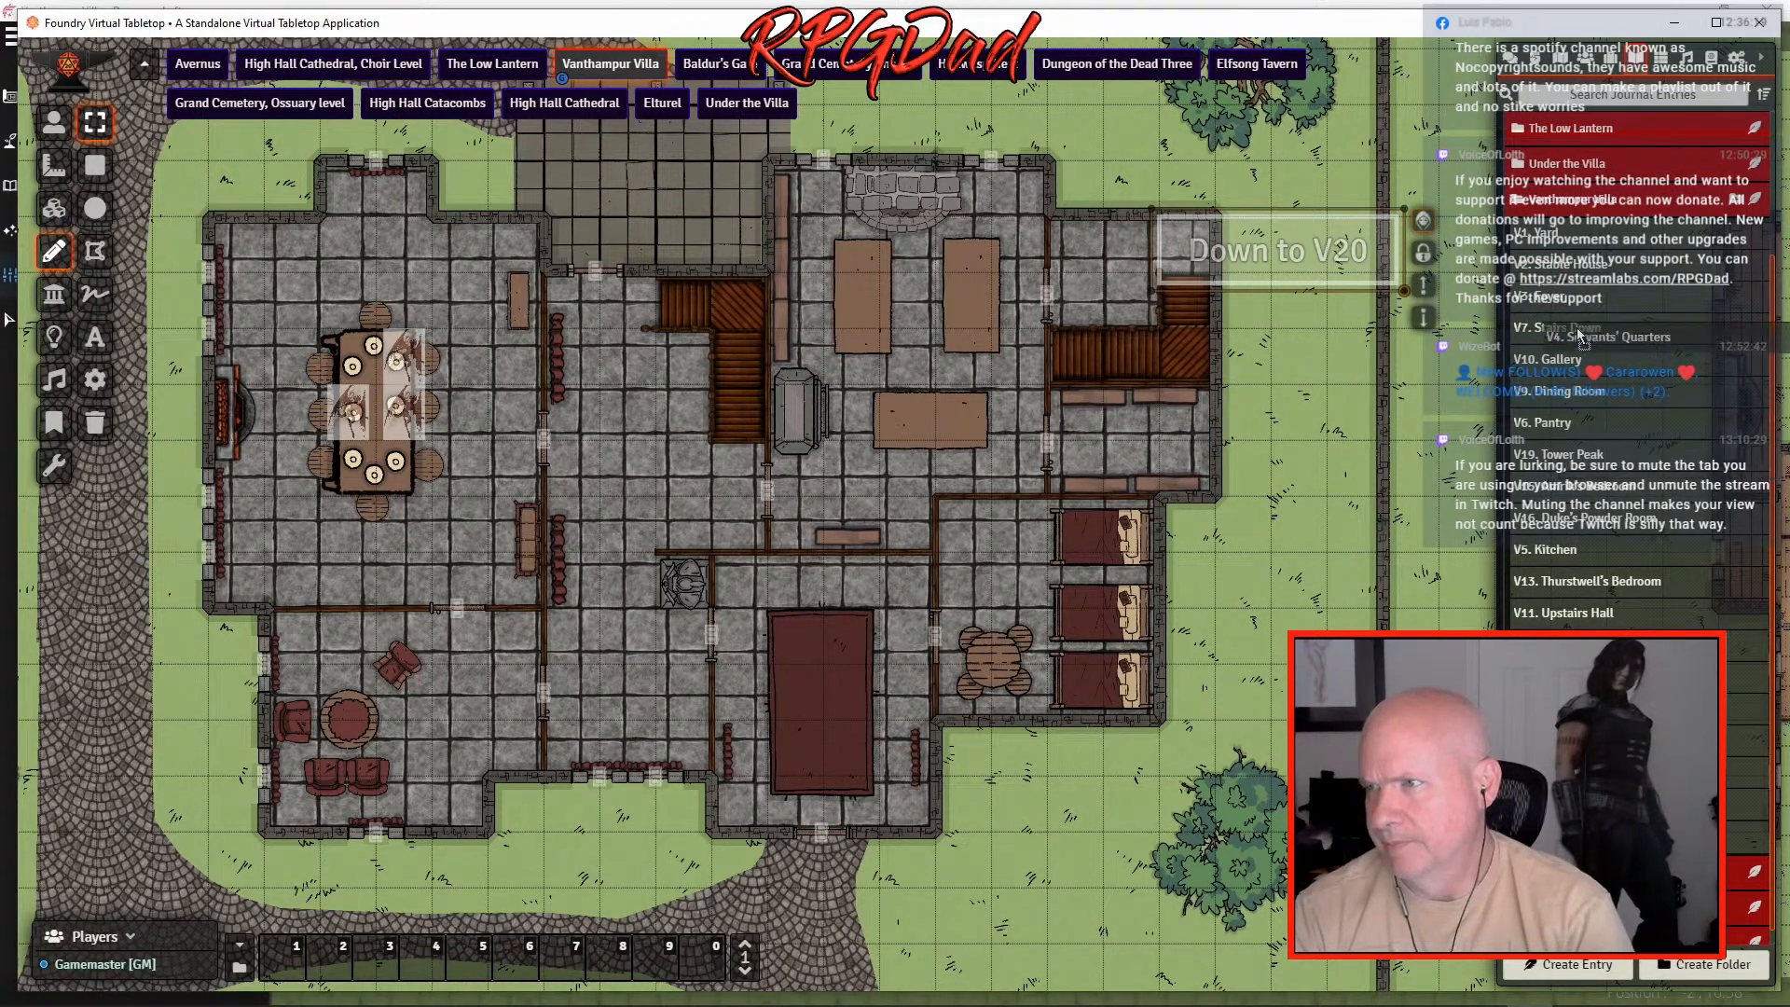
{"action": "scroll", "coordinate": [1633, 483], "scroll_direction": "down", "scroll_amount": 3}
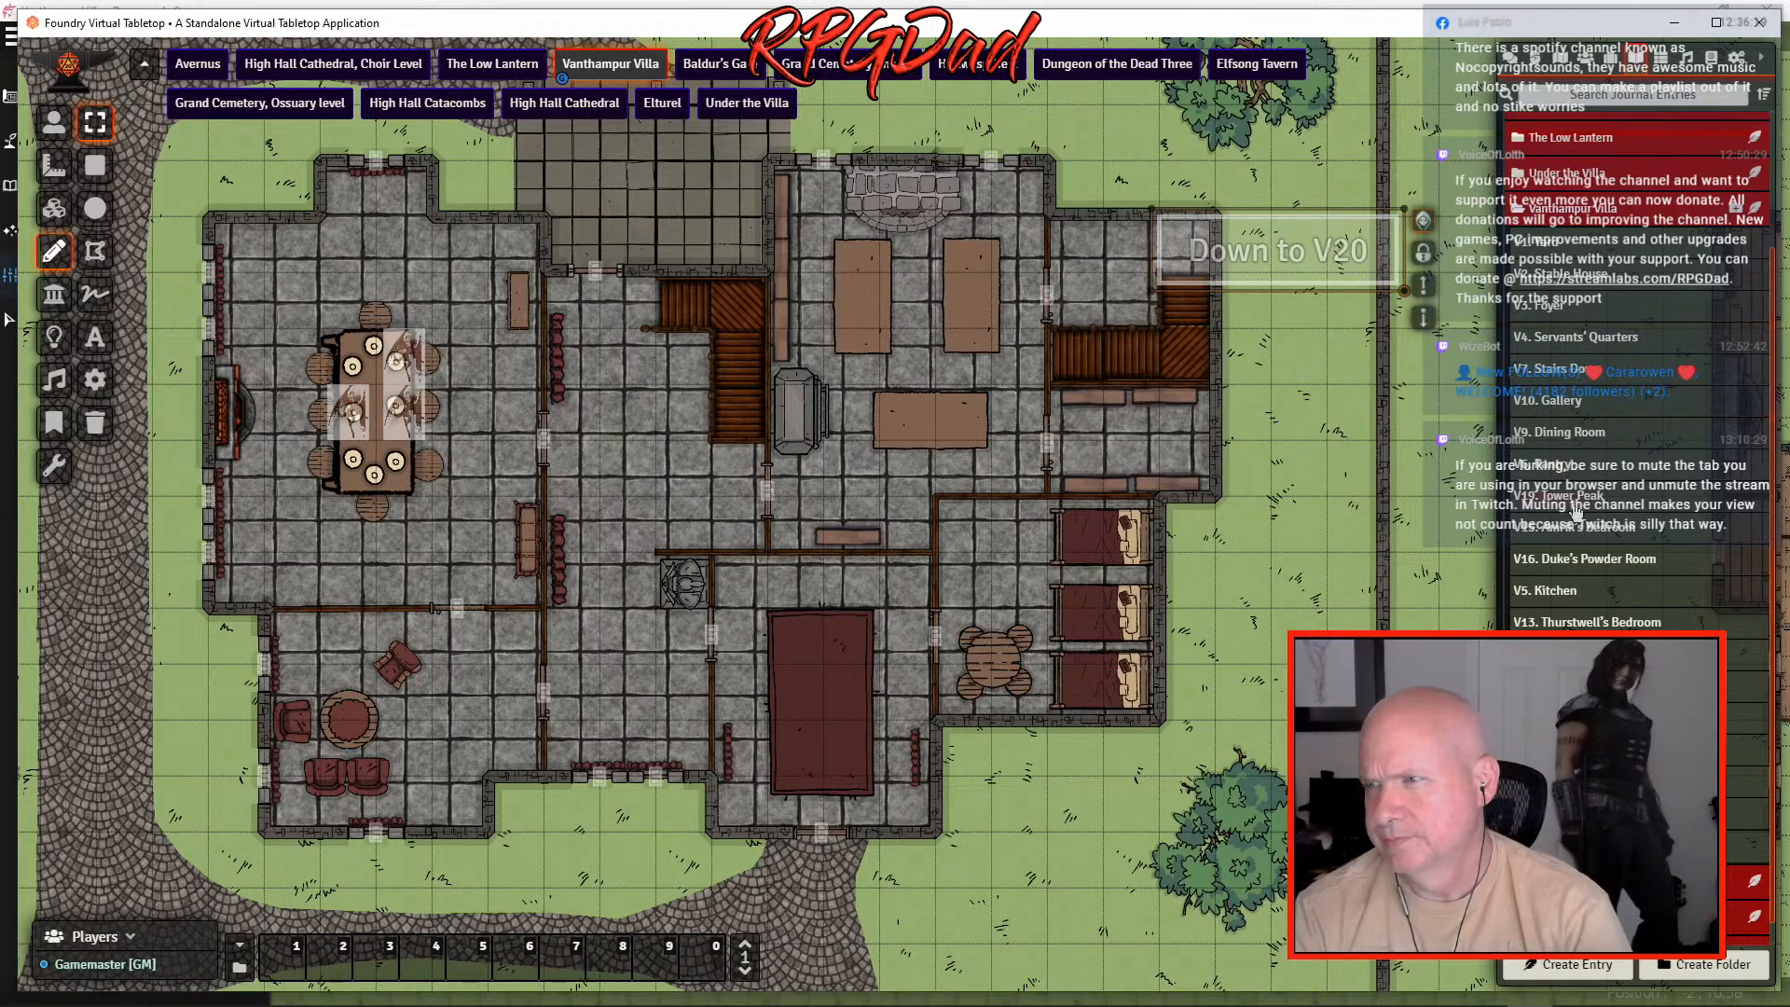
{"action": "left_click_drag", "start_coordinate": [1560, 597], "coordinate": [1596, 396]}
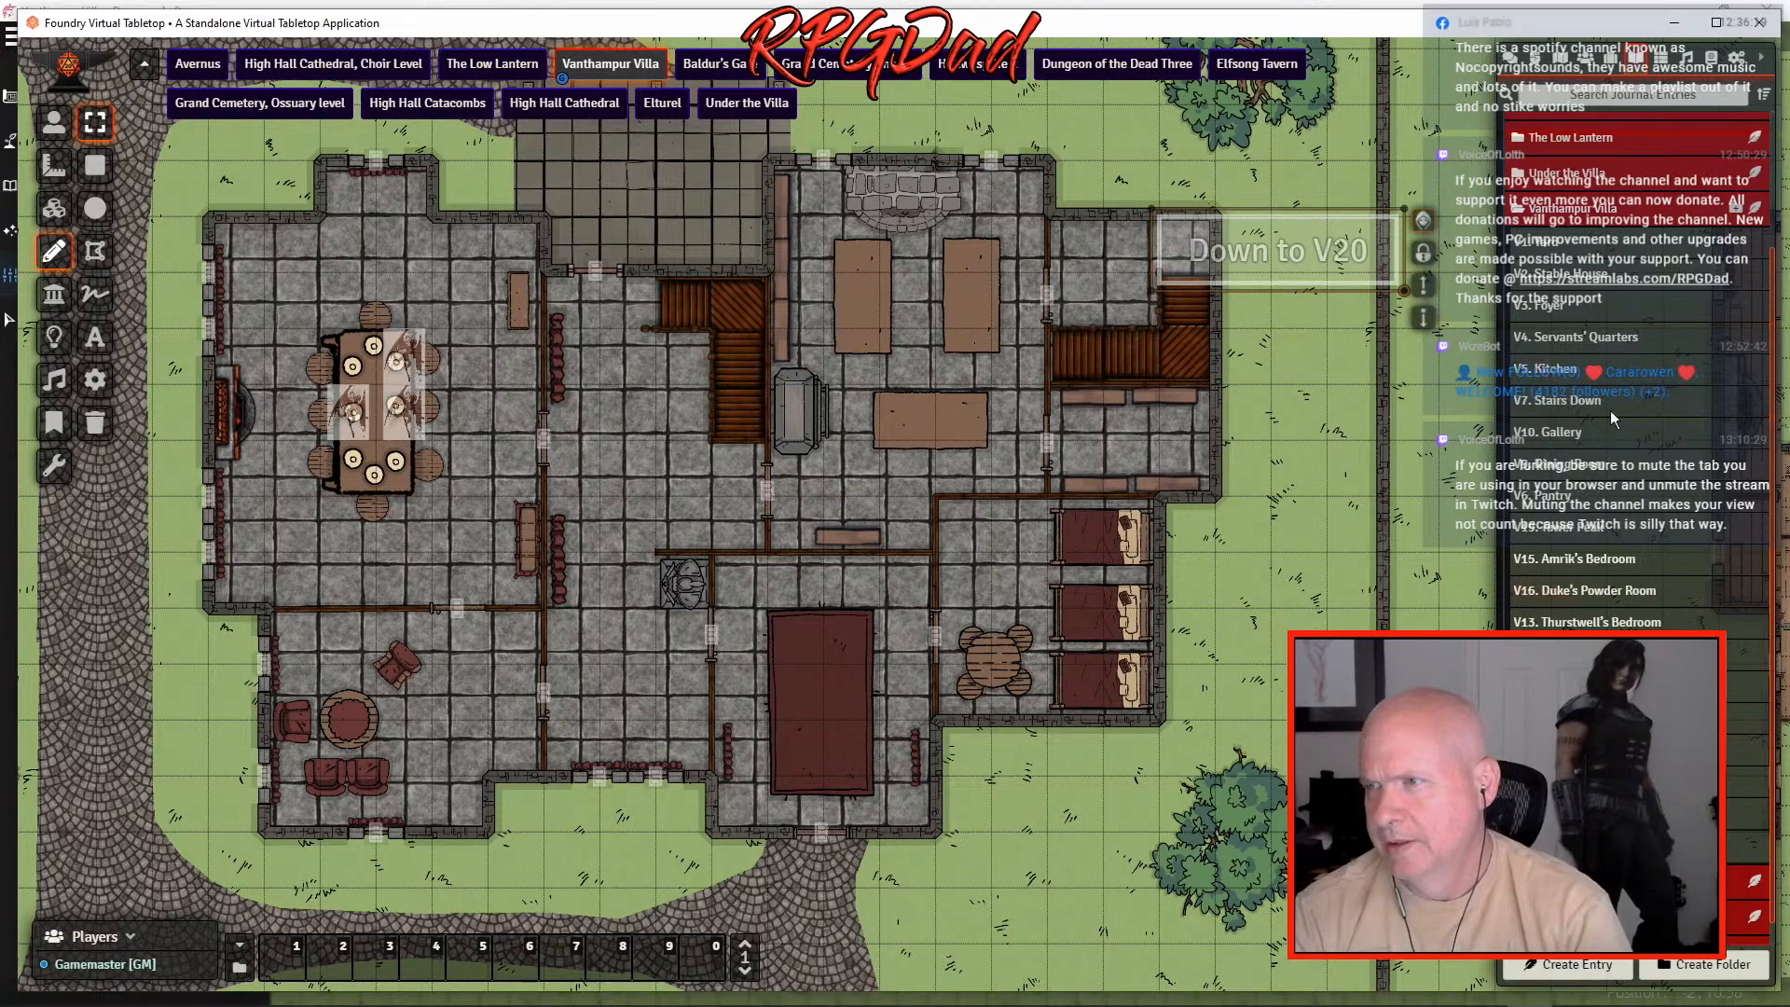
{"action": "left_click_drag", "start_coordinate": [1565, 492], "coordinate": [1589, 399]}
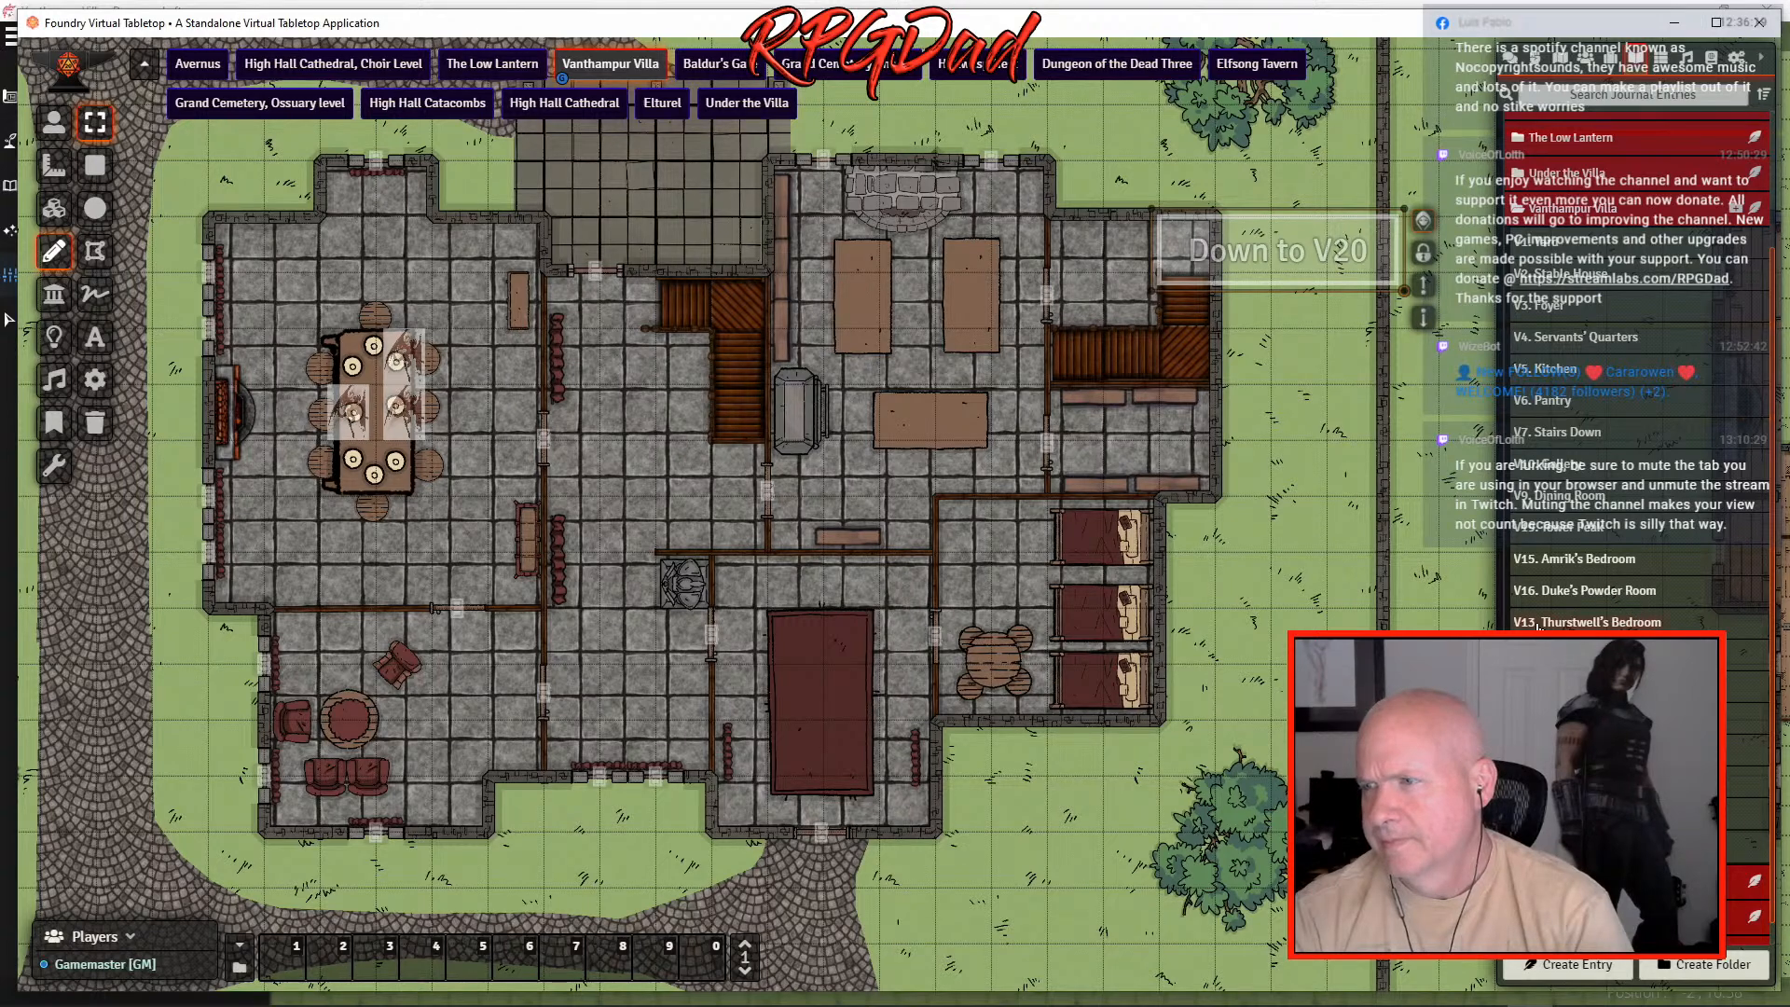
- Arrange the remaining villa entries numerically, with V8. Parlor before V9. Dining Room and V11. Upstairs Hall, V12. Balcony and V13 after V10. Gallery
{"action": "left_click_drag", "start_coordinate": [1567, 657], "coordinate": [1562, 473]}
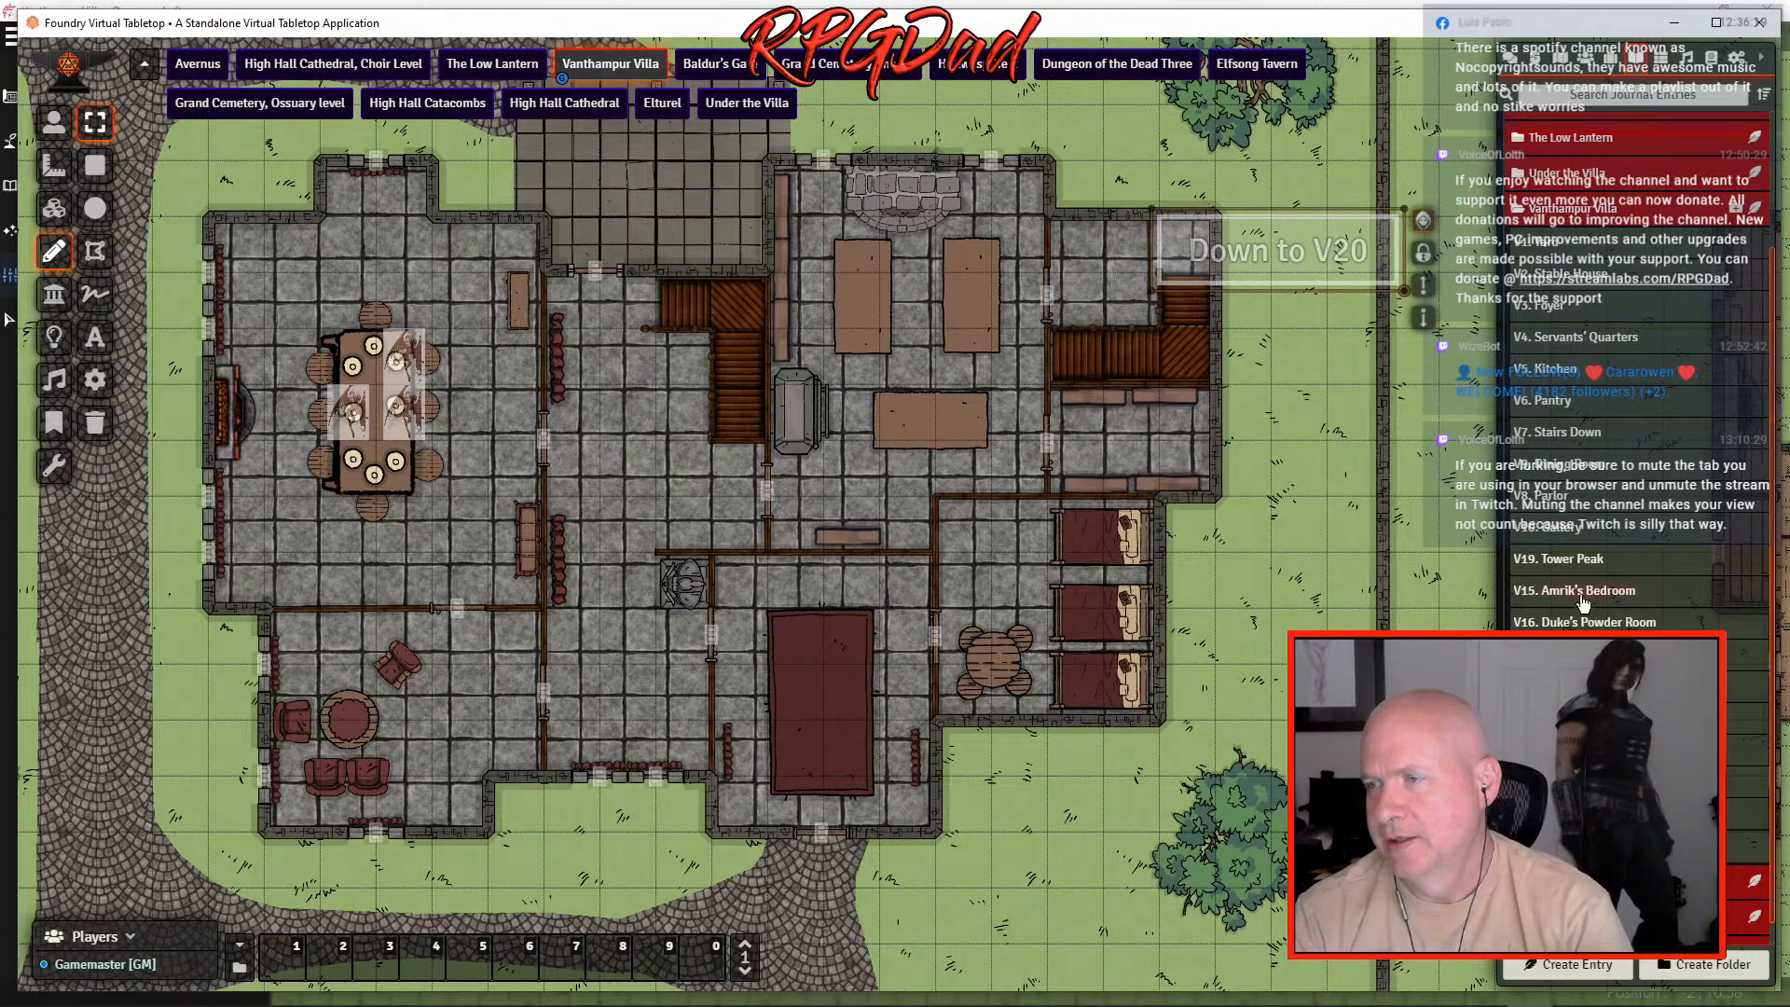
{"action": "left_click_drag", "start_coordinate": [1563, 498], "coordinate": [1565, 467]}
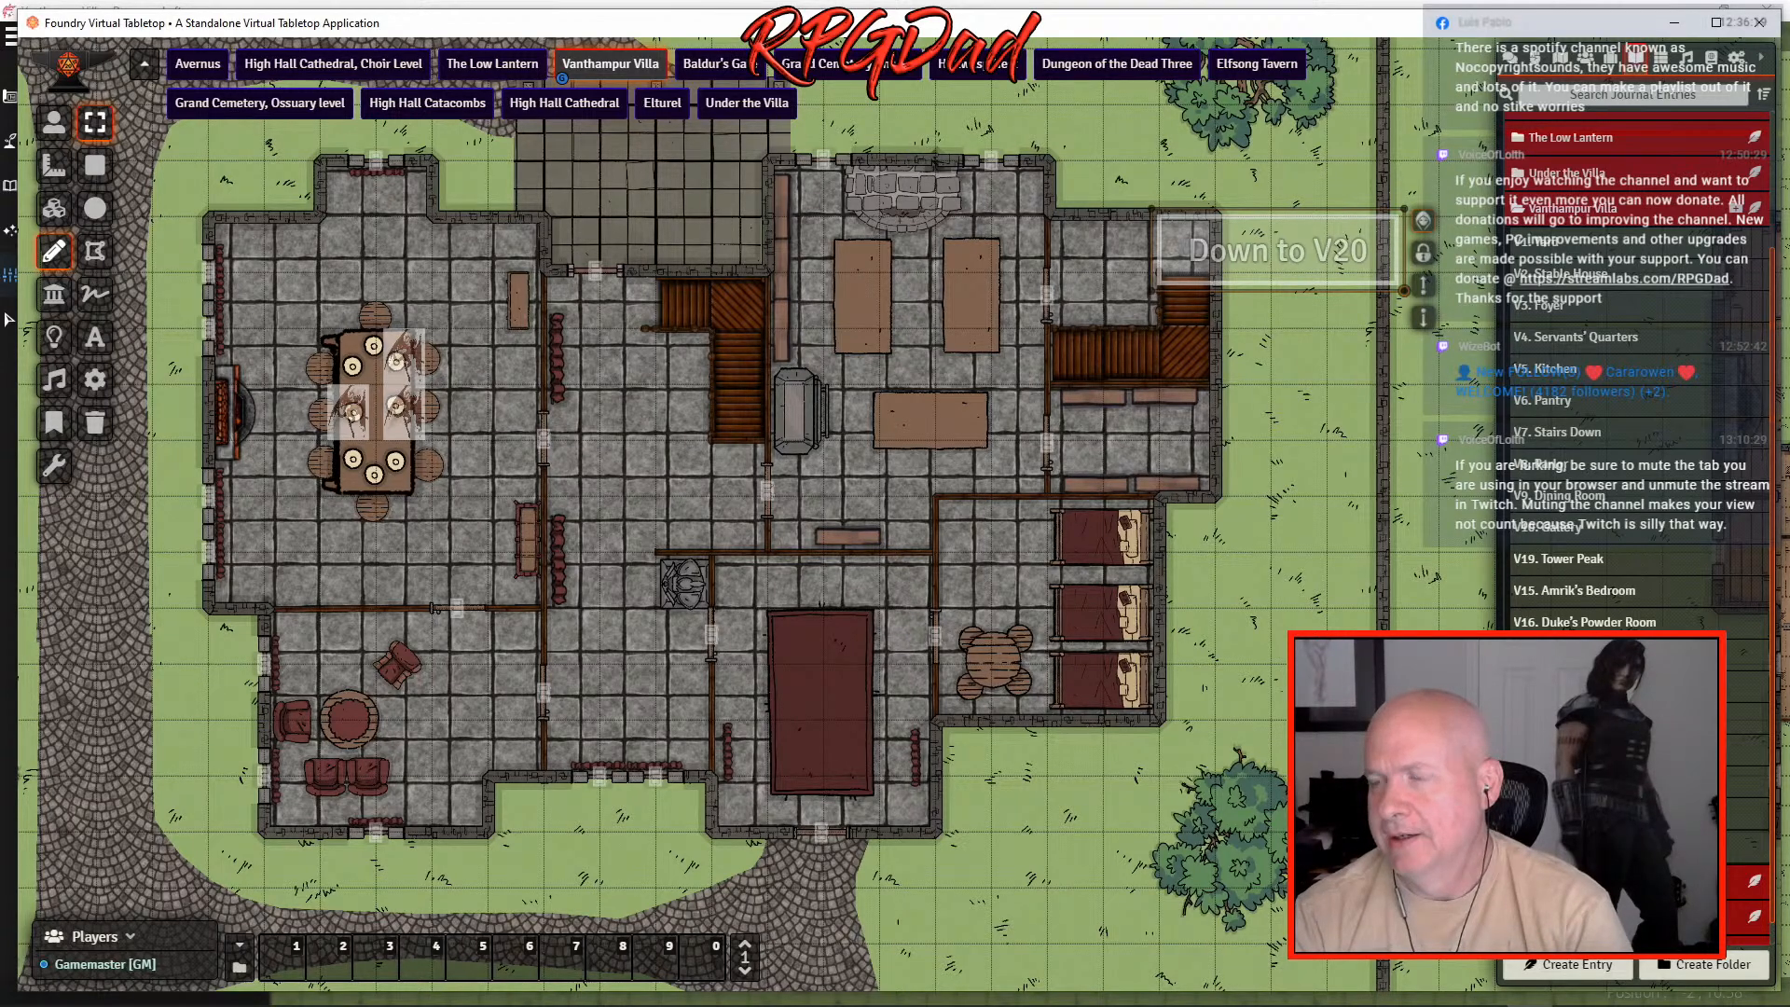
{"action": "left_click_drag", "start_coordinate": [1585, 680], "coordinate": [1576, 558]}
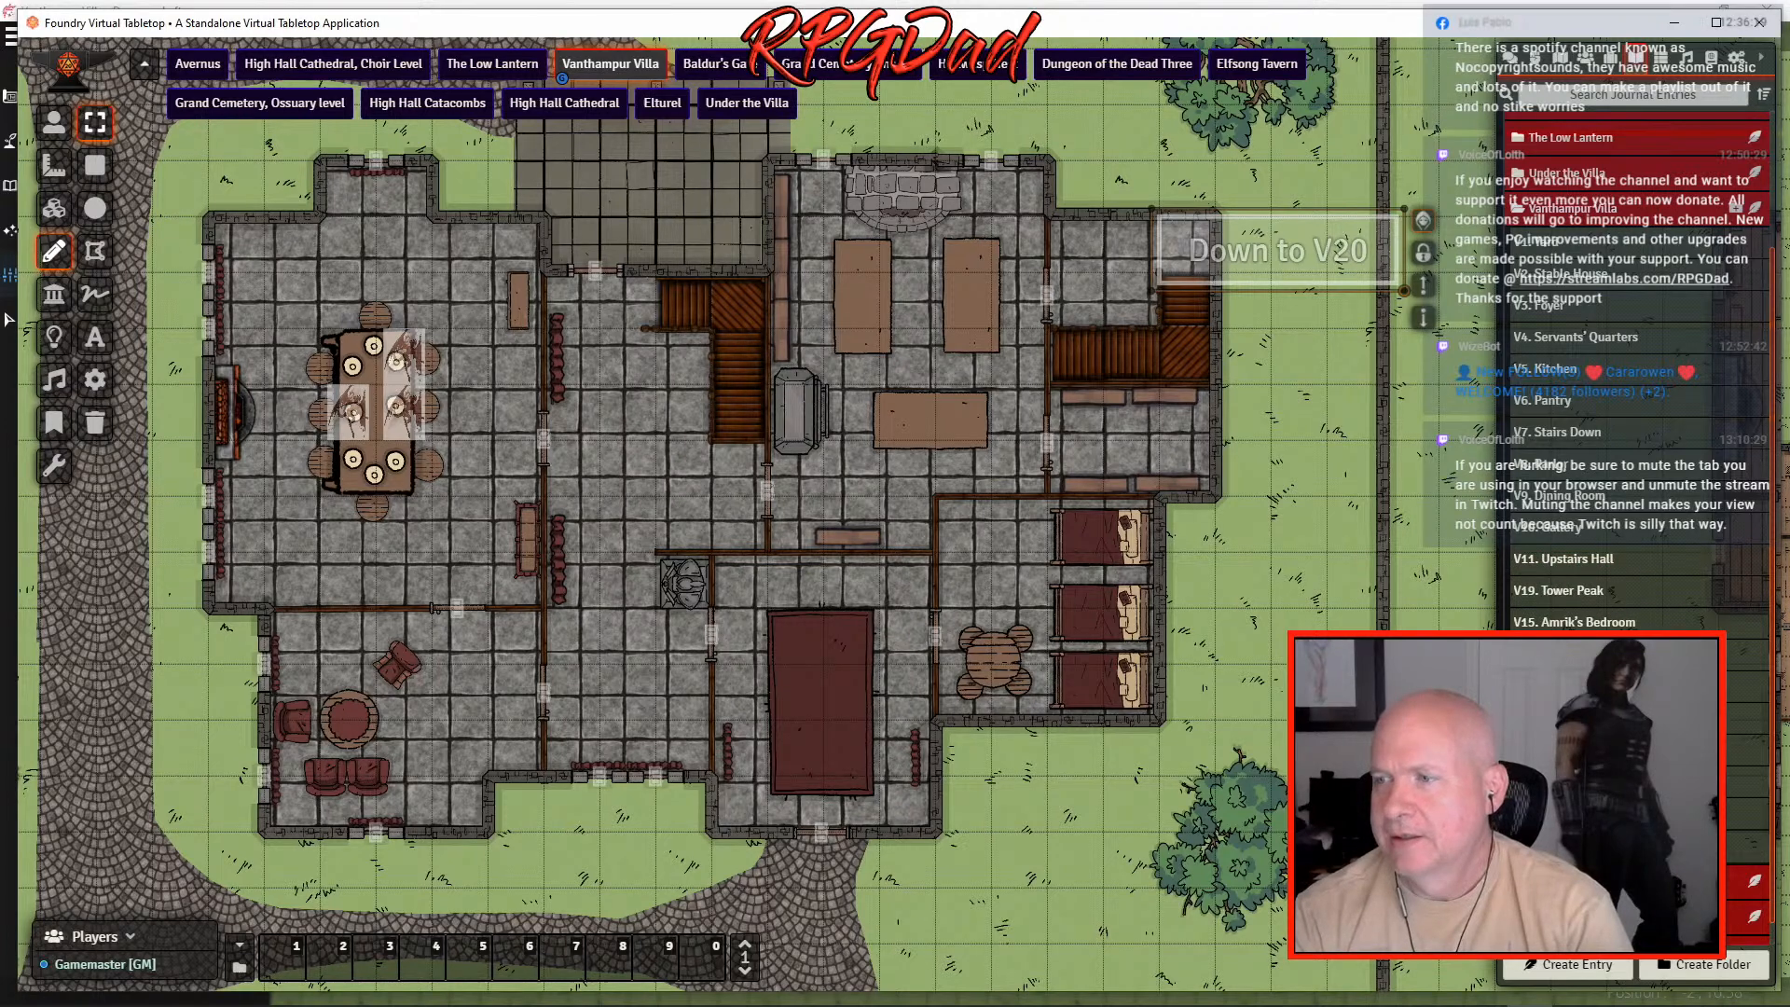
{"action": "left_click_drag", "start_coordinate": [1748, 805], "coordinate": [1569, 593]}
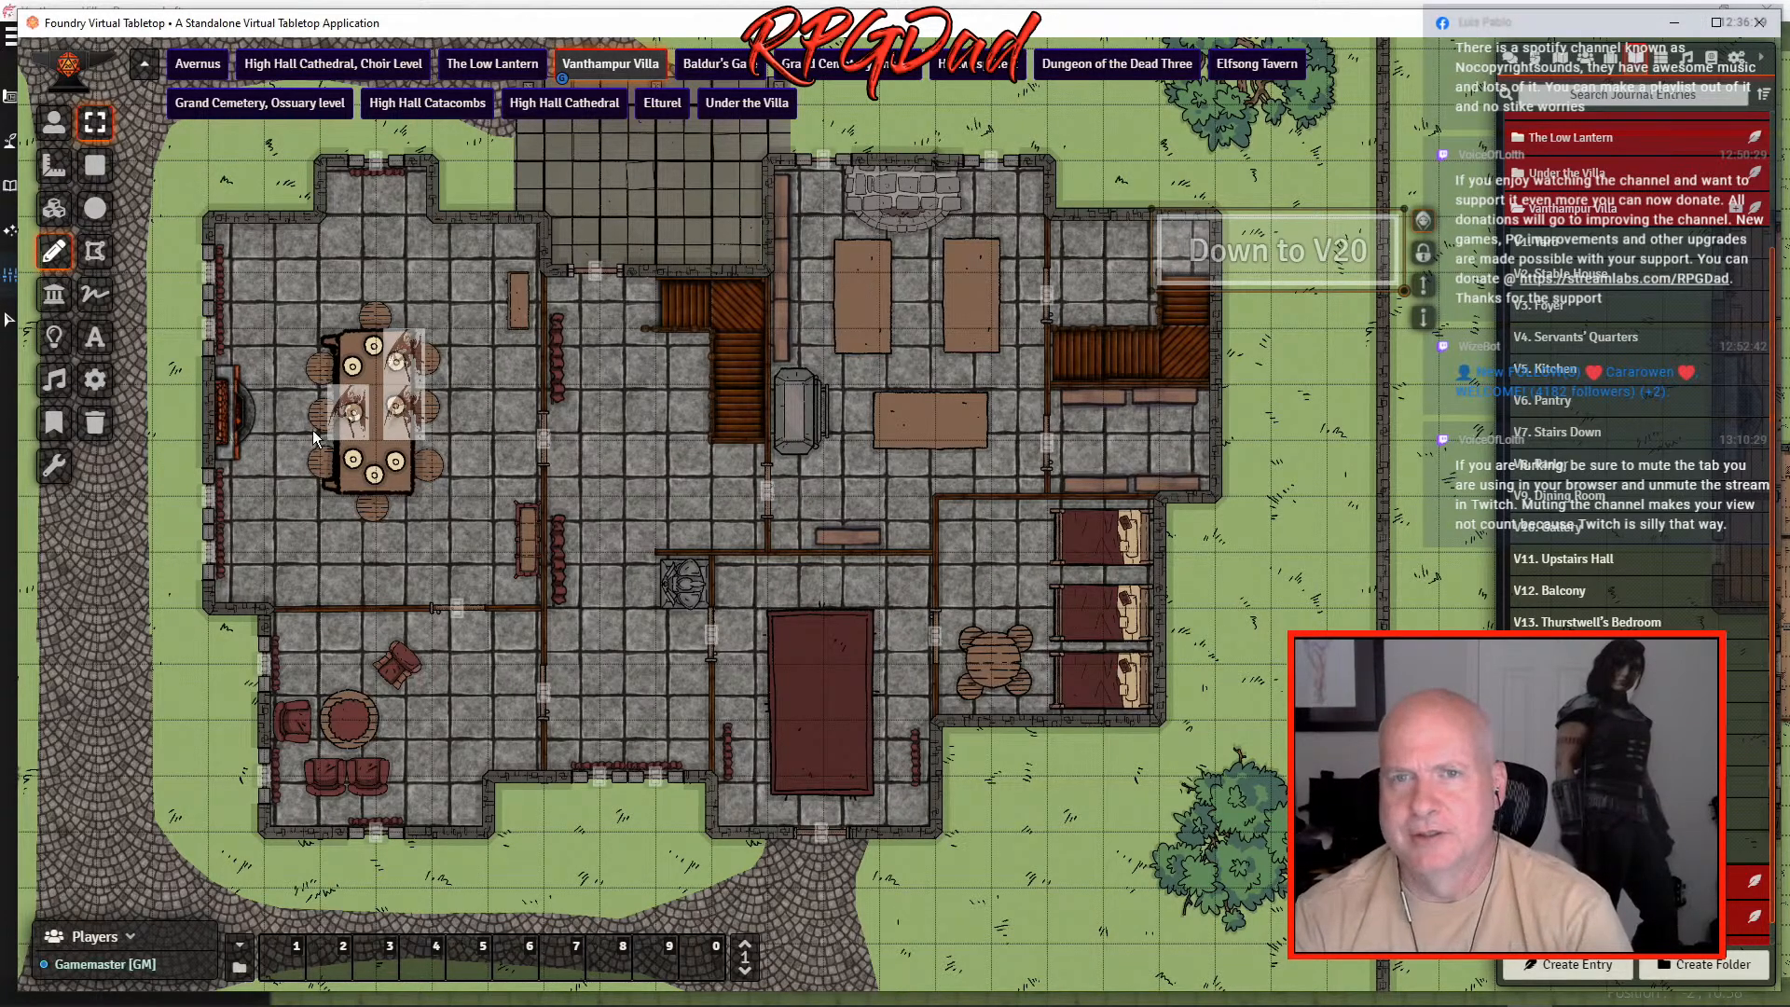
- Place map notes for V3. Foyer on the red-carpeted entrance hall and V4. Servants' Quarters in the three-bed room
{"action": "left_click", "coordinate": [54, 424]}
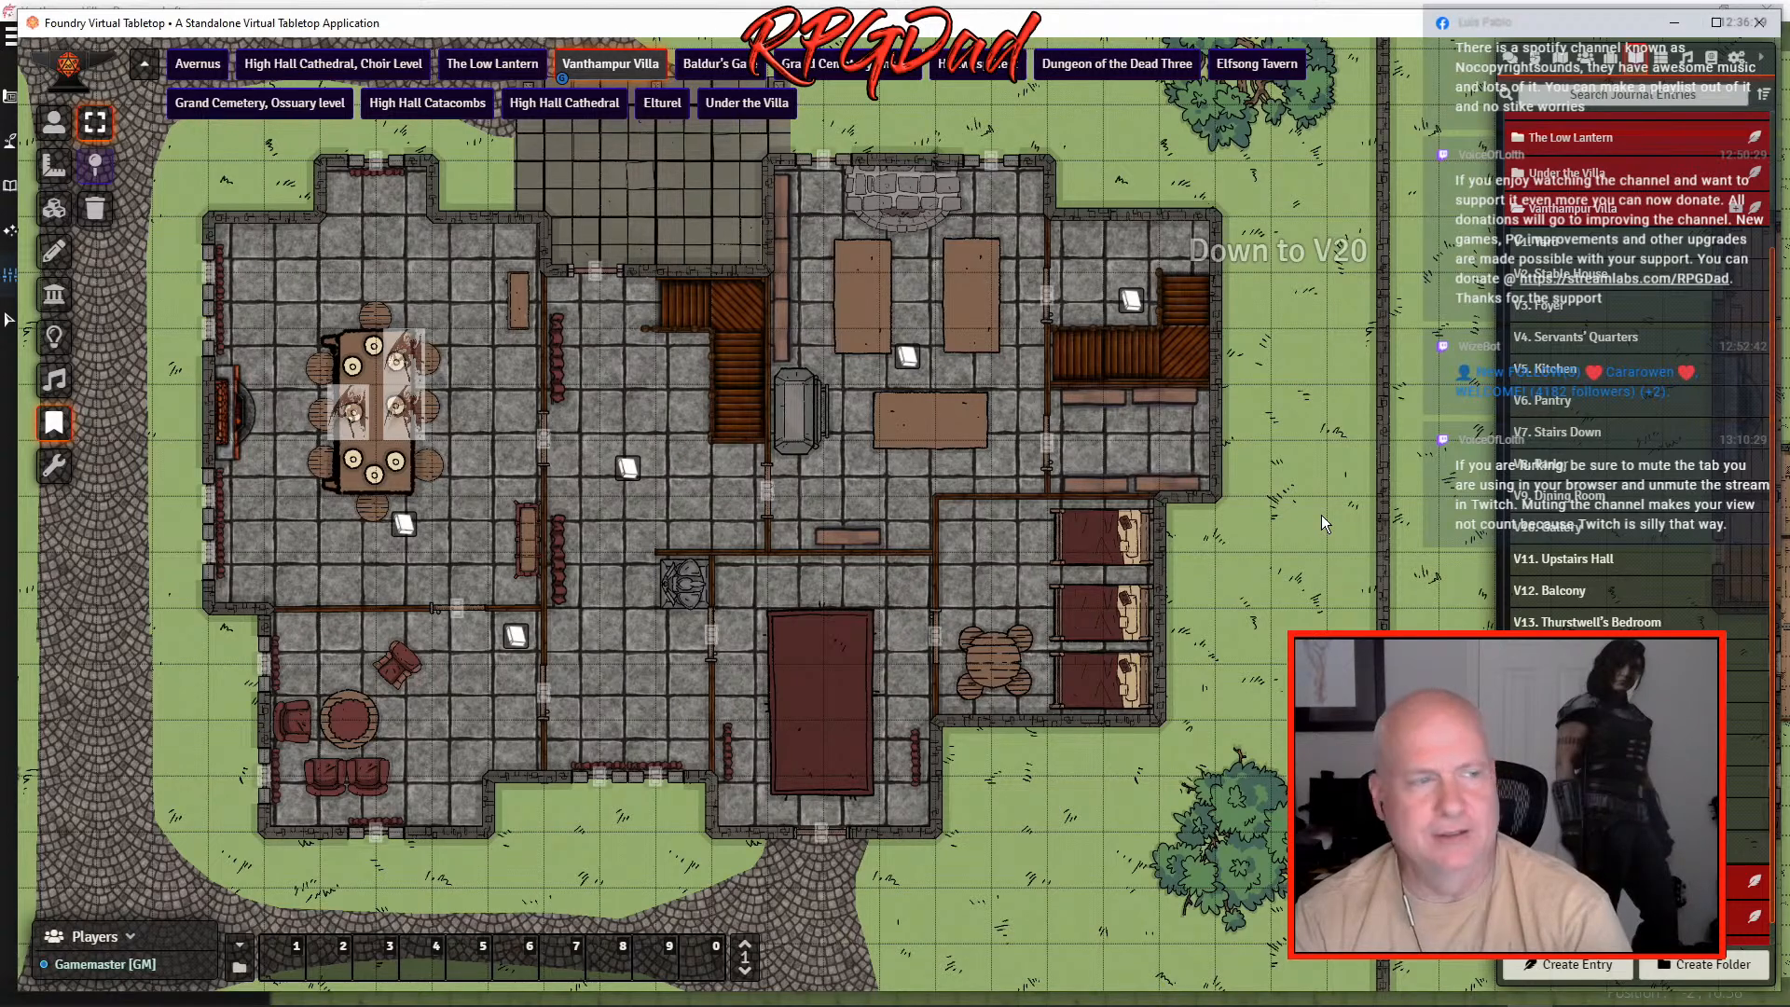
{"action": "left_click_drag", "start_coordinate": [1543, 308], "coordinate": [809, 748]}
{"action": "left_click", "coordinate": [954, 643]}
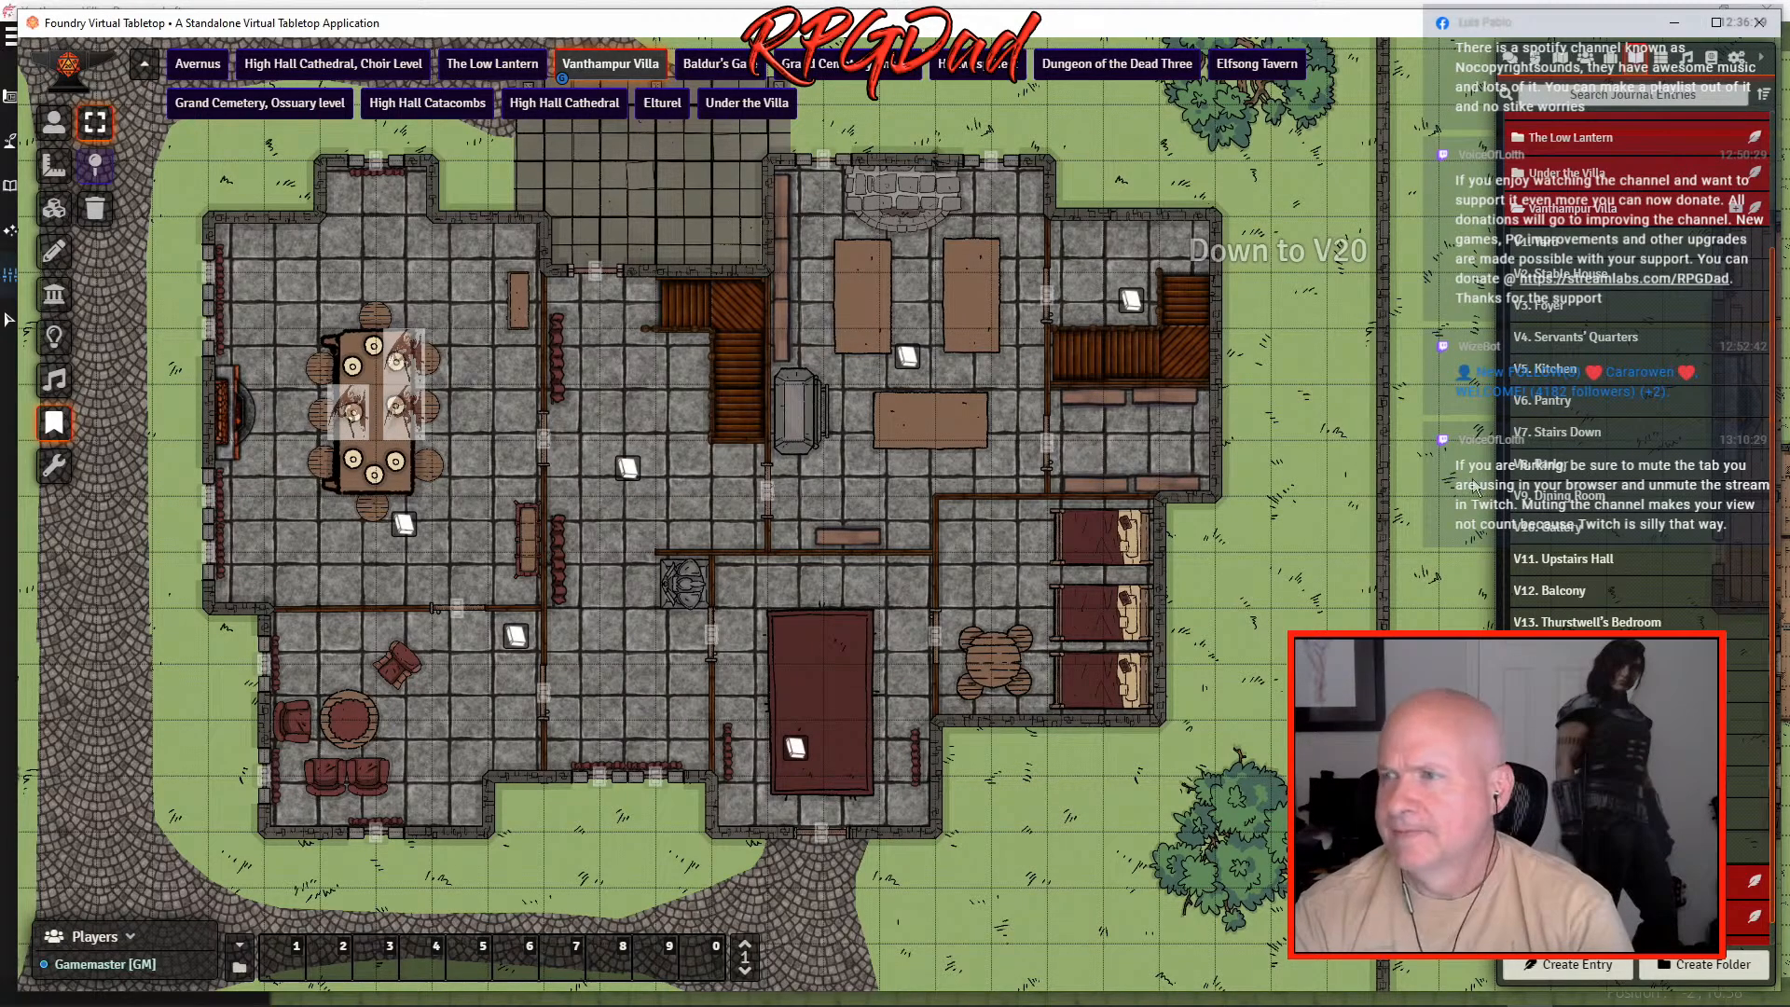
{"action": "left_click_drag", "start_coordinate": [1552, 338], "coordinate": [1180, 586]}
{"action": "left_click", "coordinate": [951, 649]}
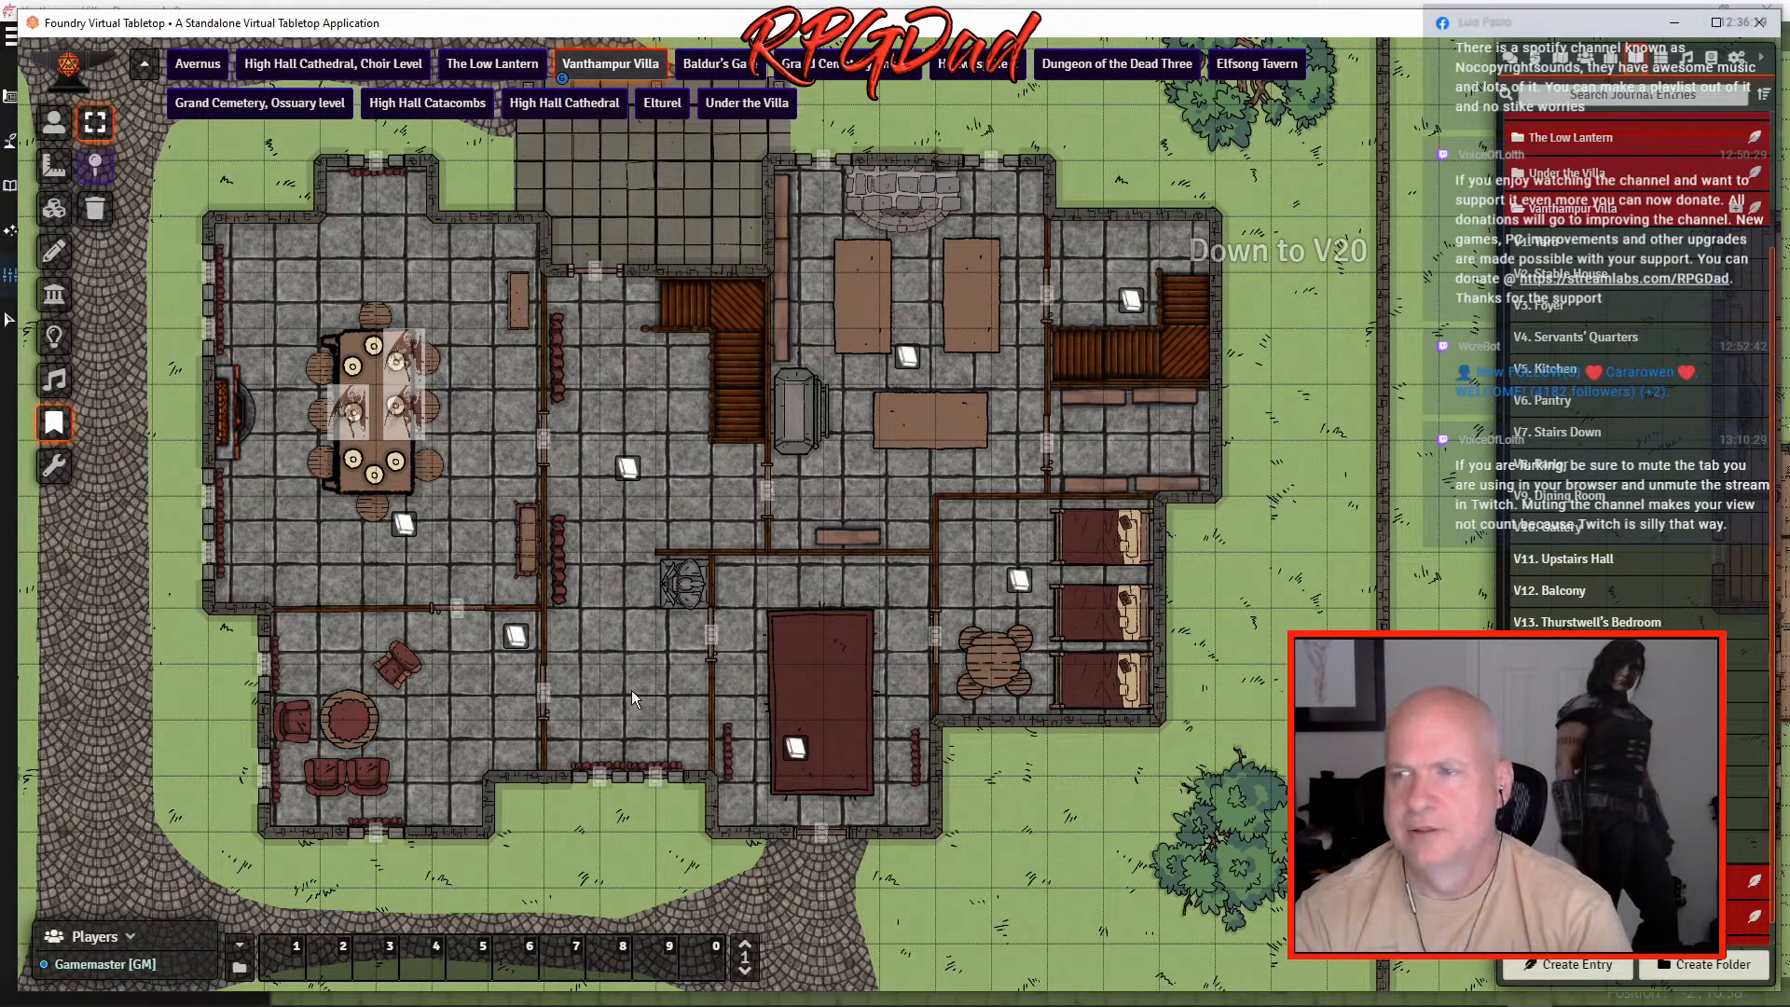
- On the upper floor, place map notes for V13. Thurstwell's Bedroom in the southwest bedroom and V12. Balcony on the balcony
{"action": "left_click_drag", "start_coordinate": [1270, 647], "coordinate": [617, 640]}
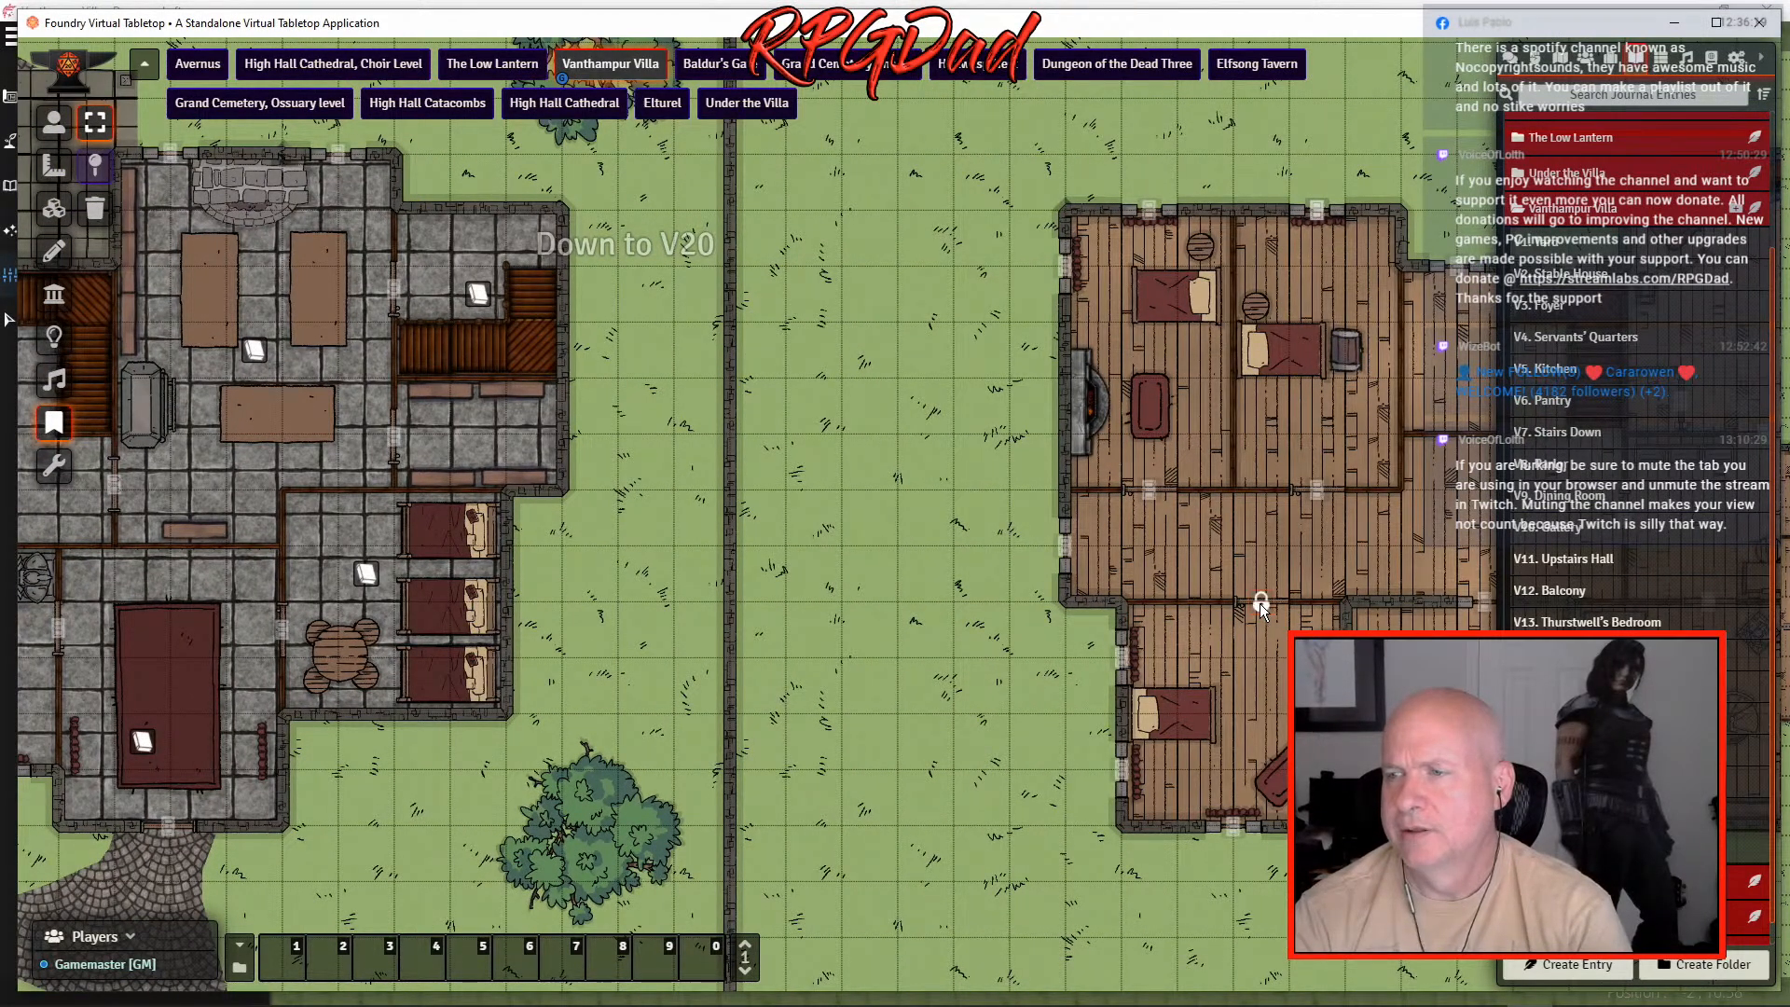
{"action": "left_click_drag", "start_coordinate": [1278, 659], "coordinate": [593, 682]}
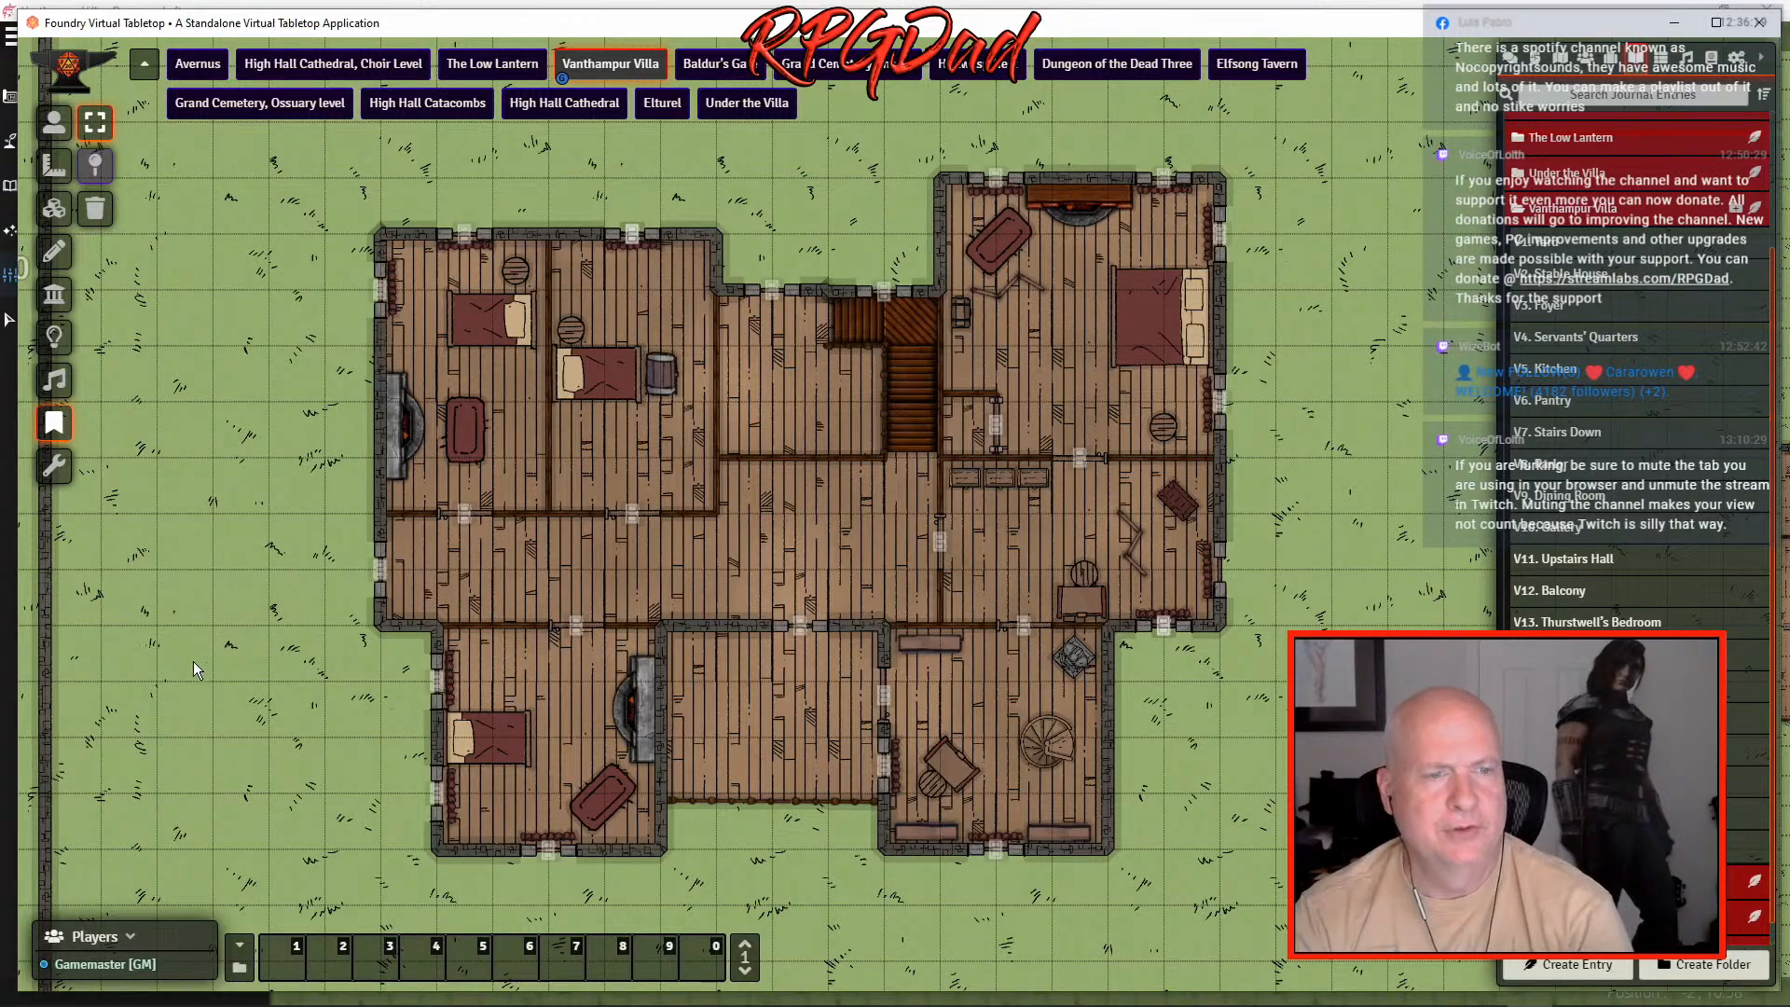
{"action": "left_click_drag", "start_coordinate": [1619, 620], "coordinate": [521, 652]}
{"action": "left_click", "coordinate": [888, 651]}
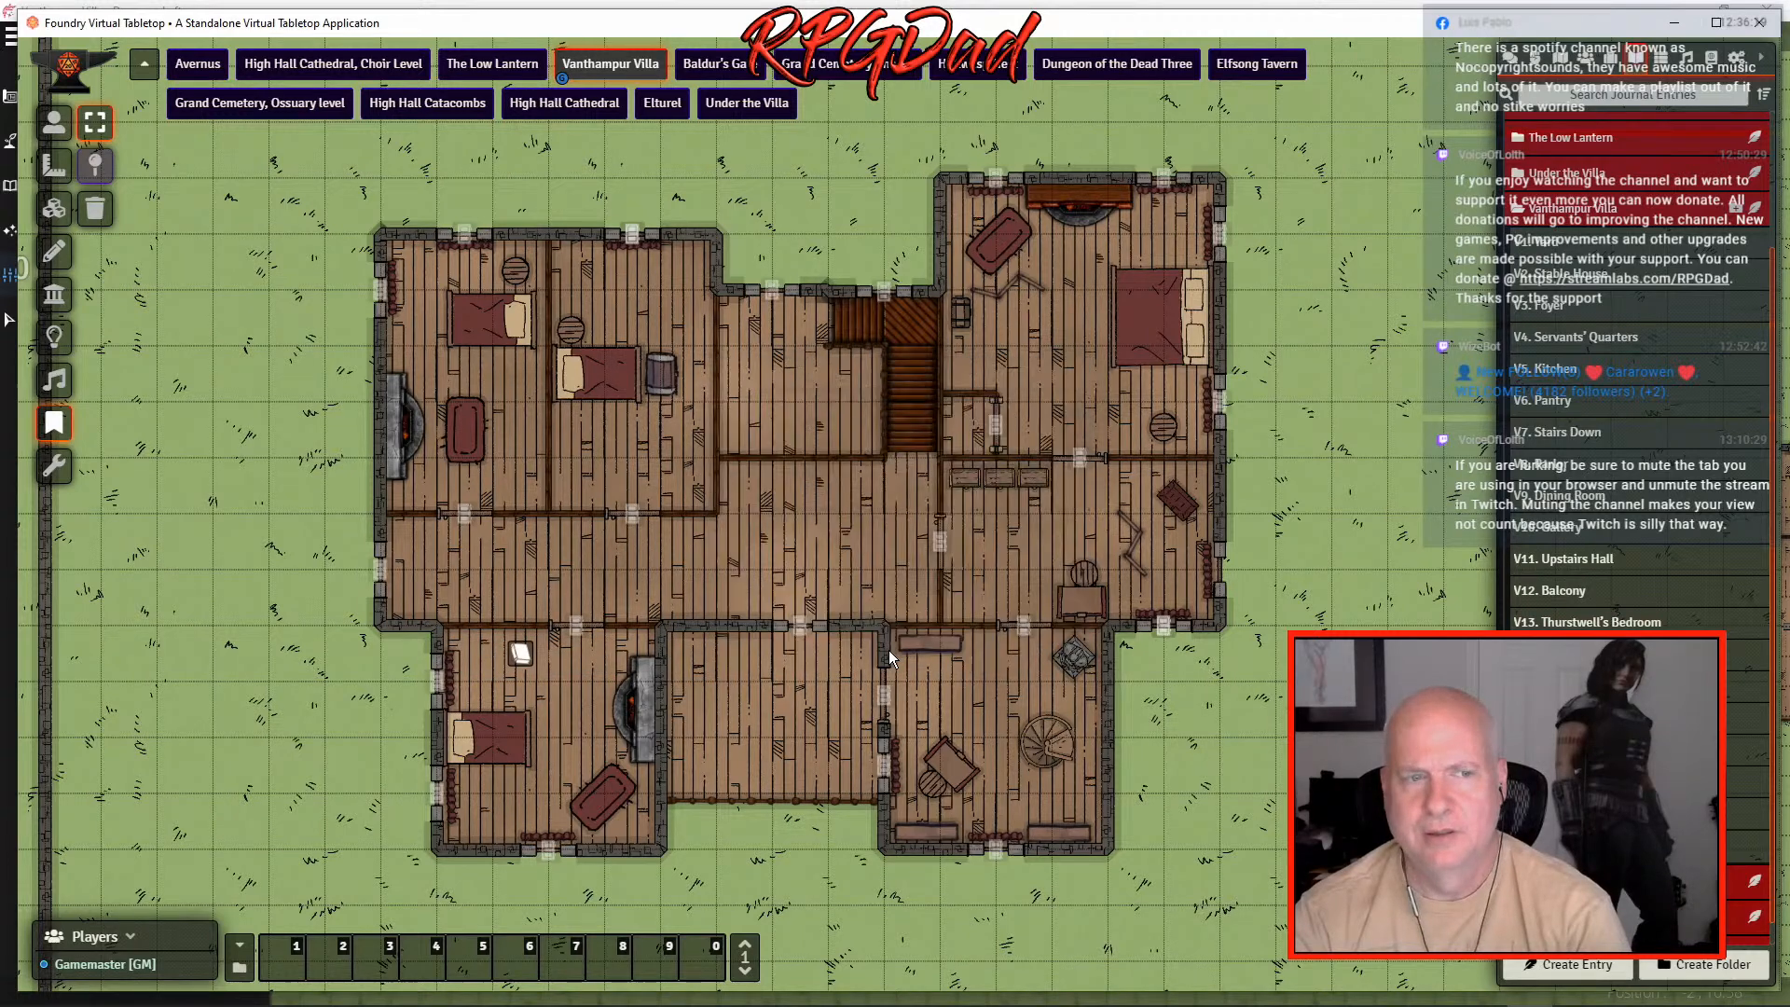
{"action": "left_click_drag", "start_coordinate": [1565, 593], "coordinate": [753, 667]}
{"action": "left_click", "coordinate": [870, 647]}
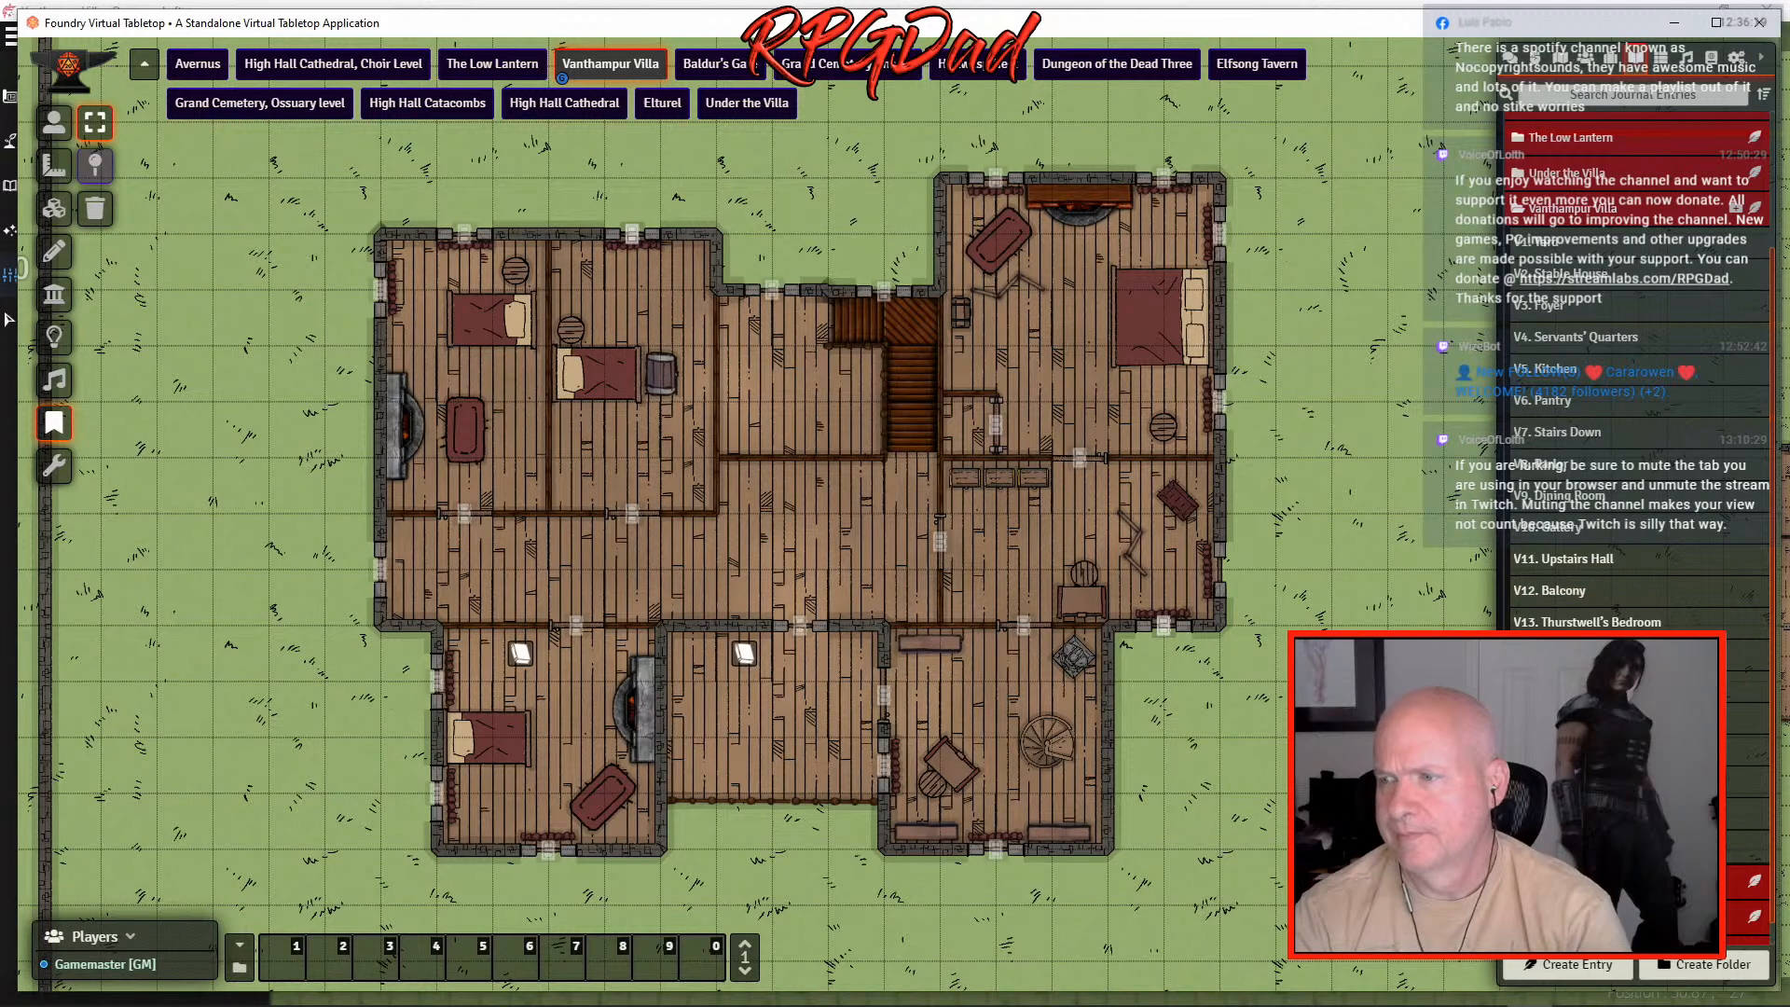
- Place a map note in the spiral-staircase room and one for V16. Duke's Powder Room in the room north of it
{"action": "left_click_drag", "start_coordinate": [1567, 780], "coordinate": [979, 679]}
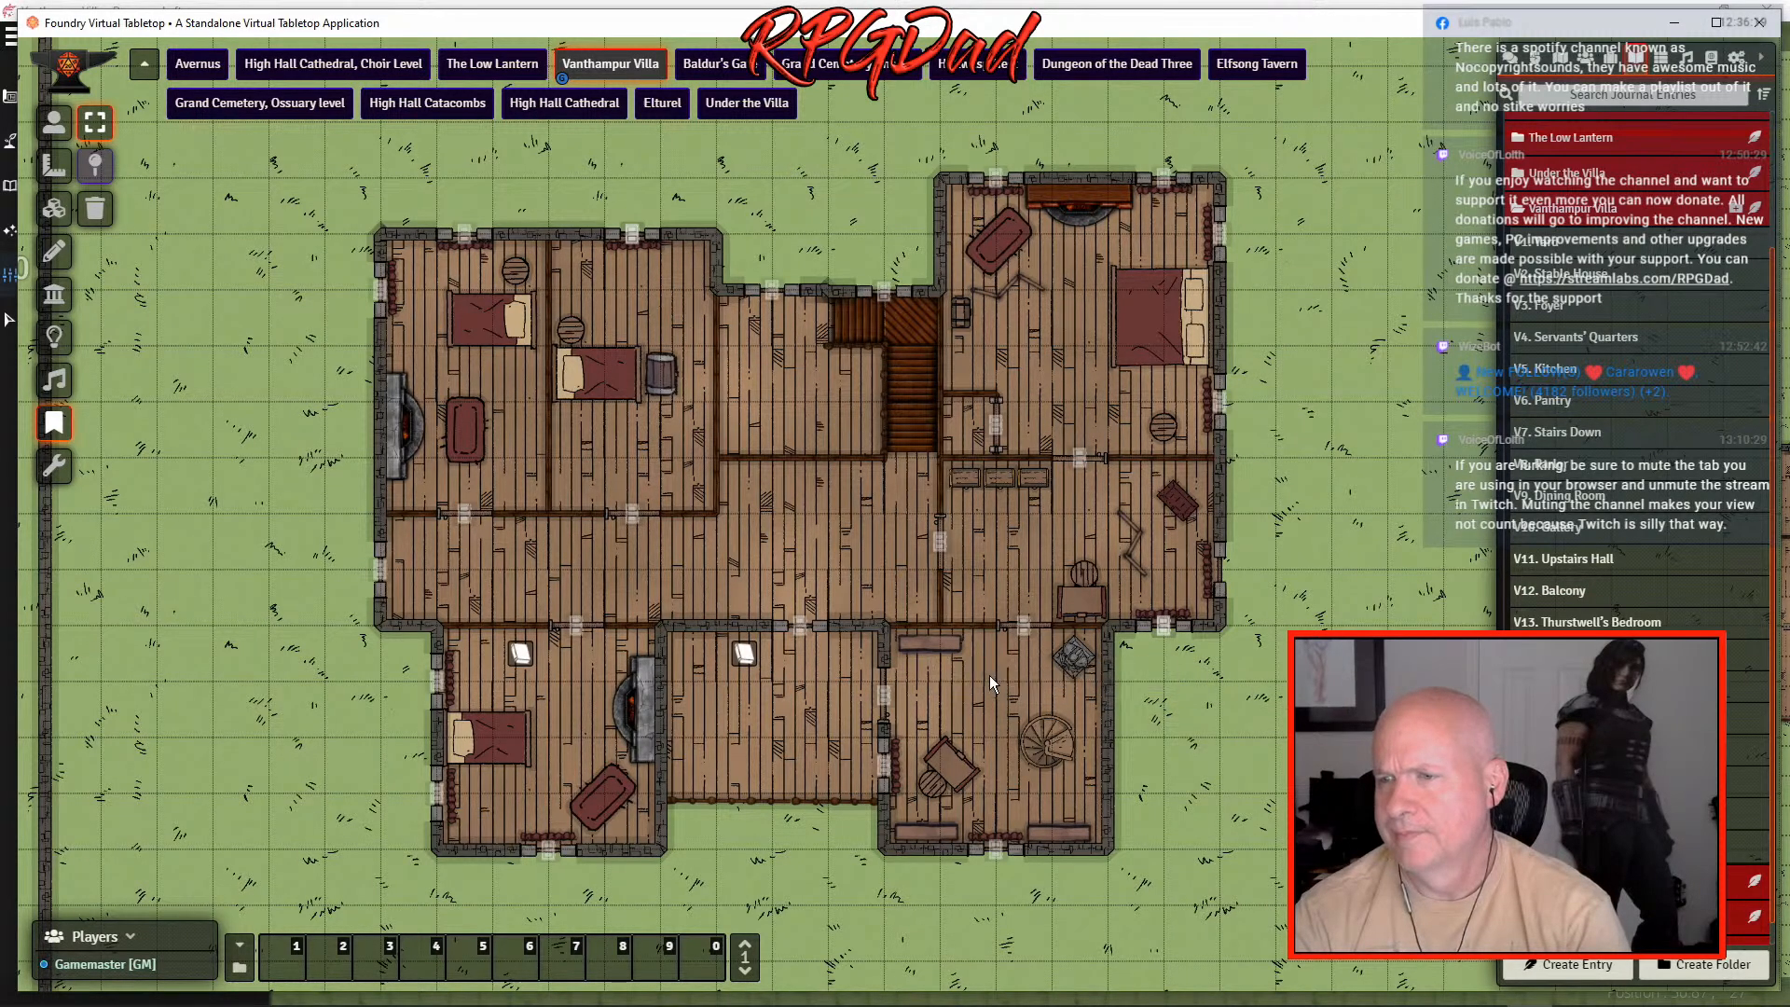
{"action": "left_click", "coordinate": [972, 651]}
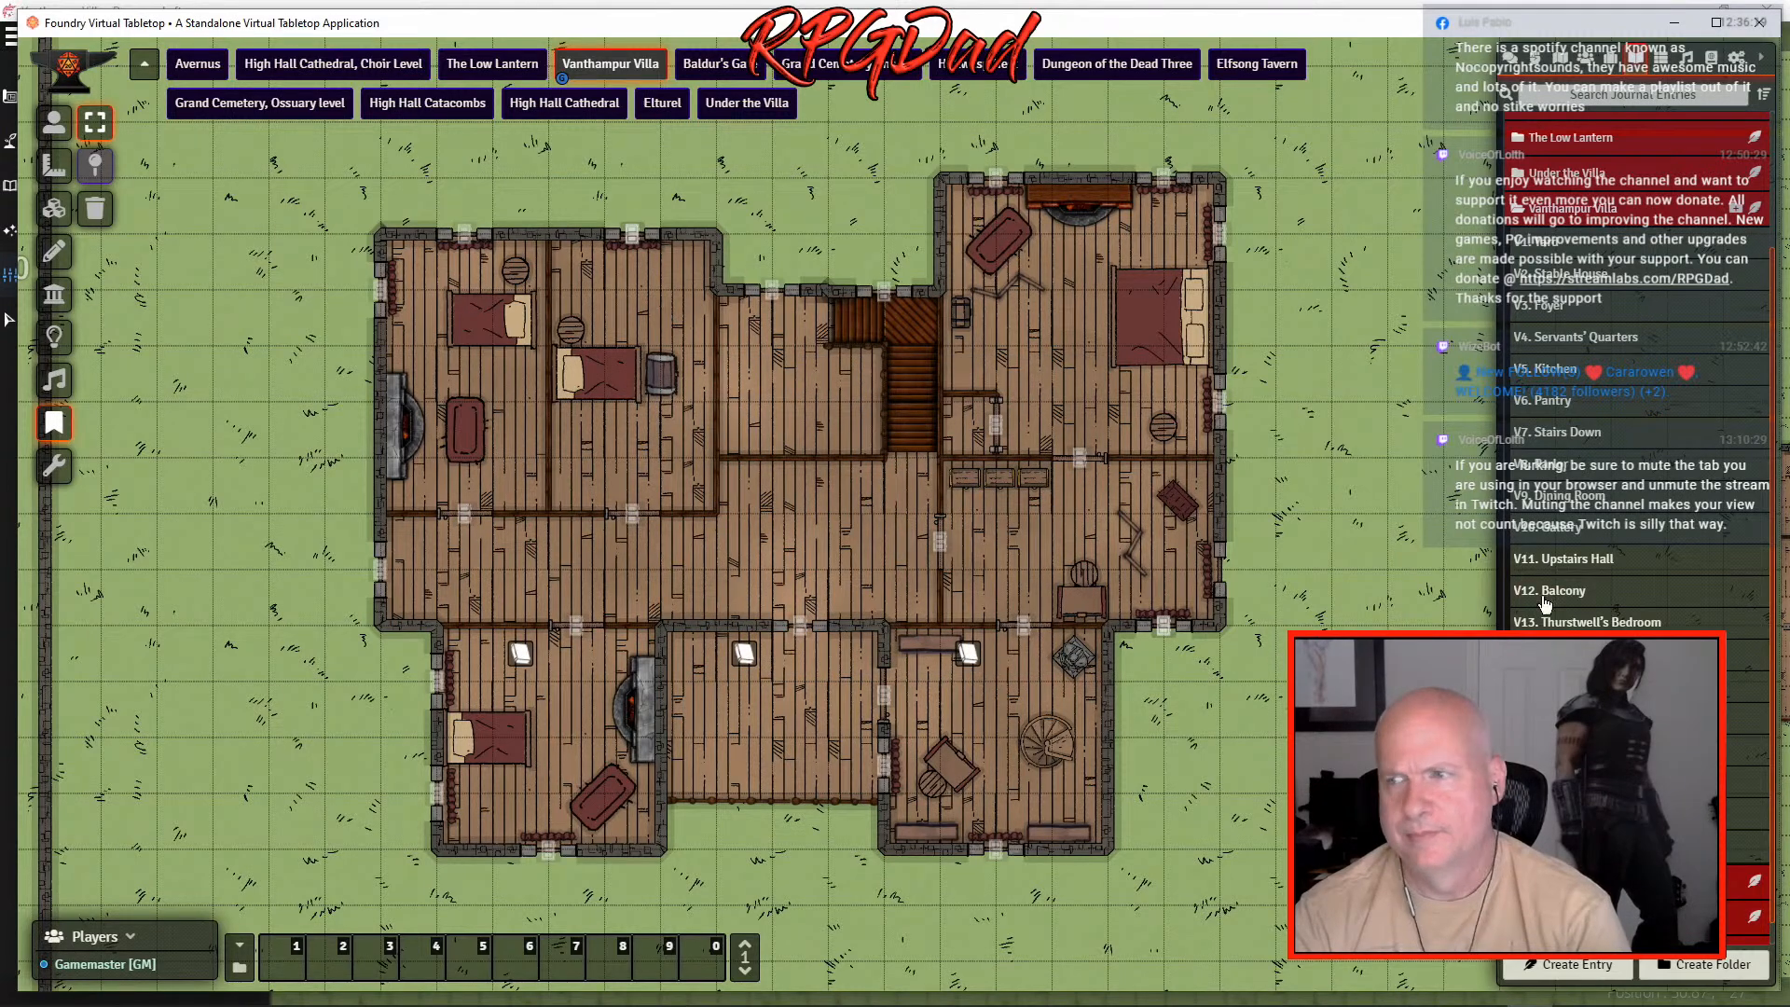
{"action": "left_click_drag", "start_coordinate": [1566, 717], "coordinate": [960, 544]}
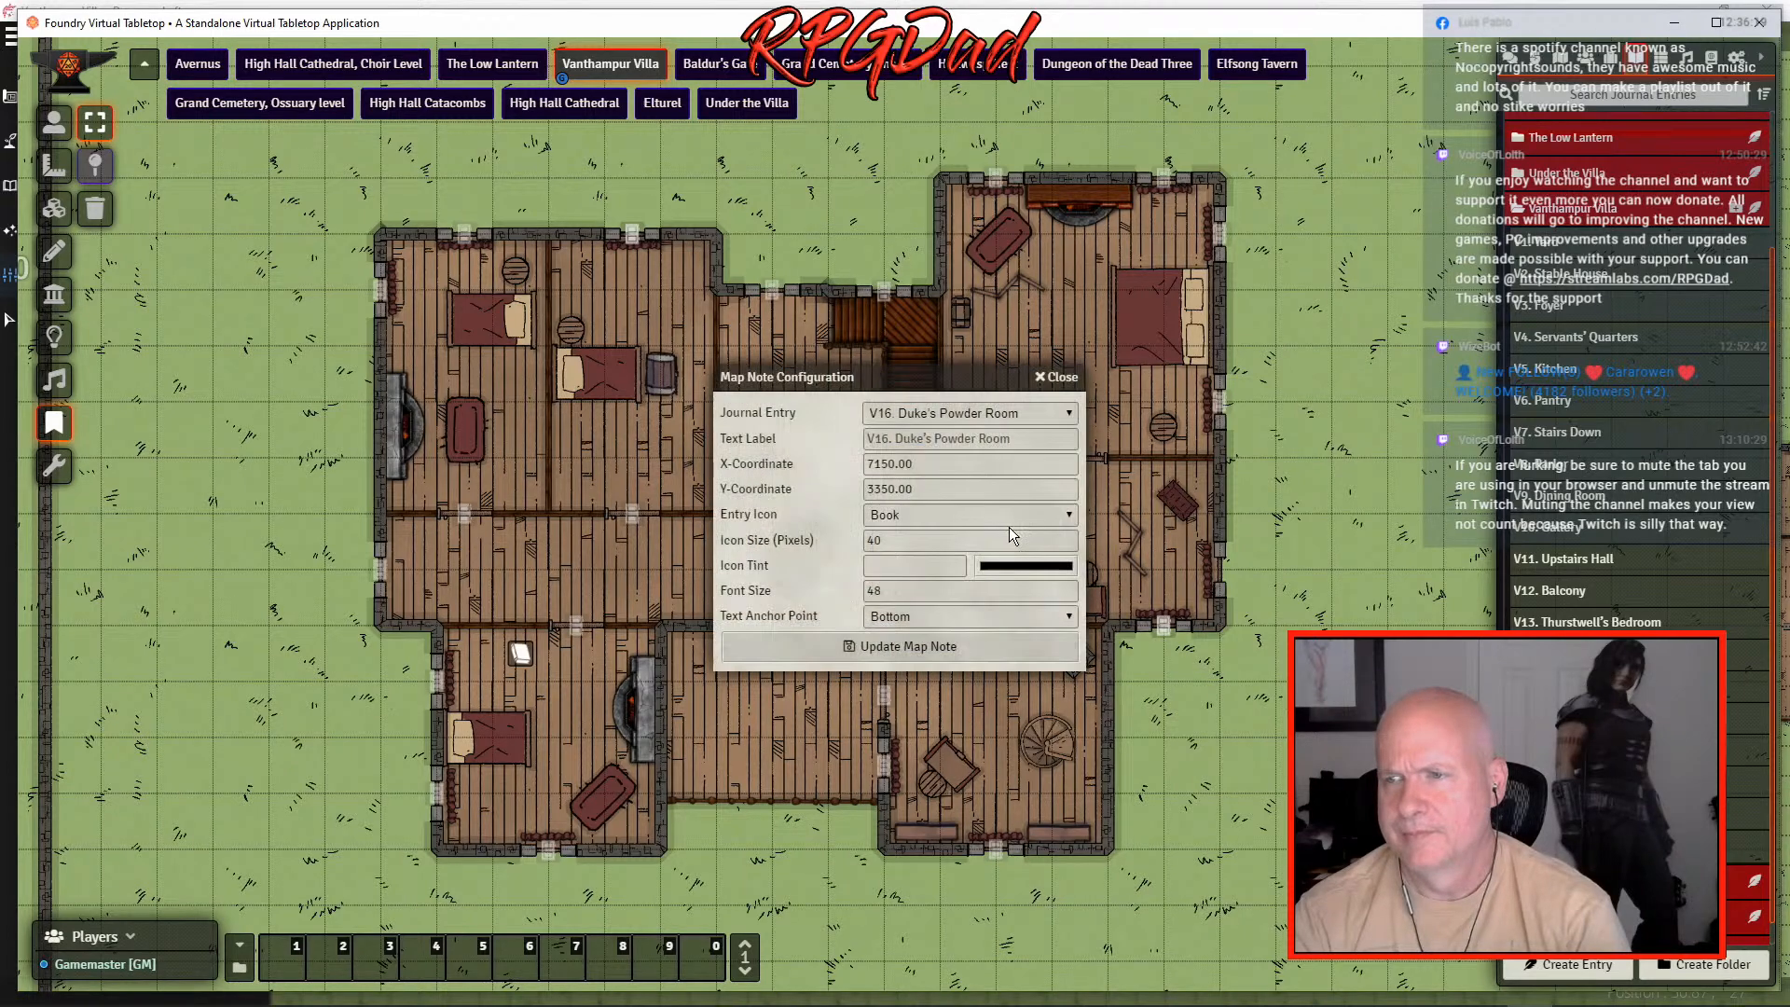
{"action": "left_click", "coordinate": [1000, 644]}
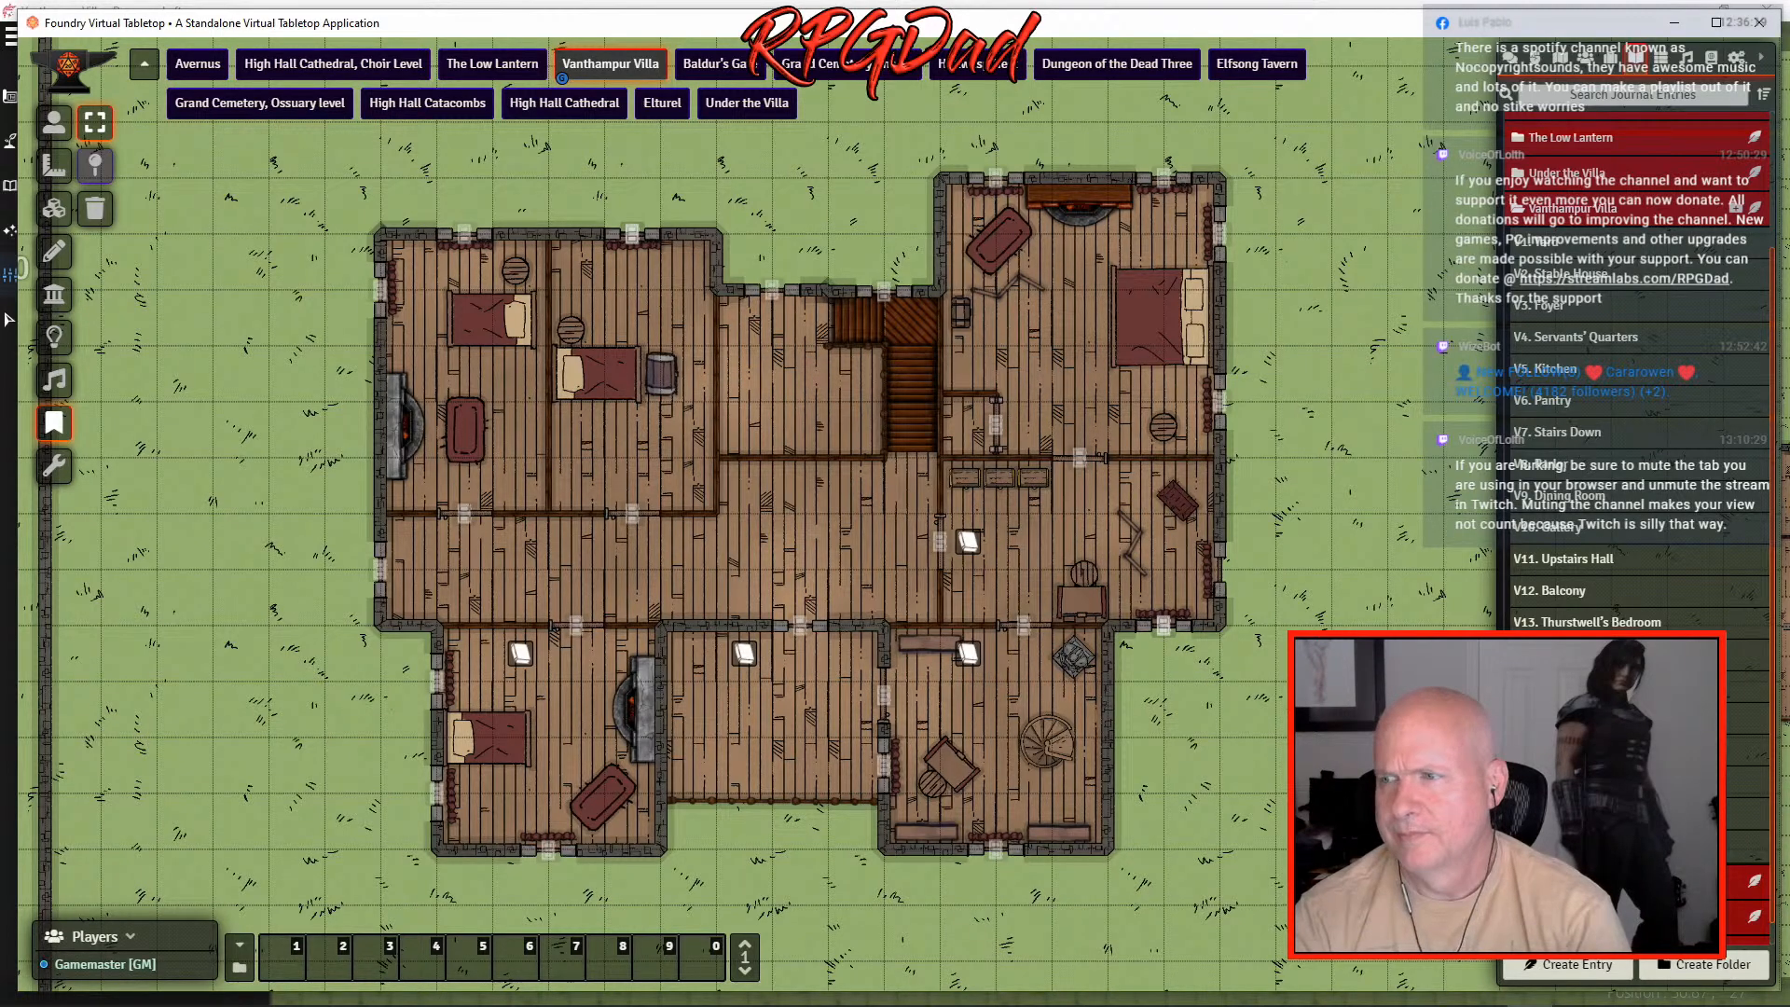
- Place map notes for V17. Master Bedroom in the northeast bedroom and V11. Upstairs Hall in the central hallway
{"action": "left_click_drag", "start_coordinate": [1585, 722], "coordinate": [1087, 321]}
{"action": "left_click", "coordinate": [994, 639]}
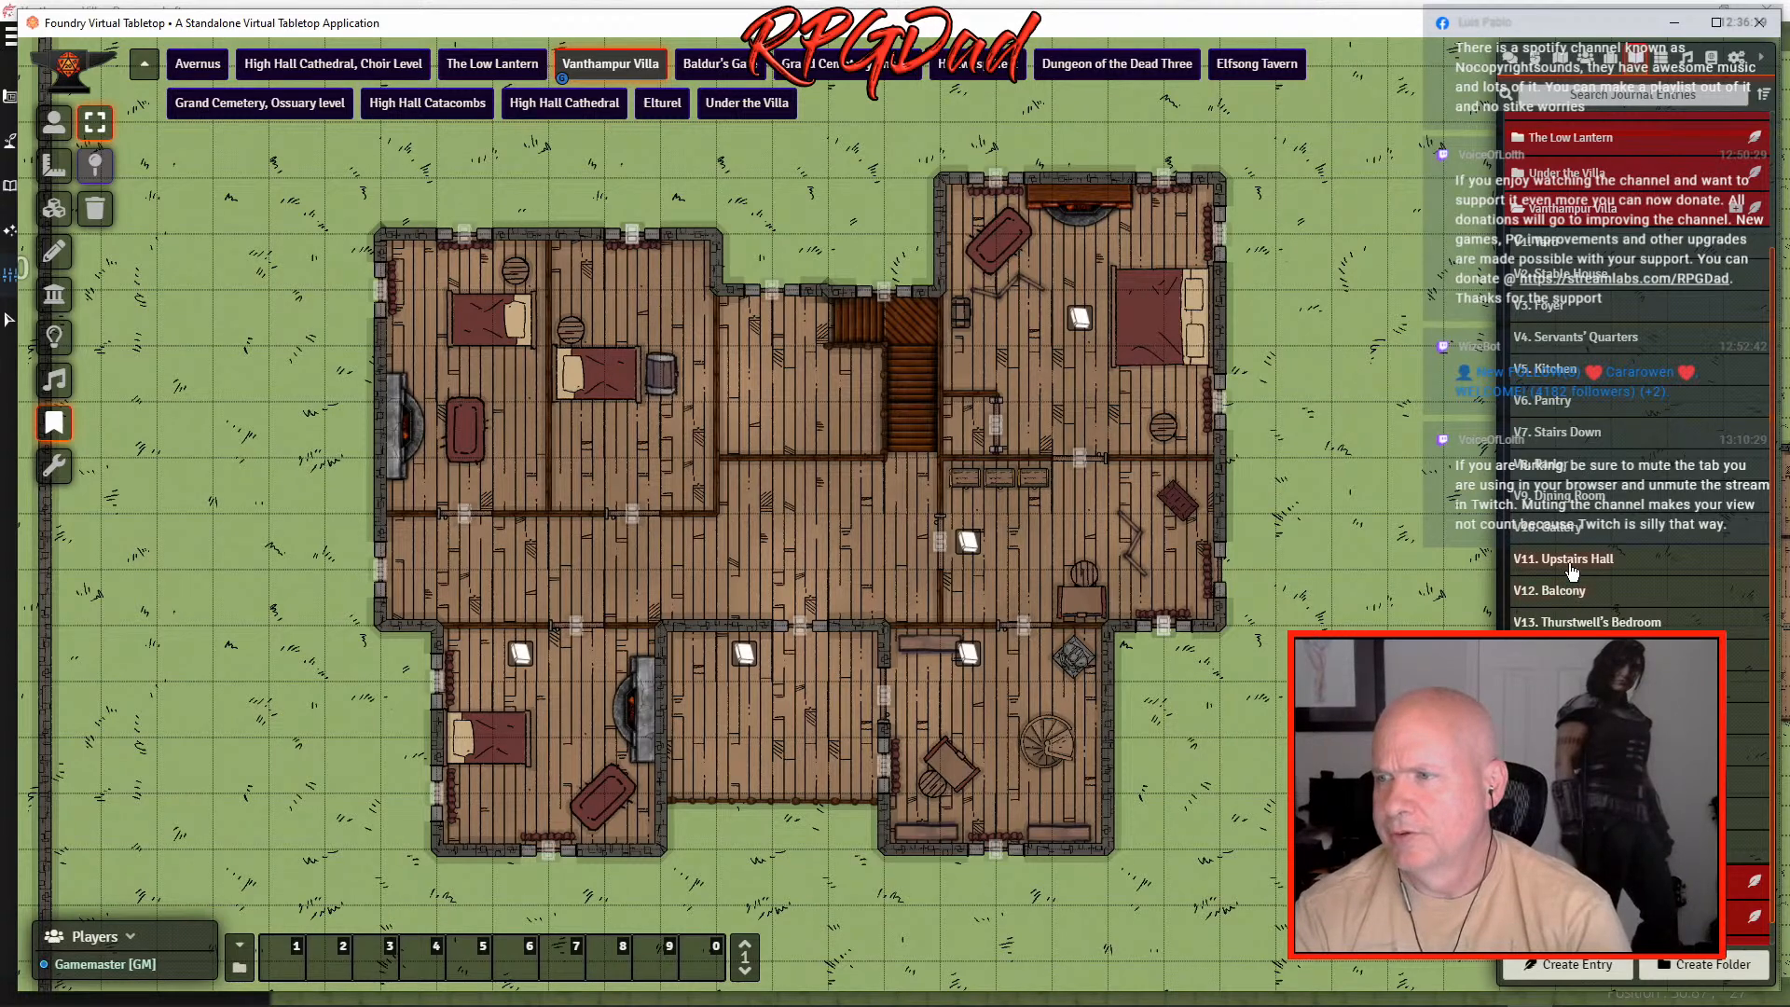
{"action": "left_click_drag", "start_coordinate": [1571, 568], "coordinate": [806, 546]}
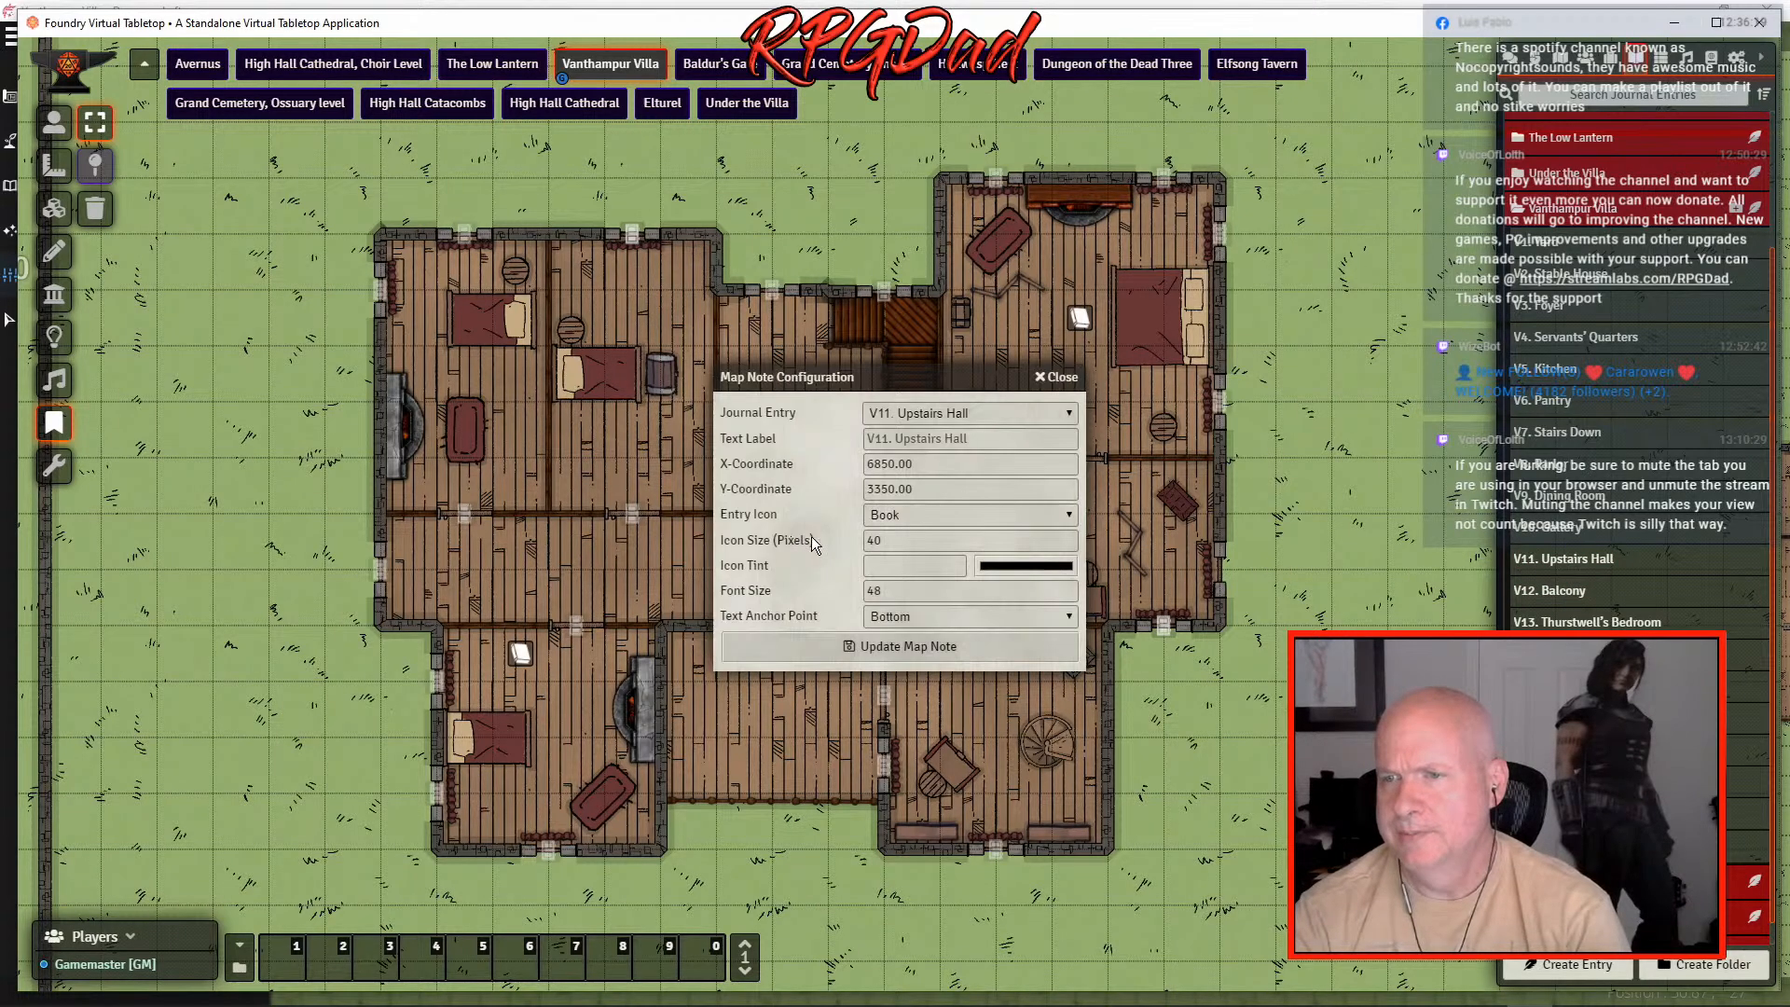
{"action": "left_click", "coordinate": [929, 650]}
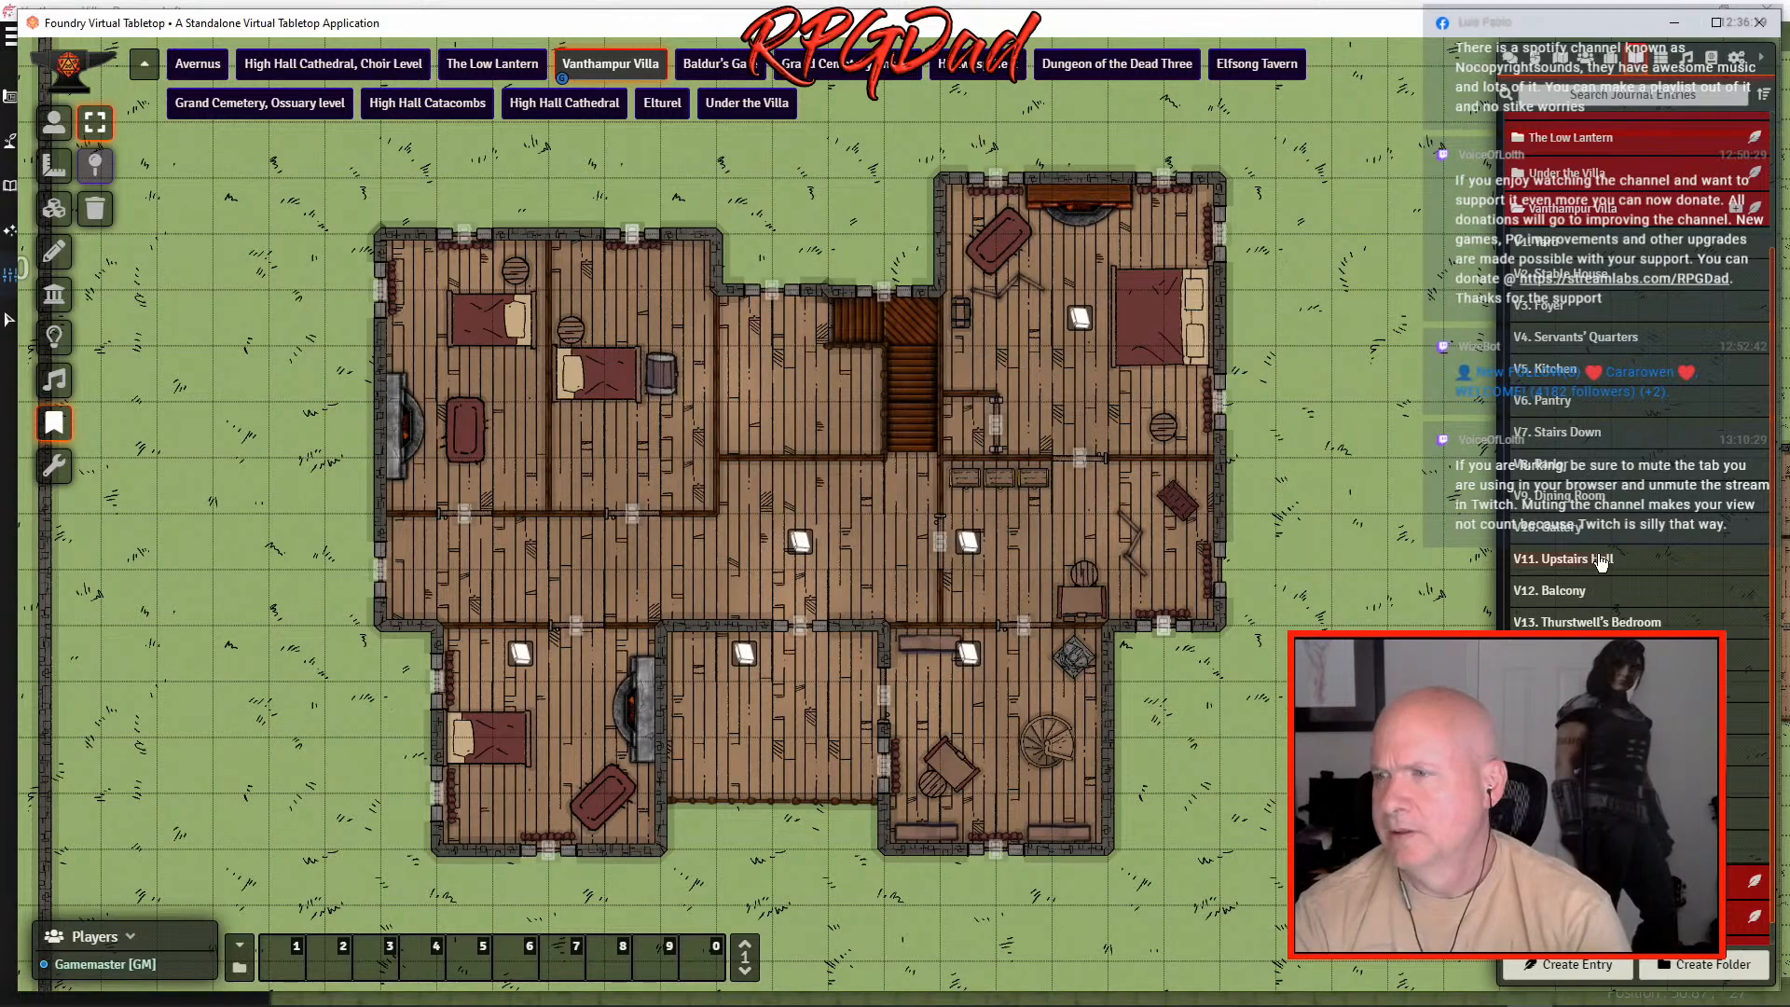
- Place map notes for V14. Mortlock's Bedroom and V15. Amrik's Bedroom in the two adjoining northwest bedrooms
{"action": "left_click_drag", "start_coordinate": [1567, 653], "coordinate": [658, 449]}
{"action": "left_click", "coordinate": [891, 641]}
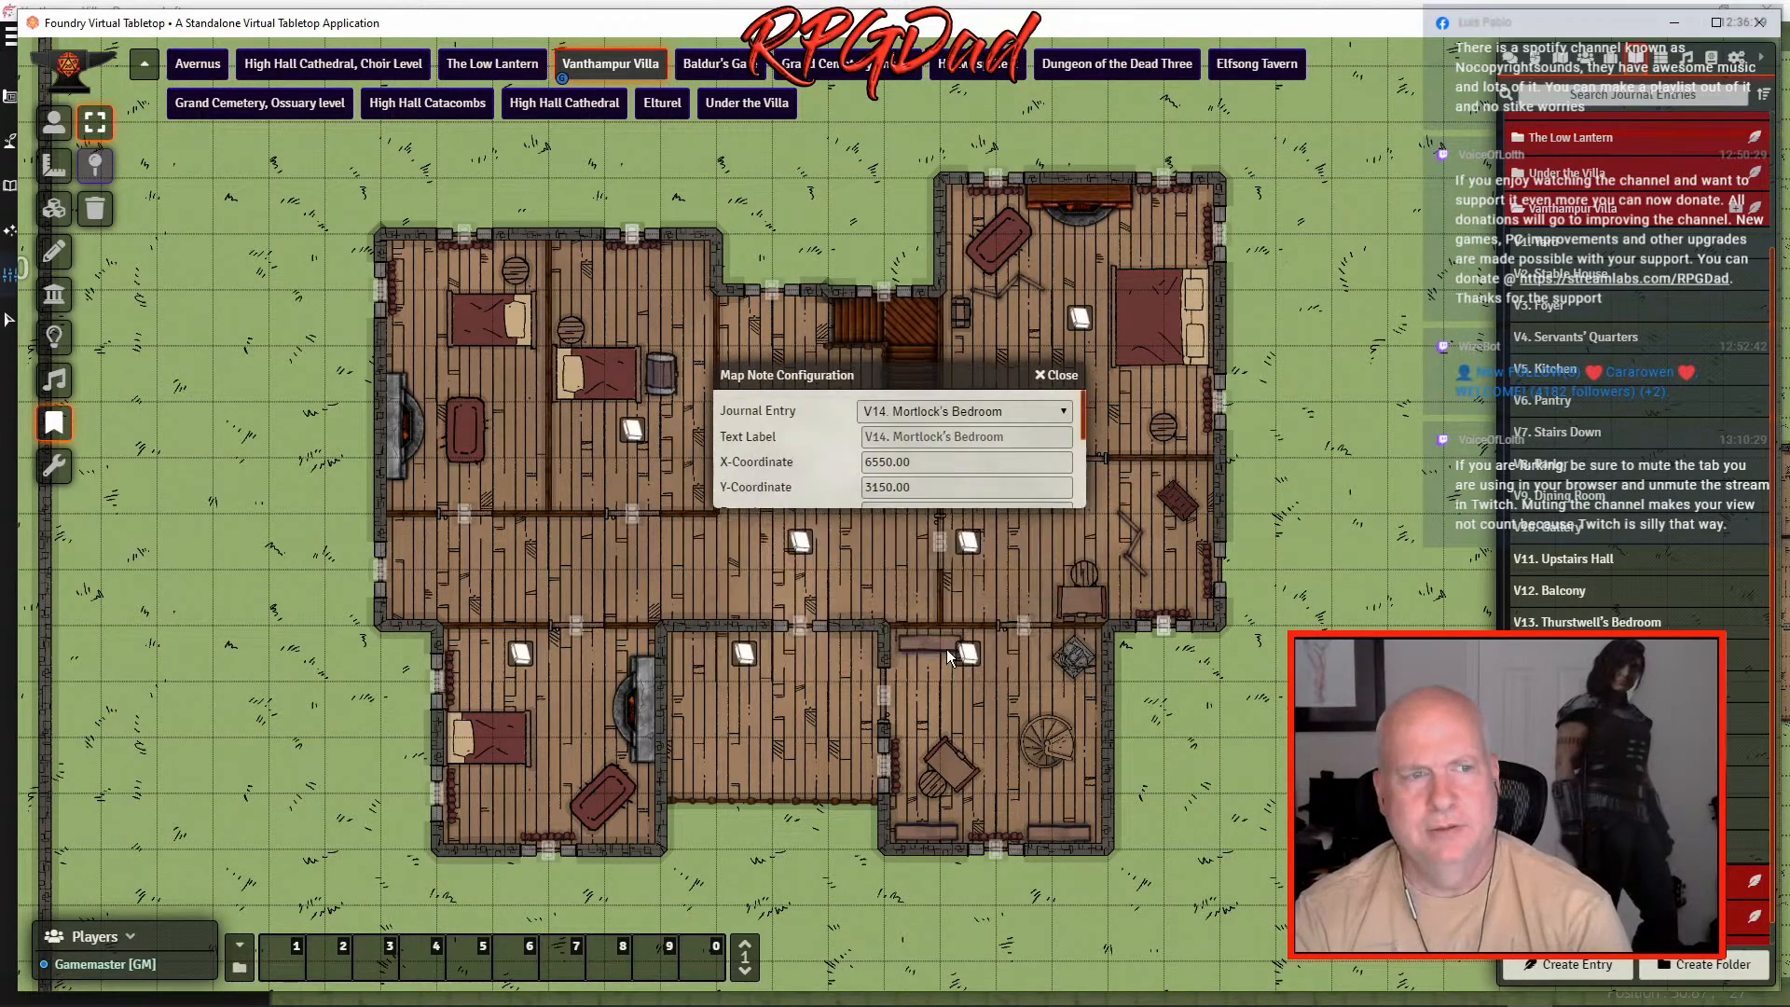
{"action": "left_click_drag", "start_coordinate": [1566, 686], "coordinate": [541, 454]}
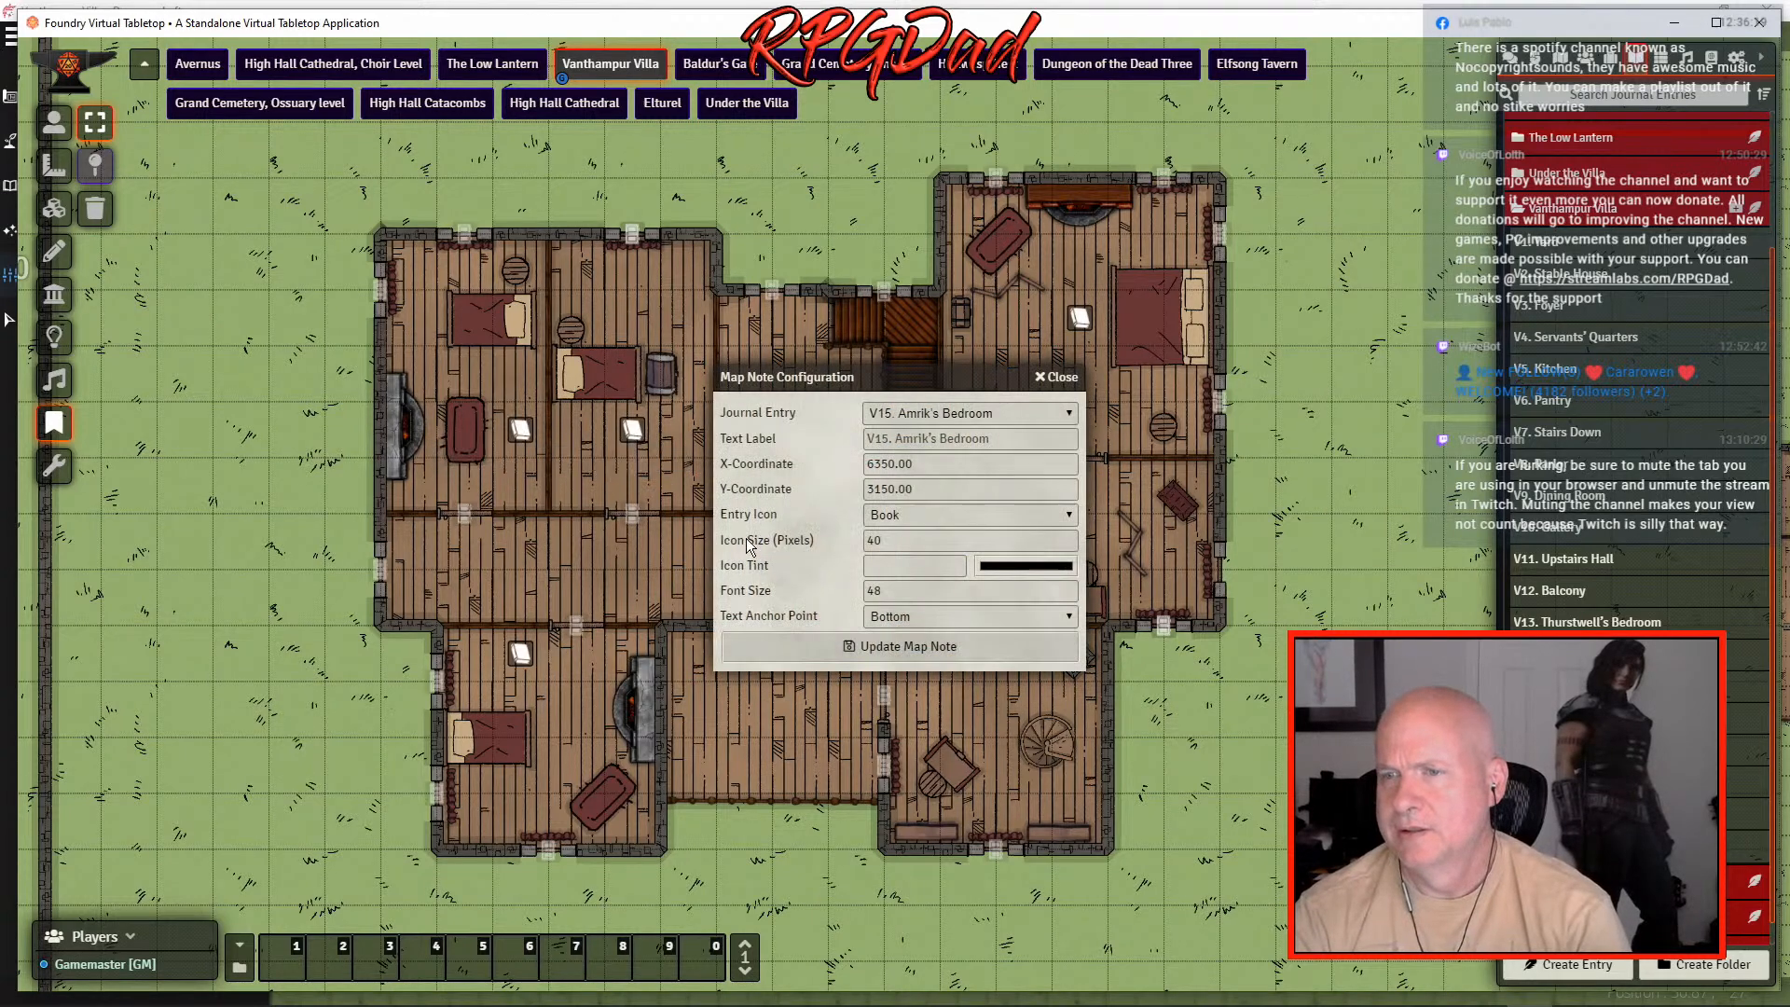
{"action": "left_click", "coordinate": [922, 646]}
- Place a map note for V19. Tower Peak in the small tower room north of the upper floor
{"action": "scroll", "coordinate": [1305, 474], "scroll_direction": "down", "scroll_amount": 1}
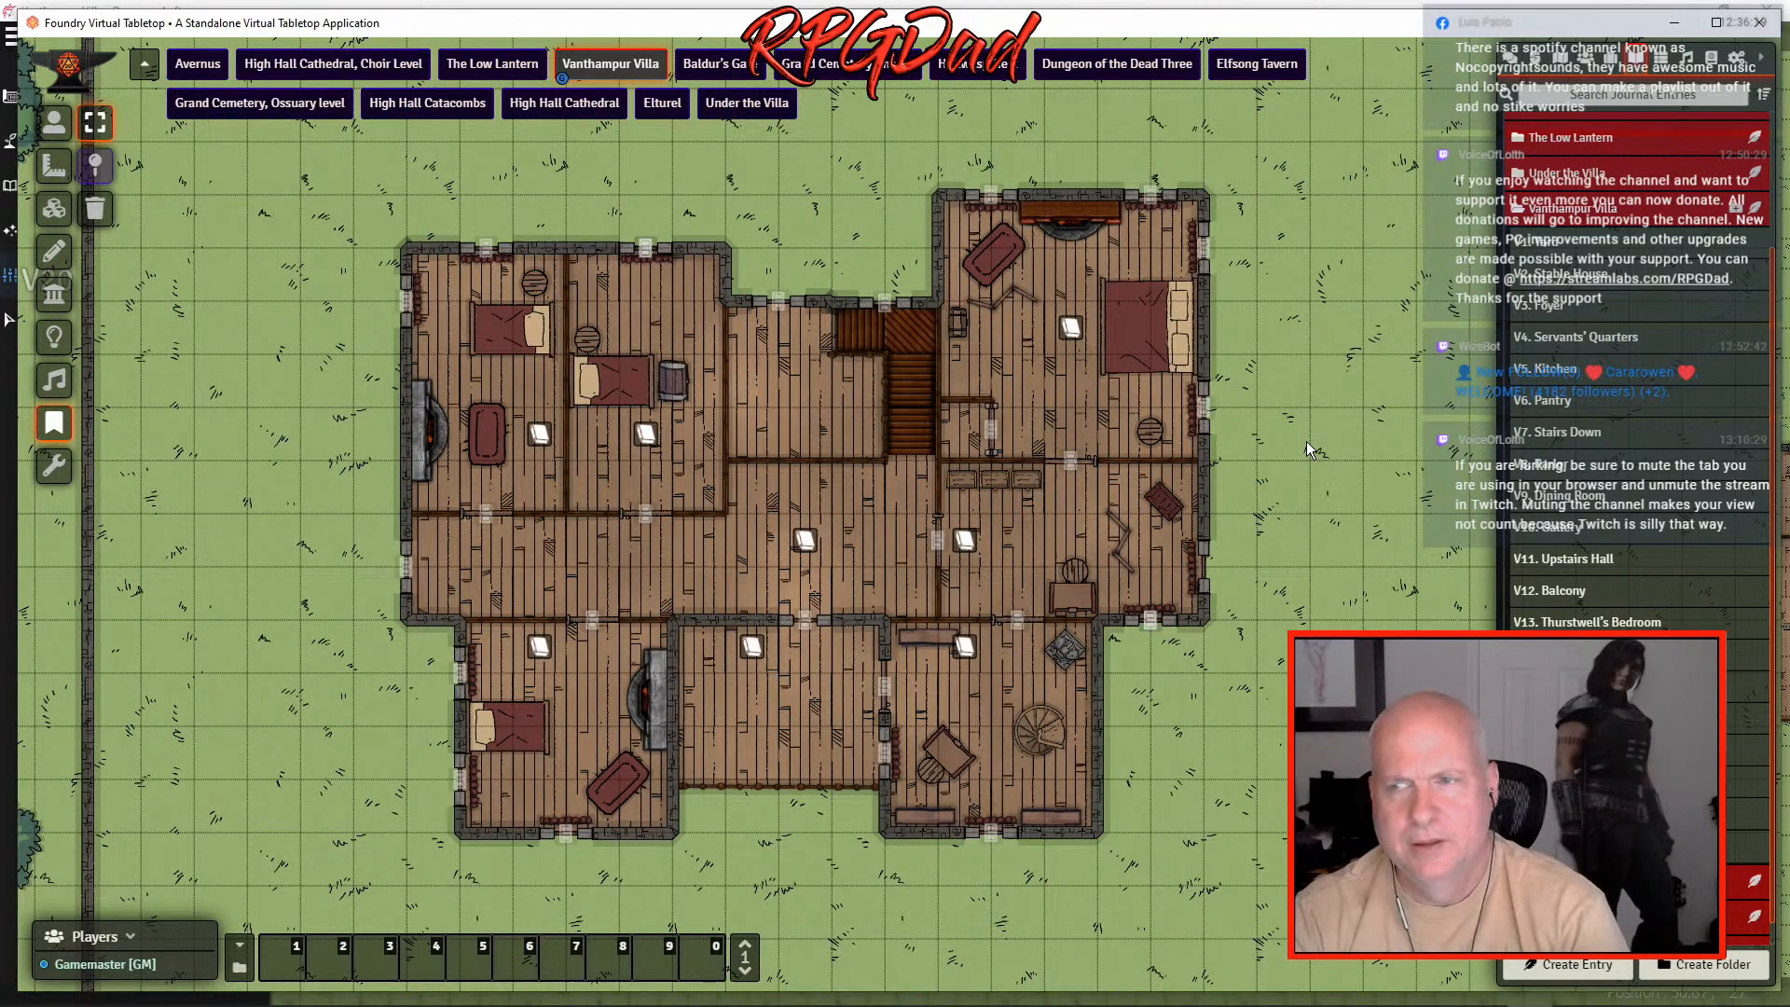
{"action": "scroll", "coordinate": [1307, 440], "scroll_direction": "down", "scroll_amount": 1}
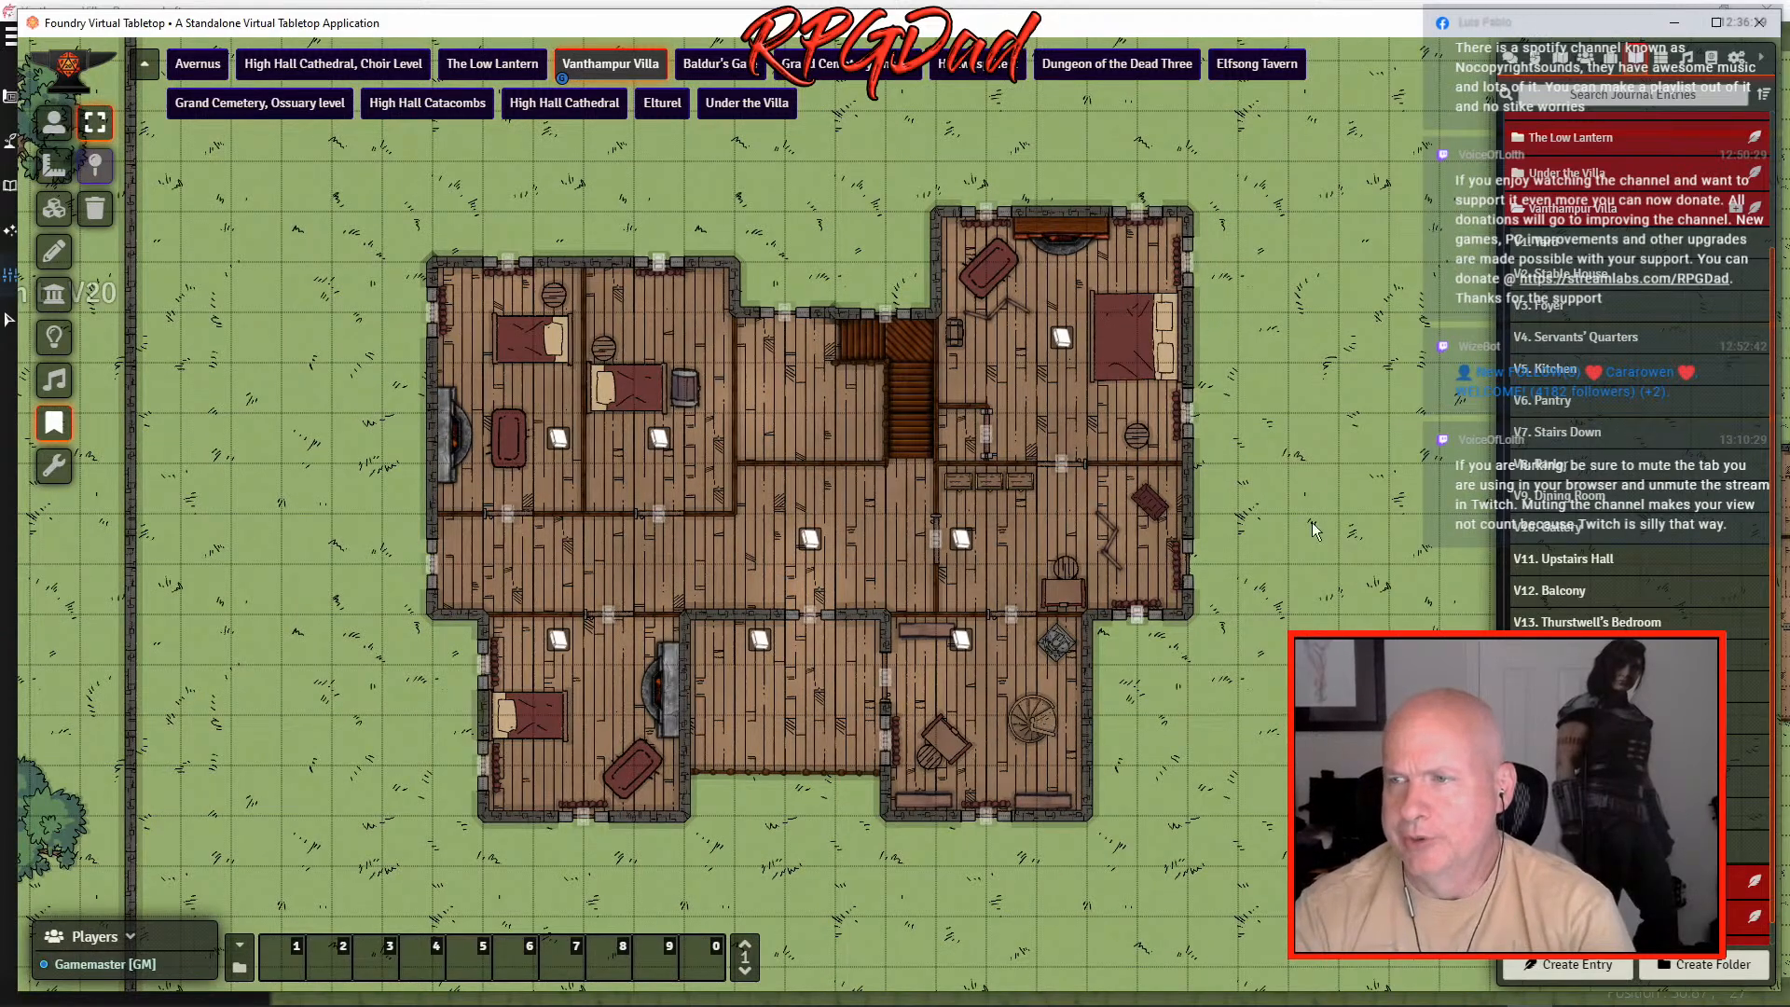
{"action": "left_click_drag", "start_coordinate": [1315, 312], "coordinate": [1166, 725]}
{"action": "left_click_drag", "start_coordinate": [1059, 454], "coordinate": [1072, 557]}
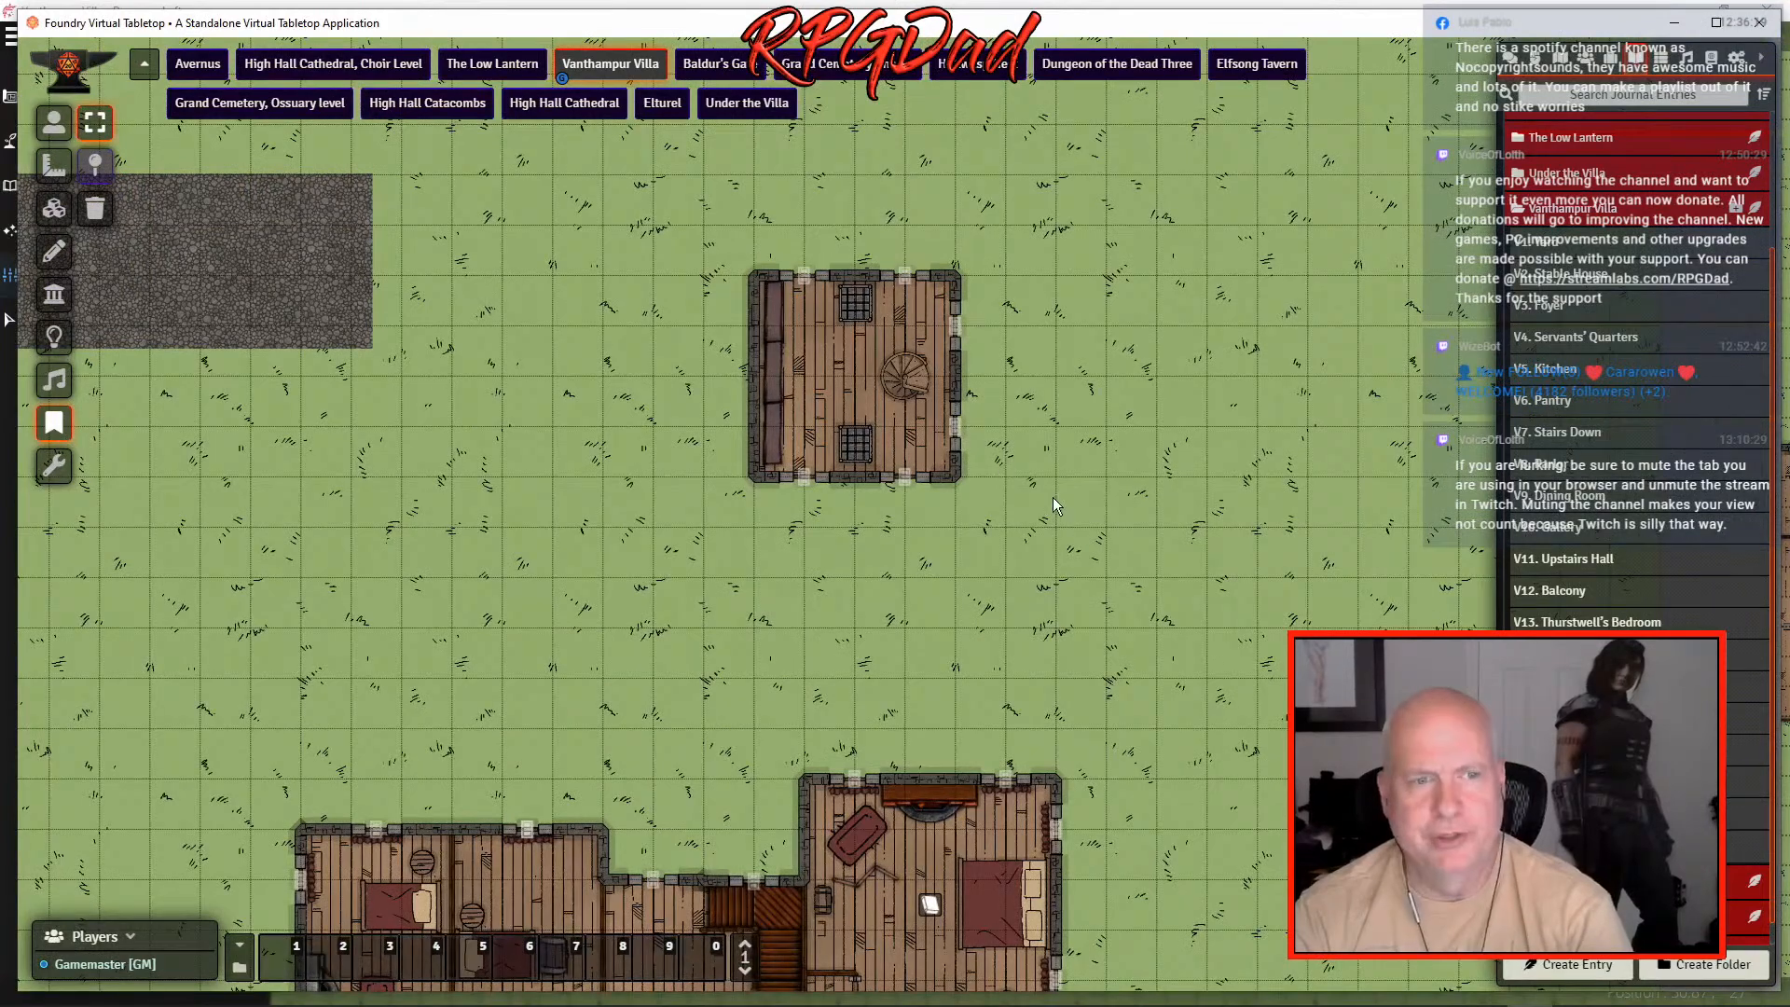
{"action": "left_click_drag", "start_coordinate": [1585, 812], "coordinate": [879, 351]}
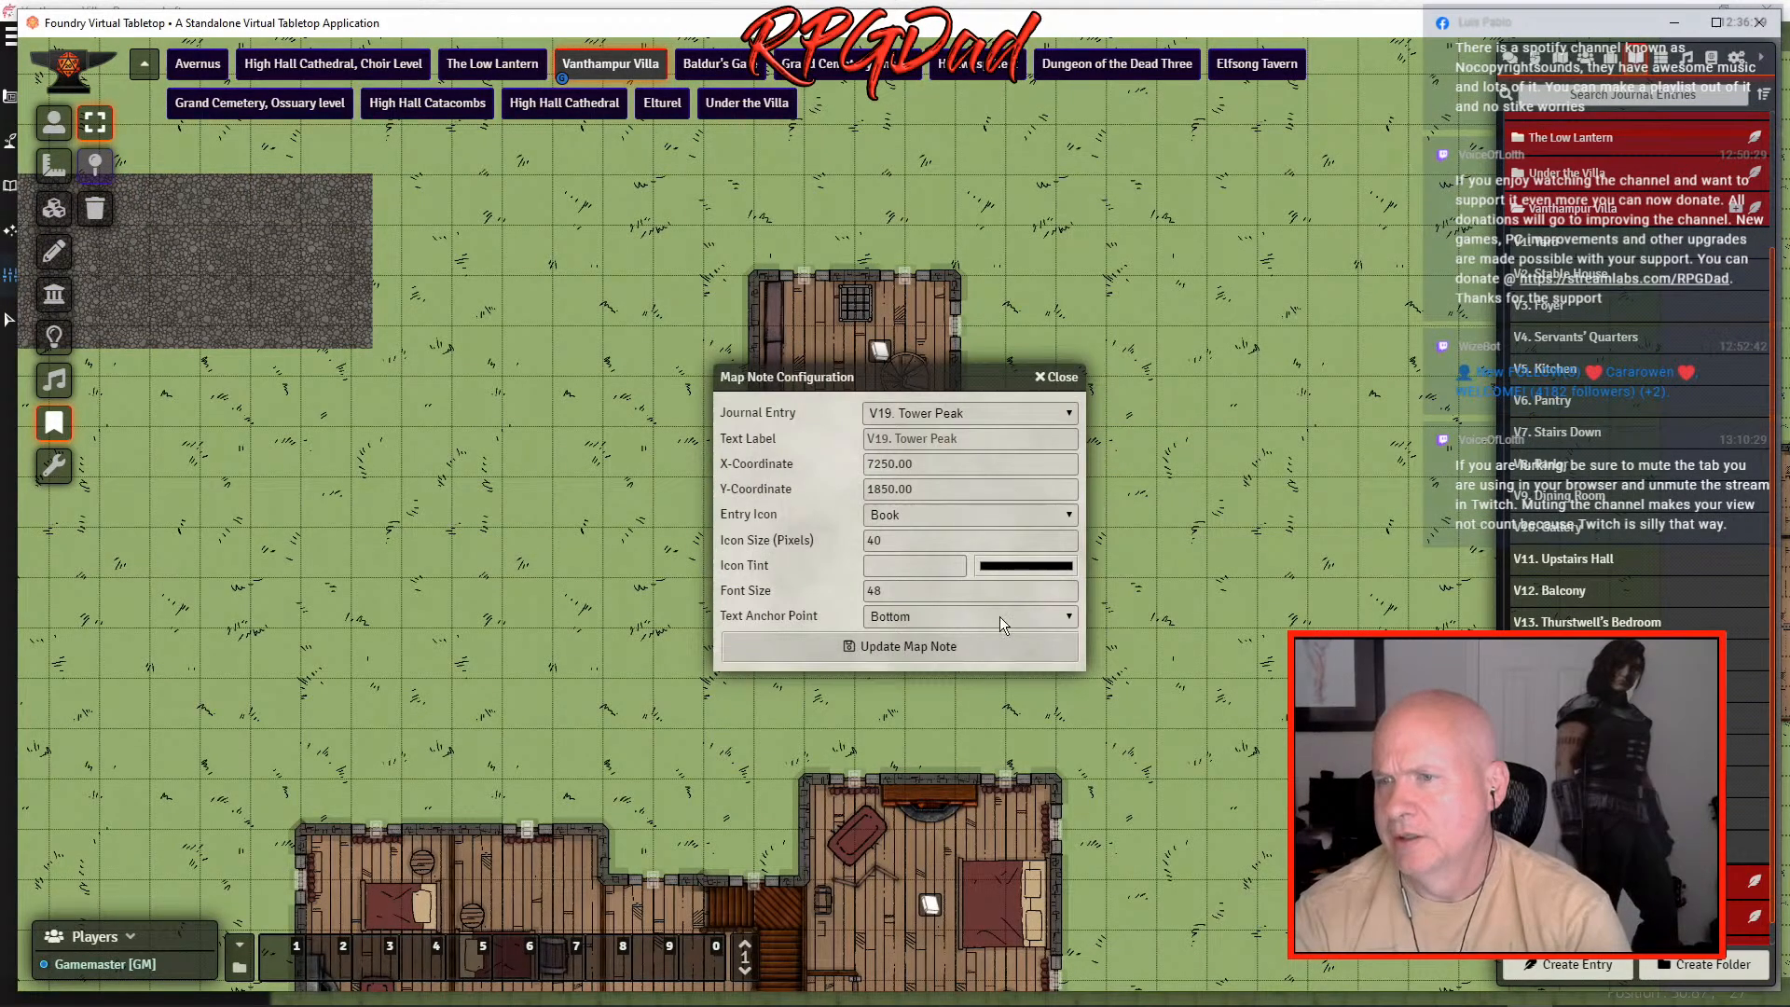
{"action": "left_click", "coordinate": [941, 646]}
{"action": "scroll", "coordinate": [1203, 658], "scroll_direction": "down", "scroll_amount": 5}
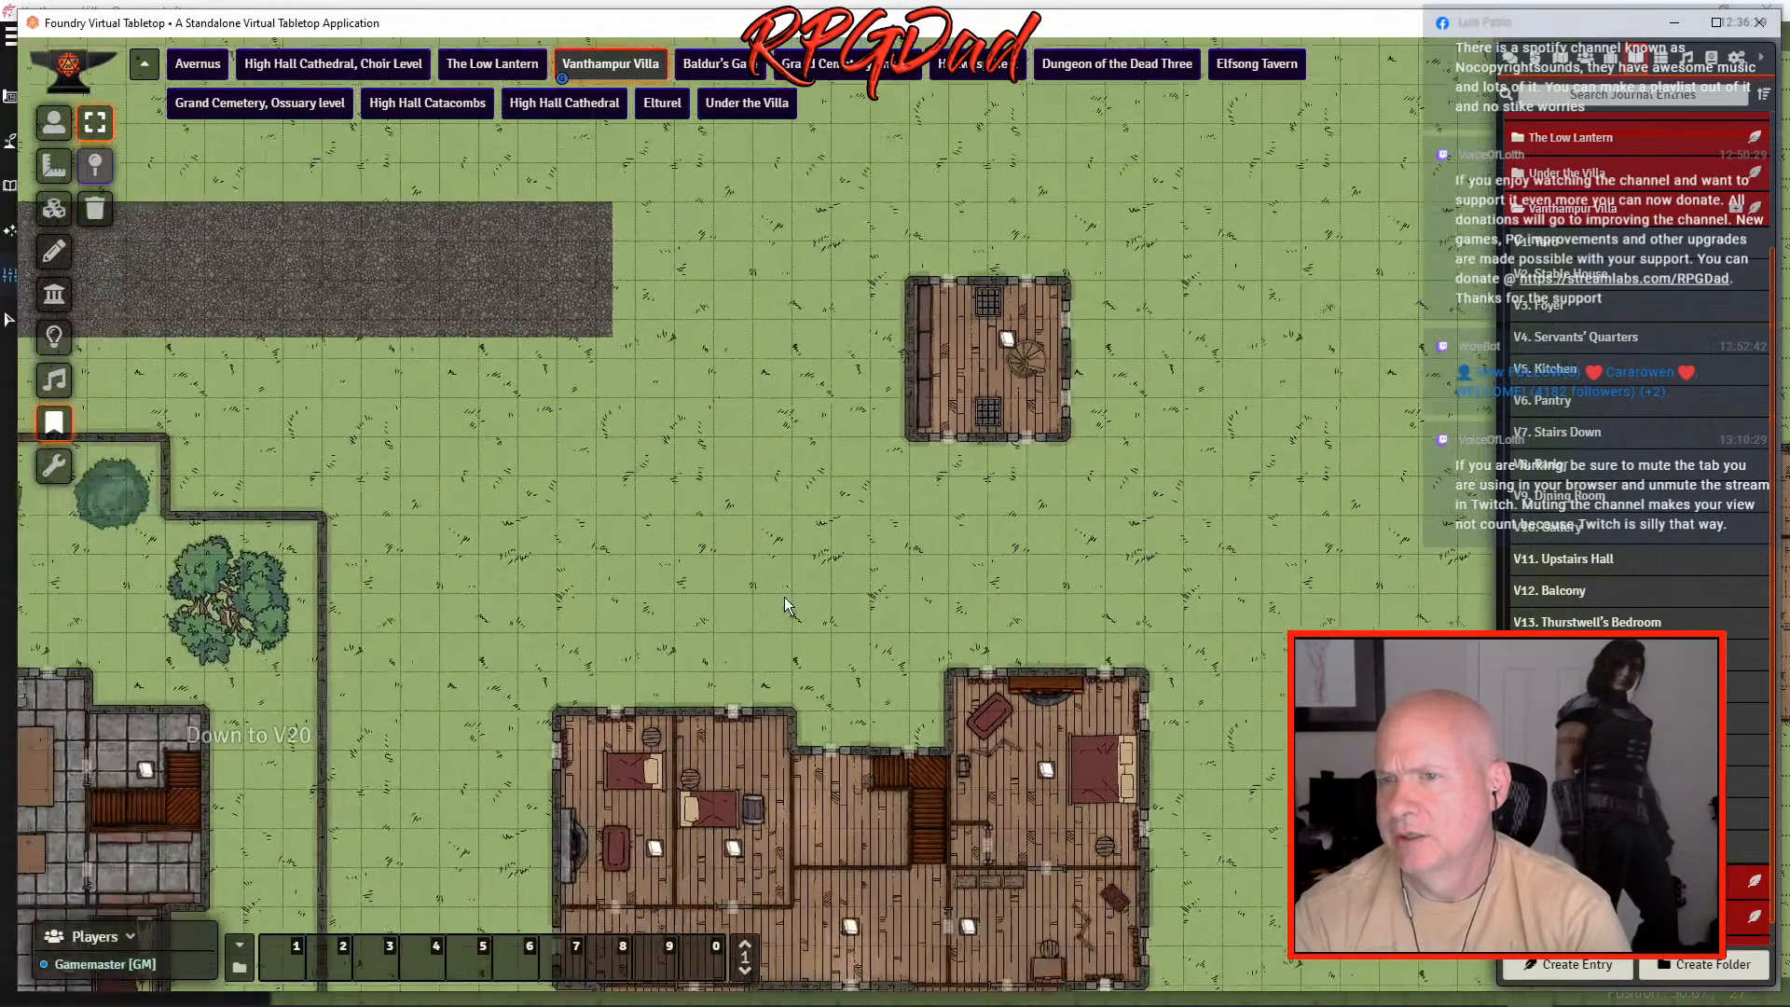
{"action": "left_click_drag", "start_coordinate": [785, 597], "coordinate": [1363, 365]}
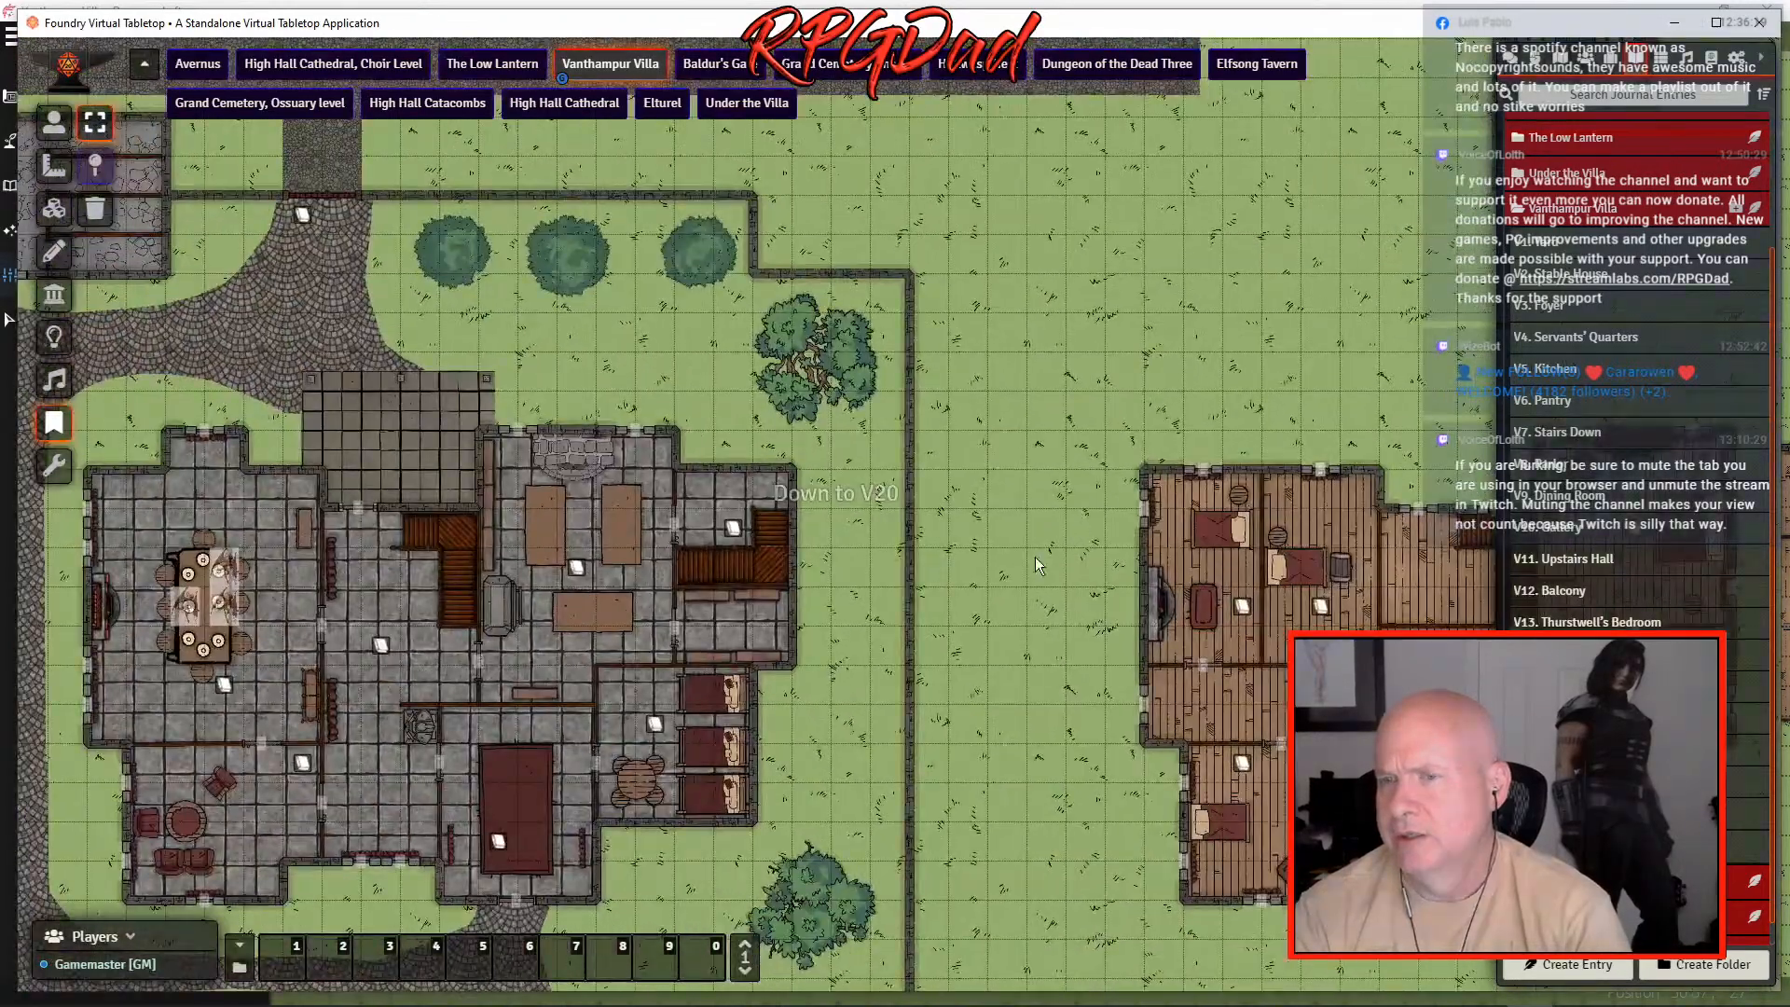
{"action": "left_click_drag", "start_coordinate": [1021, 674], "coordinate": [1237, 540]}
{"action": "left_click_drag", "start_coordinate": [1251, 675], "coordinate": [1307, 379]}
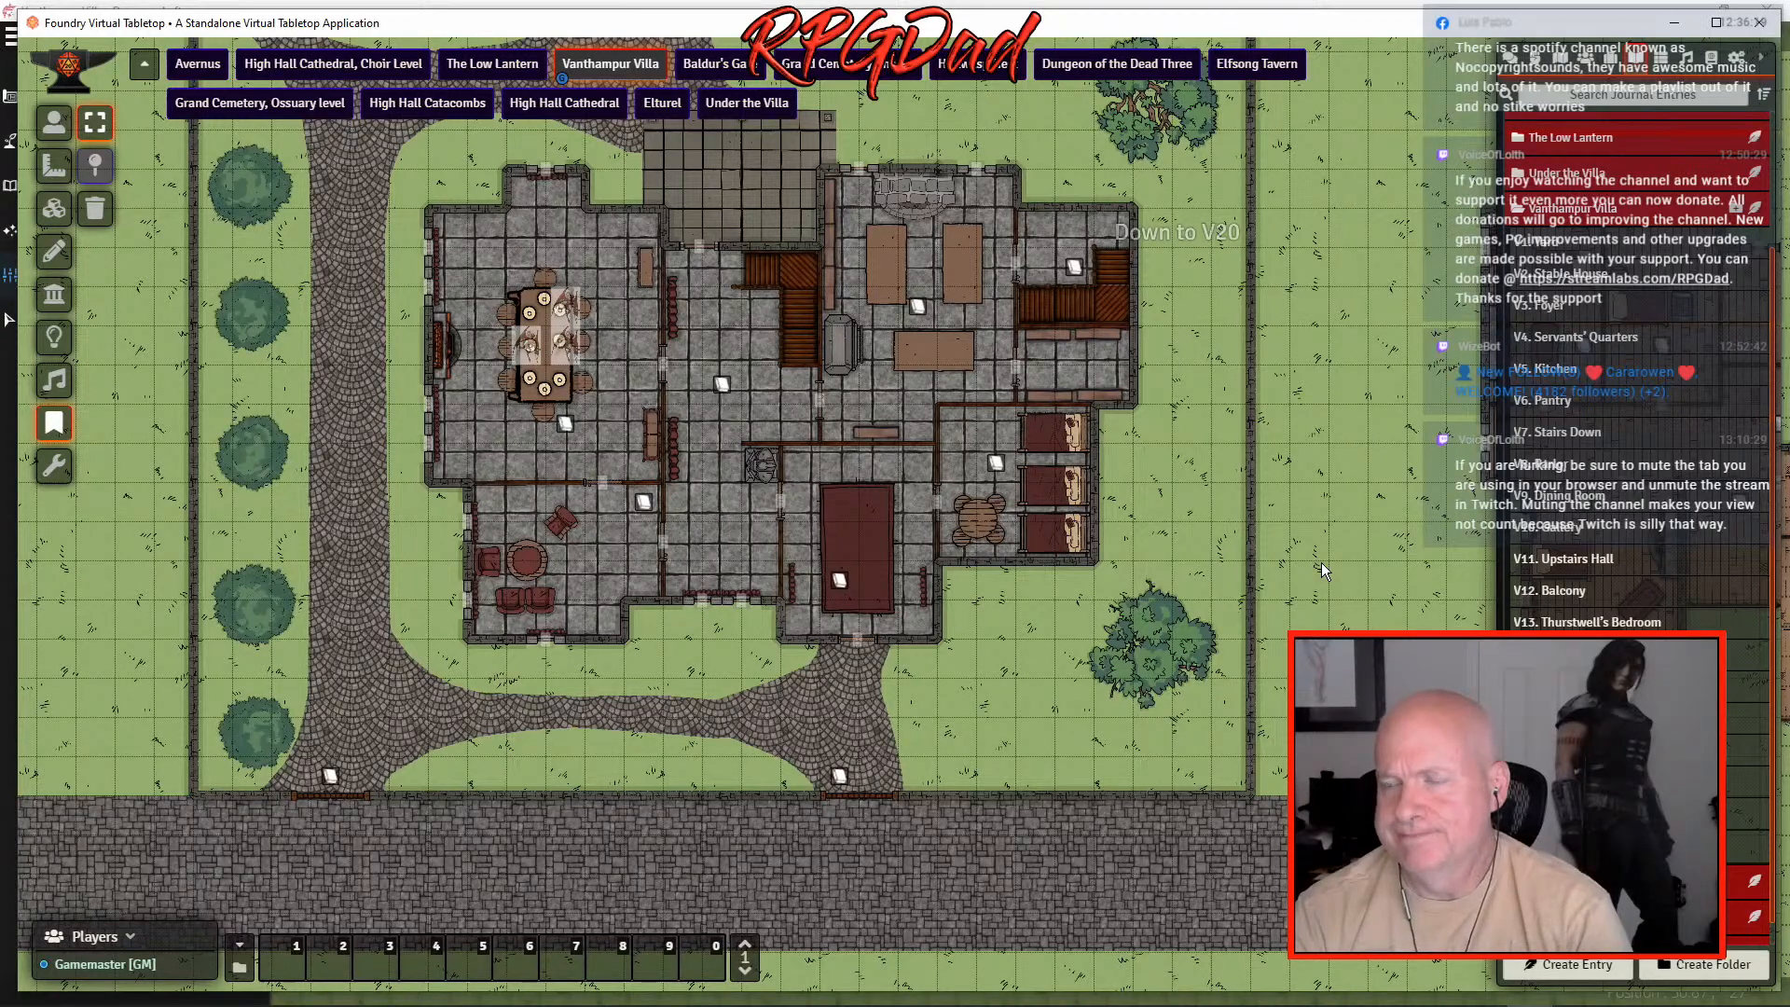
{"action": "scroll", "coordinate": [1375, 563], "scroll_direction": "down", "scroll_amount": 1}
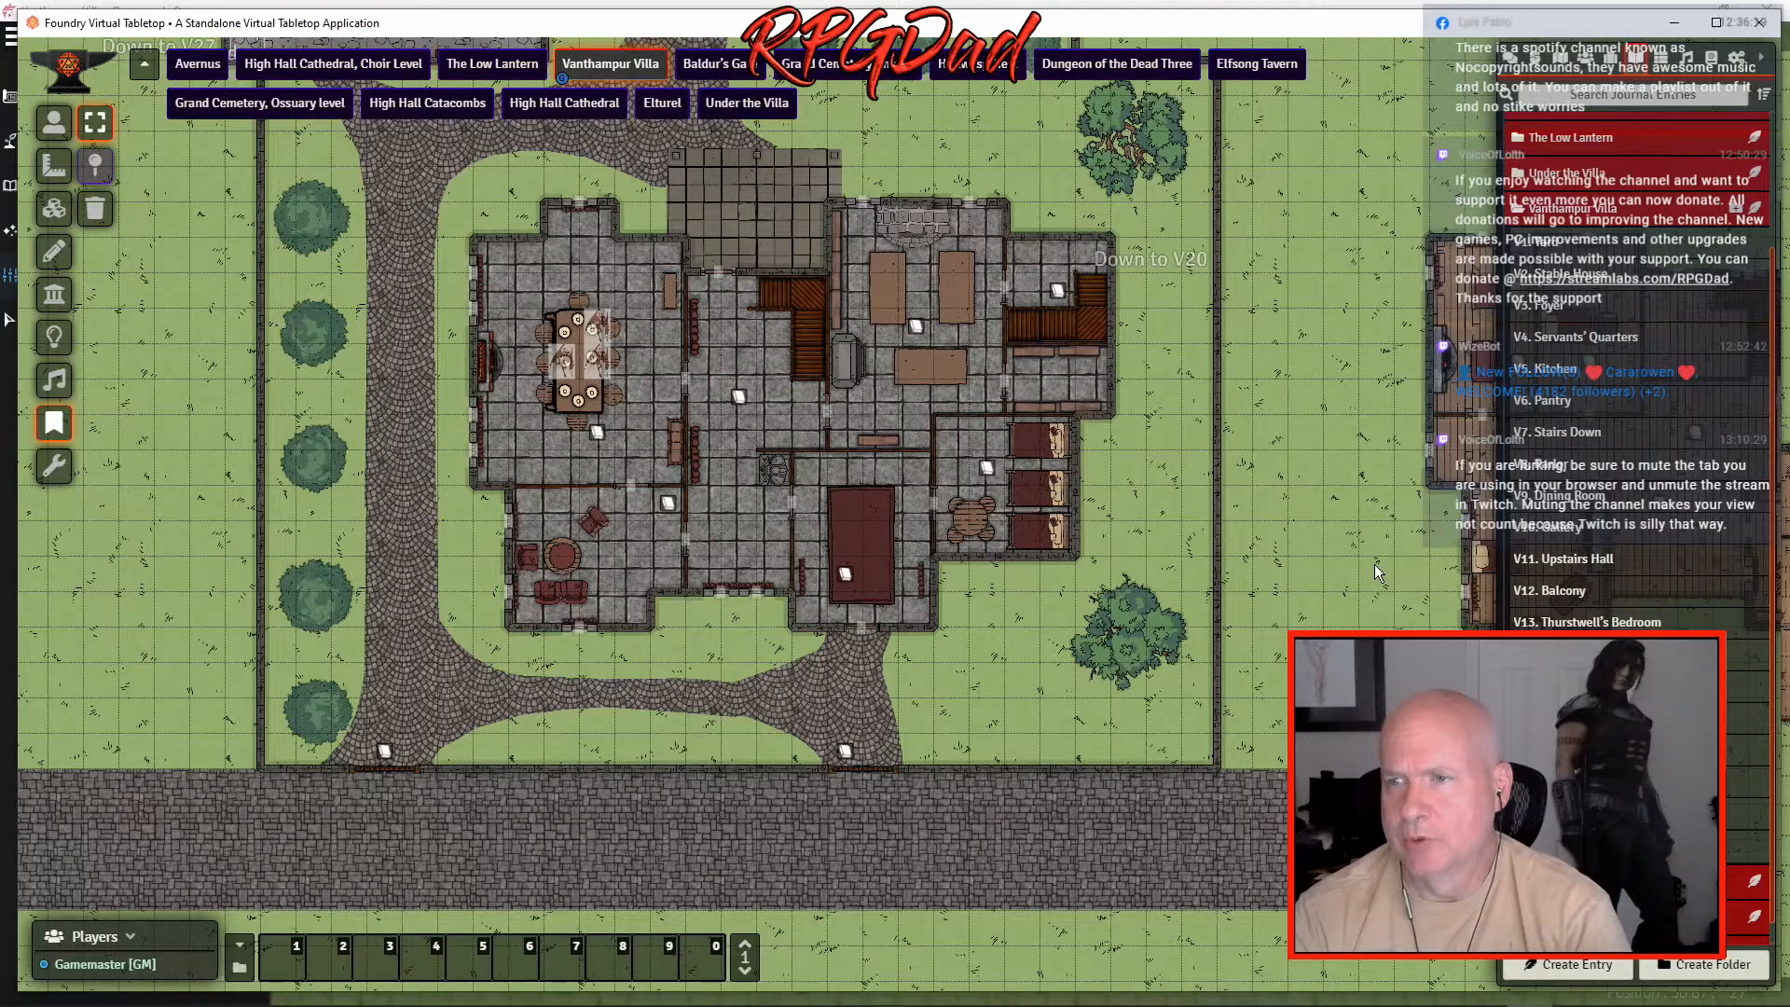
{"action": "scroll", "coordinate": [1374, 563], "scroll_direction": "up", "scroll_amount": 5}
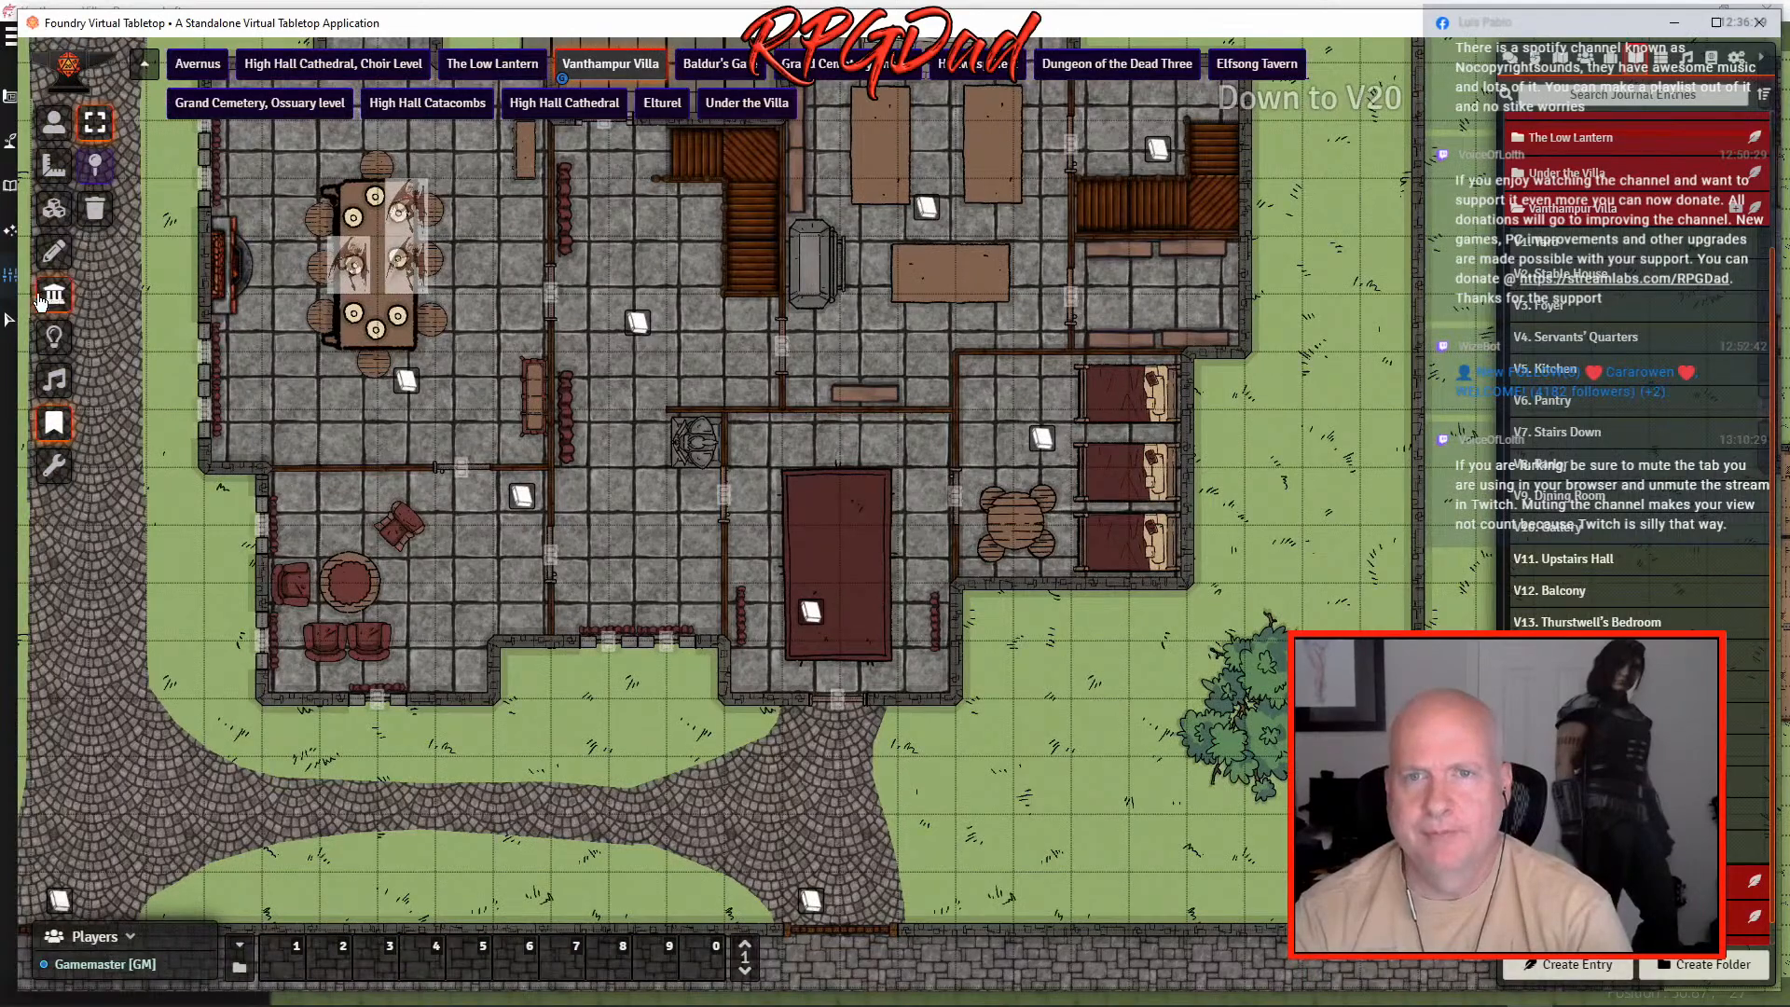
- Show the wall and door segments over the villa's ground floor and examine them
{"action": "left_click", "coordinate": [52, 296]}
{"action": "scroll", "coordinate": [1066, 717], "scroll_direction": "down", "scroll_amount": 1}
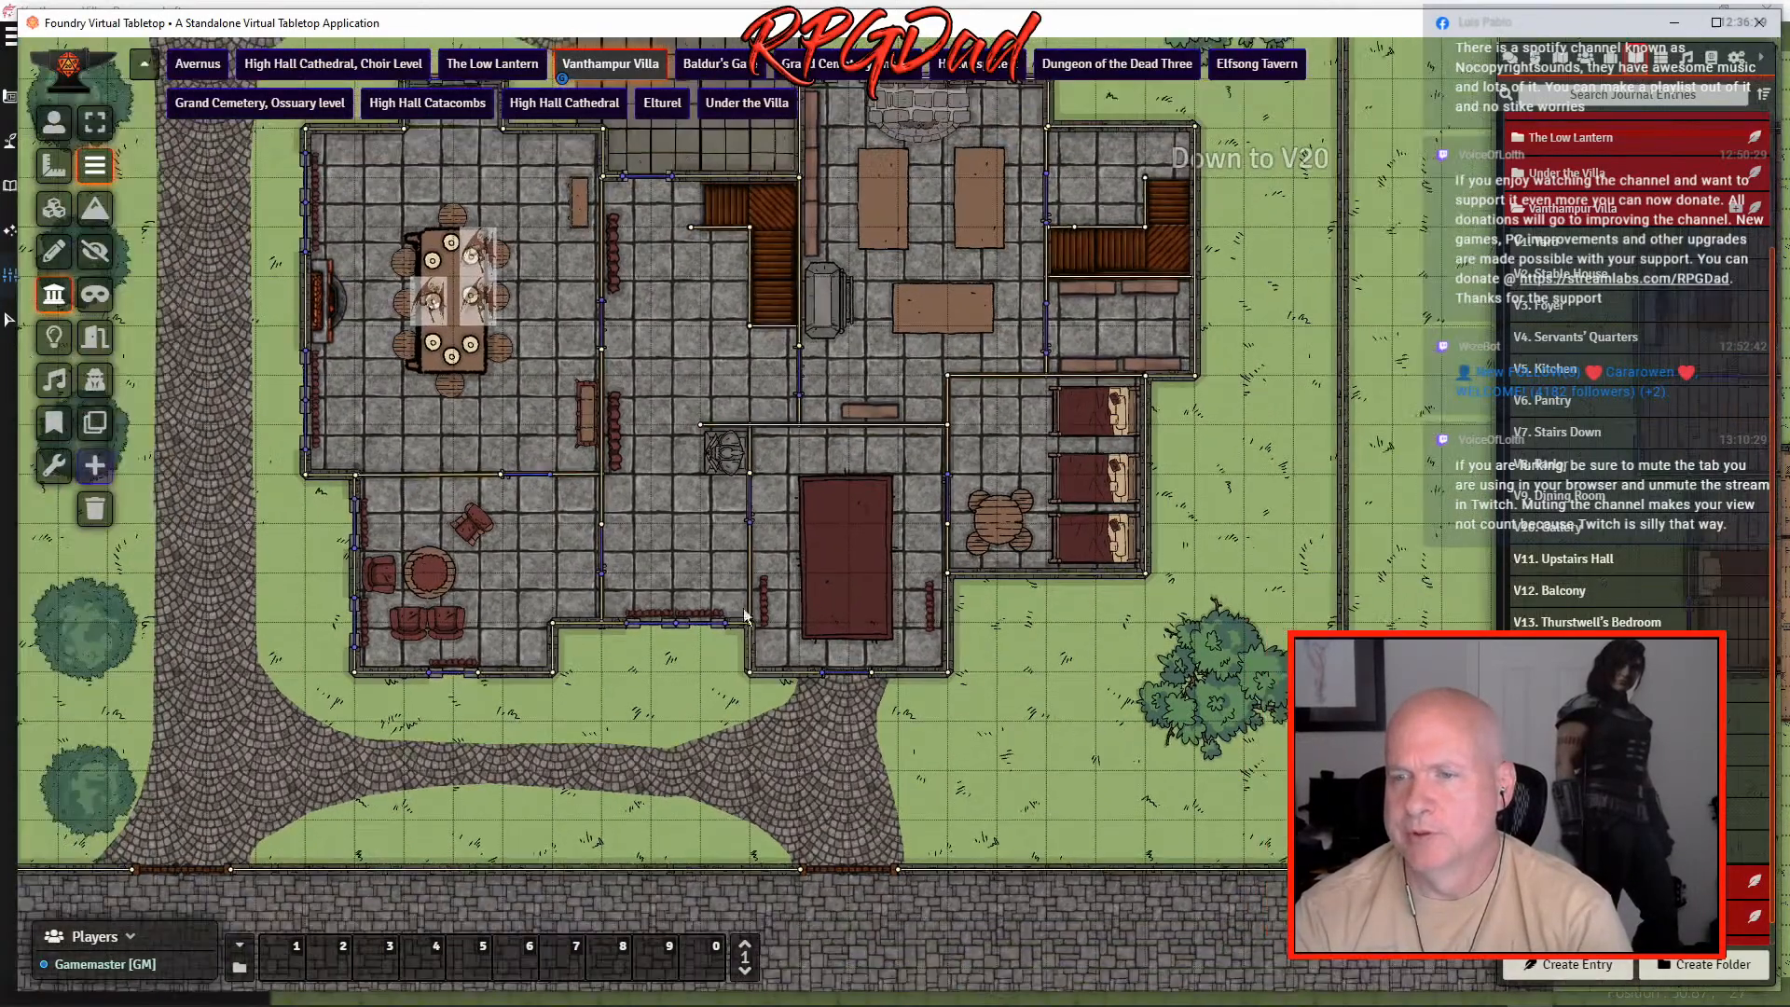
{"action": "scroll", "coordinate": [1006, 761], "scroll_direction": "up", "scroll_amount": 2}
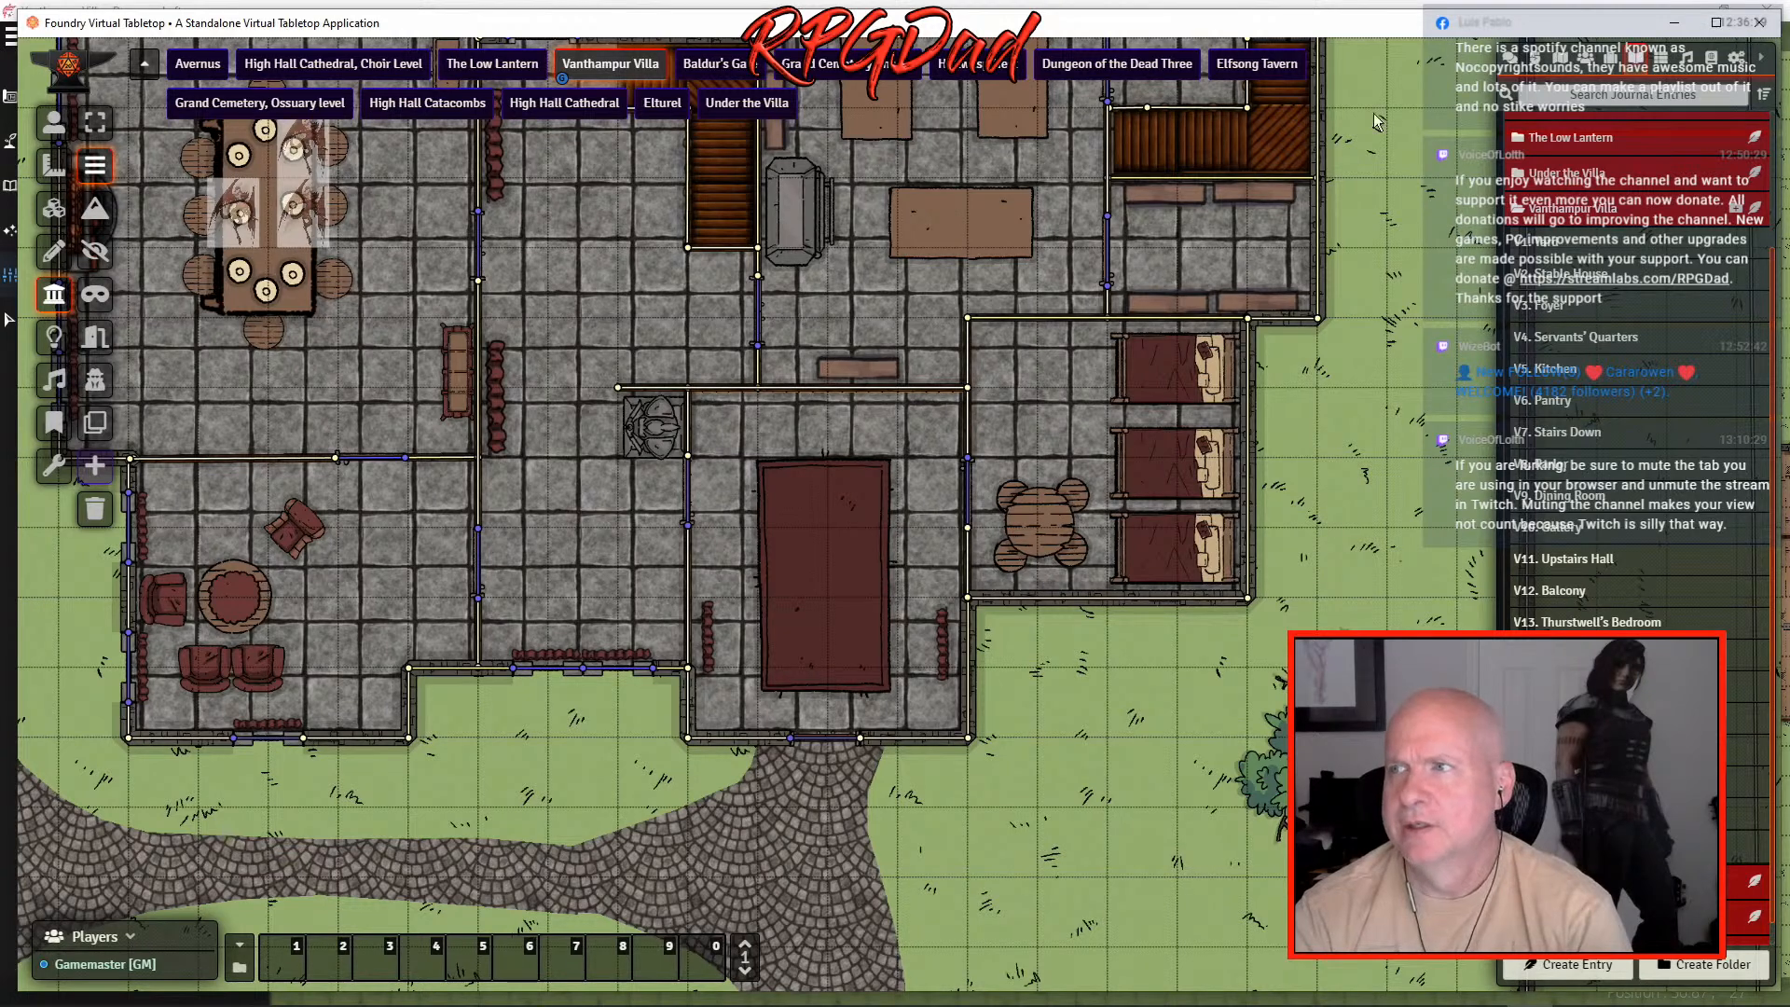
{"action": "left_click", "coordinate": [1588, 58]}
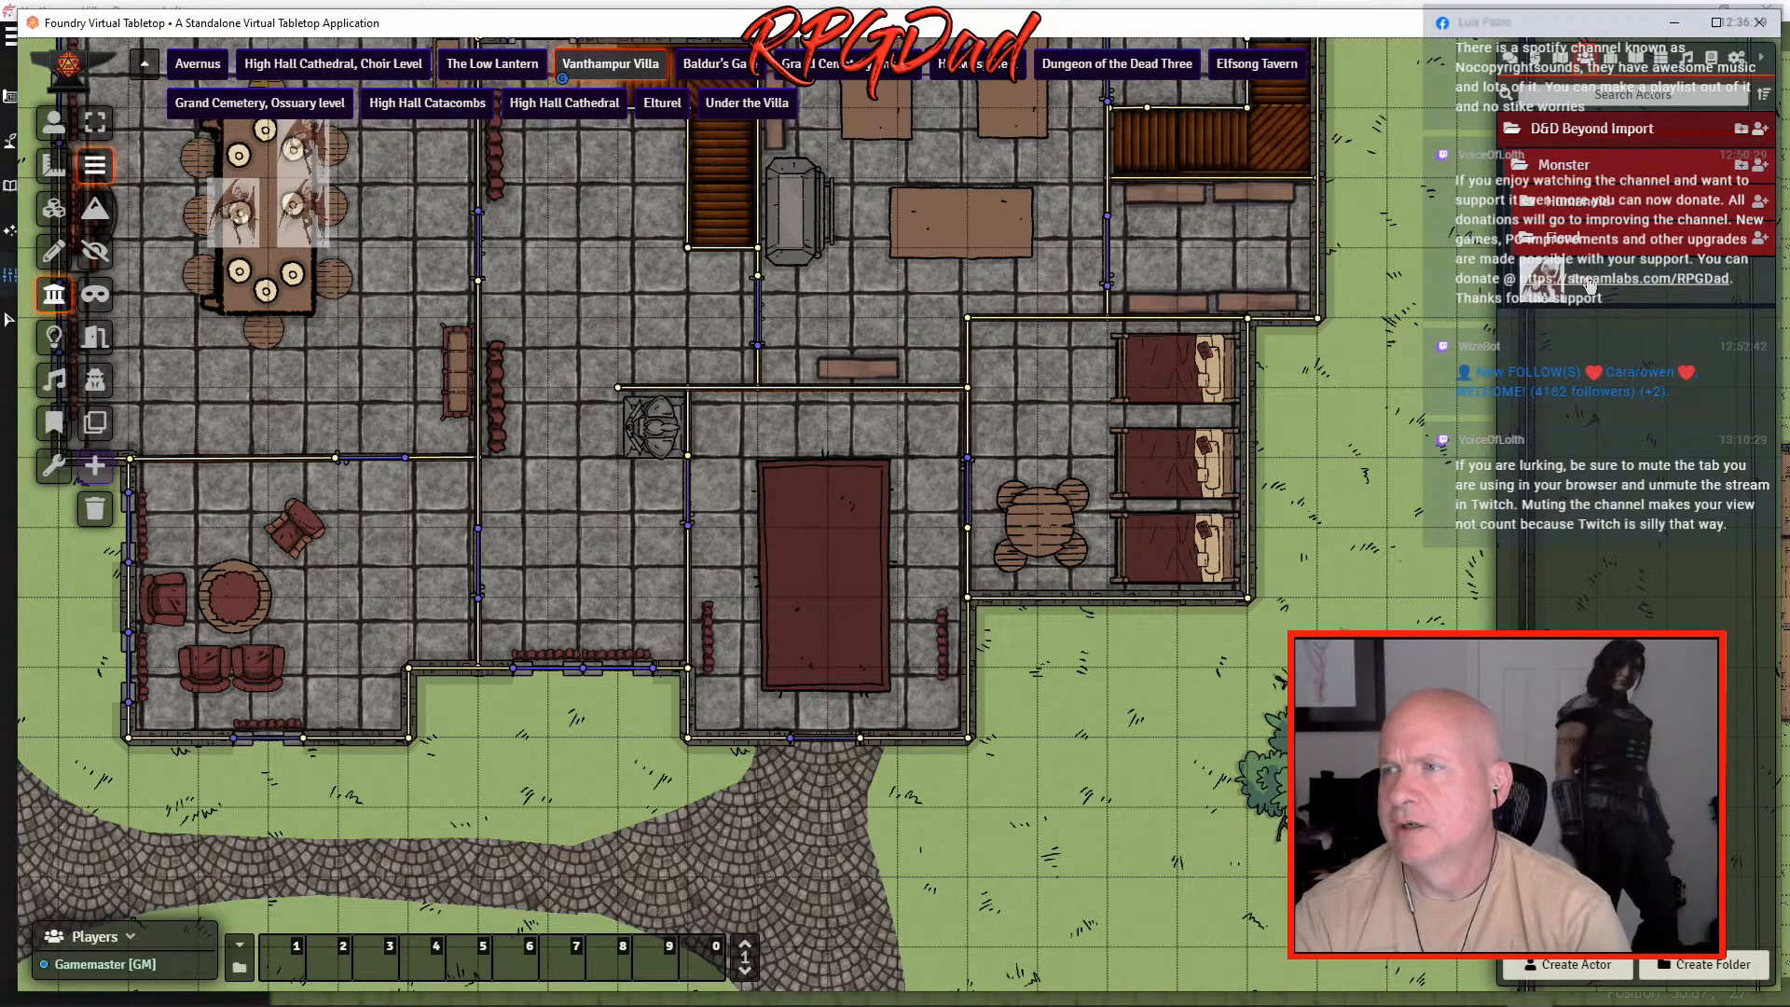
{"action": "left_click", "coordinate": [1543, 211]}
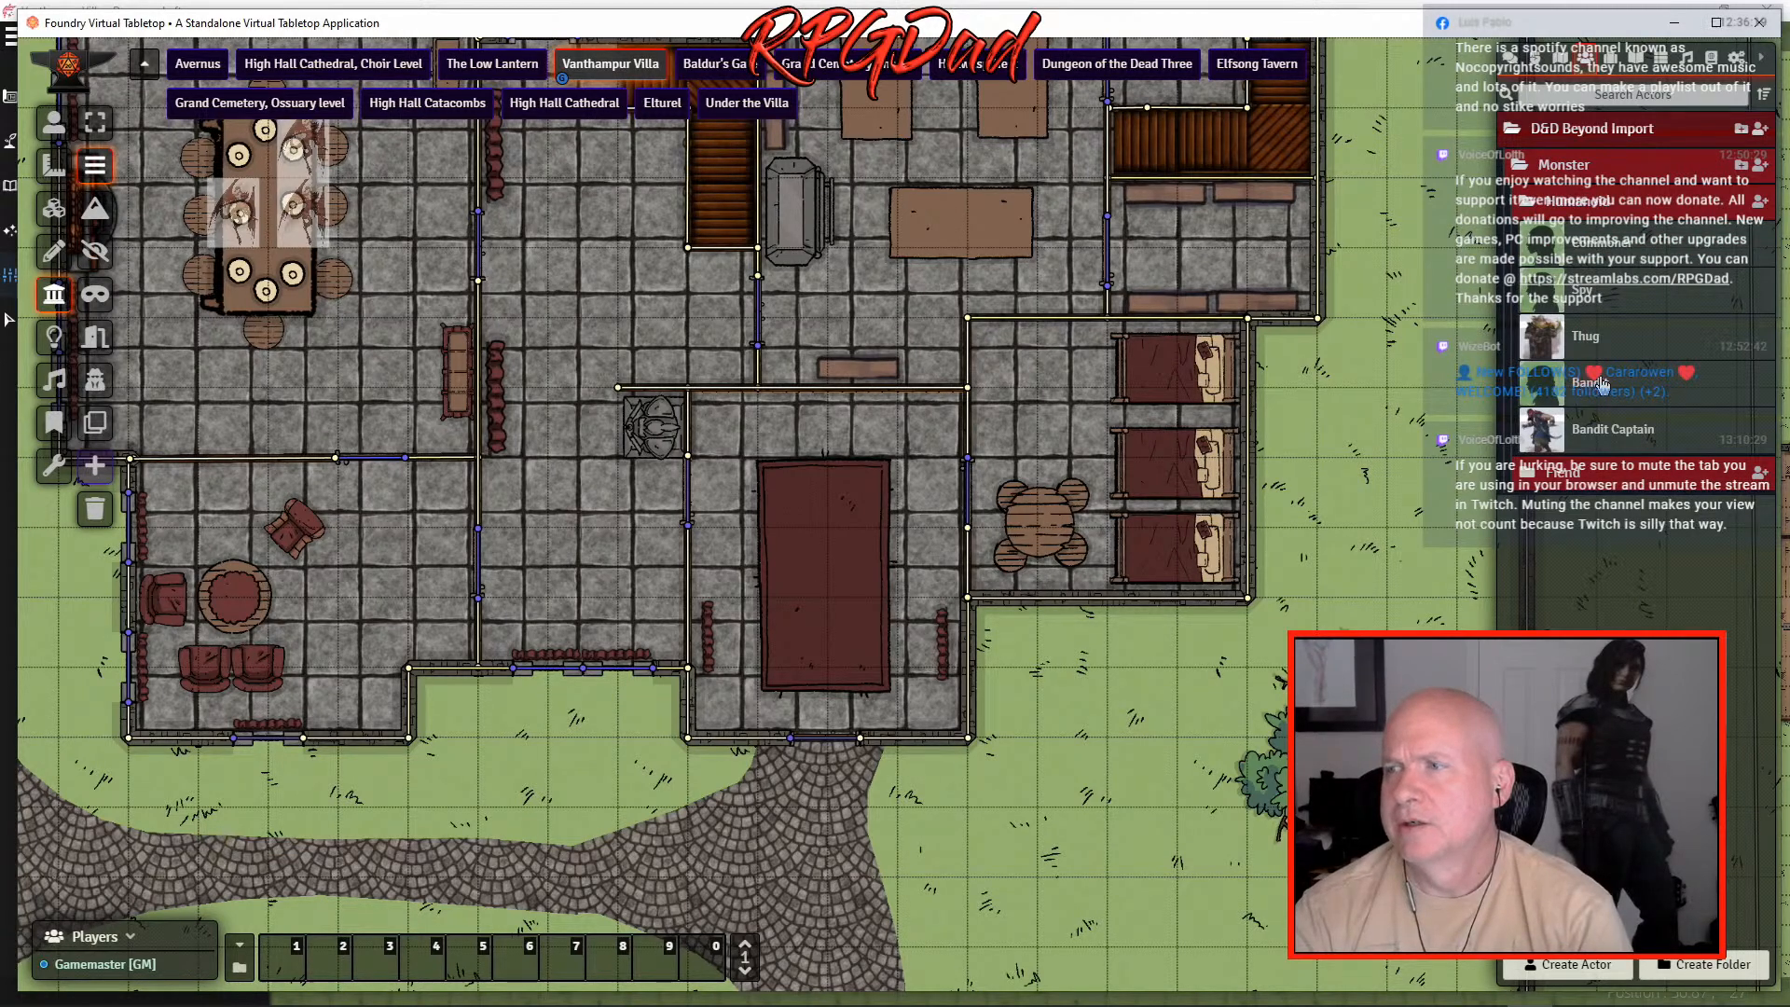
{"action": "left_click_drag", "start_coordinate": [1582, 383], "coordinate": [578, 550]}
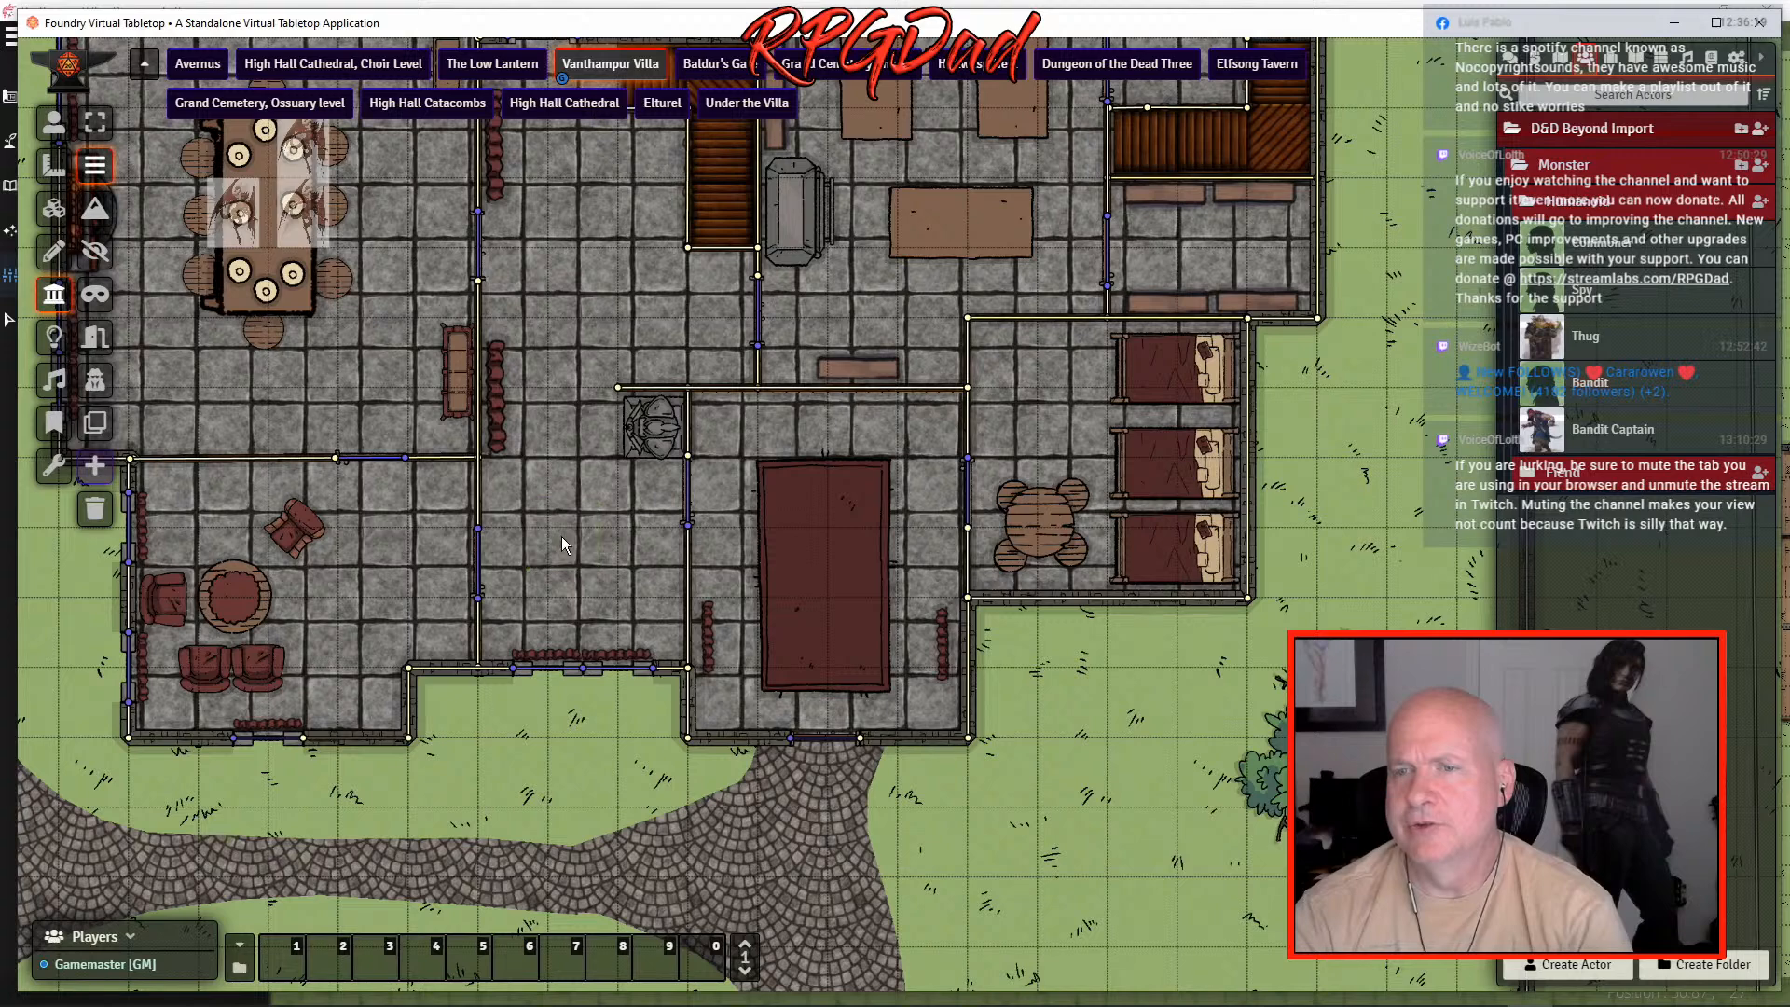
{"action": "left_click", "coordinate": [579, 554]}
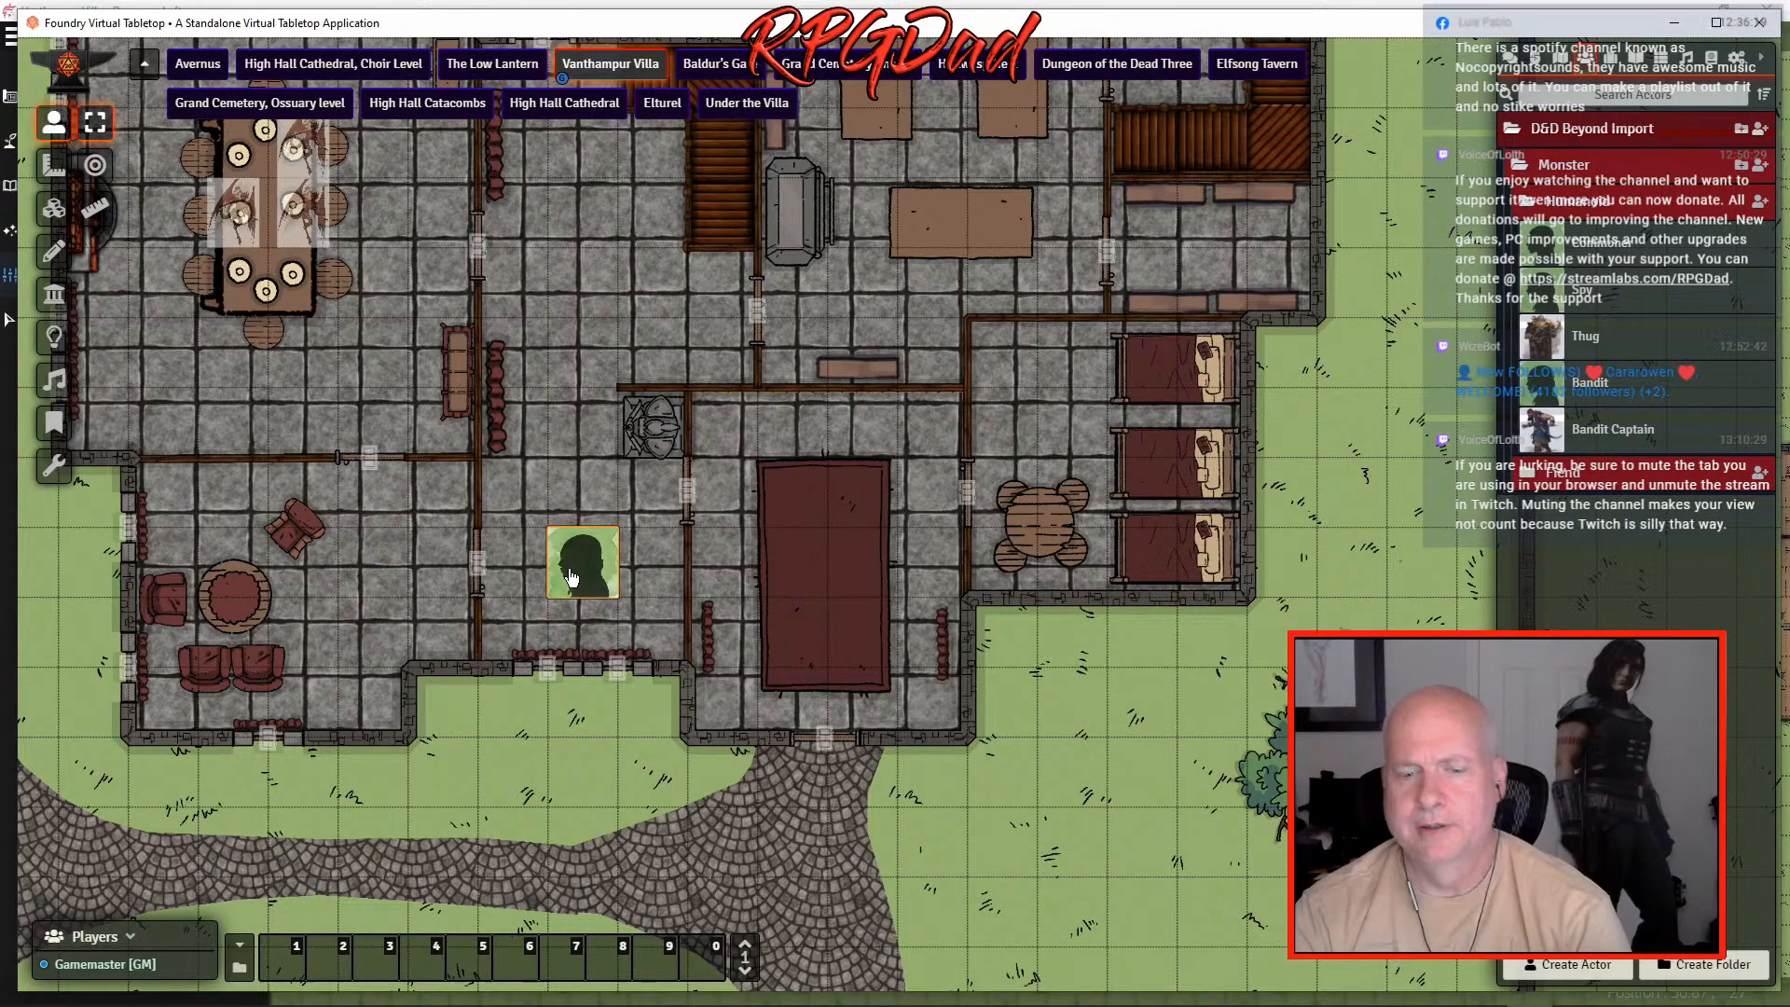
{"action": "key", "text": "Delete"}
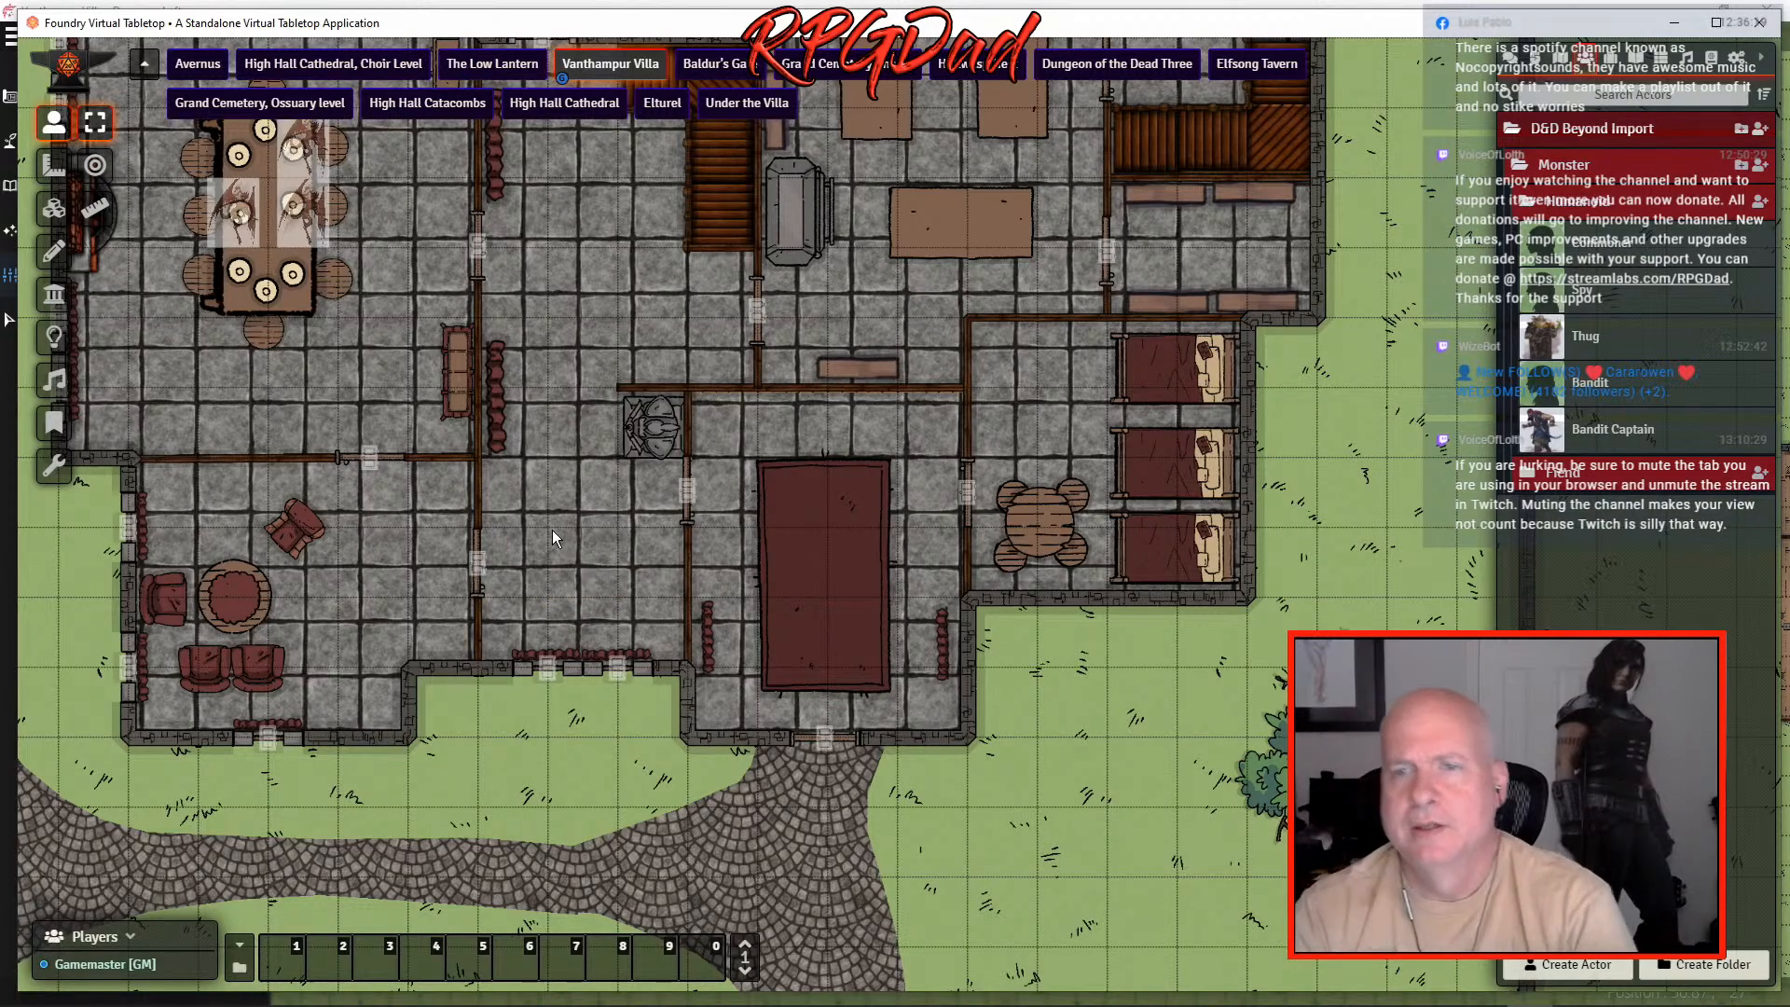
- Examine the villa's ground-floor layout from the front entrance to the rear patio with the tokens layer active
{"action": "scroll", "coordinate": [556, 506], "scroll_direction": "down", "scroll_amount": 2}
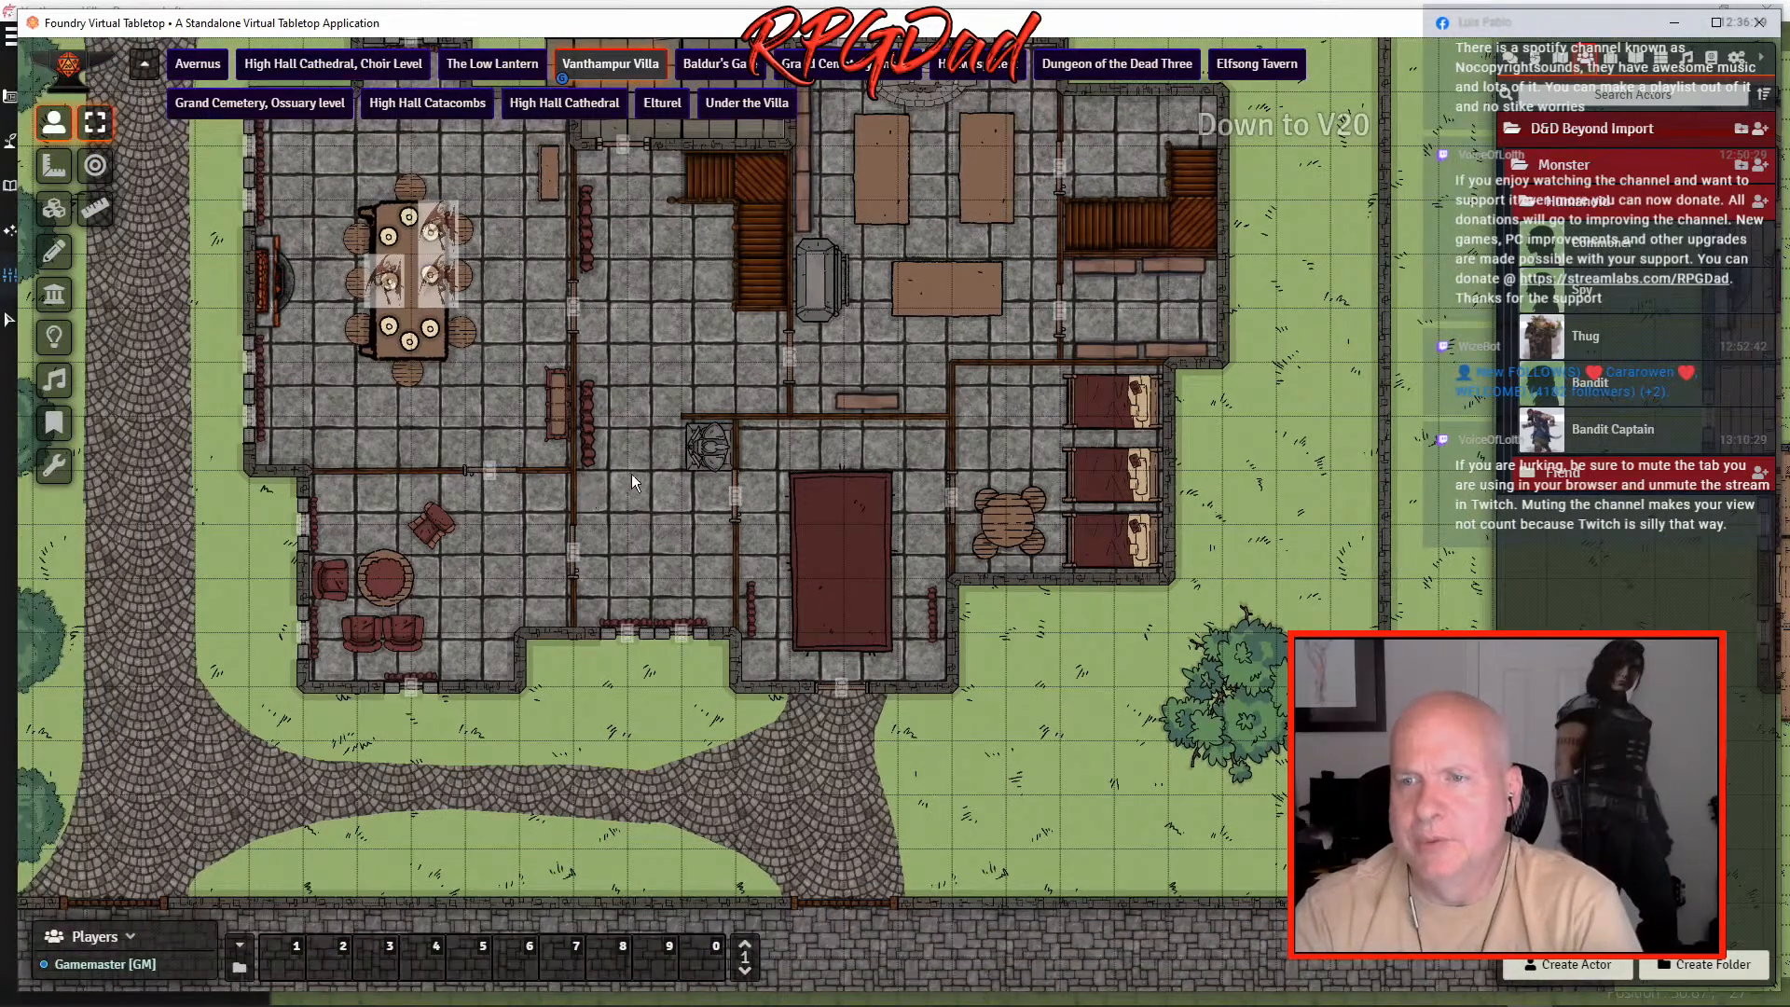
{"action": "left_click_drag", "start_coordinate": [640, 485], "coordinate": [664, 600]}
{"action": "scroll", "coordinate": [664, 623], "scroll_direction": "up", "scroll_amount": 1}
{"action": "scroll", "coordinate": [664, 601], "scroll_direction": "up", "scroll_amount": 1}
{"action": "left_click_drag", "start_coordinate": [616, 455], "coordinate": [720, 469]}
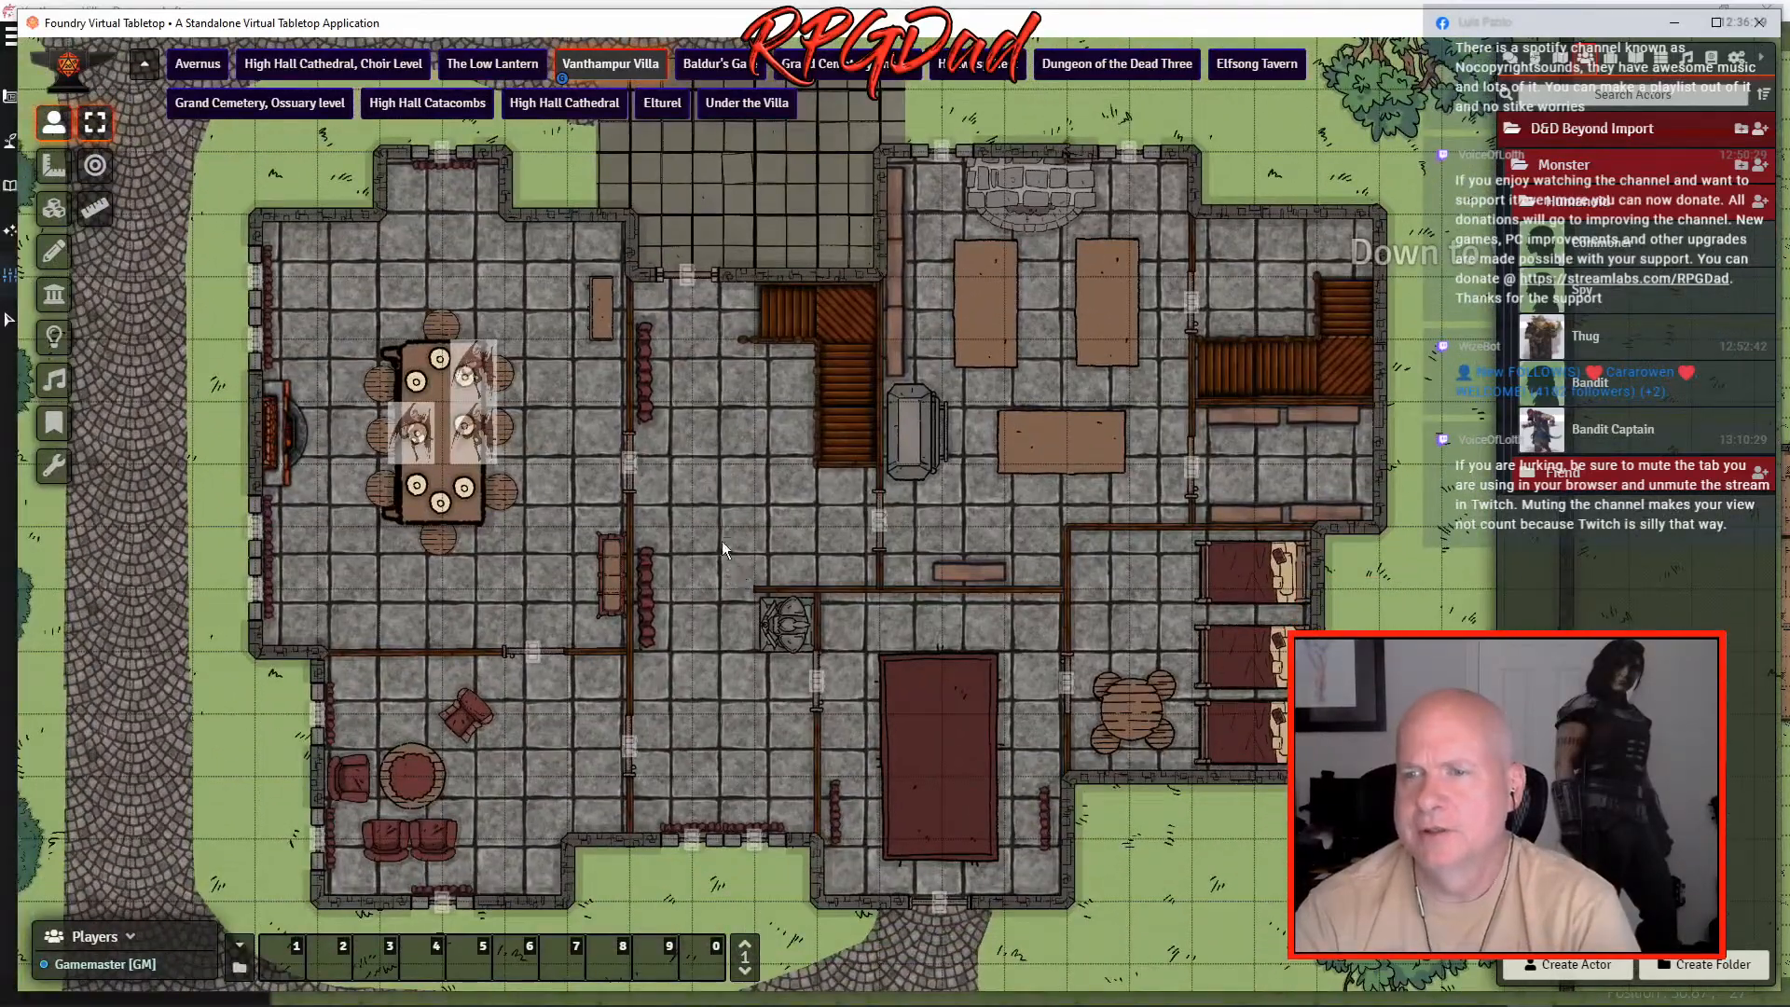
{"action": "left_click_drag", "start_coordinate": [726, 558], "coordinate": [740, 497]}
{"action": "scroll", "coordinate": [739, 513], "scroll_direction": "down", "scroll_amount": 7}
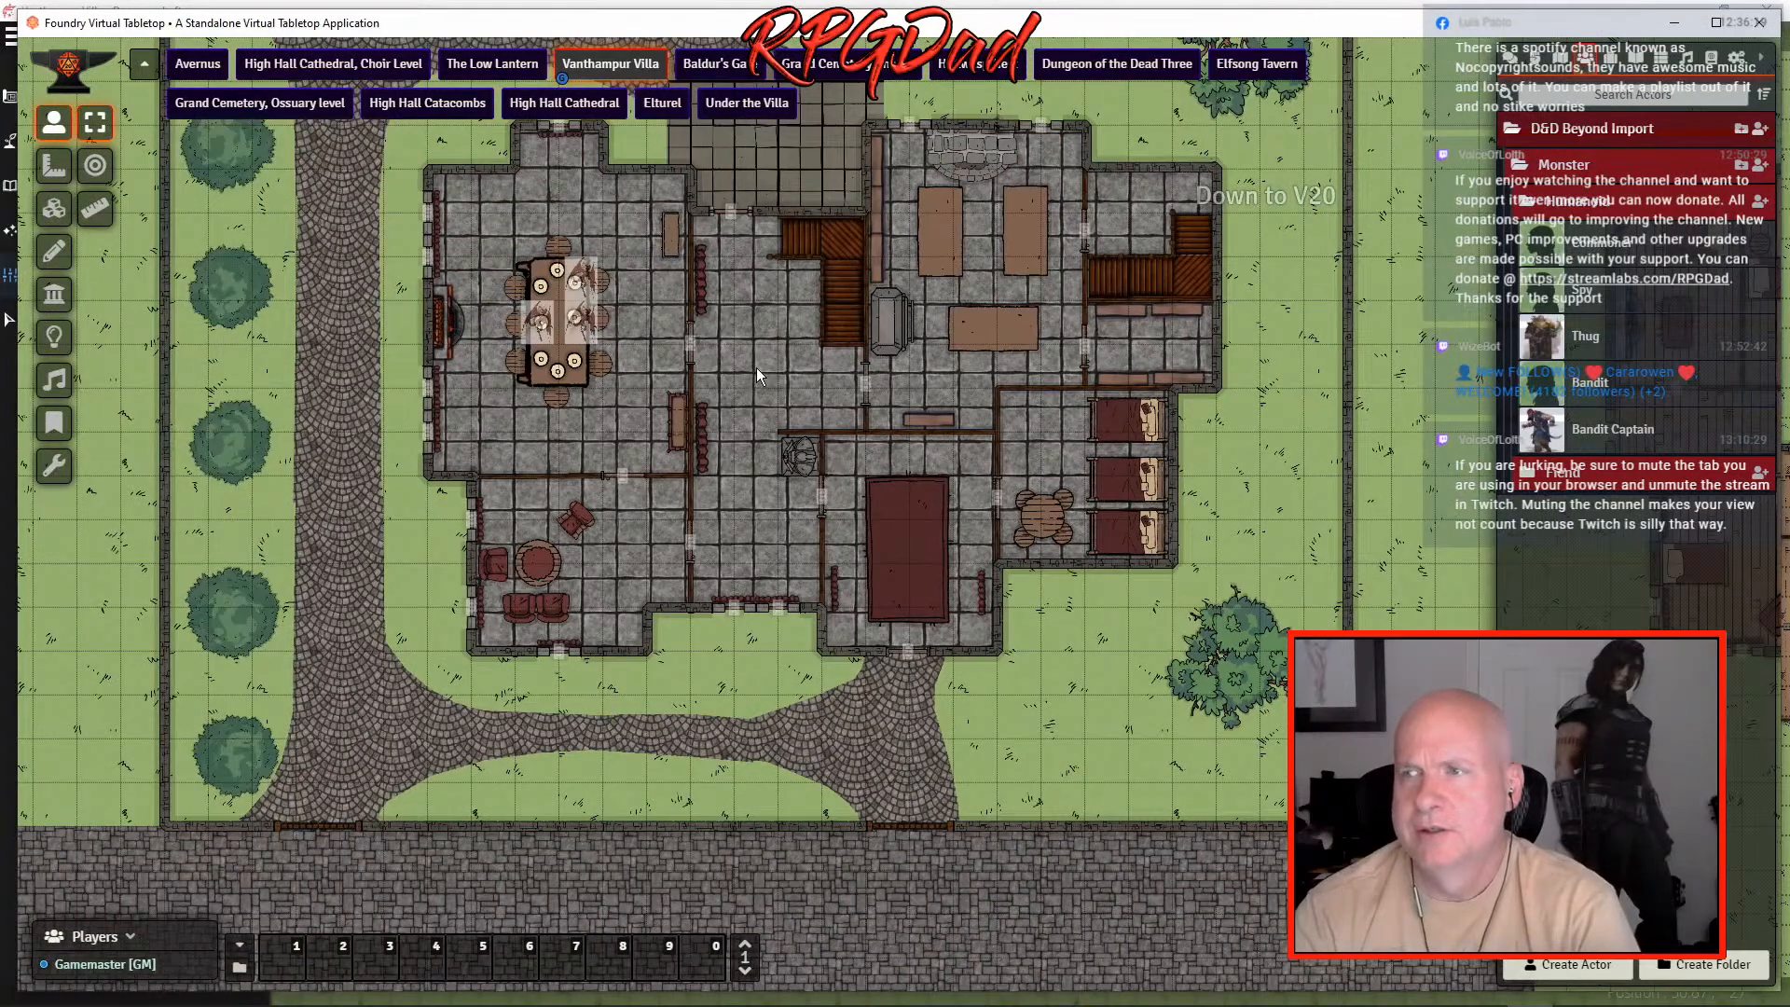
{"action": "left_click_drag", "start_coordinate": [757, 369], "coordinate": [757, 525]}
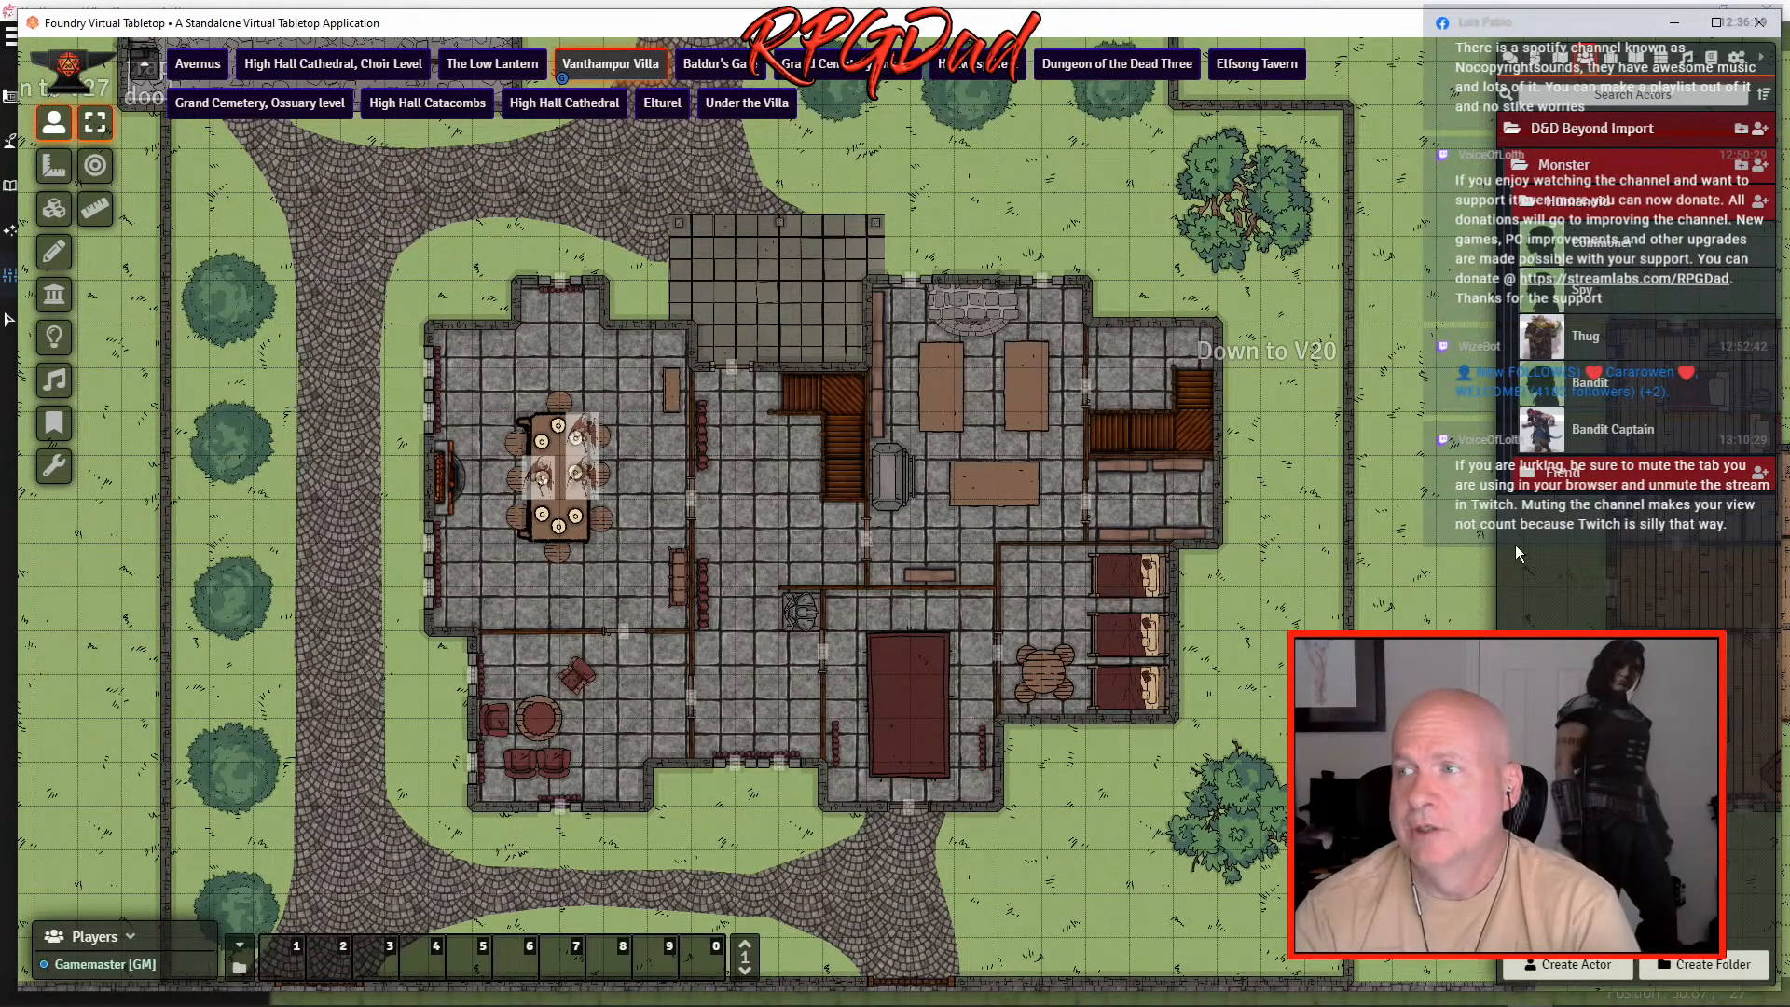
- Bring up the scene list, switch to The Low Lantern scene and examine its first two ship decks
{"action": "left_click", "coordinate": [1562, 61]}
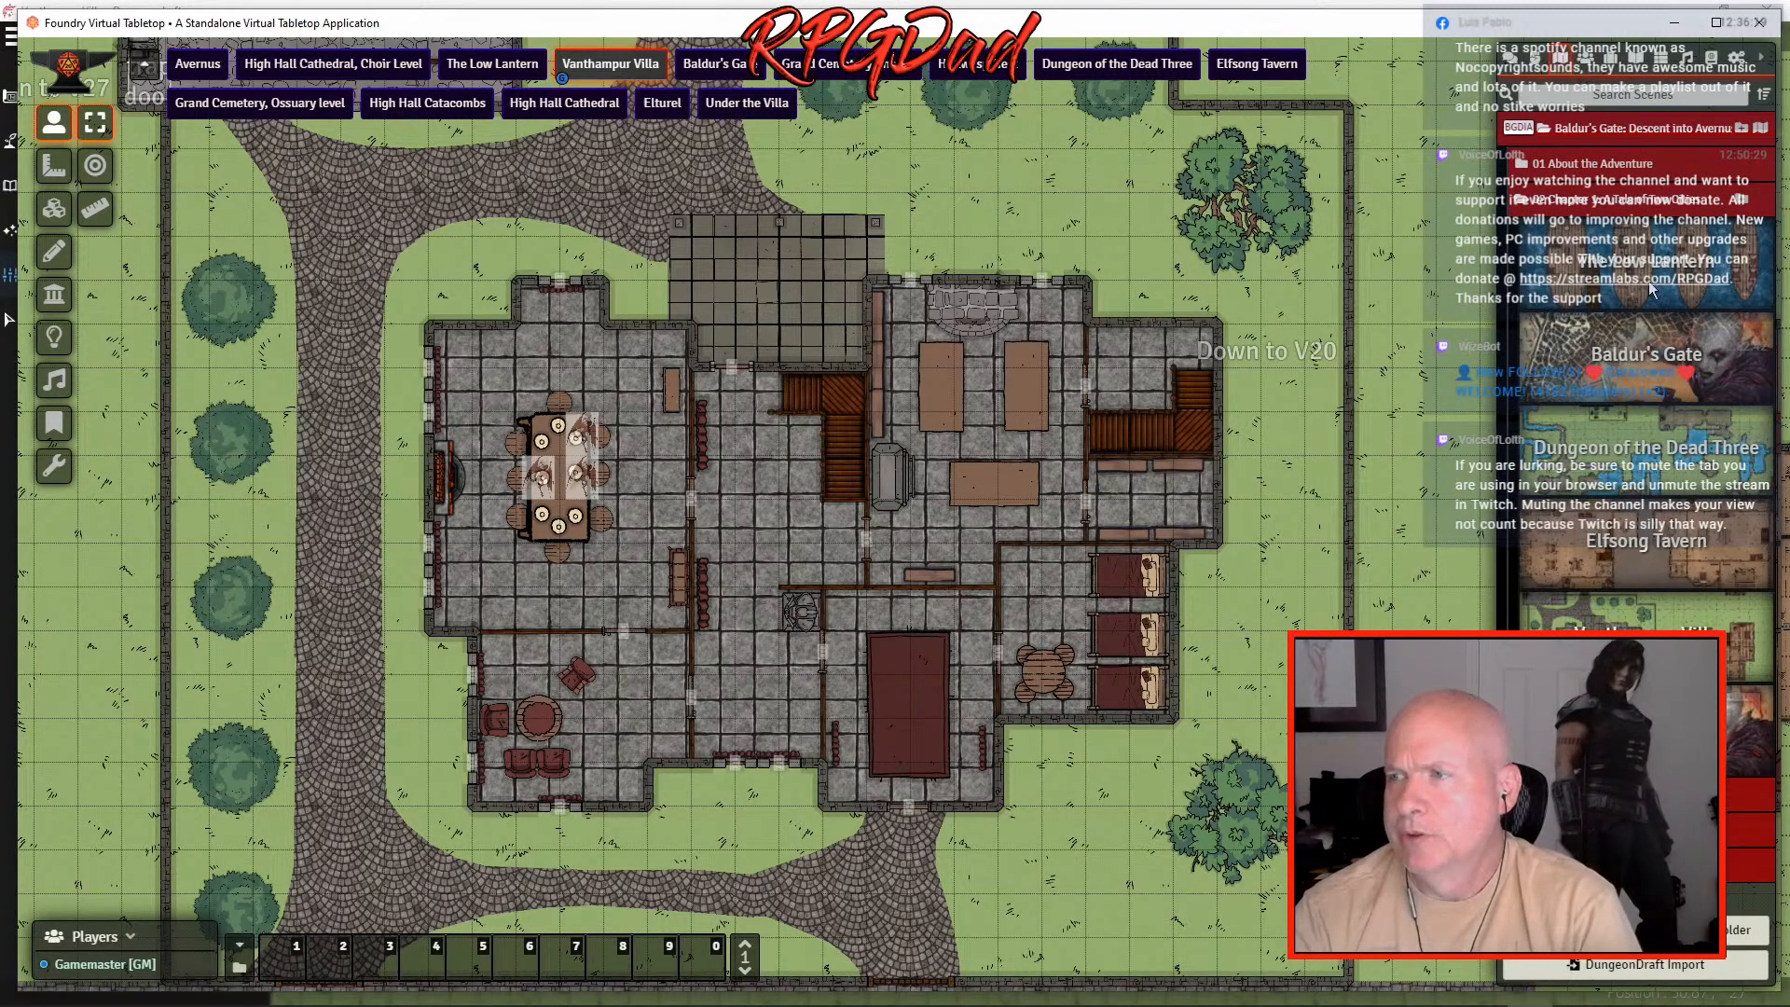
{"action": "left_click", "coordinate": [486, 67]}
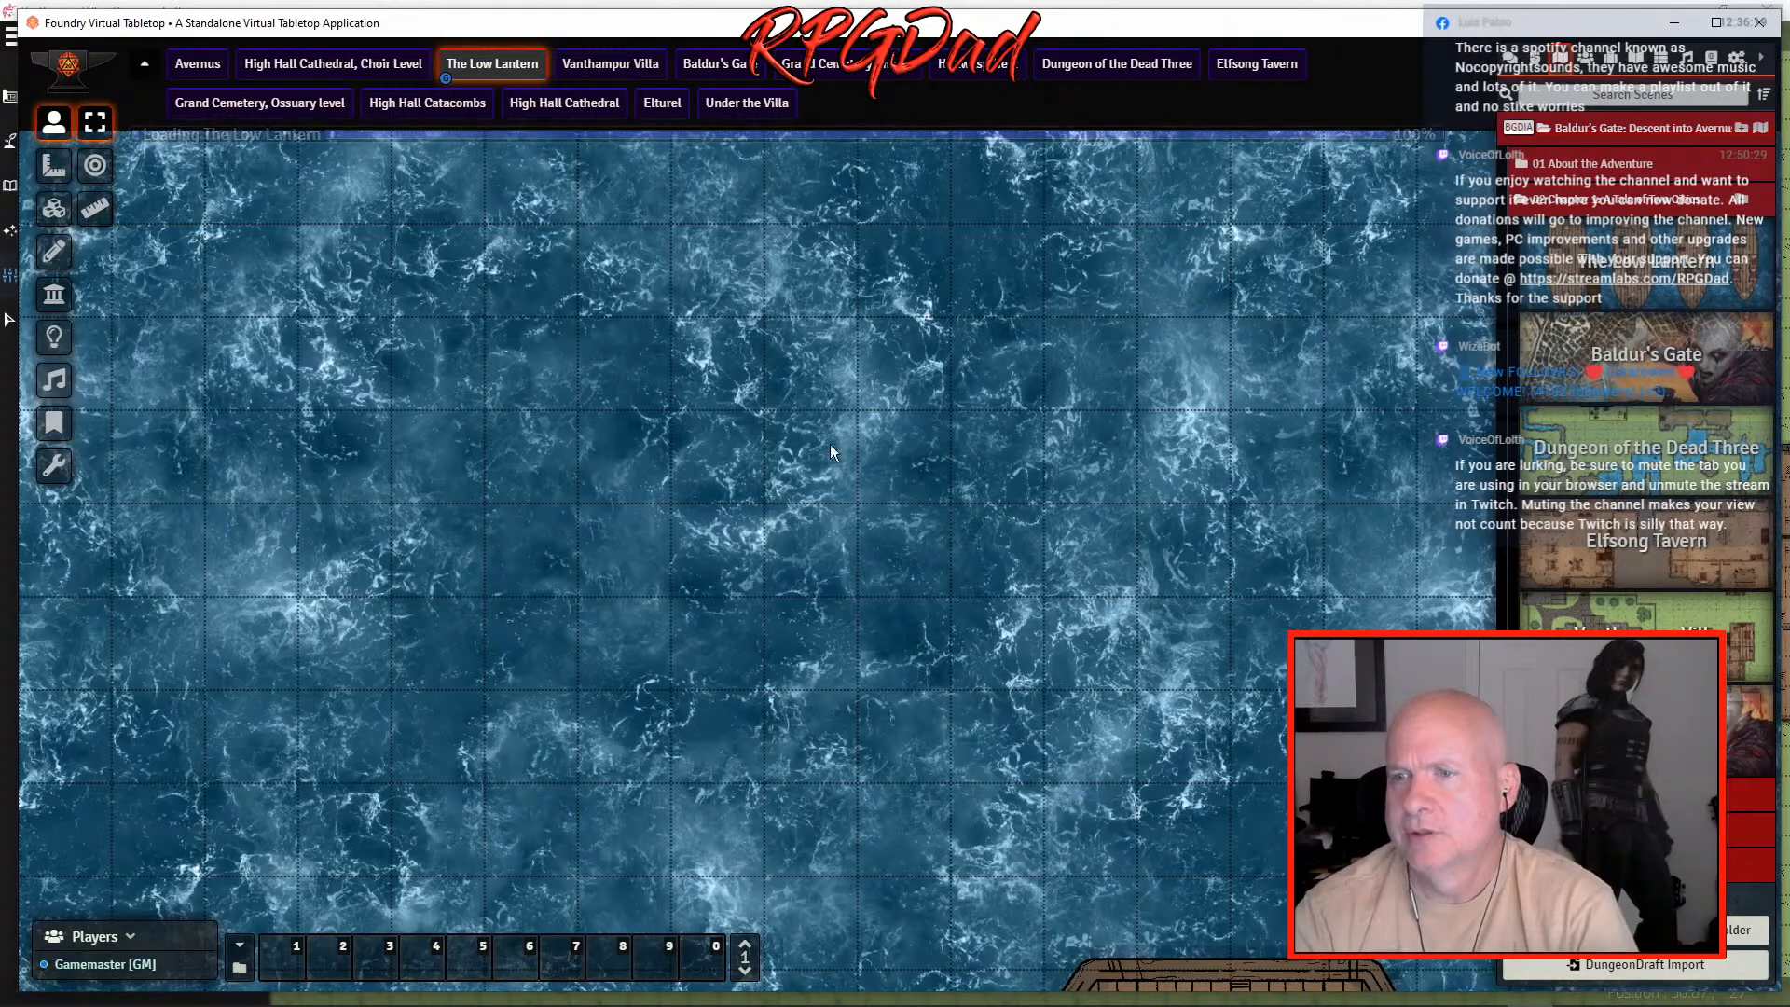
{"action": "scroll", "coordinate": [1003, 654], "scroll_direction": "up", "scroll_amount": 5}
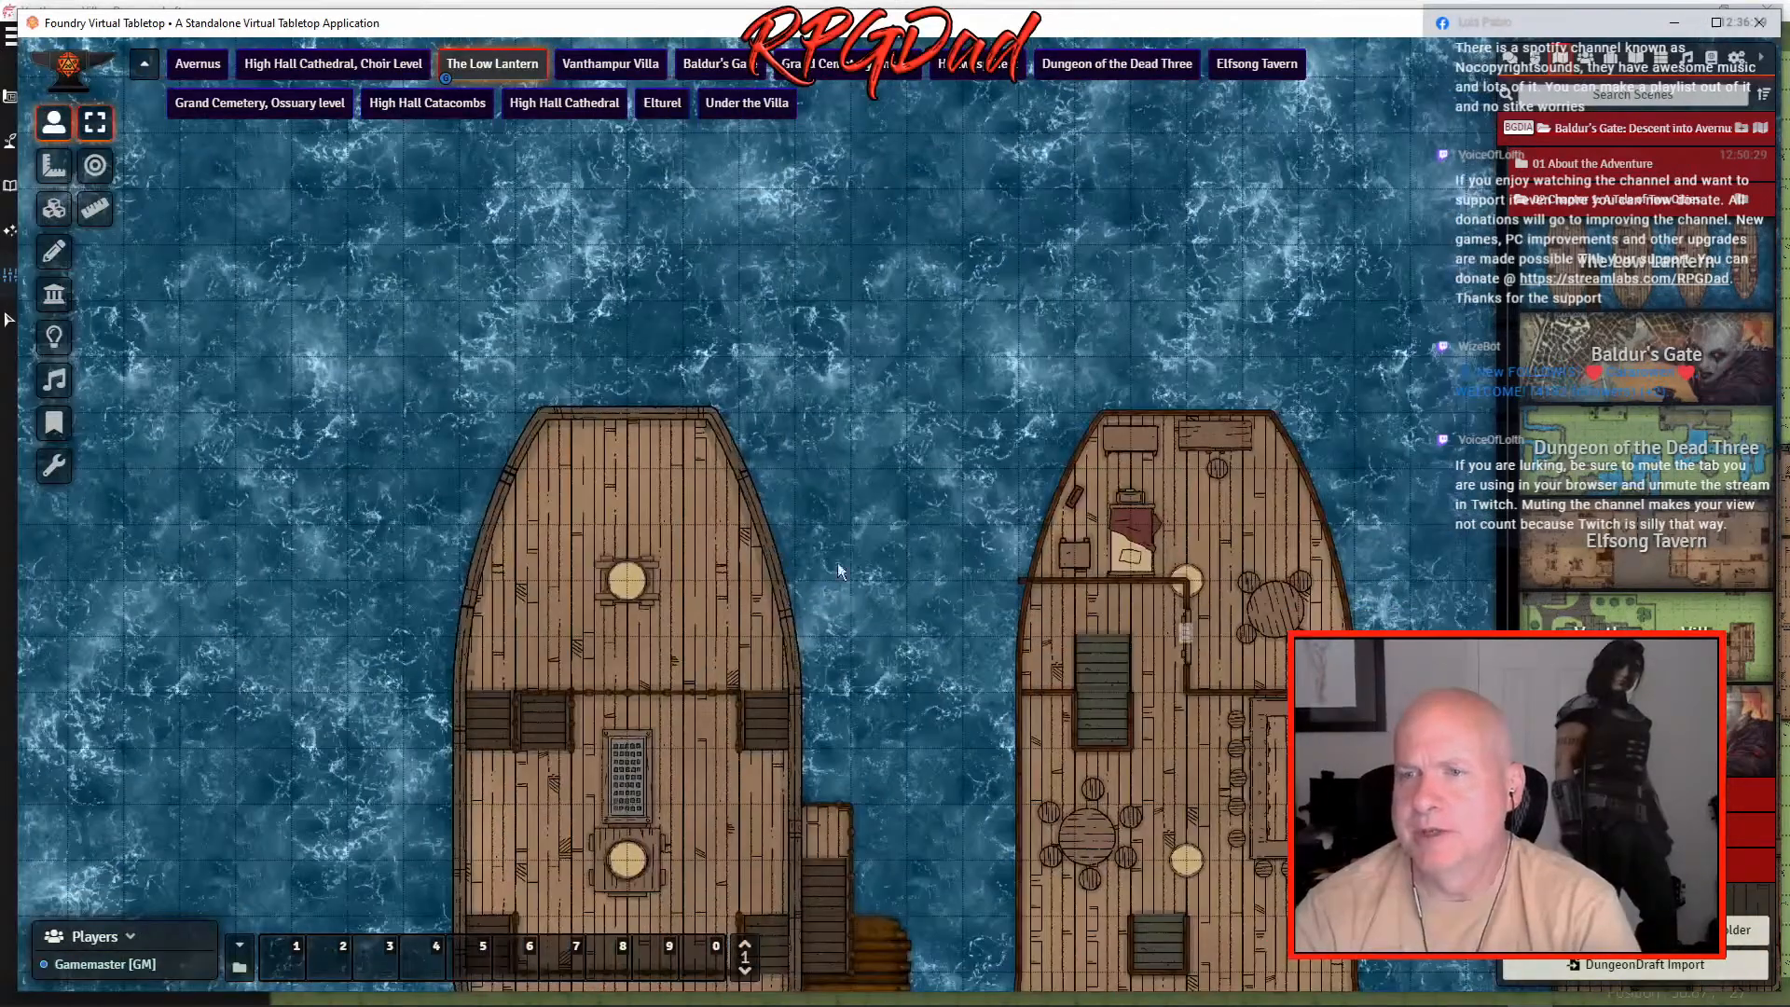
{"action": "left_click_drag", "start_coordinate": [845, 591], "coordinate": [674, 399]}
{"action": "scroll", "coordinate": [681, 419], "scroll_direction": "up", "scroll_amount": 2}
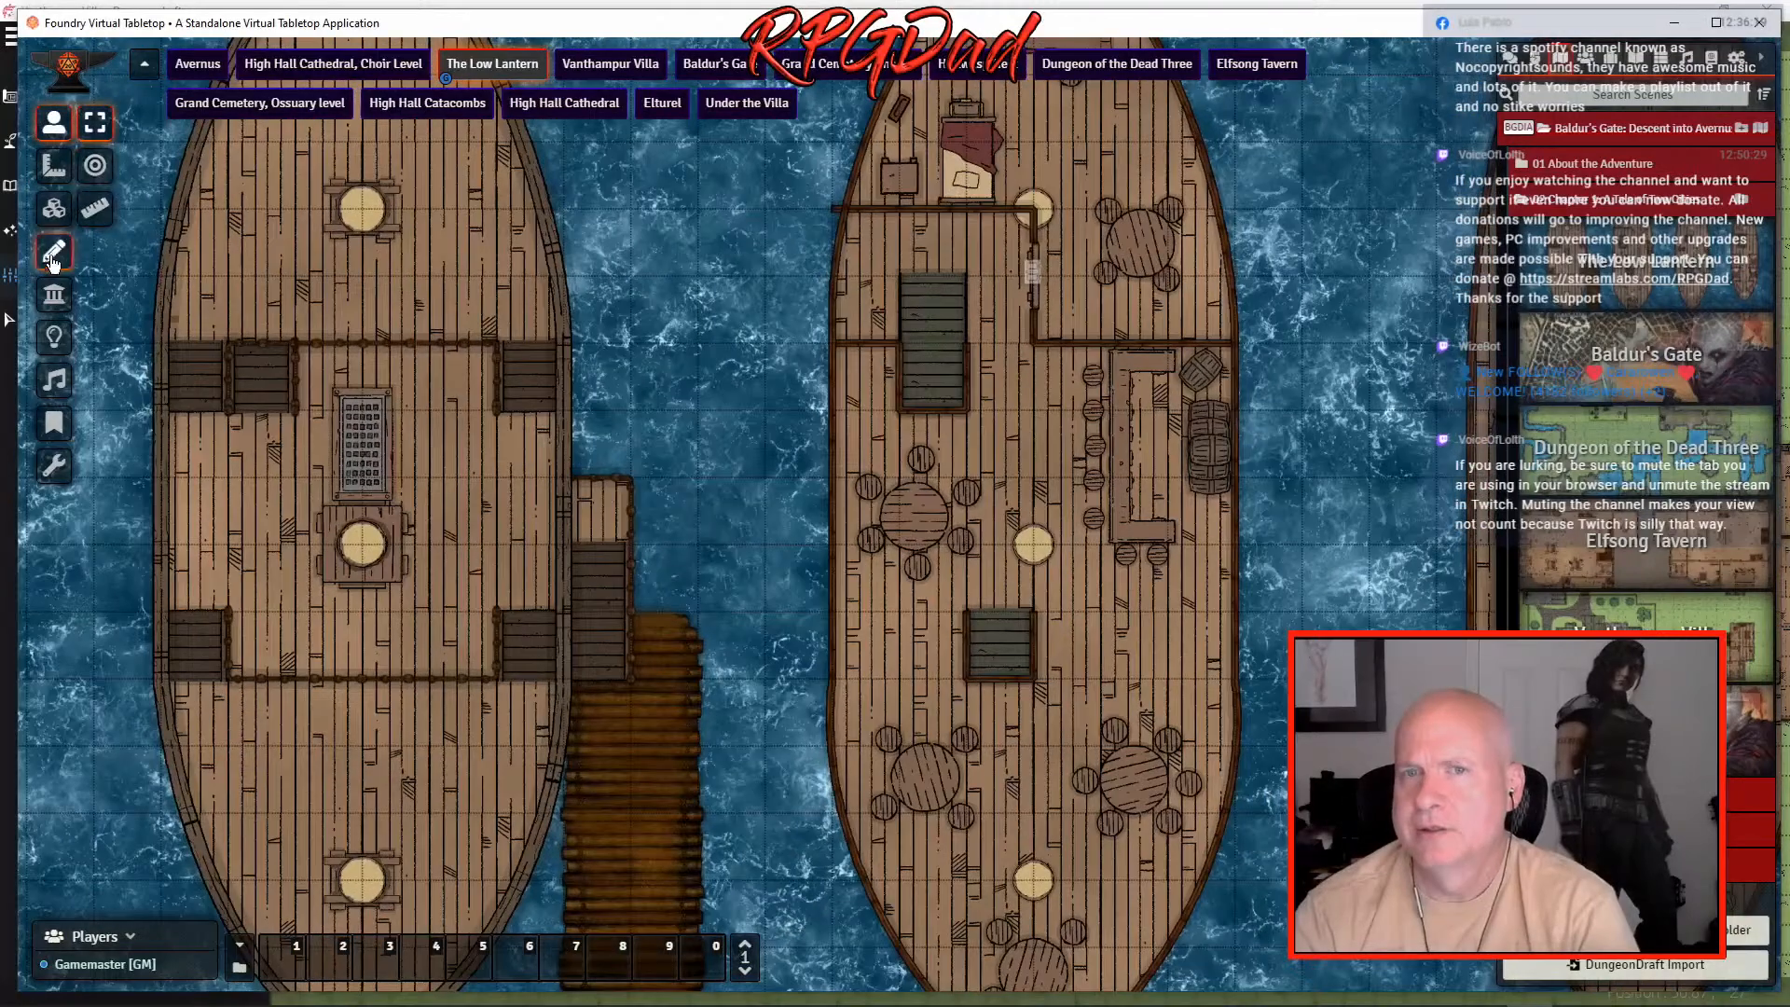
- Show the wall segments on The Low Lantern and examine them across all four ship decks
{"action": "left_click", "coordinate": [53, 296]}
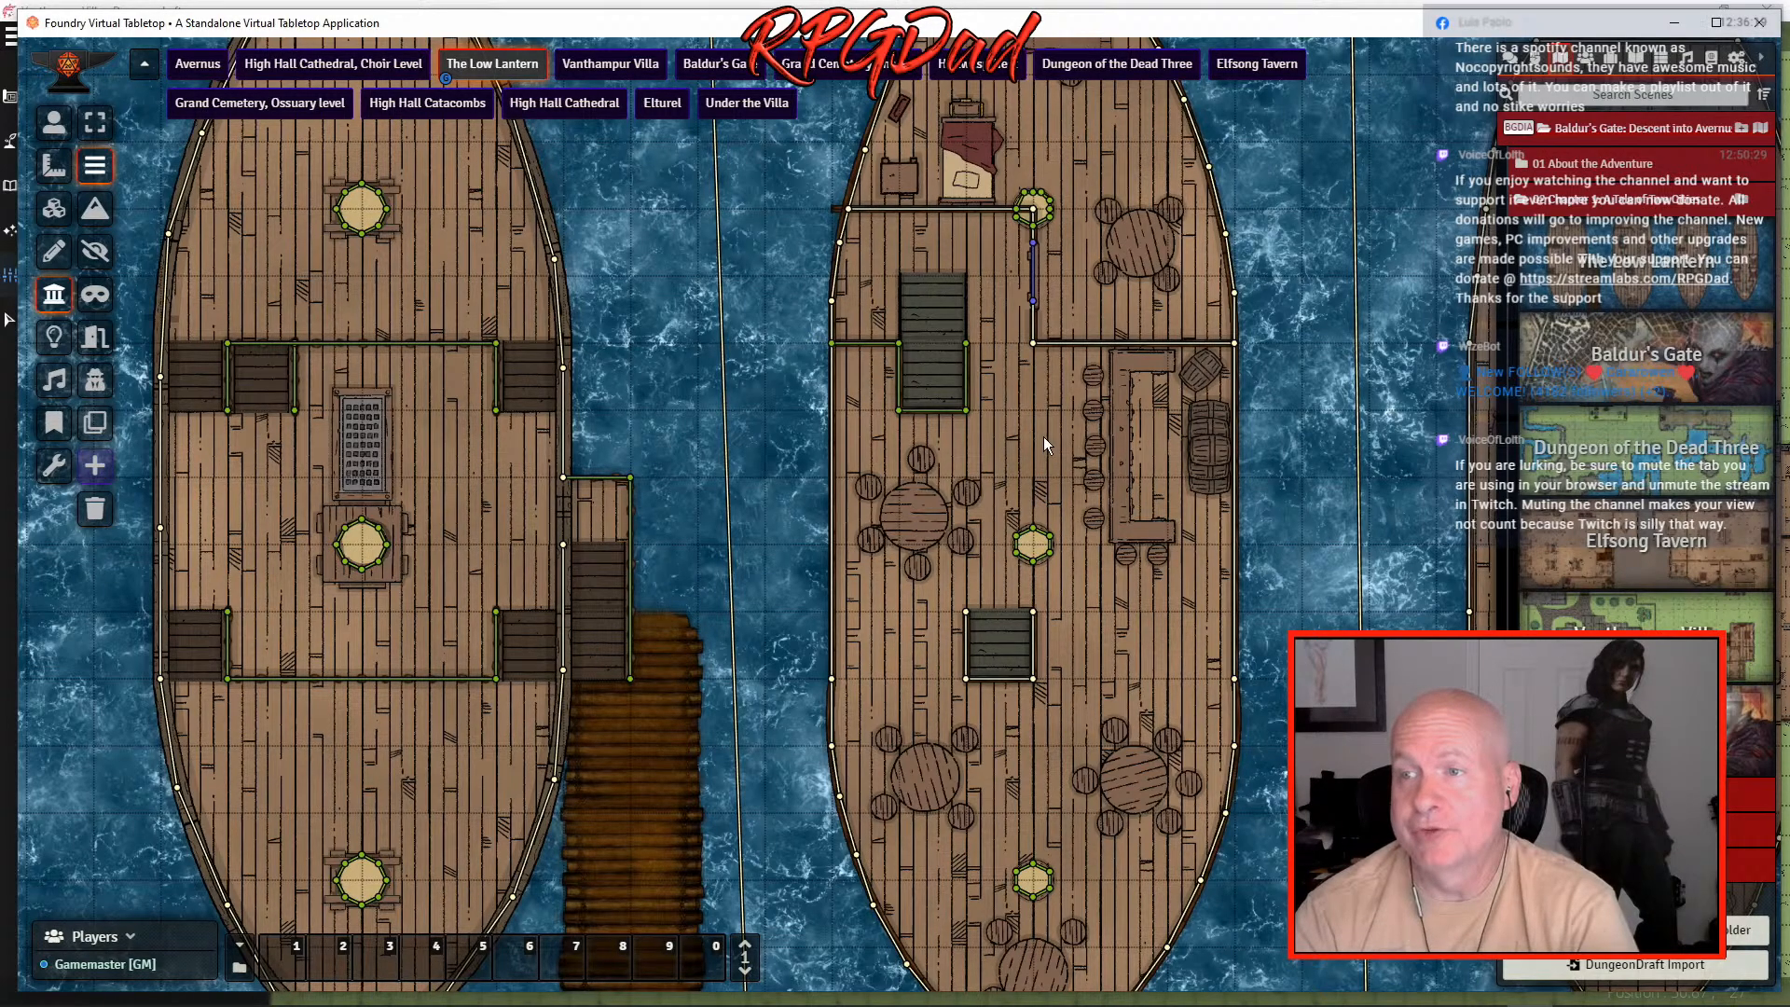
{"action": "scroll", "coordinate": [984, 437], "scroll_direction": "down", "scroll_amount": 1}
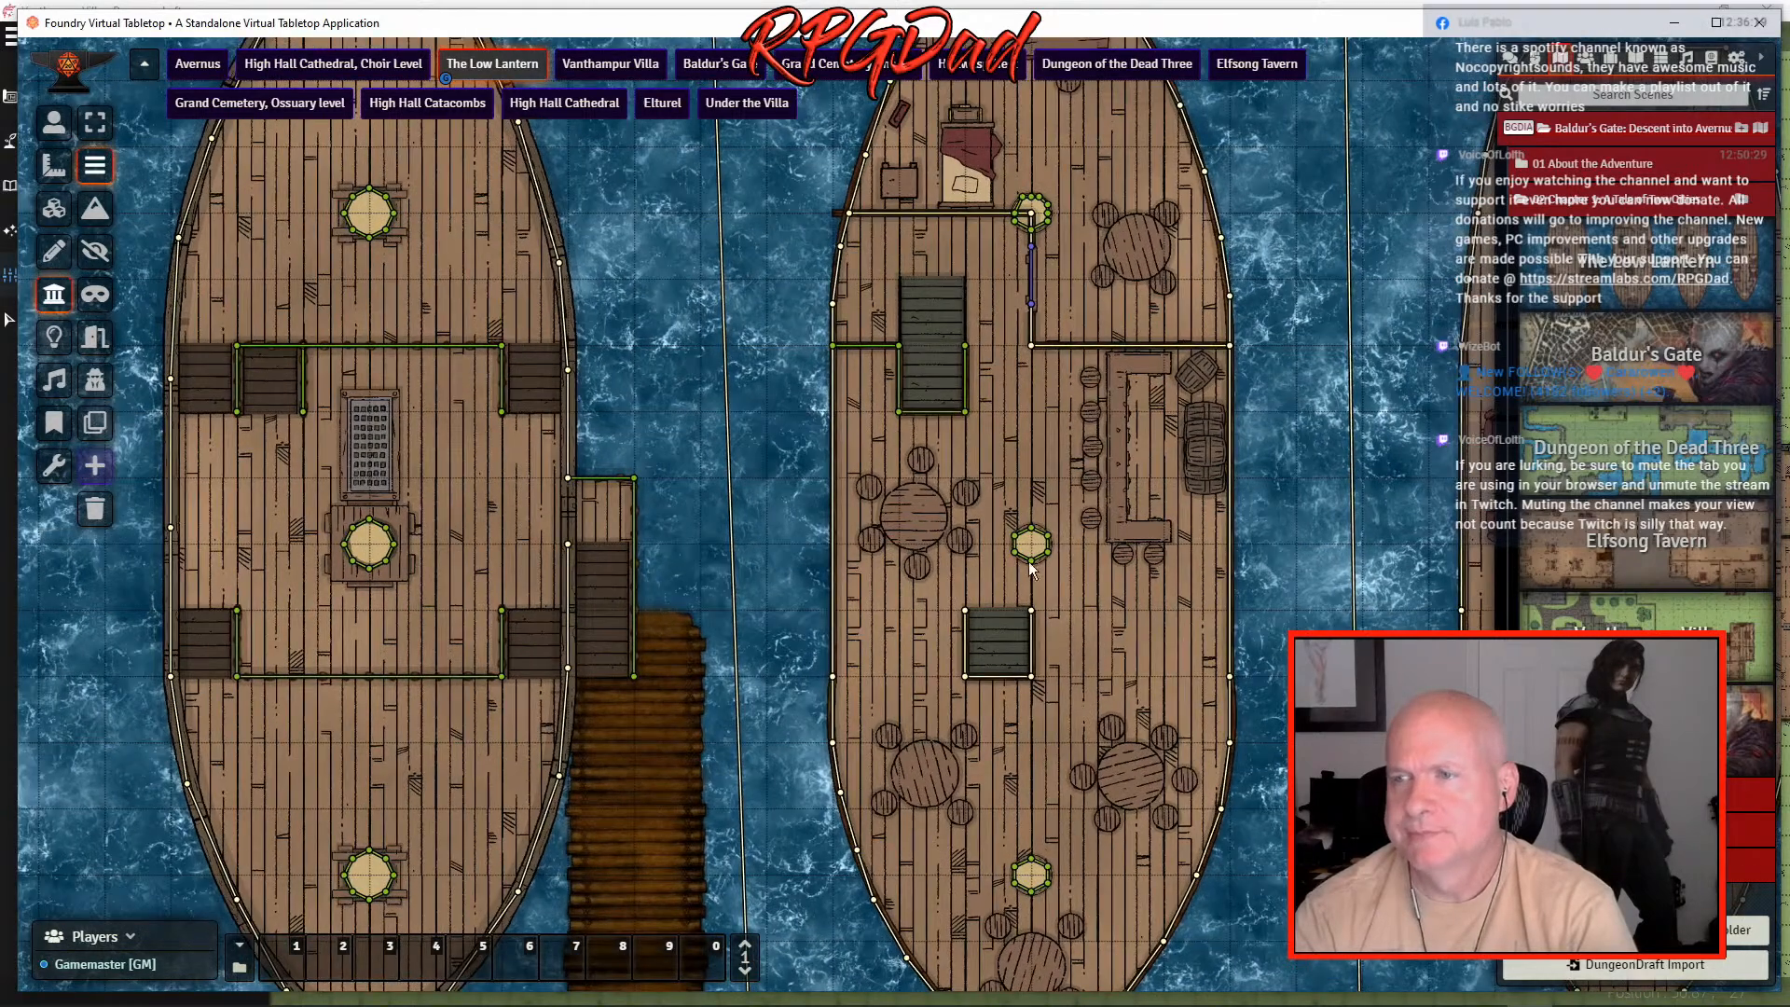
{"action": "scroll", "coordinate": [1139, 595], "scroll_direction": "down", "scroll_amount": 1}
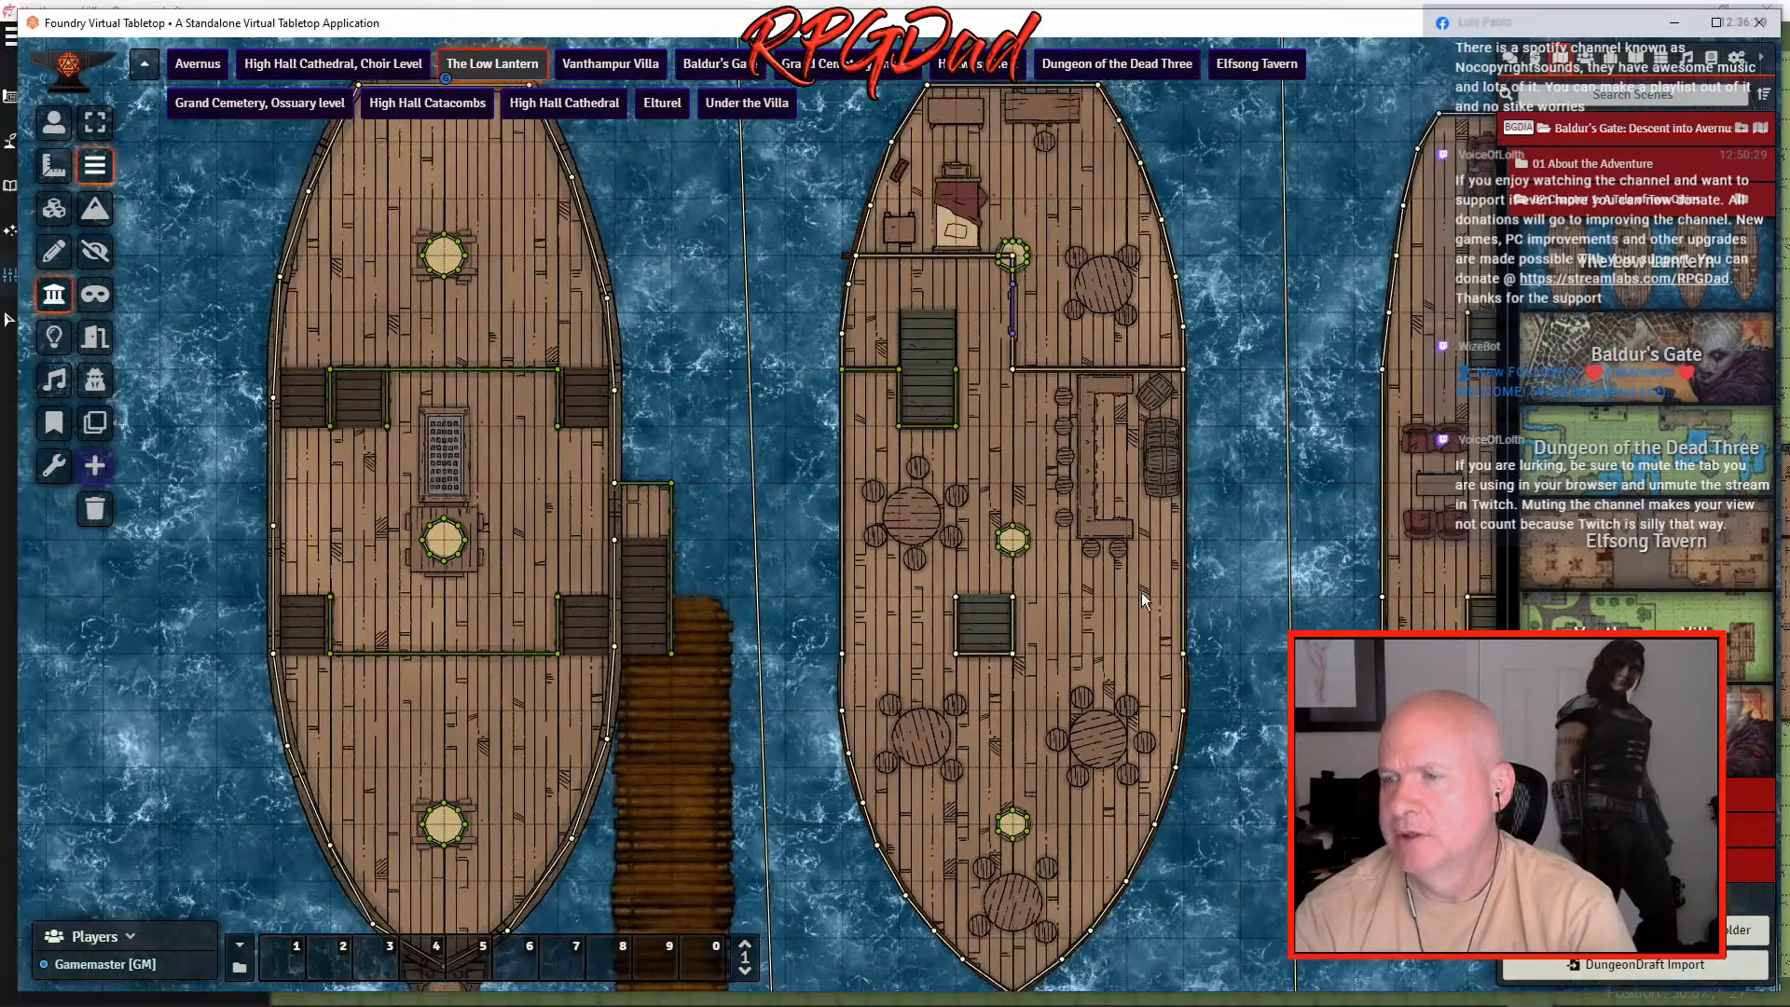
{"action": "scroll", "coordinate": [1140, 594], "scroll_direction": "down", "scroll_amount": 2}
{"action": "left_click_drag", "start_coordinate": [1156, 627], "coordinate": [1200, 588]}
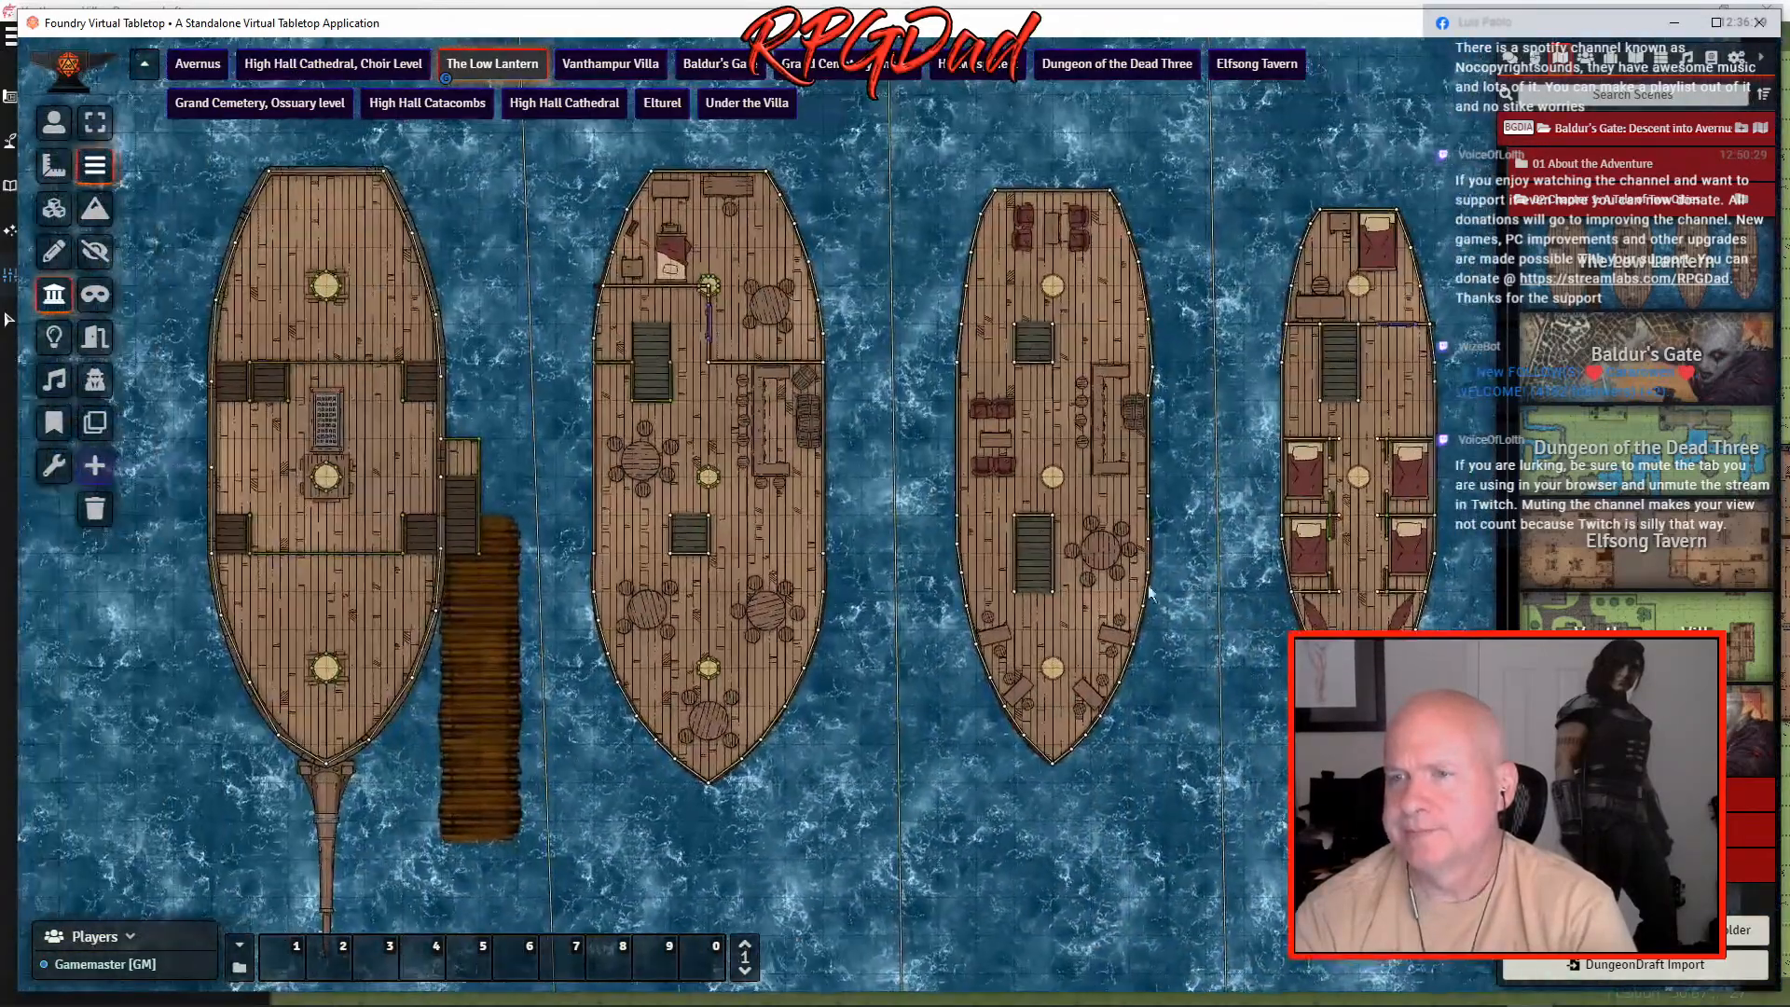
{"action": "left_click_drag", "start_coordinate": [880, 489], "coordinate": [912, 518]}
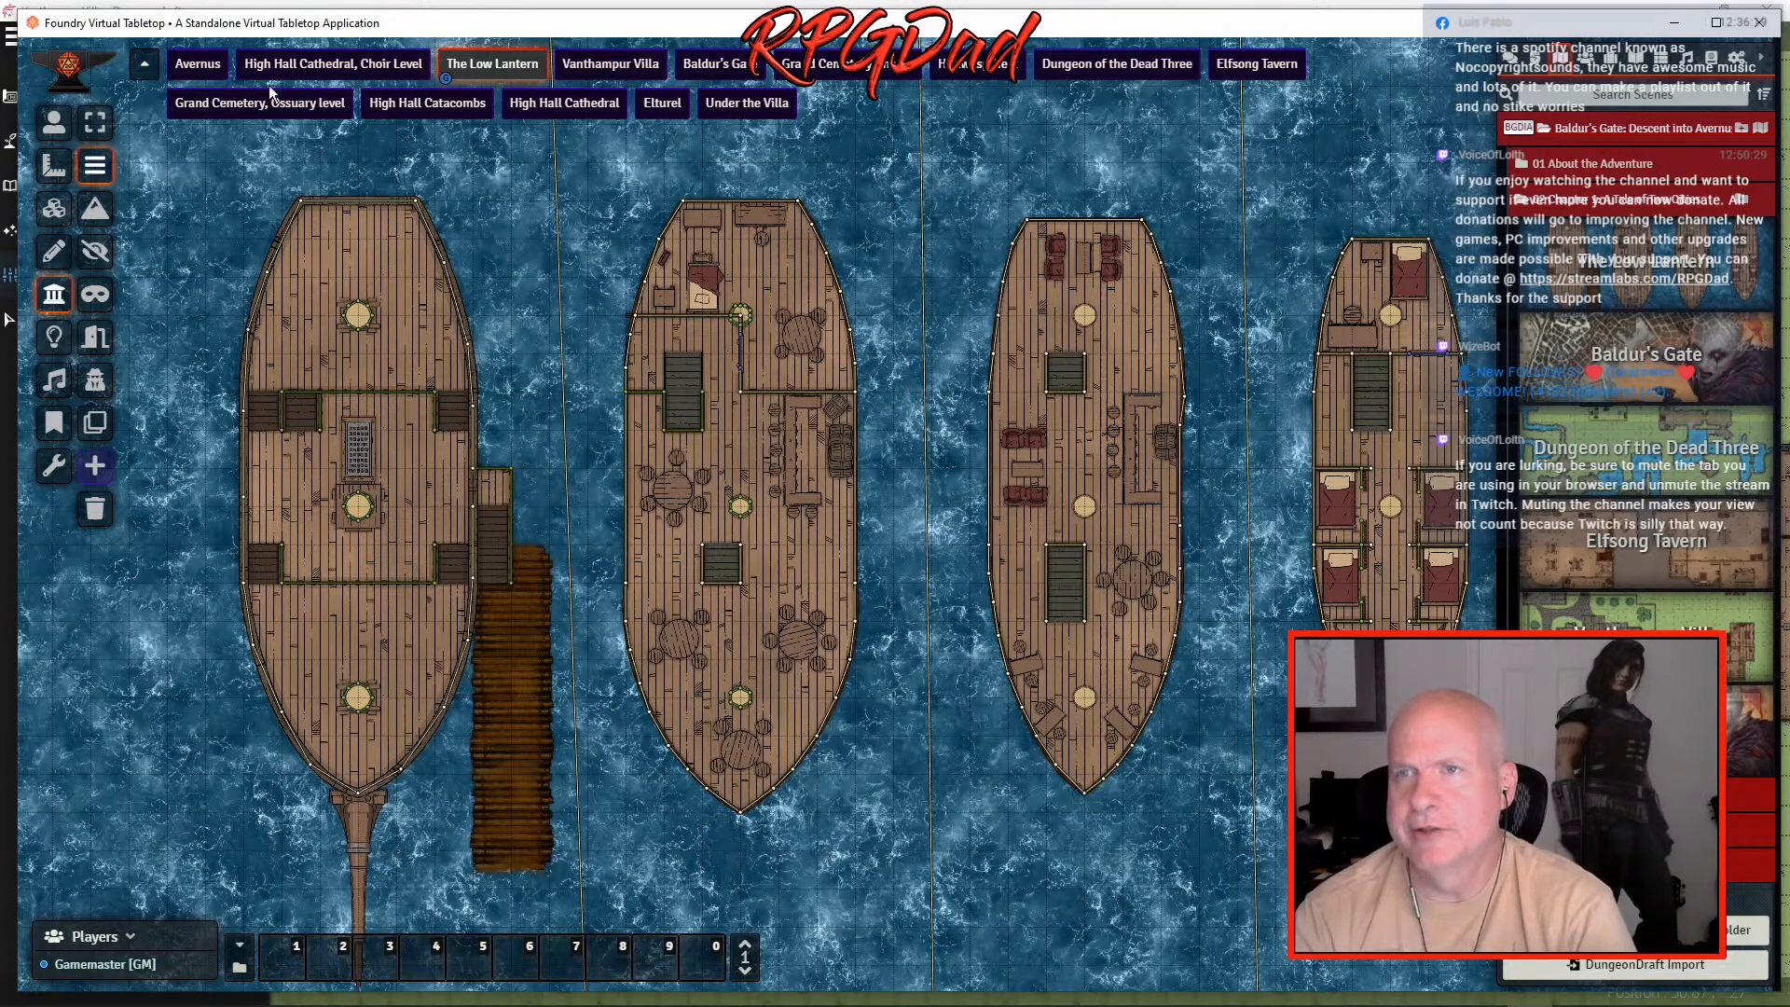
- Switch to the Dungeon of the Dead Three scene and examine the walls around the bathhouse building and flooded tunnels
{"action": "left_click", "coordinate": [1156, 71]}
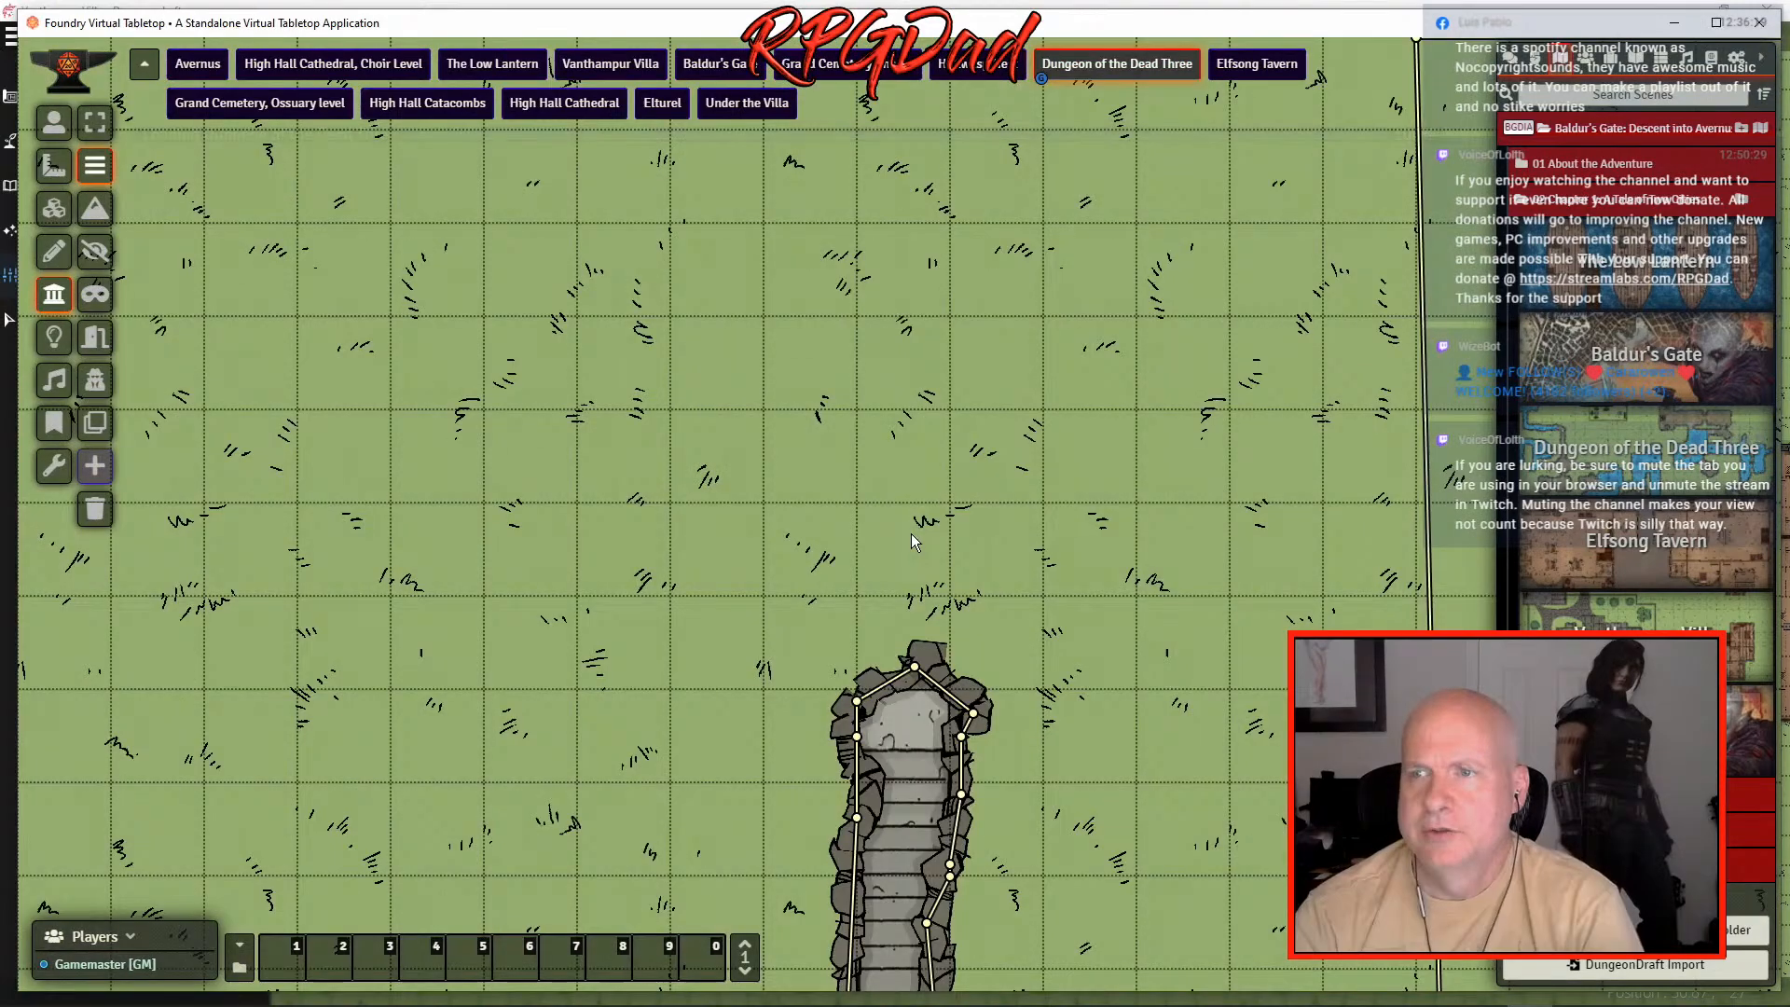
{"action": "scroll", "coordinate": [910, 534], "scroll_direction": "down", "scroll_amount": 5}
{"action": "left_click_drag", "start_coordinate": [1039, 688], "coordinate": [526, 471]}
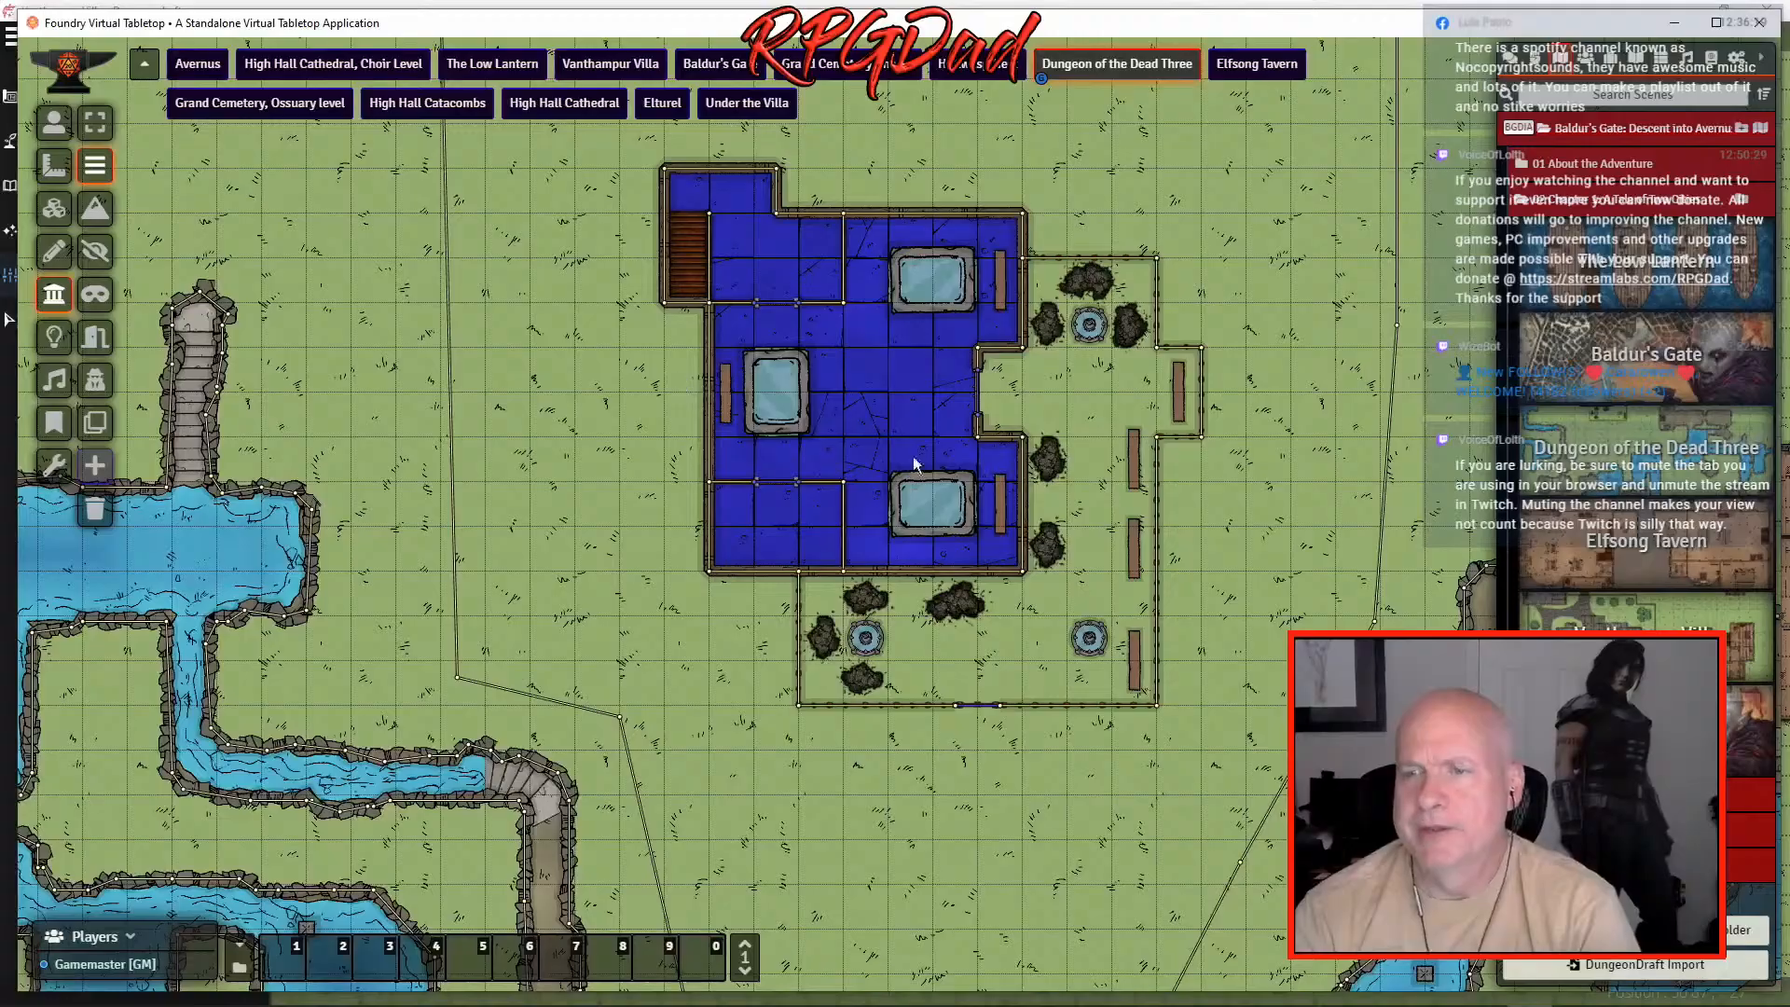
{"action": "left_click_drag", "start_coordinate": [464, 543], "coordinate": [1080, 352]}
{"action": "left_click_drag", "start_coordinate": [1037, 691], "coordinate": [824, 387]}
{"action": "left_click_drag", "start_coordinate": [1434, 608], "coordinate": [678, 317]}
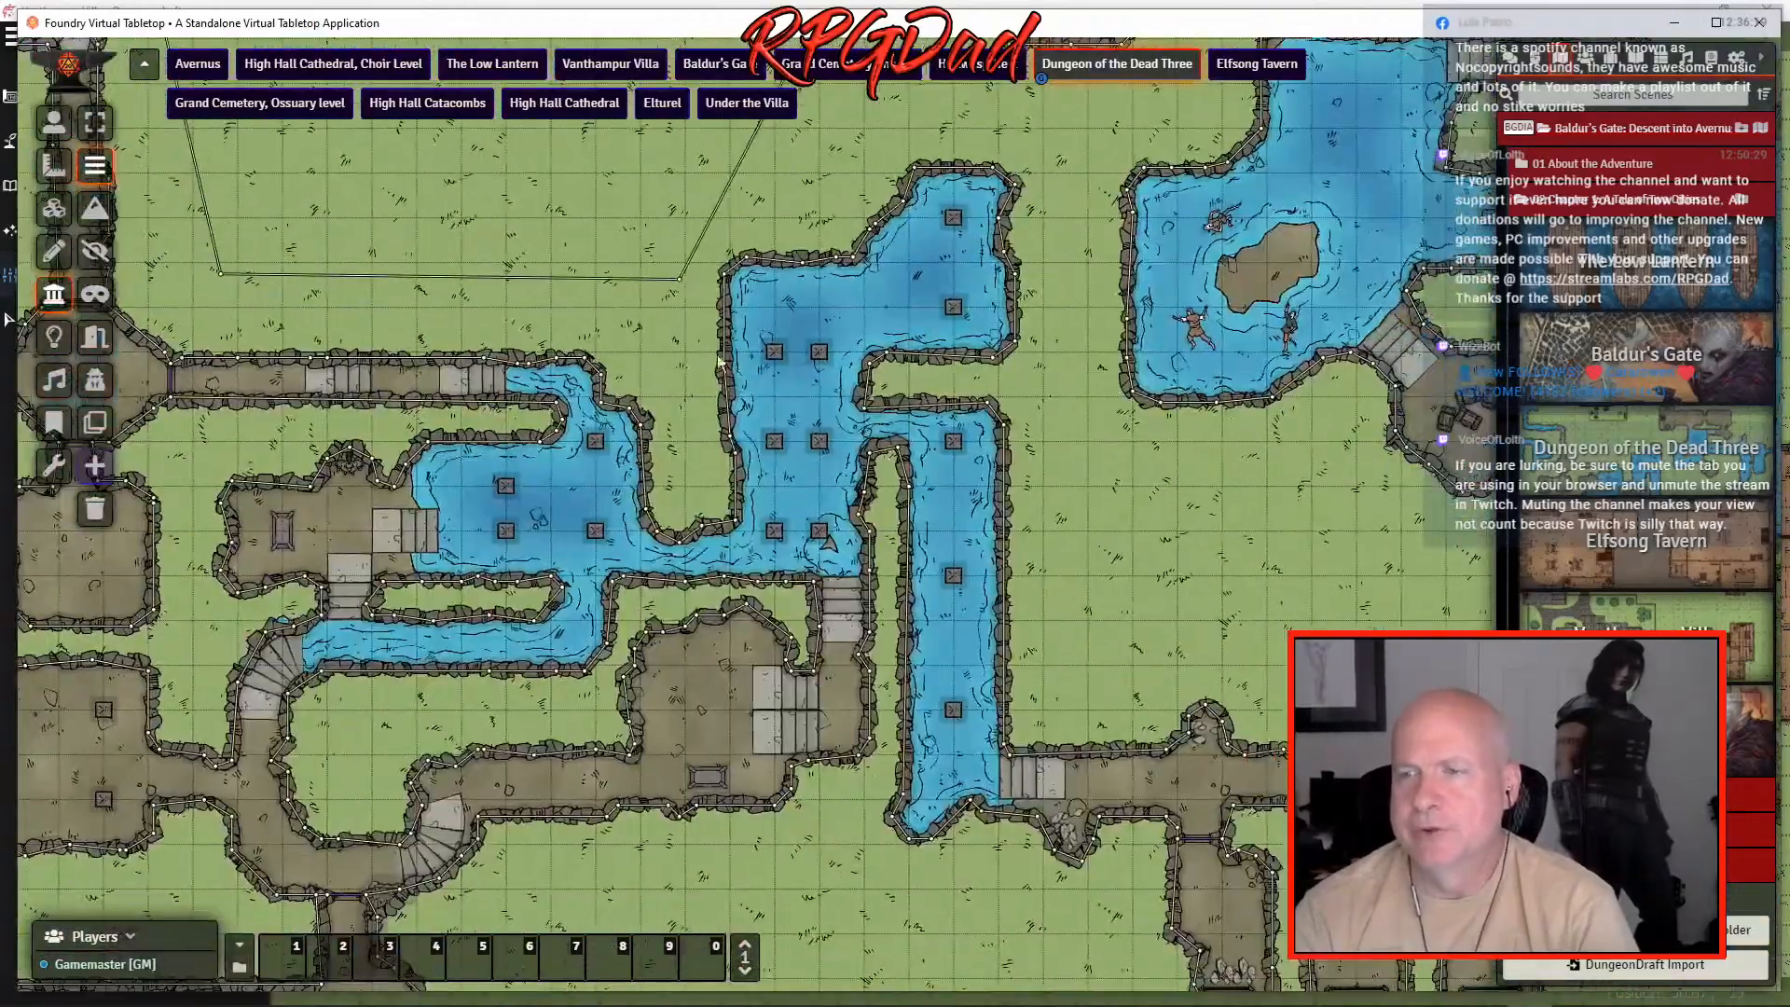
{"action": "left_click_drag", "start_coordinate": [1386, 633], "coordinate": [940, 409]}
{"action": "left_click_drag", "start_coordinate": [1138, 283], "coordinate": [902, 617]}
{"action": "left_click_drag", "start_coordinate": [971, 159], "coordinate": [1033, 501]}
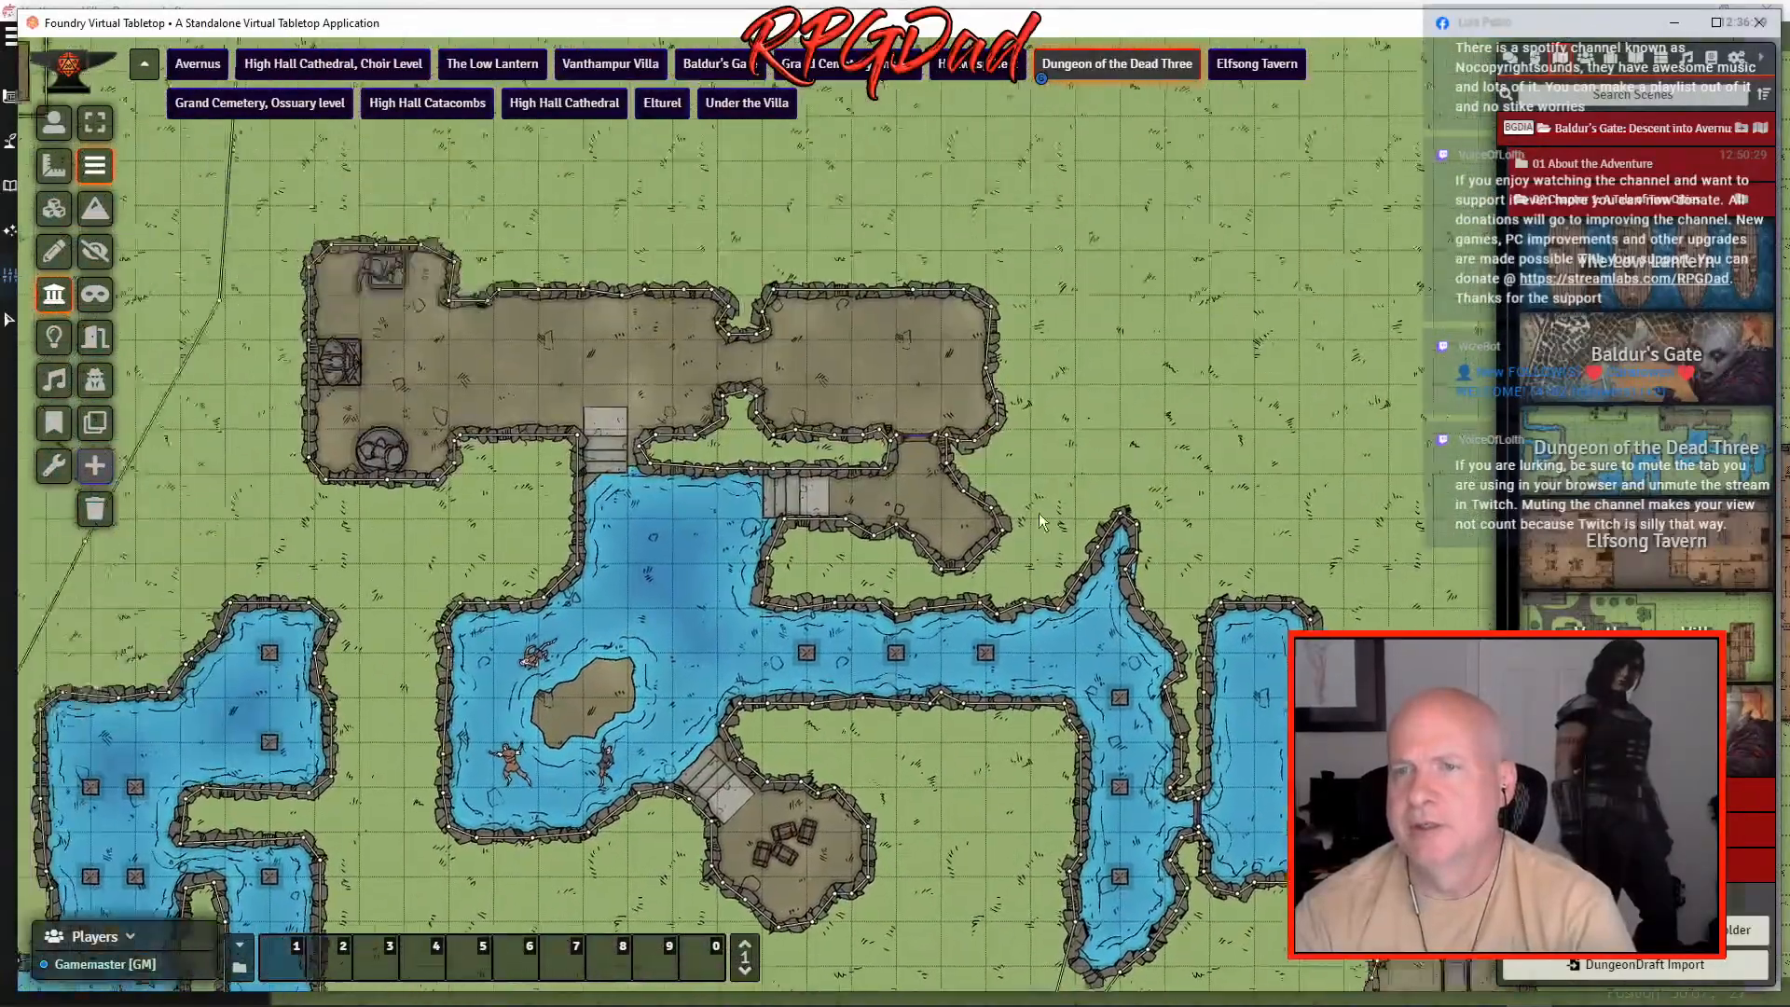
{"action": "left_click_drag", "start_coordinate": [457, 241], "coordinate": [940, 285]}
{"action": "left_click_drag", "start_coordinate": [625, 417], "coordinate": [1082, 383]}
{"action": "mouse_move", "coordinate": [641, 382]}
{"action": "left_mouse_down"}
{"action": "mouse_move", "coordinate": [675, 496]}
{"action": "mouse_move", "coordinate": [757, 589]}
{"action": "mouse_move", "coordinate": [630, 362]}
{"action": "left_mouse_up"}
{"action": "key", "text": "Down"}
{"action": "key", "text": "Right"}
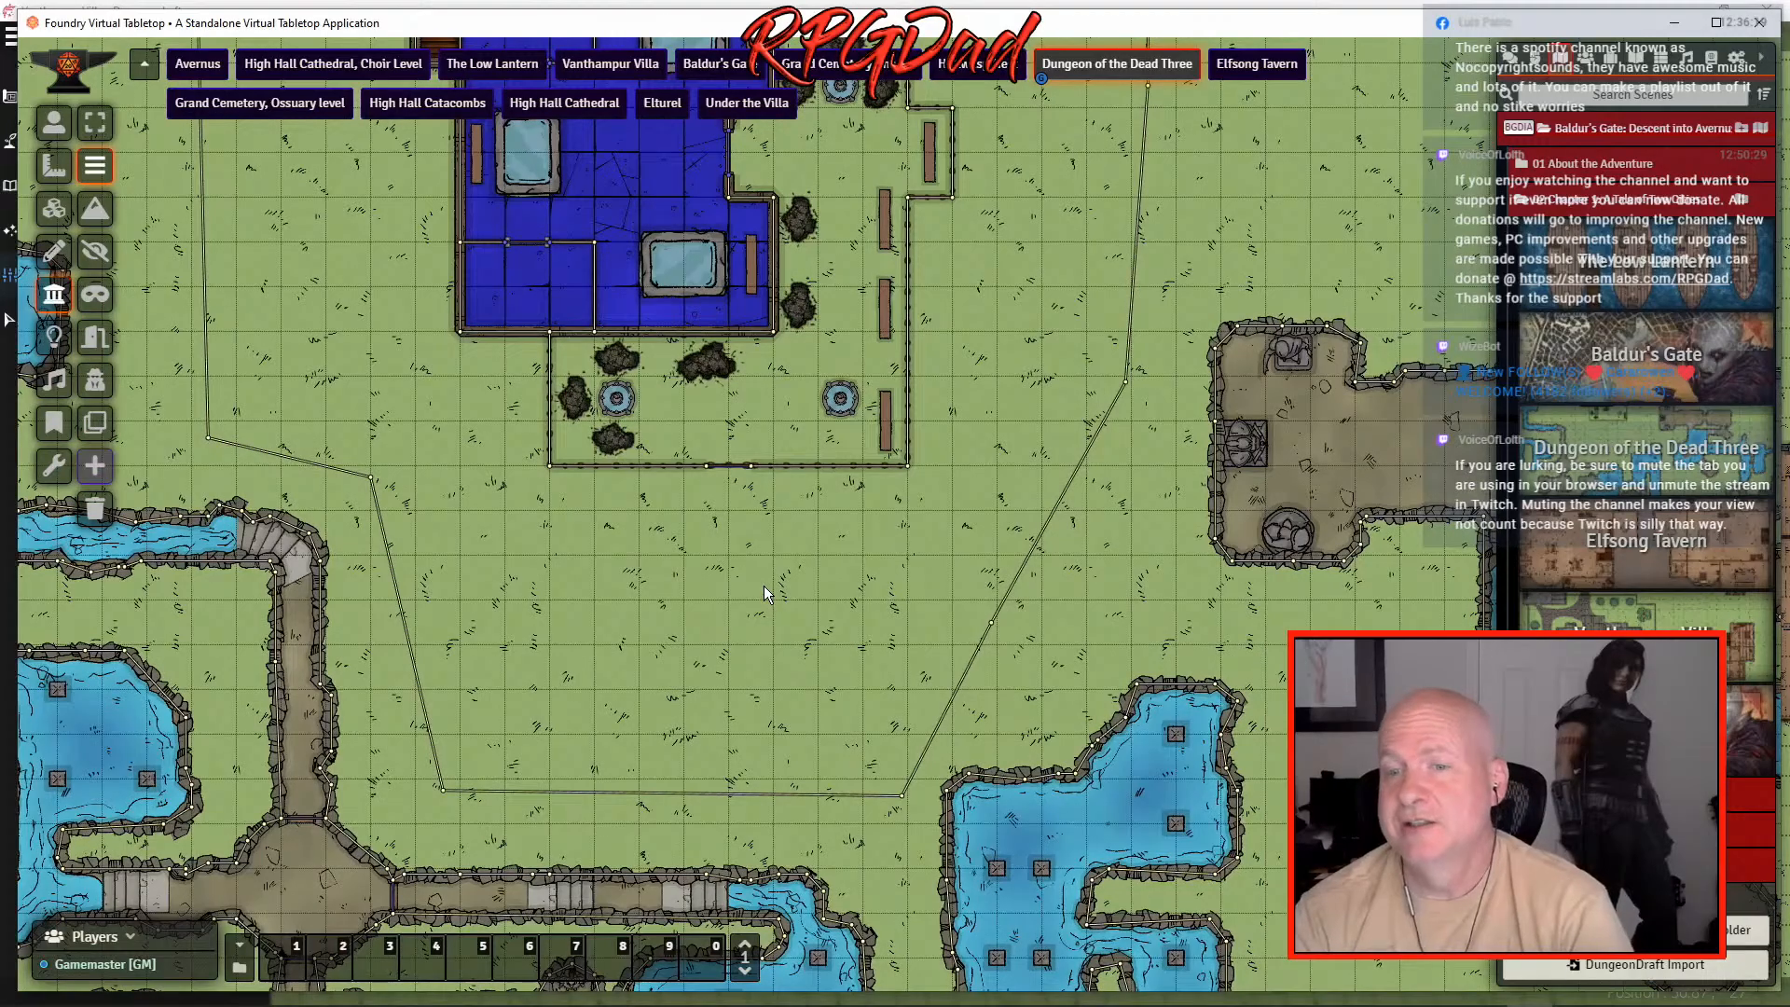
- Examine the dungeon's overall wall layout and the doorway below the eastern flooded corridor
{"action": "scroll", "coordinate": [897, 601], "scroll_direction": "down", "scroll_amount": 5}
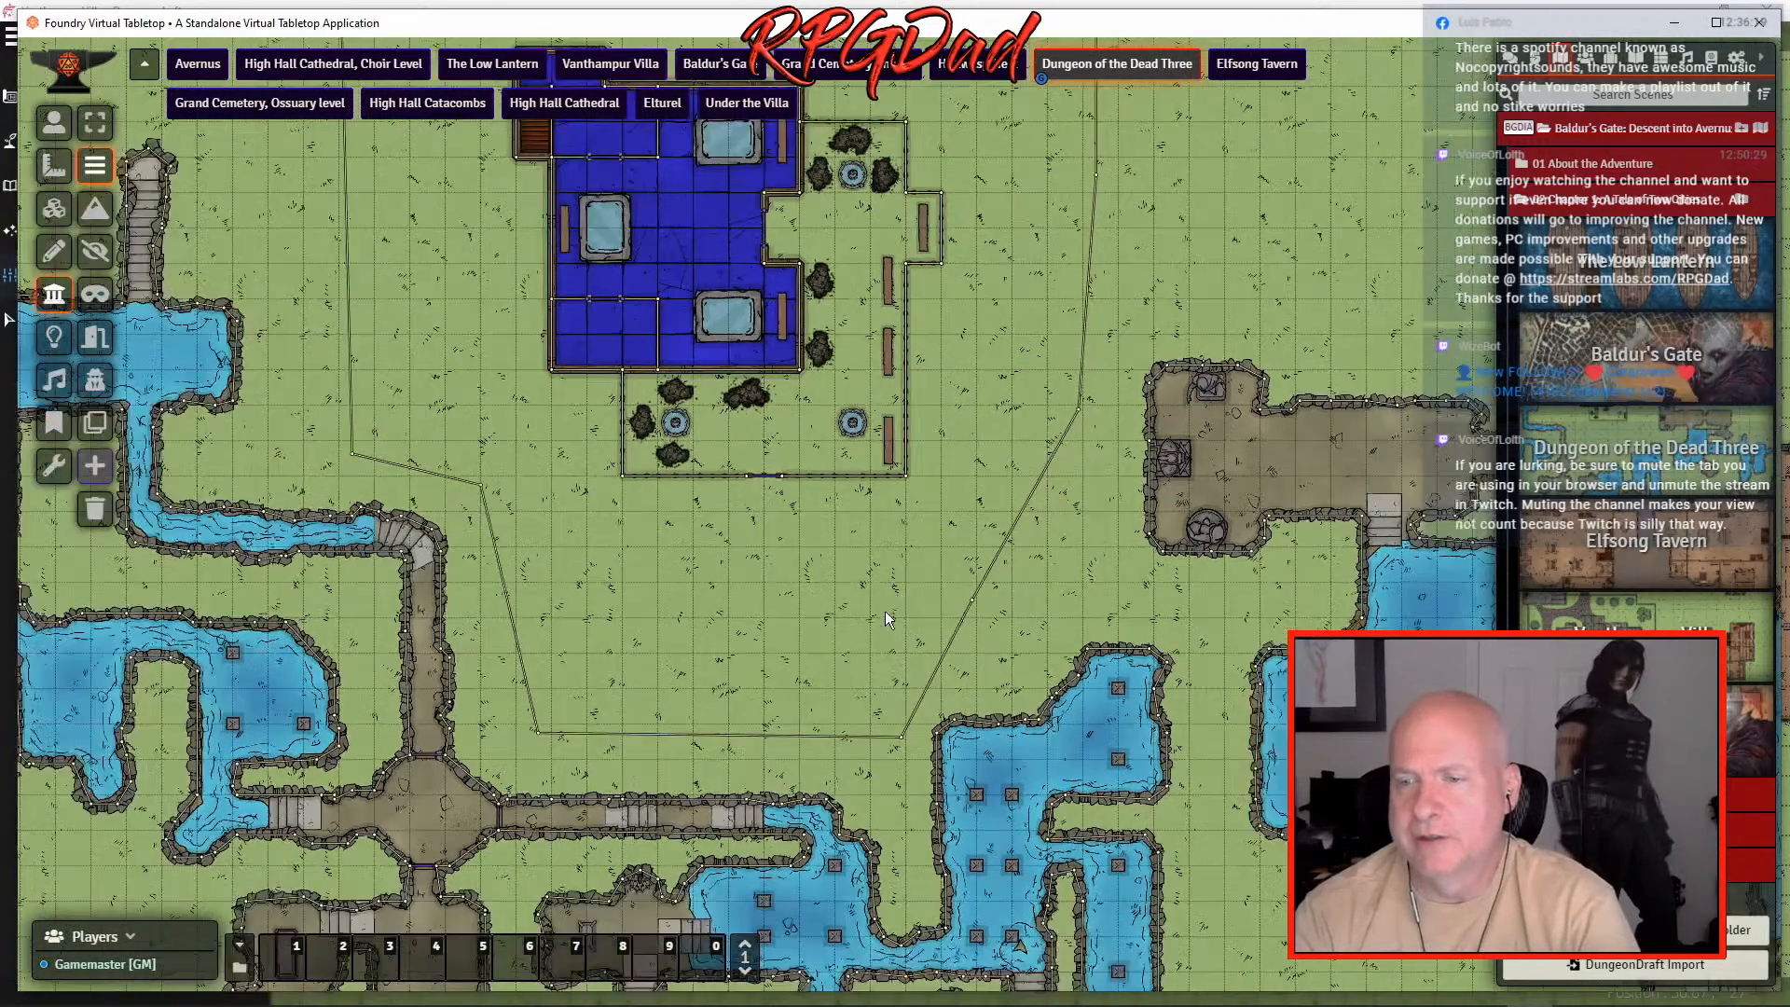
{"action": "left_click_drag", "start_coordinate": [812, 736], "coordinate": [1059, 598]}
{"action": "key", "text": "Down"}
{"action": "key", "text": "Right"}
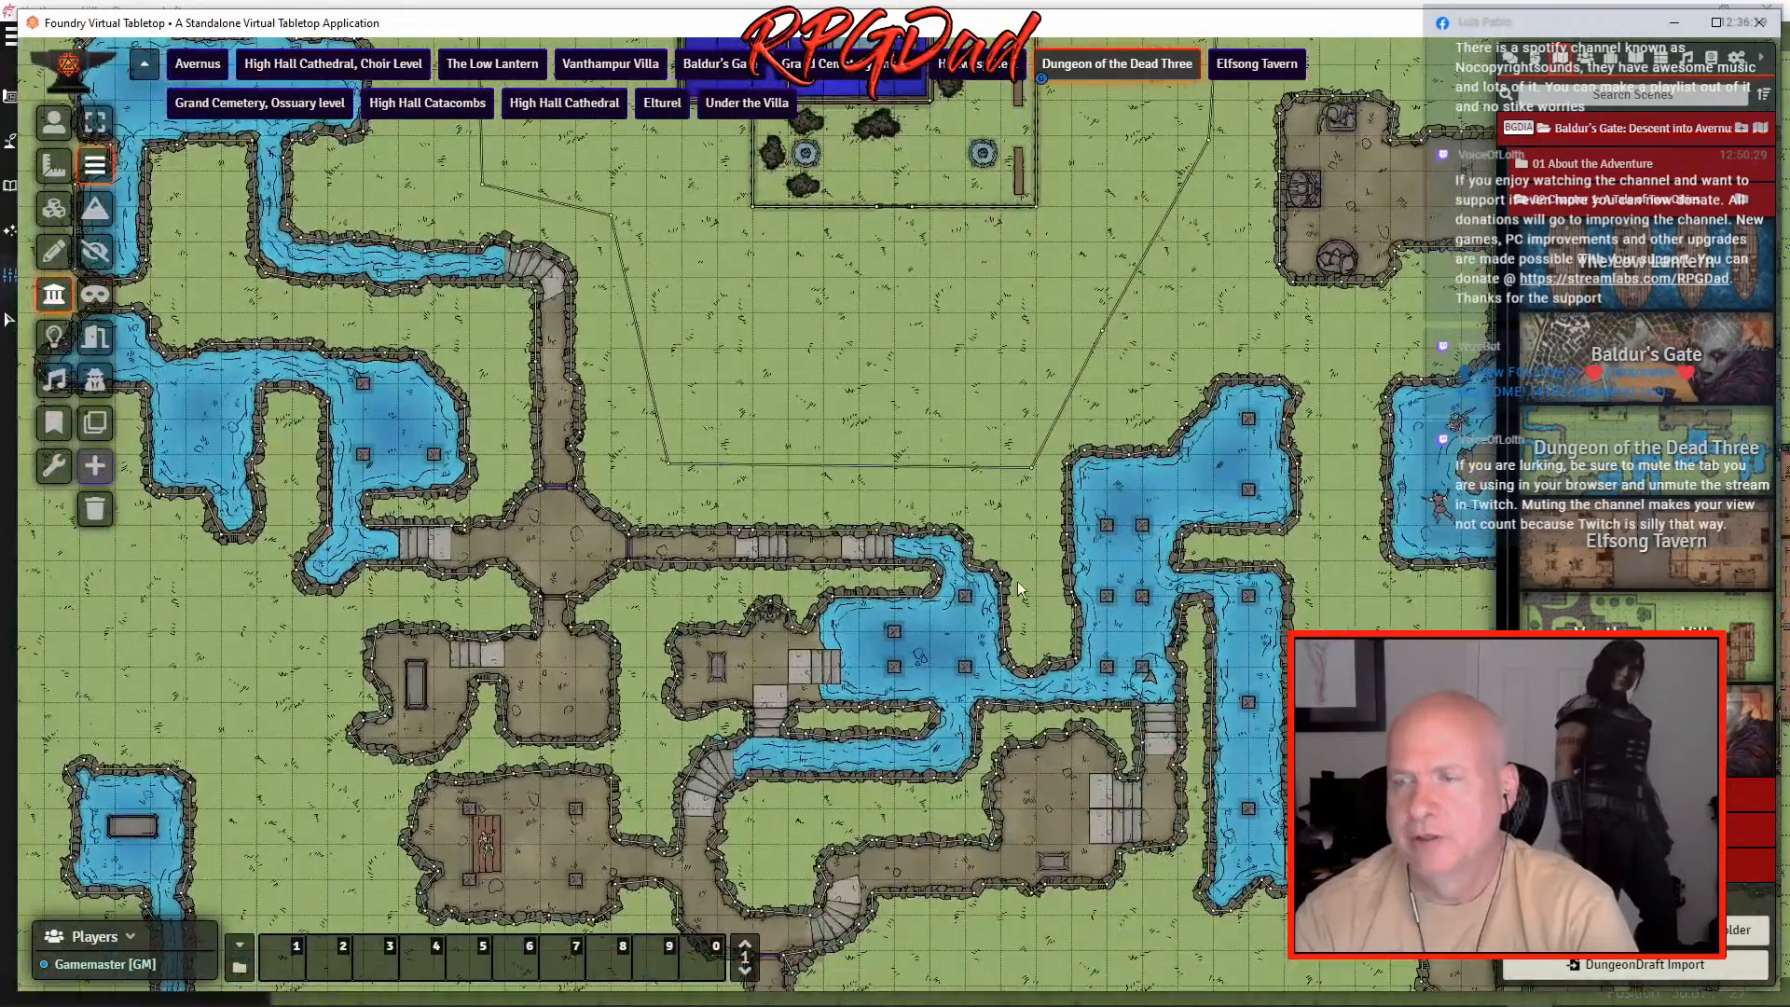
{"action": "scroll", "coordinate": [858, 457], "scroll_direction": "down", "scroll_amount": 5}
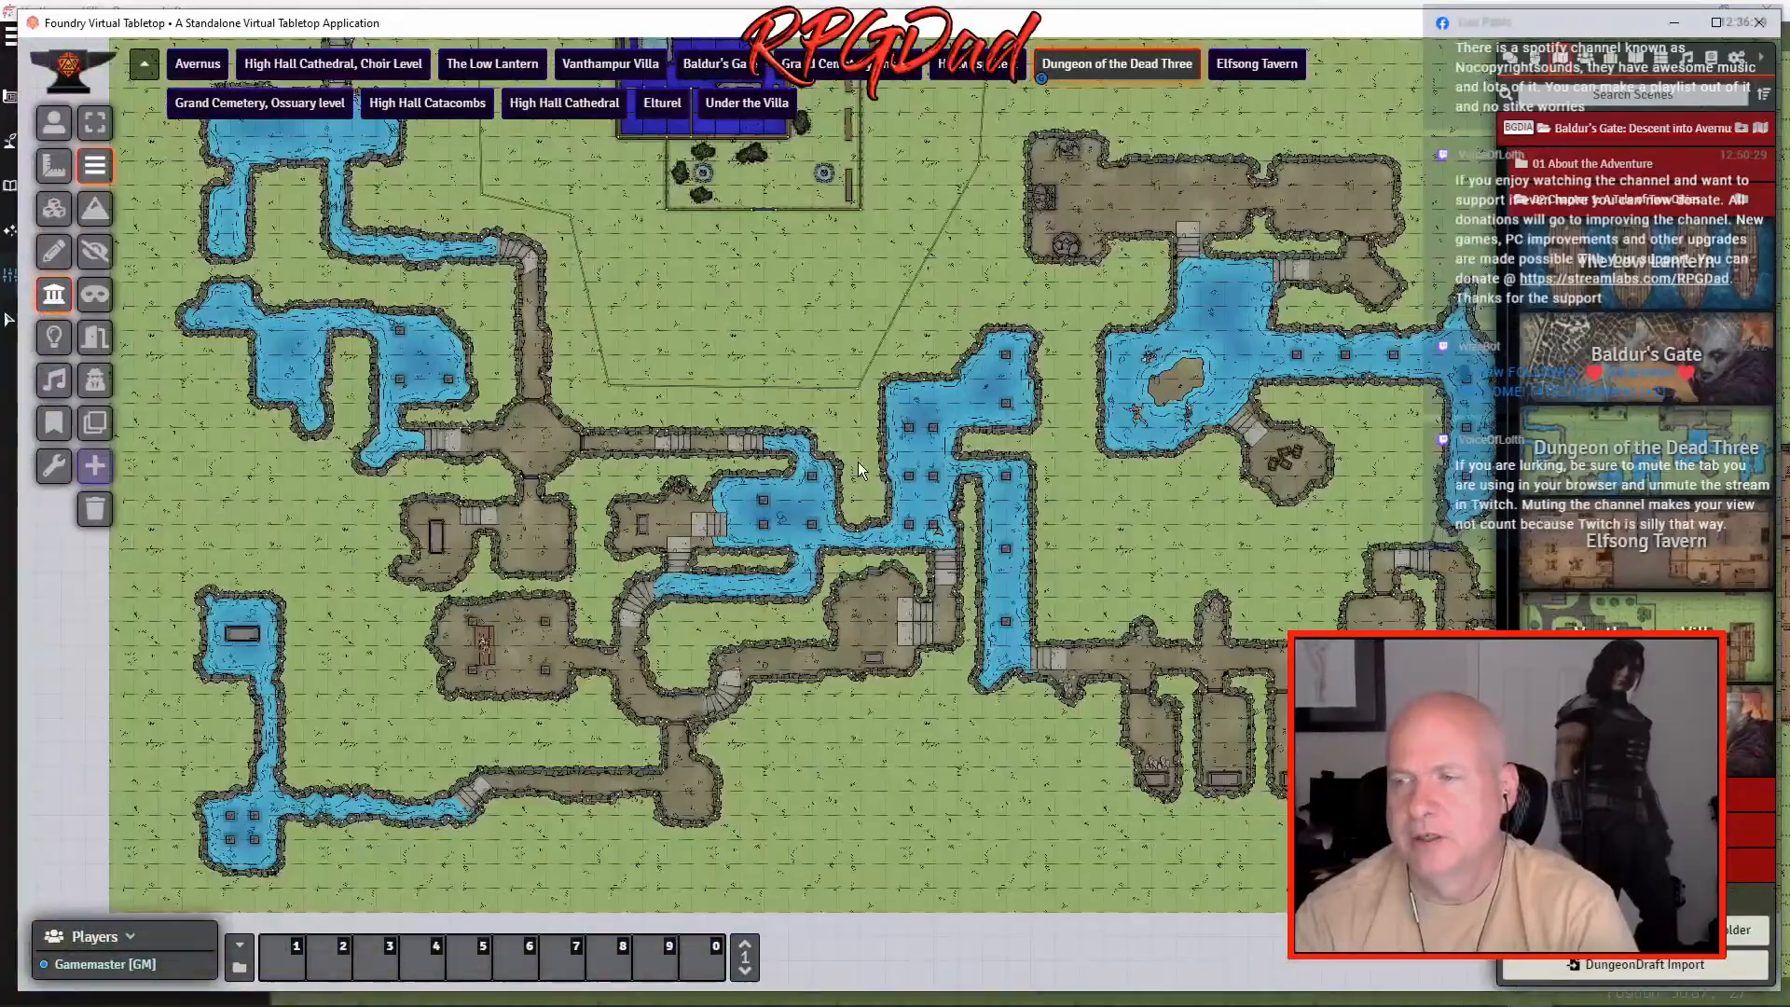
{"action": "scroll", "coordinate": [780, 611], "scroll_direction": "up", "scroll_amount": 6}
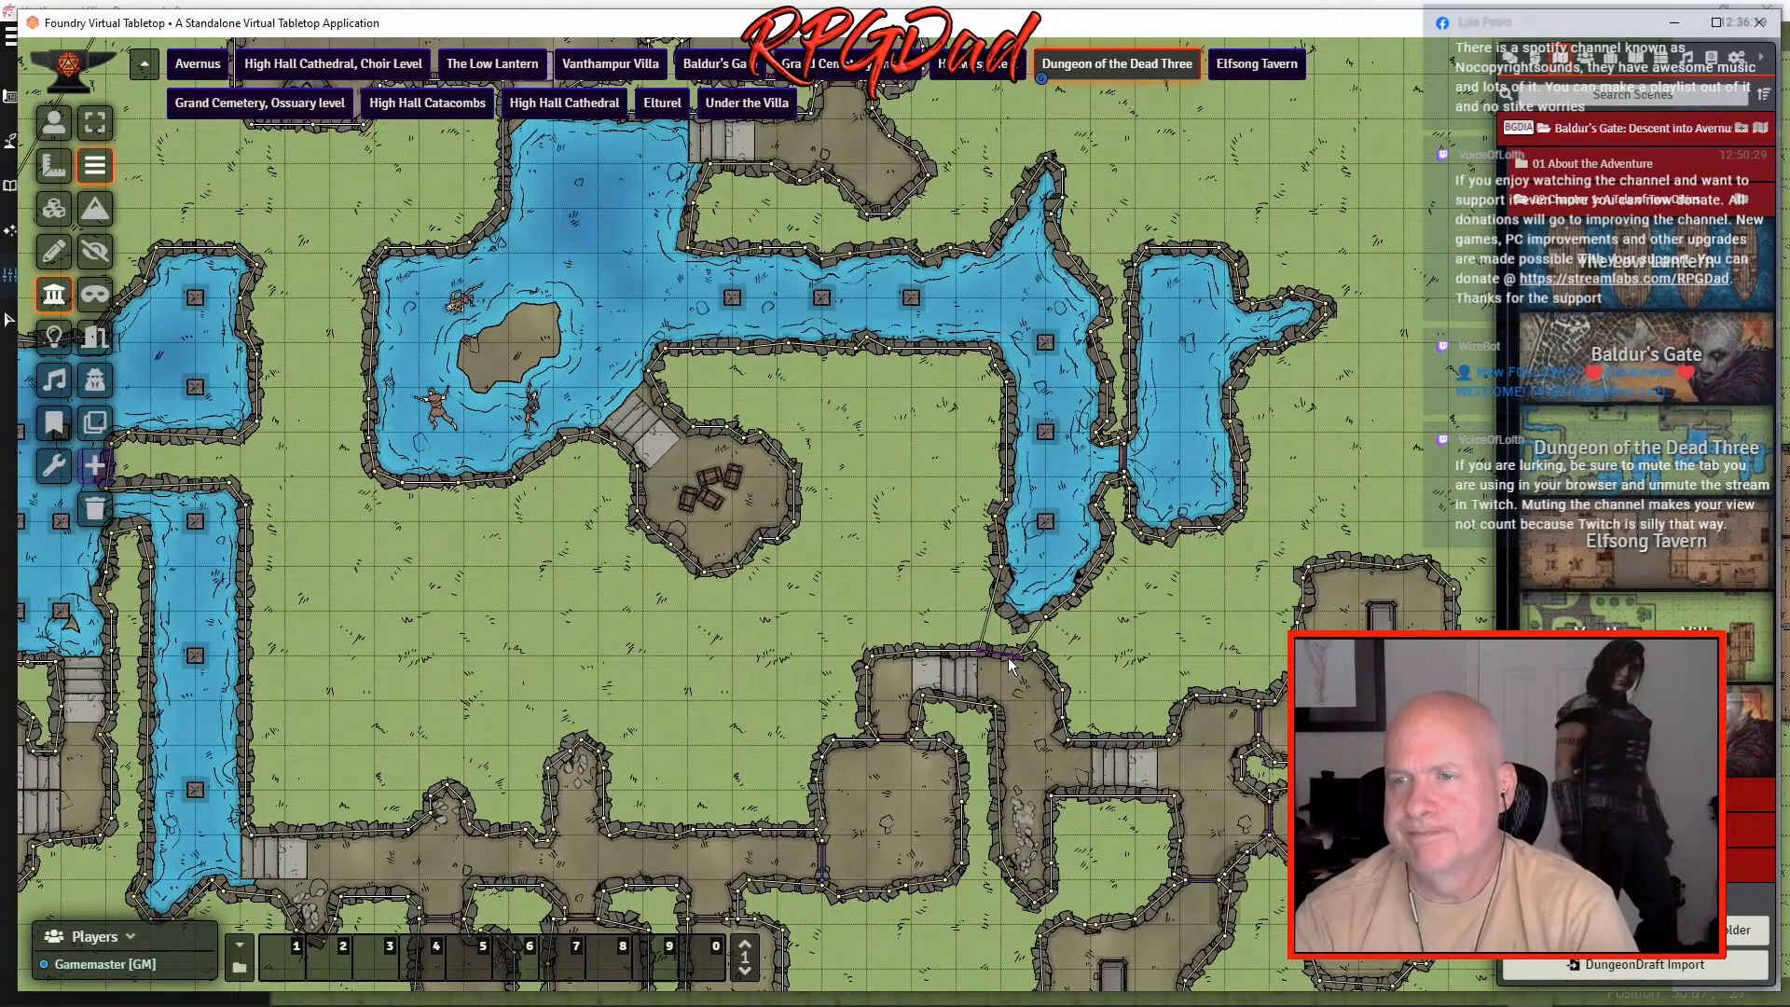
{"action": "scroll", "coordinate": [1009, 662], "scroll_direction": "up", "scroll_amount": 2}
{"action": "scroll", "coordinate": [1009, 662], "scroll_direction": "up", "scroll_amount": 2}
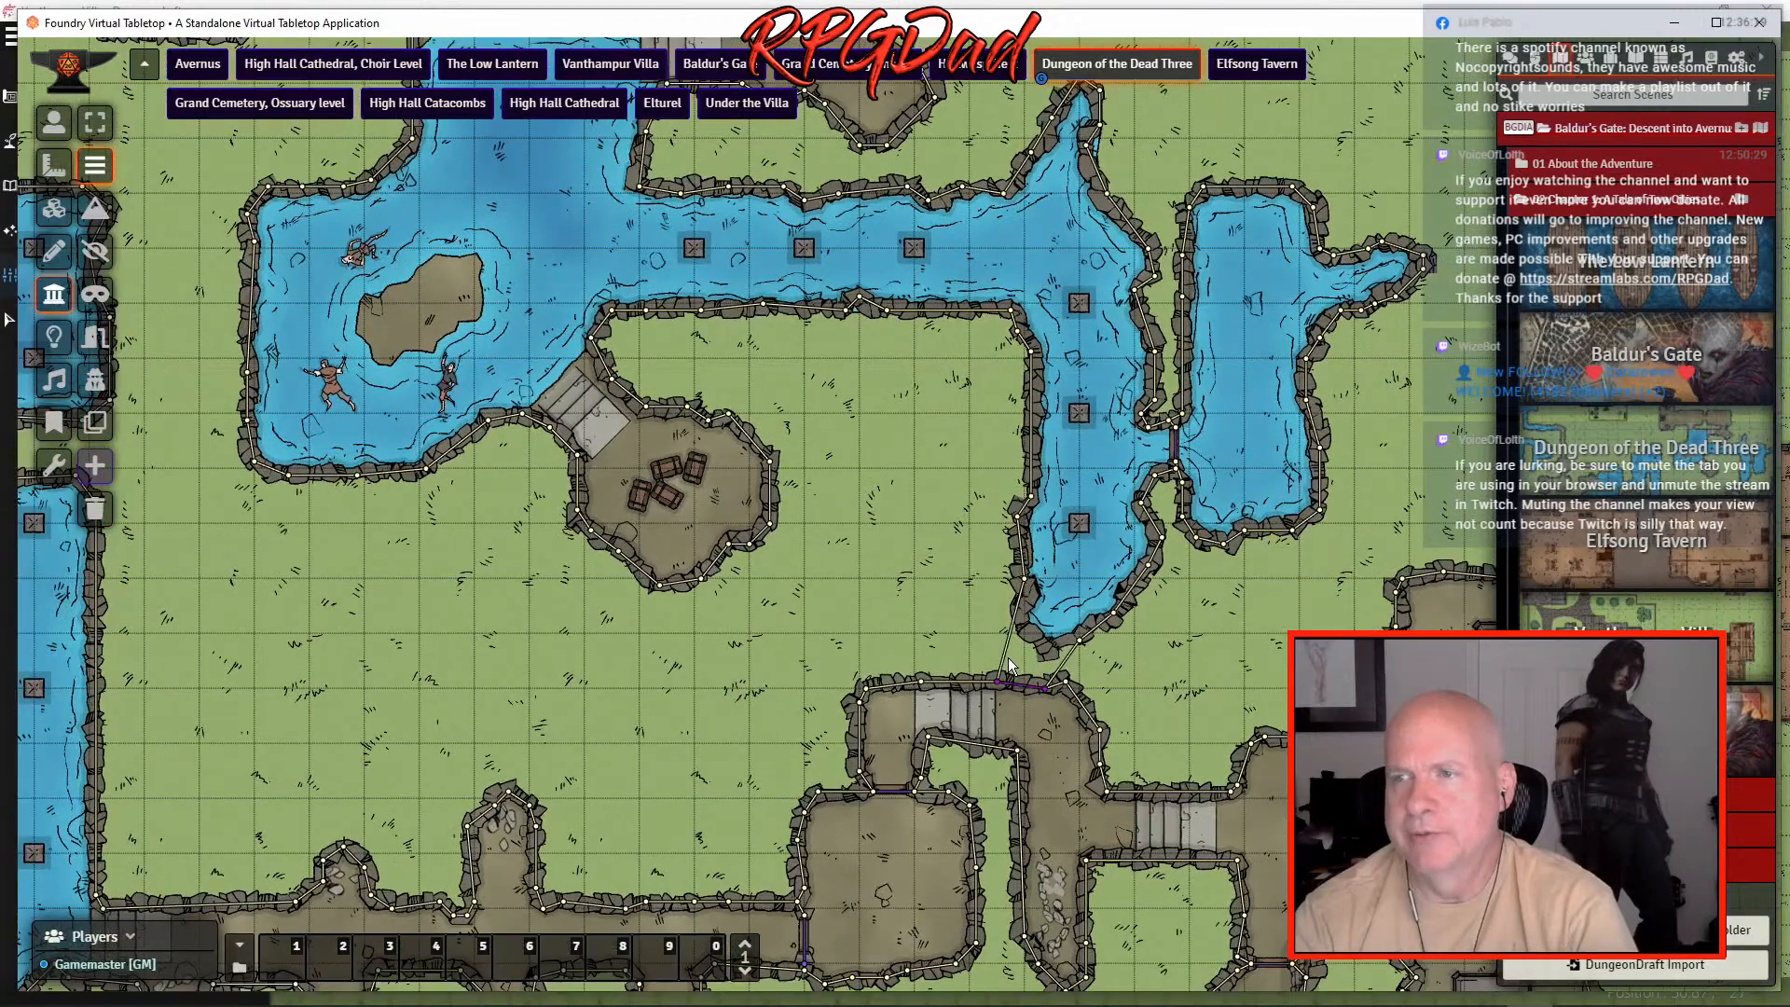
{"action": "scroll", "coordinate": [1009, 662], "scroll_direction": "down", "scroll_amount": 5}
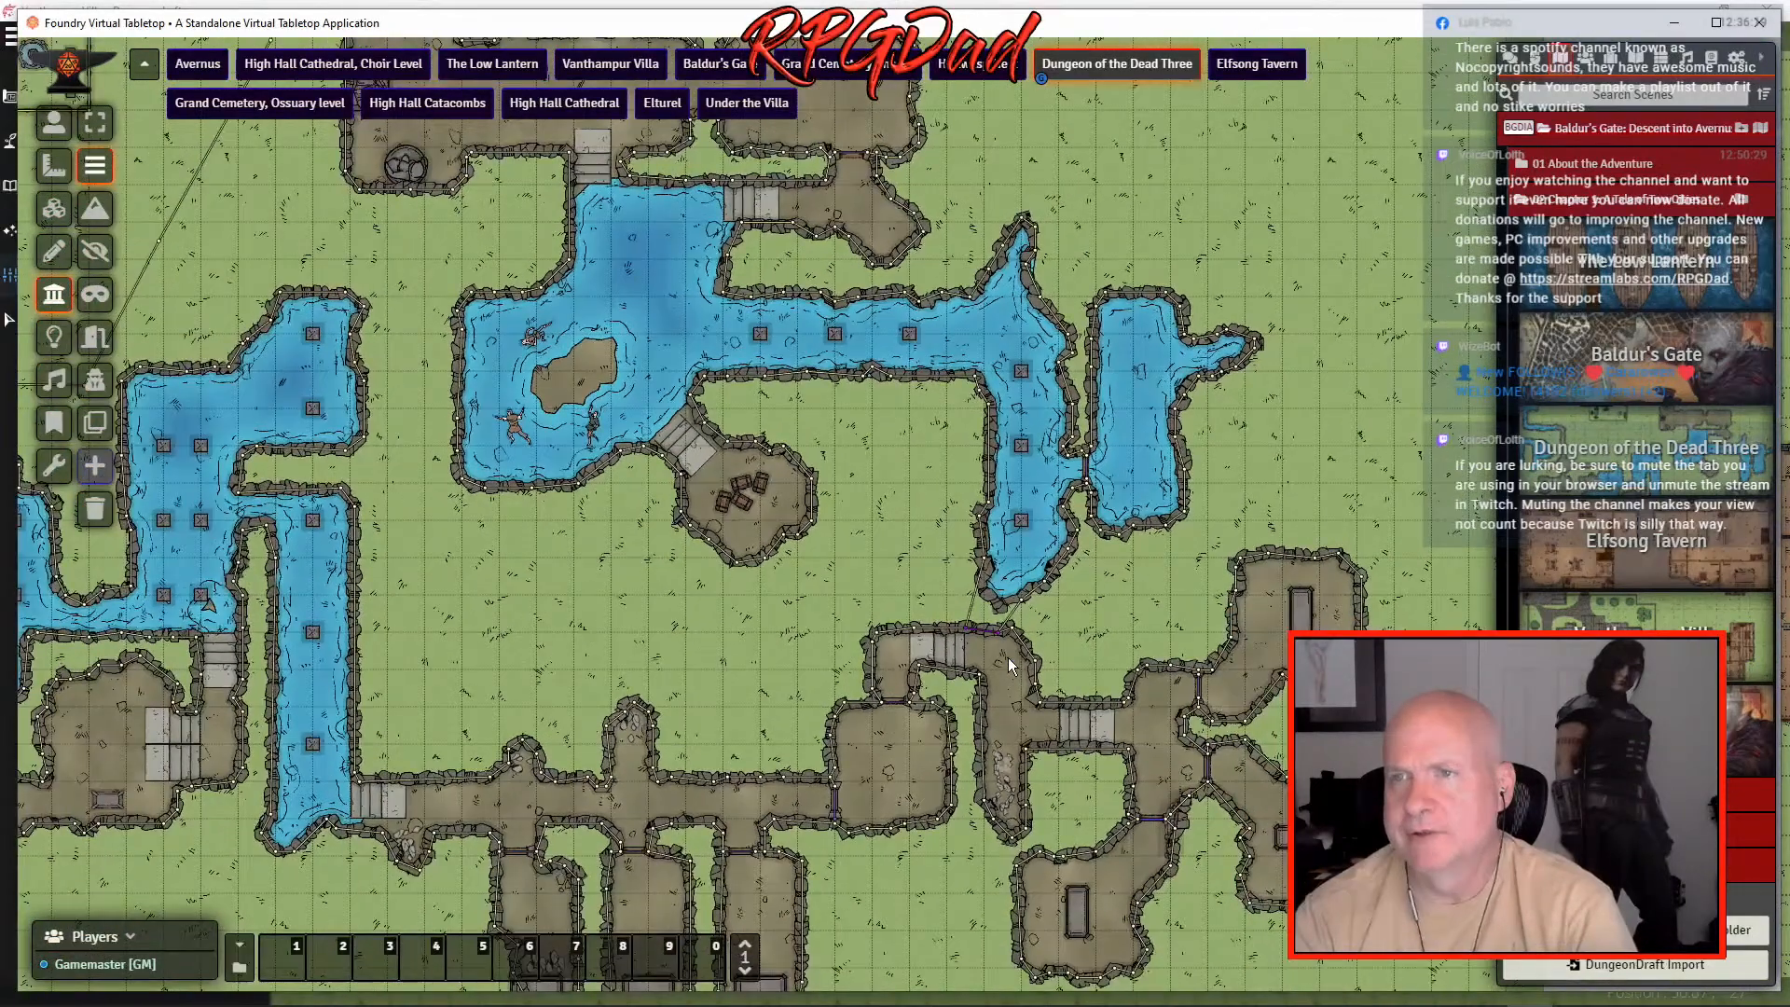
{"action": "scroll", "coordinate": [951, 623], "scroll_direction": "down", "scroll_amount": 1}
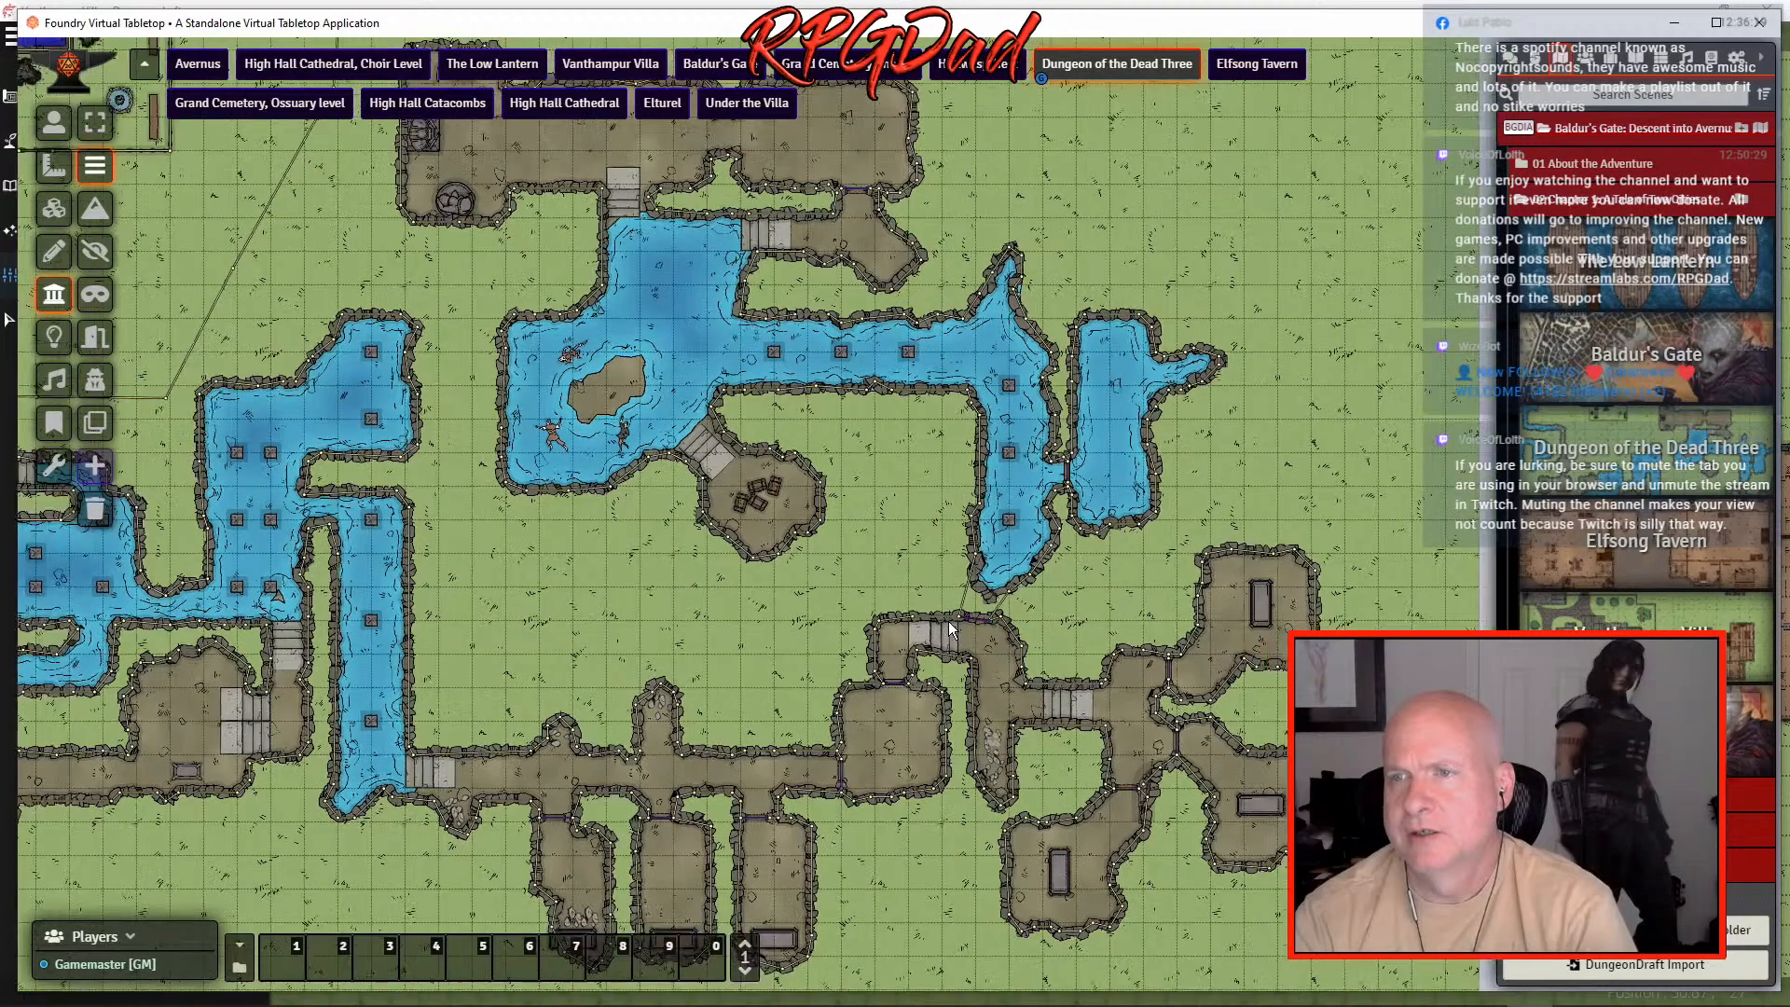
{"action": "scroll", "coordinate": [839, 573], "scroll_direction": "down", "scroll_amount": 1}
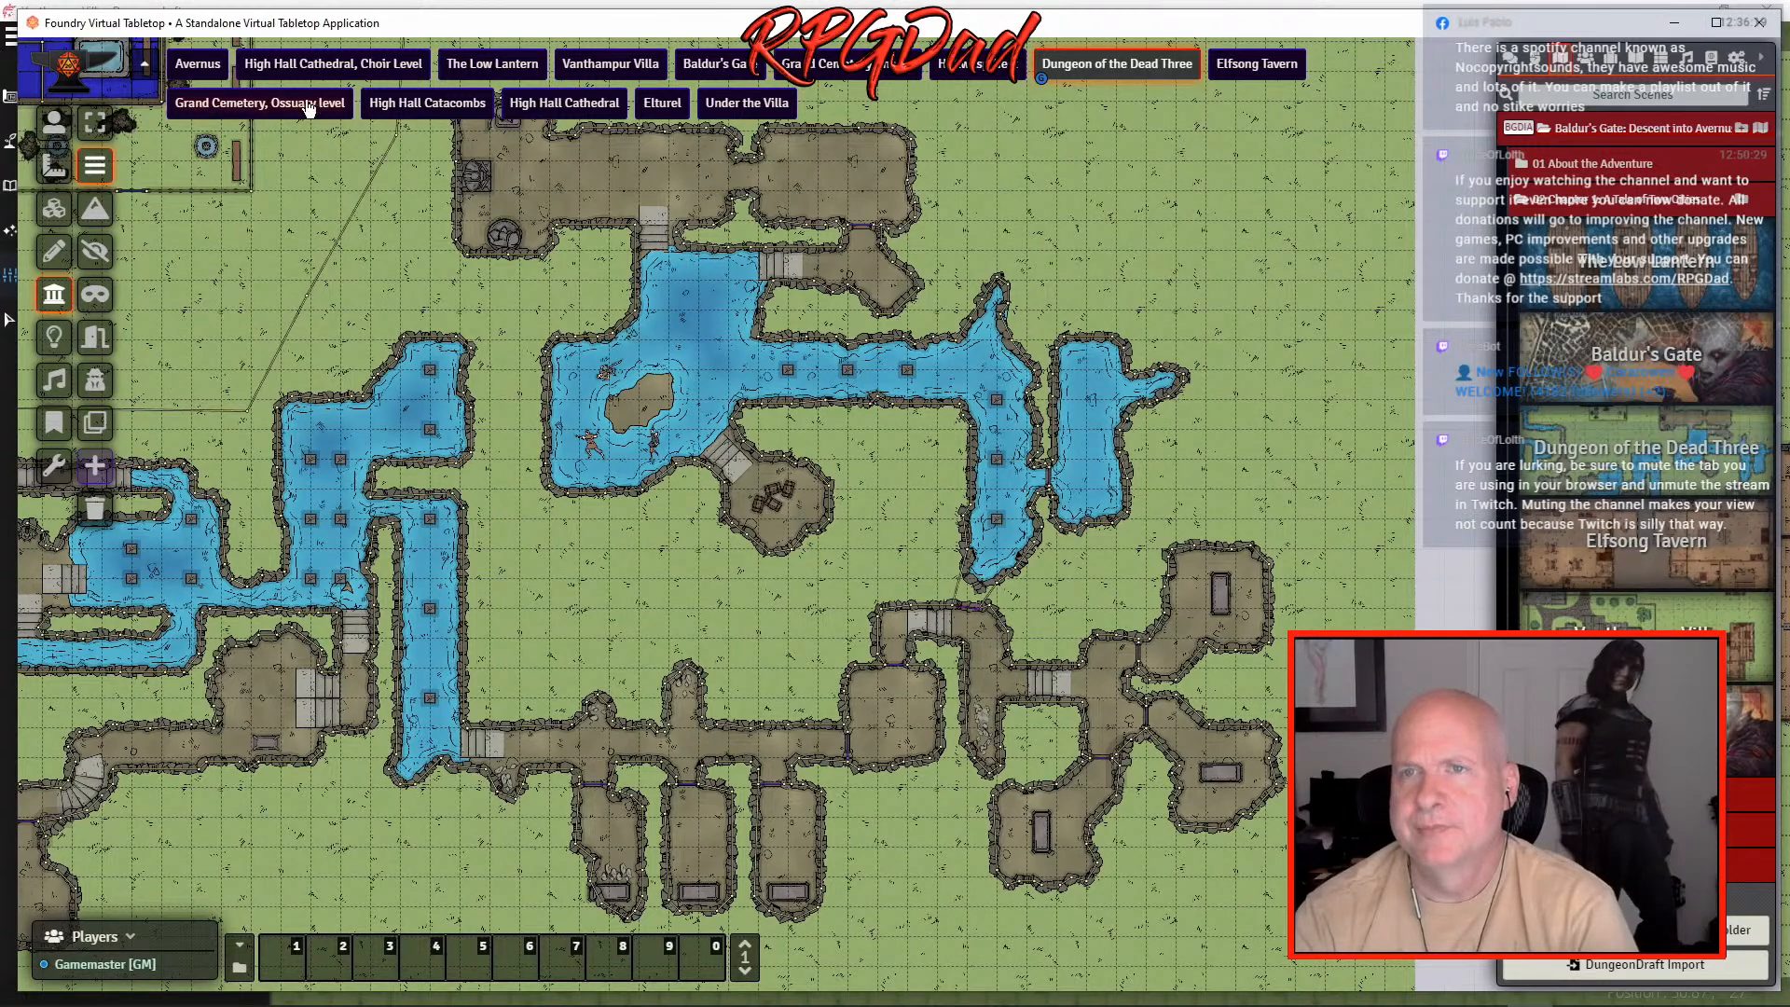
- Switch to the Elfsong Tavern scene and show the map notes on the tavern's ground floor
{"action": "left_click", "coordinate": [1295, 67]}
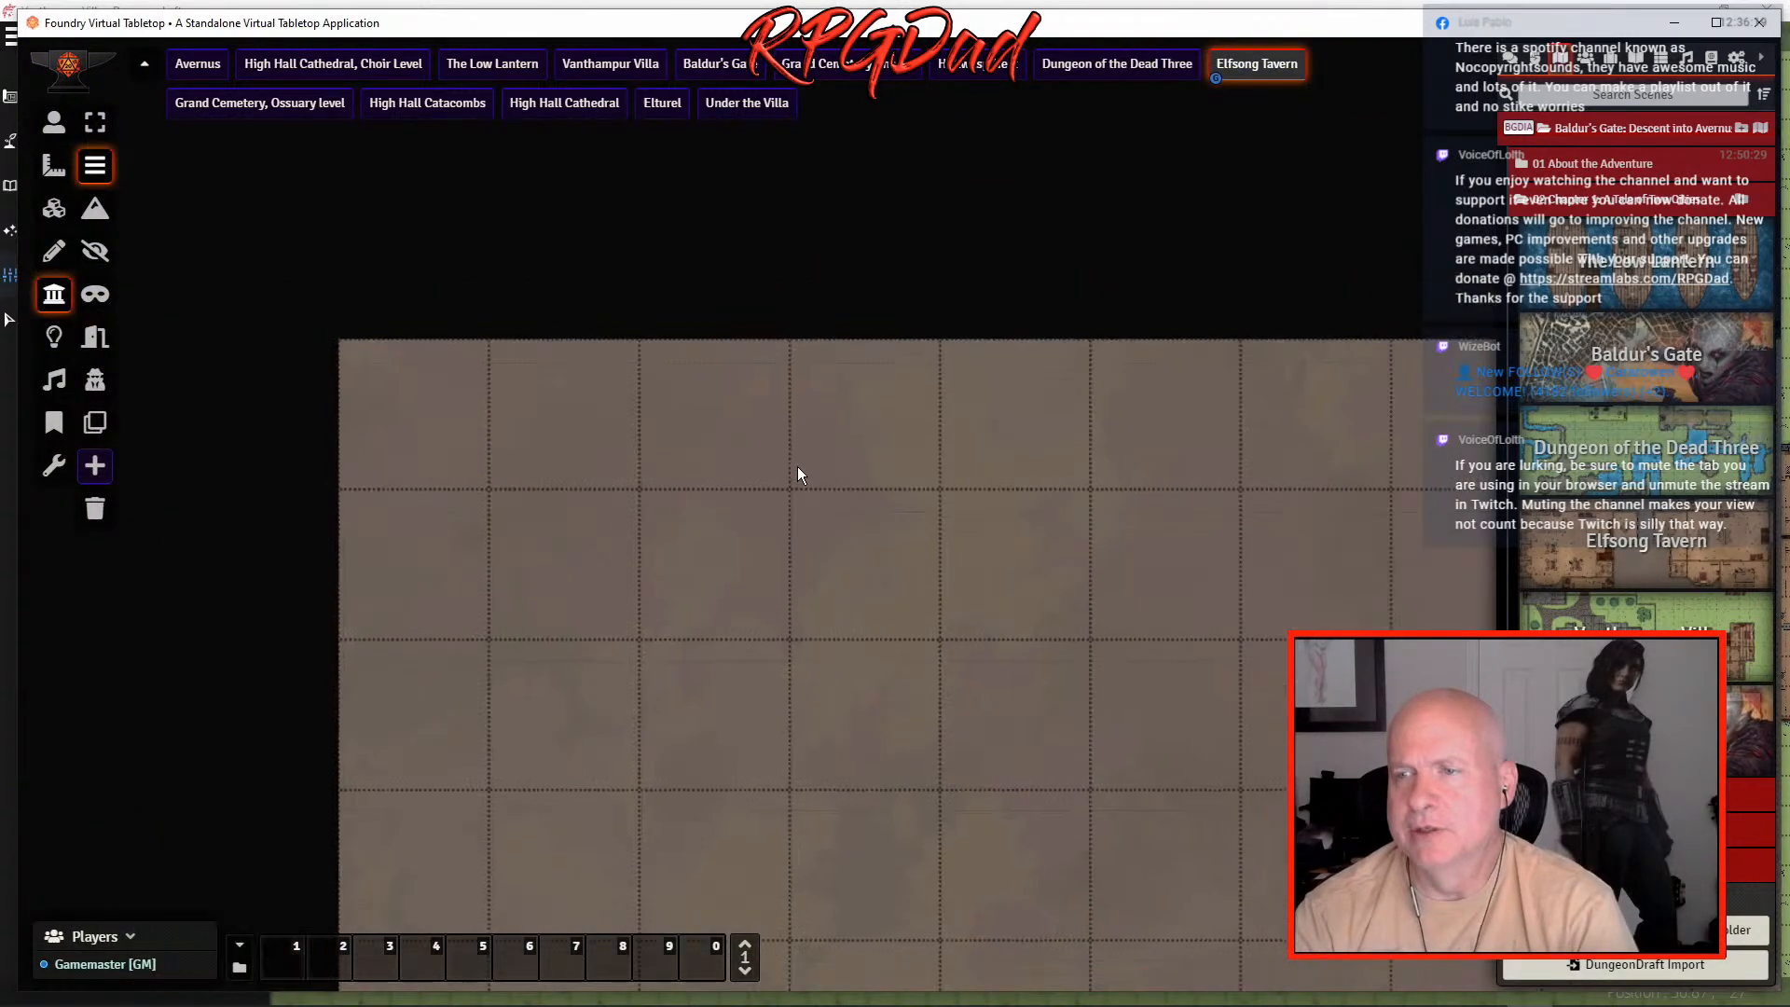
{"action": "scroll", "coordinate": [1010, 607], "scroll_direction": "down", "scroll_amount": 5}
{"action": "left_click_drag", "start_coordinate": [988, 593], "coordinate": [500, 297]}
{"action": "left_click_drag", "start_coordinate": [925, 489], "coordinate": [652, 274]}
{"action": "scroll", "coordinate": [757, 383], "scroll_direction": "down", "scroll_amount": 7}
{"action": "left_click_drag", "start_coordinate": [739, 720], "coordinate": [852, 600]}
{"action": "scroll", "coordinate": [701, 472], "scroll_direction": "up", "scroll_amount": 4}
{"action": "left_click", "coordinate": [53, 423]}
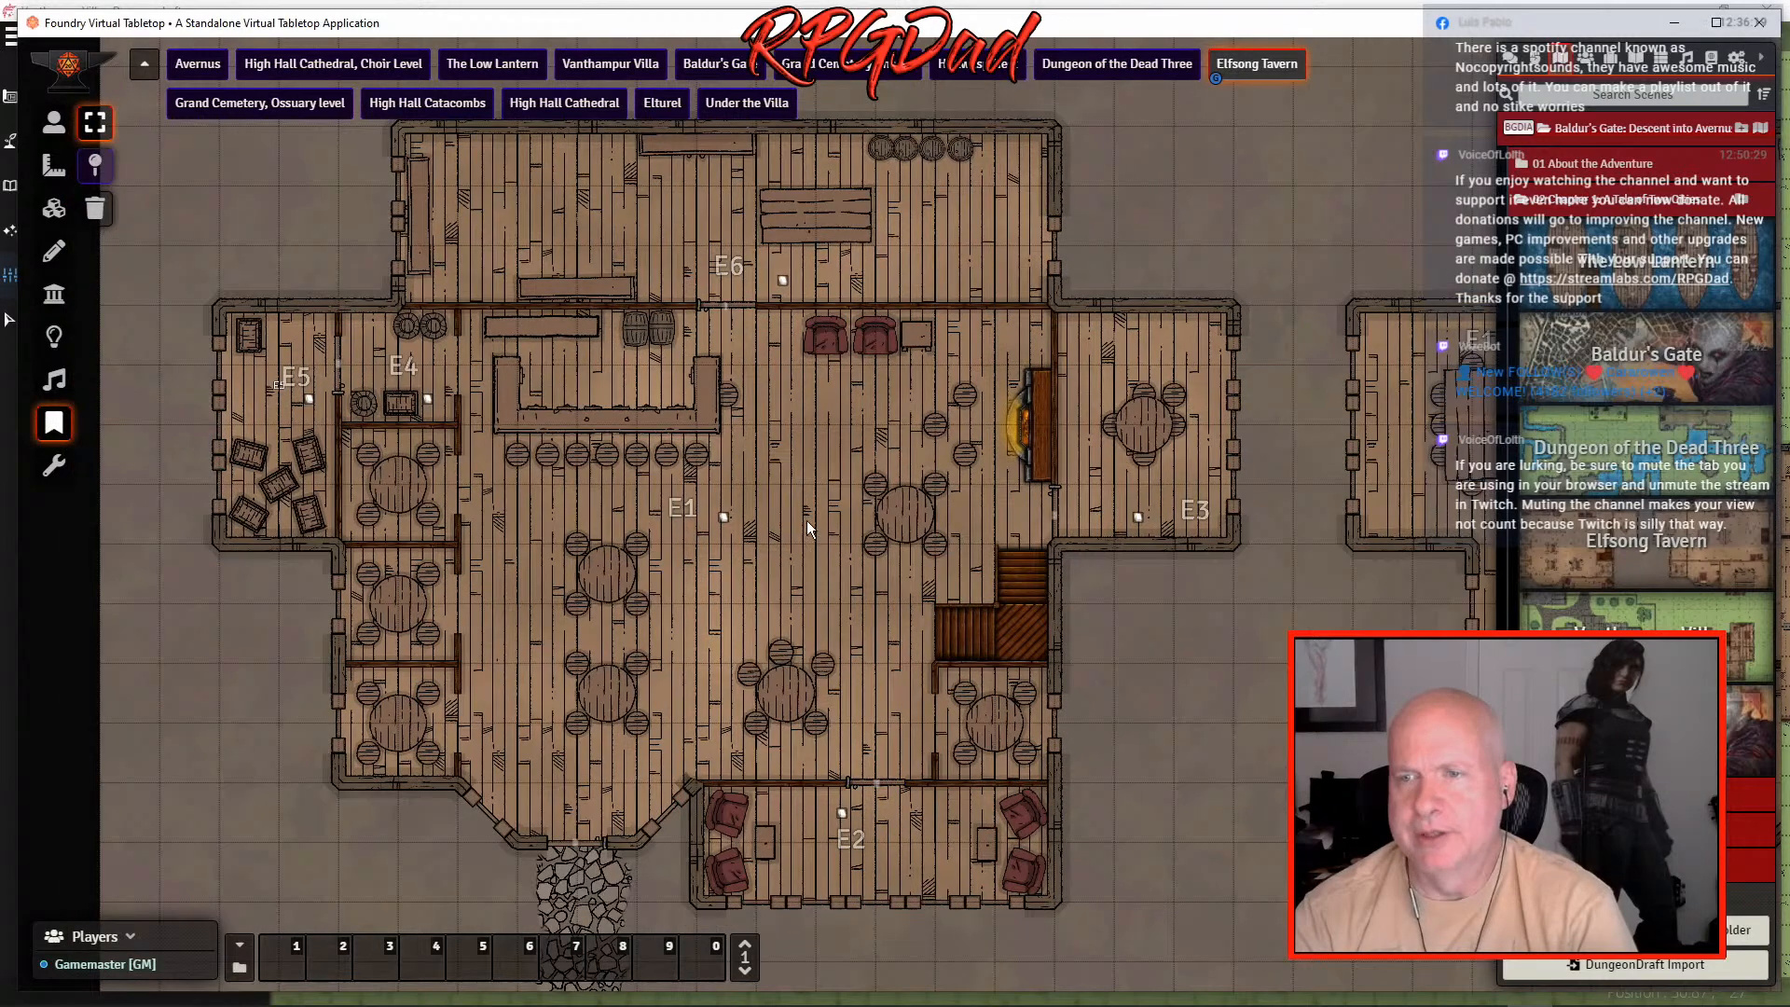
- Examine the map note pins in rooms E1 to E6 on the Elfsong Tavern's ground floor
{"action": "scroll", "coordinate": [736, 522], "scroll_direction": "up", "scroll_amount": 1}
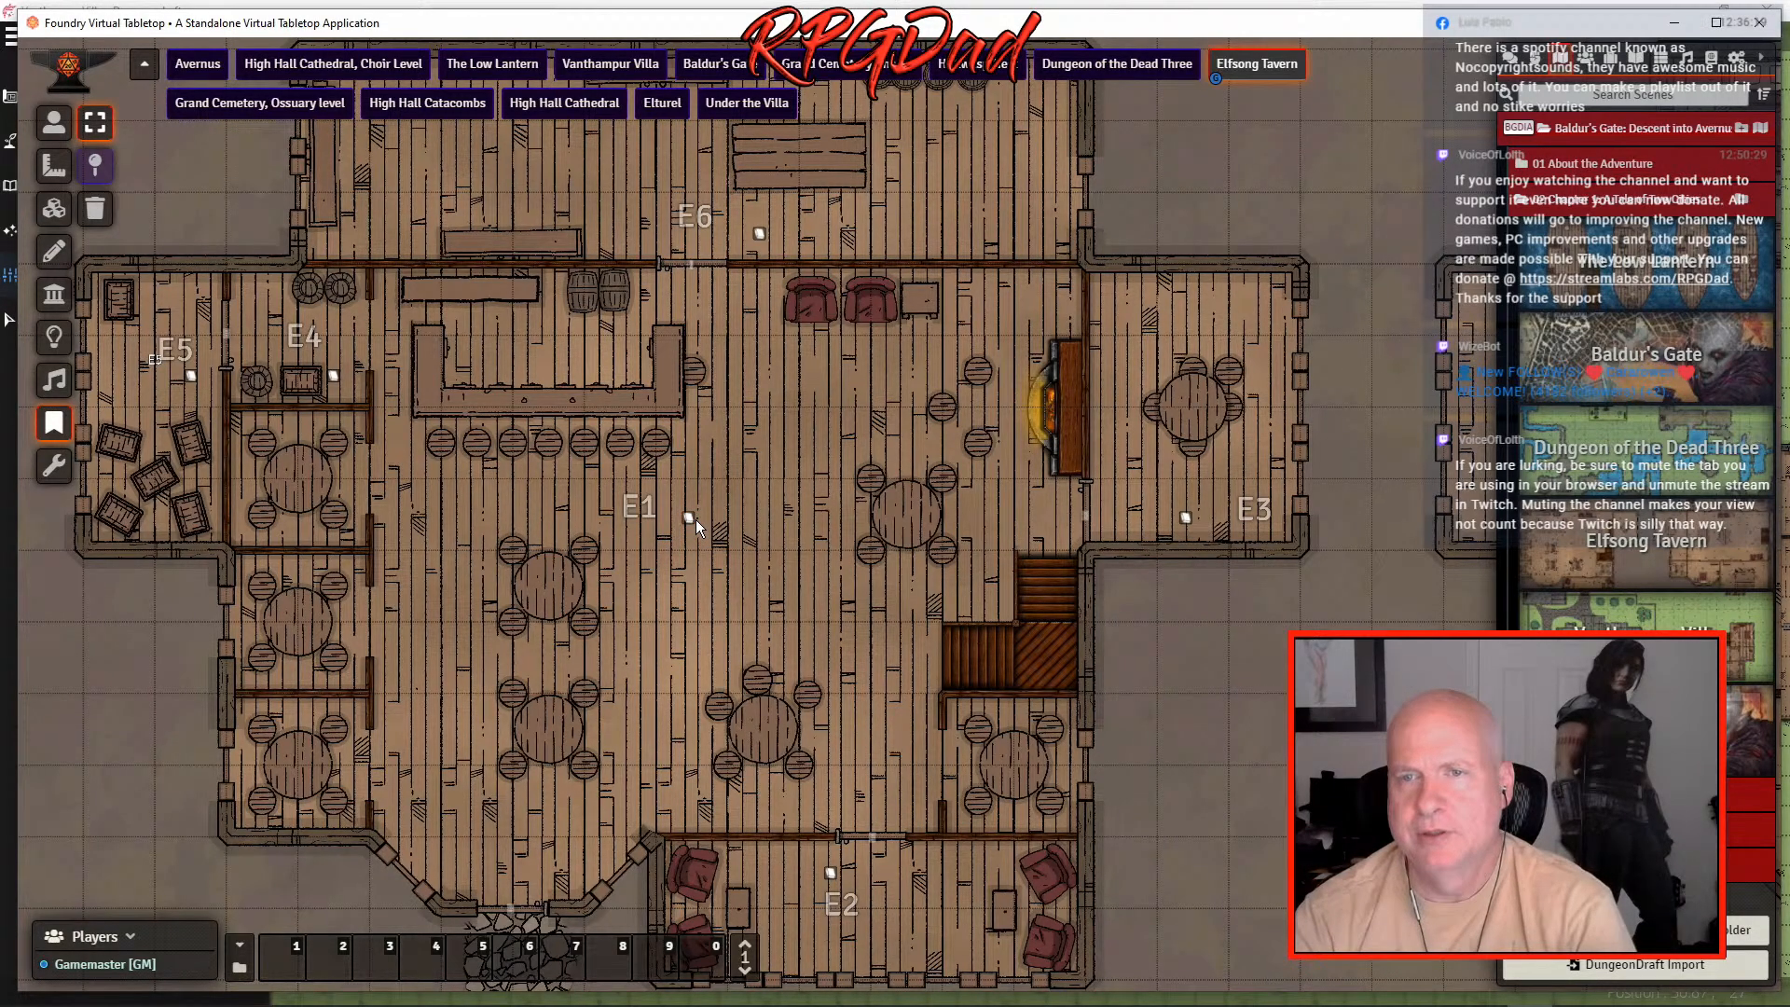
{"action": "scroll", "coordinate": [705, 518], "scroll_direction": "down", "scroll_amount": 2}
{"action": "scroll", "coordinate": [704, 518], "scroll_direction": "down", "scroll_amount": 2}
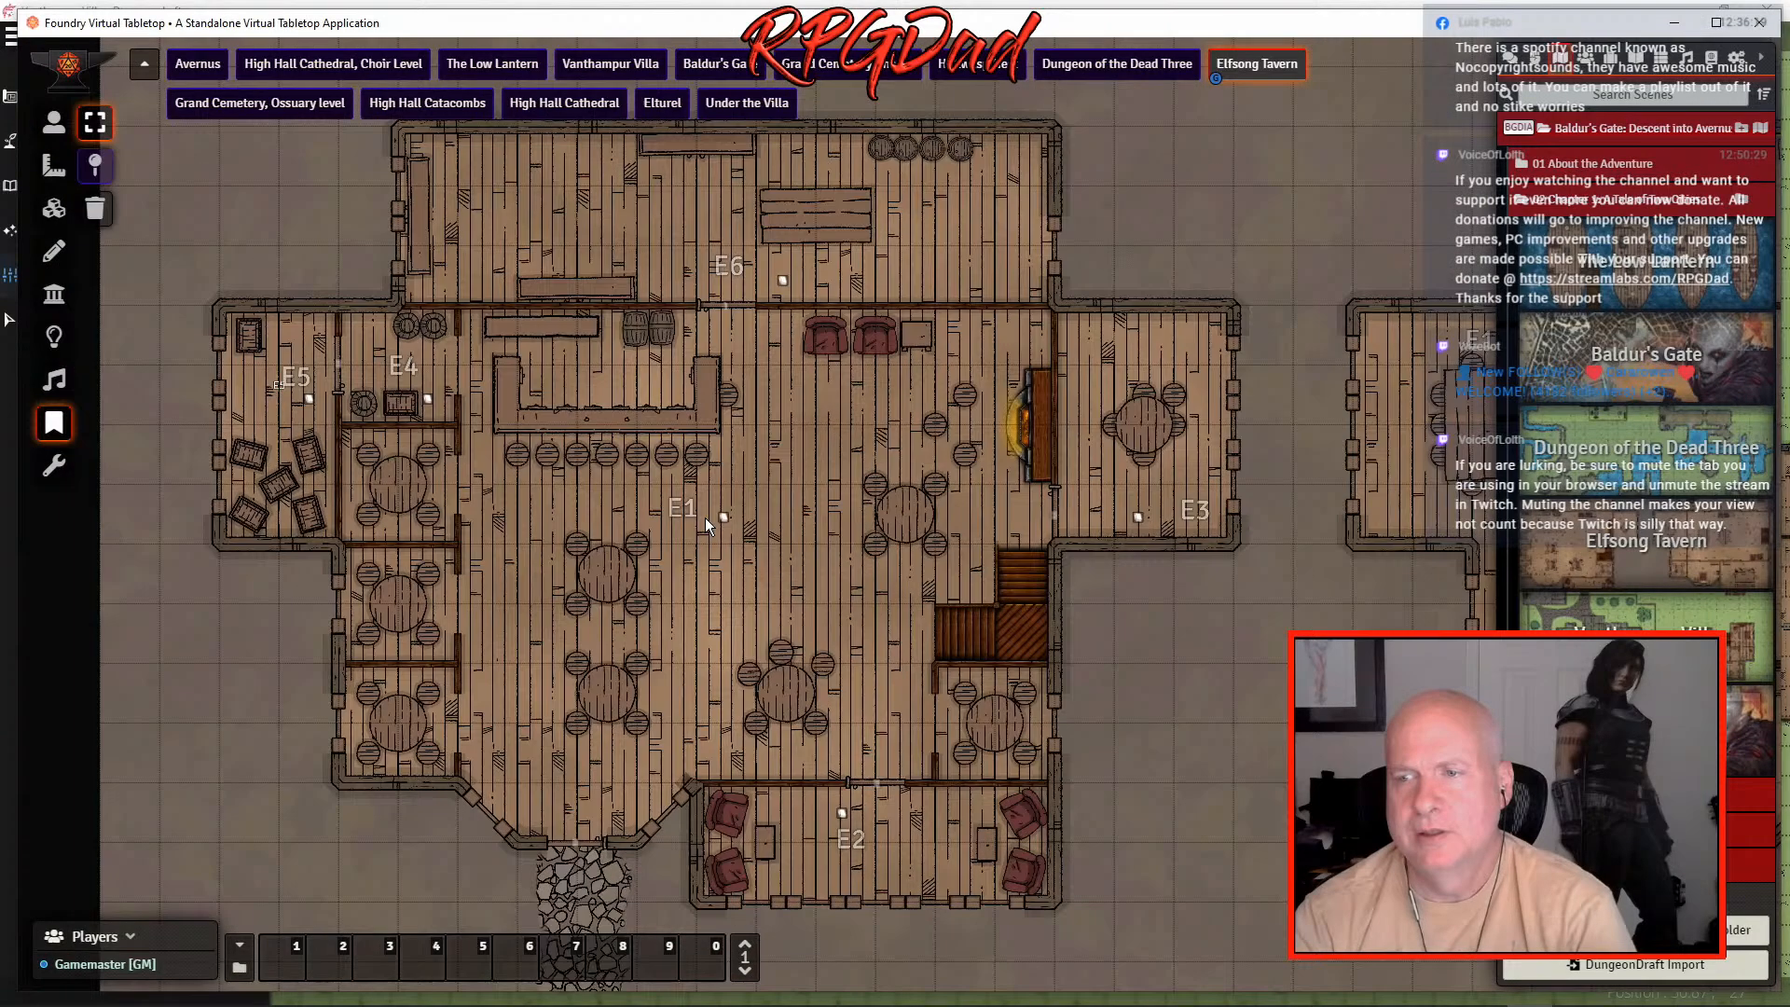
{"action": "key", "text": "Right"}
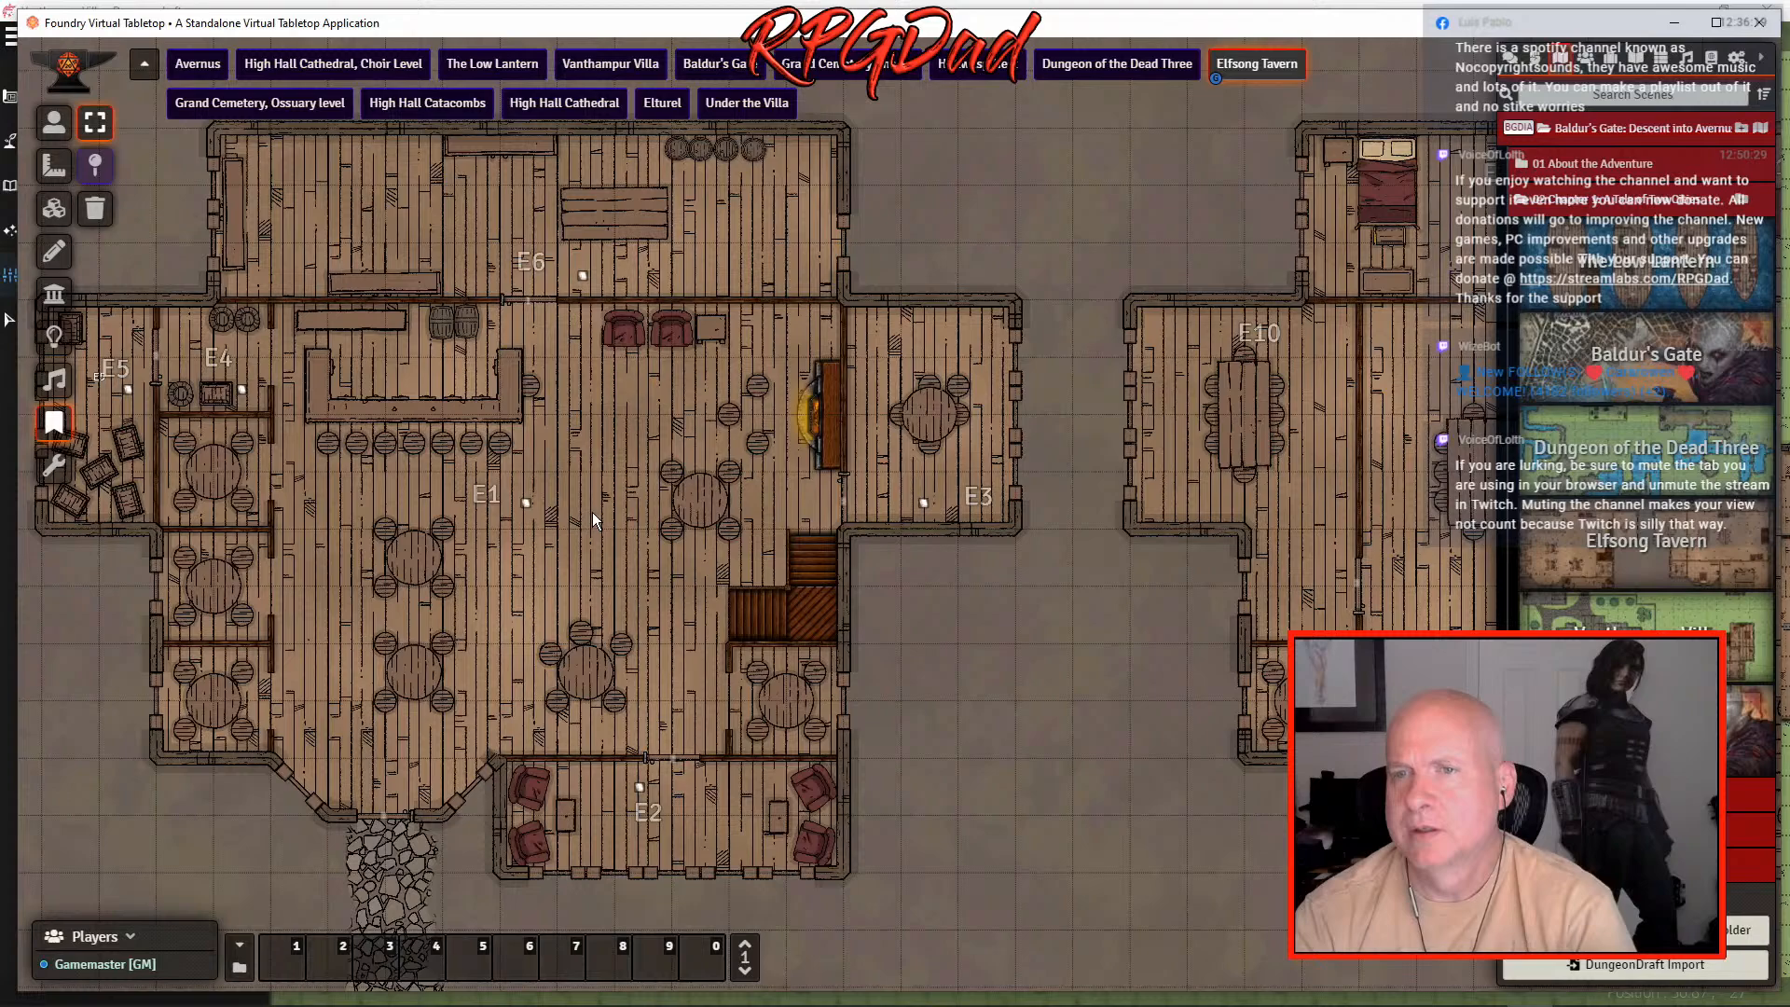
{"action": "scroll", "coordinate": [591, 512], "scroll_direction": "up", "scroll_amount": 3}
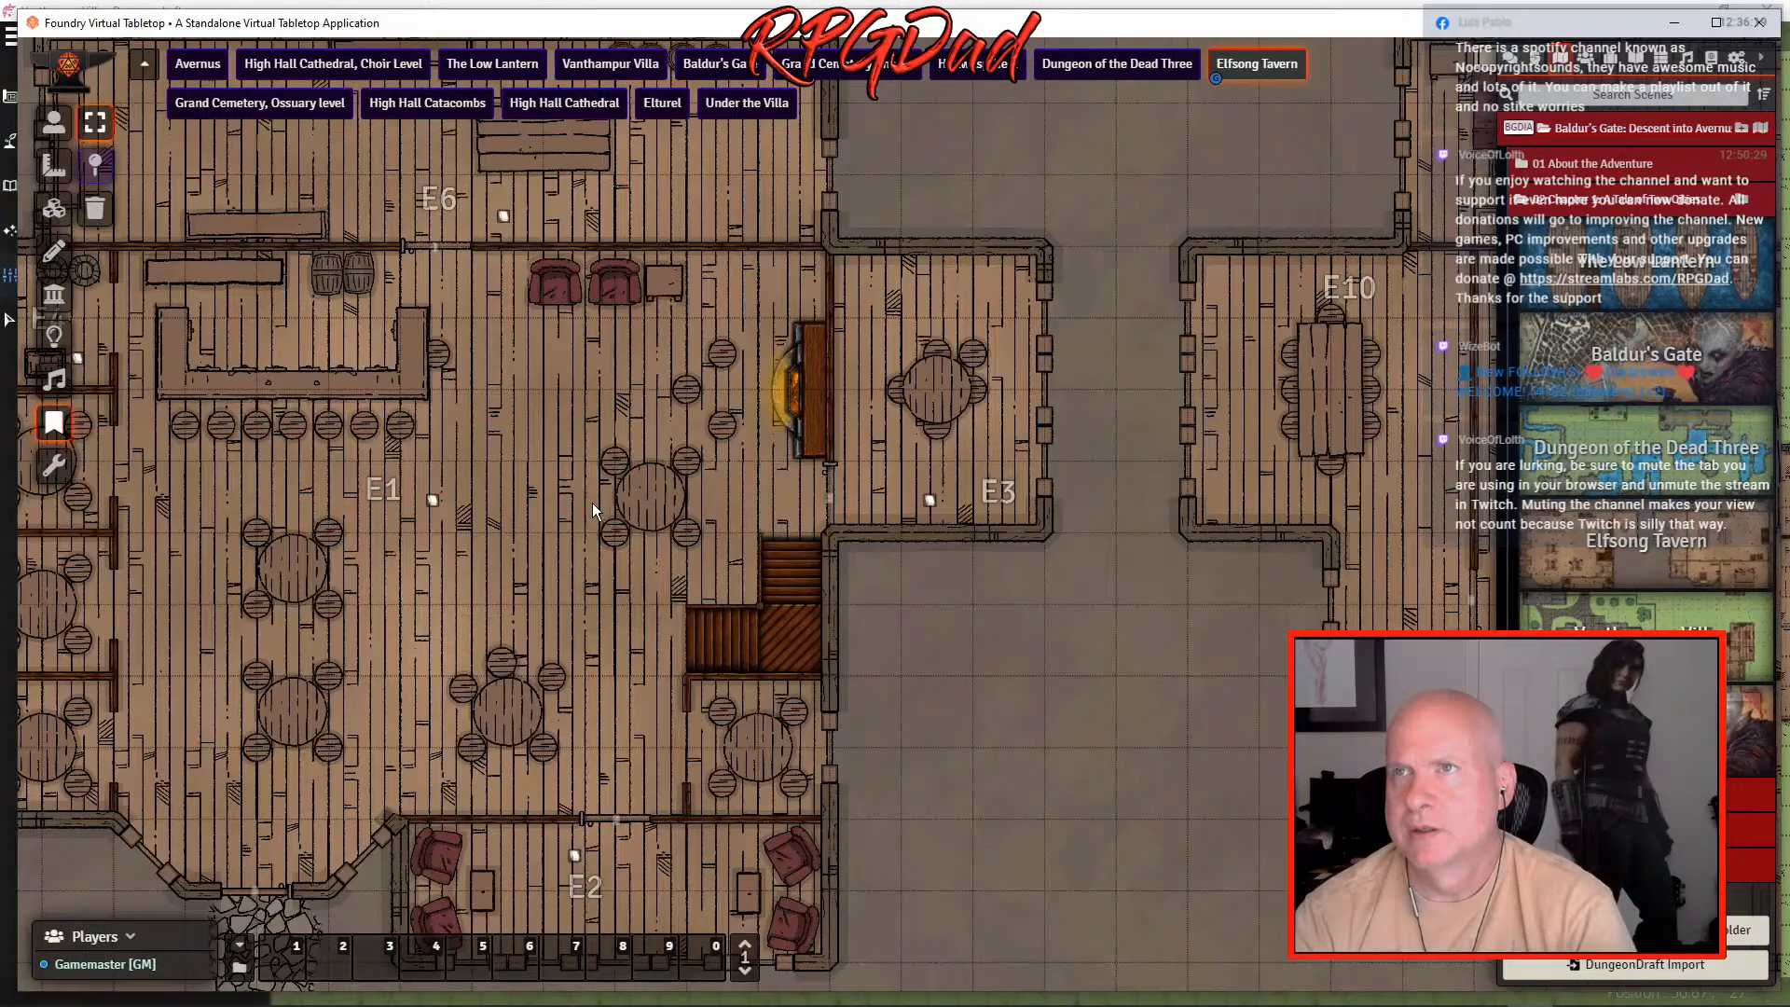
{"action": "scroll", "coordinate": [591, 501], "scroll_direction": "down", "scroll_amount": 3}
{"action": "scroll", "coordinate": [613, 502], "scroll_direction": "down", "scroll_amount": 1}
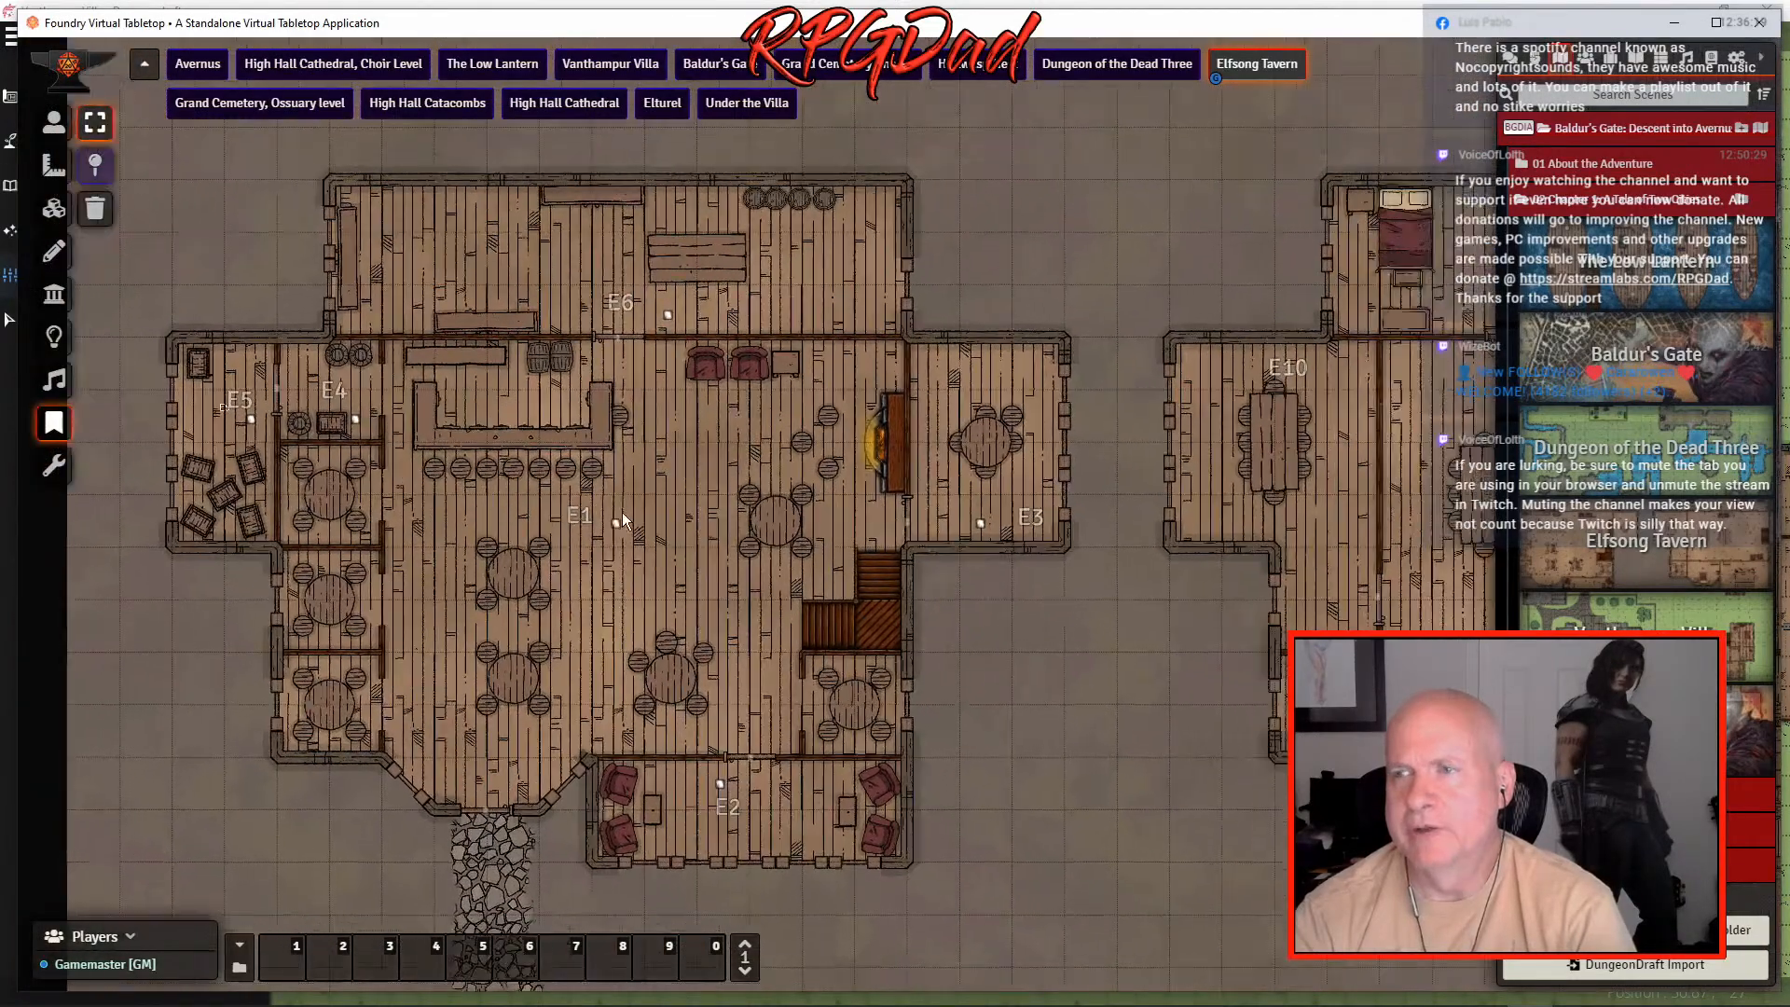
- Examine the tavern's upper-floor rooms E7 to E13 and the overall layout of both floors
{"action": "key", "text": "Right"}
{"action": "key", "text": "Right"}
{"action": "key", "text": "Right"}
{"action": "key", "text": "Right"}
{"action": "key", "text": "Down"}
{"action": "key", "text": "Down"}
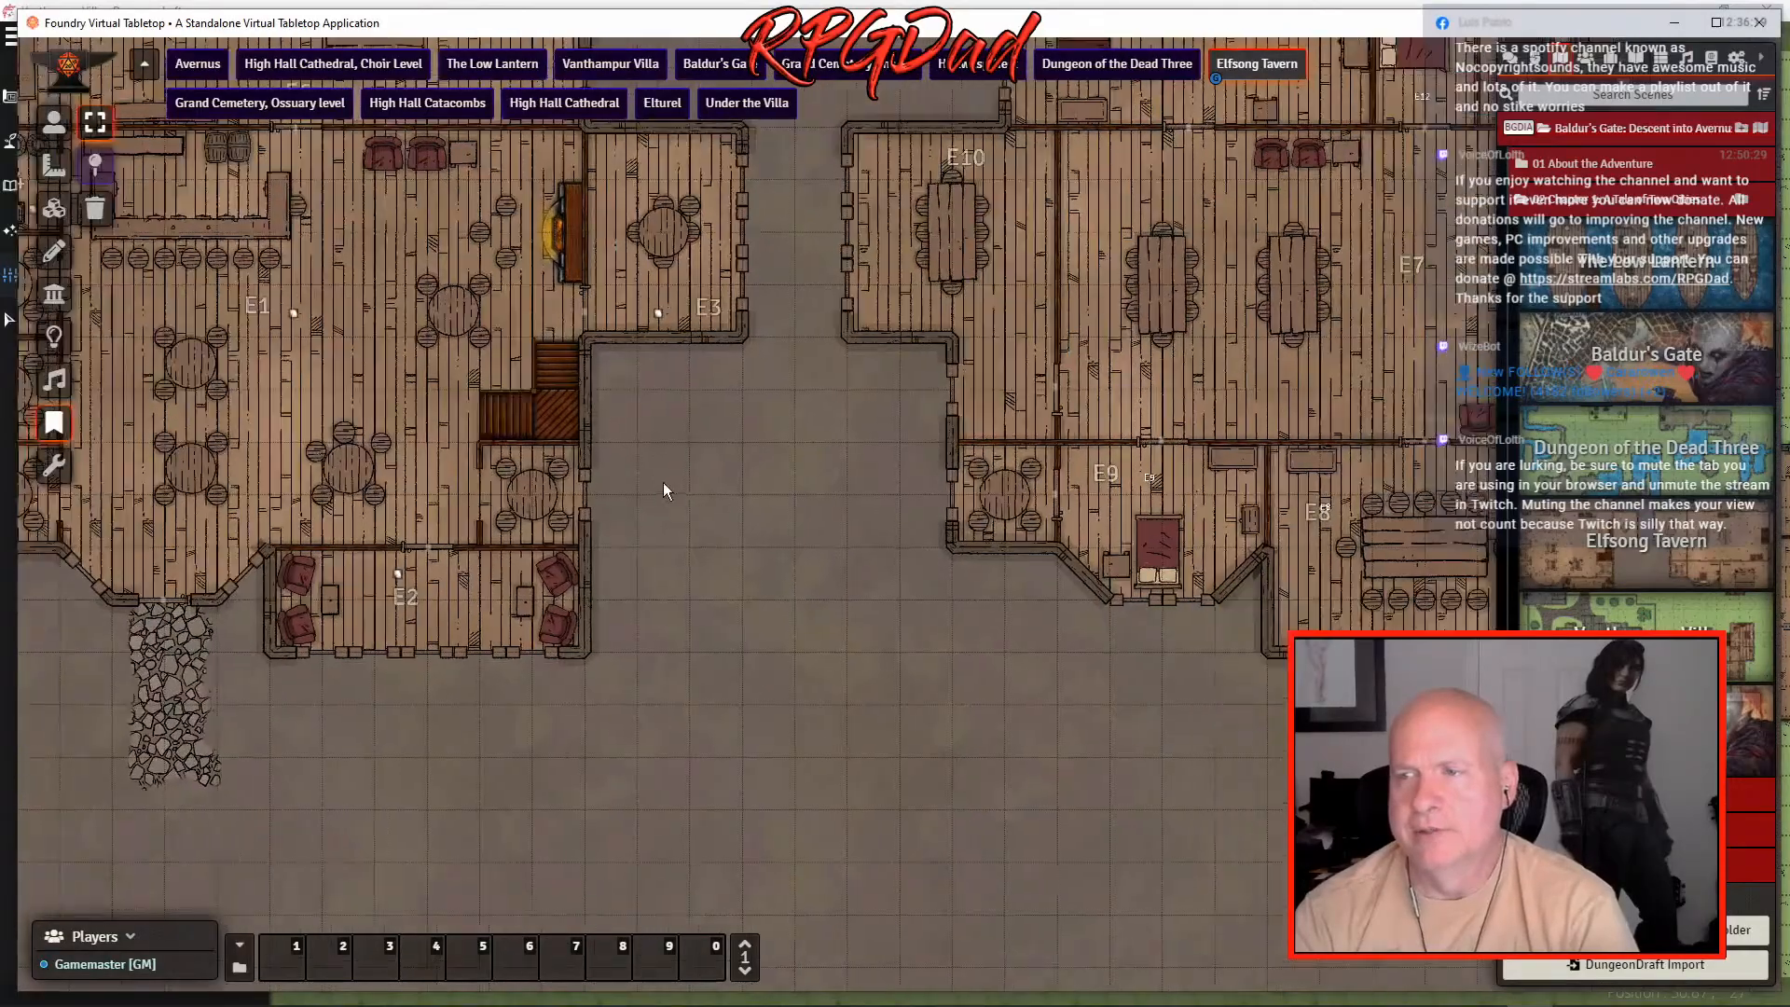
{"action": "left_click_drag", "start_coordinate": [664, 483], "coordinate": [569, 436]}
{"action": "left_click_drag", "start_coordinate": [982, 626], "coordinate": [585, 750]}
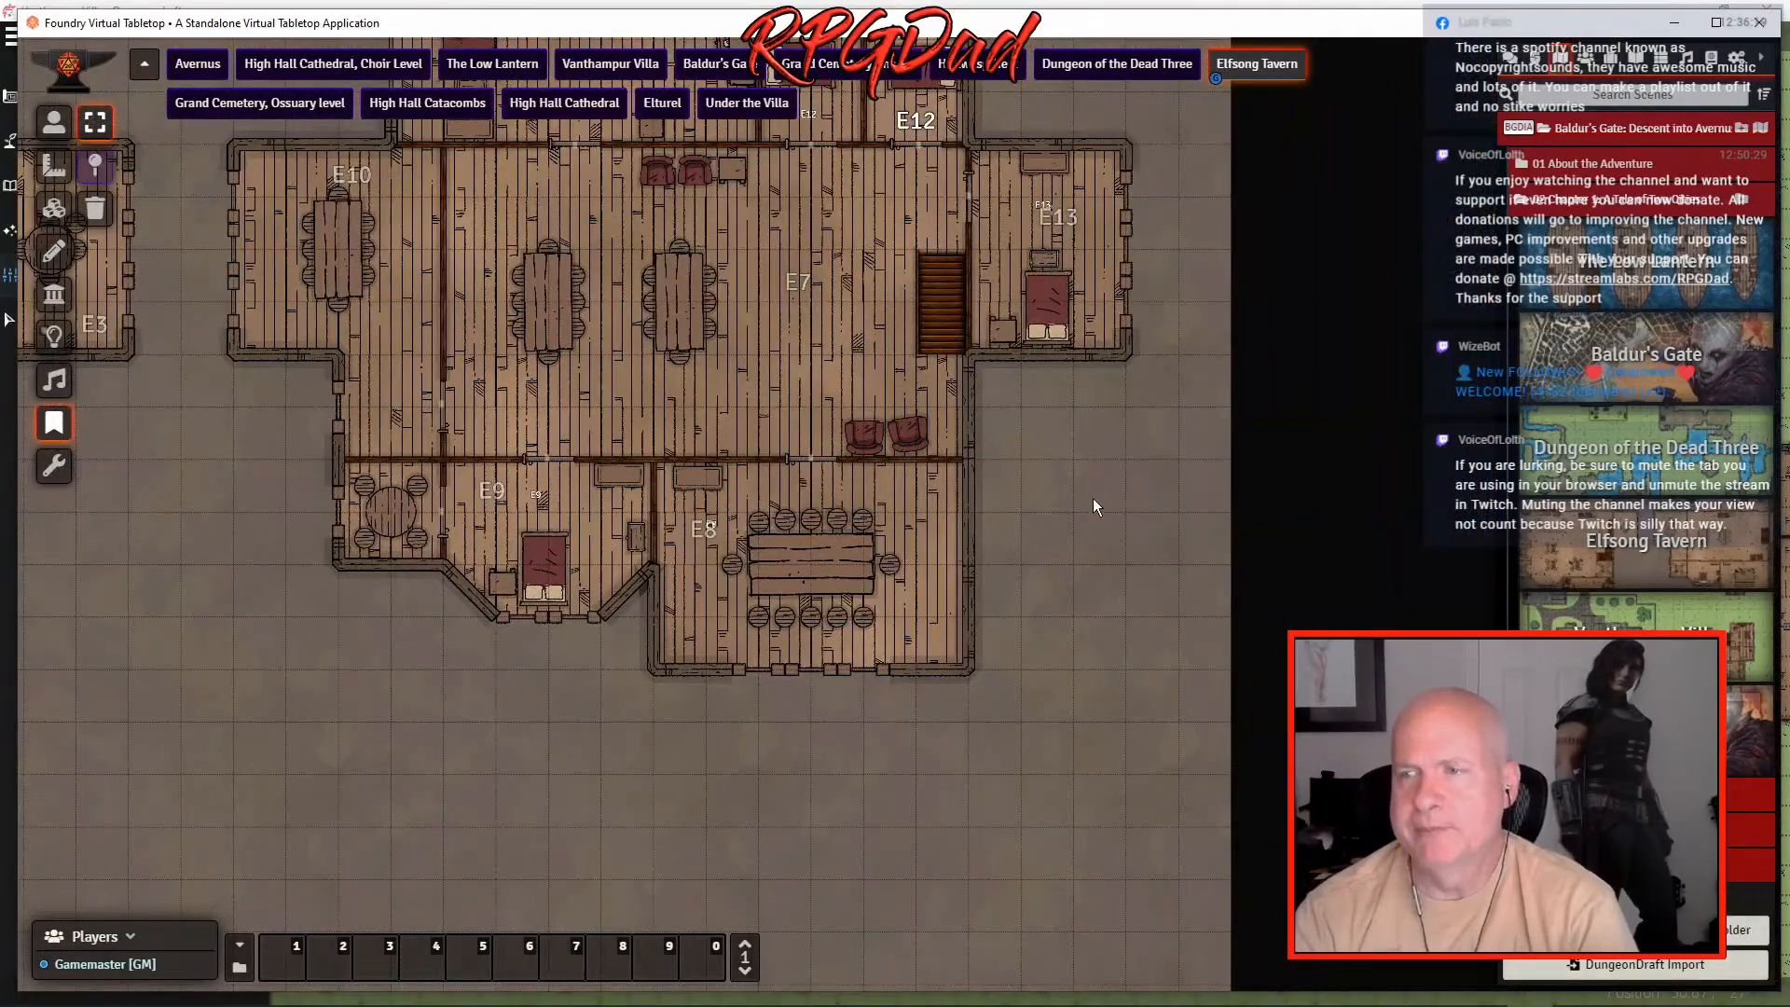
{"action": "key", "text": "Up"}
{"action": "key", "text": "Up"}
{"action": "key", "text": "Up"}
{"action": "key", "text": "Left"}
{"action": "key", "text": "Left"}
{"action": "key", "text": "Left"}
{"action": "key", "text": "Left"}
{"action": "key", "text": "Left"}
{"action": "key", "text": "Left"}
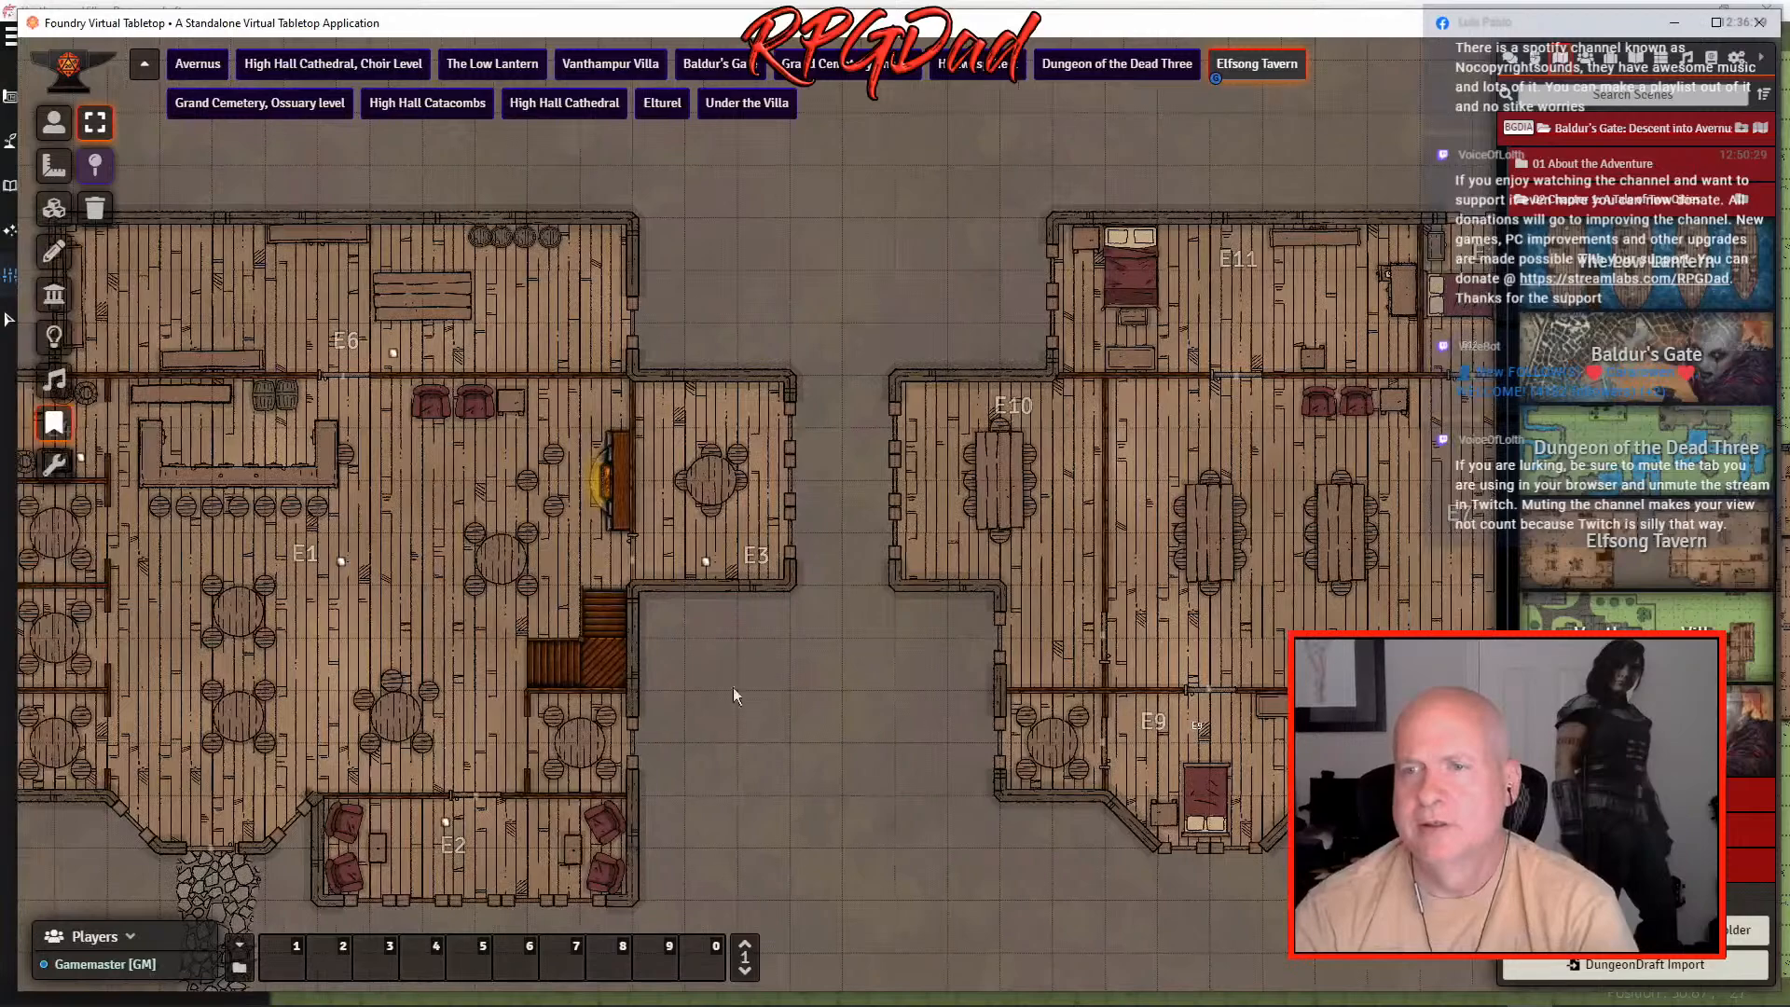
{"action": "scroll", "coordinate": [987, 637], "scroll_direction": "down", "scroll_amount": 5}
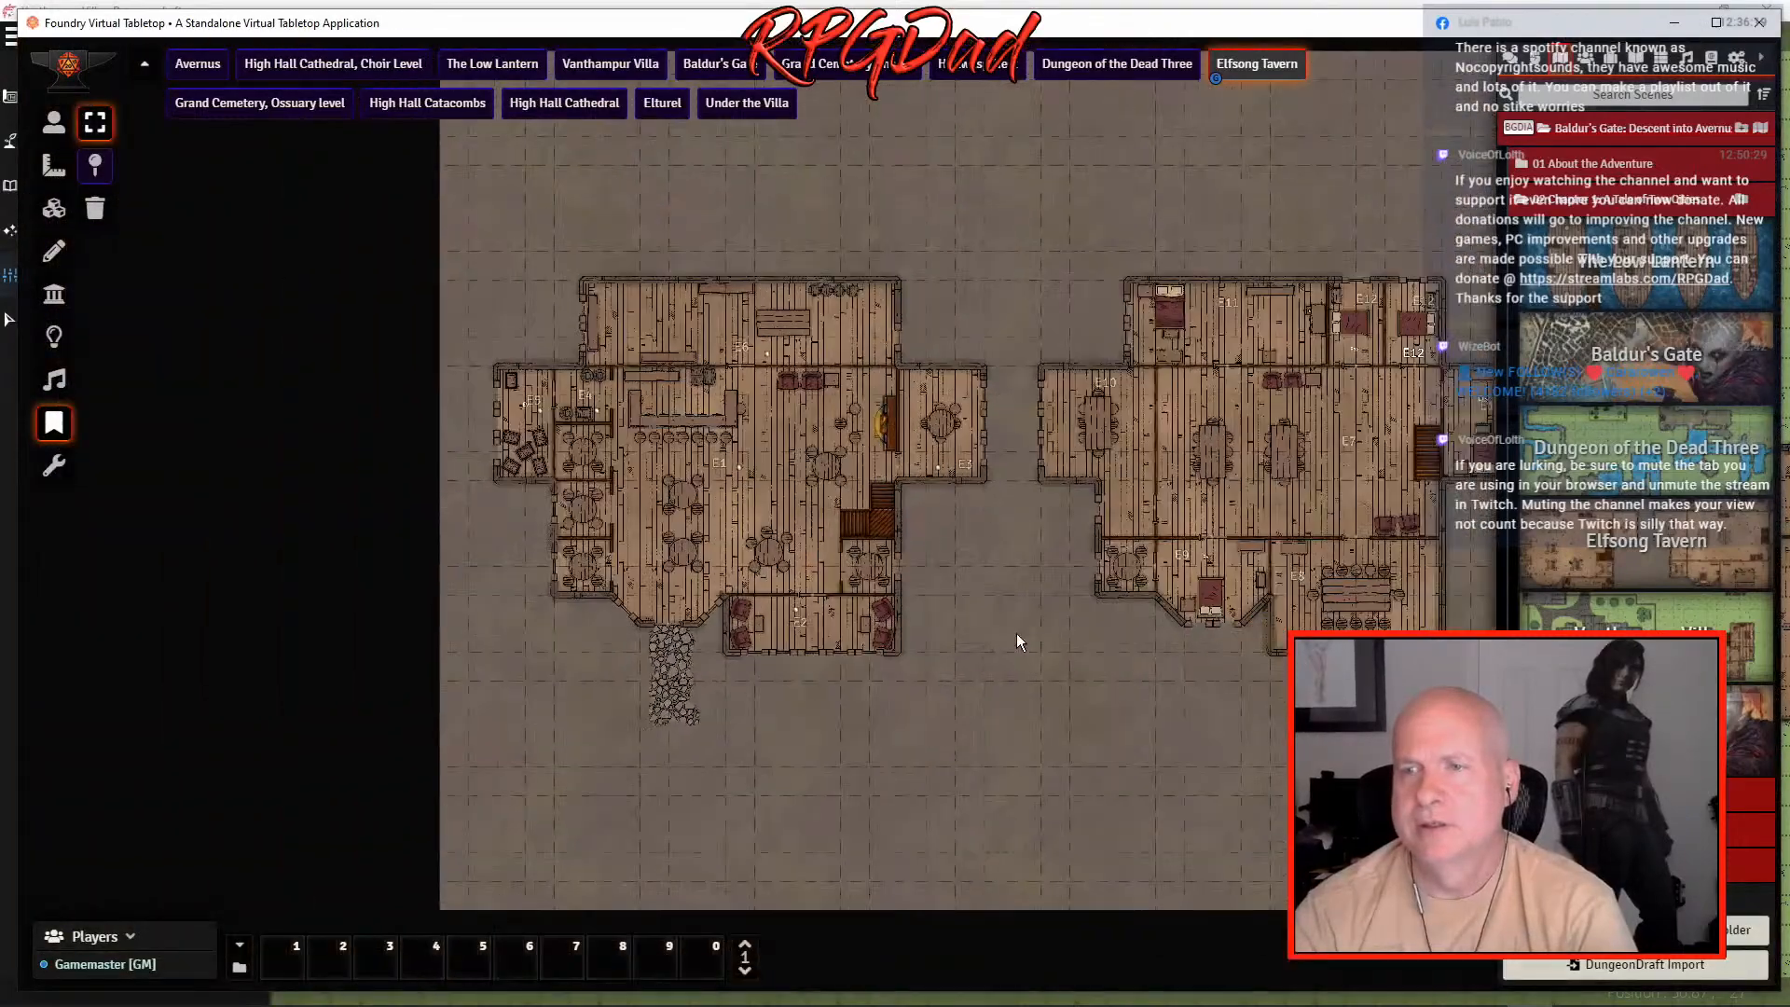
{"action": "key", "text": "Right"}
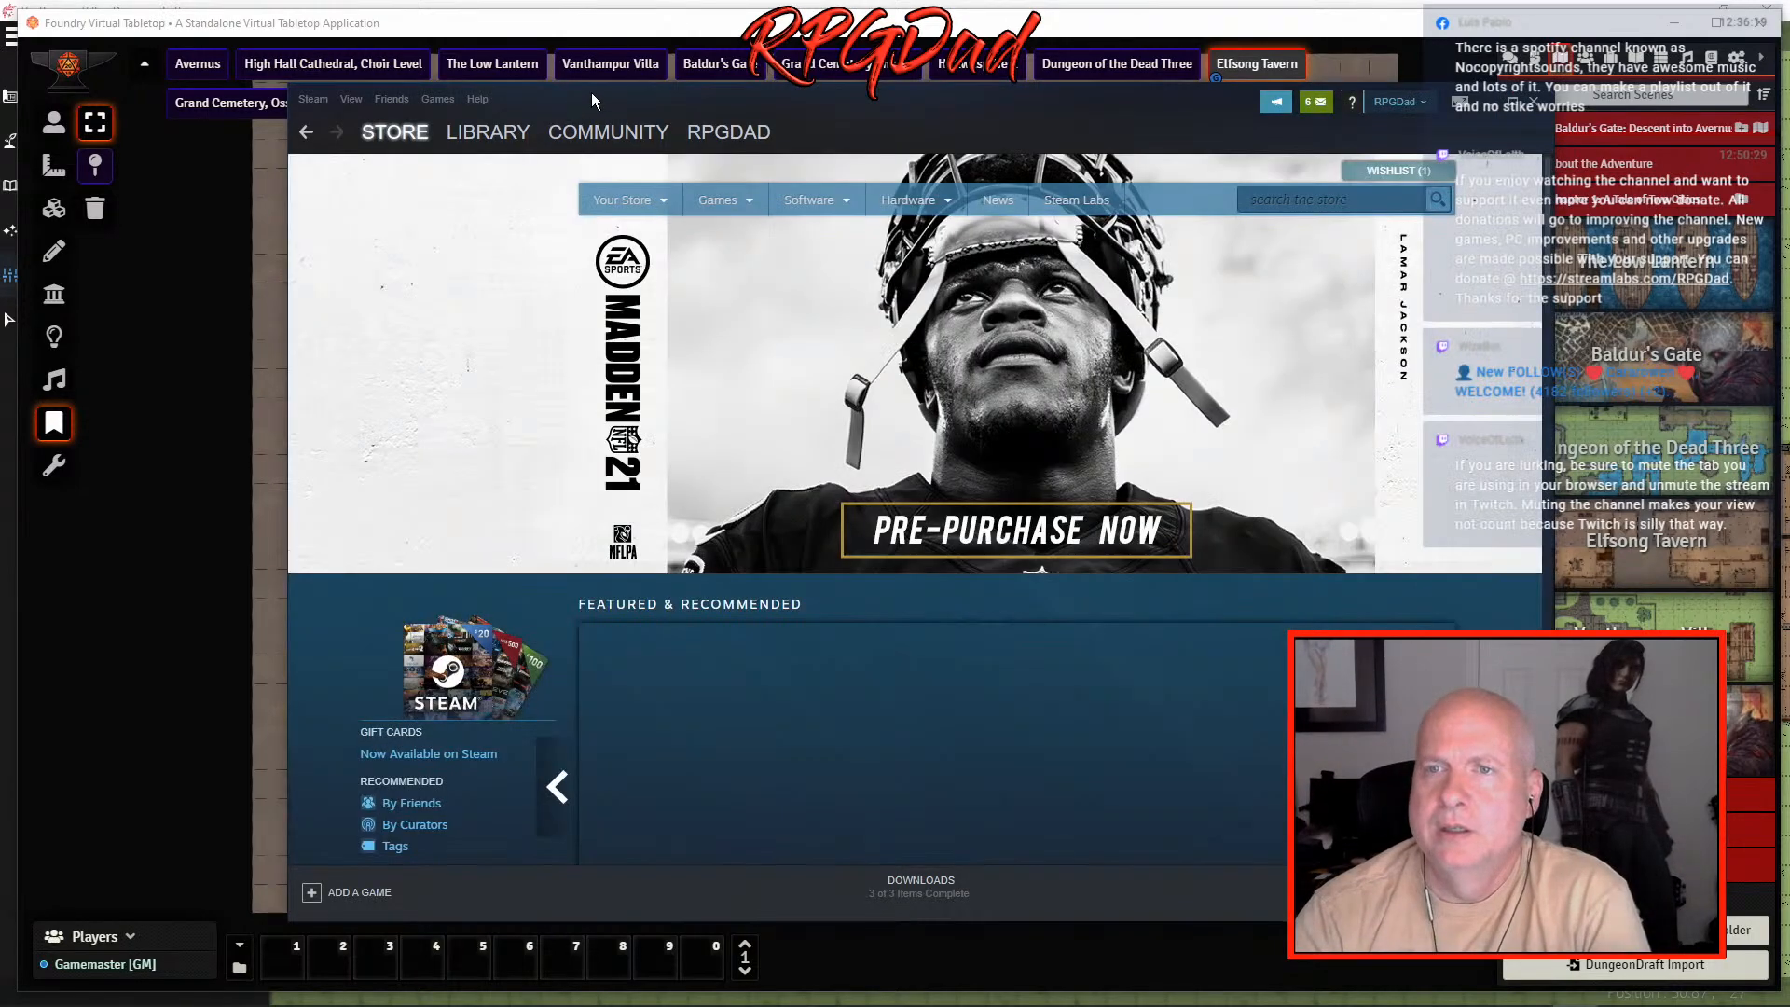
- Switch to Dungeon Painter Studio and enlarge its window to cover most of the screen
{"action": "left_click_drag", "start_coordinate": [591, 93], "coordinate": [0, 225]}
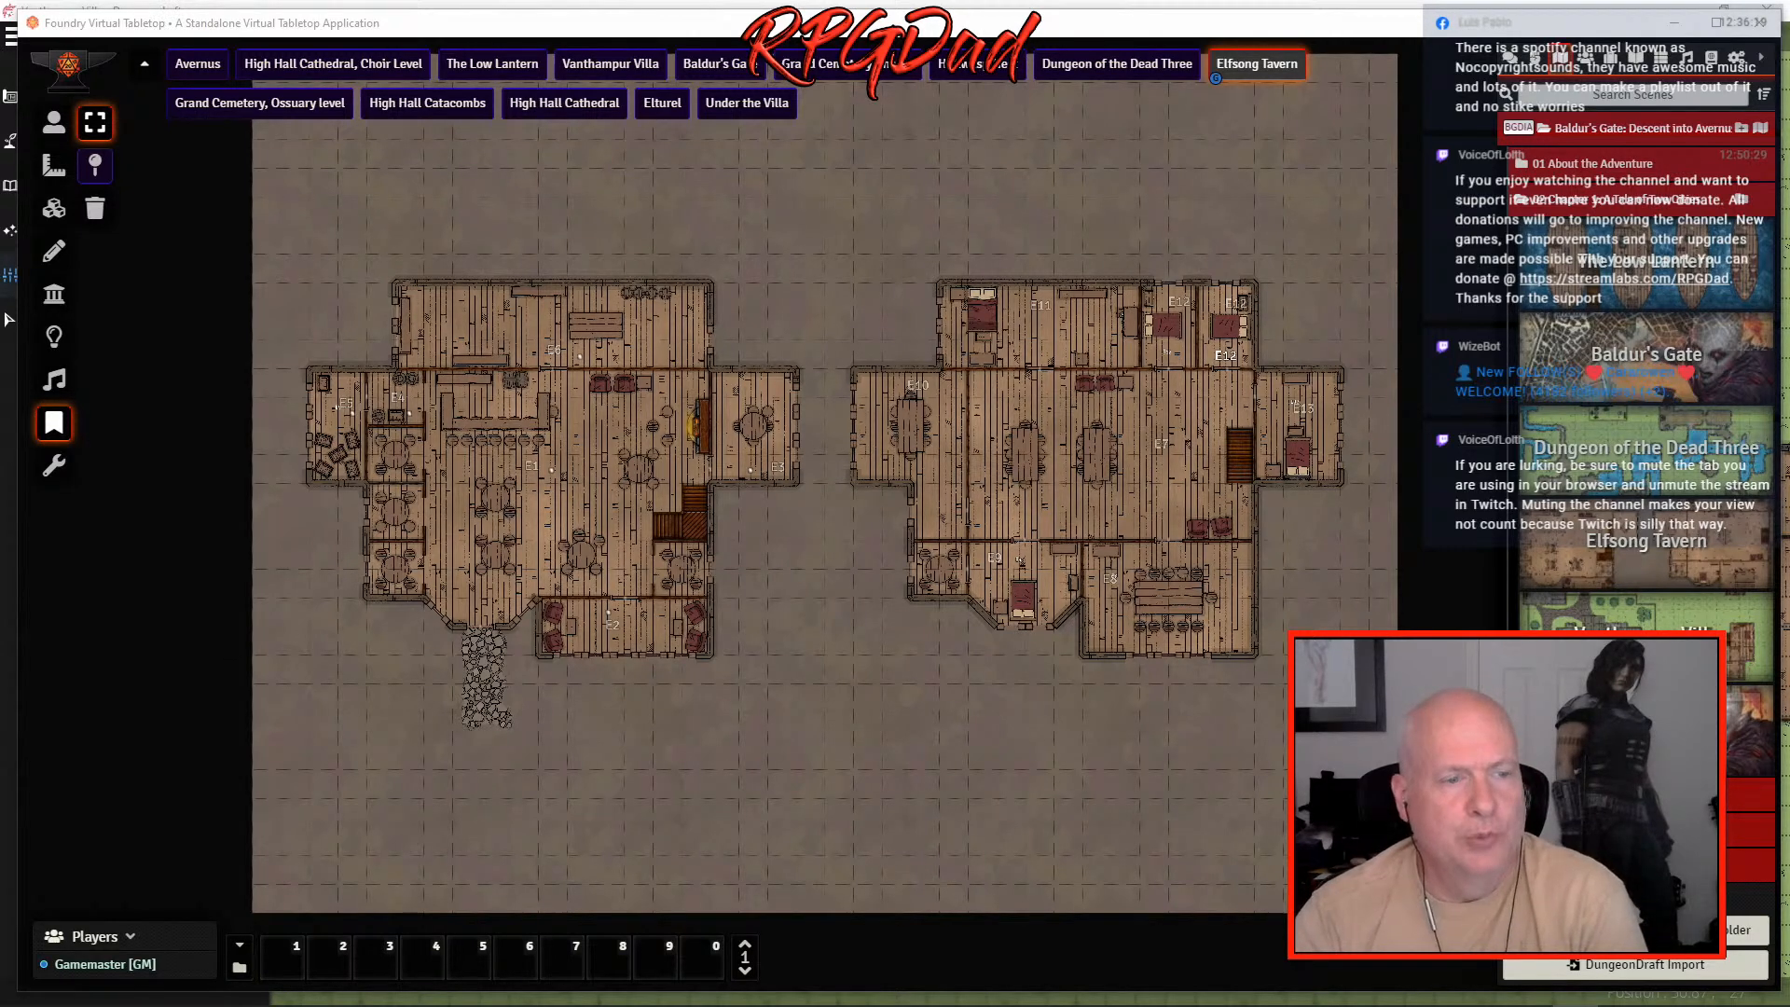
{"action": "mouse_move", "coordinate": [205, 1002]}
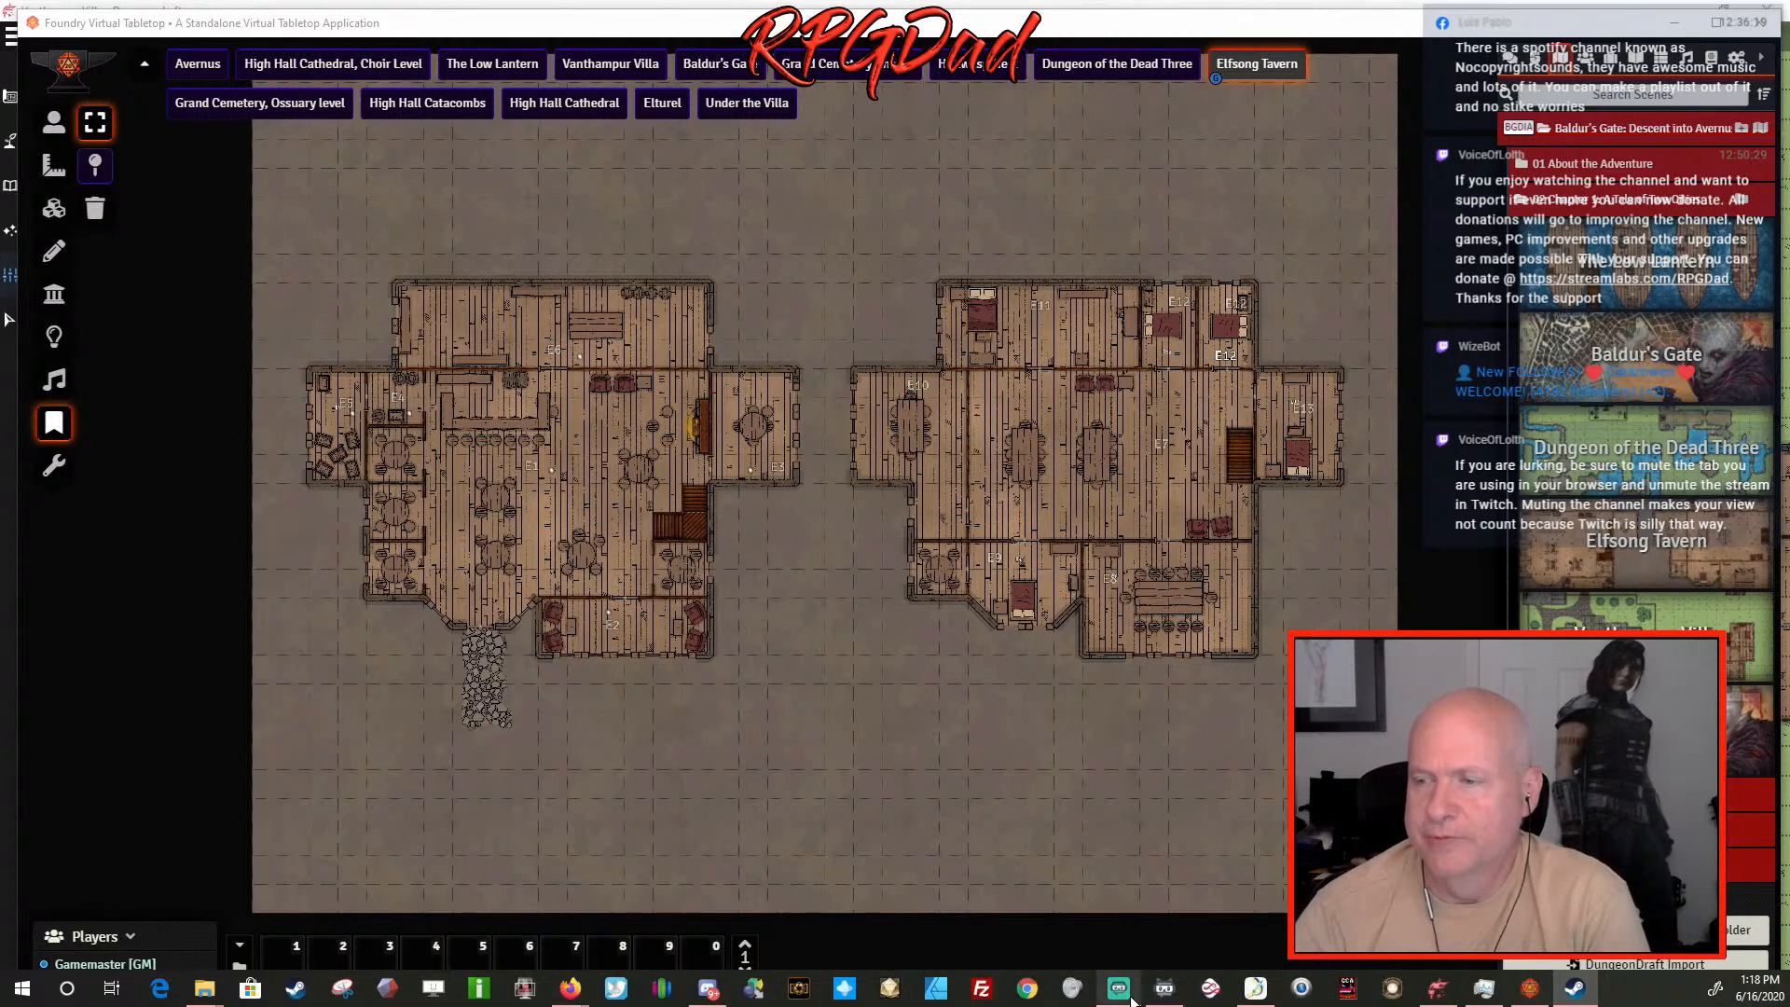
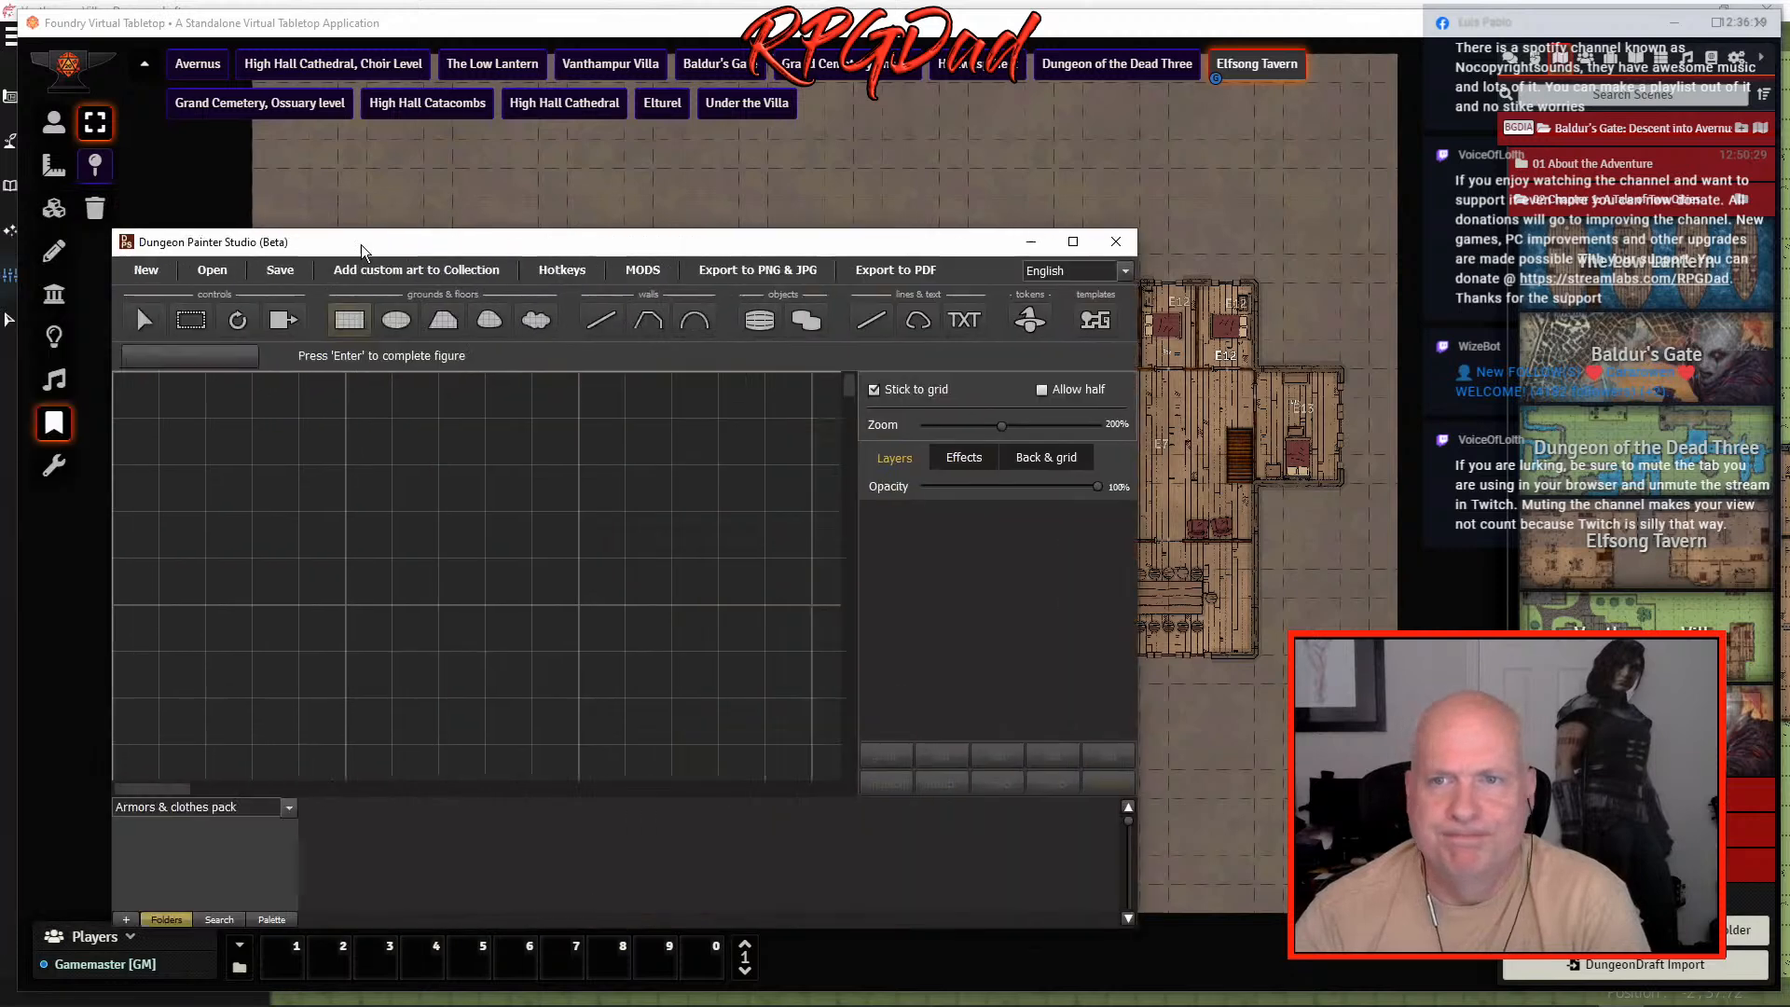
{"action": "mouse_move", "coordinate": [361, 244]}
{"action": "left_mouse_down"}
{"action": "mouse_move", "coordinate": [347, 51]}
{"action": "mouse_move", "coordinate": [287, 24]}
{"action": "left_mouse_up"}
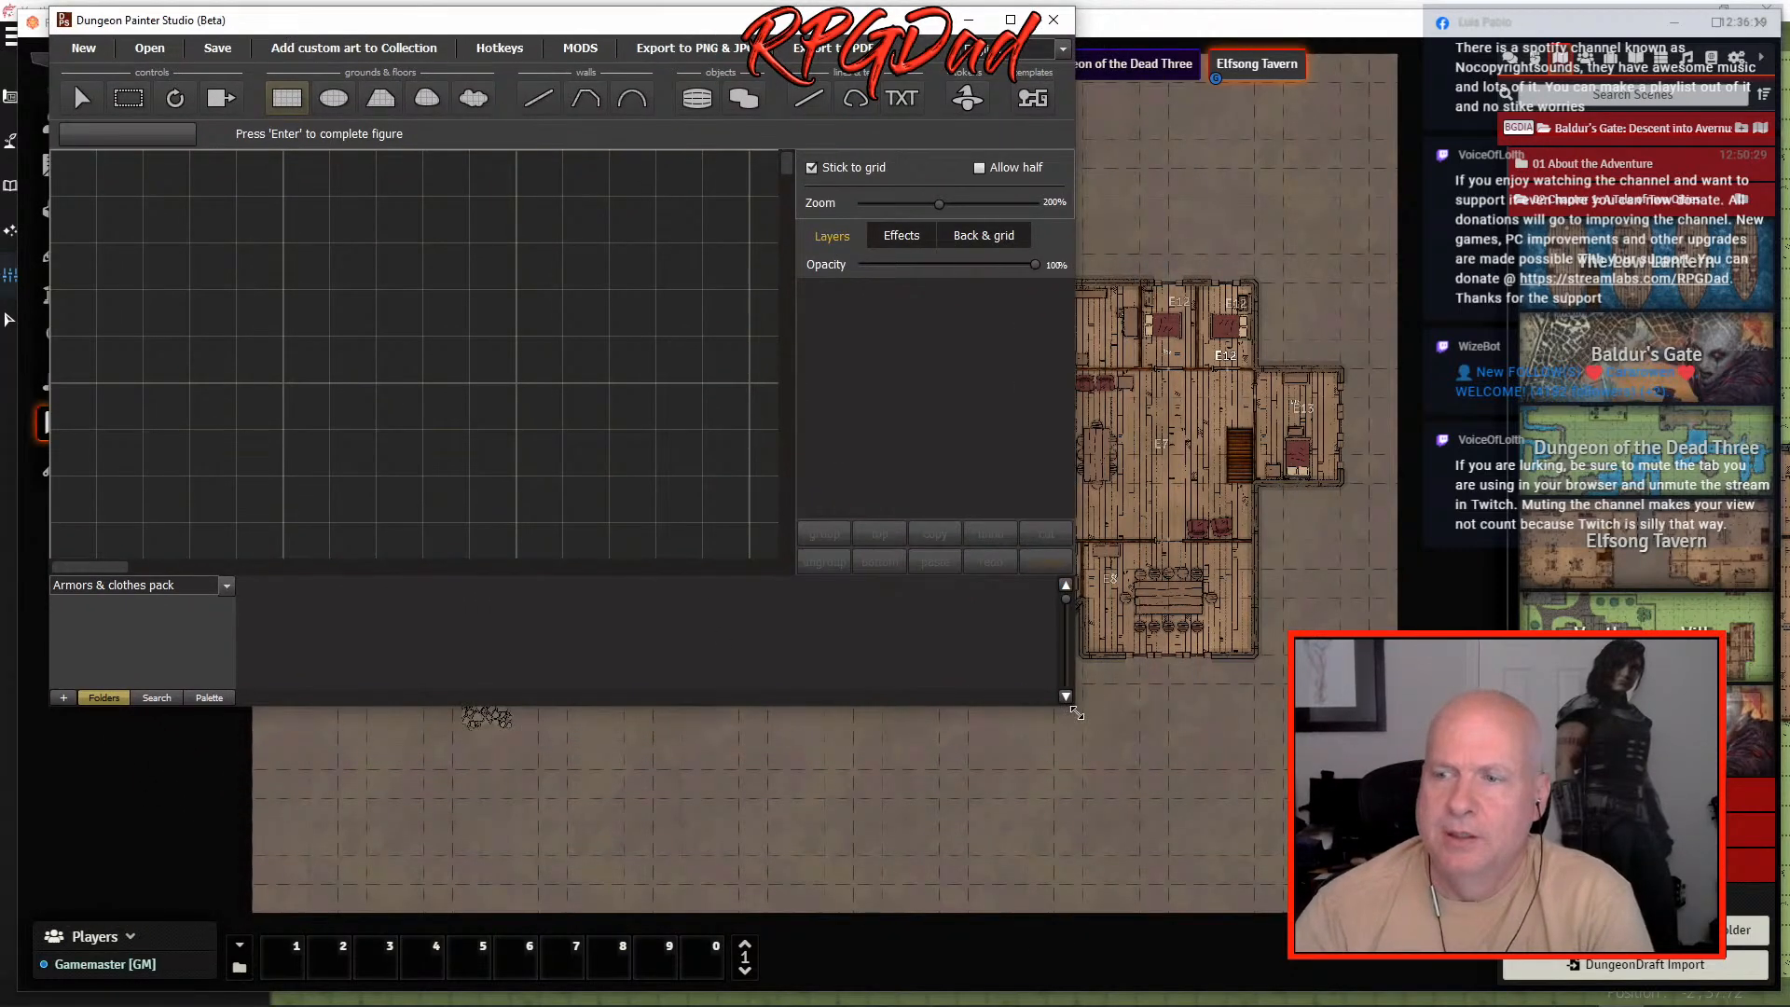
{"action": "mouse_move", "coordinate": [1075, 706]}
{"action": "left_mouse_down"}
{"action": "mouse_move", "coordinate": [1322, 820]}
{"action": "mouse_move", "coordinate": [1445, 941]}
{"action": "mouse_move", "coordinate": [1725, 981]}
{"action": "left_mouse_up"}
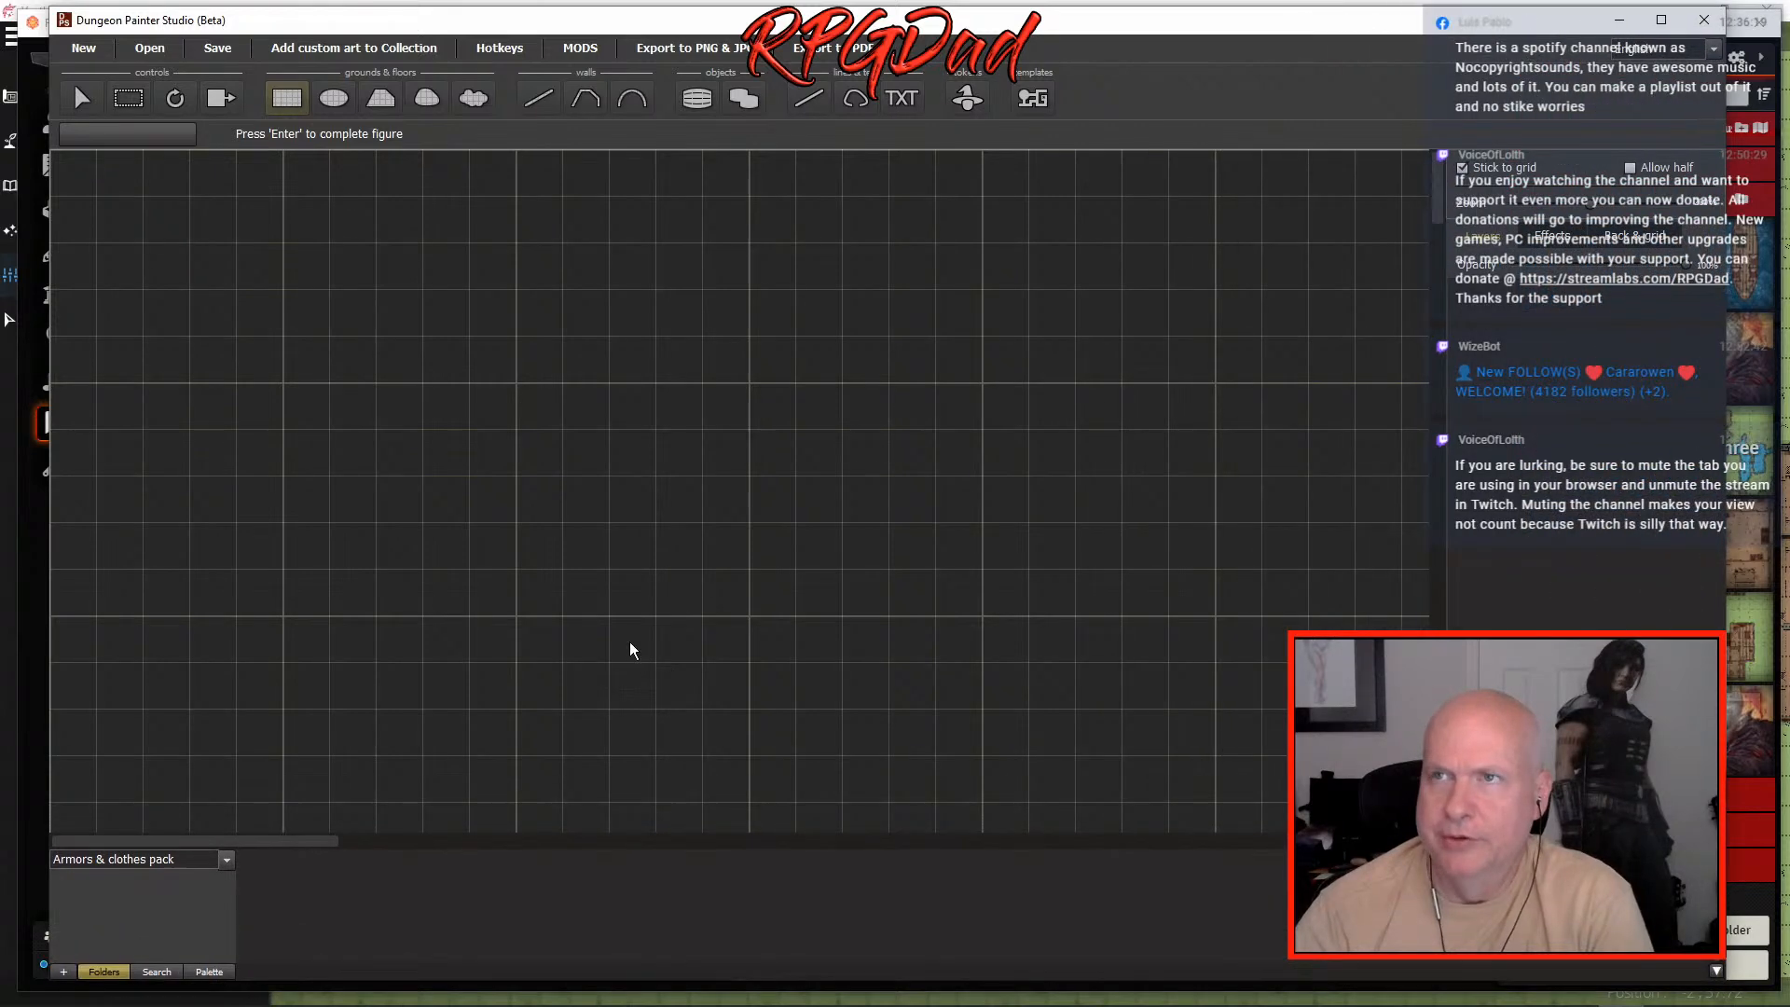
- Place the Vanthampur Villa.jpg template on the empty map grid
{"action": "scroll", "coordinate": [626, 578], "scroll_direction": "down", "scroll_amount": 2}
{"action": "left_click", "coordinate": [1031, 99]}
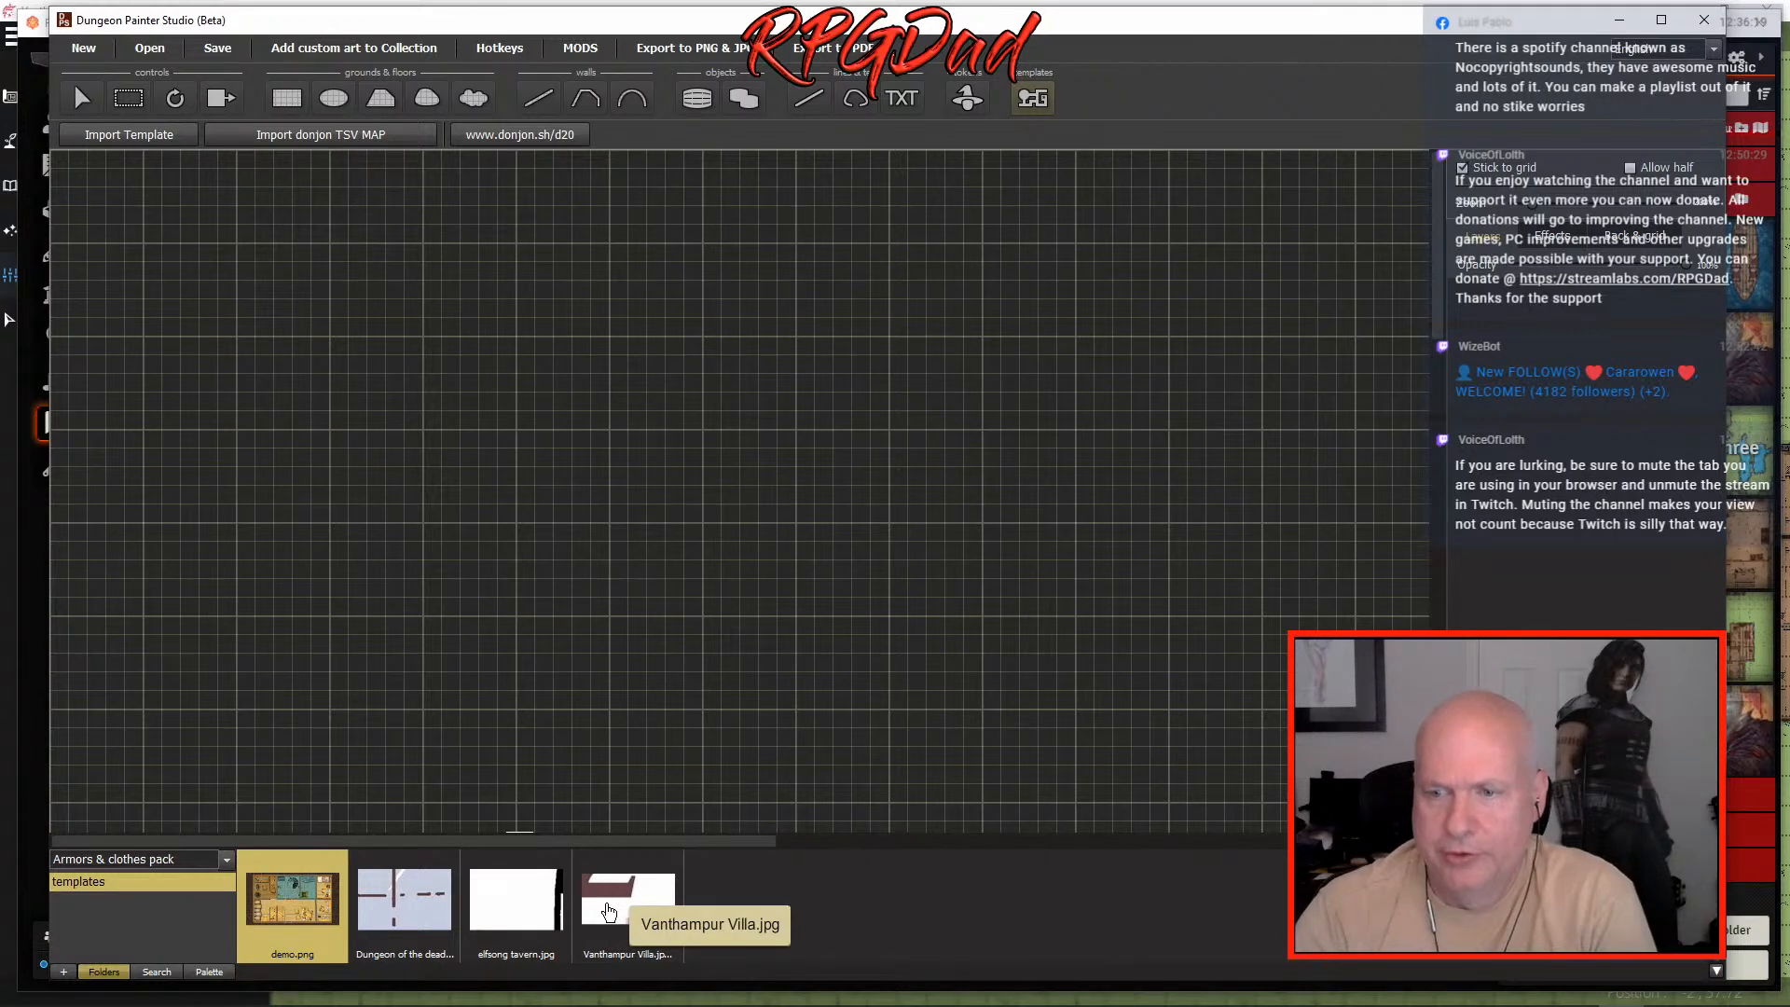
{"action": "left_click", "coordinate": [608, 911]}
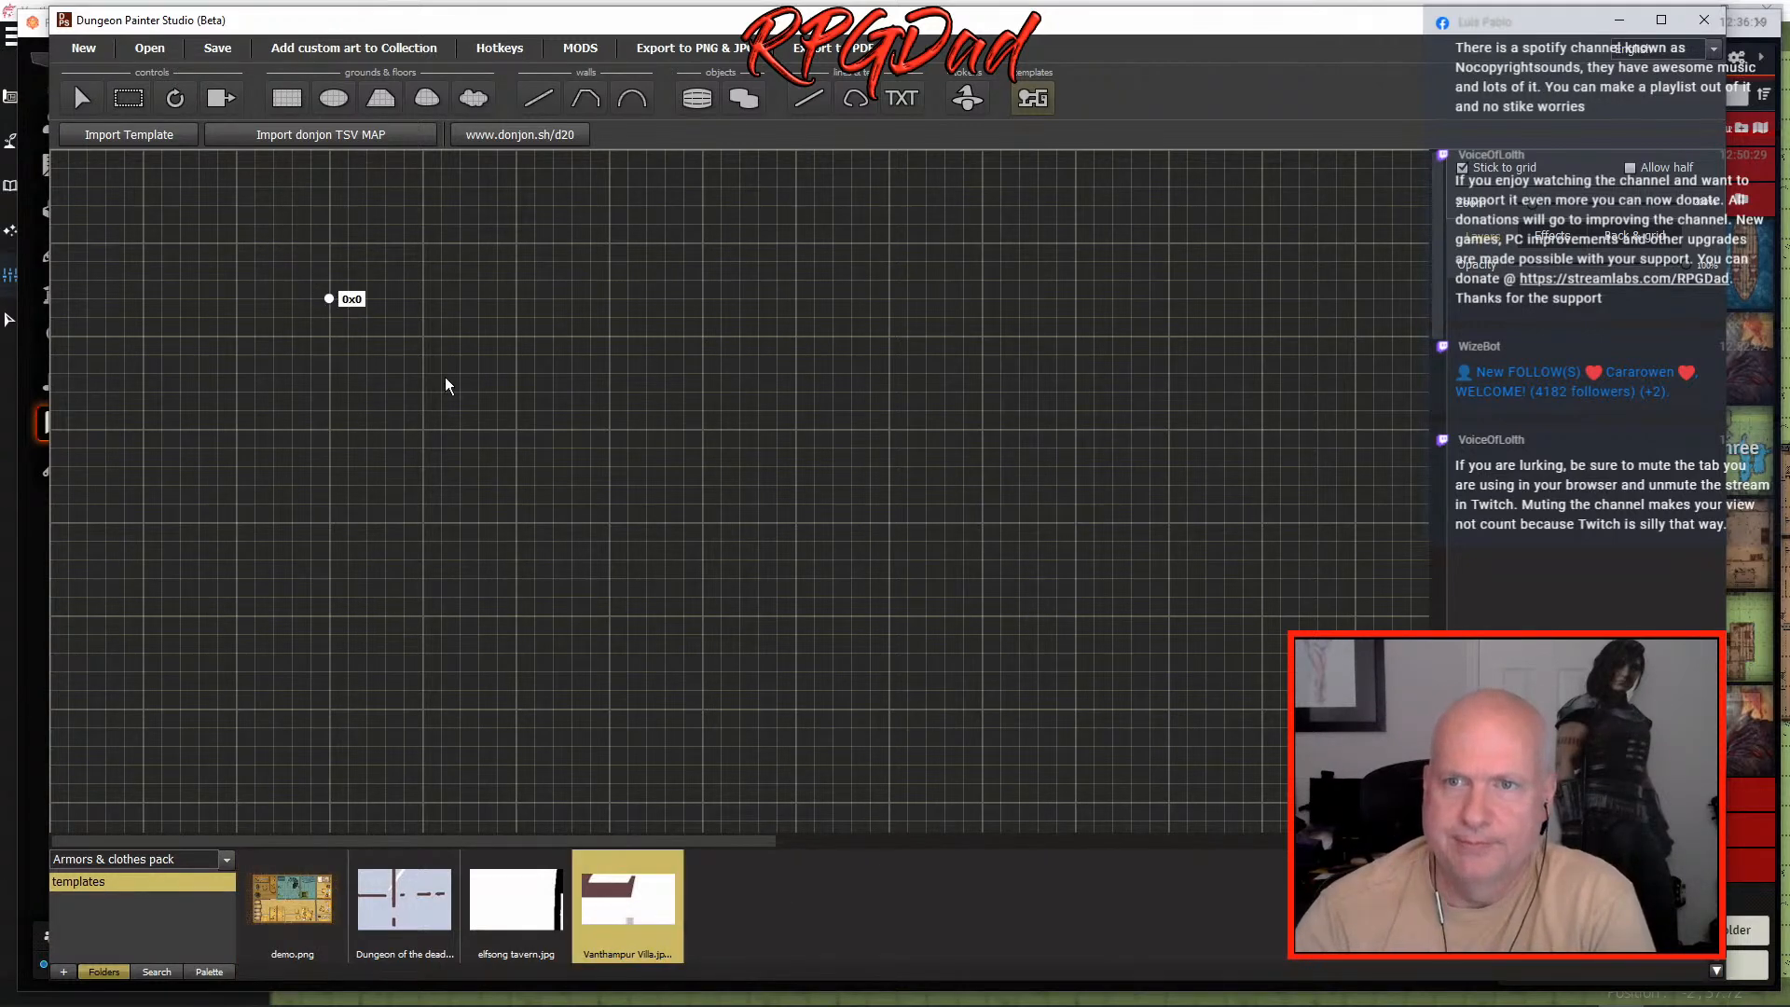
{"action": "left_click_drag", "start_coordinate": [910, 672], "coordinate": [189, 204]}
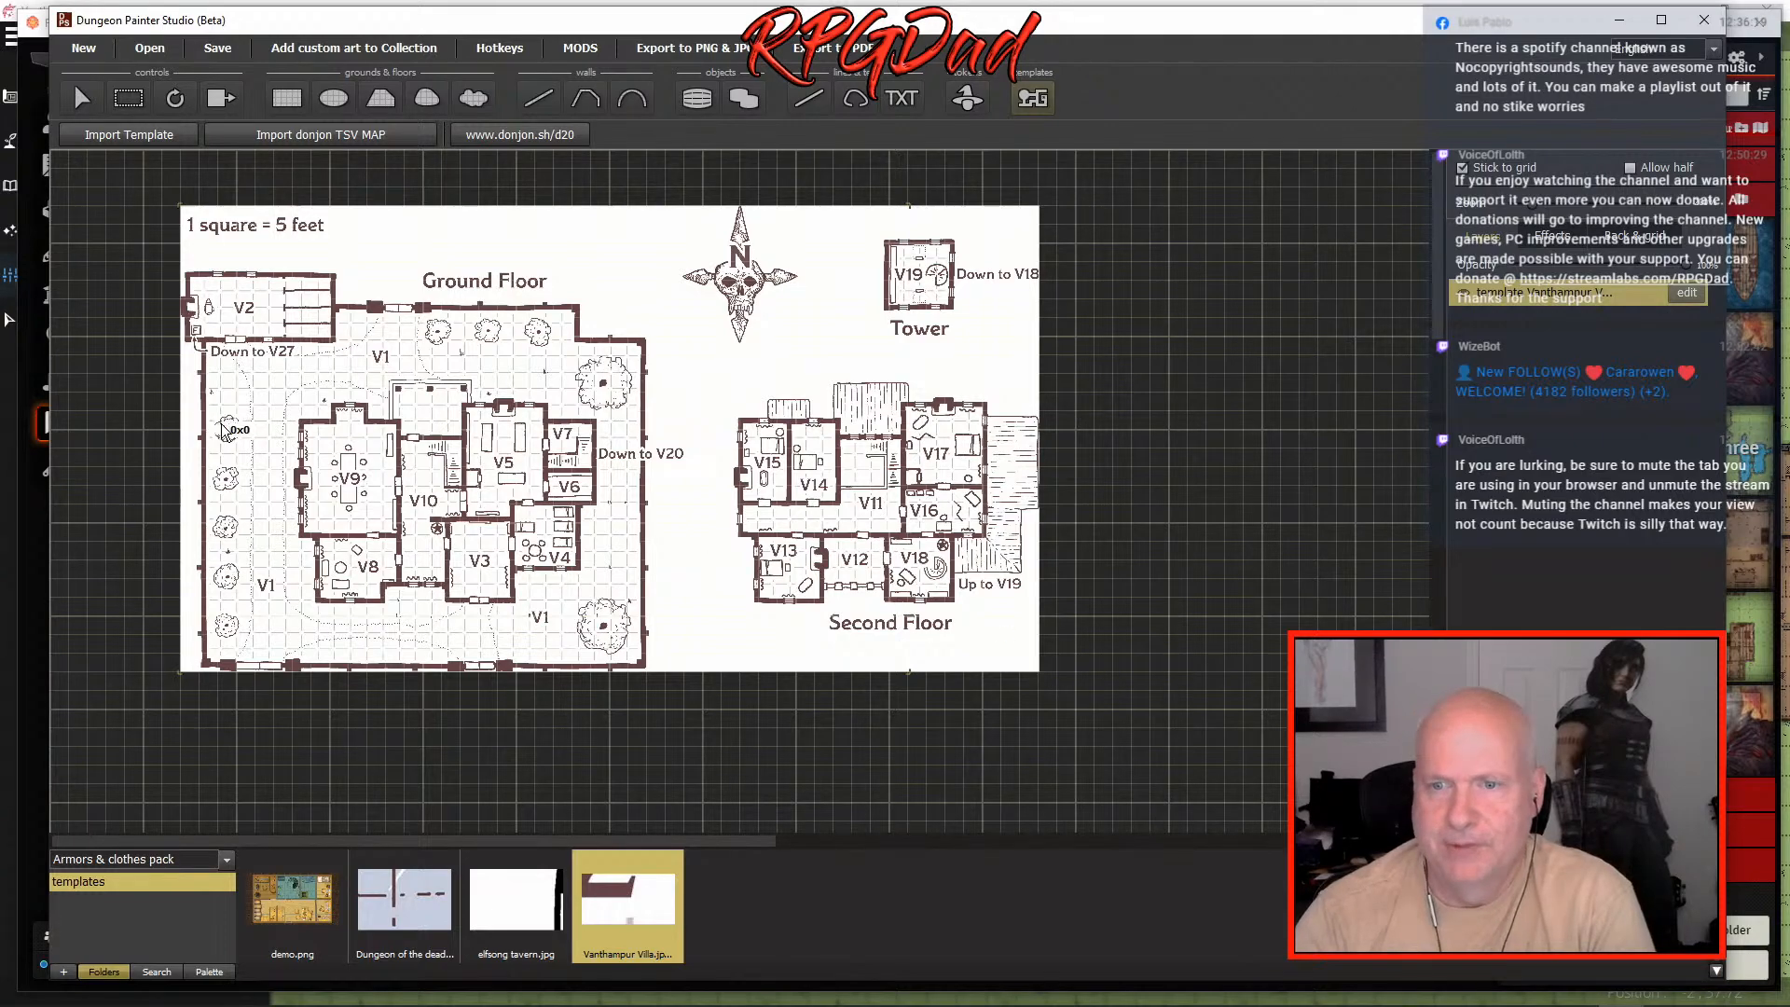
- Examine the placed villa template at different magnifications, comparing its printed squares with the map grid
{"action": "scroll", "coordinate": [588, 632], "scroll_direction": "up", "scroll_amount": 3}
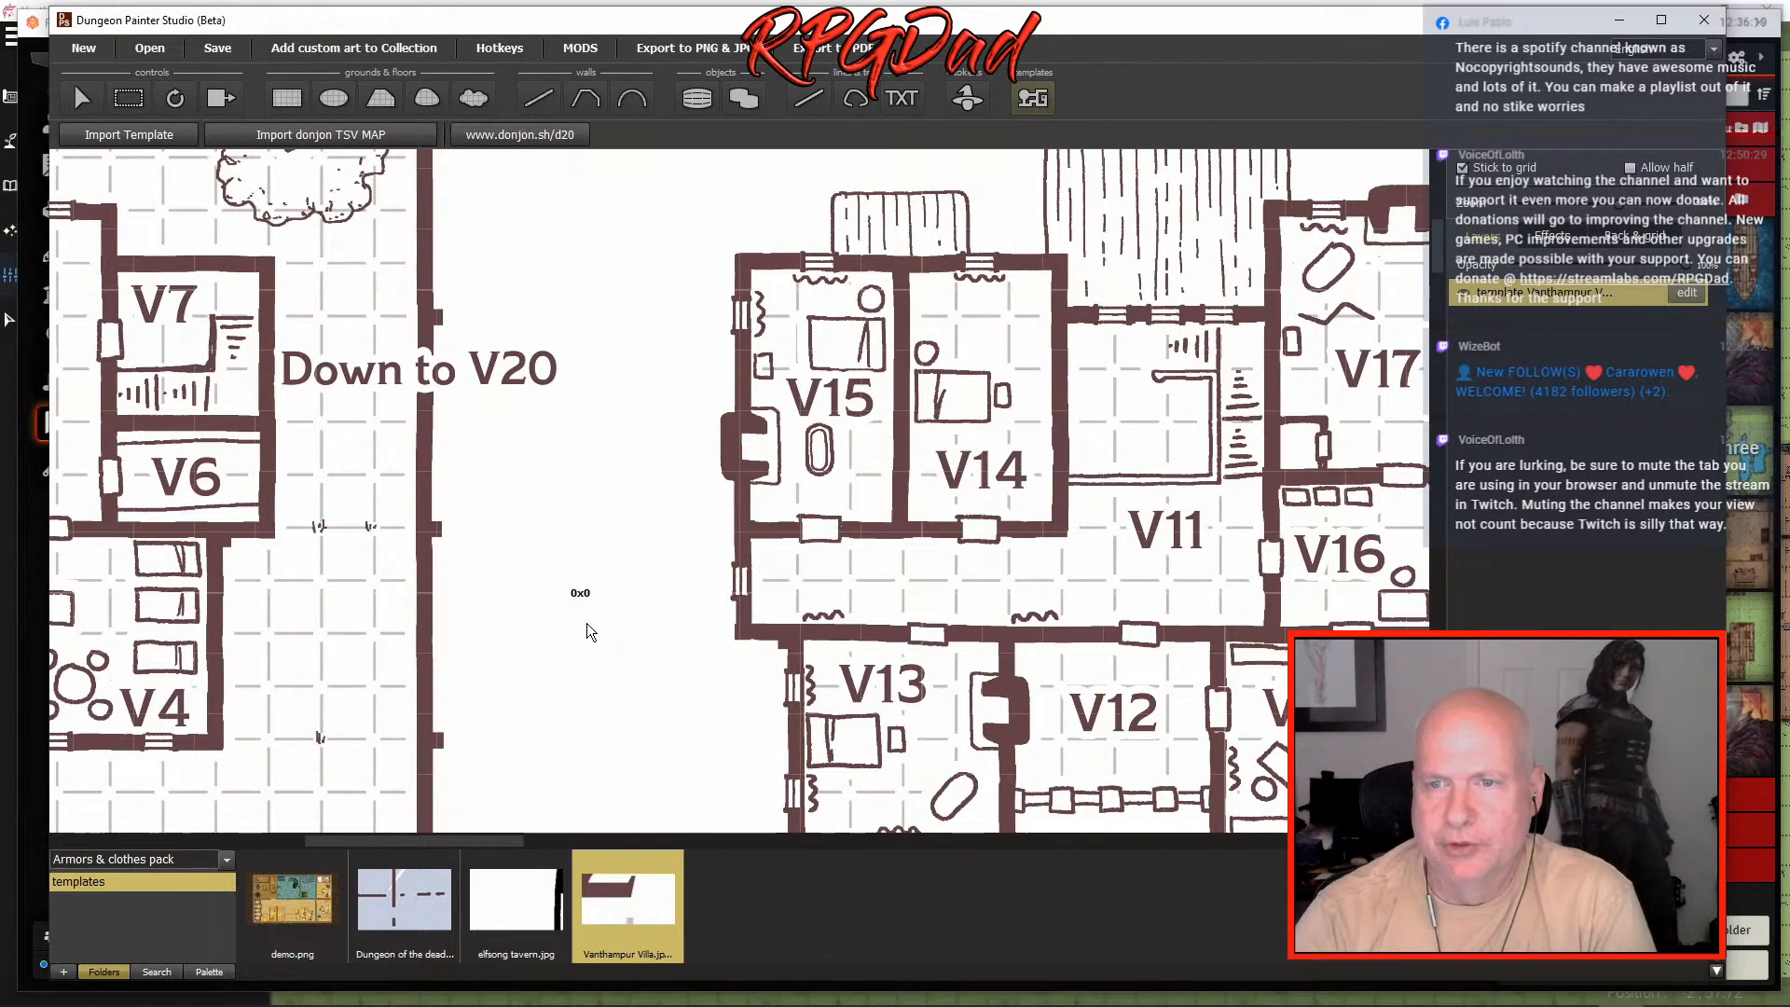
{"action": "scroll", "coordinate": [588, 627], "scroll_direction": "down", "scroll_amount": 3}
{"action": "scroll", "coordinate": [524, 528], "scroll_direction": "up", "scroll_amount": 3}
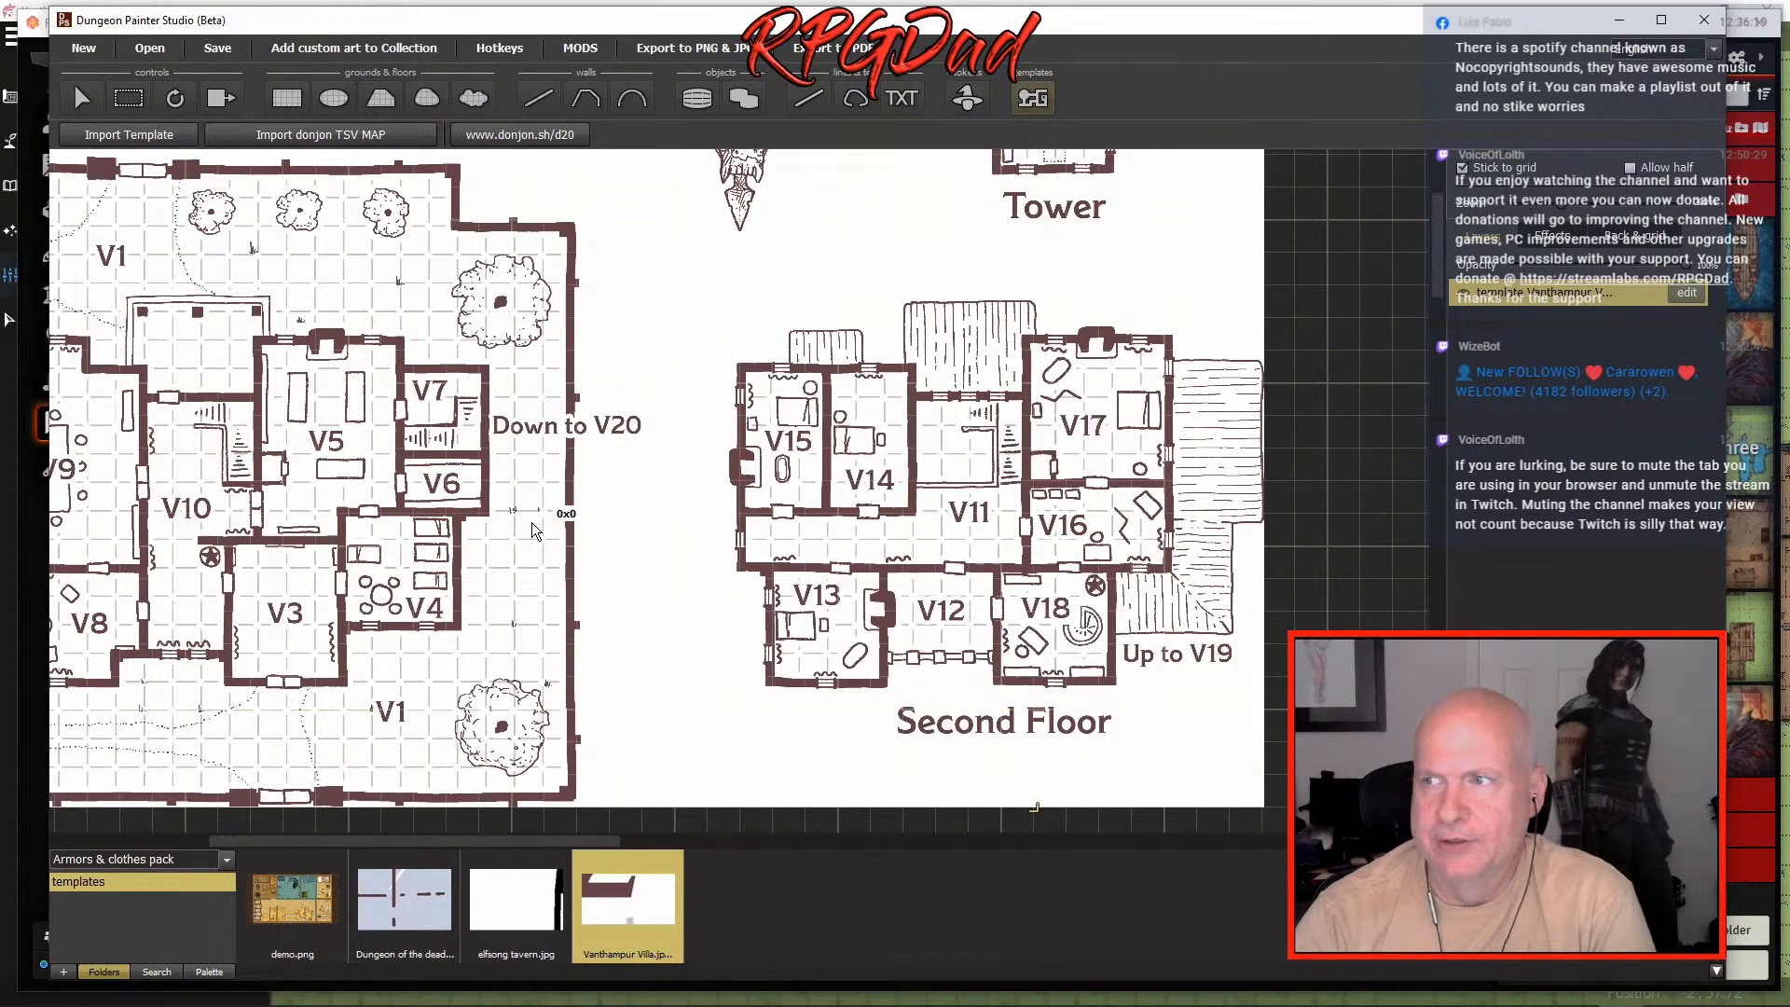
{"action": "scroll", "coordinate": [564, 538], "scroll_direction": "down", "scroll_amount": 3}
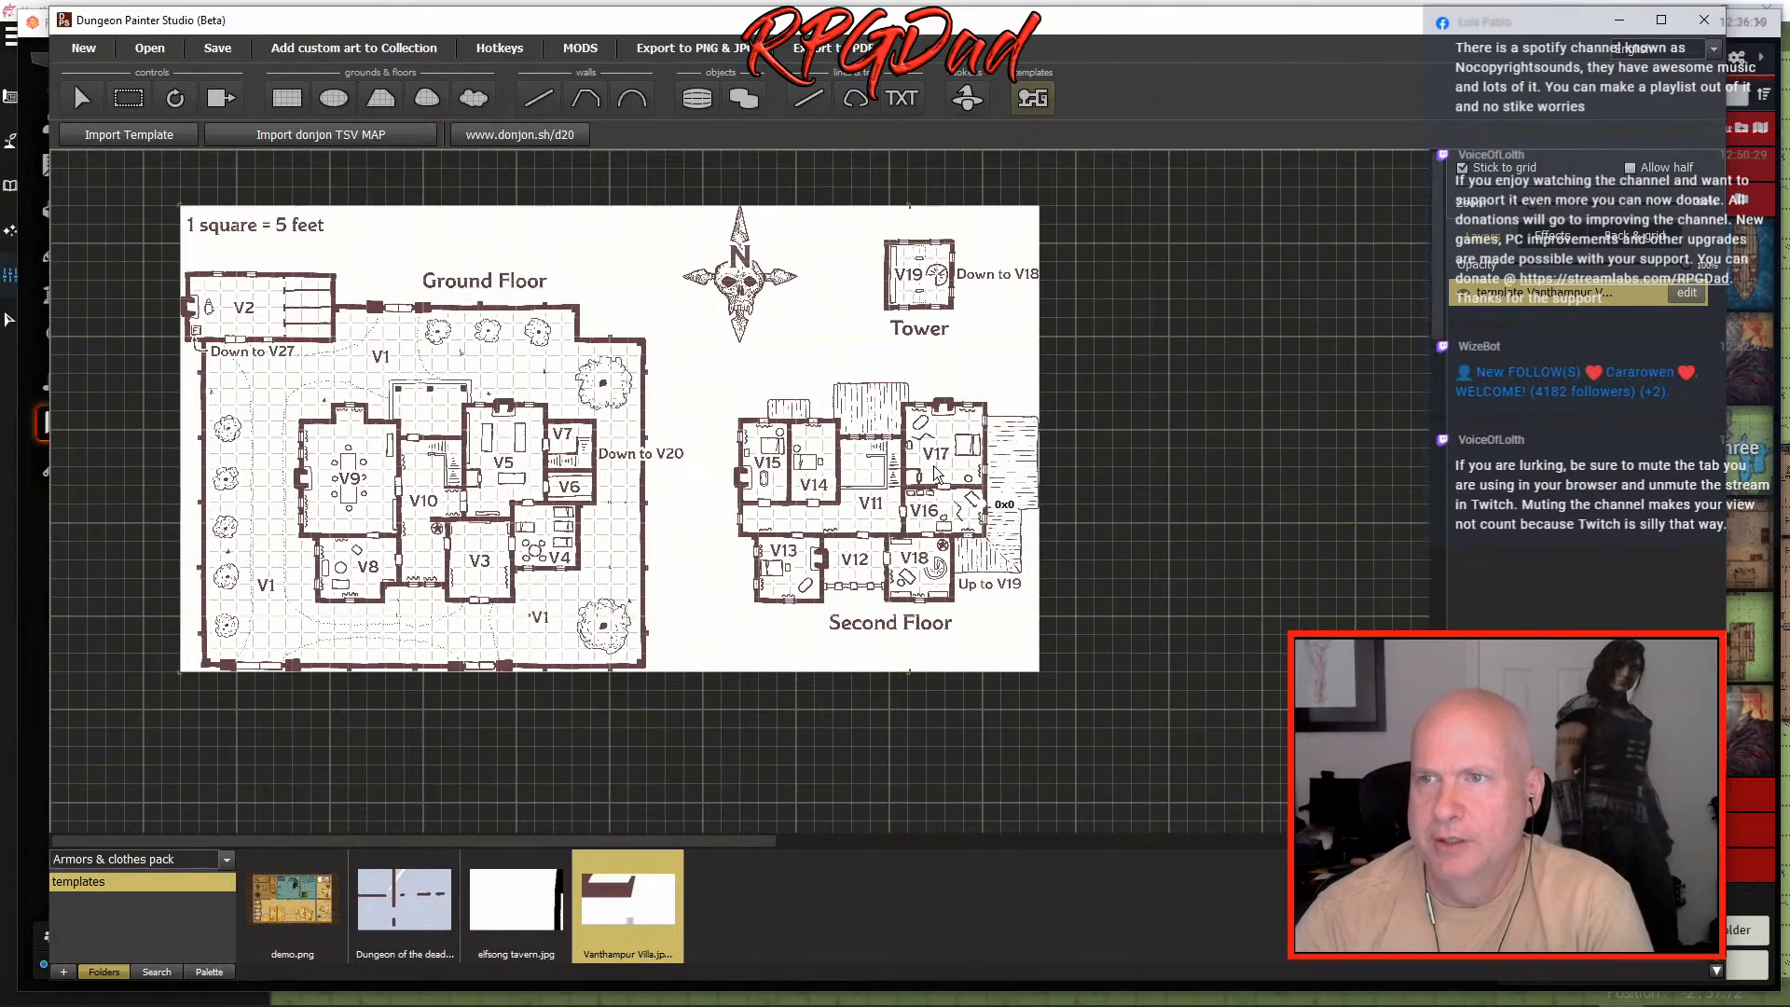
{"action": "scroll", "coordinate": [566, 520], "scroll_direction": "up", "scroll_amount": 3}
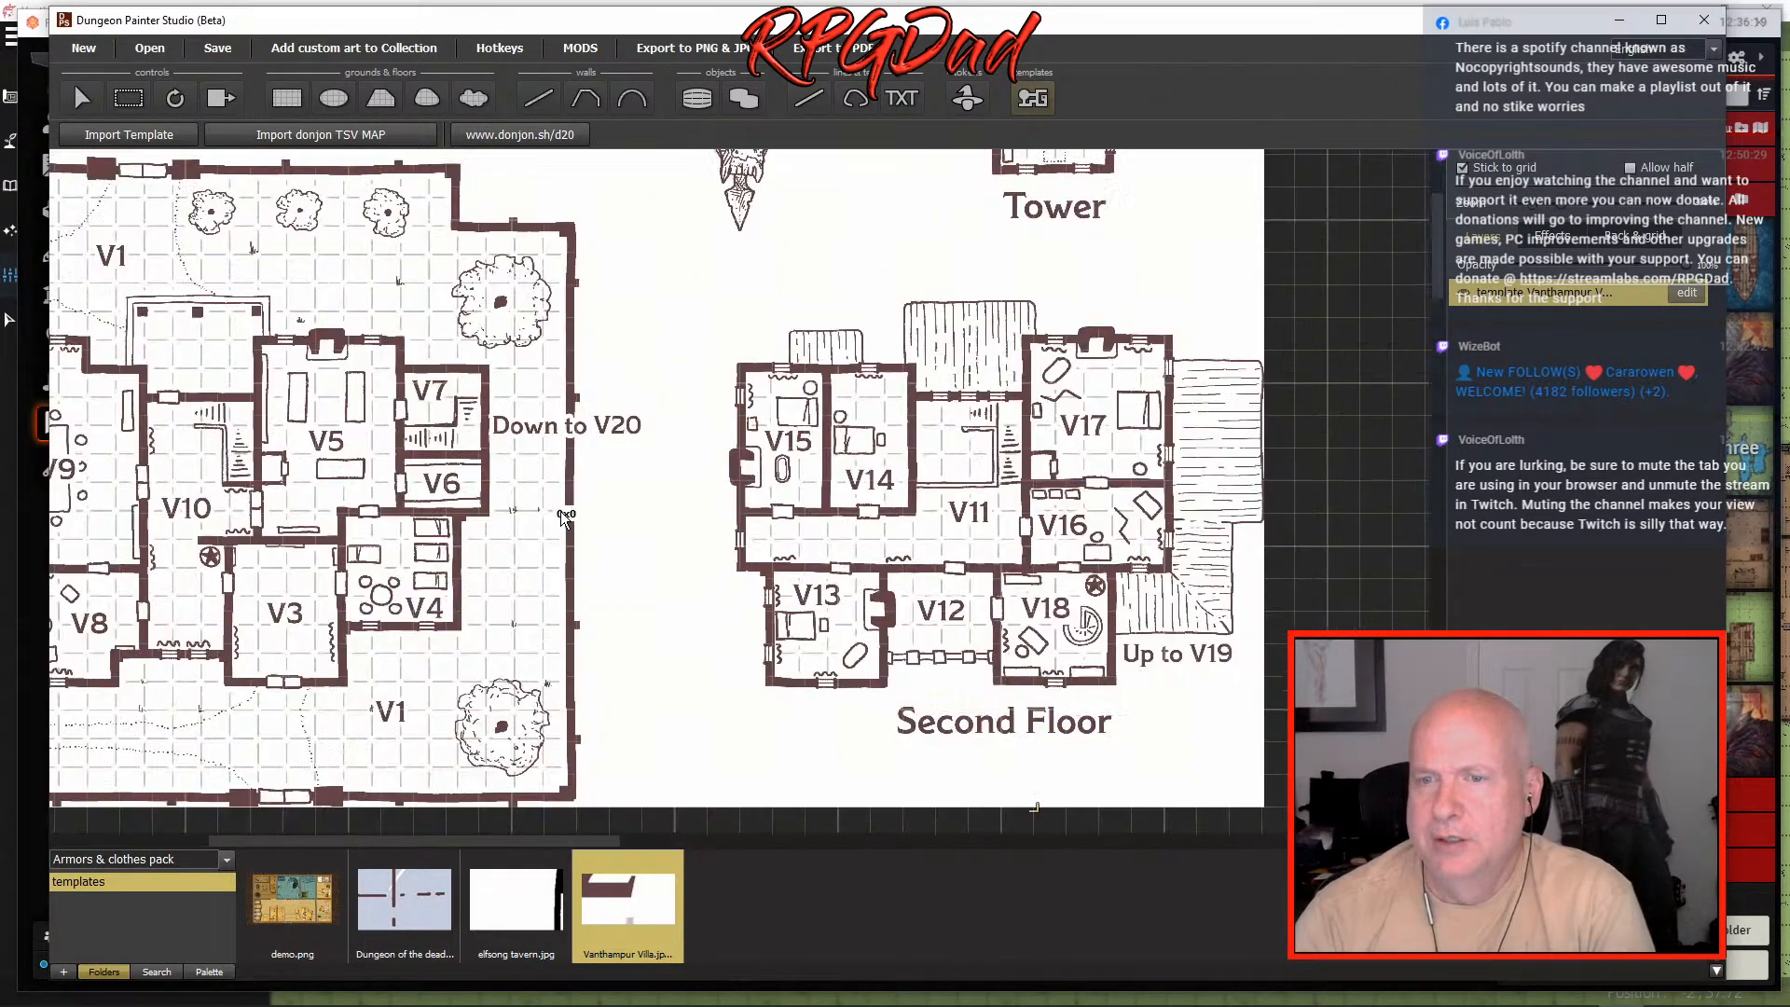
{"action": "scroll", "coordinate": [566, 519], "scroll_direction": "down", "scroll_amount": 1}
{"action": "scroll", "coordinate": [566, 519], "scroll_direction": "down", "scroll_amount": 3}
{"action": "scroll", "coordinate": [569, 520], "scroll_direction": "up", "scroll_amount": 5}
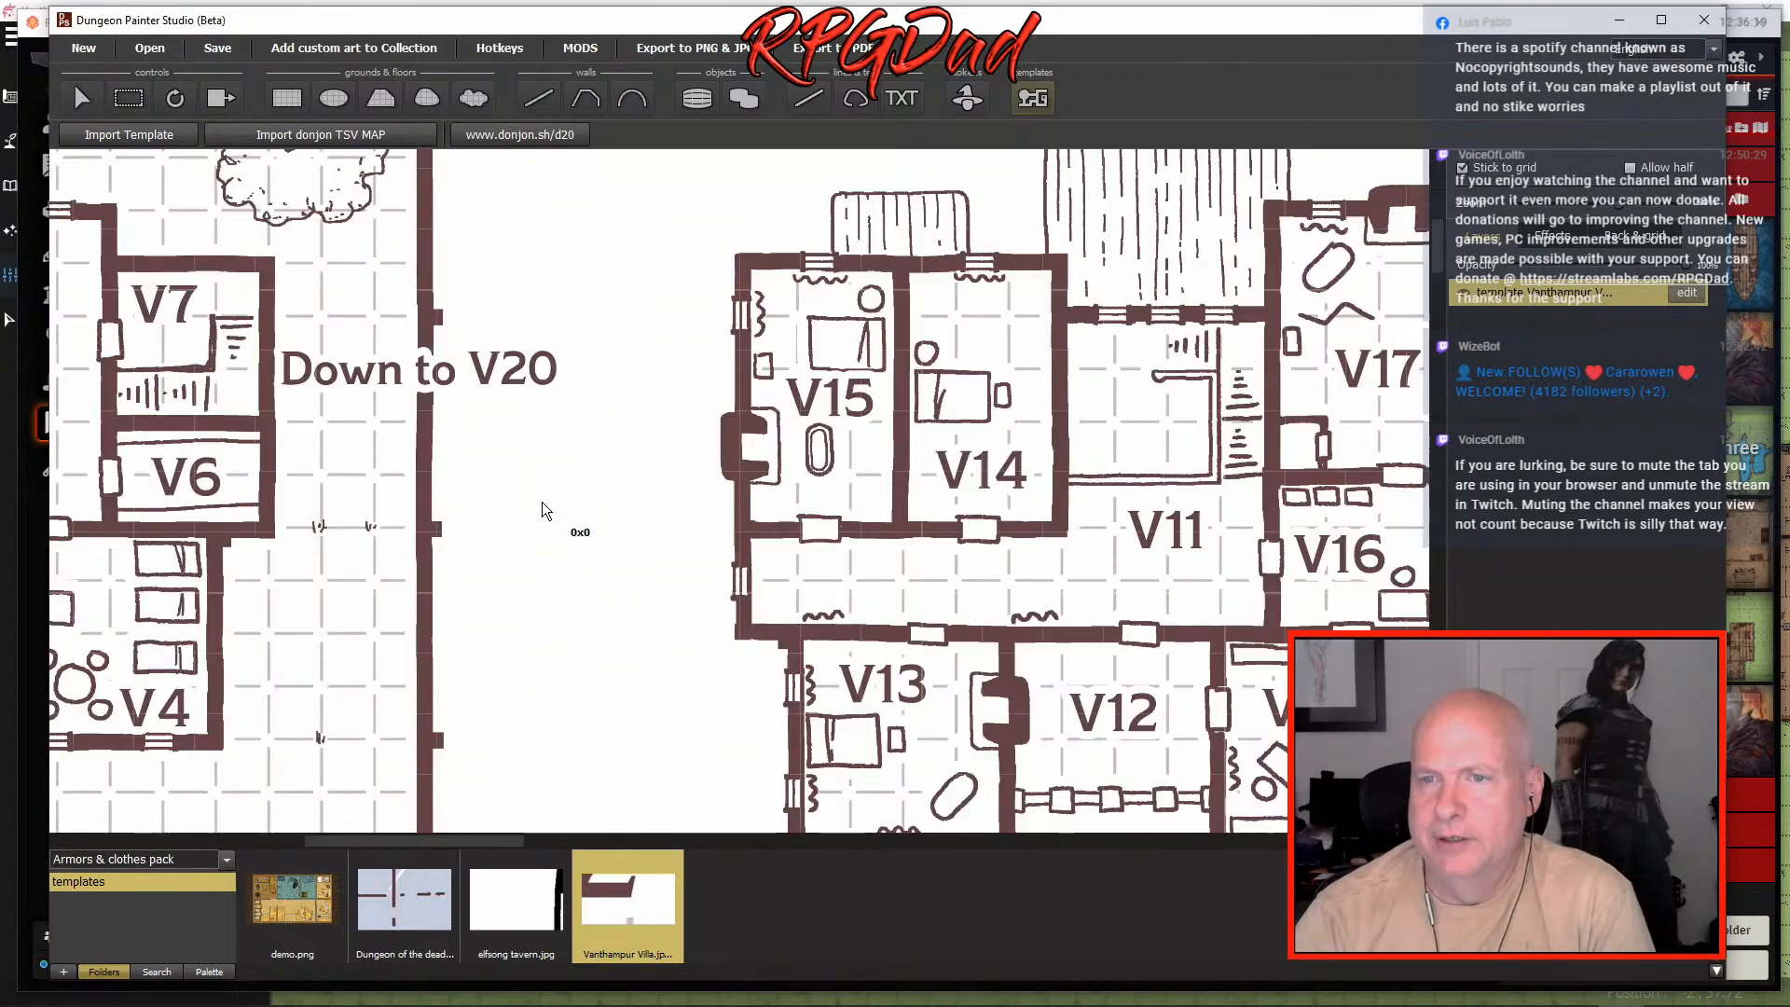
{"action": "scroll", "coordinate": [611, 510], "scroll_direction": "down", "scroll_amount": 4}
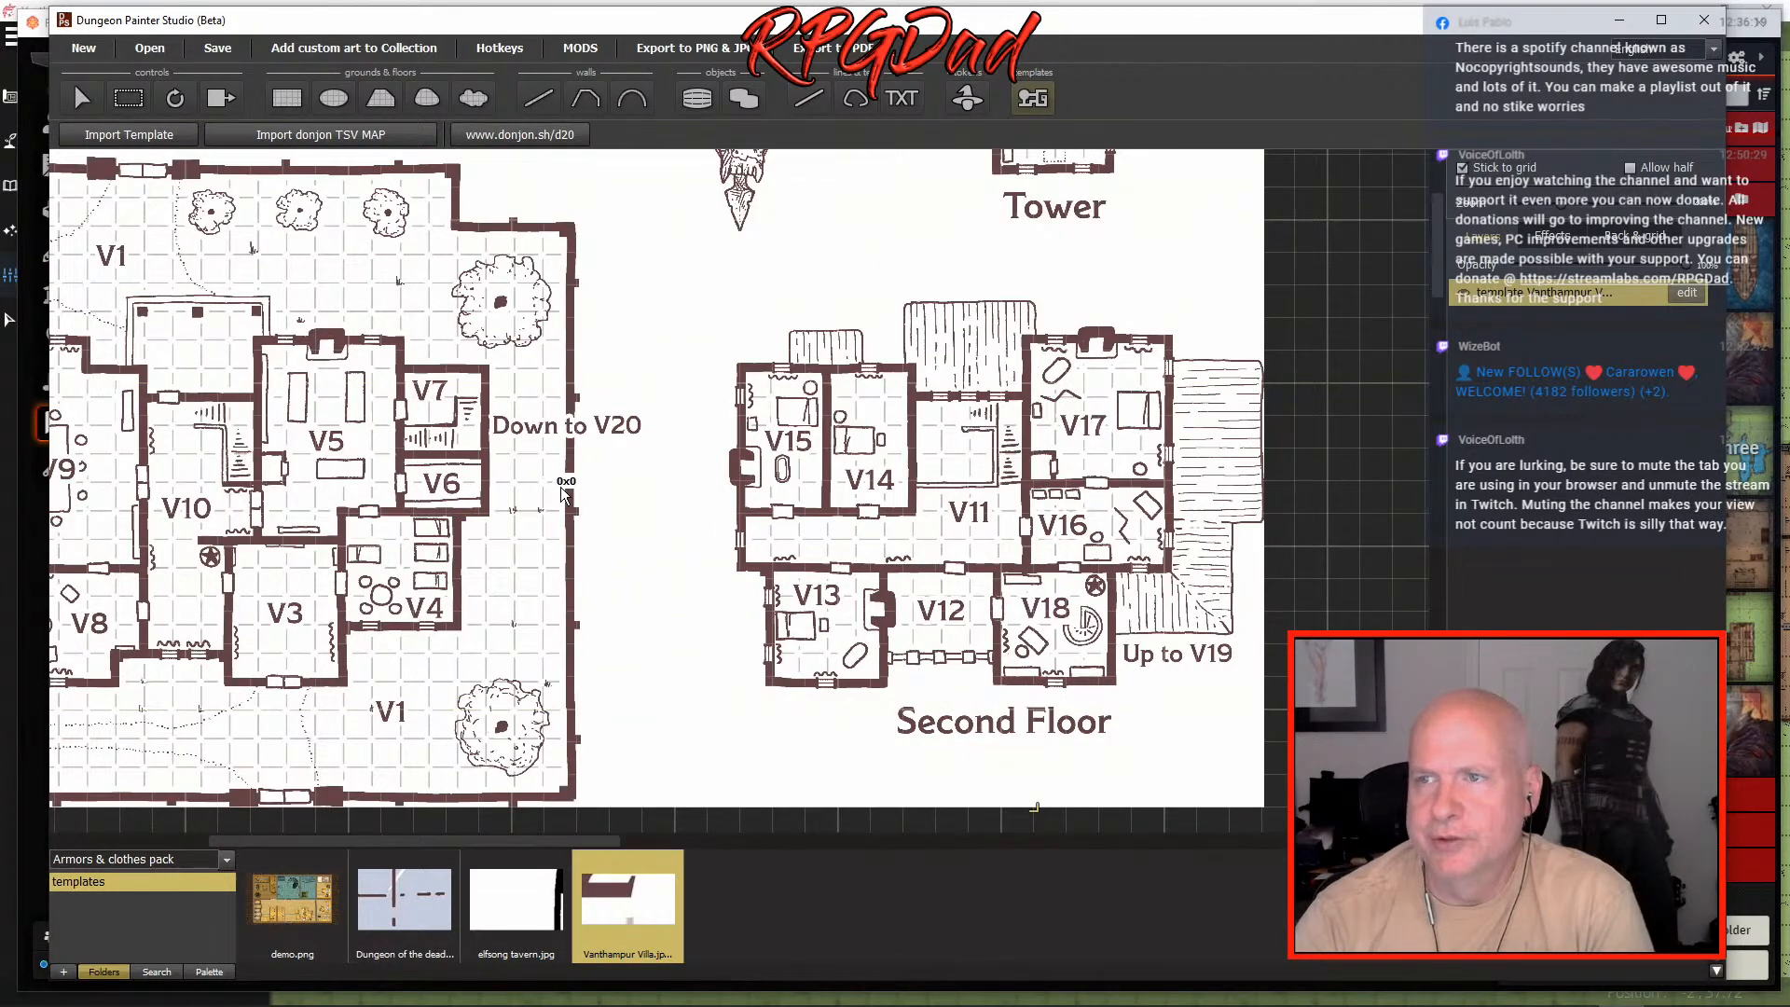
{"action": "scroll", "coordinate": [569, 499], "scroll_direction": "down", "scroll_amount": 1}
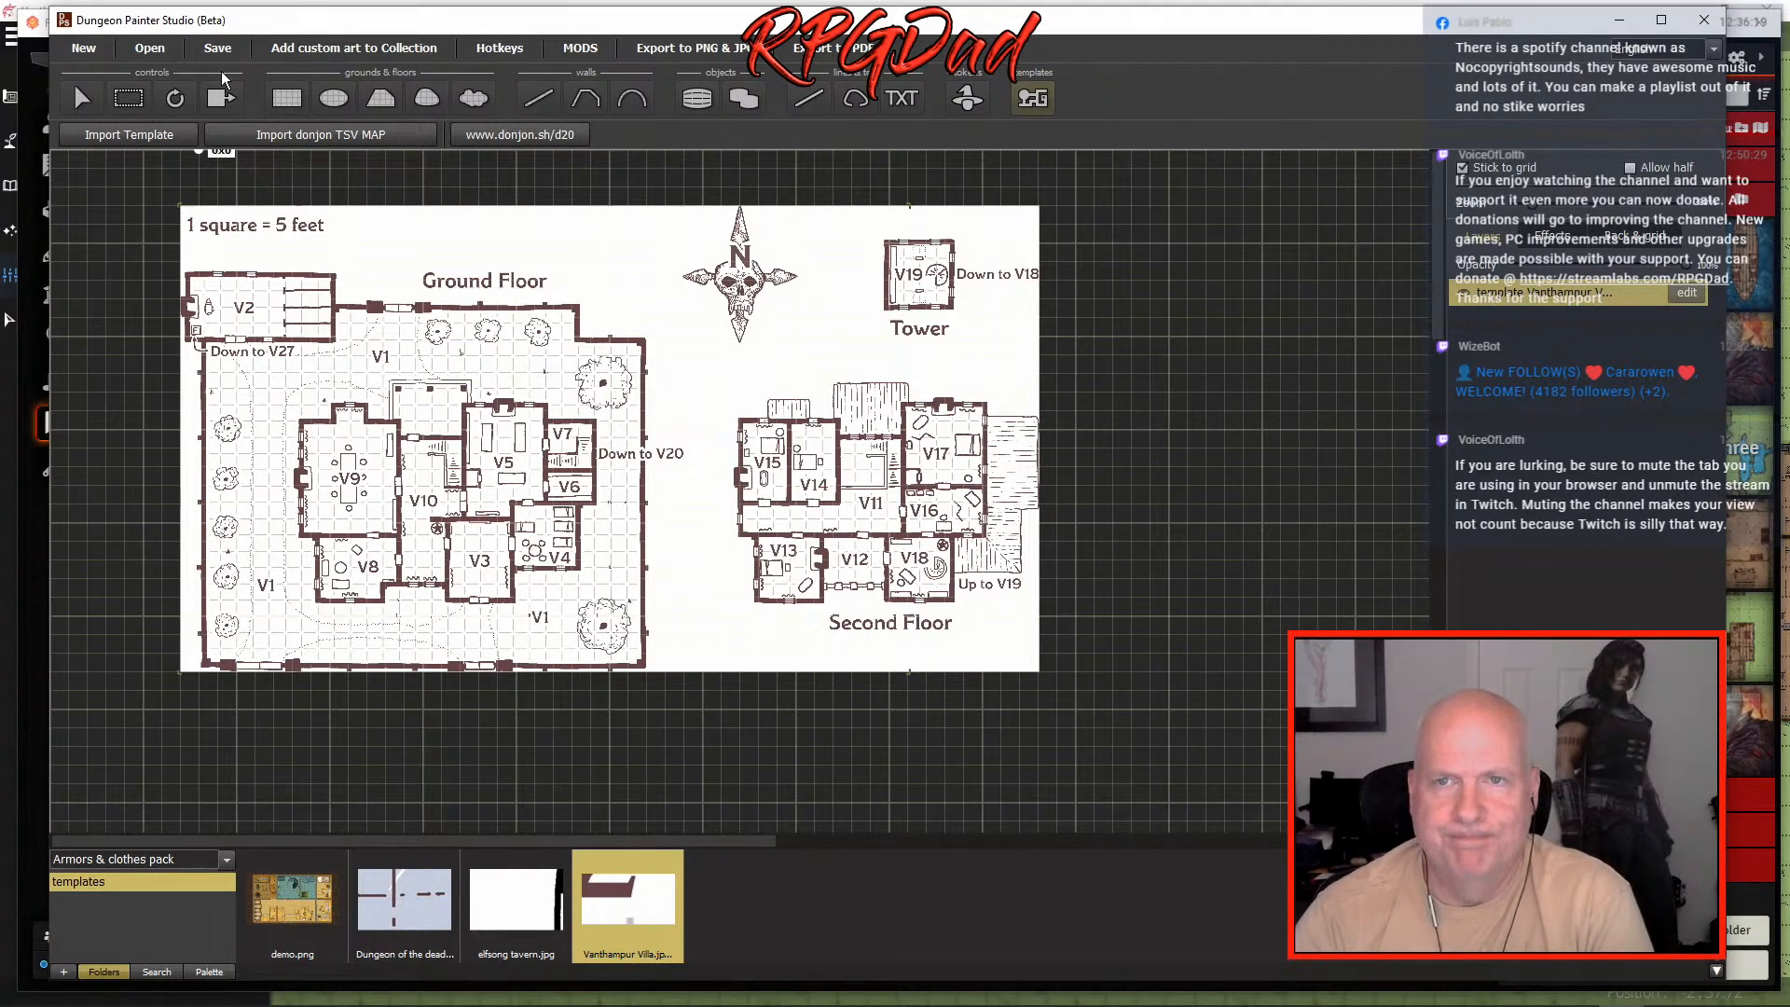
- Scale up the Vanthampur Villa template proportionally and lower its opacity so the map grid shows through
{"action": "left_click", "coordinate": [221, 98]}
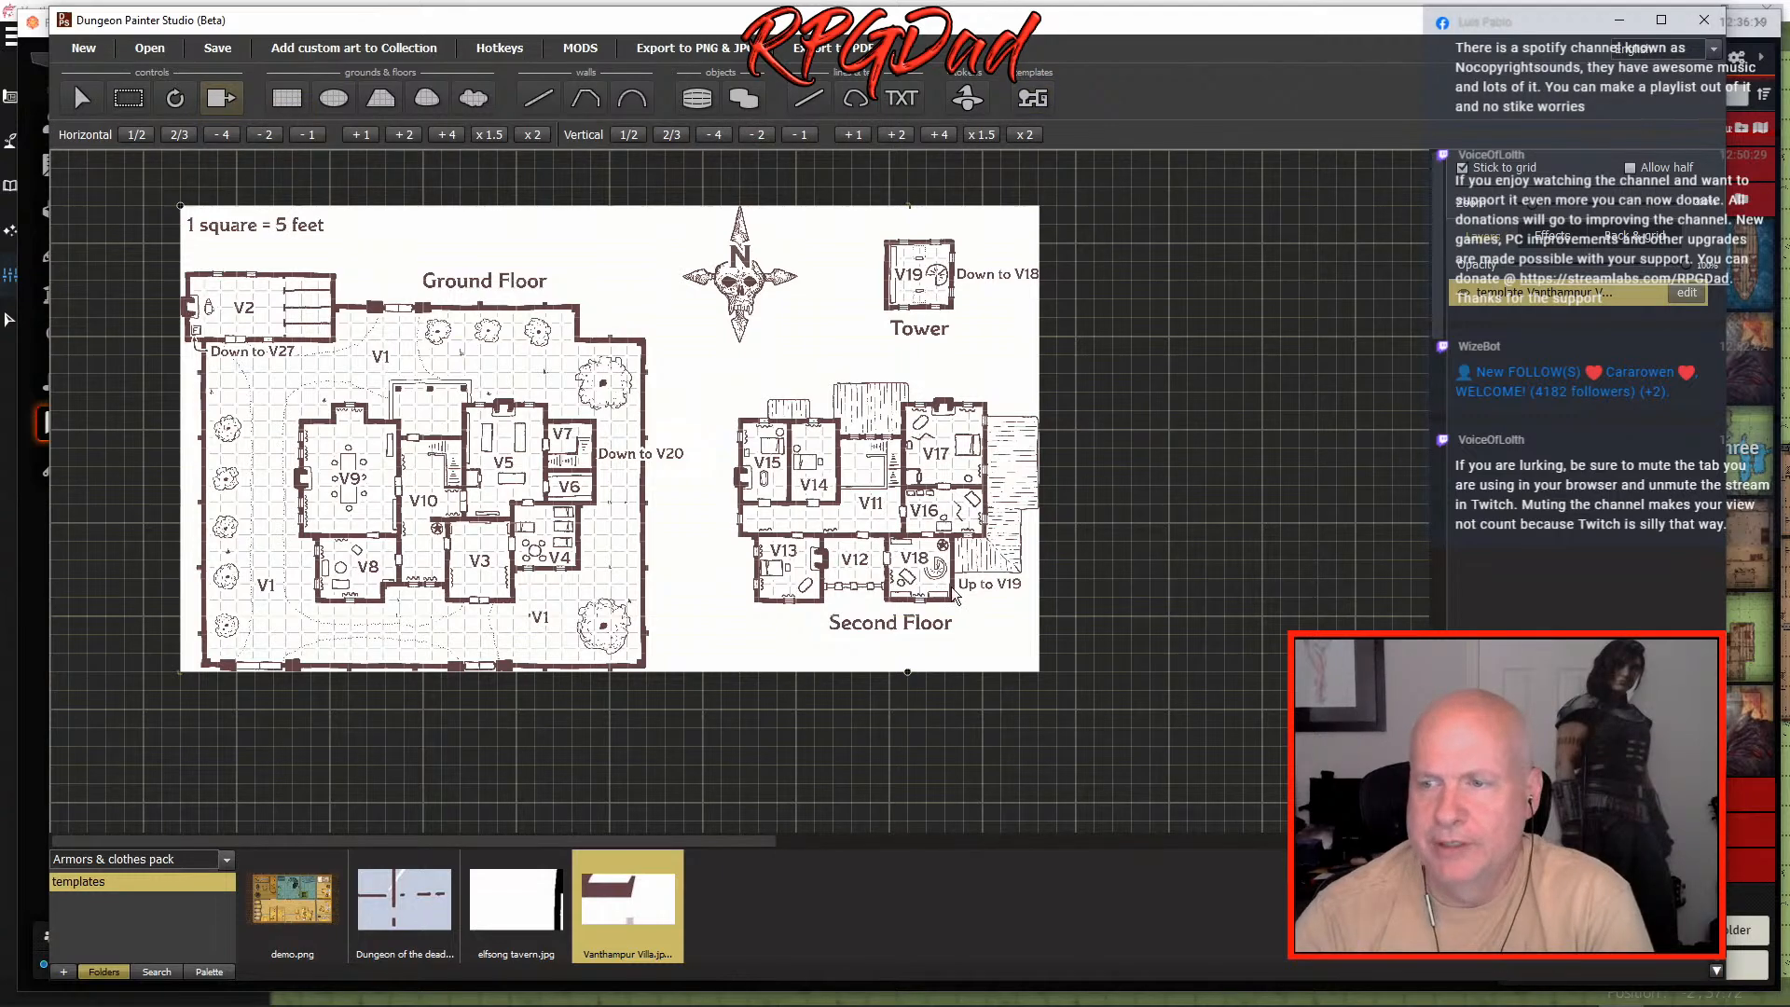
{"action": "left_click_drag", "start_coordinate": [910, 673], "coordinate": [1078, 788]}
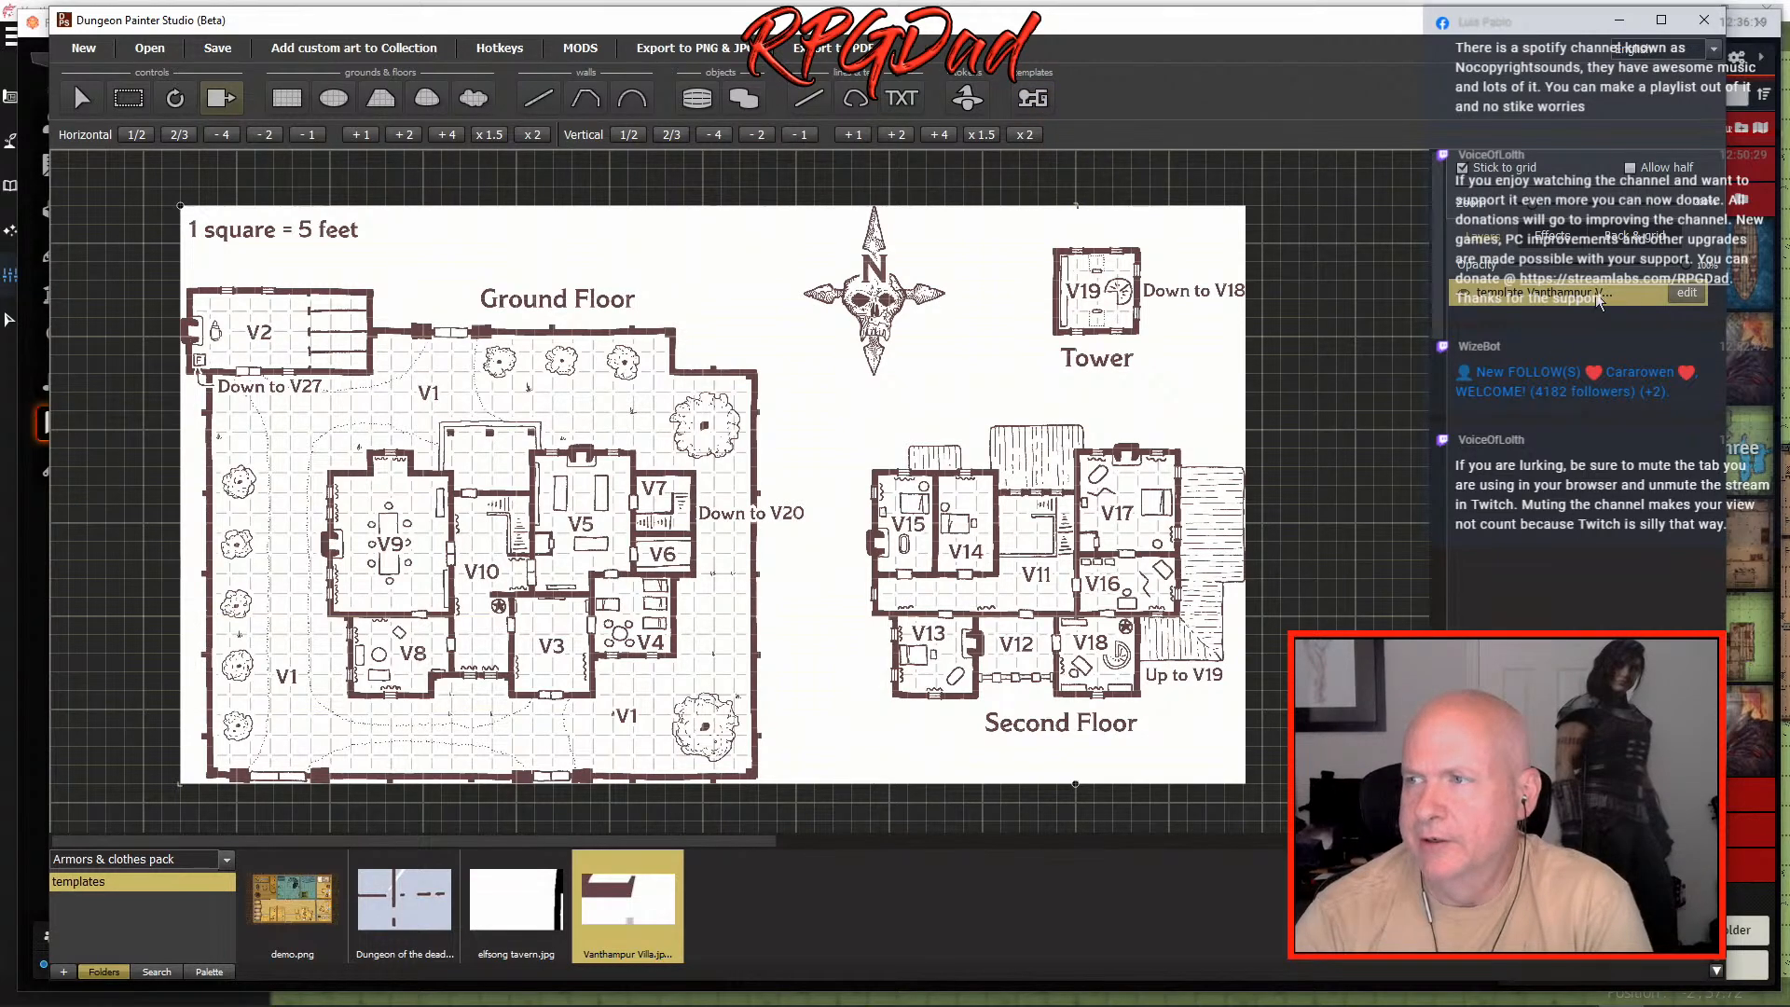
{"action": "left_click_drag", "start_coordinate": [1689, 269], "coordinate": [1601, 271]}
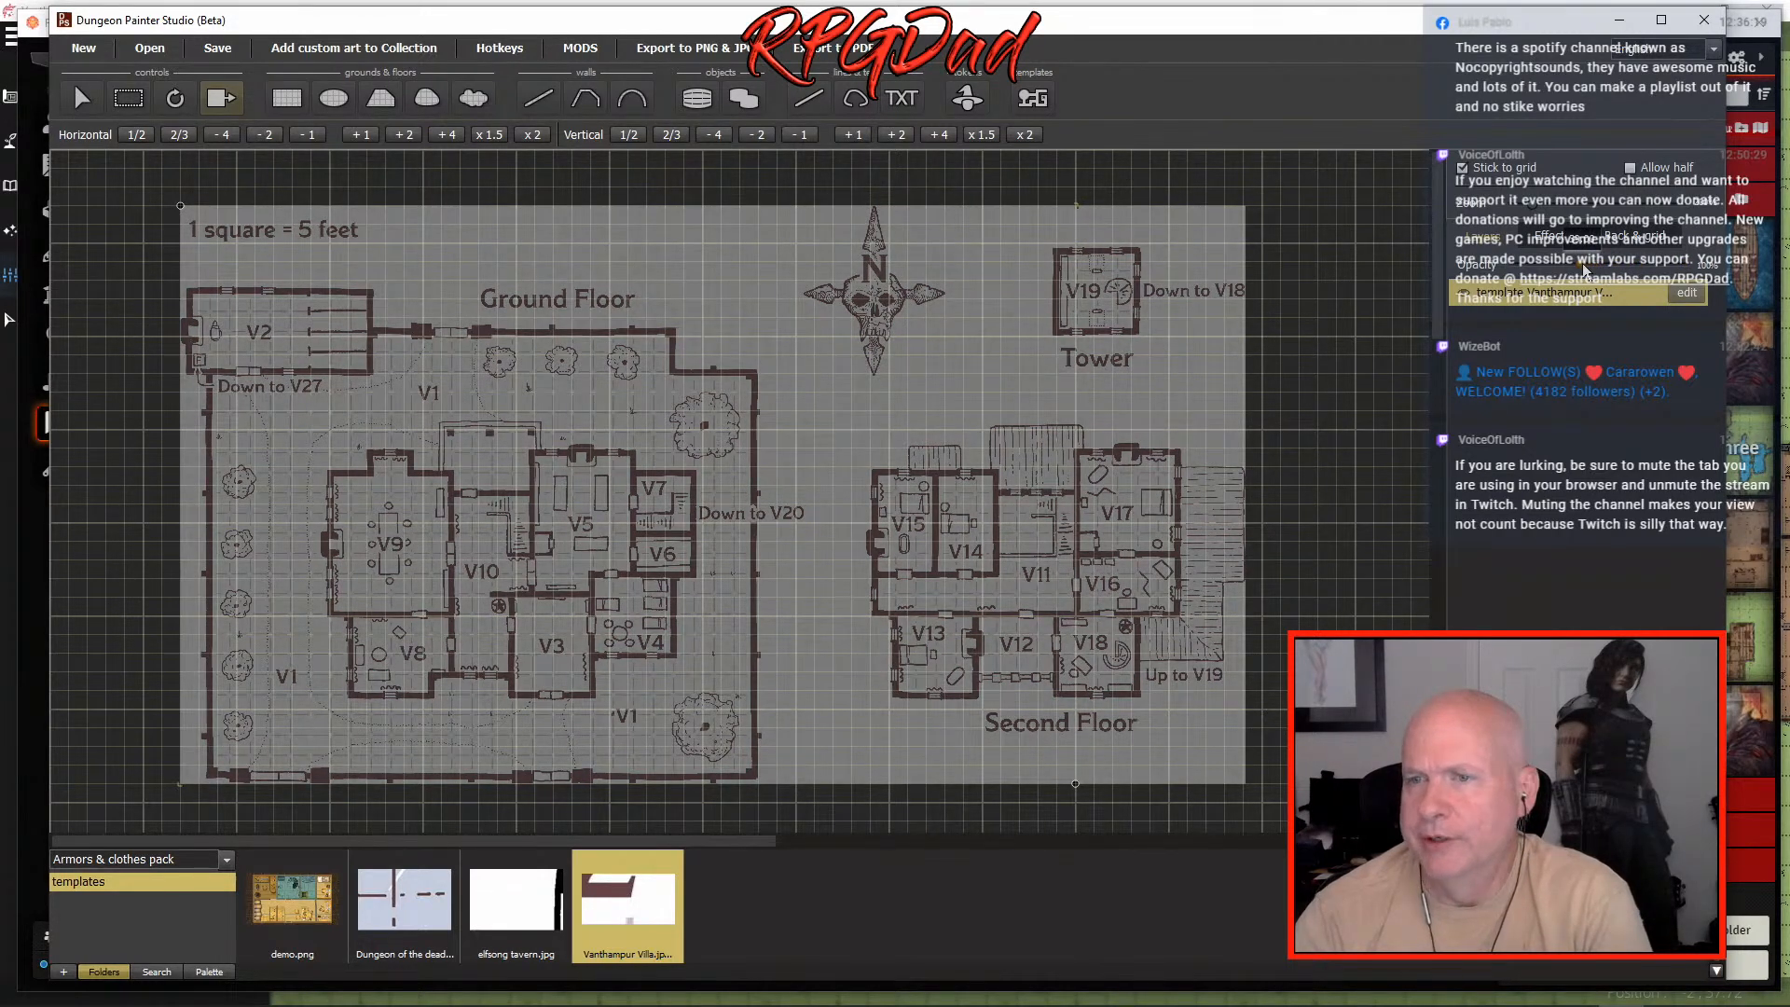
- Check the template's squares against the grid and shrink the template by one grid square in width and height
{"action": "scroll", "coordinate": [1102, 535], "scroll_direction": "up", "scroll_amount": 5}
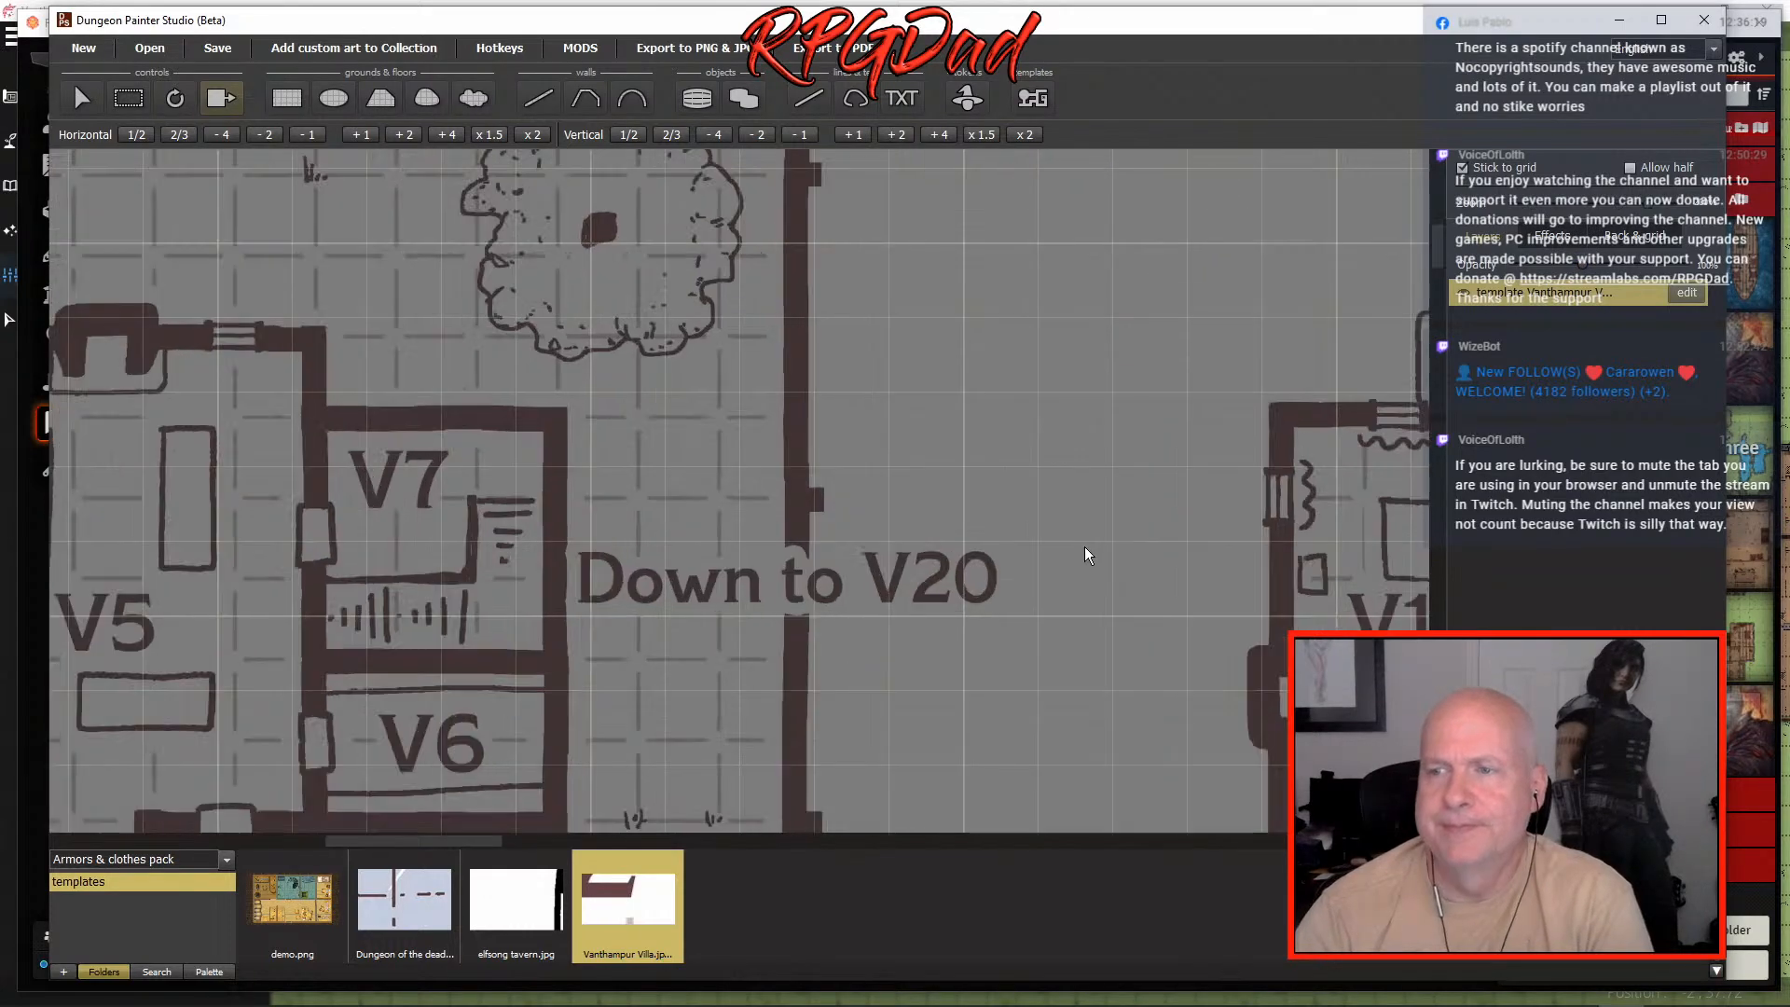
{"action": "scroll", "coordinate": [1083, 545], "scroll_direction": "down", "scroll_amount": 1}
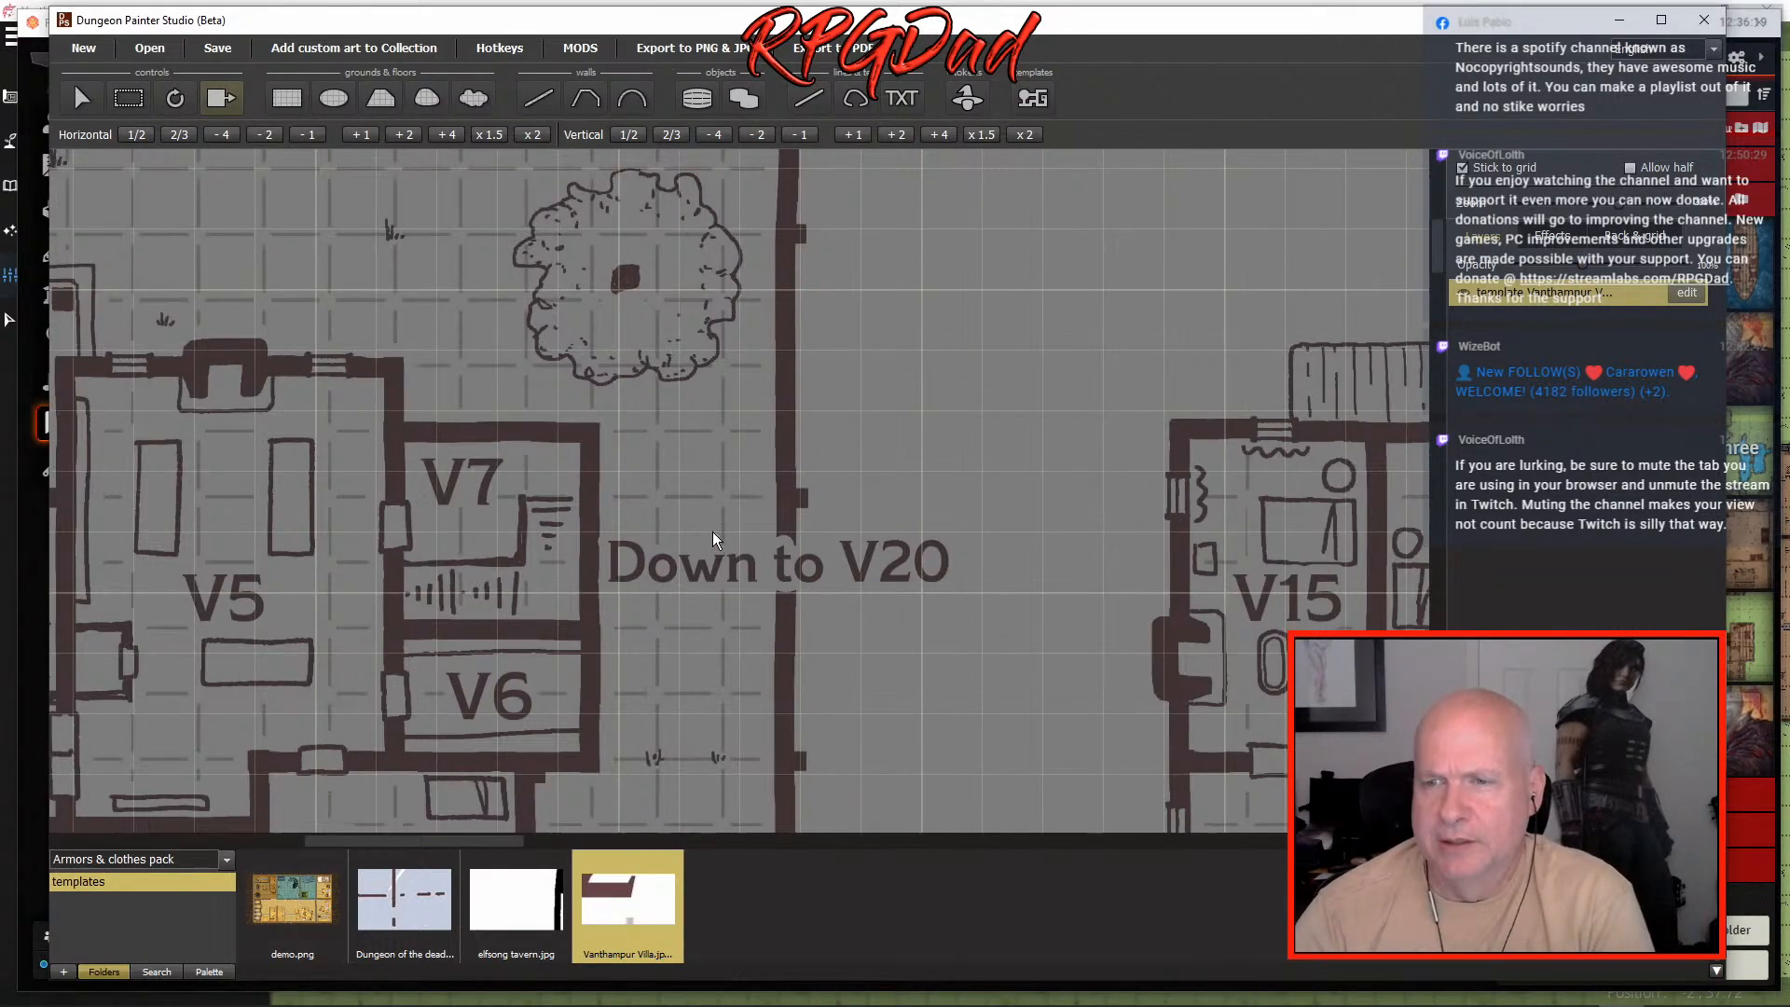
{"action": "left_click_drag", "start_coordinate": [1031, 647], "coordinate": [645, 399]}
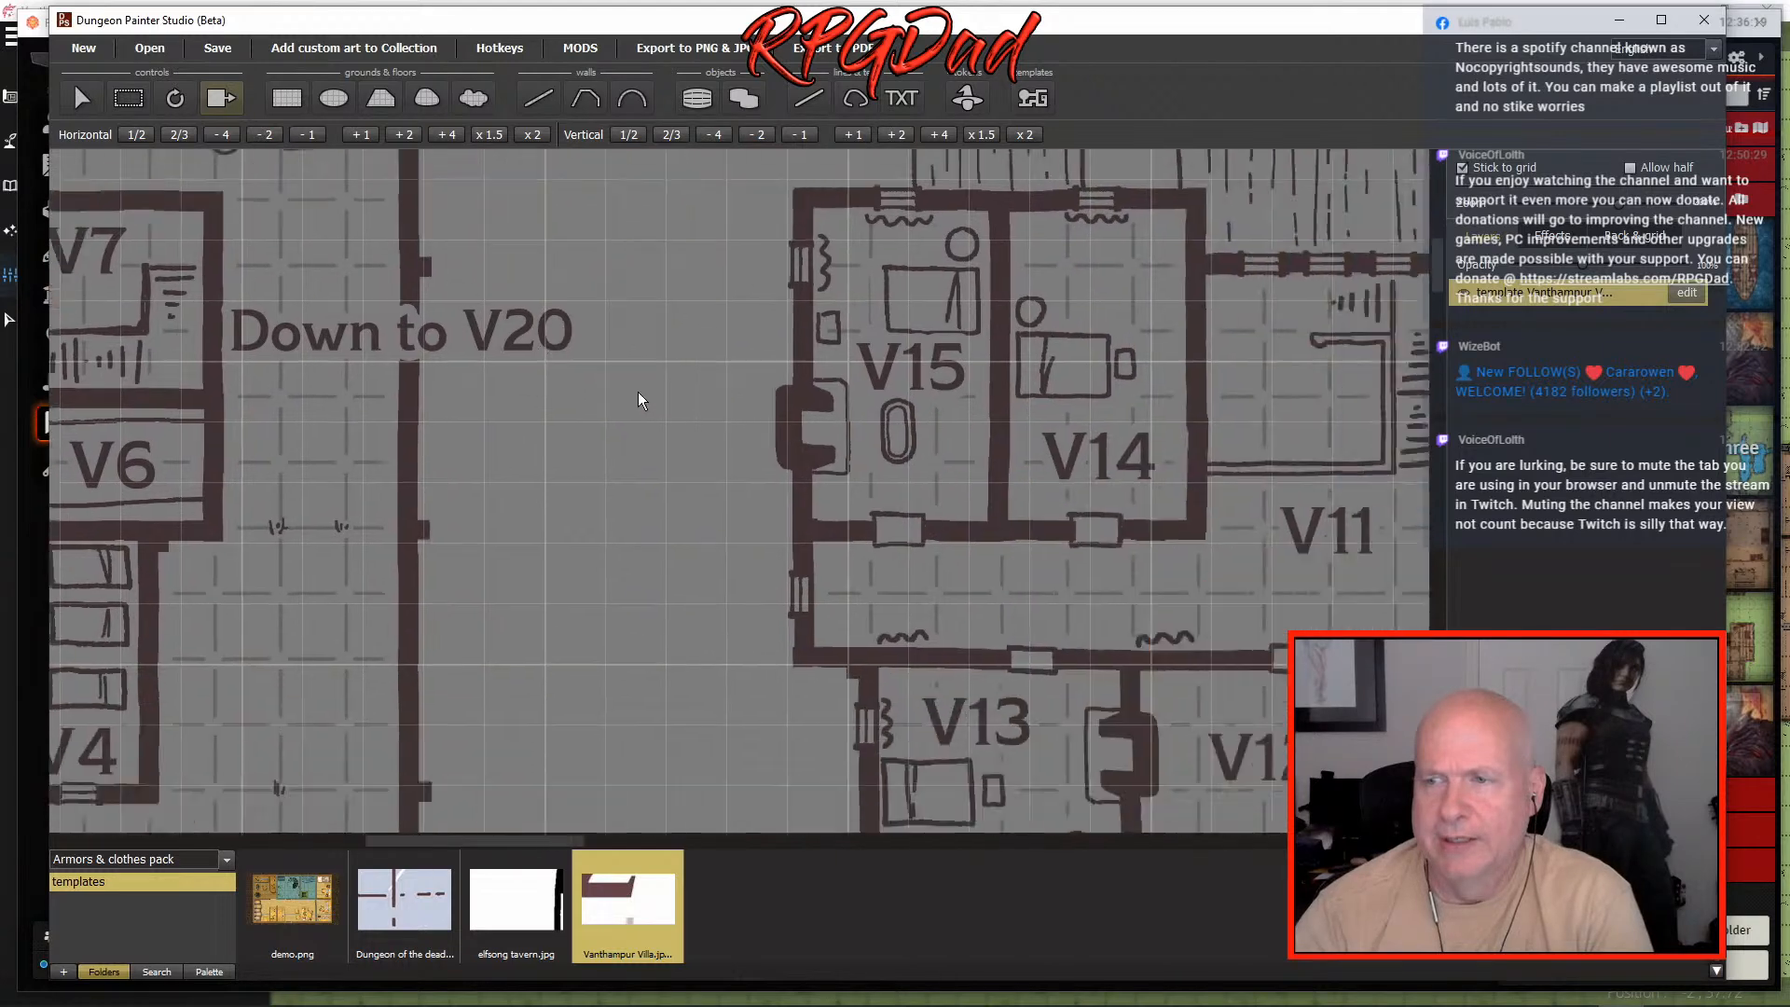
{"action": "left_click_drag", "start_coordinate": [1139, 664], "coordinate": [680, 461]}
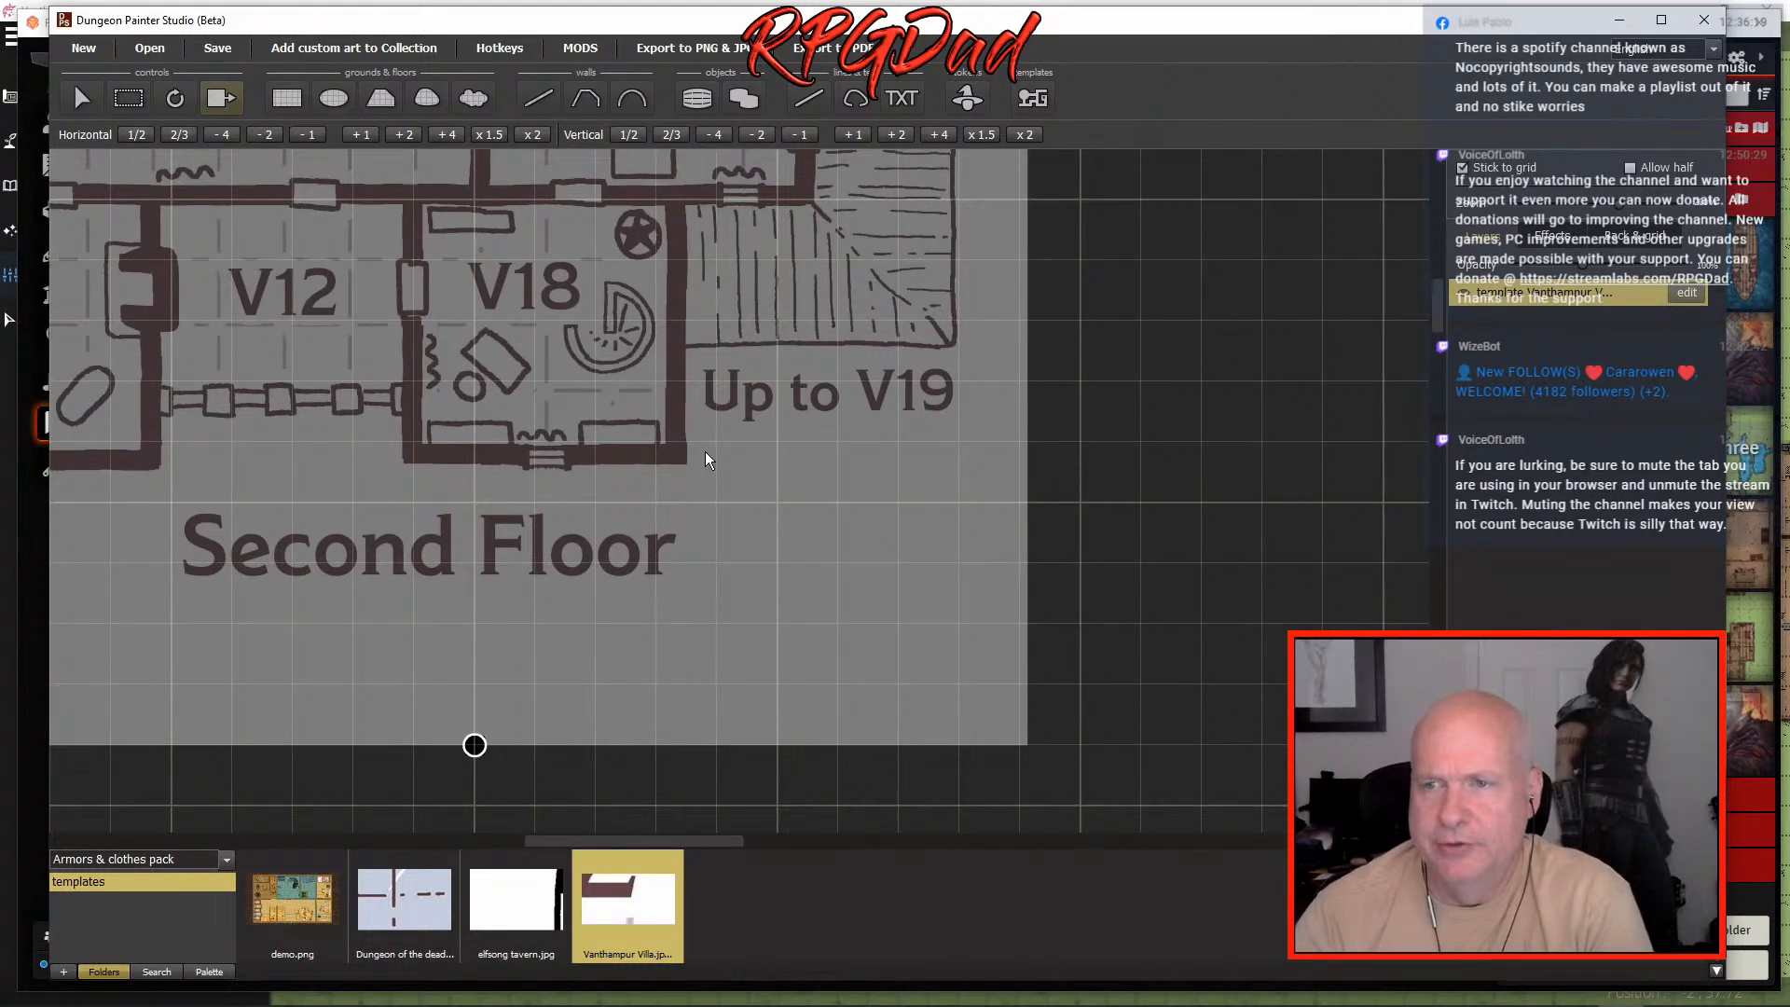
{"action": "left_click", "coordinate": [78, 99]}
{"action": "mouse_move", "coordinate": [622, 619]}
{"action": "left_mouse_down"}
{"action": "mouse_move", "coordinate": [594, 608]}
{"action": "mouse_move", "coordinate": [610, 614]}
{"action": "left_mouse_up"}
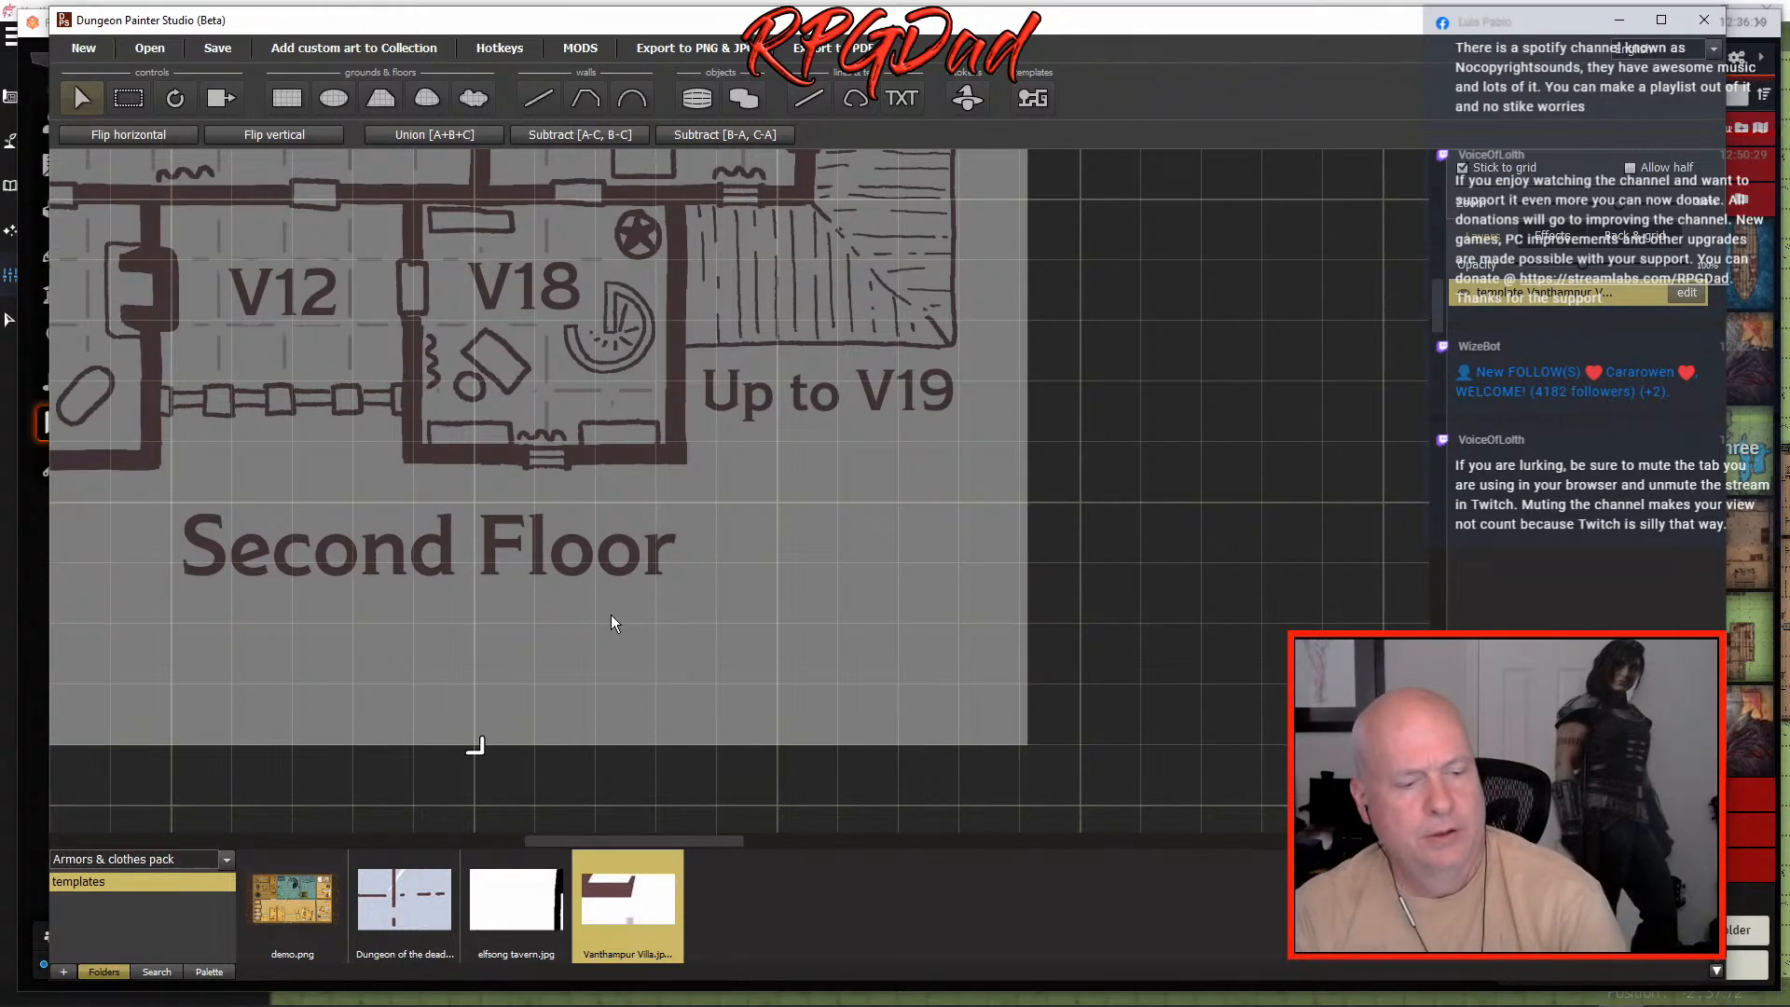
{"action": "key", "text": "s"}
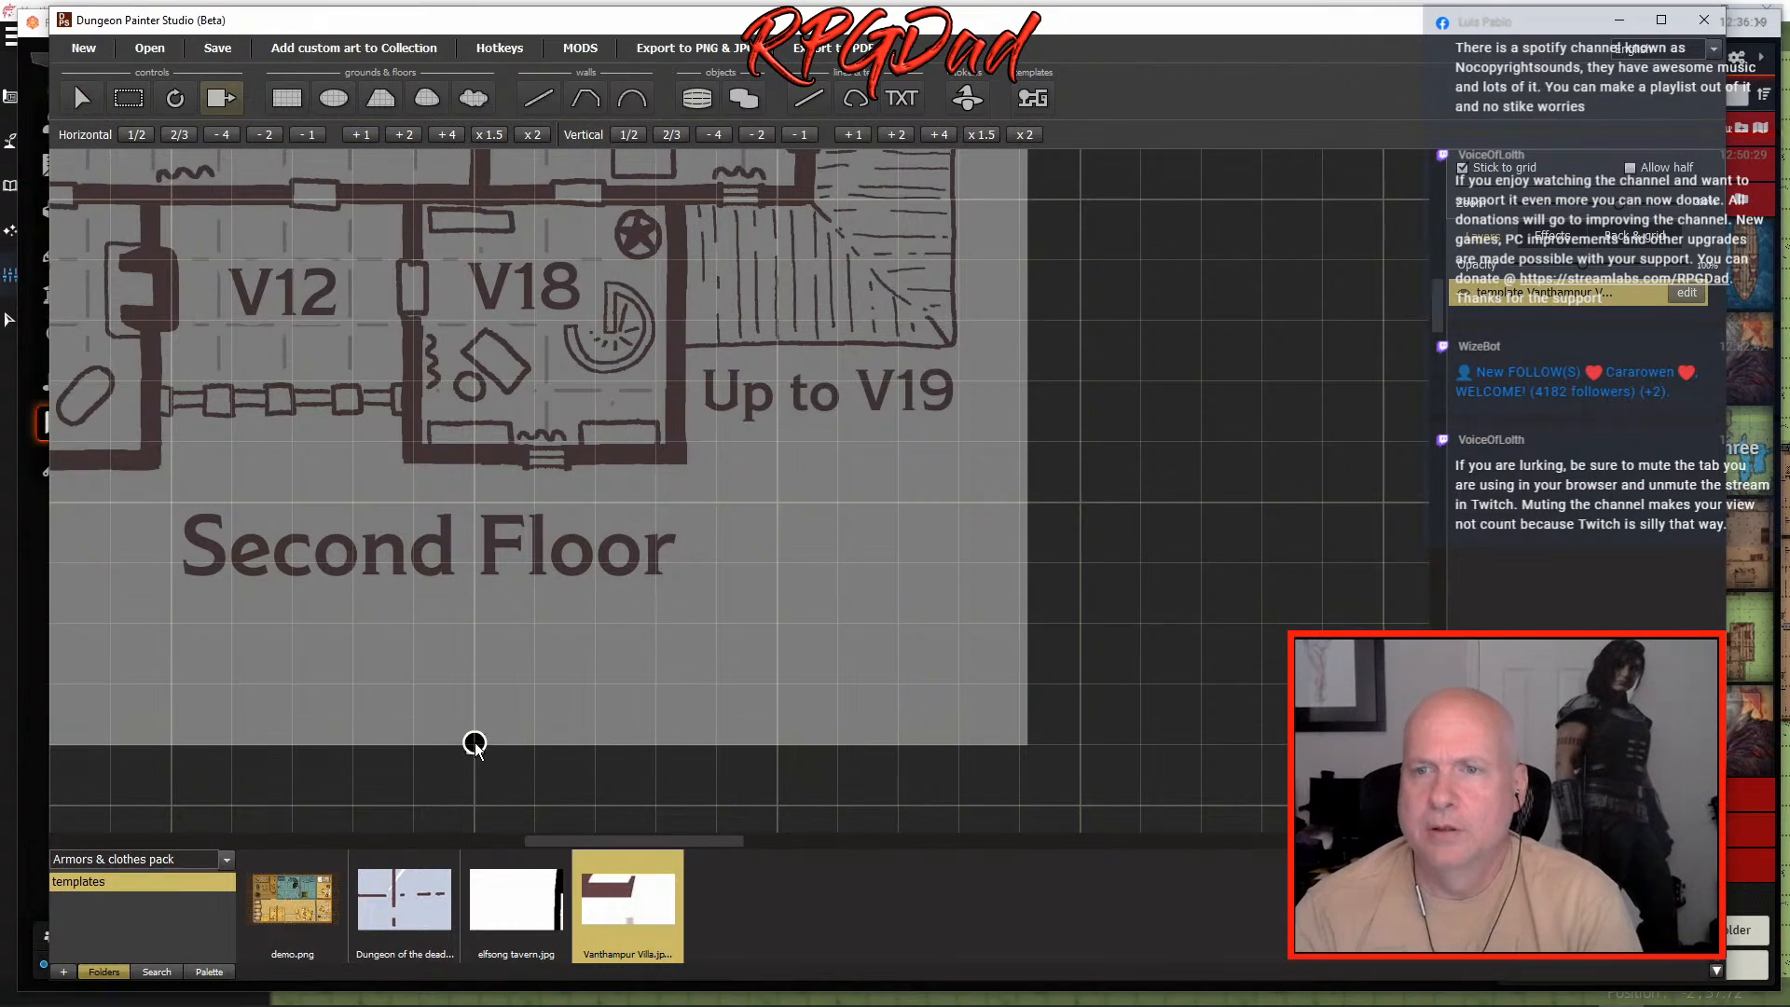
{"action": "left_click_drag", "start_coordinate": [459, 724], "coordinate": [431, 679]}
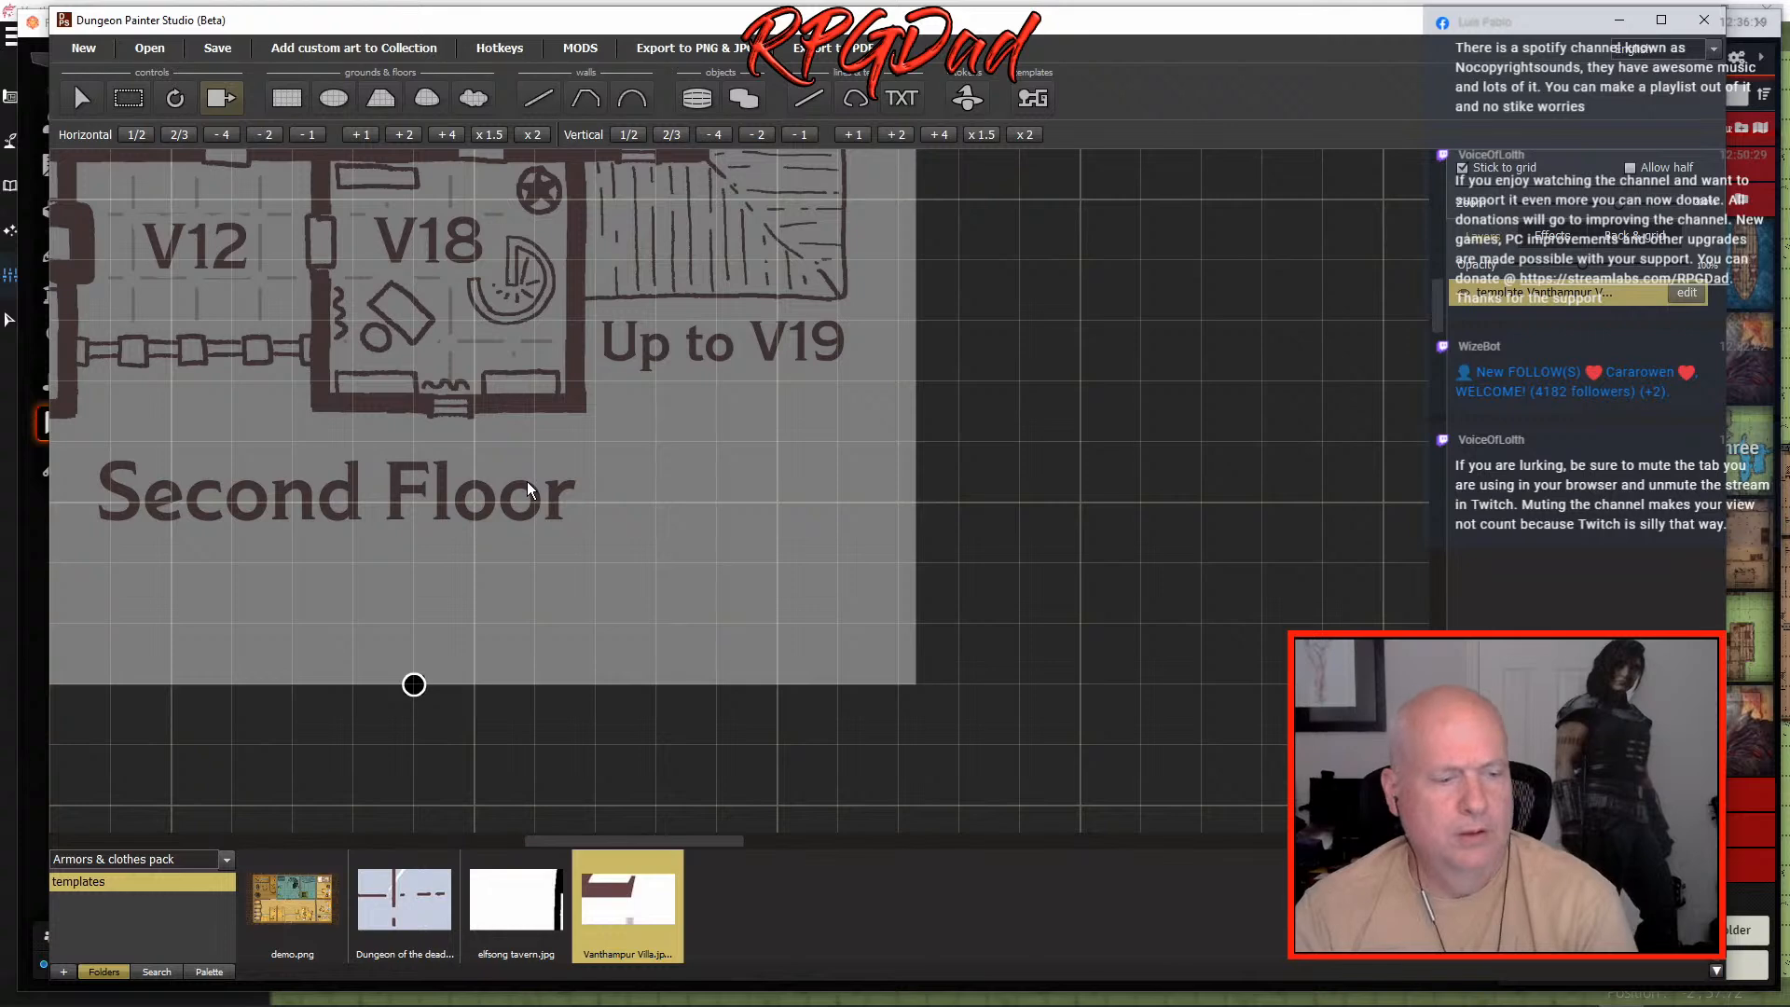
- Turn off grid snapping for the villa template and move it freely to line up the squares around V12 and V18 with the grid
{"action": "key", "text": "Escape"}
{"action": "left_click_drag", "start_coordinate": [540, 474], "coordinate": [557, 517]}
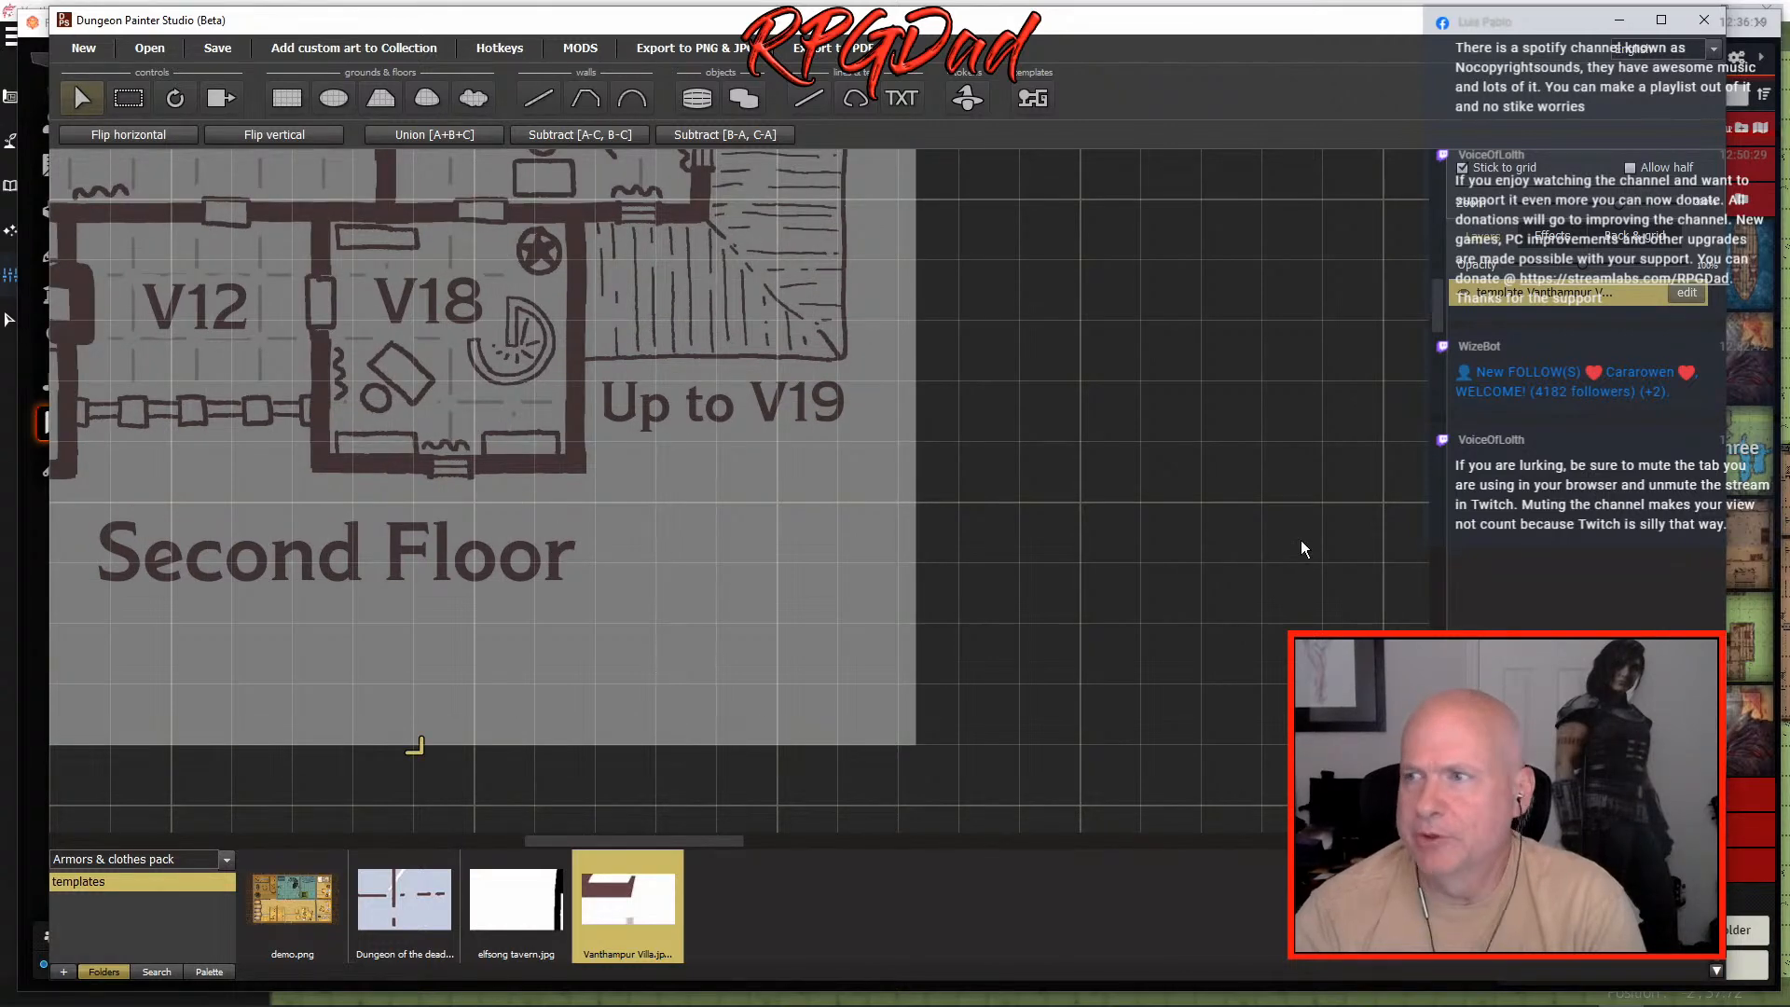
{"action": "left_click", "coordinate": [1462, 168]}
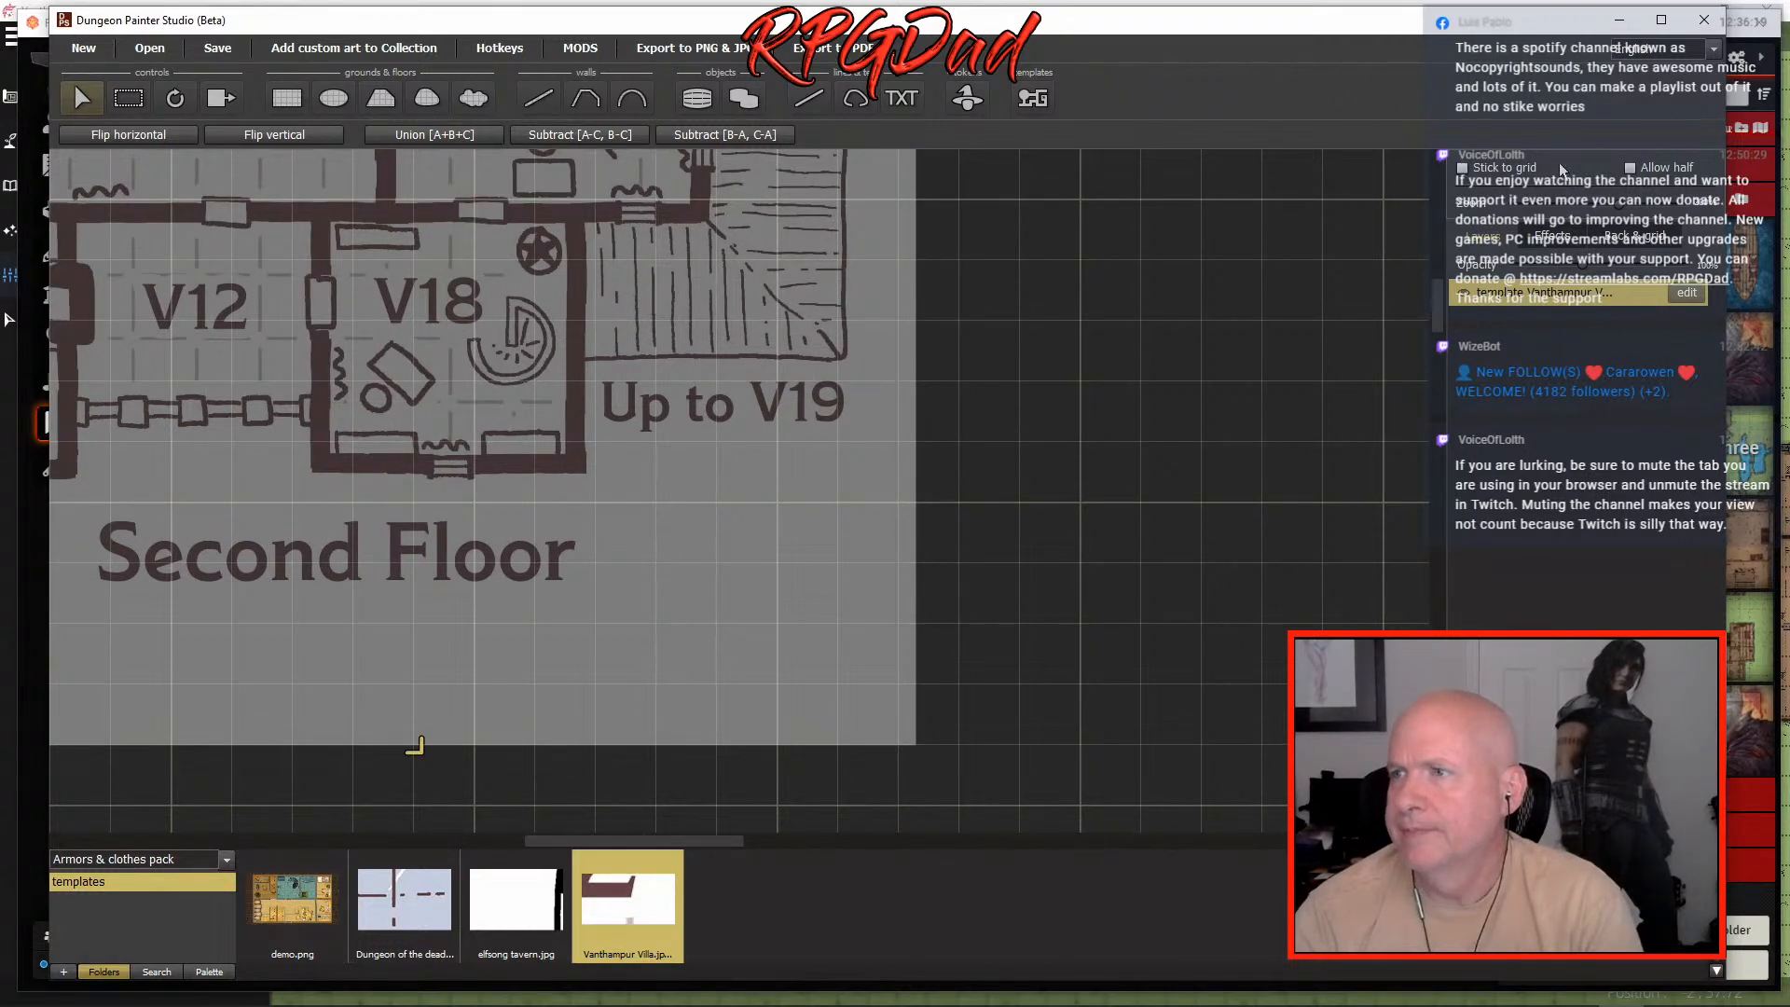
{"action": "left_click_drag", "start_coordinate": [658, 439], "coordinate": [681, 408]}
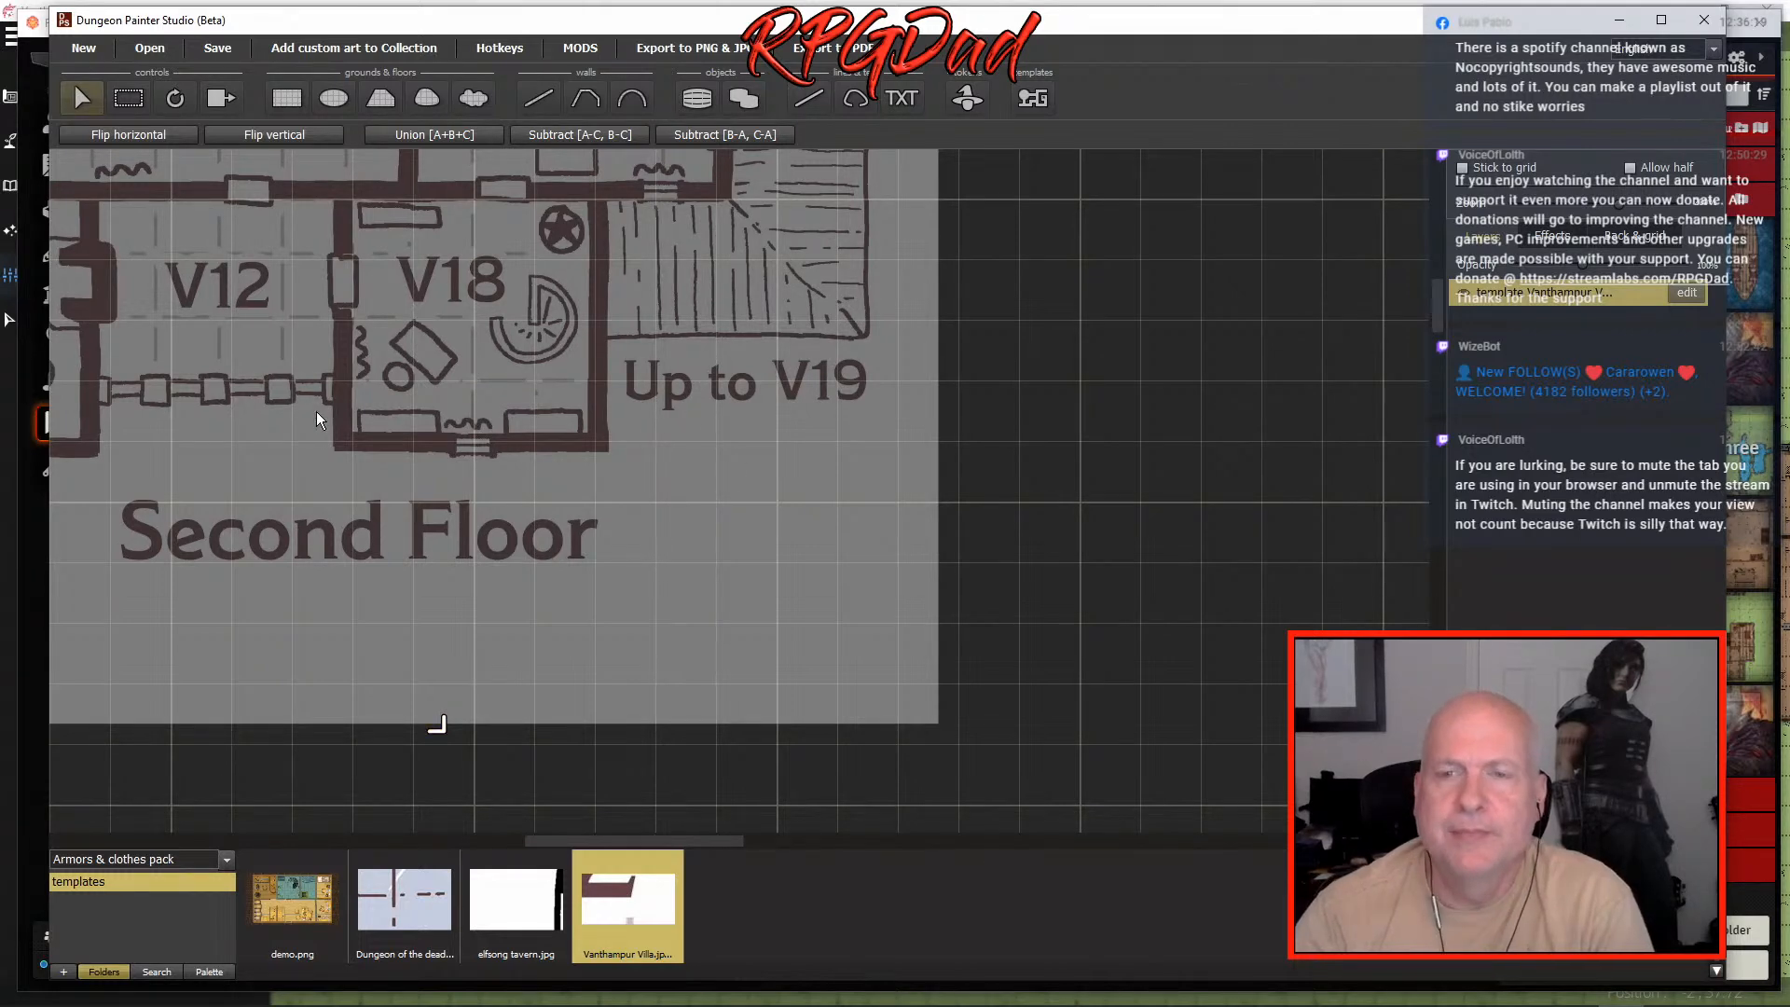
{"action": "scroll", "coordinate": [316, 412], "scroll_direction": "up", "scroll_amount": 1}
{"action": "left_click_drag", "start_coordinate": [170, 416], "coordinate": [662, 541]}
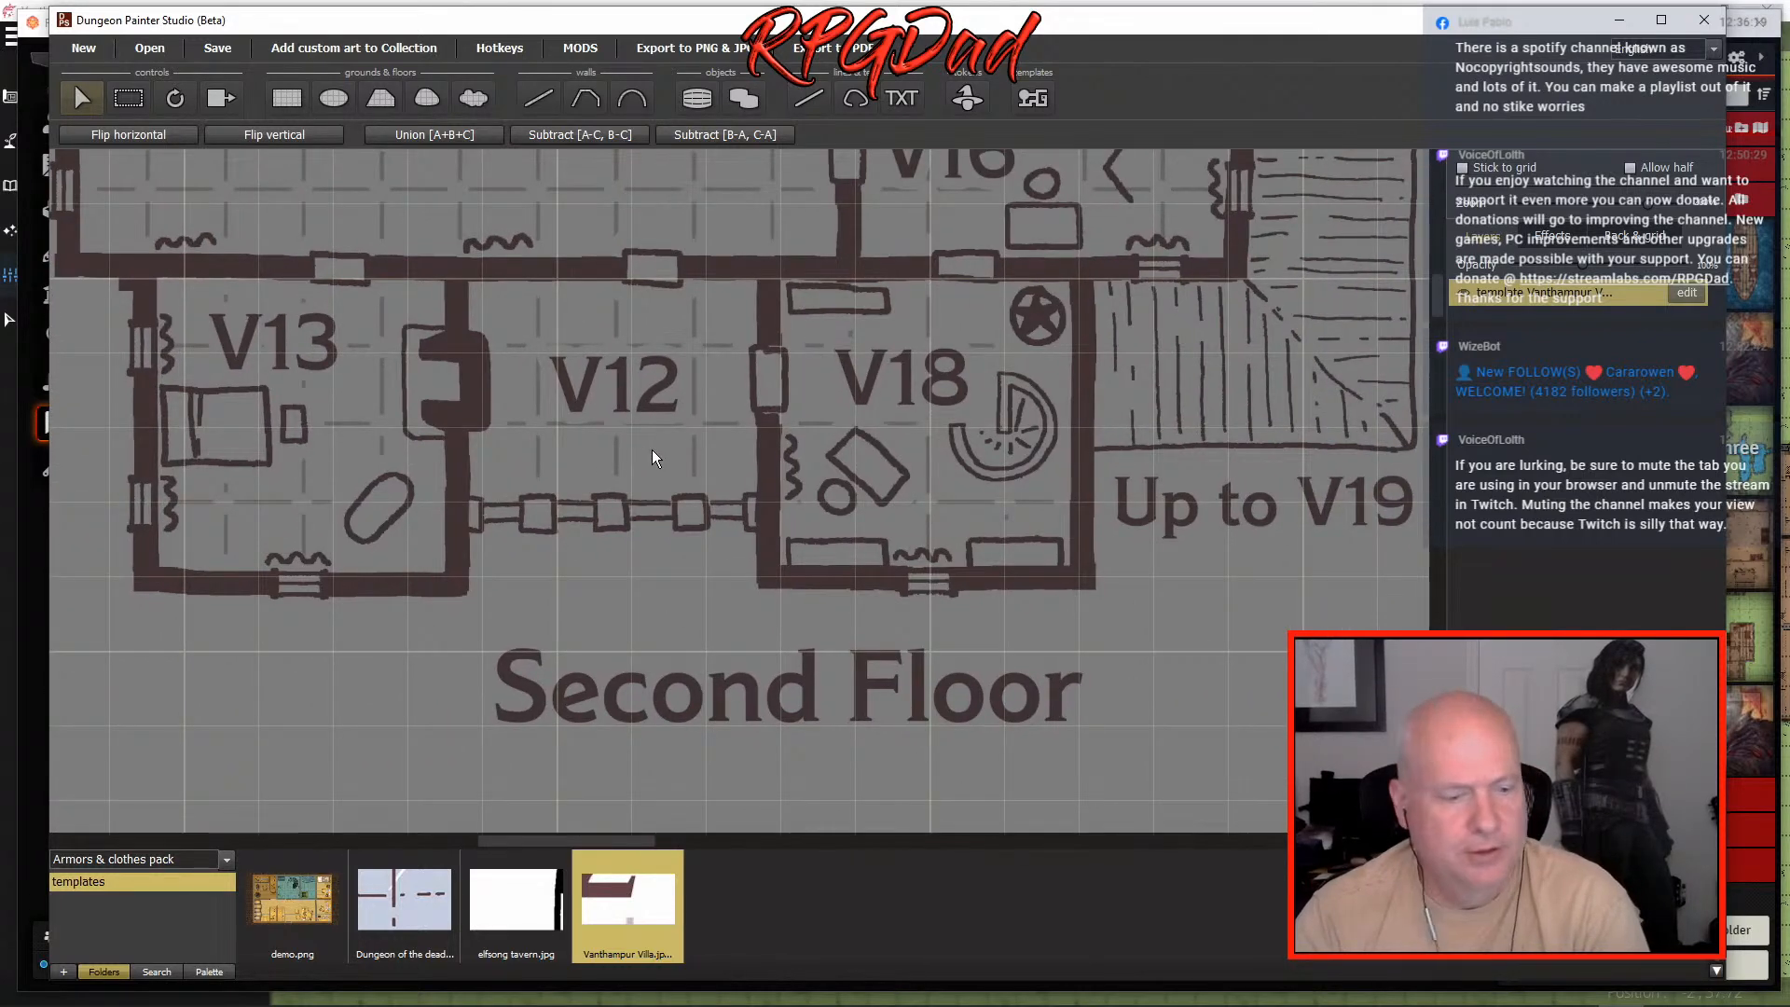
{"action": "mouse_move", "coordinate": [662, 450]}
{"action": "left_mouse_down"}
{"action": "mouse_move", "coordinate": [775, 450]}
{"action": "mouse_move", "coordinate": [666, 453]}
{"action": "left_mouse_up"}
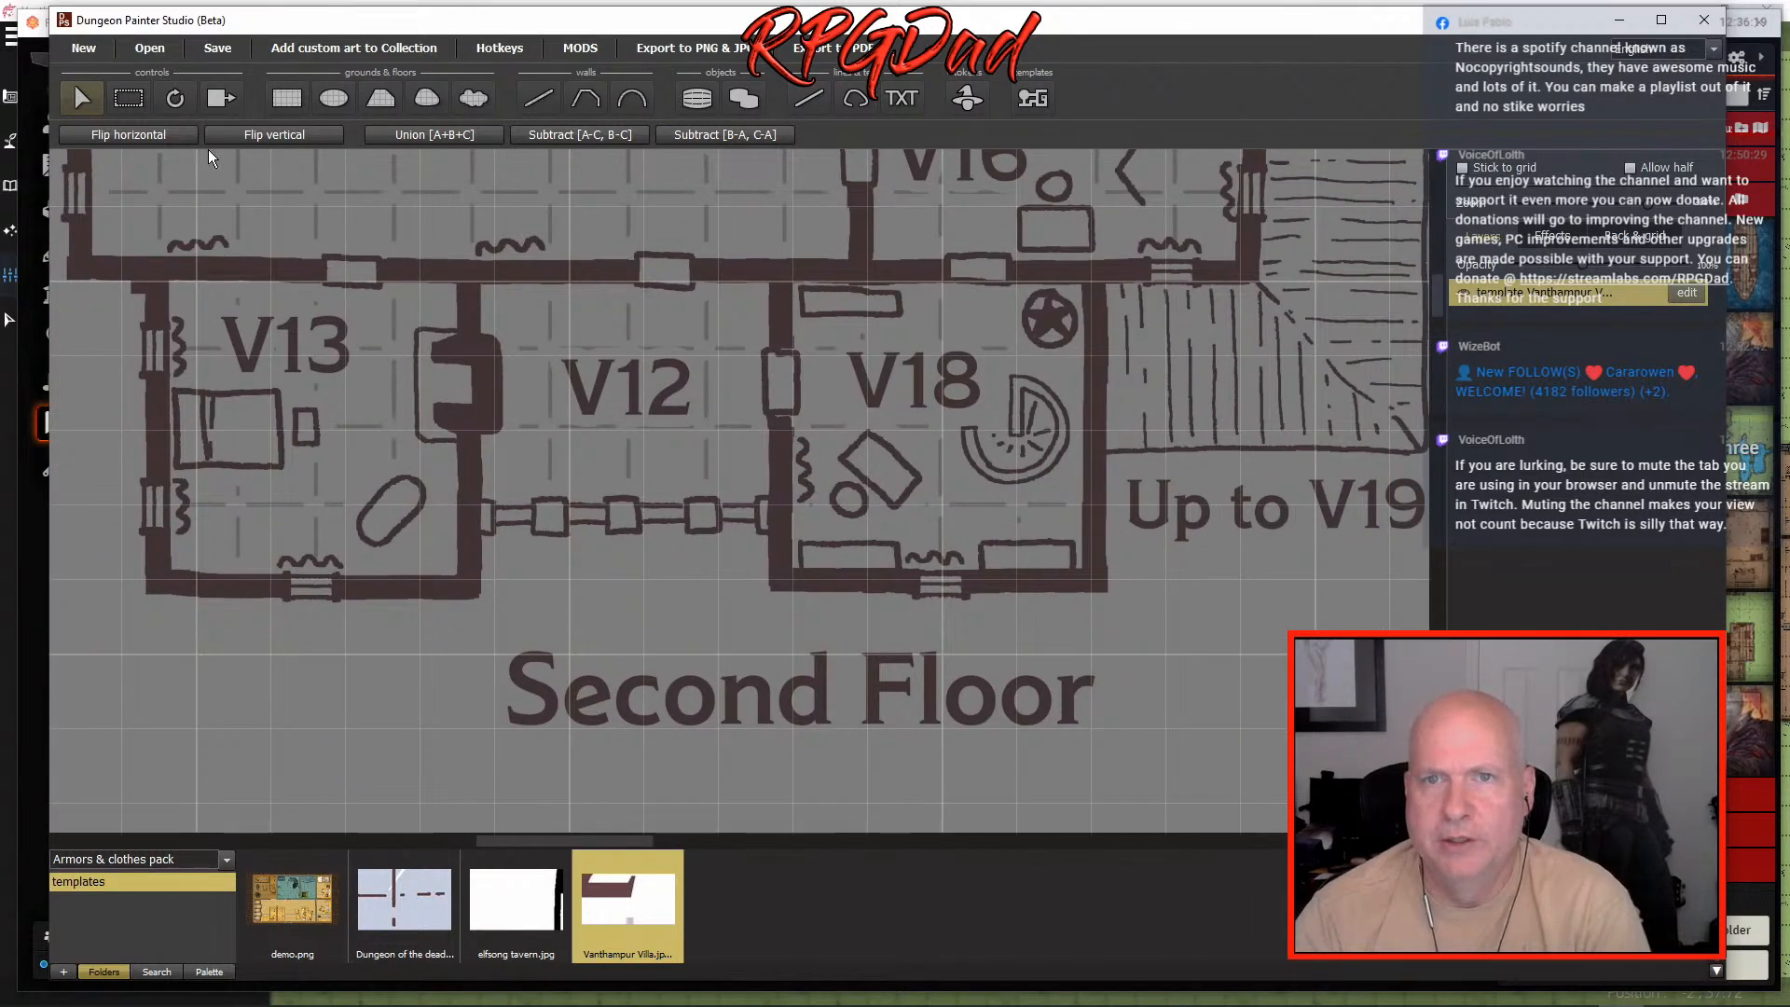
- Scale the template down slightly and reposition it so room V12's squares follow the grid lines
{"action": "left_click", "coordinate": [216, 103]}
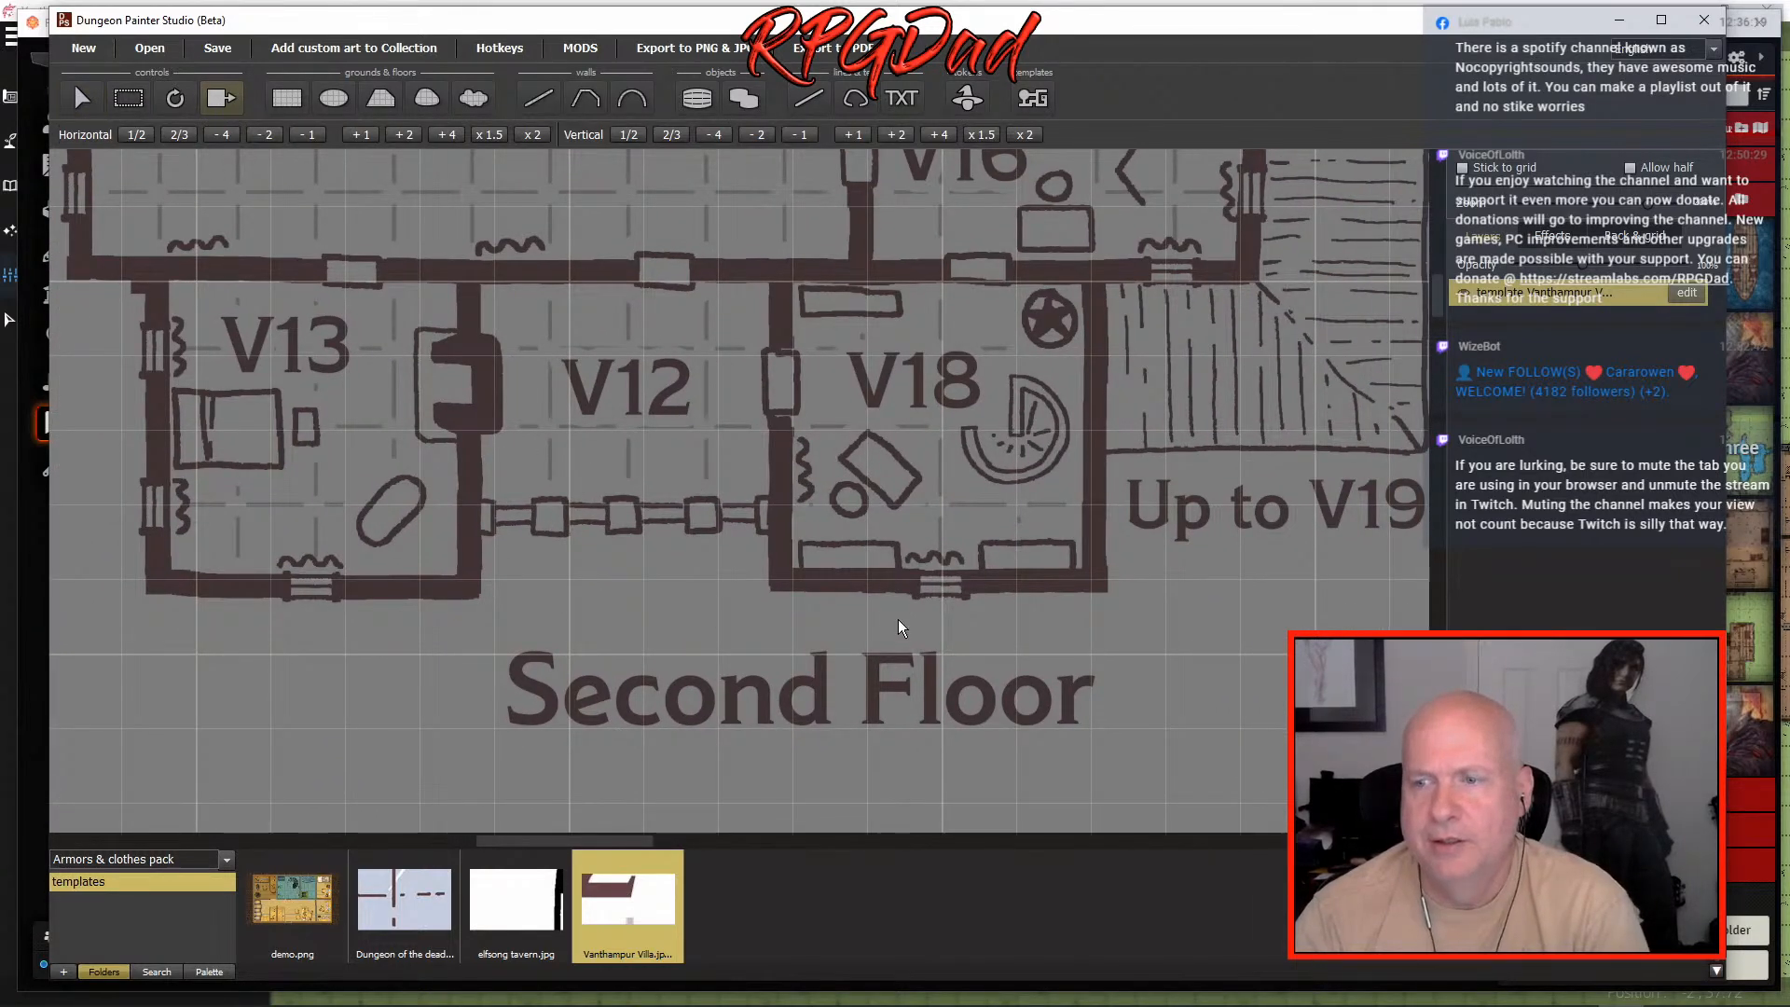
{"action": "scroll", "coordinate": [1122, 664], "scroll_direction": "down", "scroll_amount": 3}
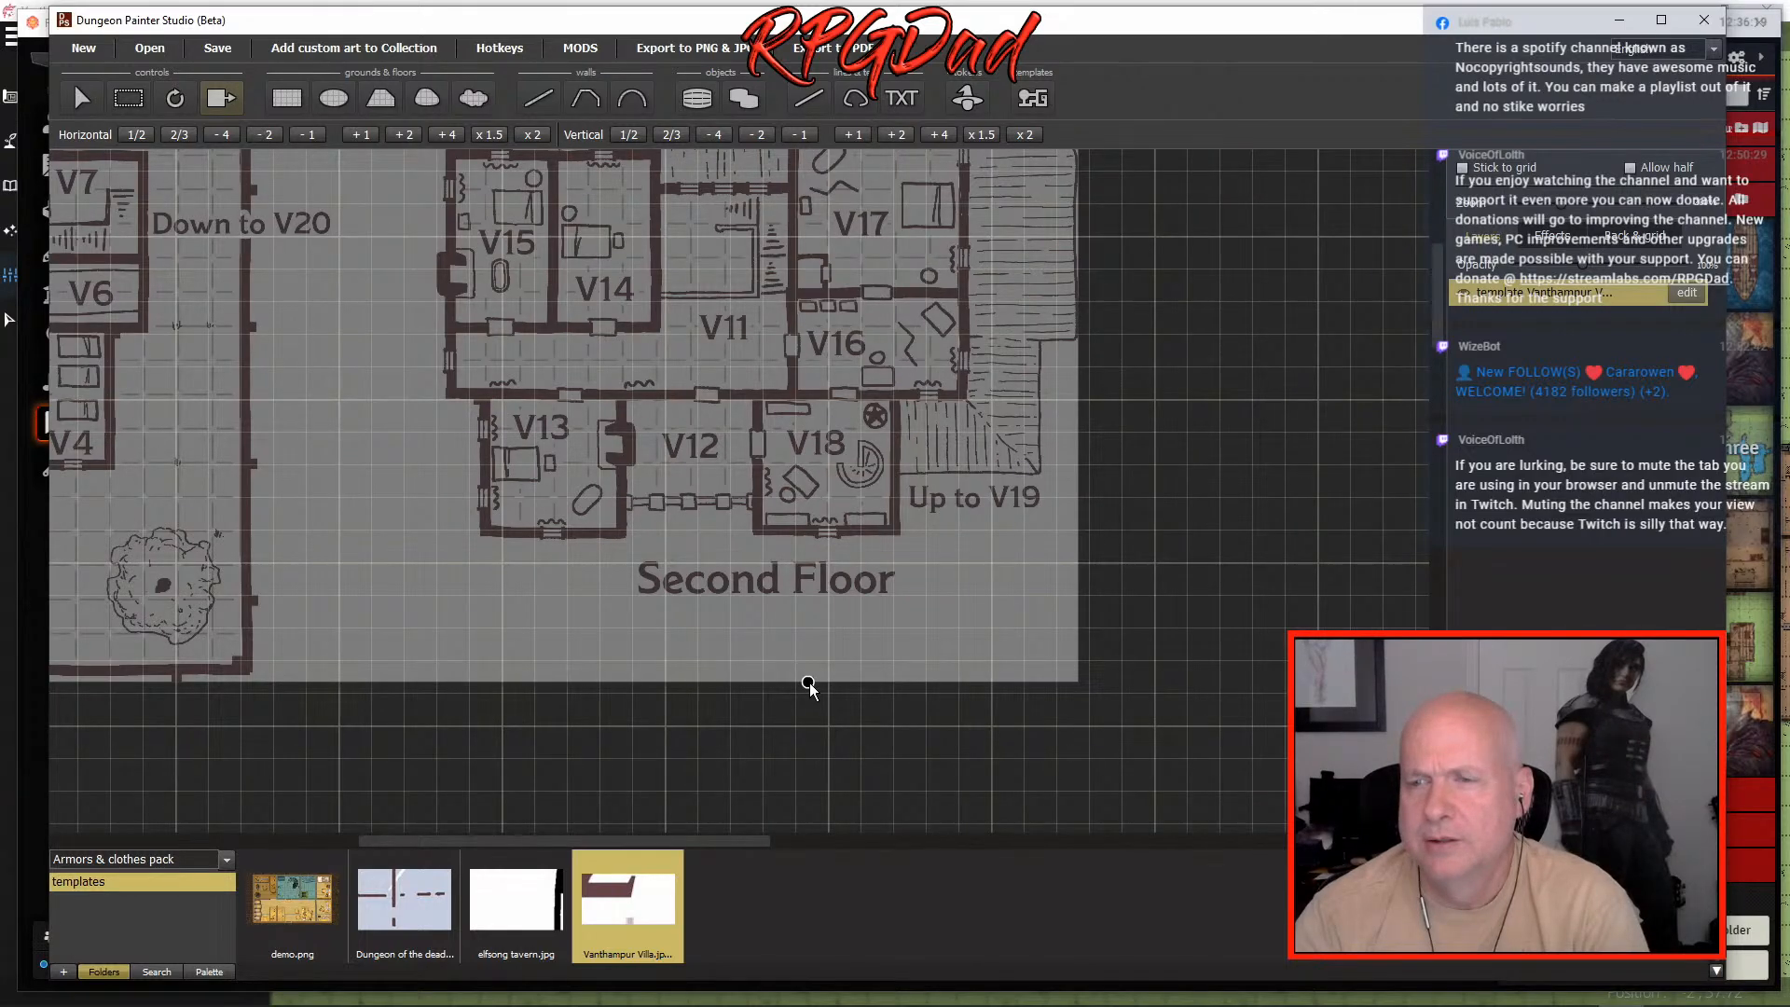
{"action": "left_click_drag", "start_coordinate": [808, 686], "coordinate": [755, 655]}
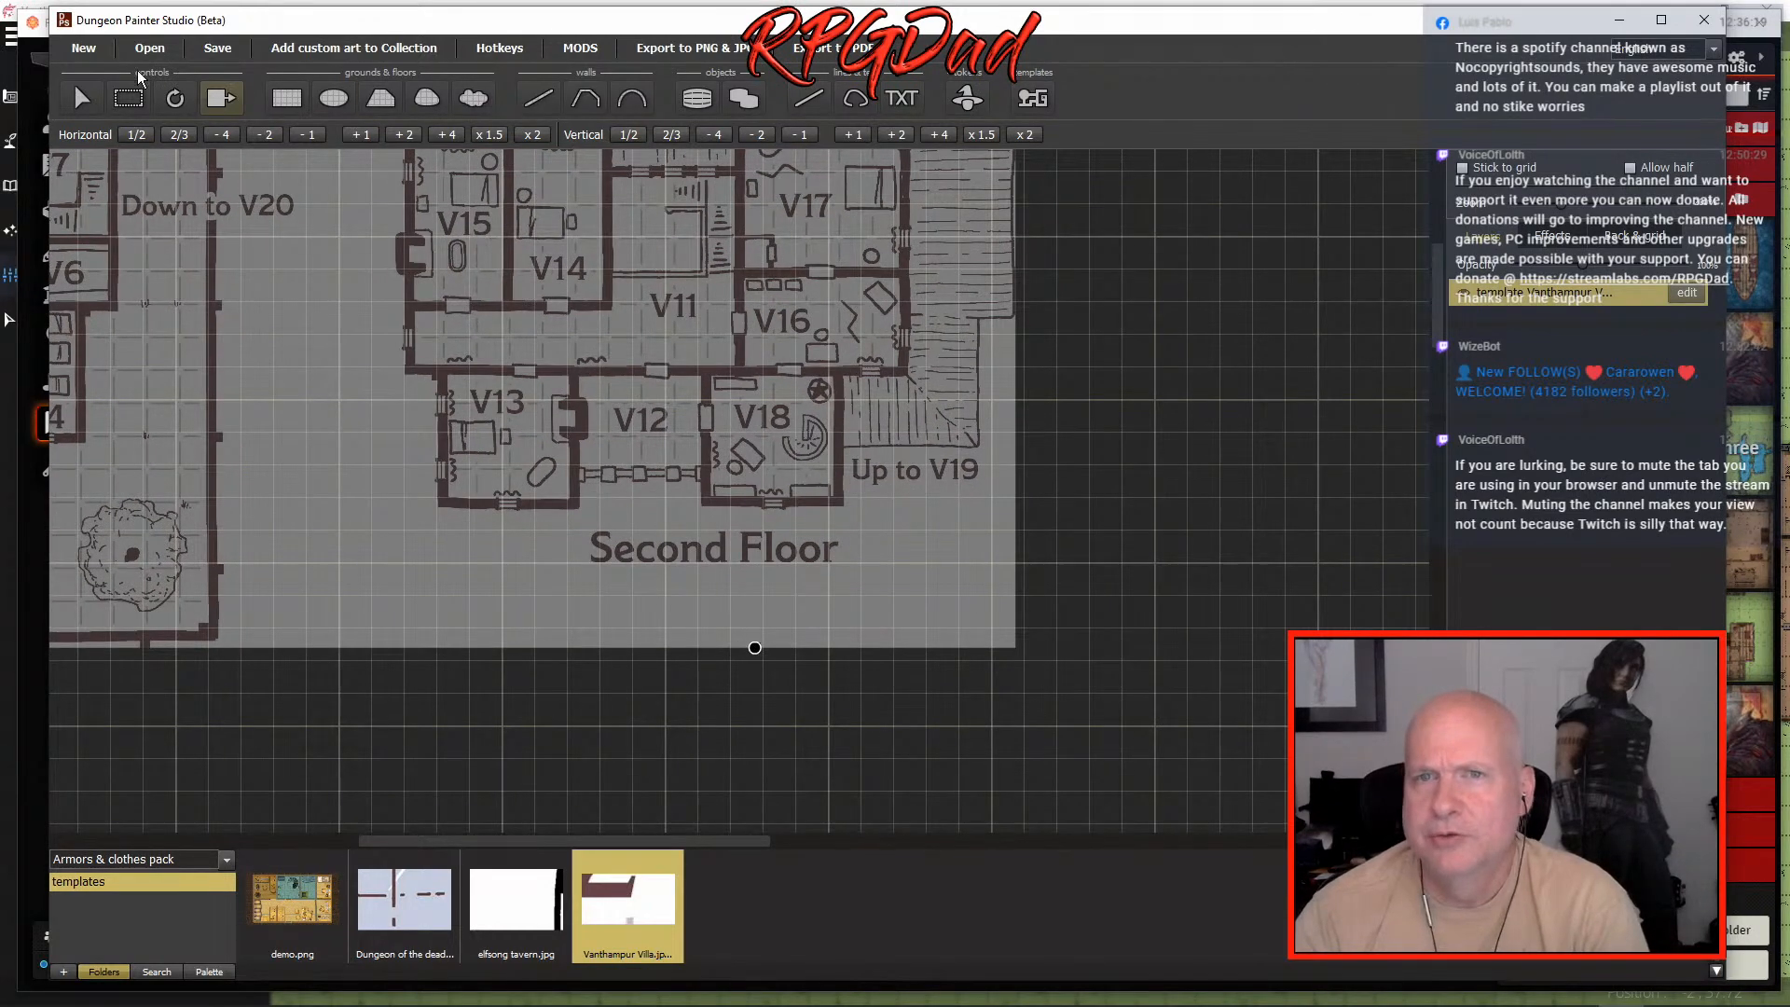
{"action": "left_click", "coordinate": [83, 96]}
{"action": "scroll", "coordinate": [462, 470], "scroll_direction": "up", "scroll_amount": 5}
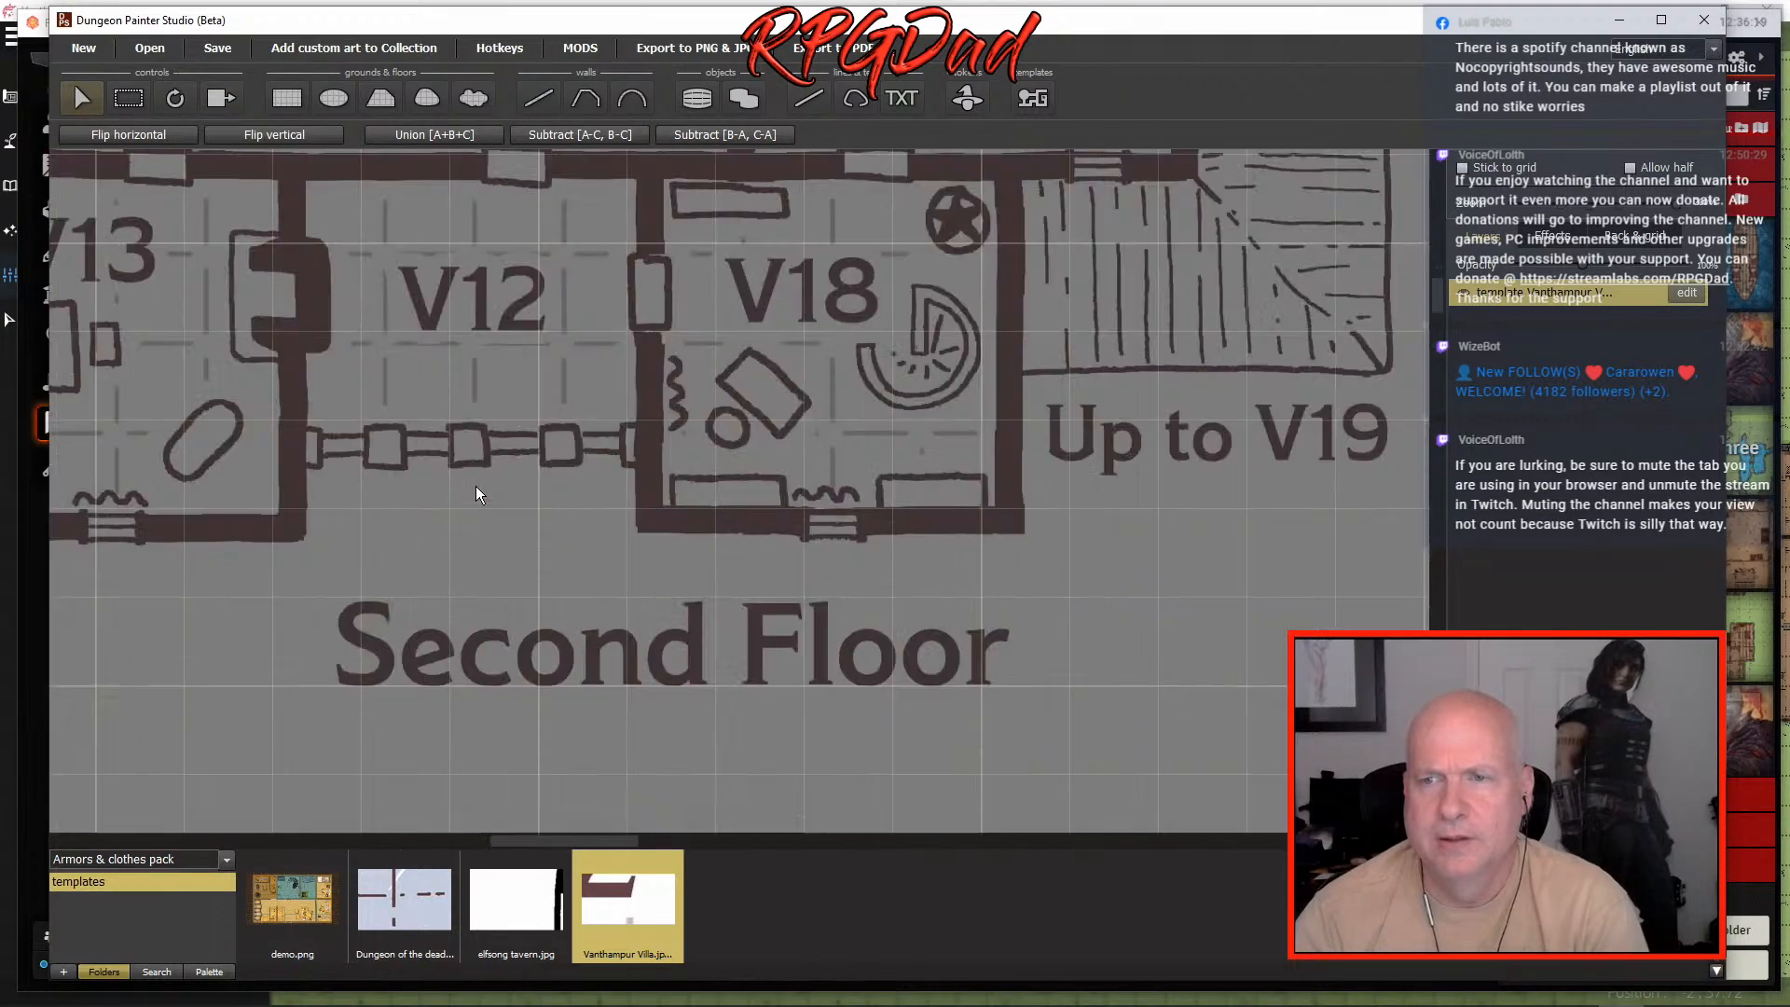
{"action": "left_click_drag", "start_coordinate": [472, 386], "coordinate": [455, 366]}
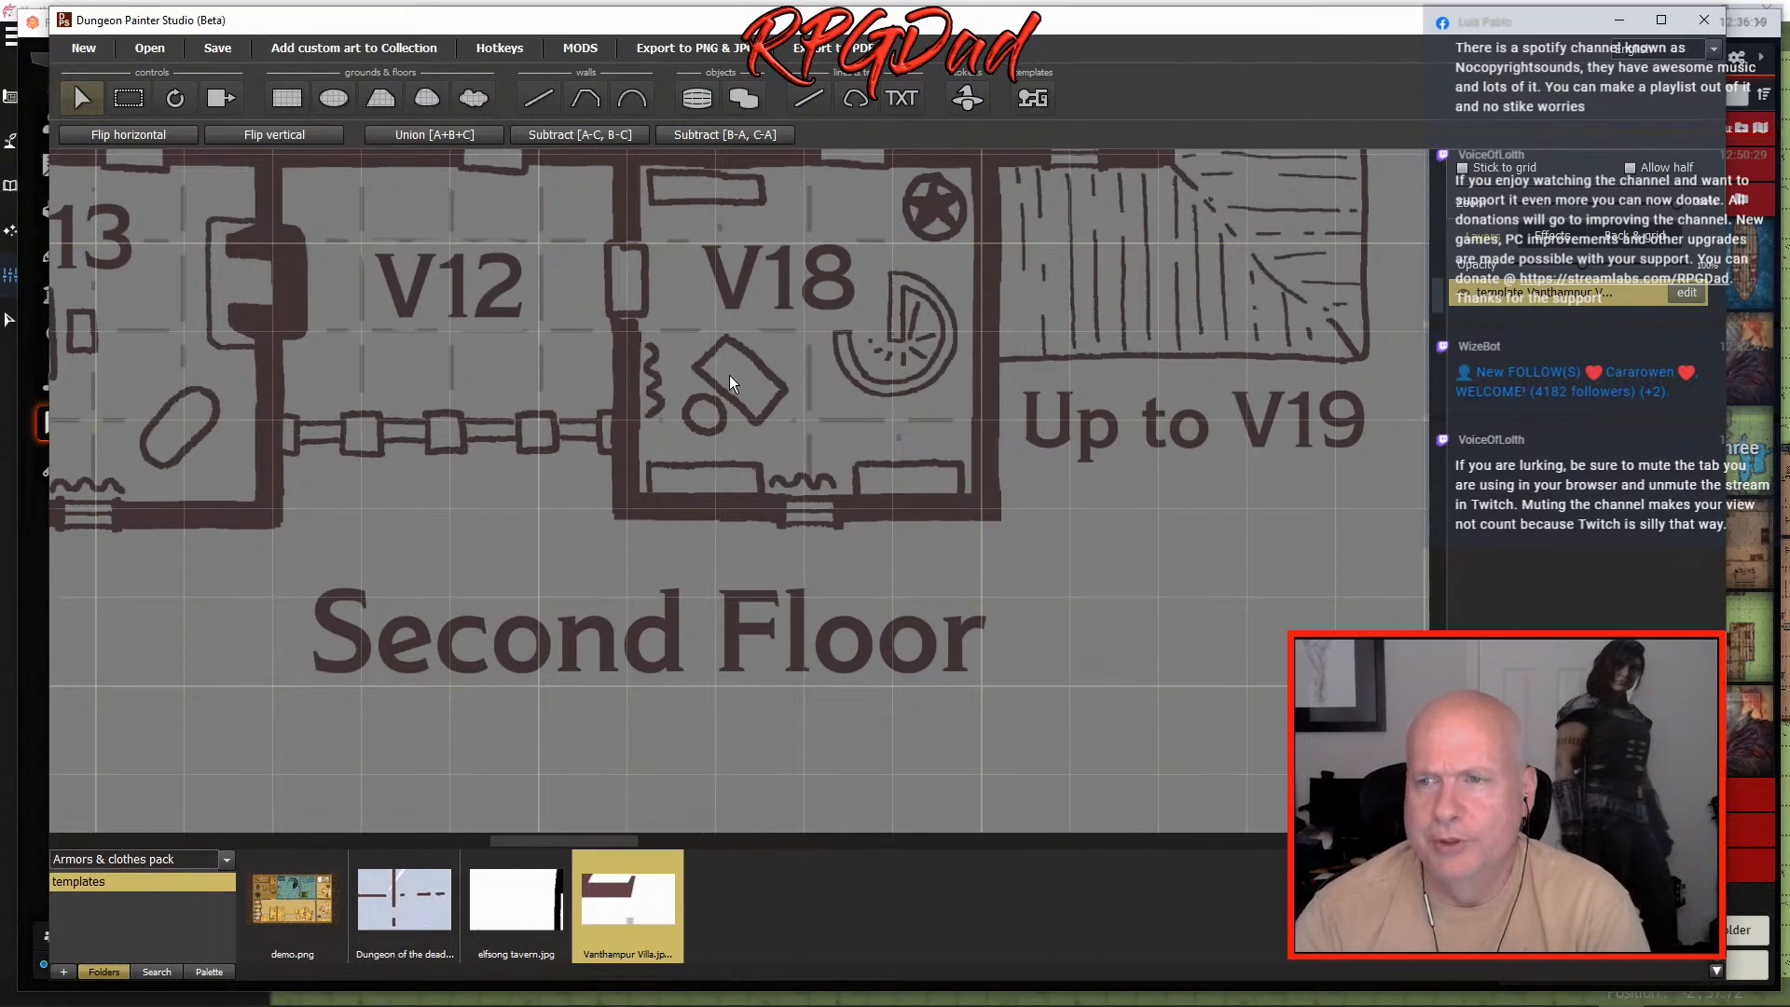
- Shrink the template by a tiny amount, nudge it against the grid at V12, and compare the V1 courtyard squares
{"action": "scroll", "coordinate": [752, 558], "scroll_direction": "down", "scroll_amount": 3}
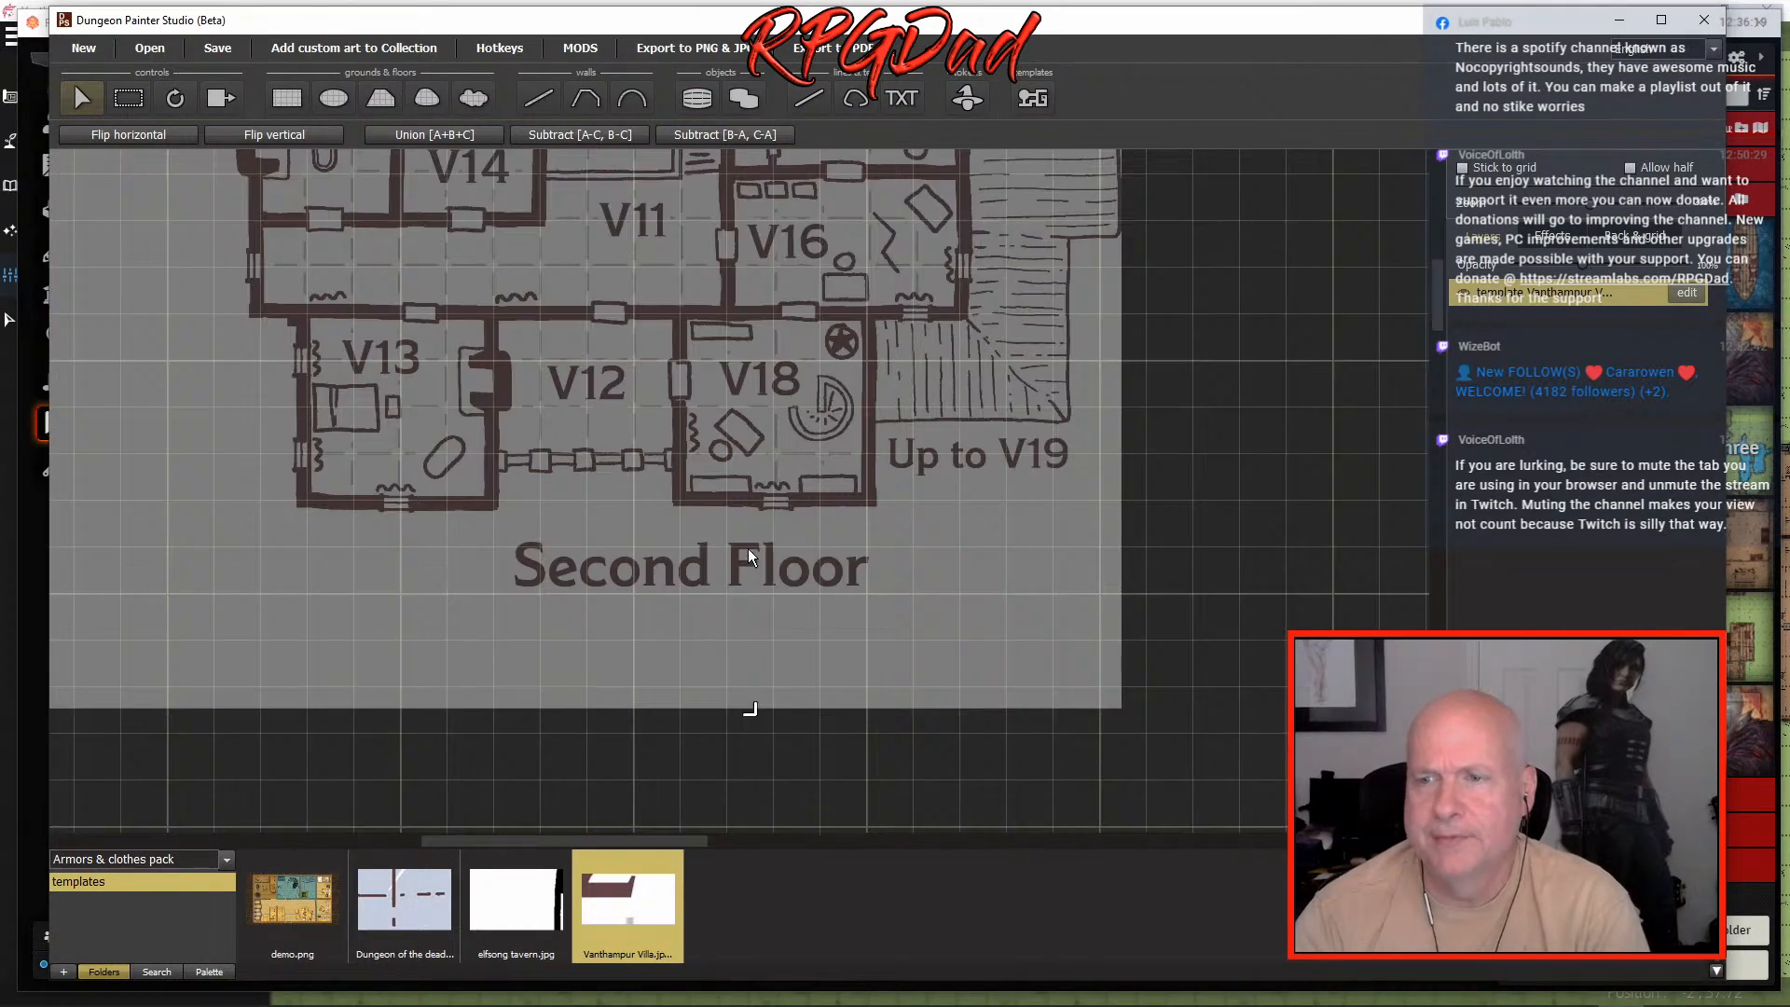
{"action": "left_click", "coordinate": [224, 101]}
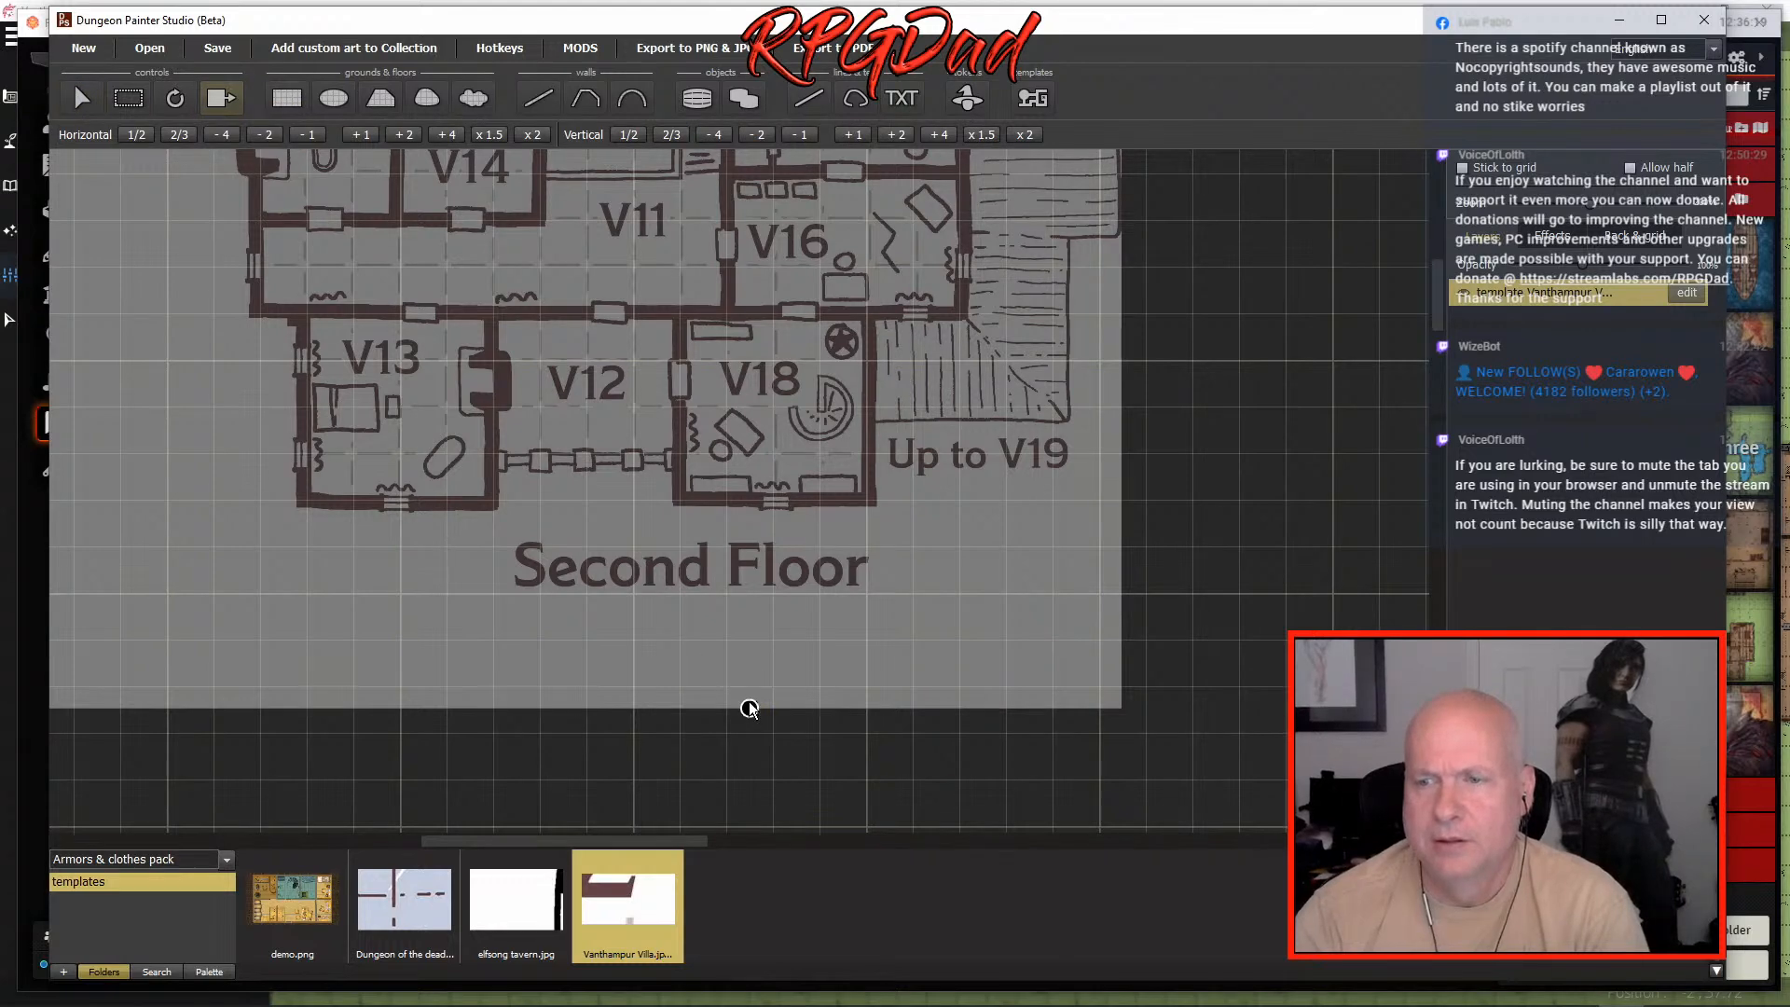
{"action": "left_click_drag", "start_coordinate": [750, 708], "coordinate": [742, 704]}
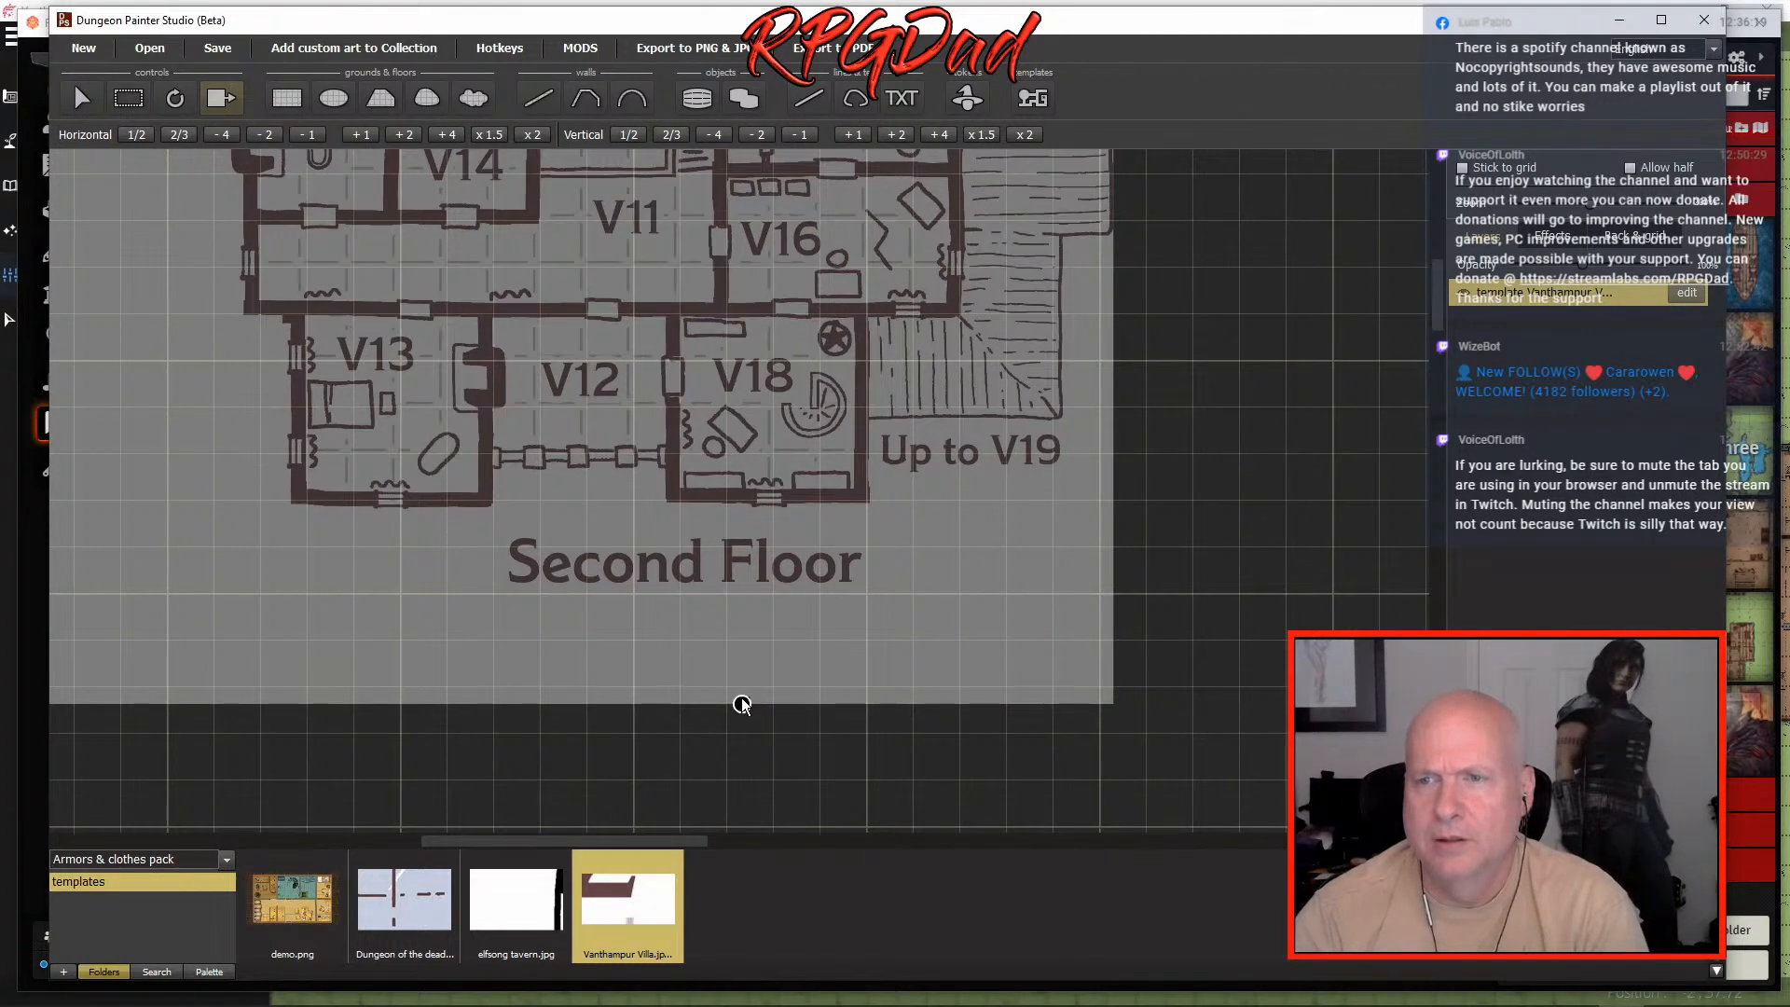
{"action": "left_click", "coordinate": [78, 99]}
{"action": "scroll", "coordinate": [589, 463], "scroll_direction": "up", "scroll_amount": 3}
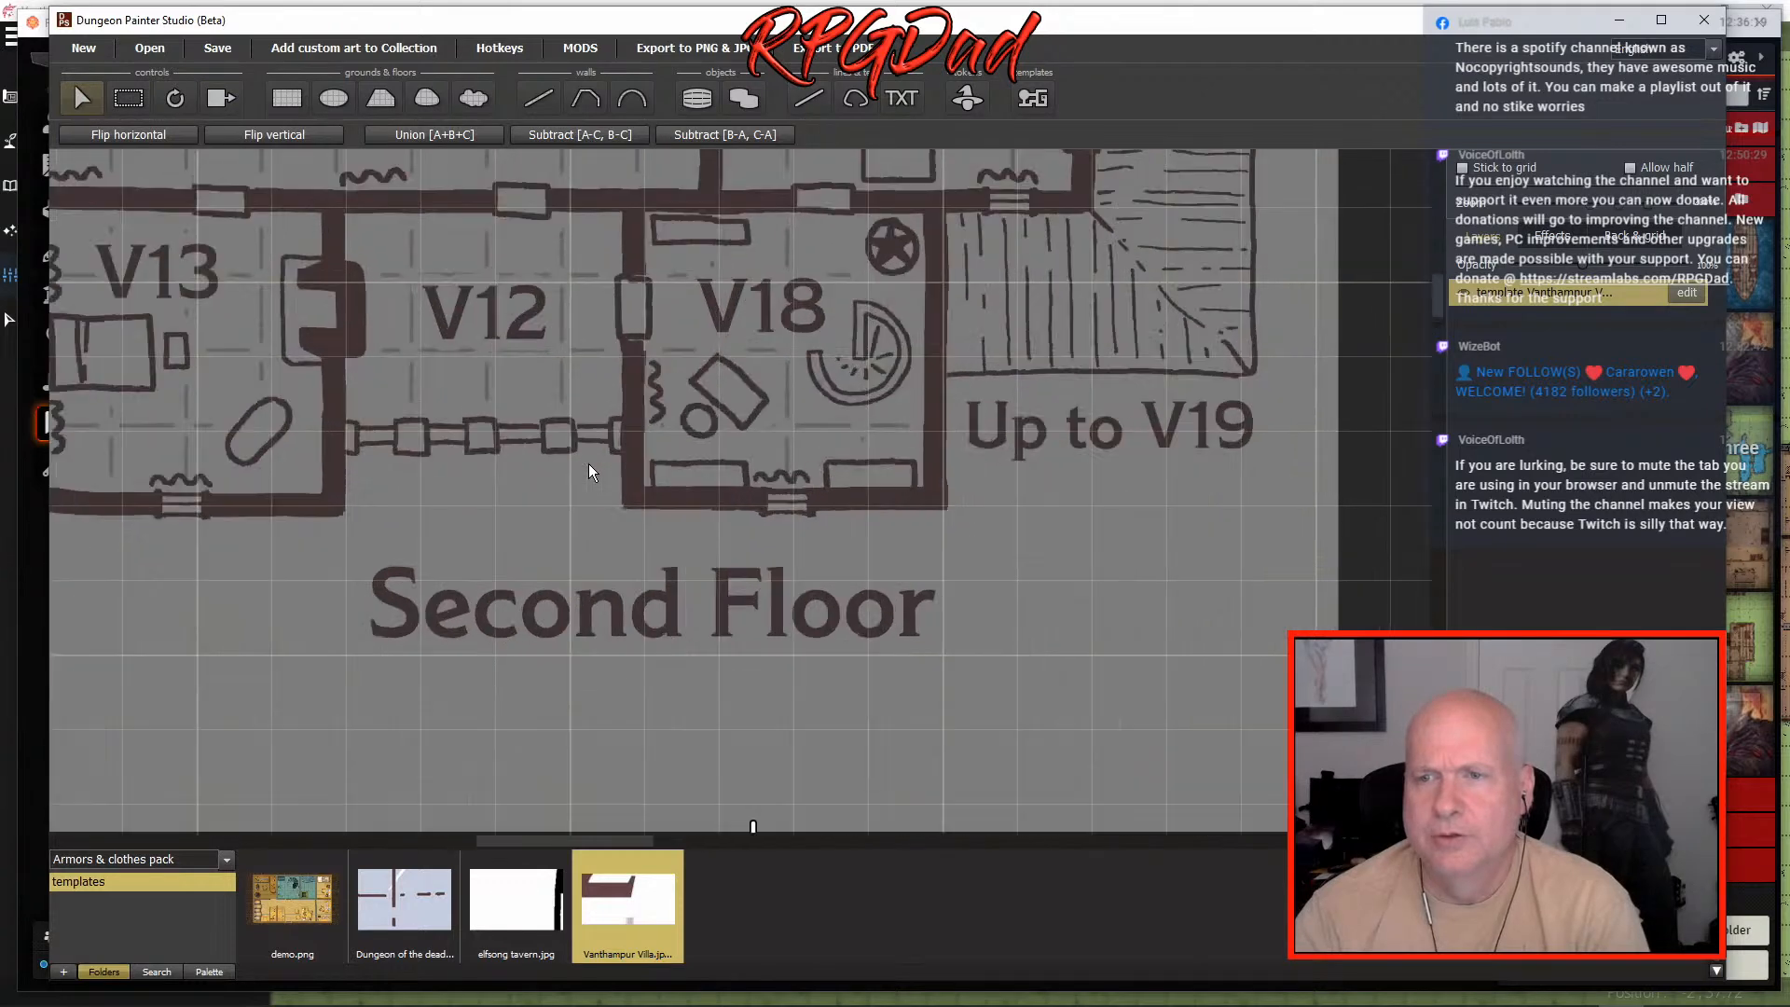
{"action": "left_click_drag", "start_coordinate": [473, 373], "coordinate": [483, 378]}
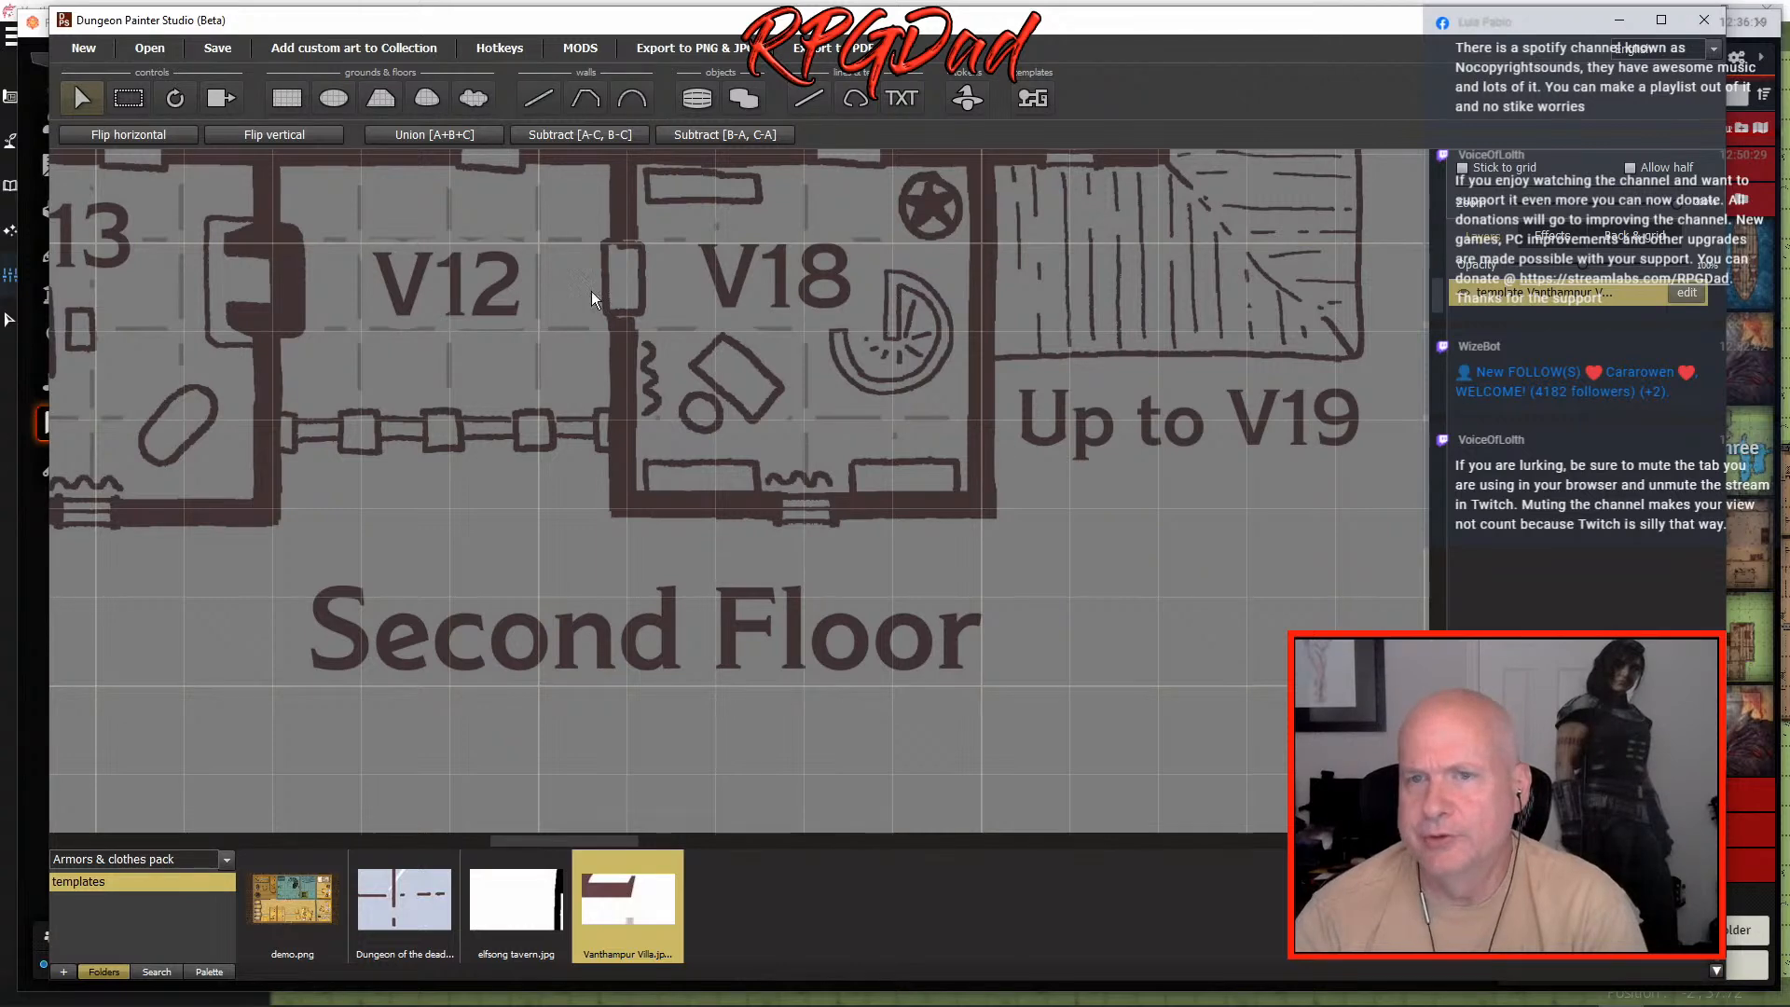
{"action": "left_click_drag", "start_coordinate": [405, 550], "coordinate": [1191, 610]}
{"action": "mouse_move", "coordinate": [499, 502]}
{"action": "left_mouse_down"}
{"action": "mouse_move", "coordinate": [977, 504]}
{"action": "mouse_move", "coordinate": [590, 481]}
{"action": "mouse_move", "coordinate": [608, 461]}
{"action": "mouse_move", "coordinate": [533, 395]}
{"action": "mouse_move", "coordinate": [635, 288]}
{"action": "mouse_move", "coordinate": [699, 344]}
{"action": "mouse_move", "coordinate": [706, 405]}
{"action": "mouse_move", "coordinate": [754, 473]}
{"action": "mouse_move", "coordinate": [647, 394]}
{"action": "left_mouse_up"}
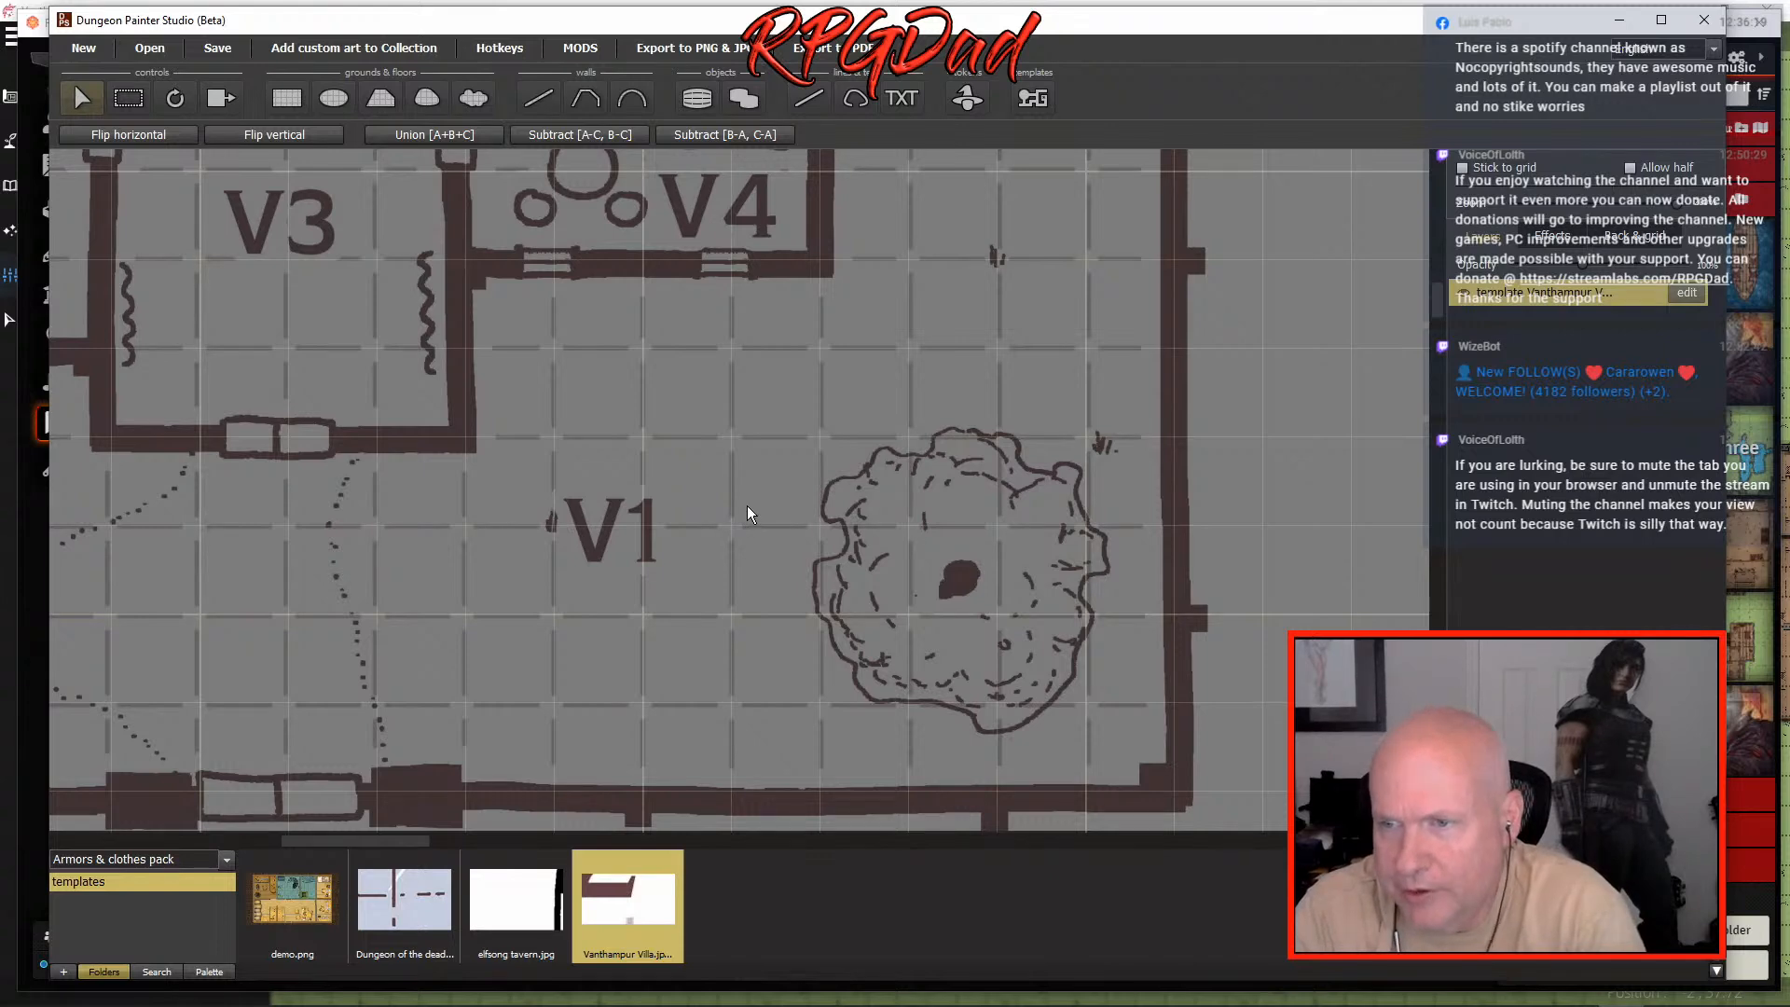
{"action": "scroll", "coordinate": [955, 573], "scroll_direction": "down", "scroll_amount": 4}
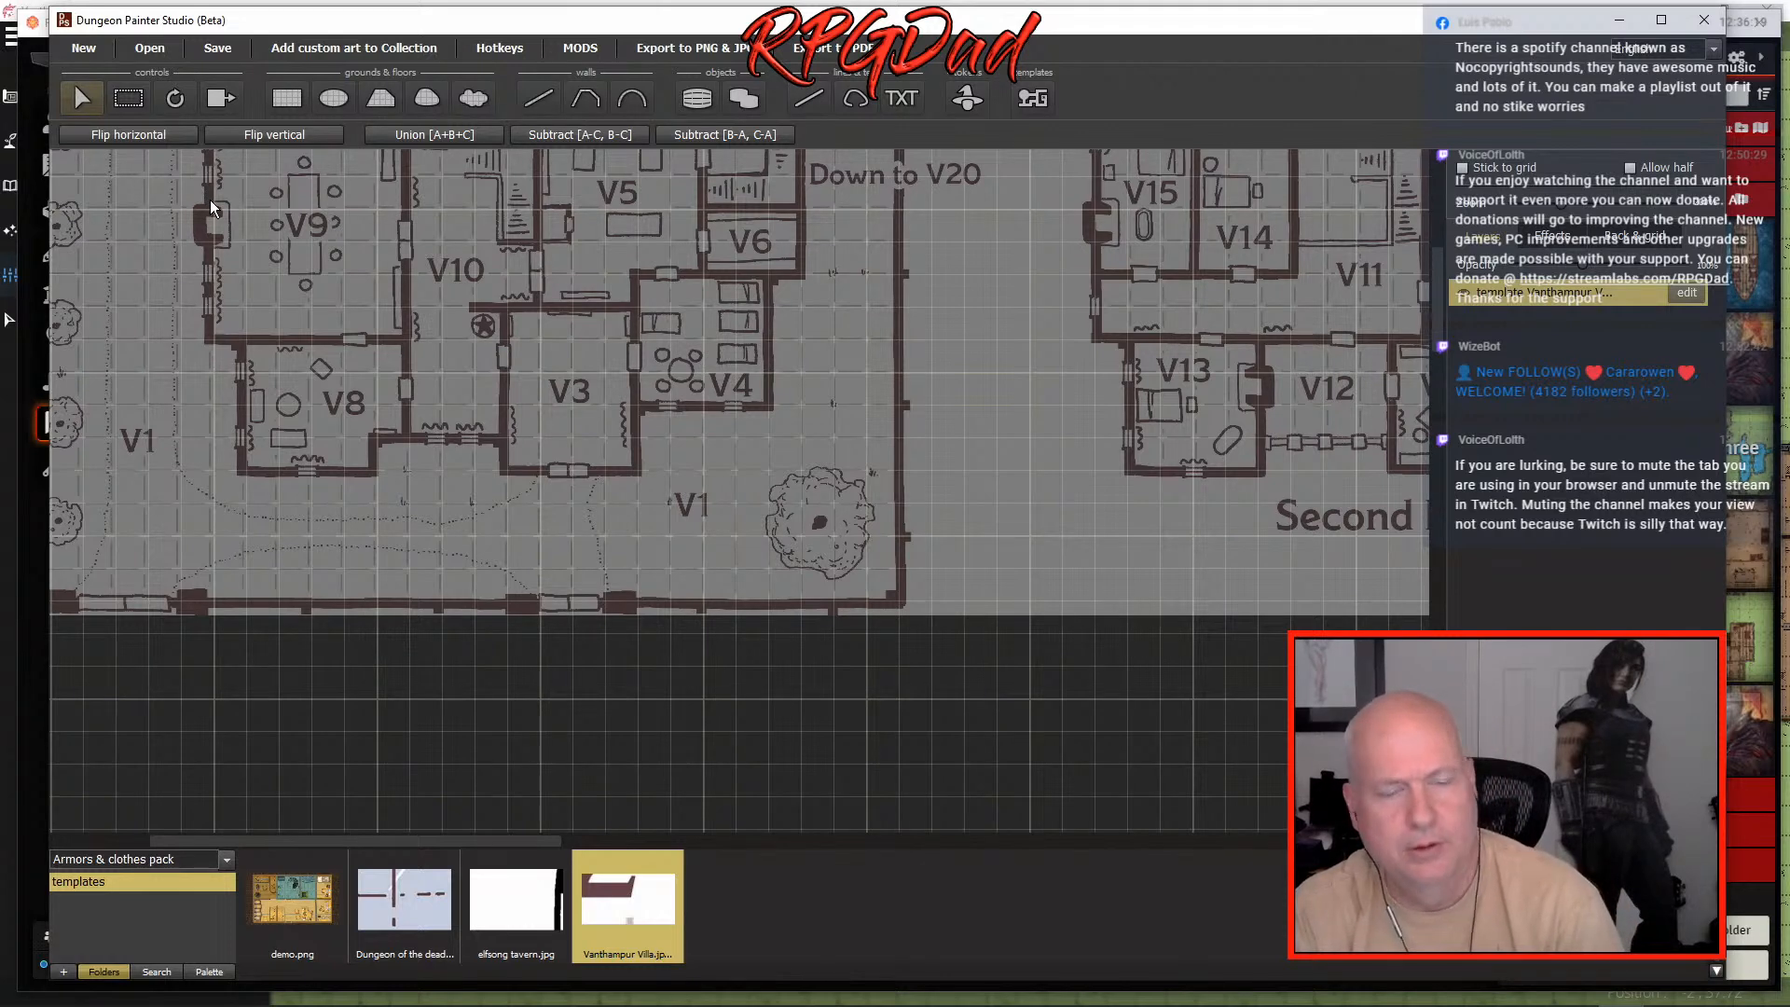
- Reduce the template's size a little further and line up the courtyard squares near the V1 tree with the grid
{"action": "key", "text": "s"}
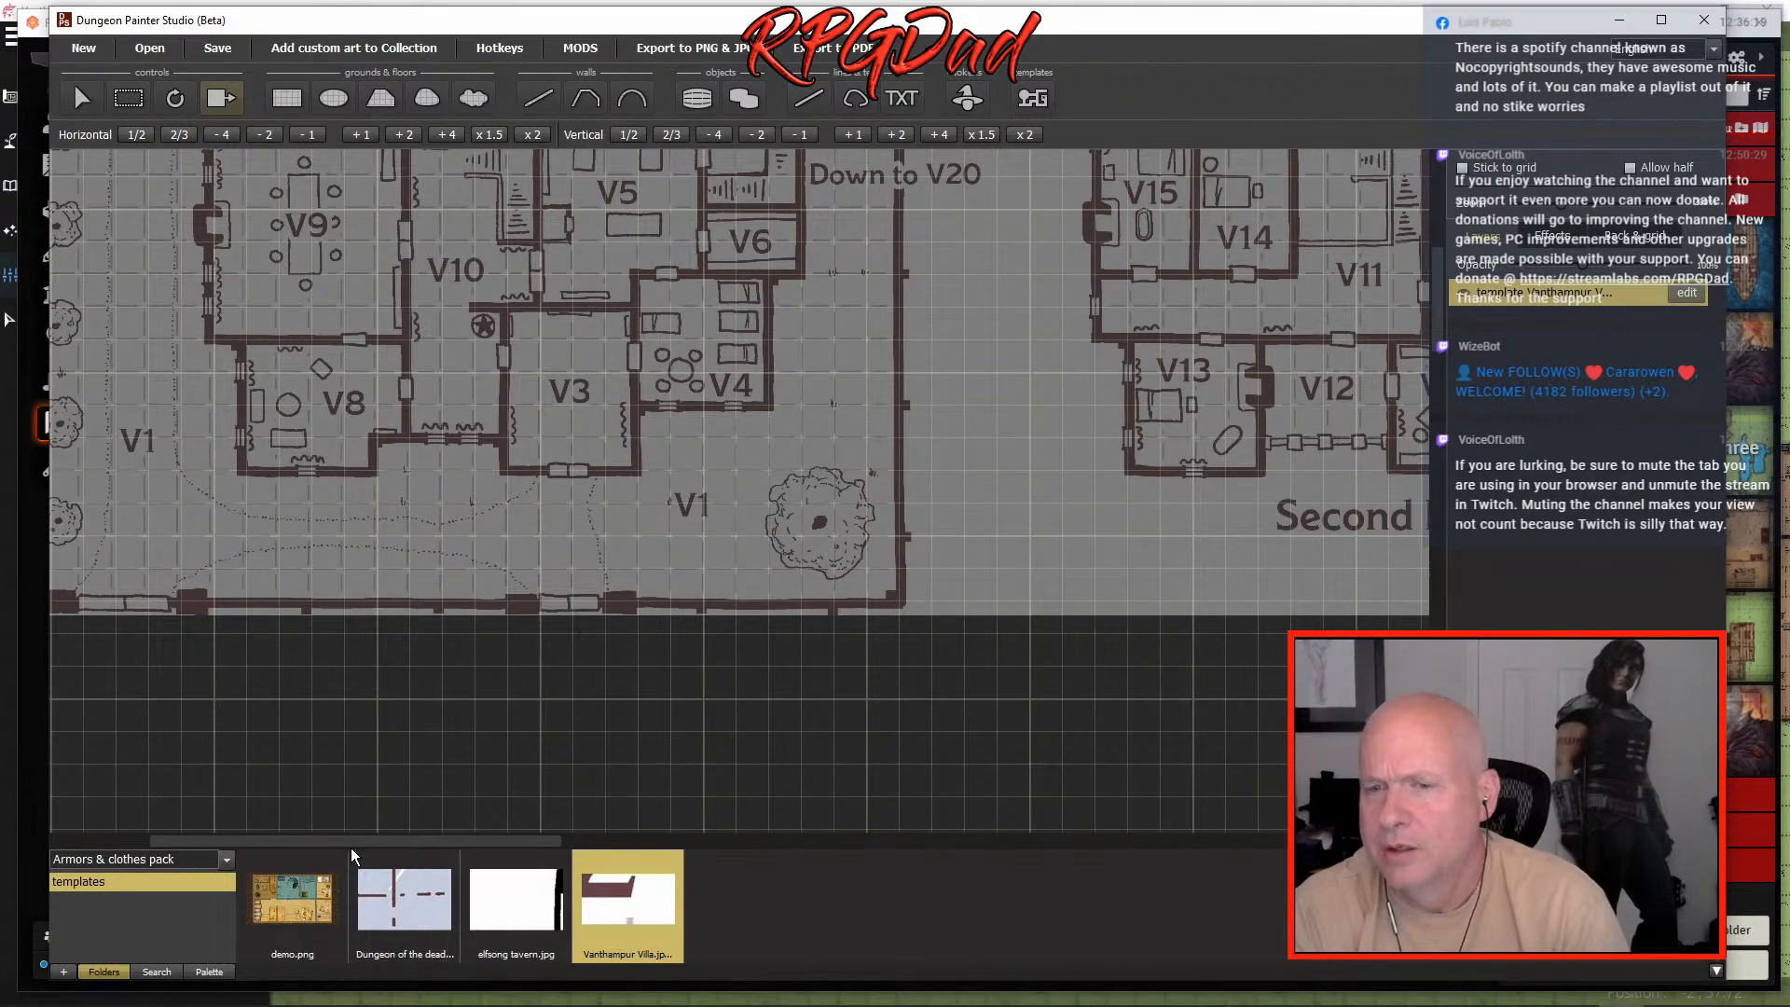
{"action": "left_click_drag", "start_coordinate": [372, 843], "coordinate": [556, 839]}
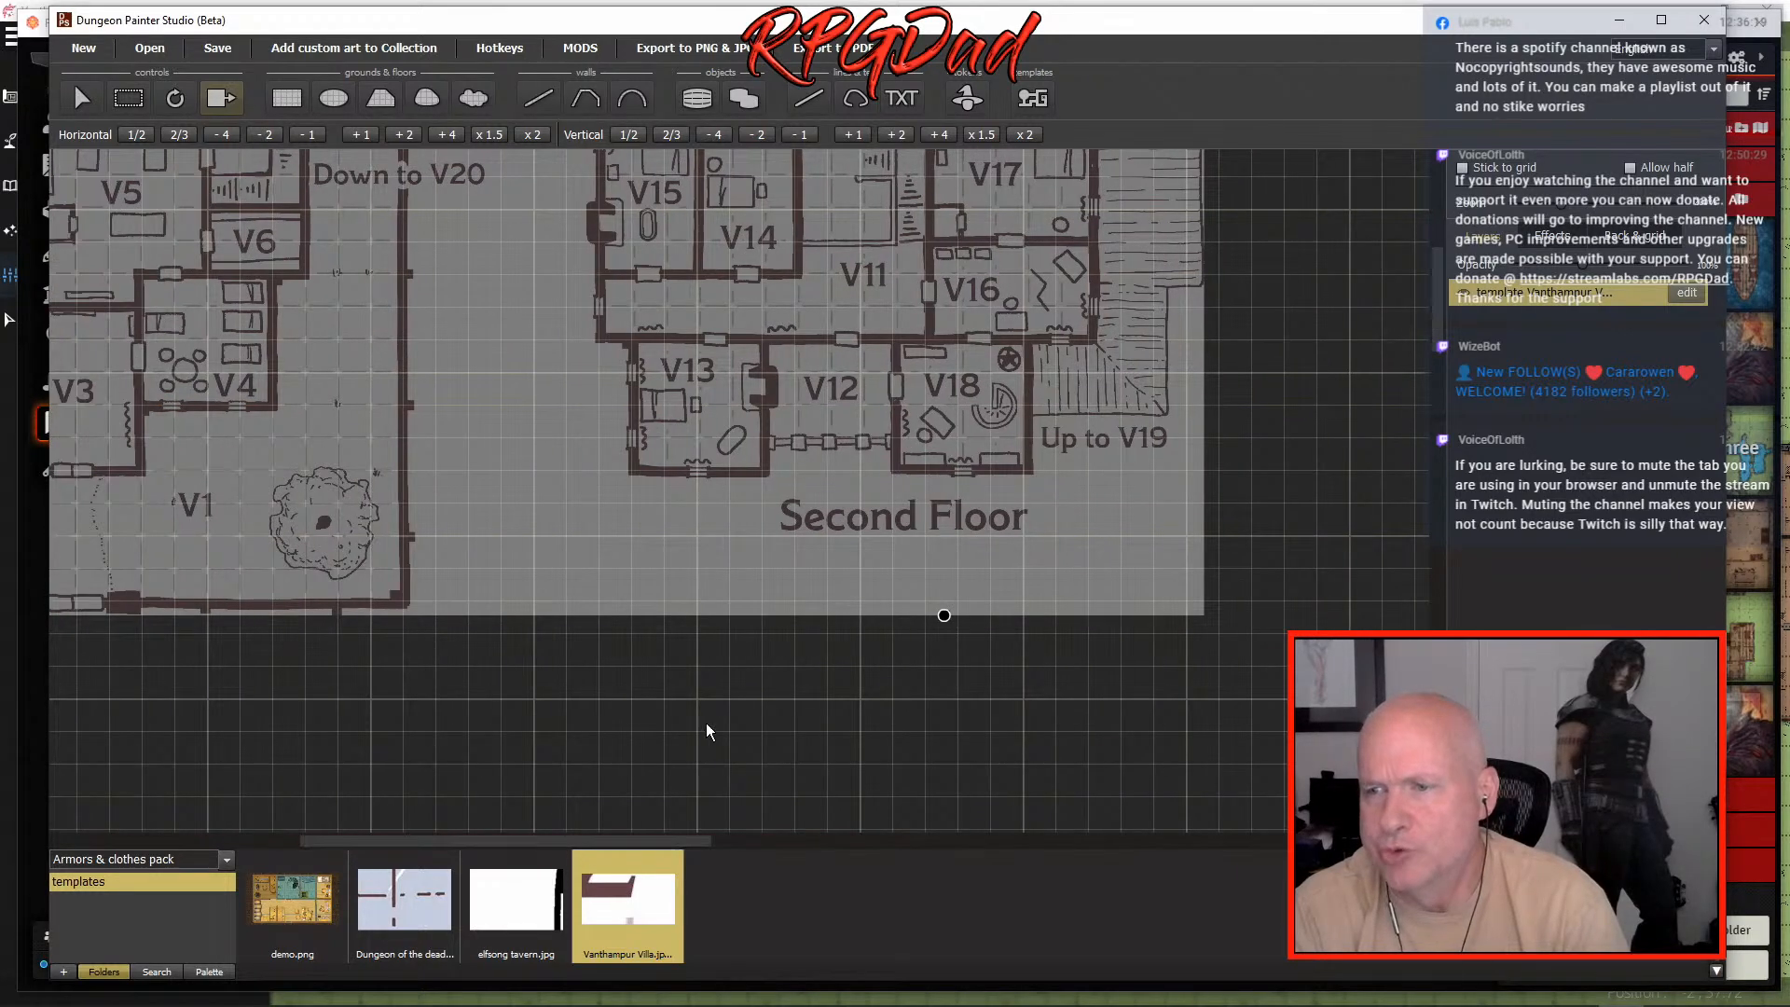
{"action": "left_click_drag", "start_coordinate": [944, 620], "coordinate": [934, 615]}
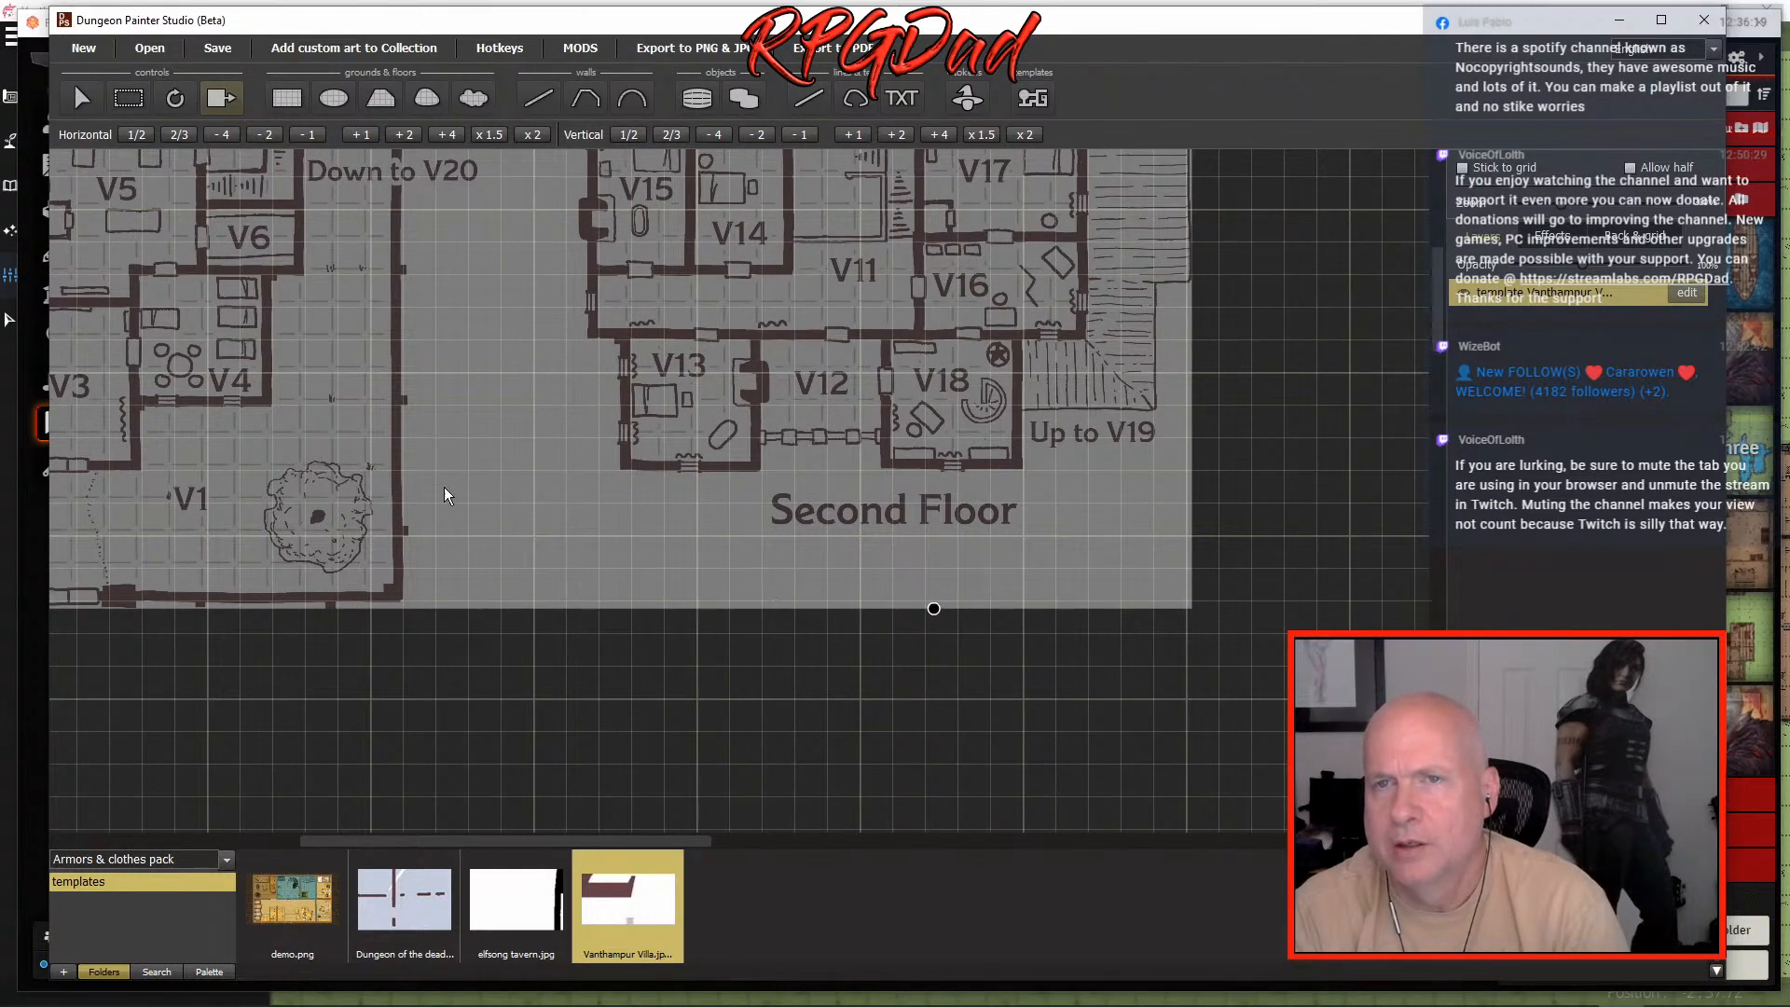
{"action": "key", "text": "Escape"}
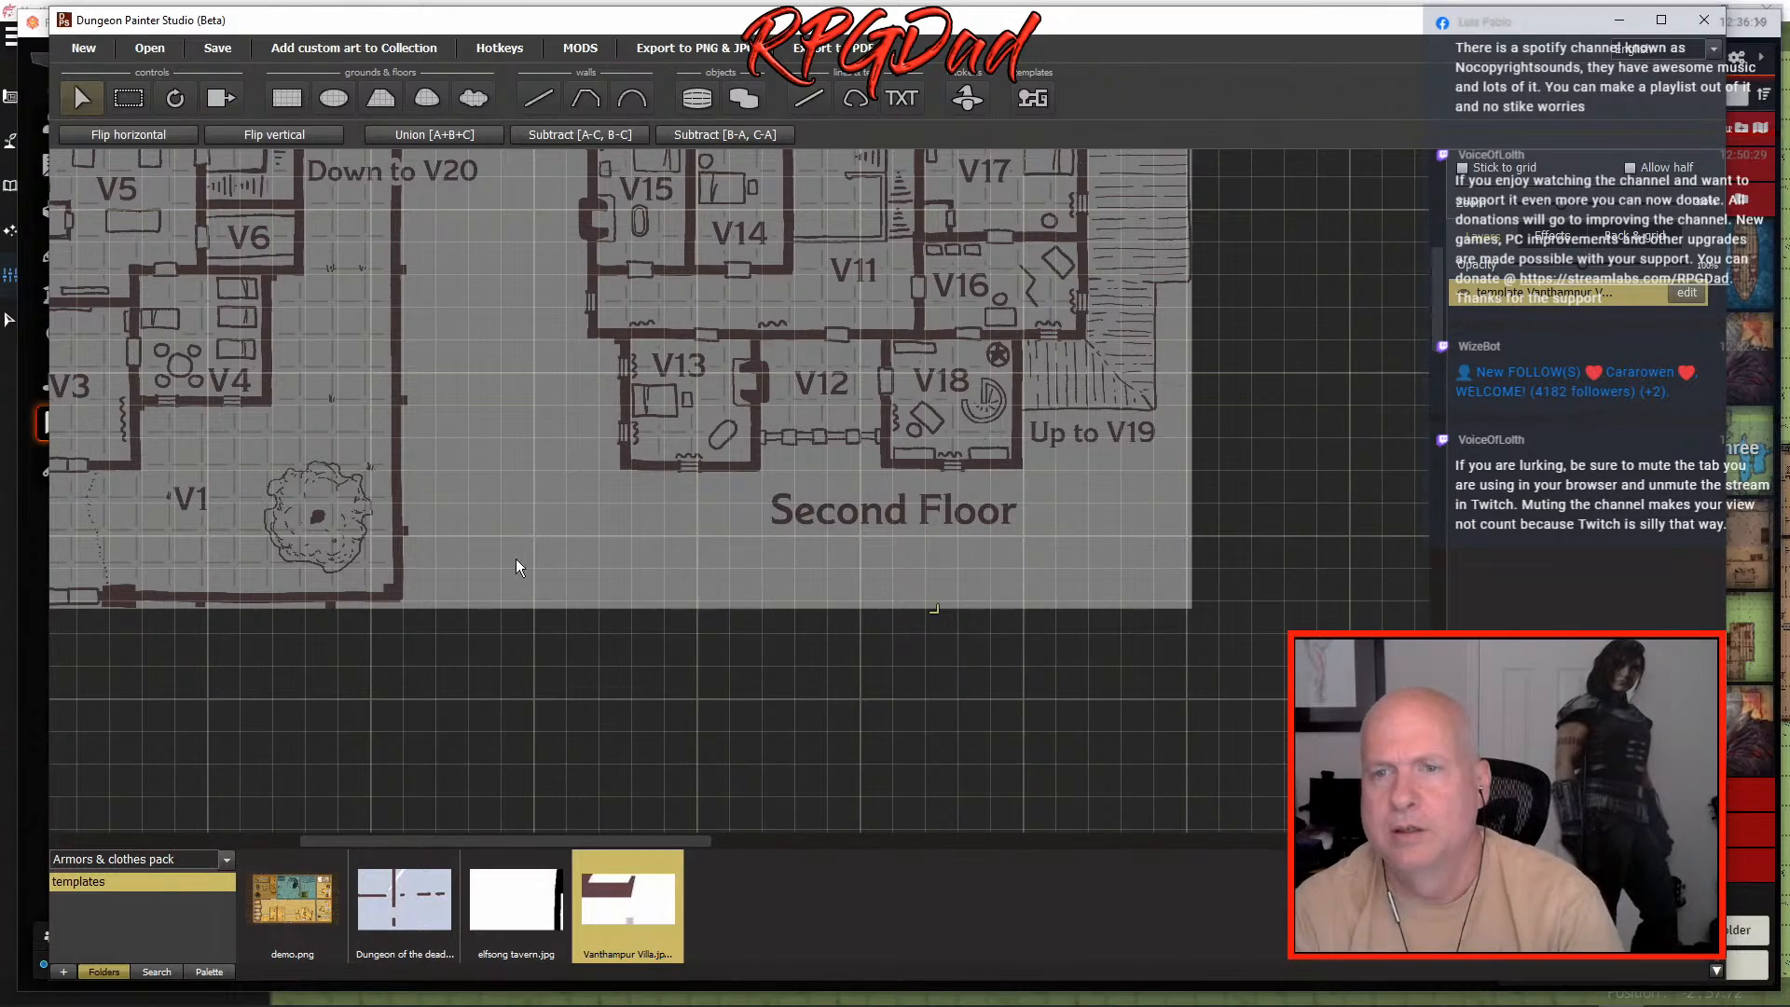
{"action": "scroll", "coordinate": [532, 578], "scroll_direction": "up", "scroll_amount": 3}
{"action": "left_click_drag", "start_coordinate": [382, 564], "coordinate": [891, 612]}
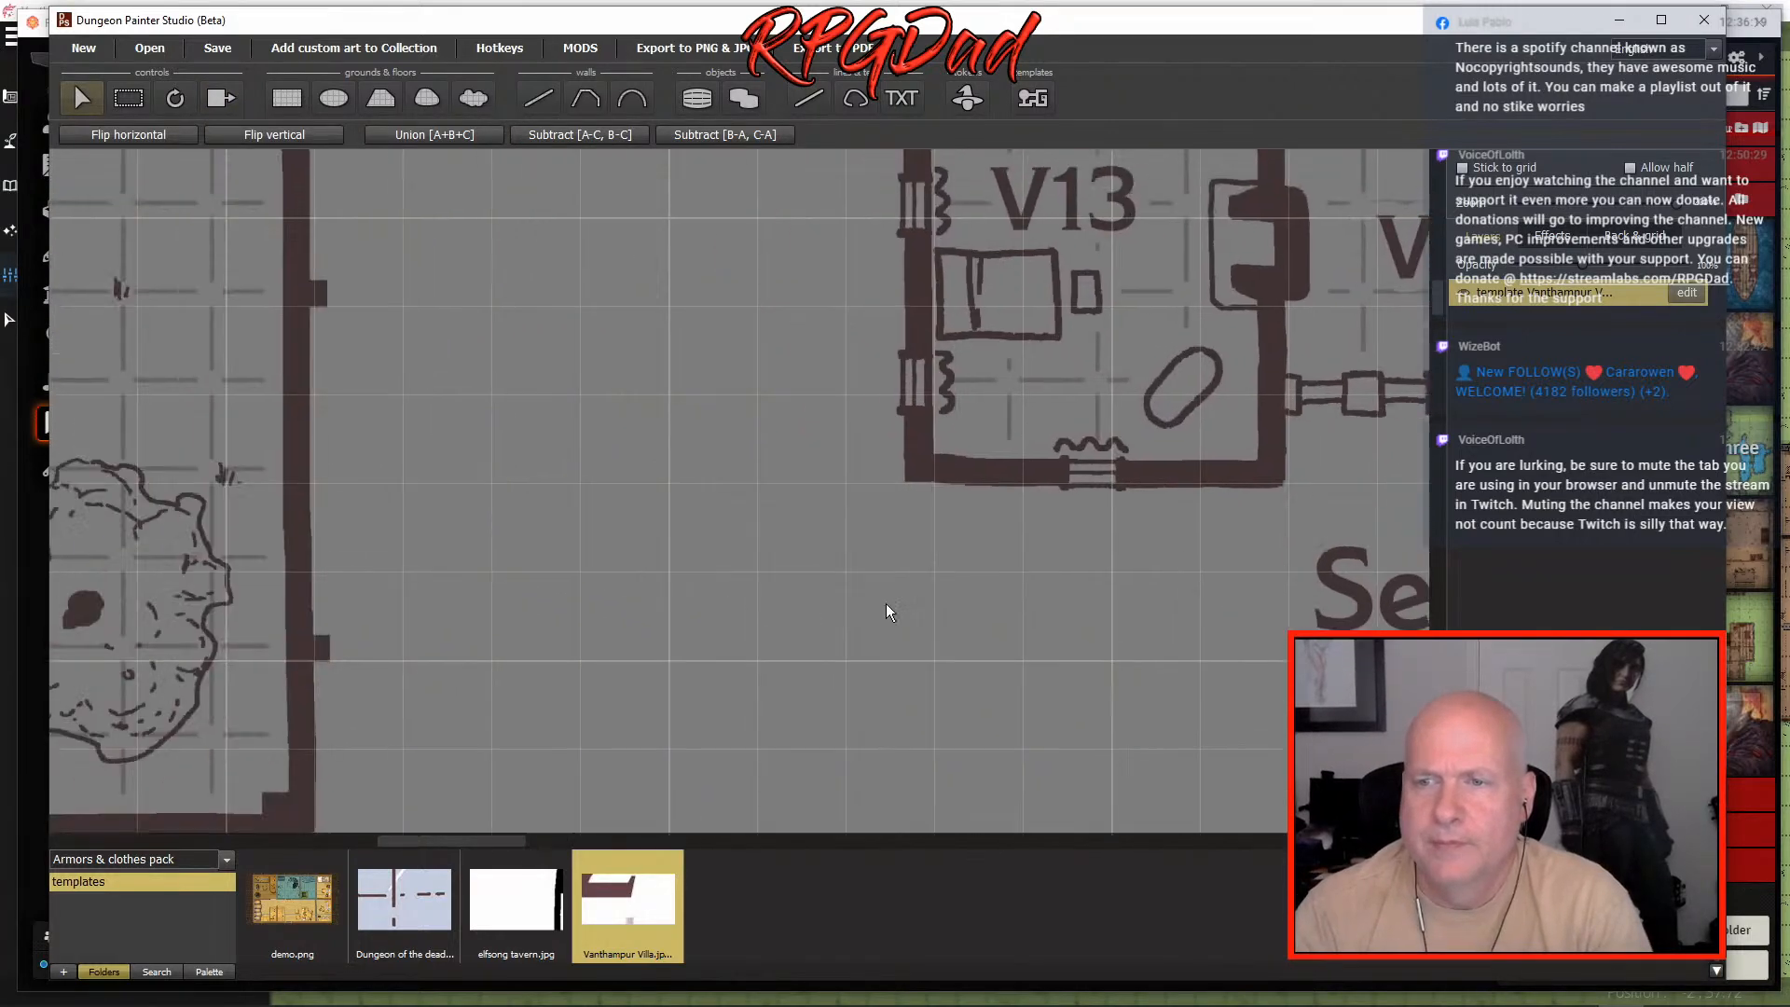
{"action": "left_click_drag", "start_coordinate": [472, 587], "coordinate": [892, 526]}
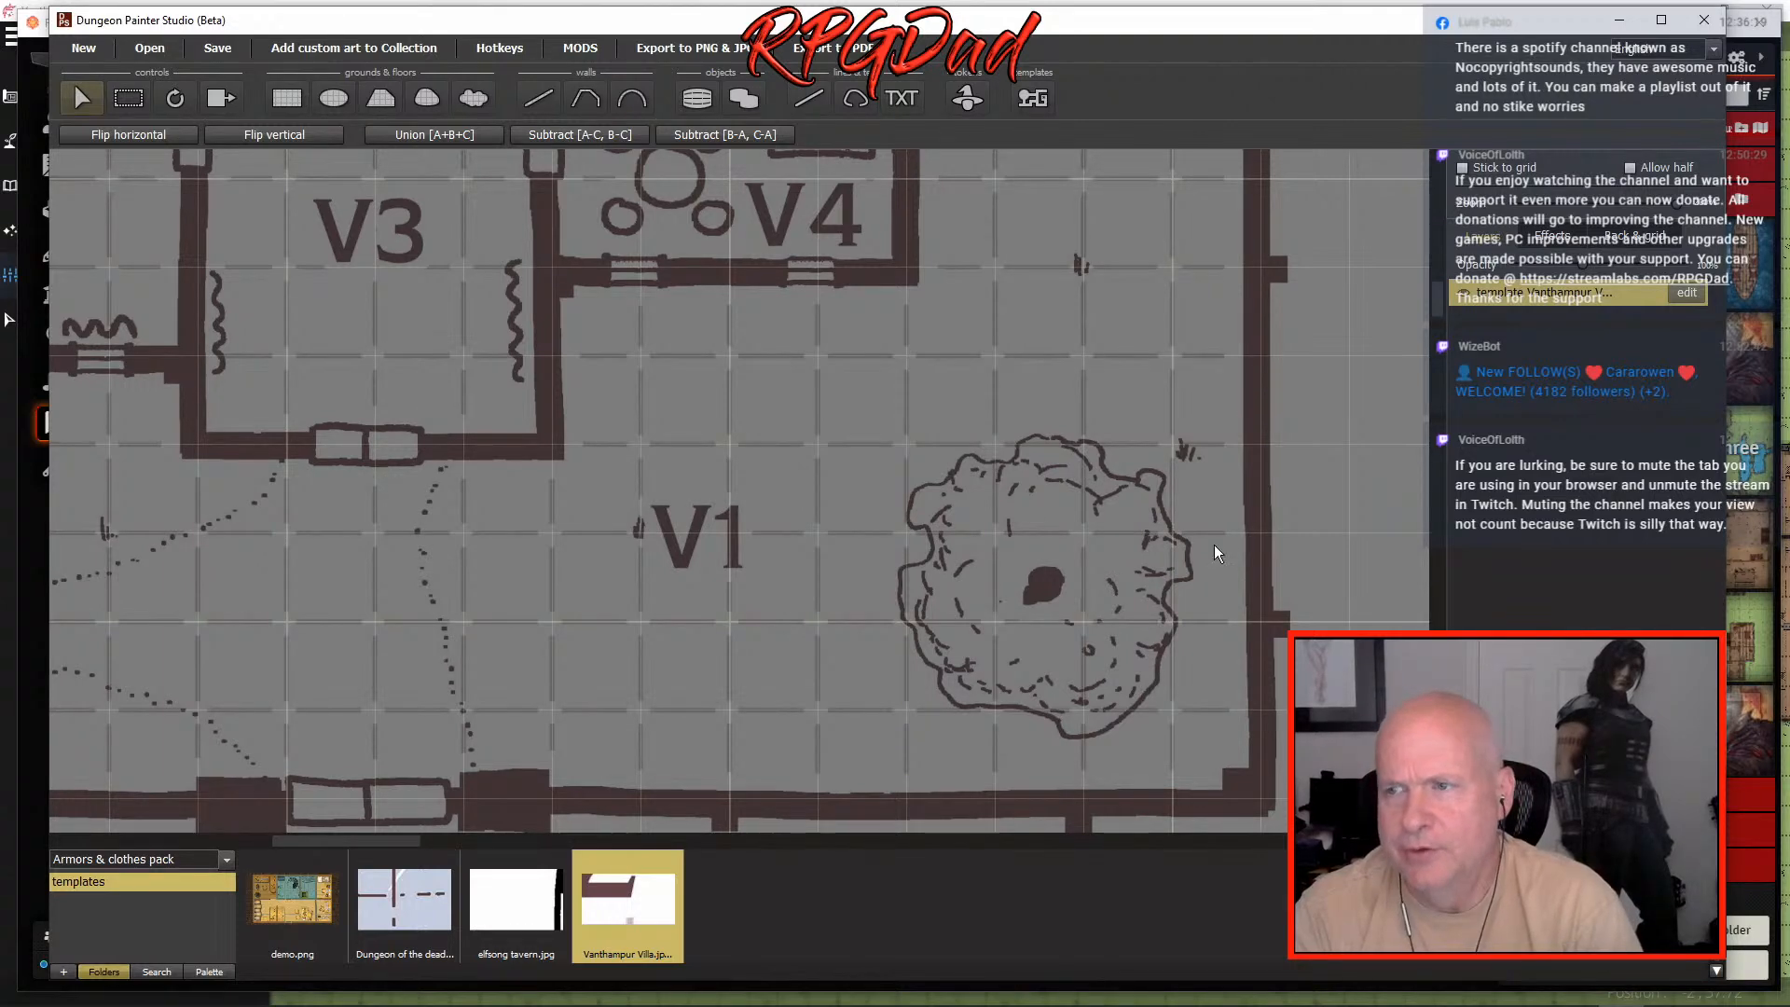
- Inspect the template's alignment with the grid across both floors, from the second-floor rooms to V2 on the ground floor
{"action": "left_click_drag", "start_coordinate": [1262, 626], "coordinate": [589, 522]}
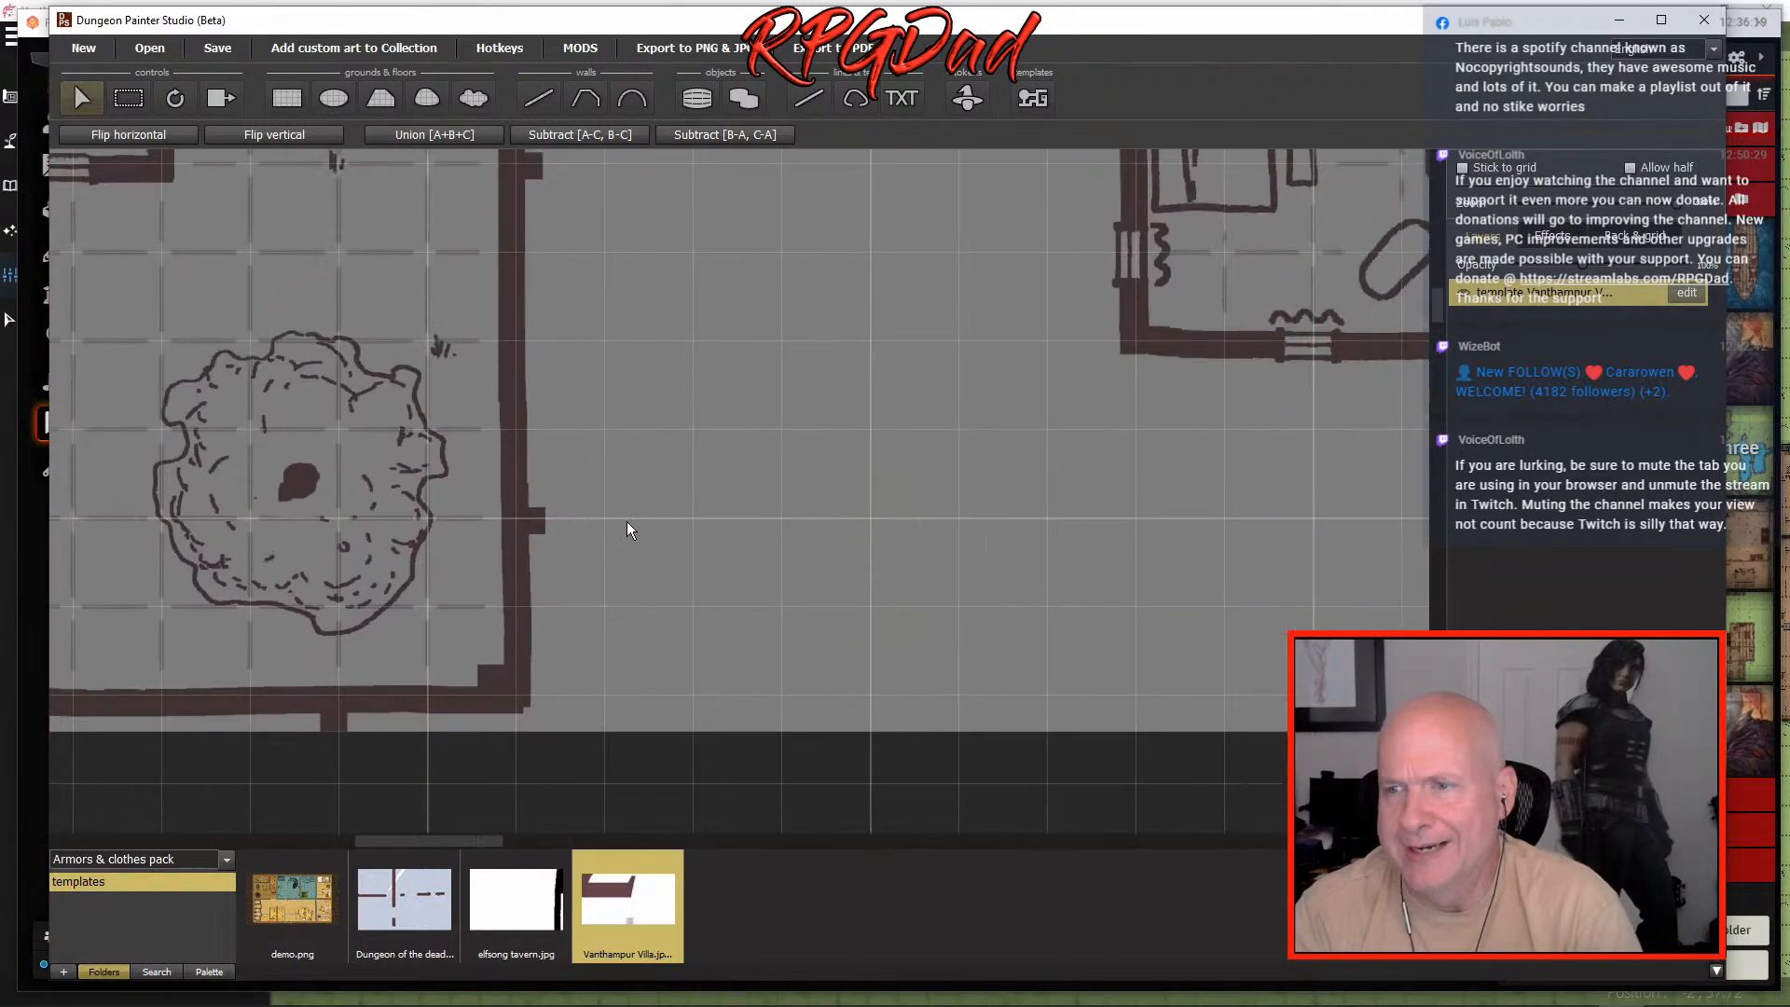
{"action": "left_click_drag", "start_coordinate": [1266, 539], "coordinate": [590, 711]}
{"action": "left_click_drag", "start_coordinate": [1339, 584], "coordinate": [914, 678]}
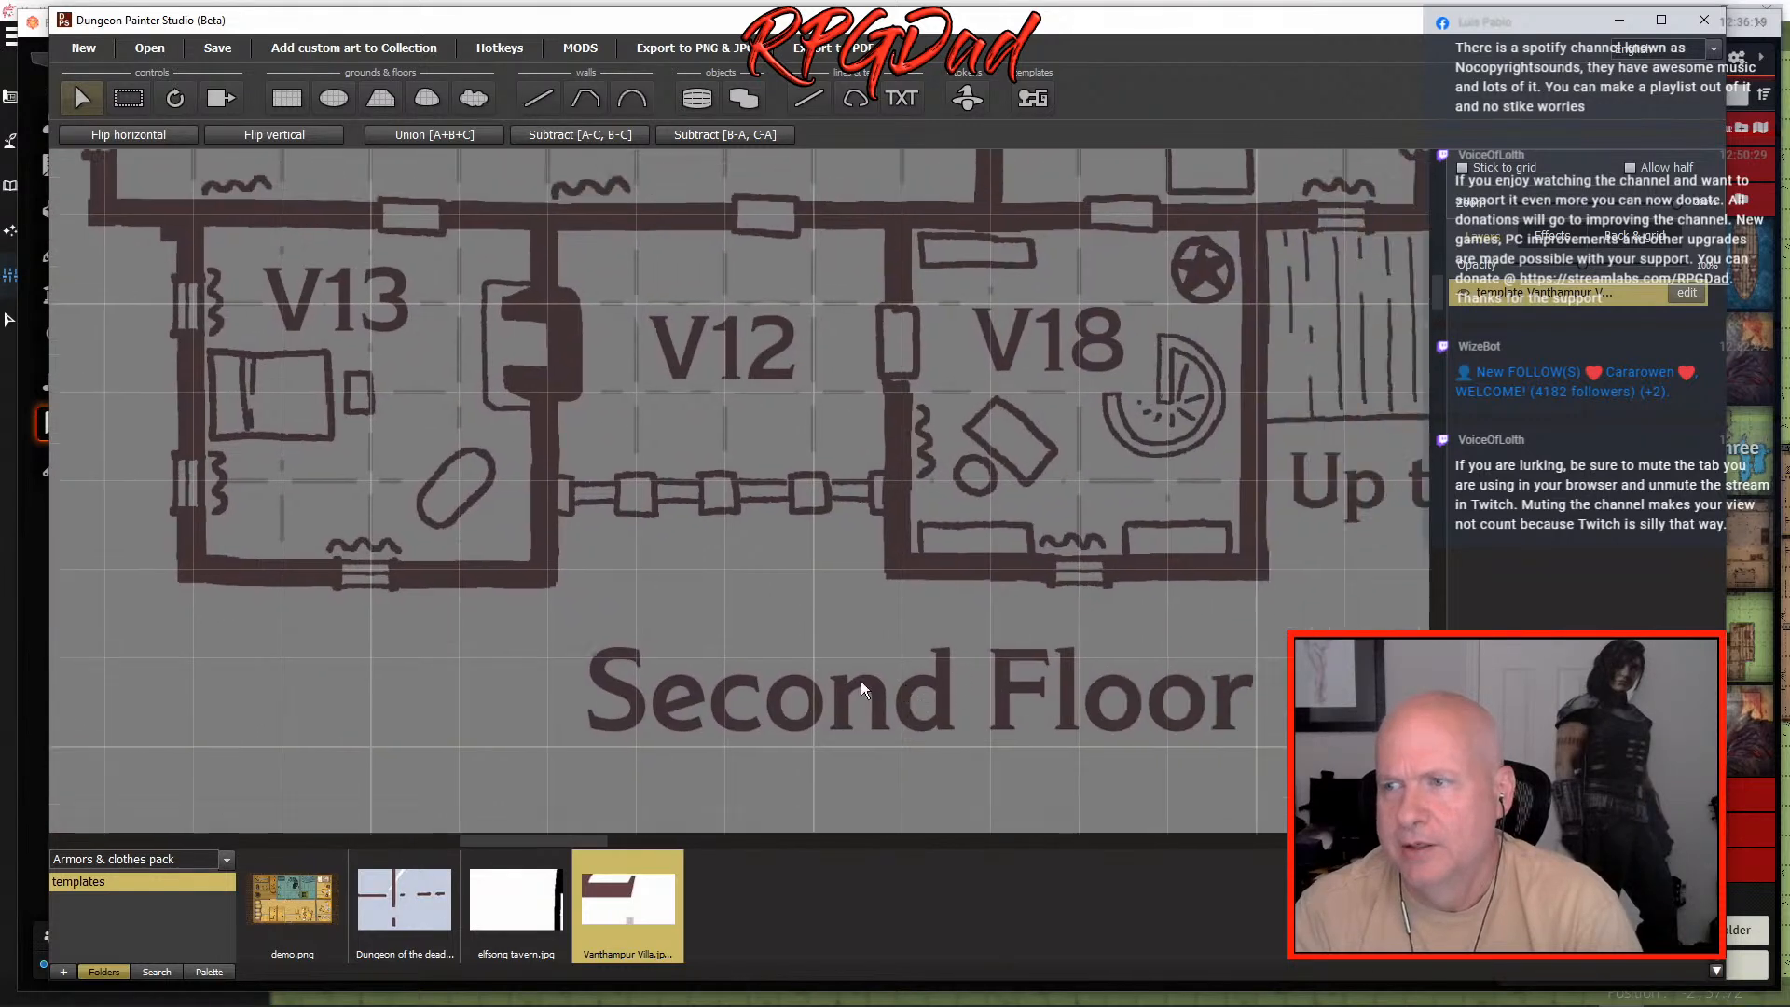
{"action": "left_click_drag", "start_coordinate": [1264, 575], "coordinate": [844, 634]}
{"action": "left_click_drag", "start_coordinate": [1078, 585], "coordinate": [919, 637]}
{"action": "left_click_drag", "start_coordinate": [811, 473], "coordinate": [1135, 702]}
{"action": "left_click_drag", "start_coordinate": [544, 432], "coordinate": [914, 467]}
{"action": "left_click_drag", "start_coordinate": [696, 487], "coordinate": [1231, 509]}
{"action": "left_click_drag", "start_coordinate": [540, 512], "coordinate": [964, 518]}
{"action": "left_click_drag", "start_coordinate": [780, 523], "coordinate": [1138, 589]}
{"action": "left_click_drag", "start_coordinate": [501, 390], "coordinate": [653, 418]}
{"action": "left_click_drag", "start_coordinate": [554, 278], "coordinate": [1069, 572]}
{"action": "scroll", "coordinate": [835, 467], "scroll_direction": "down", "scroll_amount": 2}
{"action": "scroll", "coordinate": [835, 472], "scroll_direction": "down", "scroll_amount": 3}
{"action": "scroll", "coordinate": [725, 455], "scroll_direction": "up", "scroll_amount": 3}
{"action": "left_click_drag", "start_coordinate": [466, 338], "coordinate": [652, 399]}
{"action": "left_click_drag", "start_coordinate": [382, 301], "coordinate": [994, 487]}
{"action": "left_click_drag", "start_coordinate": [623, 419], "coordinate": [825, 545]}
{"action": "left_click_drag", "start_coordinate": [739, 459], "coordinate": [851, 522]}
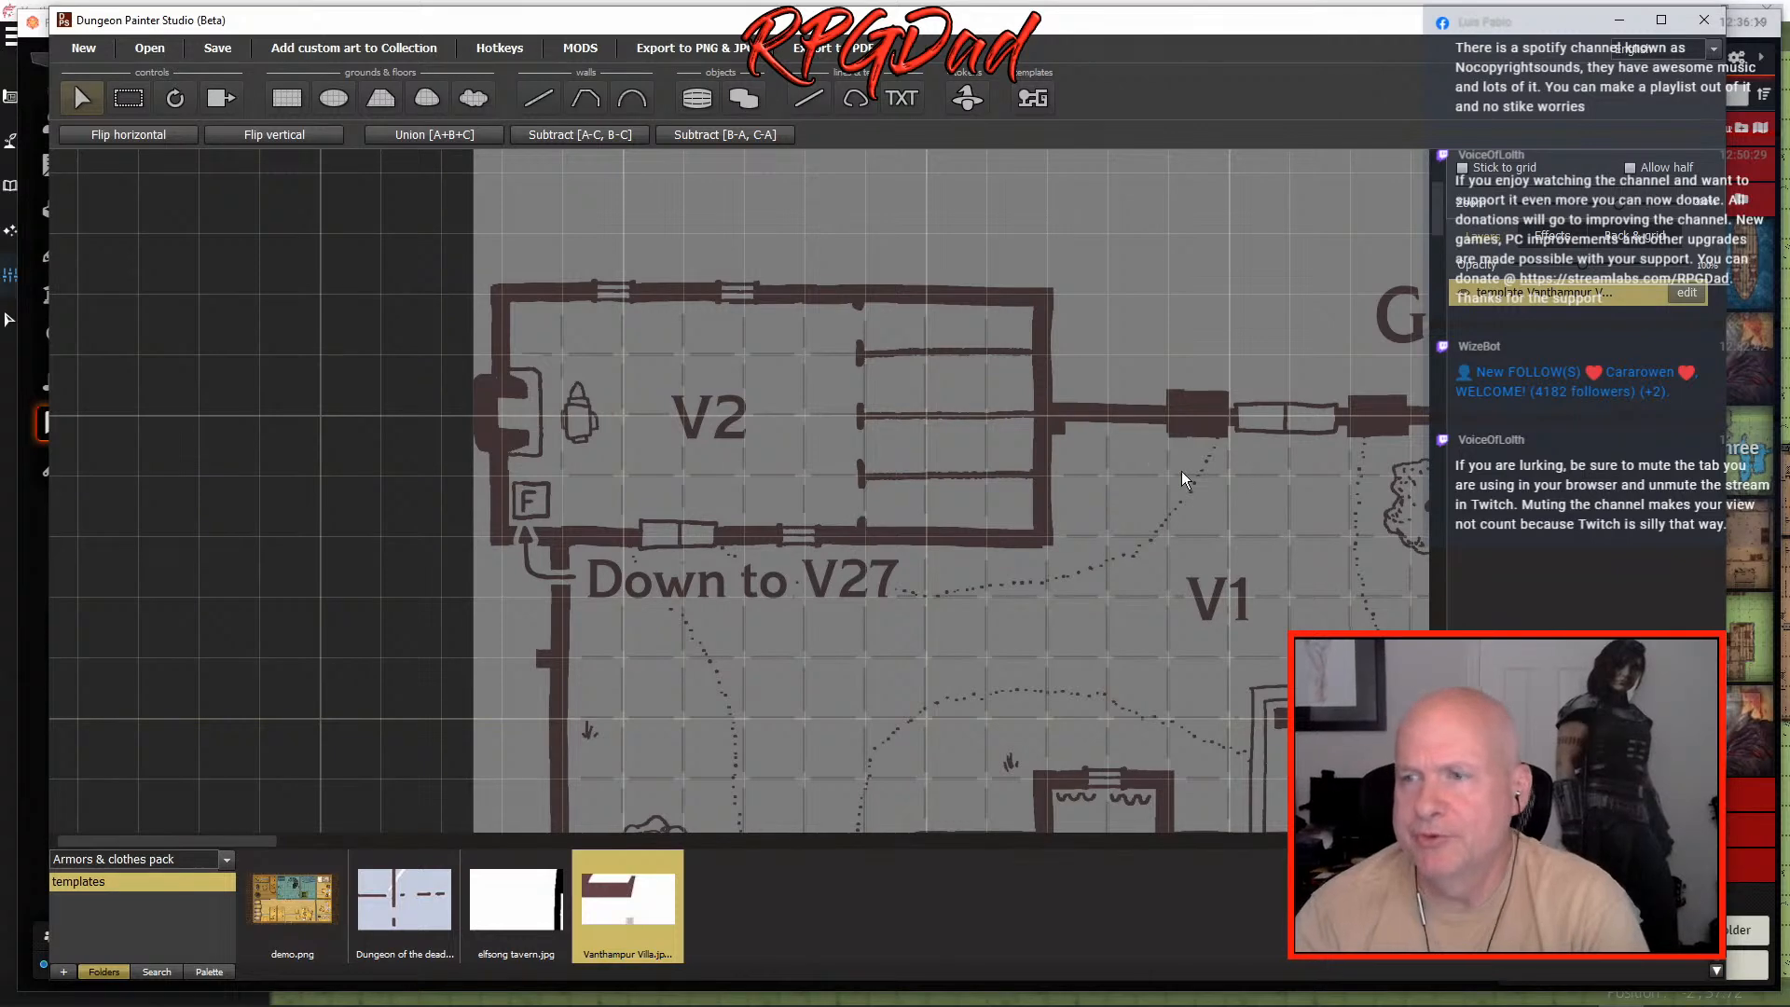
{"action": "left_click_drag", "start_coordinate": [1156, 662], "coordinate": [1076, 634]}
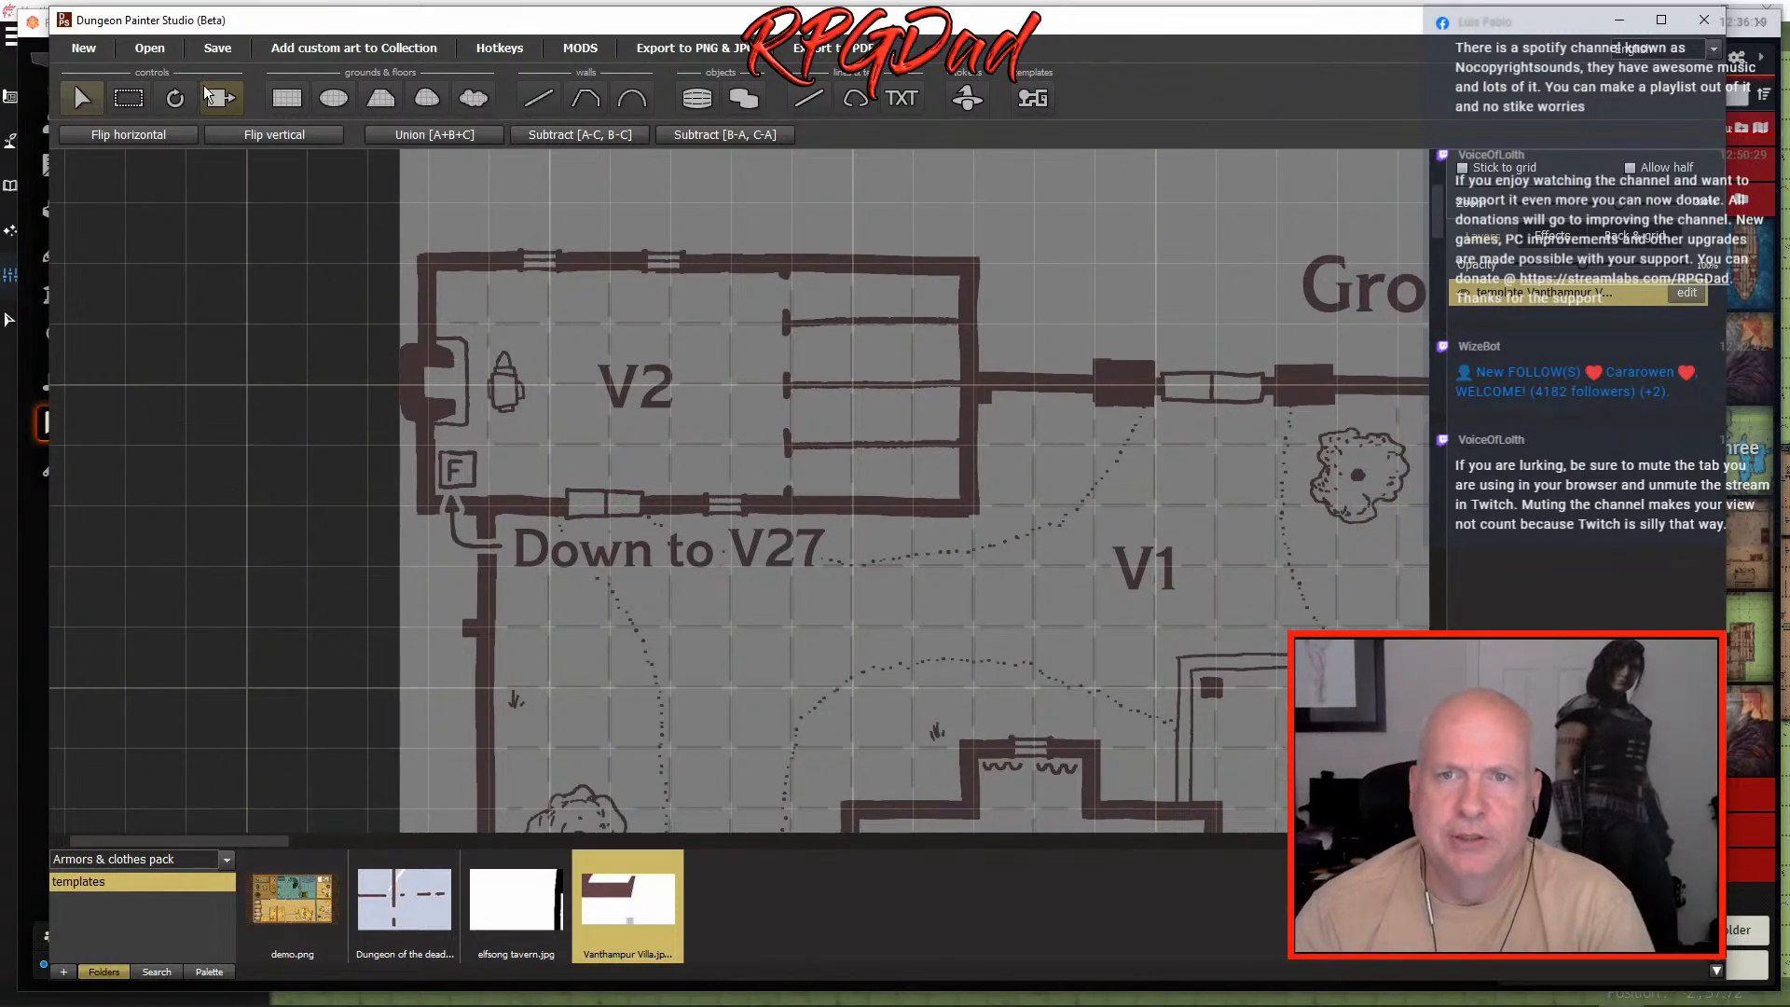
- Set up the floor brush at its second-smallest size with the Cave Floor 30x30 texture from Caves by Forgotten Adventures
{"action": "left_click", "coordinate": [476, 97]}
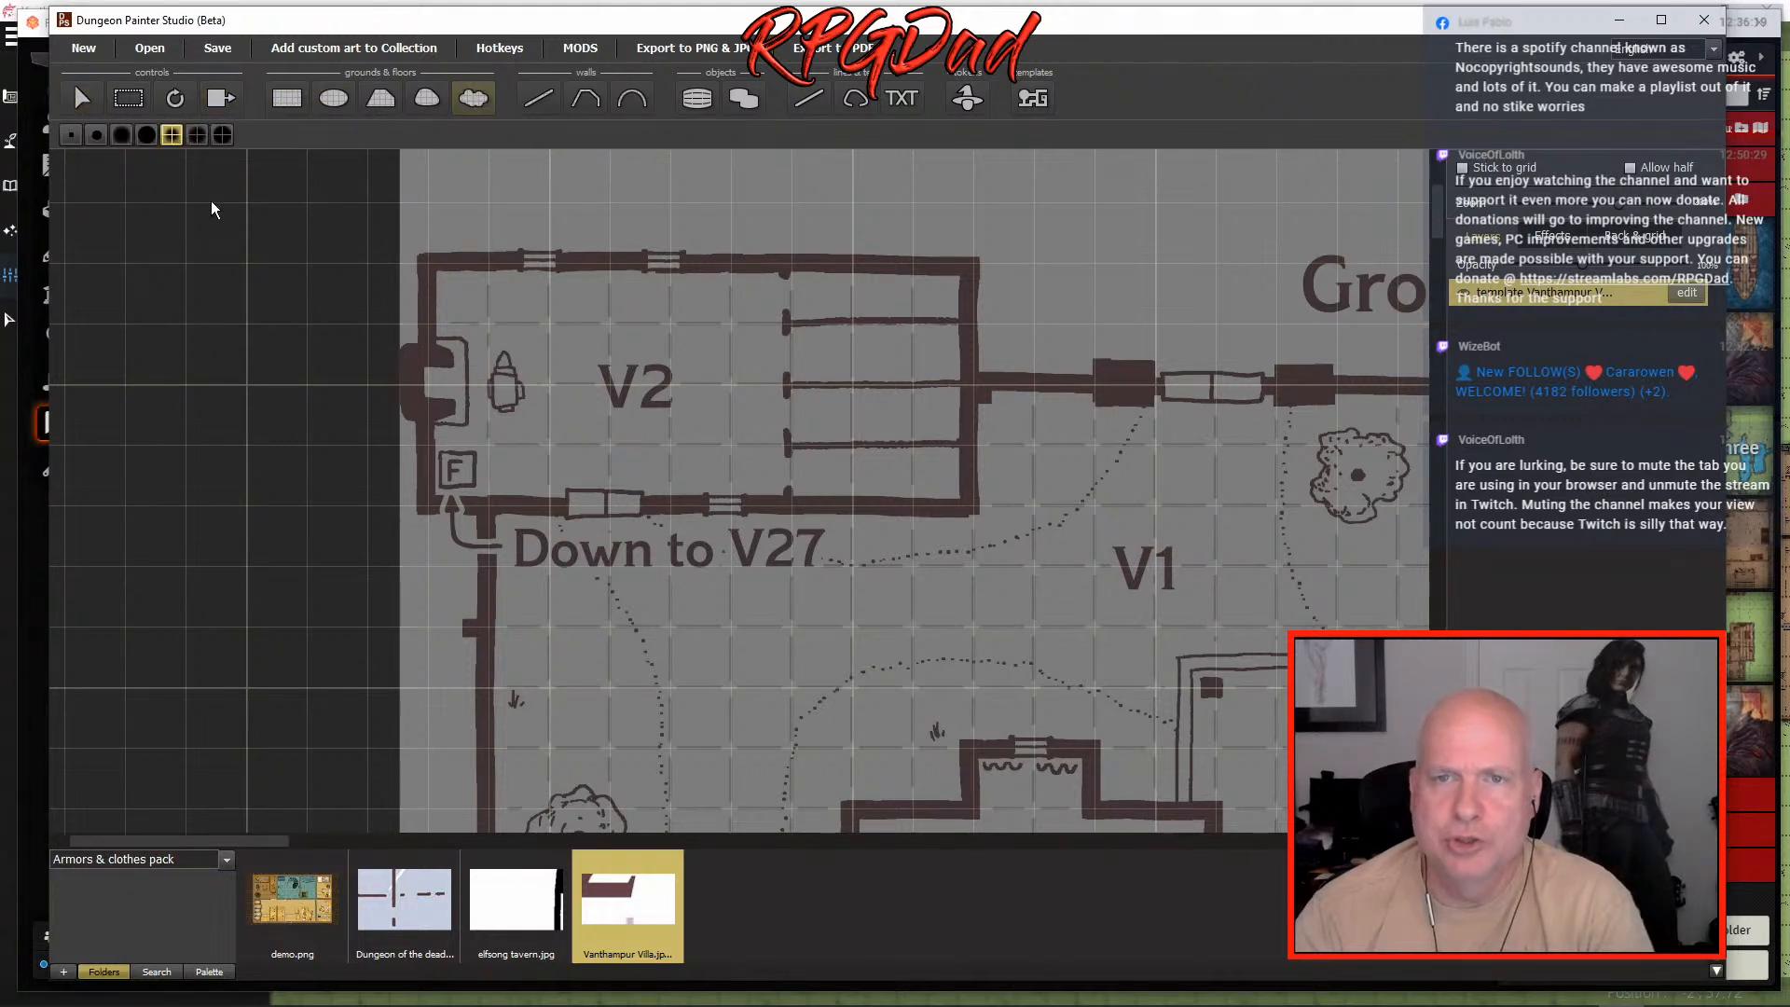
{"action": "left_click", "coordinate": [98, 136]}
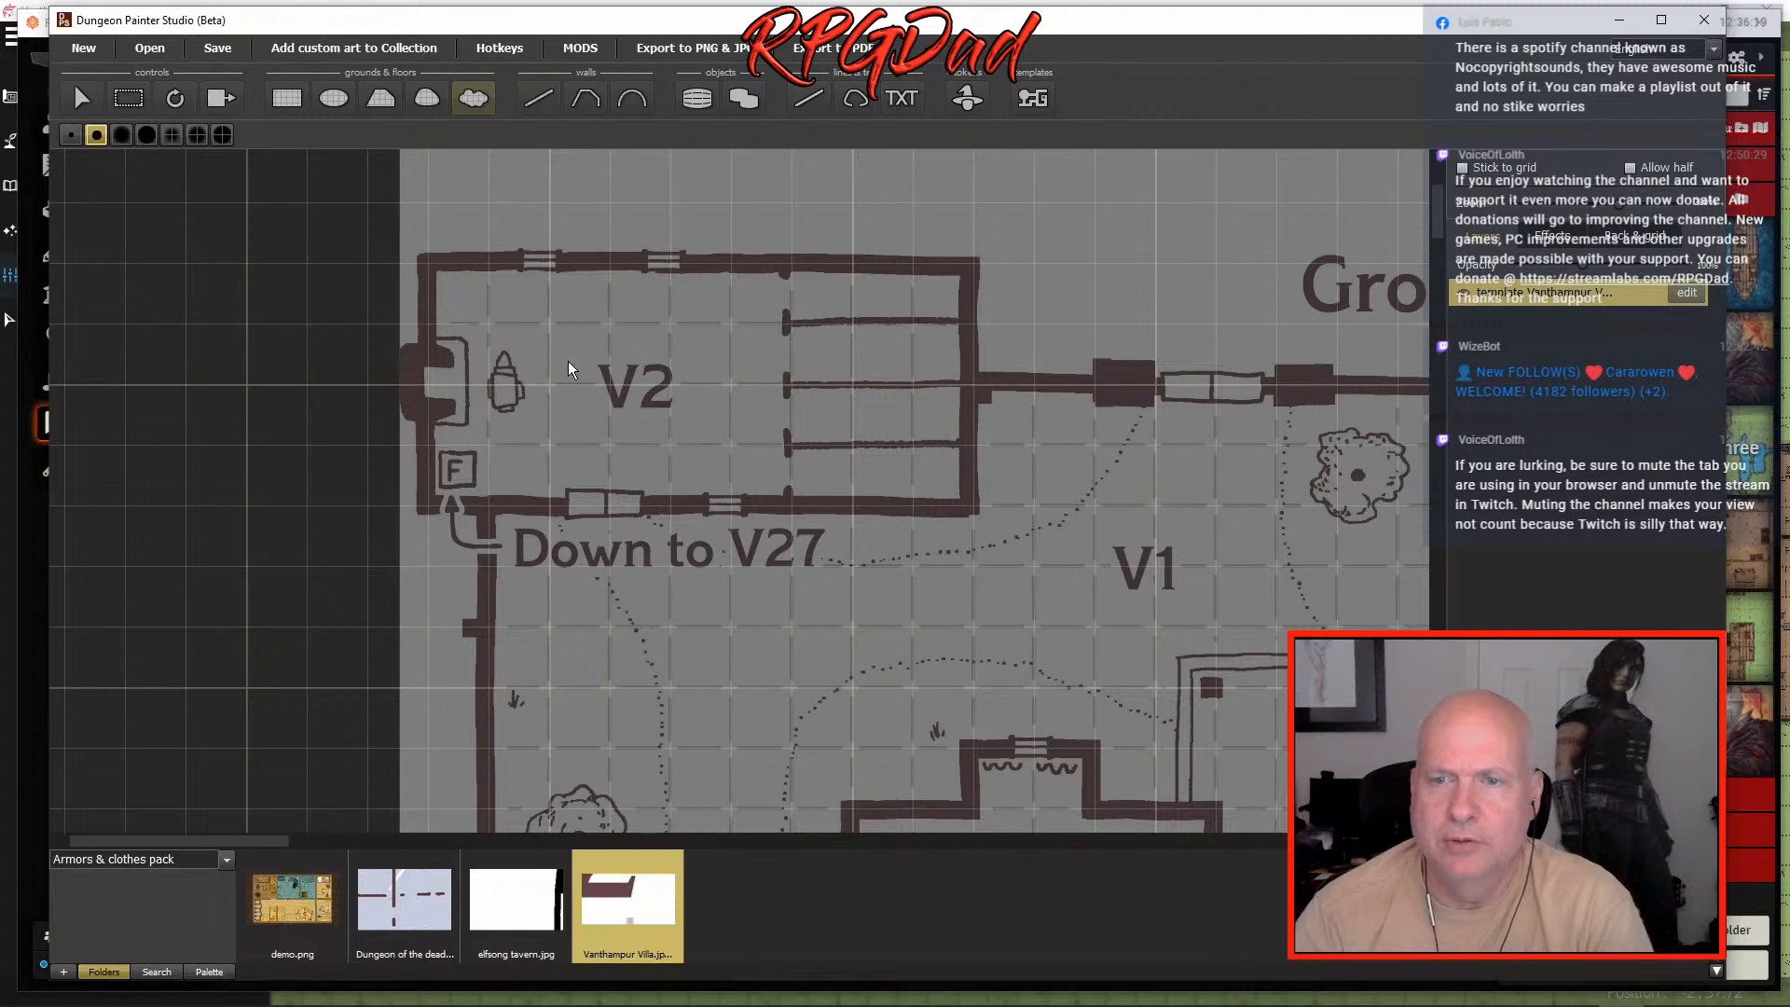
{"action": "left_click", "coordinate": [232, 860]}
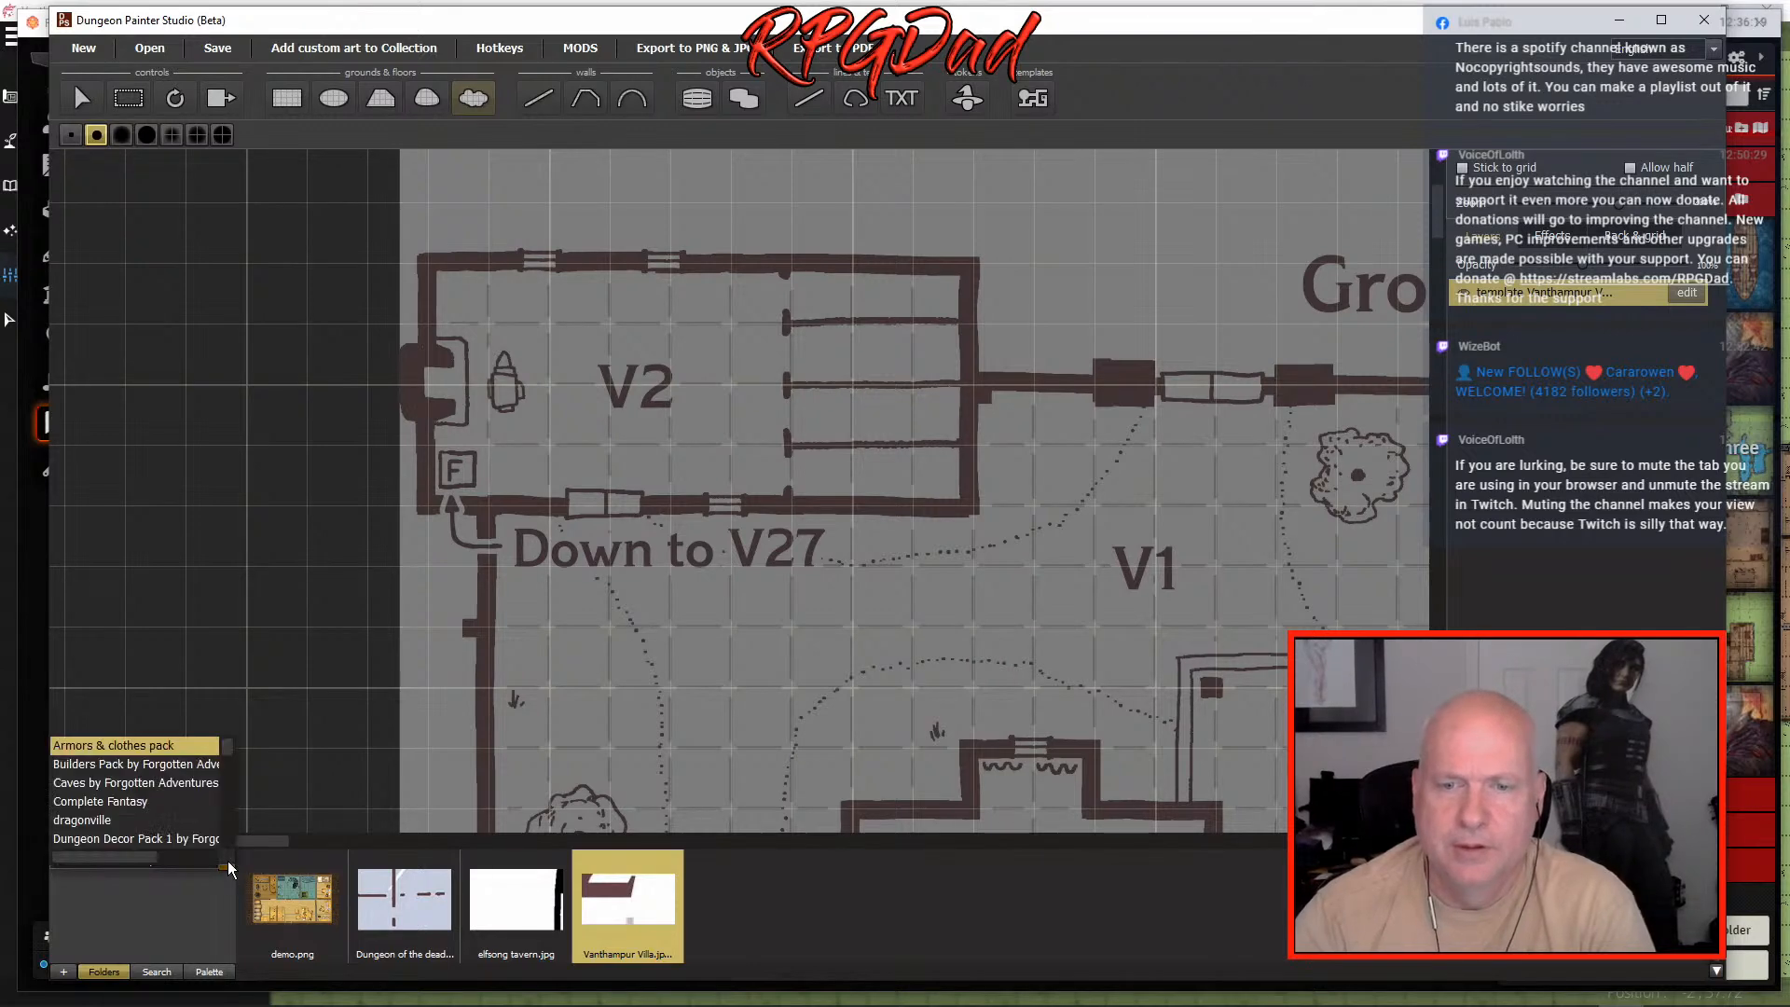
{"action": "left_click", "coordinate": [142, 782]}
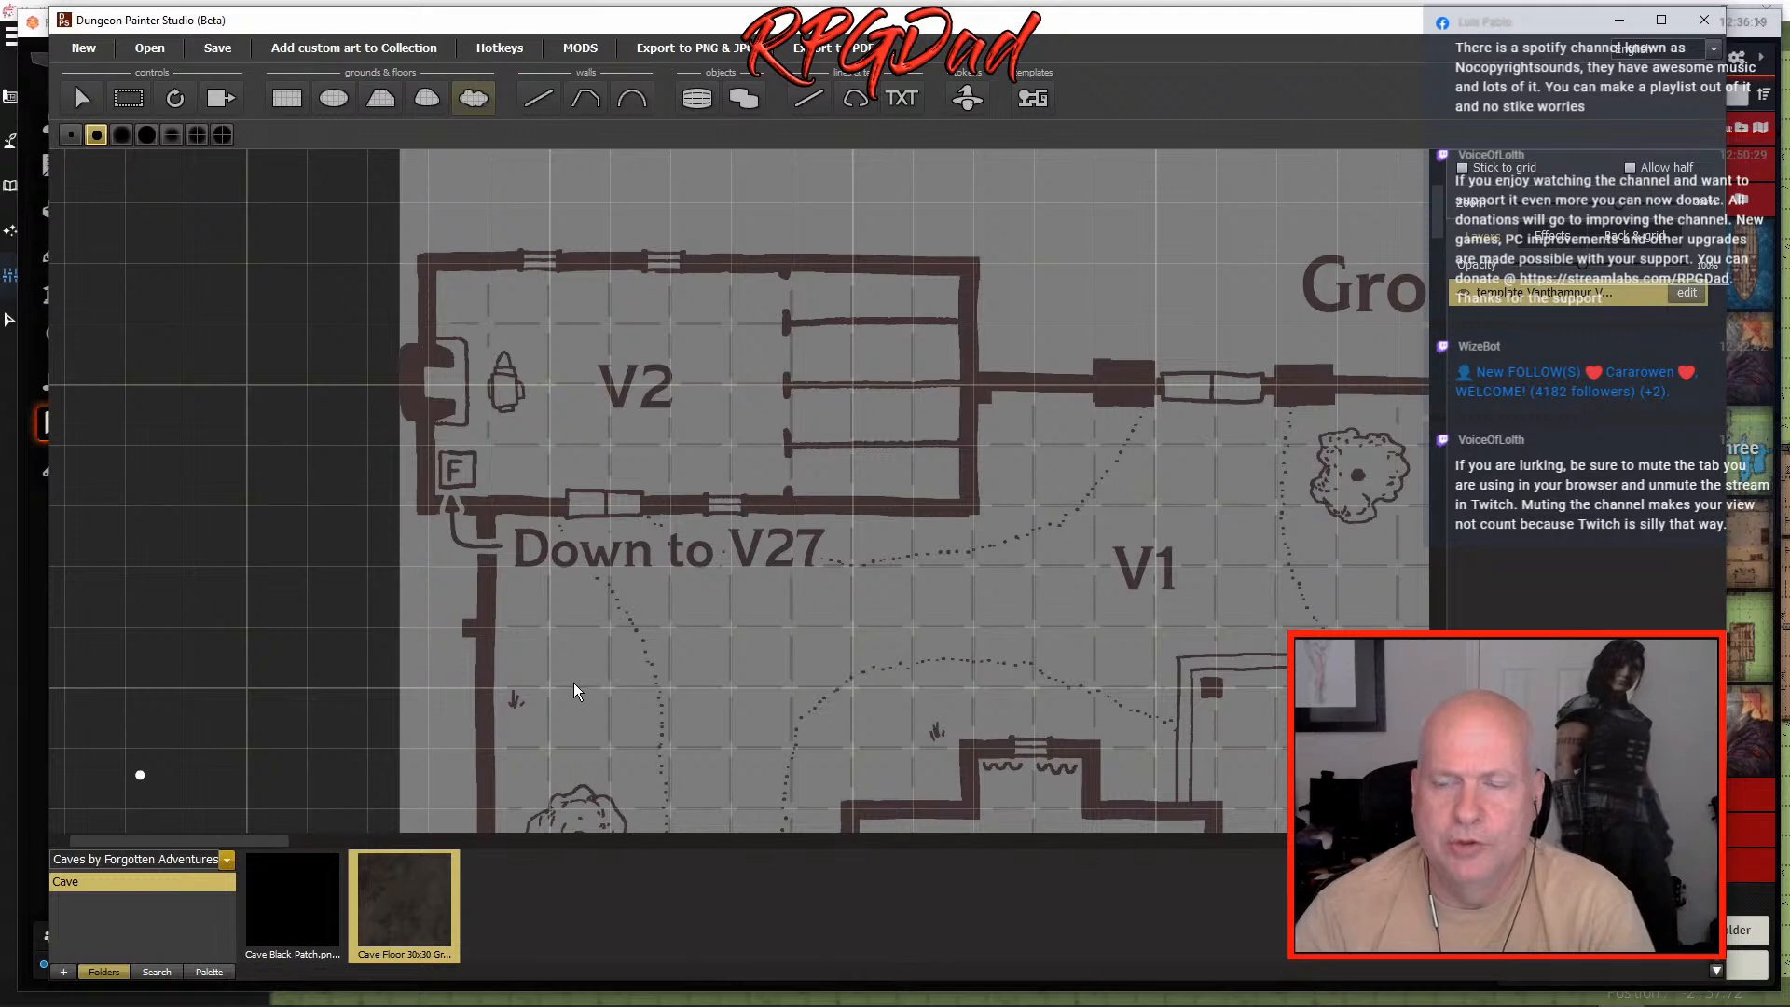
- Paint trial cave-floor strokes below V2 and along the dotted V1 path, and delete the resulting brush layers
{"action": "left_click", "coordinate": [622, 615]}
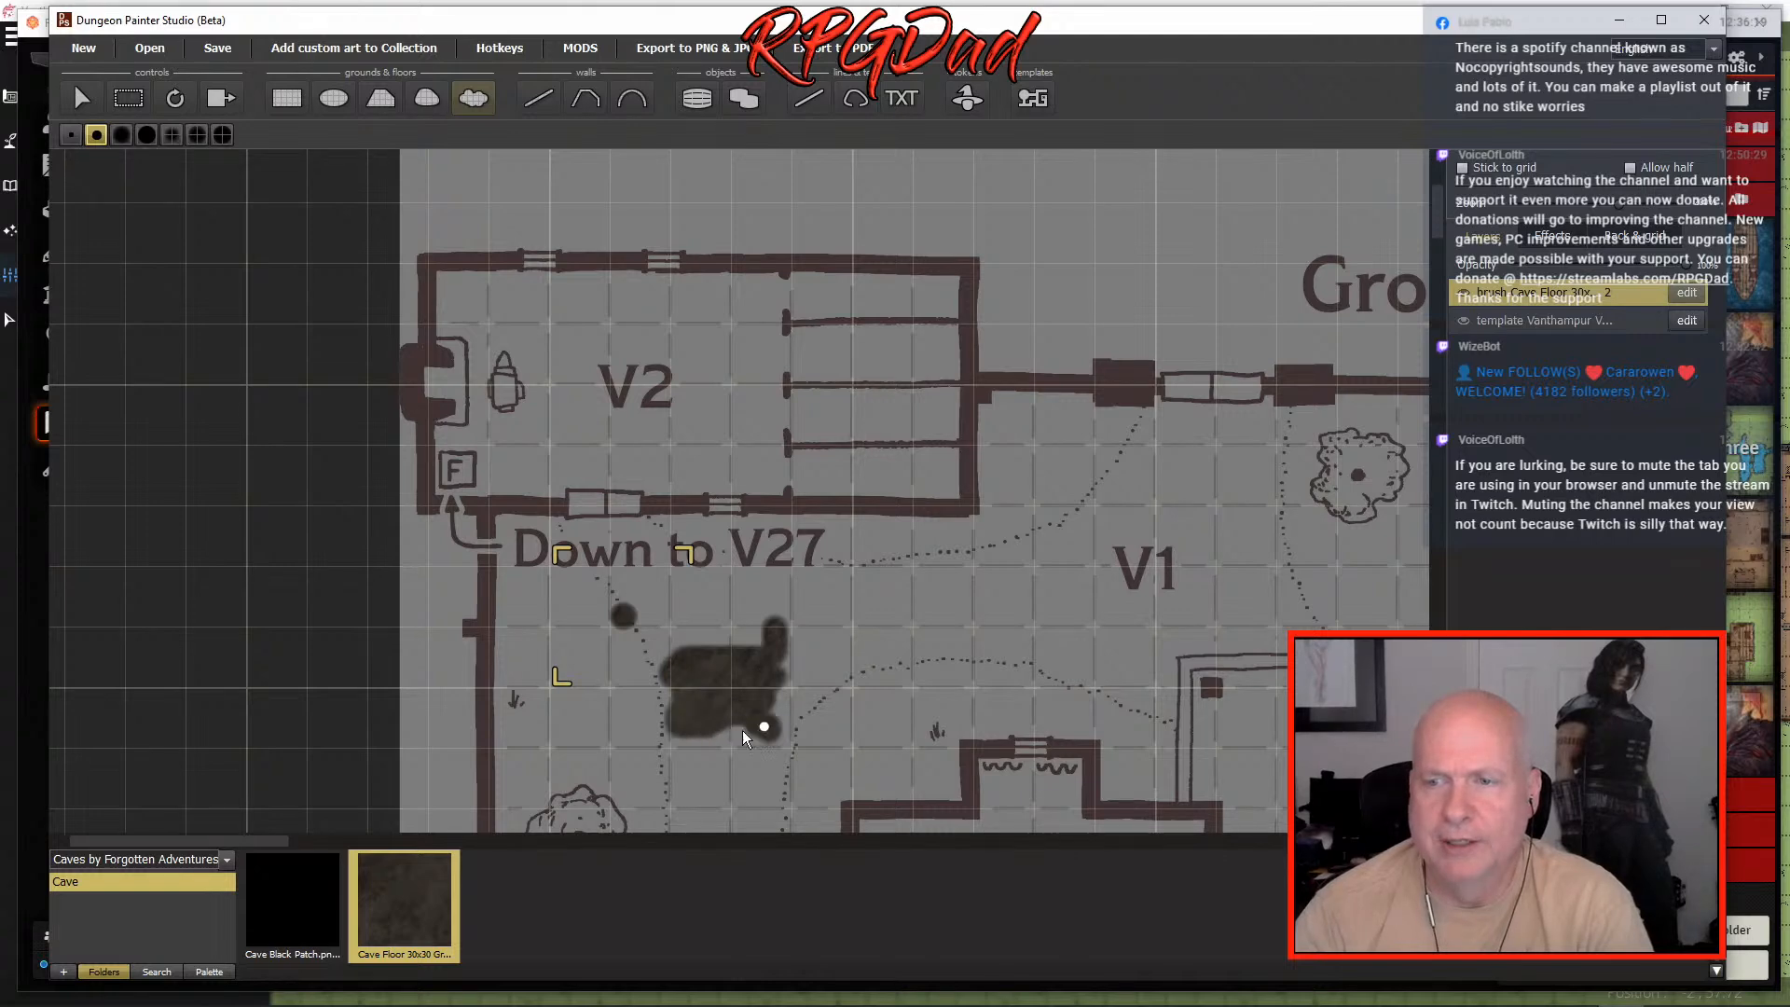
{"action": "mouse_move", "coordinate": [760, 732]}
{"action": "left_mouse_down"}
{"action": "mouse_move", "coordinate": [682, 753]}
{"action": "mouse_move", "coordinate": [755, 754]}
{"action": "left_mouse_up"}
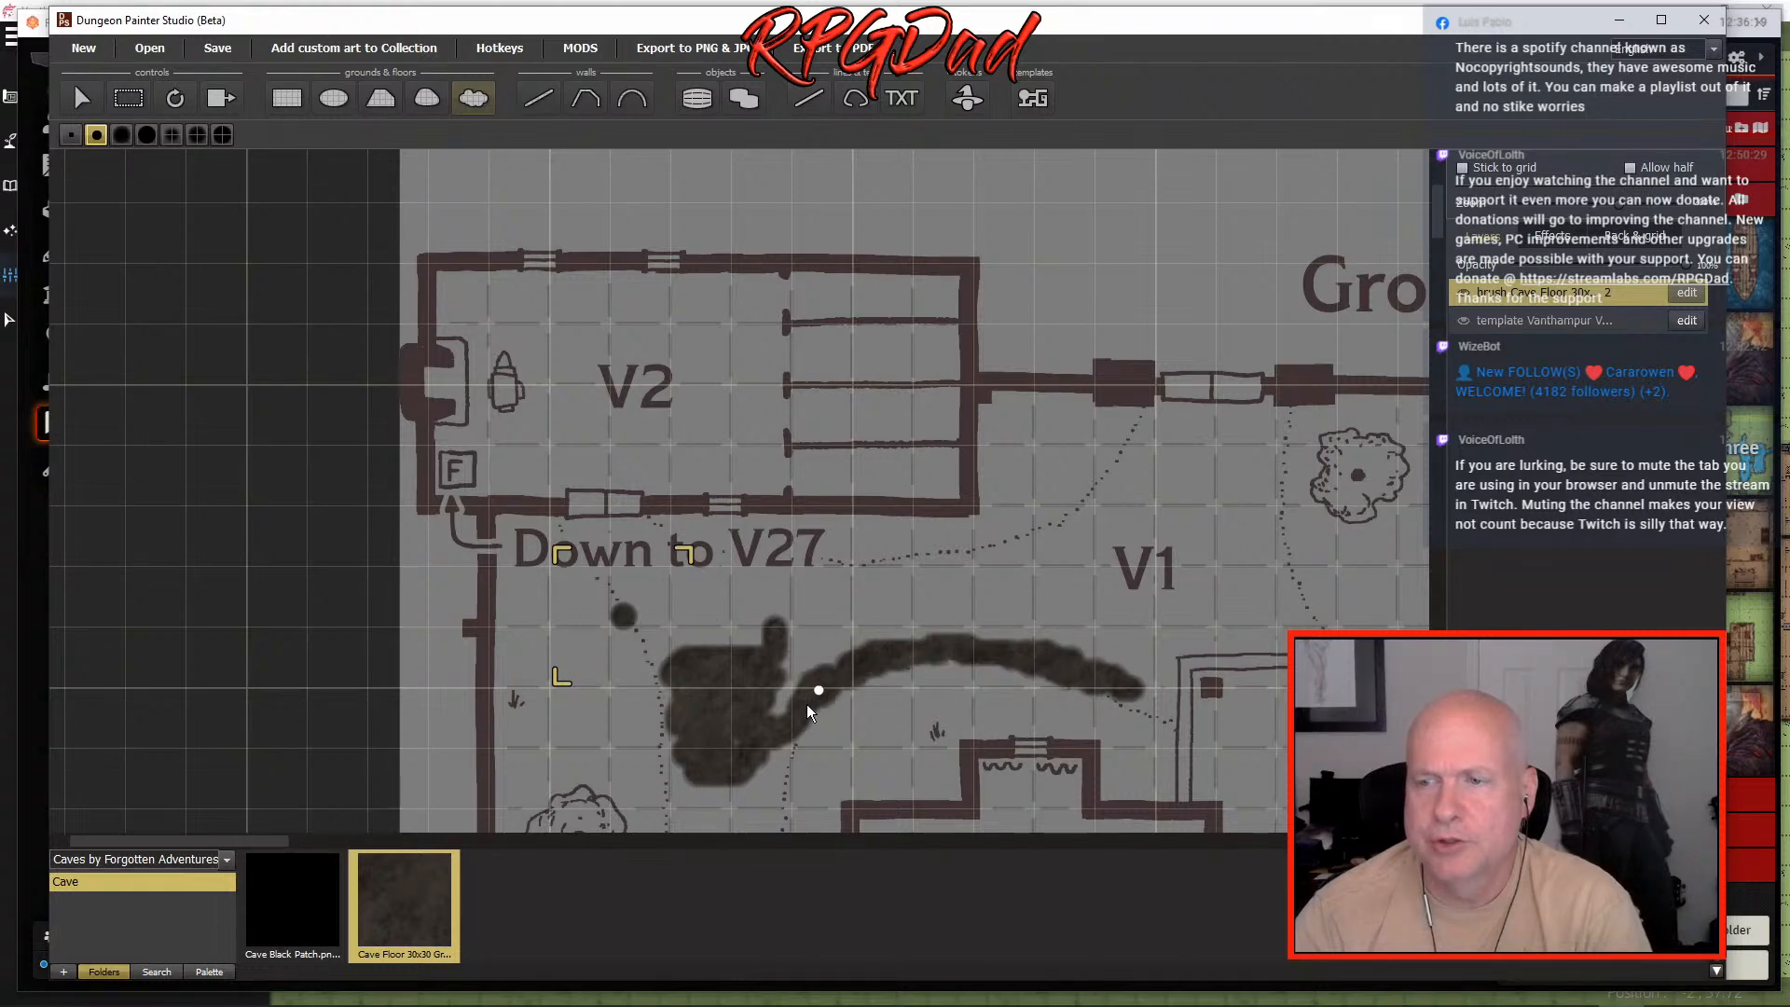
{"action": "left_click_drag", "start_coordinate": [749, 804], "coordinate": [742, 813]}
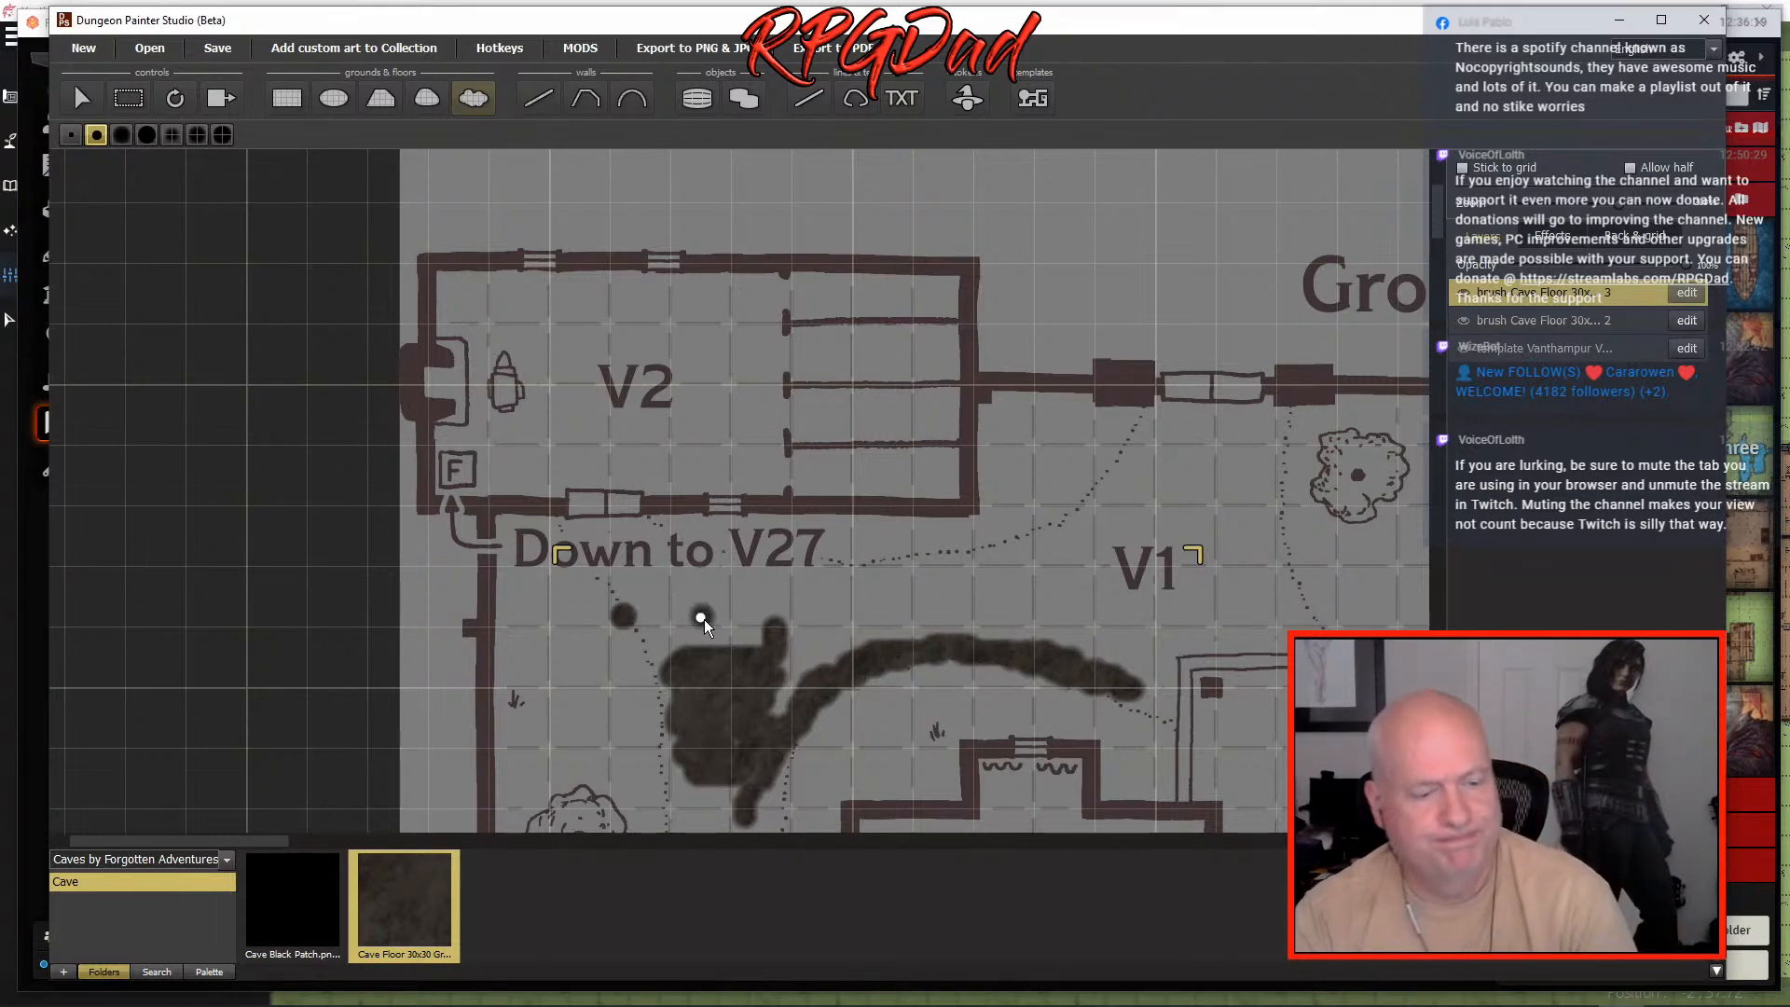
{"action": "key", "text": "Delete"}
{"action": "key", "text": "Delete"}
{"action": "scroll", "coordinate": [707, 619], "scroll_direction": "up", "scroll_amount": 2}
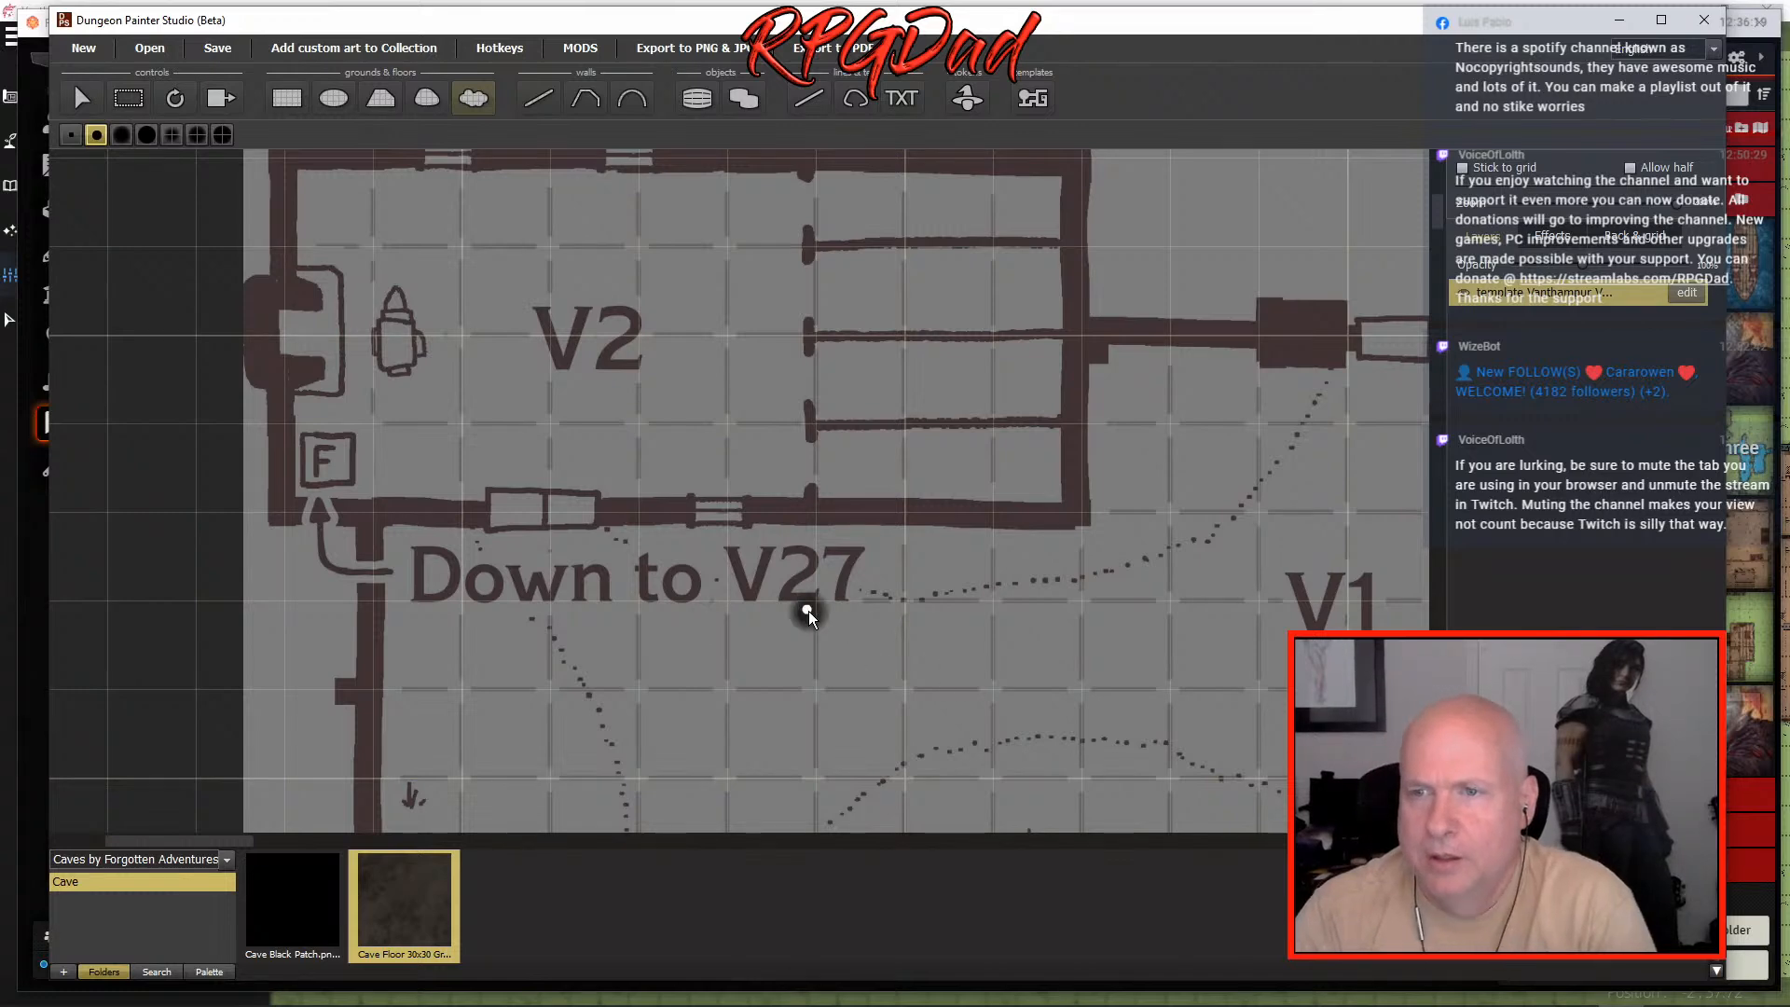
- Start a rectangular floor for room V2 and switch the textures to the Complete Fantasy collection
{"action": "left_click_drag", "start_coordinate": [754, 595], "coordinate": [780, 736]}
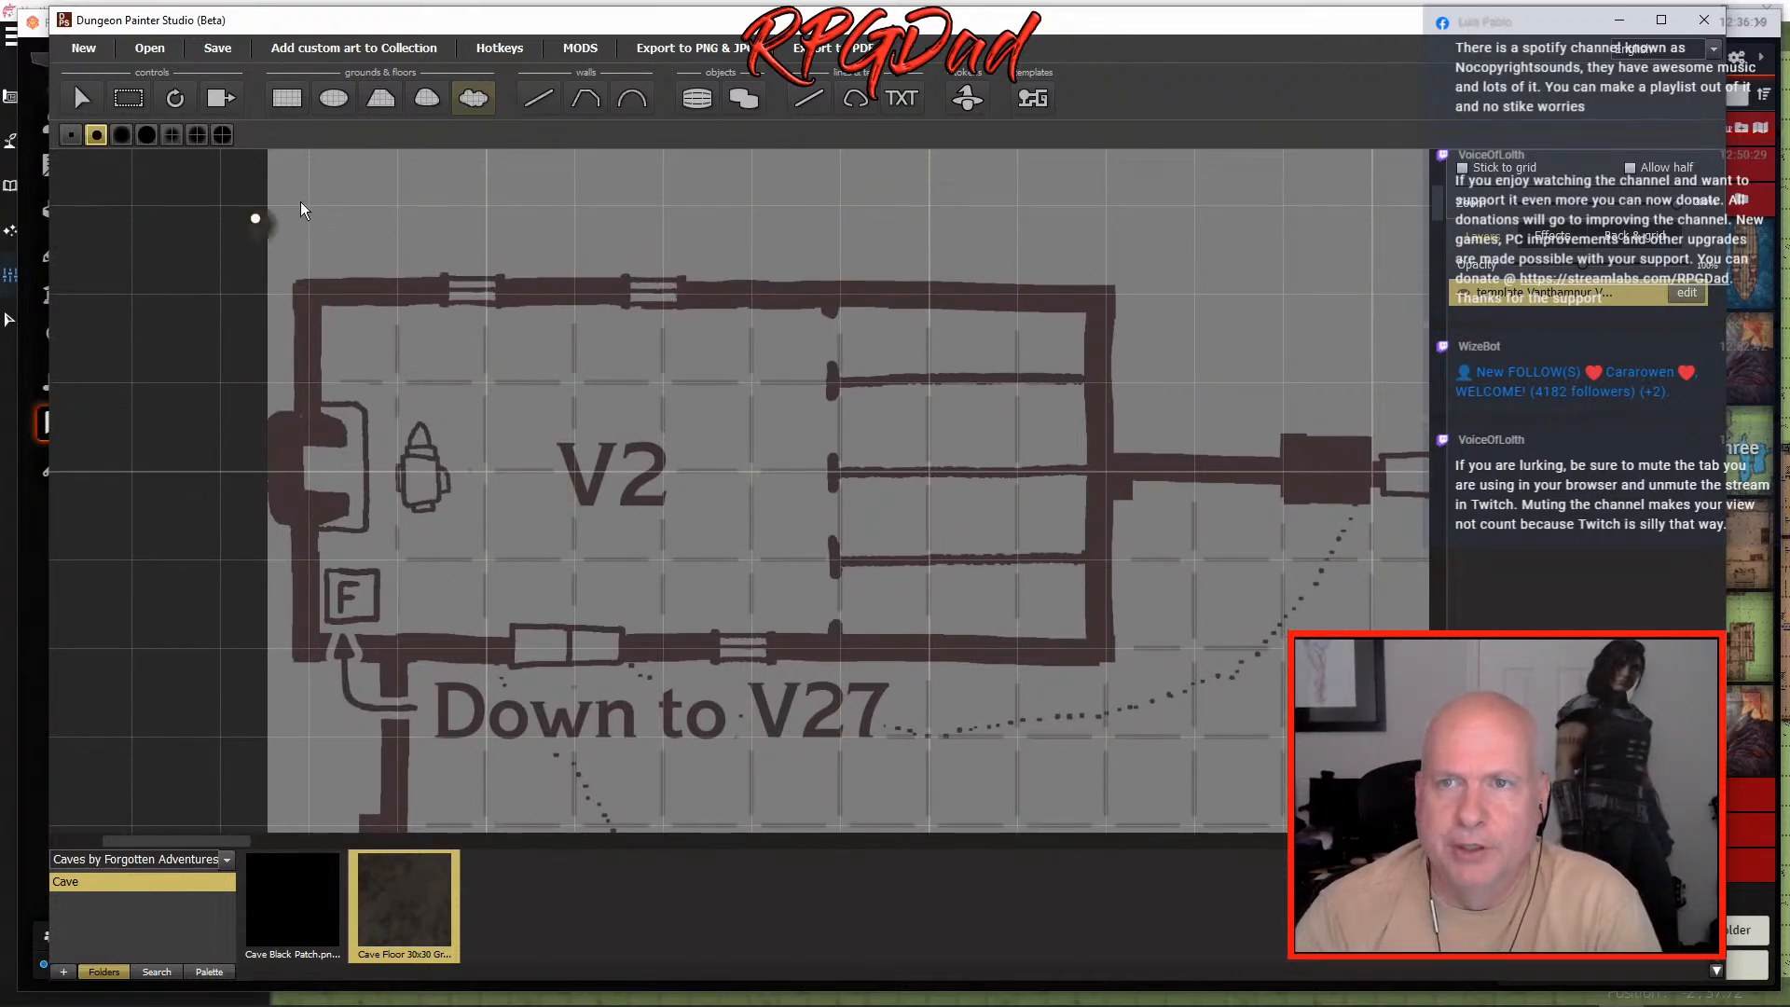
{"action": "left_click", "coordinate": [286, 97]}
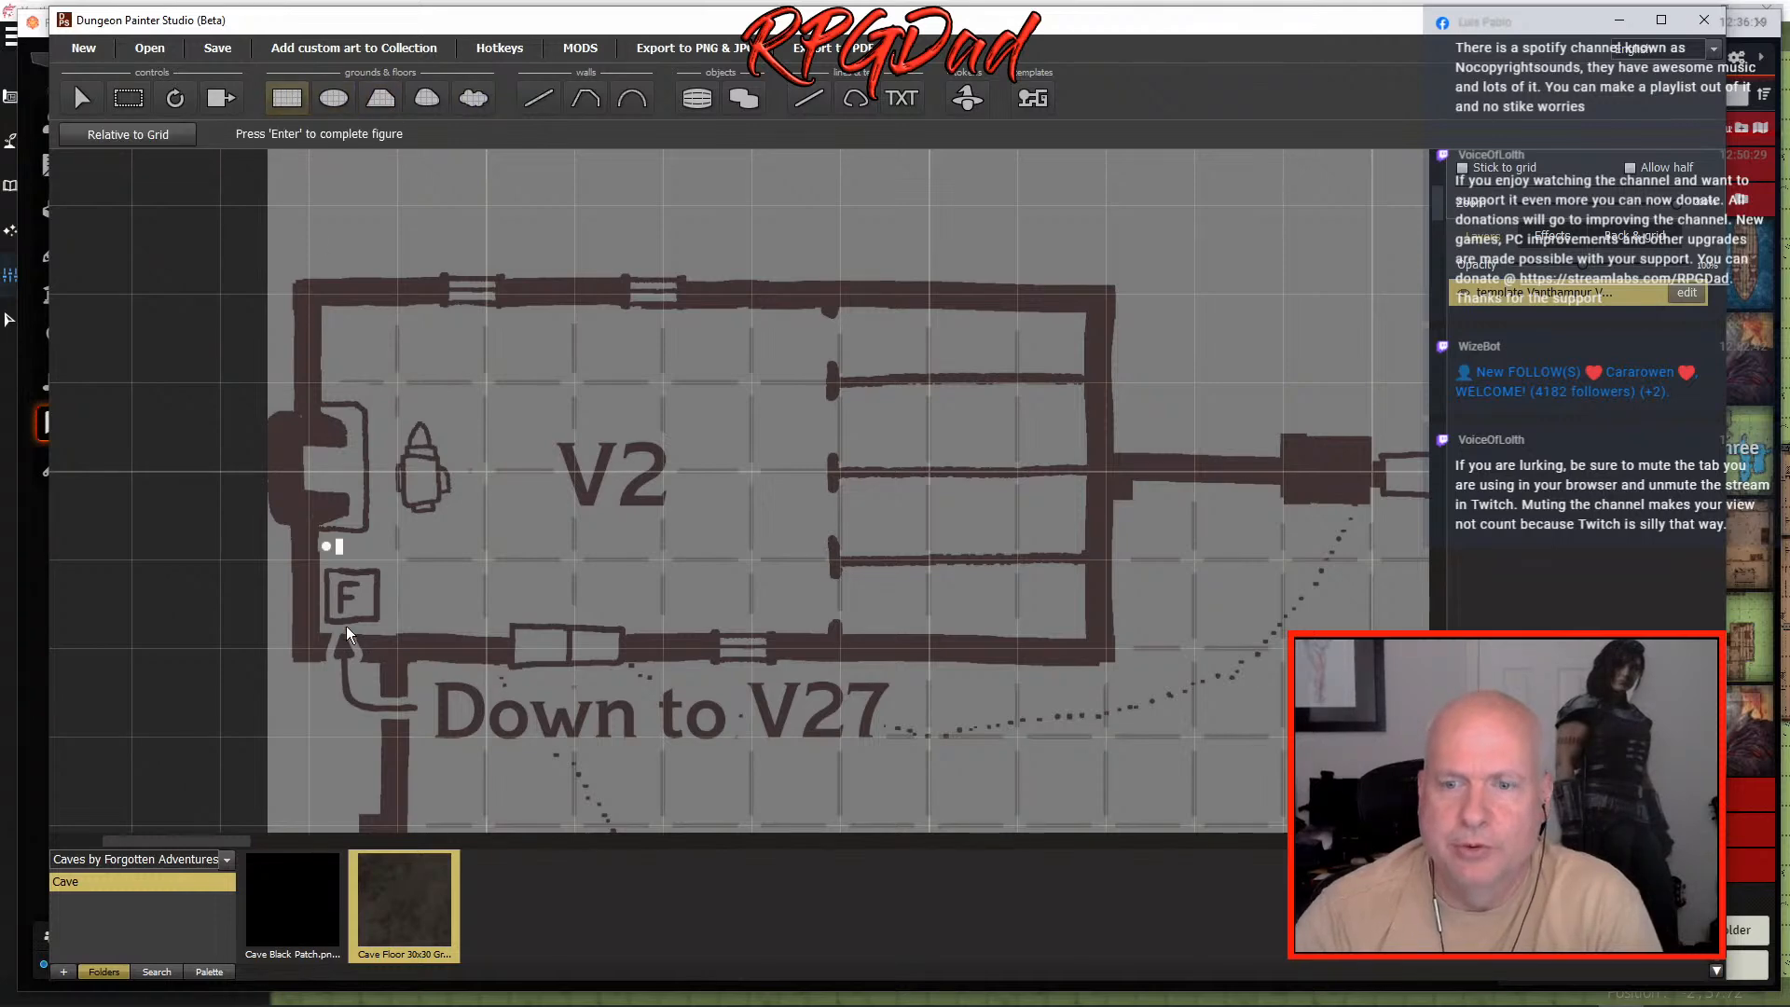
{"action": "left_click", "coordinate": [224, 861]}
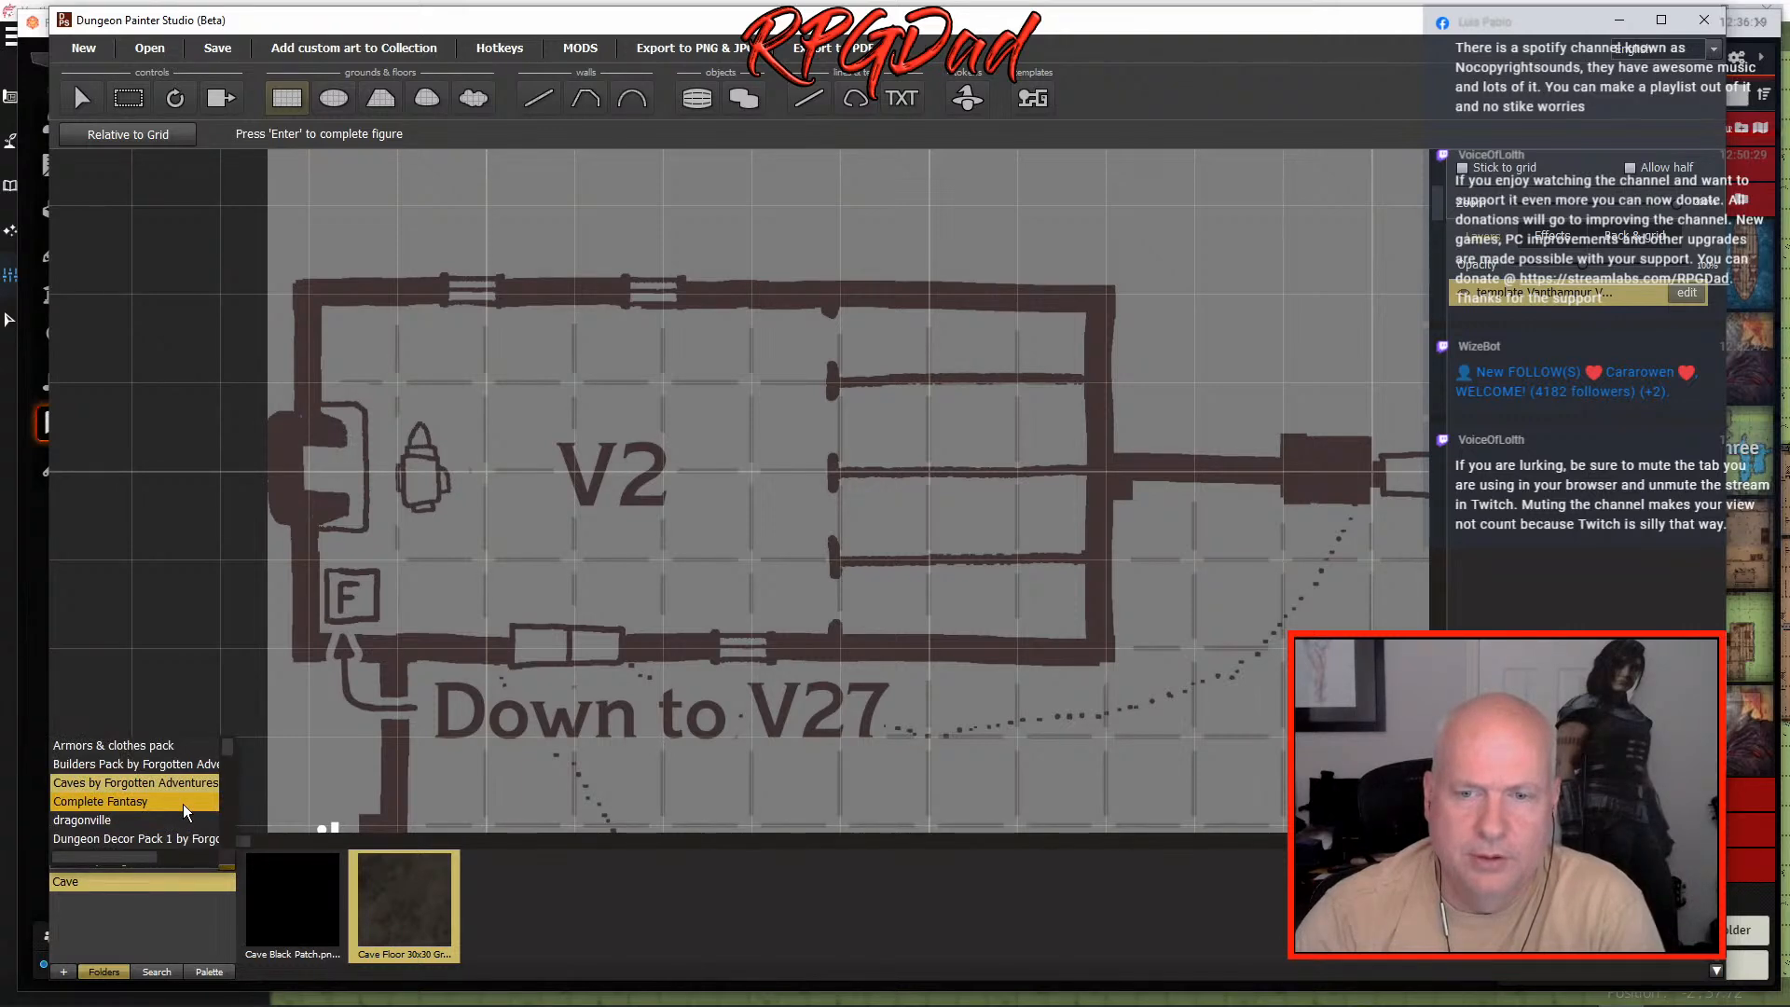
{"action": "left_click", "coordinate": [134, 802]}
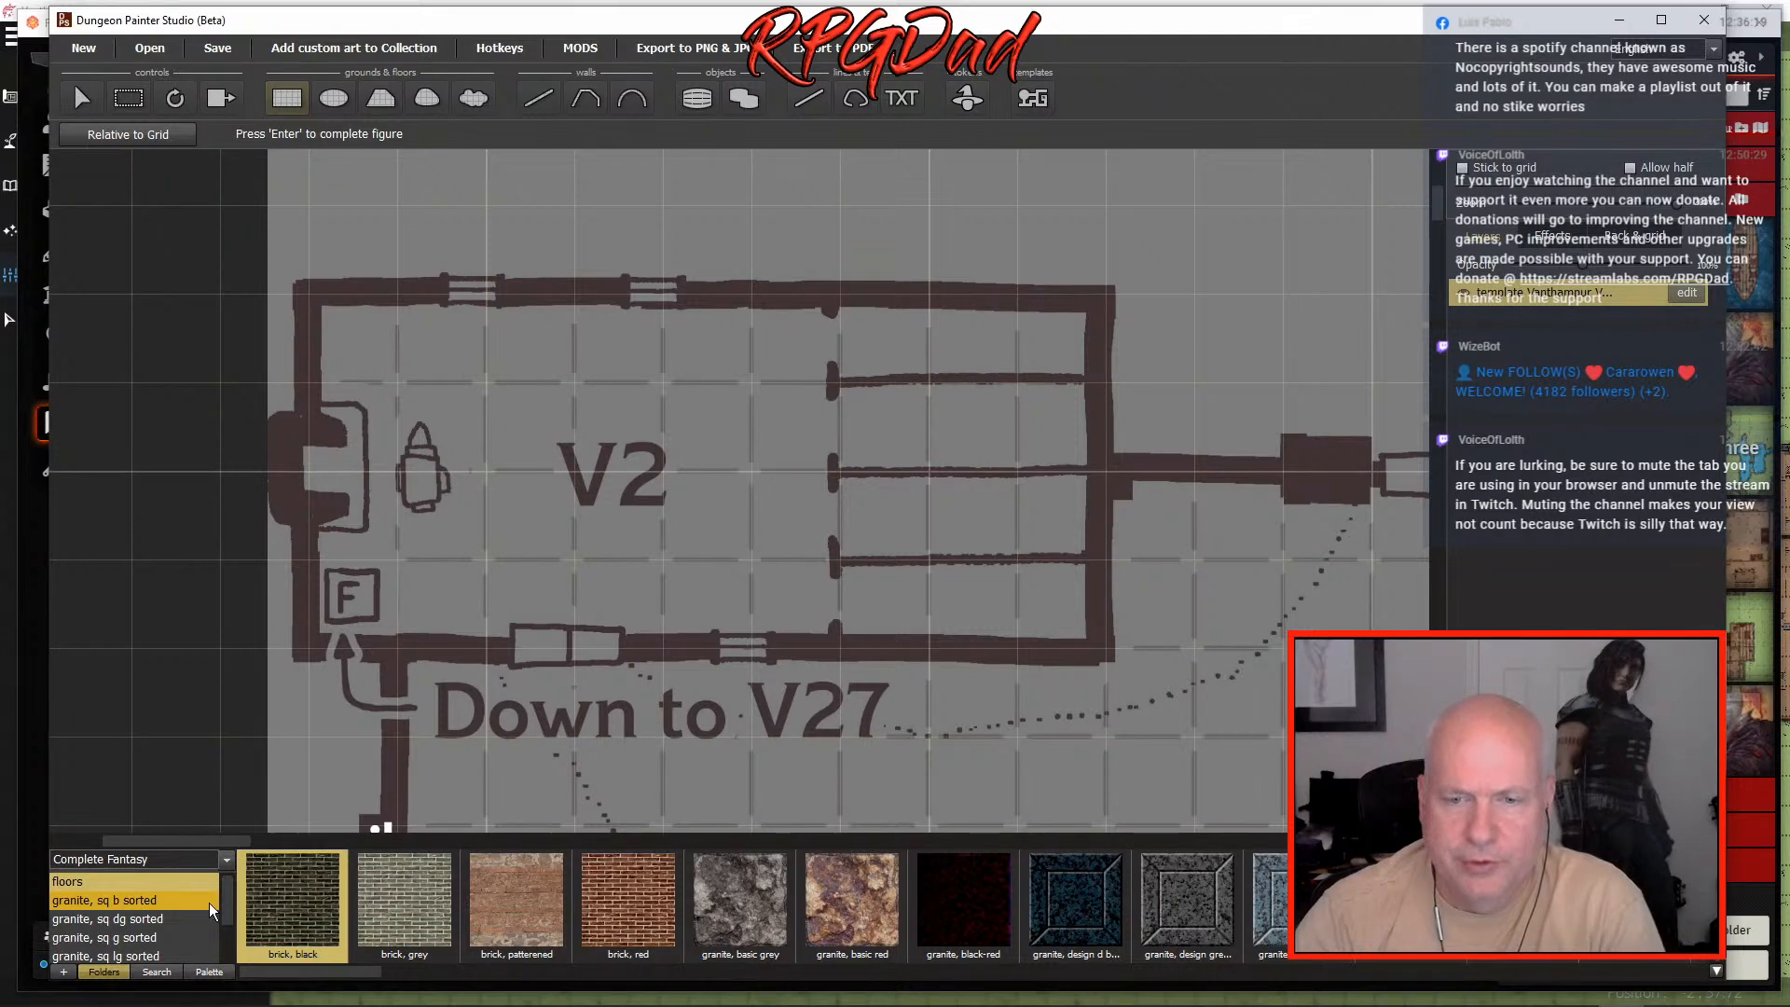
- Browse the Complete Fantasy floor textures, from the sorted square granite sets to the terrain set
{"action": "left_click", "coordinate": [136, 899]}
{"action": "scroll", "coordinate": [136, 899], "scroll_direction": "down", "scroll_amount": 1}
{"action": "left_click", "coordinate": [145, 885]}
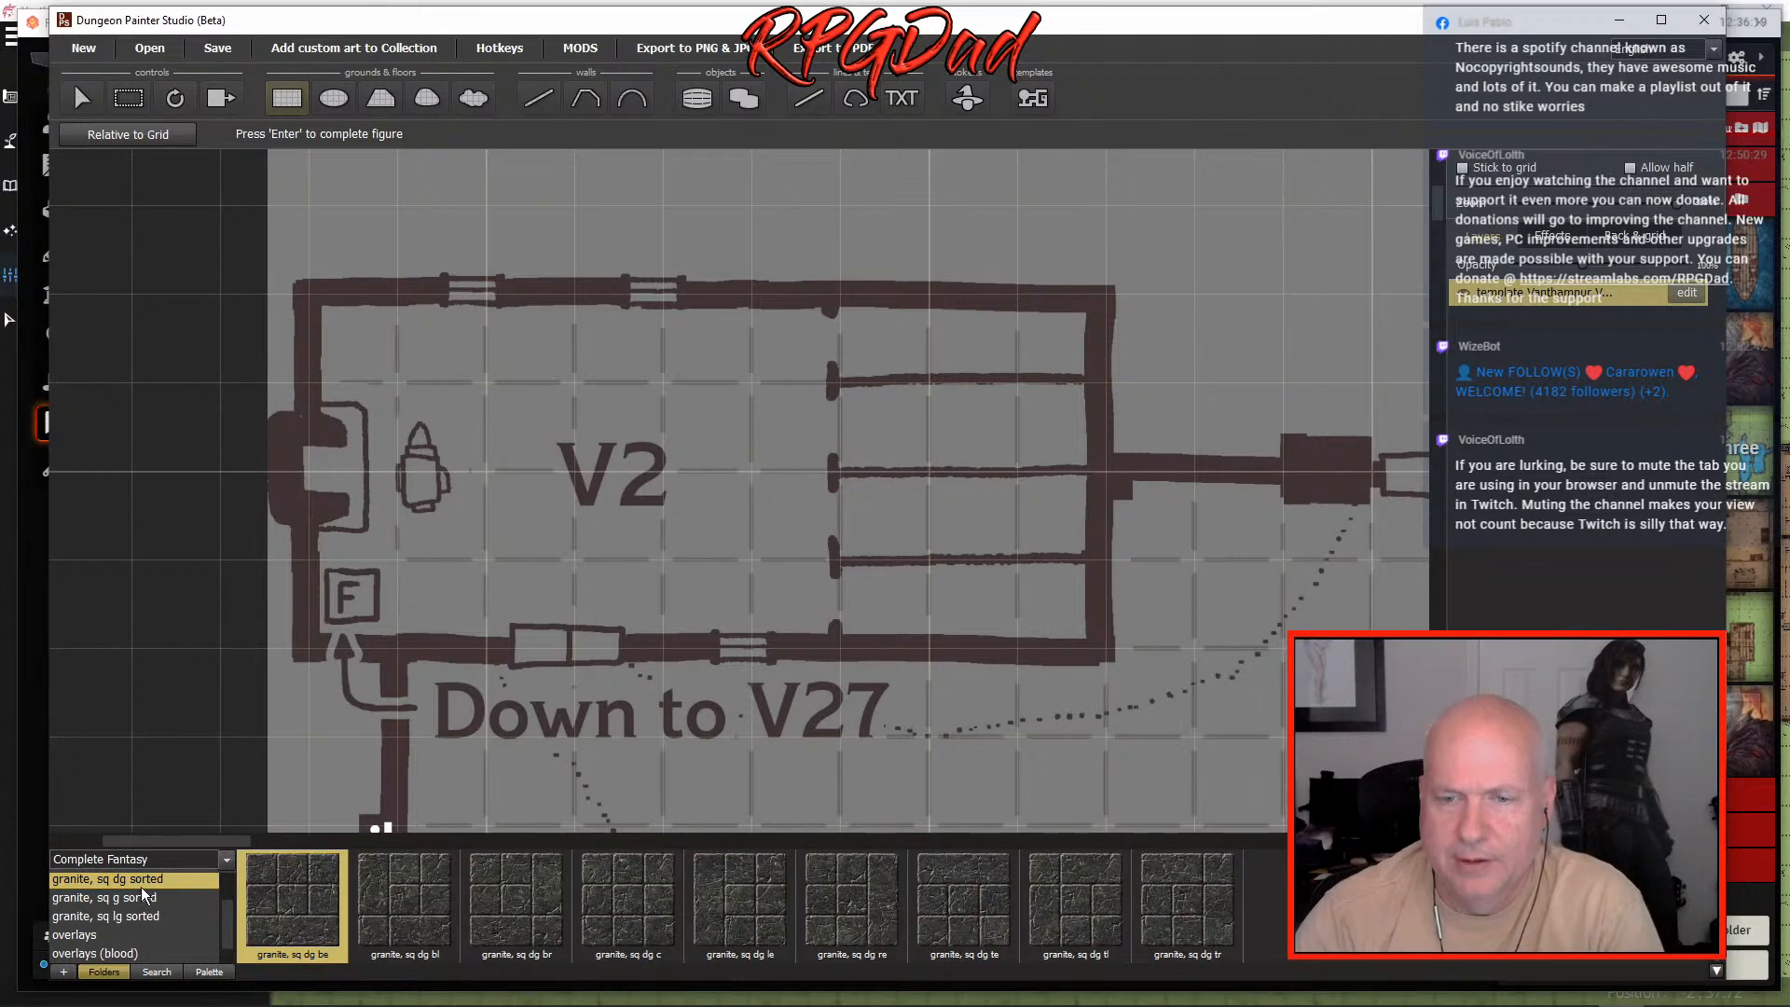
{"action": "left_click", "coordinate": [142, 898]}
{"action": "left_click", "coordinate": [140, 919]}
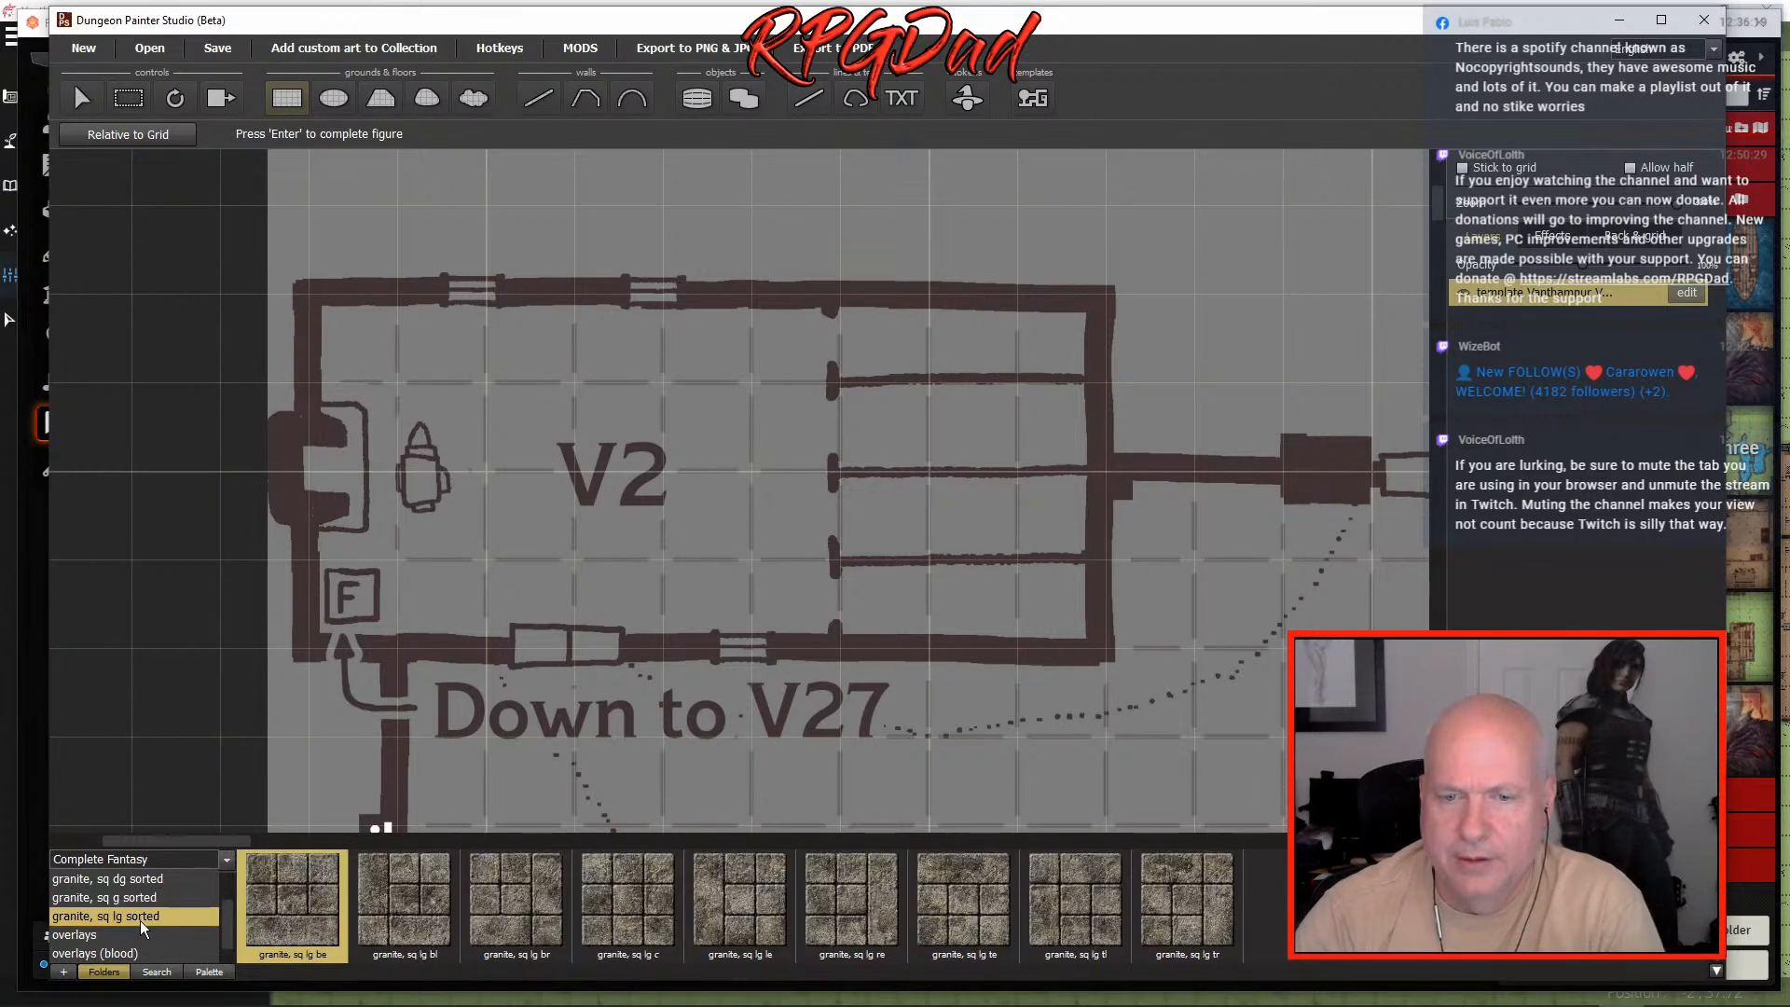
{"action": "scroll", "coordinate": [145, 917], "scroll_direction": "down", "scroll_amount": 1}
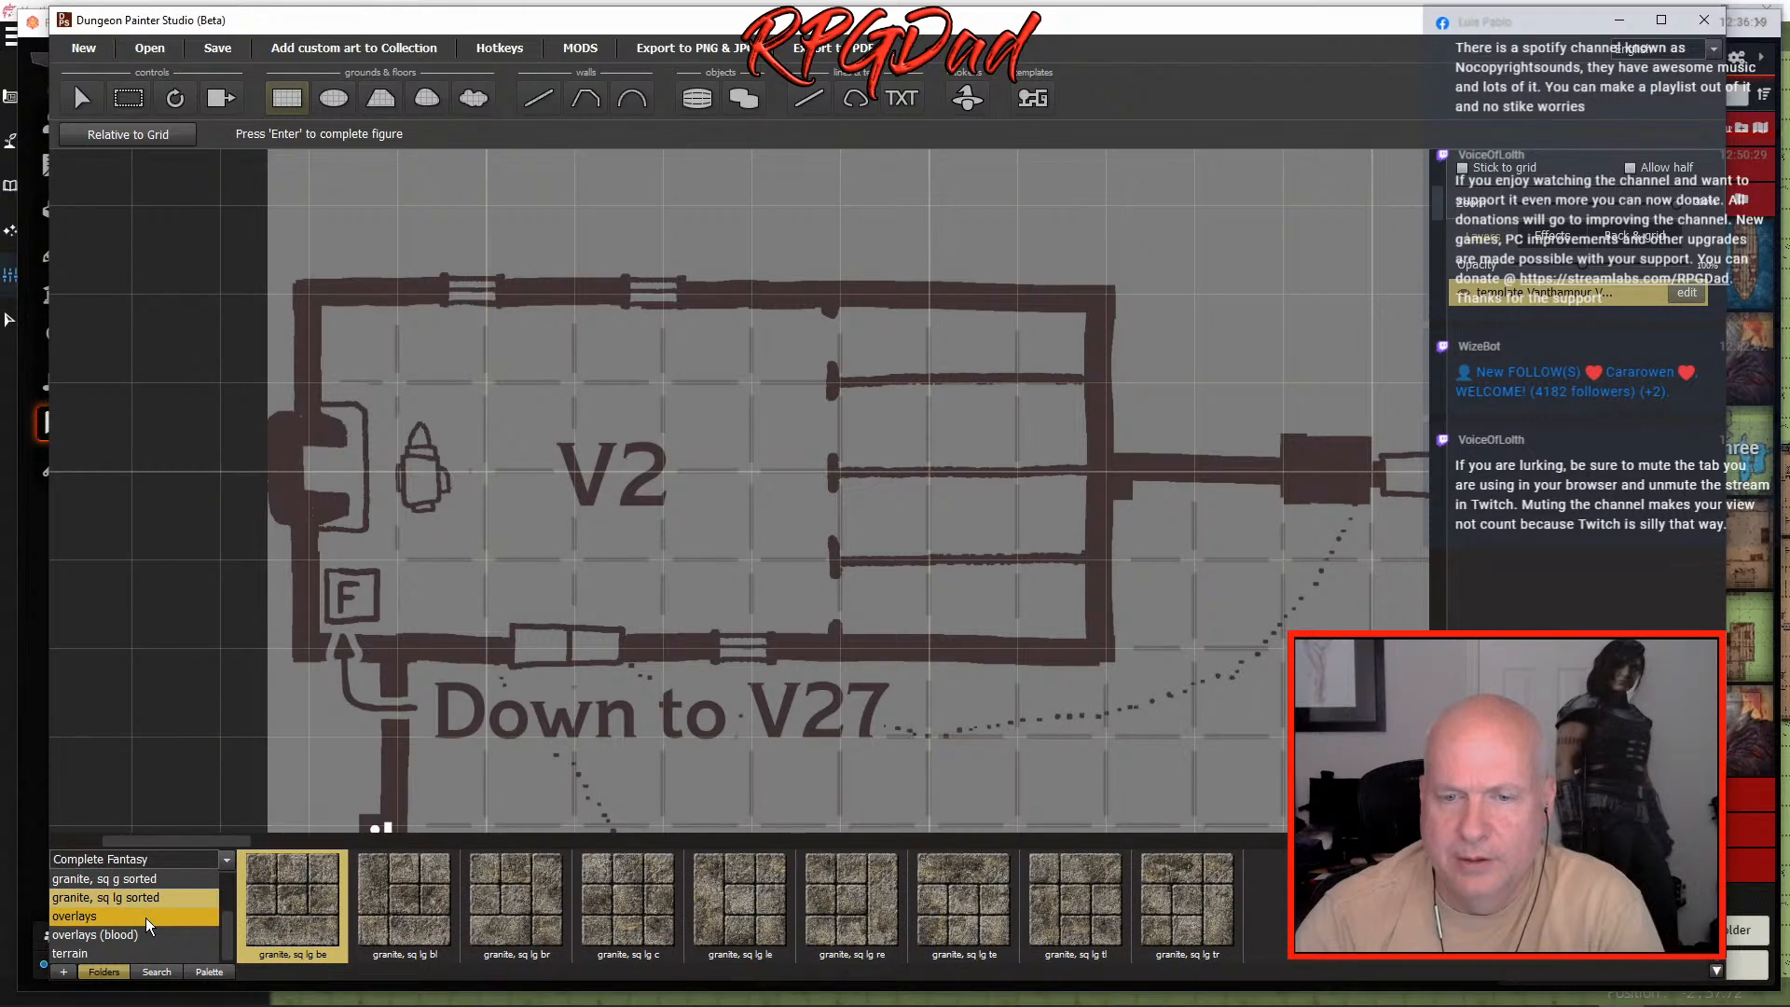
{"action": "left_click", "coordinate": [81, 955]}
{"action": "left_click_drag", "start_coordinate": [367, 970], "coordinate": [475, 940]}
{"action": "scroll", "coordinate": [166, 914], "scroll_direction": "up", "scroll_amount": 1}
- Draw a rectangular floor over room V2 with the grey granite slabs texture from the floors set
{"action": "left_click", "coordinate": [97, 880]}
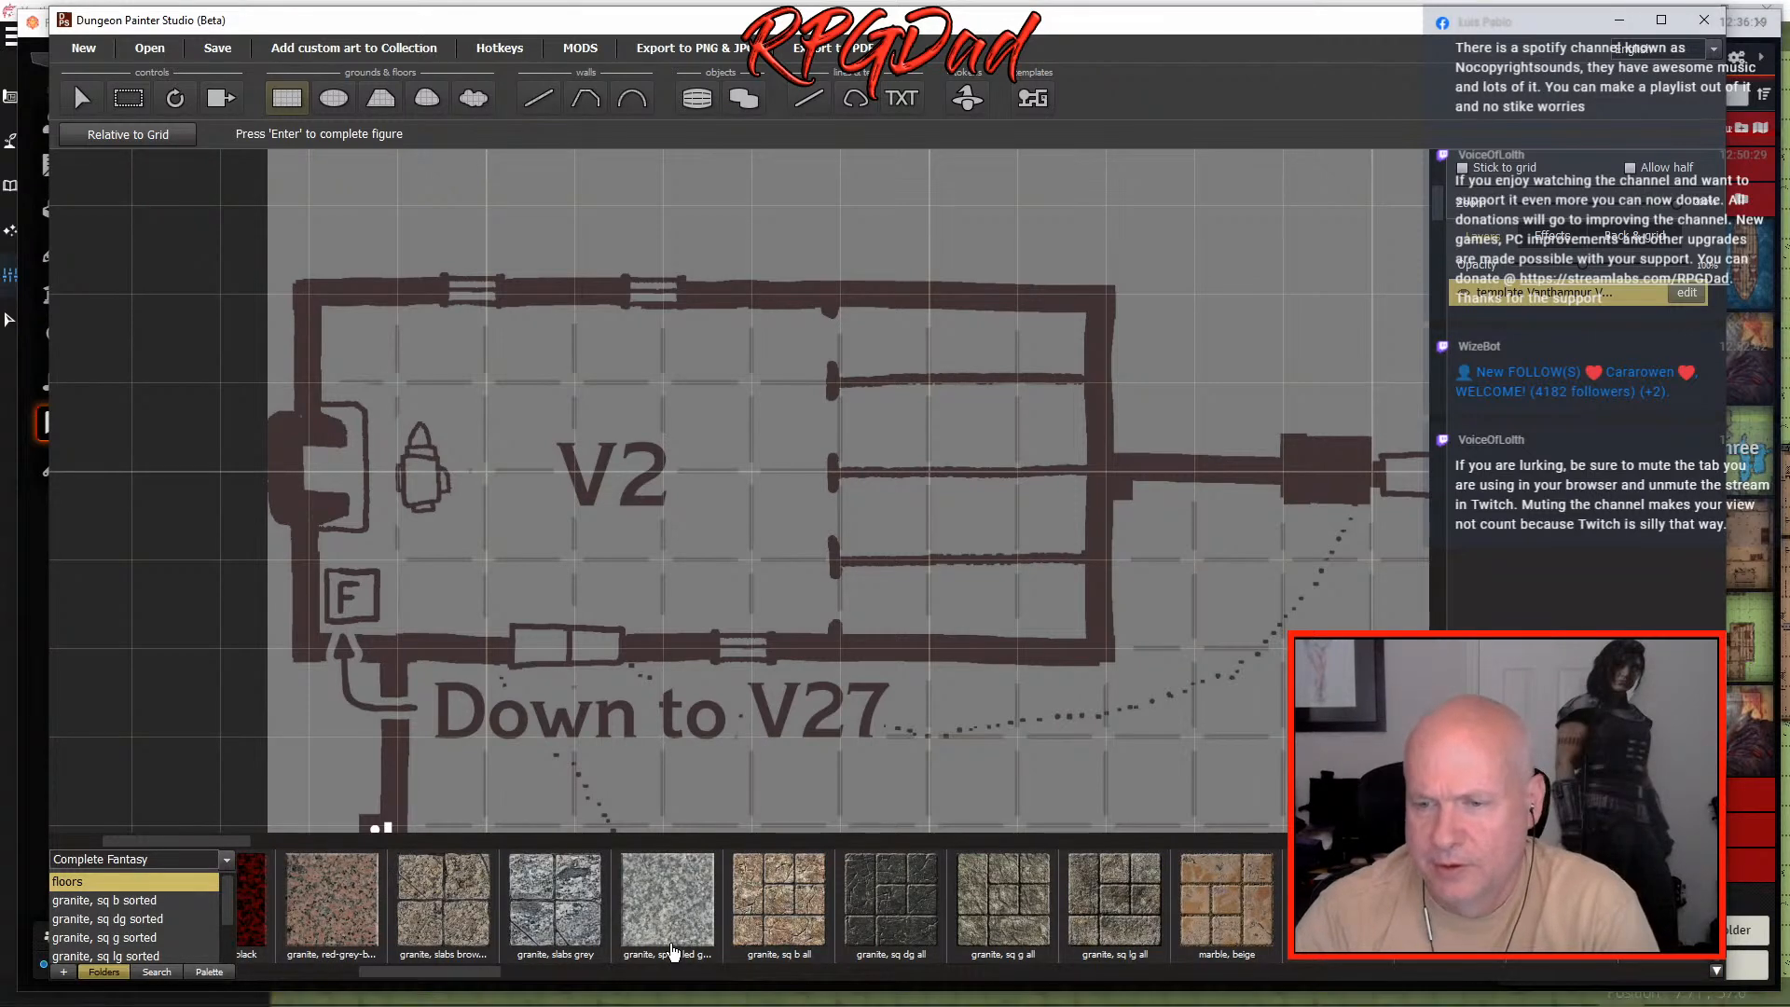
{"action": "left_click", "coordinate": [558, 910]}
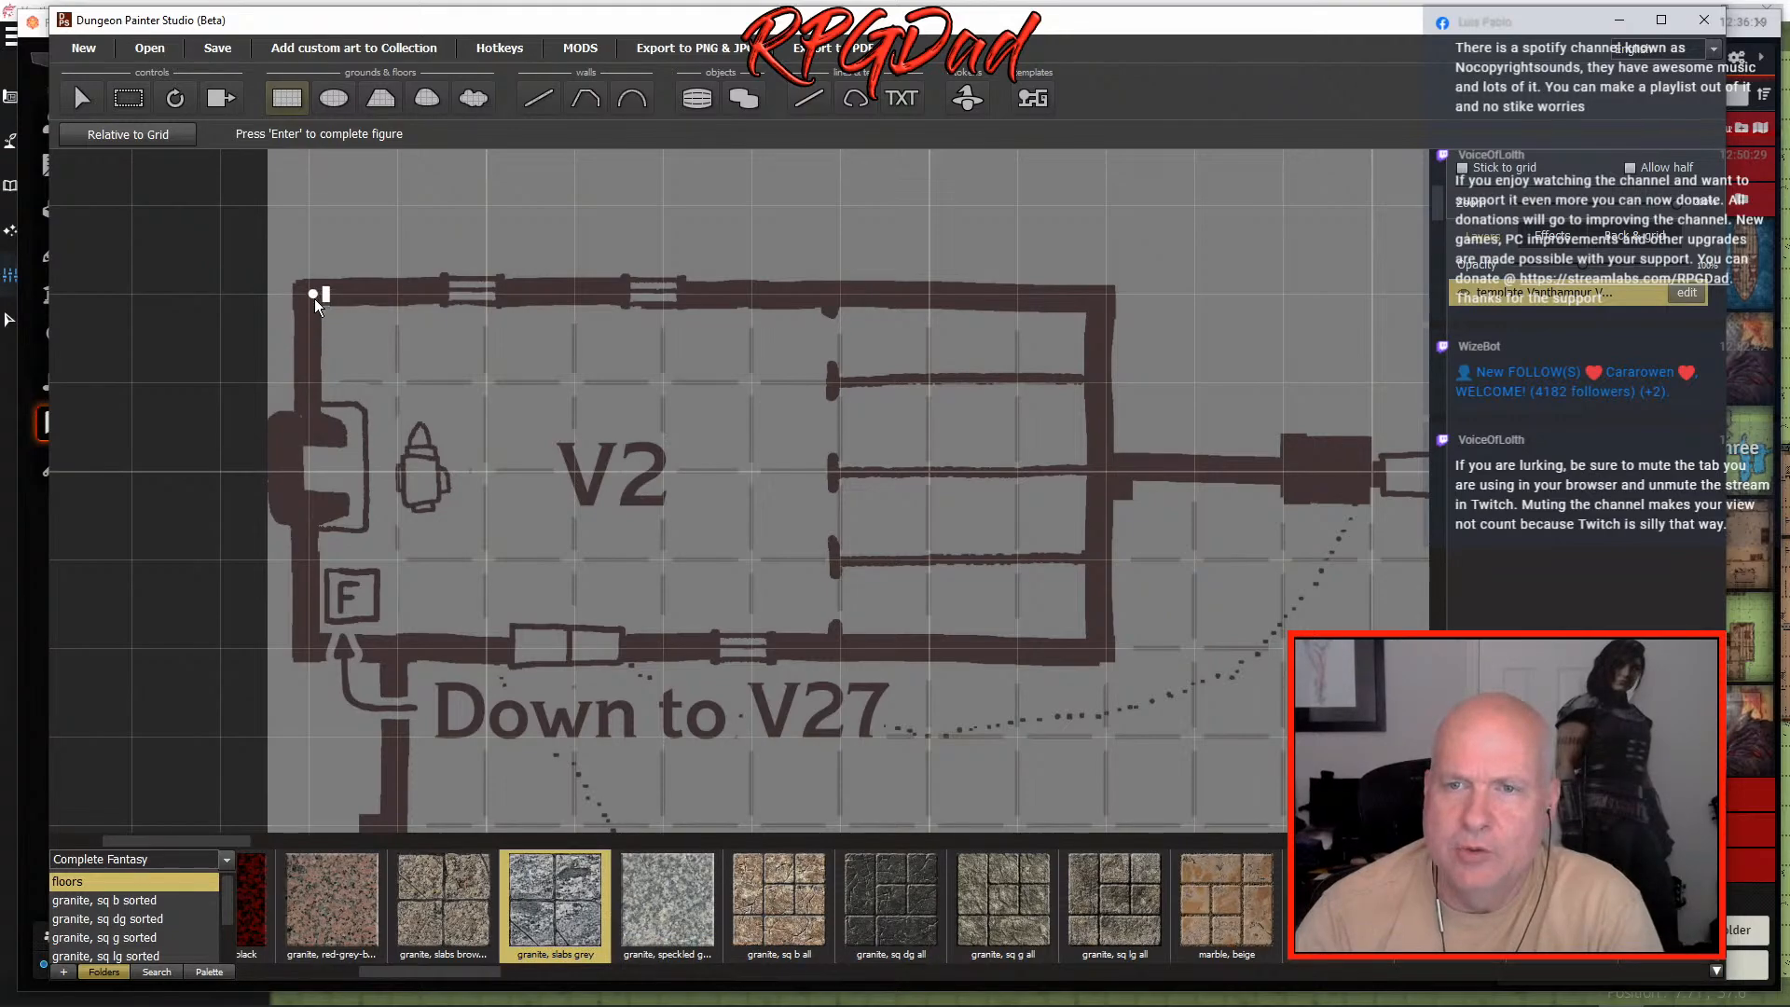
{"action": "left_click_drag", "start_coordinate": [313, 299], "coordinate": [1109, 652]}
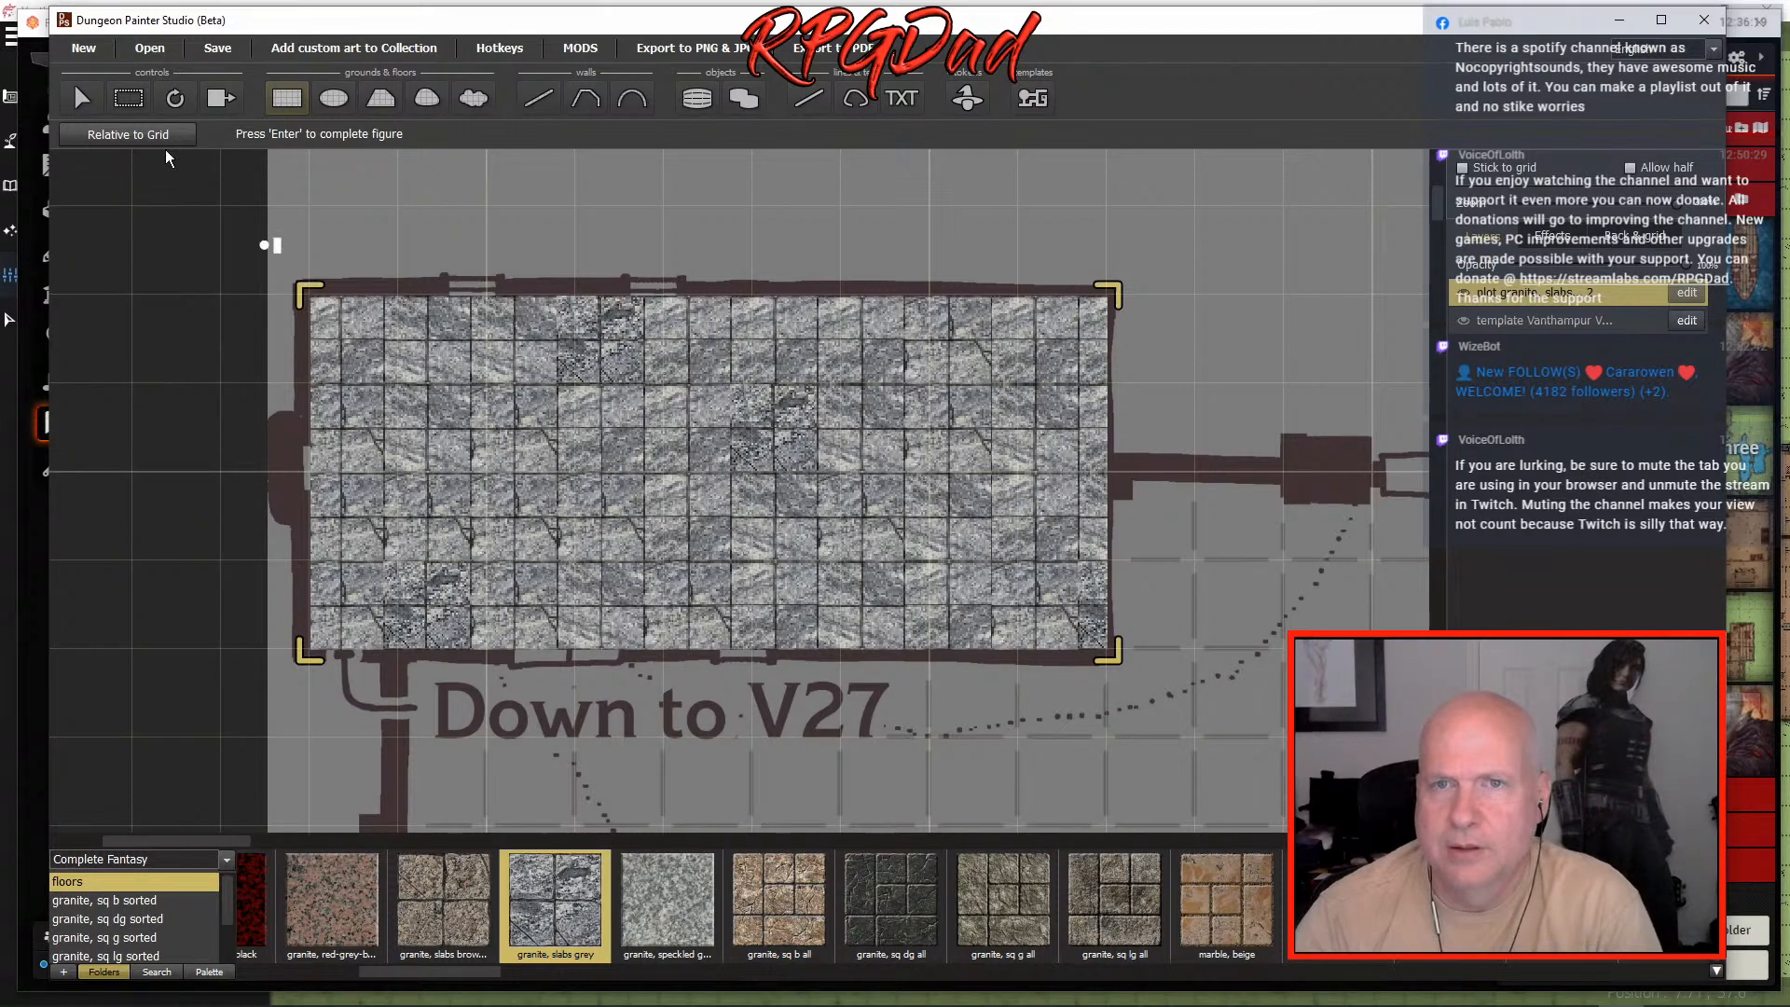
- Shift the granite floor to V2's upper-left outer corner and stretch its opposite corner to the room's outer wall edge
{"action": "left_click", "coordinate": [81, 97]}
{"action": "left_click_drag", "start_coordinate": [298, 282], "coordinate": [293, 272]}
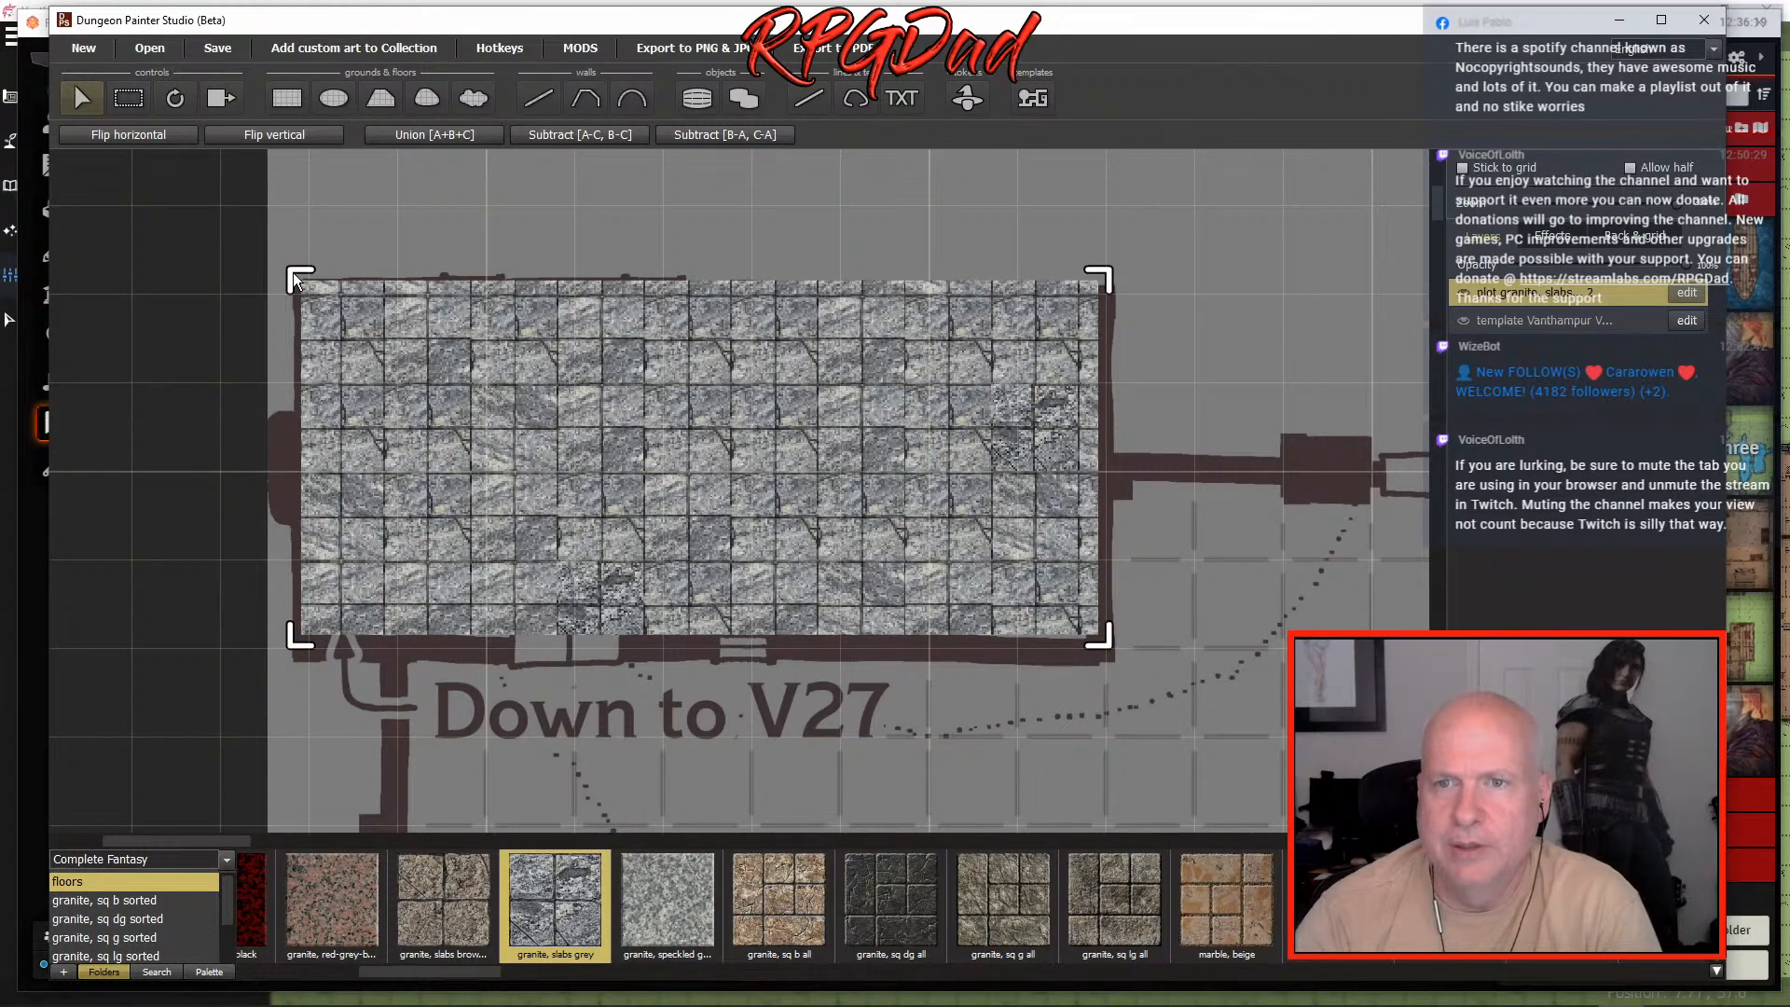
{"action": "left_click", "coordinate": [221, 97]}
{"action": "left_click_drag", "start_coordinate": [1098, 634], "coordinate": [1108, 660]}
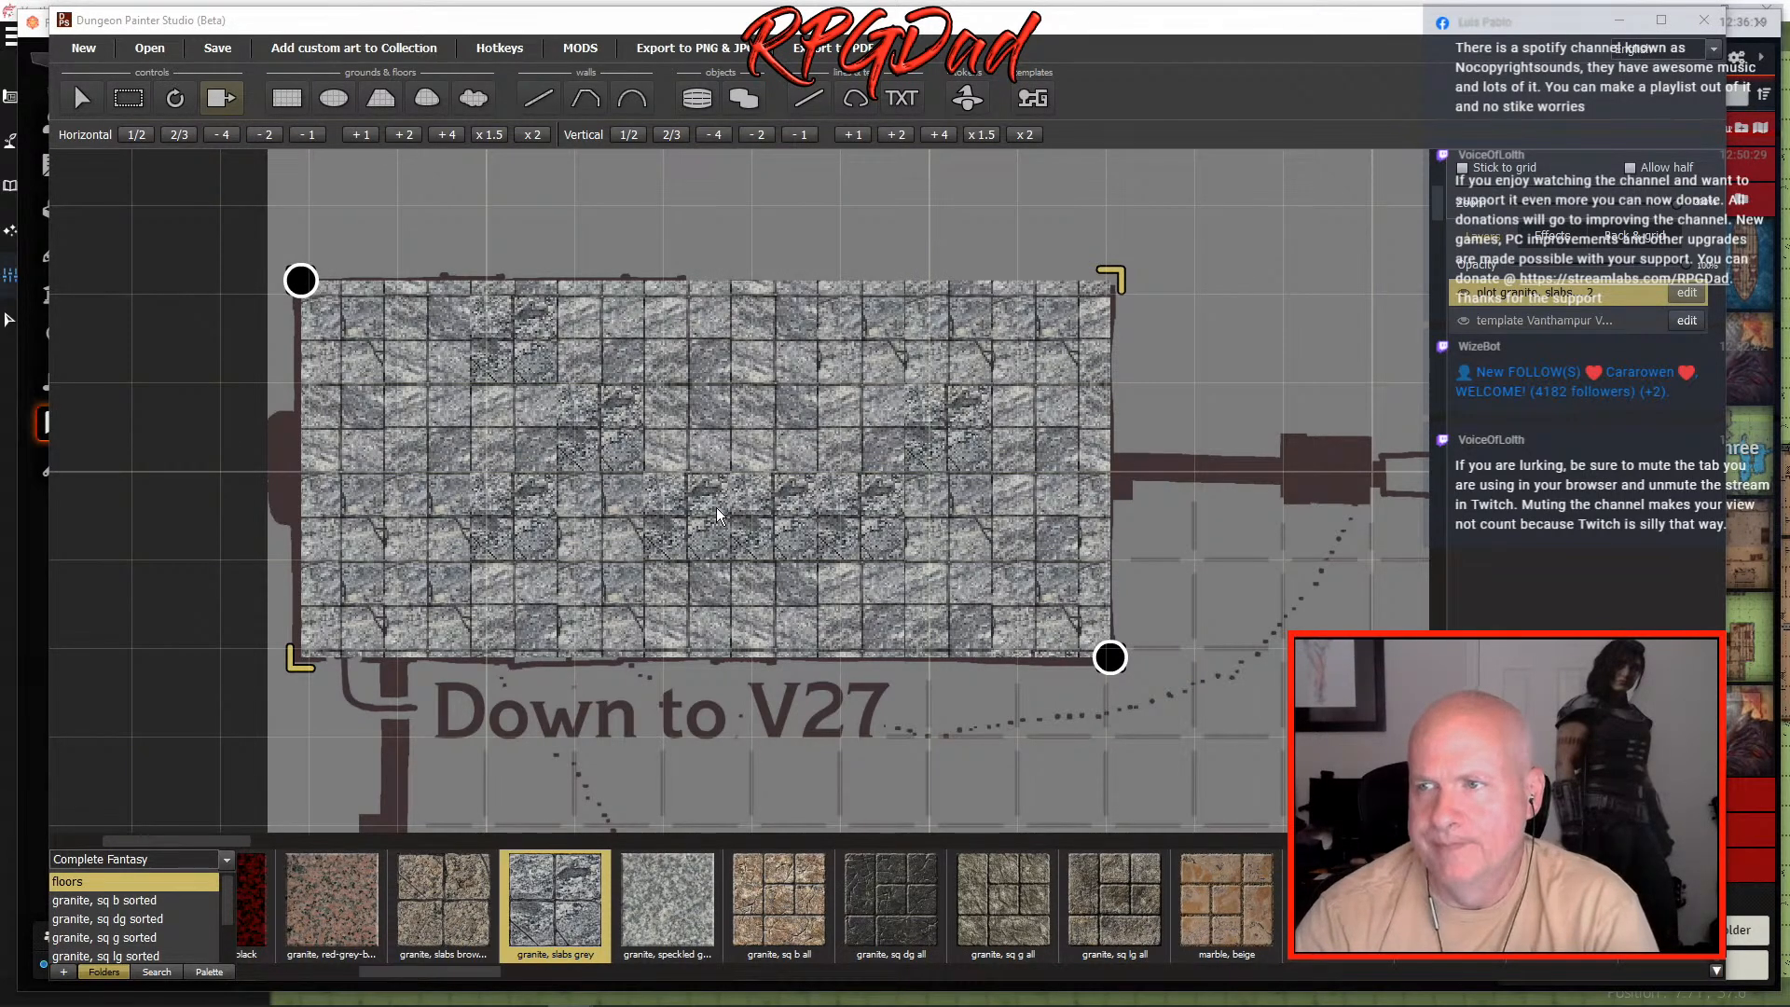
- Start a straight wall and look through the wall collections, opening fantasy_fortress
{"action": "left_click", "coordinate": [538, 98]}
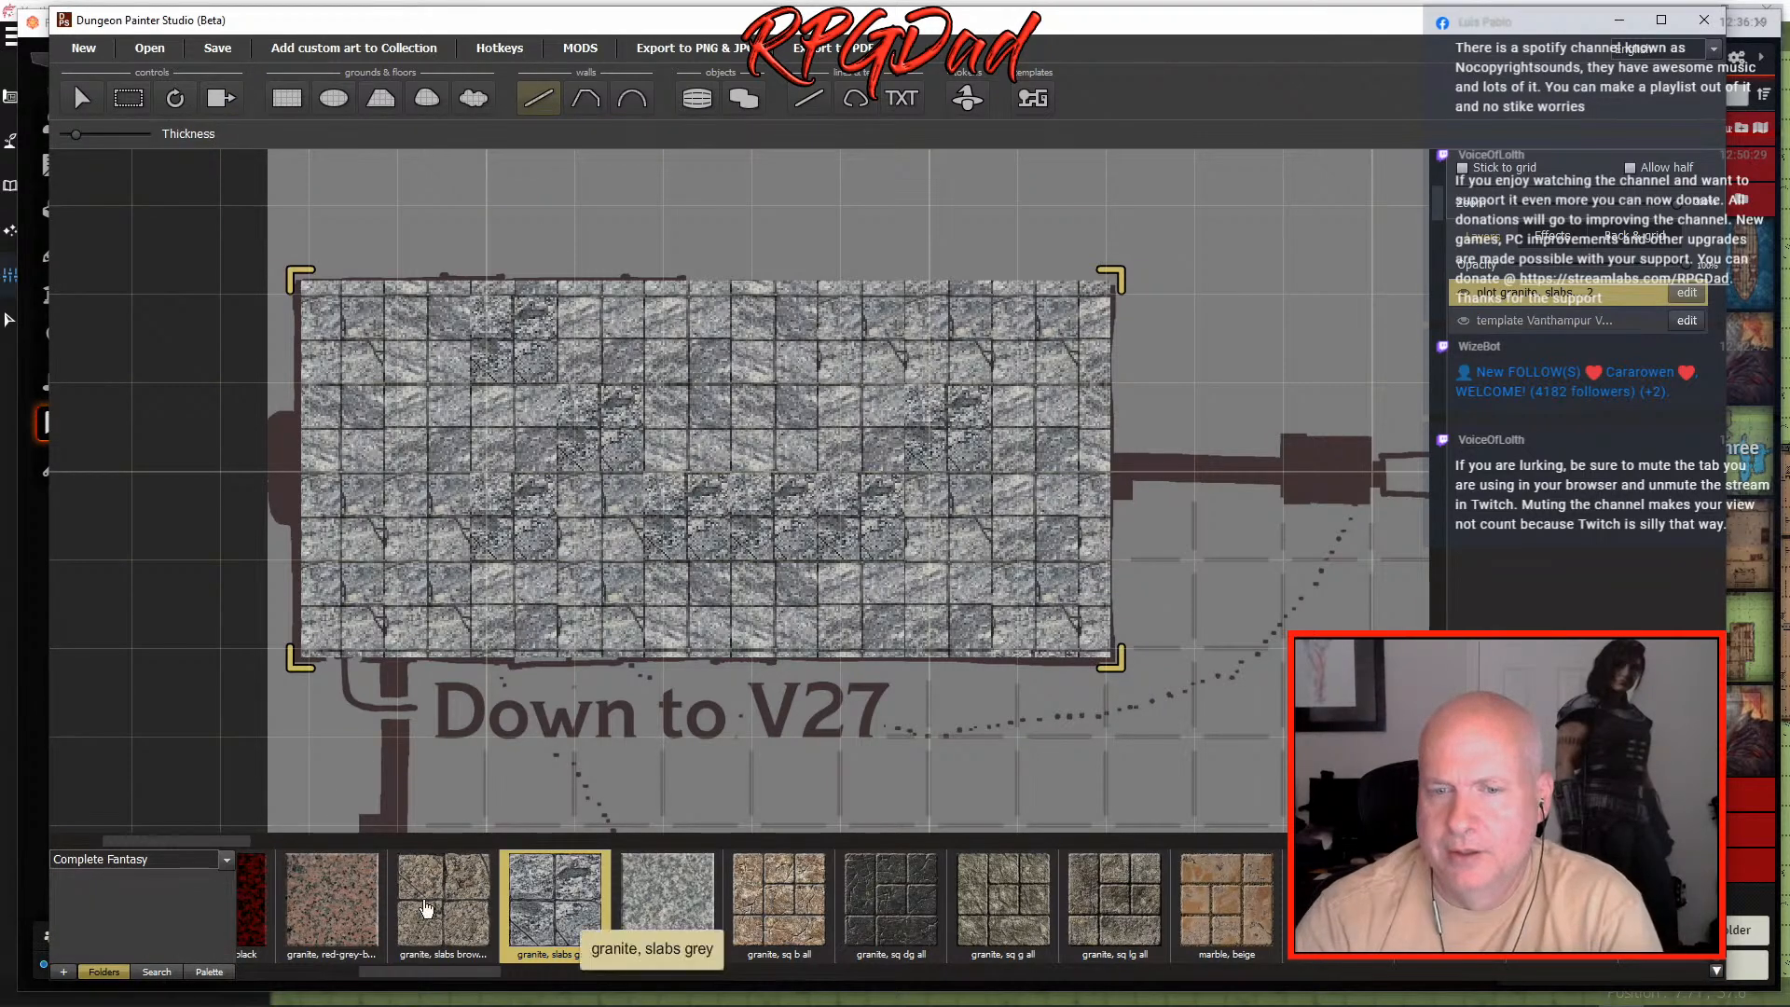
{"action": "left_click", "coordinate": [232, 860]}
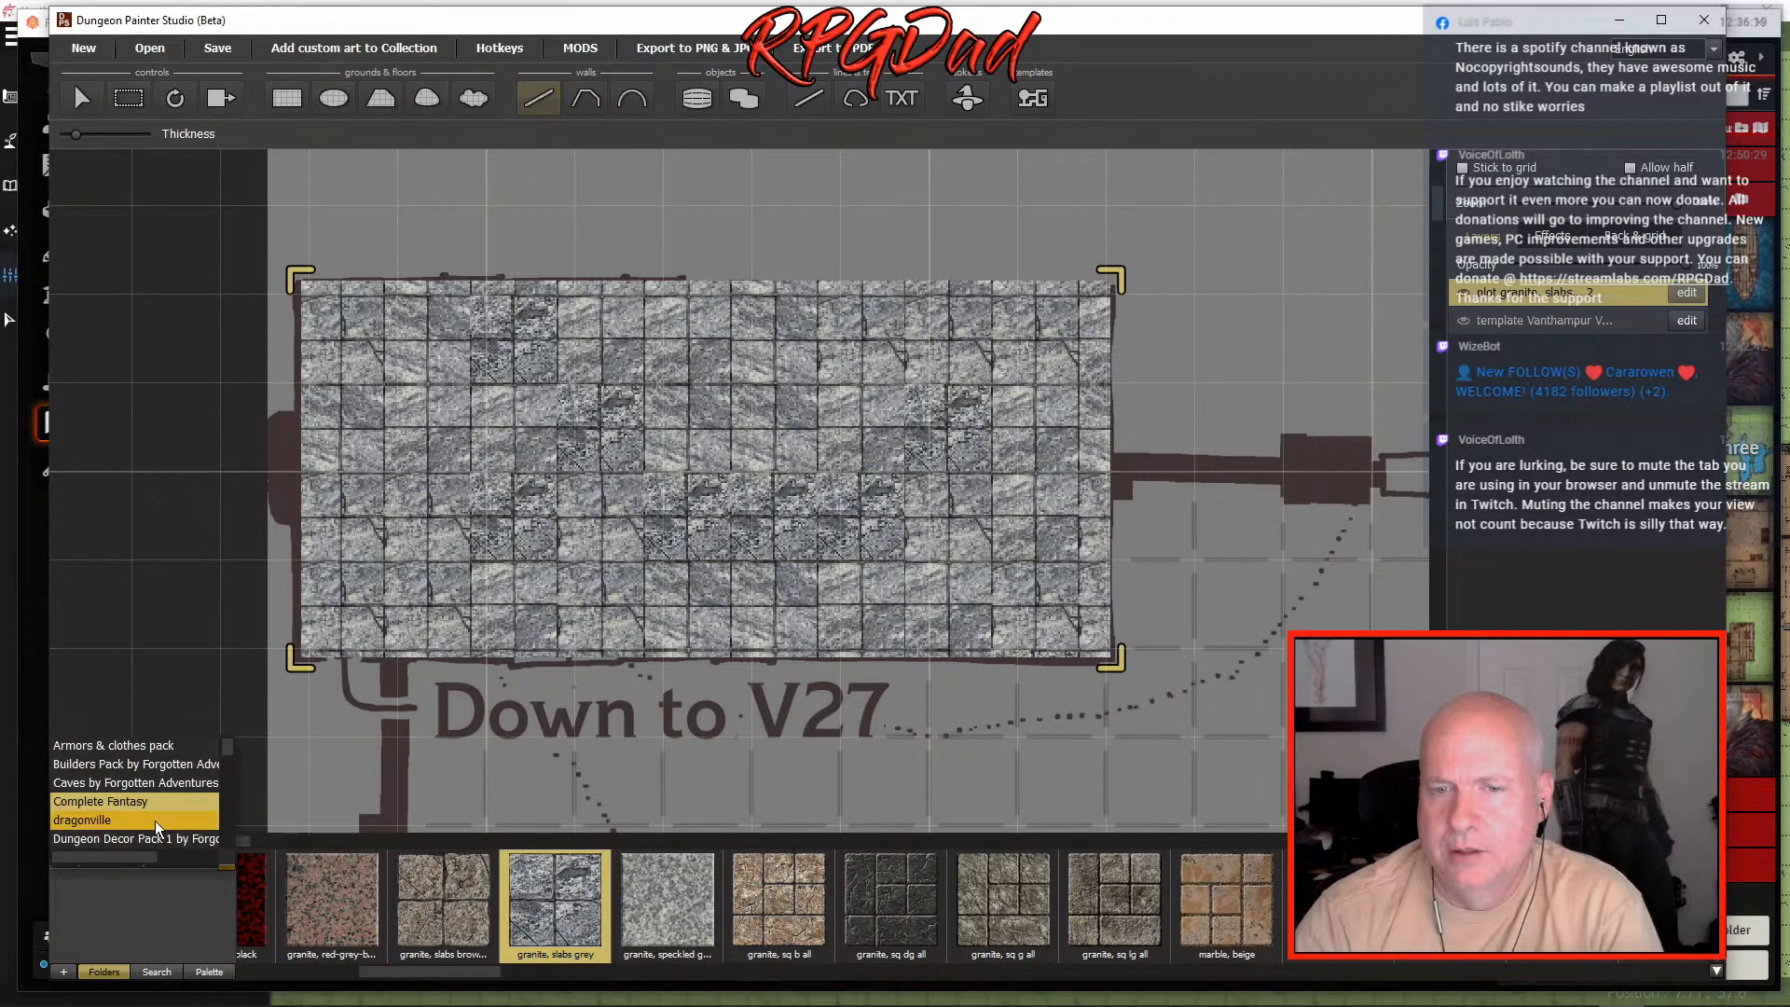
{"action": "scroll", "coordinate": [155, 821], "scroll_direction": "down", "scroll_amount": 3}
{"action": "scroll", "coordinate": [155, 820], "scroll_direction": "down", "scroll_amount": 5}
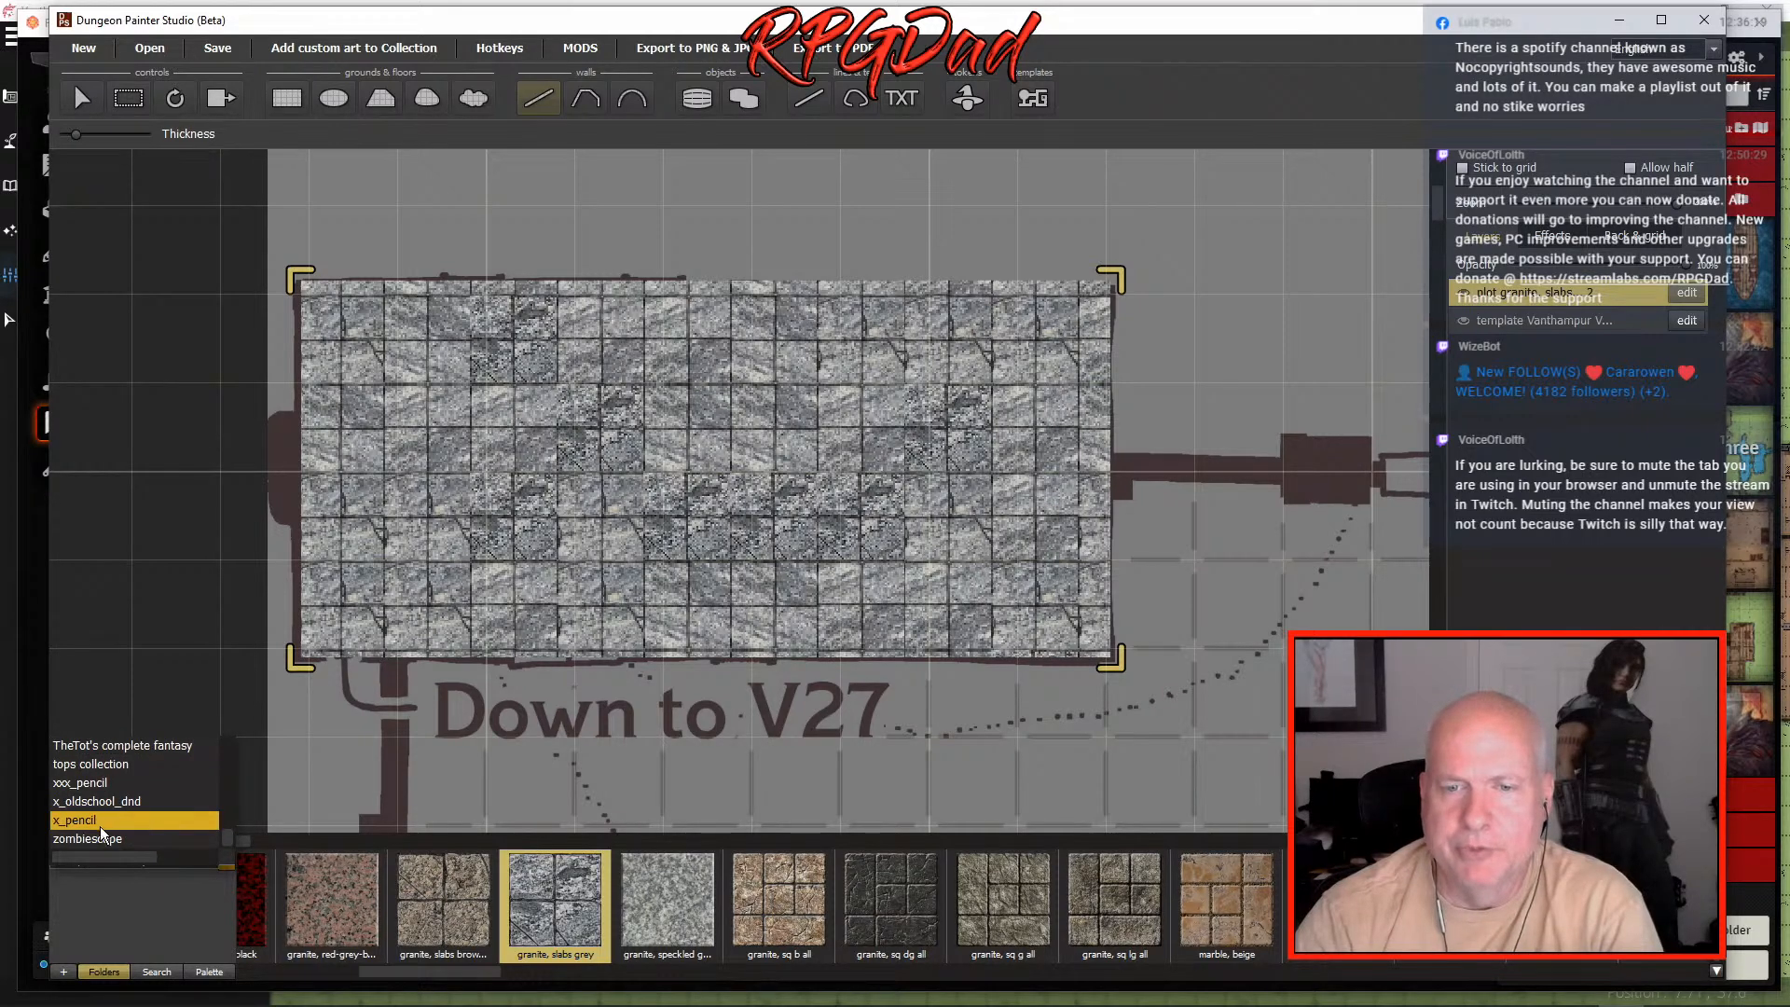
{"action": "scroll", "coordinate": [104, 826], "scroll_direction": "up", "scroll_amount": 2}
{"action": "scroll", "coordinate": [113, 814], "scroll_direction": "up", "scroll_amount": 3}
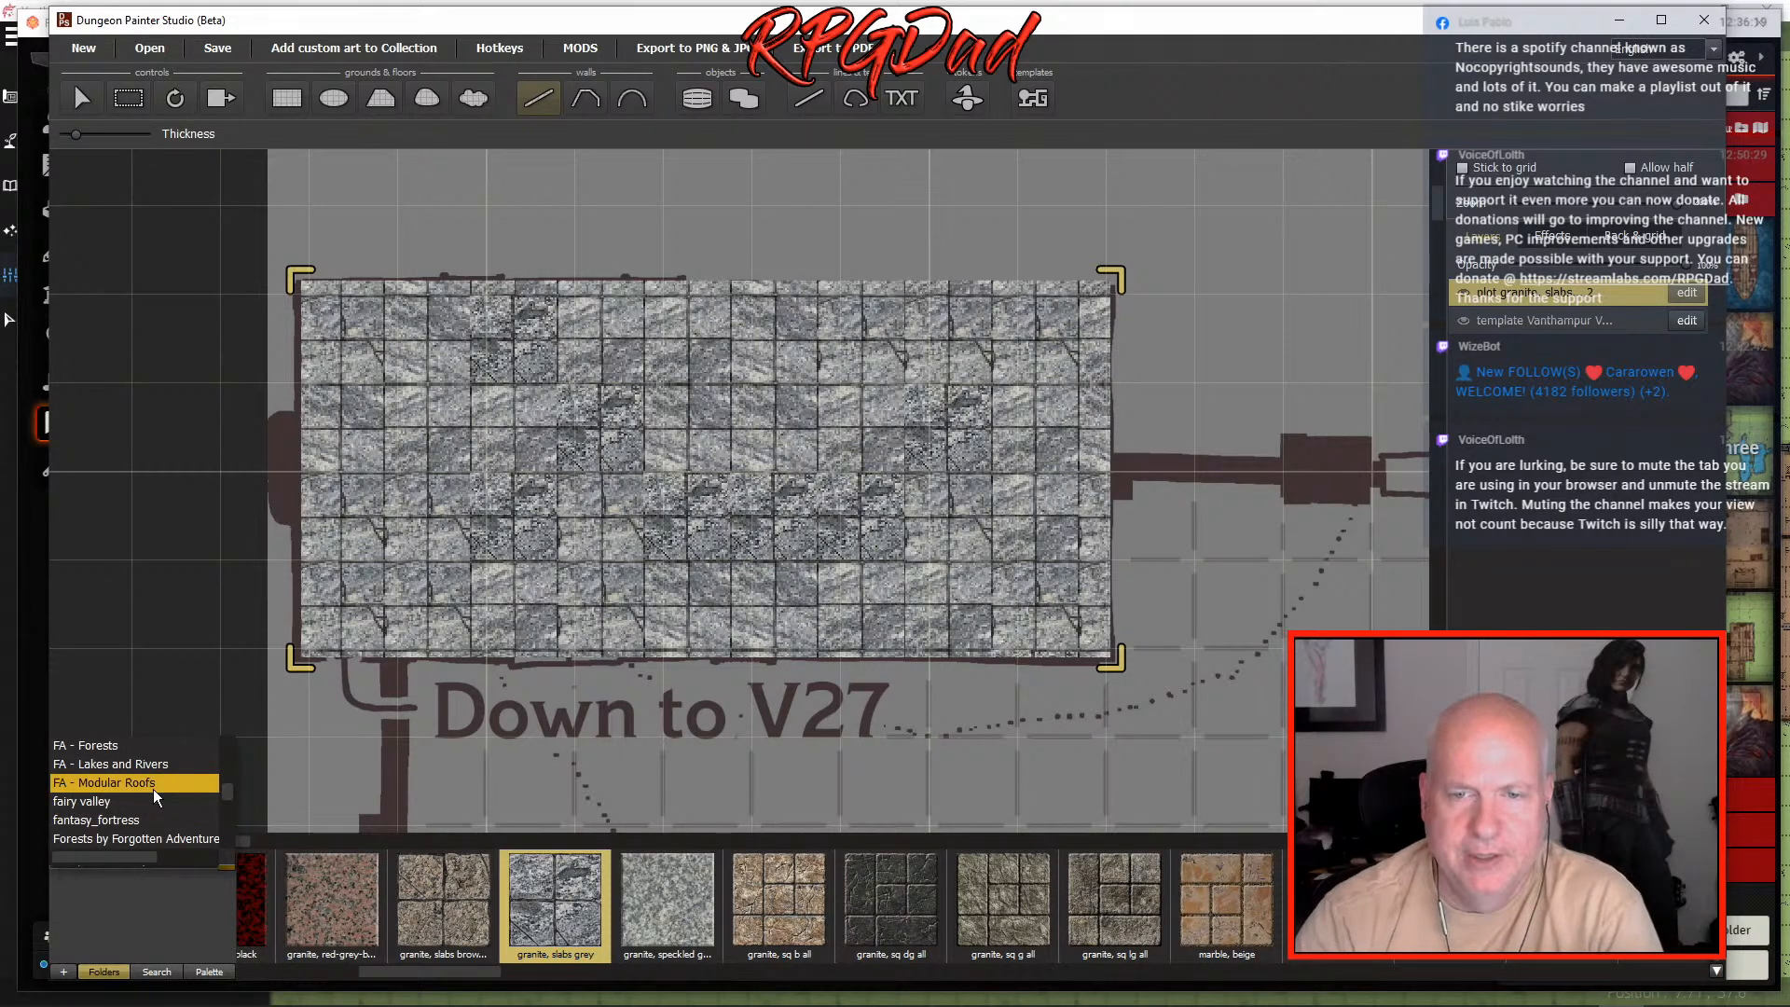
{"action": "left_click", "coordinate": [133, 819]}
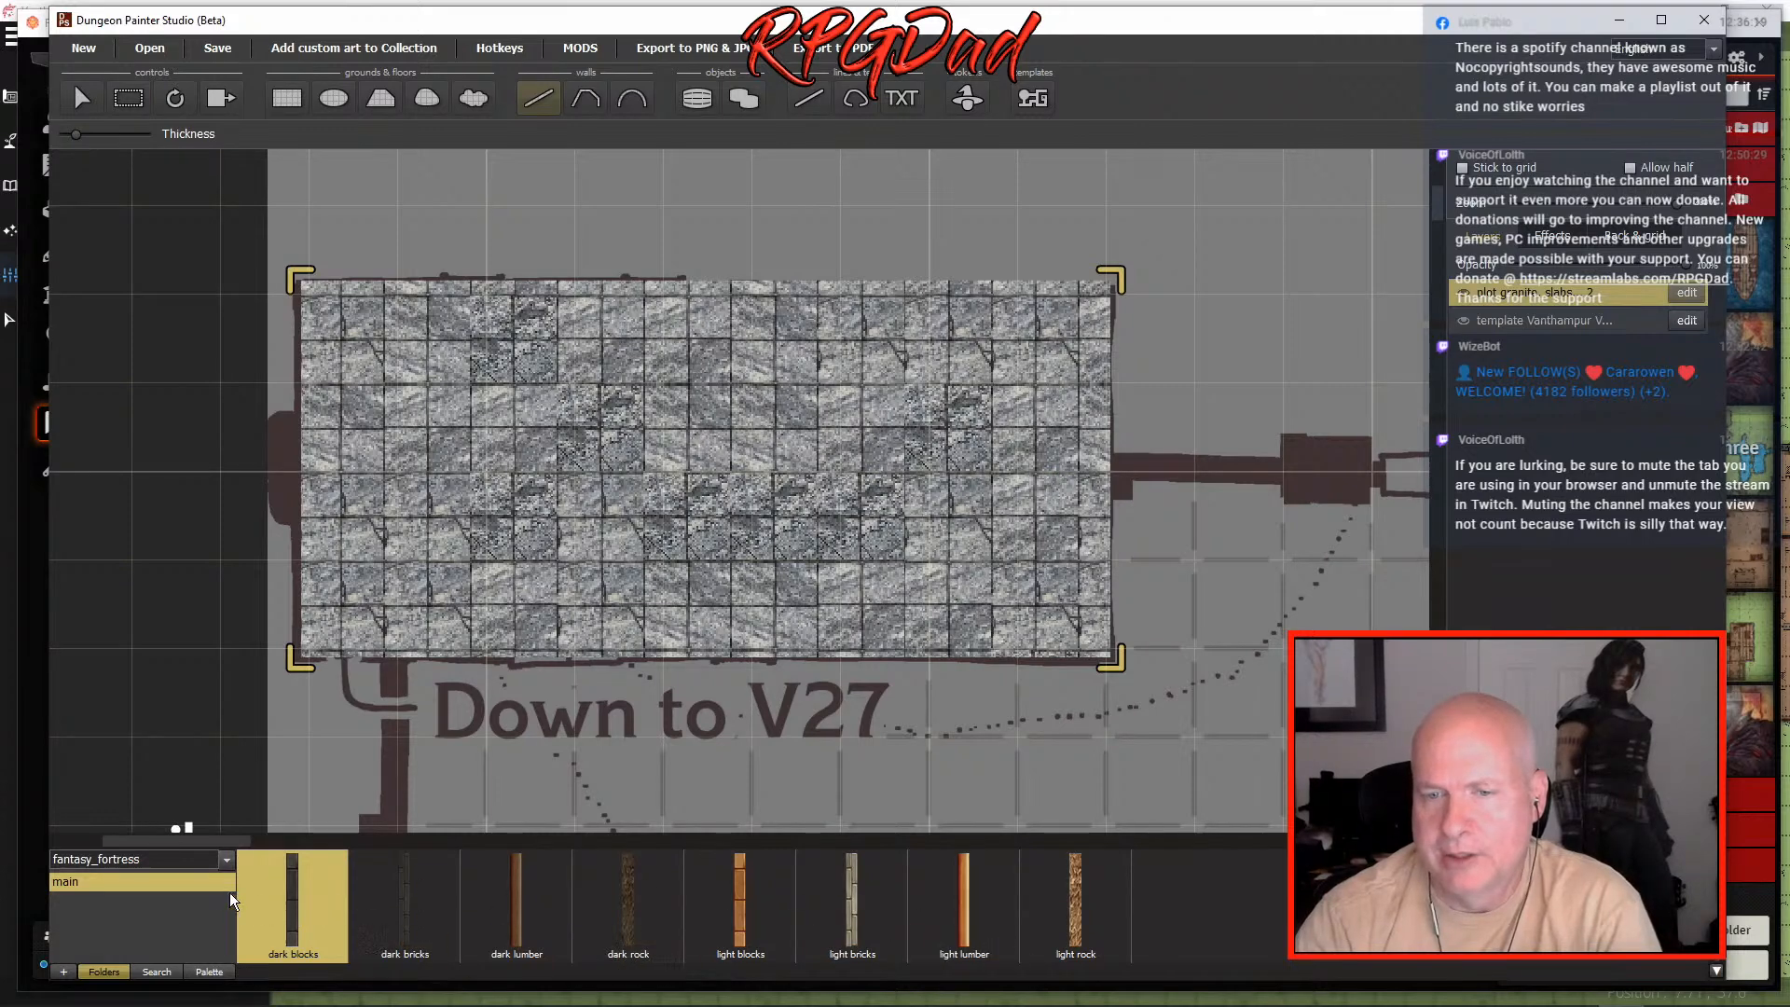
- Switch to the FA - Builders Pack walls, draw a trial Sand Wall above the V2 floor and delete it
{"action": "left_click", "coordinate": [226, 858]}
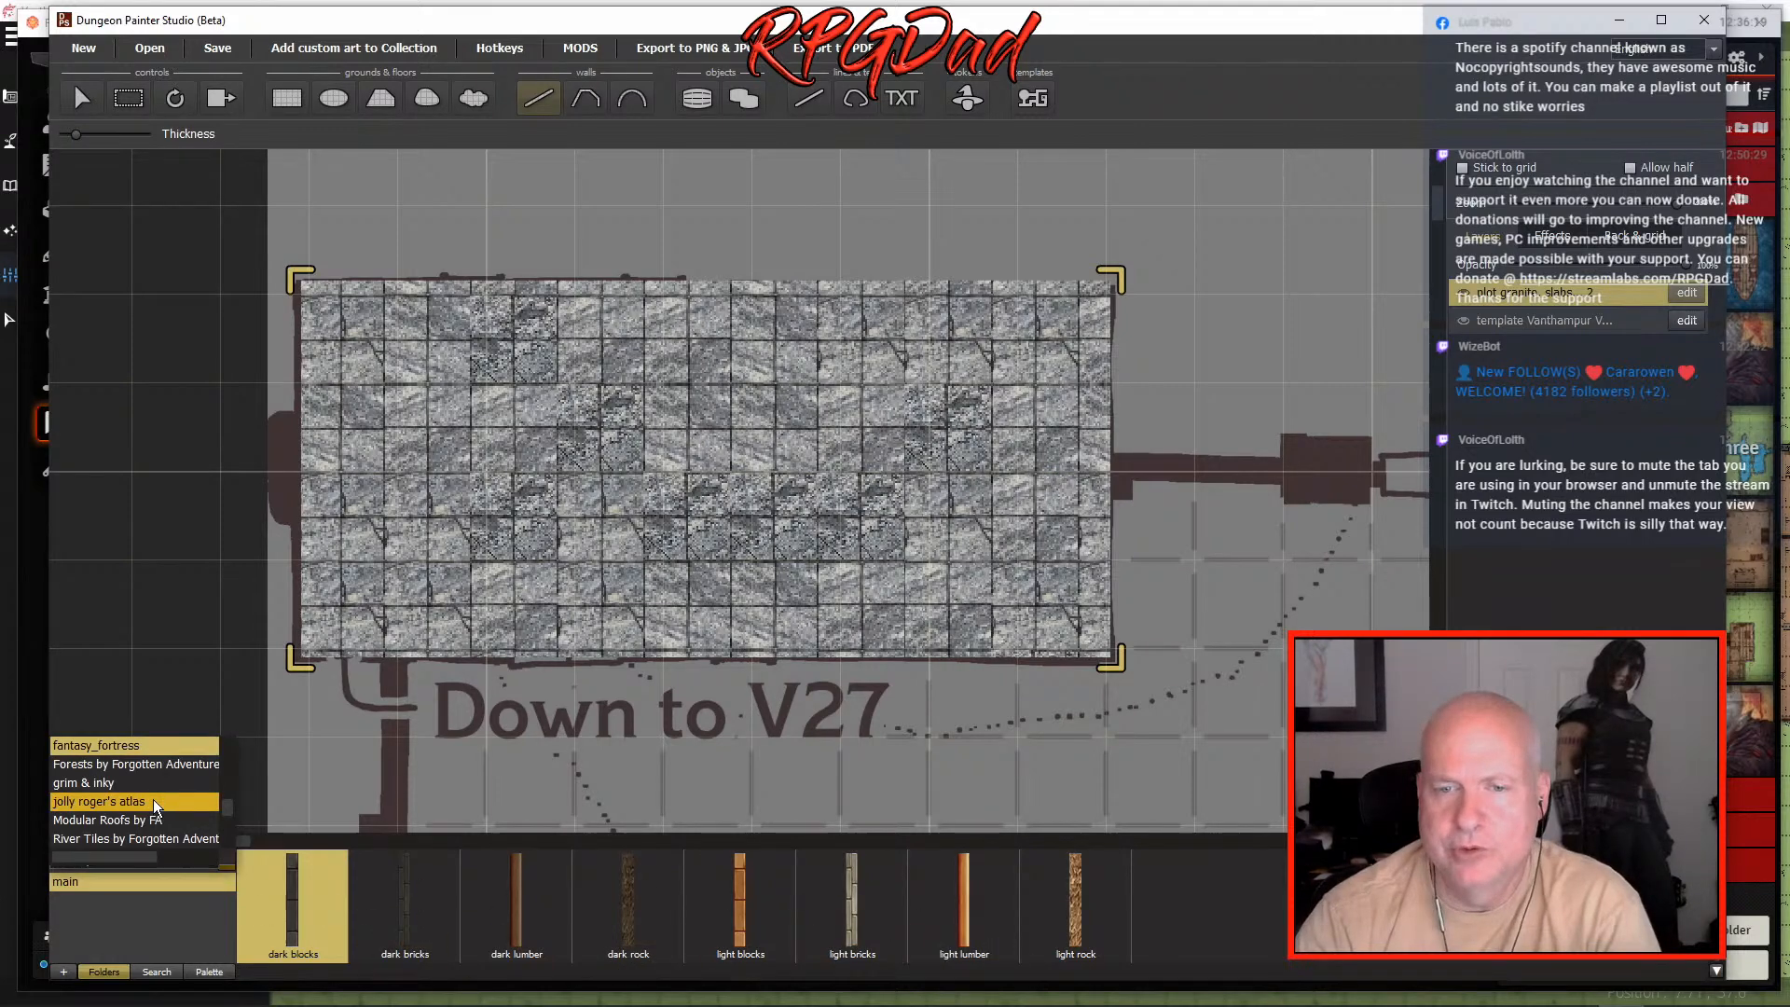
{"action": "scroll", "coordinate": [153, 798], "scroll_direction": "up", "scroll_amount": 2}
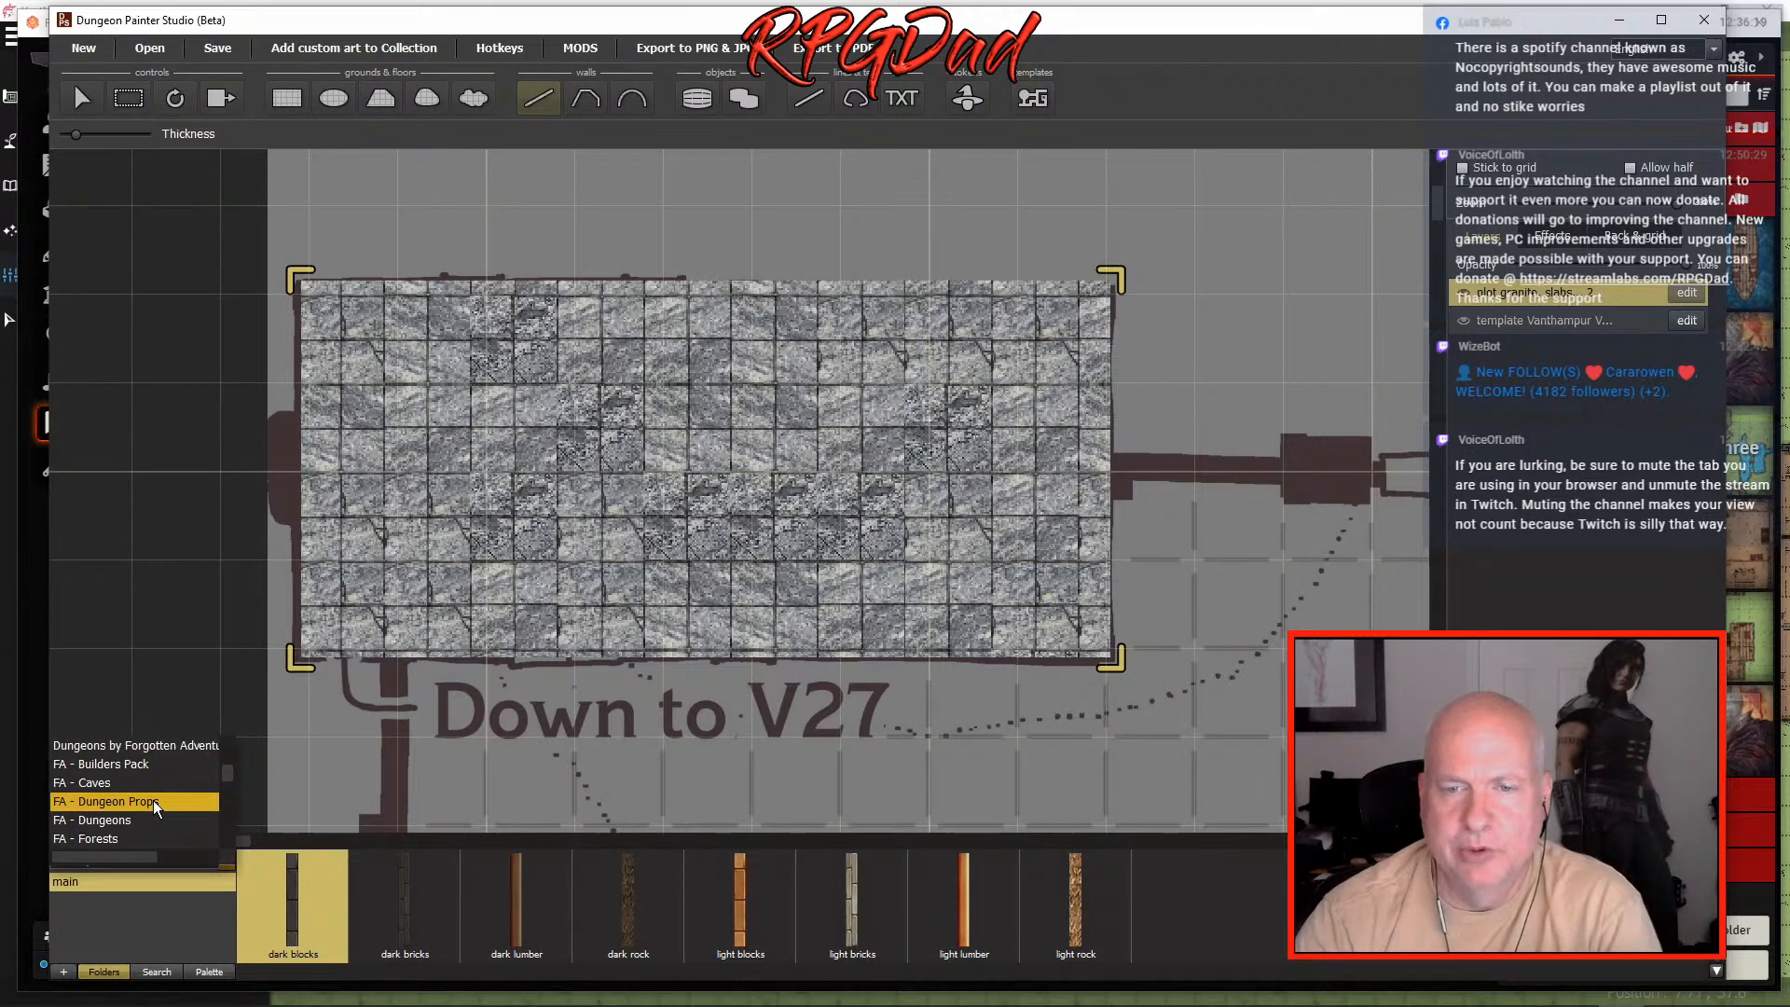
{"action": "left_click", "coordinate": [114, 765]}
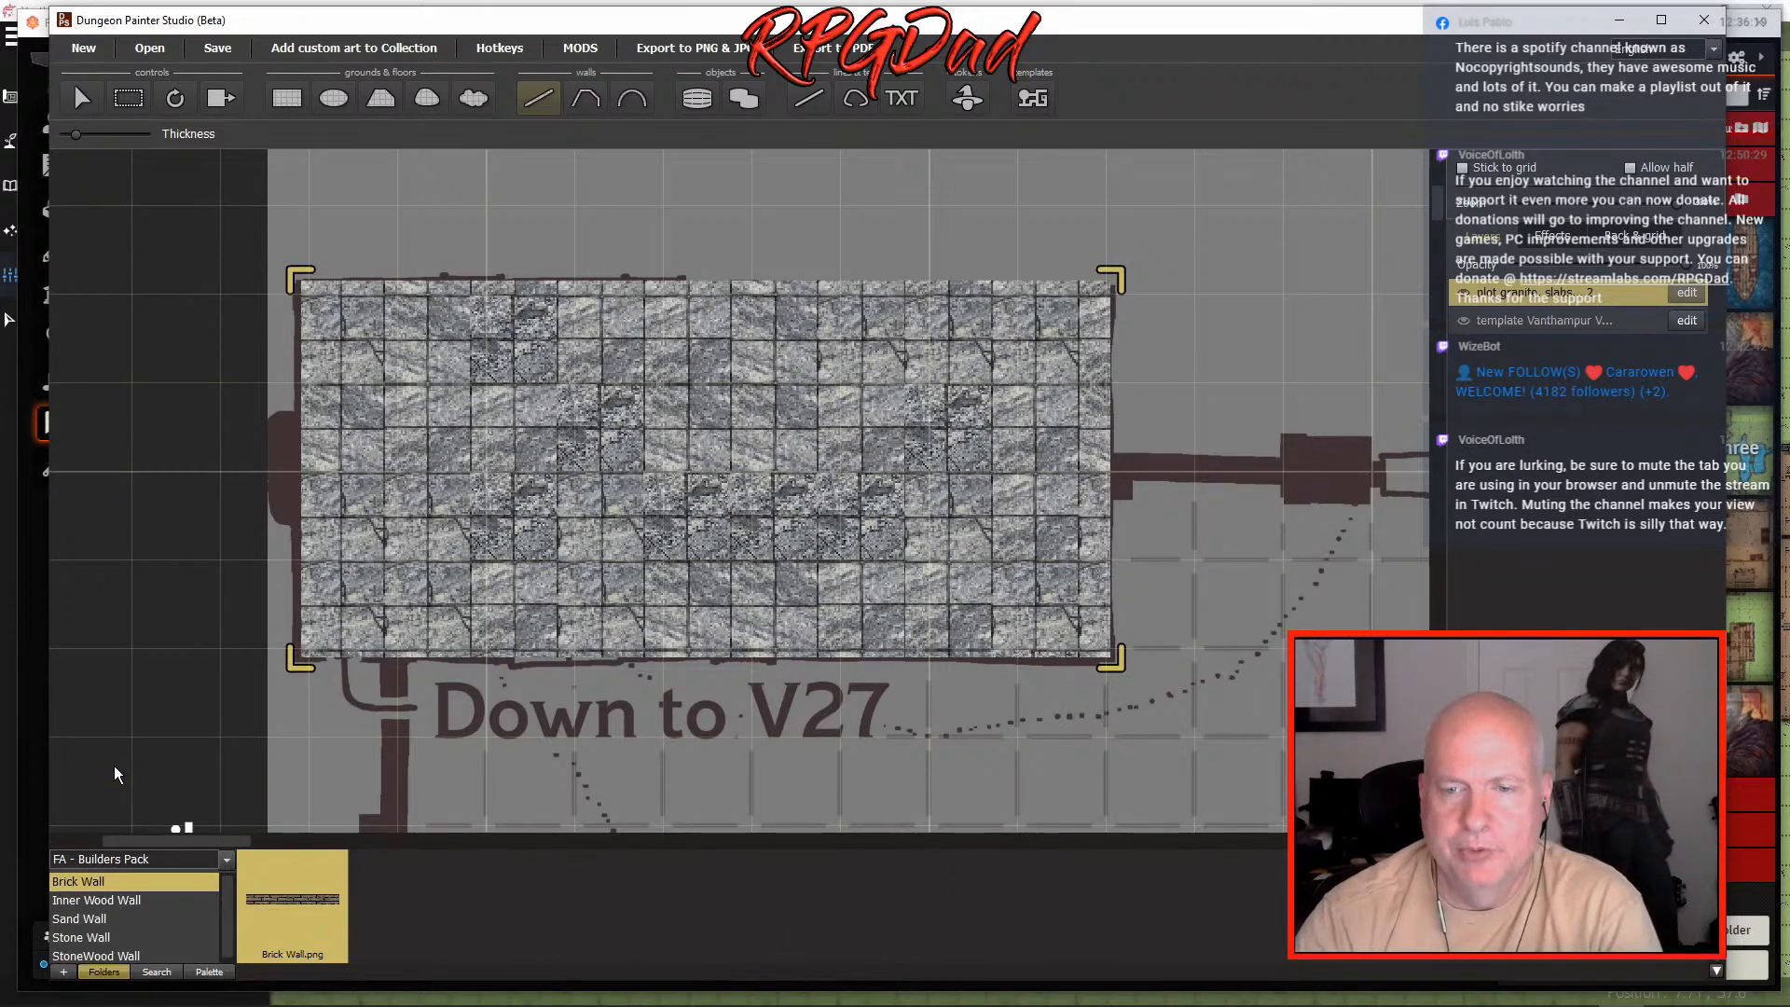
{"action": "left_click", "coordinate": [104, 939]}
{"action": "left_click", "coordinate": [126, 918]}
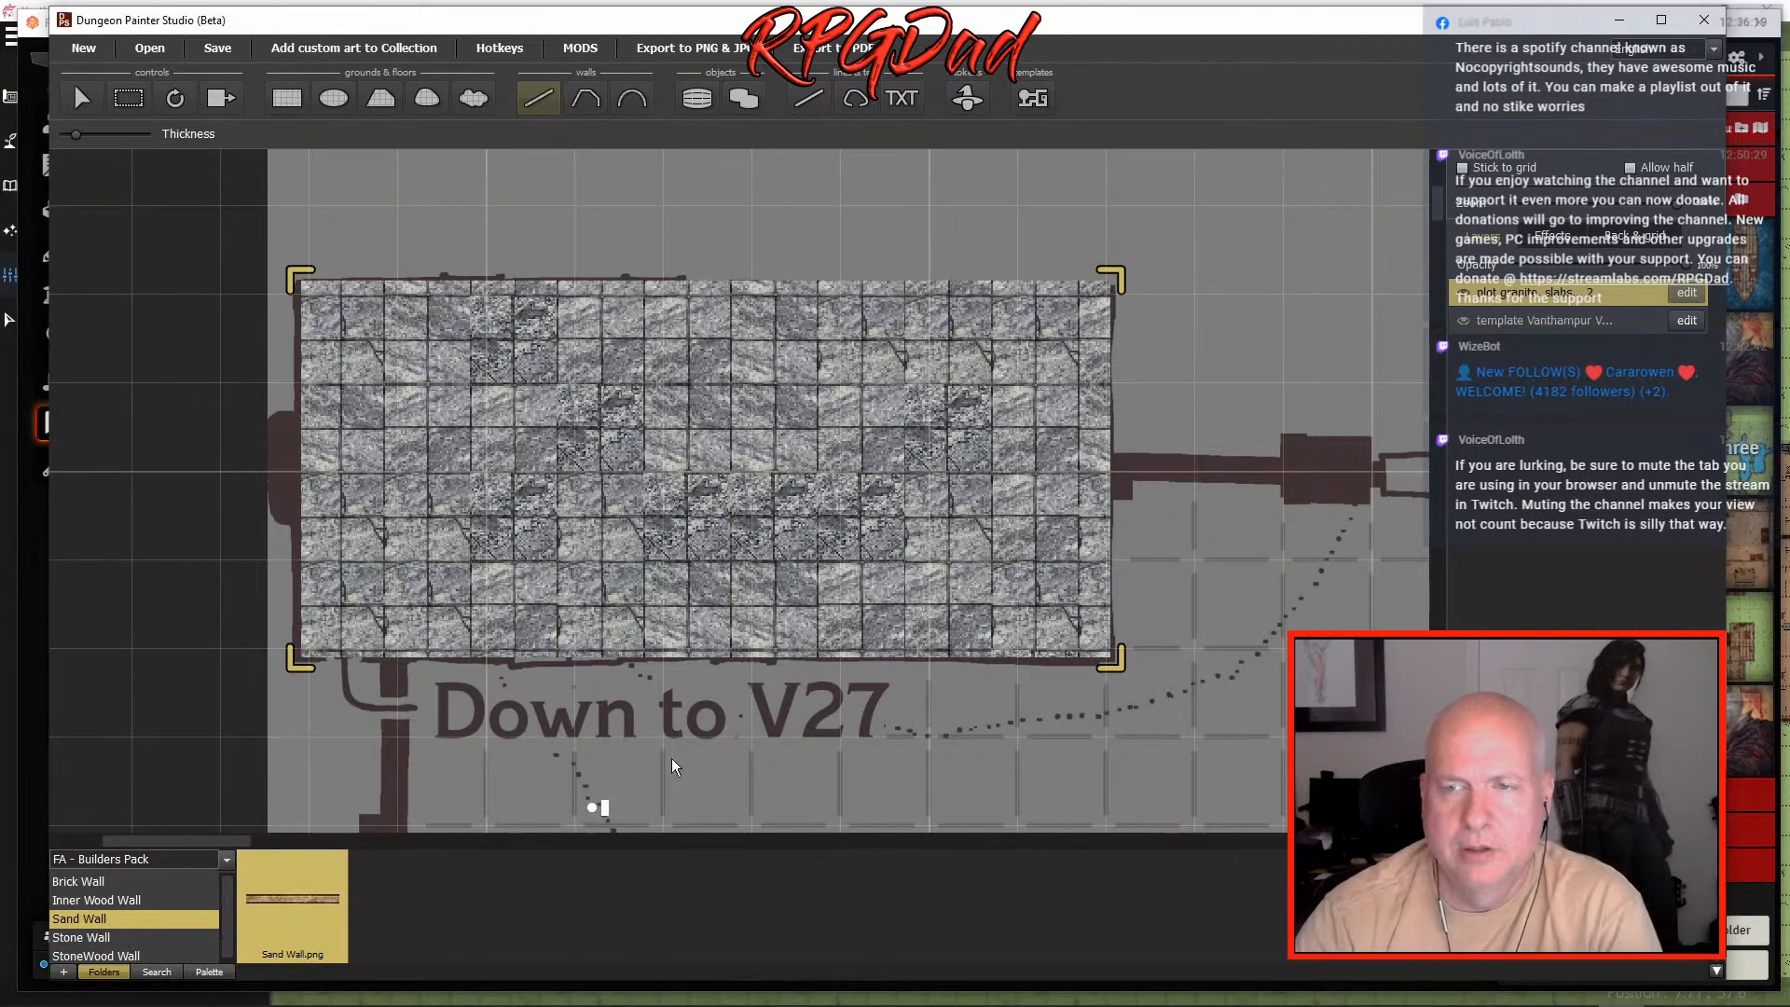
{"action": "left_click_drag", "start_coordinate": [556, 220], "coordinate": [1144, 226]}
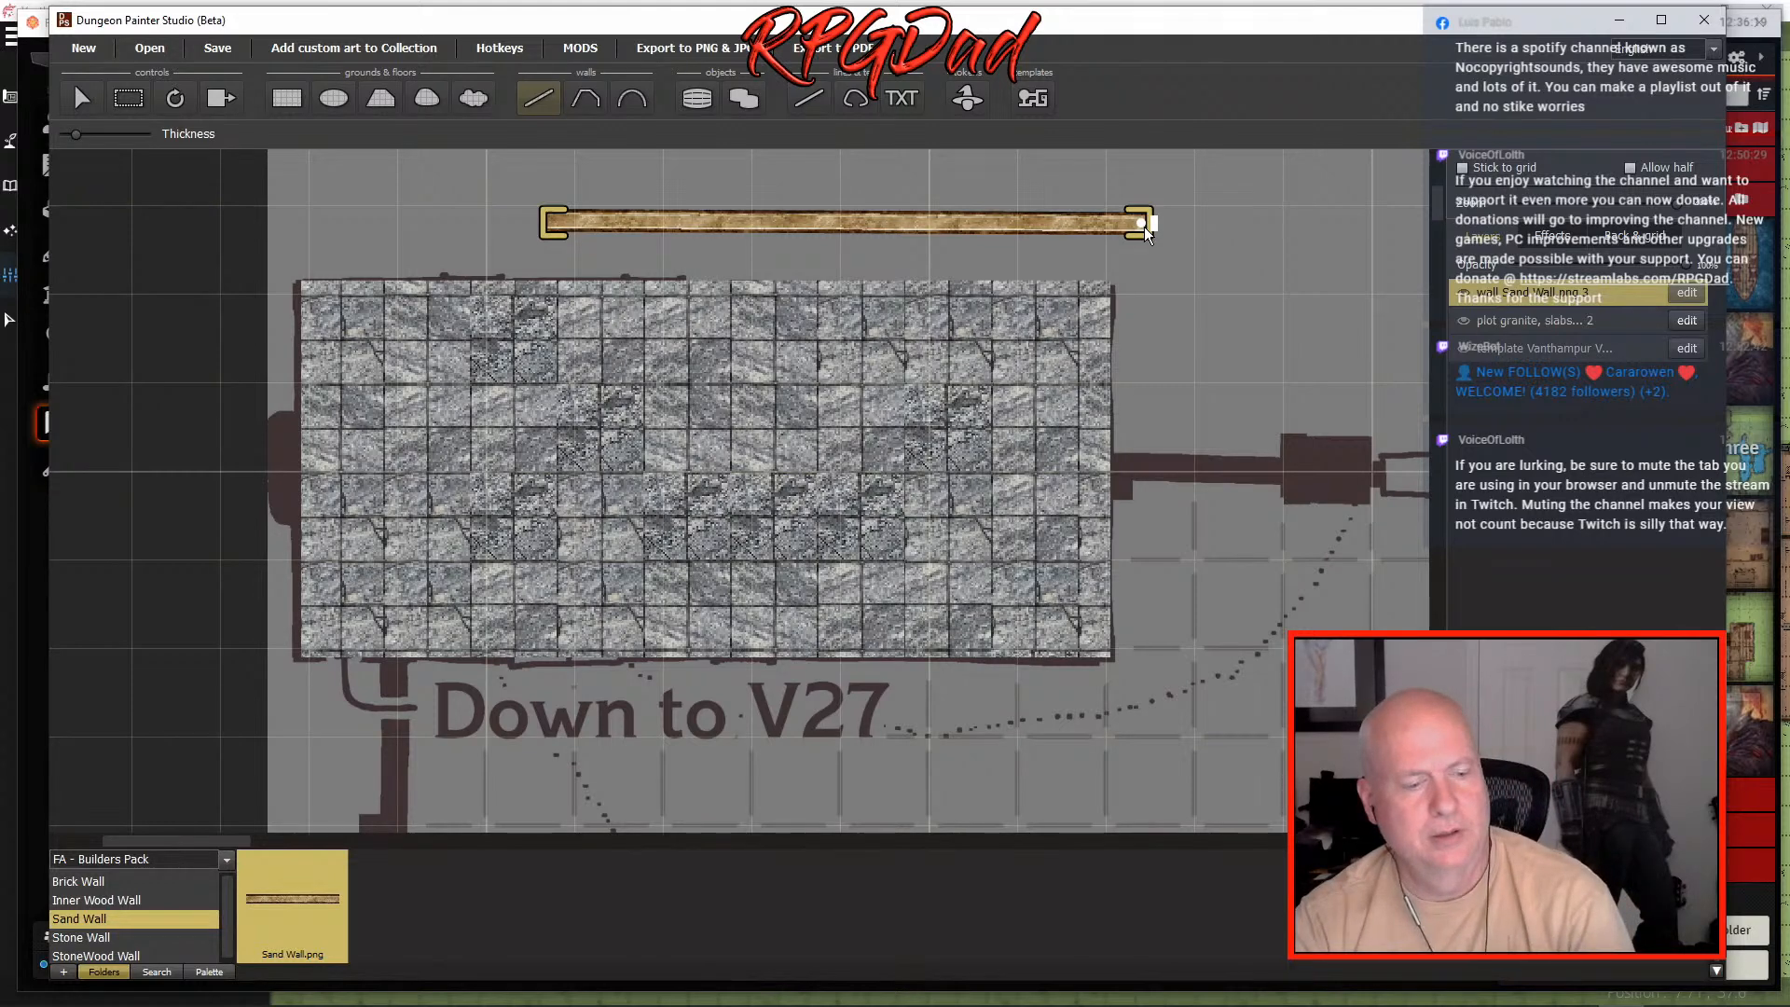
{"action": "key", "text": "Delete"}
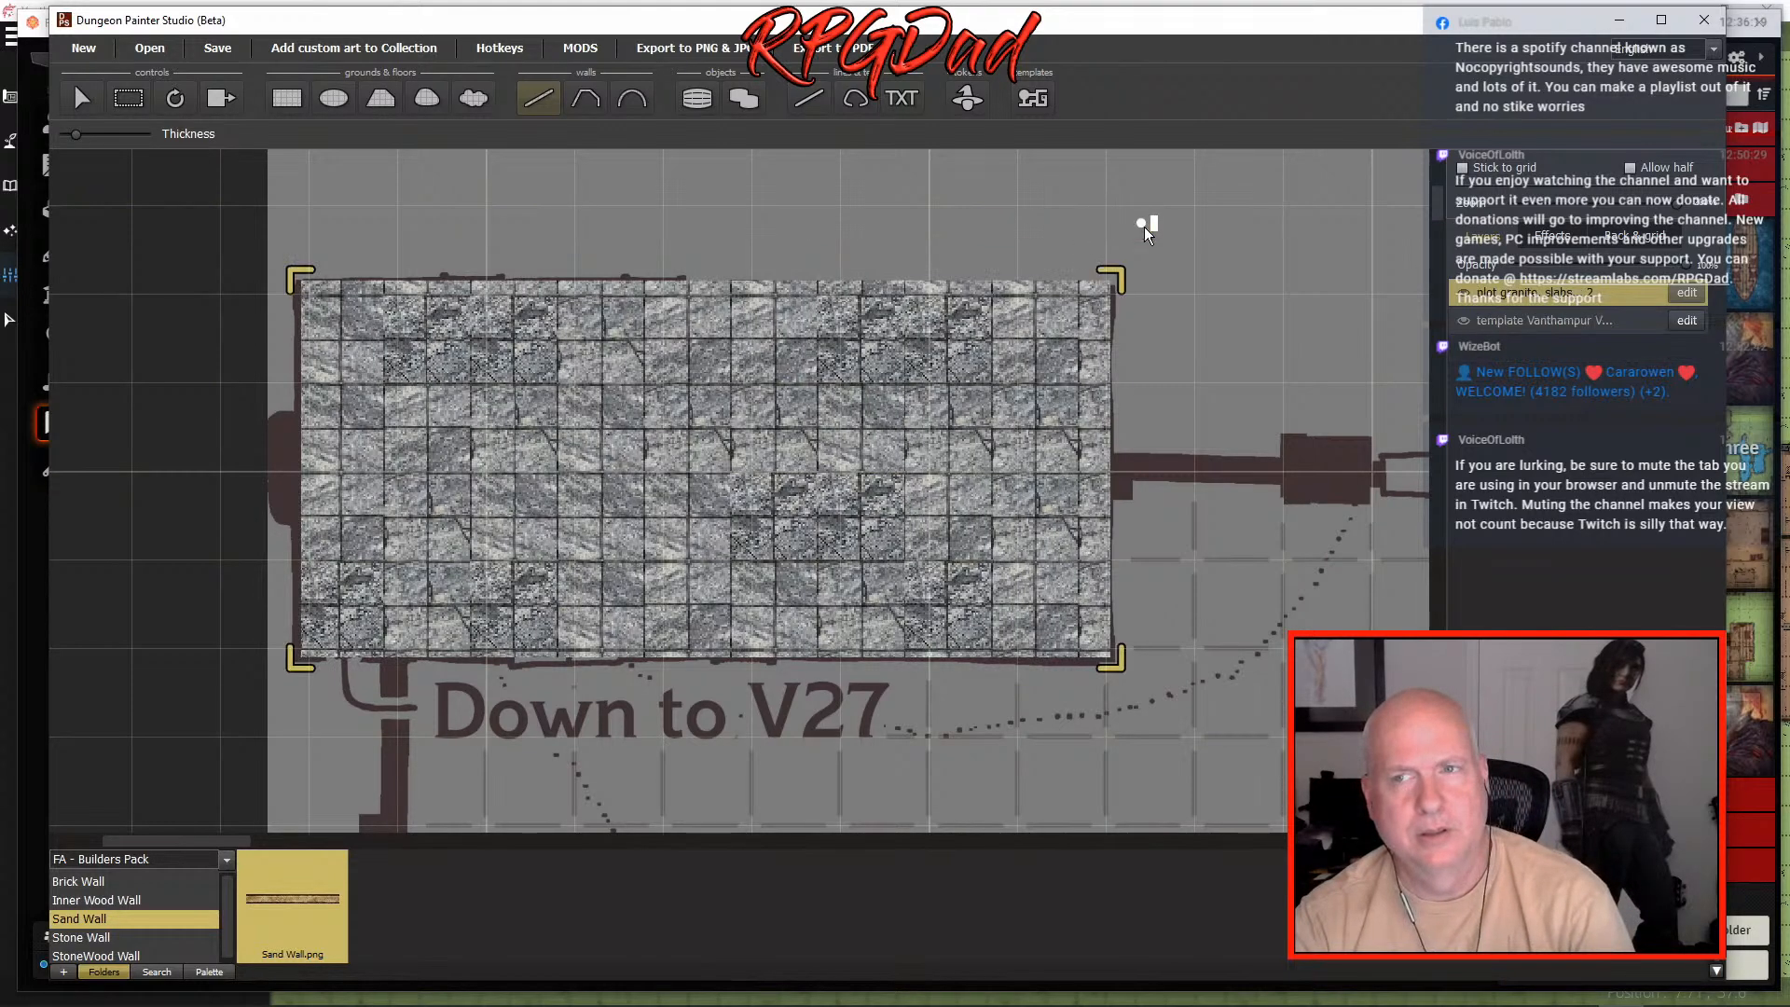
- Draw a straight wall along the upper edge of the V2 floor with the Stone Wall texture
{"action": "left_click", "coordinate": [108, 936]}
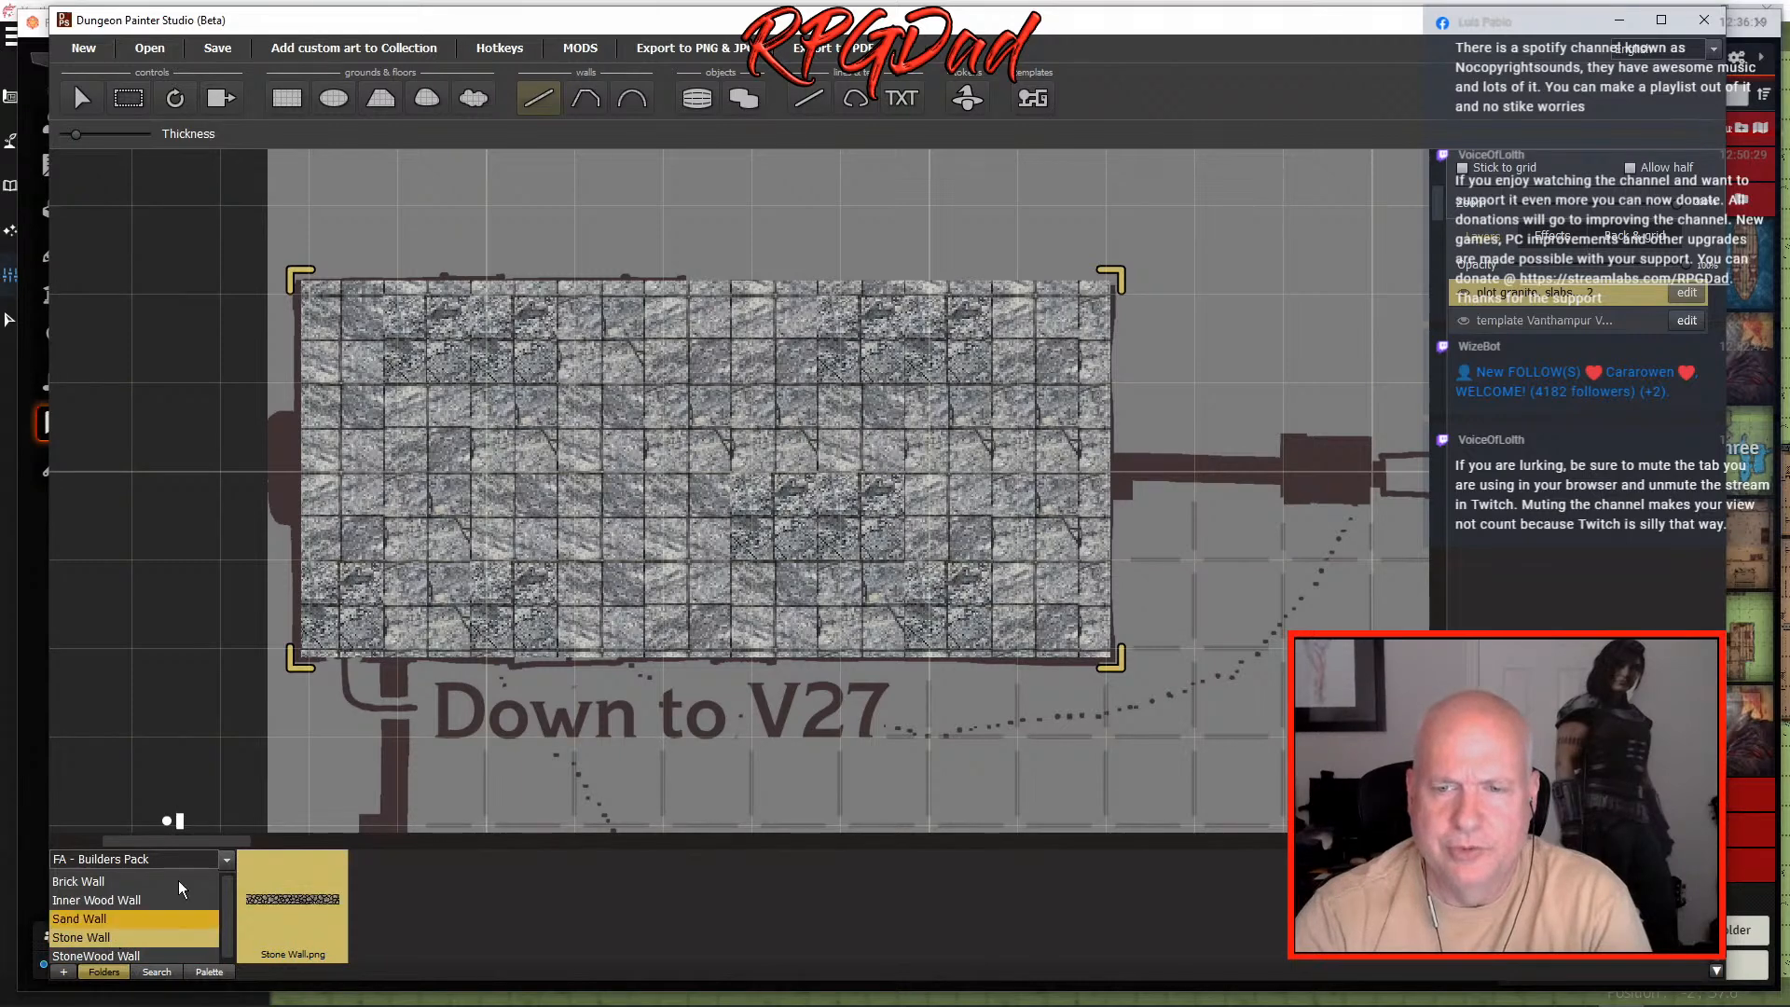
{"action": "left_click", "coordinate": [306, 287]}
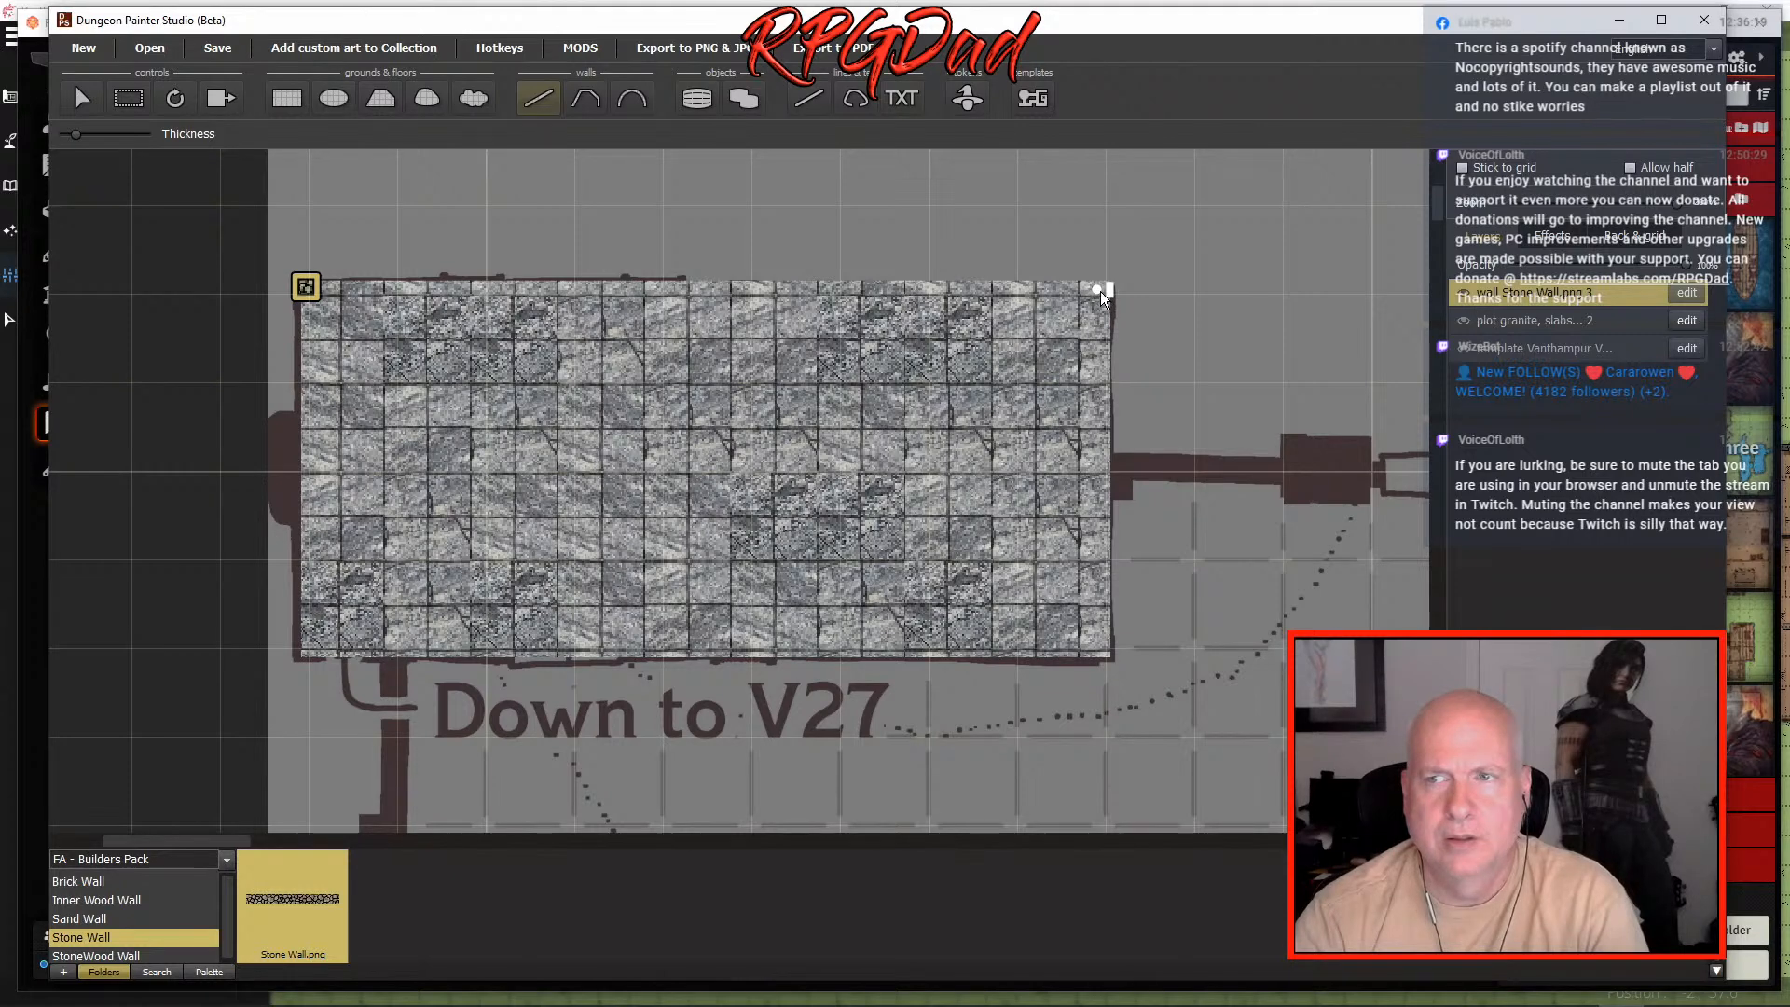
{"action": "left_click", "coordinate": [355, 289]}
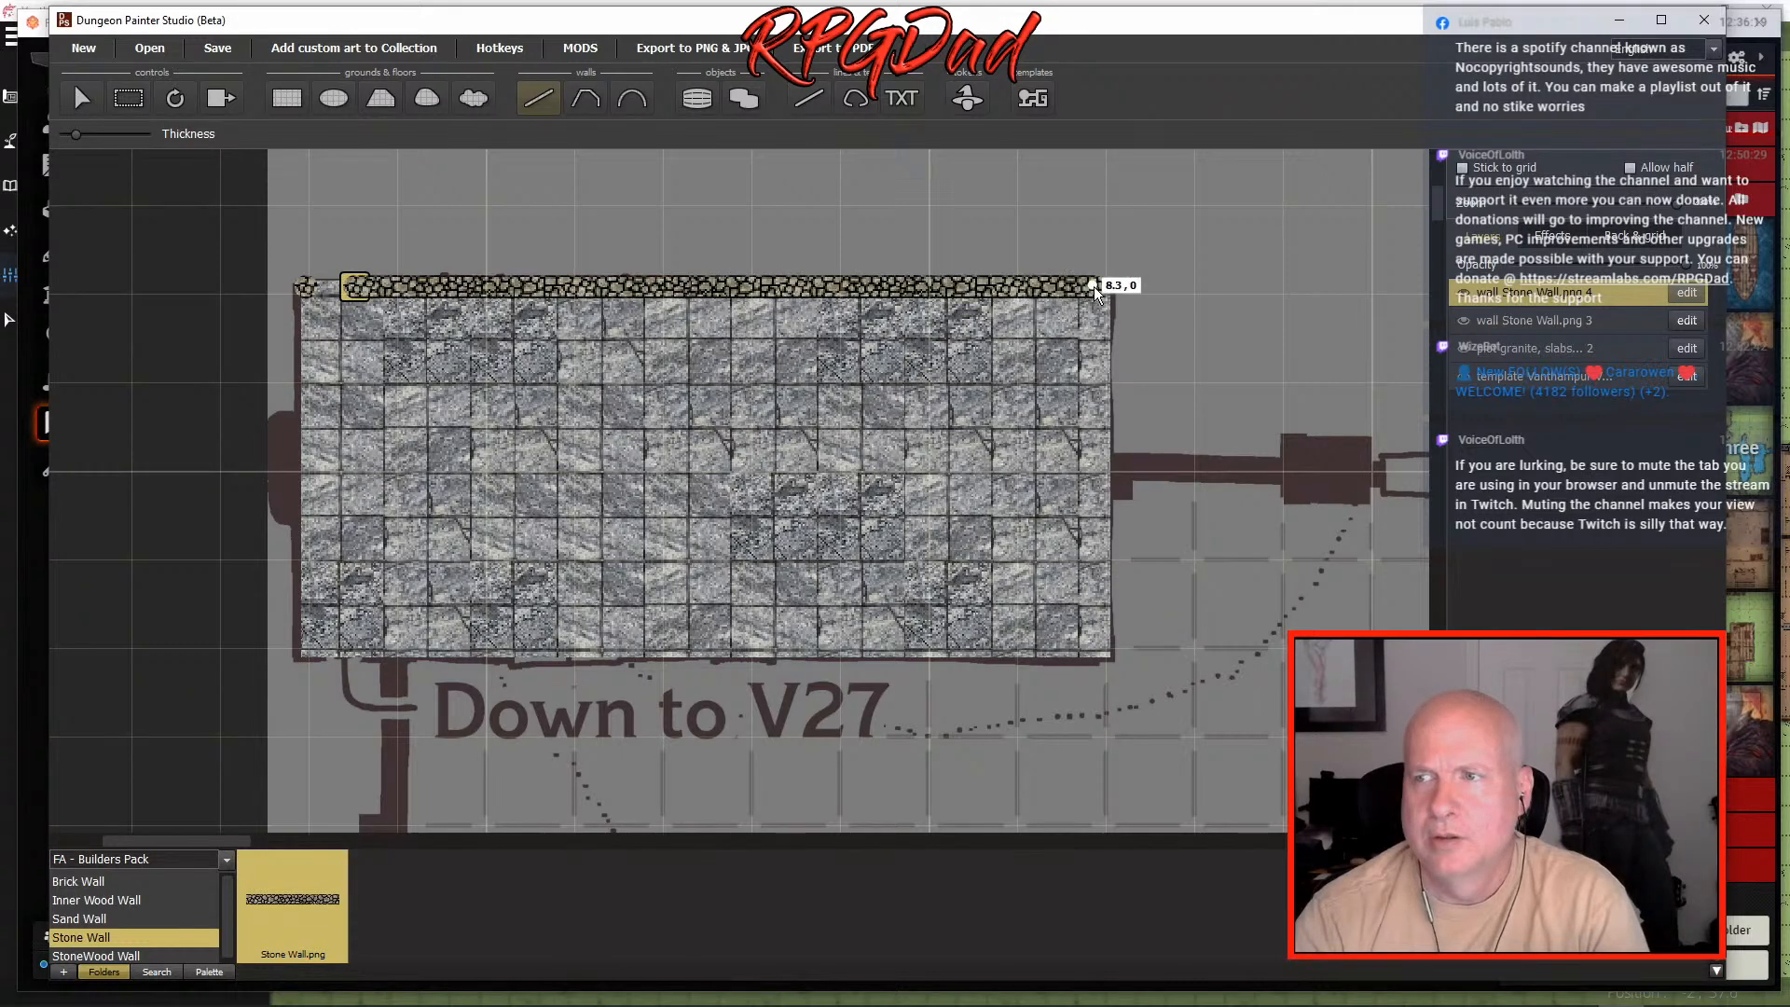
{"action": "left_click", "coordinate": [1111, 288]}
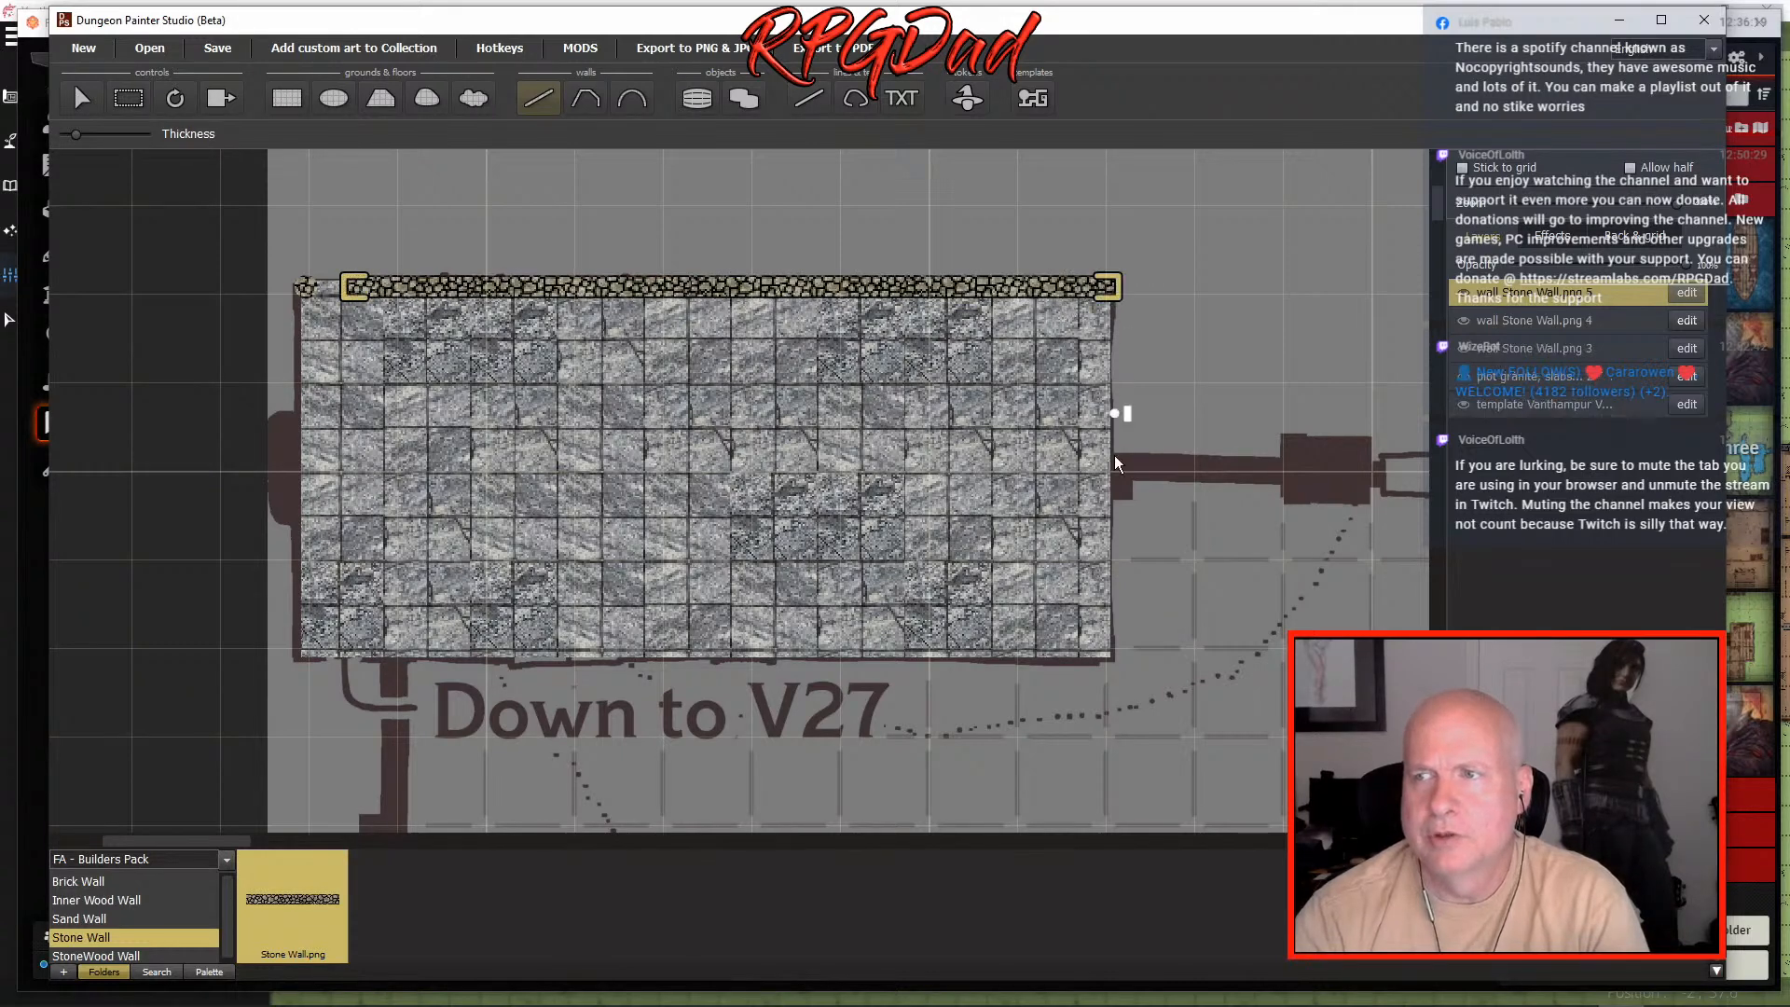
- Draw matching Stone Wall segments along the right, lower and left edges of the V2 floor
{"action": "left_click", "coordinate": [1107, 294]}
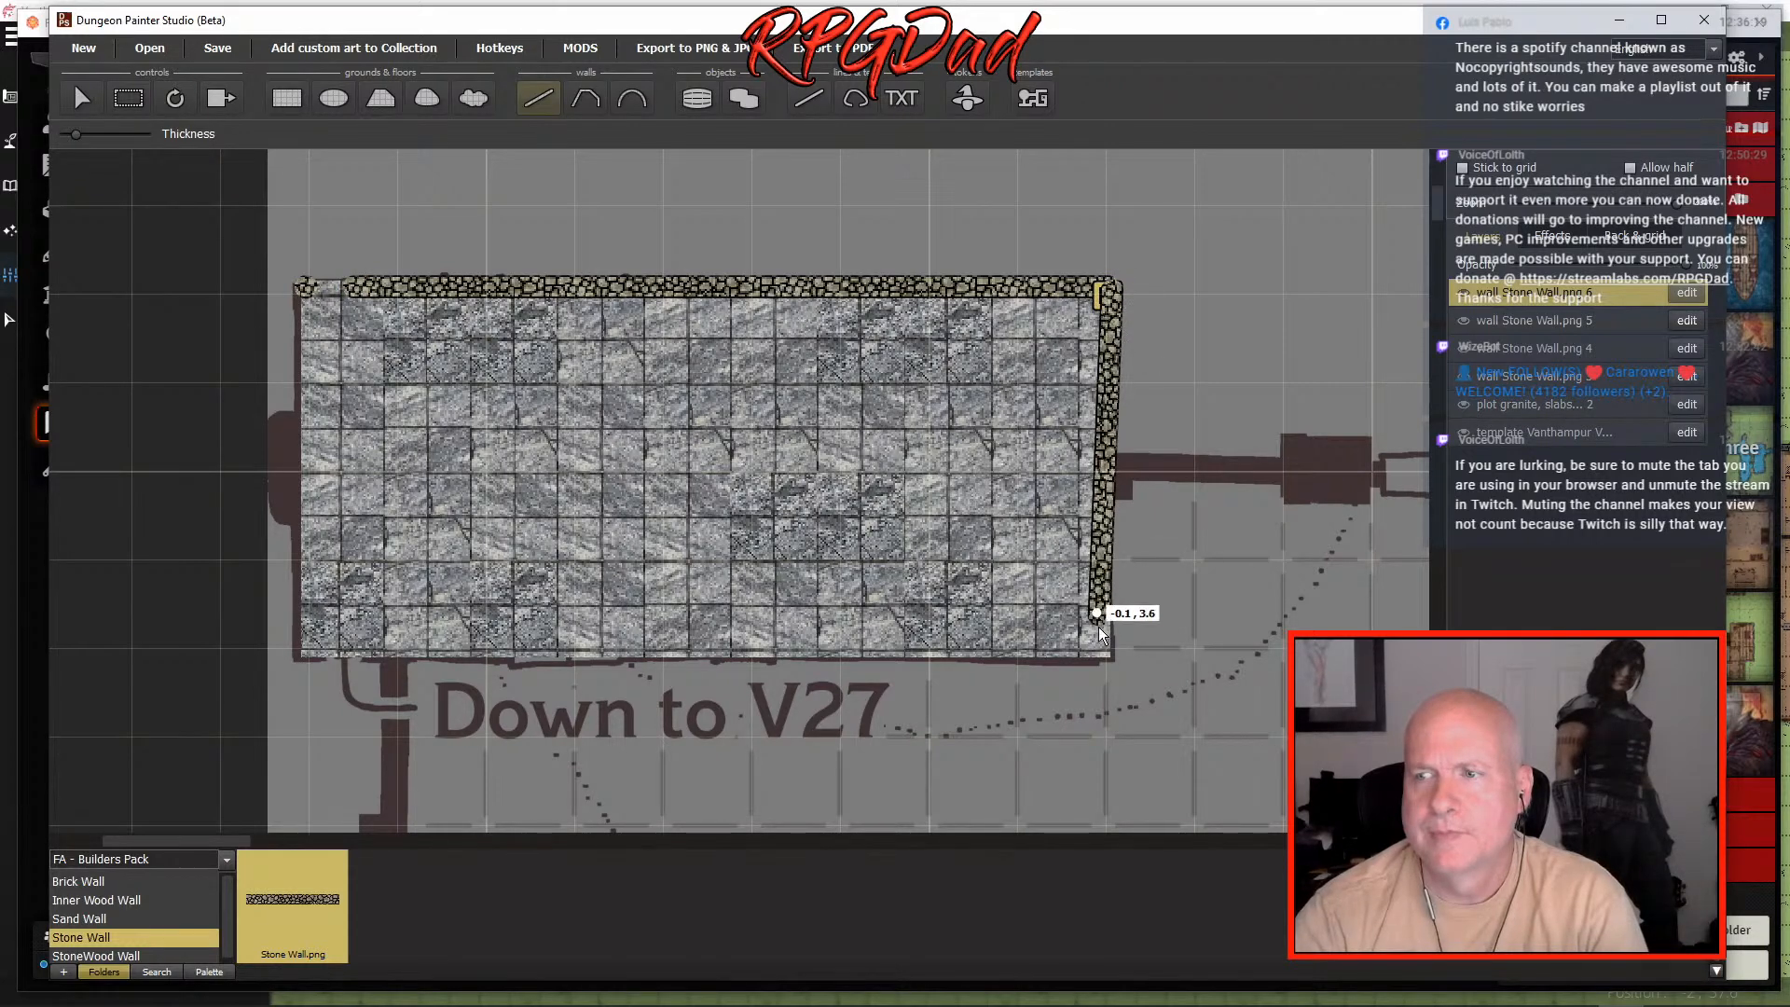
{"action": "left_click", "coordinate": [1113, 659]}
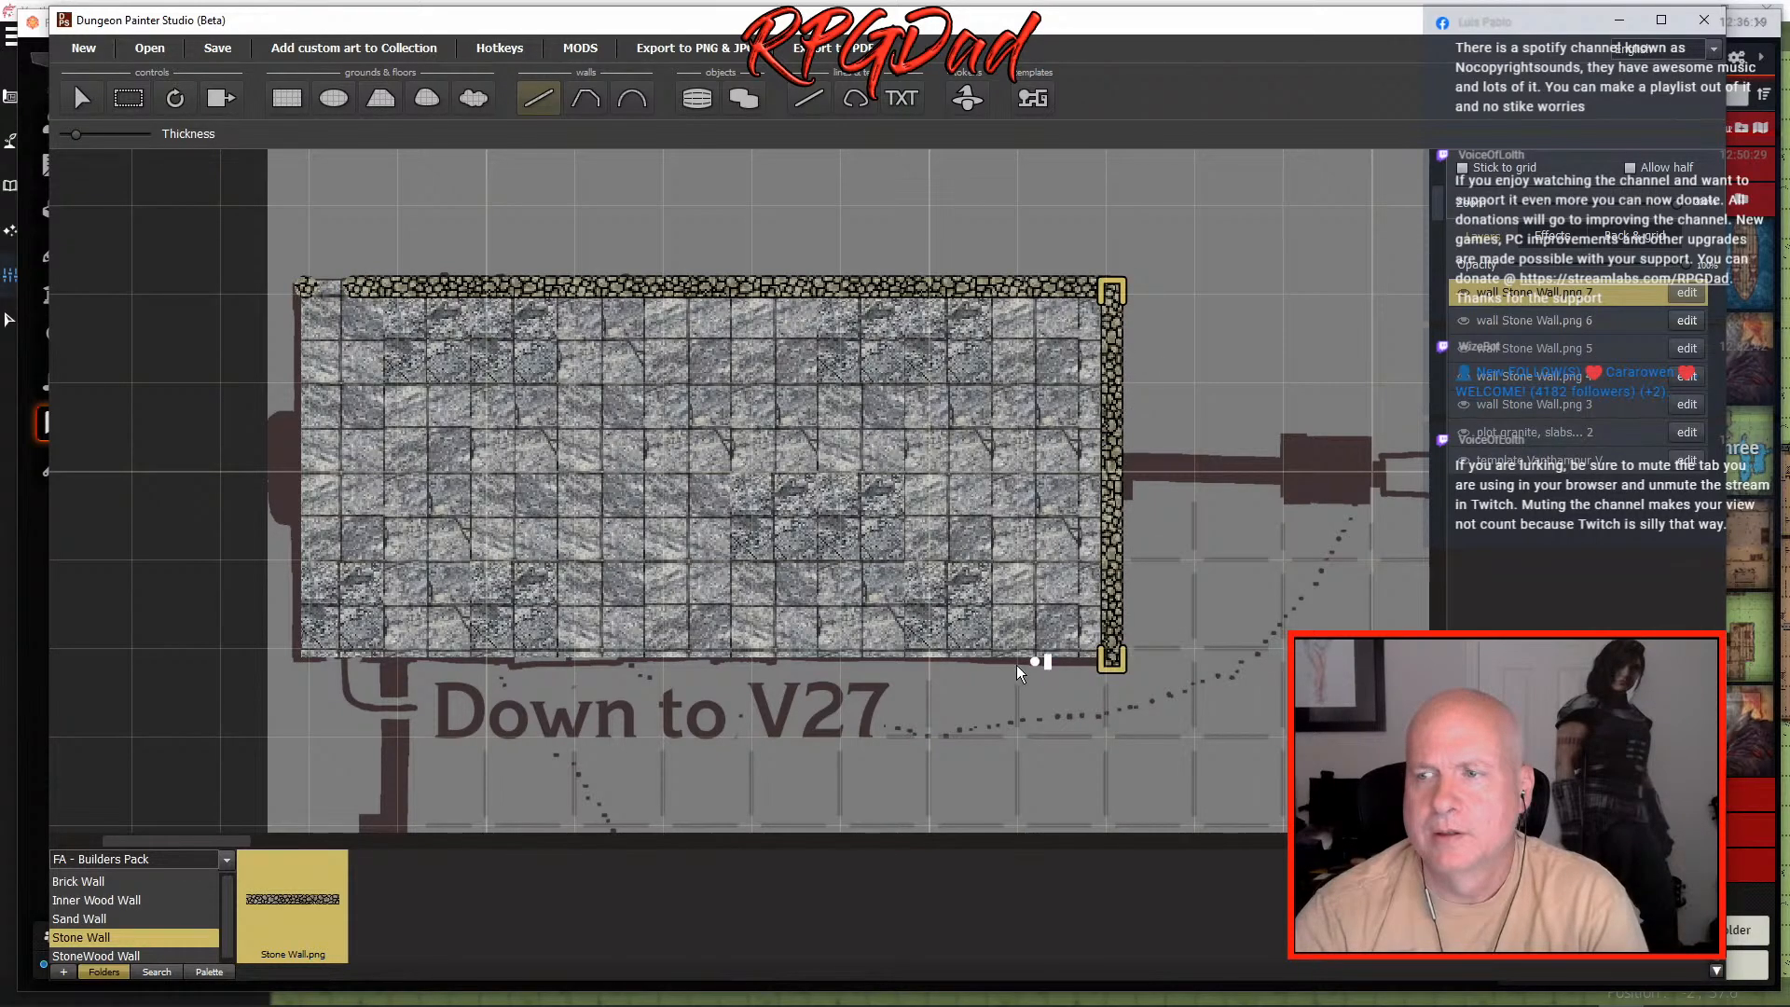
{"action": "left_click_drag", "start_coordinate": [1115, 664], "coordinate": [377, 664]}
{"action": "left_click", "coordinate": [299, 664]}
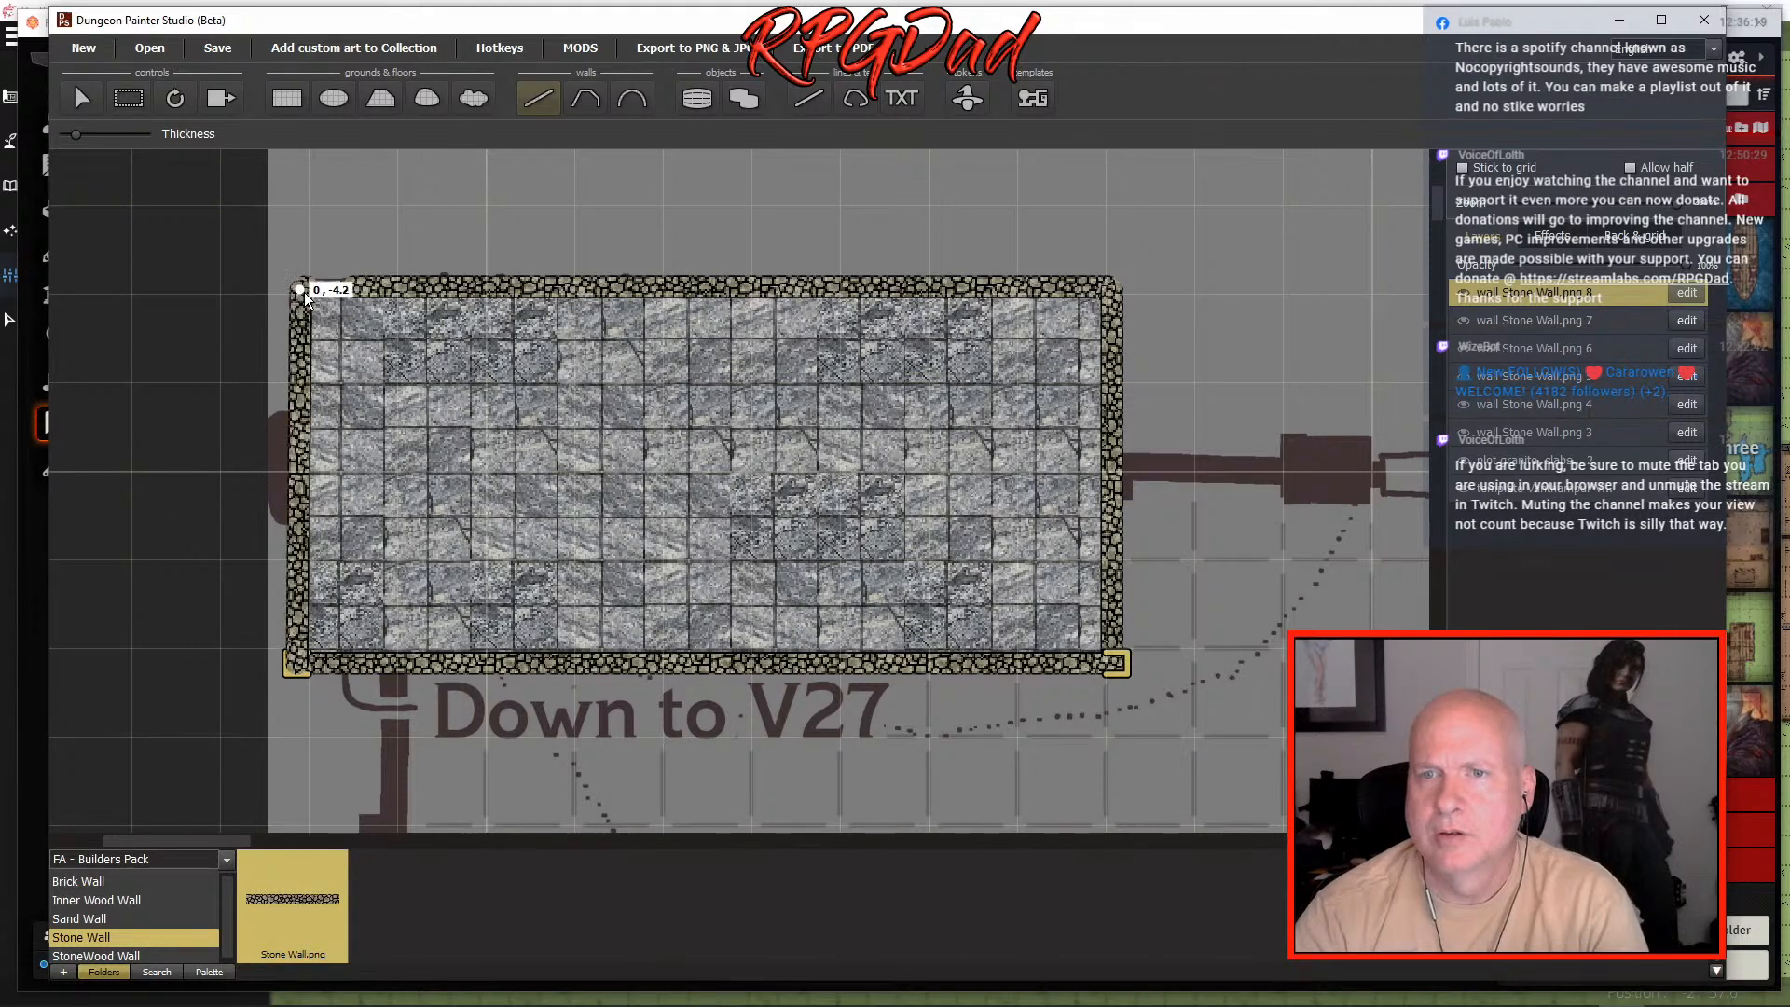
{"action": "left_click", "coordinate": [302, 289]}
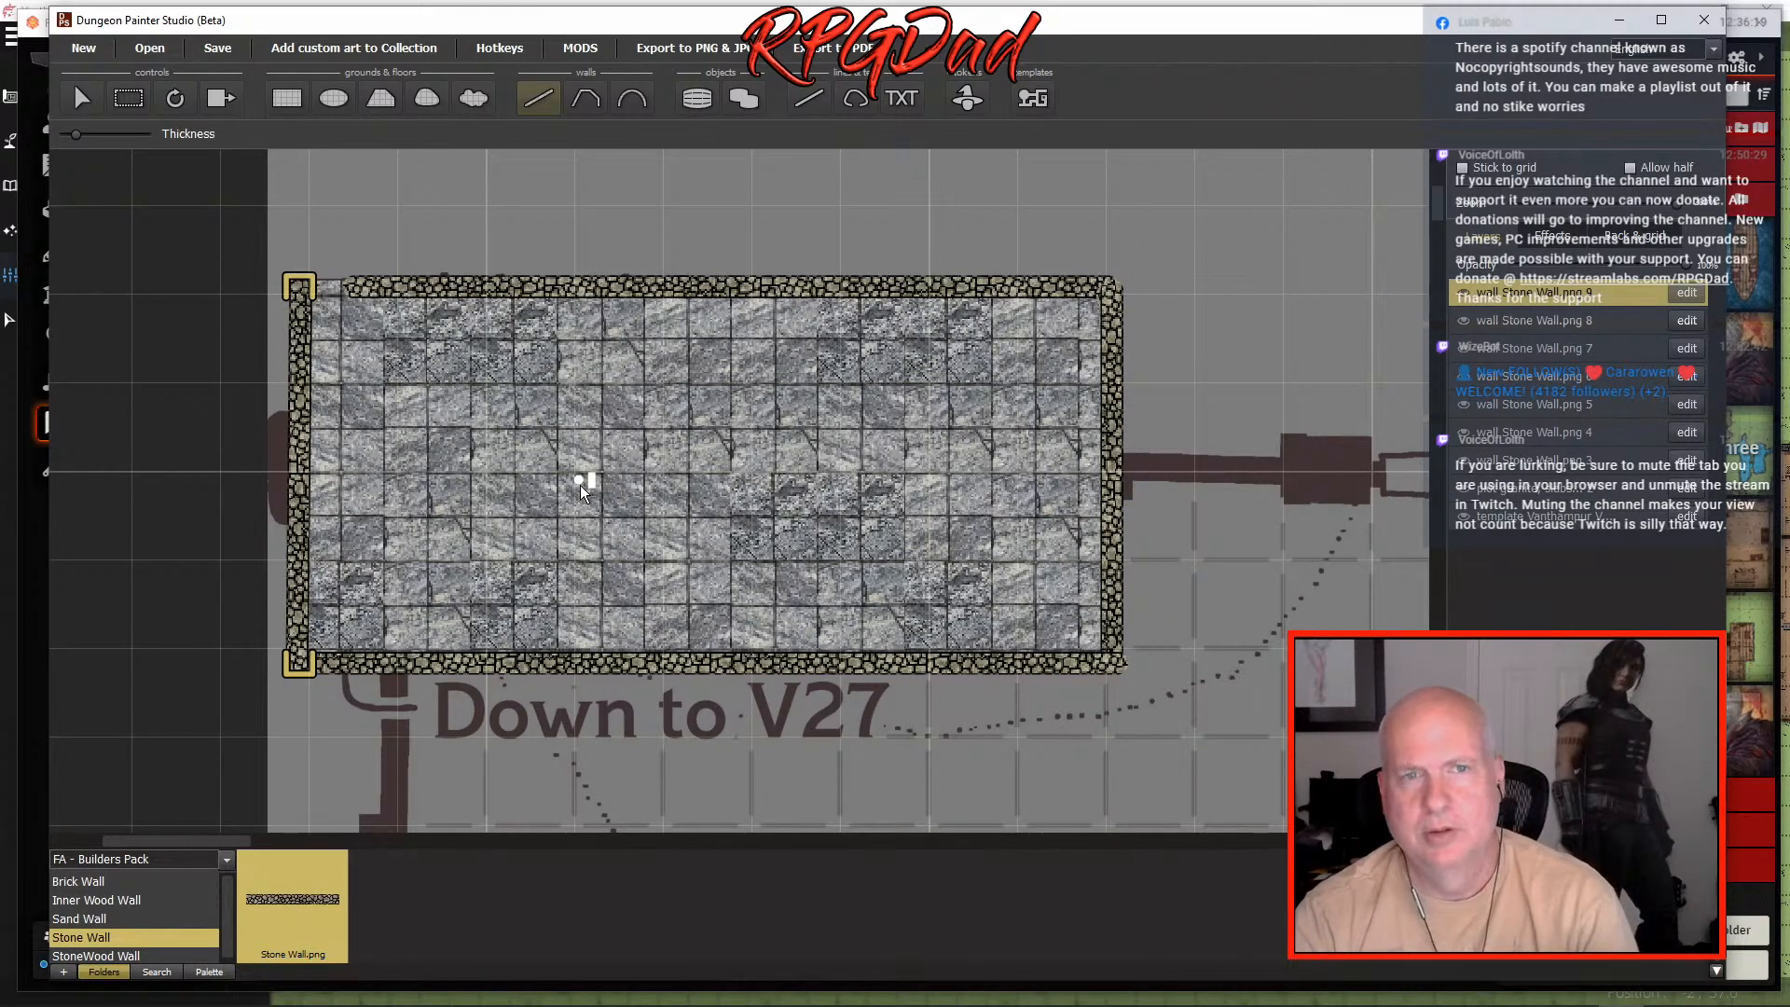
- Edit the upper stone wall and extend its left end to V2's upper-left corner to close the gap
{"action": "left_click", "coordinate": [81, 99]}
{"action": "left_click", "coordinate": [574, 448]}
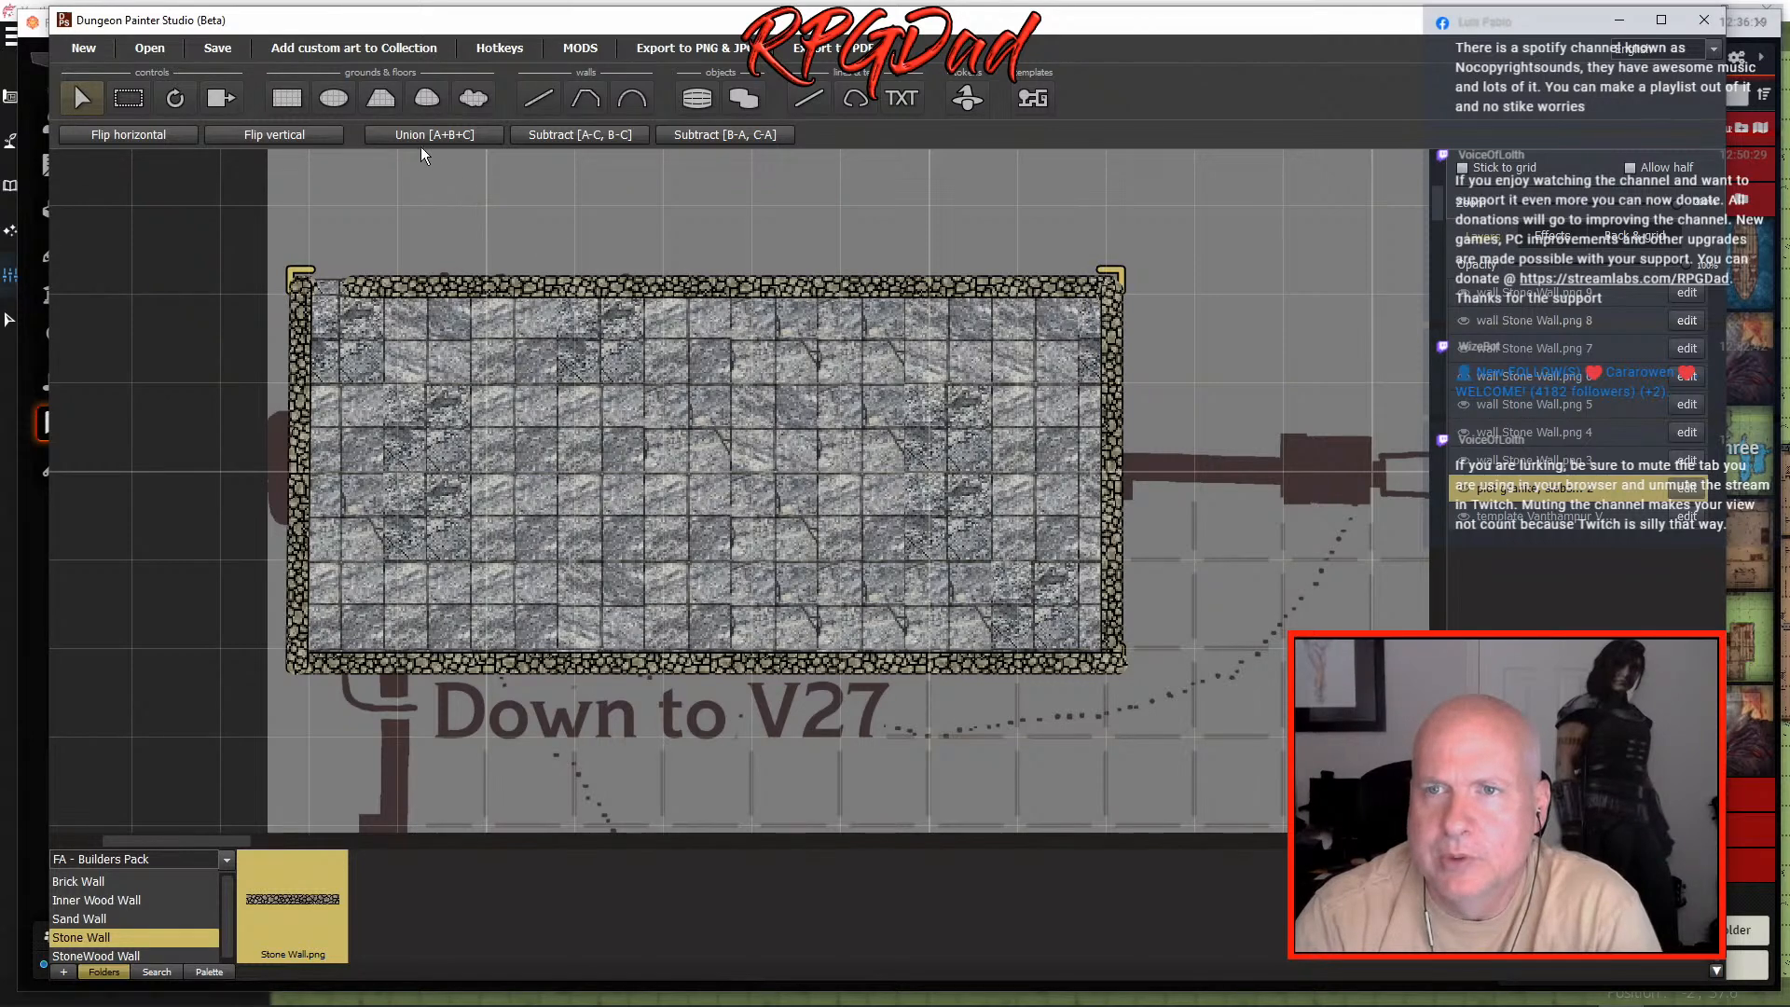
{"action": "left_click", "coordinate": [345, 287]}
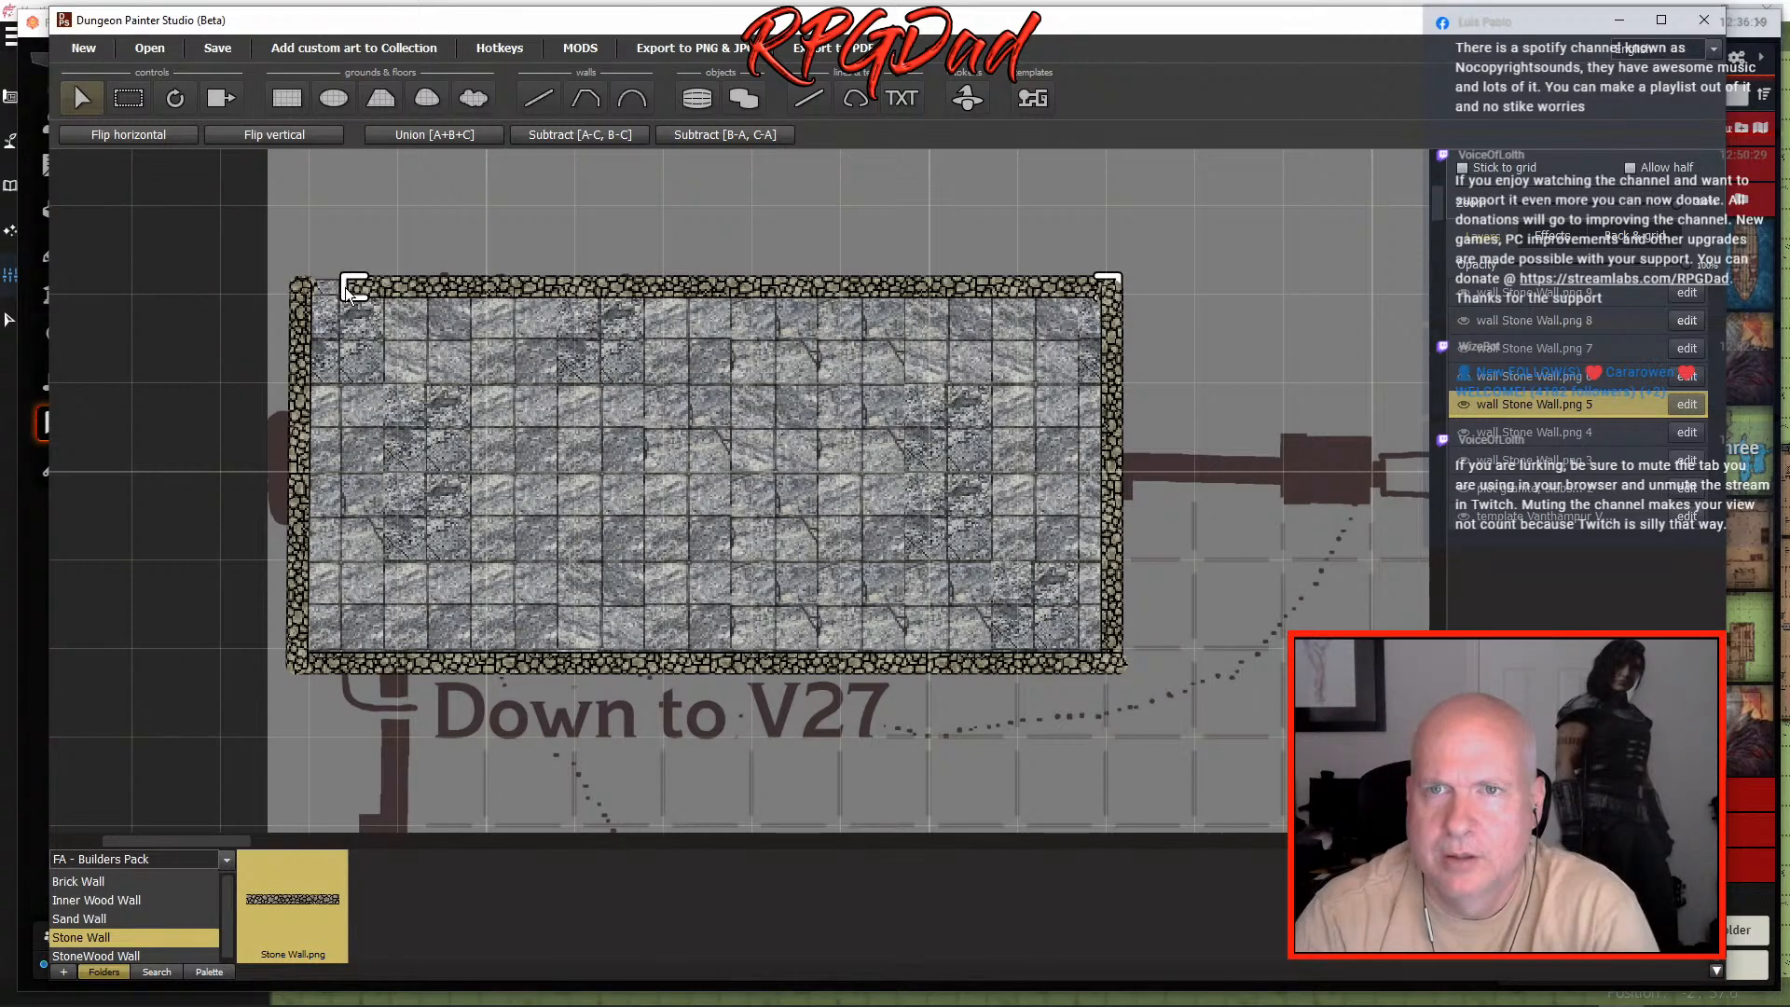
{"action": "right_click", "coordinate": [345, 288]}
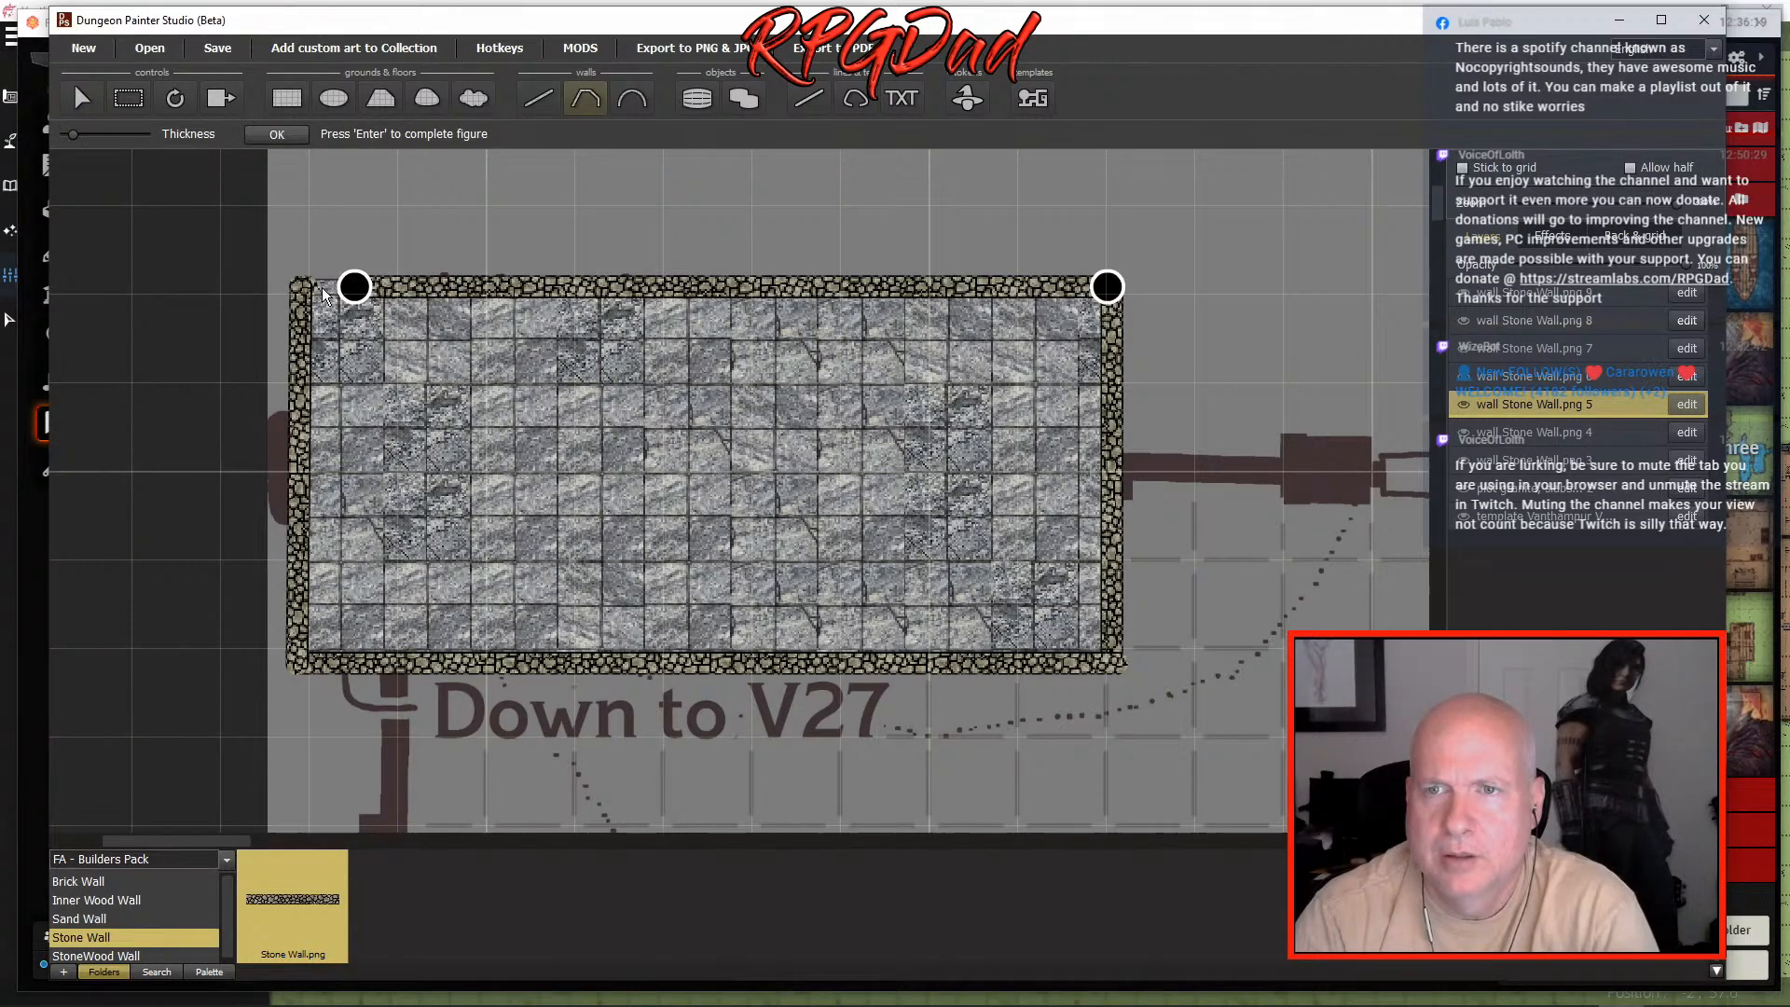
{"action": "left_click_drag", "start_coordinate": [352, 295], "coordinate": [301, 296]}
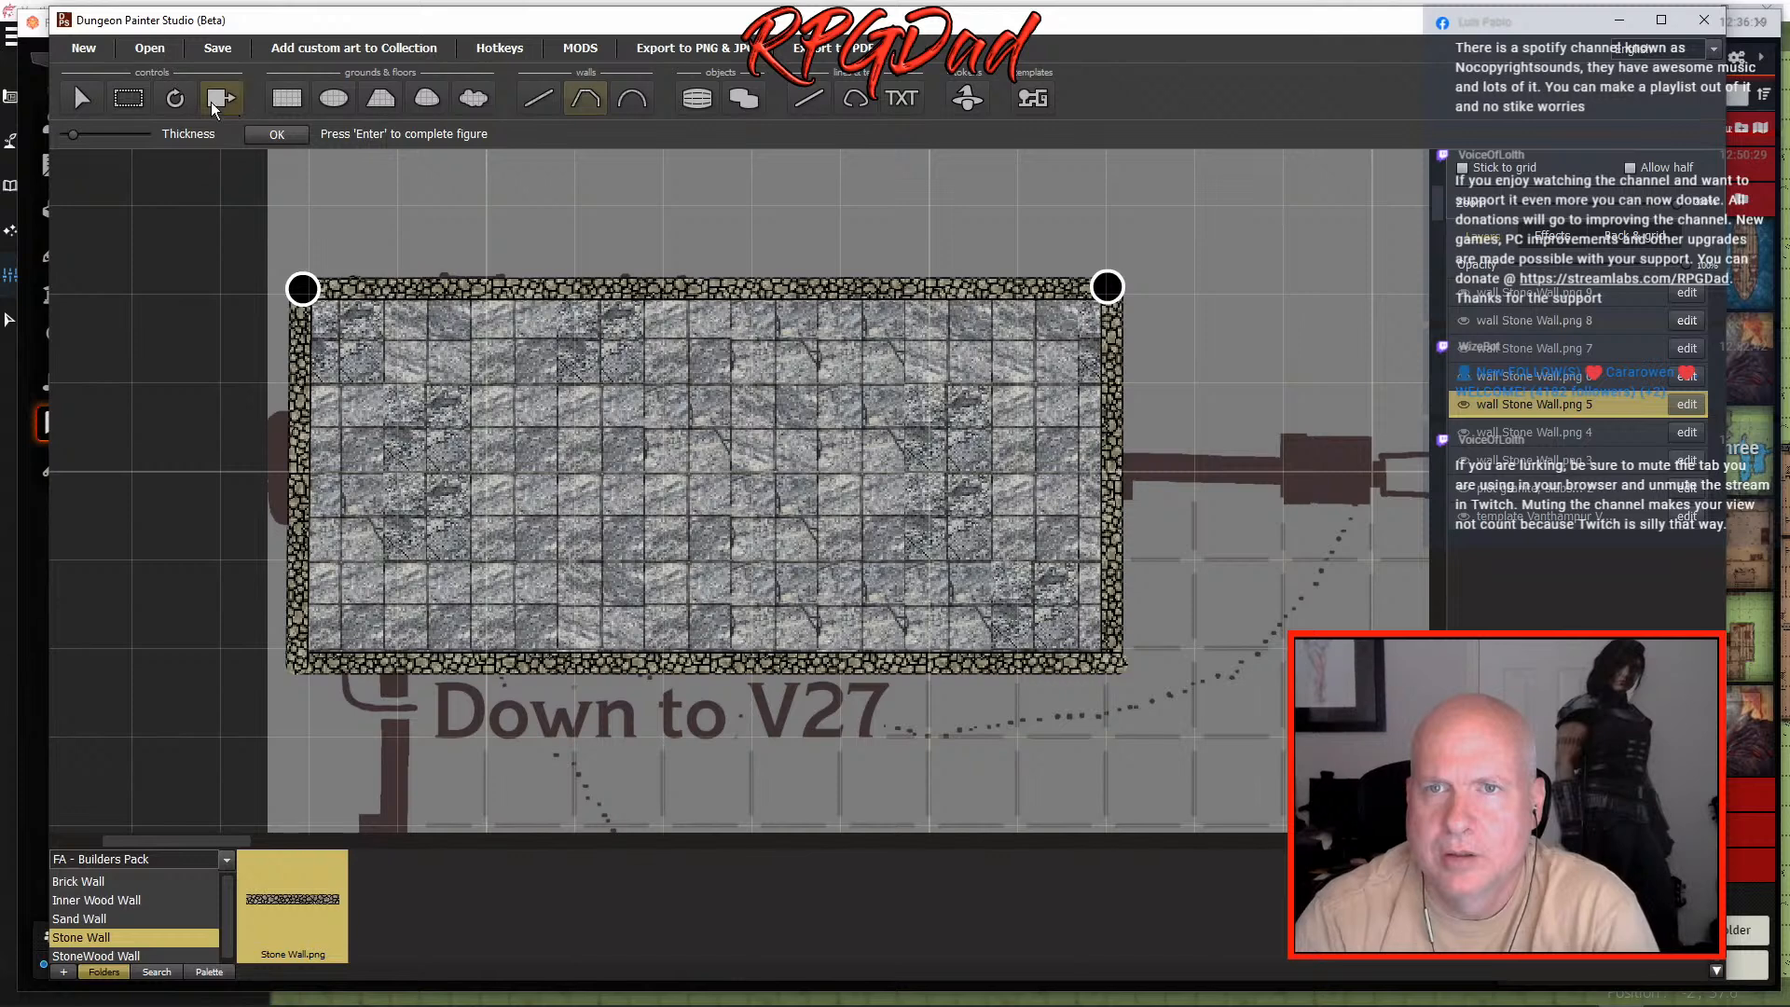
- Finish the upper wall edit and select V2's four stone walls together to try merging them
{"action": "key", "text": "Return"}
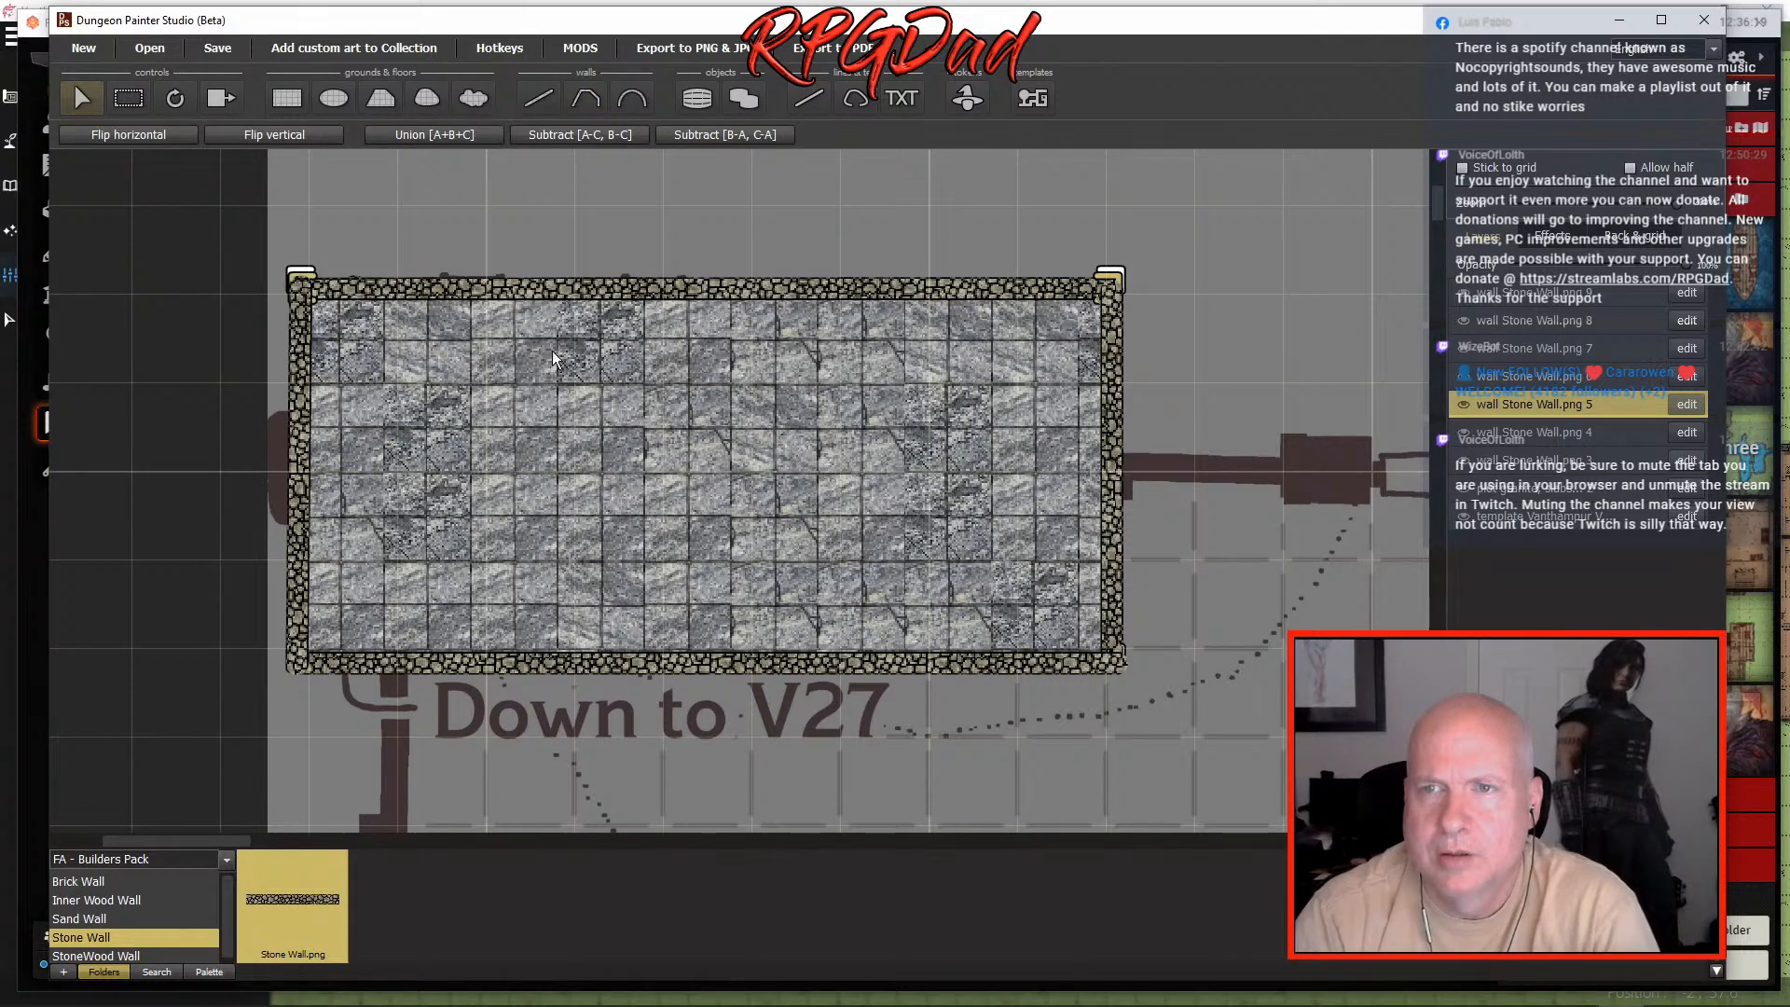
{"action": "left_click", "coordinate": [418, 136]}
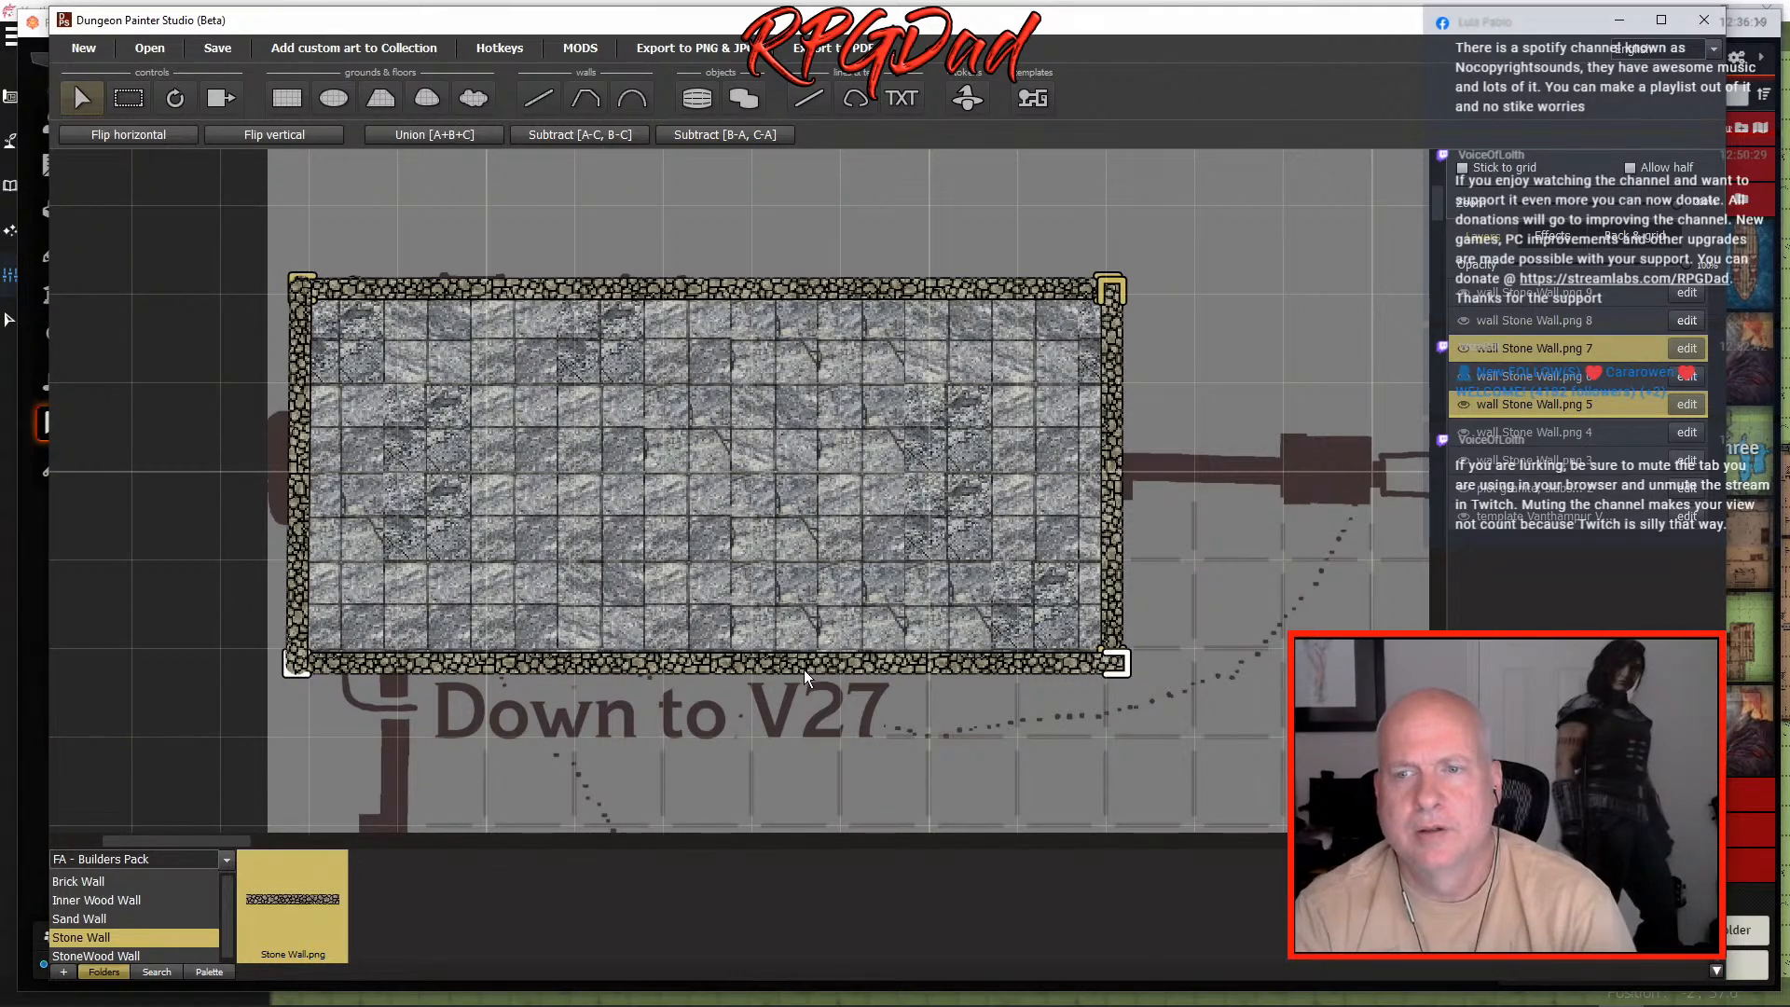
{"action": "left_click", "coordinate": [296, 466], "text": "shift"}
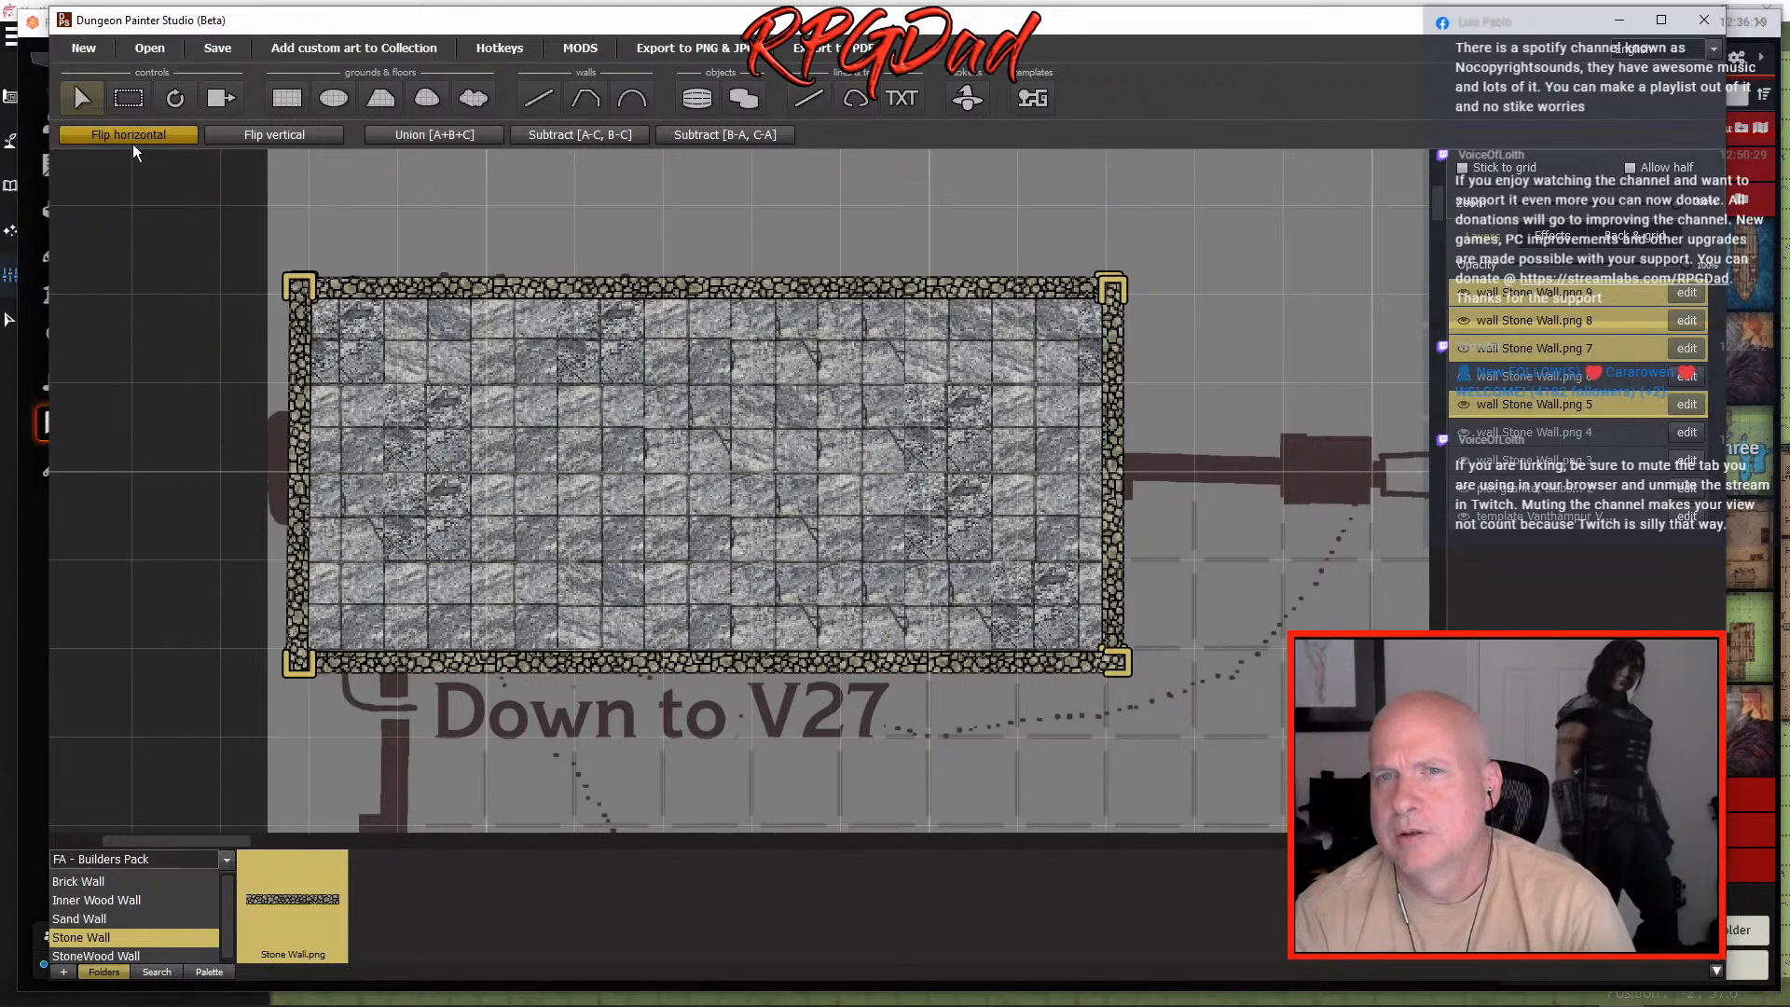
{"action": "left_click", "coordinate": [825, 315]}
{"action": "left_click", "coordinate": [760, 224]}
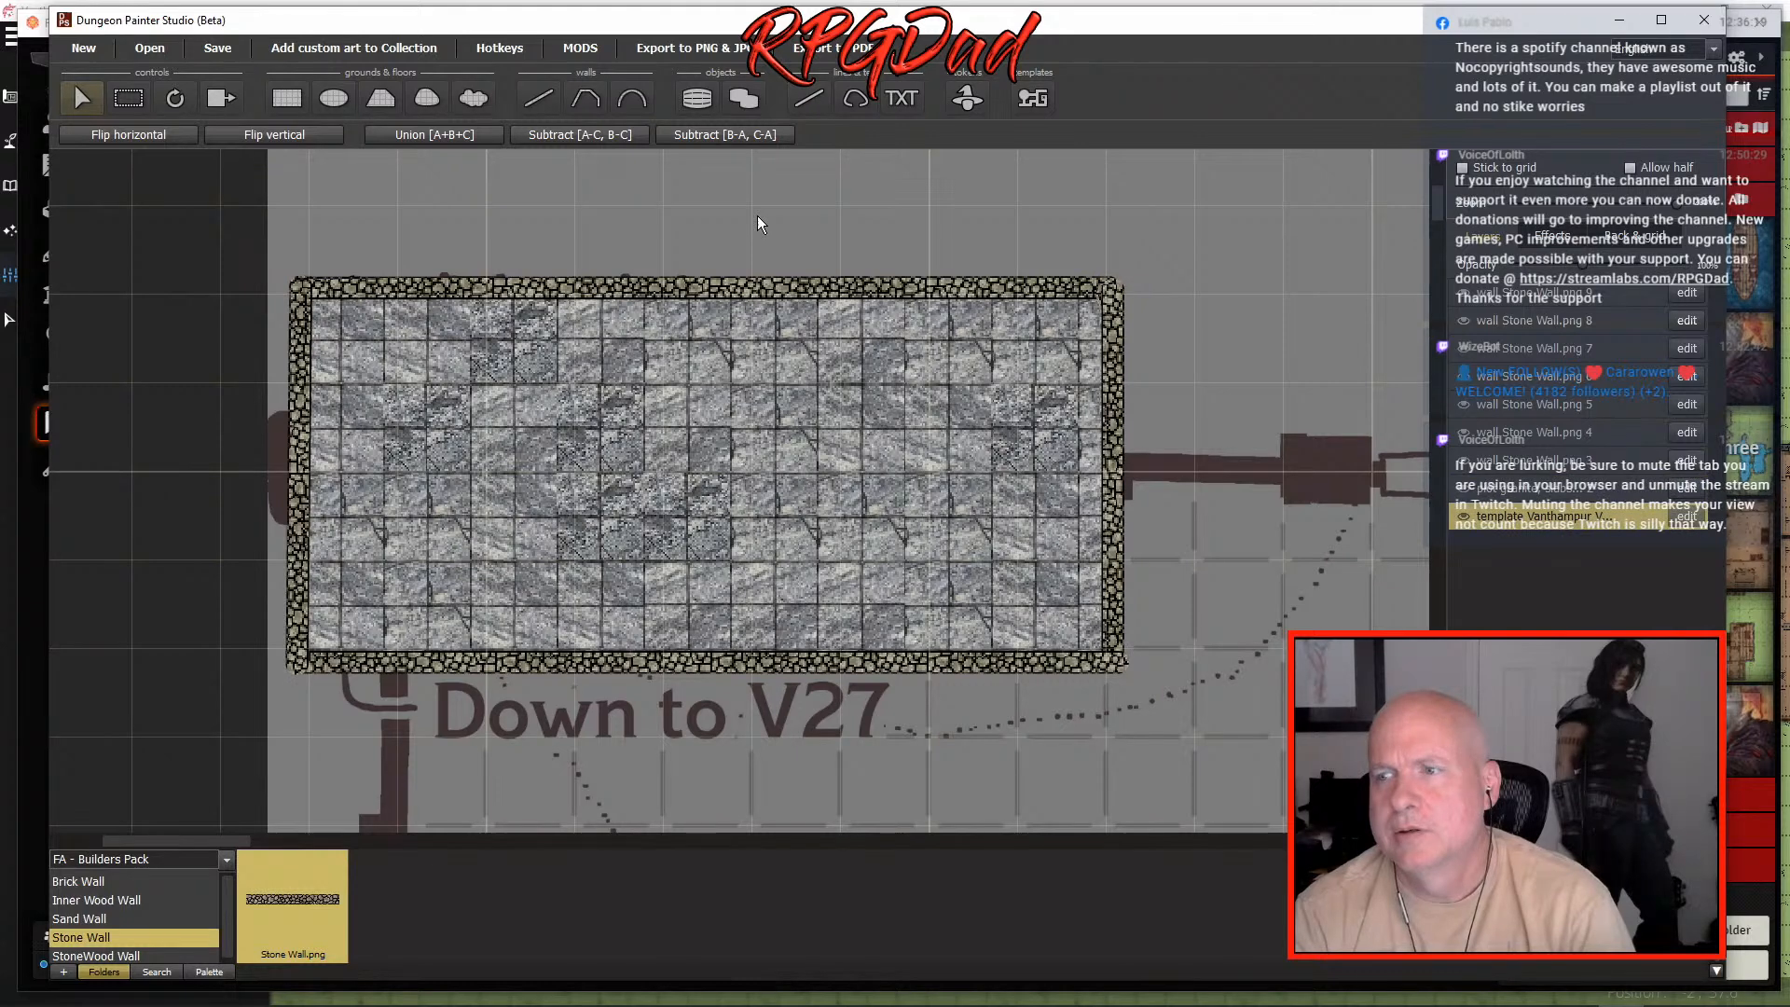
- Edit the lower stone wall and pull its right end slightly inward to line up with V2's lower-right corner
{"action": "double_click", "coordinate": [1117, 663]}
{"action": "left_click_drag", "start_coordinate": [1120, 668], "coordinate": [1115, 667]}
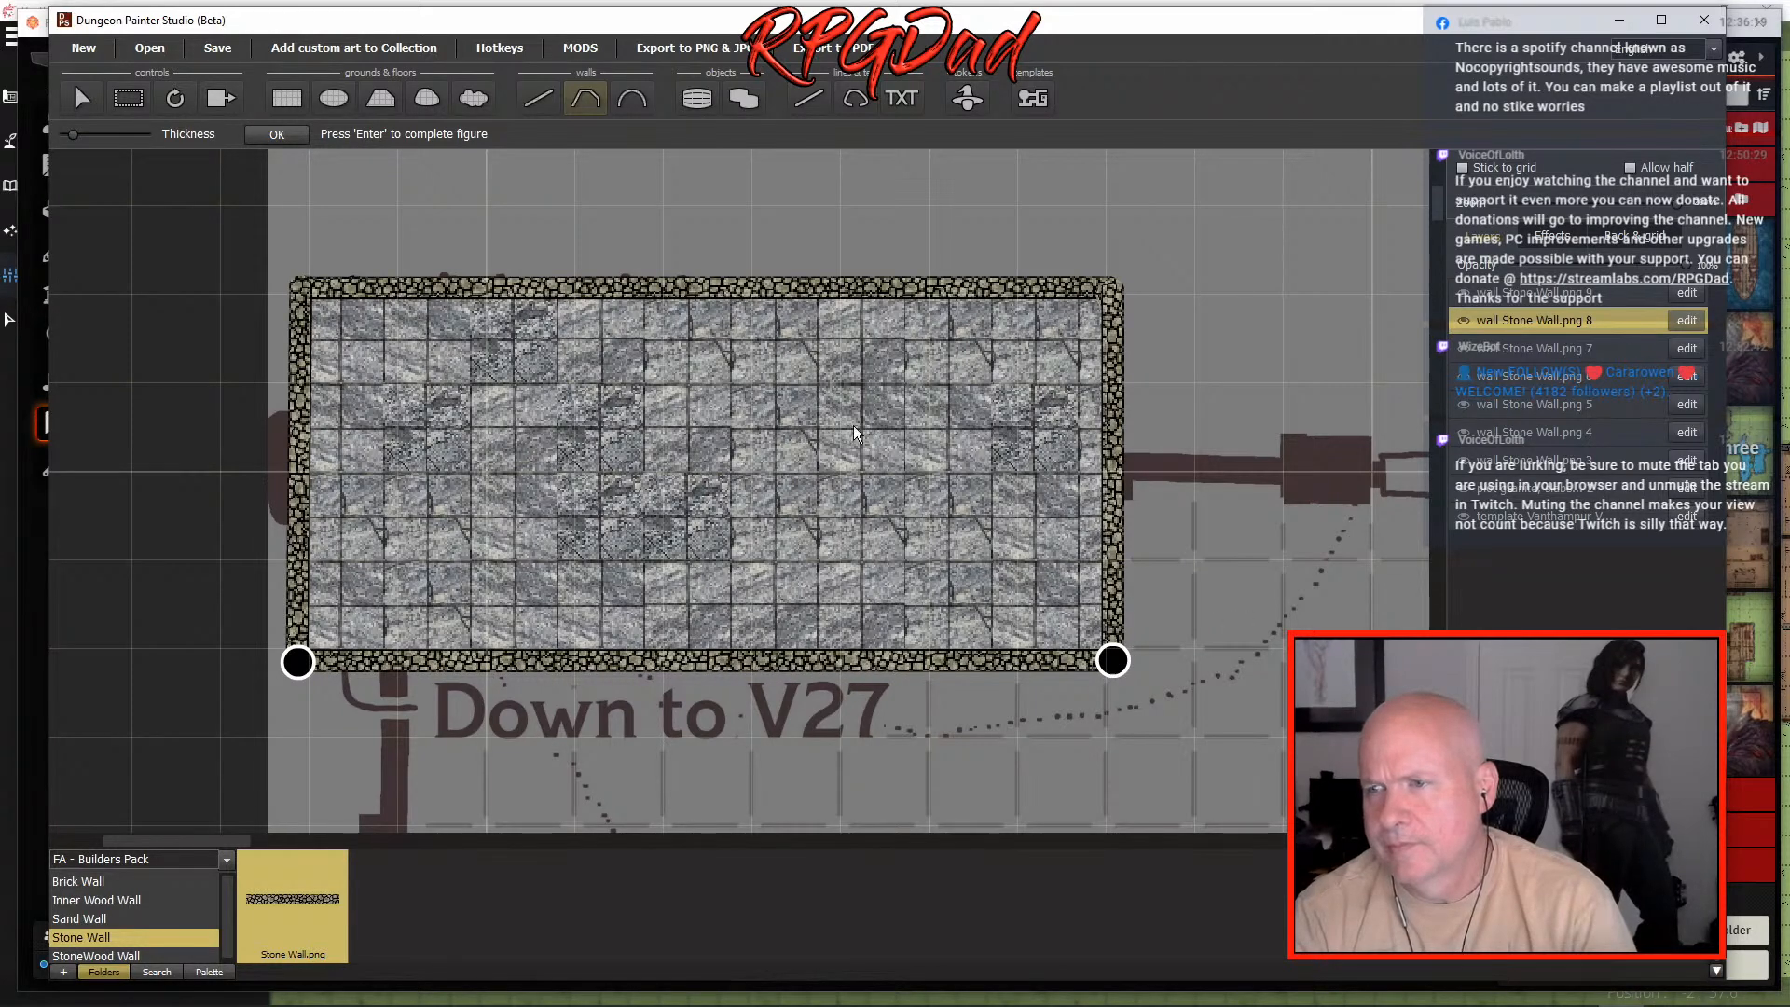
{"action": "key", "text": "Return"}
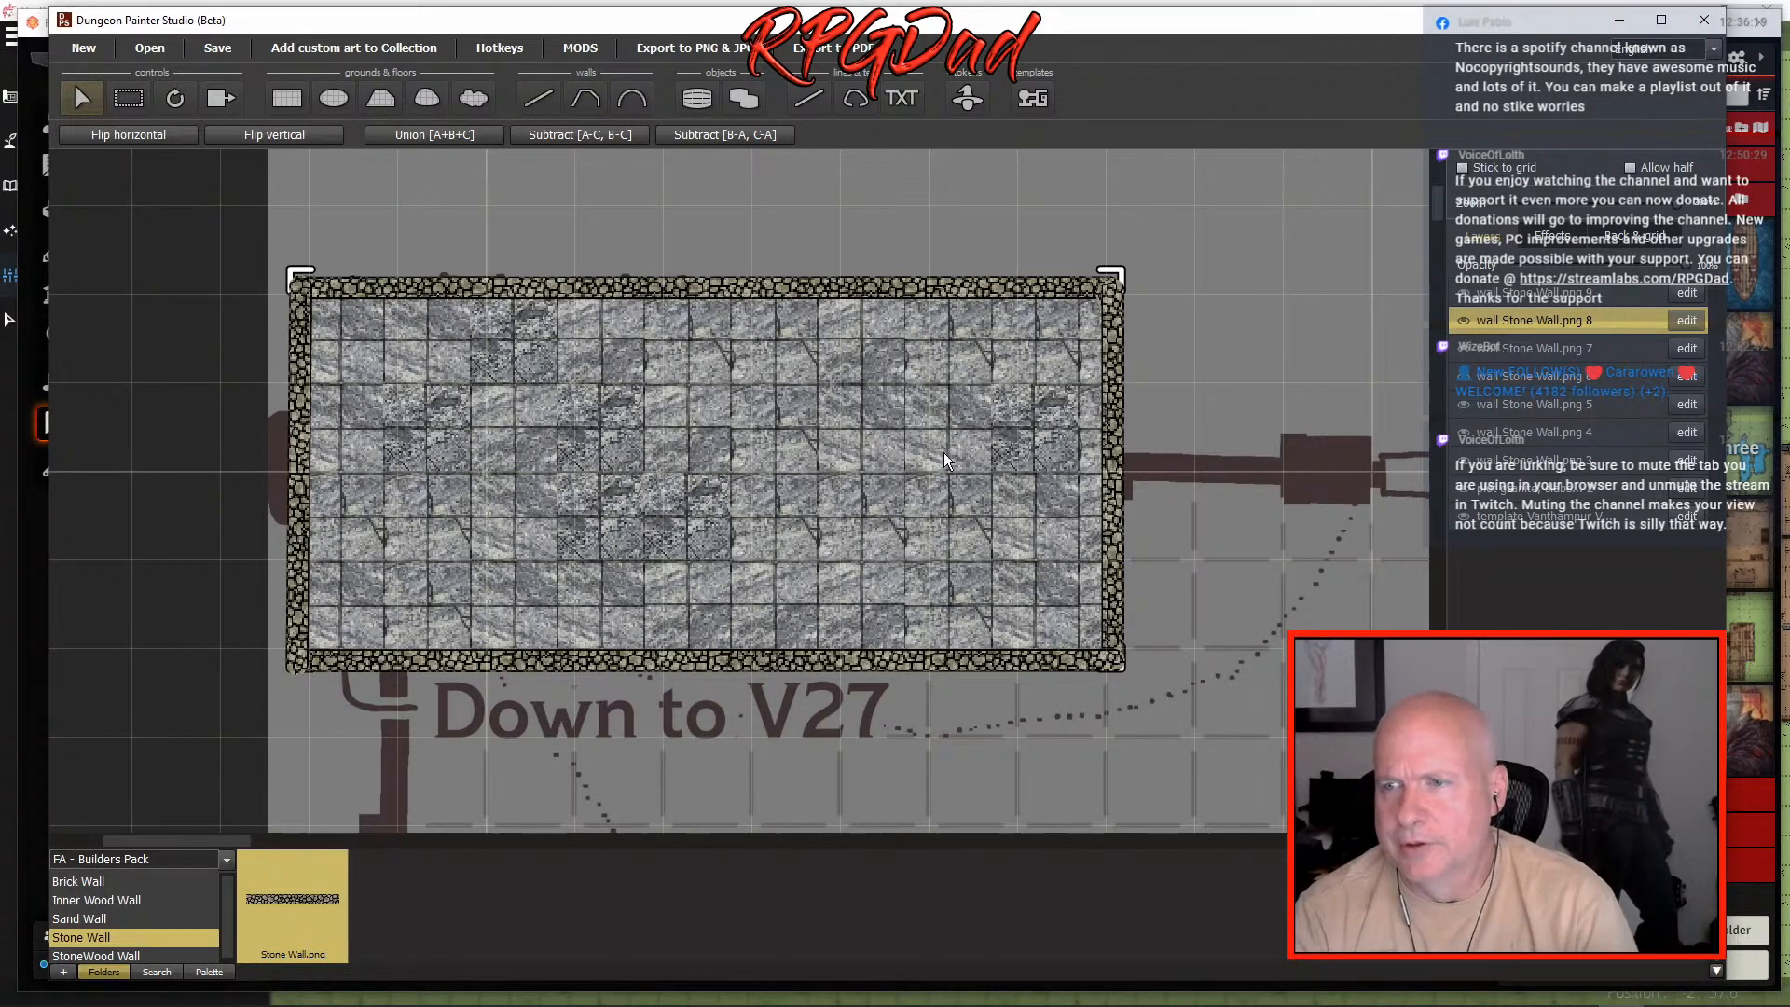
{"action": "left_click", "coordinate": [1212, 543]}
- Browse the FA - Caves and FA - Dungeon Props packs for wall textures
{"action": "scroll", "coordinate": [1278, 584], "scroll_direction": "down", "scroll_amount": 3}
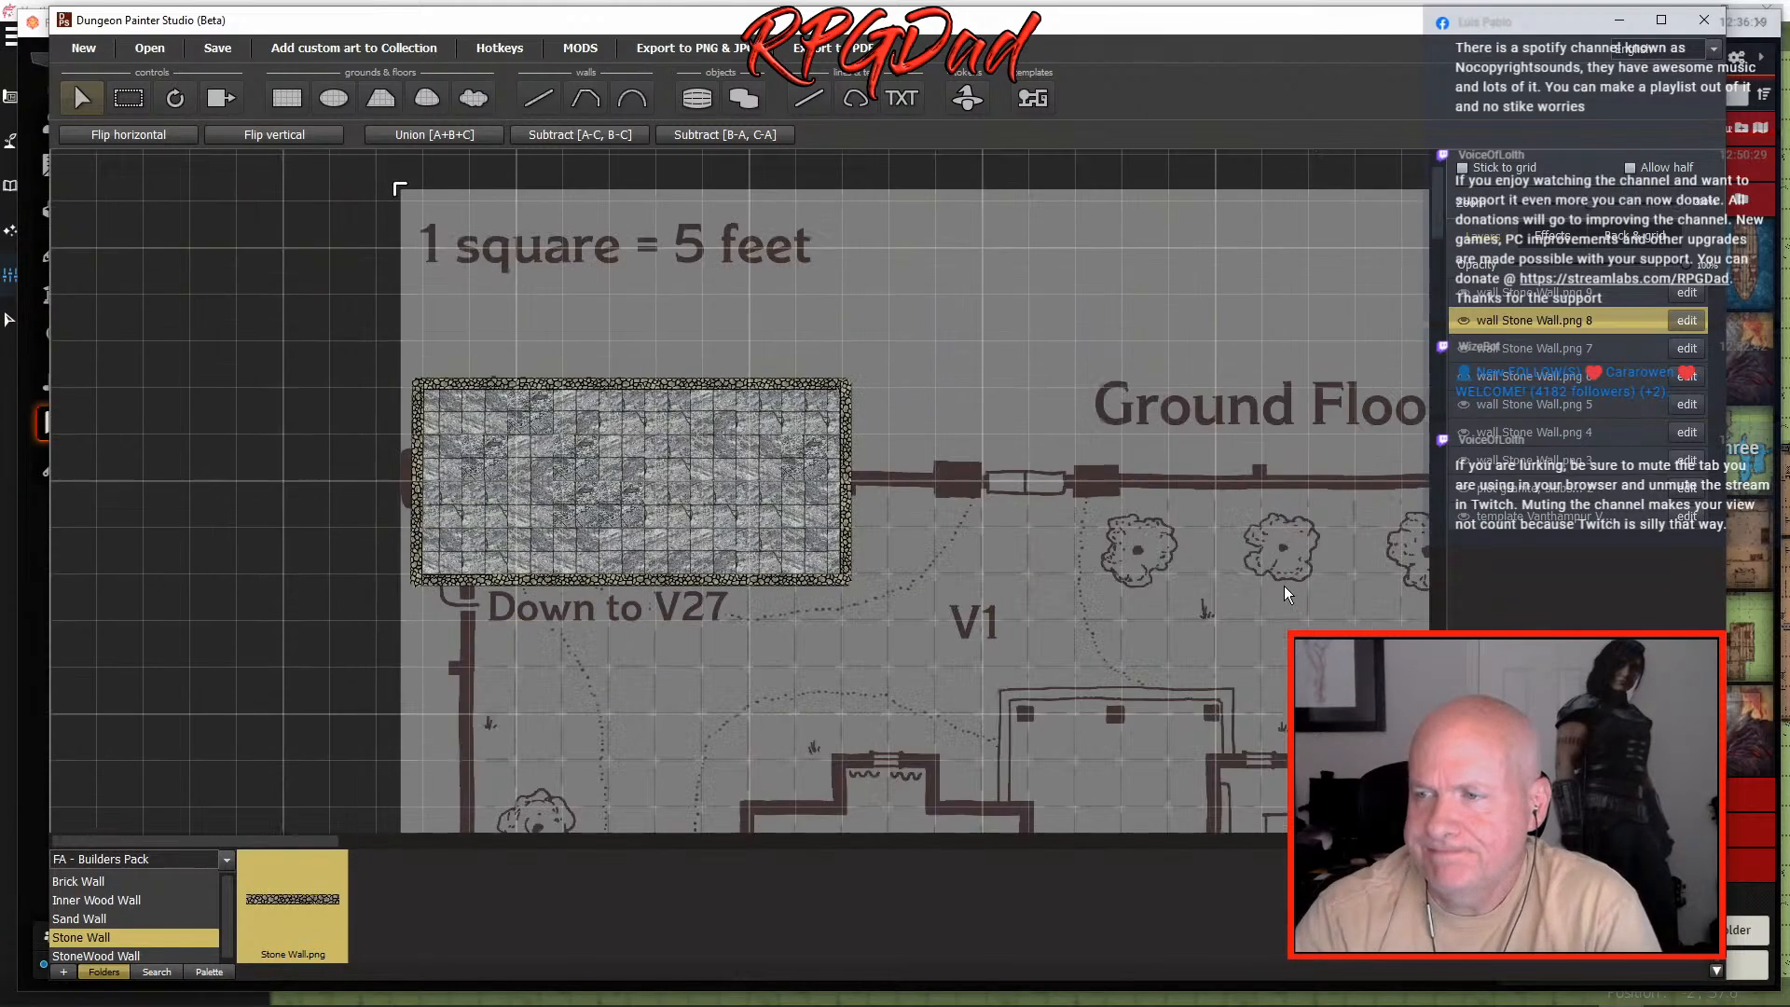
{"action": "left_click_drag", "start_coordinate": [1234, 590], "coordinate": [816, 389]}
{"action": "left_click_drag", "start_coordinate": [784, 582], "coordinate": [1084, 394]}
{"action": "left_click_drag", "start_coordinate": [951, 179], "coordinate": [875, 687]}
{"action": "scroll", "coordinate": [873, 480], "scroll_direction": "down", "scroll_amount": 2}
{"action": "scroll", "coordinate": [819, 569], "scroll_direction": "up", "scroll_amount": 4}
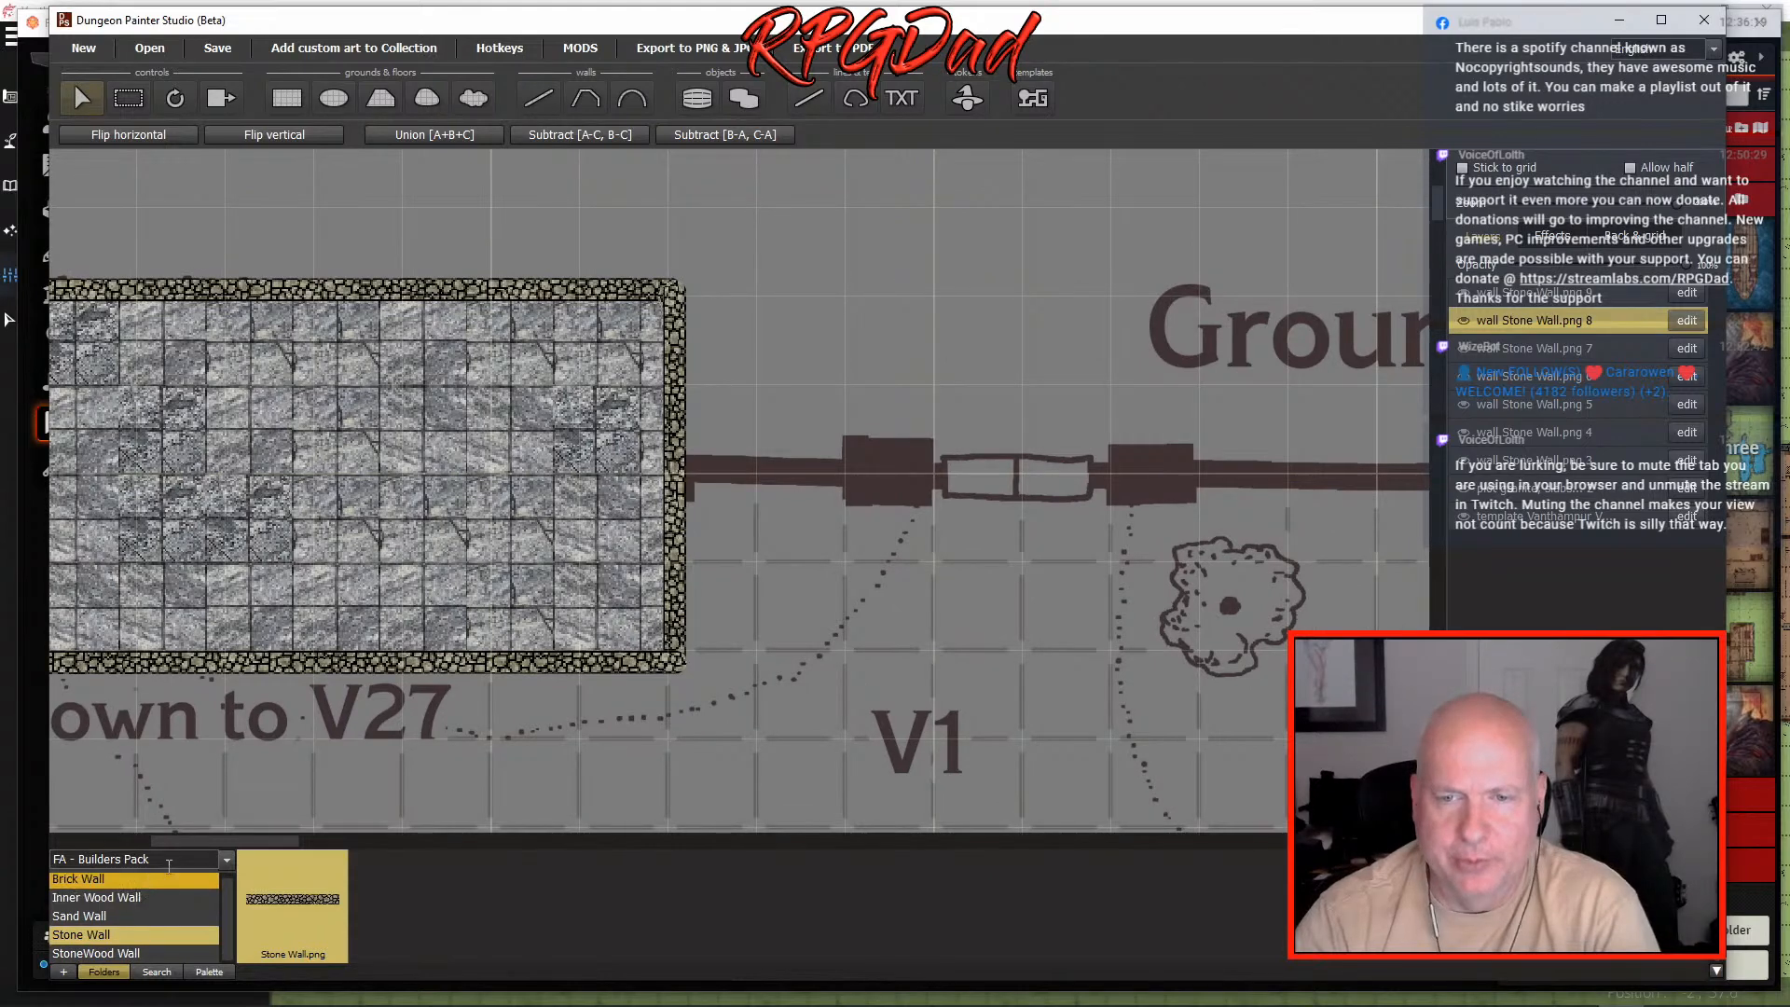
{"action": "left_click", "coordinate": [227, 860]}
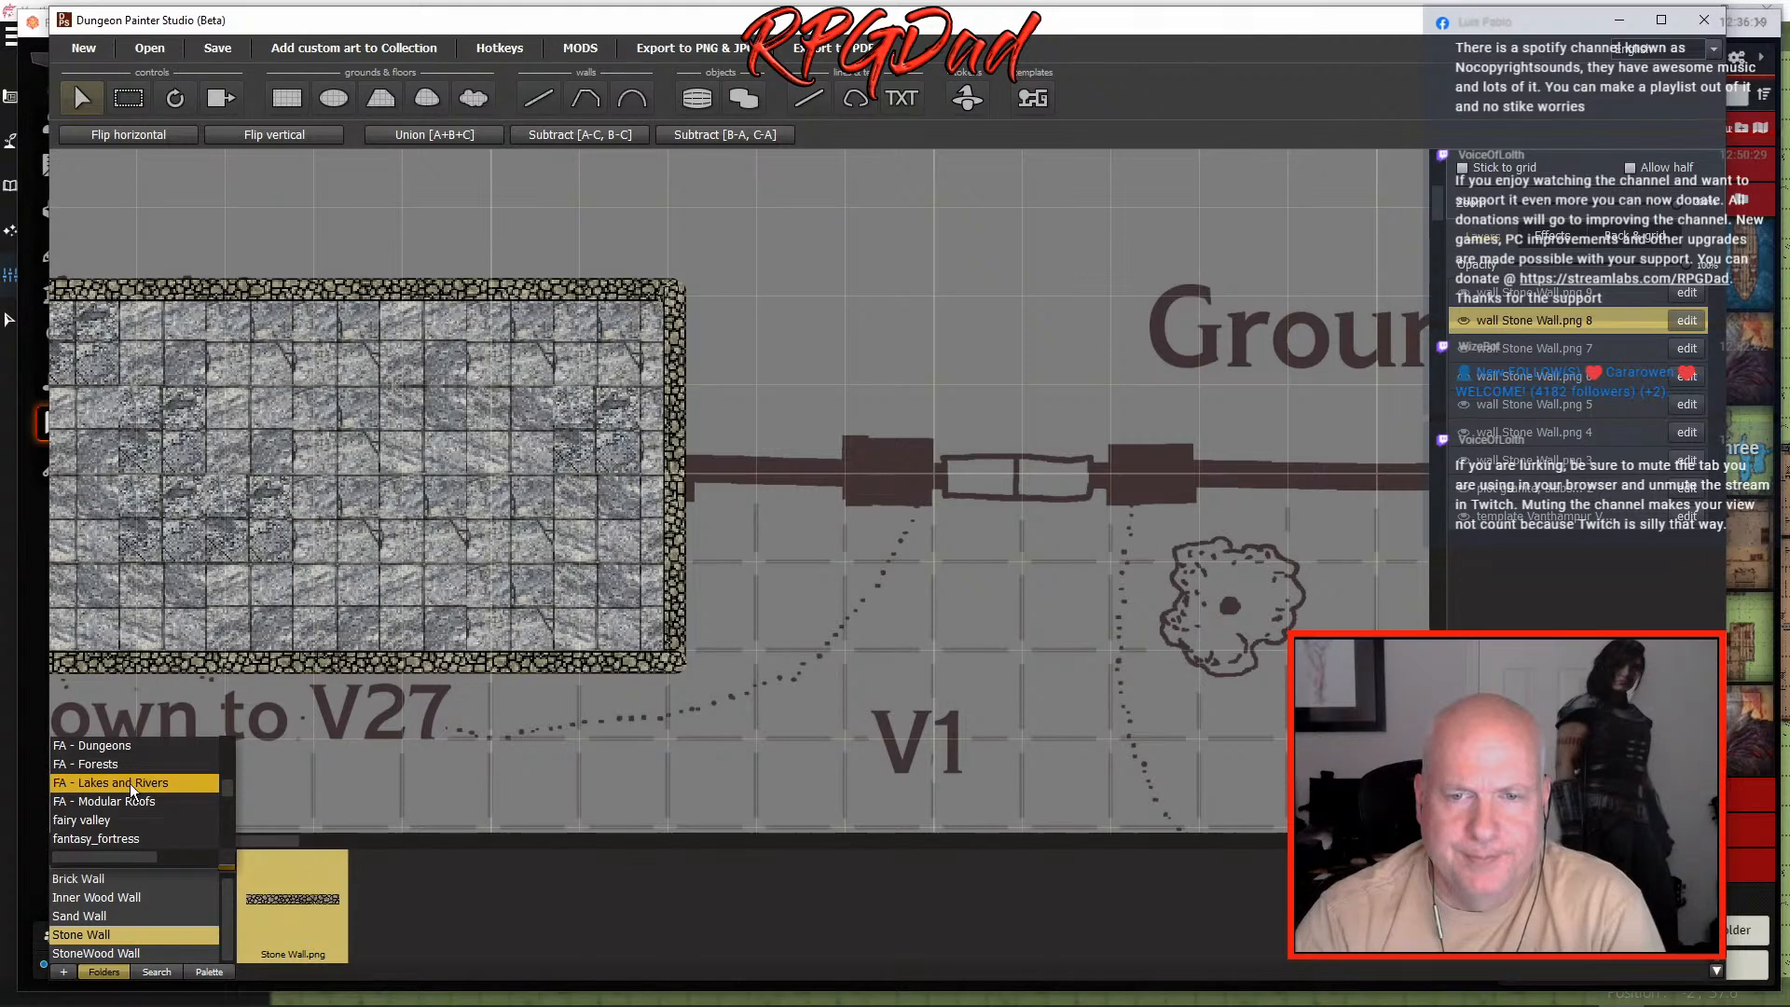
{"action": "left_click", "coordinate": [104, 764]}
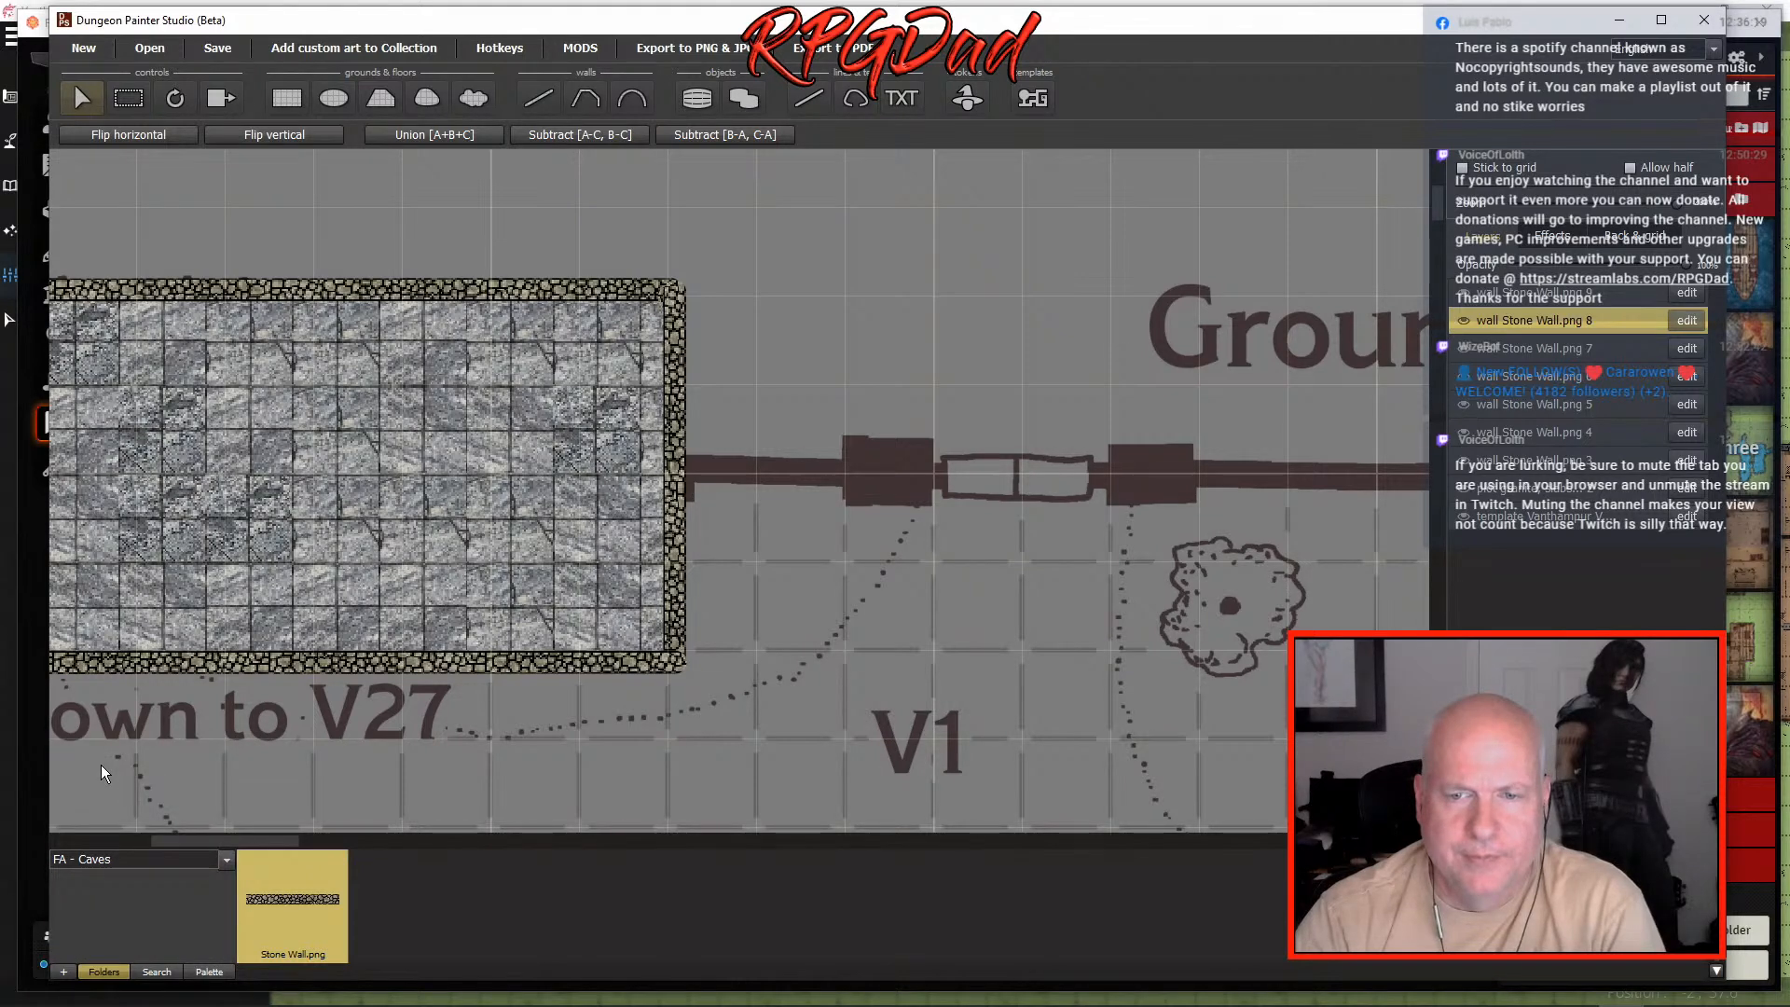
{"action": "left_click", "coordinate": [229, 865]}
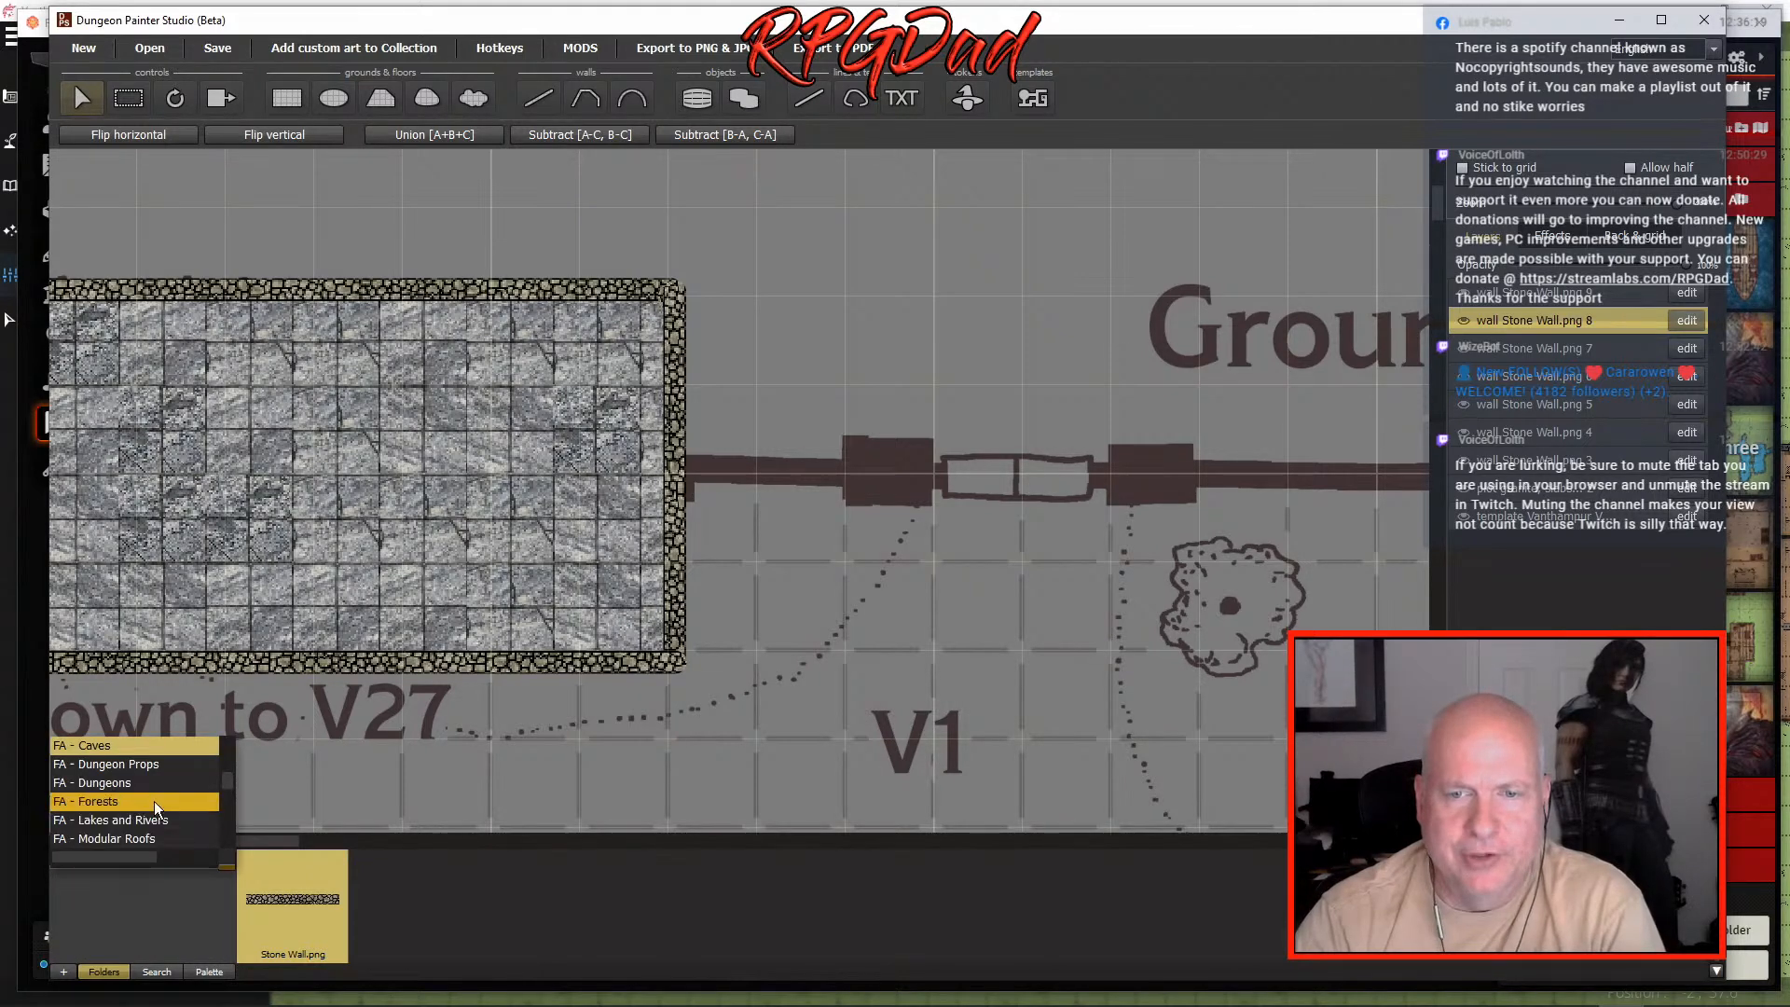
{"action": "left_click", "coordinate": [117, 749]}
{"action": "left_click", "coordinate": [227, 866]}
{"action": "left_click", "coordinate": [227, 866]}
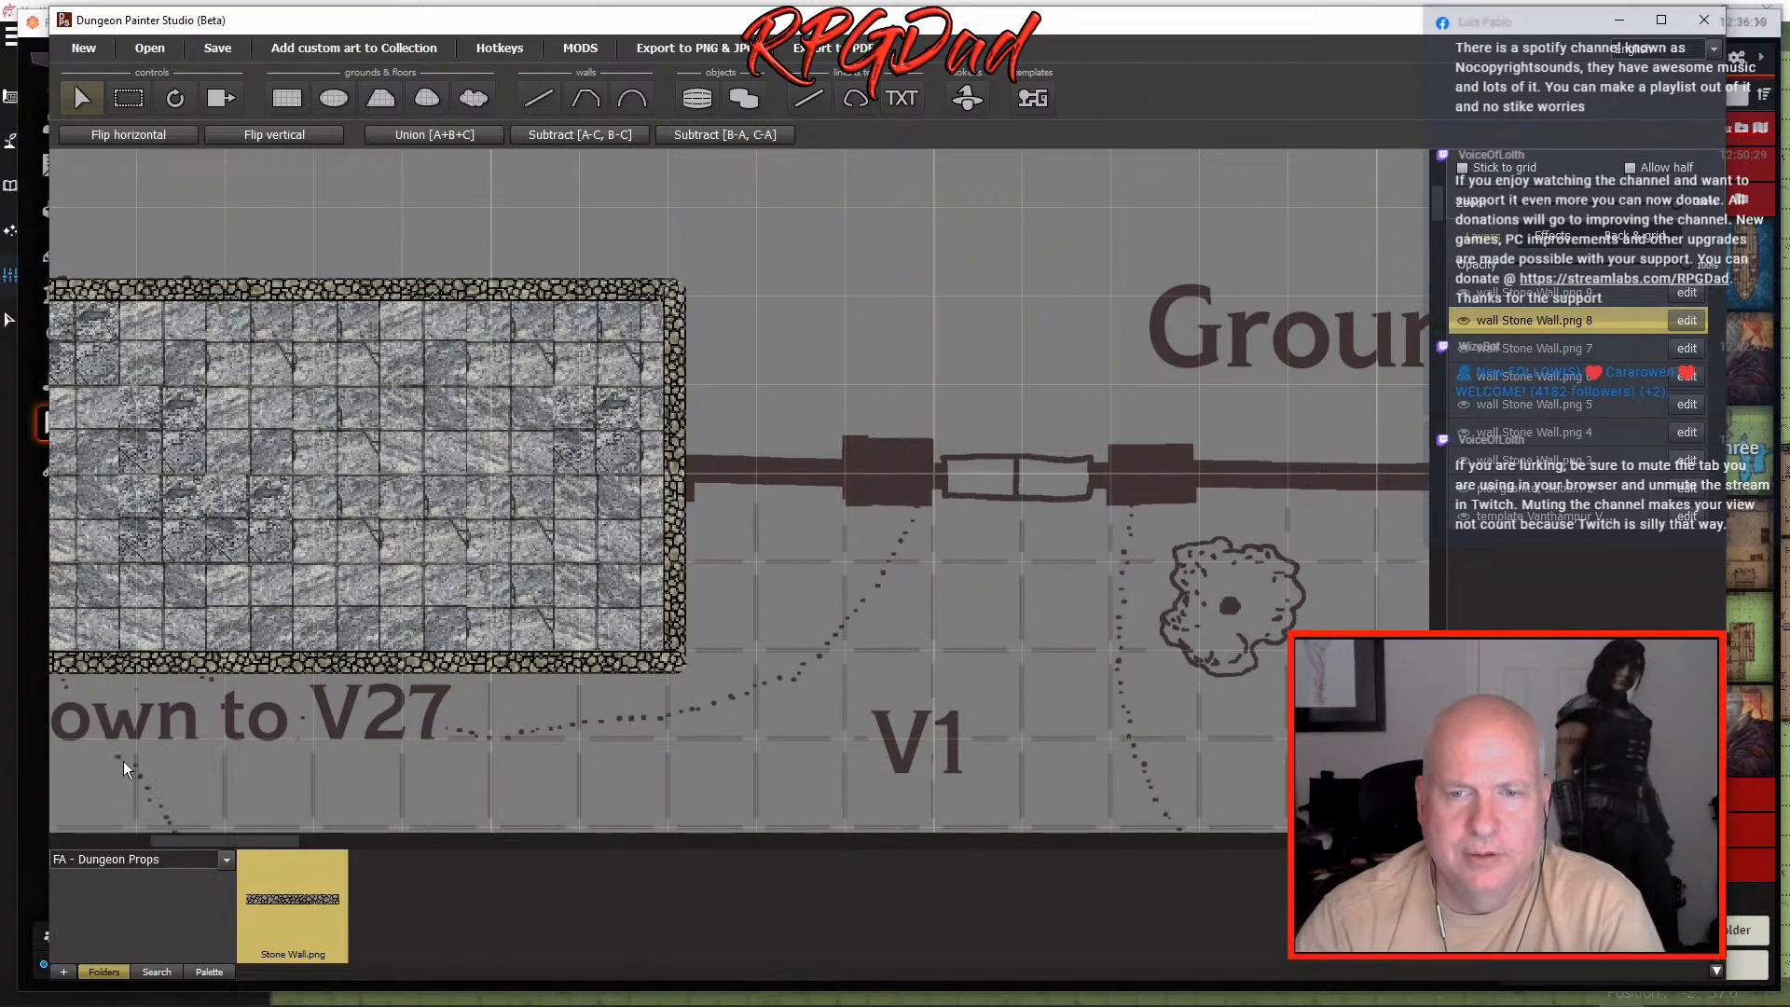
- Browse the zombiescape, x_pencil, x_oldschool_dnd and xxx_pencil packs for wall textures
{"action": "left_click", "coordinate": [230, 867]}
{"action": "scroll", "coordinate": [168, 813], "scroll_direction": "down", "scroll_amount": 10}
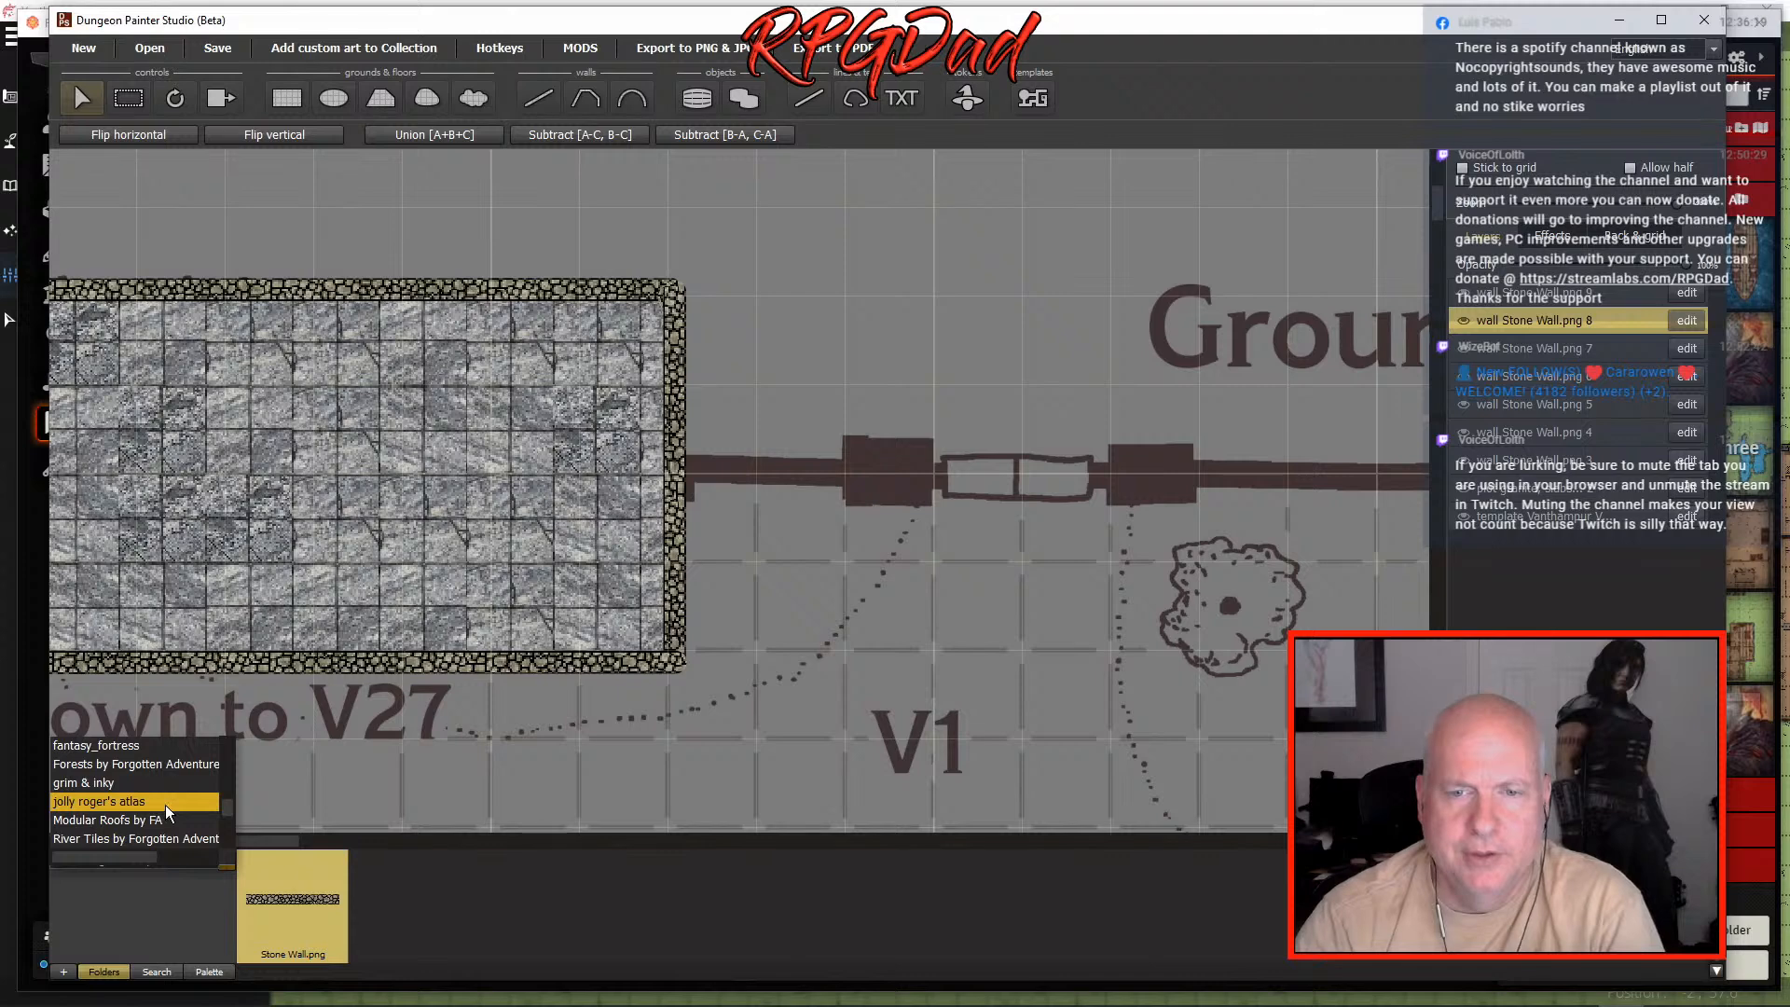
{"action": "left_click", "coordinate": [102, 839]}
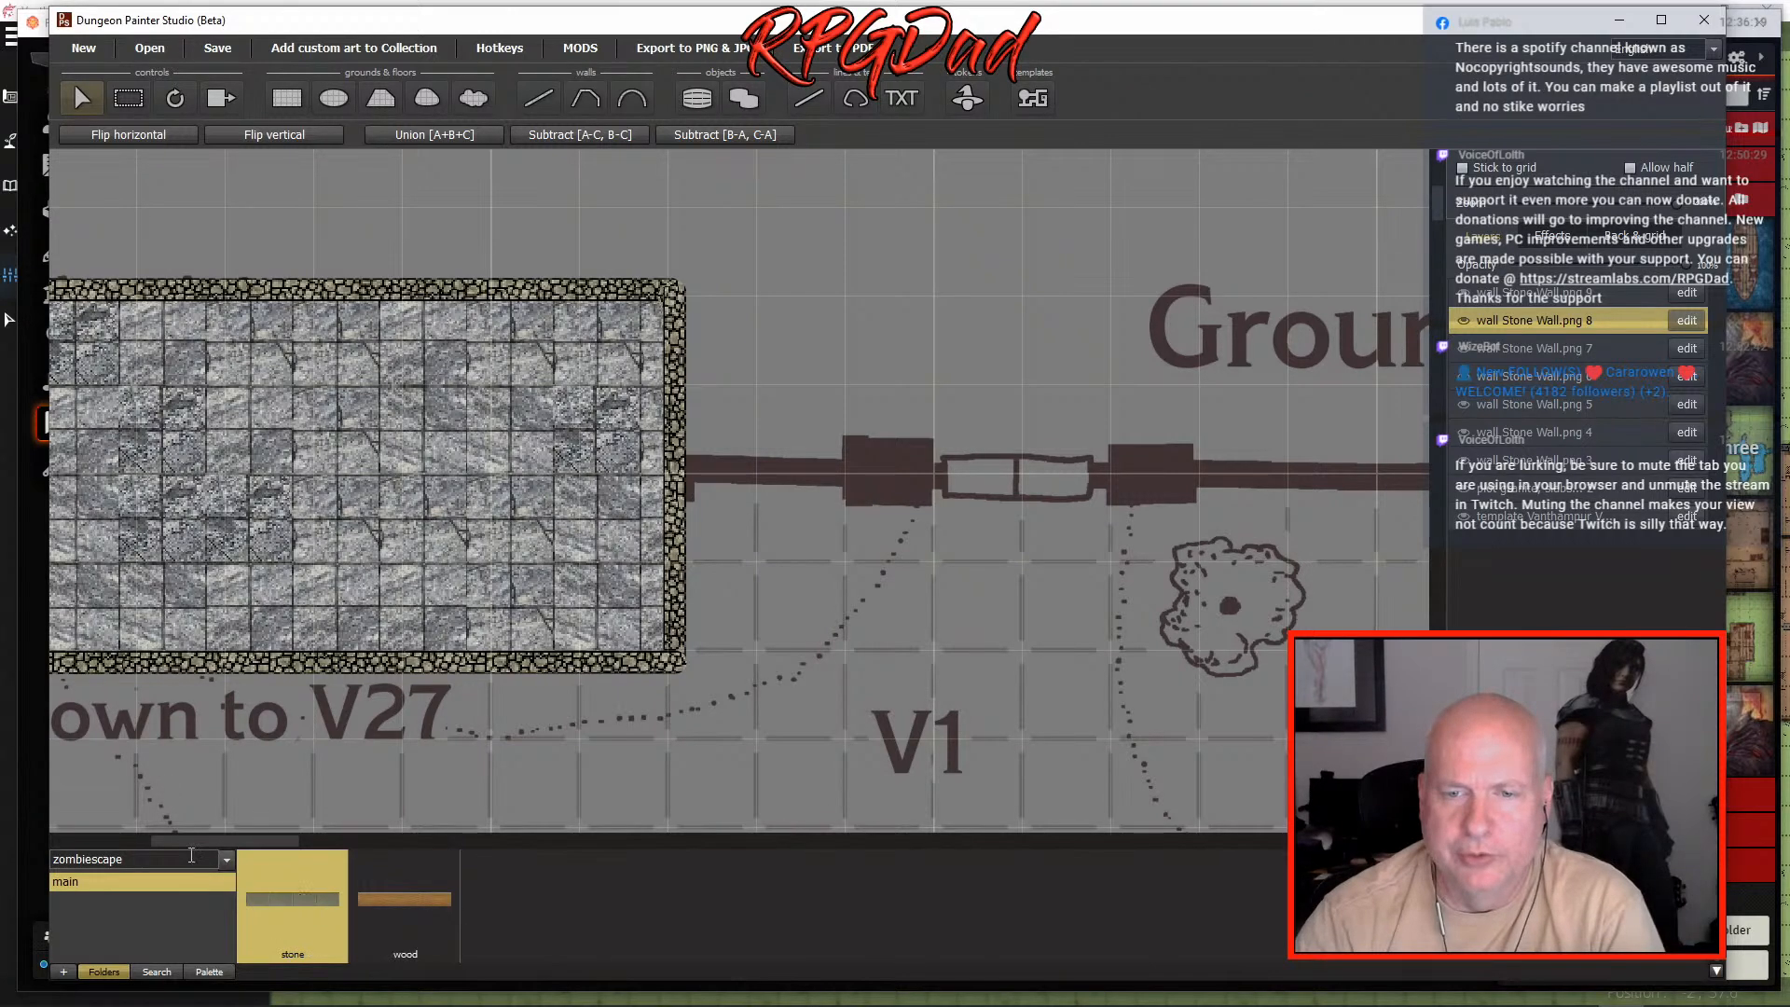
{"action": "left_click", "coordinate": [223, 867]}
{"action": "left_click", "coordinate": [95, 821]}
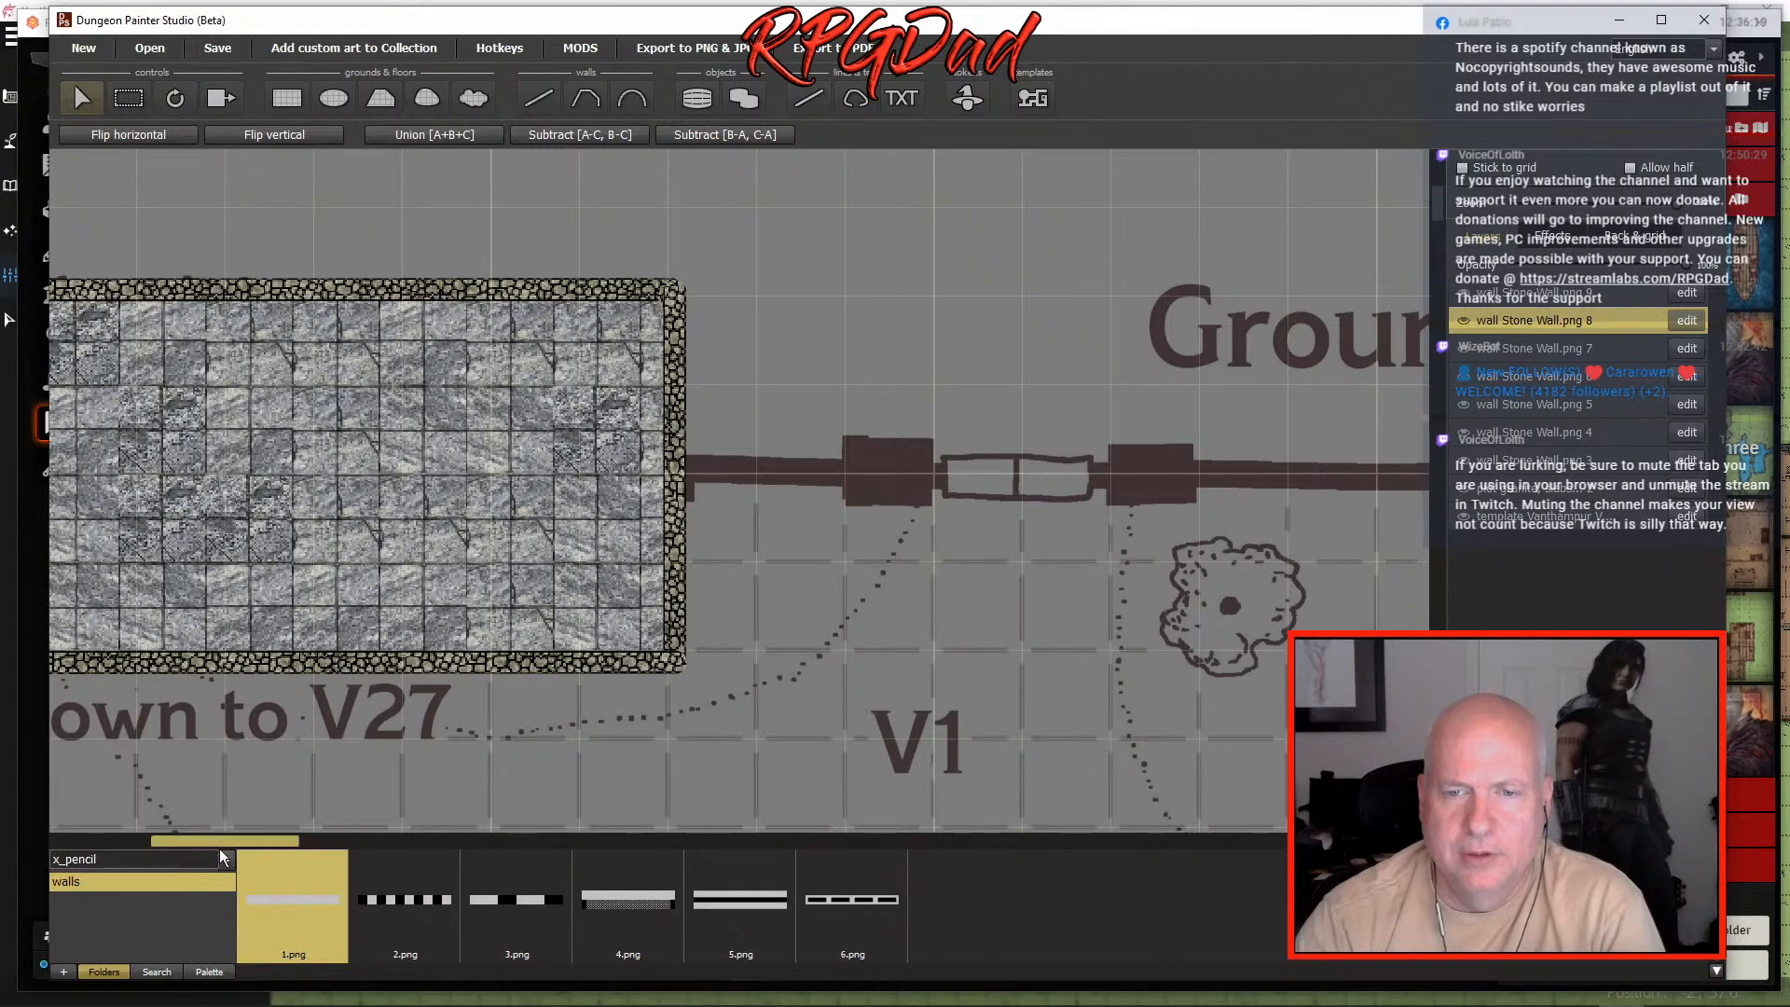
{"action": "left_click", "coordinate": [224, 867]}
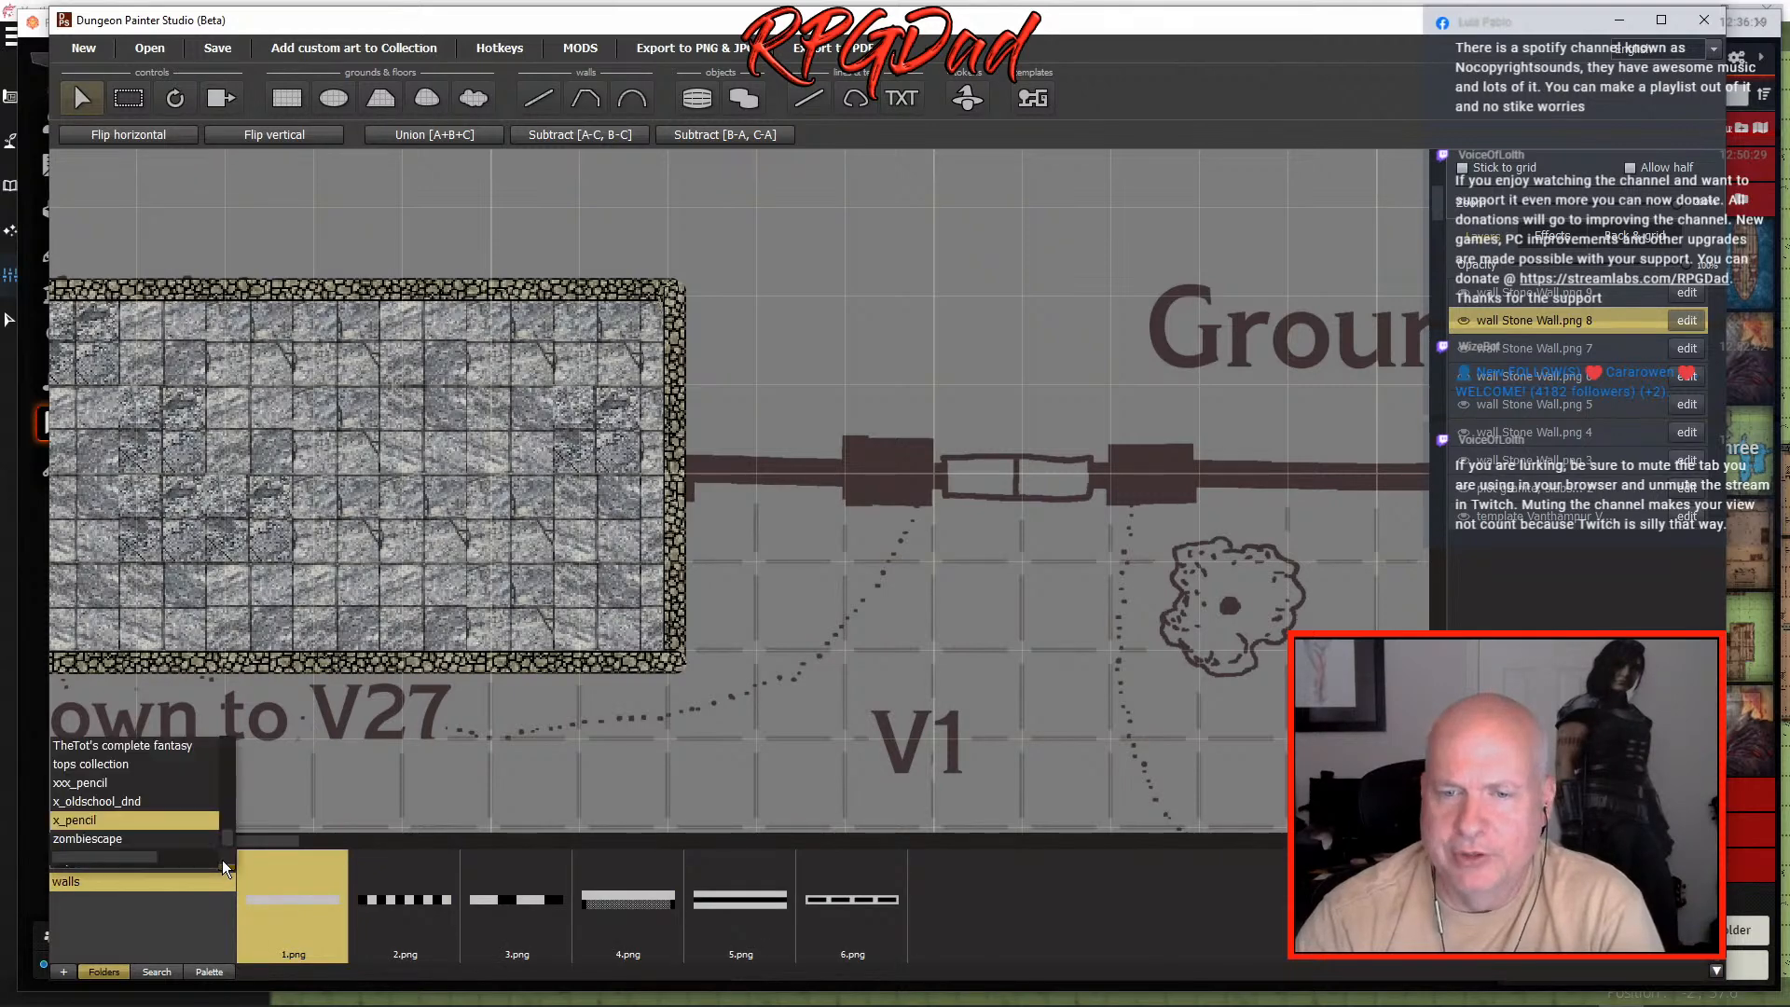
{"action": "left_click", "coordinate": [89, 802]}
{"action": "left_click", "coordinate": [226, 859]}
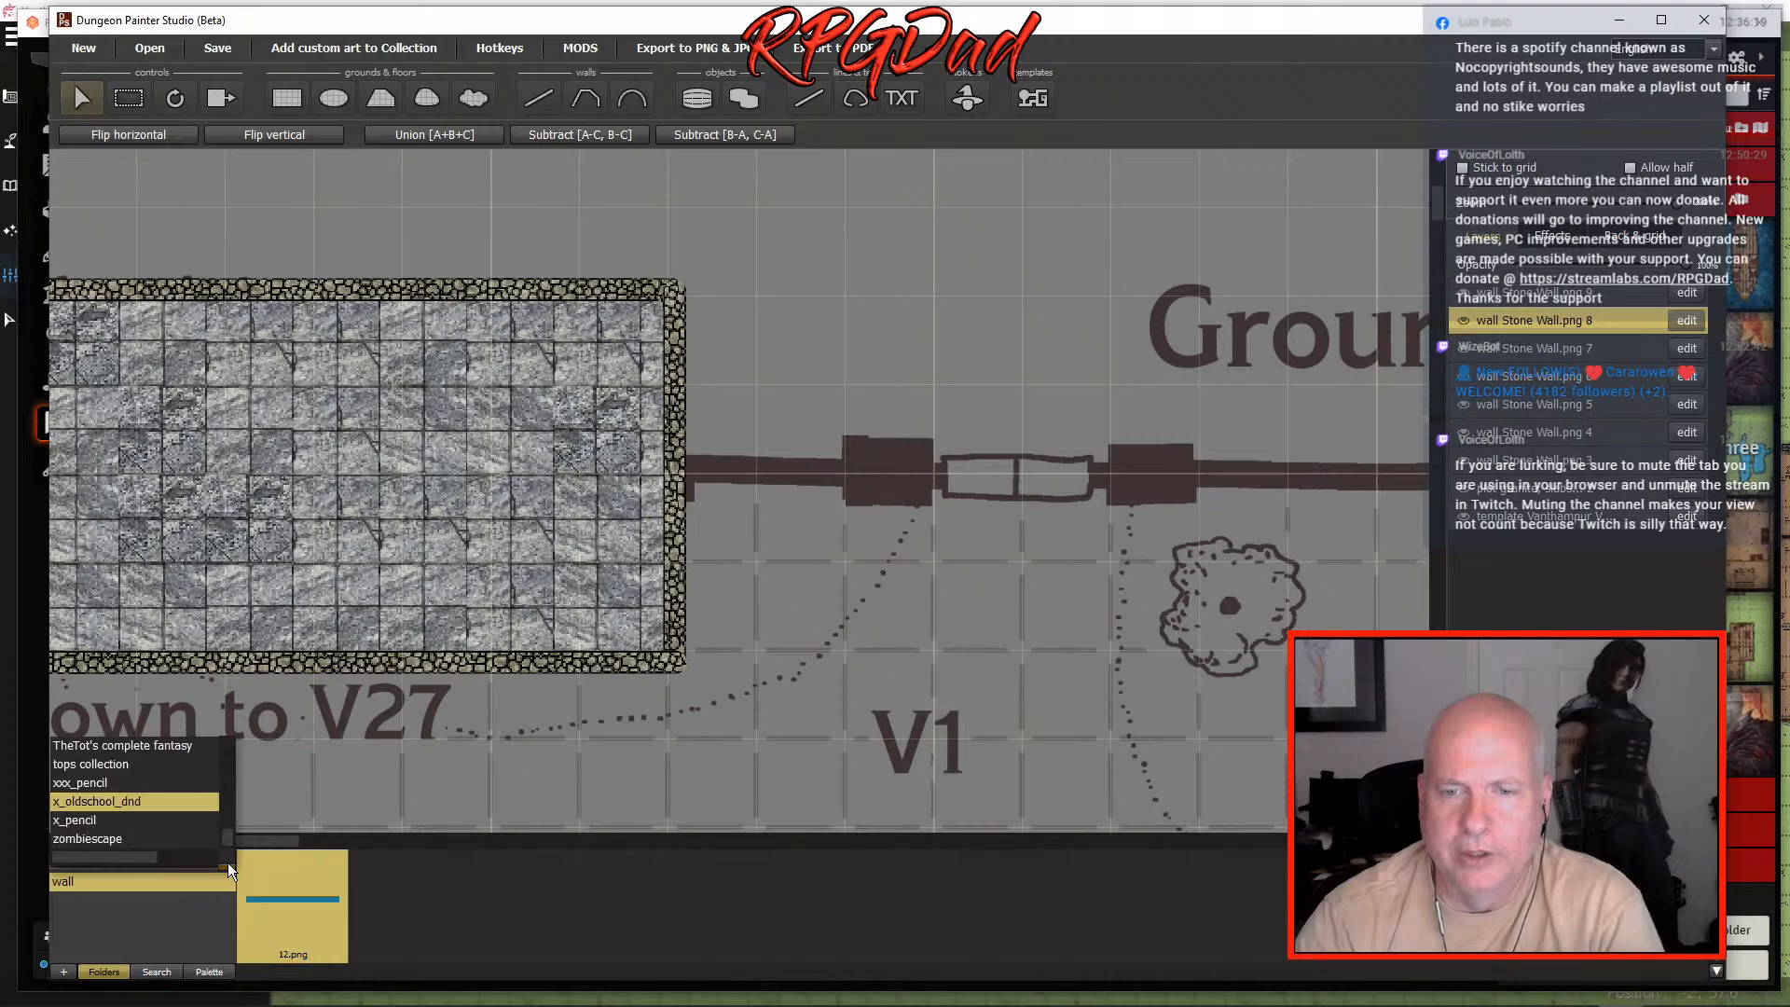
{"action": "left_click", "coordinate": [92, 789]}
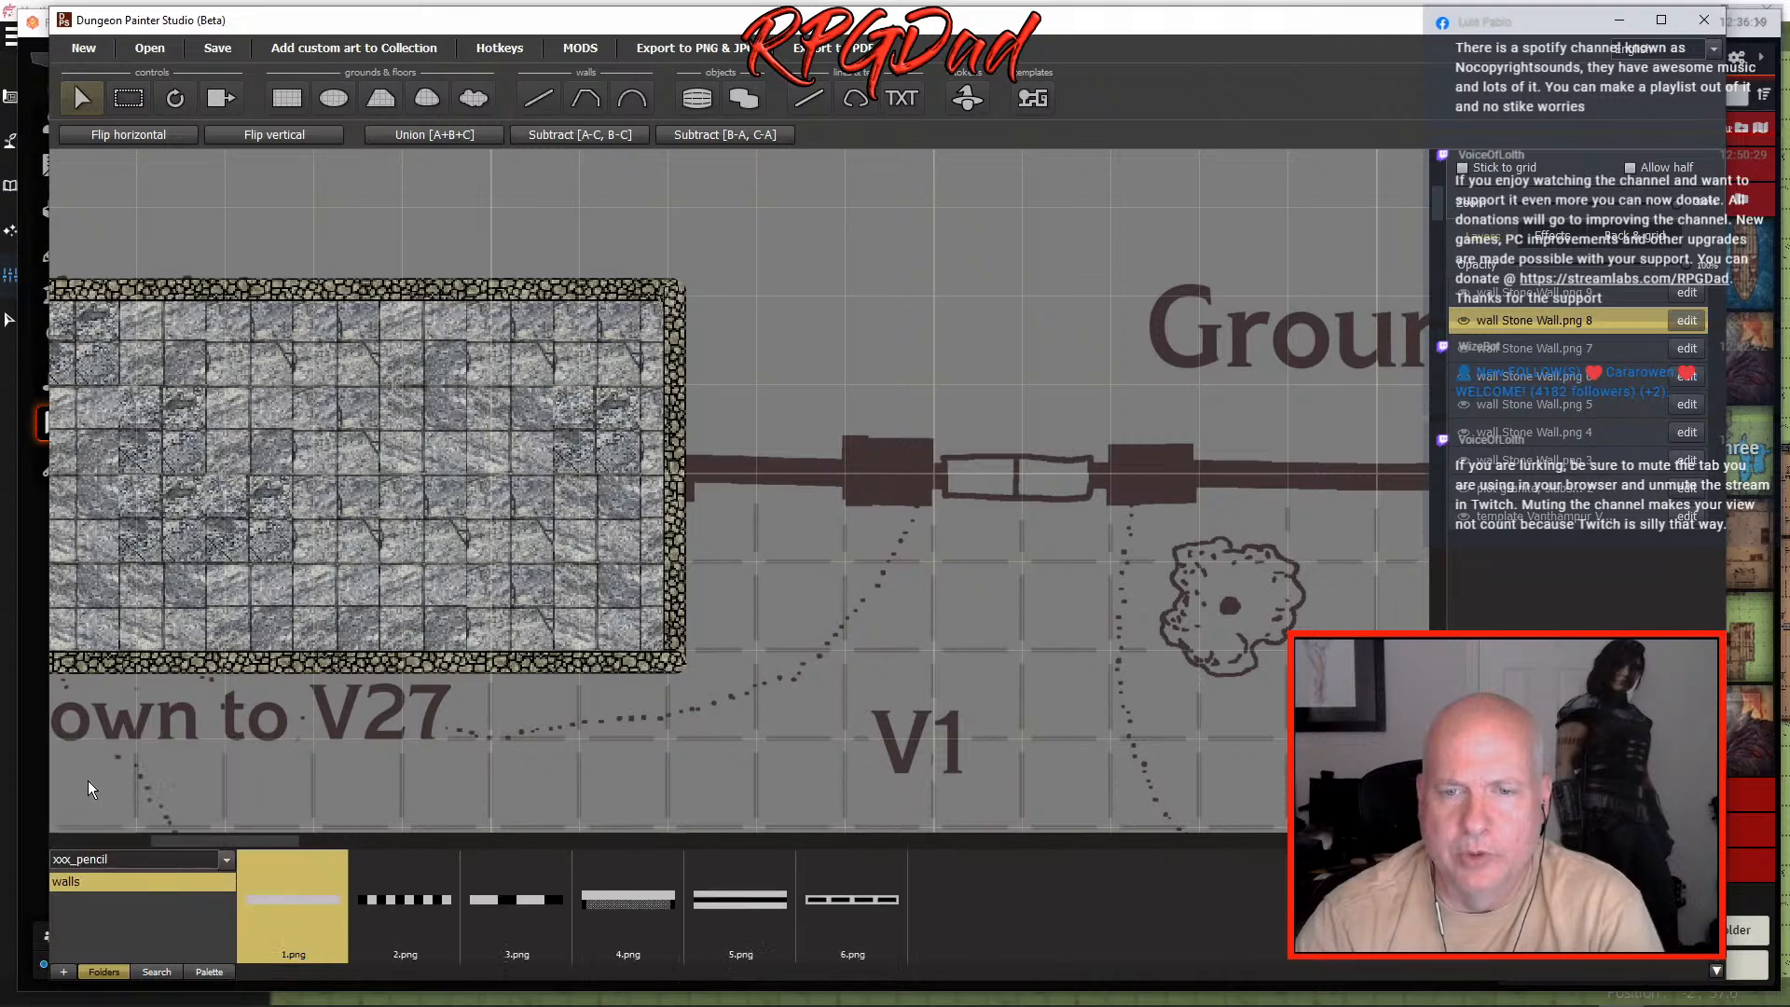
- Switch the wall textures to the tops collection and choose light bricks
{"action": "left_click", "coordinate": [227, 859]}
{"action": "key", "text": "Up"}
{"action": "key", "text": "Up"}
{"action": "key", "text": "Up"}
{"action": "key", "text": "Return"}
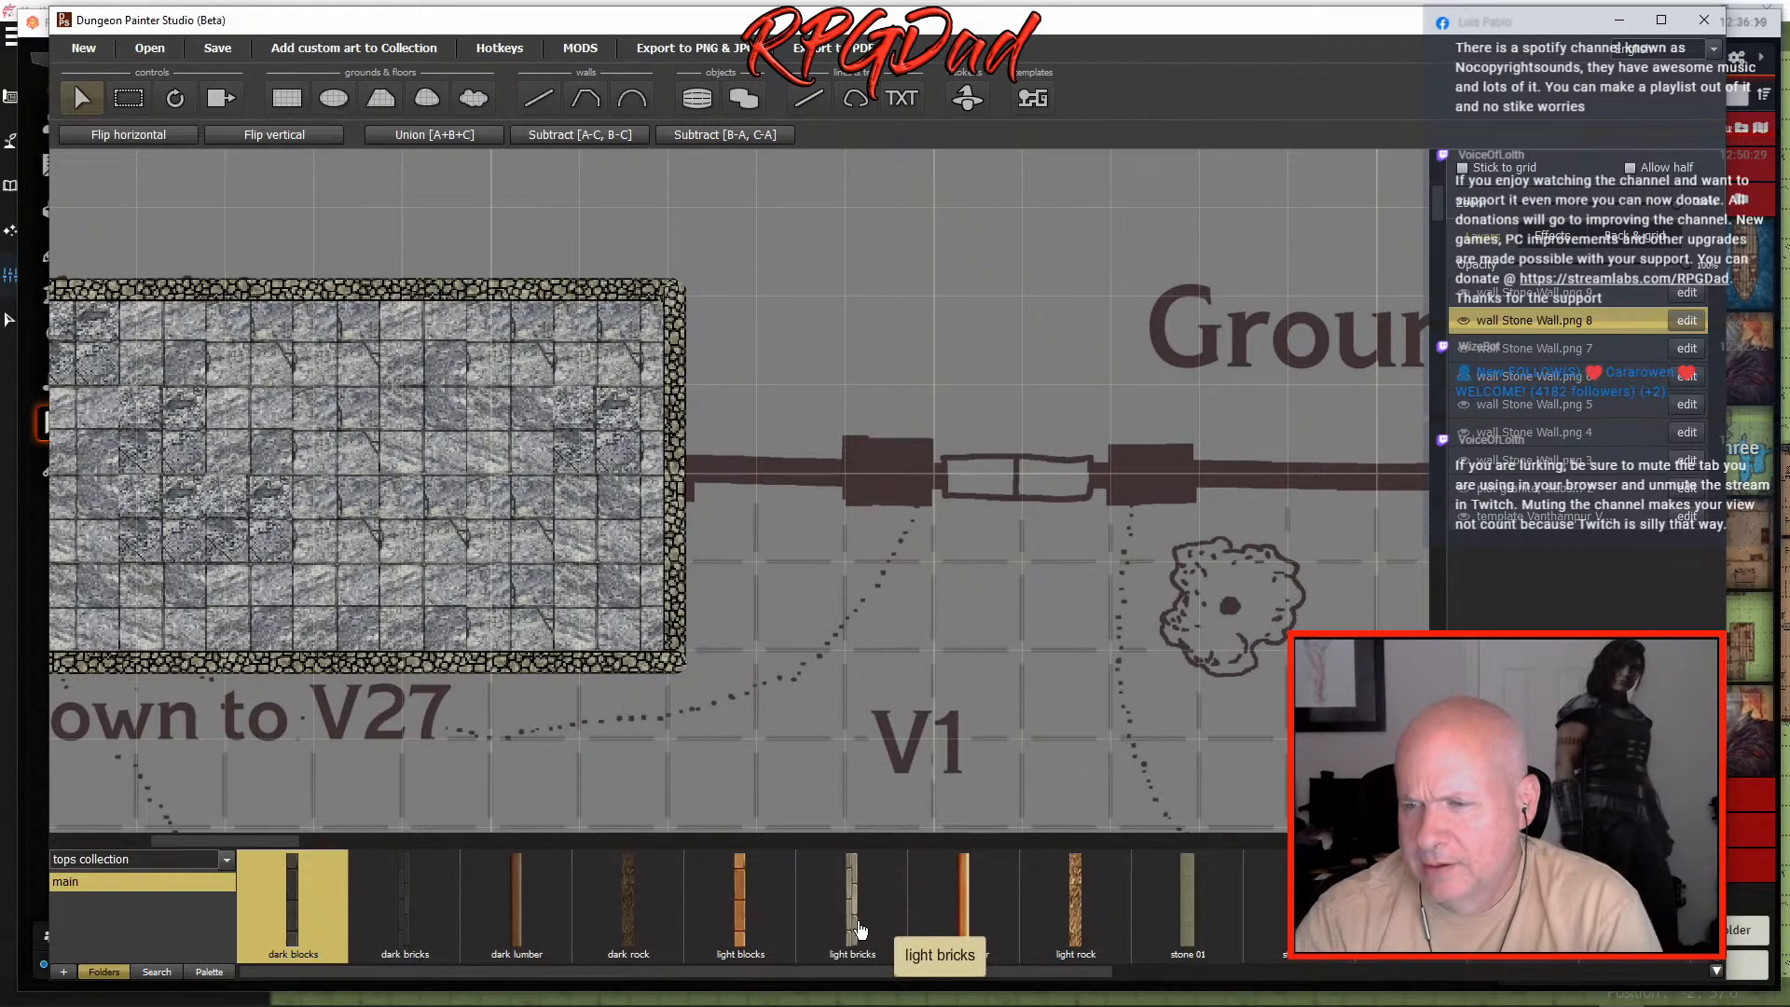
{"action": "left_click", "coordinate": [853, 923]}
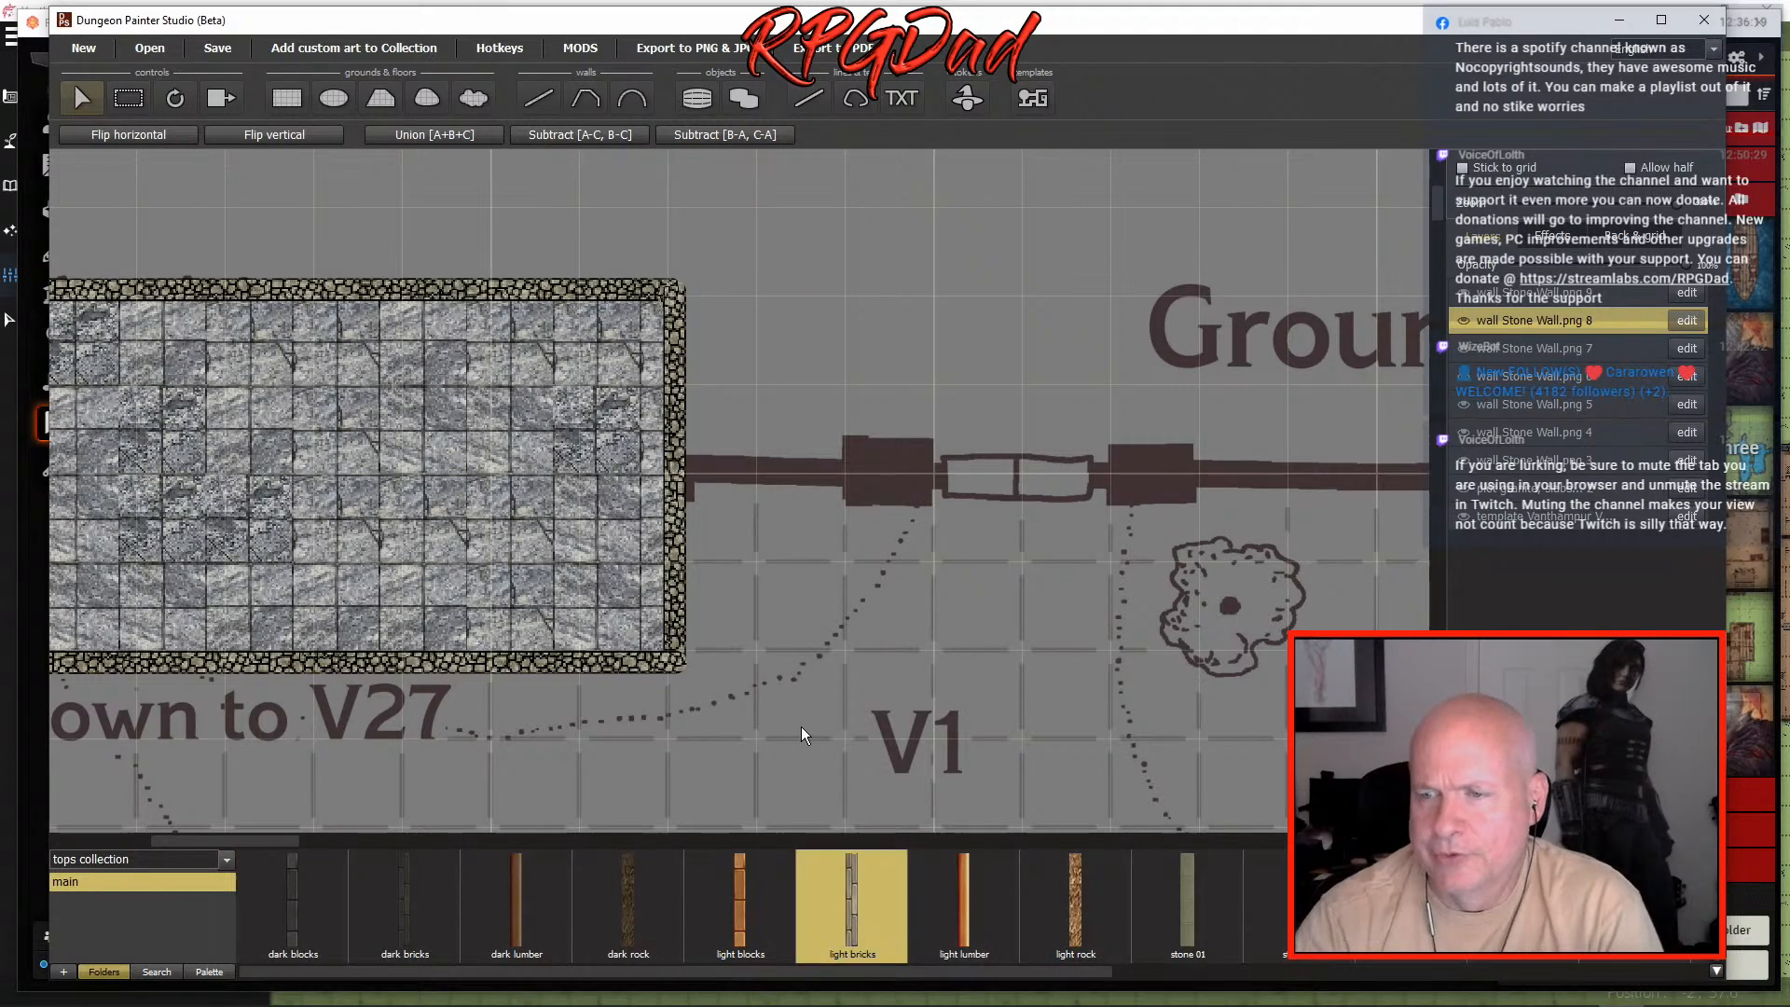
- Examine the Vanthampur Villa template, from the ground-floor rooms and grounds to the area around the V2 floor
{"action": "scroll", "coordinate": [802, 732], "scroll_direction": "down", "scroll_amount": 3}
{"action": "left_click_drag", "start_coordinate": [809, 733], "coordinate": [606, 584]}
{"action": "left_click_drag", "start_coordinate": [366, 539], "coordinate": [394, 538]}
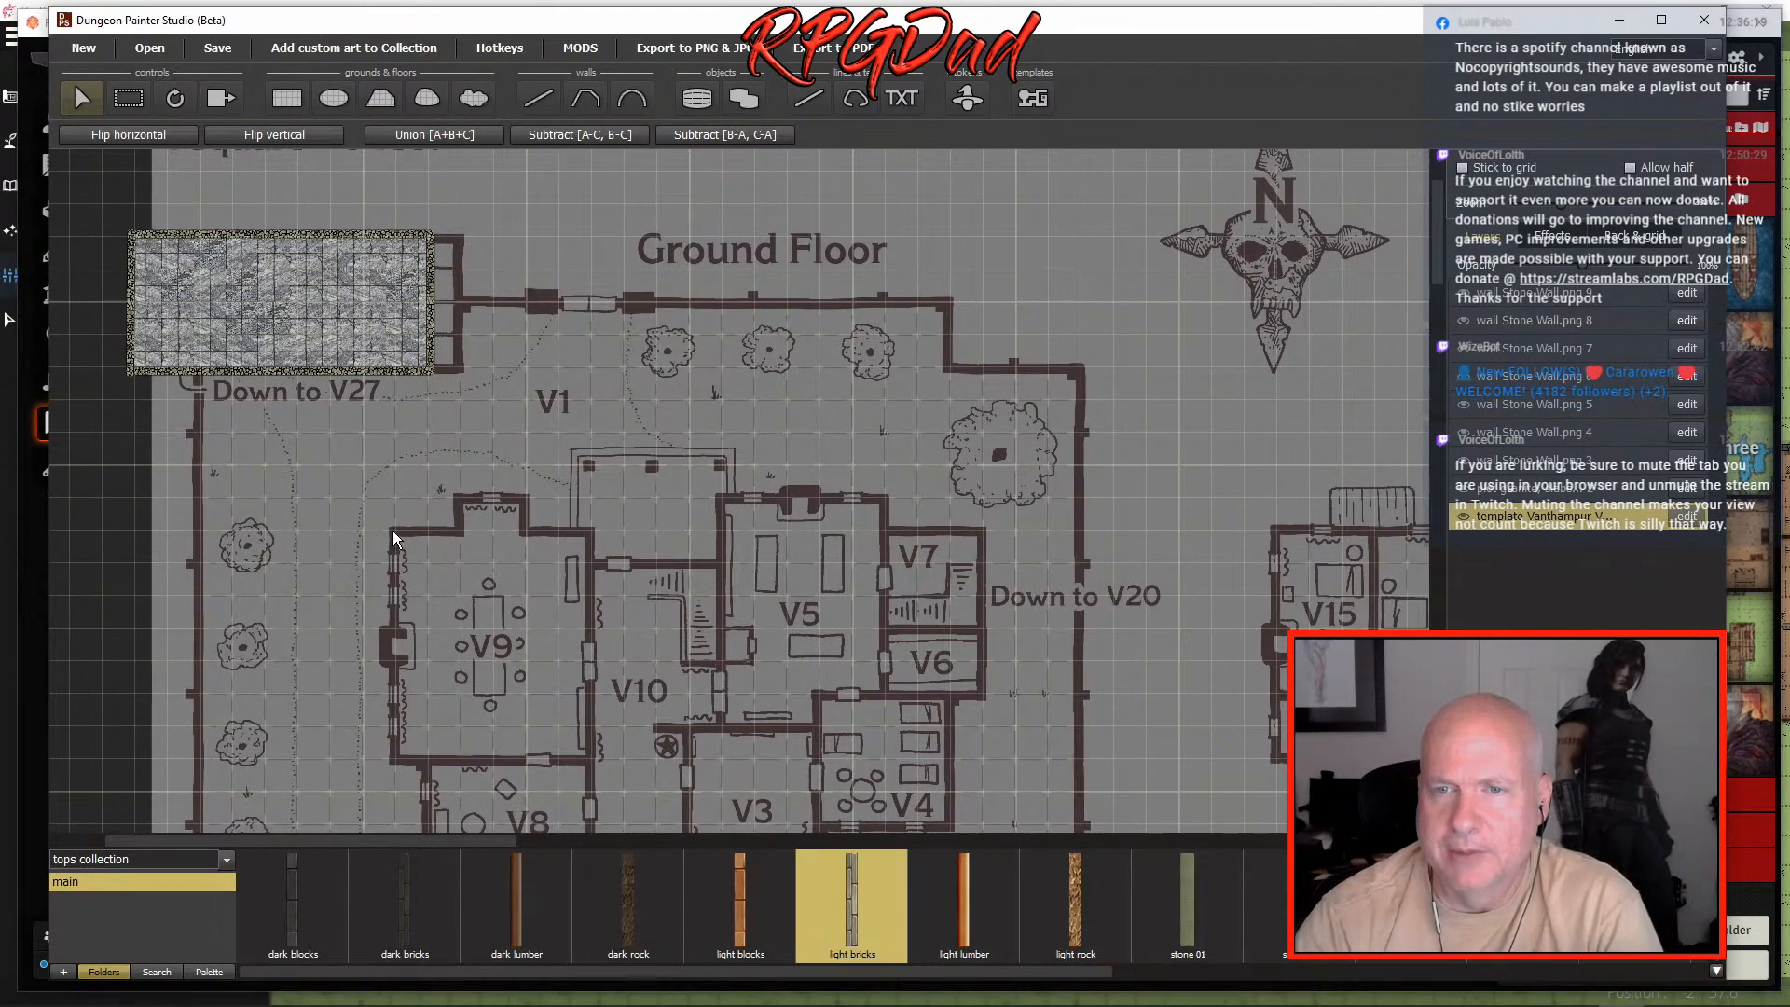
{"action": "scroll", "coordinate": [393, 539], "scroll_direction": "up", "scroll_amount": 2}
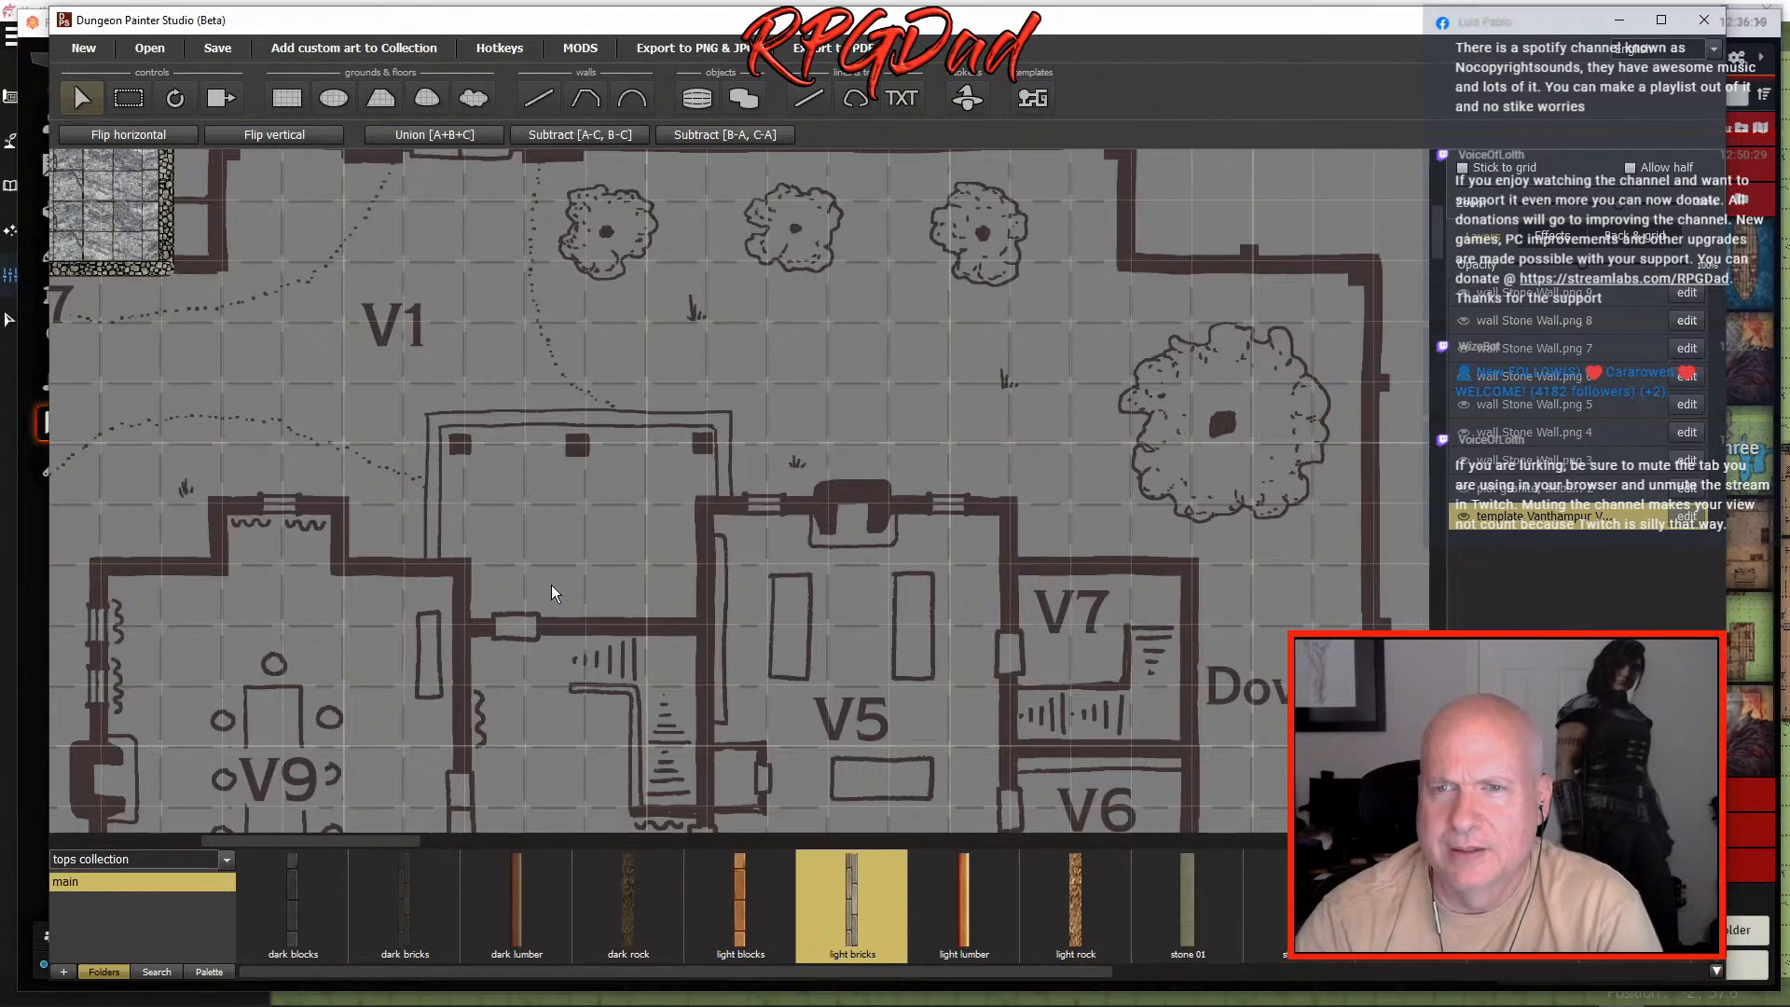
{"action": "scroll", "coordinate": [406, 475], "scroll_direction": "down", "scroll_amount": 5}
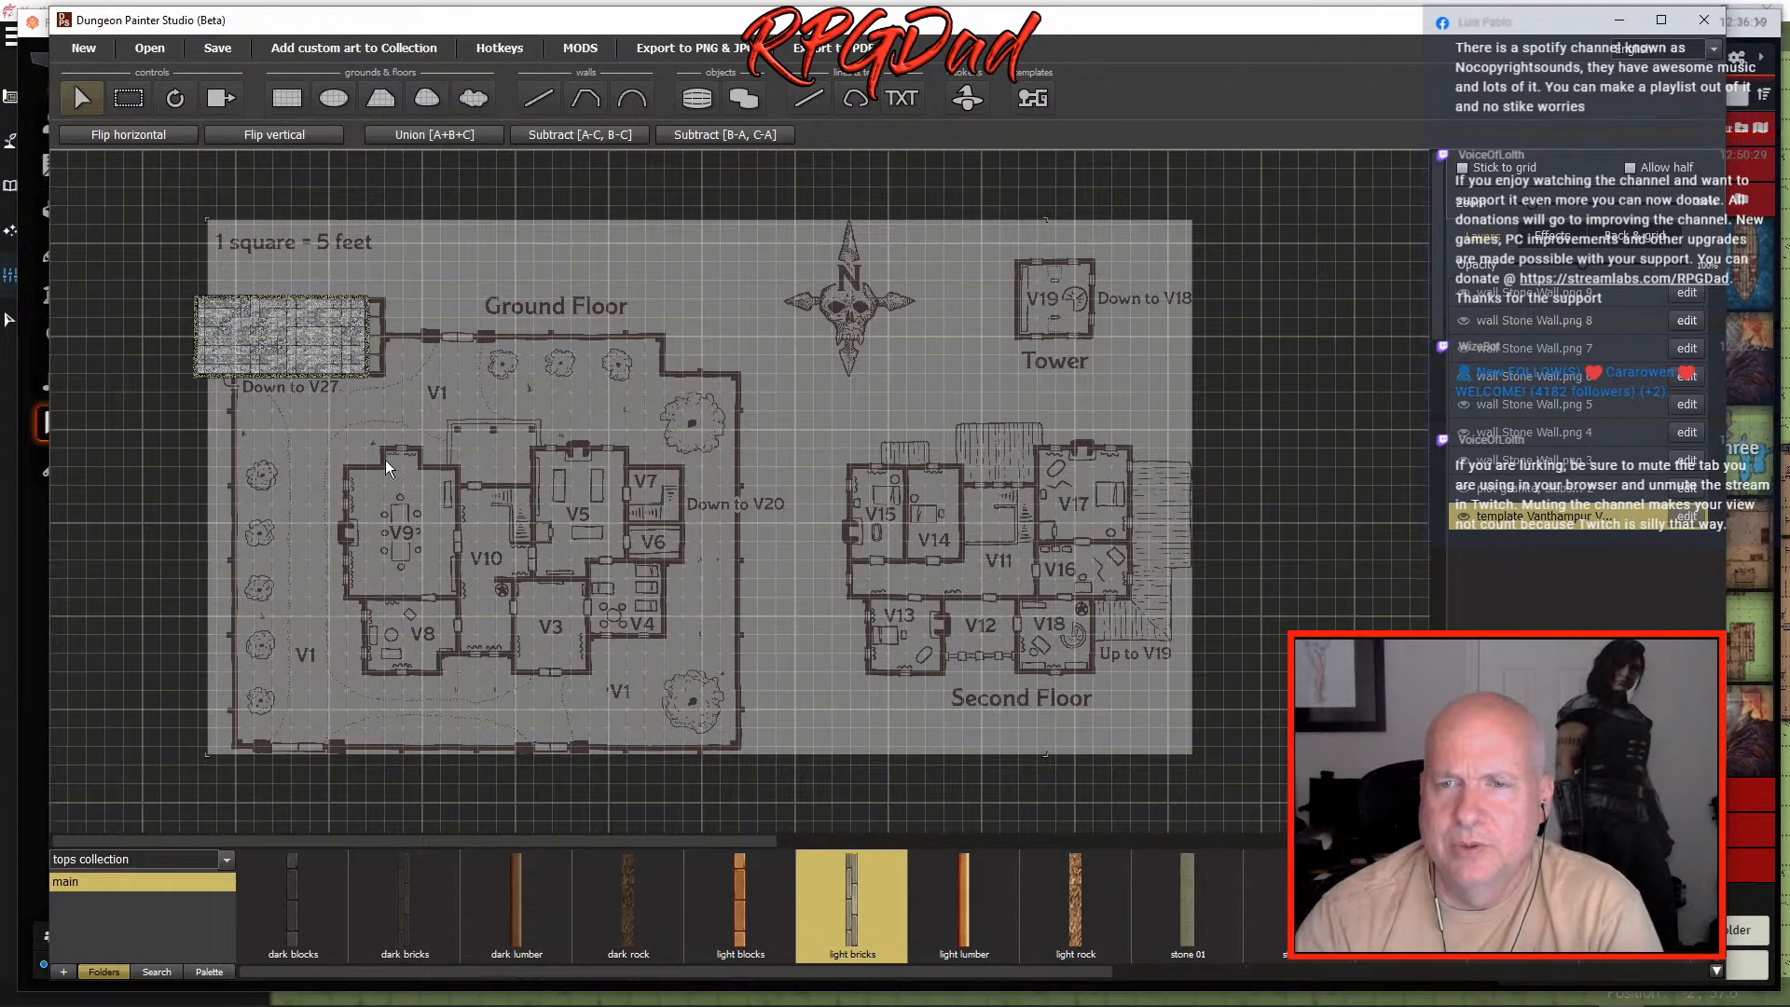
{"action": "left_click_drag", "start_coordinate": [393, 468], "coordinate": [351, 468]}
{"action": "scroll", "coordinate": [272, 466], "scroll_direction": "up", "scroll_amount": 5}
{"action": "left_click_drag", "start_coordinate": [185, 443], "coordinate": [778, 785]}
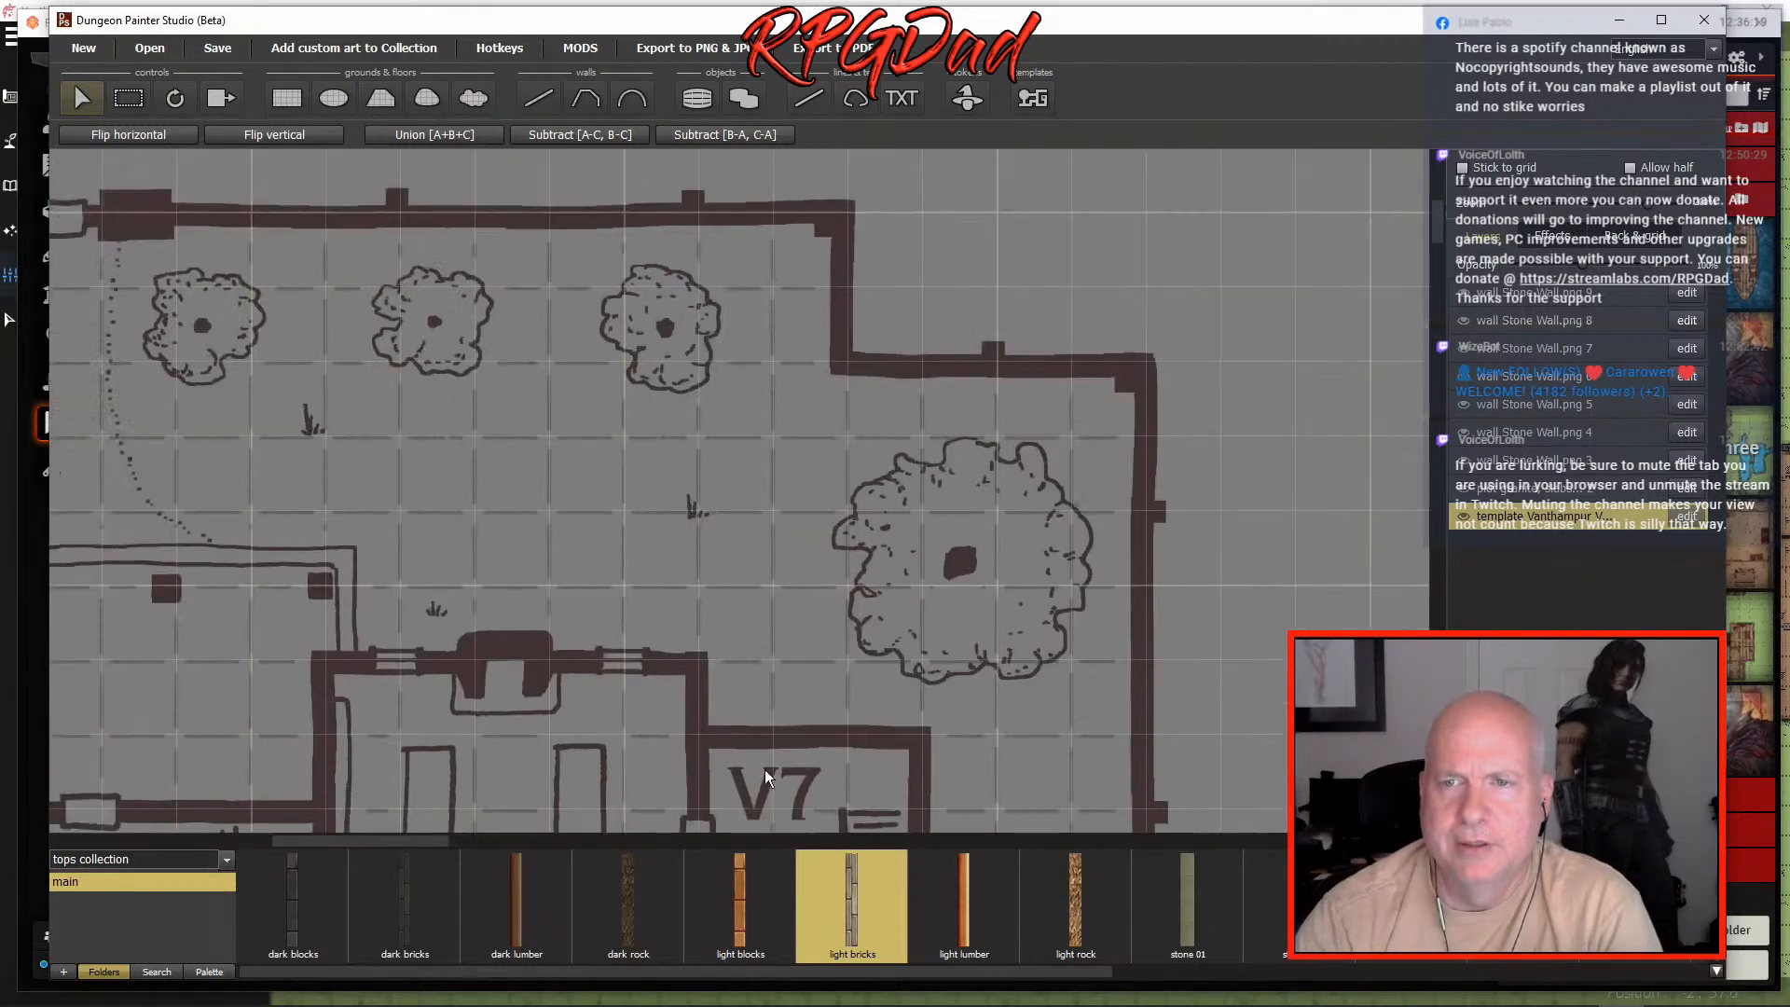
{"action": "left_click_drag", "start_coordinate": [460, 563], "coordinate": [1033, 665]}
{"action": "left_click_drag", "start_coordinate": [615, 545], "coordinate": [854, 601]}
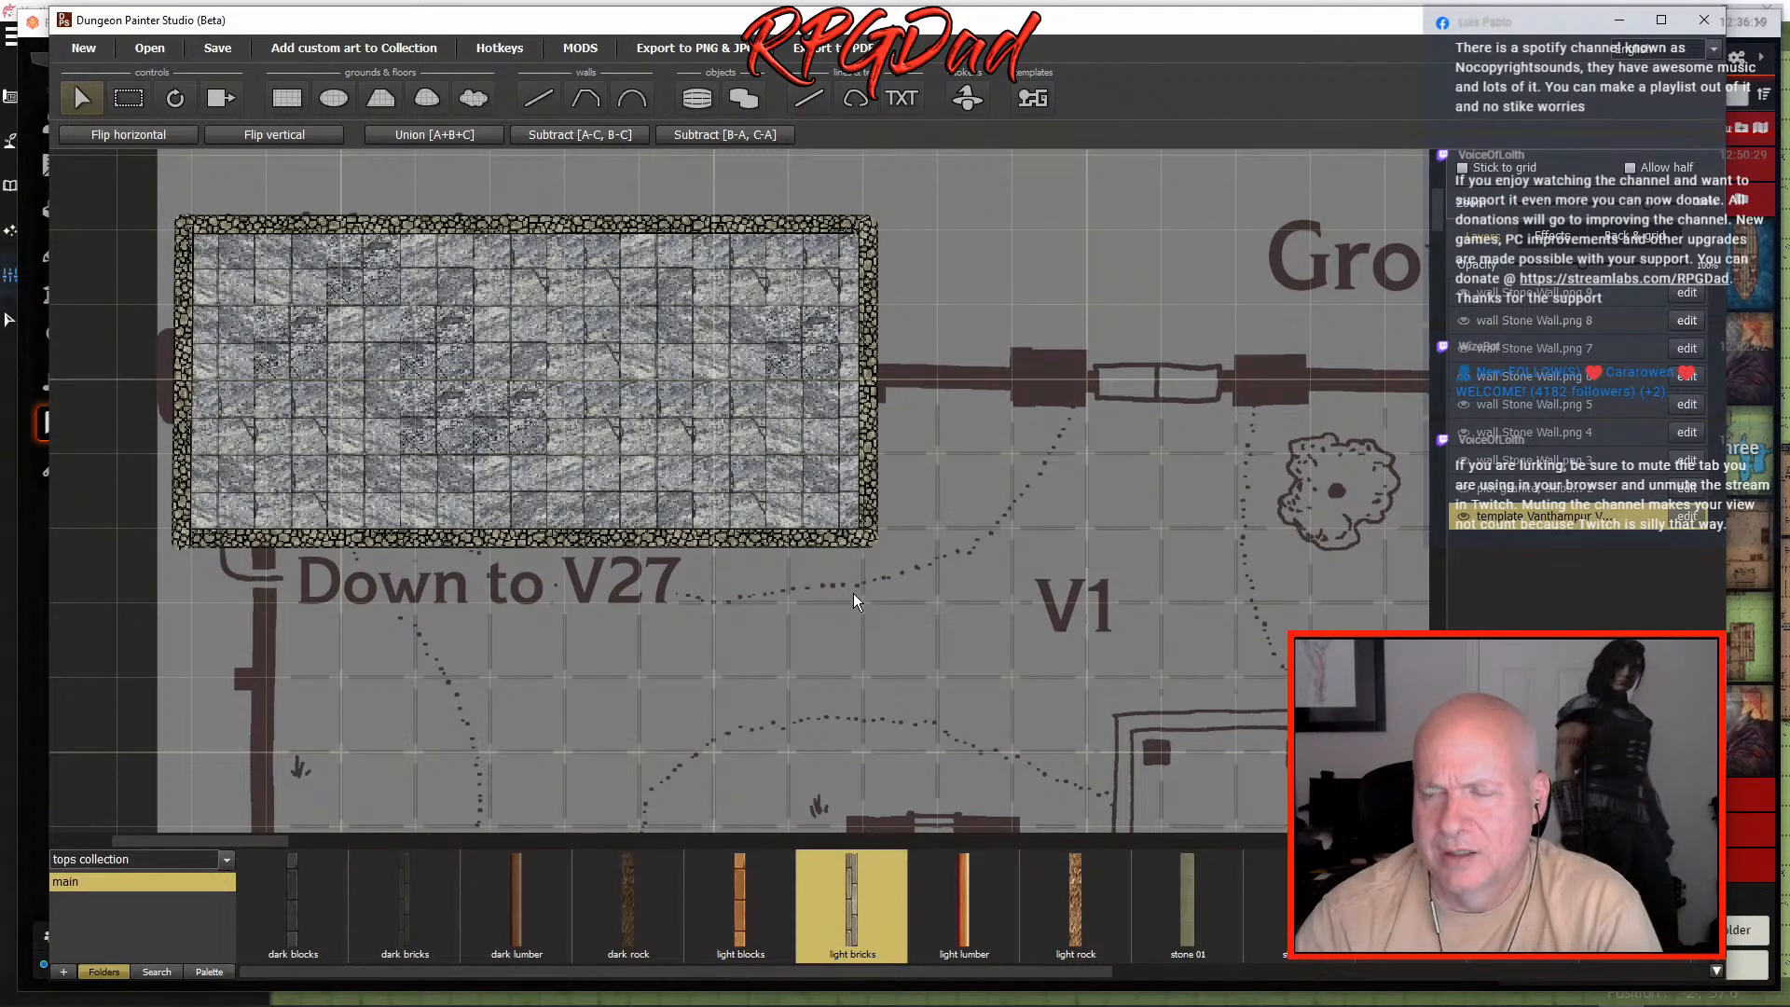
{"action": "left_click_drag", "start_coordinate": [1143, 662], "coordinate": [731, 499]}
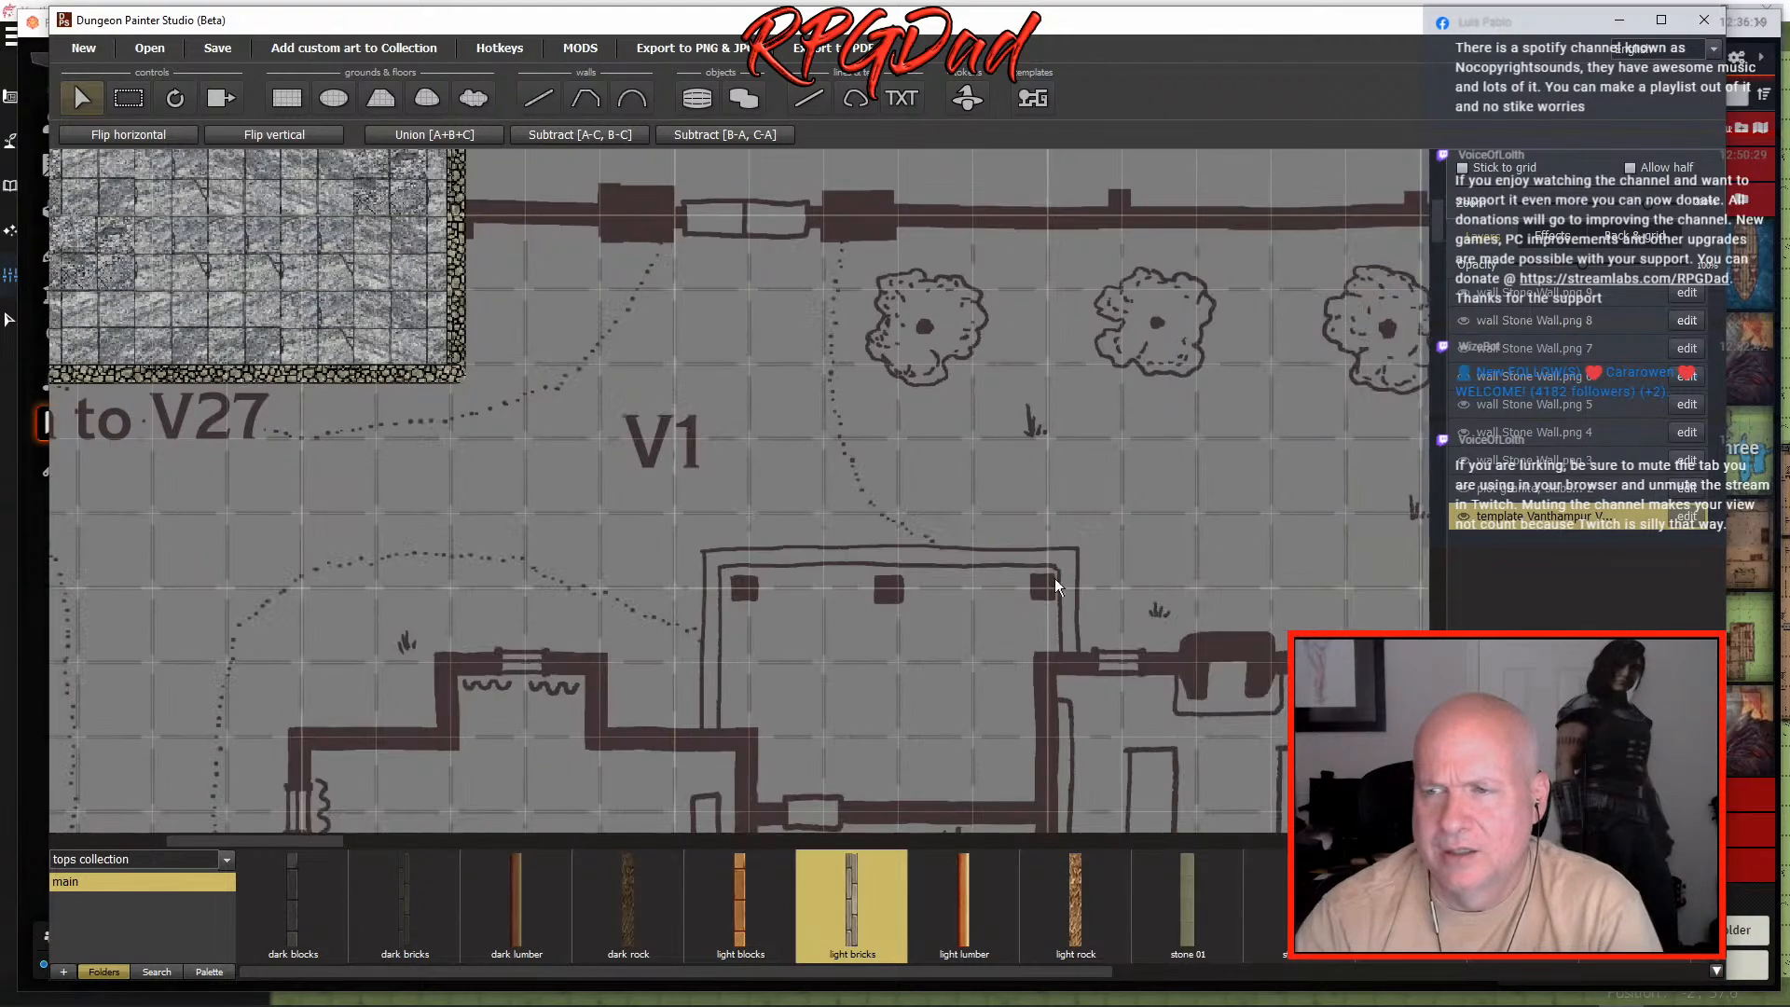
{"action": "left_click_drag", "start_coordinate": [1206, 589], "coordinate": [731, 563]}
{"action": "left_click_drag", "start_coordinate": [560, 503], "coordinate": [857, 652]}
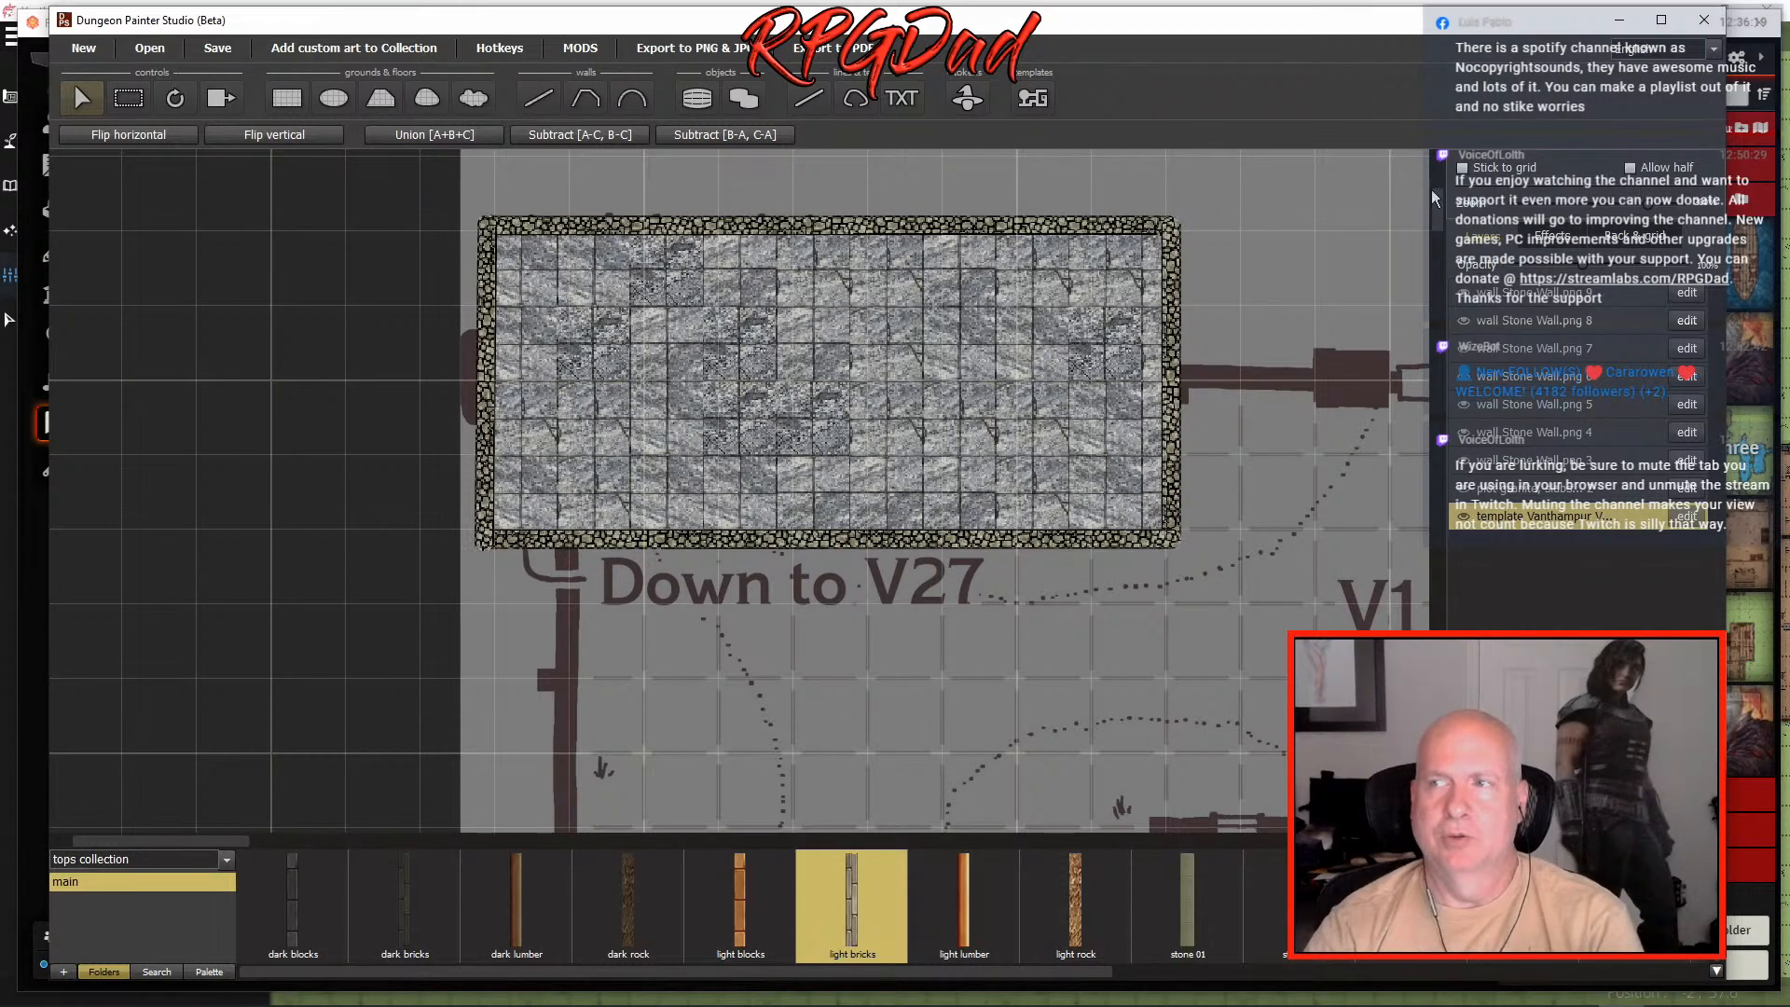
- Close Dungeon Painter Studio and the Foundry Virtual Tabletop window to switch to Dungeondraft
{"action": "left_click", "coordinate": [1706, 23]}
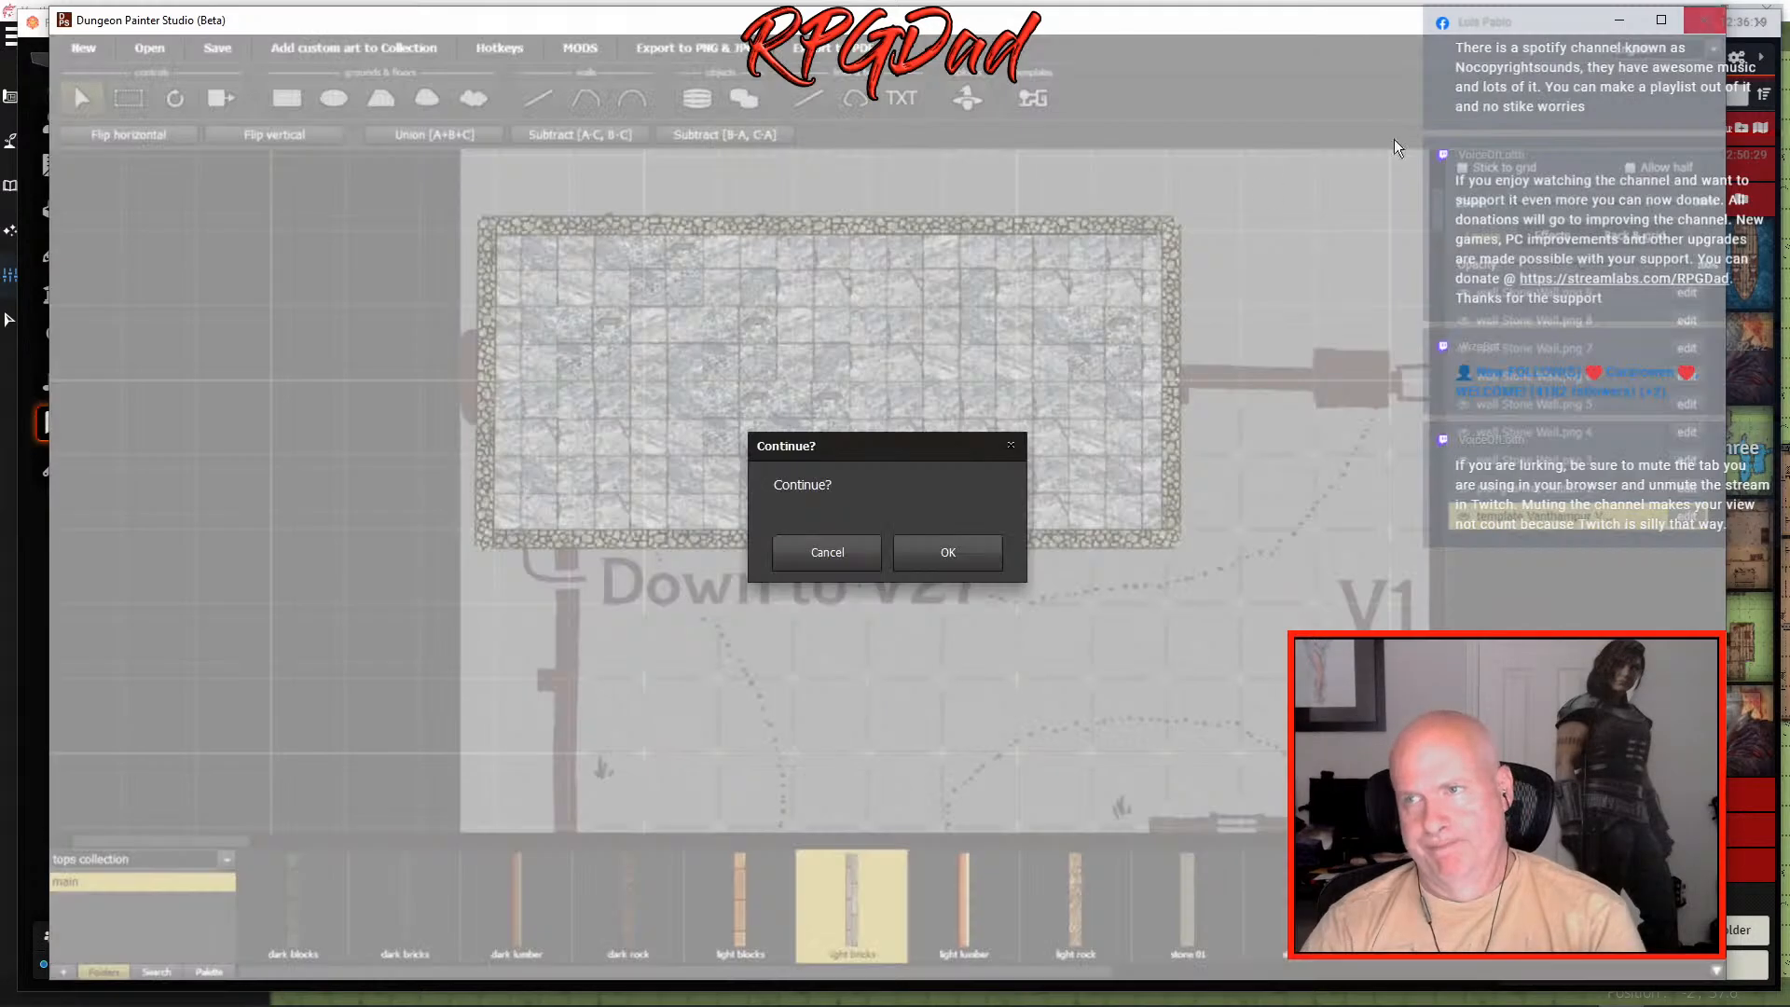
{"action": "left_click", "coordinate": [929, 556]}
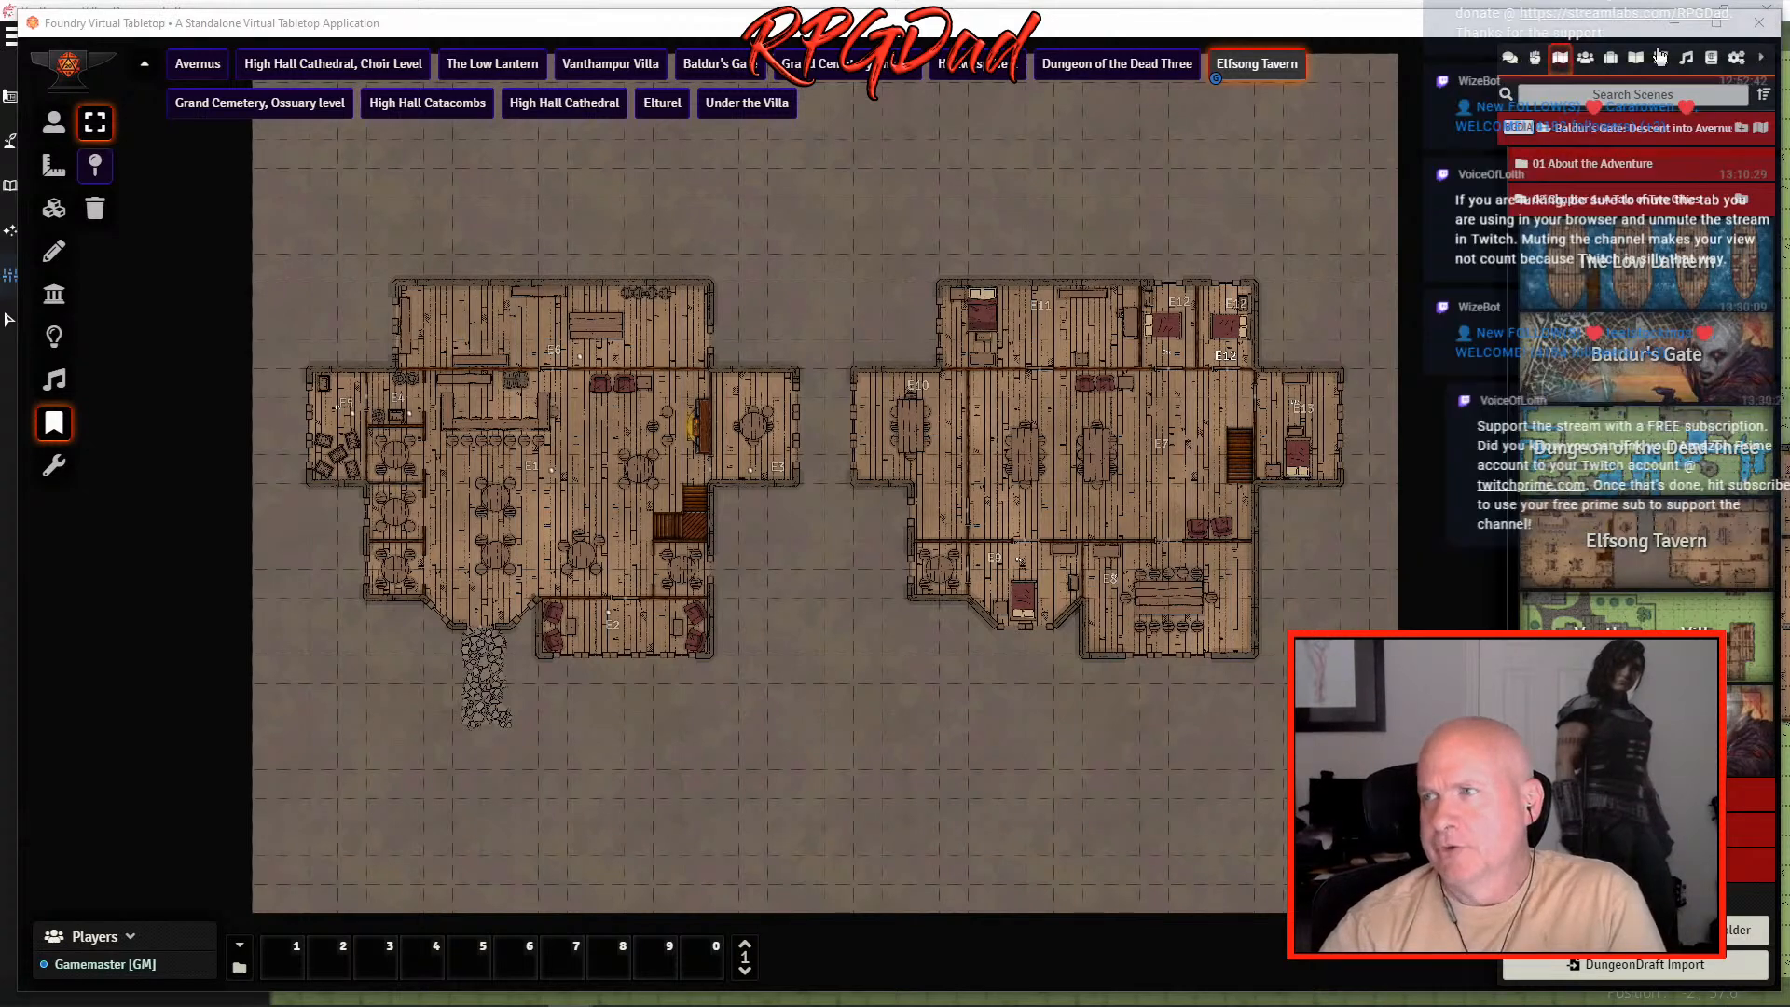
{"action": "left_click", "coordinate": [1759, 26]}
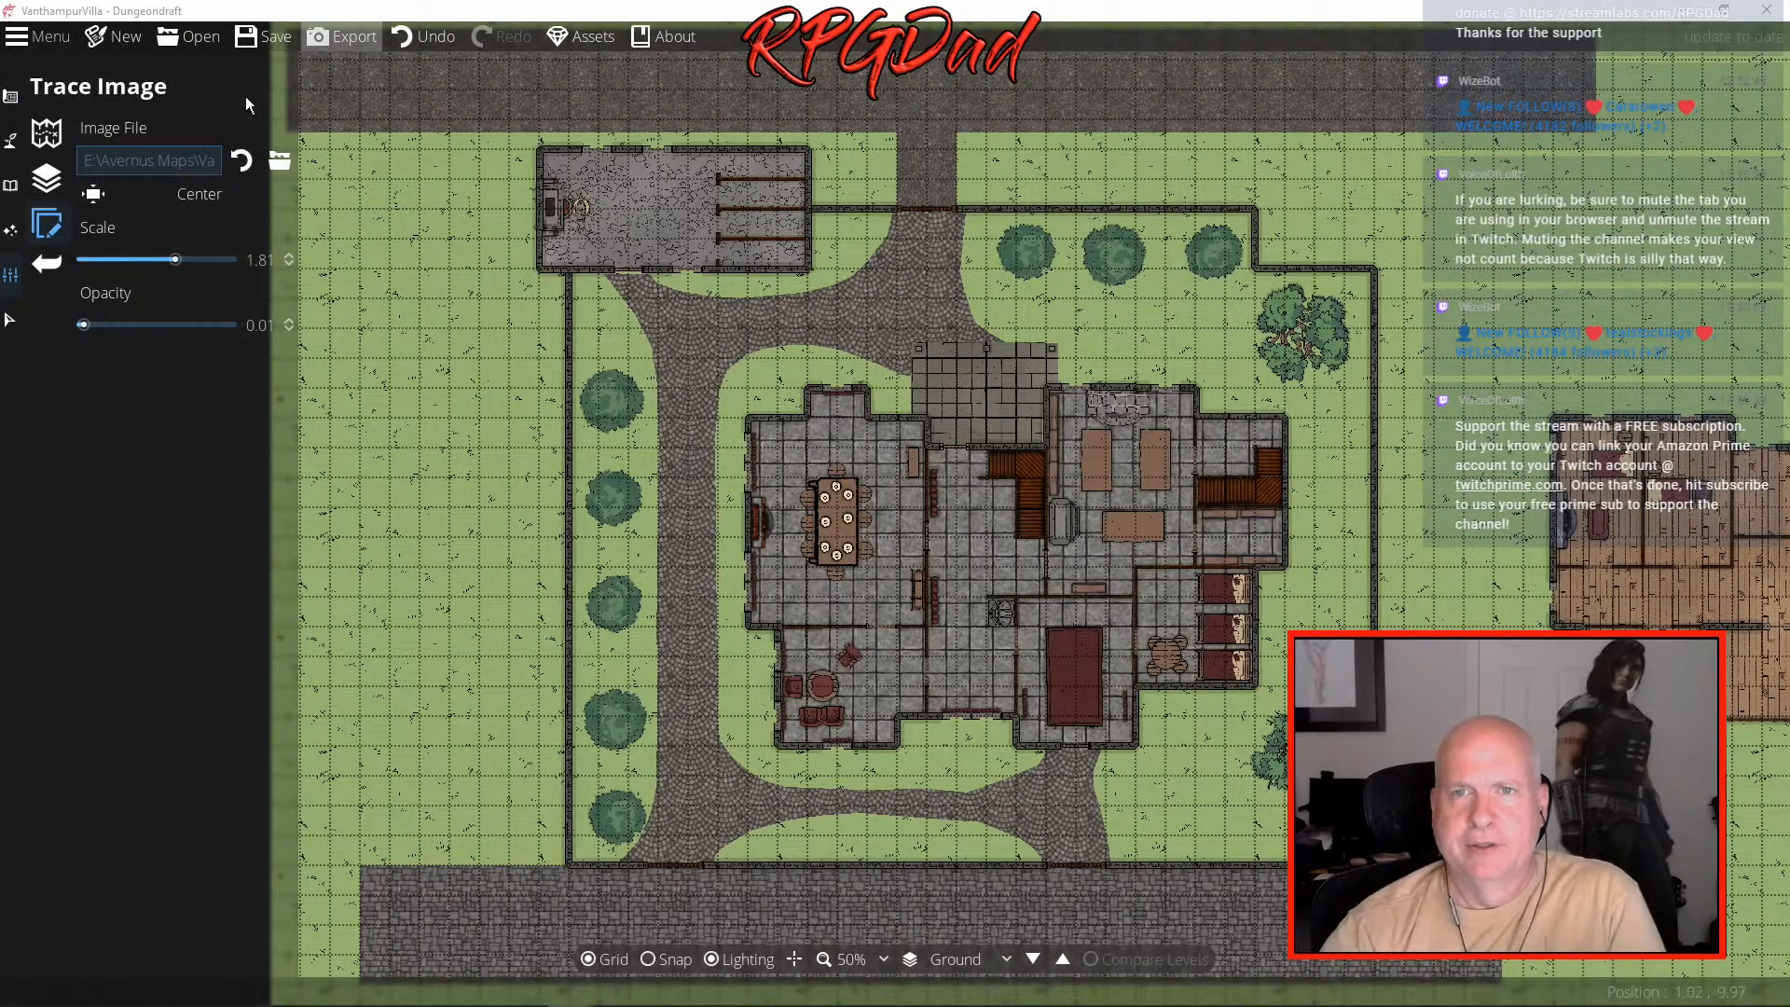
- Save the VanthampurVilla map and create a new 70 by 40 tile map from the 40" TV template, starting with the Map Wizard
{"action": "left_click", "coordinate": [266, 39]}
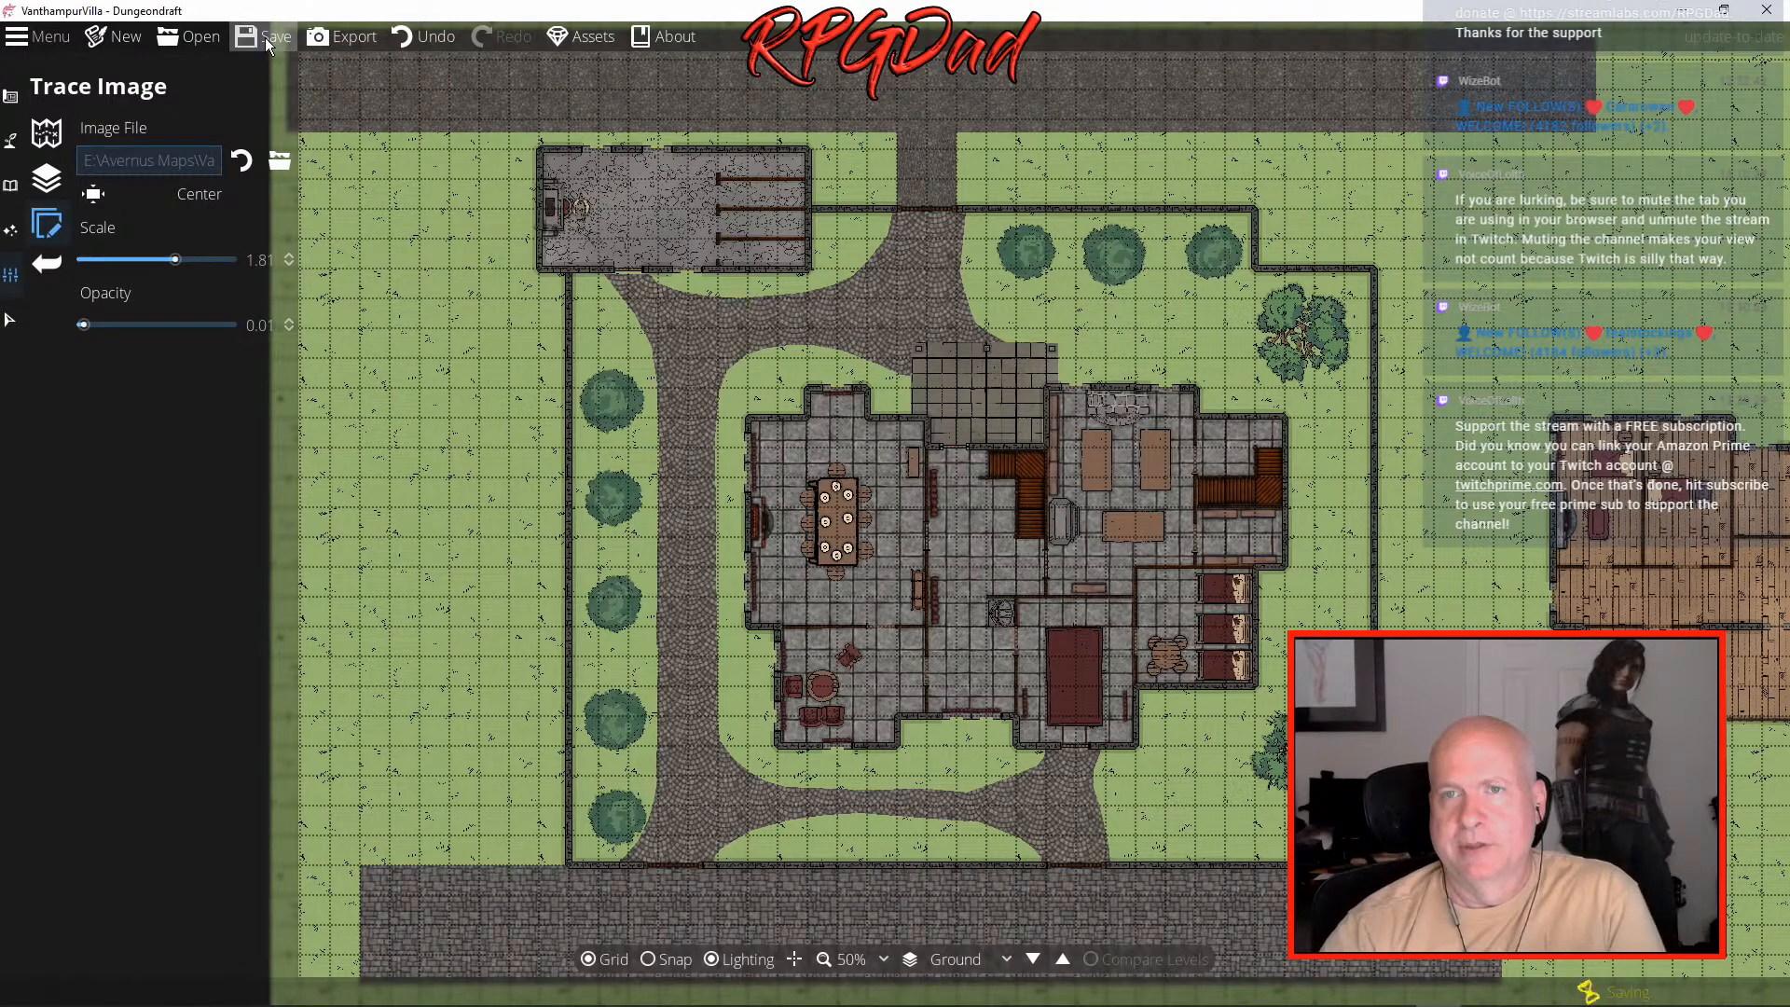
{"action": "left_click", "coordinate": [122, 40]}
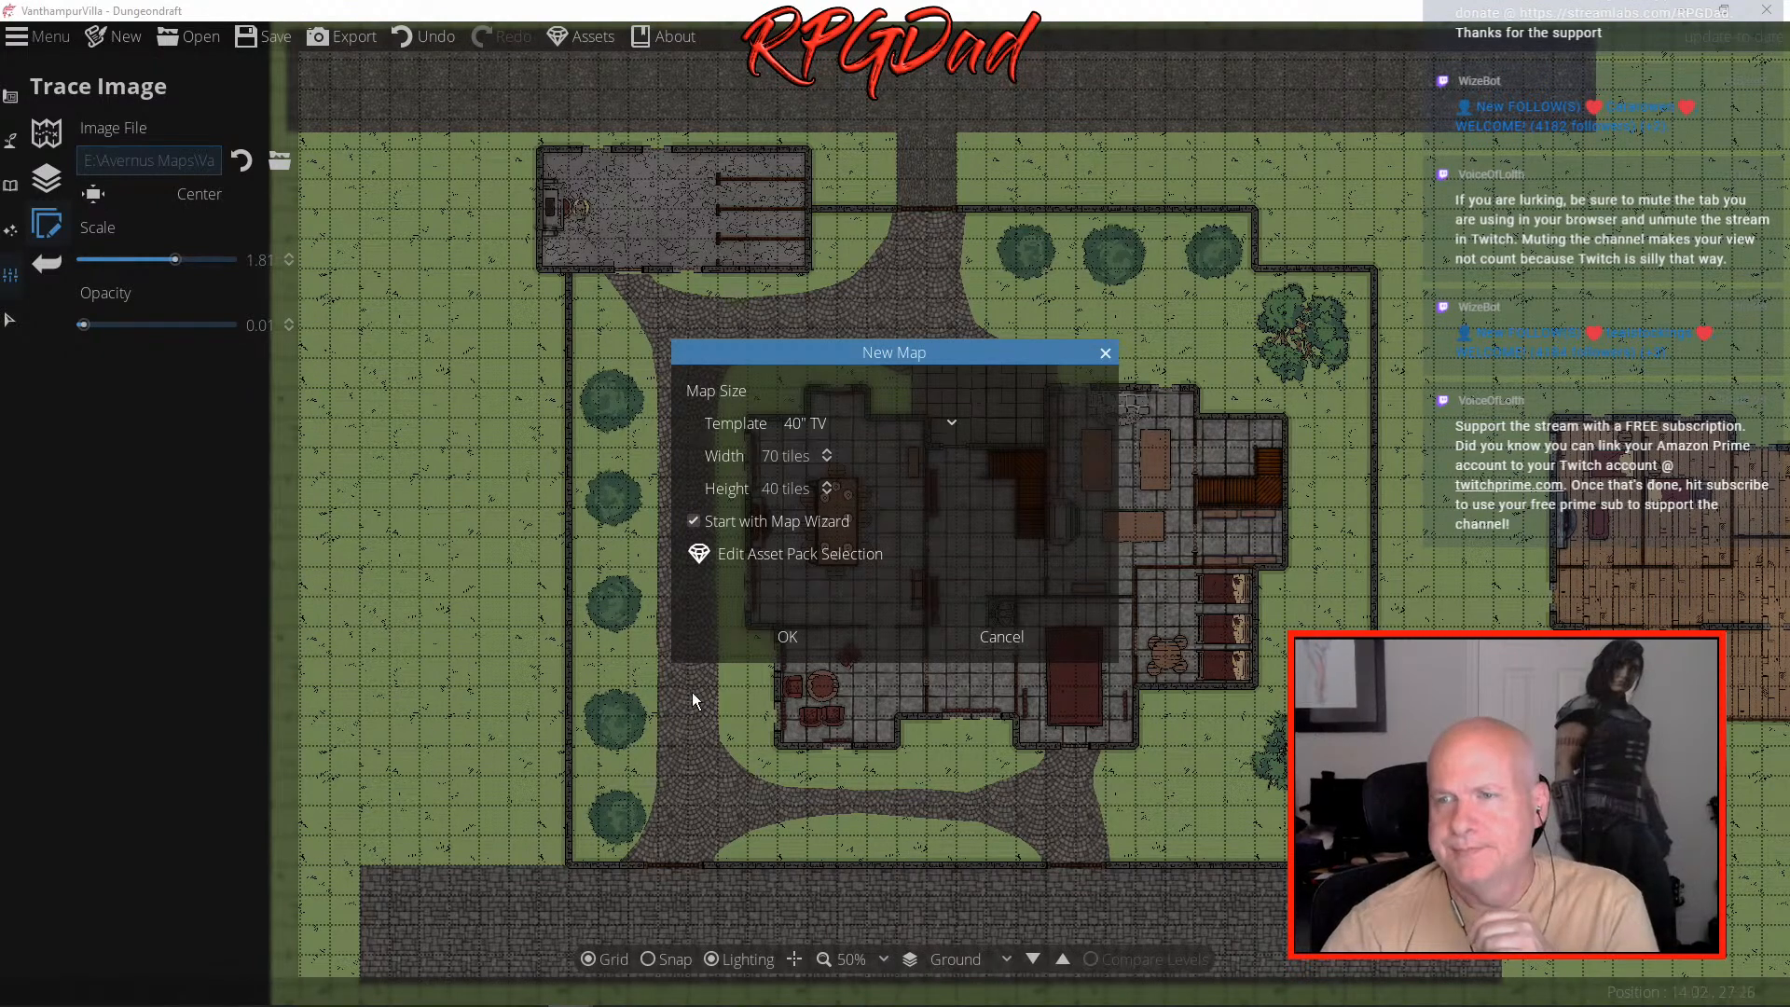
{"action": "left_click", "coordinate": [785, 640]}
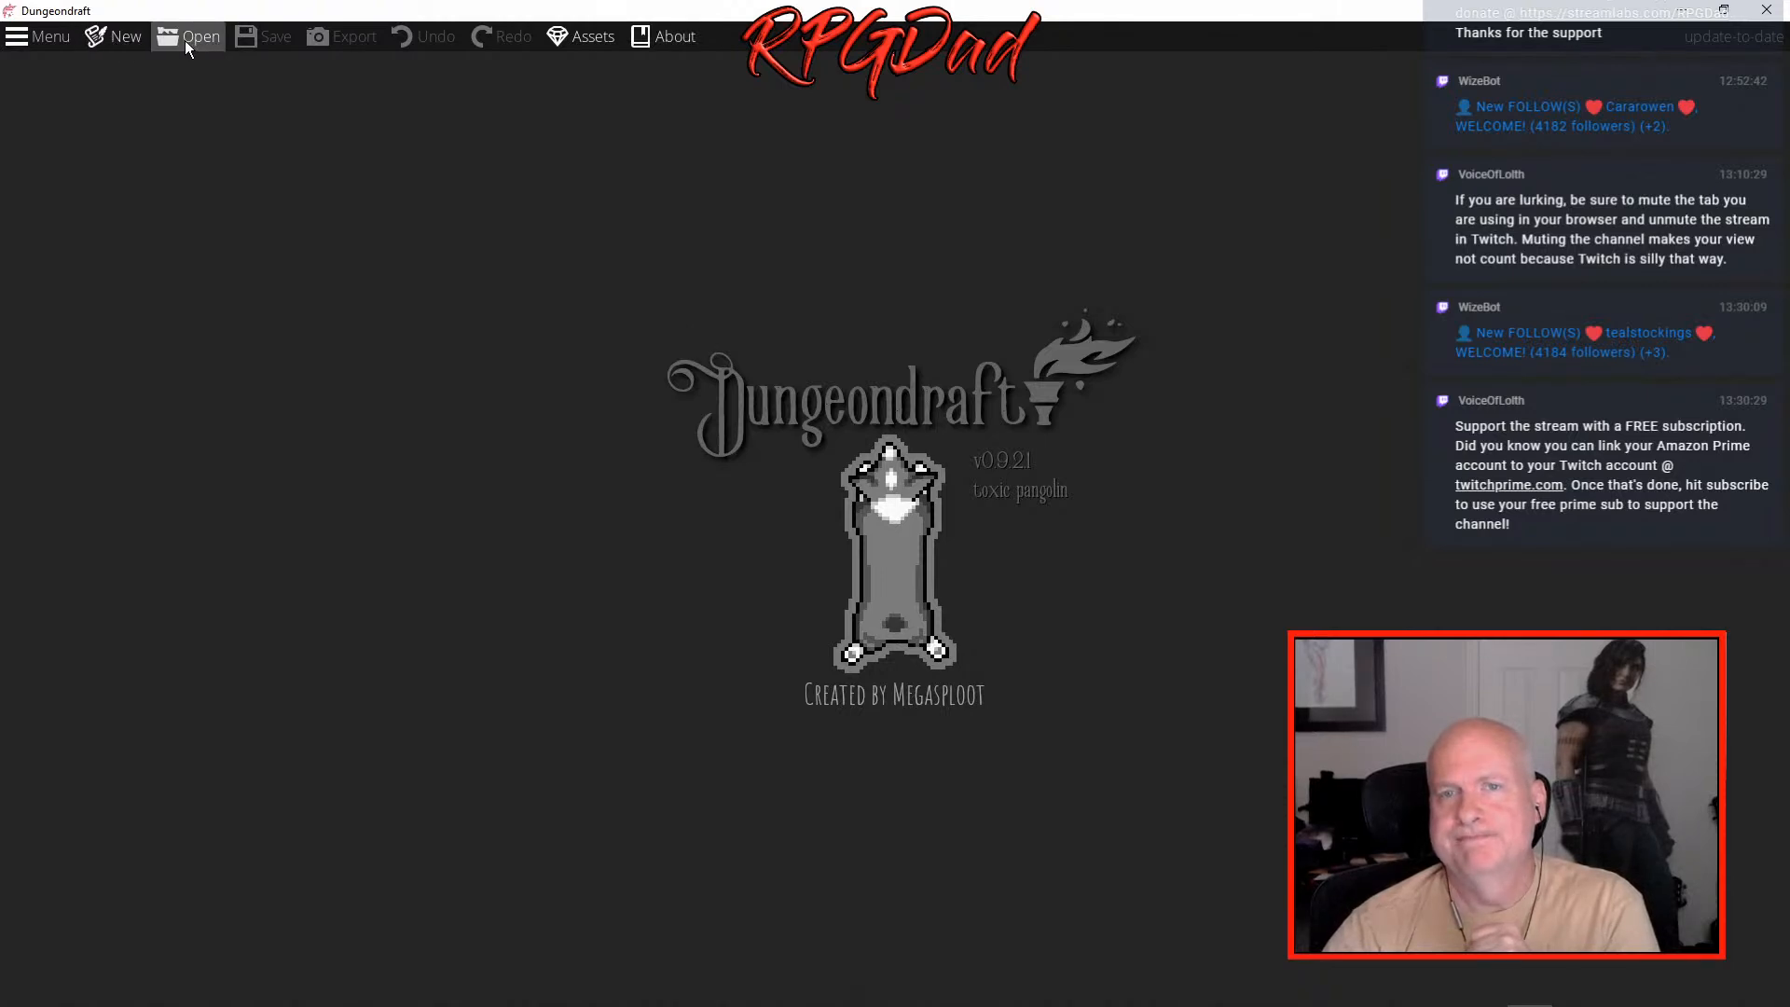
- Create a new 70 by 40 tile map from the 40" TV template with Hakupack v2 and Geordi's cliff material brush disabled
{"action": "left_click", "coordinate": [110, 39]}
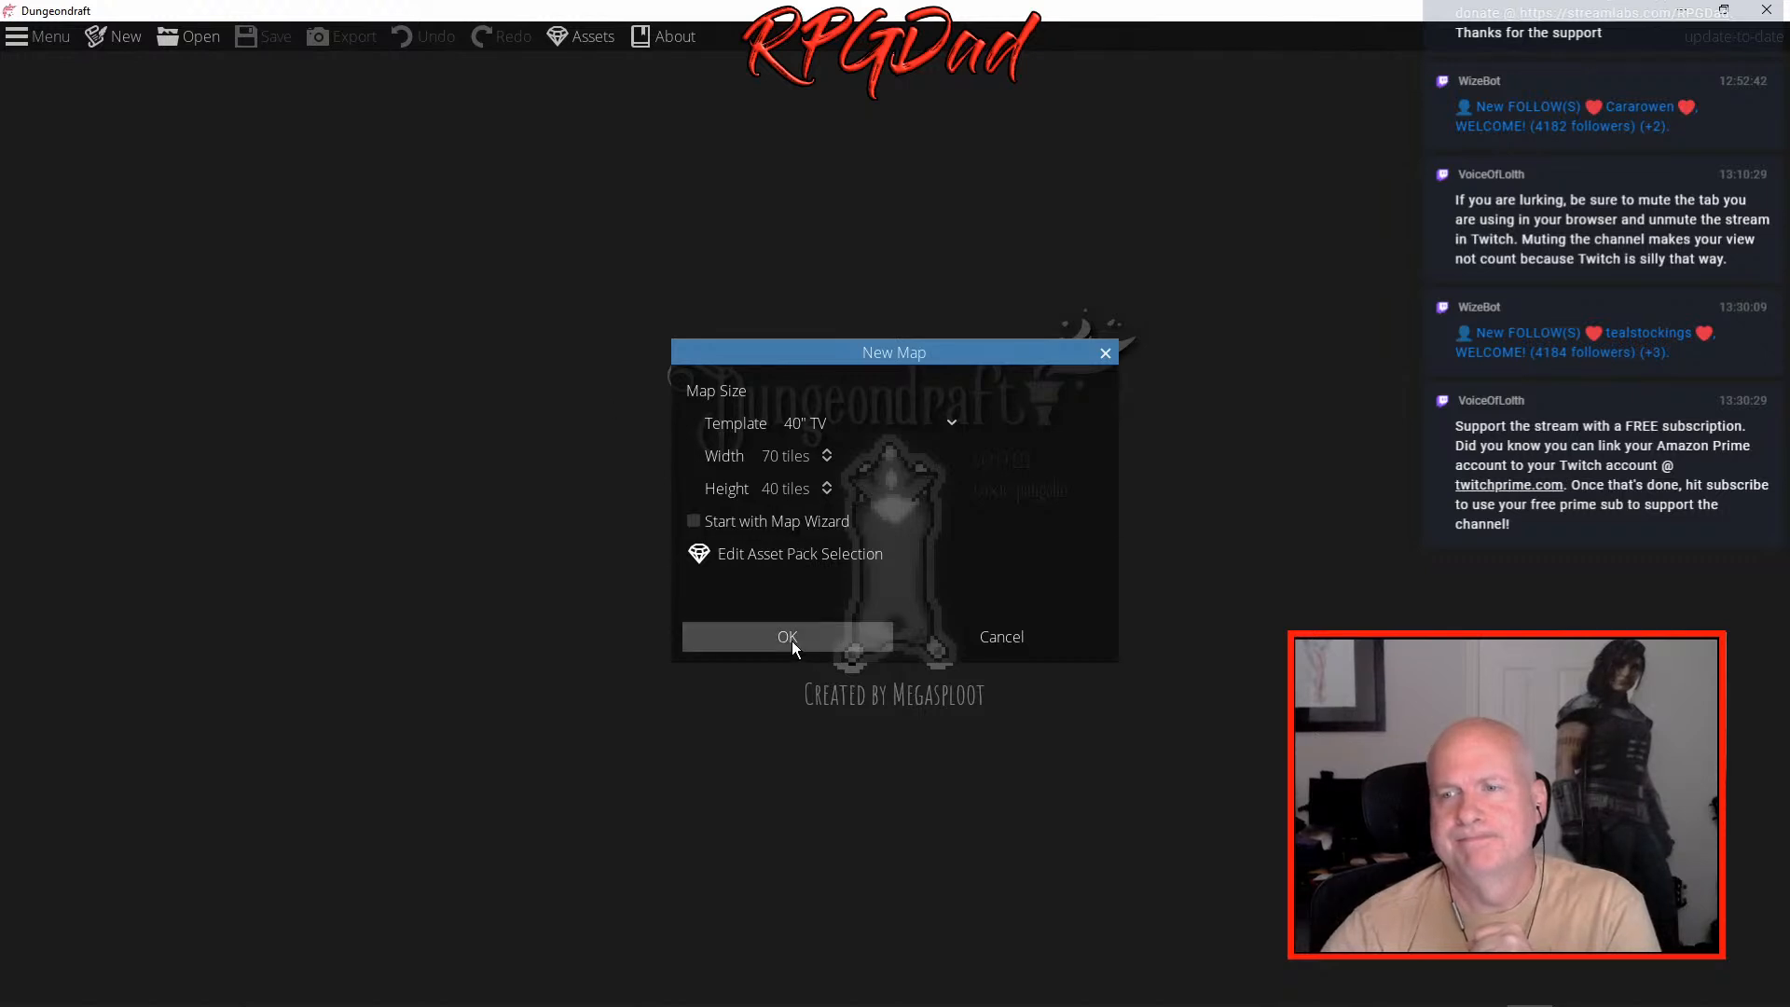
{"action": "left_click", "coordinate": [768, 556]}
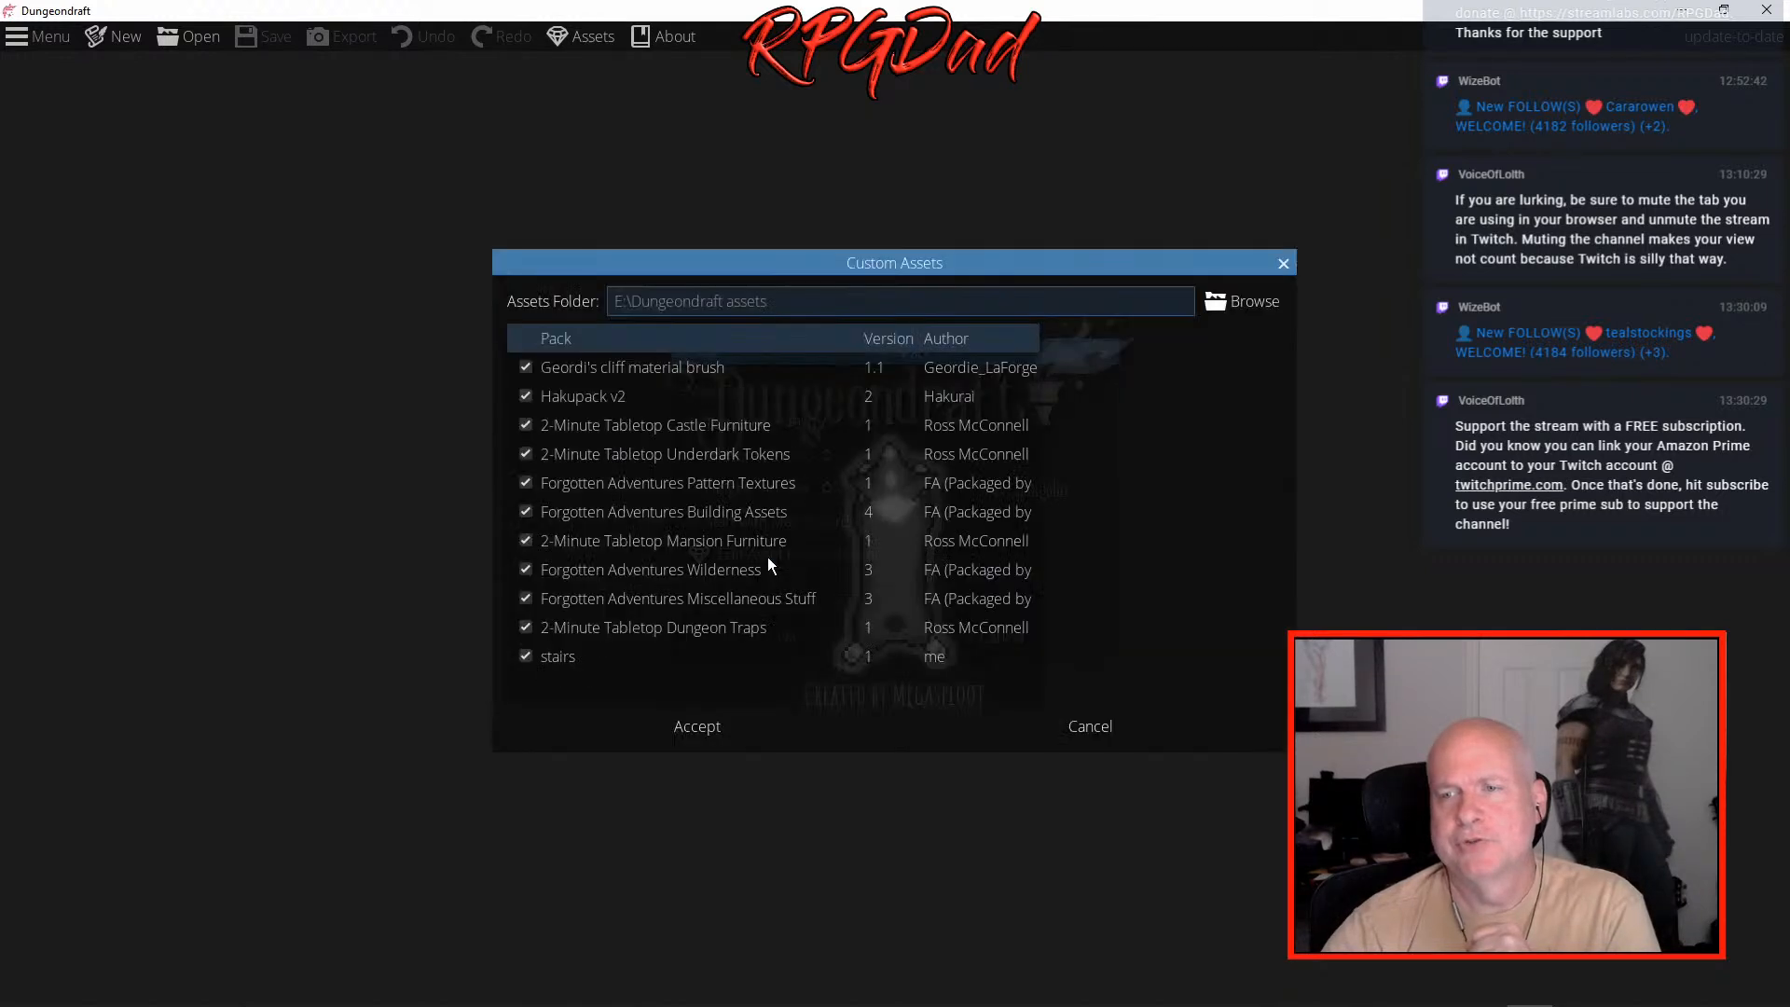
{"action": "left_click", "coordinate": [692, 729]}
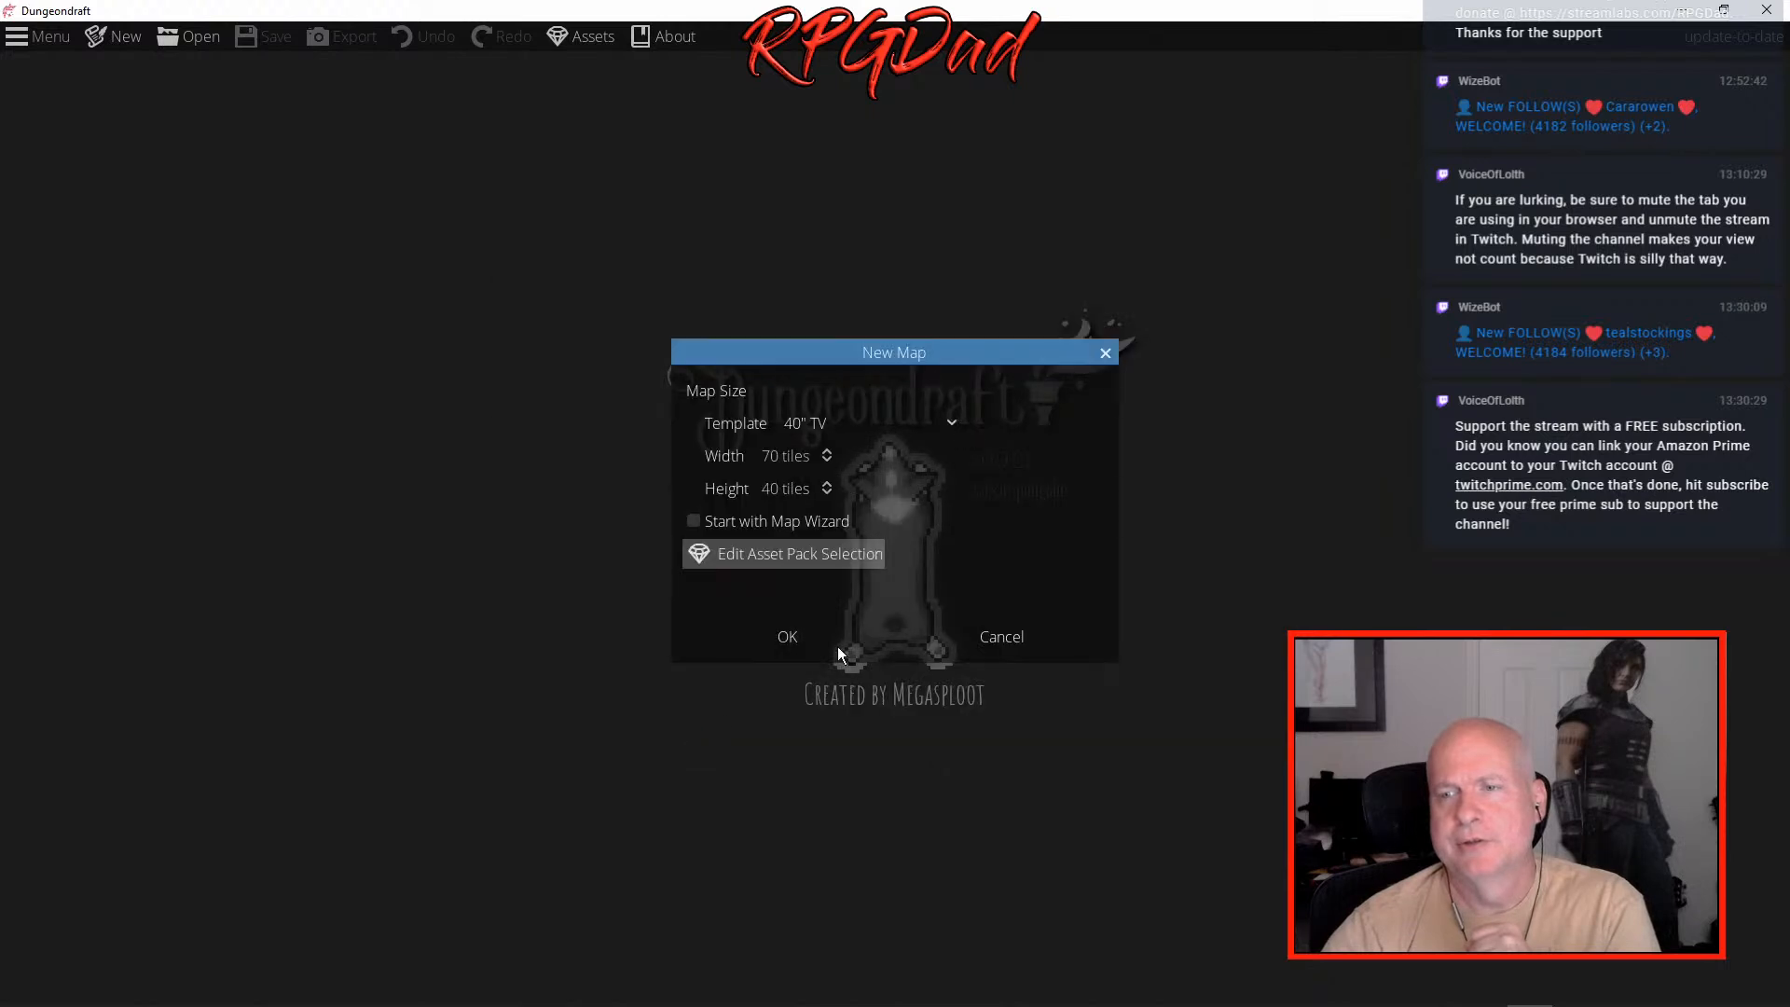
{"action": "left_click", "coordinate": [772, 552]}
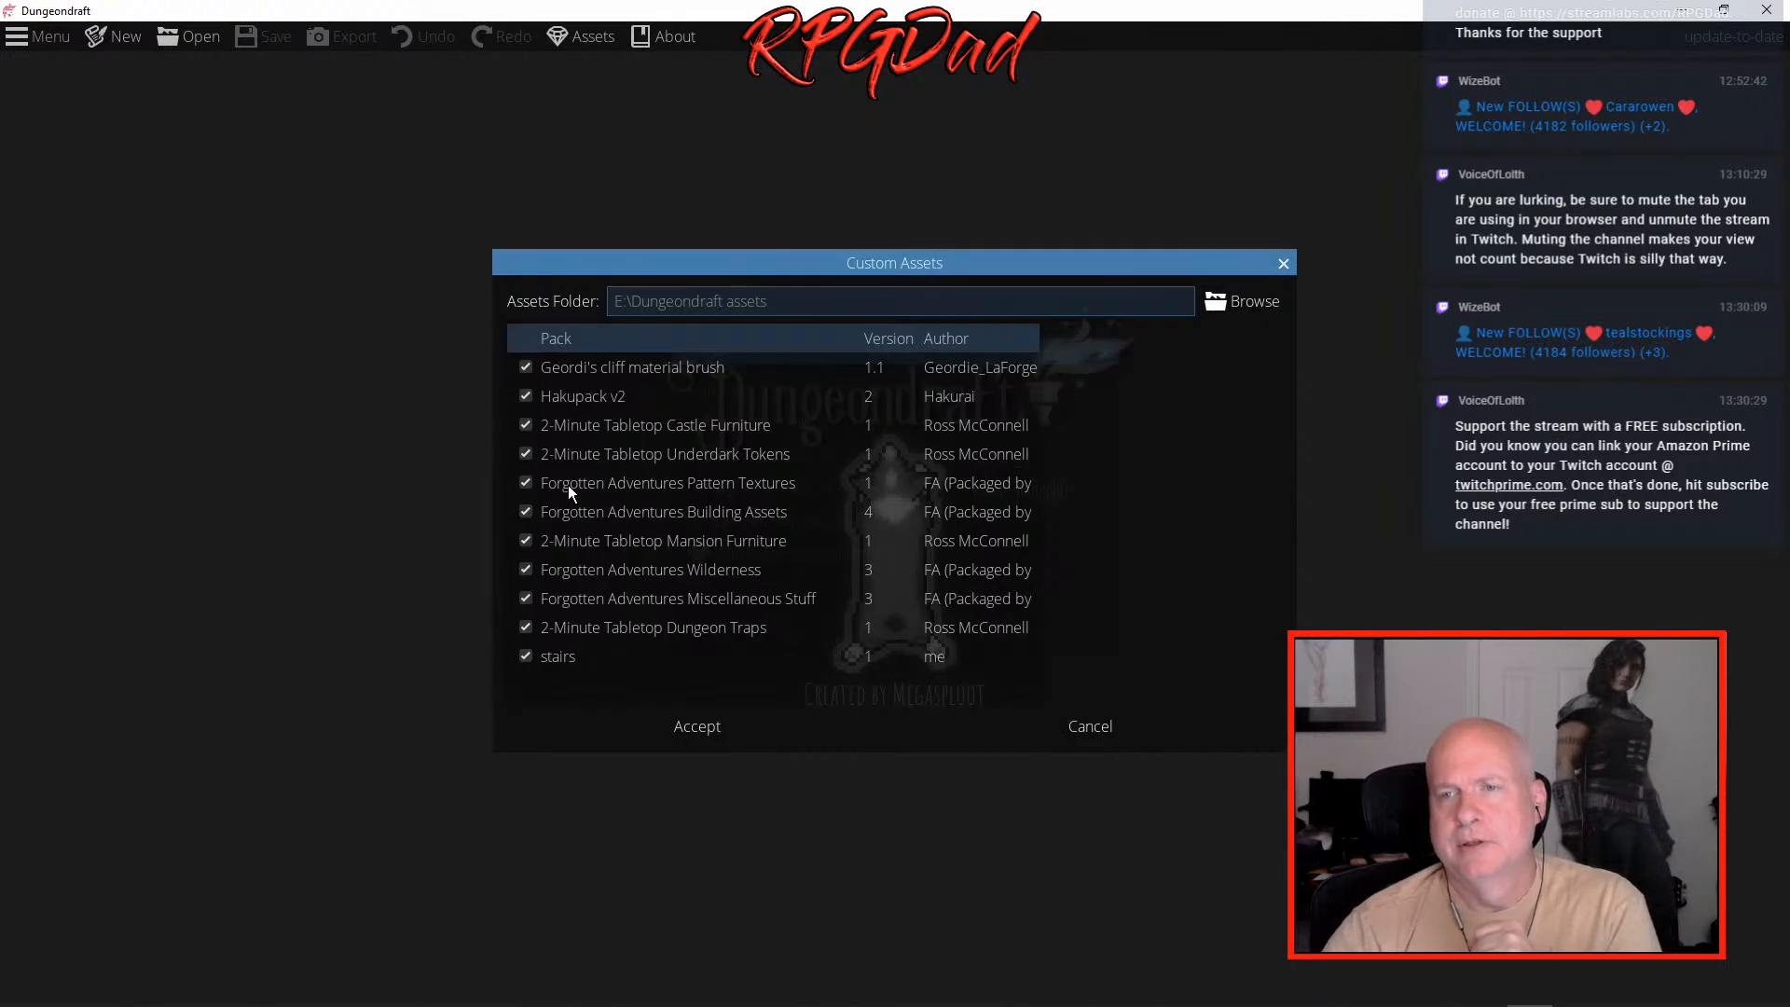
{"action": "left_click", "coordinate": [524, 396]}
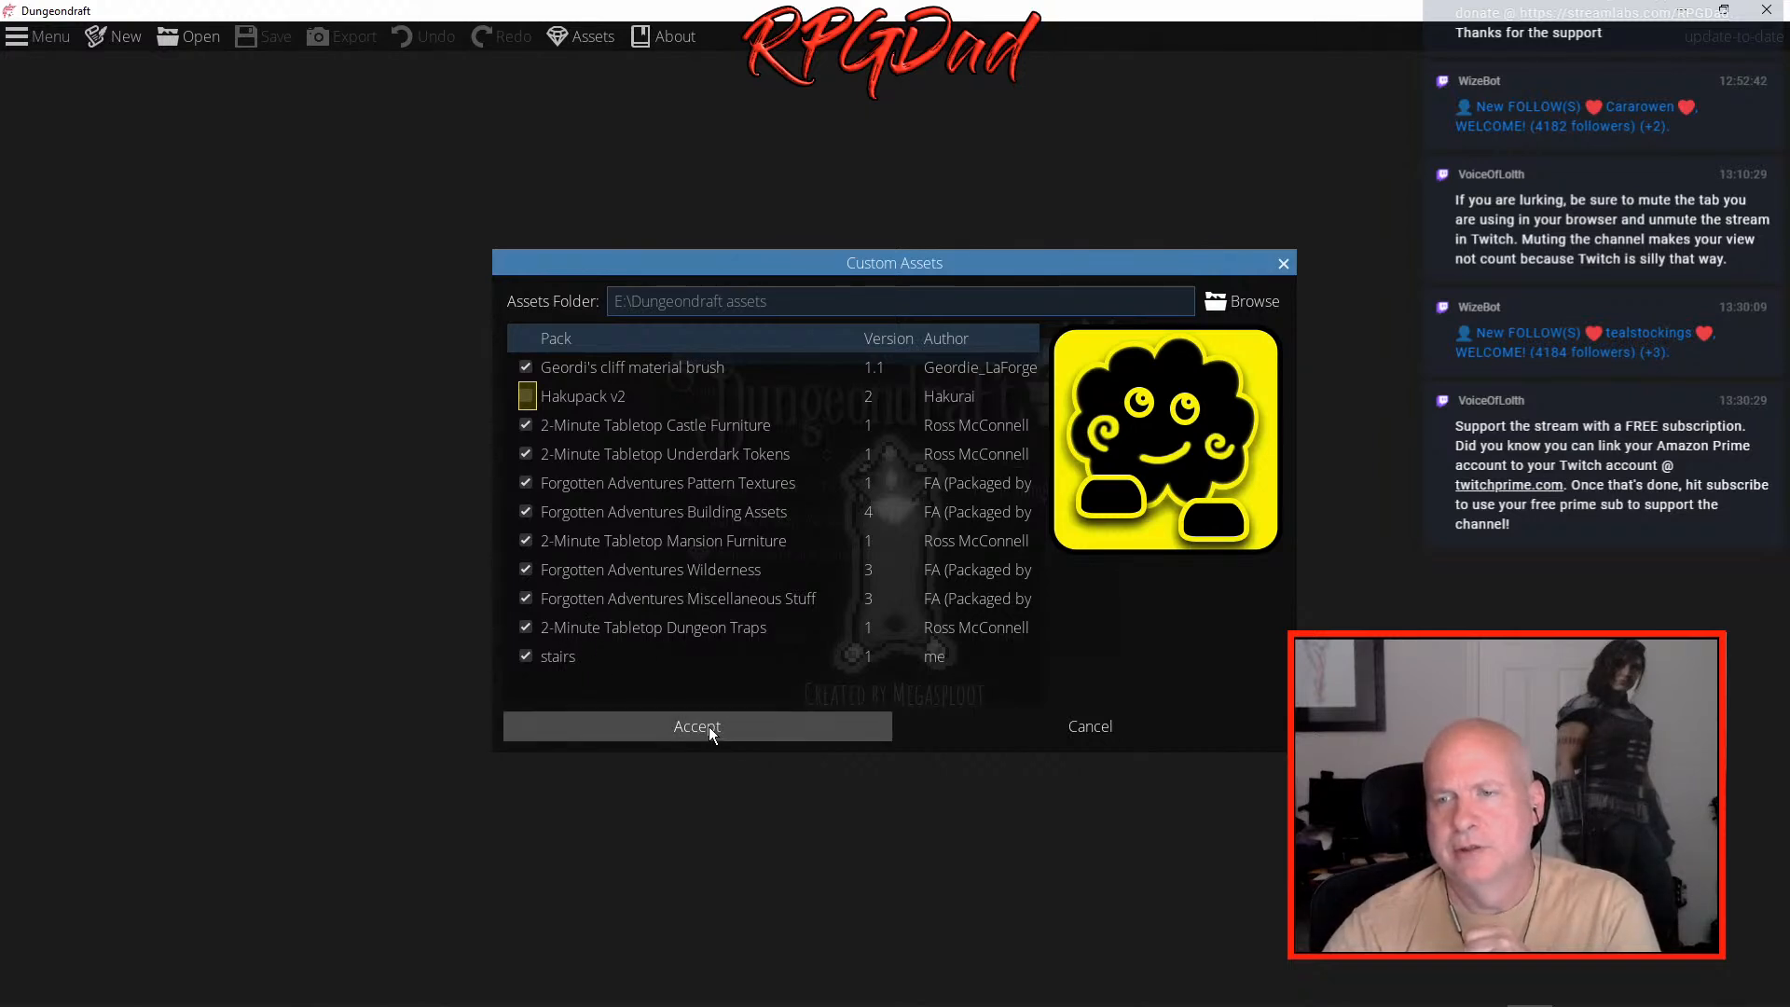
{"action": "left_click", "coordinate": [524, 367]}
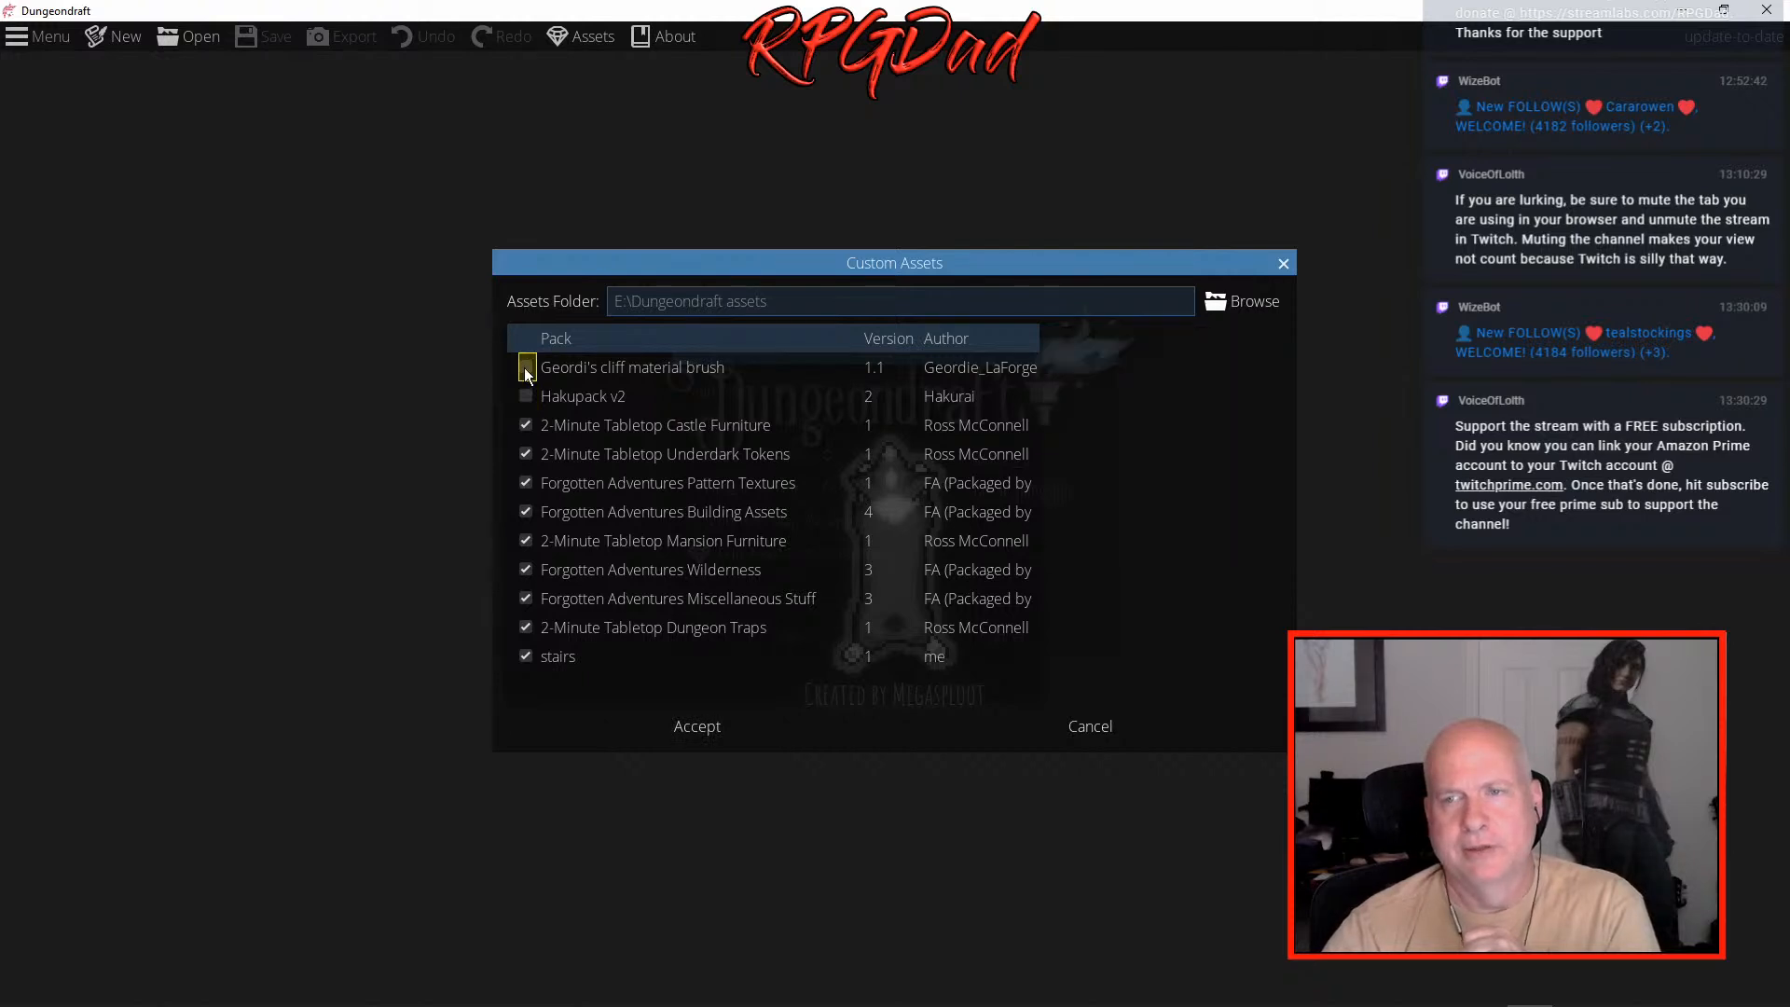
{"action": "left_click", "coordinate": [696, 731]}
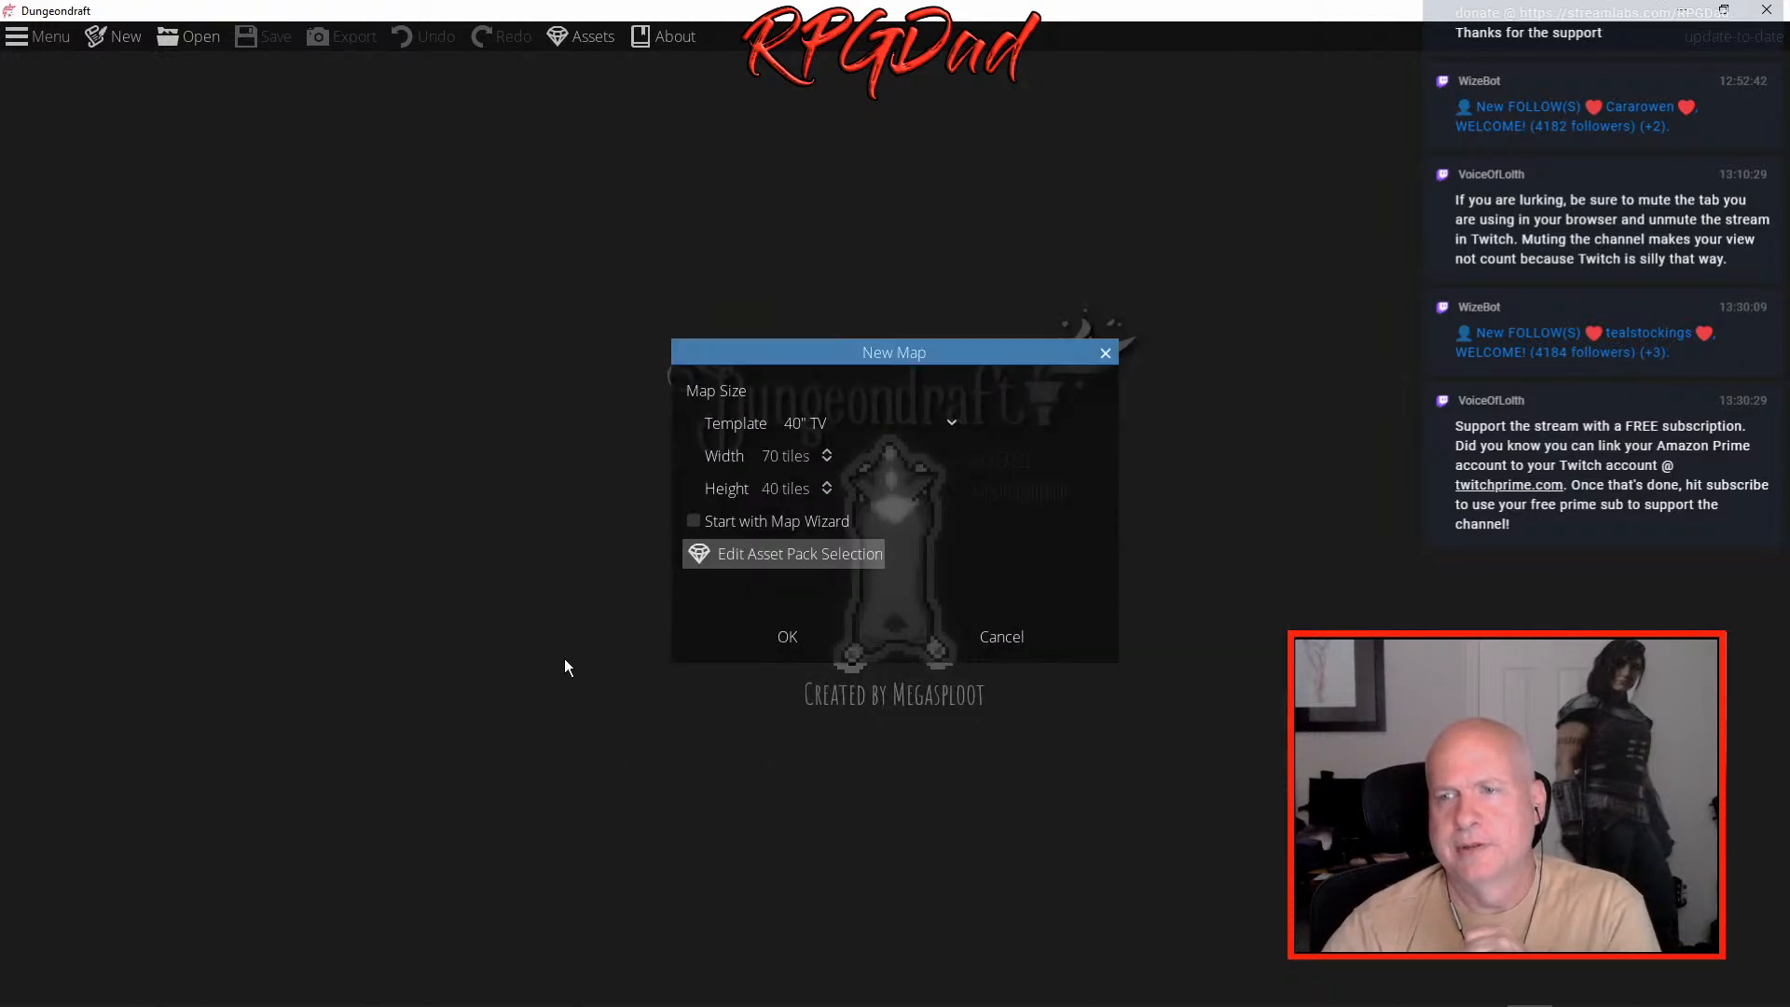
{"action": "left_click", "coordinate": [778, 636]}
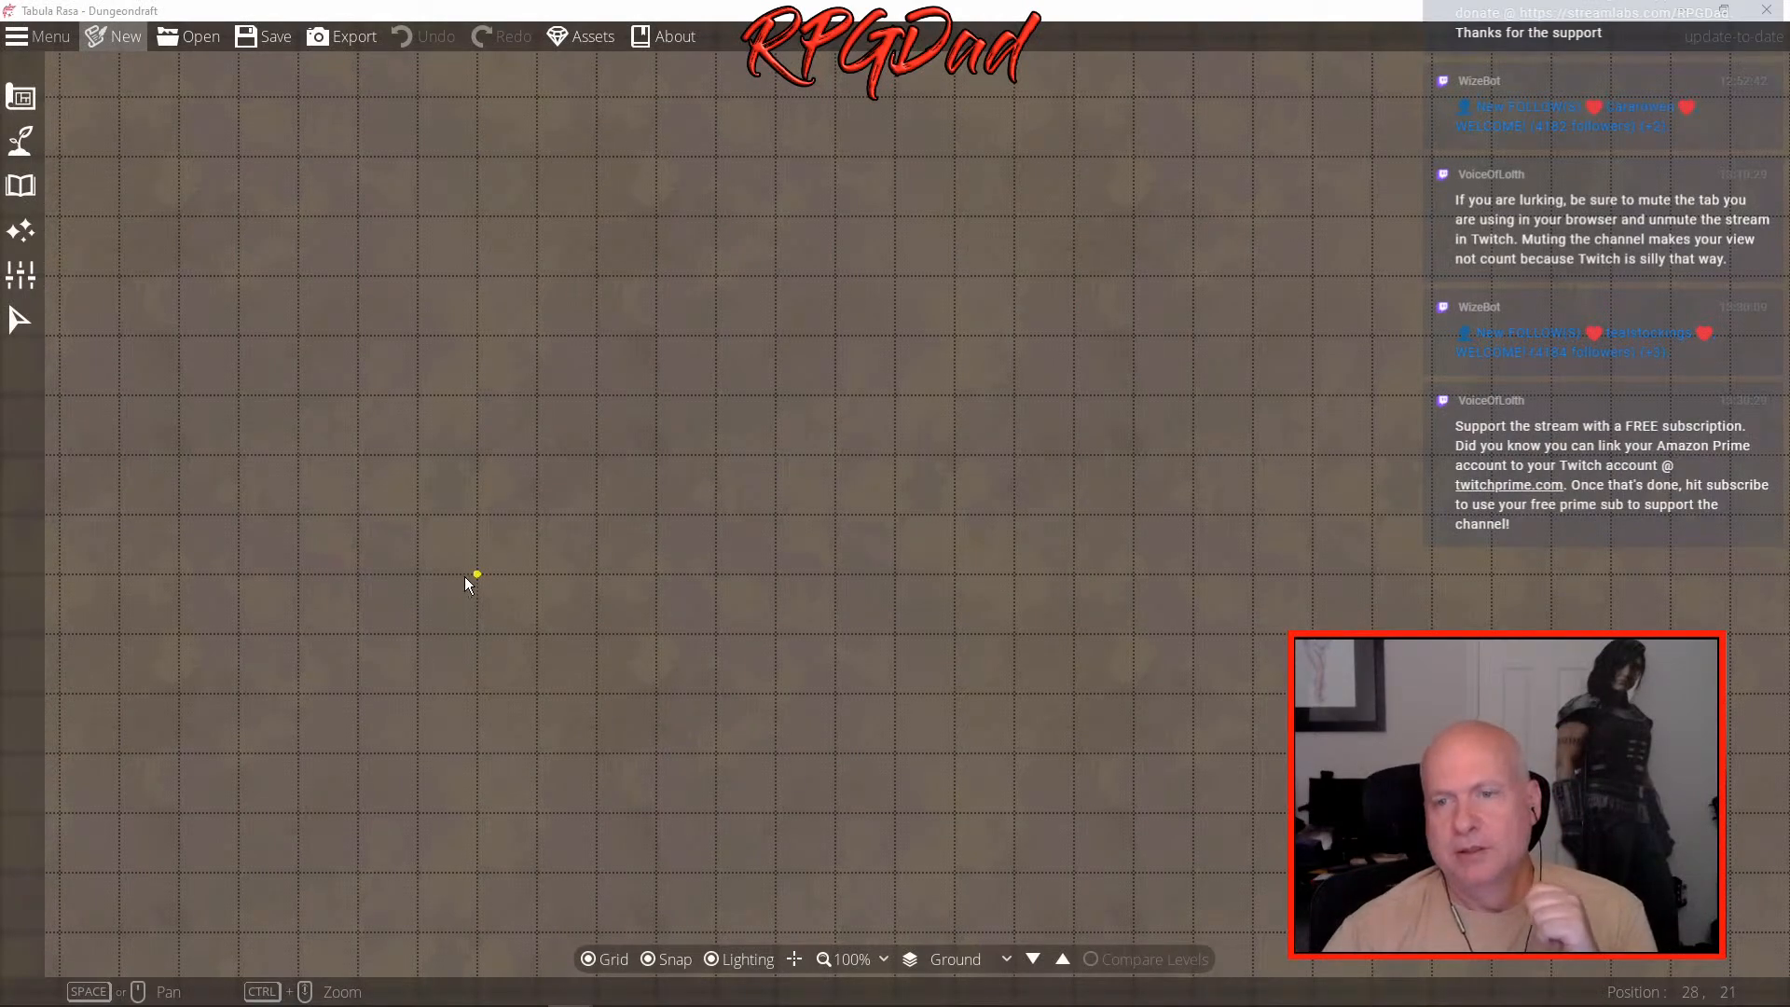
- Review the design tools and the general preferences, leaving the settings as they are
{"action": "scroll", "coordinate": [546, 554], "scroll_direction": "down", "scroll_amount": 5}
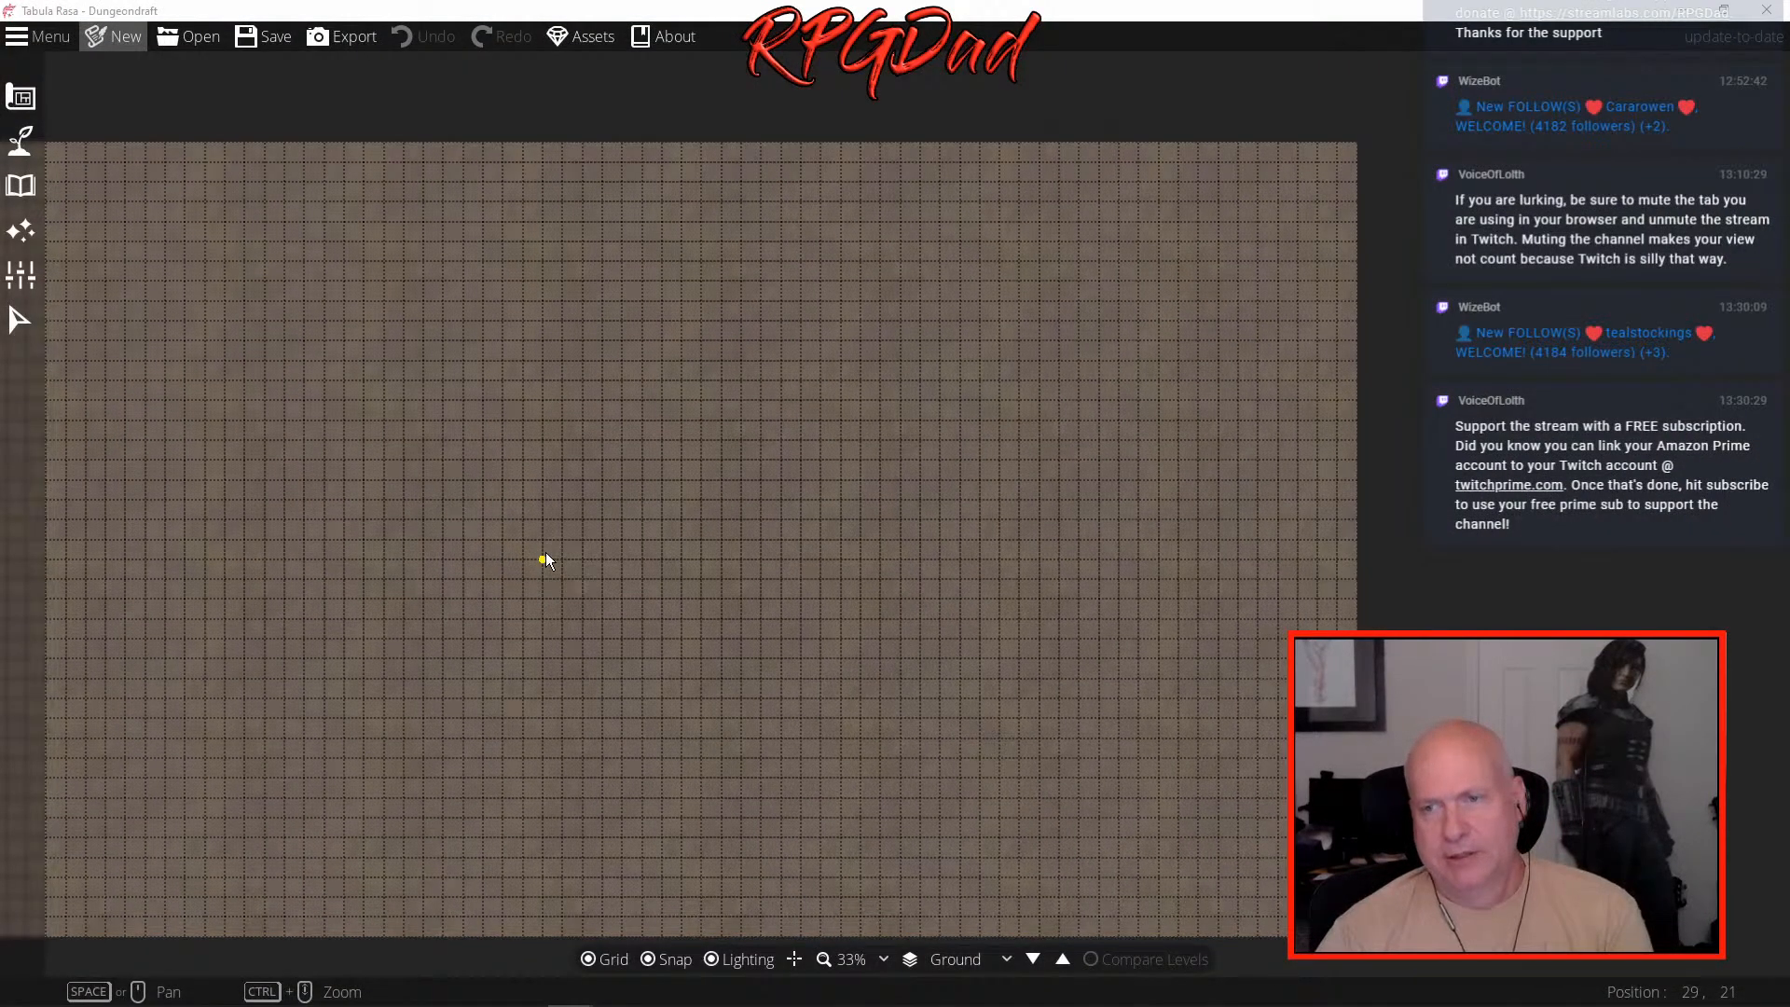
{"action": "left_click_drag", "start_coordinate": [478, 534], "coordinate": [614, 504]}
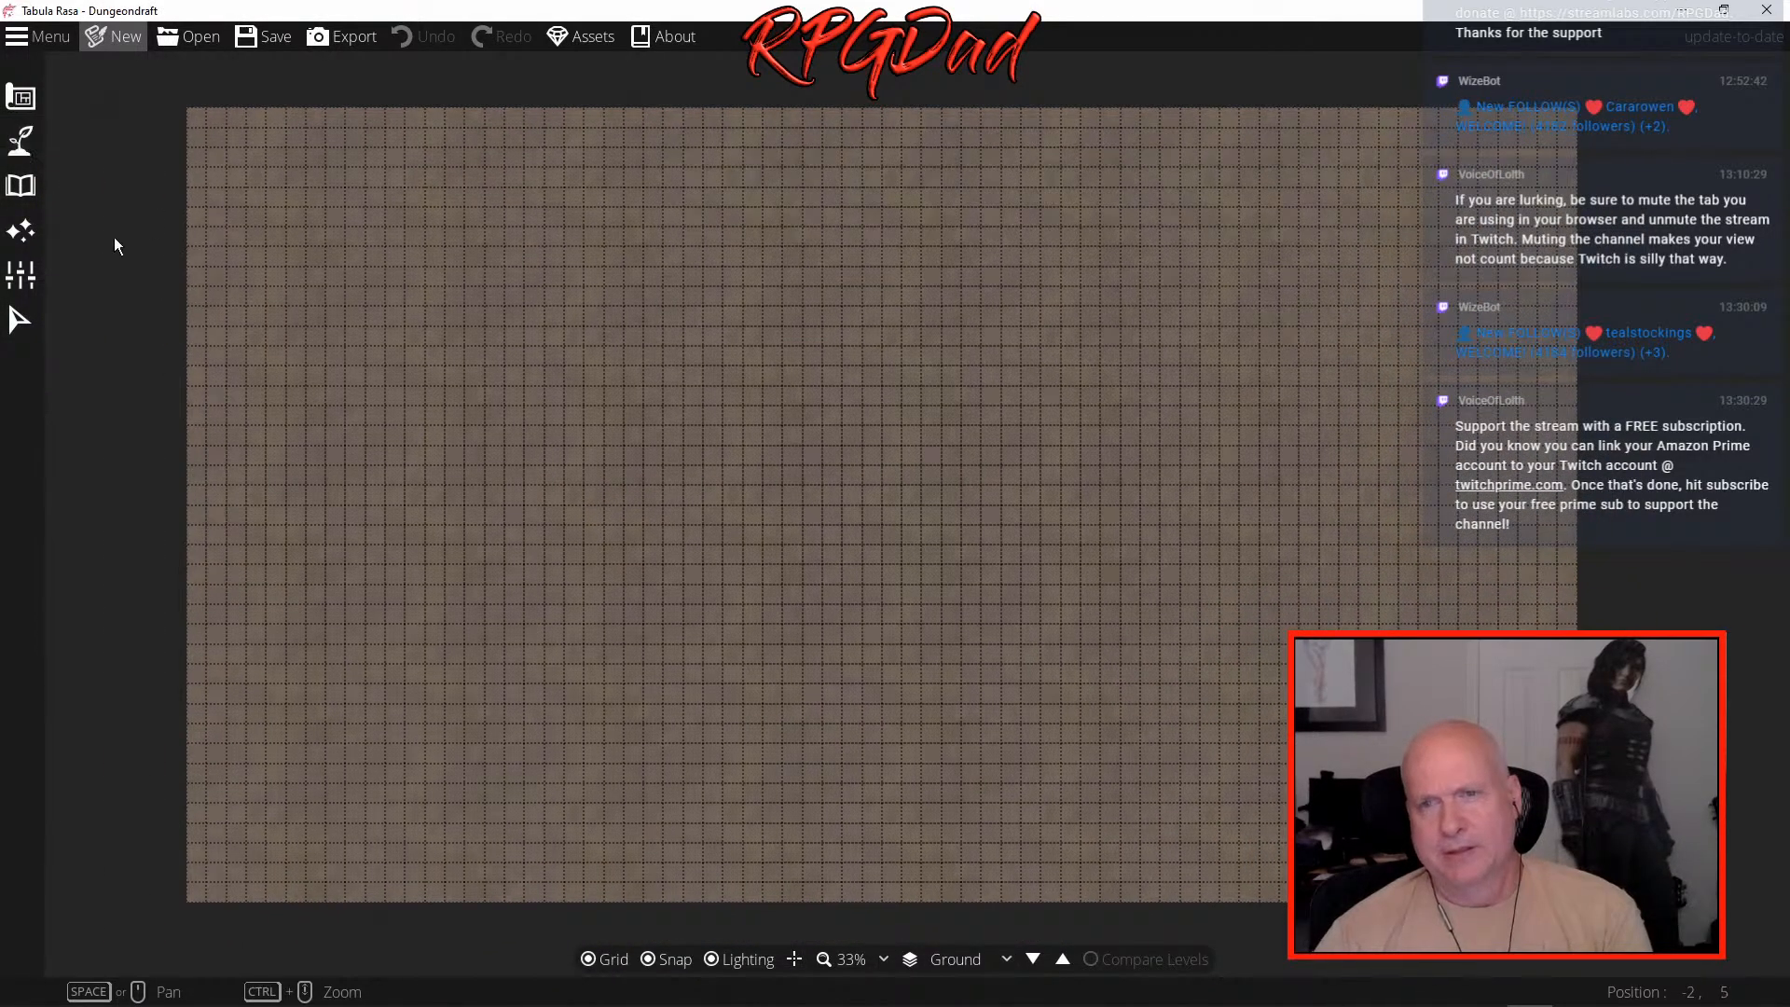
{"action": "left_click", "coordinate": [21, 105]}
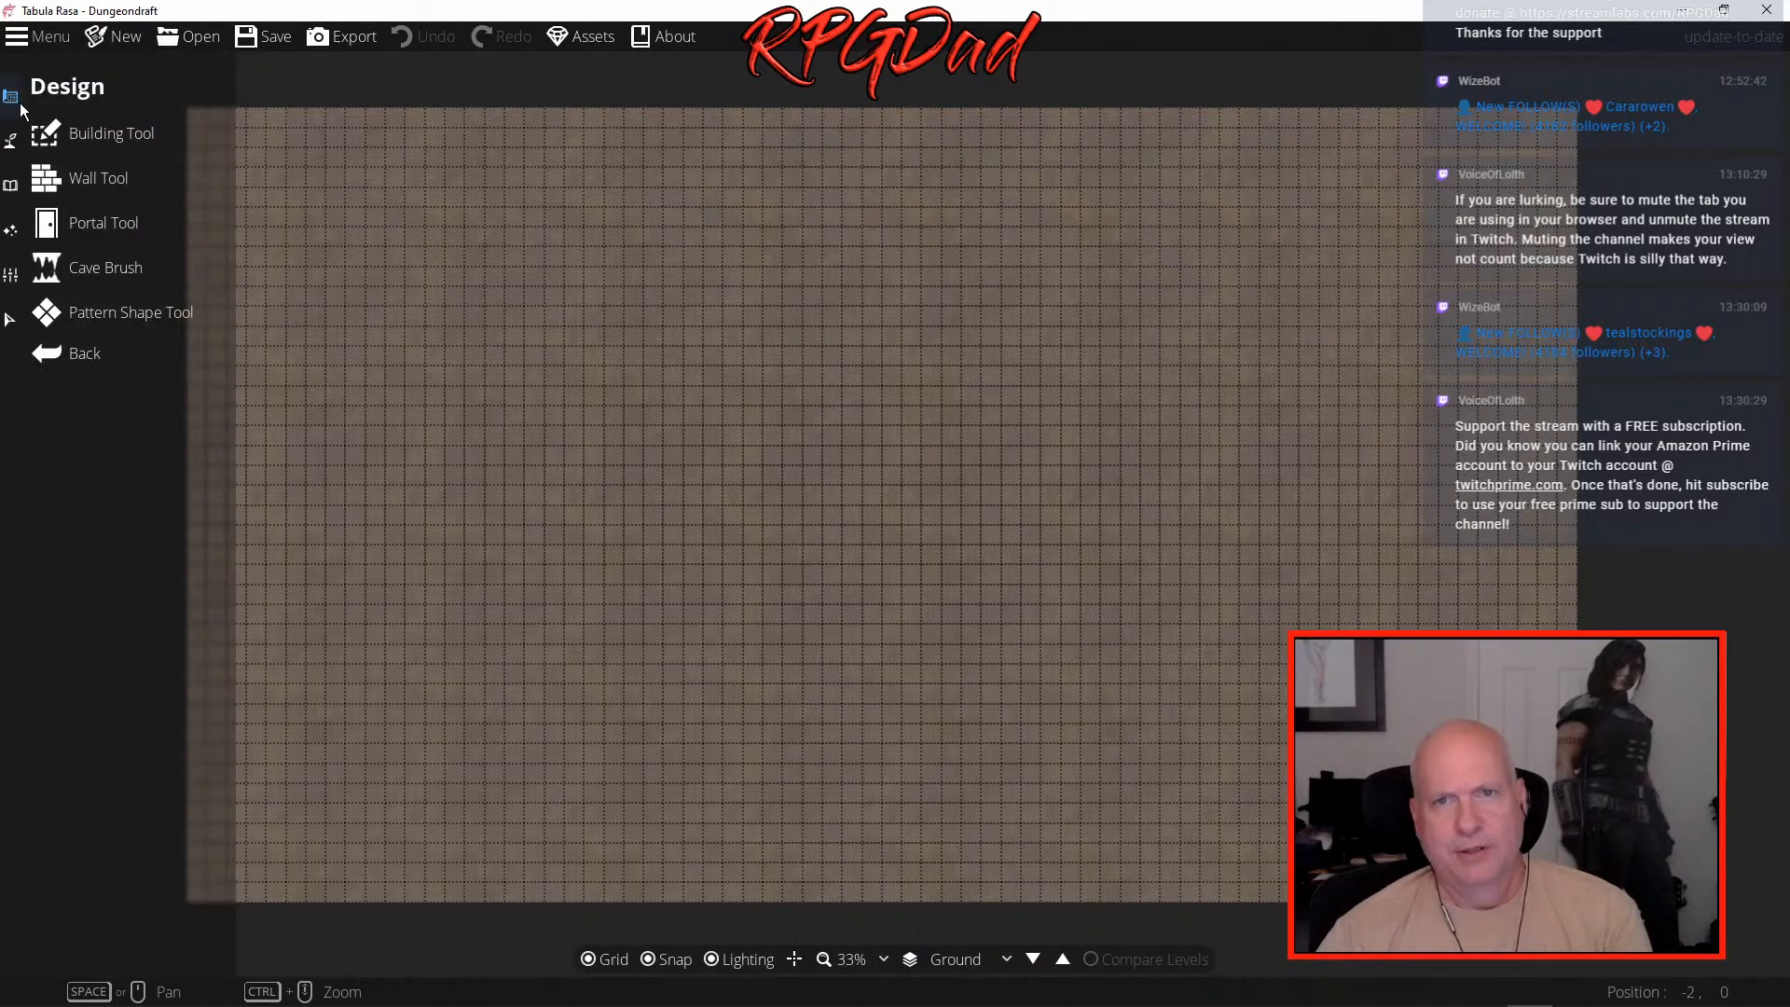
{"action": "left_click", "coordinate": [26, 41]}
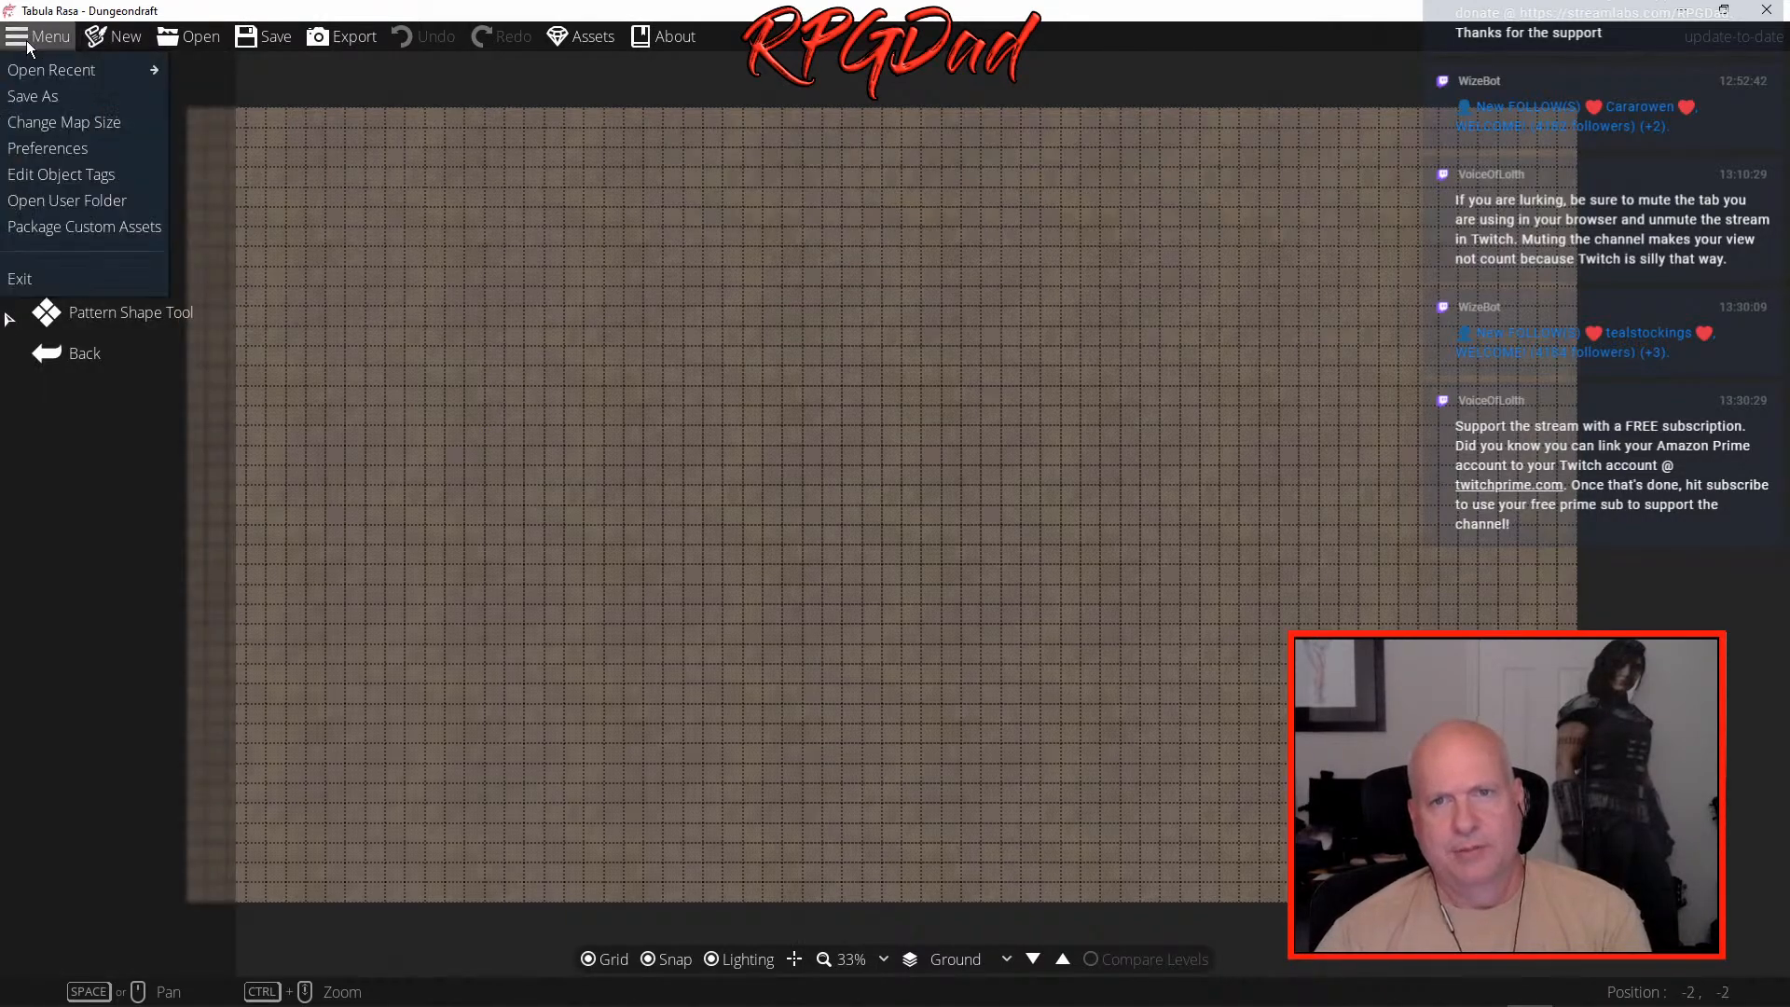
{"action": "left_click", "coordinate": [52, 145]}
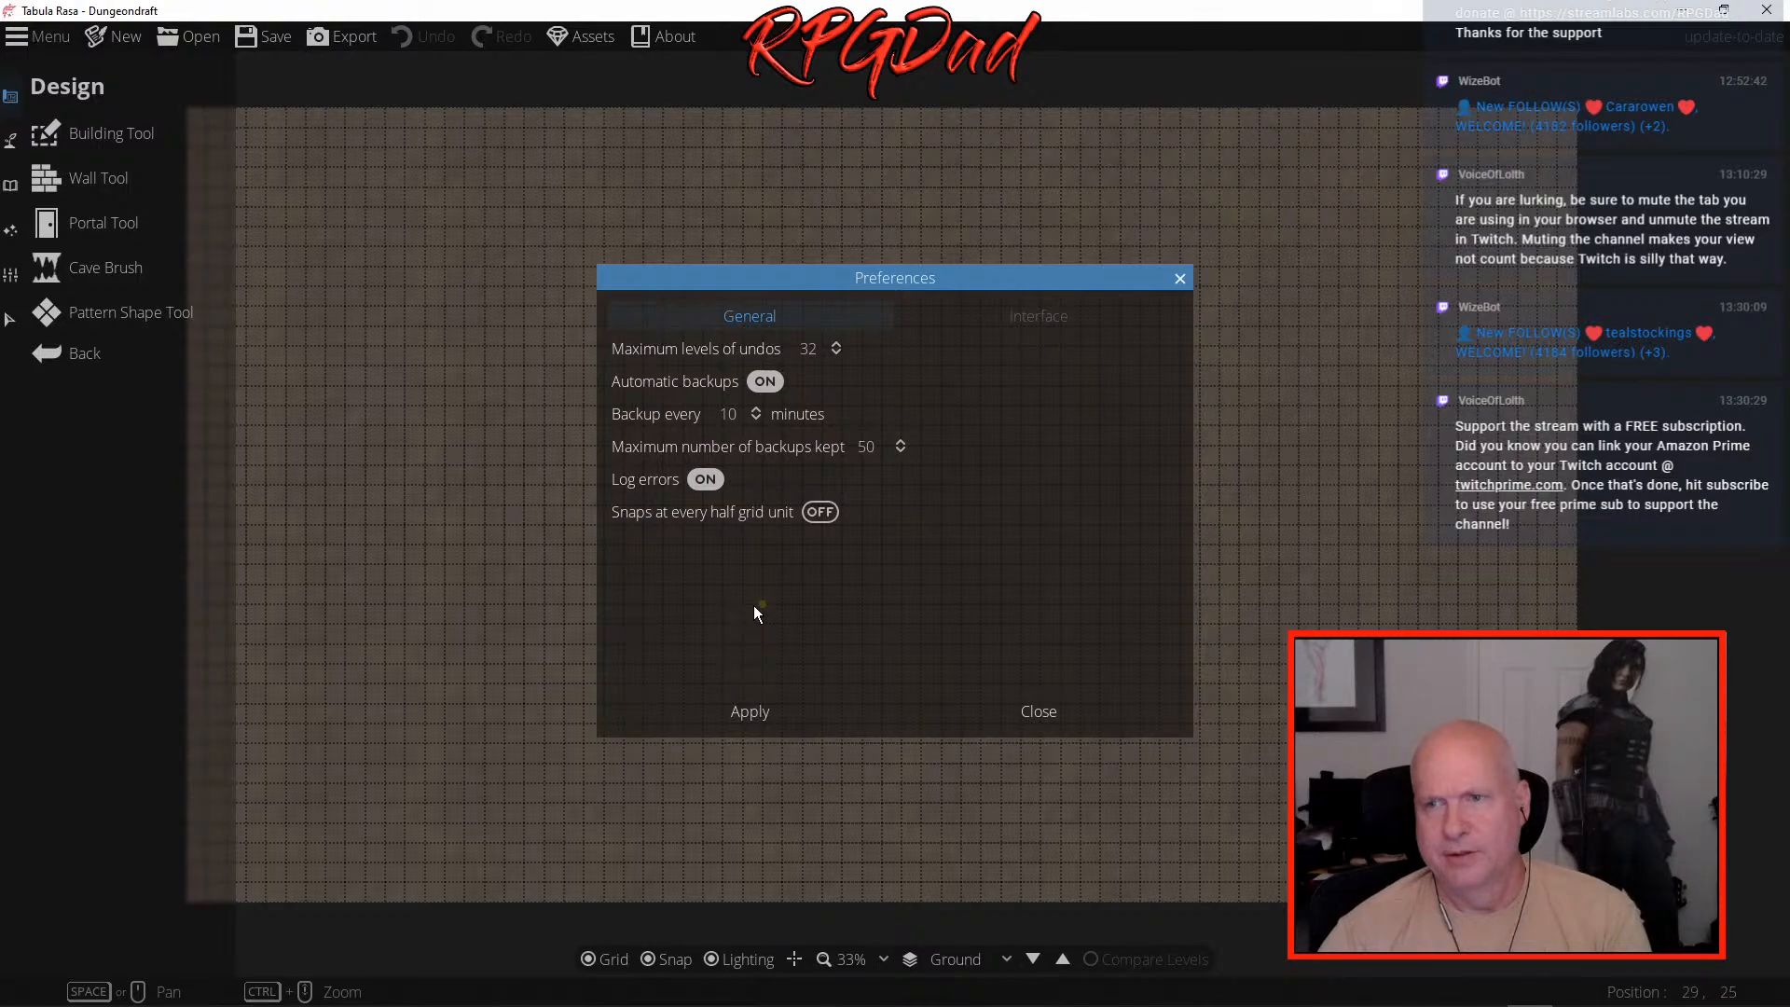
{"action": "left_click", "coordinate": [1030, 713]}
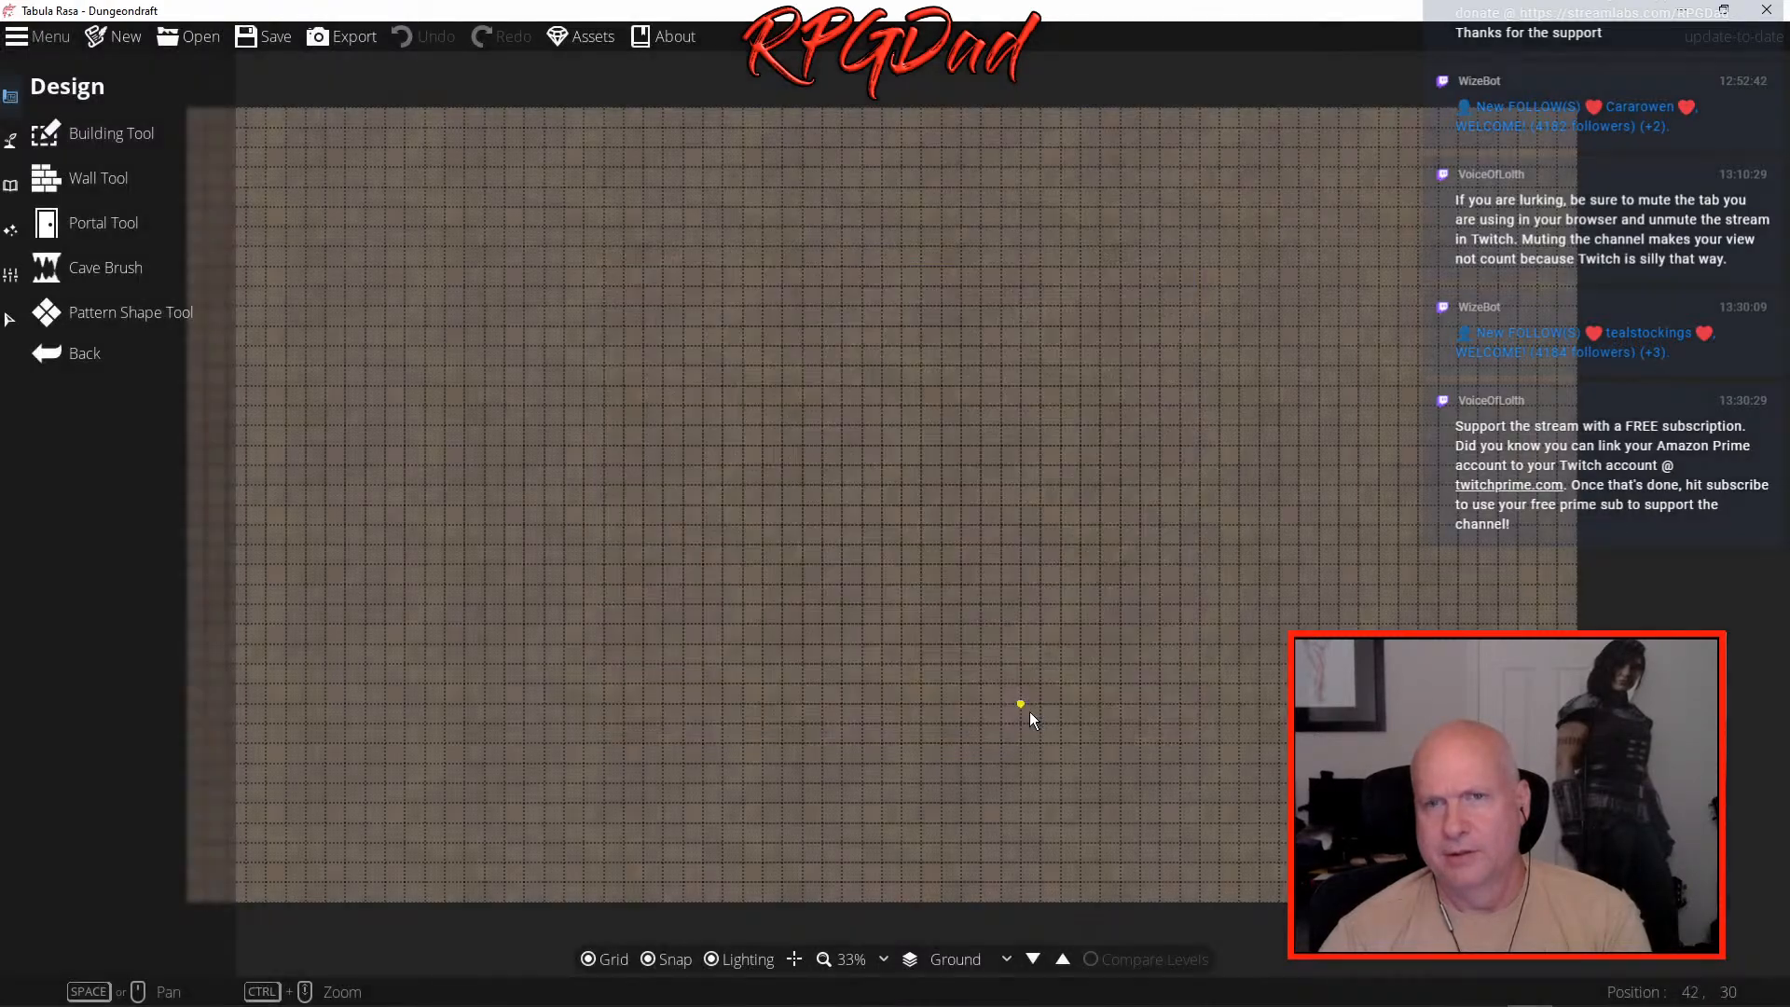
- Cover the whole map with a rectangular grey stone floor using the Building Tool
{"action": "left_click", "coordinate": [69, 131]}
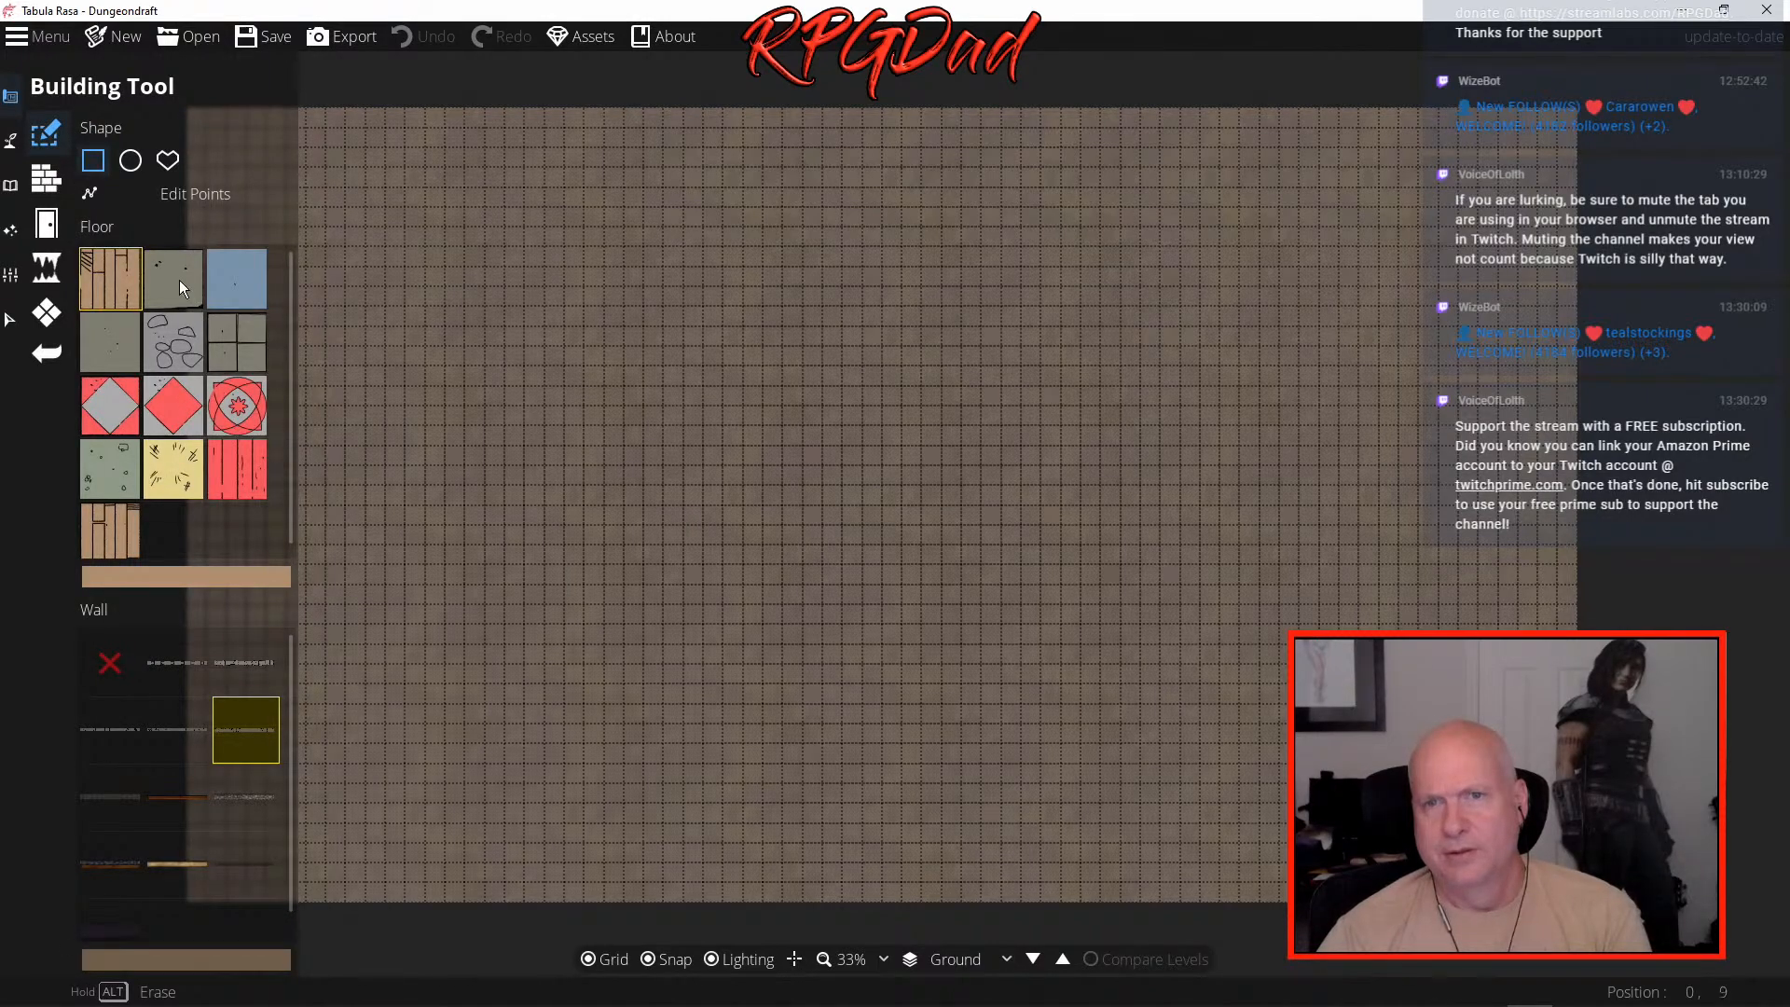
{"action": "left_click", "coordinate": [107, 341]}
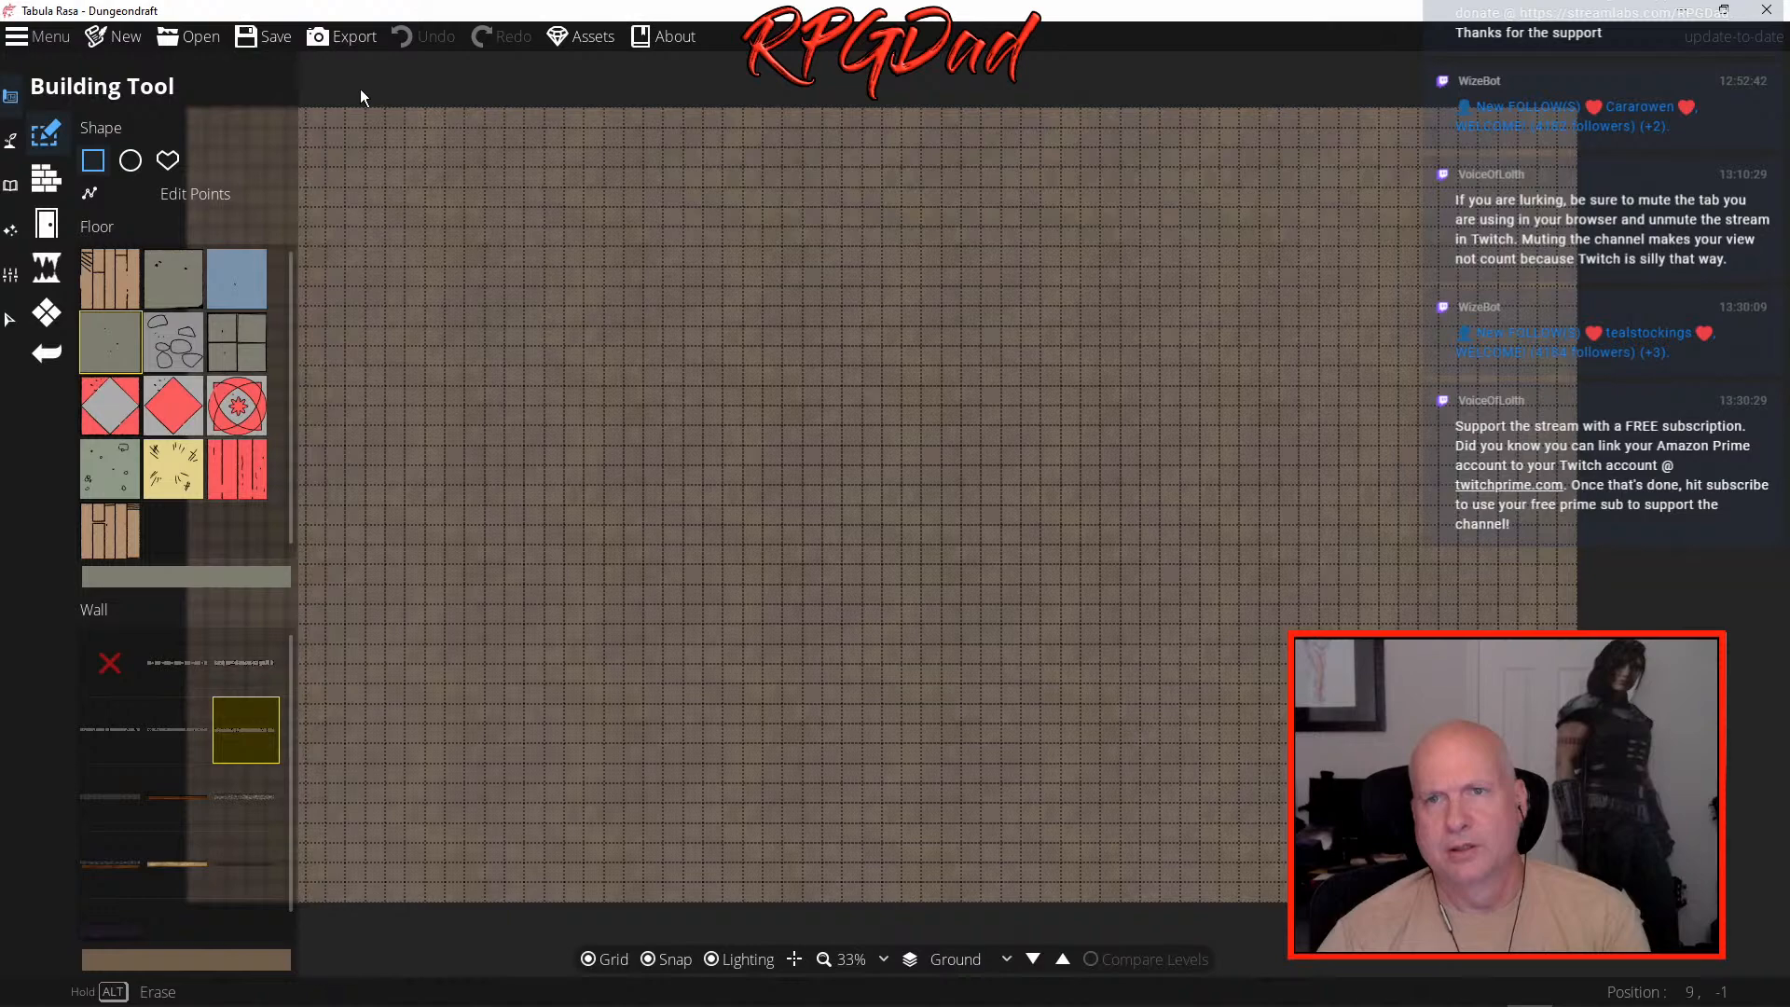
{"action": "left_click", "coordinate": [12, 103]}
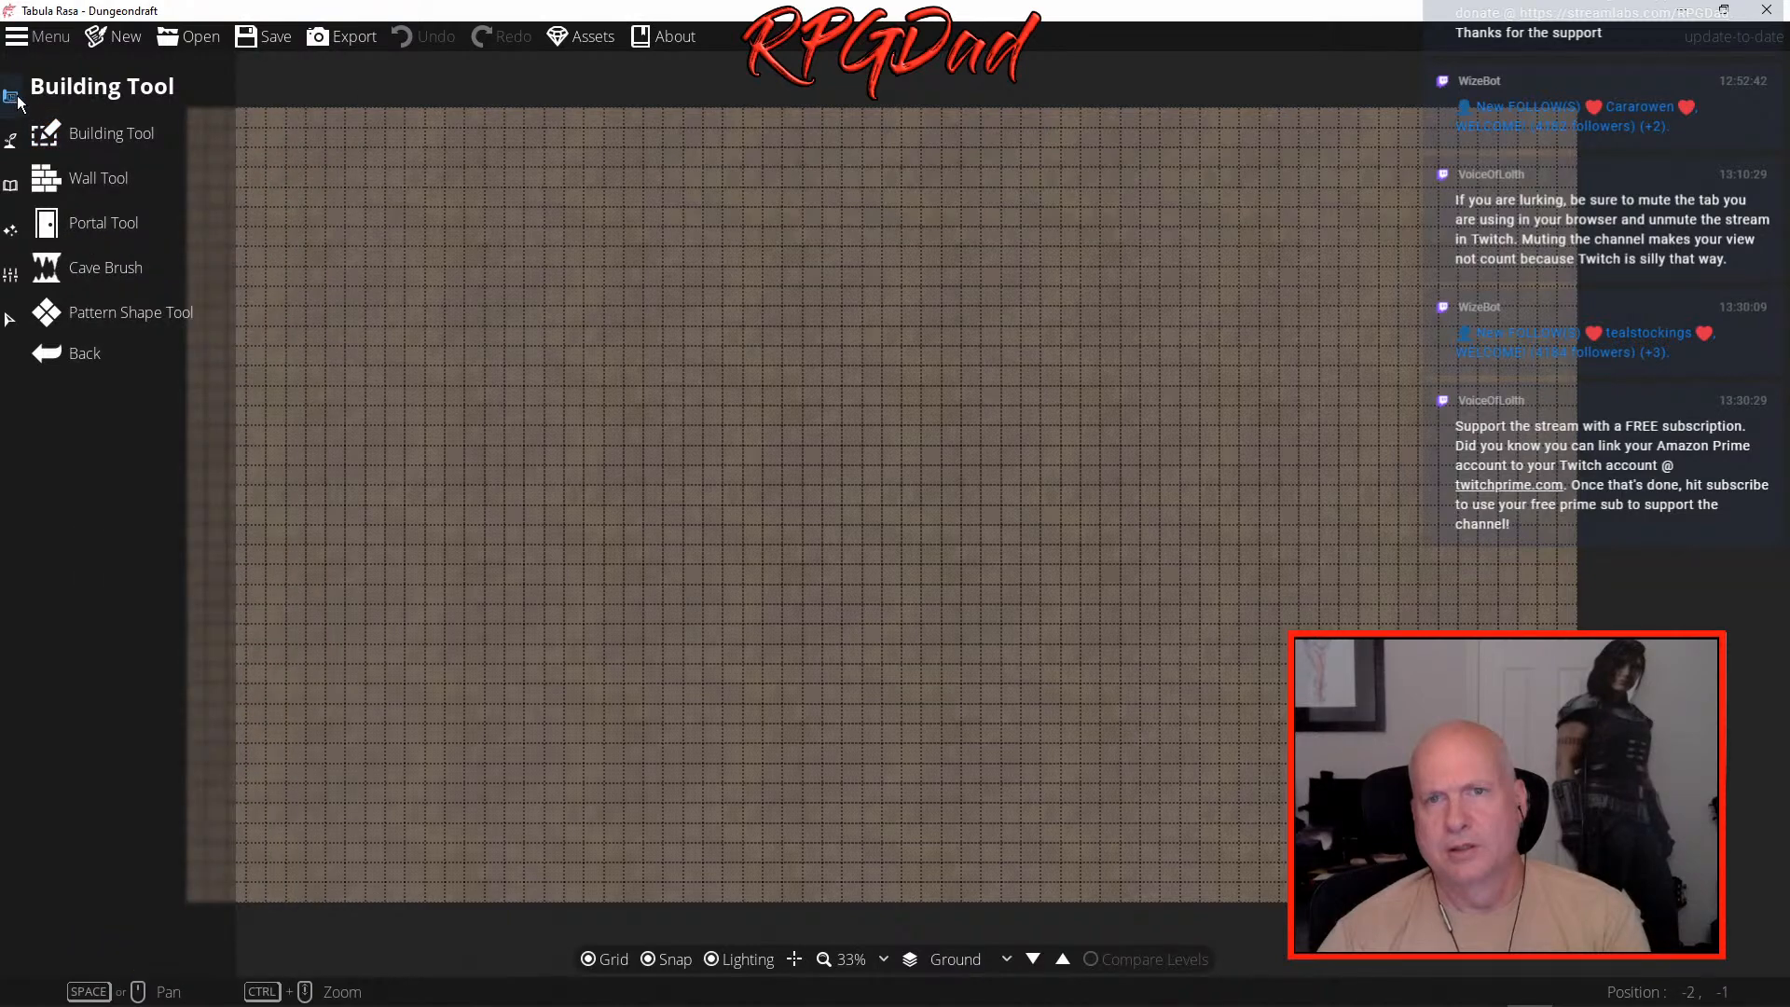
{"action": "left_click", "coordinate": [58, 134]}
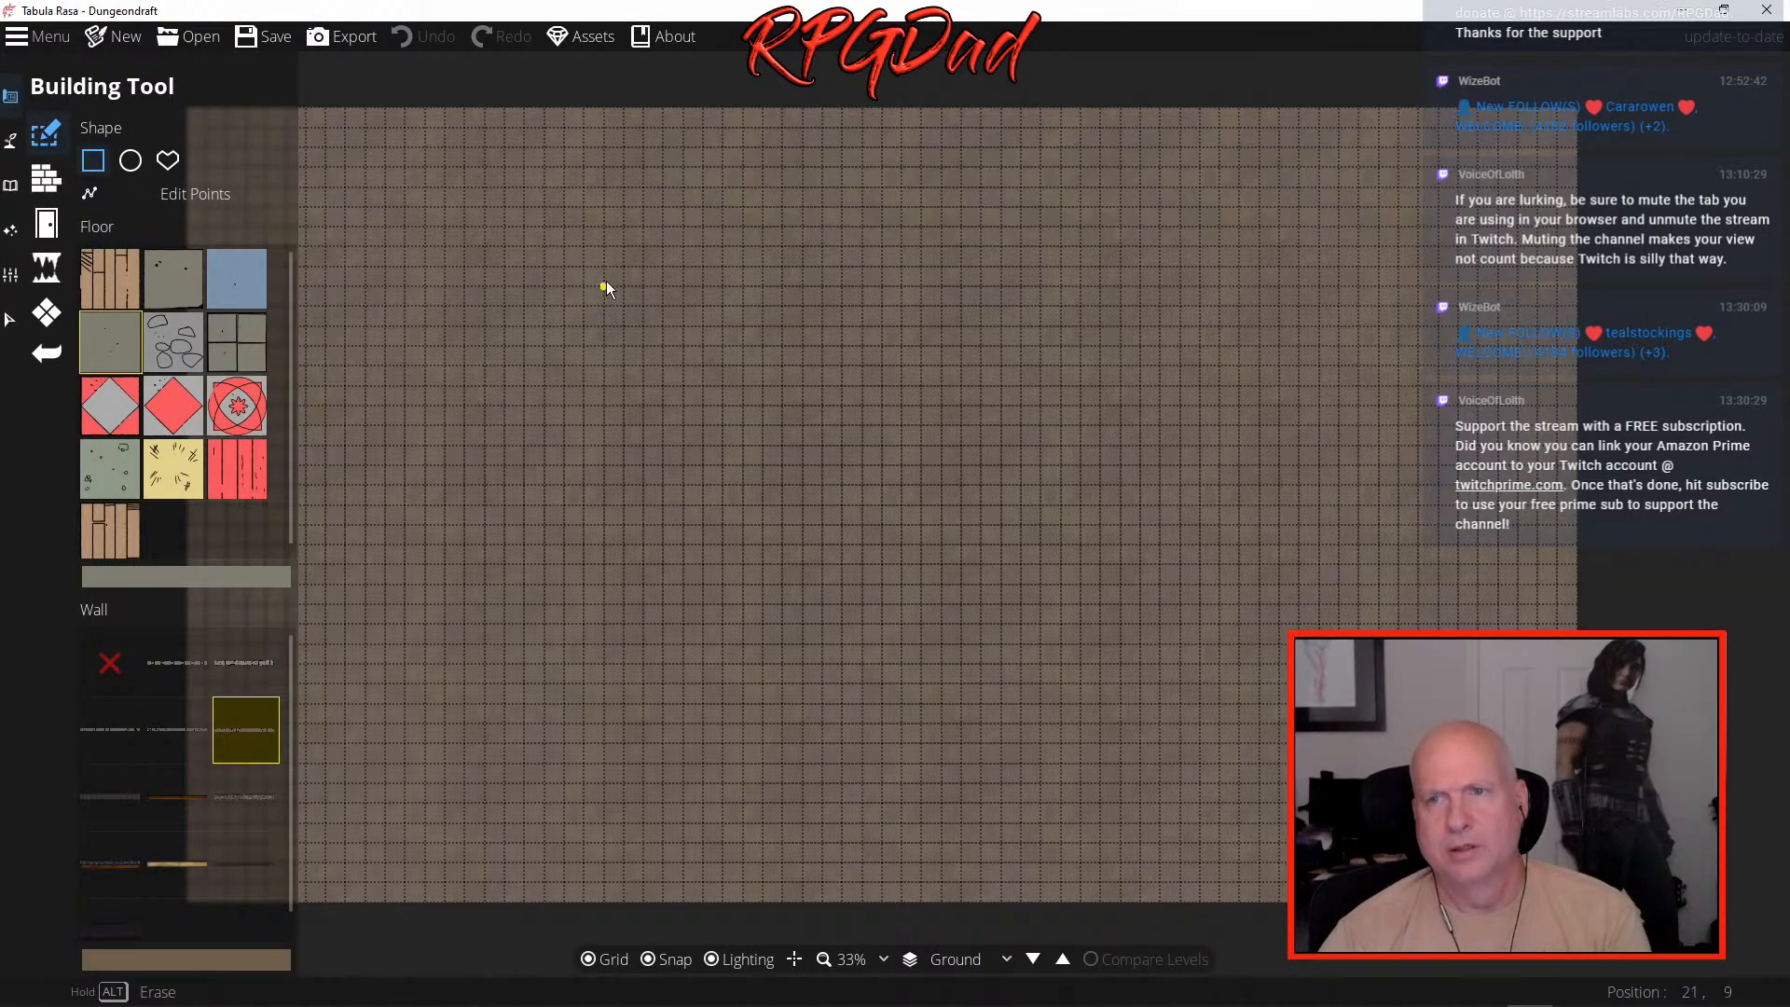
{"action": "scroll", "coordinate": [606, 282], "scroll_direction": "down", "scroll_amount": 3}
{"action": "left_click_drag", "start_coordinate": [421, 204], "coordinate": [1042, 561]}
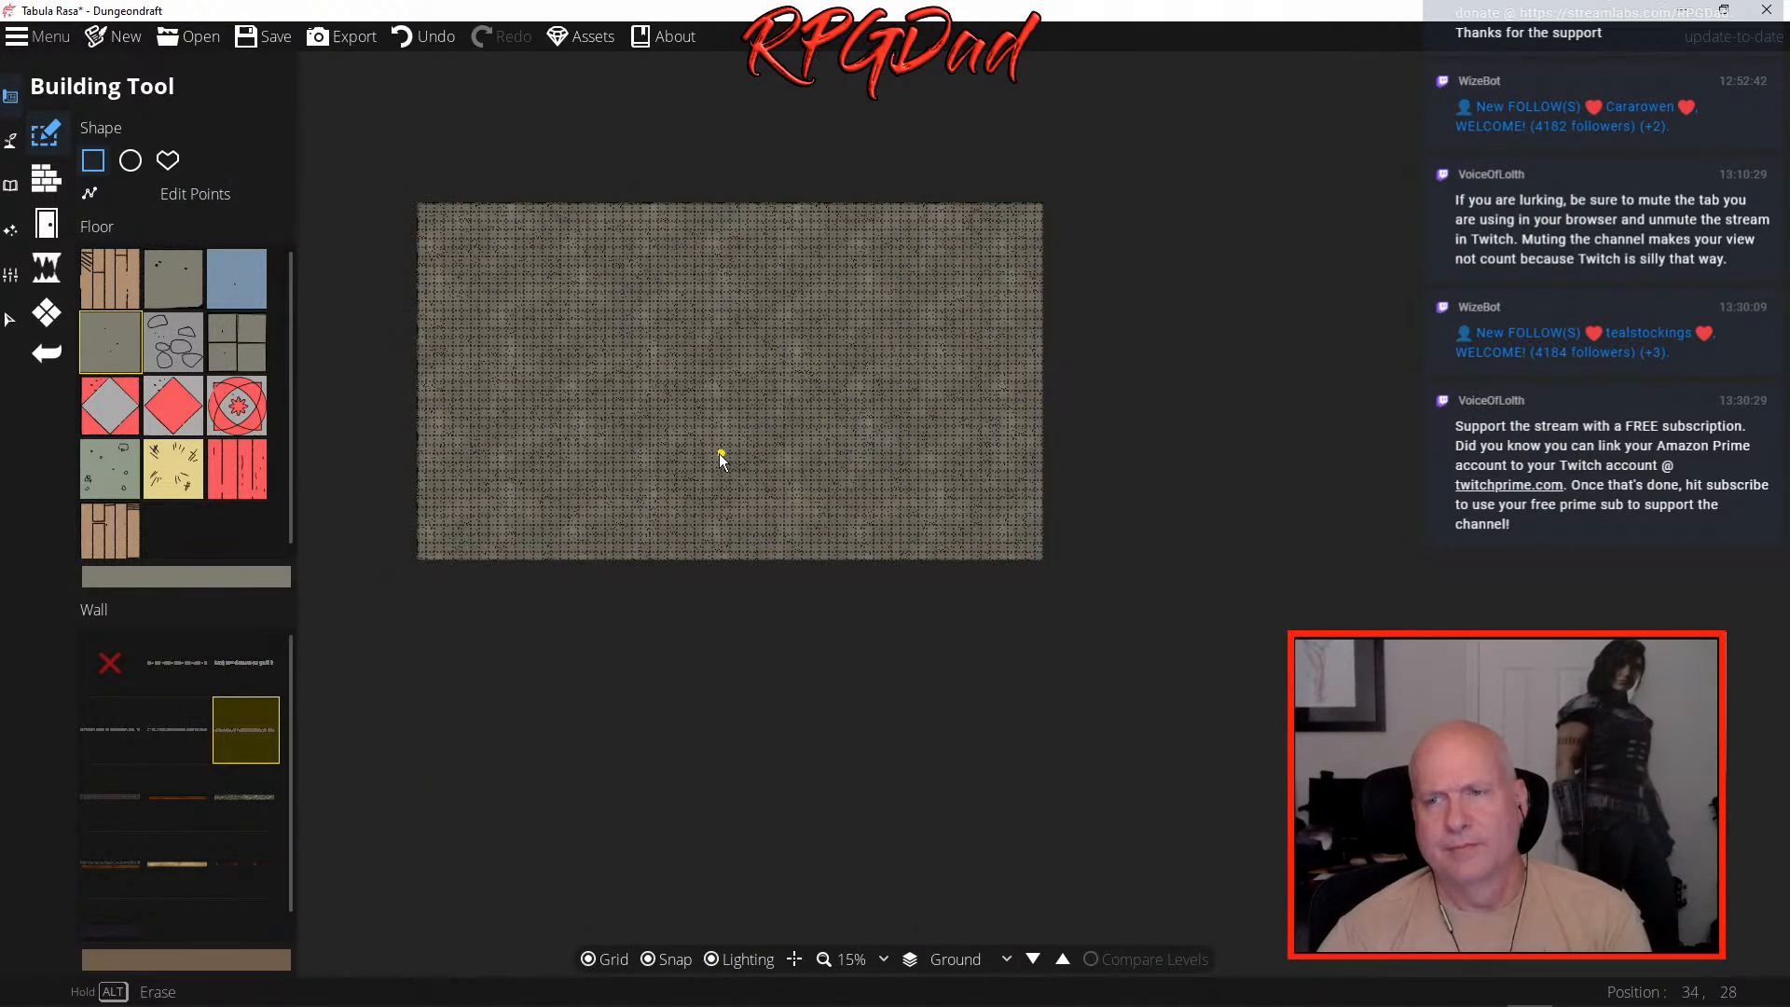
{"action": "scroll", "coordinate": [719, 453], "scroll_direction": "up", "scroll_amount": 10}
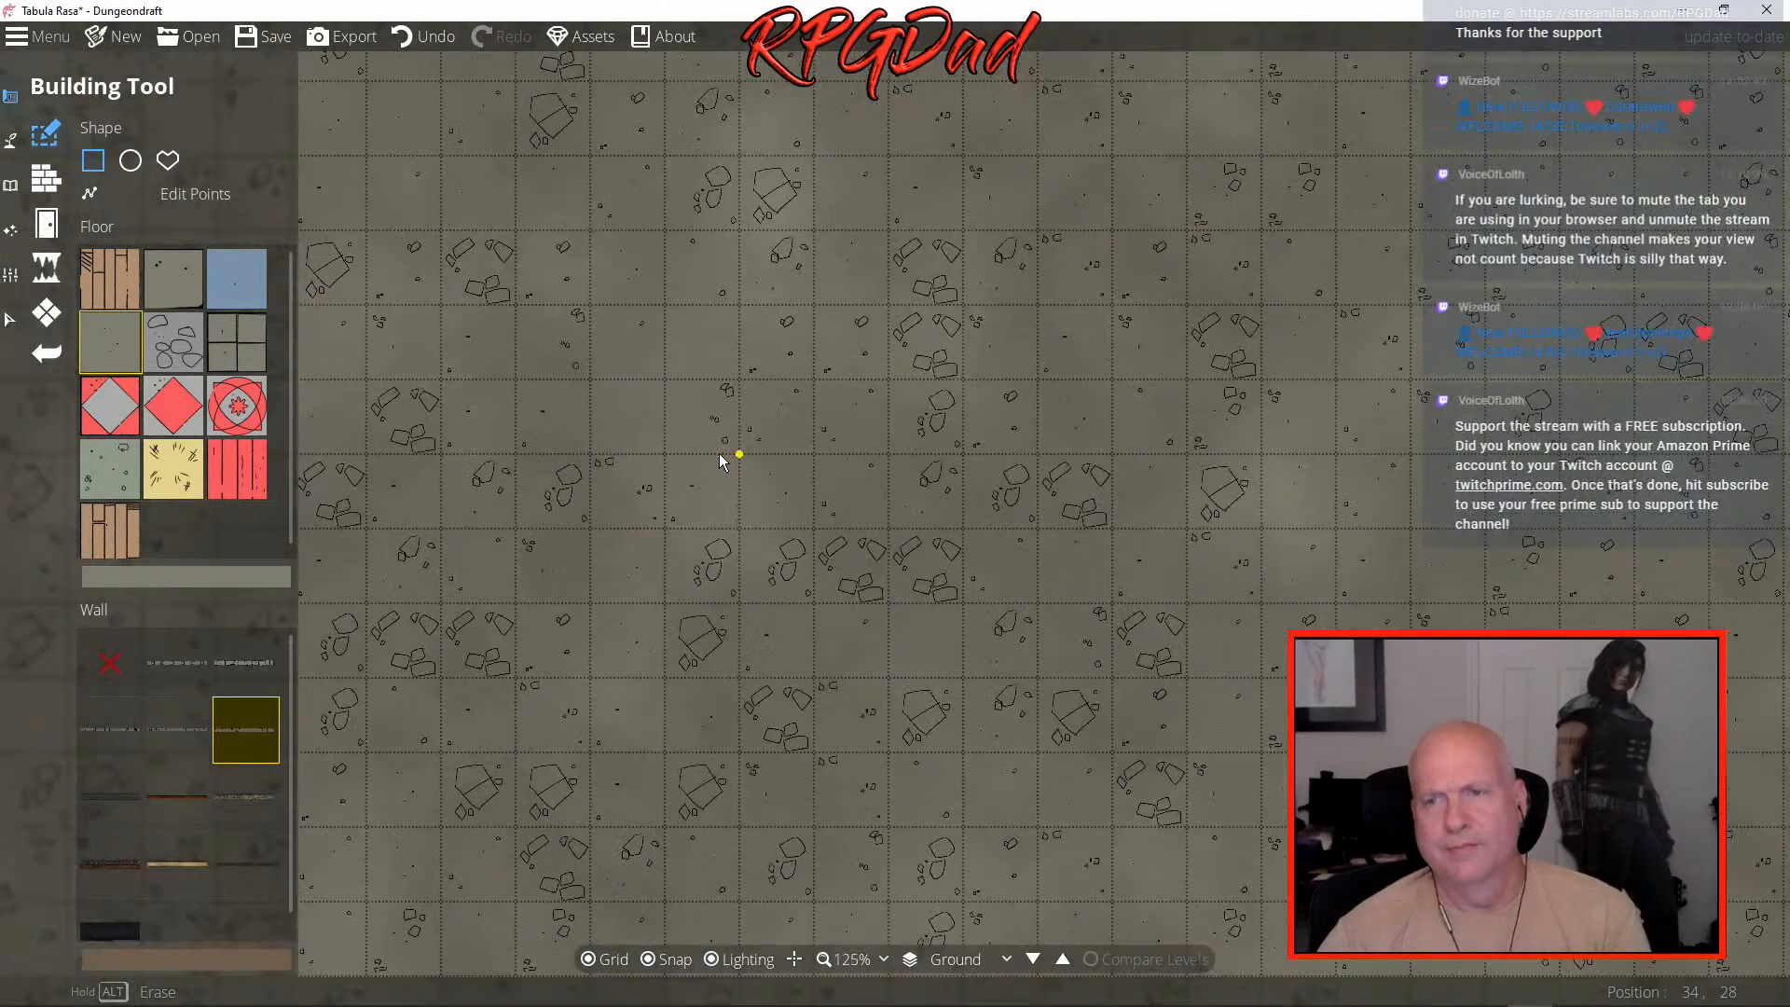
{"action": "scroll", "coordinate": [723, 460], "scroll_direction": "down", "scroll_amount": 5}
{"action": "left_click_drag", "start_coordinate": [623, 366], "coordinate": [1026, 623]}
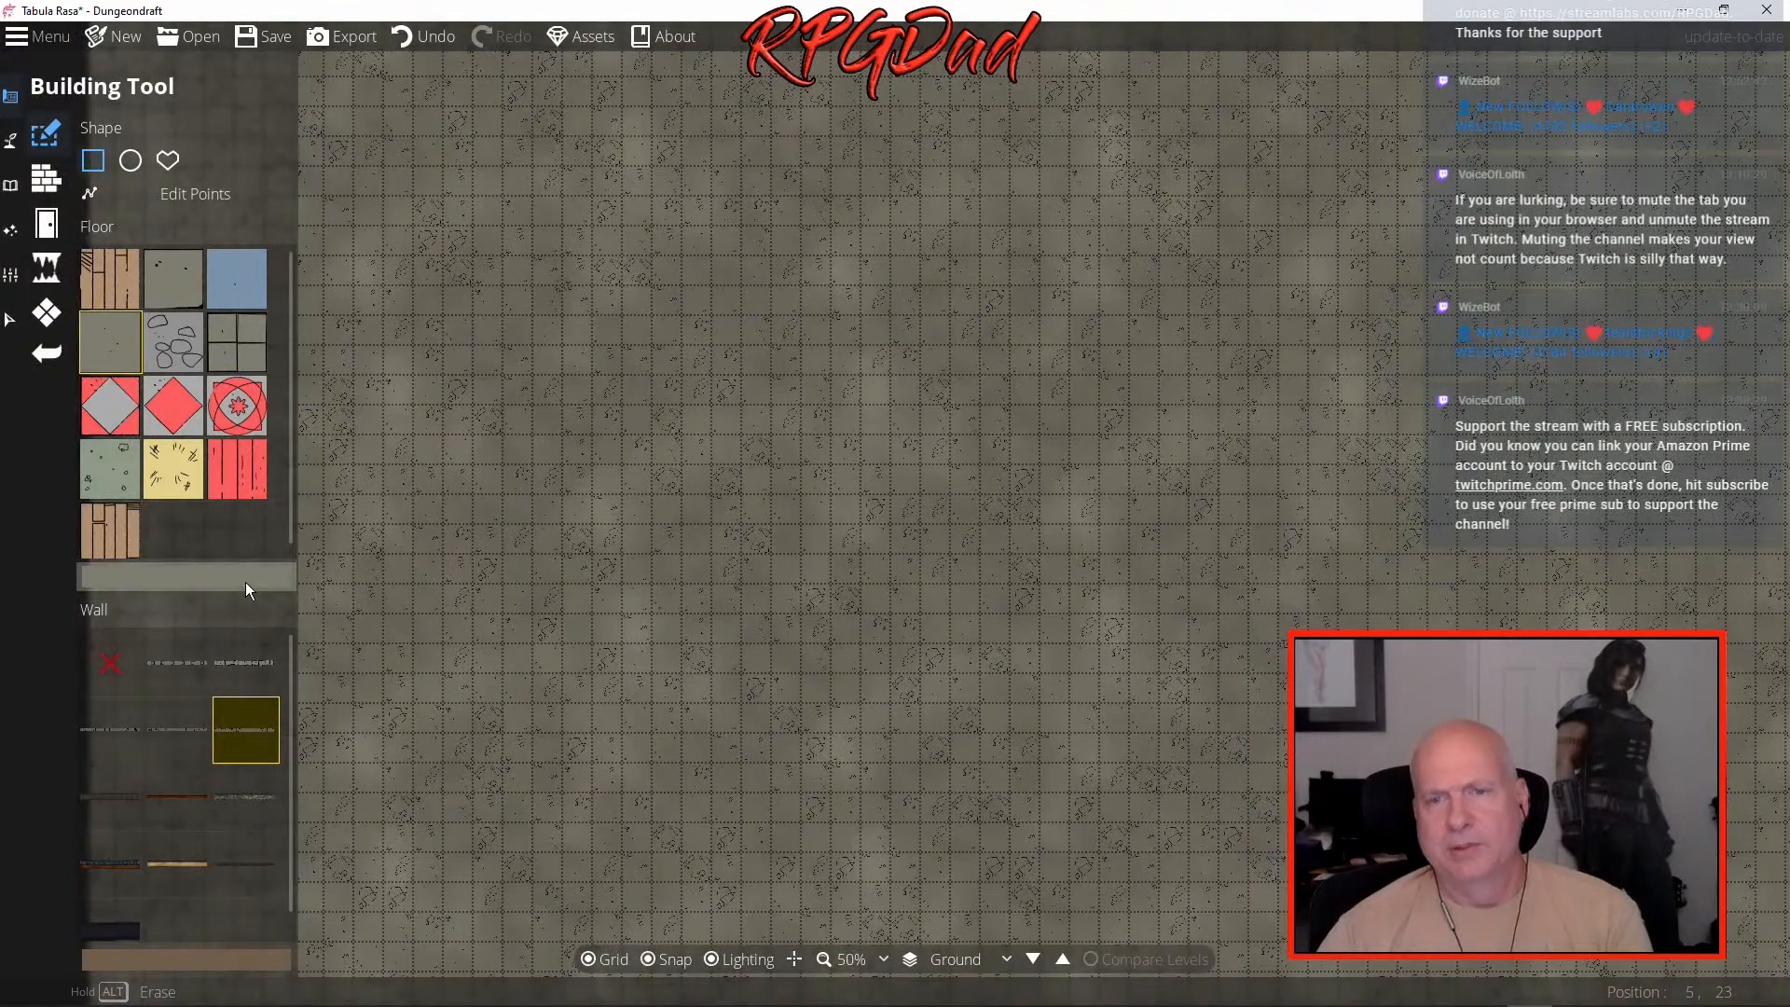
- Try the floor colour 8e8c6e on a smaller rectangular room, and undo both floor shapes
{"action": "left_click", "coordinate": [244, 582]}
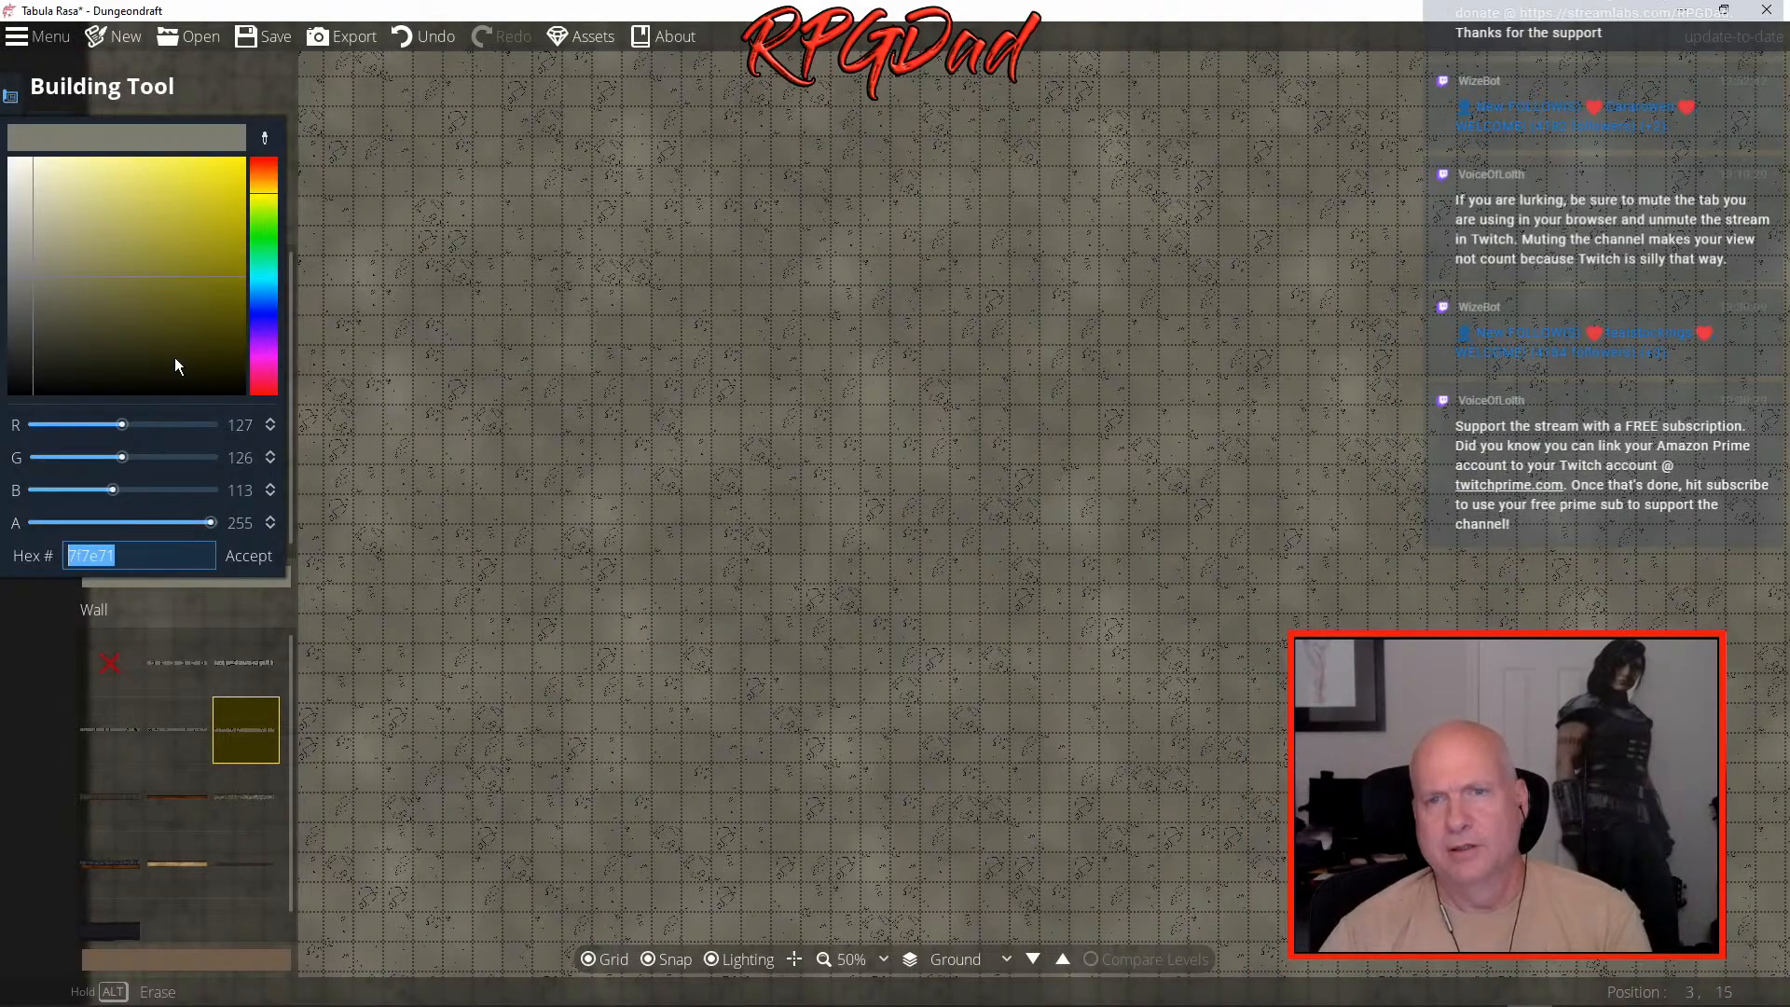
{"action": "left_click", "coordinate": [62, 261]}
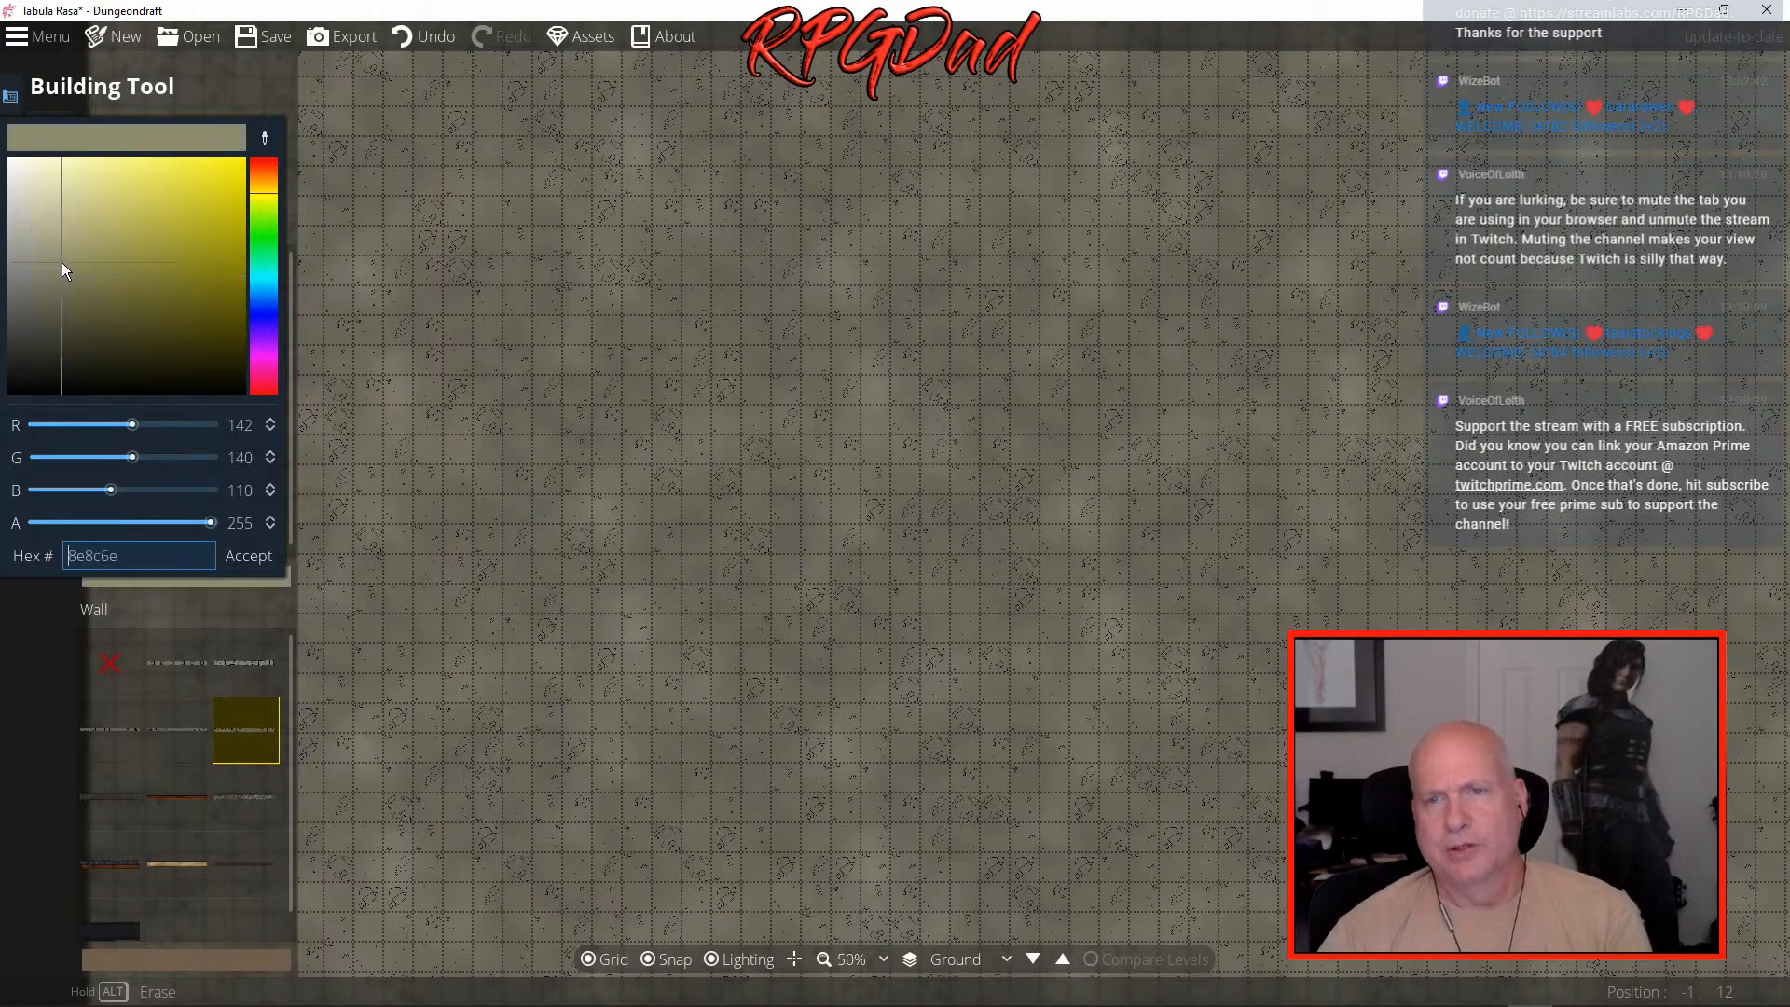
{"action": "left_click", "coordinate": [475, 391]}
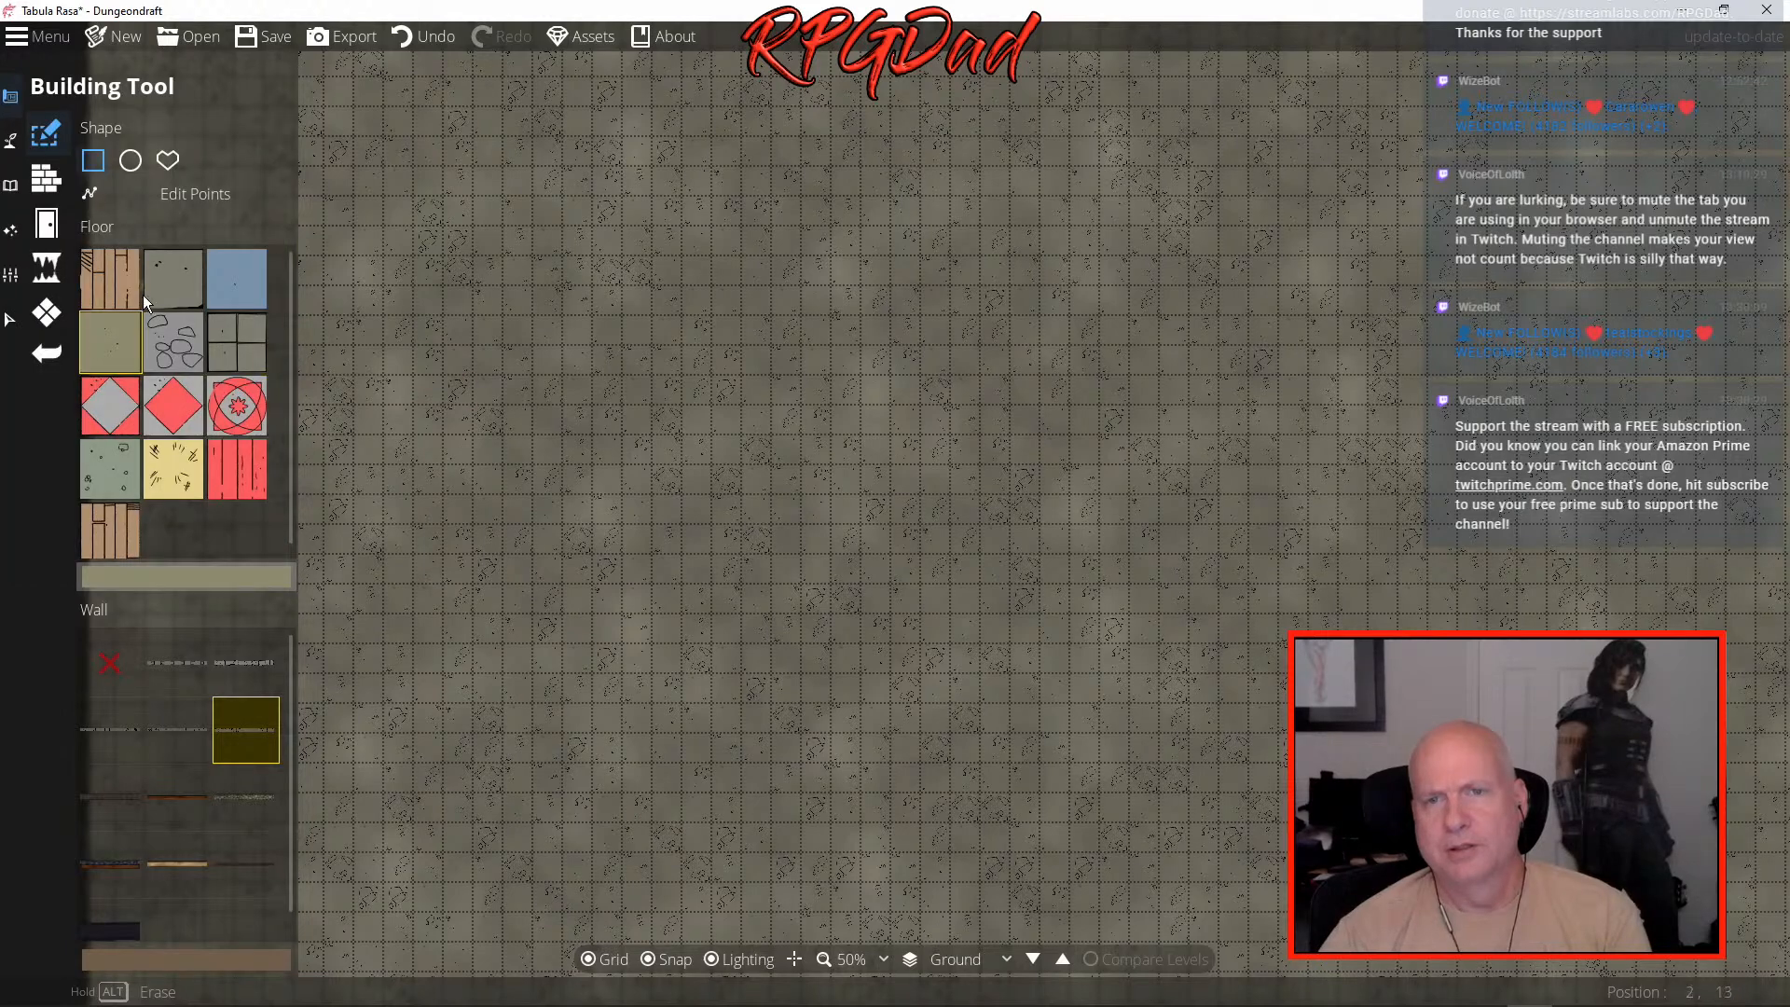
{"action": "left_click_drag", "start_coordinate": [441, 314], "coordinate": [833, 499]}
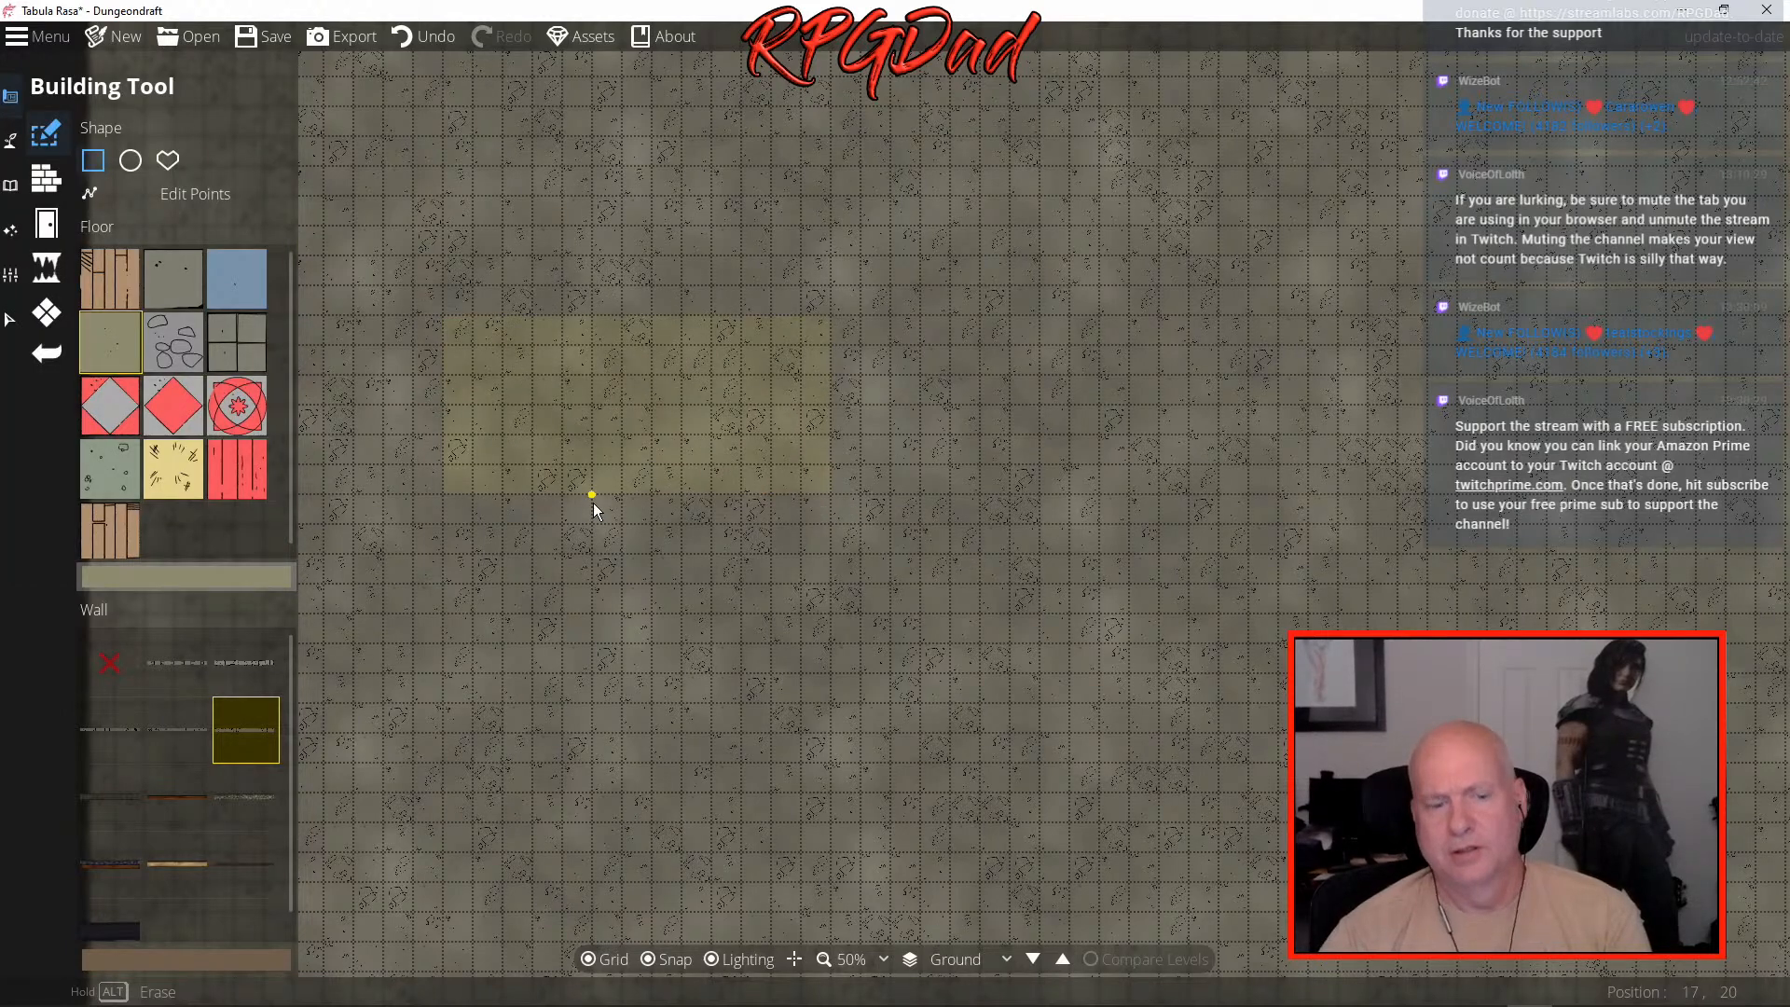
{"action": "key", "text": "ctrl+z"}
{"action": "key", "text": "ctrl+z"}
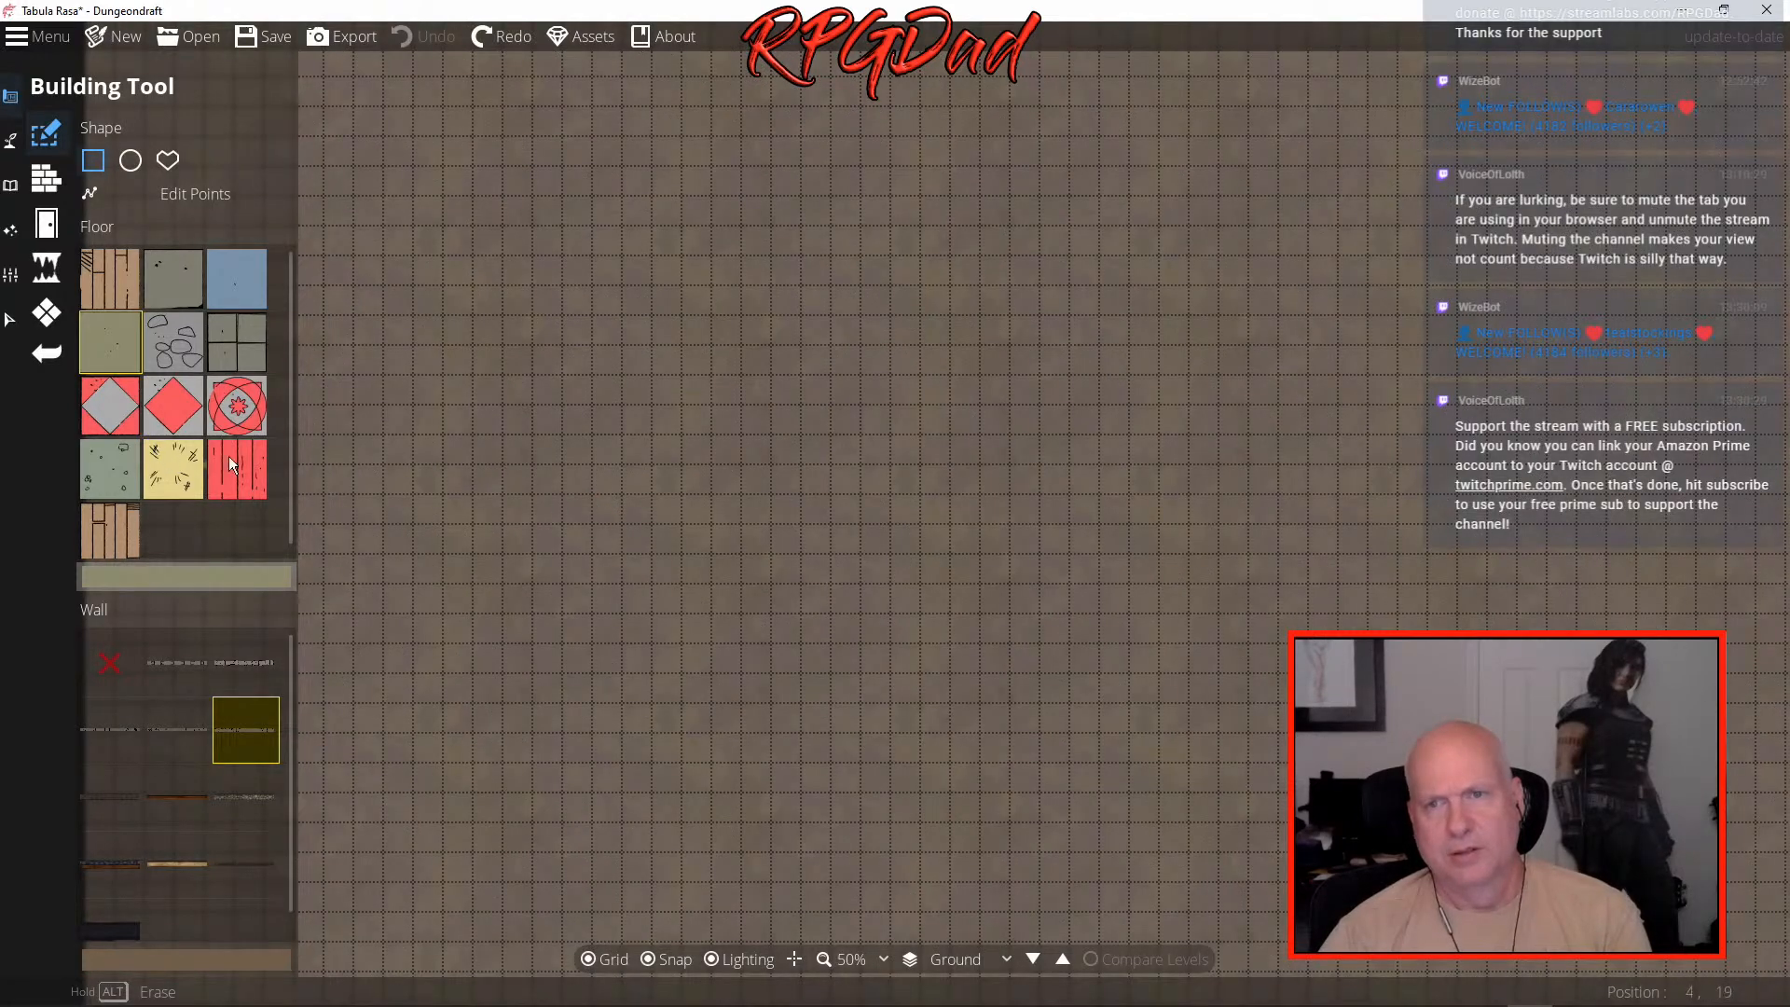
- Load the Under the Villa image from the Avernus Maps folder on drive E: as the map's trace image
{"action": "scroll", "coordinate": [478, 444], "scroll_direction": "down", "scroll_amount": 1}
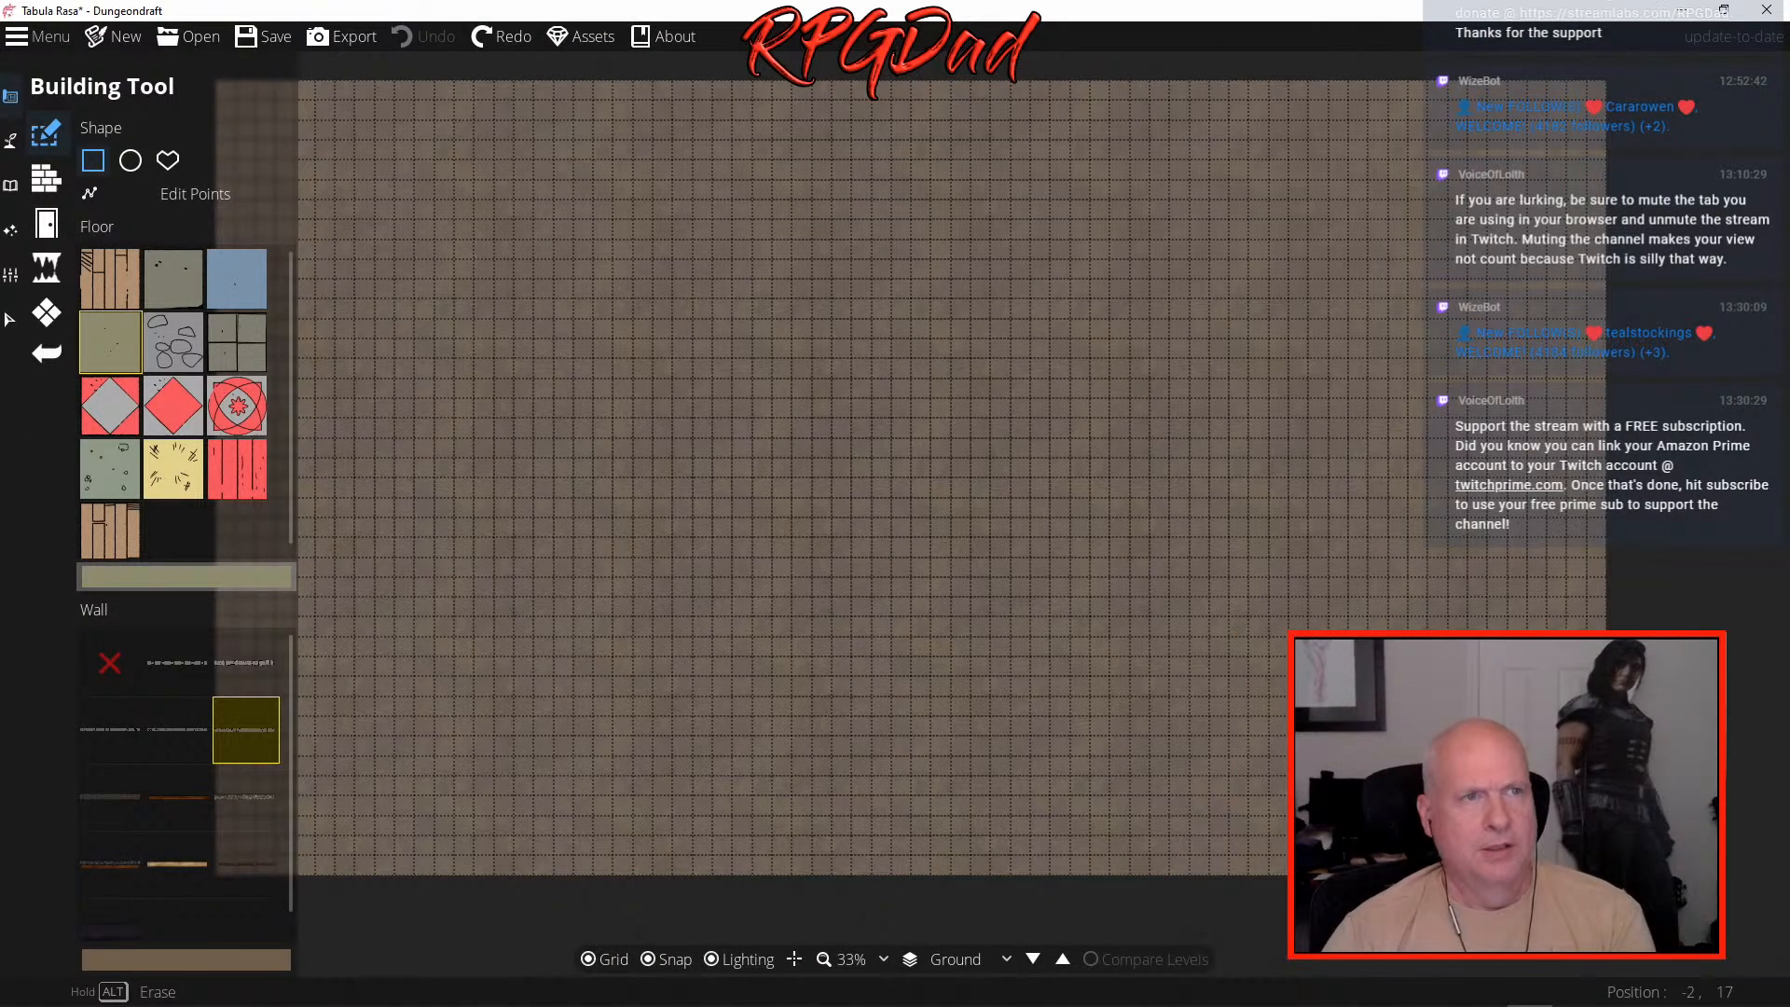
{"action": "left_click_drag", "start_coordinate": [479, 517], "coordinate": [617, 548]}
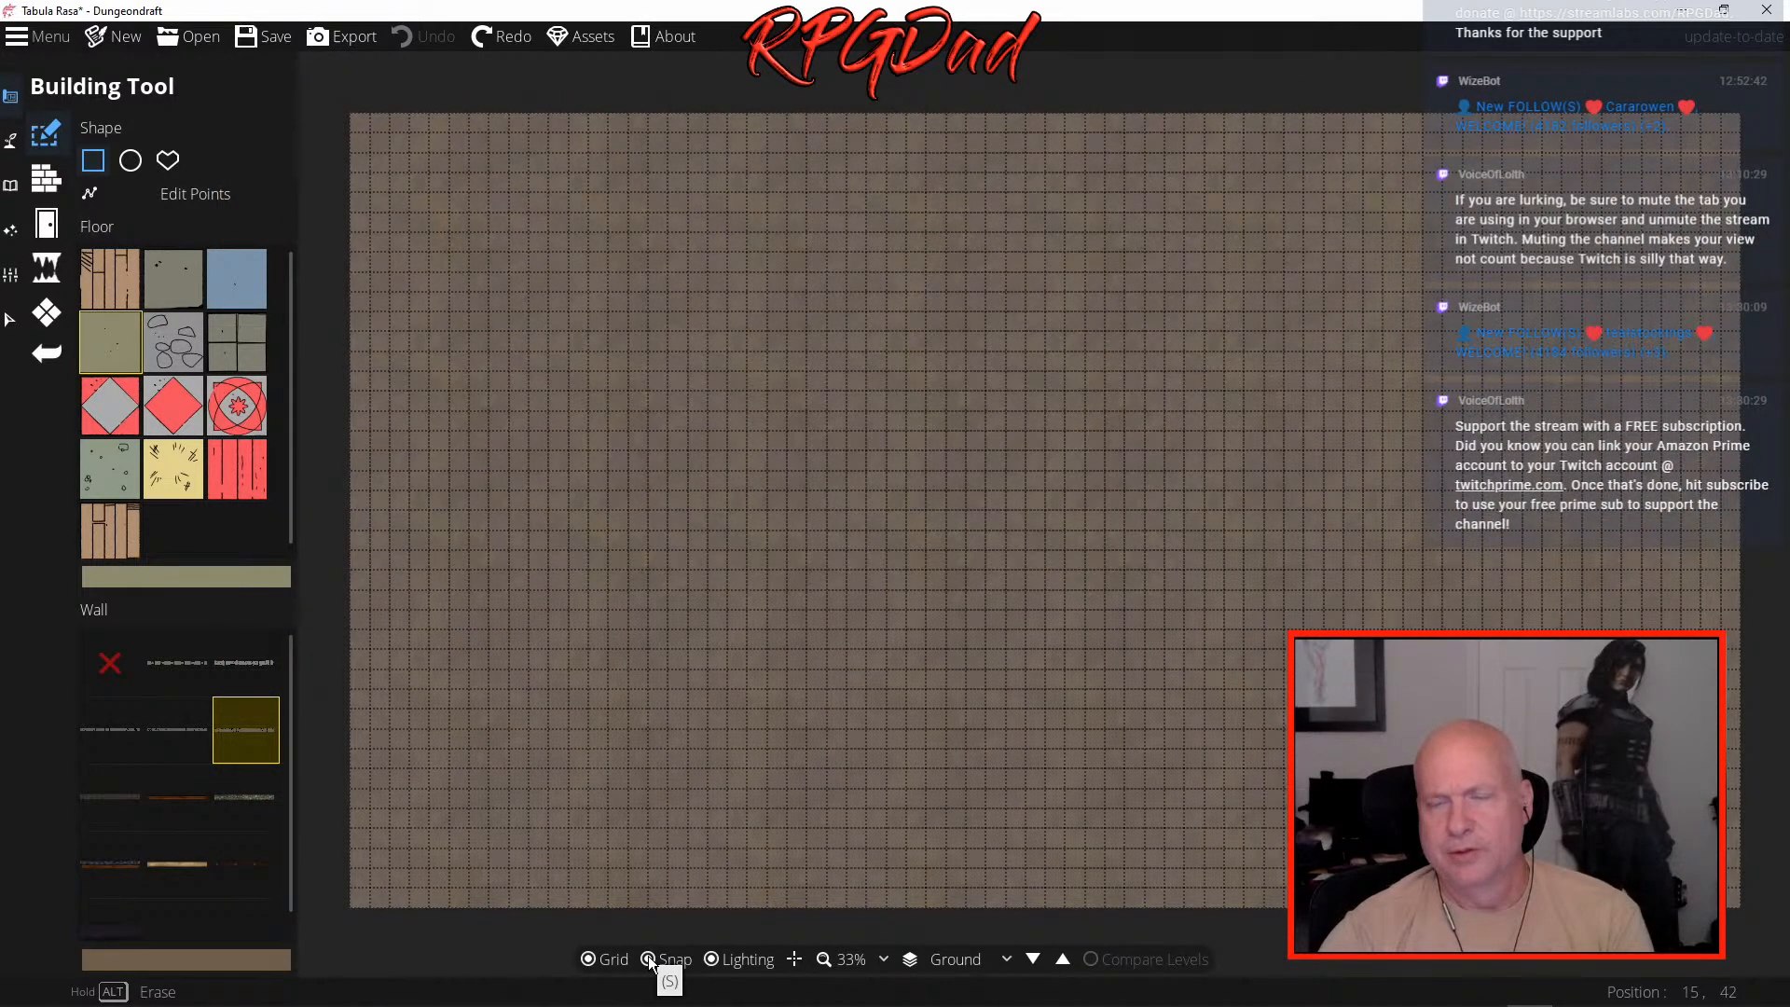
{"action": "left_click", "coordinate": [9, 276]}
{"action": "left_click", "coordinate": [91, 234]}
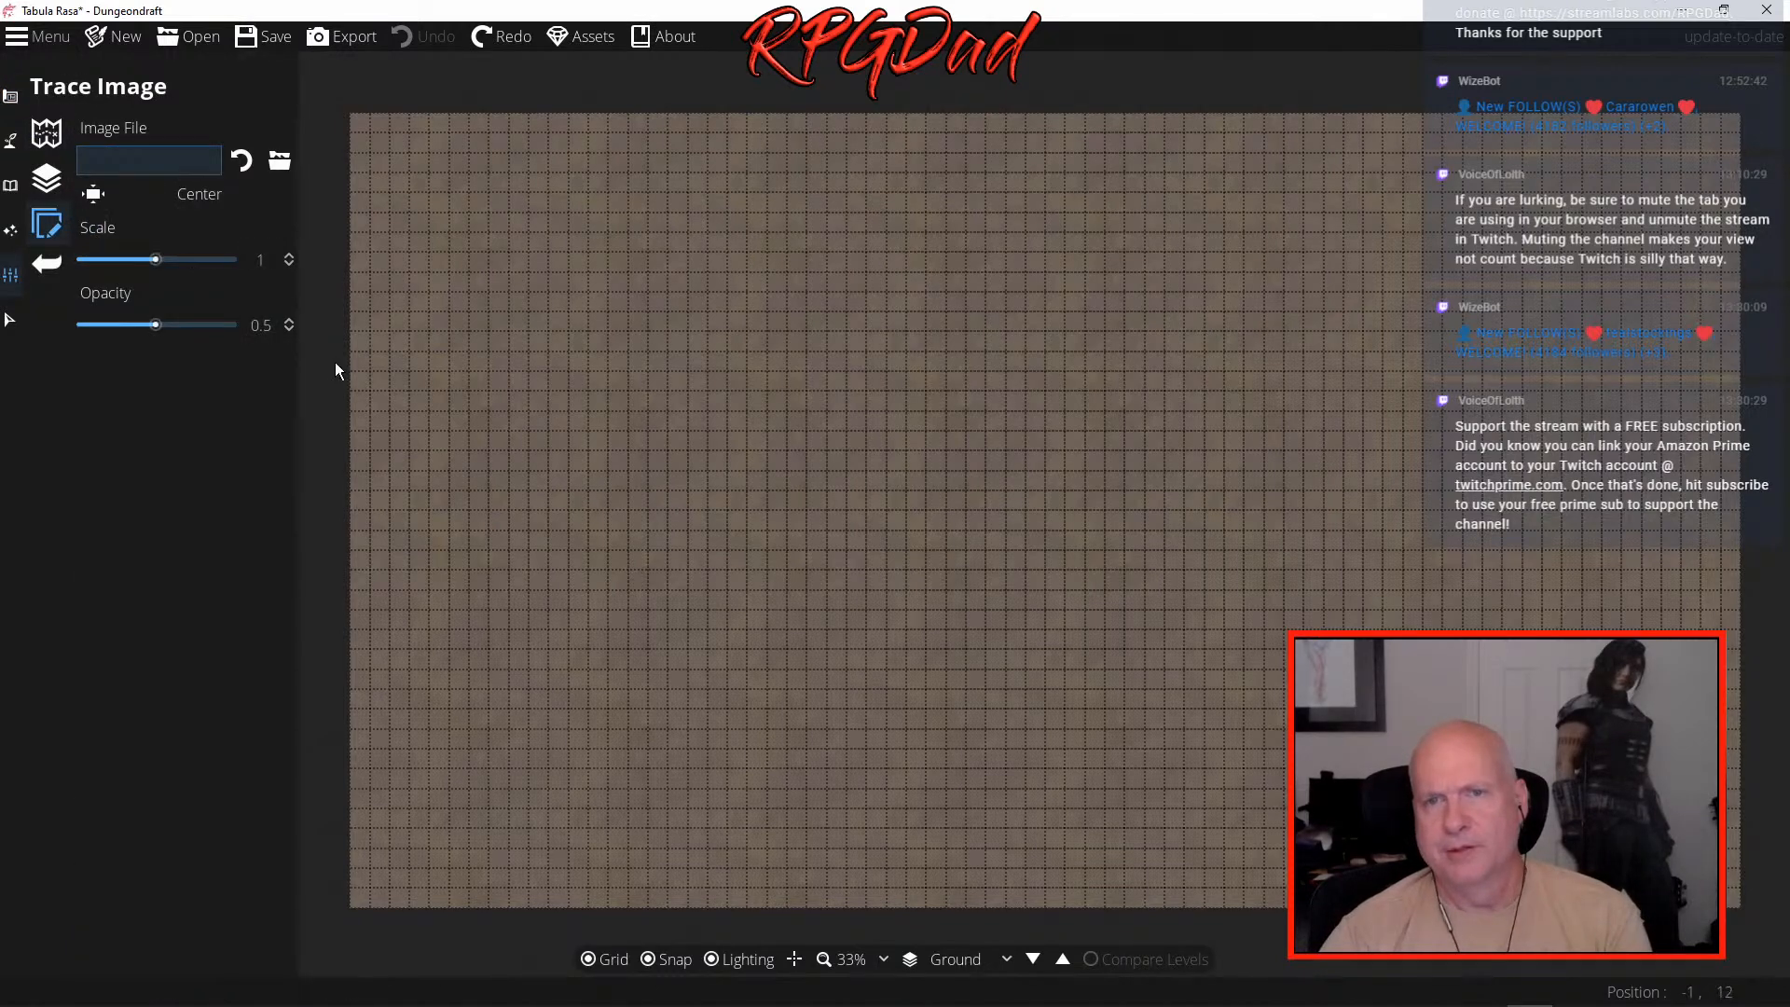
{"action": "left_click", "coordinate": [284, 162]}
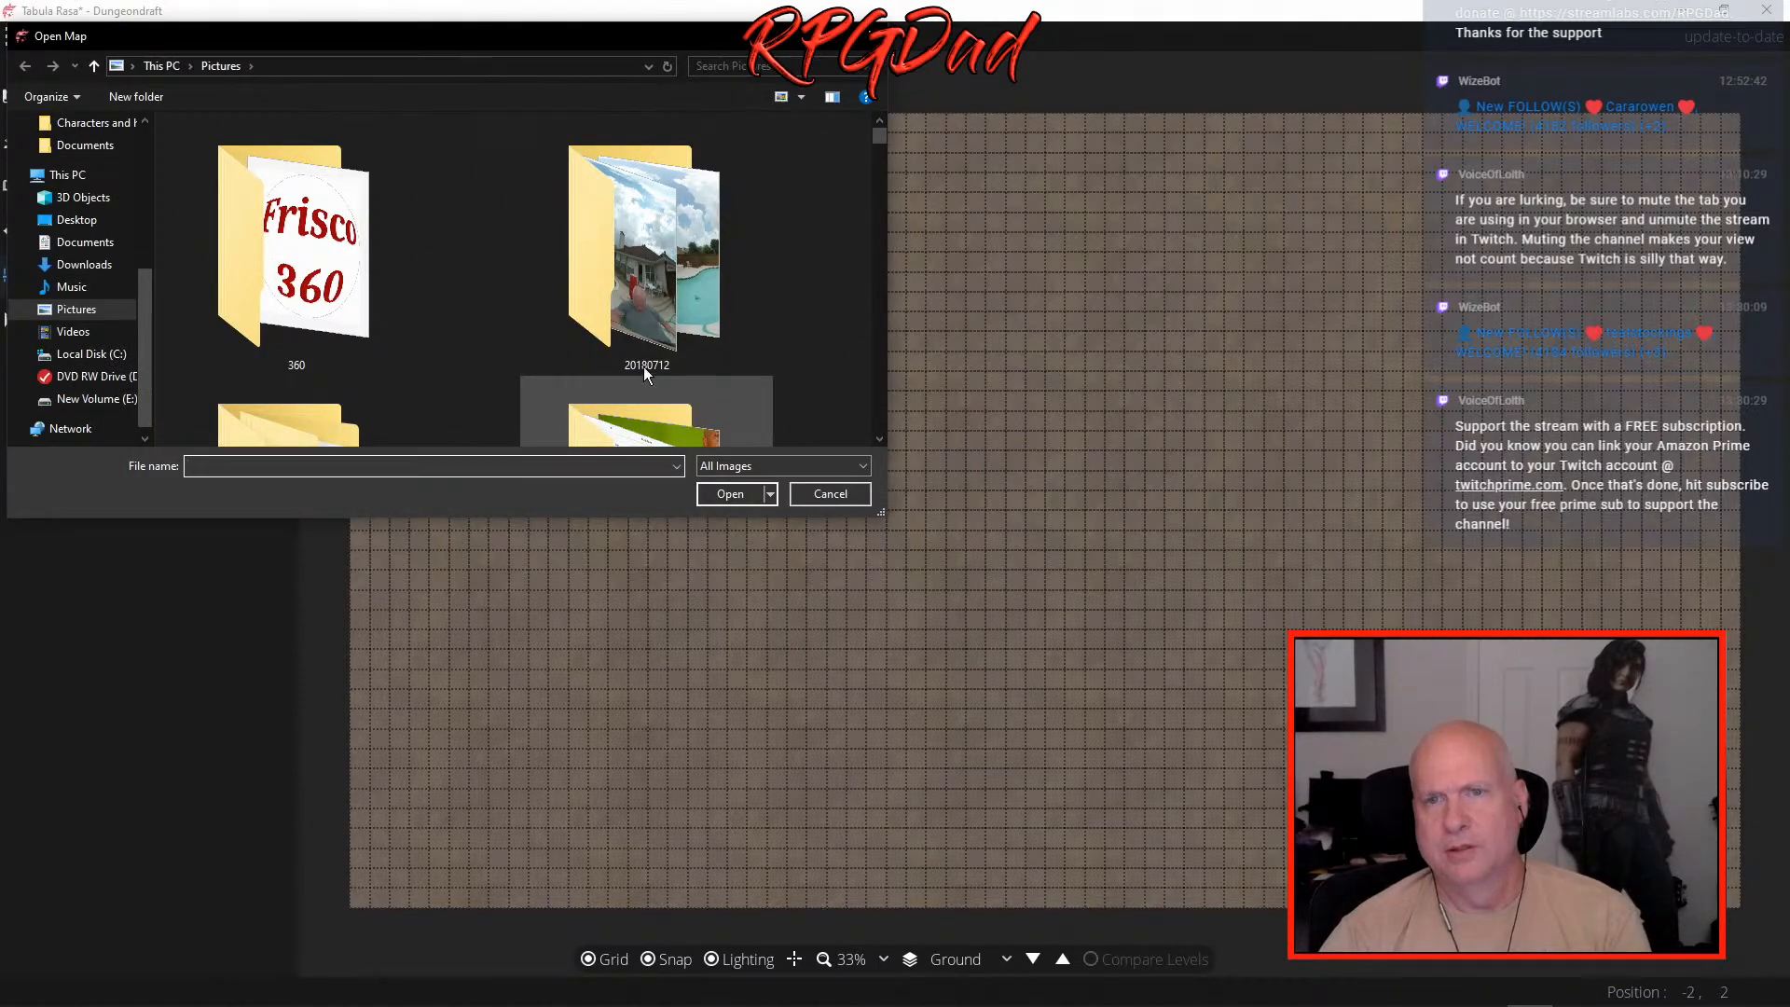
{"action": "left_click", "coordinate": [80, 399]}
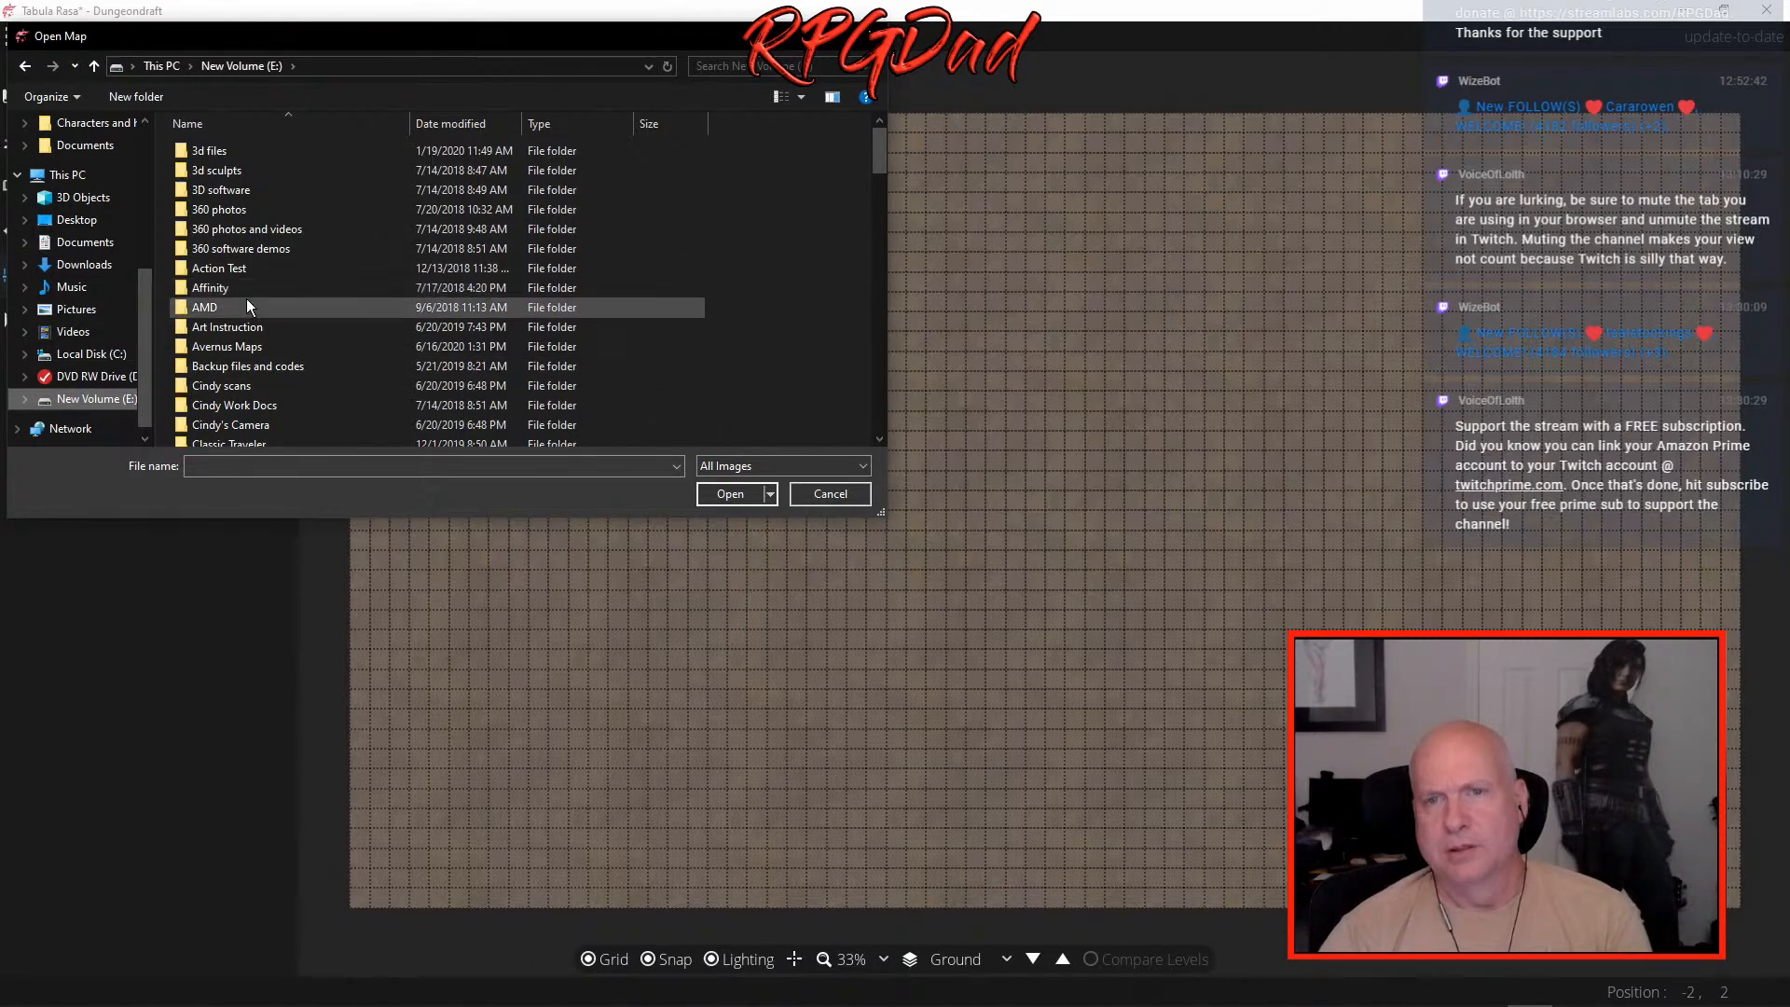
{"action": "double_click", "coordinate": [219, 348]}
{"action": "left_click", "coordinate": [217, 343]}
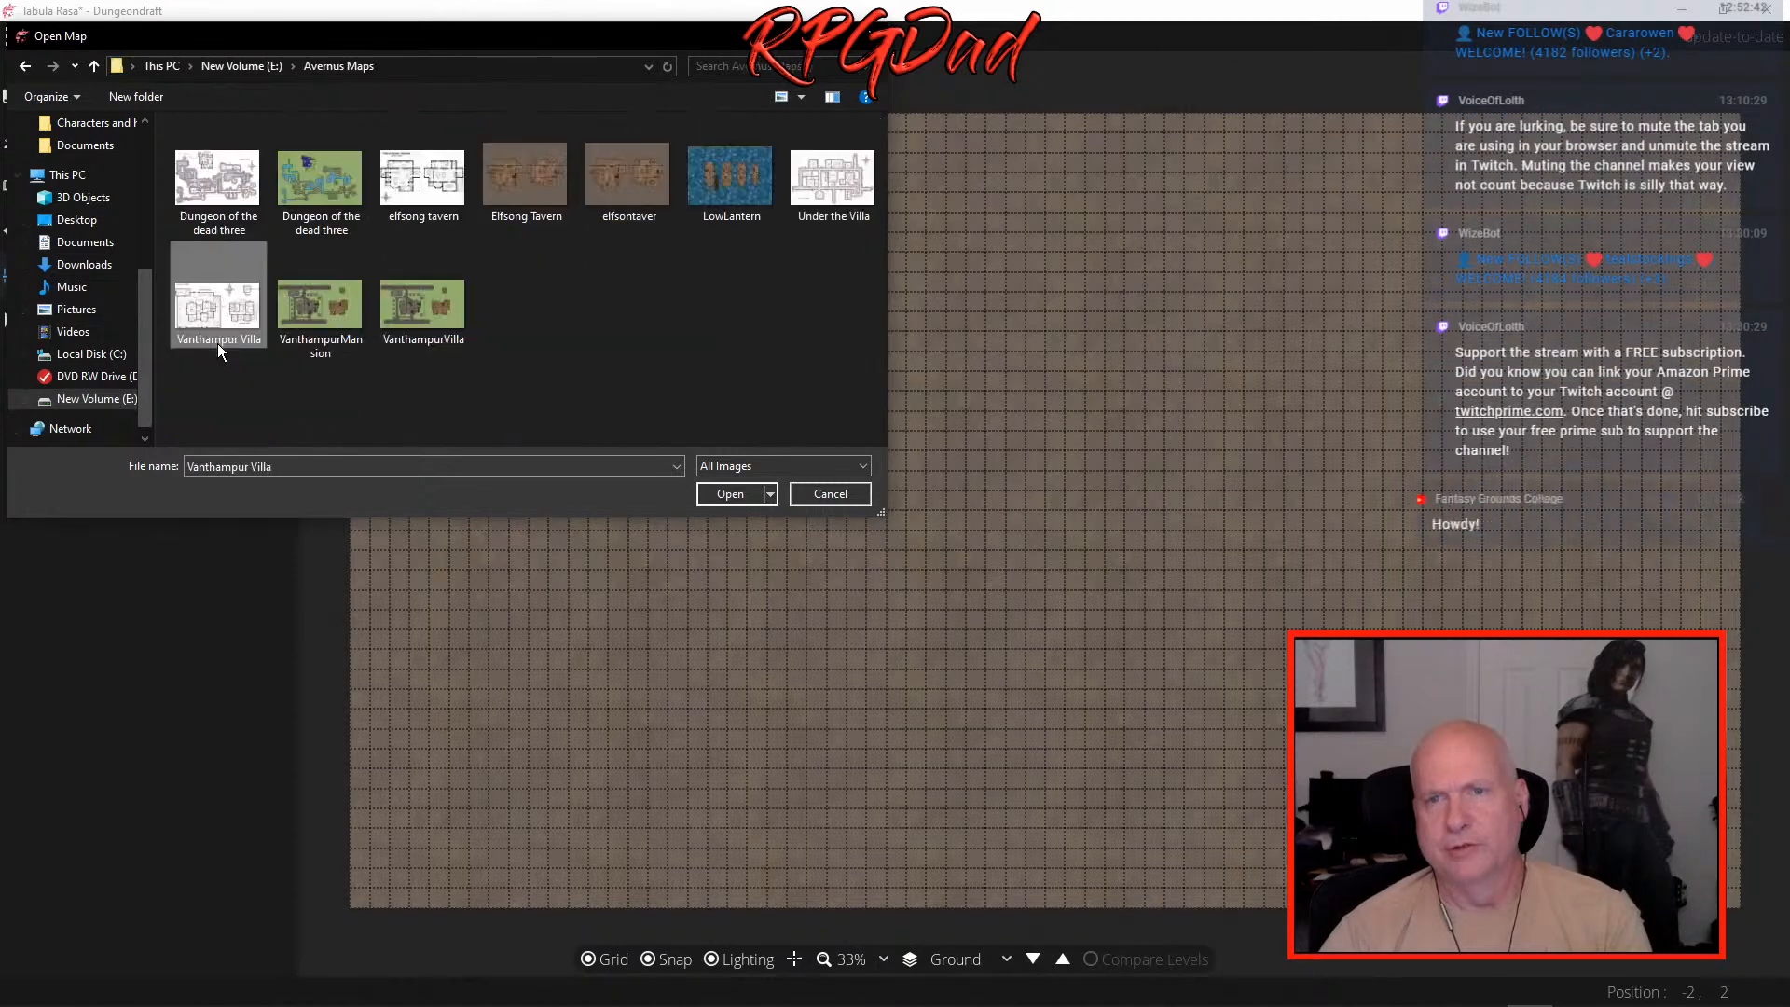
{"action": "left_click", "coordinate": [821, 183]}
{"action": "left_click", "coordinate": [733, 495]}
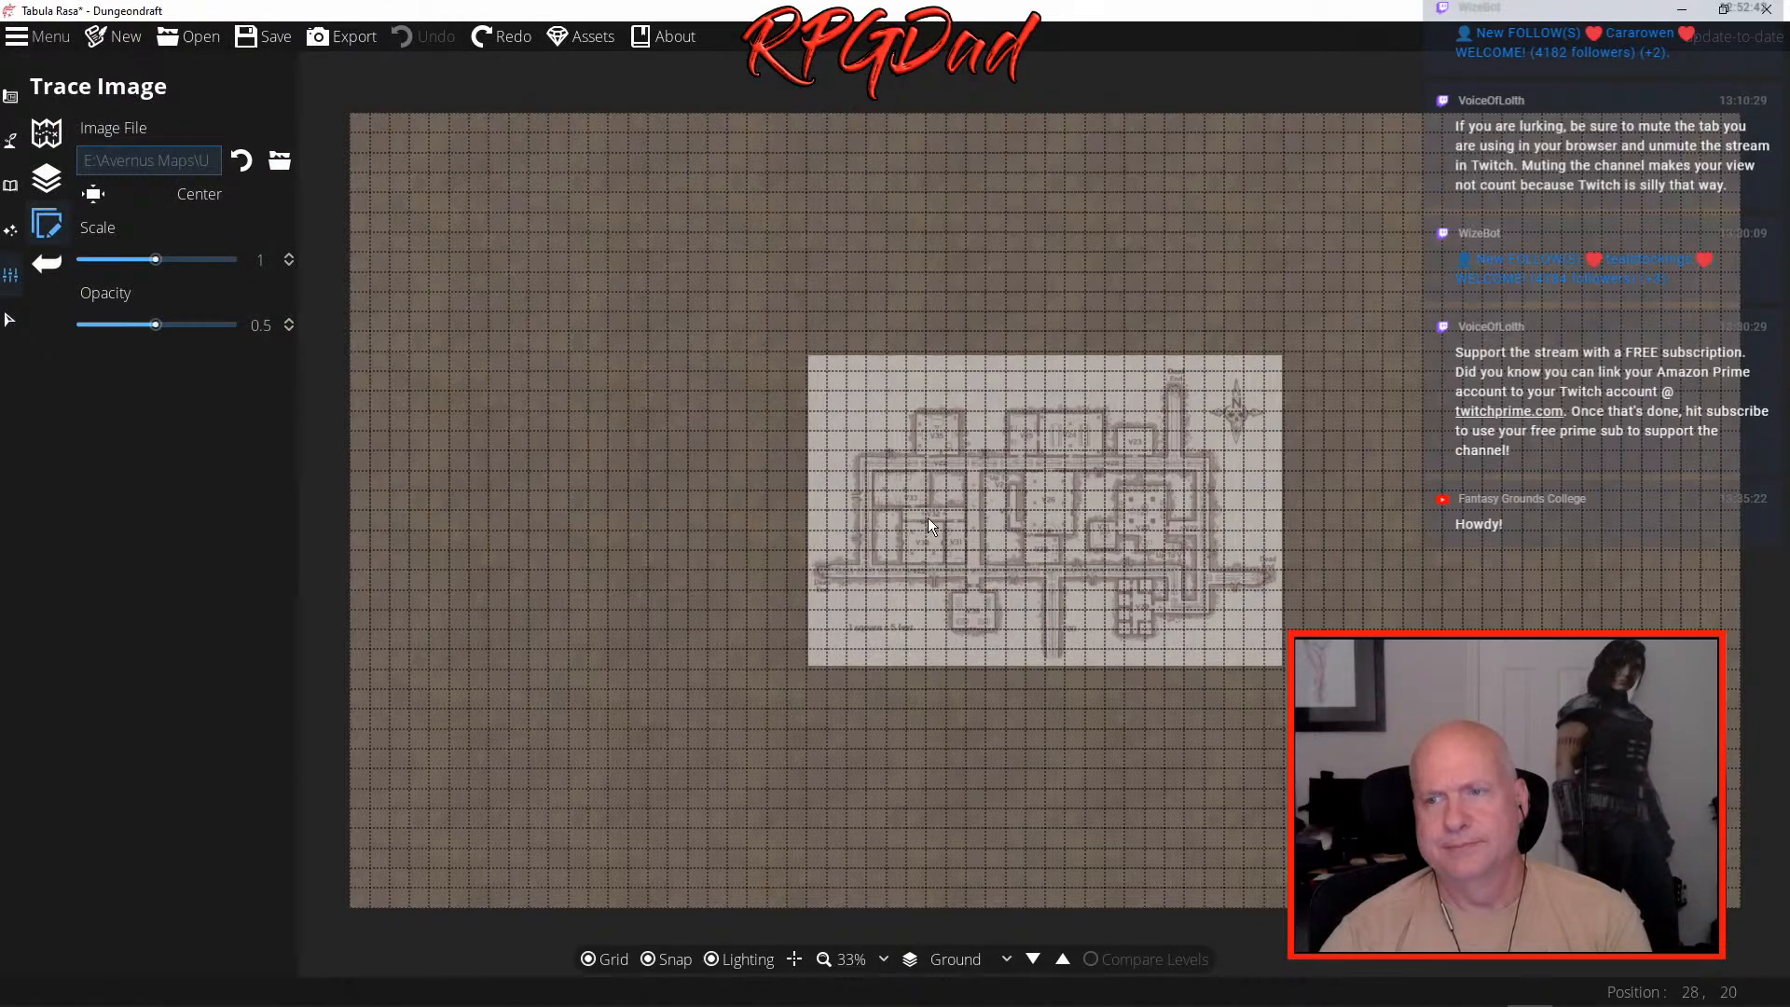
- Enlarge the Under the Villa trace image over the map to a scale of 1.92
{"action": "scroll", "coordinate": [964, 524], "scroll_direction": "up", "scroll_amount": 5}
{"action": "scroll", "coordinate": [964, 524], "scroll_direction": "up", "scroll_amount": 1}
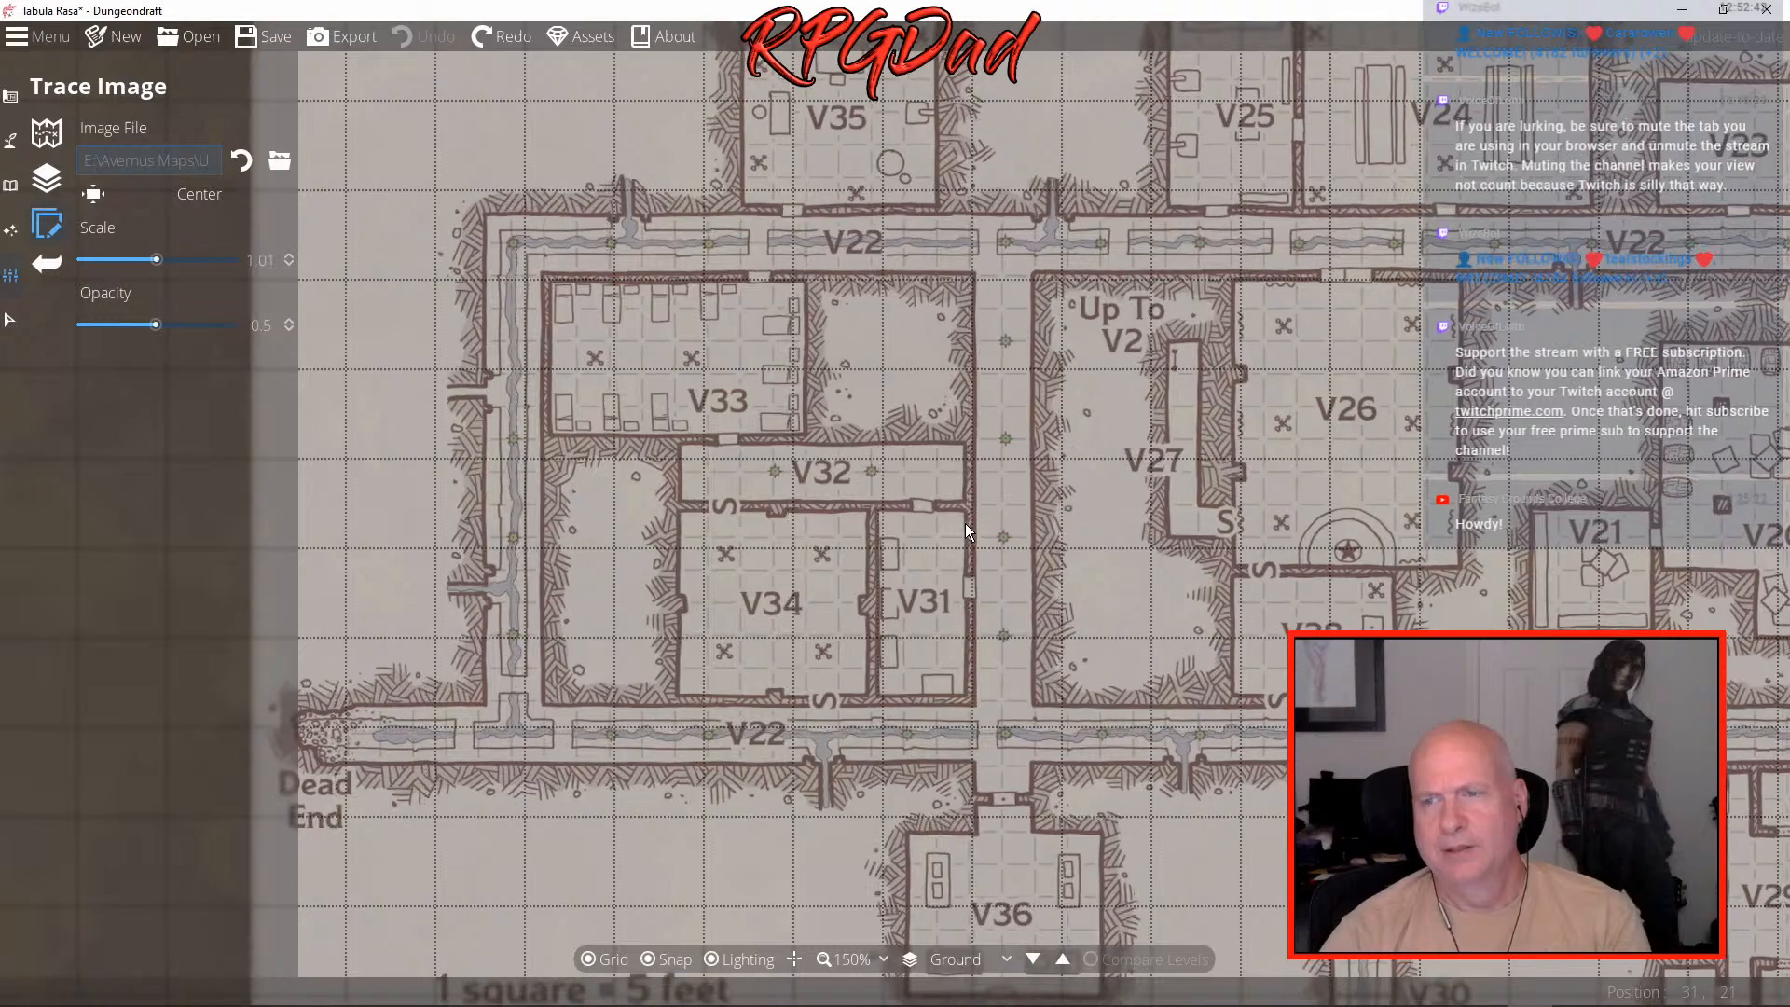
{"action": "scroll", "coordinate": [965, 523], "scroll_direction": "up", "scroll_amount": 10}
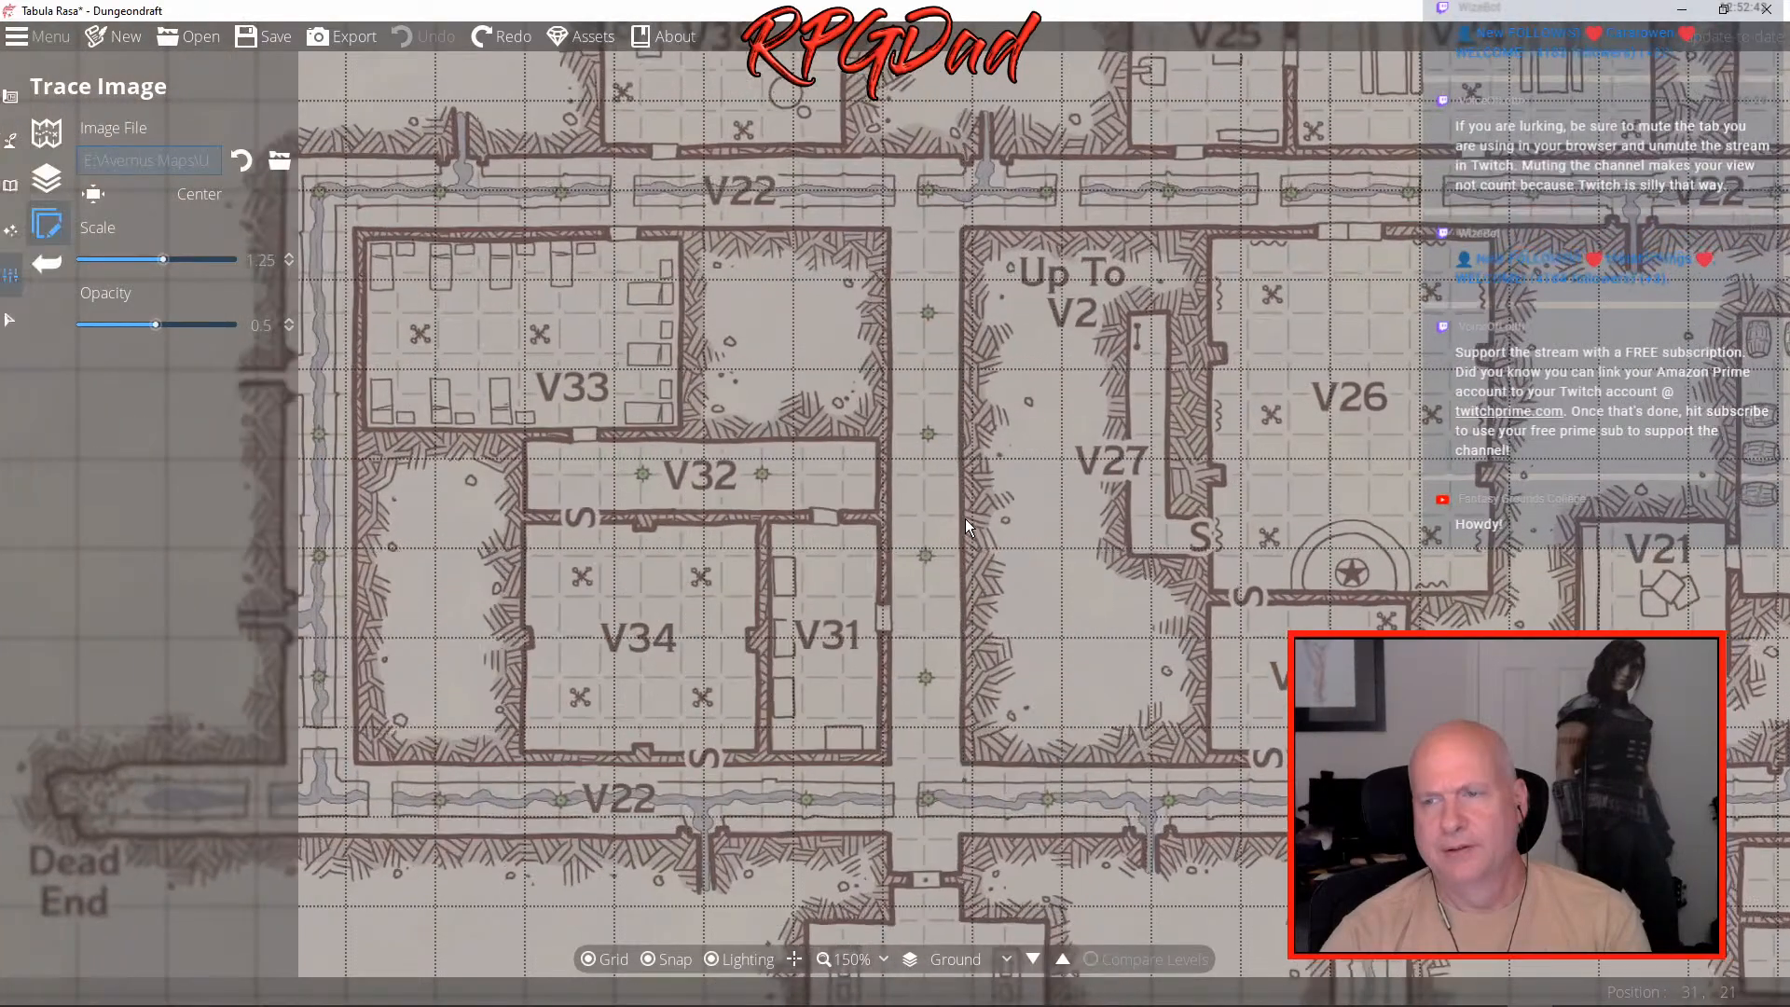
{"action": "scroll", "coordinate": [965, 519], "scroll_direction": "up", "scroll_amount": 5}
{"action": "scroll", "coordinate": [965, 512], "scroll_direction": "down", "scroll_amount": 6}
{"action": "scroll", "coordinate": [965, 513], "scroll_direction": "up", "scroll_amount": 11}
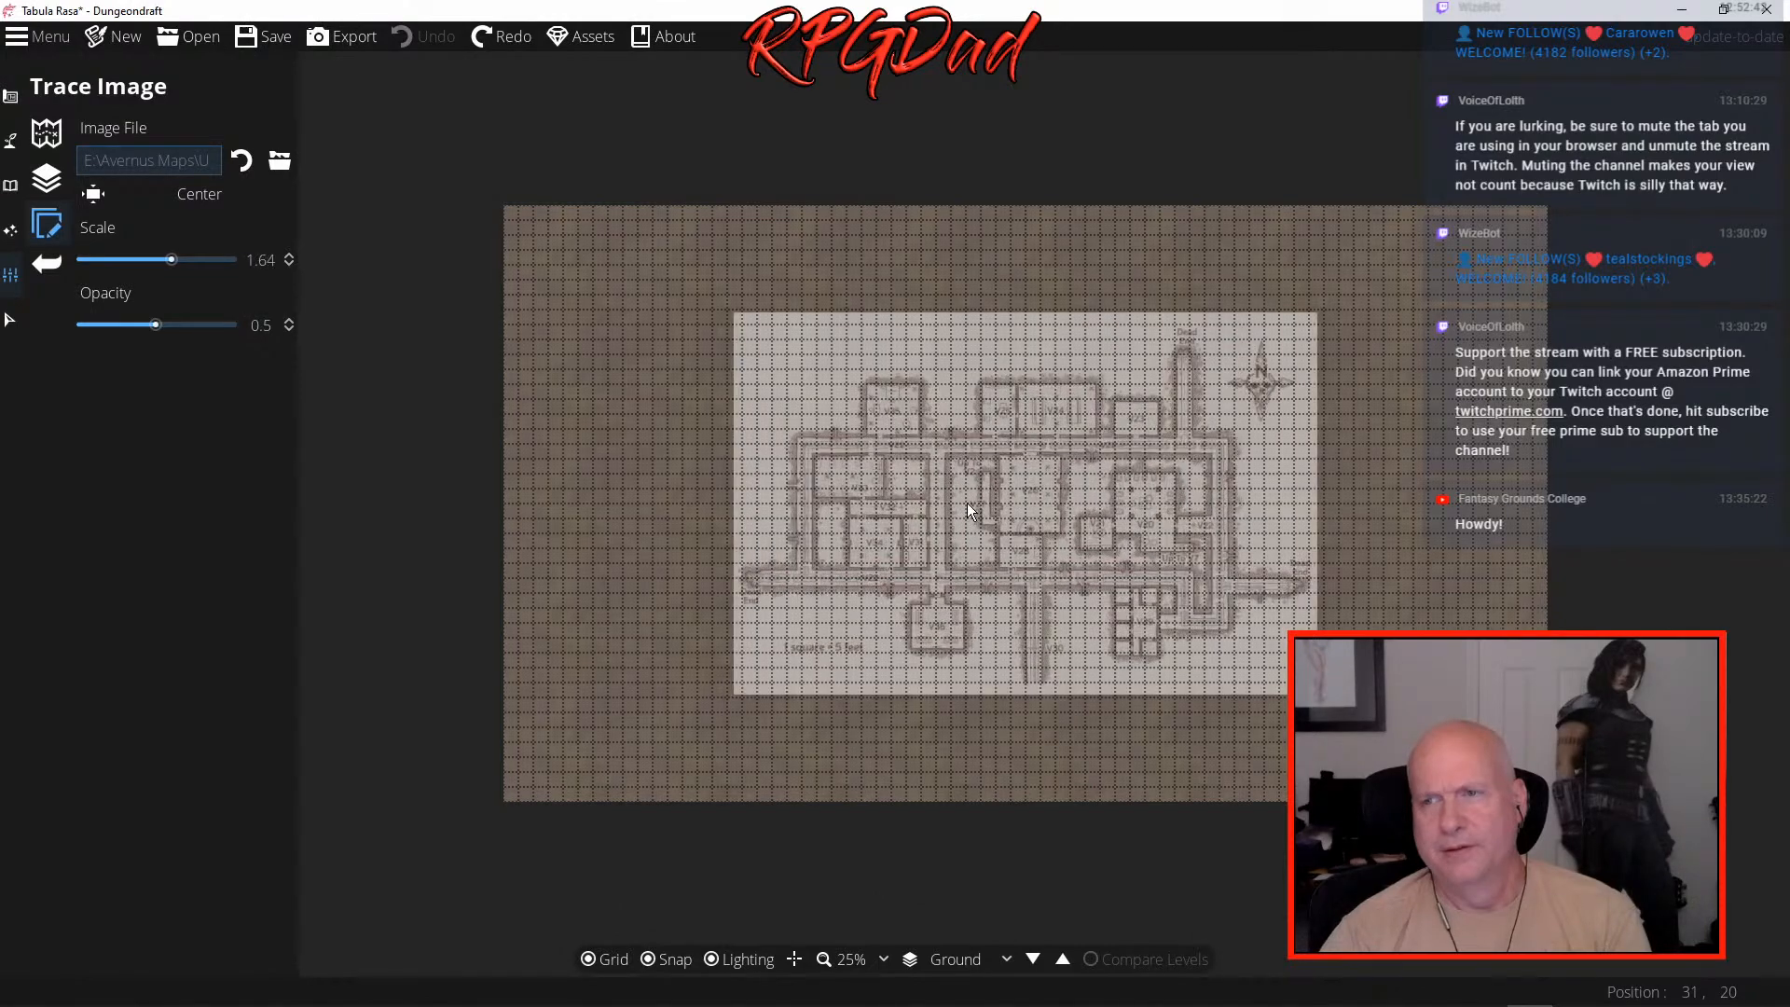
{"action": "scroll", "coordinate": [968, 494], "scroll_direction": "up", "scroll_amount": 11}
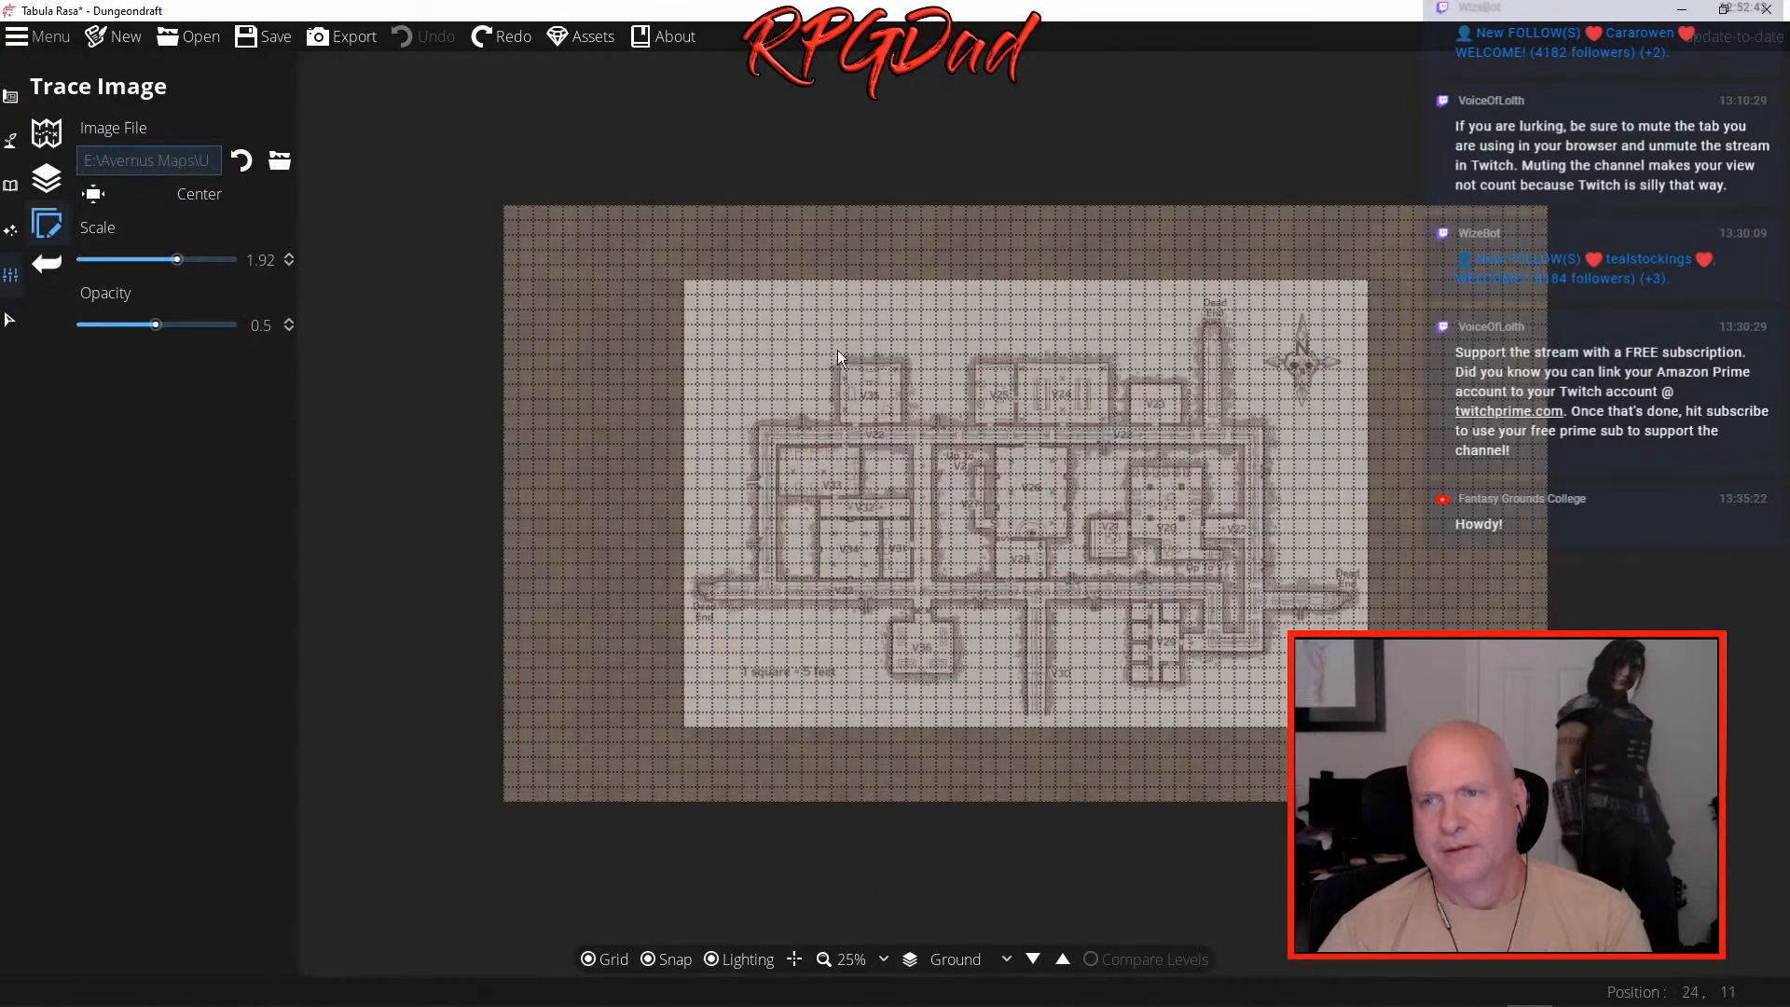
- Reposition the trace image within the map area and enlarge it to a scale of 2.18
{"action": "mouse_move", "coordinate": [709, 296]}
{"action": "left_mouse_down"}
{"action": "mouse_move", "coordinate": [670, 285]}
{"action": "mouse_move", "coordinate": [805, 343]}
{"action": "mouse_move", "coordinate": [689, 317]}
{"action": "left_mouse_up"}
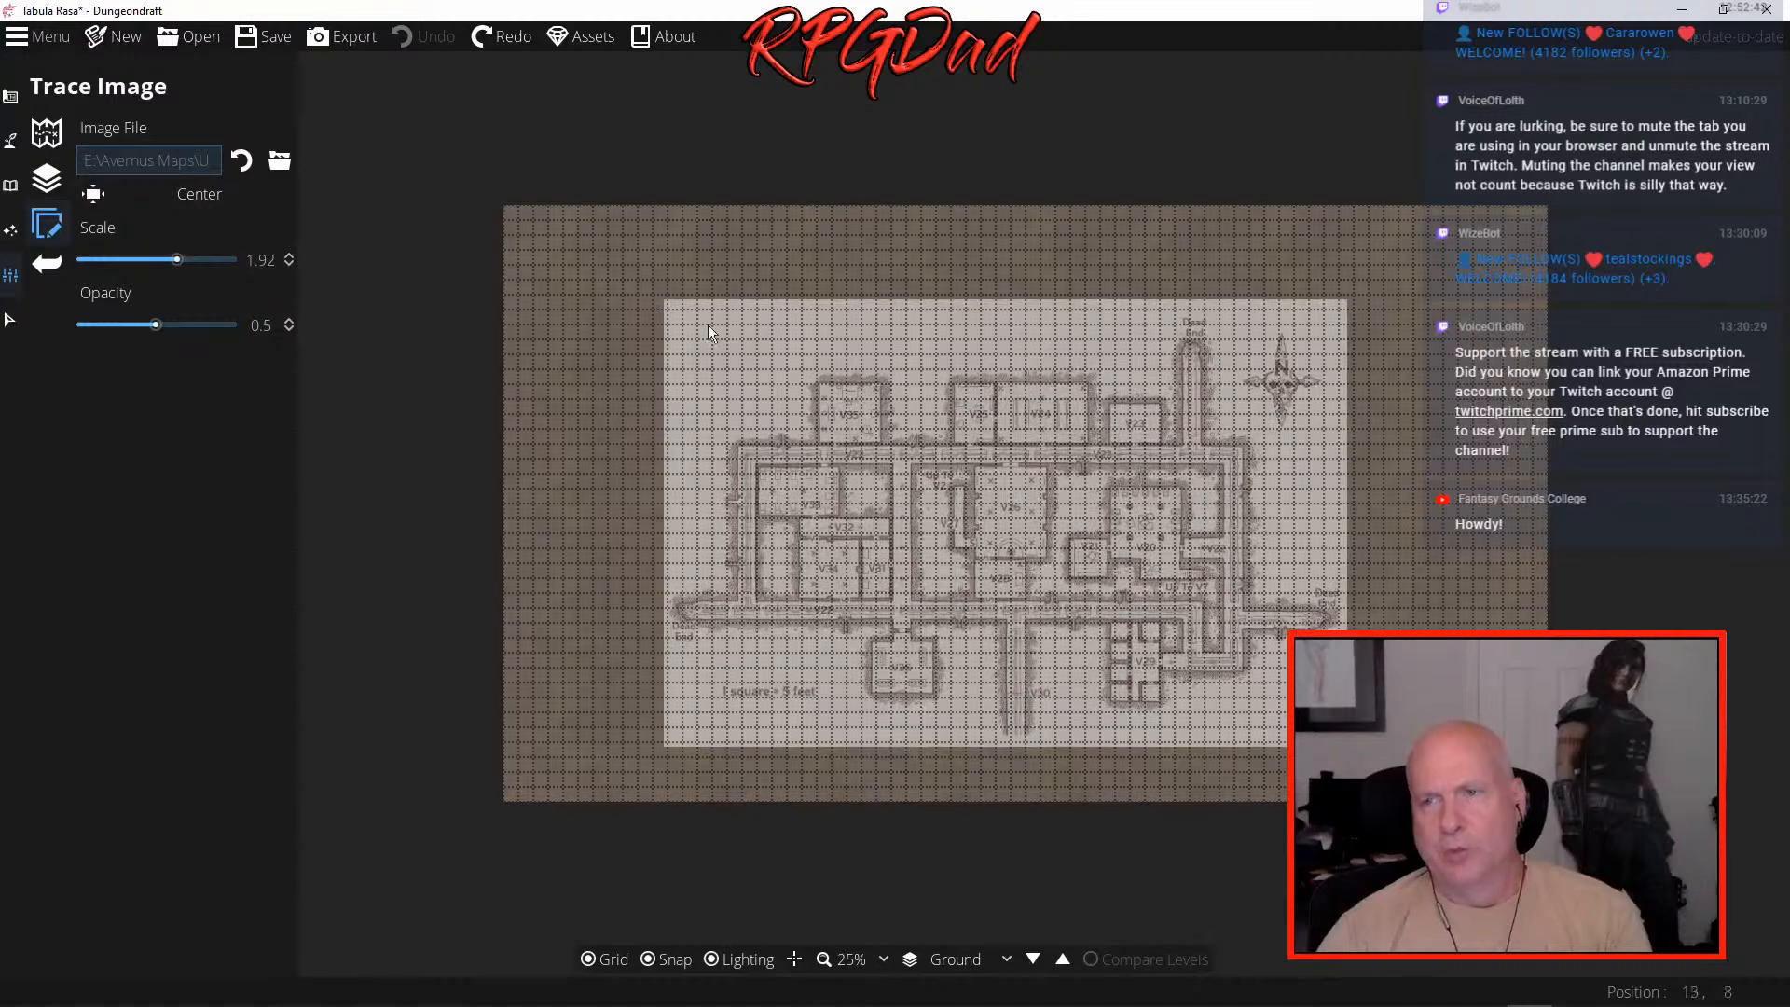
{"action": "scroll", "coordinate": [804, 412], "scroll_direction": "up", "scroll_amount": 10}
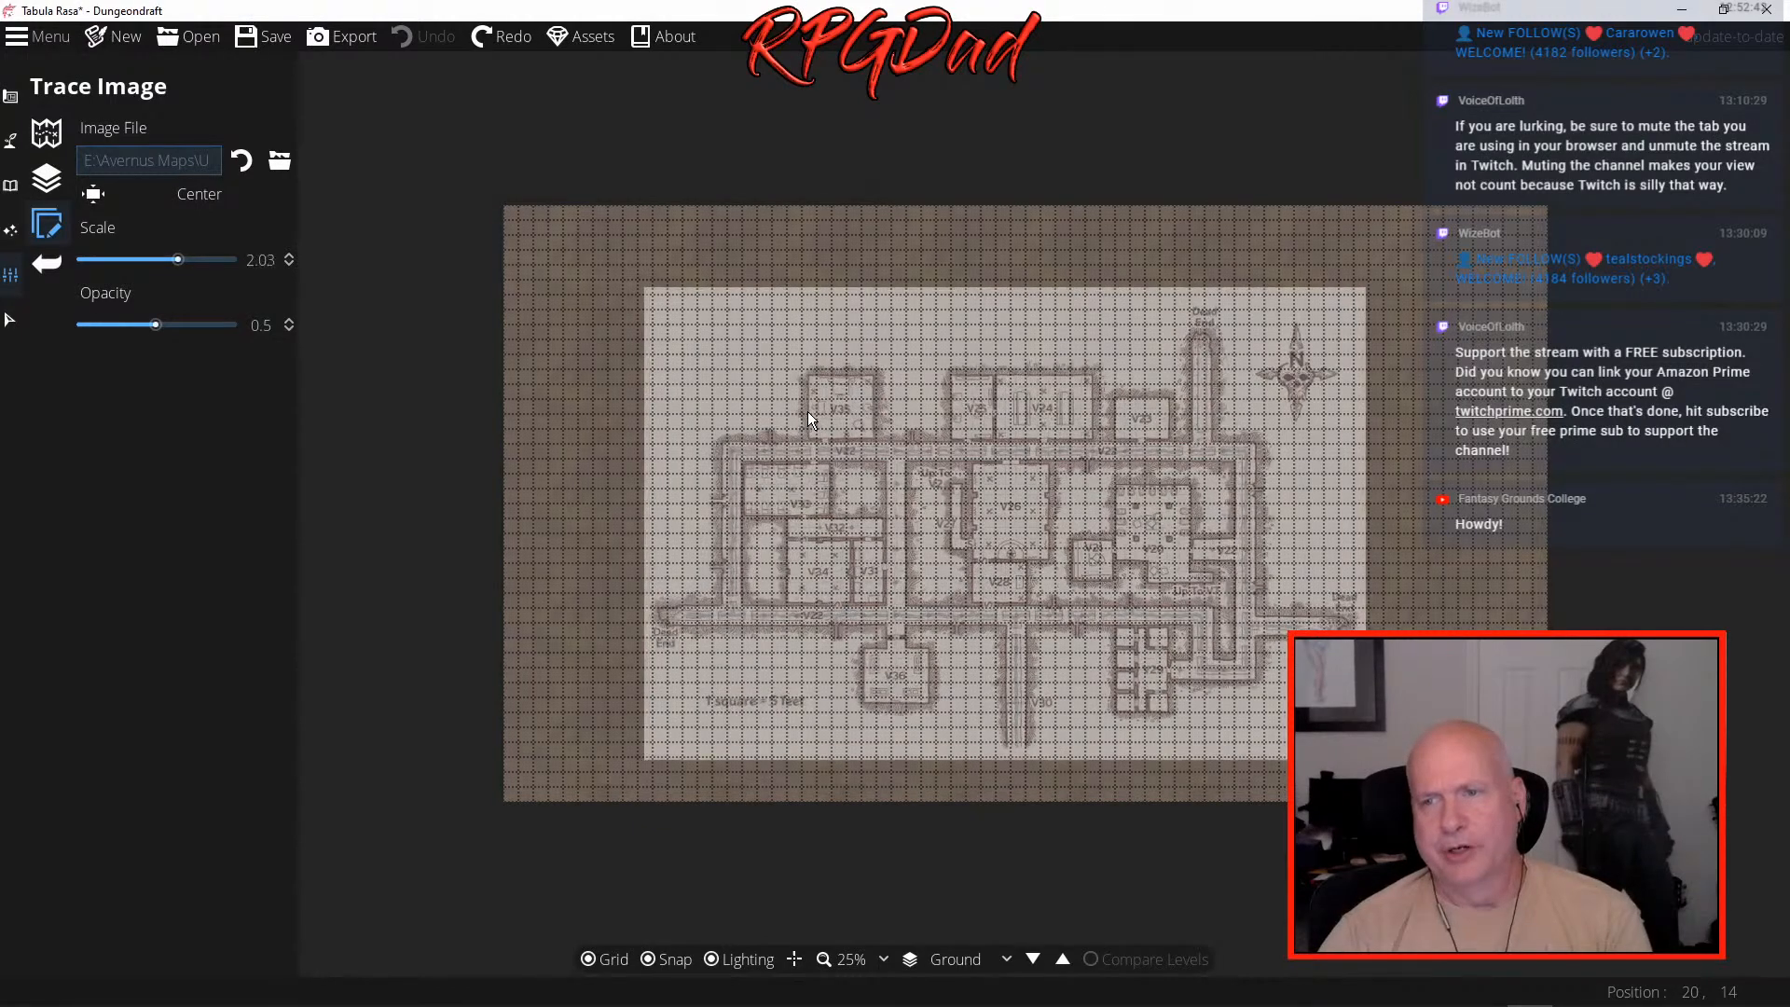
{"action": "scroll", "coordinate": [814, 405], "scroll_direction": "up", "scroll_amount": 1}
{"action": "left_click_drag", "start_coordinate": [909, 461], "coordinate": [948, 445]}
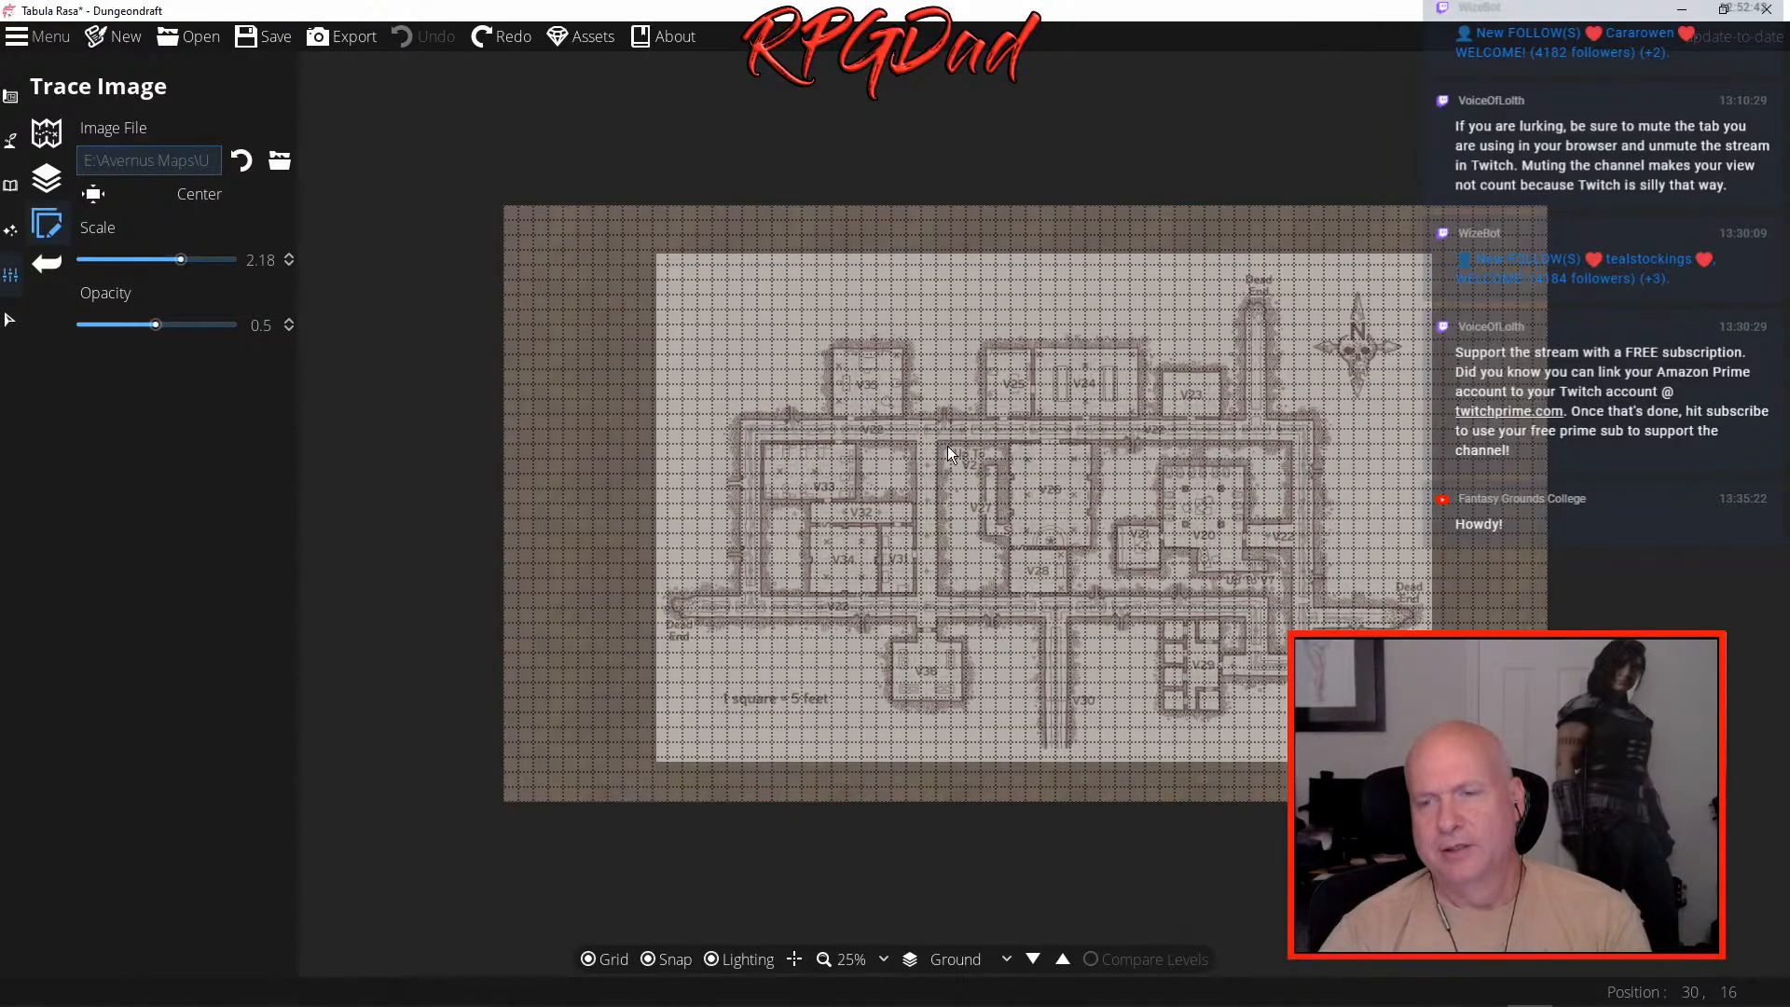
- Enlarge the trace image to a scale of 2.85 and shift its corridor wall beside V27 onto a vertical grid line
{"action": "scroll", "coordinate": [947, 445], "scroll_direction": "up", "scroll_amount": 6}
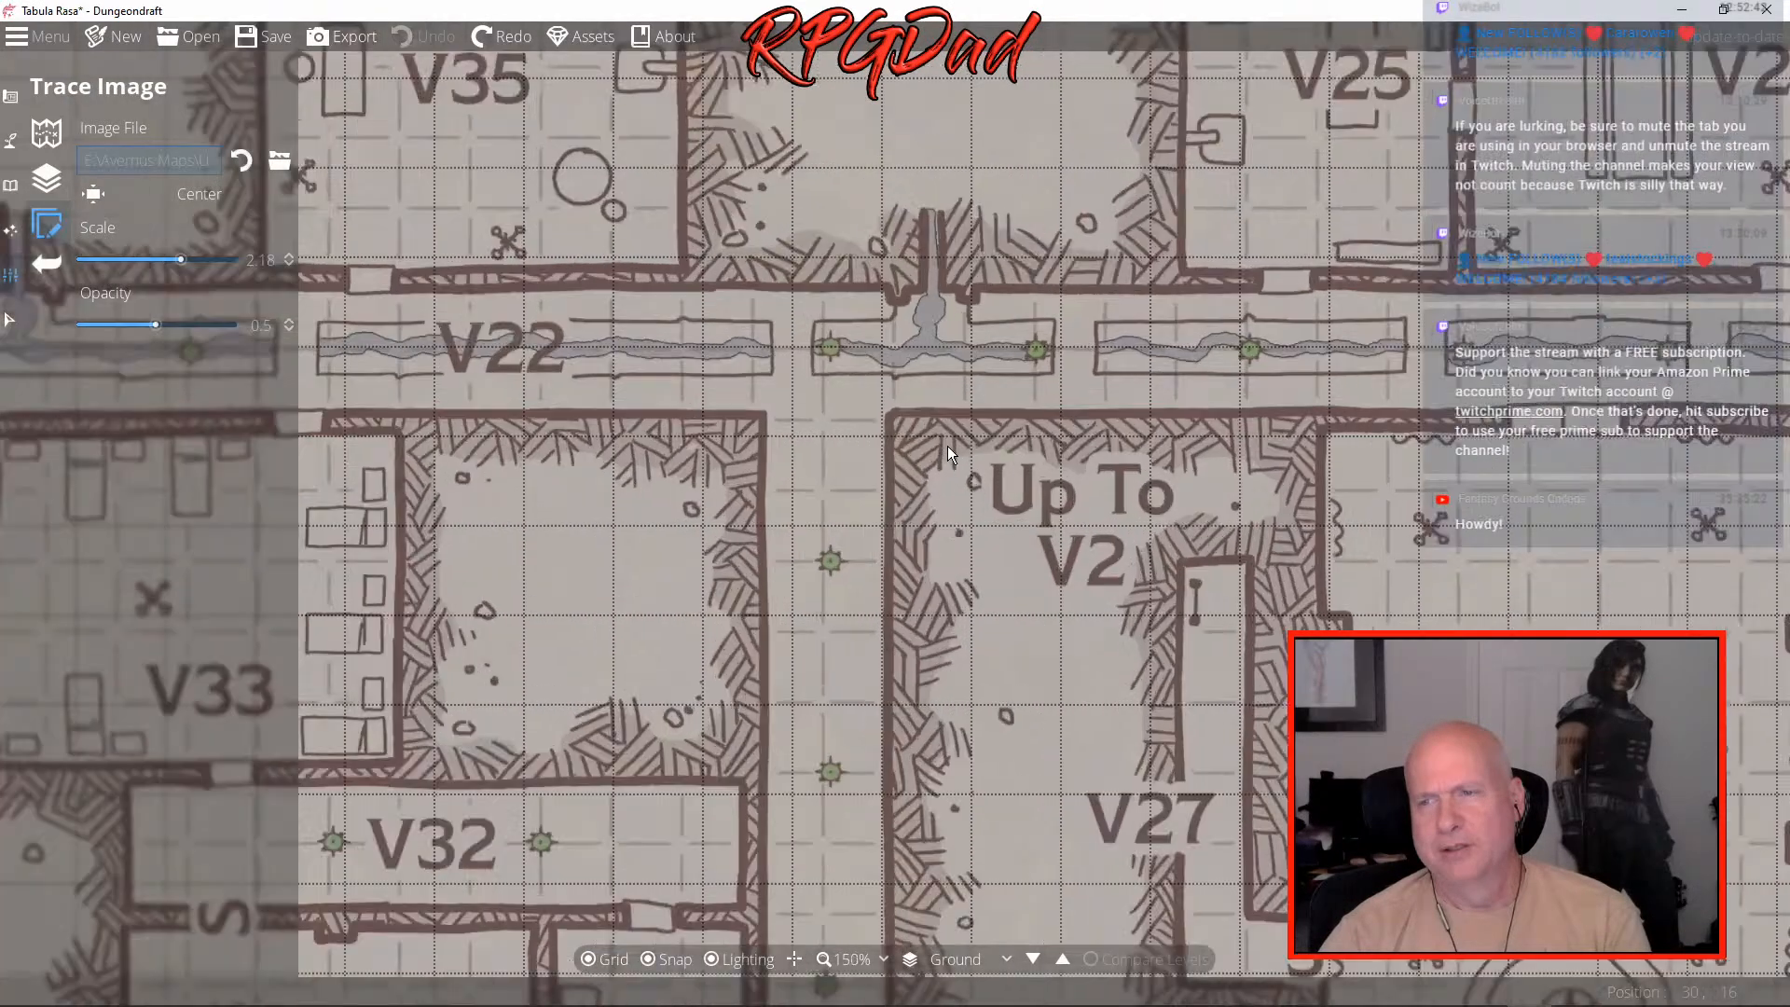
{"action": "mouse_move", "coordinate": [856, 488]}
{"action": "left_mouse_down"}
{"action": "mouse_move", "coordinate": [826, 474]}
{"action": "mouse_move", "coordinate": [825, 439]}
{"action": "left_mouse_up"}
{"action": "scroll", "coordinate": [824, 439], "scroll_direction": "up", "scroll_amount": 5}
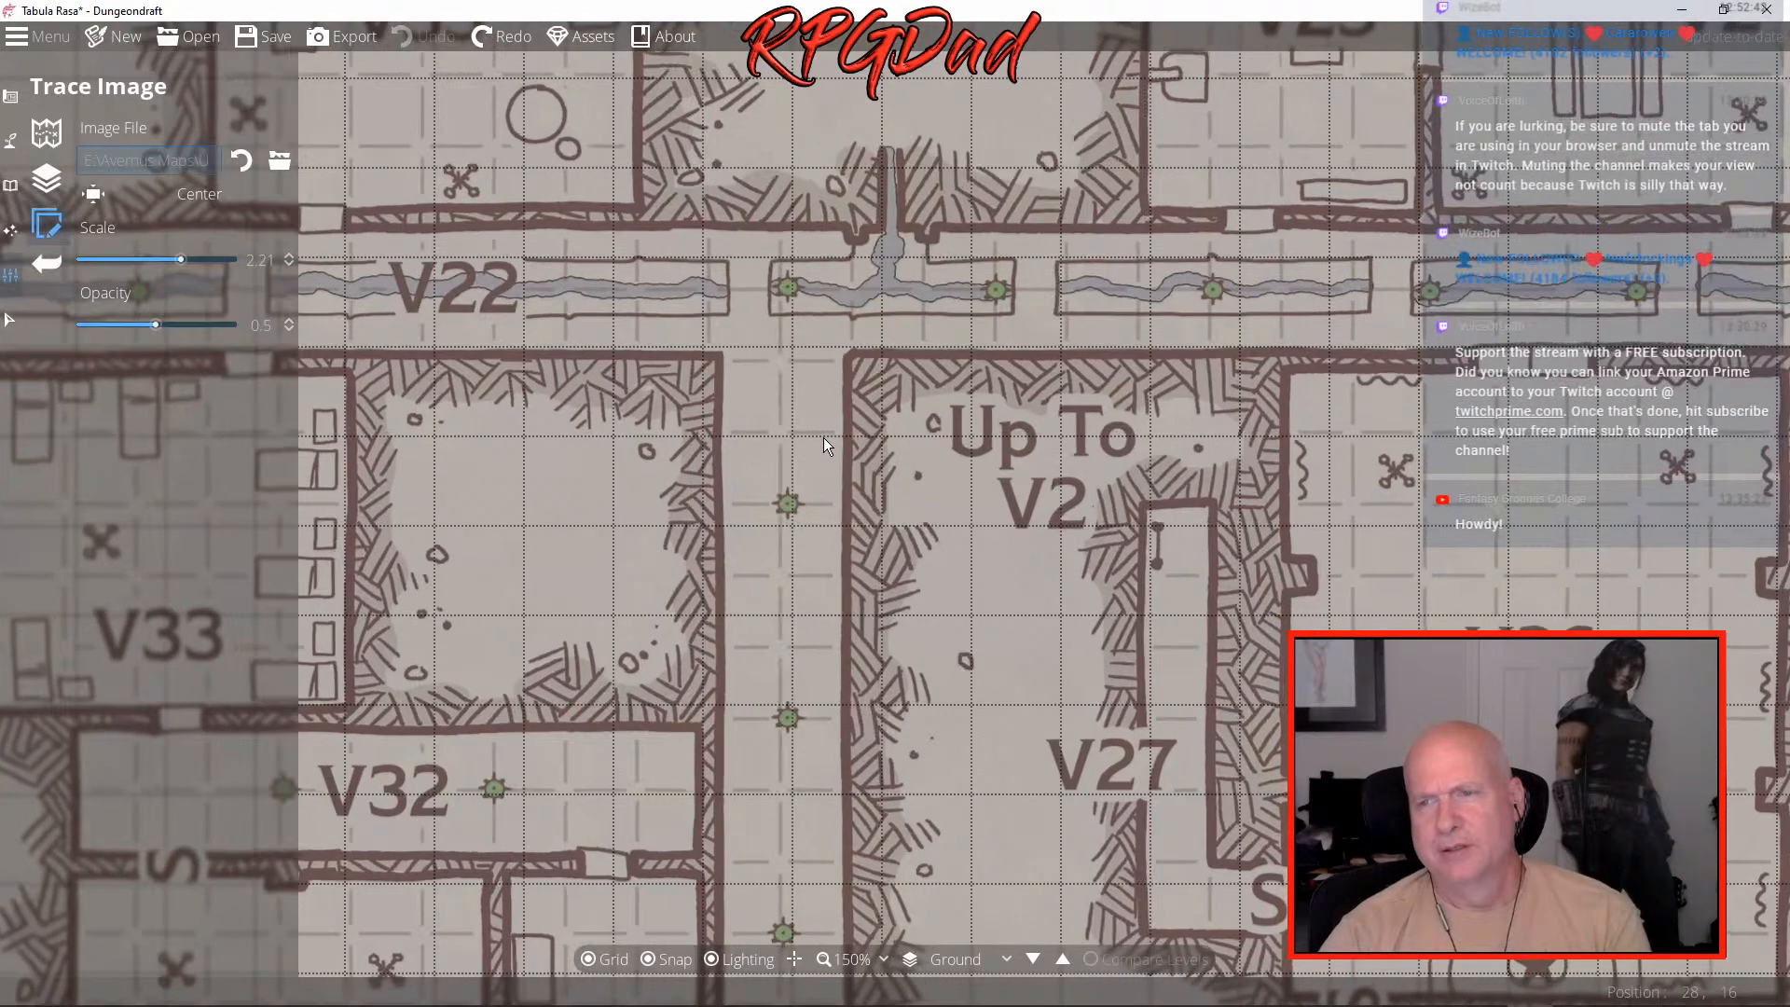
{"action": "scroll", "coordinate": [846, 471], "scroll_direction": "up", "scroll_amount": 3}
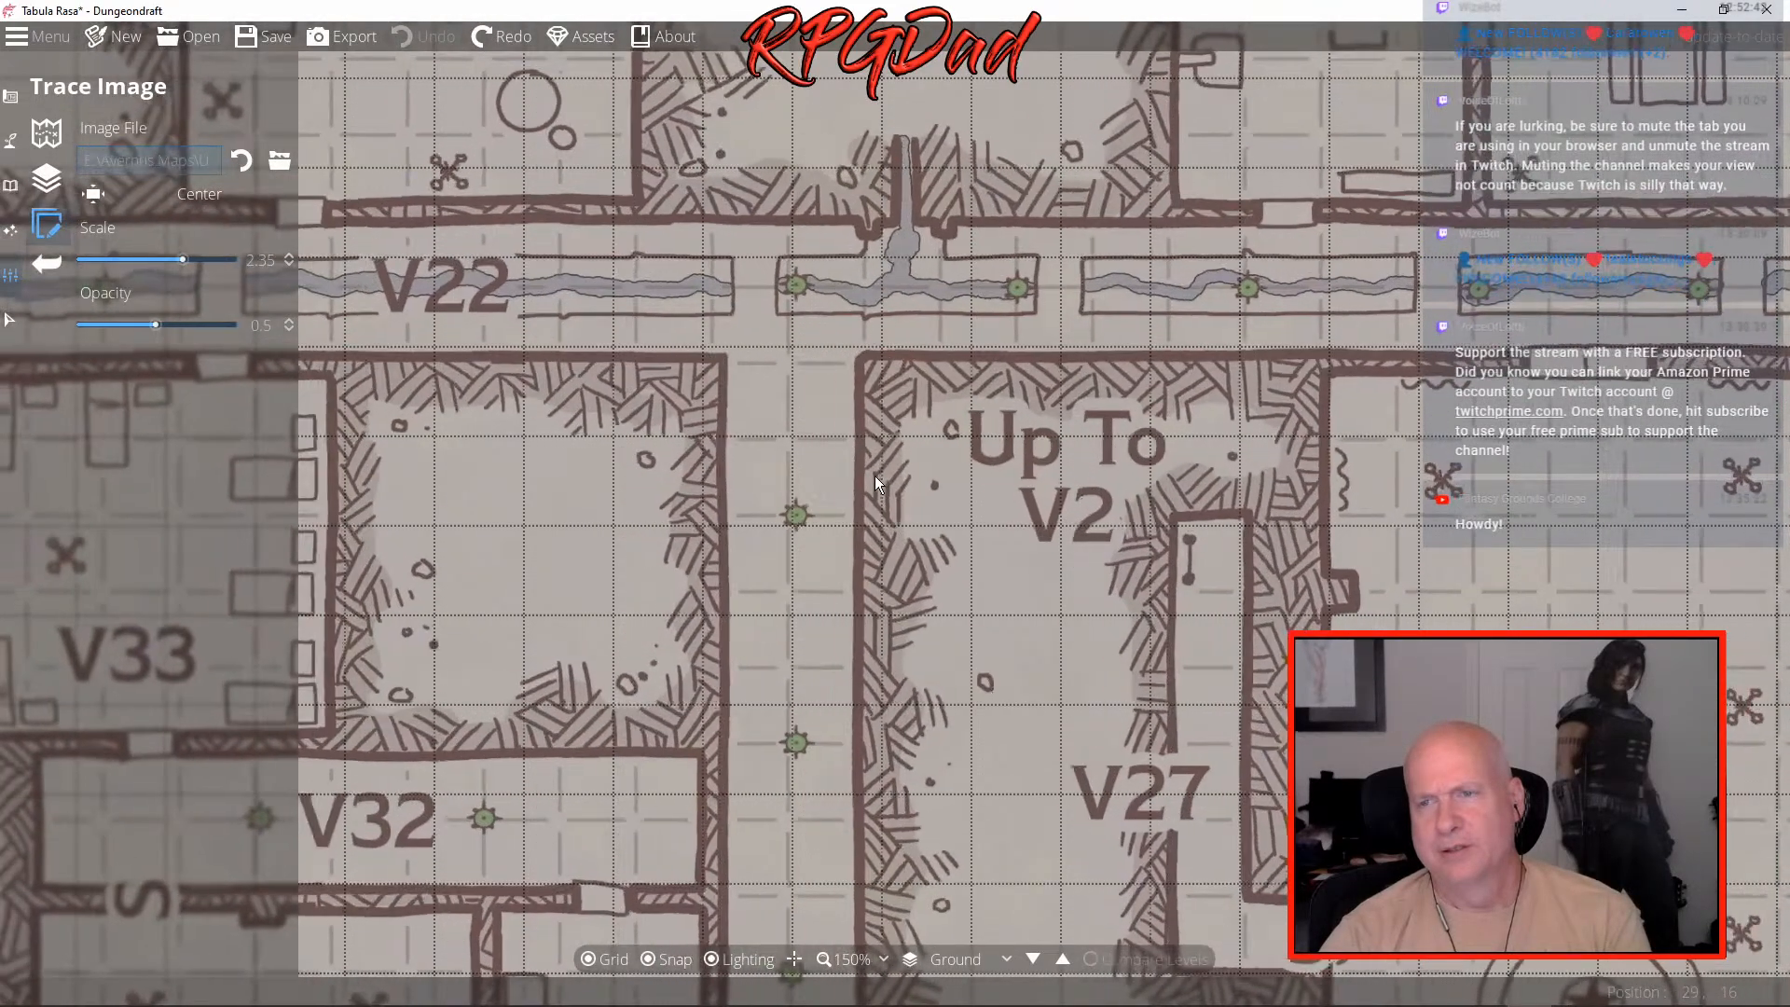
{"action": "scroll", "coordinate": [882, 476], "scroll_direction": "up", "scroll_amount": 5}
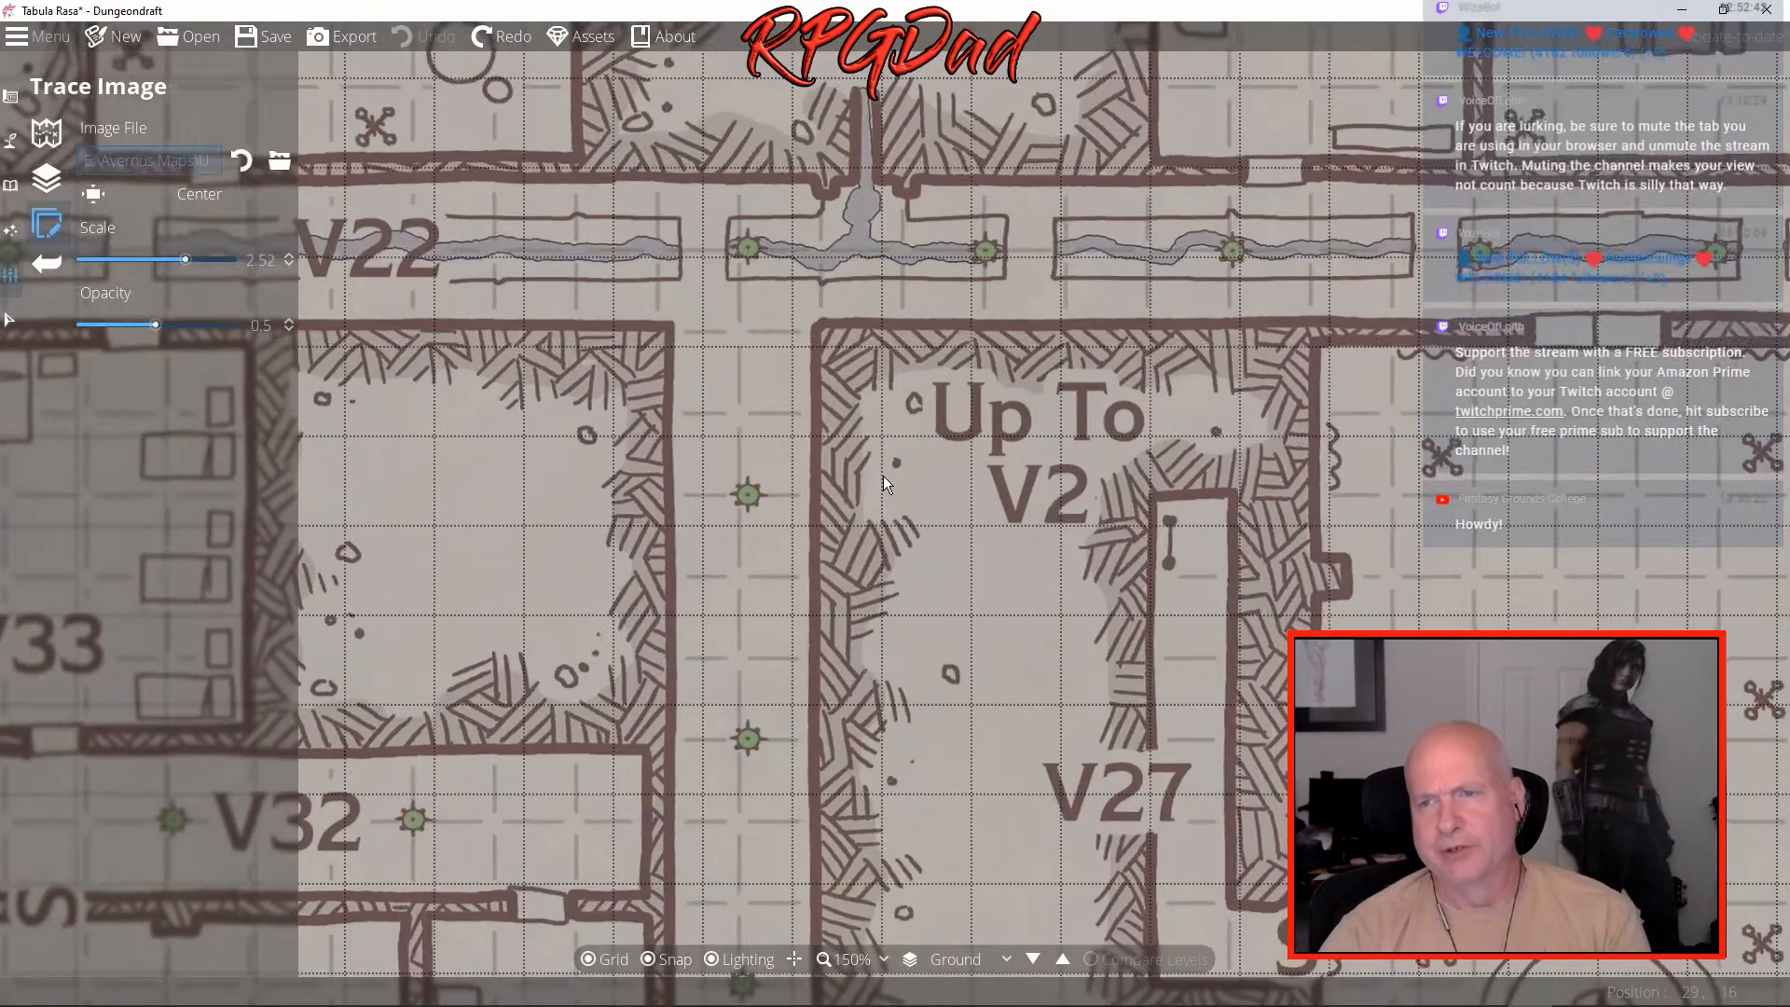
{"action": "scroll", "coordinate": [921, 496], "scroll_direction": "up", "scroll_amount": 3}
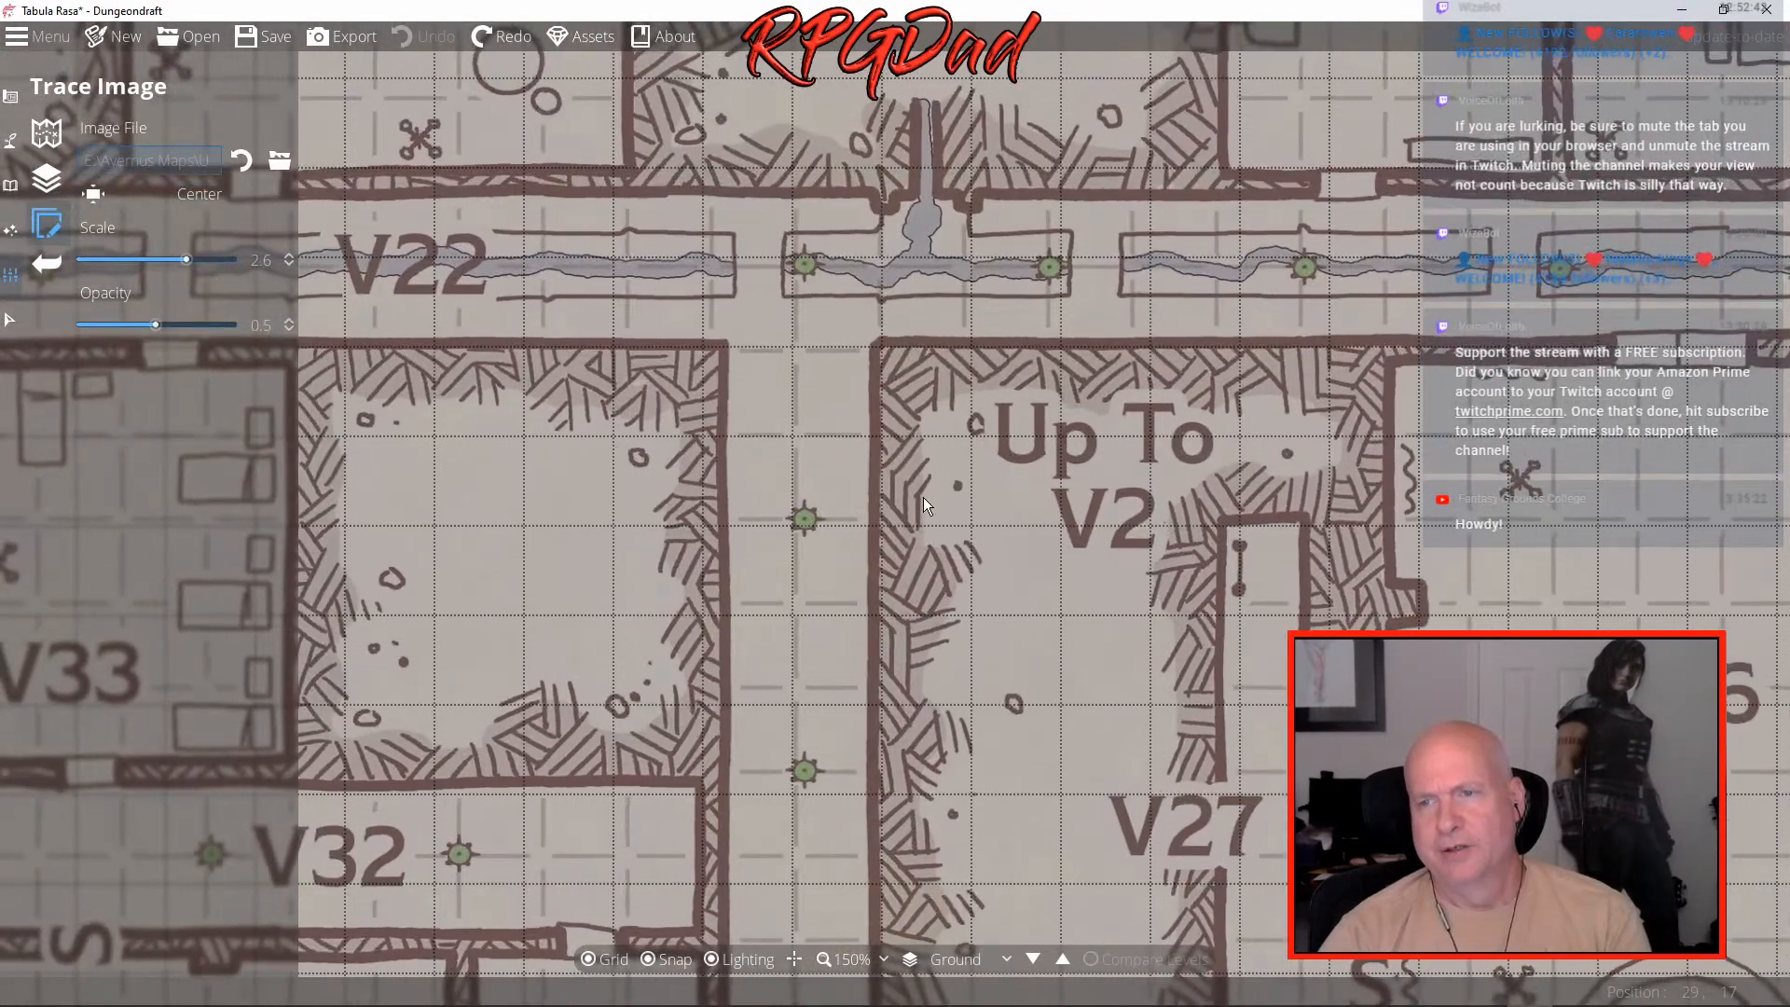
{"action": "scroll", "coordinate": [917, 496], "scroll_direction": "up", "scroll_amount": 5}
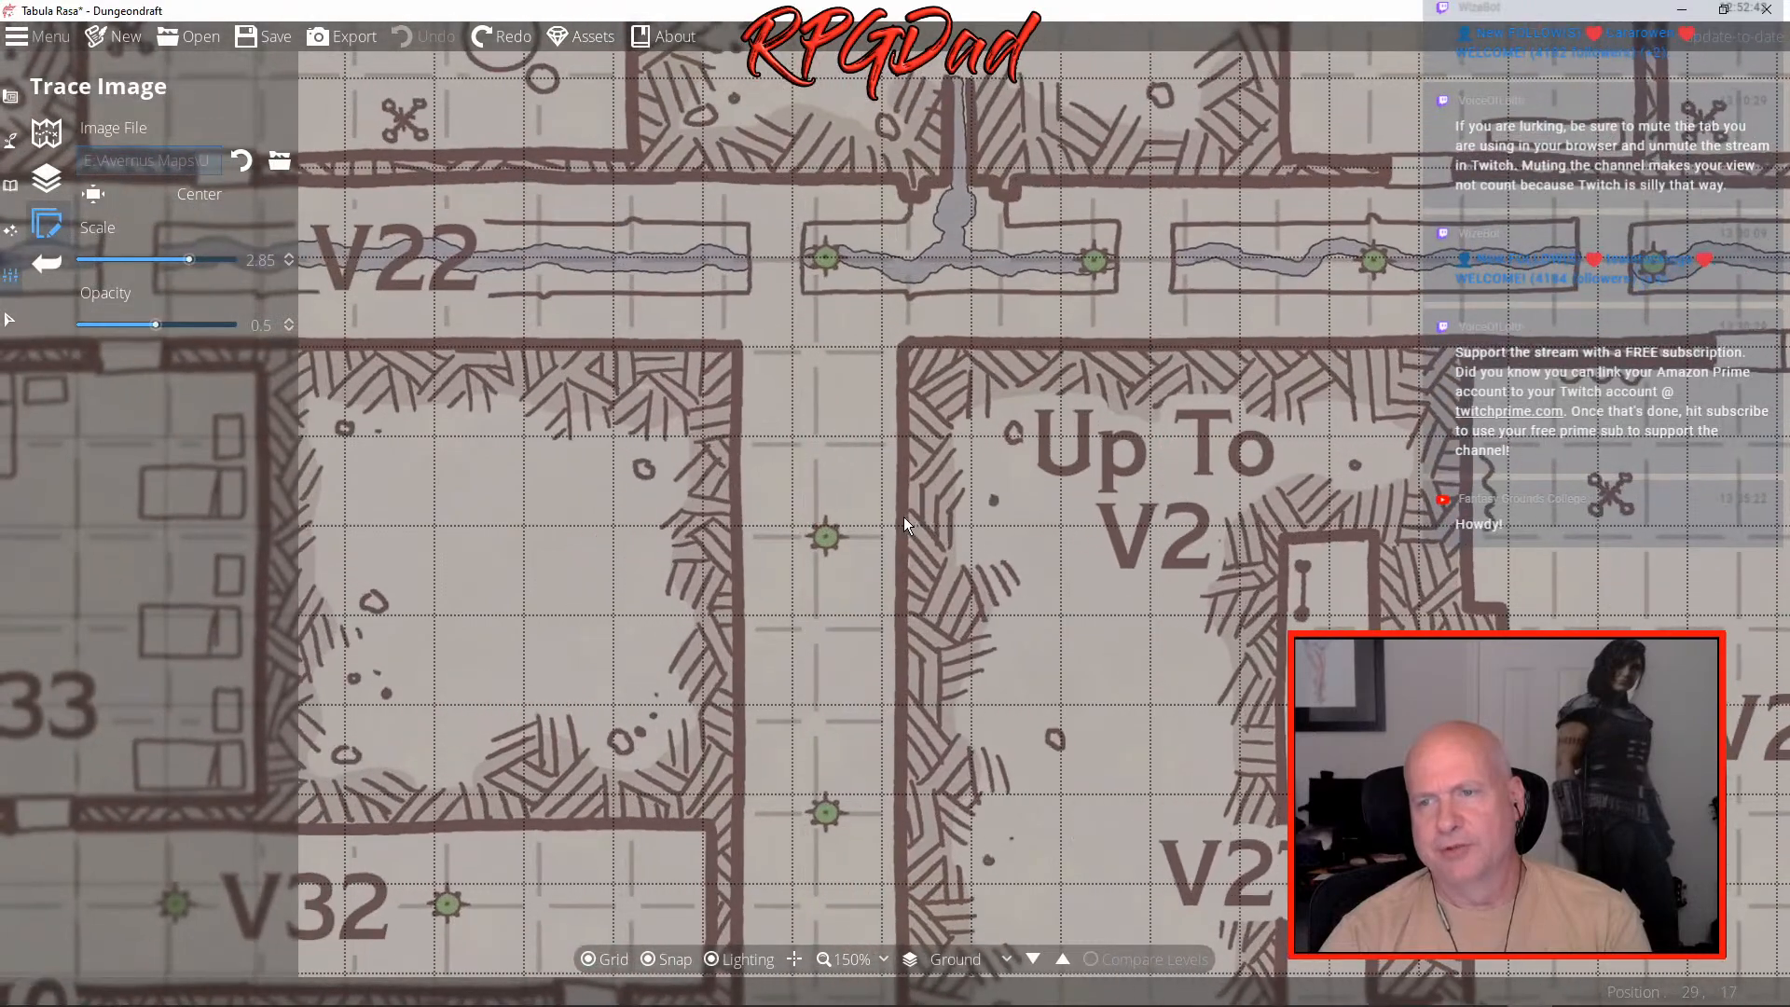
{"action": "left_click_drag", "start_coordinate": [905, 518], "coordinate": [877, 509]}
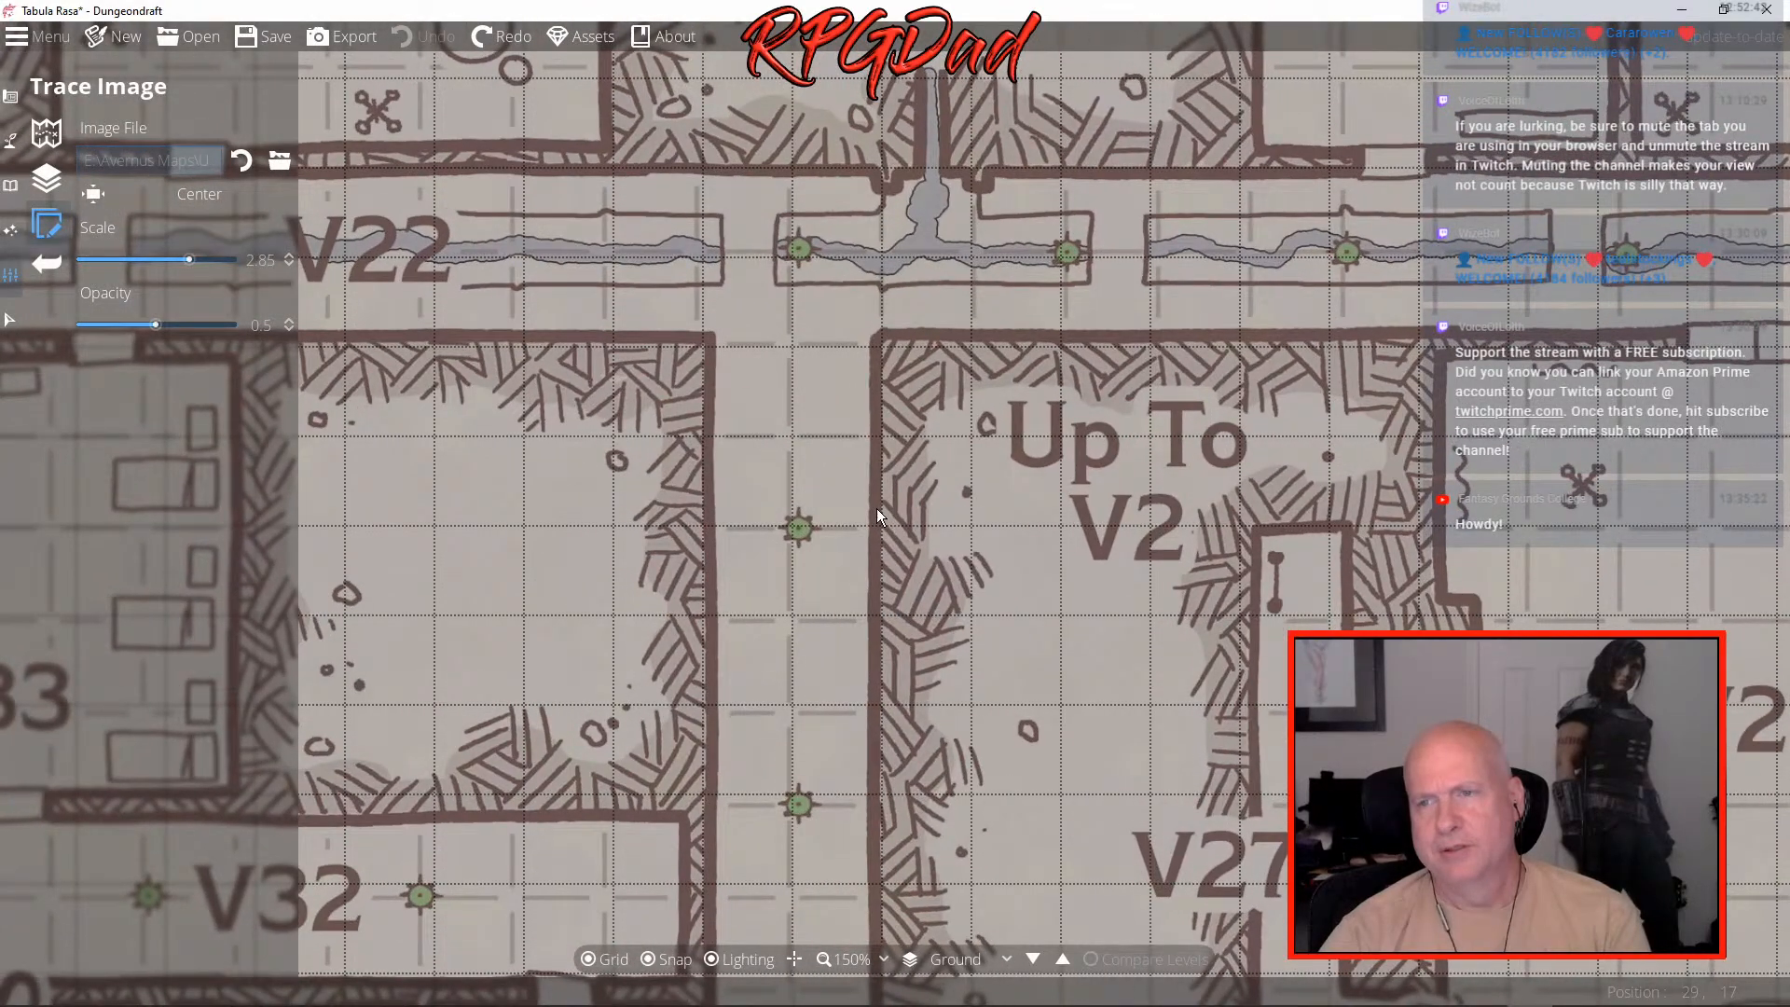
{"action": "left_click_drag", "start_coordinate": [876, 507], "coordinate": [881, 507]}
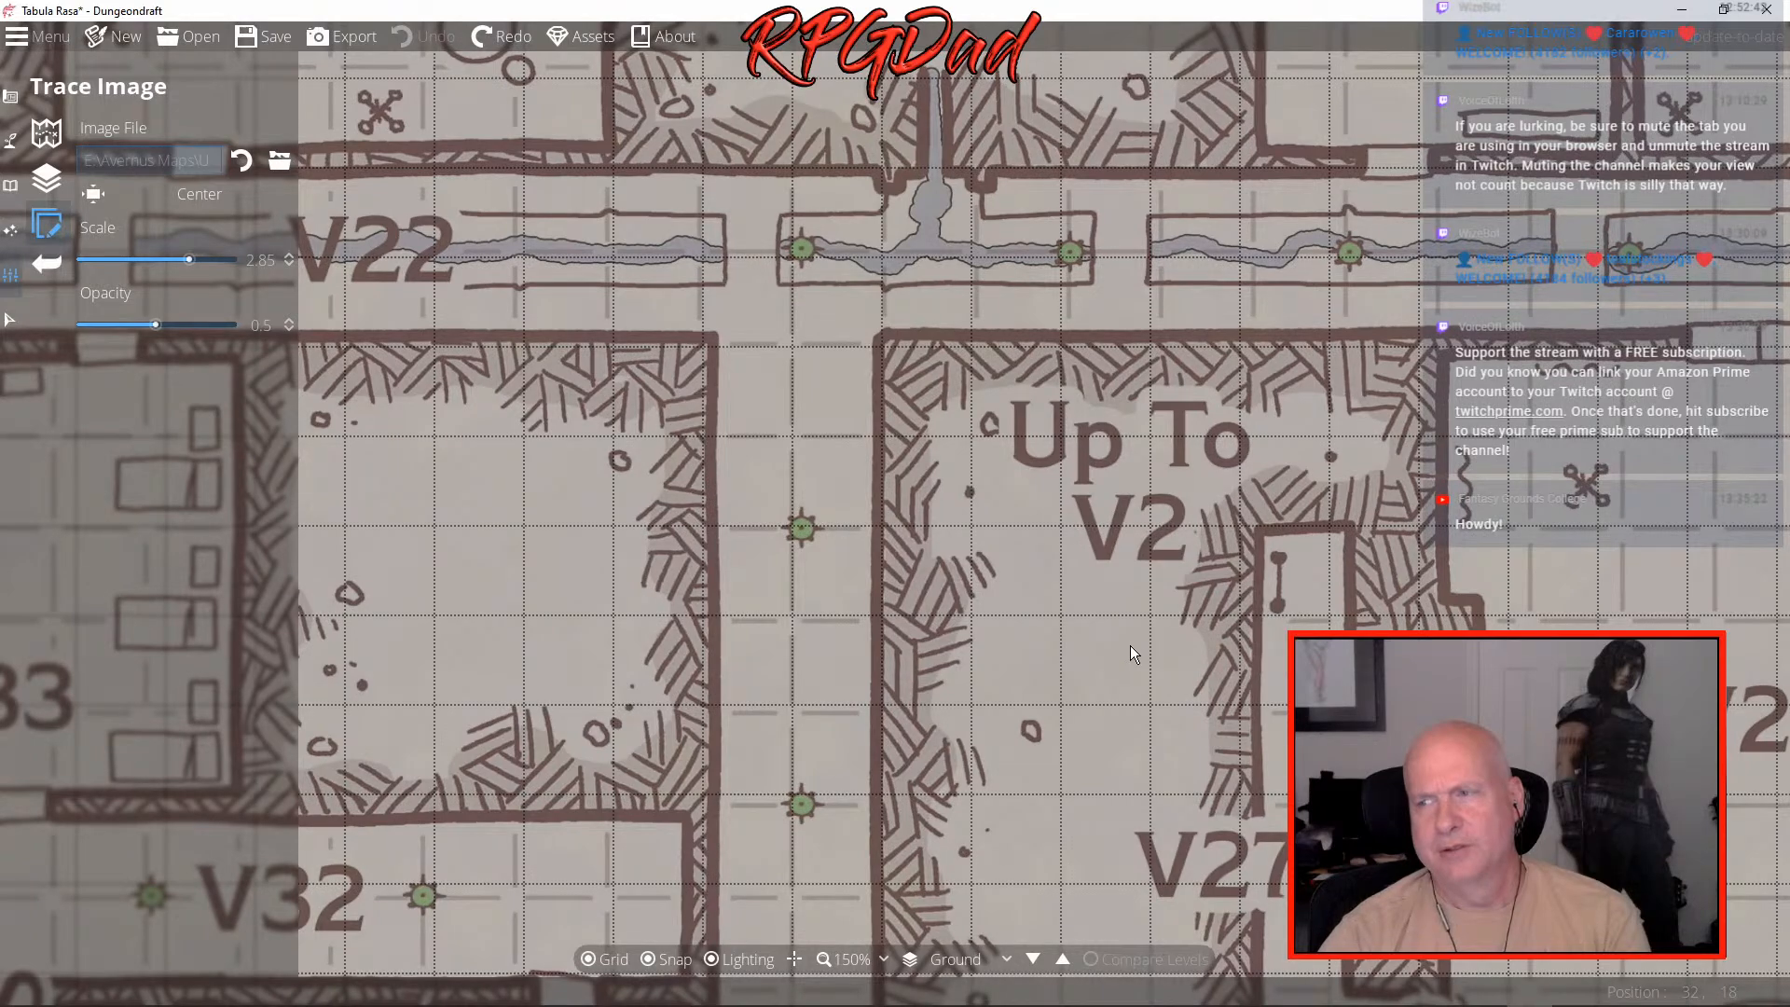
- Reduce the trace image's scale to 2.72 and align the printed squares of room V26 with the map grid
{"action": "key", "text": "Right"}
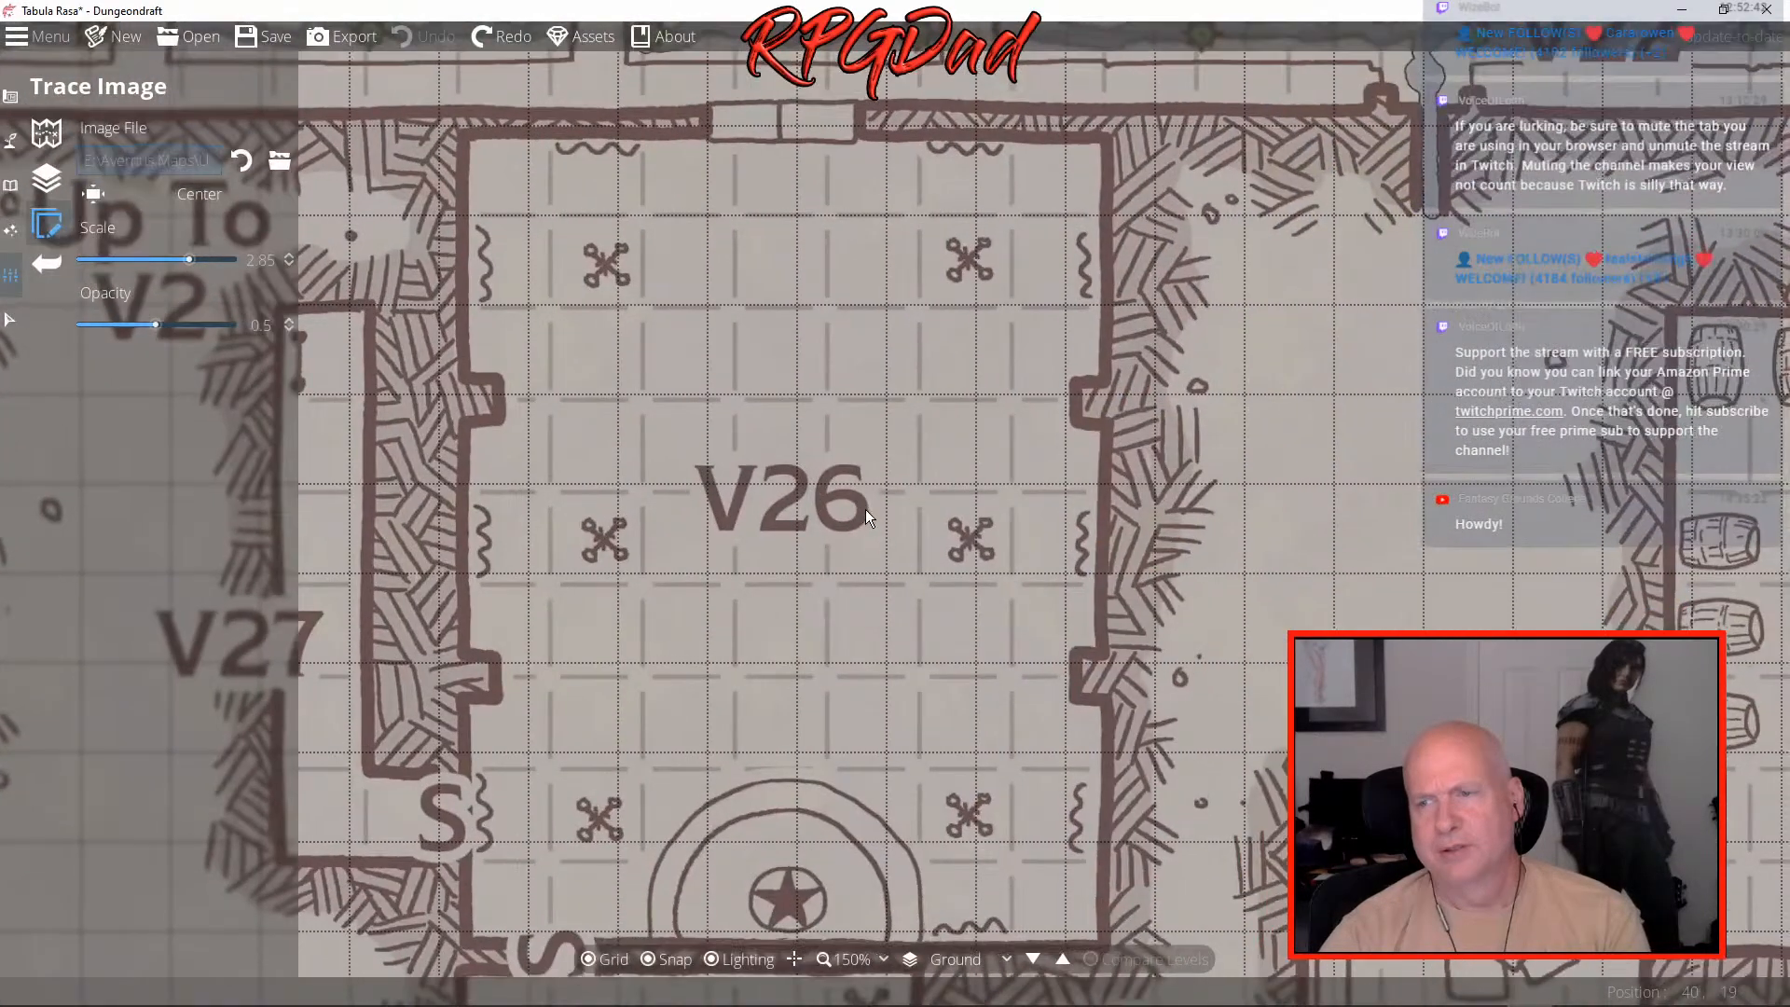
{"action": "scroll", "coordinate": [890, 528], "scroll_direction": "down", "scroll_amount": 5}
{"action": "left_click_drag", "start_coordinate": [867, 620], "coordinate": [839, 608]}
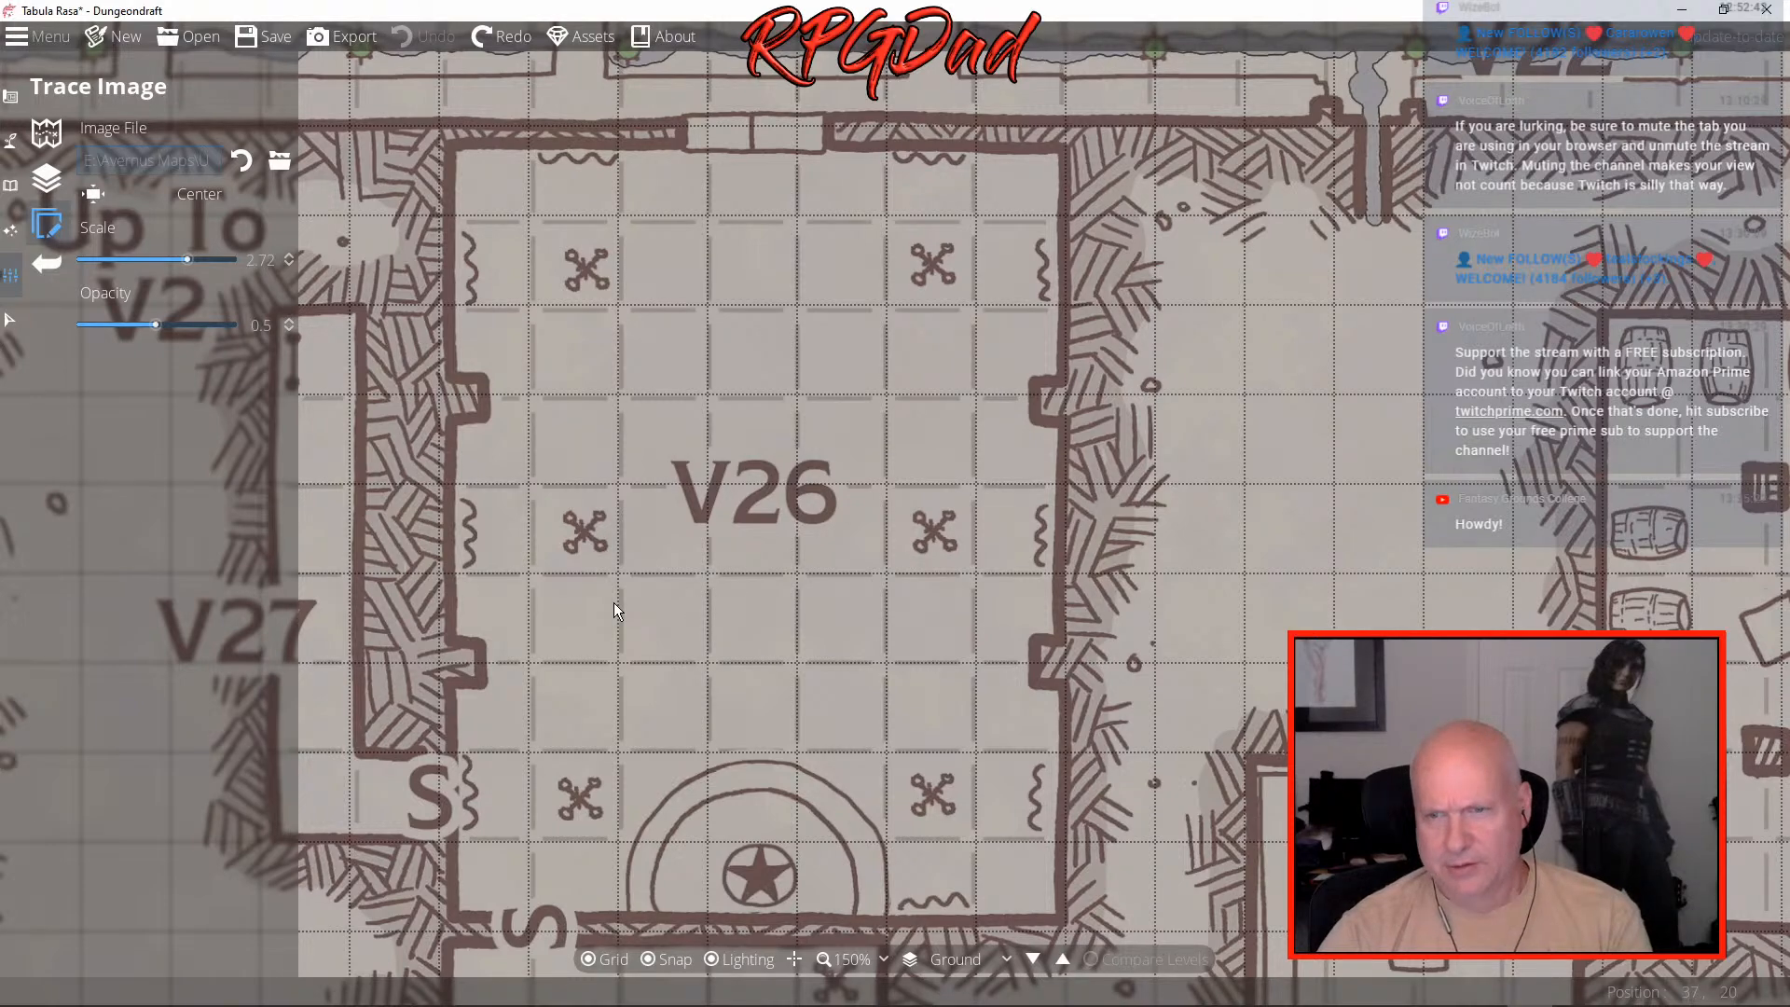
{"action": "left_click_drag", "start_coordinate": [613, 603], "coordinate": [608, 601]}
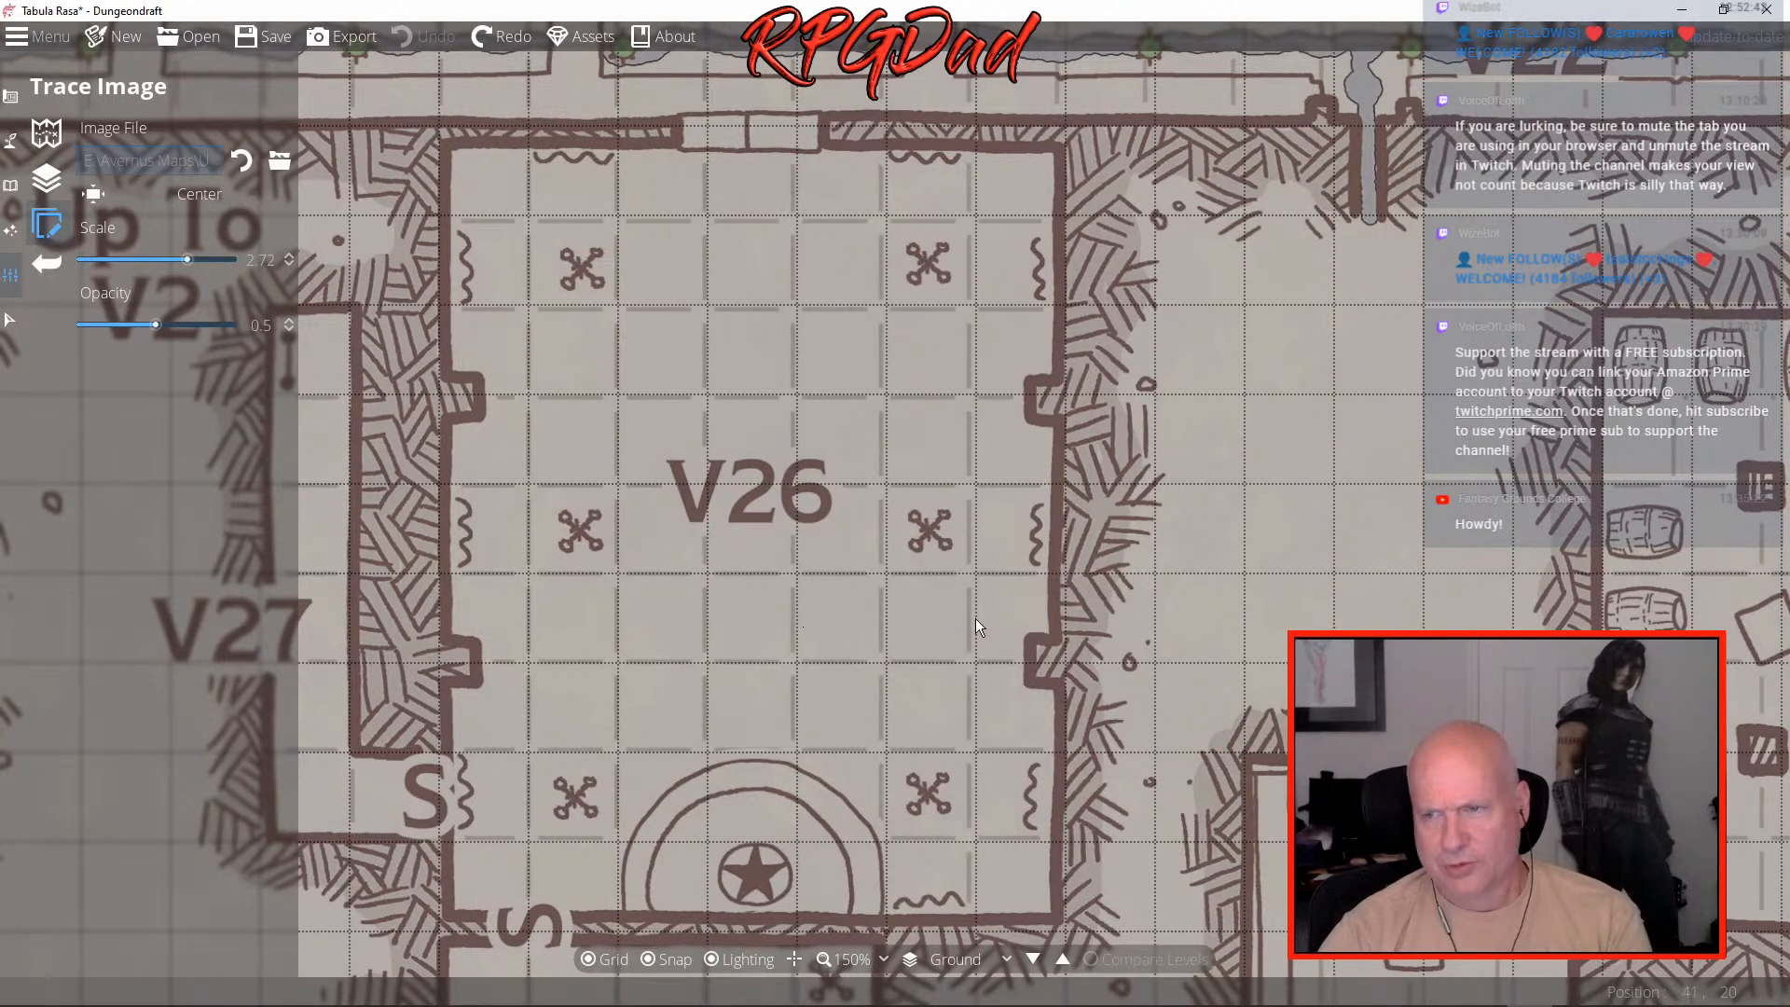
- Fine-tune the trace image's position around room V26 and set its scale to 2.76 to match the map grid
{"action": "scroll", "coordinate": [753, 621], "scroll_direction": "up", "scroll_amount": 3}
{"action": "left_click_drag", "start_coordinate": [746, 620], "coordinate": [749, 620]}
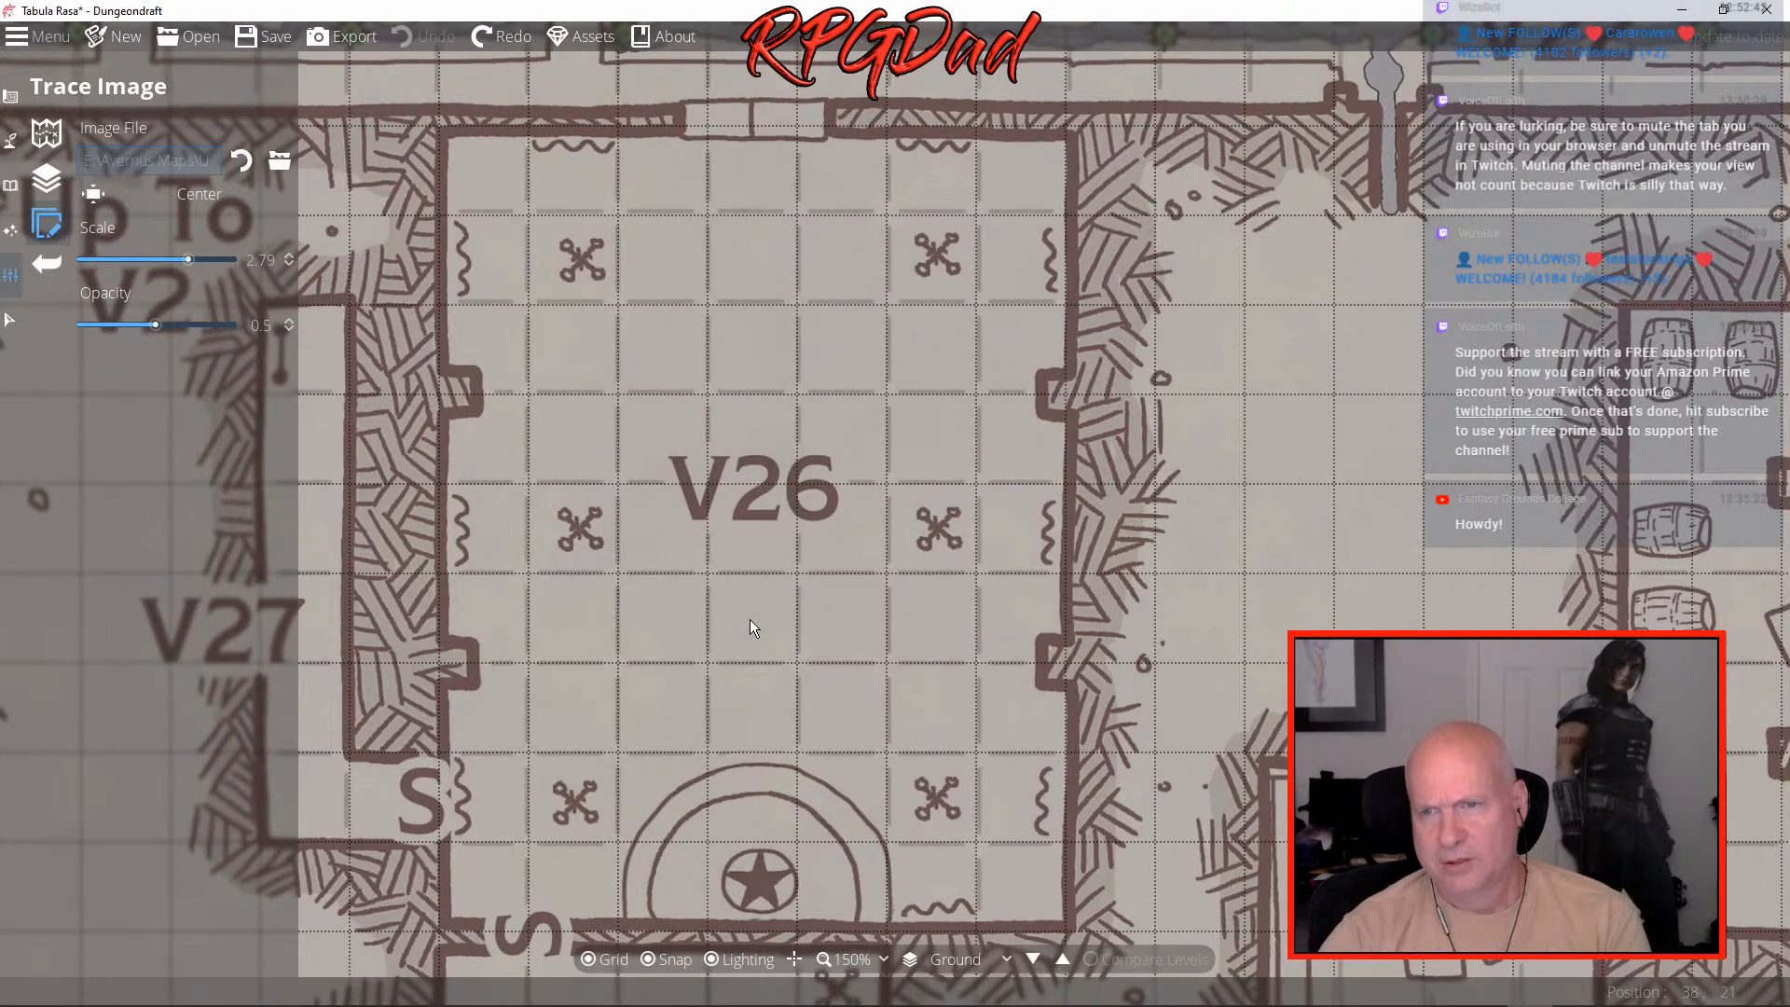
{"action": "scroll", "coordinate": [751, 621], "scroll_direction": "down", "scroll_amount": 1}
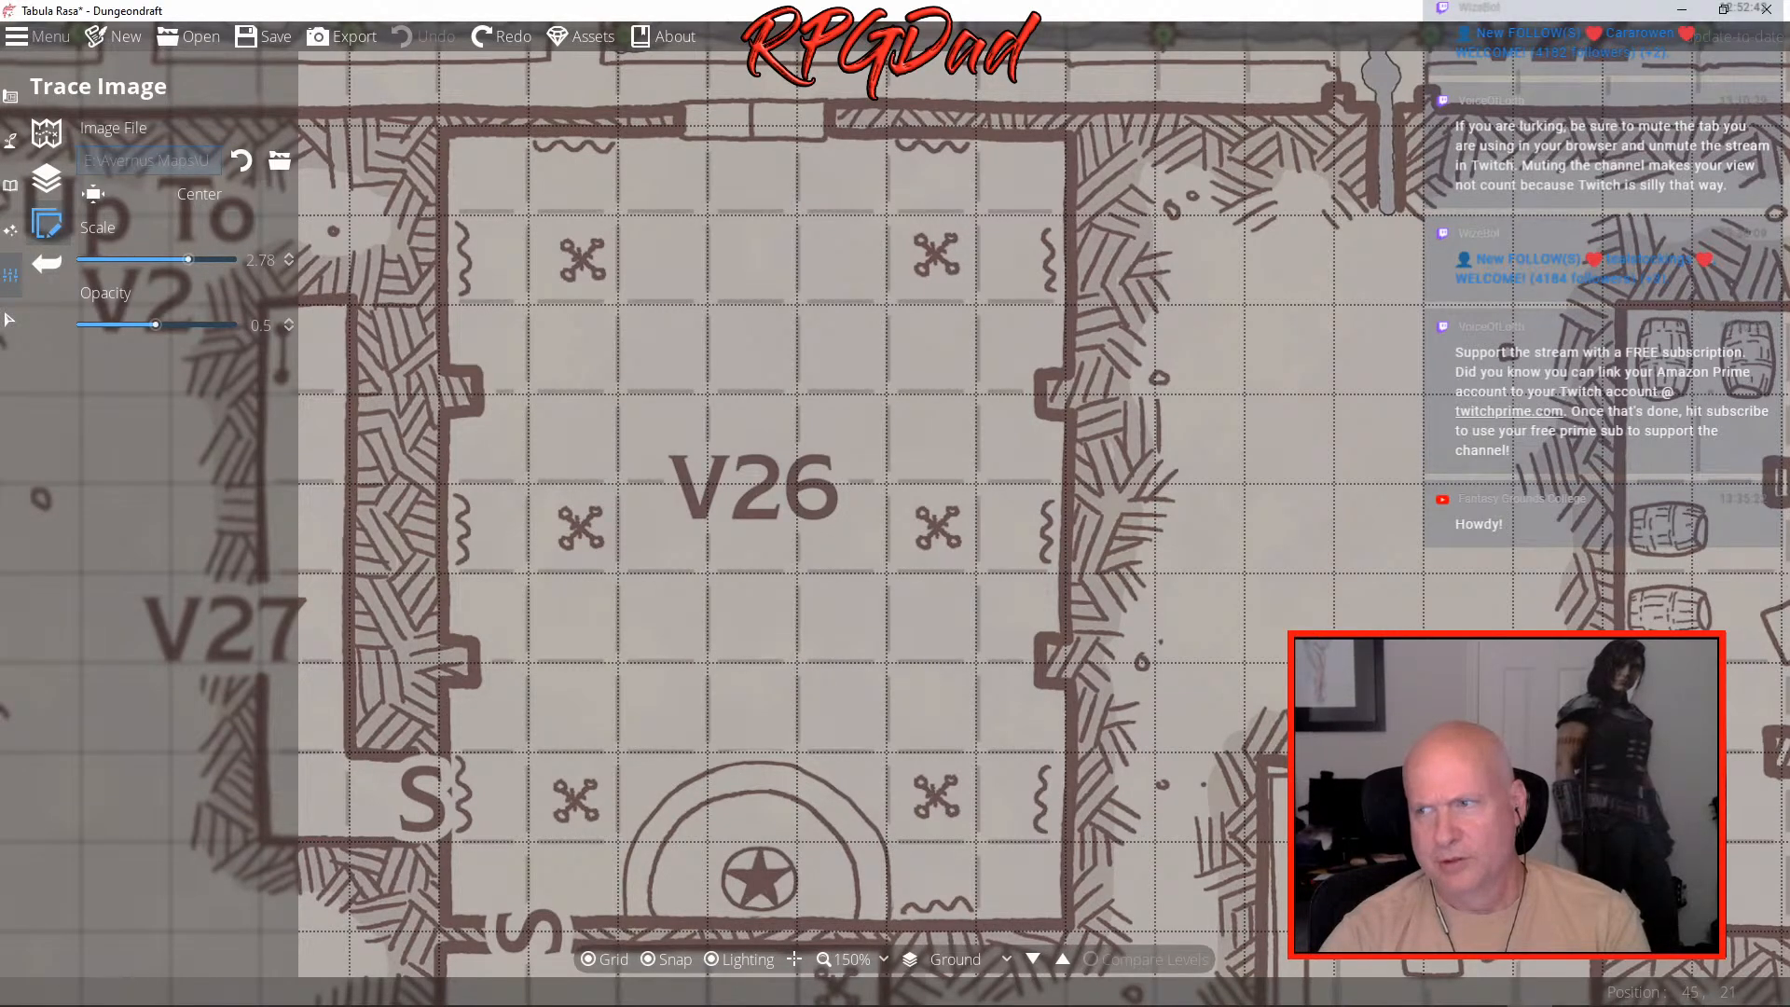
{"action": "left_click_drag", "start_coordinate": [1428, 664], "coordinate": [1503, 656]}
{"action": "scroll", "coordinate": [820, 653], "scroll_direction": "down", "scroll_amount": 1}
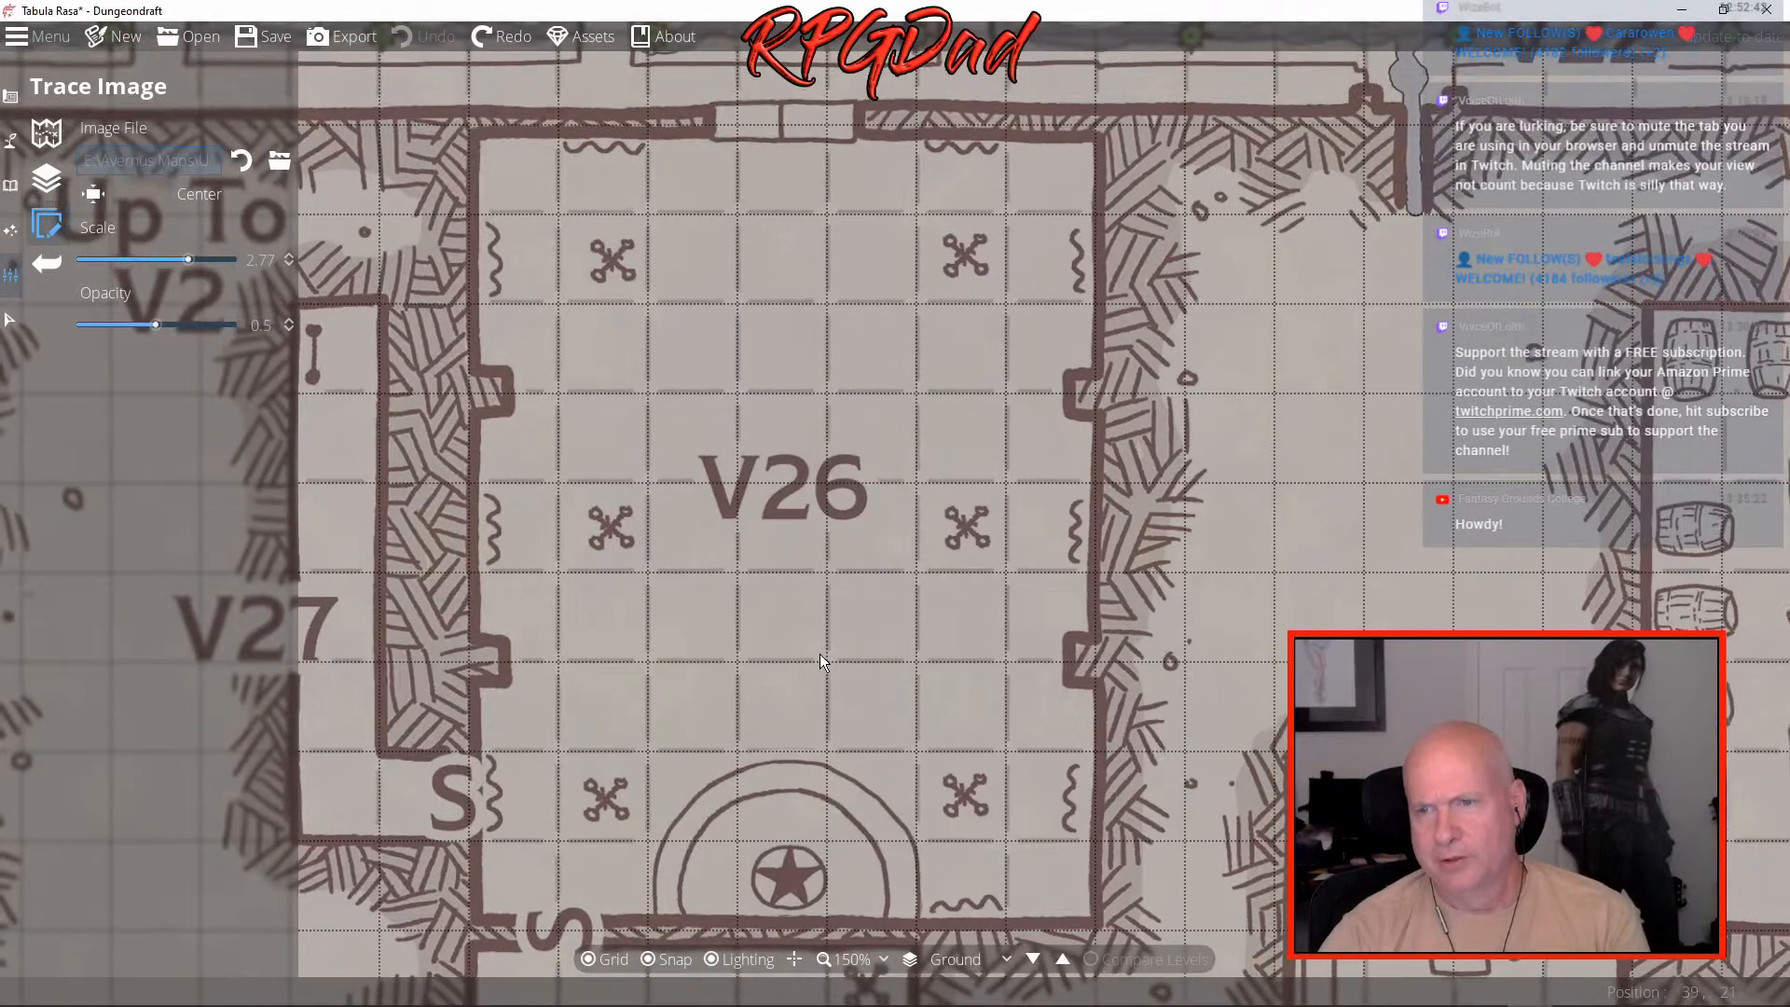
{"action": "left_click_drag", "start_coordinate": [1447, 658], "coordinate": [1251, 659]}
{"action": "scroll", "coordinate": [1251, 657], "scroll_direction": "down", "scroll_amount": 1}
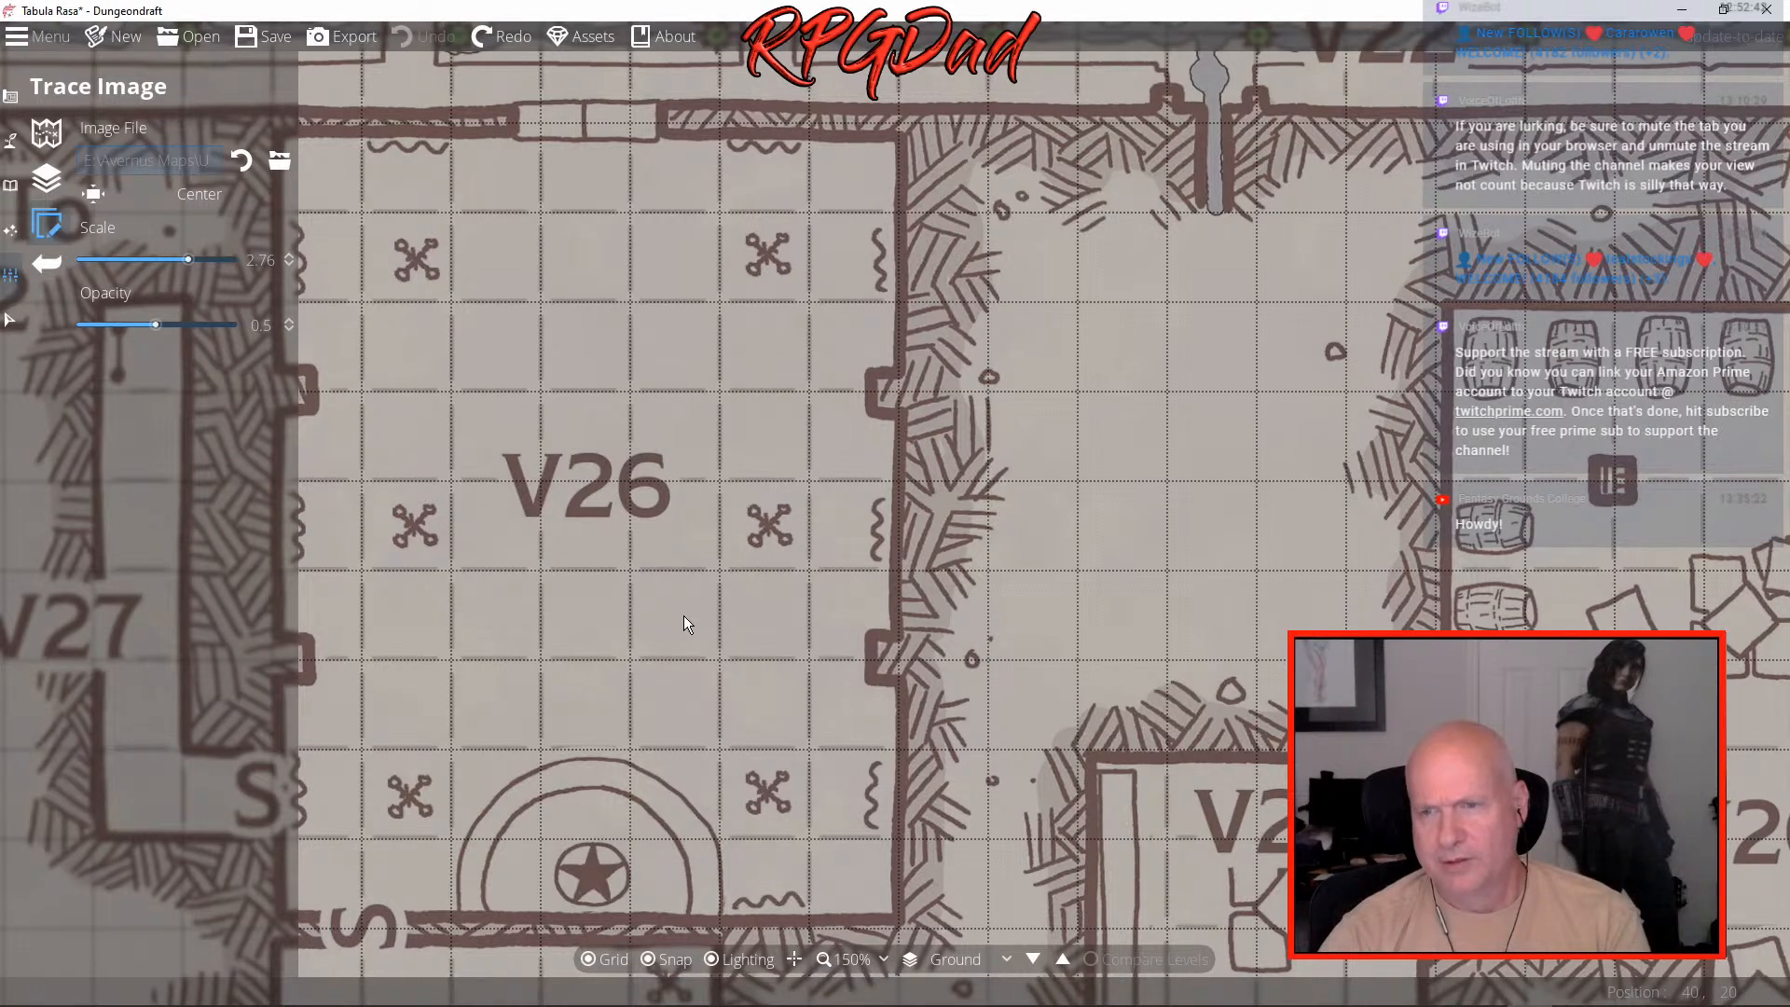
- Check the trace image's alignment with the grid in room V26 and across the rest of the map
{"action": "scroll", "coordinate": [684, 615], "scroll_direction": "up", "scroll_amount": 5}
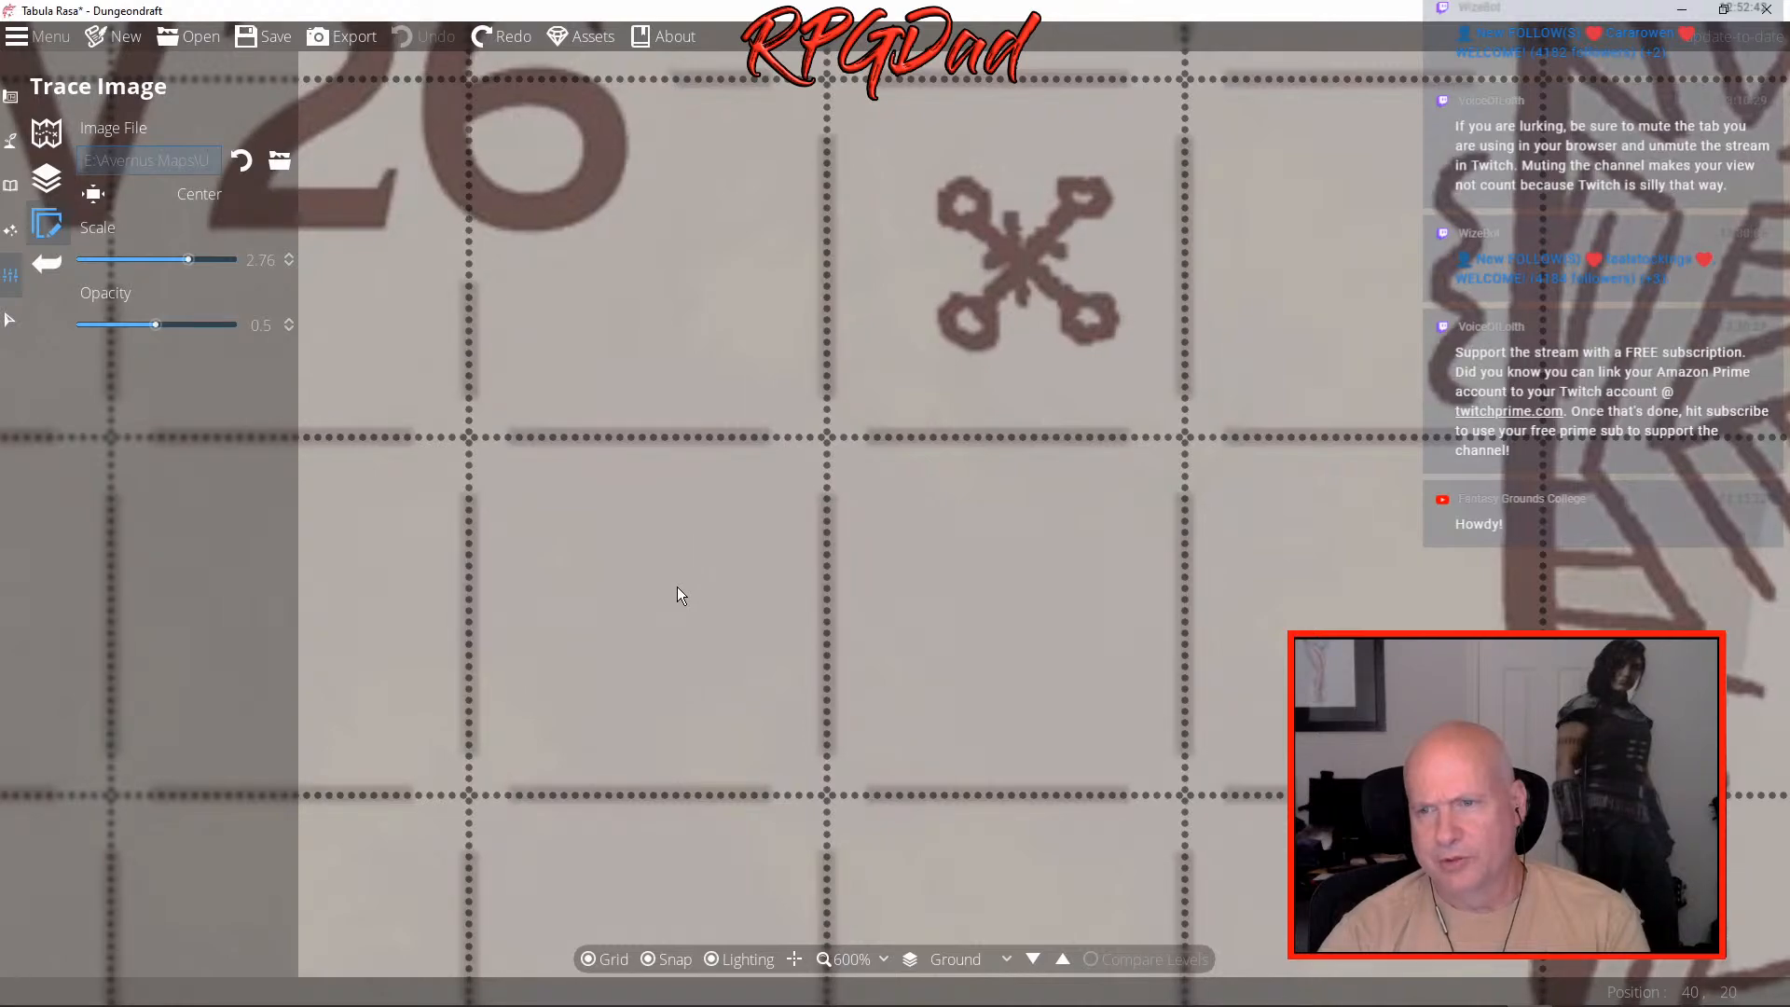
{"action": "scroll", "coordinate": [676, 585], "scroll_direction": "down", "scroll_amount": 6}
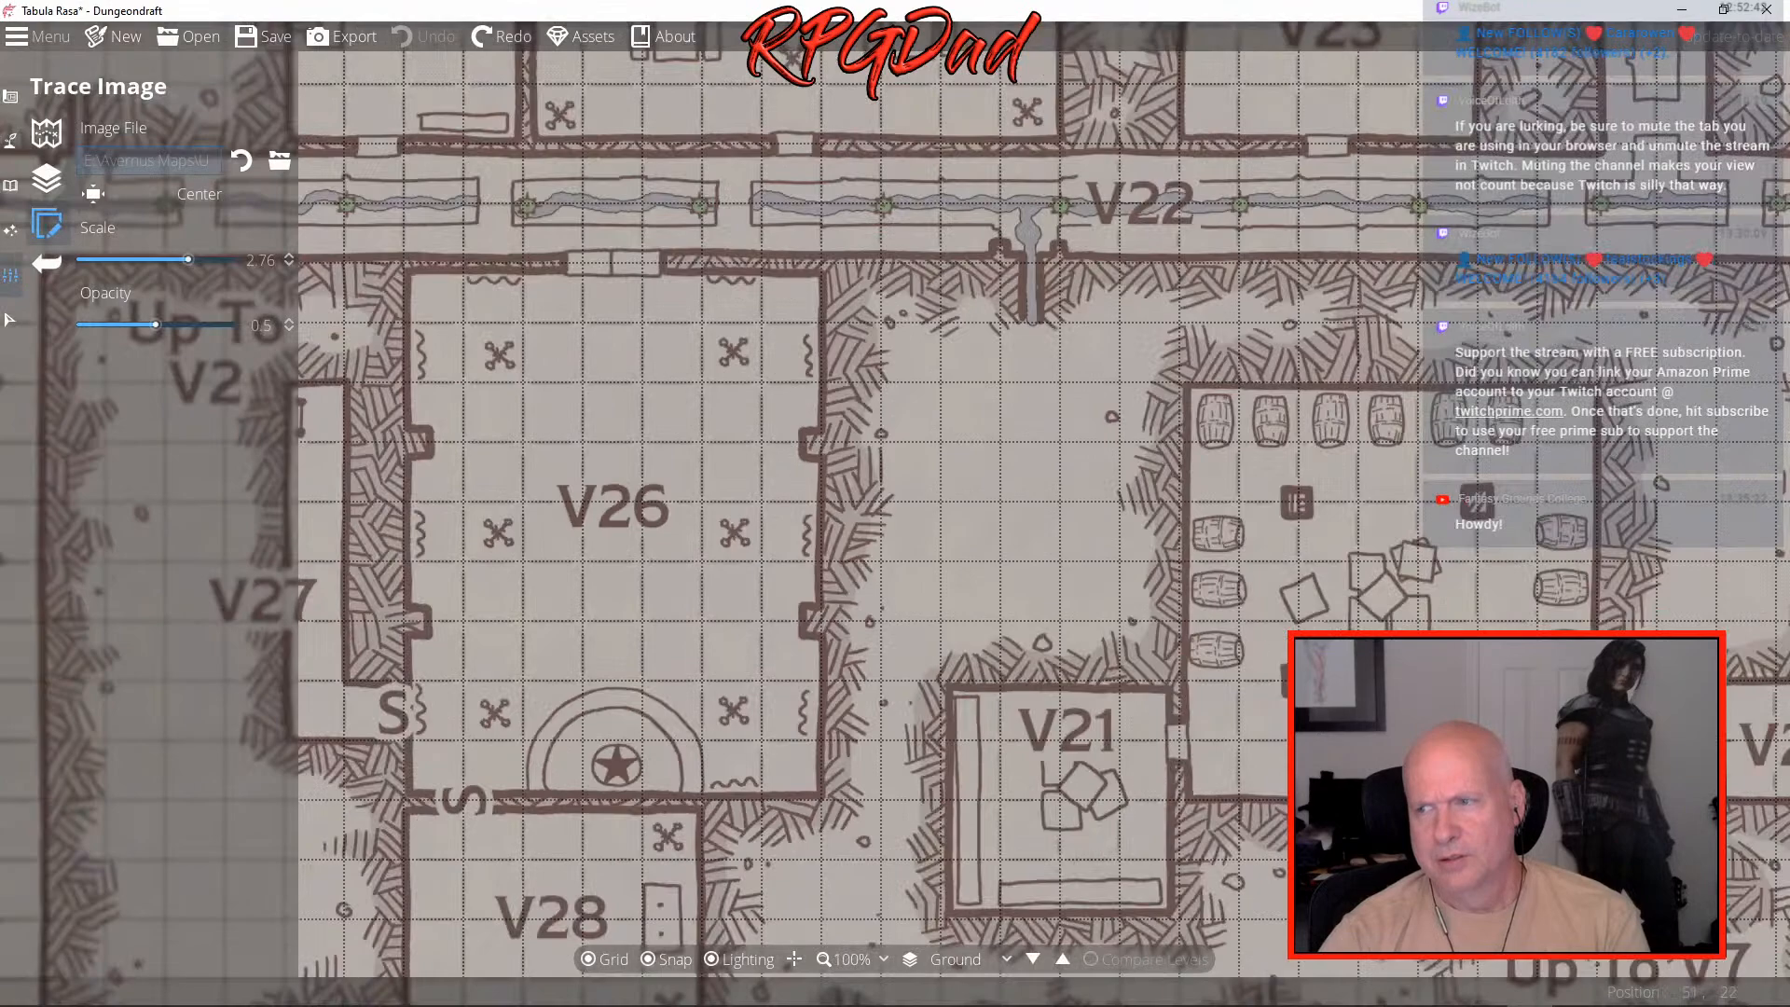
{"action": "left_click_drag", "start_coordinate": [1343, 634], "coordinate": [1254, 617]}
{"action": "left_click_drag", "start_coordinate": [497, 610], "coordinate": [1290, 617]}
{"action": "left_click_drag", "start_coordinate": [685, 600], "coordinate": [1394, 600]}
{"action": "left_click_drag", "start_coordinate": [1015, 619], "coordinate": [1000, 709]}
{"action": "left_click_drag", "start_coordinate": [1061, 434], "coordinate": [724, 449]}
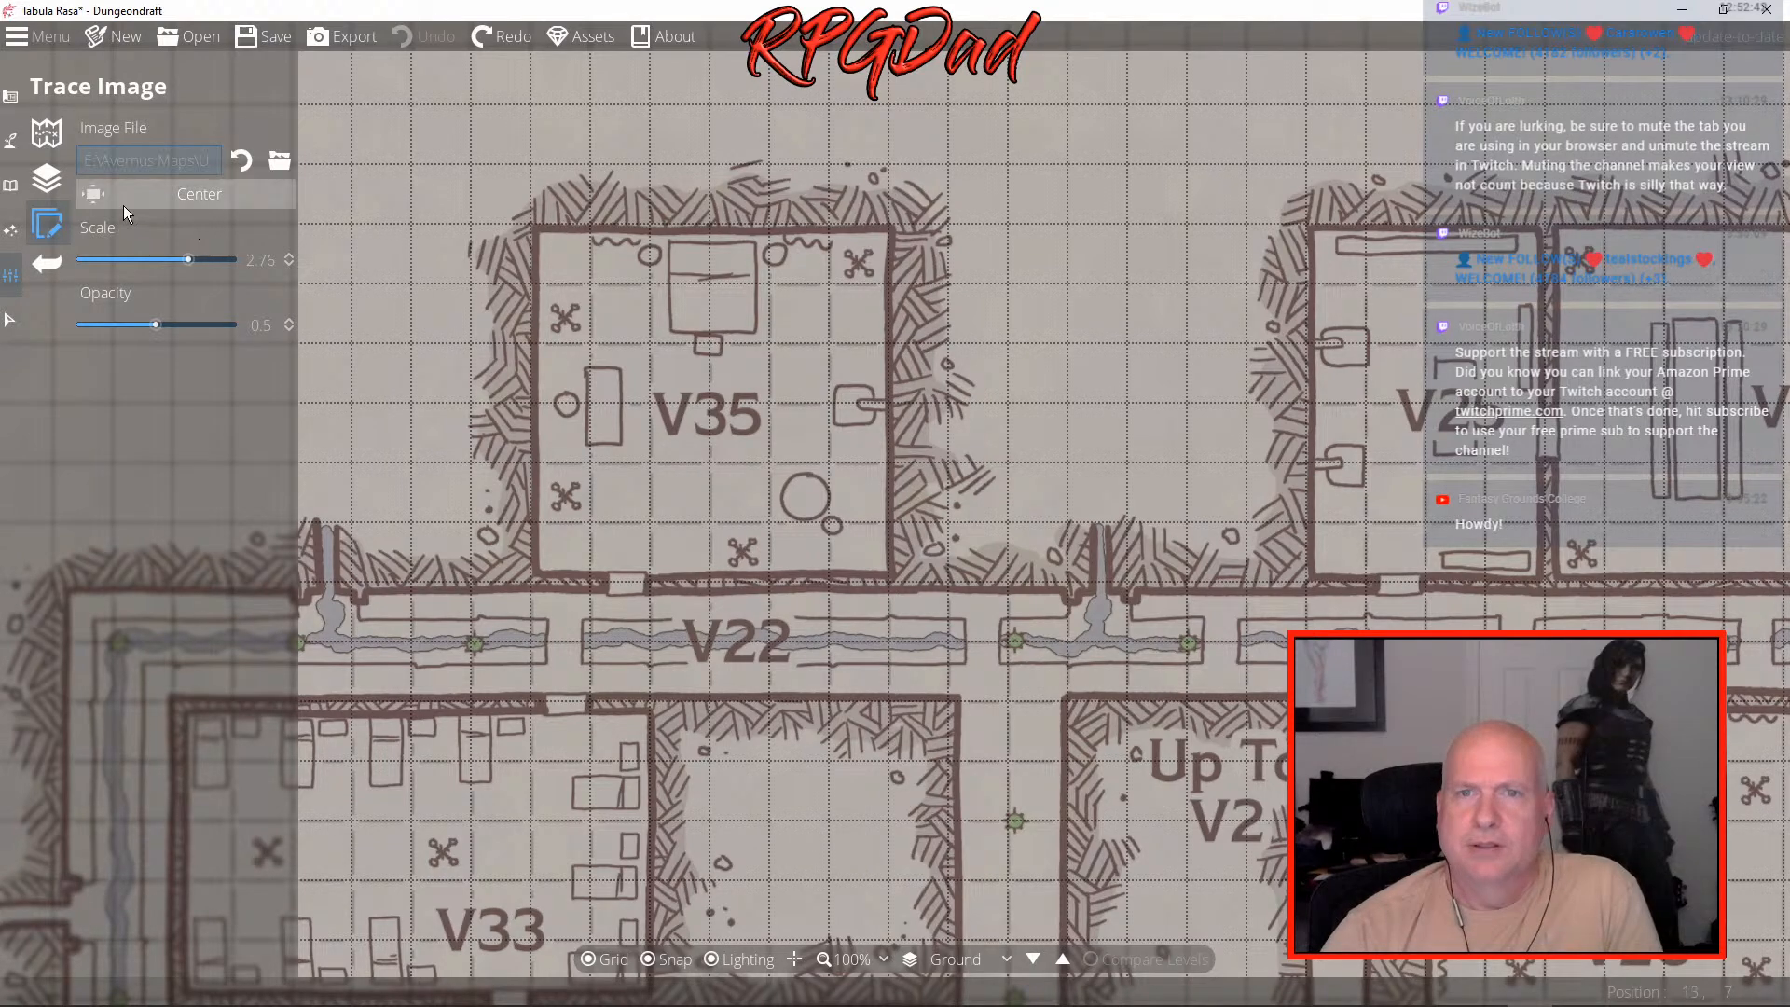
- Look through the terrain, object, design, effects and trace image tools for options affecting the map or its reference image
{"action": "left_click", "coordinate": [13, 138]}
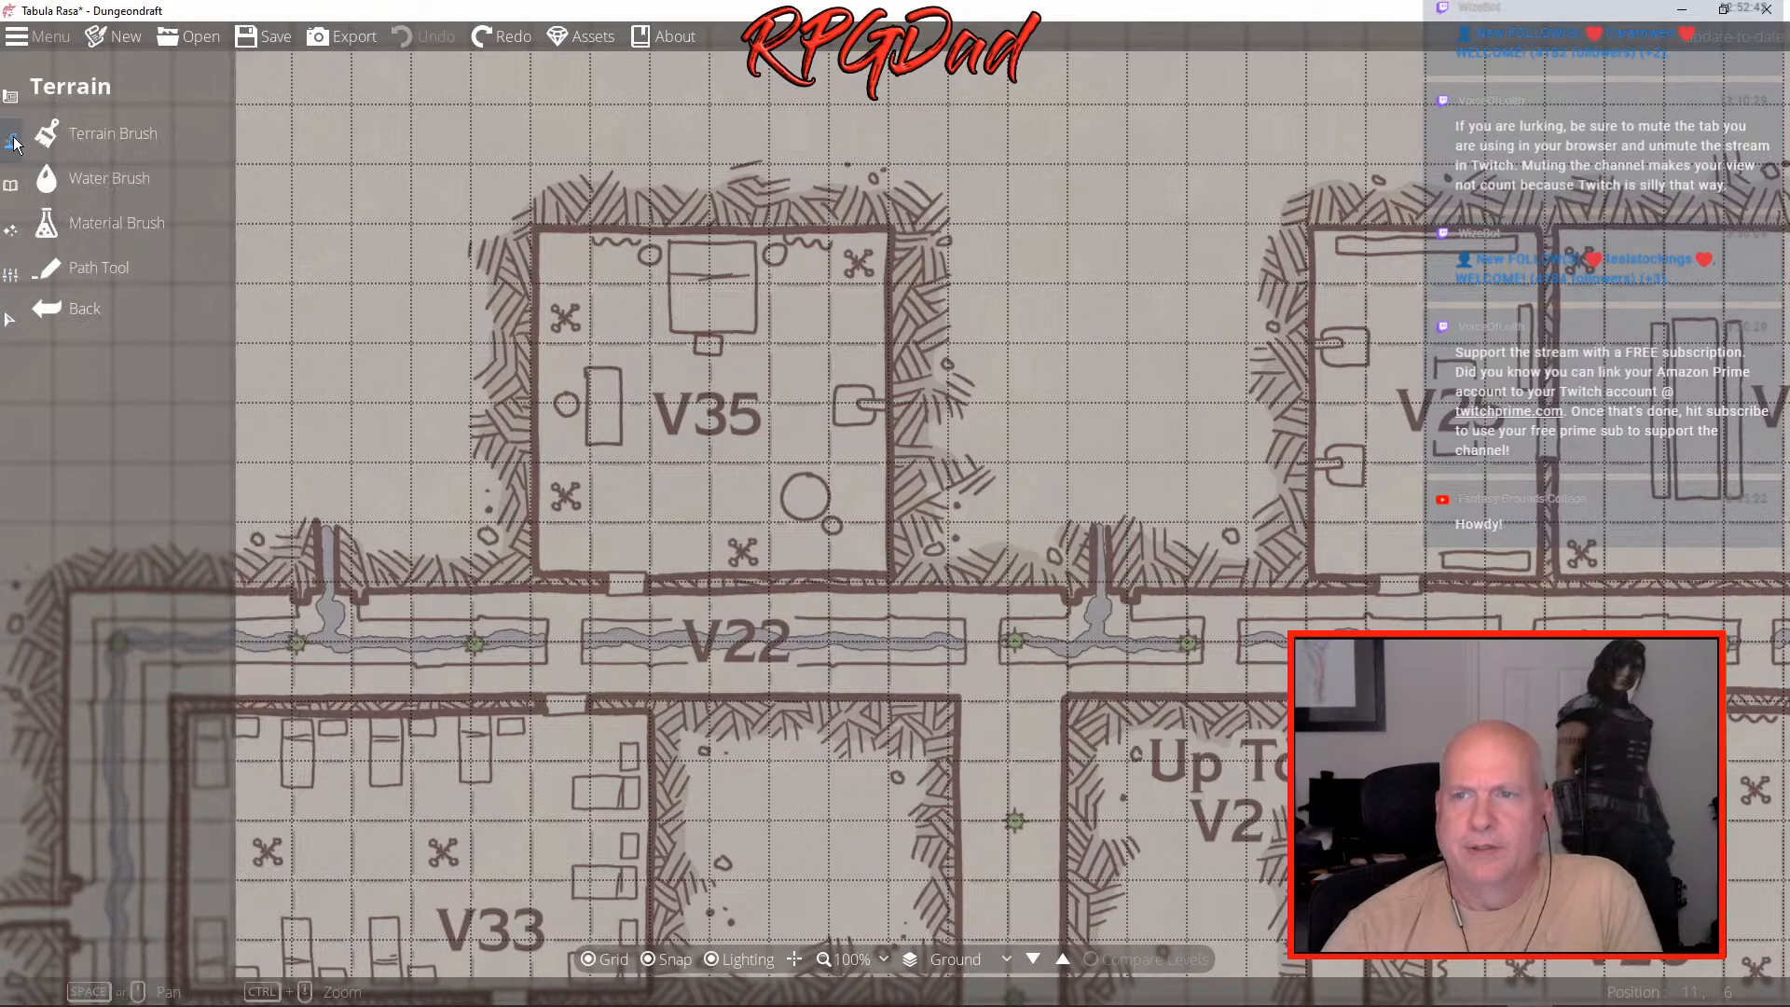
{"action": "left_click", "coordinate": [17, 190]}
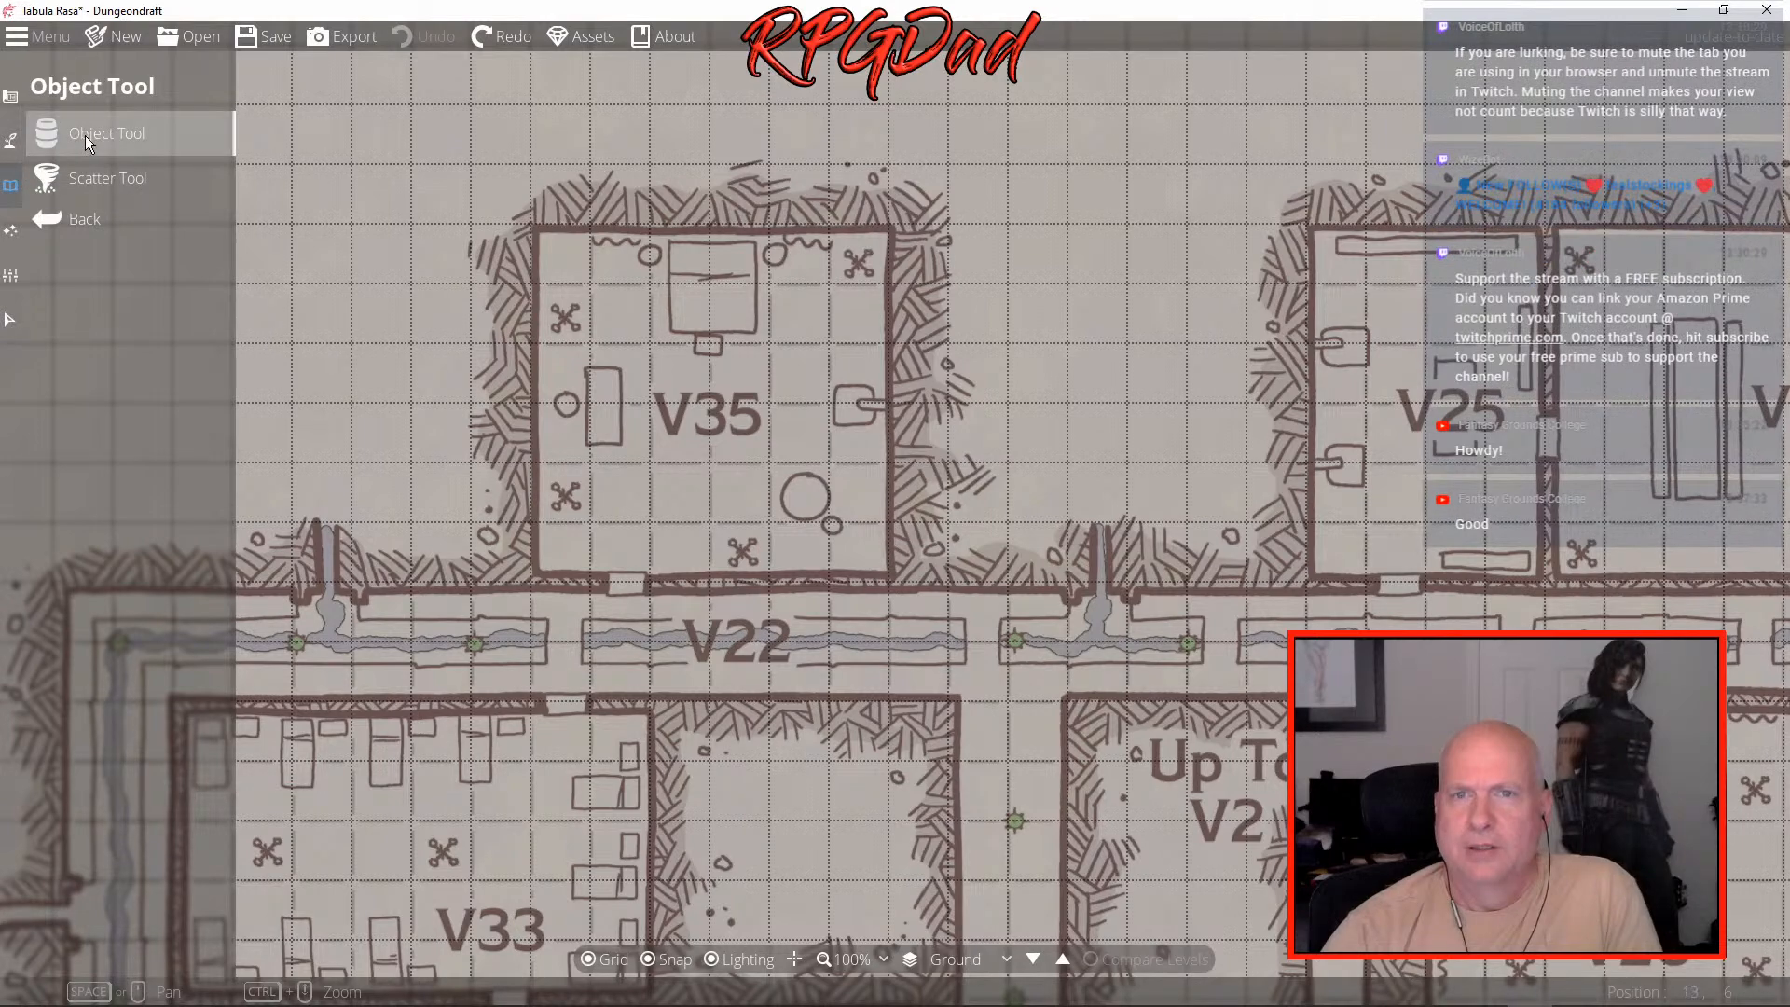
{"action": "left_click", "coordinate": [6, 99]}
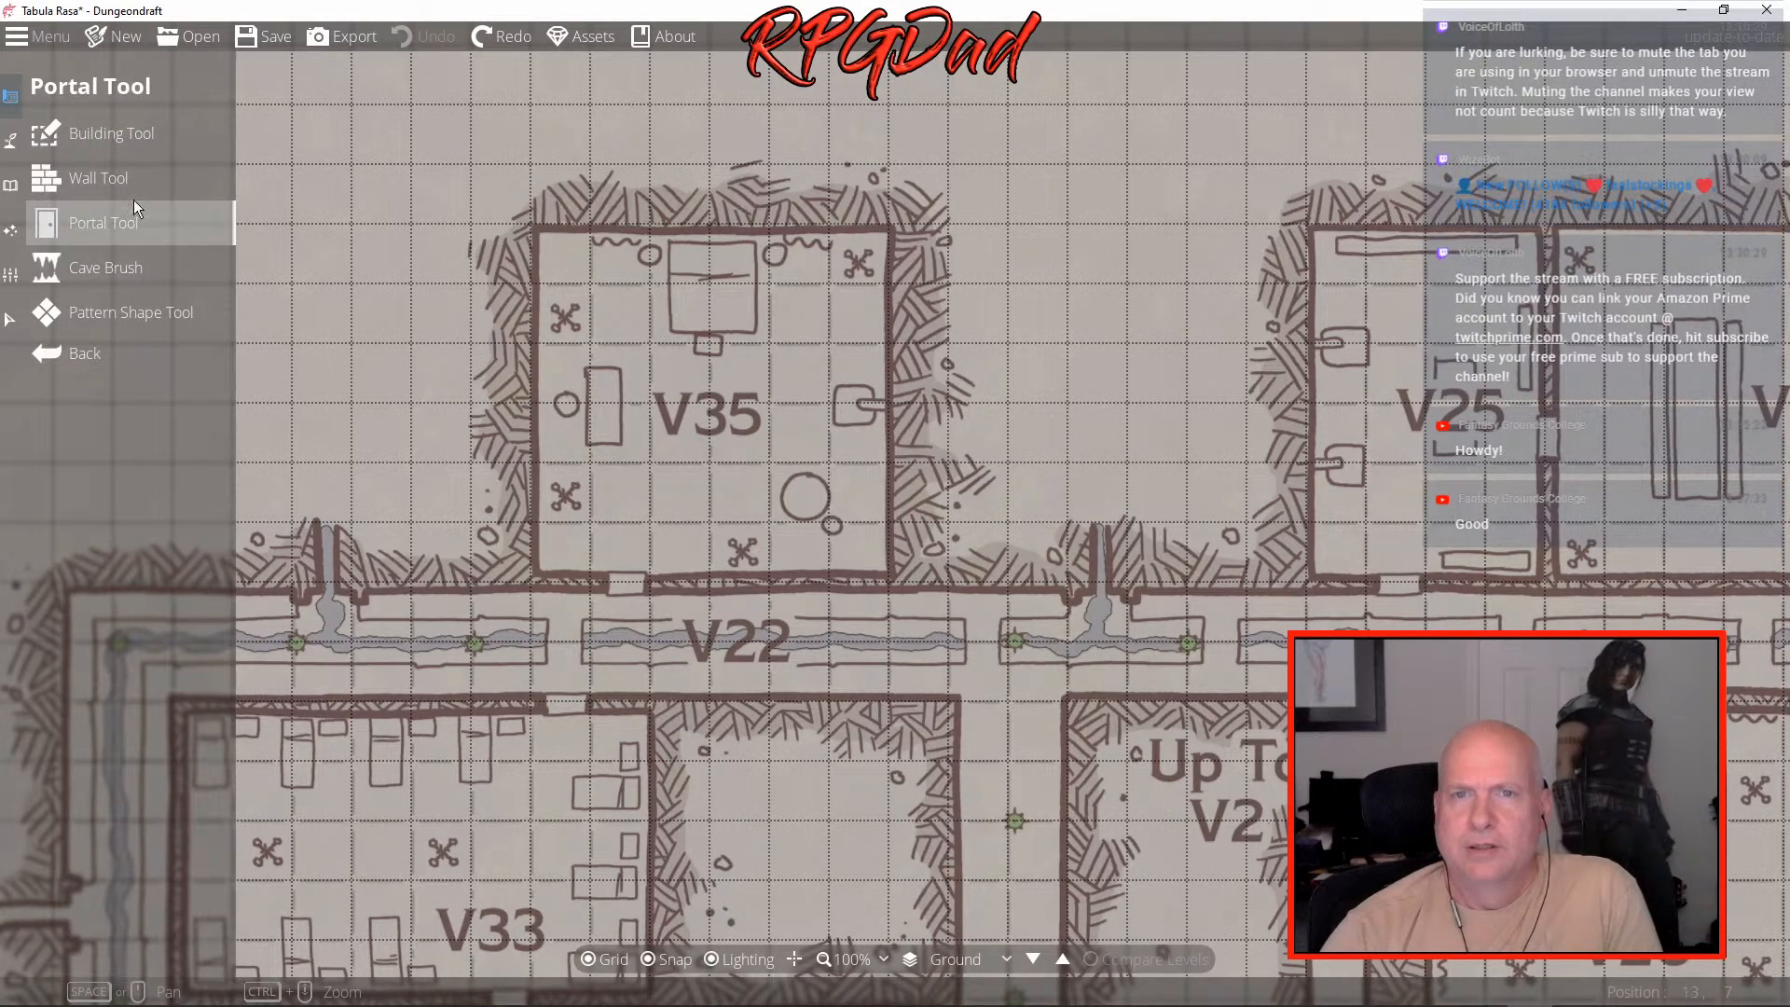
{"action": "left_click", "coordinate": [82, 138]}
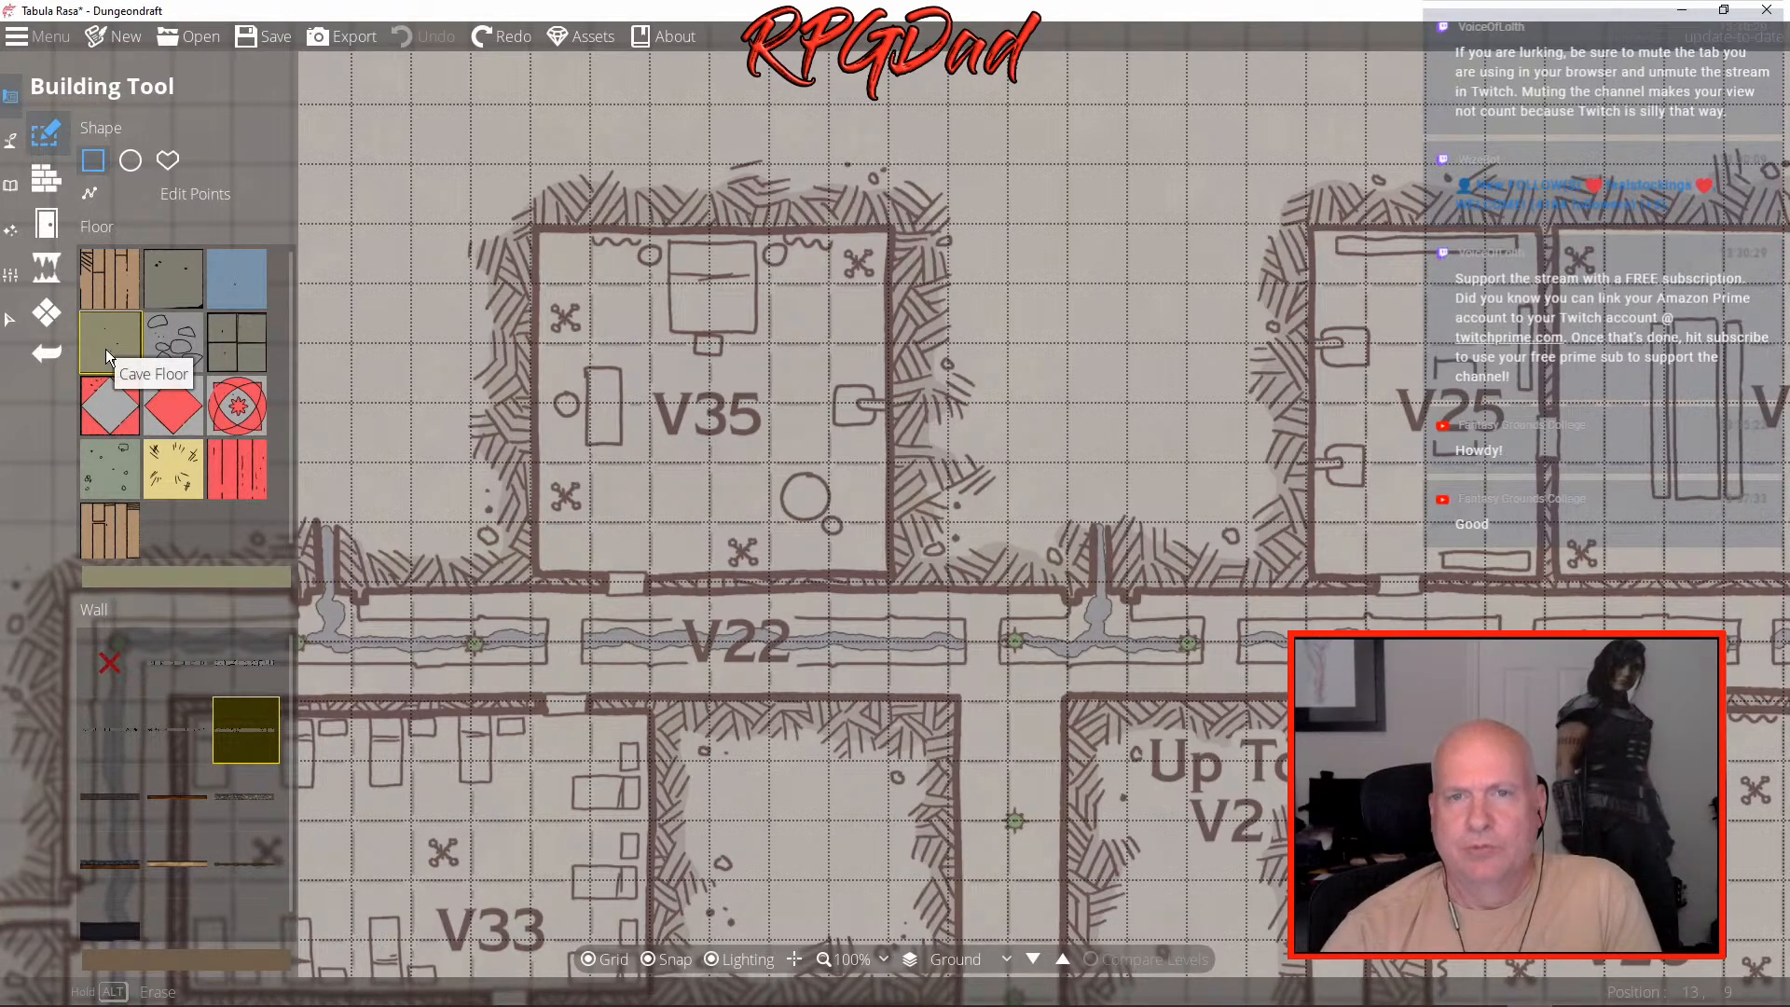
{"action": "left_click", "coordinate": [43, 266]}
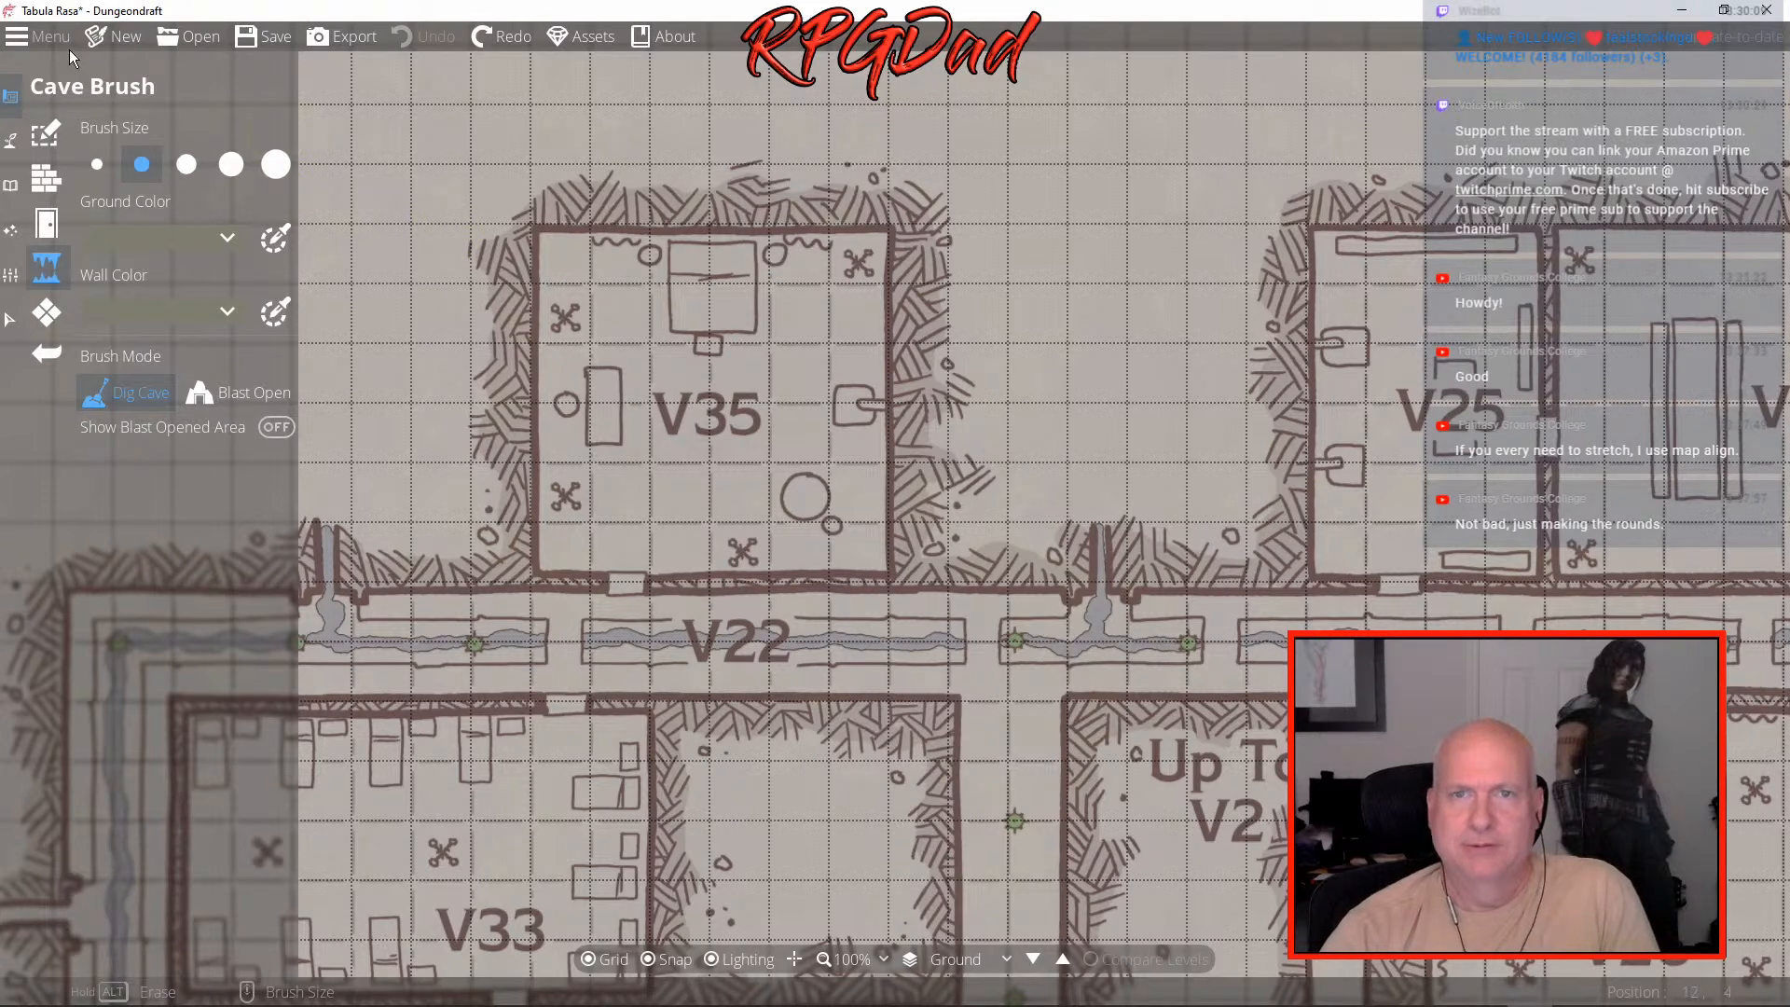
{"action": "left_click", "coordinate": [12, 274]}
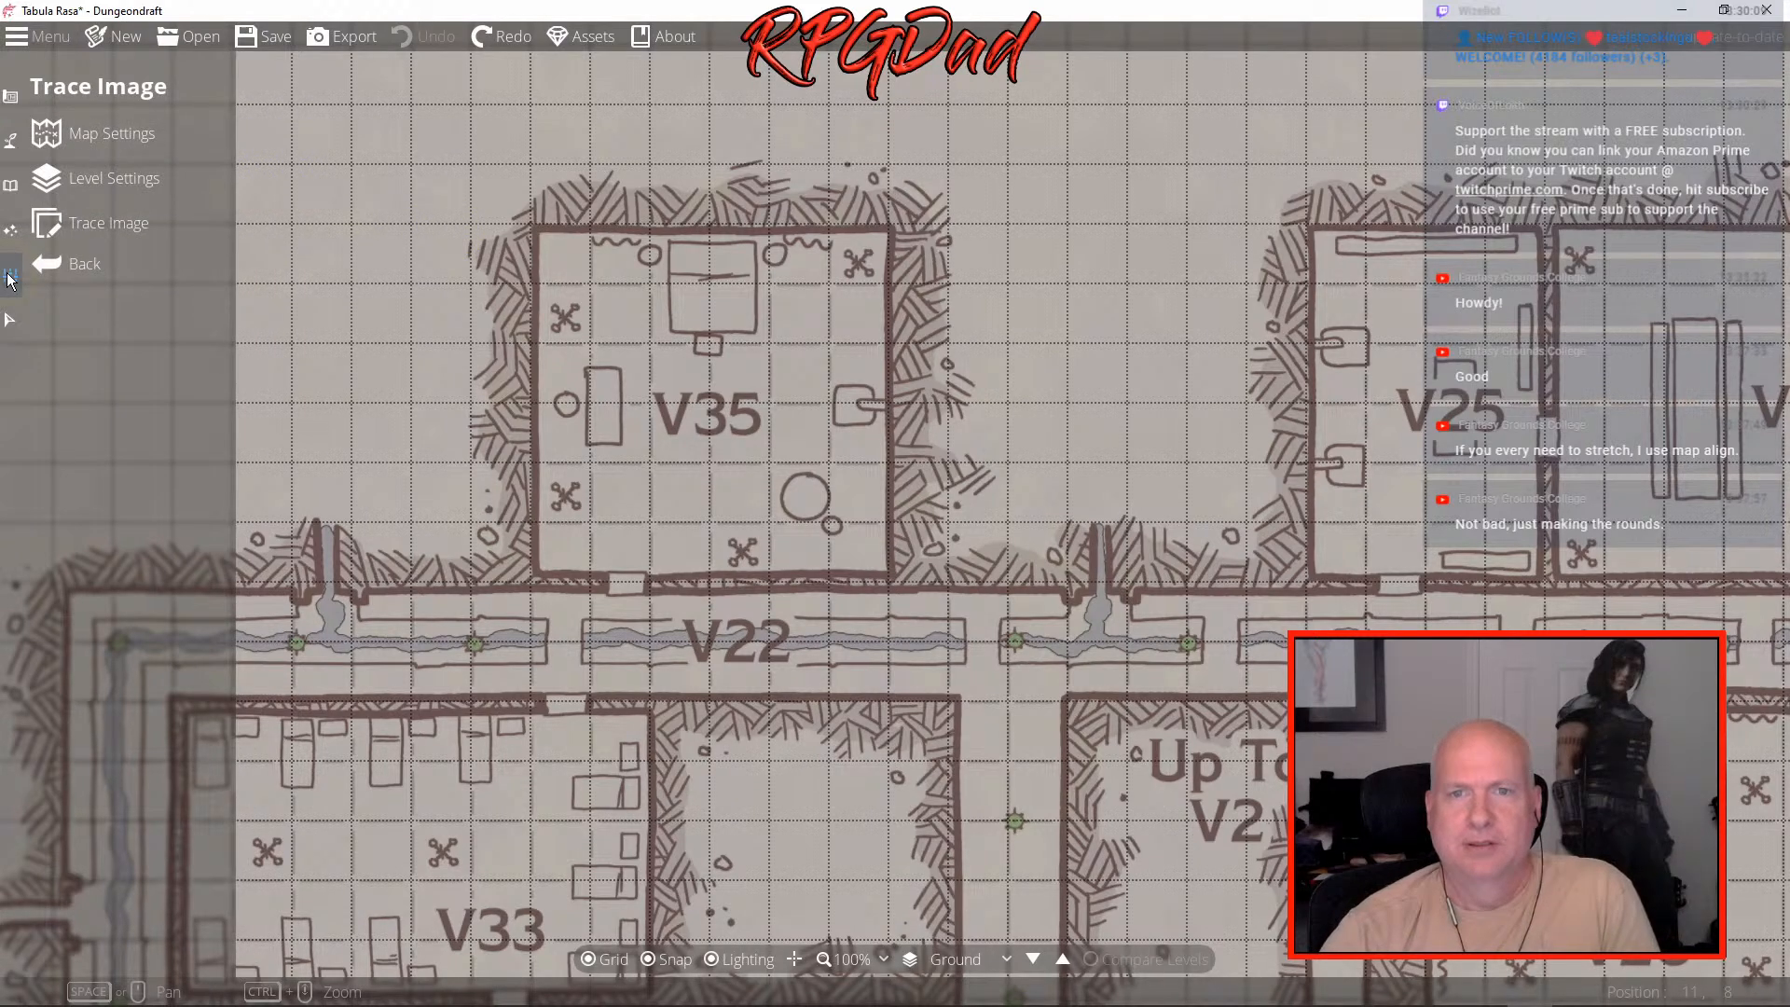
{"action": "left_click", "coordinate": [91, 222]}
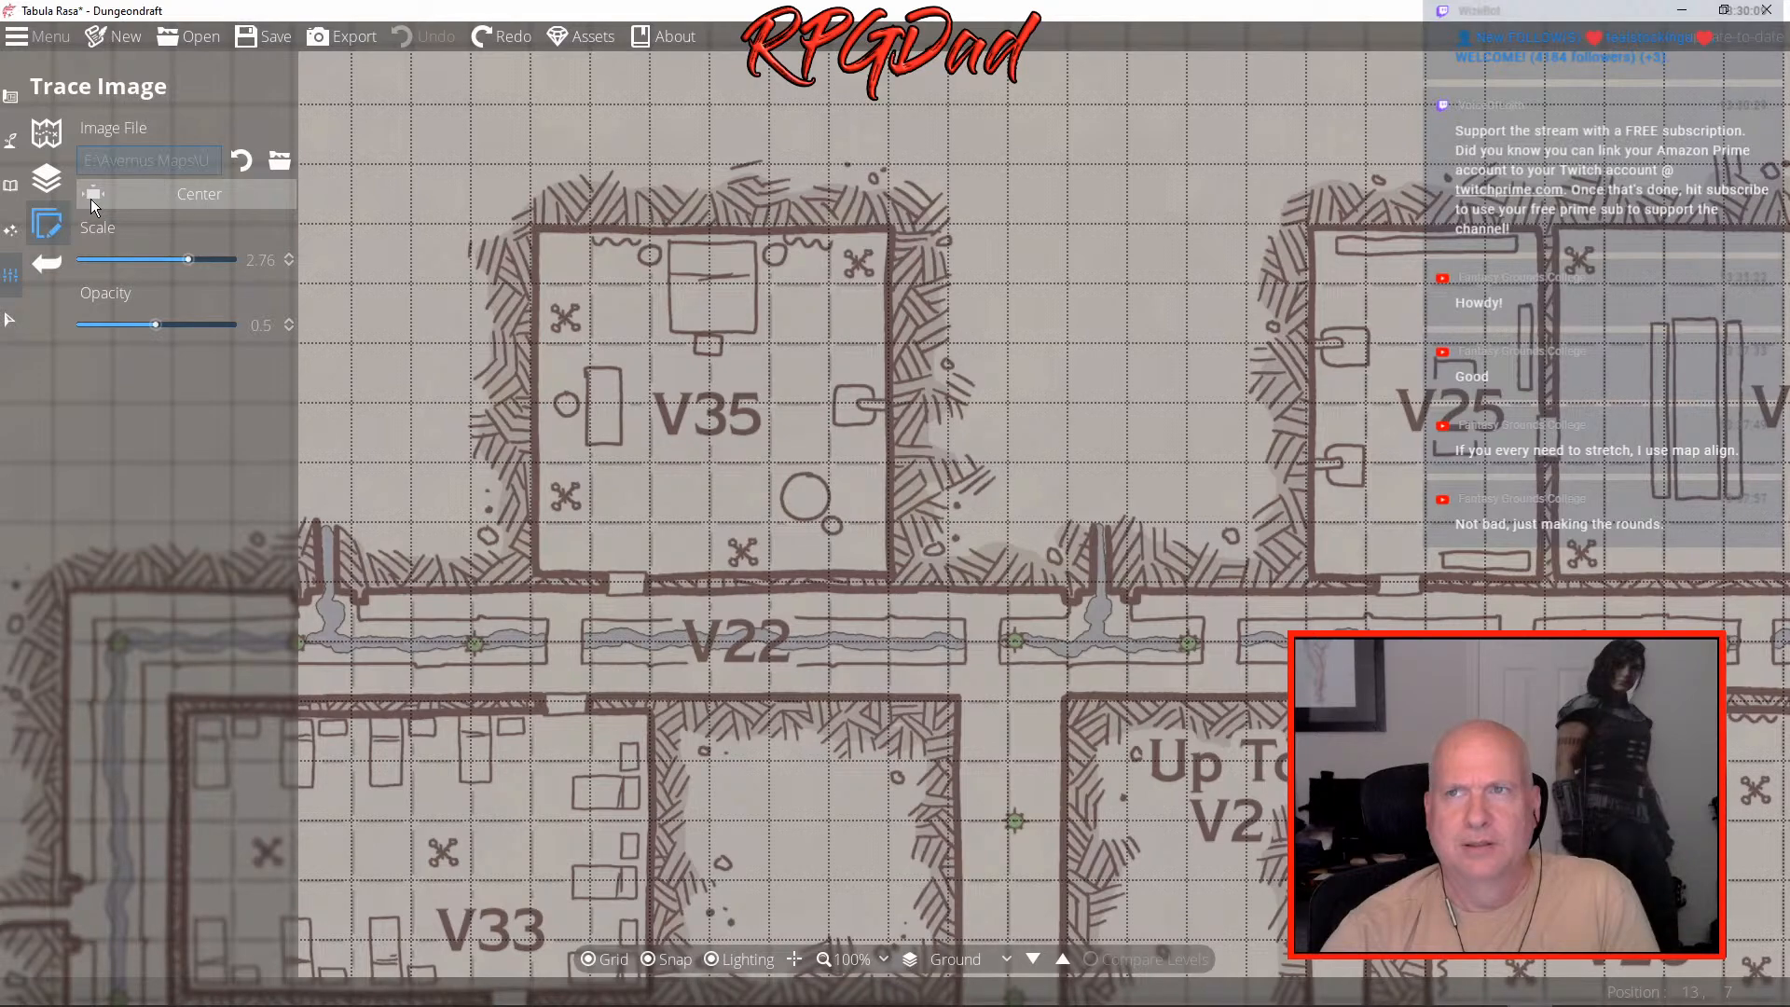
{"action": "left_click", "coordinate": [9, 235]}
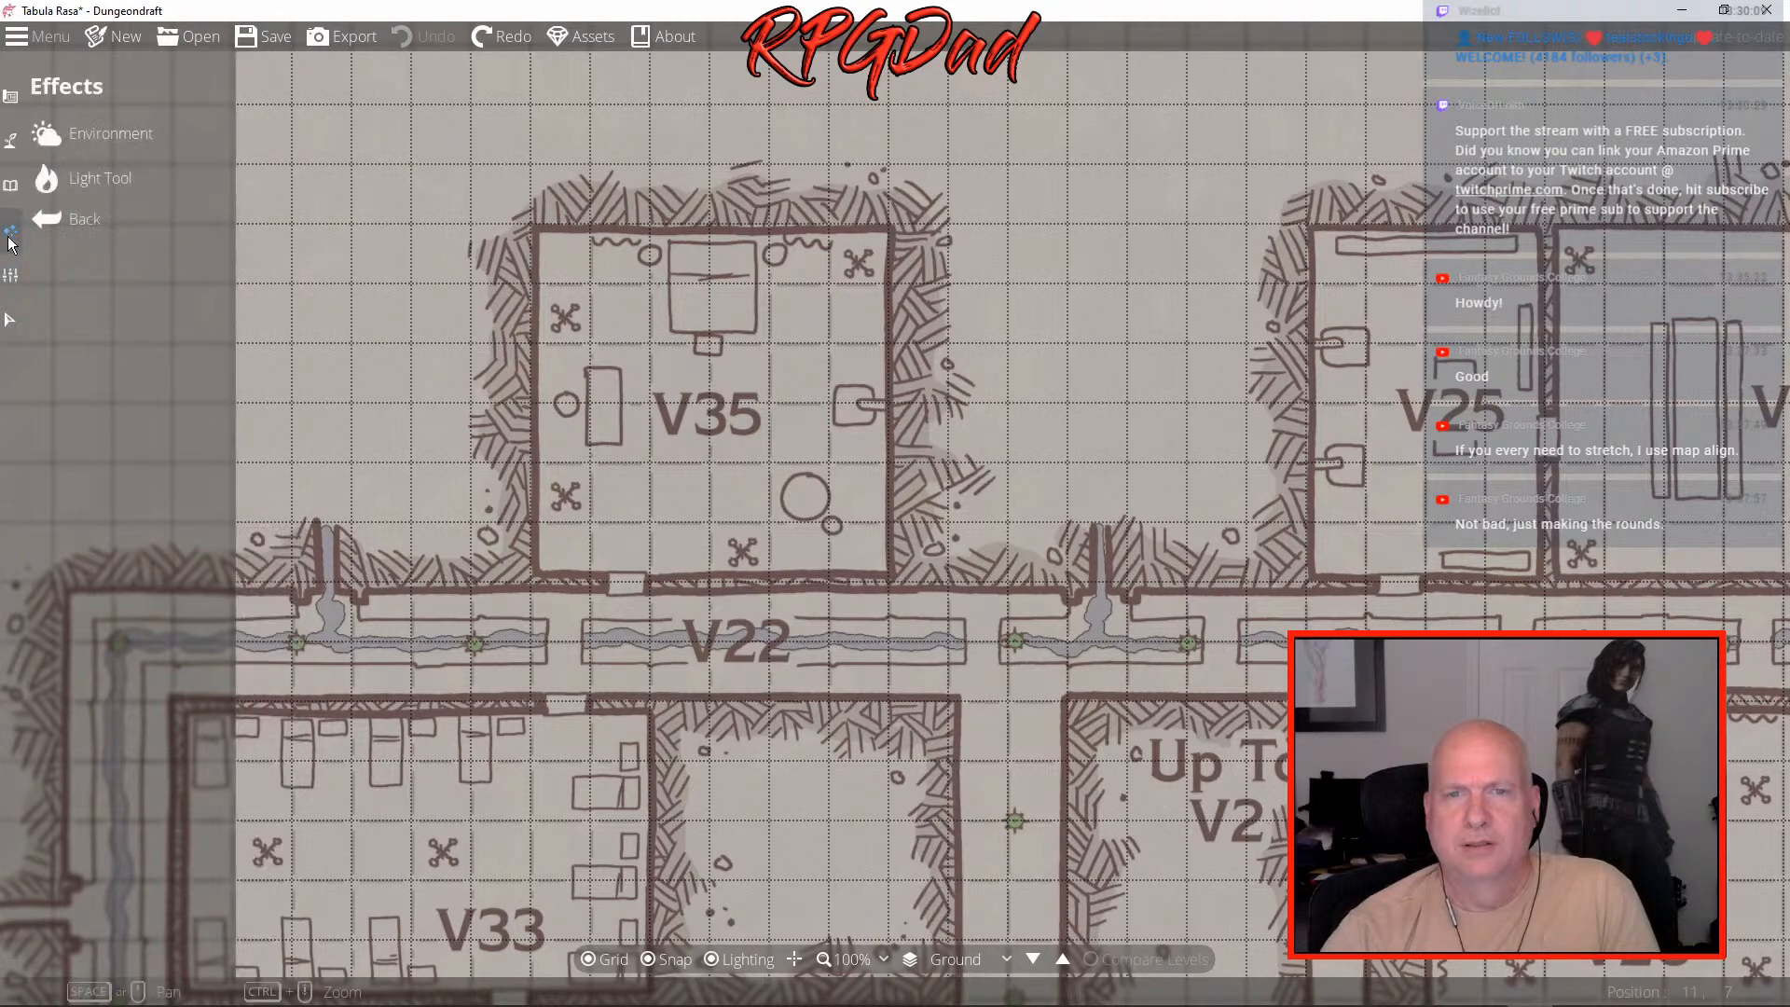
{"action": "left_click", "coordinate": [16, 37]}
{"action": "mouse_move", "coordinate": [89, 70]}
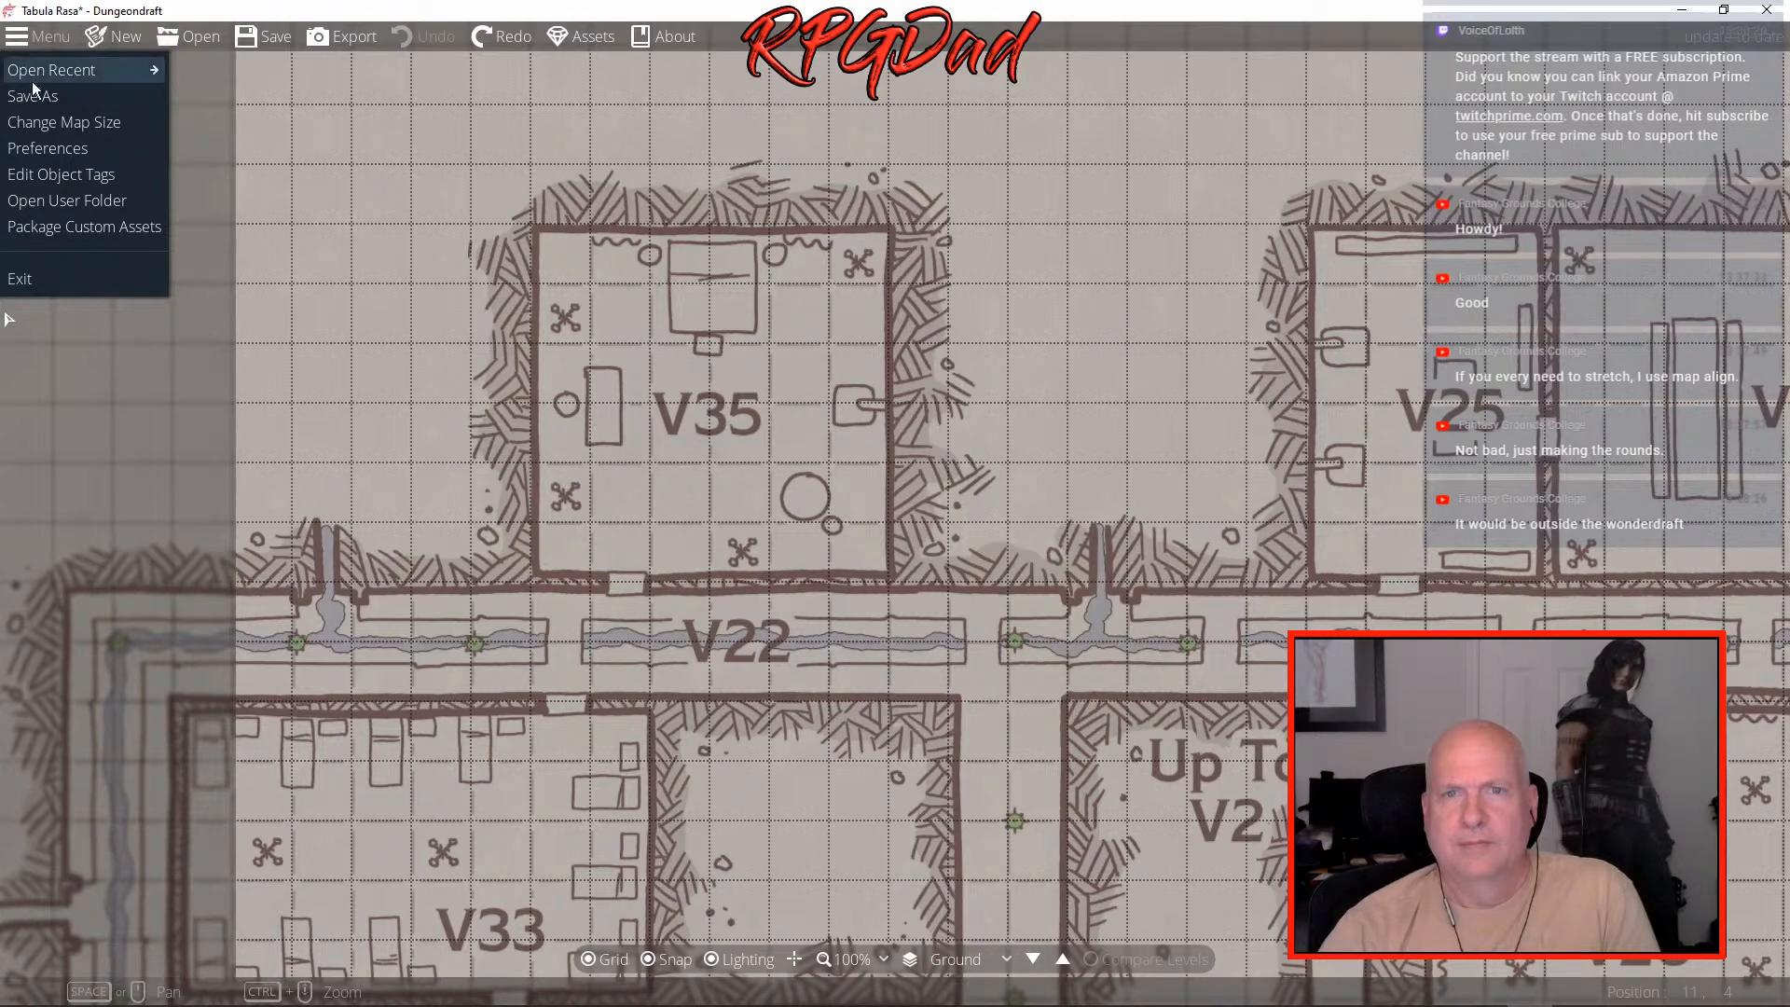
{"action": "left_click", "coordinate": [44, 125]}
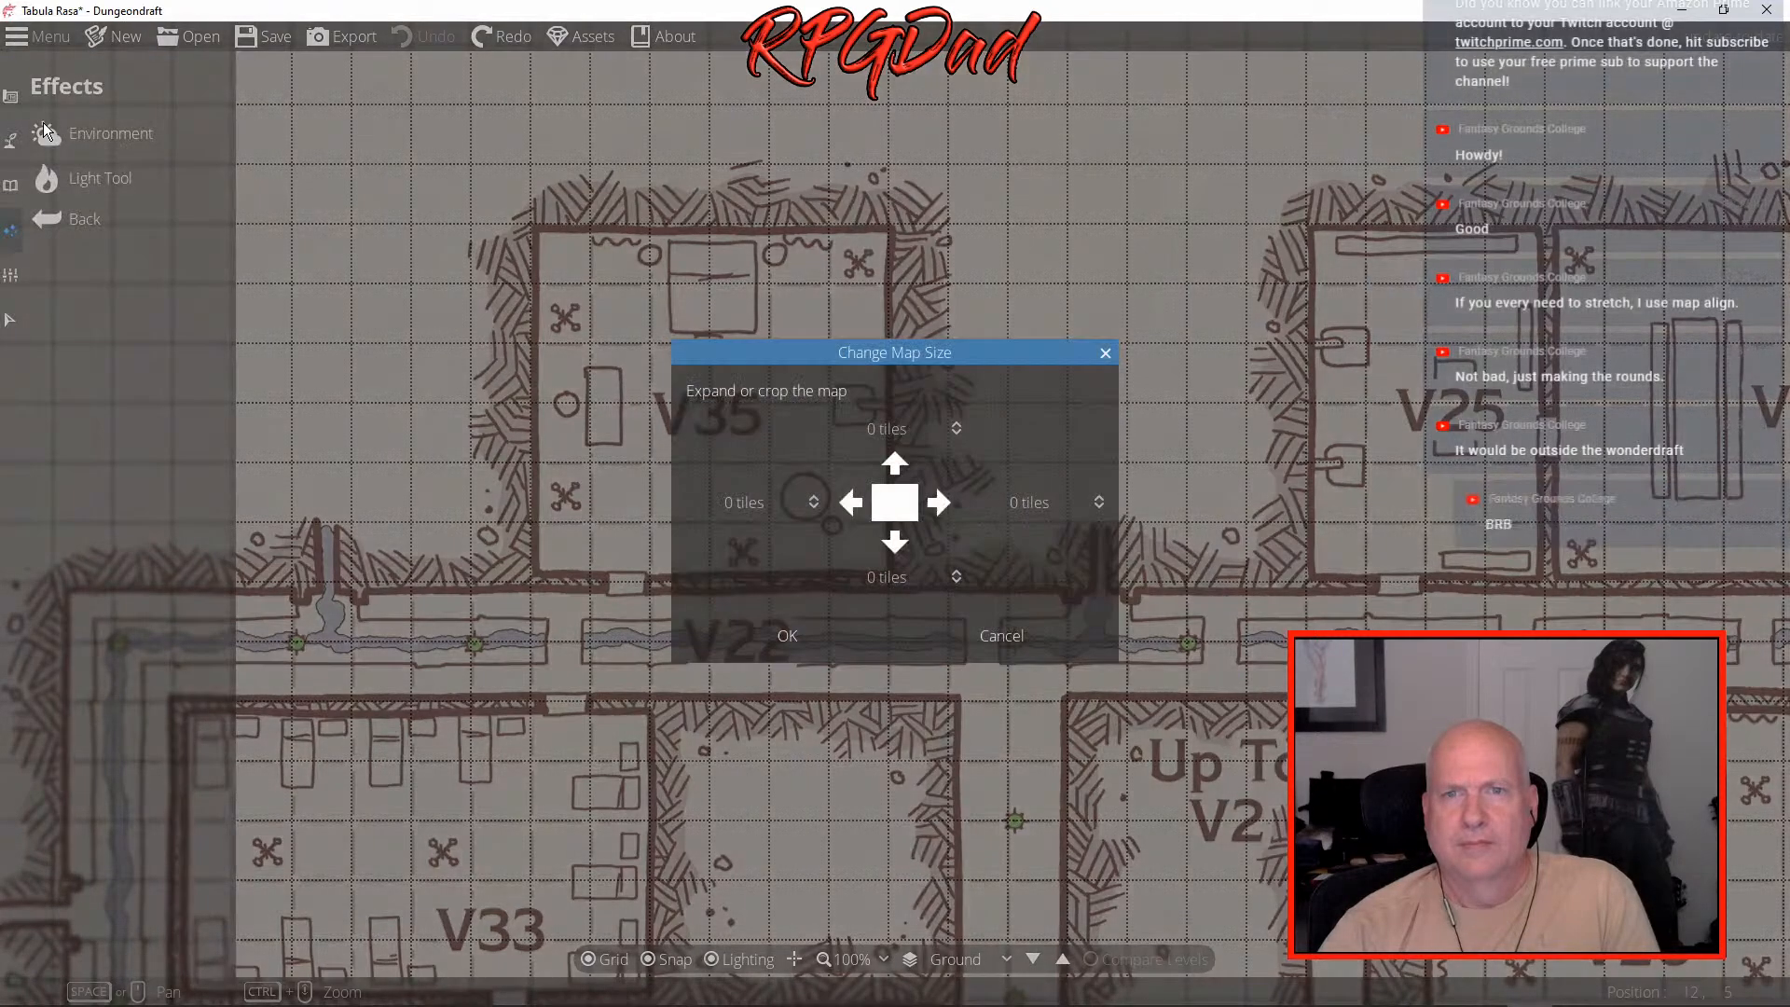
{"action": "left_click", "coordinate": [1104, 354]}
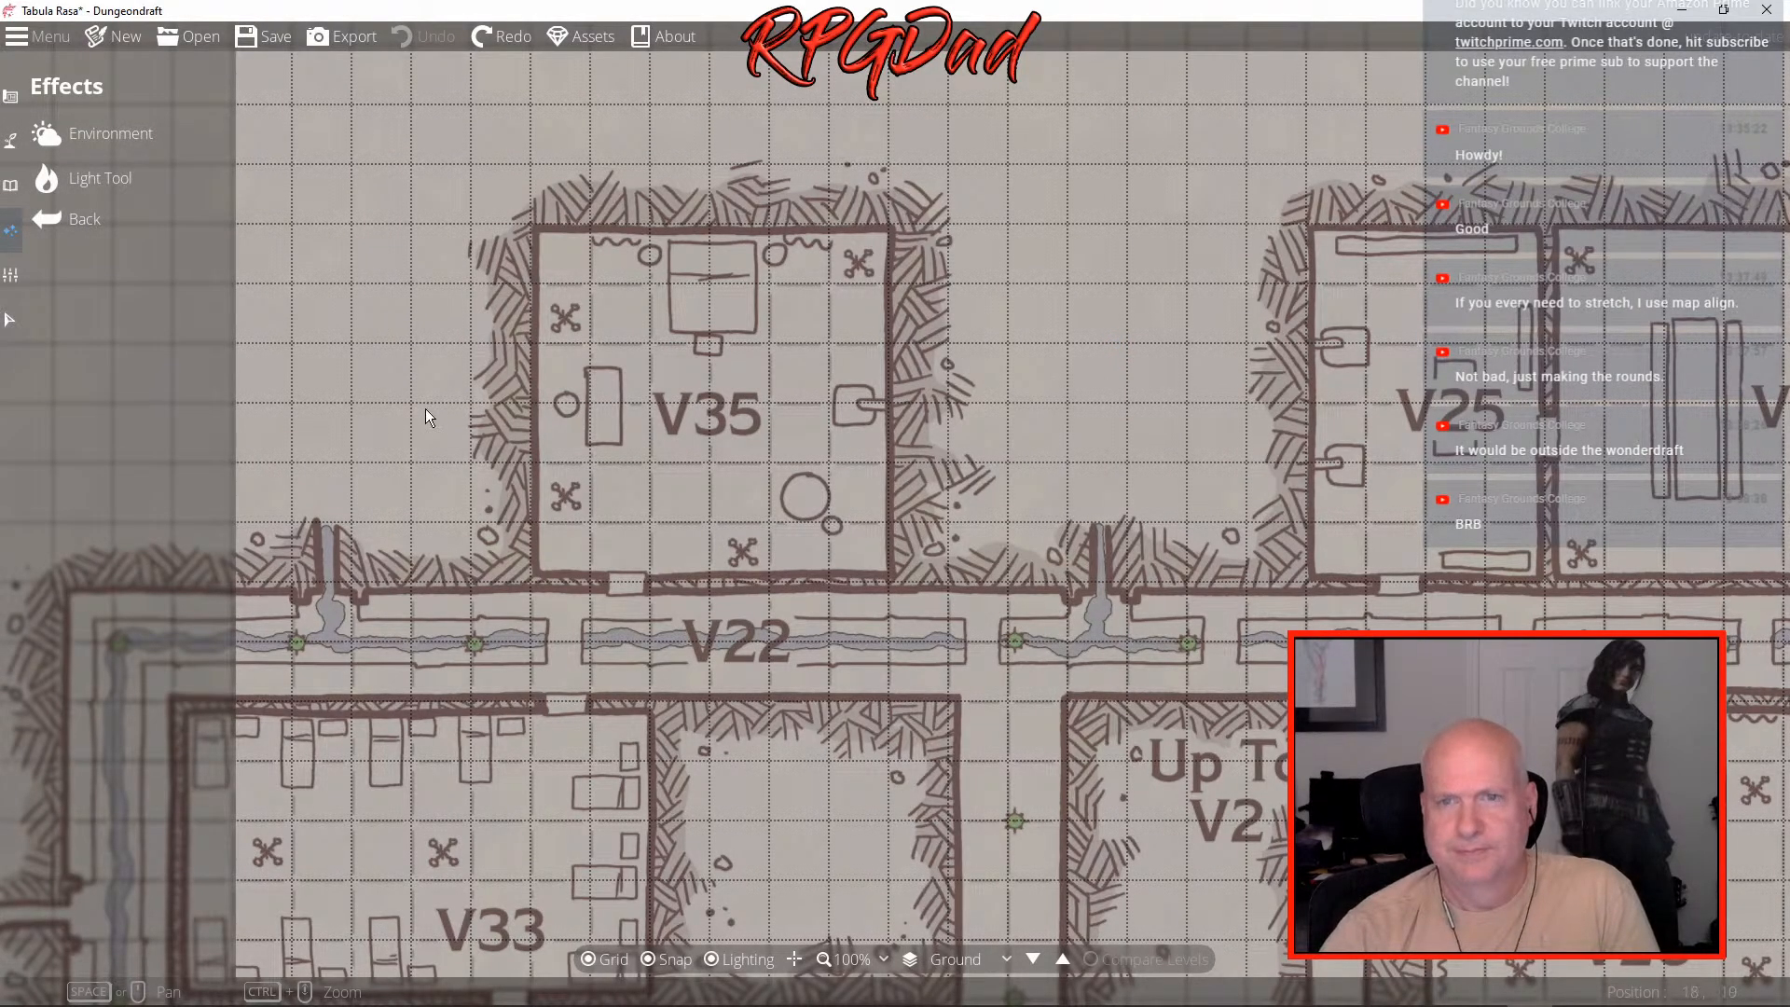
- With the Building Tool, a stone block wall and grid snapping off, build room V35 as a rectangle over its traced outline
{"action": "left_click", "coordinate": [7, 104]}
{"action": "left_click", "coordinate": [84, 268]}
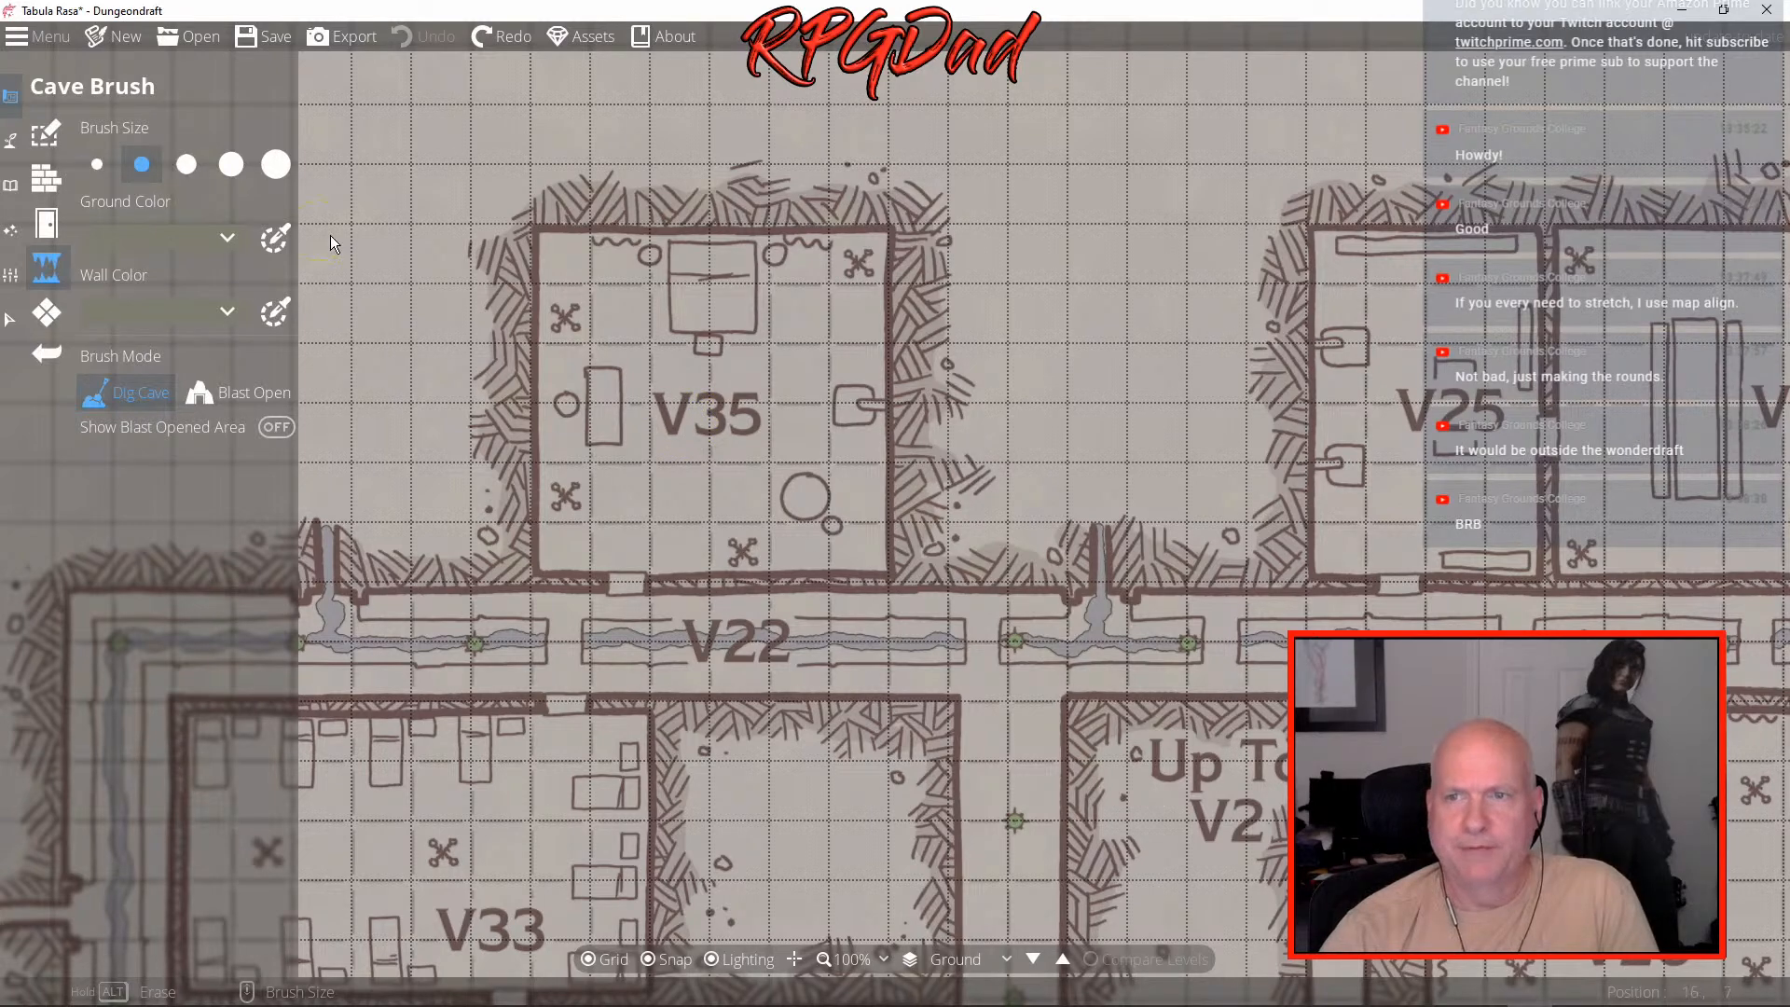
{"action": "left_click", "coordinate": [48, 138]}
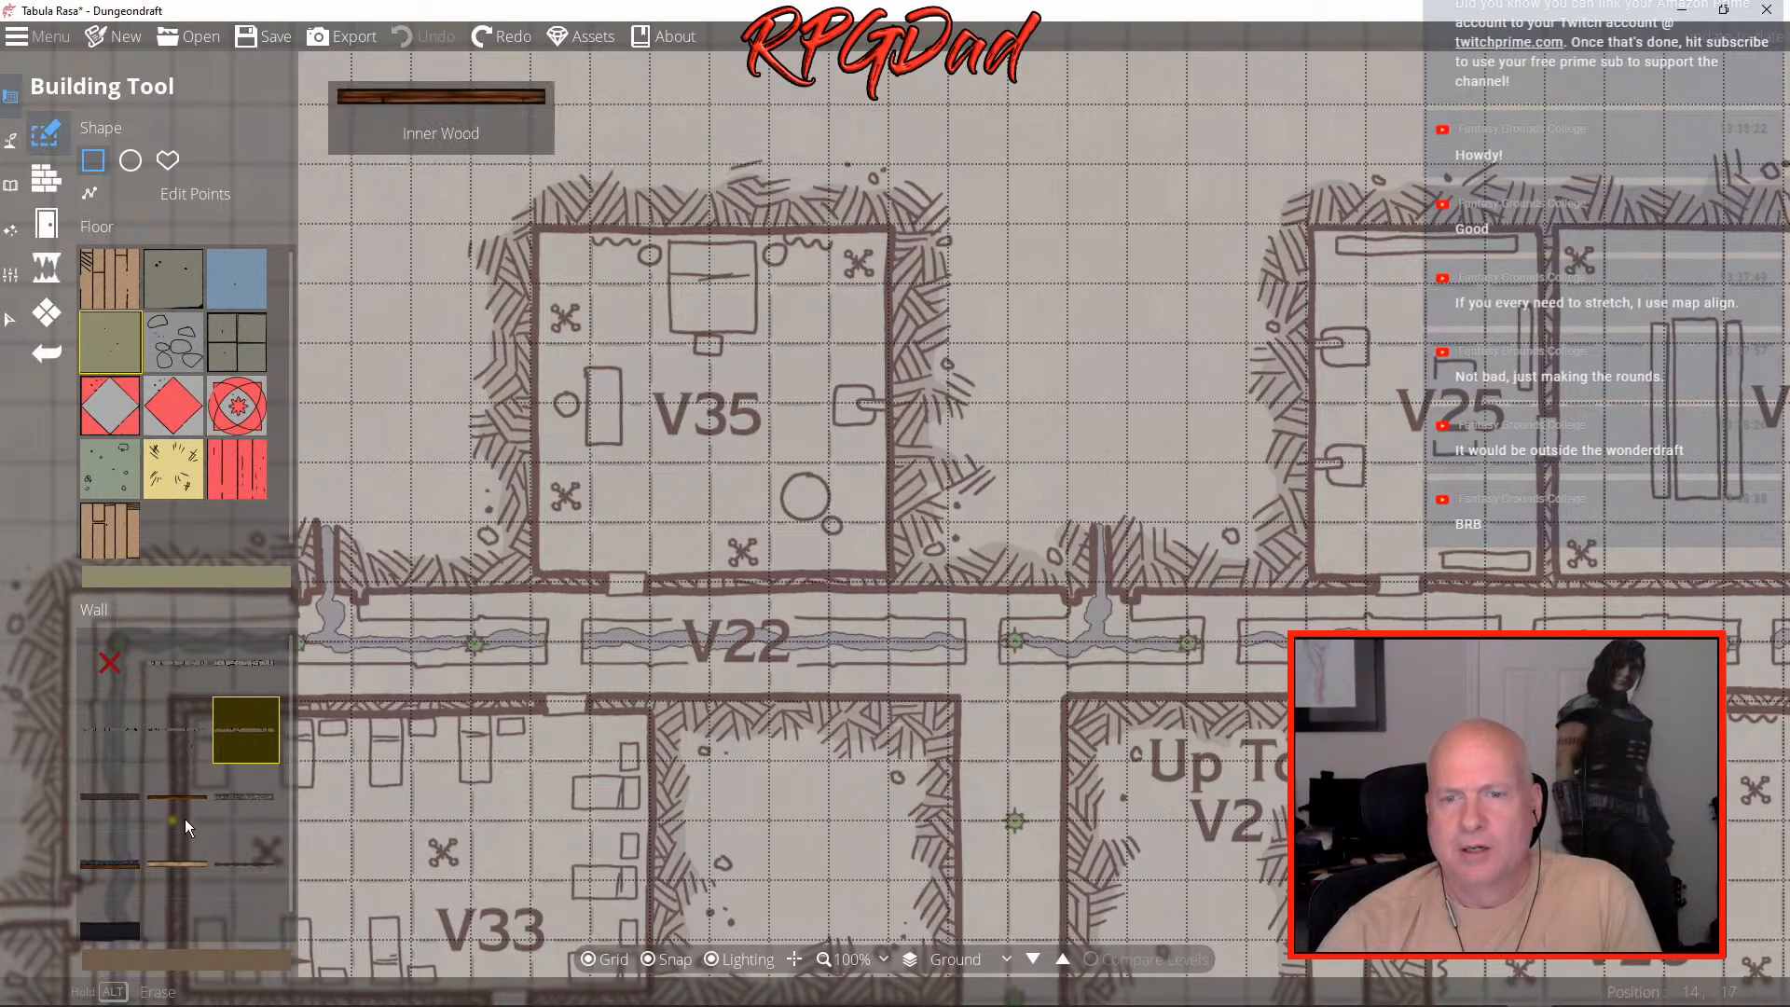
{"action": "scroll", "coordinate": [212, 851], "scroll_direction": "down", "scroll_amount": 1}
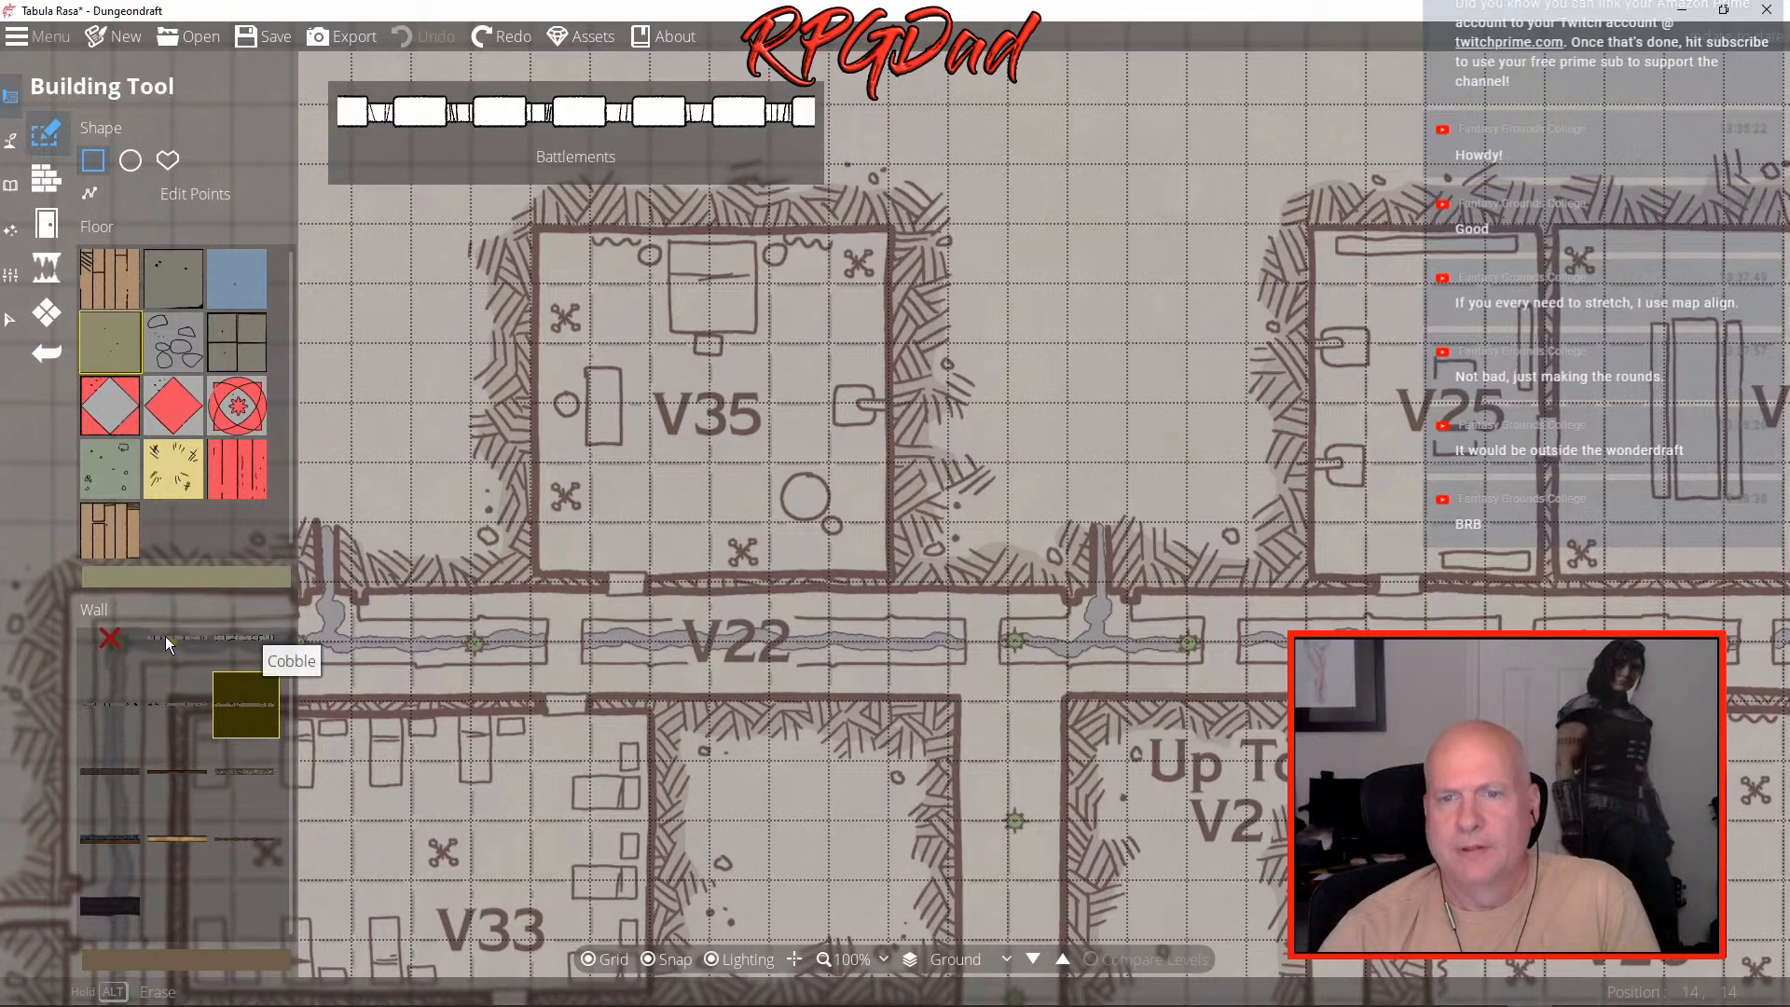
{"action": "left_click", "coordinate": [245, 639]}
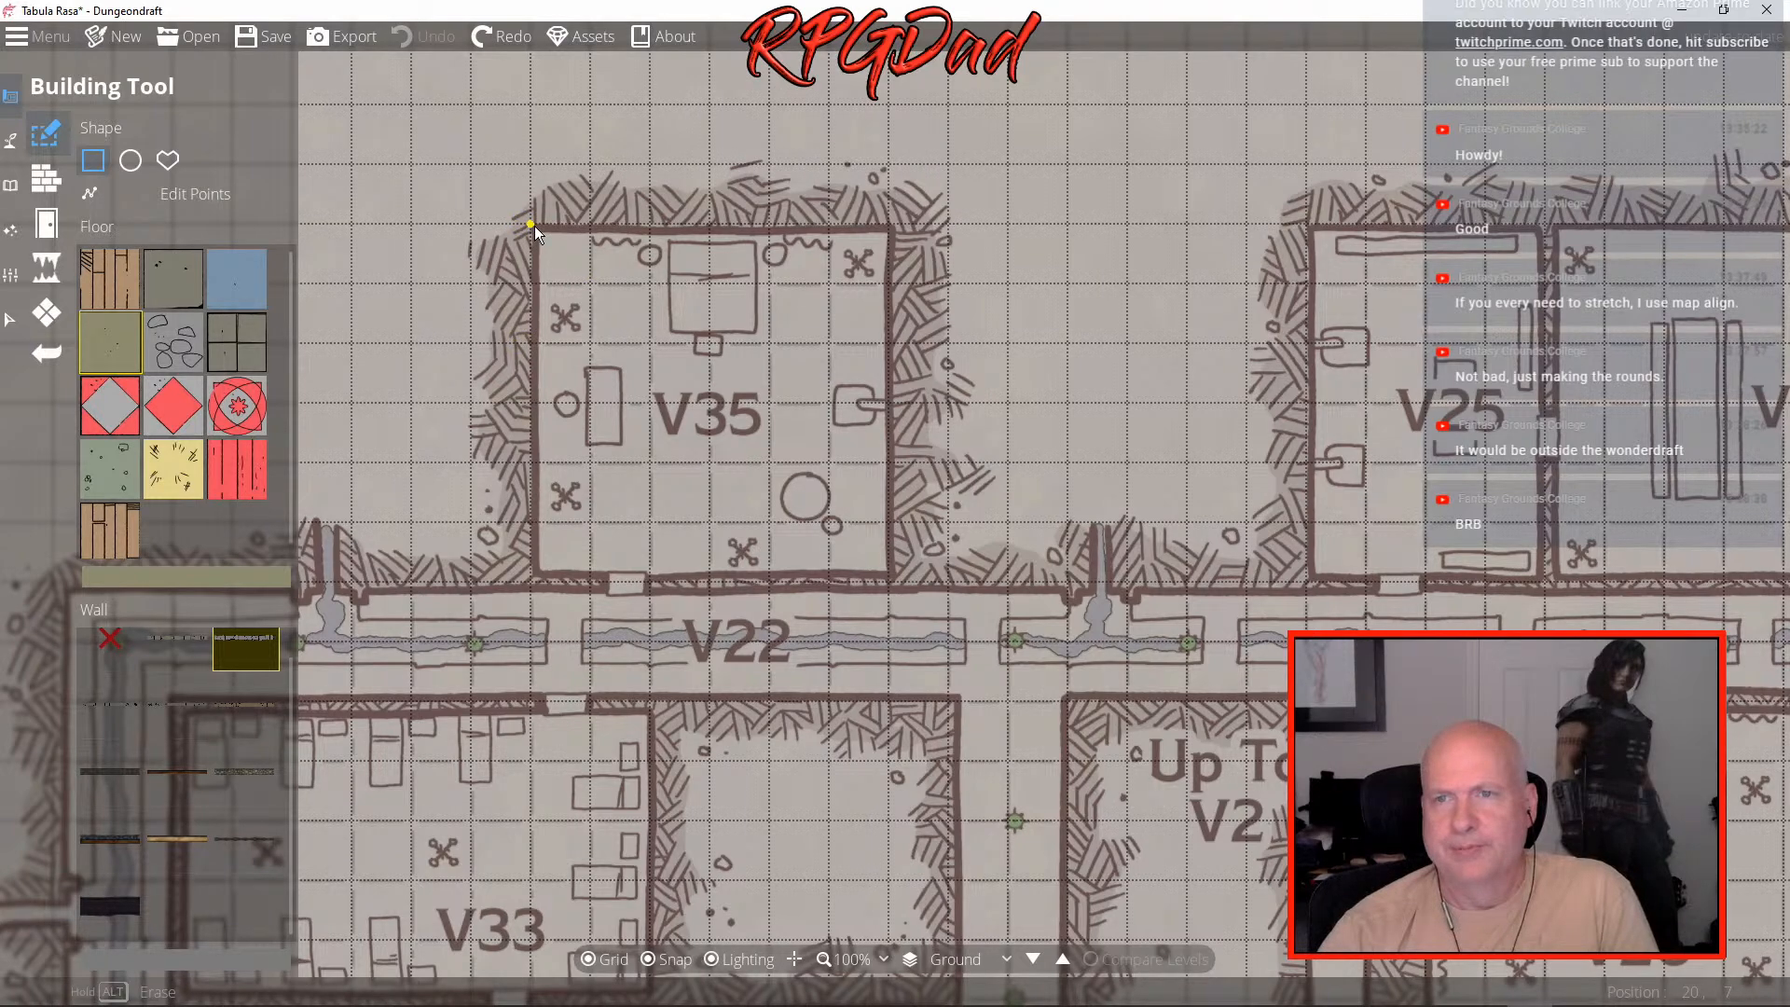
{"action": "left_click", "coordinate": [650, 965]}
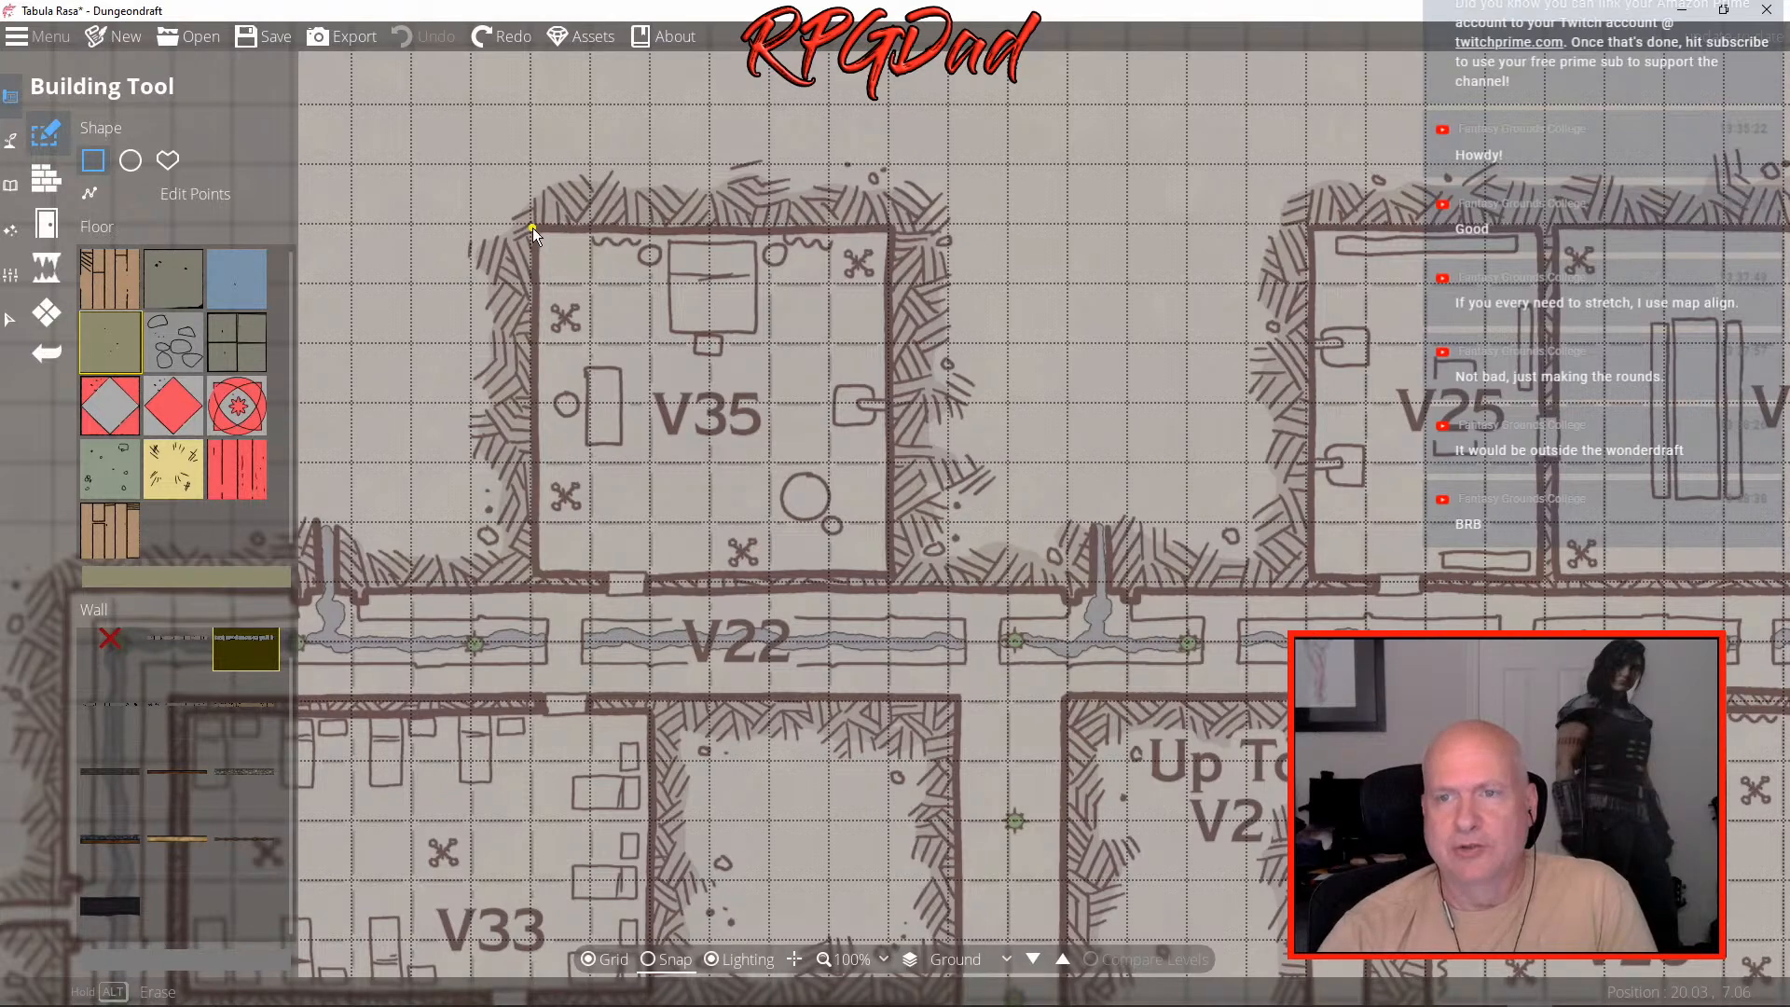
{"action": "left_click_drag", "start_coordinate": [534, 227], "coordinate": [891, 592]}
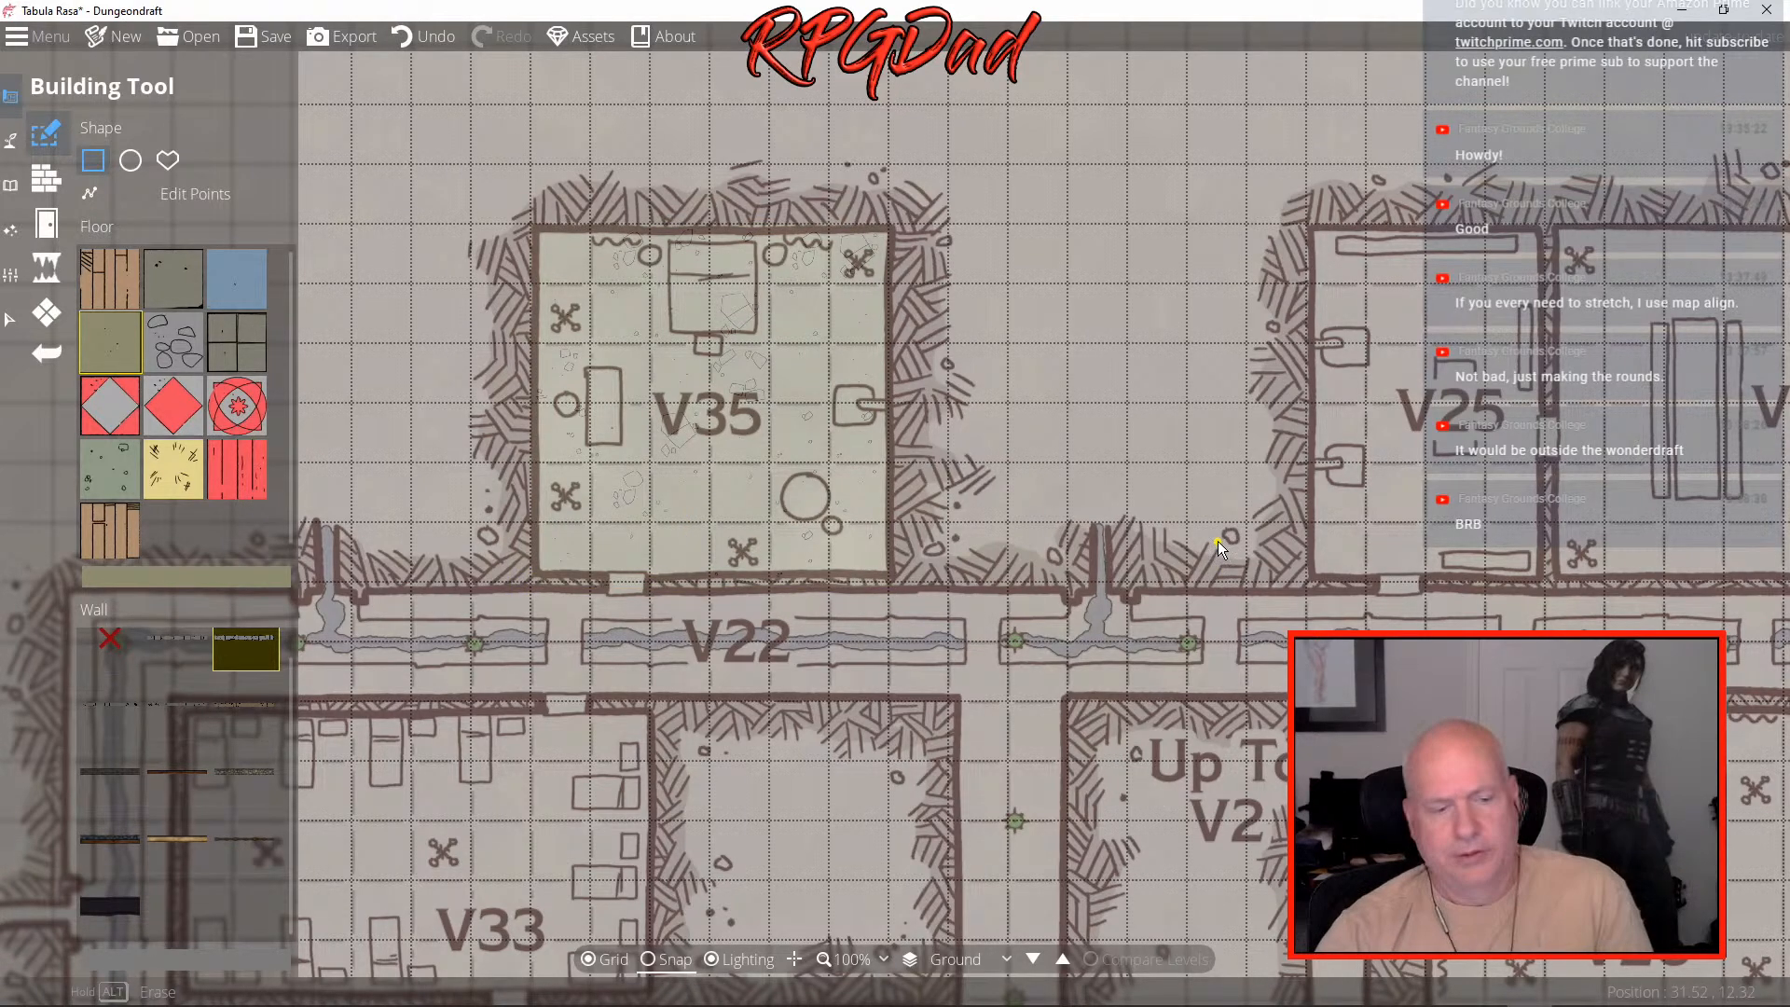
- Build rectangular areas over rooms V25 and V24 together, room V23, and the full northern stretch of corridor V22
{"action": "left_click_drag", "start_coordinate": [1218, 541], "coordinate": [562, 608]}
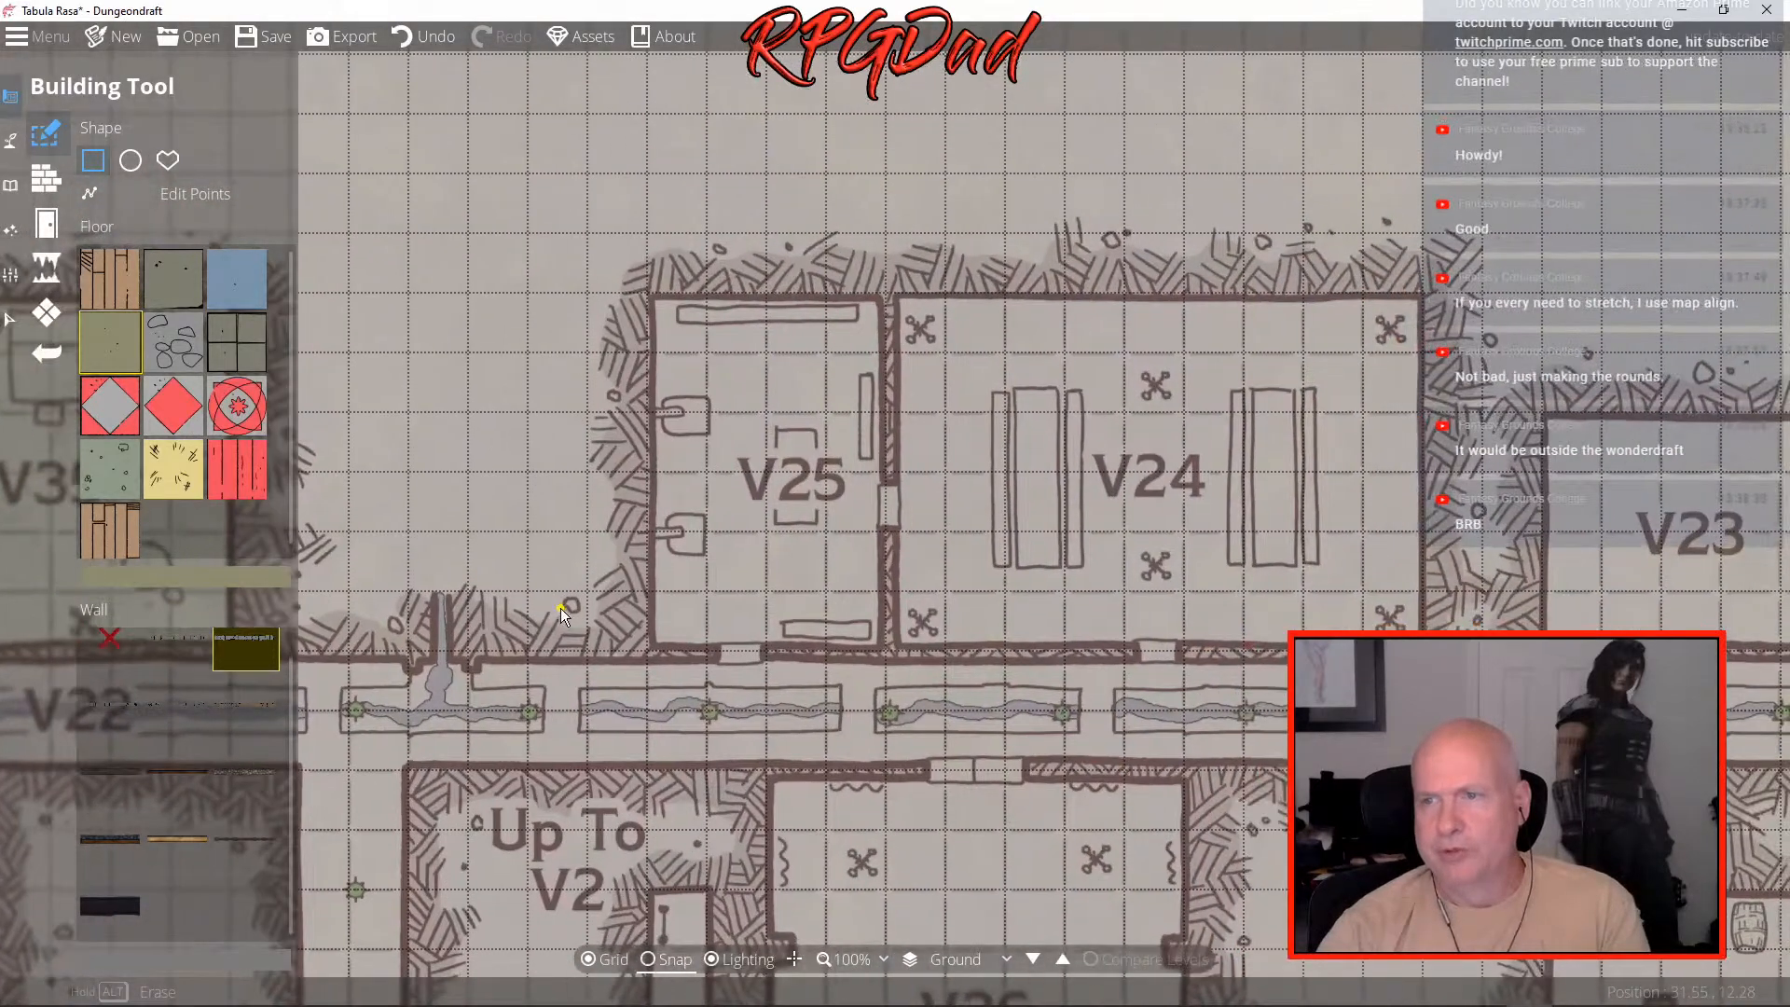
{"action": "left_click_drag", "start_coordinate": [649, 294], "coordinate": [1423, 657]}
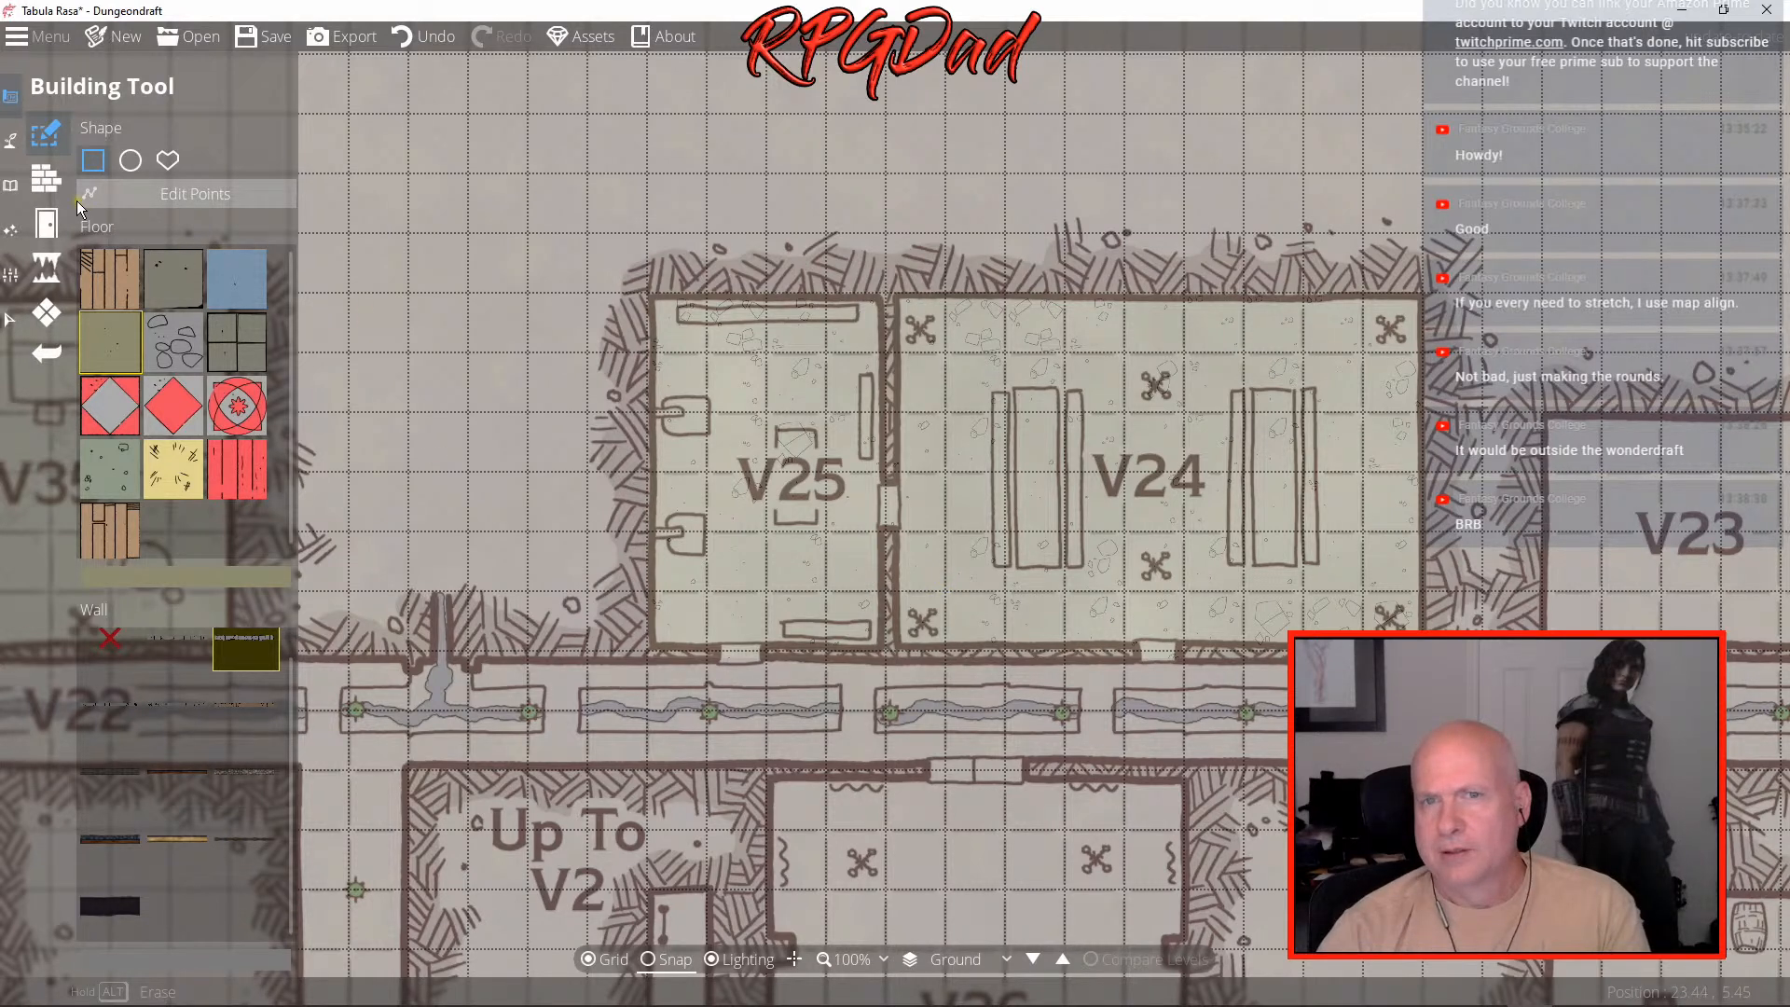
{"action": "left_click", "coordinate": [43, 275]}
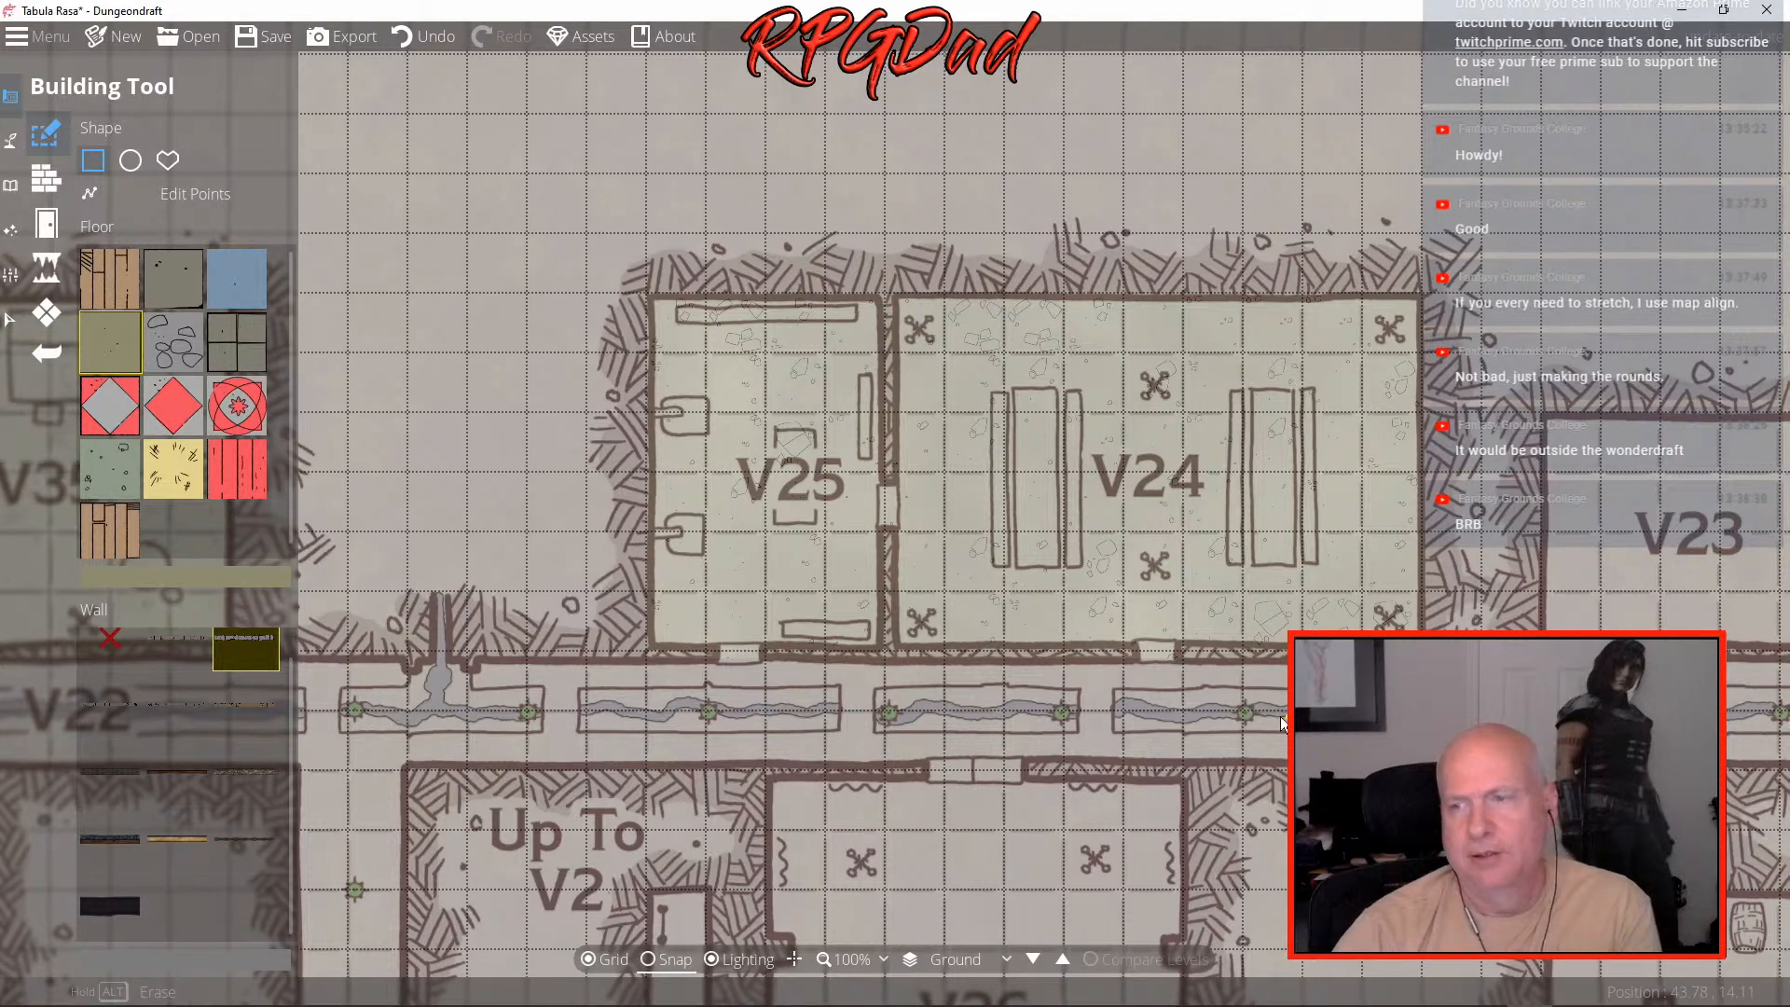
{"action": "left_click_drag", "start_coordinate": [1324, 681], "coordinate": [558, 688]}
{"action": "left_click_drag", "start_coordinate": [713, 378], "coordinate": [1008, 620]}
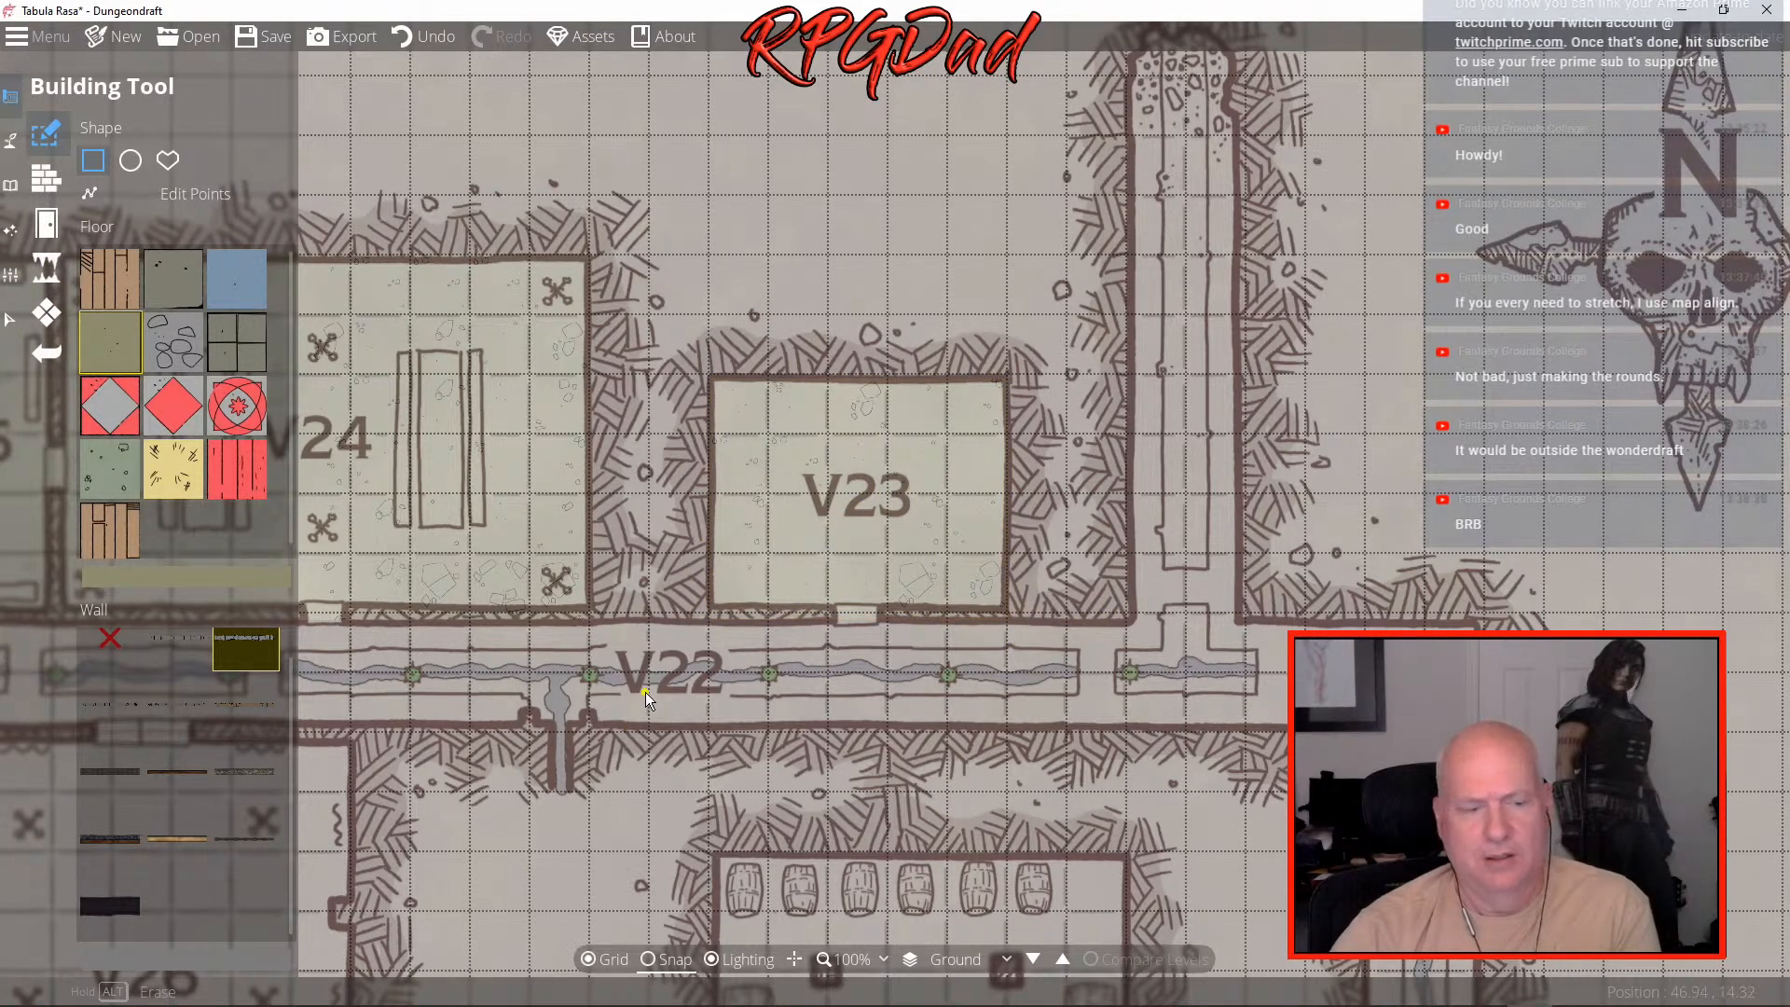
{"action": "scroll", "coordinate": [646, 691], "scroll_direction": "down", "scroll_amount": 5}
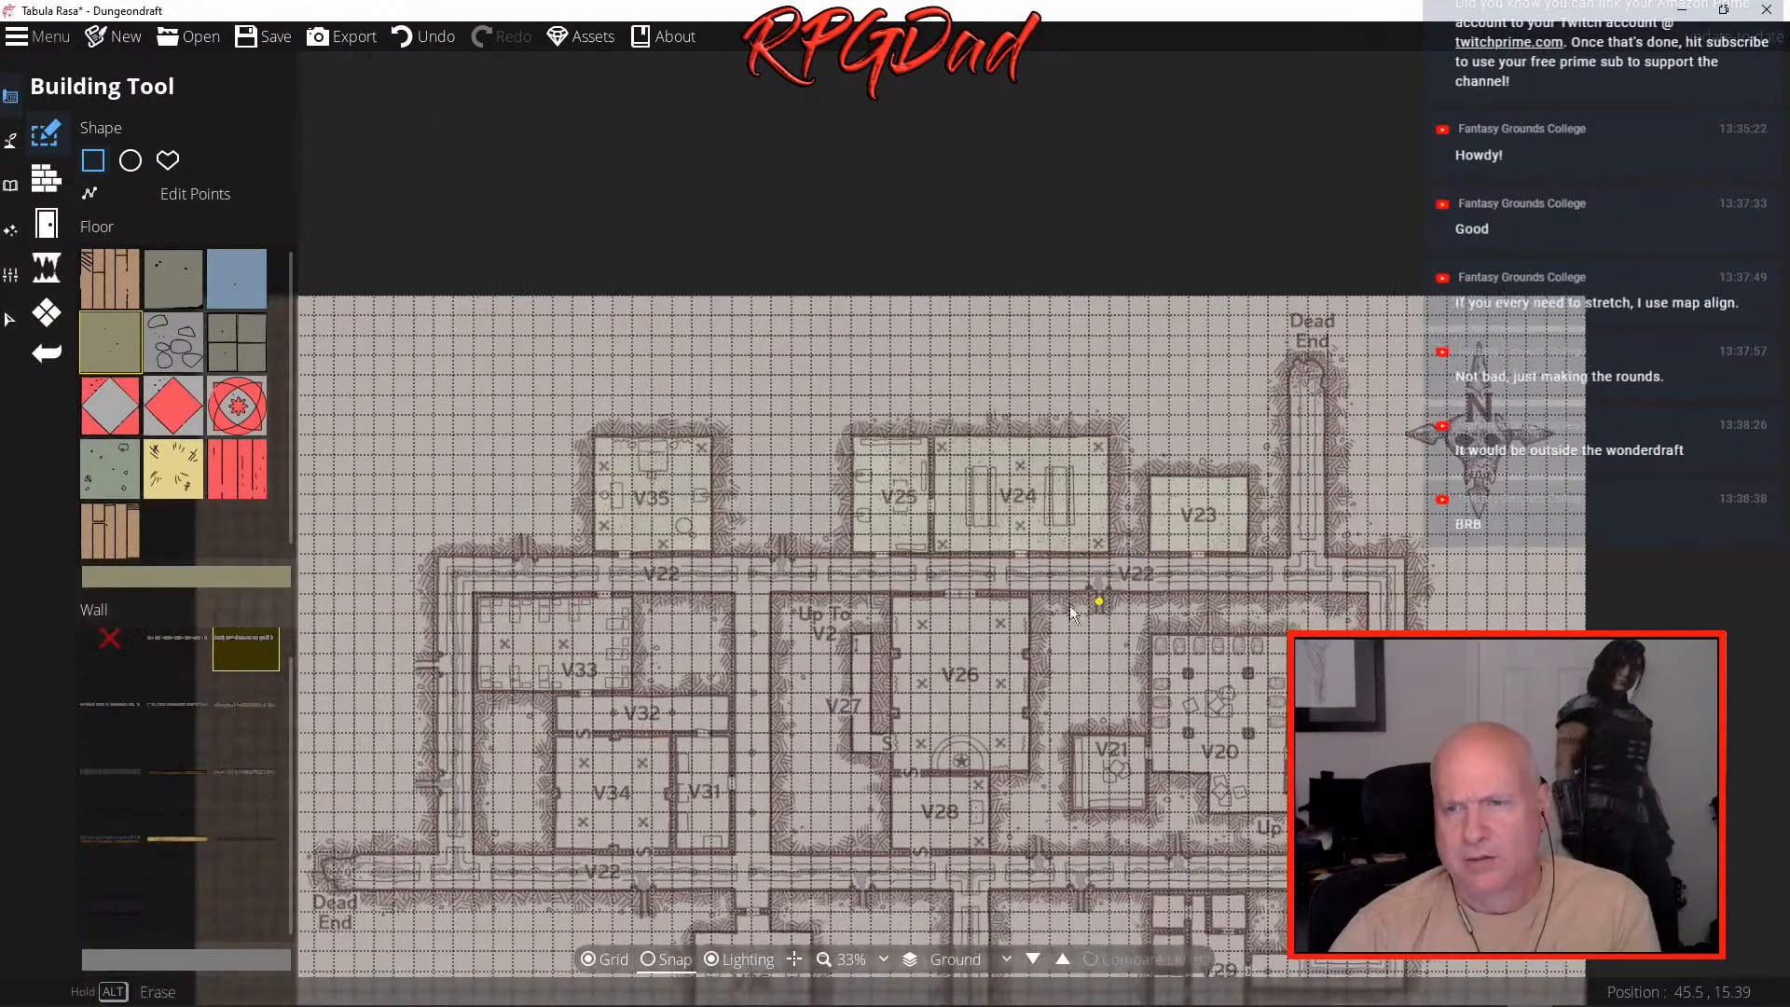
{"action": "left_click_drag", "start_coordinate": [436, 557], "coordinate": [1402, 595]}
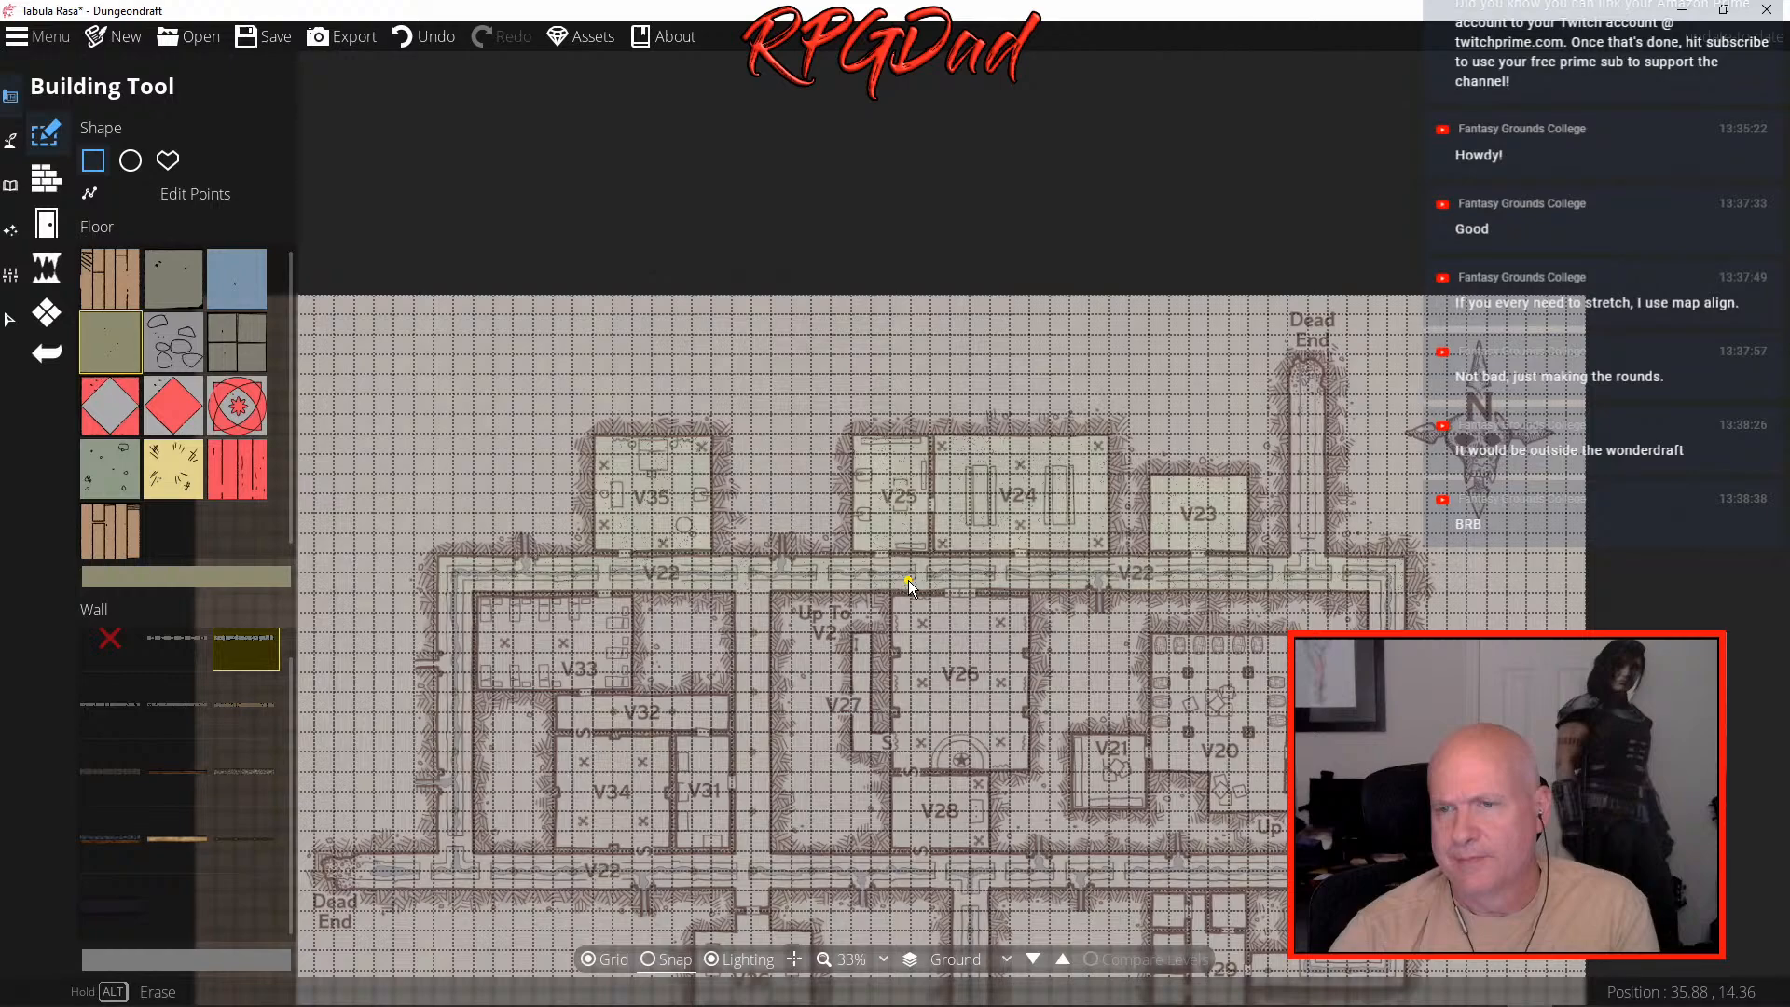
- Add an edit point to the northern V22 corridor wall between rooms V35 and V25
{"action": "scroll", "coordinate": [854, 573], "scroll_direction": "up", "scroll_amount": 5}
{"action": "scroll", "coordinate": [854, 574], "scroll_direction": "up", "scroll_amount": 2}
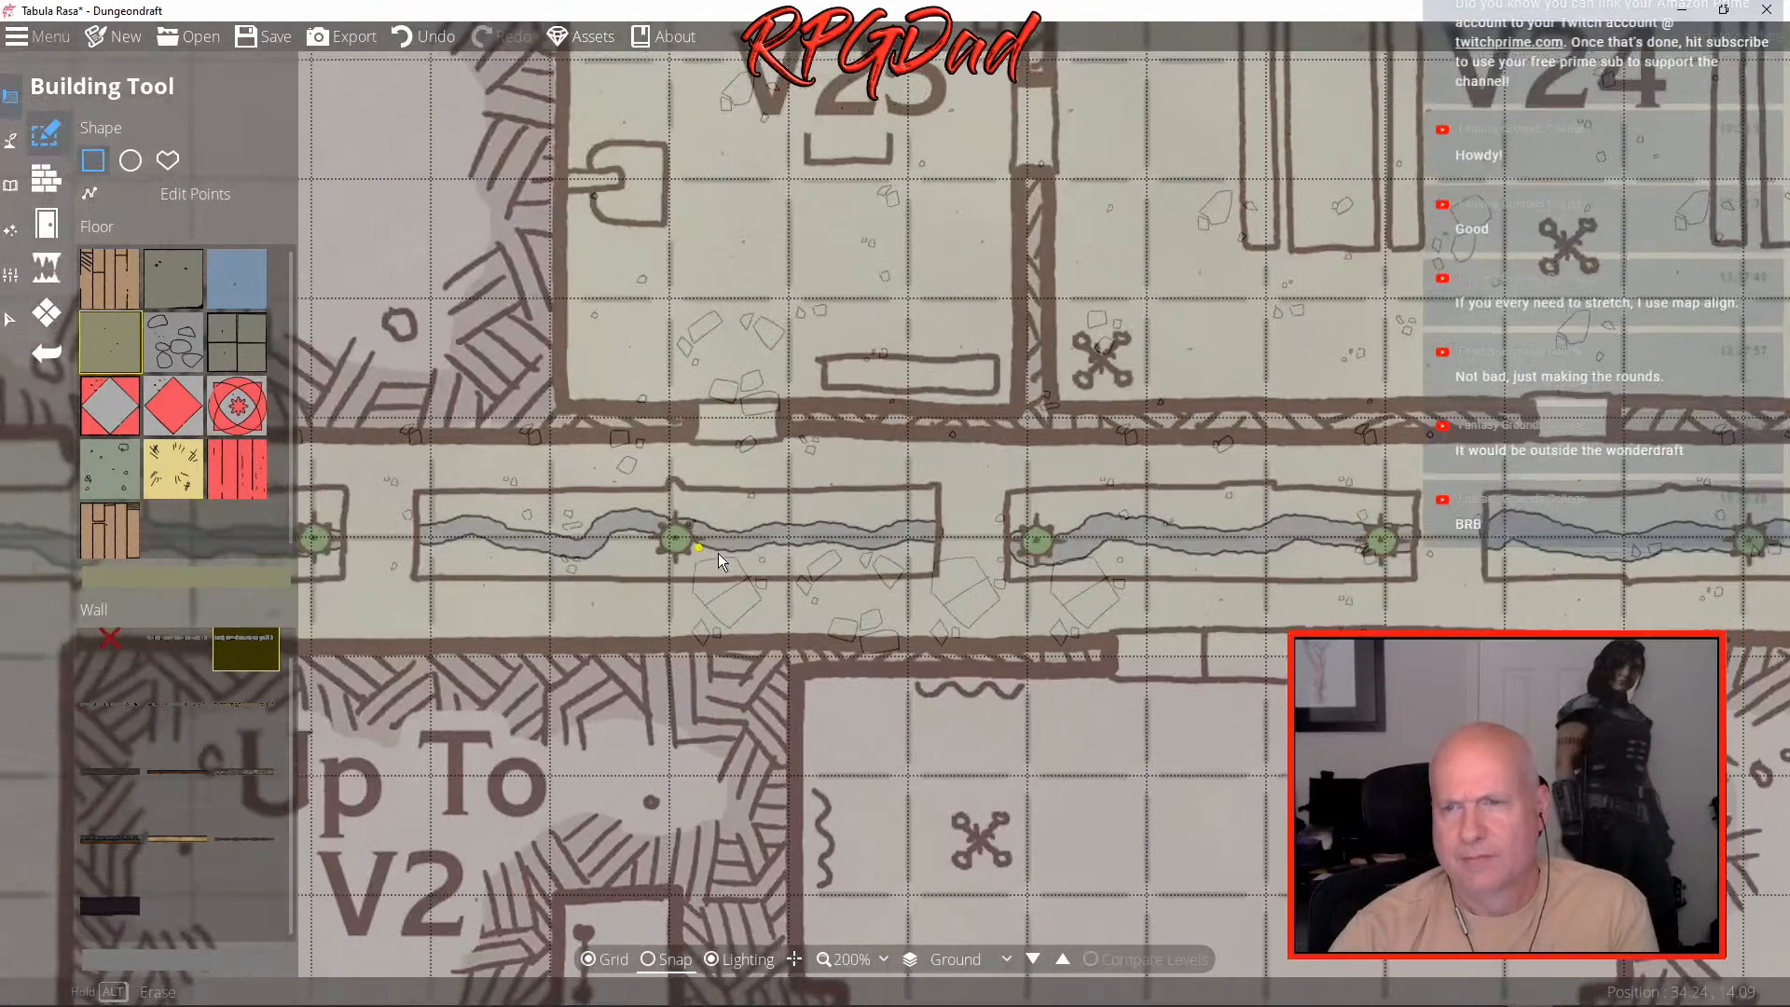
{"action": "scroll", "coordinate": [1037, 669], "scroll_direction": "up", "scroll_amount": 2}
{"action": "left_click_drag", "start_coordinate": [1038, 669], "coordinate": [1329, 701]}
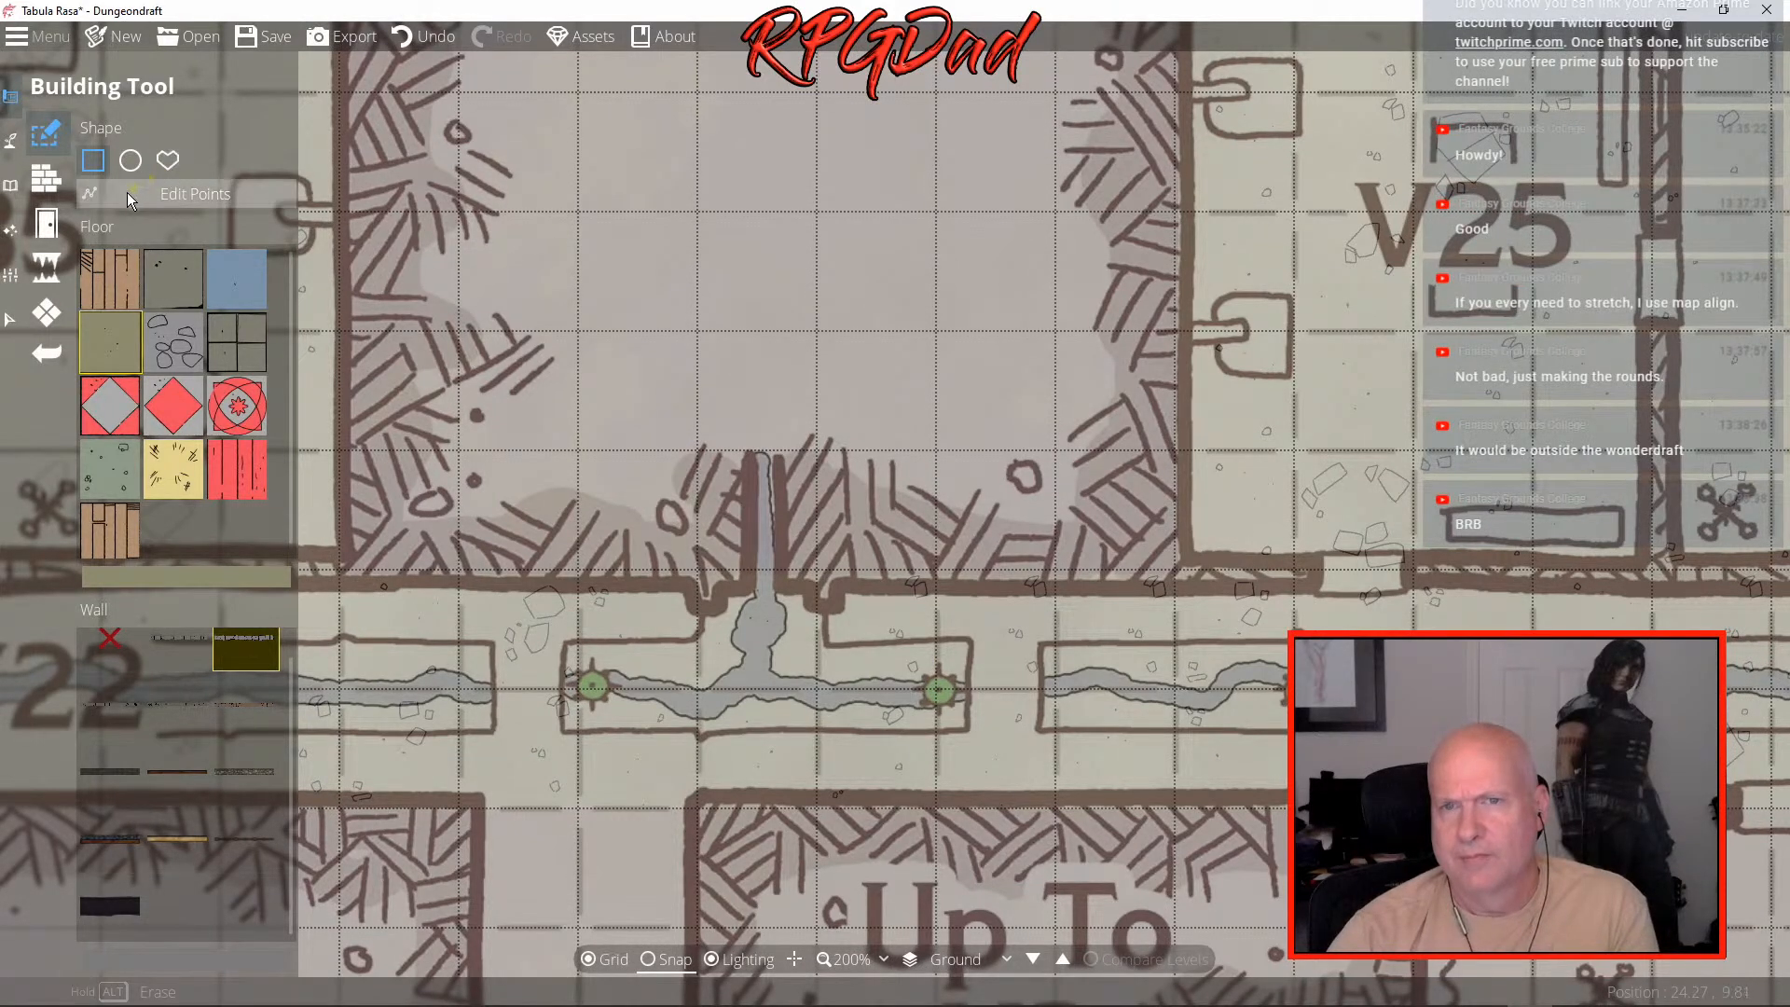
{"action": "left_click", "coordinate": [90, 197]}
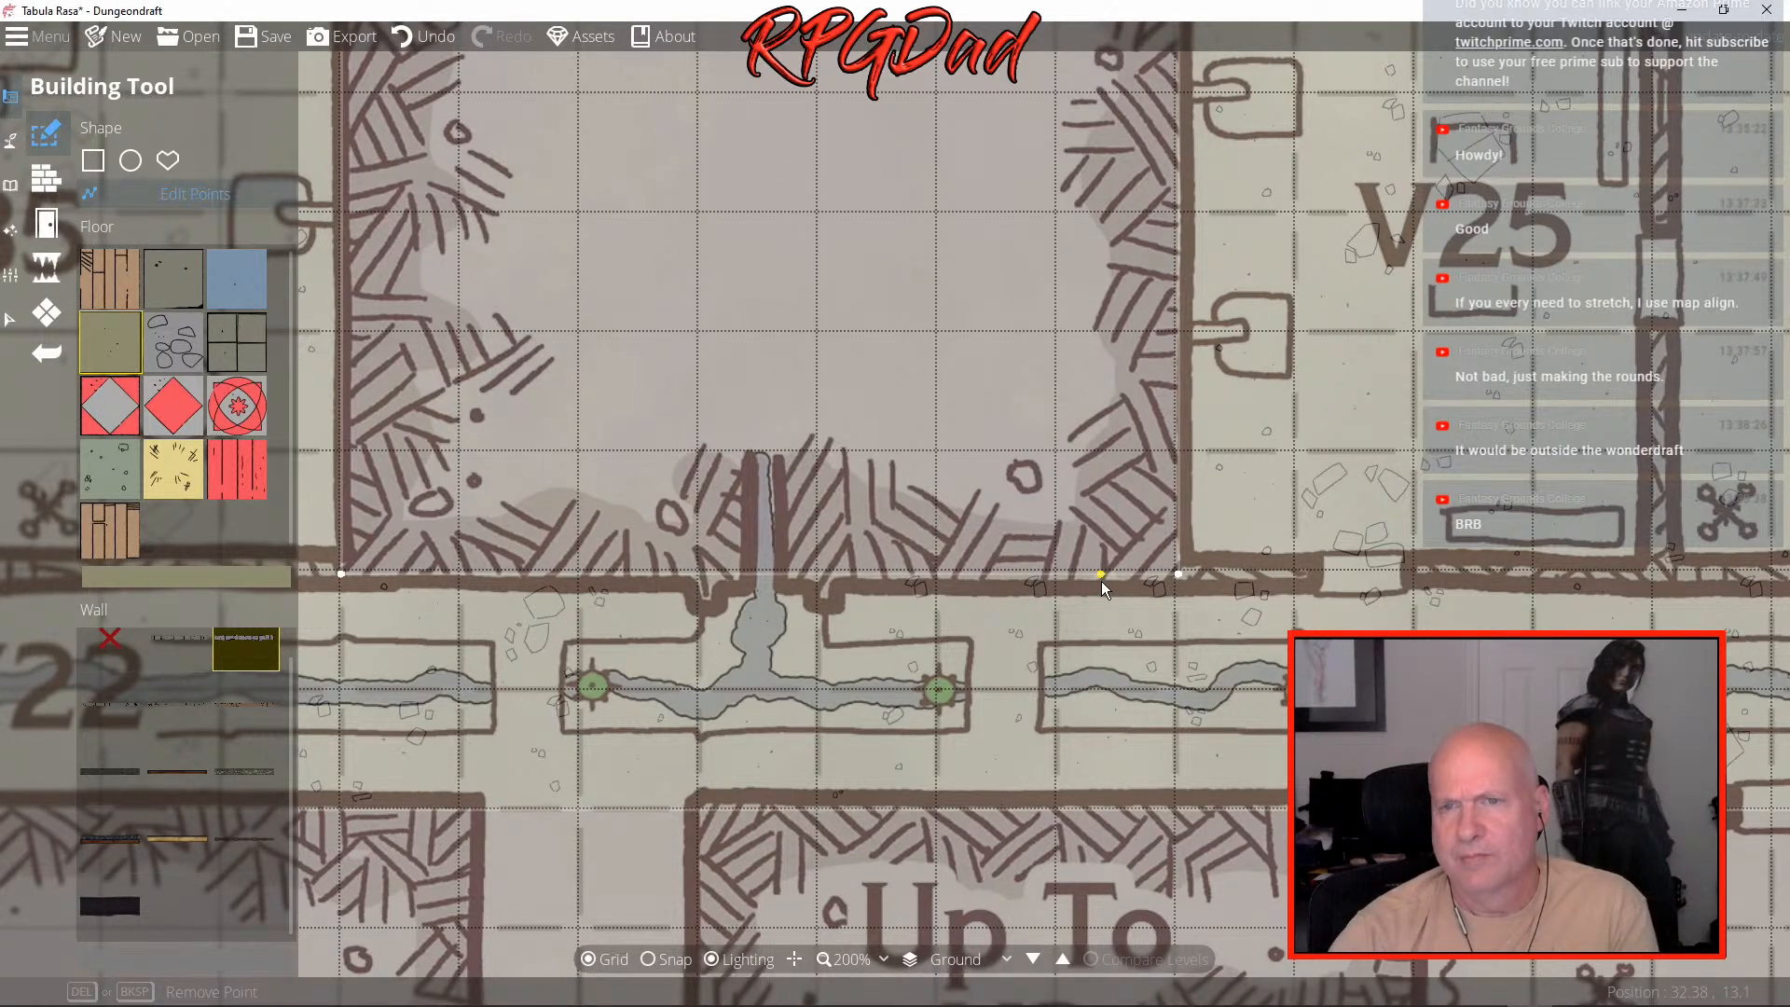
{"action": "left_click", "coordinate": [1101, 575]}
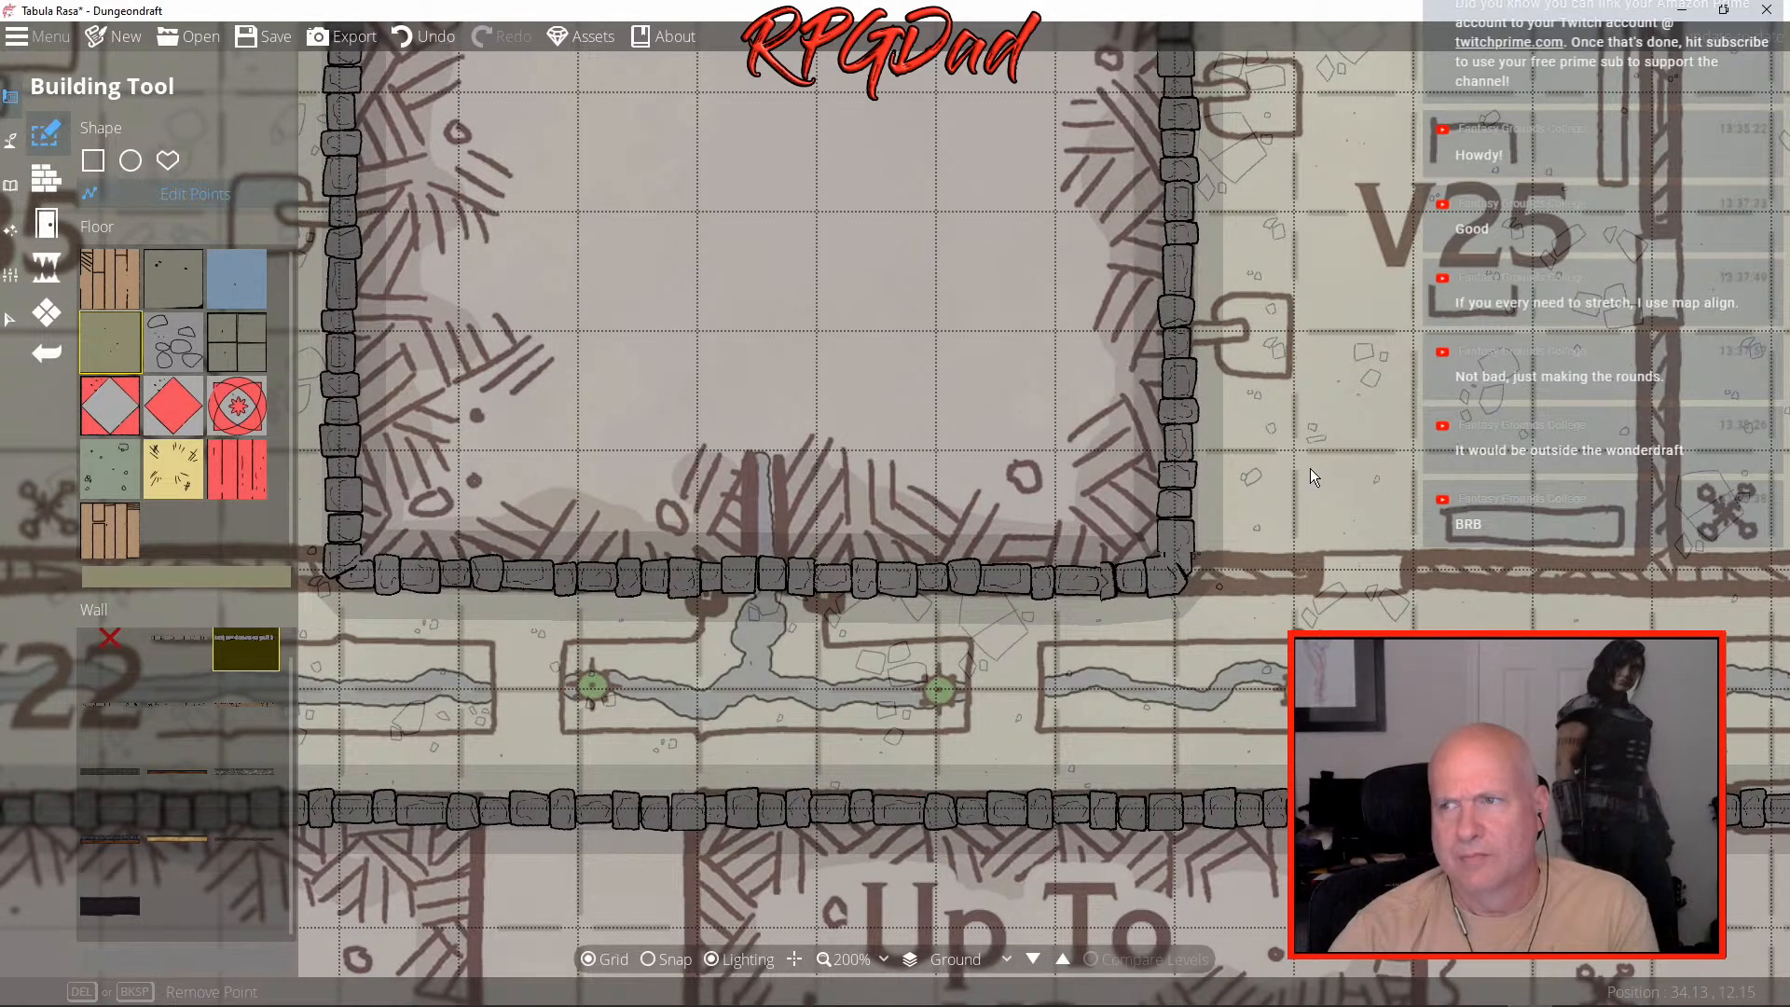
{"action": "scroll", "coordinate": [973, 533], "scroll_direction": "down", "scroll_amount": 2}
{"action": "scroll", "coordinate": [973, 533], "scroll_direction": "down", "scroll_amount": 2}
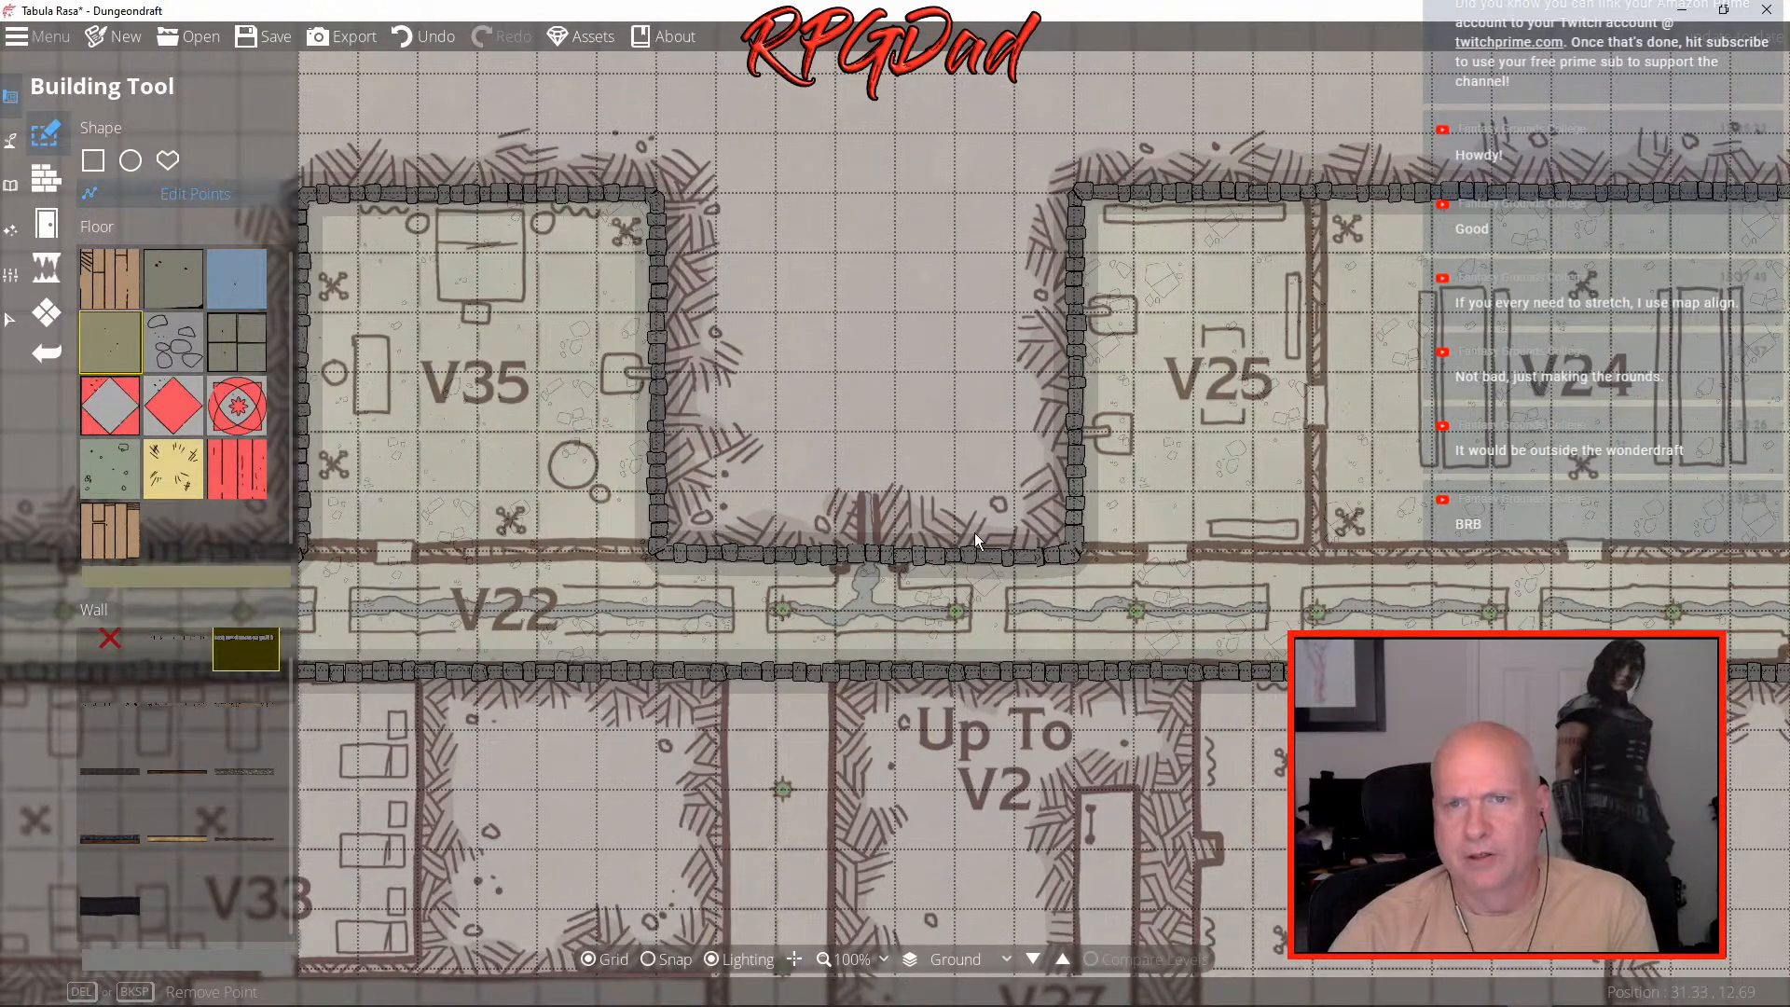
- Extend corridor V22 with rectangles down the western side and along the southern stretch from the western dead end to past room V31
{"action": "left_click", "coordinate": [92, 160]}
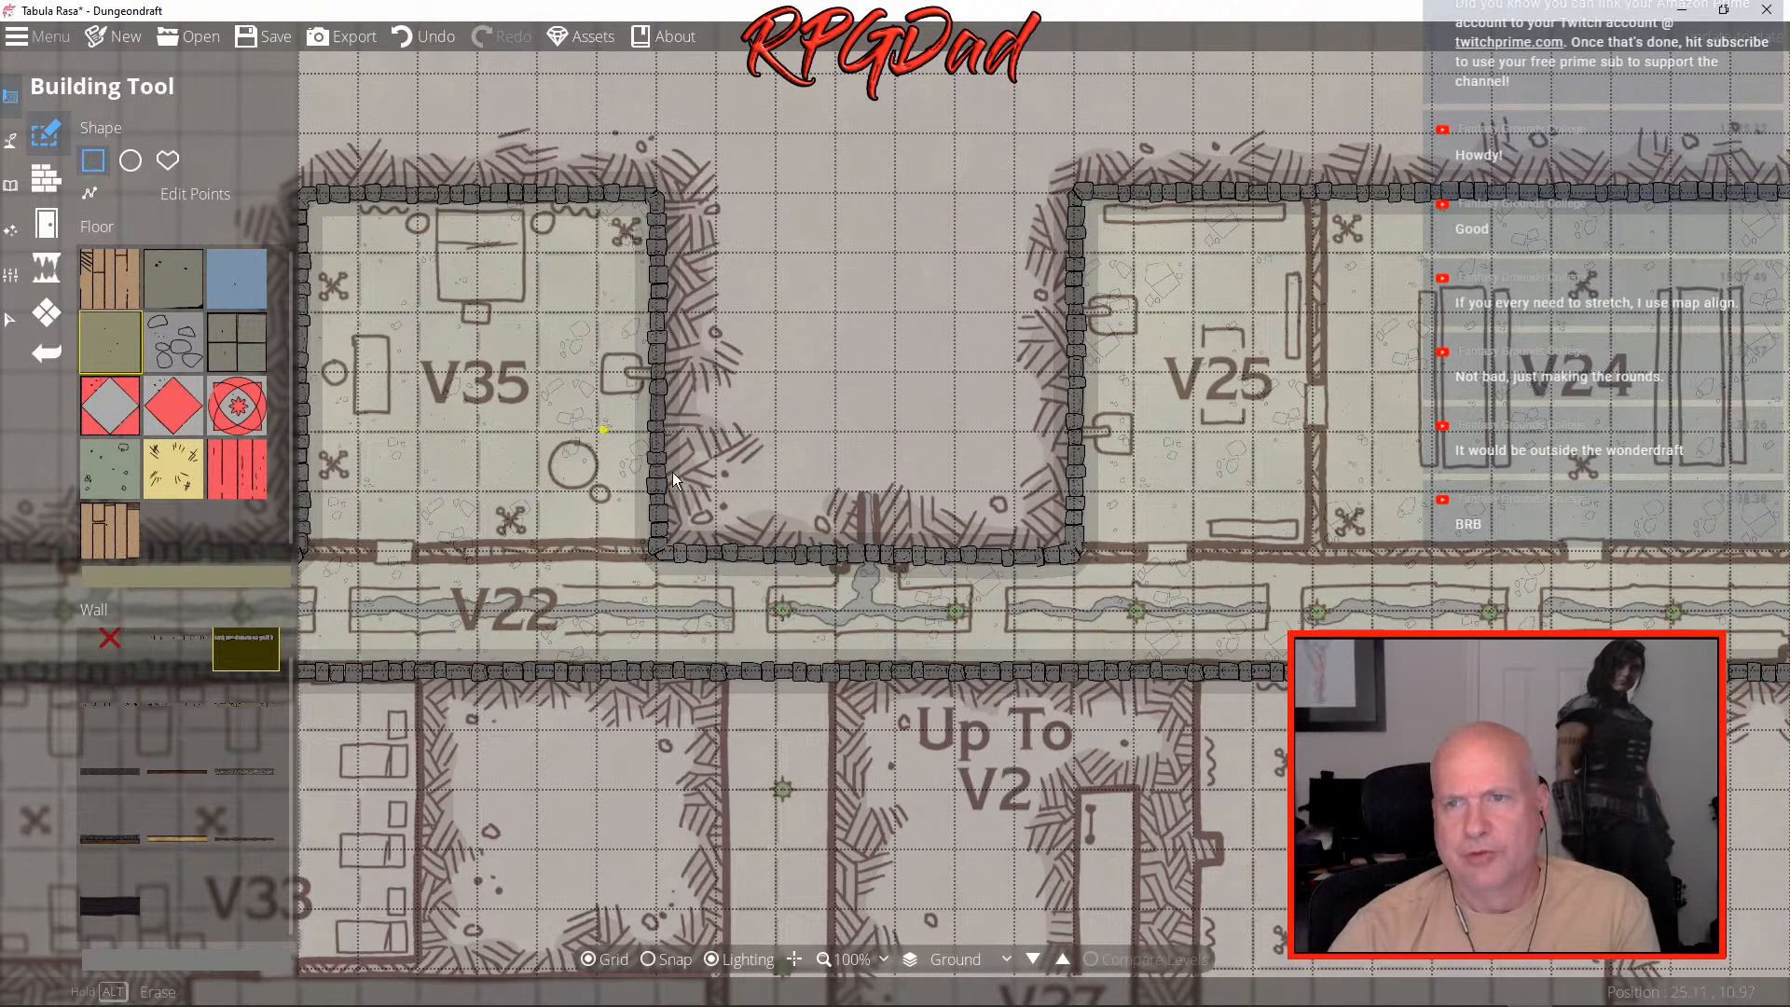
{"action": "left_click_drag", "start_coordinate": [938, 619], "coordinate": [1273, 500]}
{"action": "left_click_drag", "start_coordinate": [858, 539], "coordinate": [1250, 489]}
{"action": "left_click_drag", "start_coordinate": [1142, 508], "coordinate": [942, 560]}
{"action": "left_click_drag", "start_coordinate": [843, 535], "coordinate": [1147, 299]}
{"action": "left_click_drag", "start_coordinate": [820, 605], "coordinate": [934, 351]}
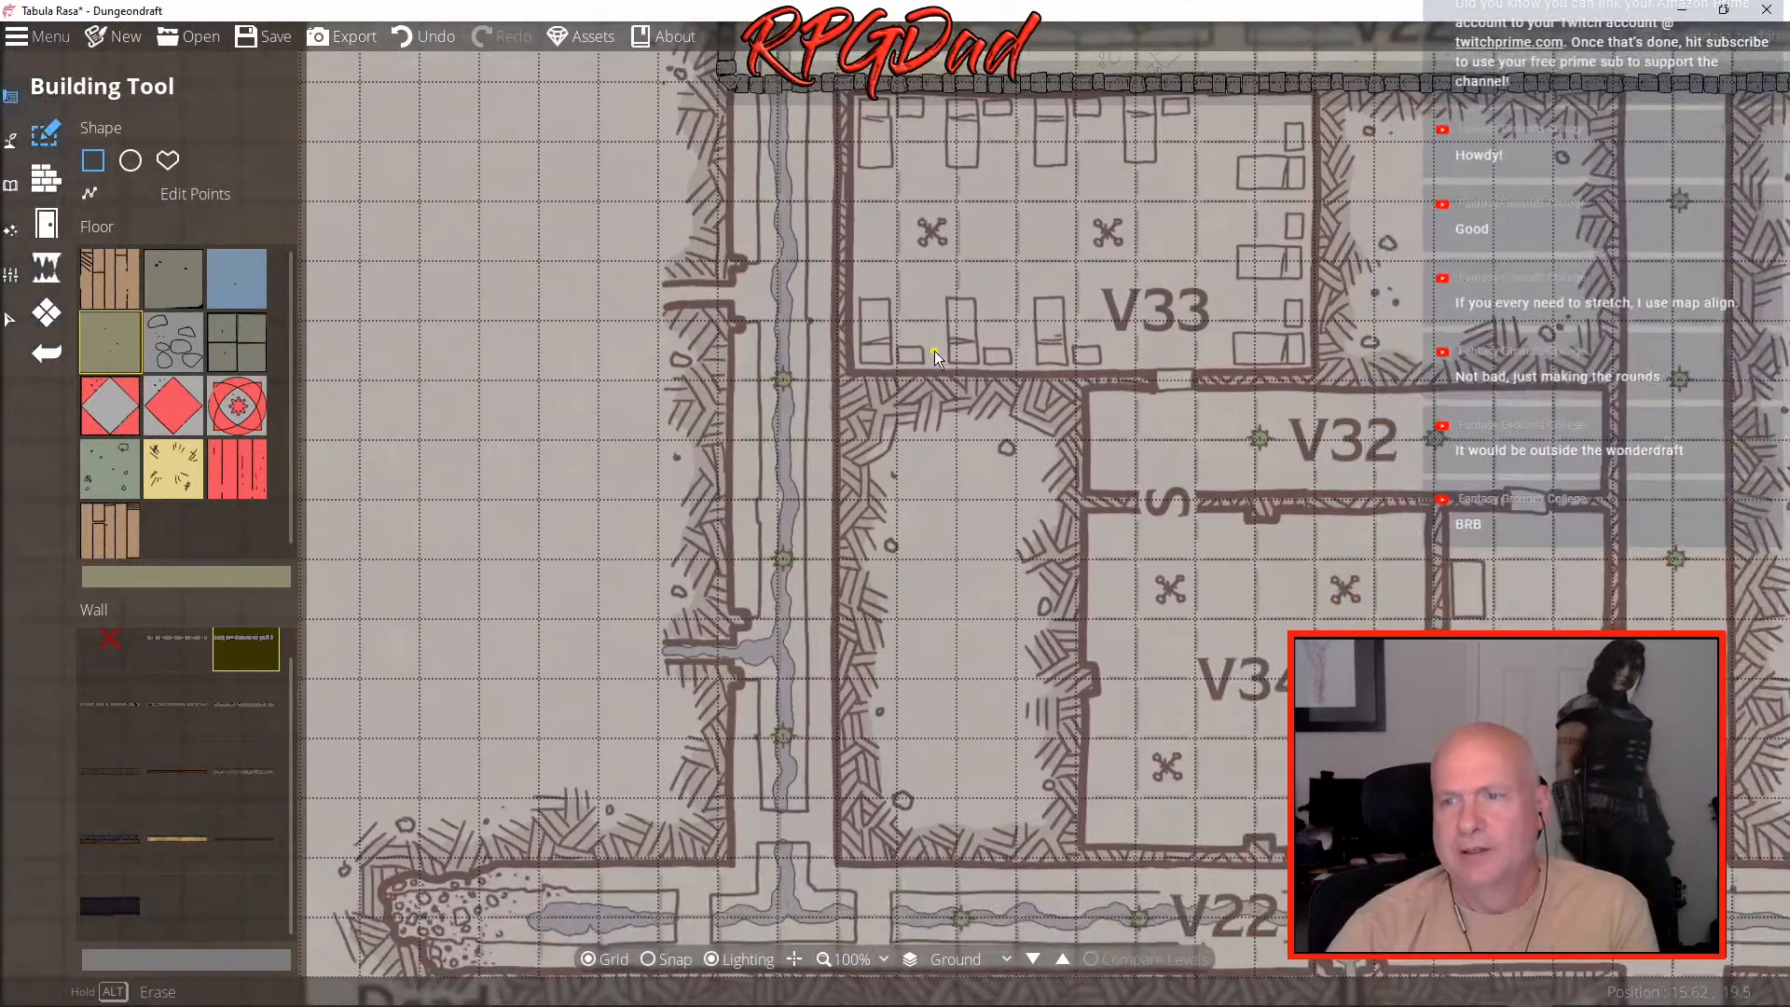
{"action": "left_click_drag", "start_coordinate": [924, 565], "coordinate": [933, 518]}
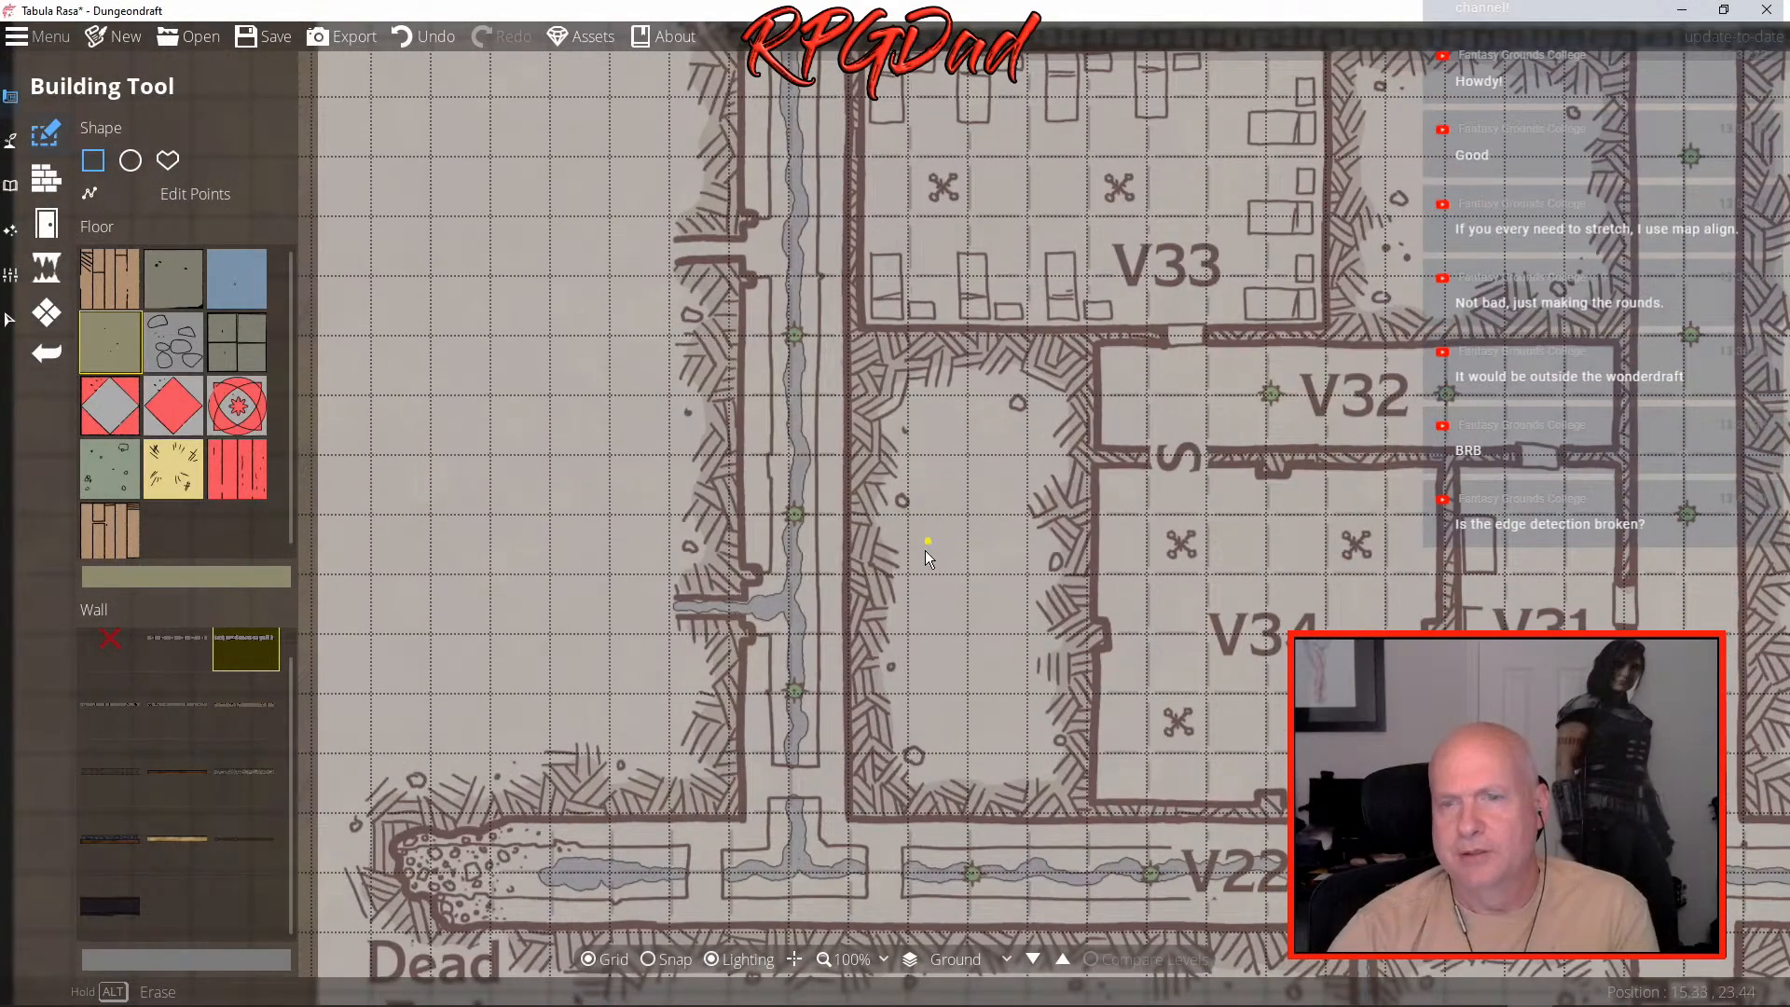
{"action": "scroll", "coordinate": [925, 552], "scroll_direction": "down", "scroll_amount": 1}
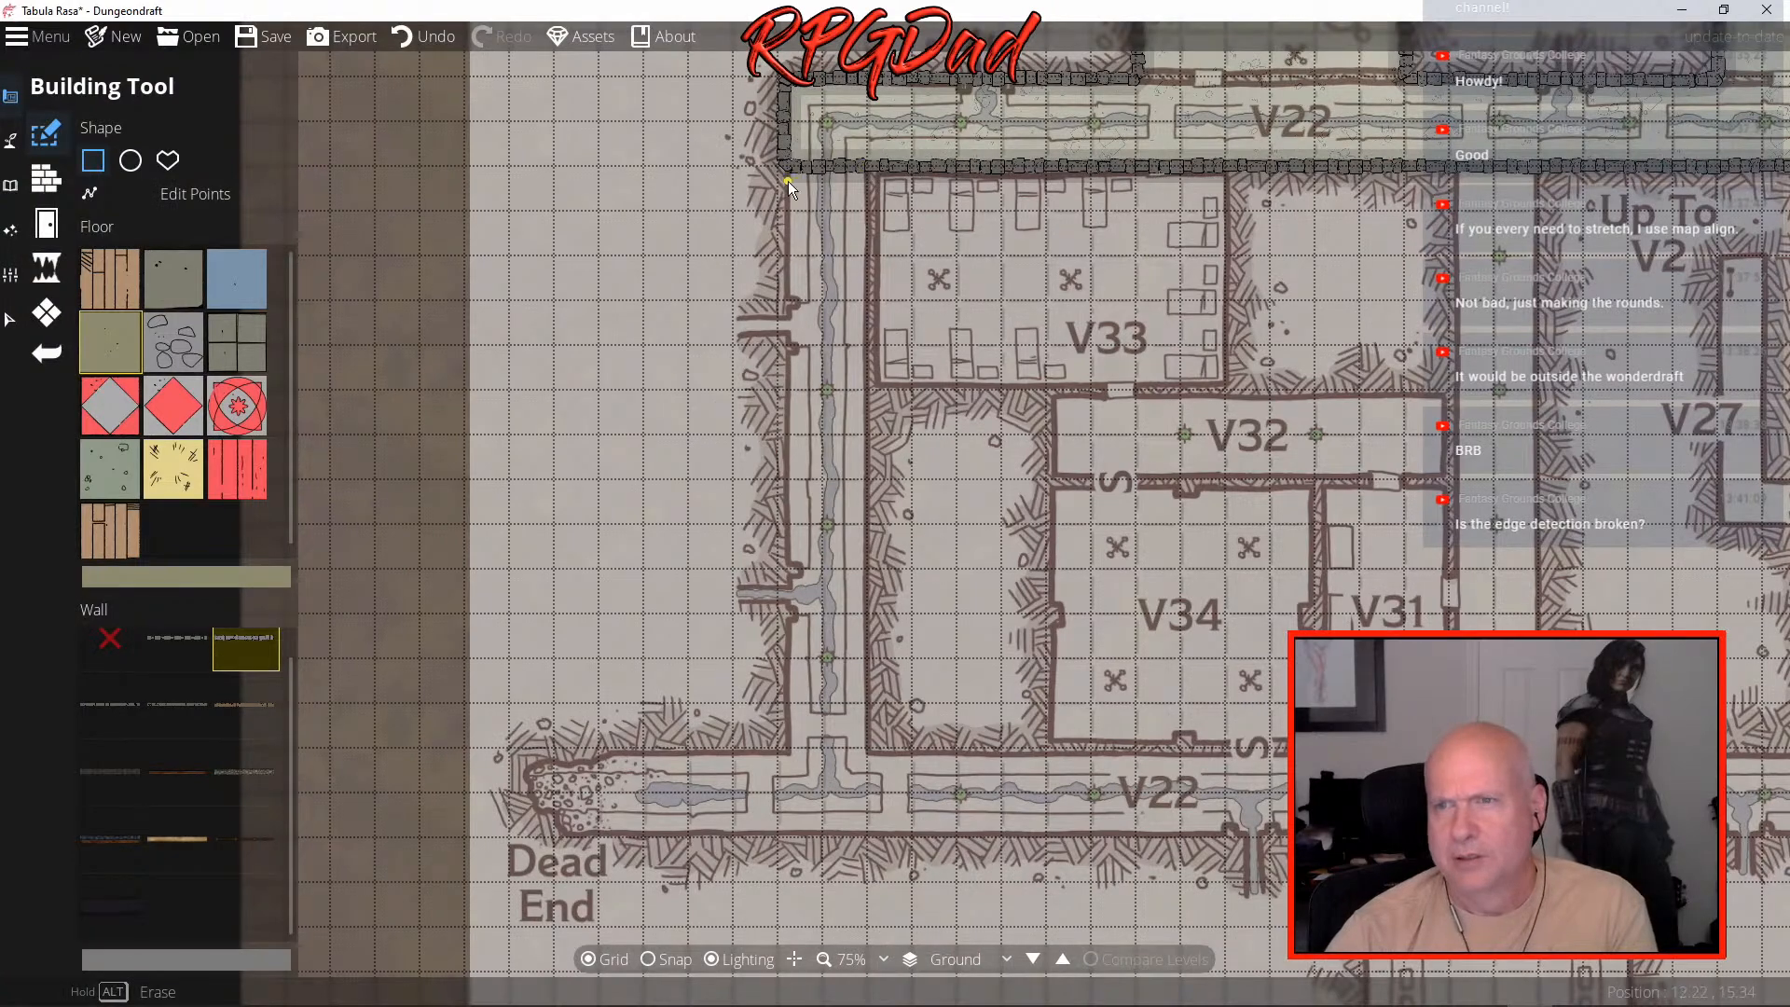
{"action": "left_click_drag", "start_coordinate": [786, 166], "coordinate": [873, 839]}
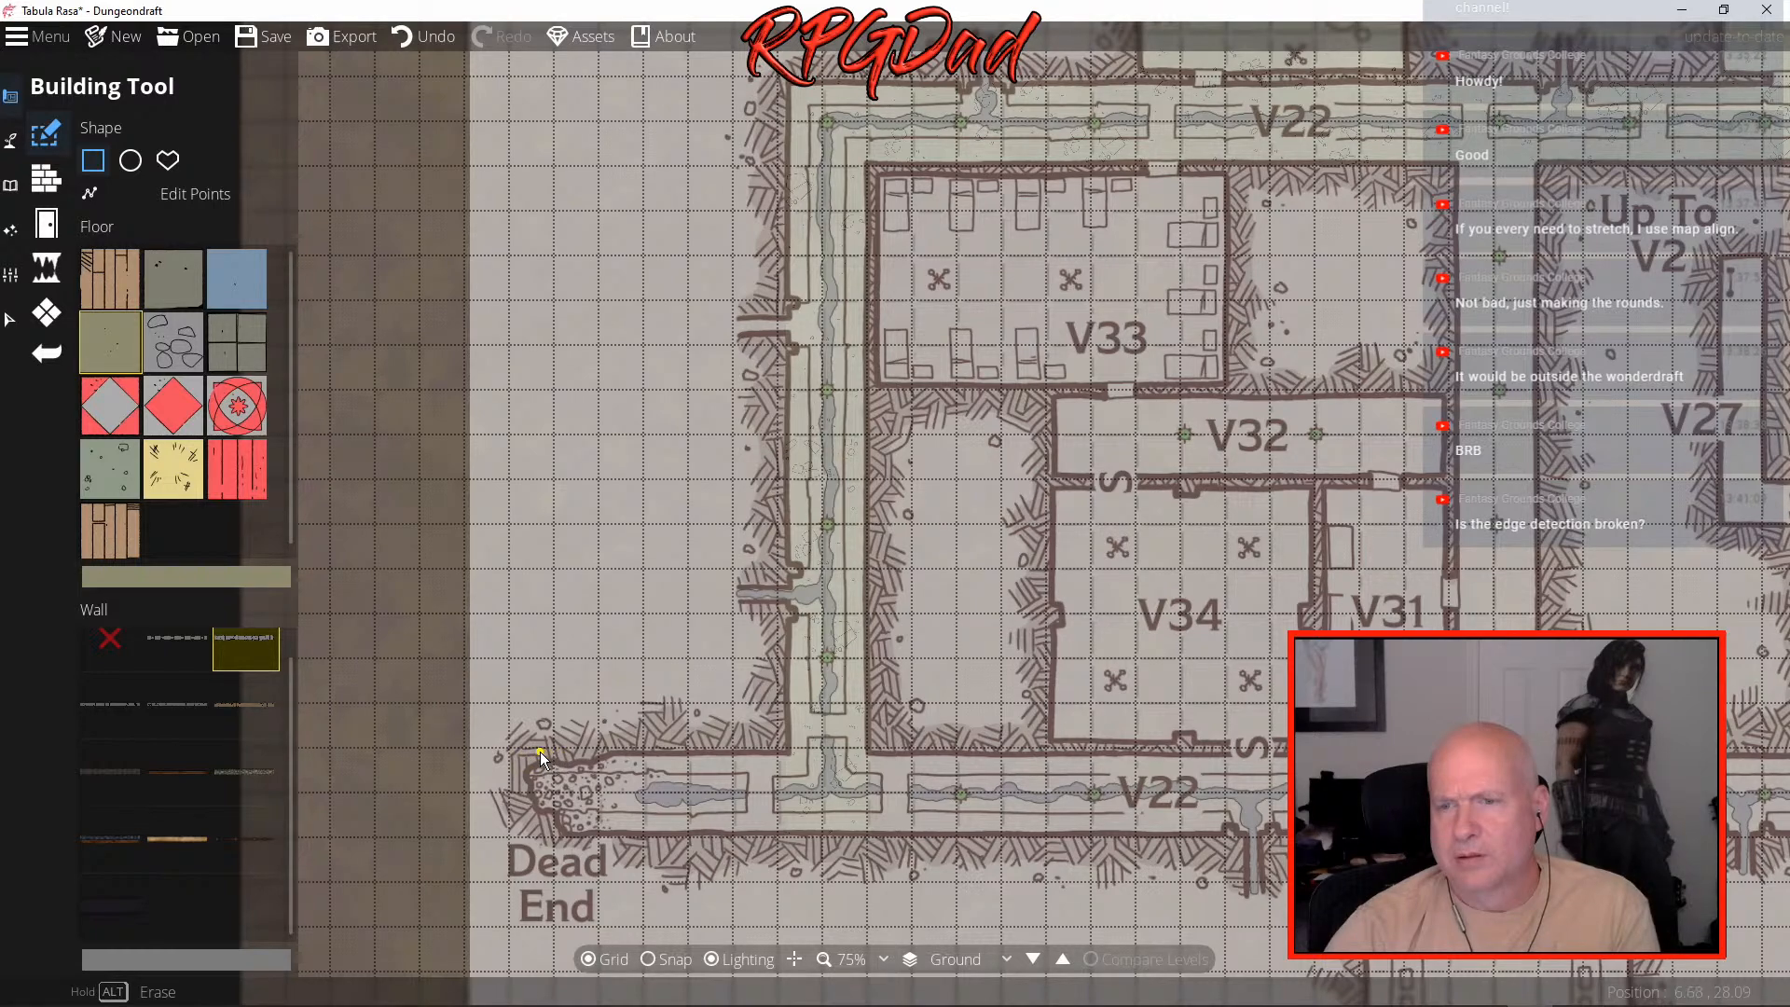
{"action": "left_click_drag", "start_coordinate": [527, 753], "coordinate": [1503, 828]}
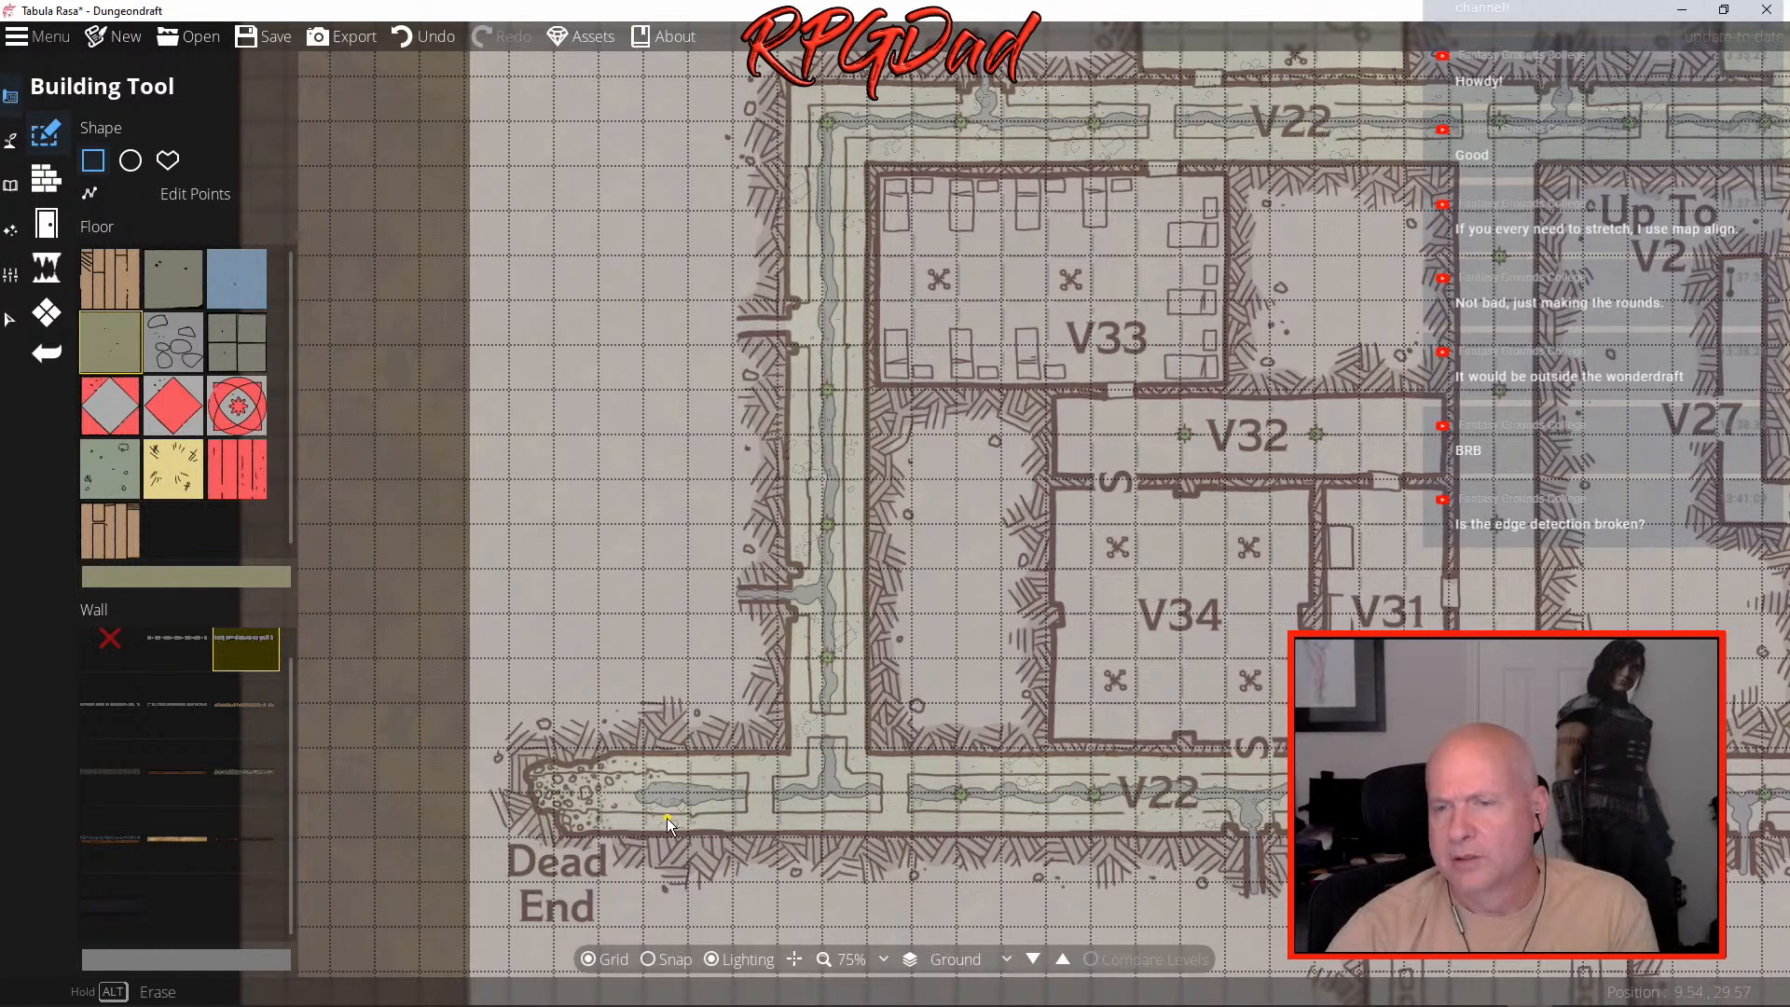
- Reshape the northern wall and northwest corner of the western dead end with added points to follow the traced rubble outline
{"action": "scroll", "coordinate": [653, 817], "scroll_direction": "up", "scroll_amount": 2}
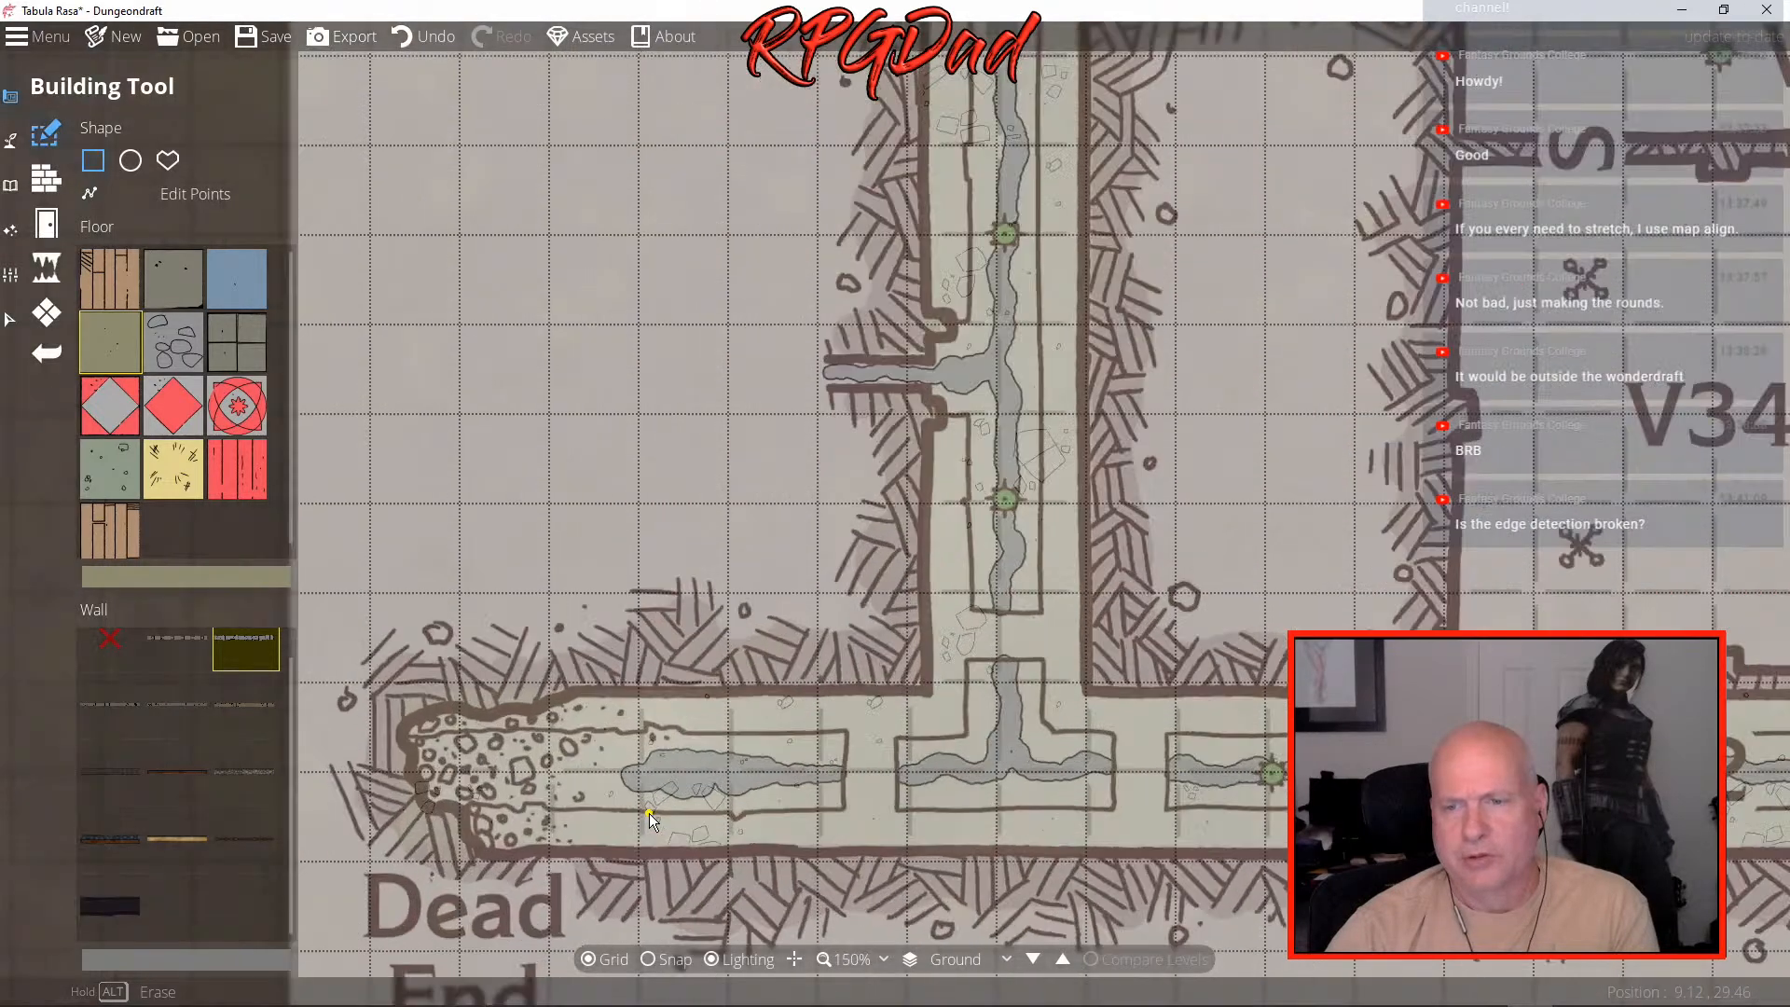
{"action": "scroll", "coordinate": [651, 811], "scroll_direction": "up", "scroll_amount": 3}
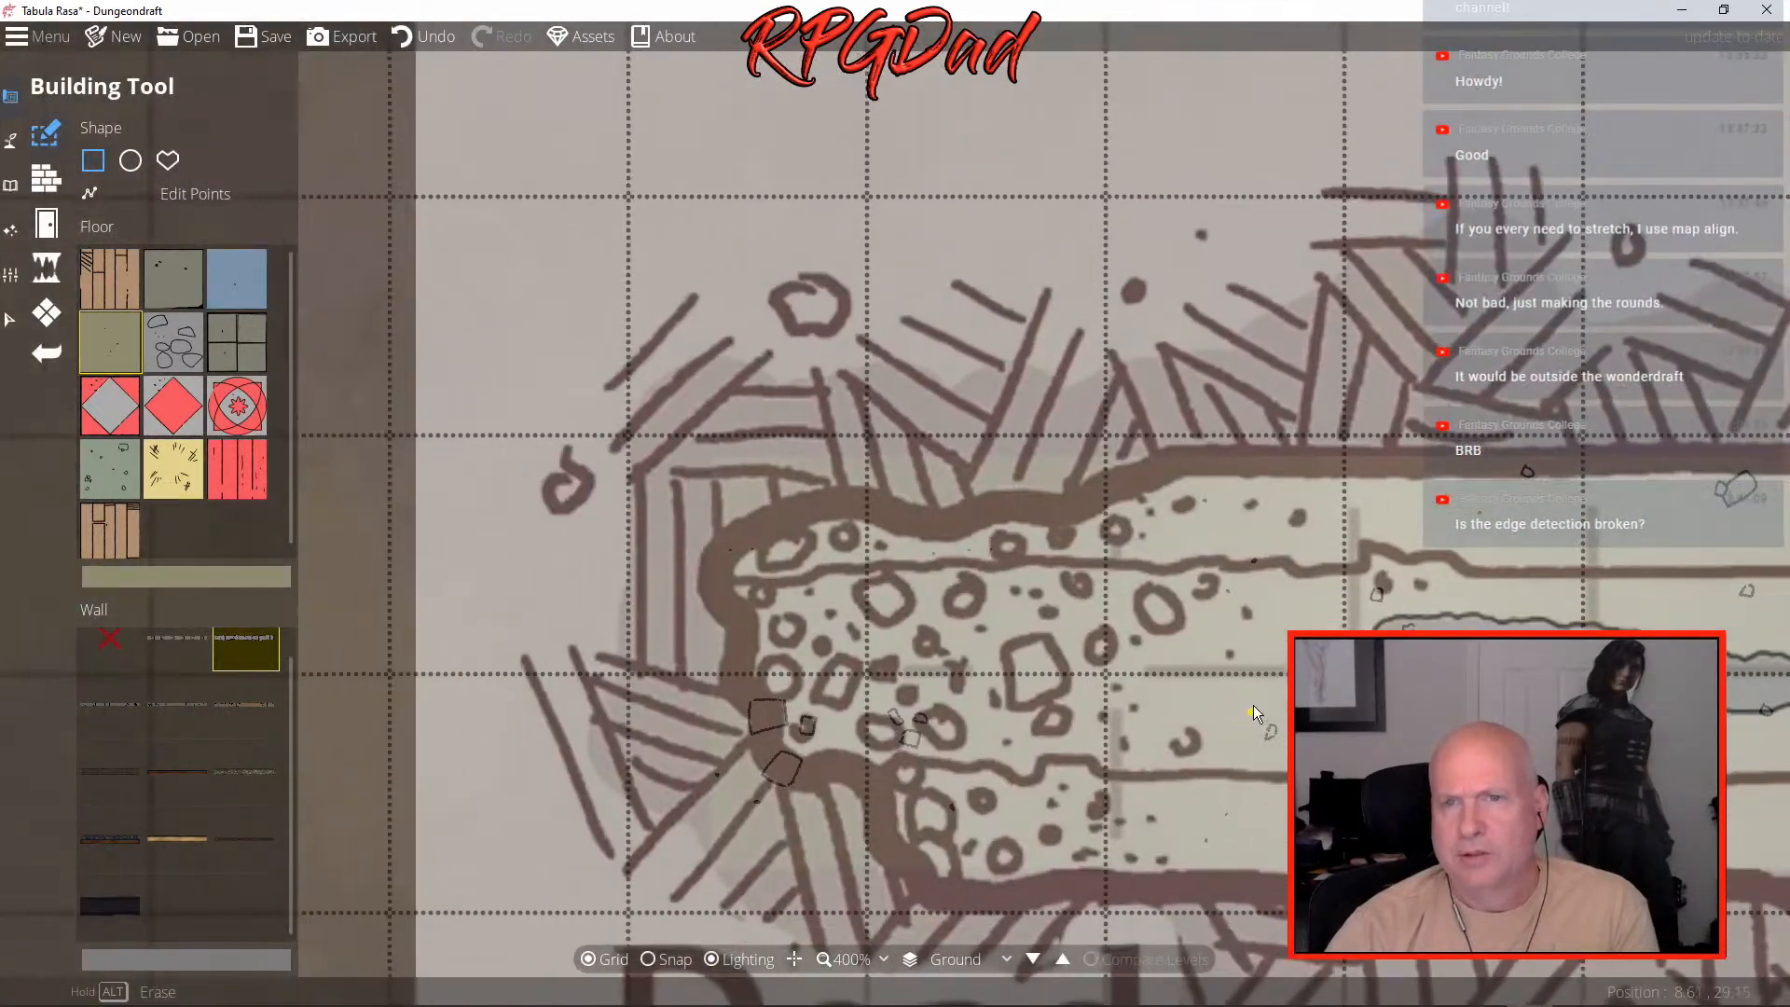
{"action": "left_click", "coordinate": [103, 196]}
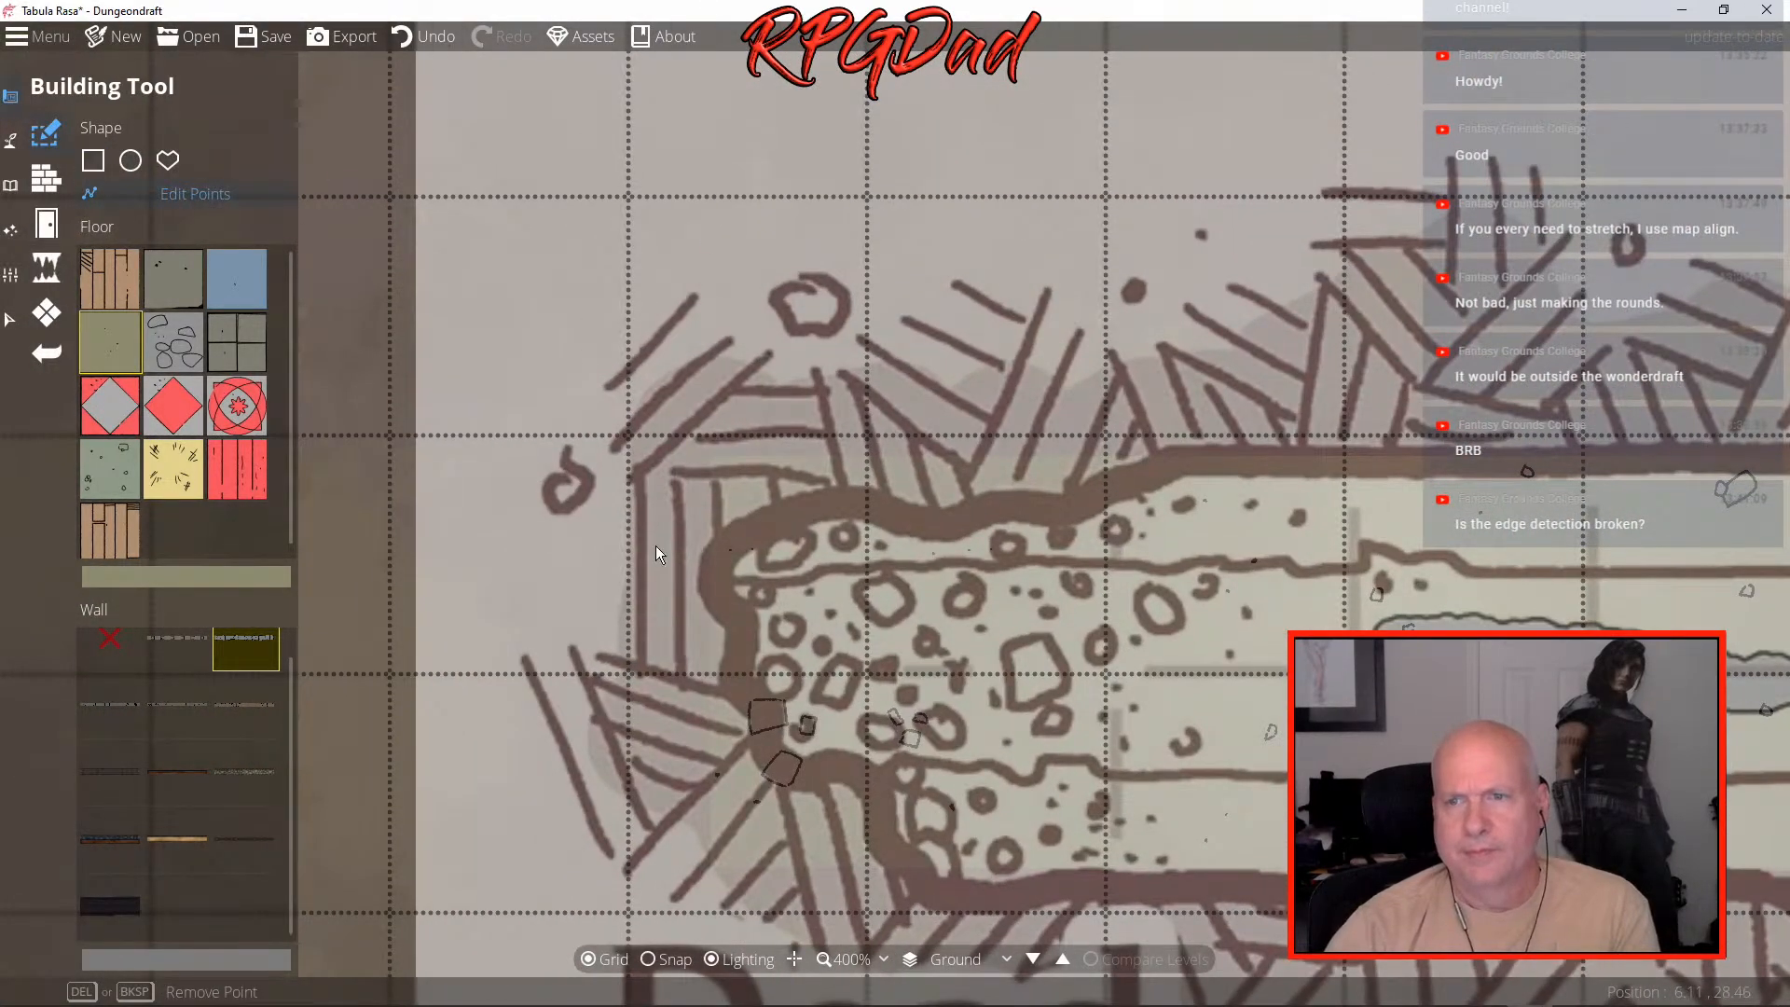
{"action": "left_click", "coordinate": [884, 461]}
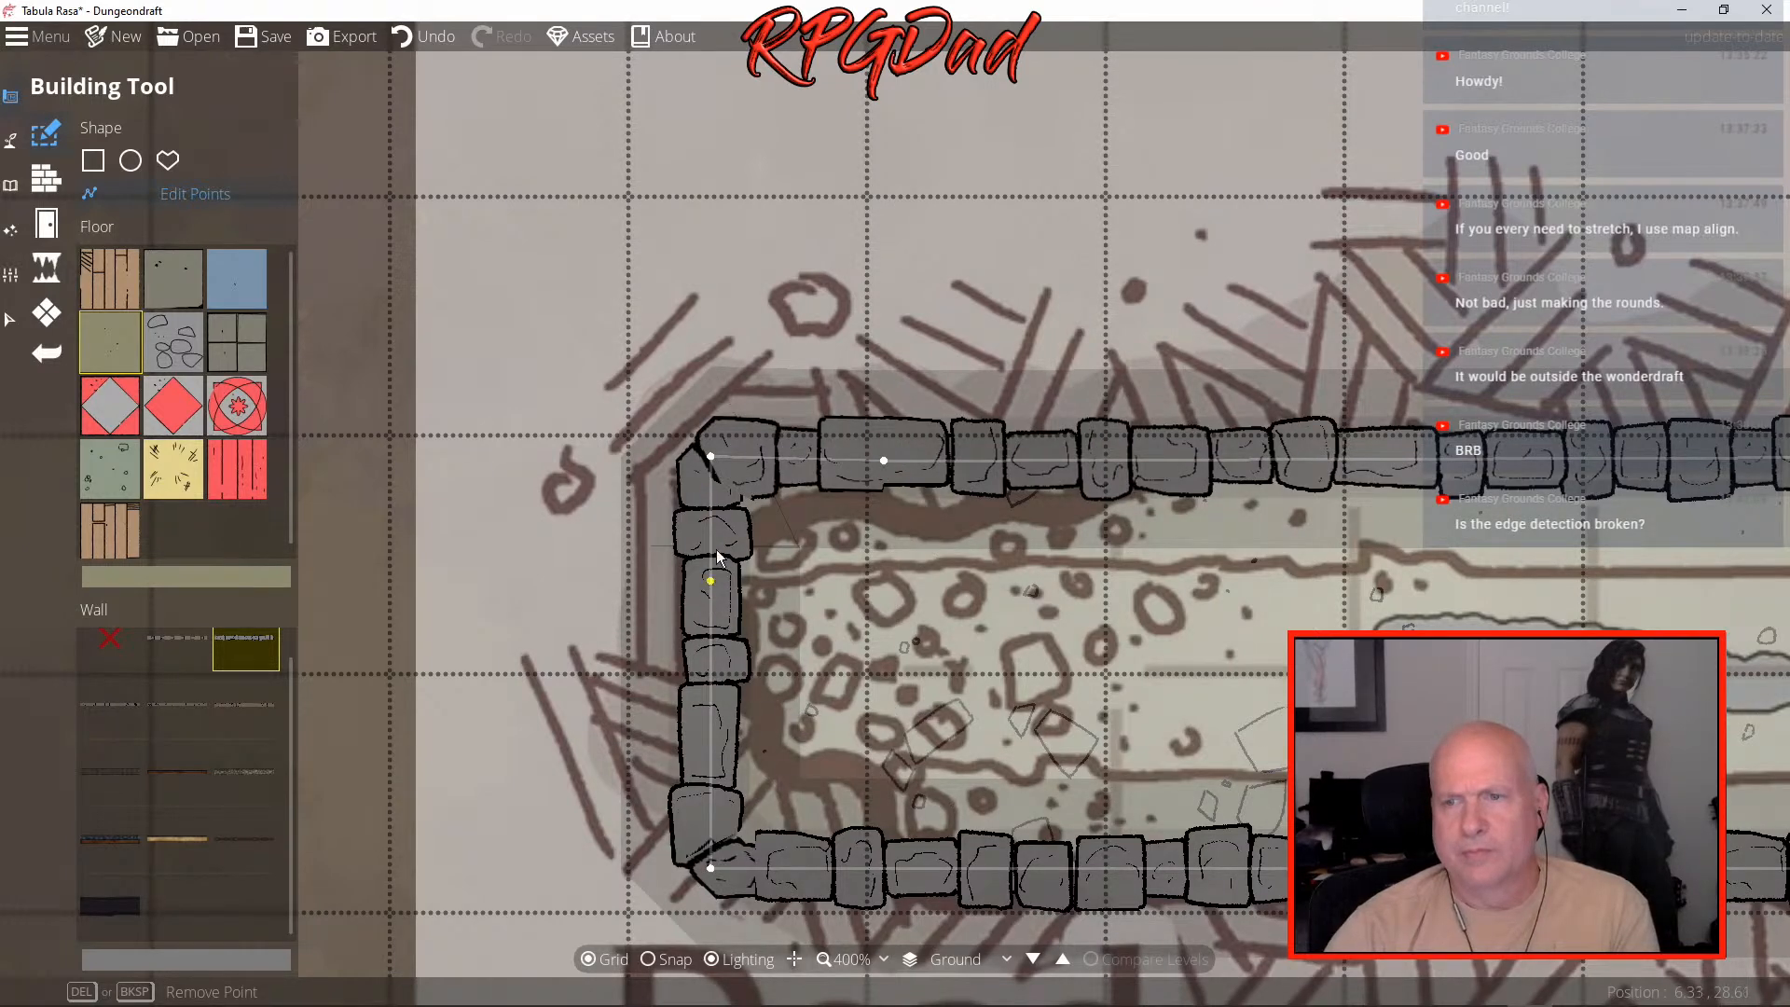
{"action": "left_click_drag", "start_coordinate": [710, 460], "coordinate": [767, 507]}
{"action": "left_click_drag", "start_coordinate": [749, 632], "coordinate": [728, 575]}
{"action": "mouse_move", "coordinate": [880, 475]}
{"action": "left_mouse_down"}
{"action": "mouse_move", "coordinate": [891, 500]}
{"action": "mouse_move", "coordinate": [986, 479]}
{"action": "left_mouse_up"}
{"action": "left_click_drag", "start_coordinate": [1127, 493], "coordinate": [1049, 502]}
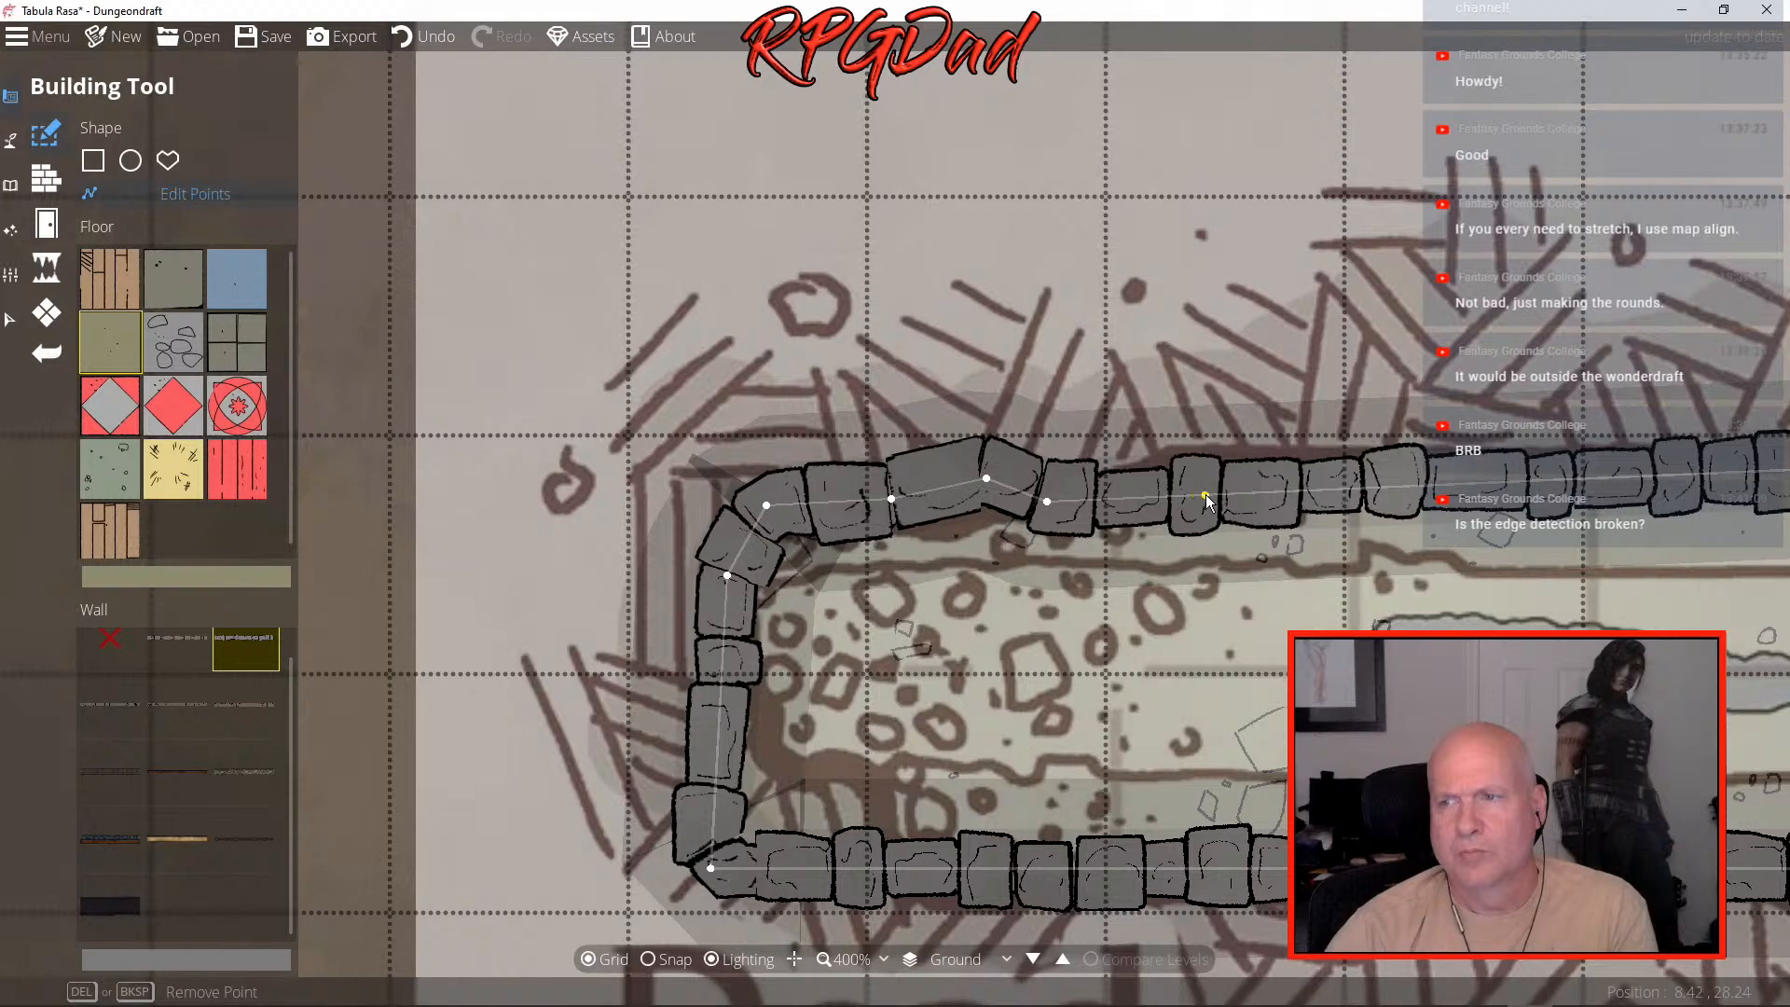
{"action": "left_click_drag", "start_coordinate": [1206, 496], "coordinate": [1174, 464]}
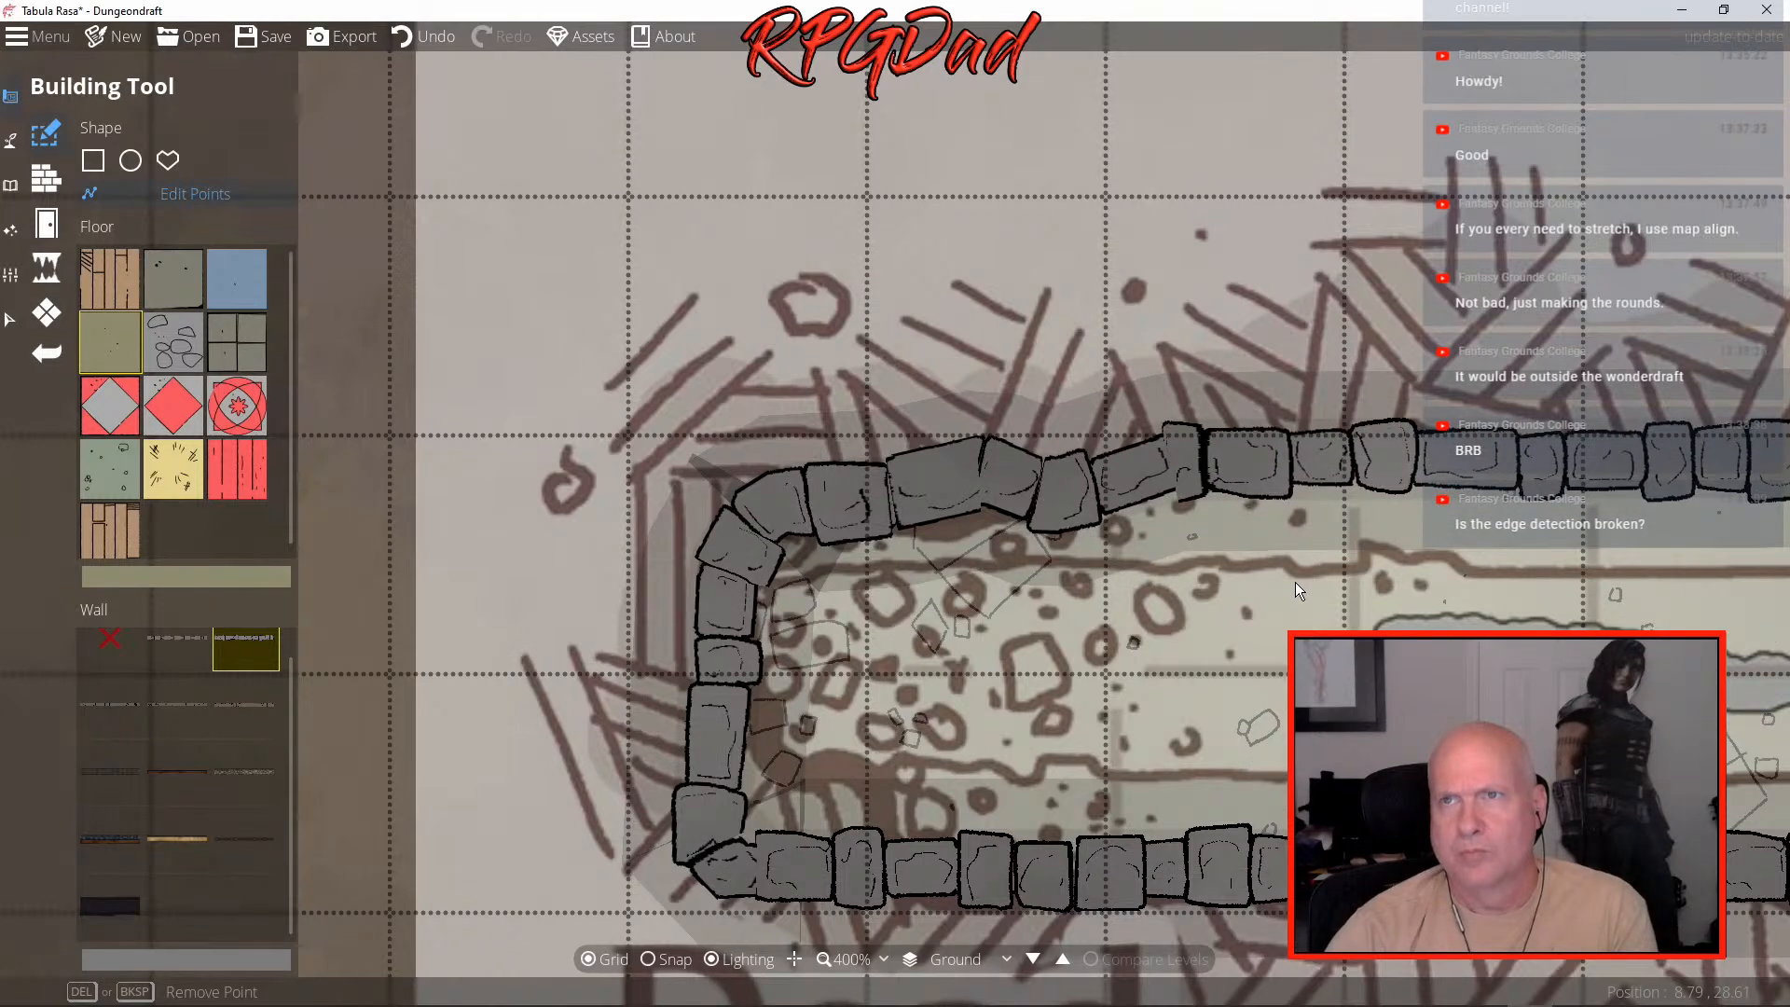
- Reshape the dead end's western wall and southwest corner with further points to follow the traced rubble outline
{"action": "left_click_drag", "start_coordinate": [1296, 582], "coordinate": [1033, 522]}
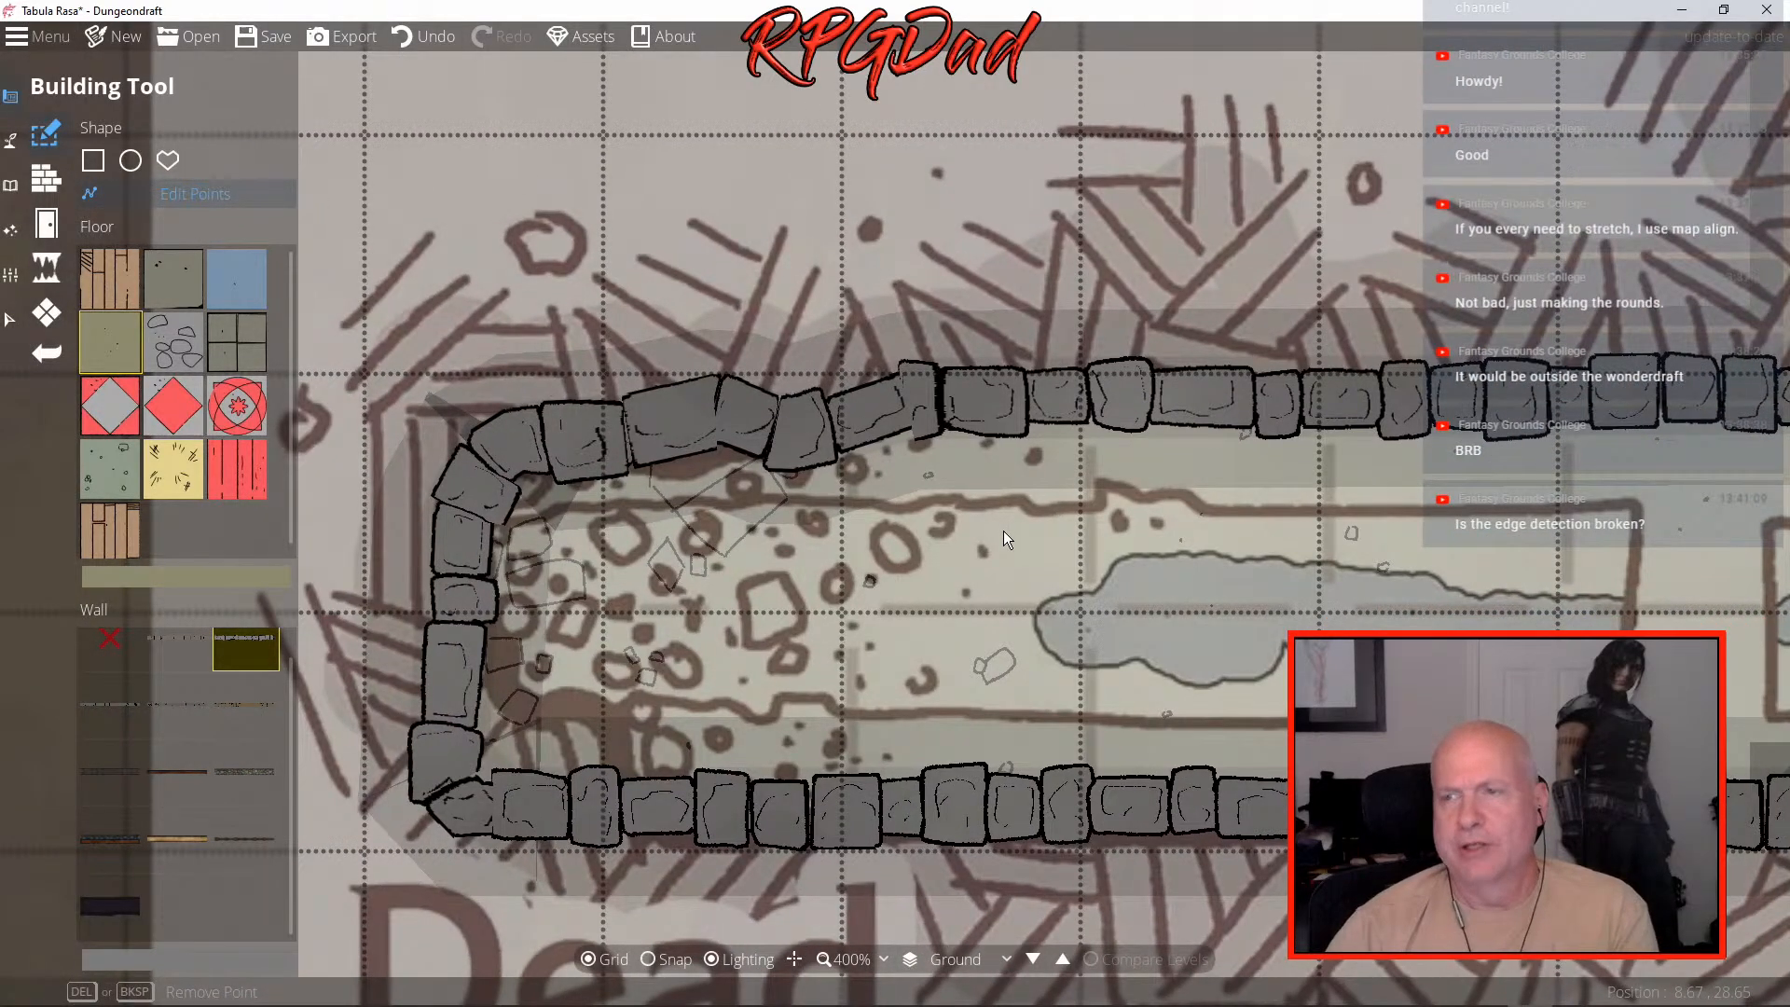
{"action": "left_click", "coordinate": [457, 593]}
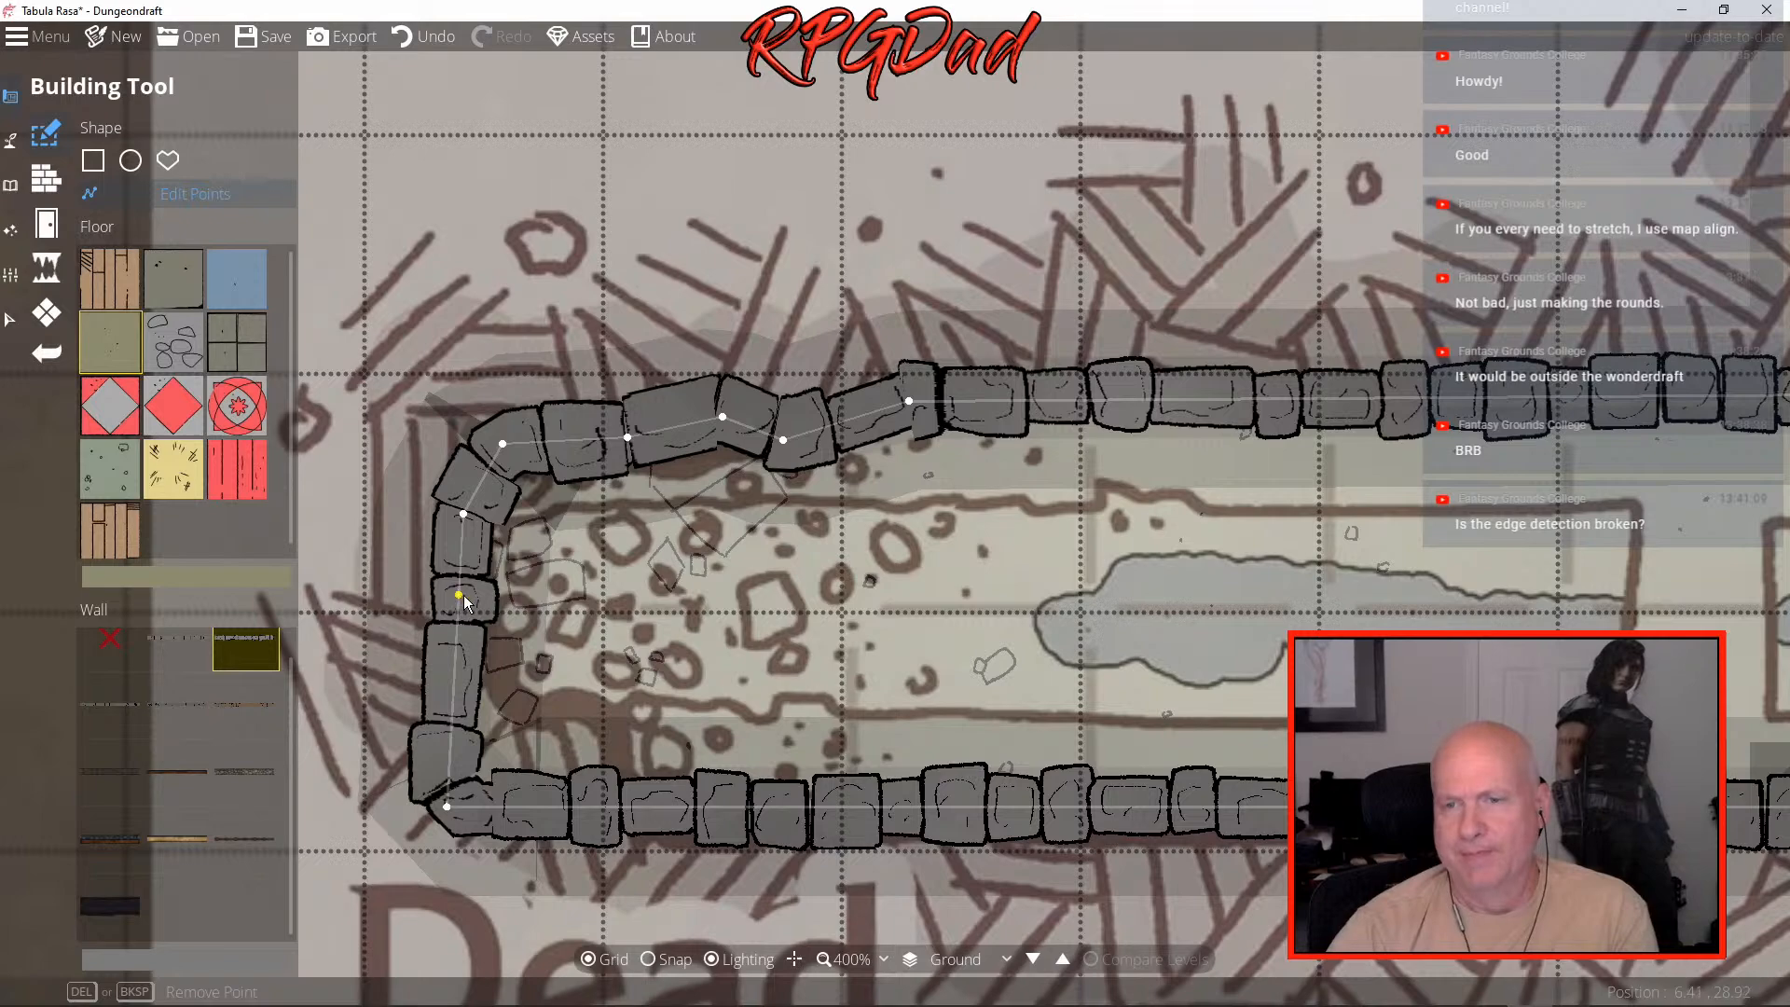
{"action": "left_click_drag", "start_coordinate": [460, 594], "coordinate": [477, 596]}
{"action": "left_click_drag", "start_coordinate": [460, 690], "coordinate": [510, 670]}
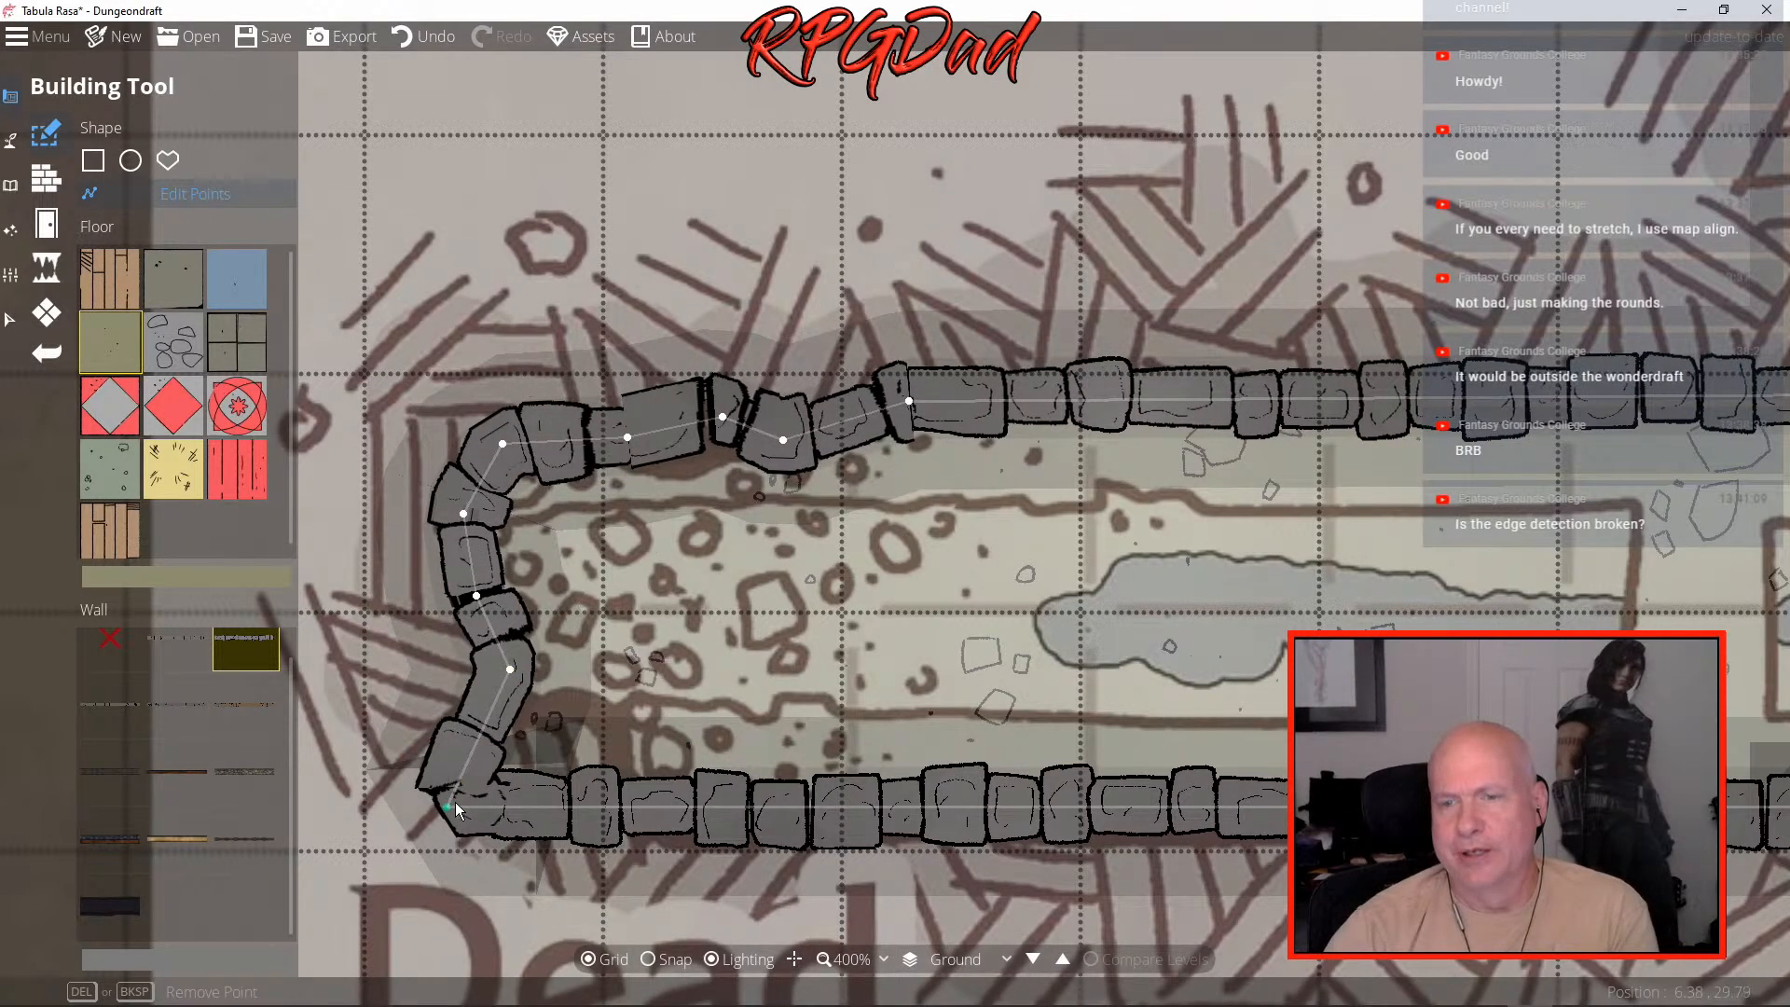
{"action": "left_click_drag", "start_coordinate": [450, 804], "coordinate": [610, 755]}
{"action": "left_click_drag", "start_coordinate": [739, 753], "coordinate": [670, 828]}
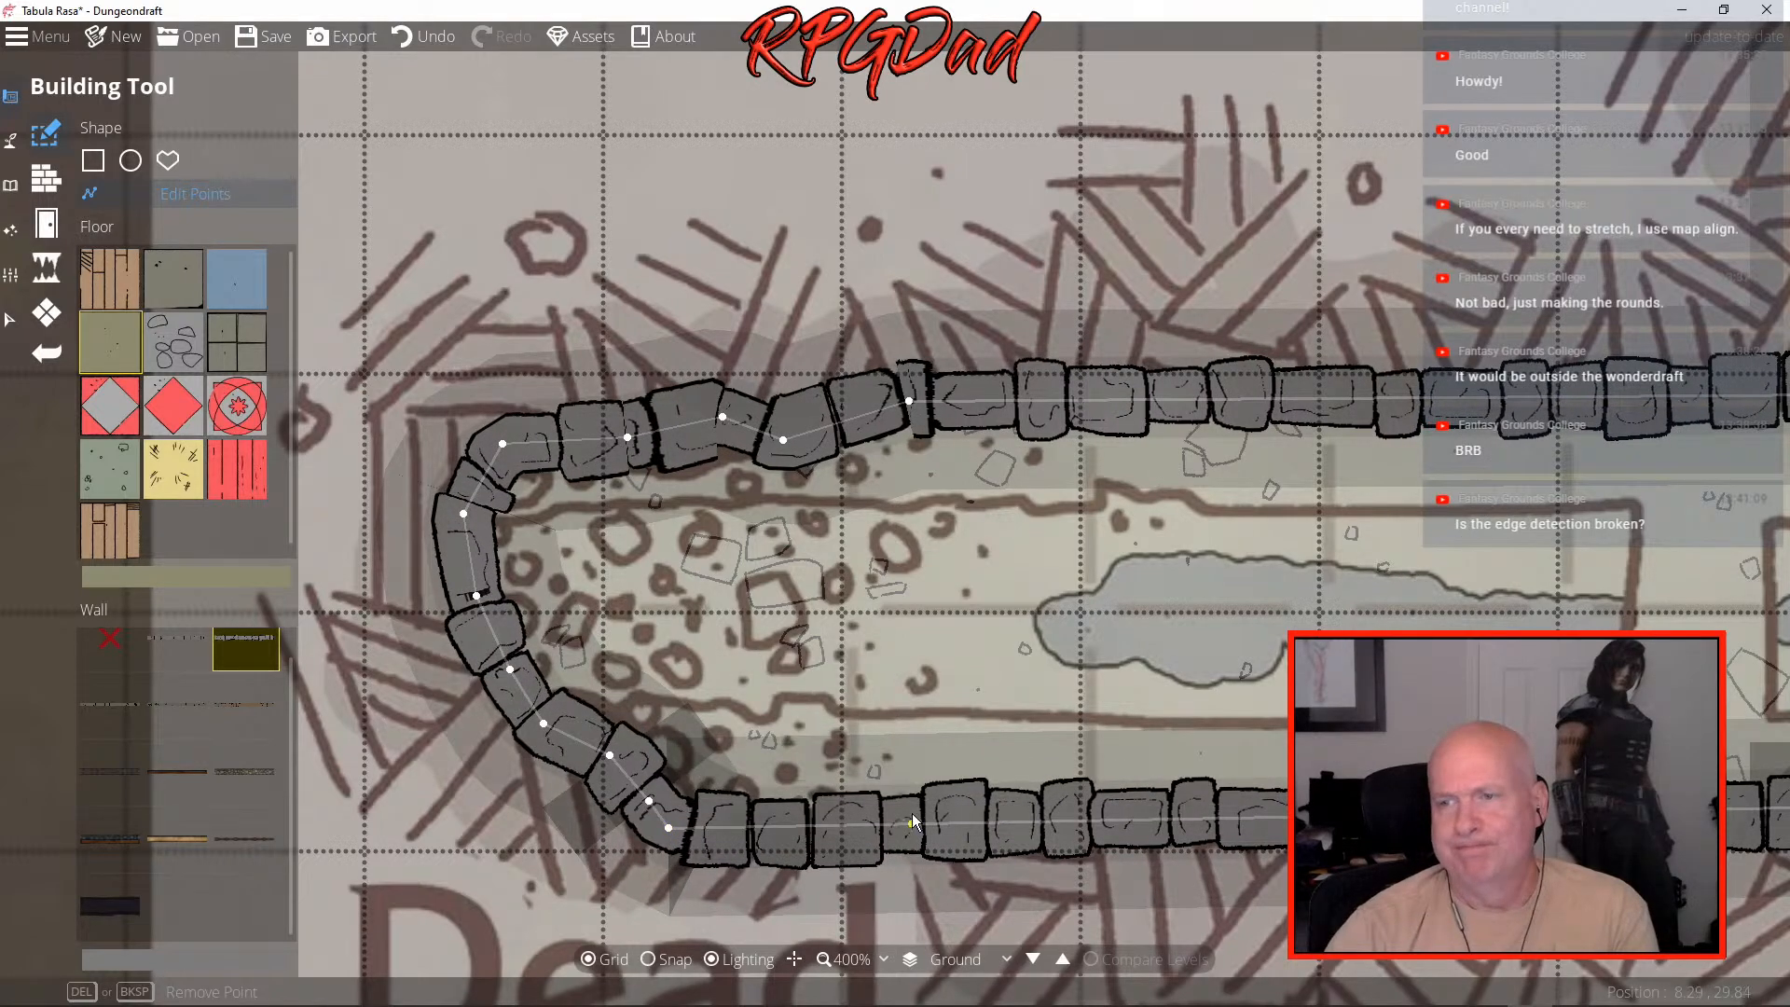
- Check the walls and edge points along the lower V22 corridor, from the western dead end eastward
{"action": "left_click_drag", "start_coordinate": [1117, 806], "coordinate": [707, 682]}
{"action": "left_click_drag", "start_coordinate": [1203, 688], "coordinate": [519, 637]}
{"action": "left_click_drag", "start_coordinate": [1343, 619], "coordinate": [561, 605]}
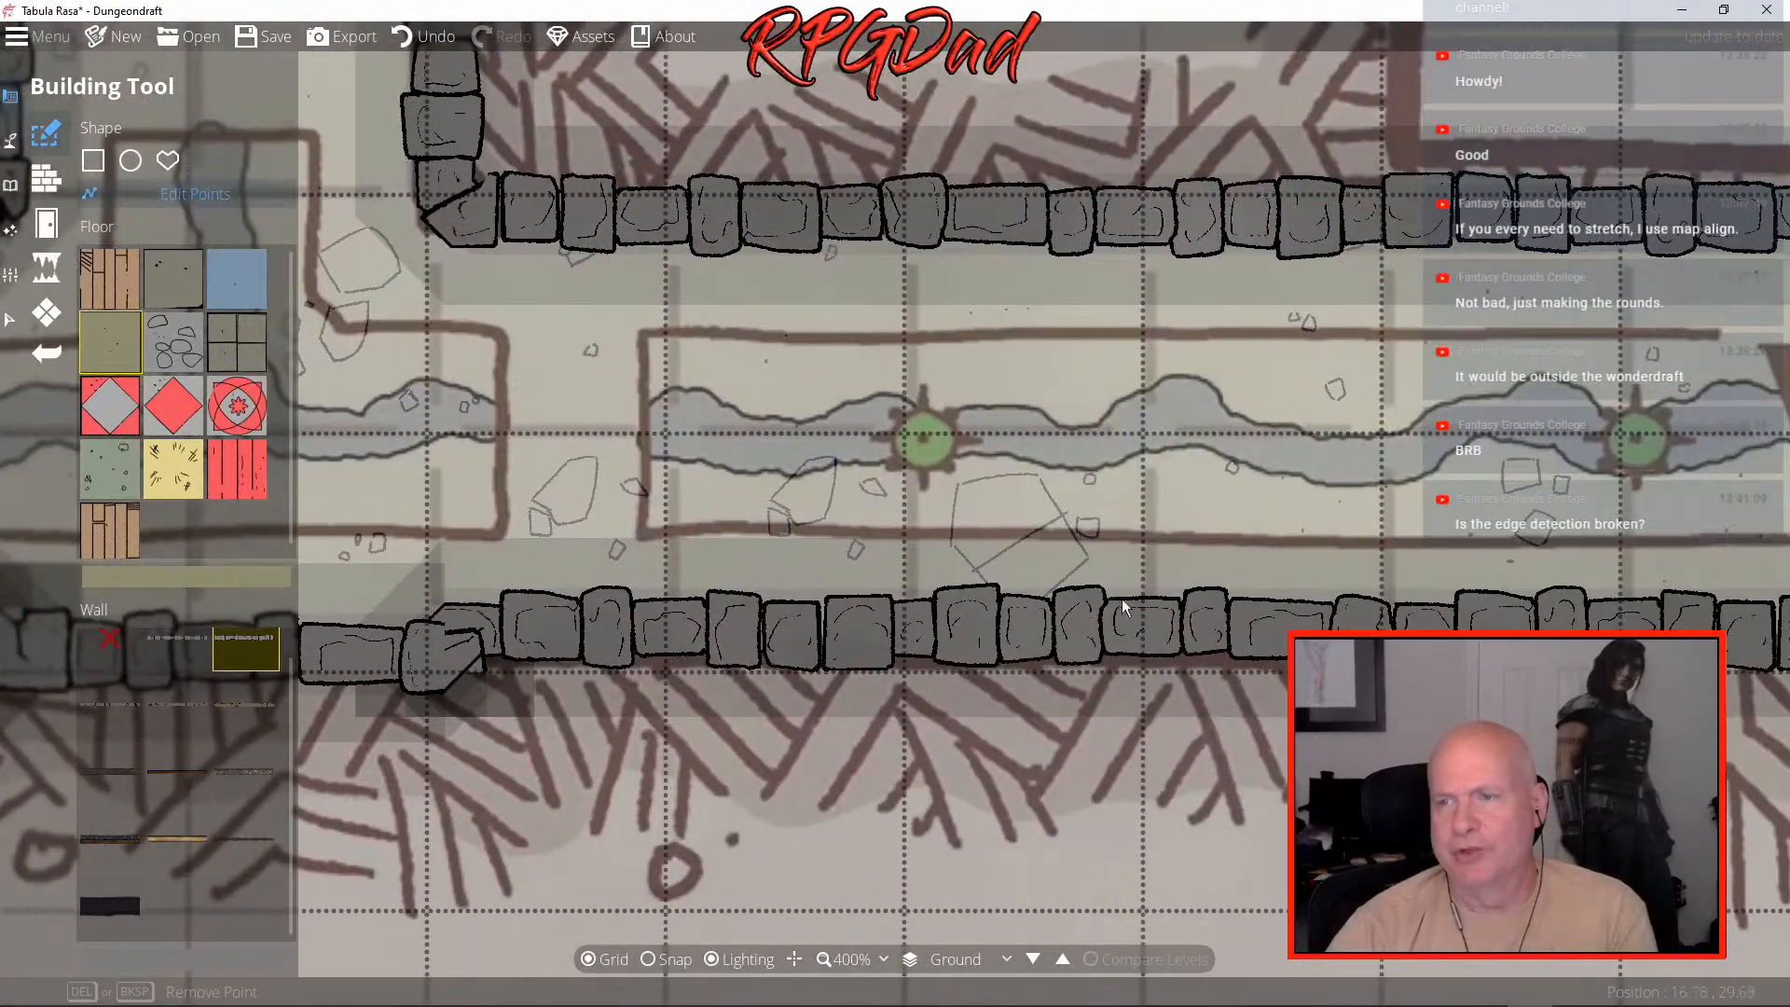
{"action": "left_click_drag", "start_coordinate": [1162, 600], "coordinate": [265, 590]}
{"action": "left_click_drag", "start_coordinate": [1402, 575], "coordinate": [1033, 665]}
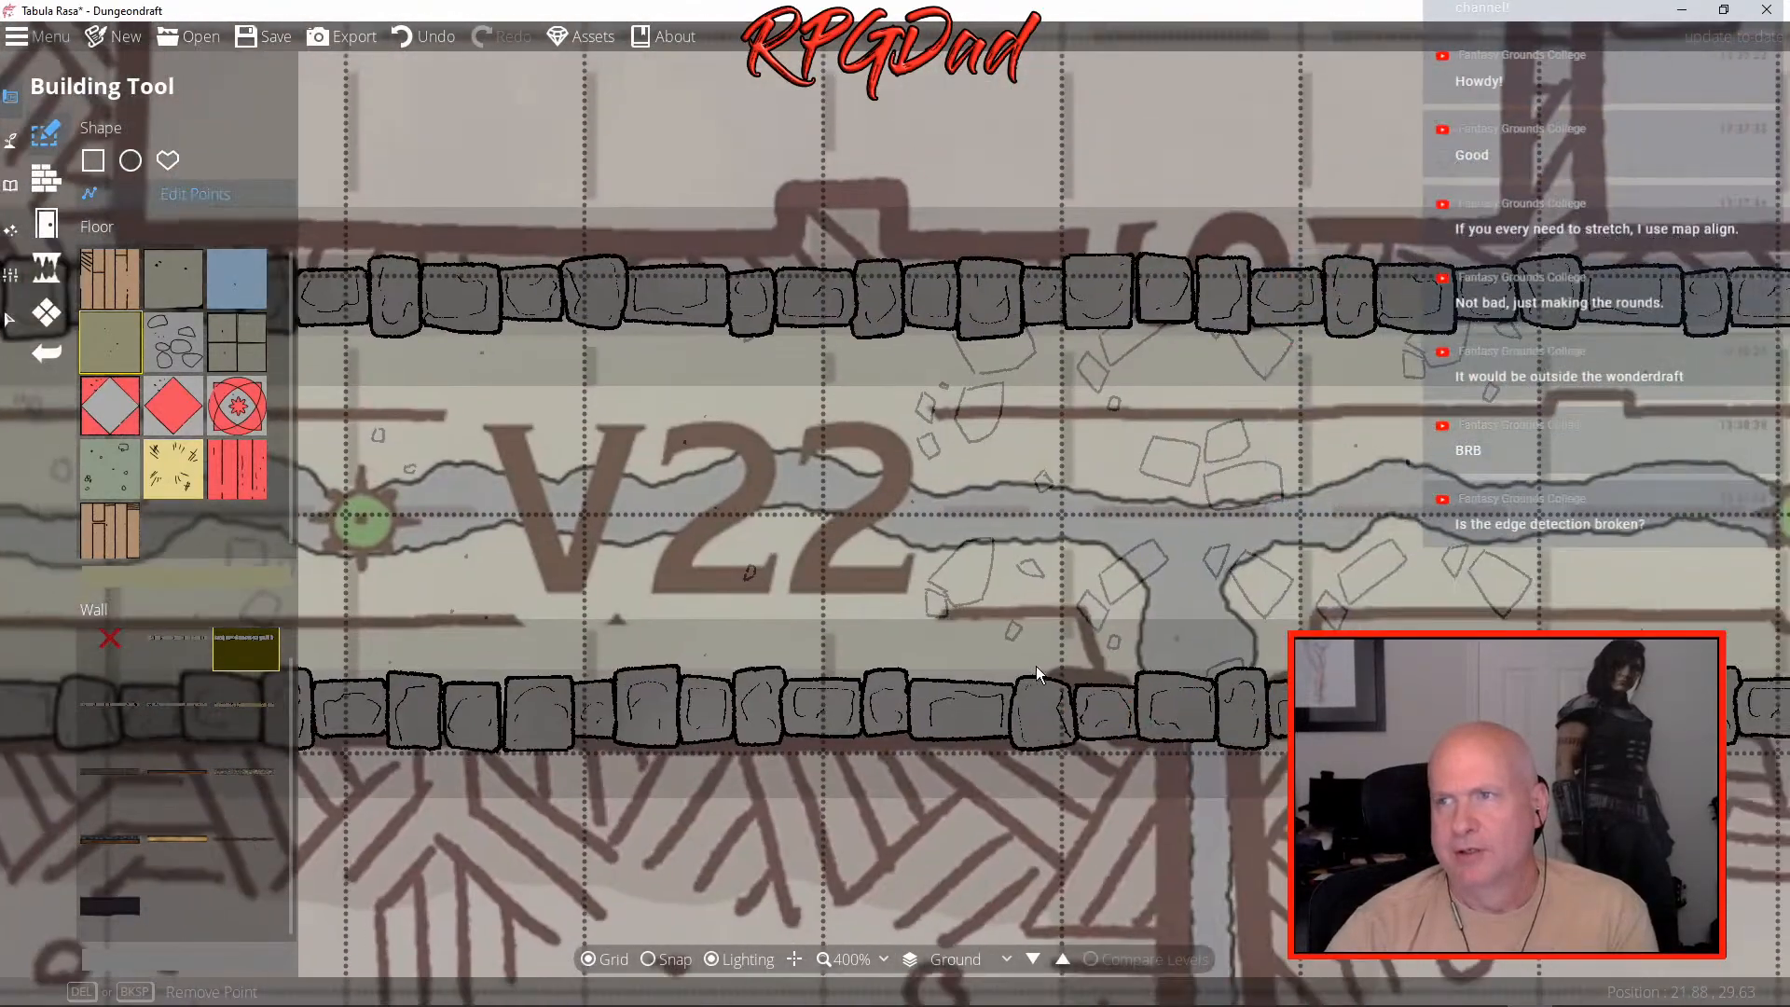
{"action": "scroll", "coordinate": [1045, 632], "scroll_direction": "down", "scroll_amount": 8}
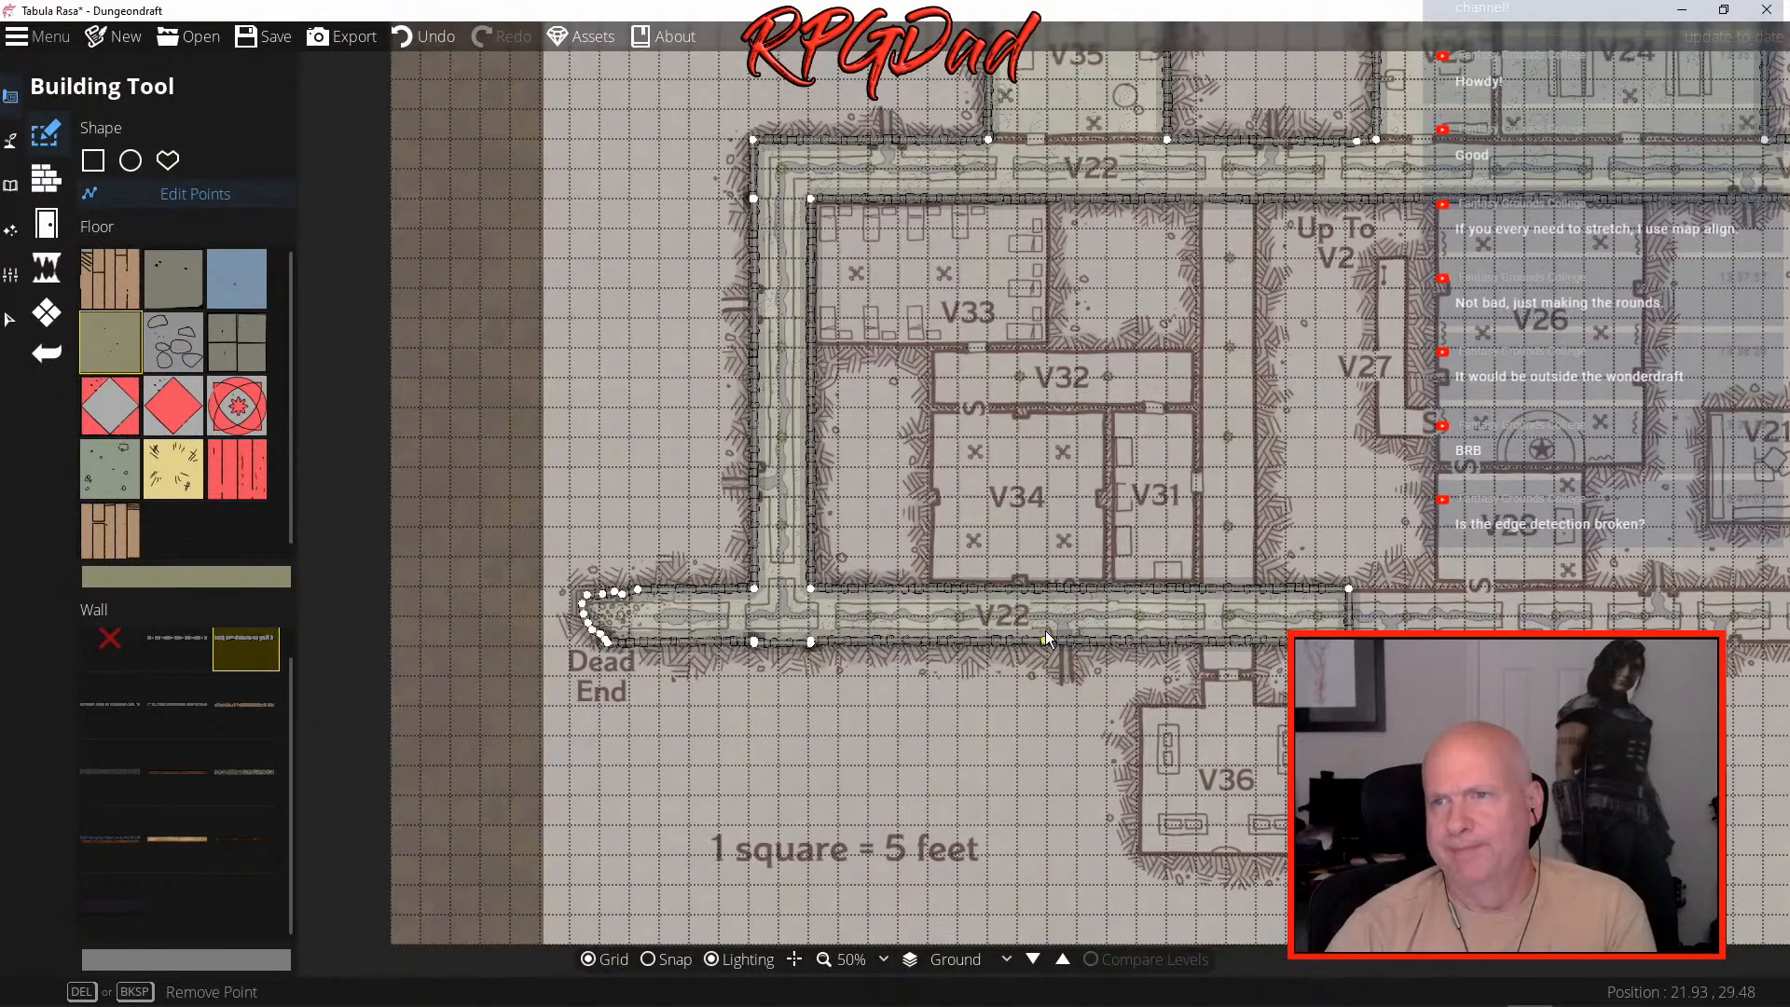
{"action": "scroll", "coordinate": [1044, 631], "scroll_direction": "up", "scroll_amount": 2}
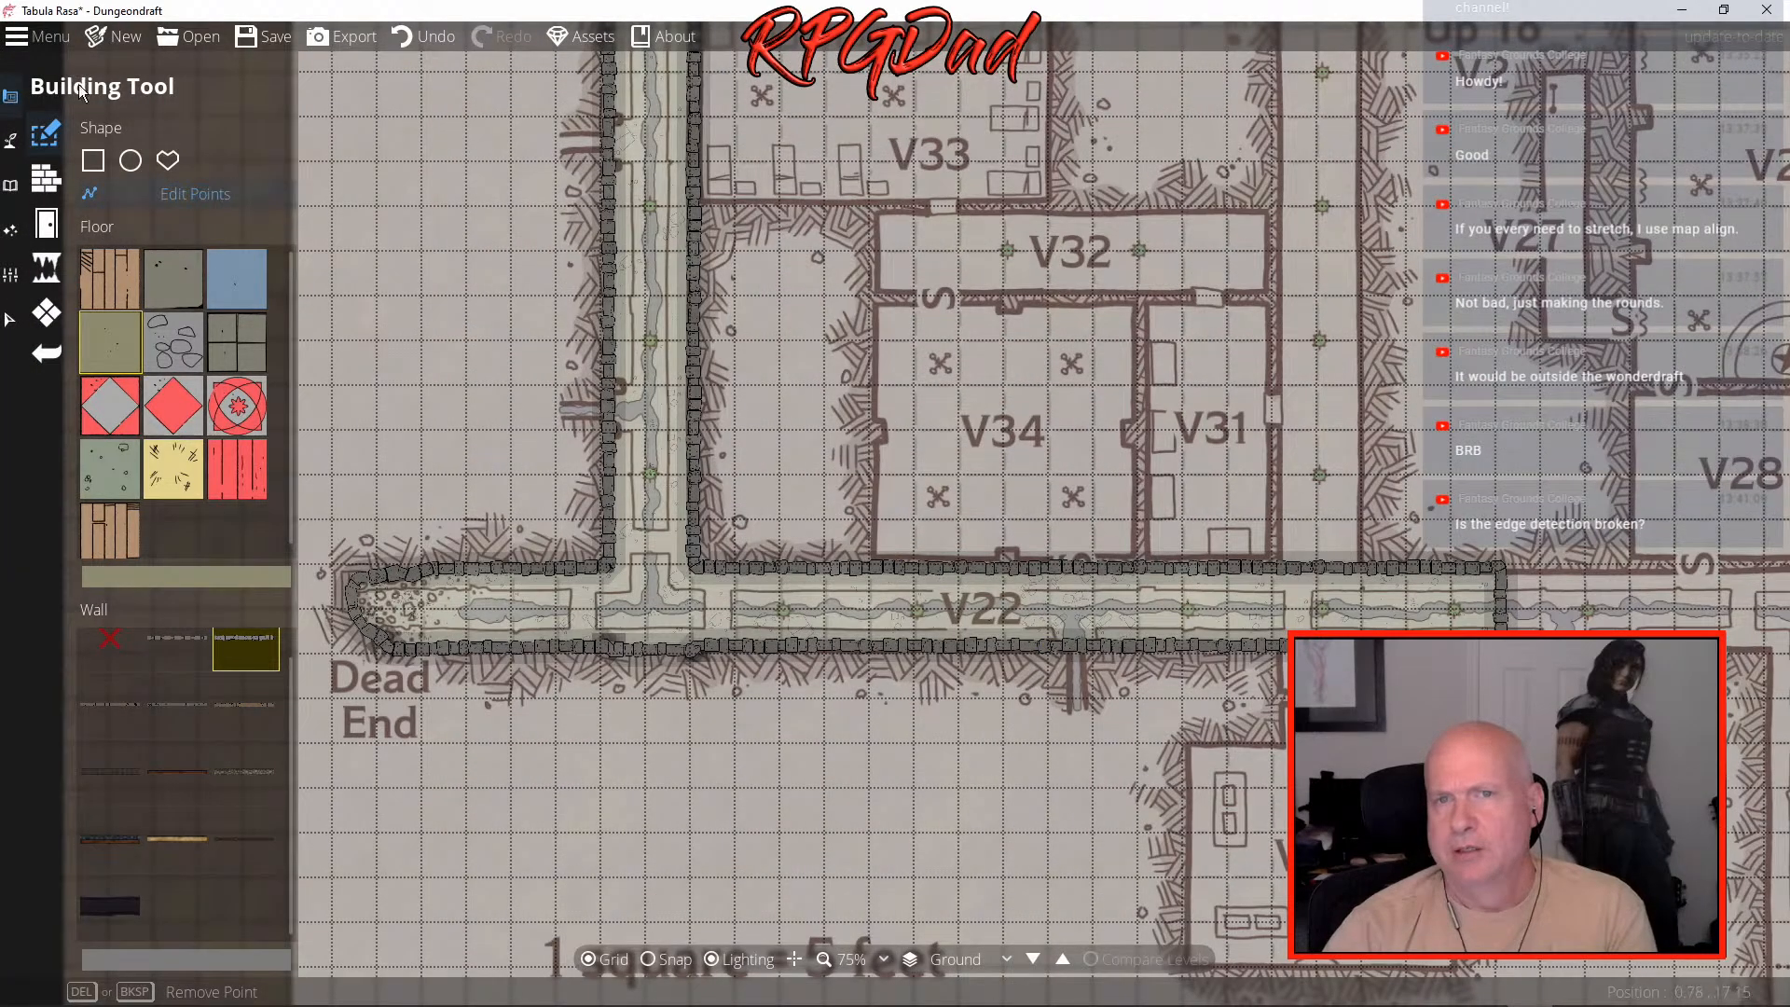
- Draw a rectangular floor section extending the V22 corridor south to the doorway above V36
{"action": "left_click", "coordinate": [93, 161]}
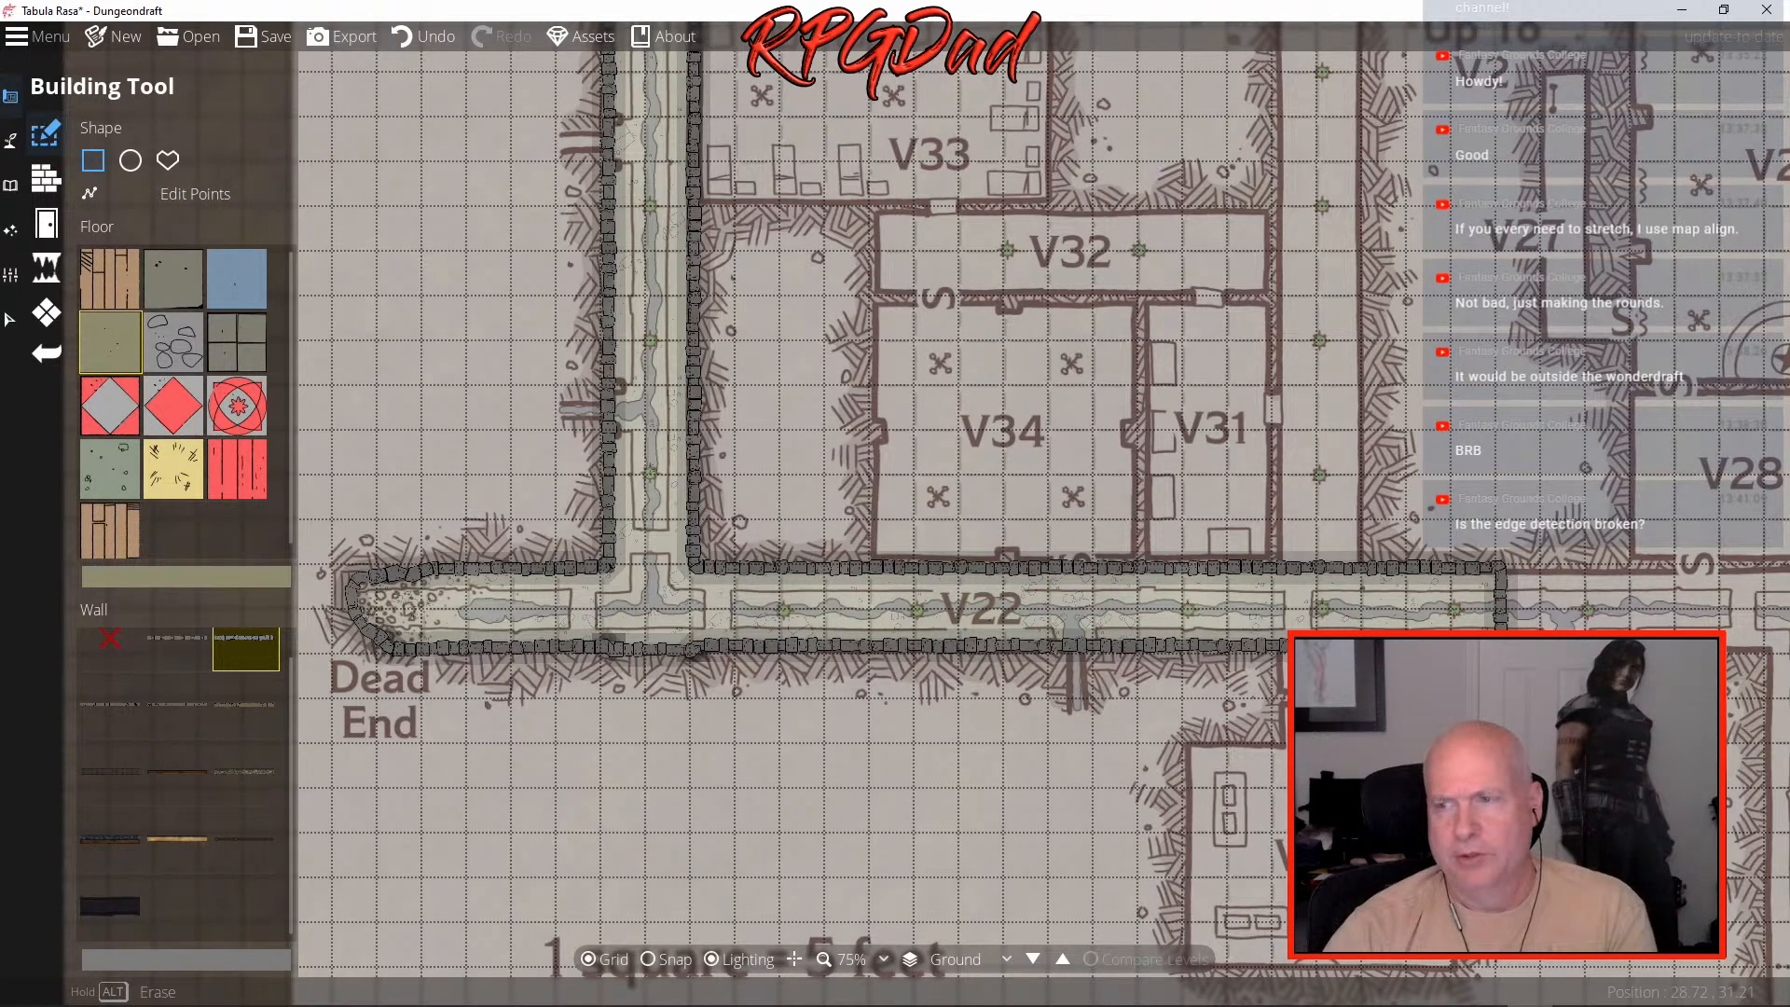
{"action": "scroll", "coordinate": [1088, 667], "scroll_direction": "up", "scroll_amount": 8}
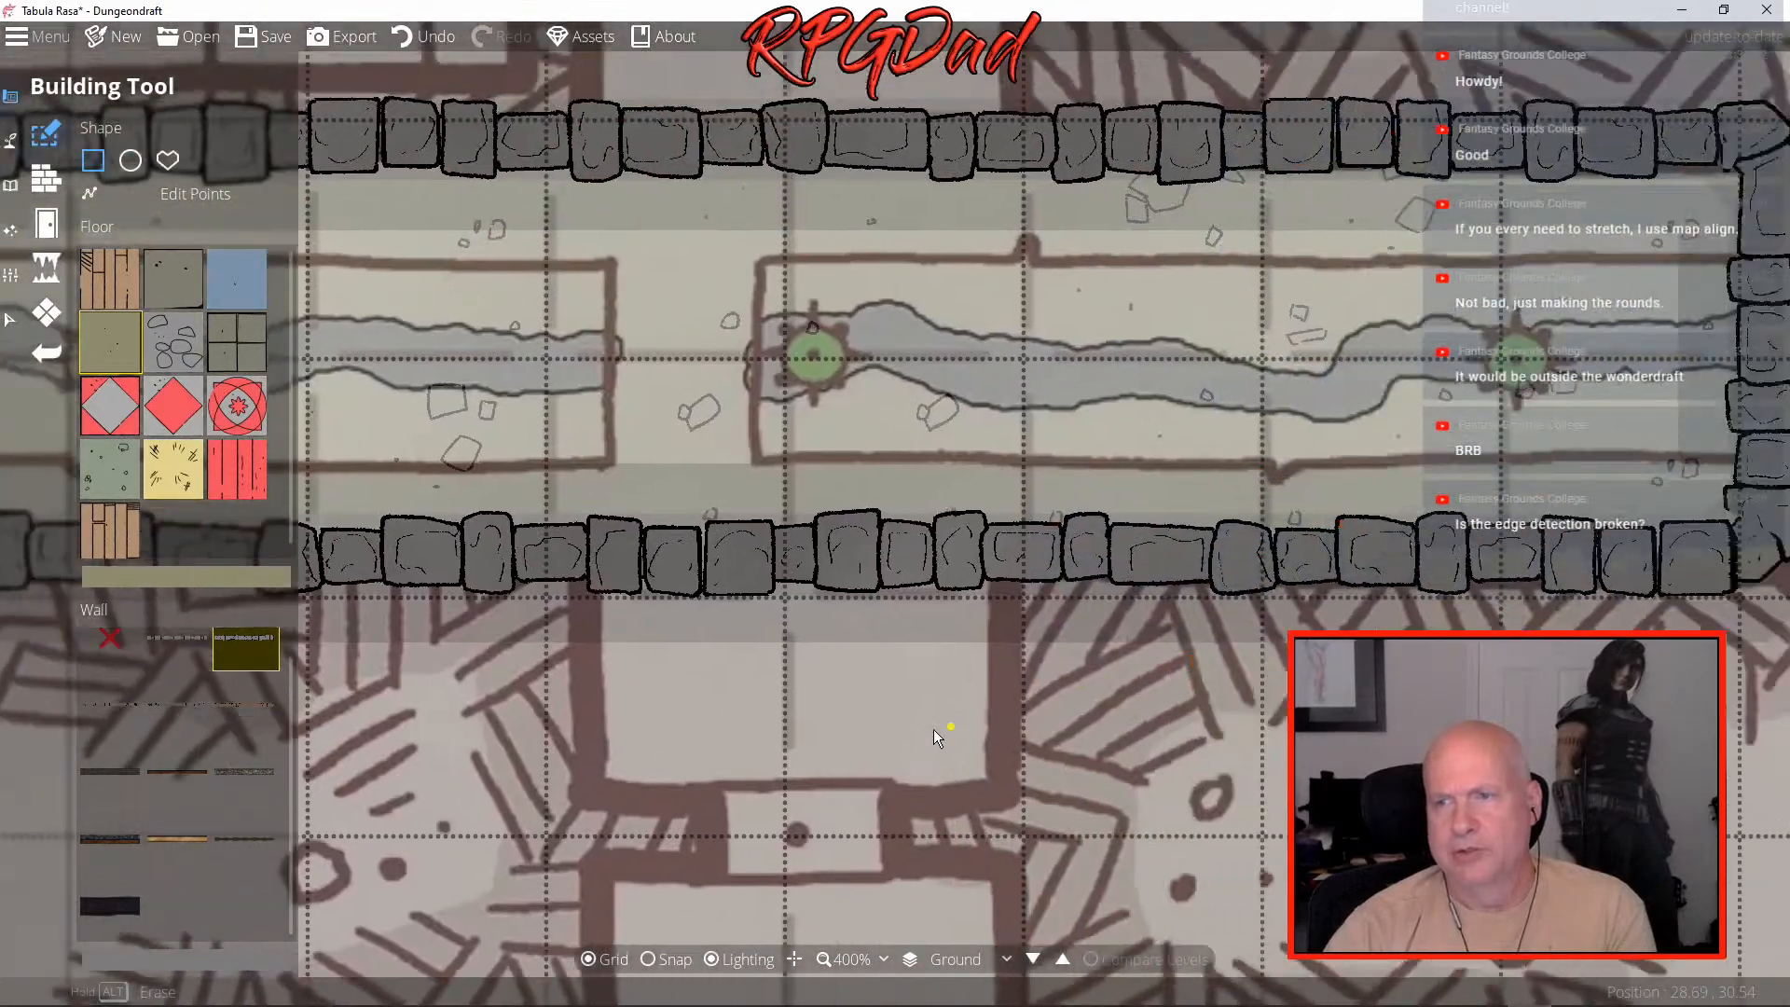
{"action": "left_click_drag", "start_coordinate": [933, 729], "coordinate": [905, 732]}
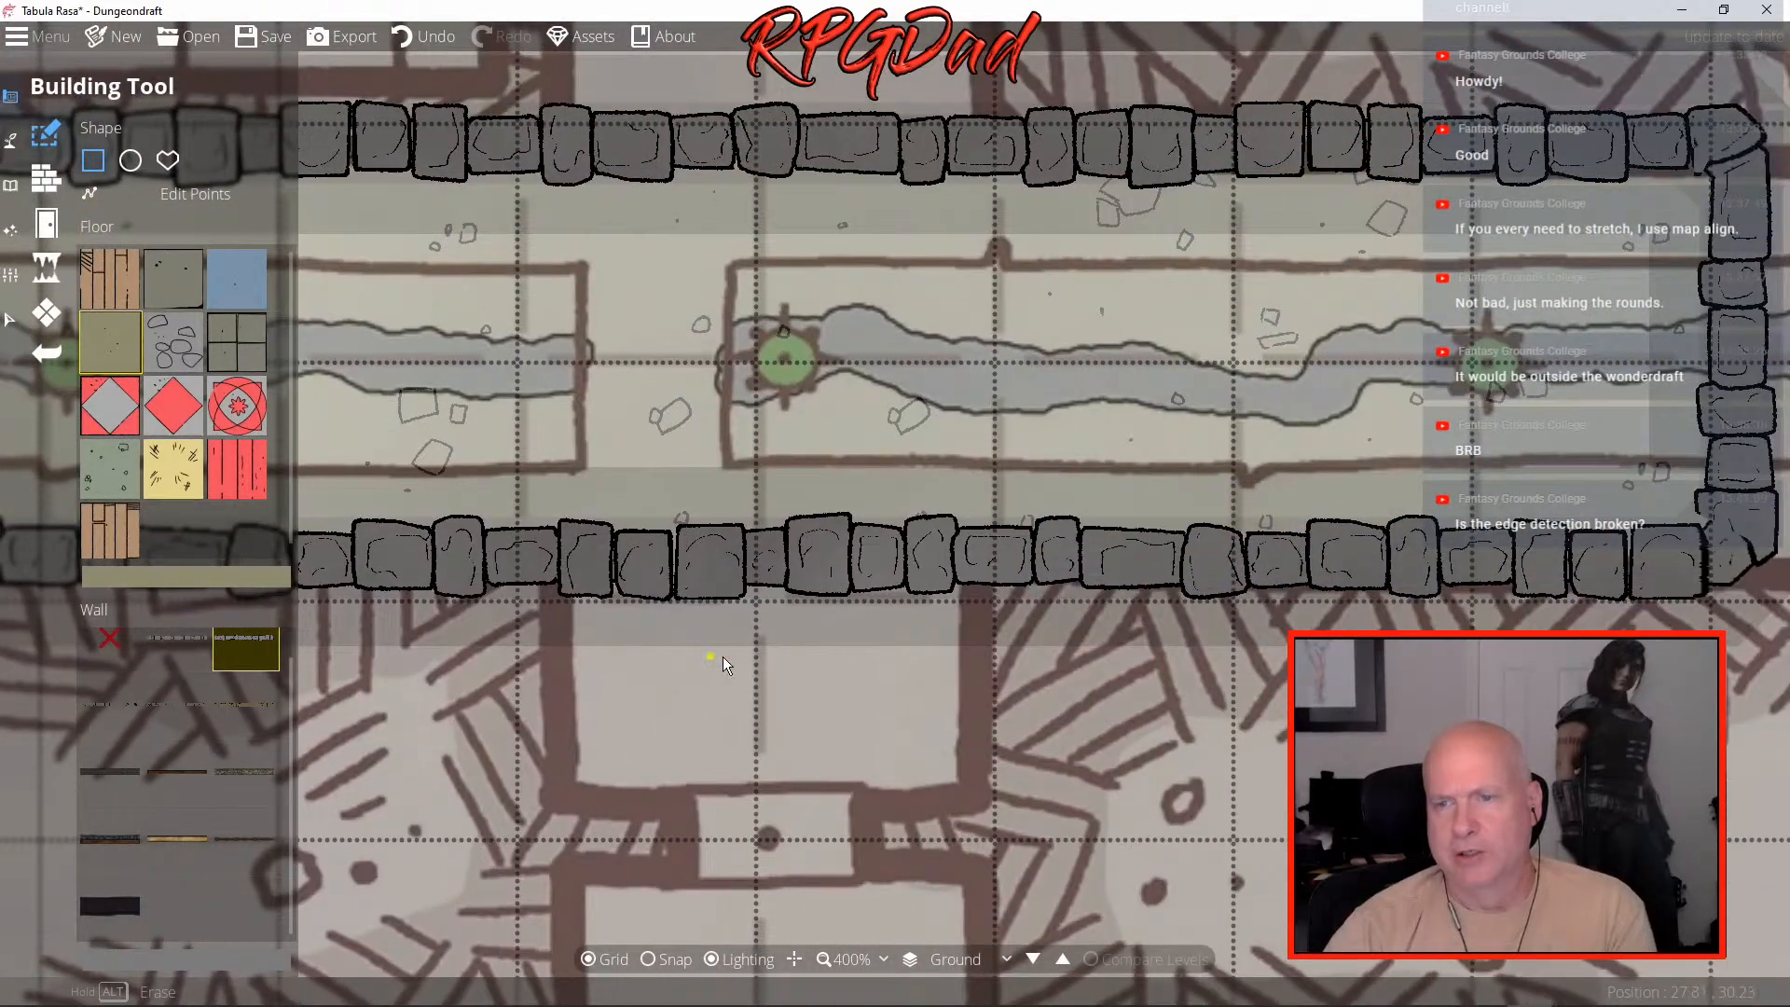
{"action": "left_click_drag", "start_coordinate": [730, 656], "coordinate": [848, 297]}
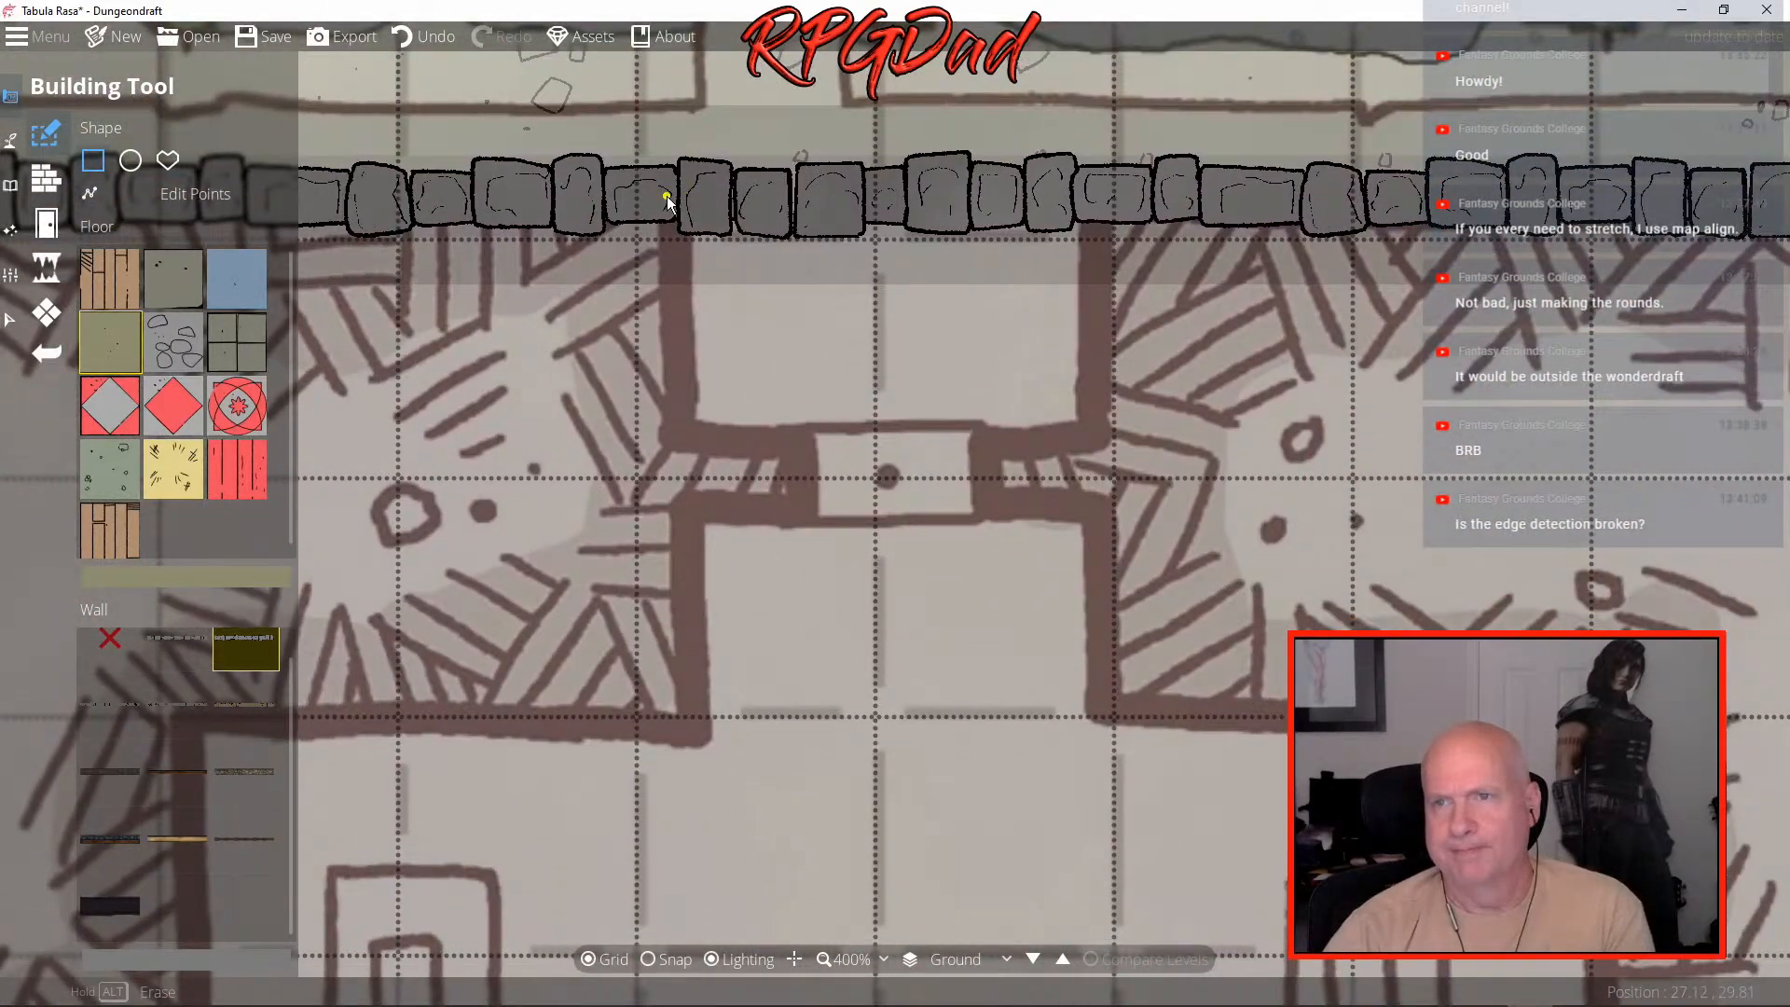
{"action": "left_click_drag", "start_coordinate": [666, 185], "coordinate": [1102, 517]}
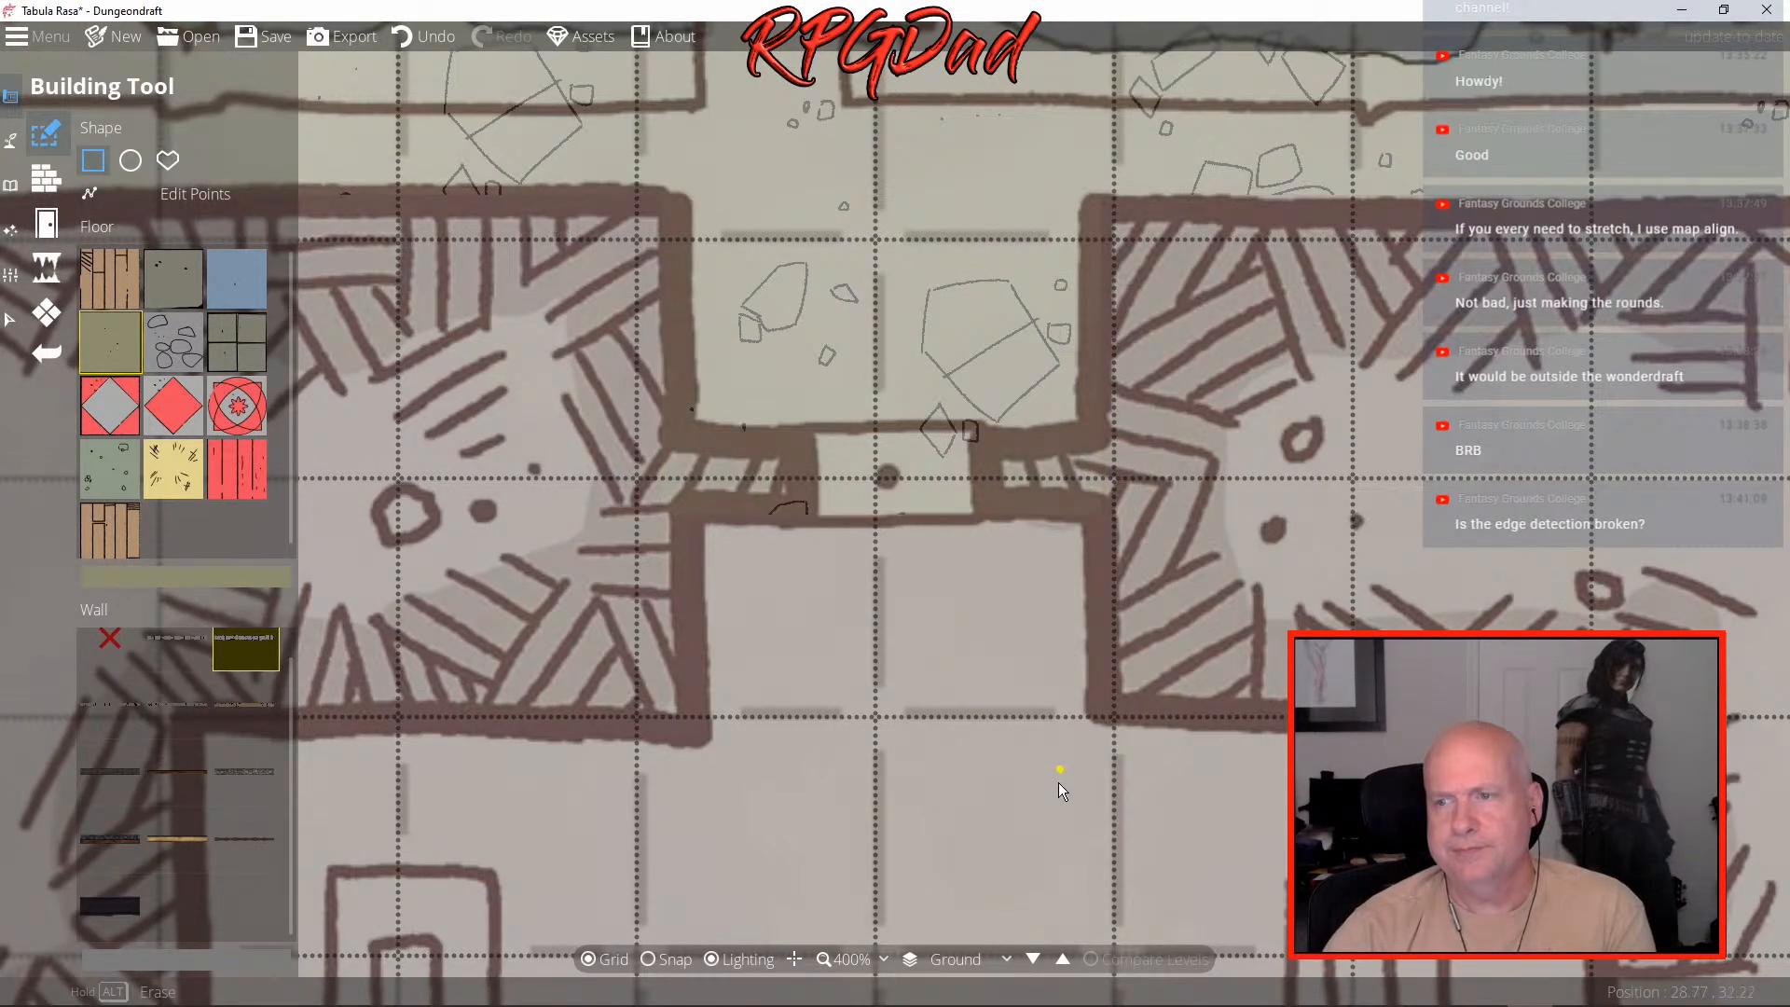
- Draw rectangular floors over V36's entry alcove below the doorway and over the whole V36 room
{"action": "scroll", "coordinate": [1195, 355], "scroll_direction": "down", "scroll_amount": 5}
{"action": "scroll", "coordinate": [1195, 280], "scroll_direction": "down", "scroll_amount": 2}
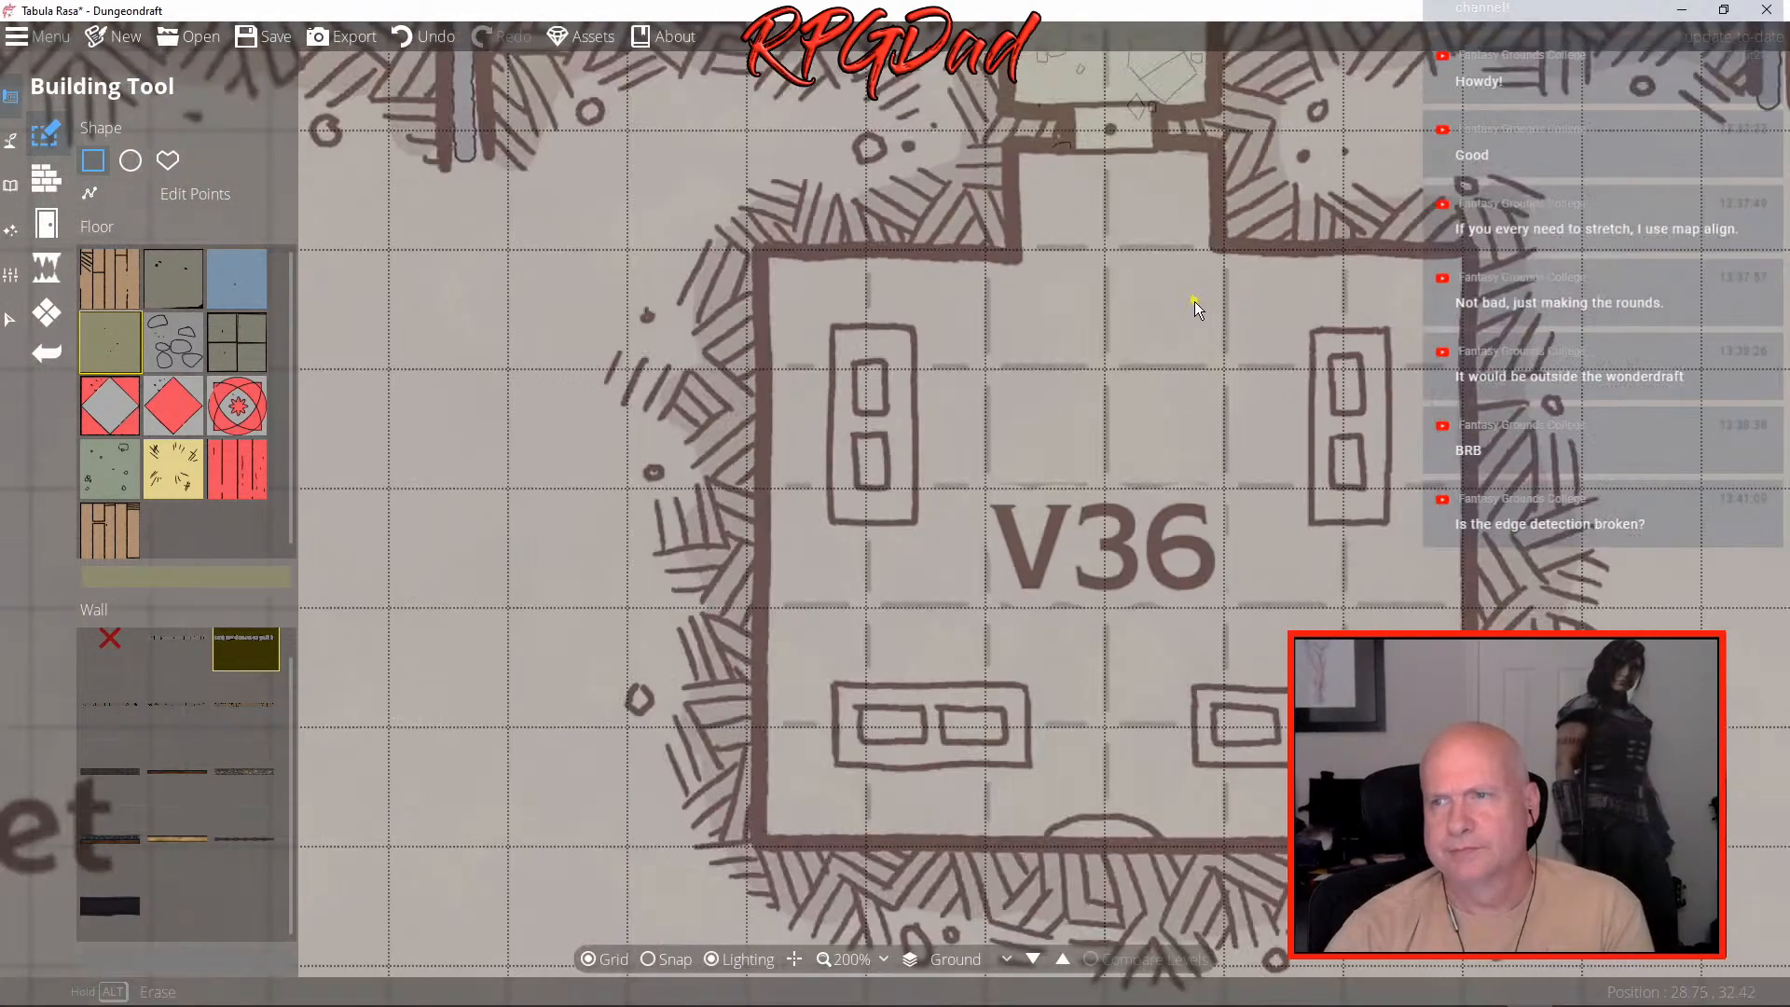
{"action": "left_click_drag", "start_coordinate": [1010, 145], "coordinate": [1217, 323]}
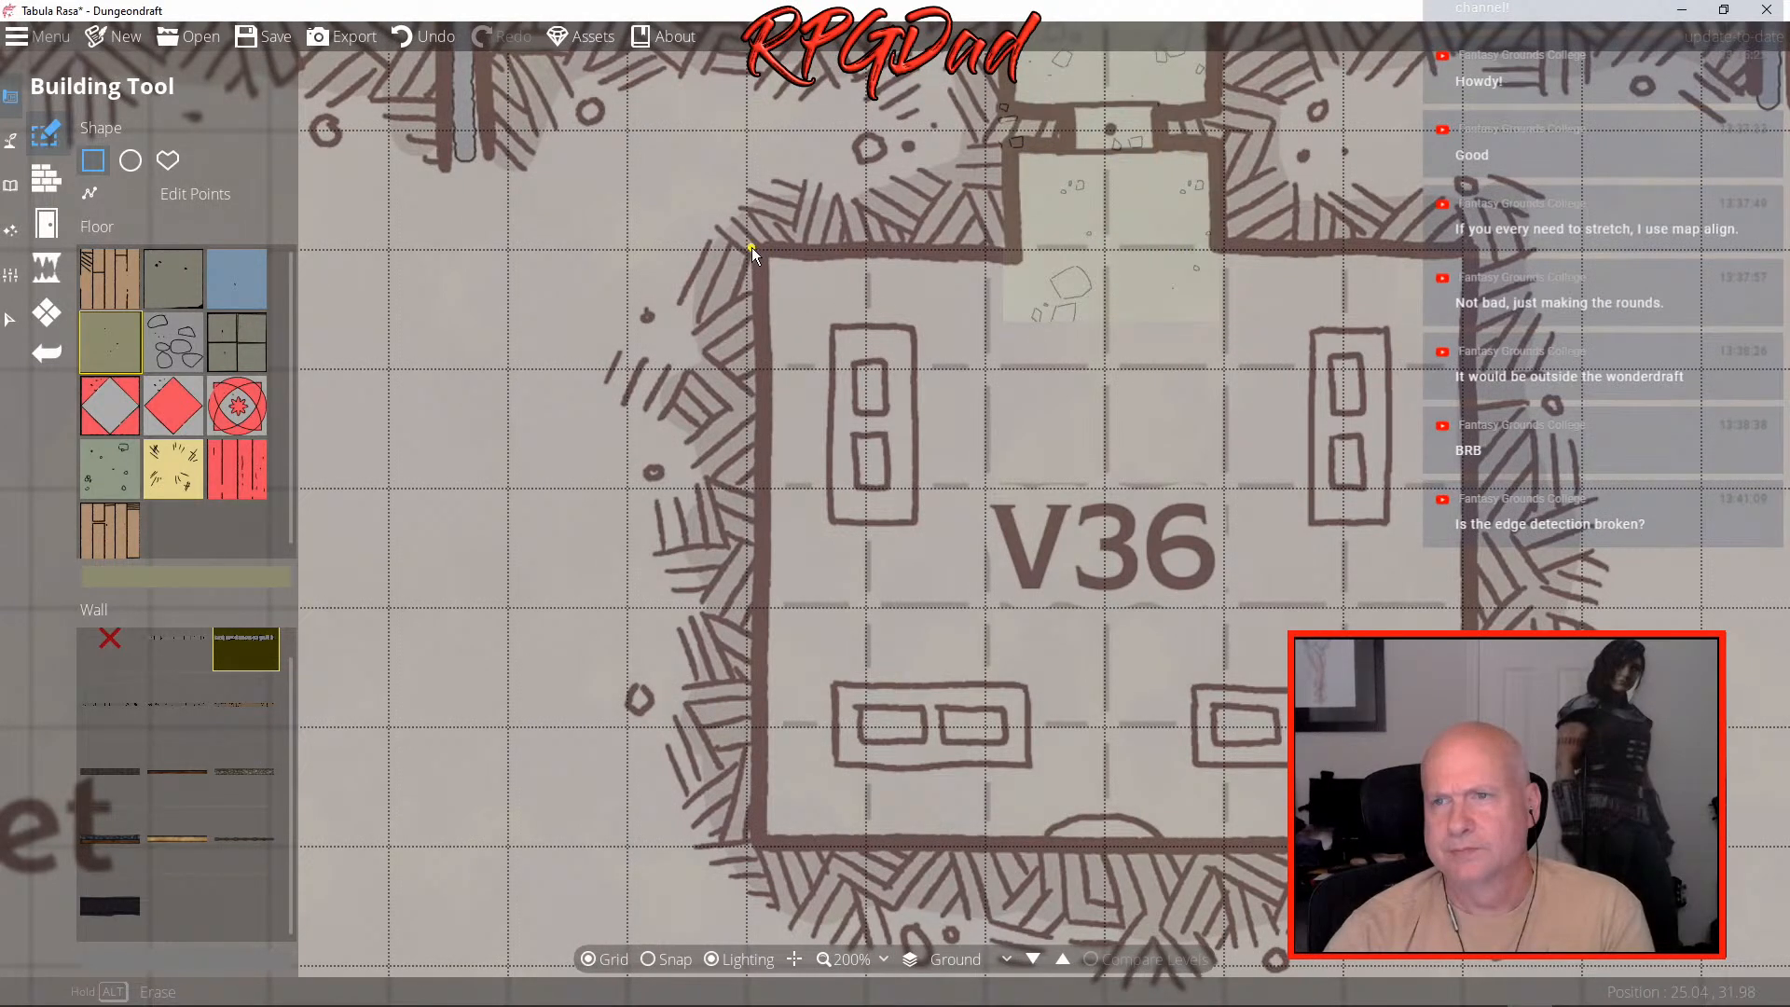
{"action": "left_click_drag", "start_coordinate": [757, 248], "coordinate": [1466, 844]}
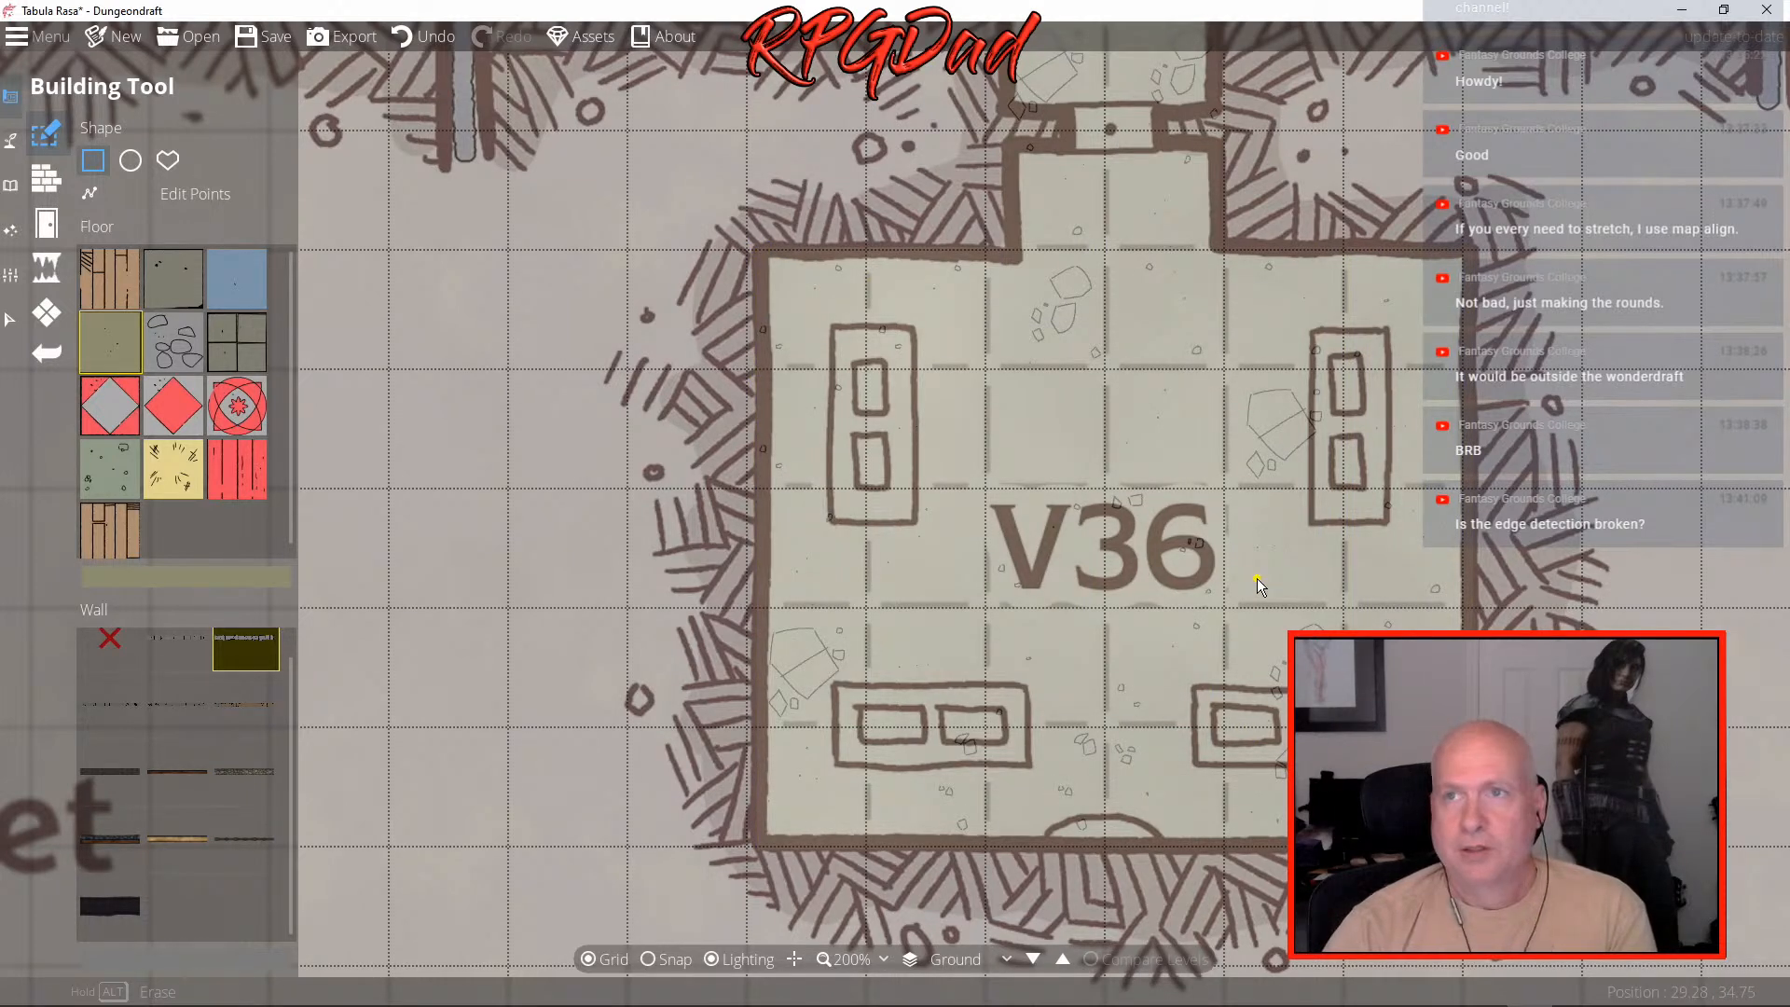
- Extend the lower V22 corridor floor east, past V28, to the corner northeast of V29
{"action": "left_click_drag", "start_coordinate": [1283, 563], "coordinate": [1160, 873]}
{"action": "left_click_drag", "start_coordinate": [1365, 467], "coordinate": [577, 732]}
{"action": "scroll", "coordinate": [1138, 623], "scroll_direction": "down", "scroll_amount": 3}
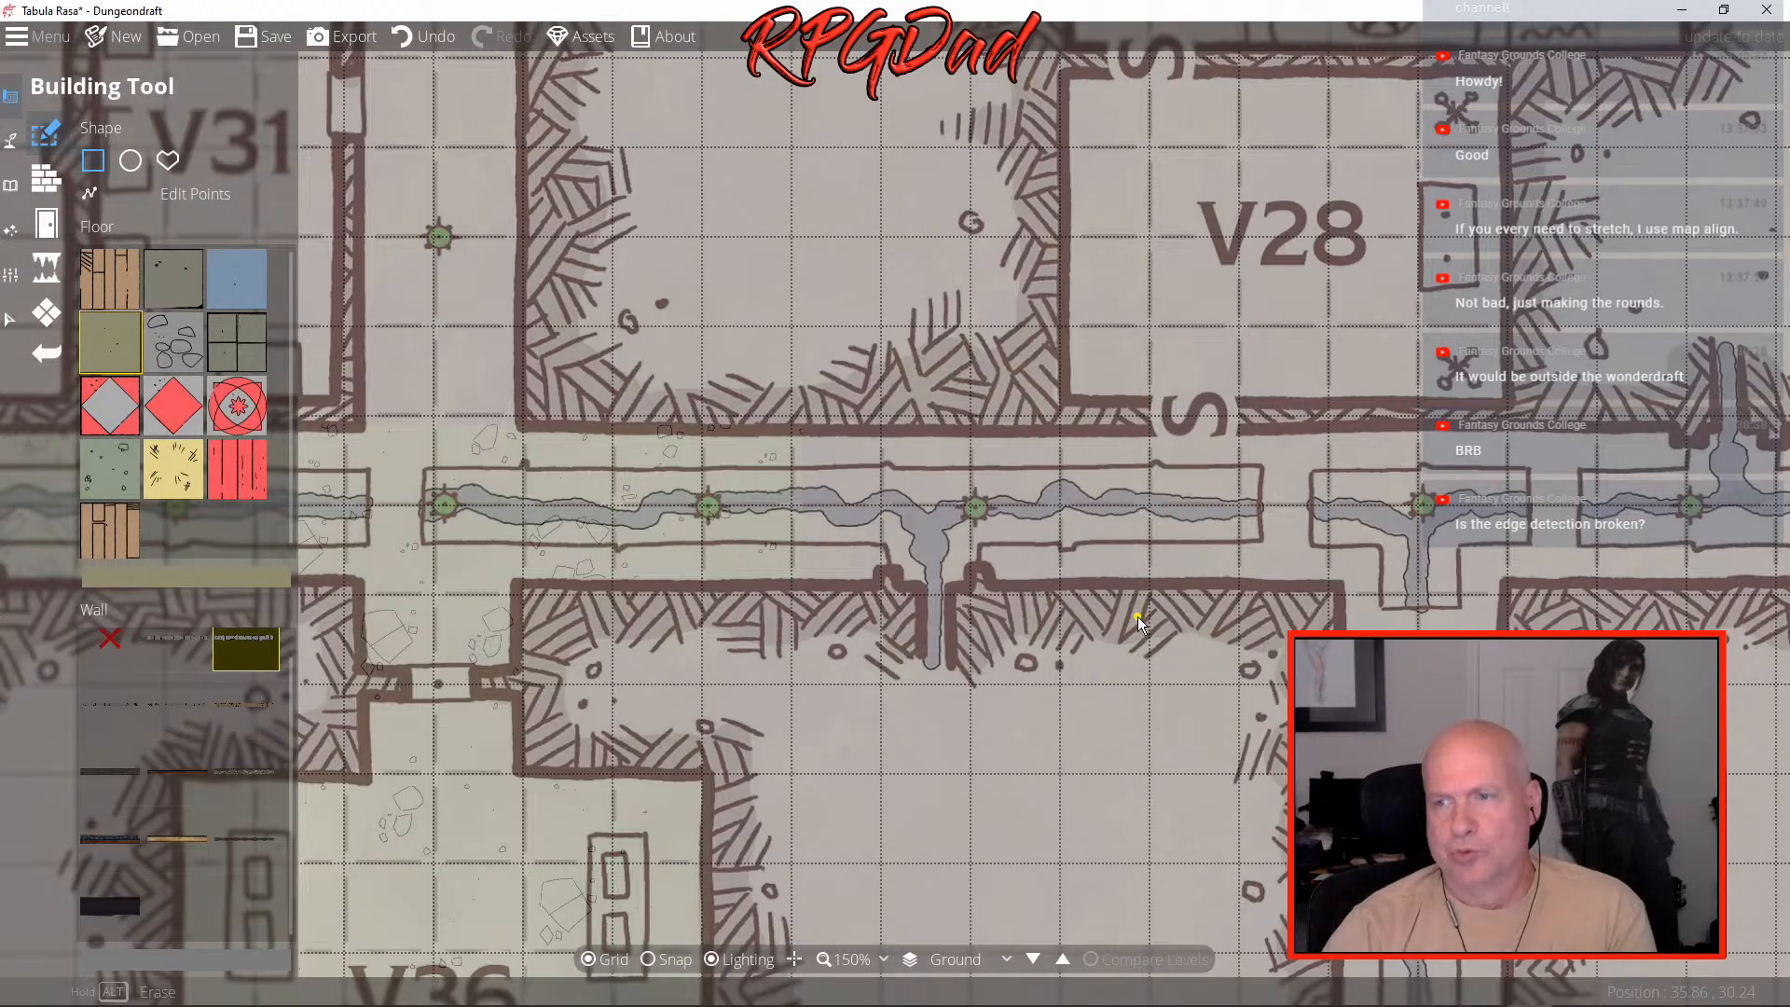
{"action": "left_click_drag", "start_coordinate": [1154, 629], "coordinate": [881, 651]}
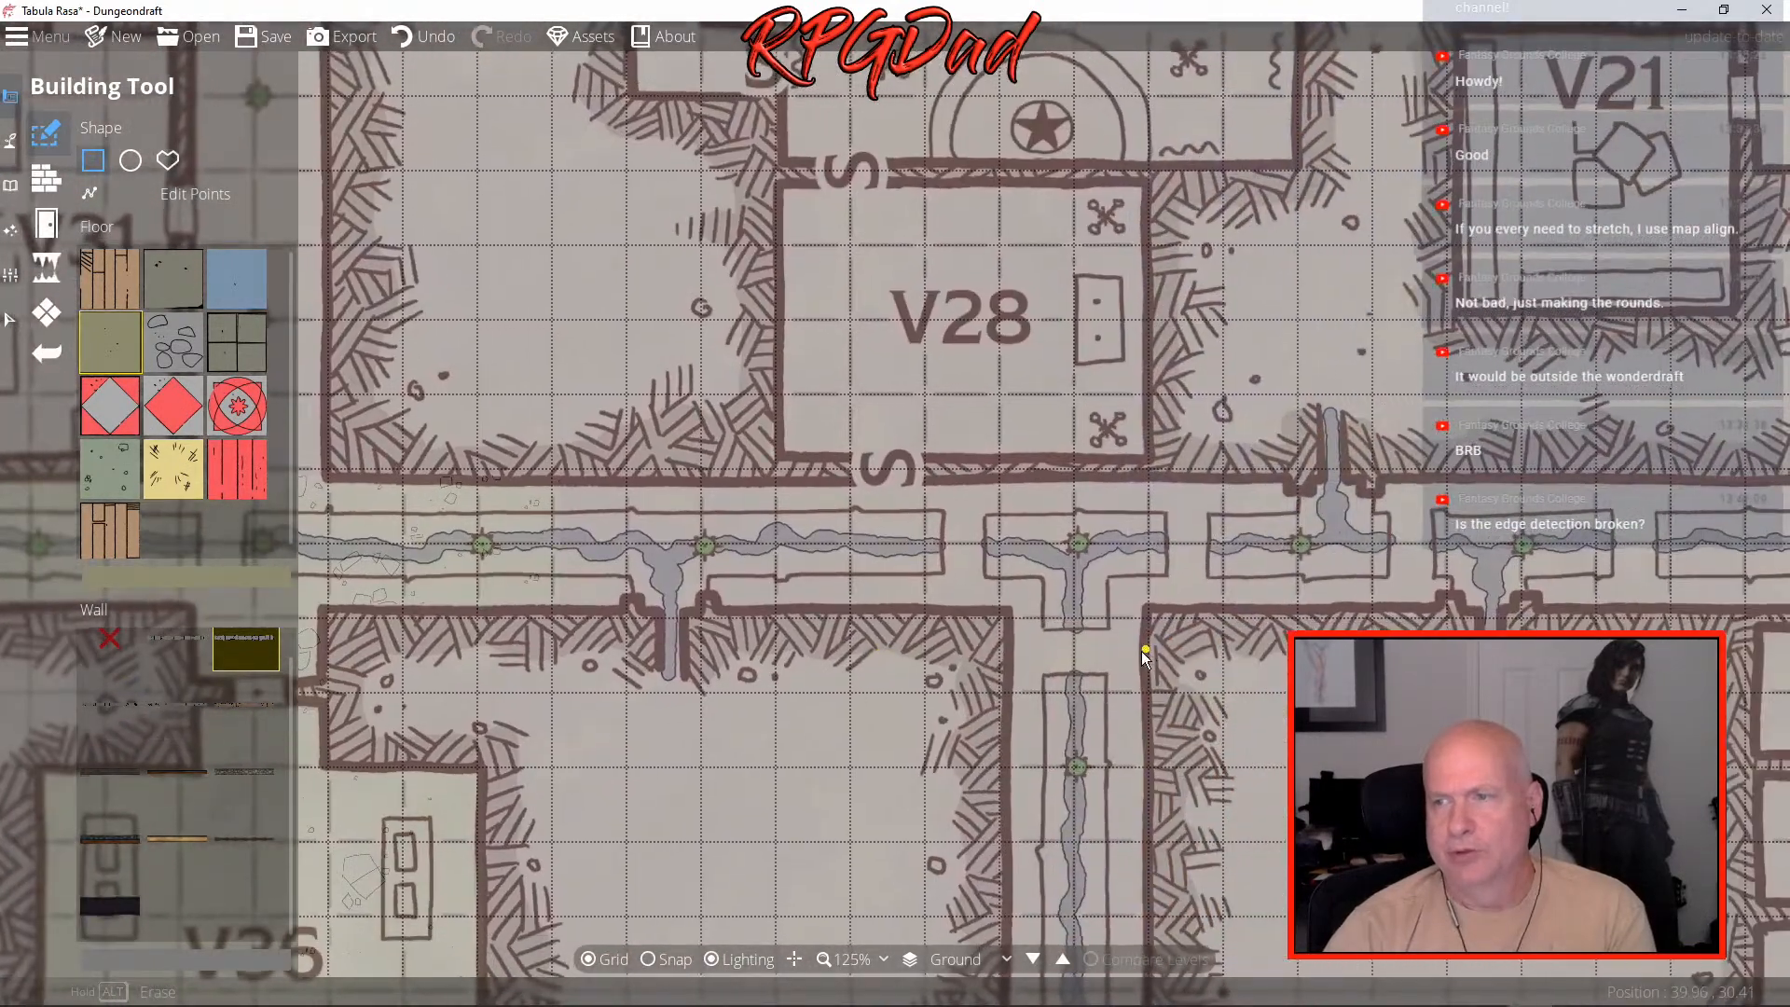
{"action": "left_click_drag", "start_coordinate": [1146, 649], "coordinate": [982, 639]}
{"action": "scroll", "coordinate": [983, 640], "scroll_direction": "down", "scroll_amount": 1}
{"action": "scroll", "coordinate": [983, 639], "scroll_direction": "down", "scroll_amount": 1}
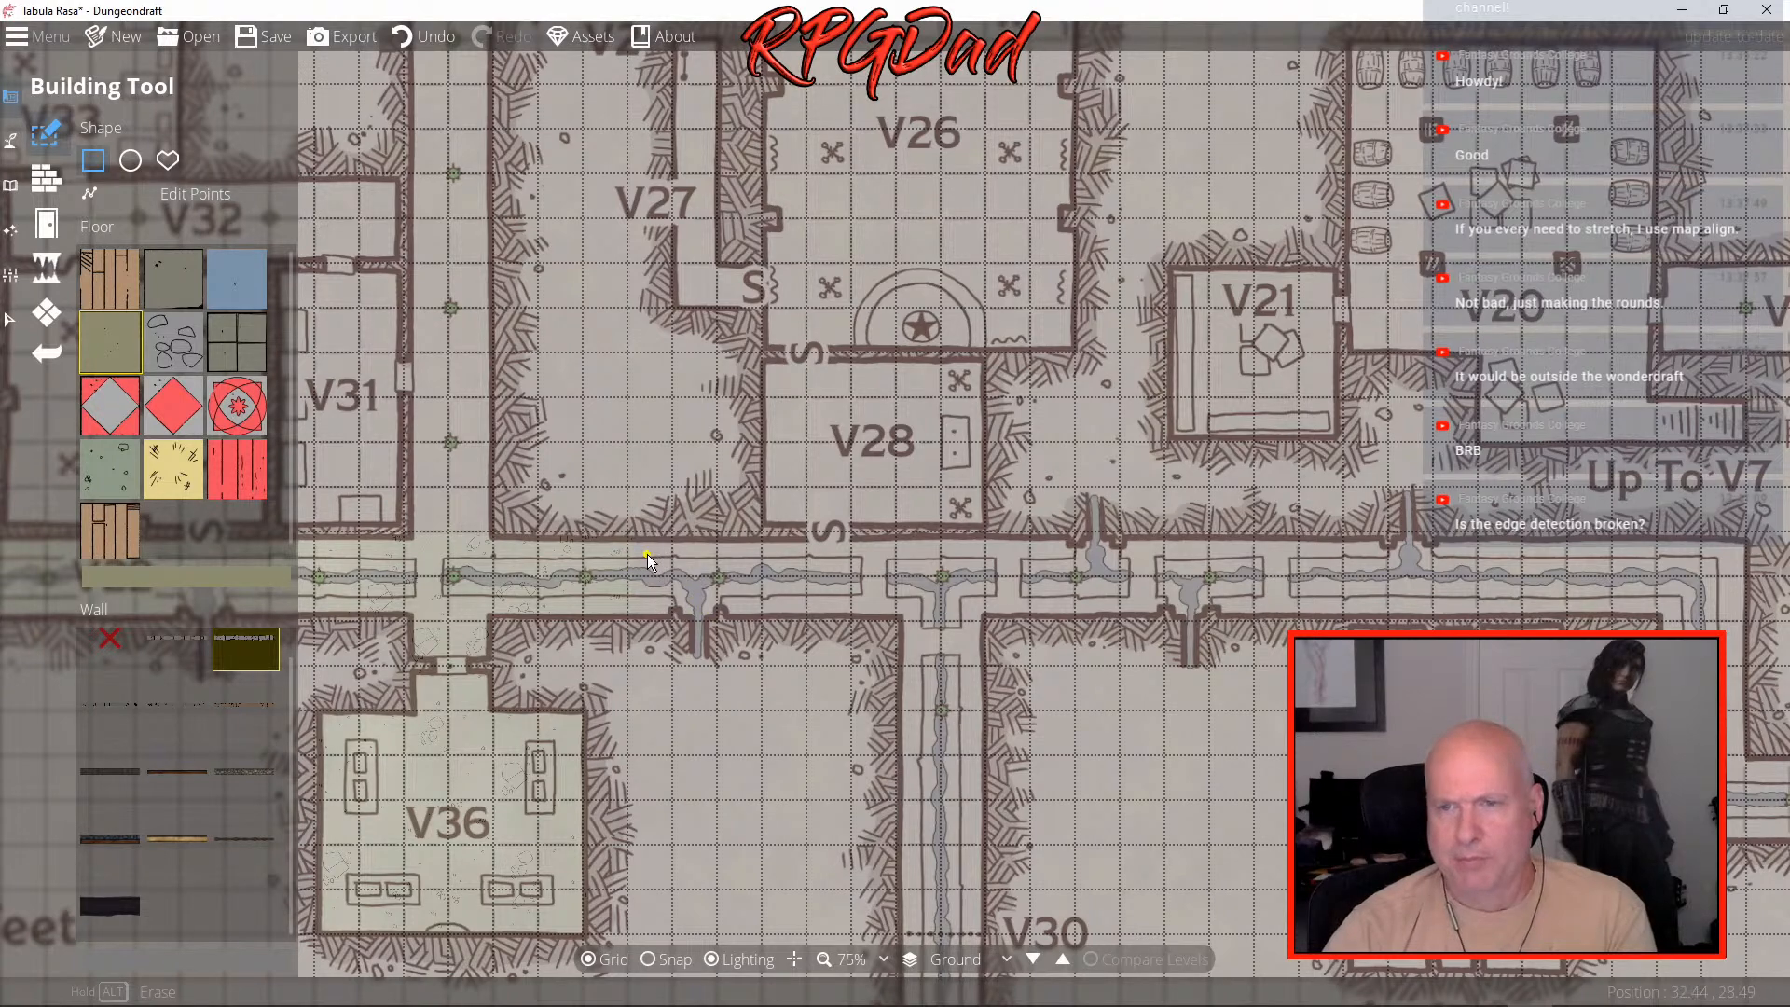
{"action": "left_click_drag", "start_coordinate": [650, 560], "coordinate": [671, 577]}
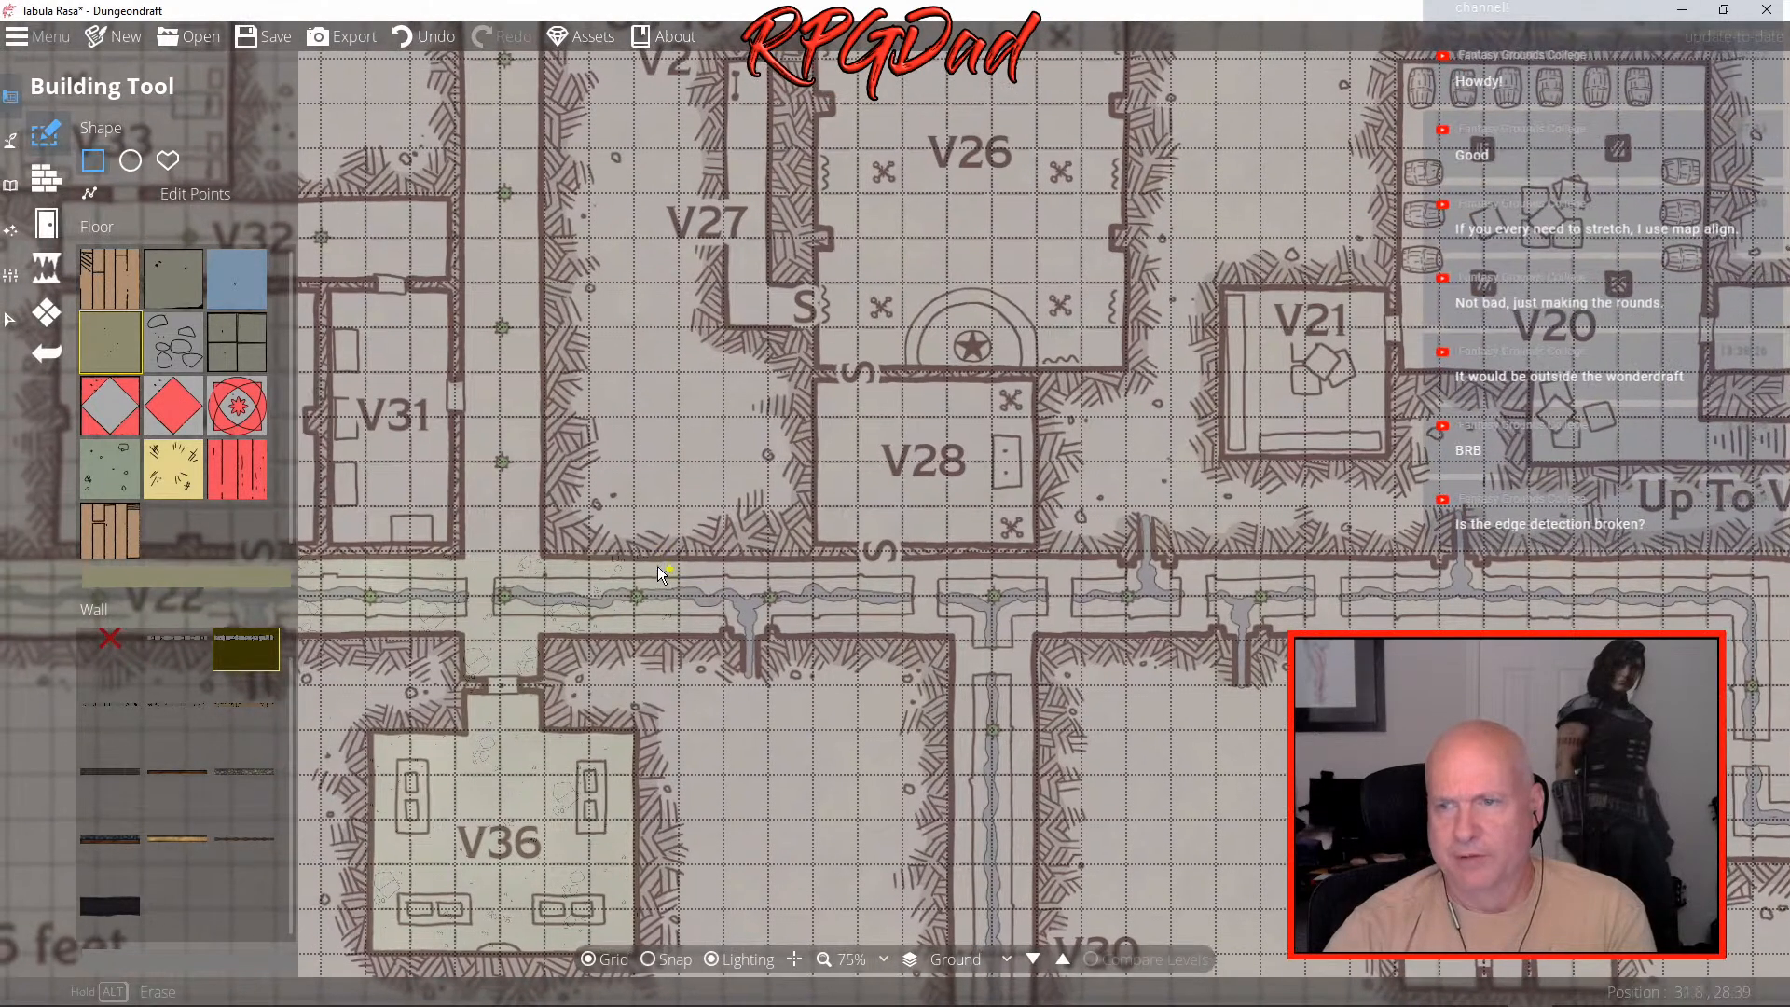
{"action": "left_click_drag", "start_coordinate": [774, 630], "coordinate": [487, 572]}
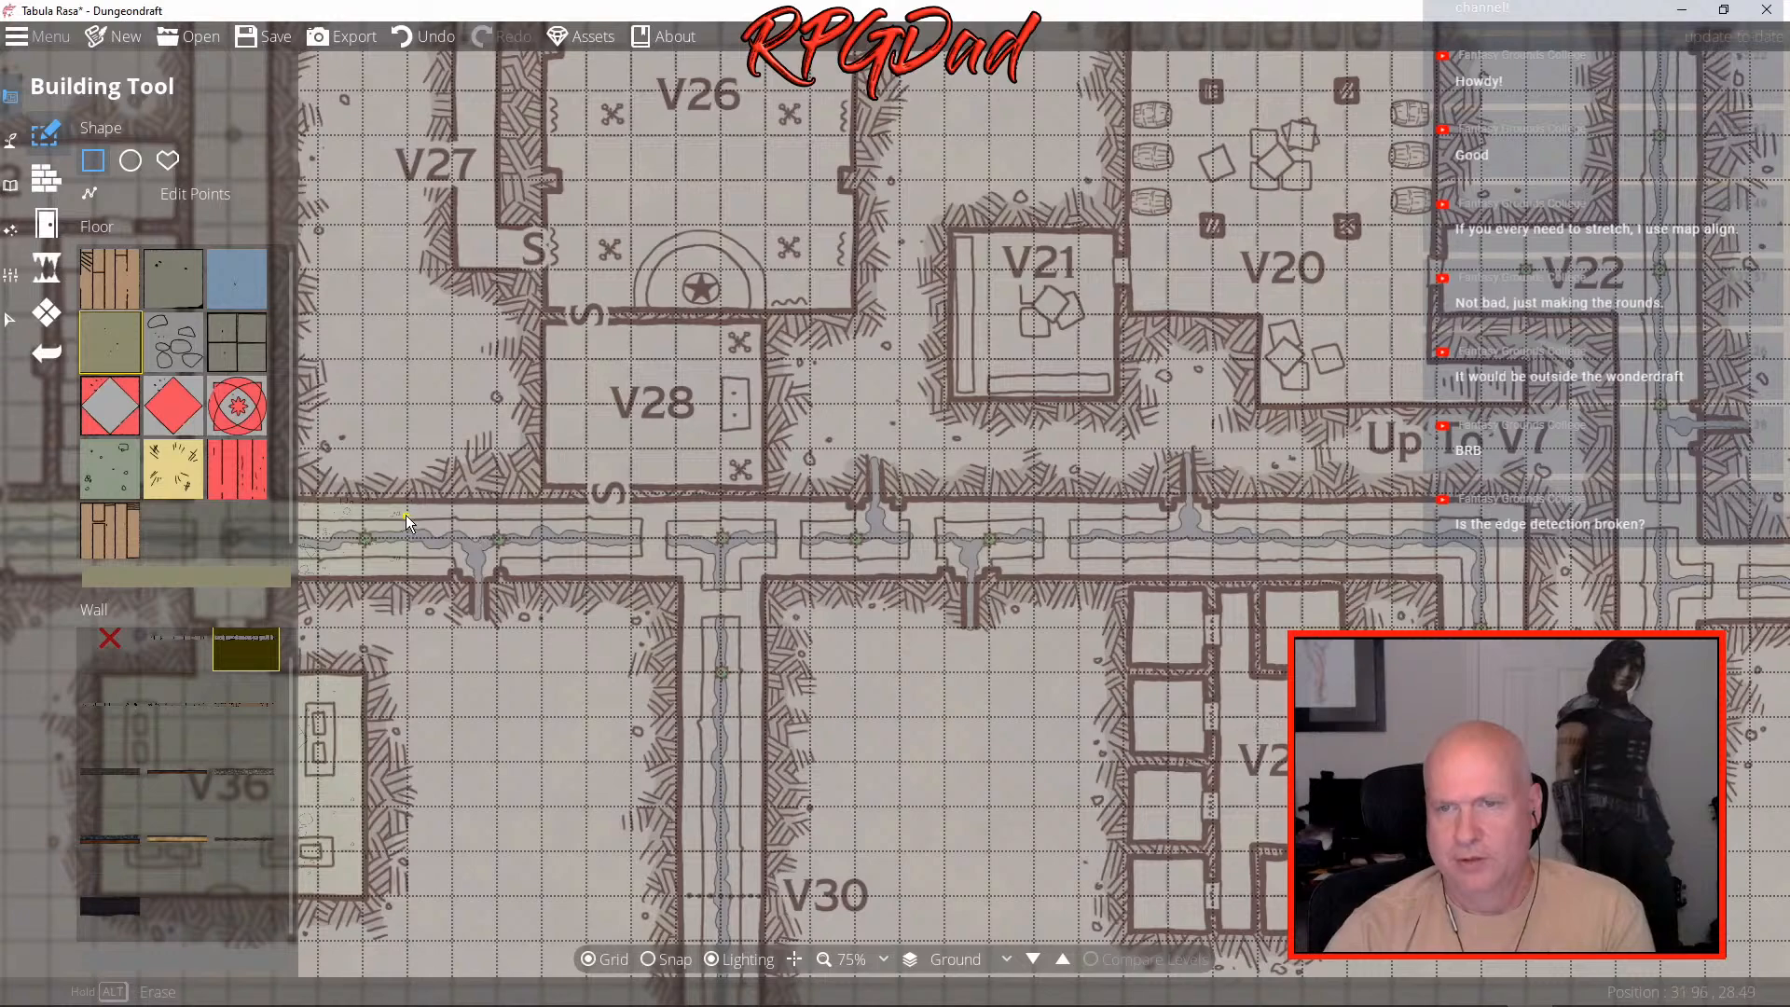
{"action": "left_click_drag", "start_coordinate": [403, 501], "coordinate": [1529, 580]}
- Draw the V30 passage floor from the V22 corridor south to the map's bottom edge
{"action": "left_click_drag", "start_coordinate": [865, 735], "coordinate": [1038, 438]}
{"action": "left_click_drag", "start_coordinate": [1076, 496], "coordinate": [1061, 418]}
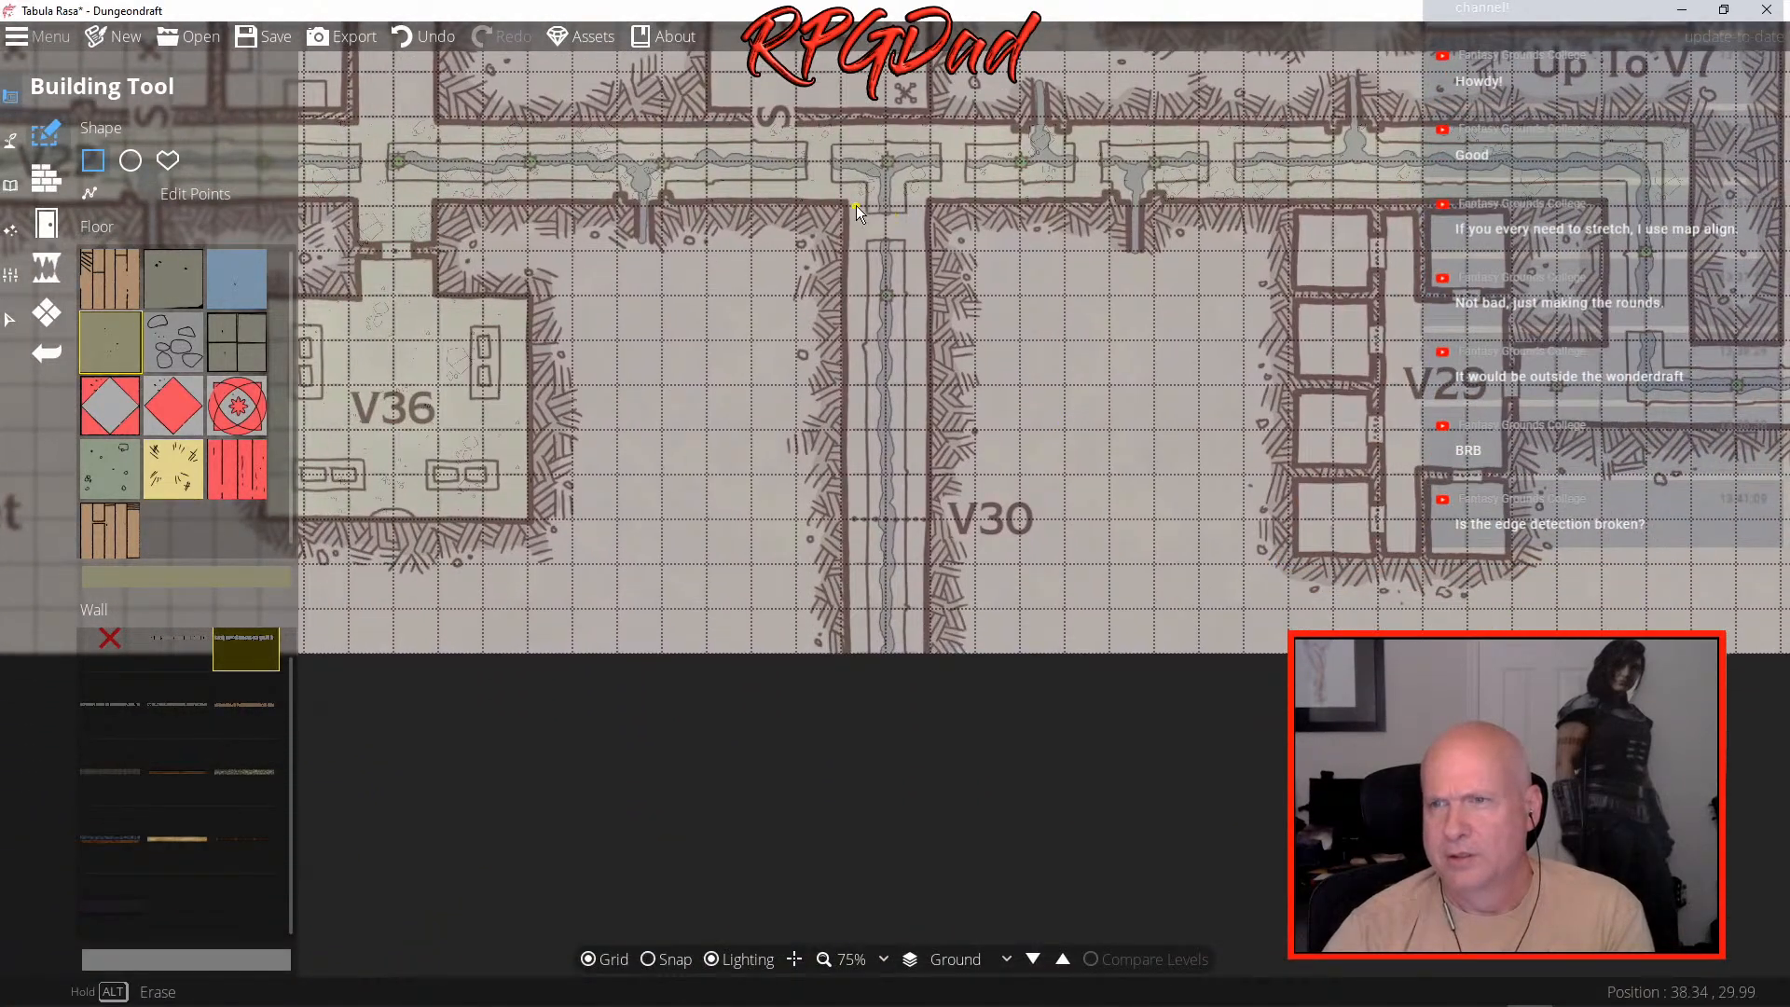
{"action": "left_click_drag", "start_coordinate": [842, 194], "coordinate": [932, 653]}
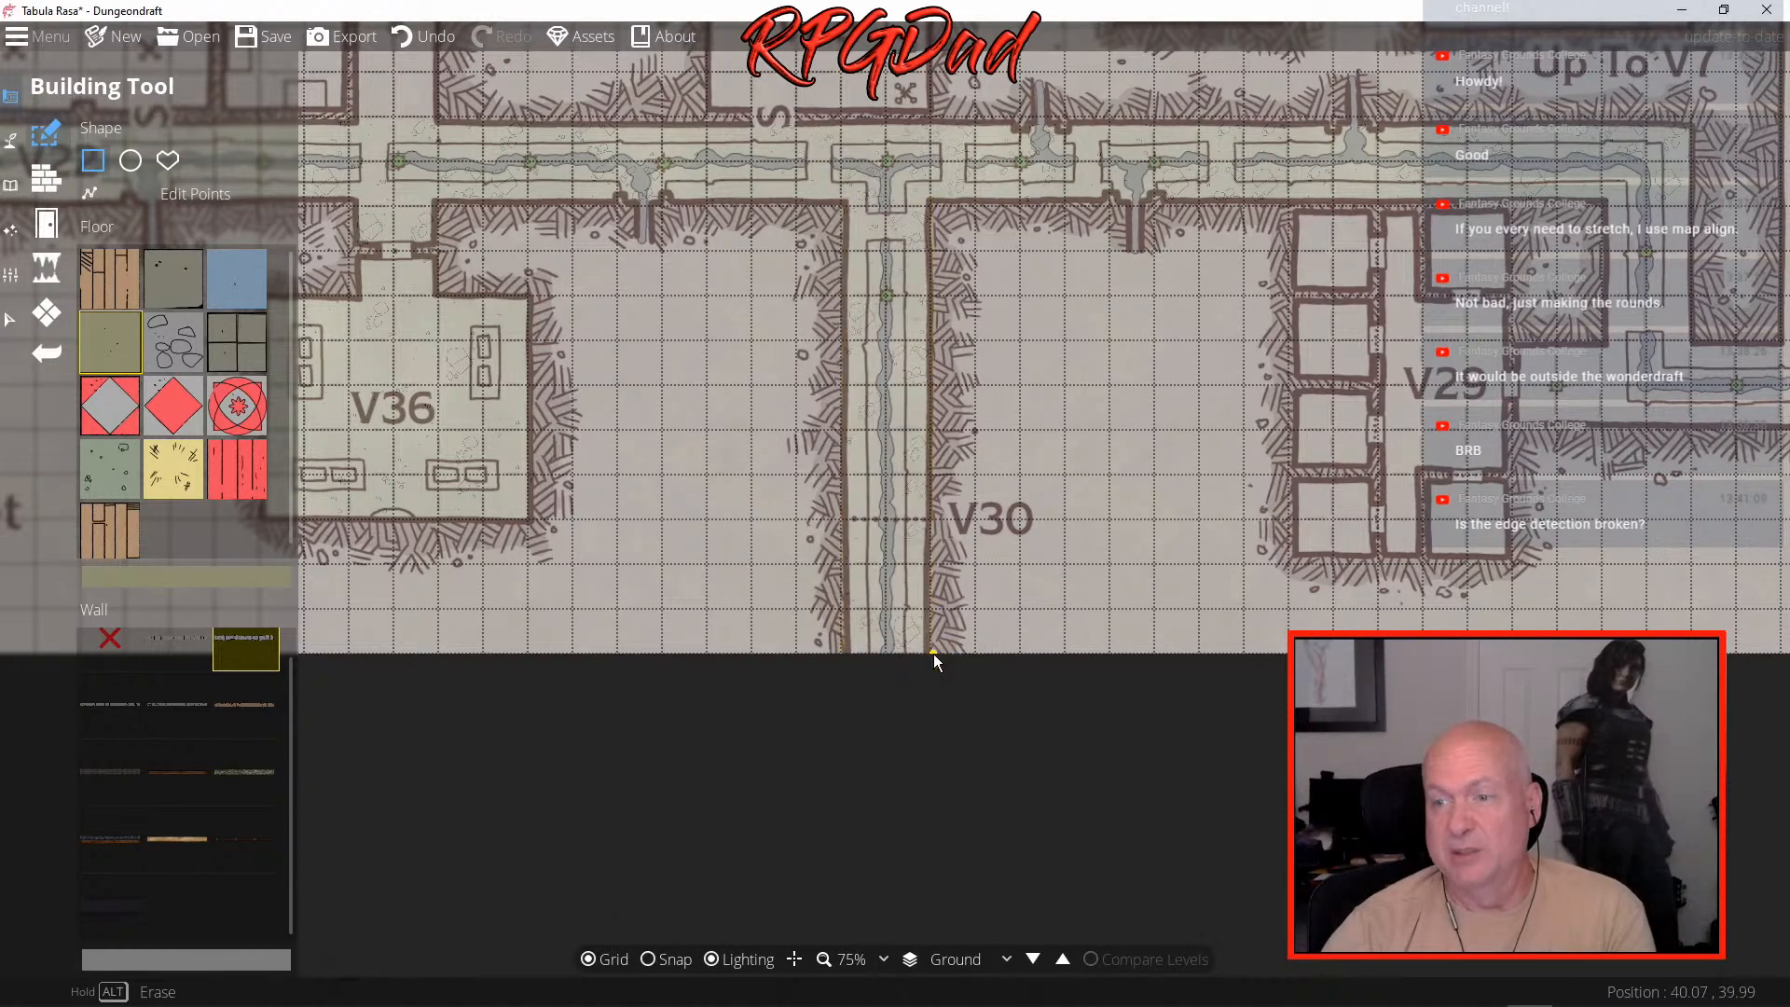
- Draw the north-south corridor floor east of V29, from the upper corner down to the lower bend
{"action": "left_click_drag", "start_coordinate": [1172, 580], "coordinate": [1240, 636]}
{"action": "left_click_drag", "start_coordinate": [1394, 648], "coordinate": [889, 708]}
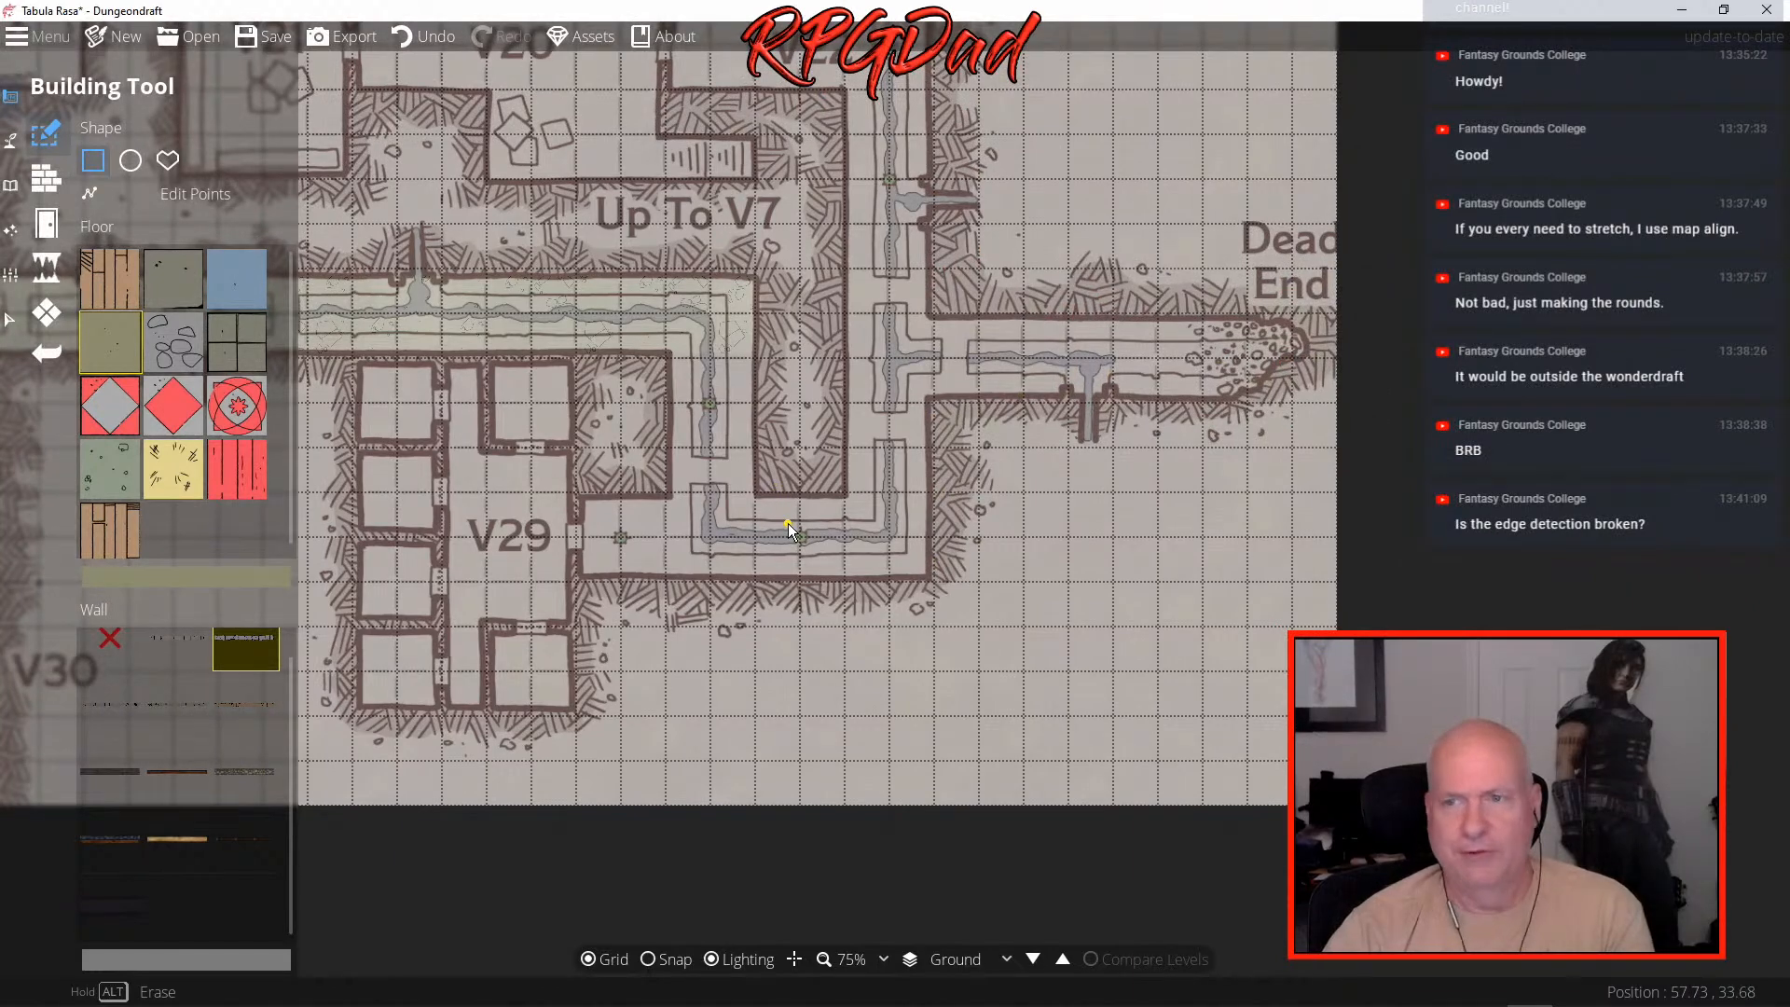
{"action": "scroll", "coordinate": [787, 523], "scroll_direction": "up", "scroll_amount": 3}
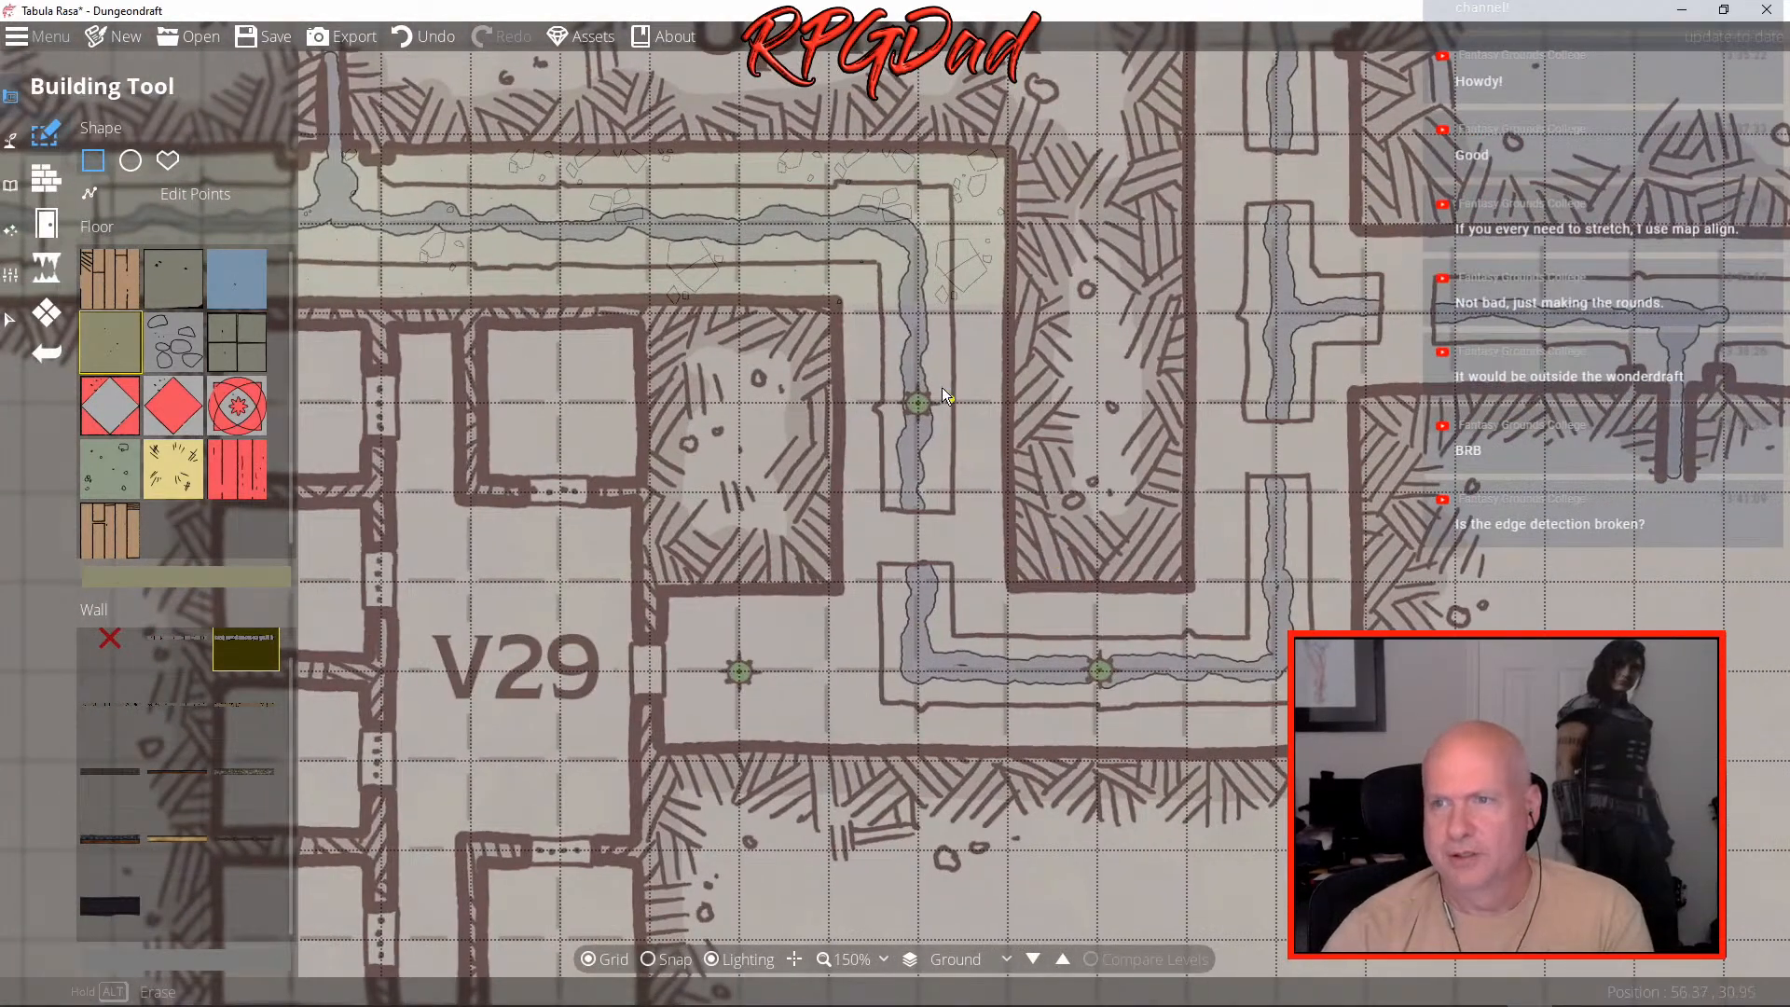
{"action": "left_click_drag", "start_coordinate": [834, 299], "coordinate": [1016, 753]}
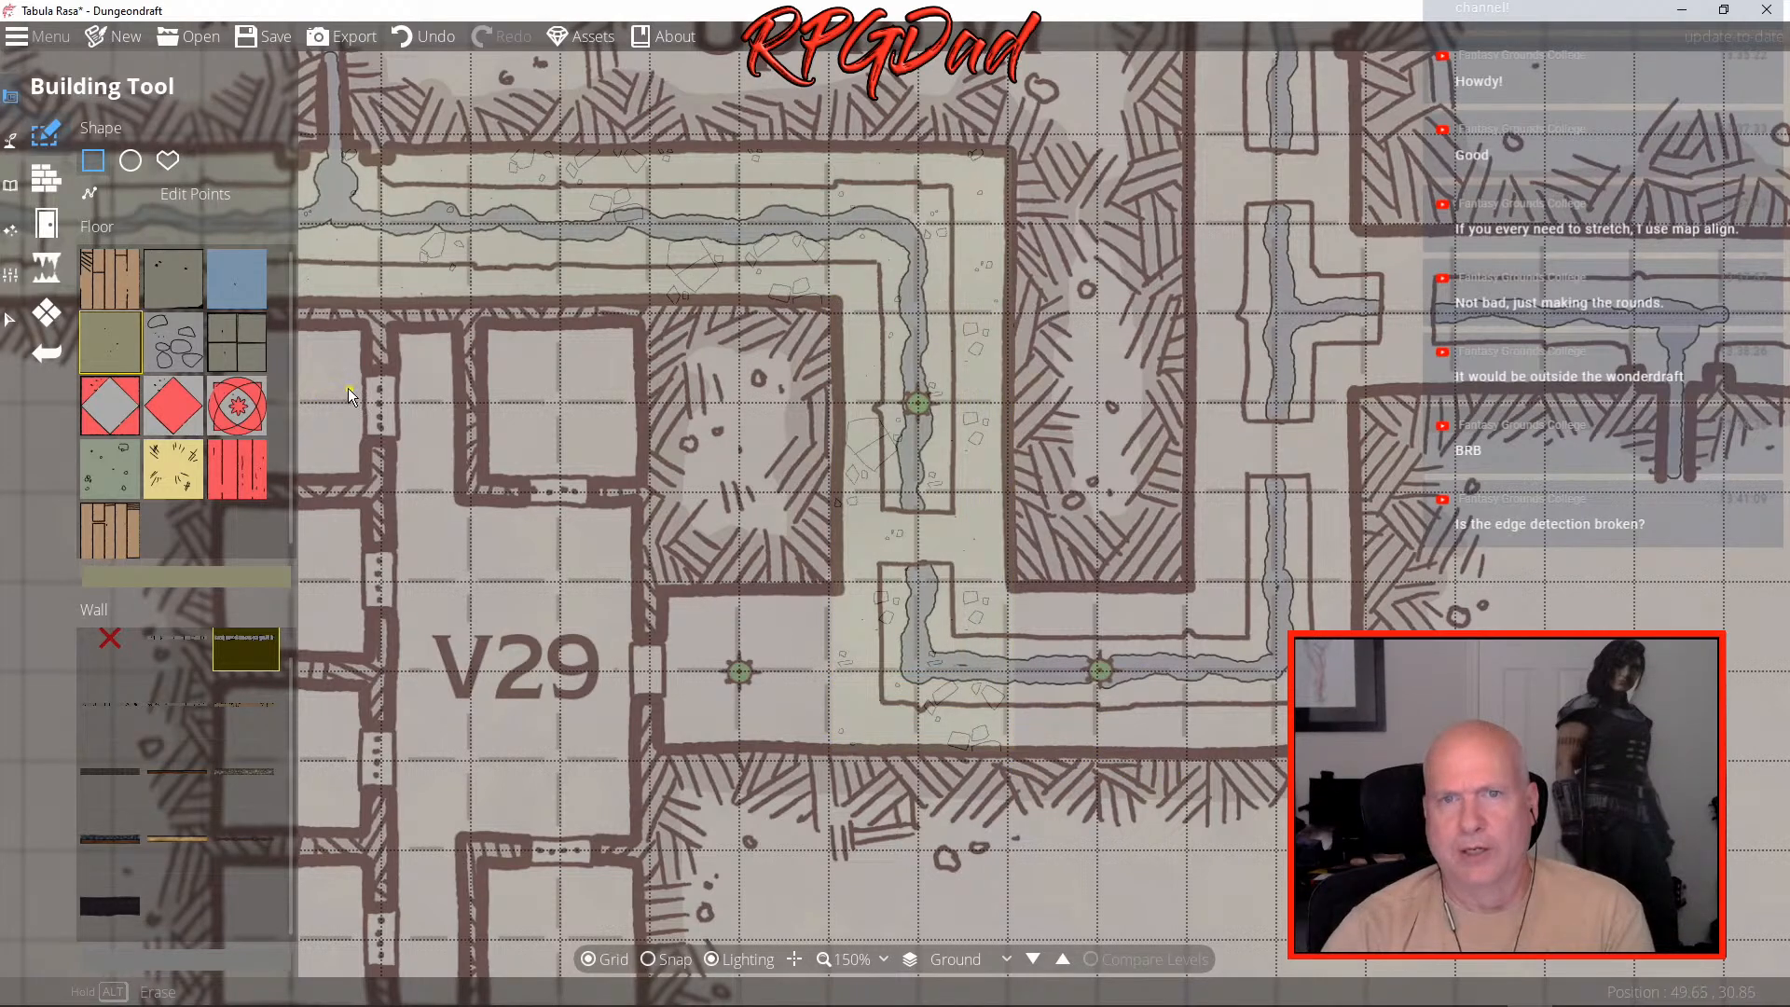
- Examine the edge points around the inner corner of the corridor northeast of V29
{"action": "left_click", "coordinate": [93, 194]}
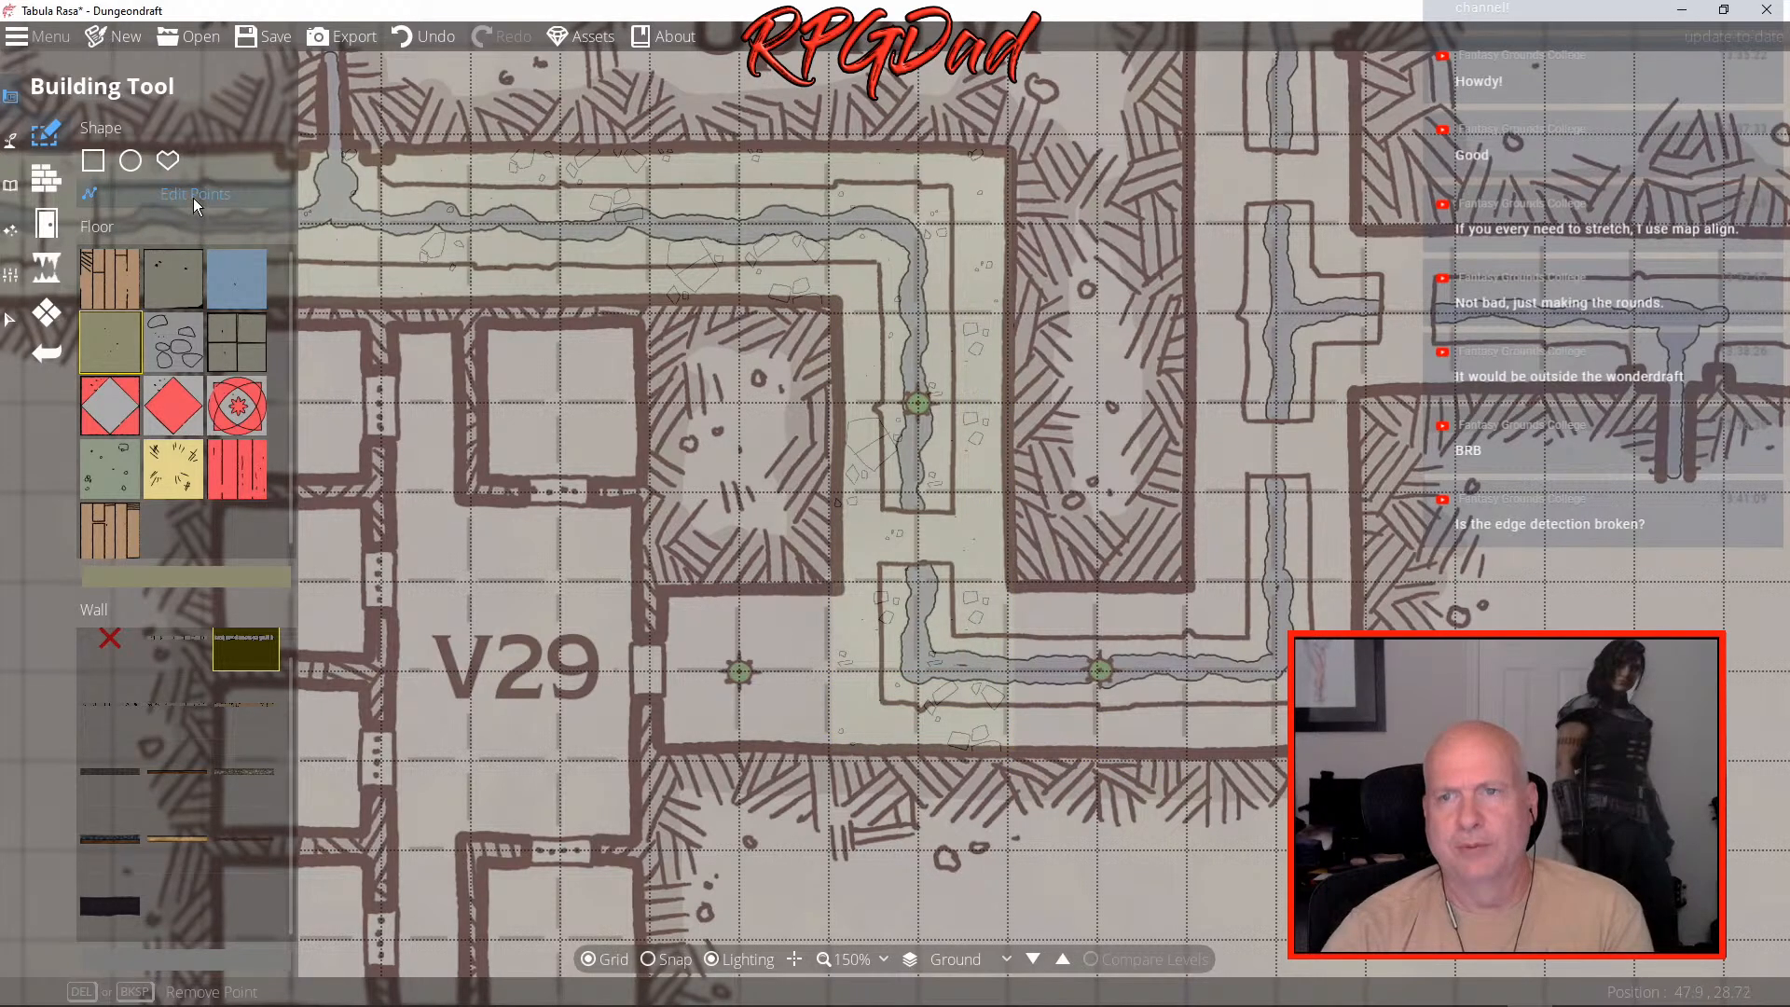
{"action": "left_click", "coordinate": [832, 334]}
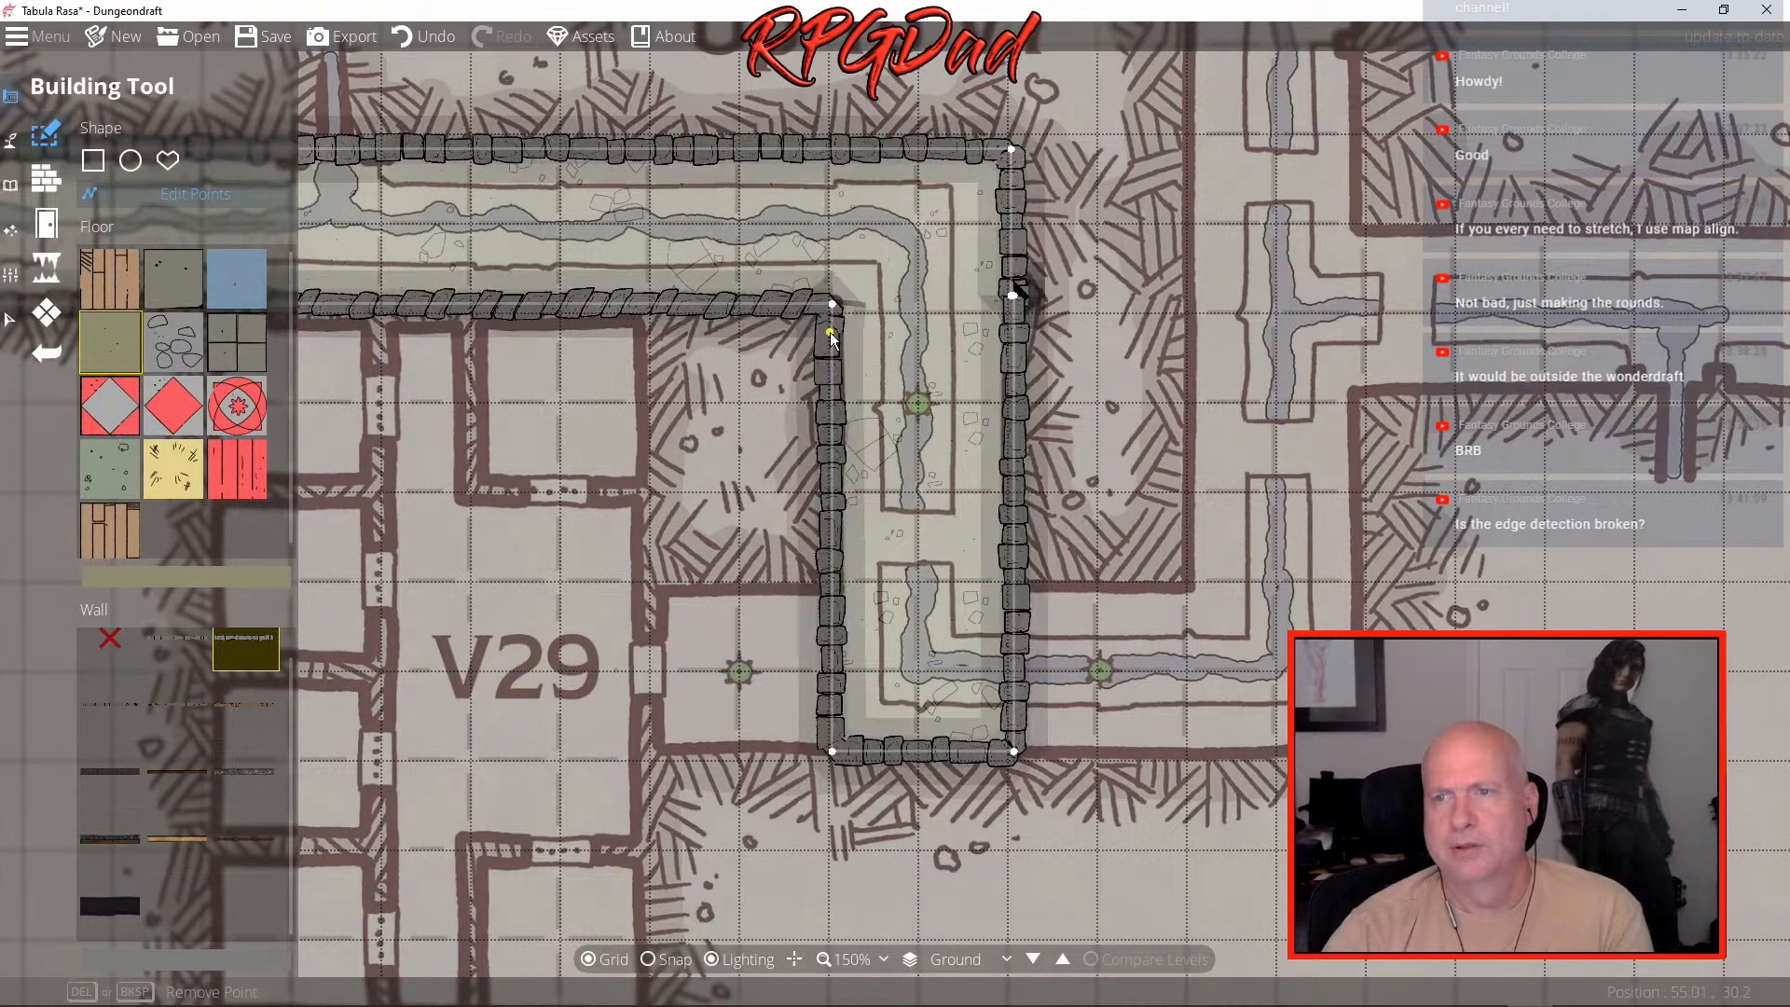
{"action": "left_click", "coordinate": [830, 334]}
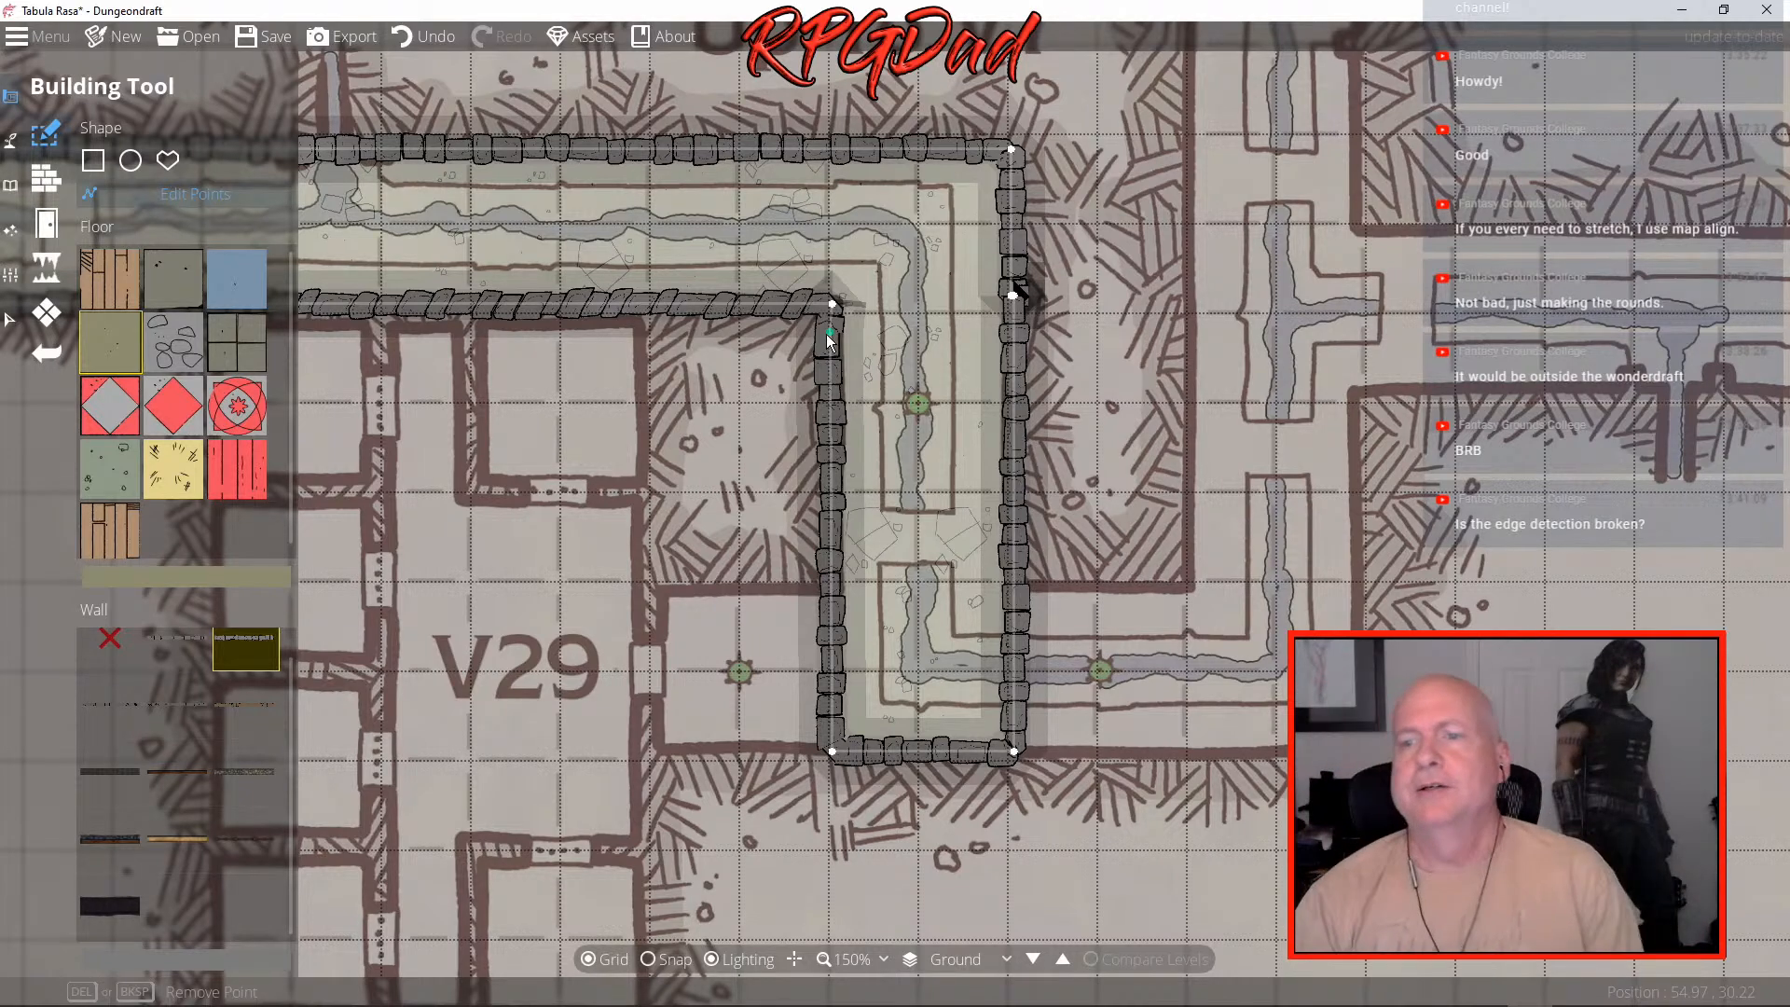
{"action": "left_click", "coordinate": [814, 328]}
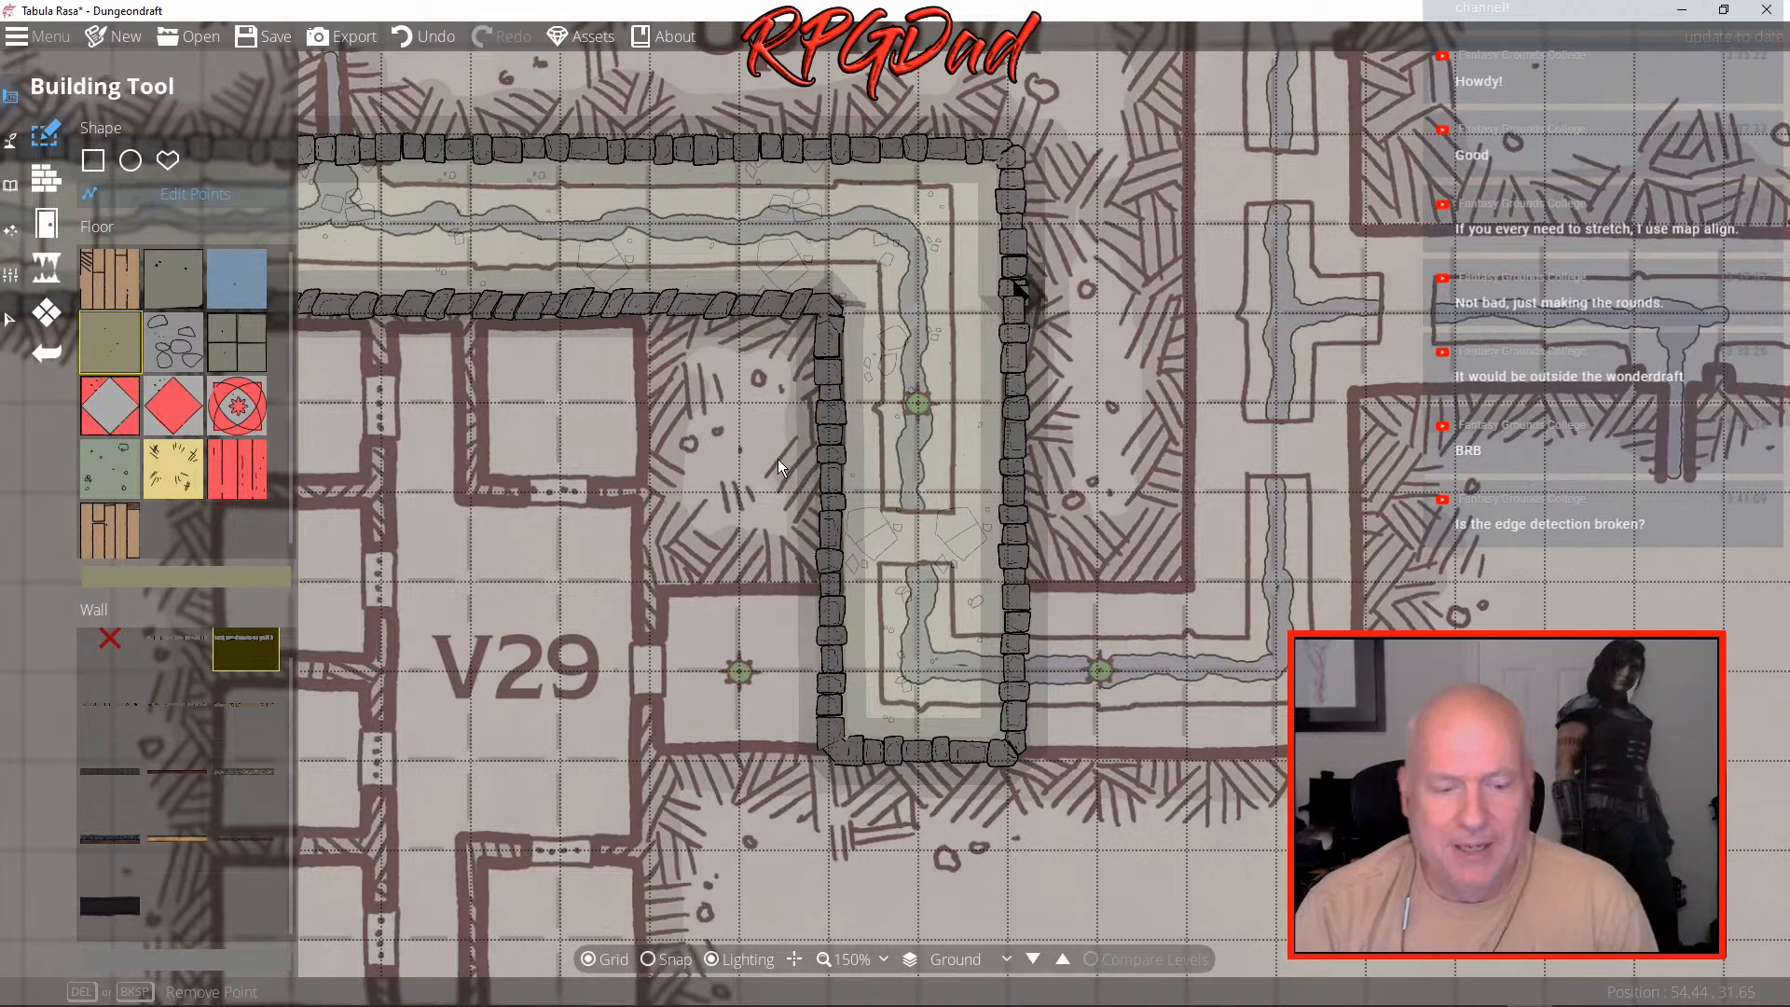
- Draw separate rectangular floors for the four cells along V29's west side
{"action": "left_click_drag", "start_coordinate": [714, 435], "coordinate": [1084, 378]}
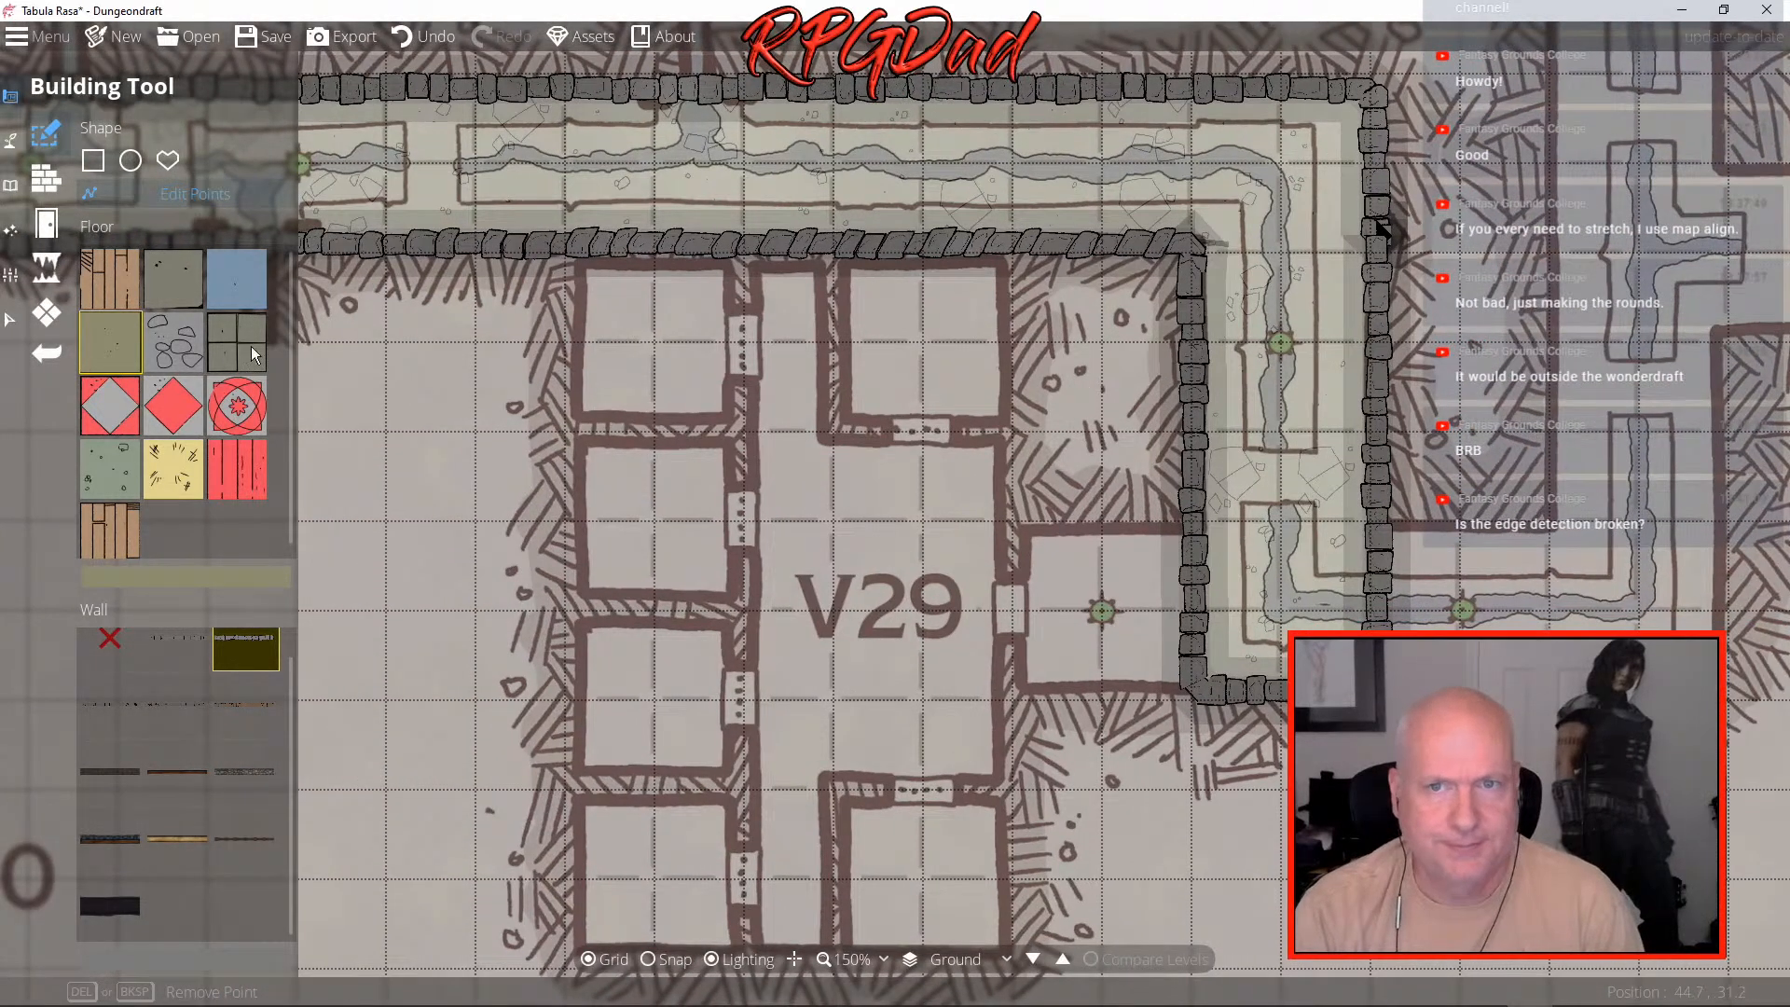
{"action": "left_click", "coordinate": [49, 184]}
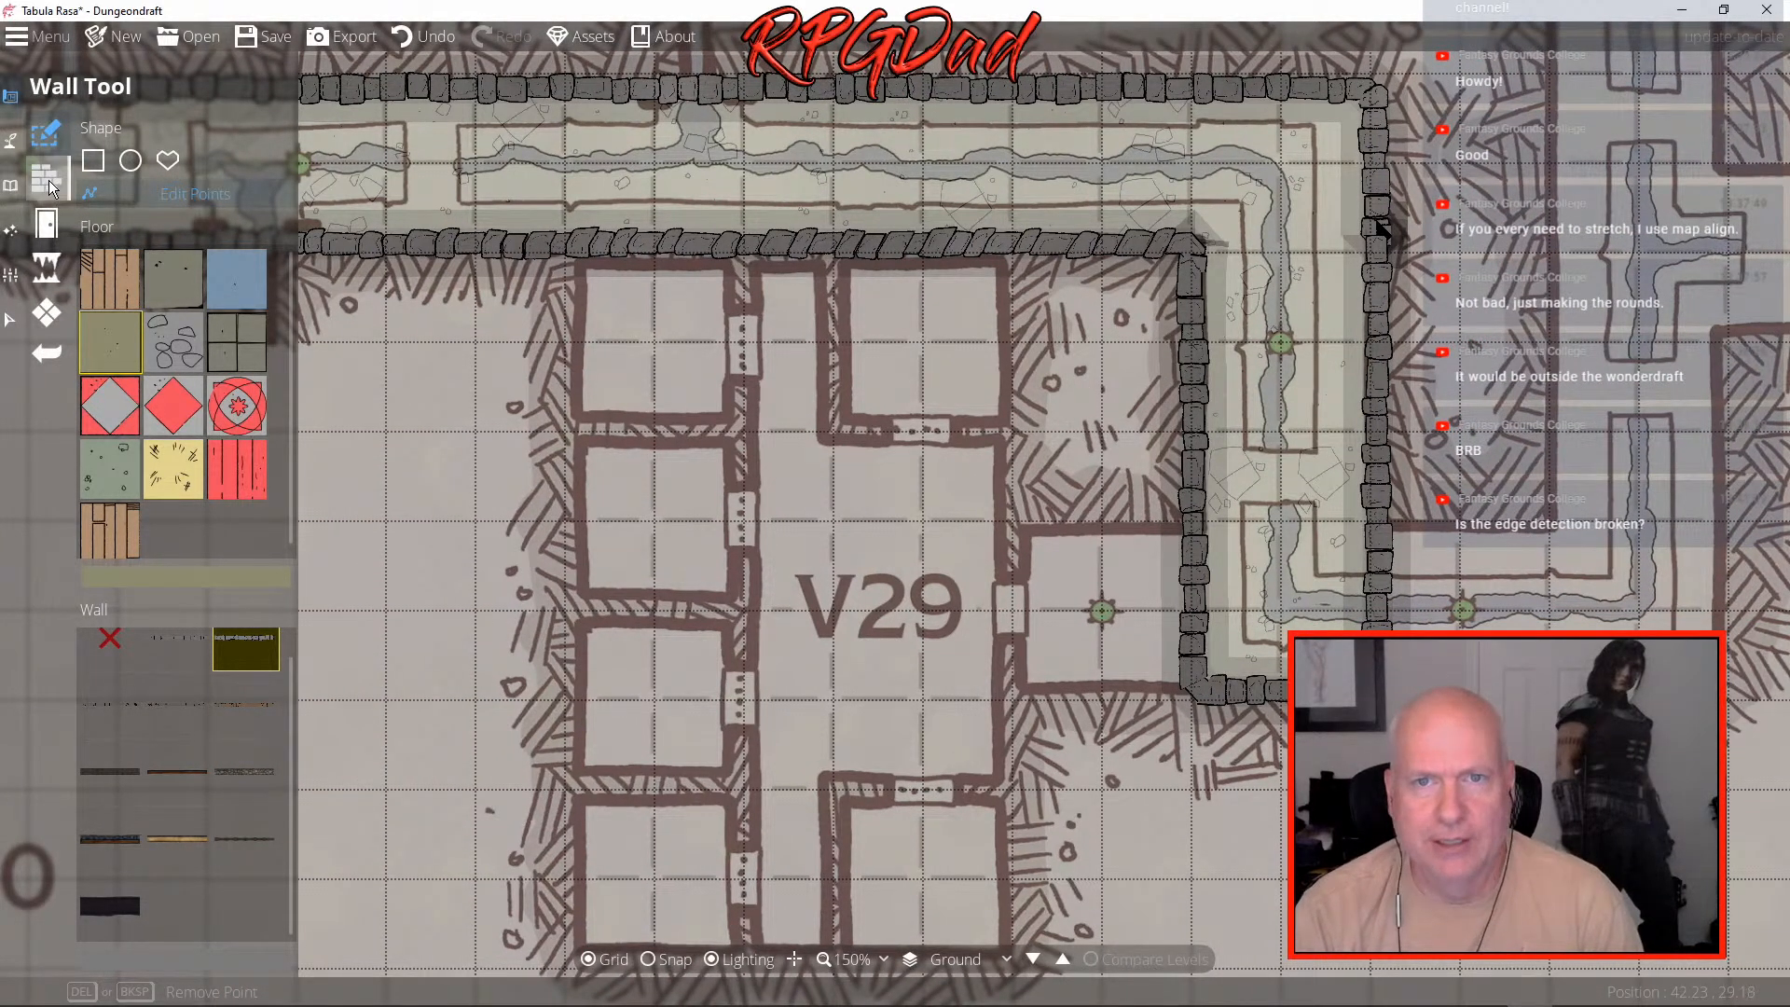
{"action": "left_click", "coordinate": [45, 270]}
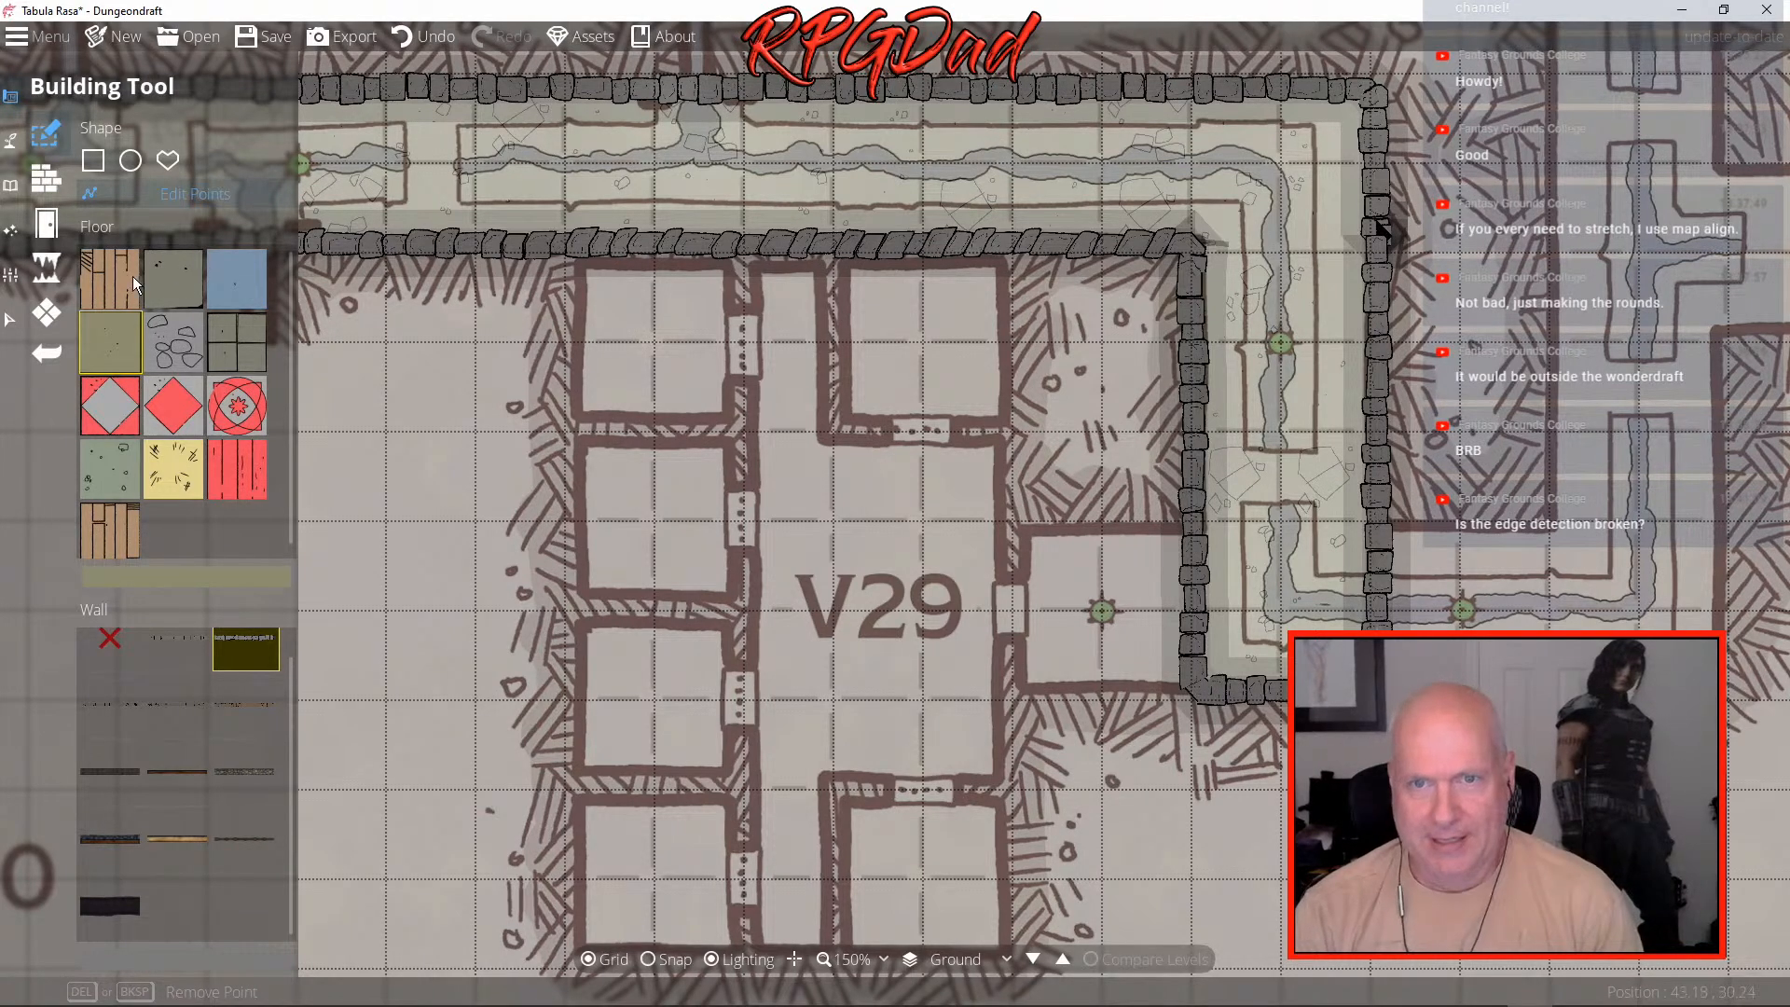
{"action": "left_click", "coordinate": [95, 162]}
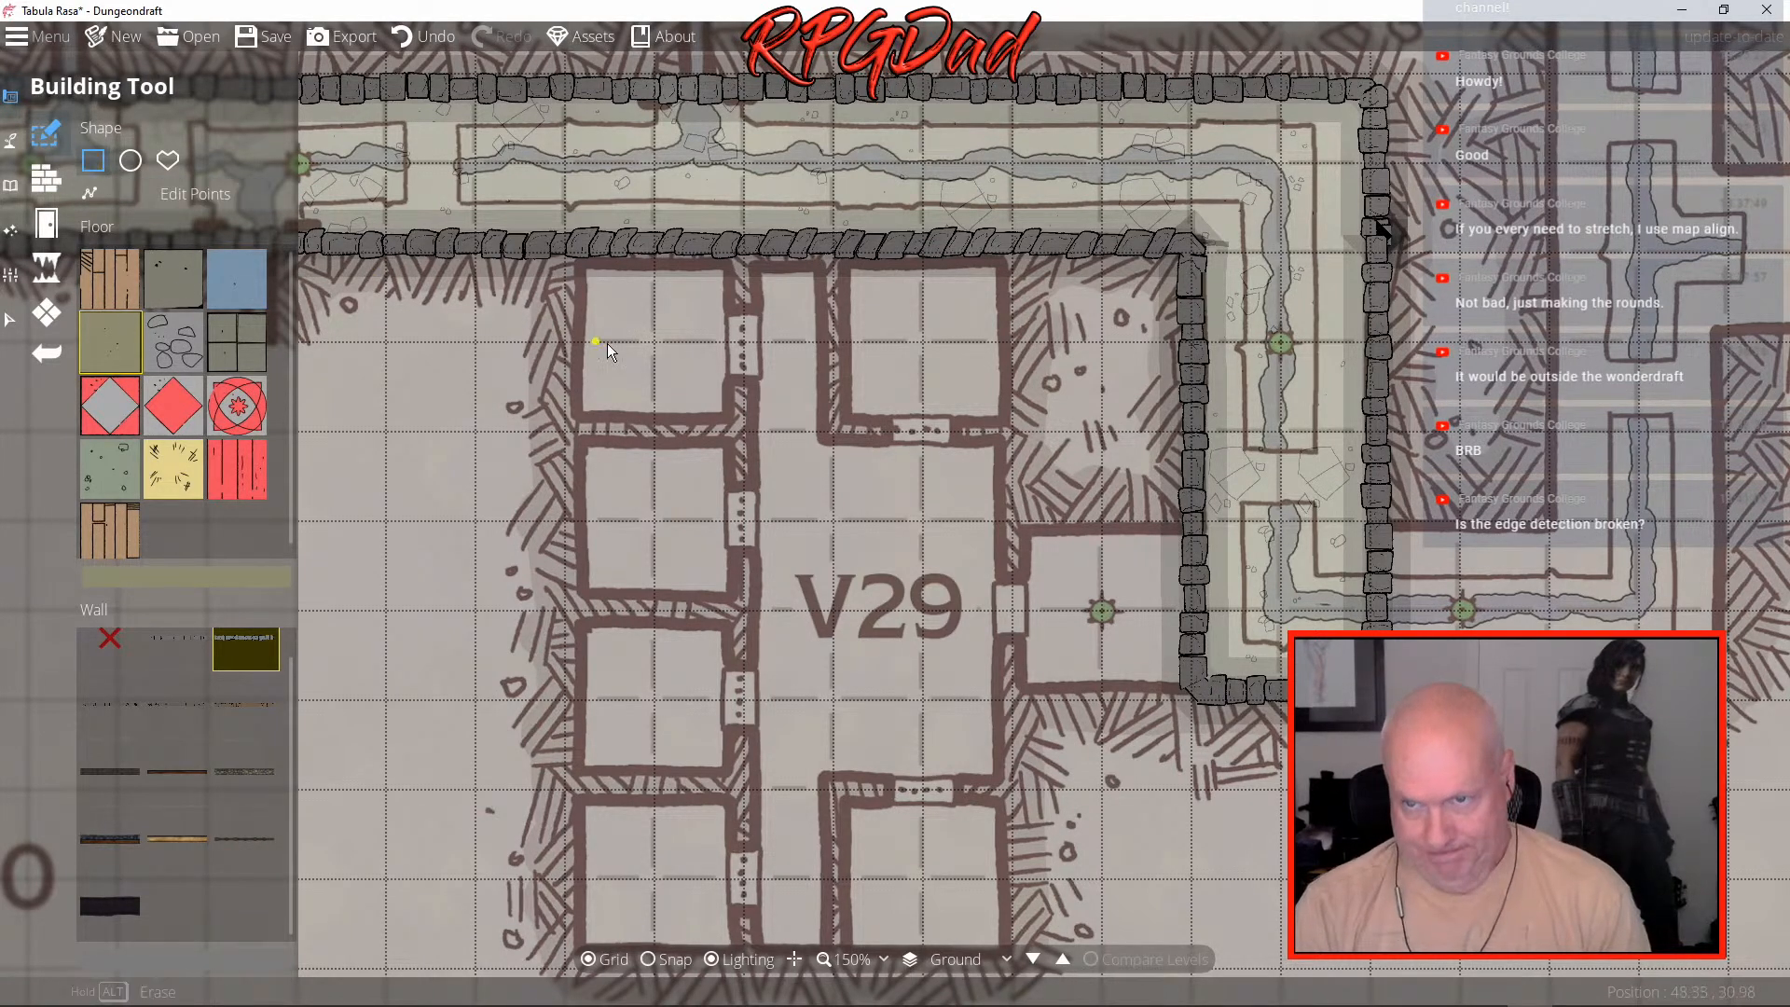
{"action": "left_click_drag", "start_coordinate": [586, 269], "coordinate": [747, 413]}
{"action": "left_click_drag", "start_coordinate": [586, 444], "coordinate": [744, 603]}
{"action": "left_click_drag", "start_coordinate": [584, 624], "coordinate": [755, 774]}
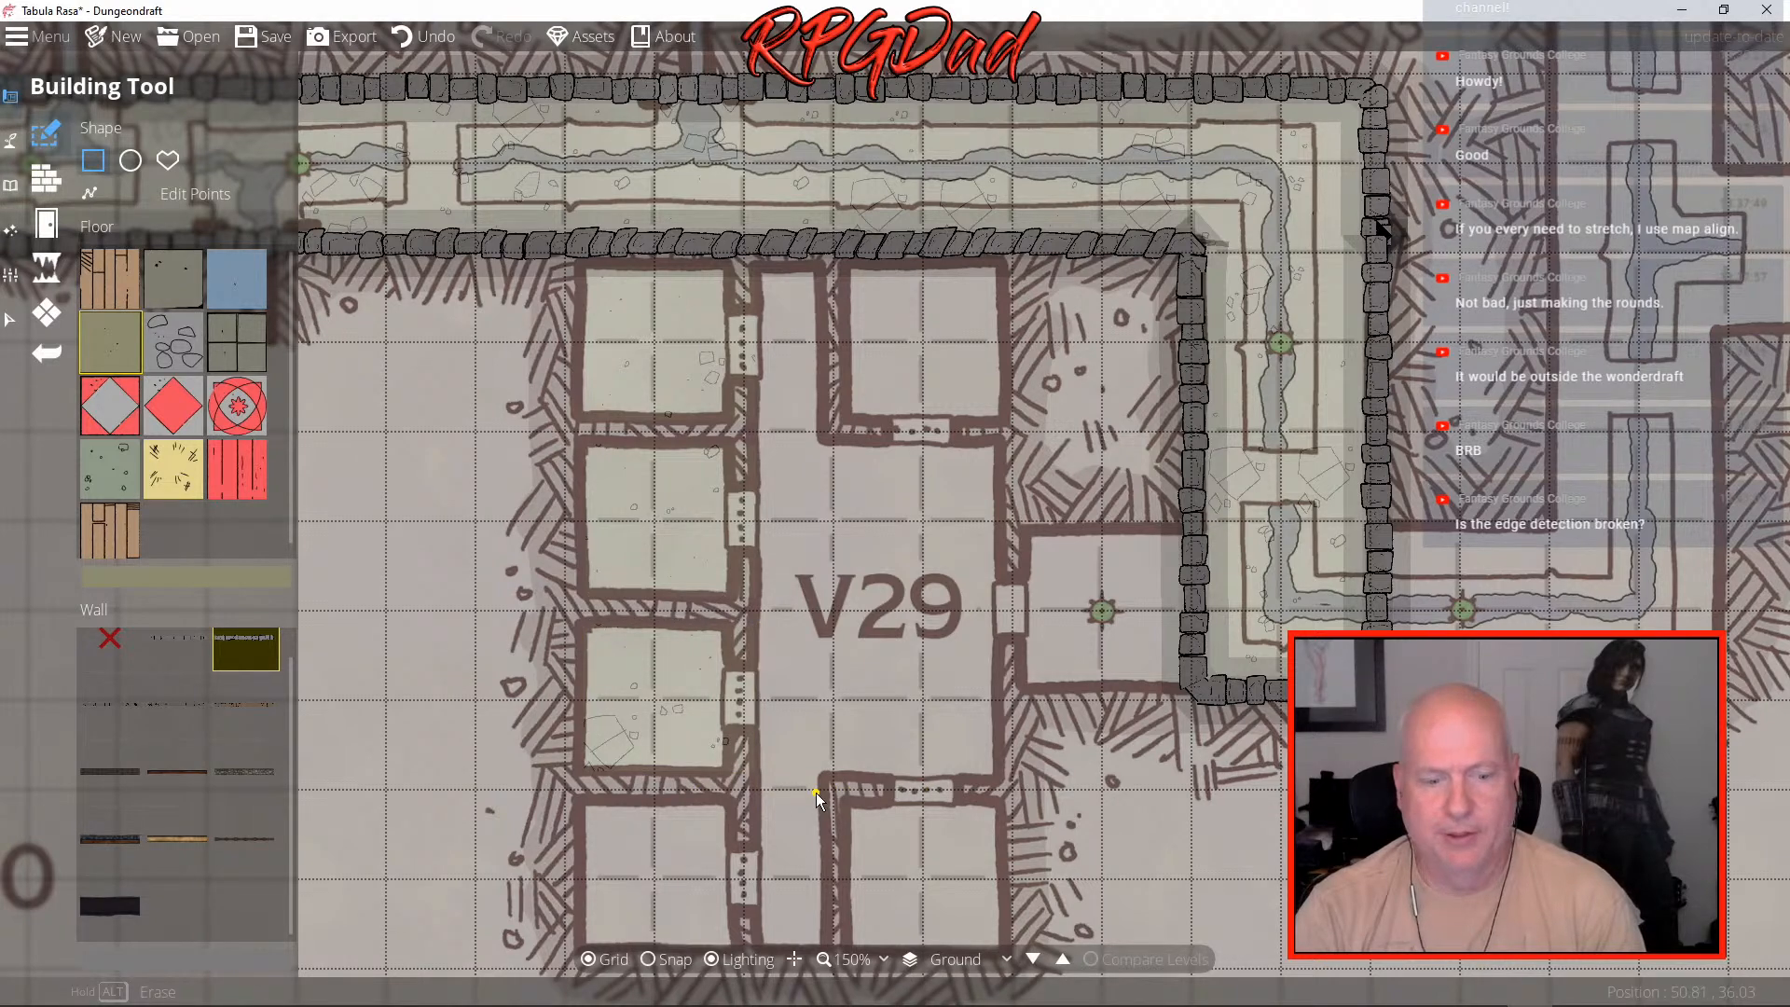
{"action": "scroll", "coordinate": [785, 681], "scroll_direction": "down", "scroll_amount": 3}
{"action": "left_click_drag", "start_coordinate": [540, 579], "coordinate": [725, 726]}
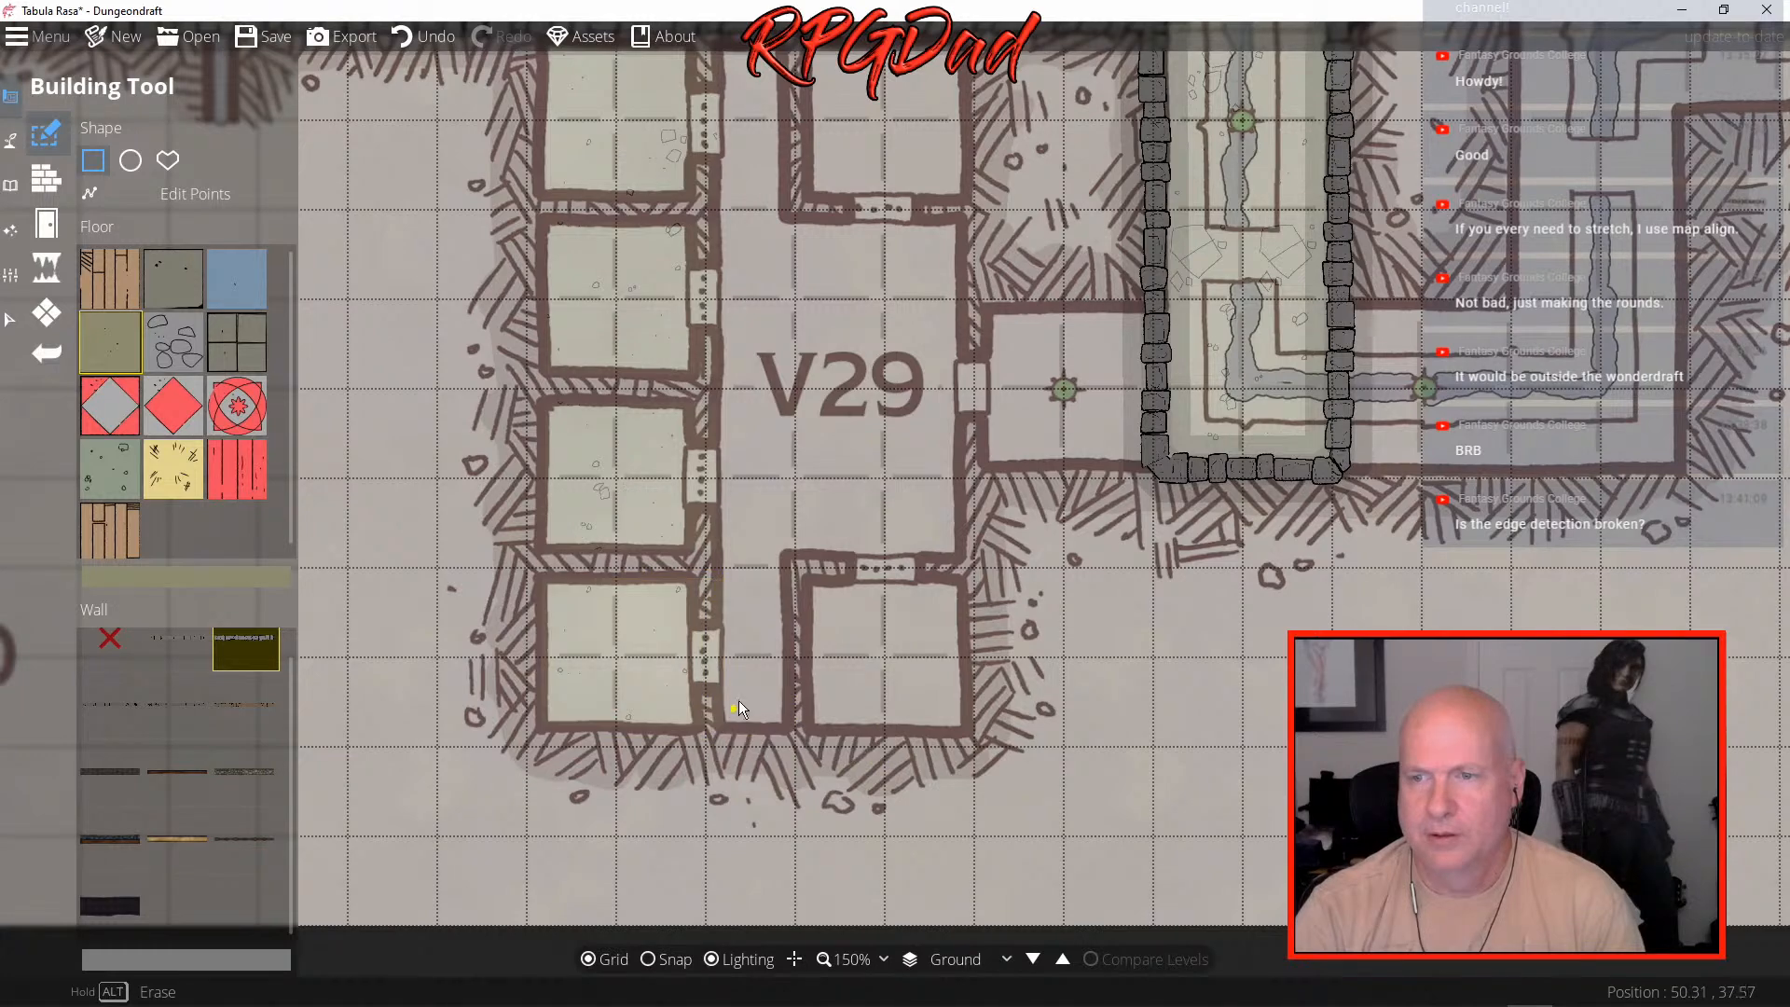
- Draw floors for V29's narrow north-south hall beside the west cells and for its northeast cell
{"action": "scroll", "coordinate": [766, 677], "scroll_direction": "up", "scroll_amount": 3}
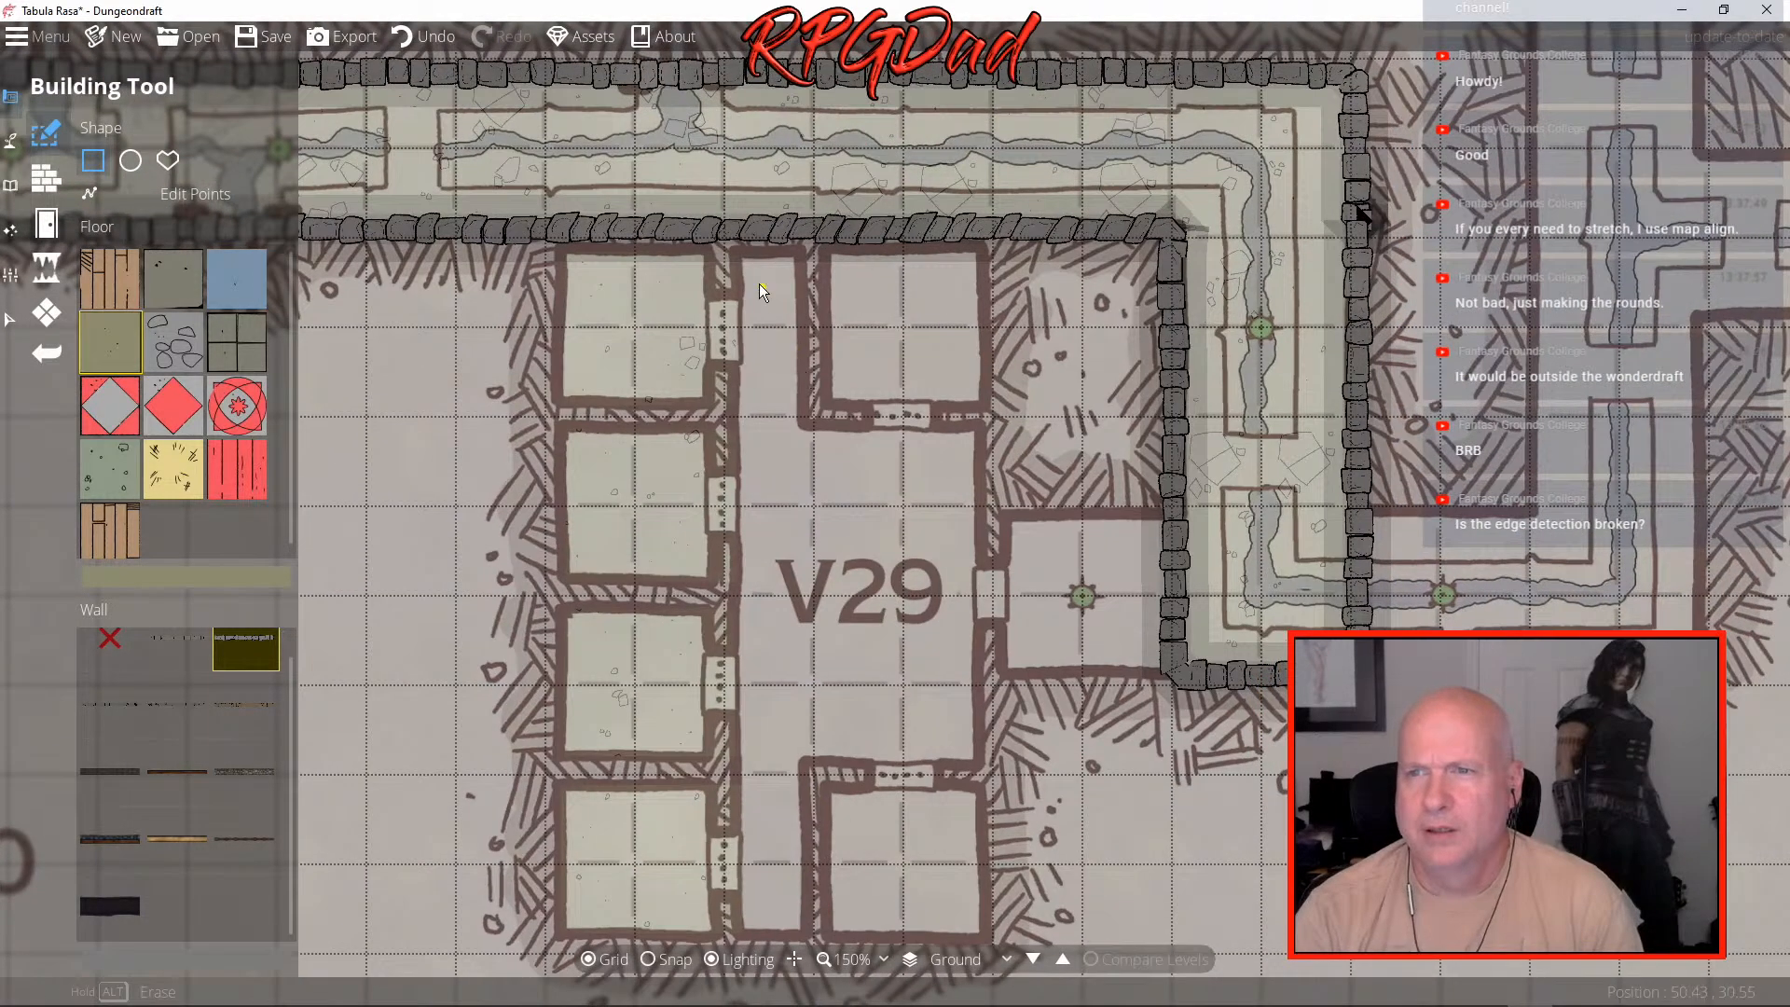
{"action": "left_click_drag", "start_coordinate": [730, 222], "coordinate": [827, 955]}
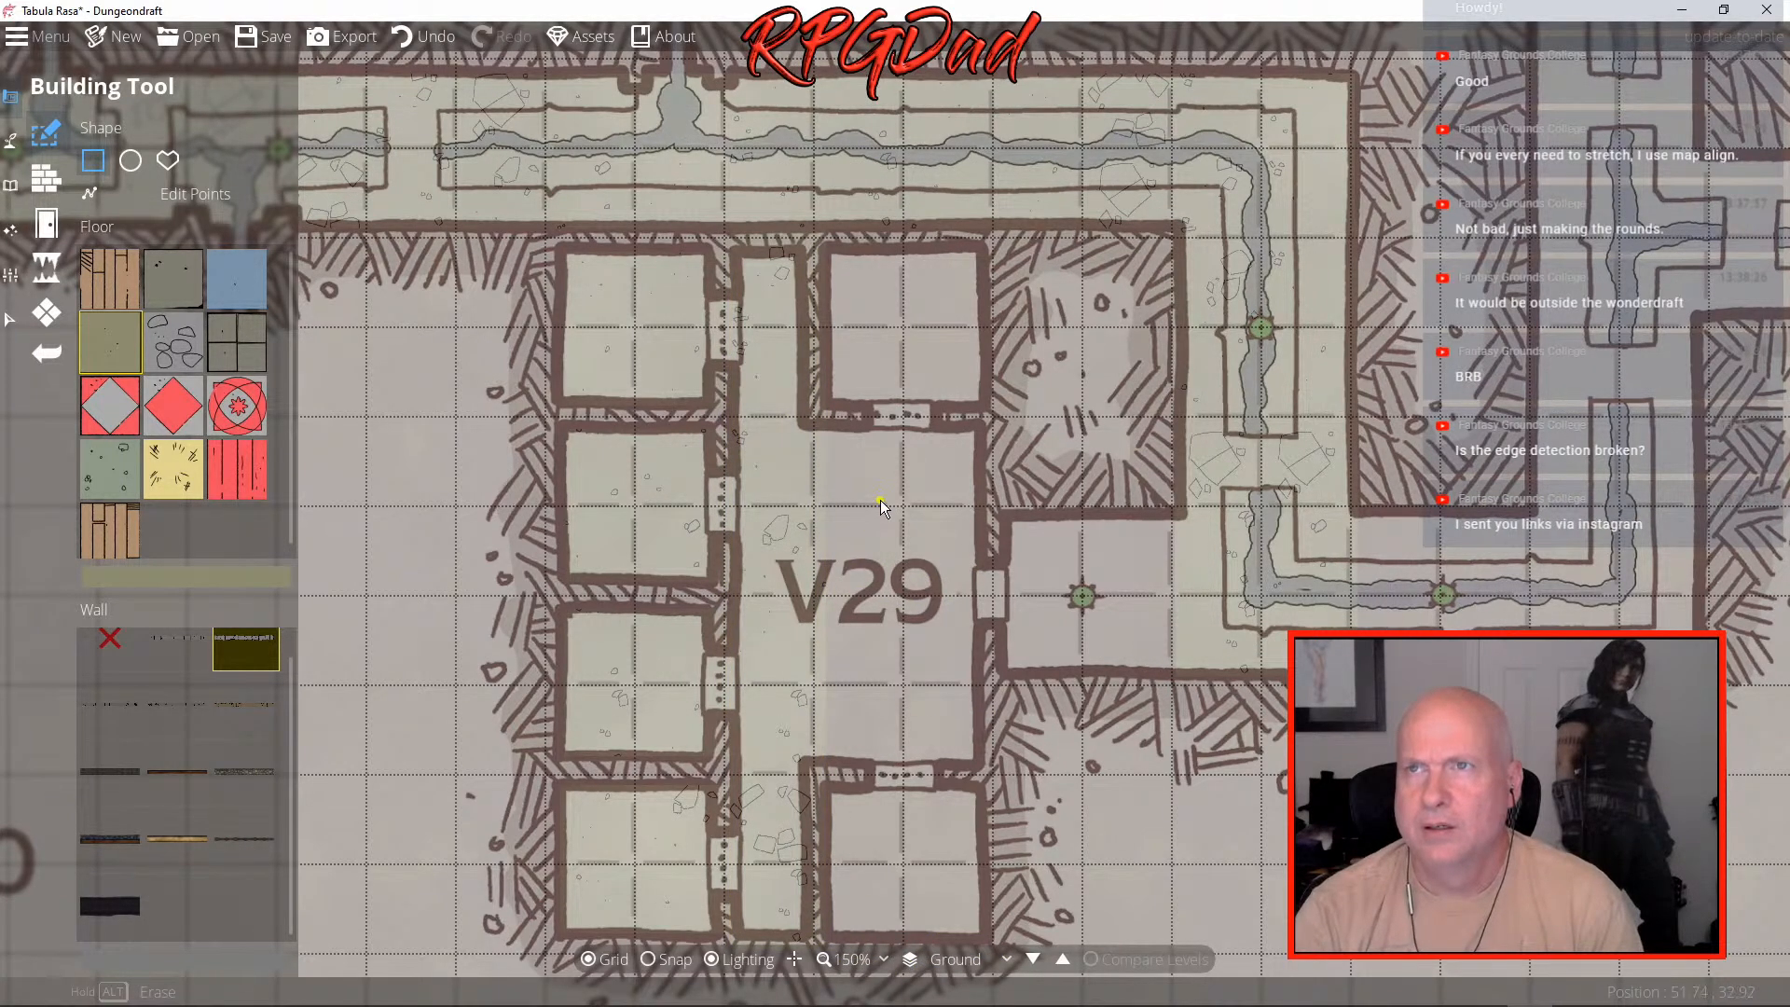
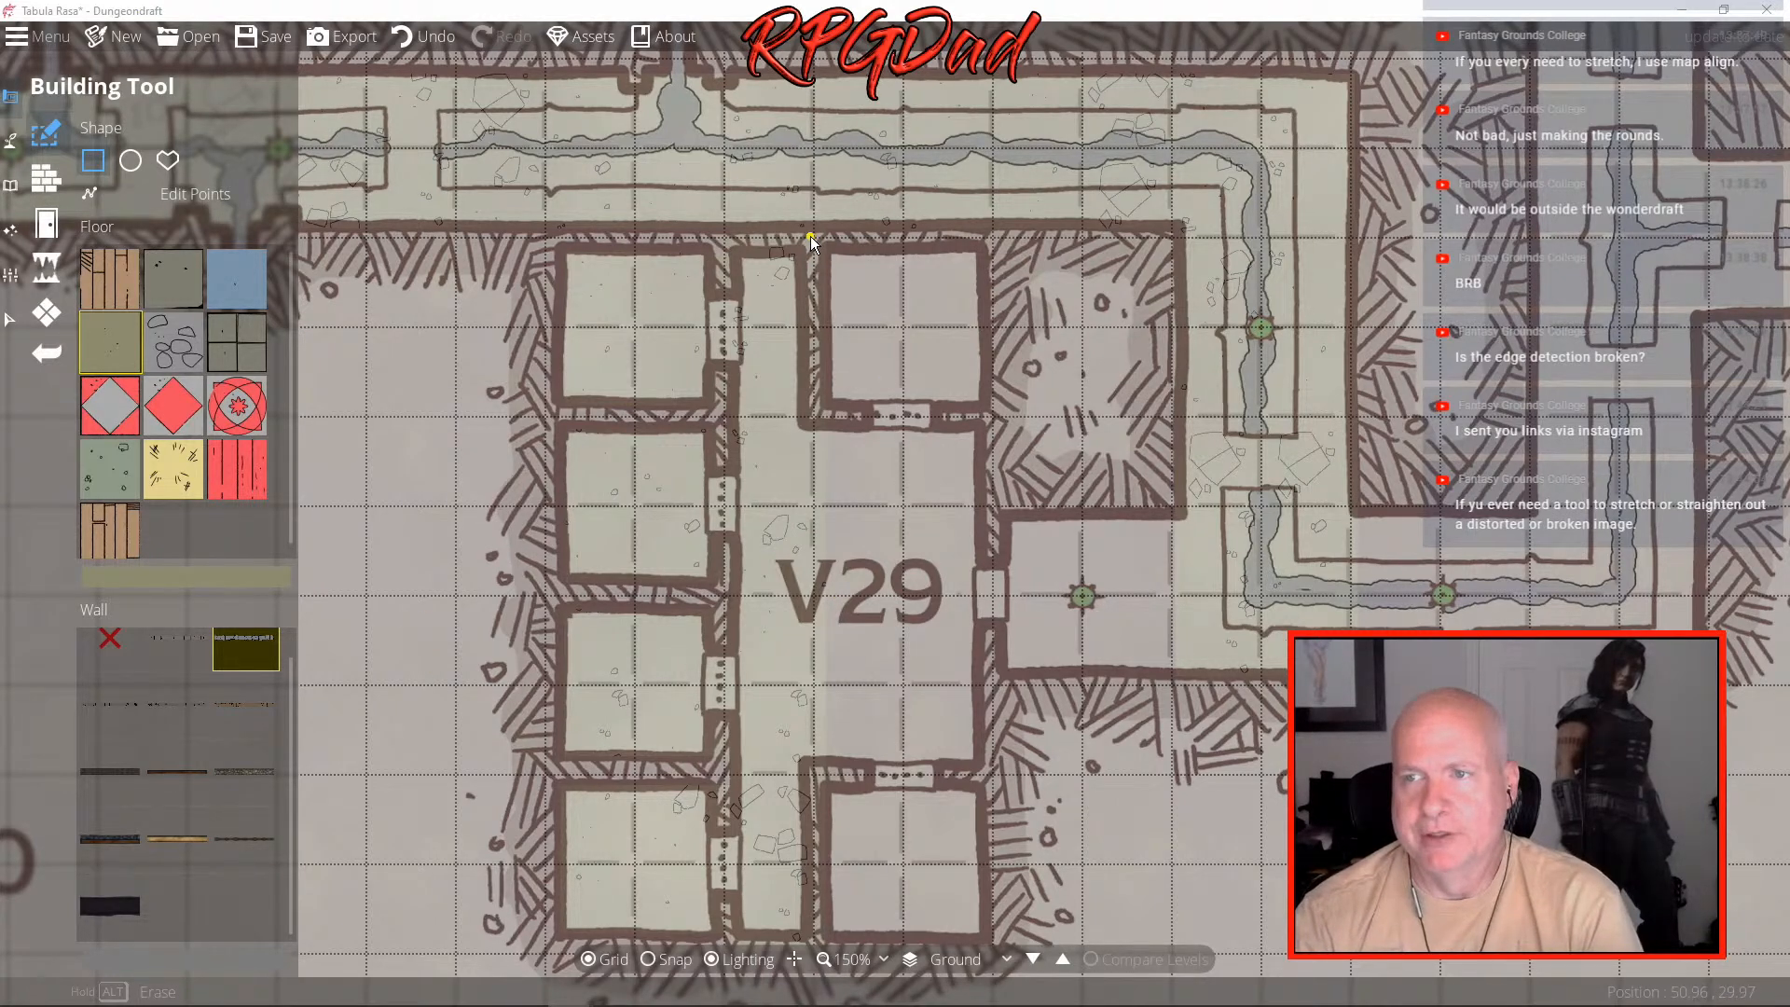
- Draw rectangular floors for V29's northeast cell, the wide central room and the southeast cell
{"action": "left_click_drag", "start_coordinate": [820, 253], "coordinate": [992, 426]}
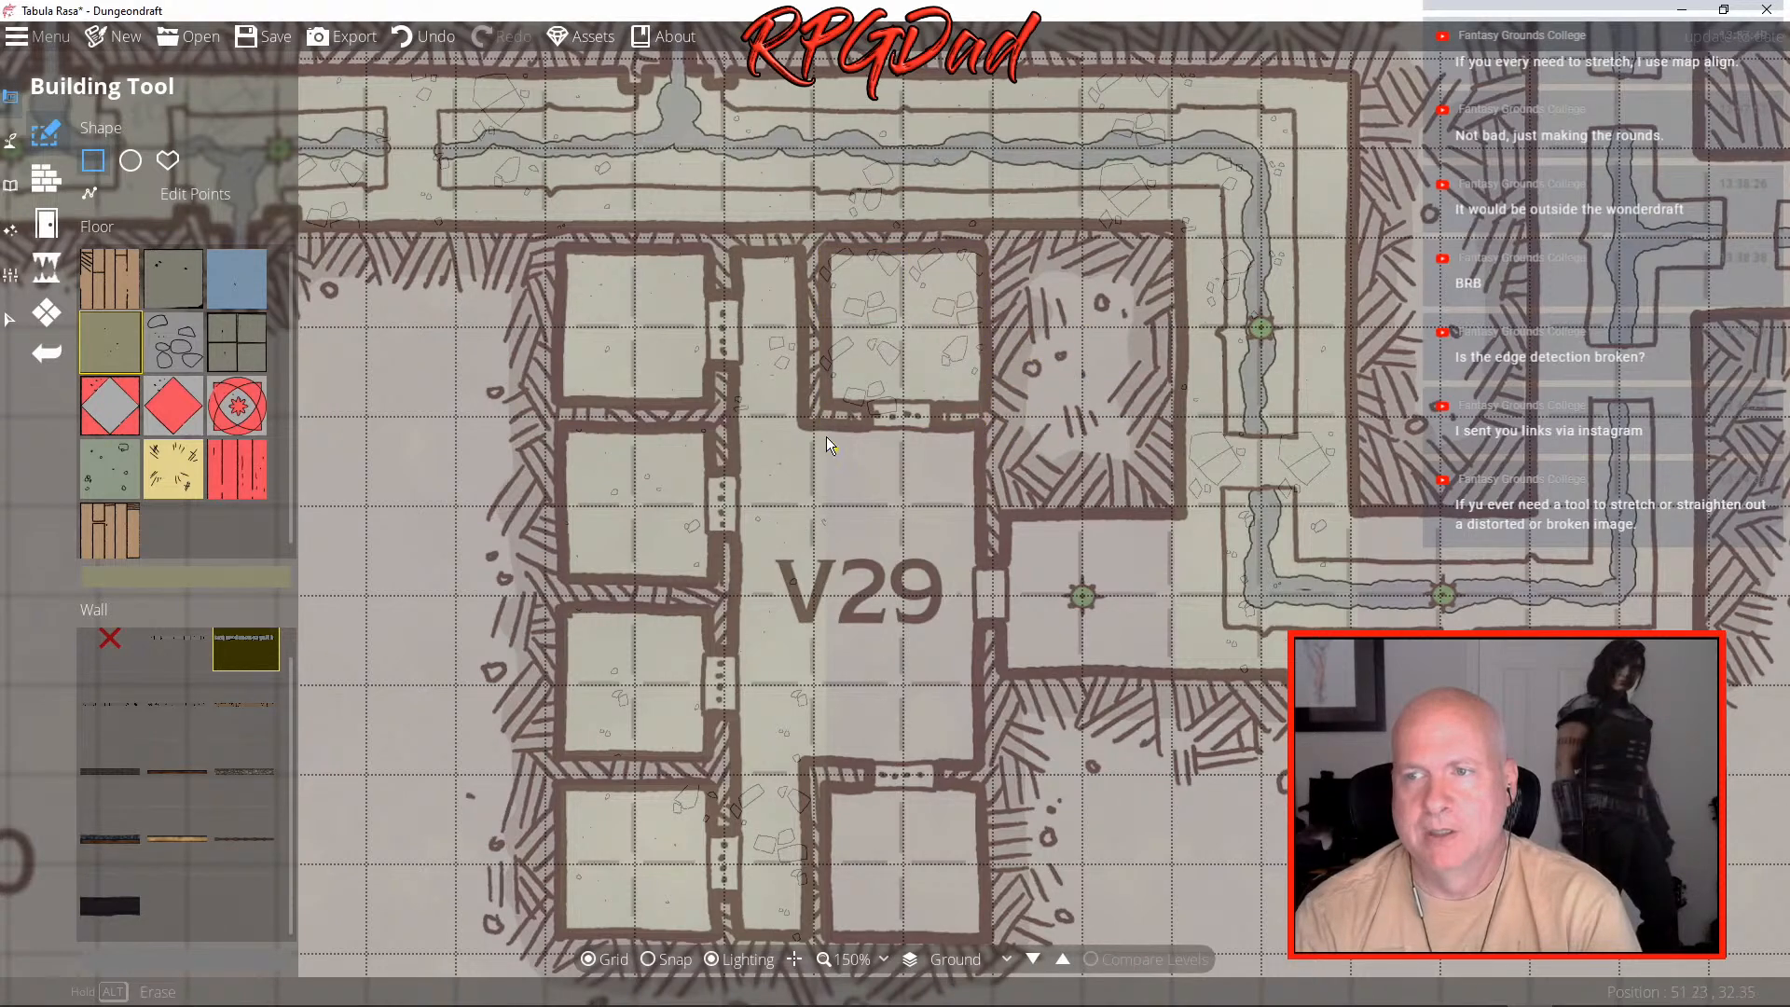
{"action": "left_click_drag", "start_coordinate": [821, 431], "coordinate": [979, 782]}
{"action": "left_click_drag", "start_coordinate": [831, 790], "coordinate": [977, 937]}
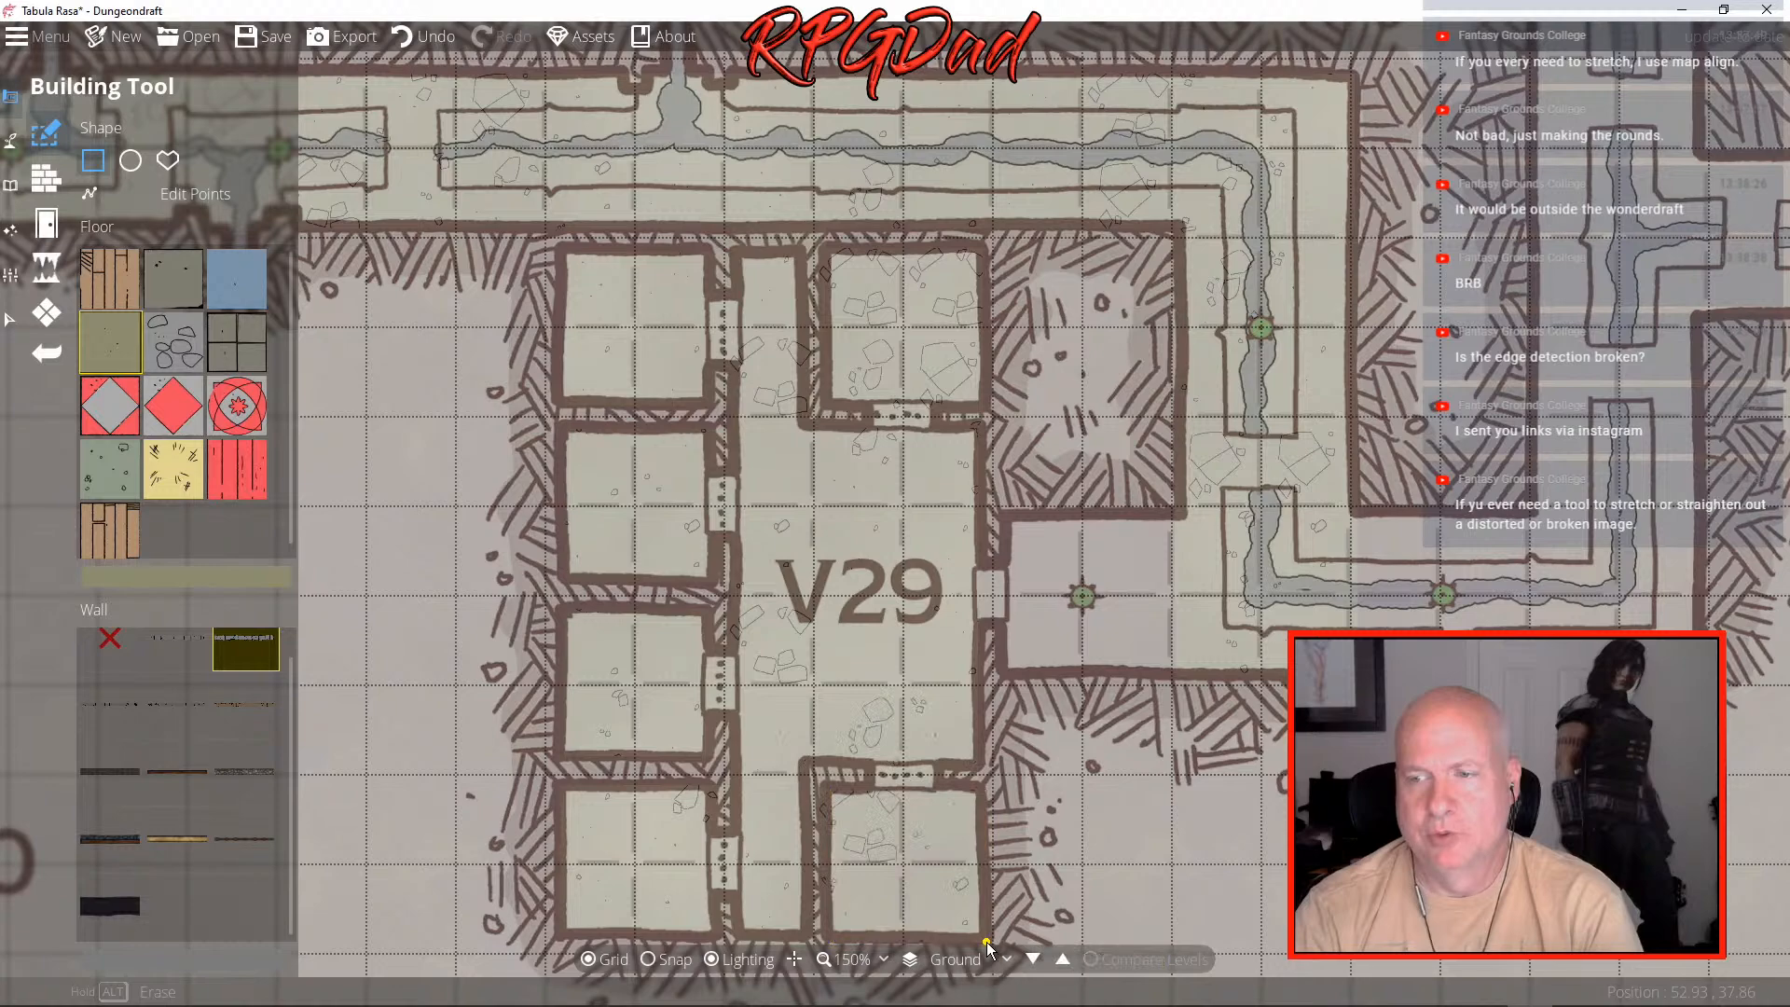
- Draw floors for the north-south corridor below V22 and the corridor branching east from it to the Dead End
{"action": "left_click_drag", "start_coordinate": [1131, 600], "coordinate": [813, 567]}
{"action": "left_click_drag", "start_coordinate": [676, 478], "coordinate": [1398, 641]}
{"action": "left_click_drag", "start_coordinate": [1048, 580], "coordinate": [647, 631]}
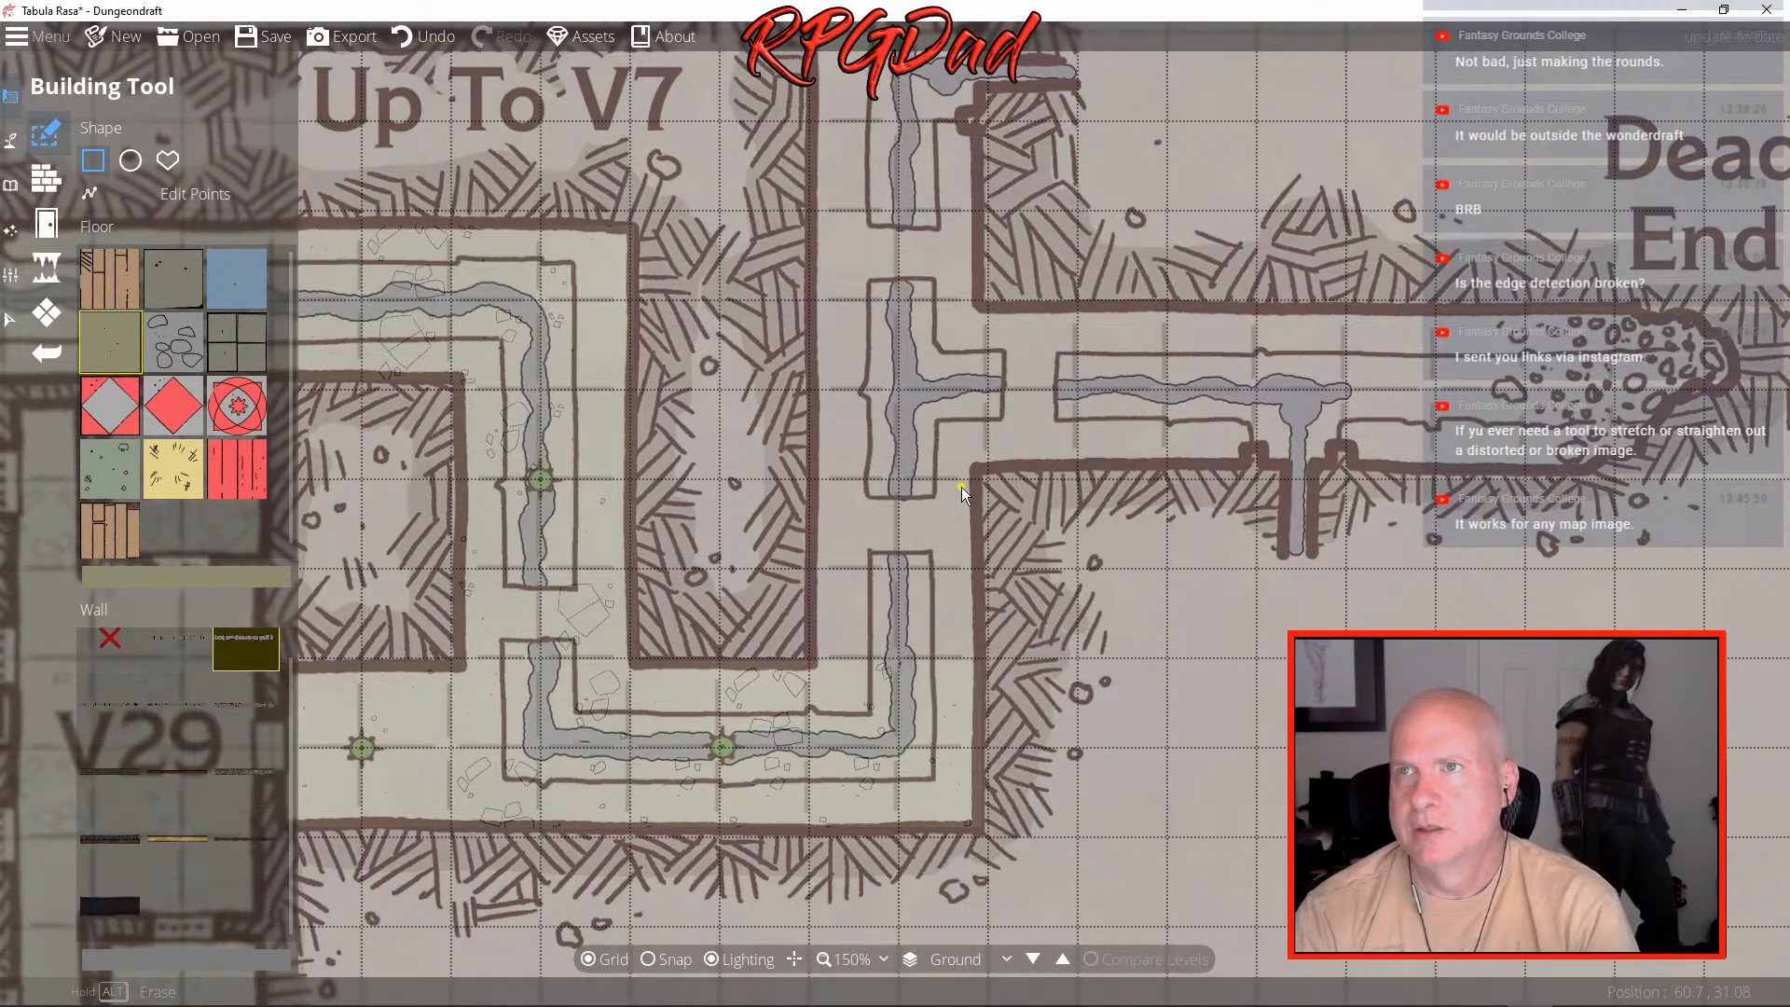
{"action": "left_click_drag", "start_coordinate": [961, 487], "coordinate": [966, 604]}
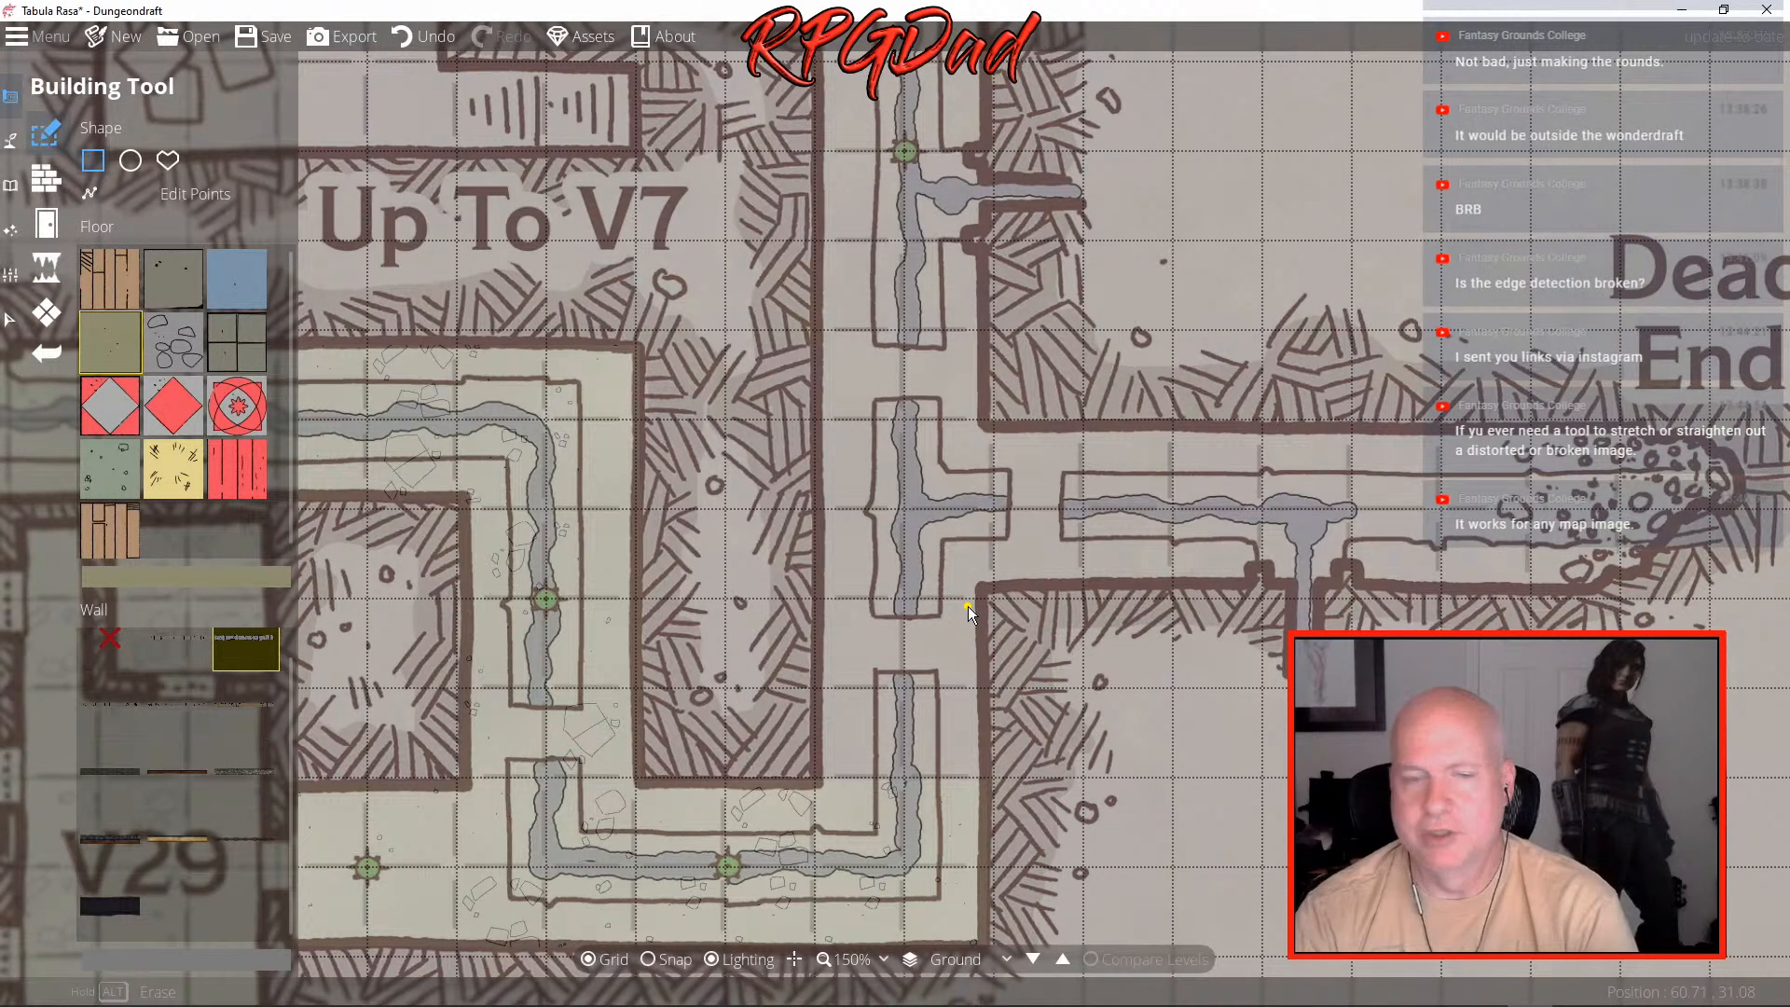
{"action": "scroll", "coordinate": [968, 606], "scroll_direction": "down", "scroll_amount": 2}
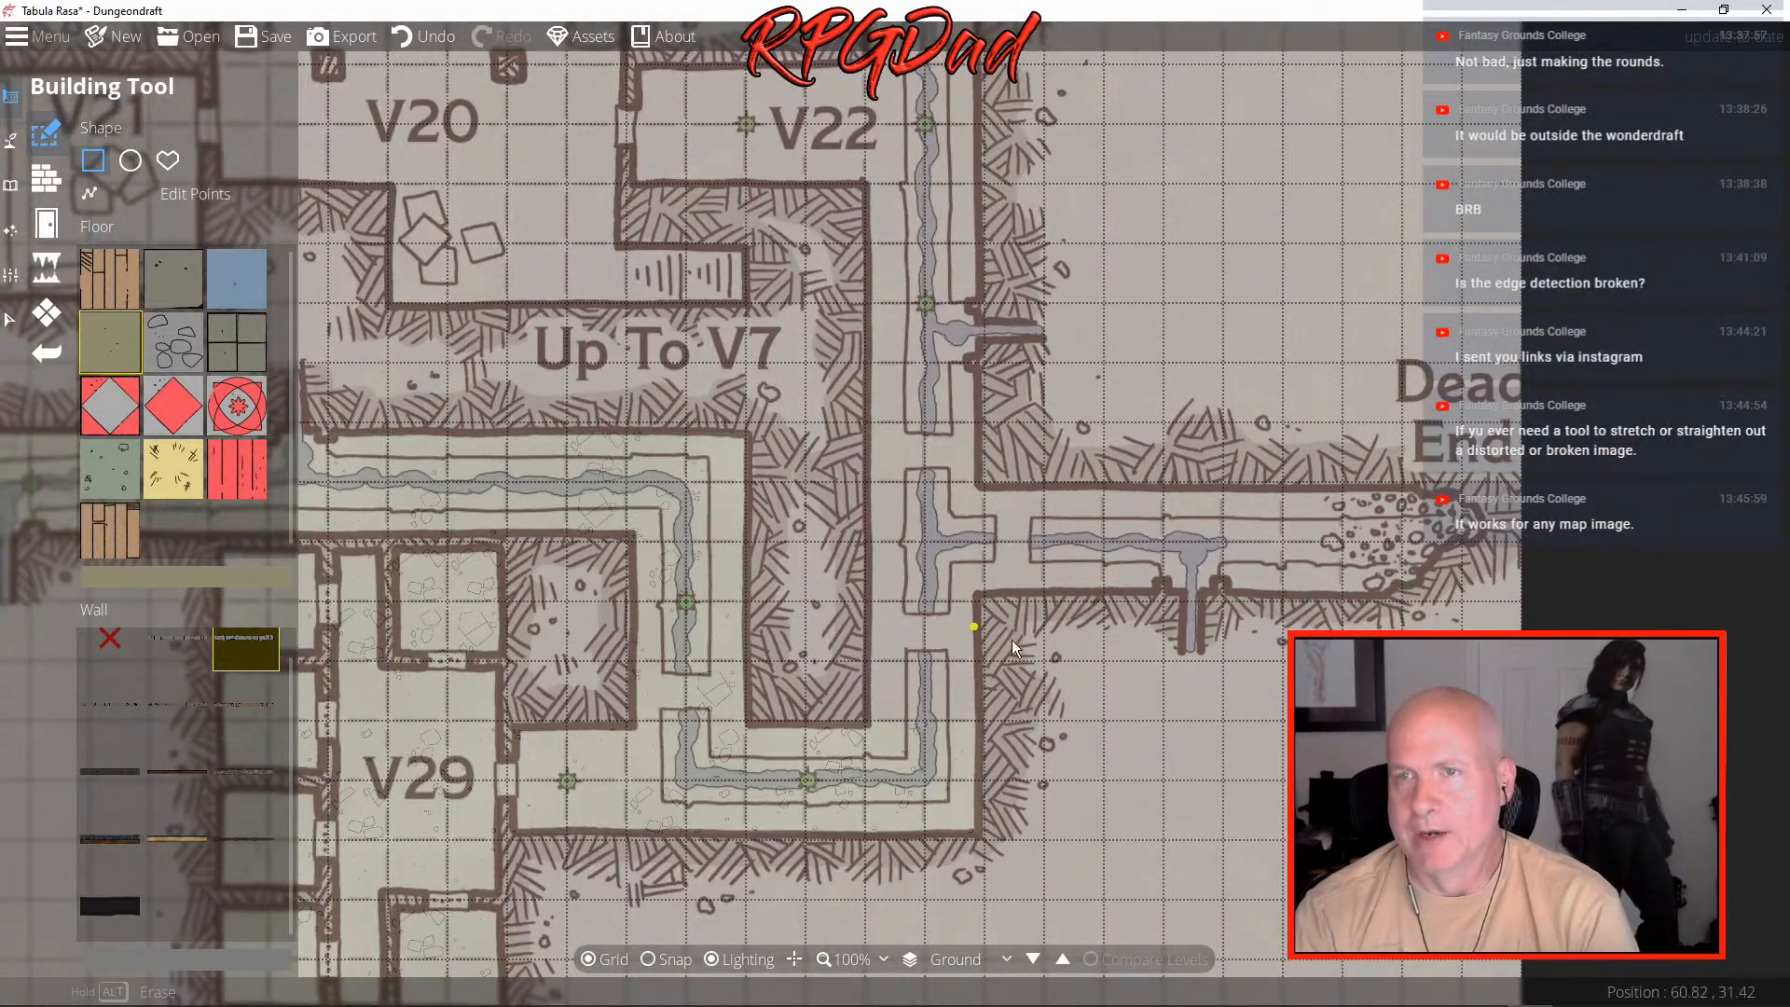
{"action": "left_click_drag", "start_coordinate": [944, 603], "coordinate": [948, 561]}
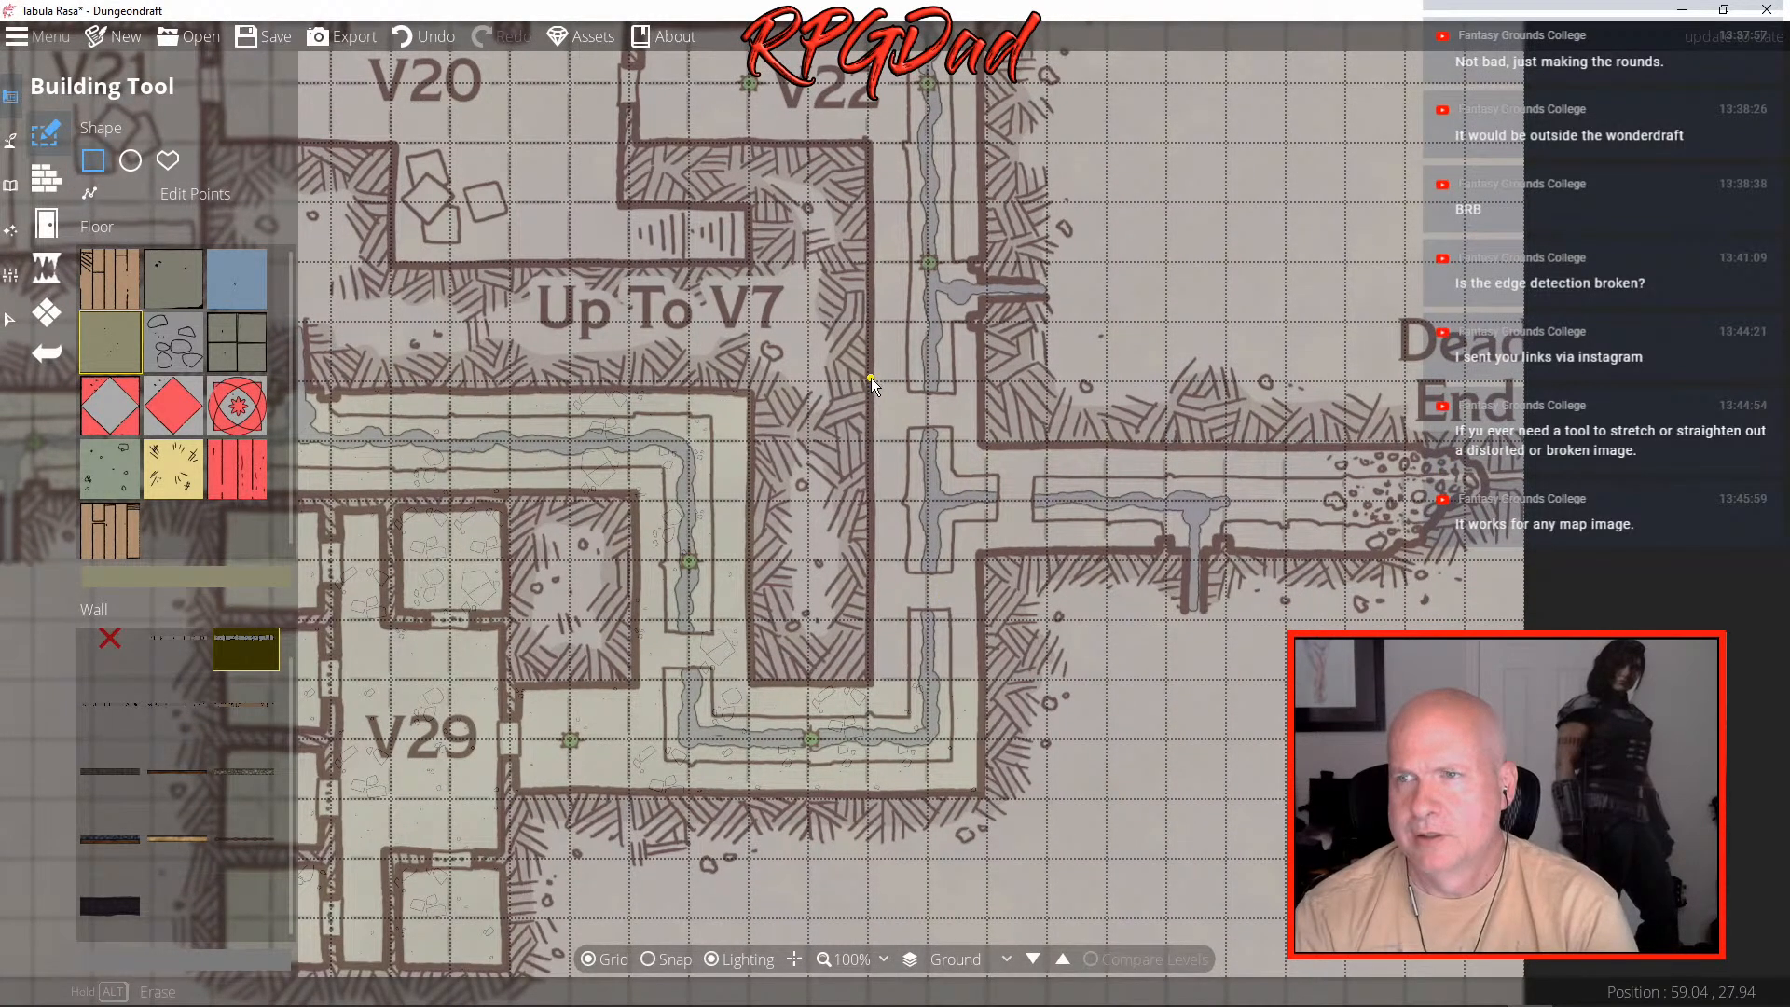
{"action": "left_click_drag", "start_coordinate": [869, 142], "coordinate": [984, 716]}
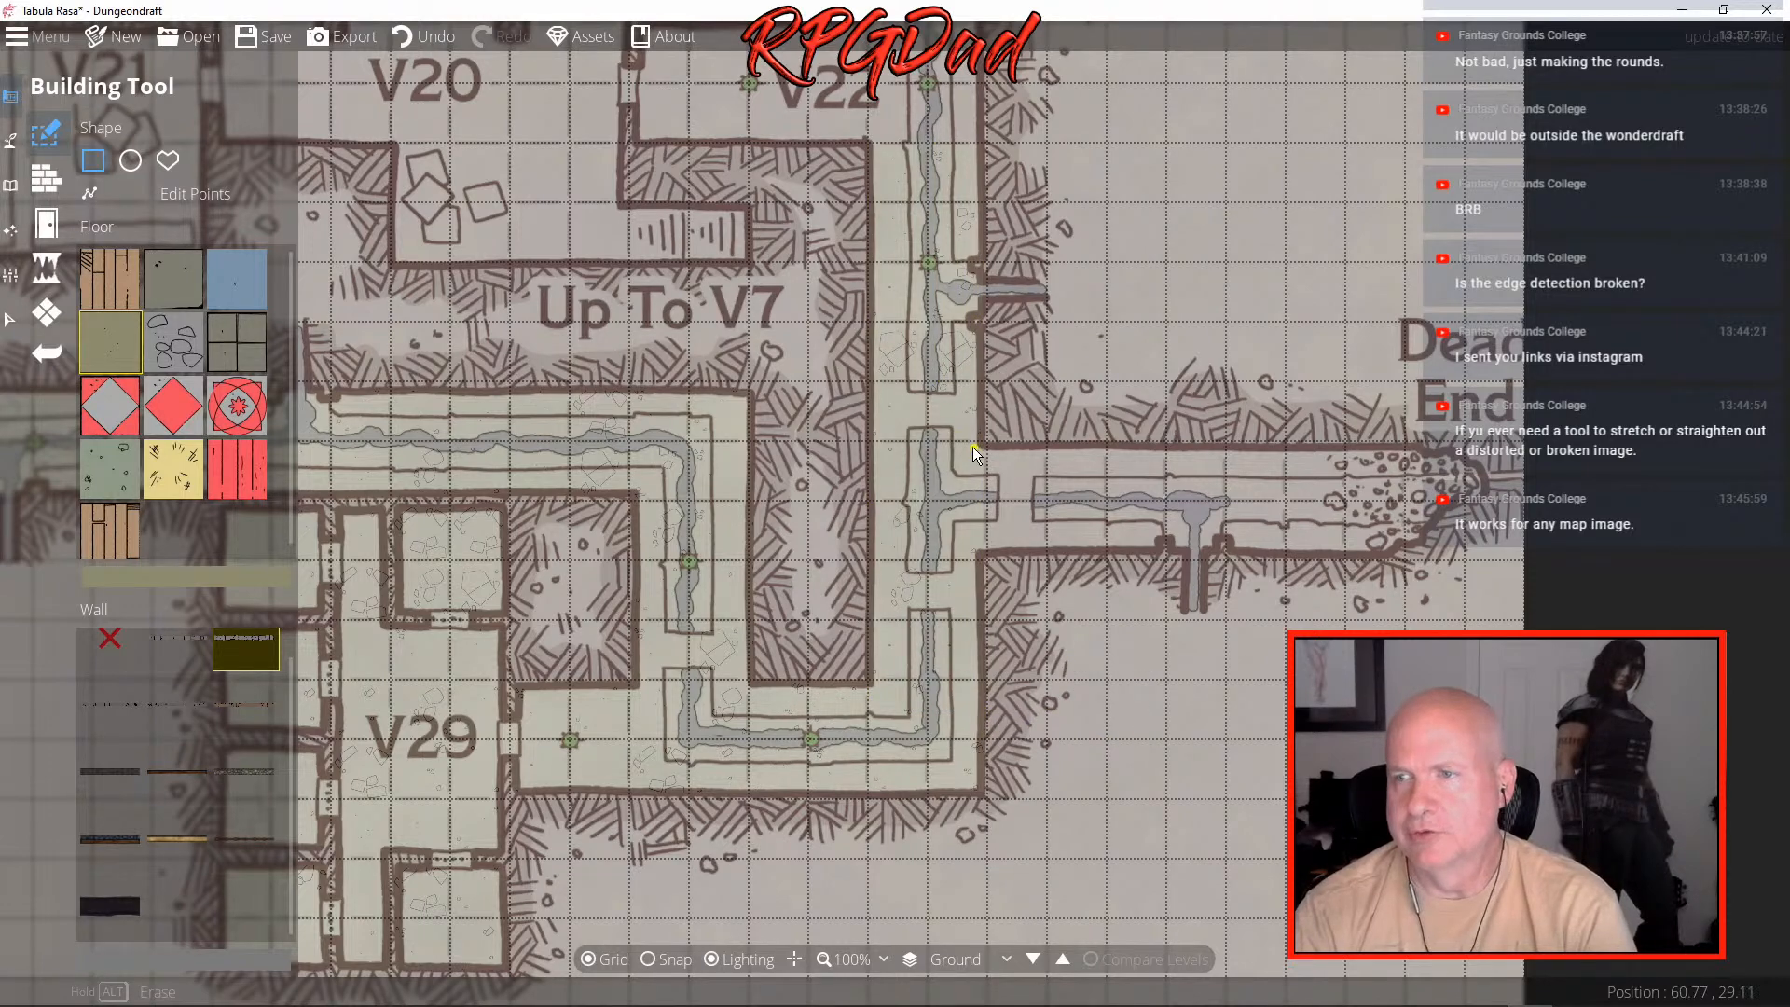
{"action": "left_click_drag", "start_coordinate": [972, 444], "coordinate": [1497, 557]}
- Inspect the edge points of the building walls along the Dead End corridor and around V29
{"action": "left_click", "coordinate": [90, 193]}
{"action": "left_click", "coordinate": [1099, 518]}
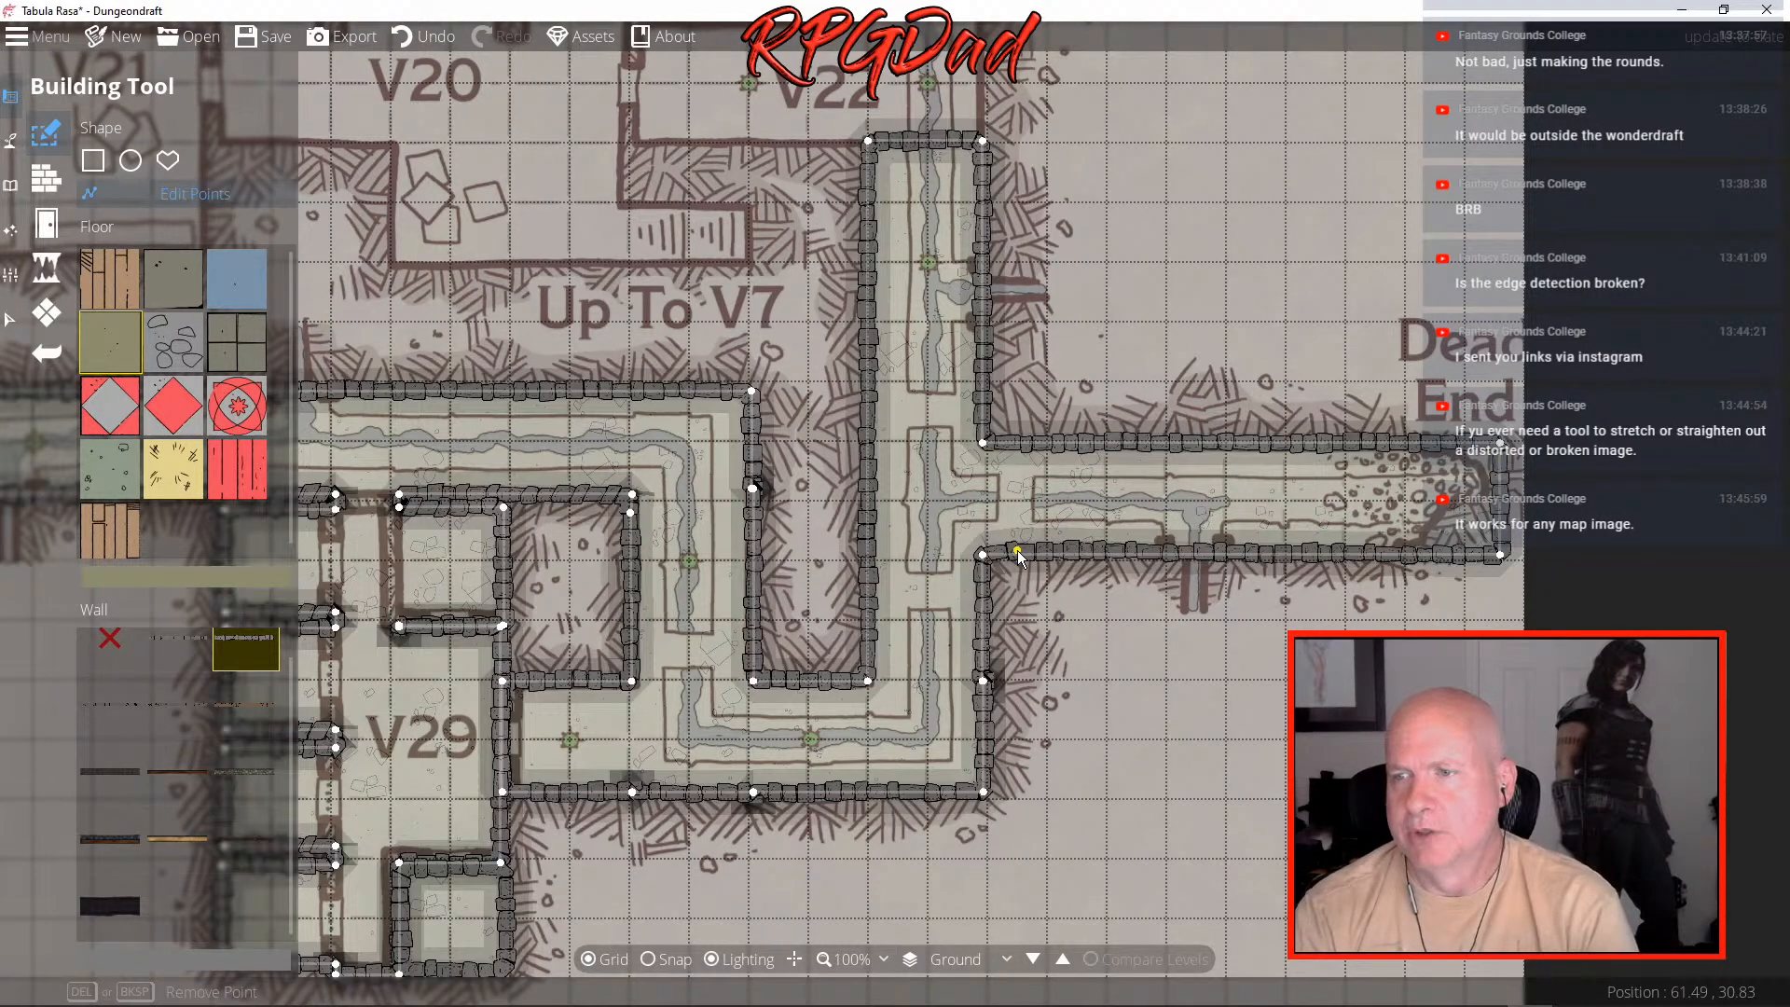
{"action": "left_click_drag", "start_coordinate": [793, 674], "coordinate": [1255, 580]}
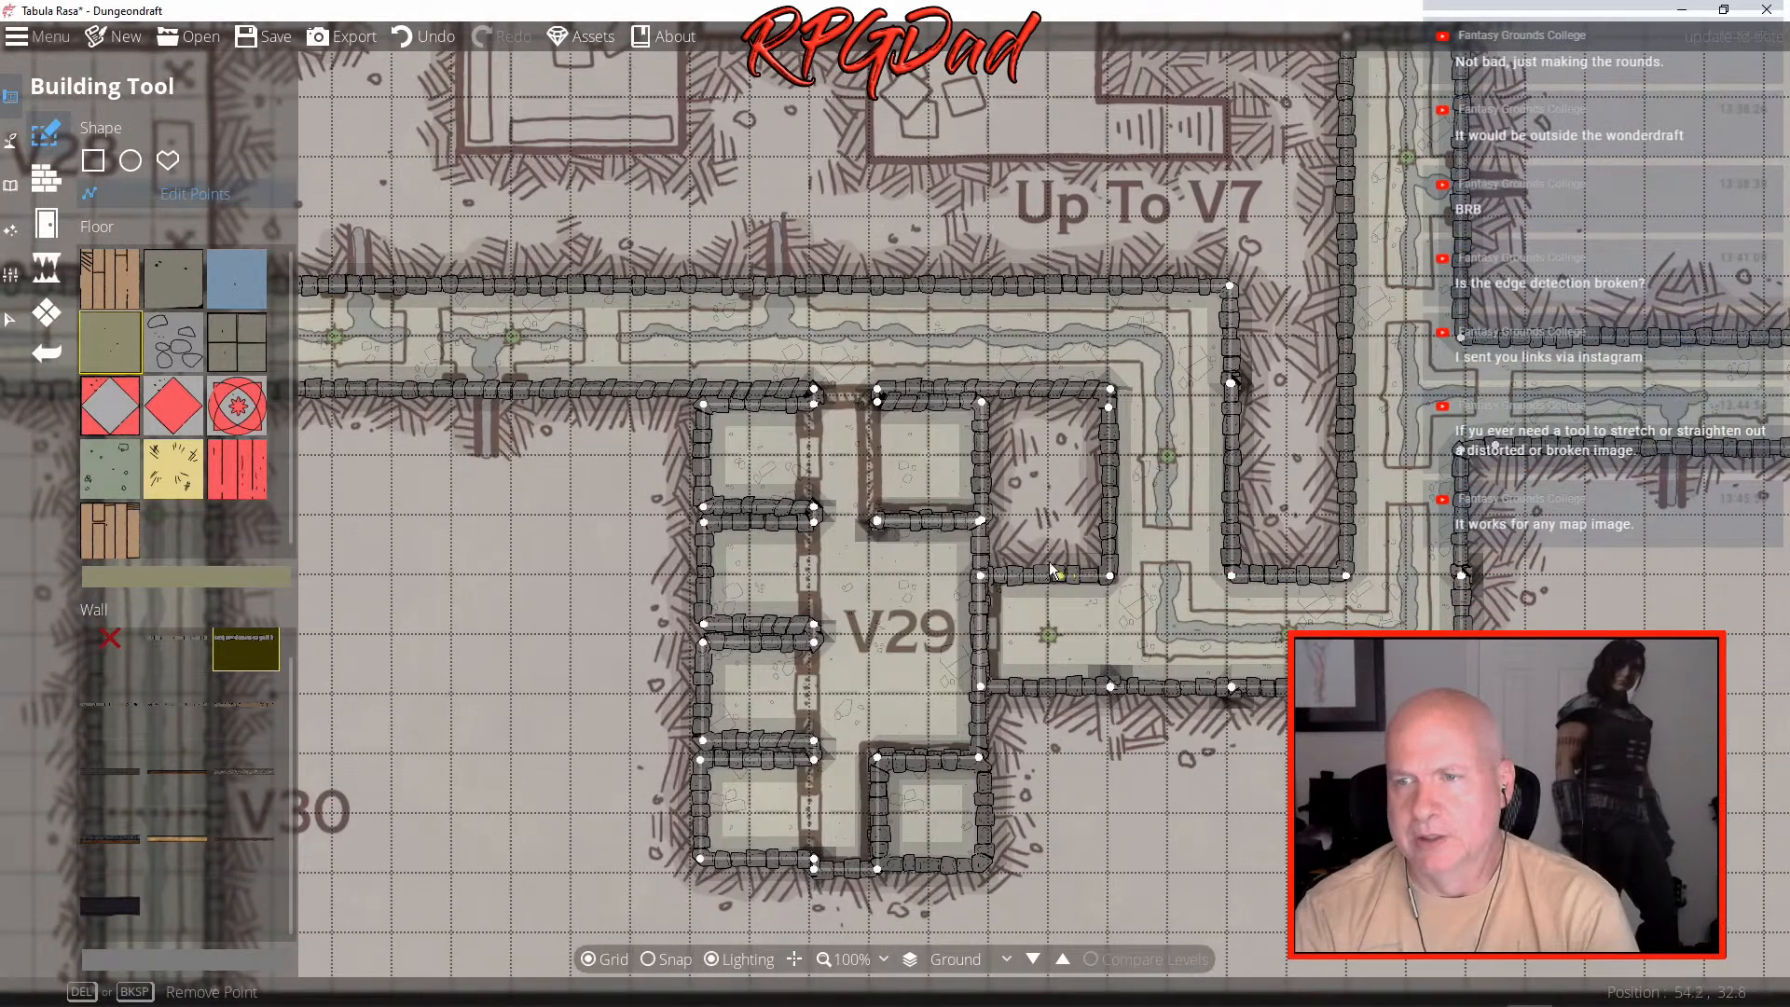
{"action": "left_click", "coordinate": [520, 453]}
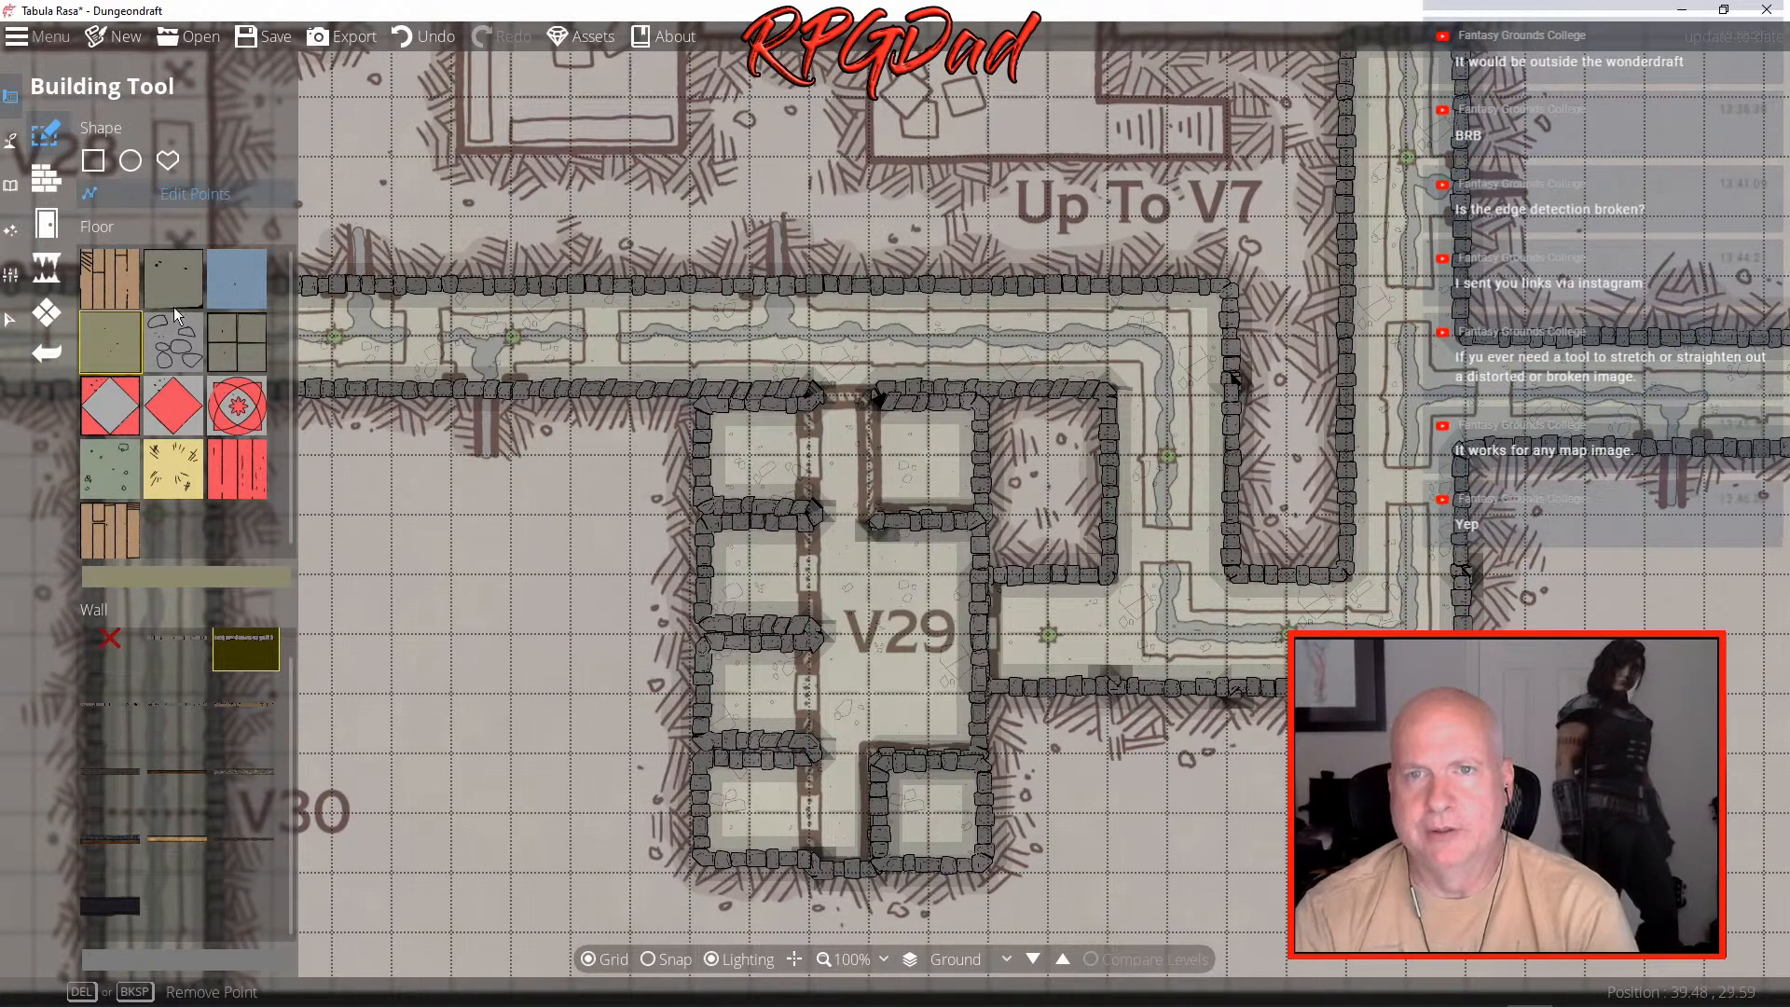
- Draw a separate stone wall along the east side of V29's northwest cell, using the Wall tool
{"action": "left_click", "coordinate": [44, 182]}
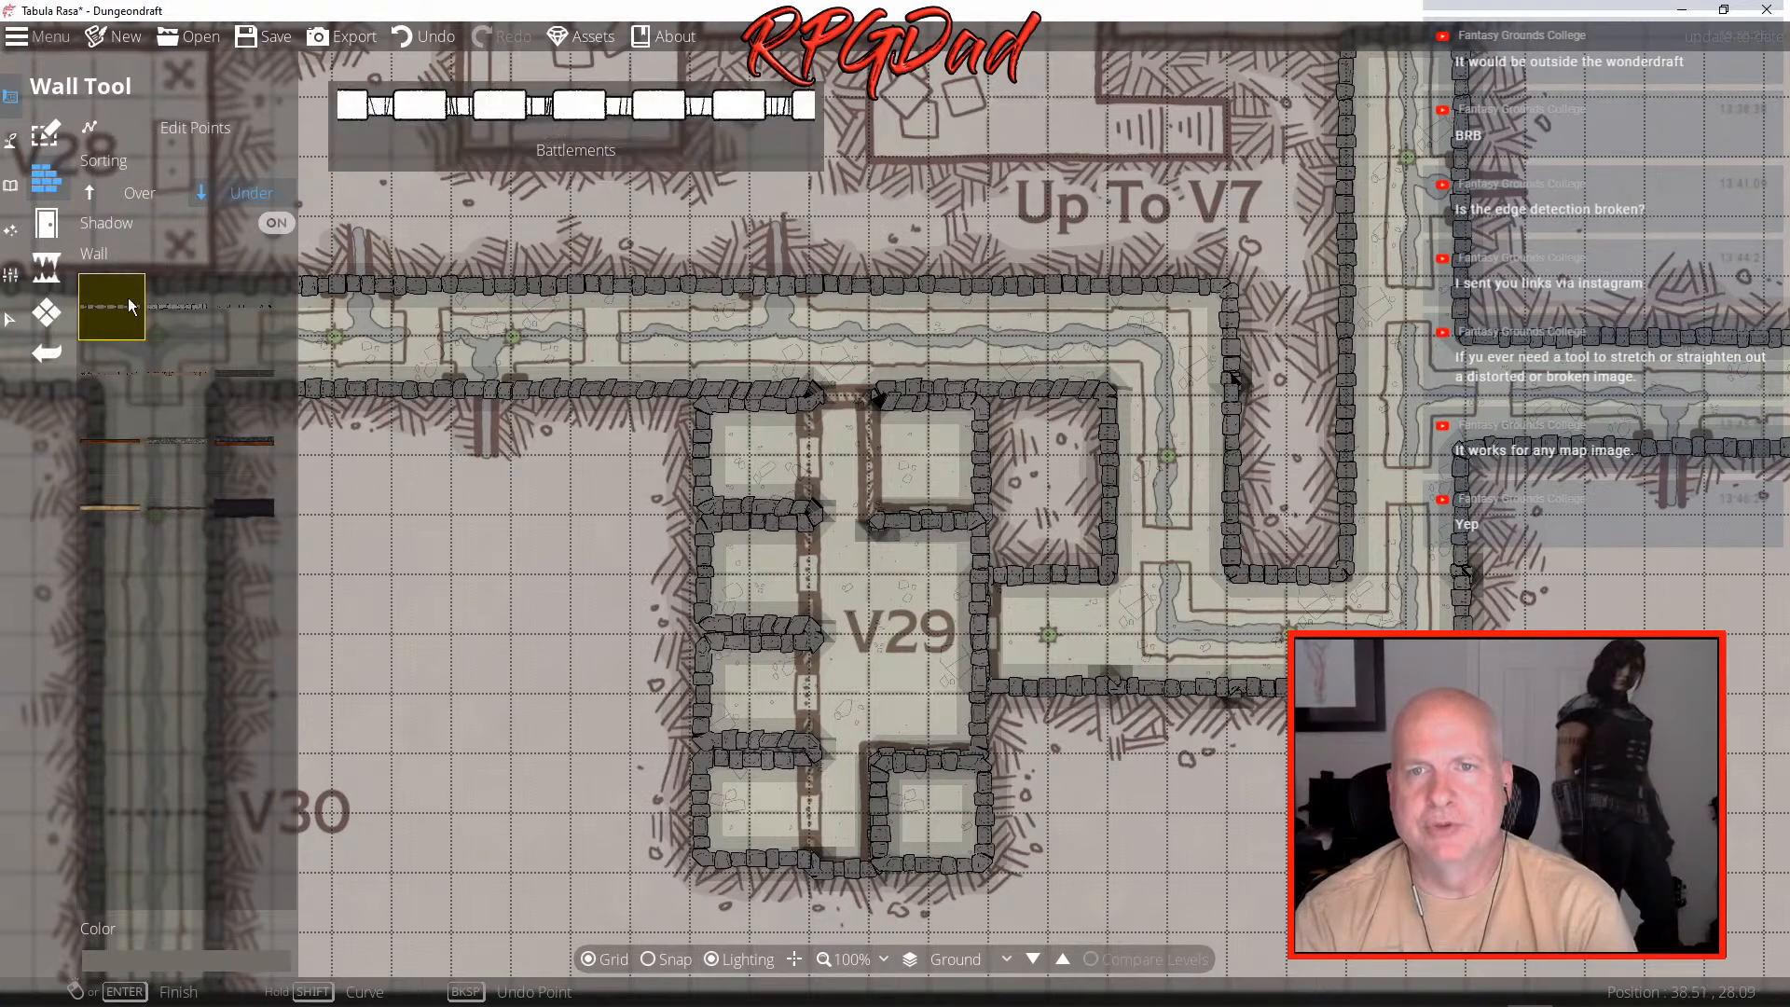
{"action": "left_click", "coordinate": [182, 313]}
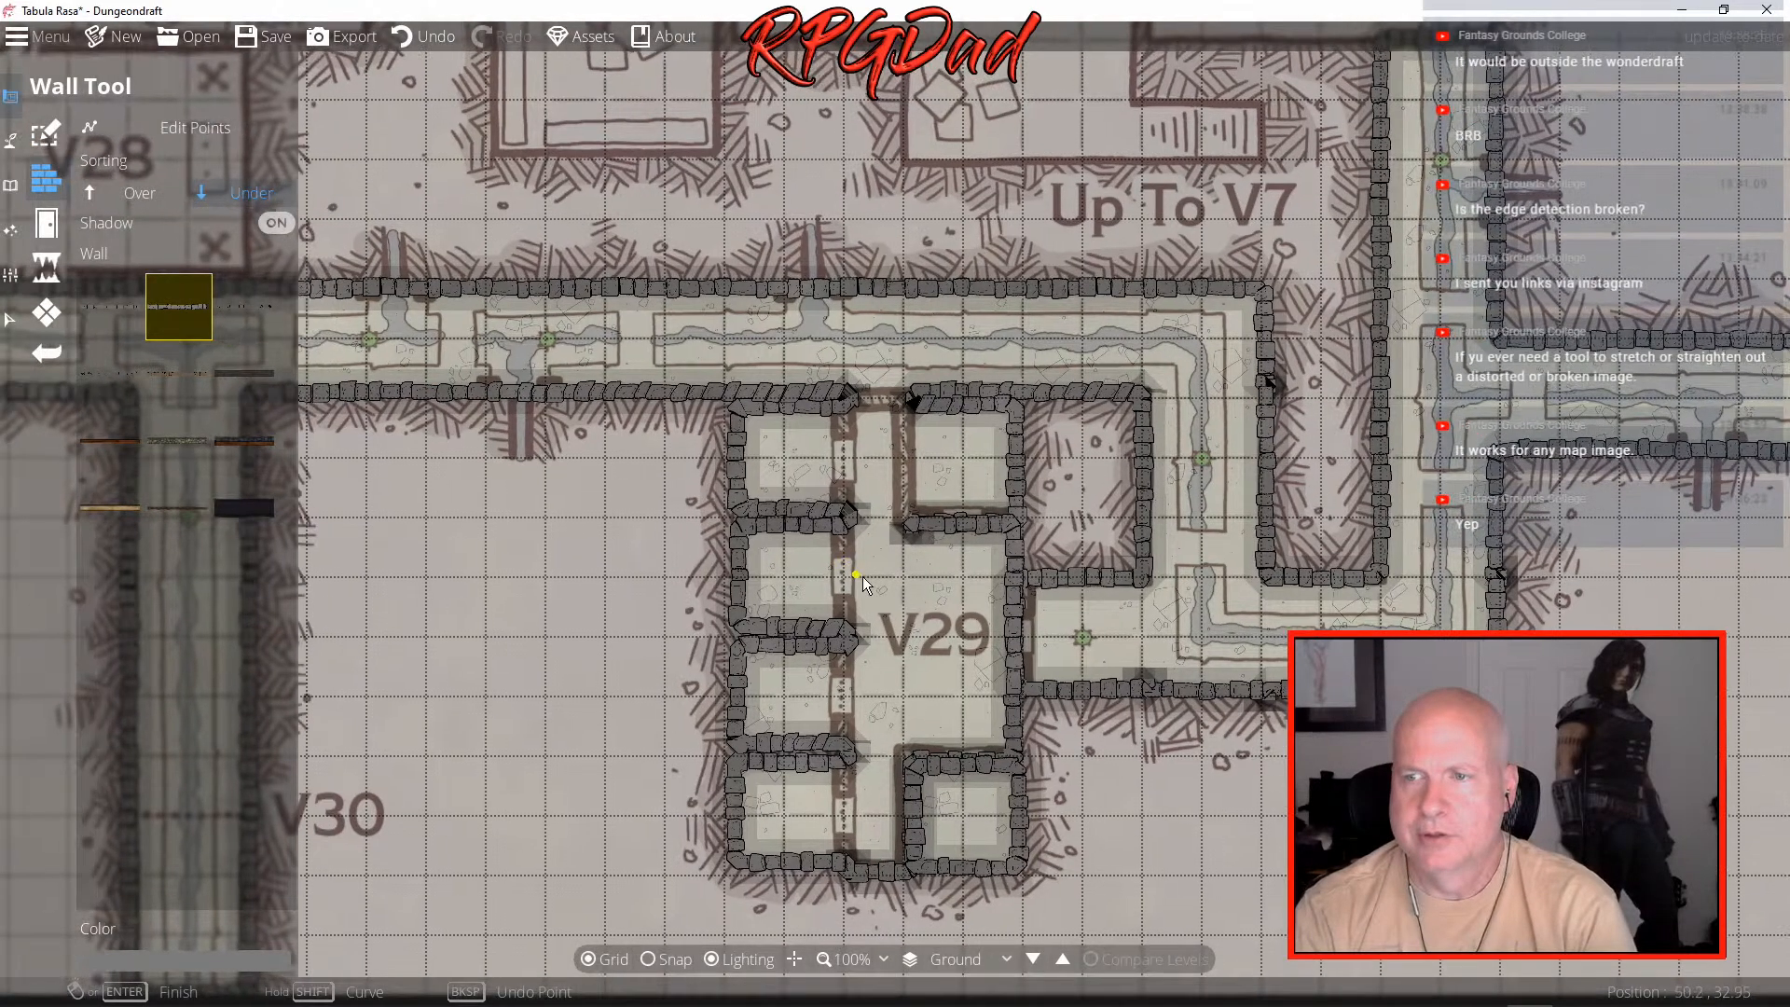
{"action": "scroll", "coordinate": [895, 494], "scroll_direction": "up", "scroll_amount": 2}
{"action": "left_click", "coordinate": [781, 244]}
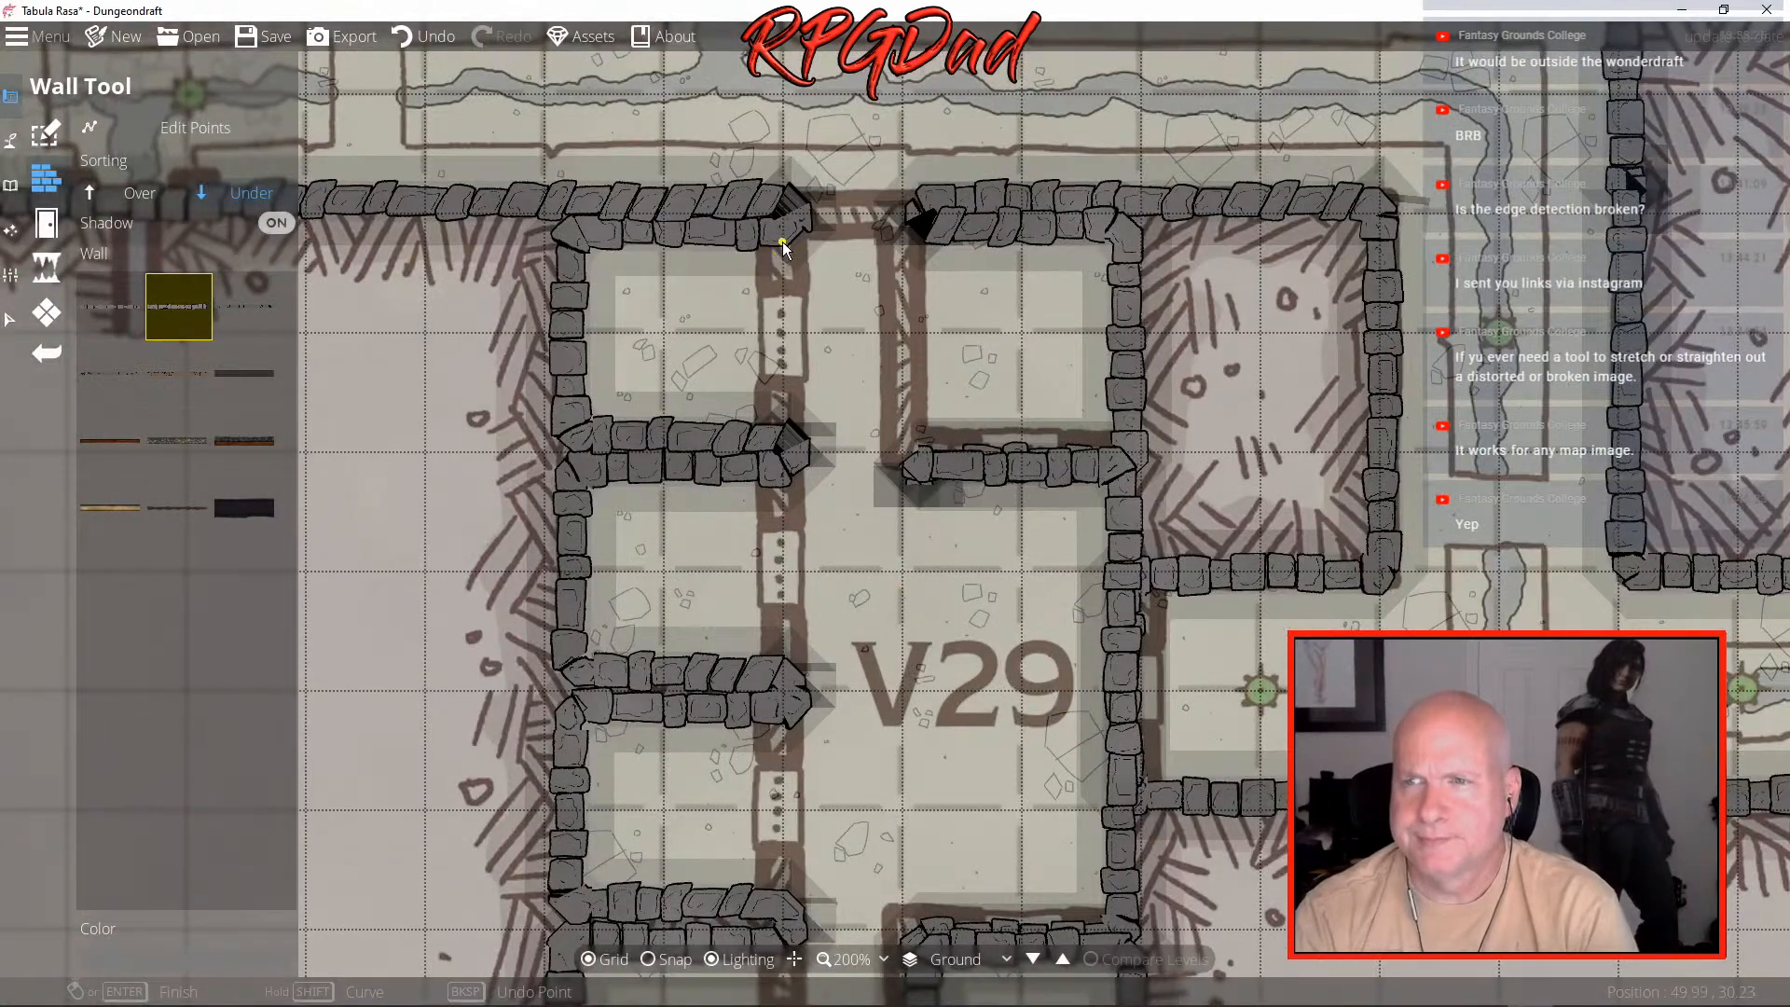
{"action": "double_click", "coordinate": [781, 439]}
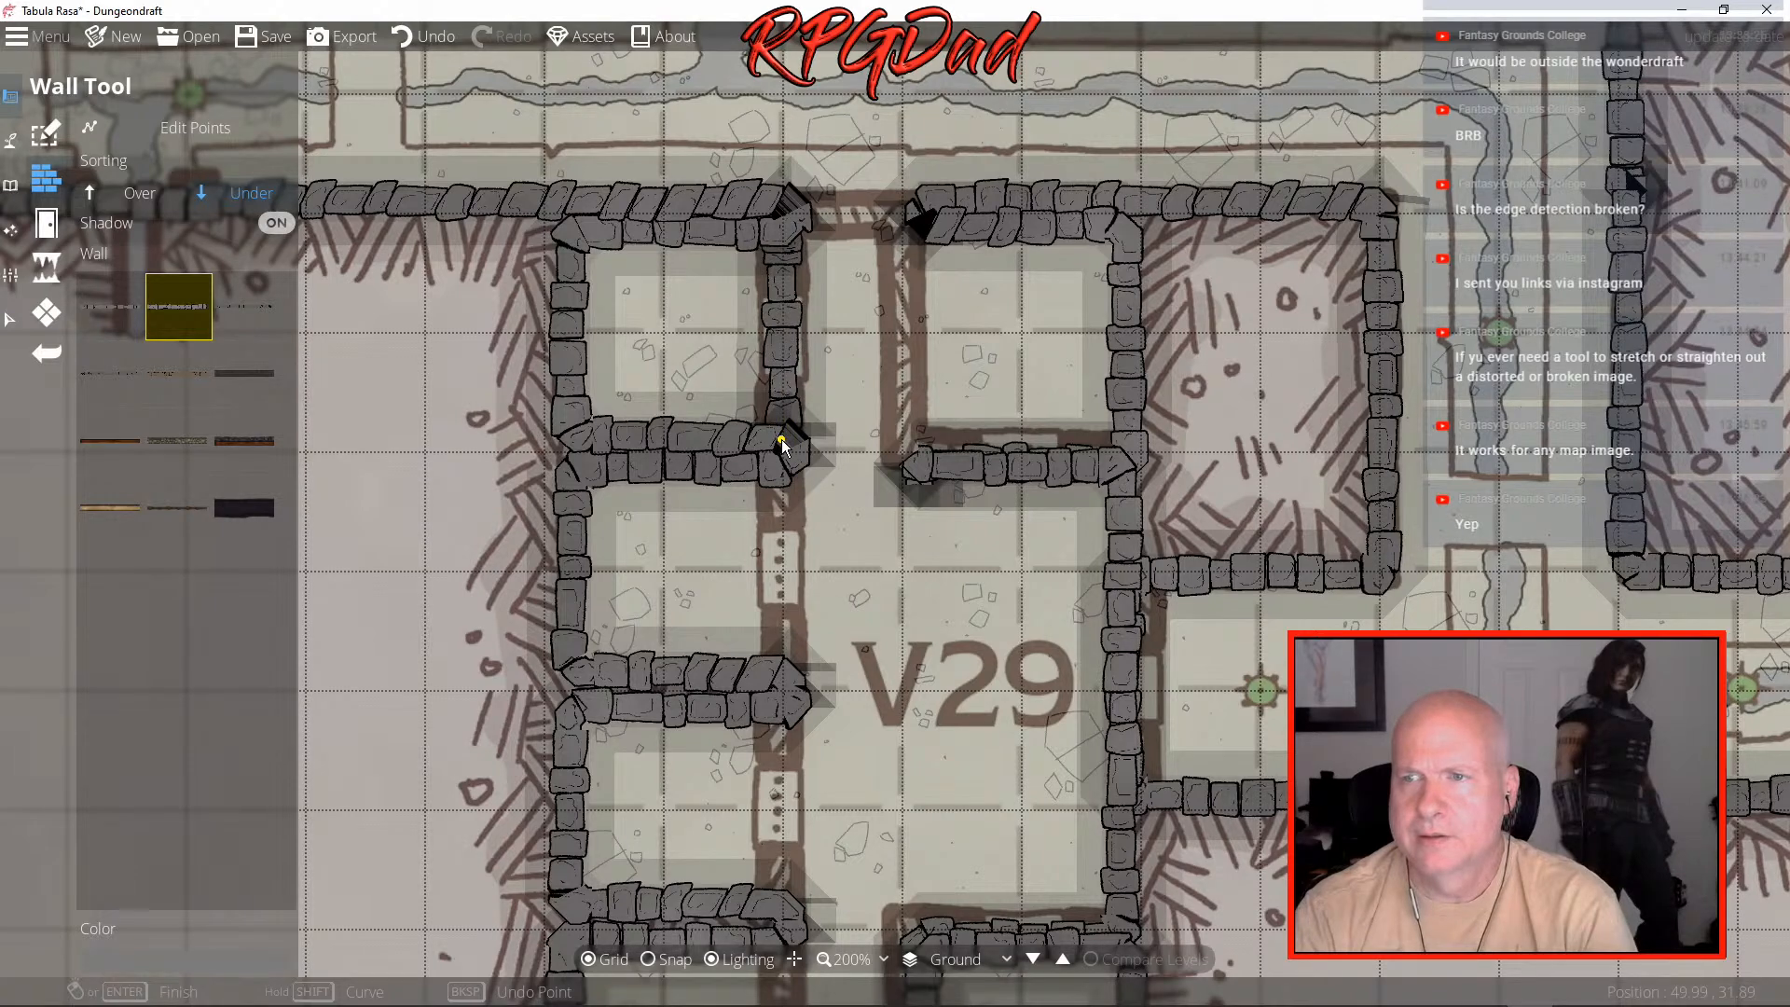
- Draw stone walls along the east sides of V29's three lower west cells, down to the south wall
{"action": "left_click_drag", "start_coordinate": [782, 439], "coordinate": [787, 332]}
{"action": "left_click", "coordinate": [788, 333]}
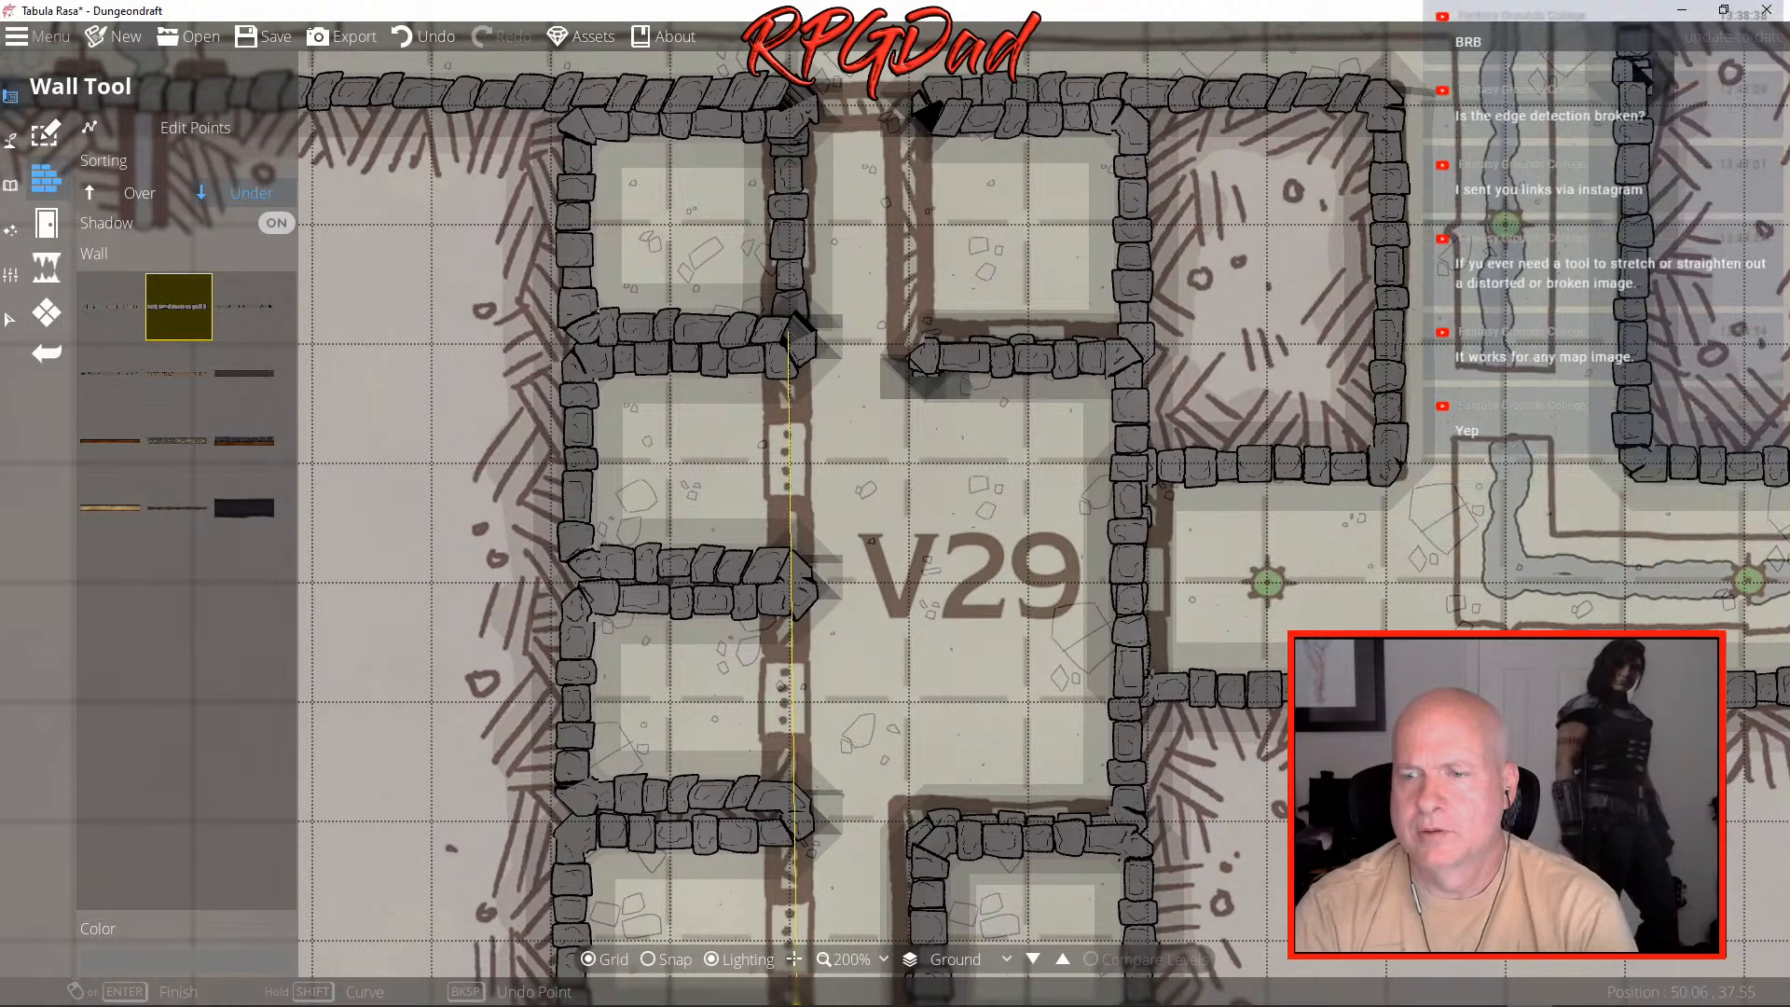
{"action": "left_click", "coordinate": [791, 821]}
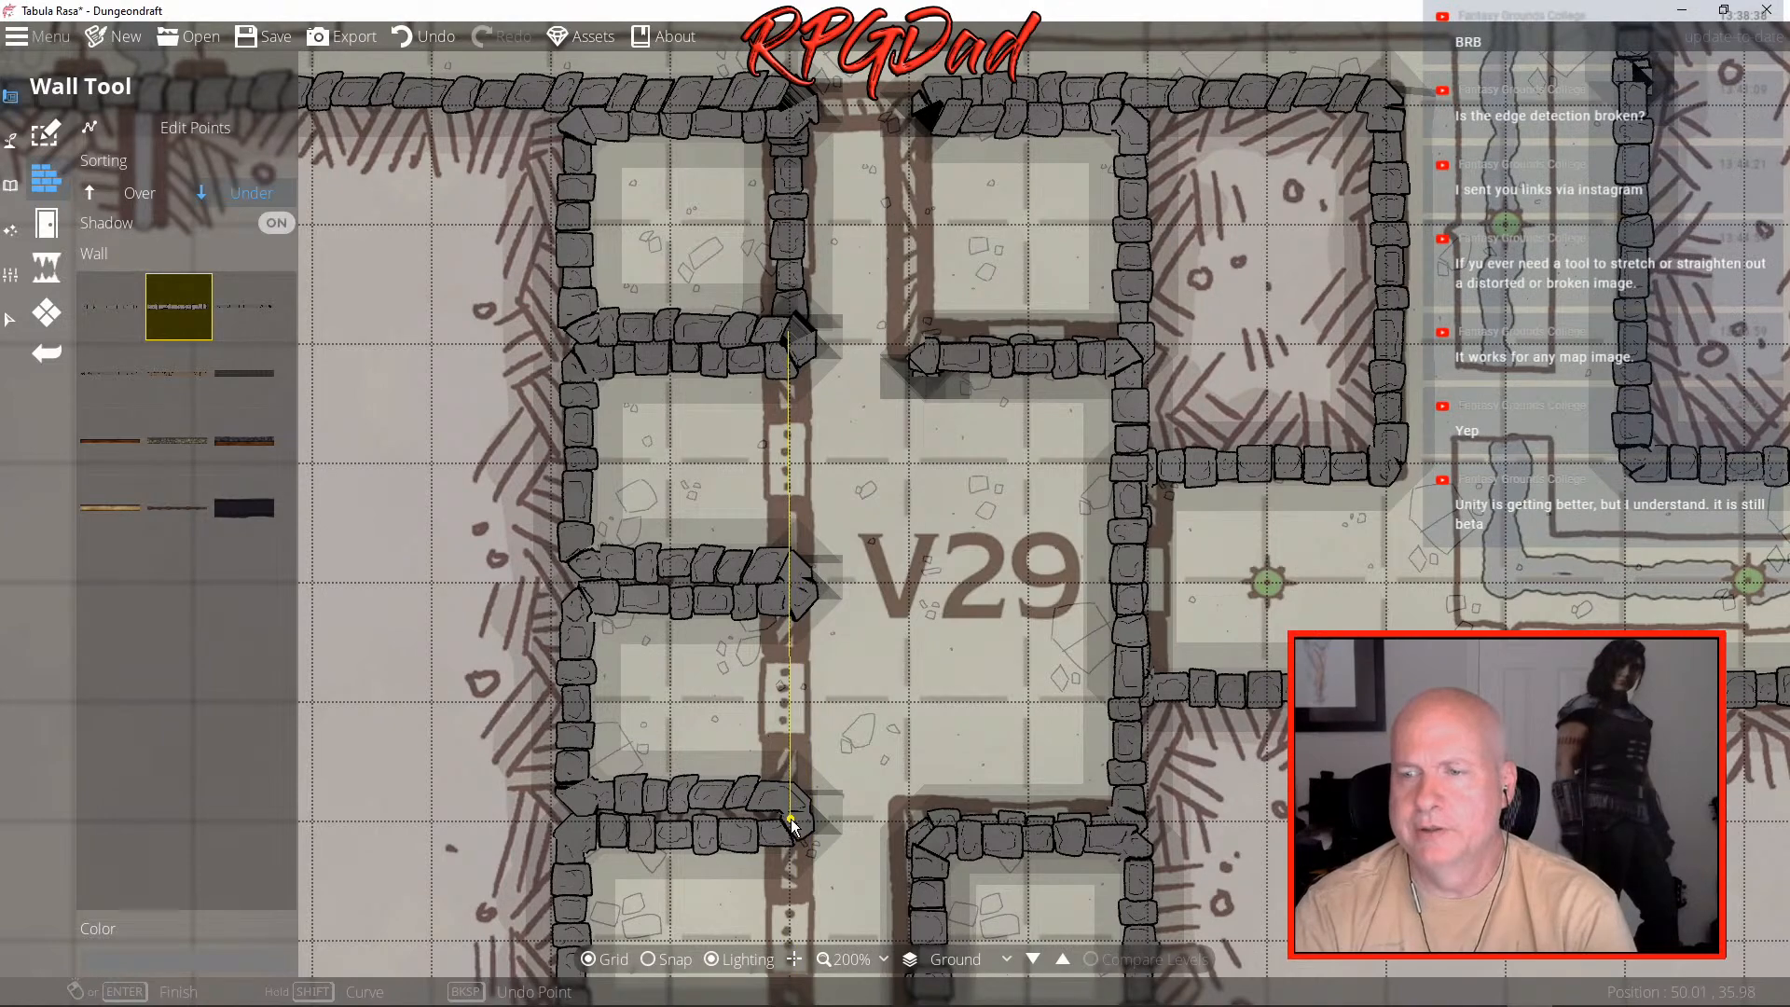
{"action": "right_click", "coordinate": [791, 822]}
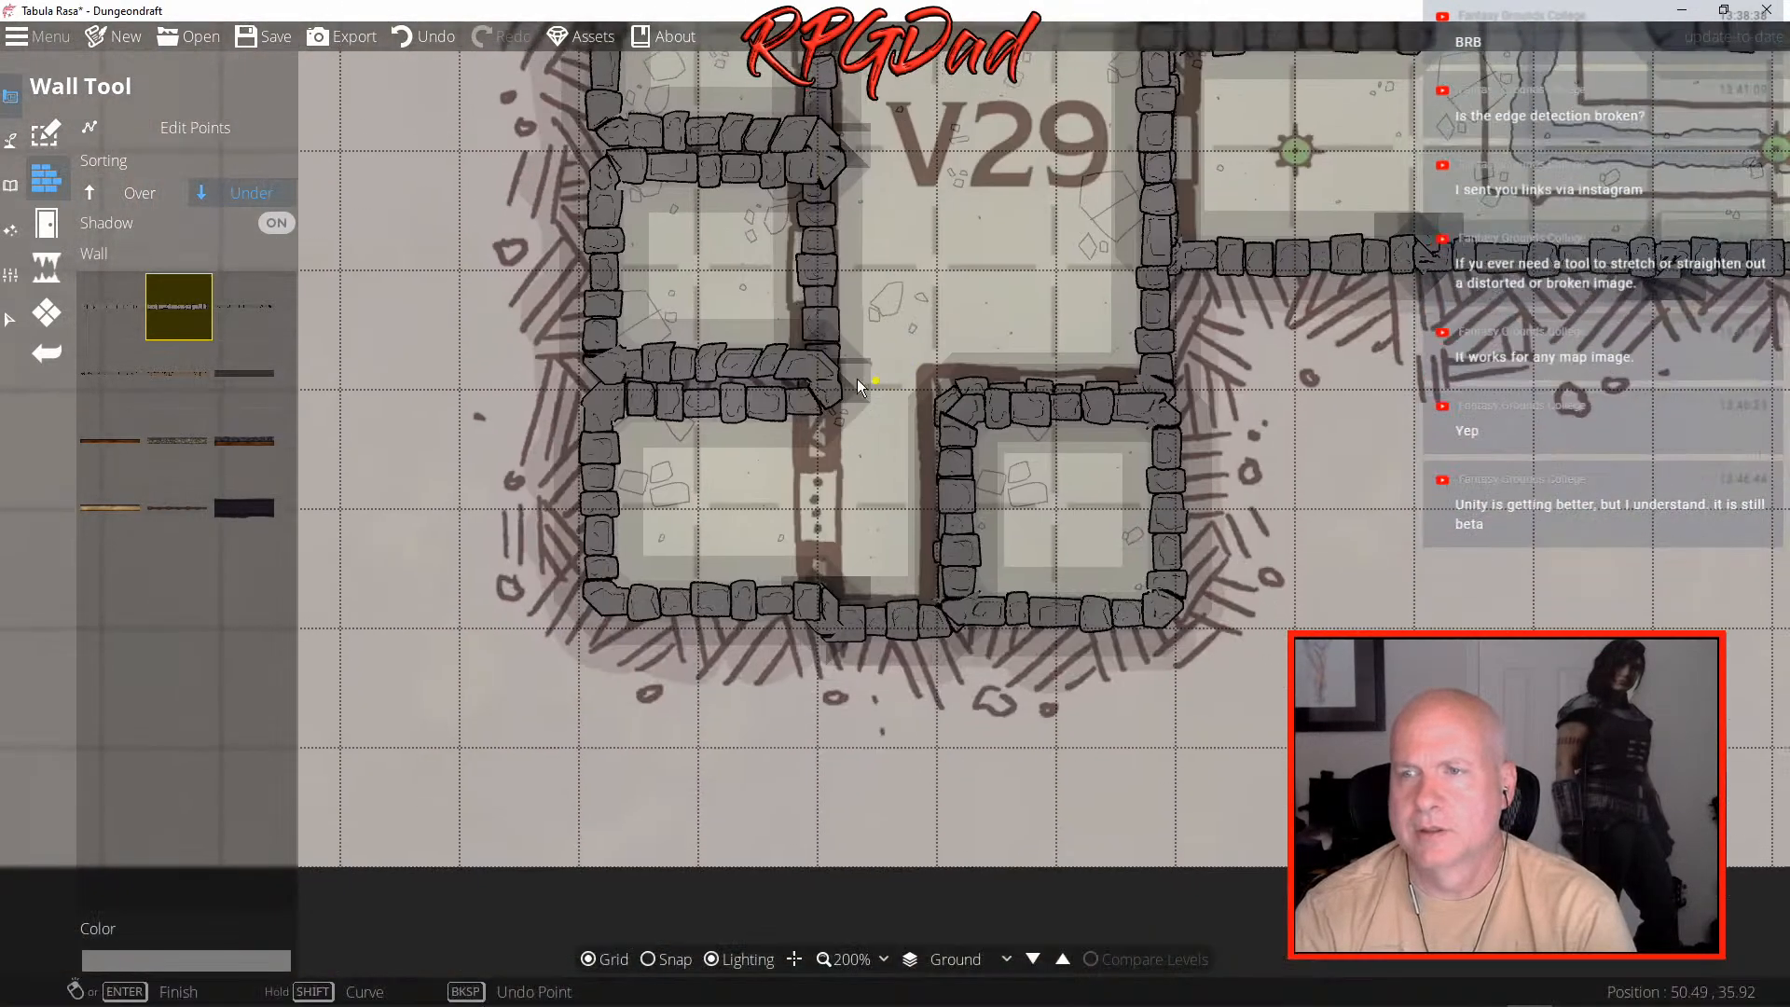
{"action": "left_click", "coordinate": [821, 389]}
{"action": "left_click", "coordinate": [822, 616]}
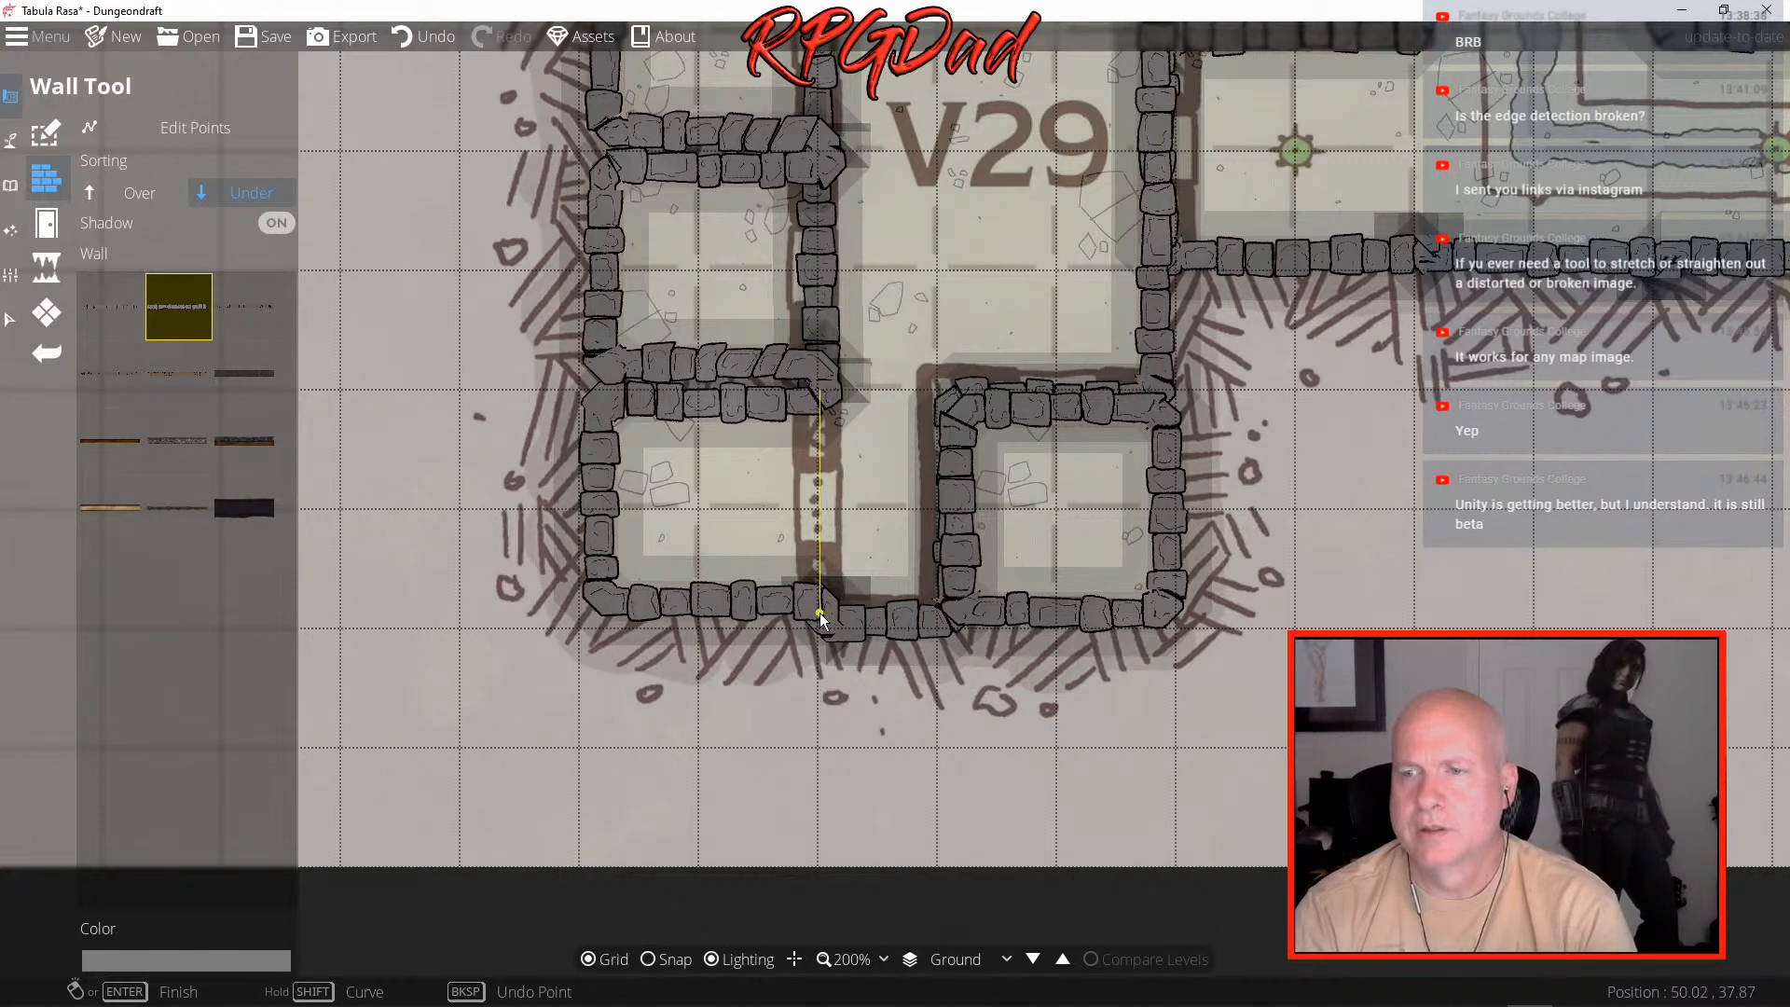
{"action": "right_click", "coordinate": [820, 611]}
- Draw a stone wall along the west side of V29's northeast cell, between its upper and lower corners
{"action": "left_click_drag", "start_coordinate": [888, 456], "coordinate": [828, 656]}
{"action": "left_click_drag", "start_coordinate": [996, 318], "coordinate": [858, 612]}
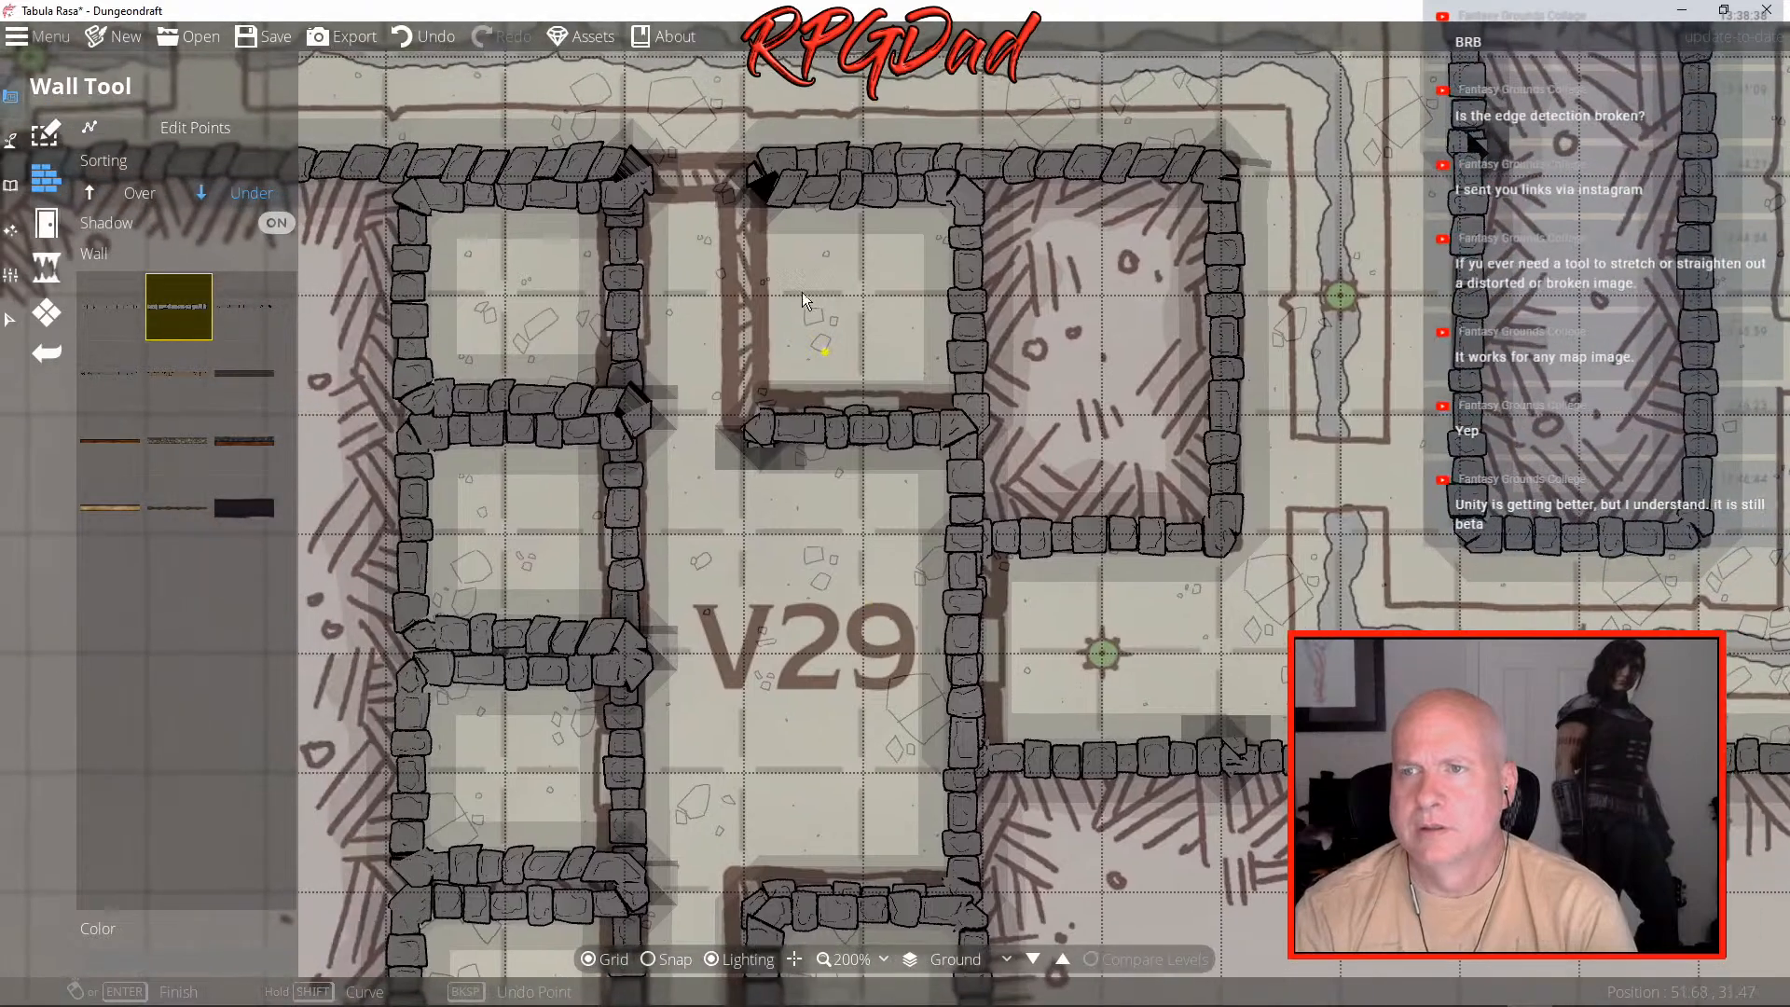
{"action": "left_click", "coordinate": [749, 180]}
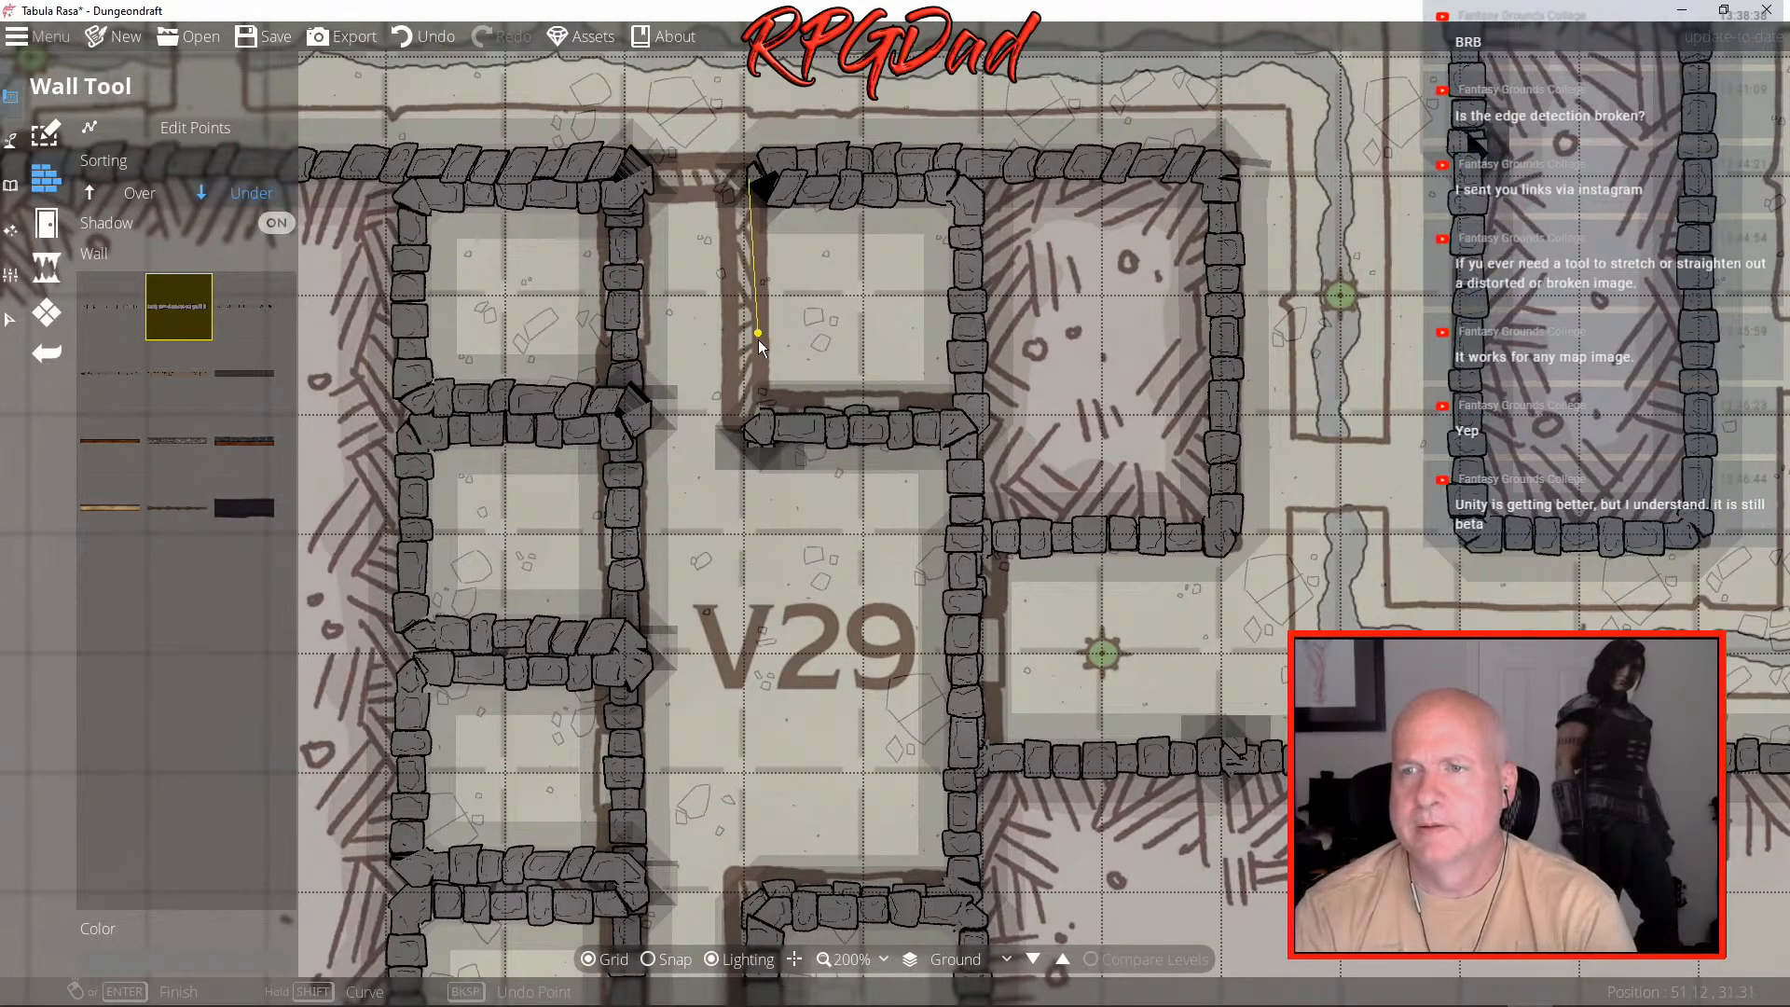
{"action": "left_click", "coordinate": [755, 431]}
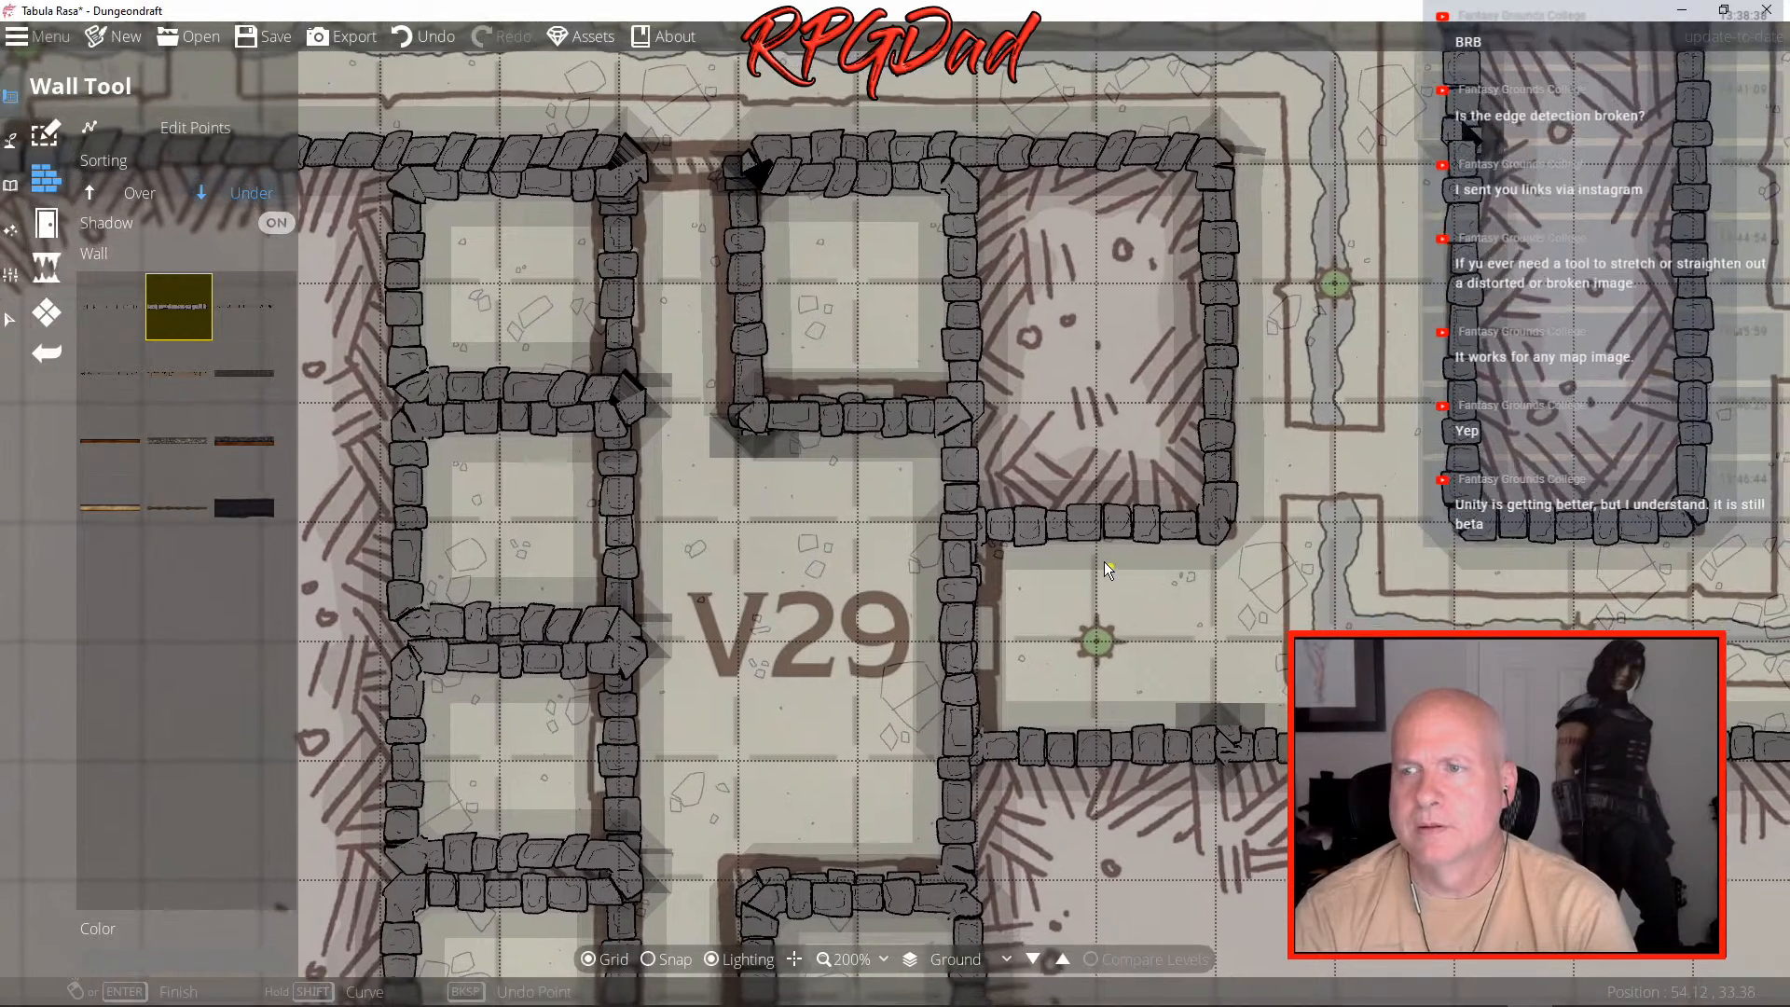
- Adjust the upper end point of the northeast cell's west wall where it meets the corridor wall
{"action": "left_click_drag", "start_coordinate": [1206, 666], "coordinate": [870, 456]}
{"action": "left_click_drag", "start_coordinate": [973, 530], "coordinate": [1330, 766]}
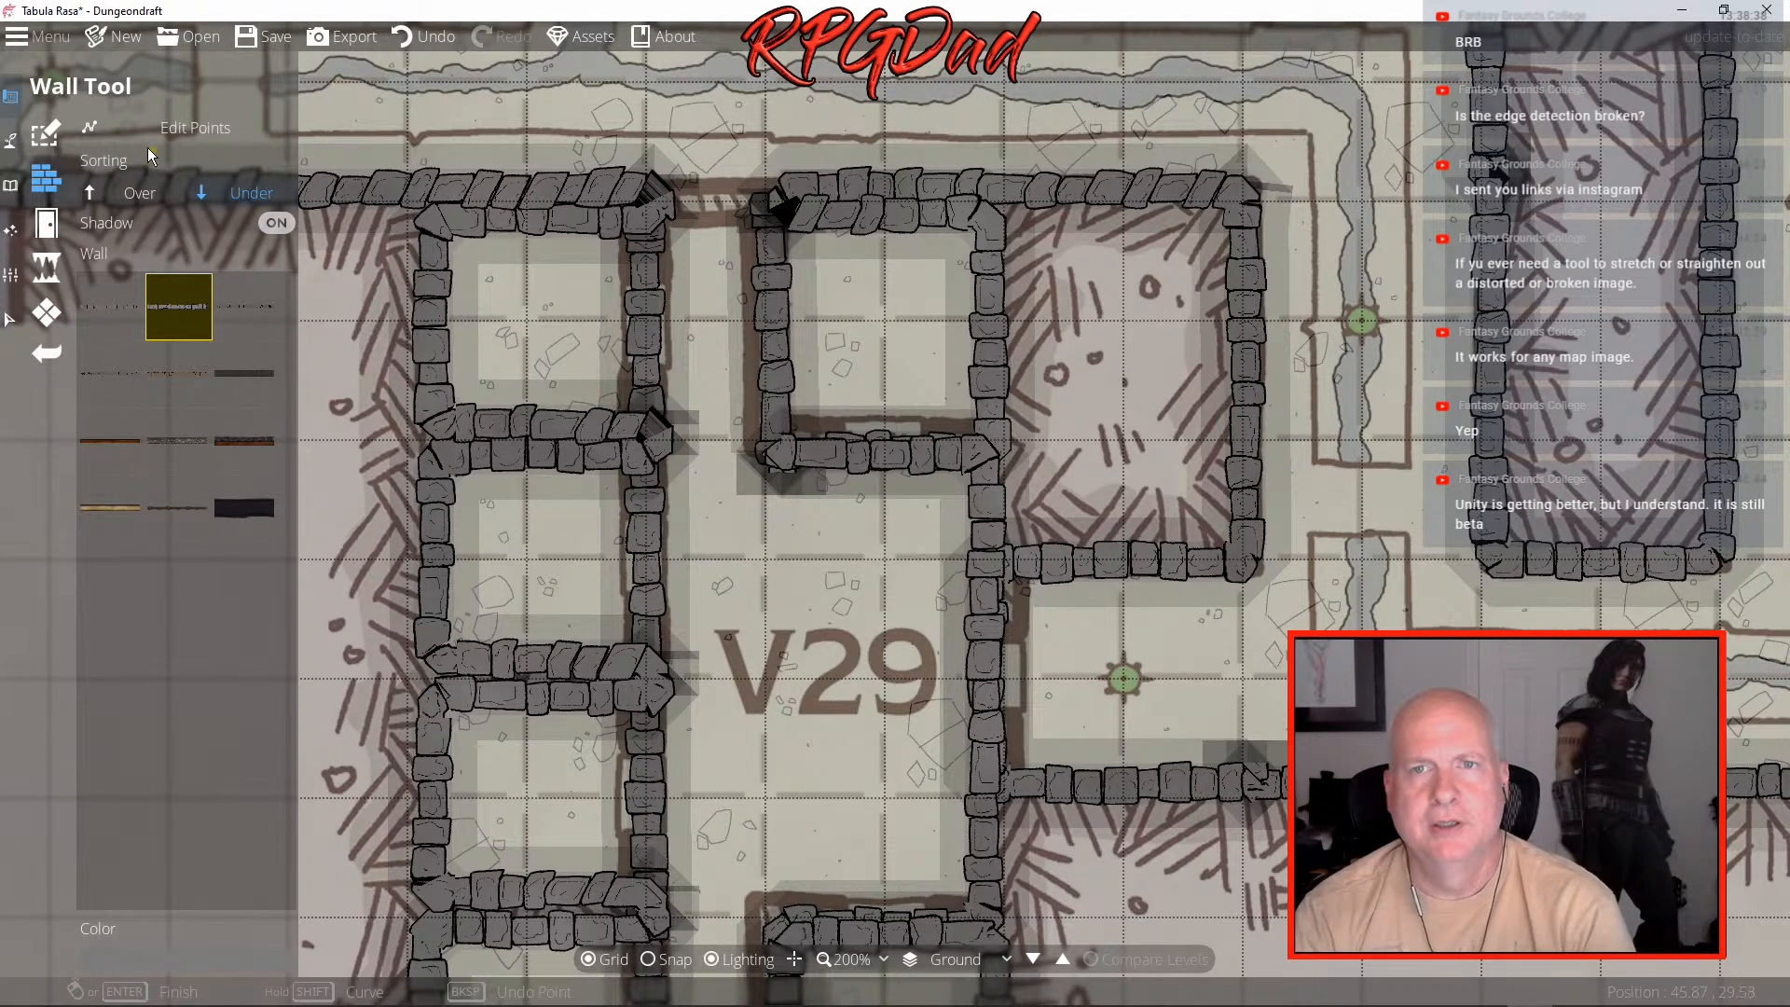
{"action": "left_click", "coordinate": [88, 130]}
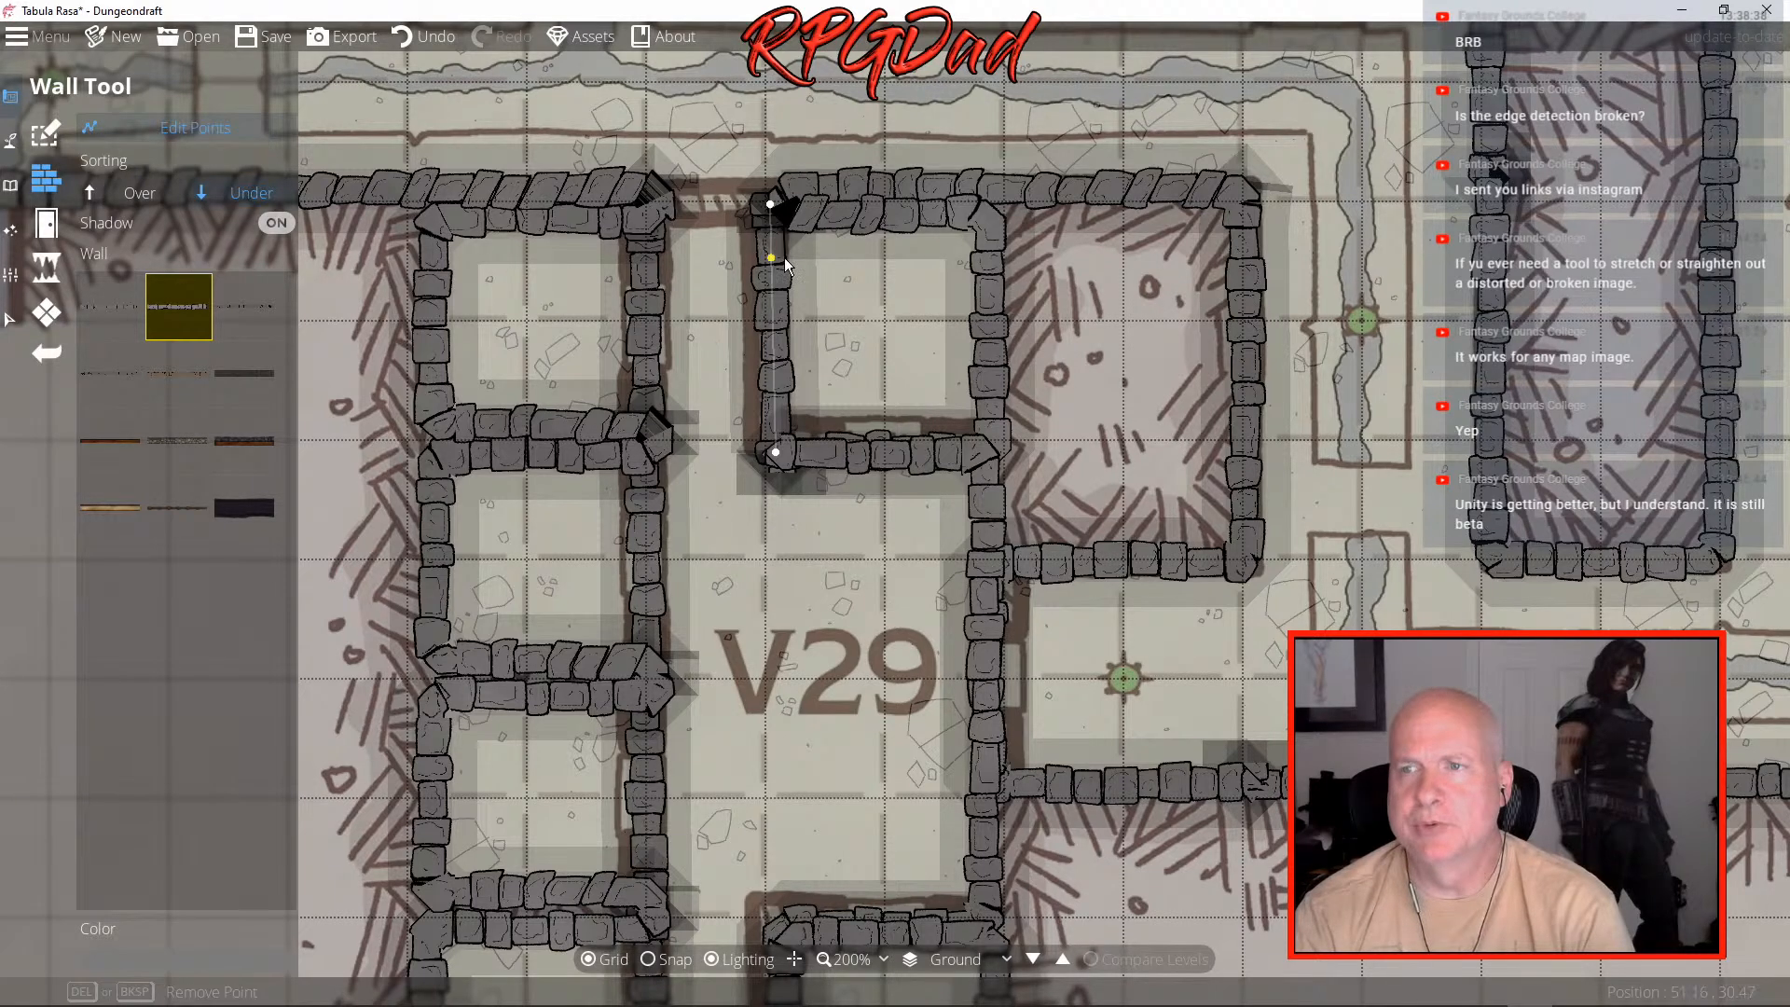
{"action": "left_click_drag", "start_coordinate": [776, 207], "coordinate": [779, 197]}
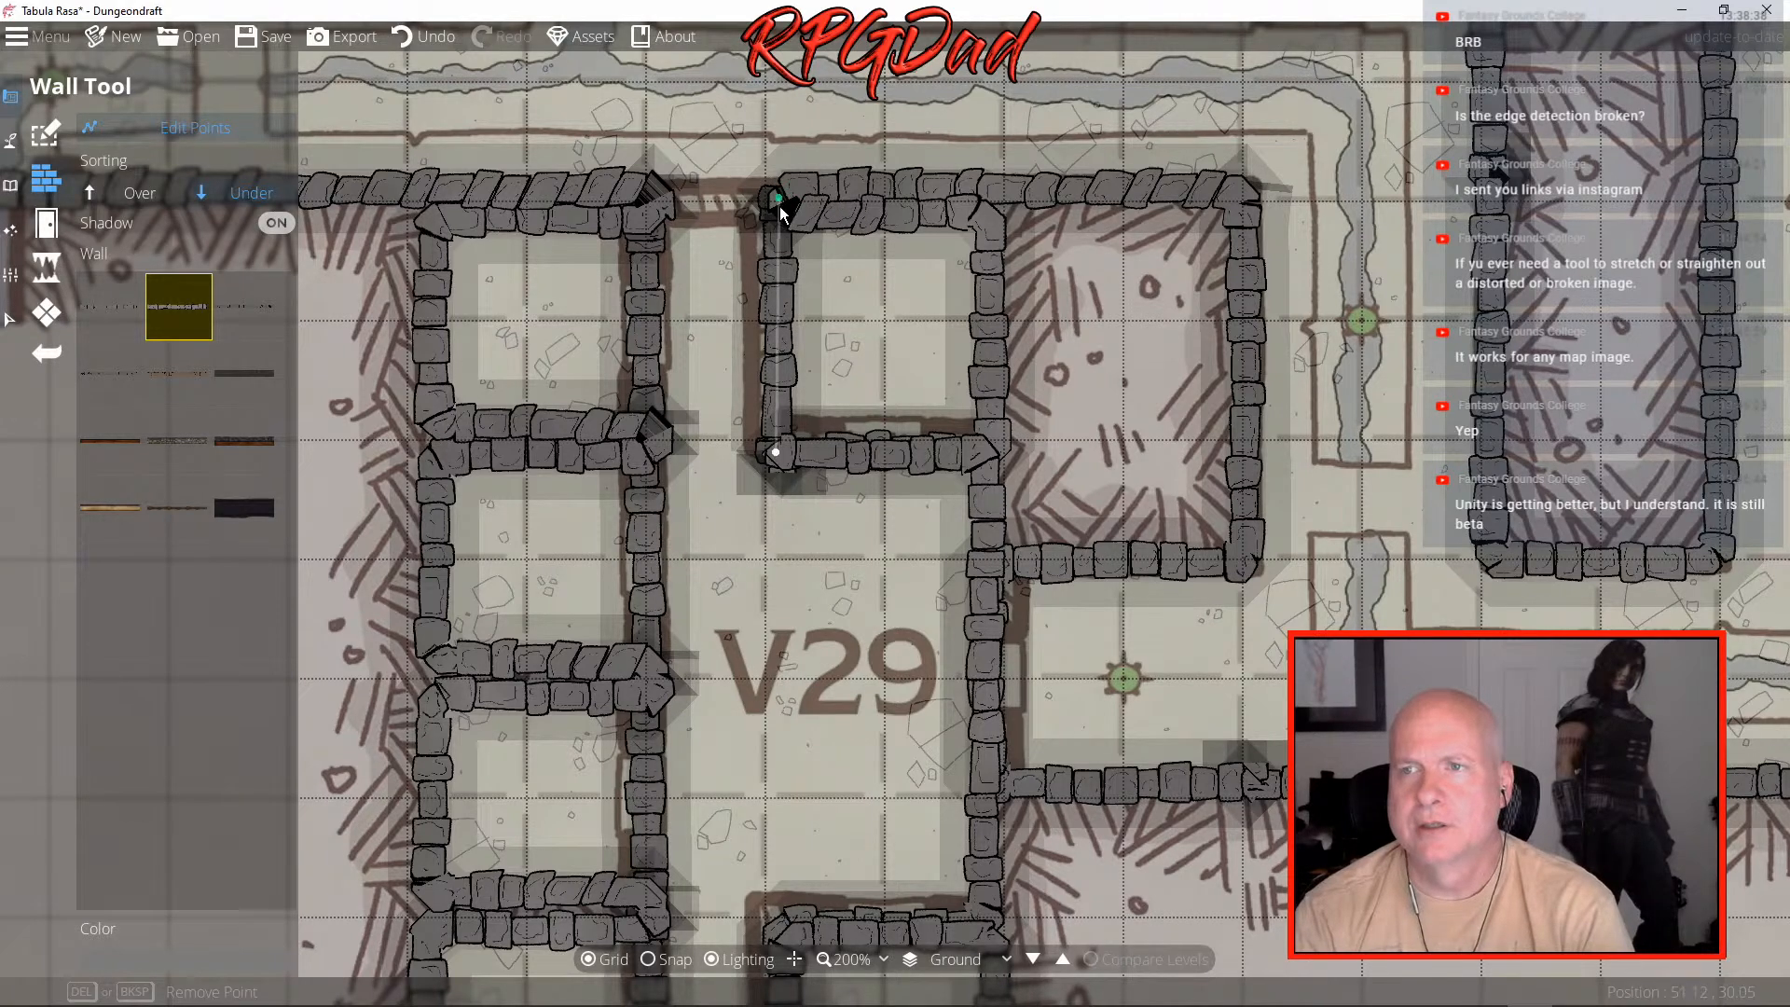
{"action": "left_click_drag", "start_coordinate": [779, 201], "coordinate": [770, 198]}
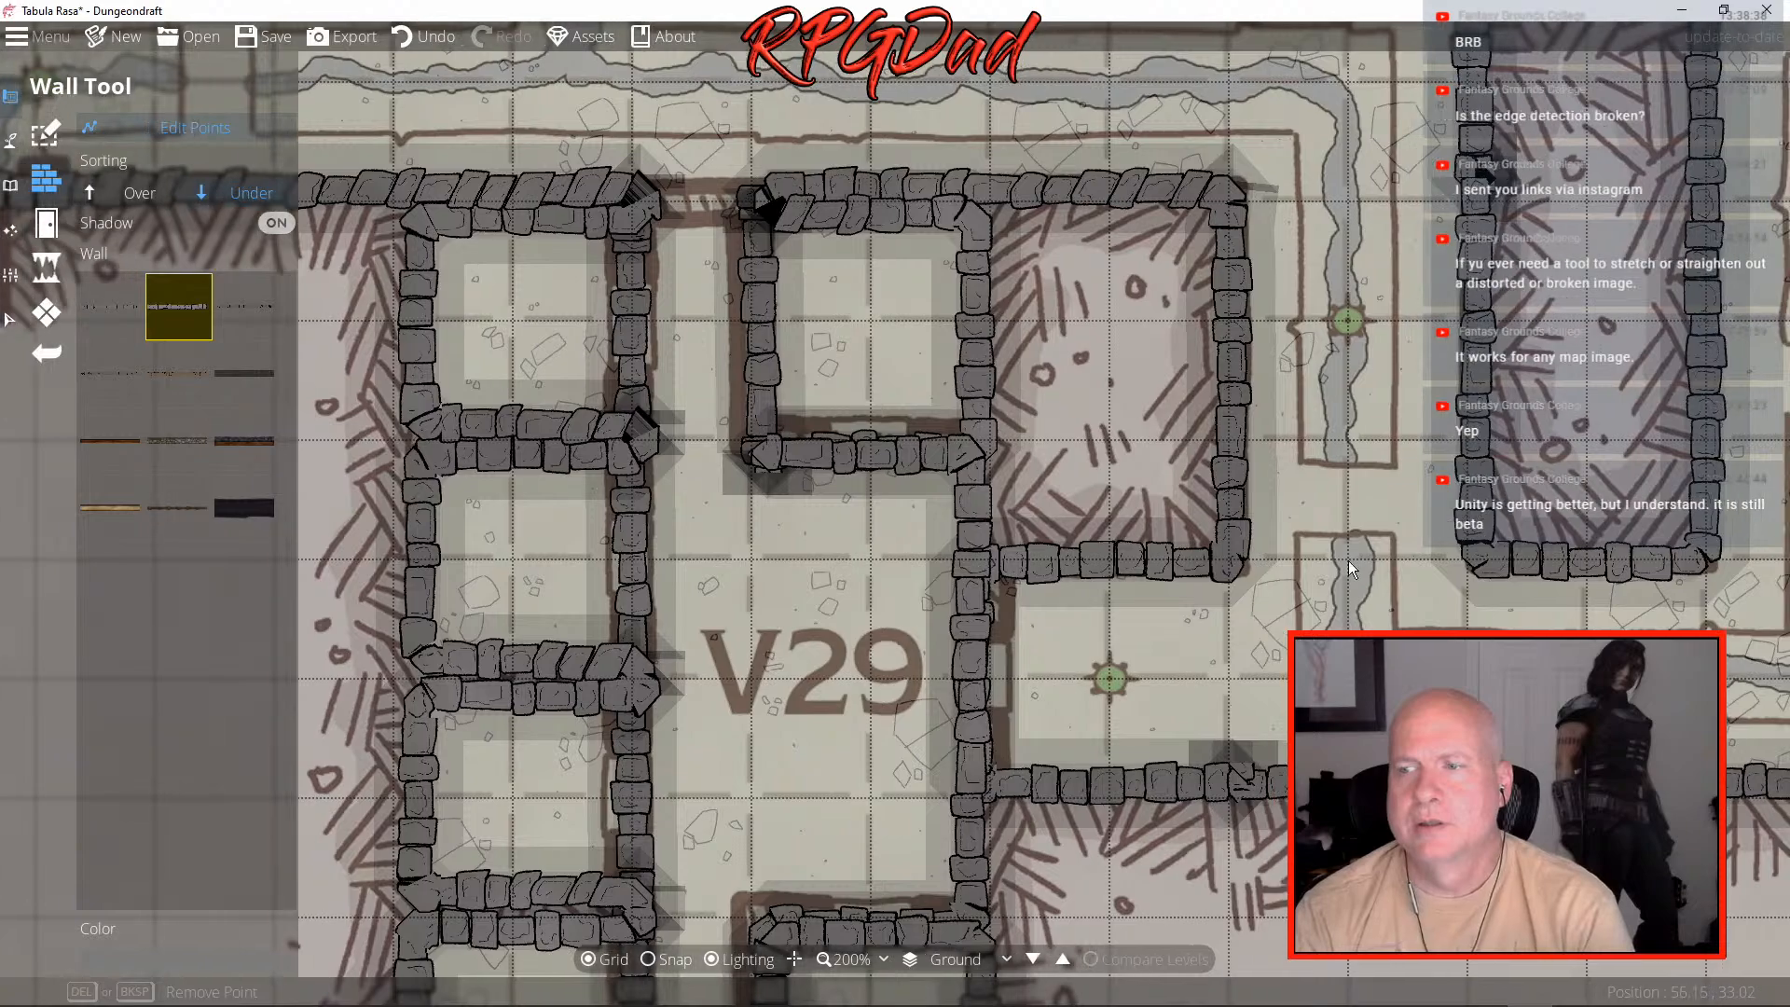
- Examine the Dead End corridor's south wall where the narrow water channel passes through, and the corridor bend beside it
{"action": "left_click_drag", "start_coordinate": [1348, 562], "coordinate": [719, 675]}
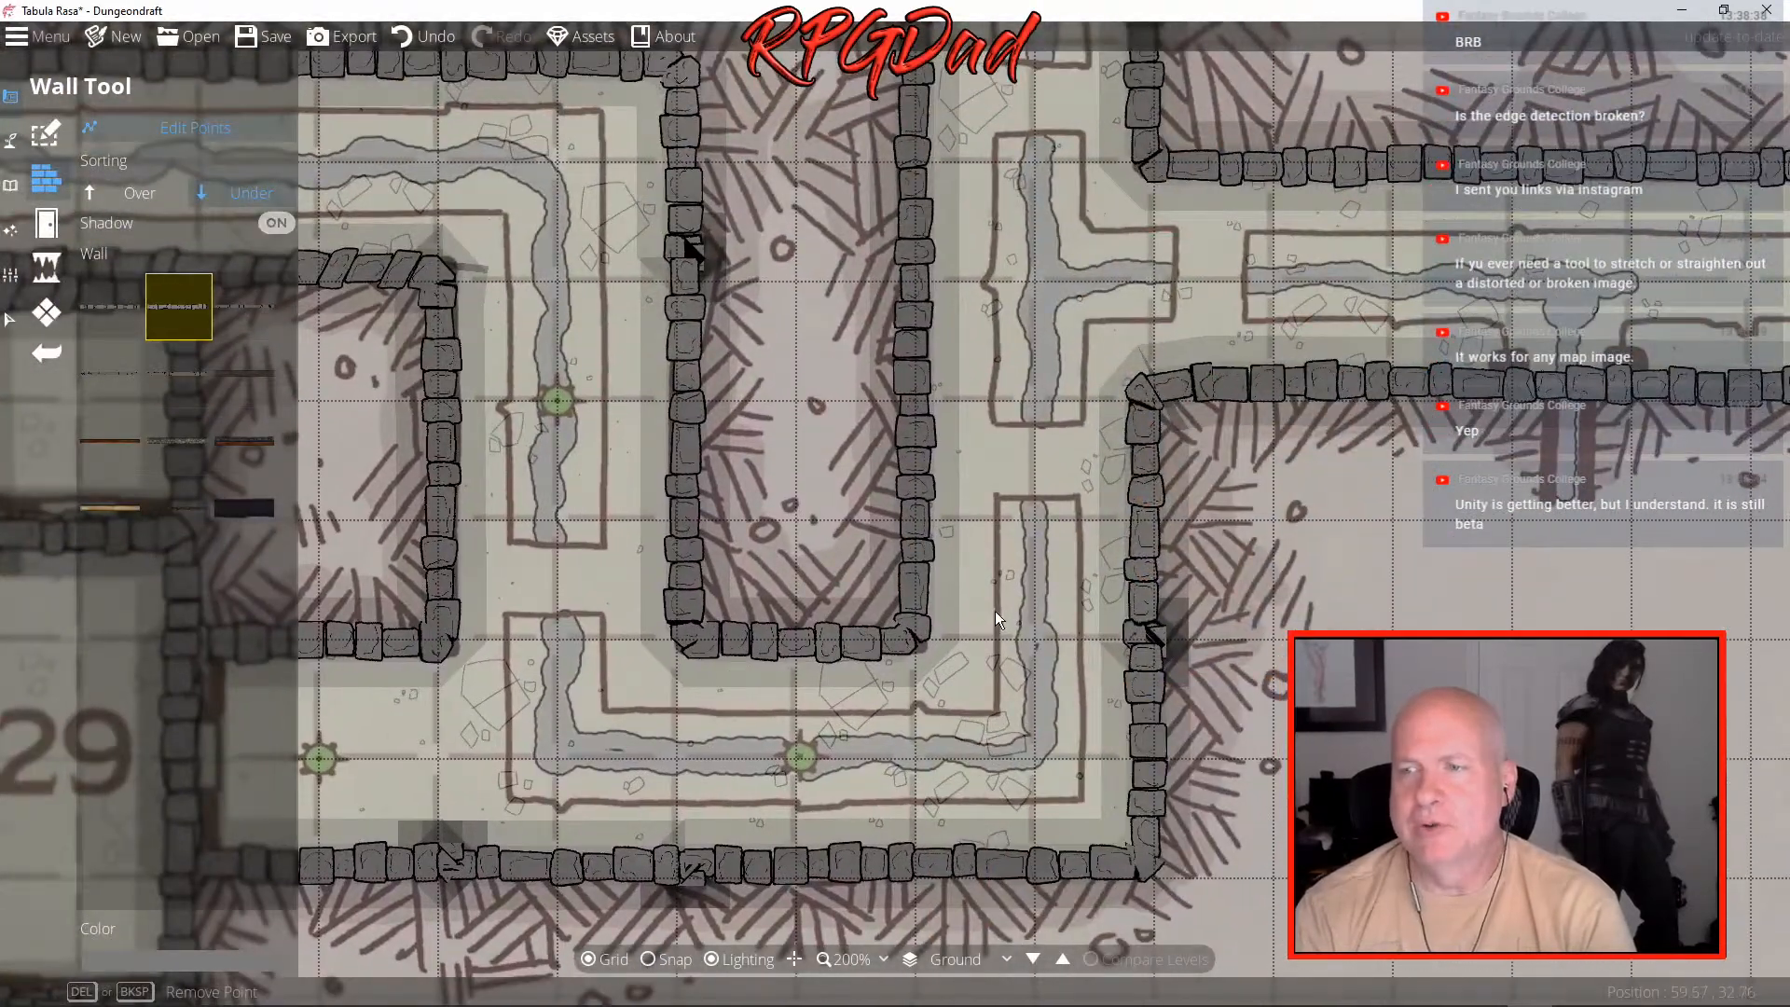
{"action": "scroll", "coordinate": [995, 612], "scroll_direction": "down", "scroll_amount": 3}
{"action": "left_click_drag", "start_coordinate": [1232, 446], "coordinate": [855, 633]}
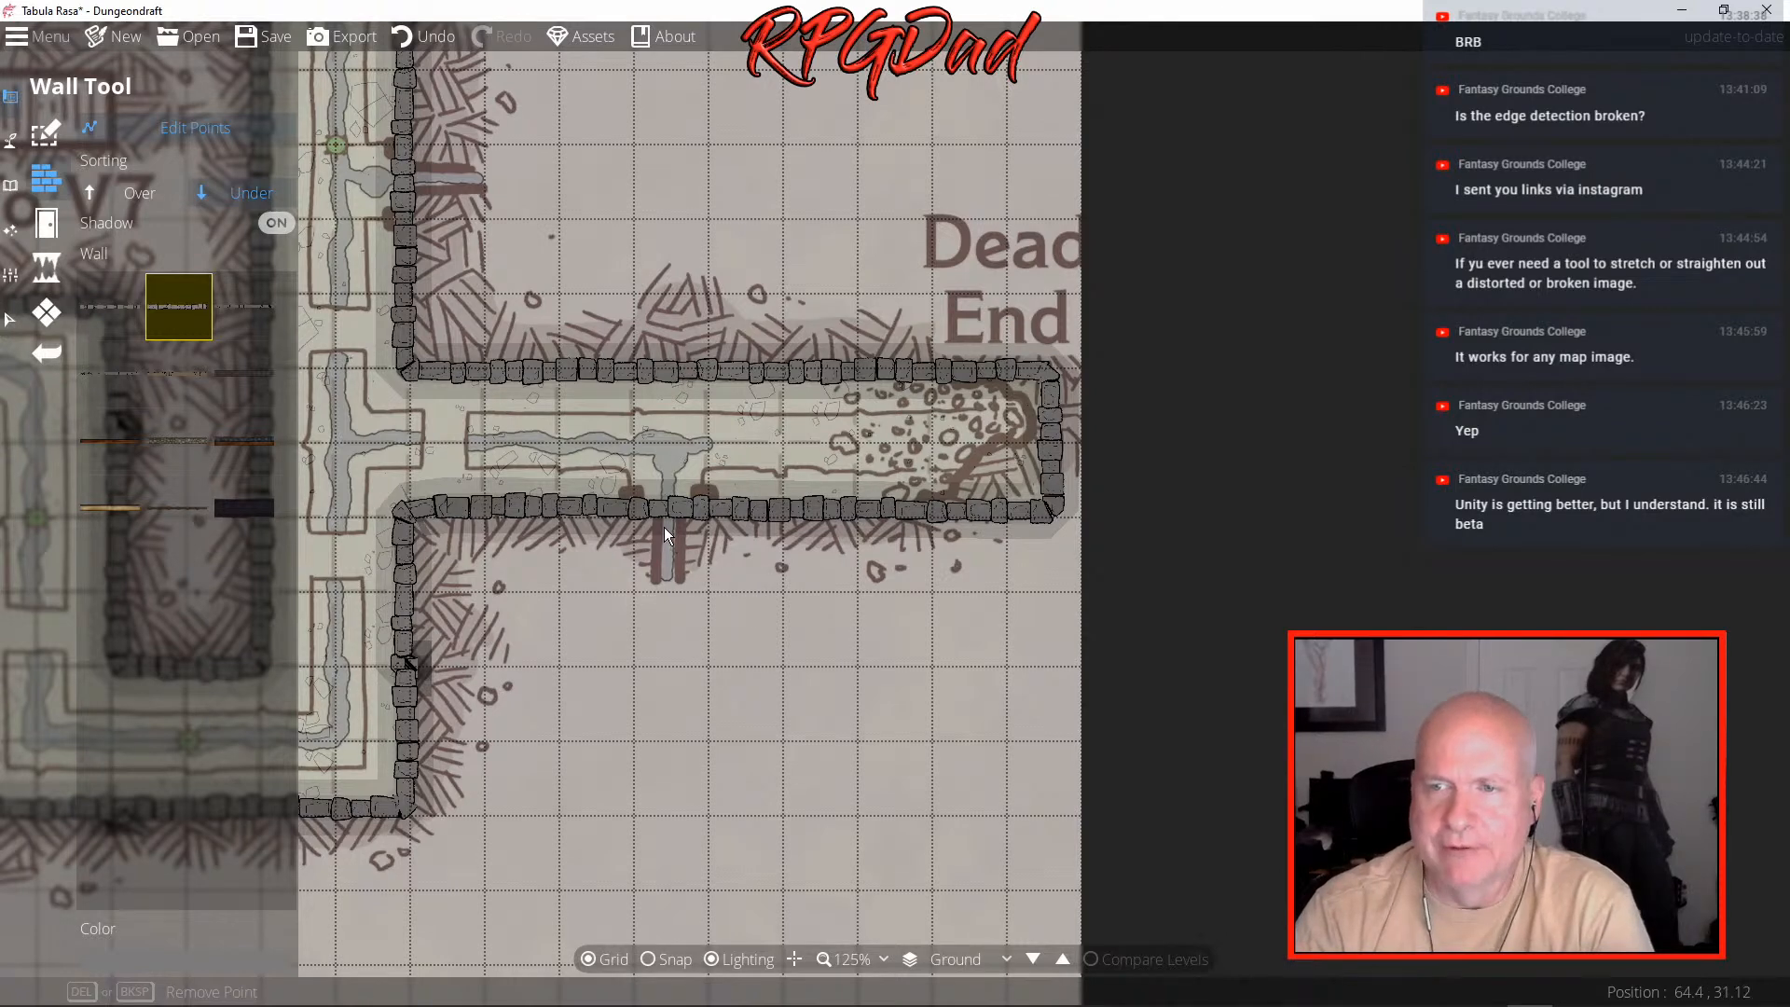
{"action": "mouse_move", "coordinate": [173, 323]}
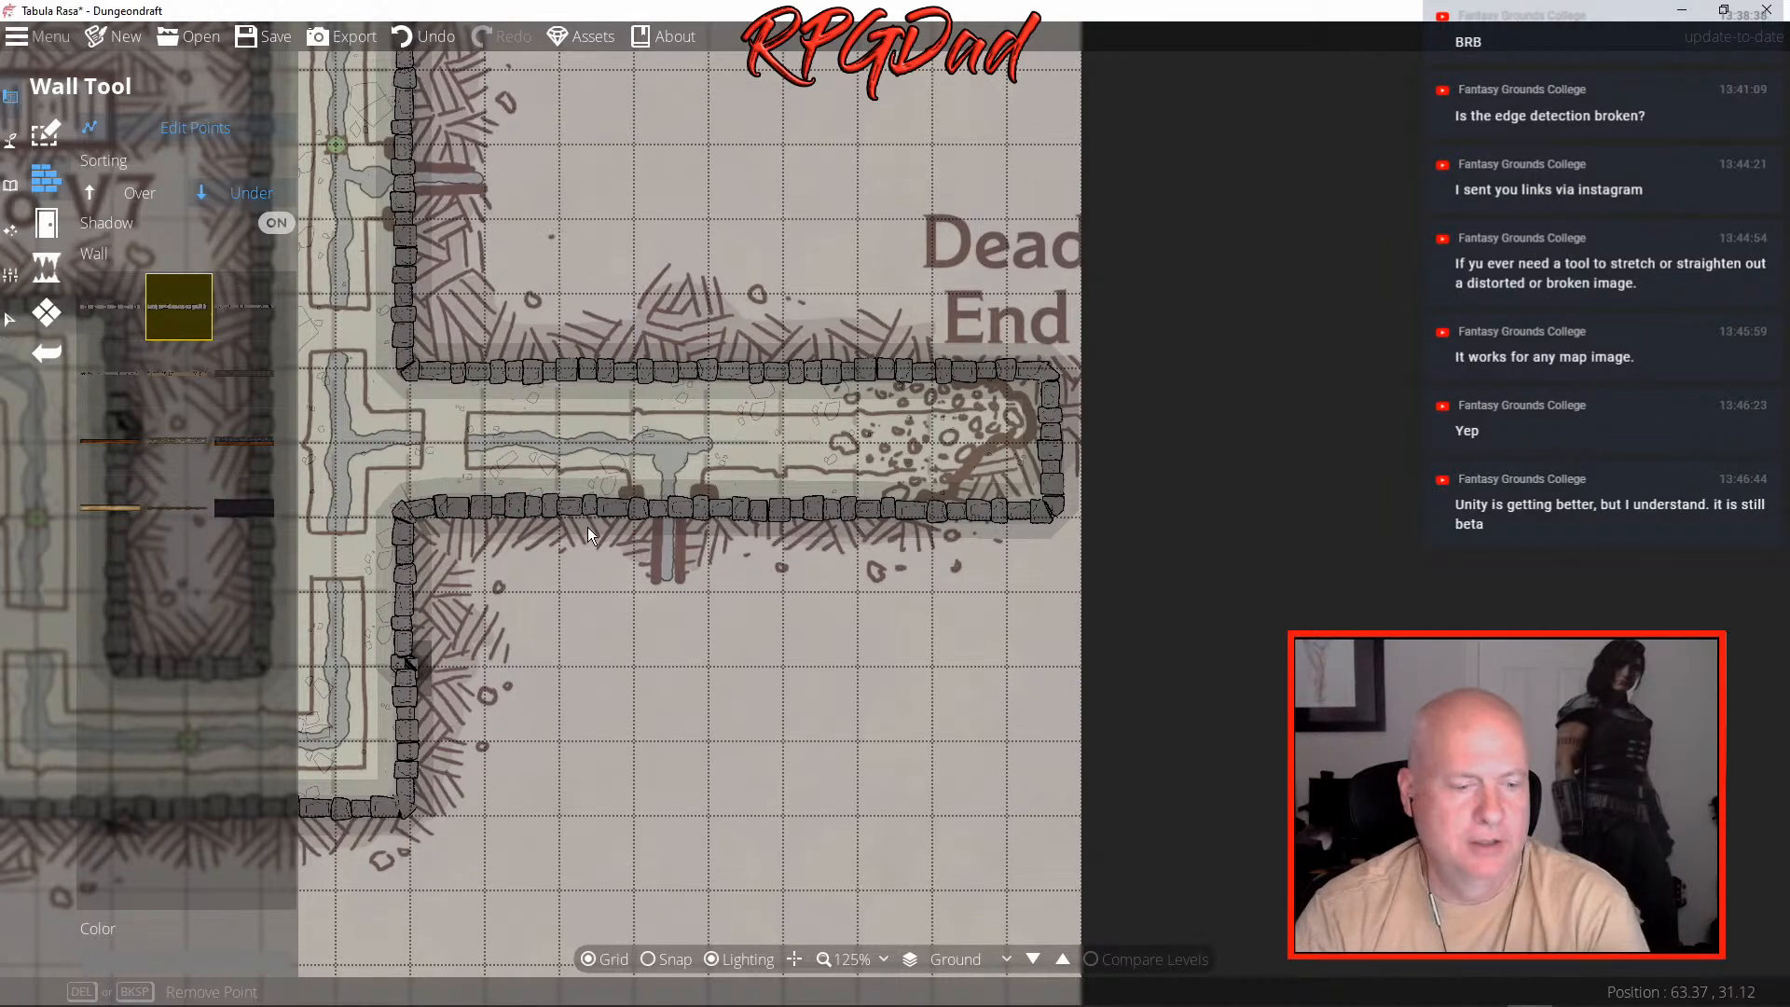
{"action": "scroll", "coordinate": [595, 525], "scroll_direction": "up", "scroll_amount": 5}
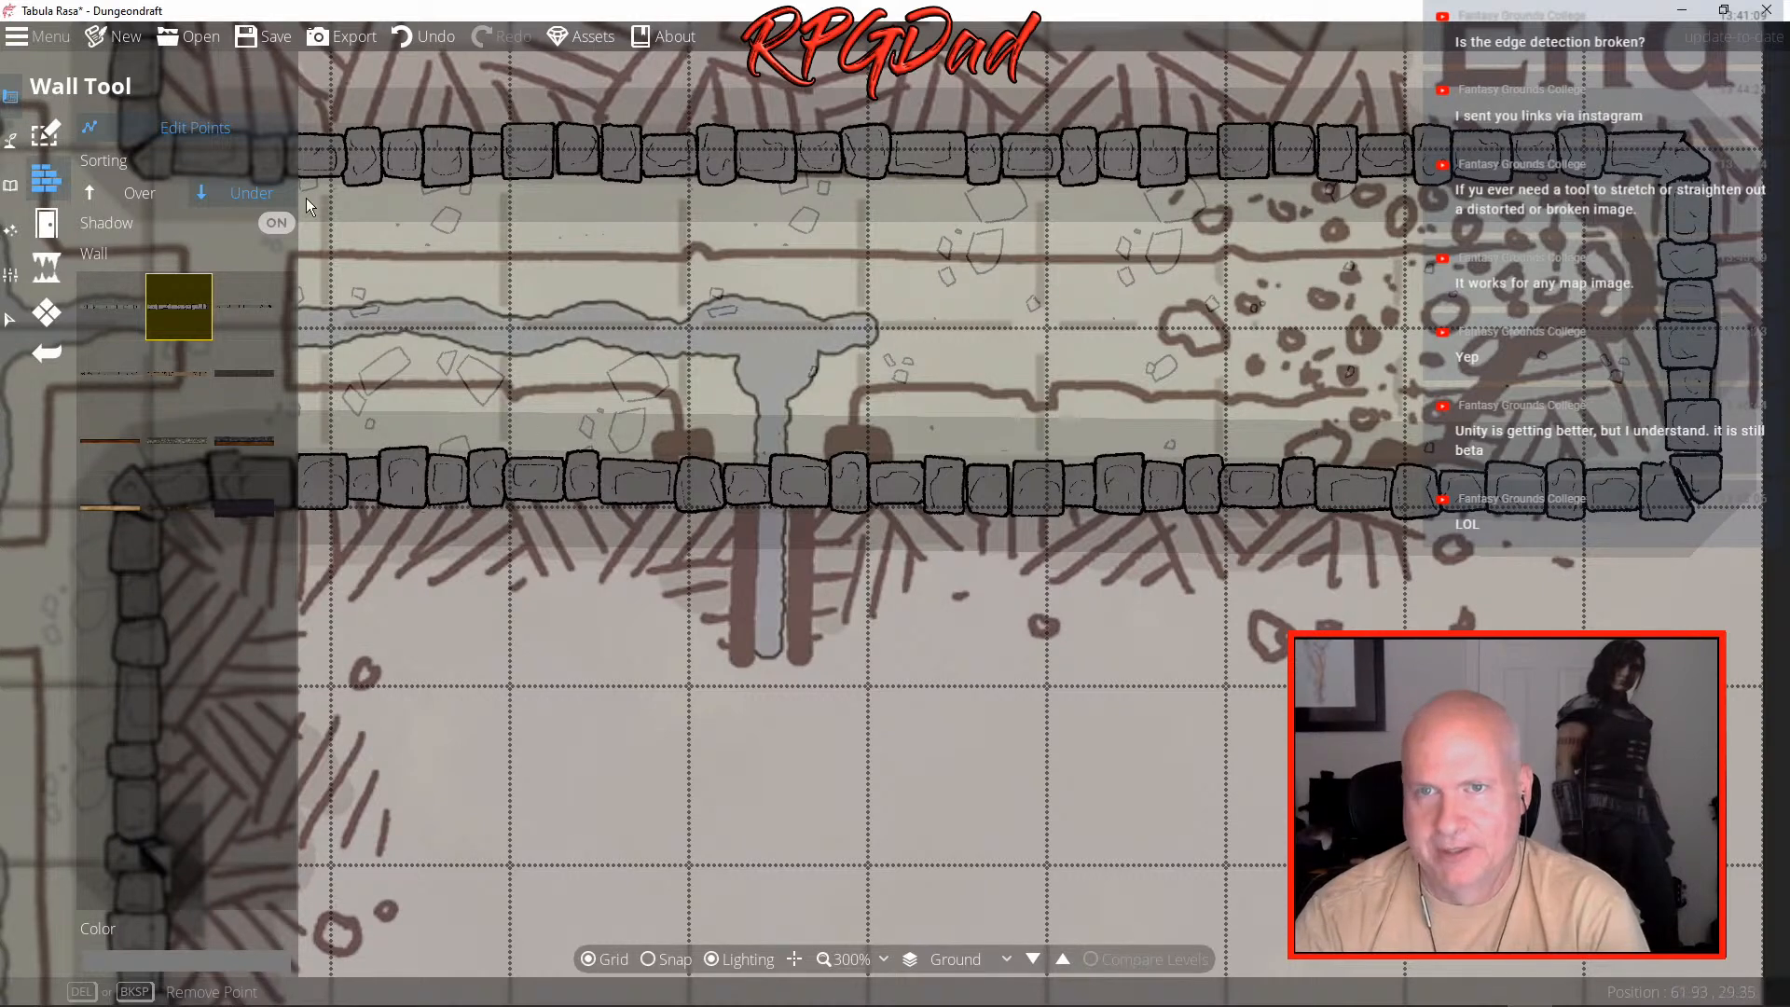
{"action": "left_click", "coordinate": [84, 130]}
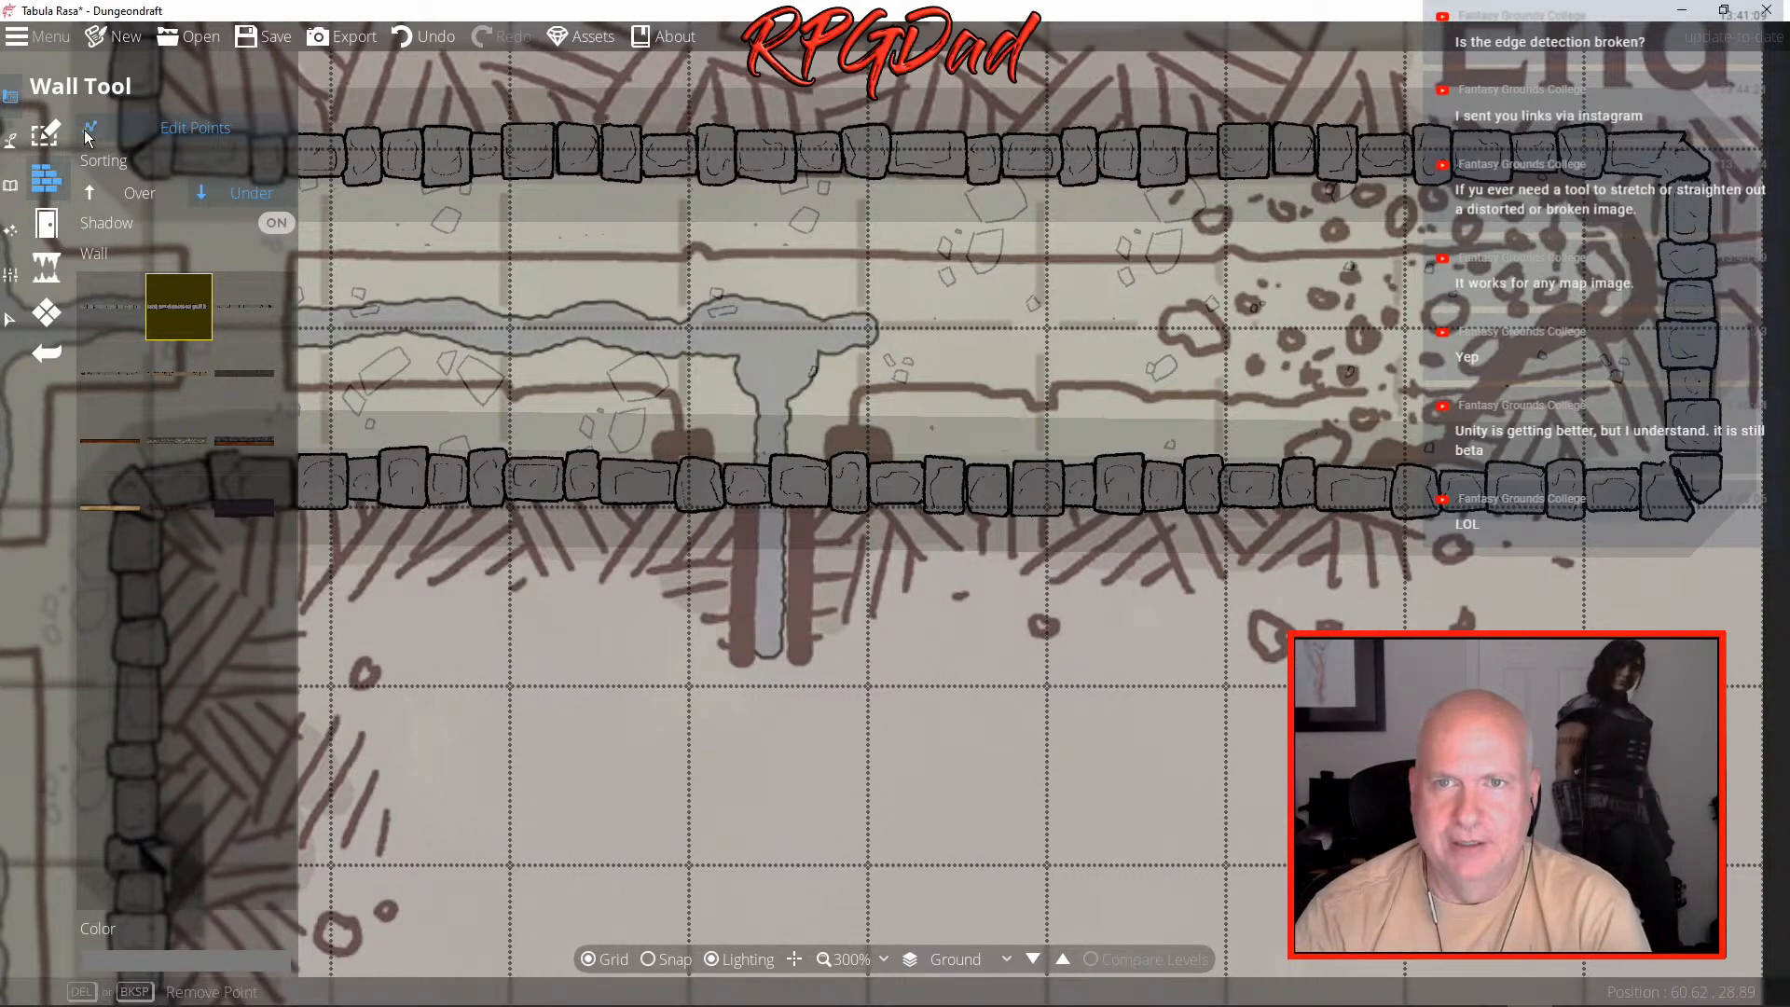
{"action": "left_click", "coordinate": [85, 134]}
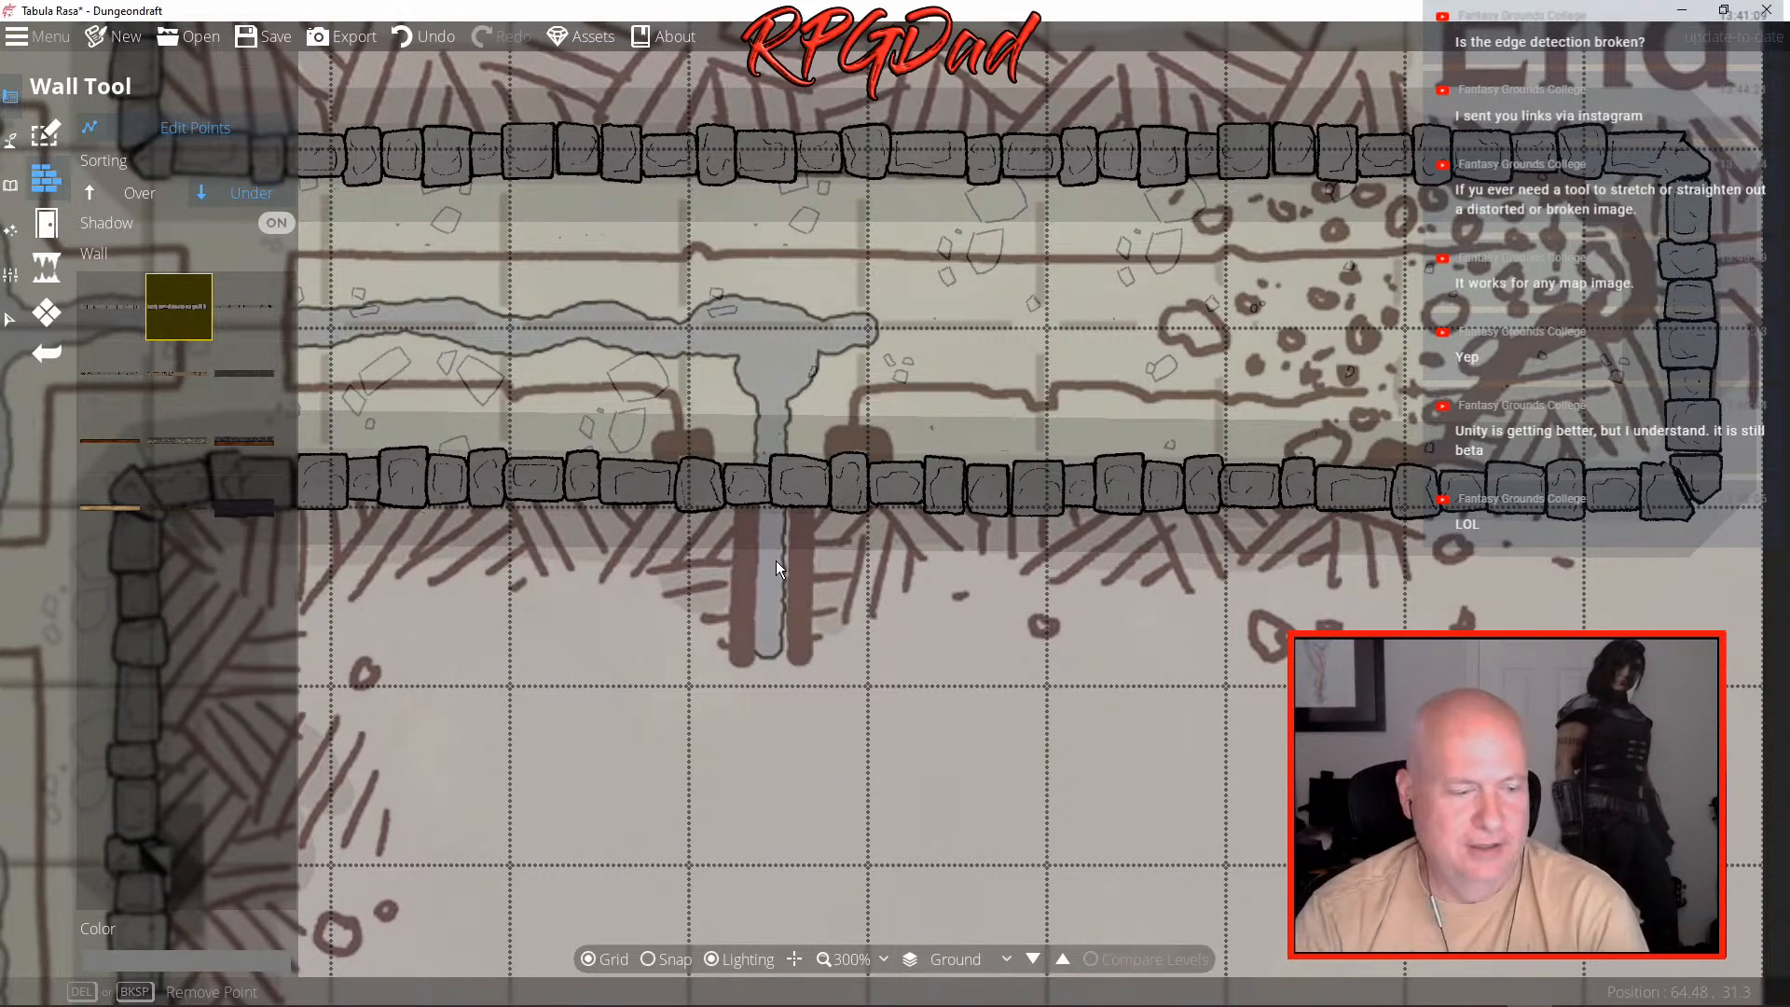
{"action": "scroll", "coordinate": [776, 560], "scroll_direction": "down", "scroll_amount": 2}
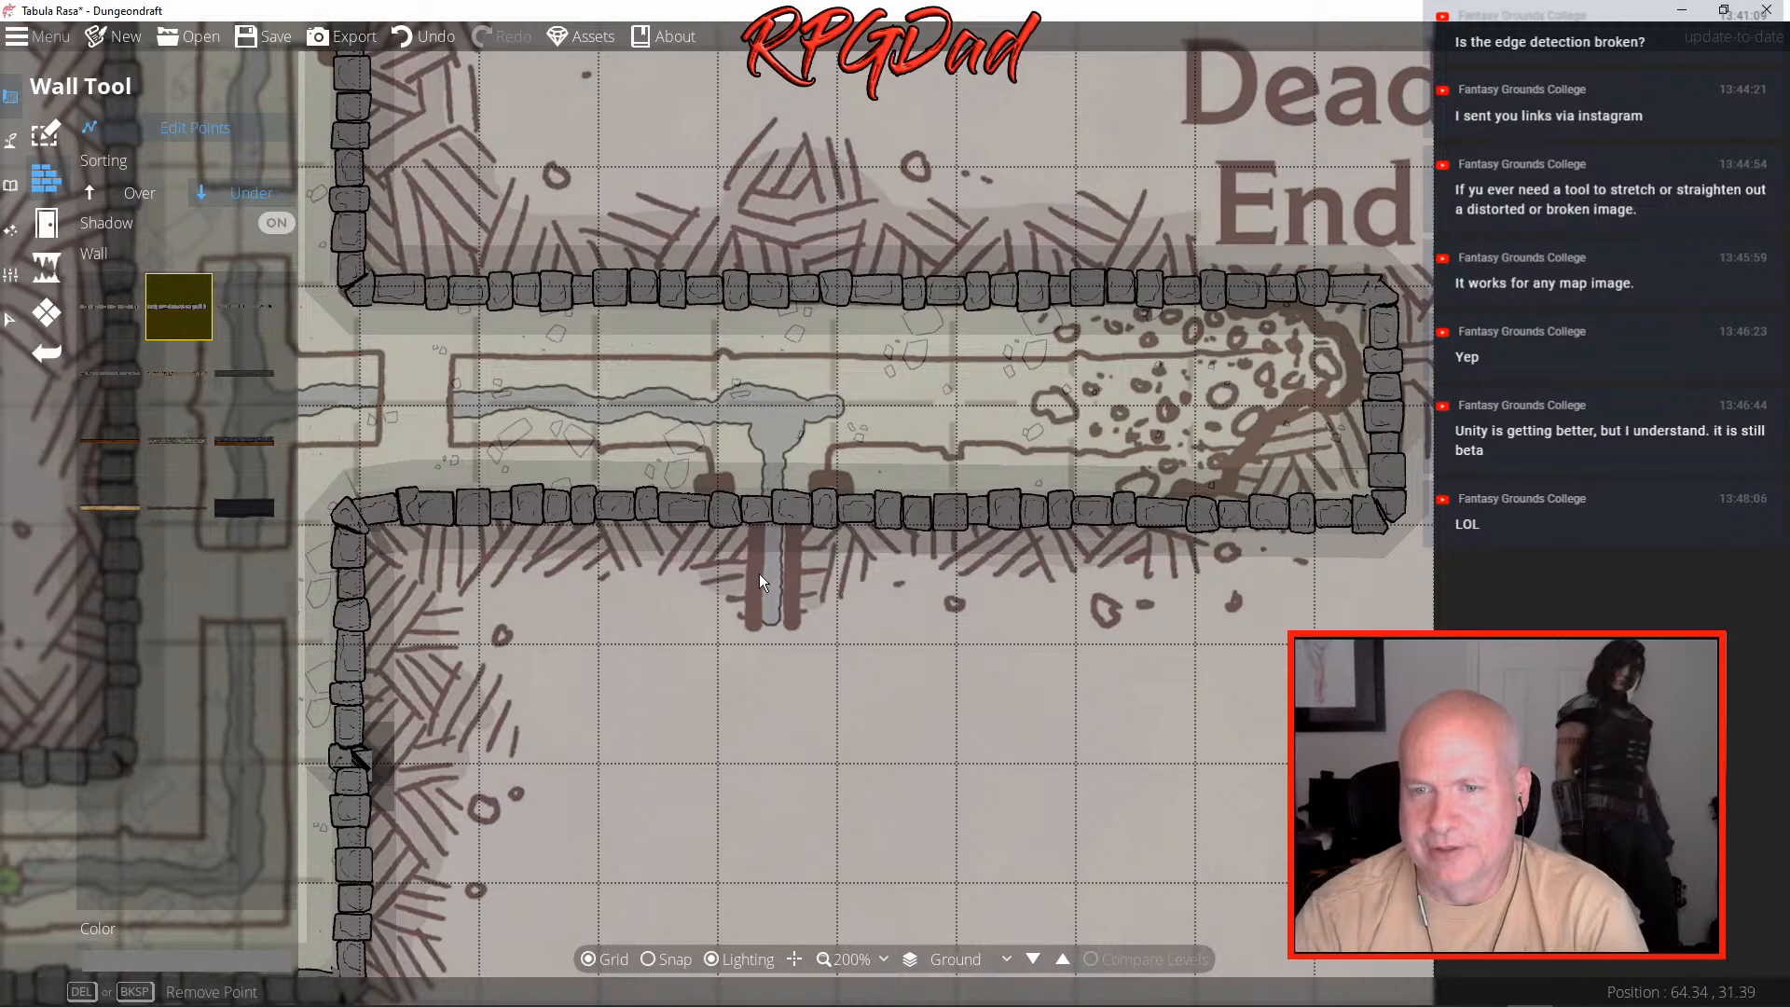
{"action": "left_click_drag", "start_coordinate": [548, 522], "coordinate": [1107, 556]}
{"action": "left_click_drag", "start_coordinate": [615, 528], "coordinate": [330, 406]}
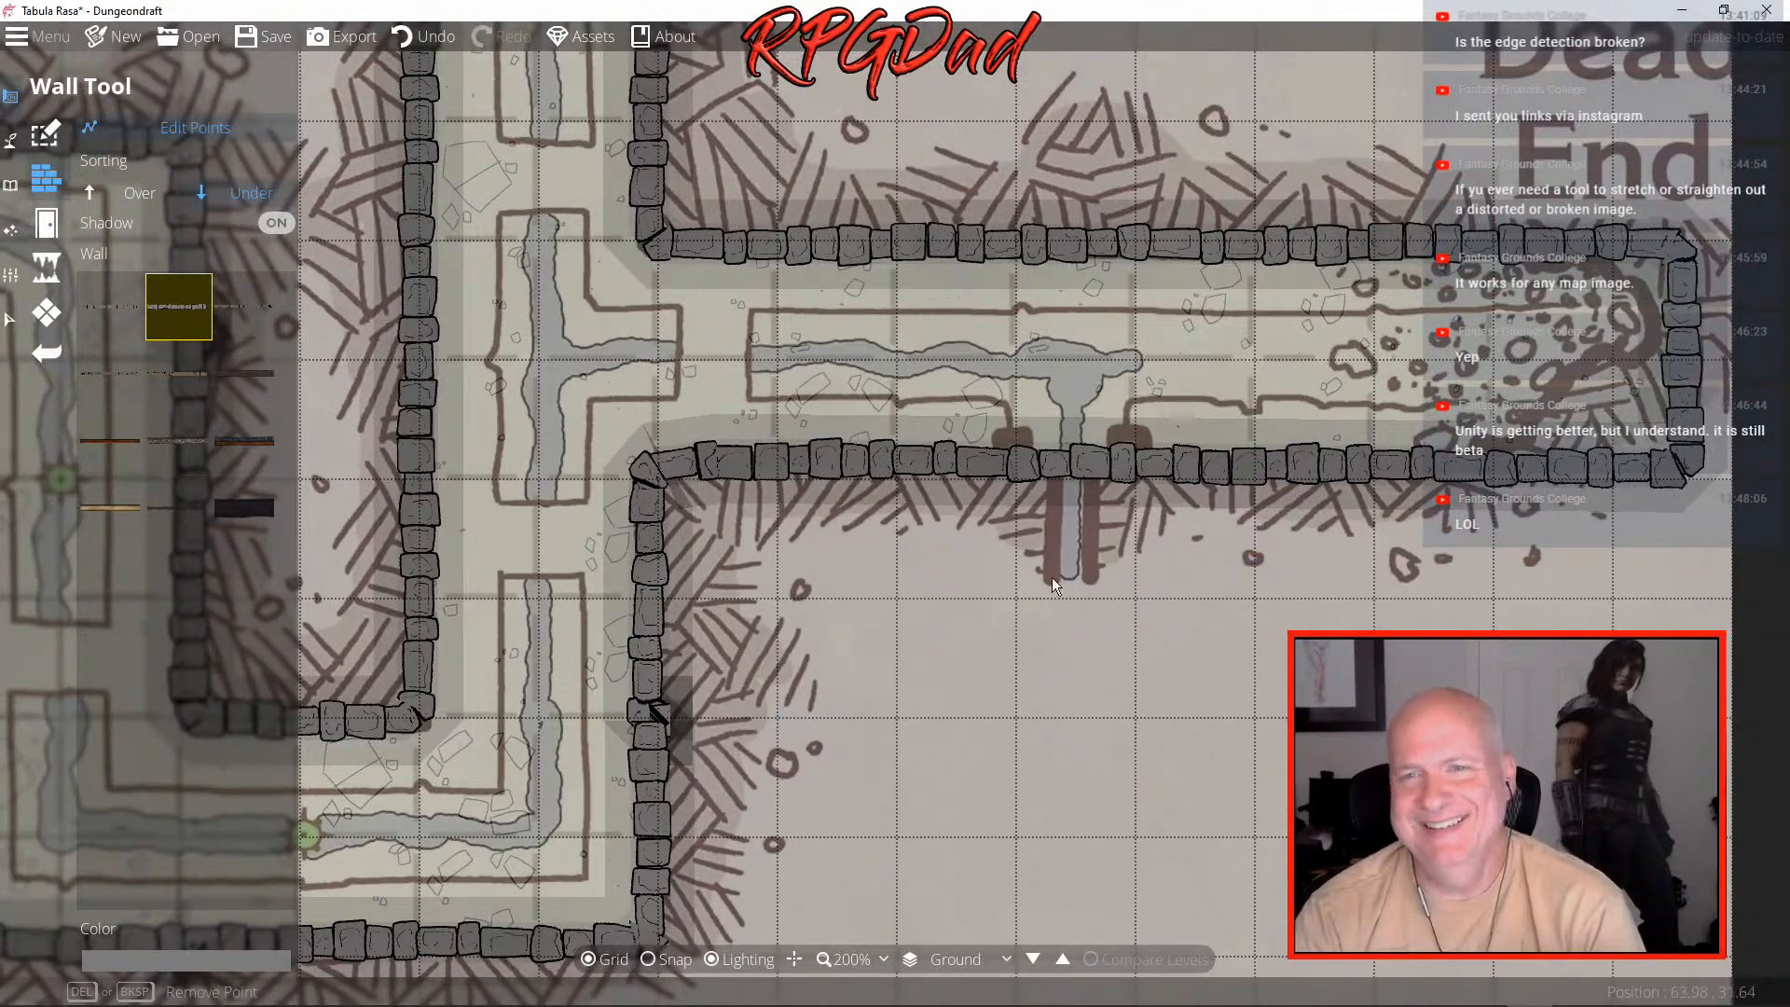
{"action": "left_click_drag", "start_coordinate": [1113, 561], "coordinate": [978, 539]}
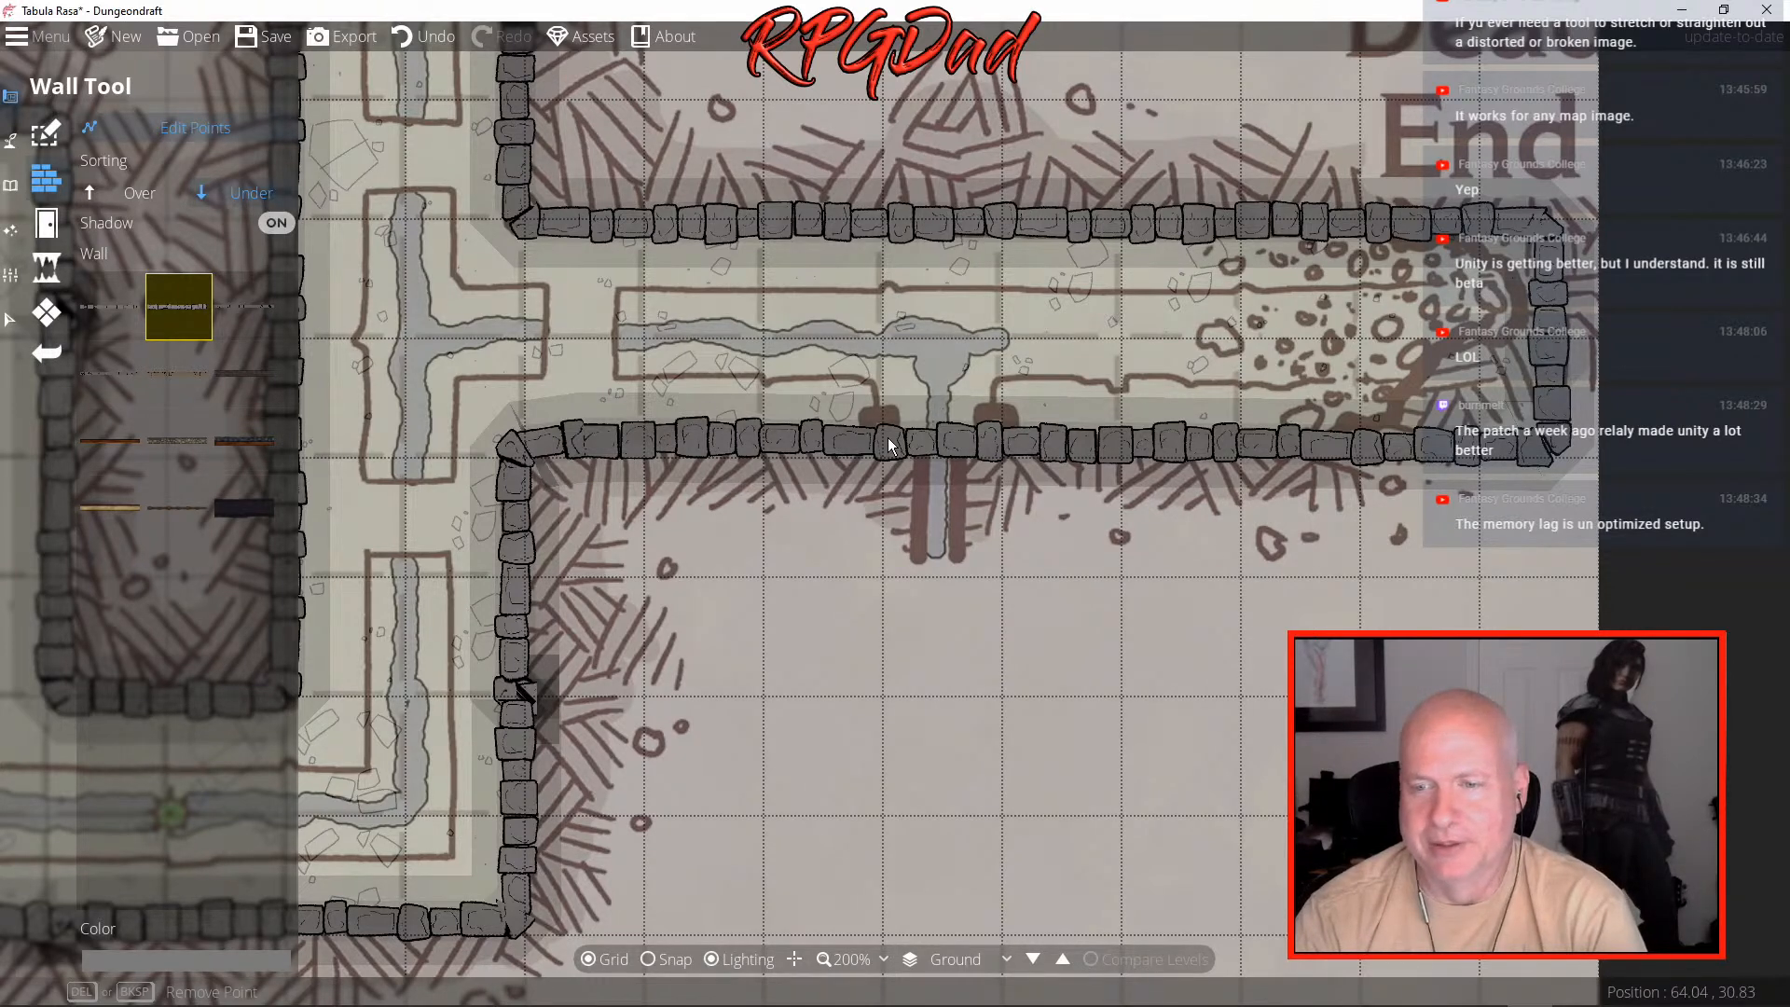
{"action": "scroll", "coordinate": [886, 448], "scroll_direction": "down", "scroll_amount": 3}
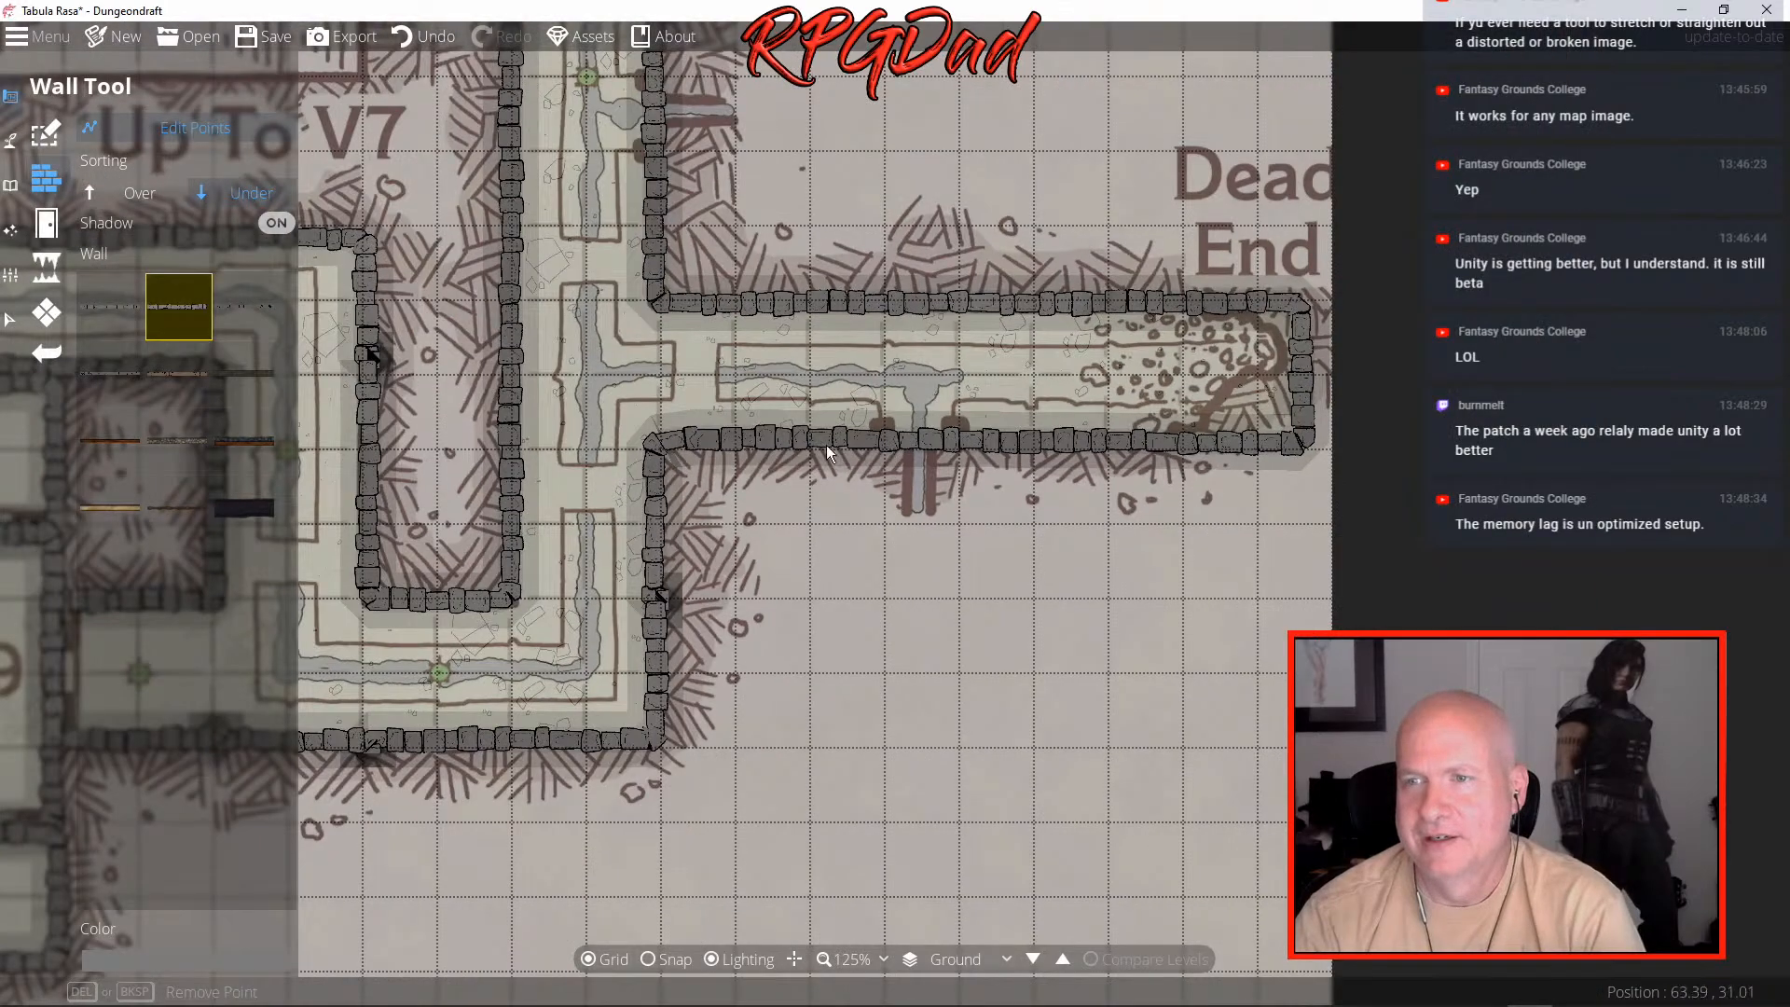
- Examine the corridors around V29, V30 and V36 and the untraced rooms V20, V21 and V22
{"action": "key", "text": "Left"}
{"action": "left_click_drag", "start_coordinate": [761, 495], "coordinate": [1147, 543]}
{"action": "left_click_drag", "start_coordinate": [1177, 383], "coordinate": [848, 470]}
{"action": "left_click_drag", "start_coordinate": [1283, 490], "coordinate": [907, 562]}
{"action": "left_click_drag", "start_coordinate": [854, 315], "coordinate": [1274, 556]}
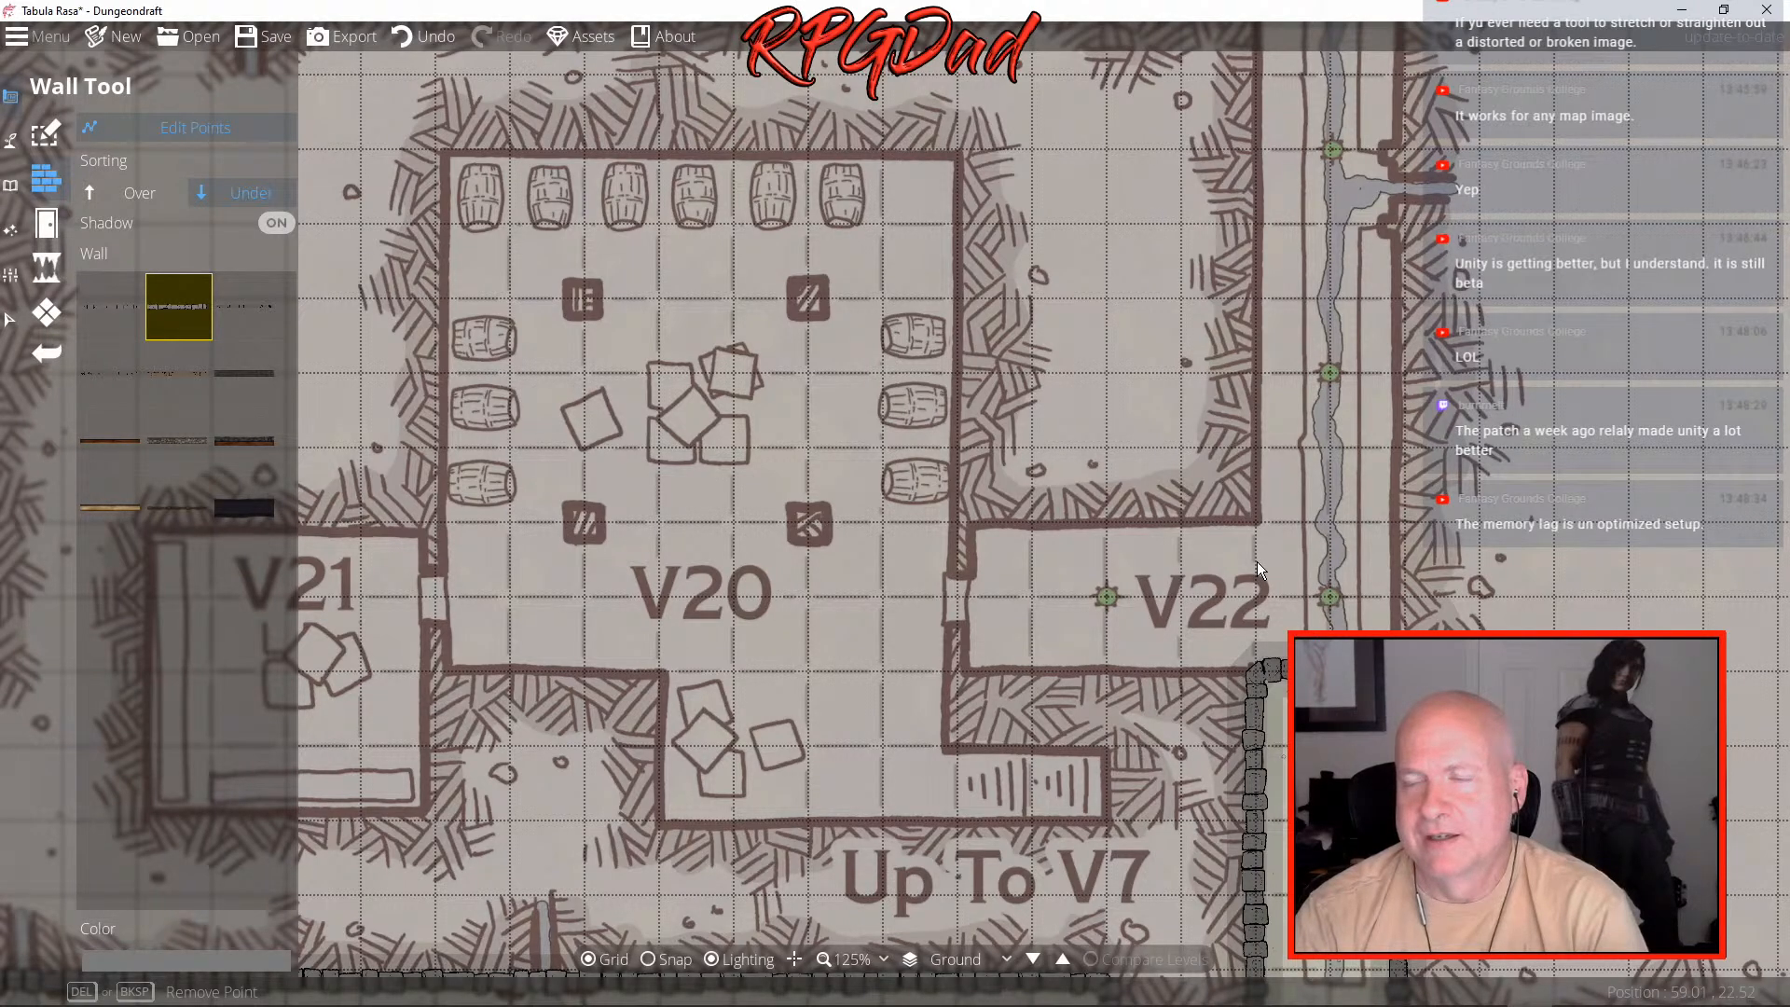
{"action": "scroll", "coordinate": [1257, 561], "scroll_direction": "down", "scroll_amount": 1}
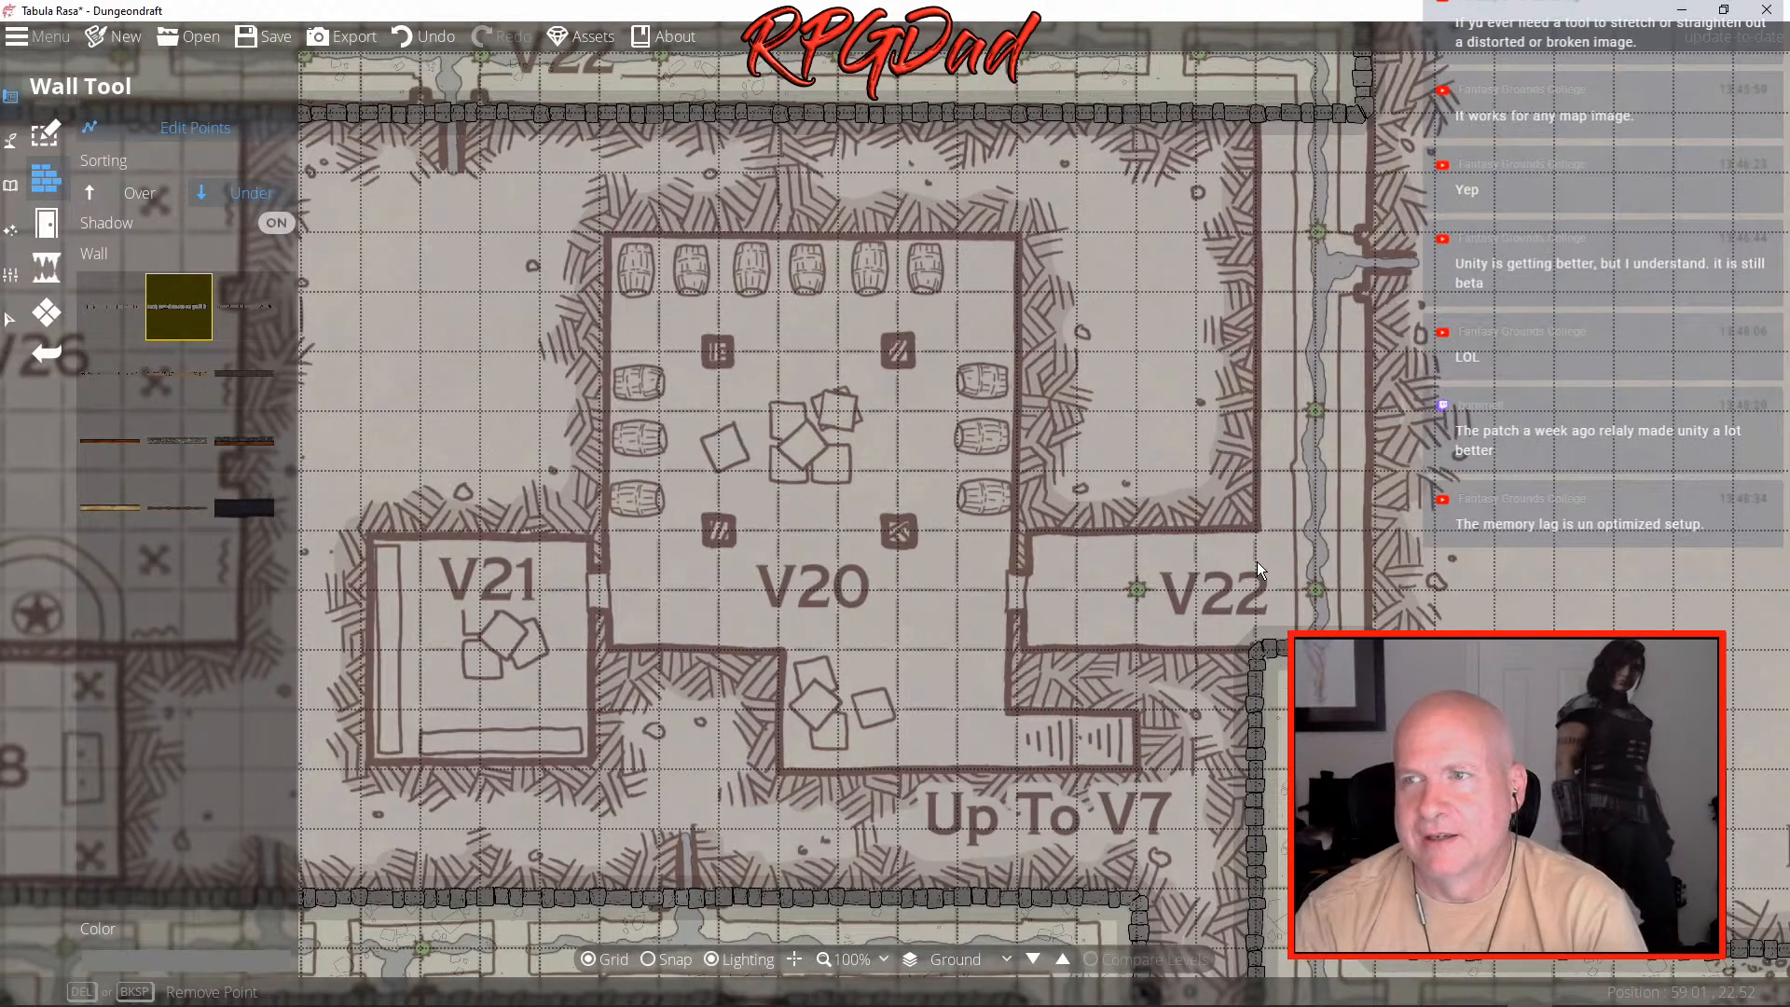
{"action": "scroll", "coordinate": [1257, 561], "scroll_direction": "down", "scroll_amount": 1}
{"action": "left_click_drag", "start_coordinate": [1043, 530], "coordinate": [890, 401]}
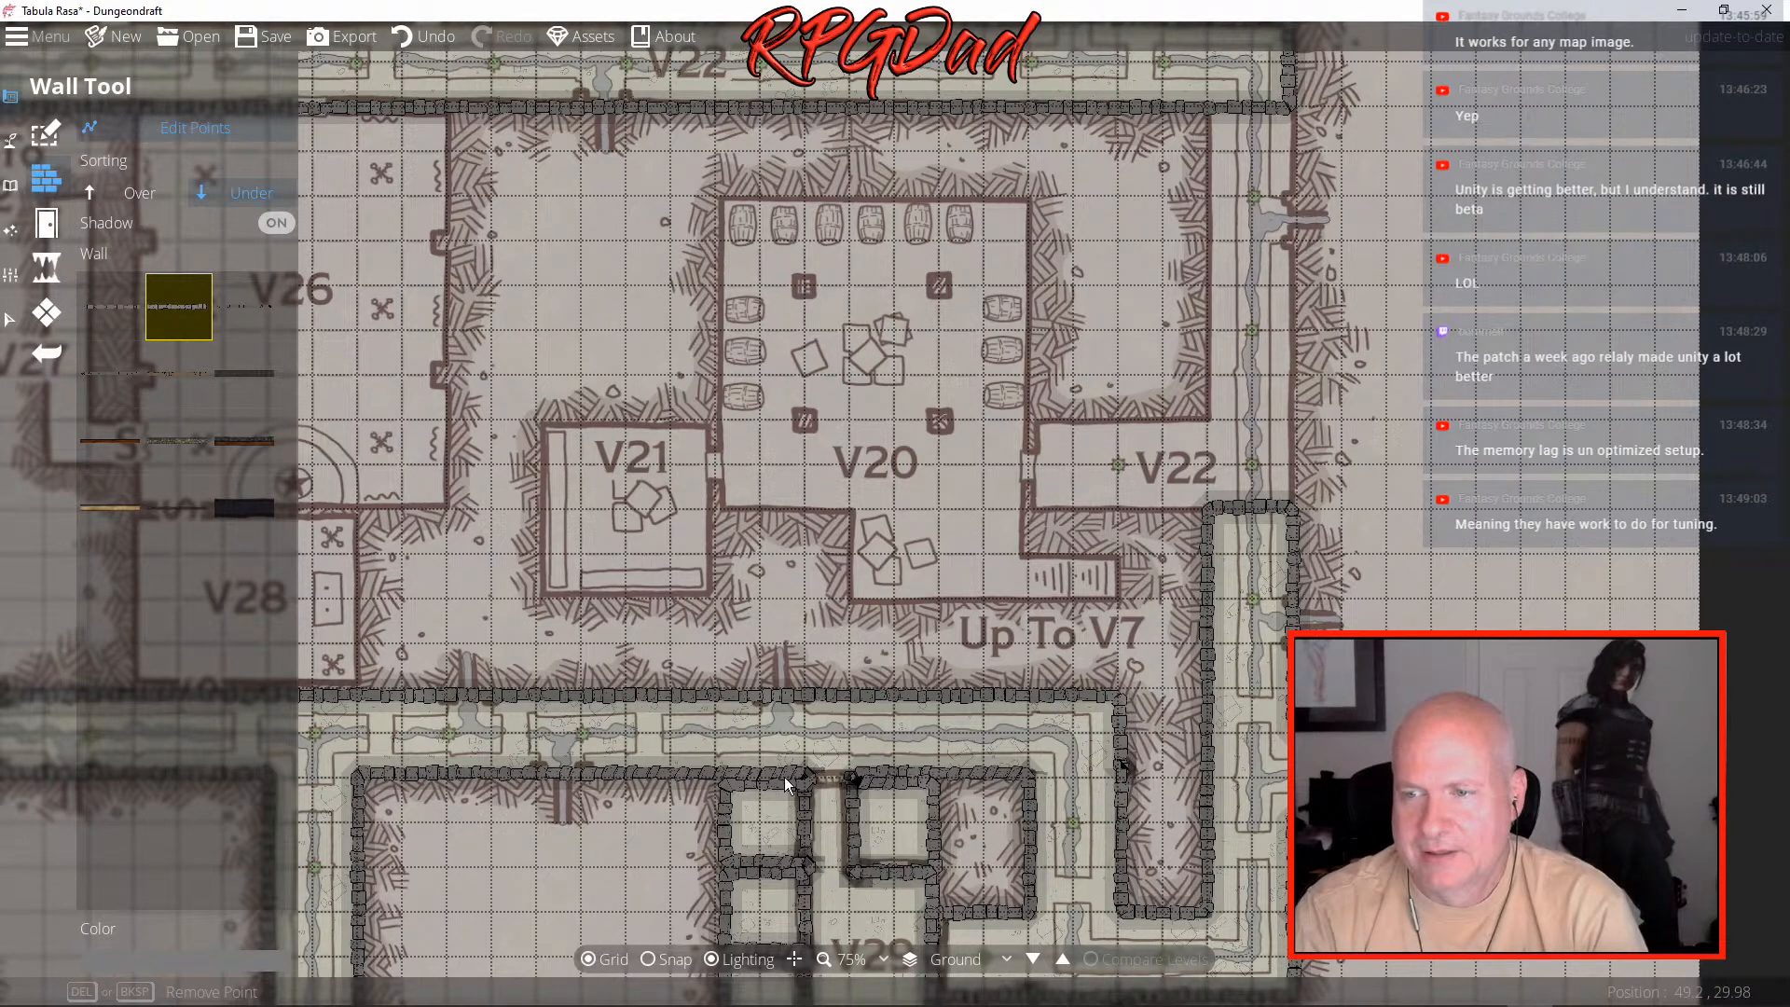
{"action": "left_click_drag", "start_coordinate": [923, 858], "coordinate": [905, 579]}
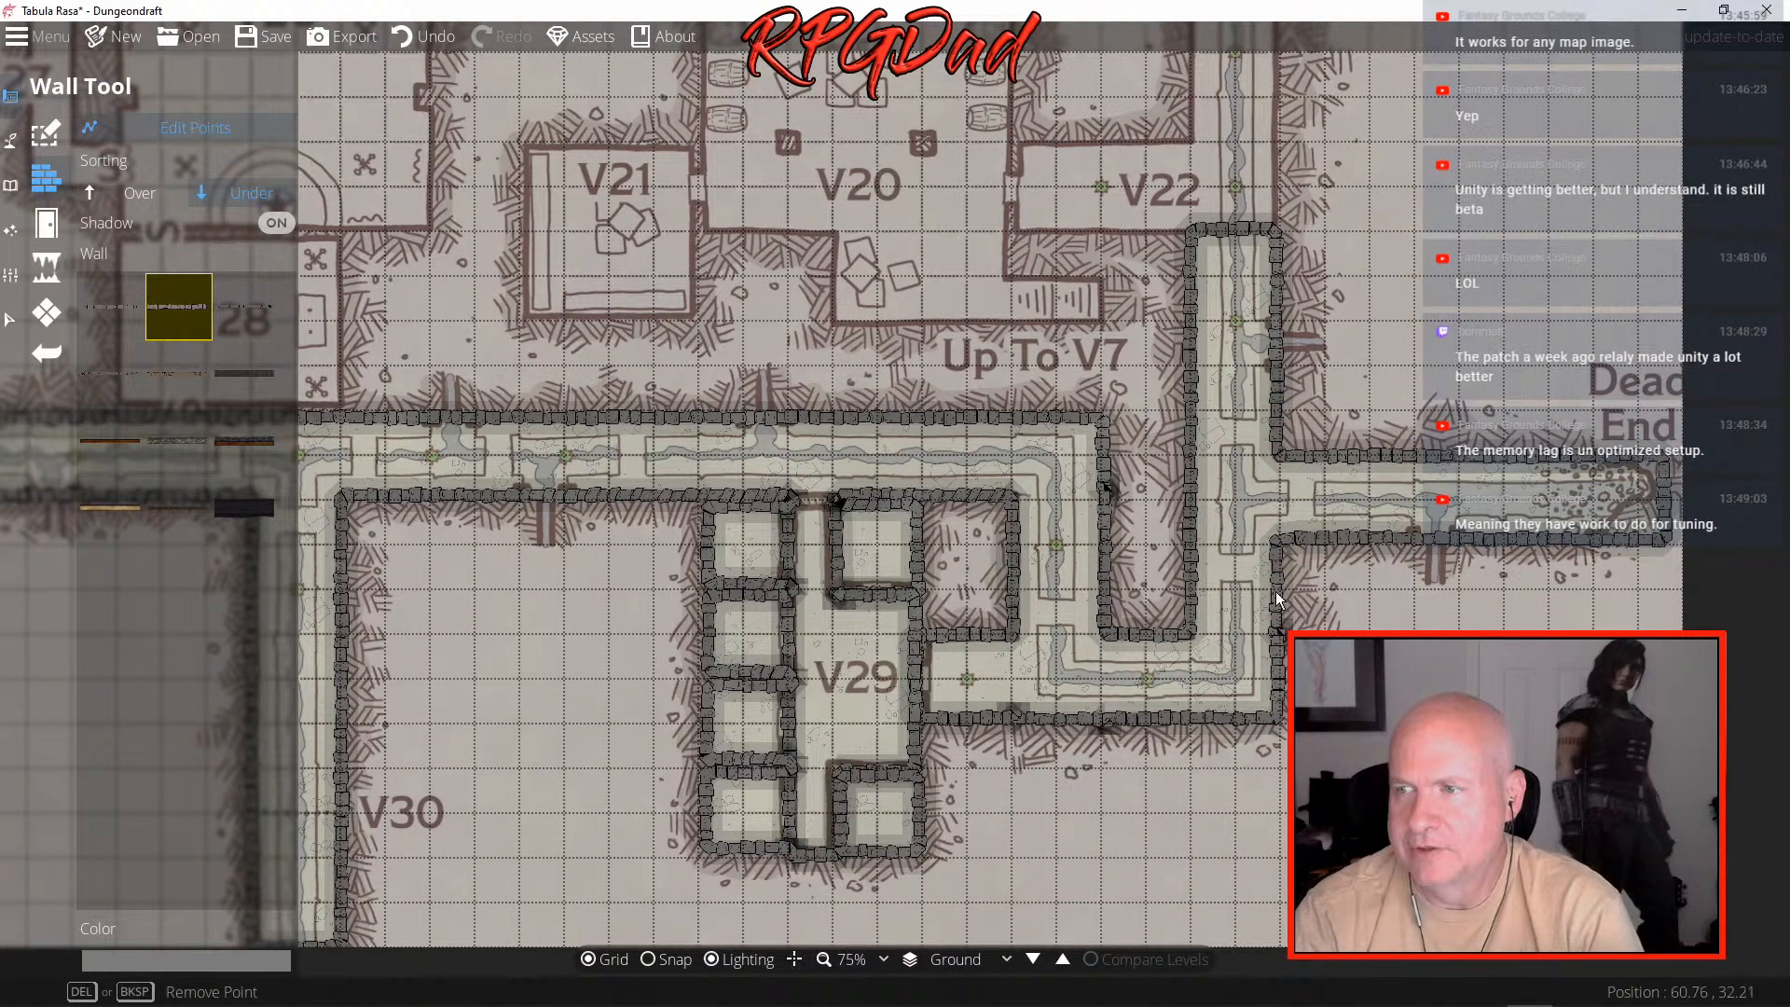
{"action": "left_click_drag", "start_coordinate": [542, 630], "coordinate": [1001, 591]}
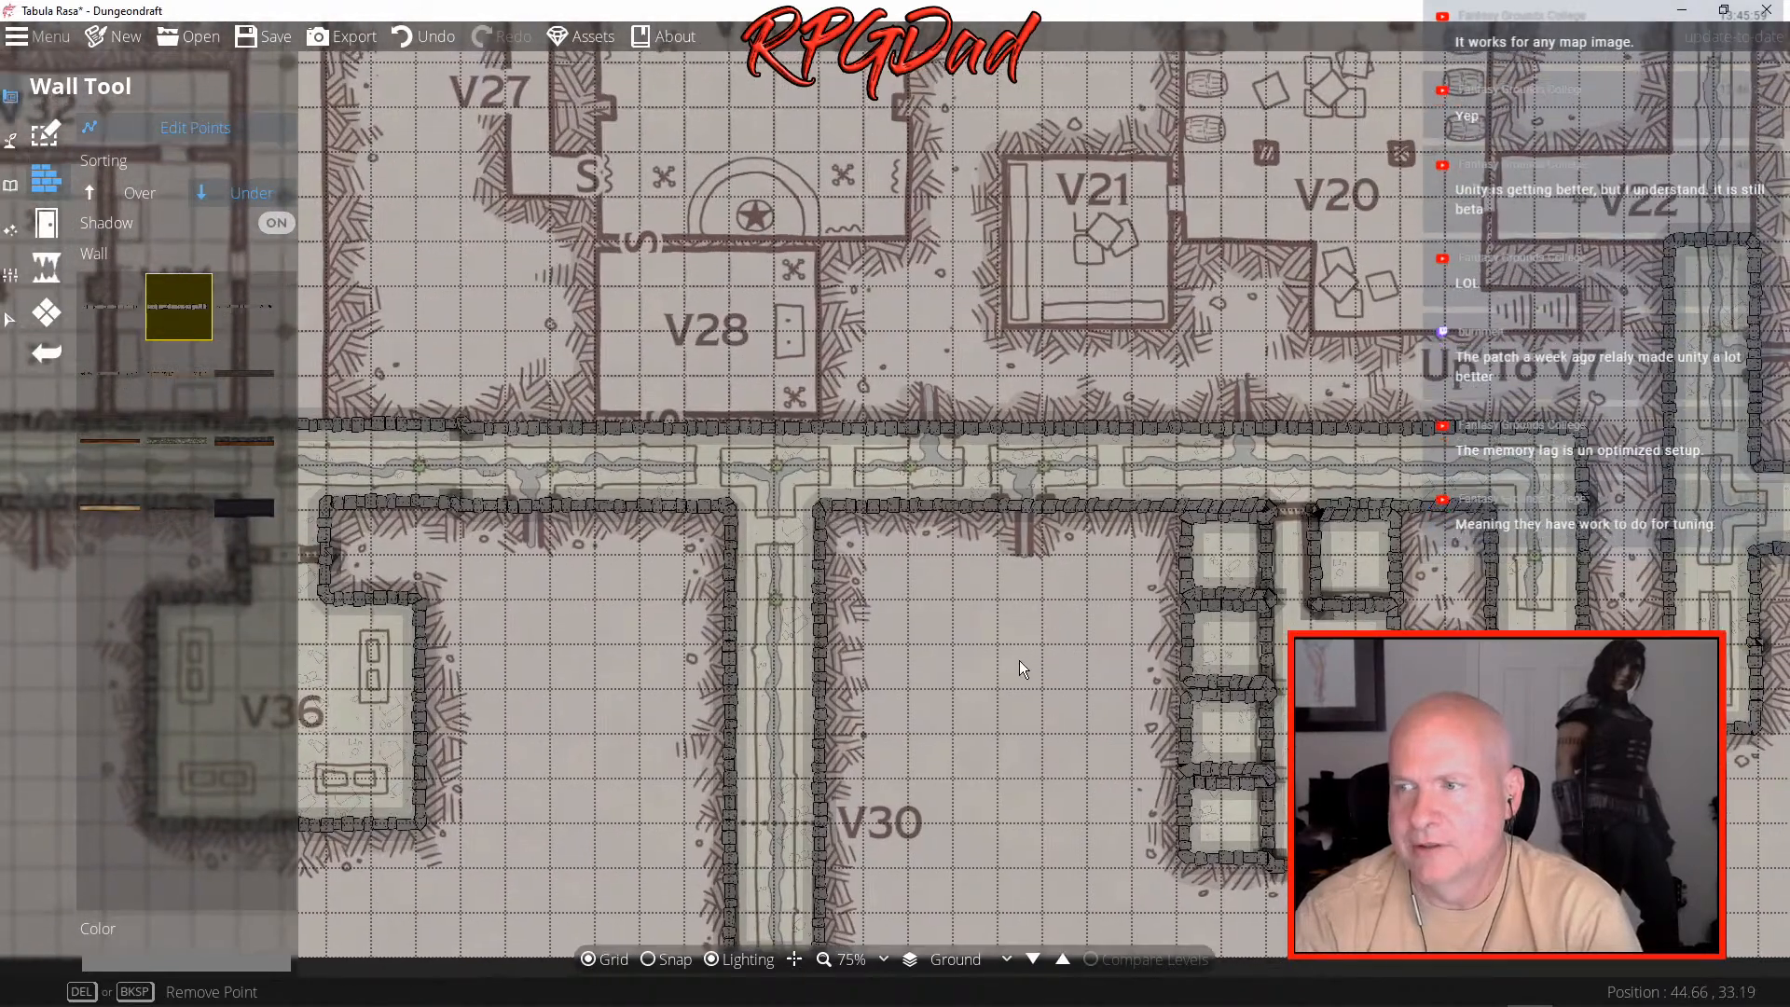
{"action": "left_click_drag", "start_coordinate": [1020, 660], "coordinate": [1268, 854]}
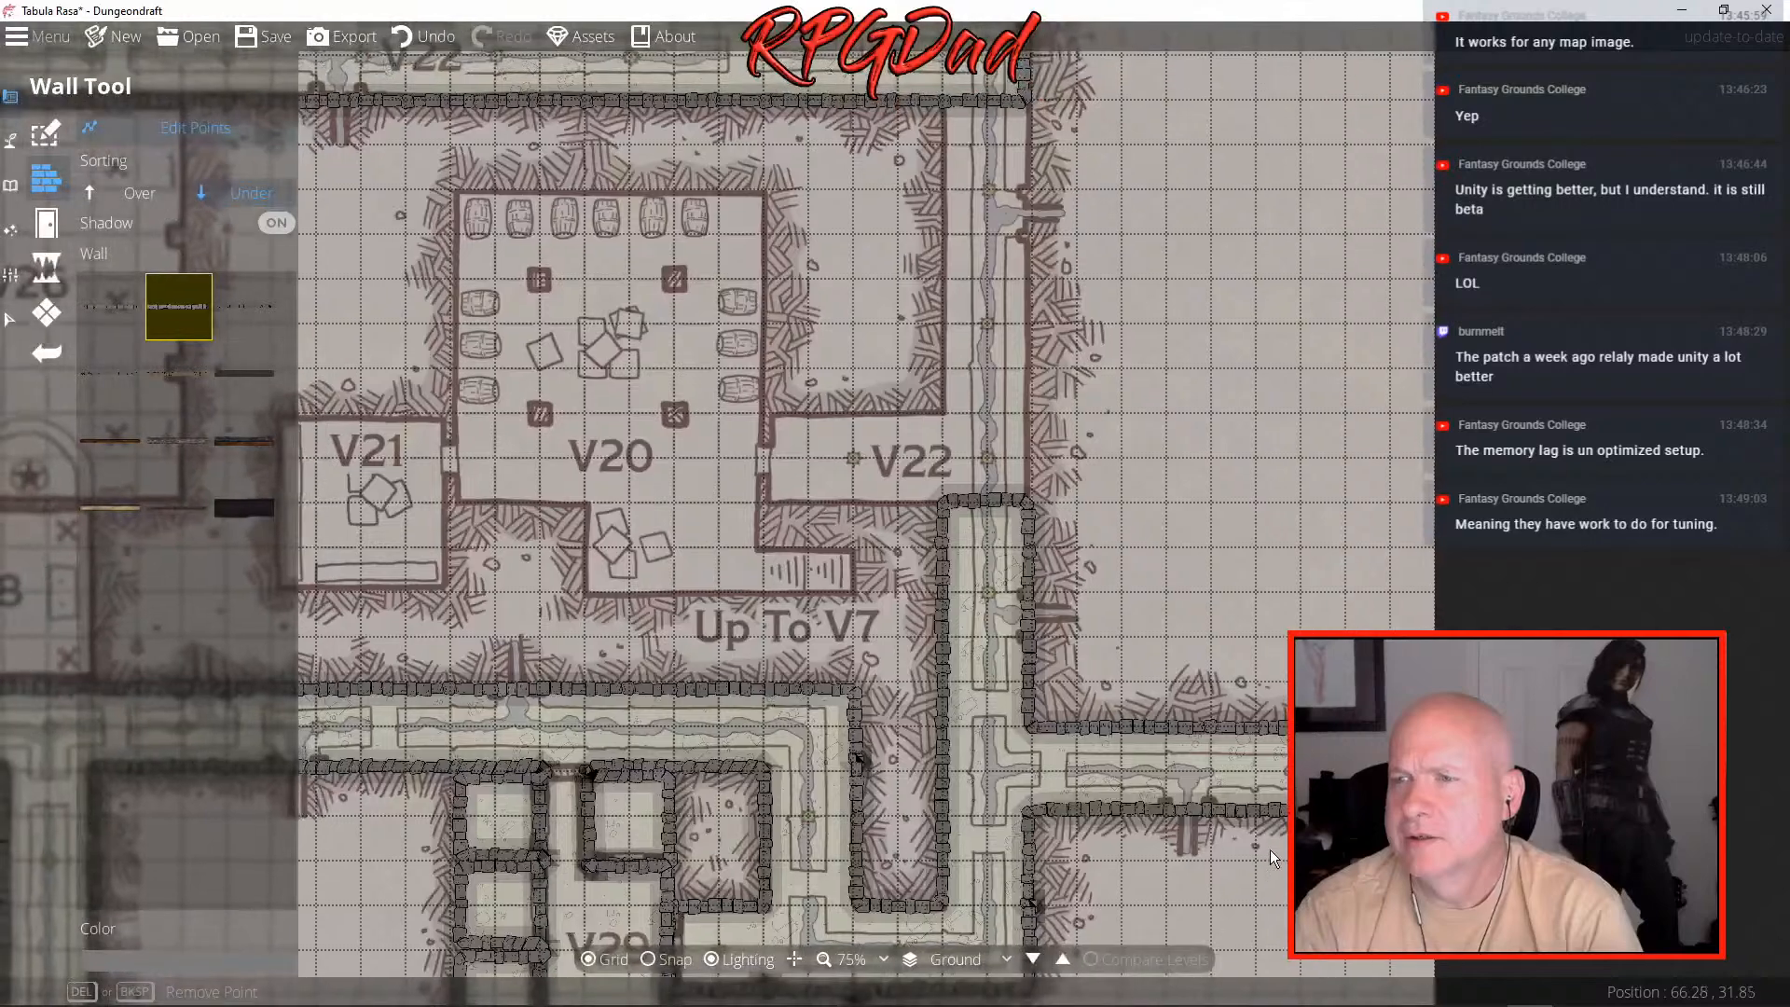
{"action": "left_click_drag", "start_coordinate": [1150, 535], "coordinate": [1292, 585]}
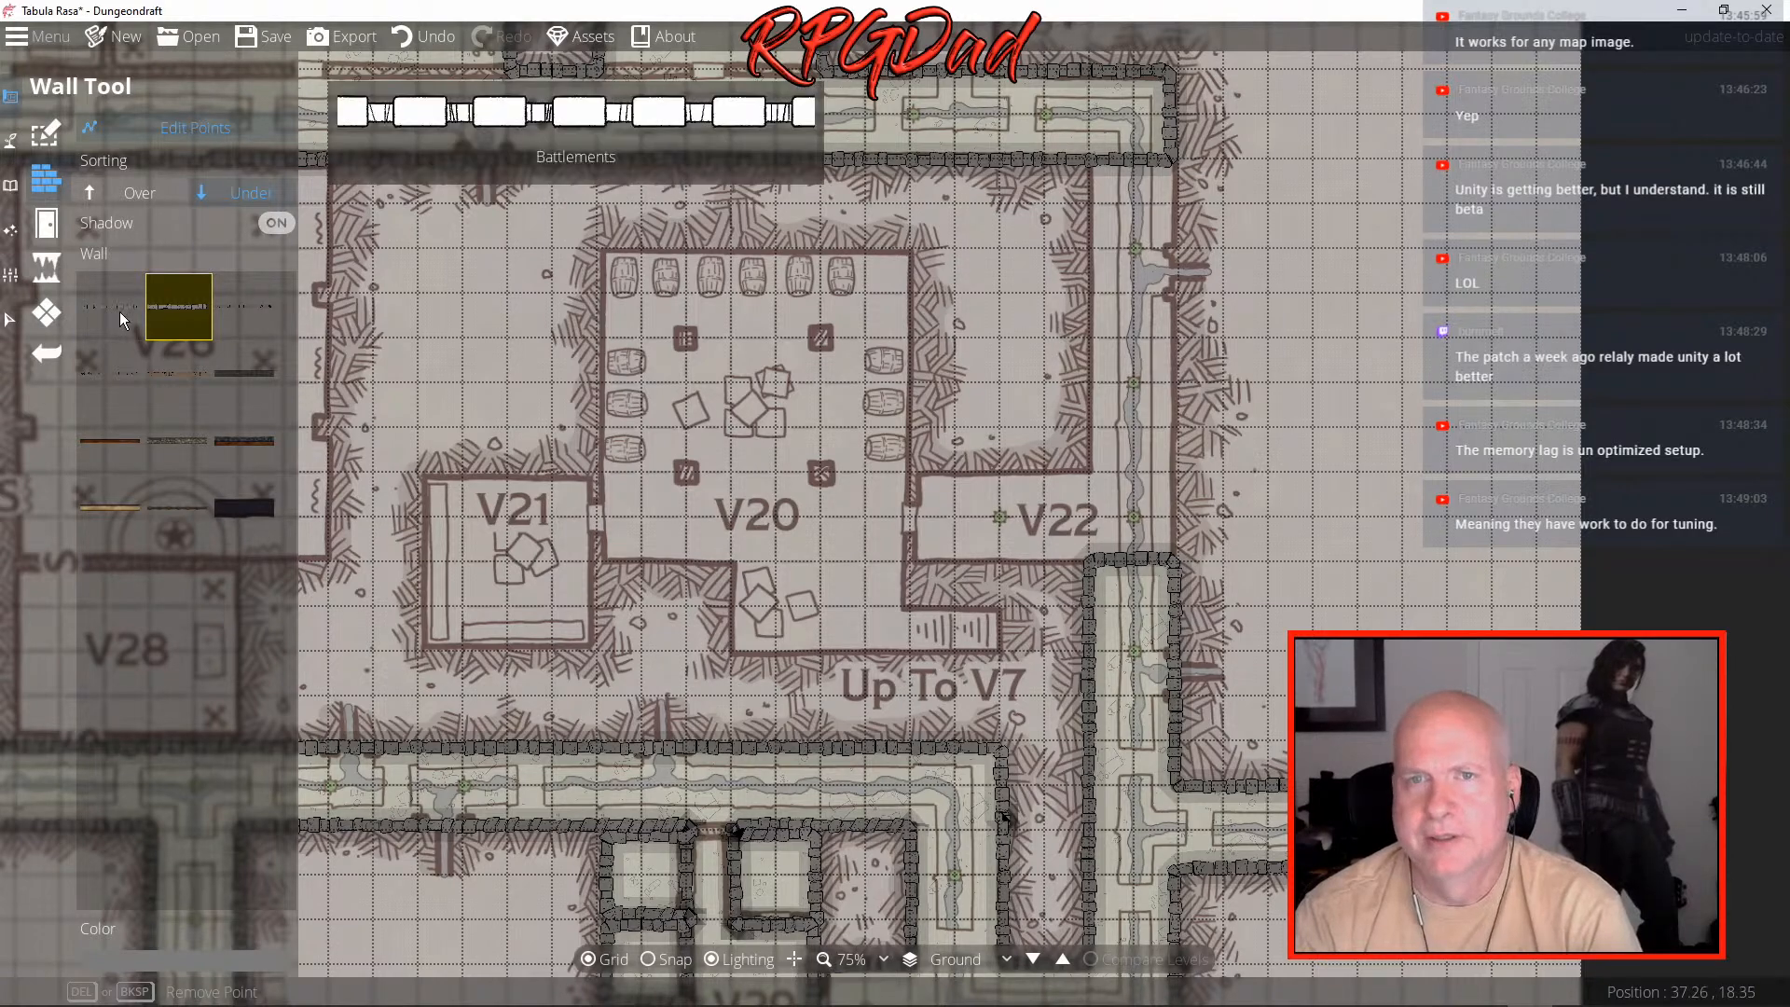
- Build a wooden-floored area from overlapping rectangles with the Building Tool in the empty space east of V22's corridor
{"action": "left_click", "coordinate": [47, 131]}
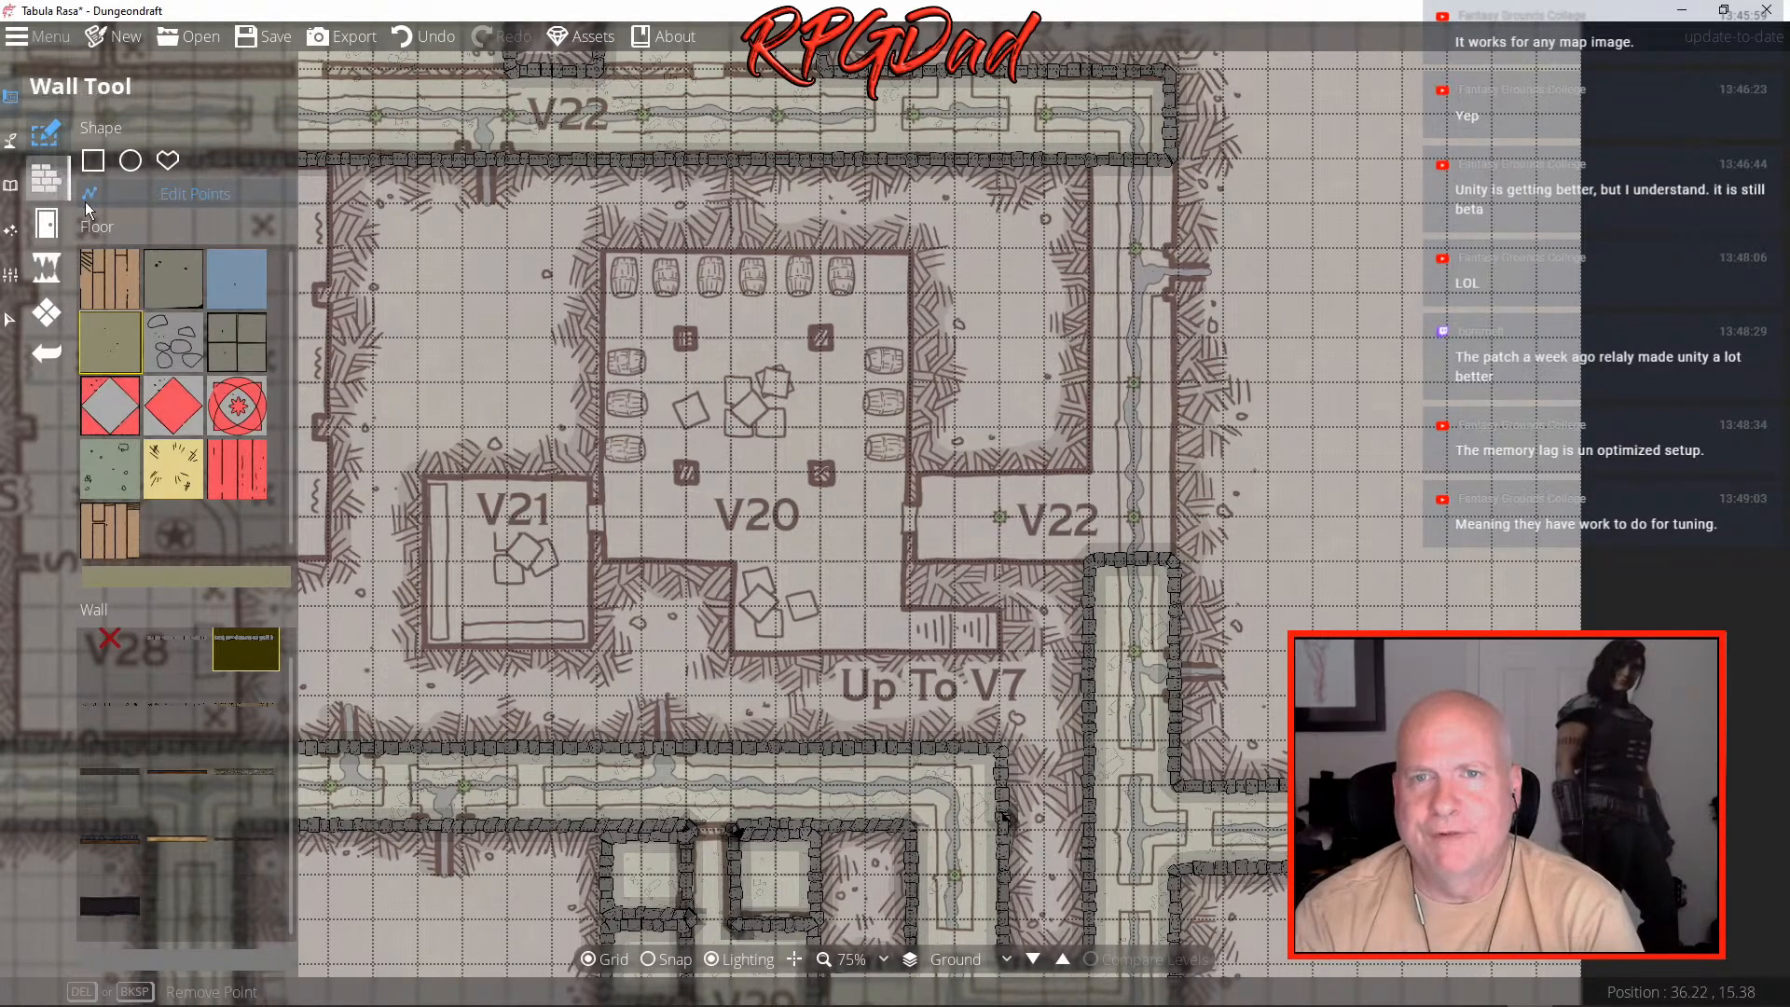
{"action": "left_click", "coordinate": [95, 163]}
{"action": "left_click", "coordinate": [112, 280]}
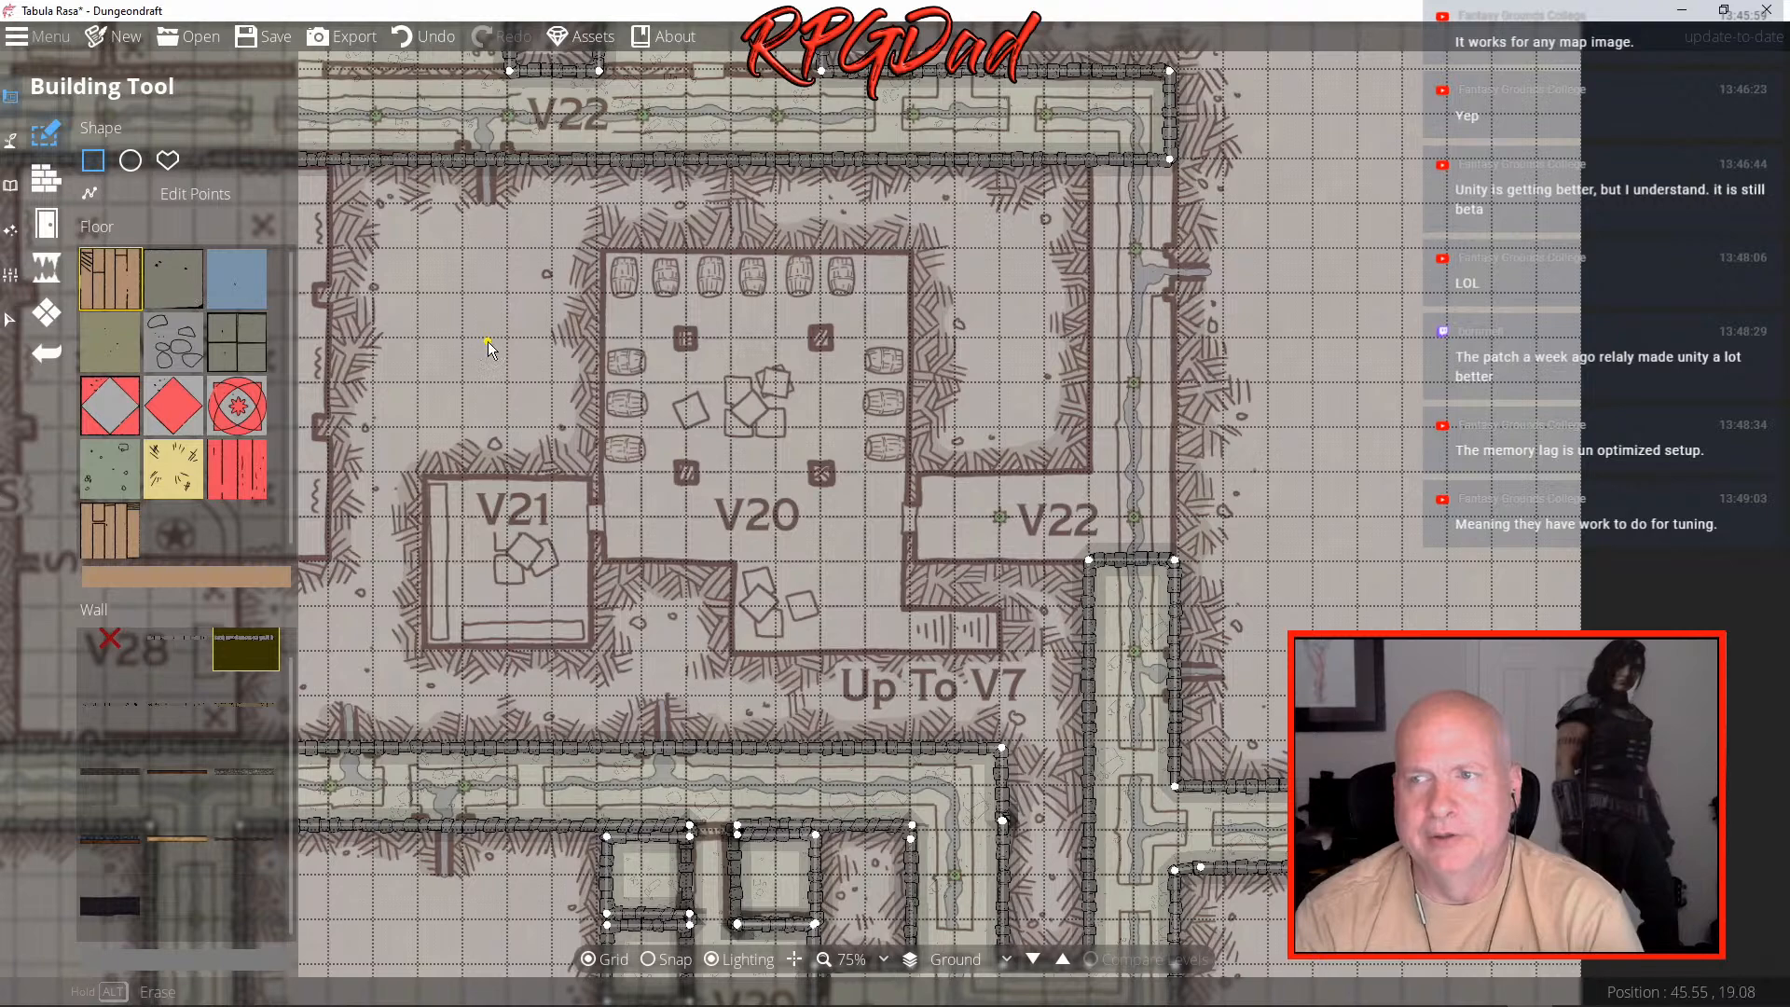
{"action": "left_click_drag", "start_coordinate": [1294, 269], "coordinate": [1424, 440]}
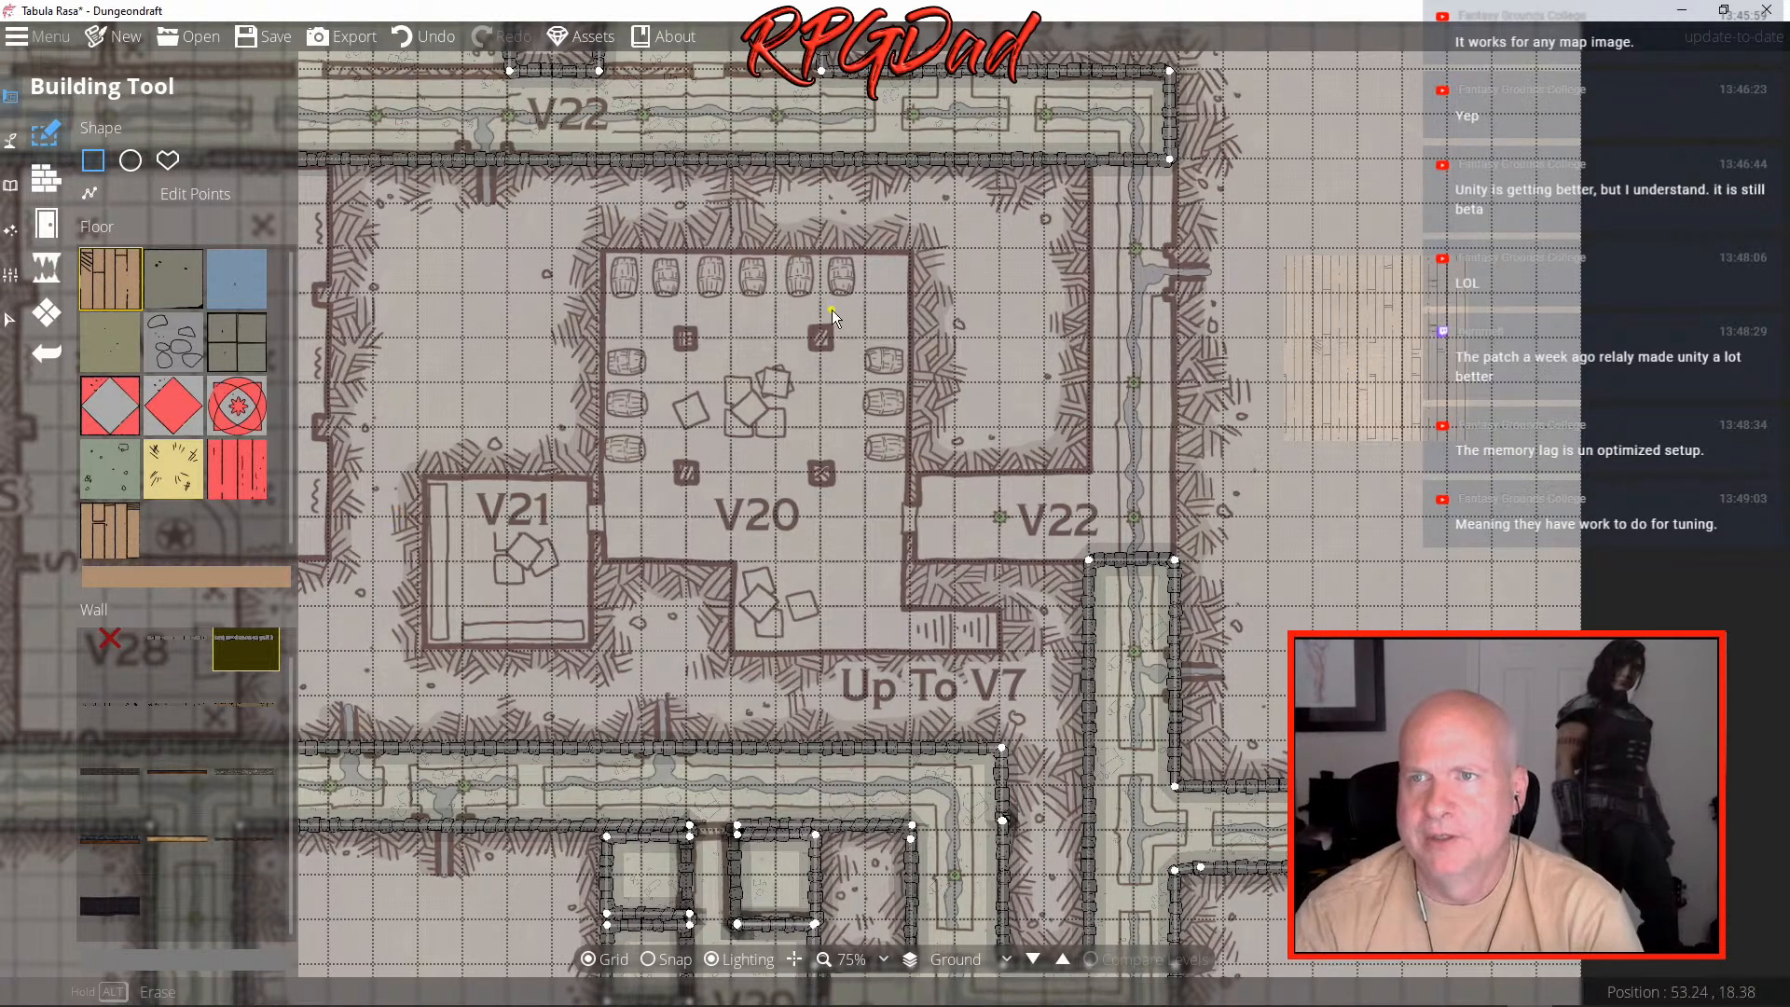
{"action": "left_click_drag", "start_coordinate": [1268, 169], "coordinate": [1378, 287]}
{"action": "left_click_drag", "start_coordinate": [1348, 133], "coordinate": [1532, 222]}
{"action": "left_click_drag", "start_coordinate": [1283, 70], "coordinate": [1490, 214]}
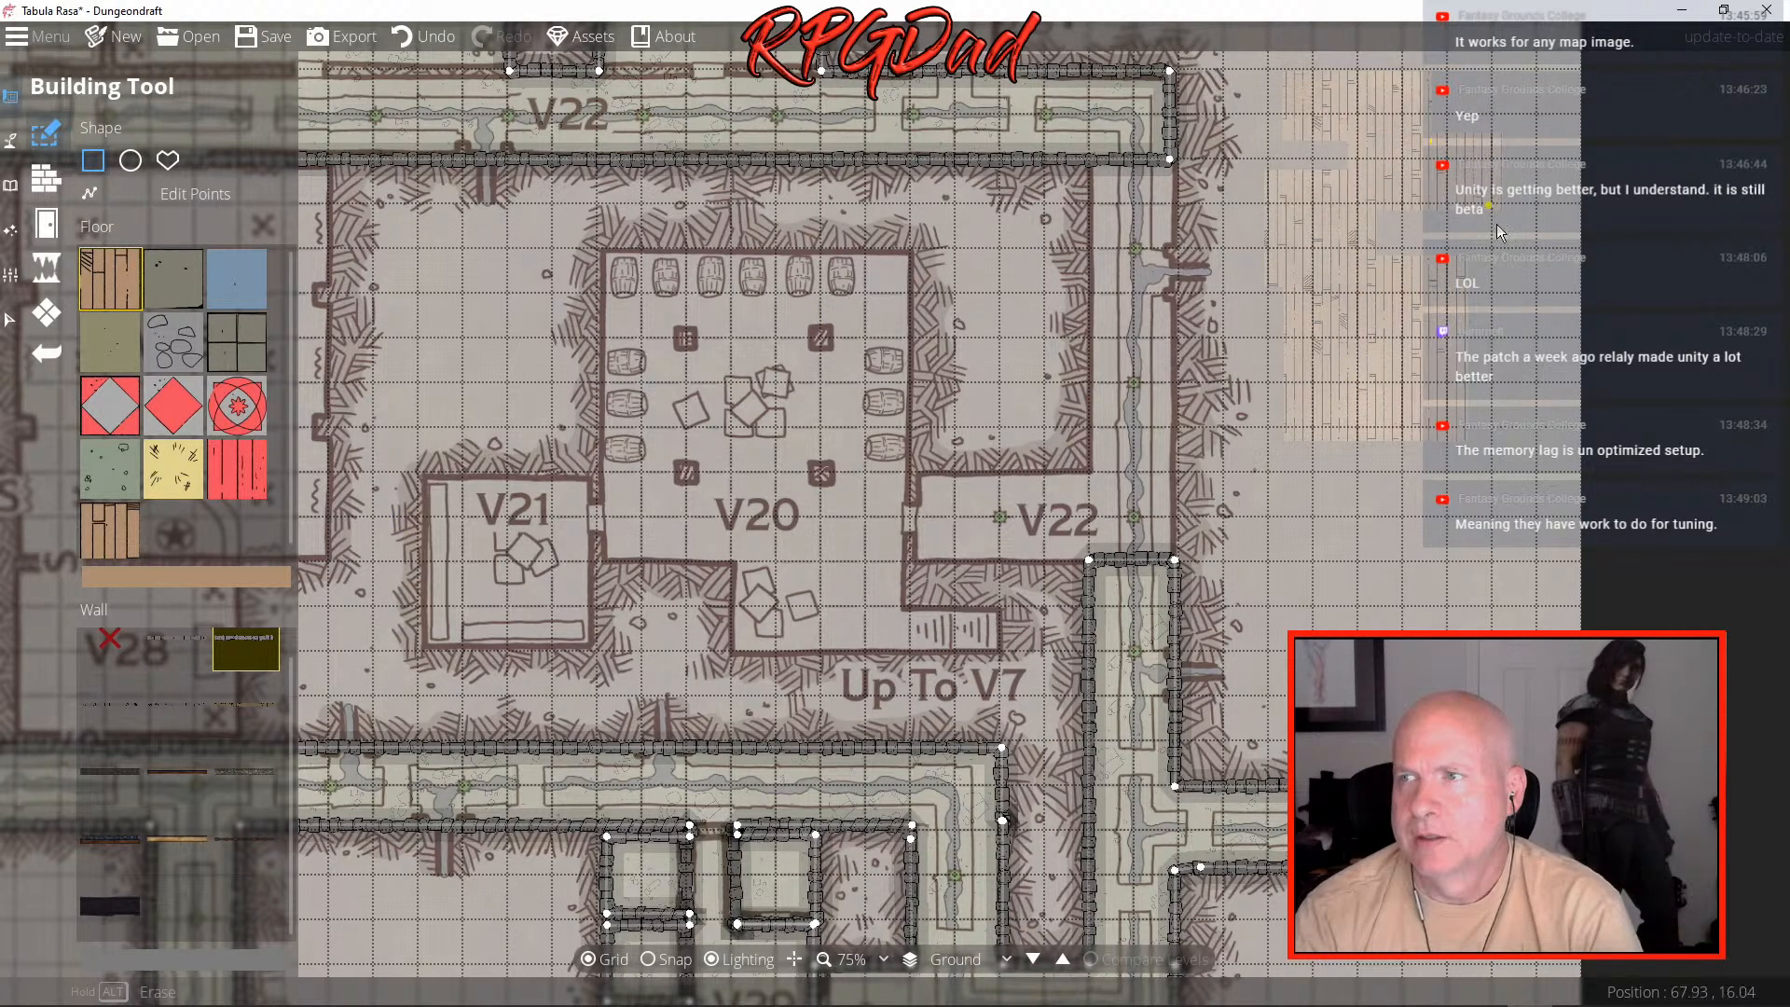
- Check the program's version information, then return to the map
{"action": "left_click", "coordinate": [669, 35]}
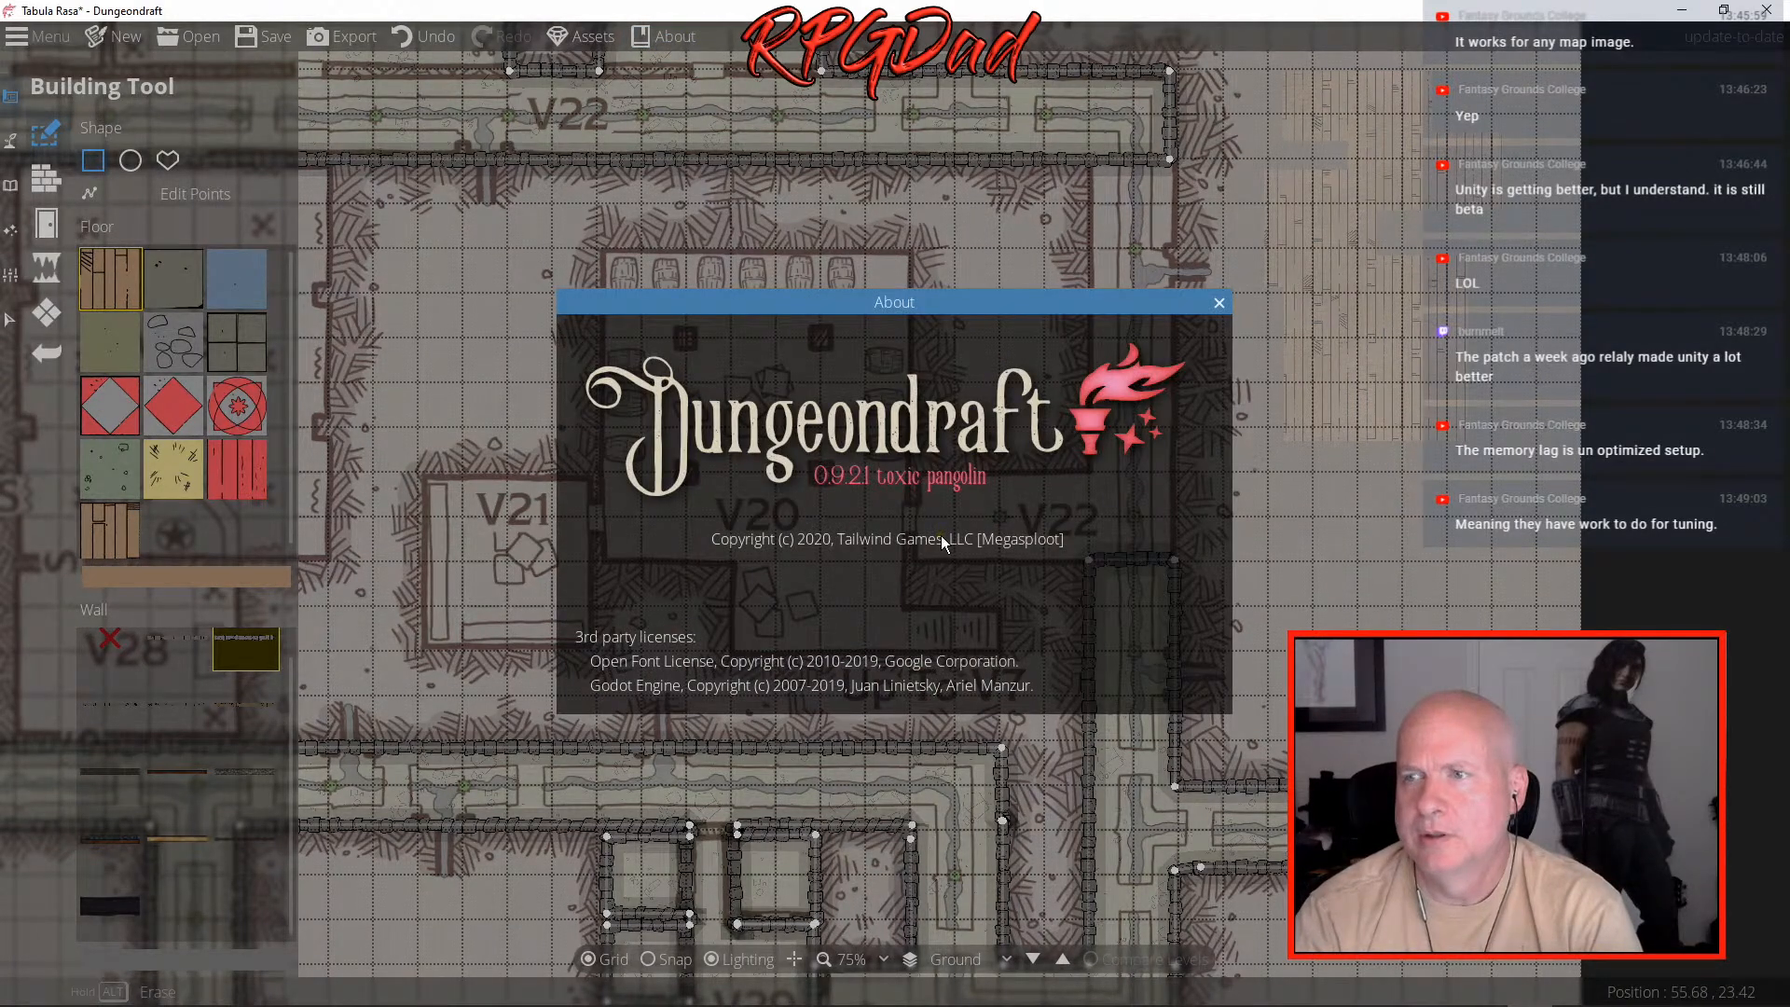
{"action": "left_click", "coordinate": [1220, 304]}
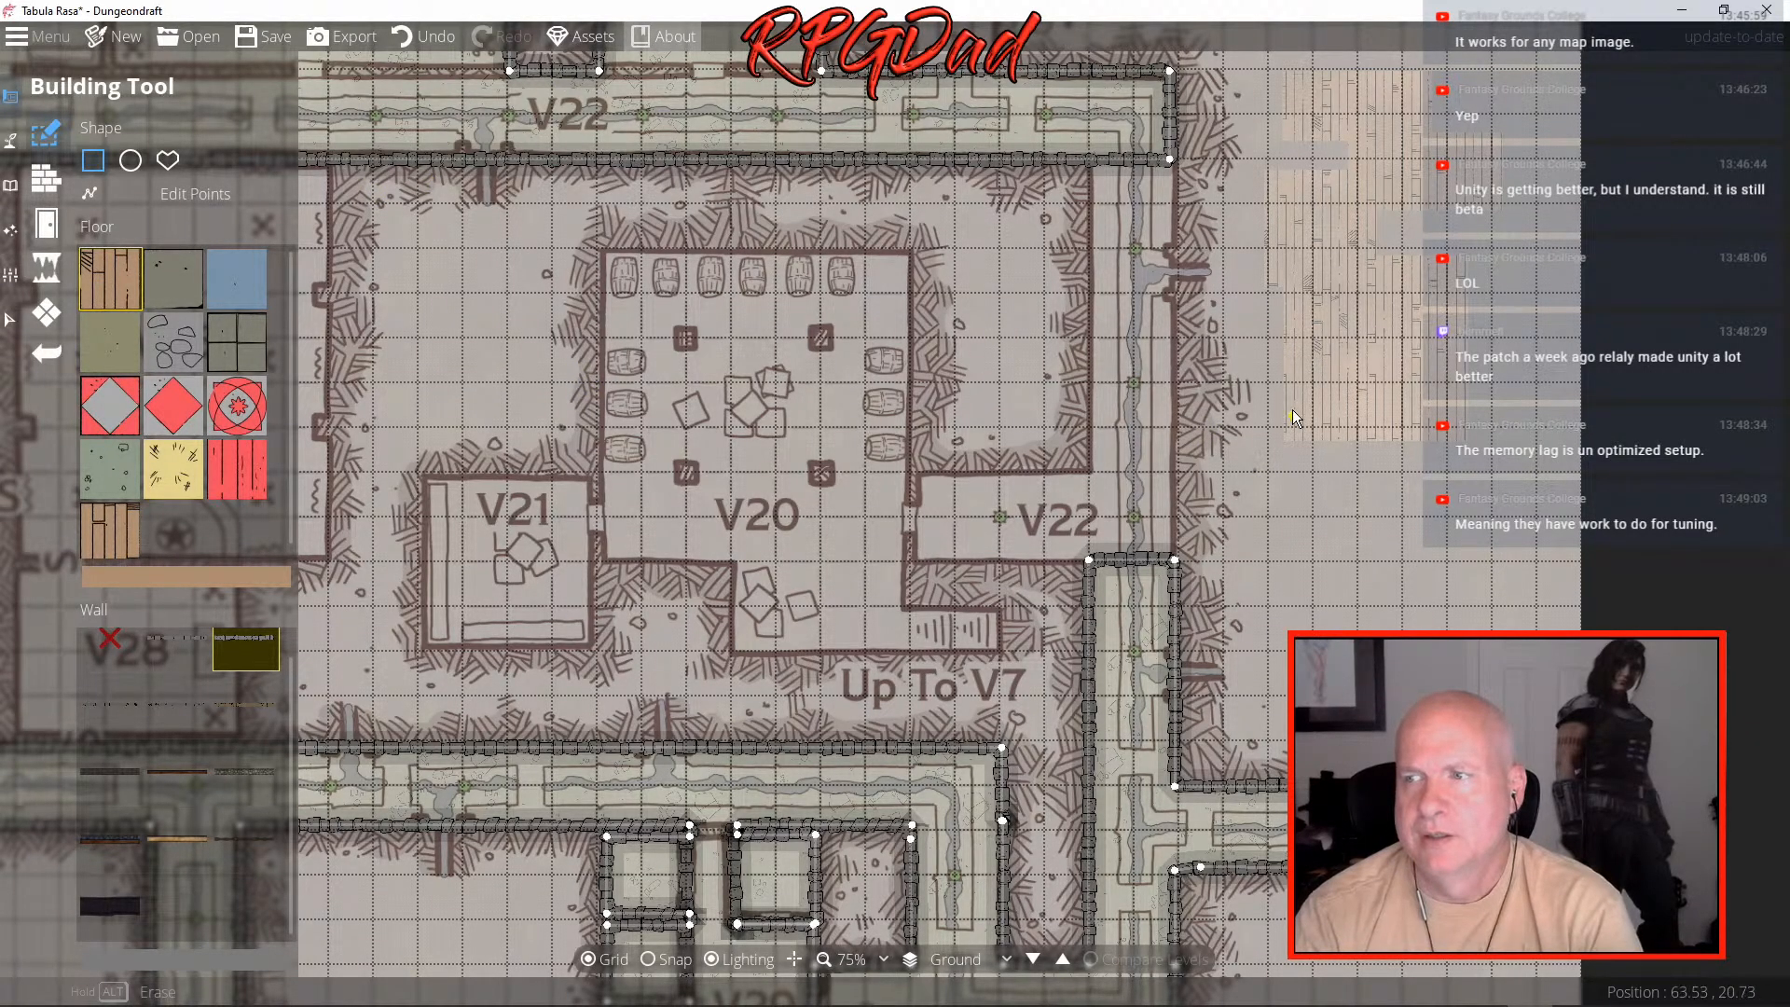
- Extend the wooden floor area southeast with more rectangles, trying no wall, restore the stone wall, and adjust its east edge
{"action": "left_click_drag", "start_coordinate": [1259, 381], "coordinate": [1425, 530]}
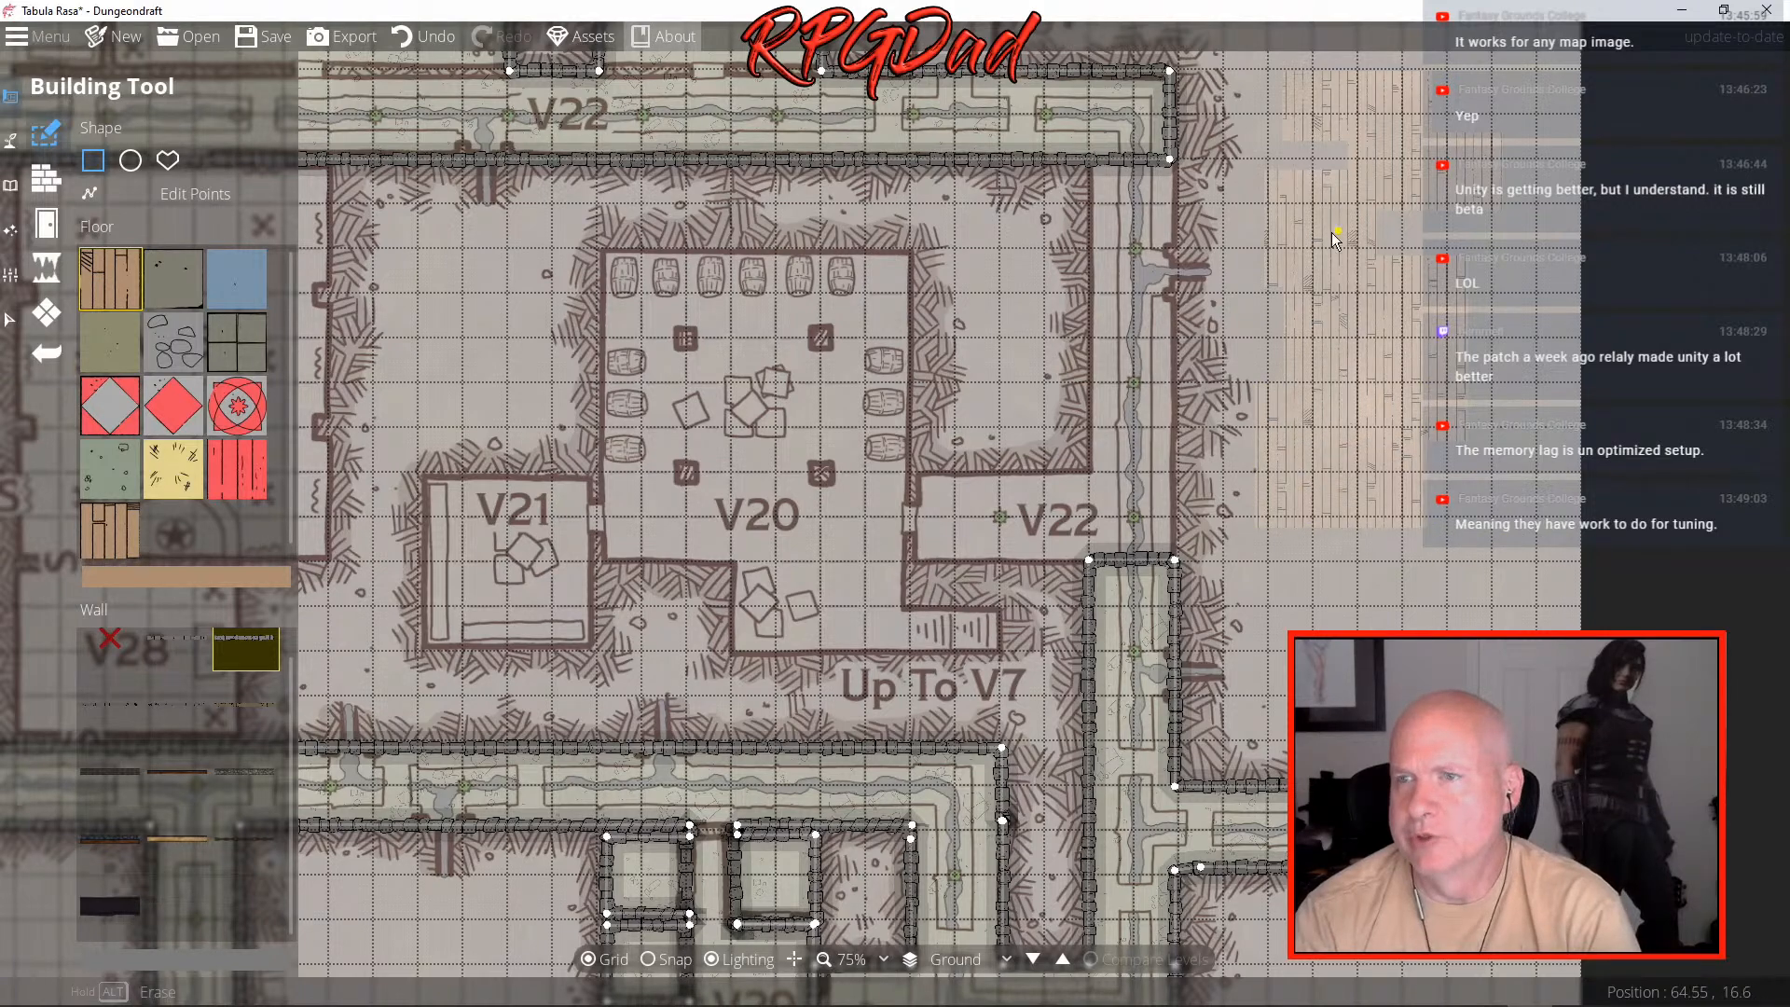
{"action": "mouse_move", "coordinate": [240, 647]}
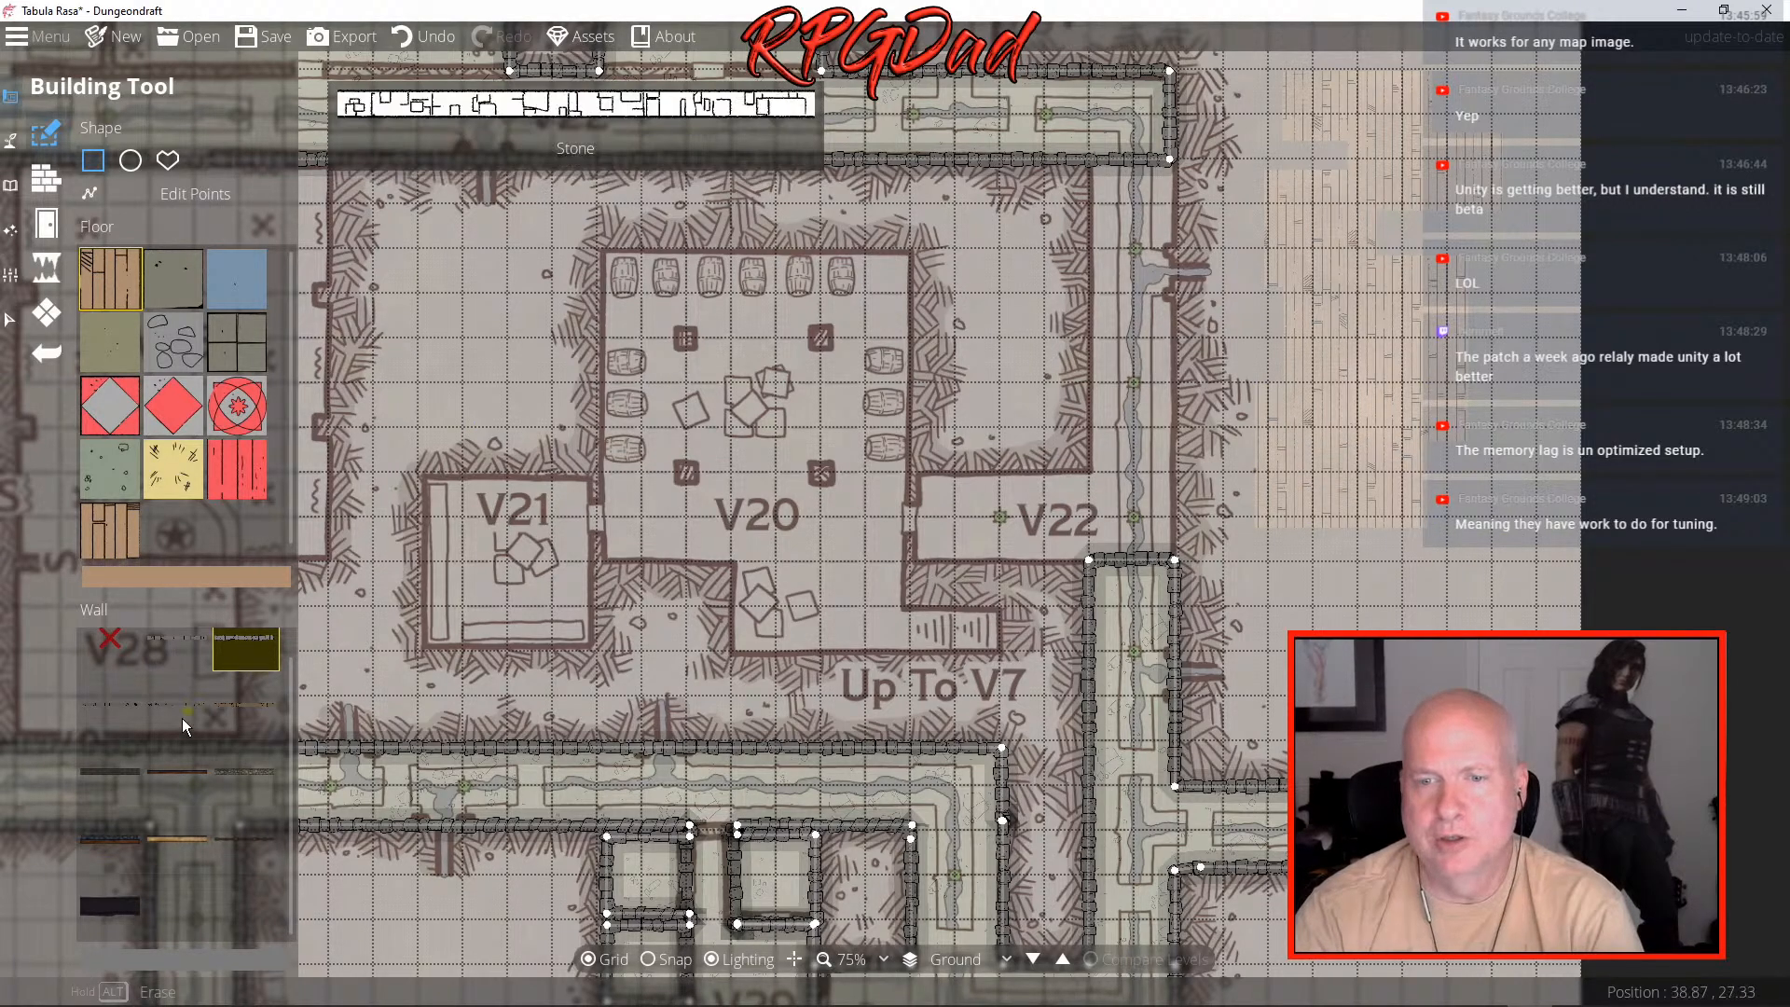
{"action": "left_click", "coordinate": [112, 651]}
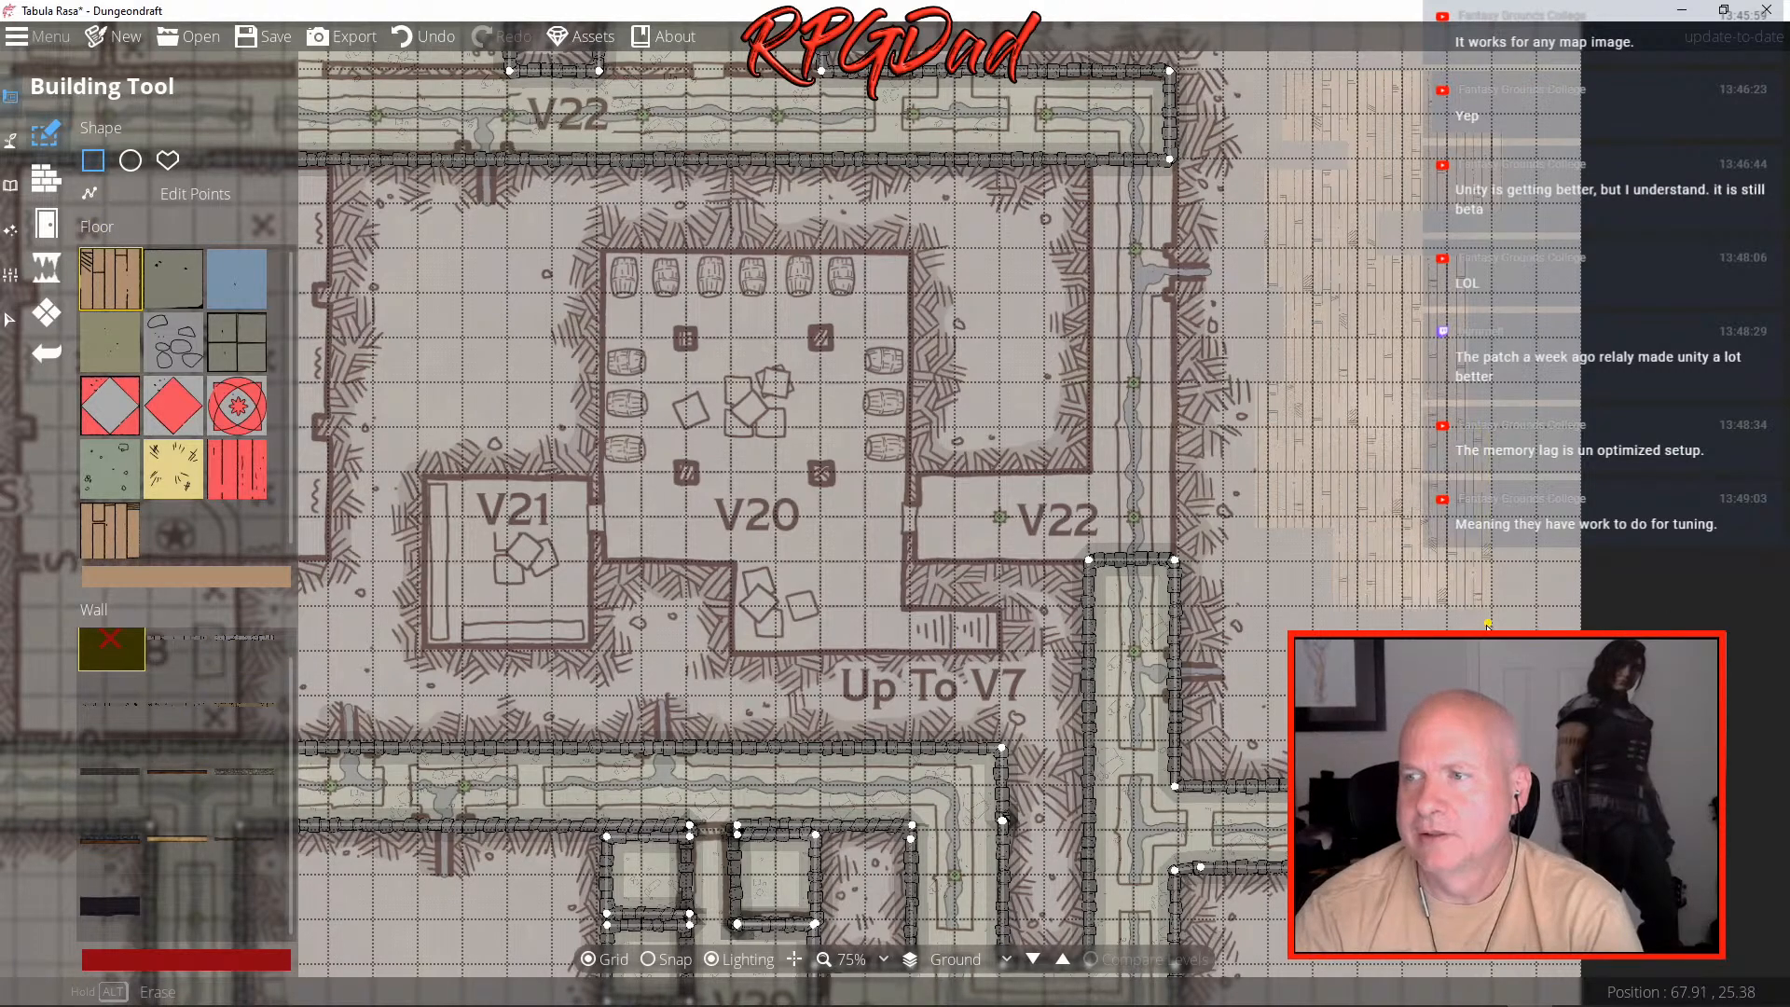
{"action": "left_click", "coordinate": [250, 645]}
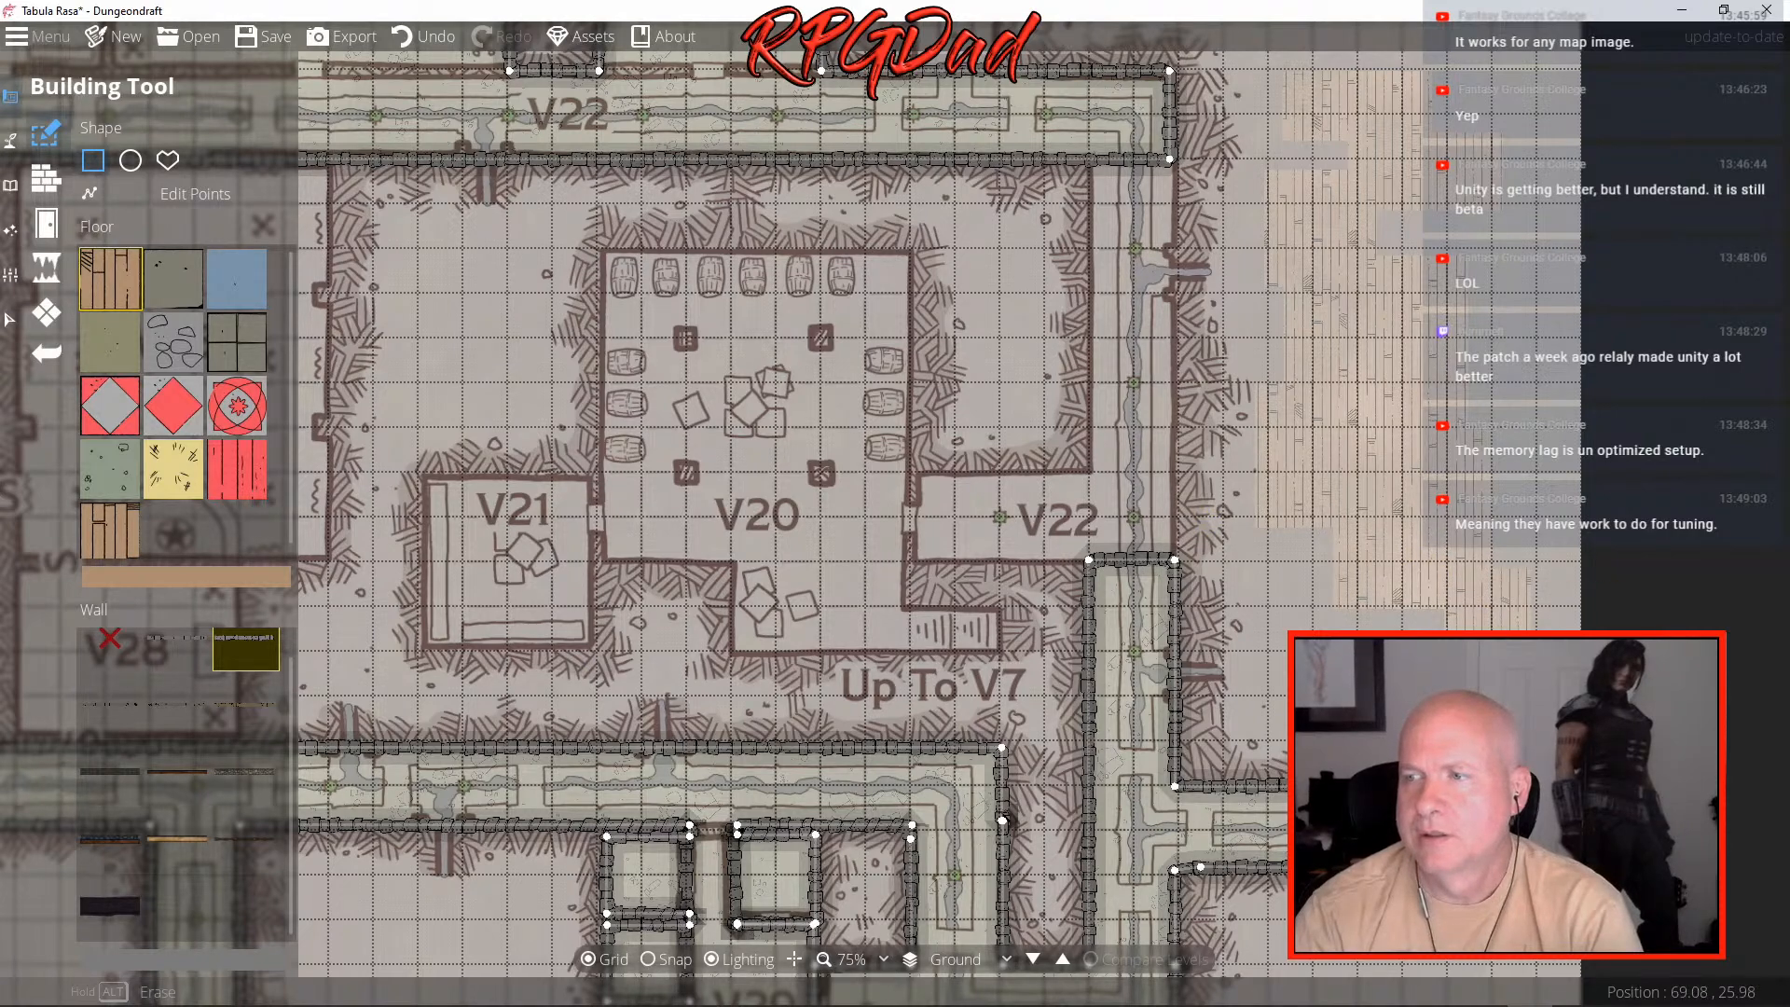
{"action": "left_click", "coordinate": [93, 197]}
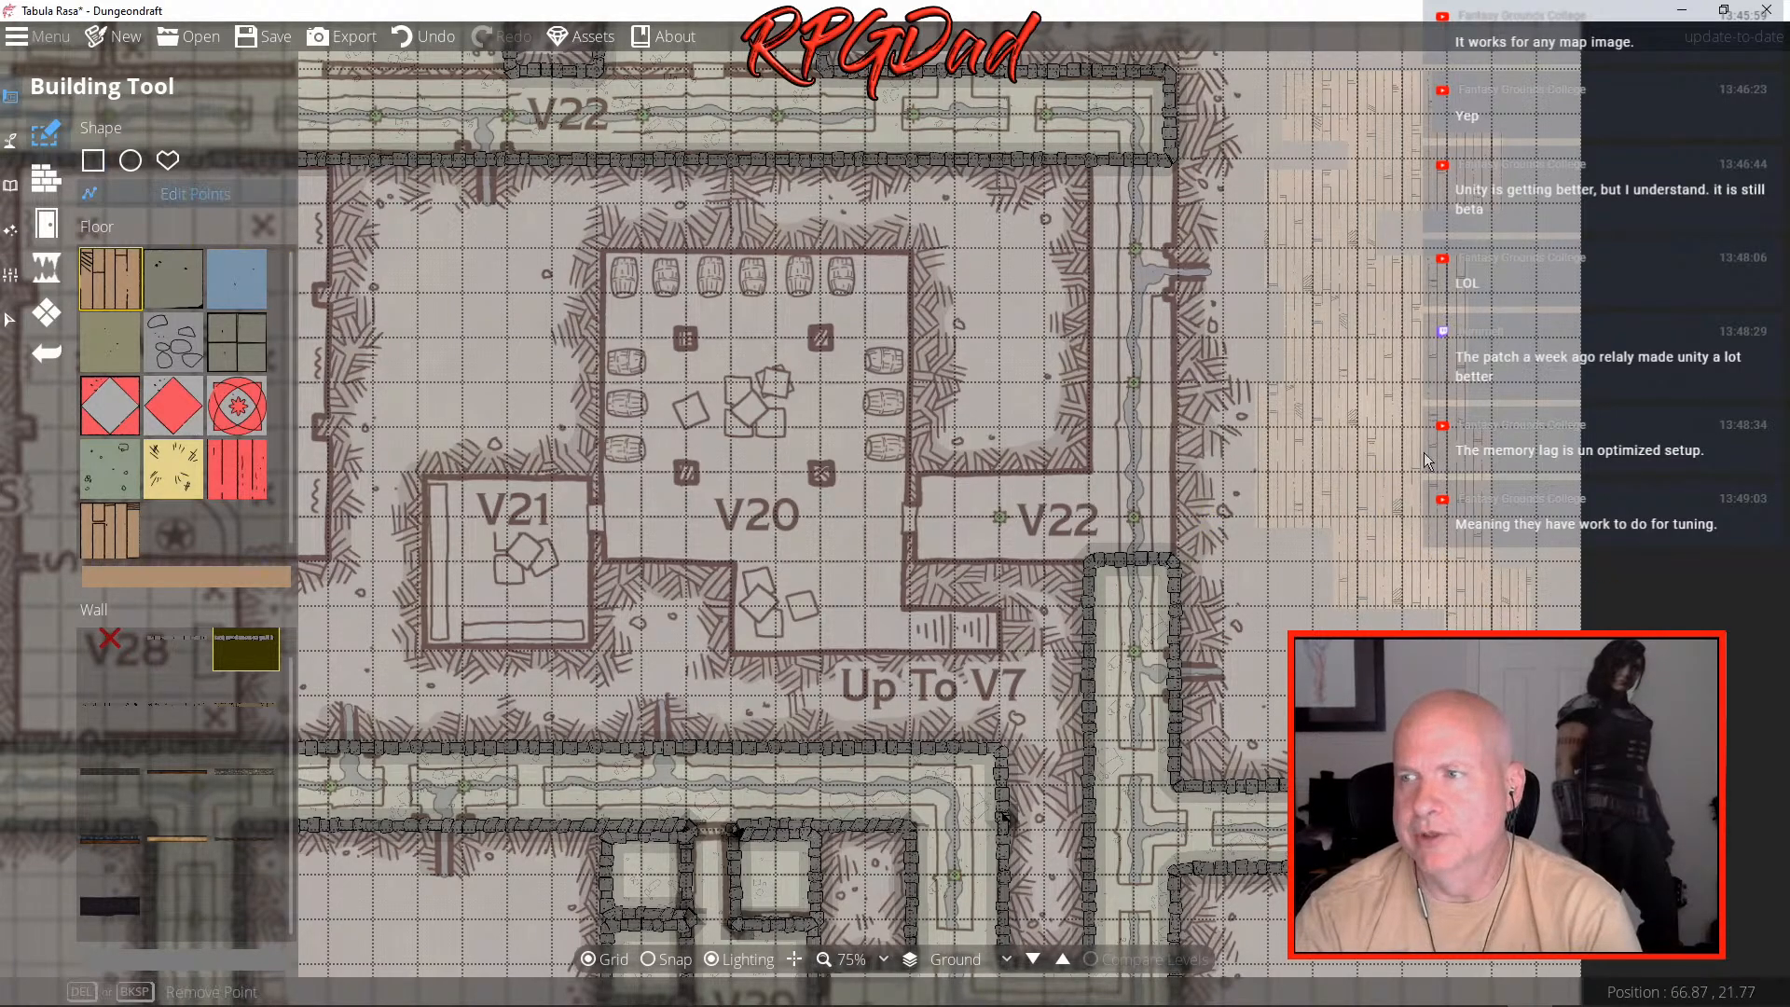
{"action": "left_click", "coordinate": [1470, 427]}
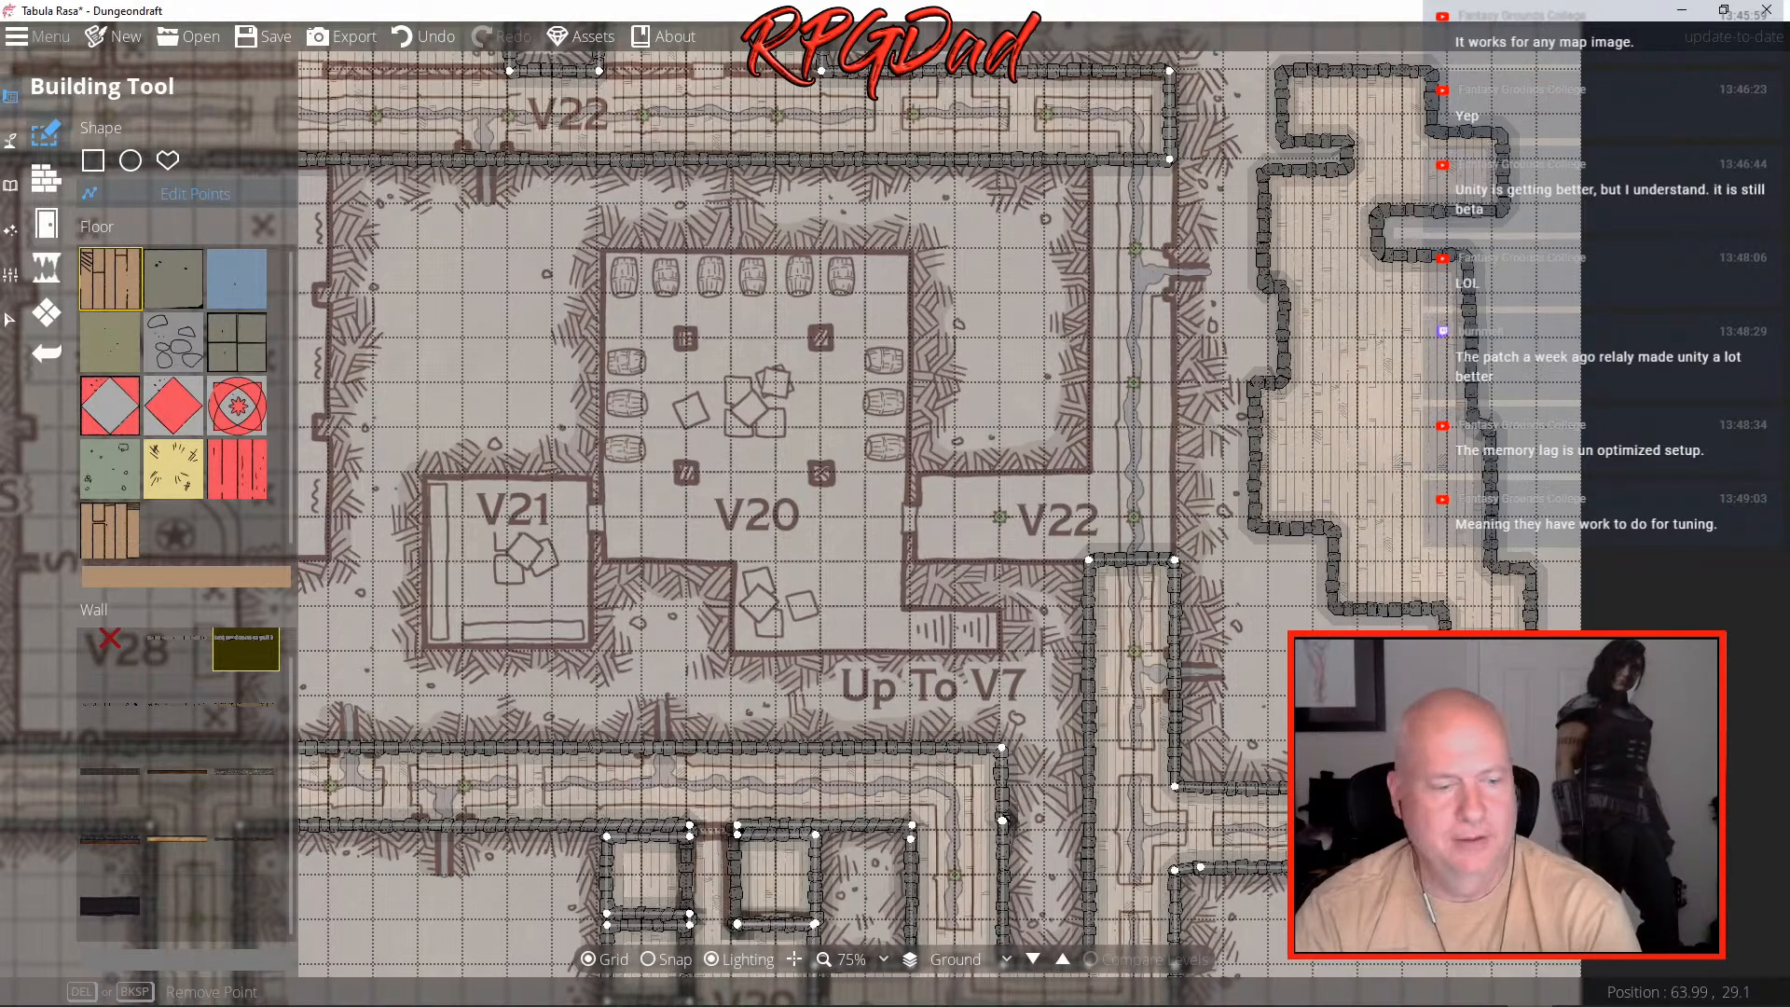
- Add a point on the Dead End corridor's south wall and bend its north wall inward near the northeast corner
{"action": "left_click_drag", "start_coordinate": [1611, 902], "coordinate": [1060, 748]}
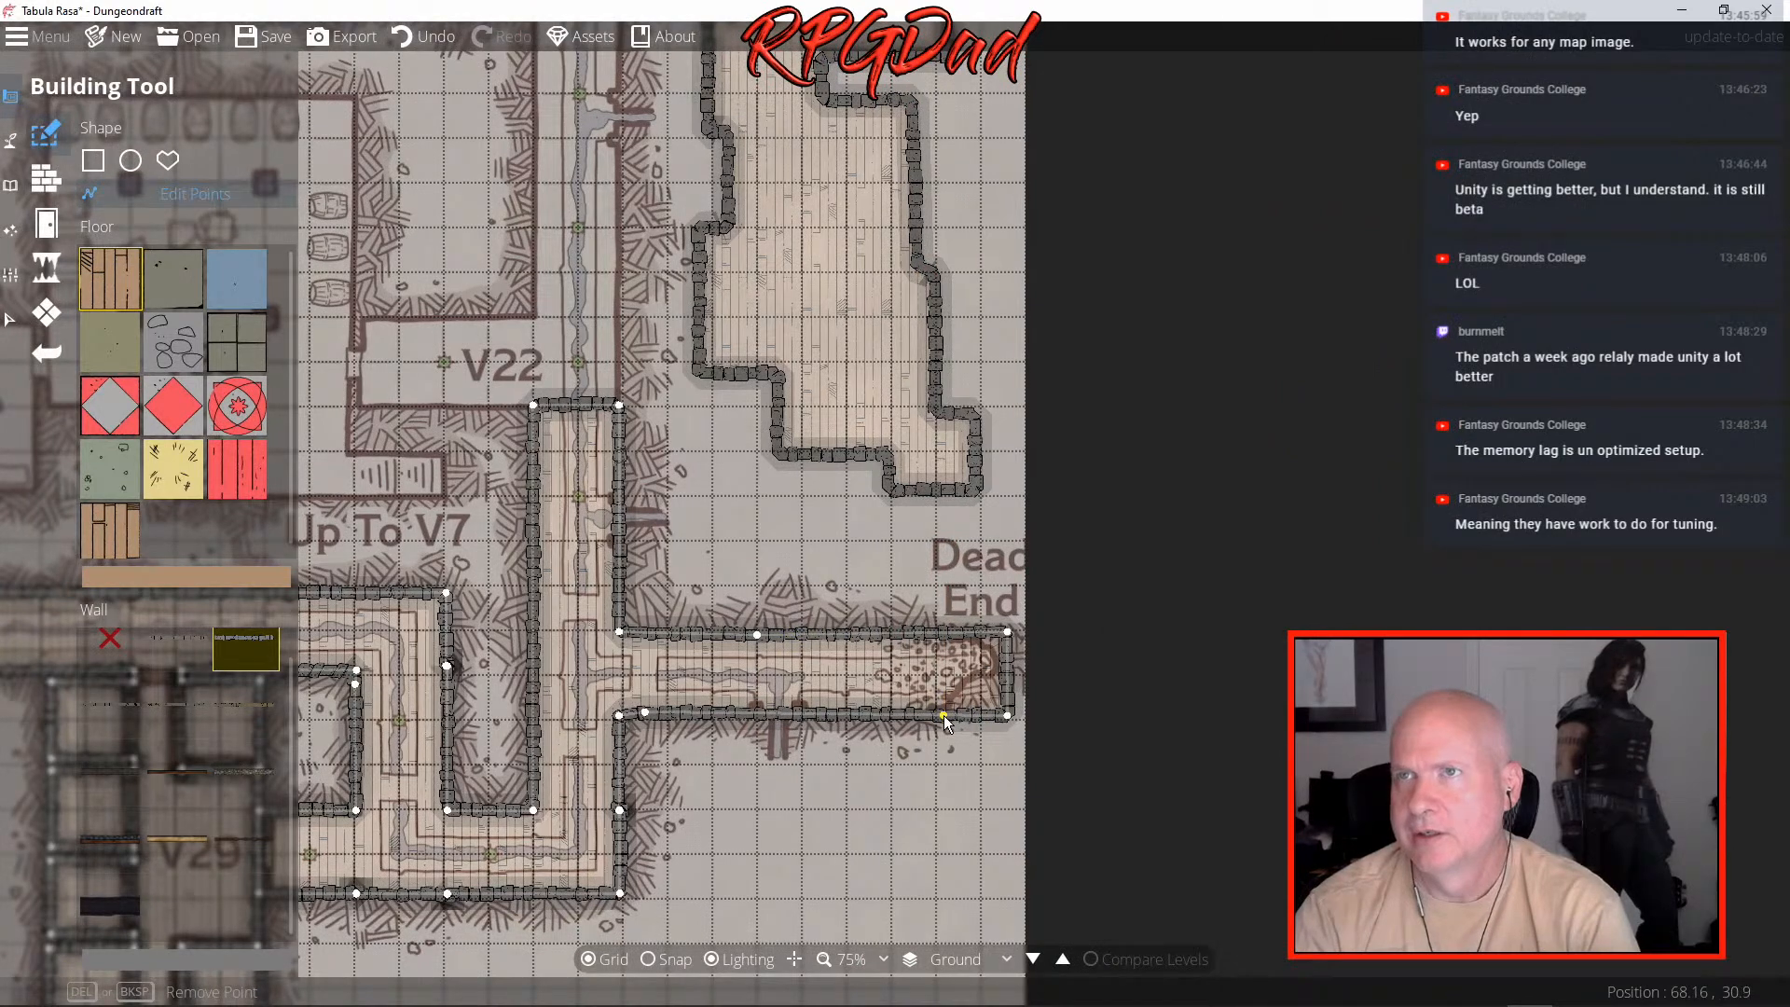
{"action": "scroll", "coordinate": [944, 721], "scroll_direction": "up", "scroll_amount": 5}
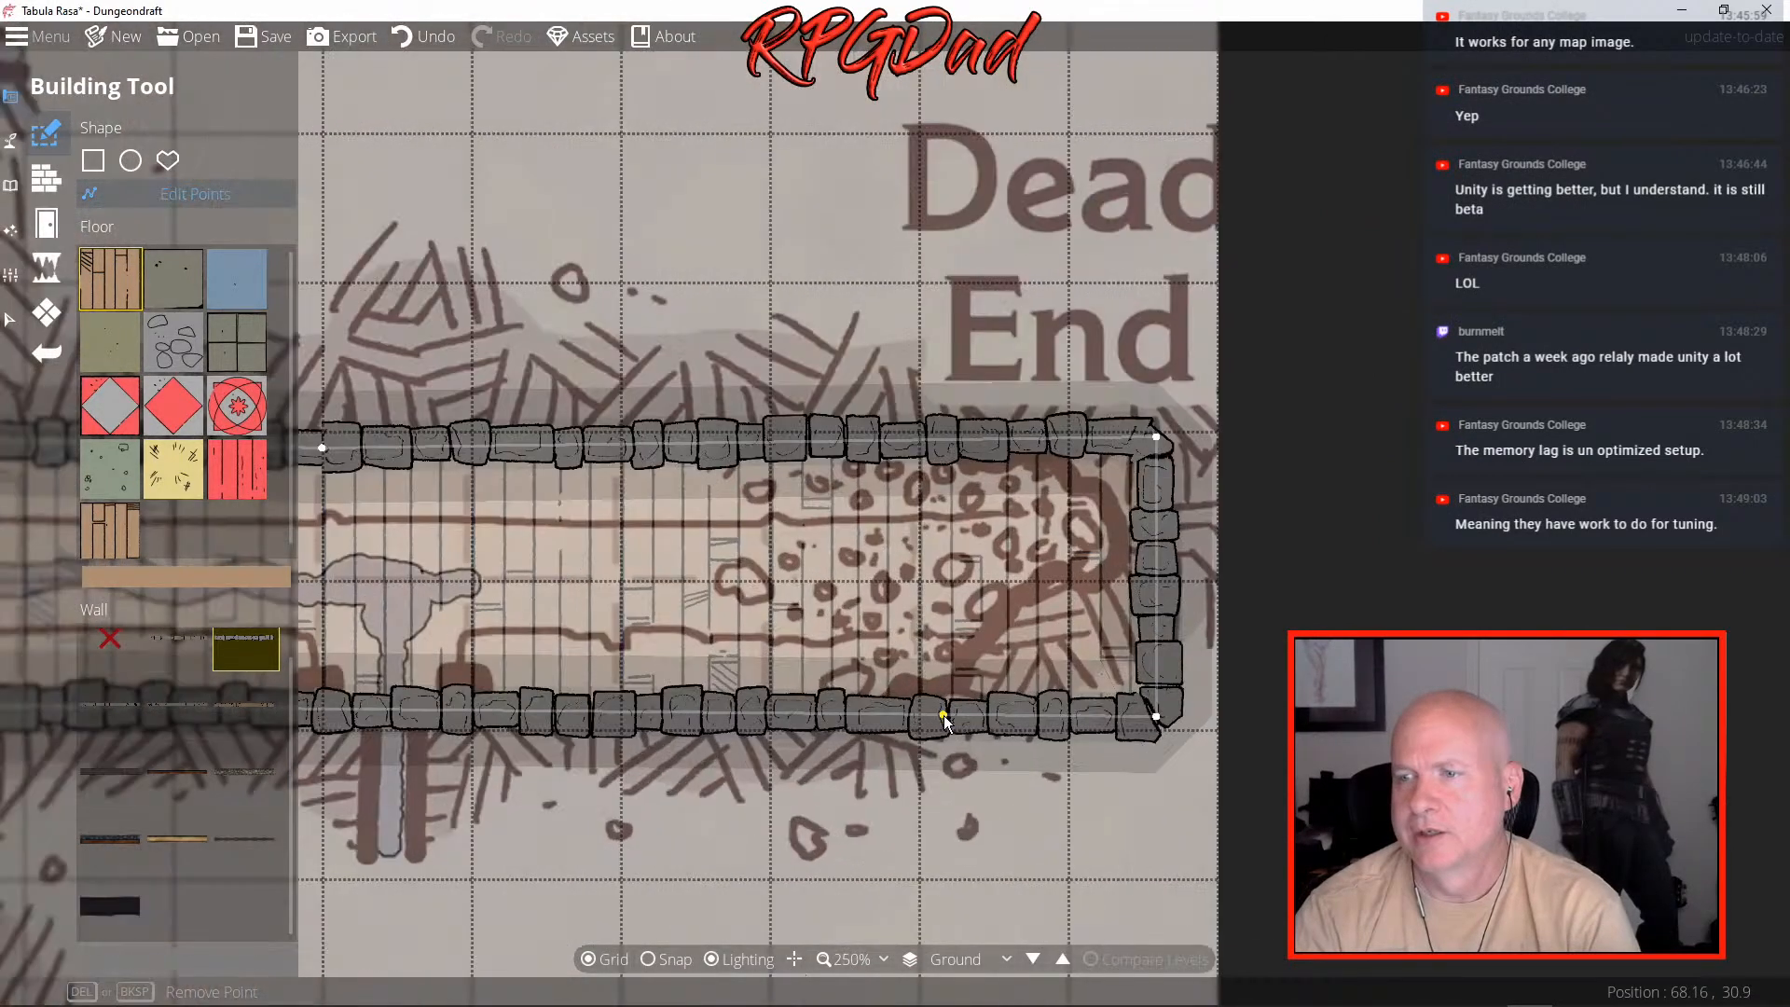
{"action": "left_click_drag", "start_coordinate": [944, 716], "coordinate": [908, 713]}
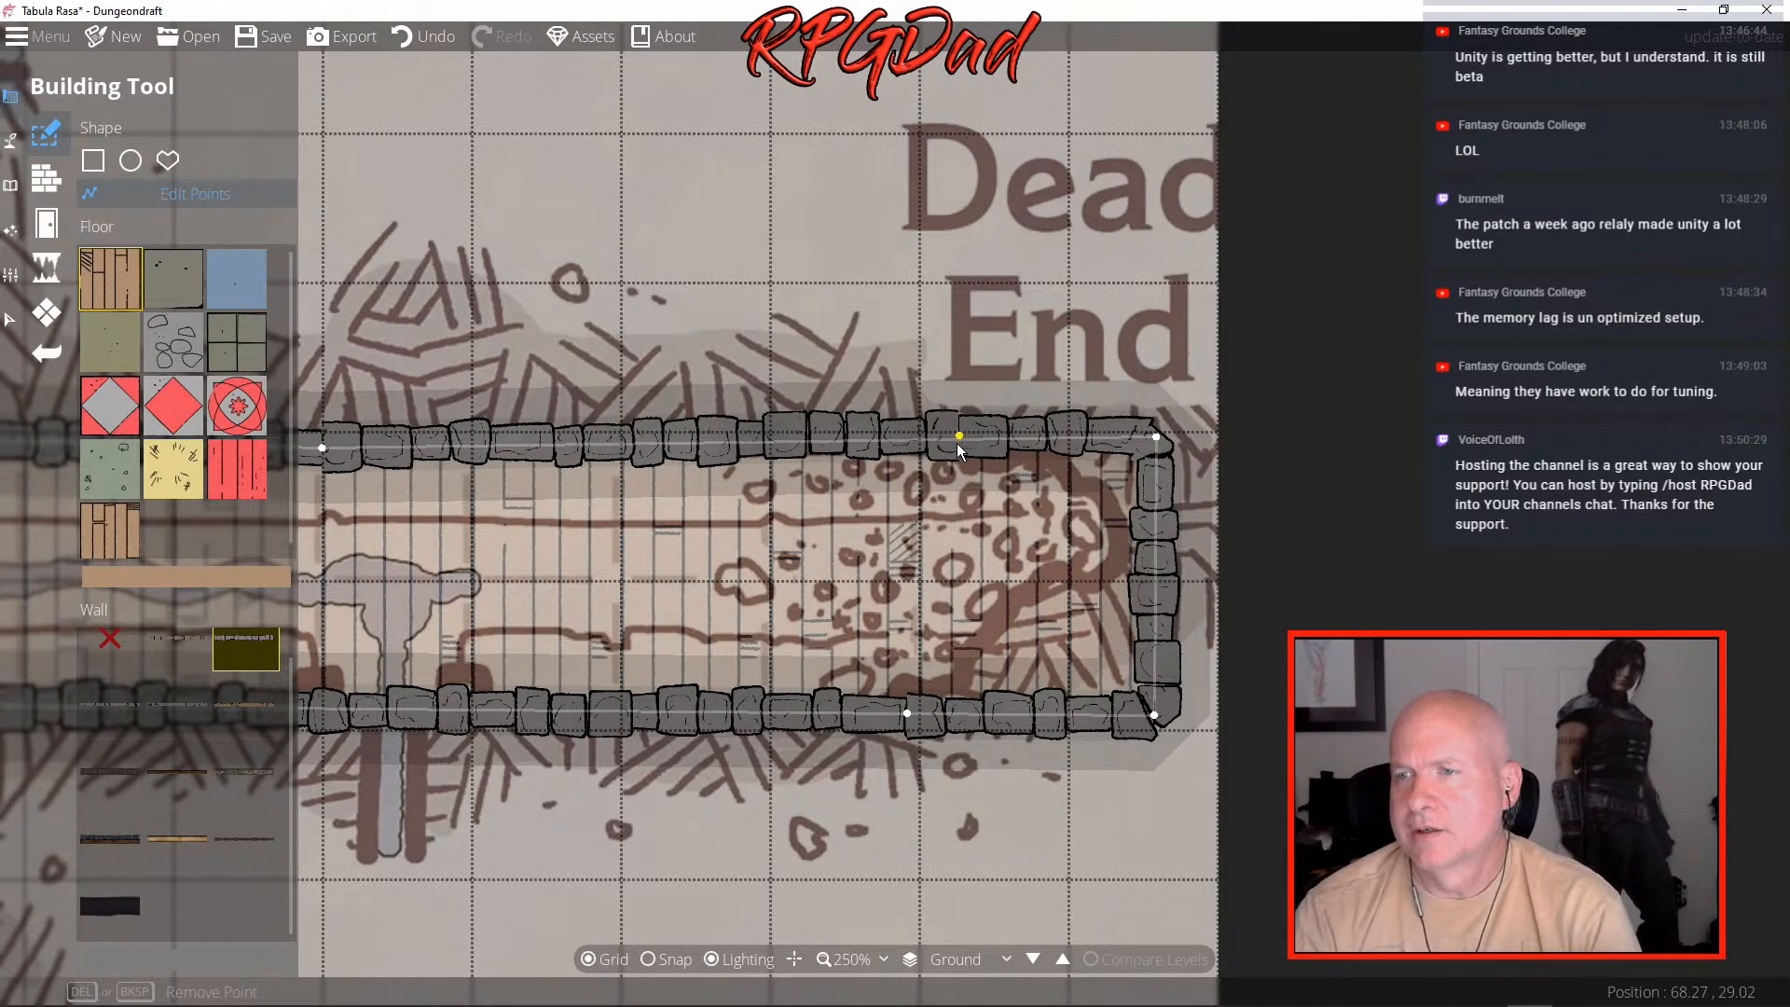
{"action": "left_click_drag", "start_coordinate": [1041, 438], "coordinate": [1069, 473]}
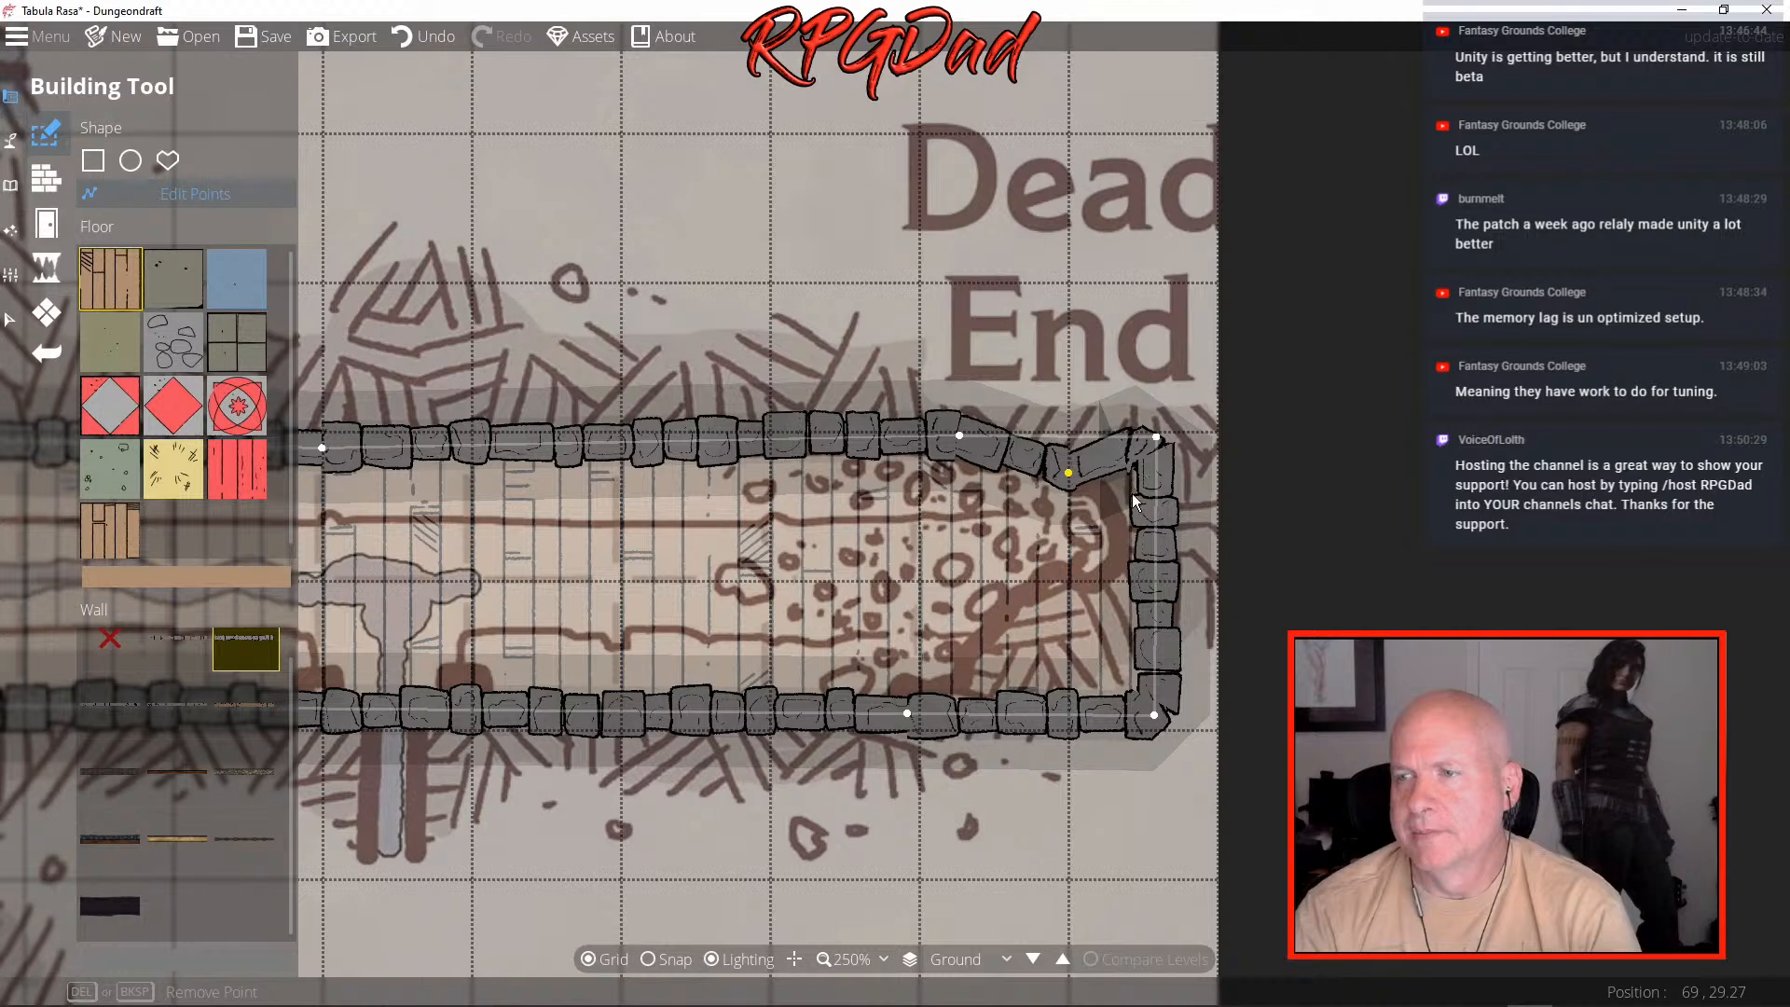
- Nudge the Dead End's two east corner points and rework the points along its south wall beside the rubble, deleting an extra one
{"action": "left_click", "coordinate": [1157, 438]}
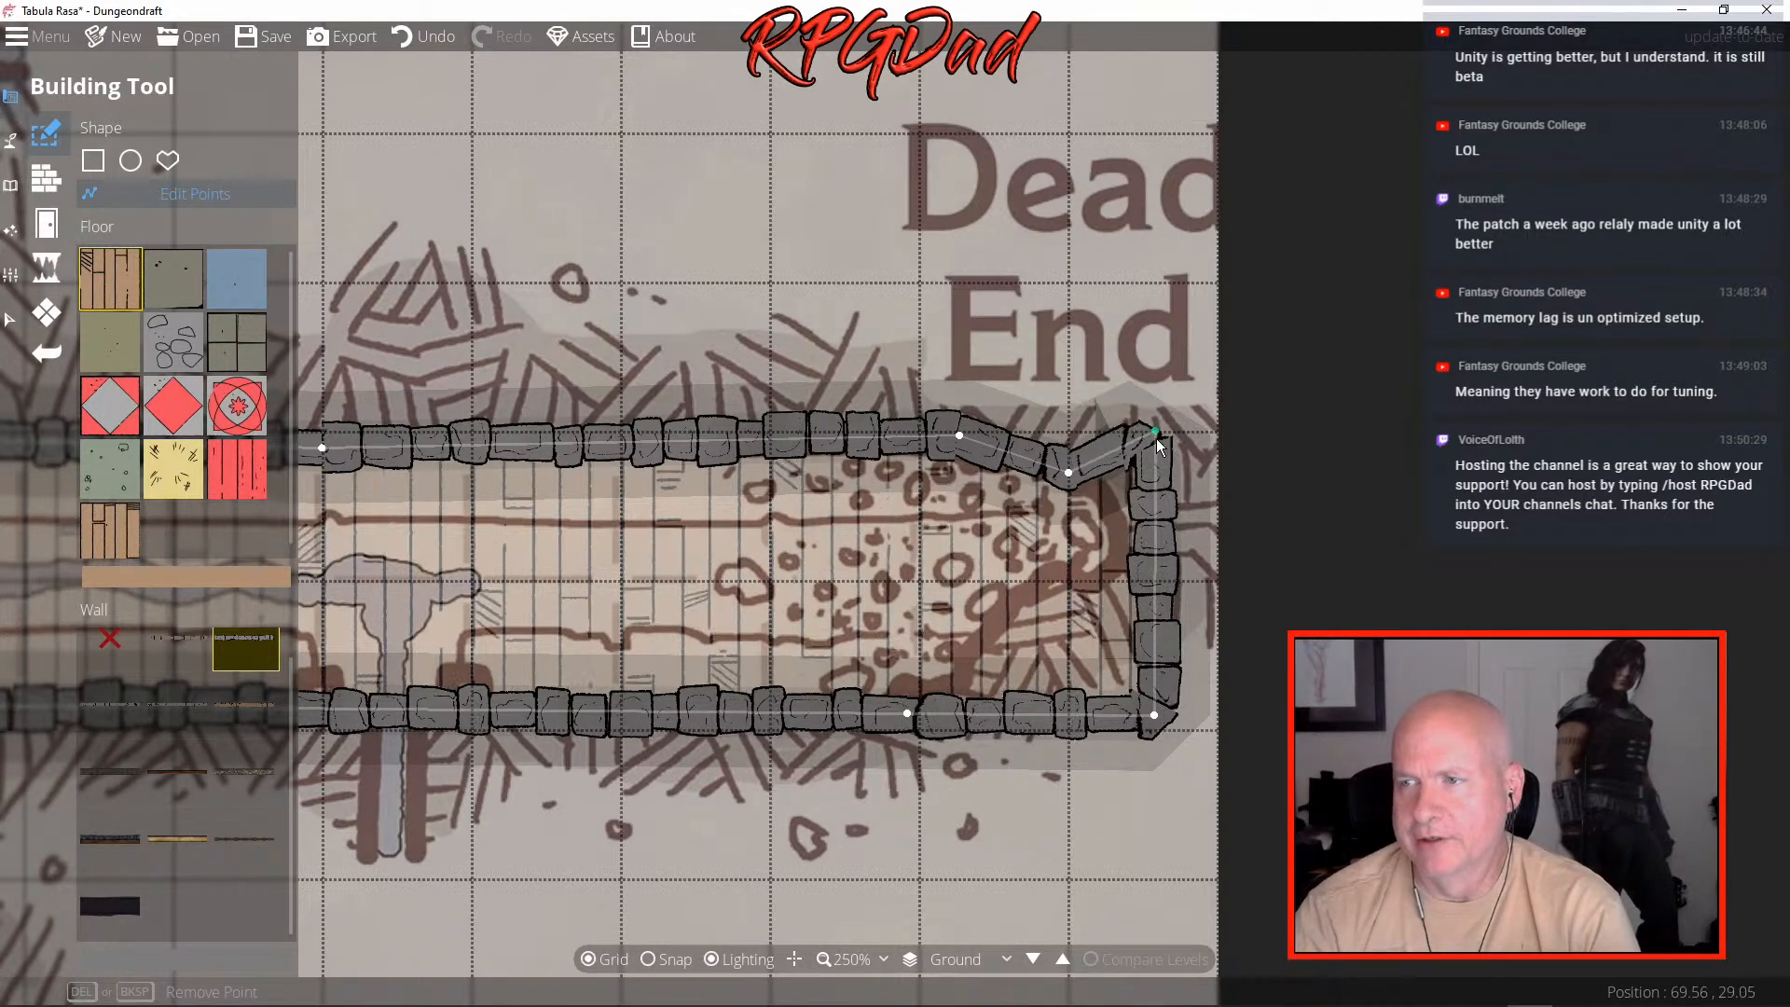
{"action": "left_click", "coordinate": [1153, 714]}
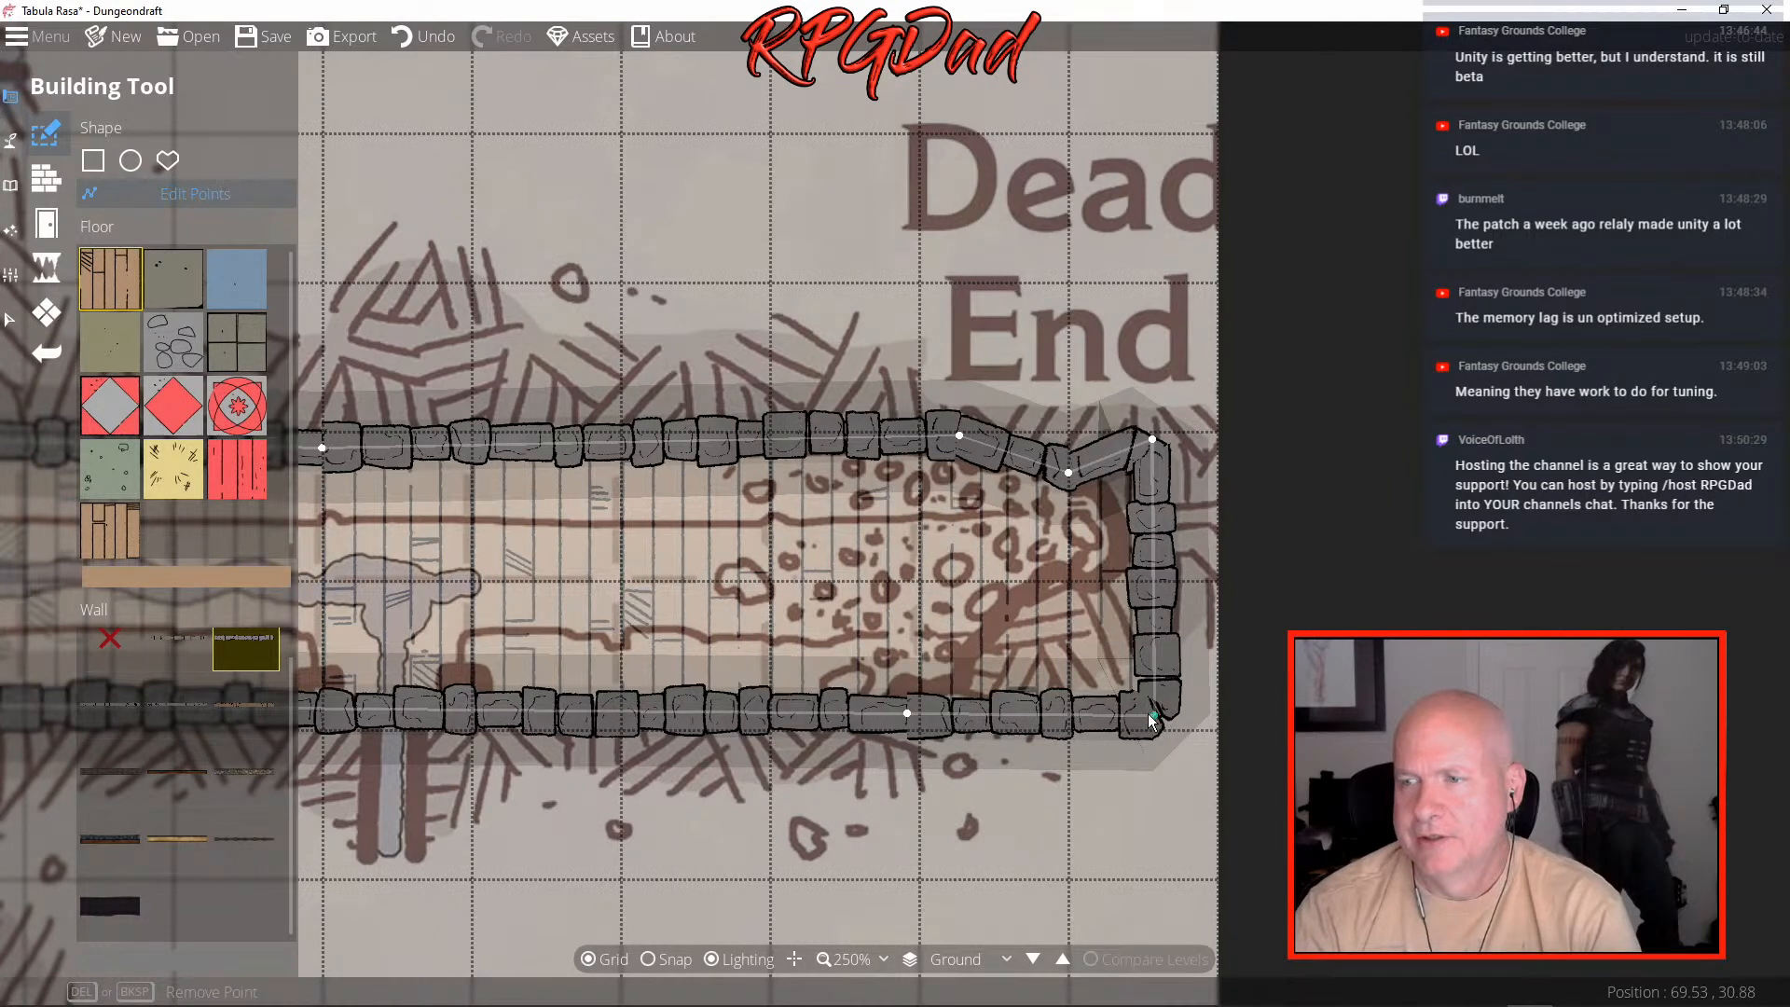
{"action": "left_click_drag", "start_coordinate": [1152, 715], "coordinate": [1153, 715]}
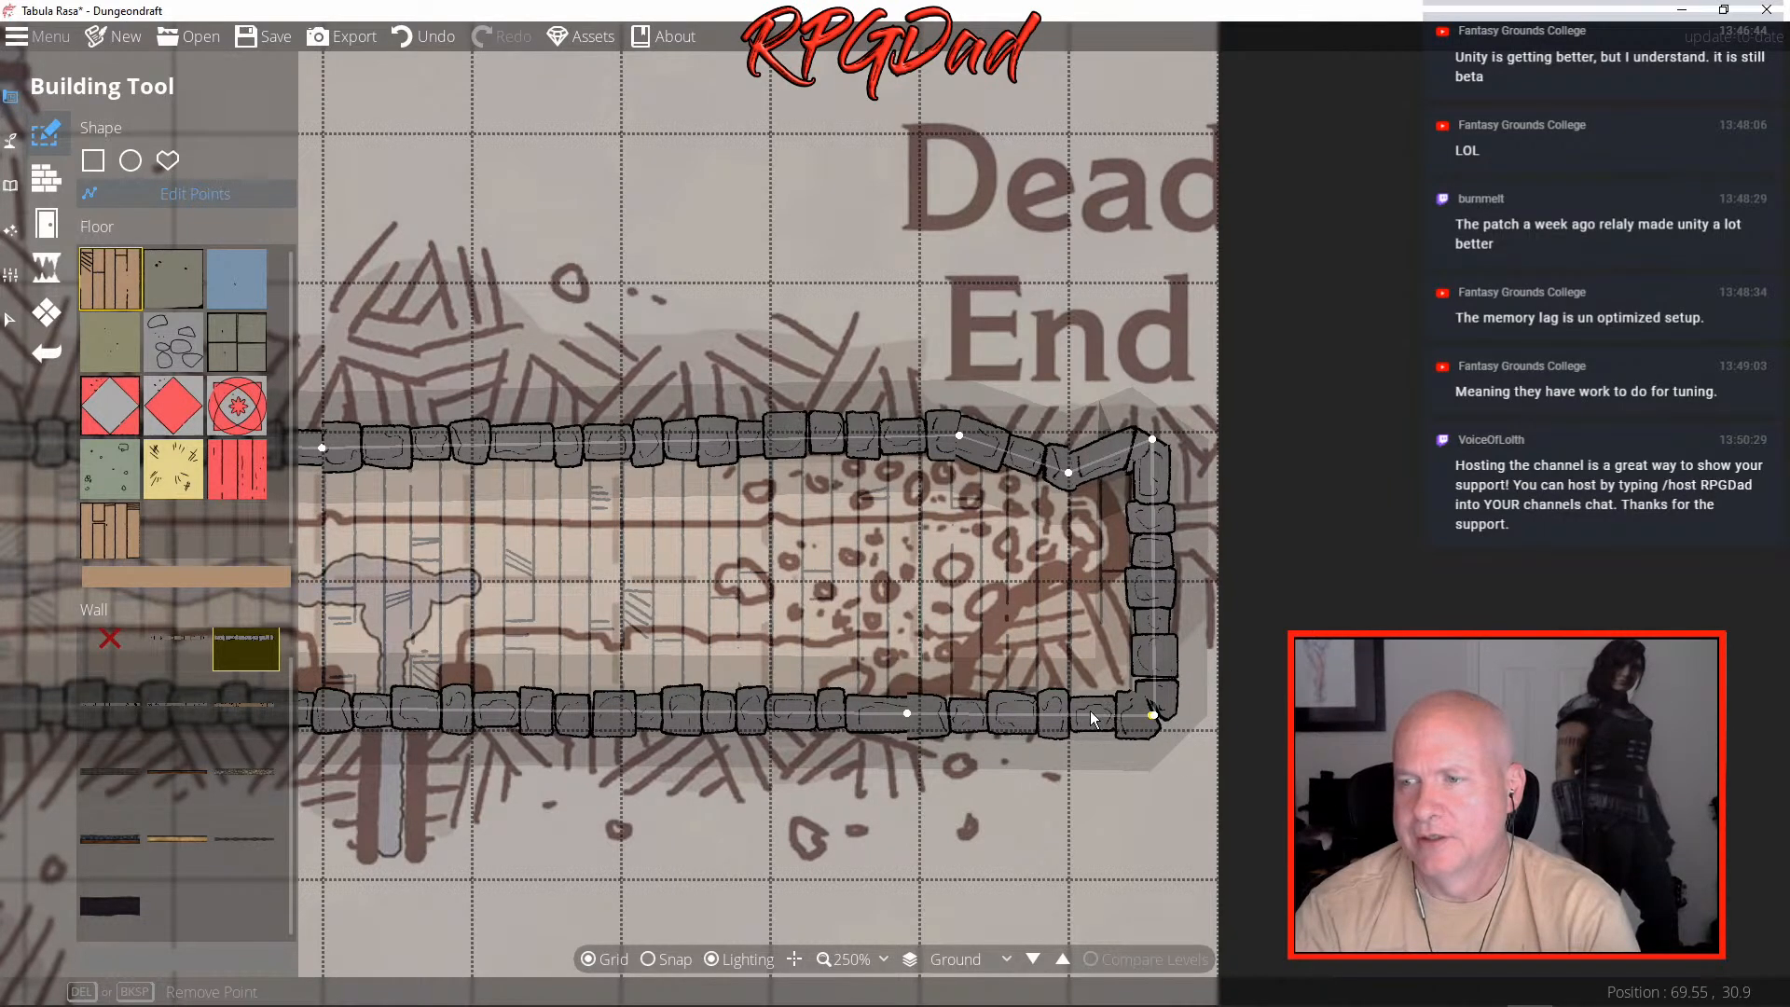
{"action": "left_click", "coordinate": [1153, 715]}
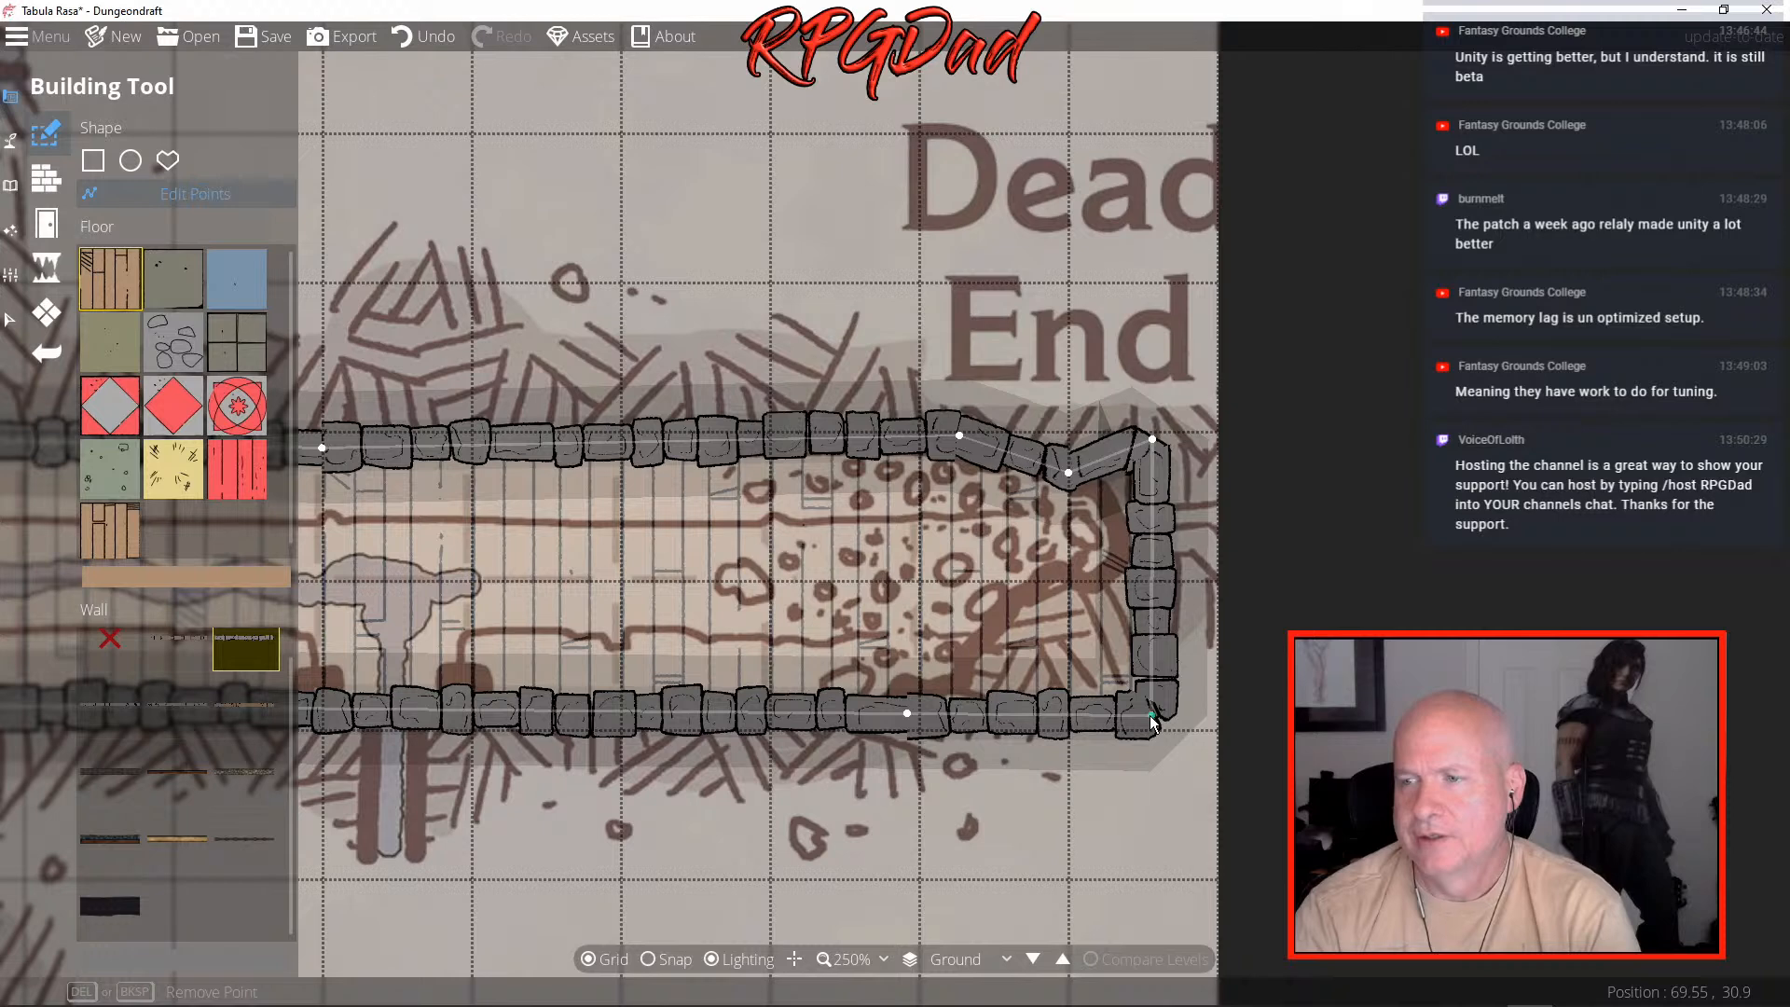
{"action": "left_click_drag", "start_coordinate": [1150, 715], "coordinate": [1150, 715]}
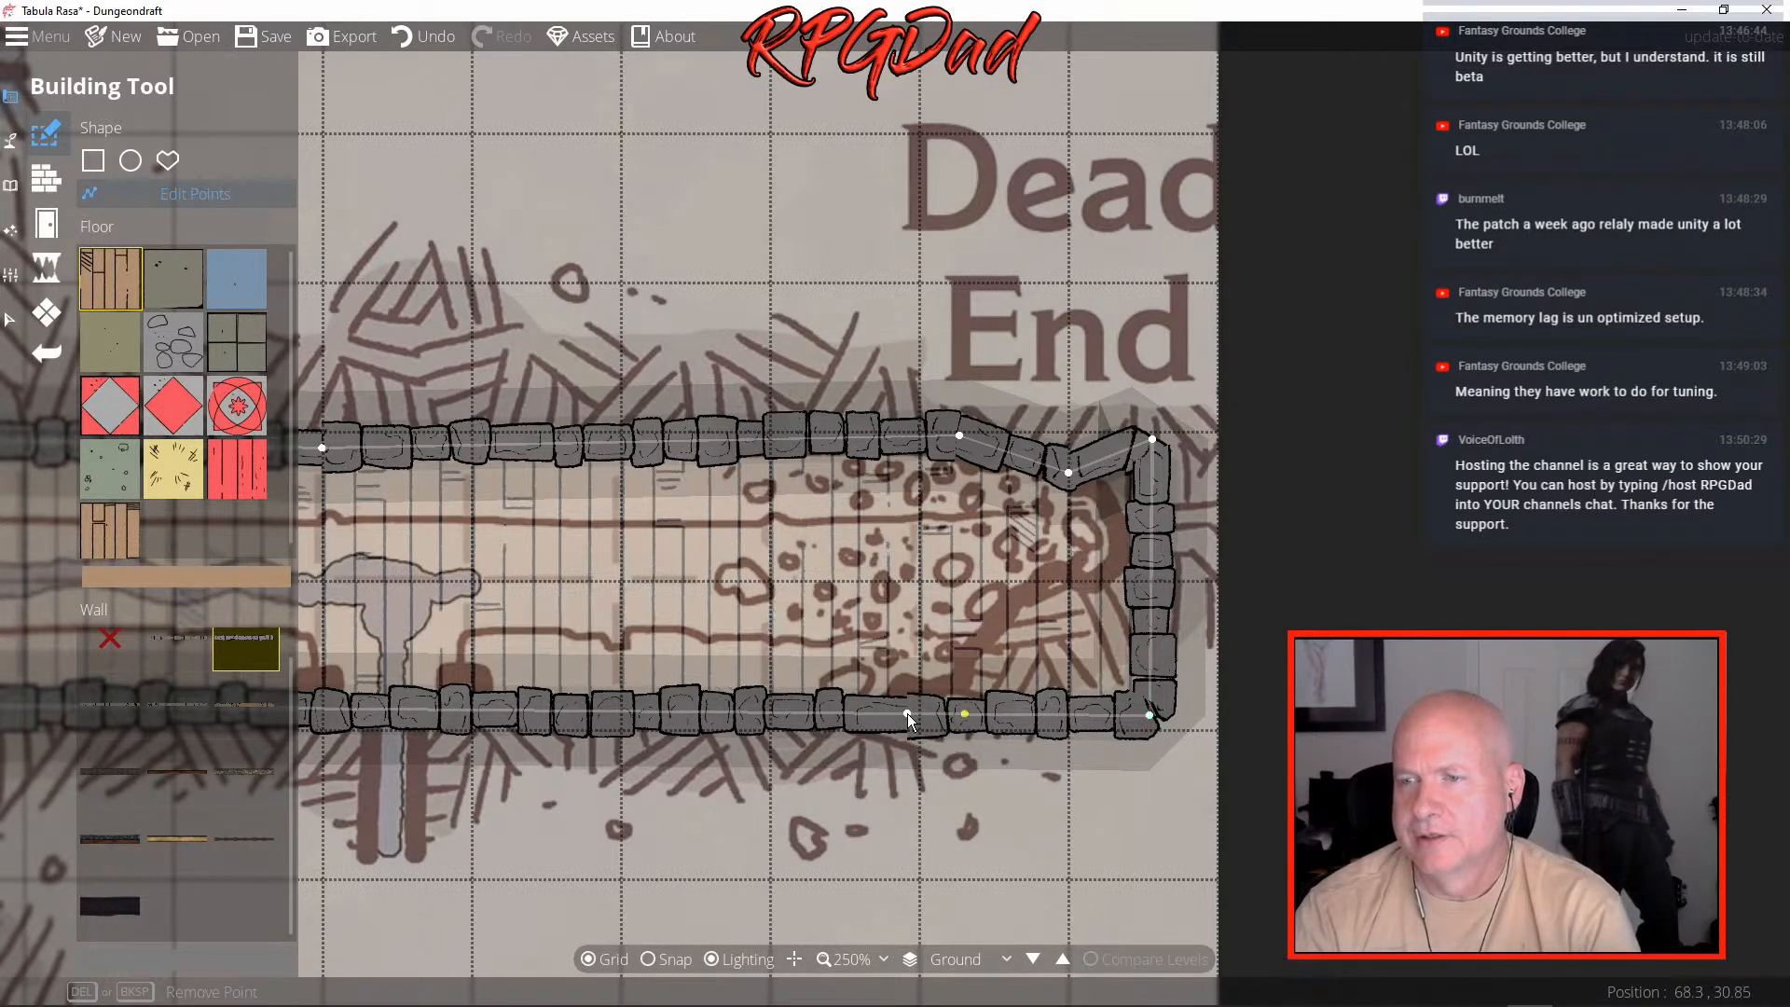
{"action": "left_click_drag", "start_coordinate": [966, 713], "coordinate": [966, 707]}
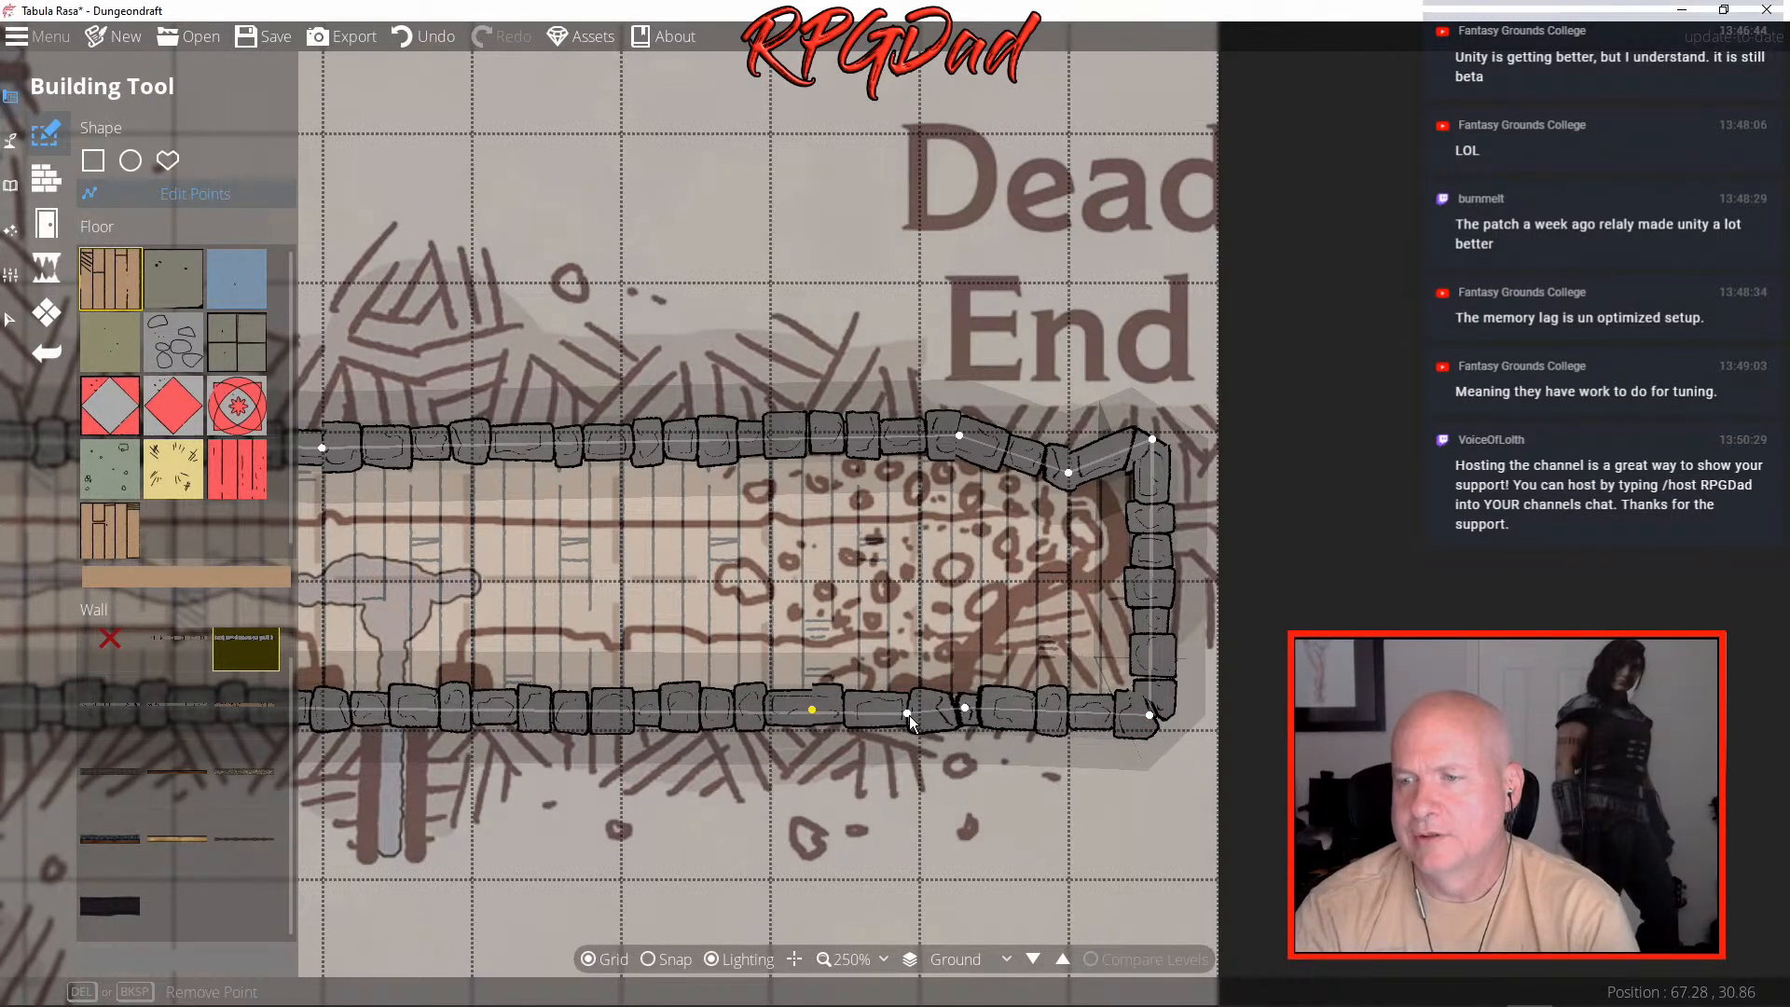
{"action": "key", "text": "Delete"}
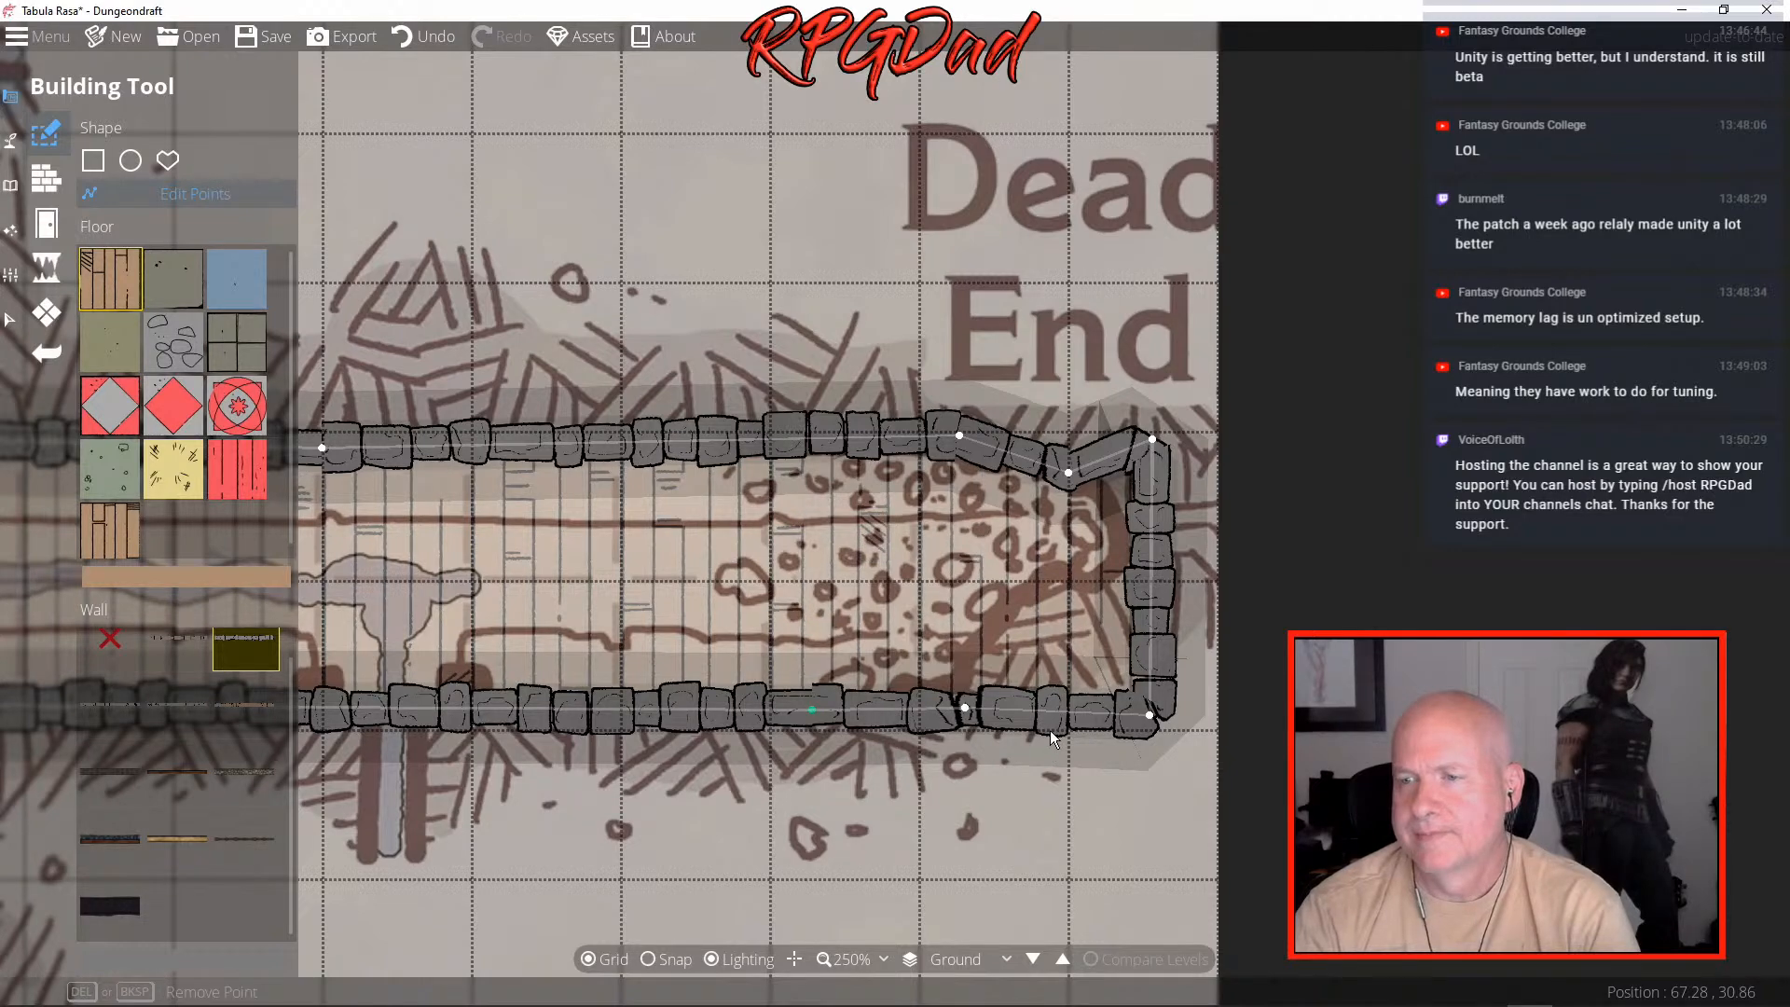
- Reshape the Dead End's east end by pulling its south wall and corner points inward around the outline of the rubble
{"action": "scroll", "coordinate": [1050, 730], "scroll_direction": "down", "scroll_amount": 1}
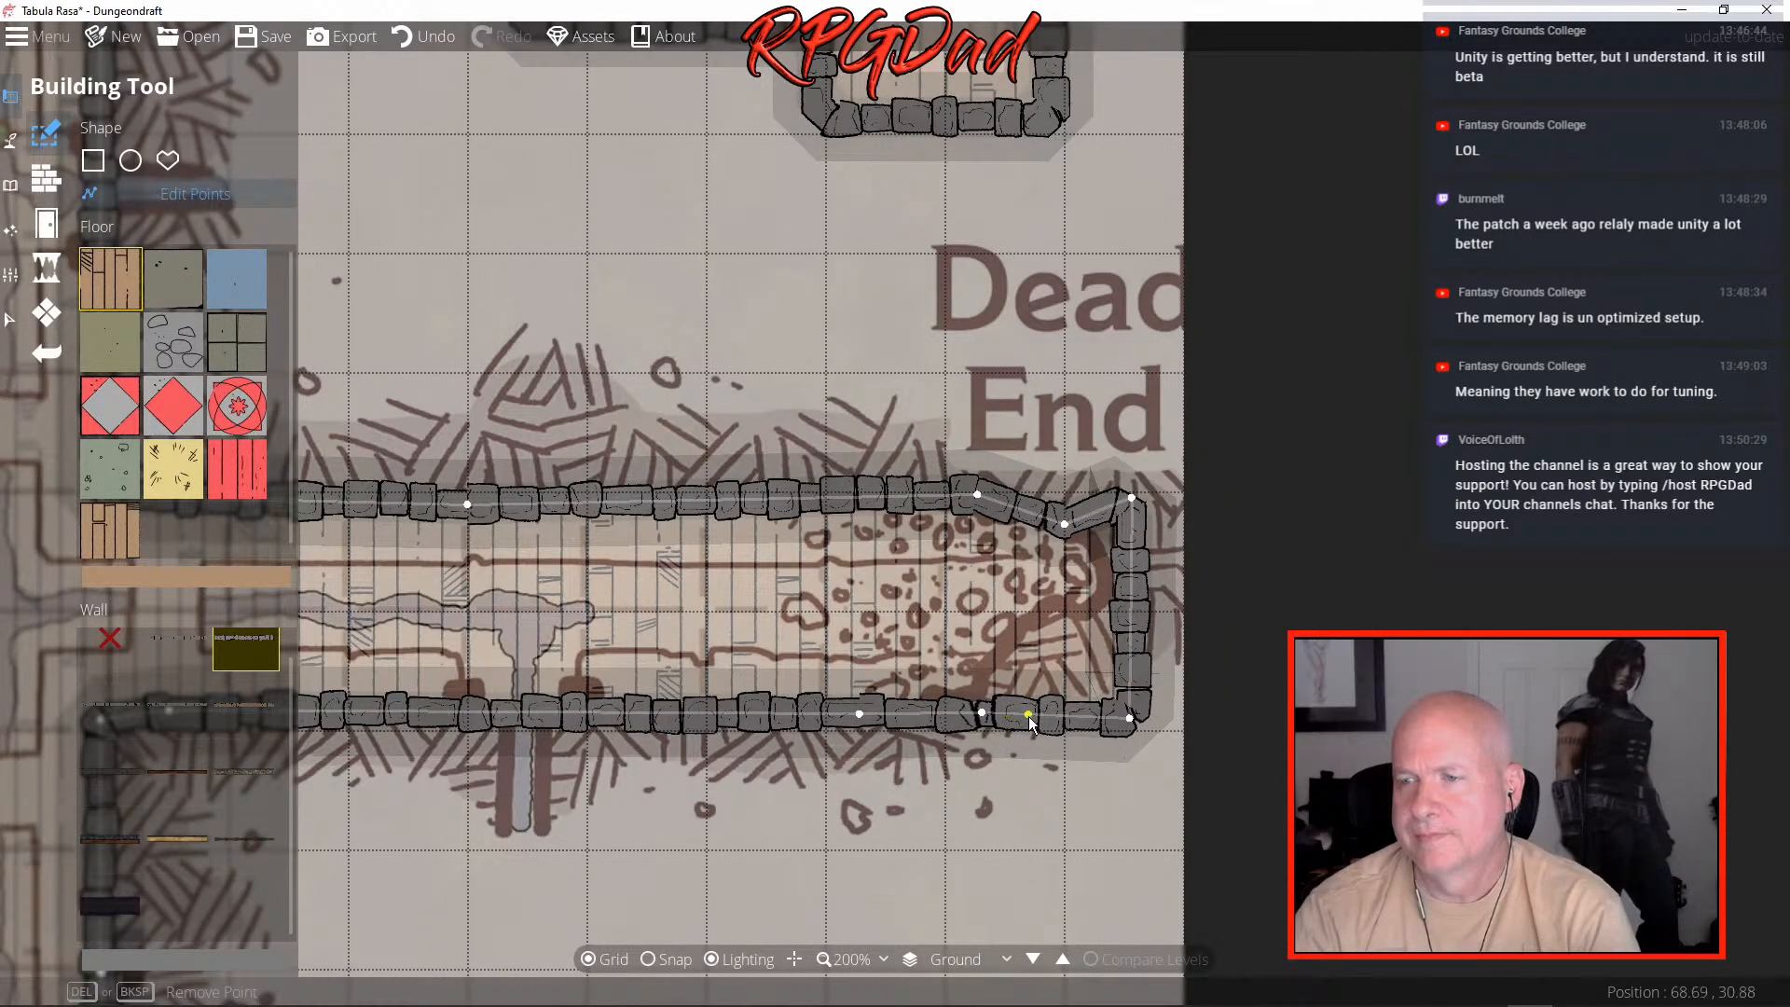
{"action": "left_click_drag", "start_coordinate": [1029, 724], "coordinate": [1007, 656]}
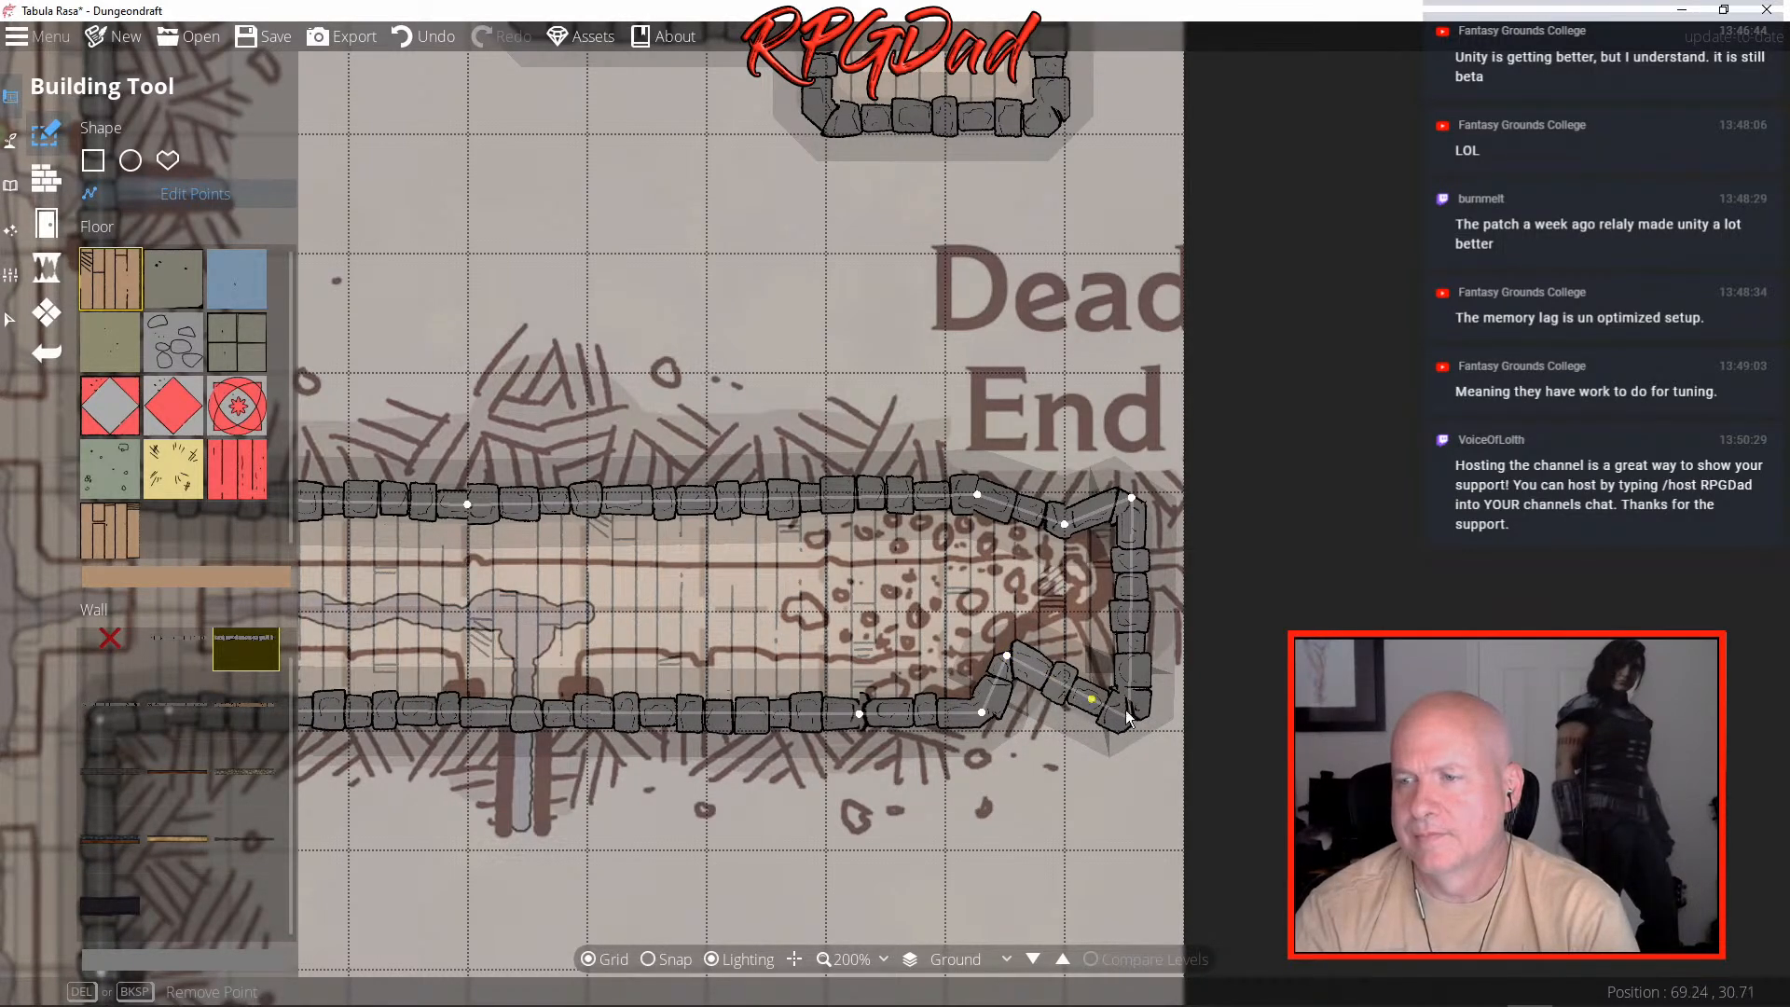
{"action": "left_click_drag", "start_coordinate": [1128, 717], "coordinate": [1031, 623]}
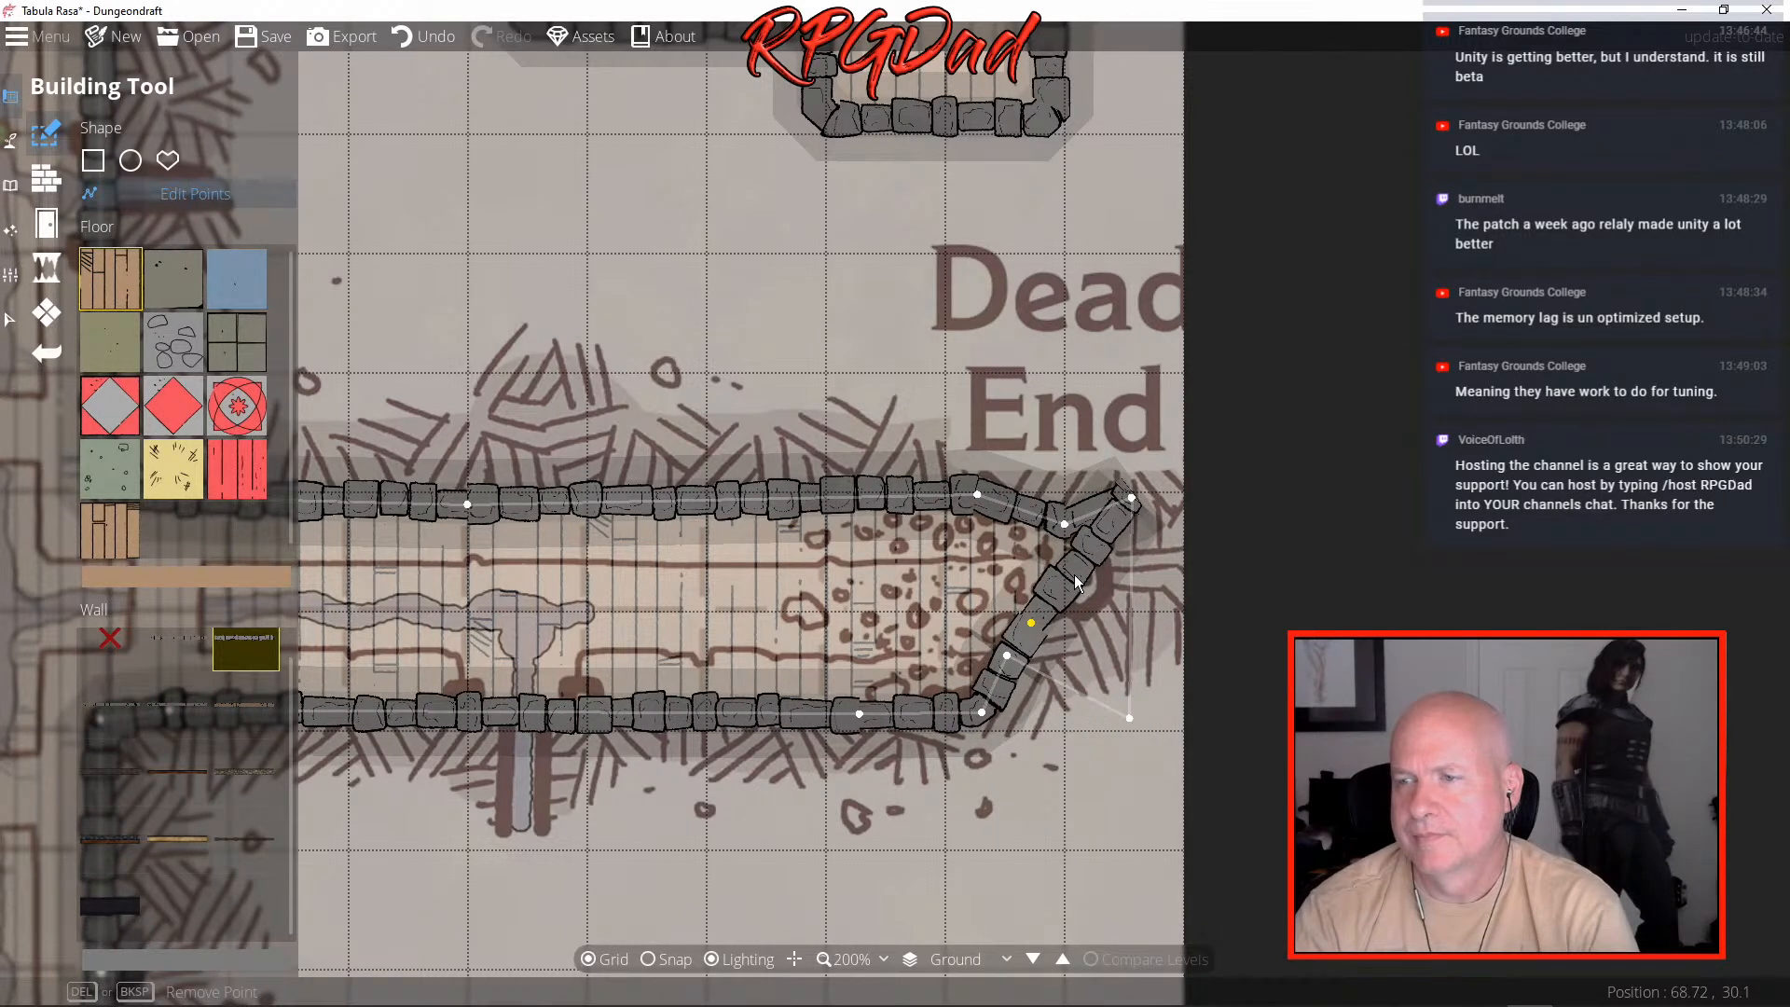
{"action": "left_click_drag", "start_coordinate": [1056, 595], "coordinate": [1077, 604]}
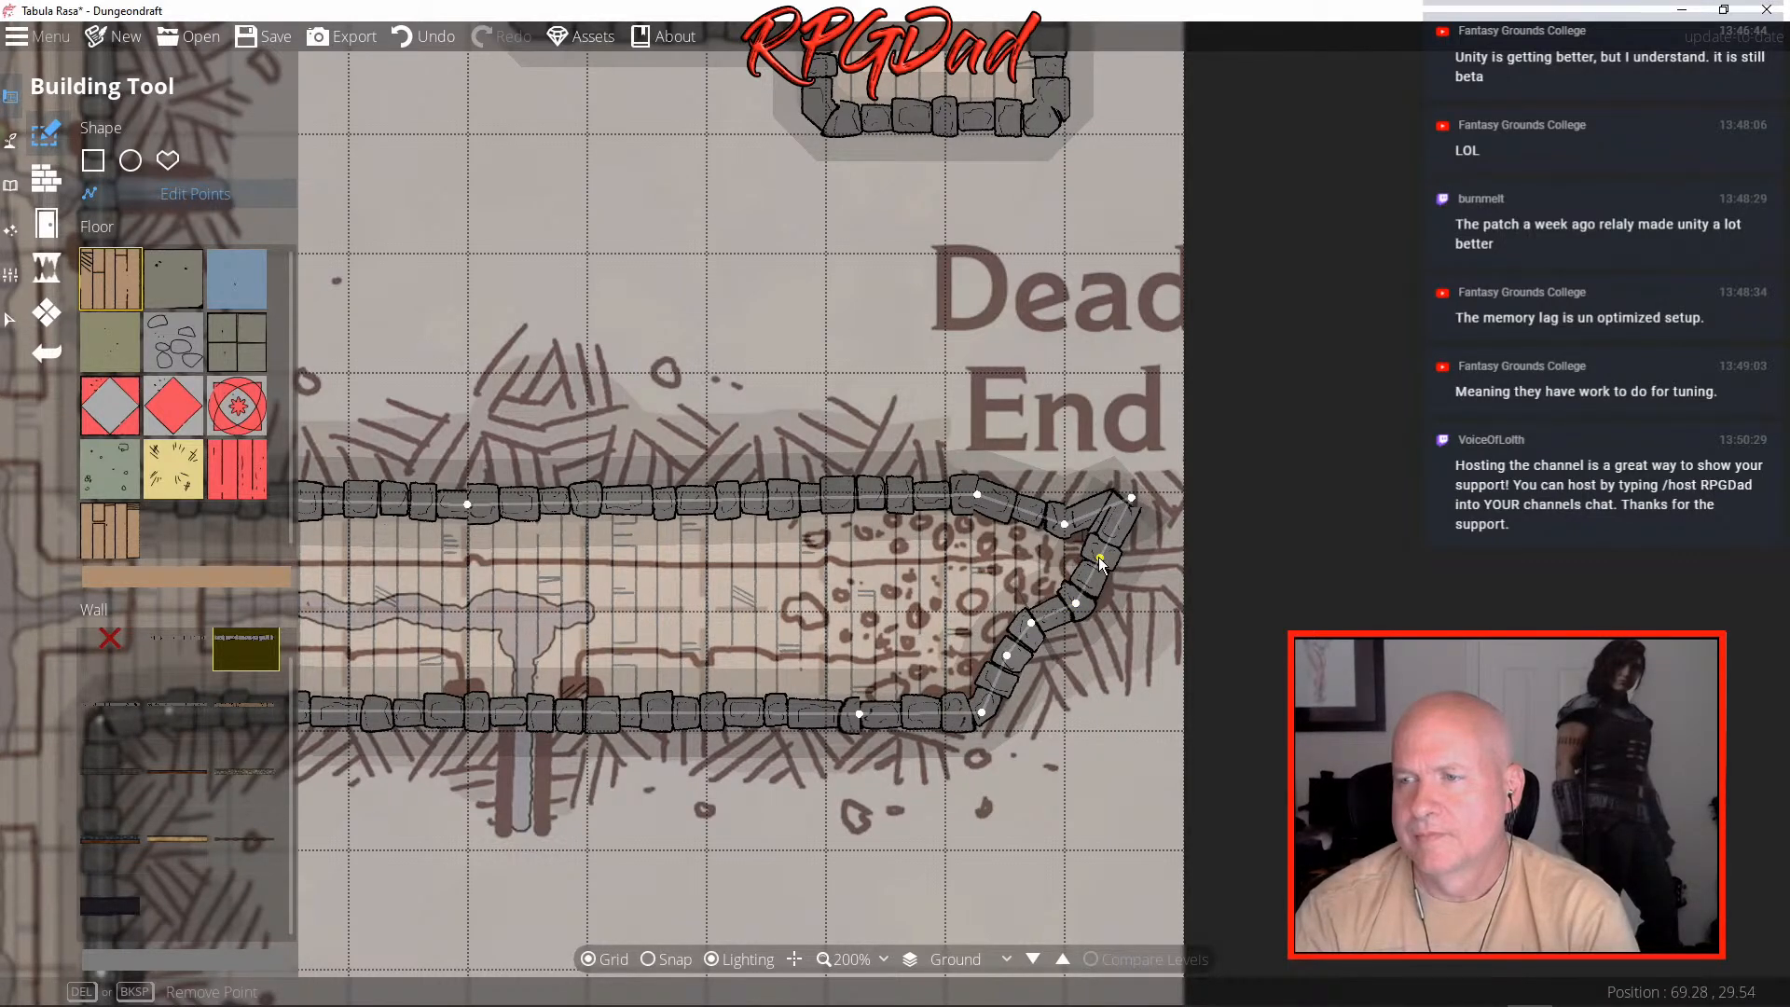
{"action": "left_click_drag", "start_coordinate": [1107, 579], "coordinate": [1109, 589]}
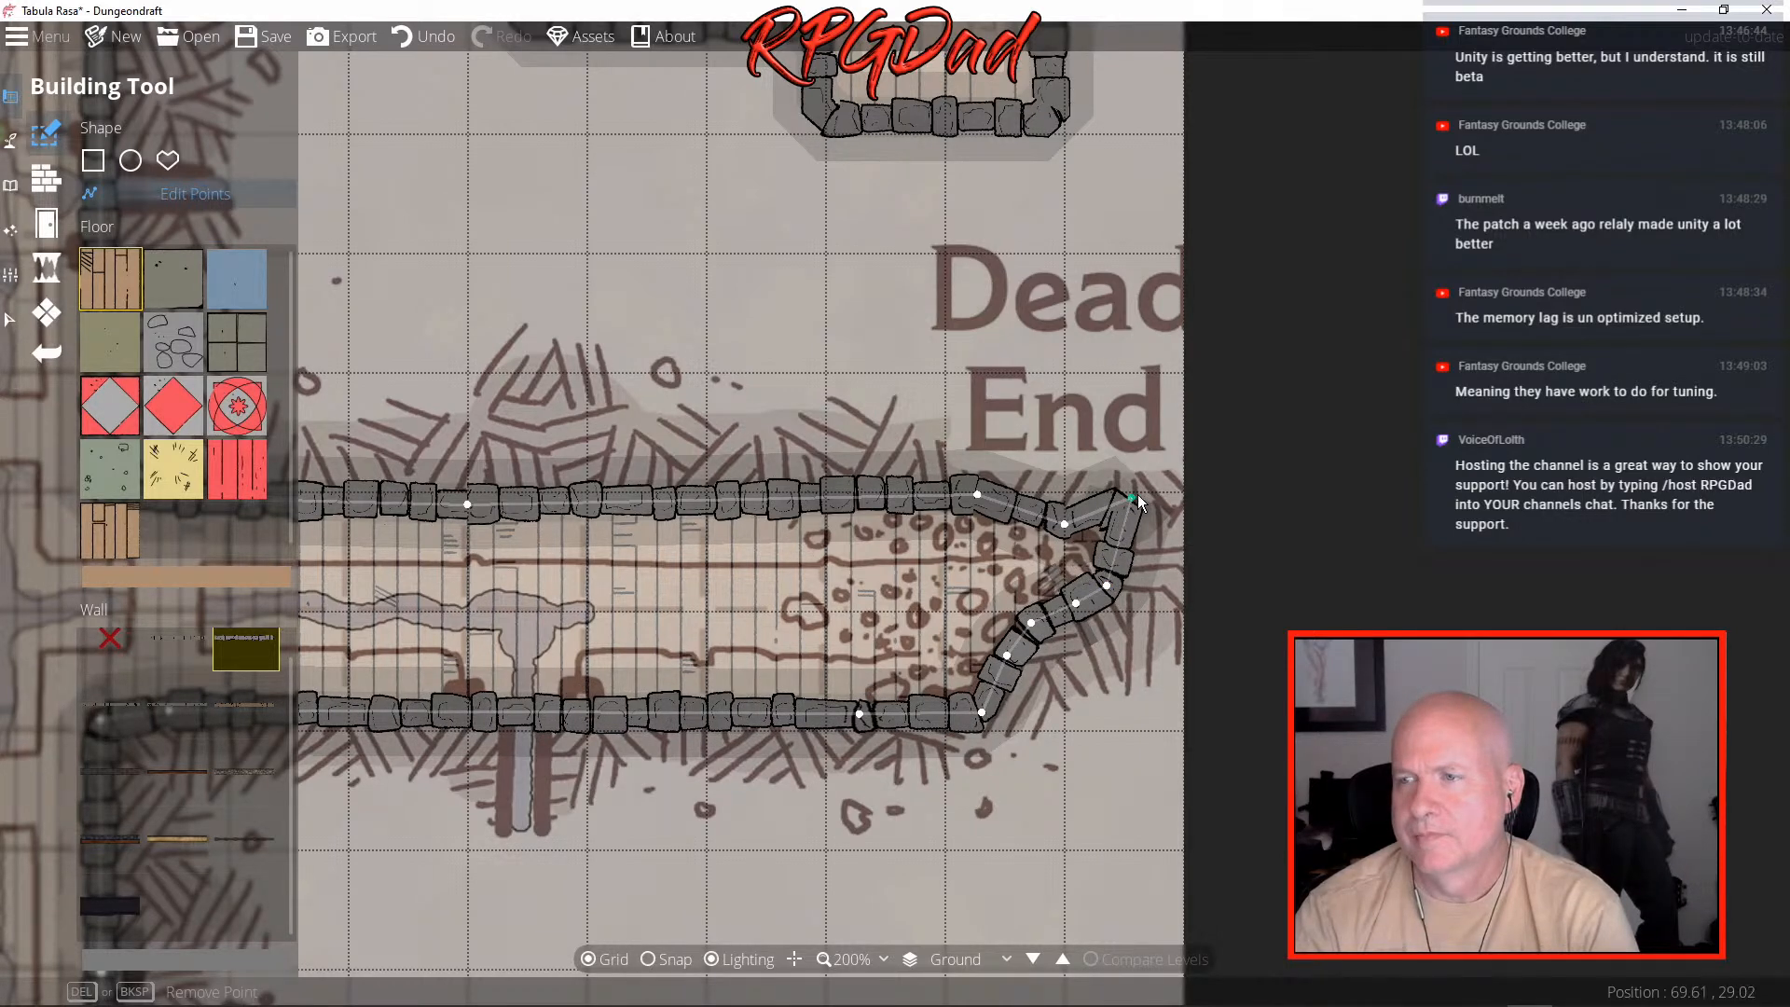
{"action": "left_click_drag", "start_coordinate": [1132, 498], "coordinate": [1098, 545]}
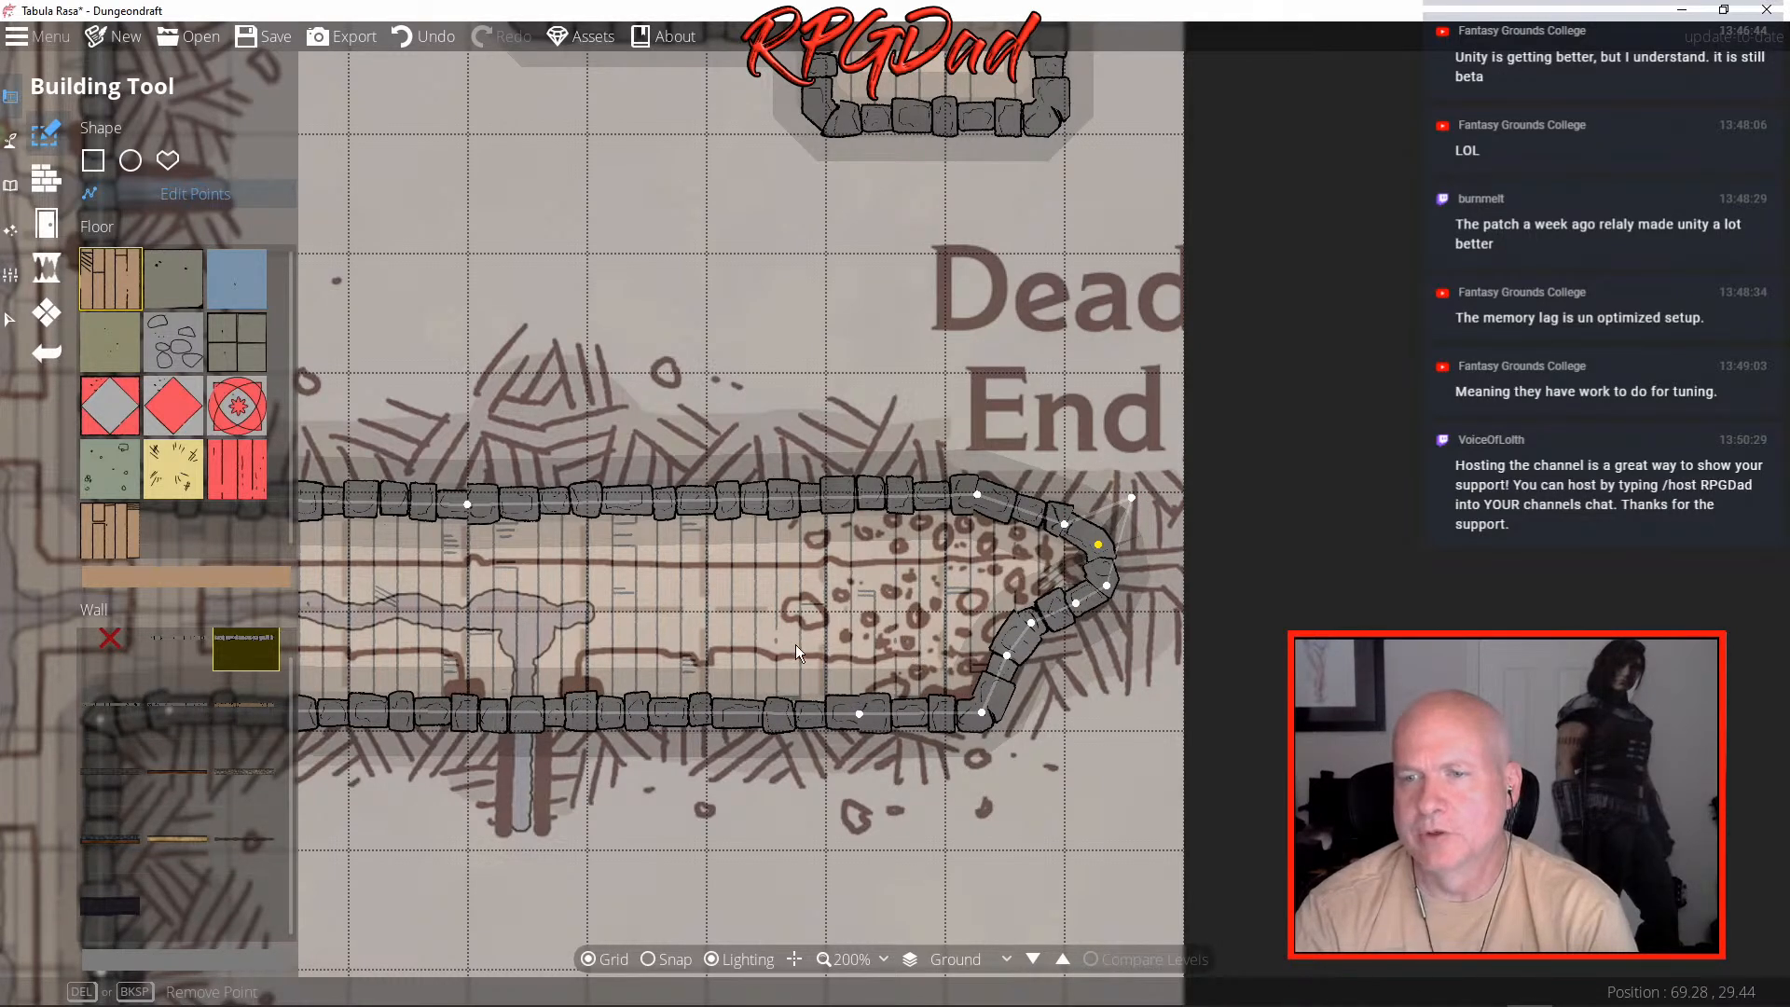
- Add points on the Dead End's south wall either side of the narrow side channel and pull a middle point south to its end
{"action": "mouse_move", "coordinate": [555, 713]}
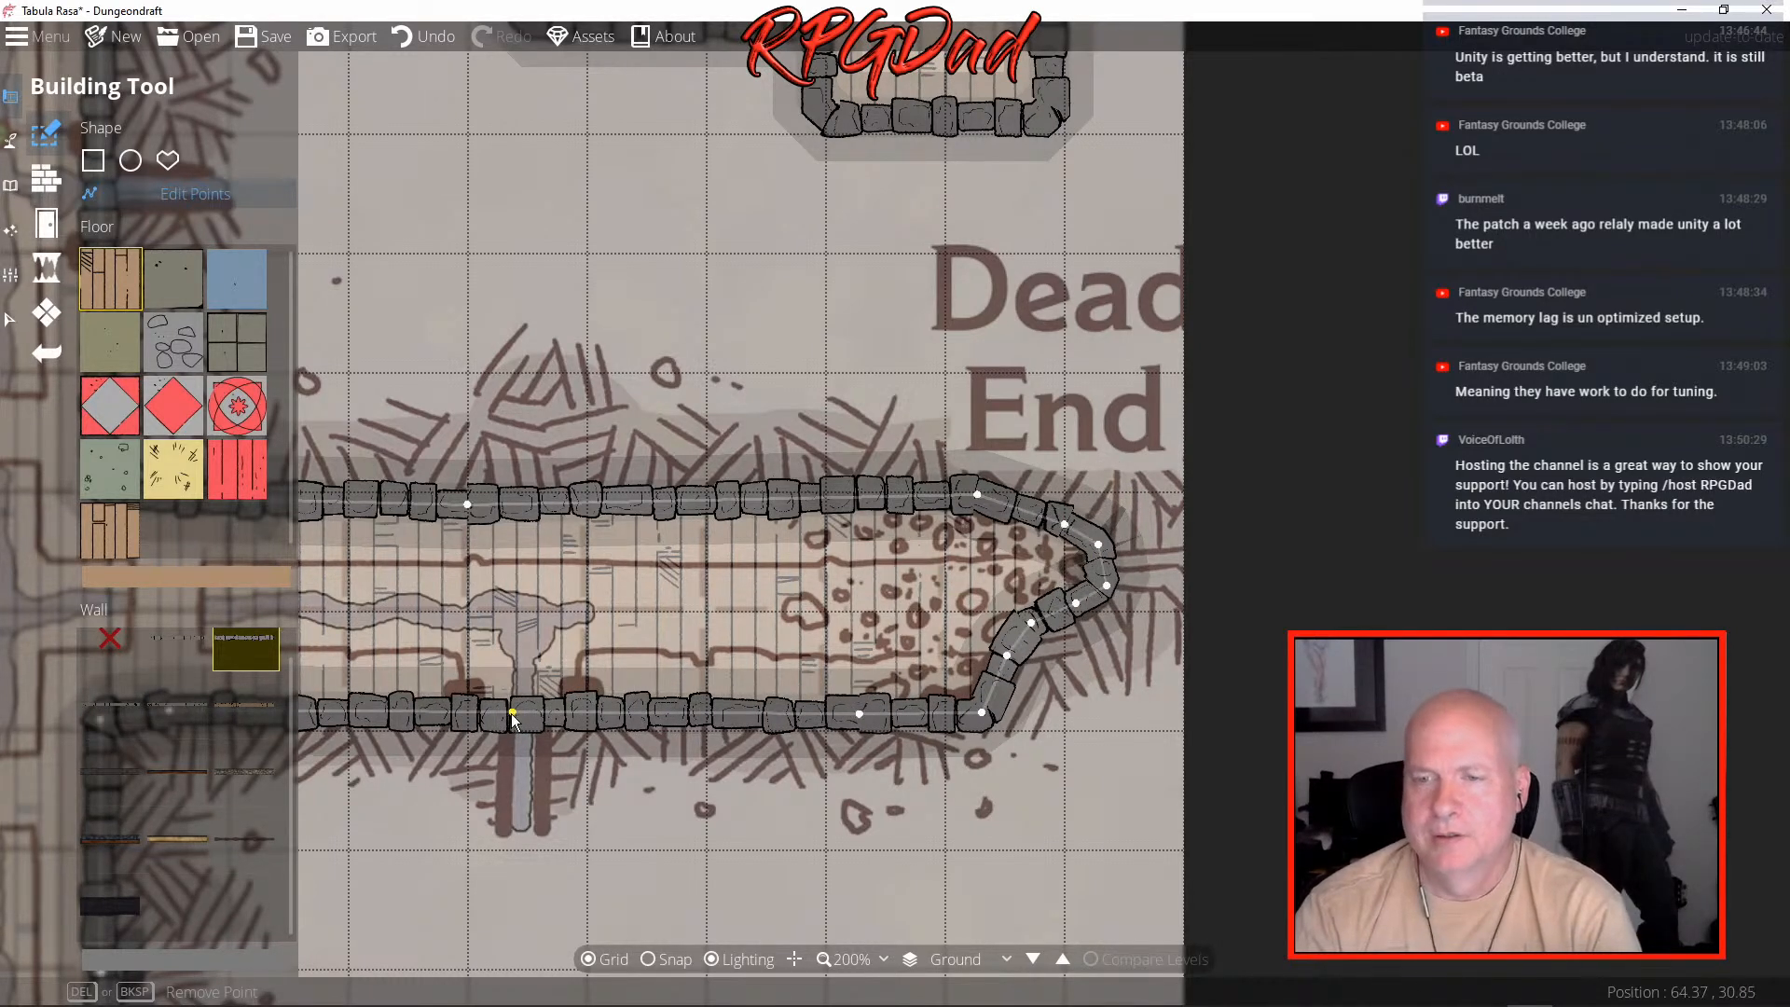
{"action": "left_click", "coordinate": [578, 715]}
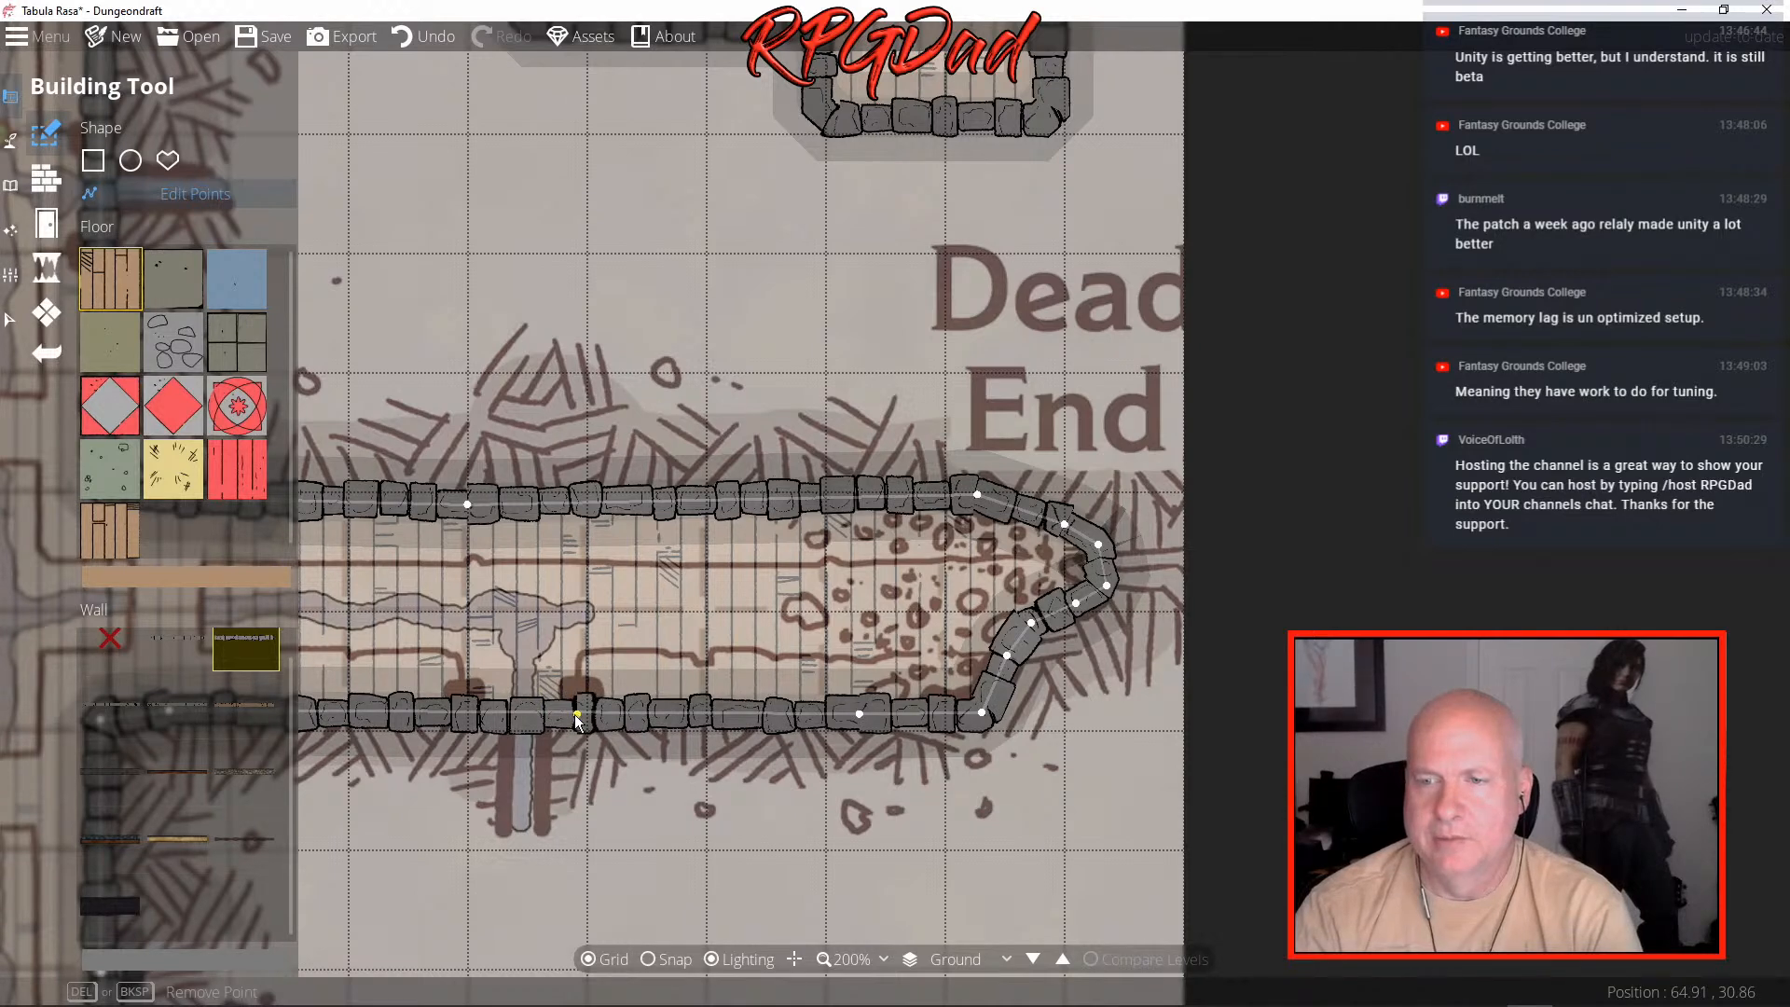
{"action": "left_click", "coordinate": [459, 711]}
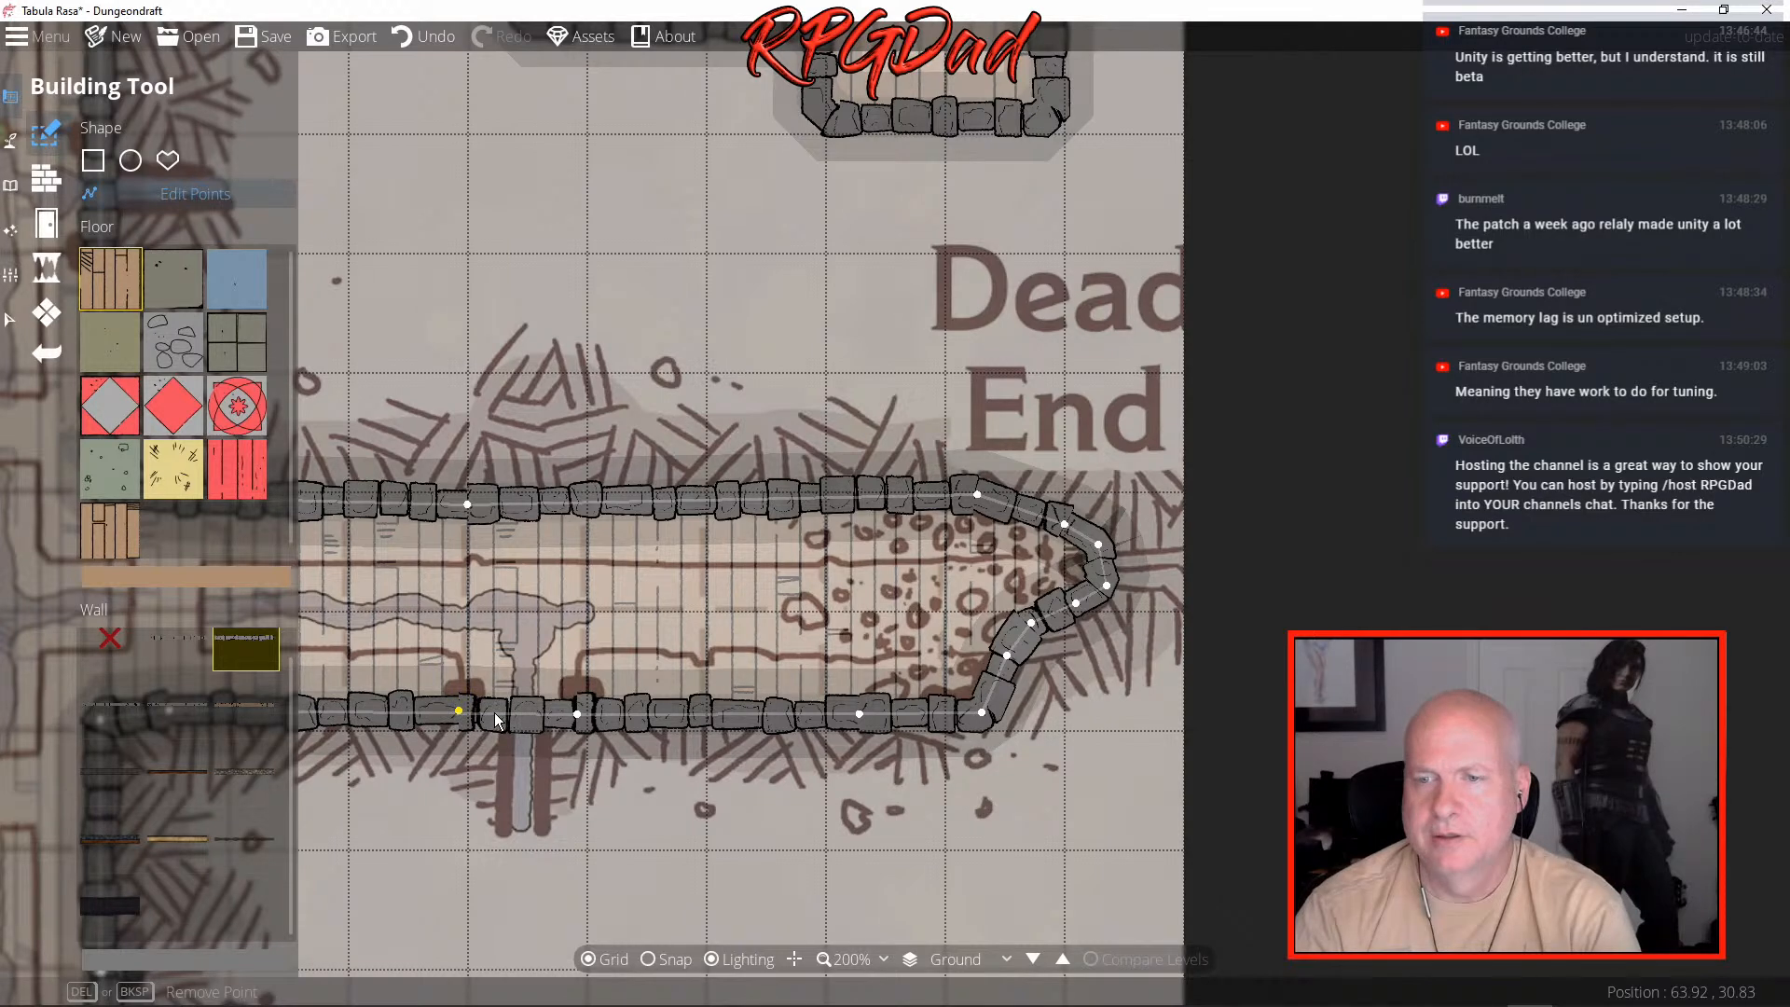
{"action": "left_click", "coordinate": [497, 713]}
{"action": "left_click_drag", "start_coordinate": [501, 719], "coordinate": [506, 832]}
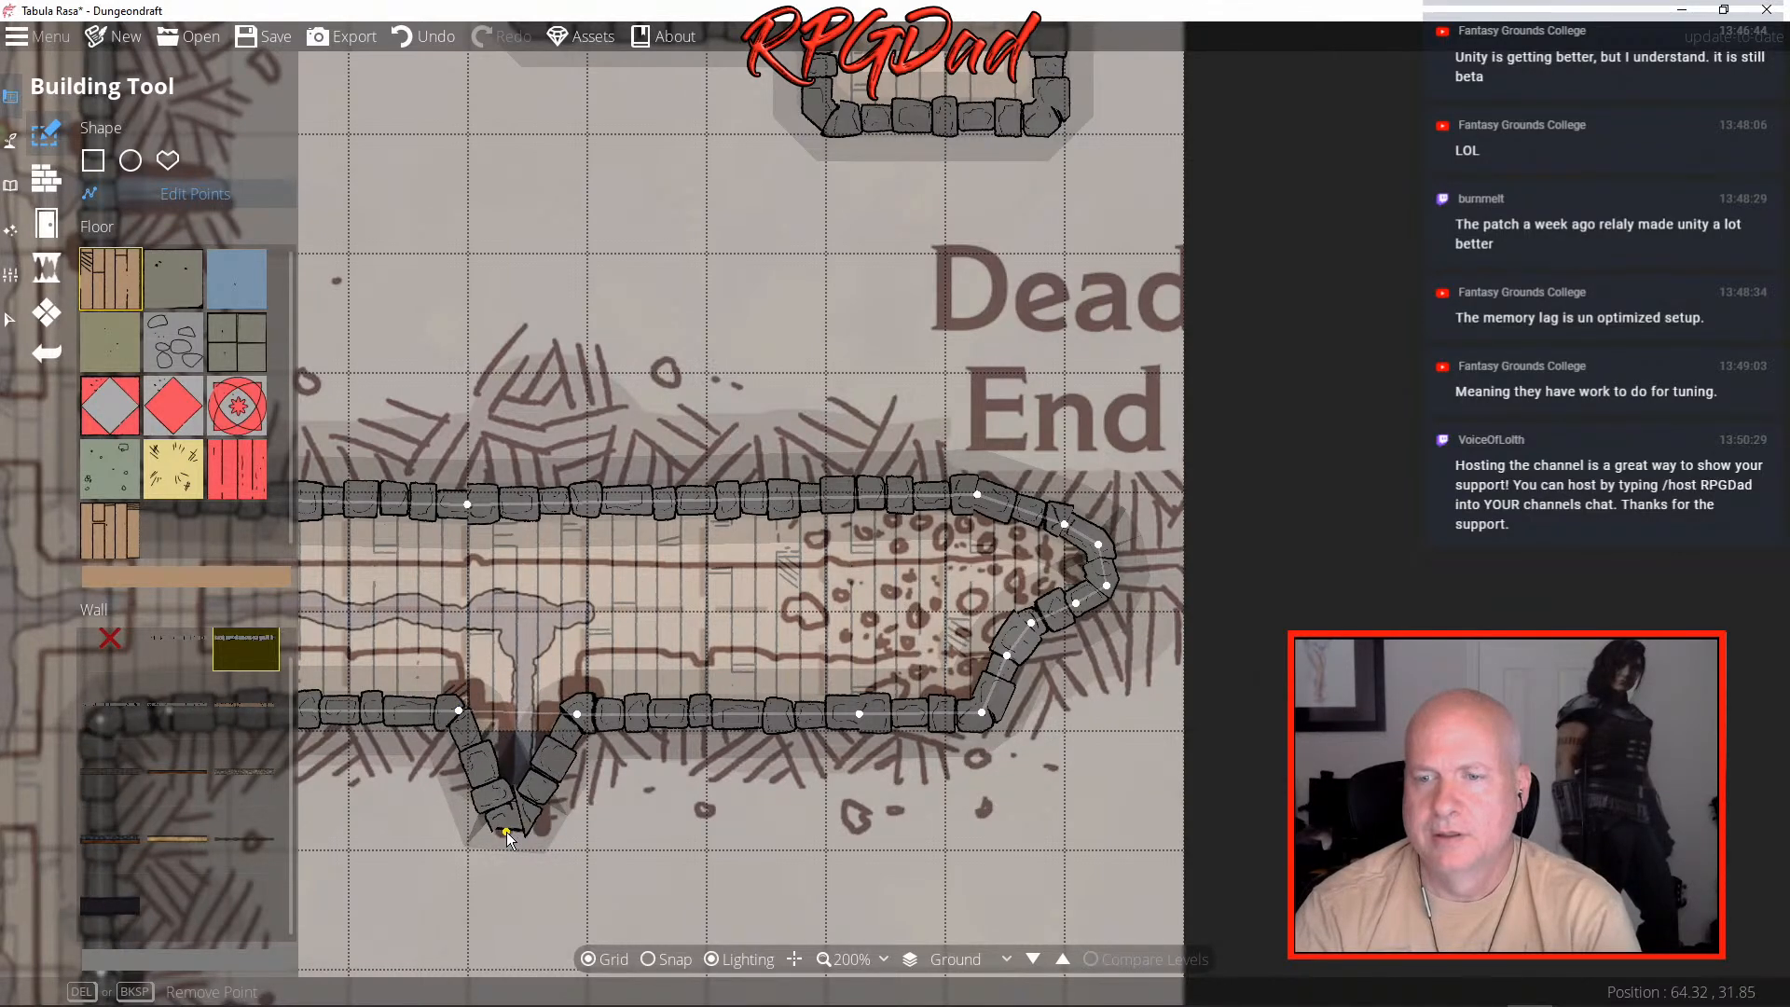
- Rework the side channel's east wall, moving its upper corner to the channel edge and adding a second point at the south end
{"action": "left_click", "coordinate": [577, 713]}
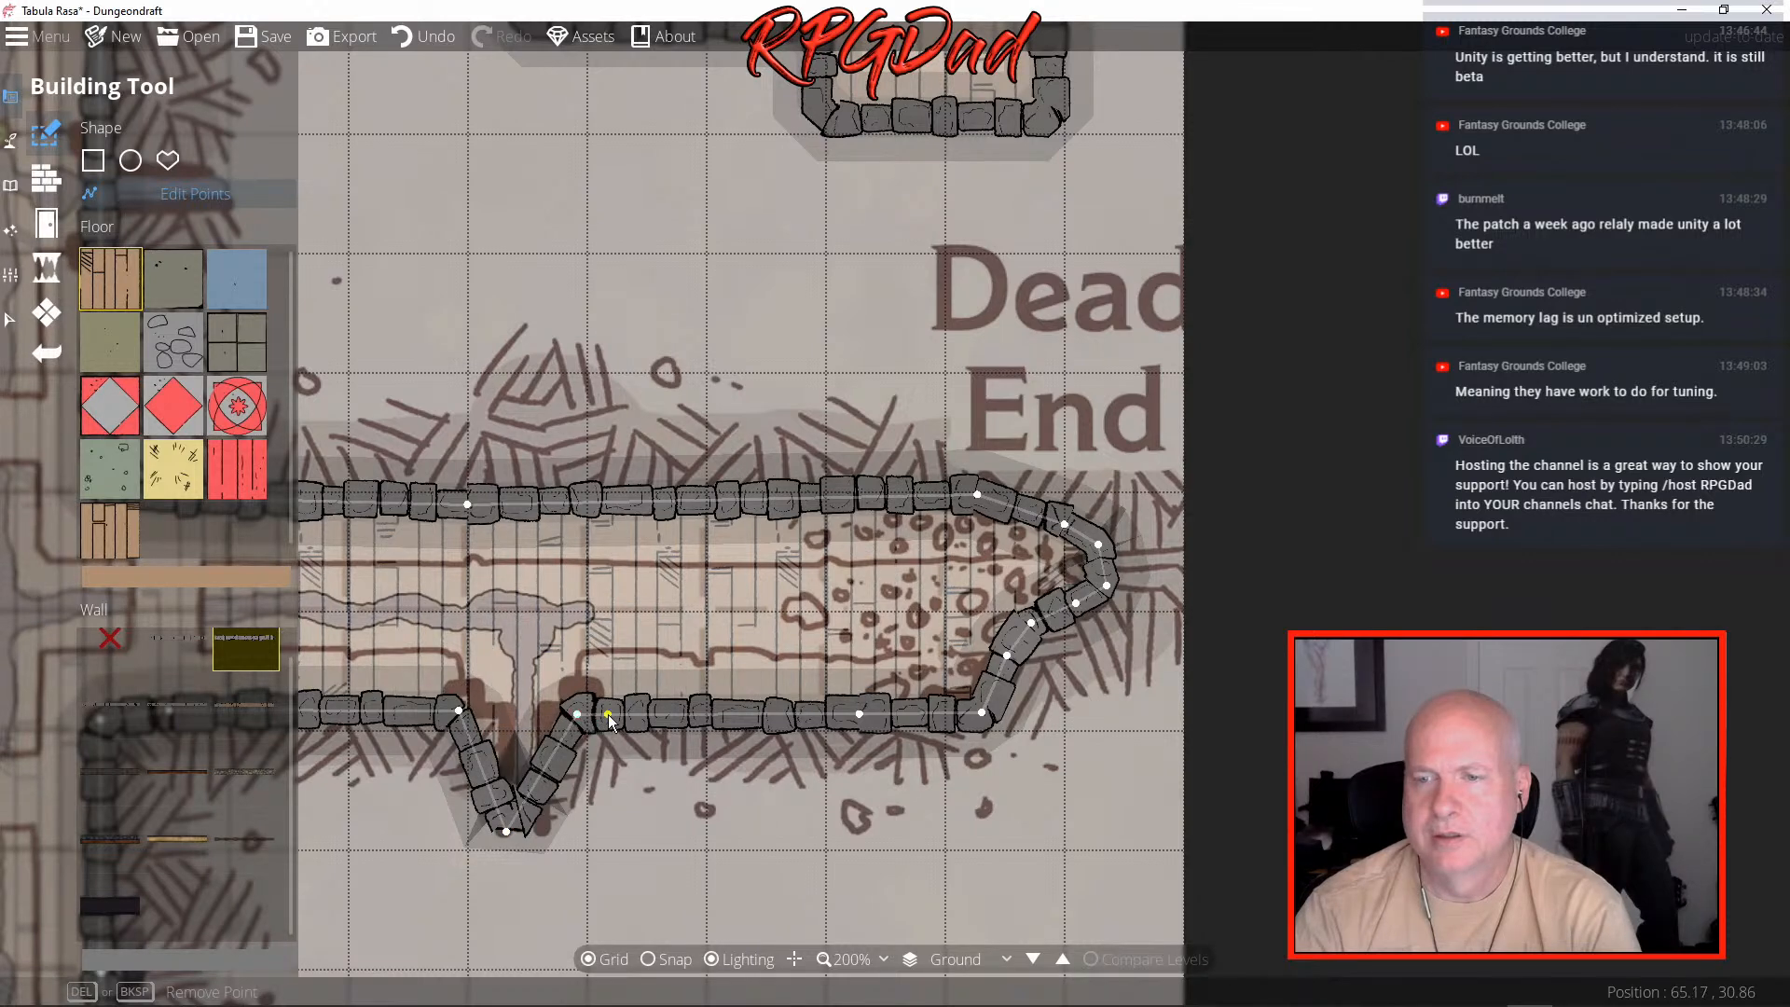
{"action": "left_click", "coordinate": [608, 714]}
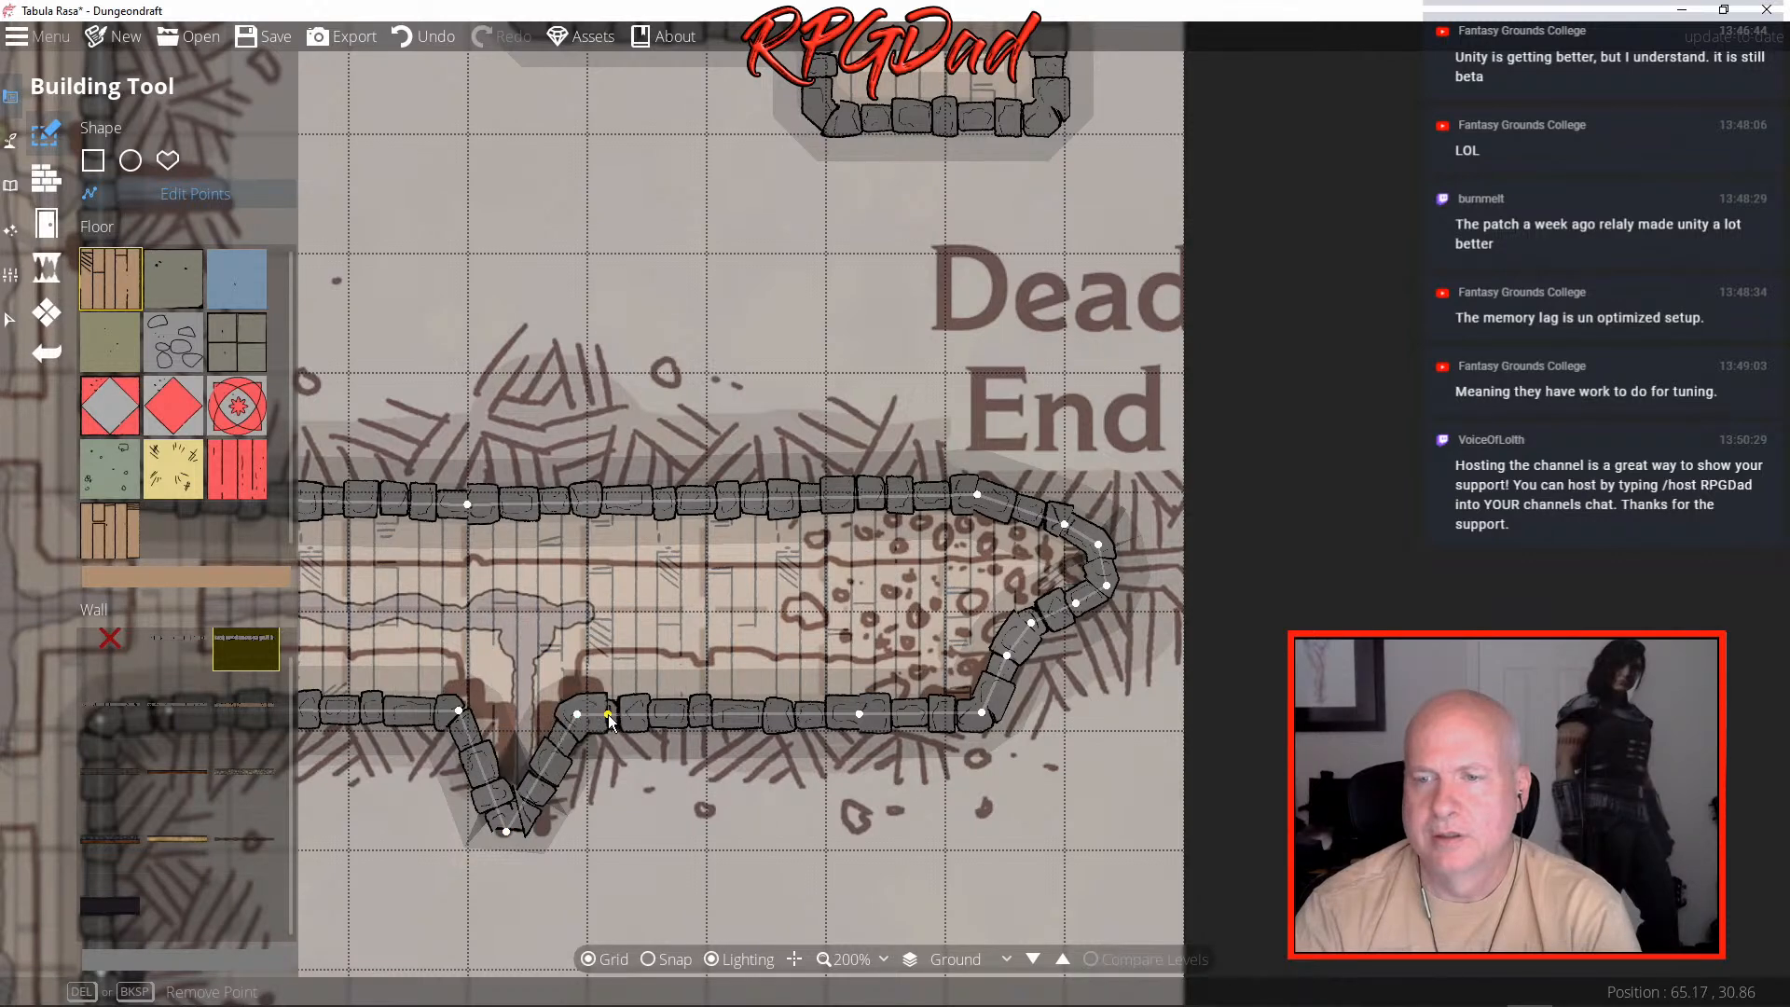
{"action": "left_click", "coordinate": [540, 718]}
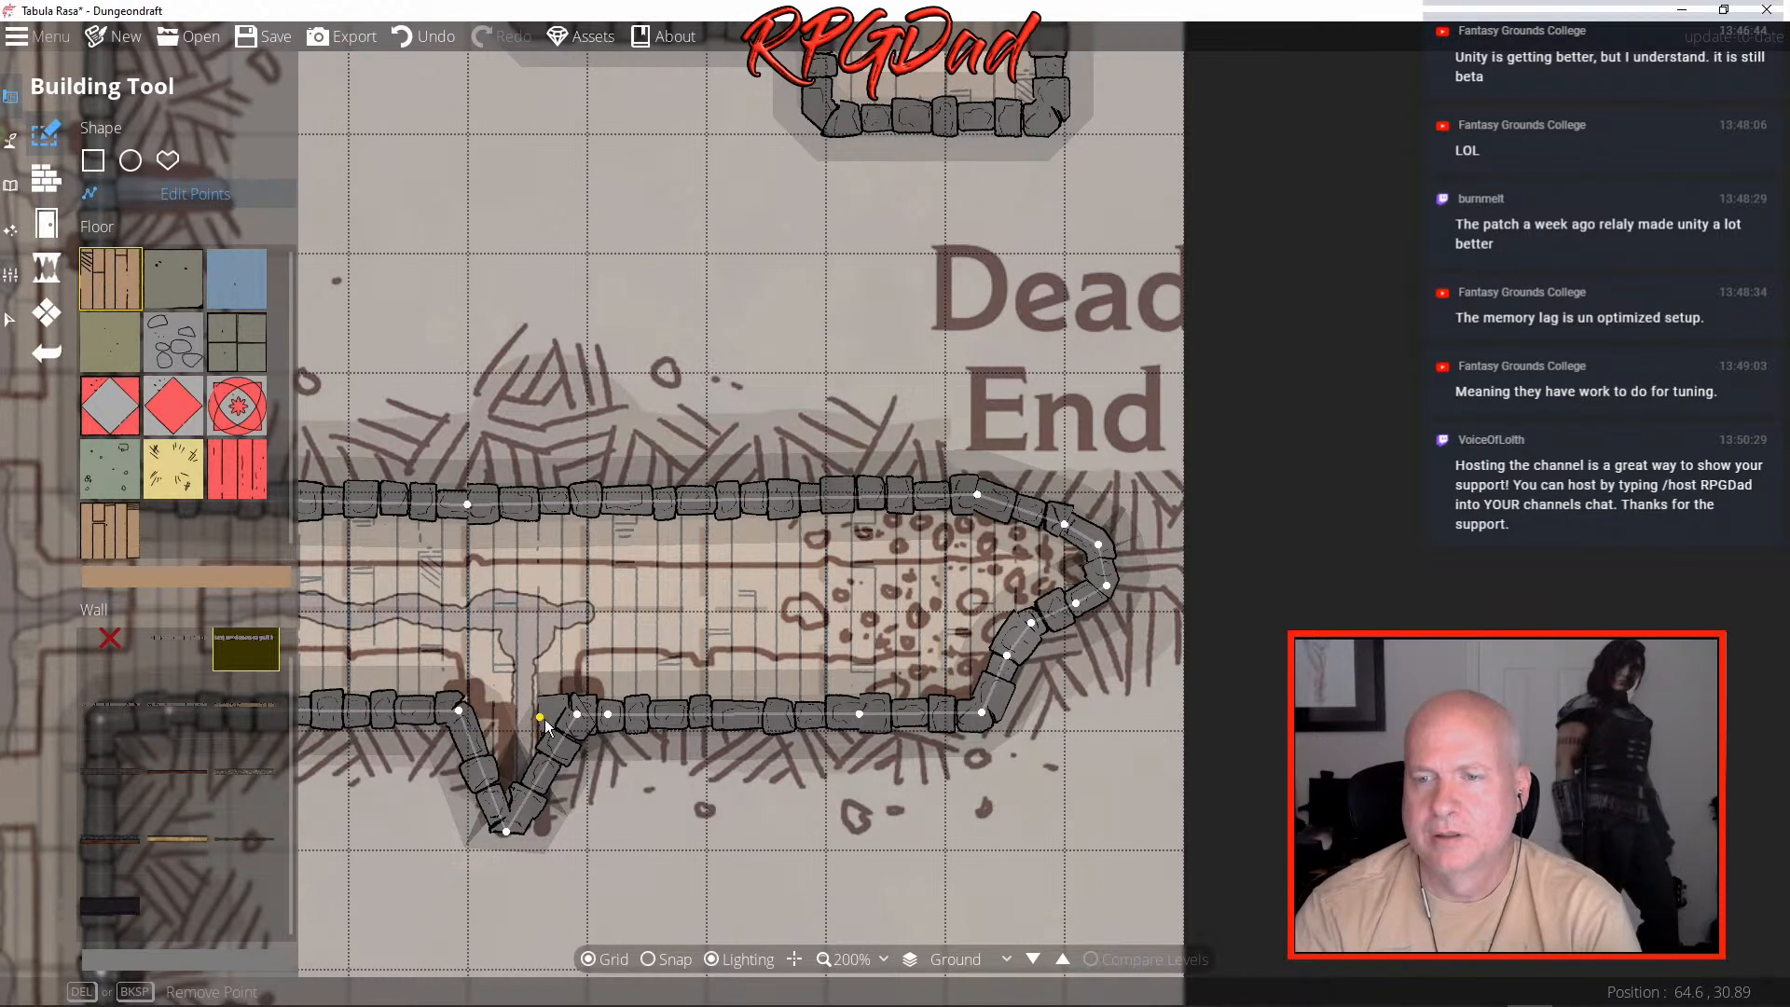
{"action": "left_click", "coordinate": [578, 716]}
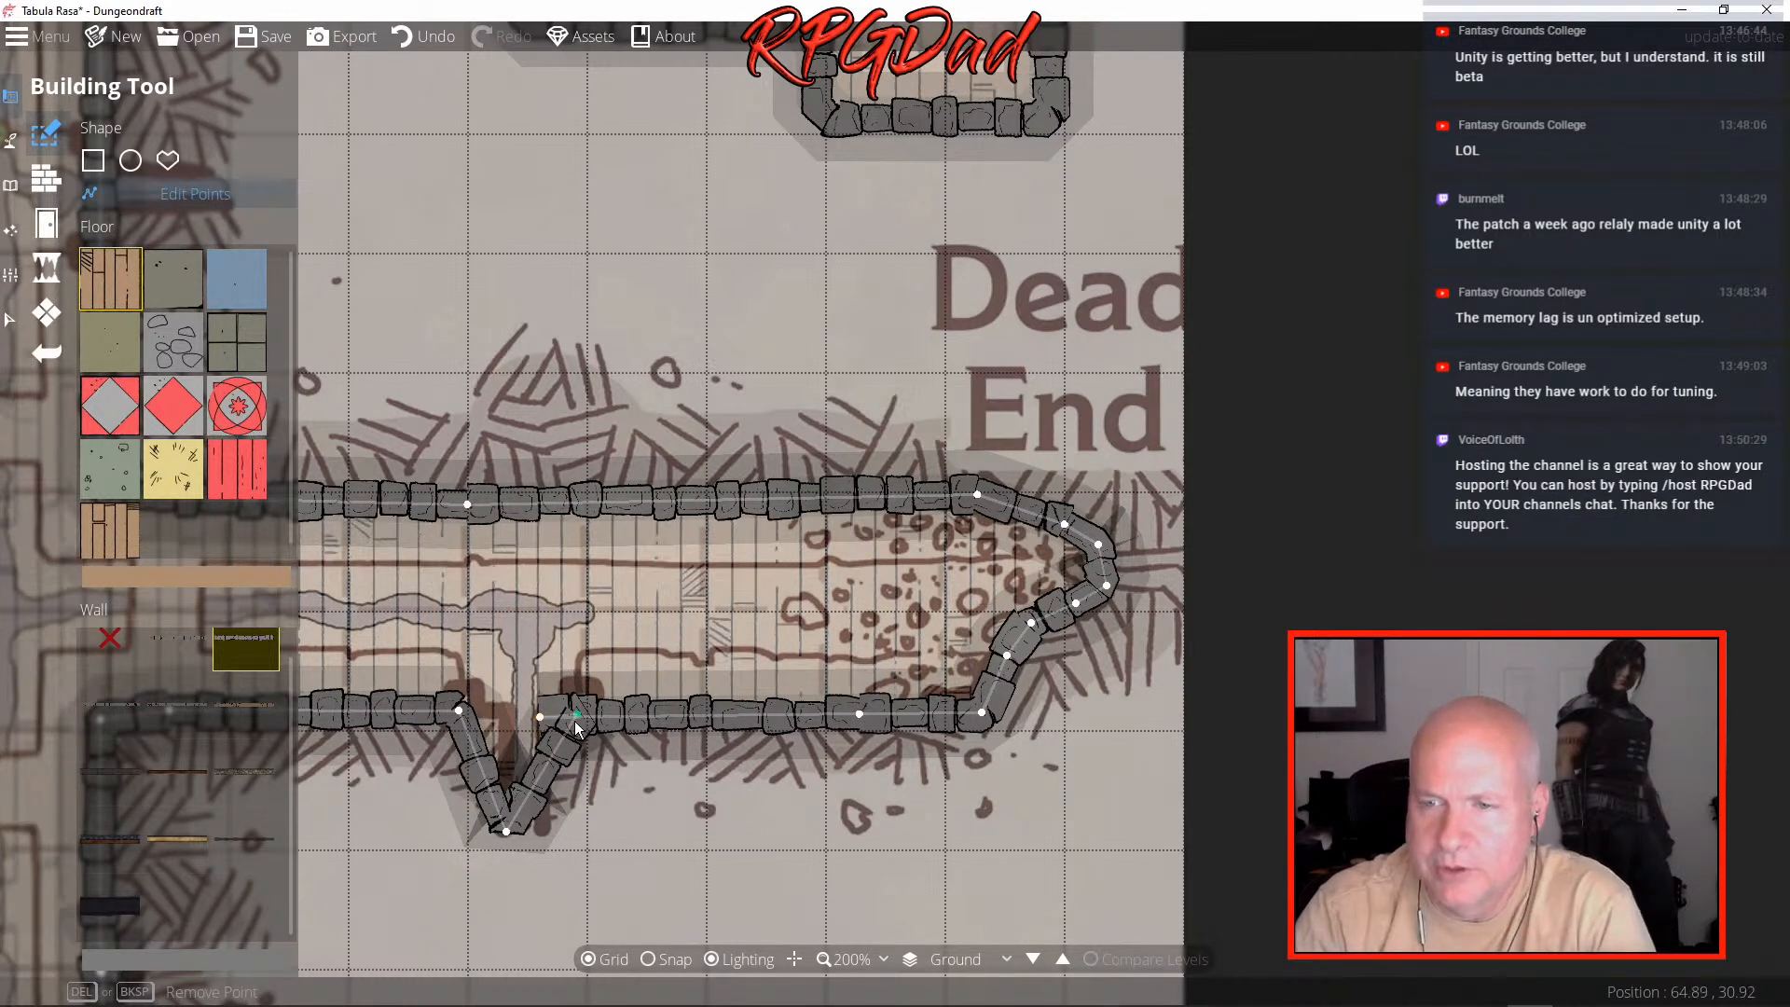
{"action": "left_click", "coordinate": [620, 718]}
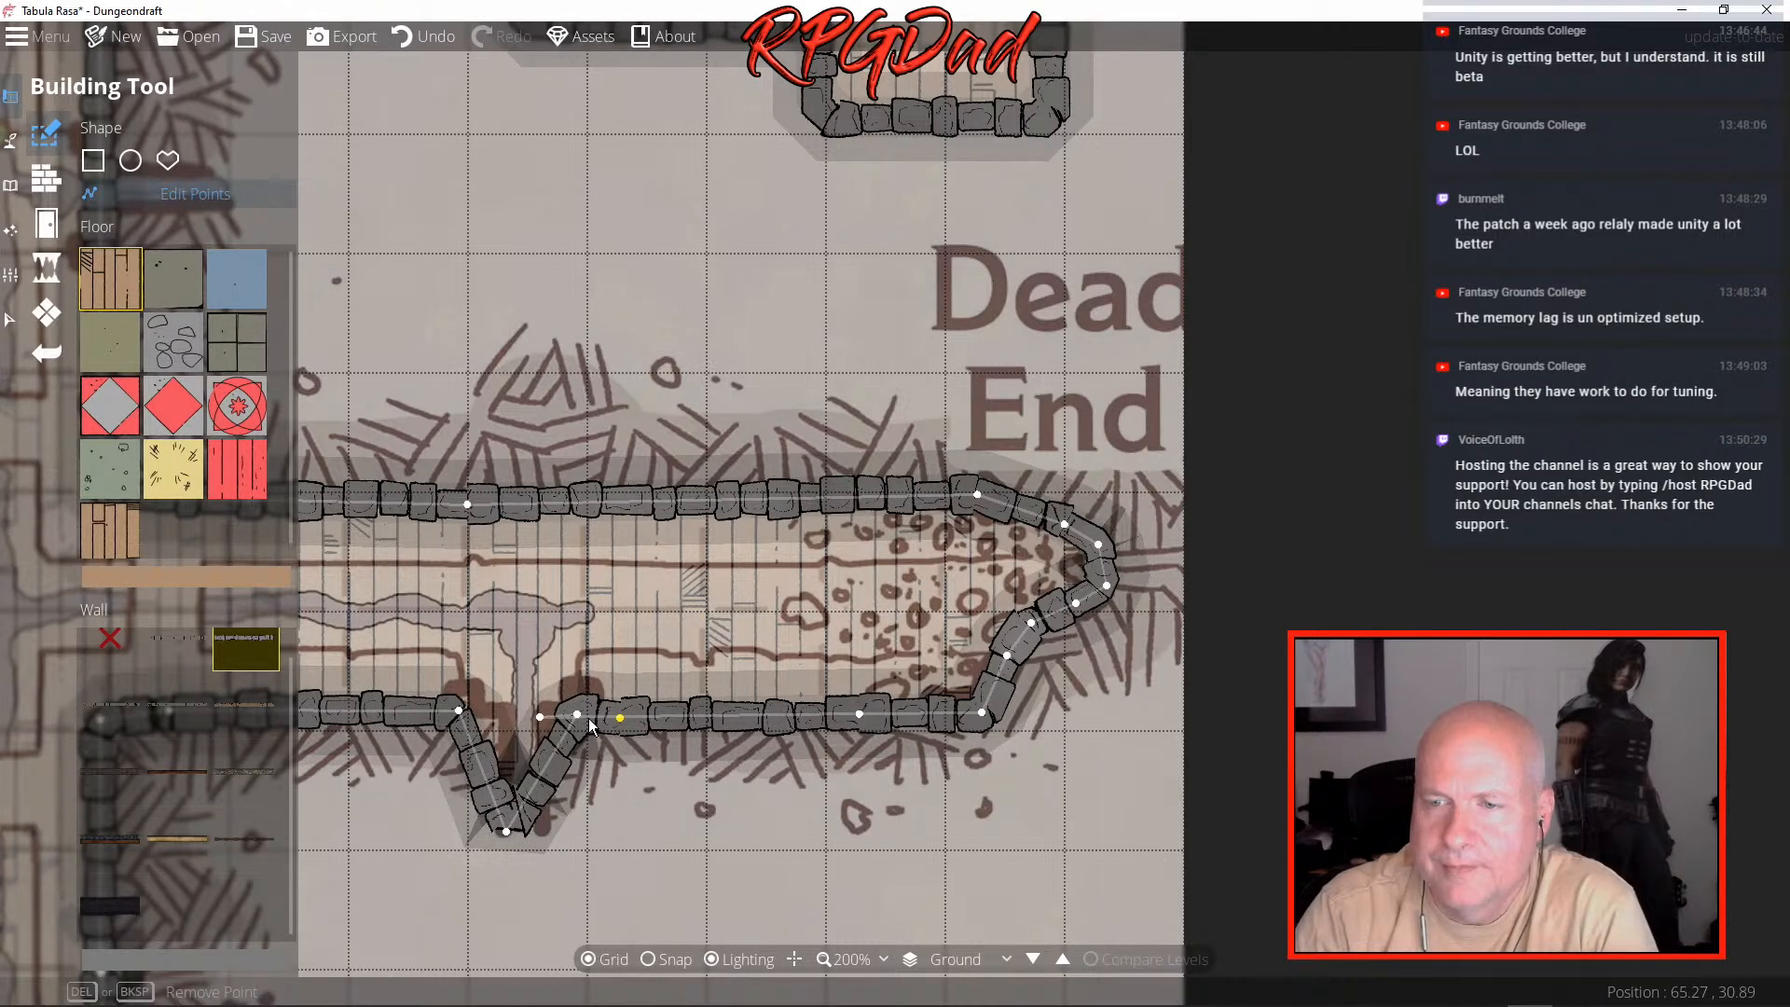
{"action": "key", "text": "Delete"}
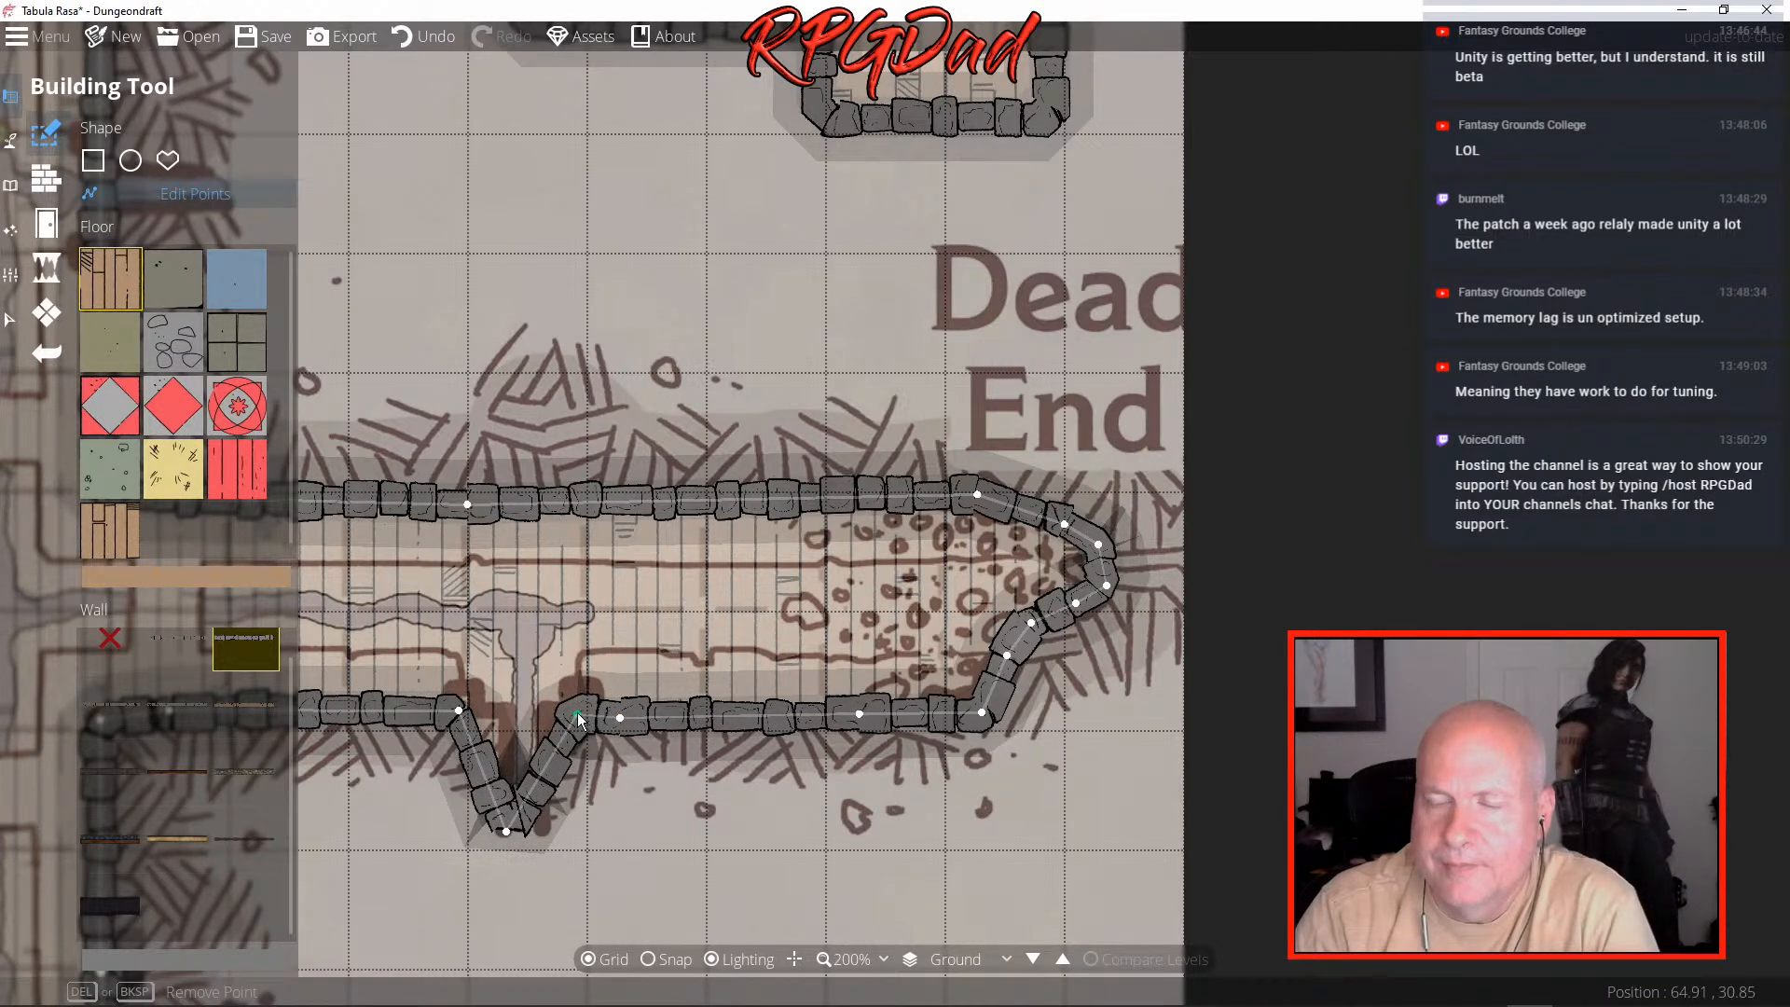
{"action": "left_click_drag", "start_coordinate": [565, 736], "coordinate": [548, 712]}
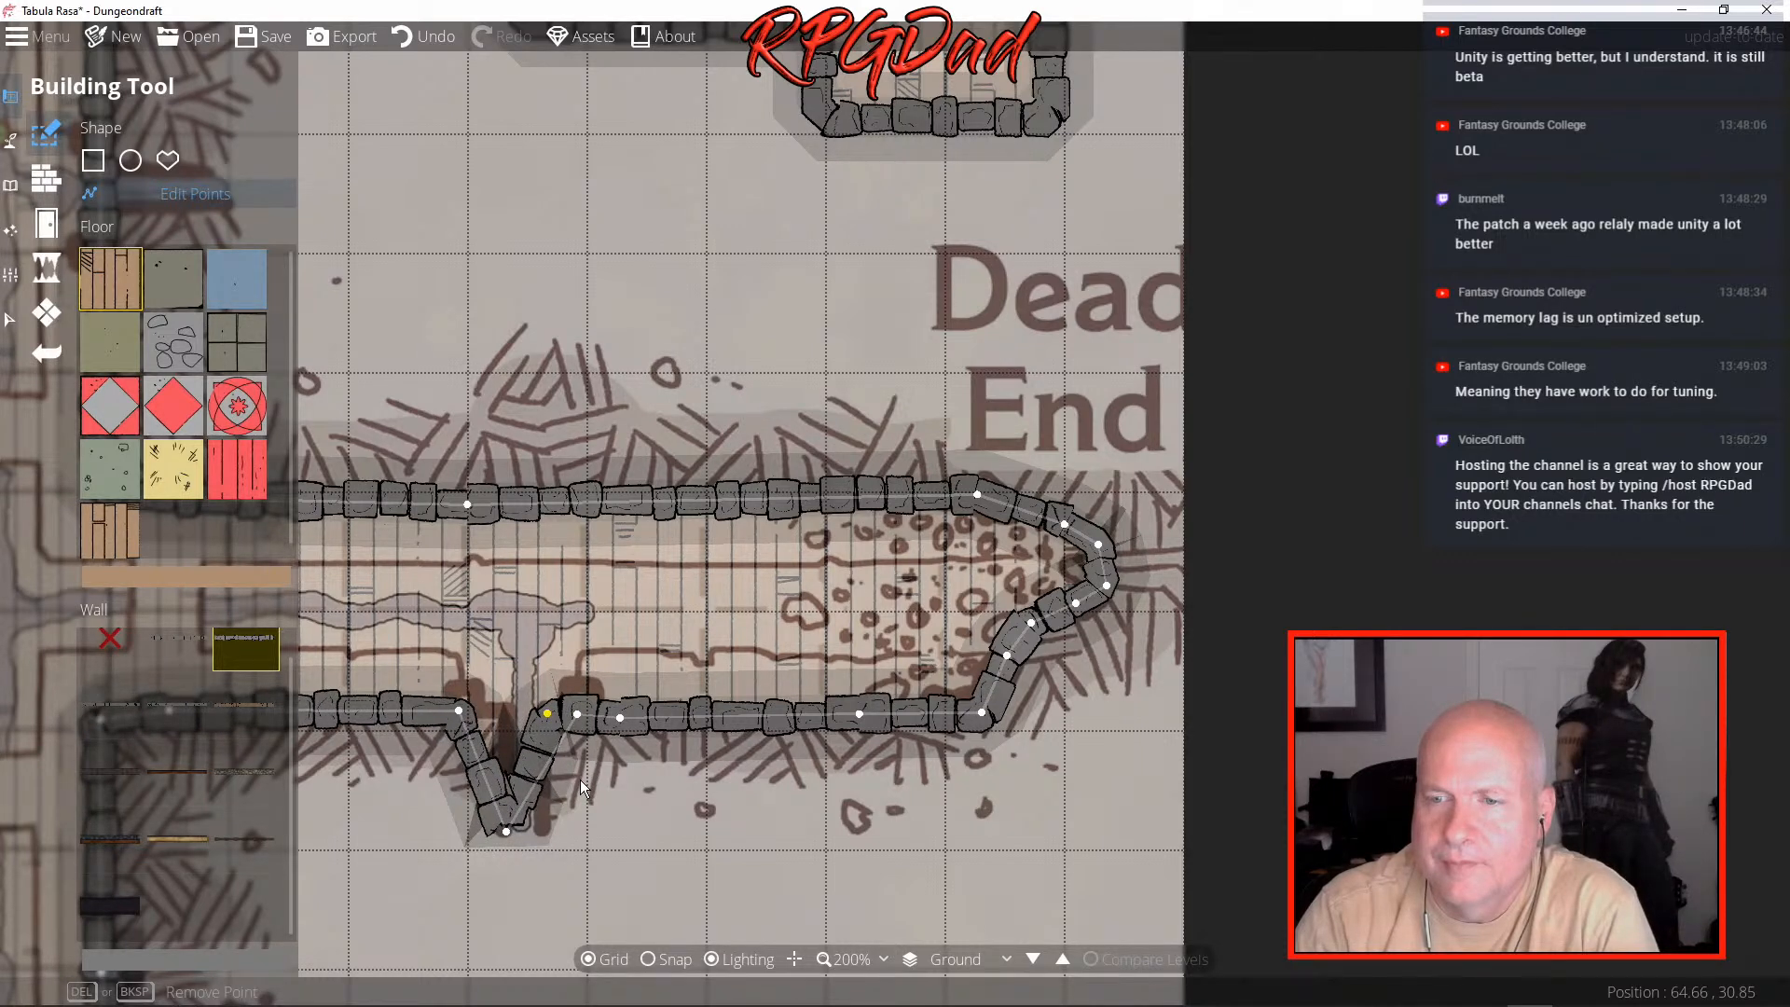
{"action": "key", "text": "Delete"}
{"action": "left_click", "coordinate": [531, 770]}
{"action": "left_click_drag", "start_coordinate": [531, 770], "coordinate": [539, 827]}
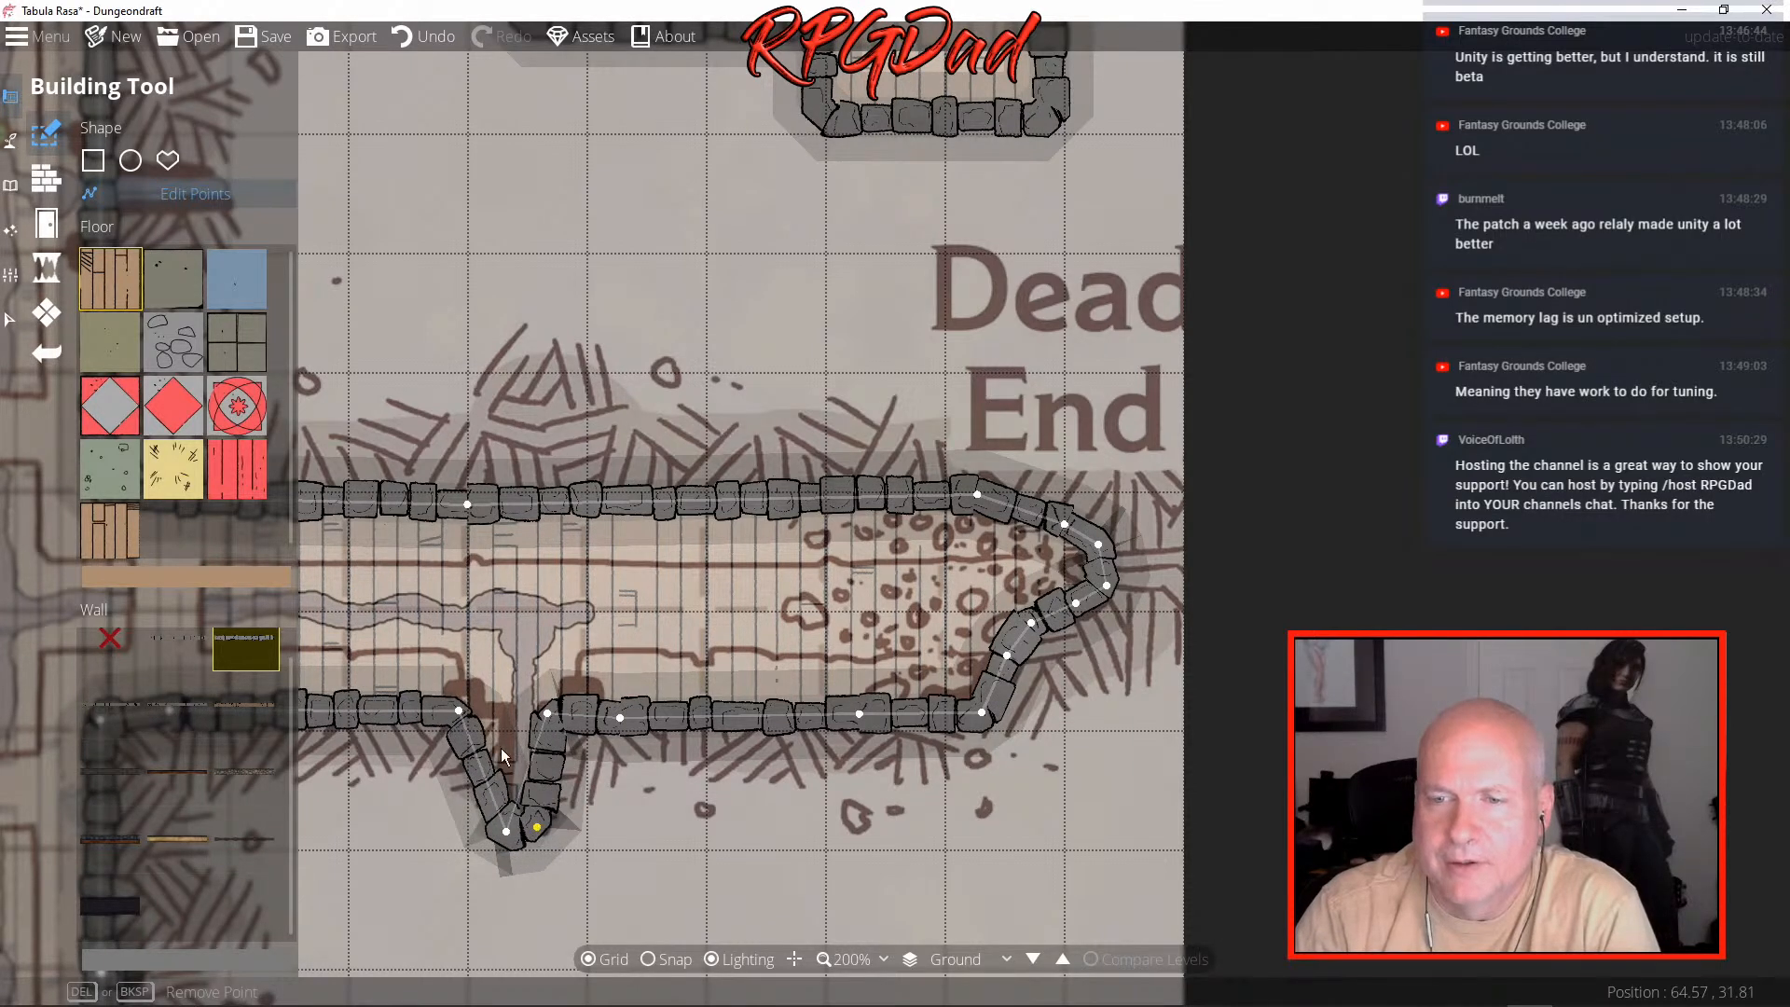
- Move the channel's upper west corner inward, spread its two southern points apart, and finish editing the wall points
{"action": "left_click", "coordinate": [458, 711]}
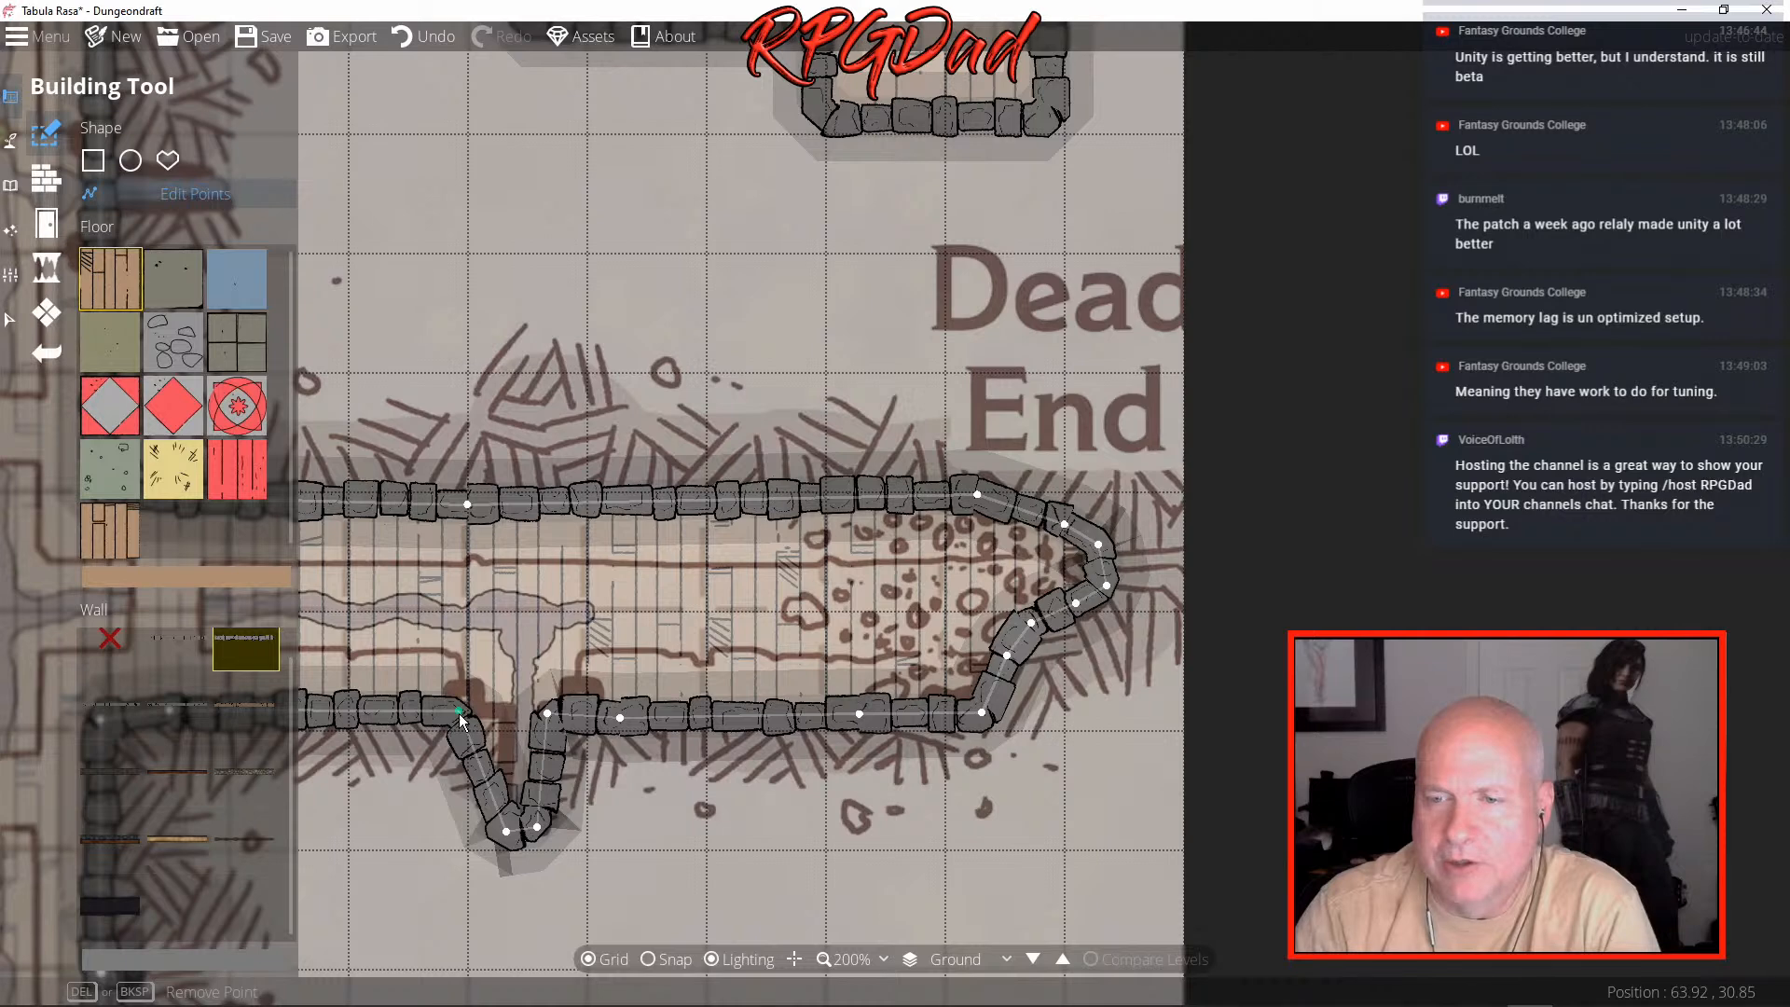
{"action": "left_click_drag", "start_coordinate": [460, 713], "coordinate": [504, 724]}
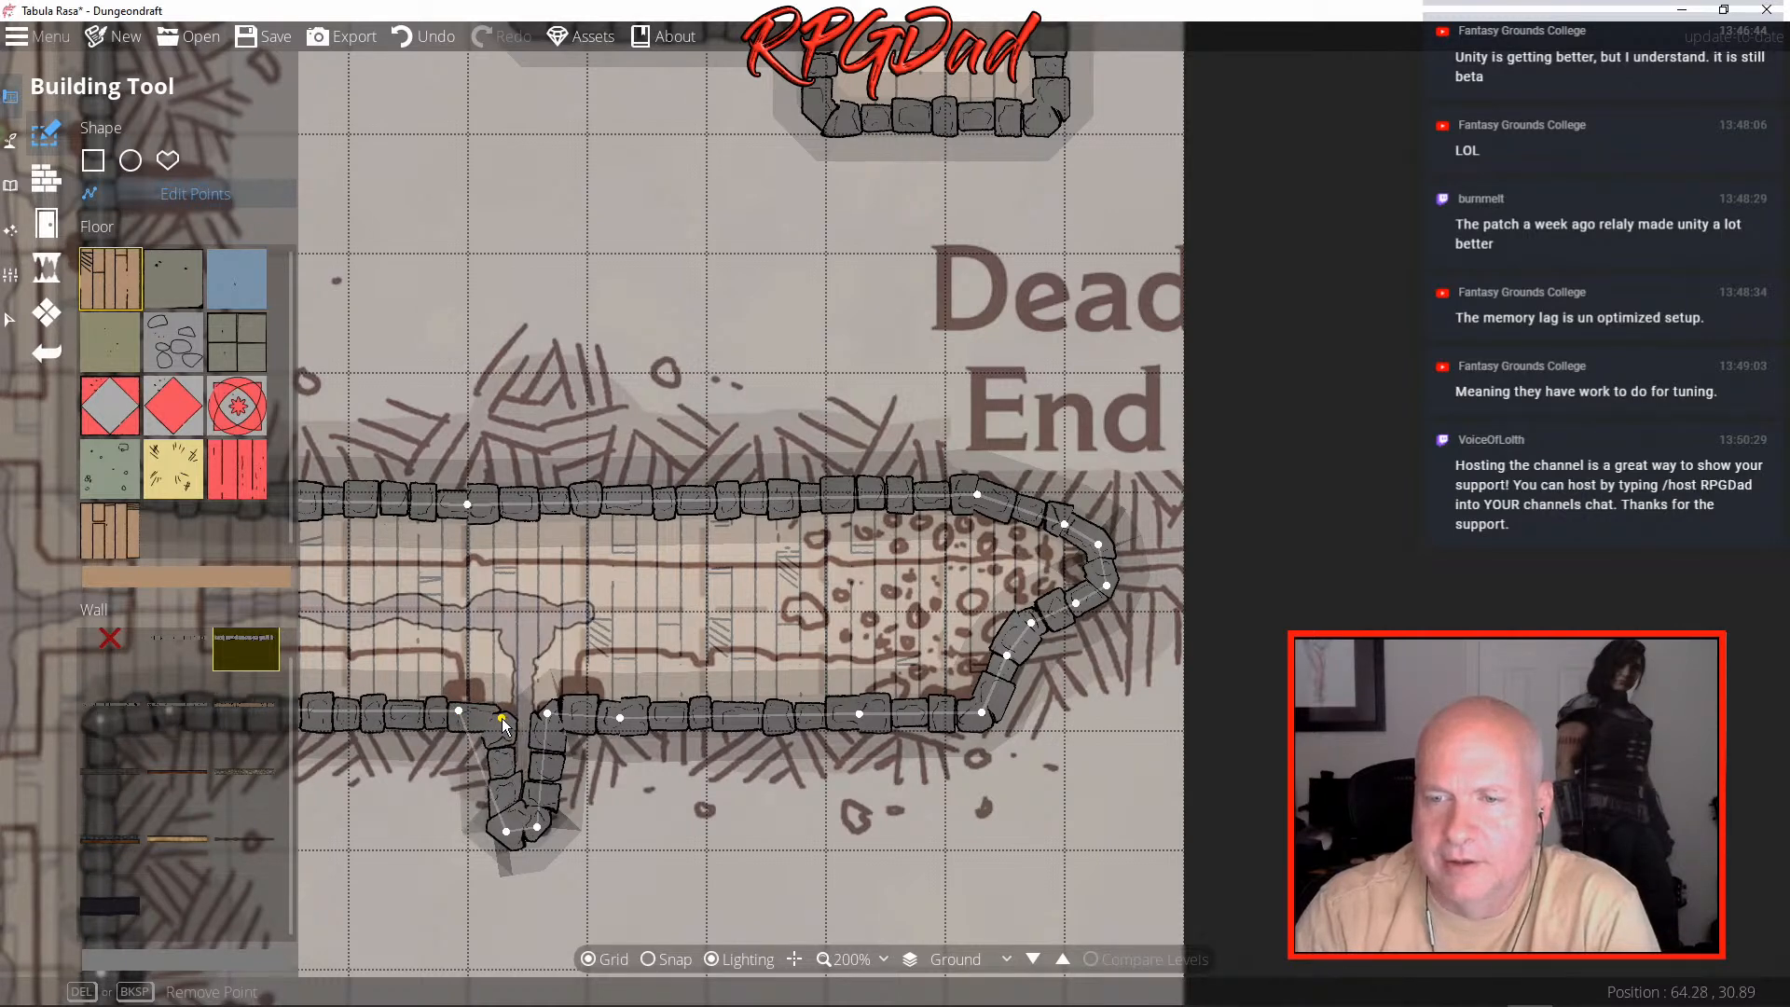
{"action": "left_click", "coordinate": [538, 828]}
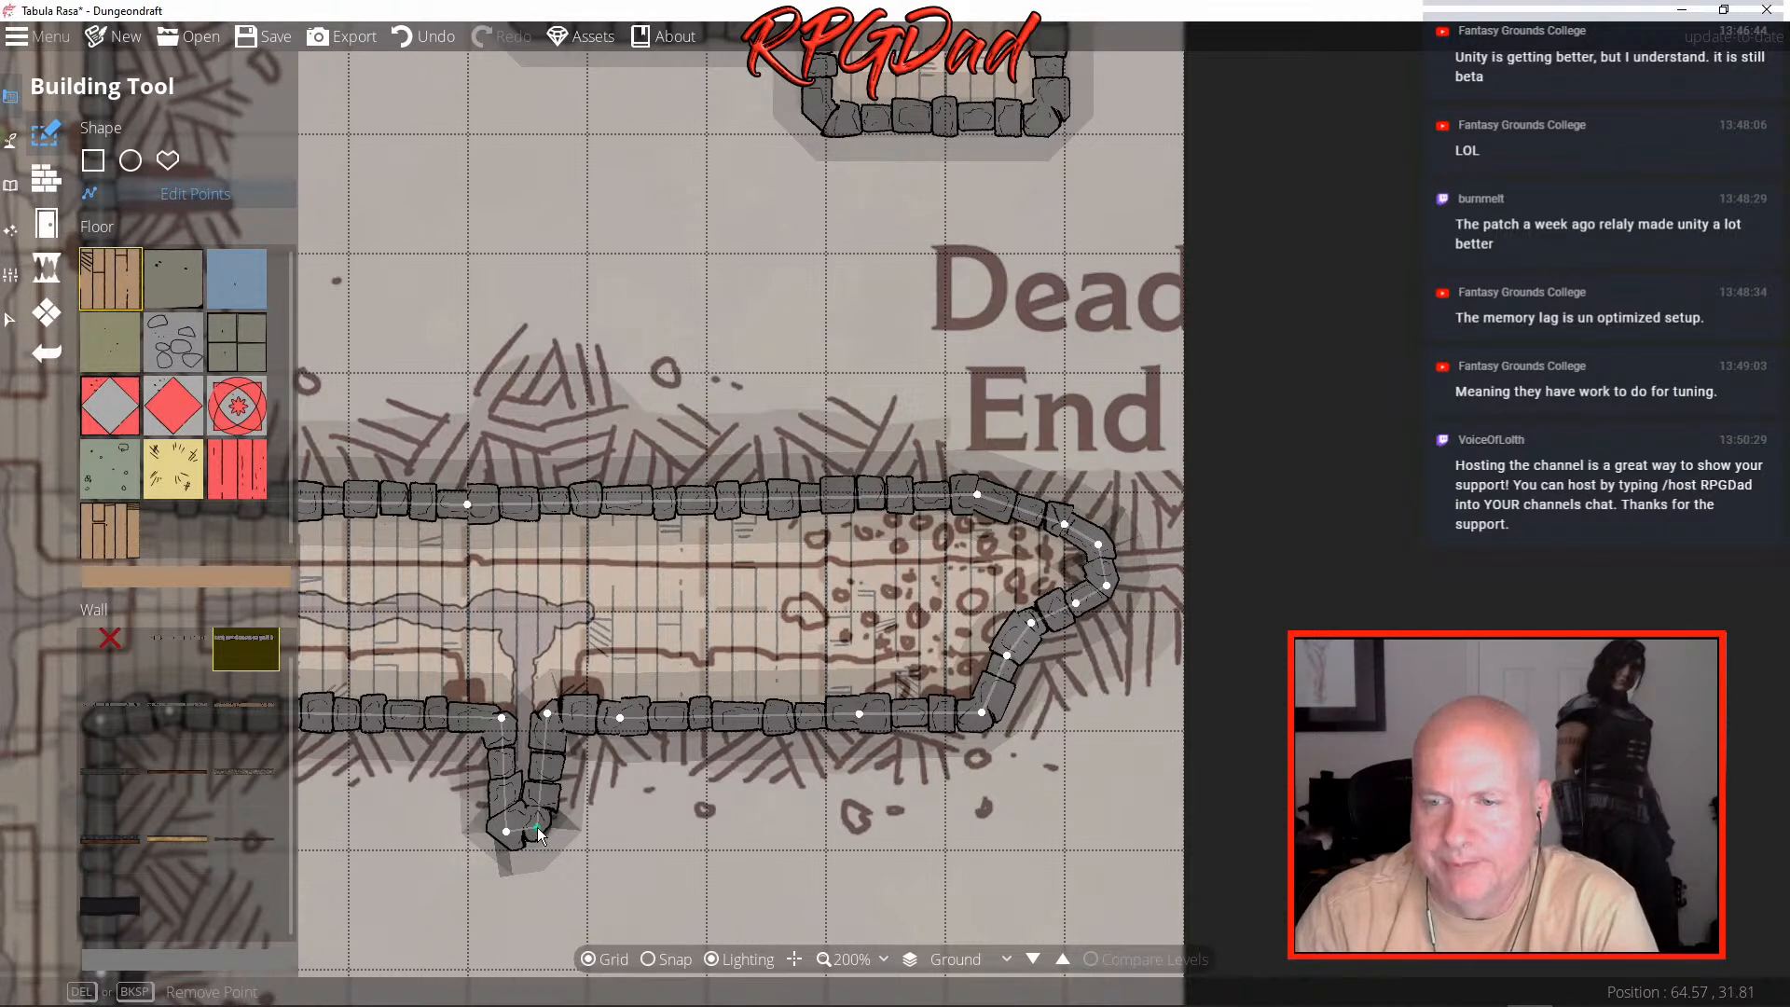
{"action": "left_click_drag", "start_coordinate": [545, 835], "coordinate": [558, 833]}
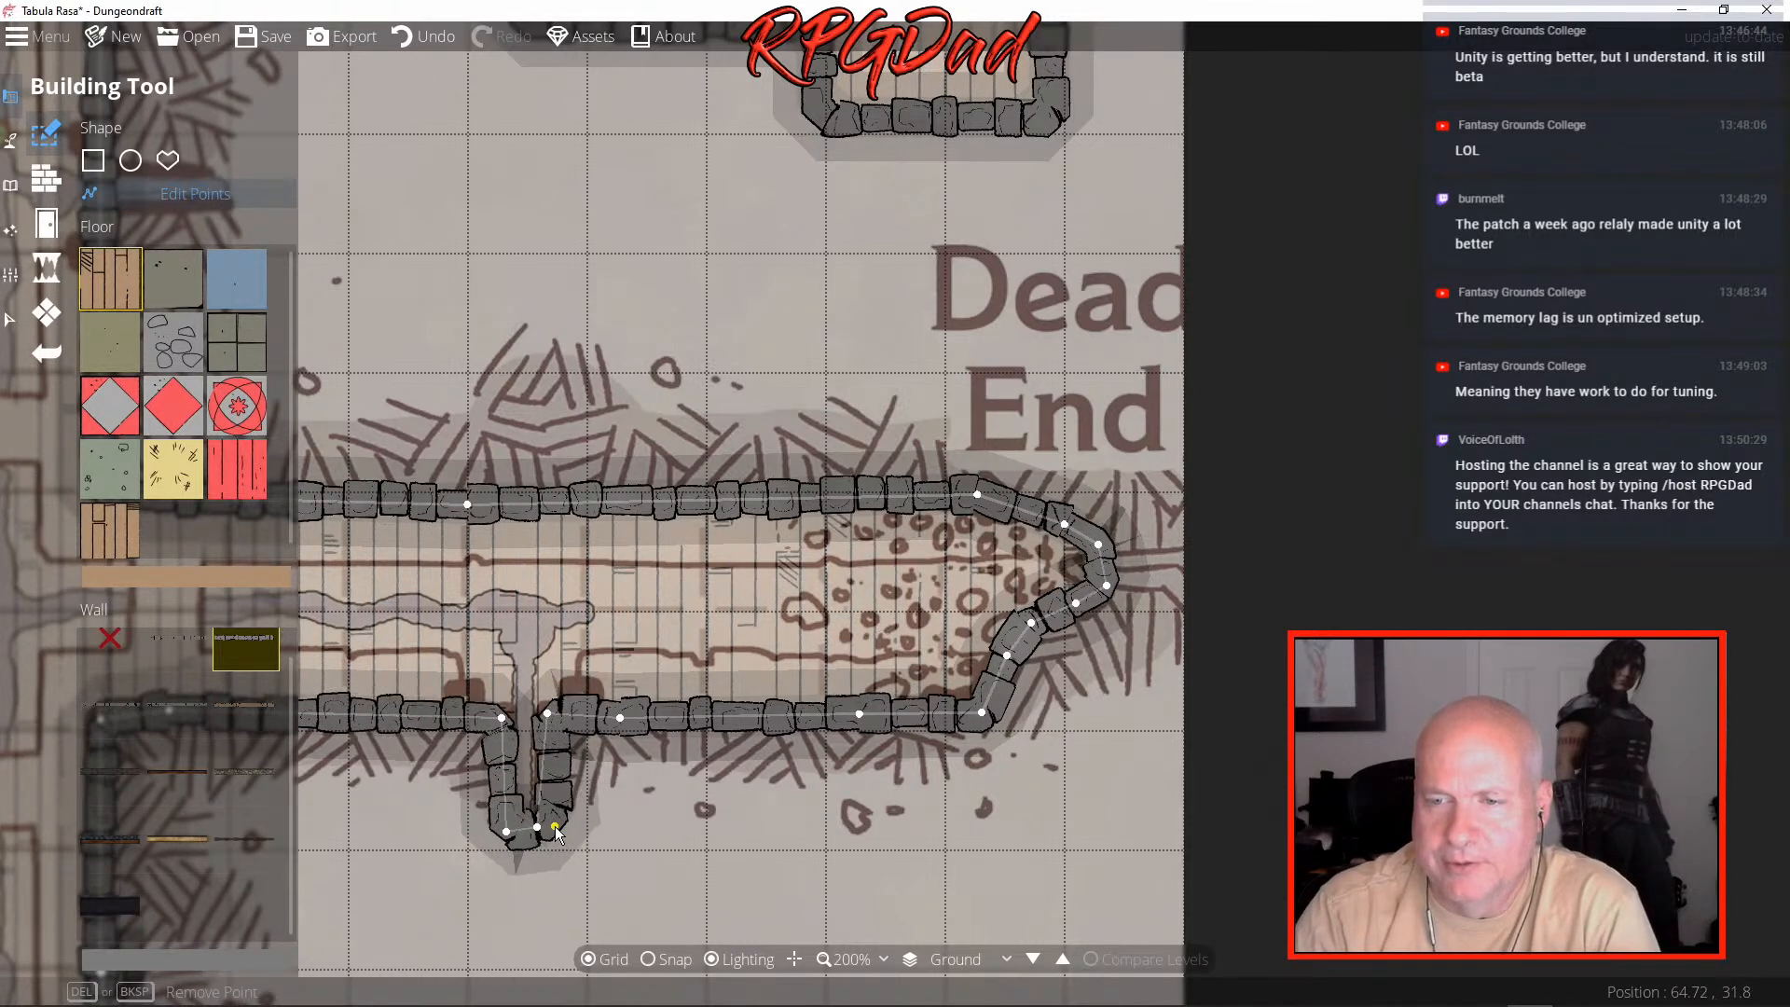
{"action": "left_click", "coordinate": [508, 832]}
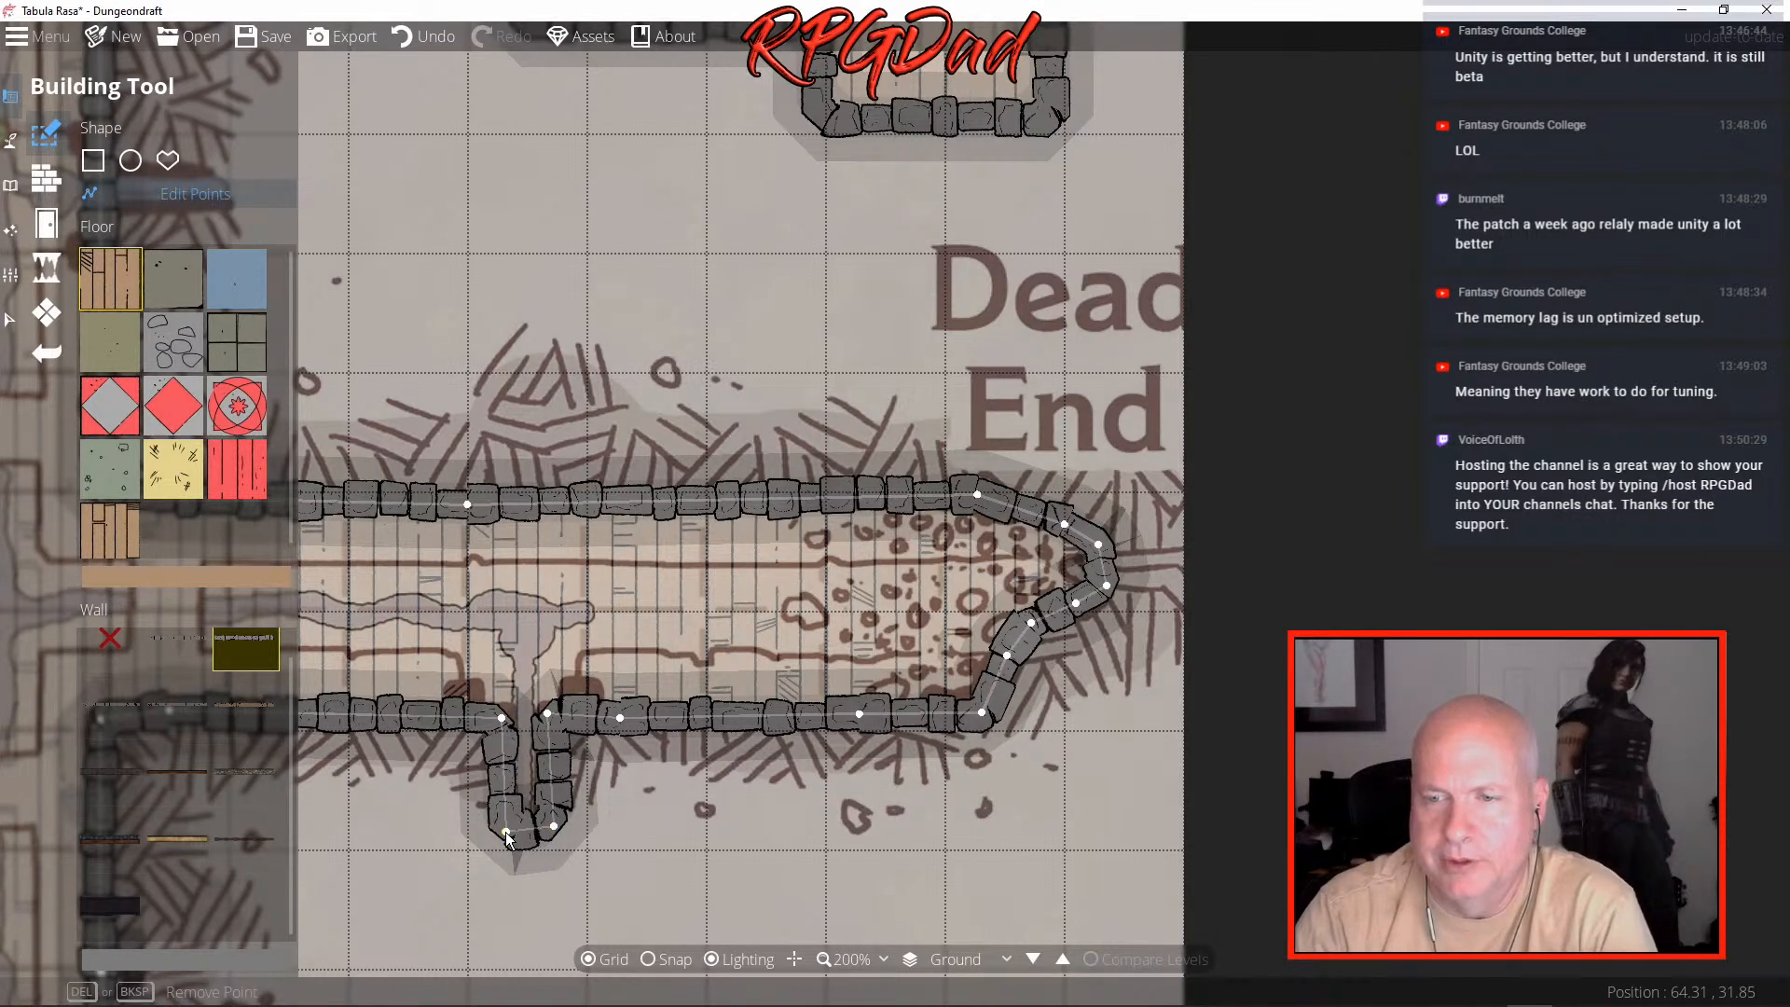
{"action": "left_click_drag", "start_coordinate": [506, 832], "coordinate": [495, 831]}
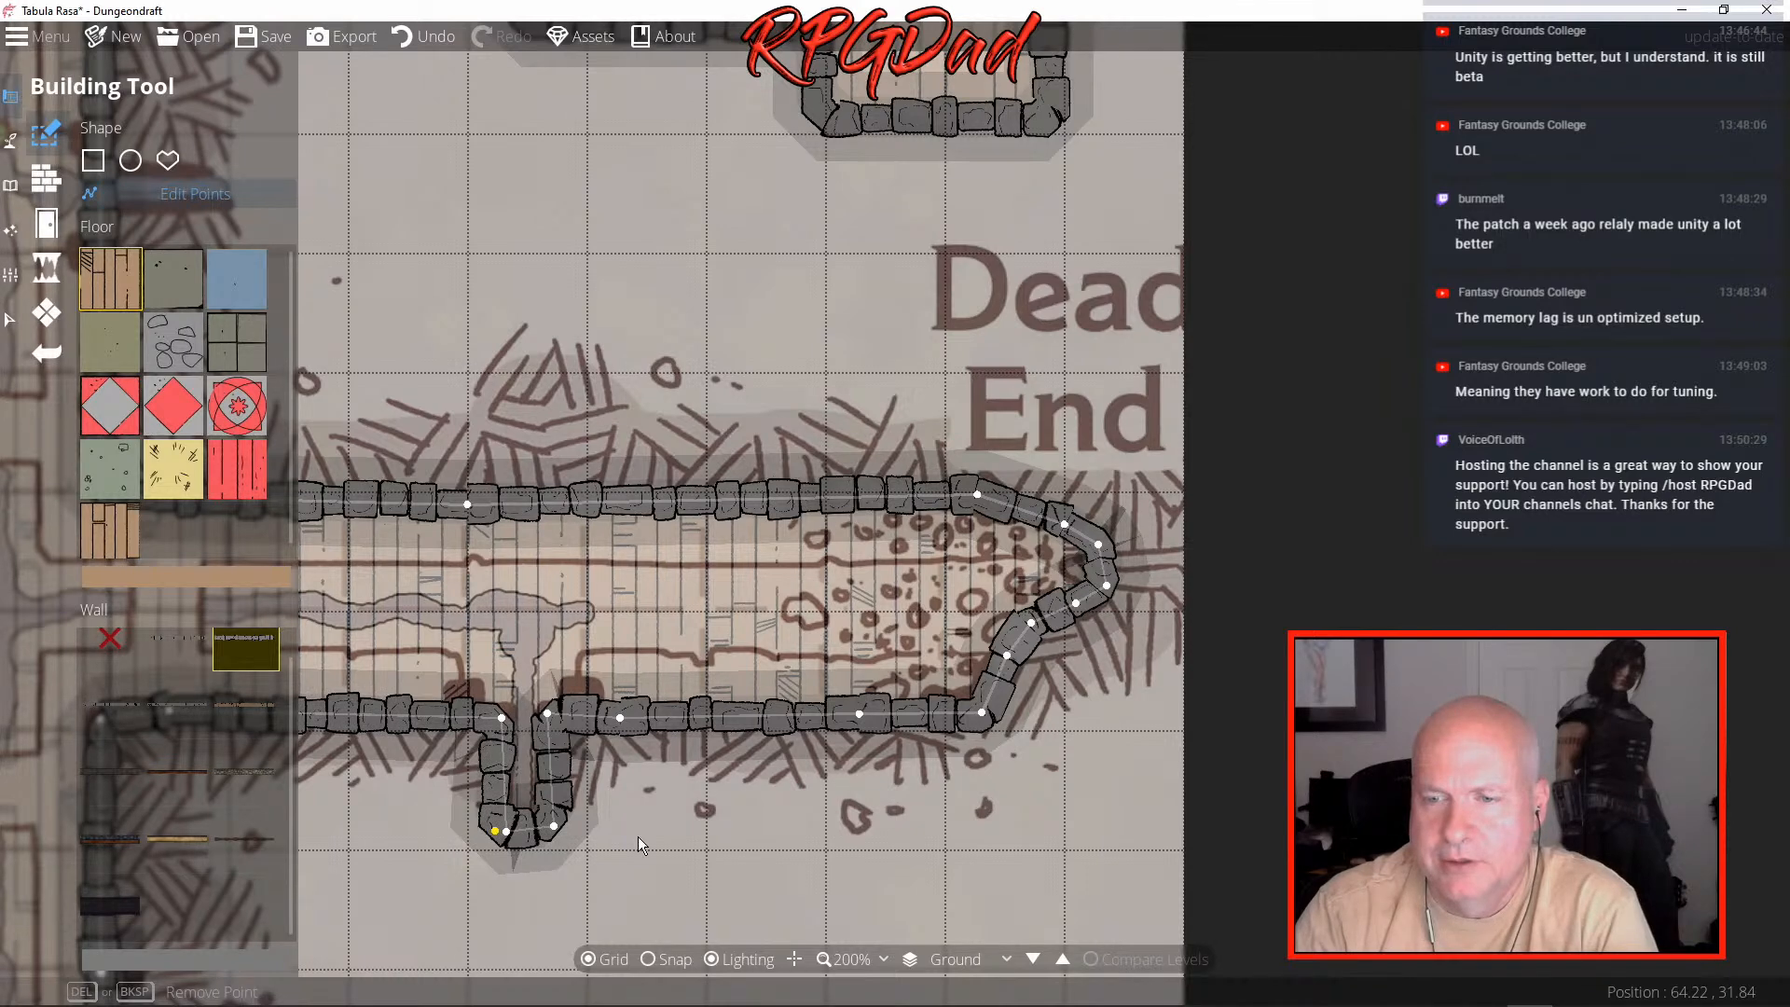
{"action": "key", "text": "Escape"}
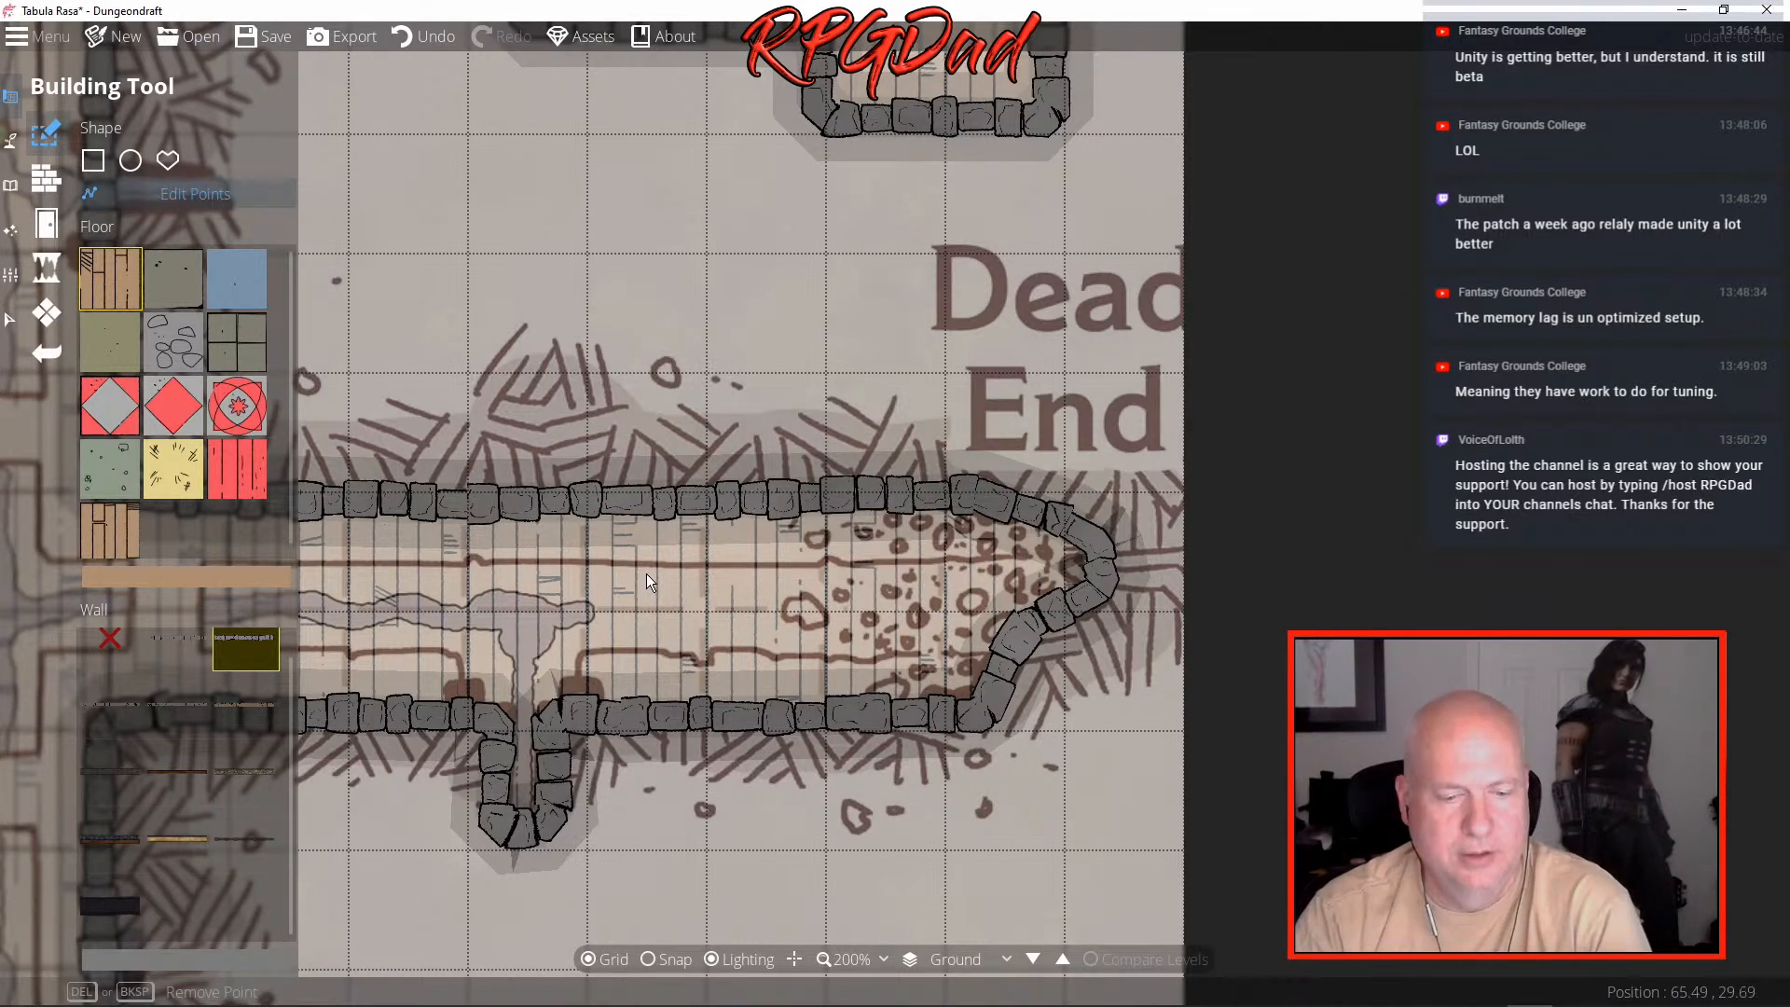
- Lay a rectangle of the plain olive stone floor over room V22 and across the adjoining stream corridor
{"action": "key", "text": "Up"}
{"action": "key", "text": "Left"}
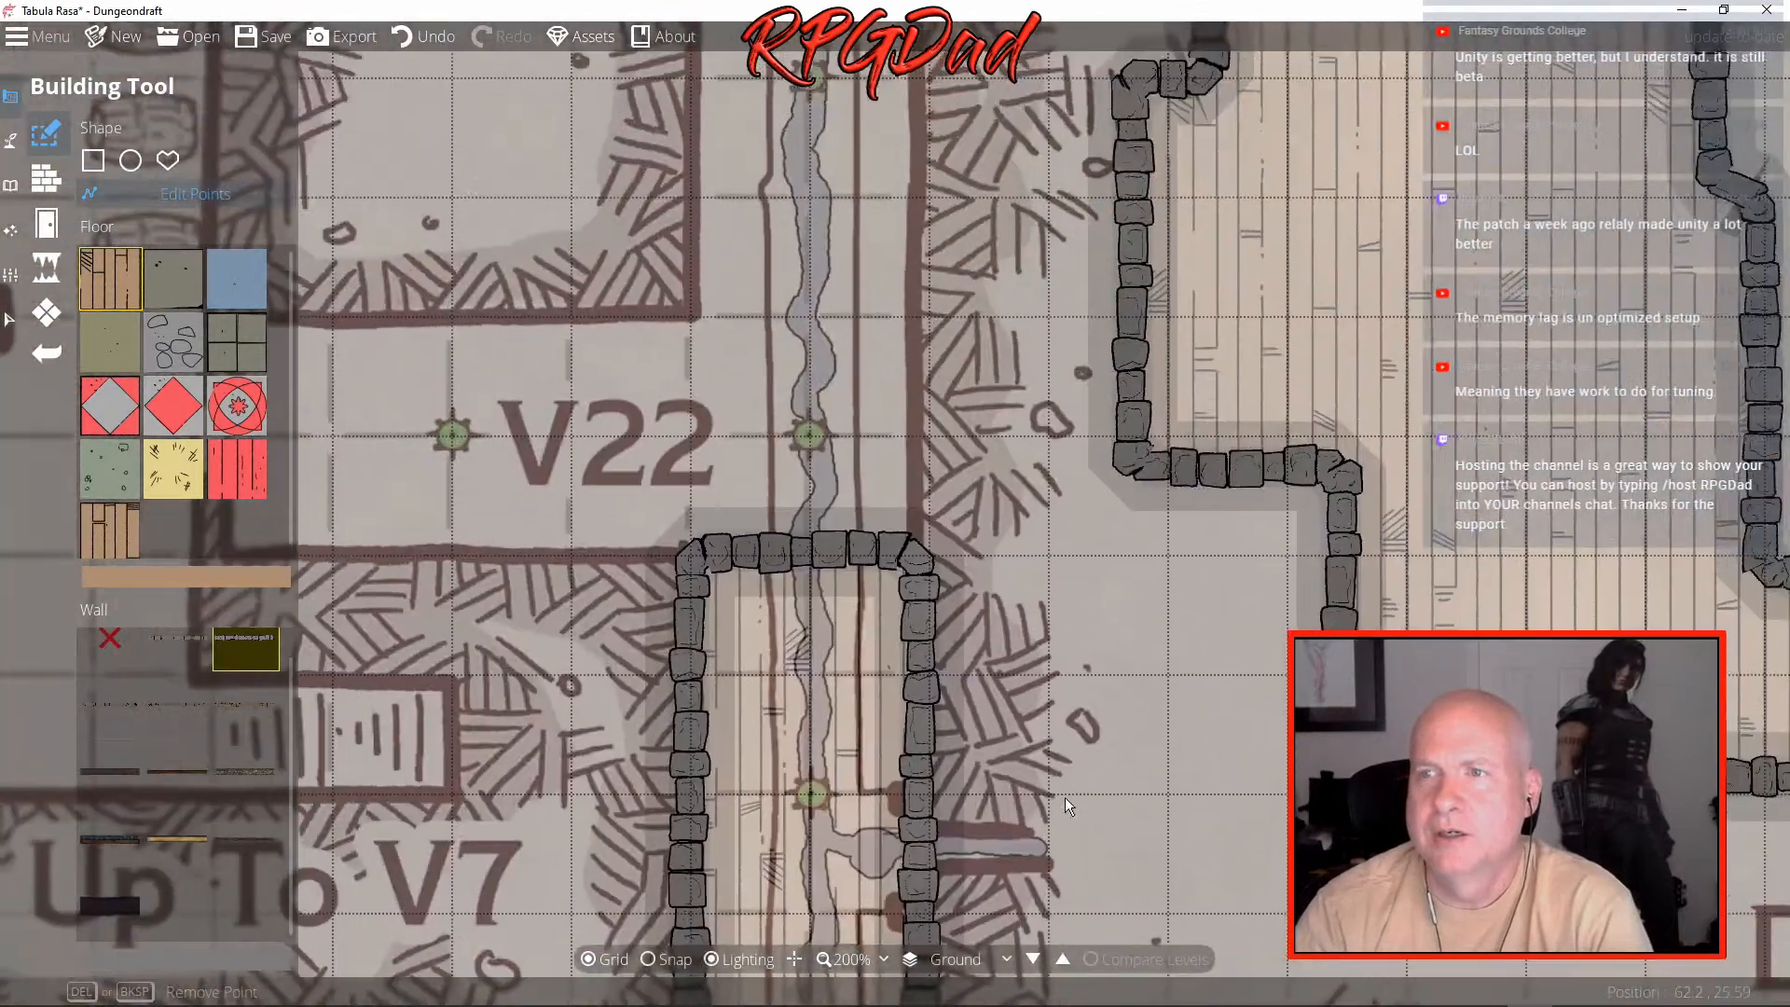
{"action": "left_click_drag", "start_coordinate": [1065, 798], "coordinate": [1075, 934]}
{"action": "left_click_drag", "start_coordinate": [1015, 311], "coordinate": [1104, 333]}
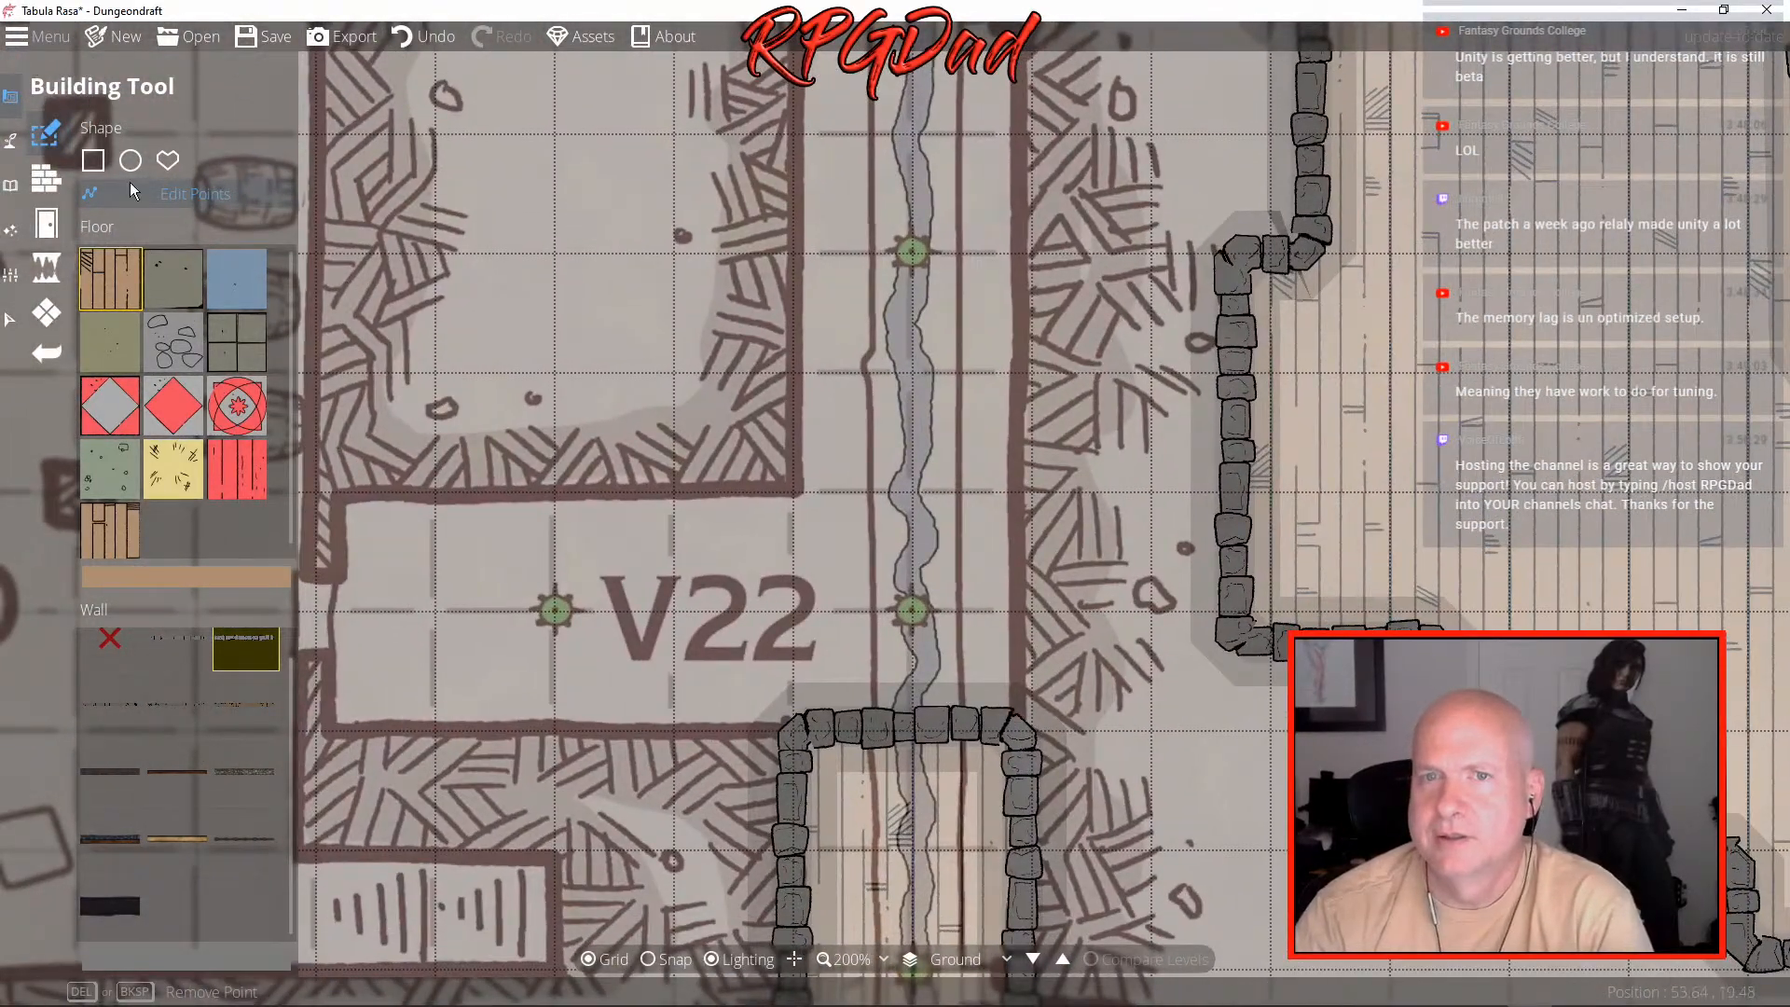
{"action": "left_click", "coordinate": [93, 163]}
{"action": "left_click", "coordinate": [120, 356]}
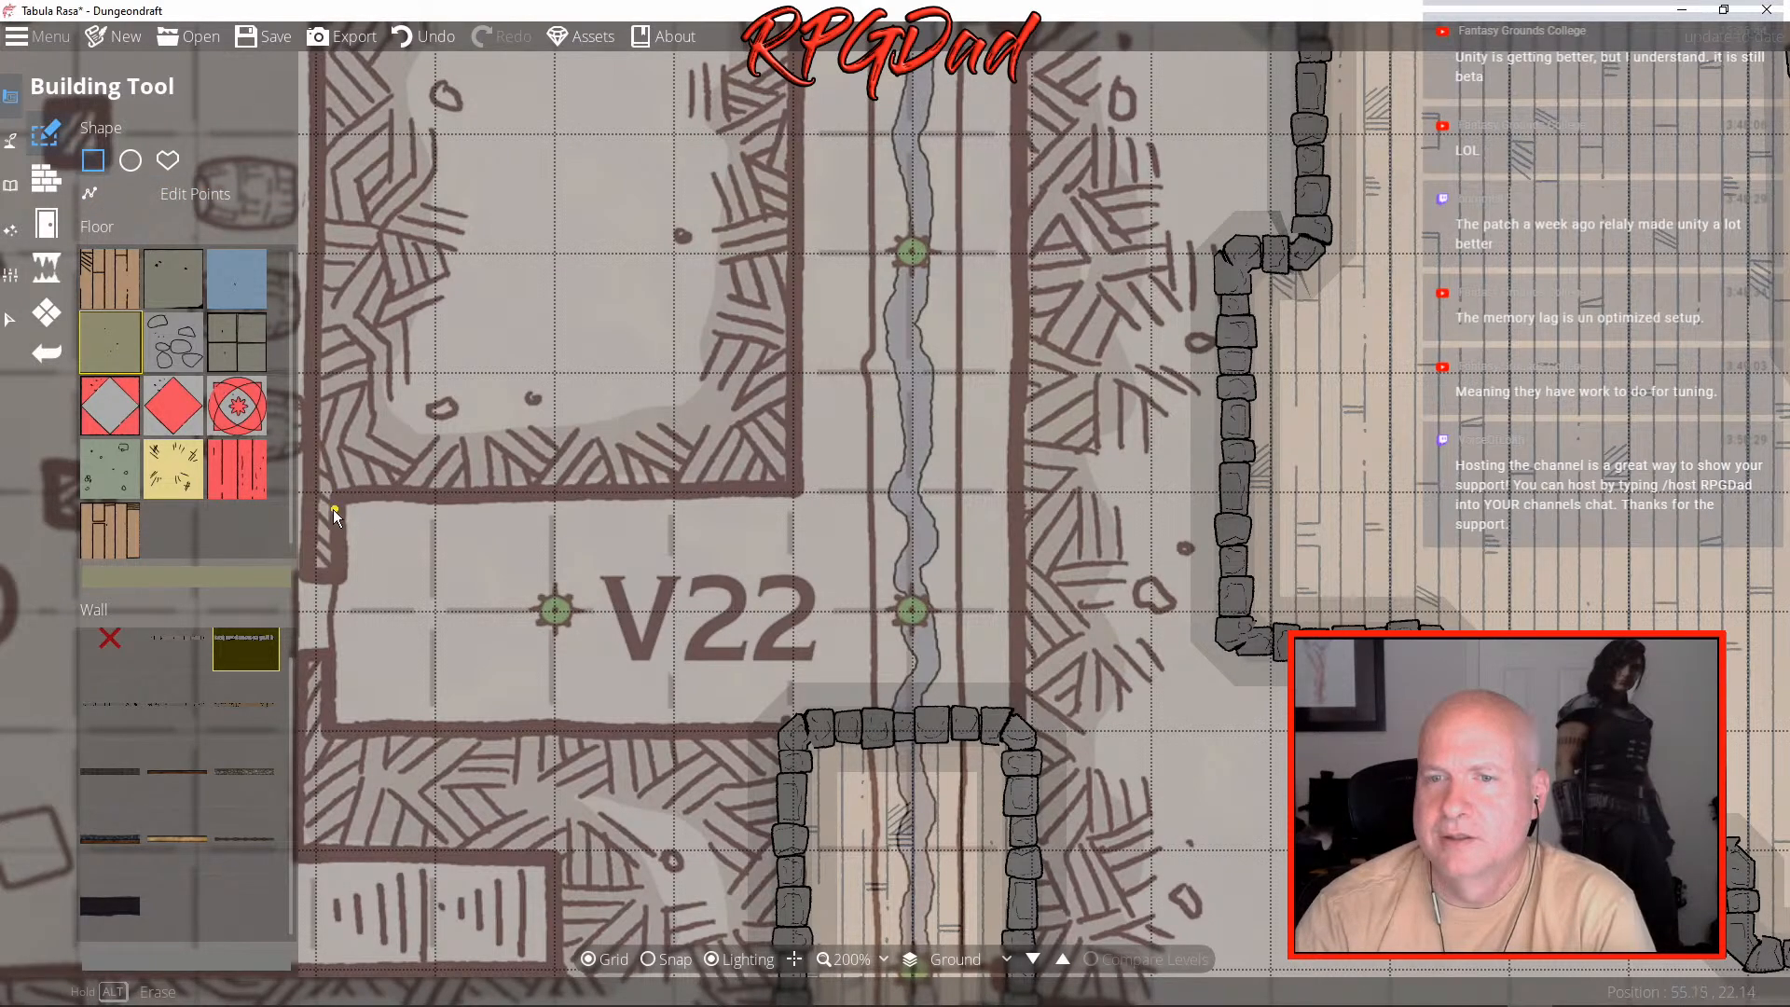
{"action": "left_click_drag", "start_coordinate": [315, 497], "coordinate": [1025, 735]}
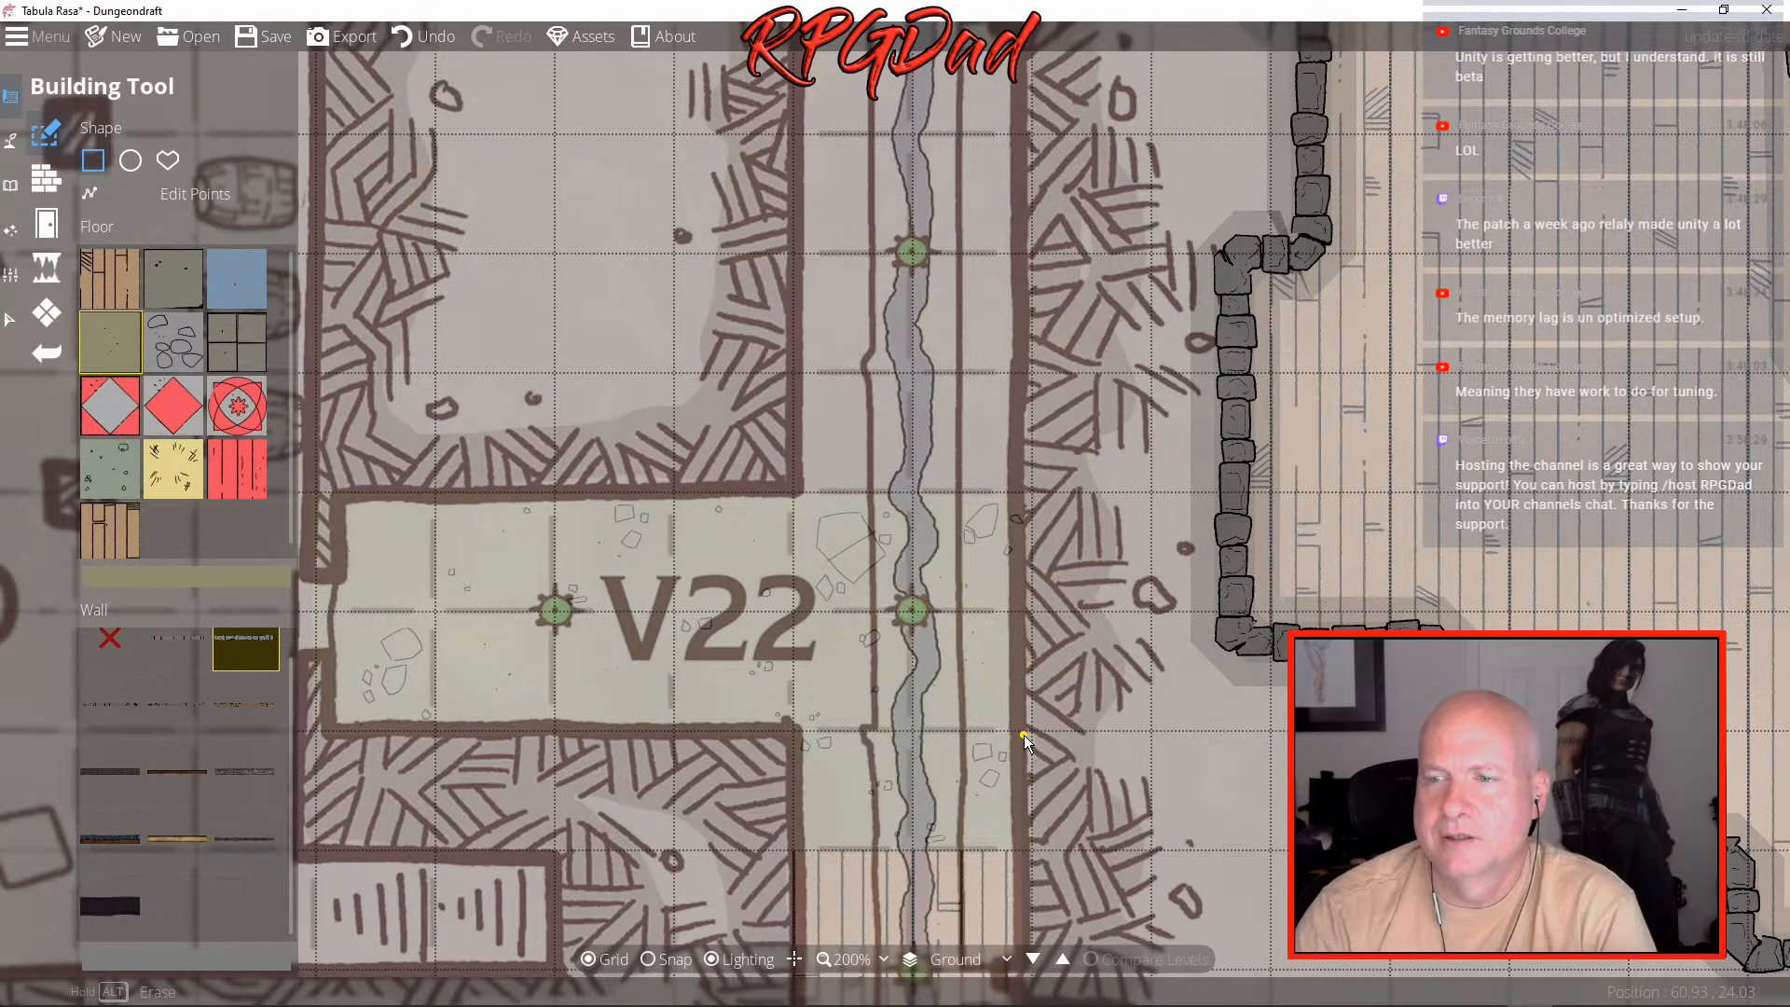
- Extend the olive stone floor north from V22 along the stream corridor
{"action": "left_click_drag", "start_coordinate": [947, 345], "coordinate": [827, 723]}
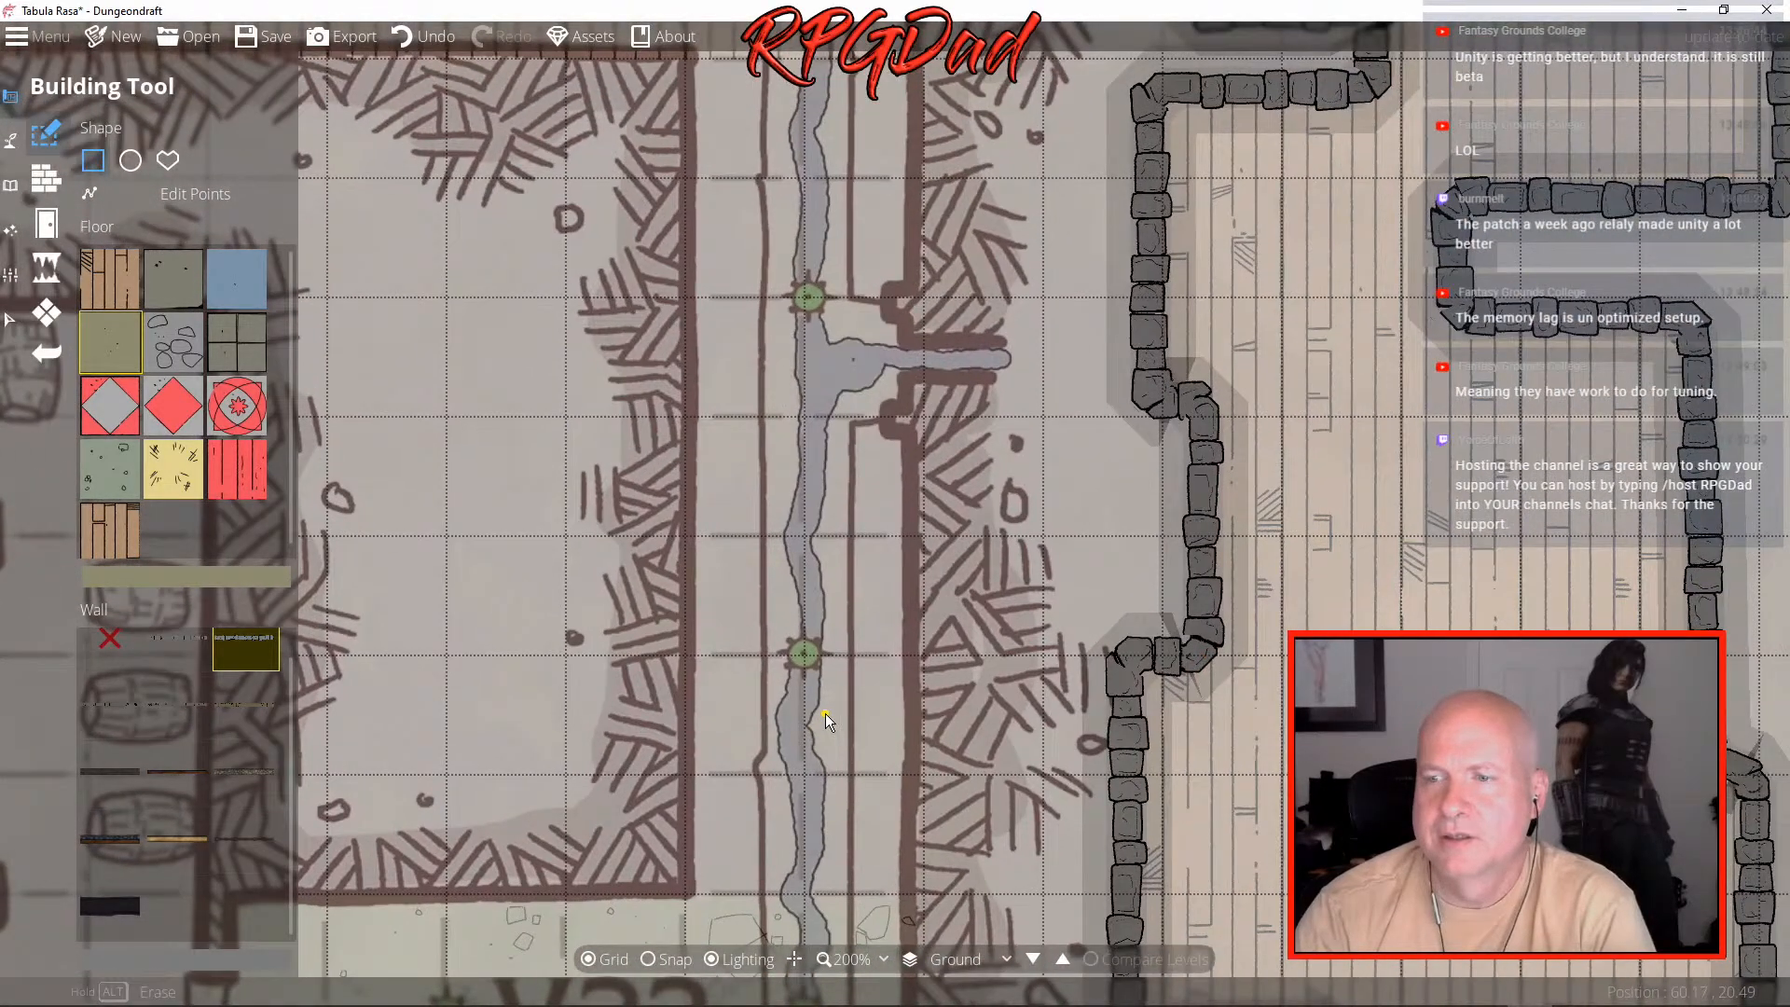
{"action": "scroll", "coordinate": [746, 320], "scroll_direction": "down", "scroll_amount": 3}
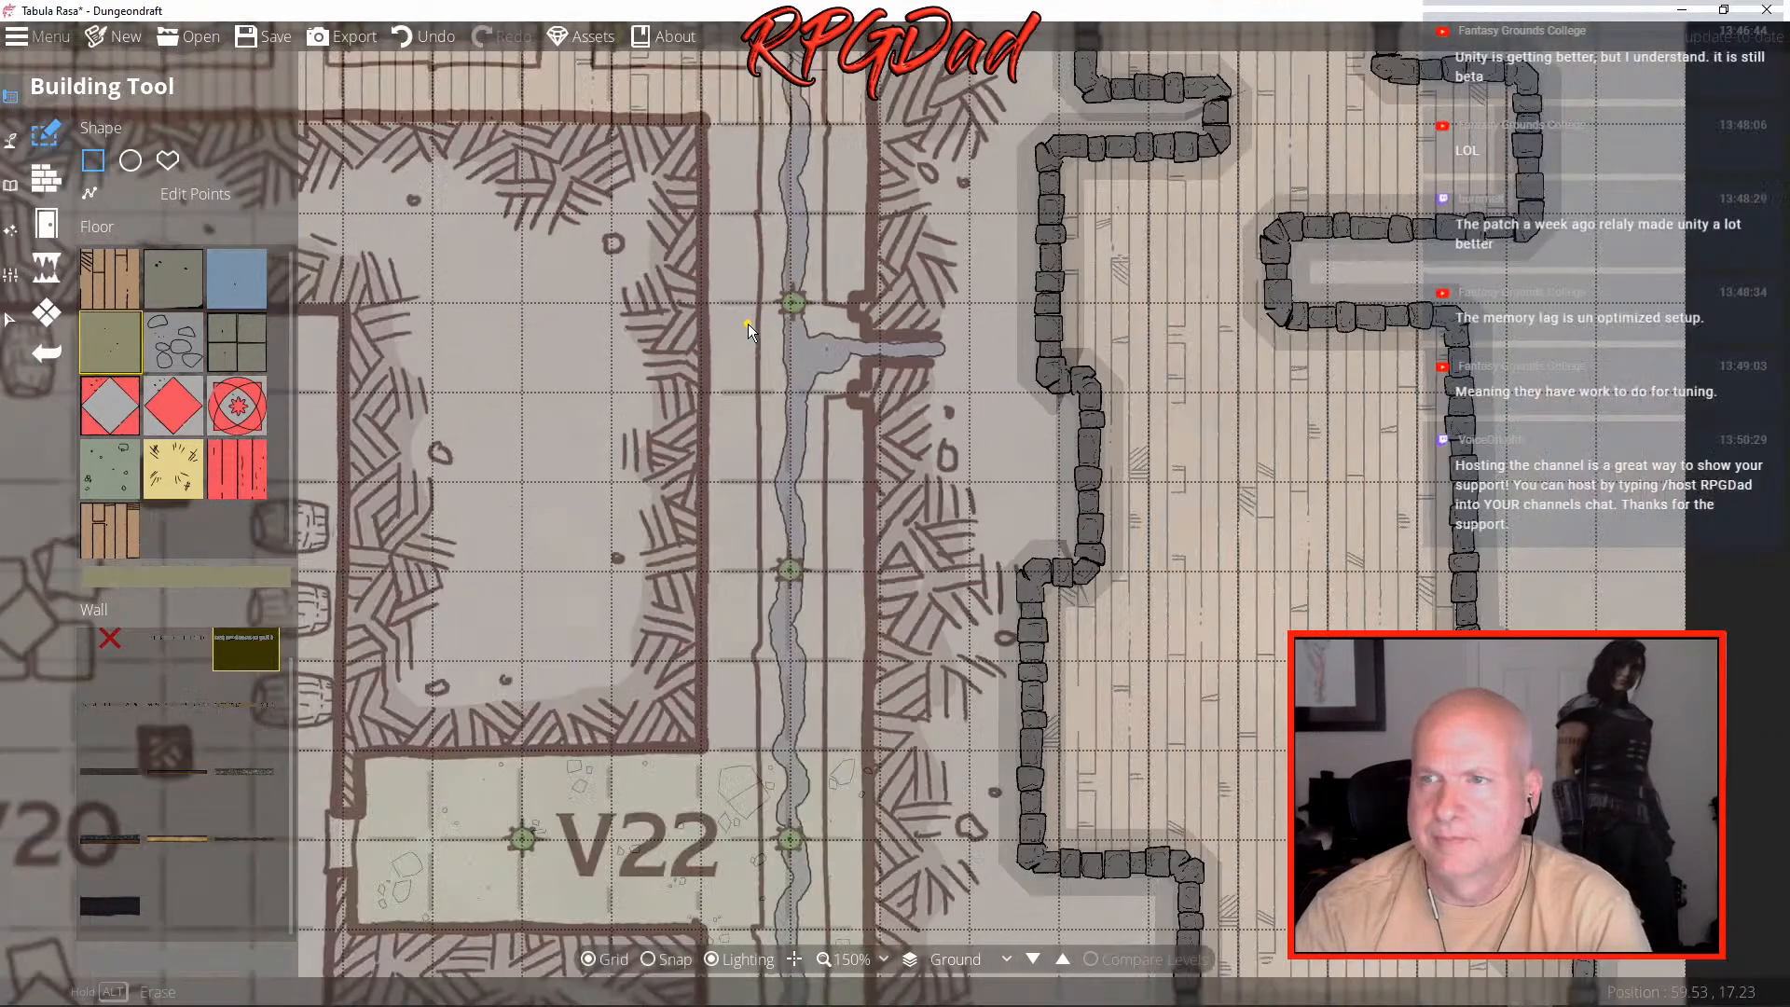
{"action": "left_click_drag", "start_coordinate": [712, 147], "coordinate": [849, 695]}
- Cover room V20, its southern alcove and the stairs up to V7 with rectangles of the olive stone floor
{"action": "left_click_drag", "start_coordinate": [494, 714], "coordinate": [1173, 528]}
{"action": "left_click_drag", "start_coordinate": [575, 128], "coordinate": [1091, 646]}
{"action": "left_click_drag", "start_coordinate": [794, 646], "coordinate": [1077, 793]}
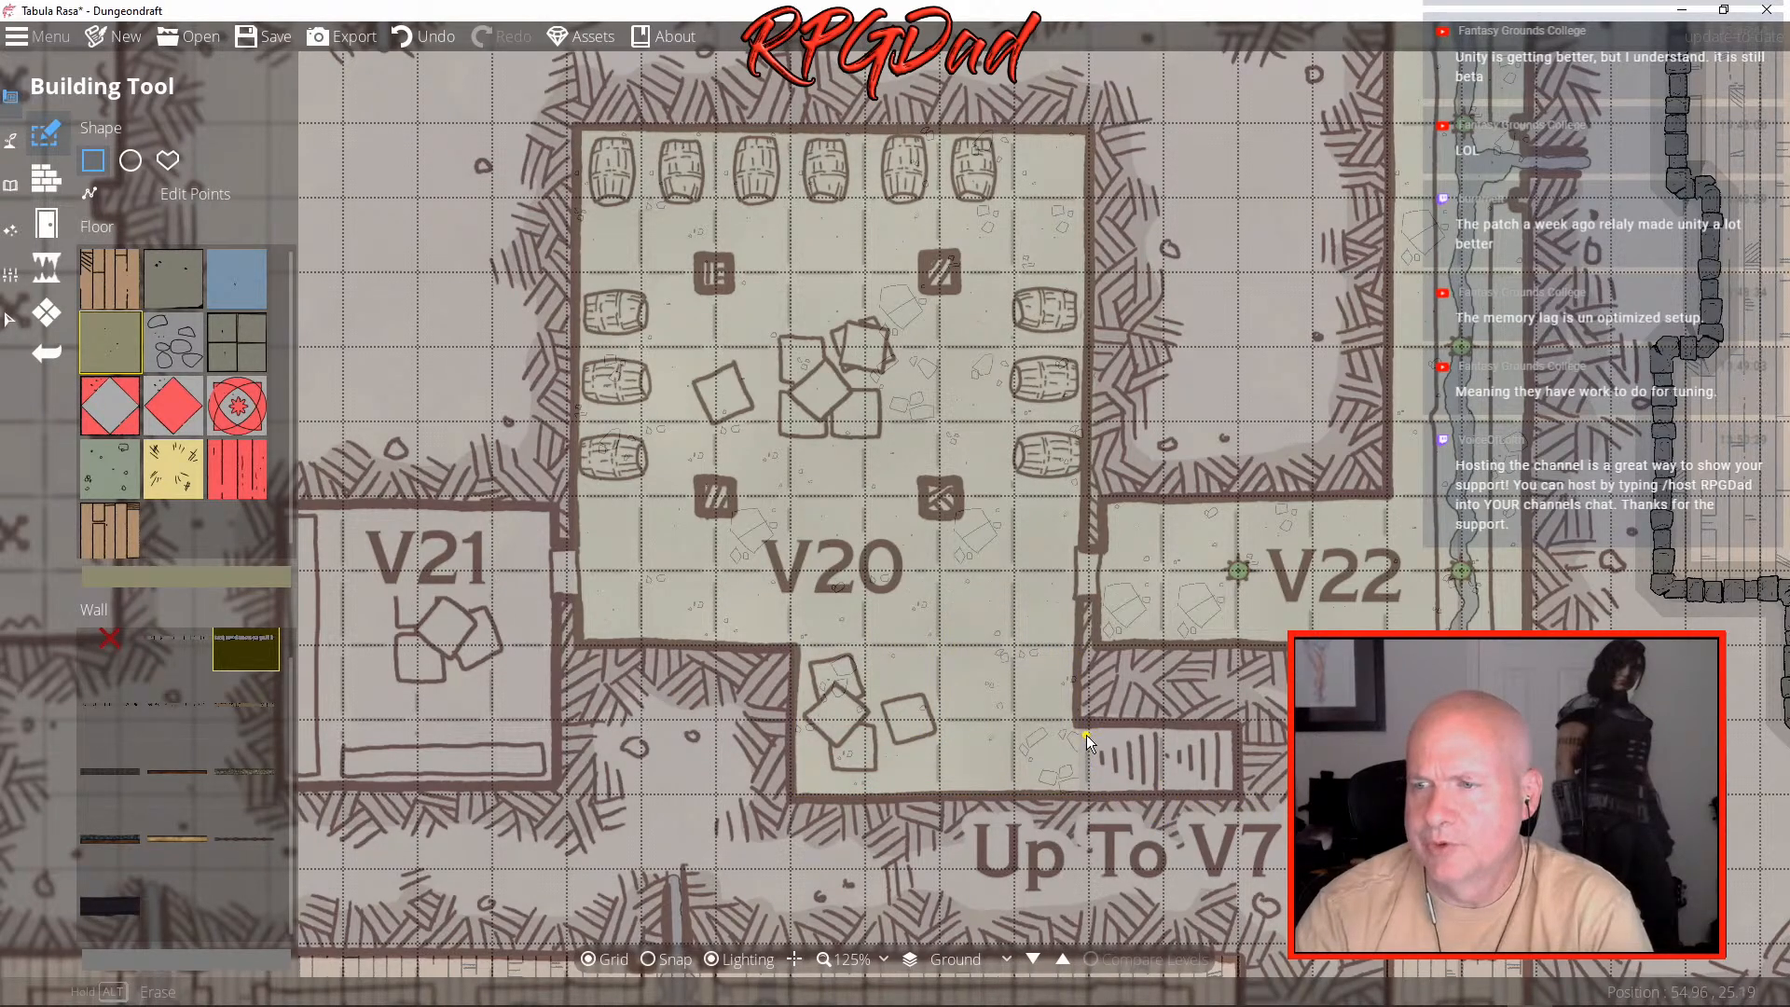
{"action": "left_click_drag", "start_coordinate": [1078, 725], "coordinate": [1249, 803]}
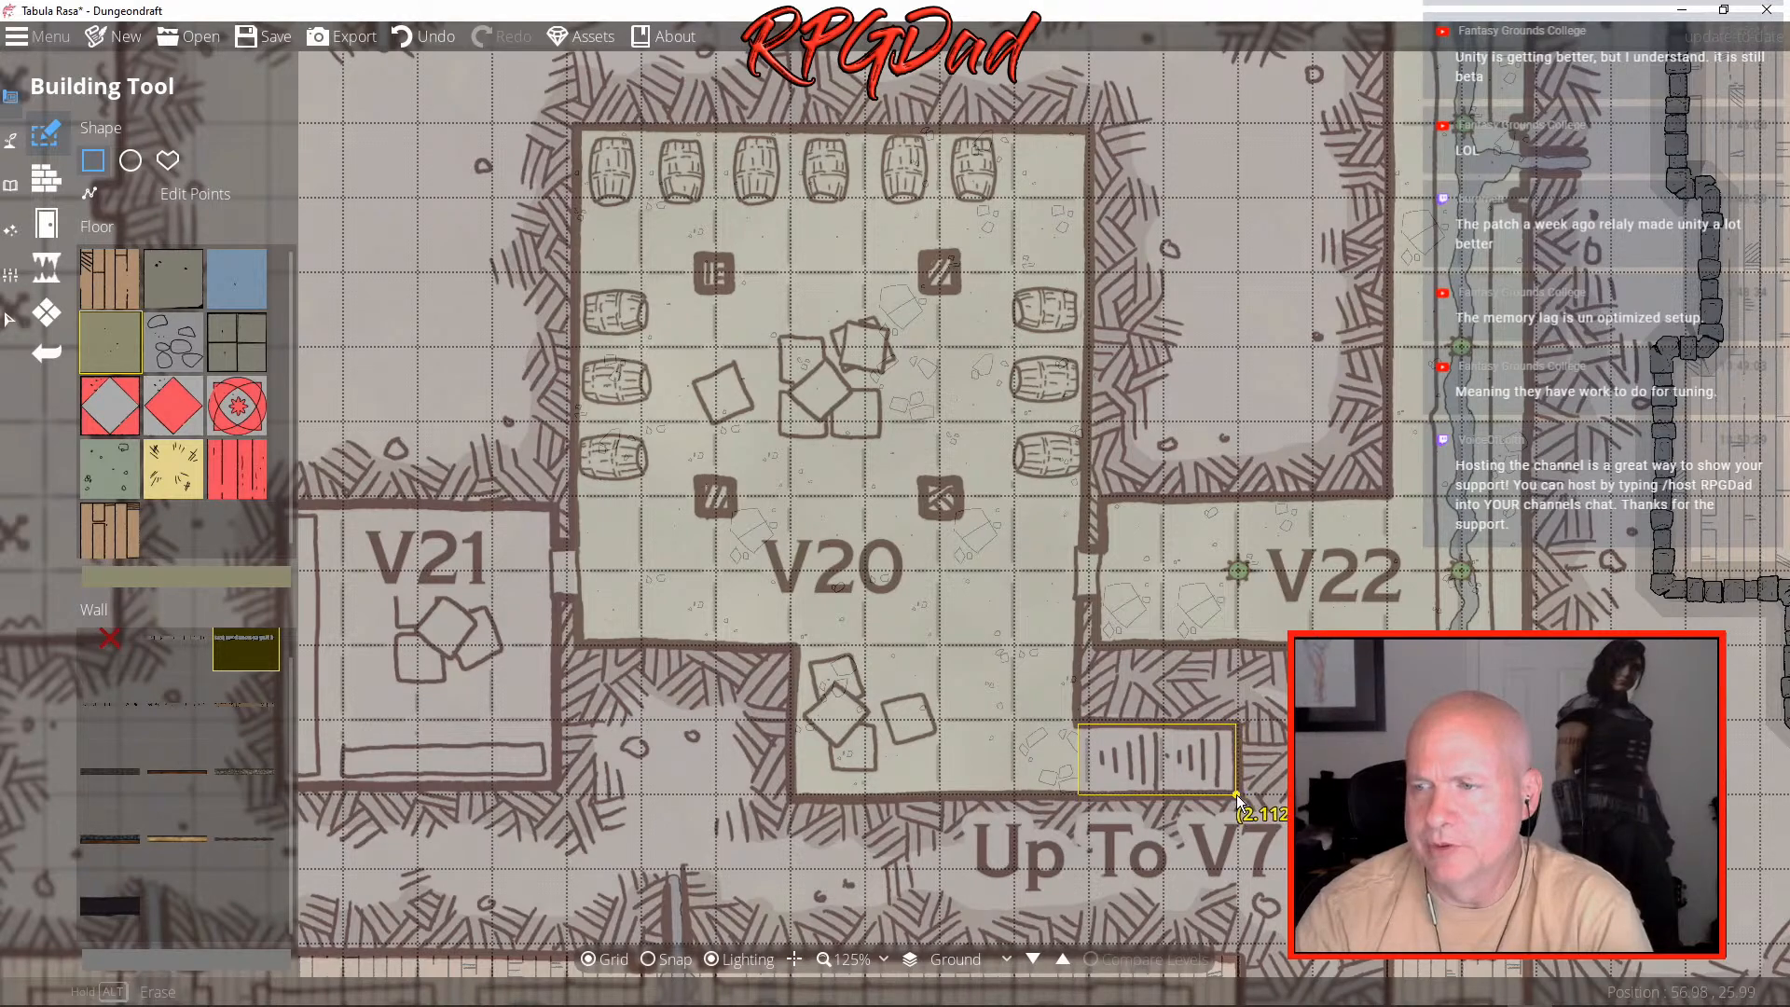
- Floor room V21 with an olive stone rectangle and fill the doorway connecting it to V20
{"action": "key", "text": "Left"}
{"action": "key", "text": "Left"}
{"action": "key", "text": "Left"}
{"action": "key", "text": "Left"}
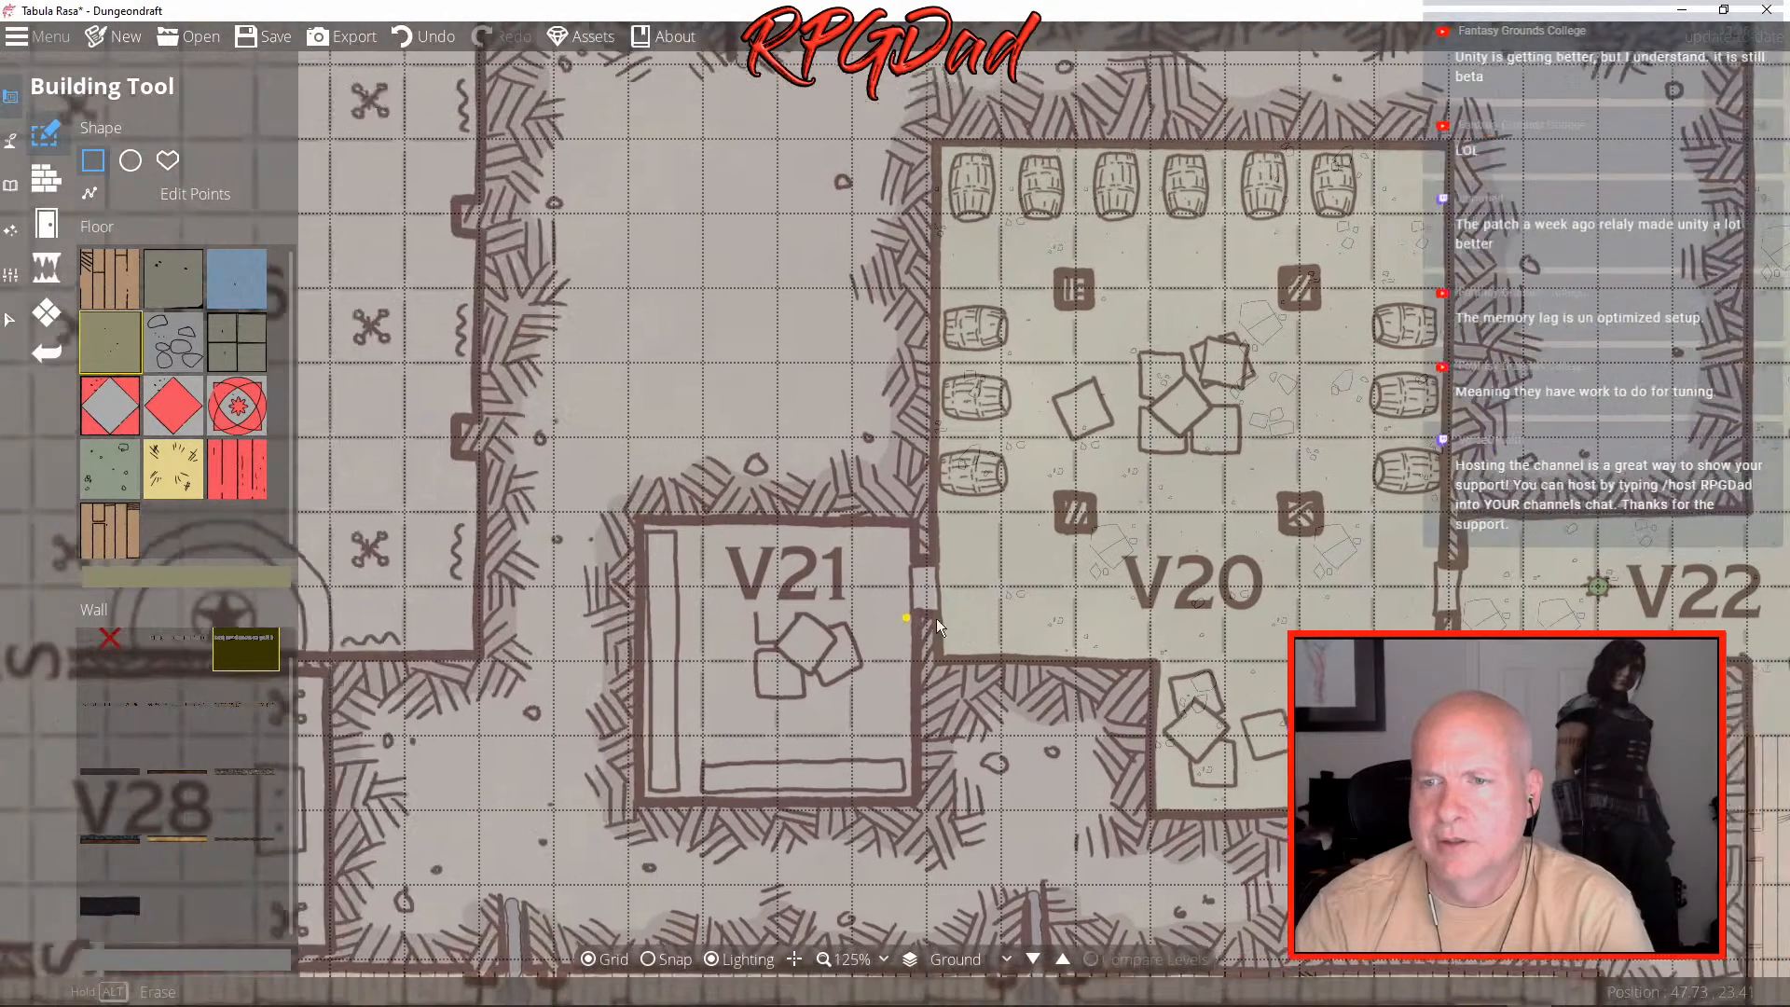
{"action": "left_click_drag", "start_coordinate": [688, 520], "coordinate": [966, 800]}
{"action": "left_click_drag", "start_coordinate": [953, 564], "coordinate": [984, 610]}
{"action": "key", "text": "Left"}
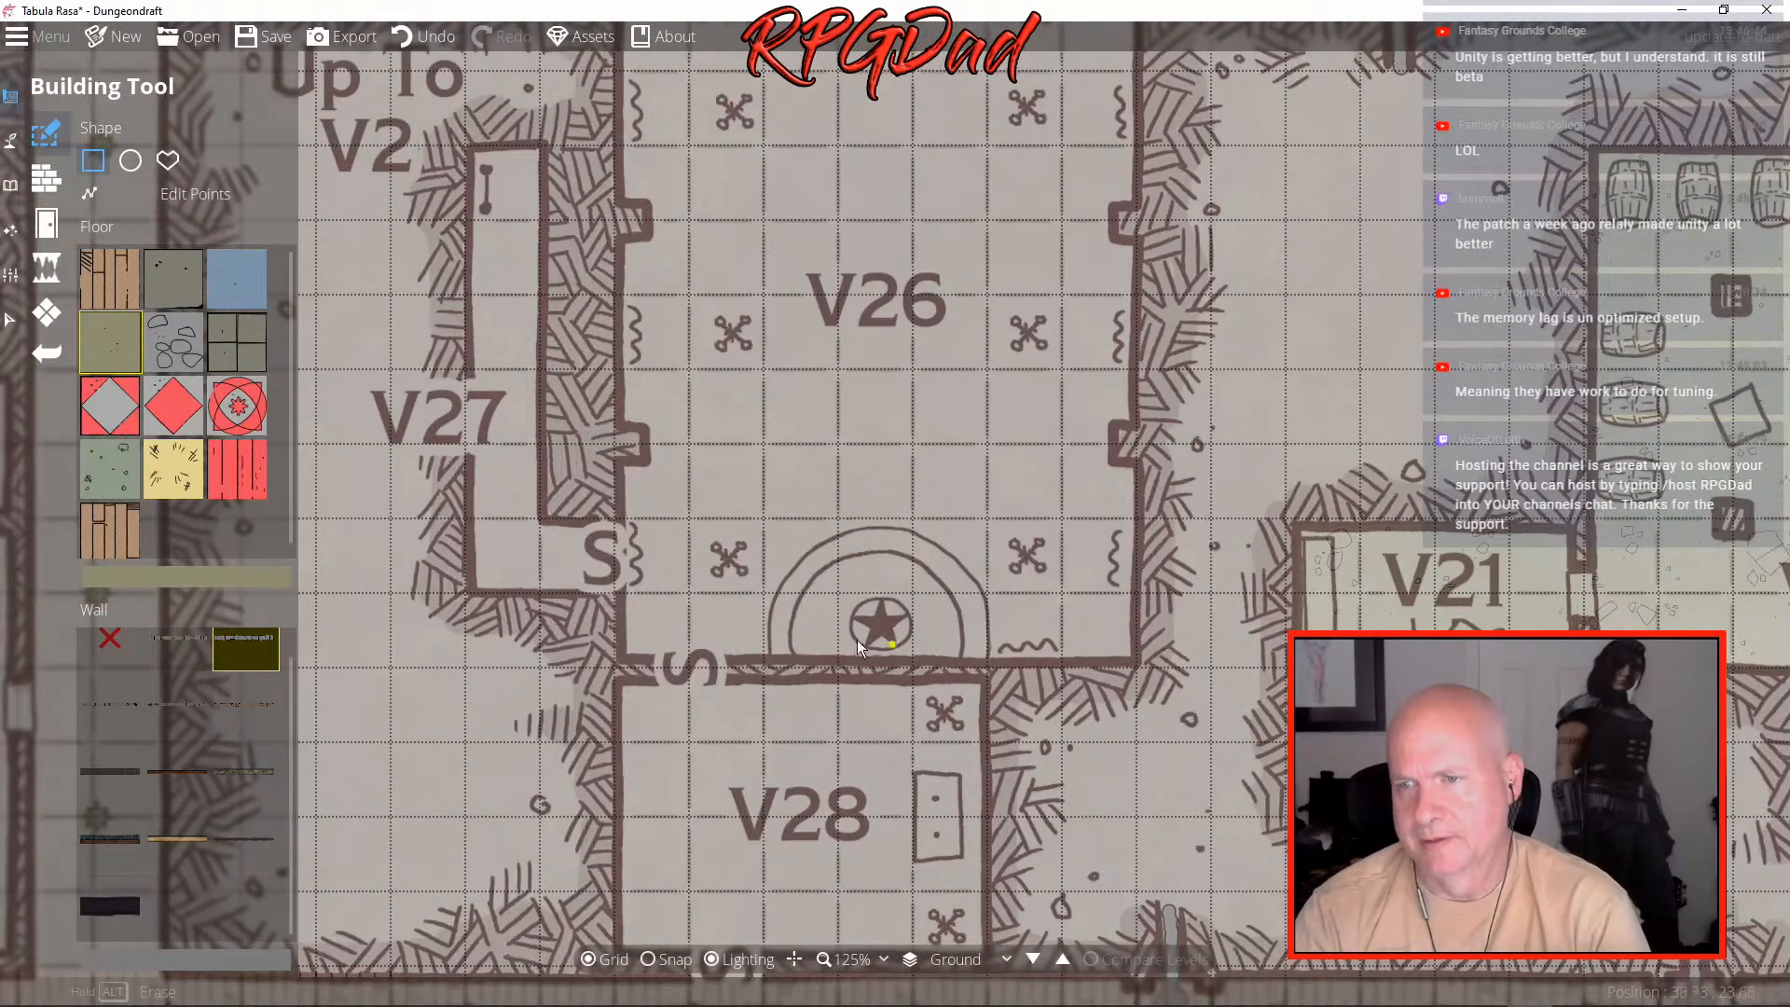
- Floor room V26 with stacked rectangles of the olive stone, leaving the small pilasters on its east and west walls uncovered
{"action": "key", "text": "Down"}
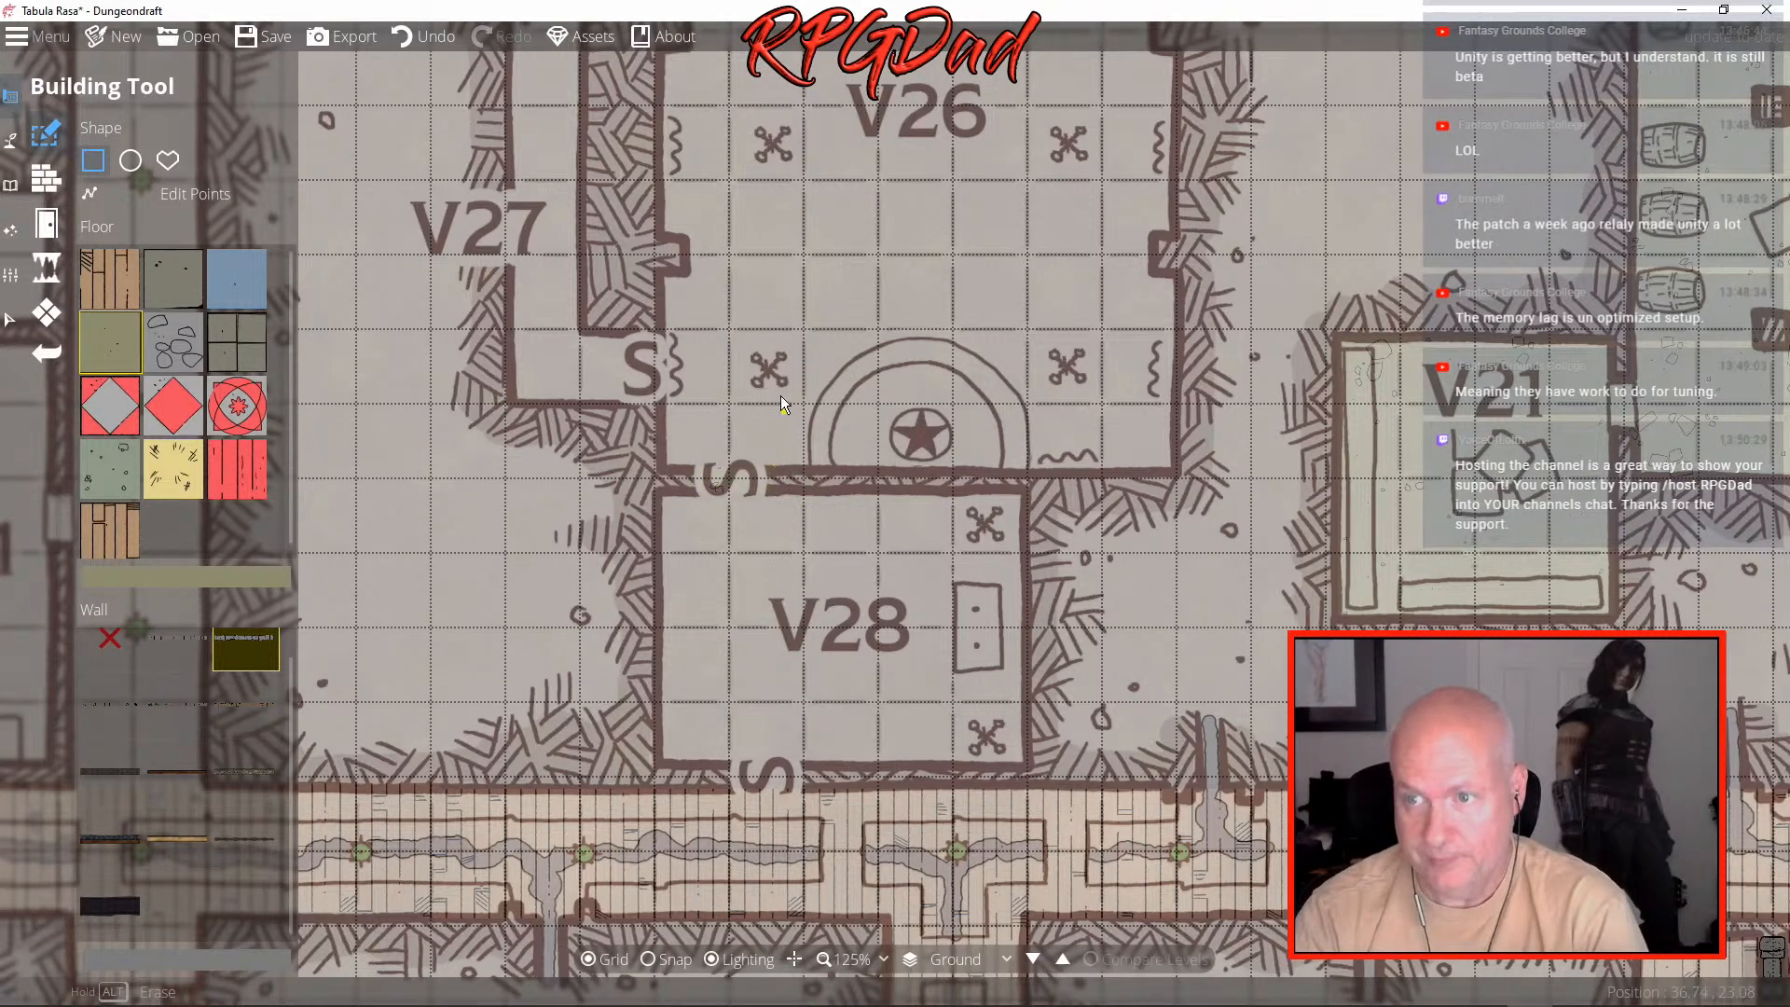
{"action": "key", "text": "Up"}
{"action": "key", "text": "Right"}
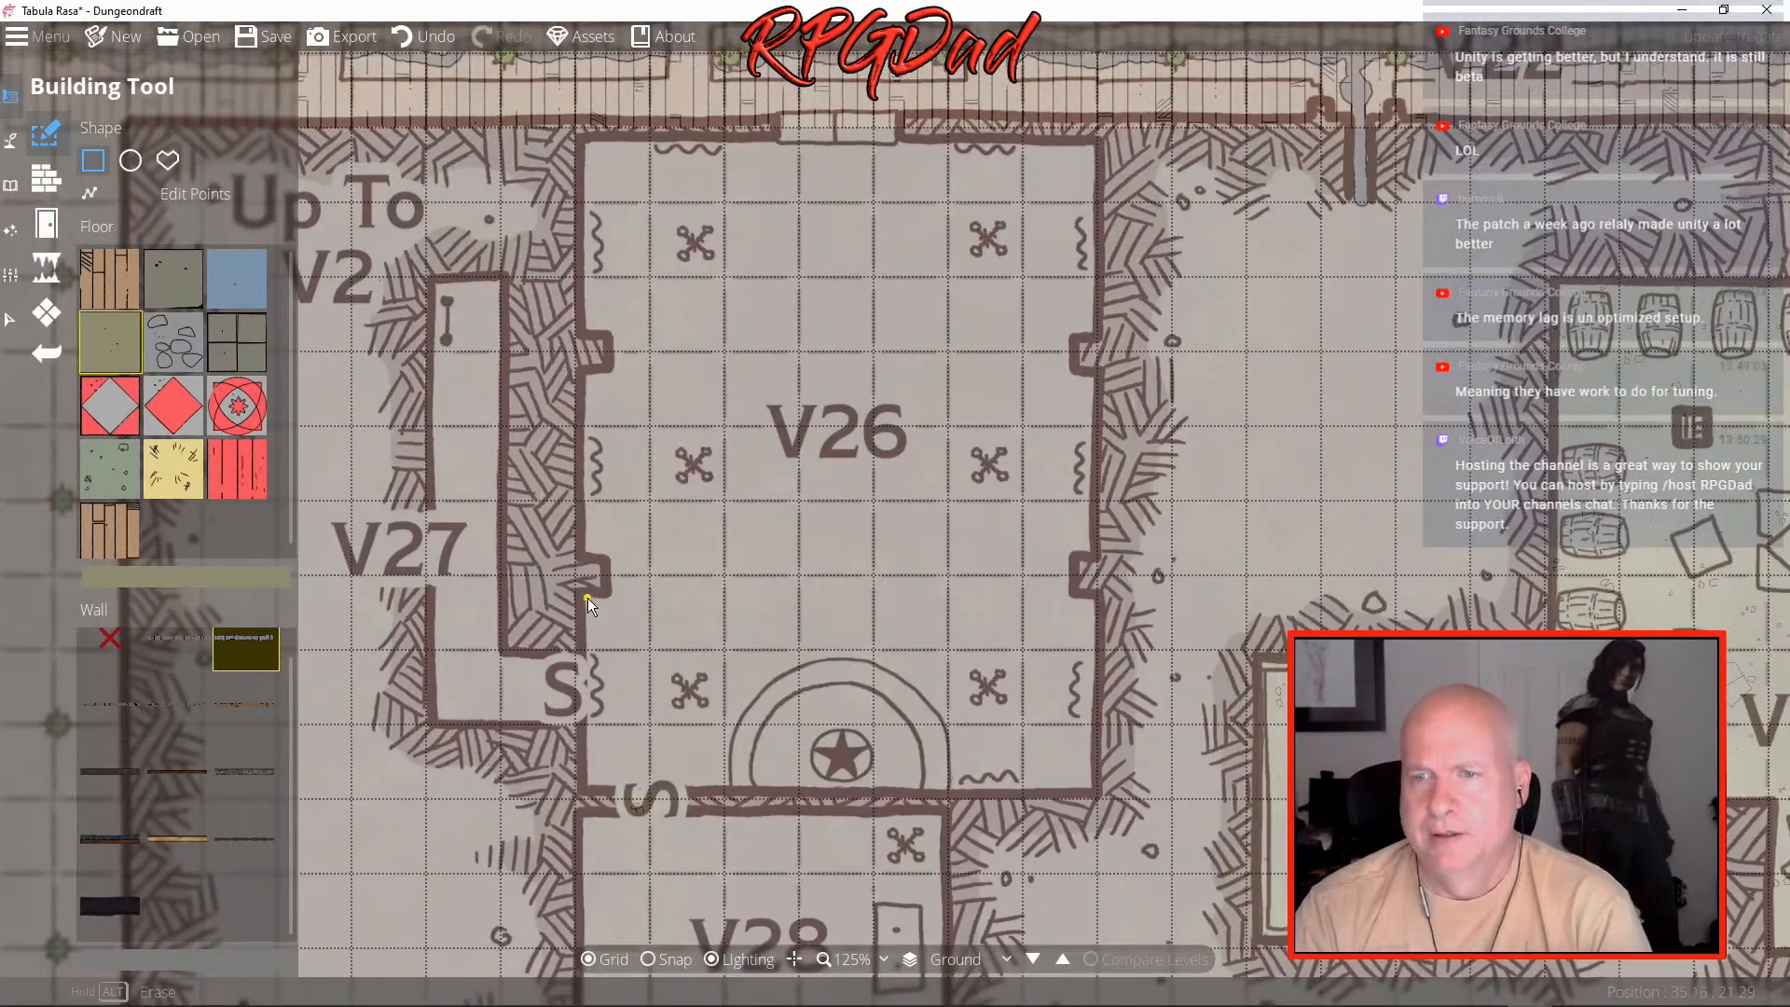
{"action": "left_click_drag", "start_coordinate": [579, 597], "coordinate": [1098, 794]}
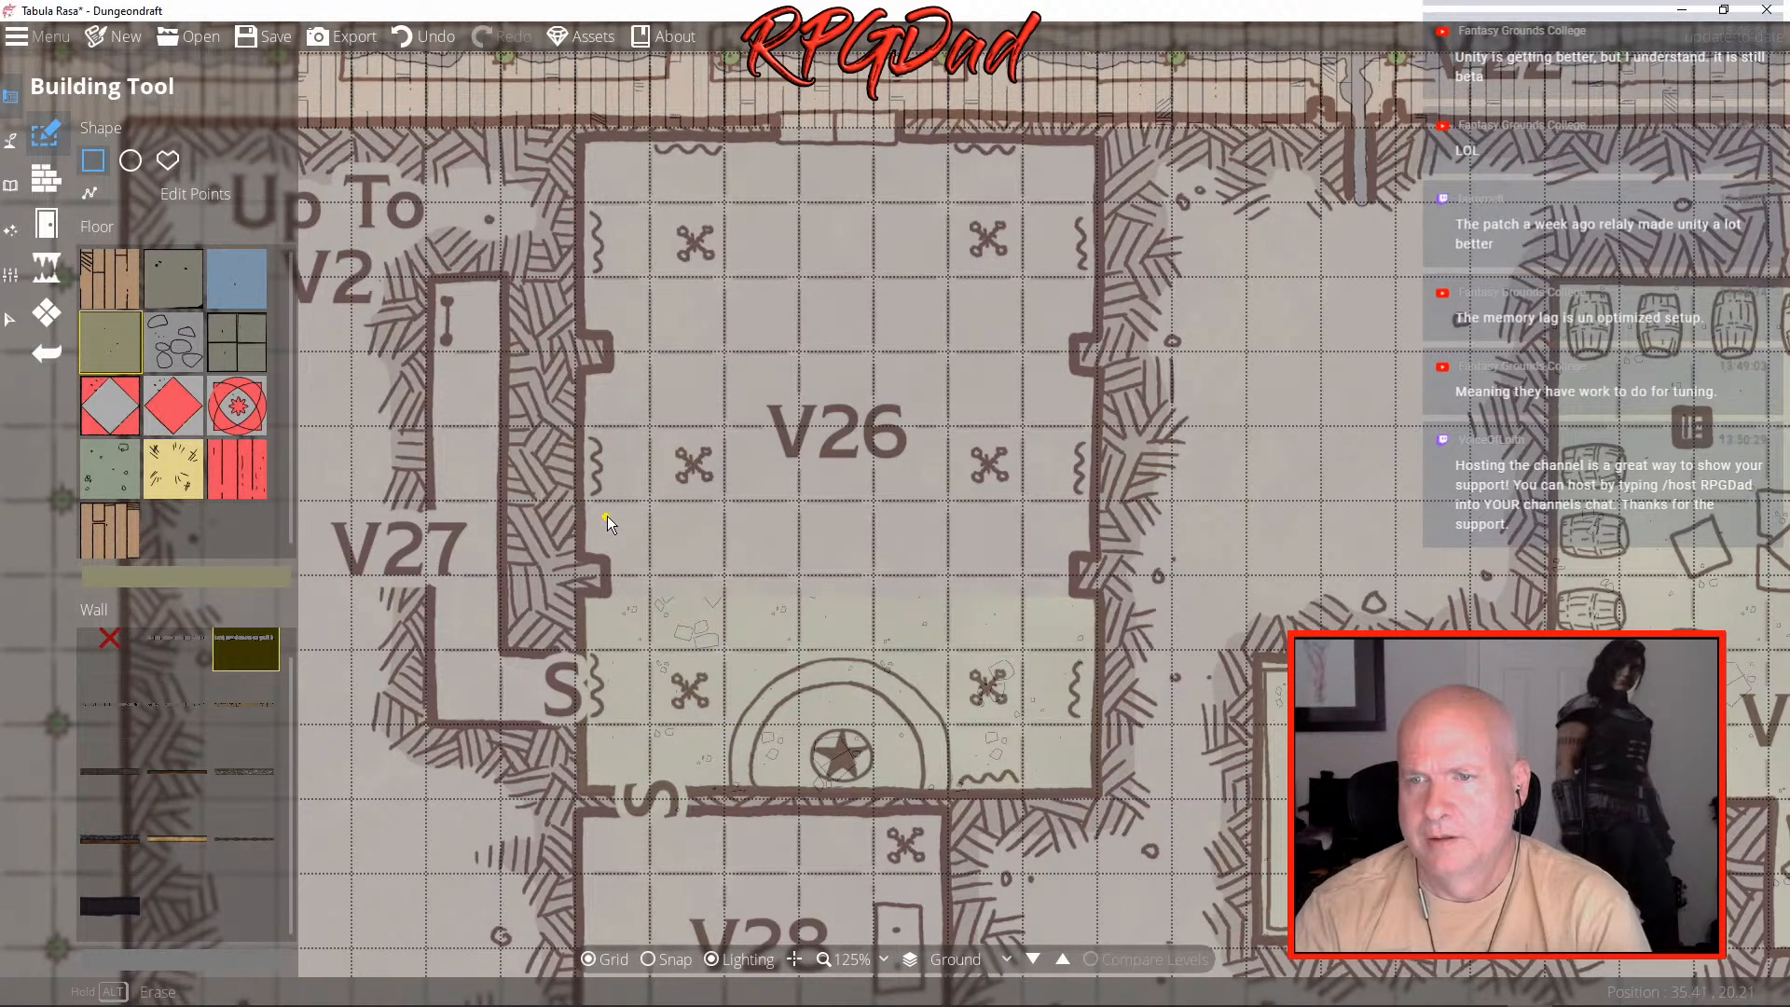
{"action": "left_click_drag", "start_coordinate": [606, 502], "coordinate": [1072, 638]}
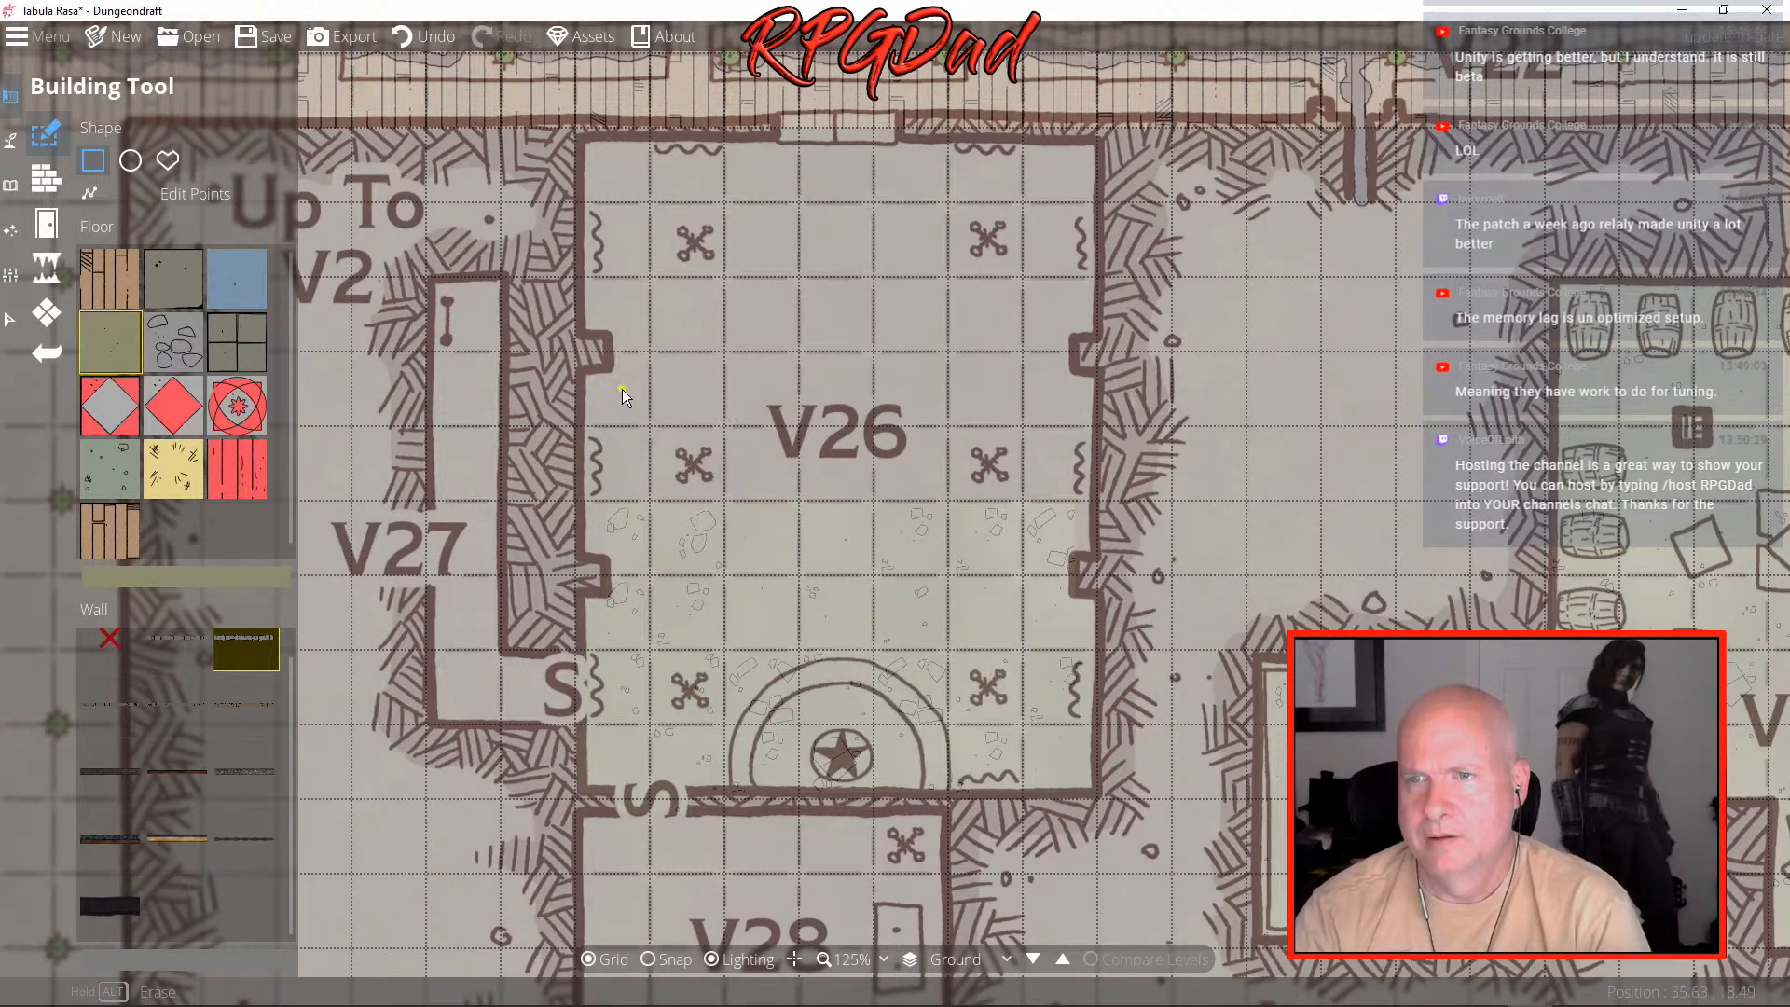
{"action": "left_click_drag", "start_coordinate": [582, 377], "coordinate": [1095, 562]}
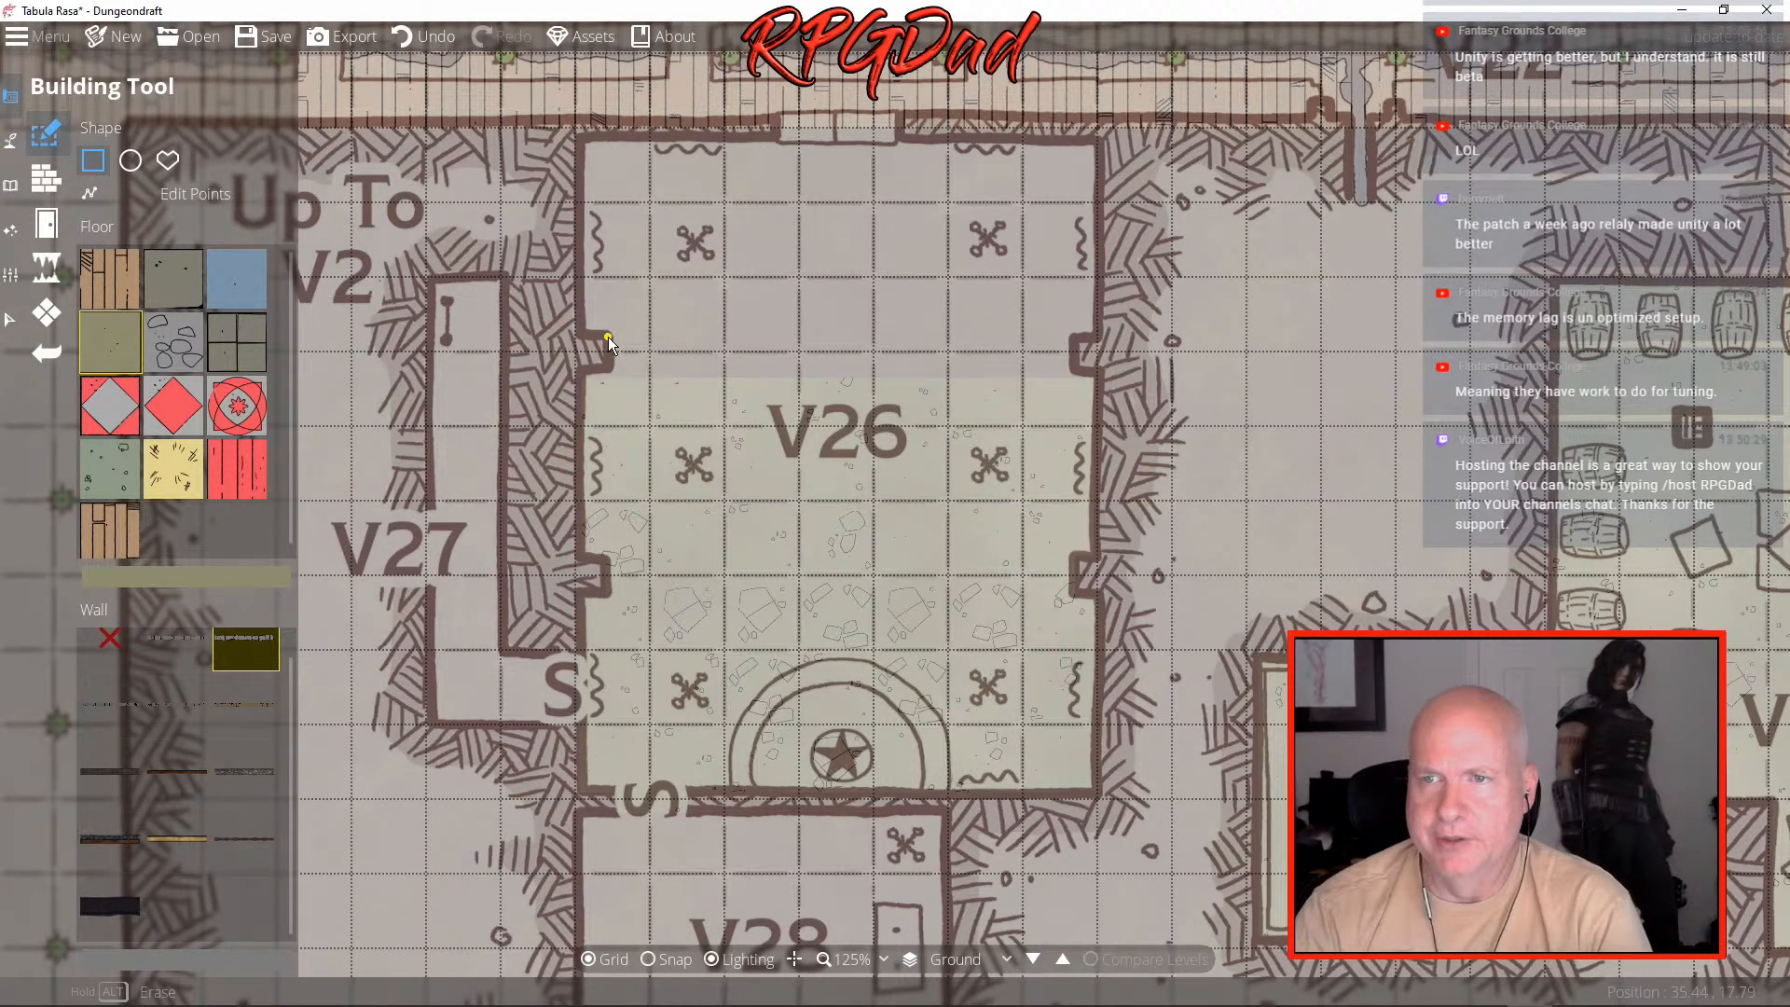
{"action": "left_click_drag", "start_coordinate": [611, 321], "coordinate": [1086, 420]}
{"action": "left_click_drag", "start_coordinate": [882, 319], "coordinate": [894, 471]}
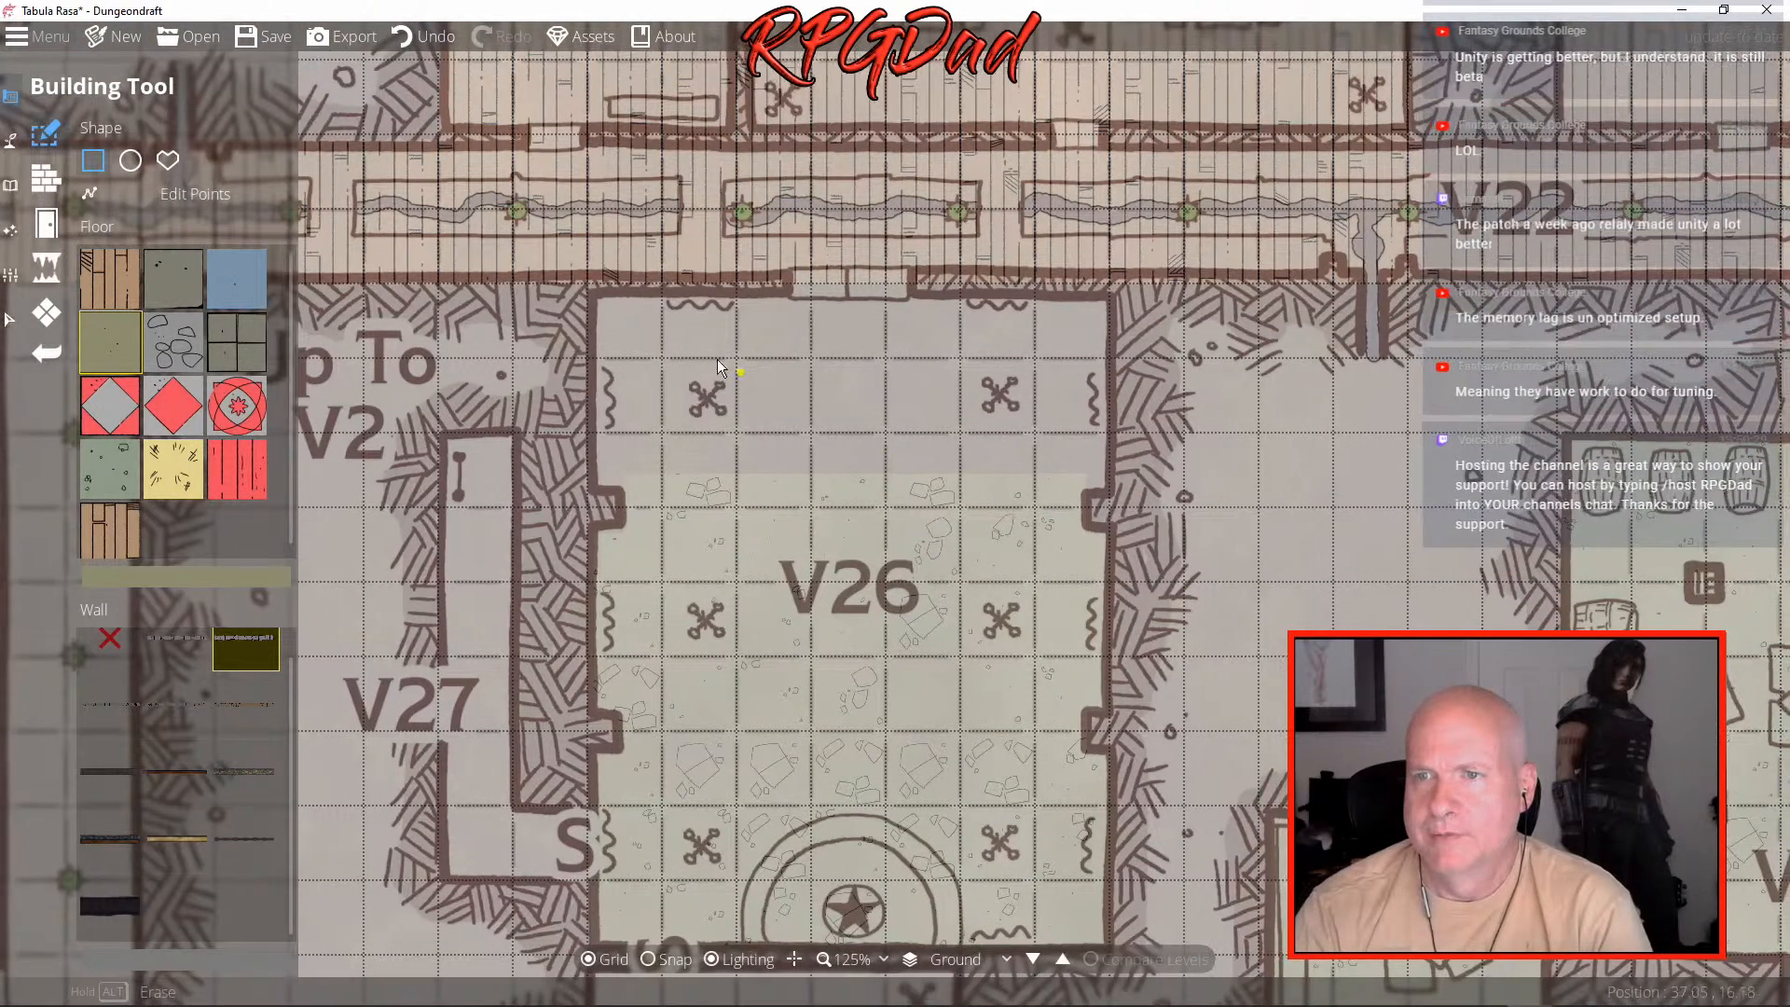
{"action": "left_click_drag", "start_coordinate": [591, 295], "coordinate": [1110, 490]}
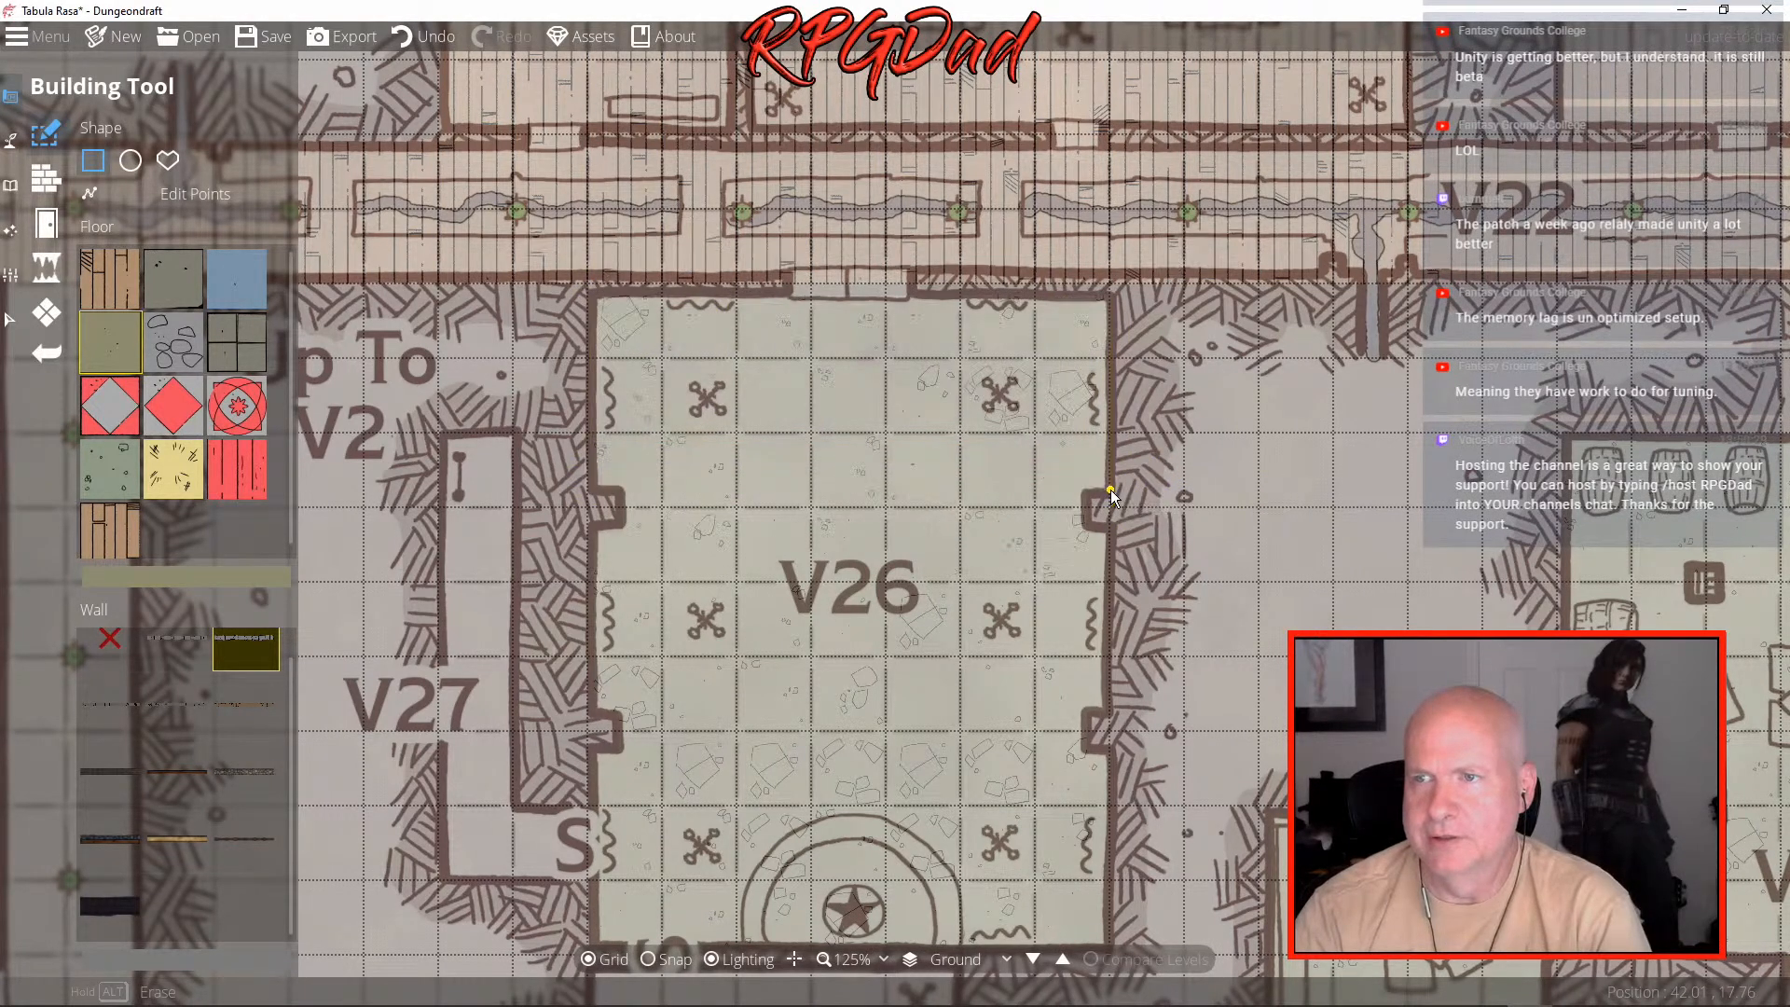
- Fill V26's northern doorway with the olive stone floor to join the corridor, and switch to editing the outline points
{"action": "left_click_drag", "start_coordinate": [791, 270], "coordinate": [914, 300]}
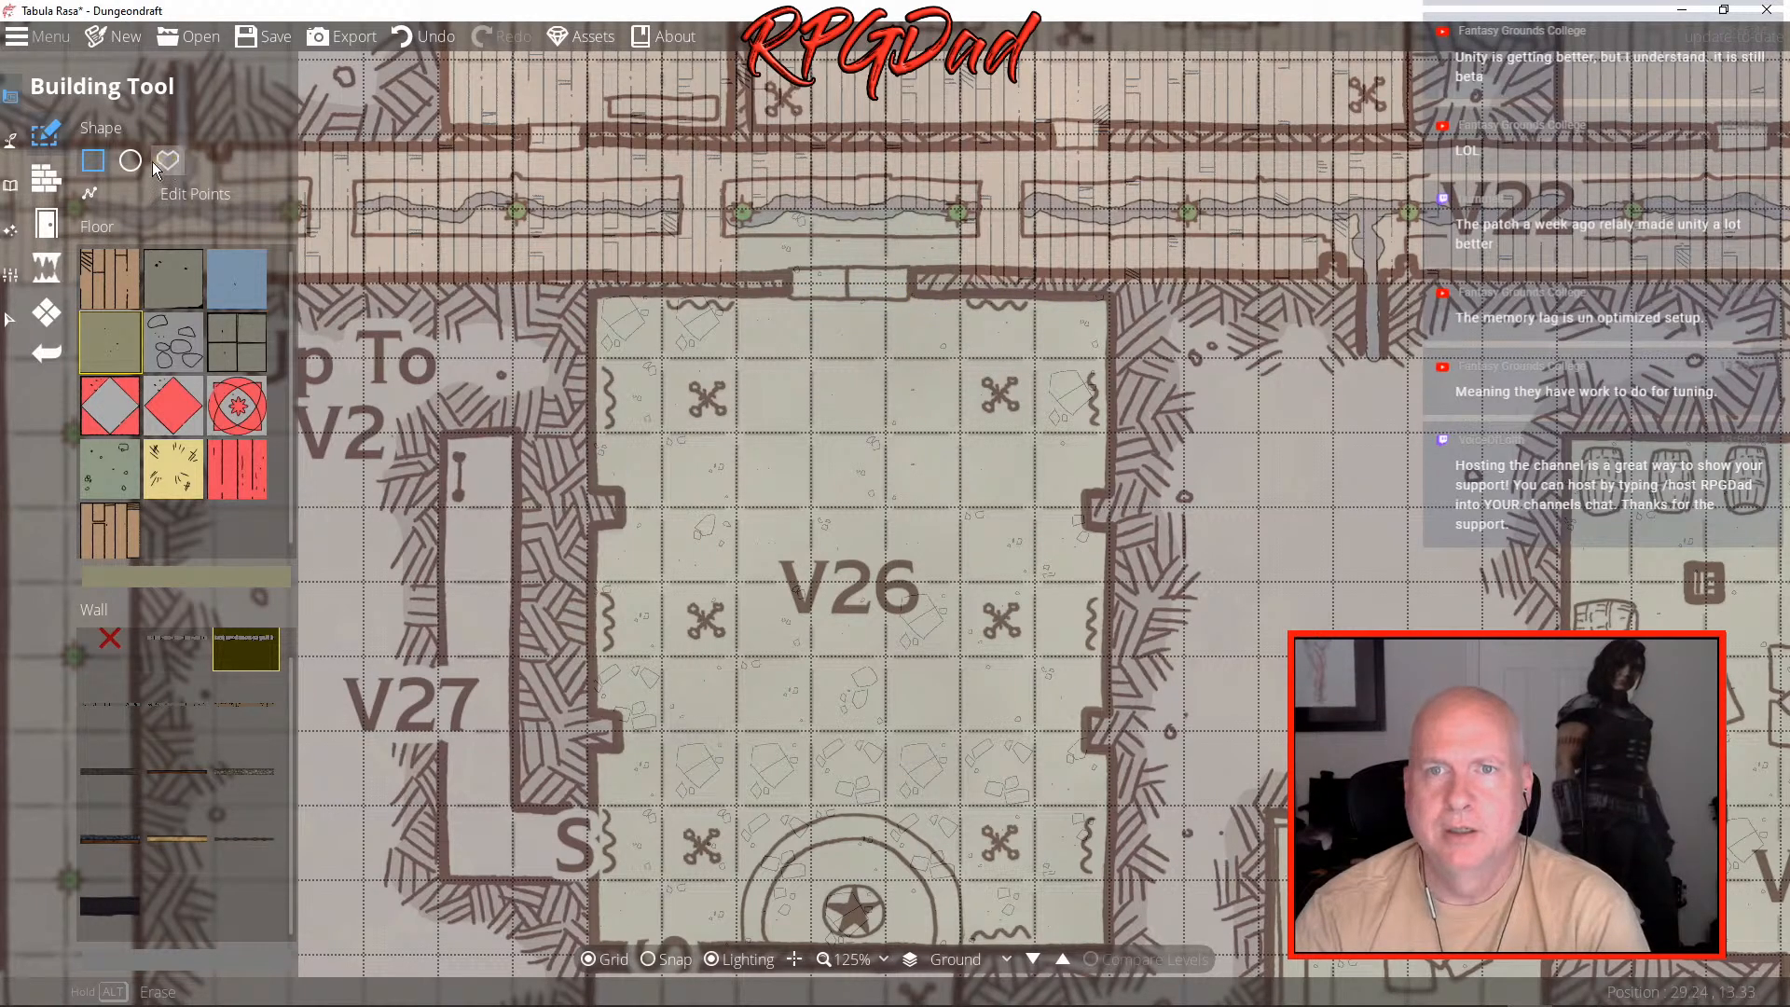
{"action": "left_click", "coordinate": [103, 195]}
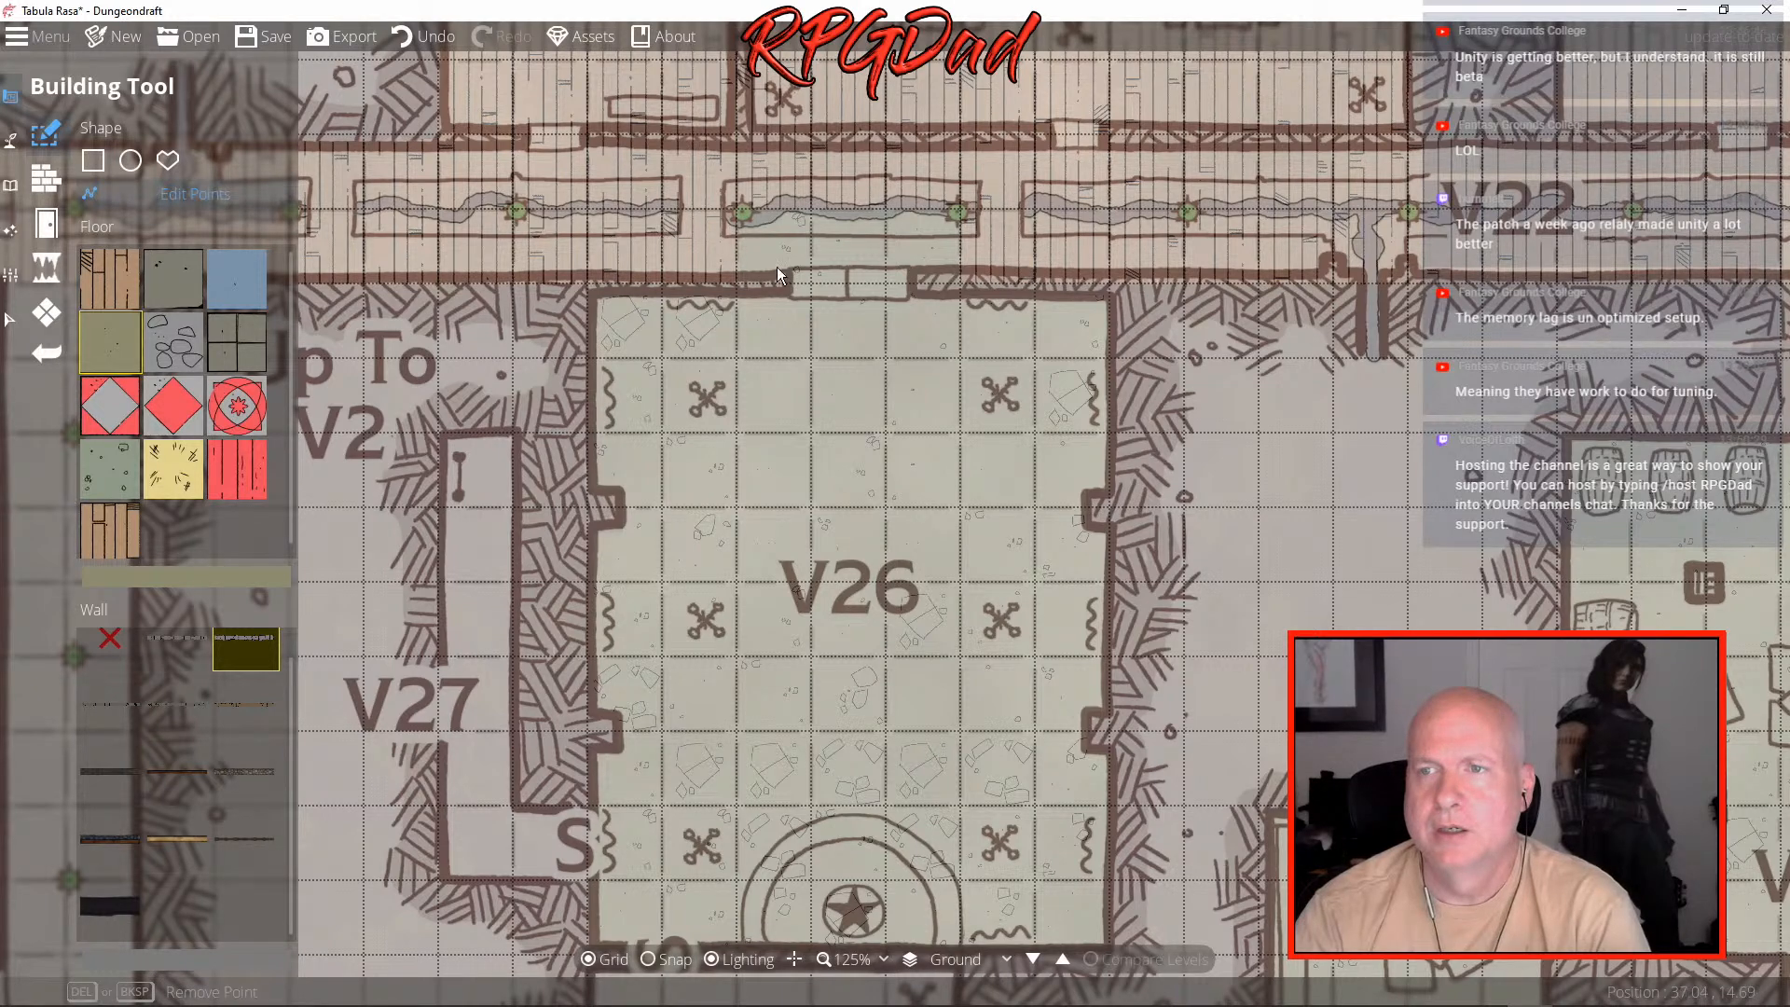
{"action": "left_click", "coordinate": [807, 274]}
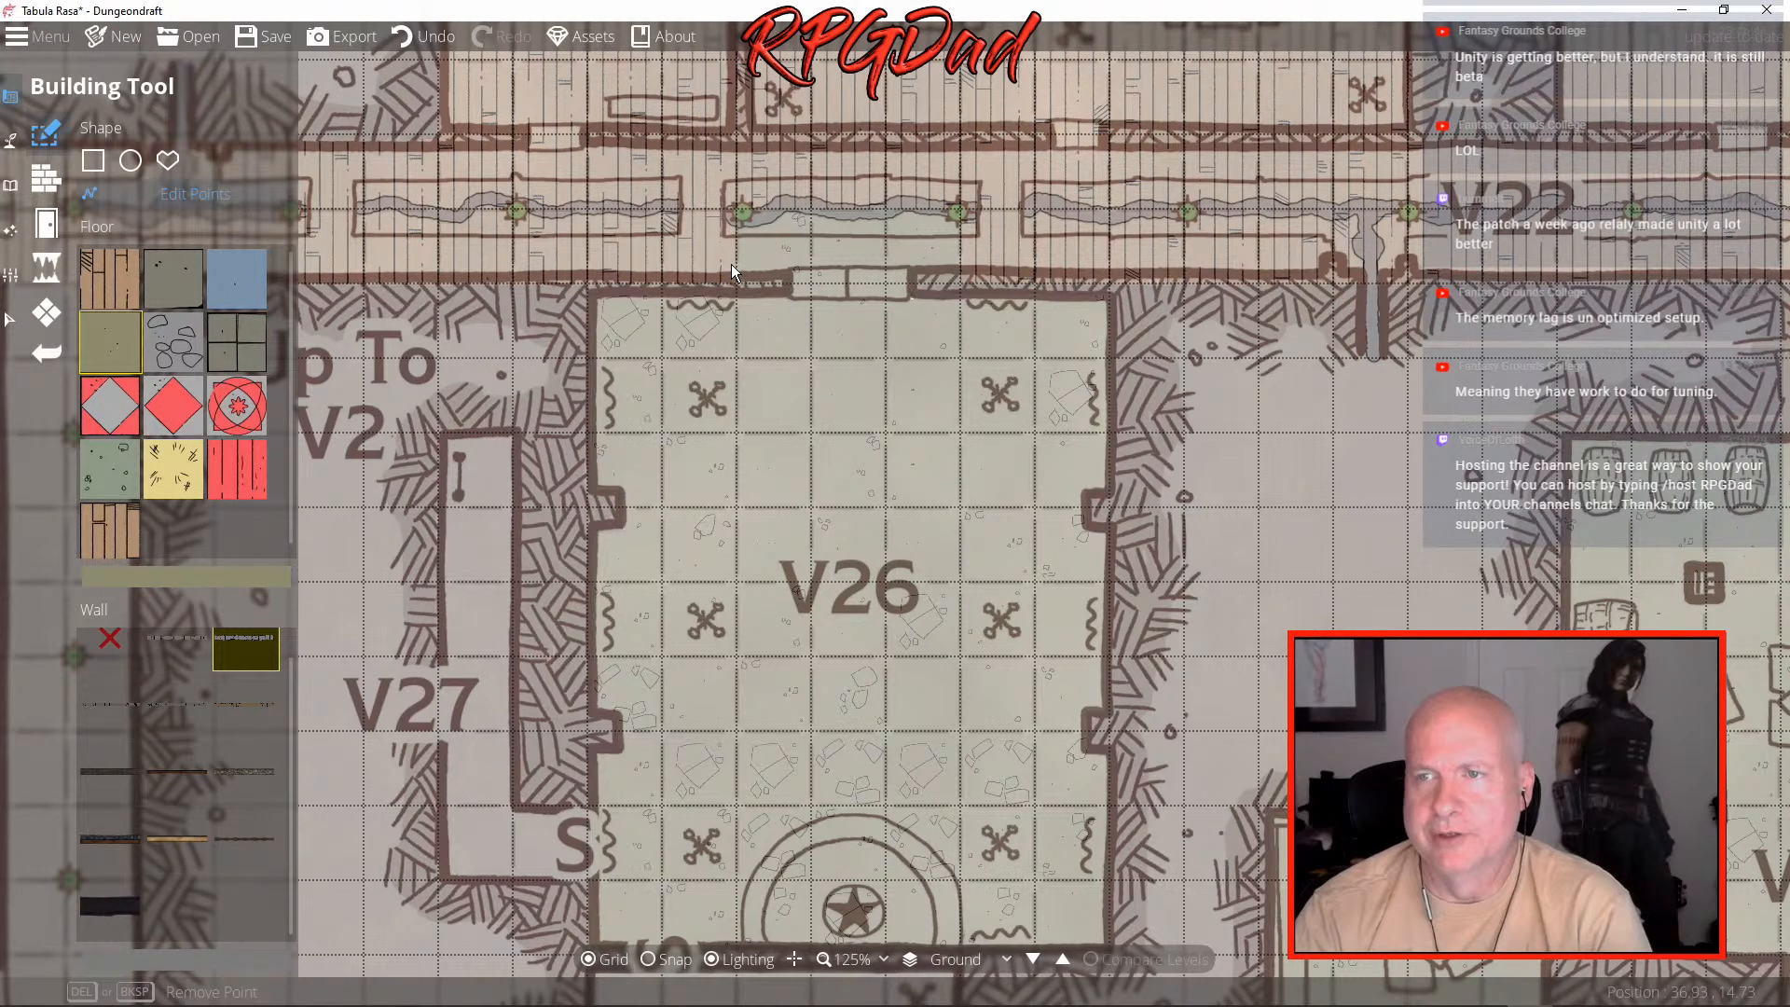
{"action": "left_click", "coordinate": [735, 293]}
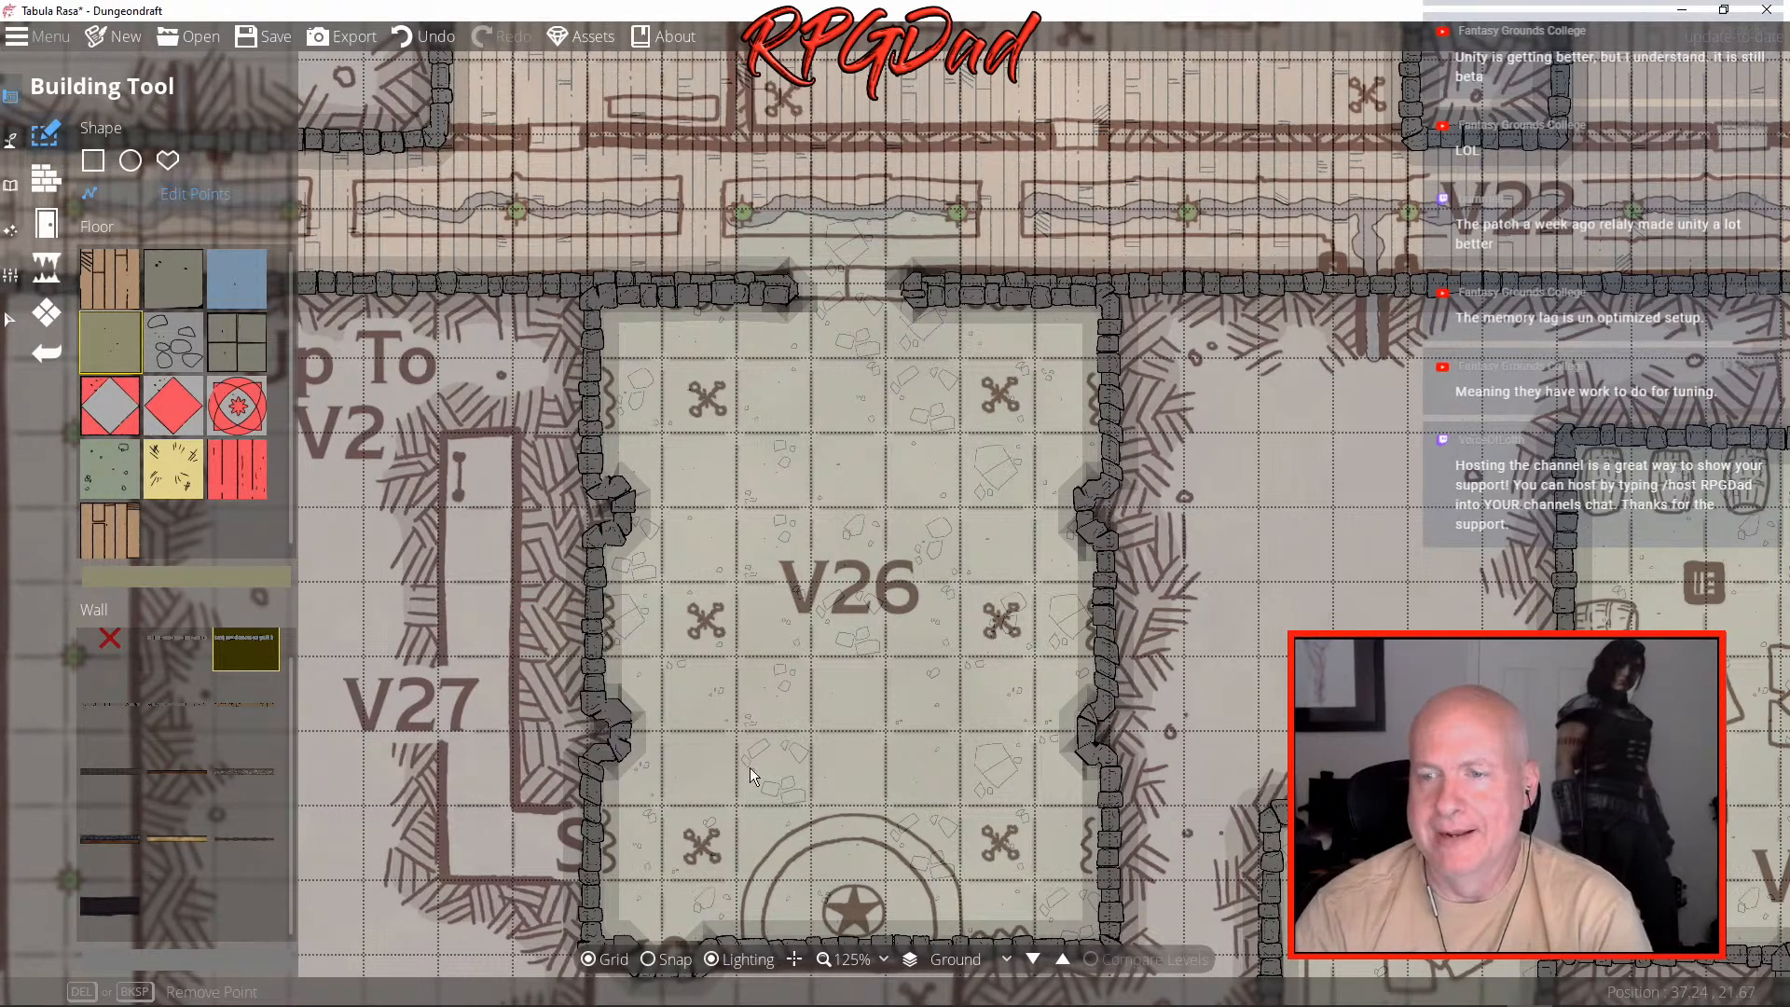
- Floor room V28 with an olive stone rectangle and fill the secret door opening in its south wall
{"action": "left_click_drag", "start_coordinate": [745, 752], "coordinate": [844, 407]}
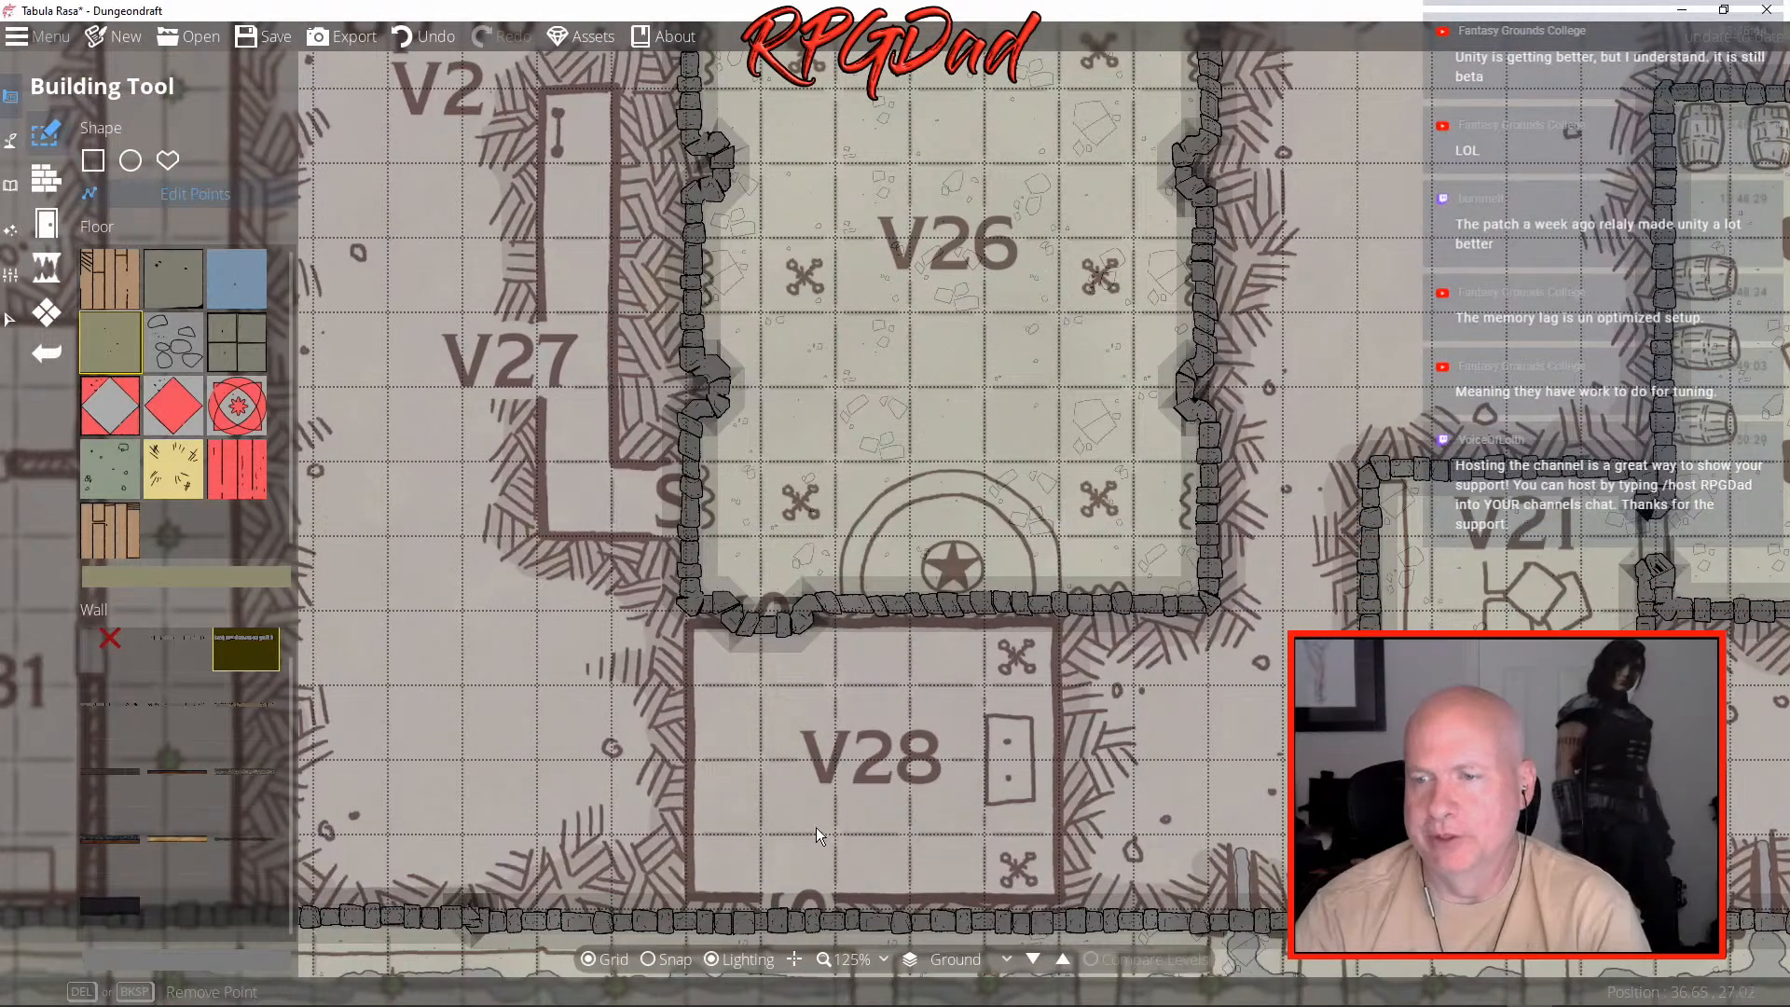
{"action": "left_click_drag", "start_coordinate": [811, 835], "coordinate": [848, 638]}
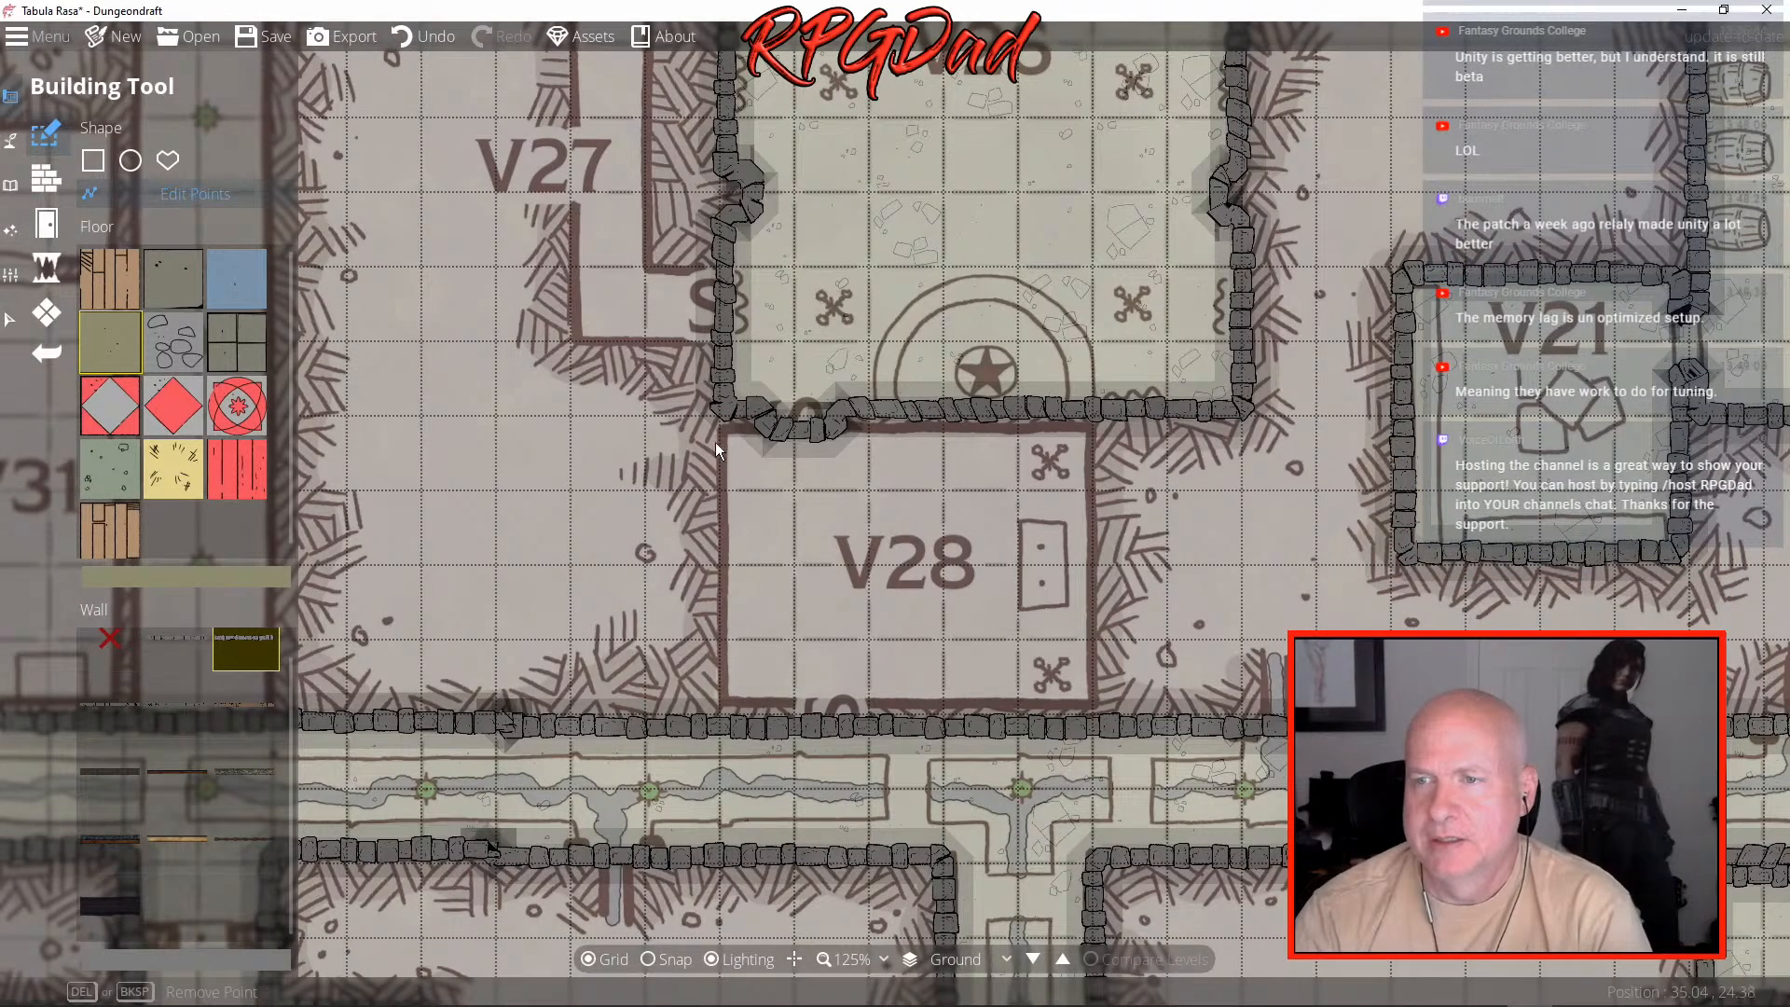
{"action": "left_click", "coordinate": [98, 163]}
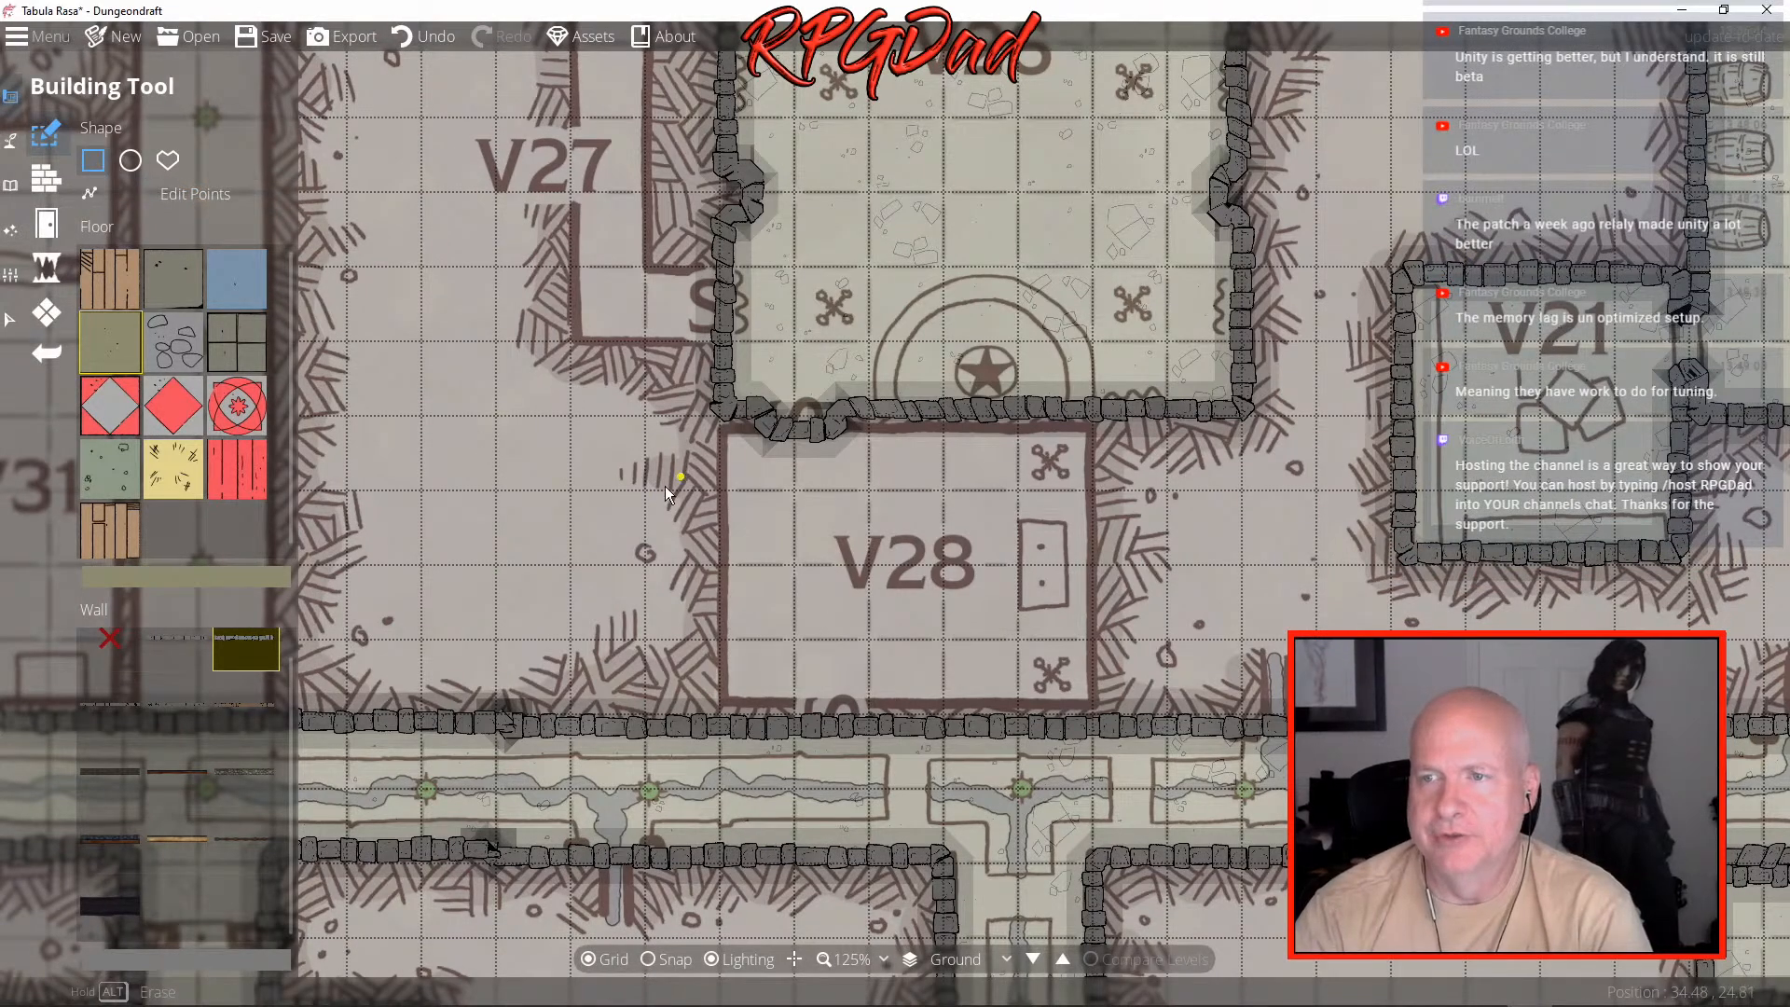
{"action": "left_click_drag", "start_coordinate": [728, 432], "coordinate": [1097, 709]}
{"action": "left_click_drag", "start_coordinate": [800, 698], "coordinate": [869, 743]}
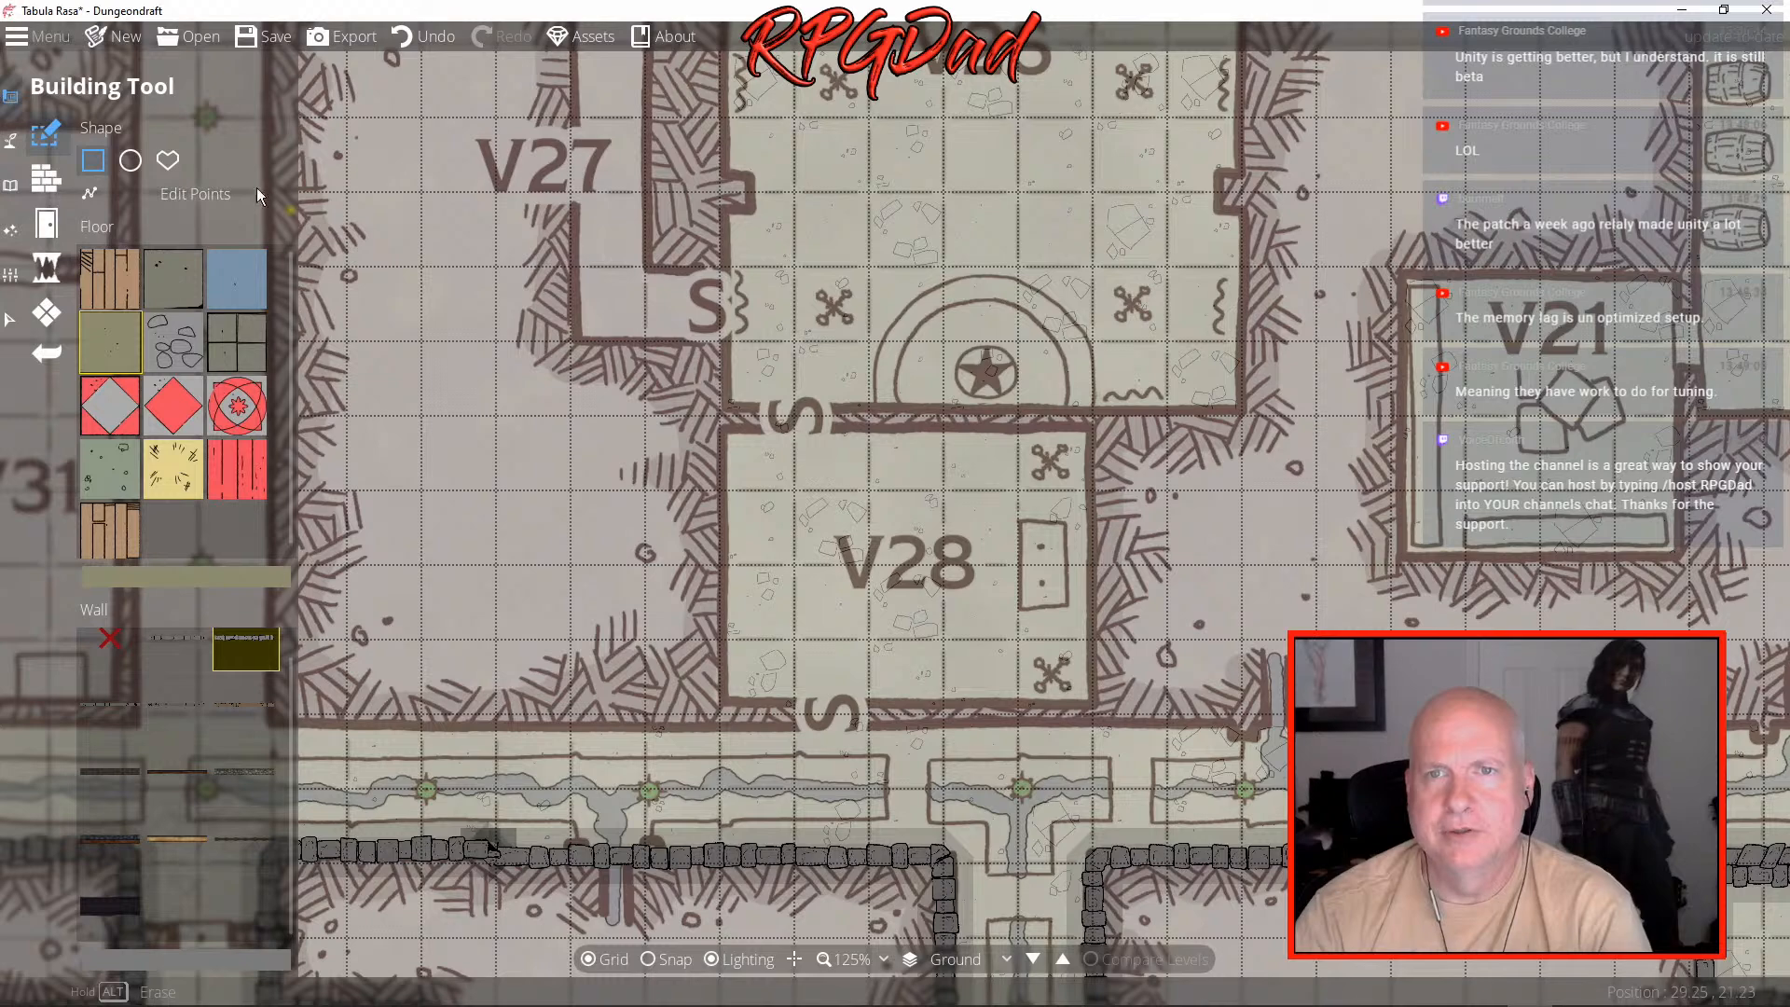
- Close the wall gap at V28's southern secret door by moving the opening's eastern outline points onto its western ones
{"action": "left_click", "coordinate": [89, 194]}
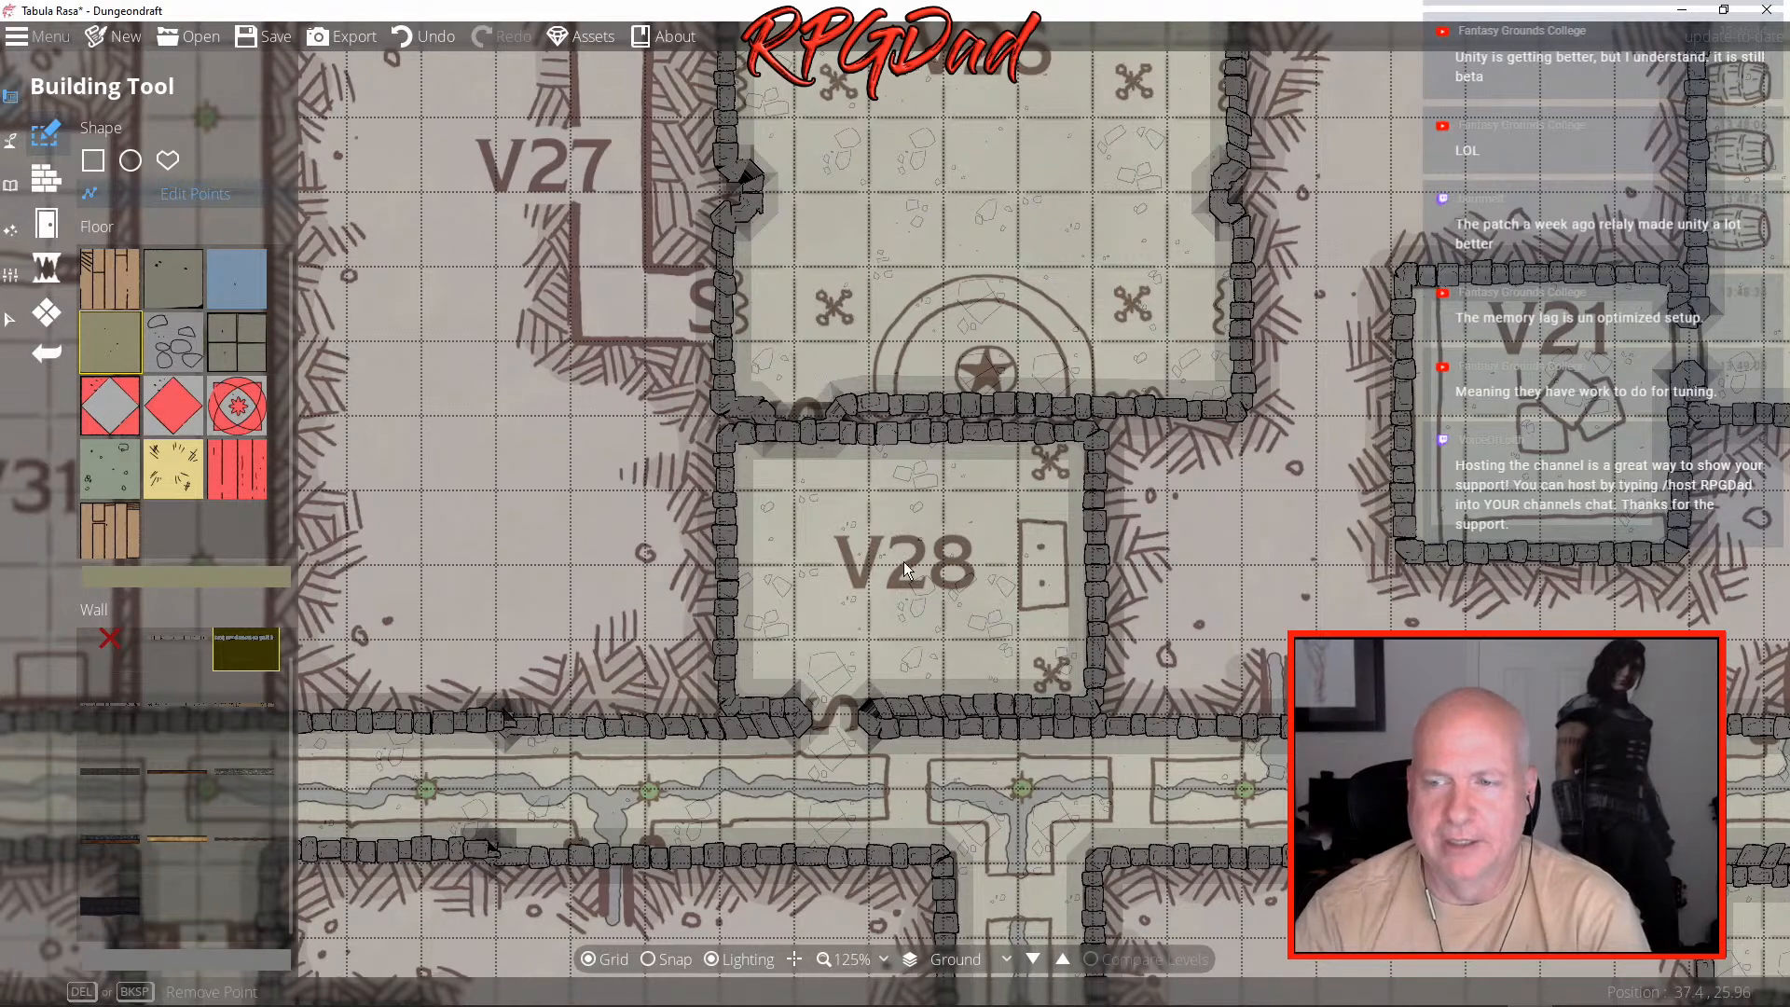
{"action": "left_click", "coordinate": [944, 709]}
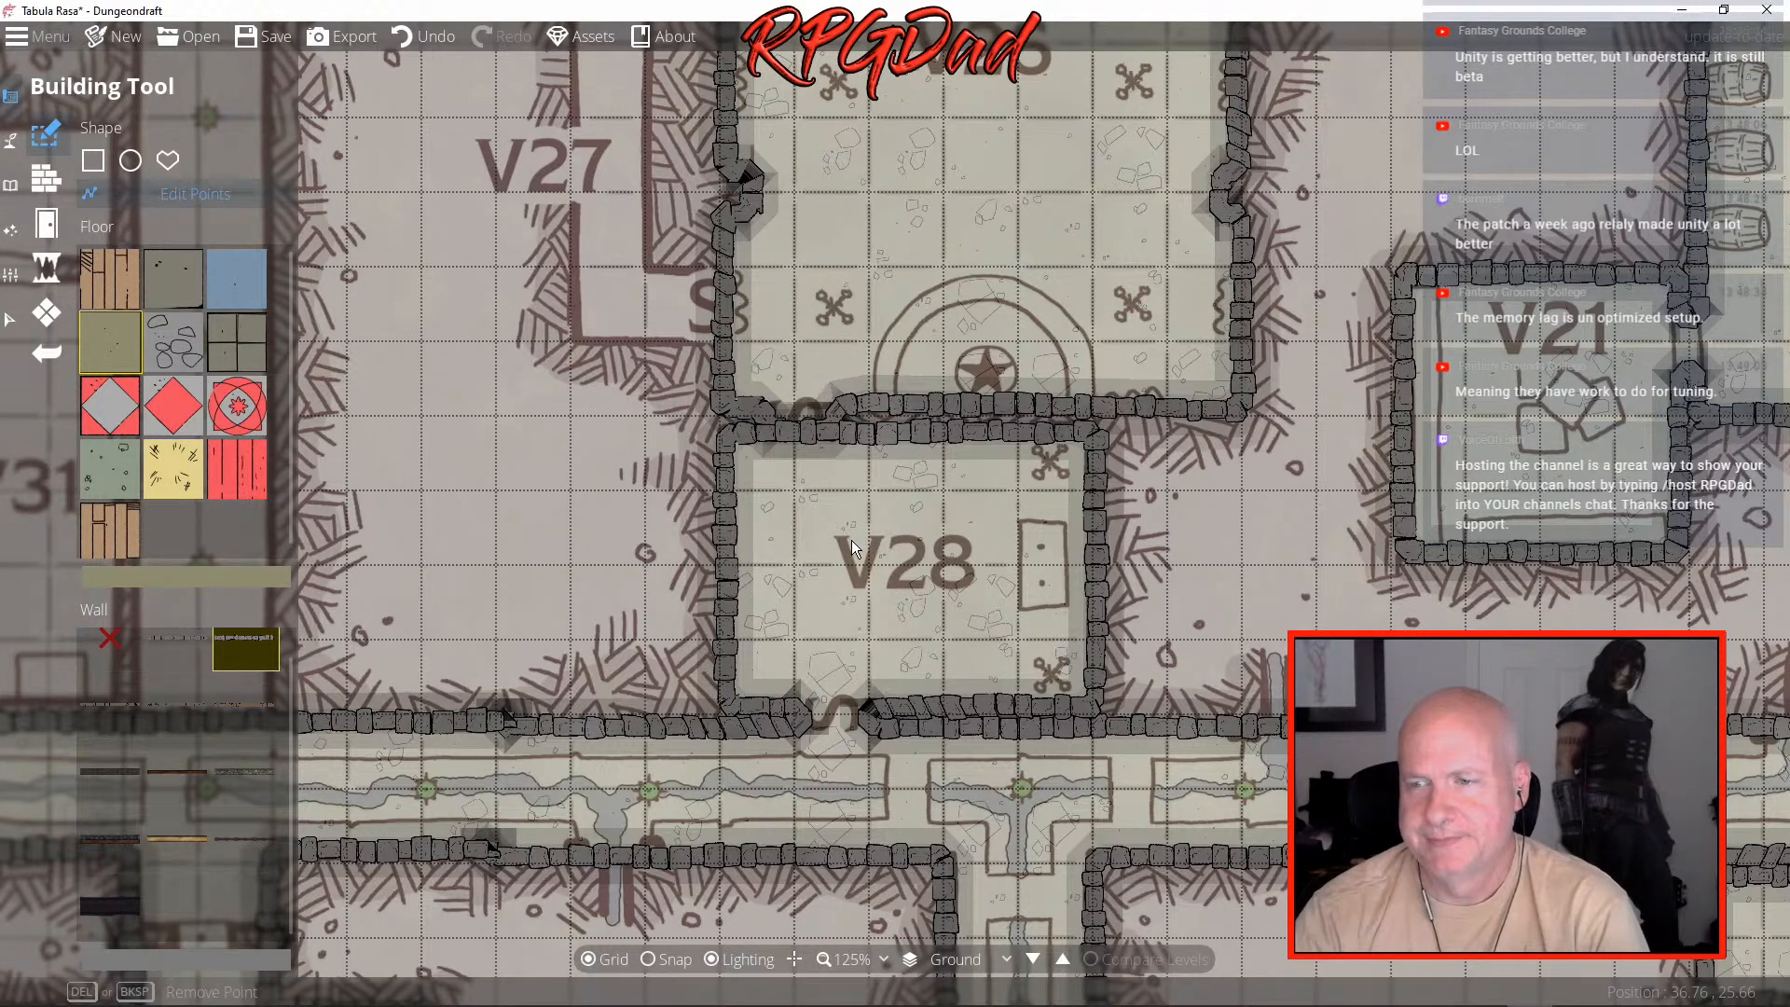
{"action": "mouse_move", "coordinate": [867, 731]}
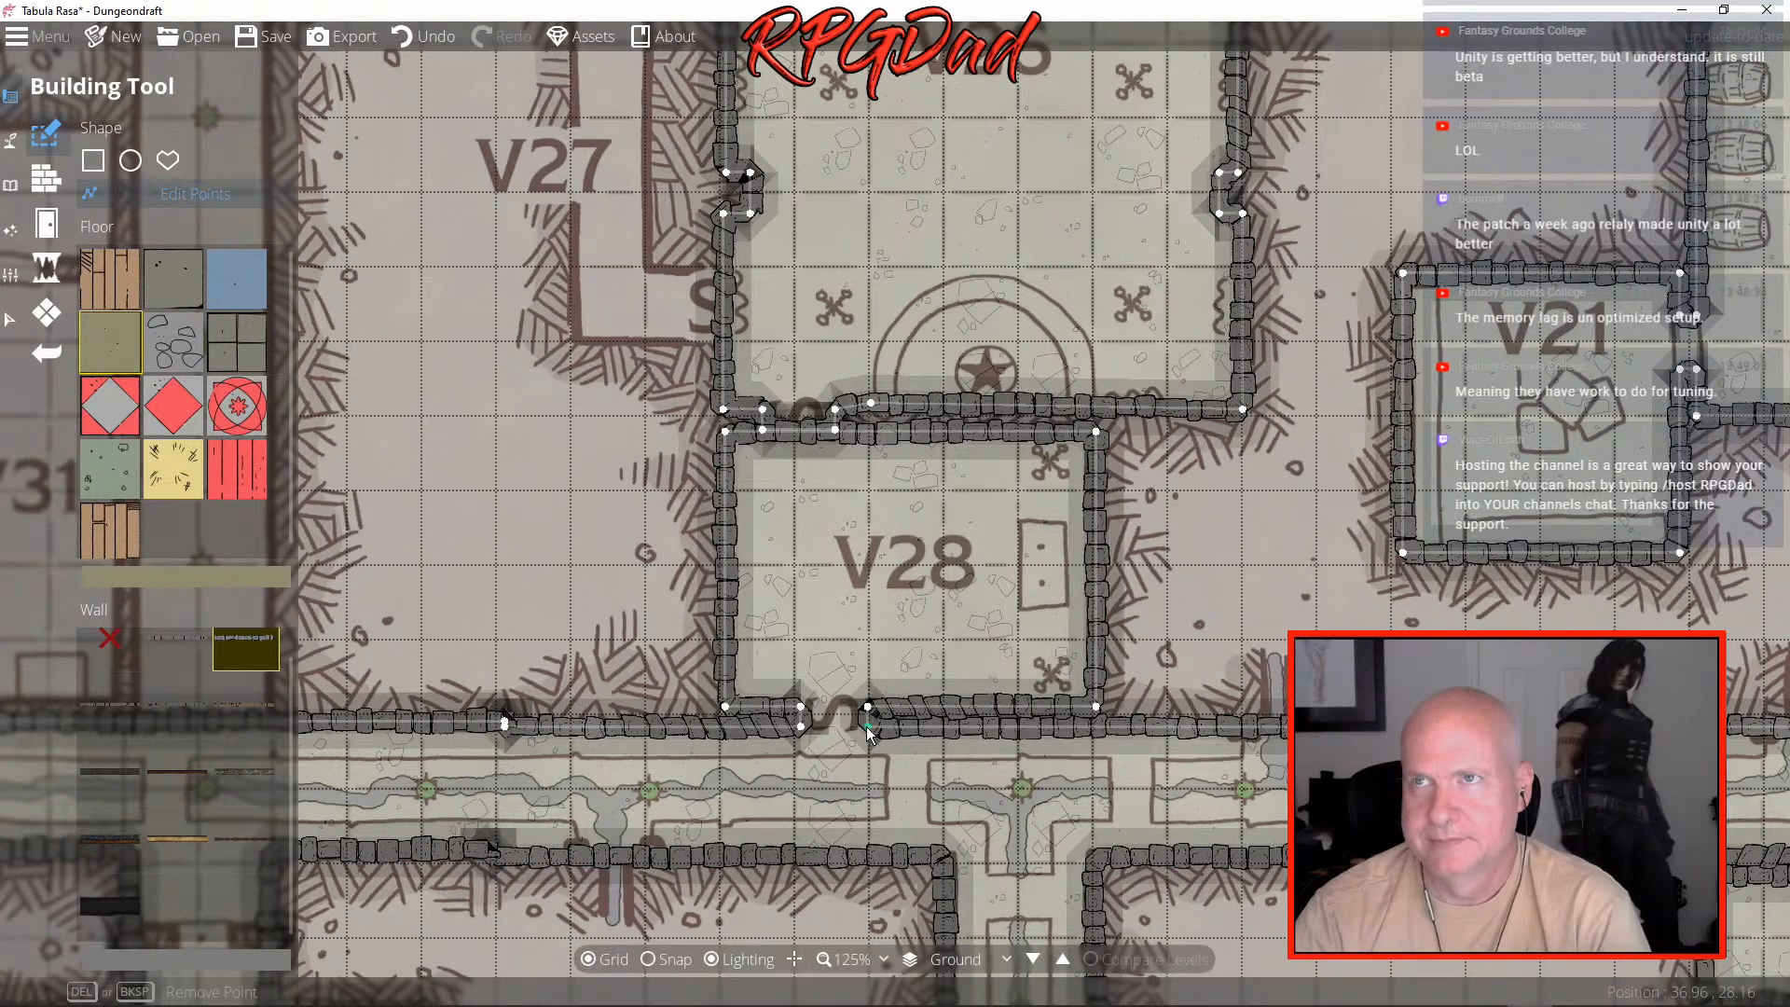
{"action": "left_click_drag", "start_coordinate": [867, 732], "coordinate": [806, 734]}
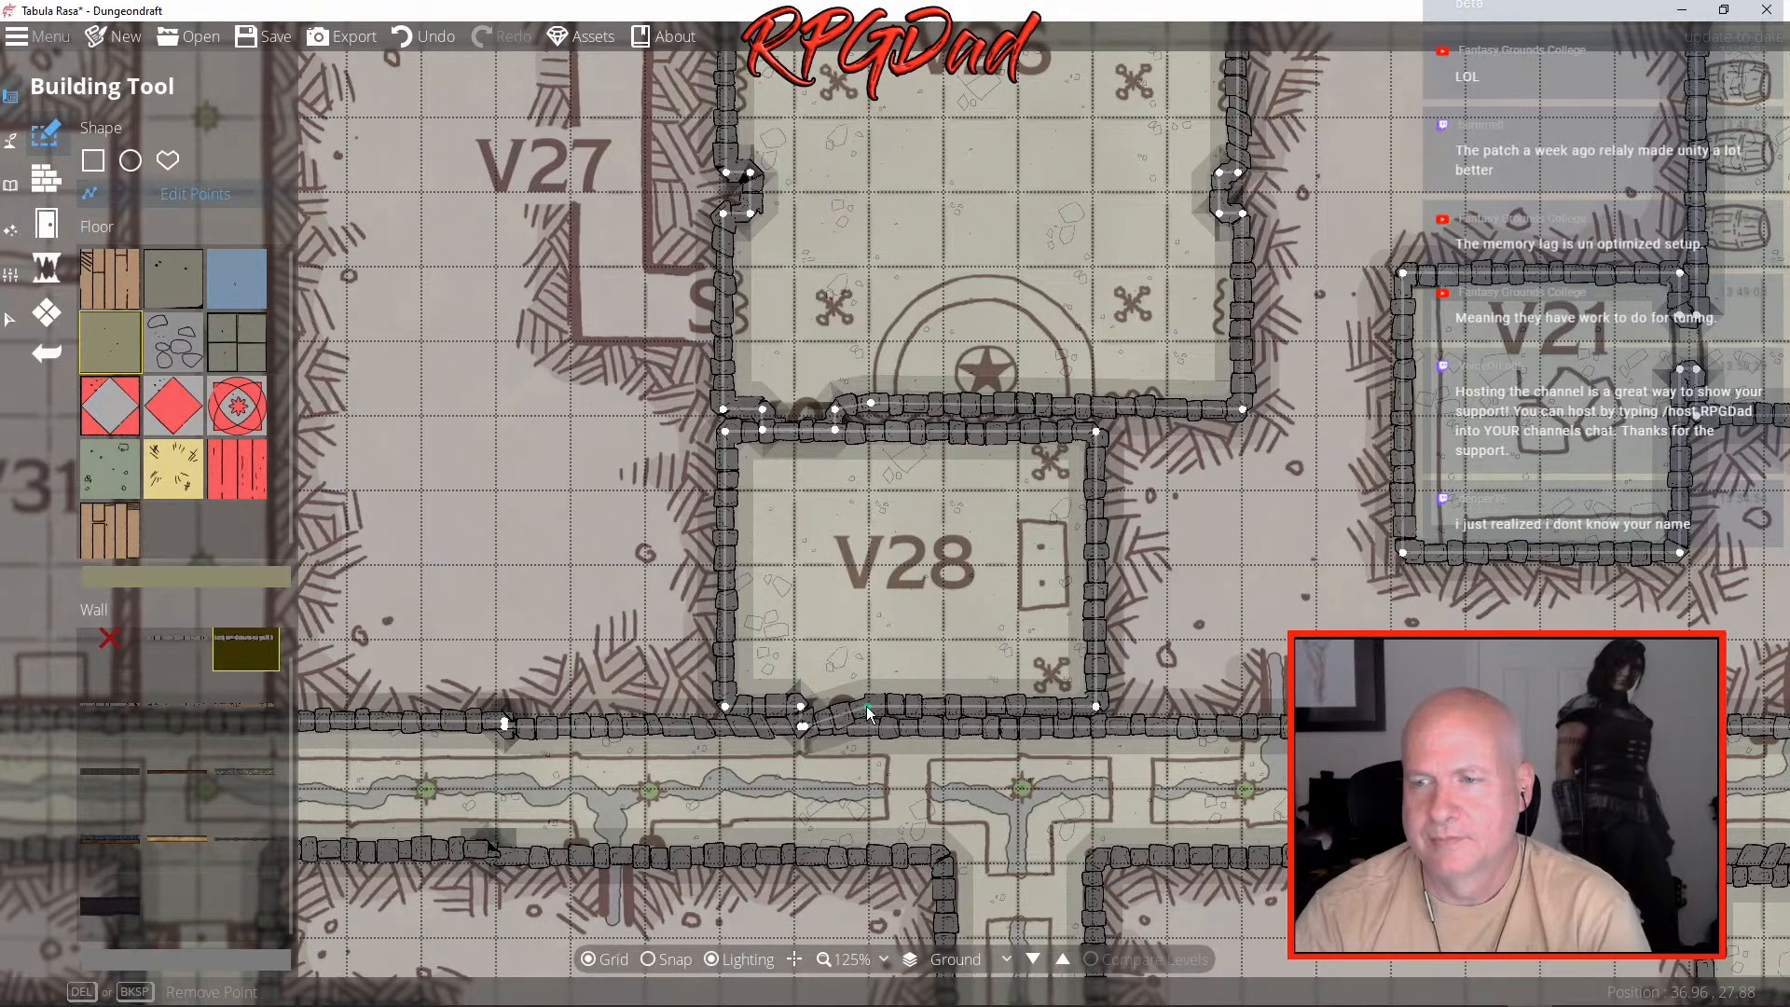
{"action": "left_click_drag", "start_coordinate": [867, 707], "coordinate": [802, 709]}
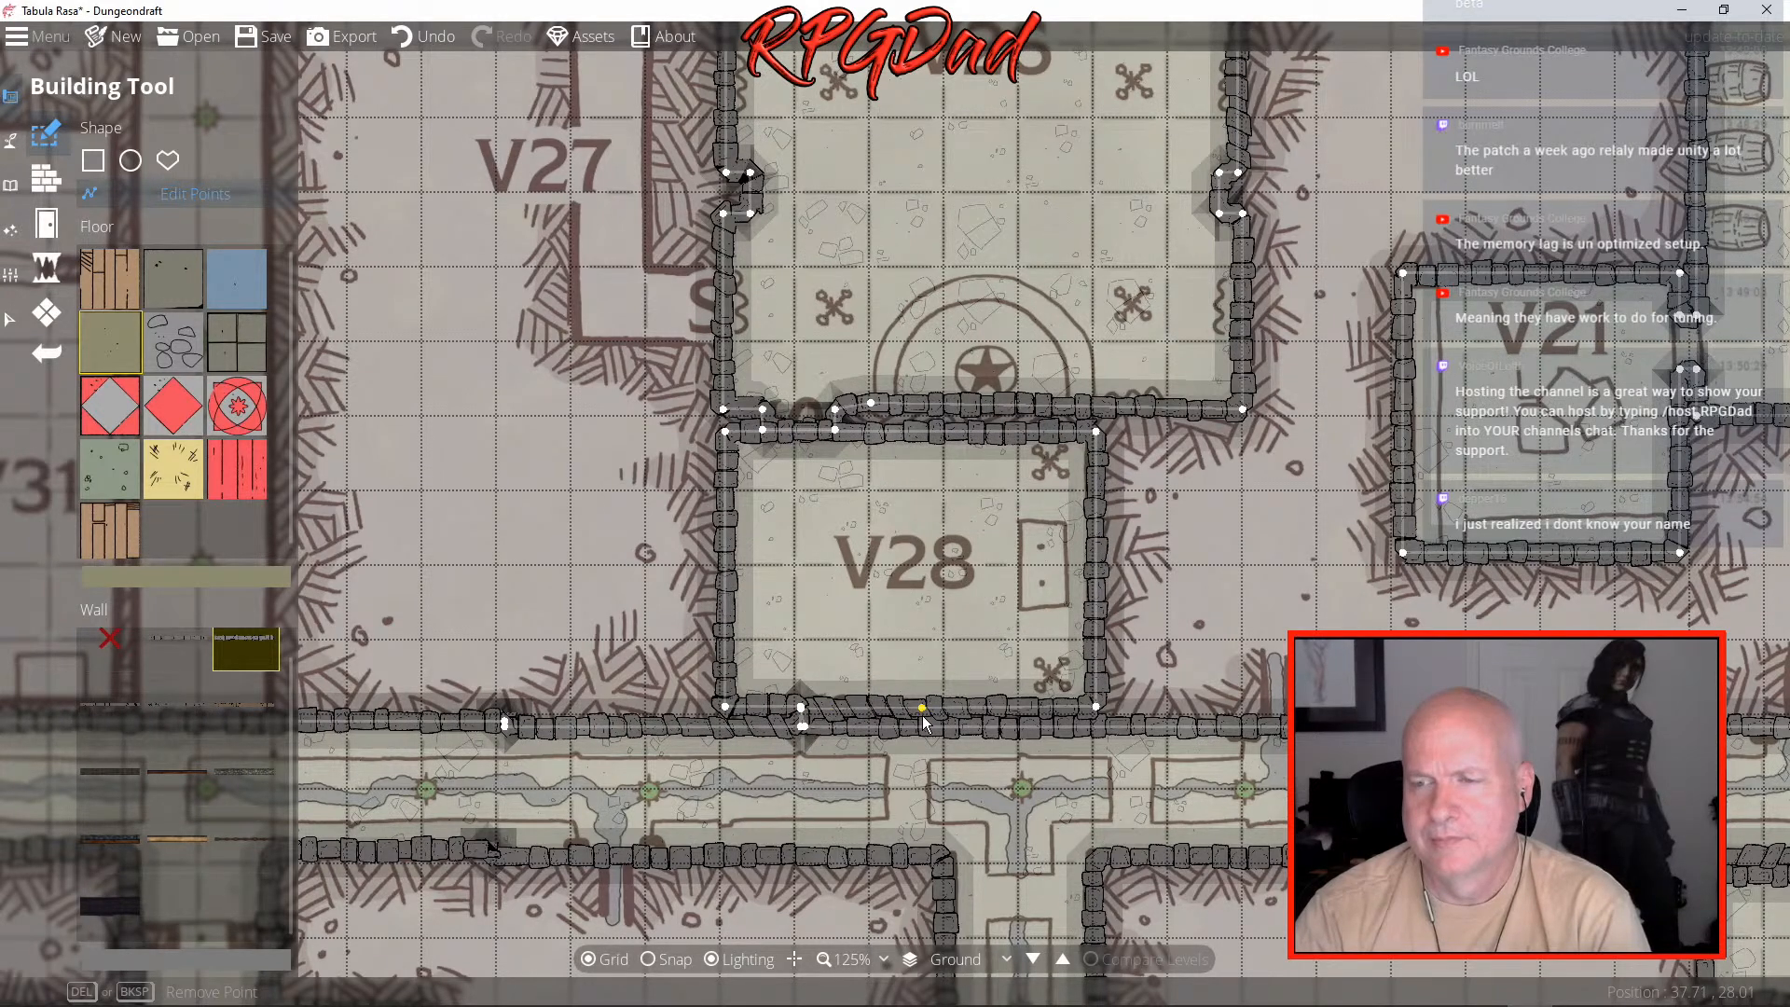
{"action": "key", "text": "Escape"}
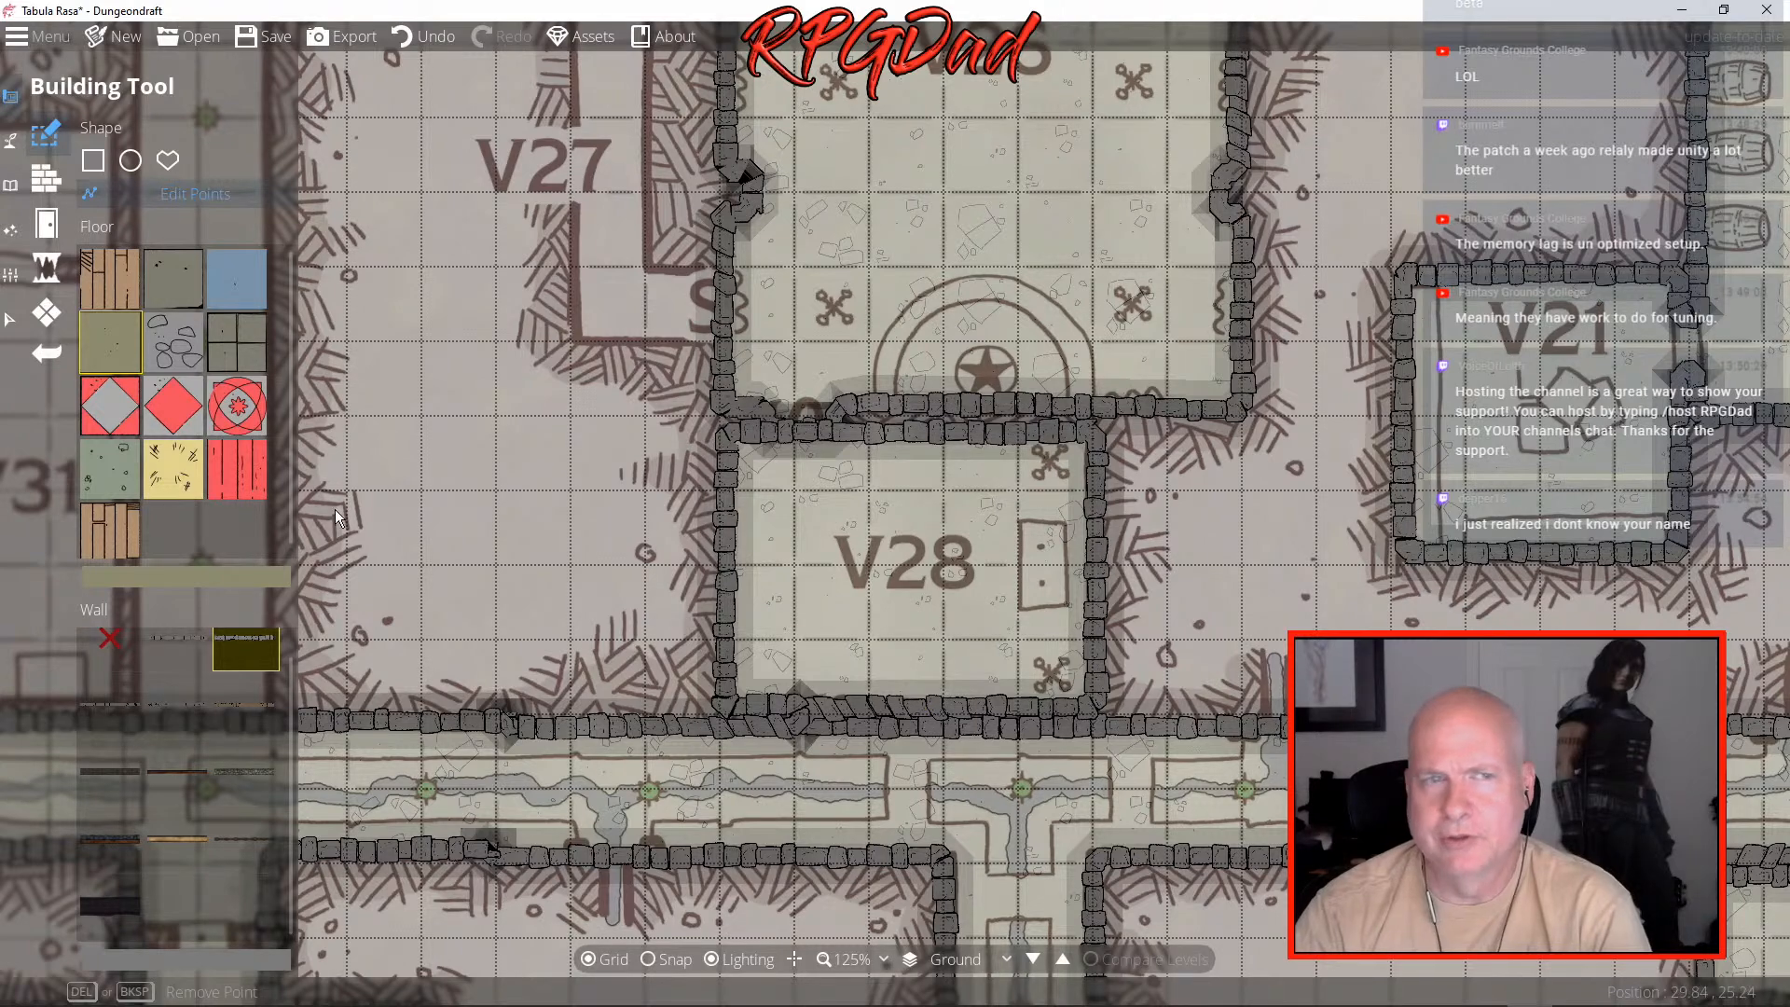
{"action": "left_click", "coordinate": [11, 141]}
{"action": "left_click", "coordinate": [74, 182]}
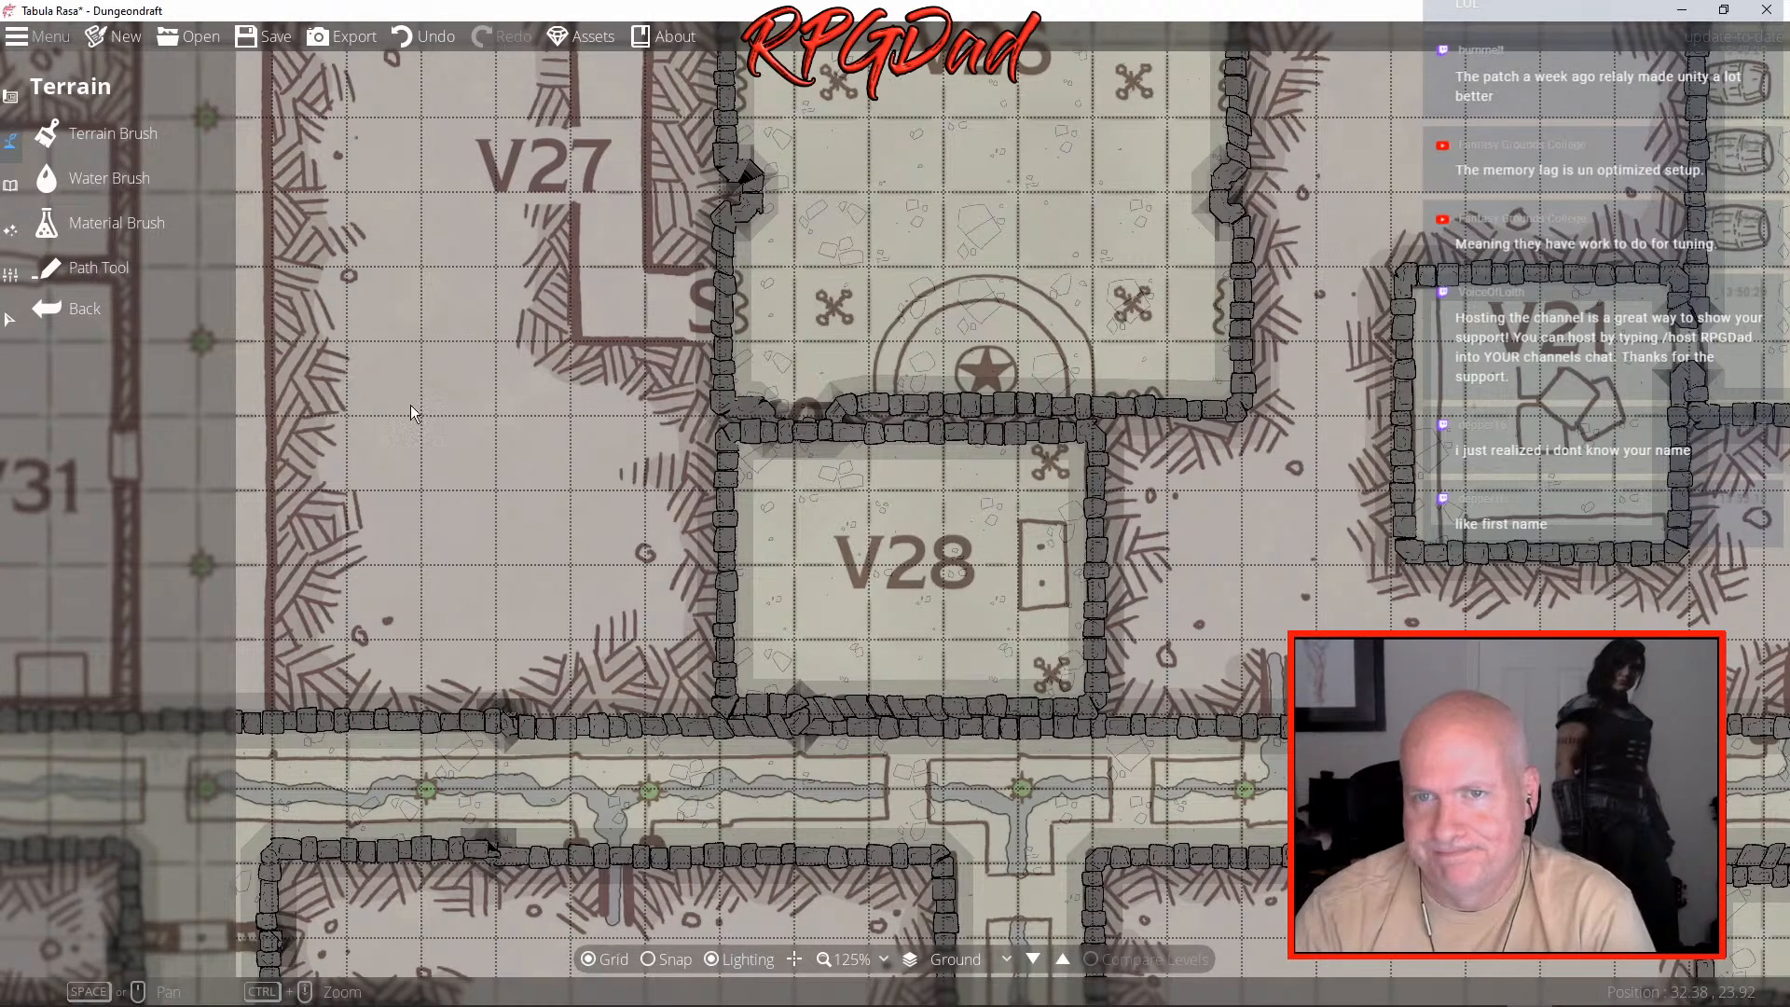
{"action": "left_click", "coordinate": [10, 95]}
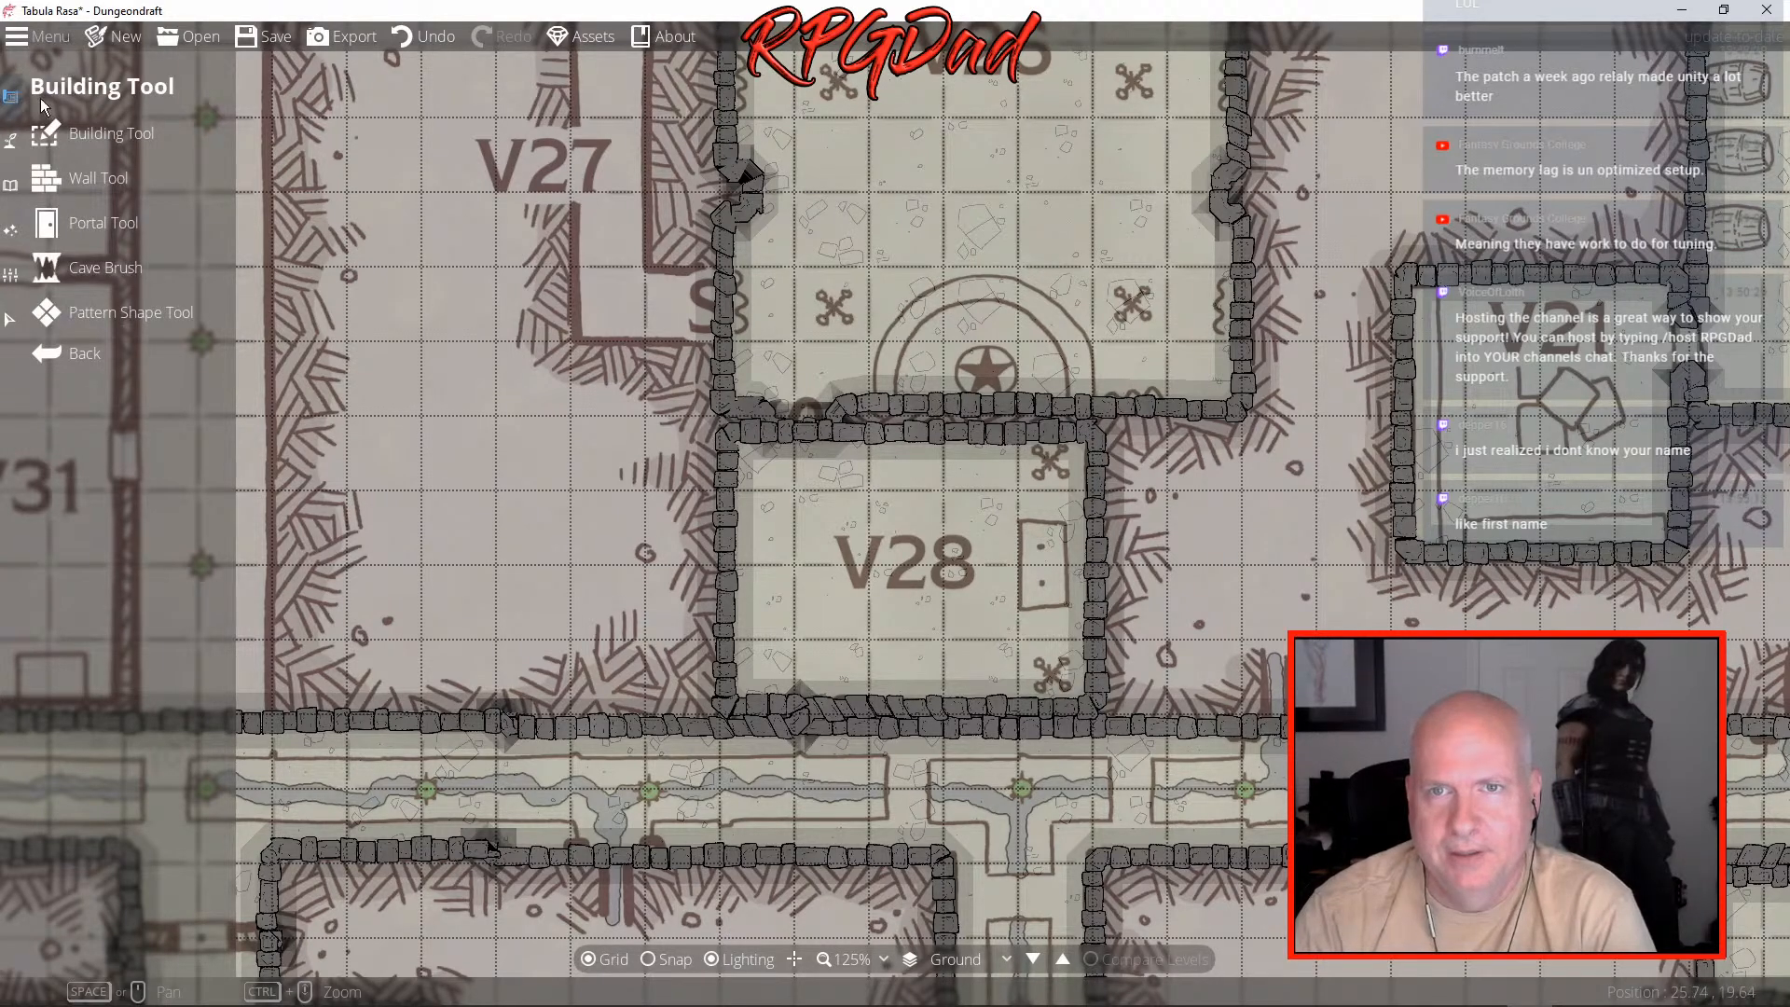
{"action": "left_click", "coordinate": [80, 140]}
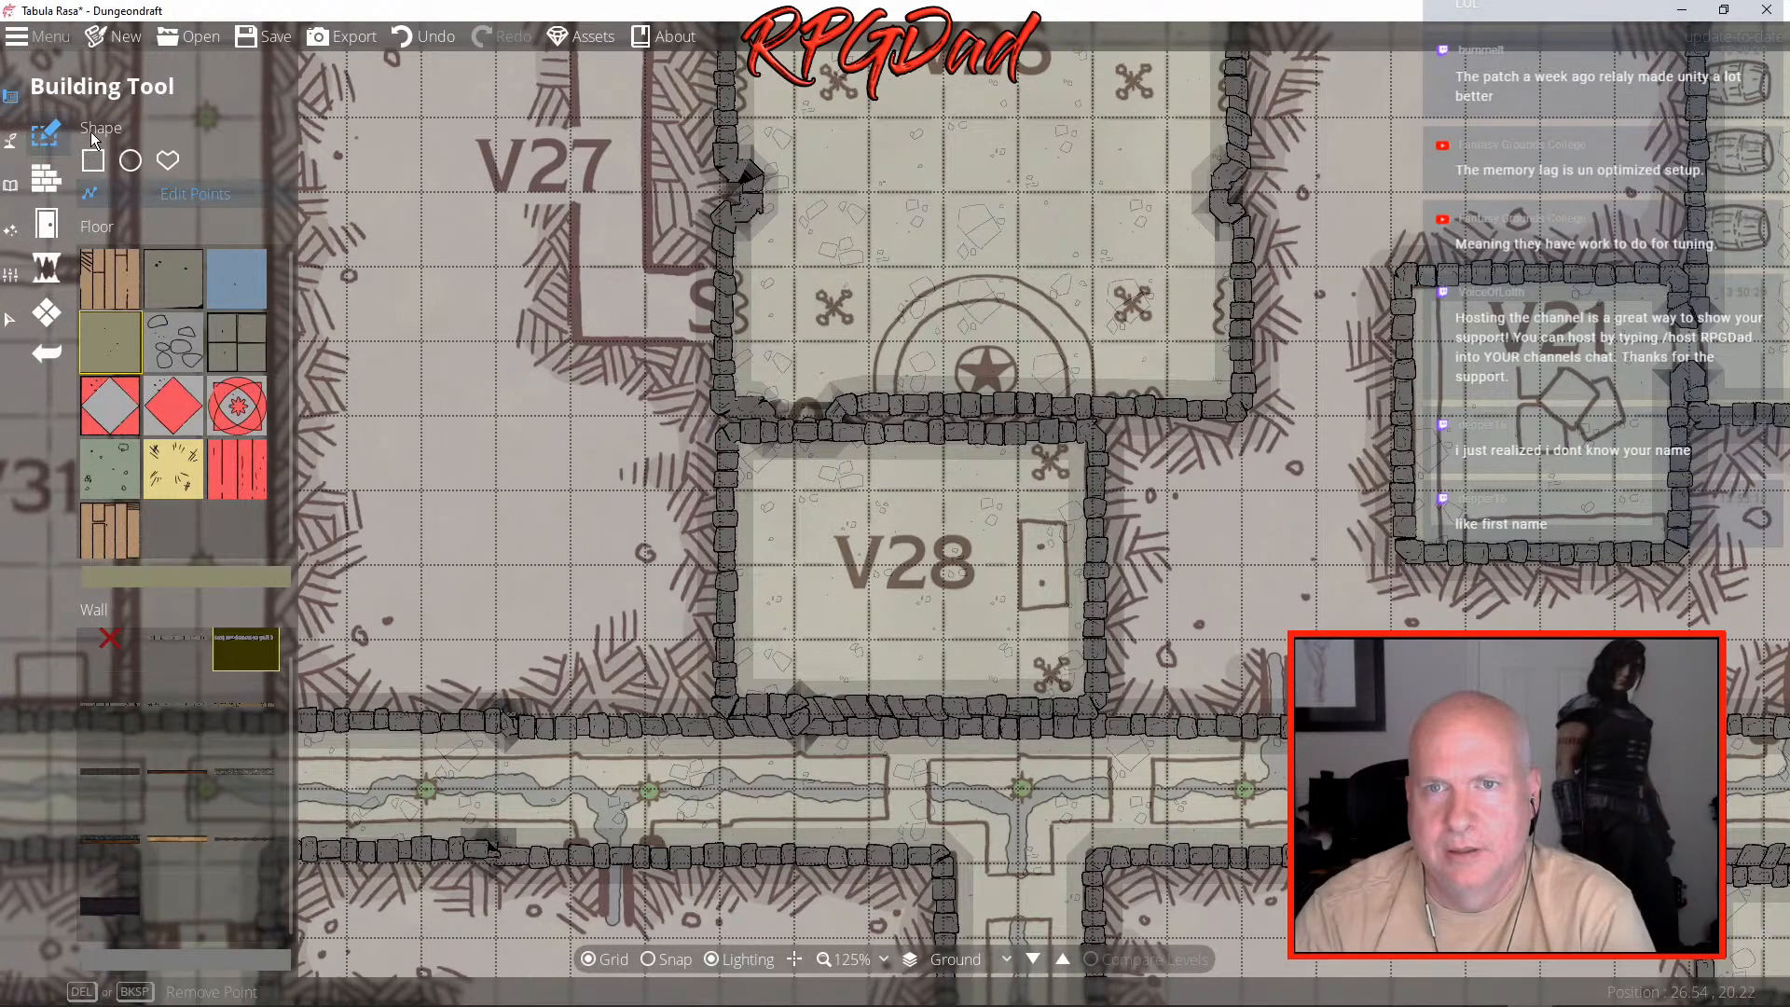
- Close the wall gap at the secret door between V26 and V28, and adjust the outline point at V28's southern secret door
{"action": "left_click", "coordinate": [86, 193]}
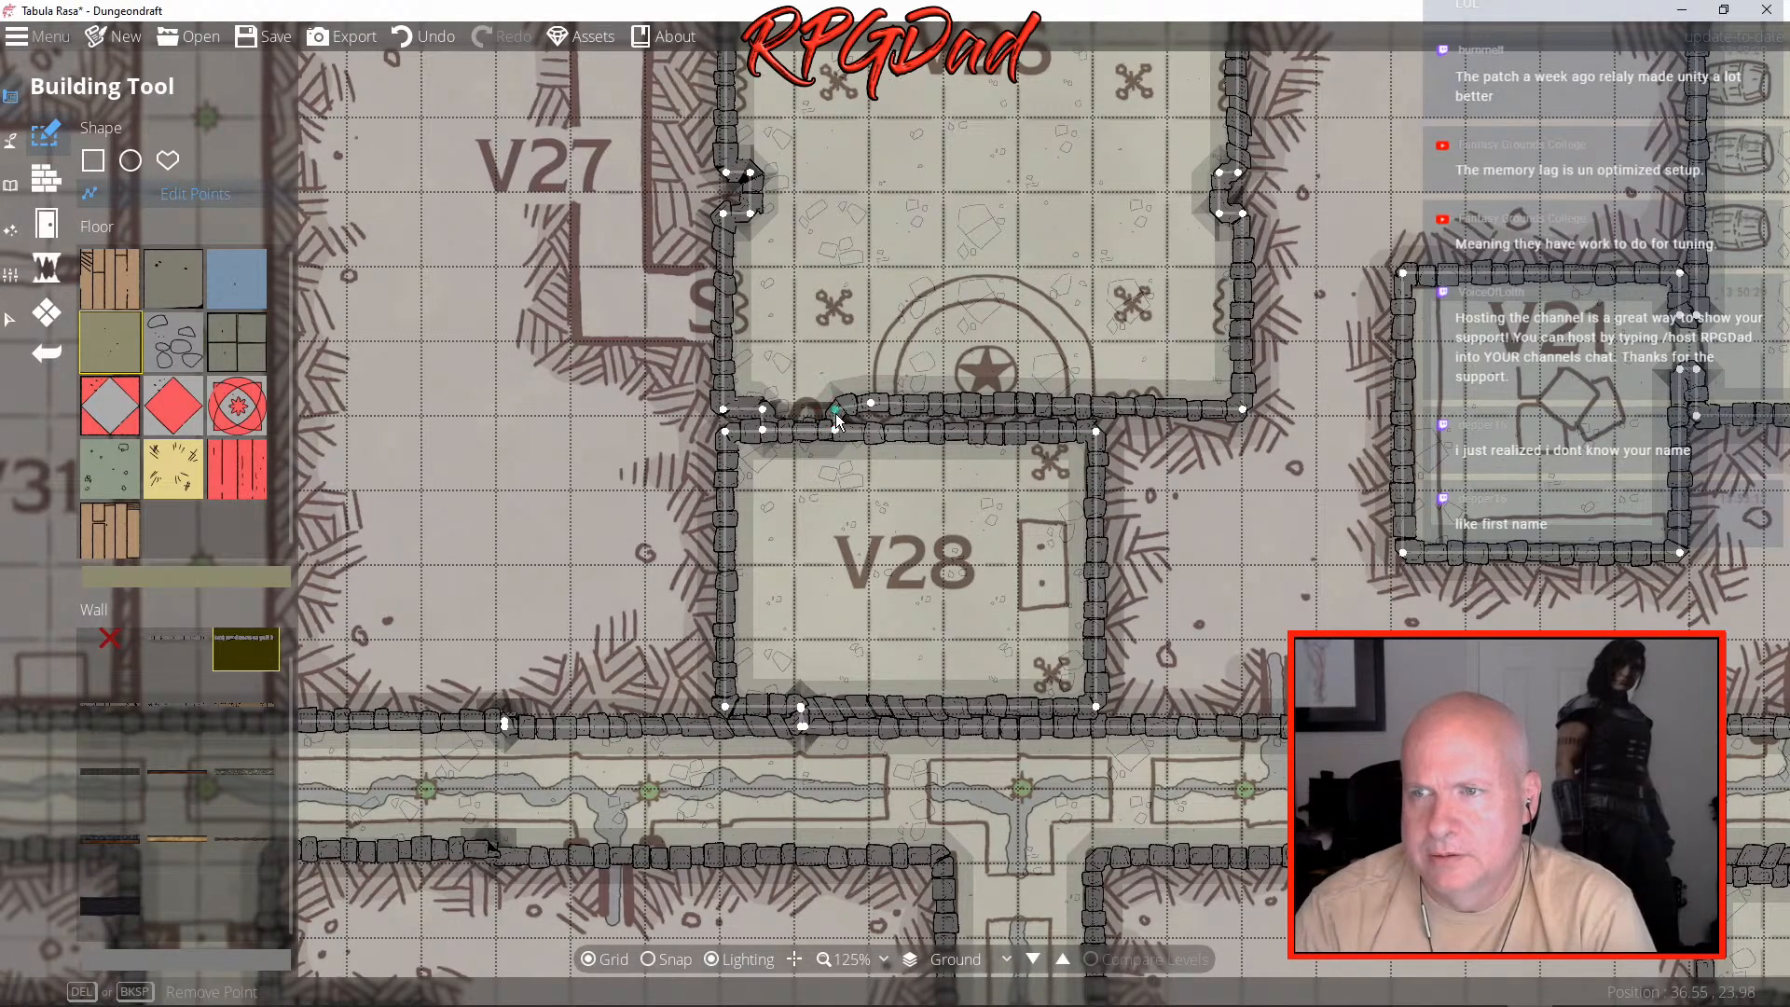
{"action": "left_click_drag", "start_coordinate": [836, 411], "coordinate": [743, 416]}
{"action": "left_click", "coordinate": [871, 470]}
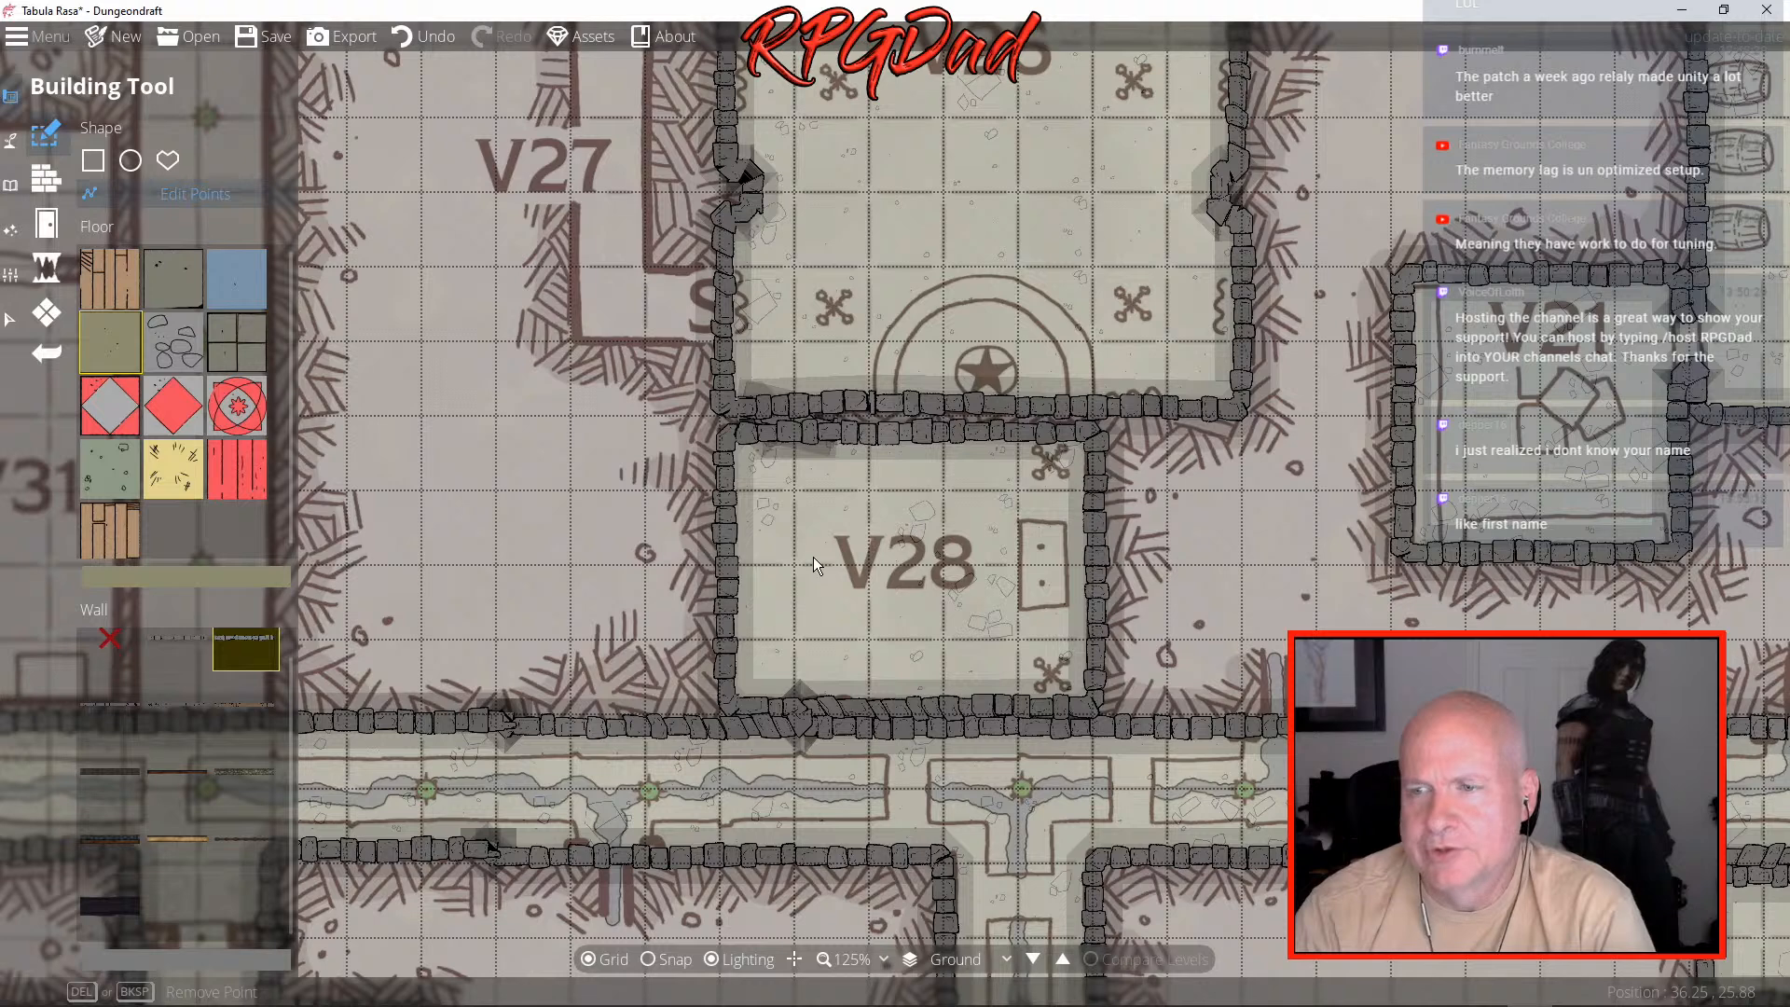
{"action": "left_click", "coordinate": [842, 709]}
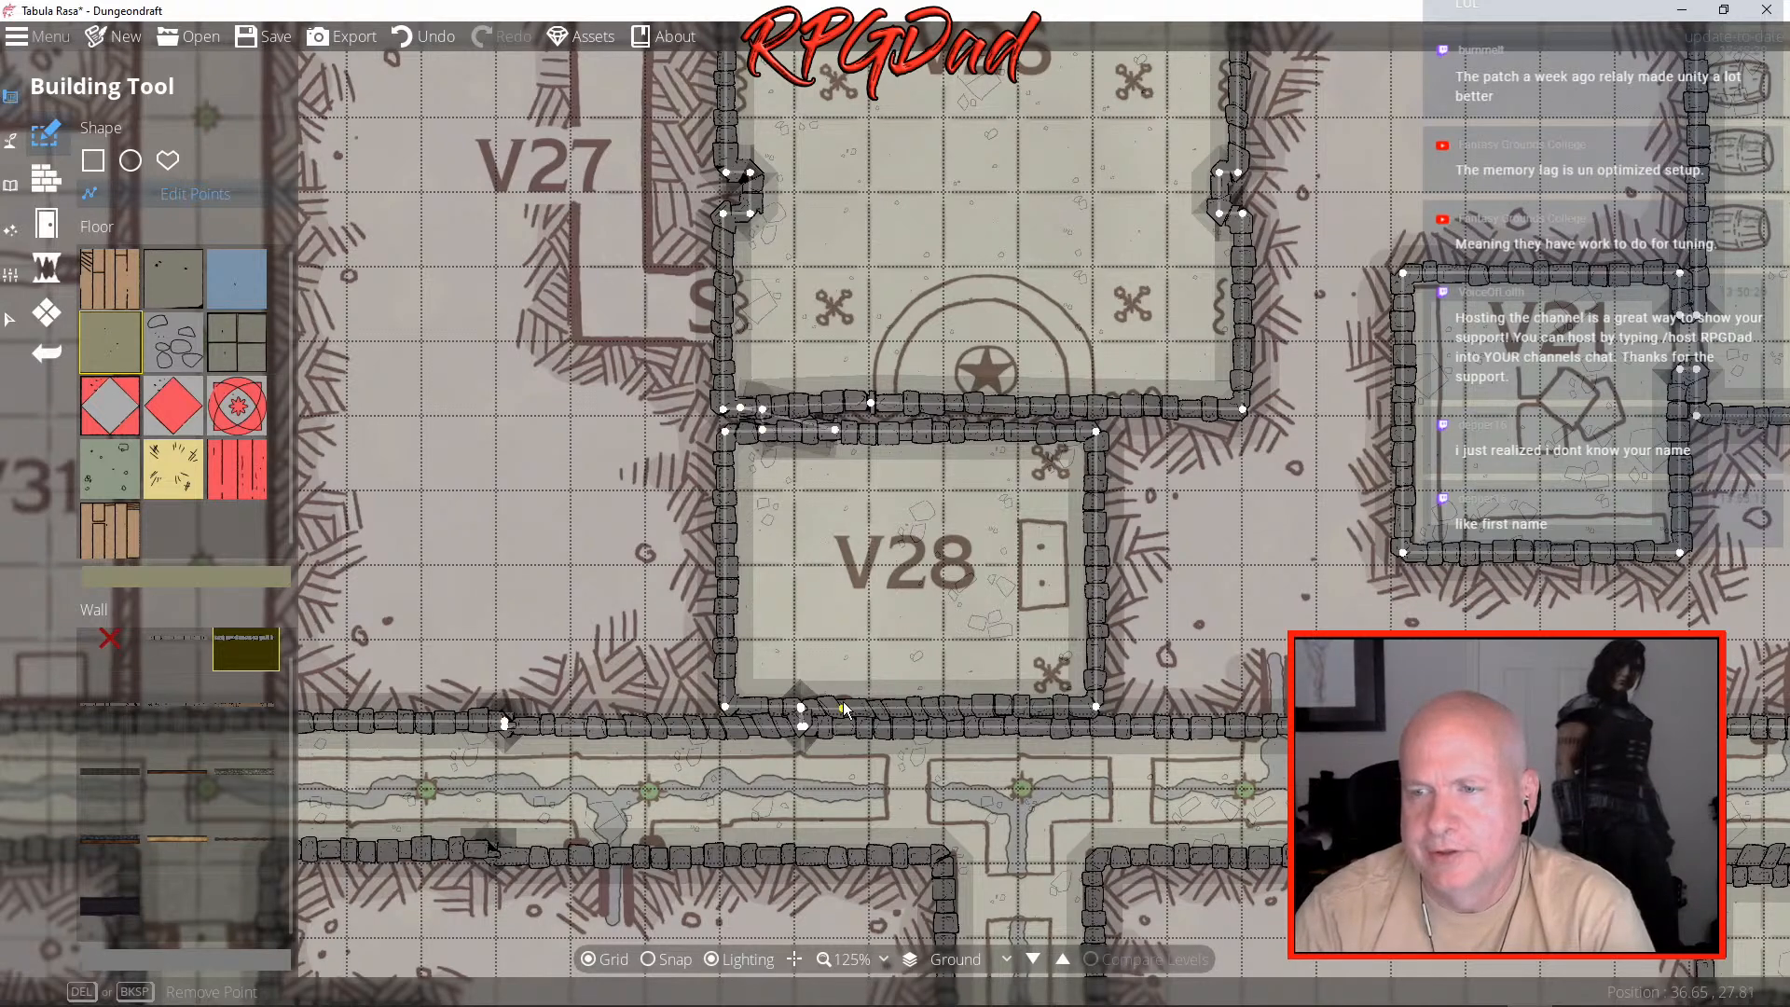
{"action": "mouse_move", "coordinate": [841, 716]}
{"action": "left_mouse_down"}
{"action": "mouse_move", "coordinate": [756, 716]}
{"action": "mouse_move", "coordinate": [869, 726]}
{"action": "left_mouse_up"}
{"action": "left_click", "coordinate": [919, 629]}
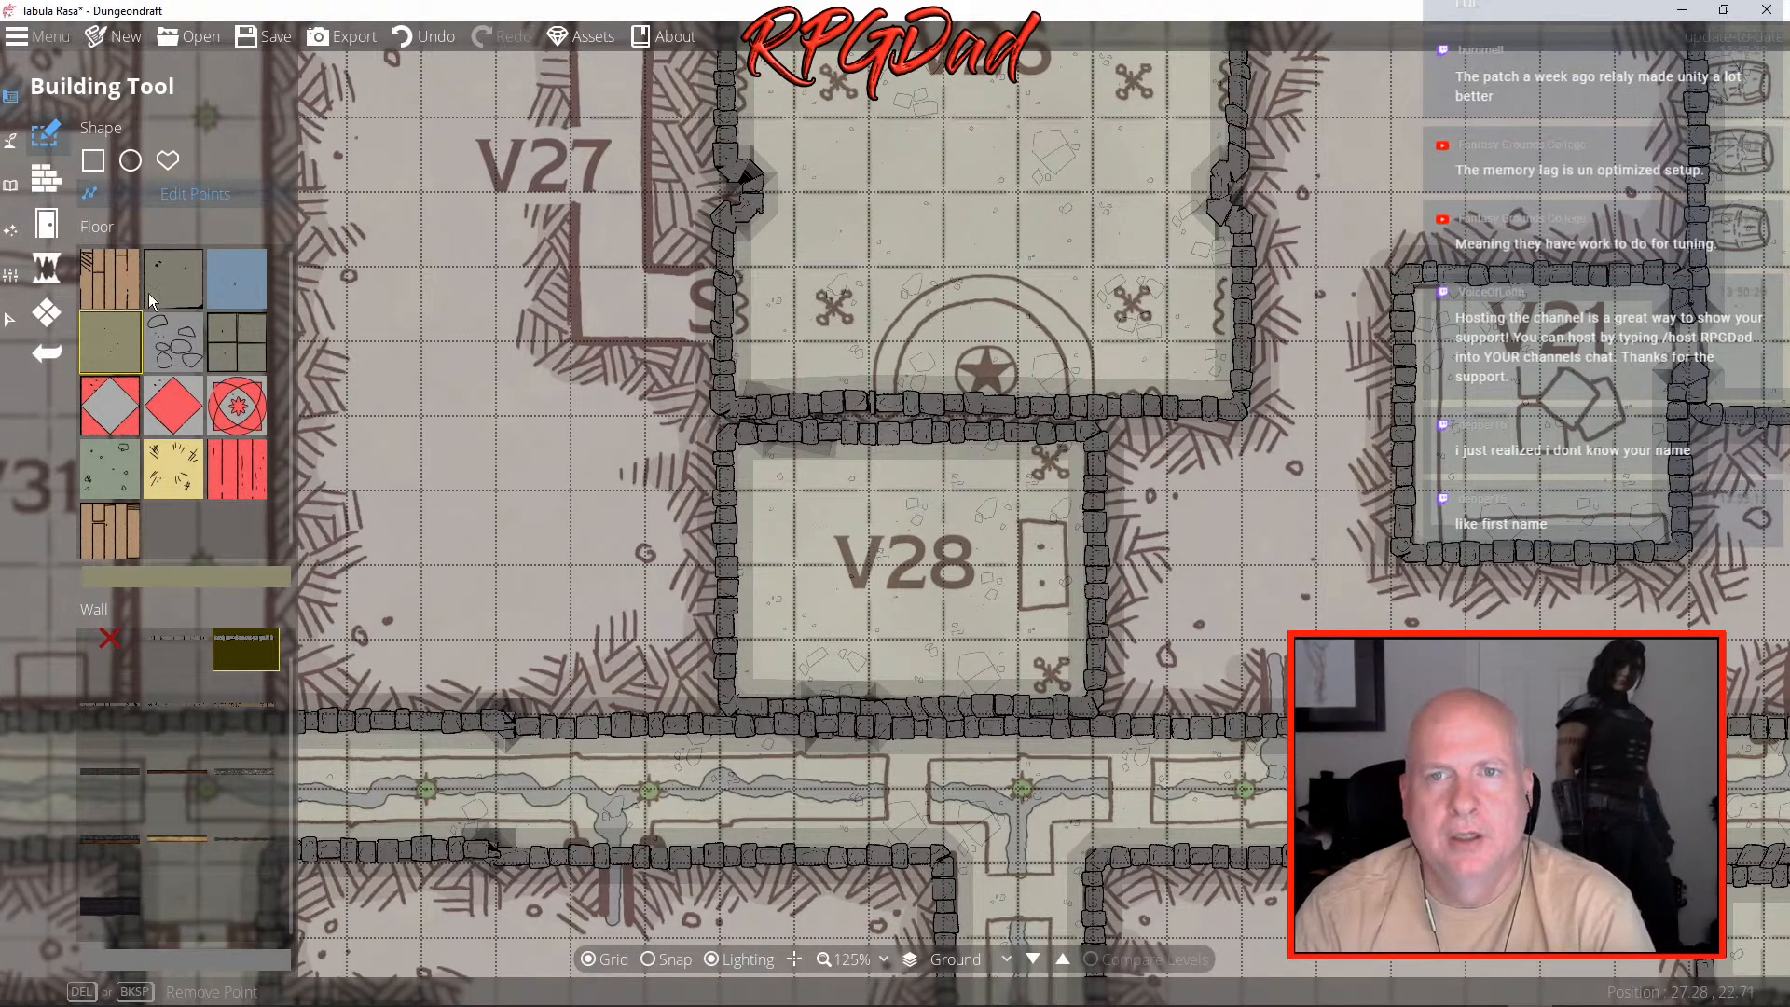
- Try to draw a stone wall segment with the Wall Tool along the wall between V26 and V28
{"action": "left_click", "coordinate": [45, 177]}
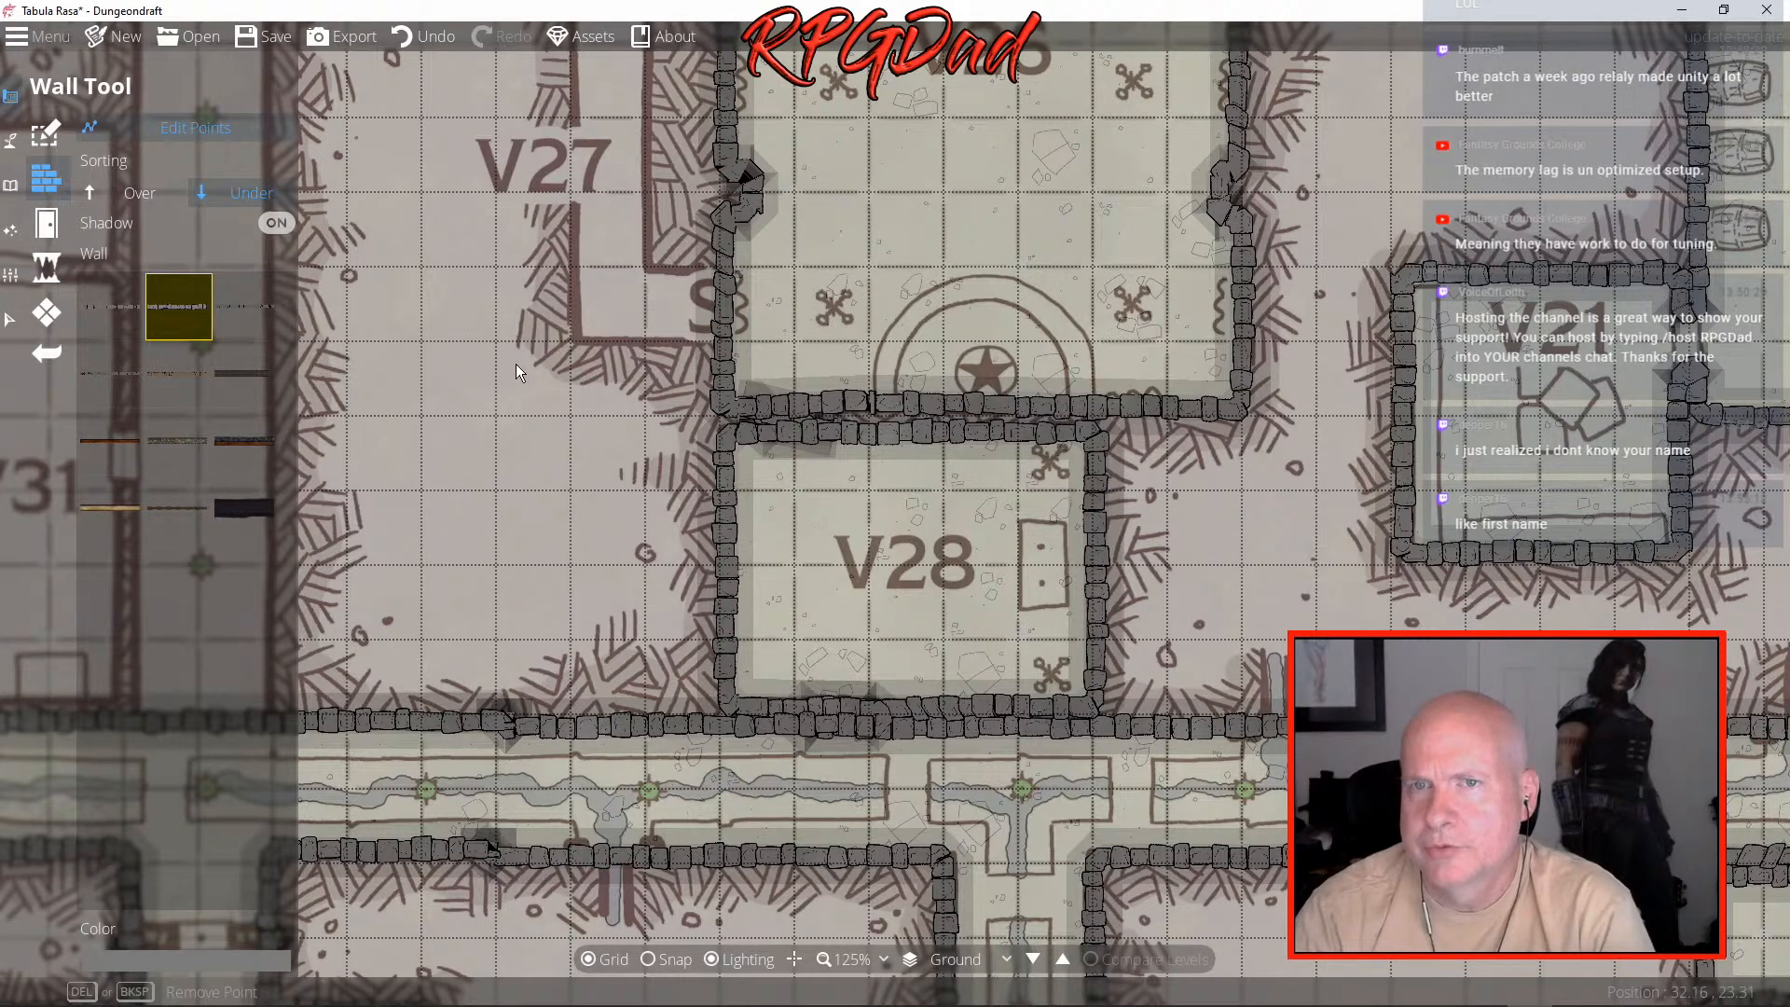
{"action": "left_click", "coordinate": [179, 129]}
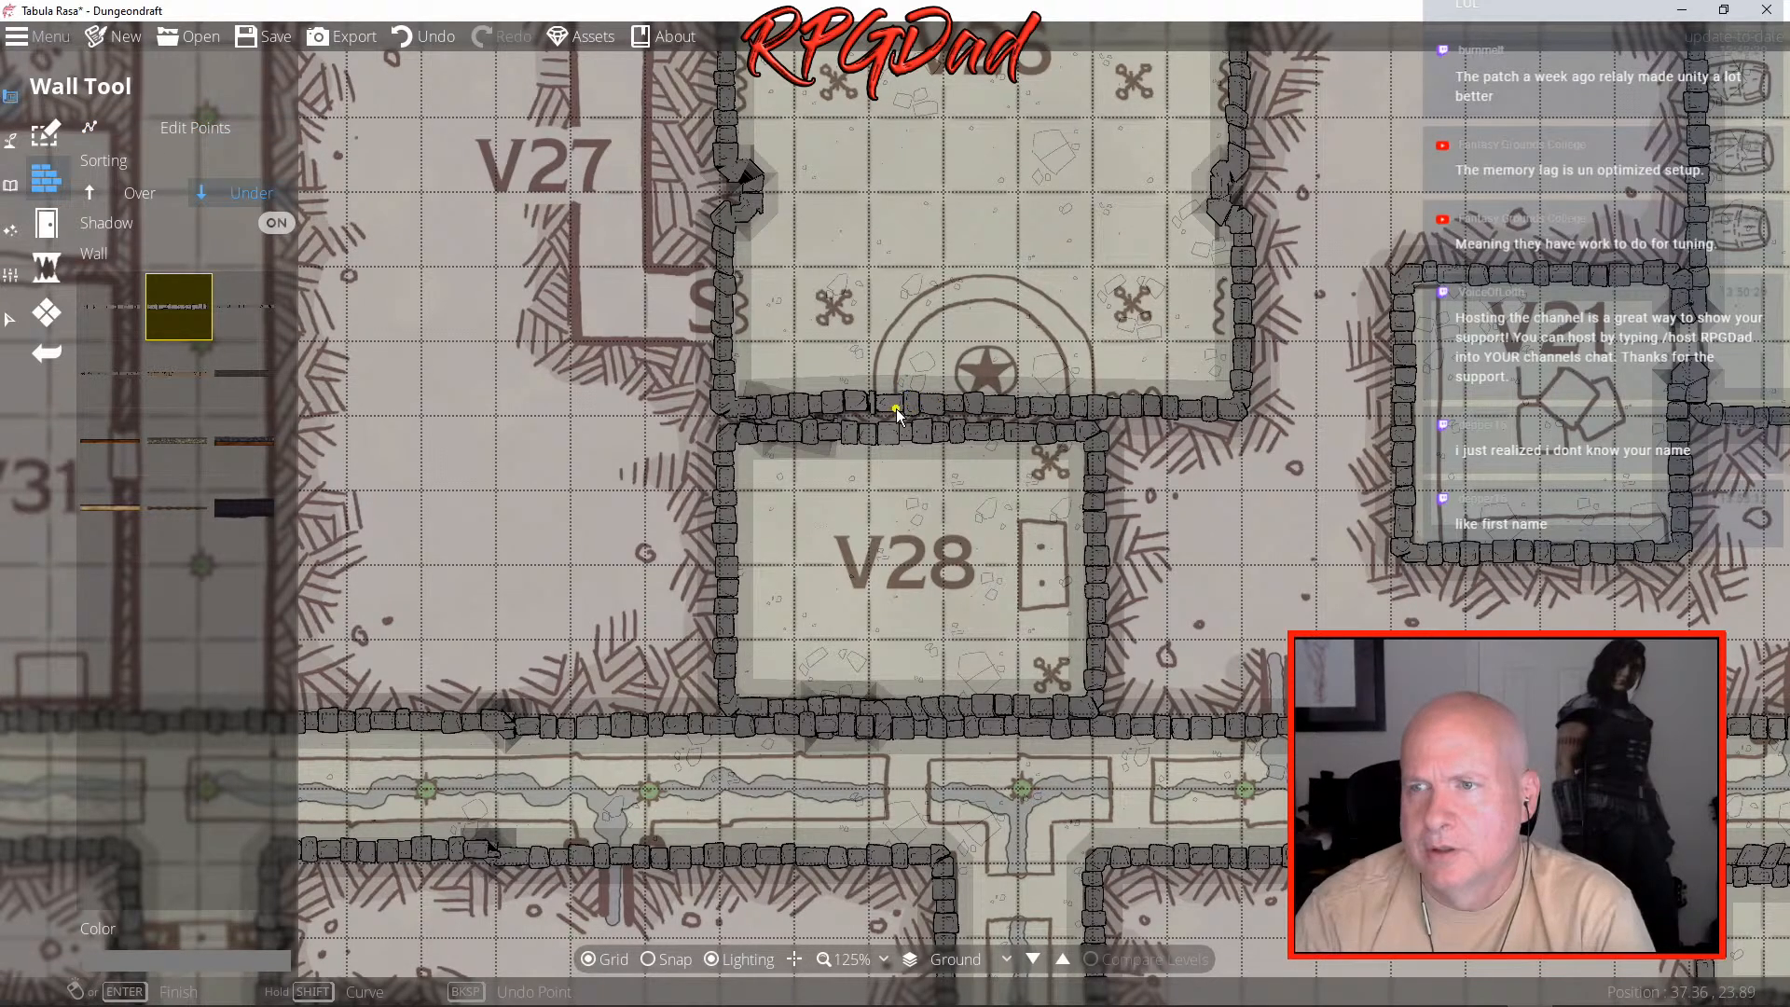
{"action": "left_click", "coordinate": [902, 403]}
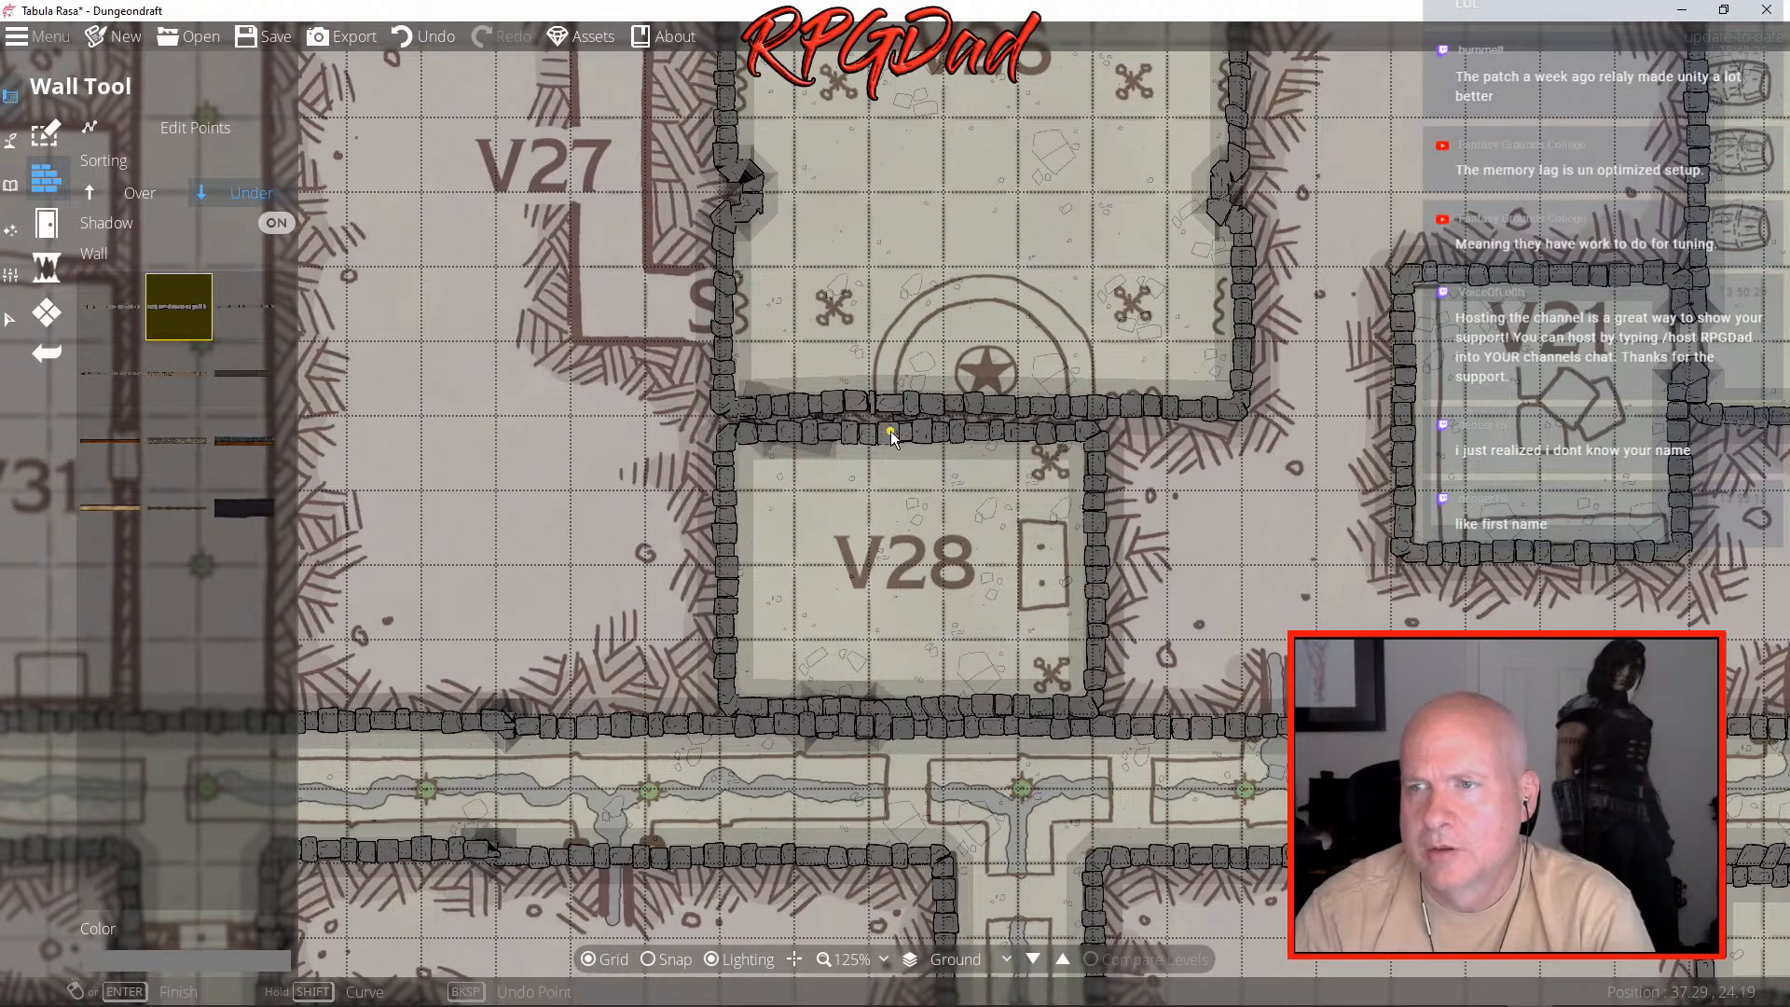
{"action": "key", "text": "BackSpace"}
{"action": "left_click", "coordinate": [817, 405]}
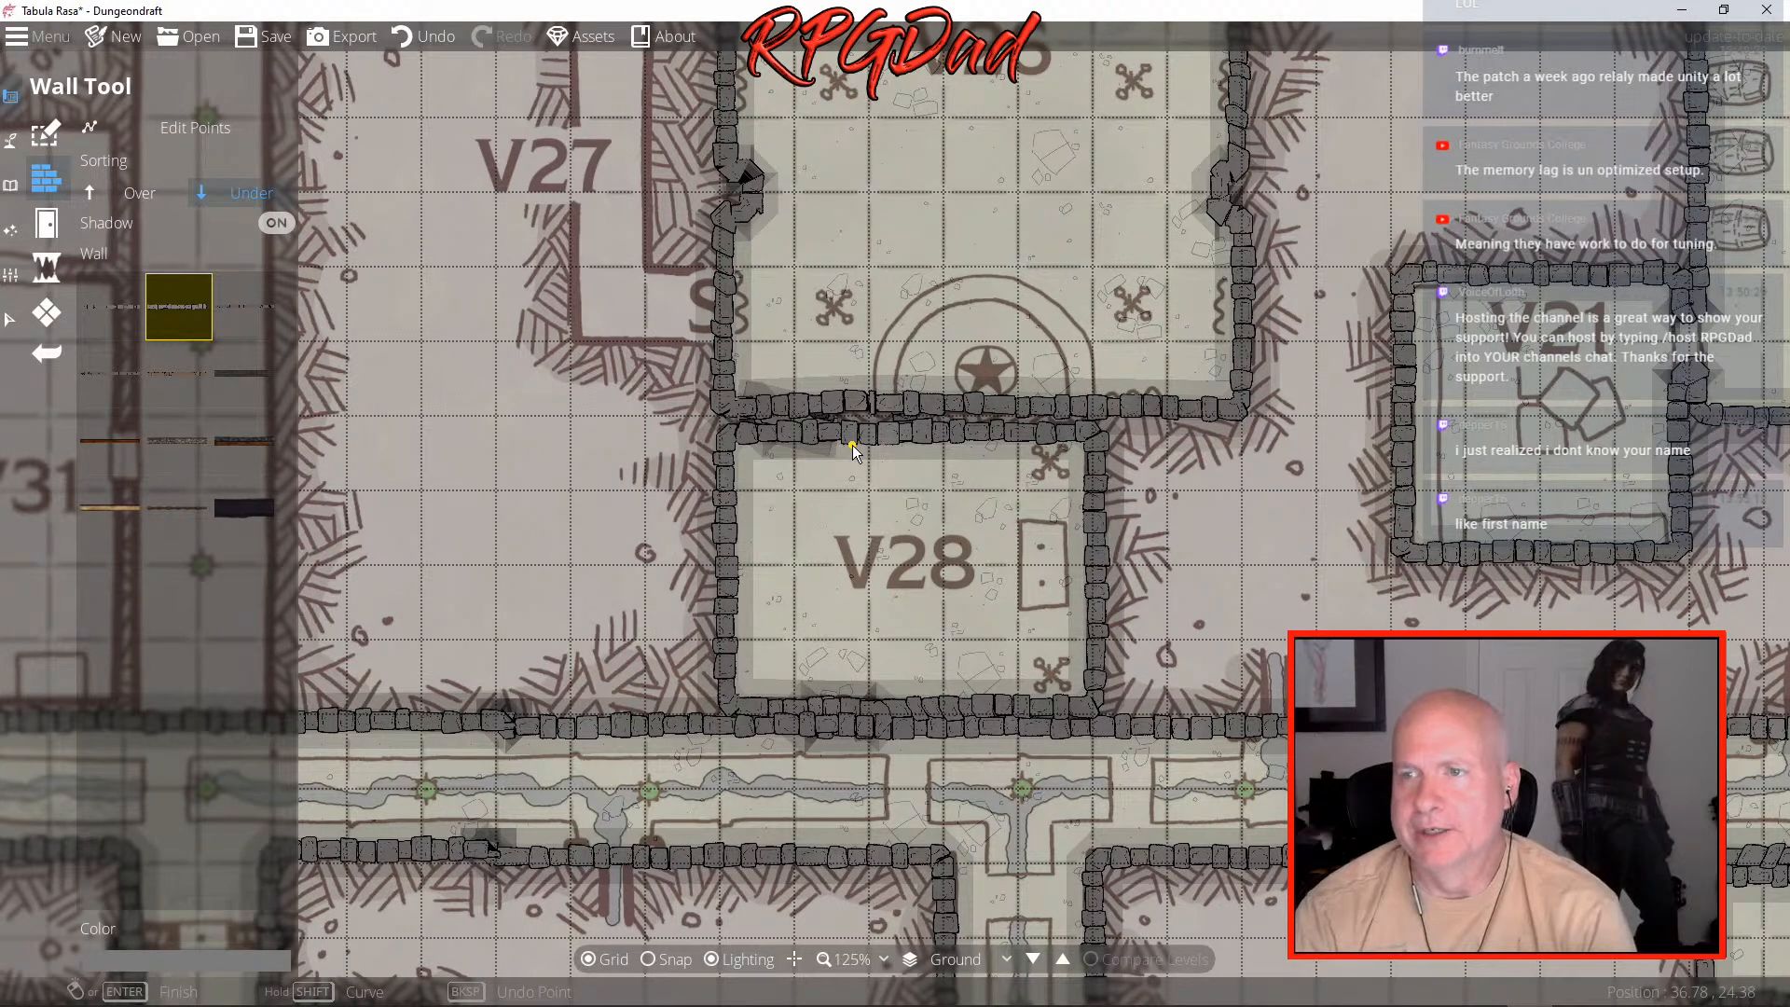
{"action": "scroll", "coordinate": [859, 555], "scroll_direction": "down", "scroll_amount": 8}
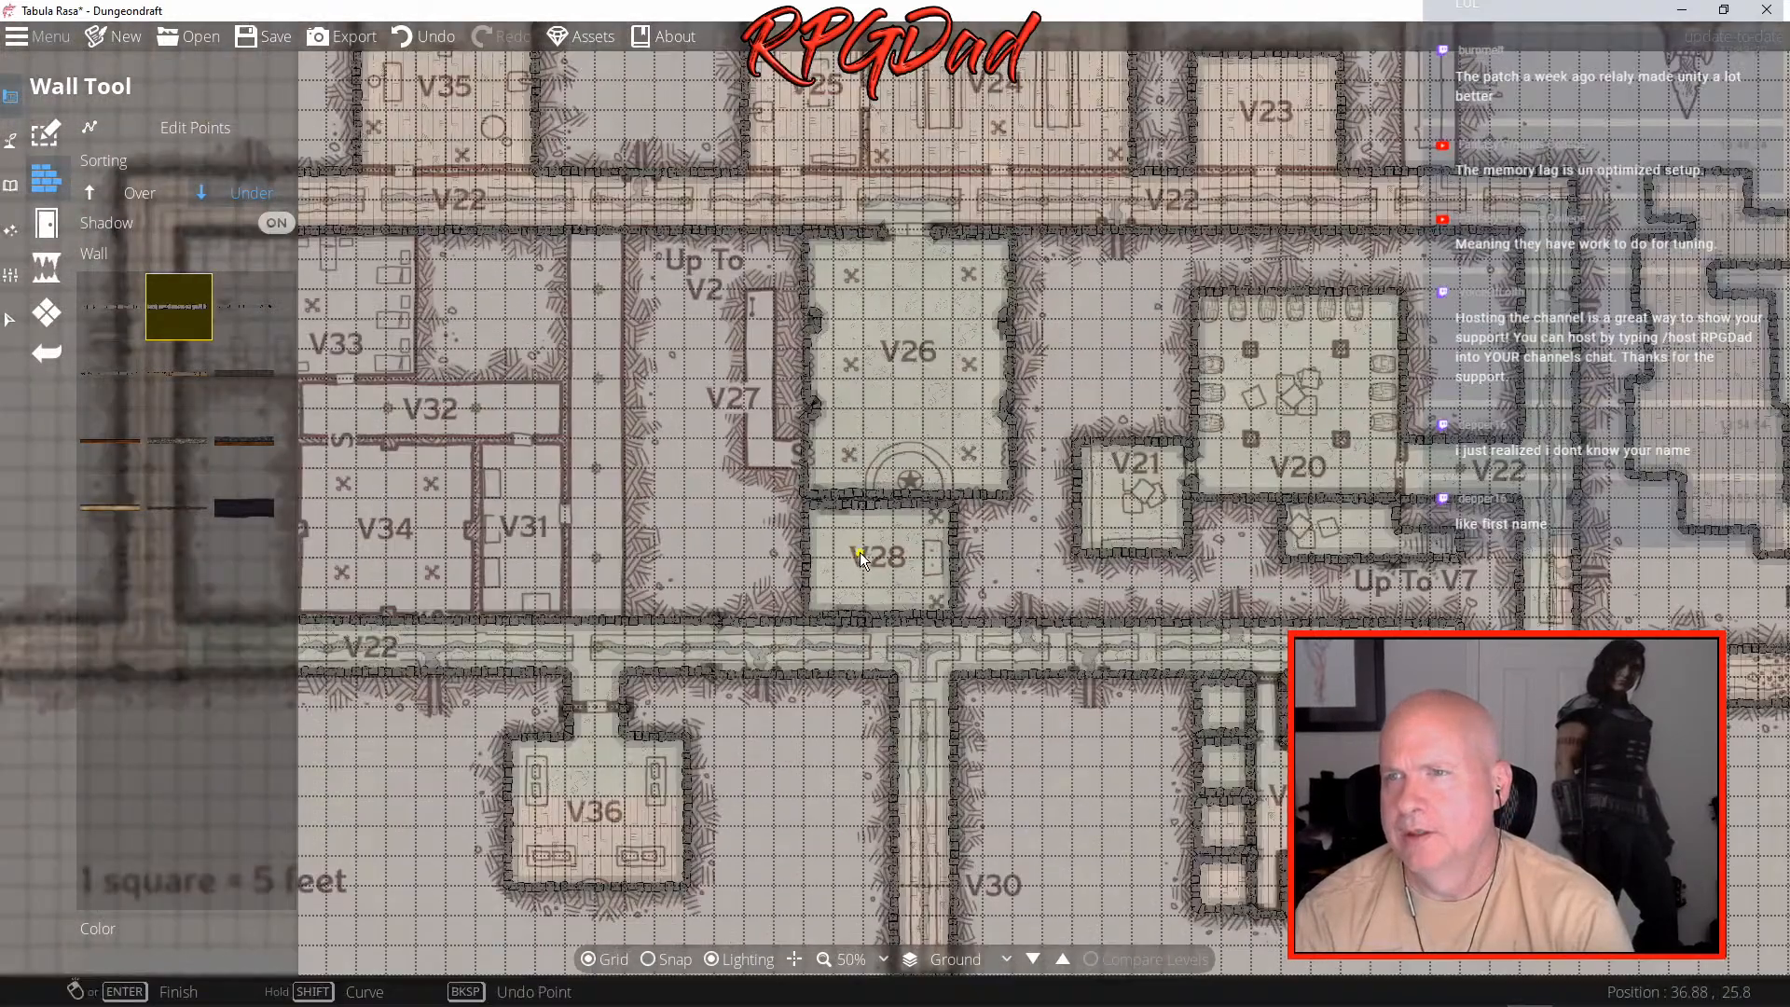
{"action": "left_click_drag", "start_coordinate": [731, 507], "coordinate": [837, 507]}
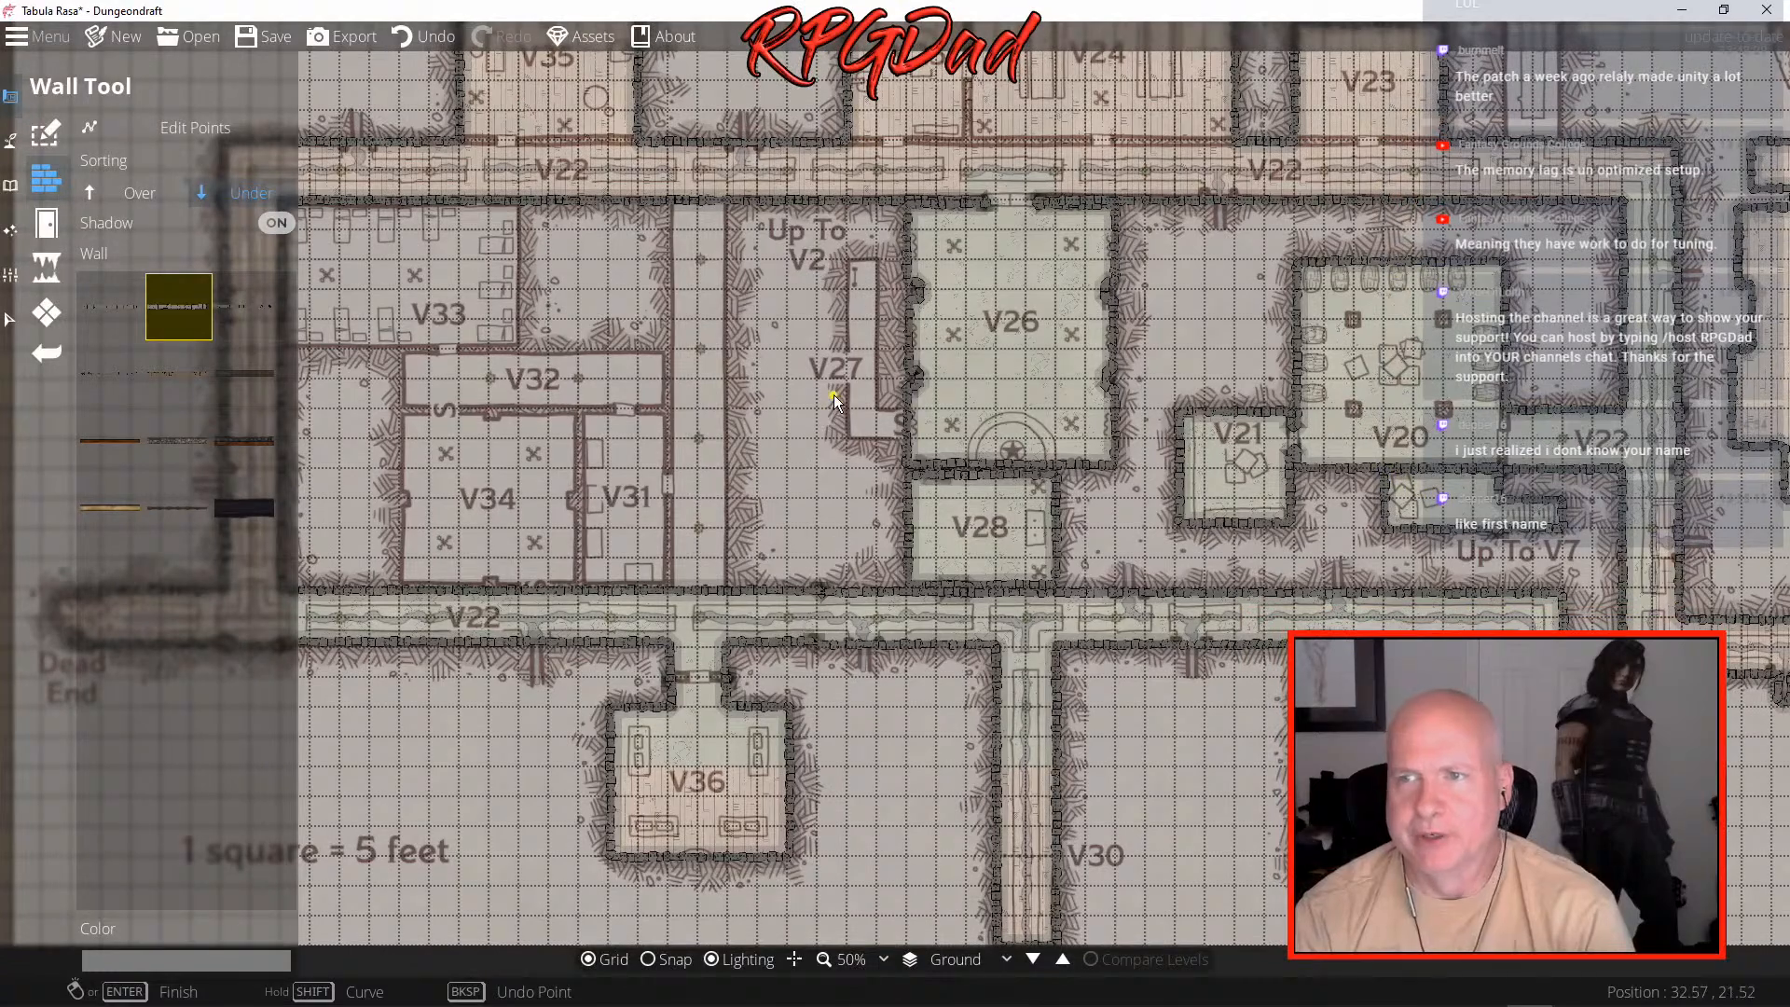
{"action": "left_click_drag", "start_coordinate": [793, 376], "coordinate": [780, 529]}
{"action": "scroll", "coordinate": [779, 524], "scroll_direction": "up", "scroll_amount": 5}
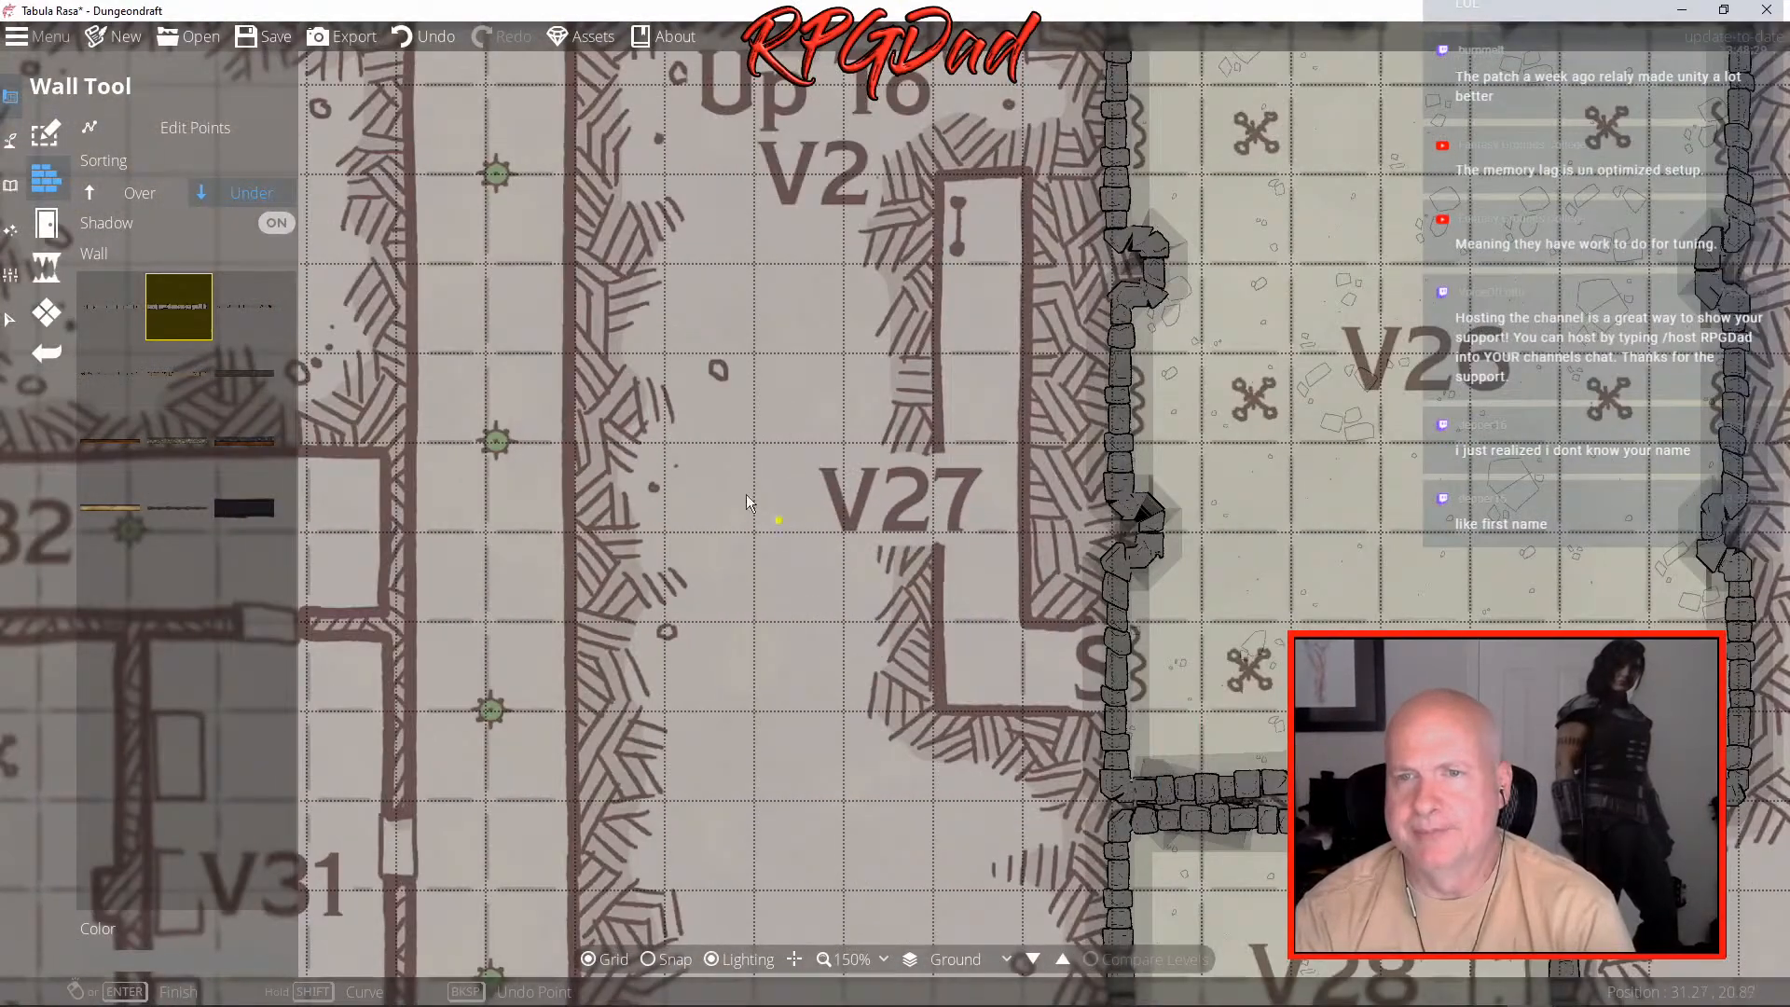
- Floor room V27 with two olive stone rectangles from the Building Tool, covering the long corridor and its short branch to V26
{"action": "left_click", "coordinate": [46, 133]}
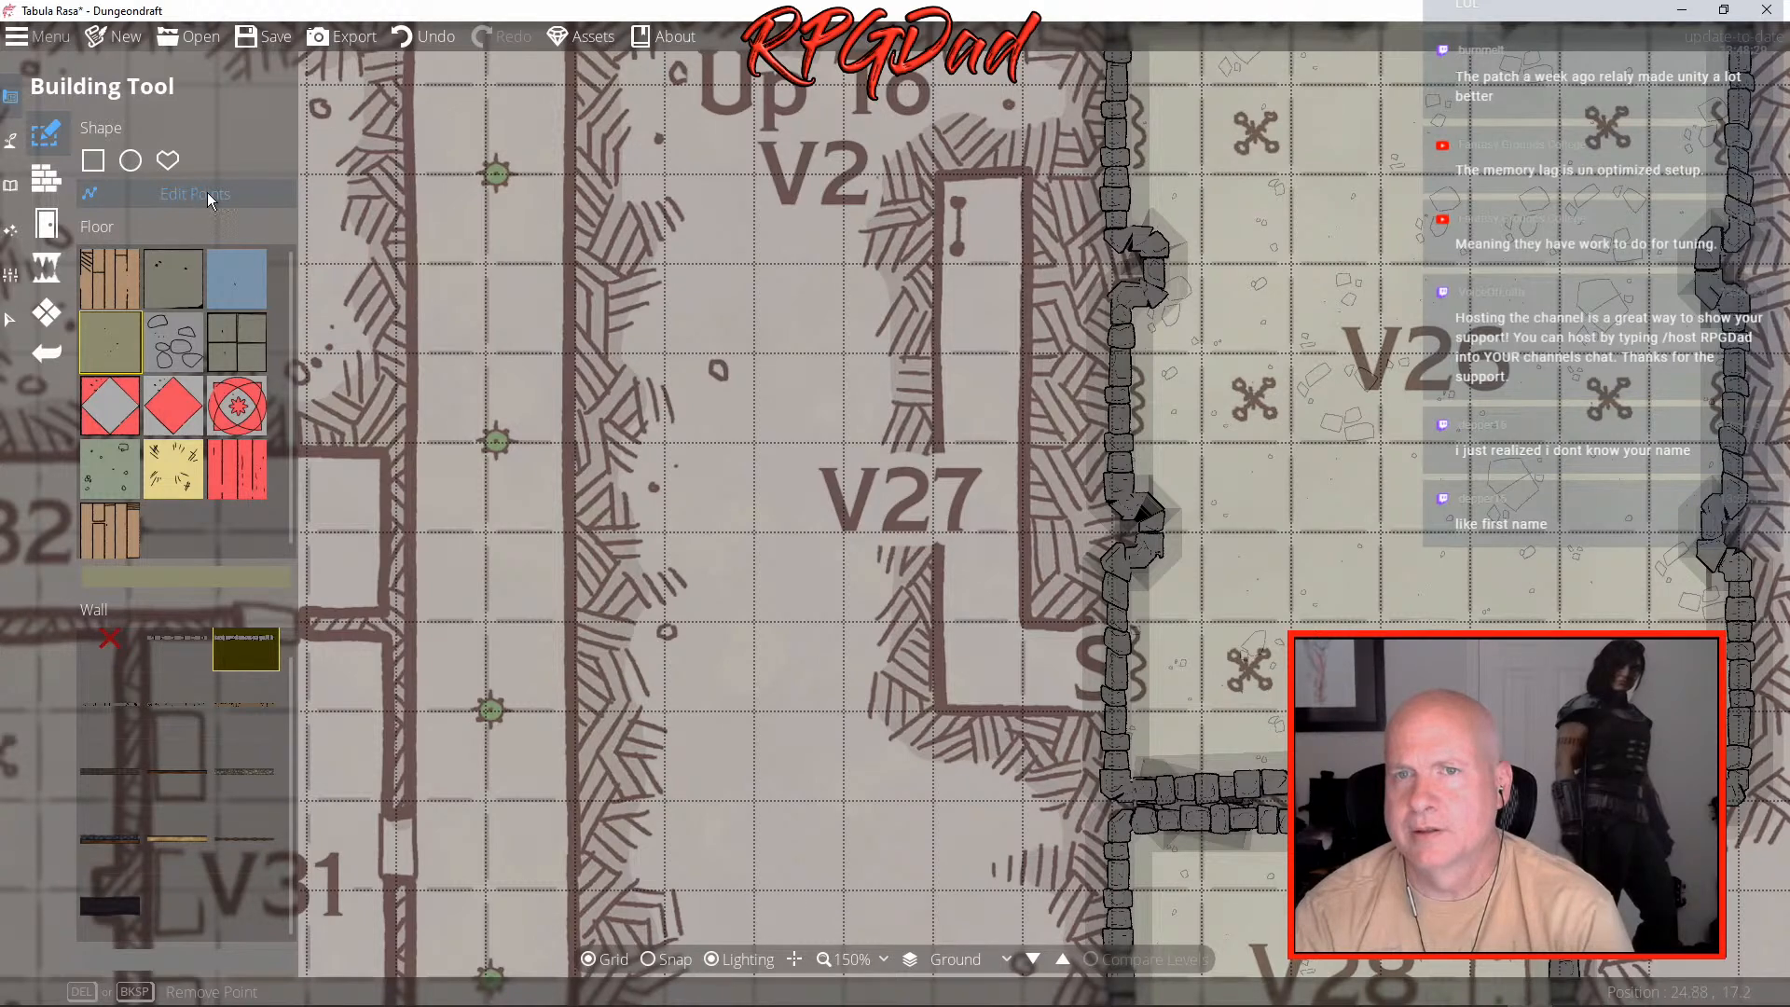
{"action": "left_click", "coordinate": [93, 161]}
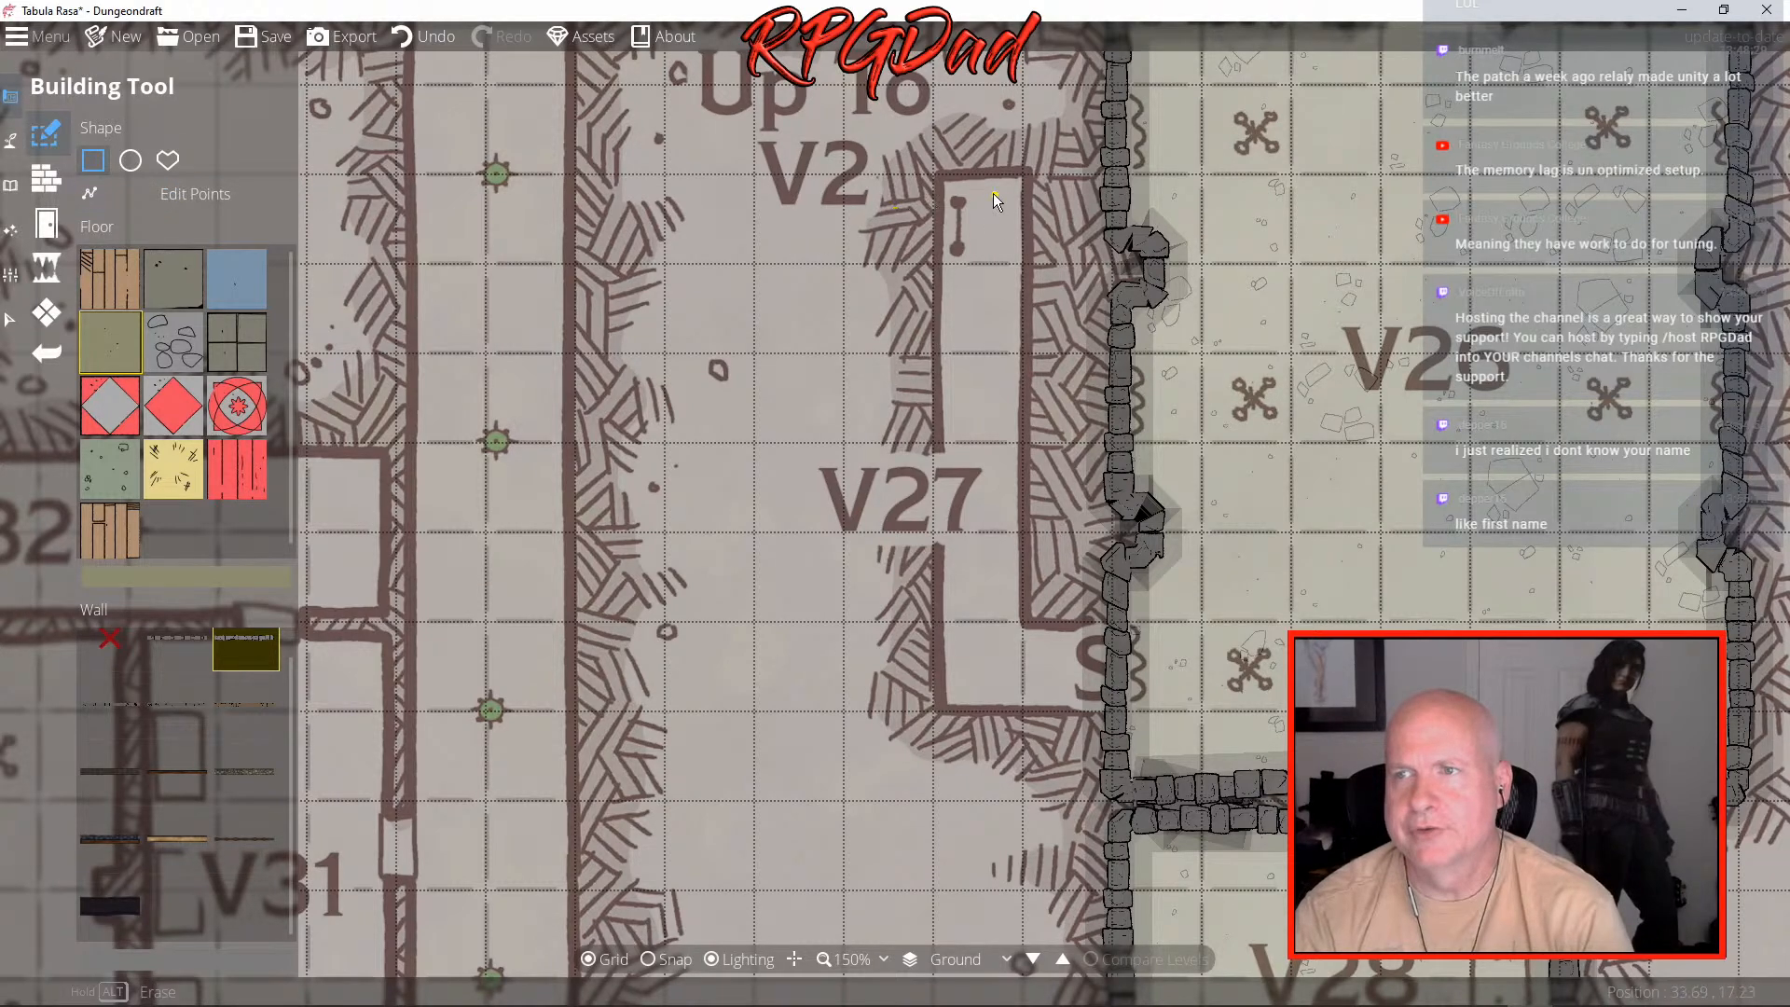
{"action": "left_click_drag", "start_coordinate": [940, 175], "coordinate": [1025, 710]}
{"action": "left_click_drag", "start_coordinate": [1017, 623], "coordinate": [1127, 707]}
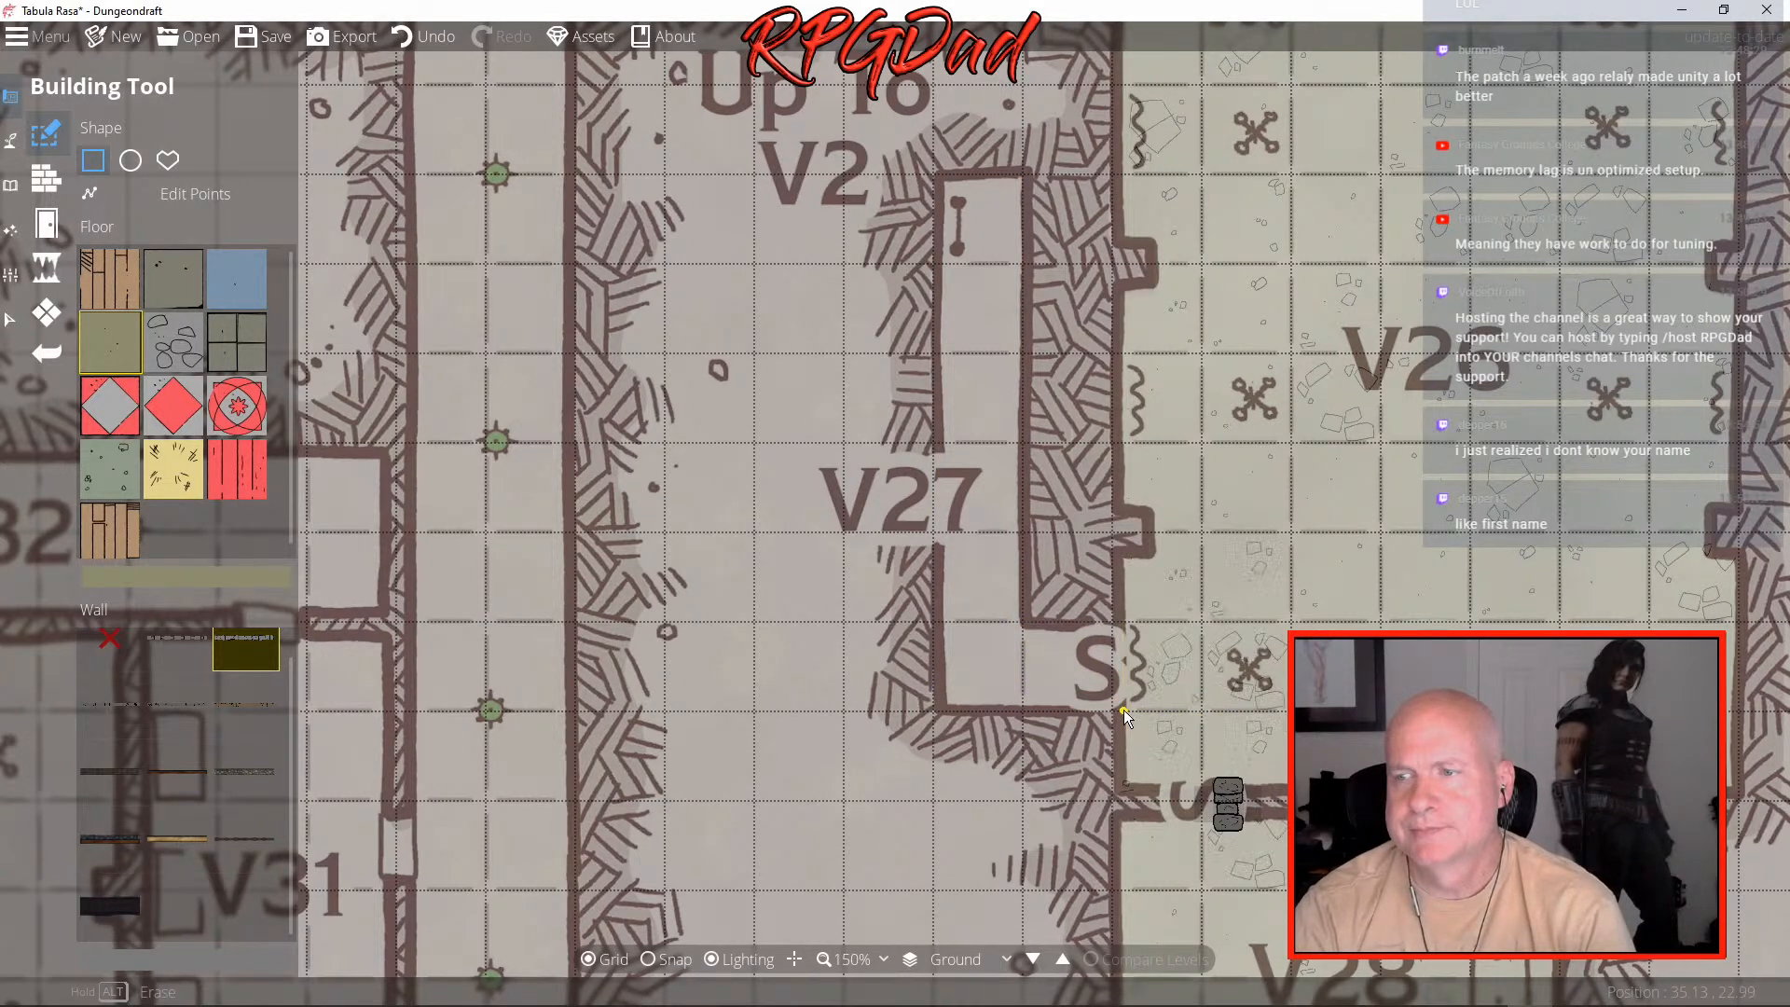
- Close the wall gap at the secret door between V27 and V26 by moving V27's outline point at the branch's eastern end
{"action": "left_click", "coordinate": [90, 195]}
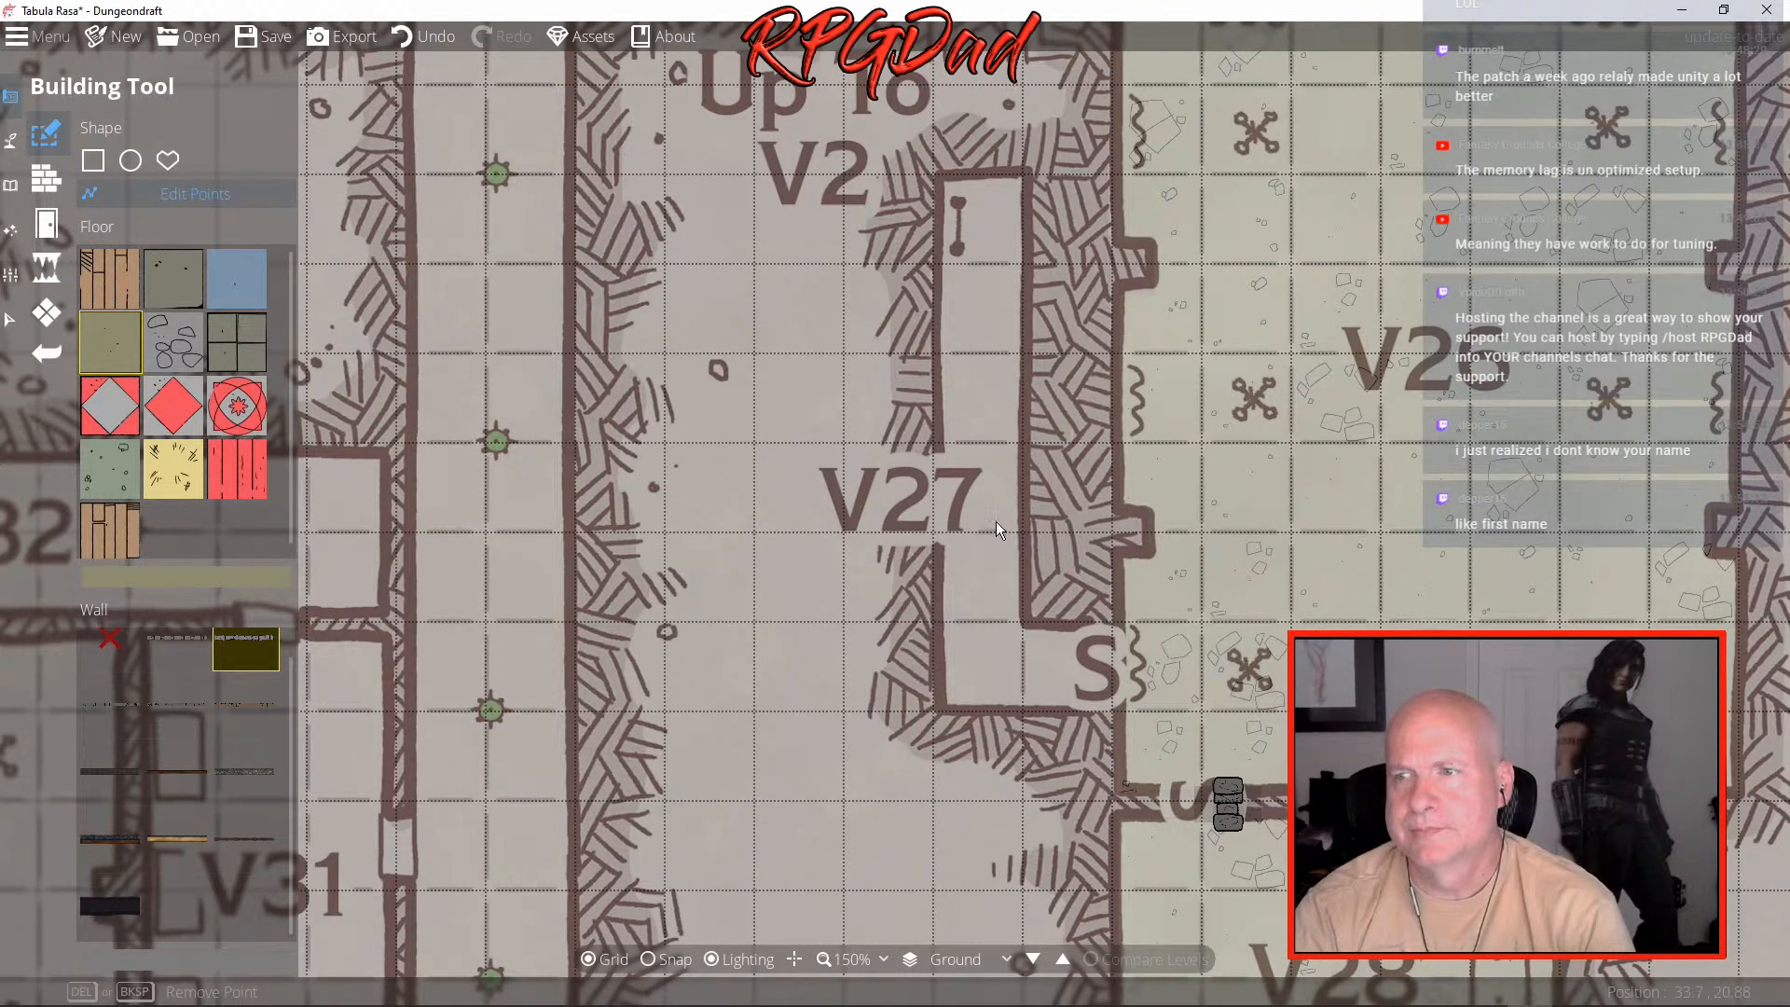
{"action": "left_click", "coordinate": [1024, 535]}
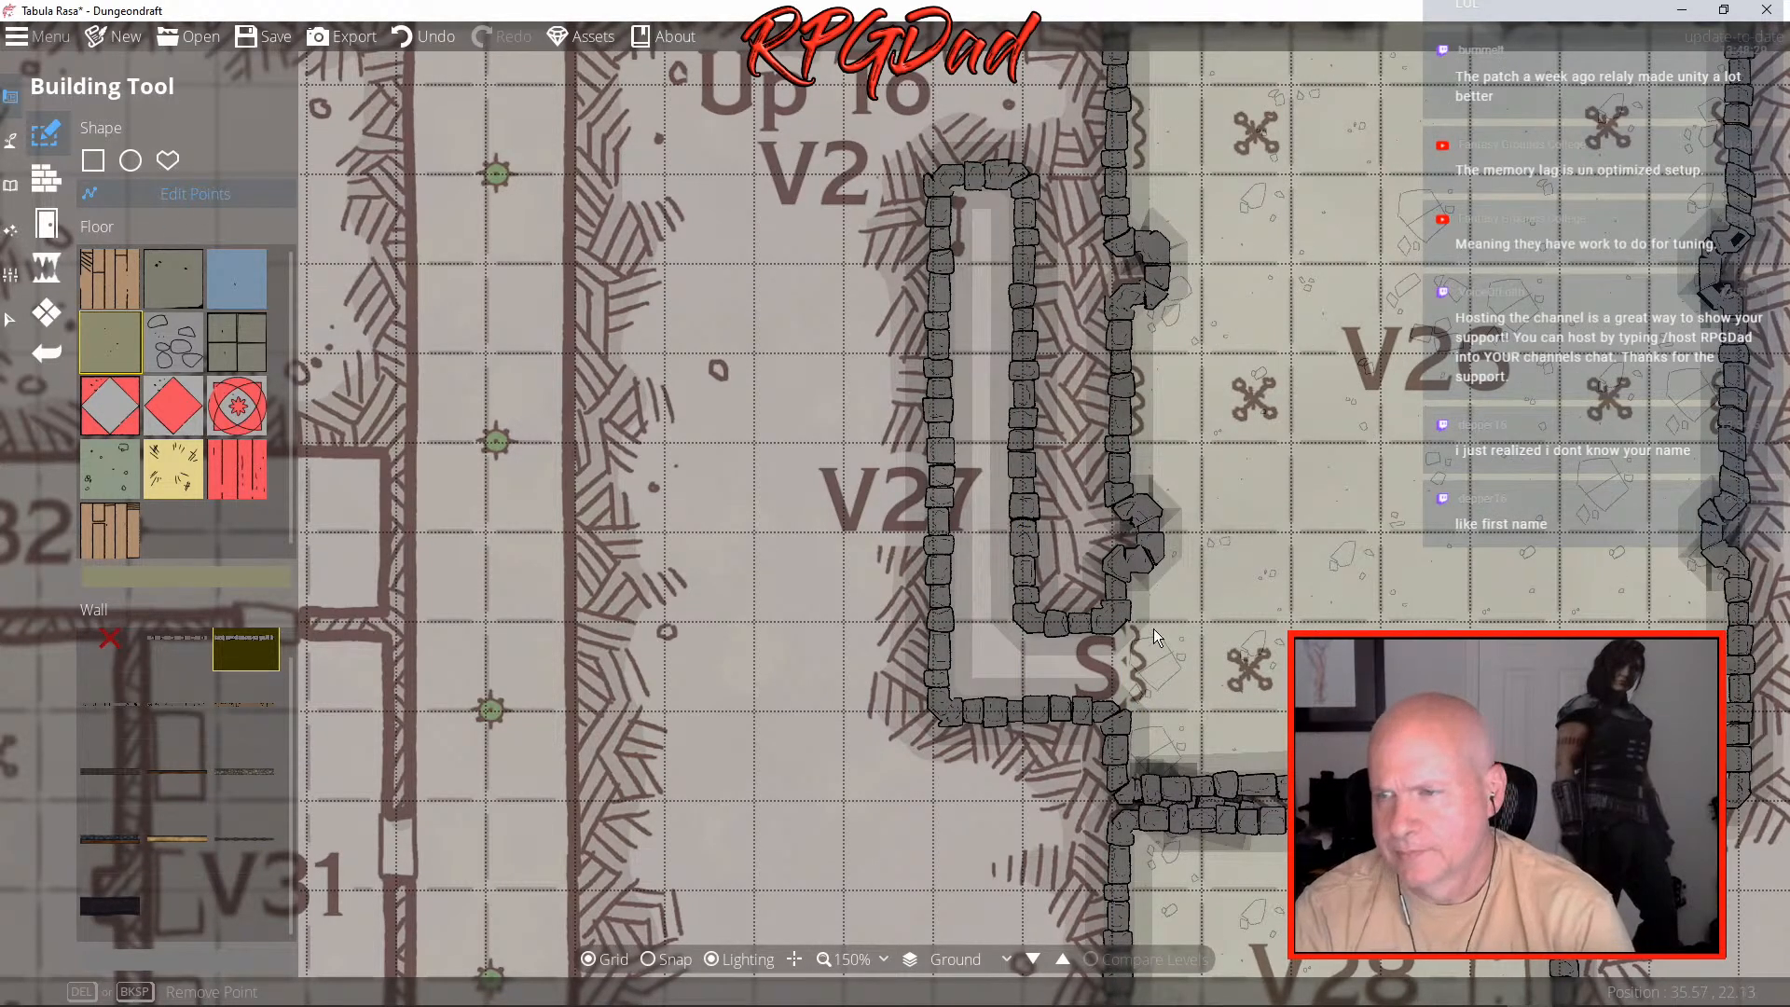
{"action": "left_click", "coordinate": [1095, 623]}
{"action": "mouse_move", "coordinate": [1094, 623]}
{"action": "left_mouse_down"}
{"action": "mouse_move", "coordinate": [1119, 633]}
{"action": "mouse_move", "coordinate": [1120, 742]}
{"action": "mouse_move", "coordinate": [1117, 614]}
{"action": "left_mouse_up"}
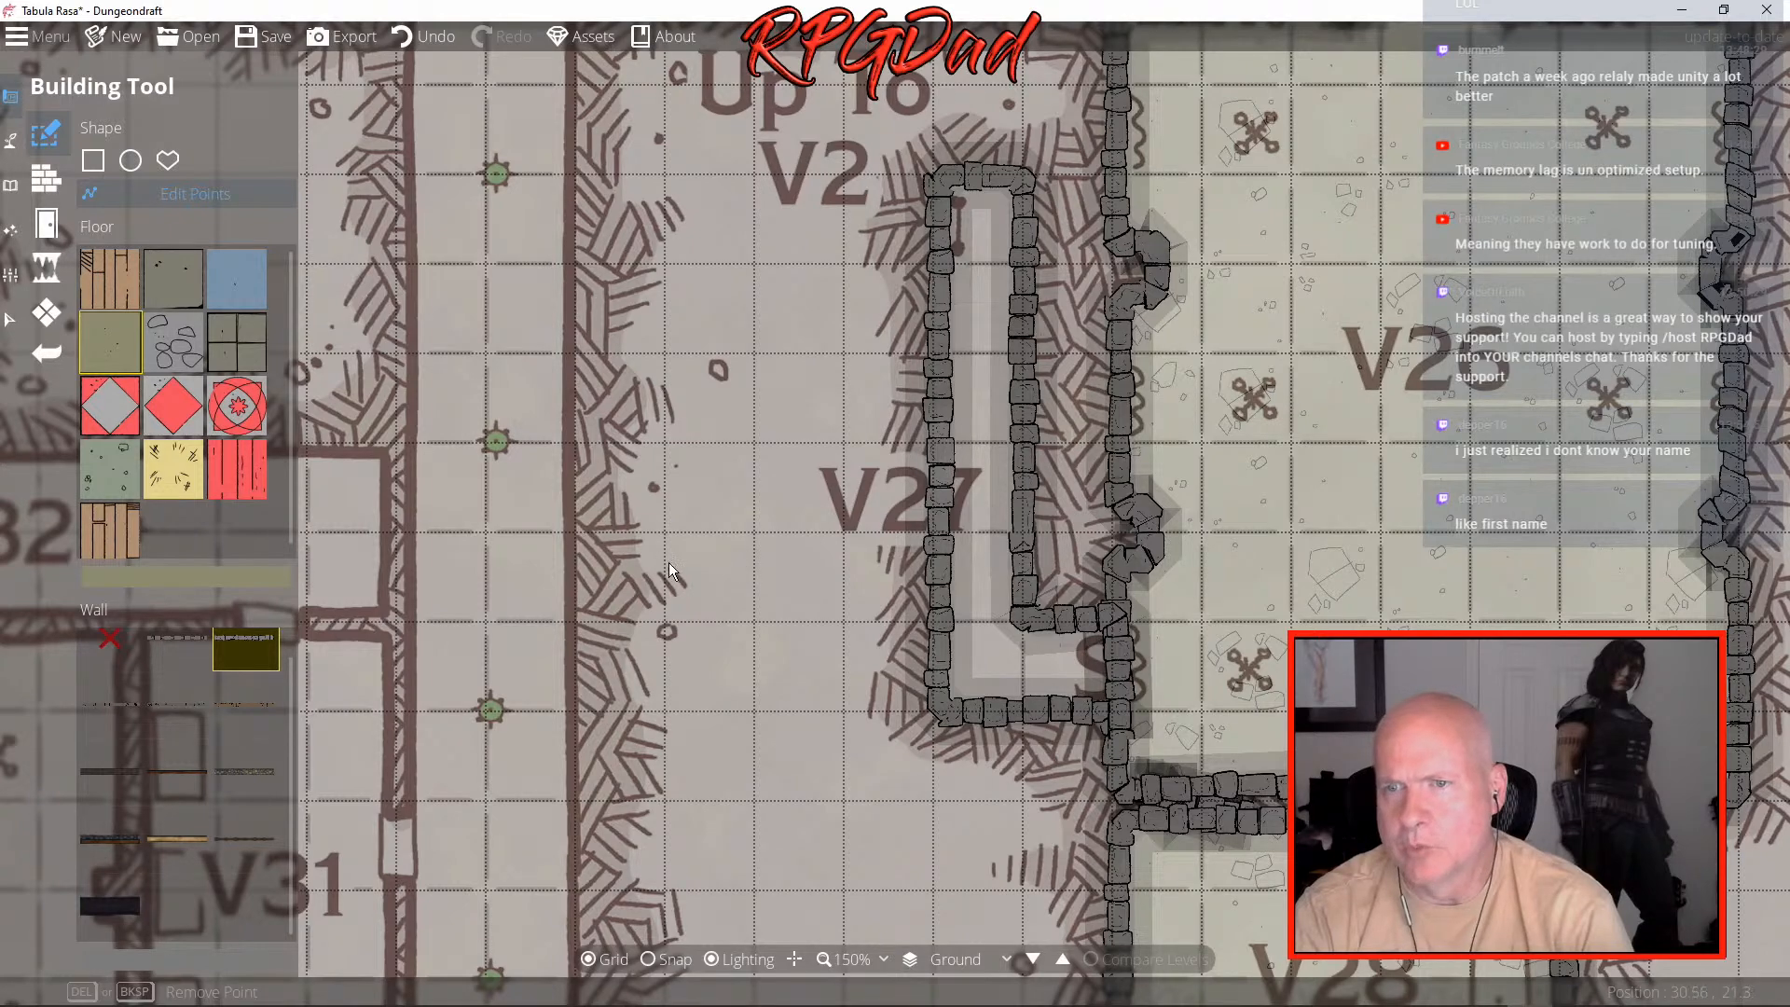
- Floor rooms V33 and V32 with olive stone rectangles and check their shared outline points
{"action": "scroll", "coordinate": [667, 569], "scroll_direction": "down", "scroll_amount": 3}
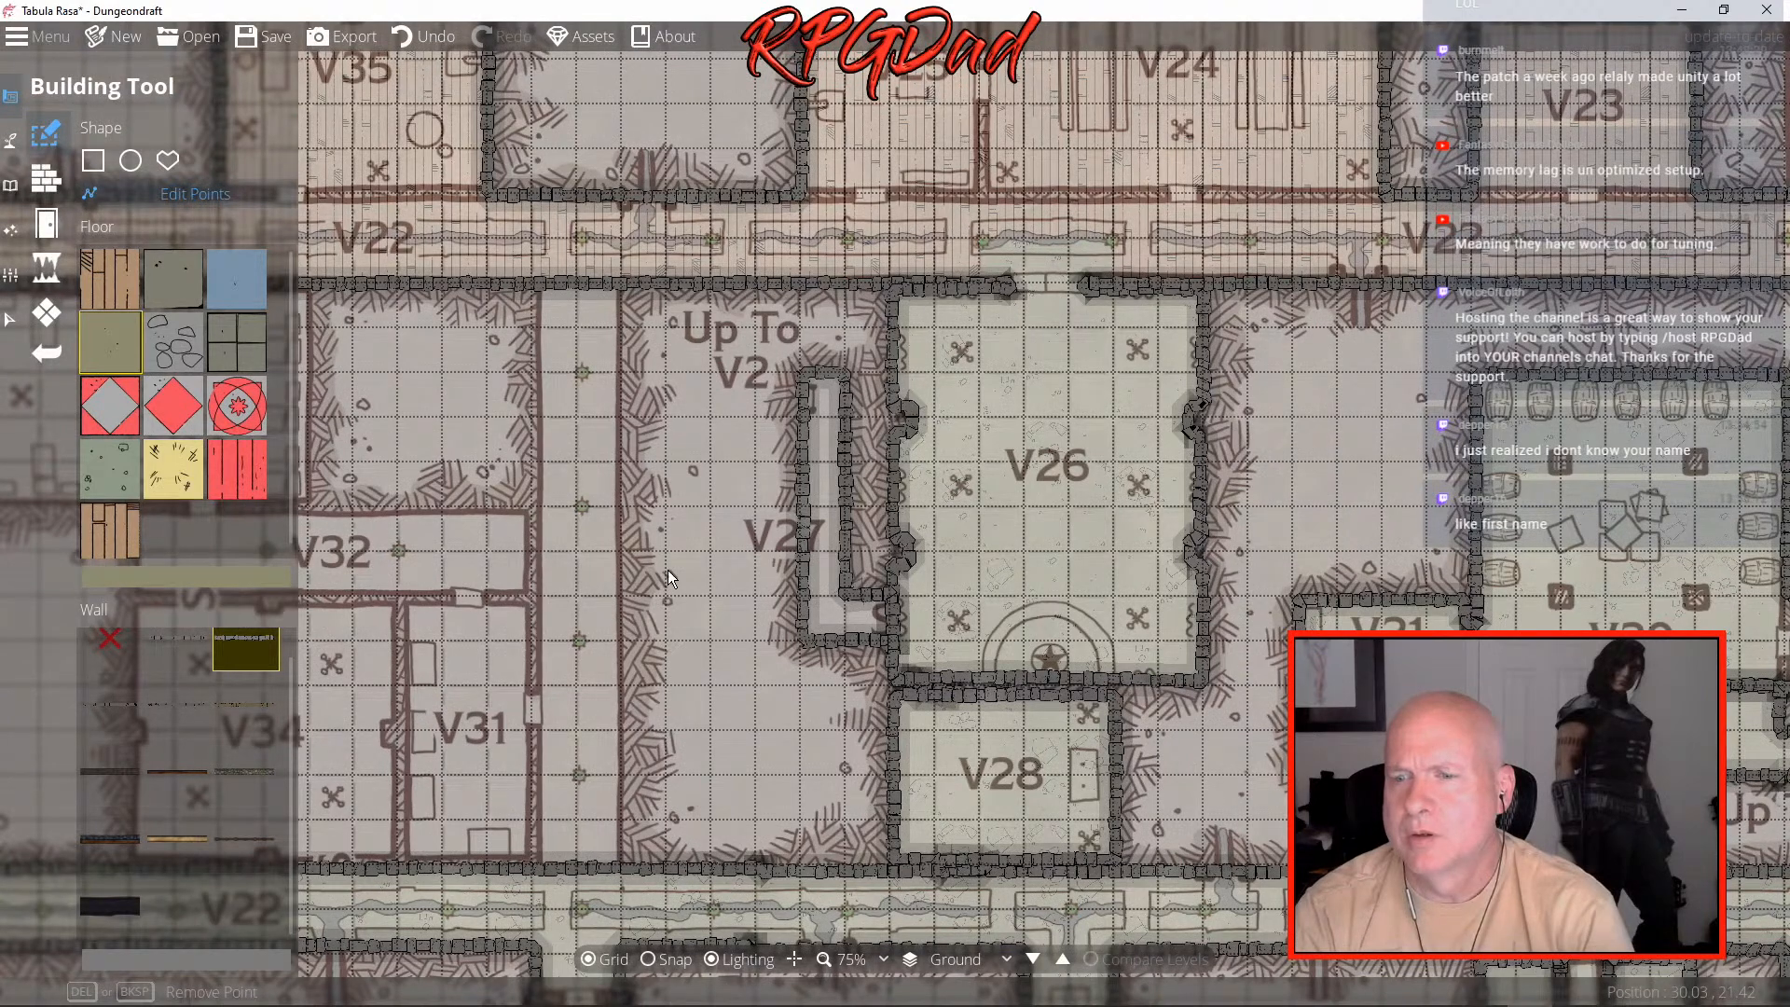
{"action": "left_click_drag", "start_coordinate": [617, 611], "coordinate": [513, 444]}
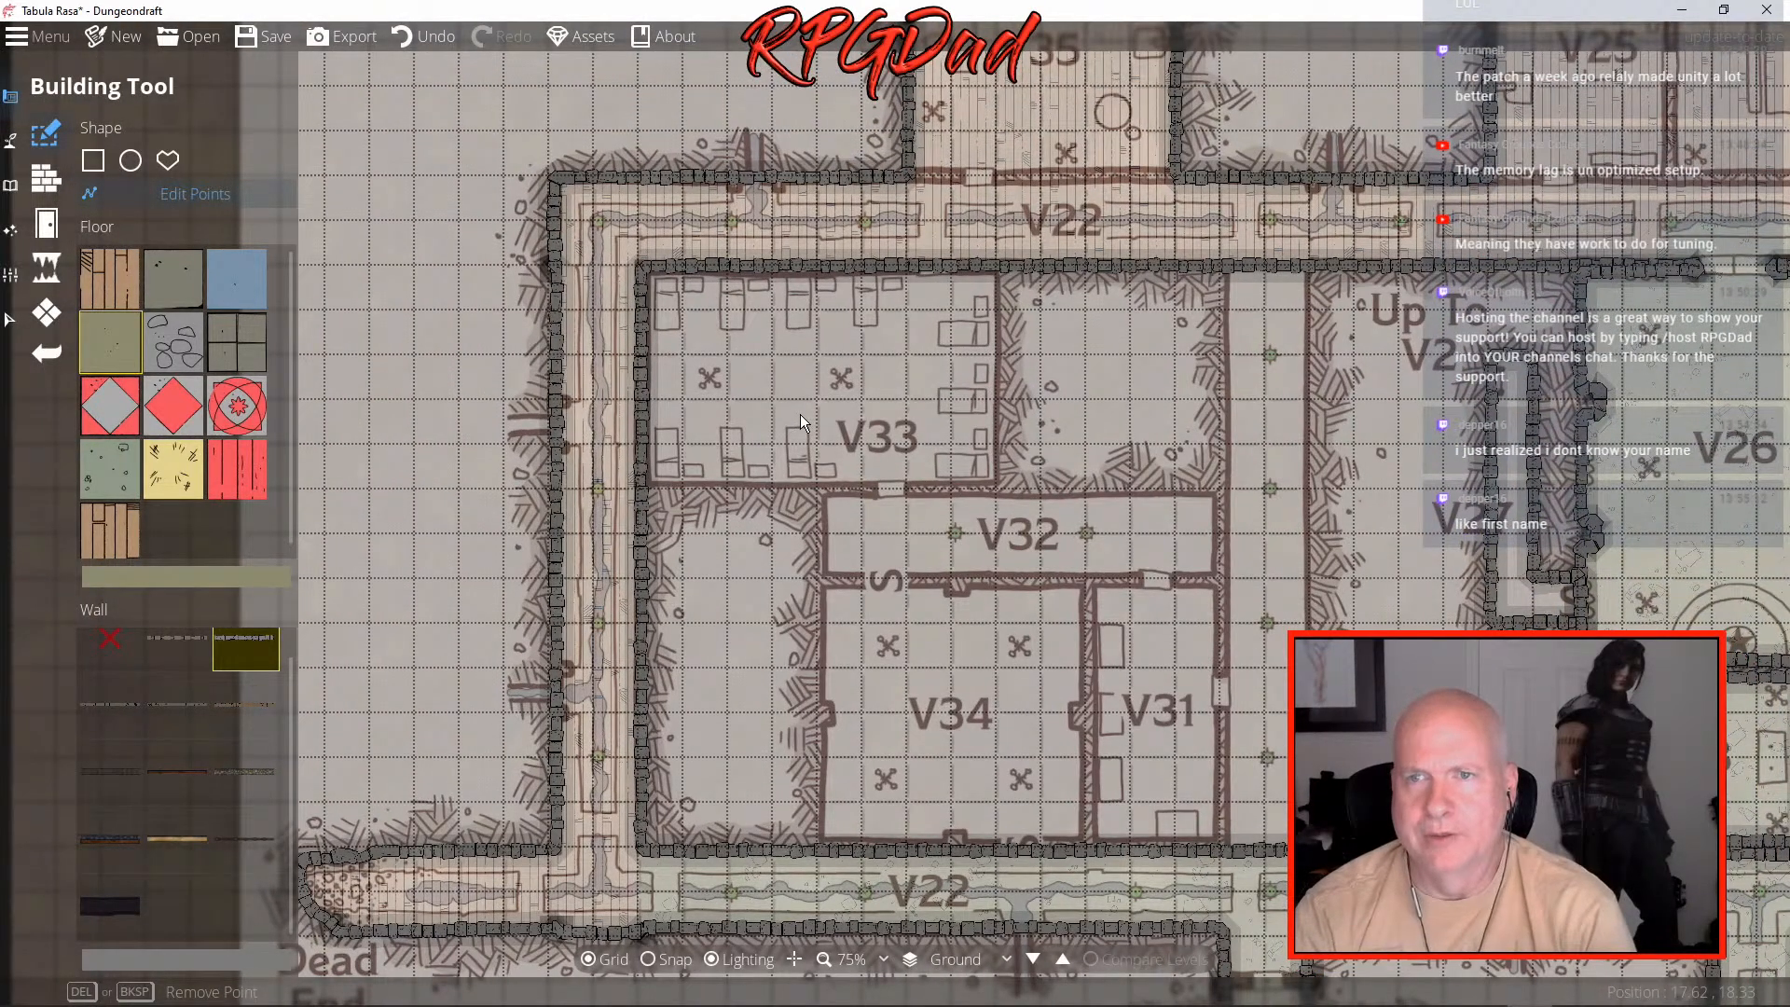
{"action": "scroll", "coordinate": [800, 414], "scroll_direction": "up", "scroll_amount": 1}
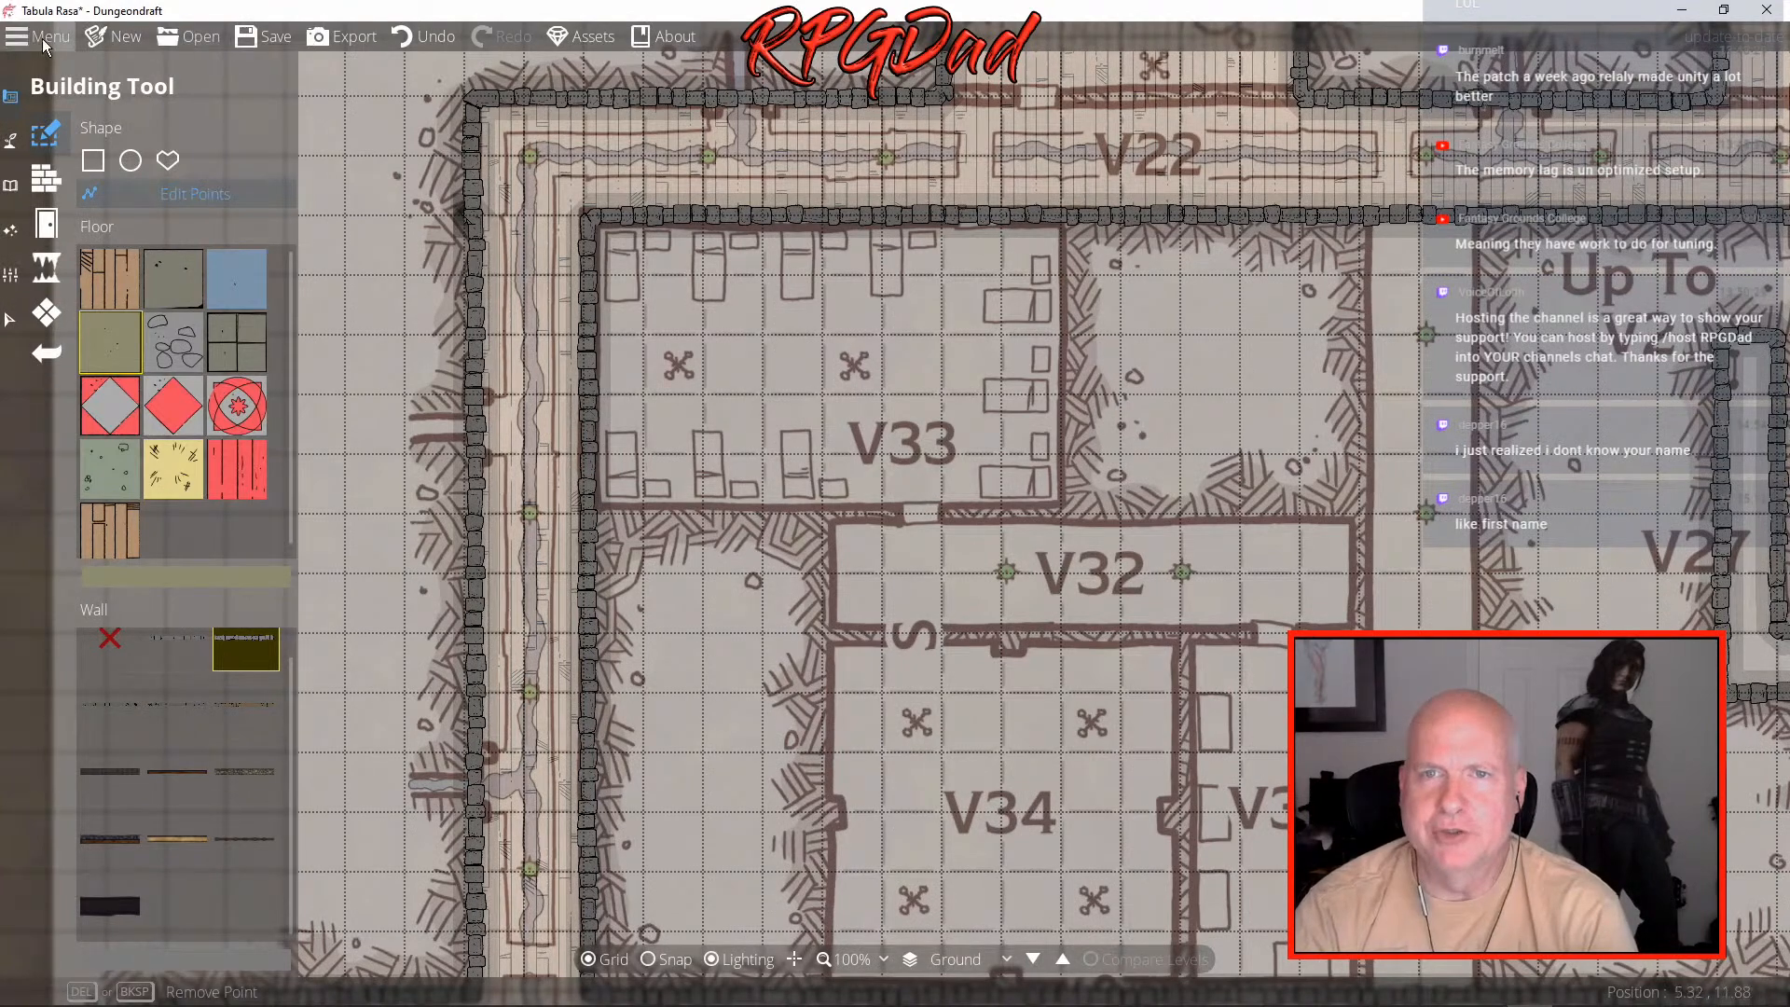
{"action": "left_click", "coordinate": [101, 163]}
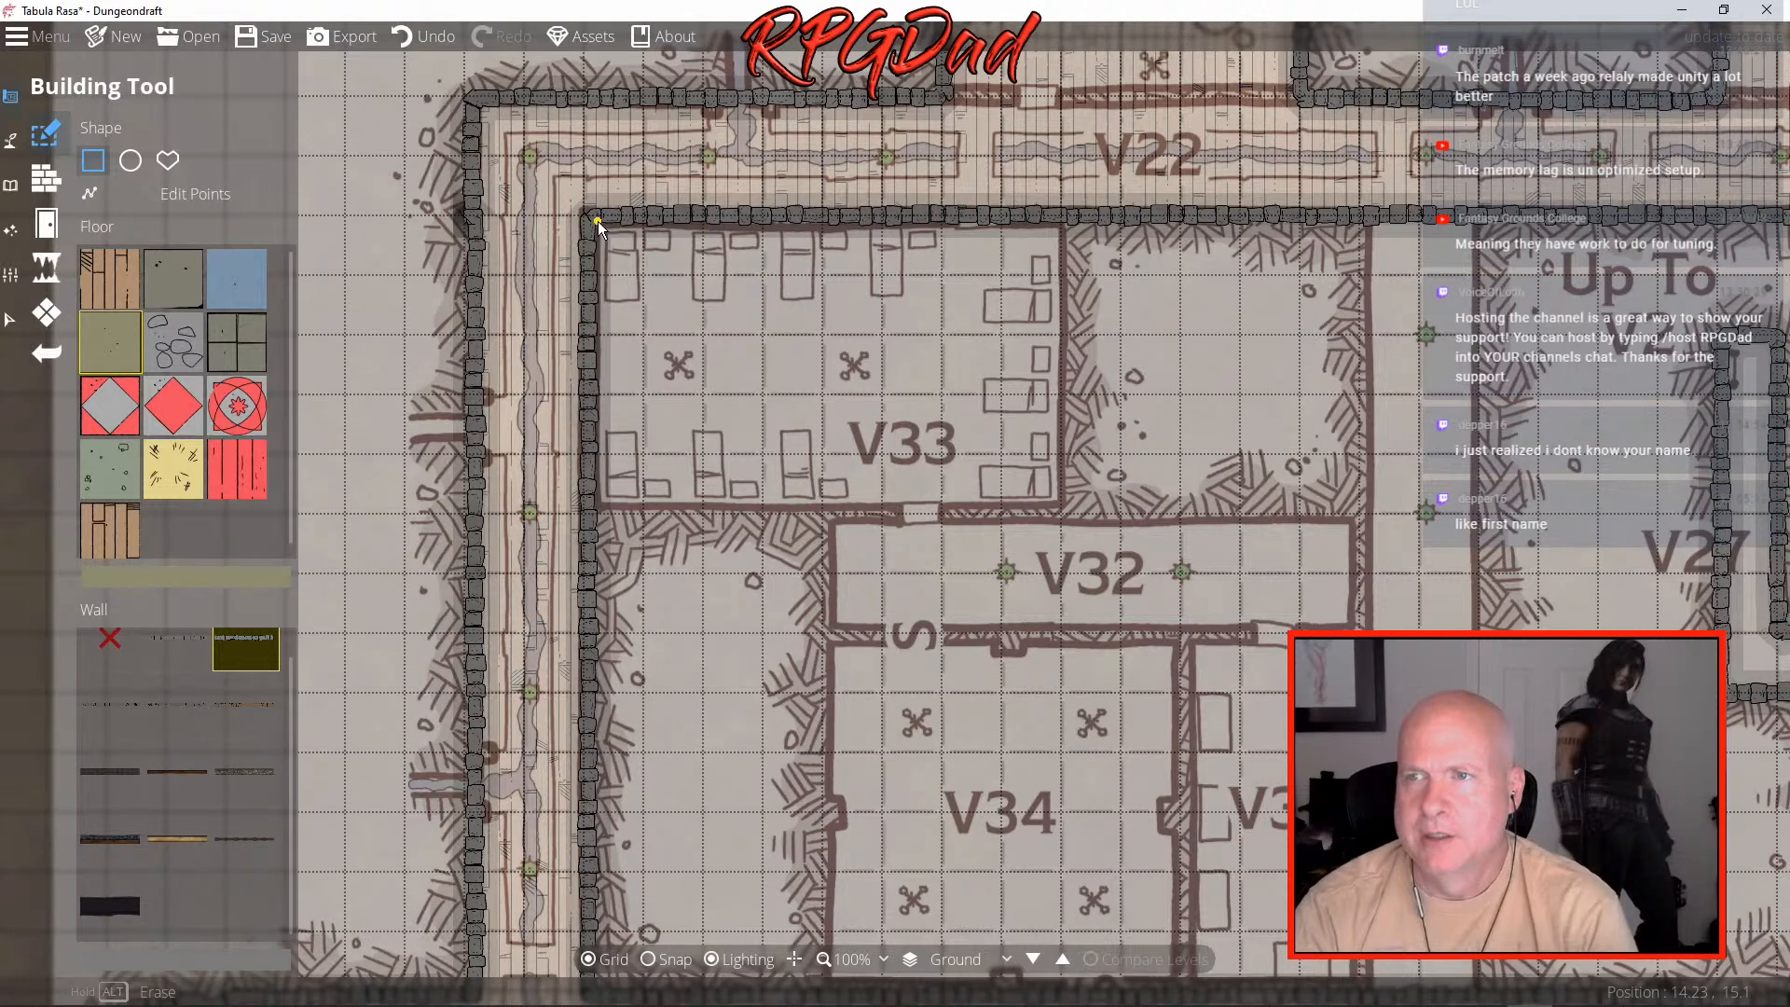
{"action": "left_click_drag", "start_coordinate": [600, 218], "coordinate": [1063, 514]}
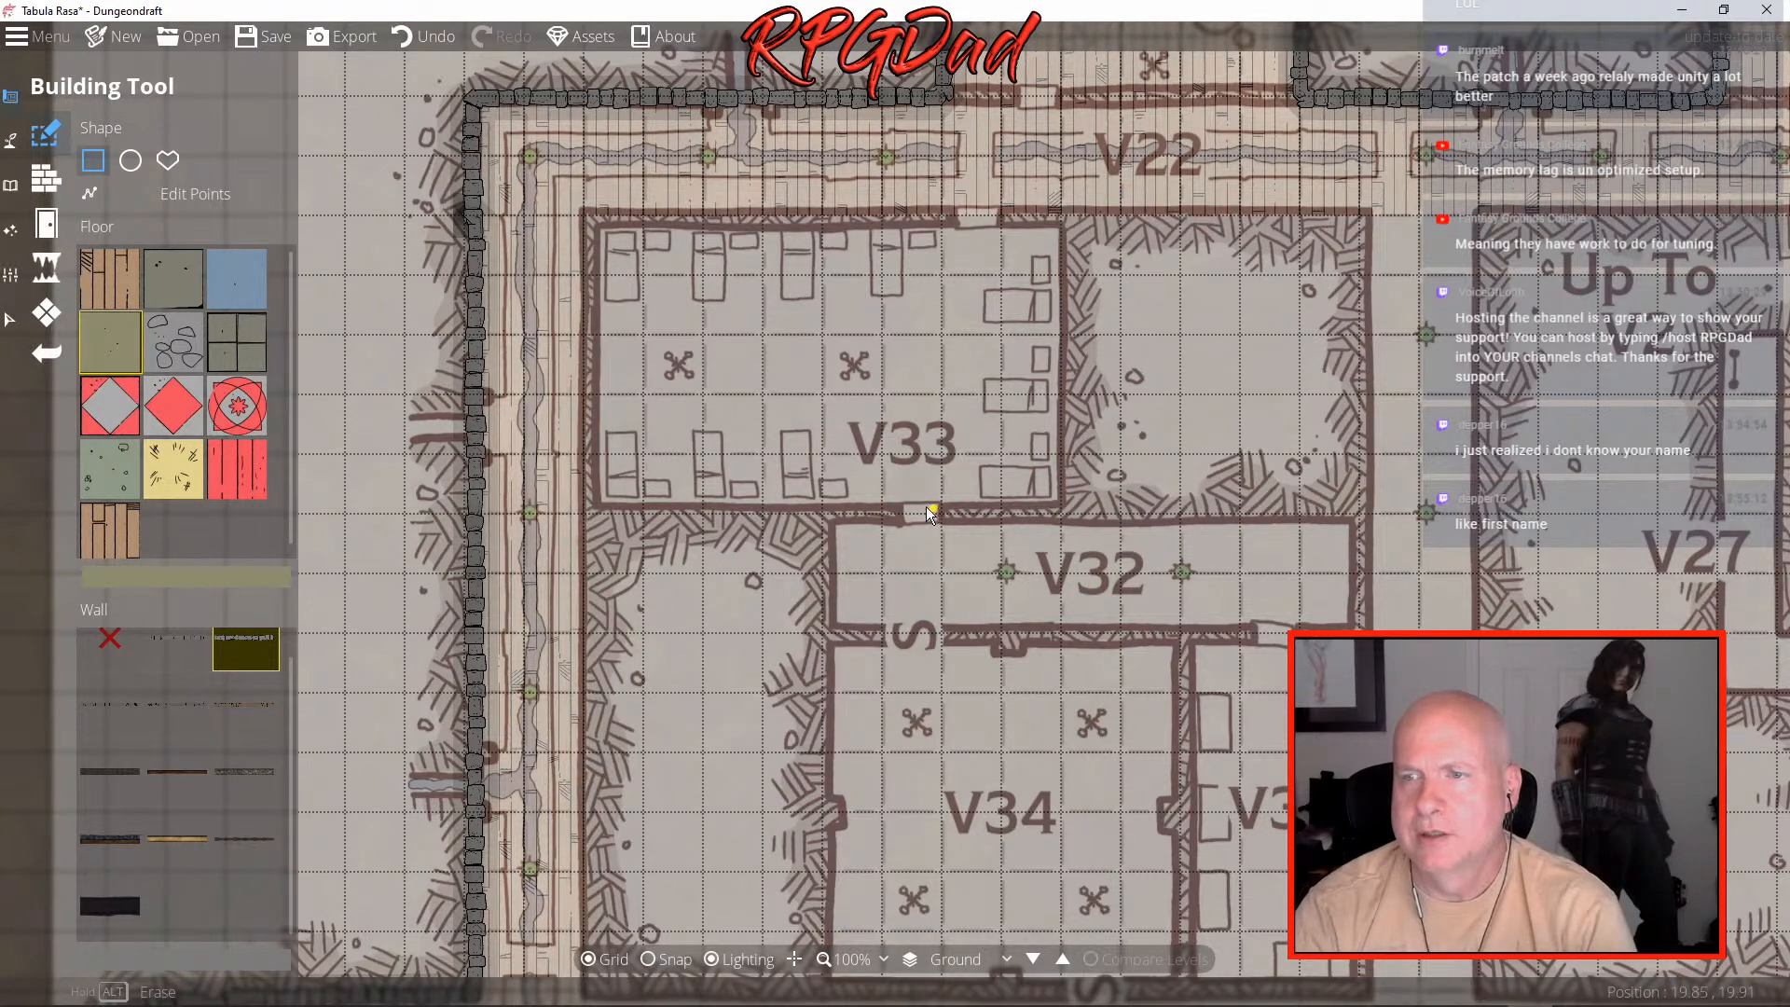
{"action": "left_click_drag", "start_coordinate": [829, 512], "coordinate": [1348, 624]}
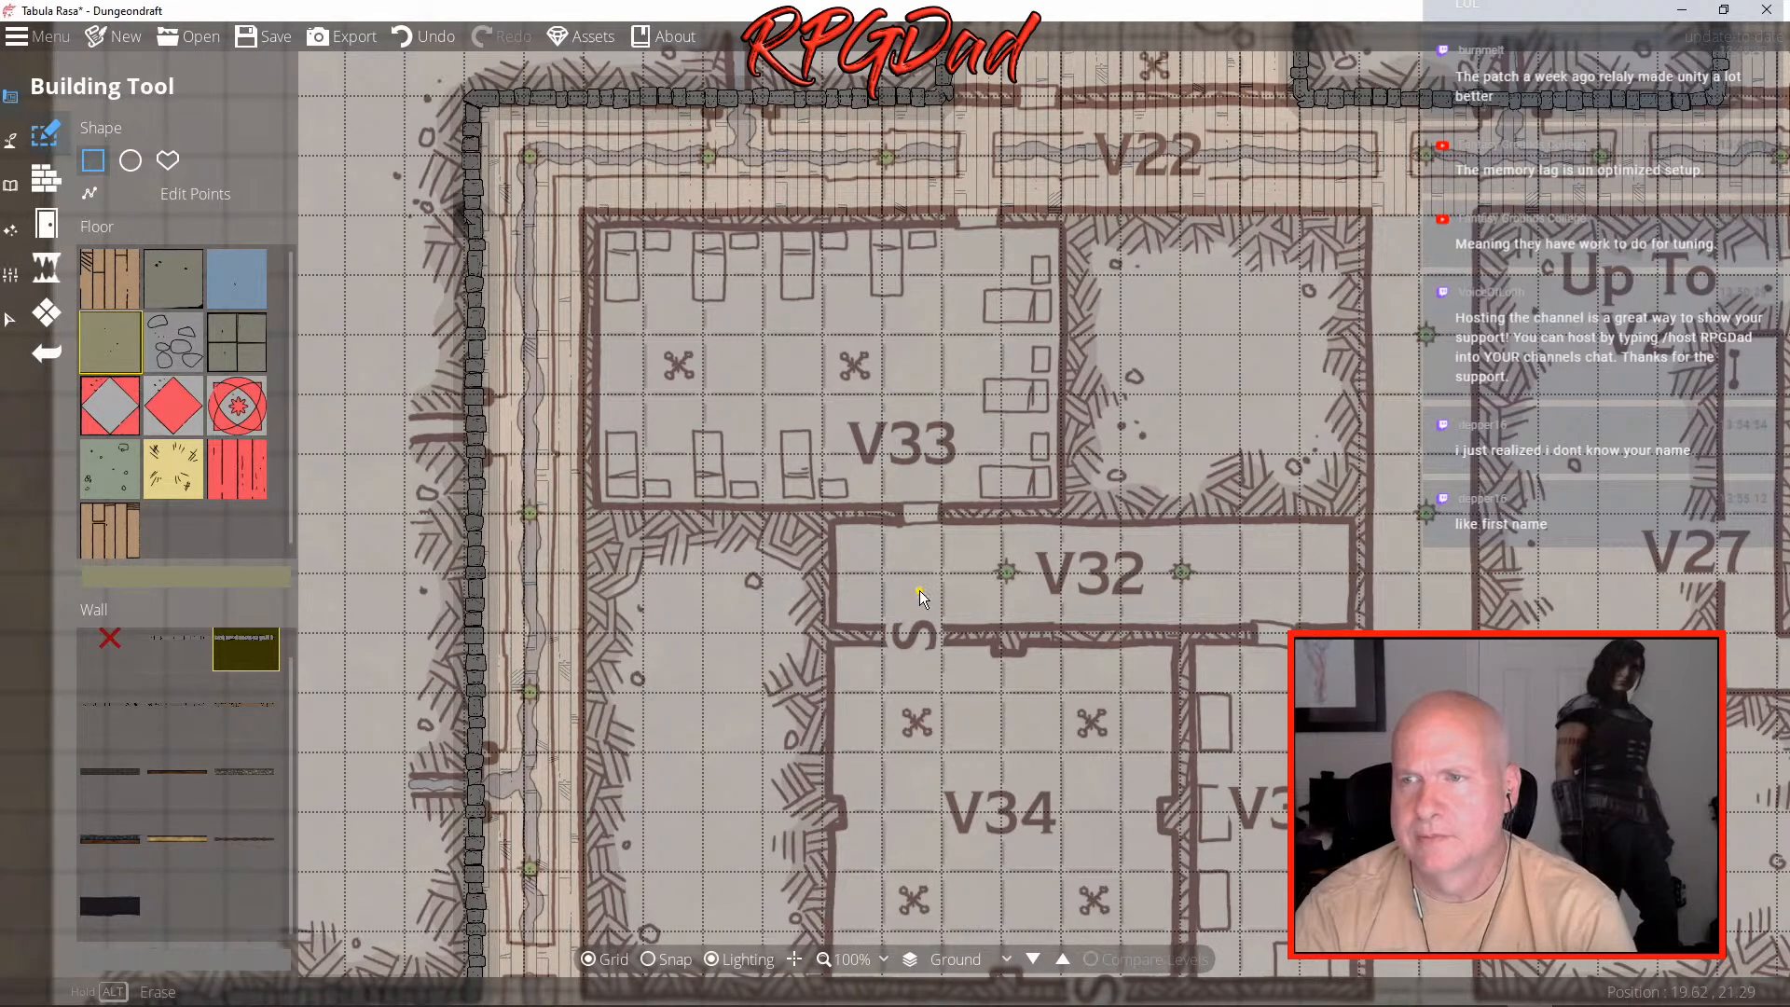
{"action": "left_click", "coordinate": [108, 192]}
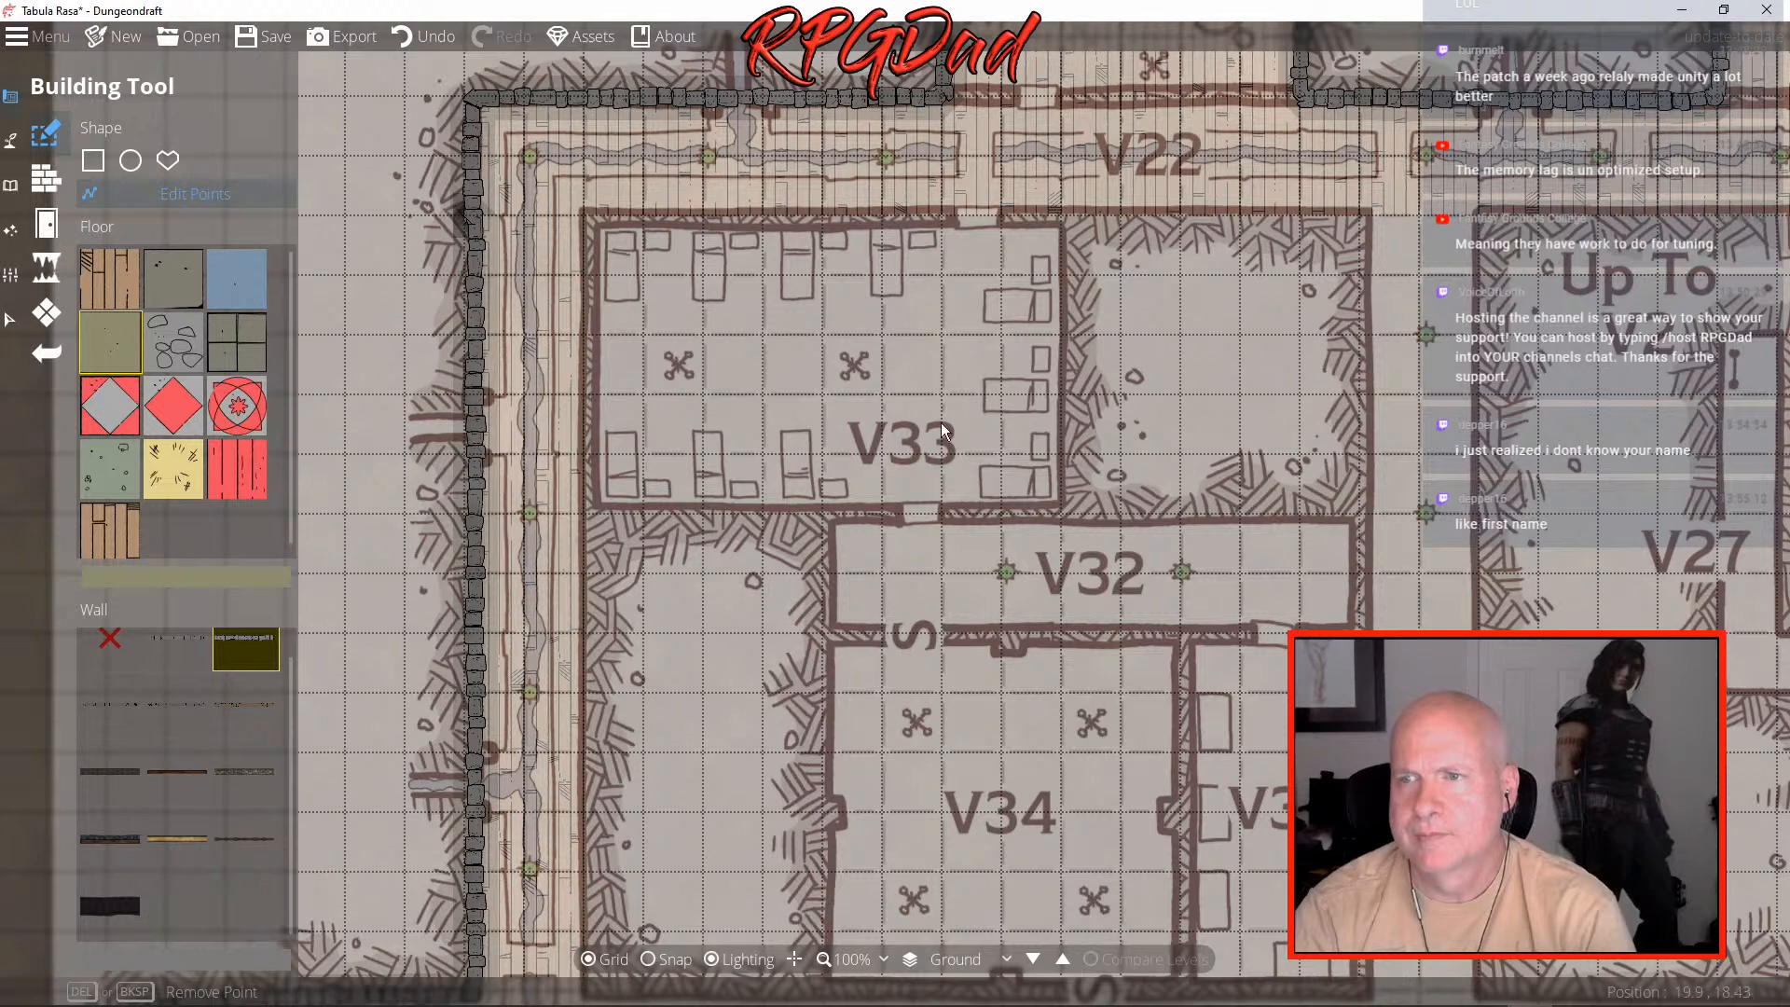
{"action": "left_click", "coordinate": [1033, 501]}
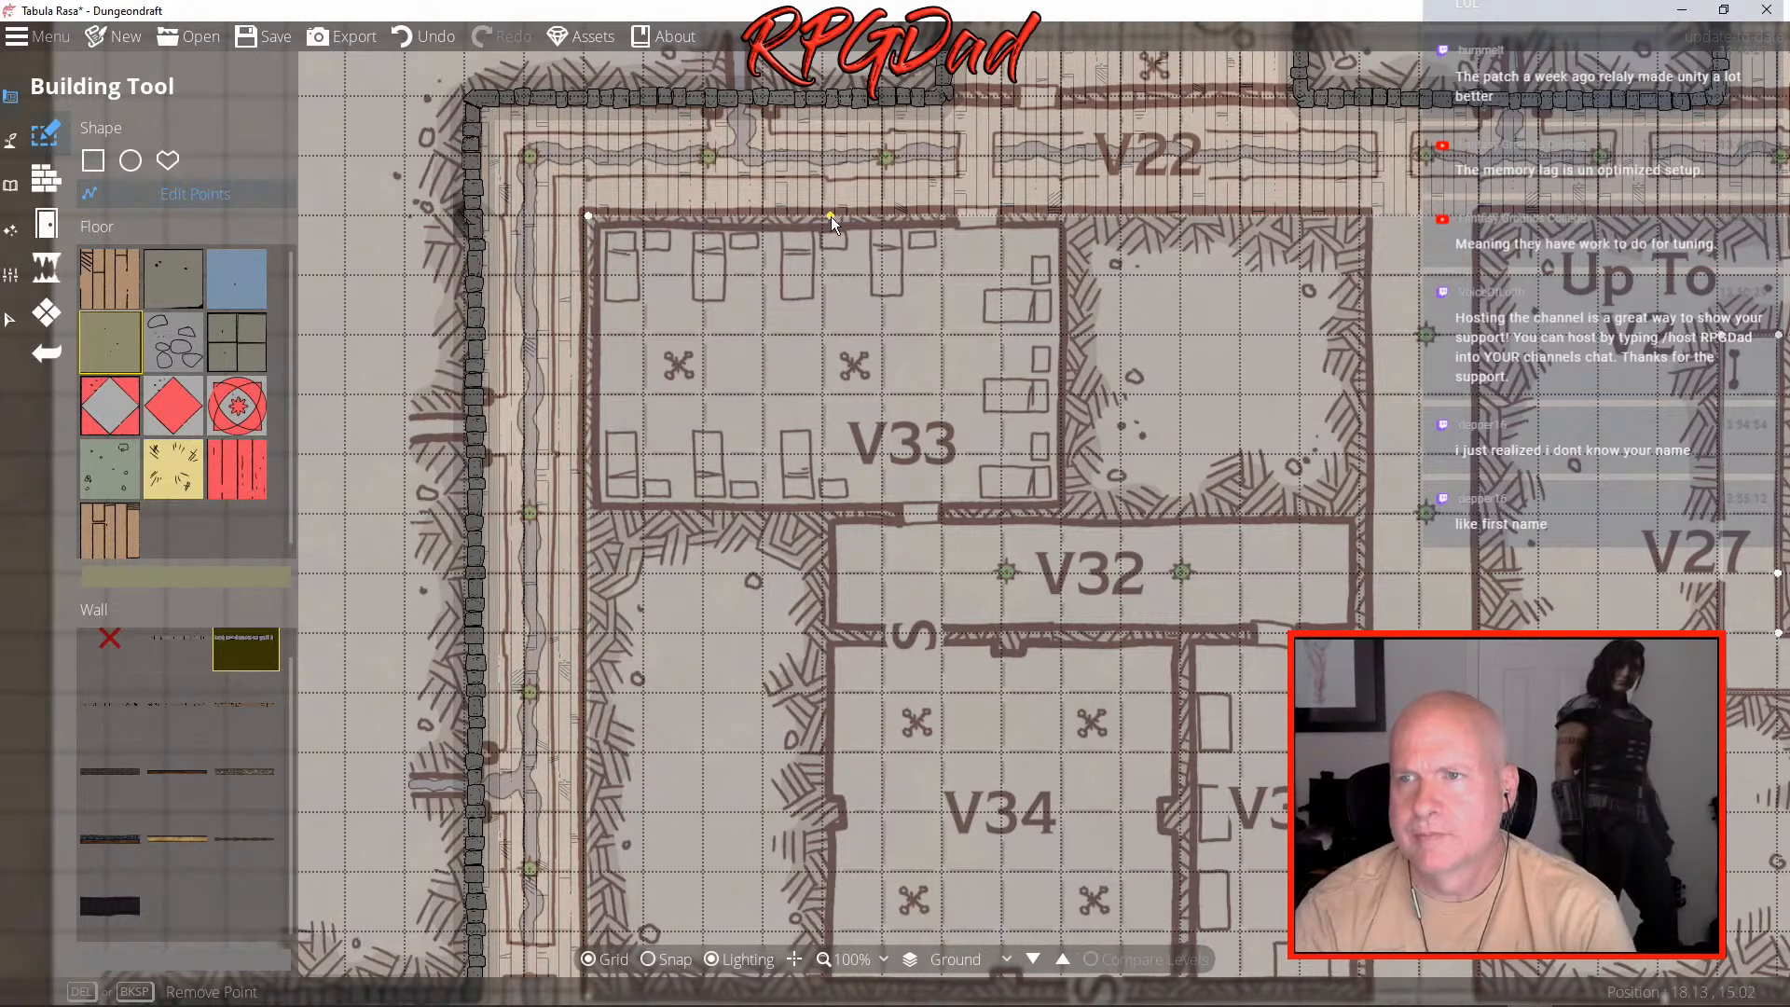
{"action": "left_click", "coordinate": [829, 218]}
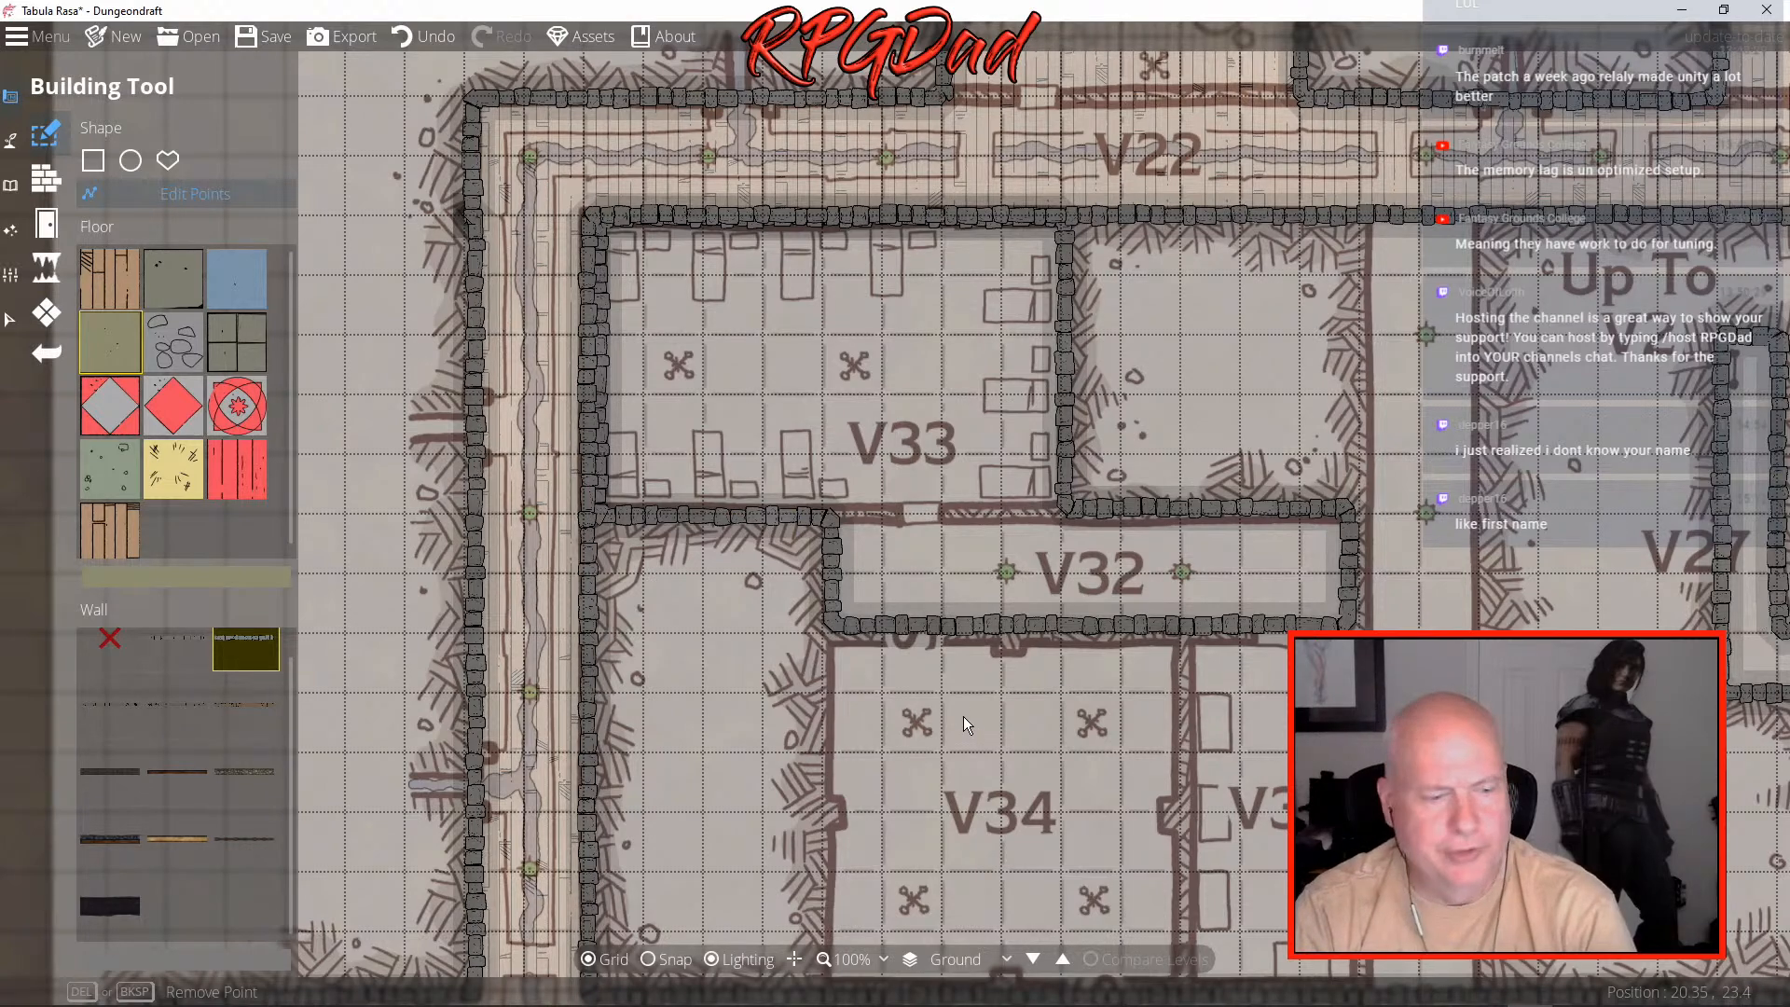
- Floor rooms V34 and V31 with separate olive stone rectangles and check V34's outline points
{"action": "left_click_drag", "start_coordinate": [1018, 782], "coordinate": [971, 489]}
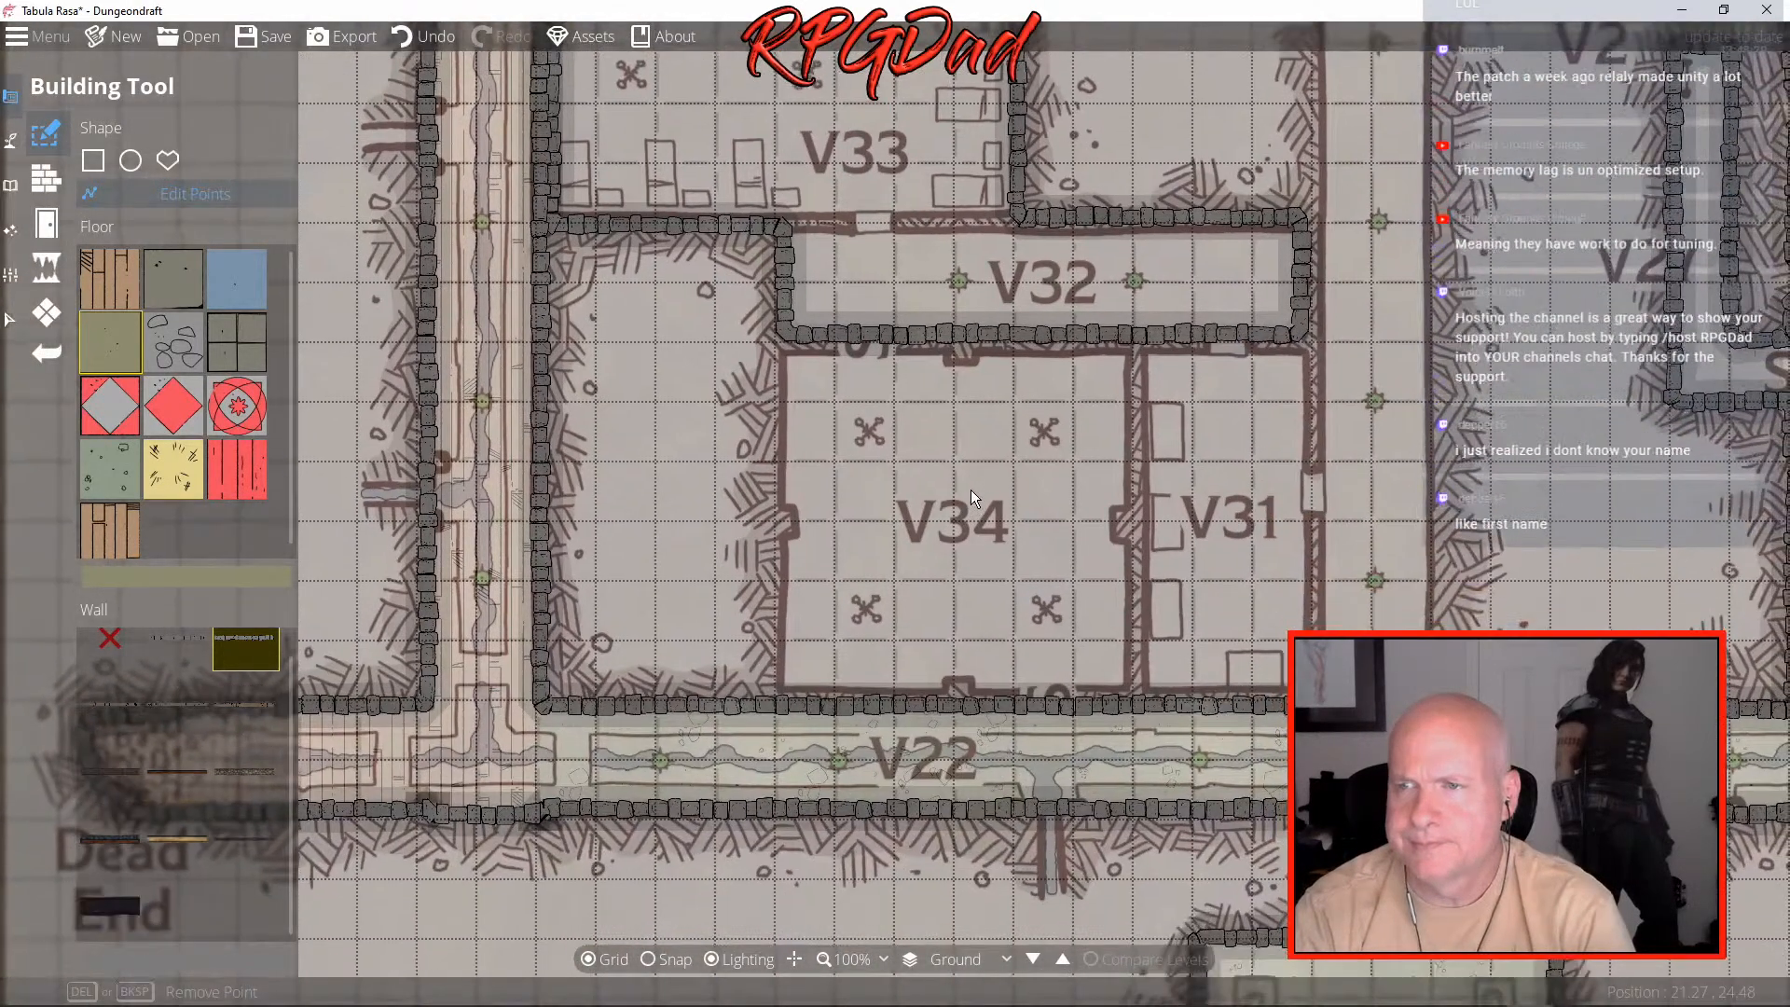
{"action": "left_click", "coordinate": [92, 164]}
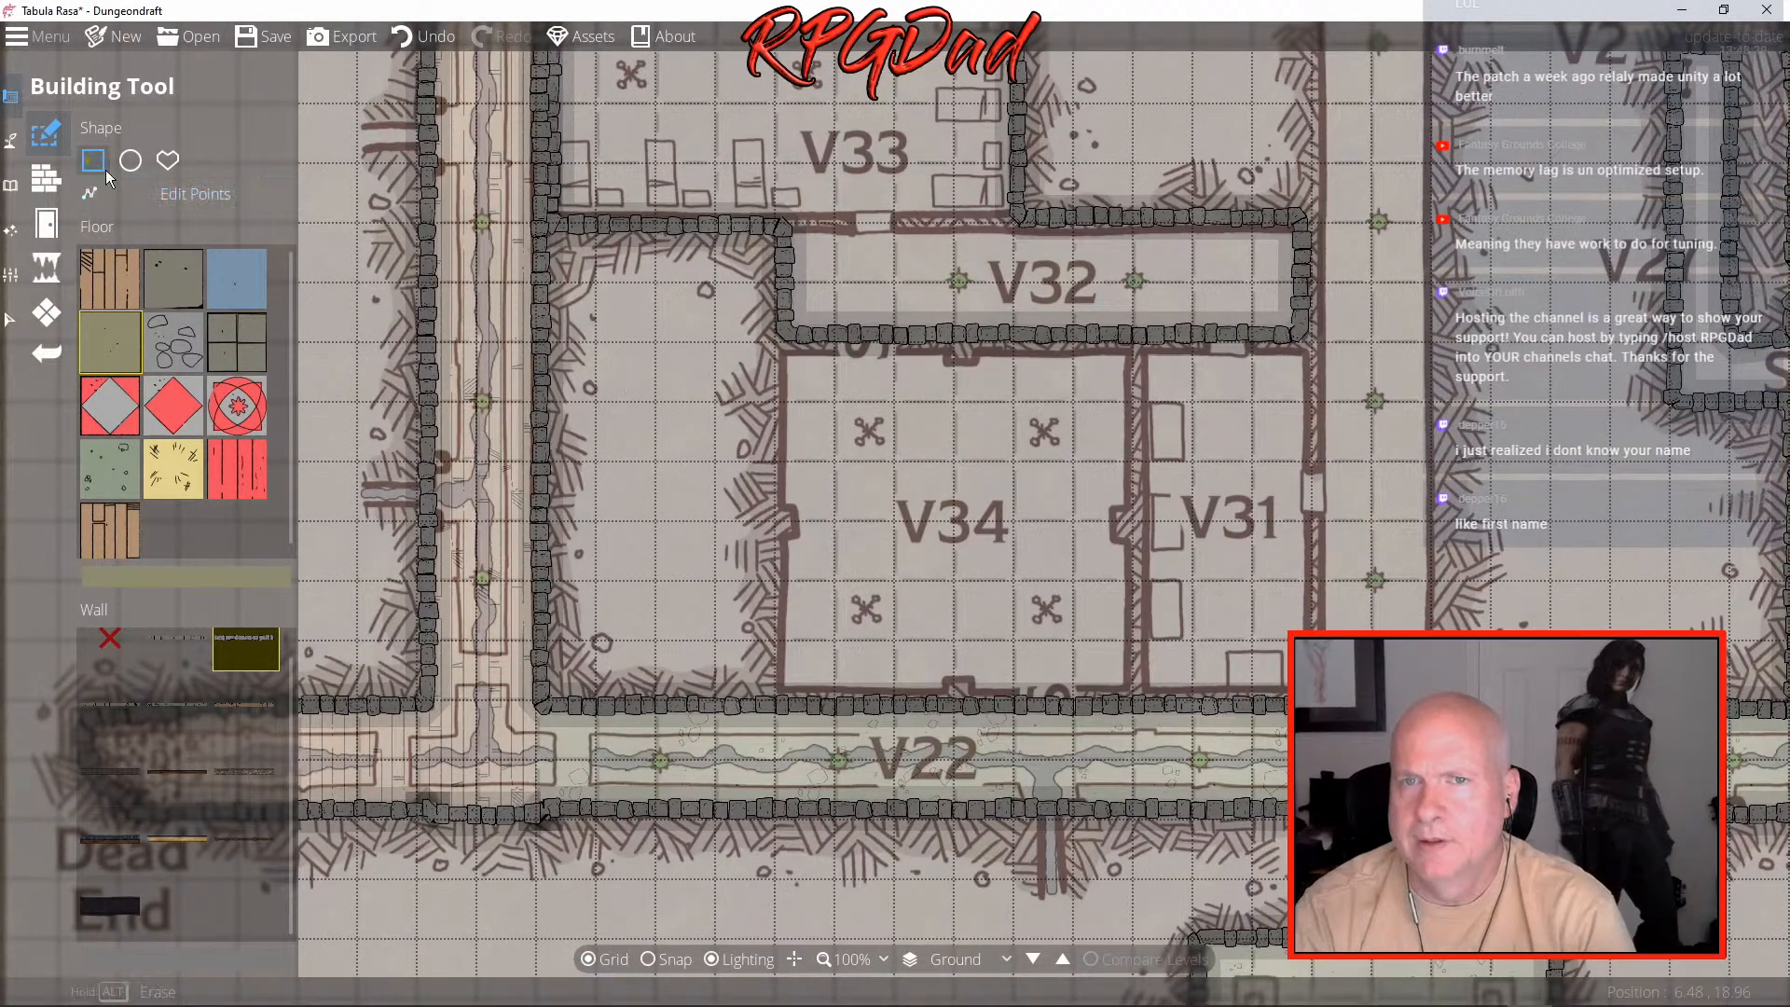
{"action": "left_click_drag", "start_coordinate": [786, 355], "coordinate": [1128, 687]}
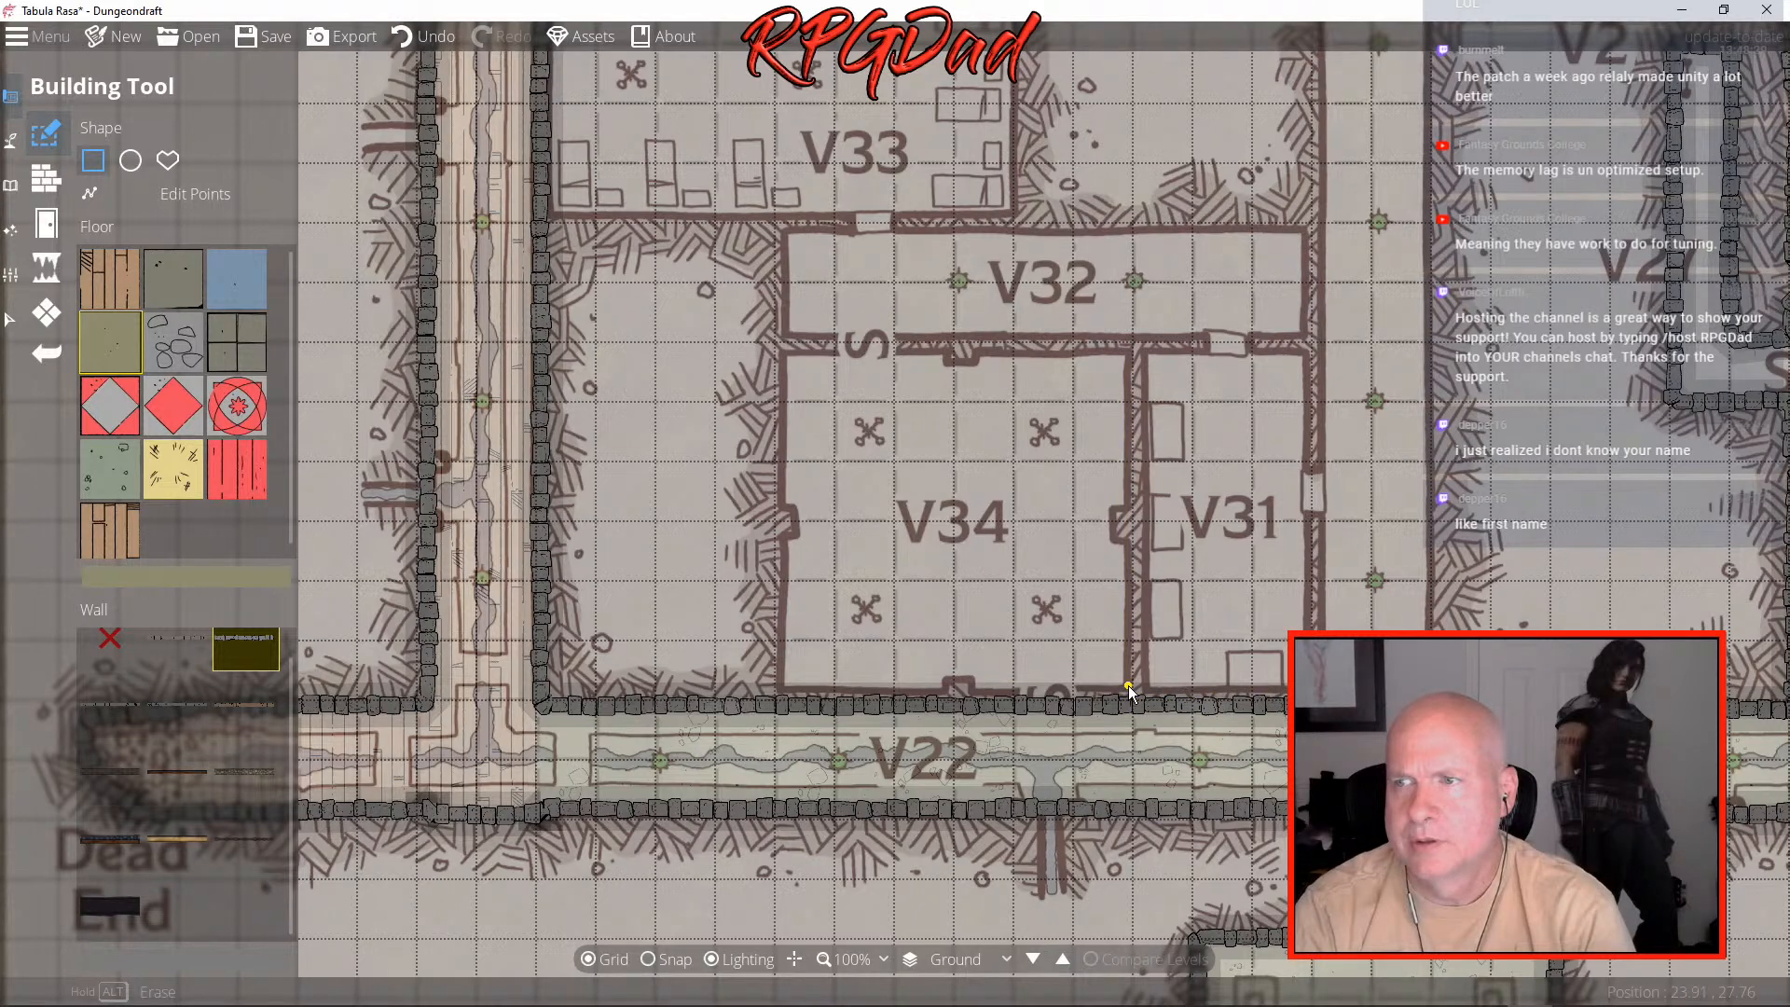
{"action": "left_click_drag", "start_coordinate": [1146, 352], "coordinate": [1308, 688]}
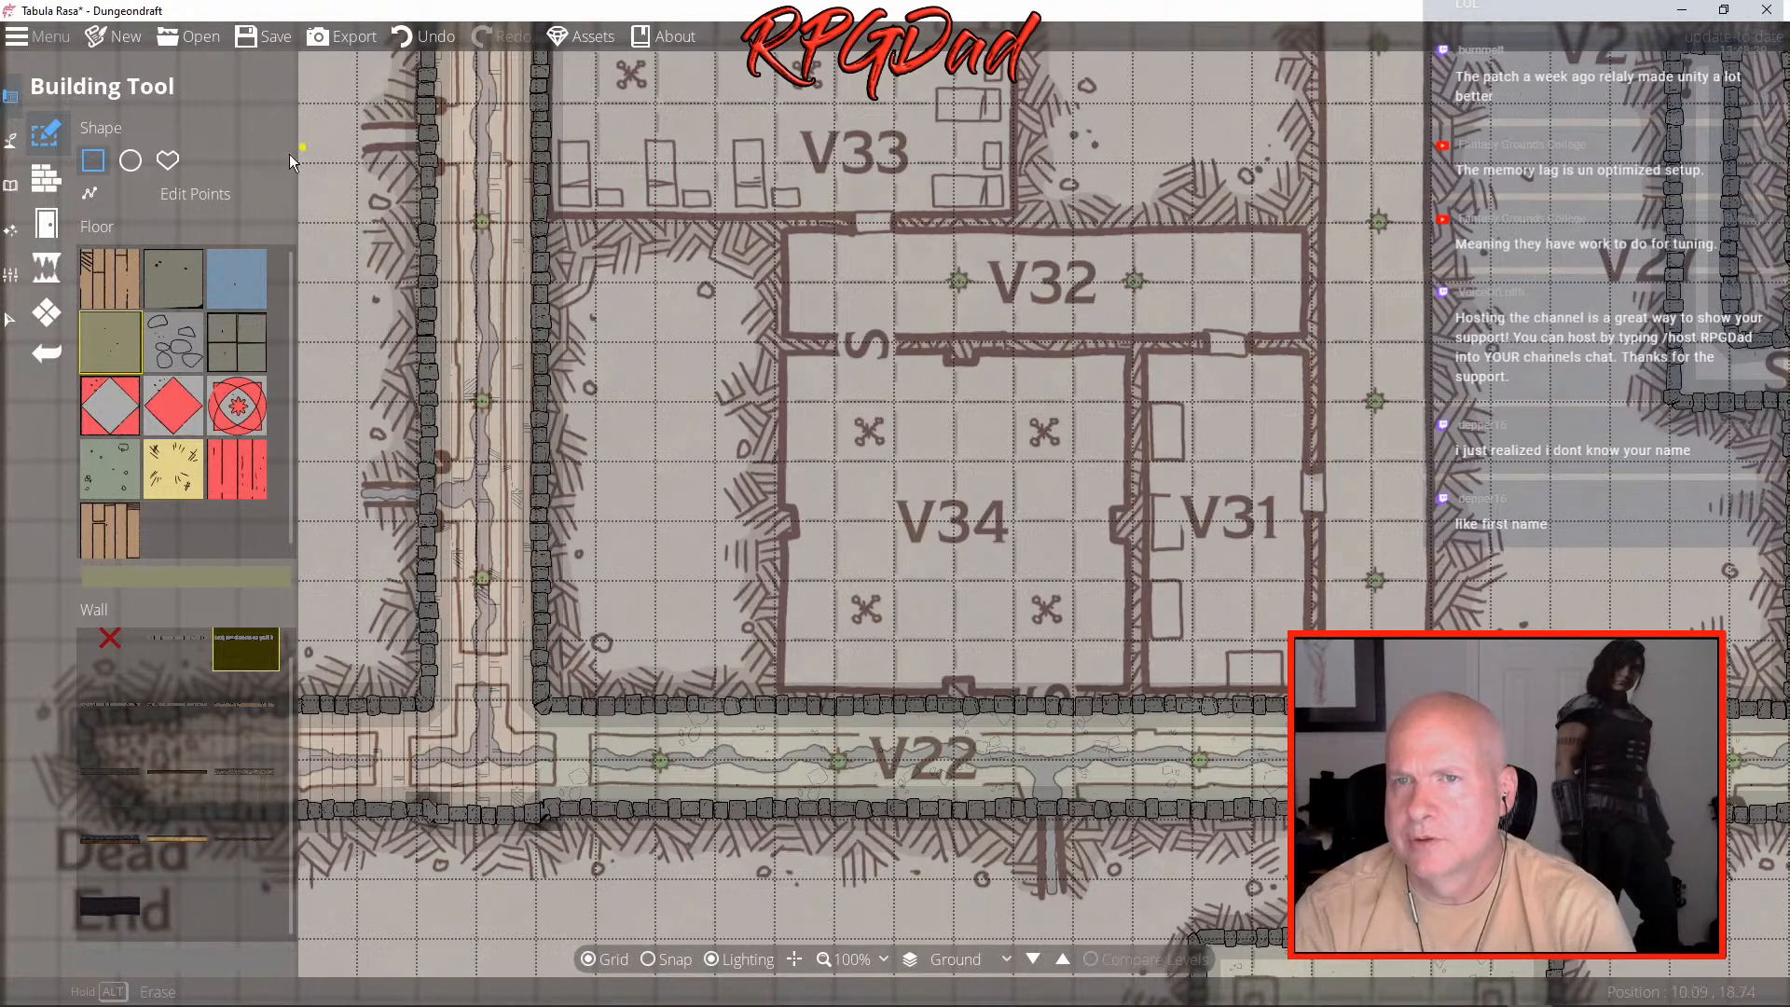
{"action": "left_click", "coordinate": [105, 193]}
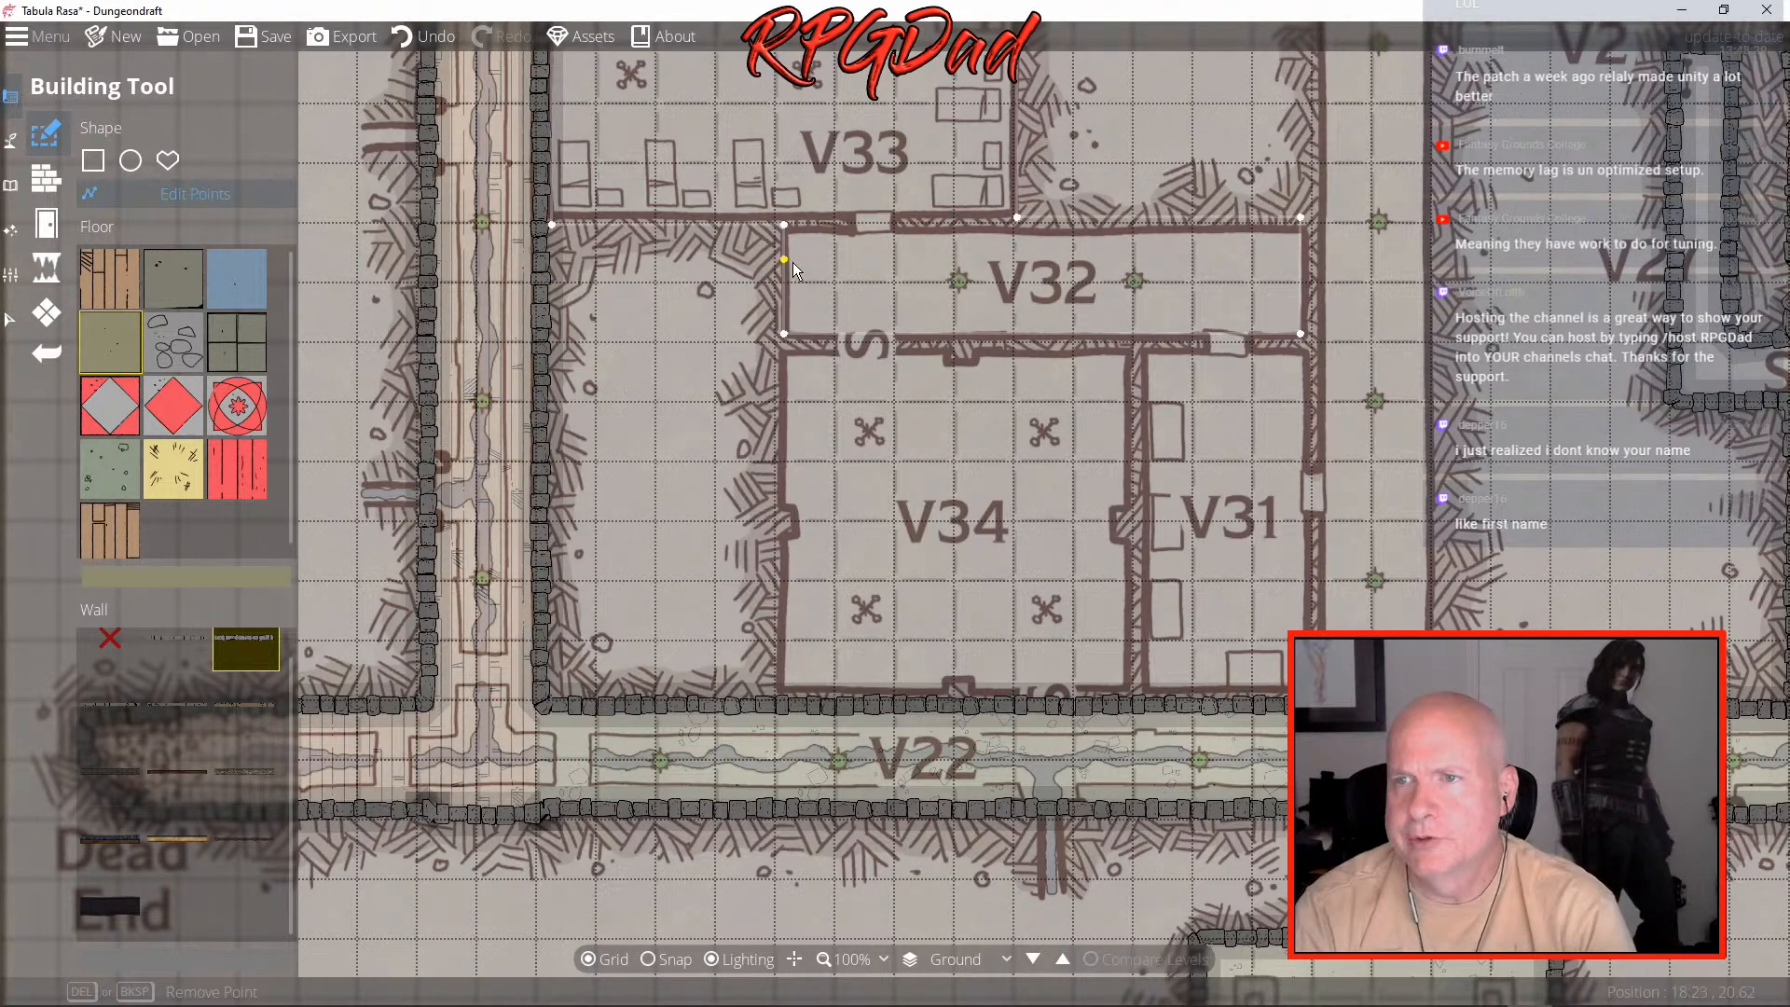
{"action": "left_click", "coordinate": [839, 364]}
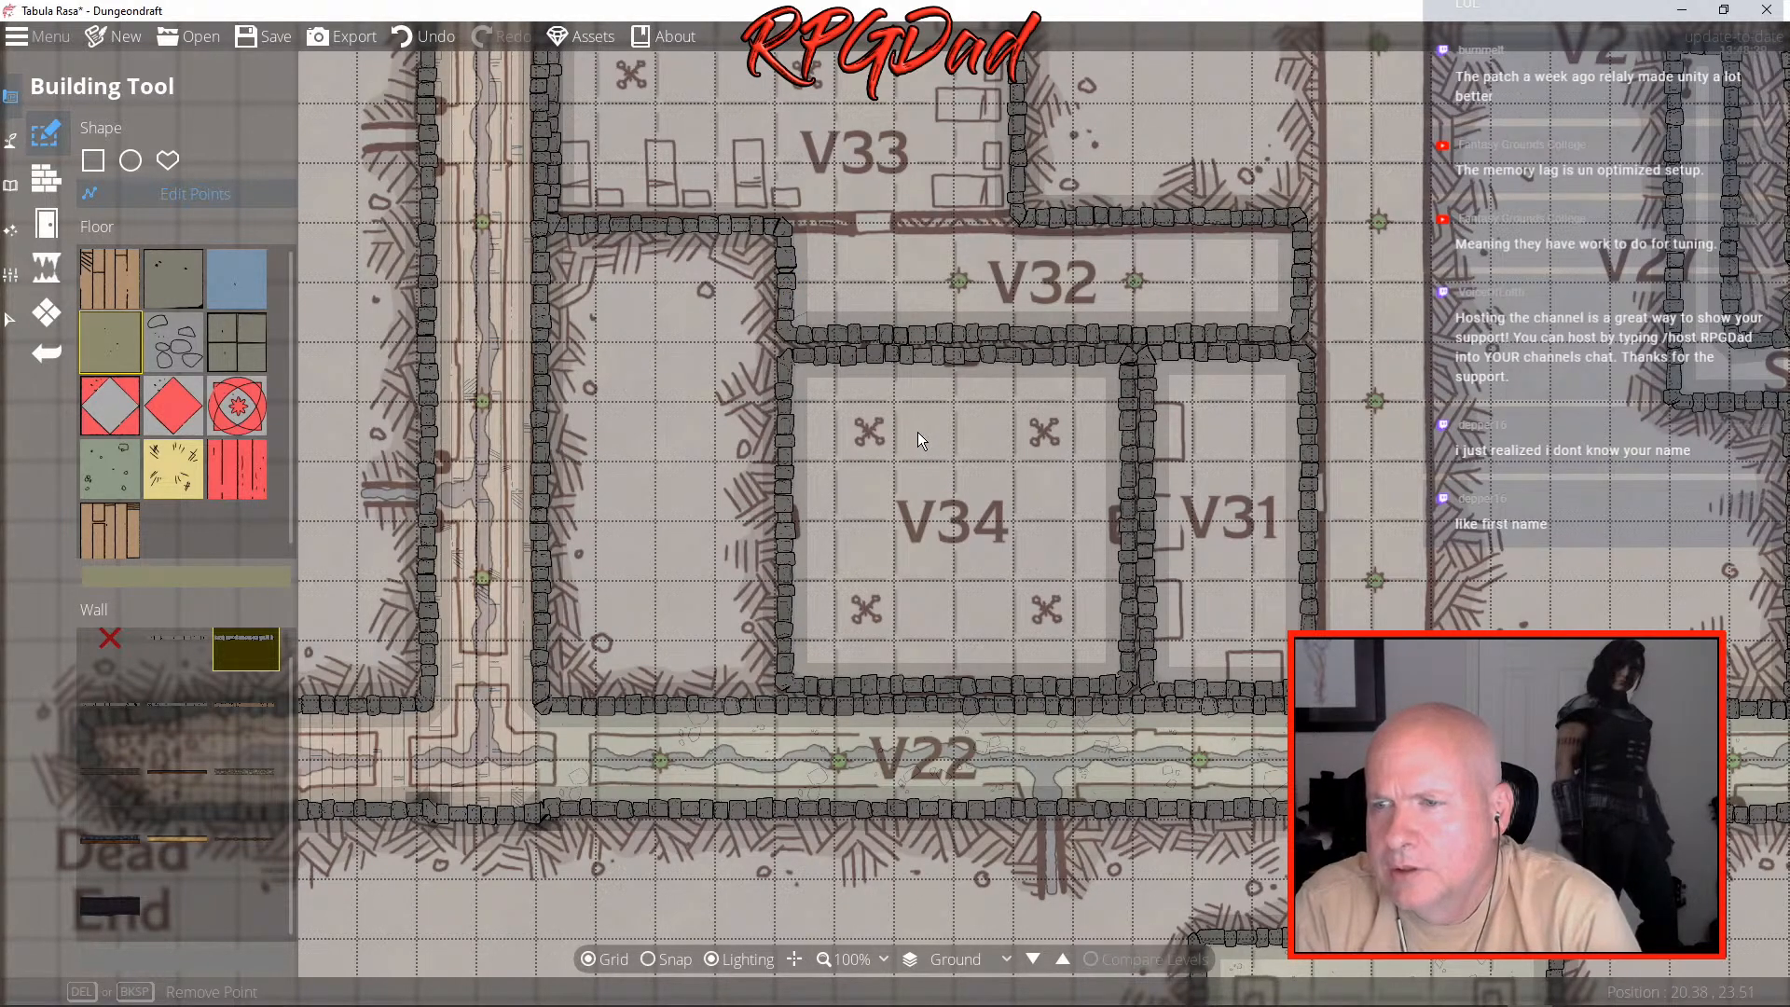
{"action": "left_click", "coordinate": [821, 598]}
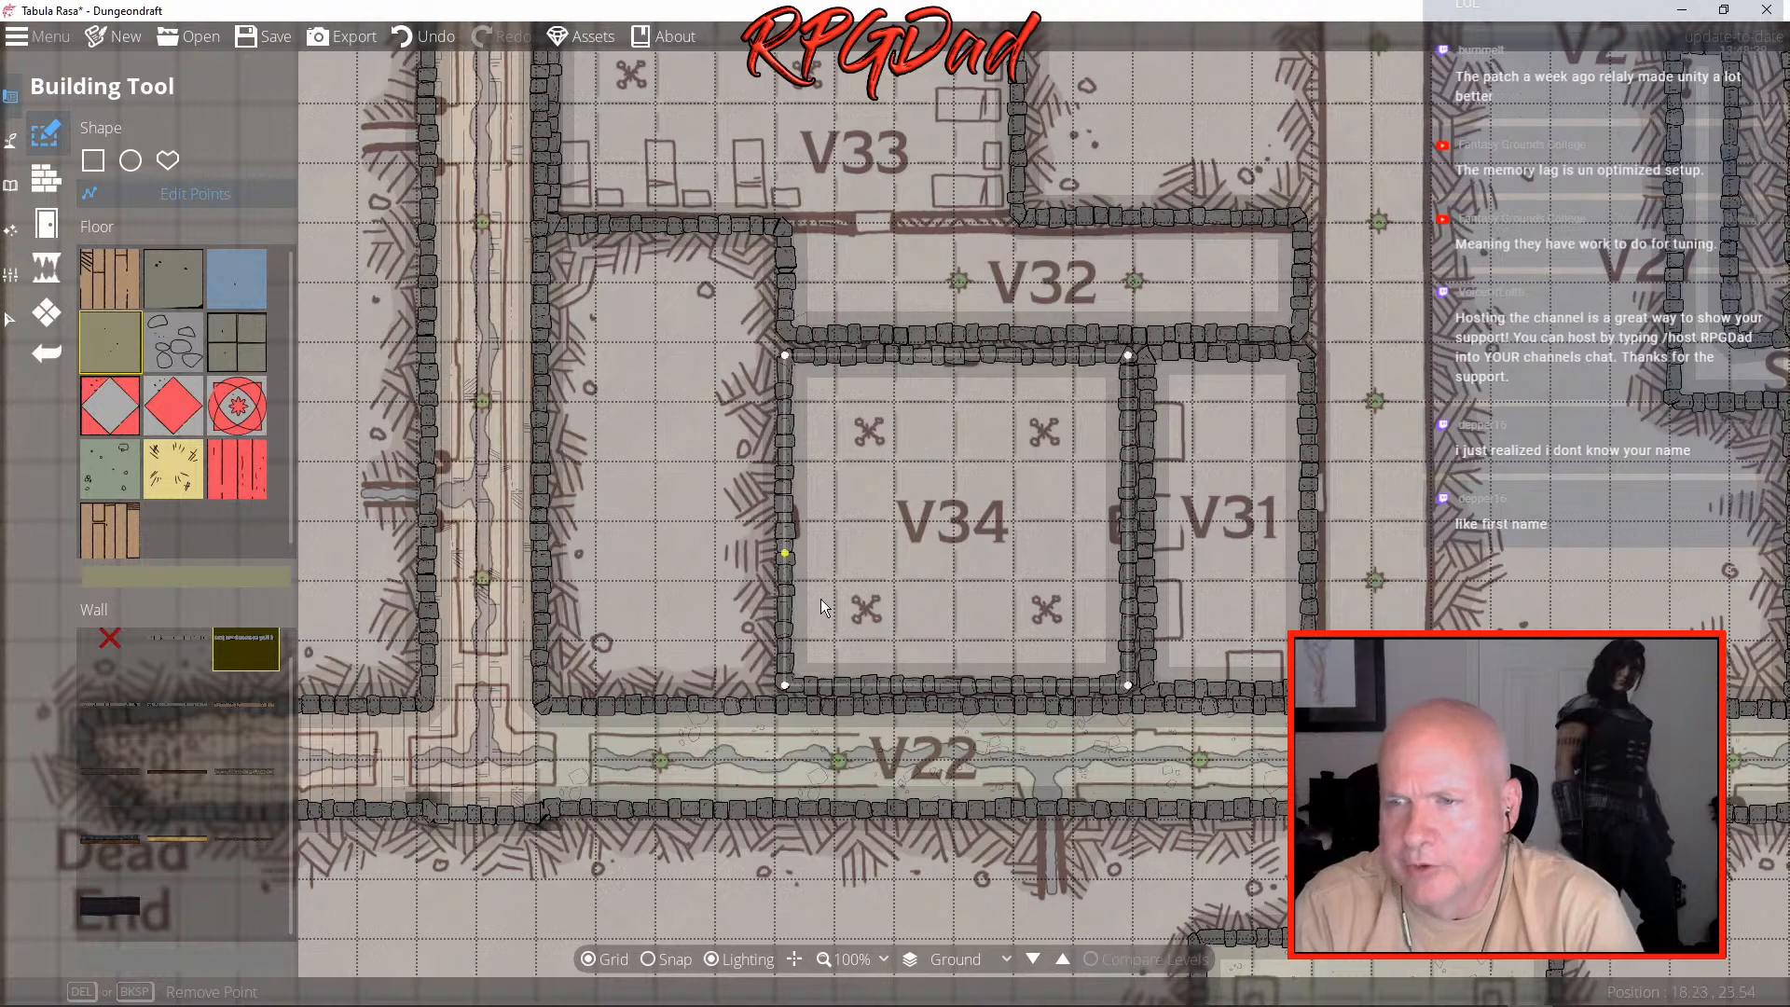
{"action": "left_click", "coordinate": [802, 708]}
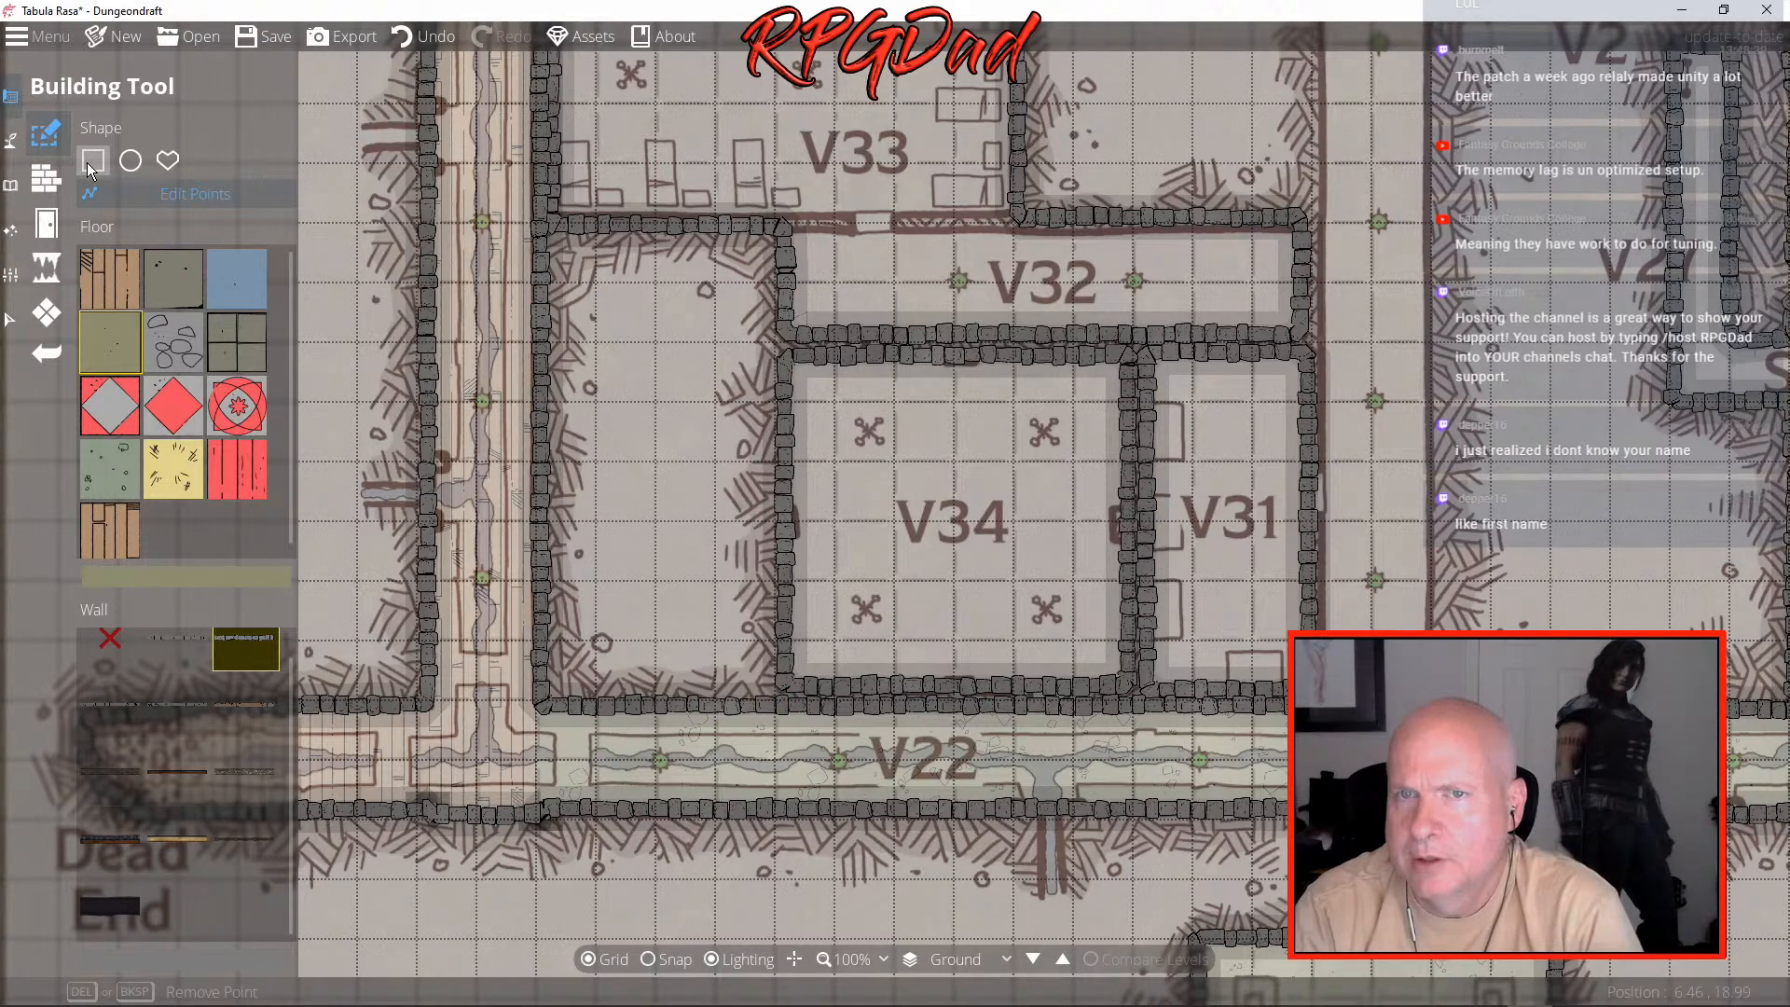
- Draw short stone wall segments with the Wall Tool joining V34's southern corners and V31's southwest corner to the V22 corridor wall
{"action": "left_click", "coordinate": [46, 177]}
{"action": "mouse_move", "coordinate": [93, 289]}
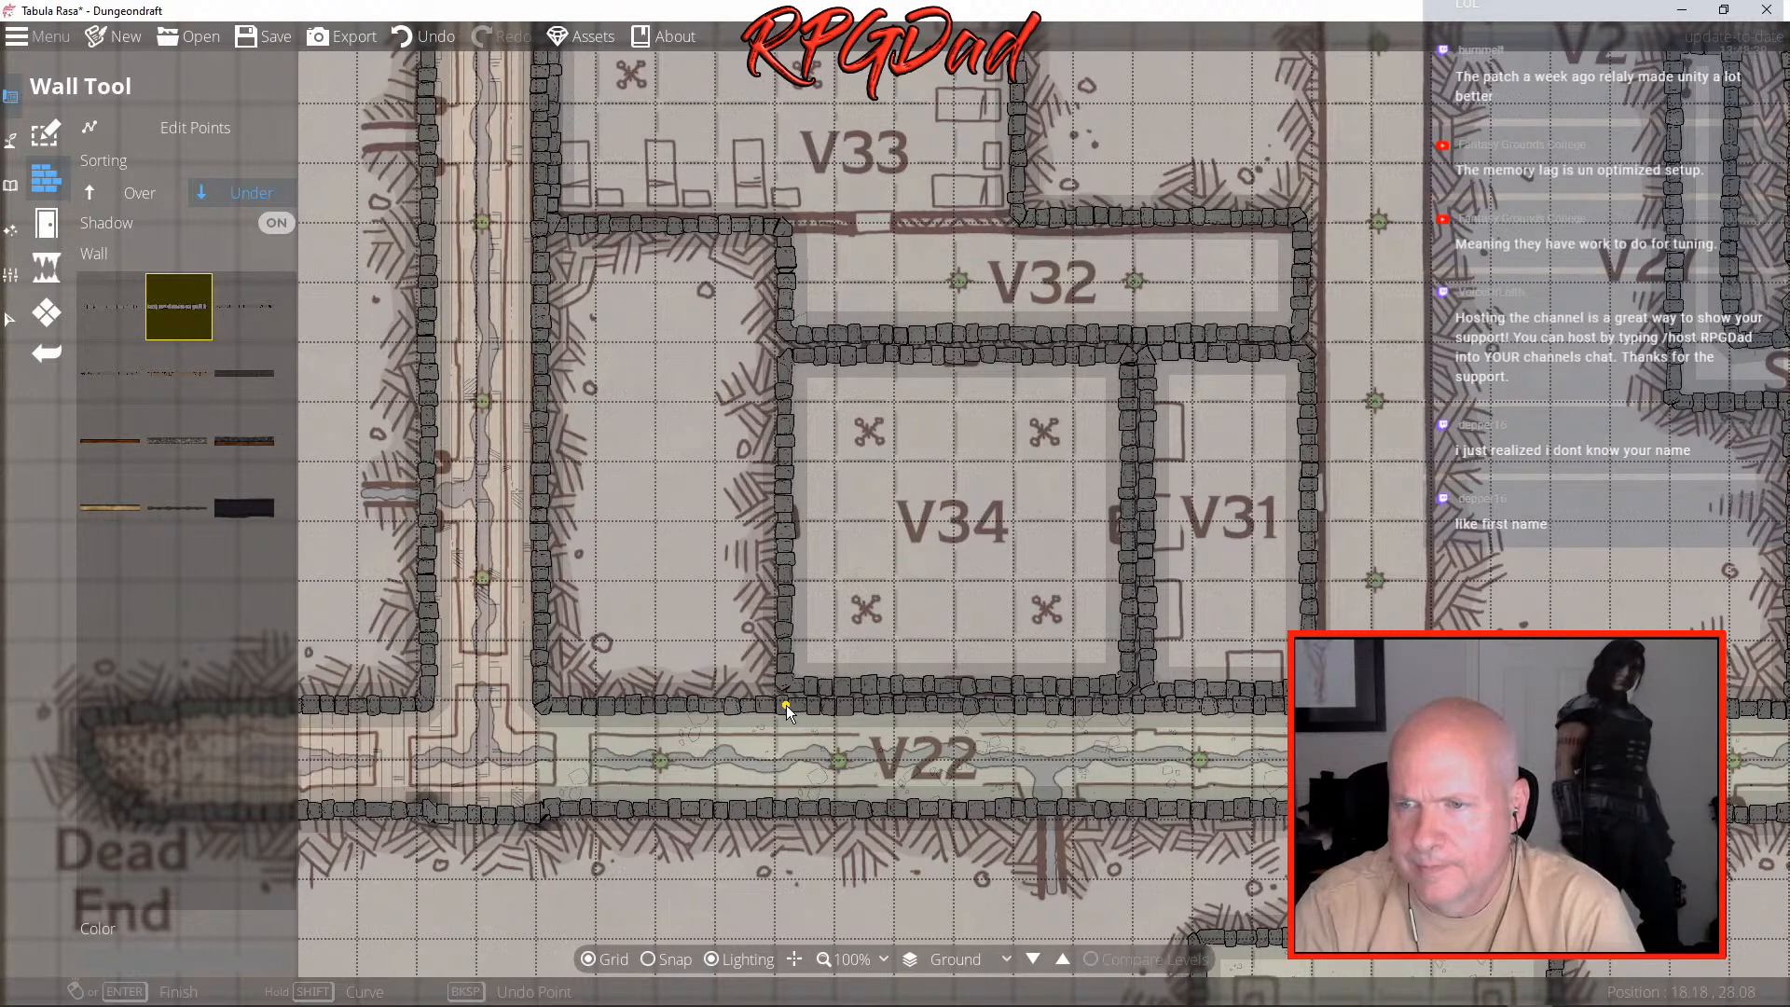
{"action": "right_click", "coordinate": [787, 606]}
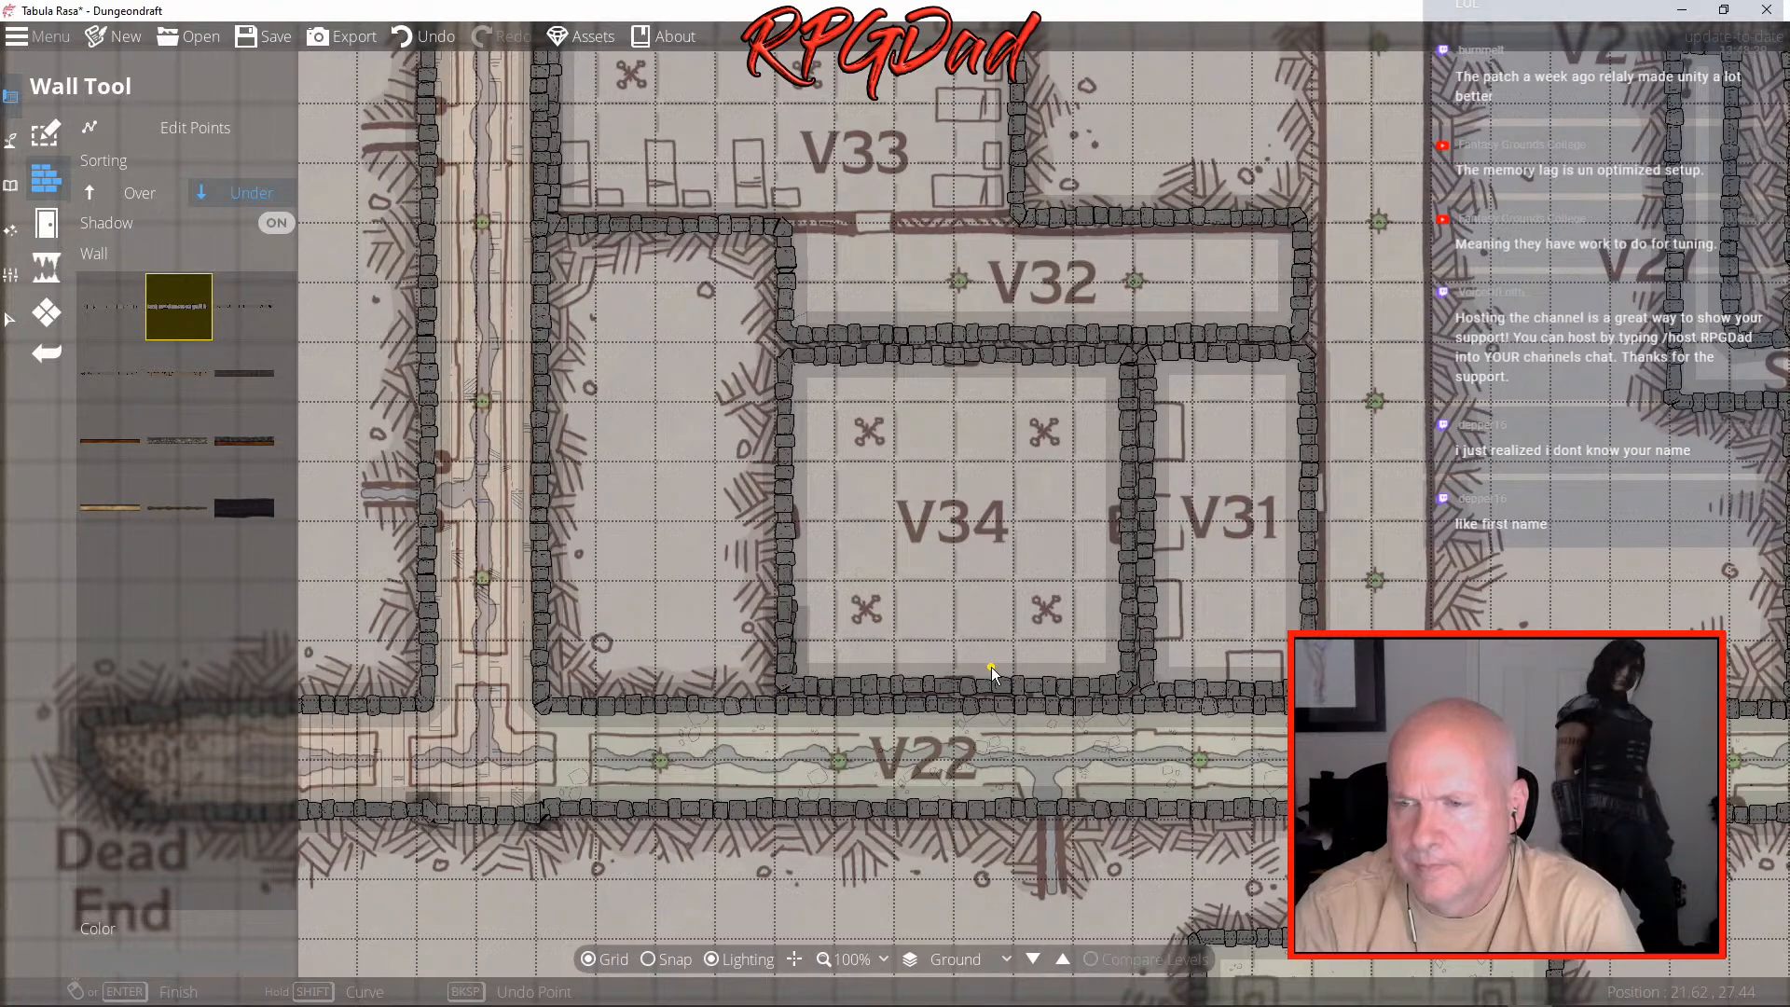
{"action": "left_click", "coordinate": [1131, 712]}
{"action": "right_click", "coordinate": [1130, 616]}
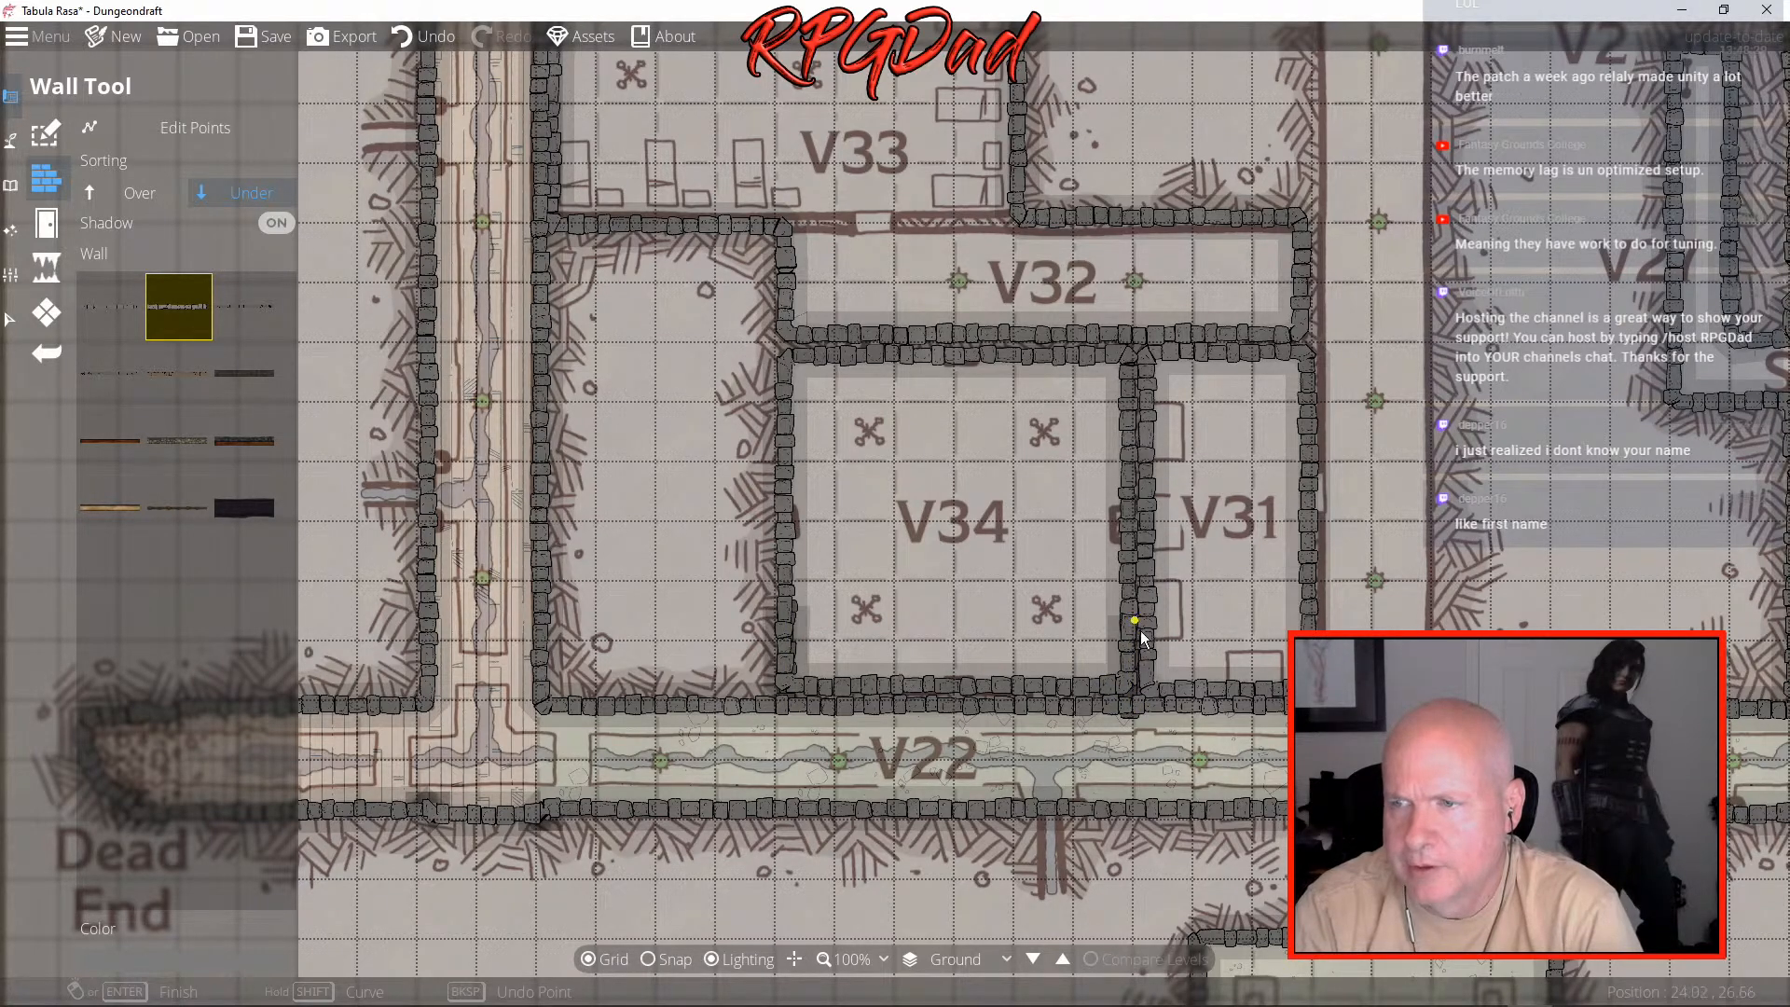
{"action": "left_click", "coordinate": [1153, 708]}
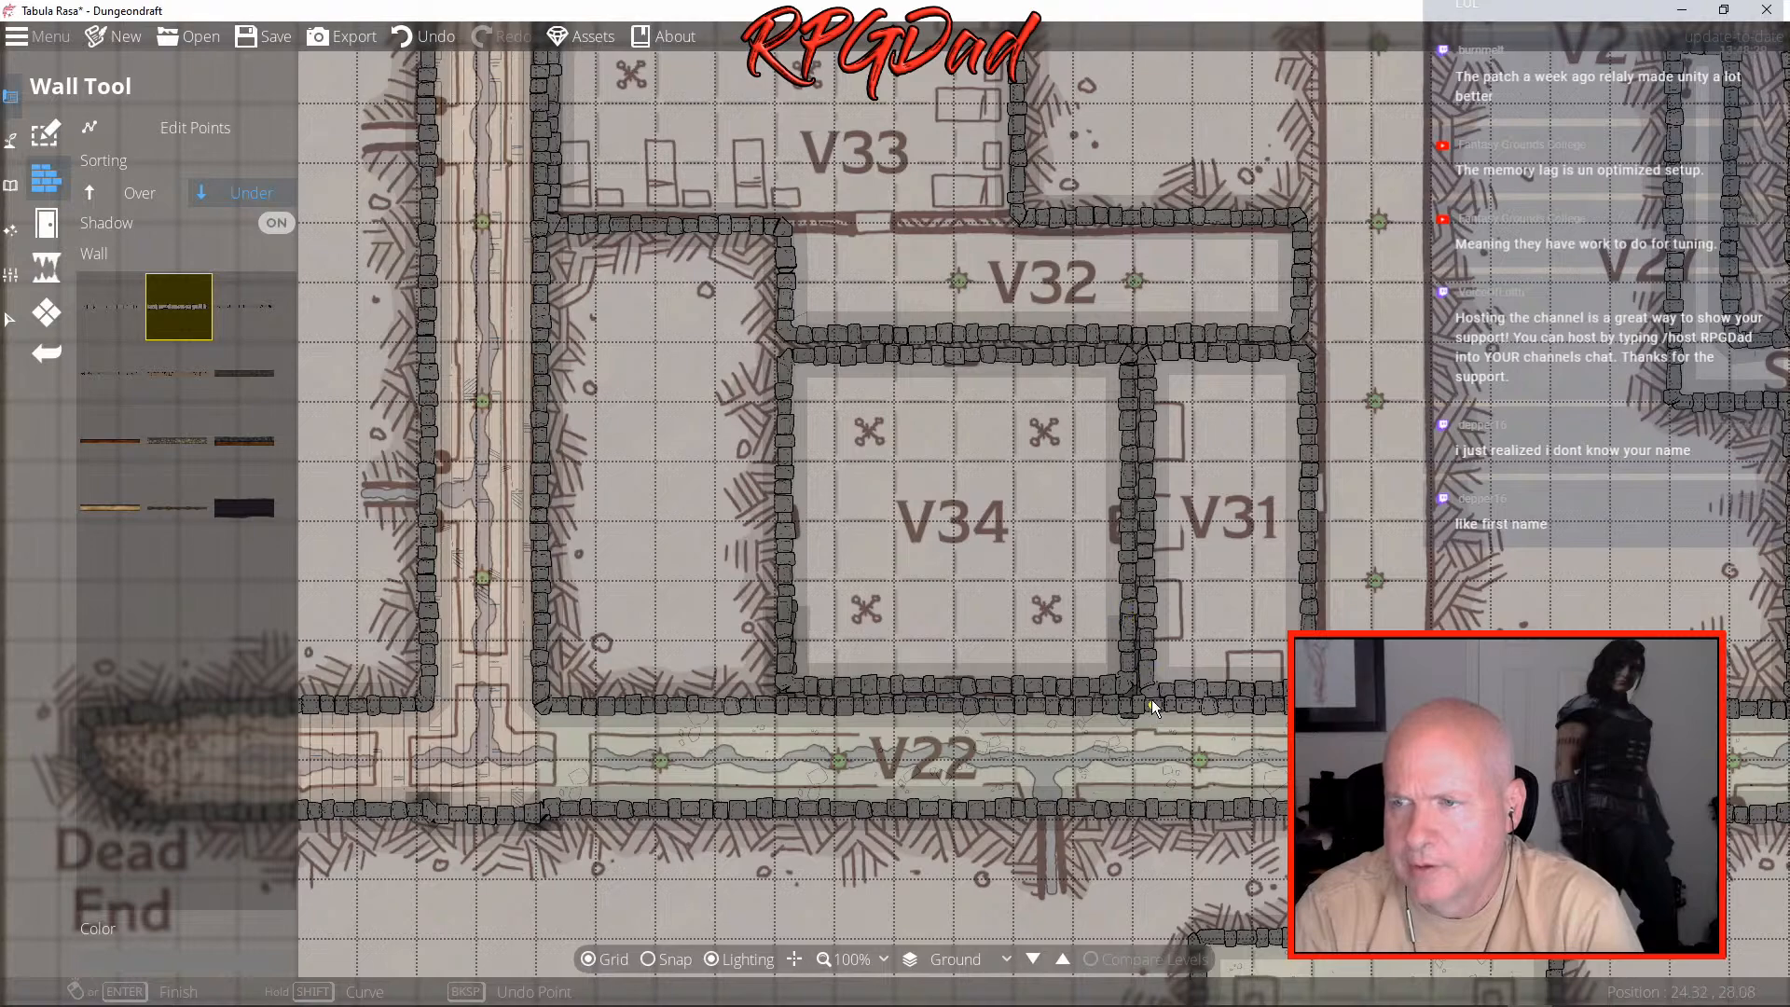
{"action": "right_click", "coordinate": [1150, 617]}
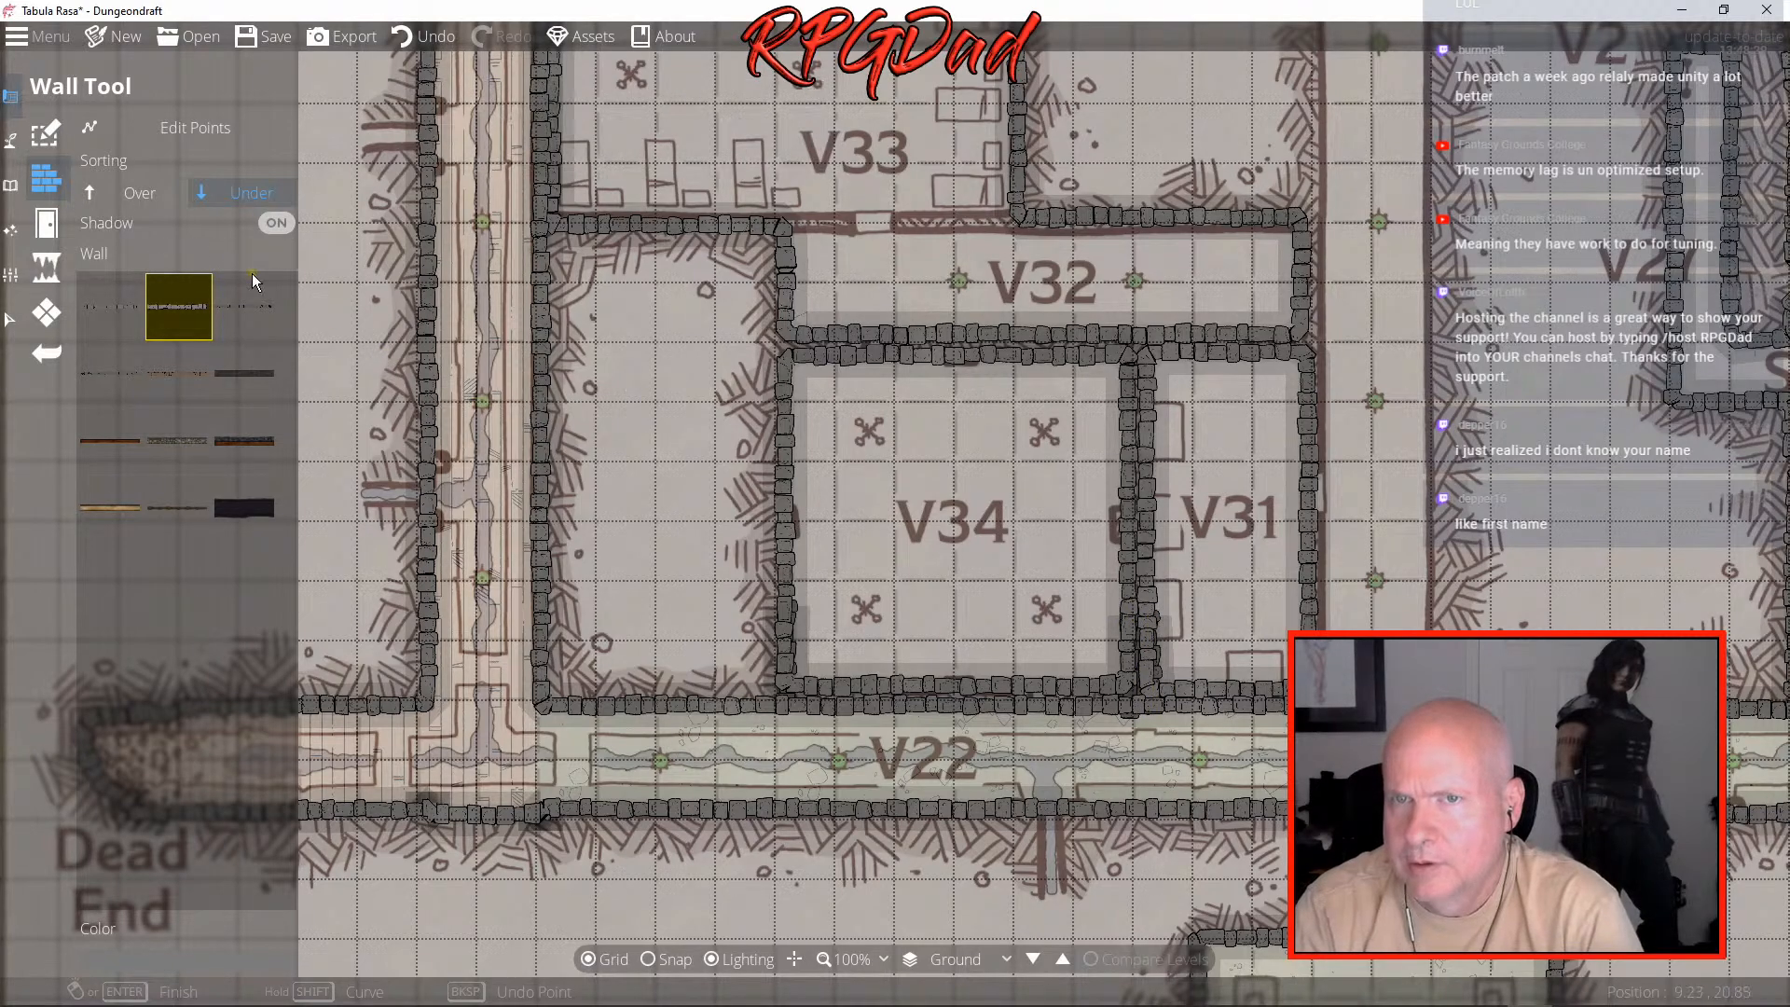
- Delete the end point of the short wall at V34's southwest corner and draw a wall segment joining the west walls of V32 and V34
{"action": "left_click", "coordinate": [168, 129]}
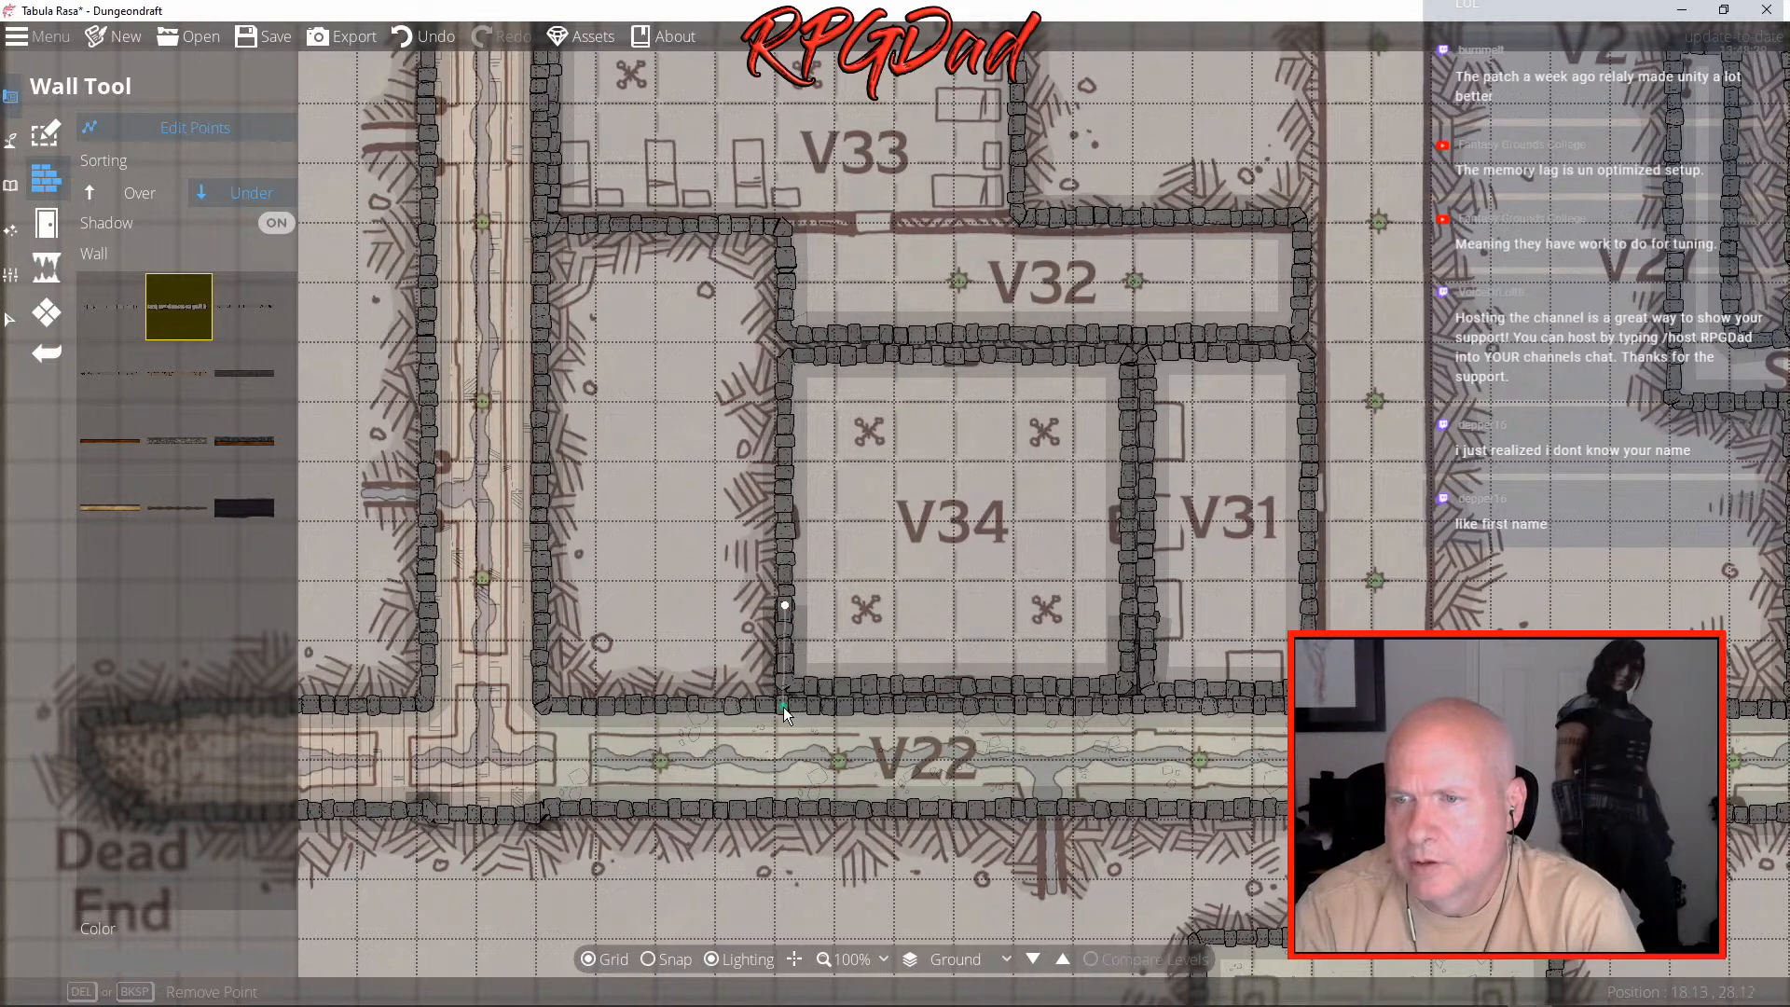
{"action": "key", "text": "Delete"}
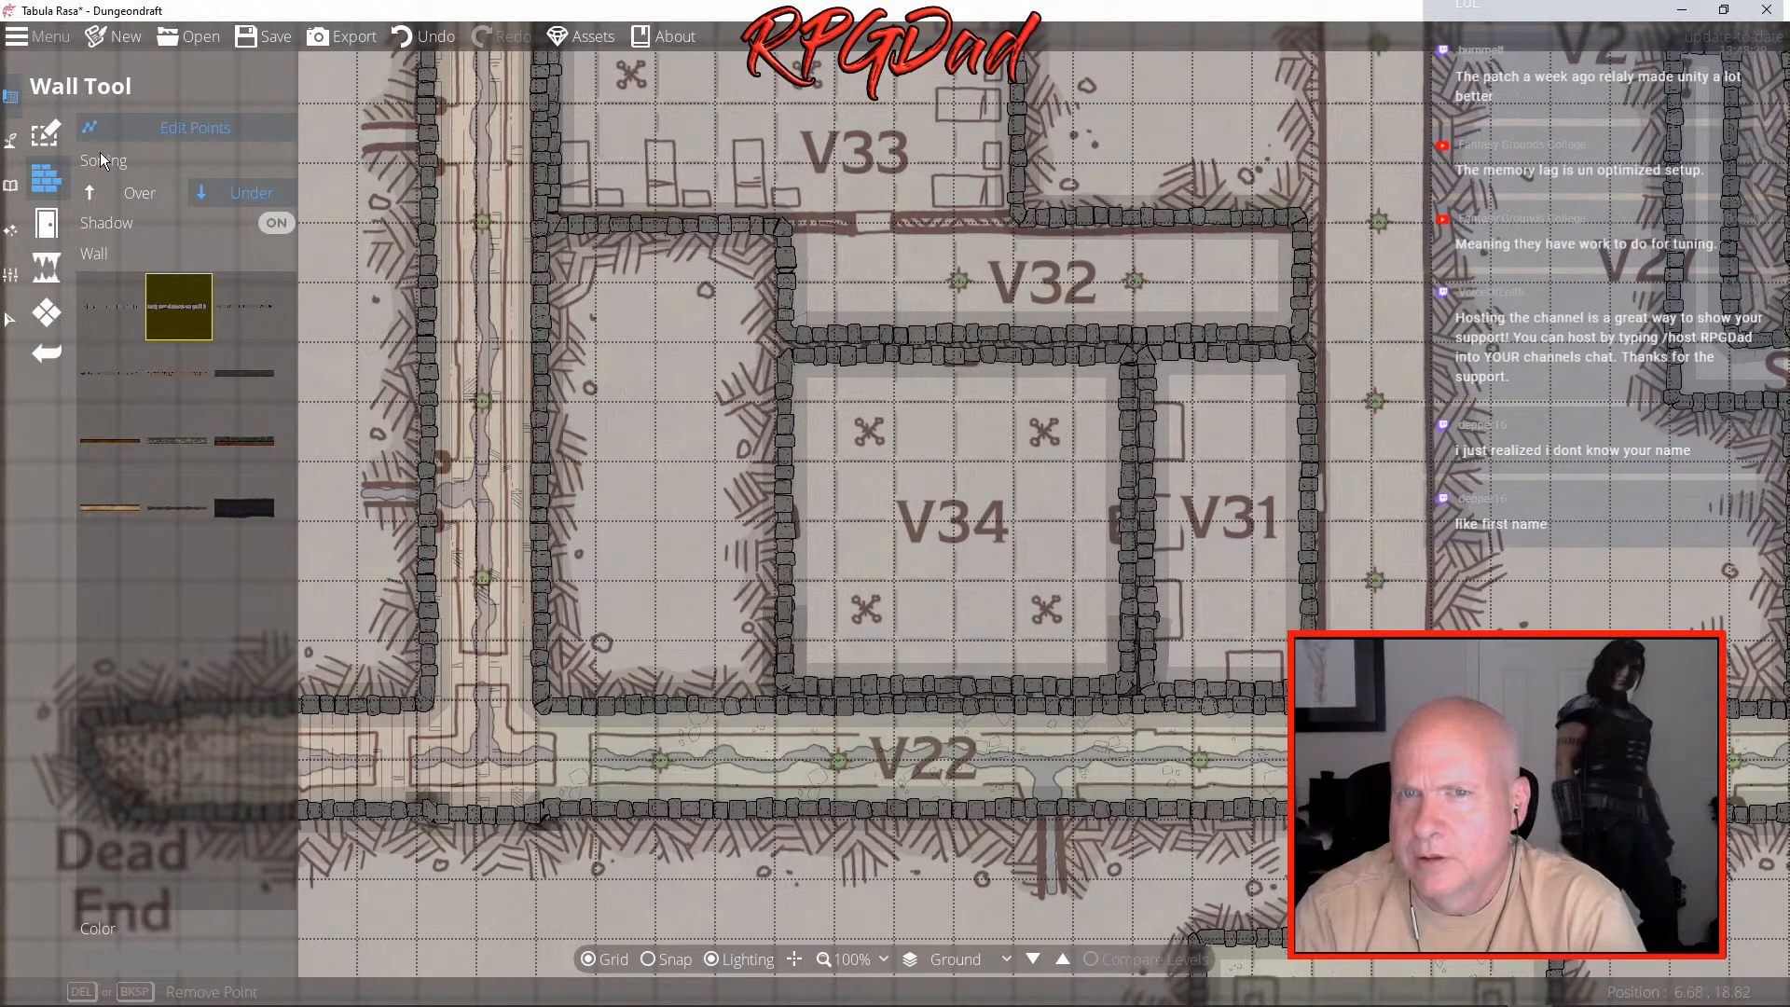
{"action": "left_click", "coordinate": [172, 128]}
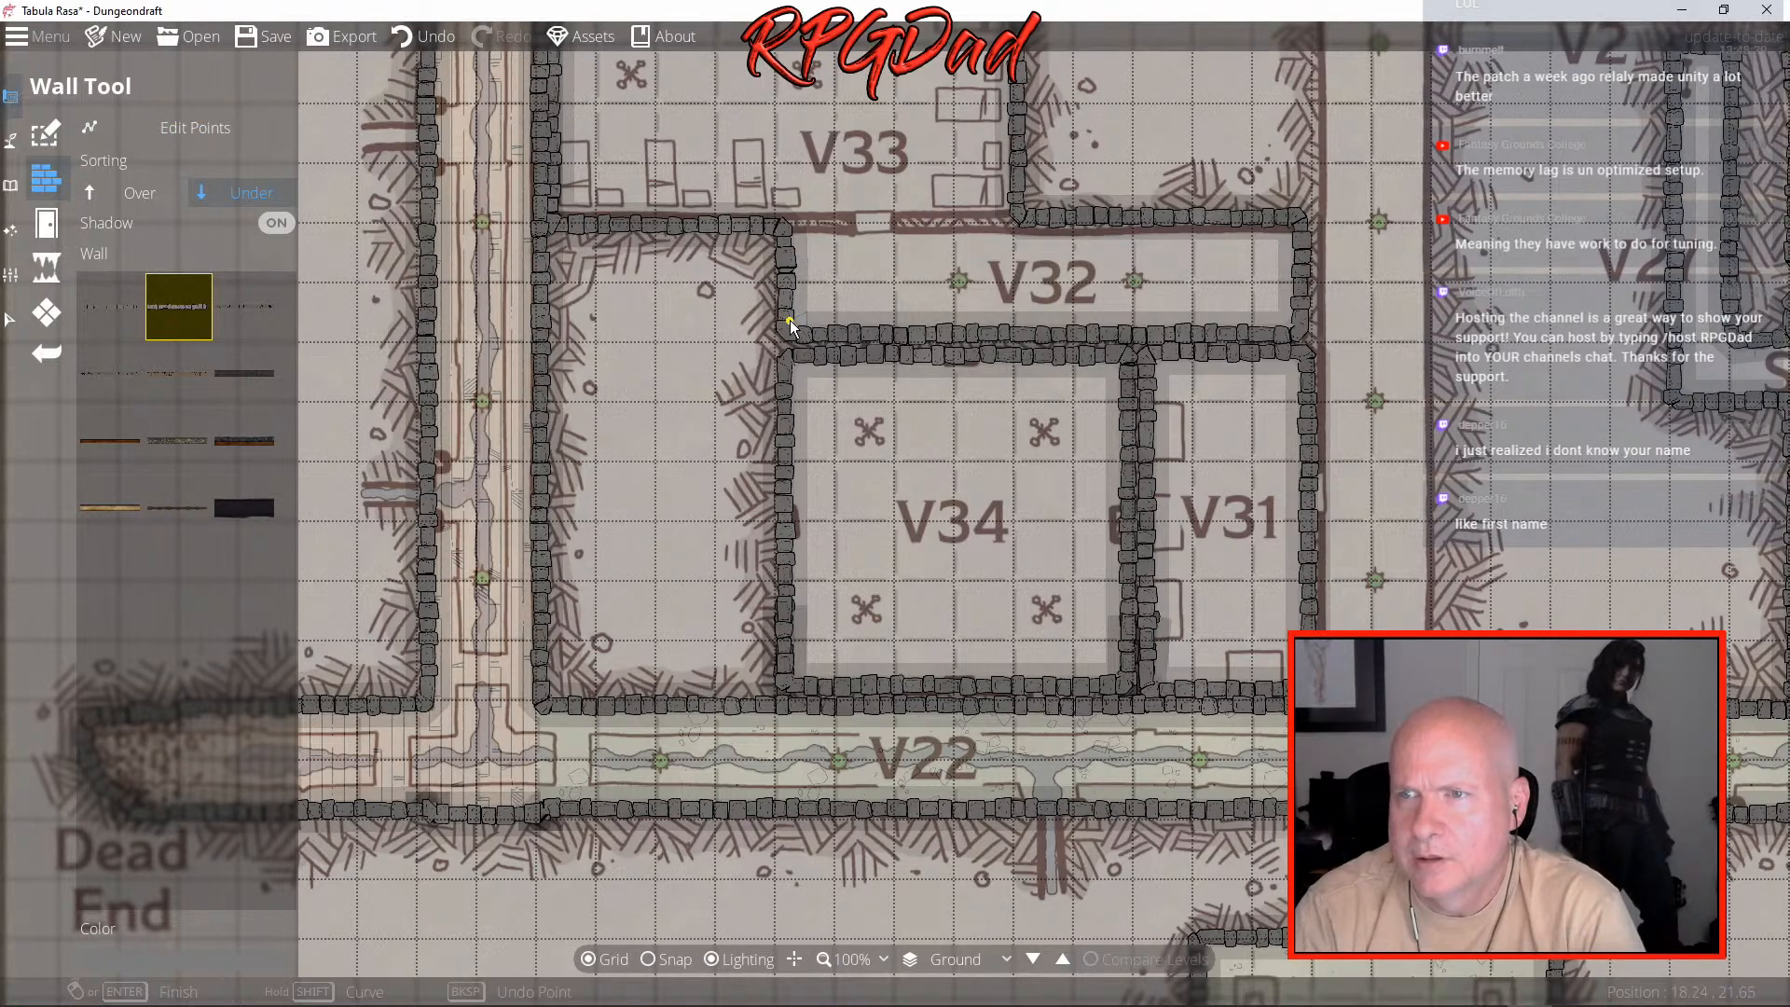
{"action": "left_click", "coordinate": [788, 400]}
{"action": "right_click", "coordinate": [788, 399]}
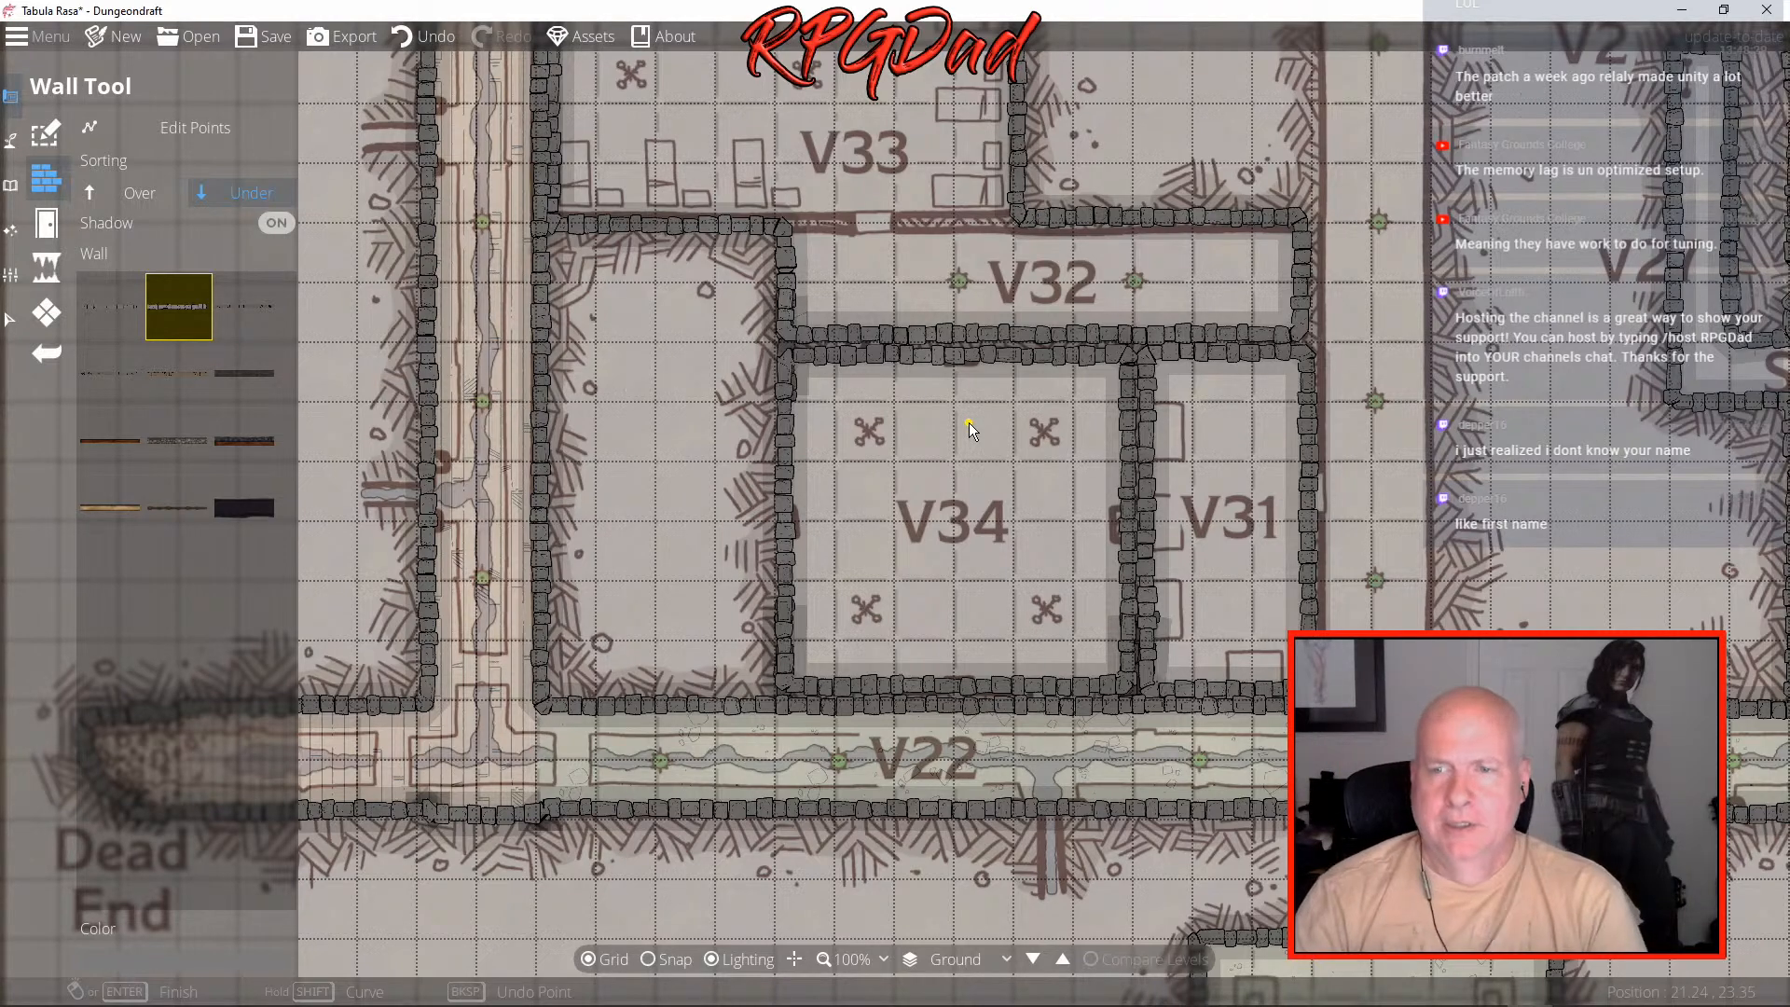
{"action": "scroll", "coordinate": [996, 495], "scroll_direction": "down", "scroll_amount": 4}
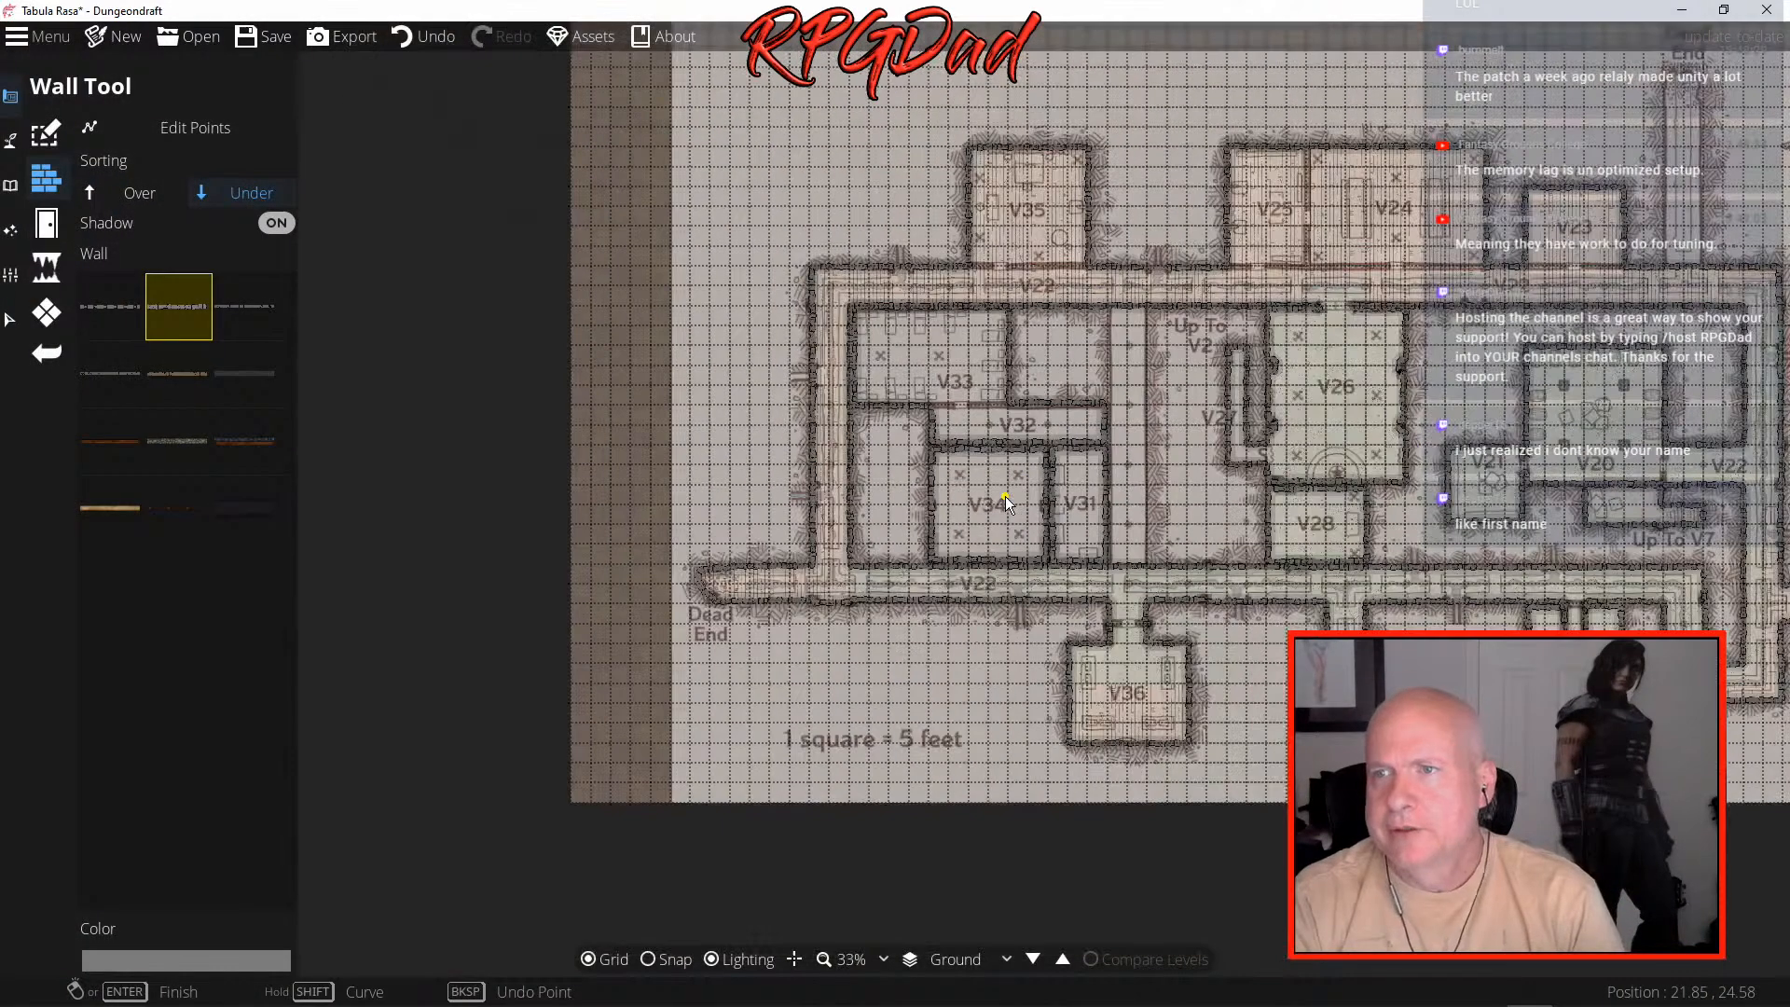
{"action": "scroll", "coordinate": [1037, 501], "scroll_direction": "up", "scroll_amount": 1}
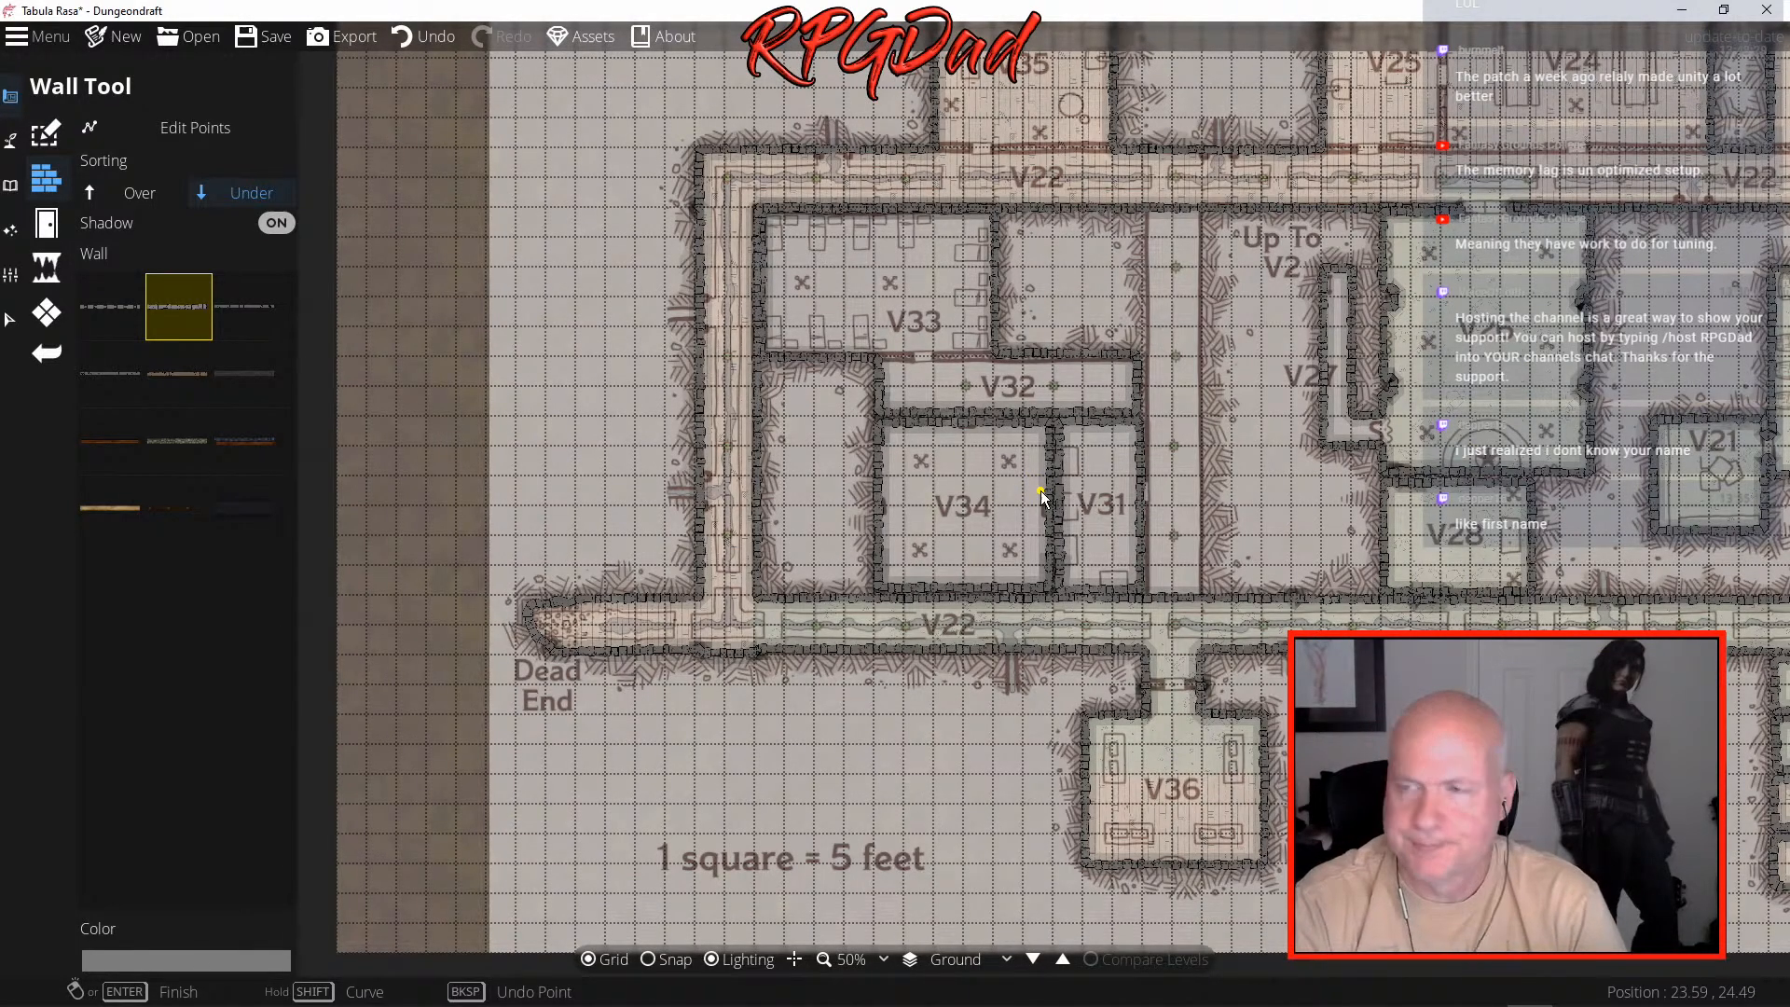
{"action": "scroll", "coordinate": [1205, 444], "scroll_direction": "up", "scroll_amount": 3}
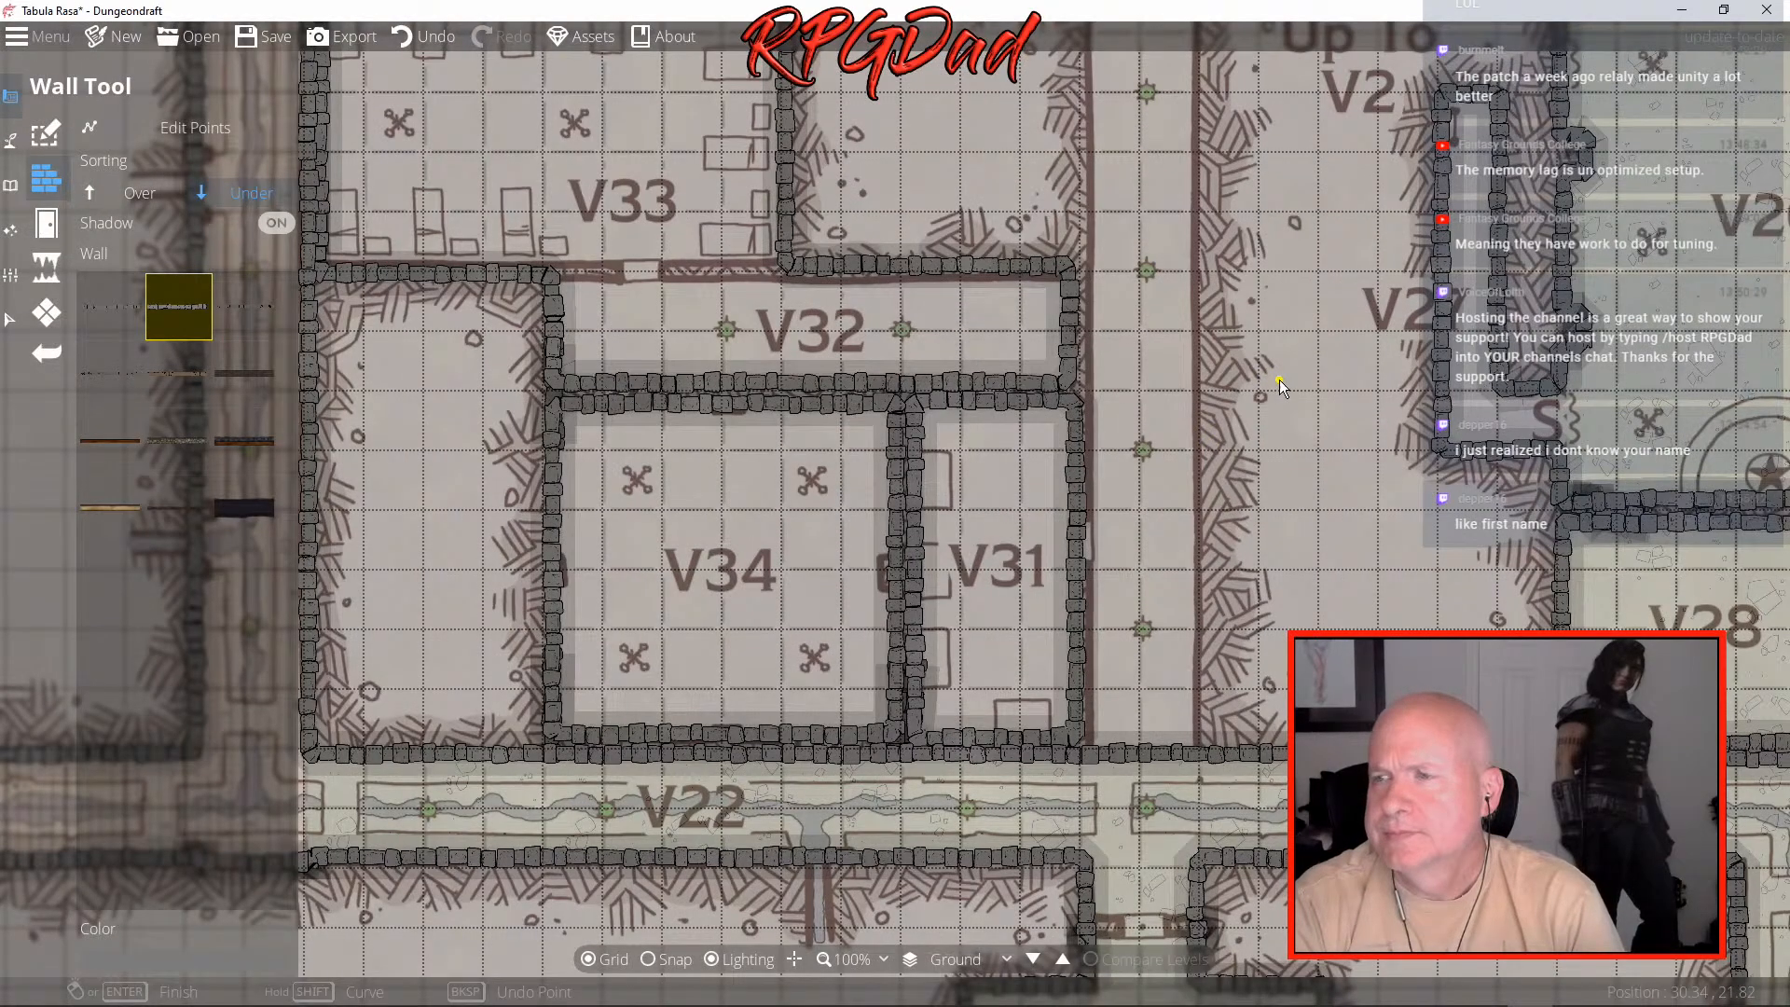
- Floor the north–south corridor between V31 and V27 with an olive stone rectangle joining both V22 corridors, and check its outline points
{"action": "left_click_drag", "start_coordinate": [1279, 379], "coordinate": [1036, 485]}
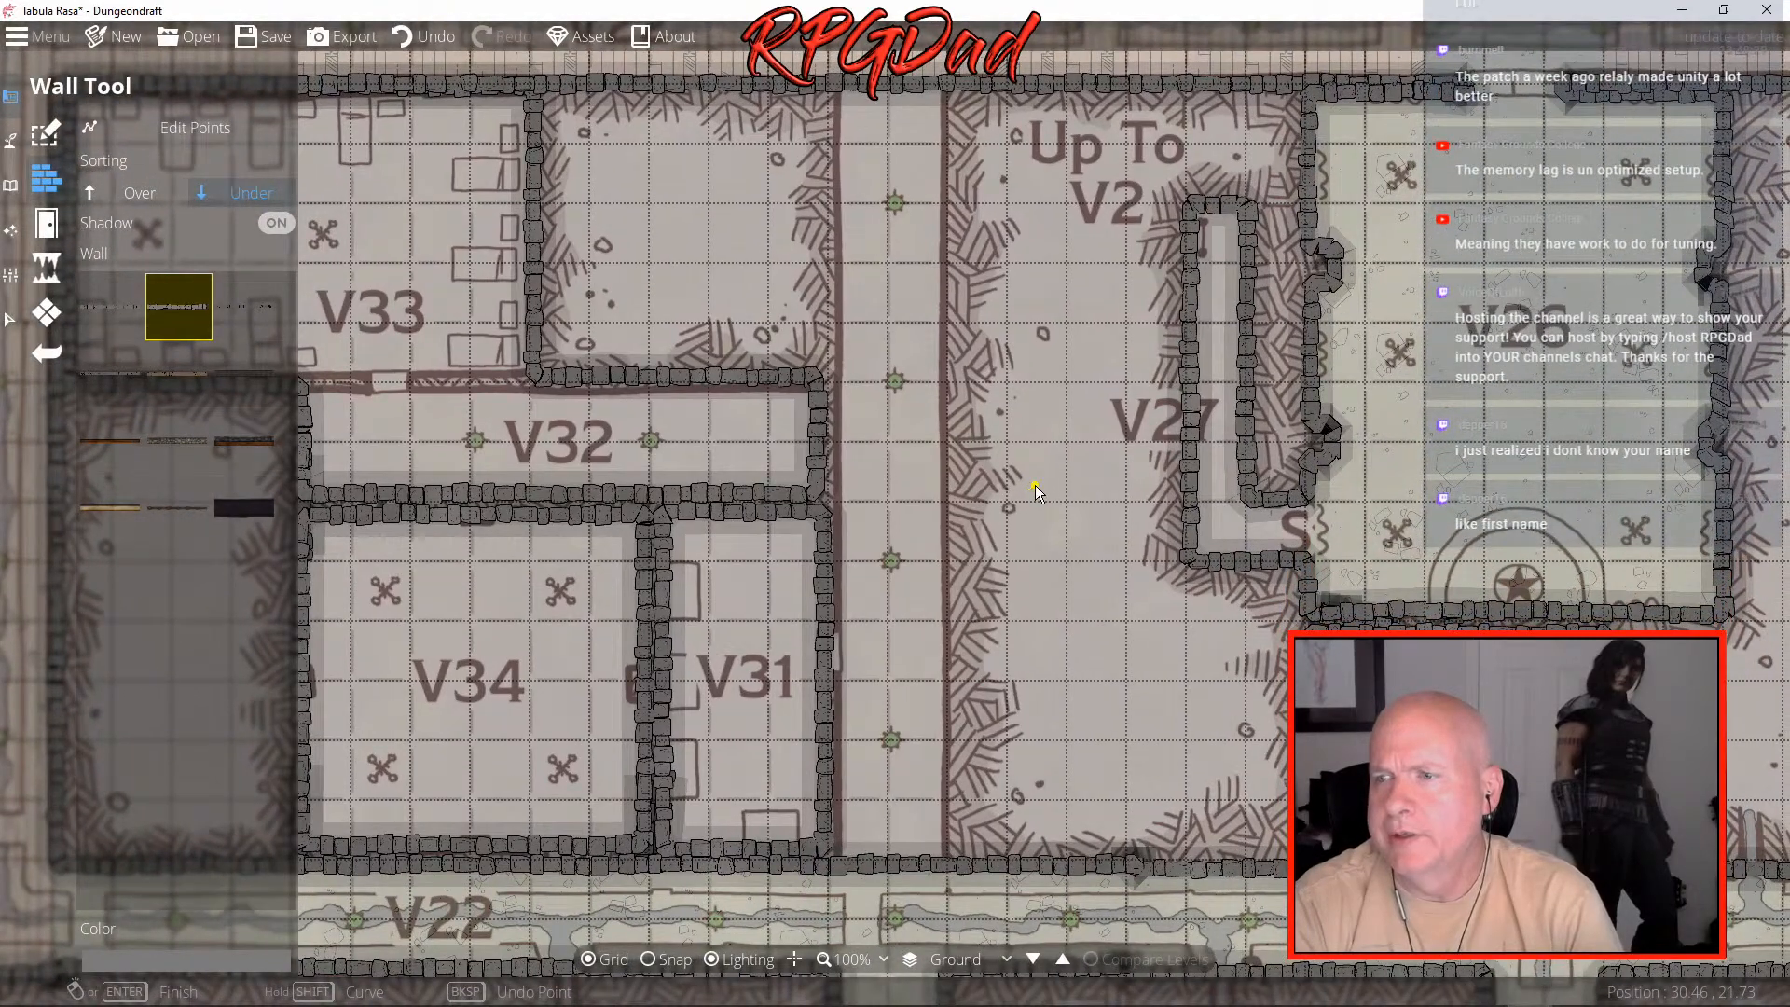
{"action": "scroll", "coordinate": [1035, 487], "scroll_direction": "down", "scroll_amount": 1}
{"action": "left_click", "coordinate": [1035, 487]}
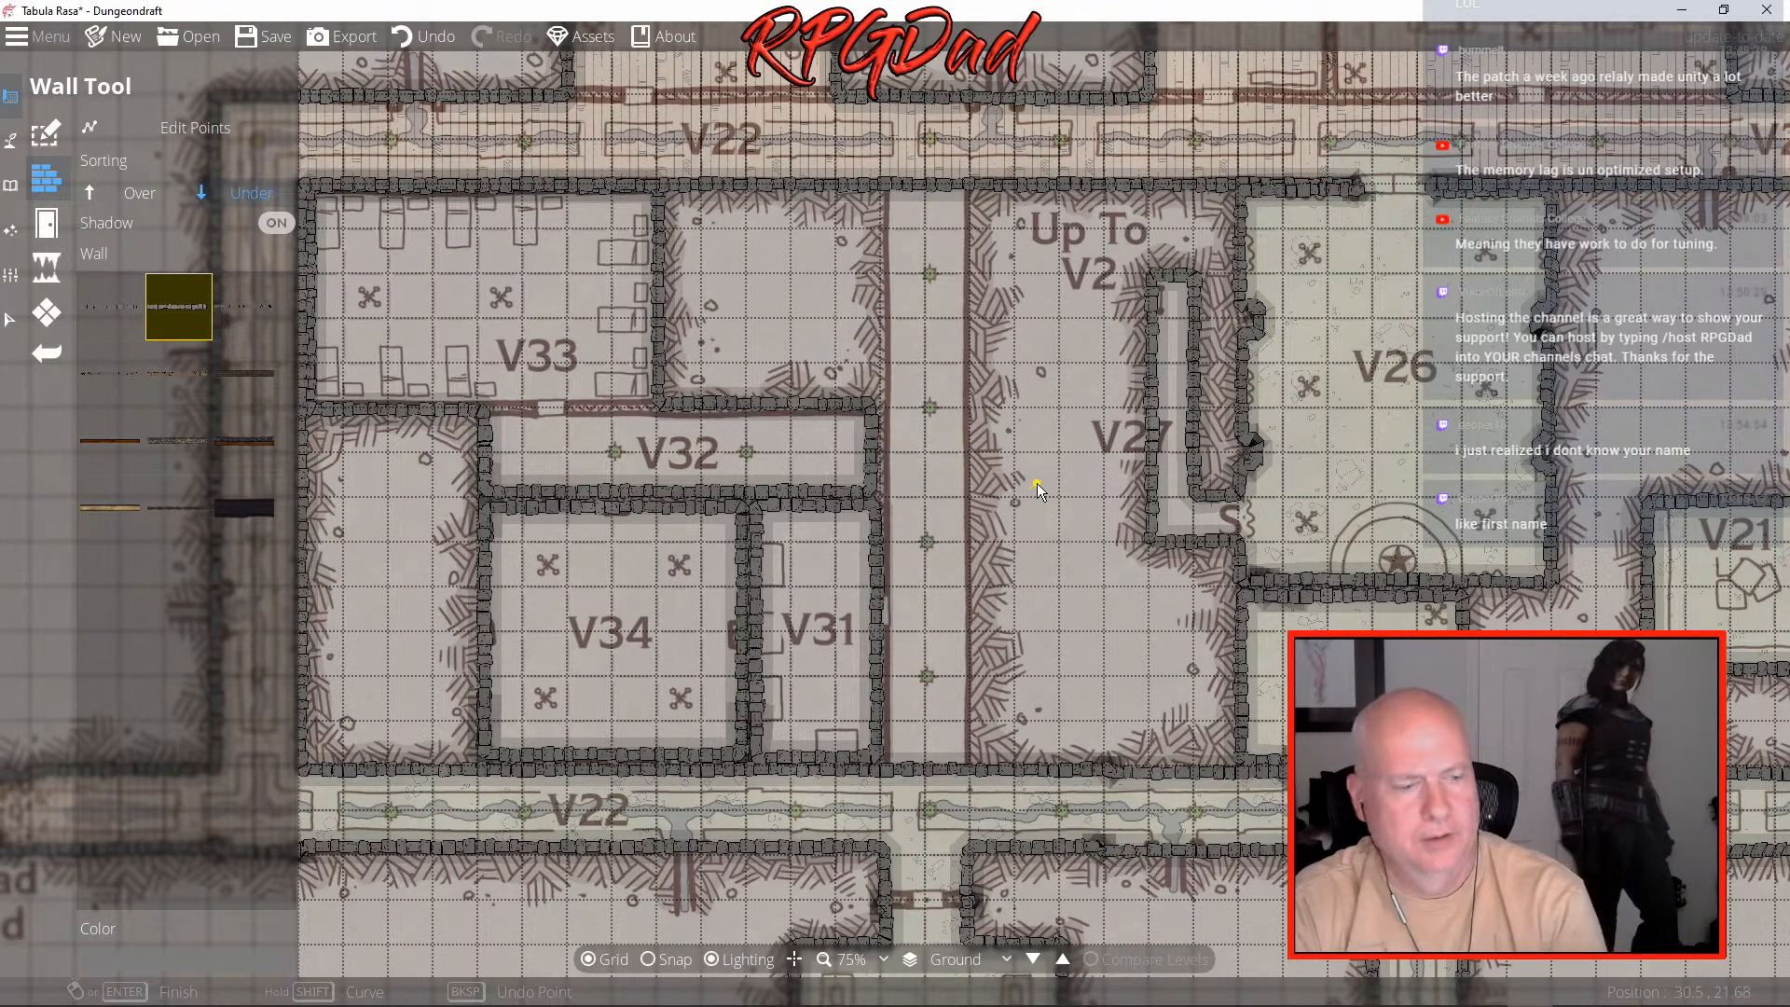
{"action": "key", "text": "Escape"}
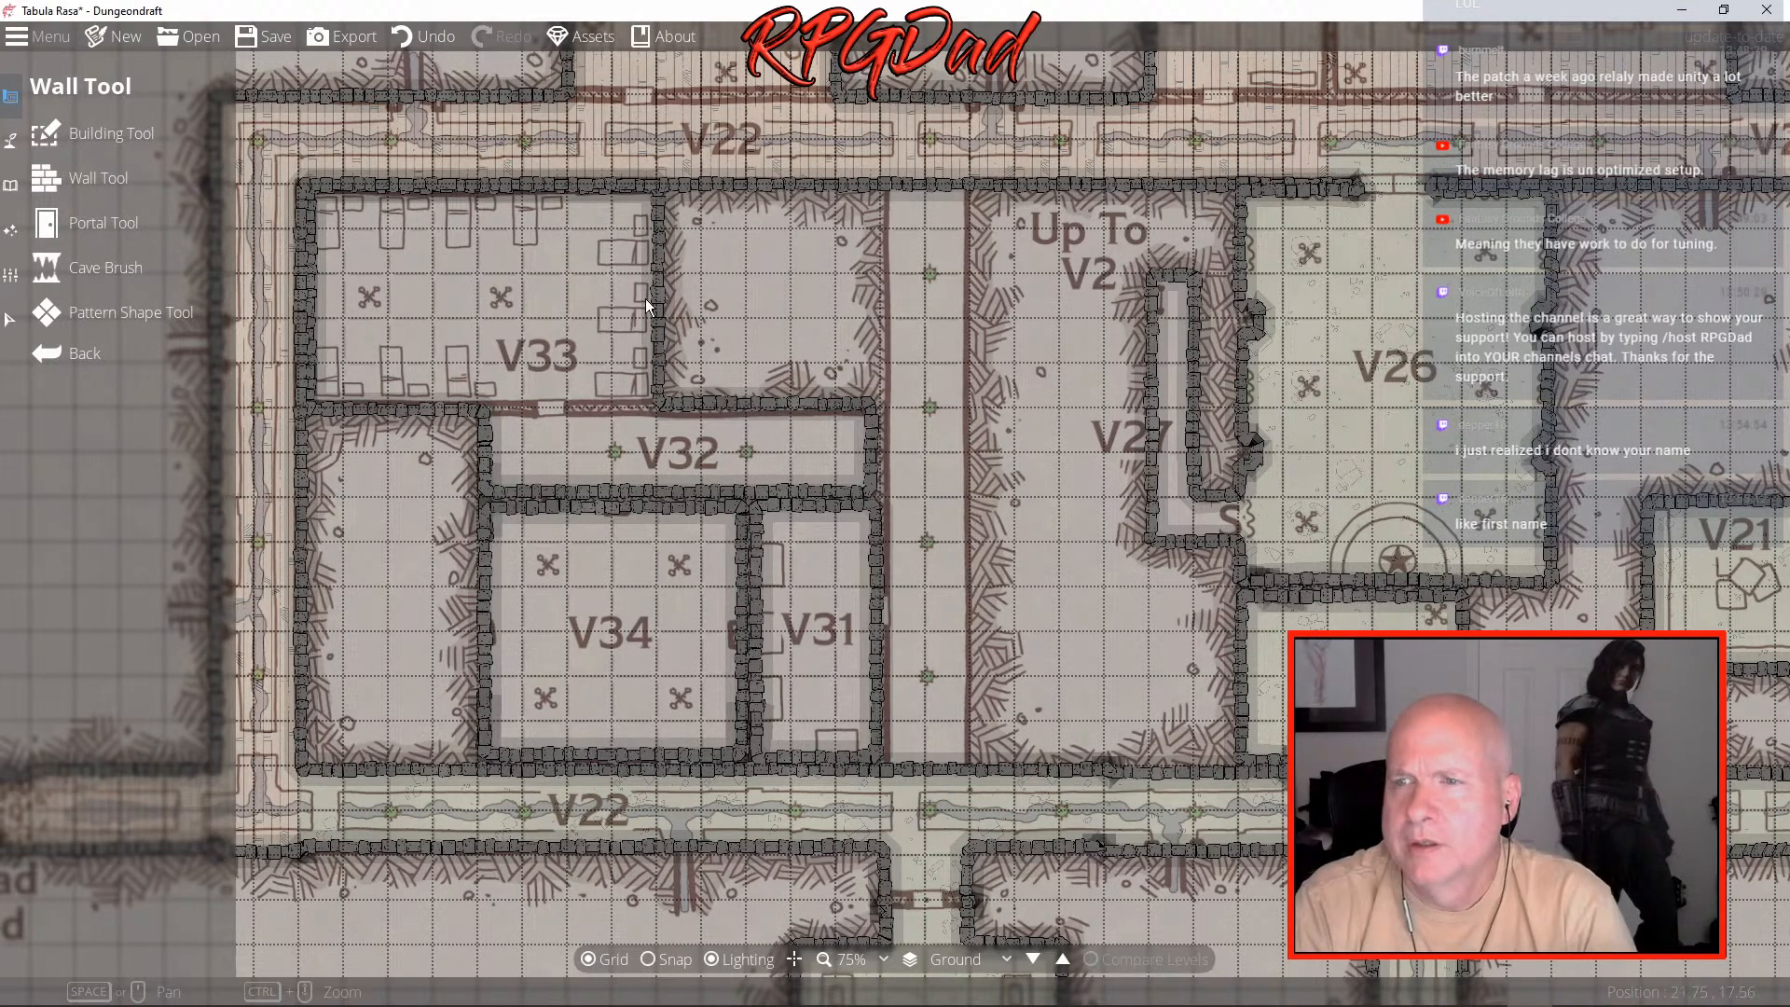
{"action": "left_click", "coordinate": [83, 136]}
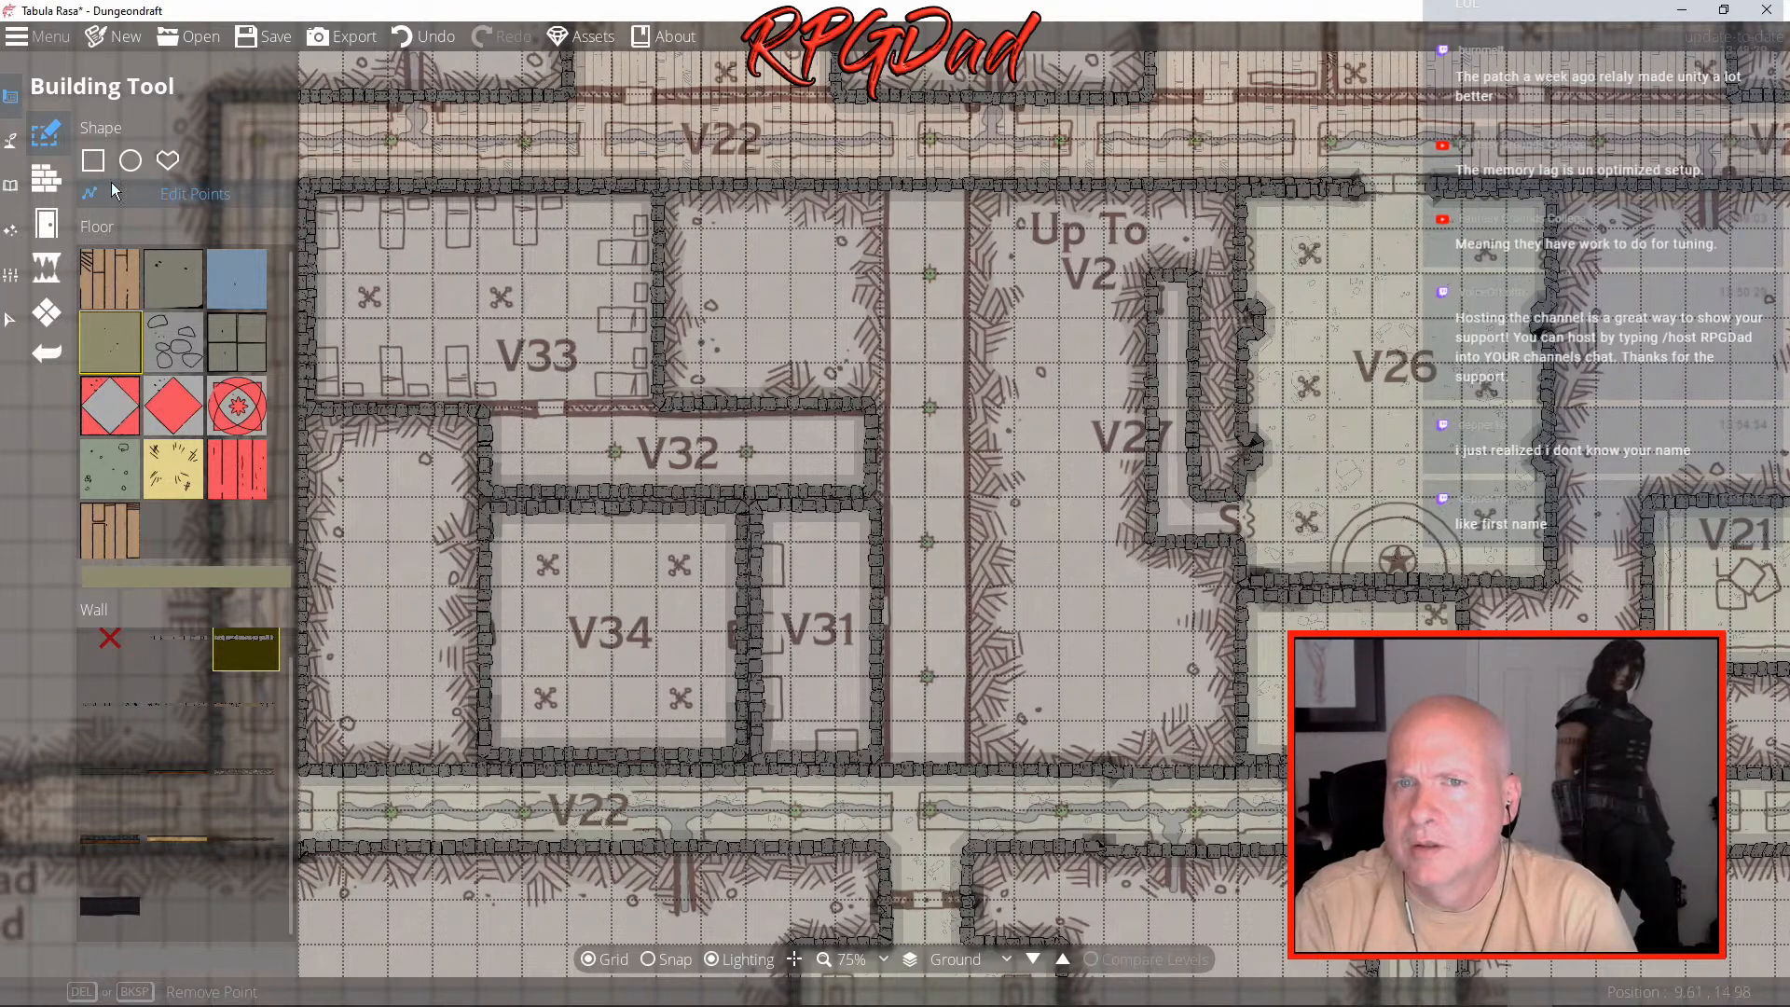
{"action": "left_click", "coordinate": [92, 160]}
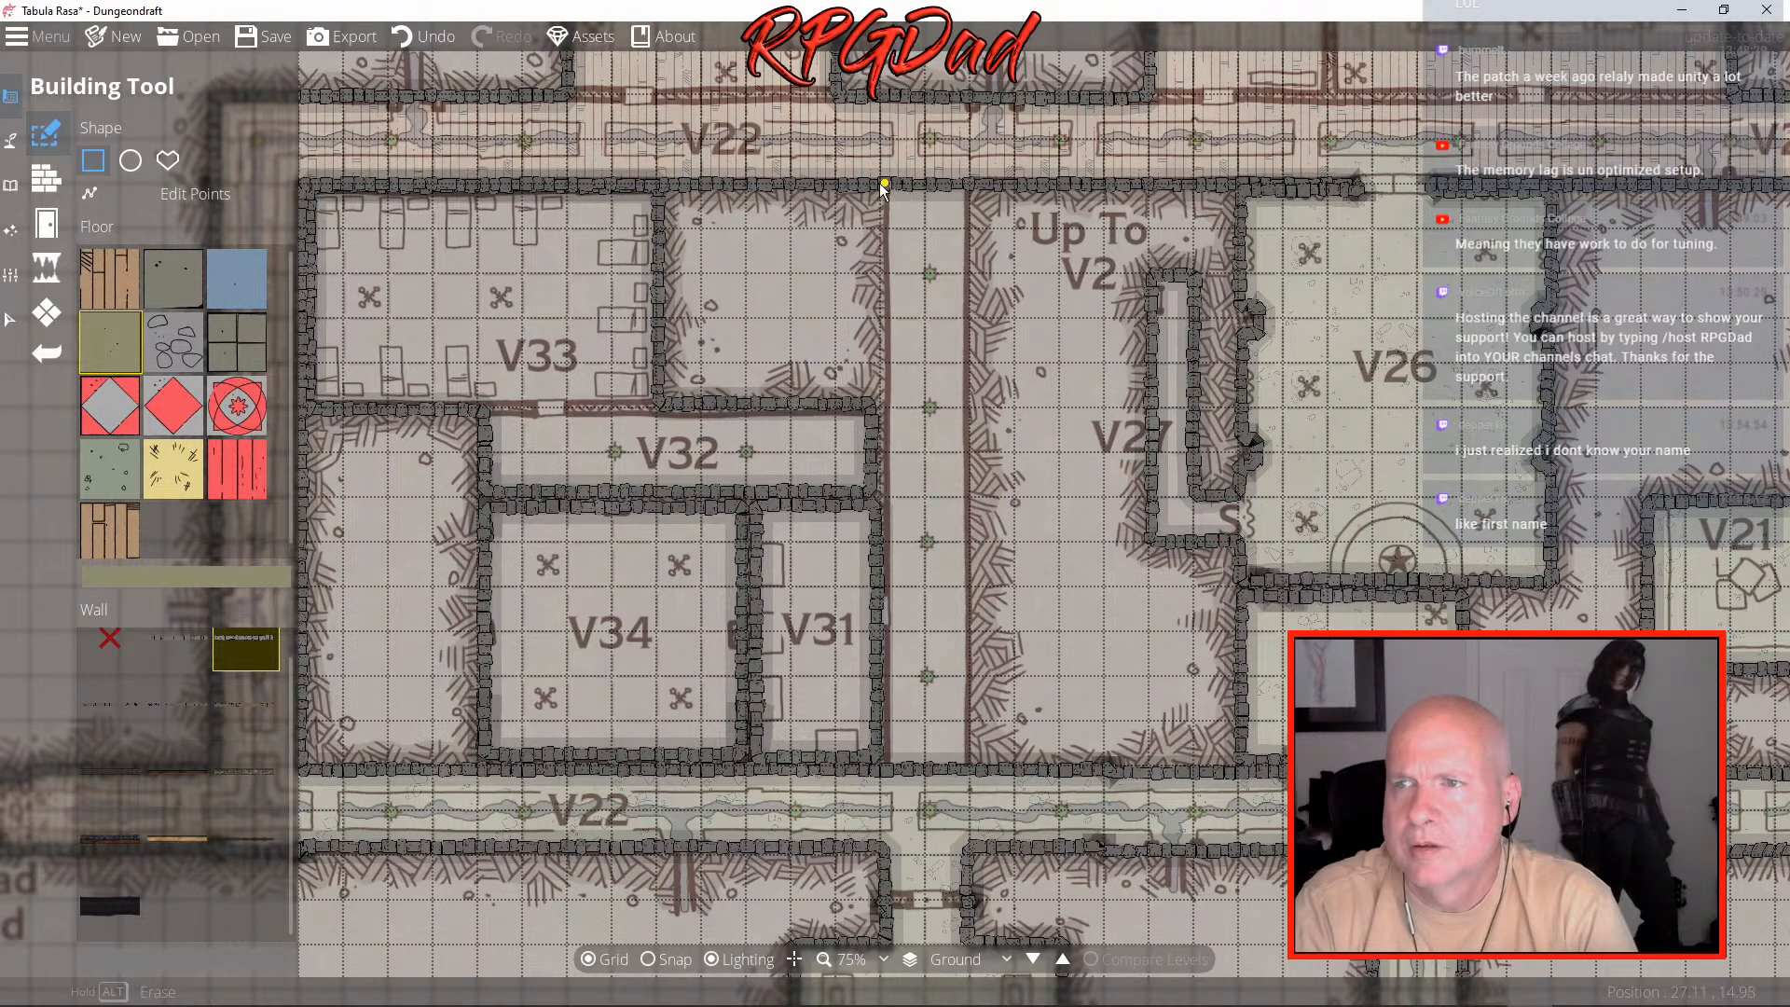
{"action": "left_click_drag", "start_coordinate": [887, 185], "coordinate": [972, 775]}
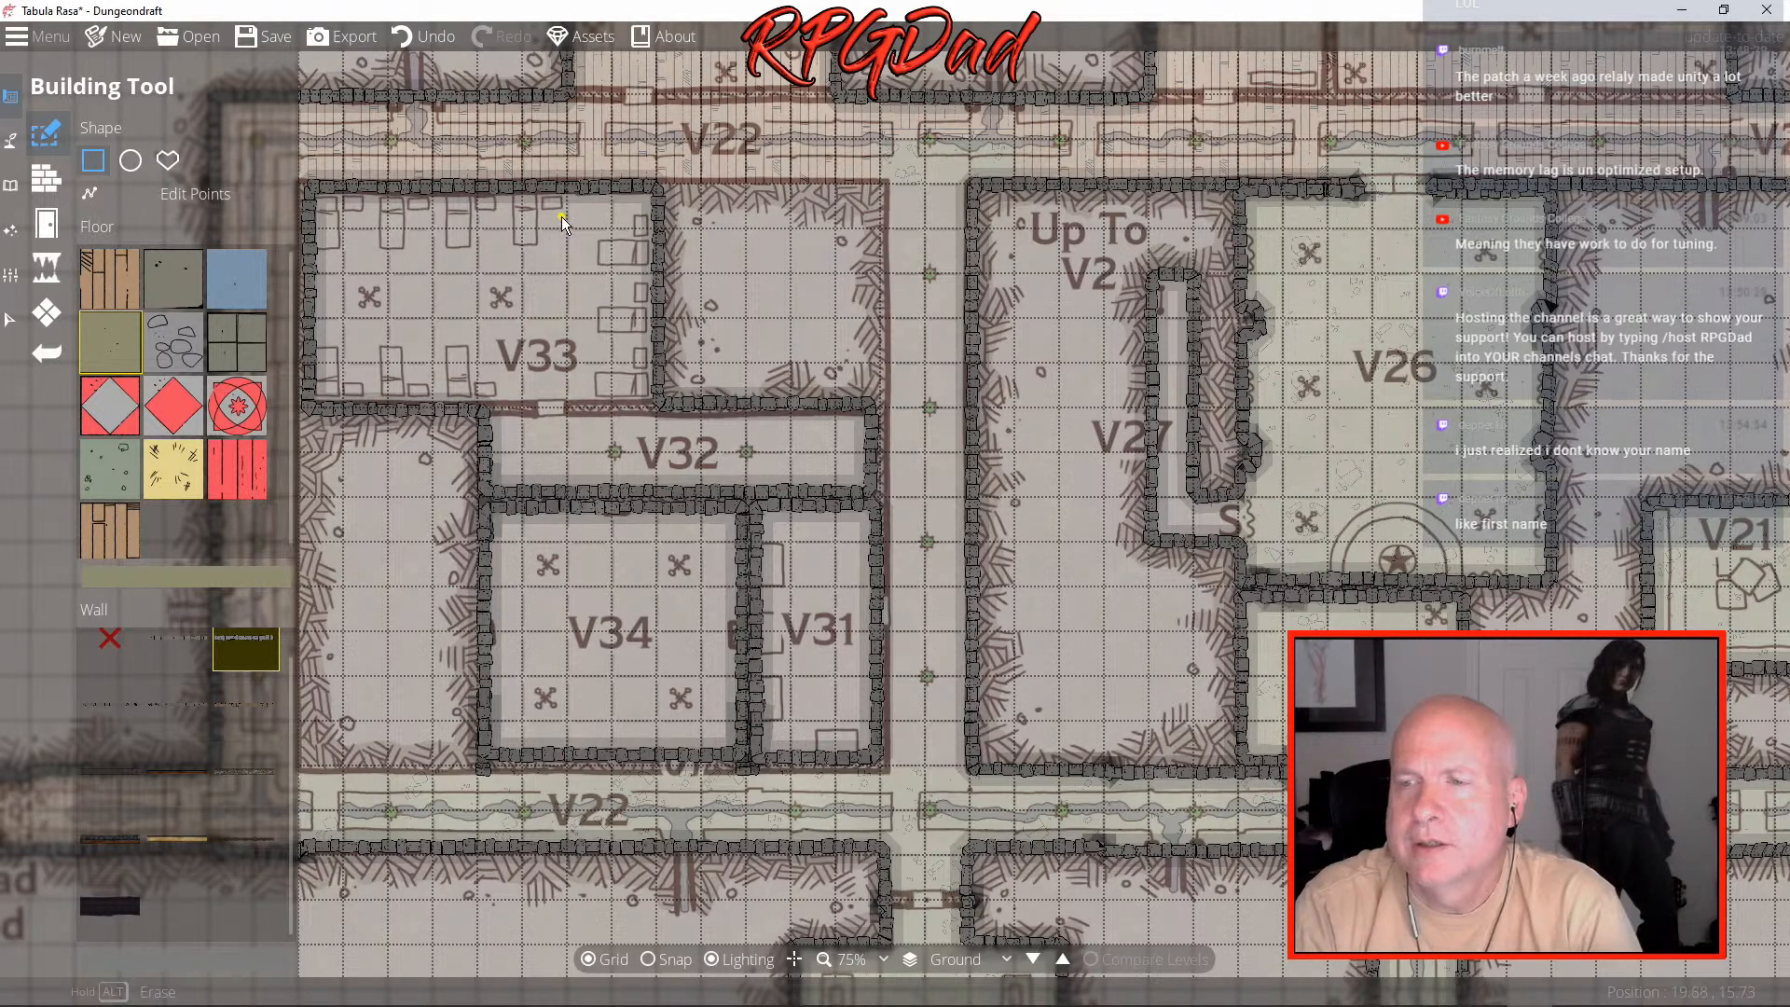
{"action": "left_click", "coordinate": [89, 193]}
{"action": "left_click", "coordinate": [625, 187]}
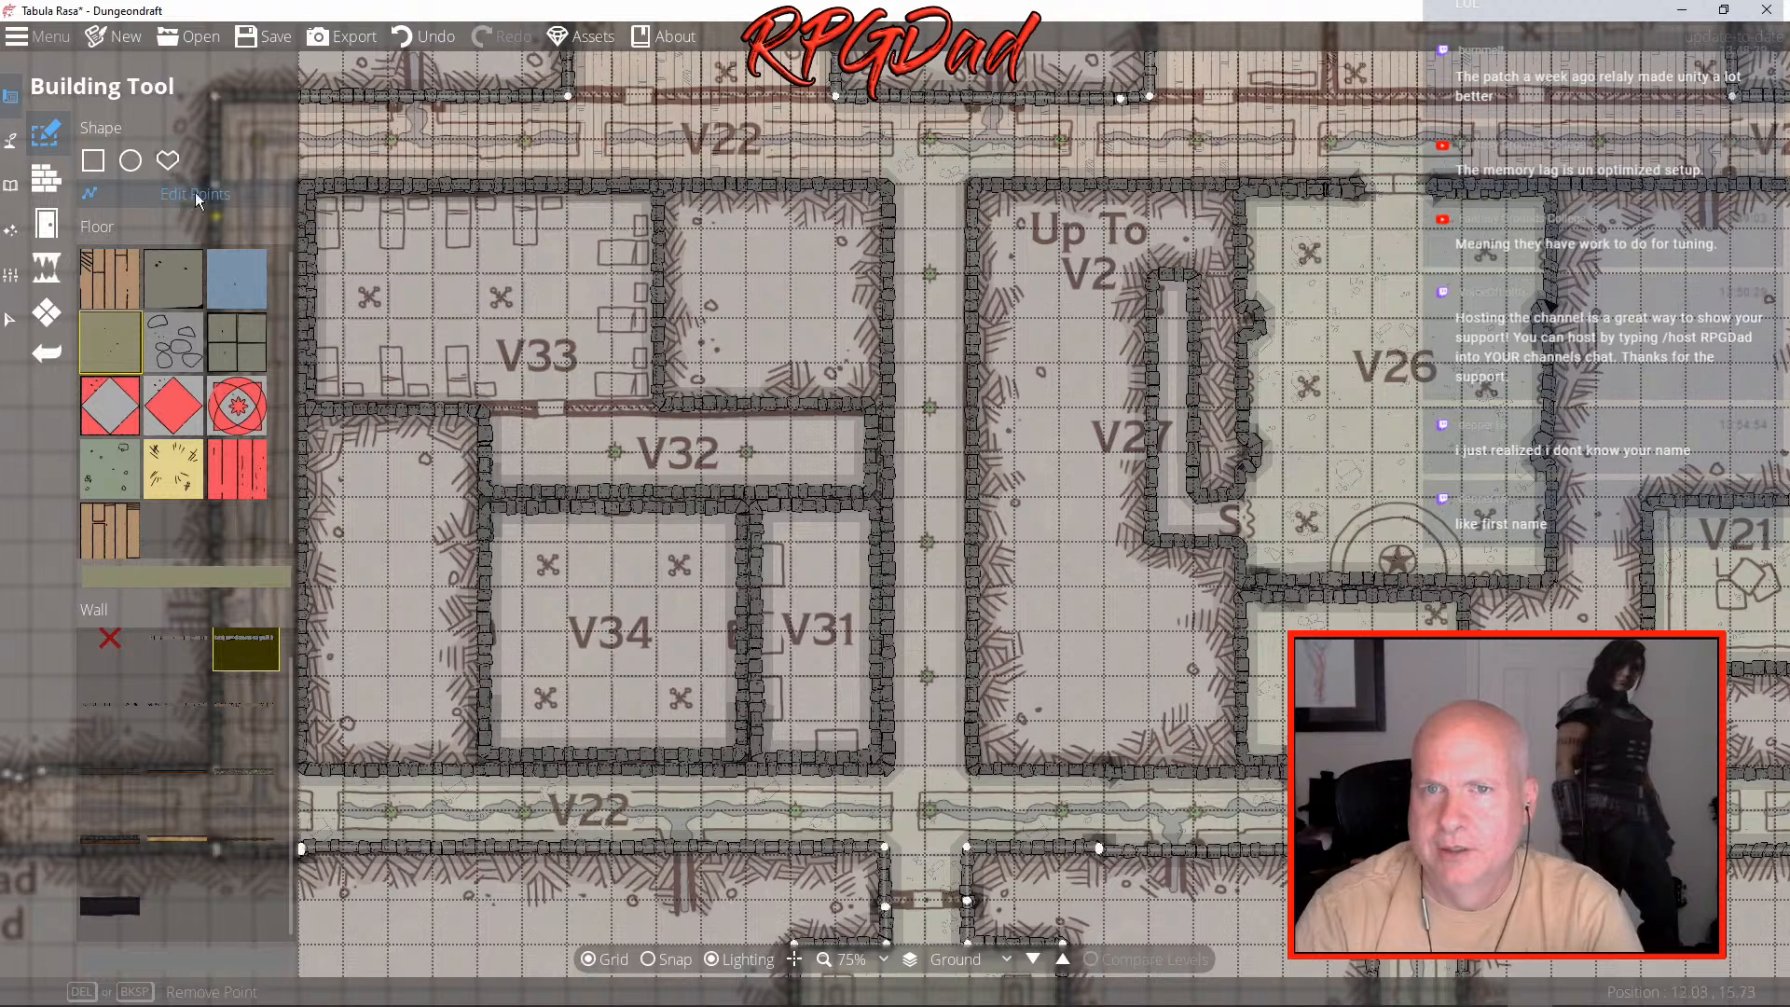
{"action": "left_click", "coordinate": [94, 161]}
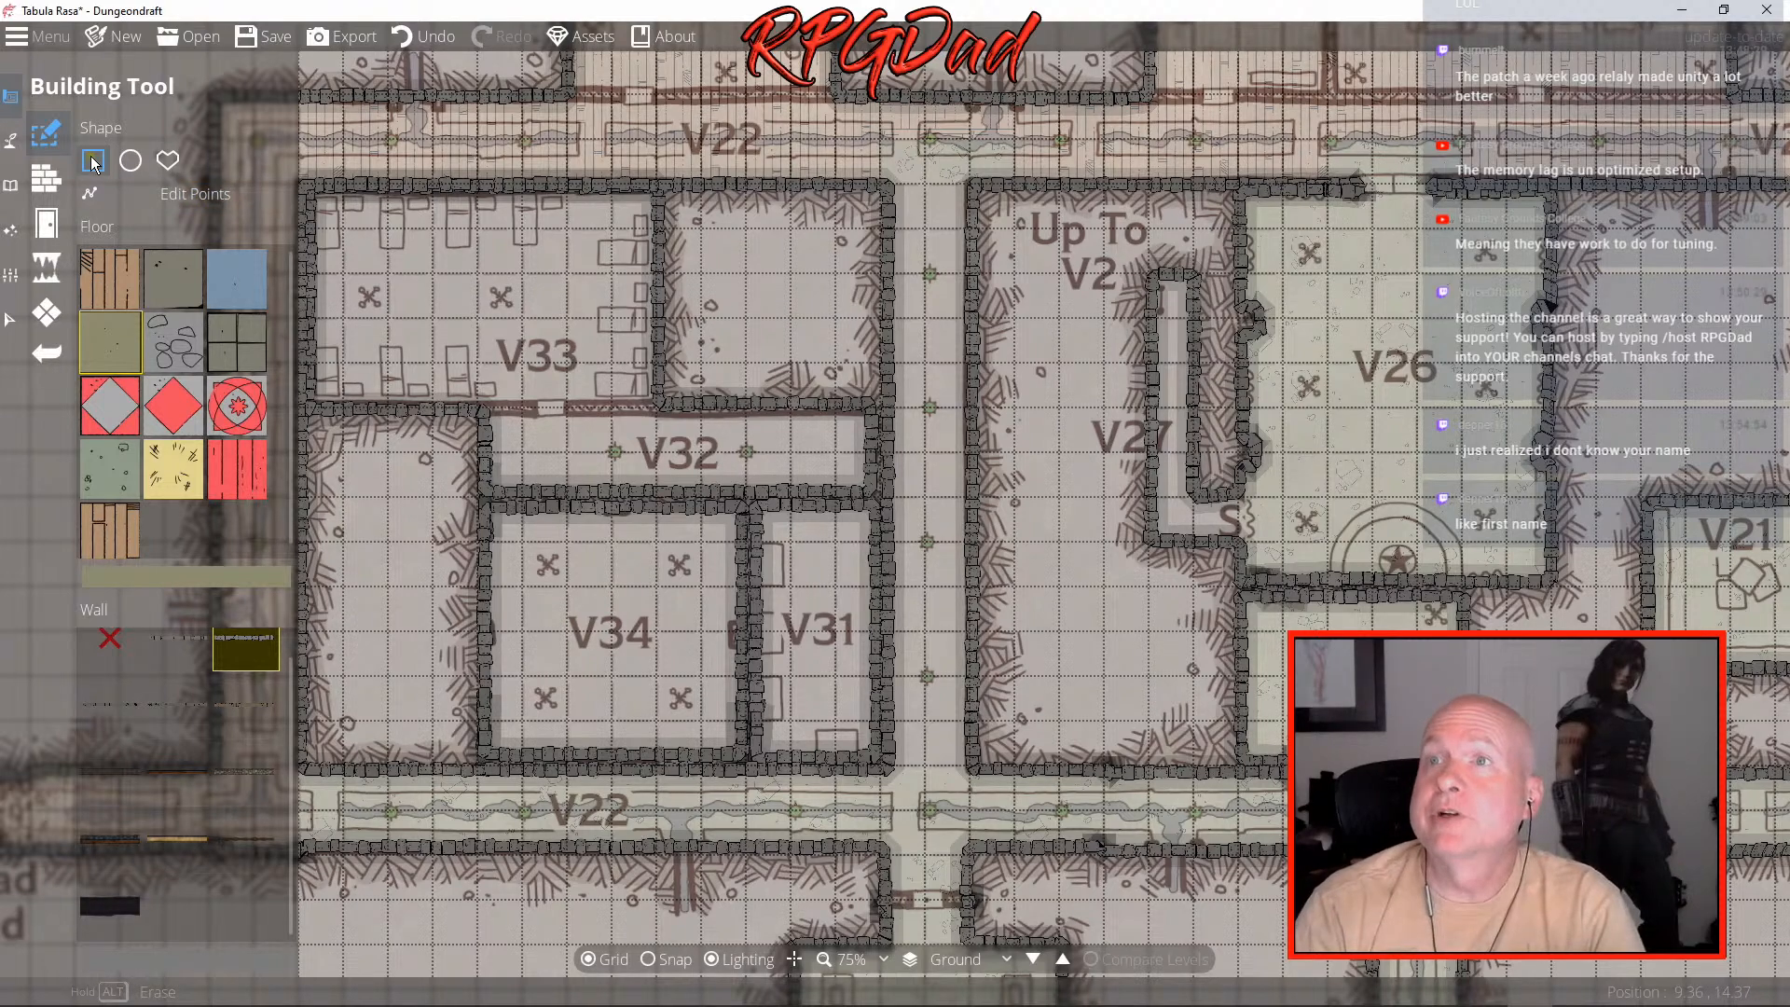
- Draw a stone wall segment with the Wall Tool across the secret opening marked S between V27's passage and V26
{"action": "left_click", "coordinate": [46, 177]}
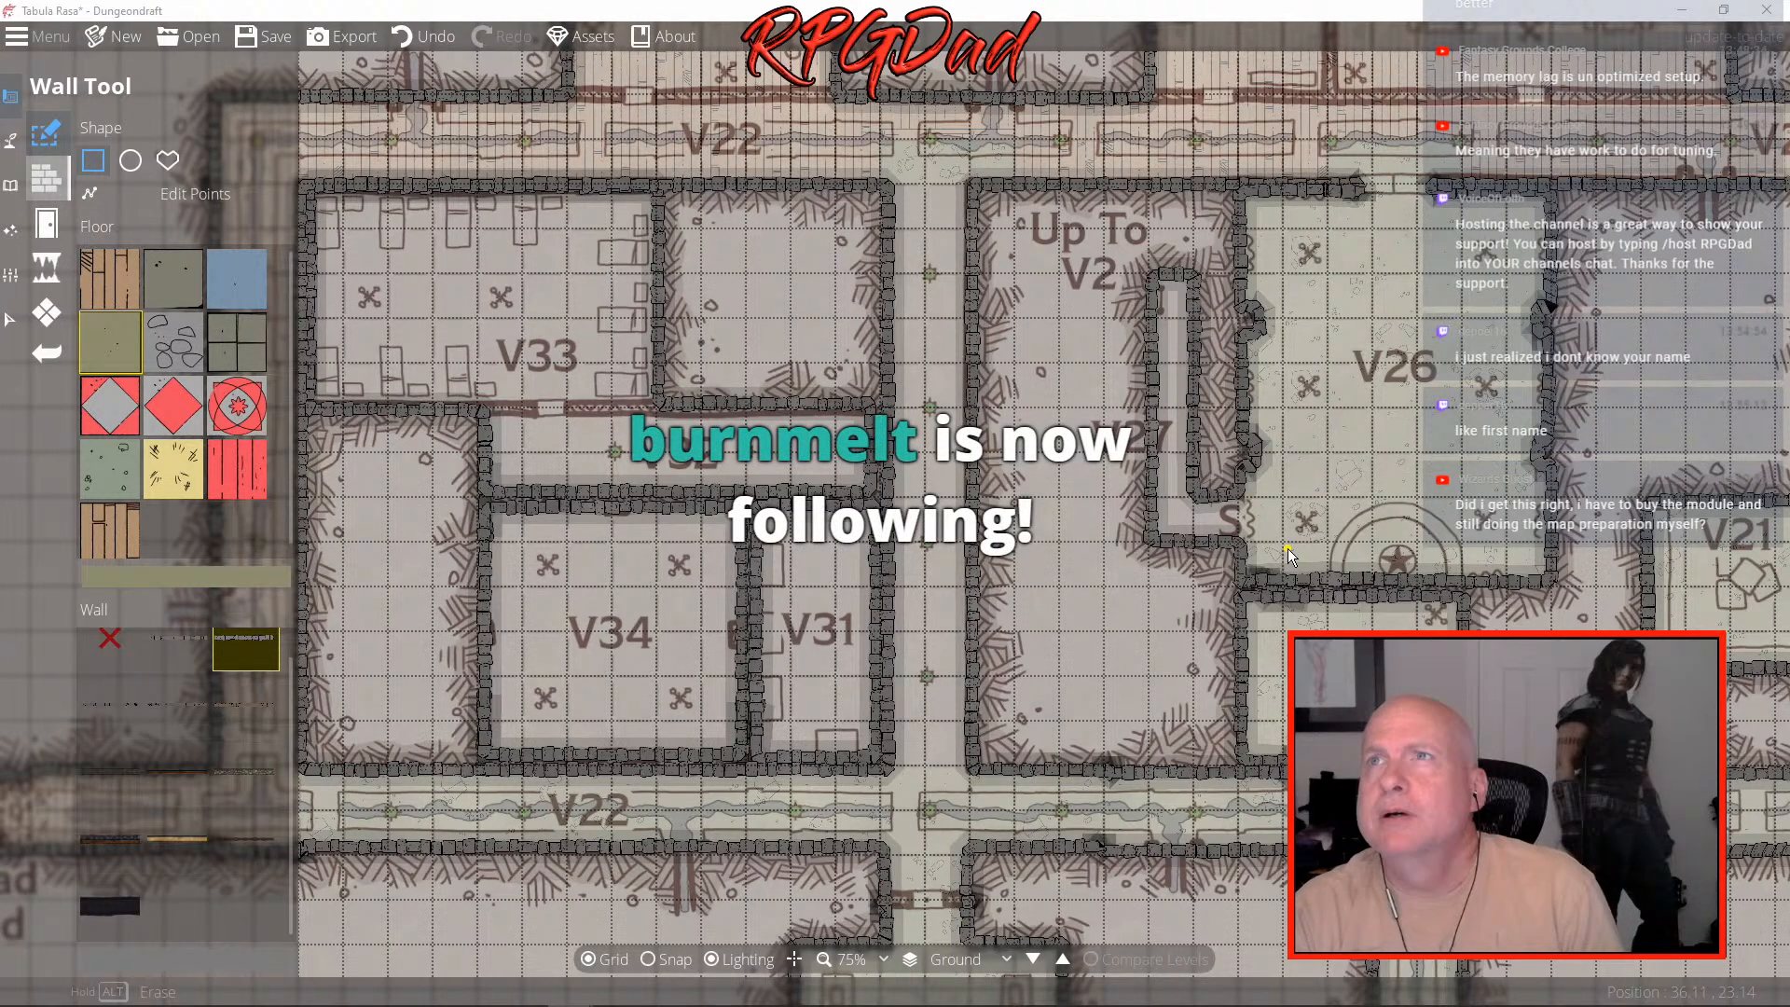
{"action": "scroll", "coordinate": [1289, 548], "scroll_direction": "up", "scroll_amount": 5}
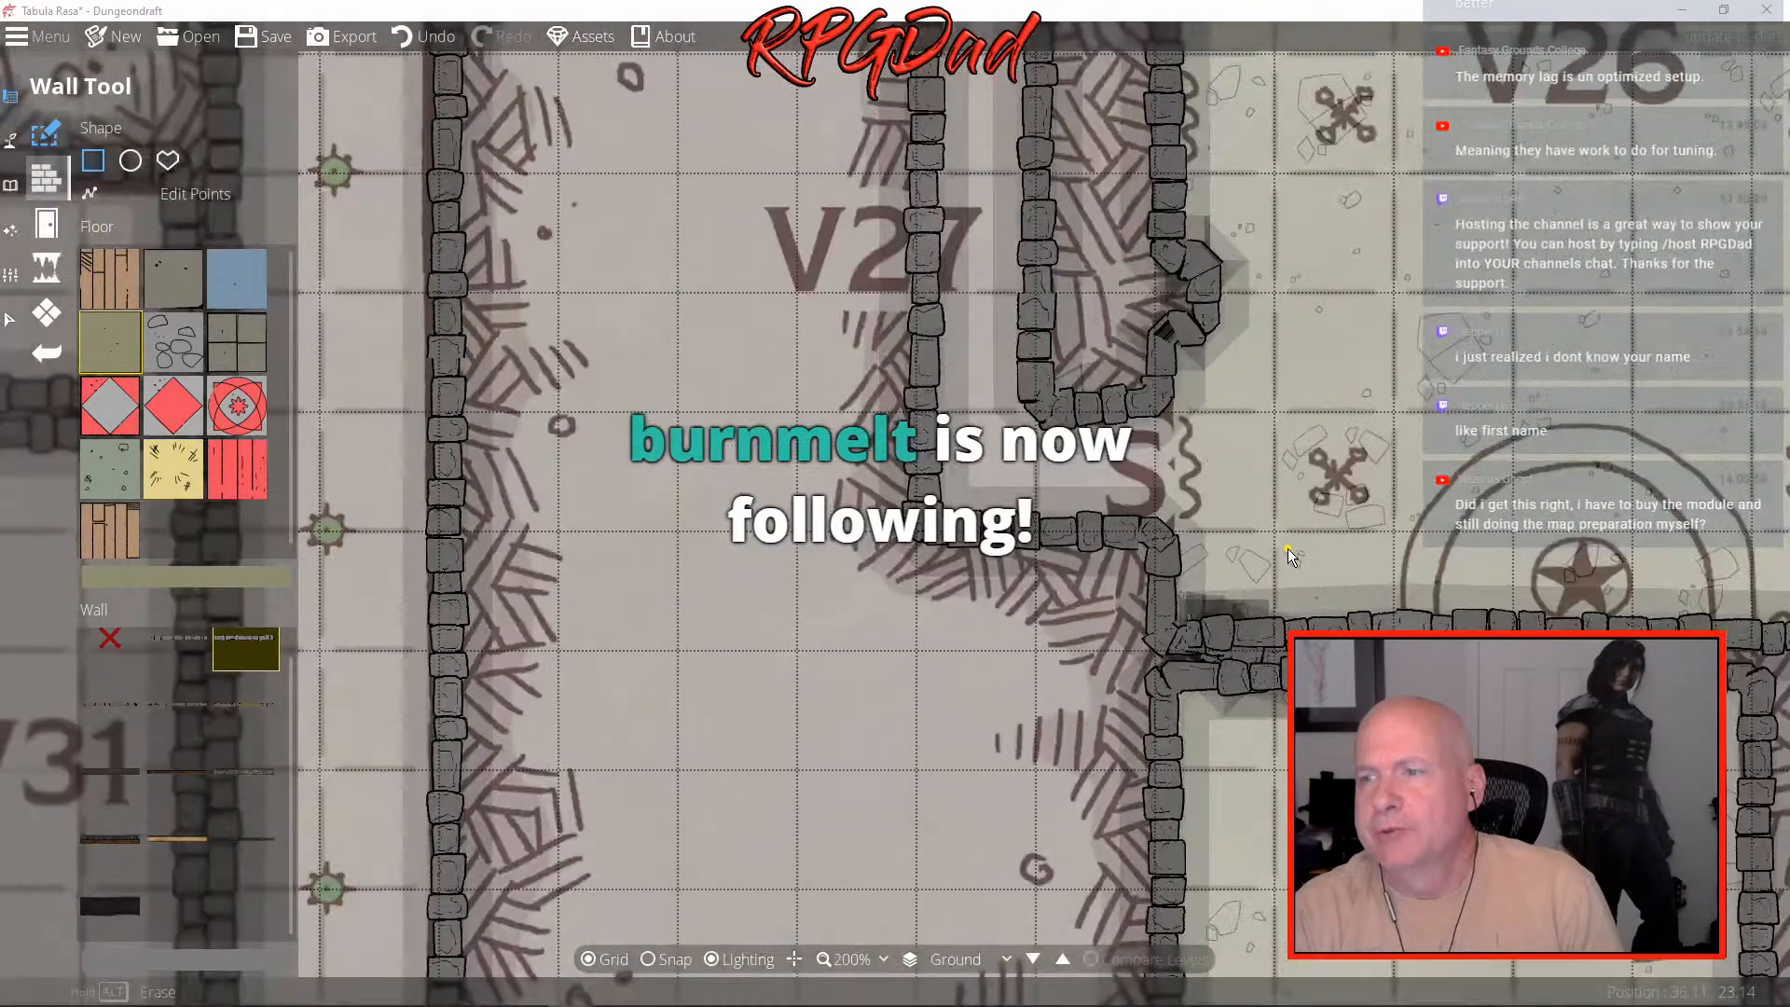
{"action": "scroll", "coordinate": [1288, 548], "scroll_direction": "up", "scroll_amount": 1}
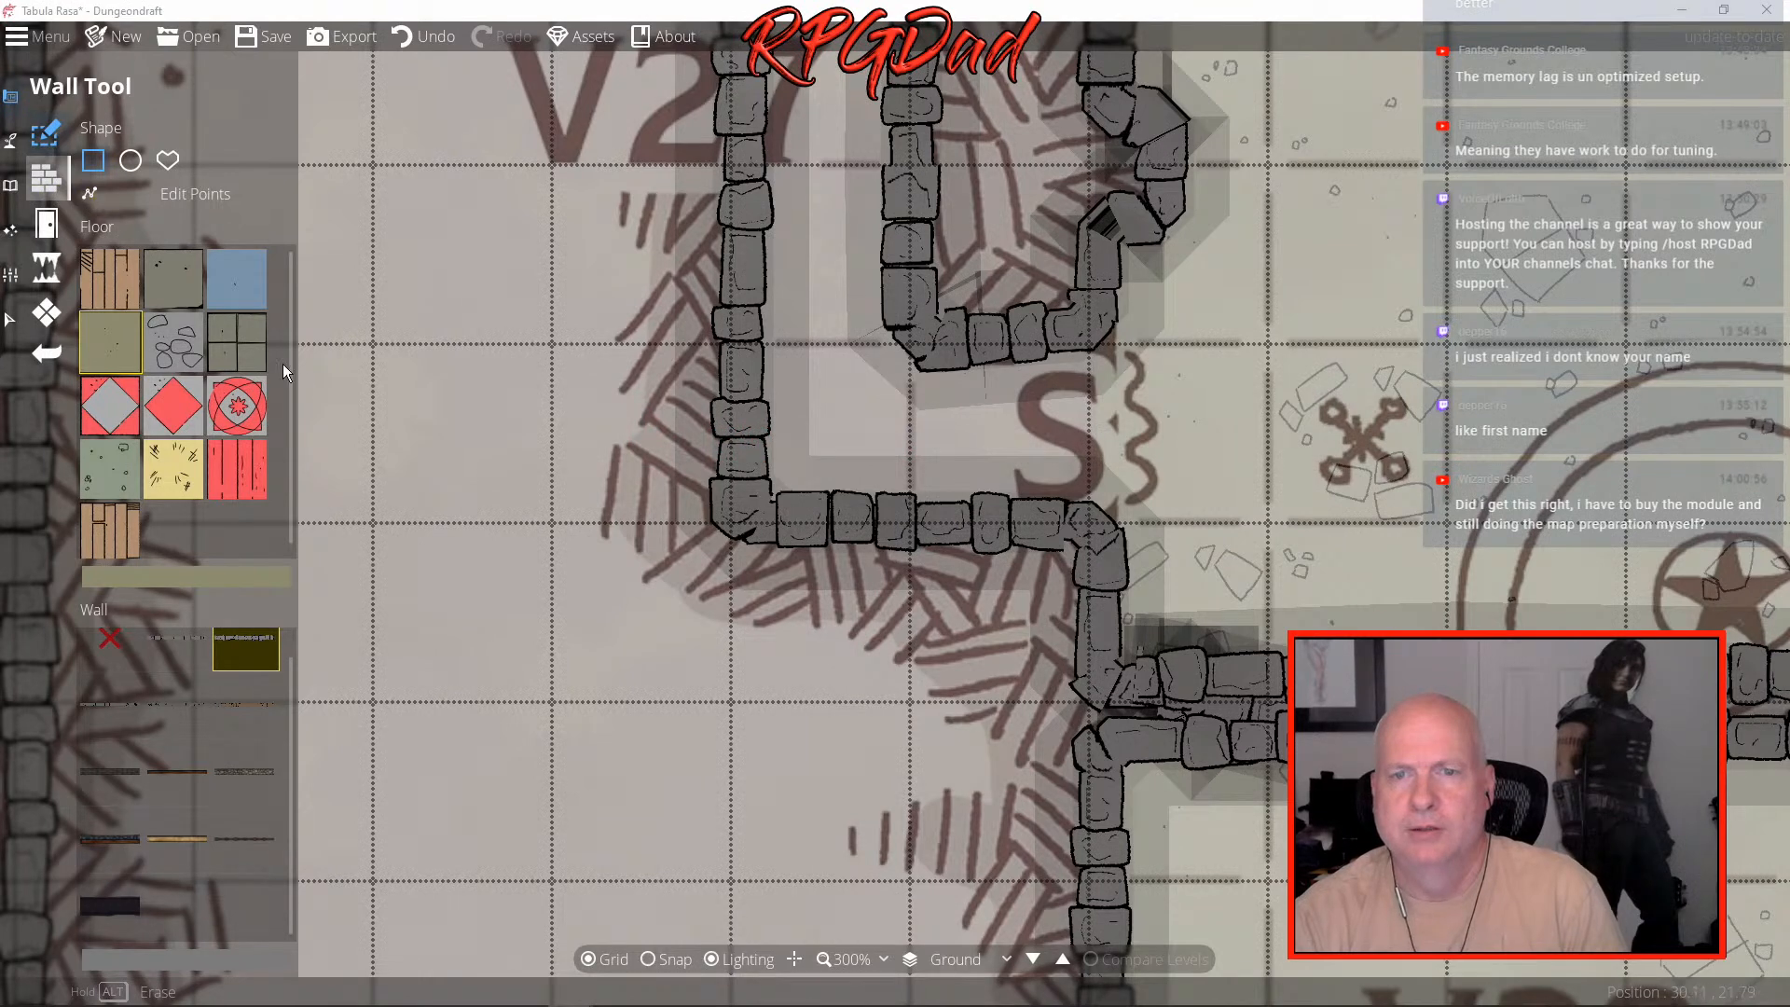
{"action": "left_click", "coordinate": [47, 179]}
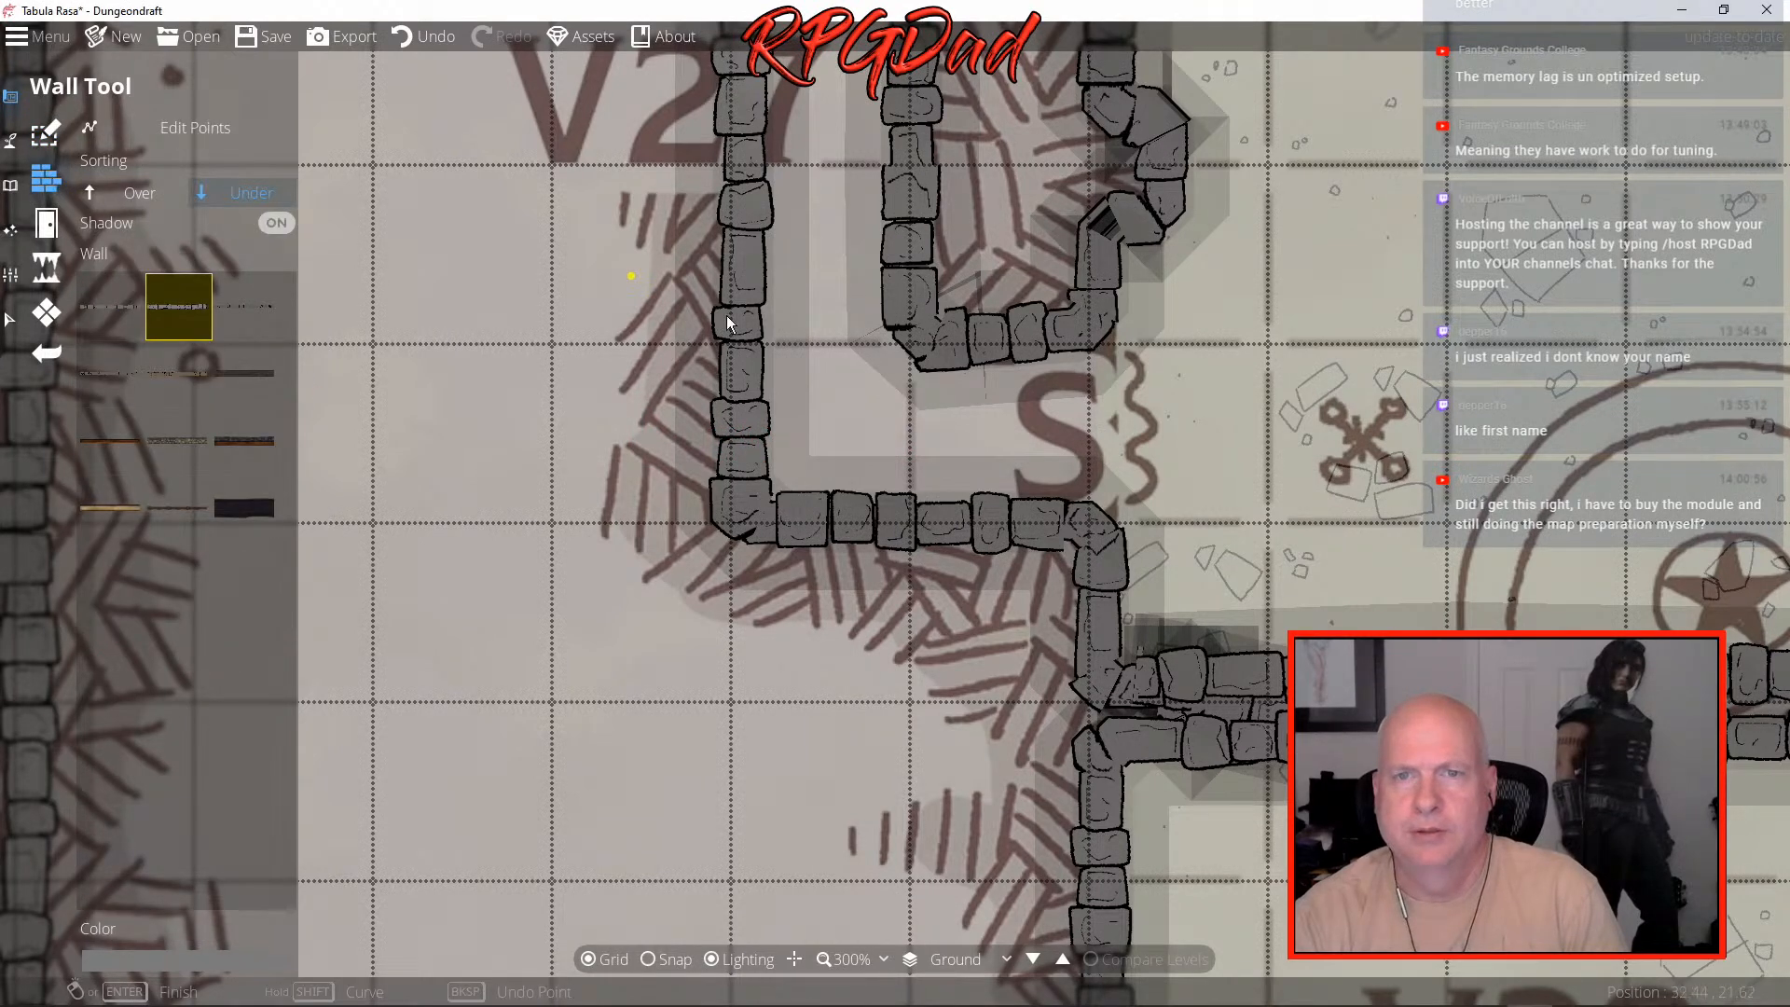
{"action": "left_click", "coordinate": [1094, 301]}
{"action": "double_click", "coordinate": [1098, 589]}
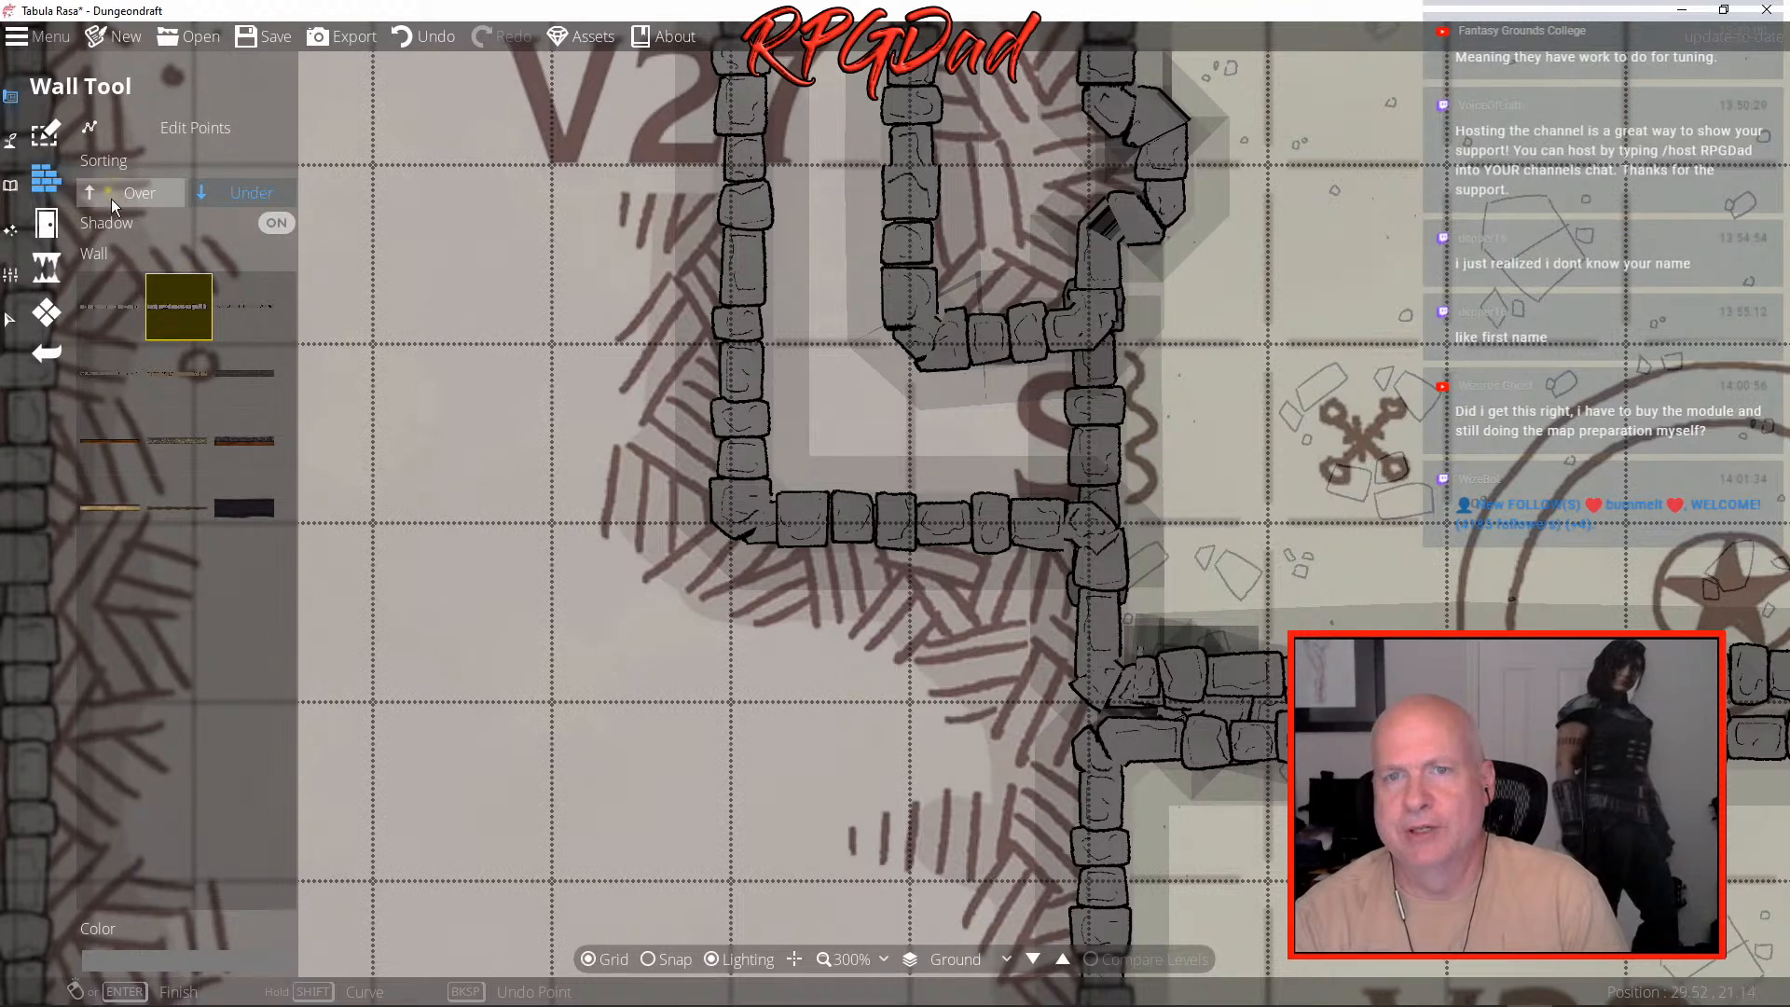
- Adjust the middle and end points of the wall segment at the S opening to align it with V26's west wall
{"action": "left_click", "coordinate": [131, 129]}
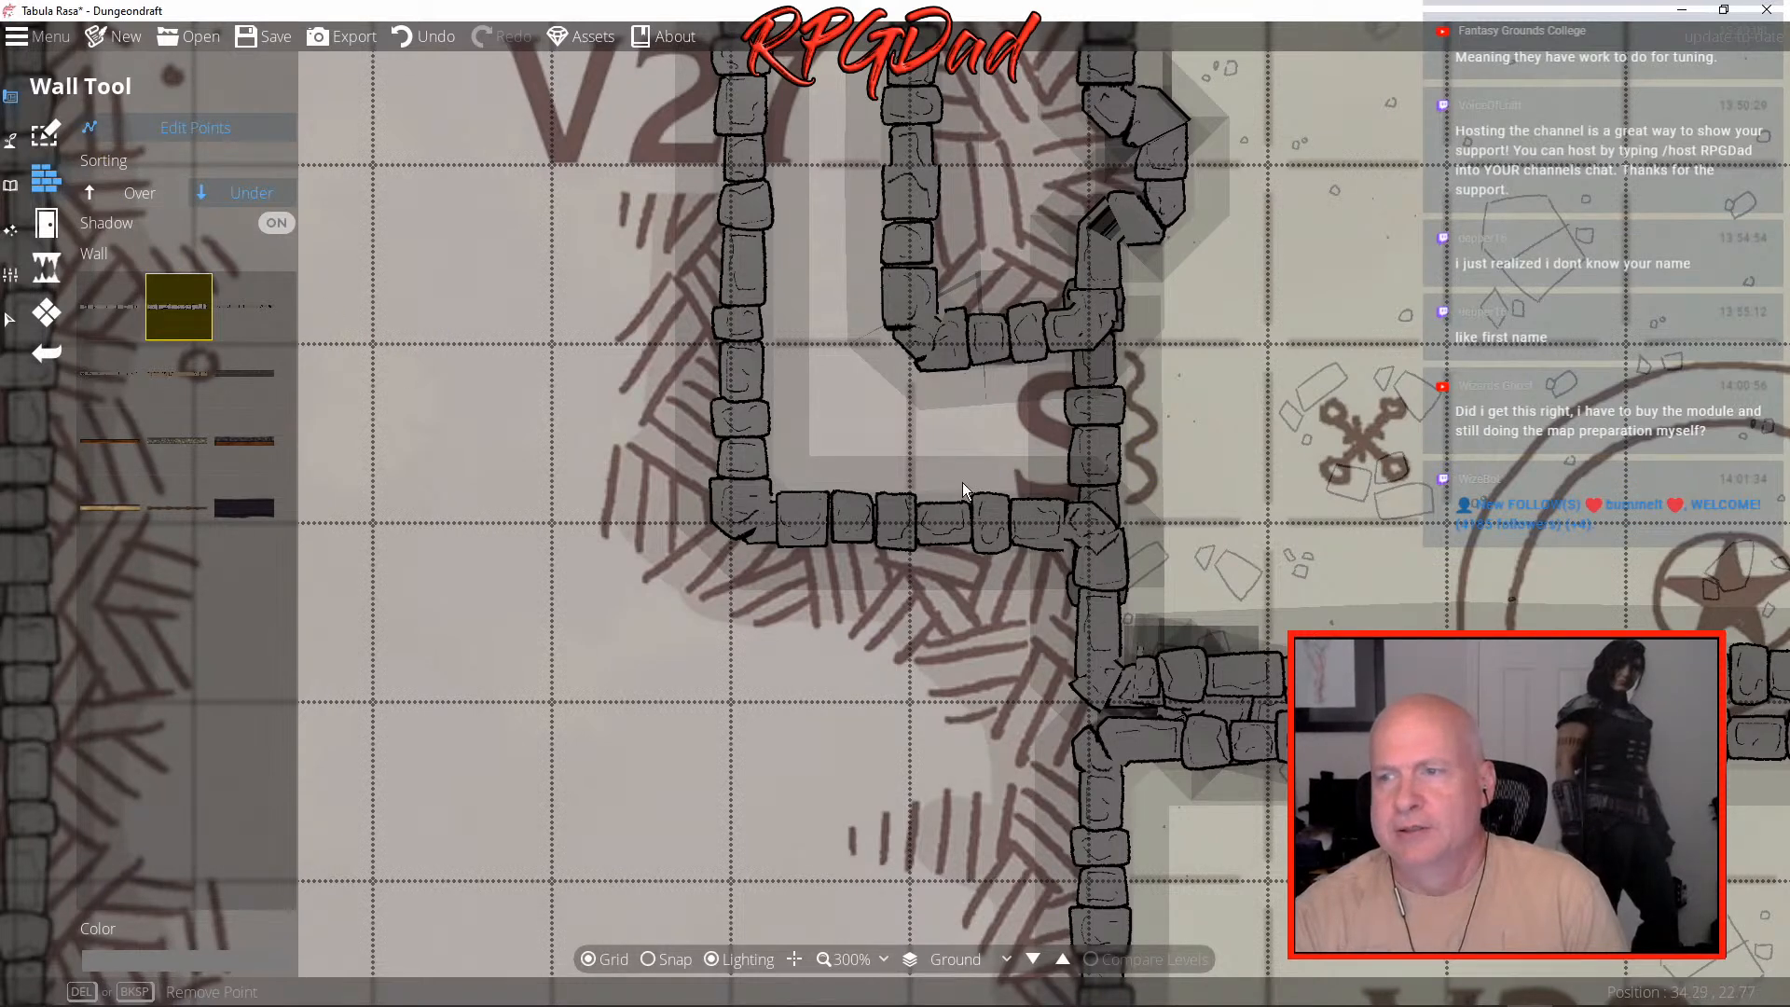
{"action": "left_click_drag", "start_coordinate": [1109, 465], "coordinate": [1099, 459]}
{"action": "left_click_drag", "start_coordinate": [1097, 588], "coordinate": [1096, 570]}
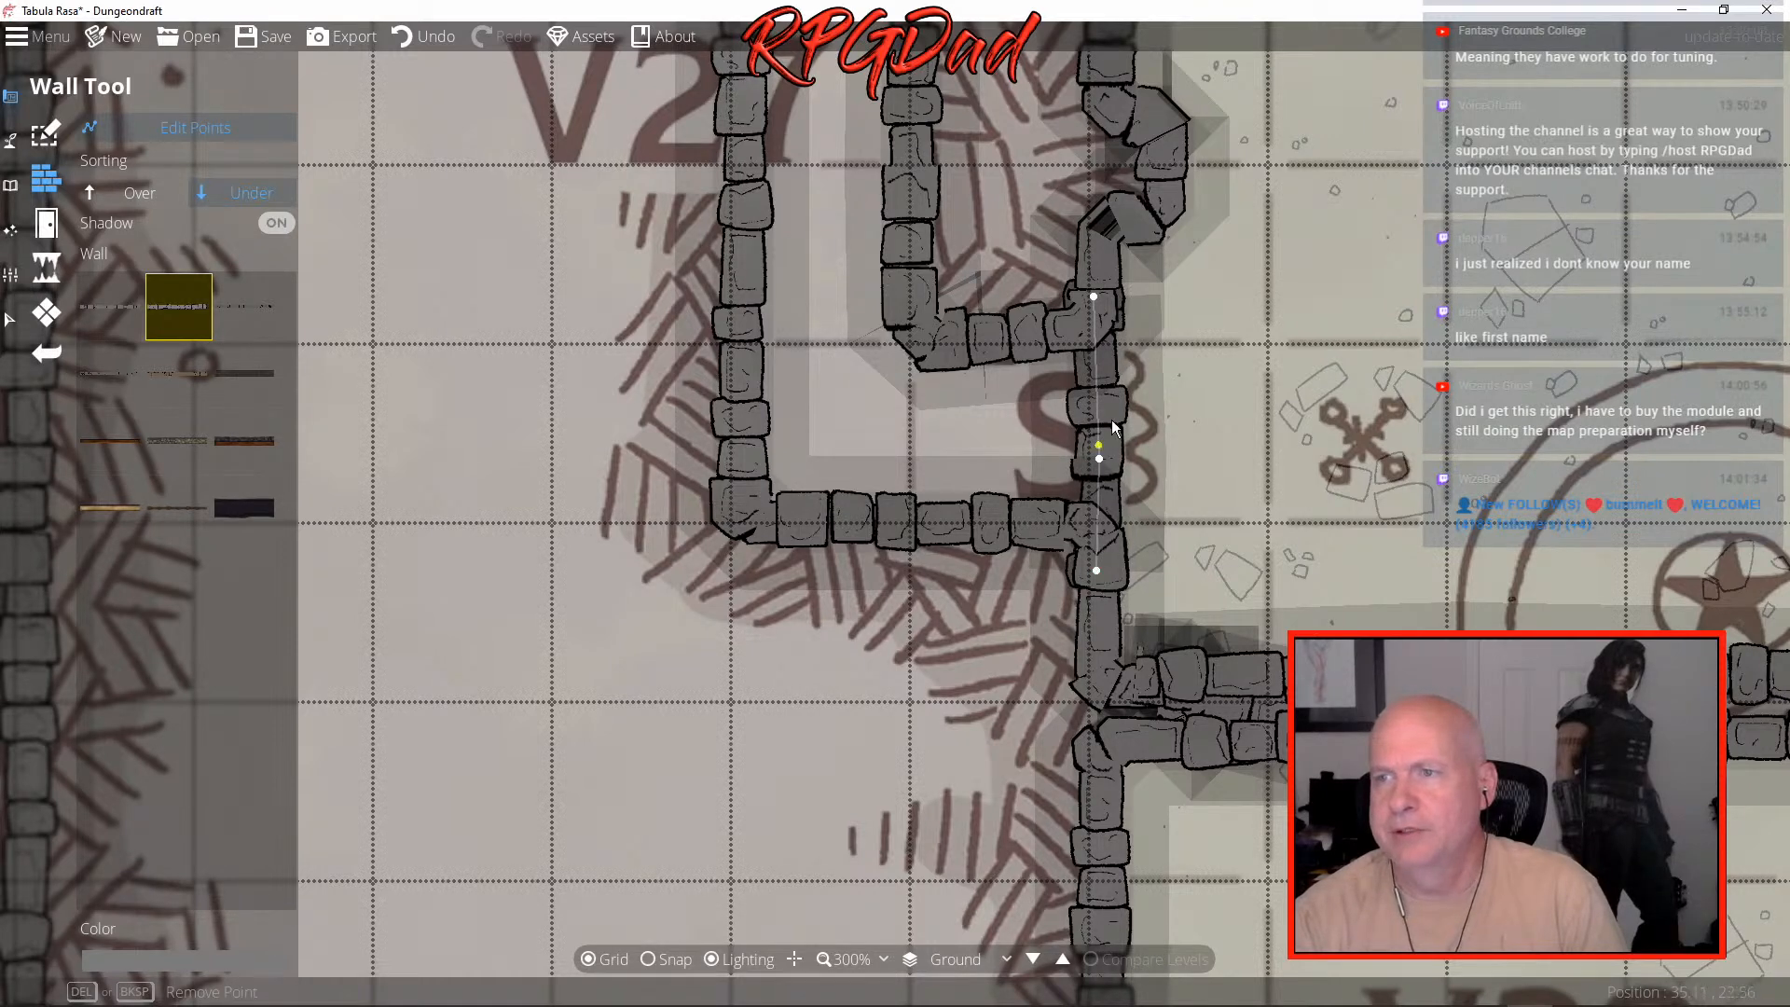
{"action": "left_click_drag", "start_coordinate": [1095, 296], "coordinate": [1083, 299]}
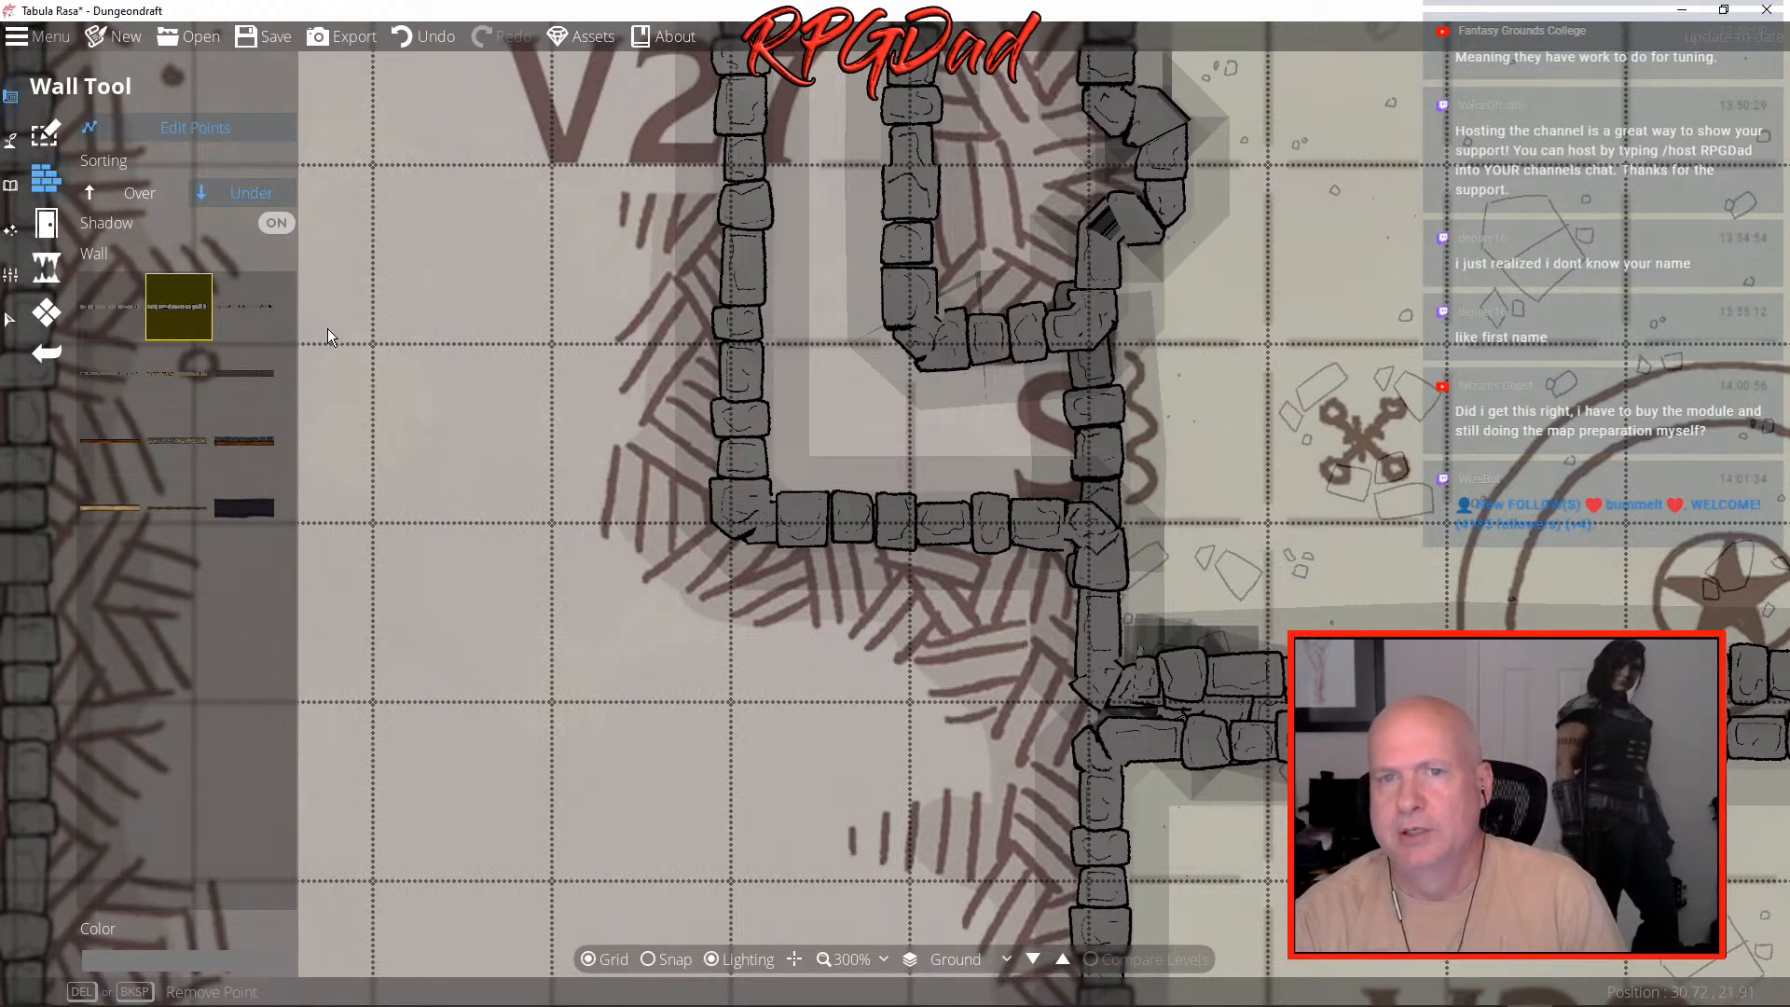
{"action": "left_click", "coordinate": [47, 231]}
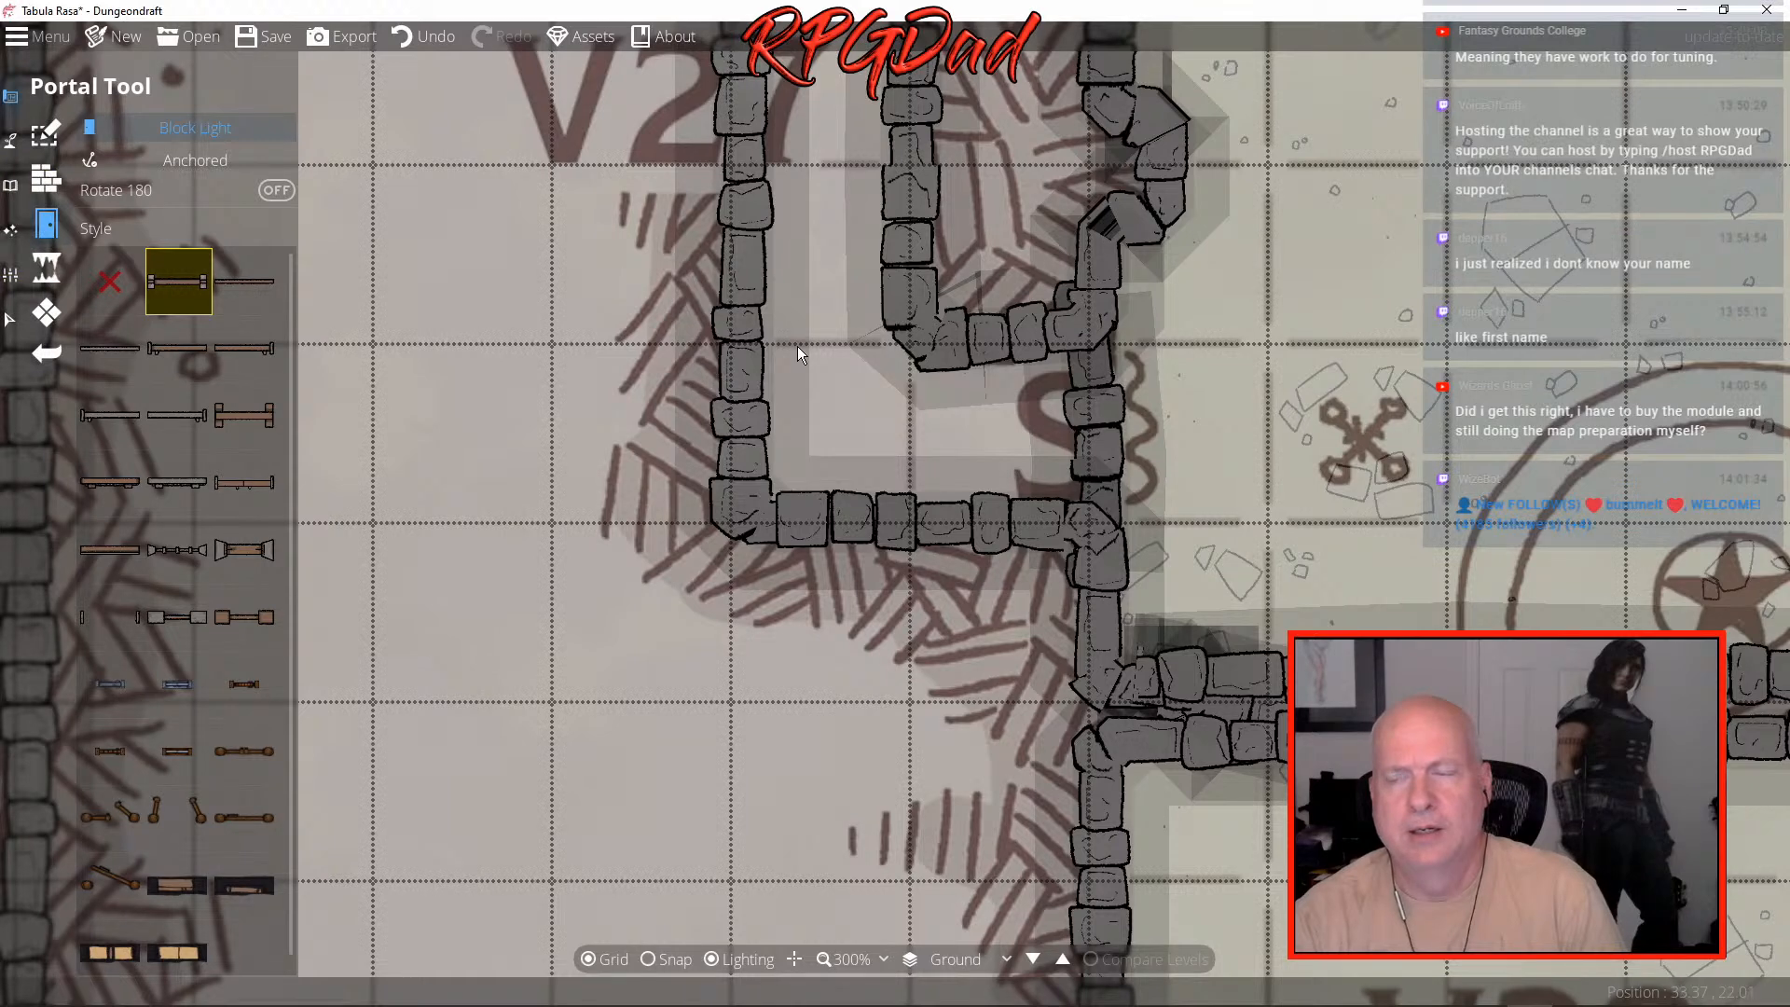
{"action": "left_click", "coordinate": [1109, 429]}
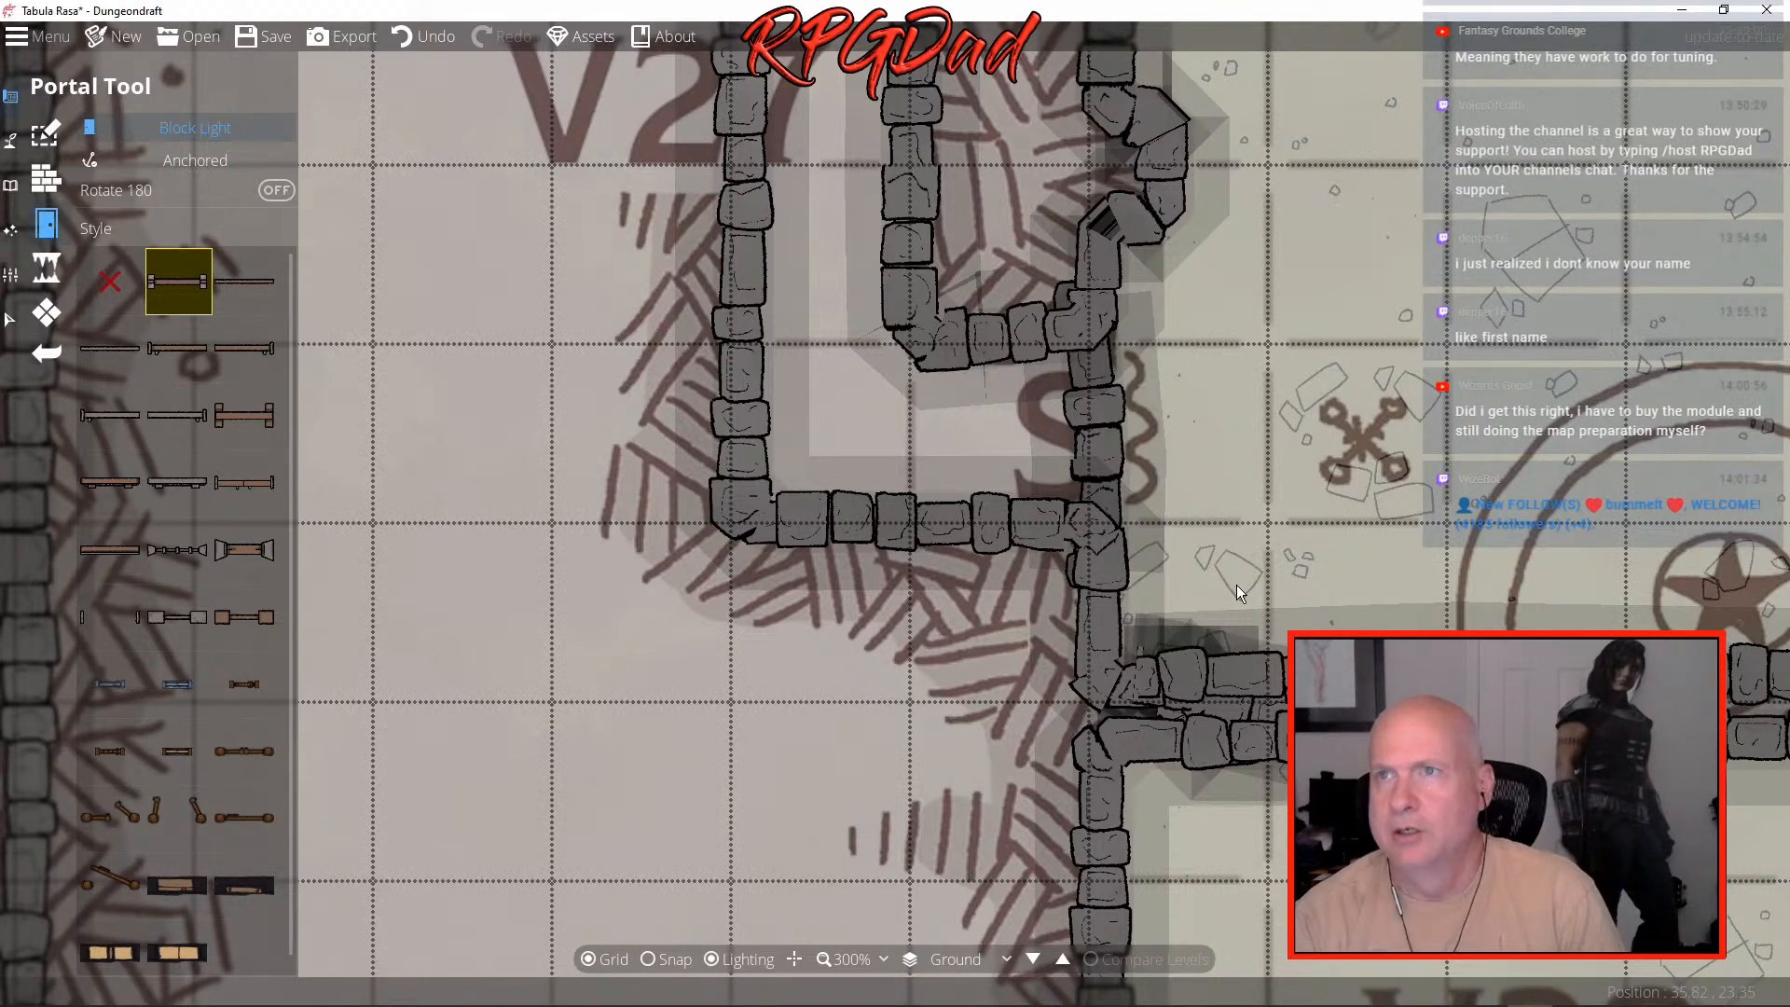
- Draw a stone wall segment with the Wall Tool closing the gap between rooms V33 and V32
{"action": "scroll", "coordinate": [1238, 586], "scroll_direction": "down", "scroll_amount": 5}
{"action": "scroll", "coordinate": [1236, 585], "scroll_direction": "down", "scroll_amount": 2}
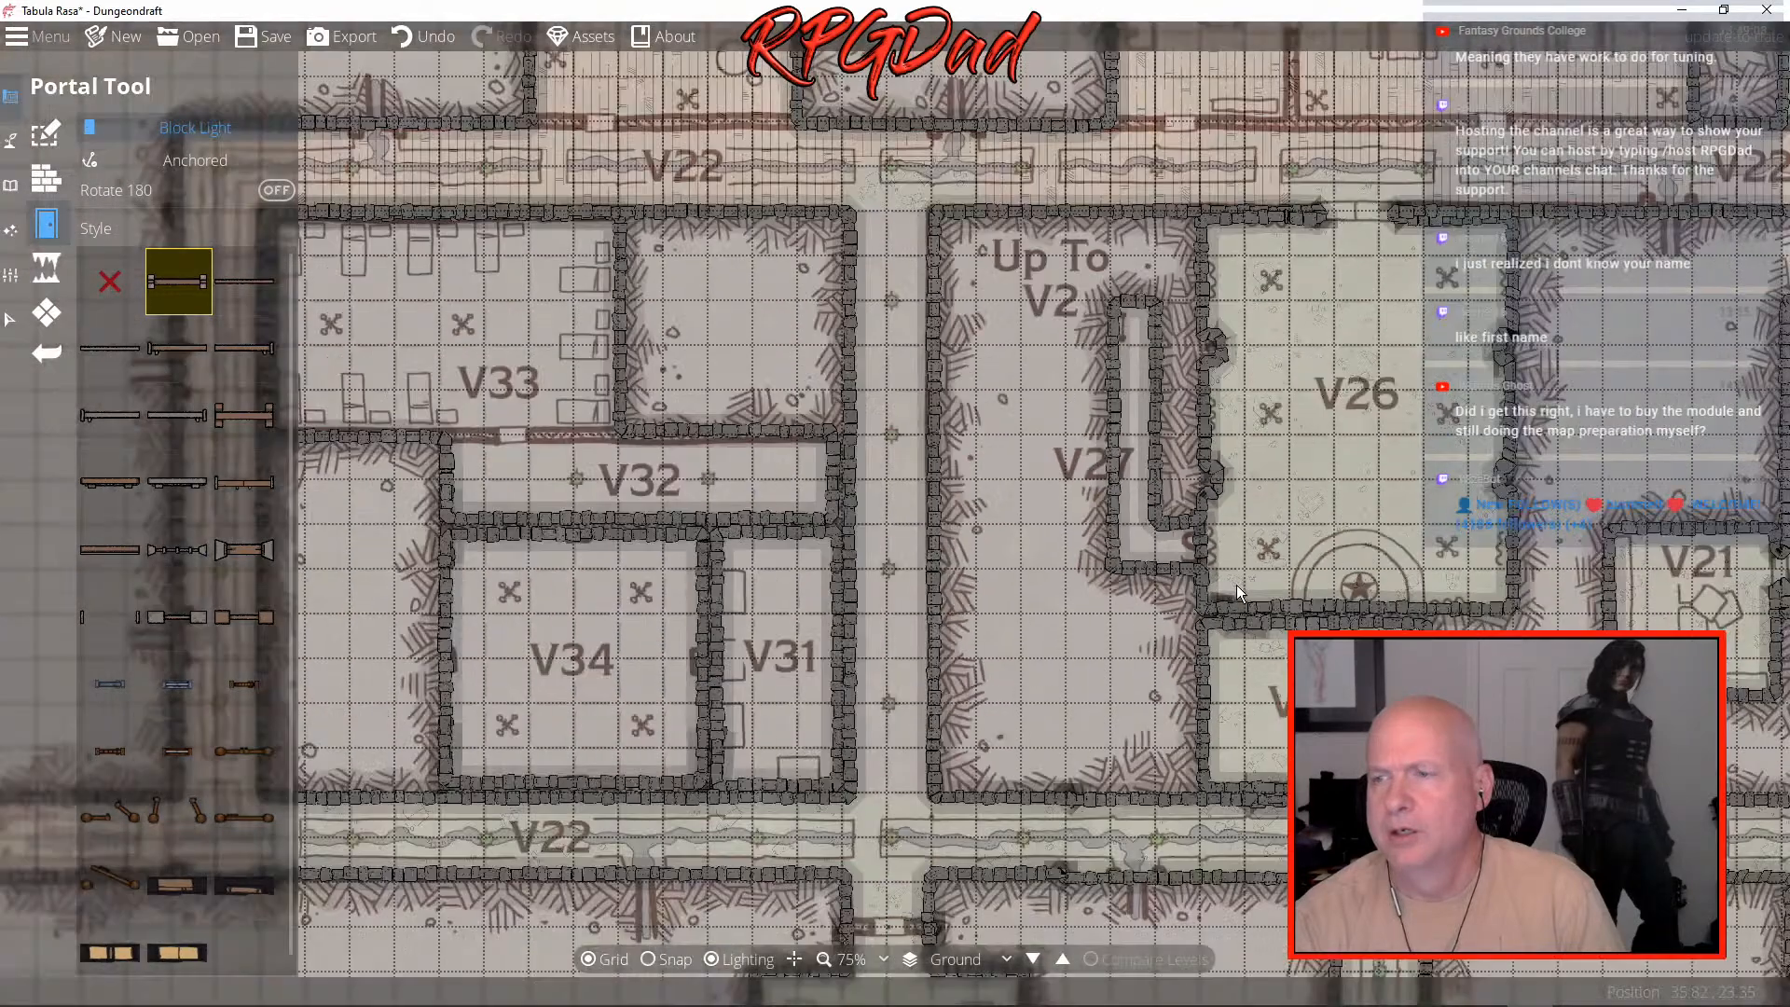
{"action": "scroll", "coordinate": [1236, 585], "scroll_direction": "down", "scroll_amount": 1}
{"action": "scroll", "coordinate": [1237, 584], "scroll_direction": "up", "scroll_amount": 2}
{"action": "scroll", "coordinate": [1237, 584], "scroll_direction": "up", "scroll_amount": 1}
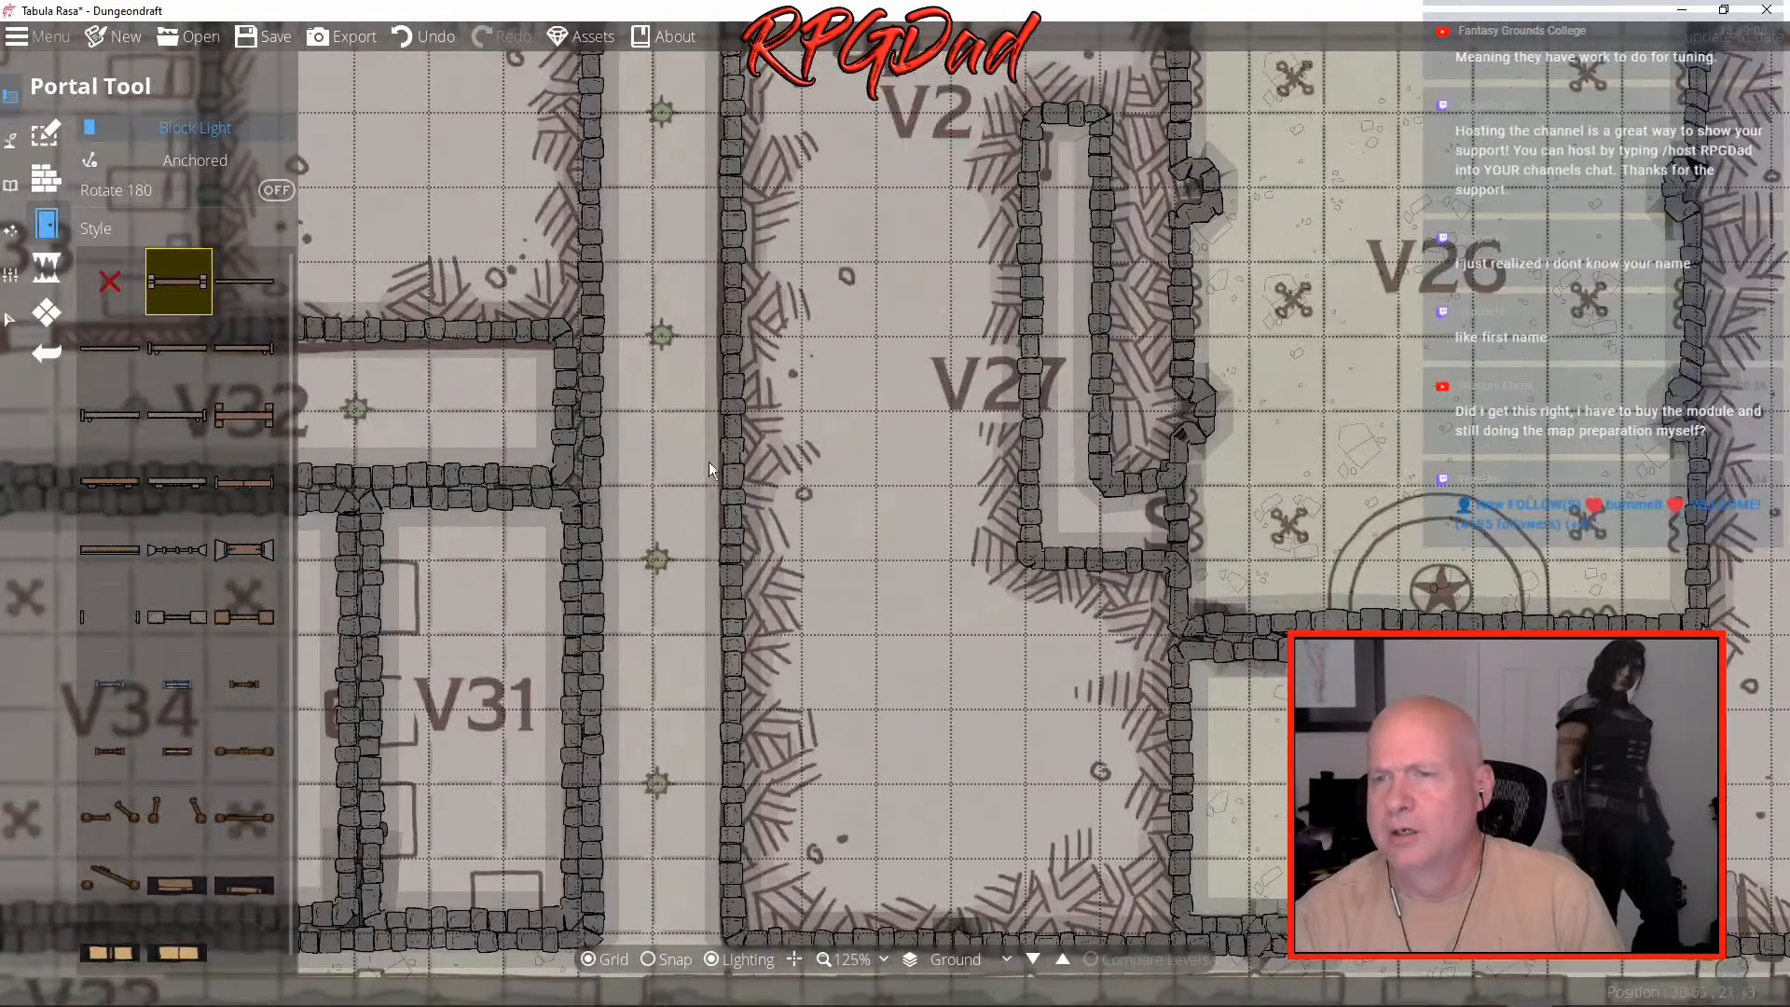
{"action": "key", "text": "Left"}
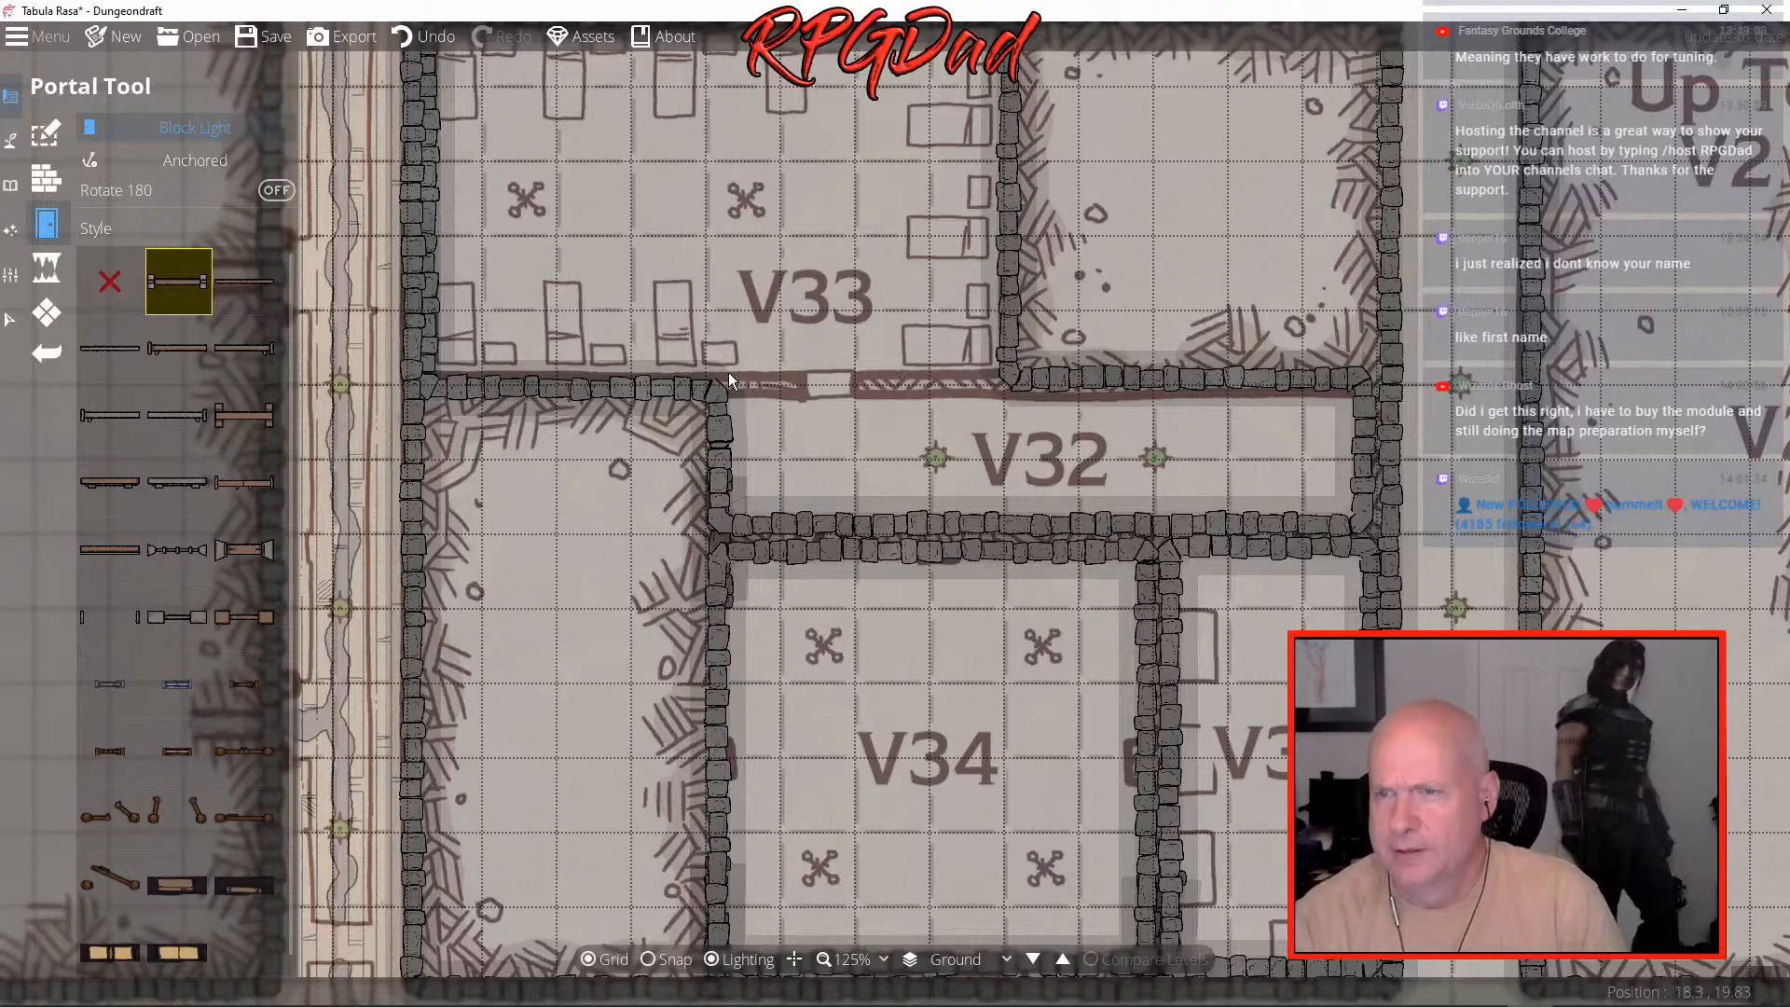
{"action": "left_click", "coordinate": [45, 177]}
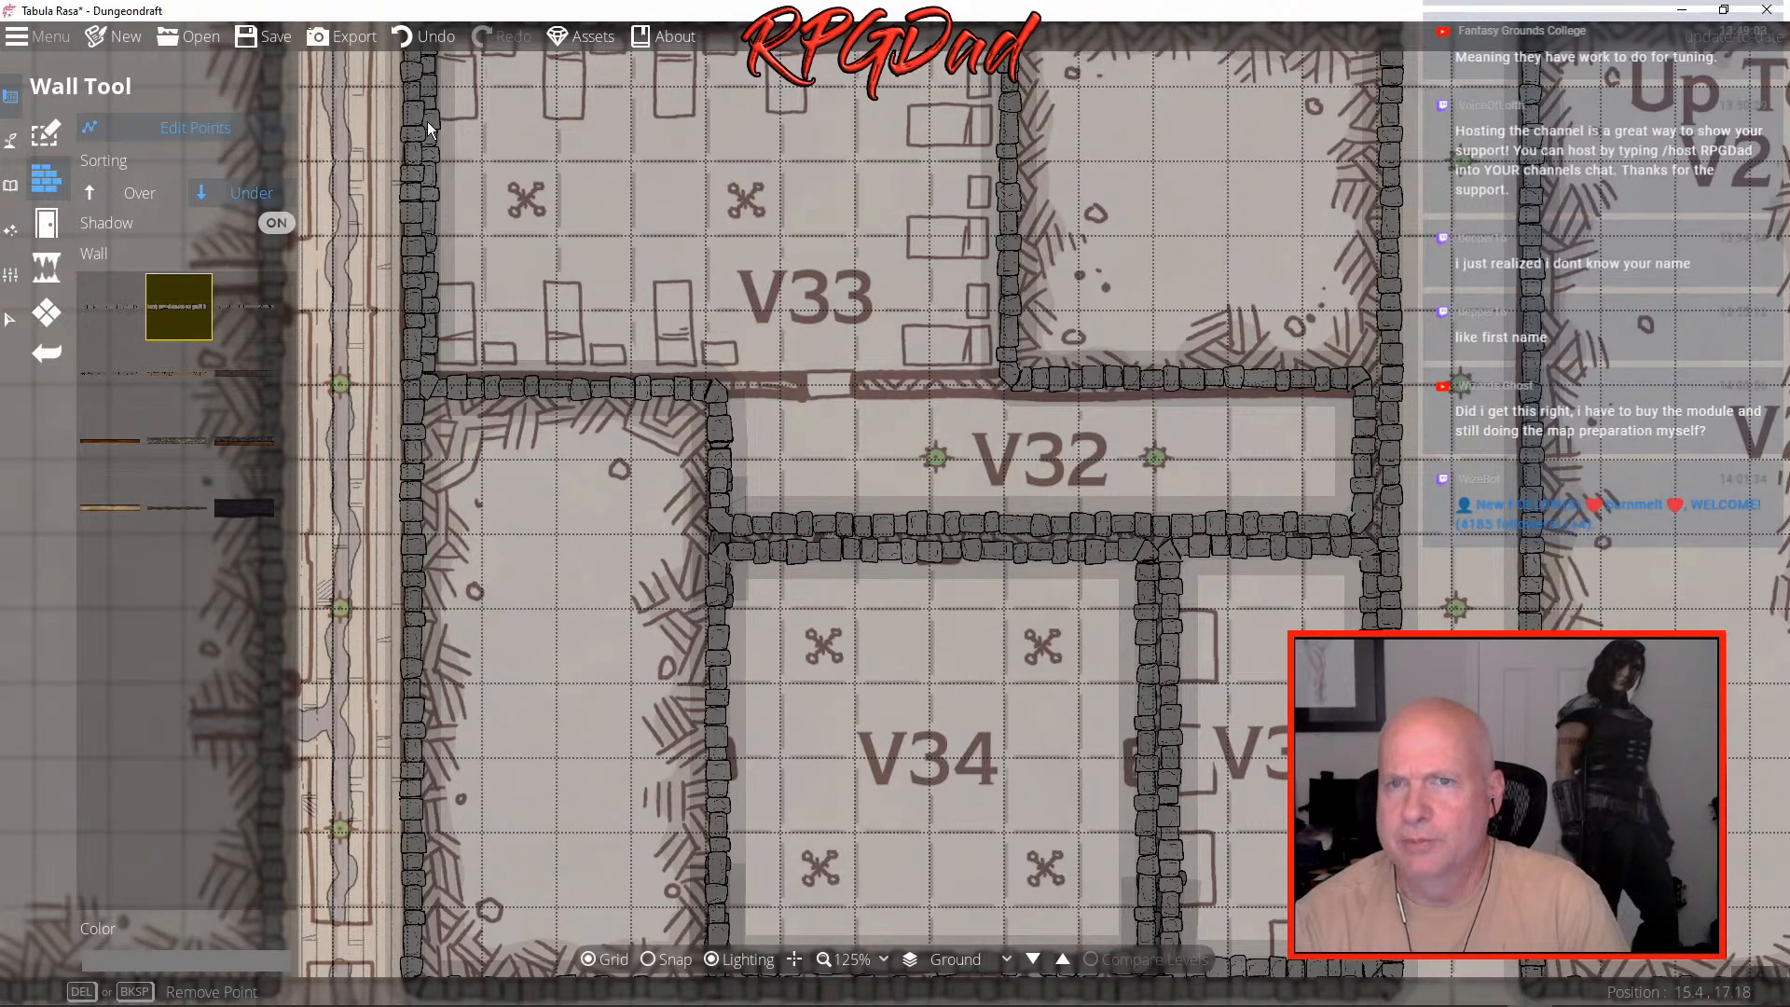
{"action": "left_click", "coordinate": [120, 121]}
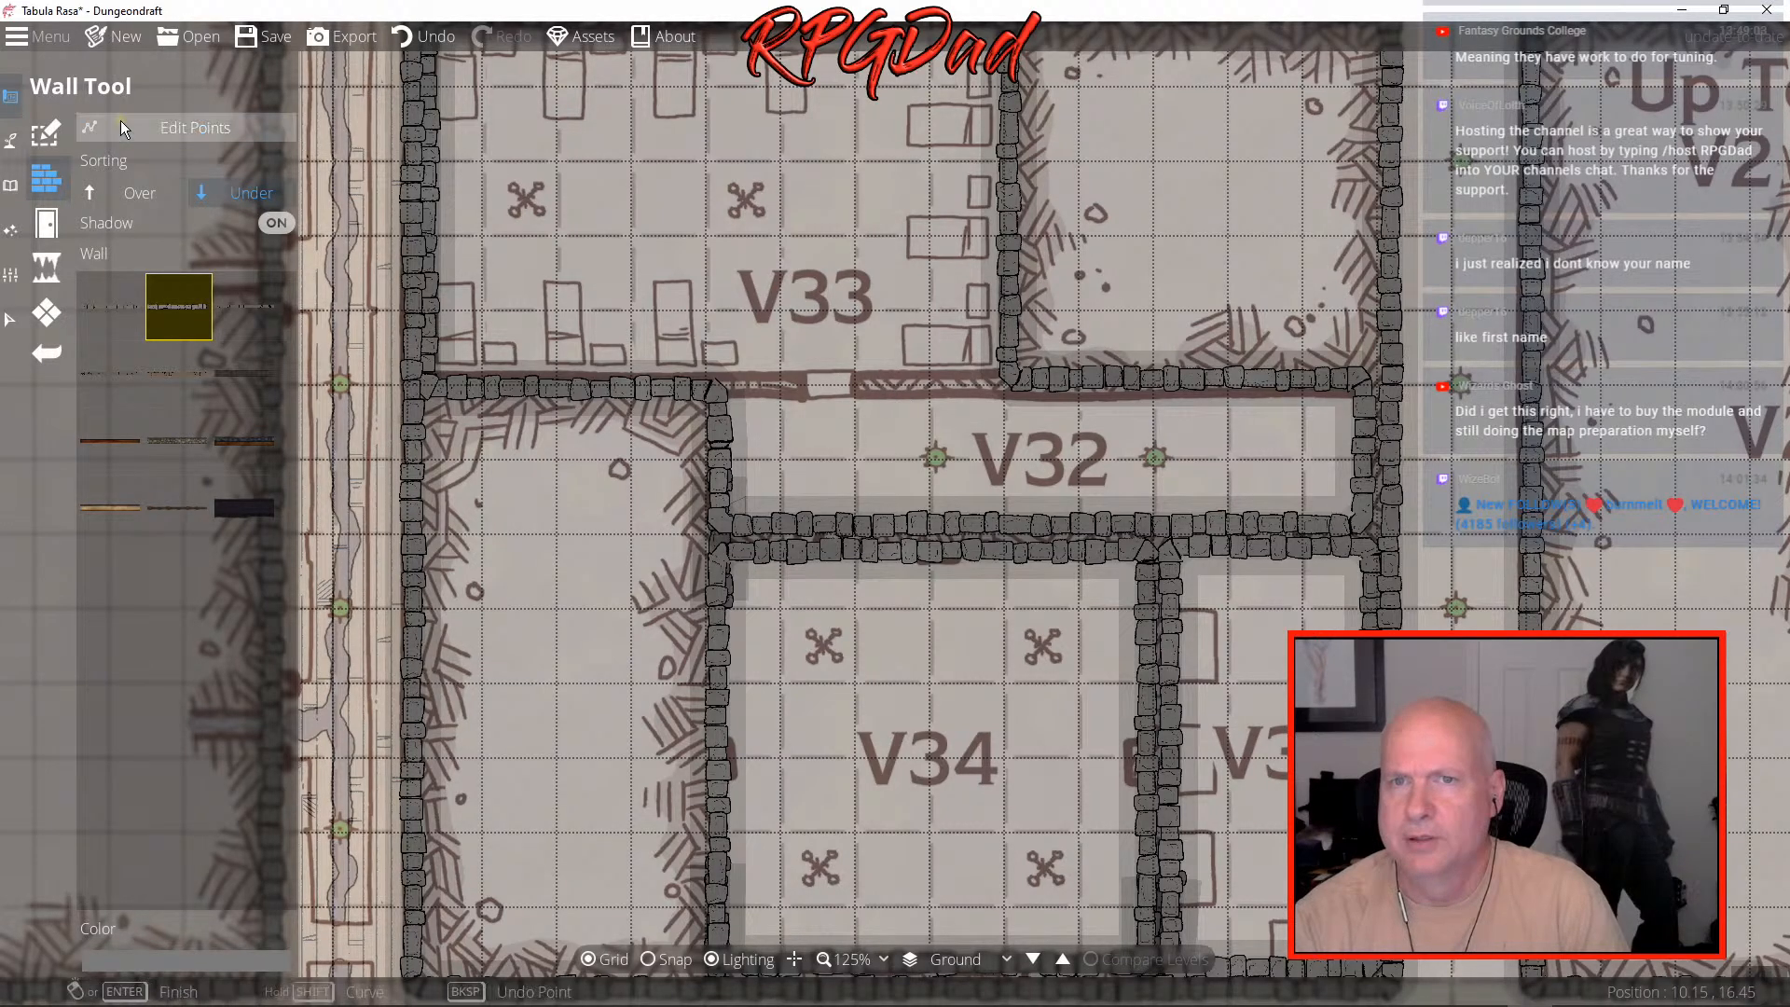
{"action": "left_click", "coordinate": [694, 393]}
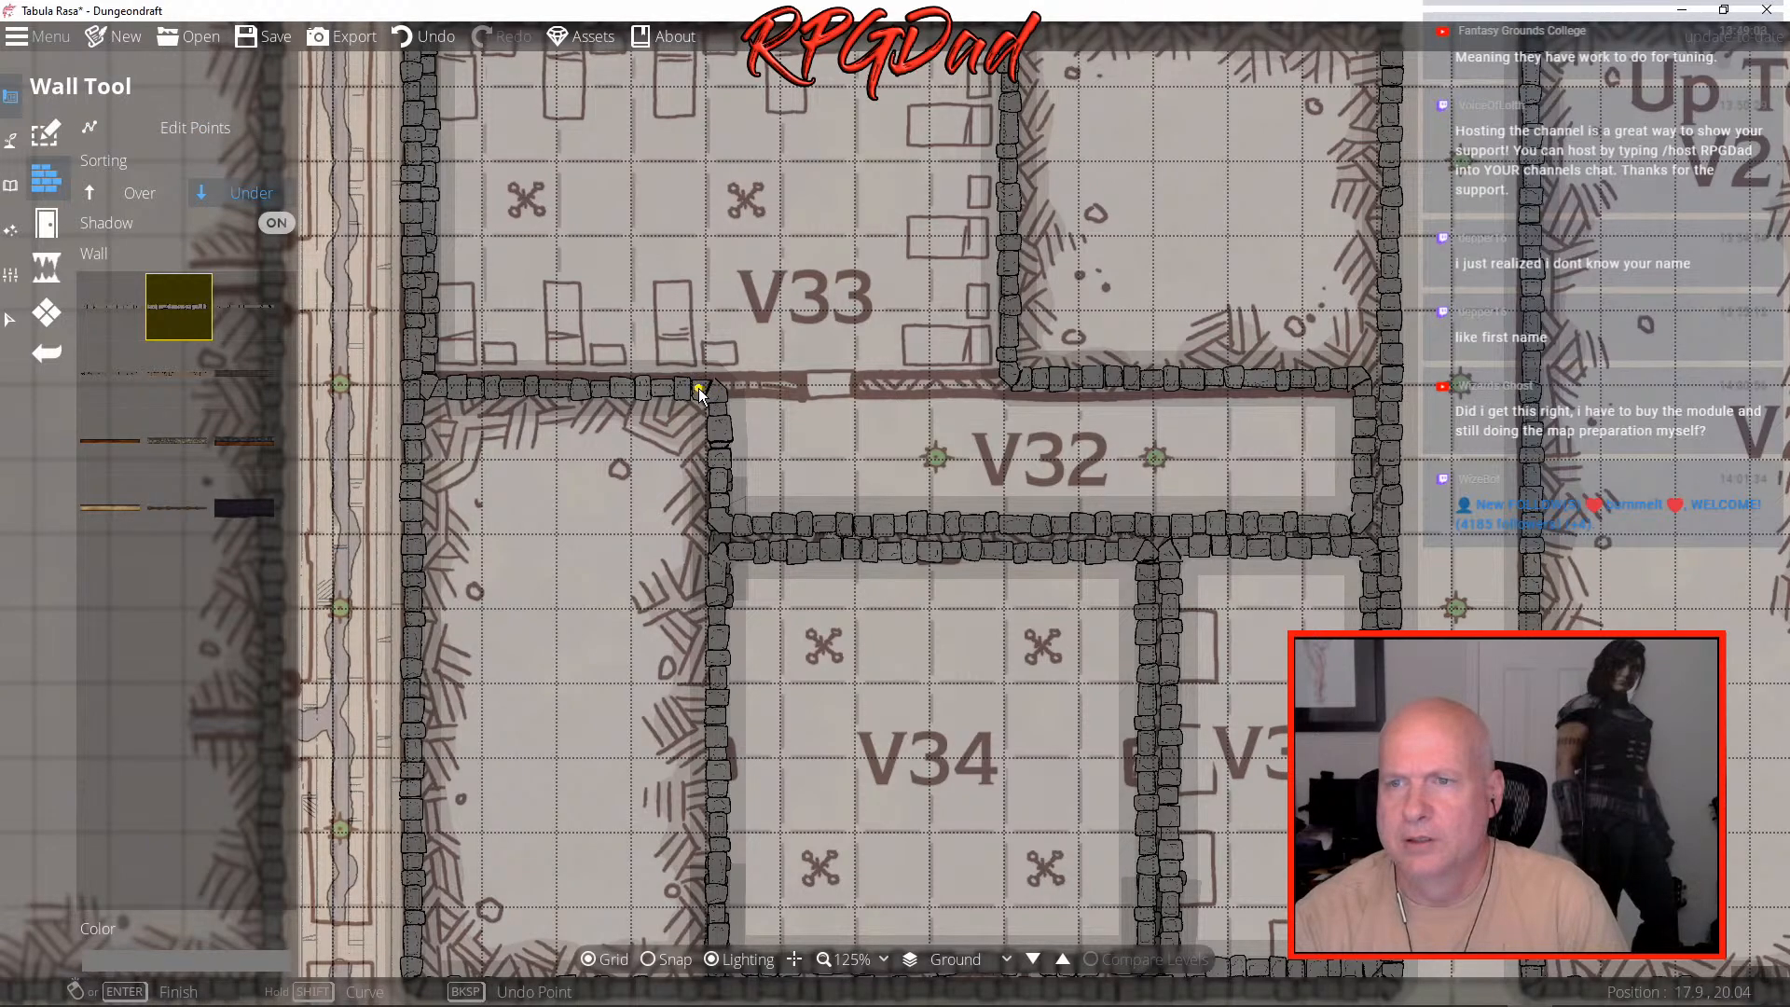
{"action": "left_click", "coordinate": [1035, 385]}
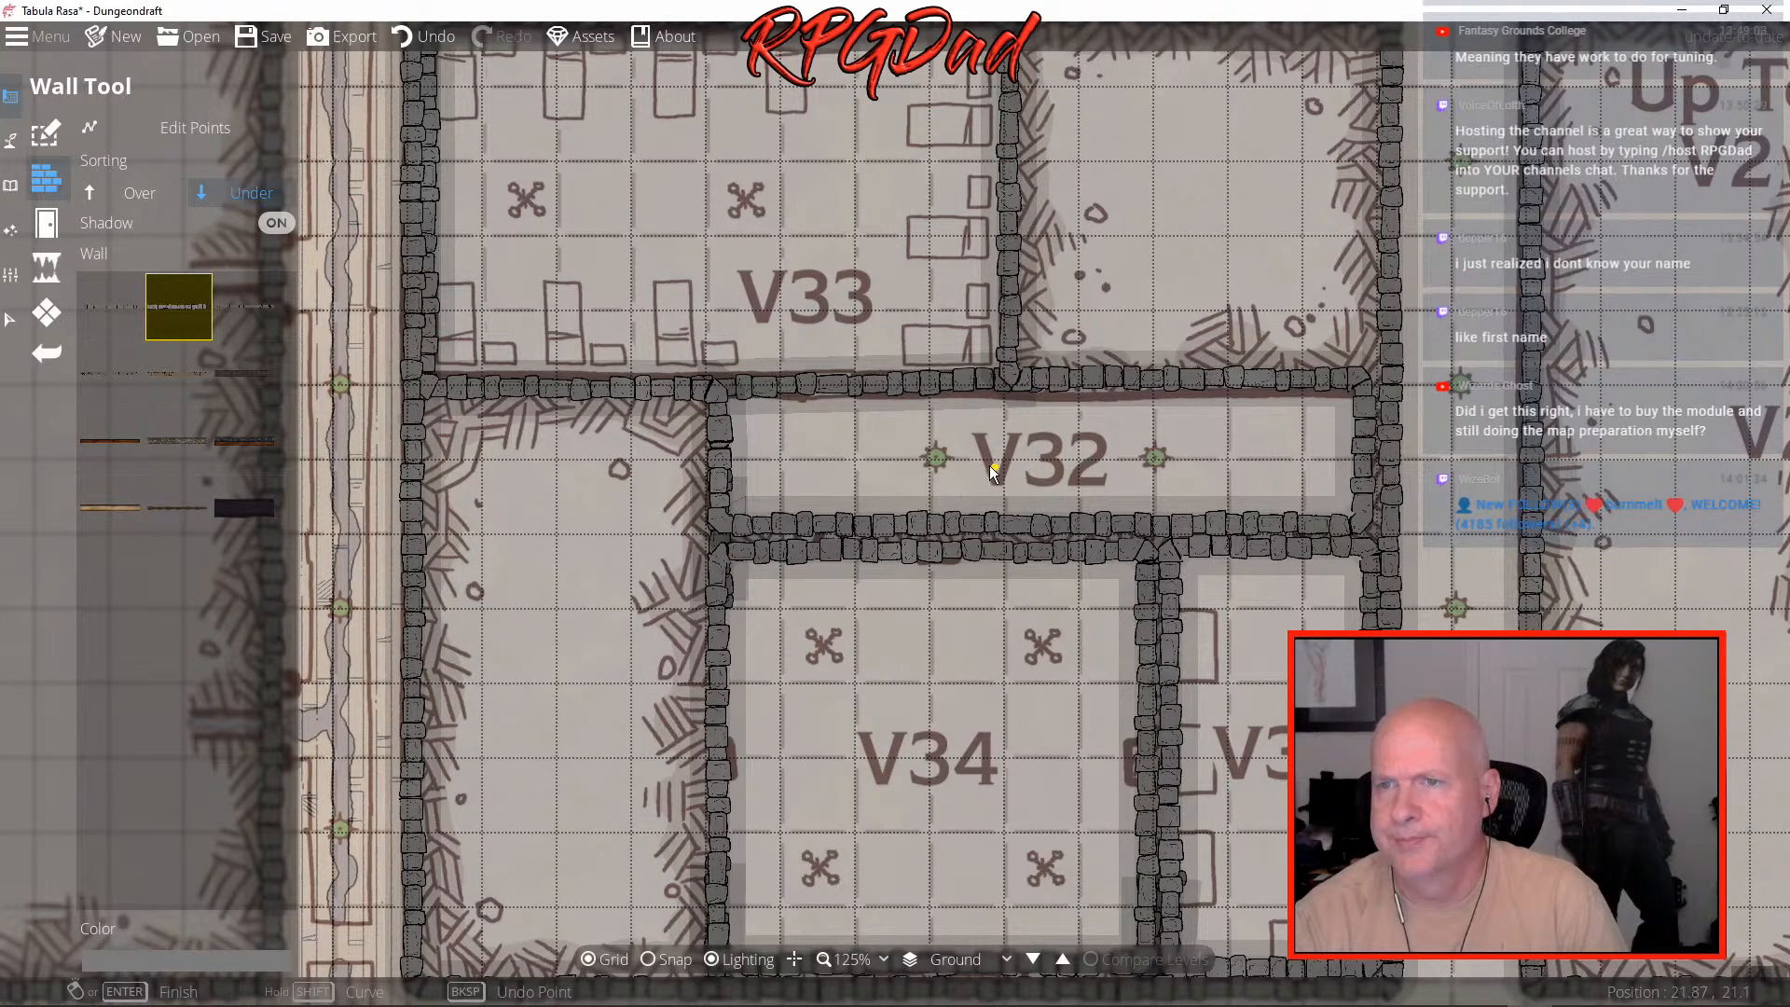
- Draw a stone wall segment across the doorway between the V22 corridor and room V36
{"action": "left_click_drag", "start_coordinate": [860, 451], "coordinate": [1003, 229]}
{"action": "left_click_drag", "start_coordinate": [1054, 596], "coordinate": [569, 382]}
{"action": "left_click_drag", "start_coordinate": [1385, 520], "coordinate": [1199, 385]}
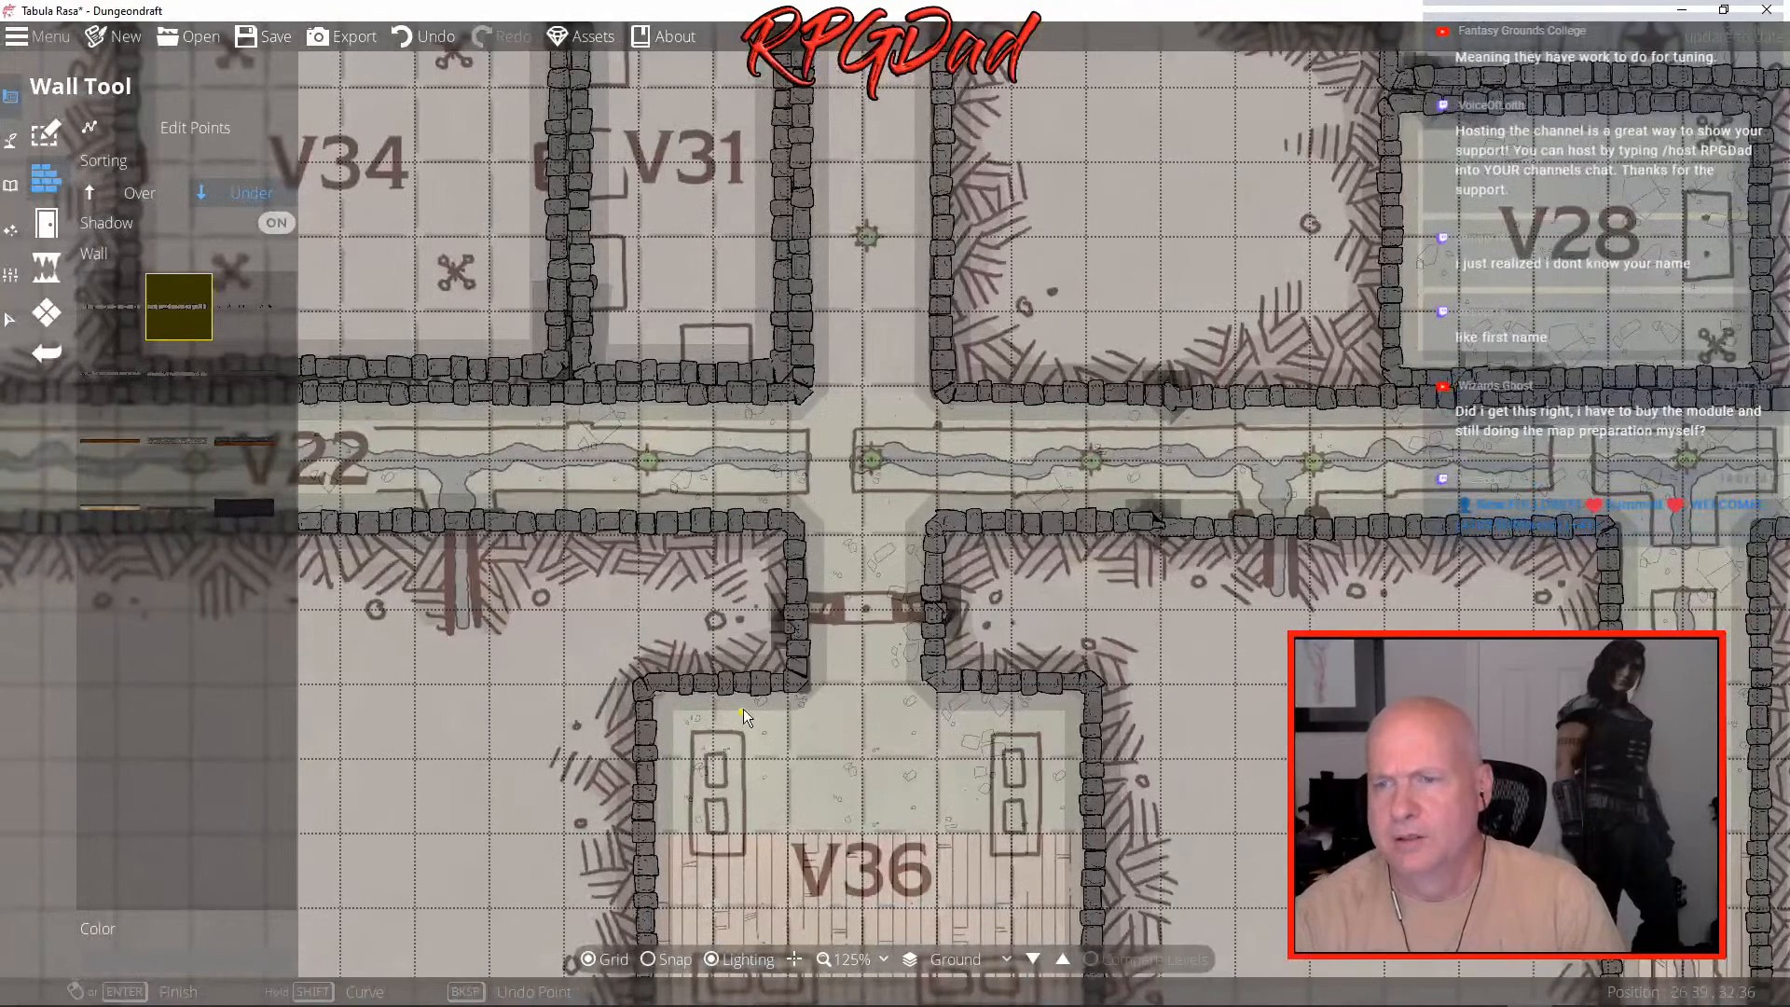
{"action": "left_click", "coordinate": [798, 612]}
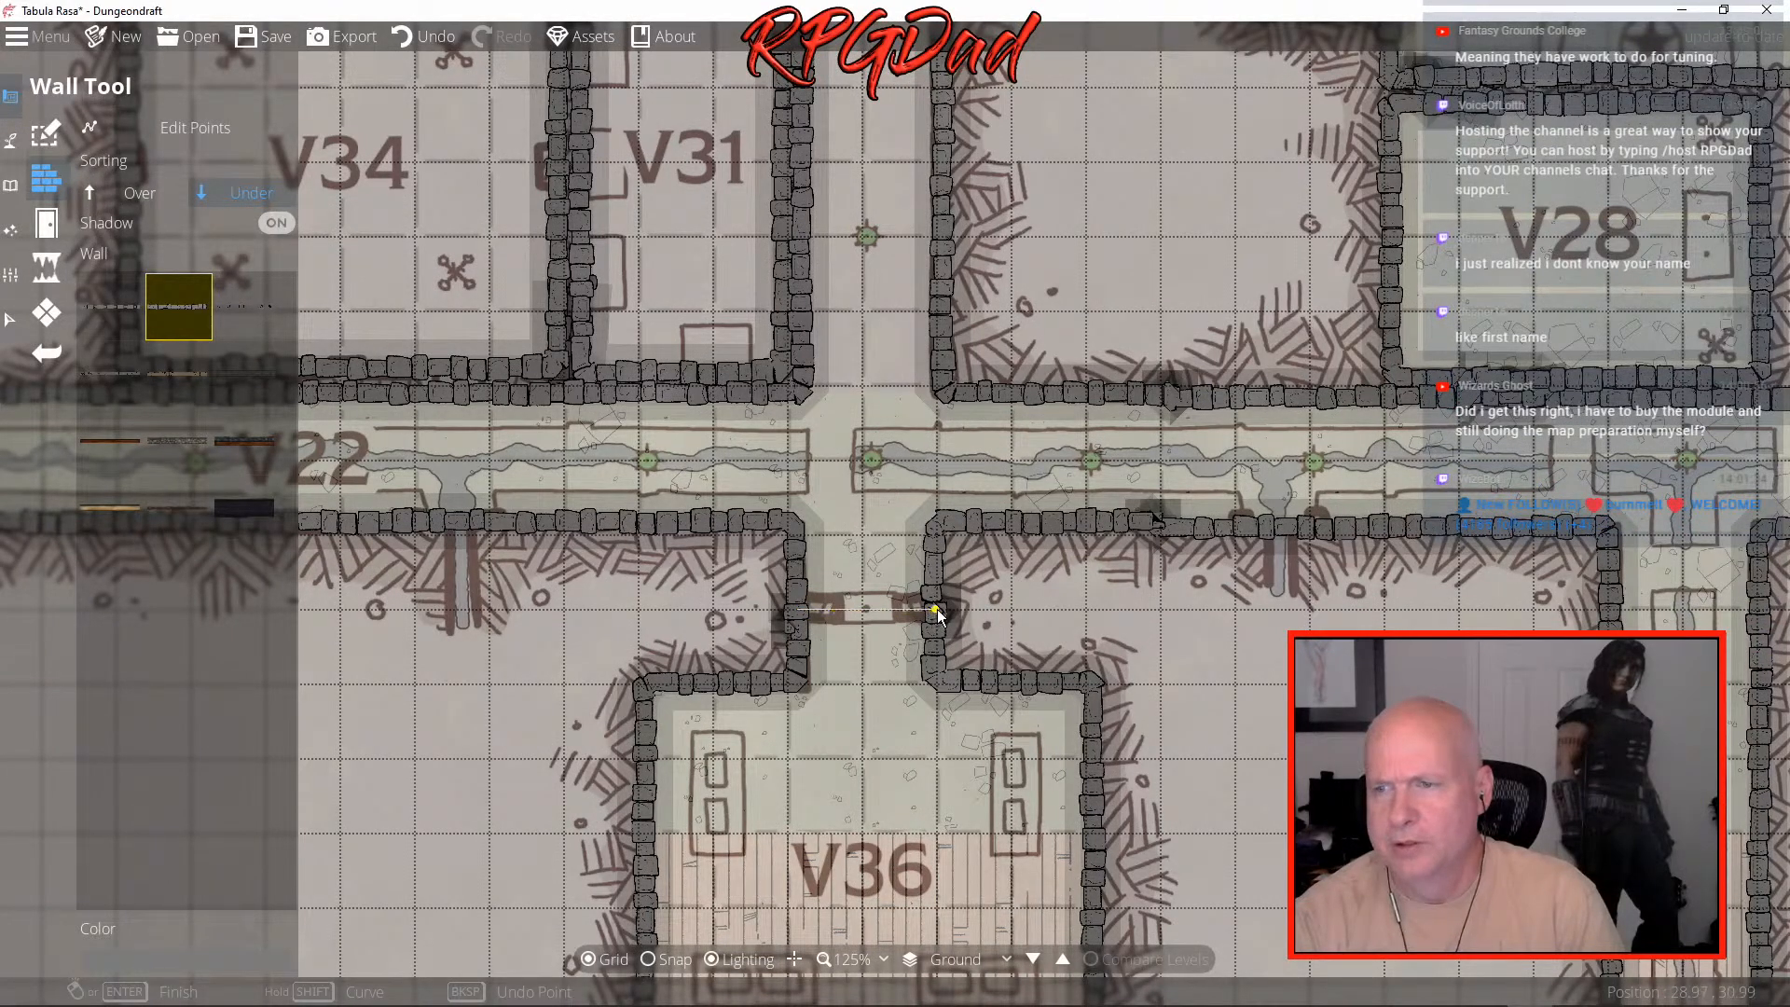
{"action": "right_click", "coordinate": [938, 611]}
- Draw a stone wall segment across V20's east doorway, from its northern wall corner down to the southern wall
{"action": "left_click_drag", "start_coordinate": [1426, 614], "coordinate": [631, 501]}
{"action": "left_click_drag", "start_coordinate": [1503, 556], "coordinate": [861, 313]}
{"action": "left_click_drag", "start_coordinate": [1600, 482], "coordinate": [768, 910]}
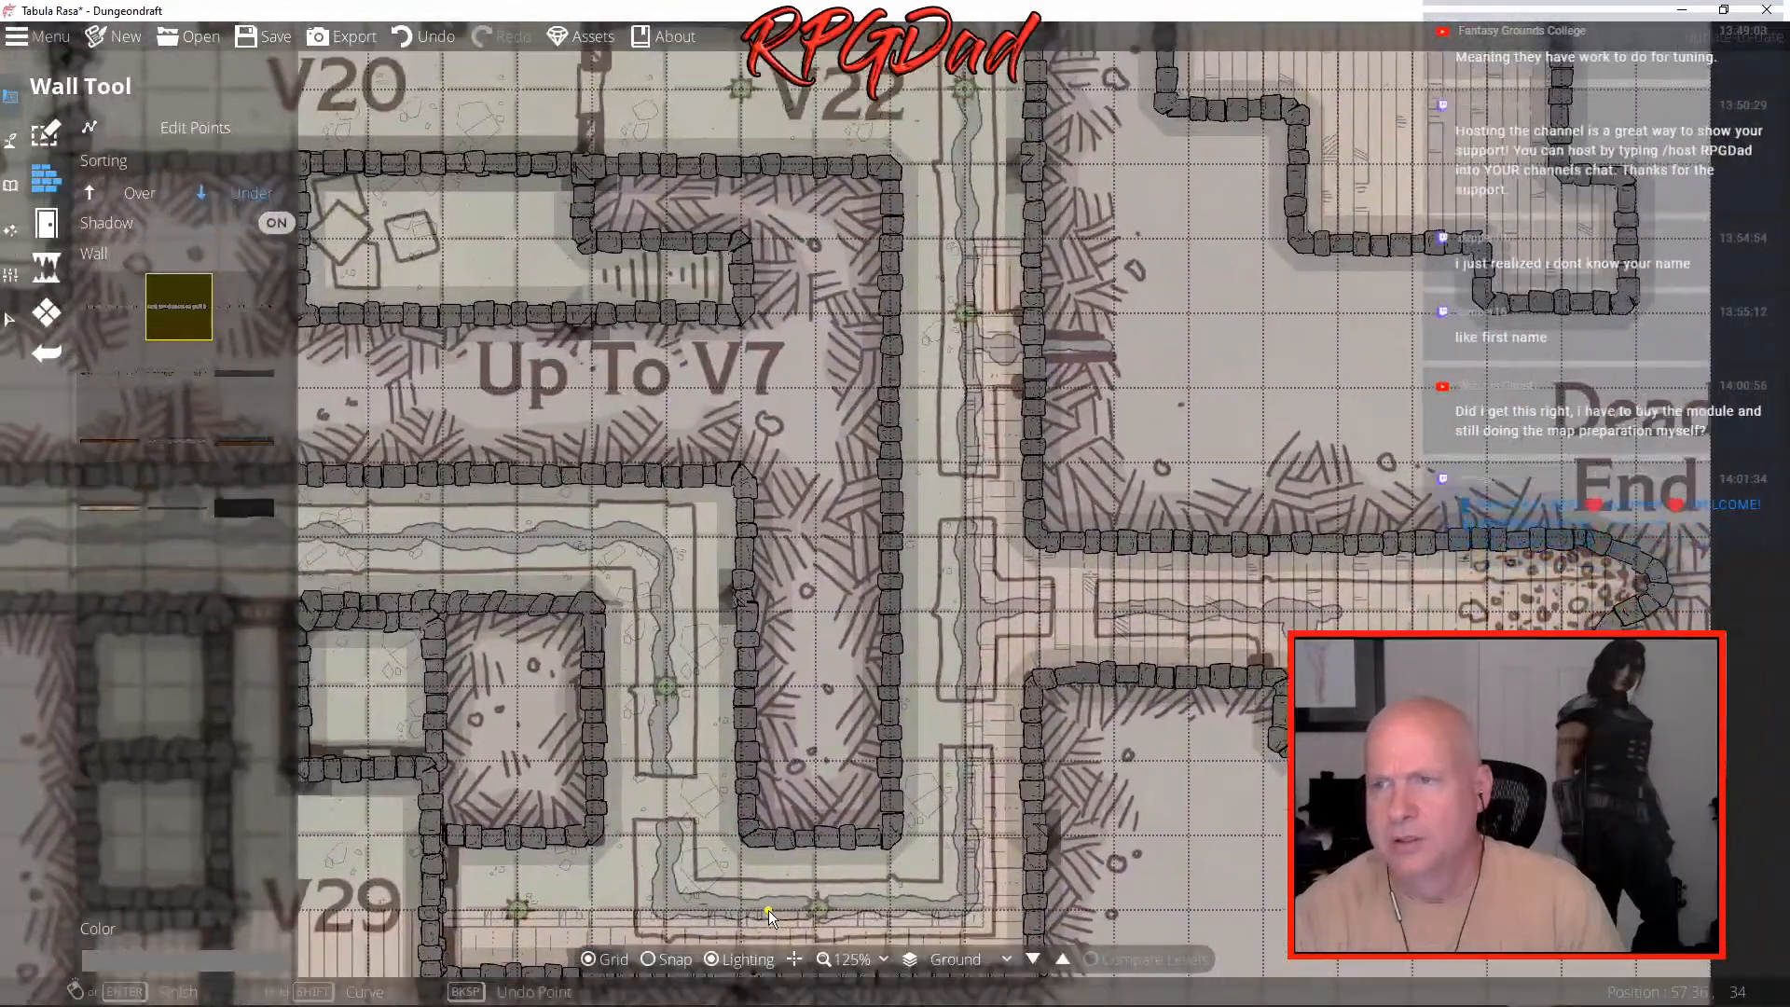
{"action": "left_click_drag", "start_coordinate": [1137, 343], "coordinate": [1239, 729]}
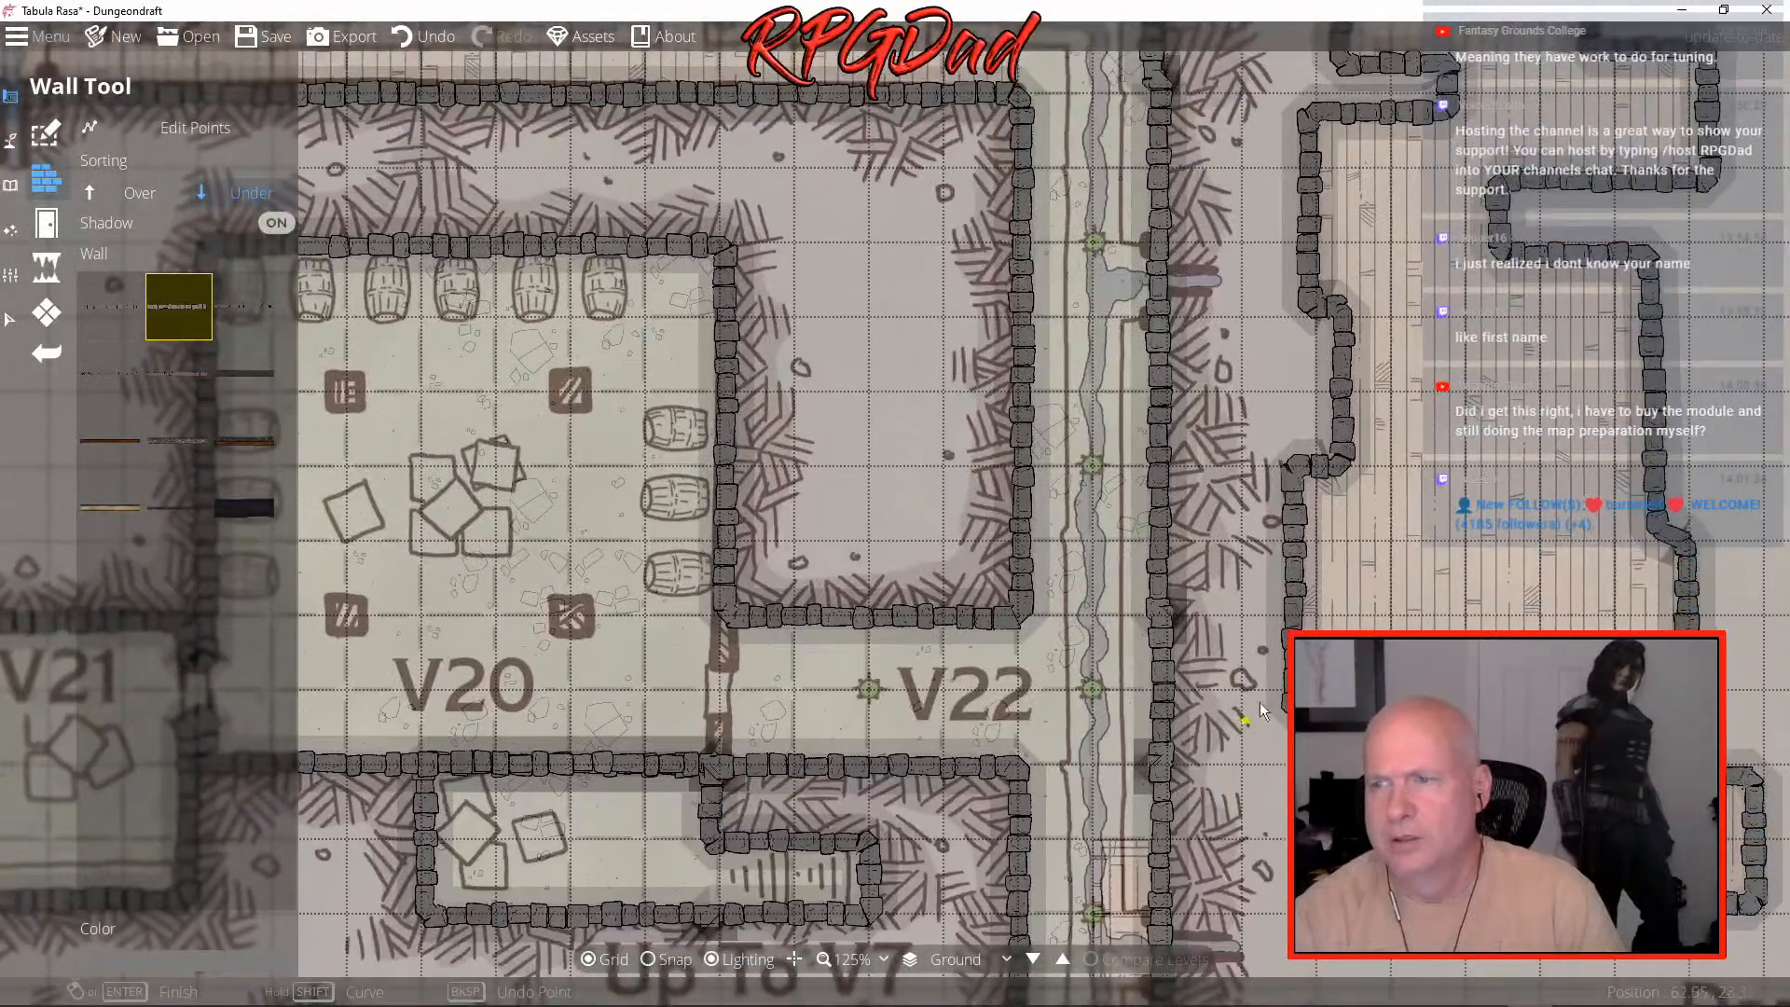
{"action": "left_click_drag", "start_coordinate": [1371, 311], "coordinate": [1581, 276]}
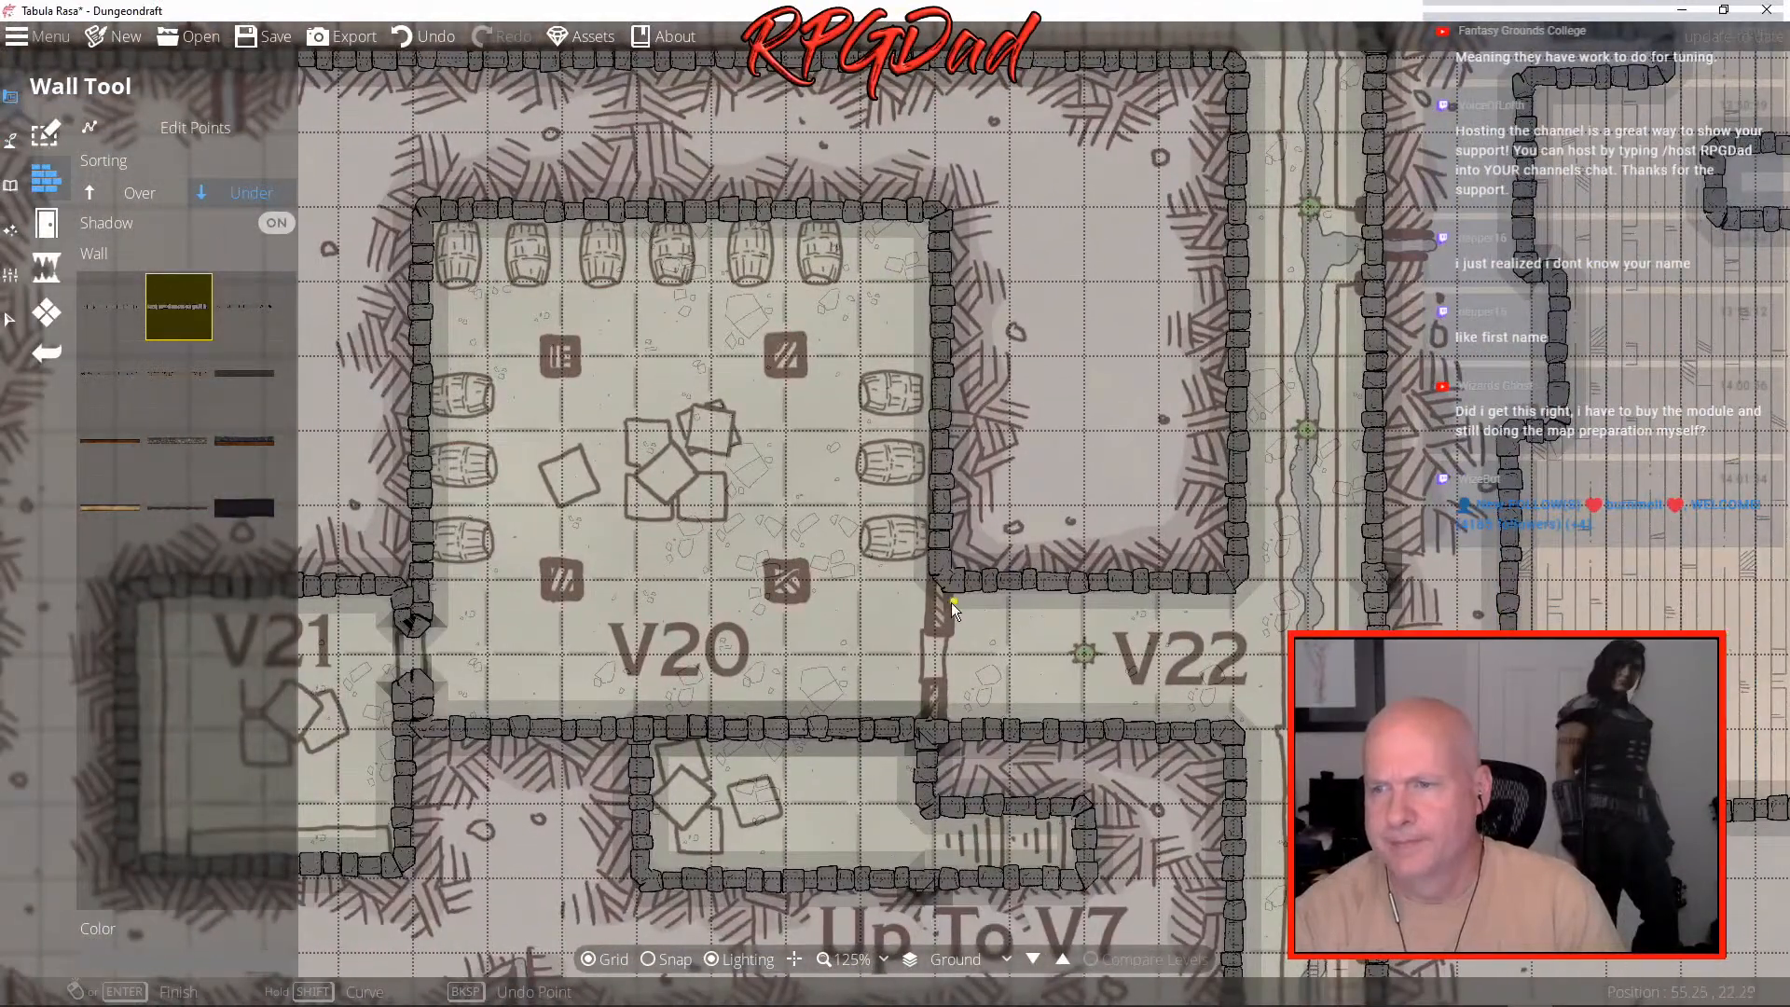
{"action": "left_click", "coordinate": [938, 572]}
{"action": "left_click", "coordinate": [936, 727]}
{"action": "right_click", "coordinate": [936, 727]}
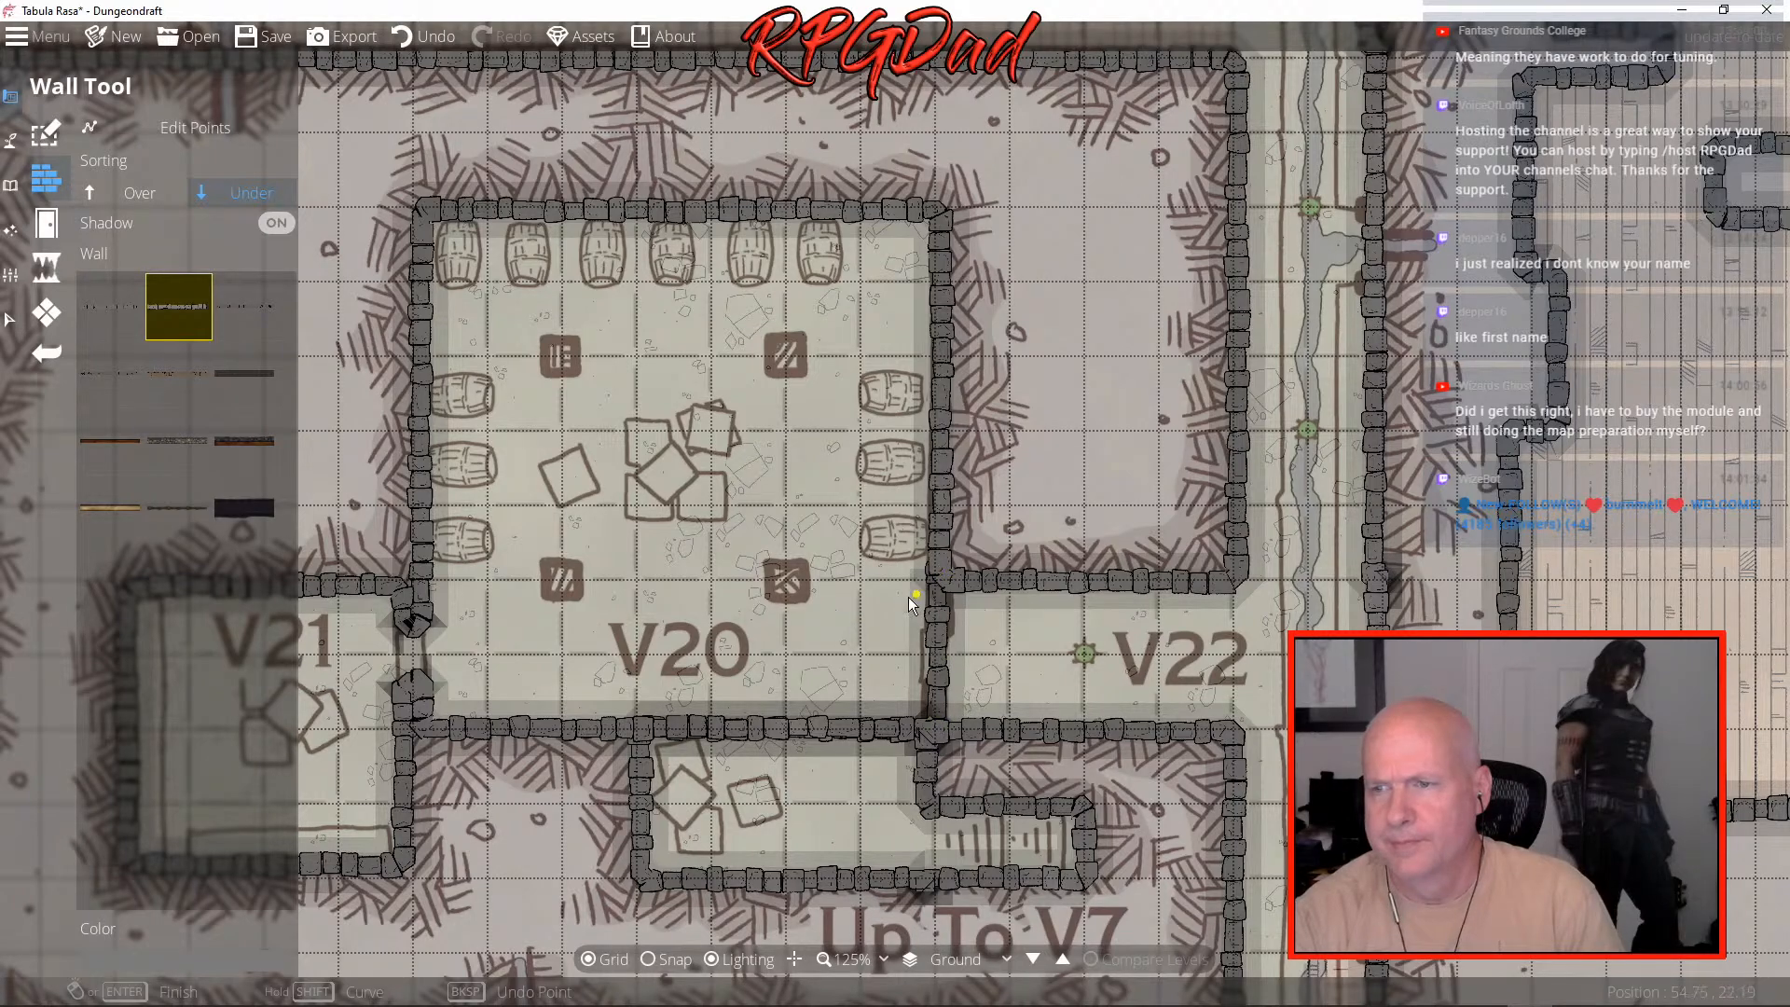
- Floor the dead-end corridor east of V23 with an olive stone rectangle using the Building Tool, joining it to the V22 corridor
{"action": "key", "text": "Right"}
{"action": "key", "text": "Up"}
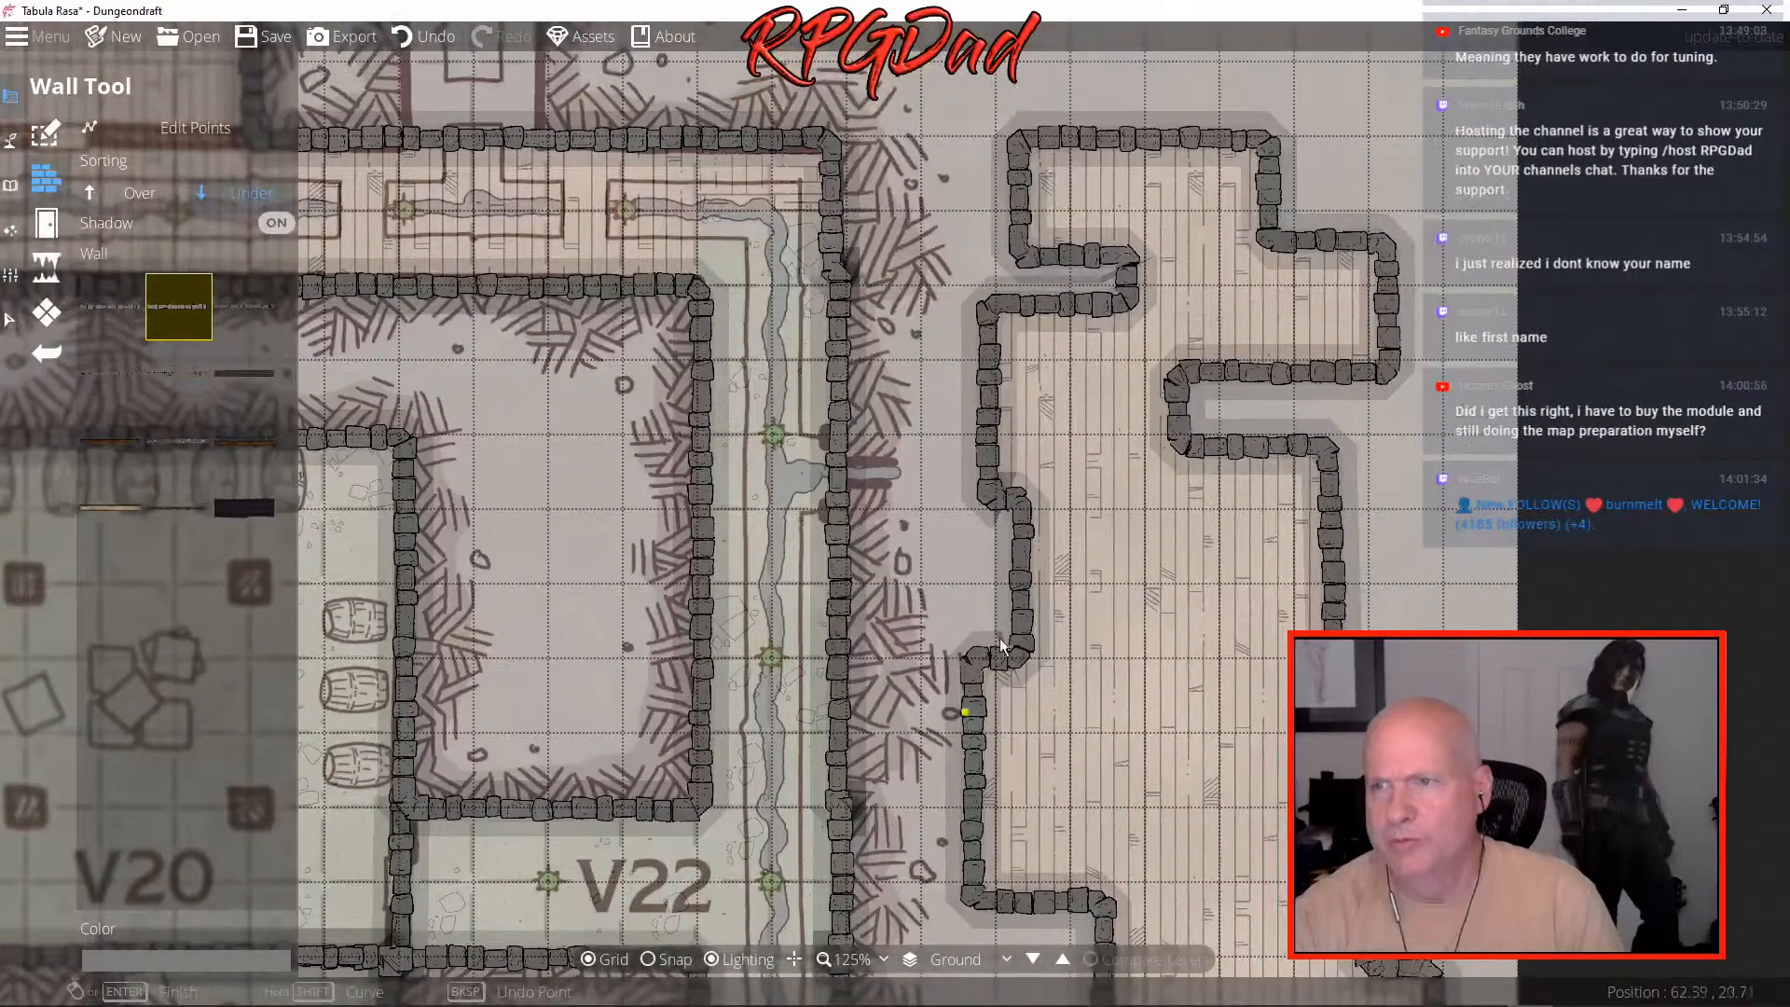
{"action": "left_click_drag", "start_coordinate": [861, 463], "coordinate": [1571, 573]}
{"action": "left_click_drag", "start_coordinate": [932, 294], "coordinate": [780, 815]}
{"action": "left_click_drag", "start_coordinate": [1065, 390], "coordinate": [936, 501]}
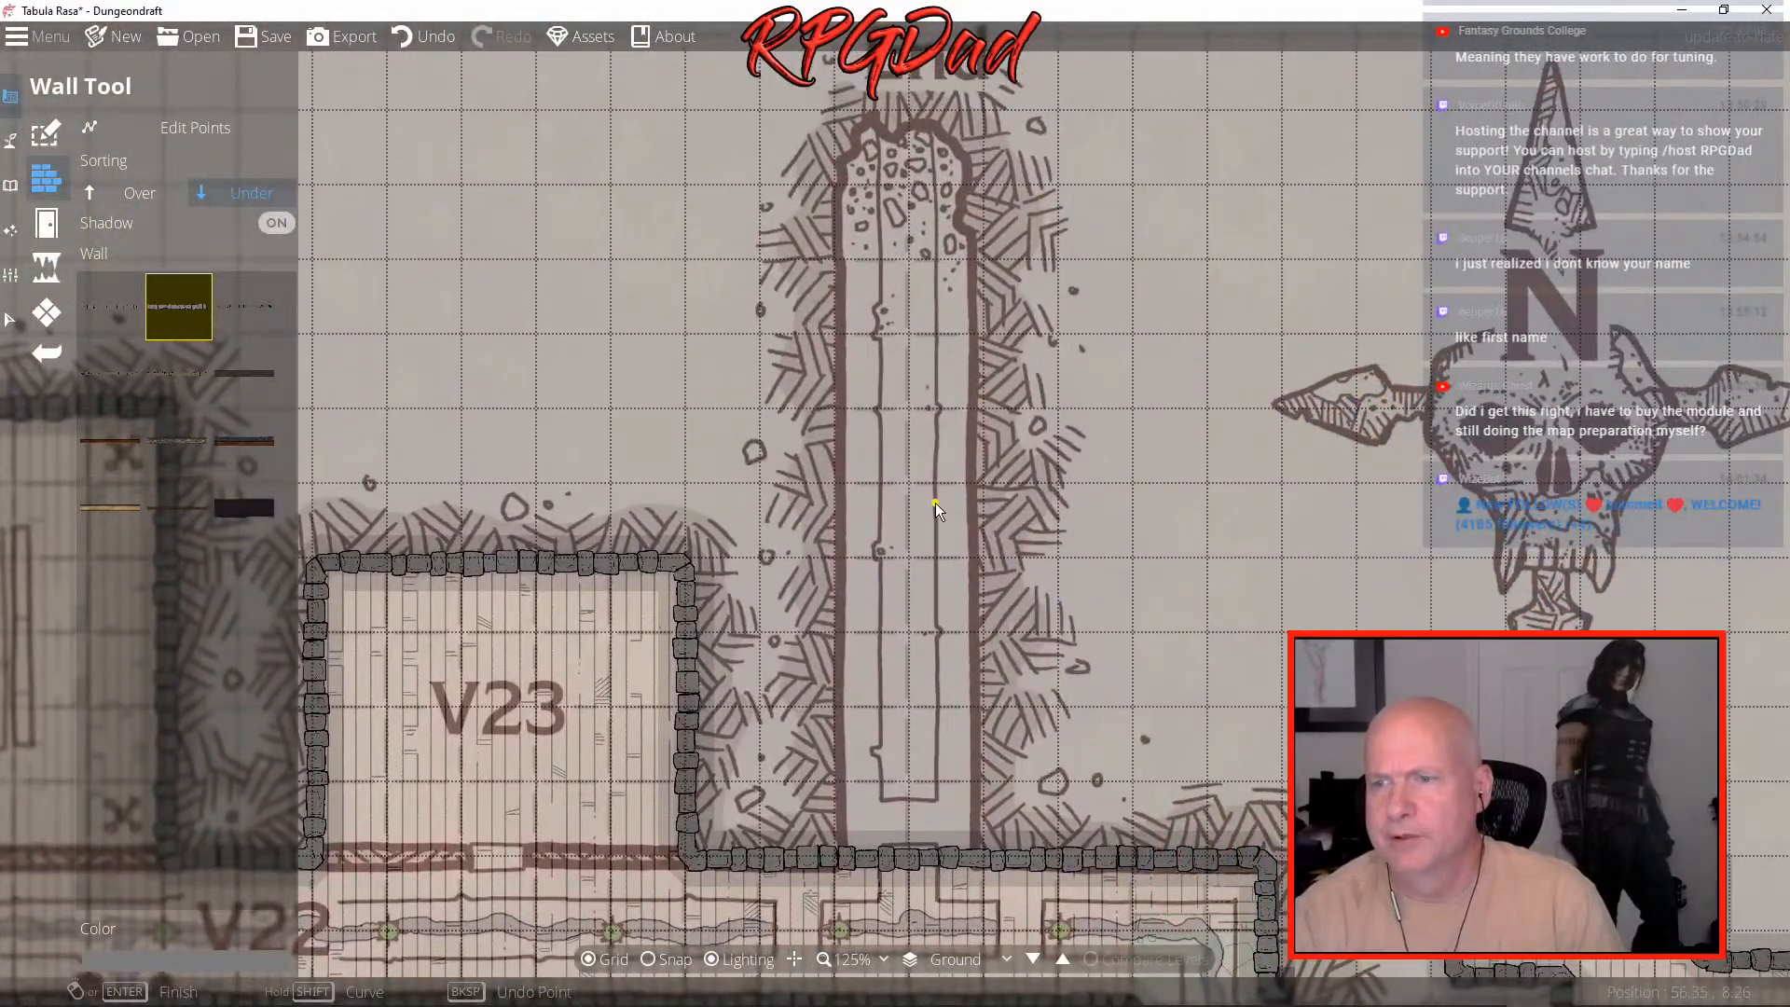
{"action": "left_click", "coordinate": [45, 133]}
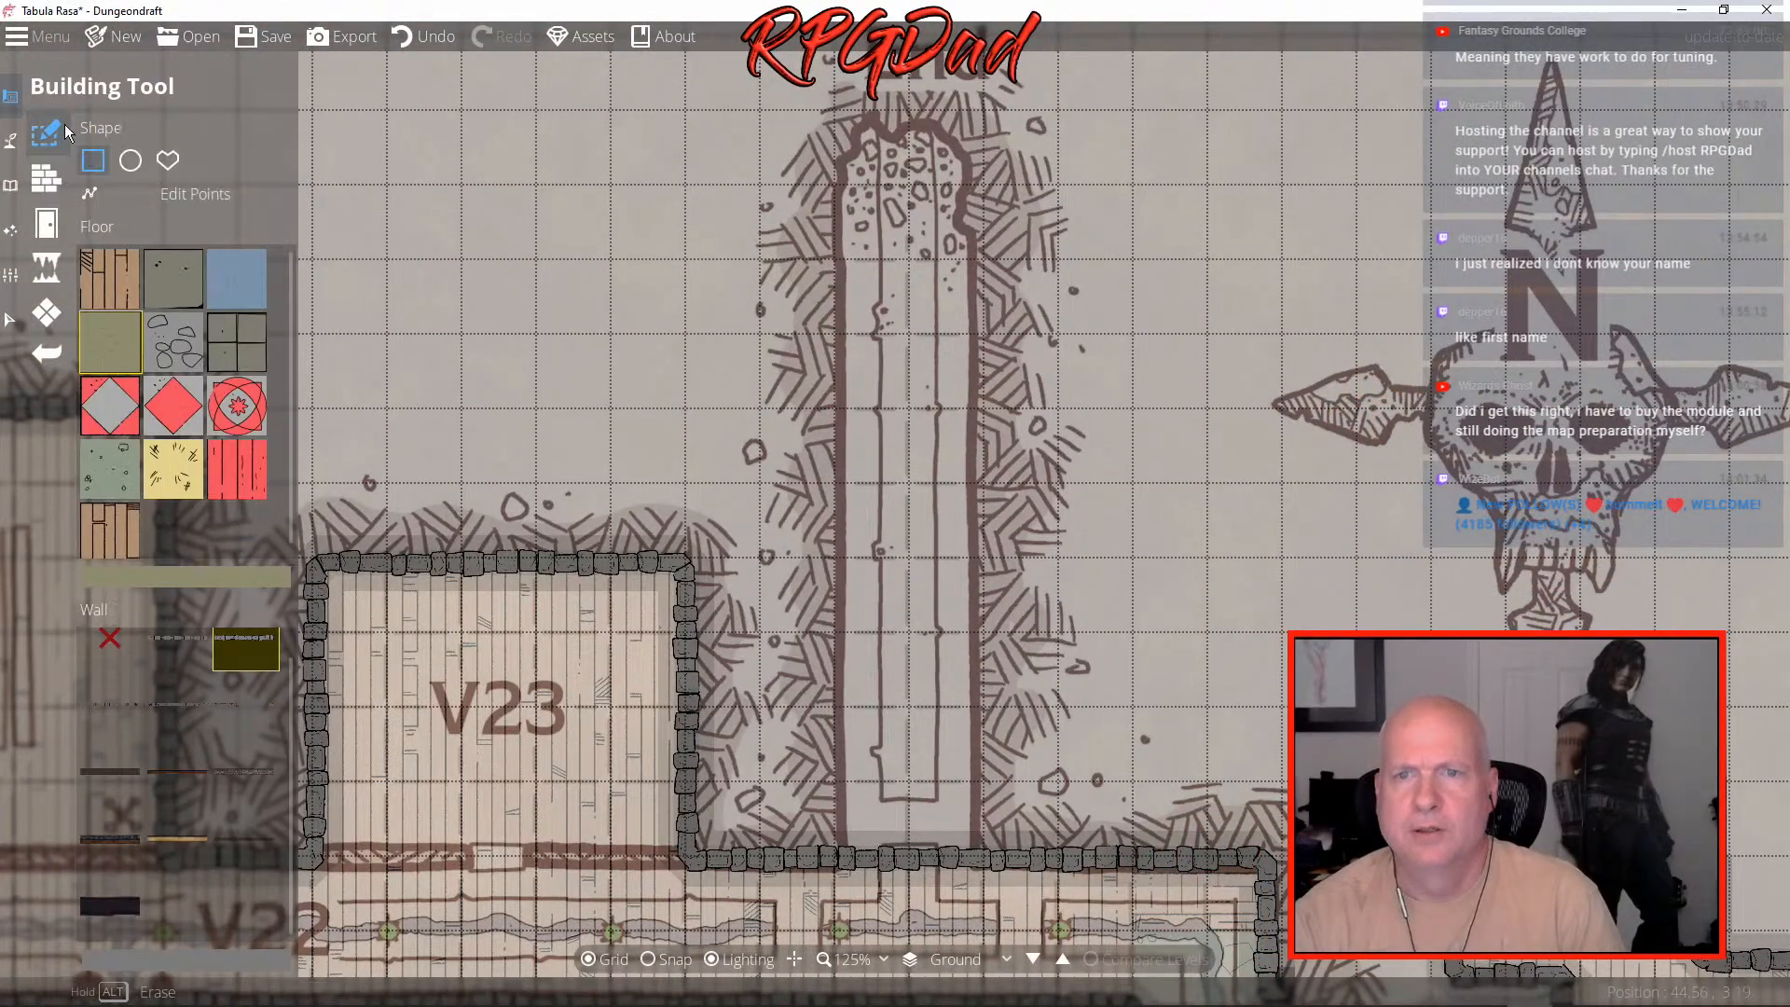
{"action": "left_click_drag", "start_coordinate": [838, 116], "coordinate": [845, 760]}
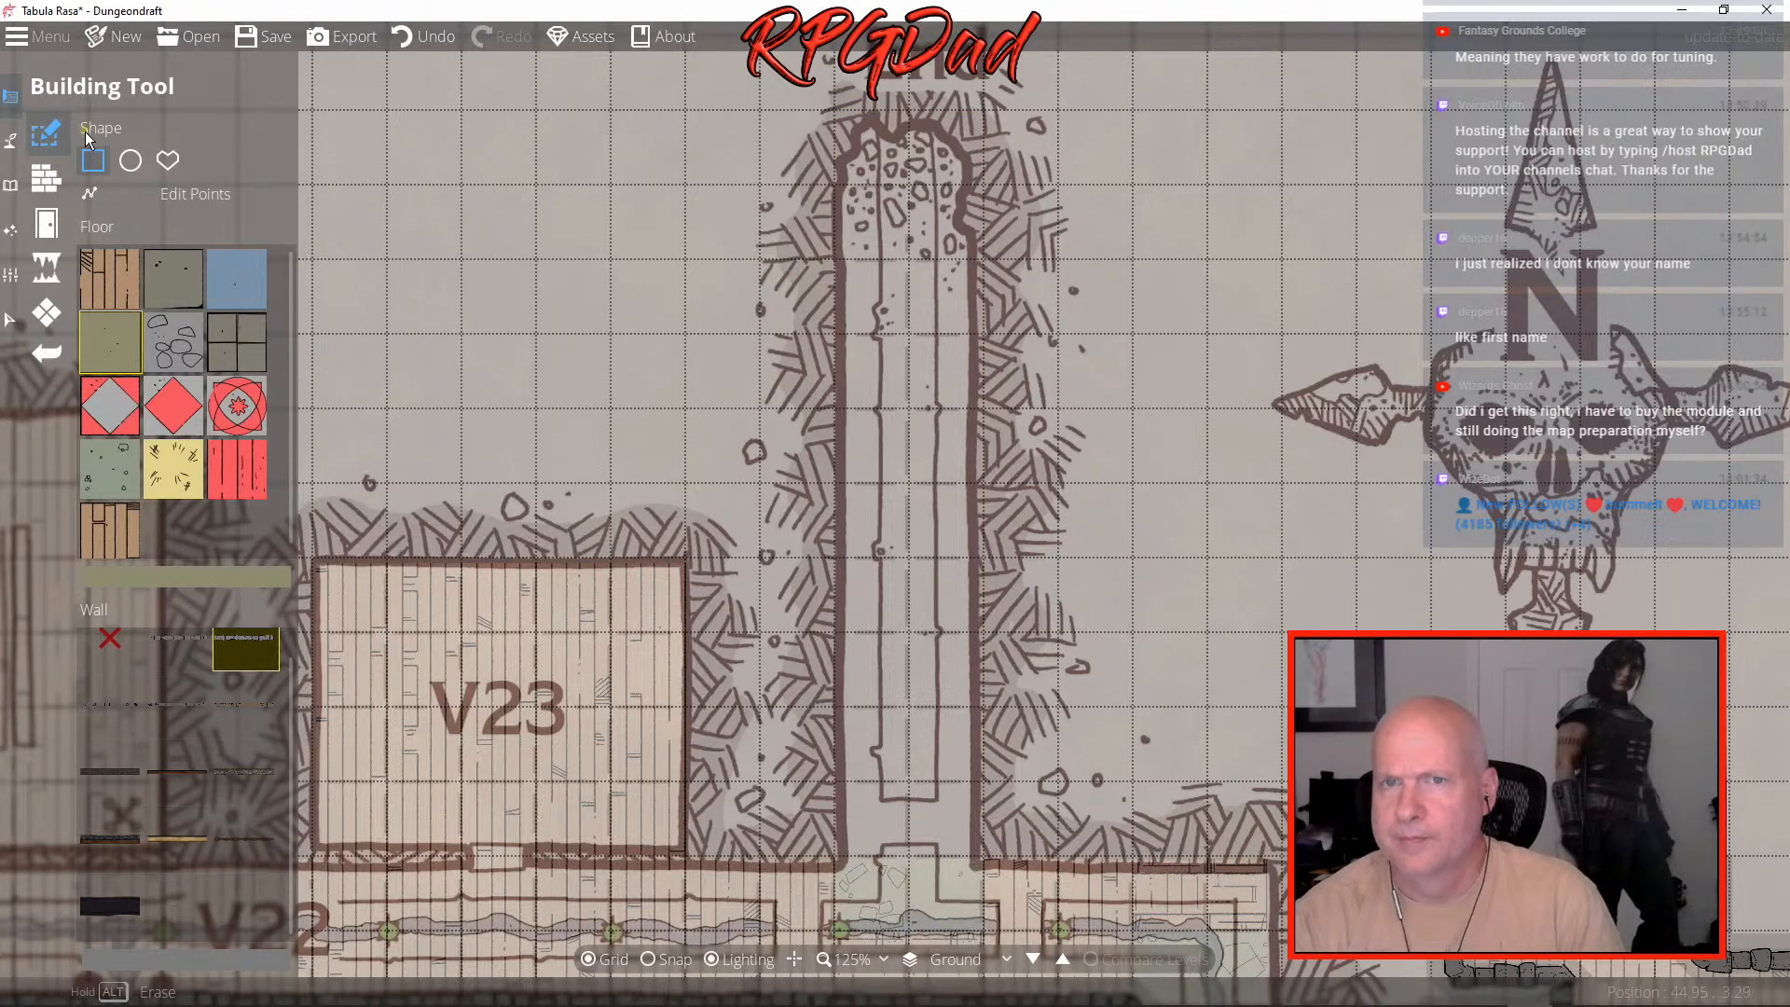
- Edit the dead-end corridor's outline, adding a point on its west wall and pulling its northeast corner inward onto the scanned map's edge
{"action": "left_click", "coordinate": [63, 173]}
{"action": "left_click", "coordinate": [45, 132]}
{"action": "left_click", "coordinate": [140, 193]}
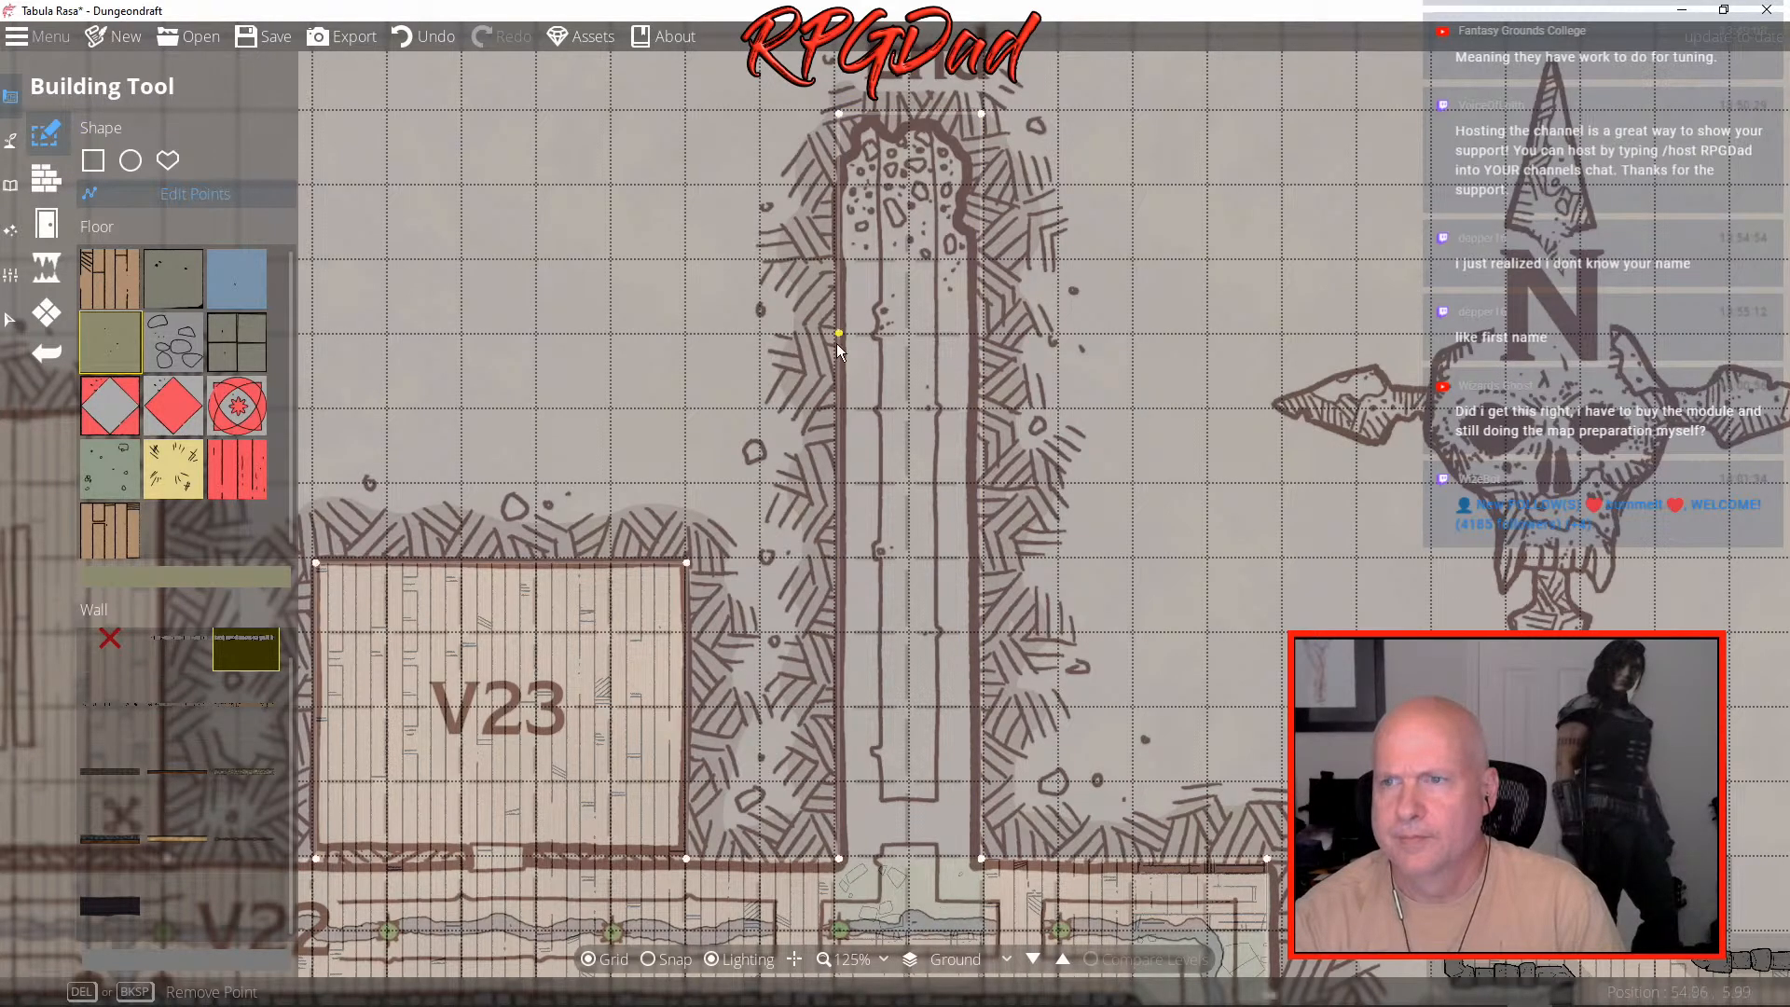
{"action": "left_click", "coordinate": [842, 407]}
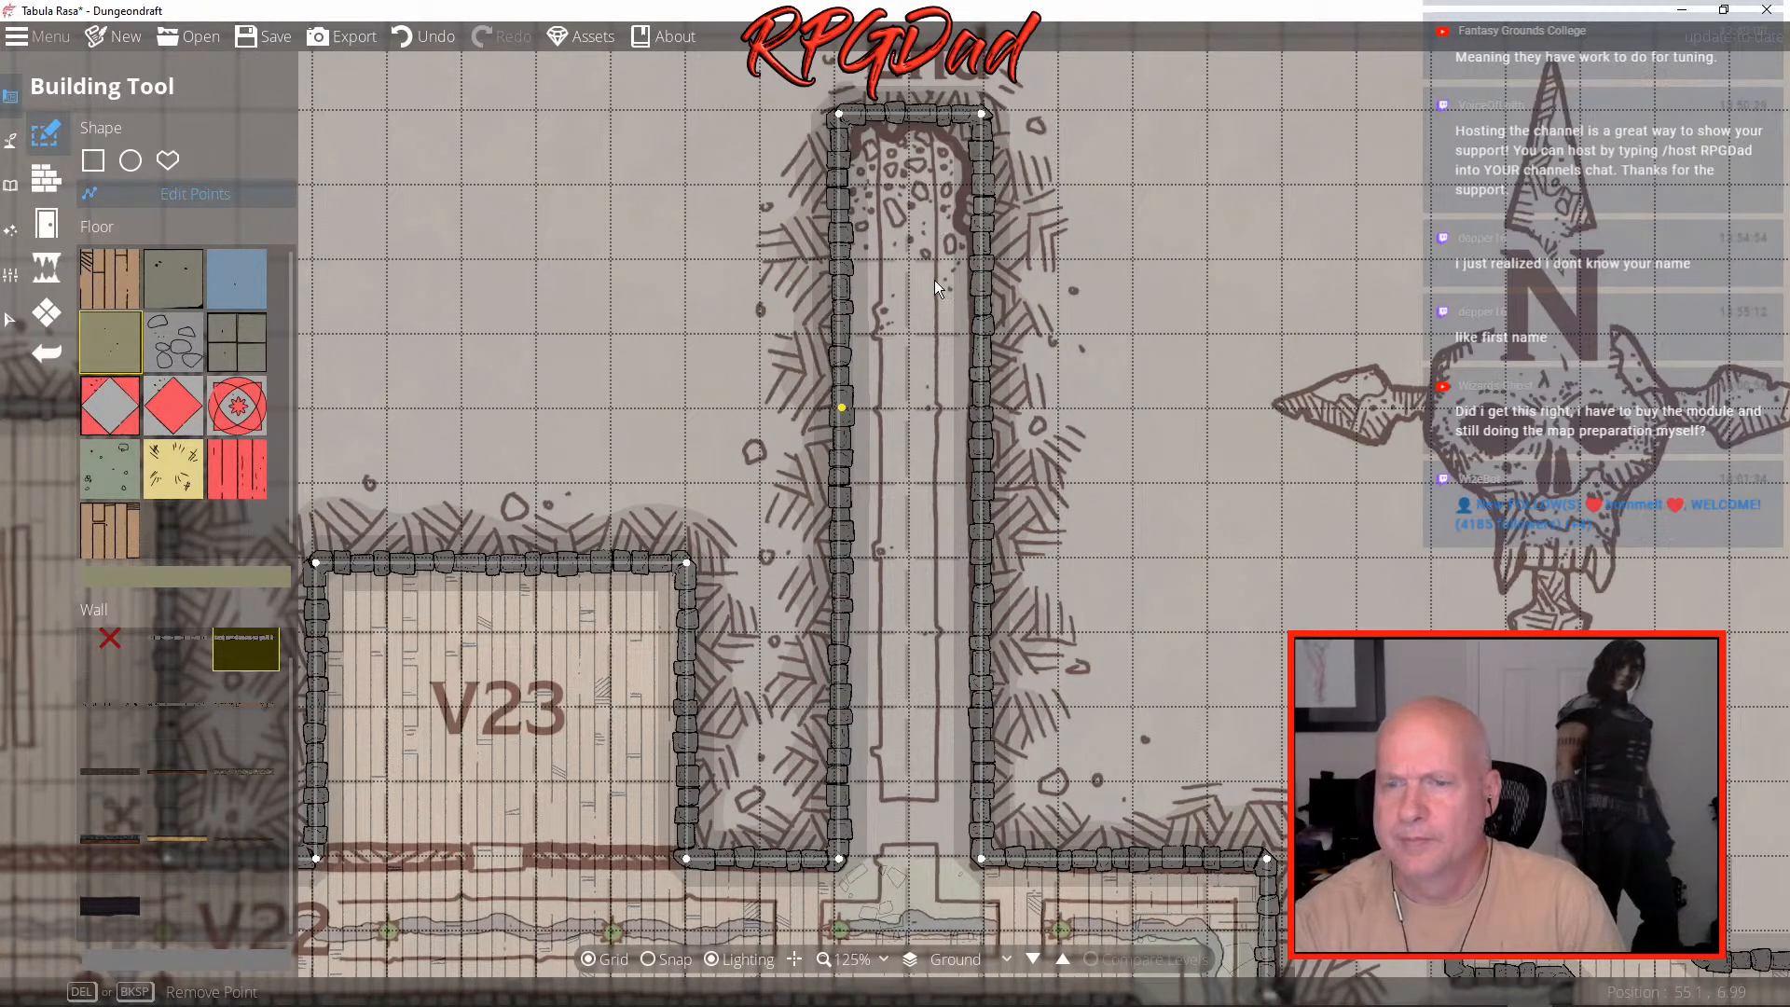
{"action": "scroll", "coordinate": [934, 279], "scroll_direction": "up", "scroll_amount": 5}
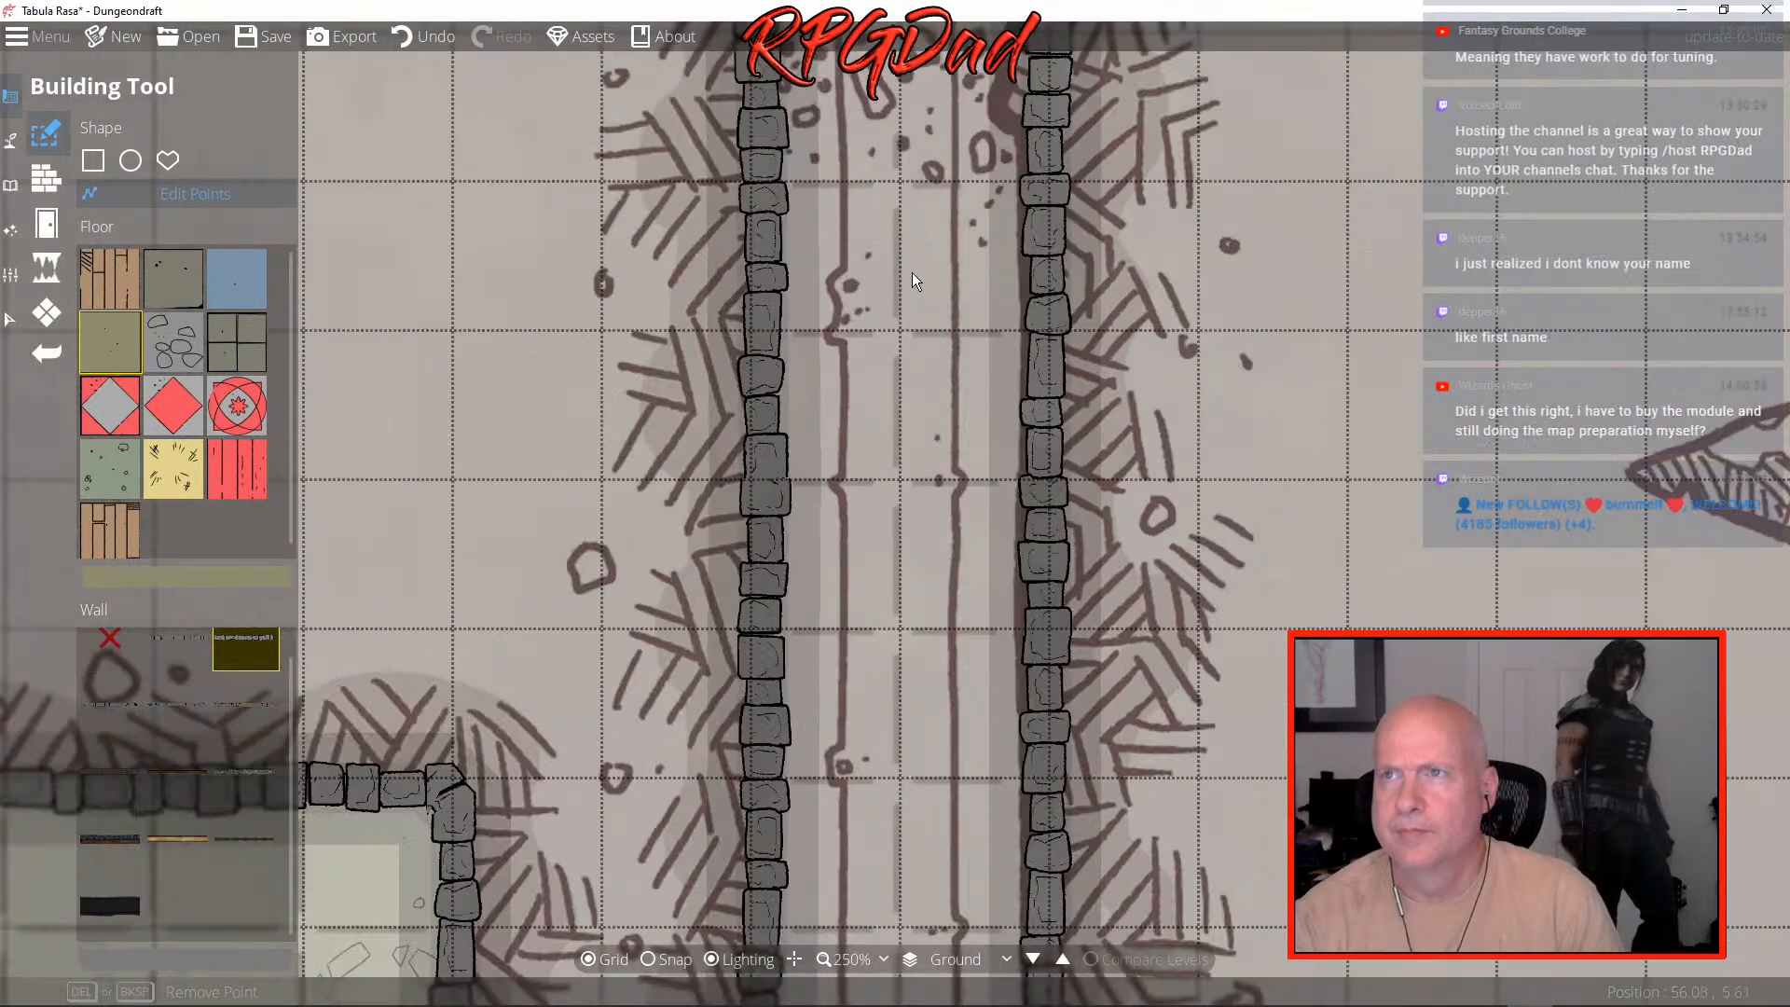
{"action": "left_click_drag", "start_coordinate": [912, 273], "coordinate": [919, 705]}
{"action": "mouse_move", "coordinate": [1051, 324]}
{"action": "left_click_drag", "start_coordinate": [1034, 351], "coordinate": [1021, 377]}
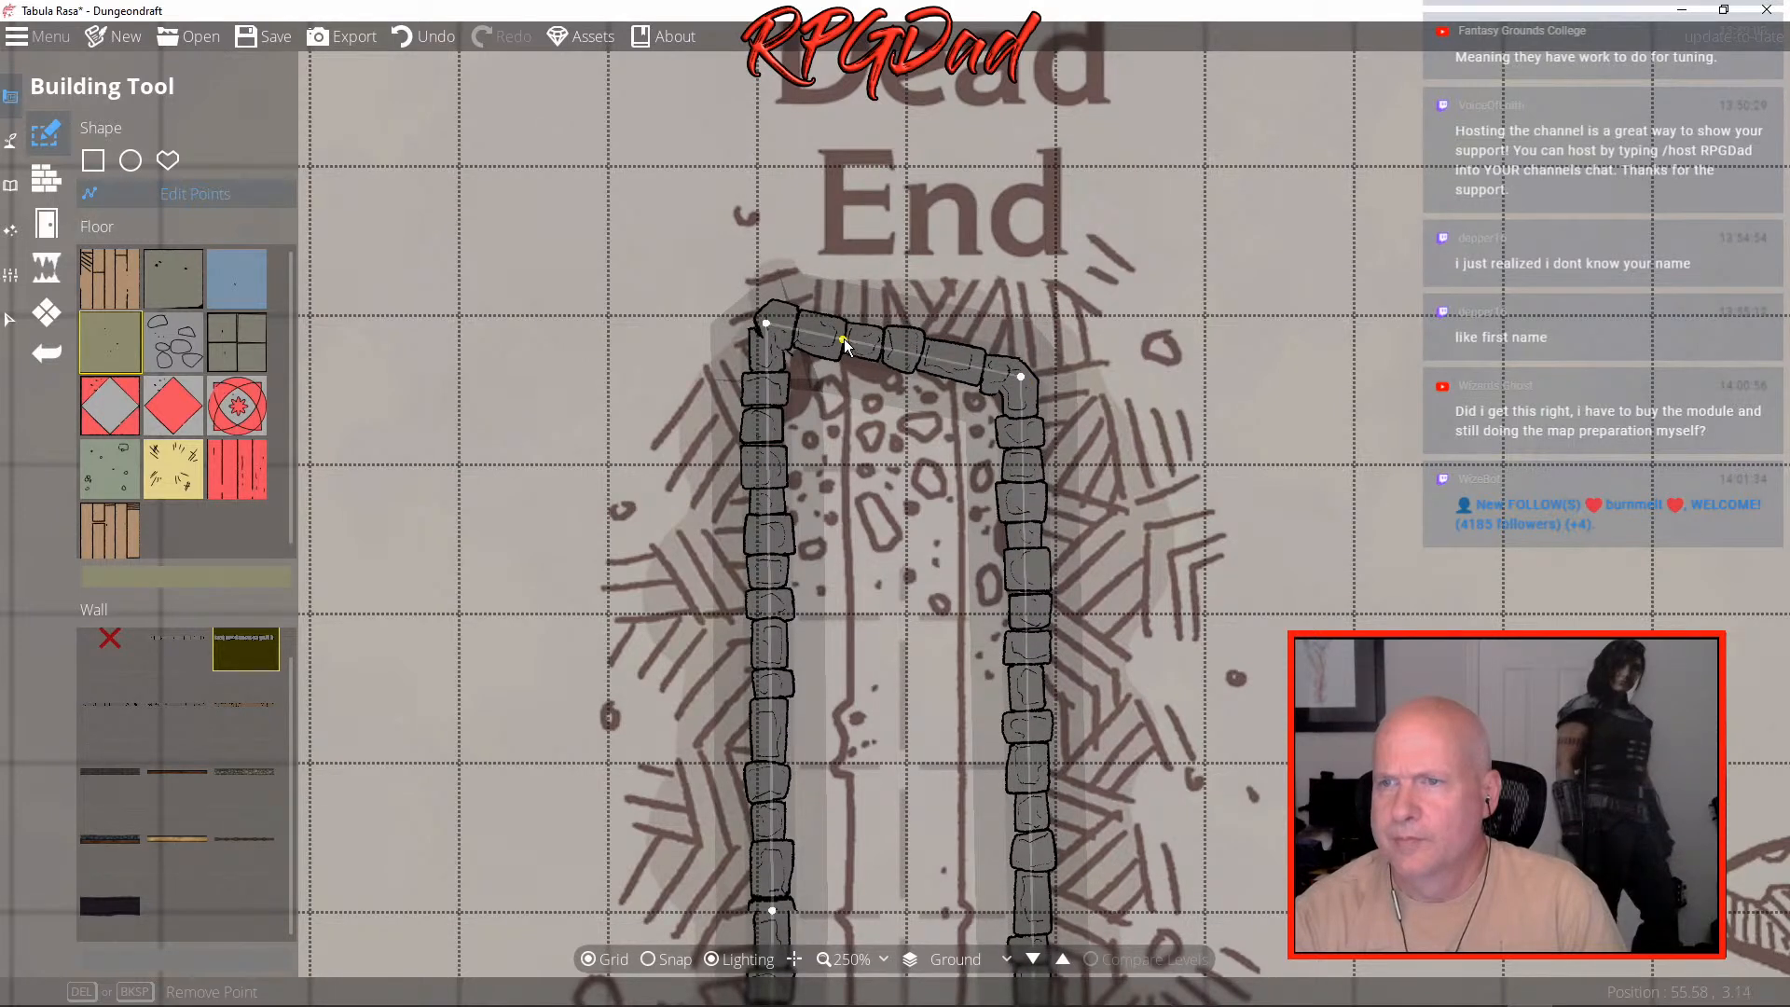
- Add and move points along the dead-end corridor's north wall and northwest corner to follow the scanned map's uneven rock edge
{"action": "left_click_drag", "start_coordinate": [843, 340], "coordinate": [954, 347]}
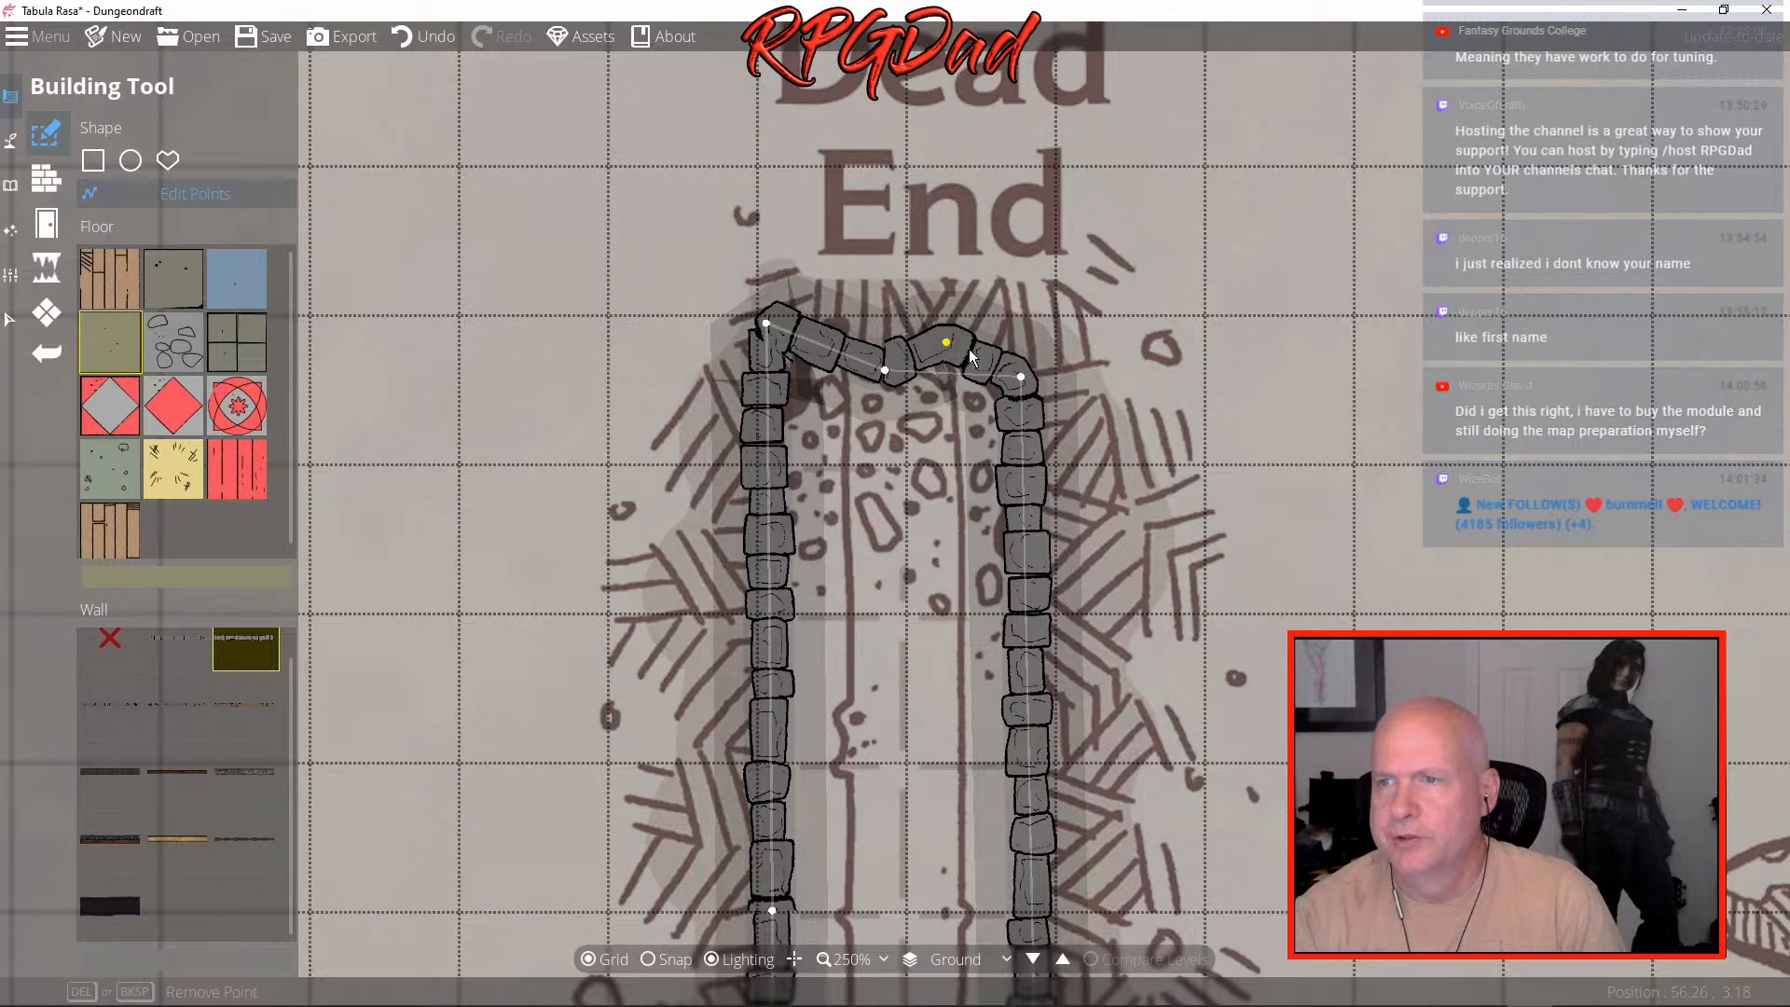
{"action": "left_click_drag", "start_coordinate": [767, 323], "coordinate": [807, 348]}
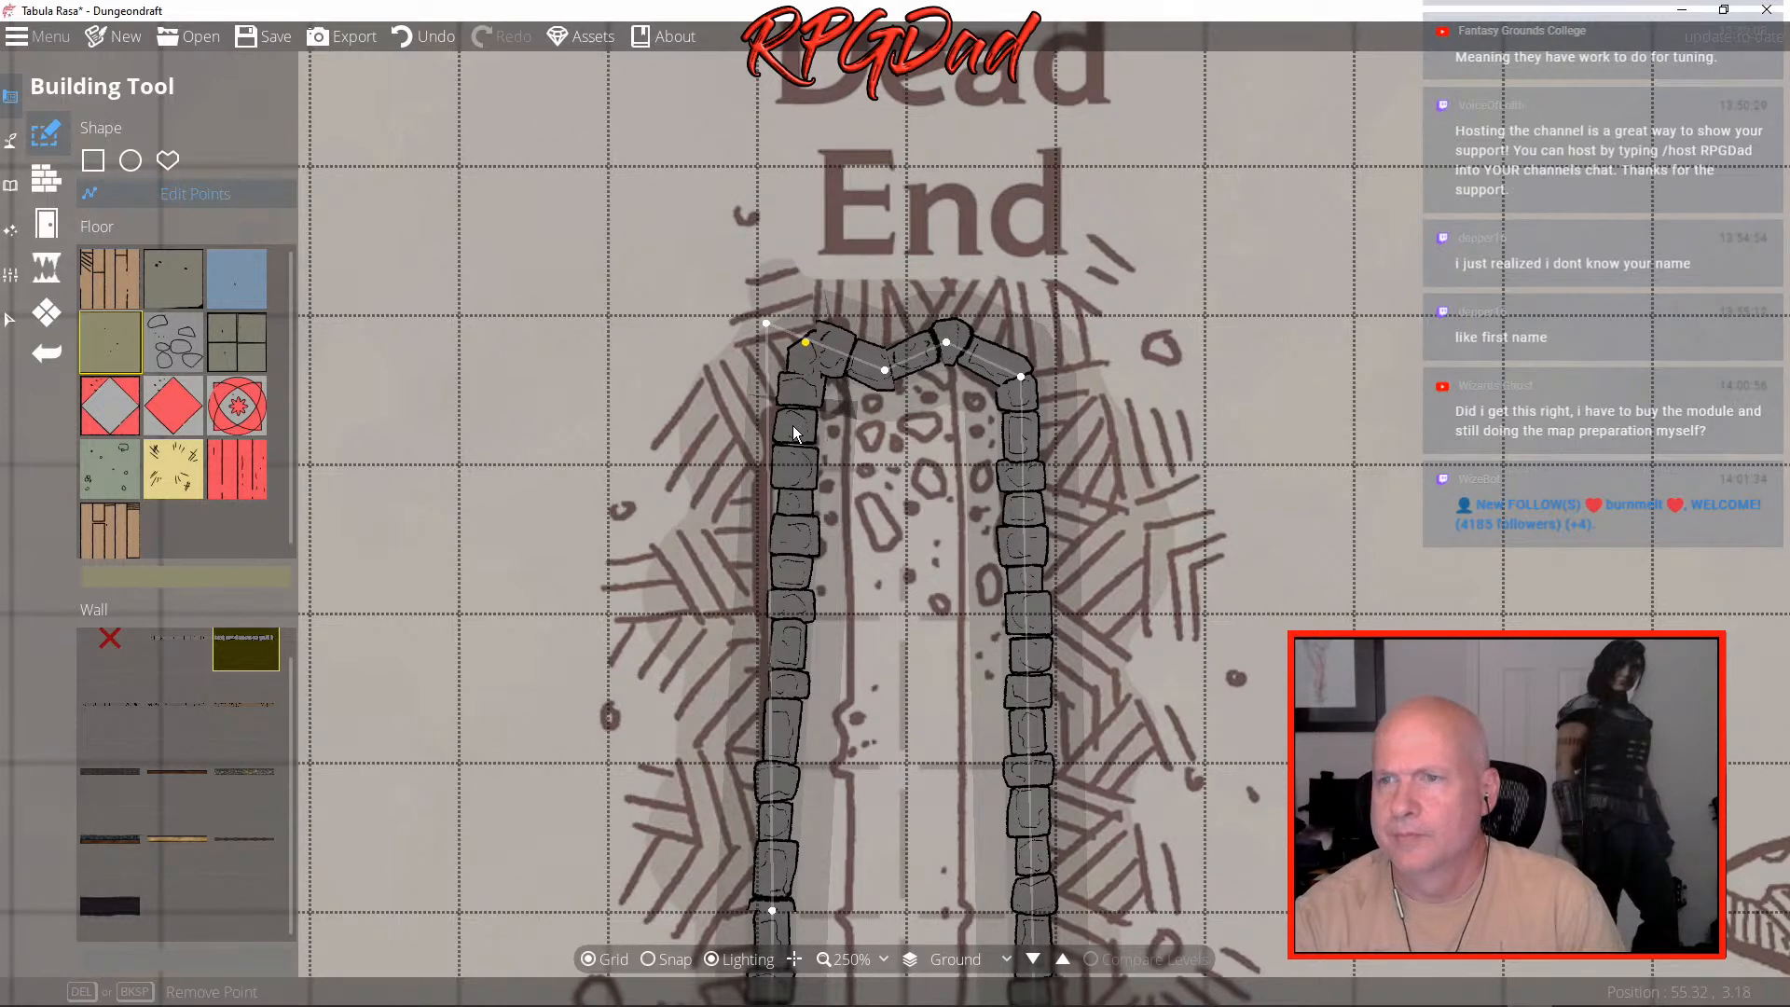
{"action": "left_click_drag", "start_coordinate": [794, 433], "coordinate": [782, 407]}
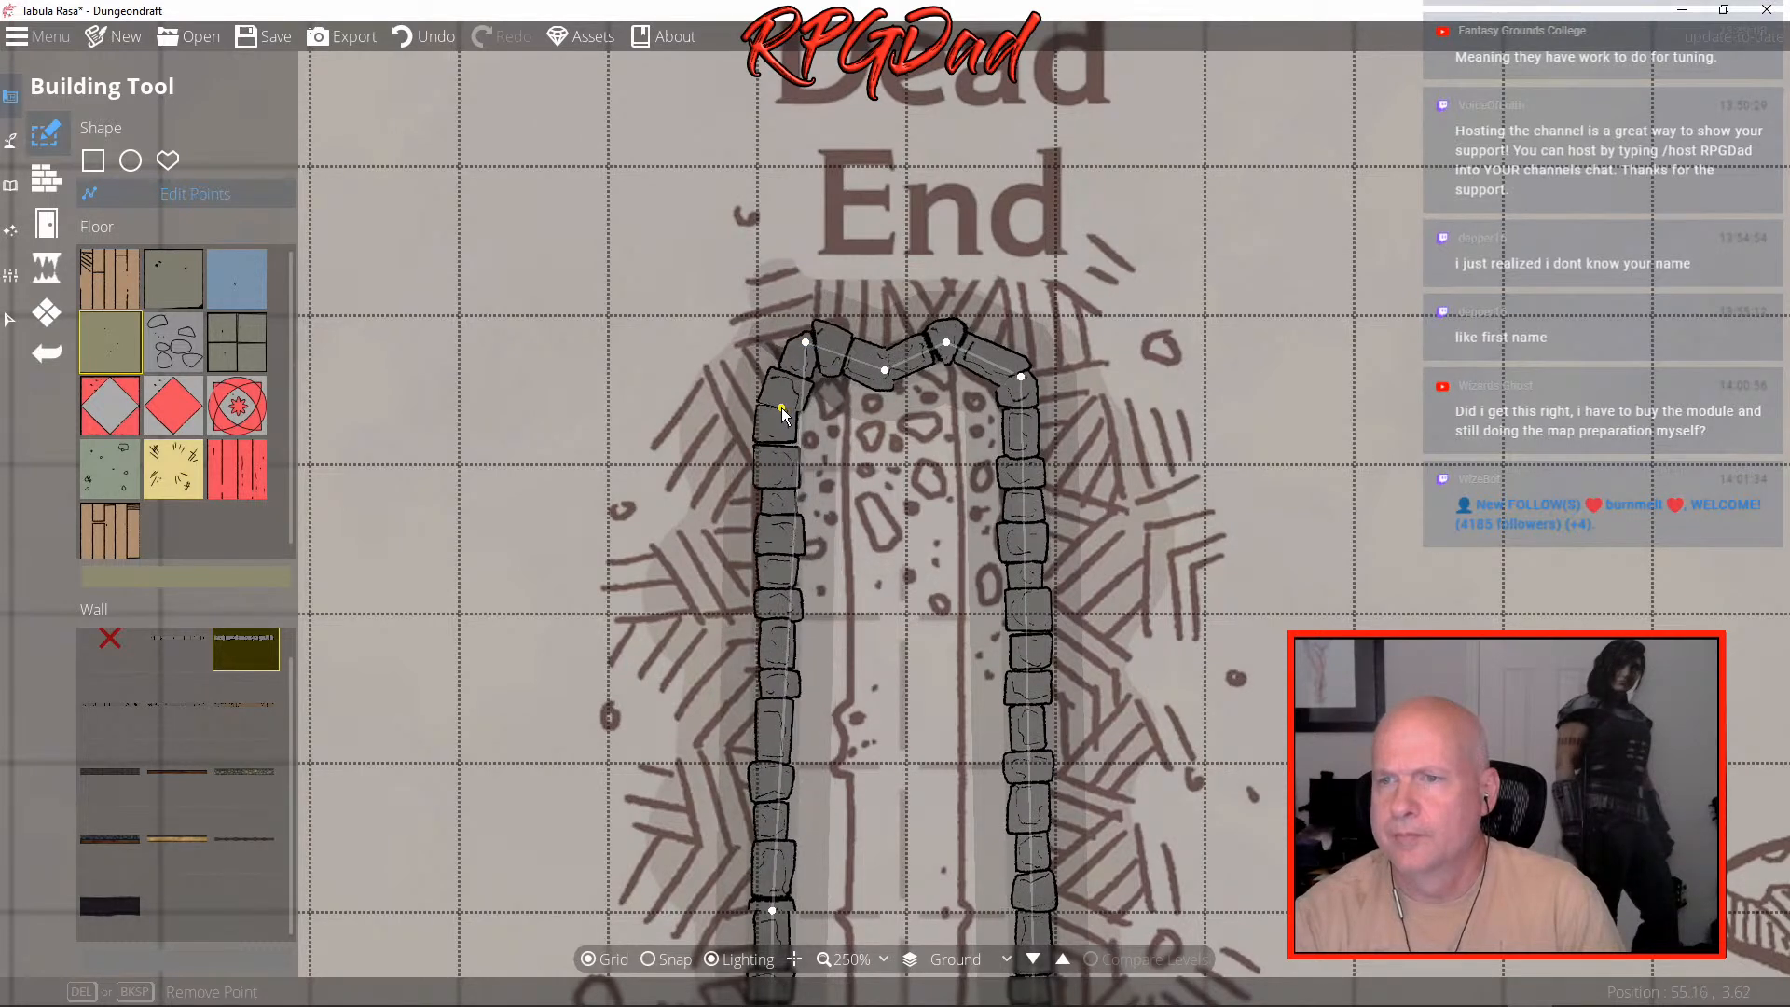
{"action": "left_click", "coordinate": [932, 498]}
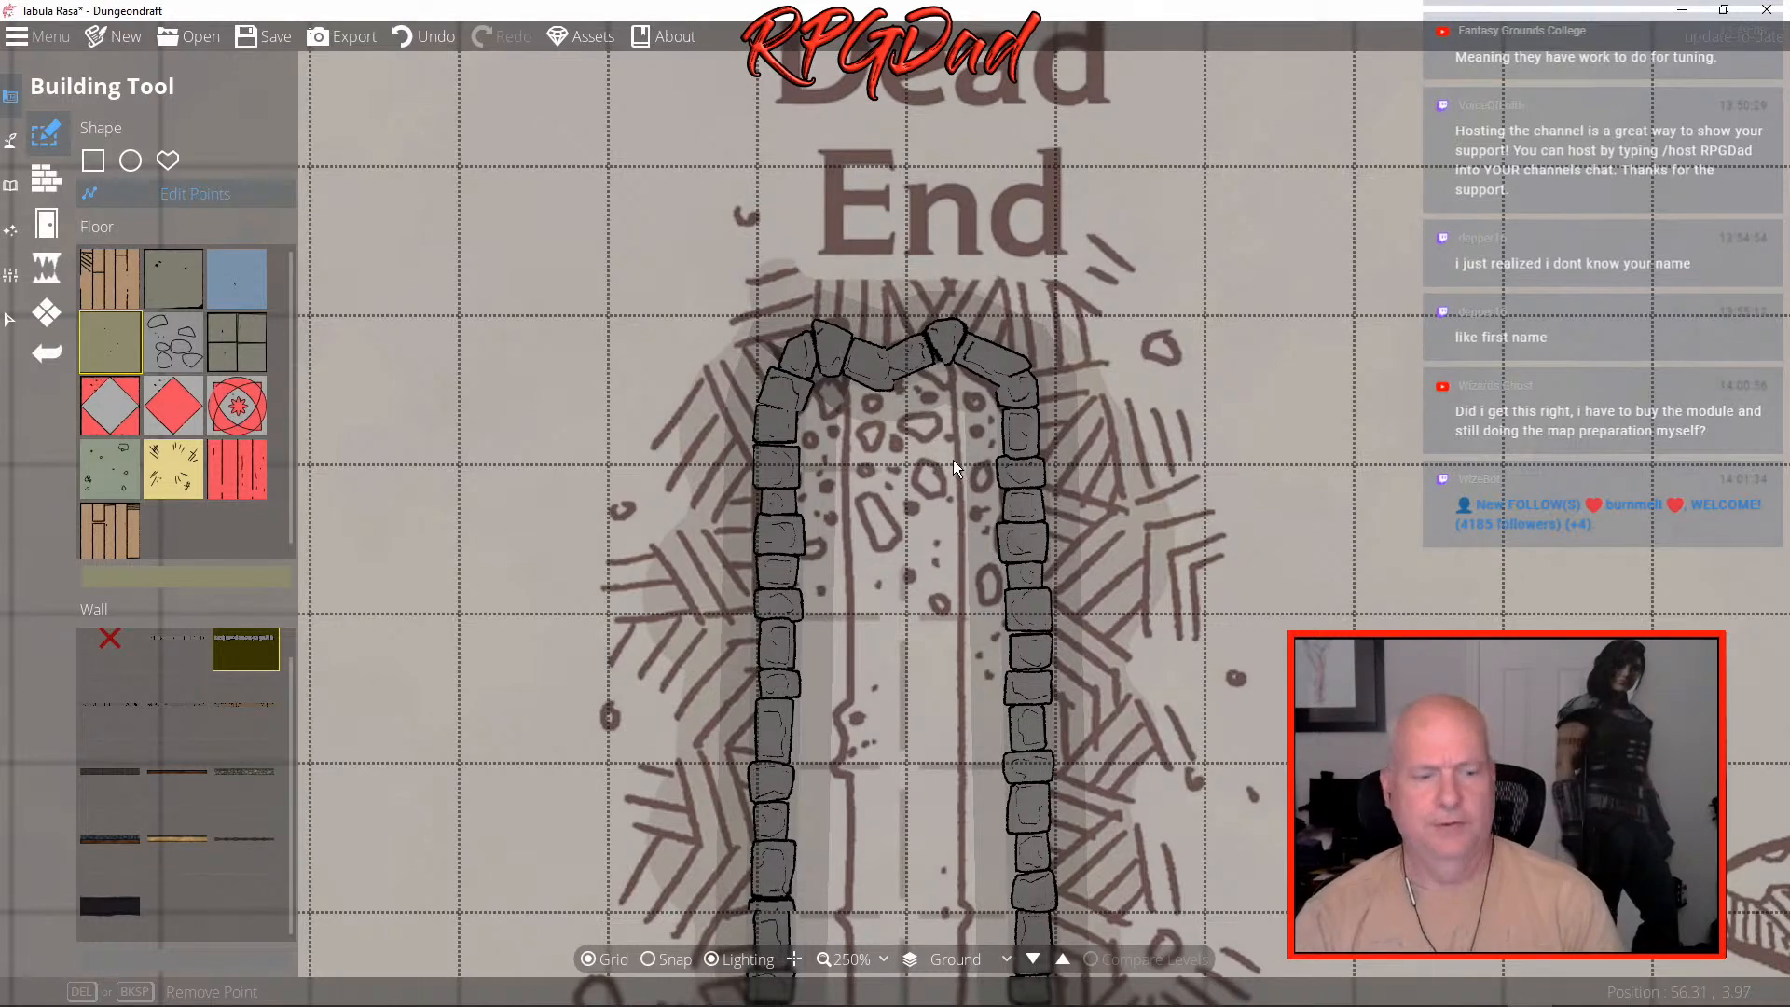
- Draw a stone wall with the Wall Tool down between rooms V25 and V24, continuing east along V24's south side past its southeast corner
{"action": "scroll", "coordinate": [953, 461], "scroll_direction": "down", "scroll_amount": 5}
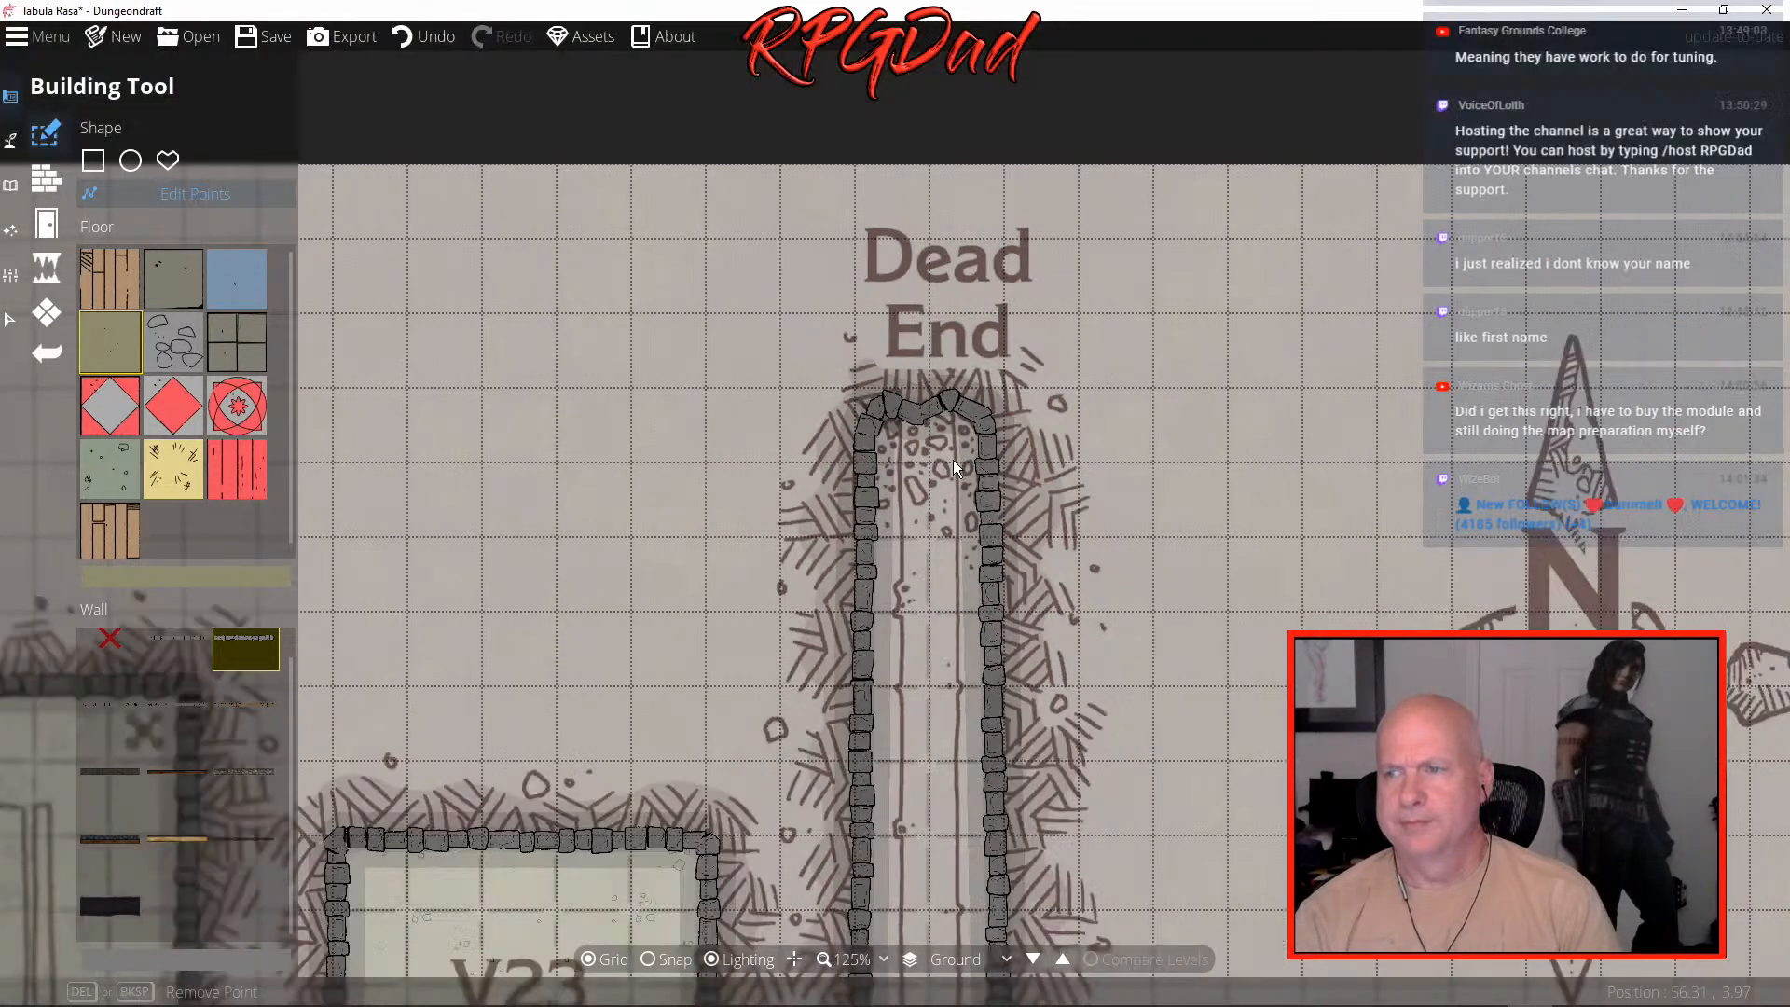
{"action": "scroll", "coordinate": [953, 461], "scroll_direction": "down", "scroll_amount": 2}
{"action": "scroll", "coordinate": [937, 623], "scroll_direction": "up", "scroll_amount": 2}
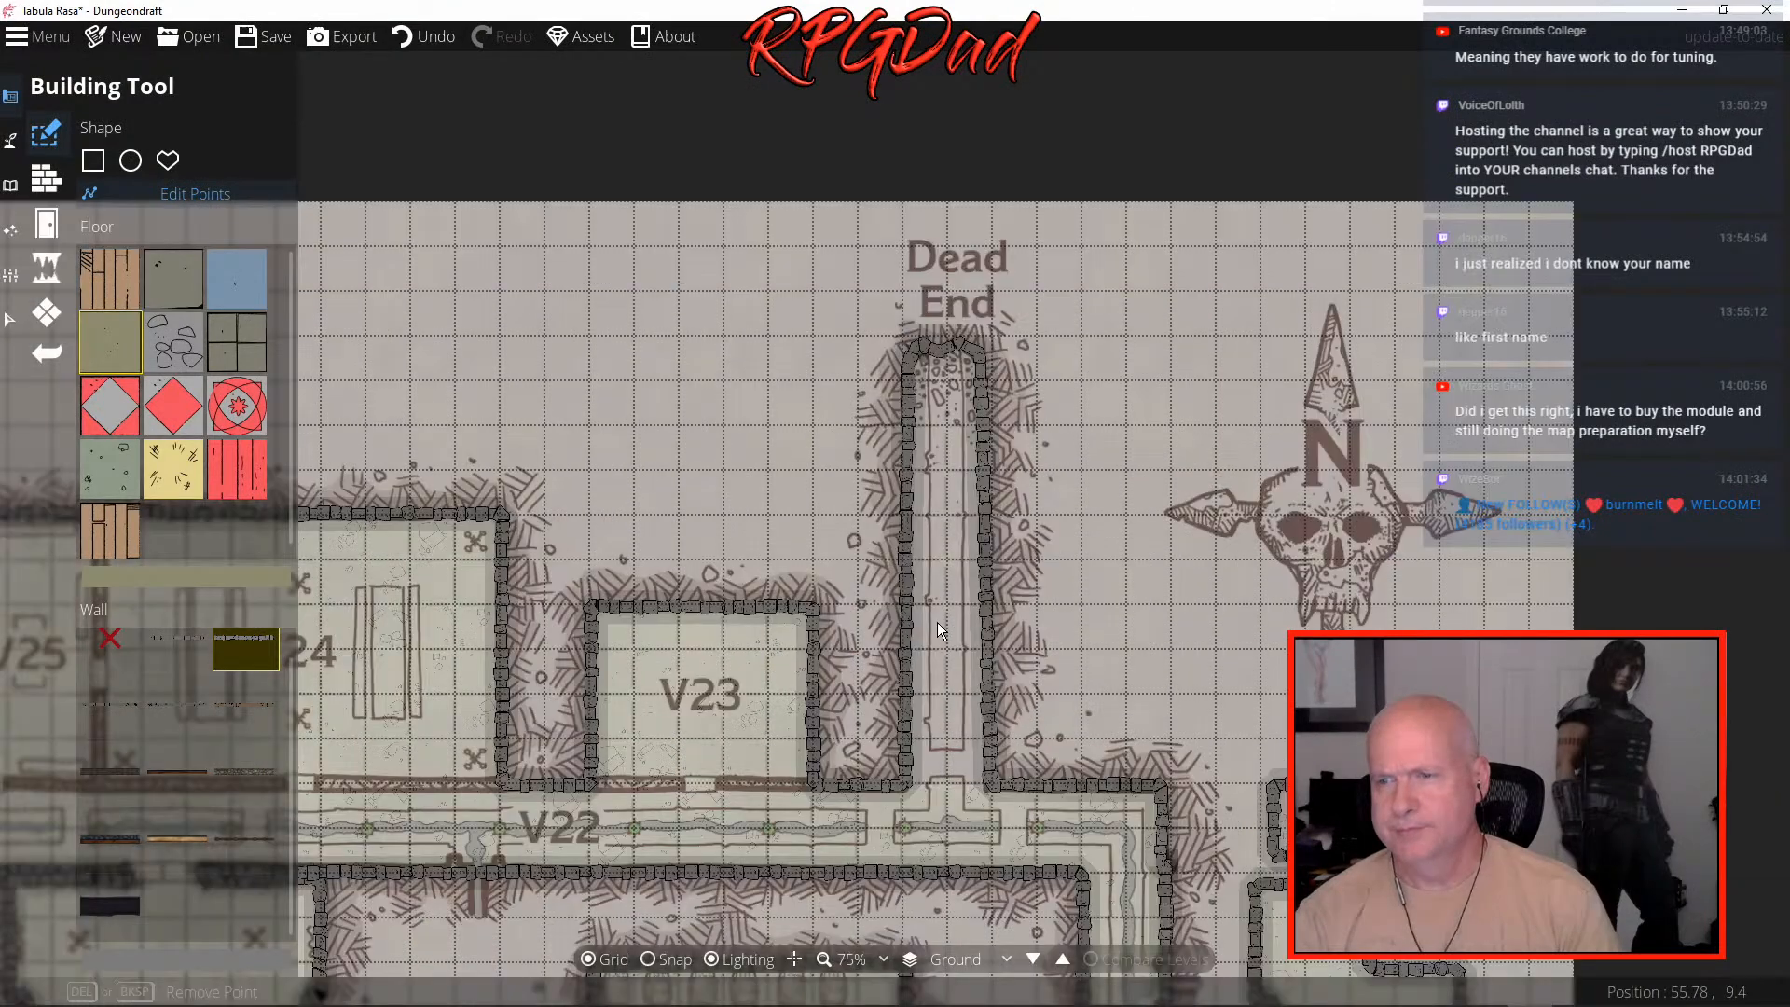
{"action": "left_click_drag", "start_coordinate": [920, 736], "coordinate": [1247, 565]}
{"action": "left_click_drag", "start_coordinate": [709, 637], "coordinate": [903, 606]}
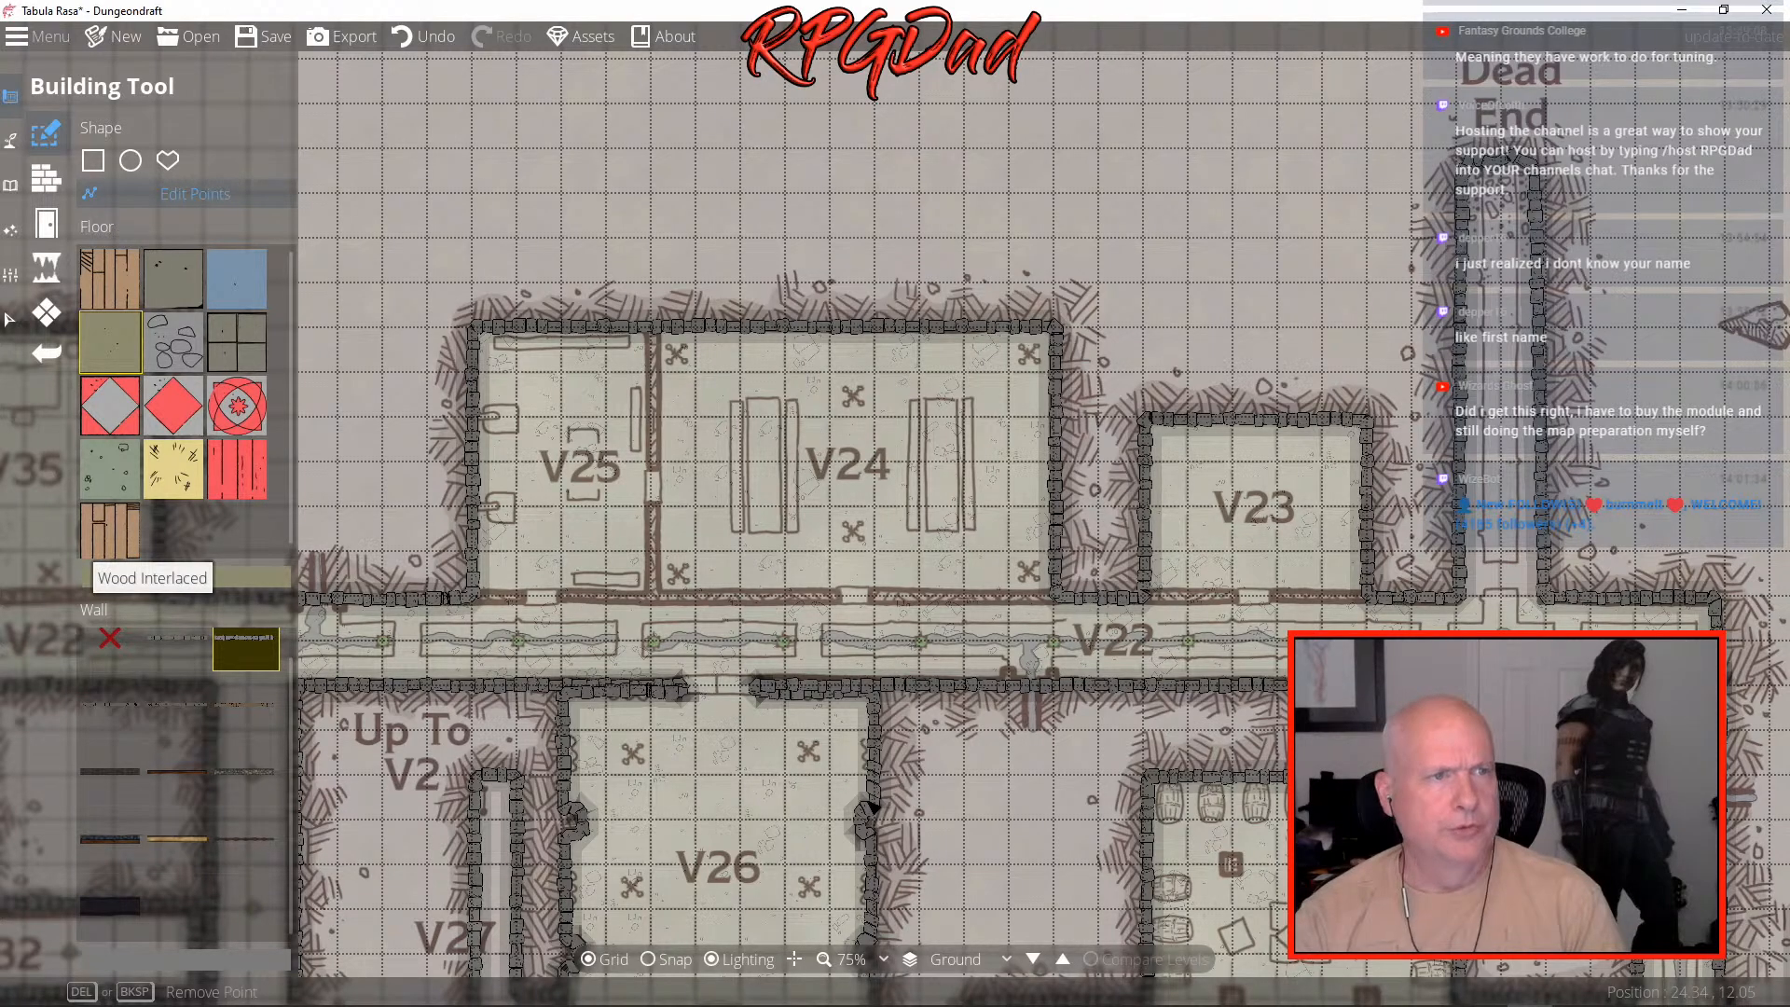
{"action": "left_click", "coordinate": [46, 177]}
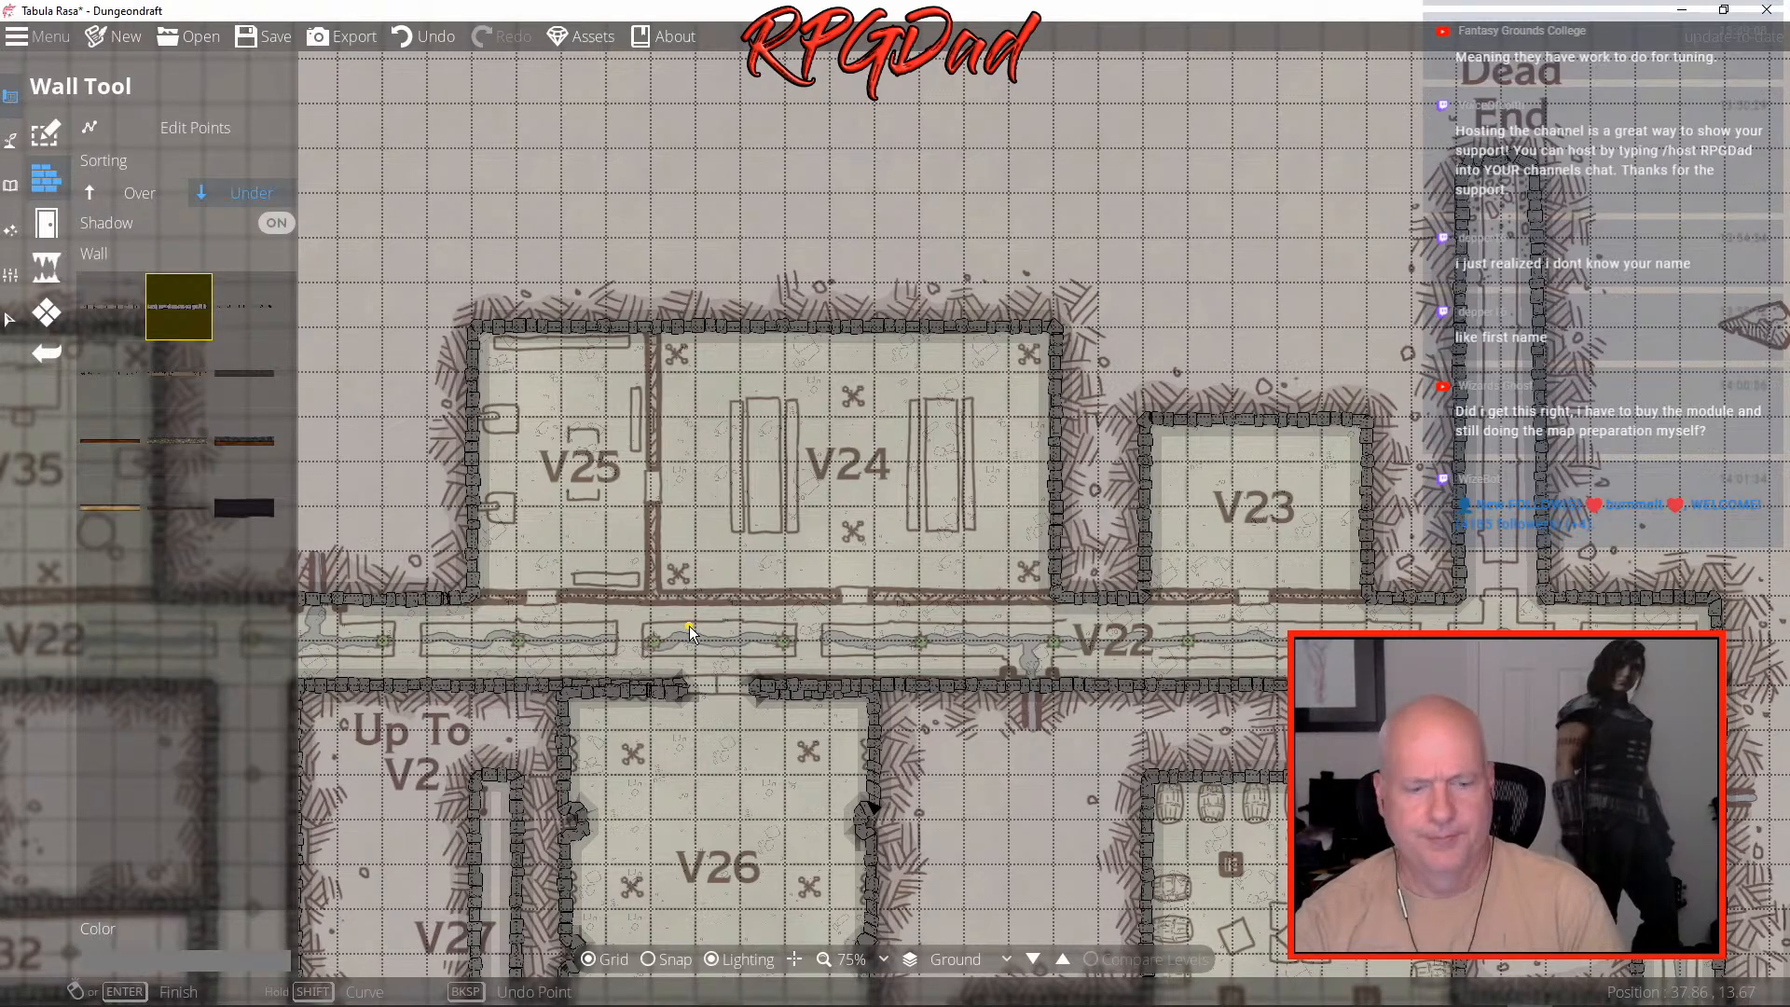
{"action": "scroll", "coordinate": [690, 632], "scroll_direction": "up", "scroll_amount": 5}
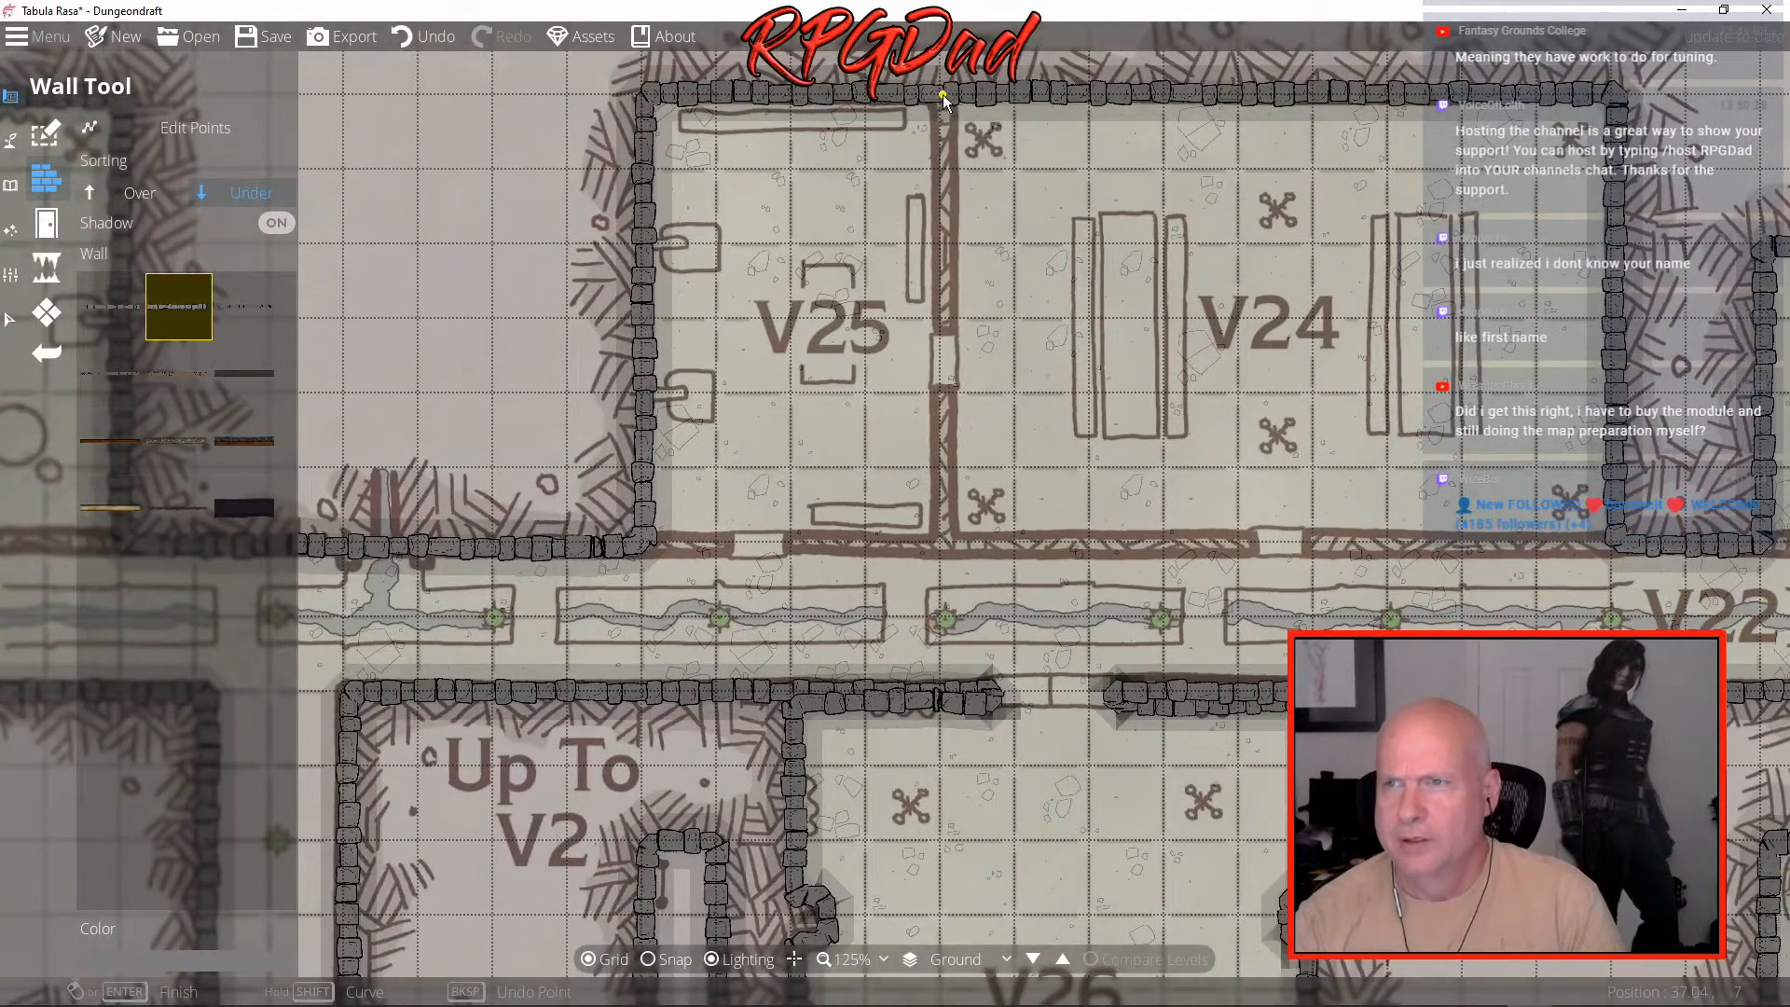
{"action": "left_click", "coordinate": [944, 96]}
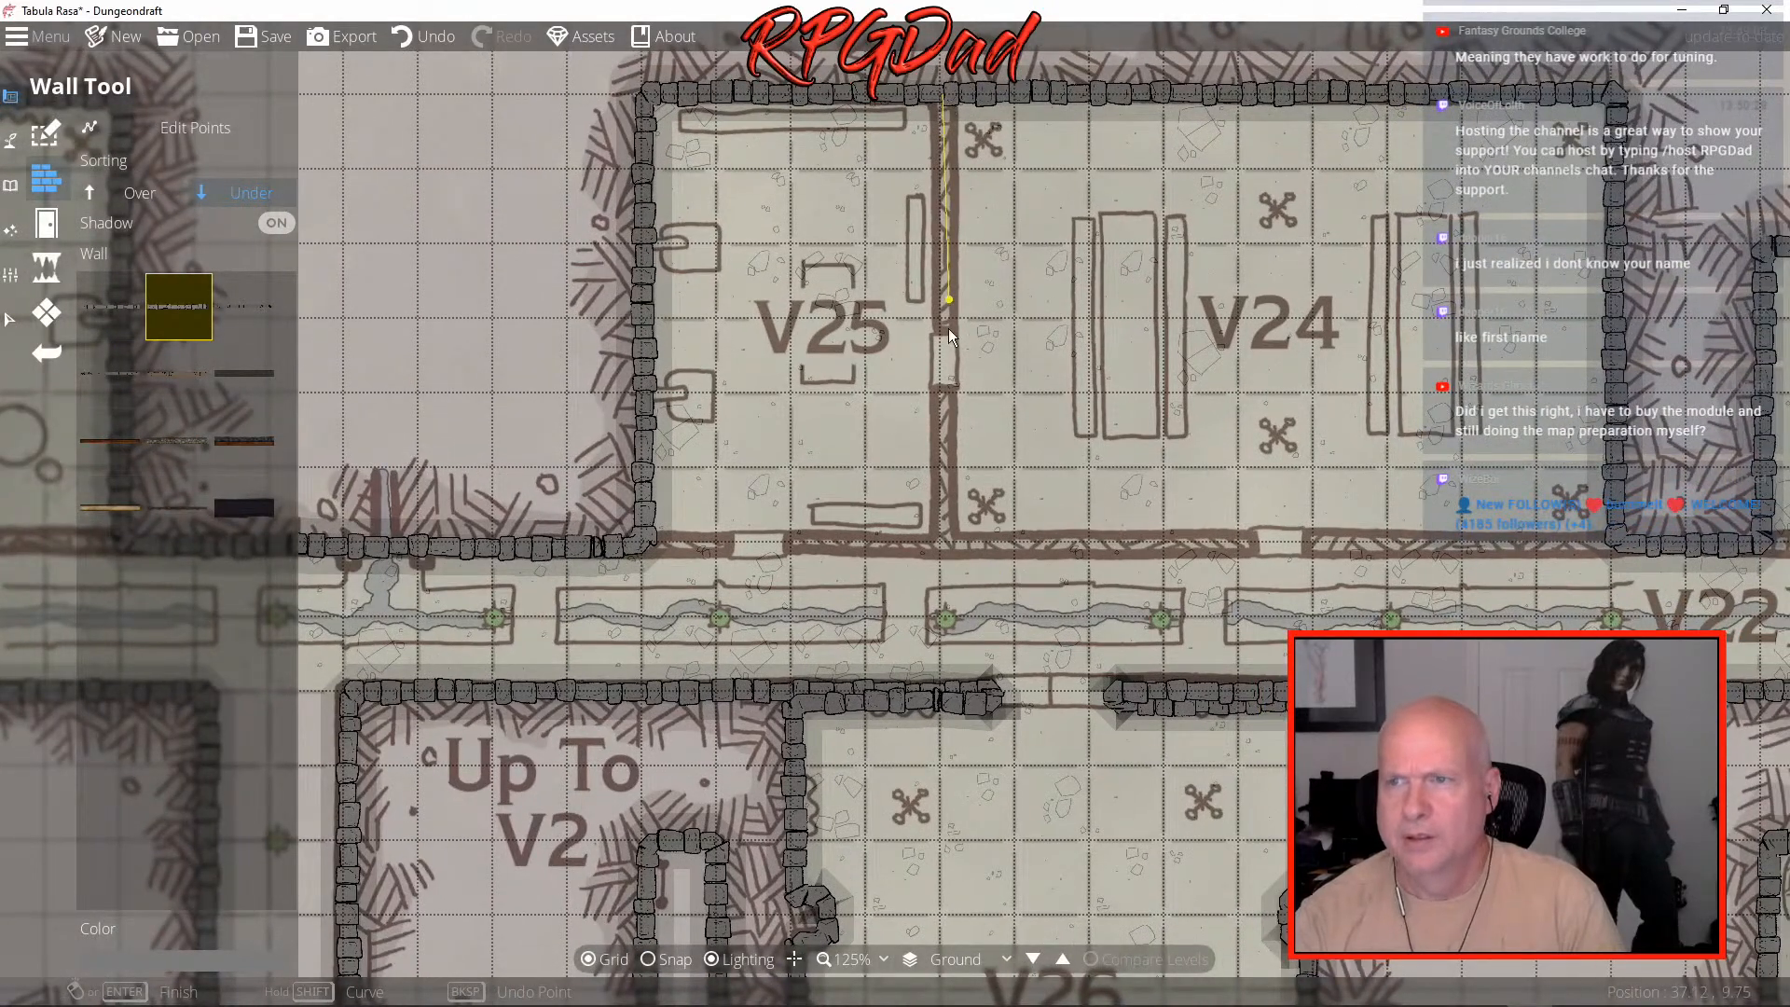
{"action": "left_click", "coordinate": [946, 544]}
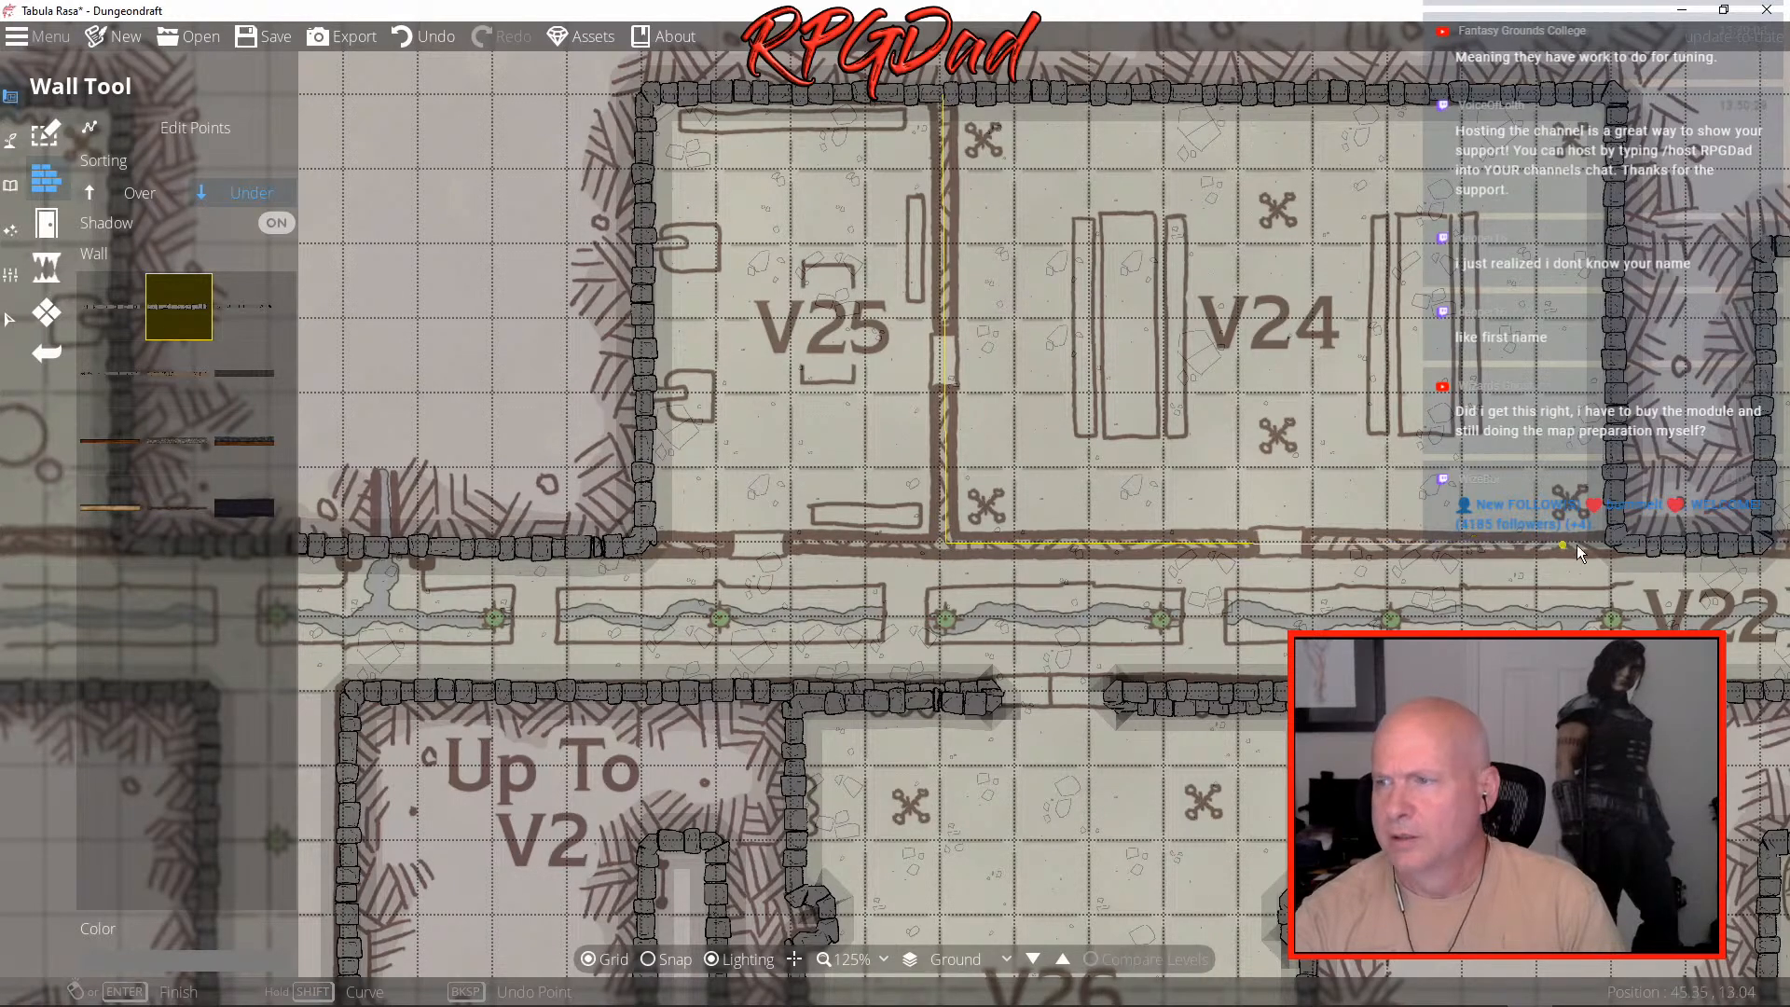
{"action": "left_click", "coordinate": [1643, 550]}
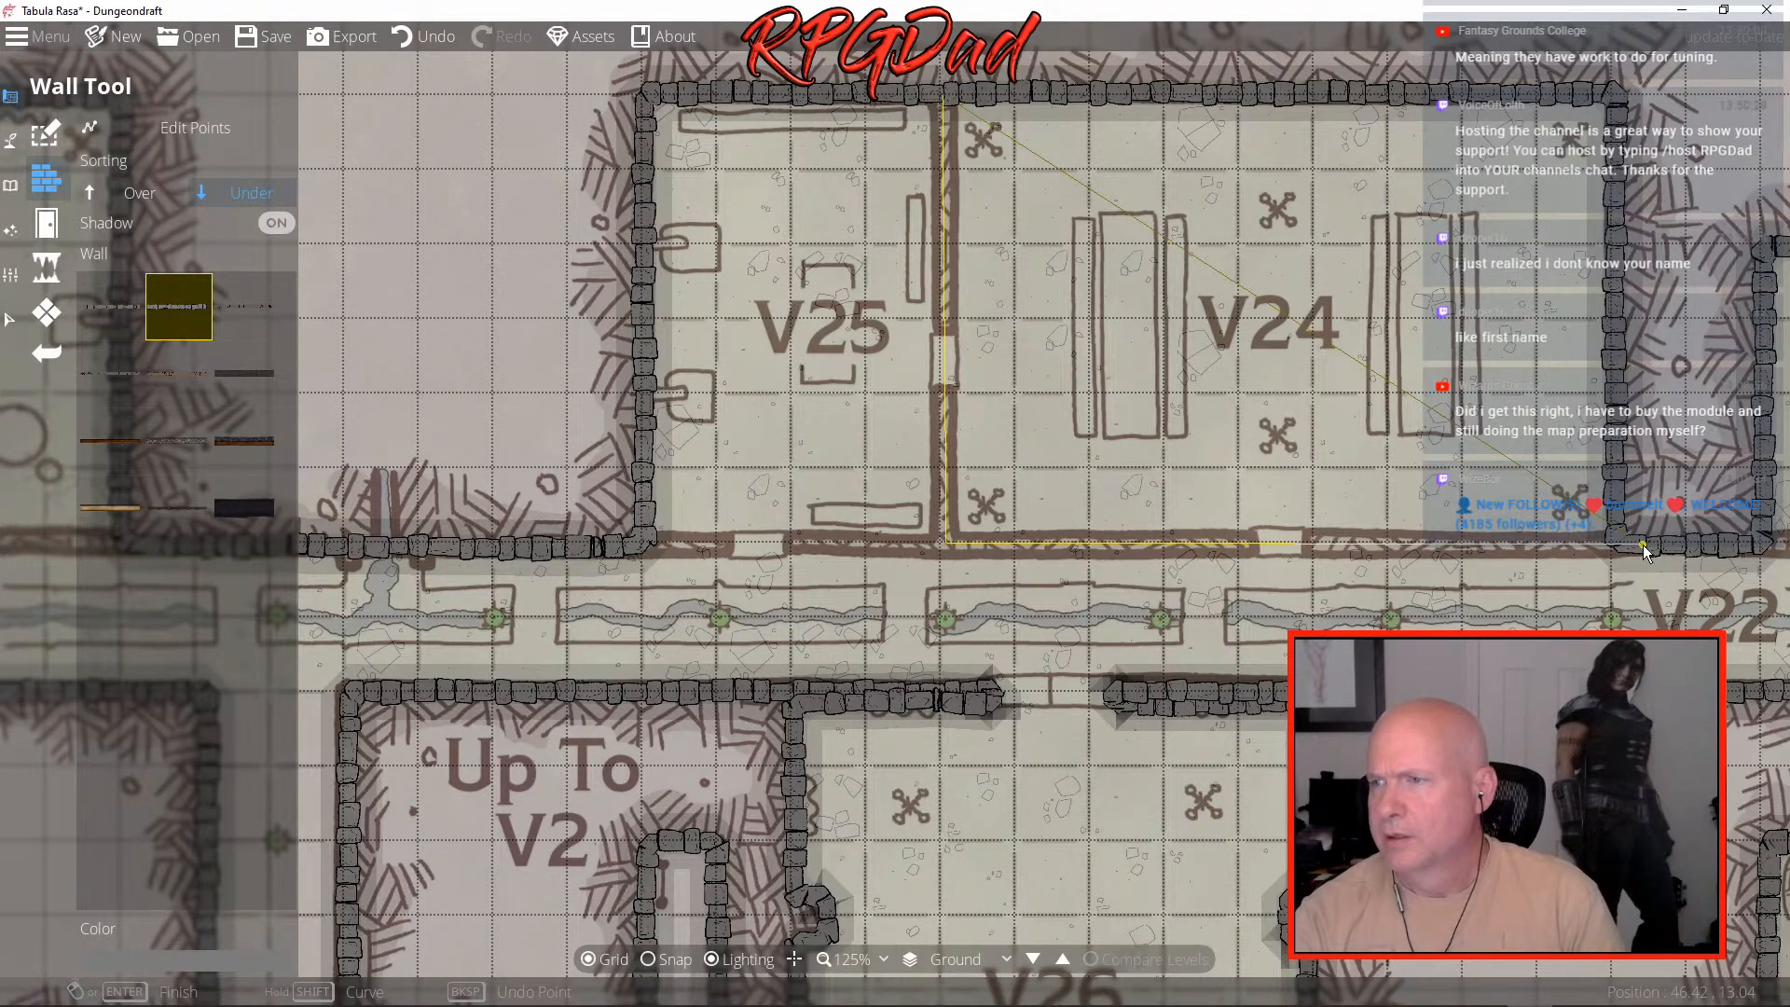
{"action": "right_click", "coordinate": [1643, 551]}
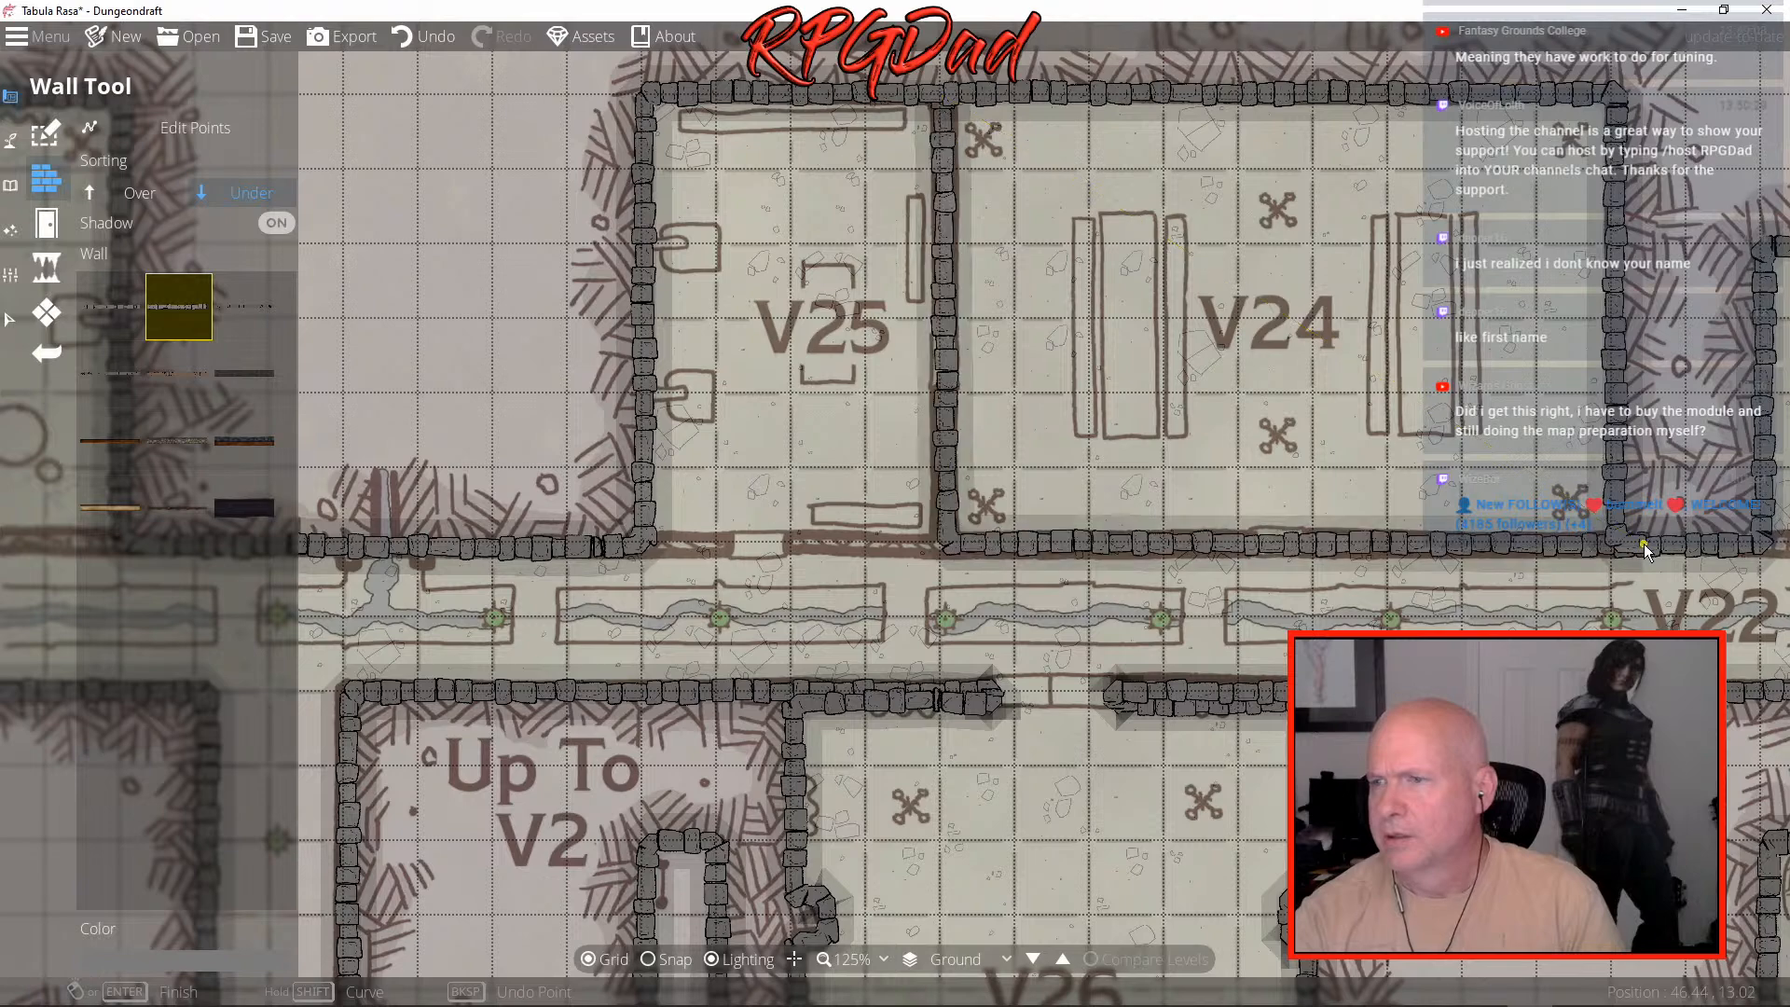
- Draw a stone wall along V25's south side to its southwest corner, and realign the corner point at the foot of the V25–V24 dividing wall
{"action": "left_click", "coordinate": [955, 543]}
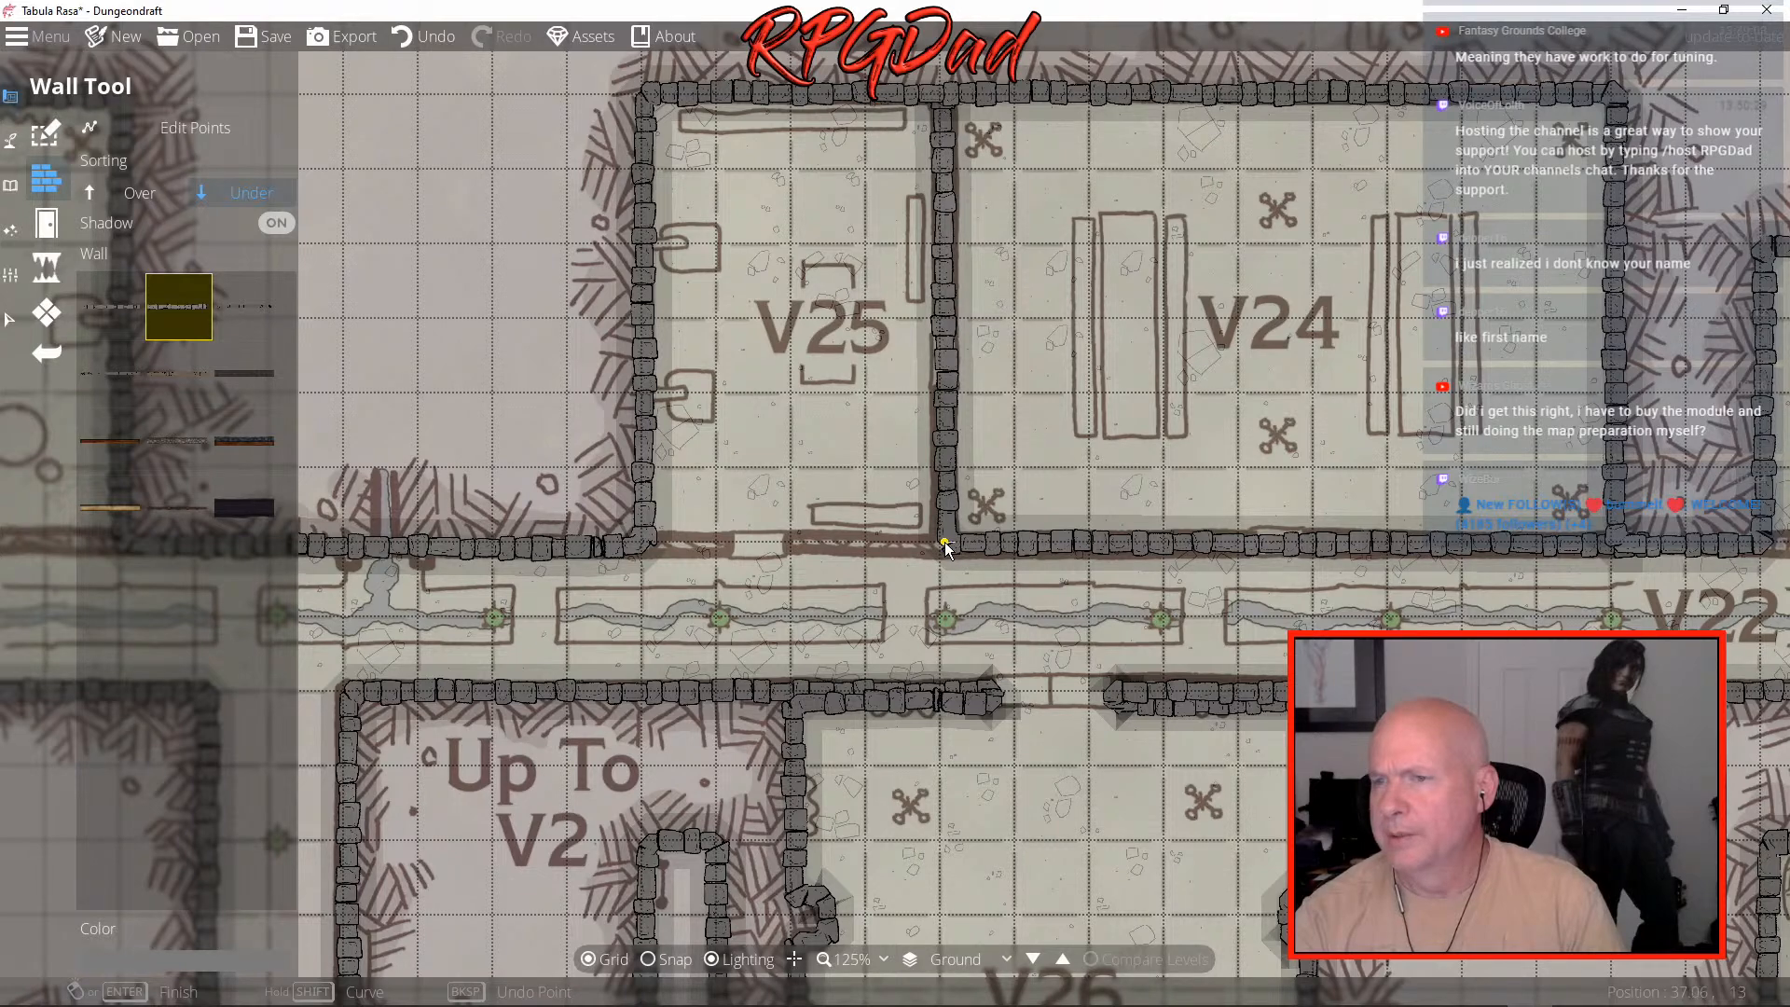
{"action": "left_click", "coordinate": [624, 547]}
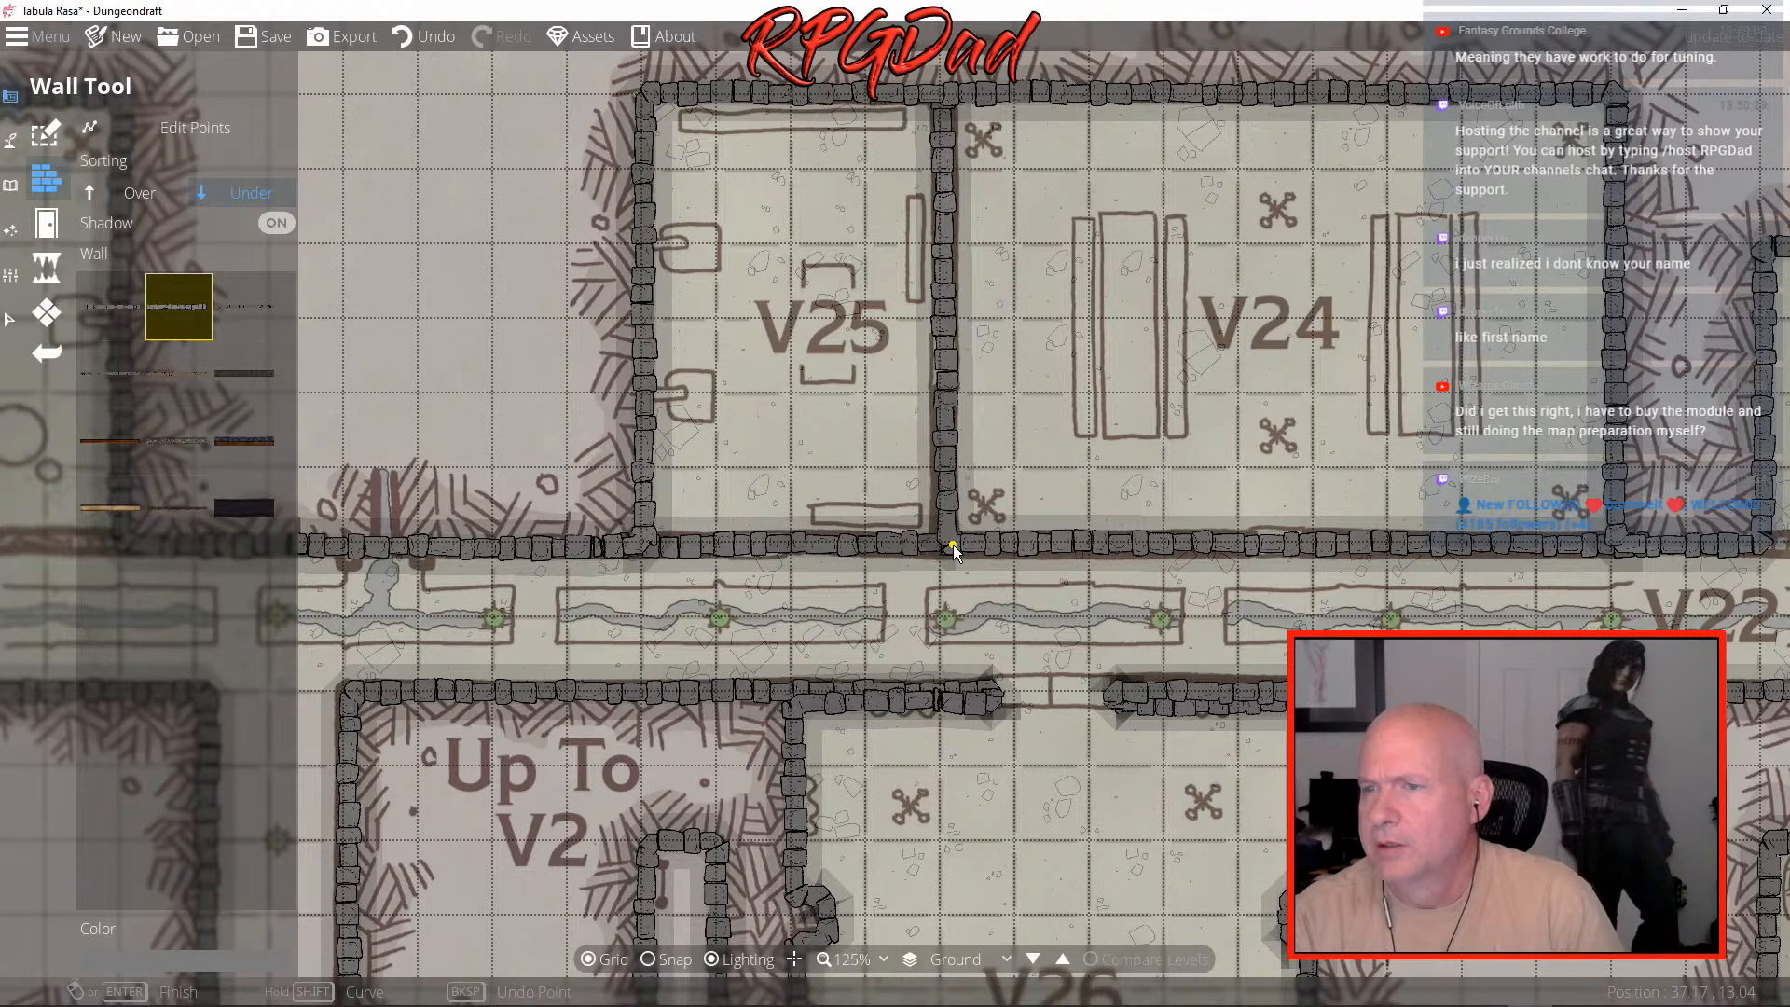
{"action": "left_click", "coordinate": [116, 131]}
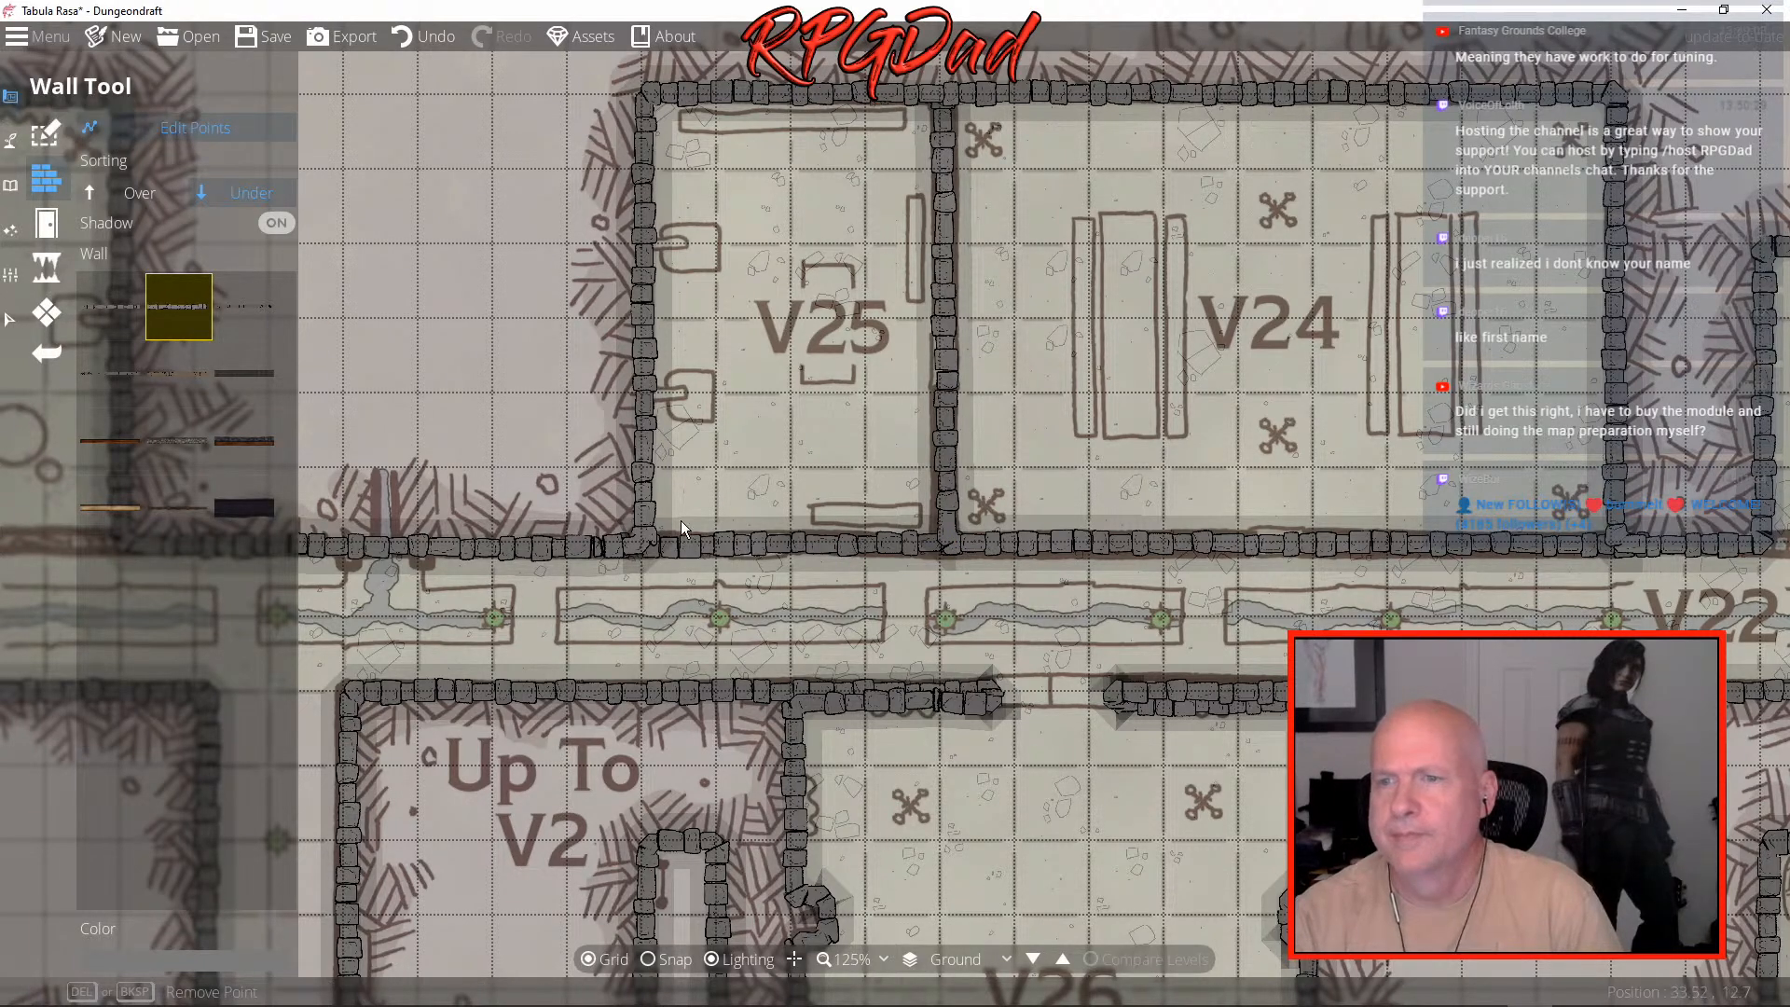
{"action": "mouse_move", "coordinate": [775, 544]}
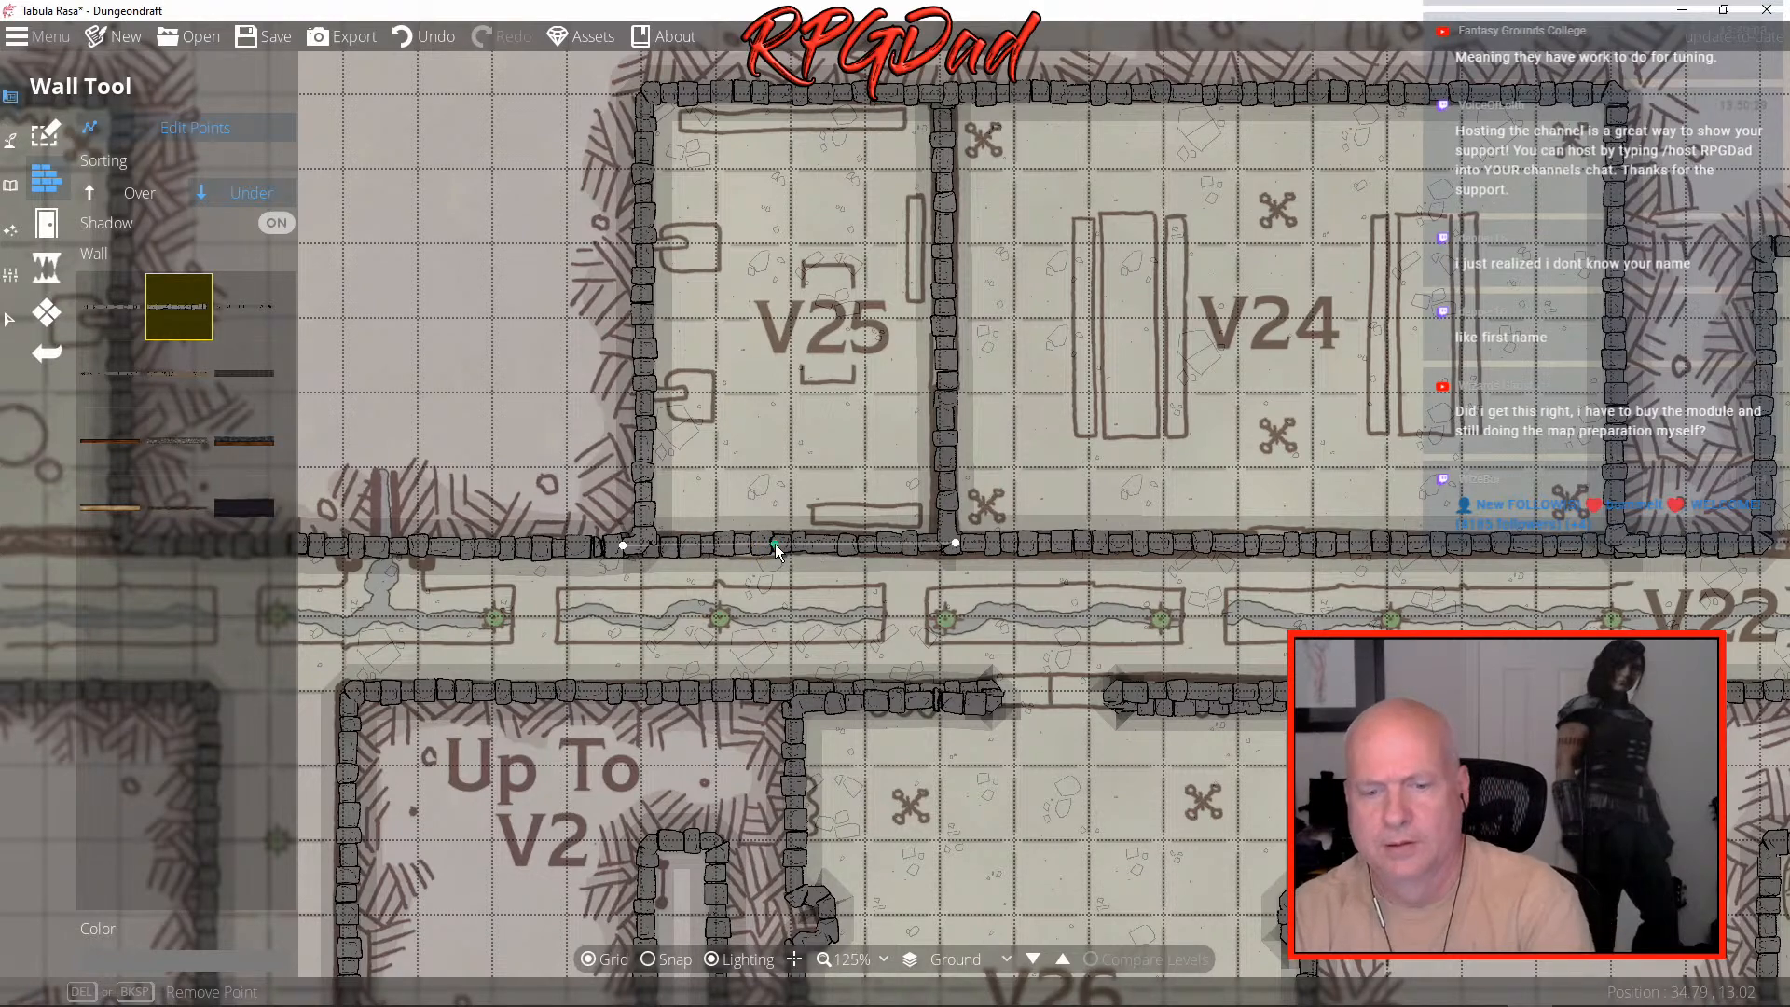
{"action": "left_click", "coordinate": [774, 545]}
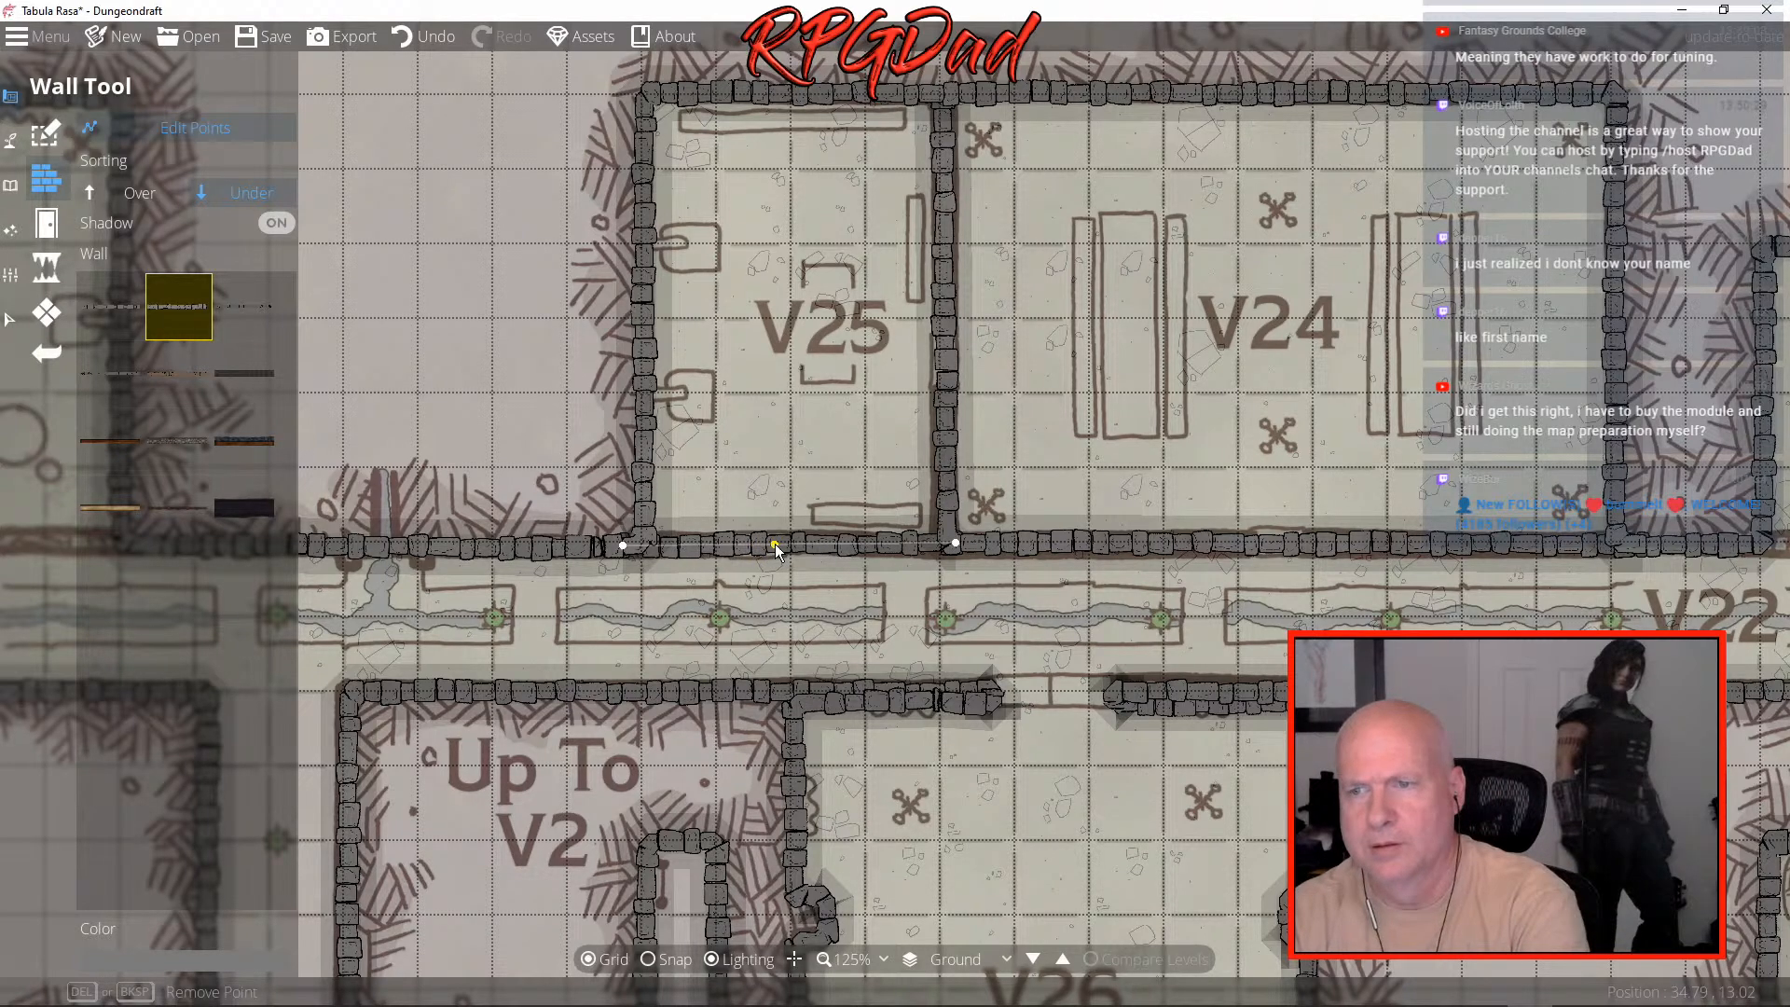
{"action": "key", "text": "Delete"}
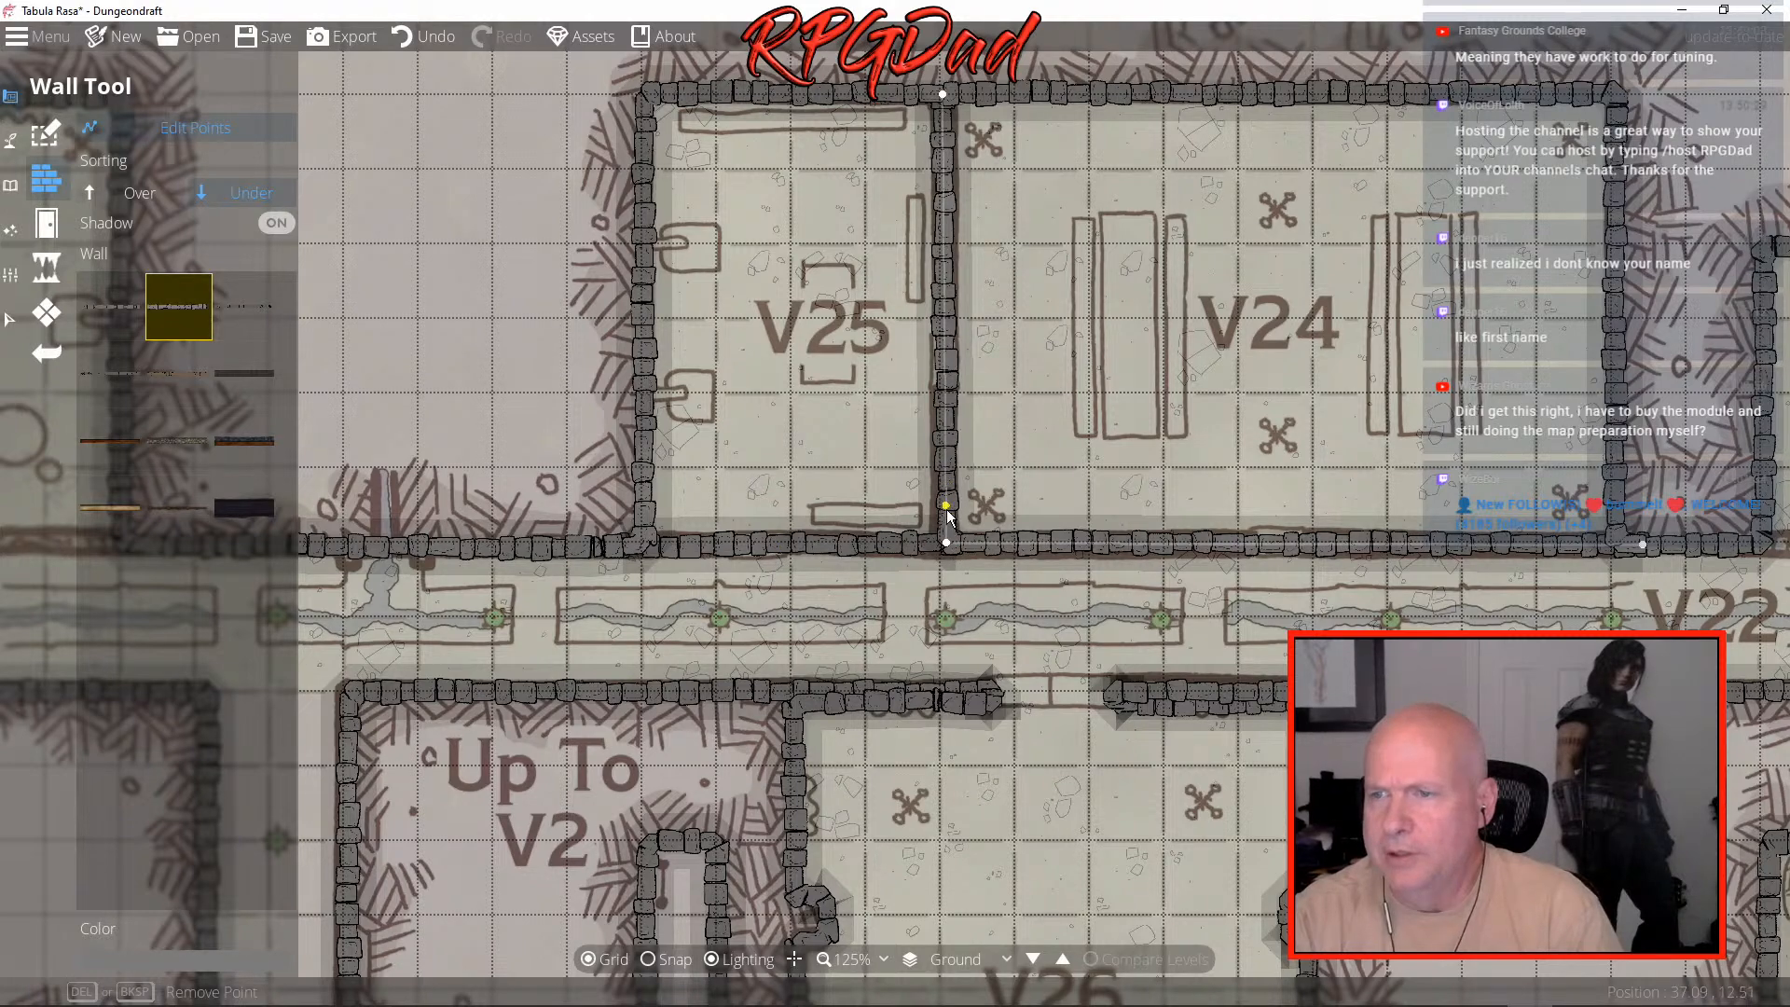
{"action": "key", "text": "Delete"}
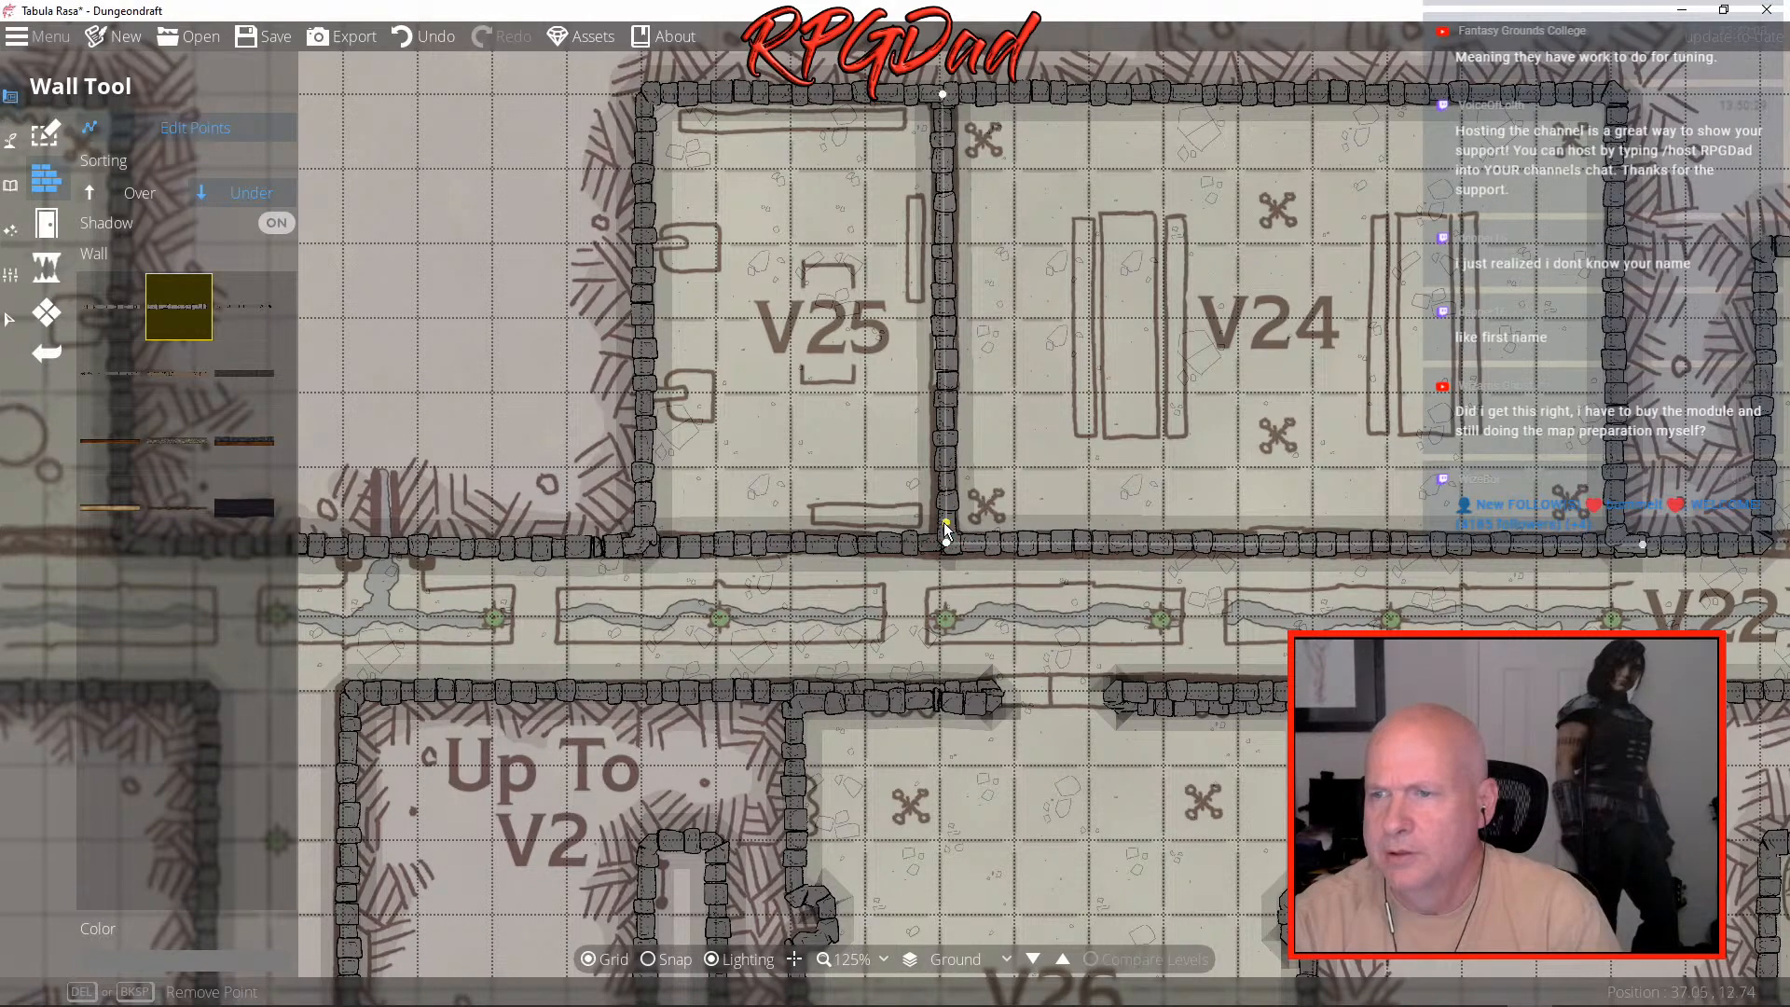
{"action": "mouse_move", "coordinate": [942, 550]}
{"action": "left_mouse_down"}
{"action": "mouse_move", "coordinate": [647, 554]}
{"action": "mouse_move", "coordinate": [945, 546]}
{"action": "left_mouse_up"}
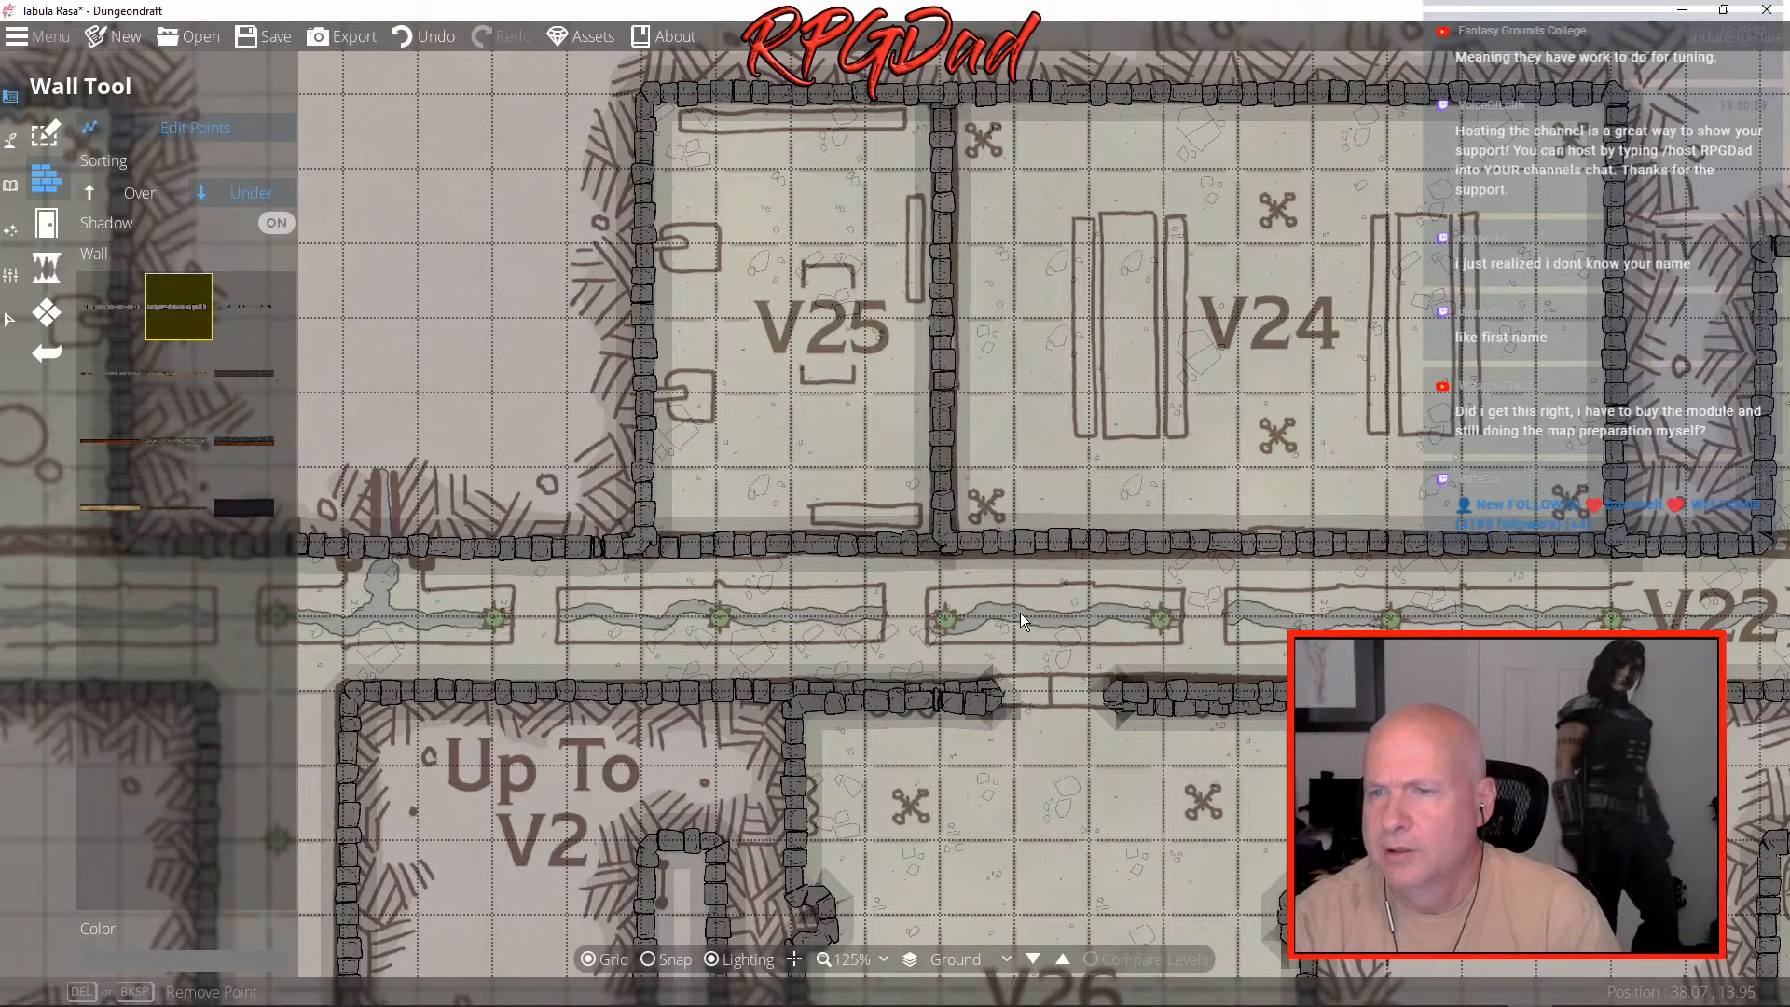
- Place a freestanding wooden double door with a rotation of -2 in the doorway between the V22 corridor and room V26
{"action": "mouse_move", "coordinate": [692, 550]}
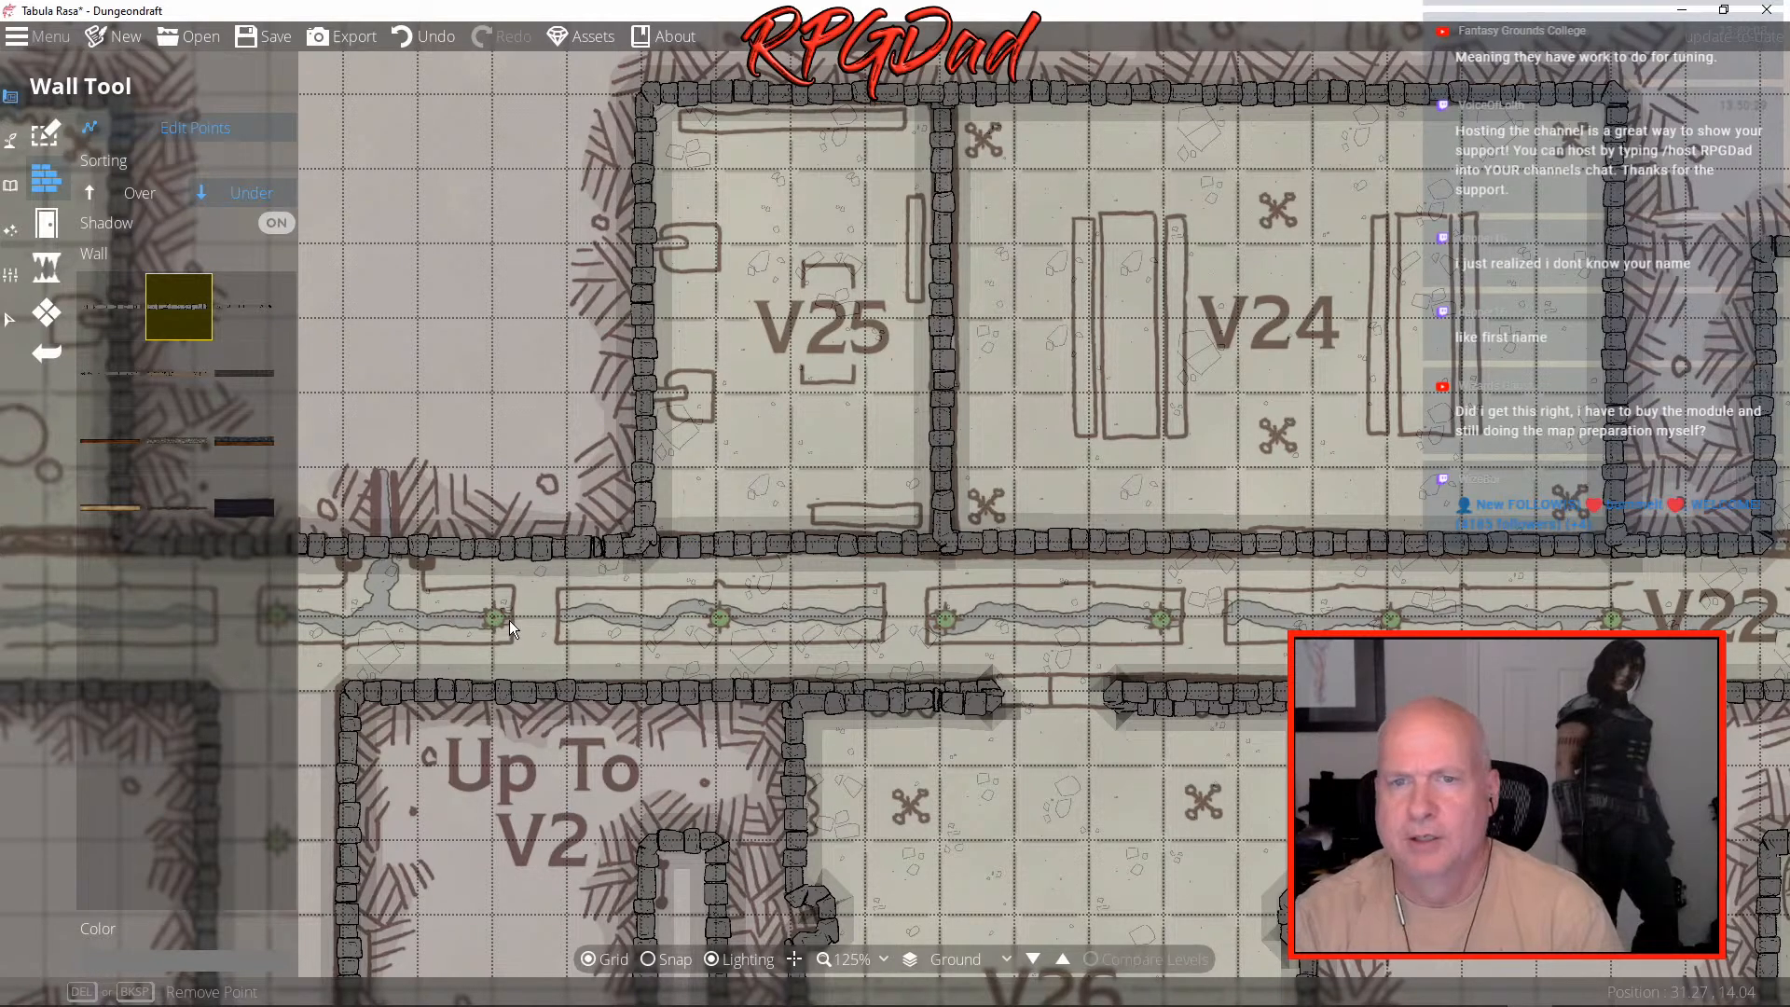
{"action": "left_click", "coordinate": [33, 236]}
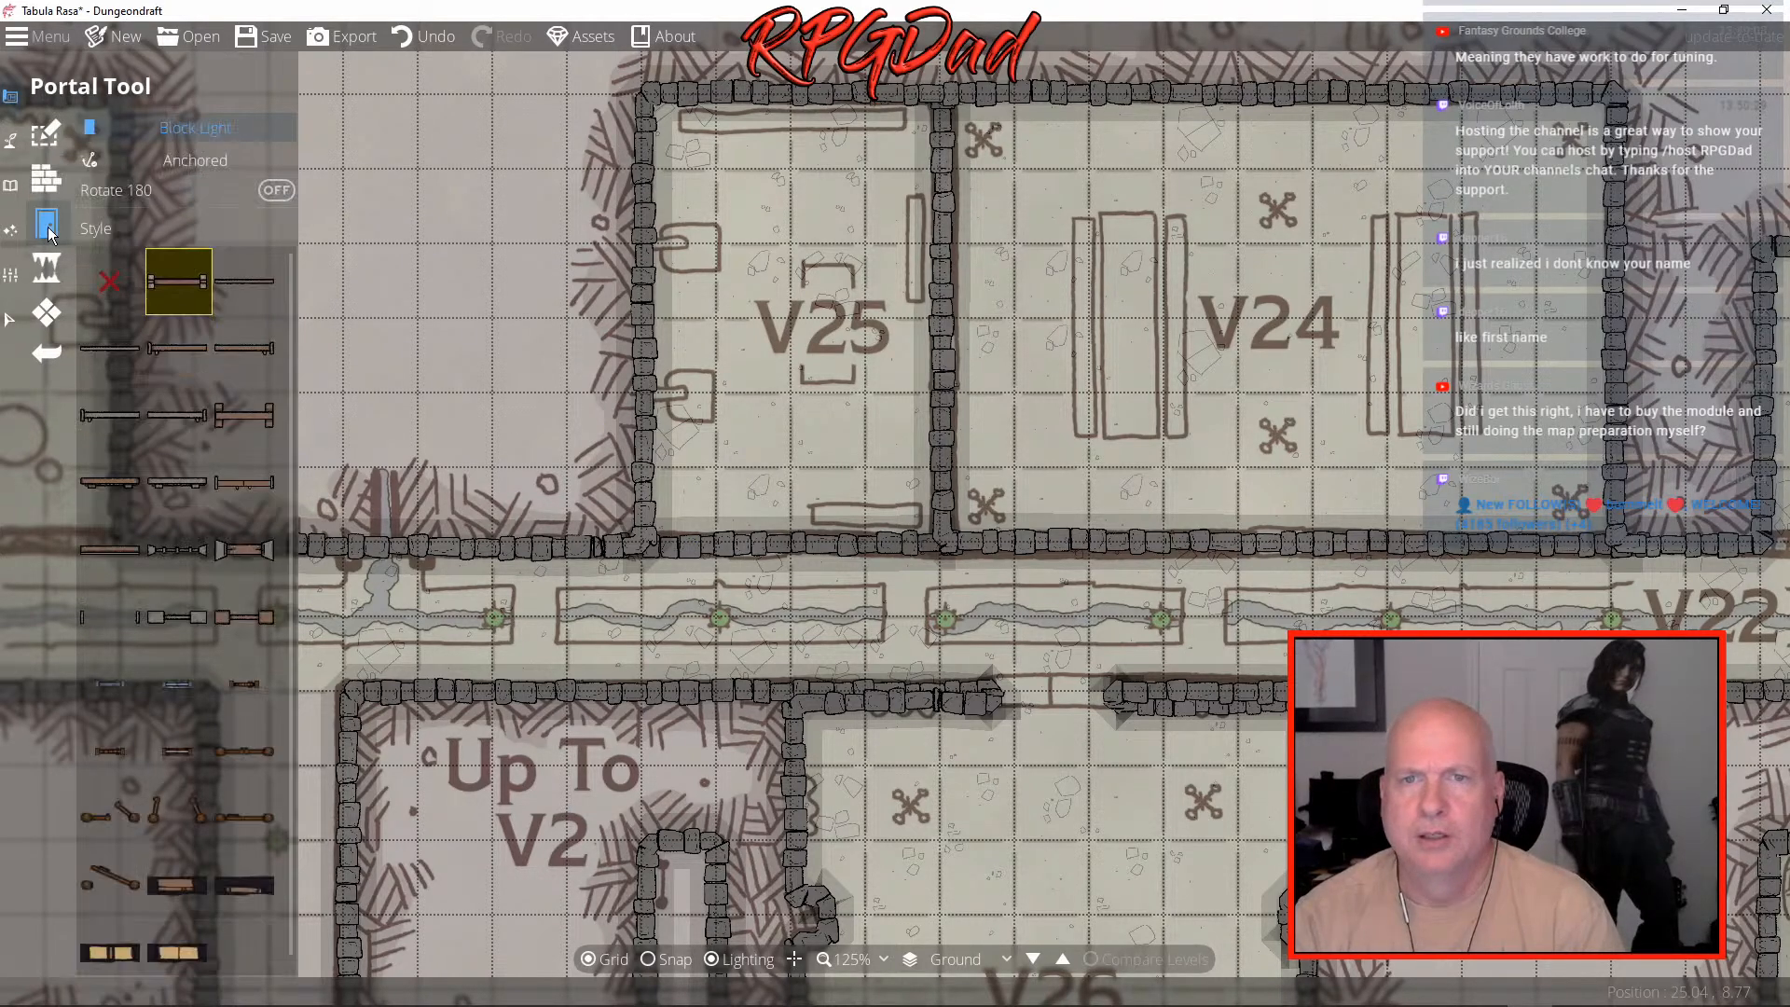
{"action": "left_click", "coordinate": [184, 553]}
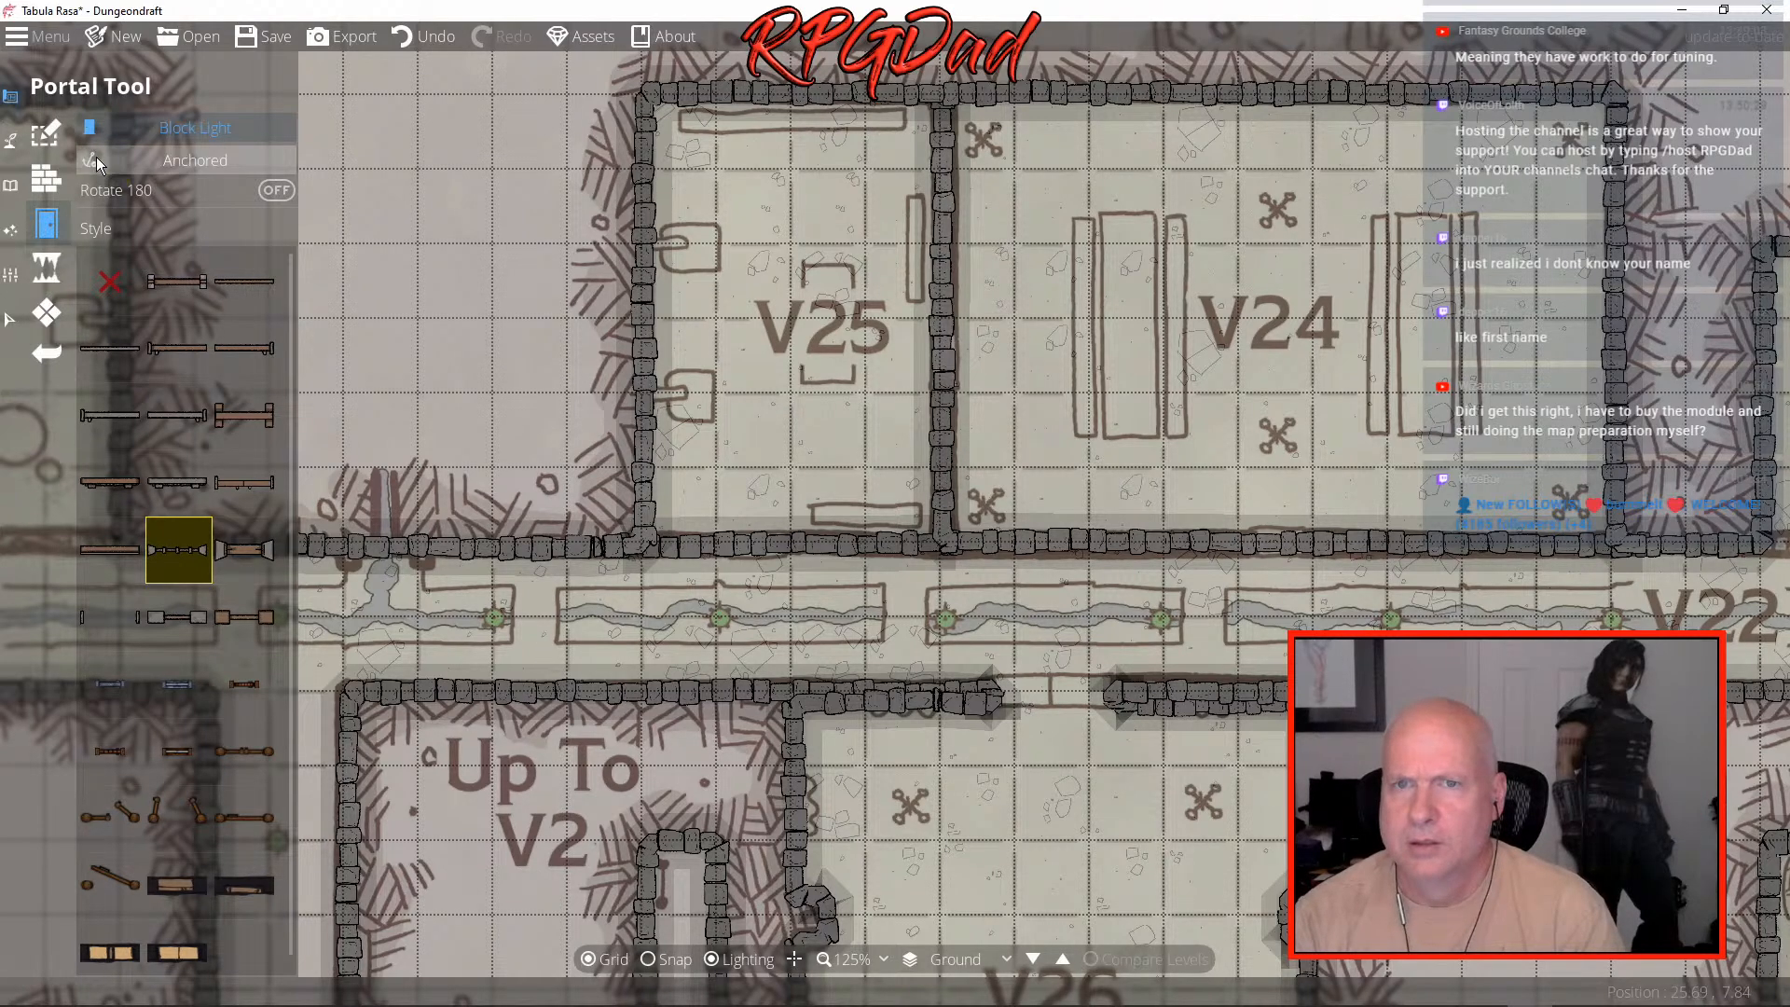
{"action": "left_click", "coordinate": [173, 160]}
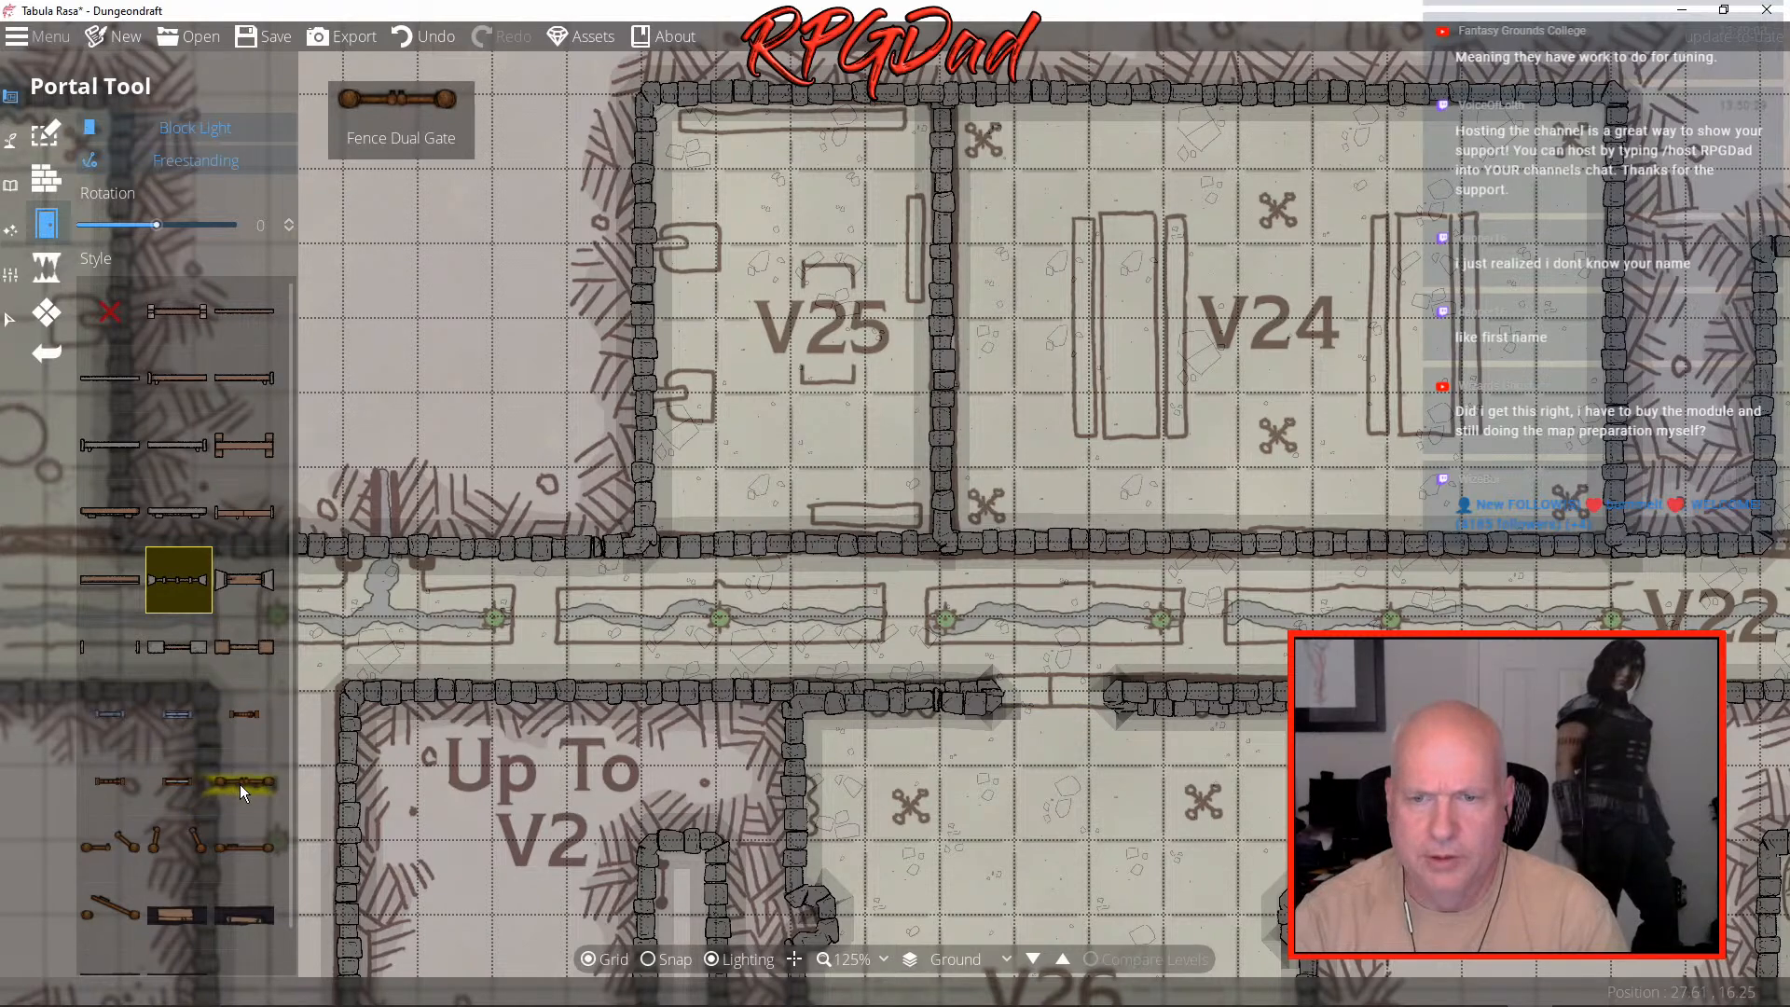
{"action": "left_click", "coordinate": [252, 521]}
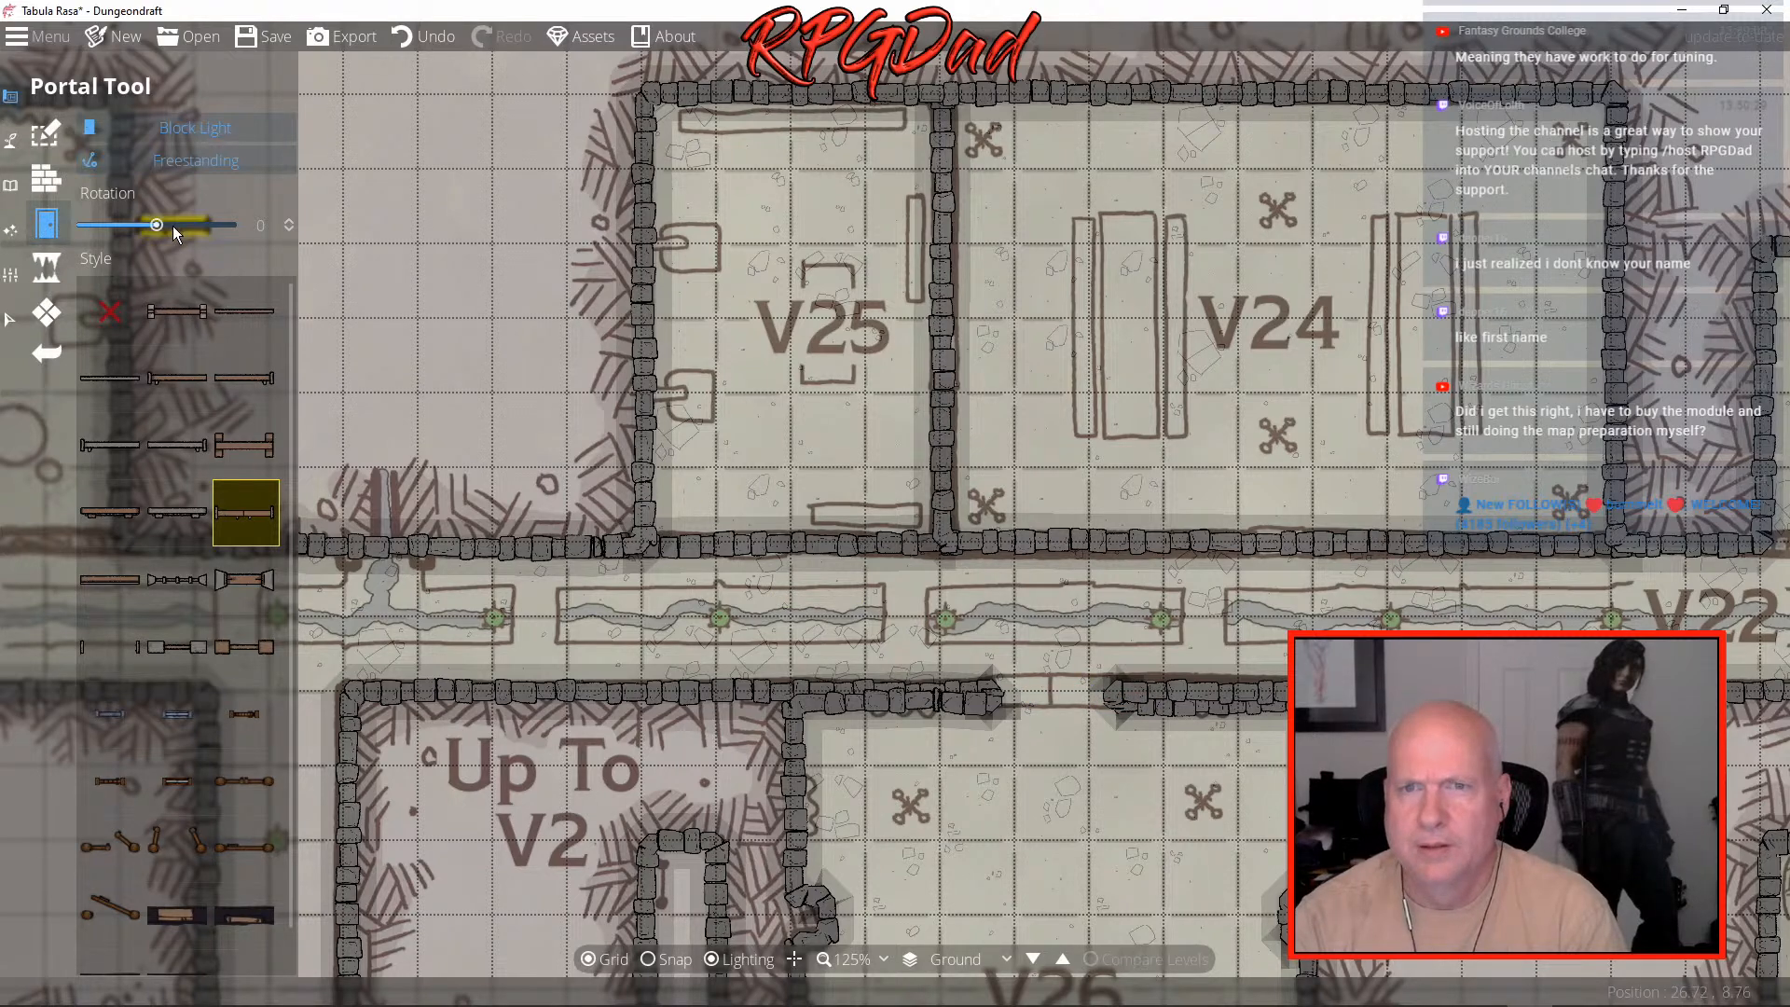
{"action": "left_click_drag", "start_coordinate": [158, 225], "coordinate": [155, 226]}
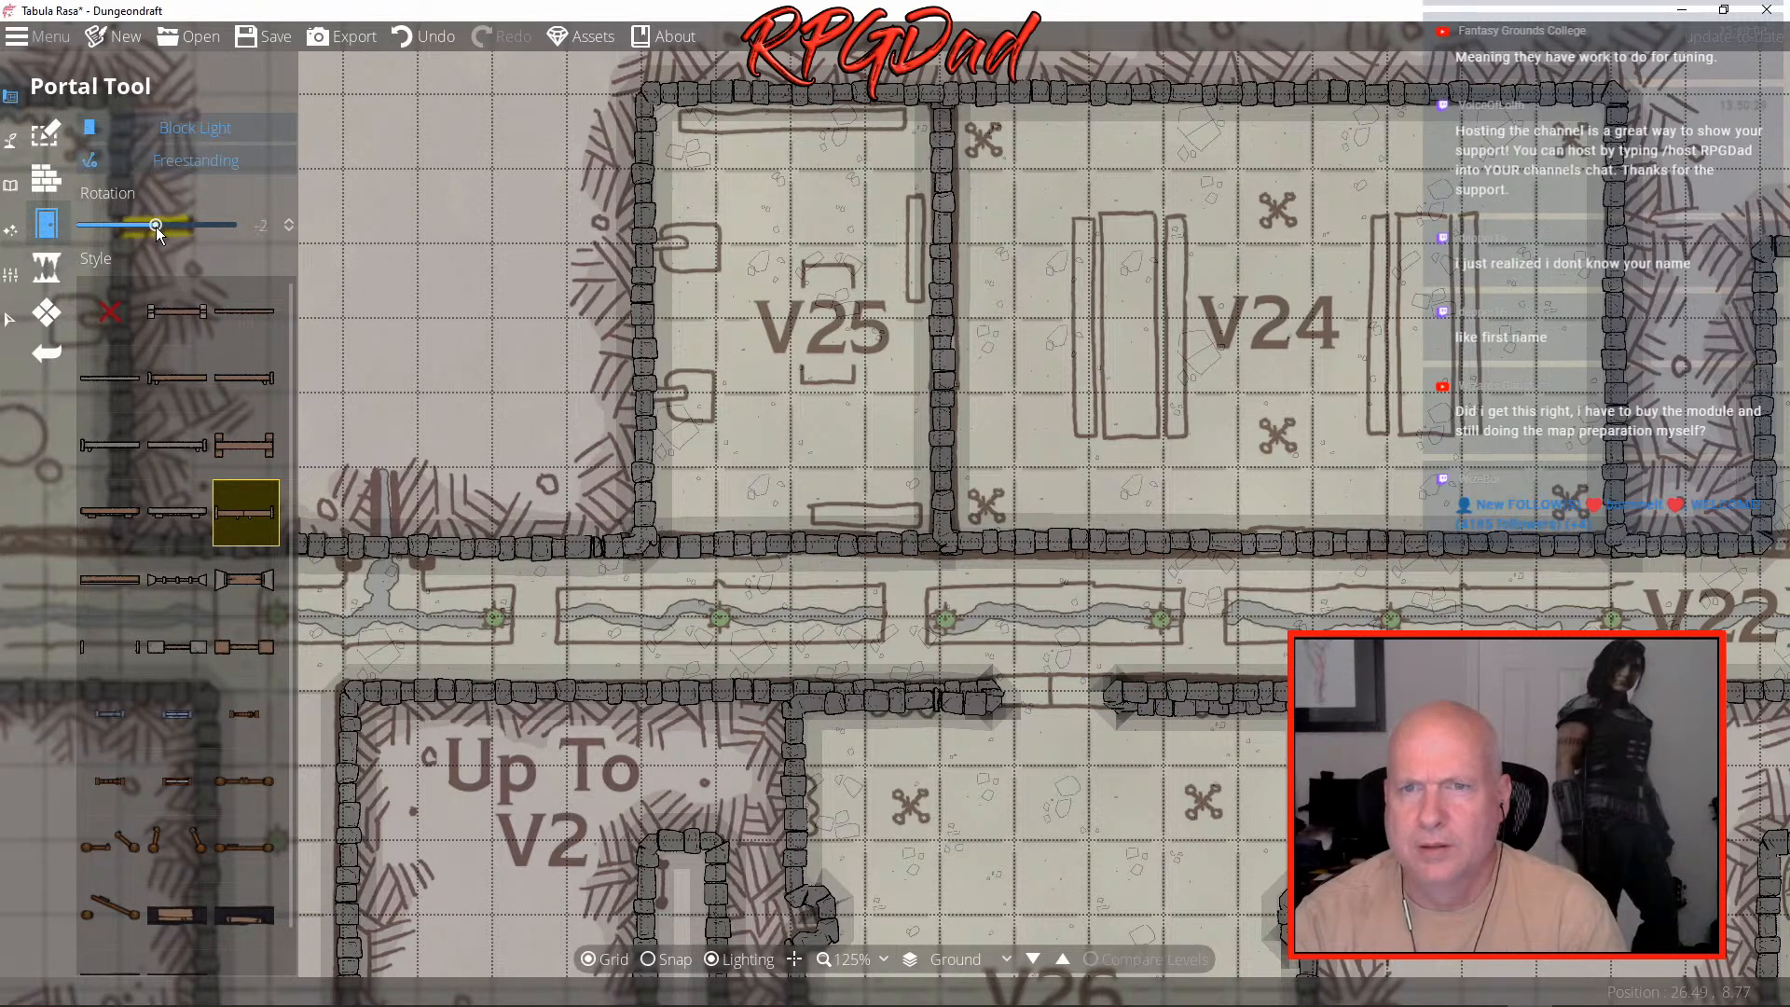
{"action": "left_click", "coordinate": [1045, 694]}
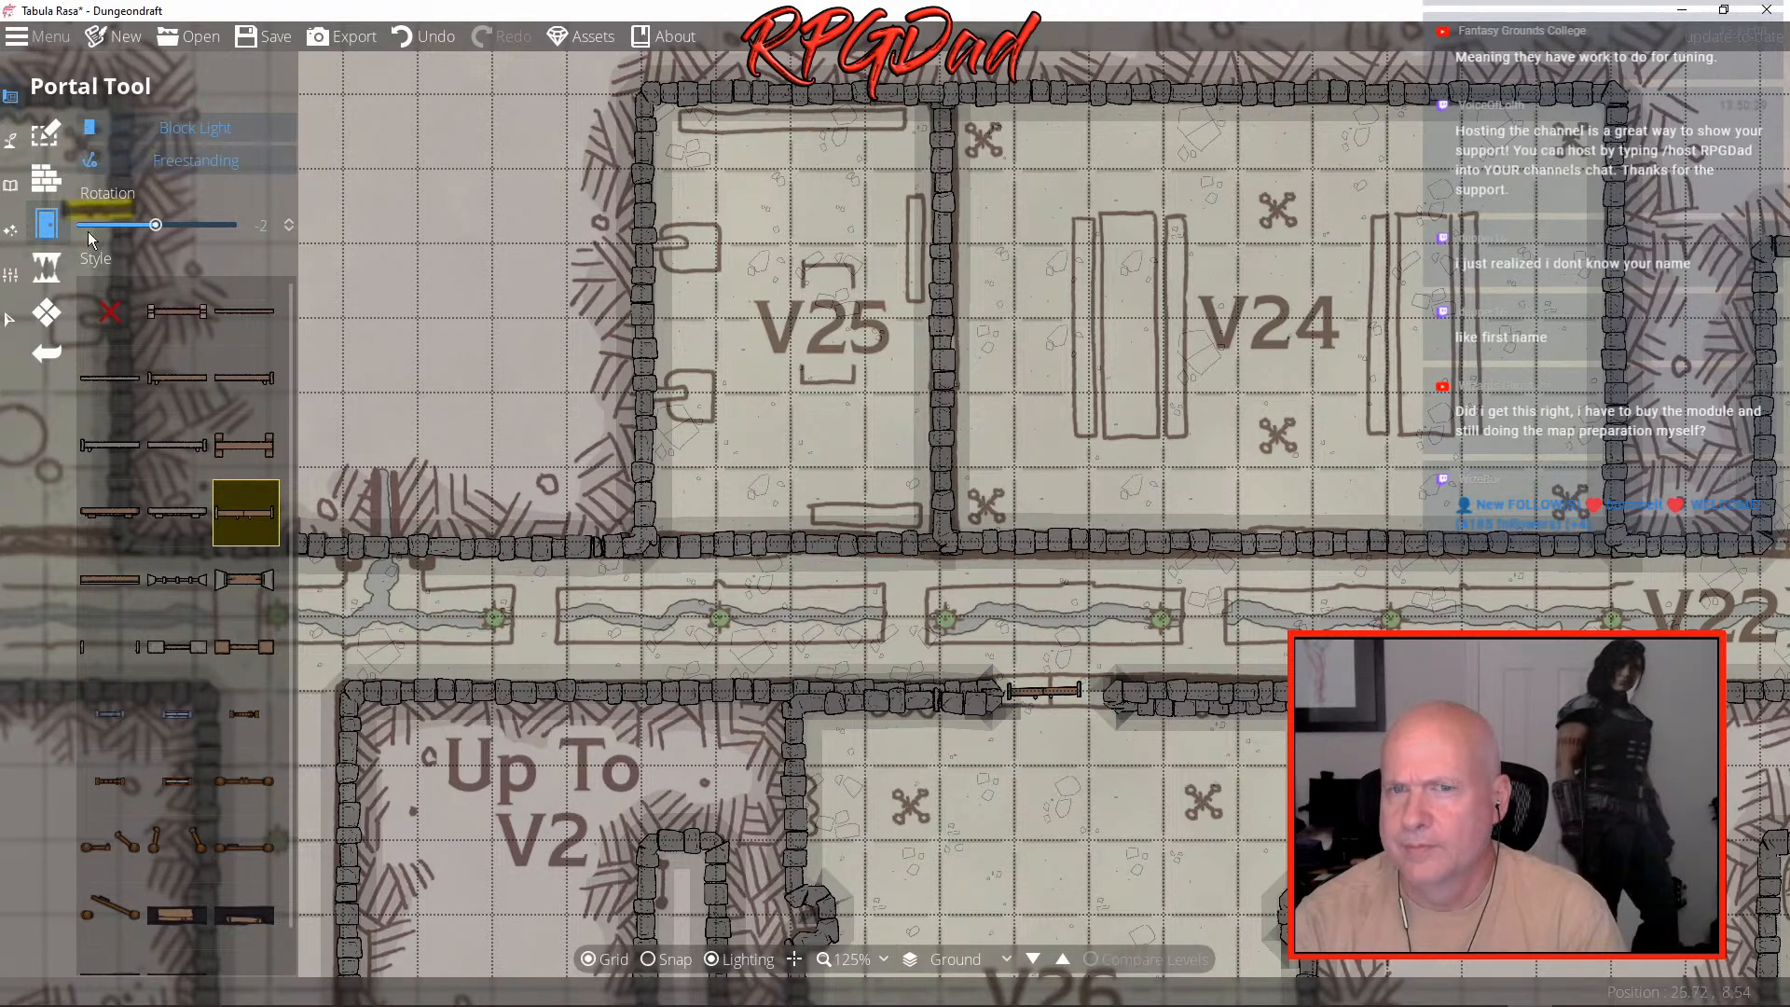
- Try to enlarge the freestanding double door in the V26 doorway and recentre it in the gap
{"action": "key", "text": "Escape"}
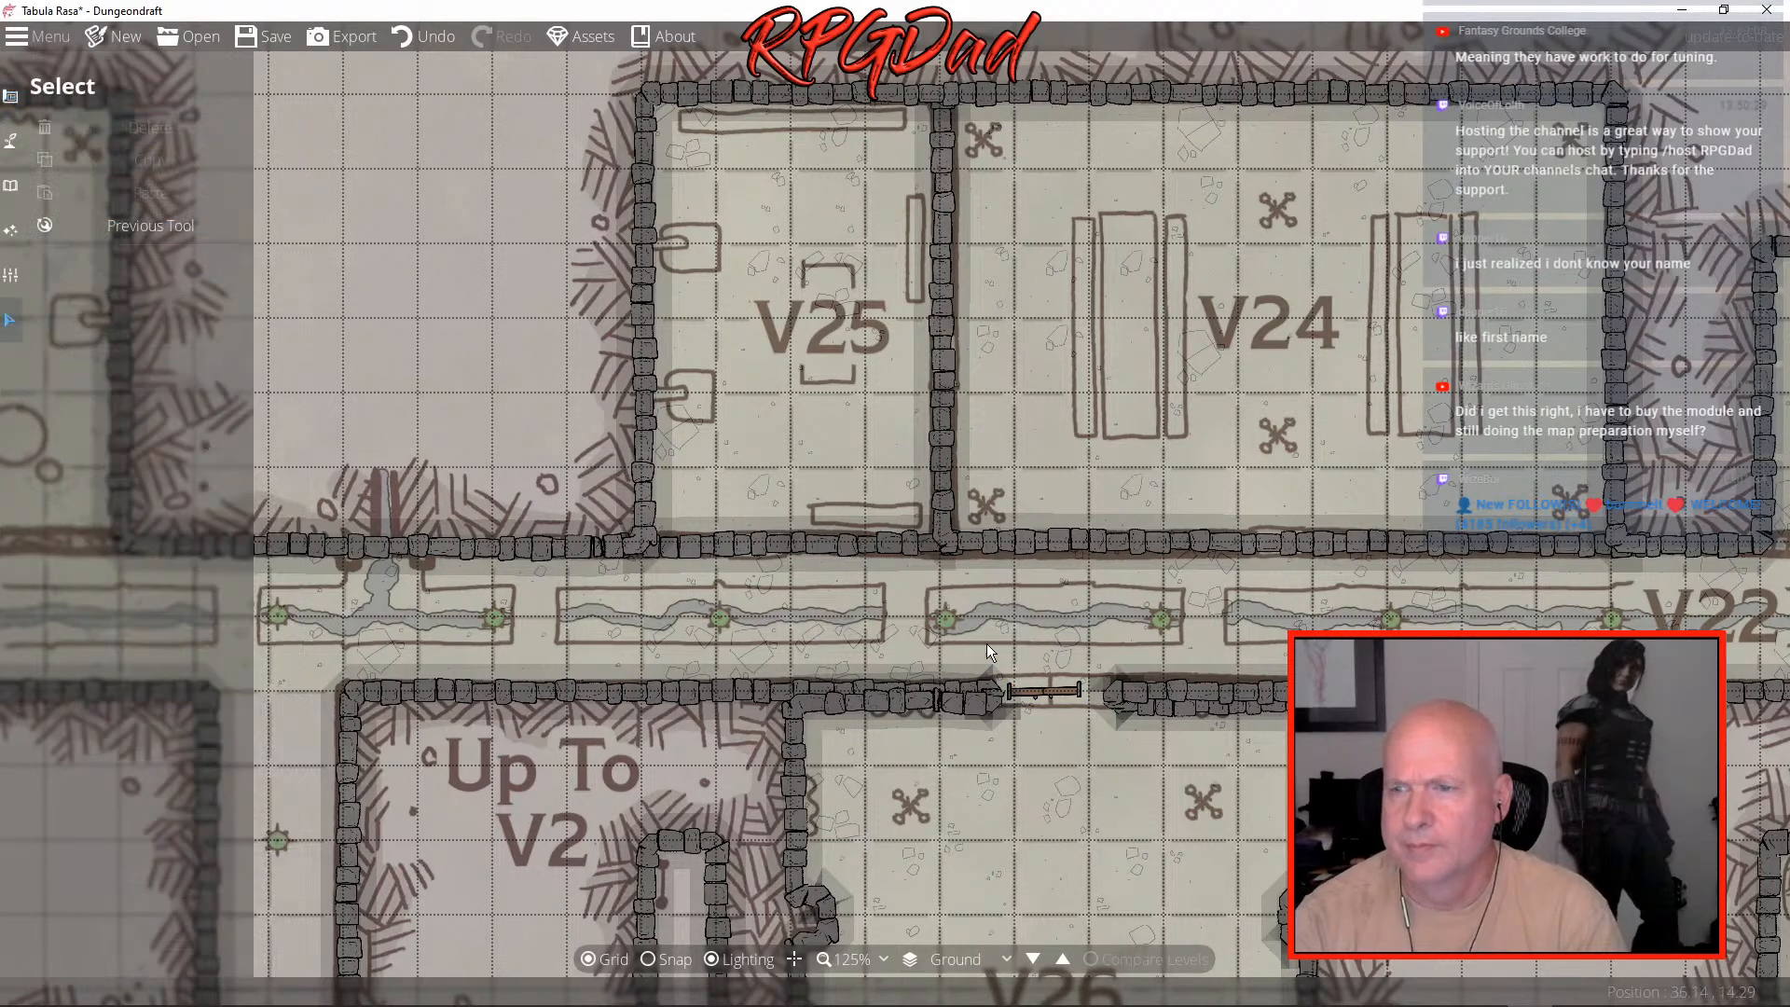
{"action": "left_click", "coordinate": [1042, 691]}
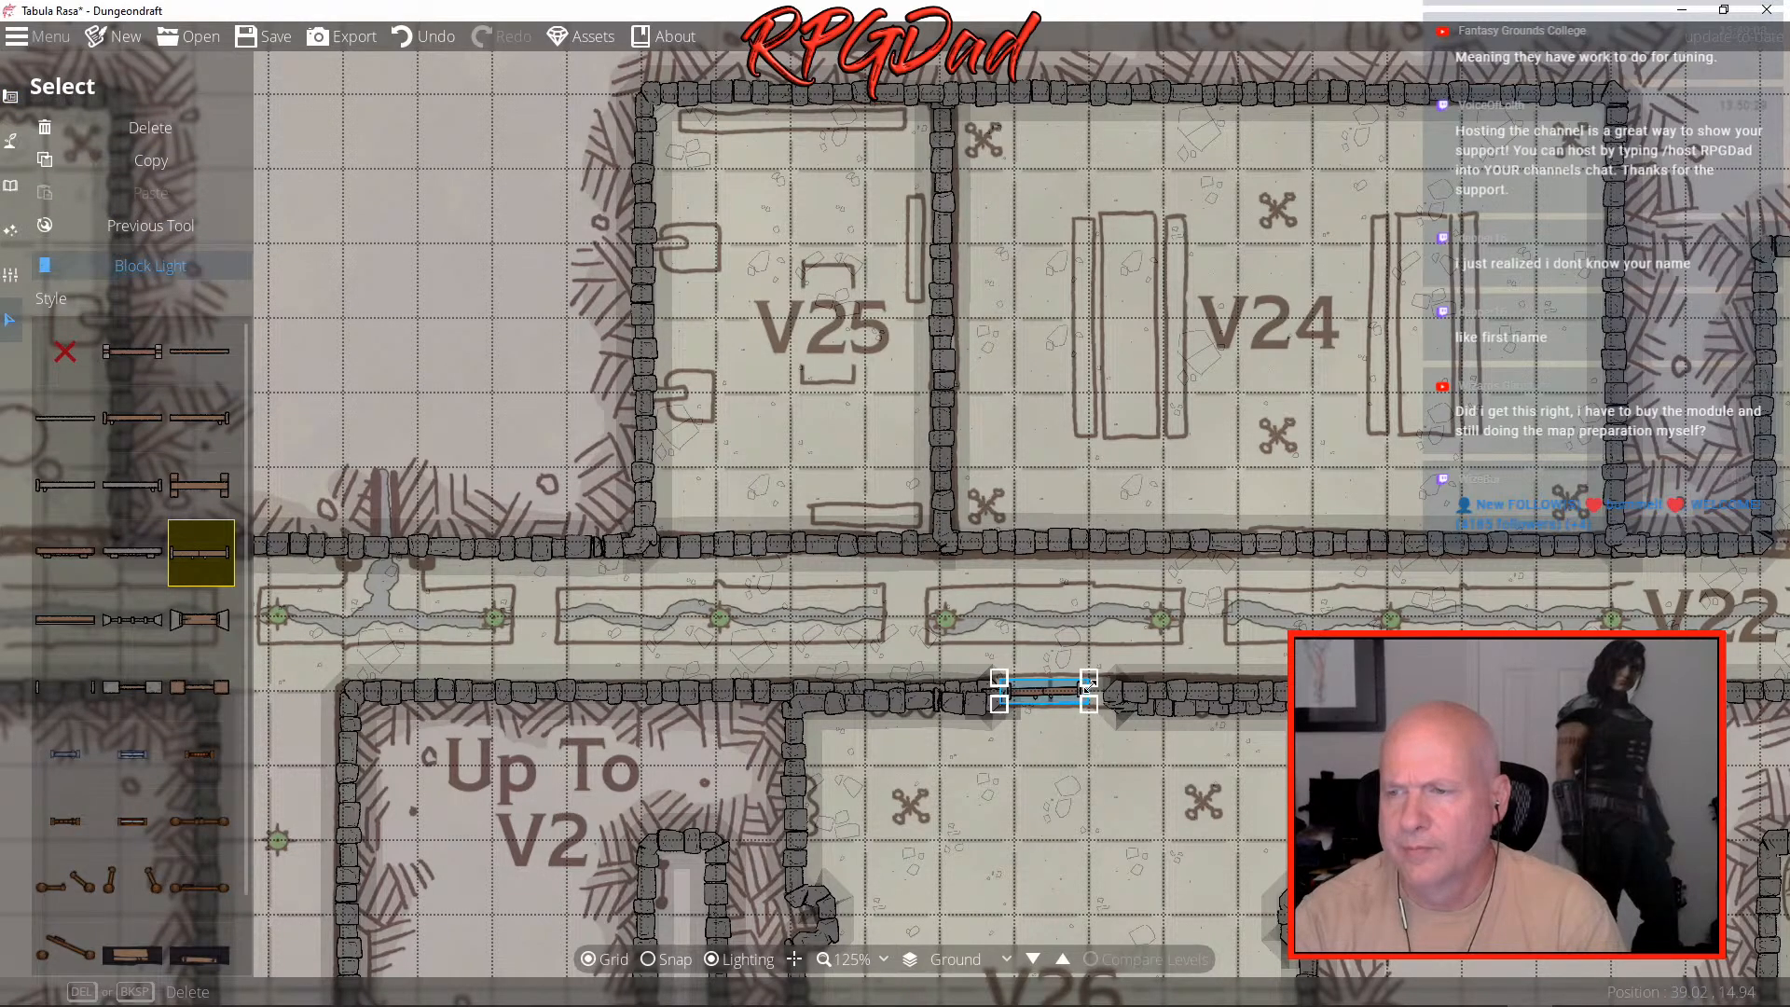
{"action": "left_click_drag", "start_coordinate": [1089, 688], "coordinate": [1169, 650]}
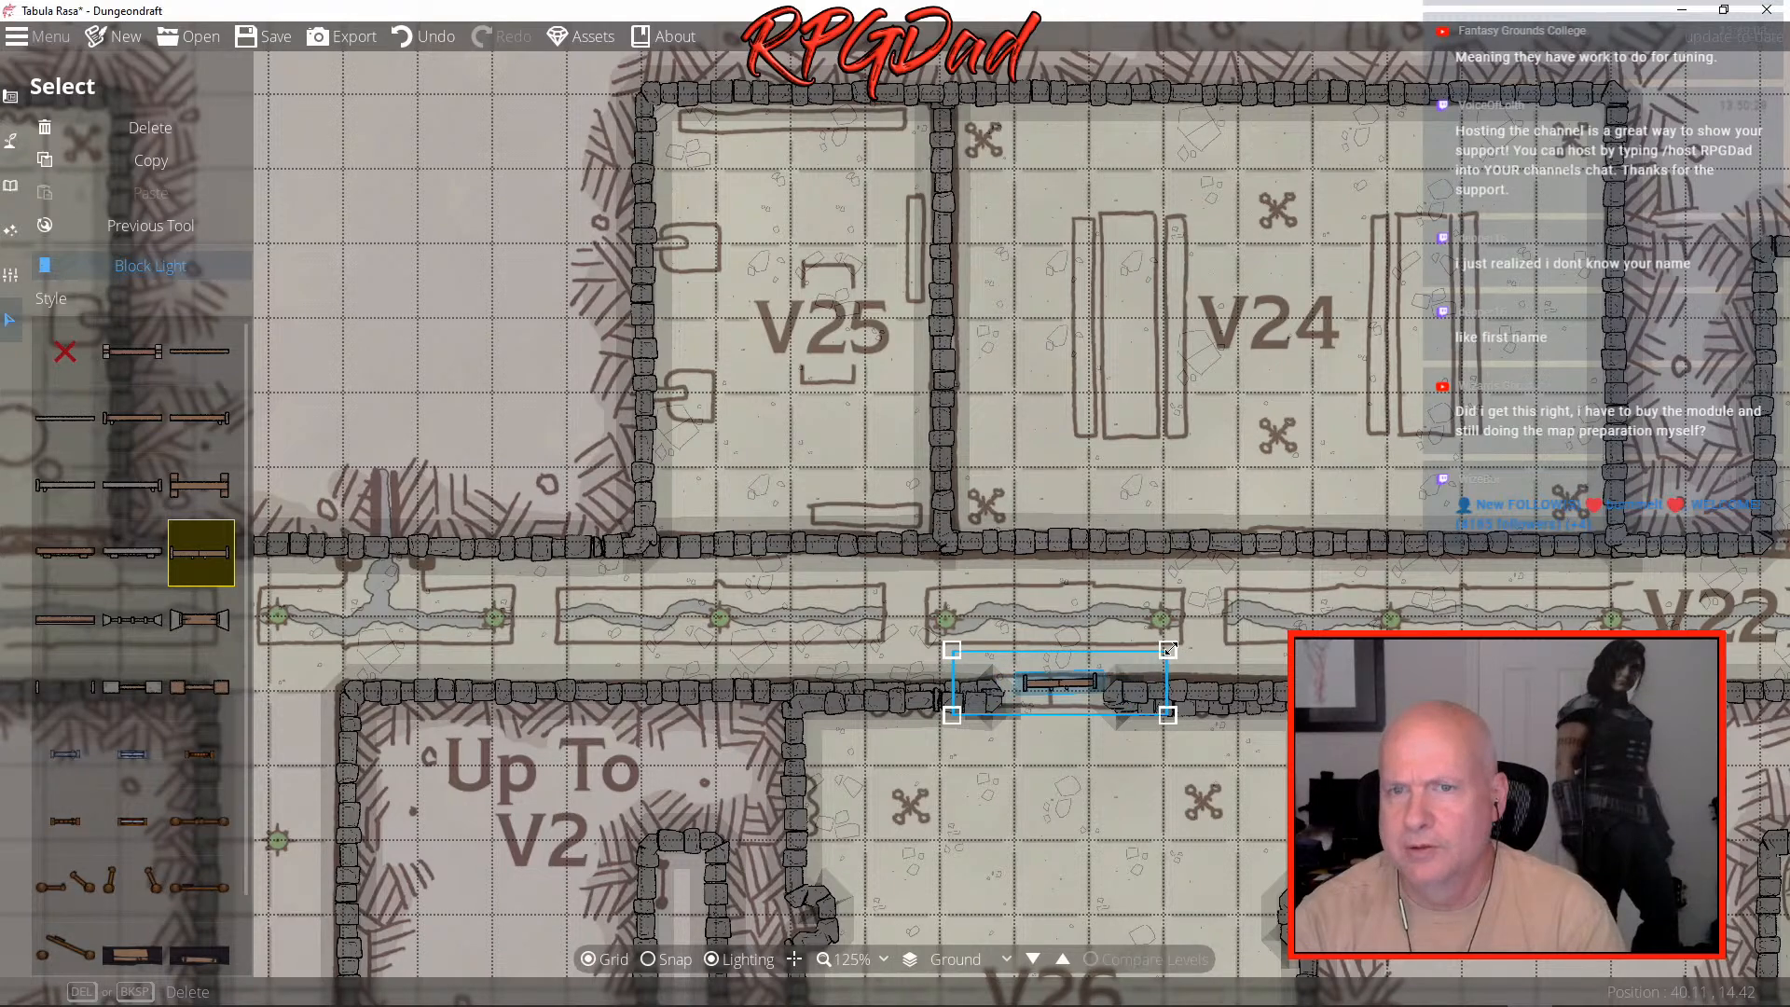
{"action": "left_click_drag", "start_coordinate": [1066, 691], "coordinate": [1059, 699]}
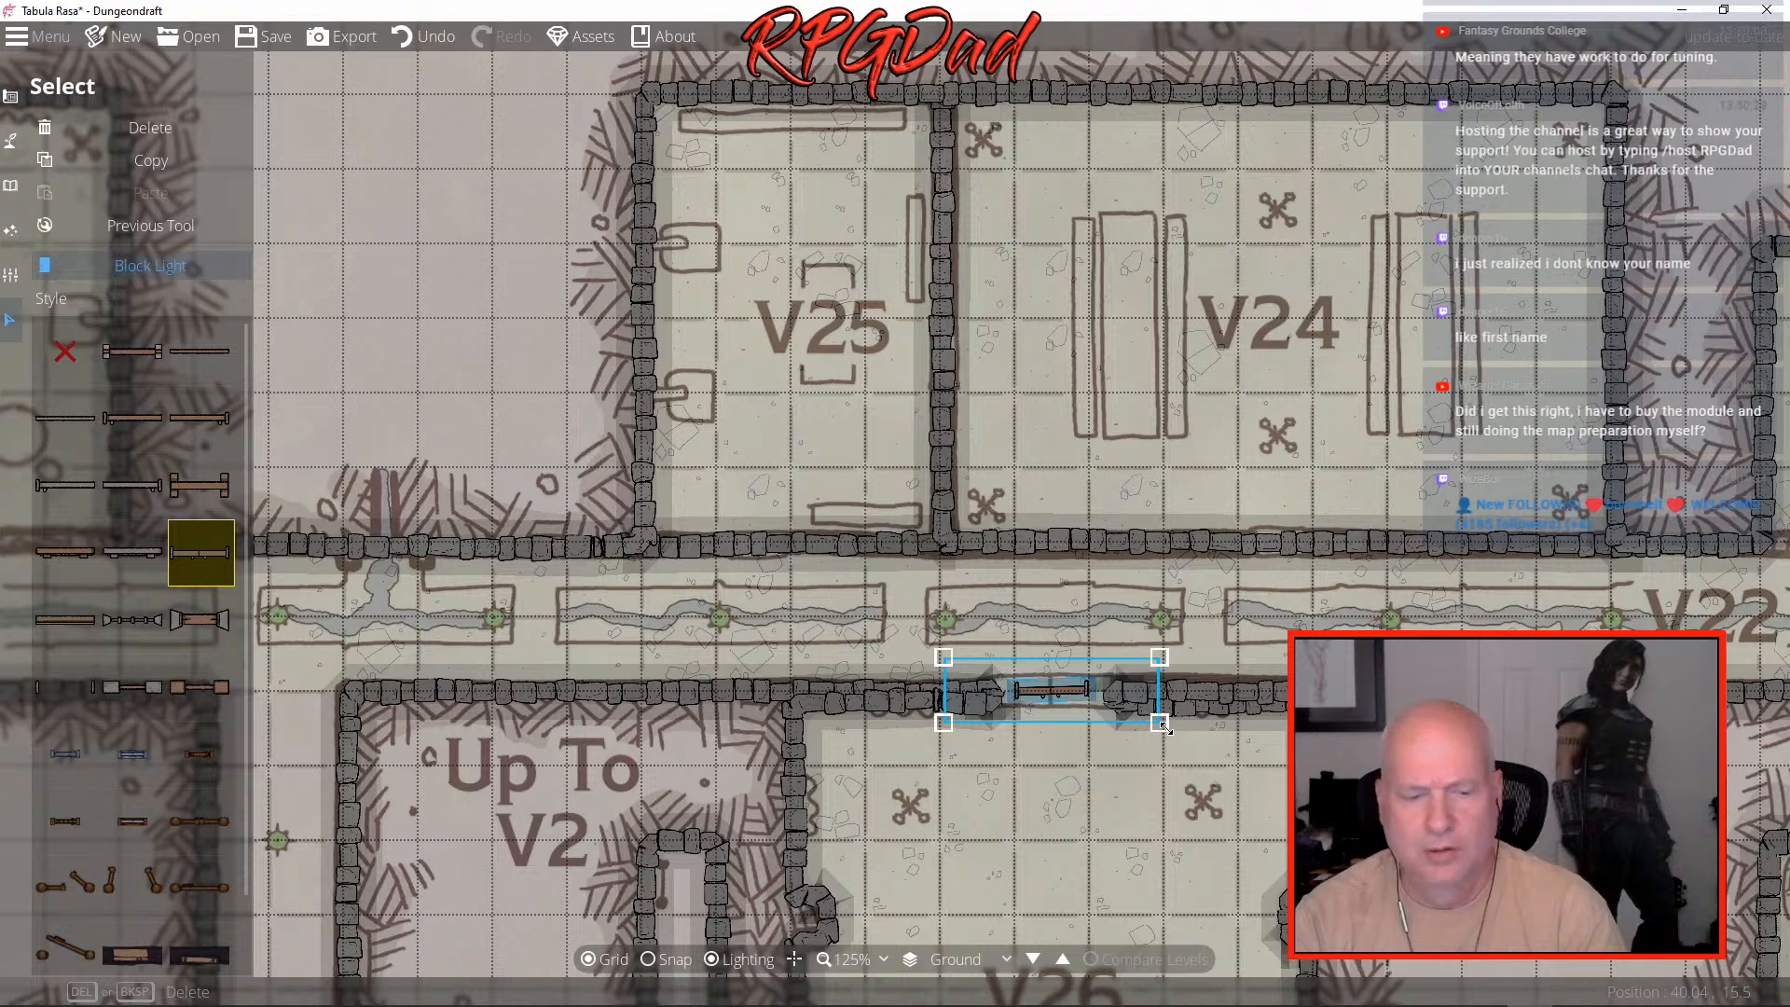
{"action": "left_click_drag", "start_coordinate": [1166, 728], "coordinate": [1140, 717]}
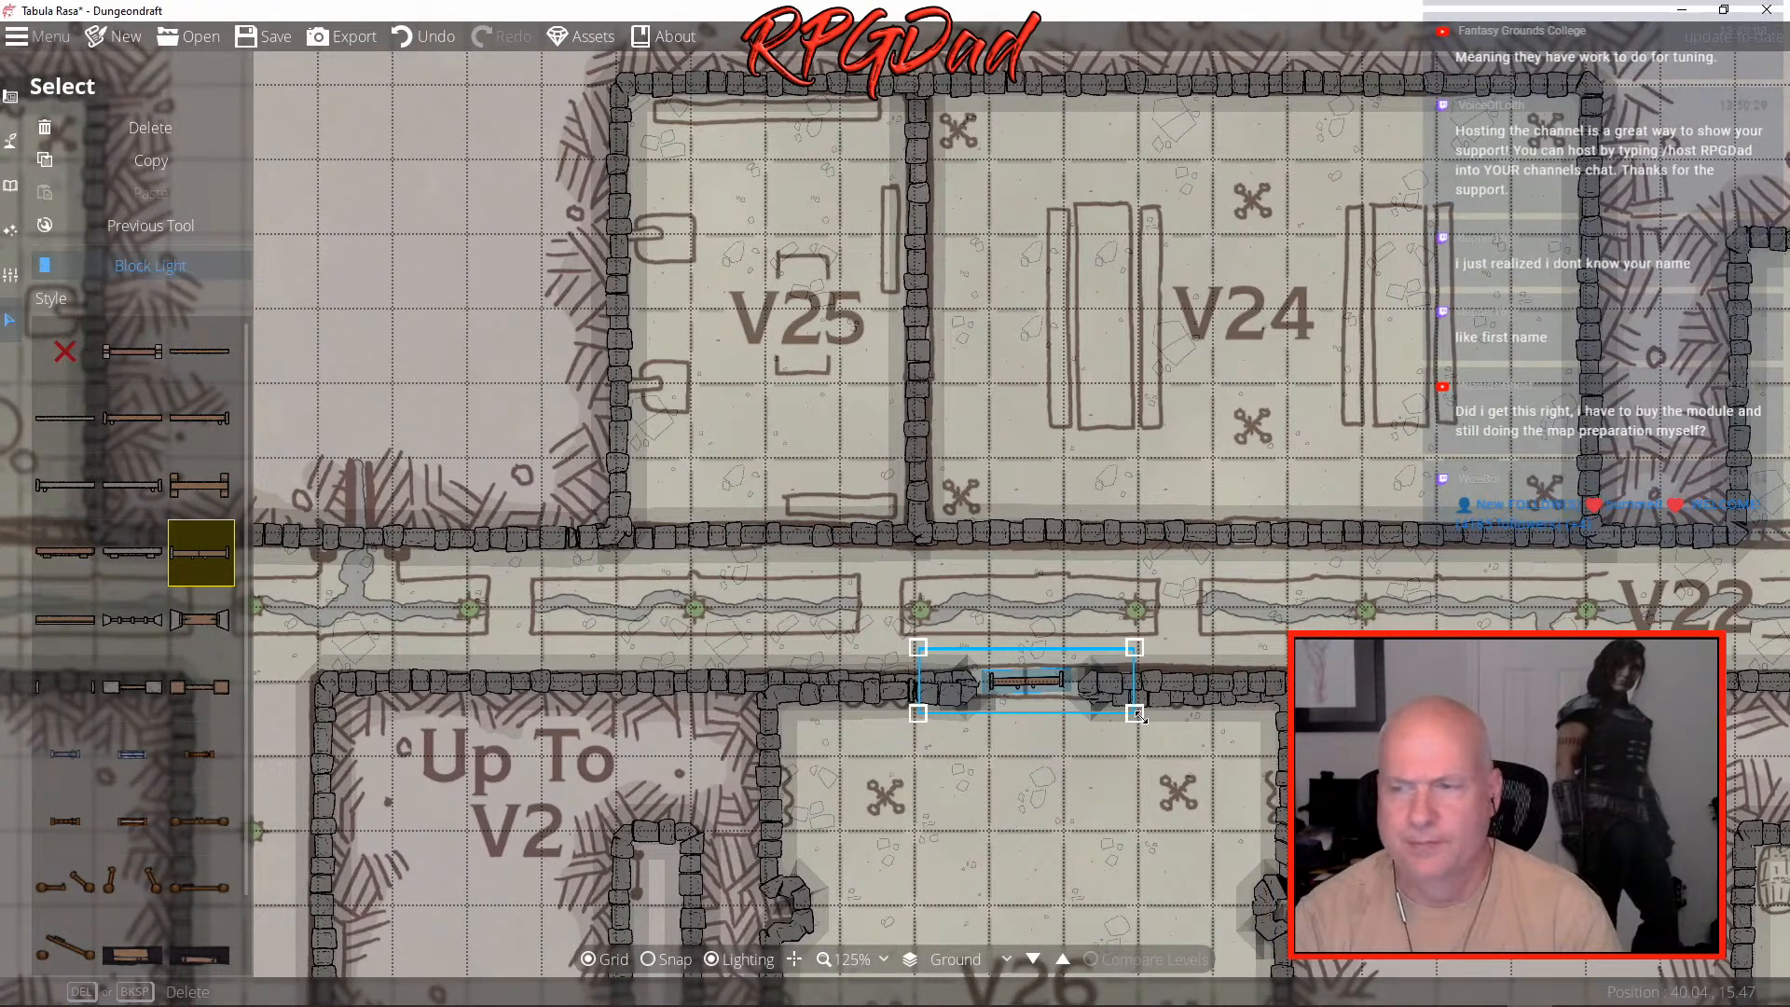
{"action": "left_click", "coordinate": [1138, 725]}
{"action": "left_click_drag", "start_coordinate": [1133, 715], "coordinate": [1023, 675]}
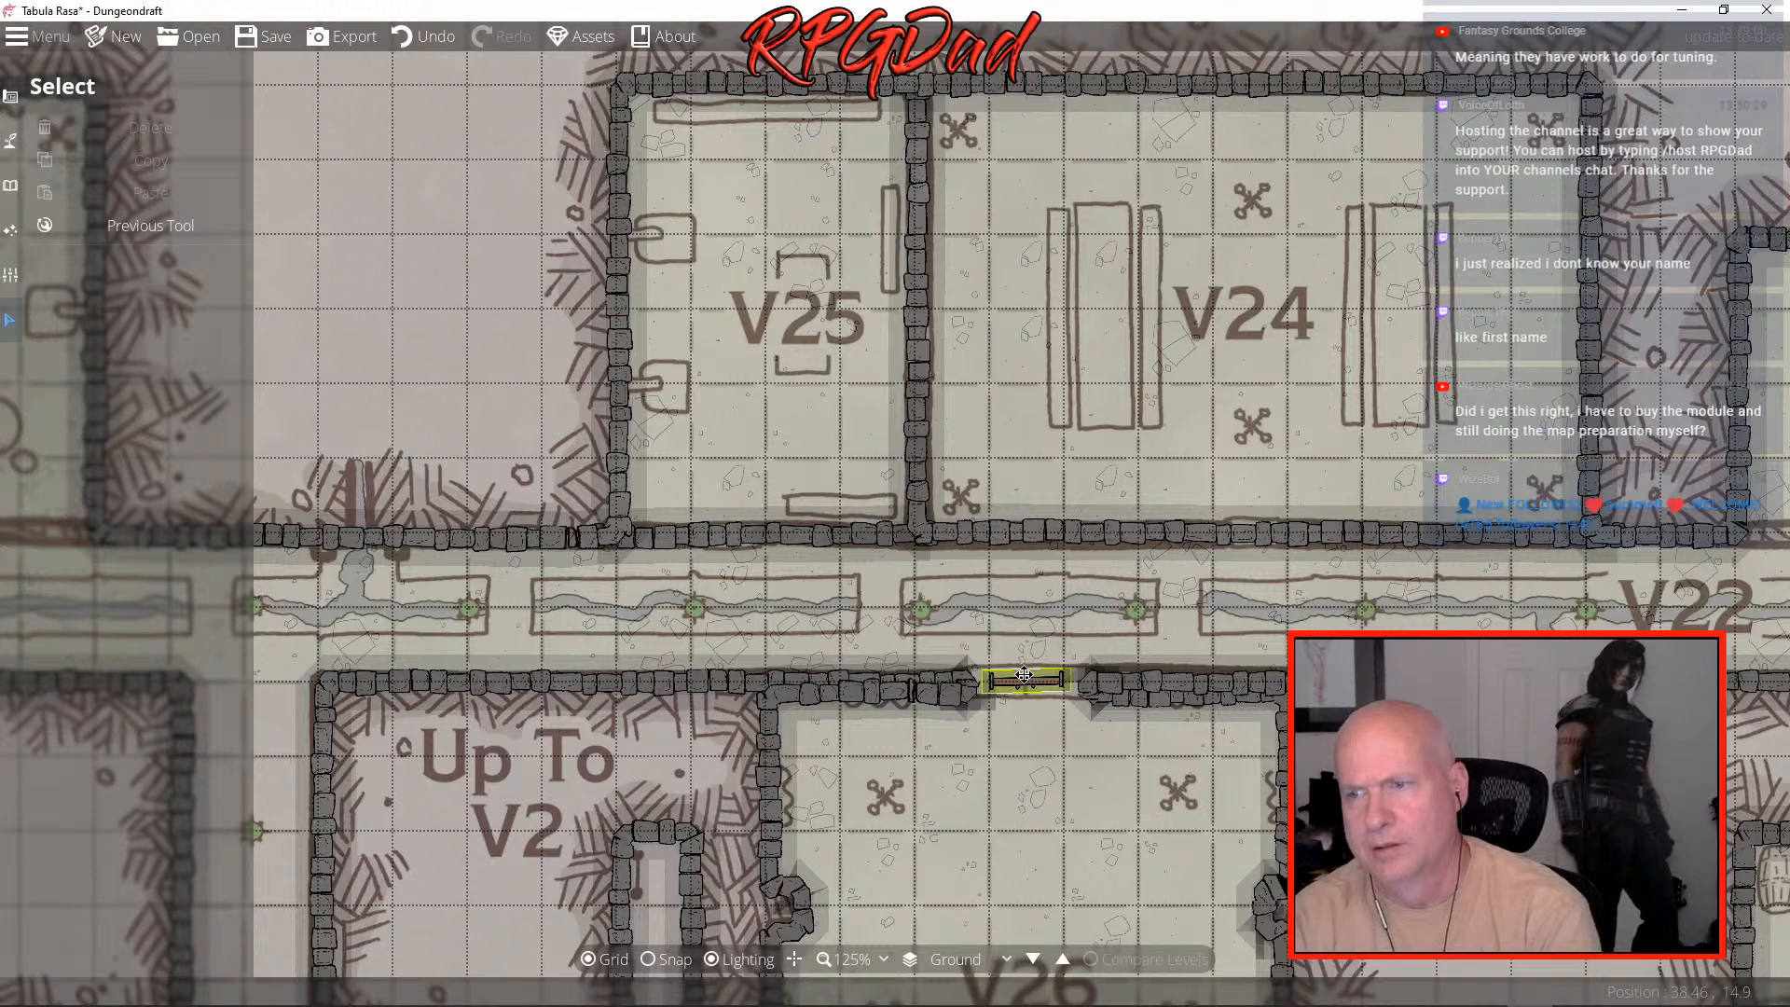
- Try scaling the freestanding double door up again, and delete it from the V26 doorway
{"action": "left_click", "coordinate": [1027, 680]}
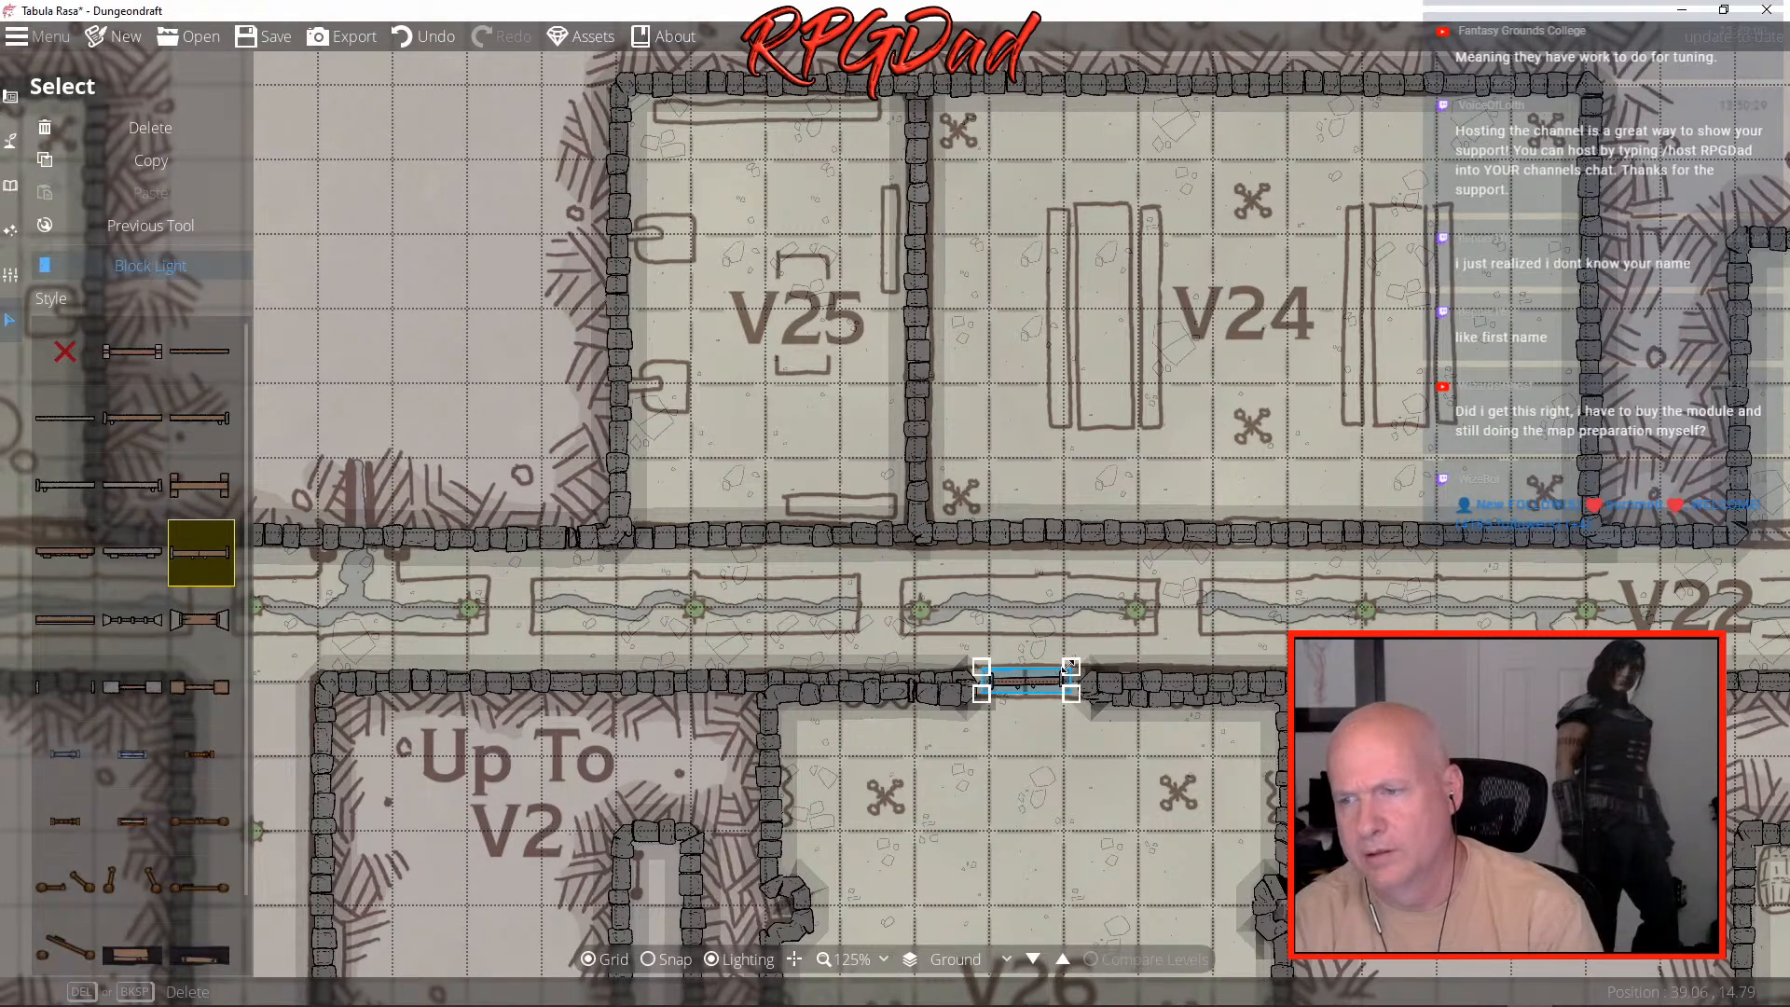
{"action": "left_click_drag", "start_coordinate": [1071, 667], "coordinate": [1334, 588]}
{"action": "left_click_drag", "start_coordinate": [1187, 642], "coordinate": [1054, 688]}
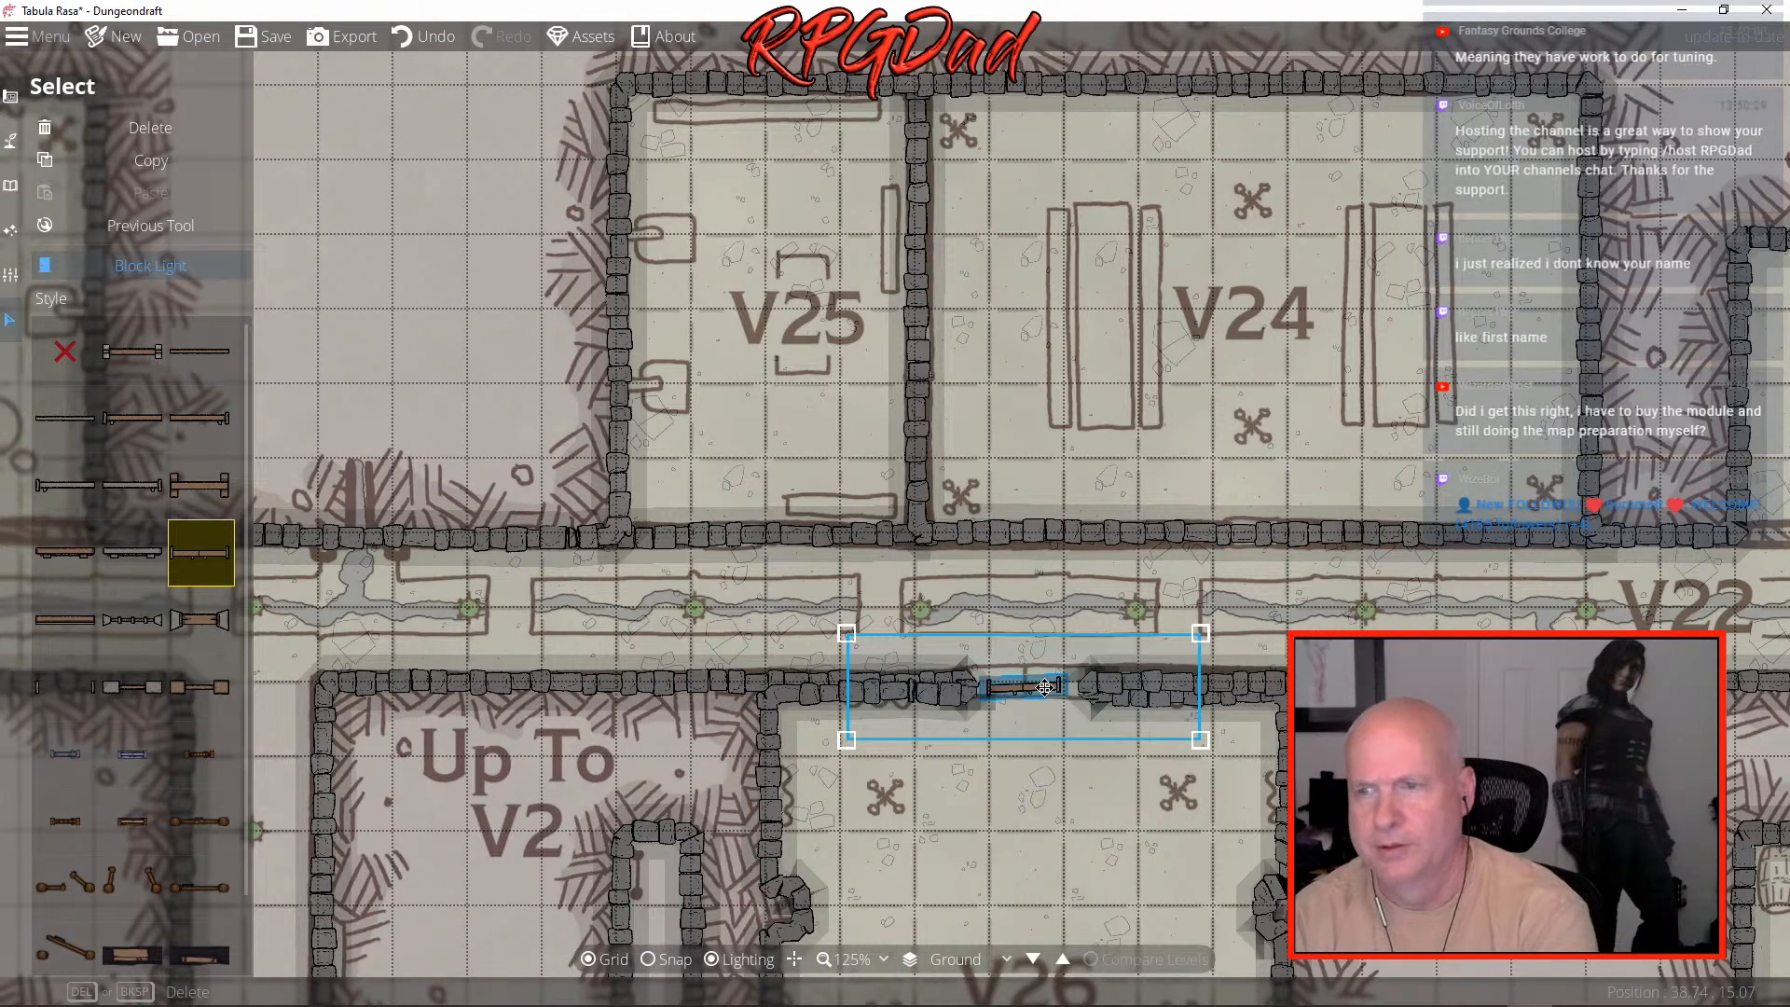
{"action": "key", "text": "Delete"}
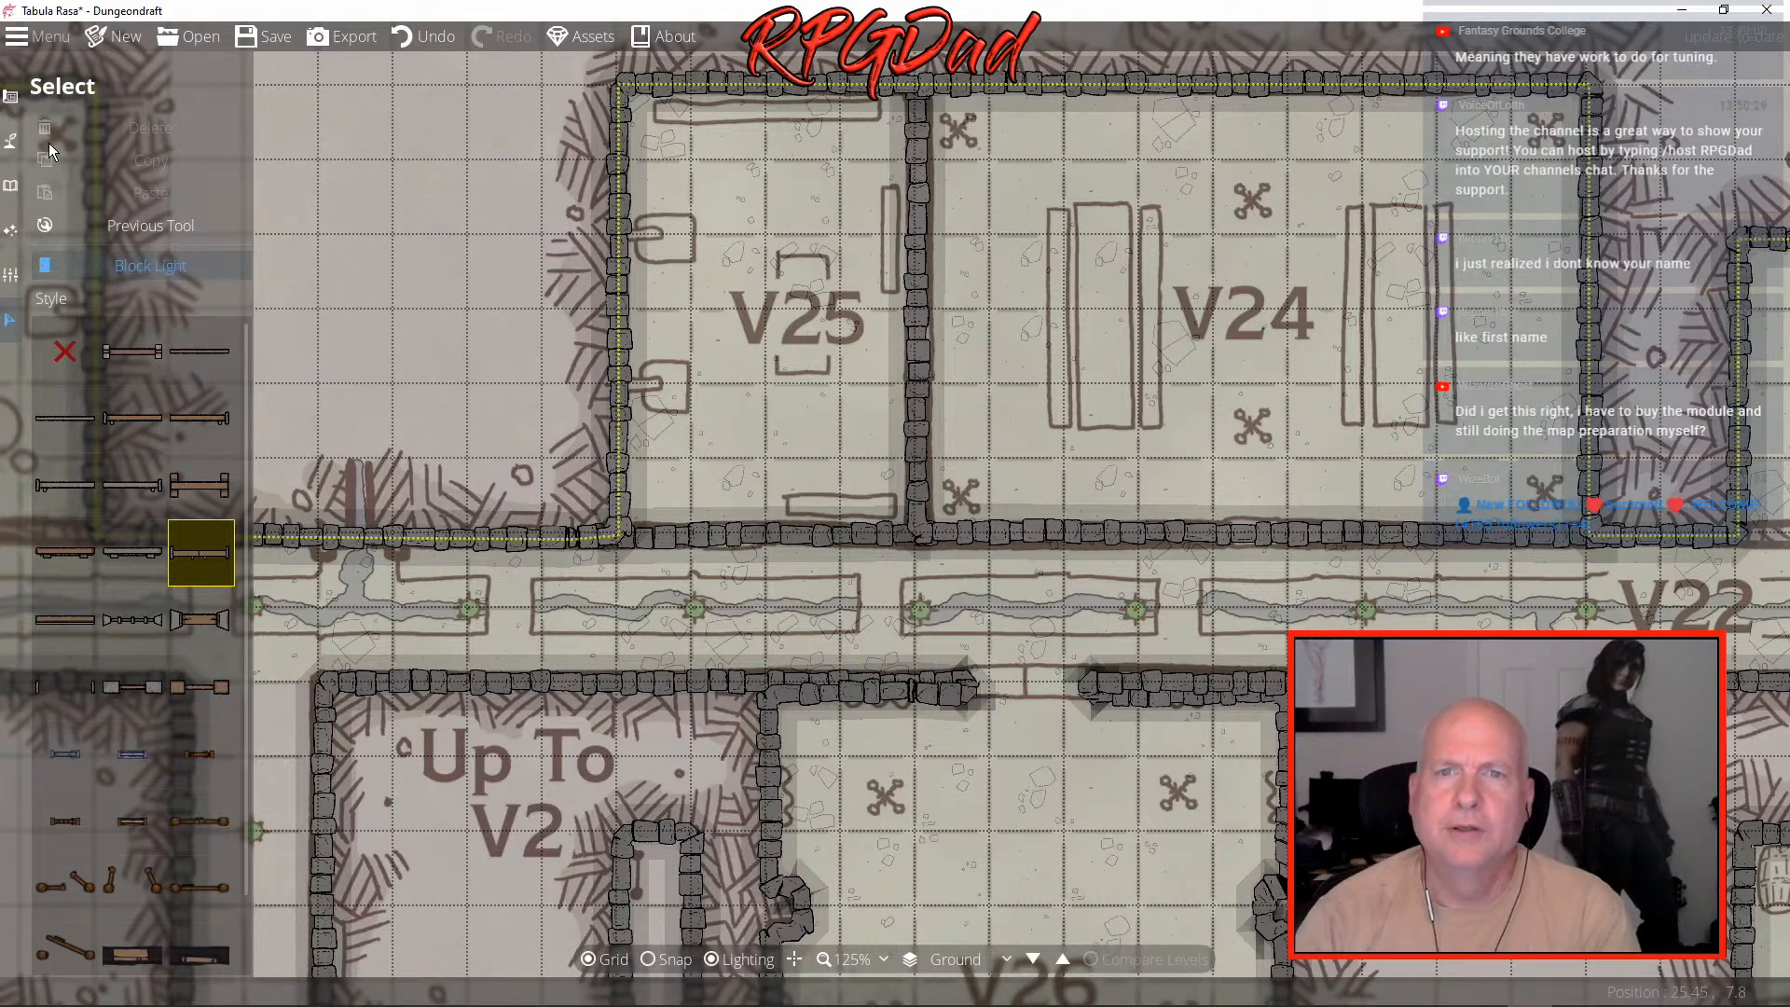
- Draw a stone wall segment with the Wall Tool across the open doorway between the V22 corridor and room V26
{"action": "left_click", "coordinate": [11, 140]}
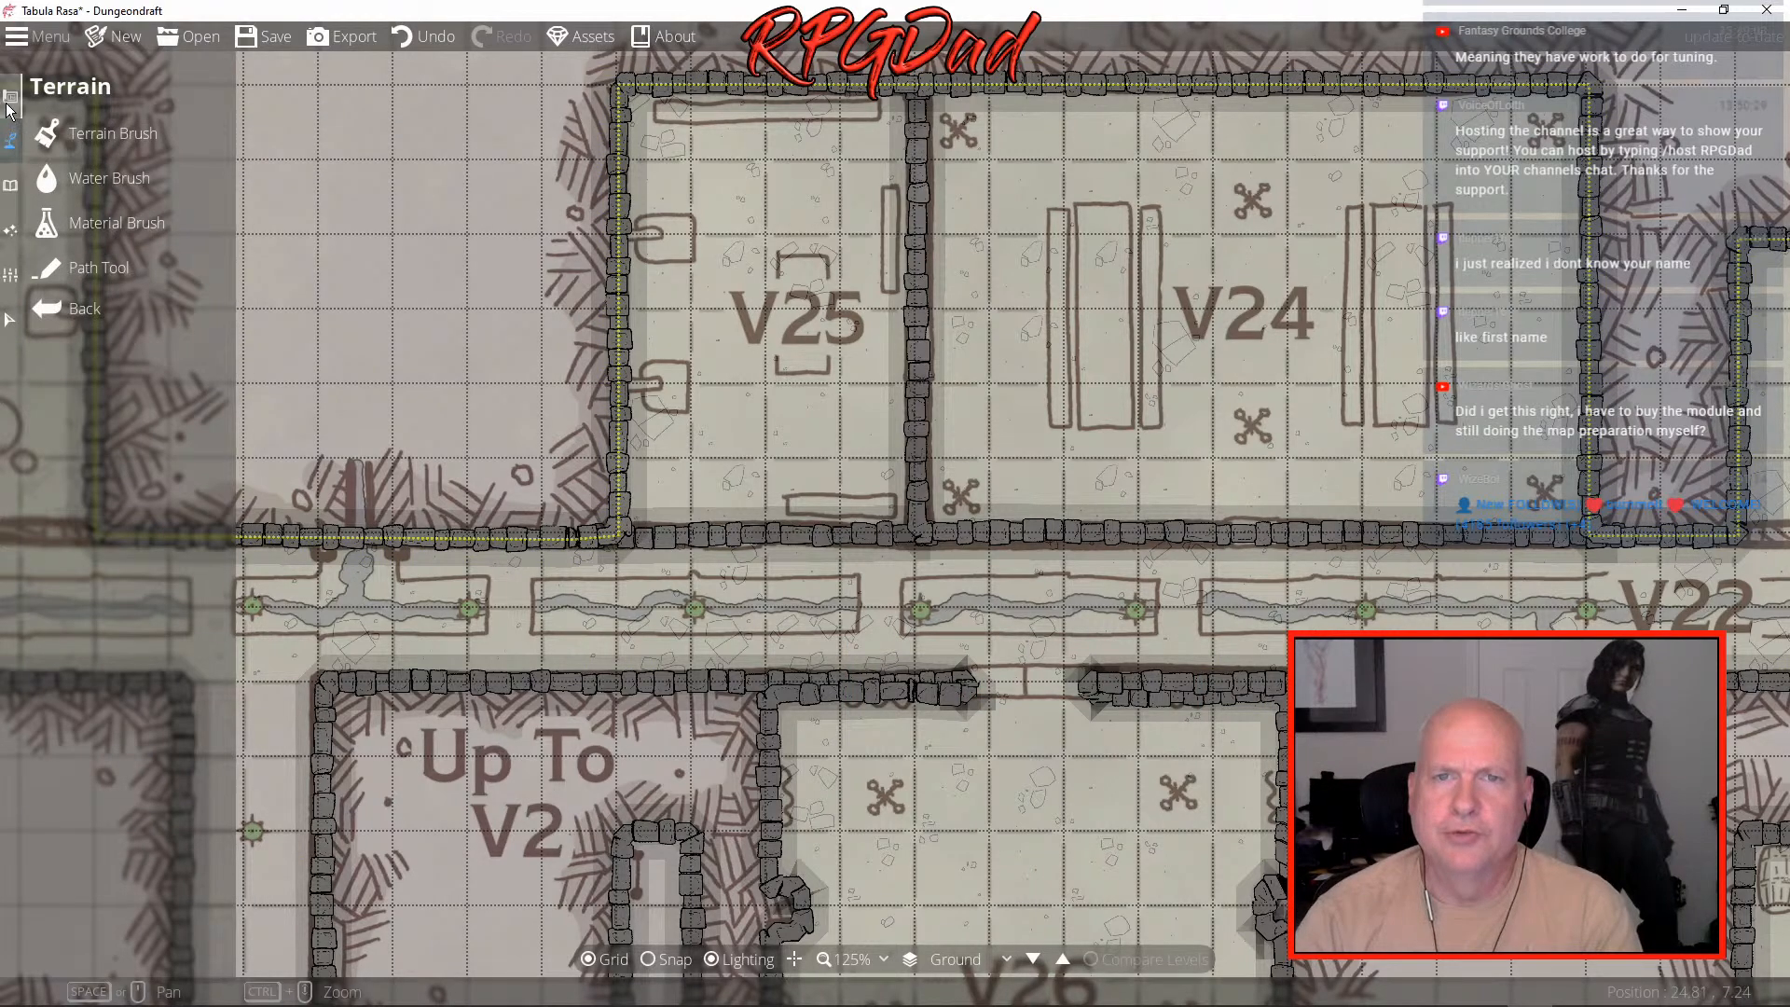
{"action": "left_click", "coordinate": [11, 96]}
{"action": "left_click", "coordinate": [94, 178]}
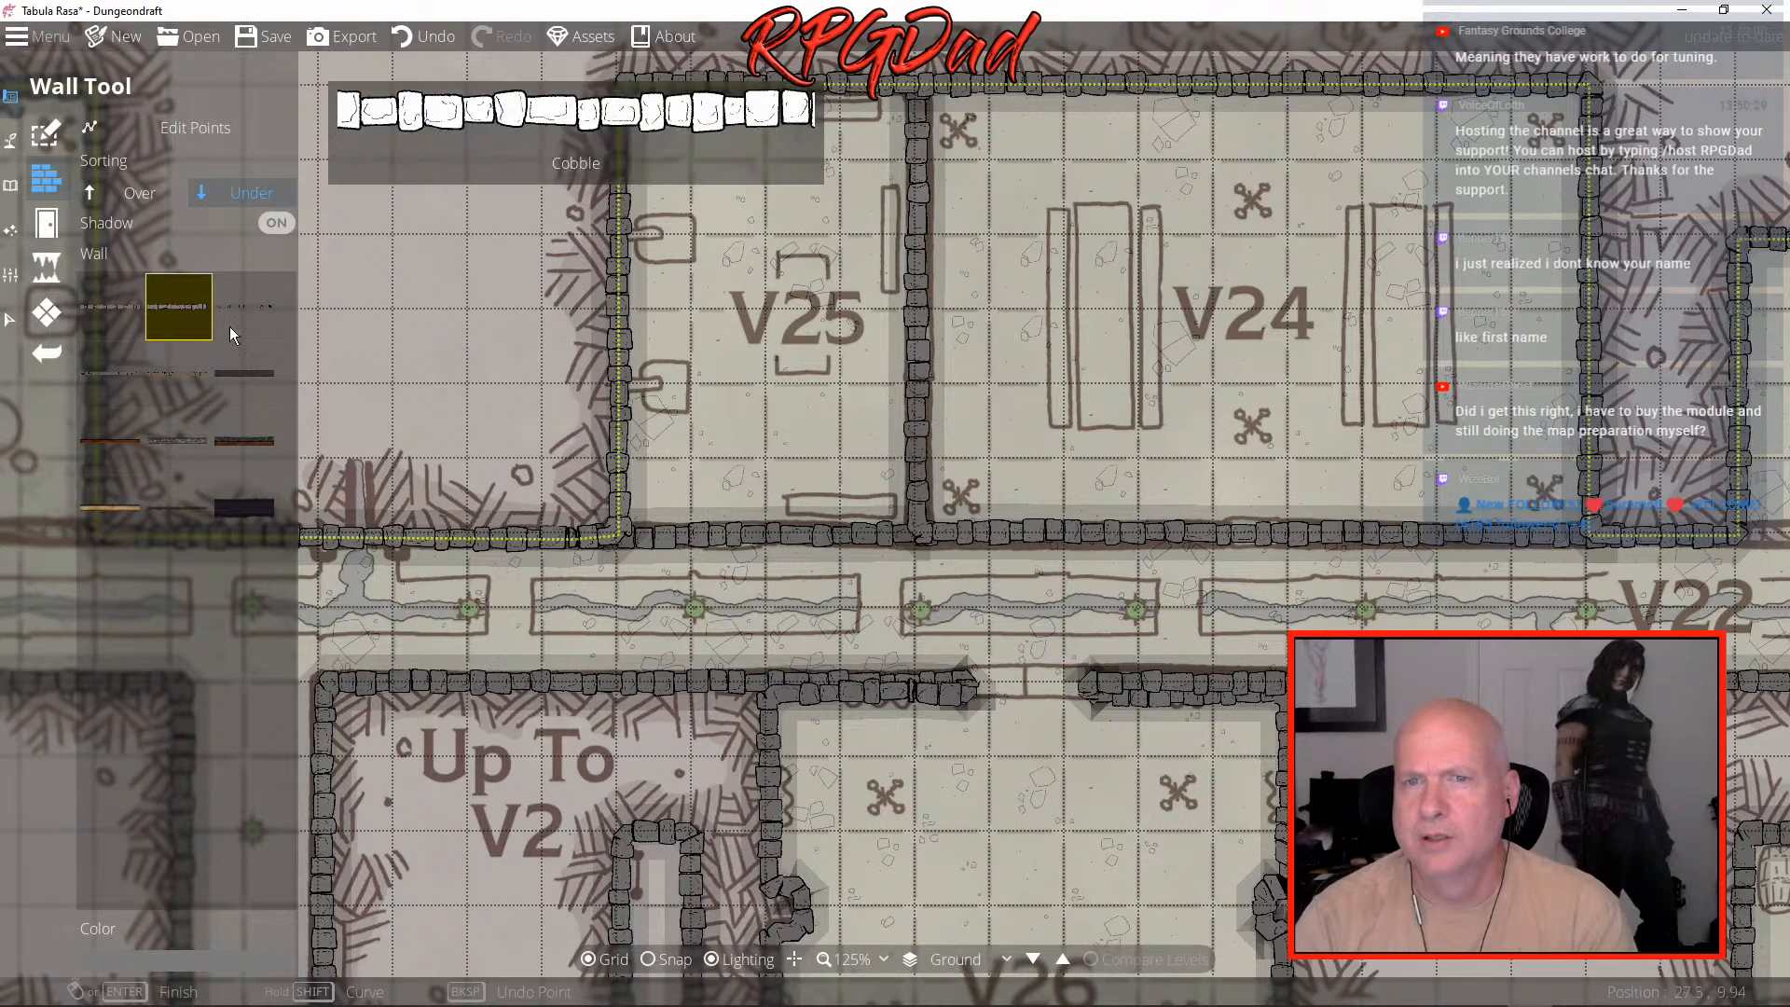
{"action": "left_click", "coordinate": [971, 689]}
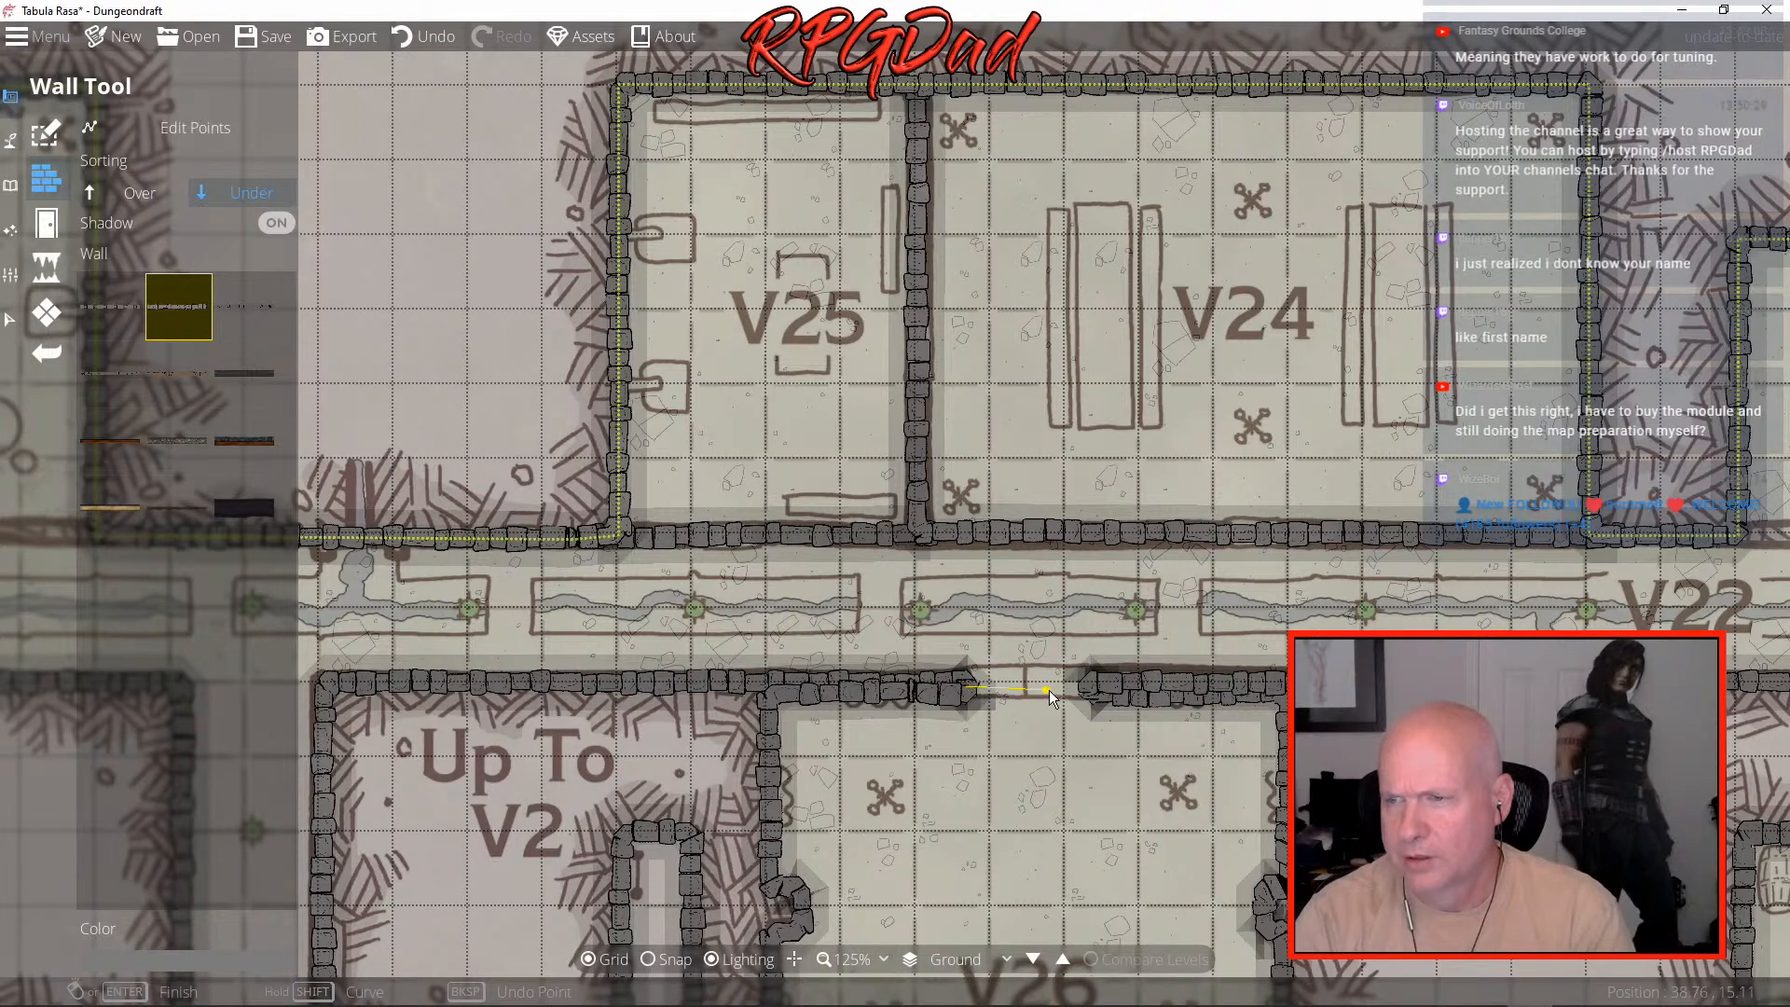
{"action": "left_click", "coordinate": [1096, 690]}
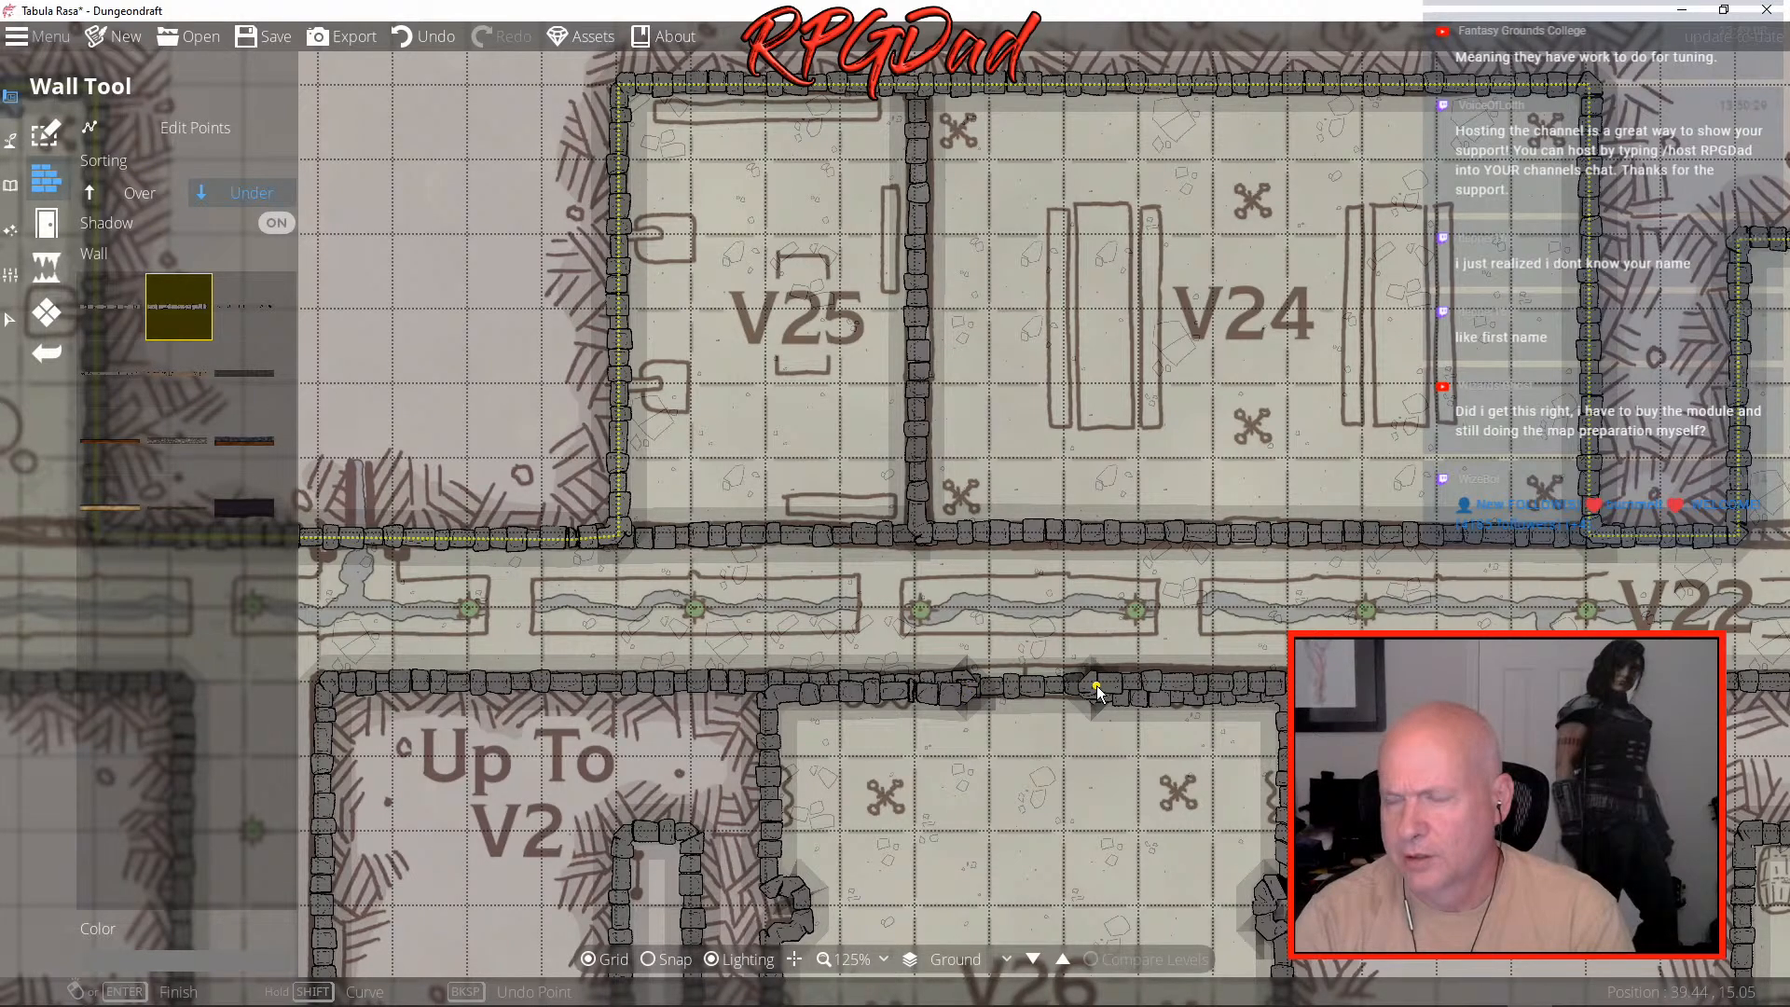
- Place the Door 10 double door in anchored mode on the new wall segment between the V22 corridor and V26
{"action": "left_click", "coordinate": [43, 225]}
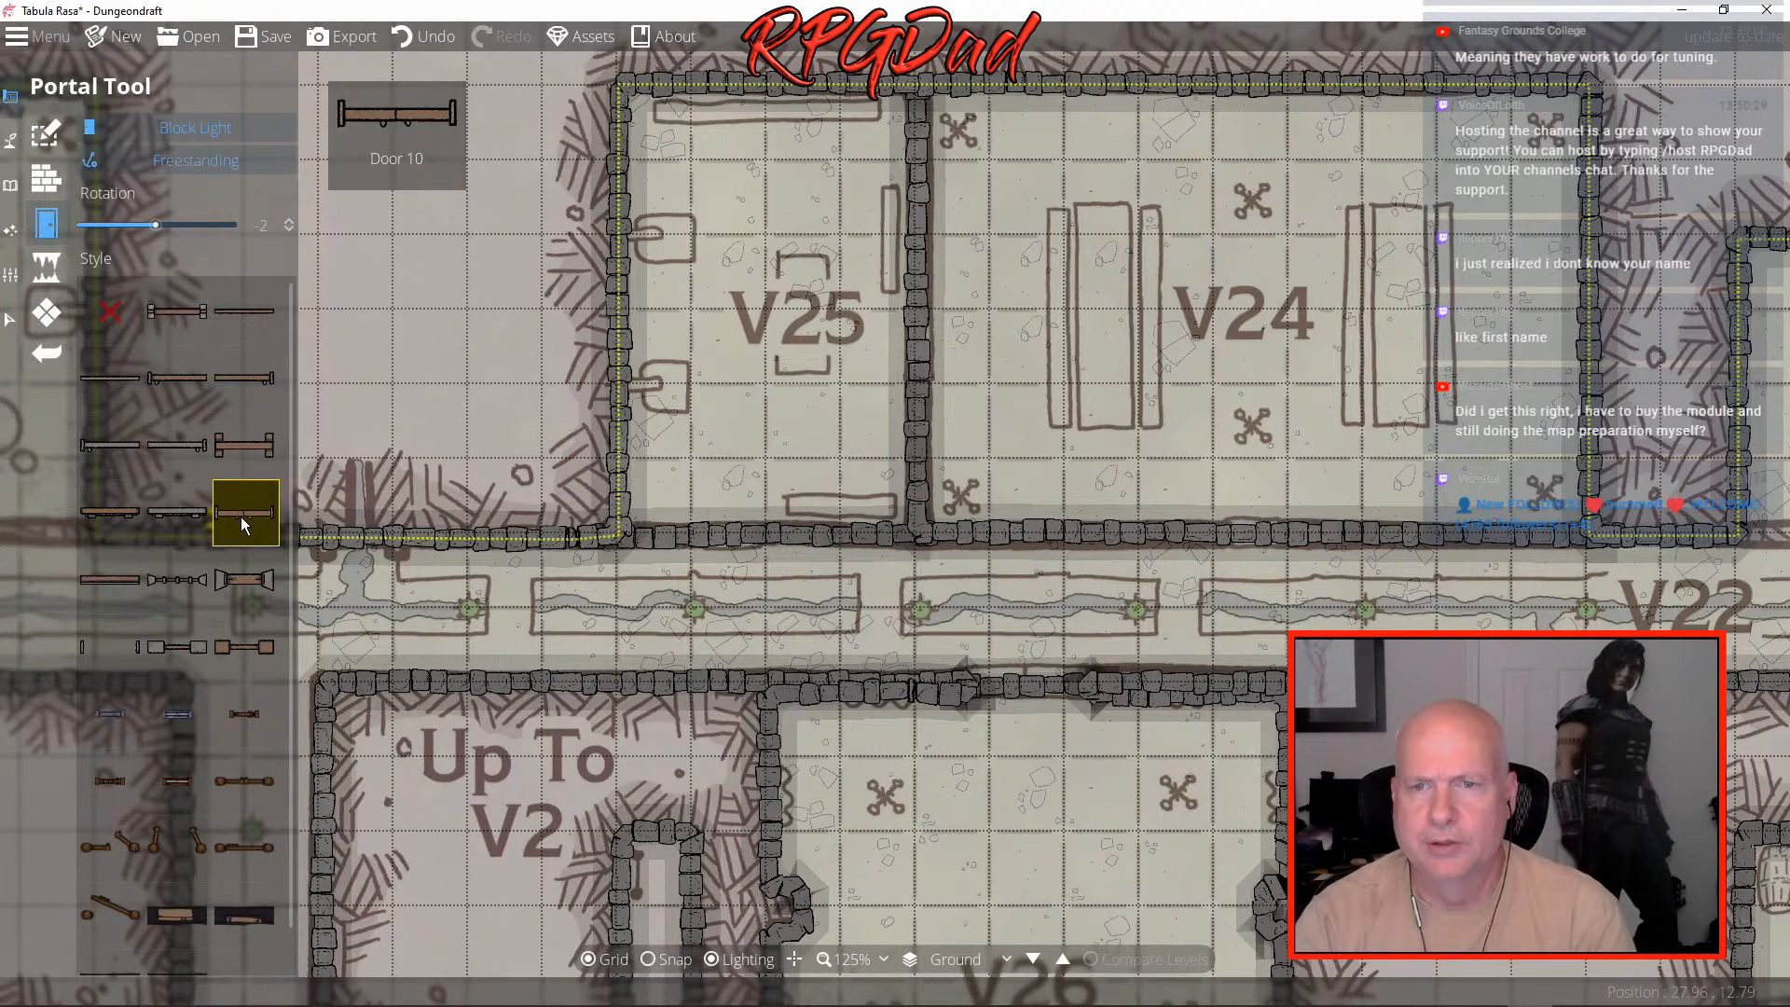
{"action": "left_click", "coordinate": [242, 515]}
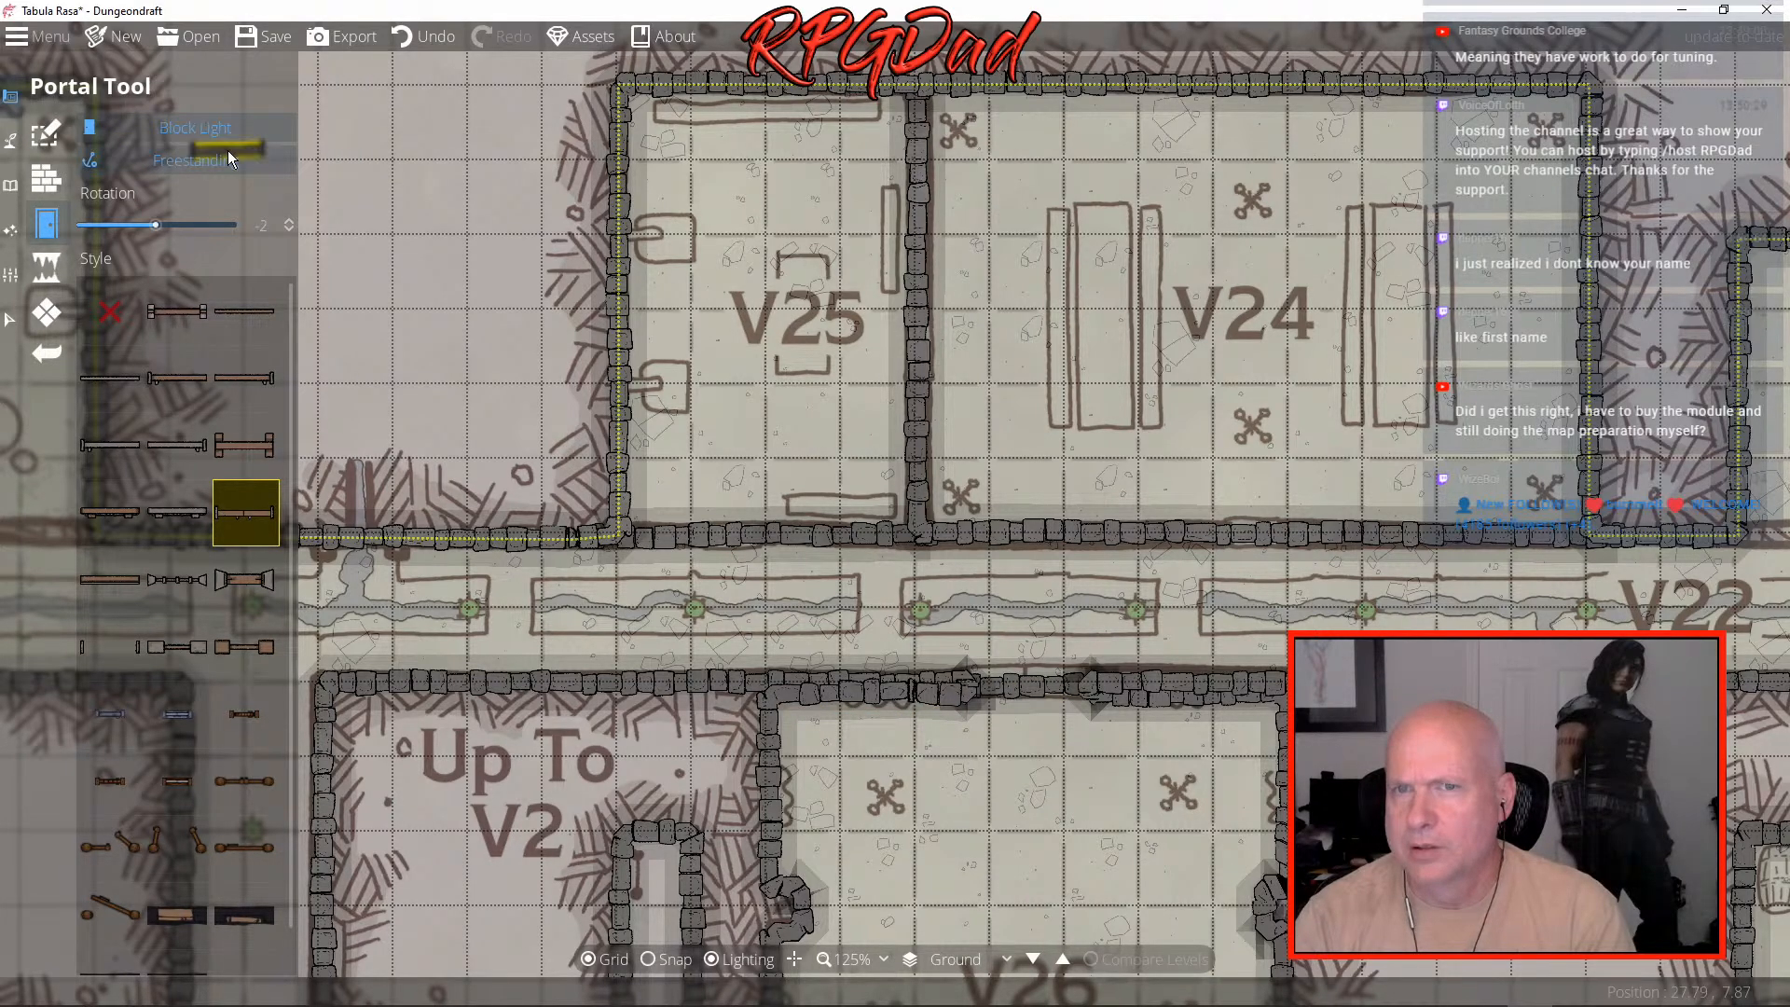
{"action": "left_click", "coordinate": [192, 161]}
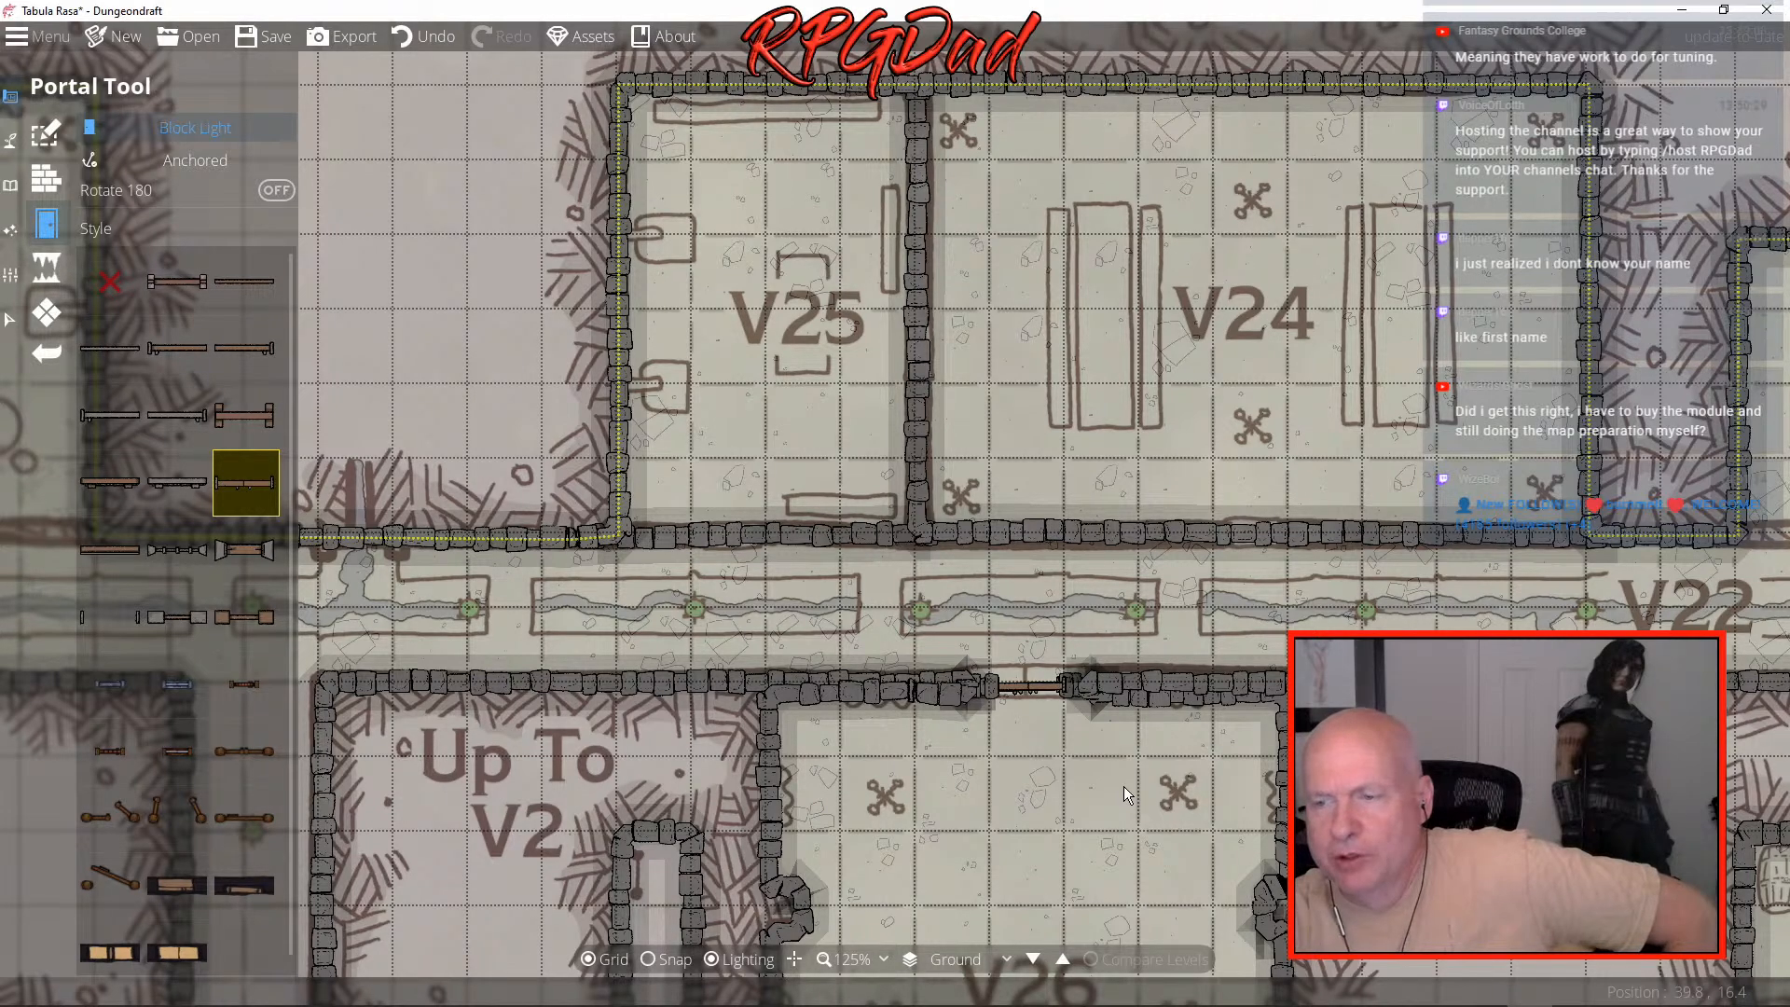
- Turn on snapping and draw two overlapping rectangular rooms with the Building Tool in the map's empty northwest corner
{"action": "left_click", "coordinate": [647, 961]}
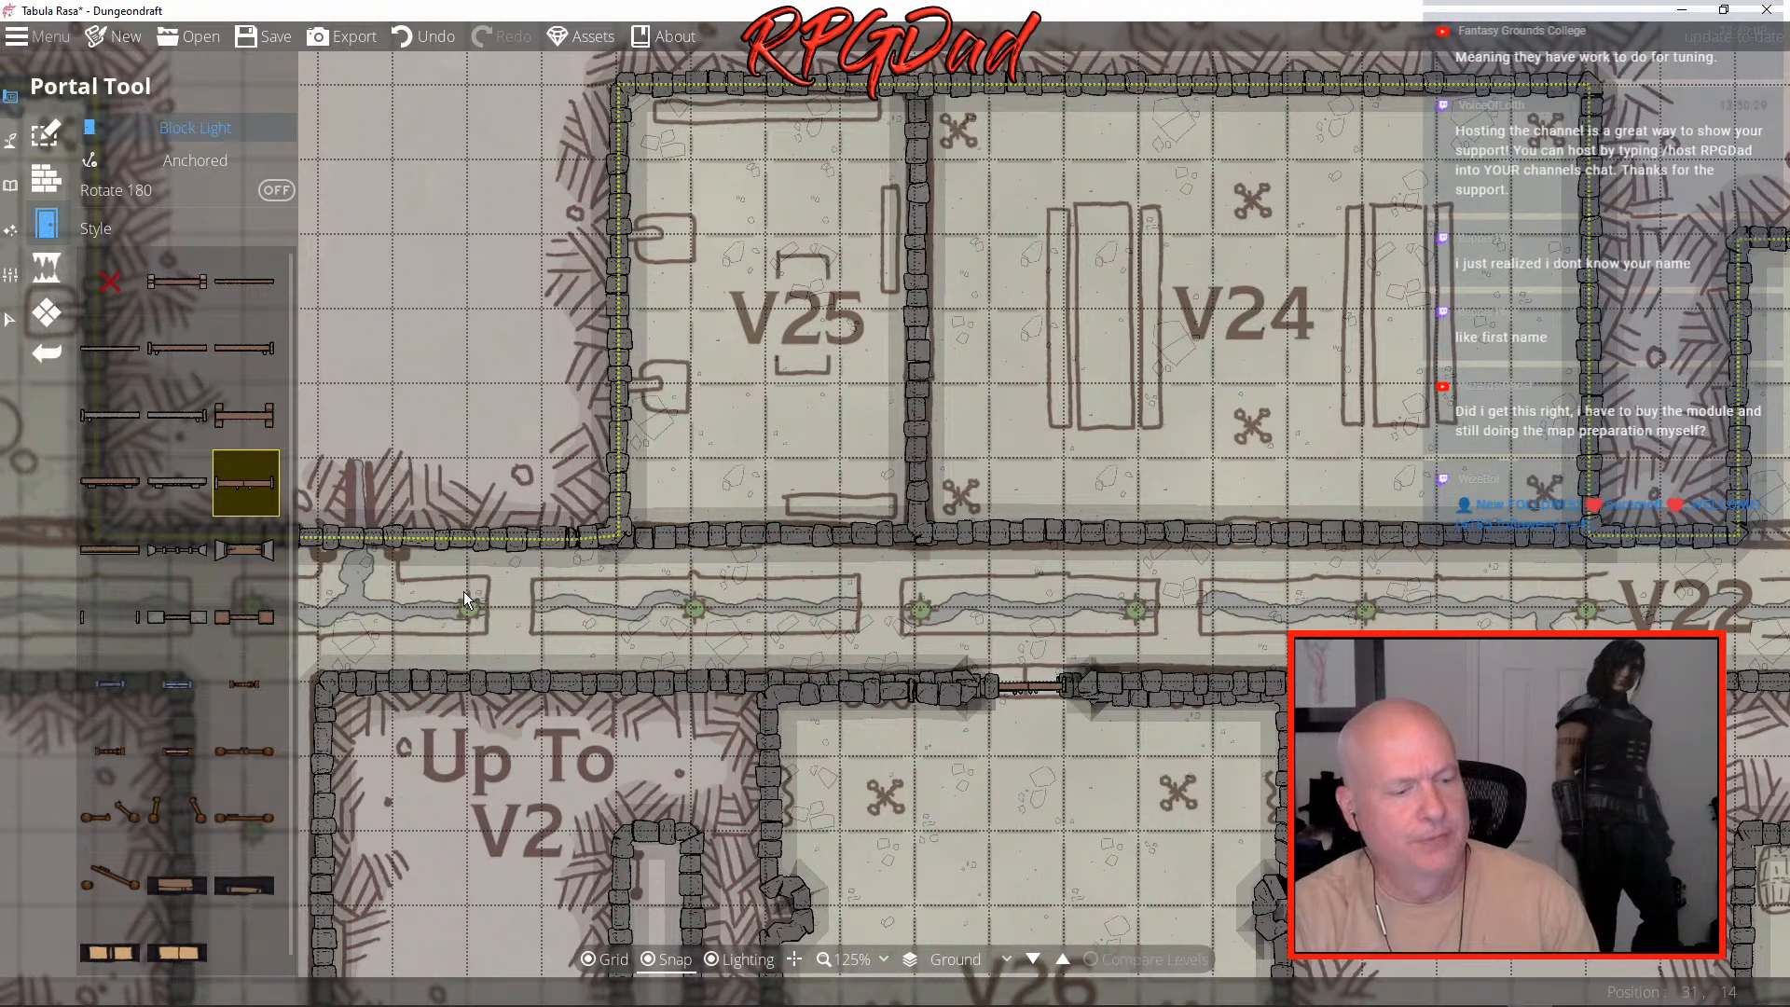
{"action": "scroll", "coordinate": [463, 587], "scroll_direction": "down", "scroll_amount": 6}
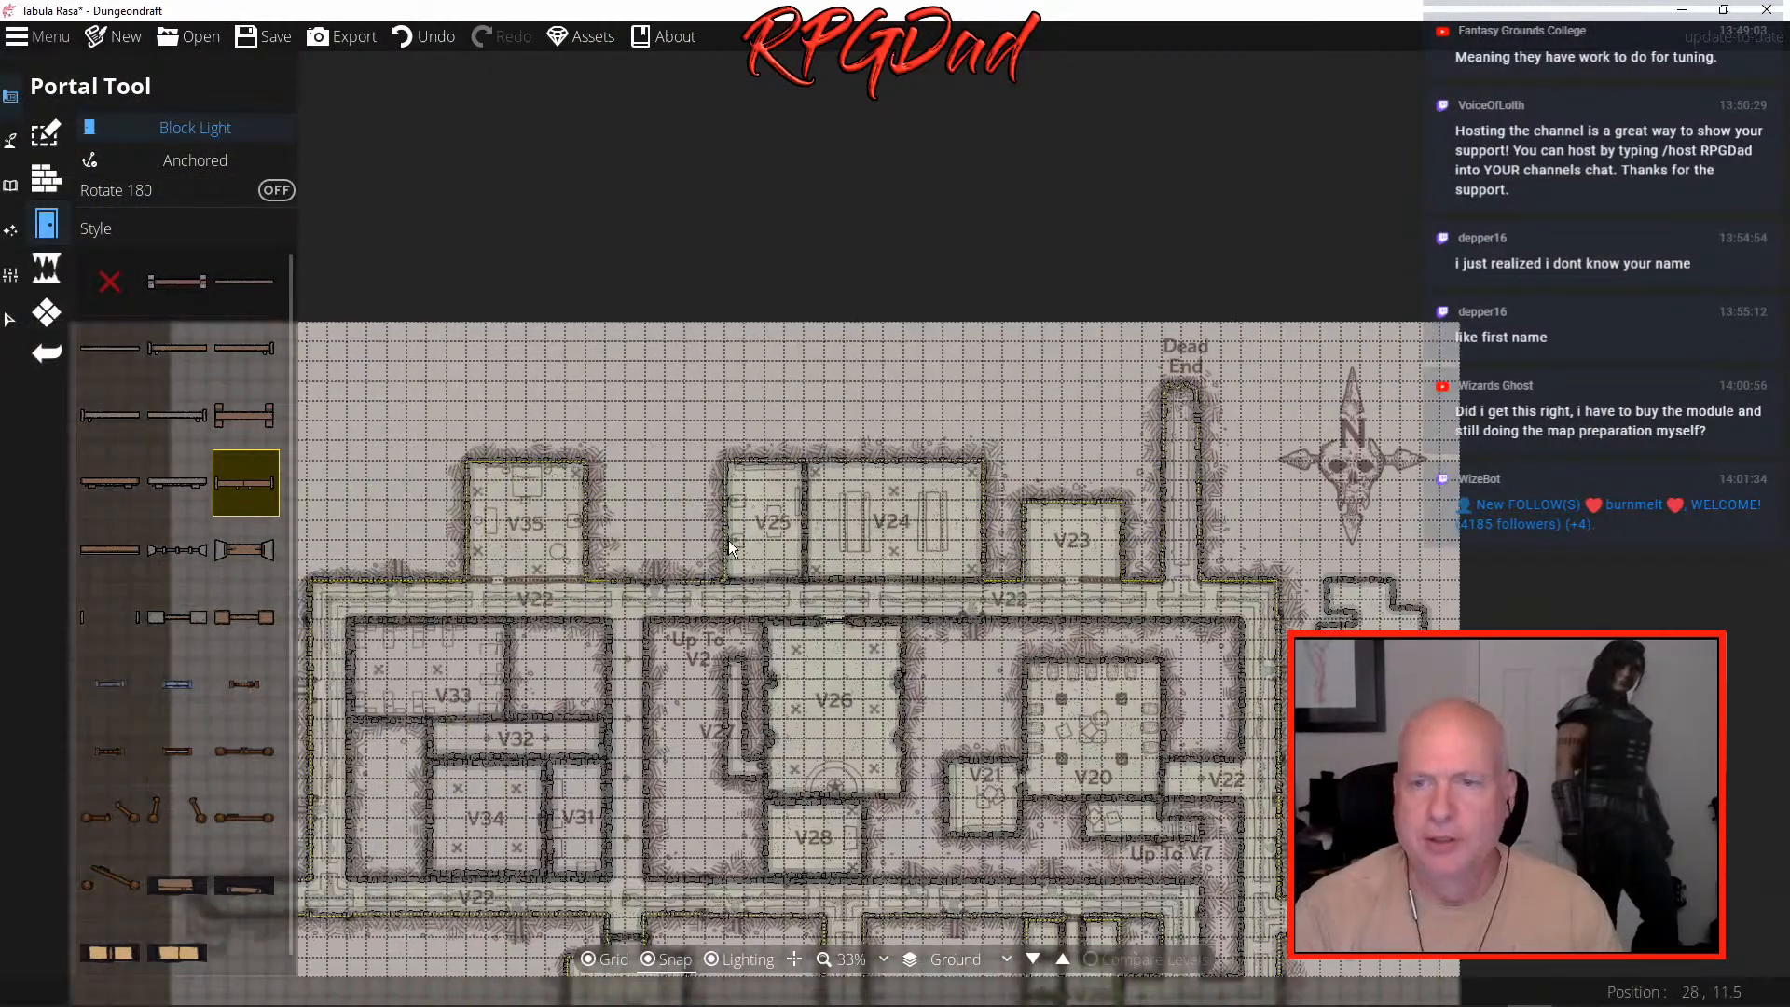
{"action": "left_click_drag", "start_coordinate": [730, 540], "coordinate": [1325, 482]}
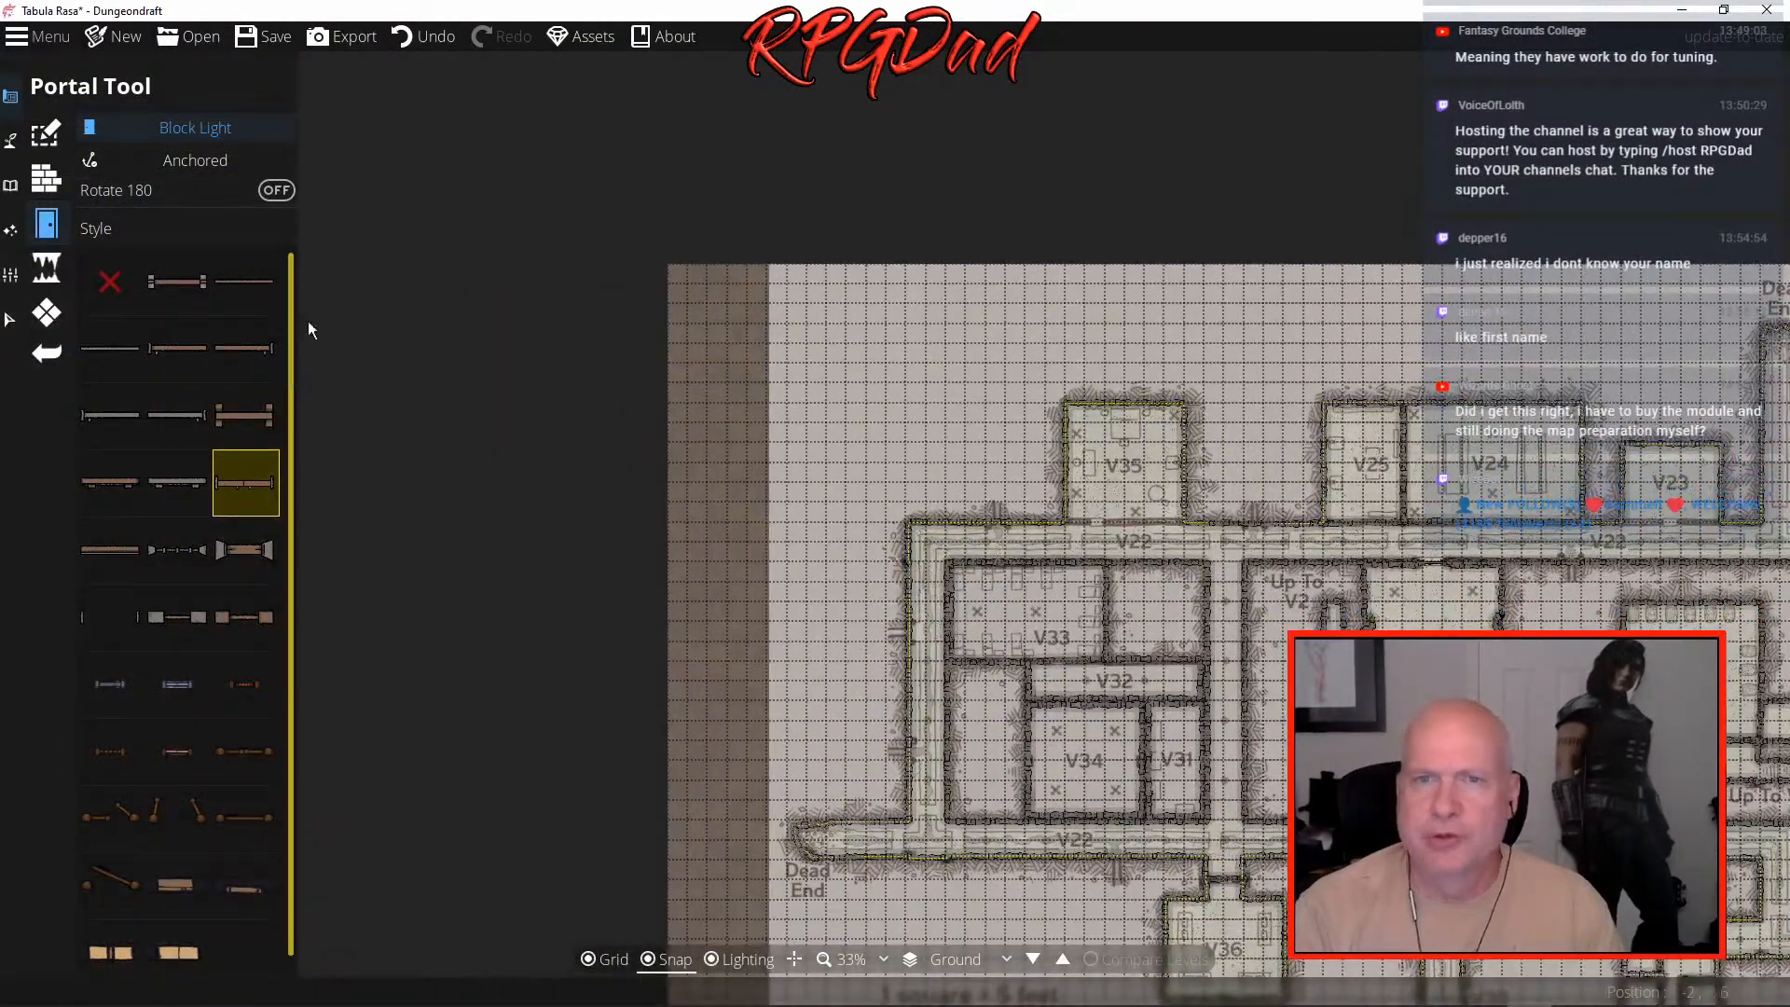
{"action": "left_click", "coordinate": [44, 133]}
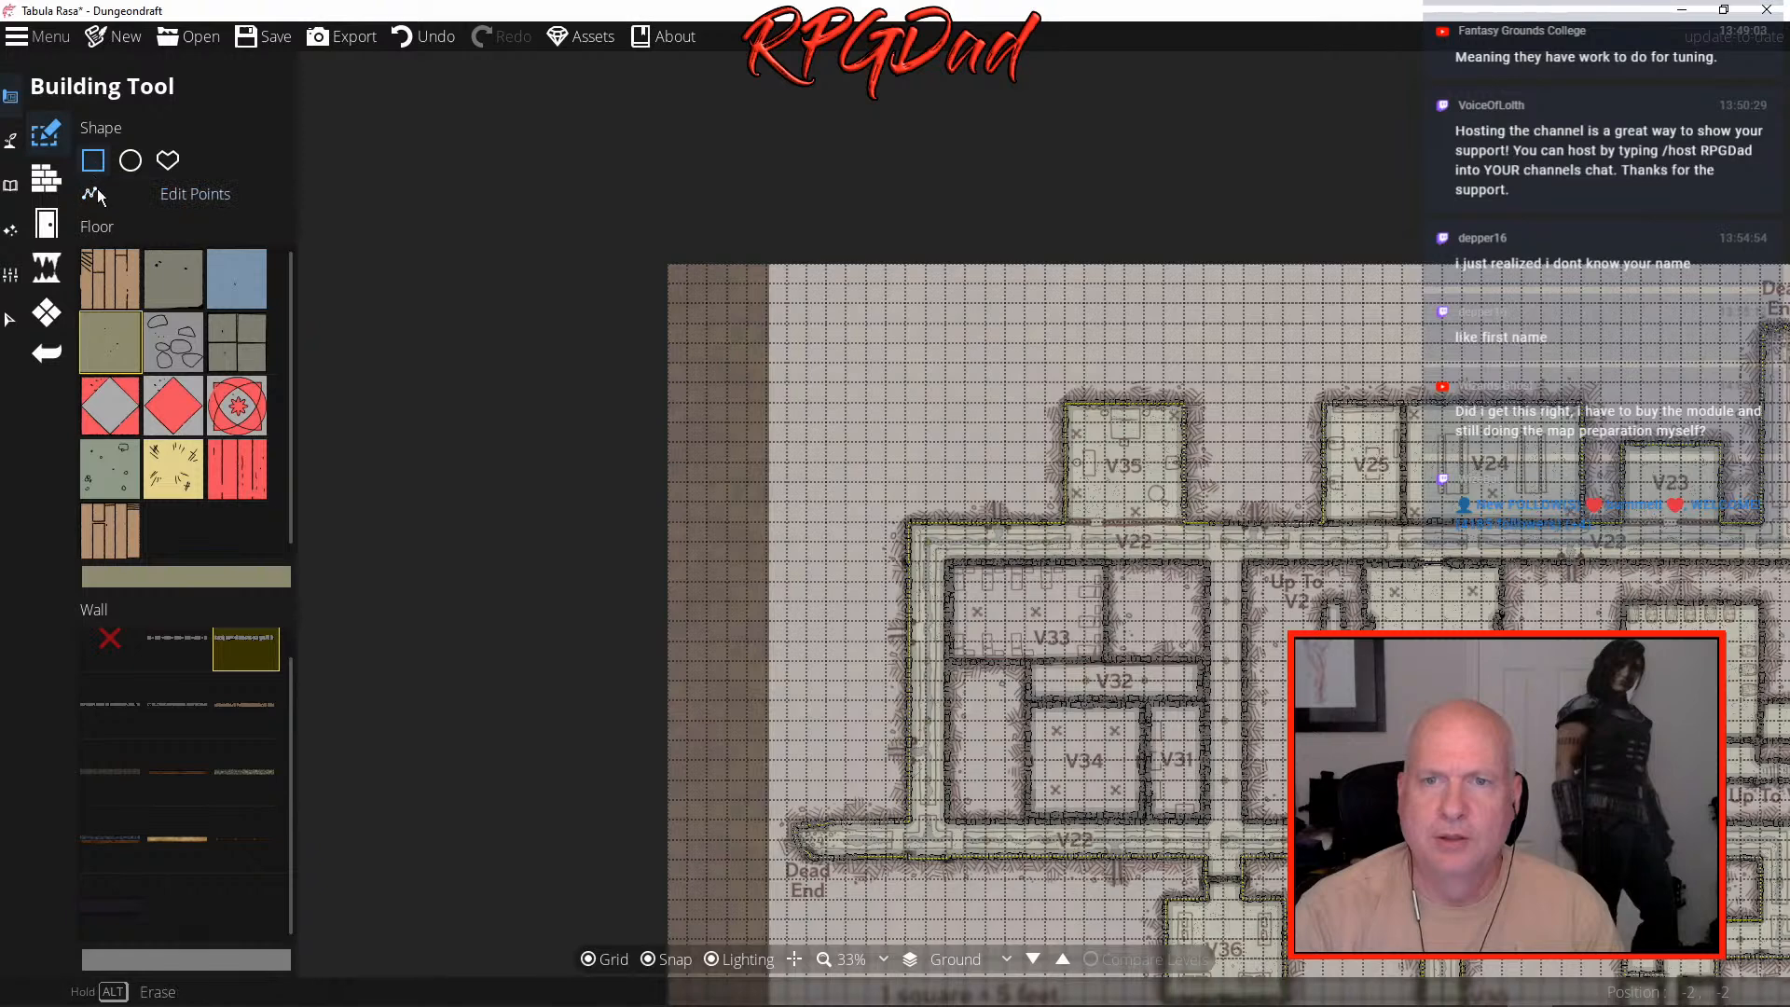
{"action": "left_click_drag", "start_coordinate": [726, 304], "coordinate": [847, 403]}
{"action": "left_click_drag", "start_coordinate": [746, 384], "coordinate": [837, 497]}
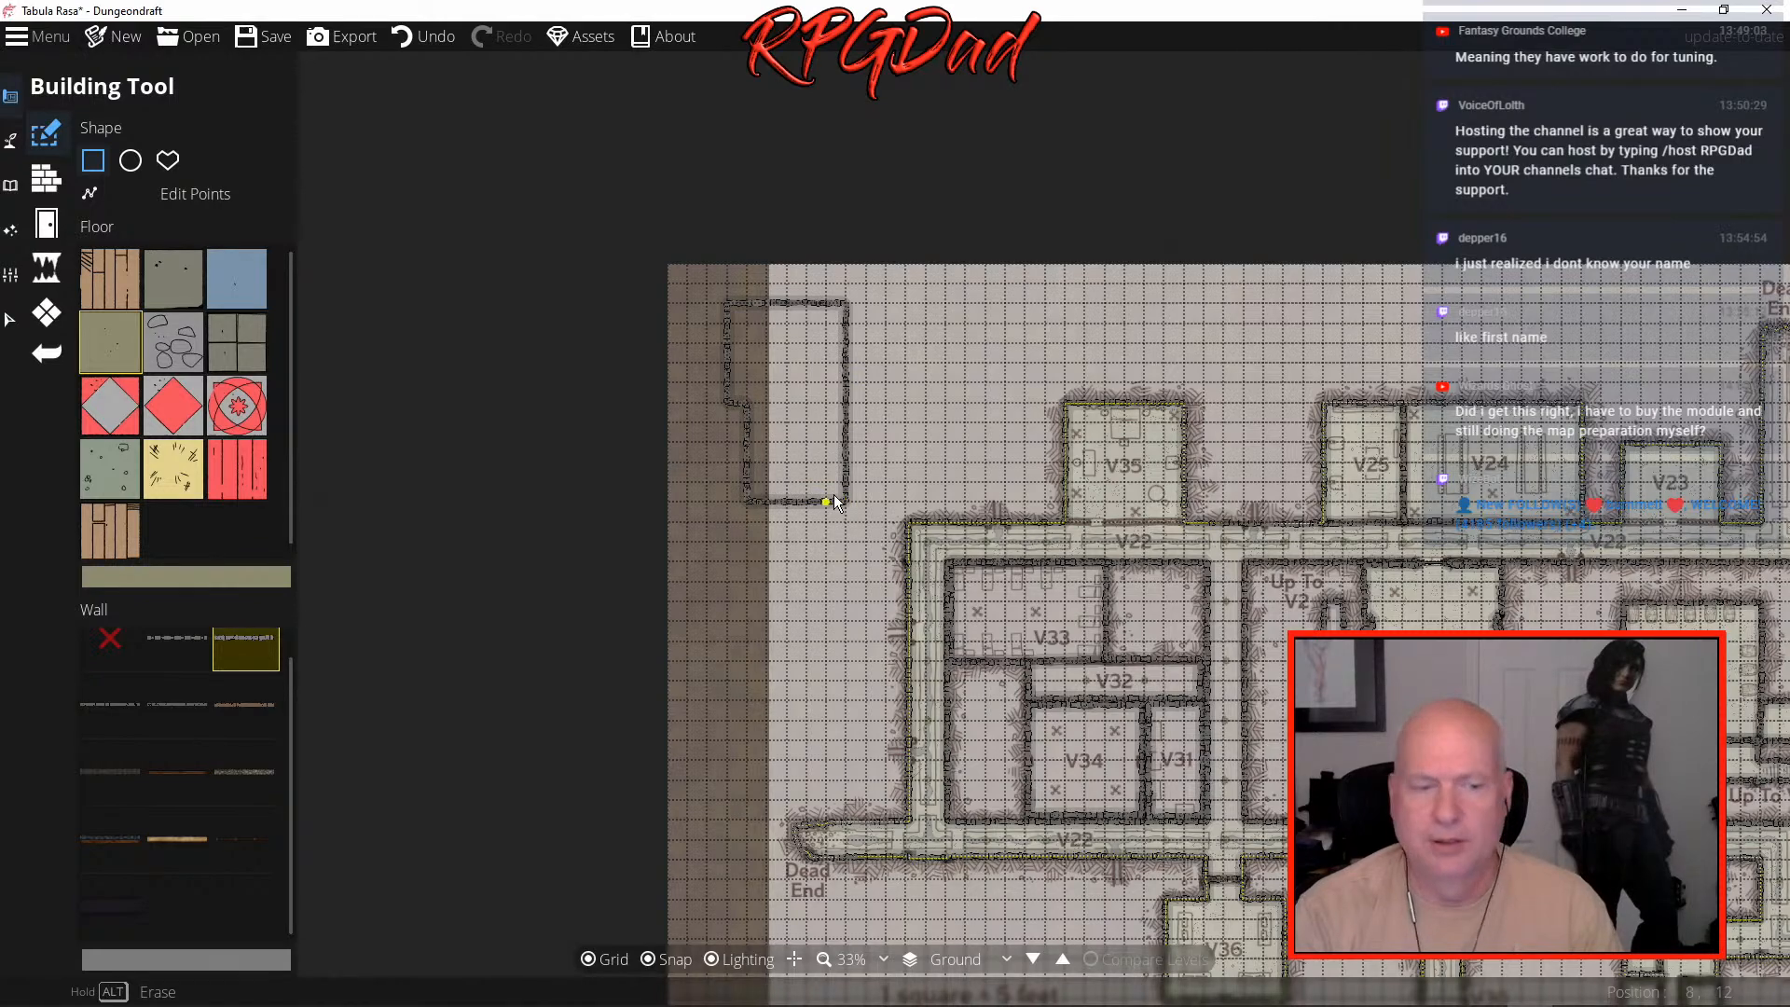
- Extend the northwest test room eastward toward V35 with four more overlapping rectangles, forming a stepped outline
{"action": "scroll", "coordinate": [832, 494], "scroll_direction": "up", "scroll_amount": 6}
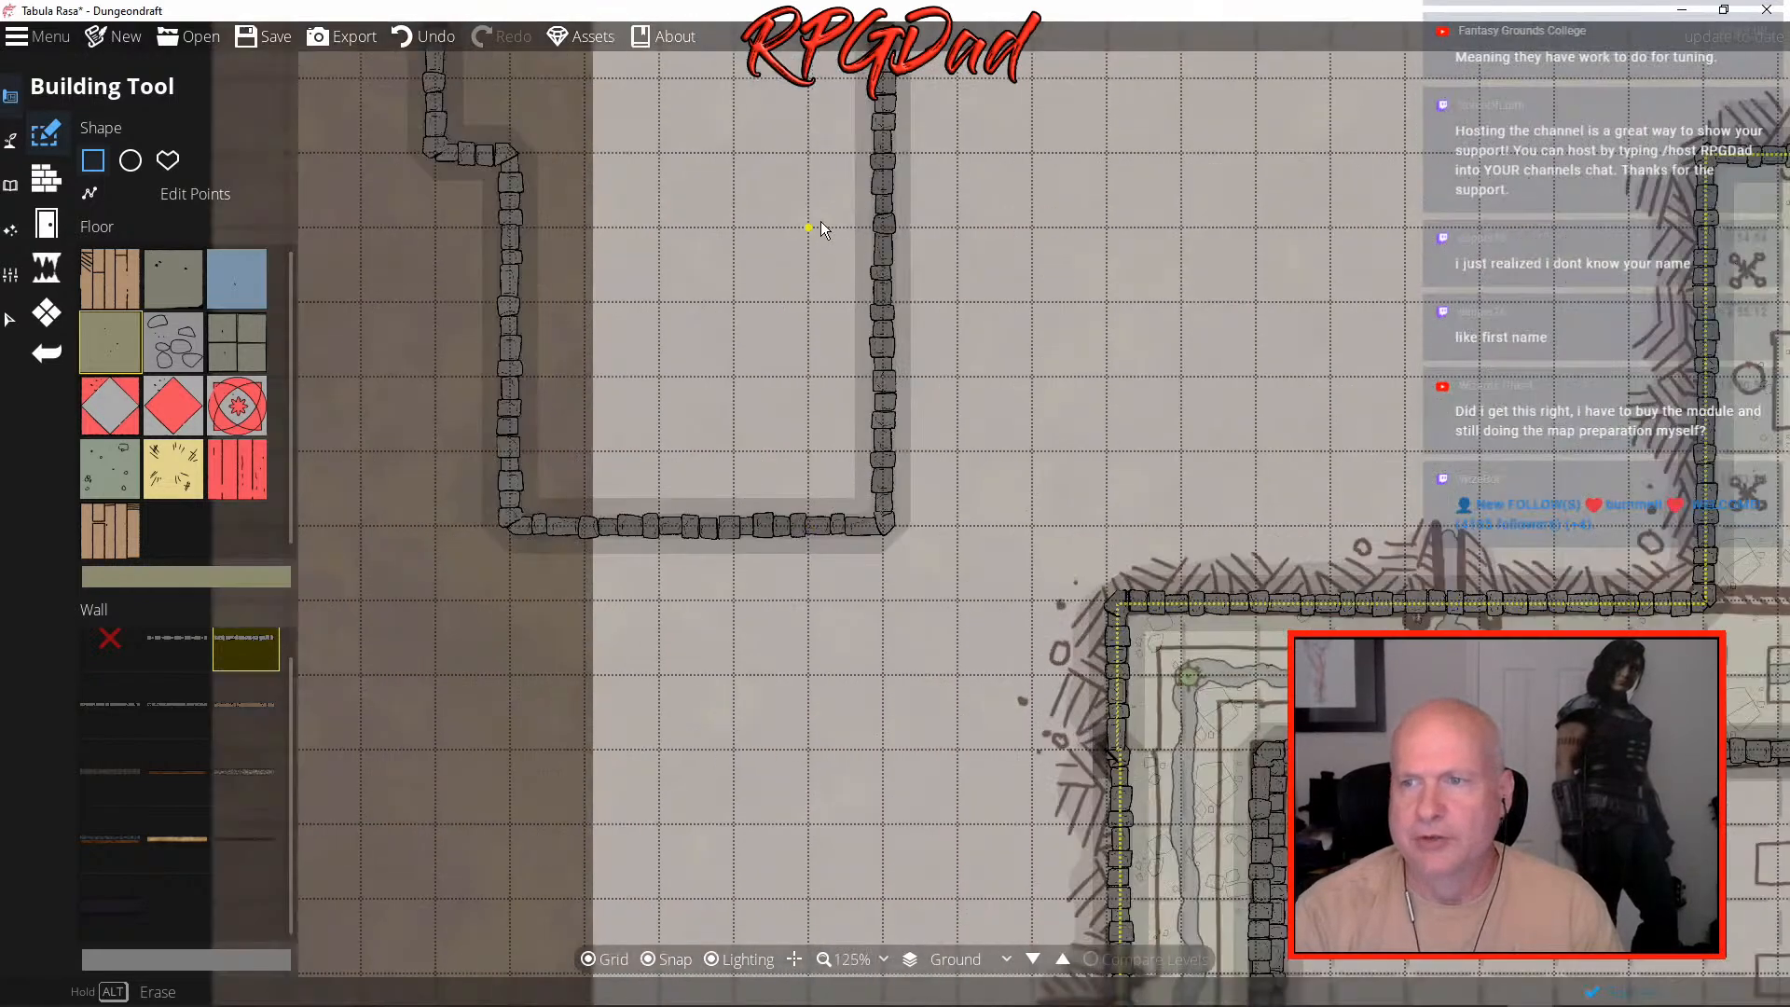
{"action": "left_click_drag", "start_coordinate": [821, 221], "coordinate": [1114, 456]}
{"action": "left_click_drag", "start_coordinate": [960, 155], "coordinate": [1273, 285]}
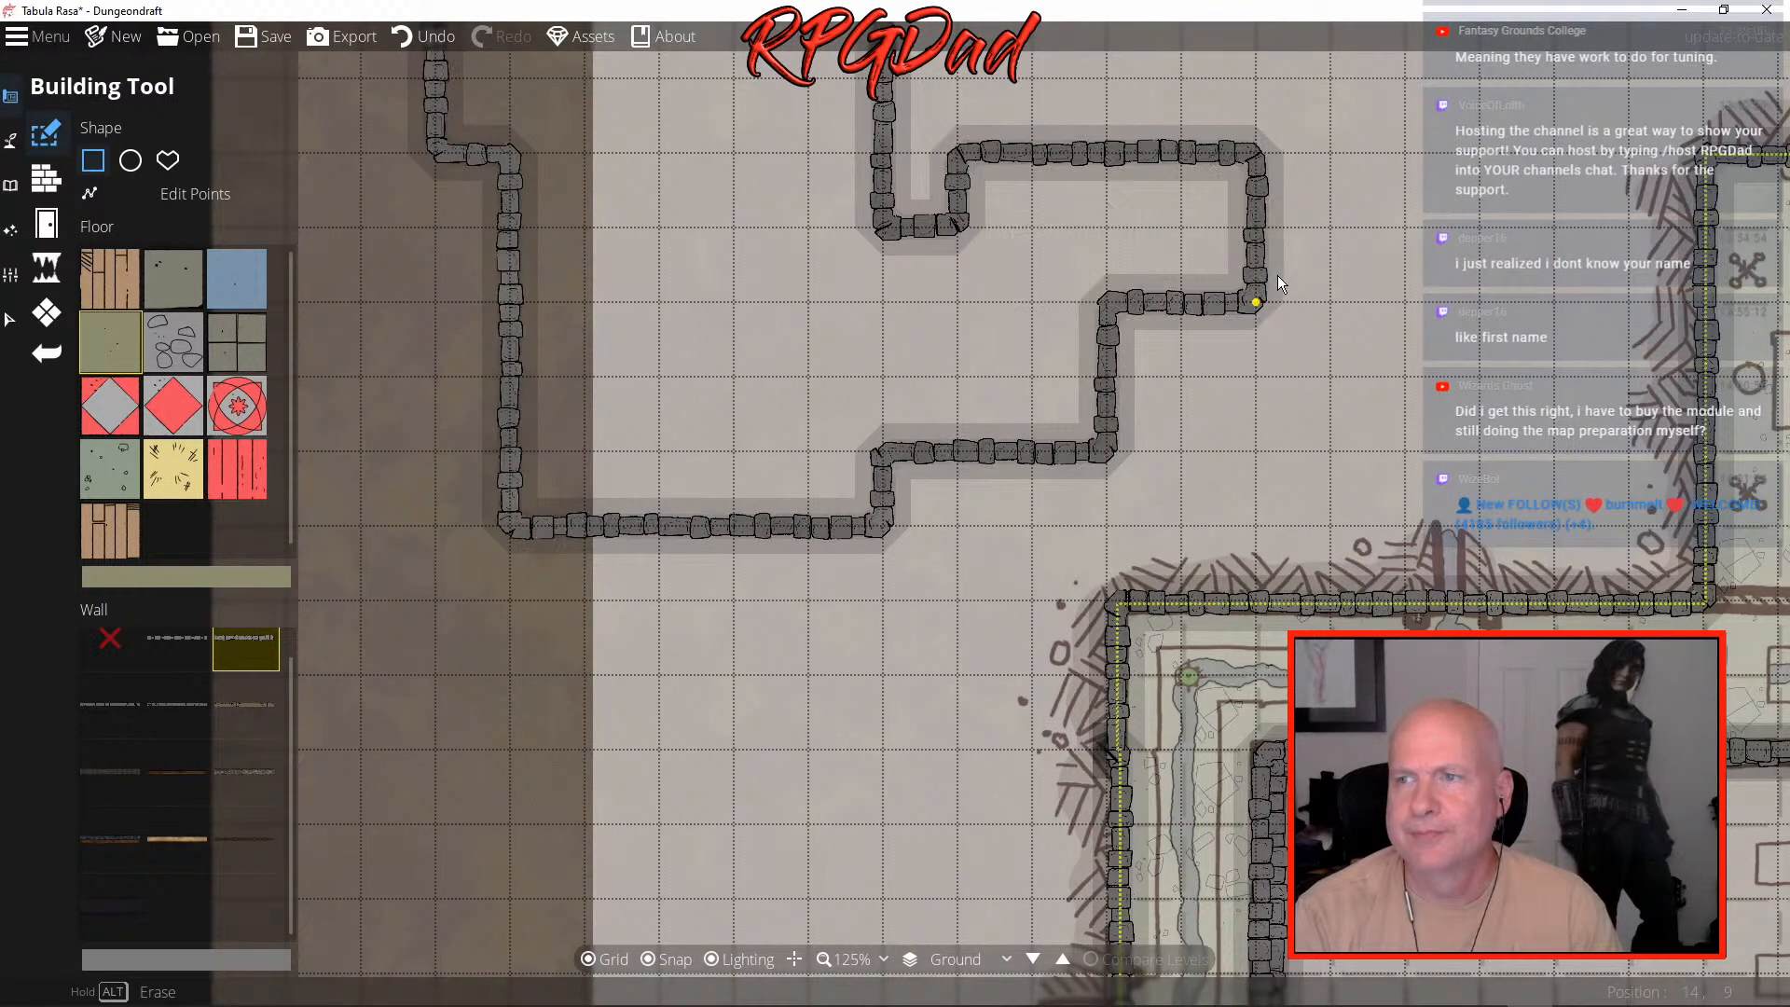
{"action": "left_click_drag", "start_coordinate": [1338, 373], "coordinate": [1048, 459]}
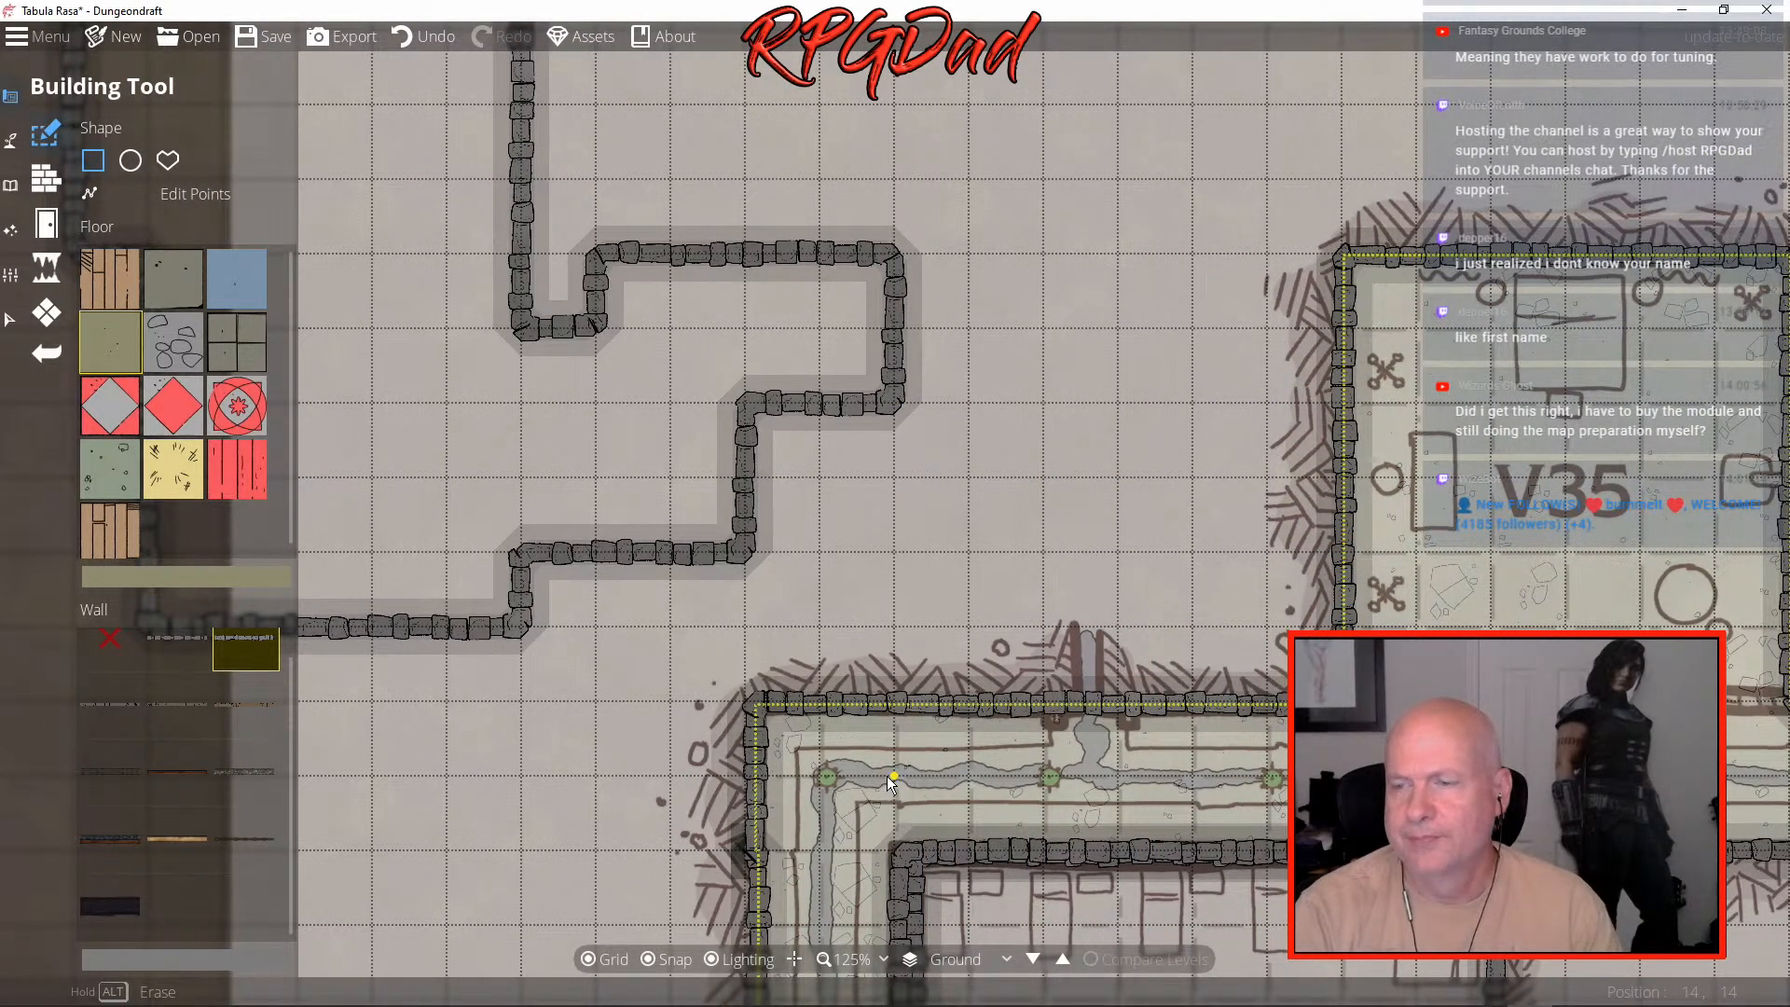
{"action": "left_click_drag", "start_coordinate": [844, 314], "coordinate": [1054, 473]}
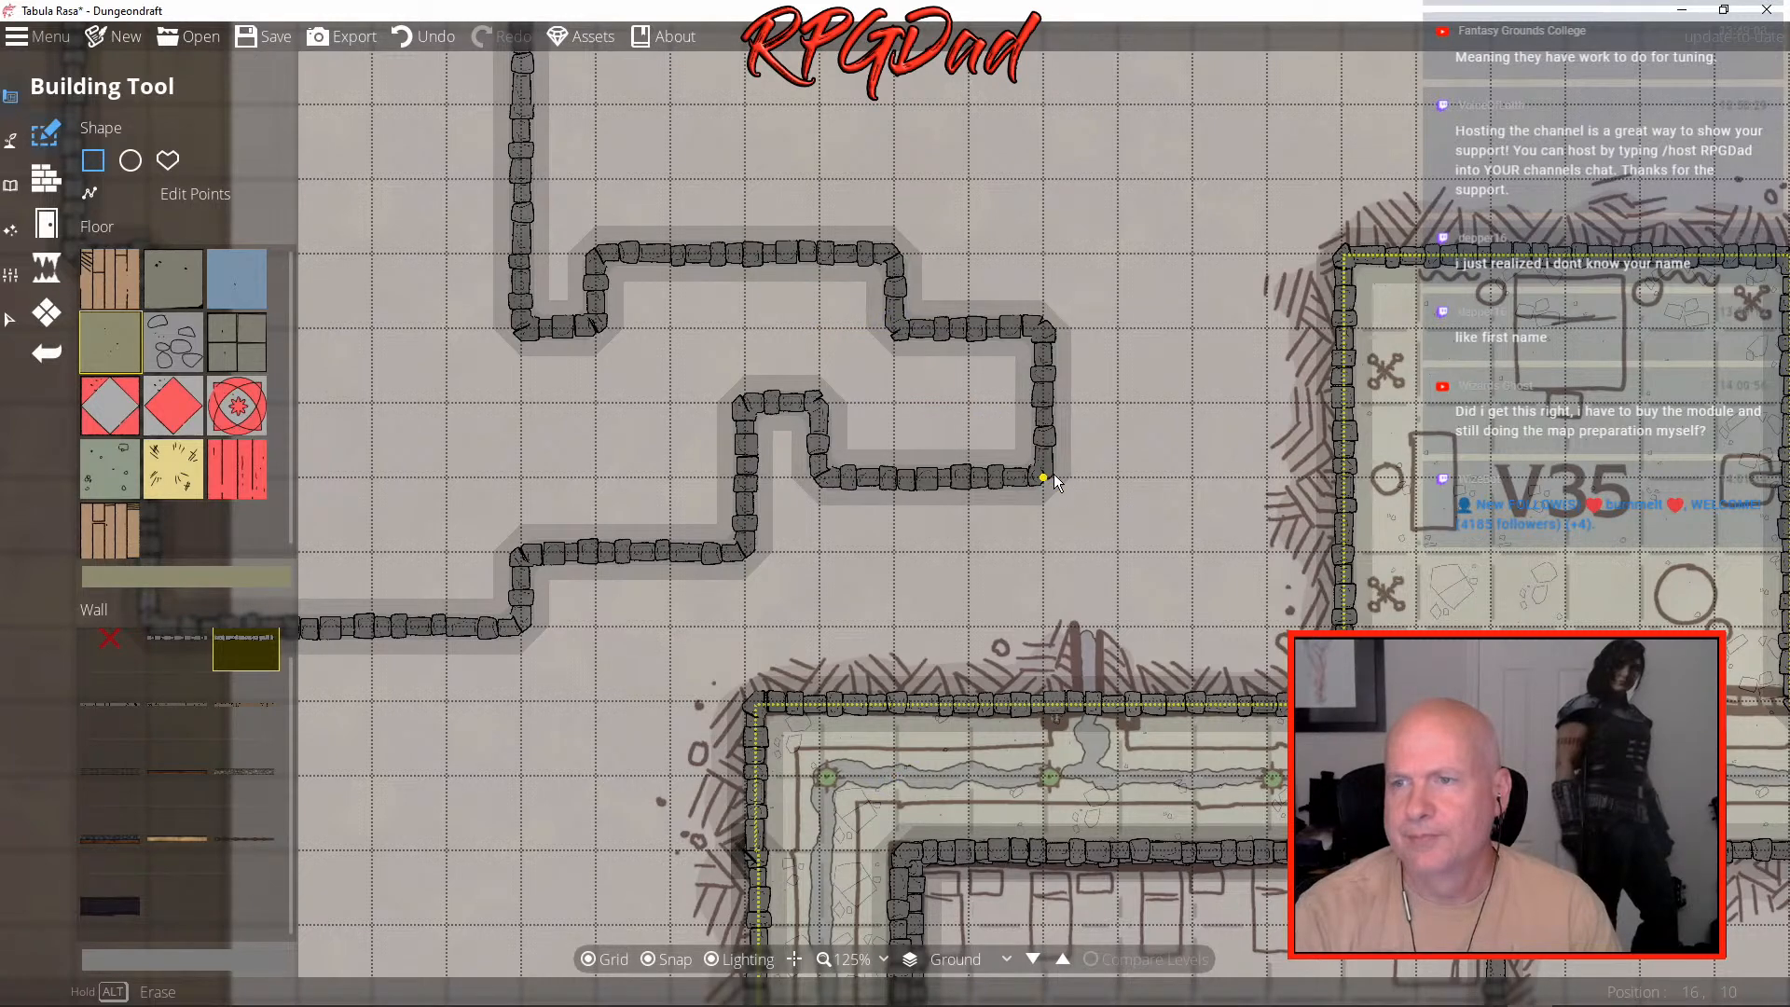
{"action": "left_click_drag", "start_coordinate": [796, 188], "coordinate": [1026, 276]}
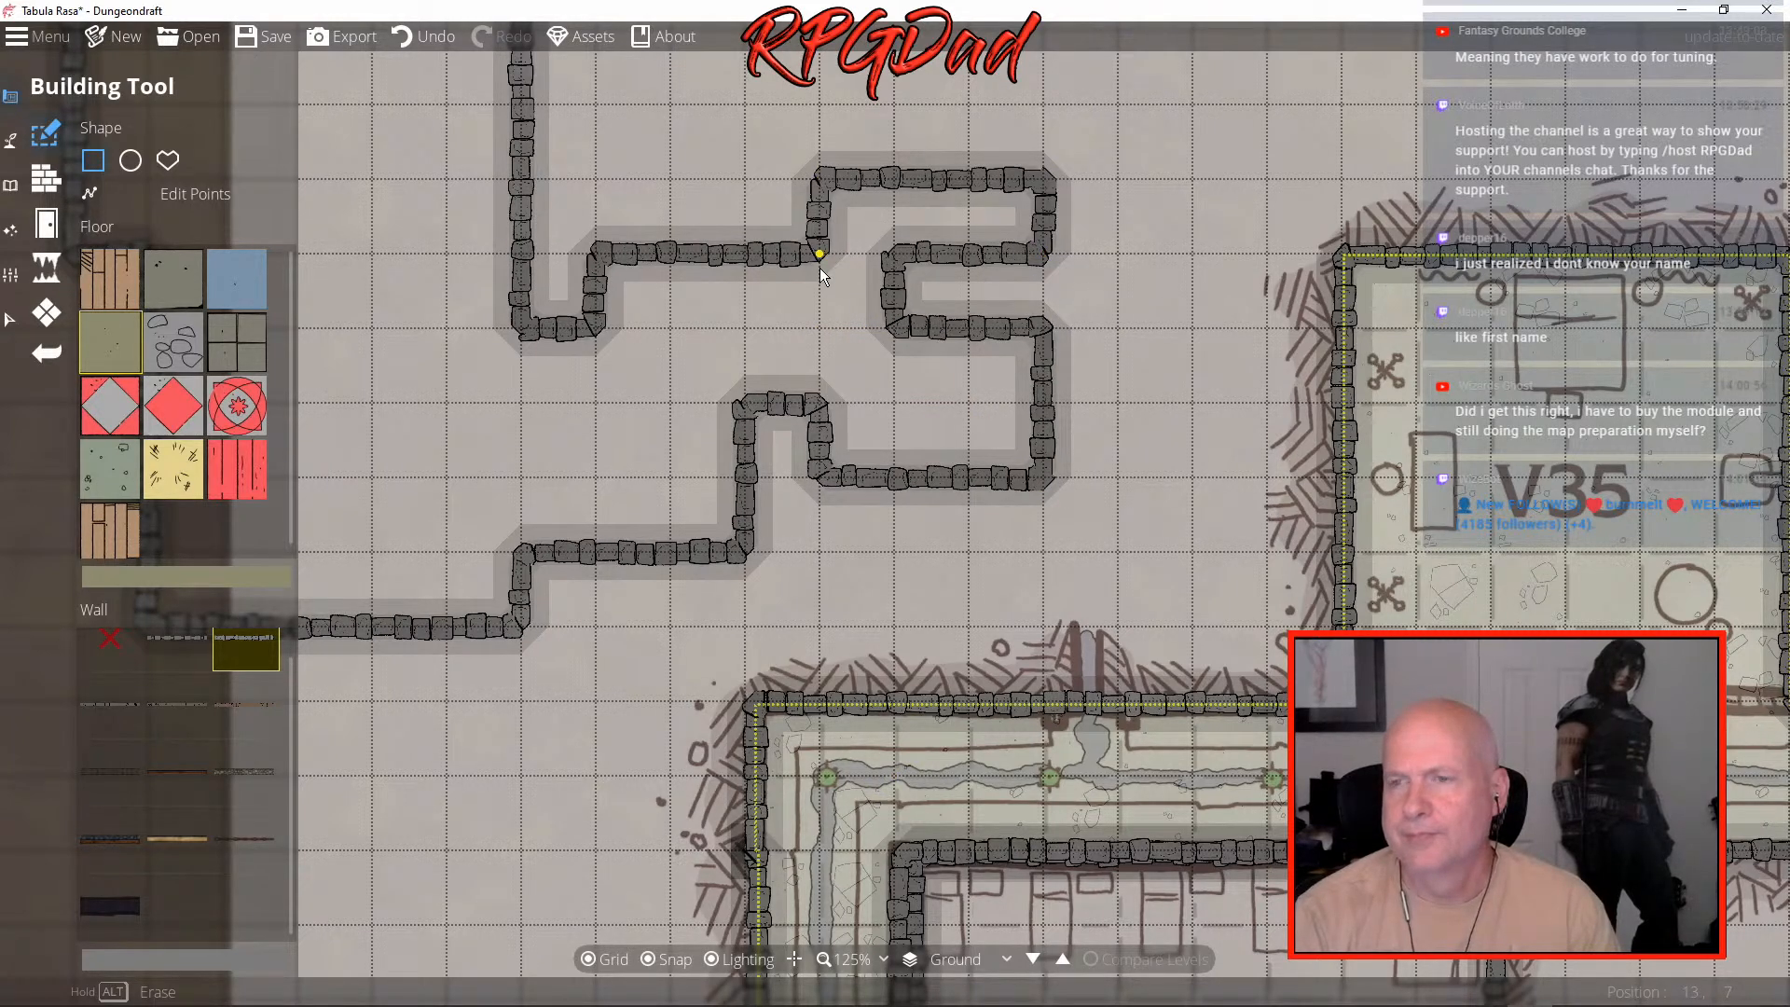
{"action": "left_click_drag", "start_coordinate": [820, 271], "coordinate": [846, 295]}
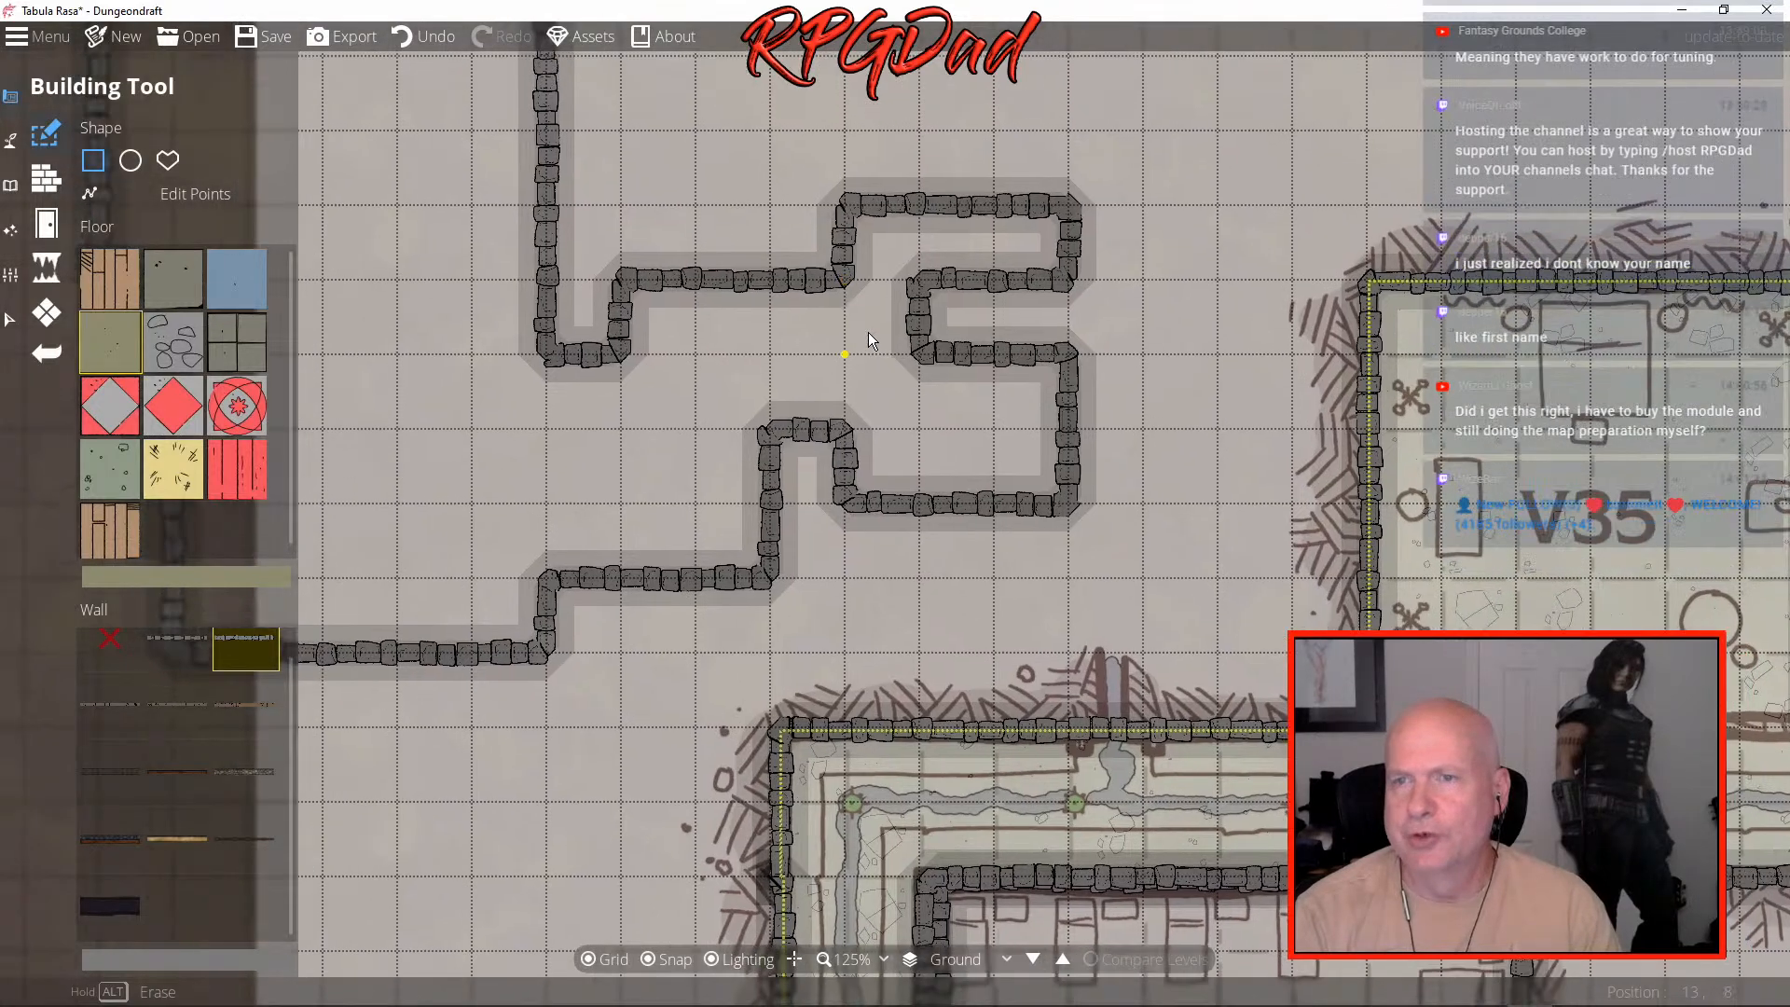
- Add two large overlapping rectangles along the north part of the test room, one to the east and one to the west
{"action": "left_click_drag", "start_coordinate": [869, 416], "coordinate": [903, 373]}
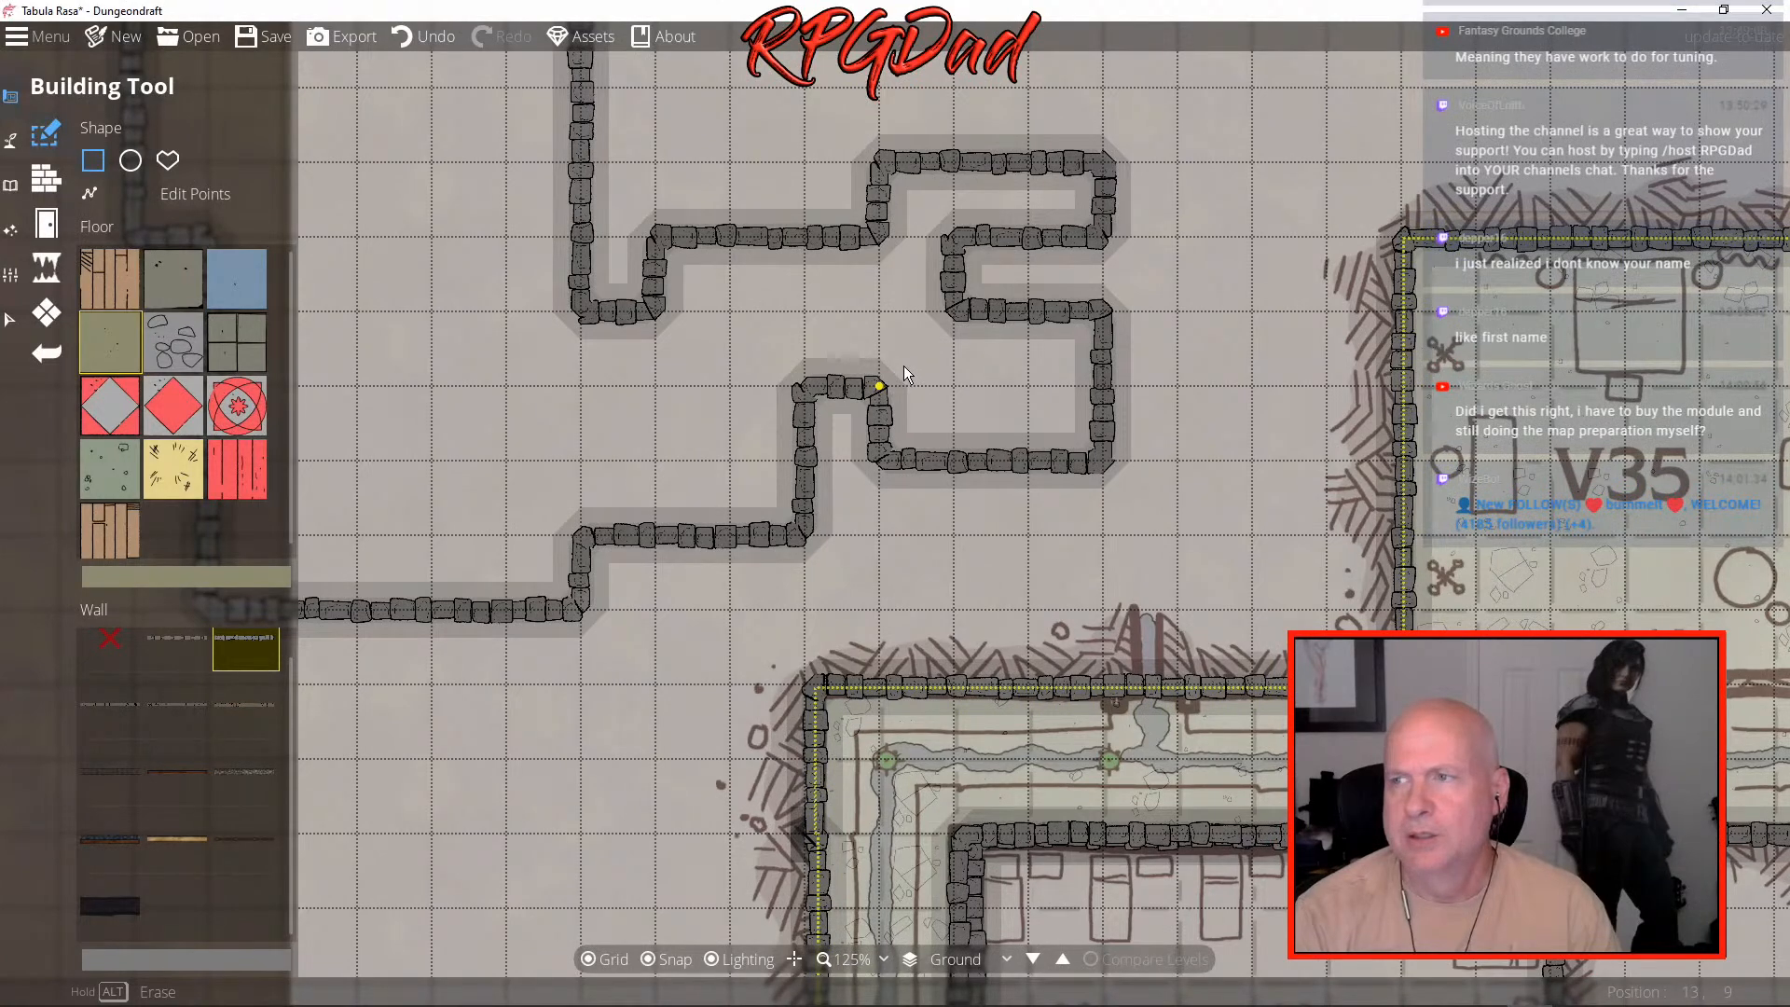
{"action": "left_click_drag", "start_coordinate": [903, 365], "coordinate": [1065, 460]}
{"action": "left_click_drag", "start_coordinate": [814, 210], "coordinate": [959, 560]}
{"action": "left_click_drag", "start_coordinate": [801, 233], "coordinate": [1268, 541]}
{"action": "left_click_drag", "start_coordinate": [408, 250], "coordinate": [775, 466]}
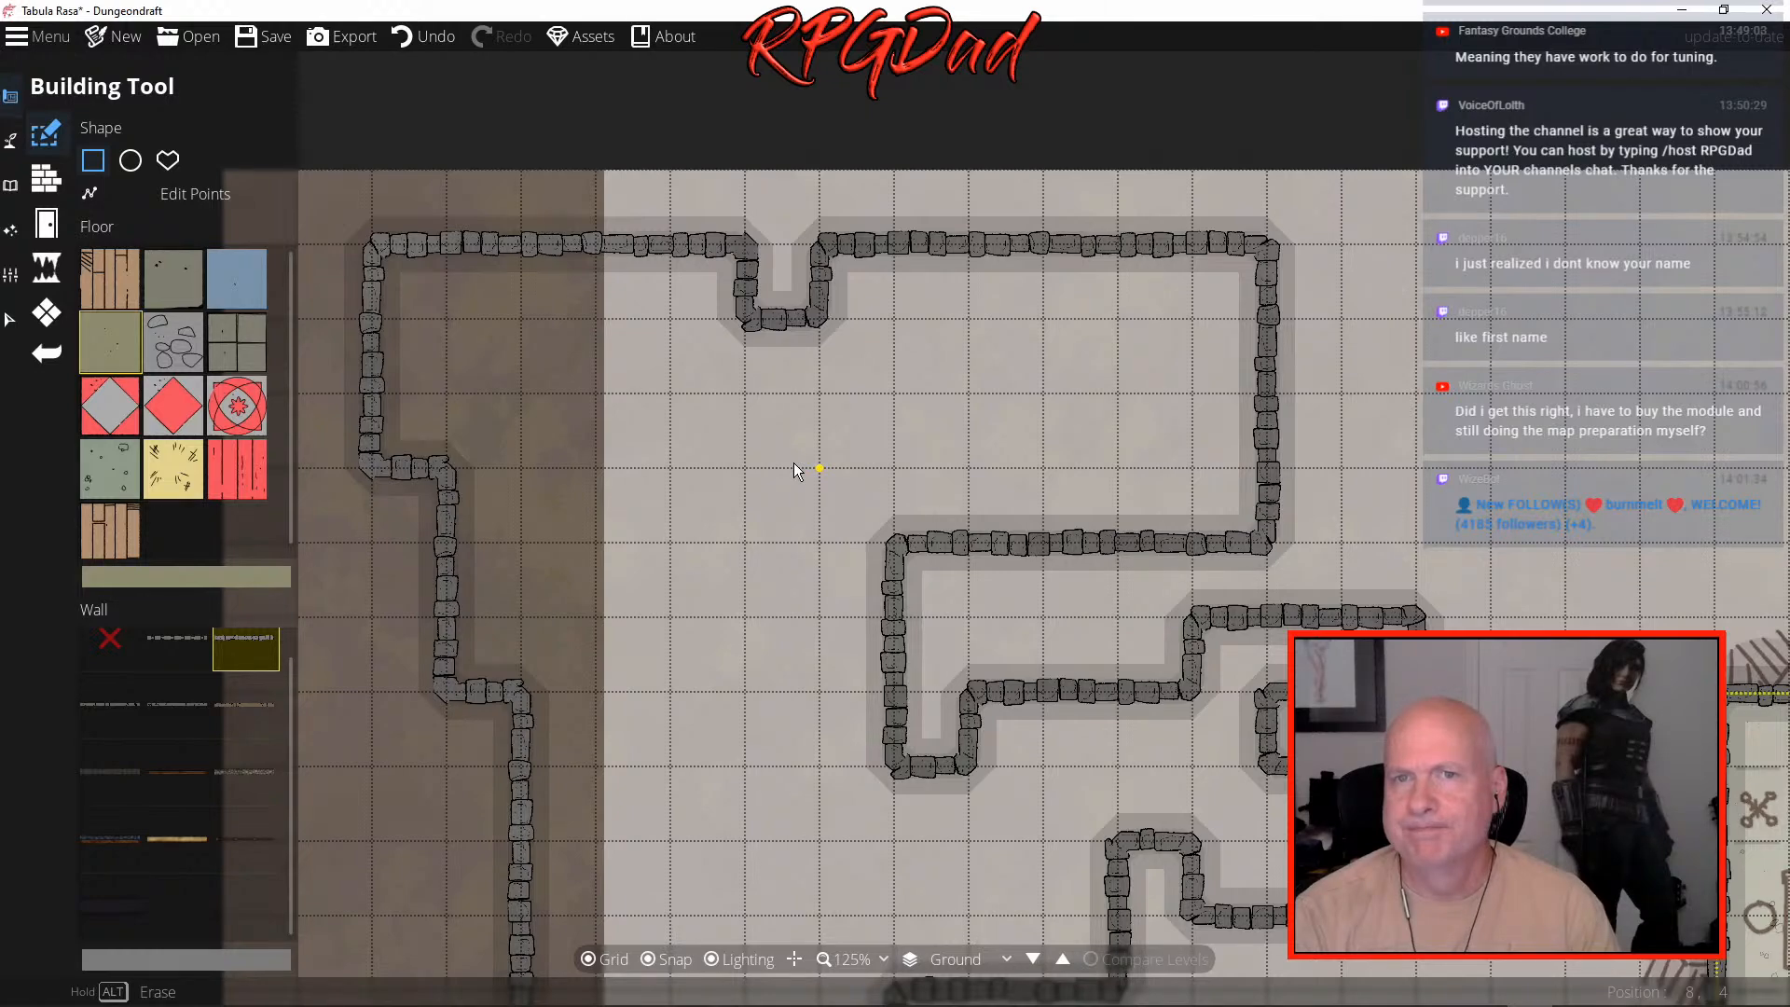
- Set the trace image's opacity to 0.63
{"action": "scroll", "coordinate": [792, 462], "scroll_direction": "down", "scroll_amount": 3}
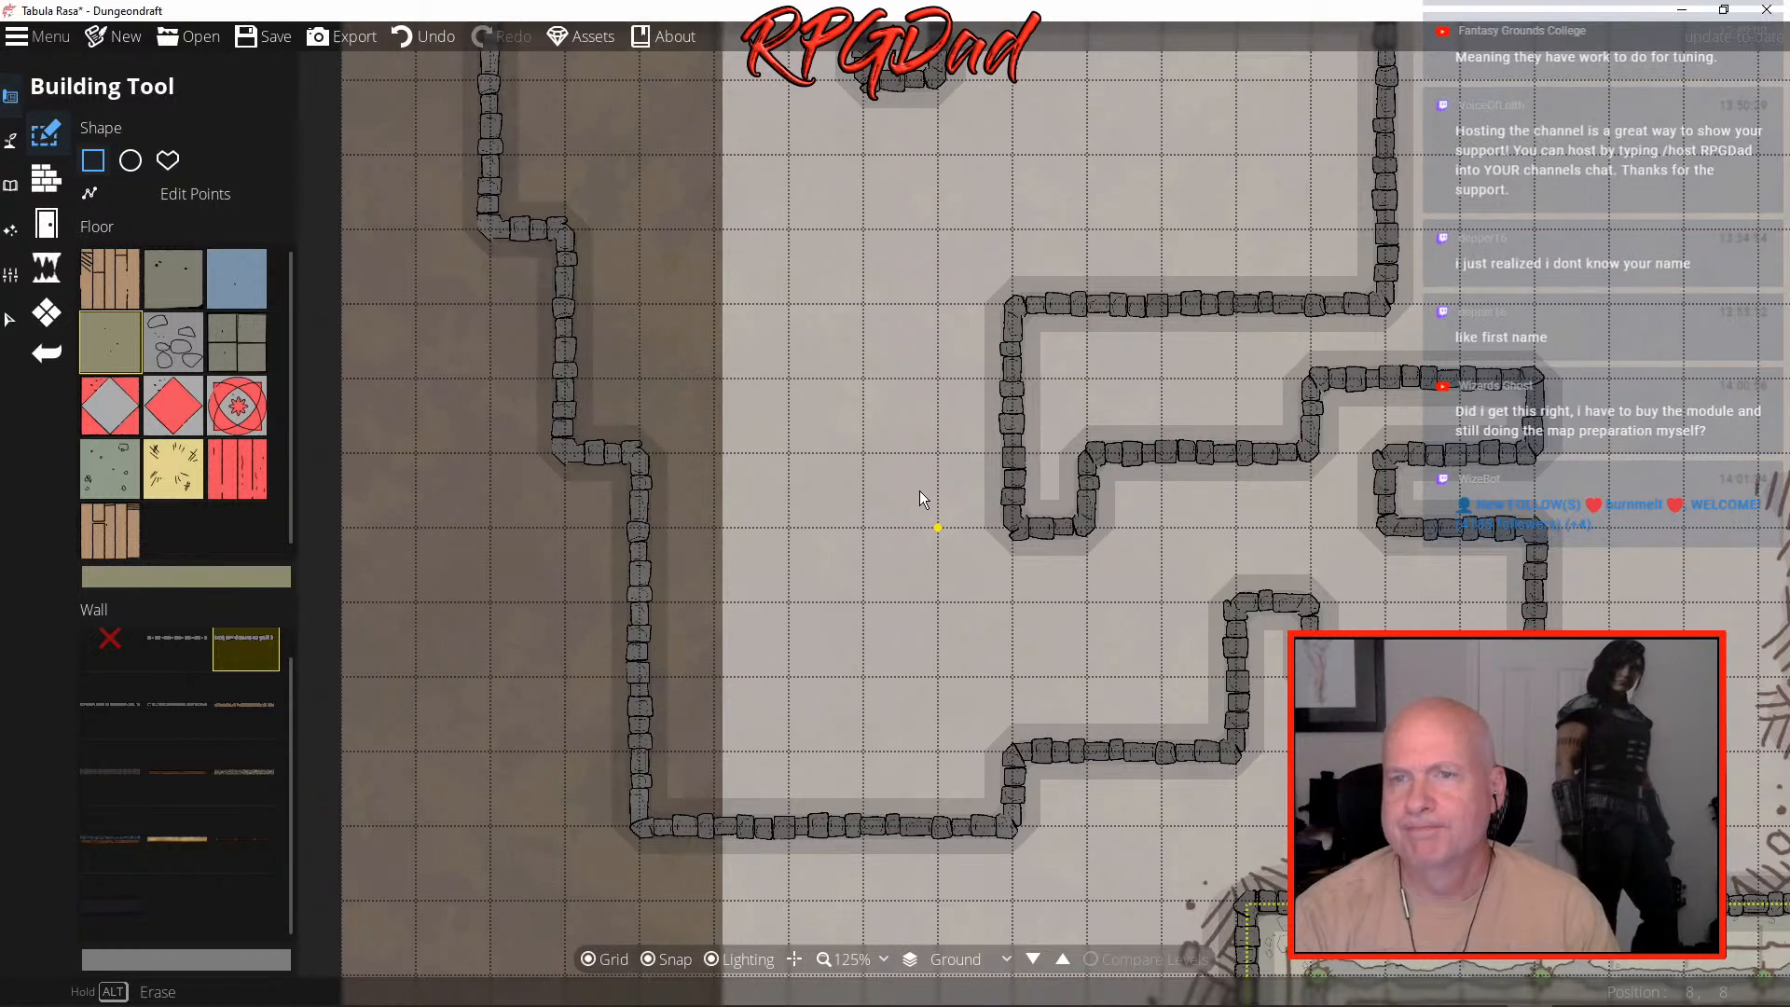
{"action": "left_click", "coordinate": [12, 278]}
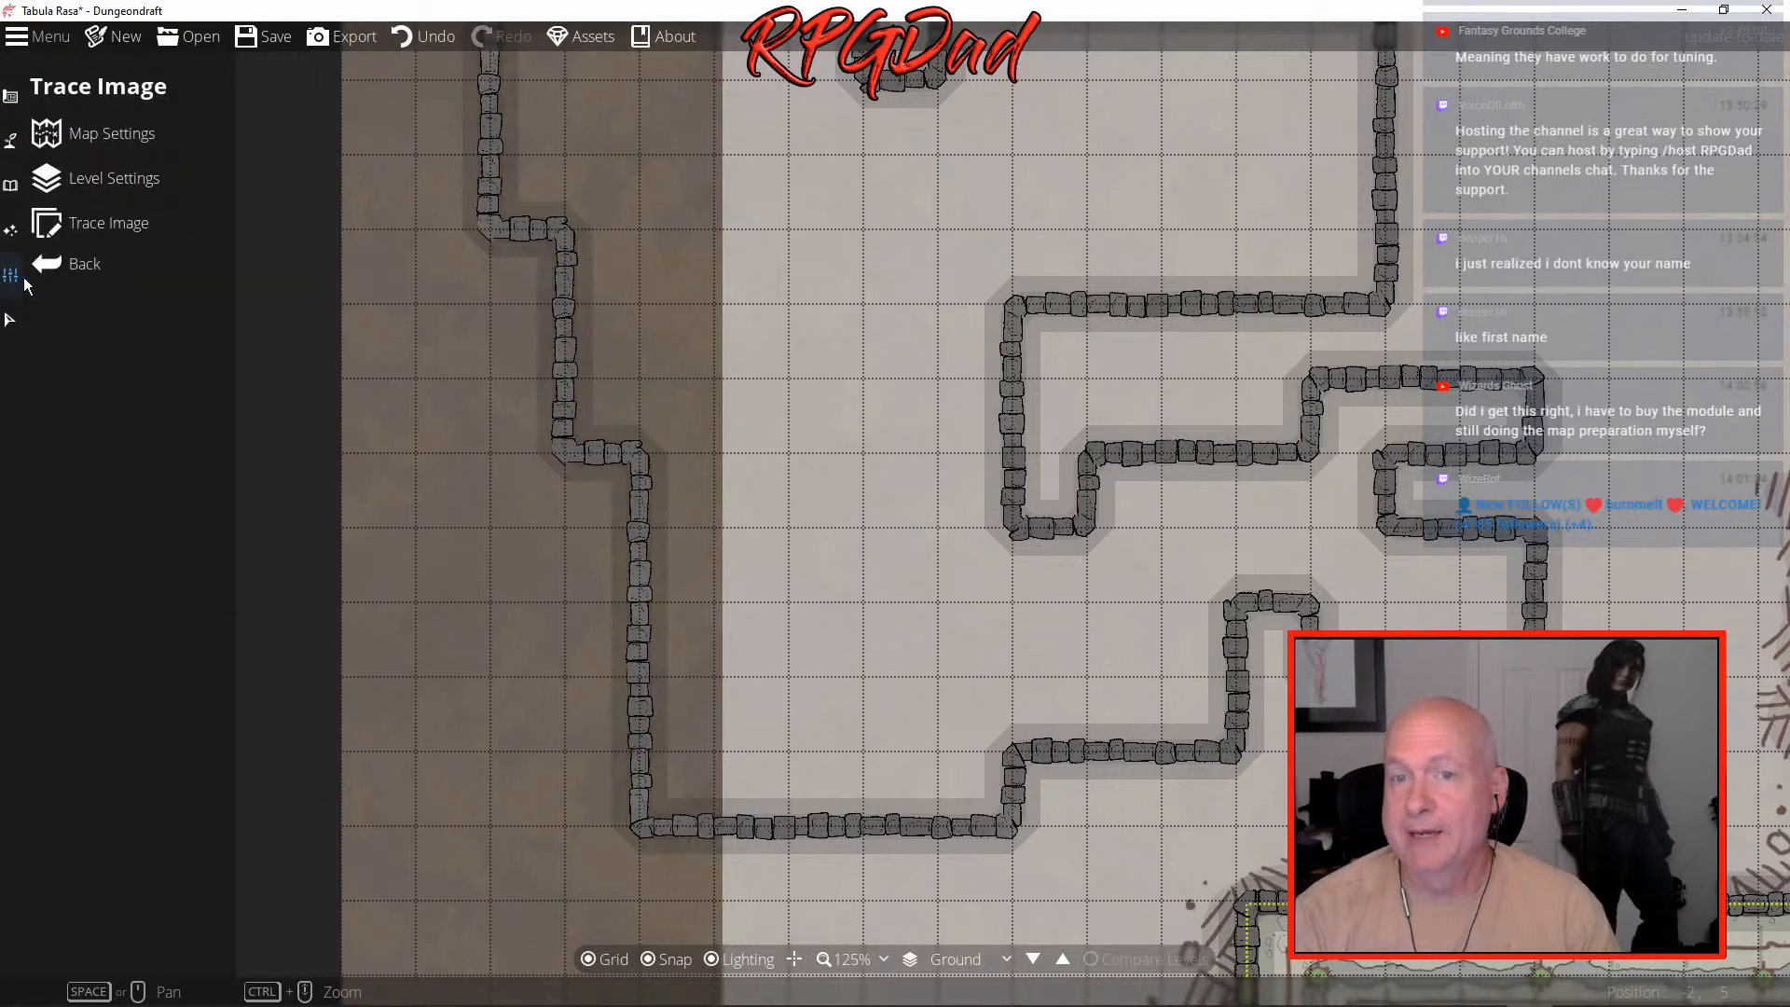
{"action": "left_click", "coordinate": [78, 226]}
{"action": "mouse_move", "coordinate": [154, 324]}
{"action": "left_mouse_down"}
{"action": "mouse_move", "coordinate": [35, 322]}
{"action": "mouse_move", "coordinate": [174, 324]}
{"action": "left_mouse_up"}
- Add a rectangular extension with the Building Tool on the west side of the test room
{"action": "left_click", "coordinate": [11, 97]}
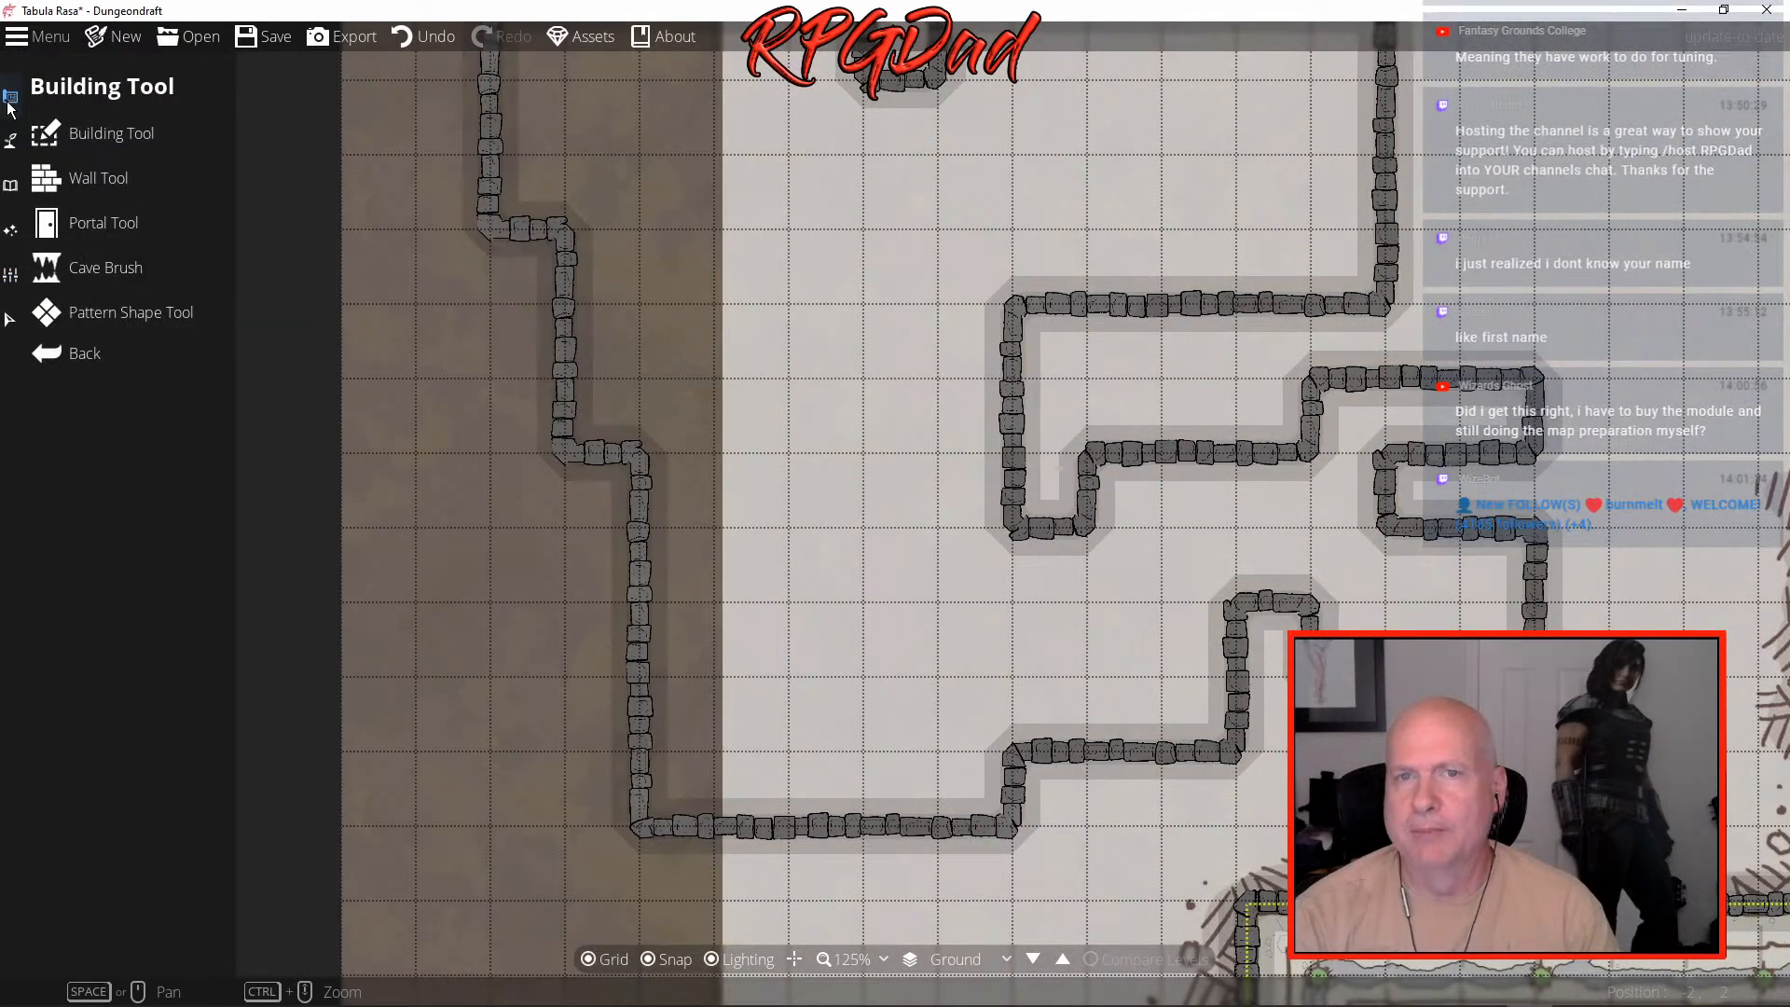
{"action": "left_click", "coordinate": [67, 138]}
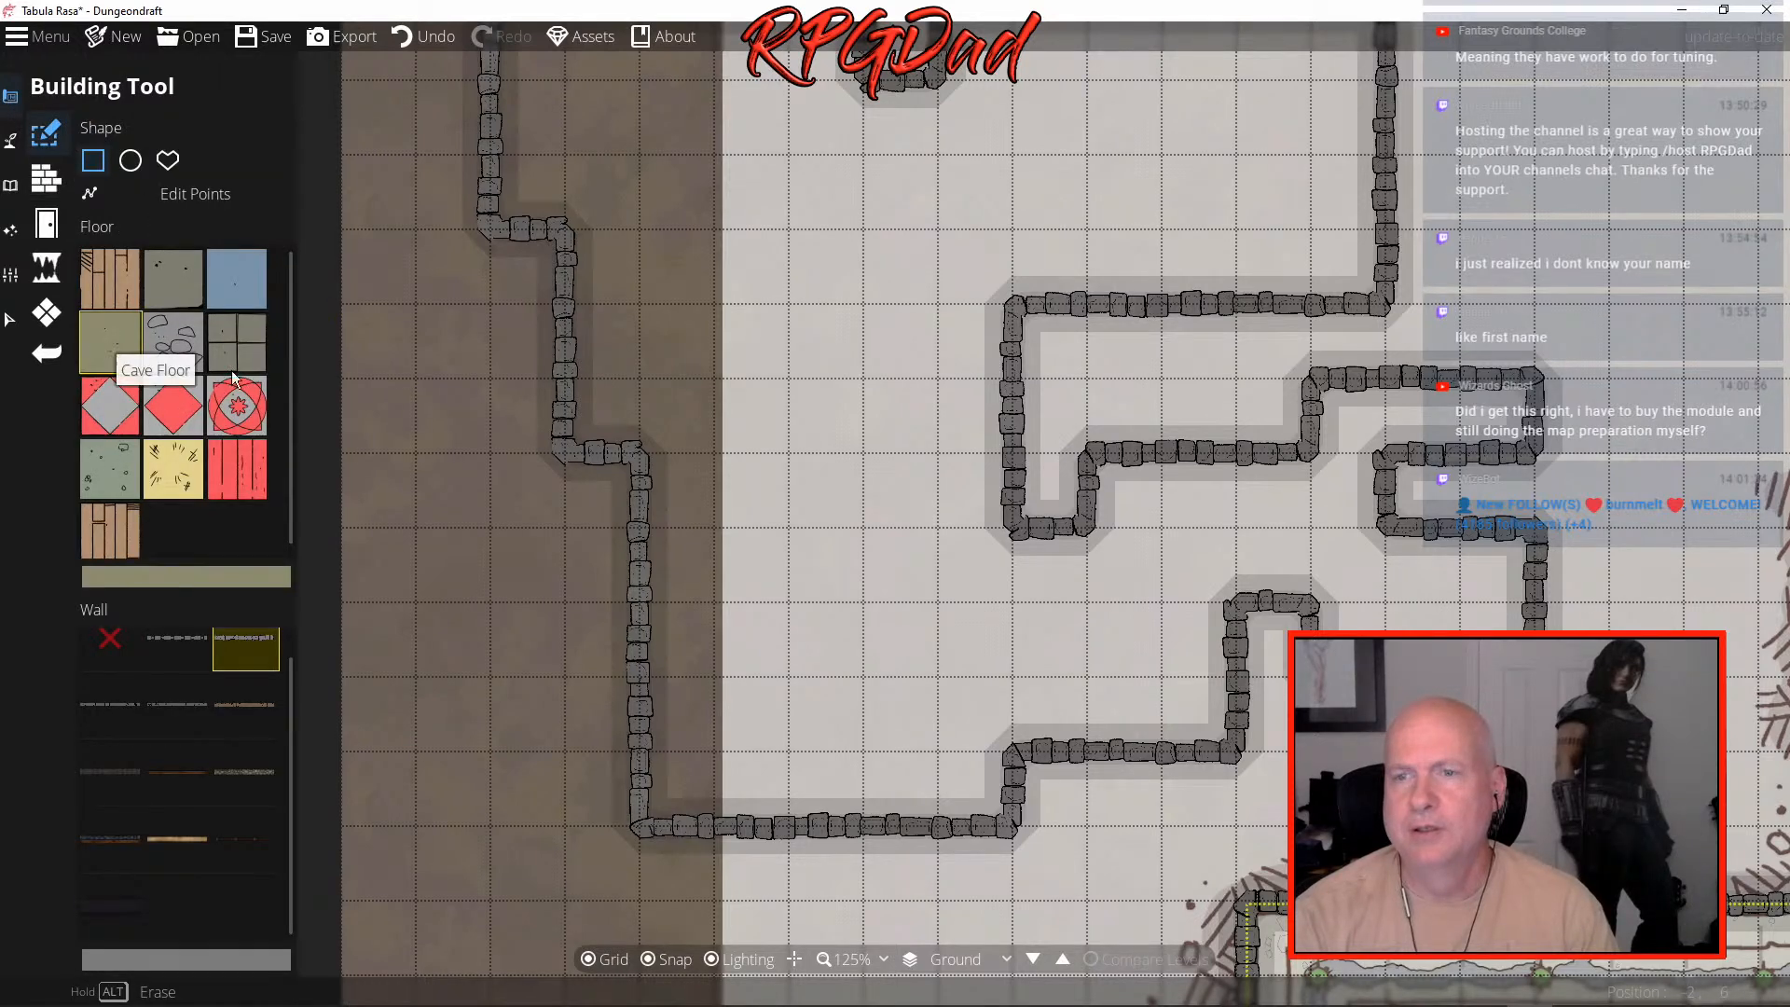
{"action": "mouse_move", "coordinate": [403, 382]}
{"action": "left_mouse_down"}
{"action": "mouse_move", "coordinate": [582, 461]}
{"action": "mouse_move", "coordinate": [641, 529]}
{"action": "left_mouse_up"}
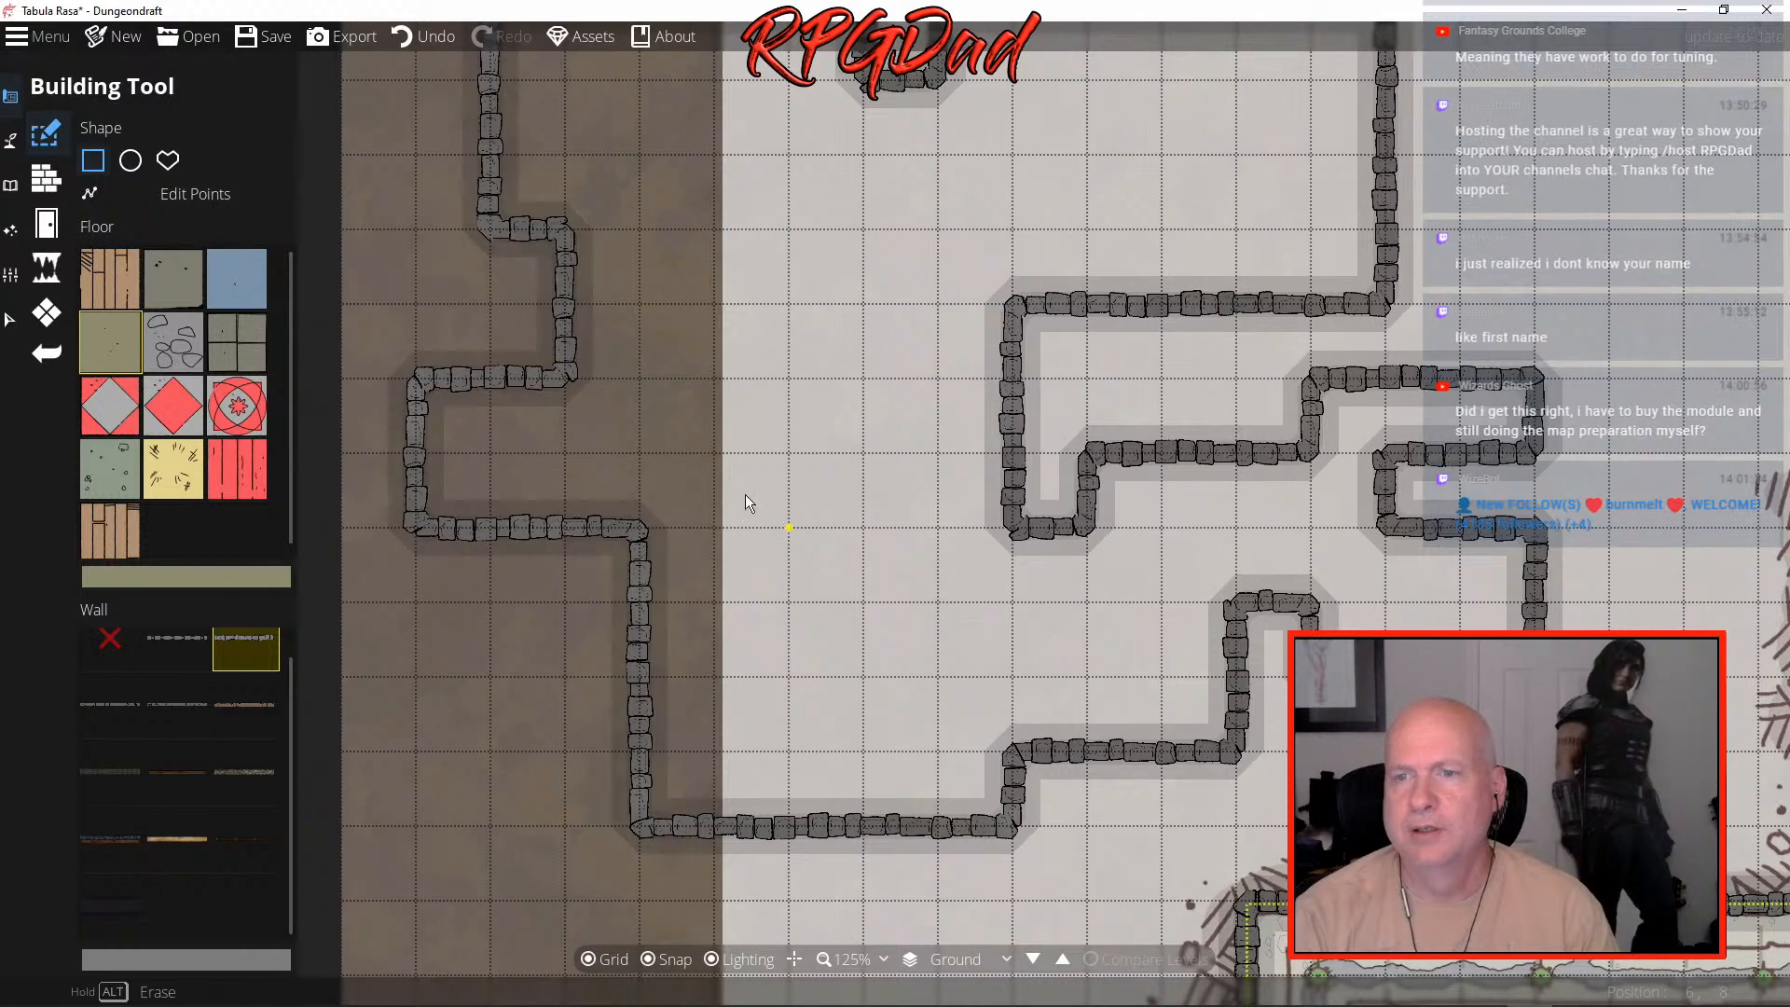
{"action": "left_click_drag", "start_coordinate": [808, 555], "coordinate": [661, 345]}
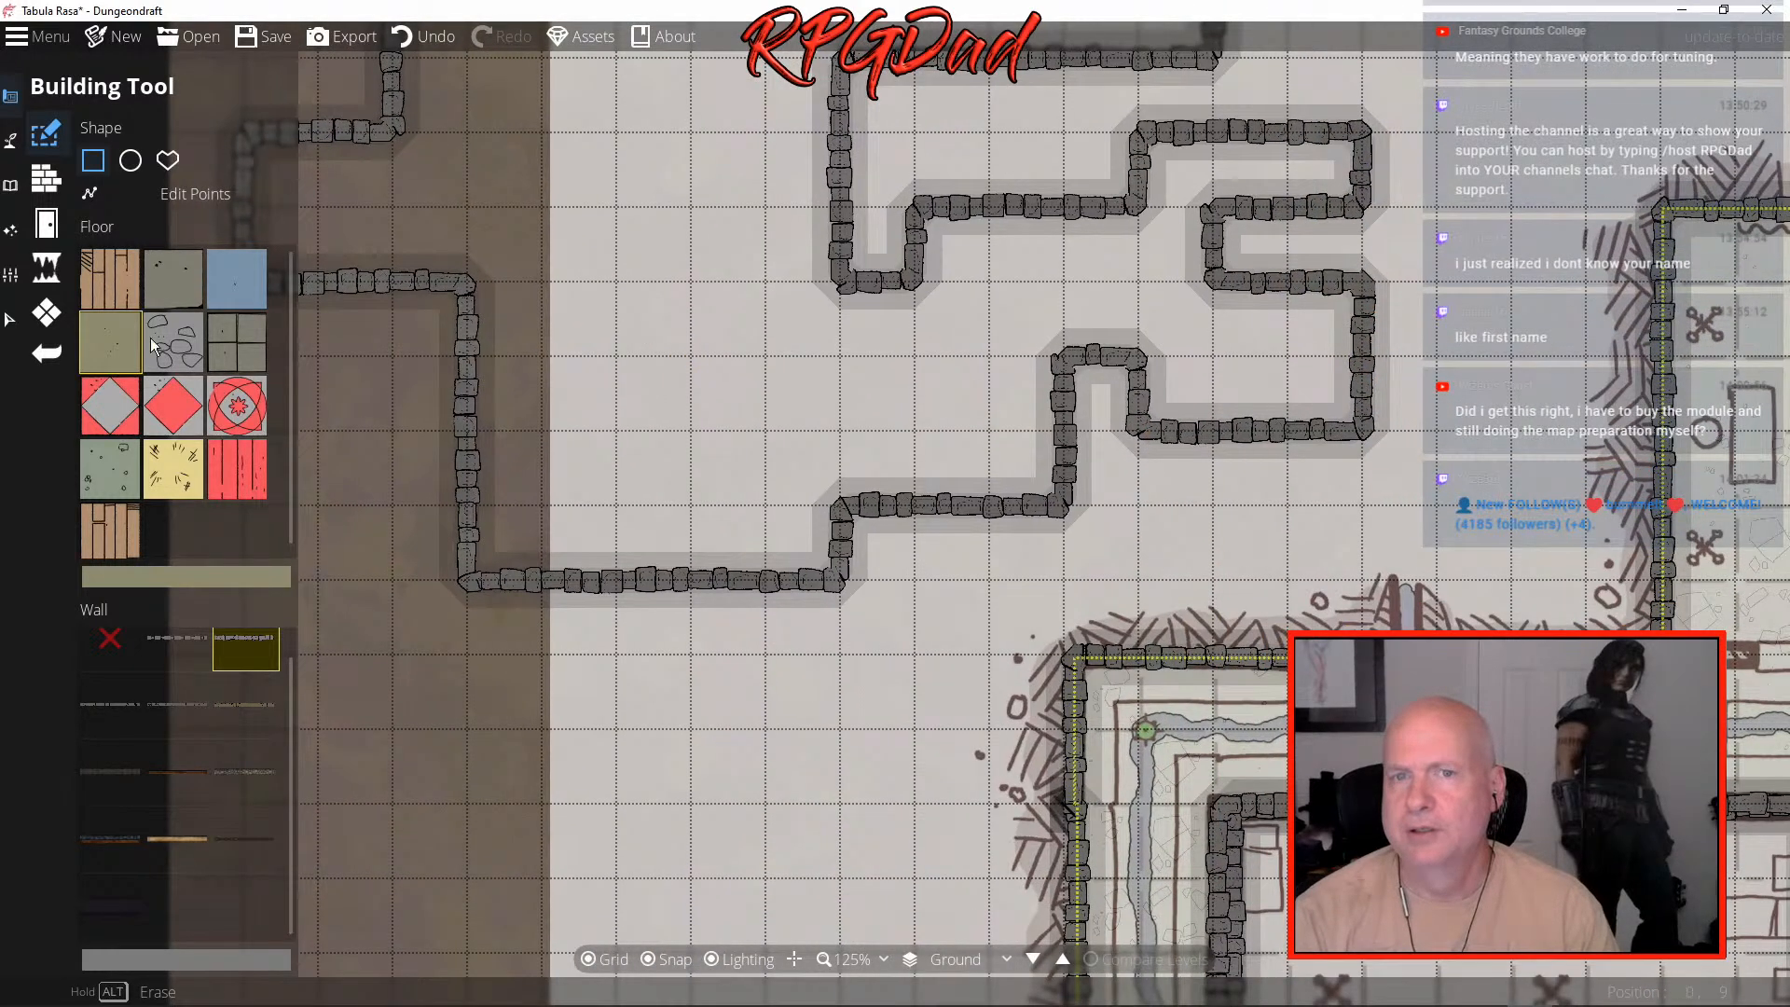
- Lower the trace image's opacity to 0.01 to inspect the drawn floors and walls, and raise it to 0.61
{"action": "left_click", "coordinate": [10, 274]}
{"action": "left_click", "coordinate": [115, 224]}
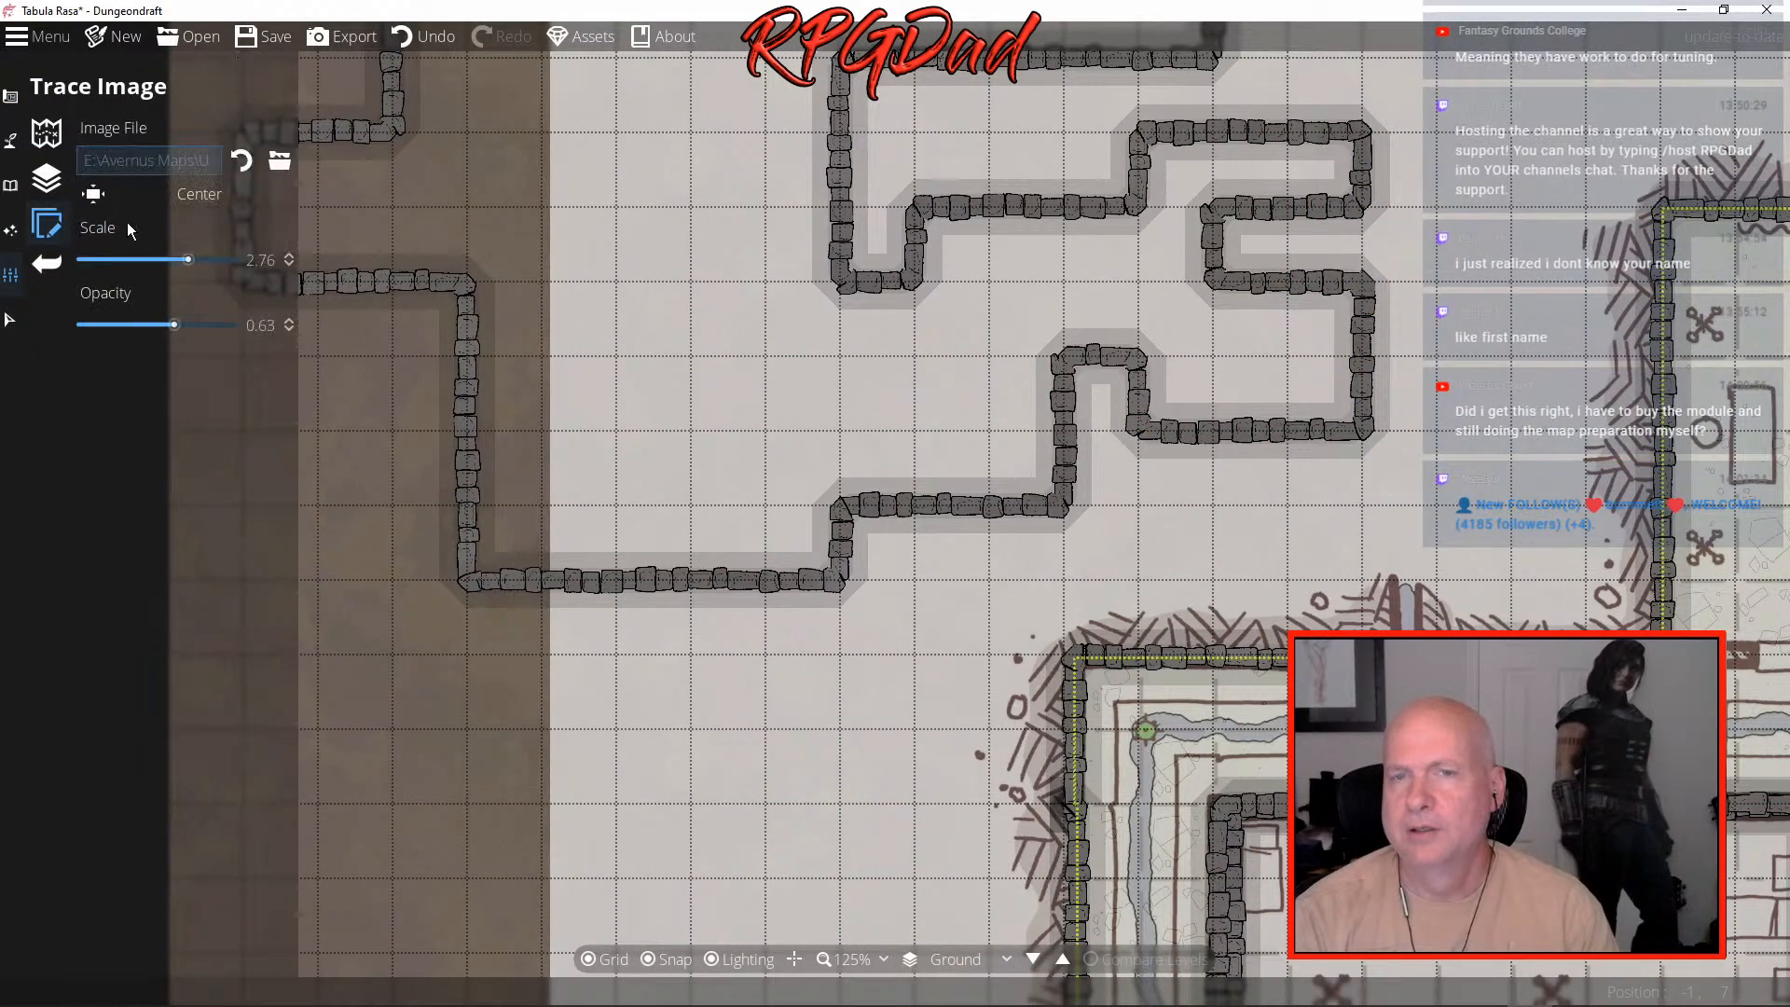
{"action": "left_click_drag", "start_coordinate": [173, 324], "coordinate": [24, 325]}
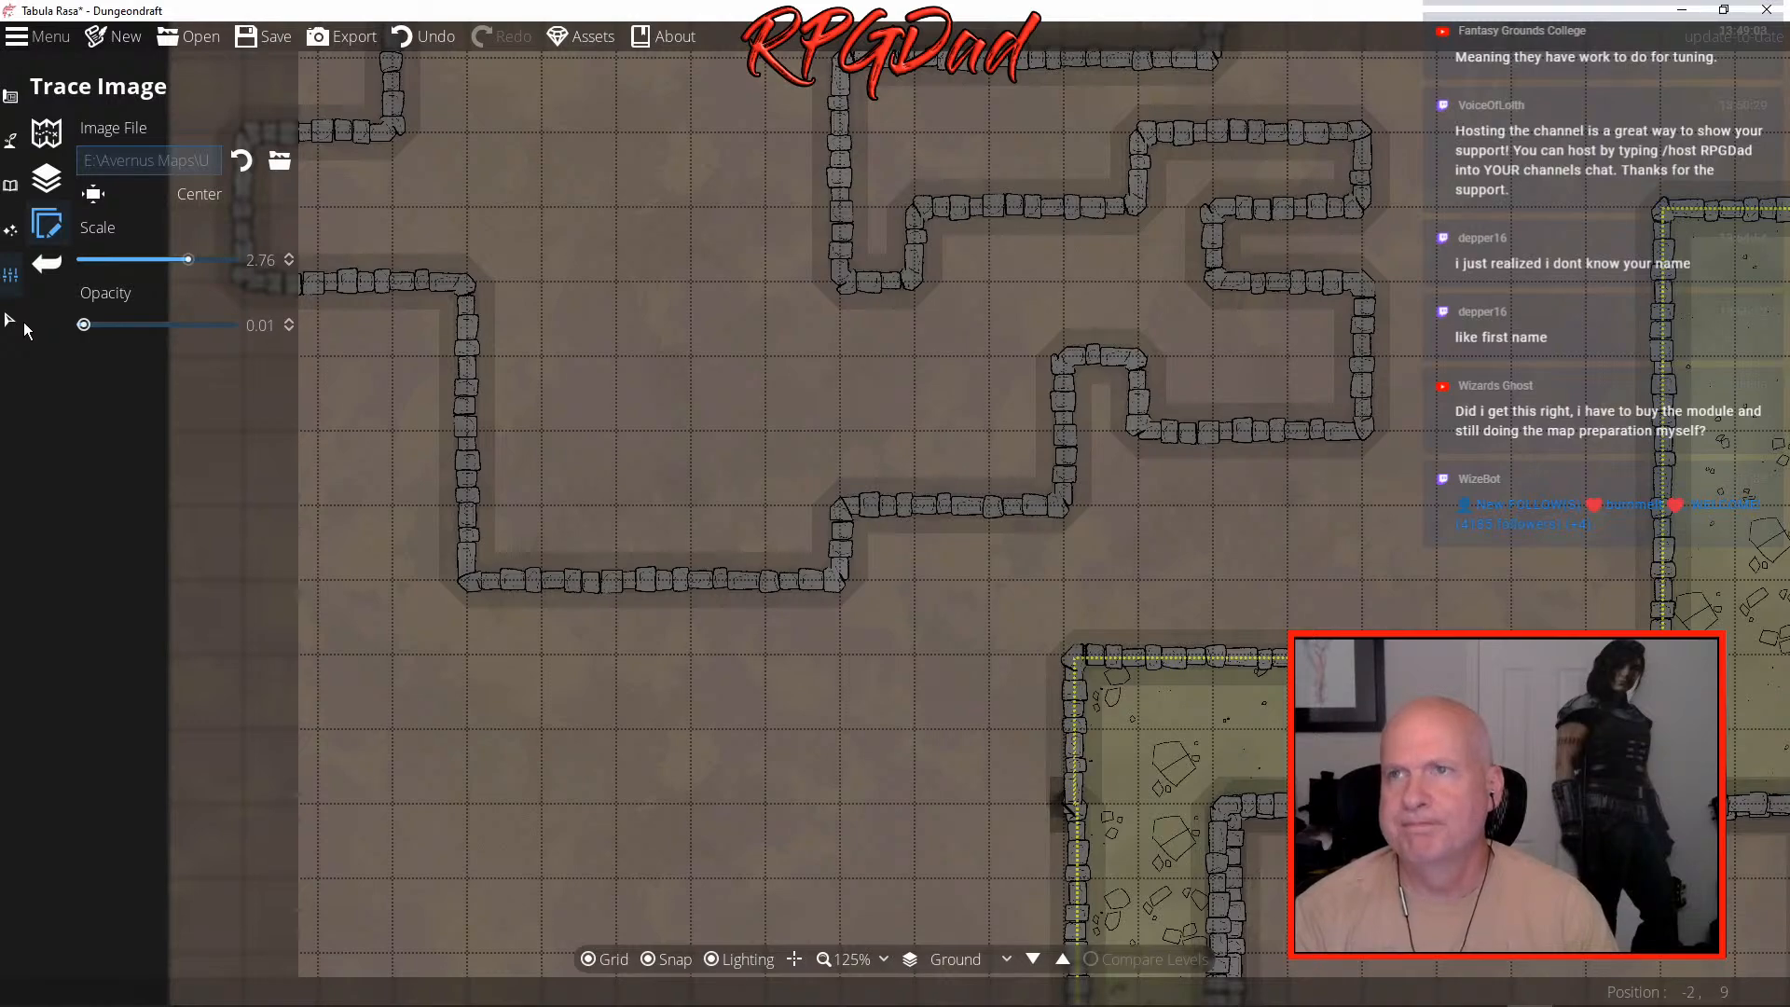
{"action": "left_click_drag", "start_coordinate": [83, 325], "coordinate": [171, 332]}
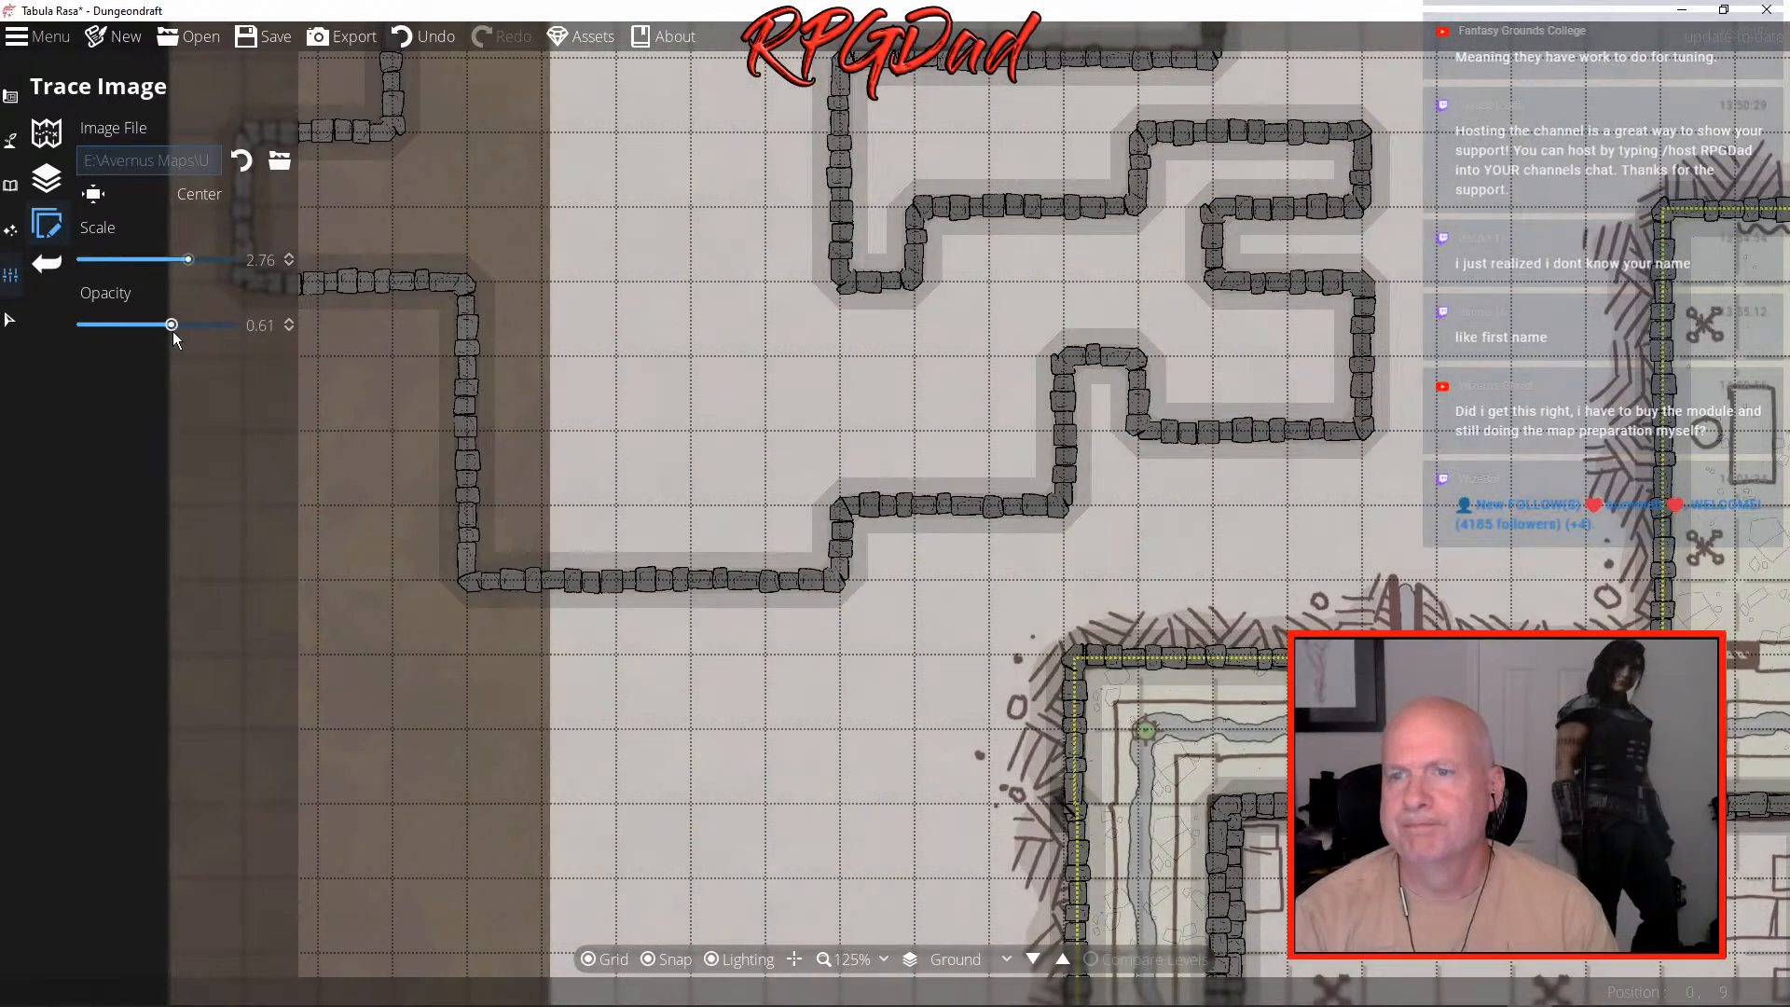